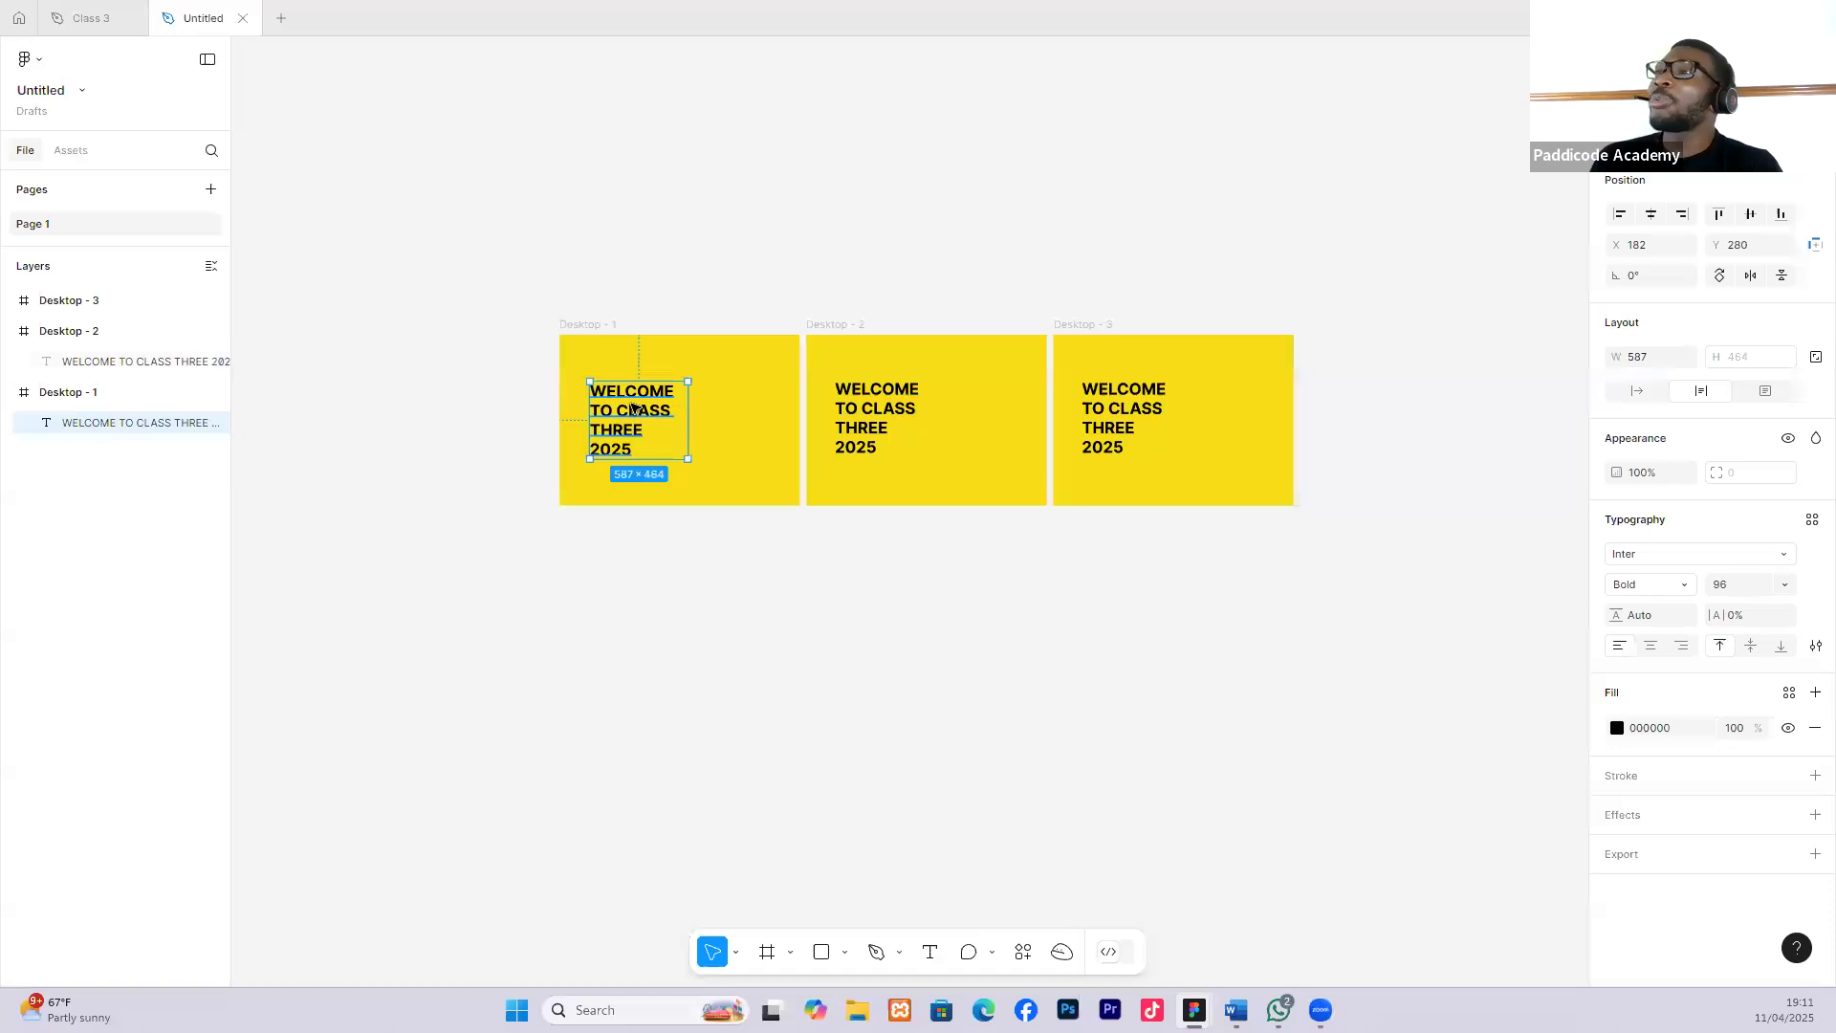
pyautogui.scroll(10, 634, 409)
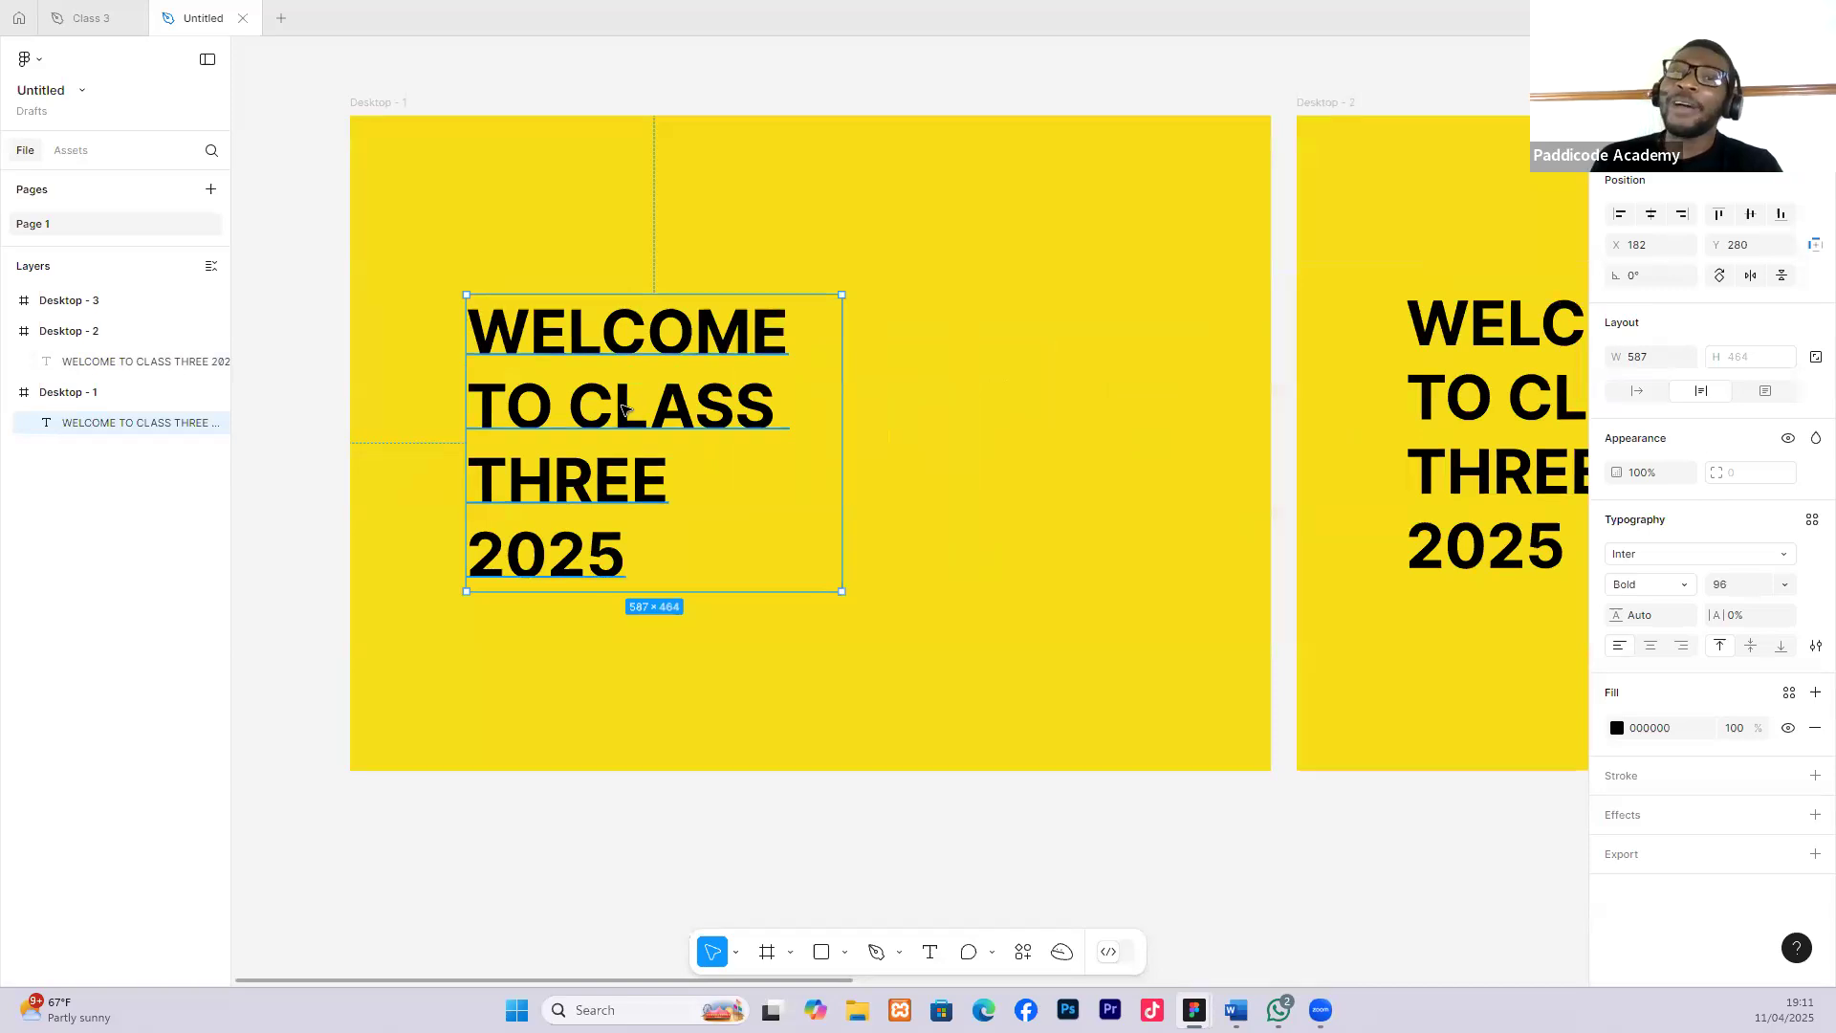
pyautogui.scroll(-2, 736, 421)
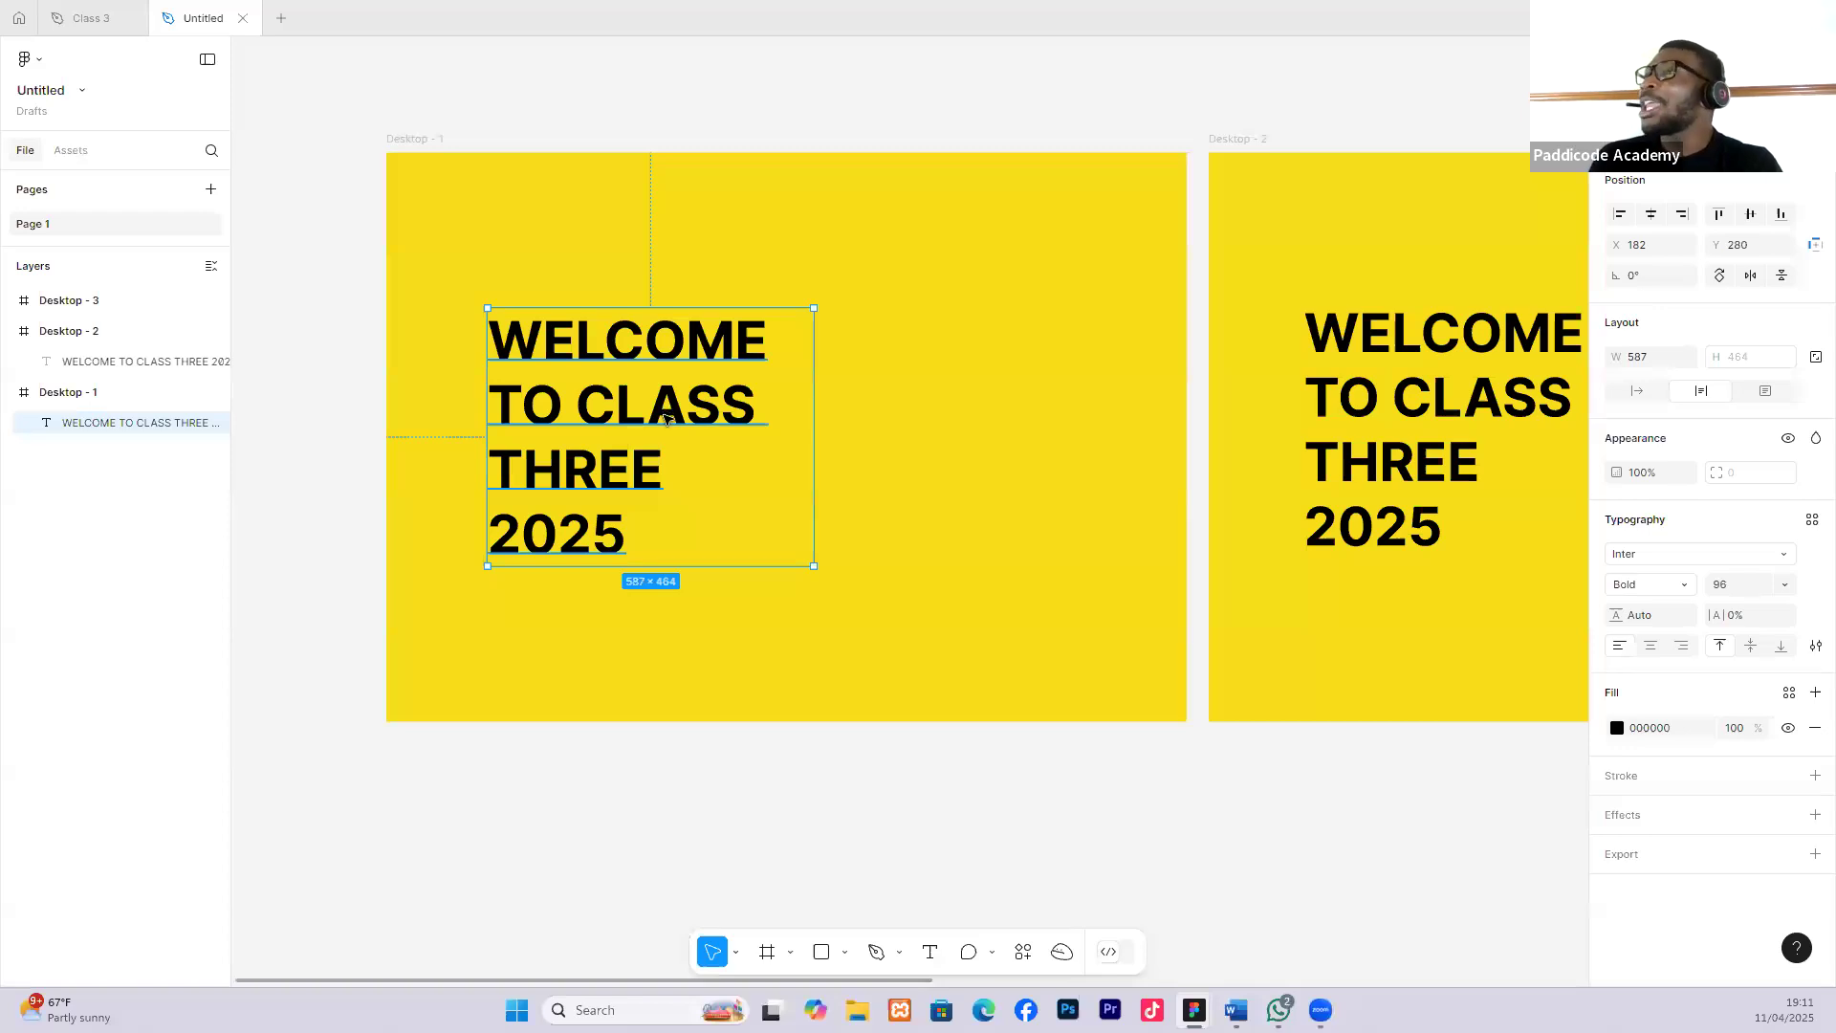
pyautogui.scroll(-2, 662, 413)
pyautogui.scroll(1, 658, 417)
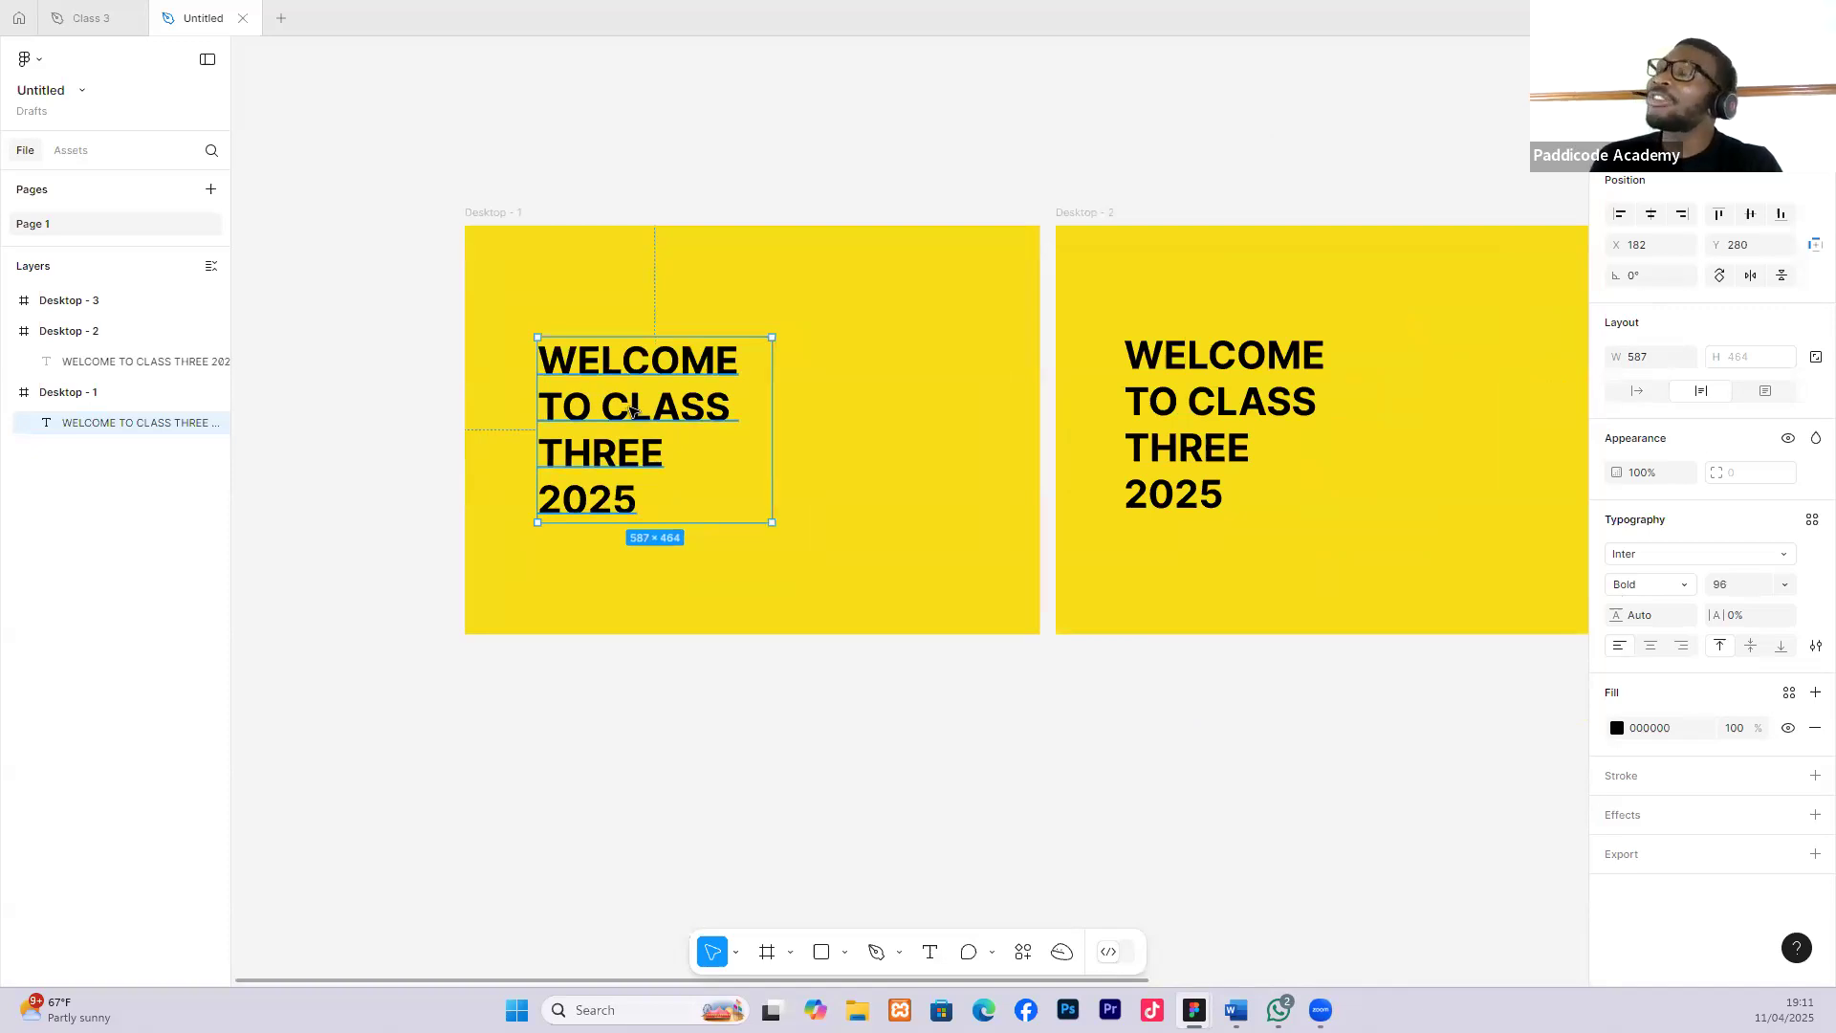
pyautogui.scroll(-1, 659, 446)
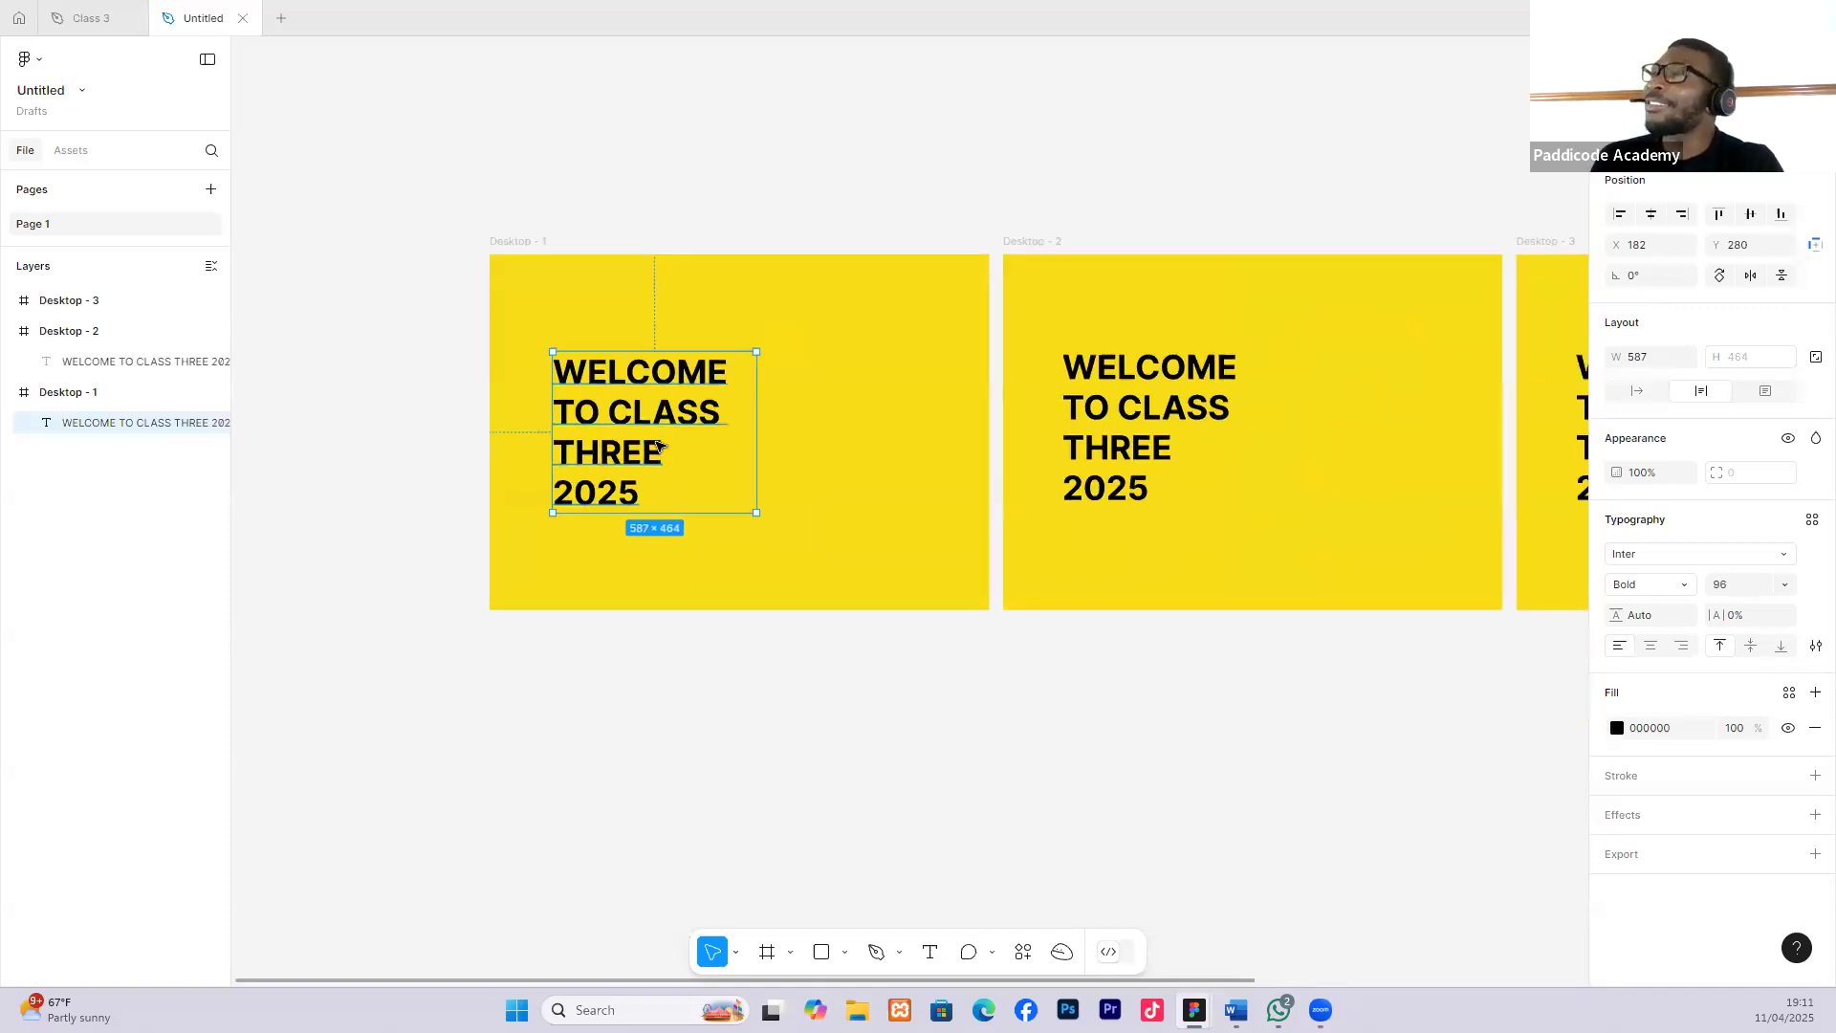
pyautogui.scroll(-2, 659, 446)
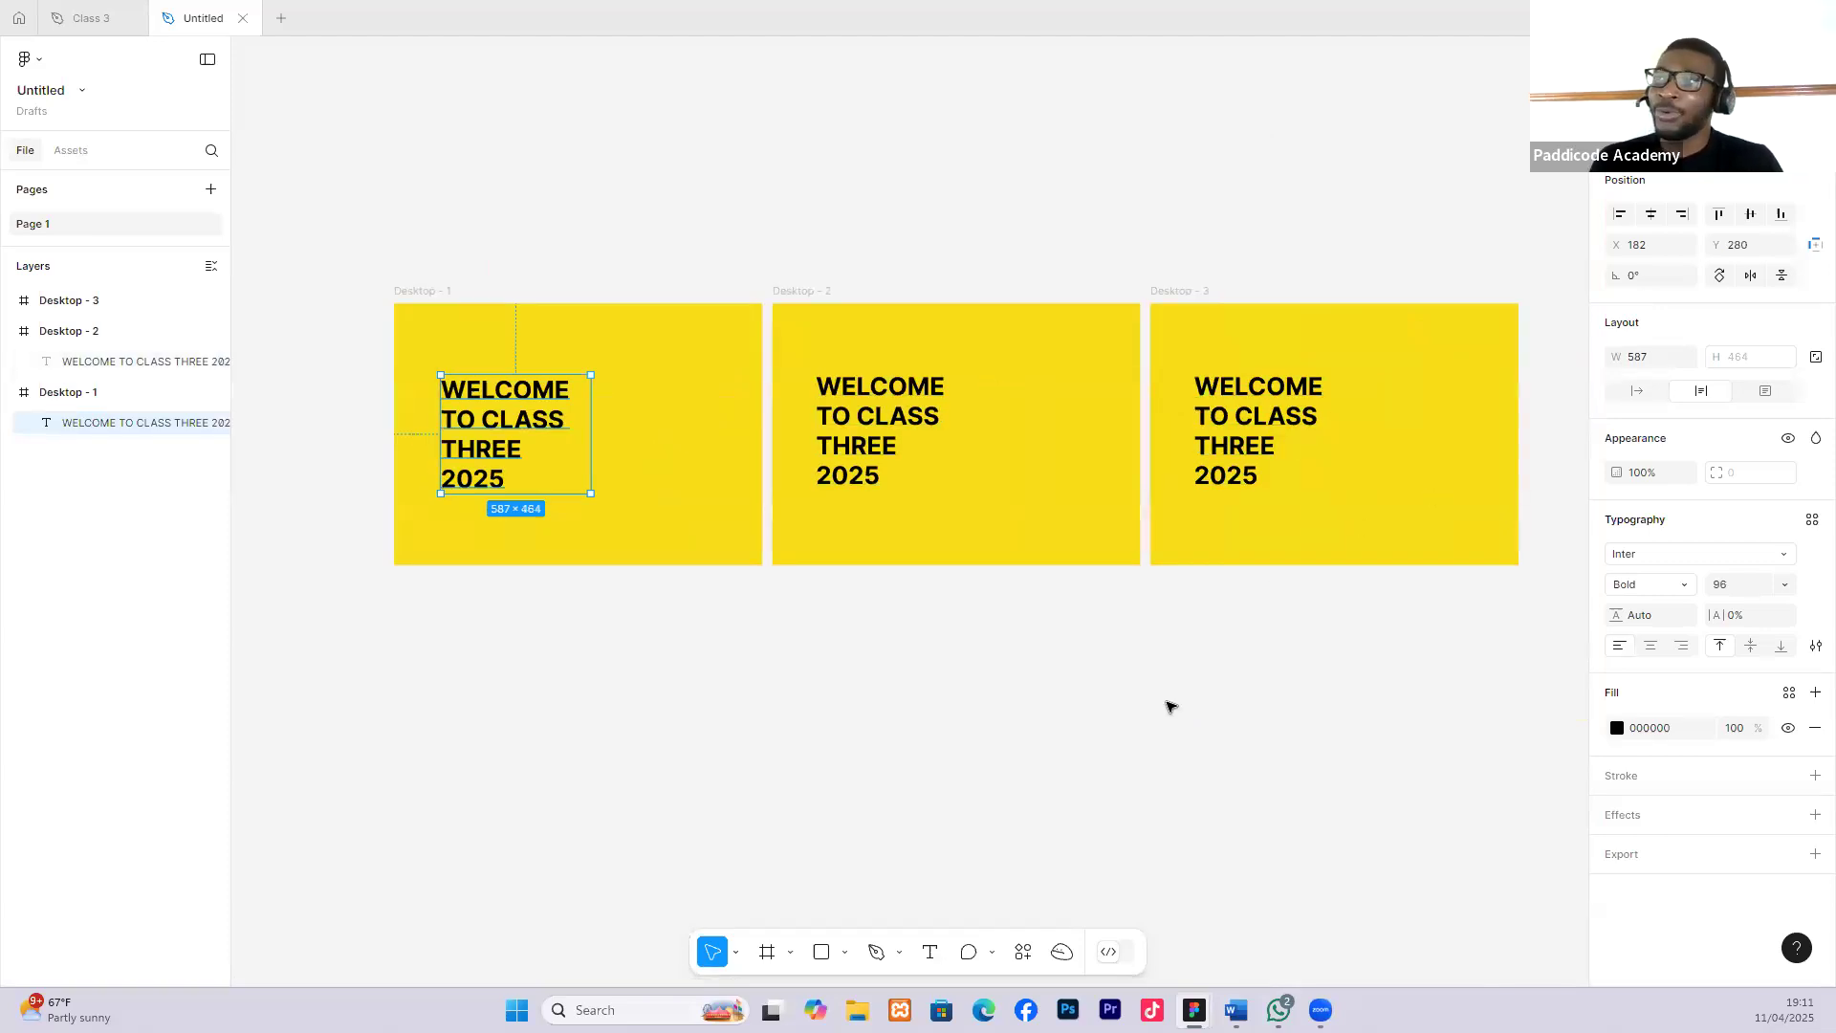
pyautogui.click(904, 414)
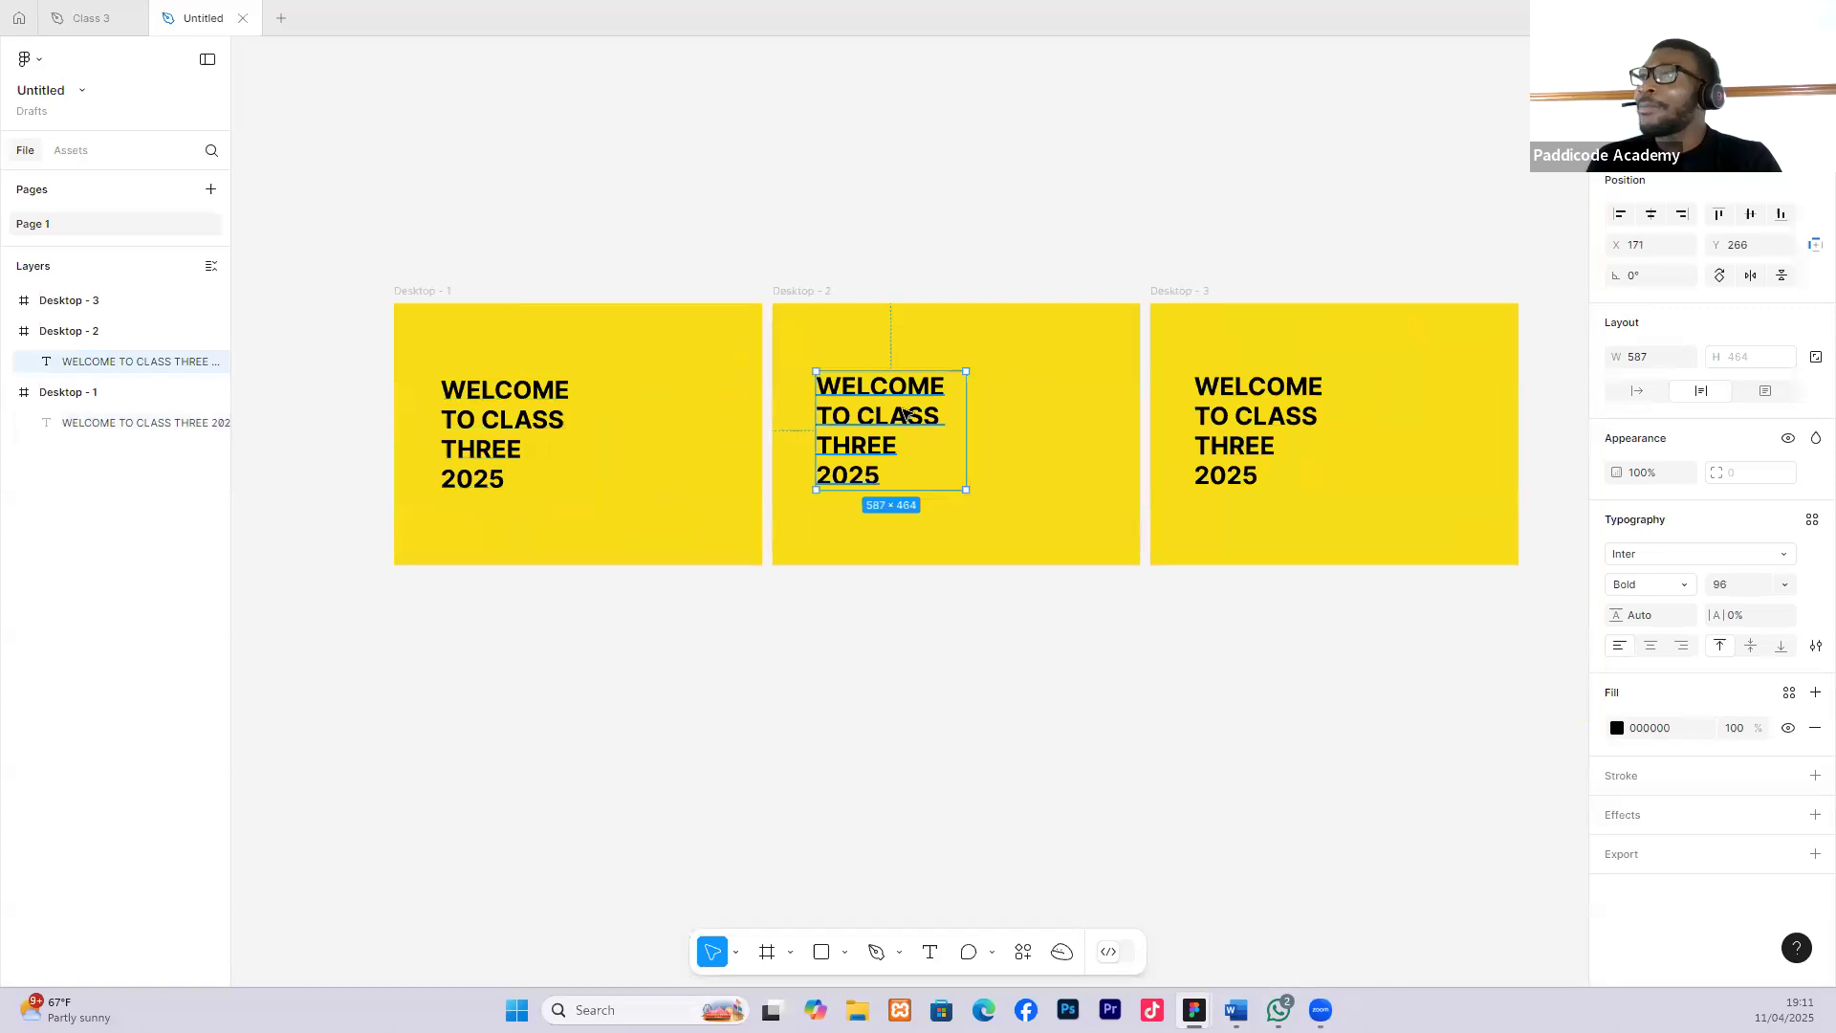
pyautogui.click(531, 405)
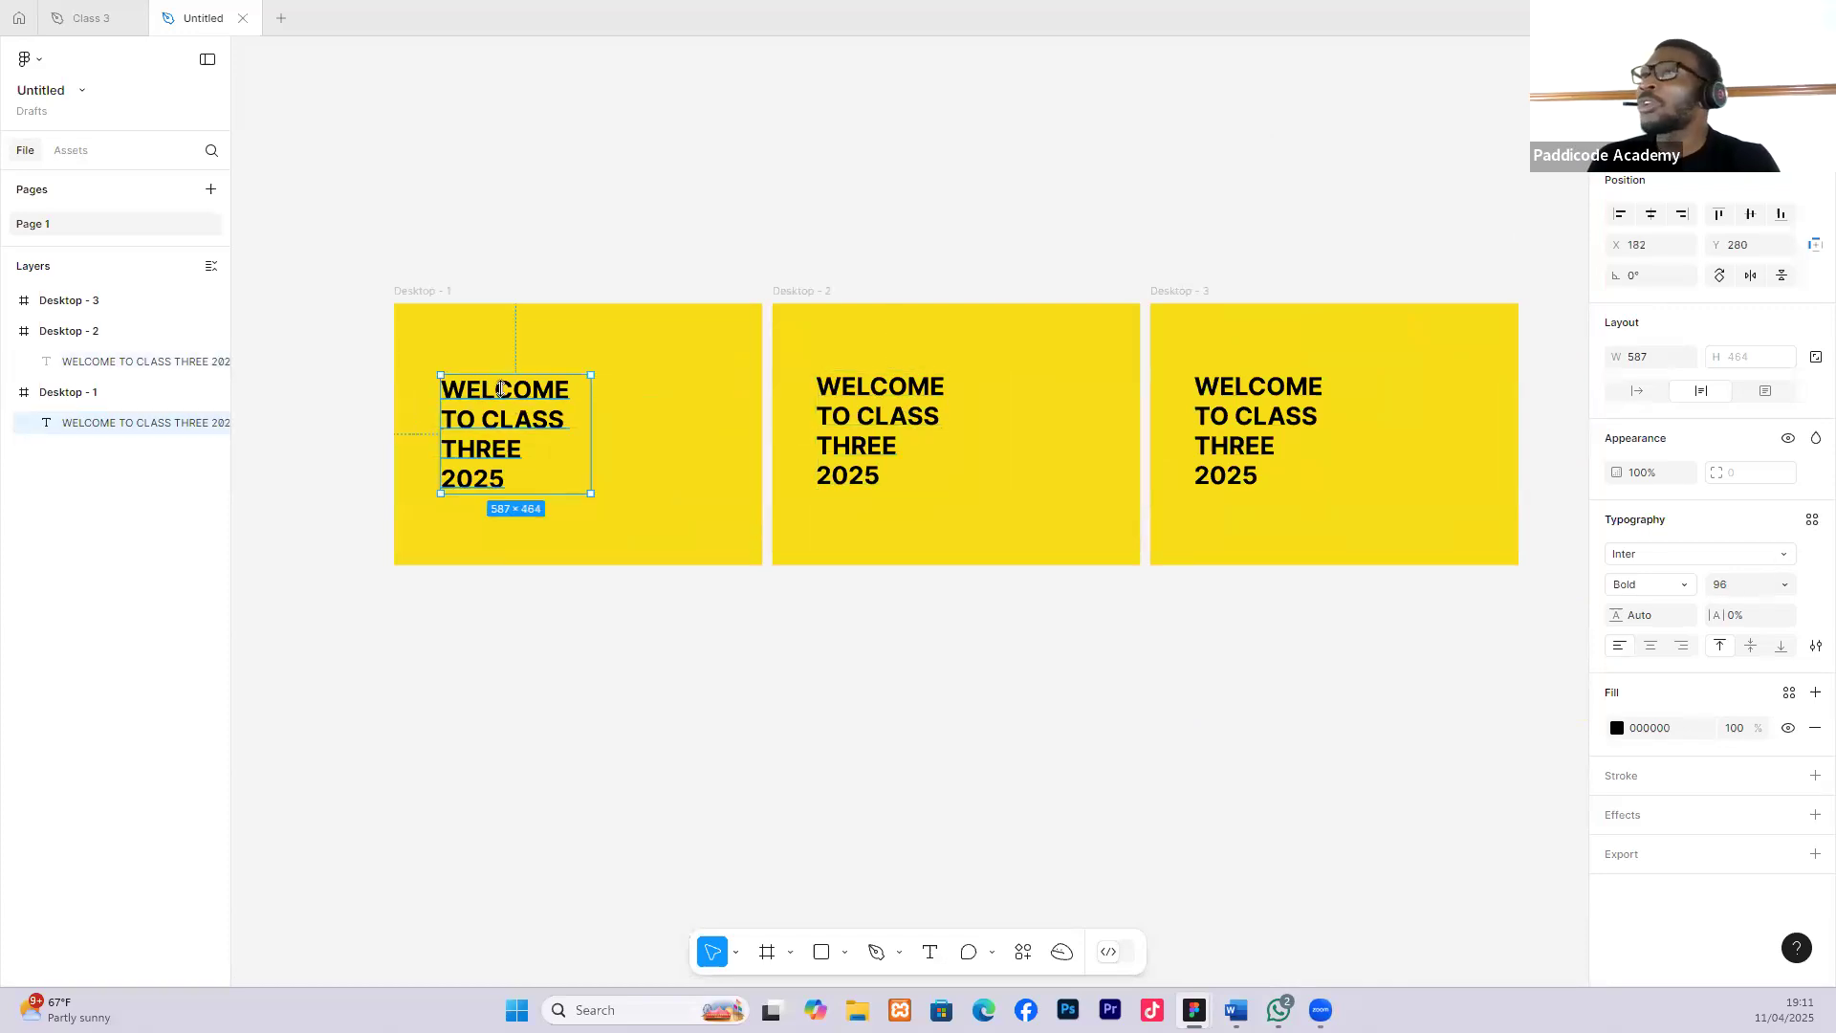
pyautogui.scroll(1, 491, 418)
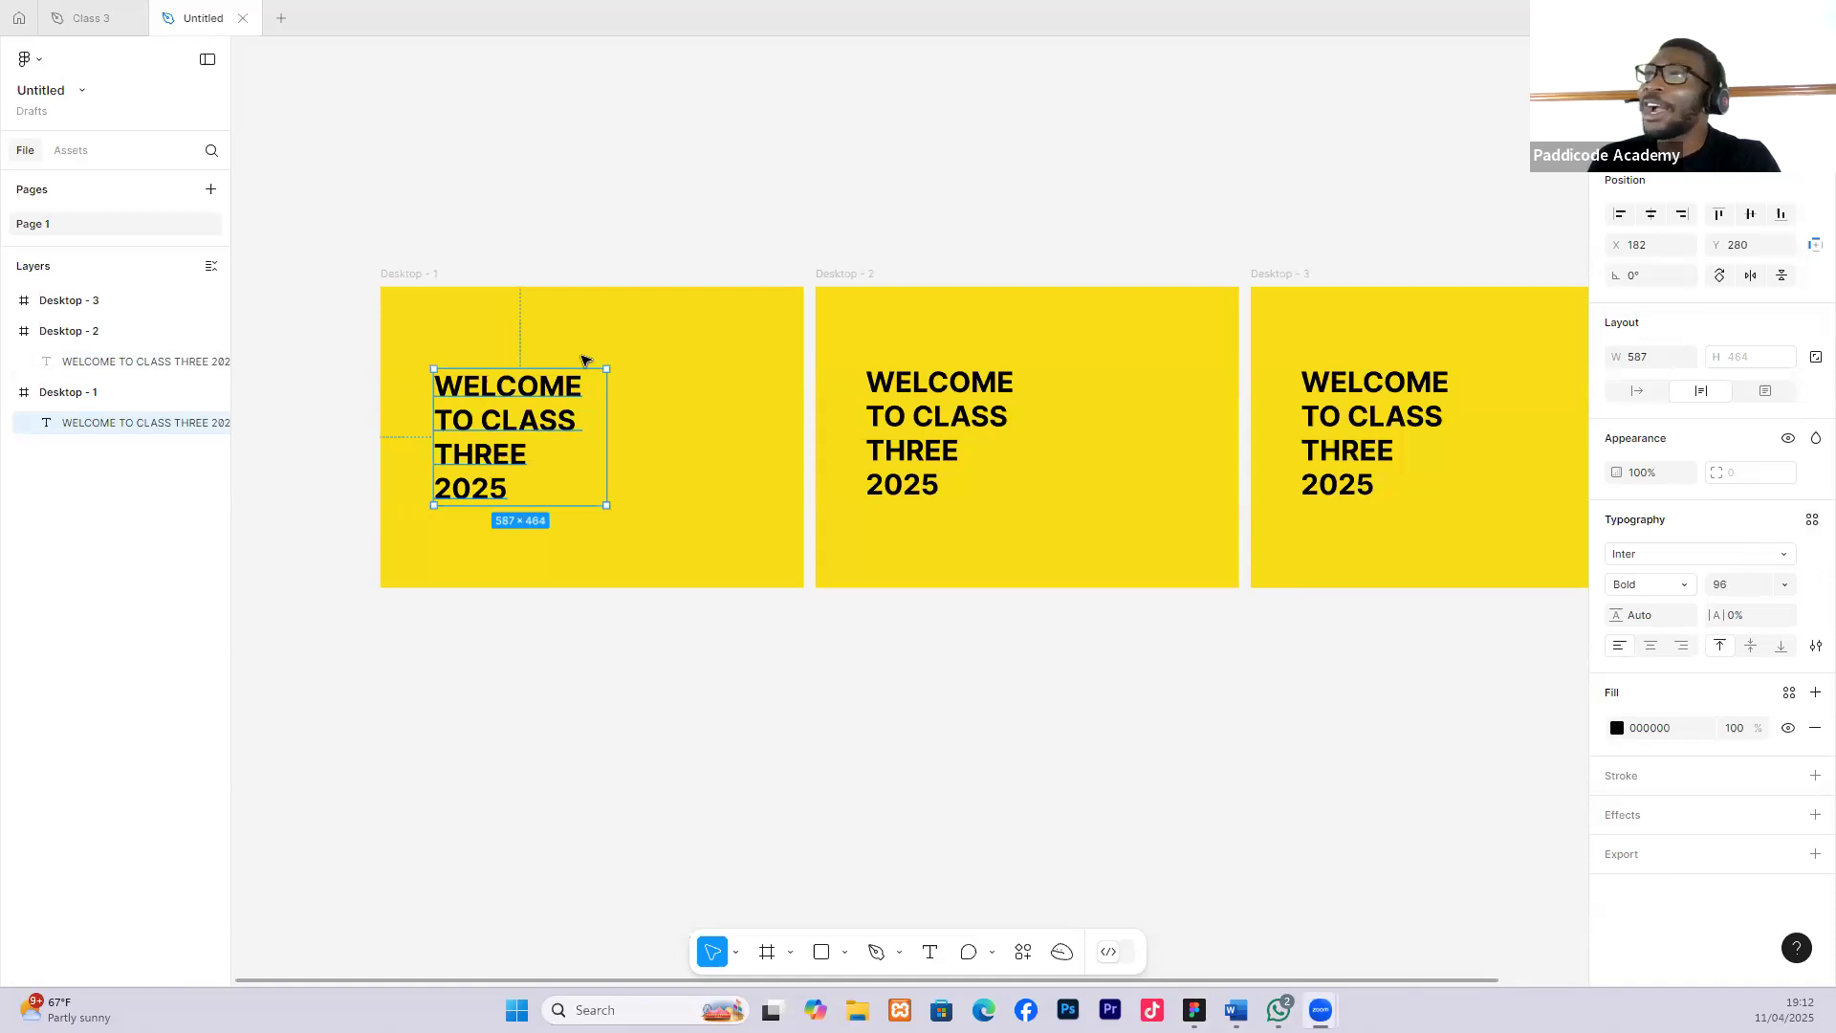
# Start a new text style from the heading and name it Main Header Text.
pyautogui.click(1811, 524)
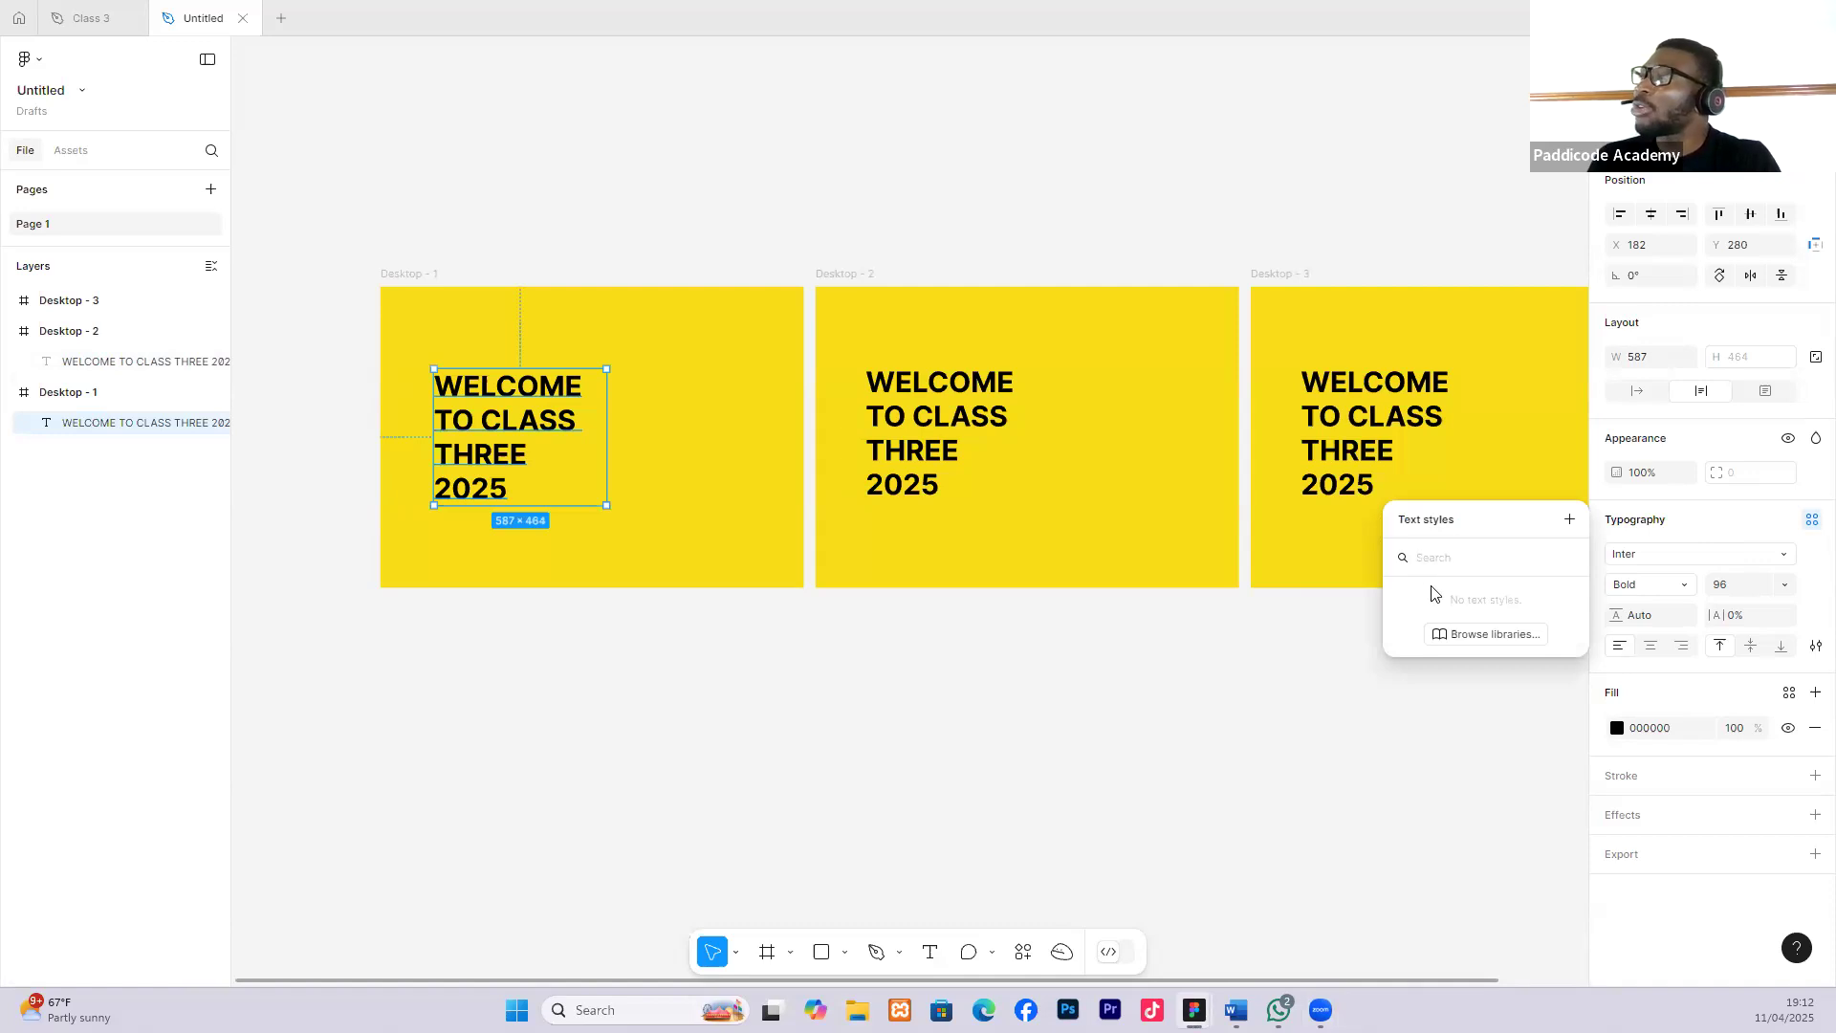
pyautogui.click(1569, 521)
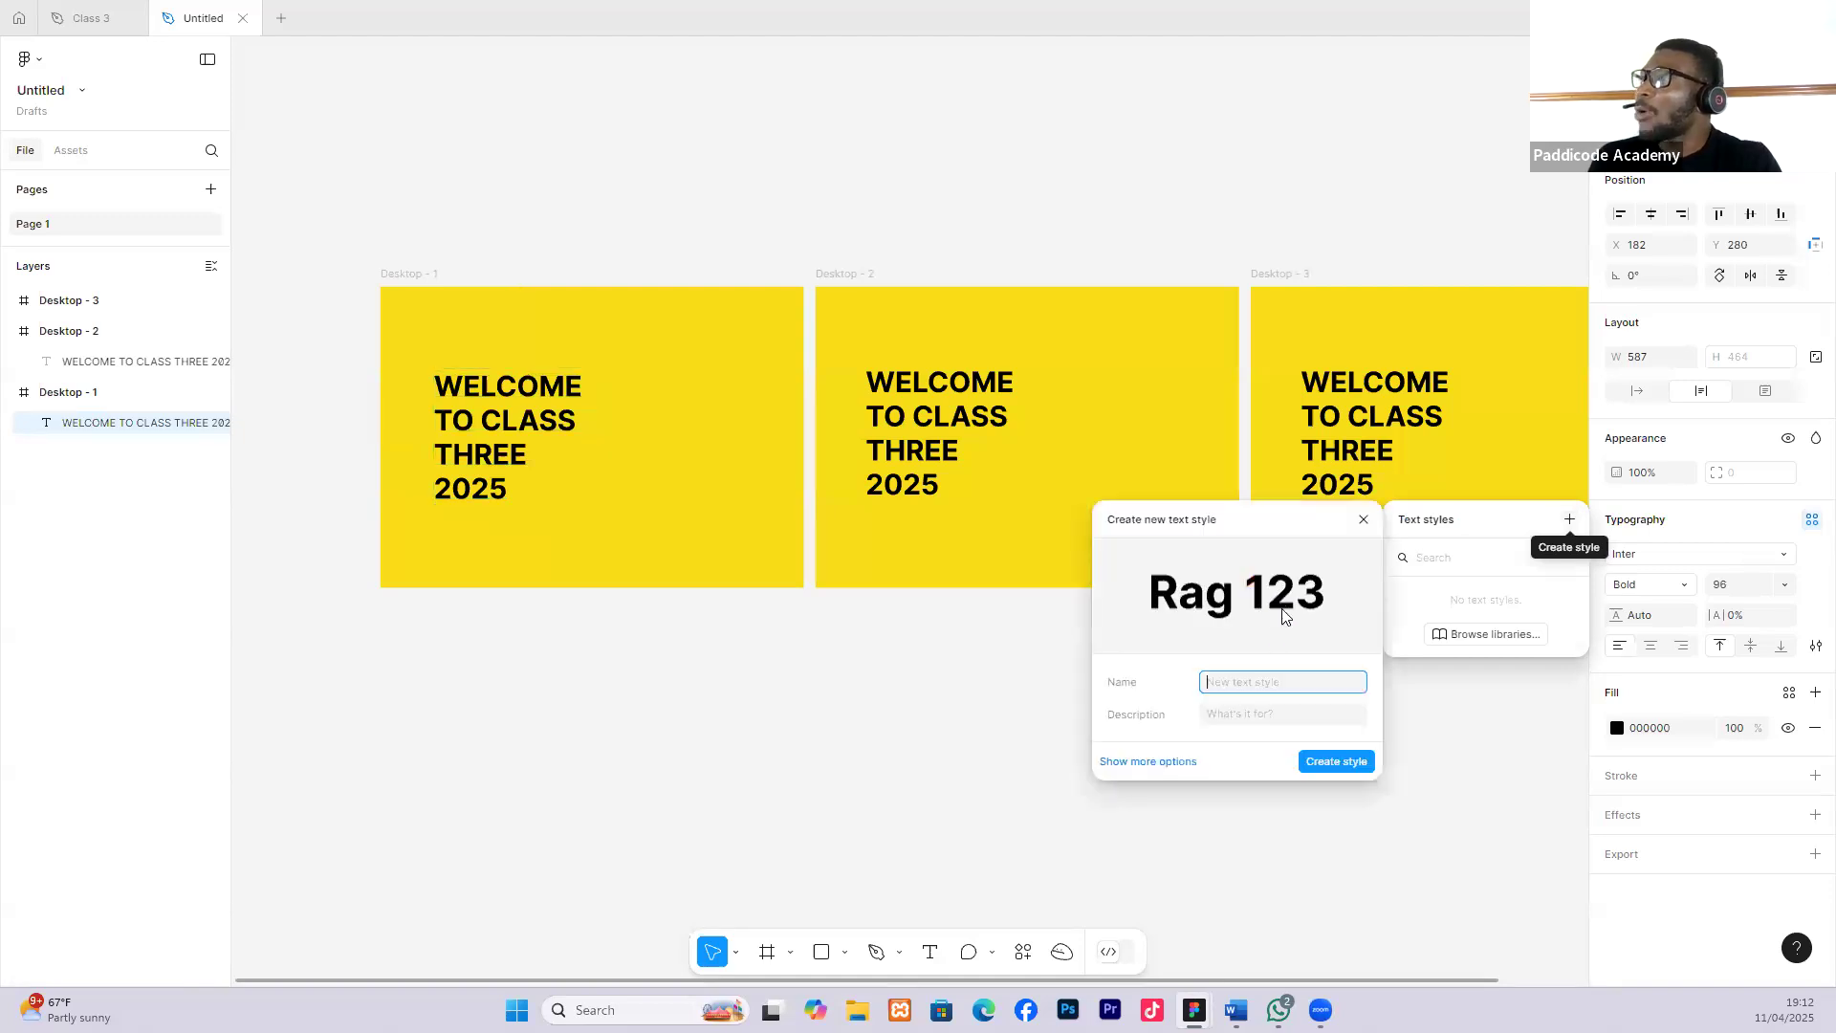
pyautogui.write('Heade')
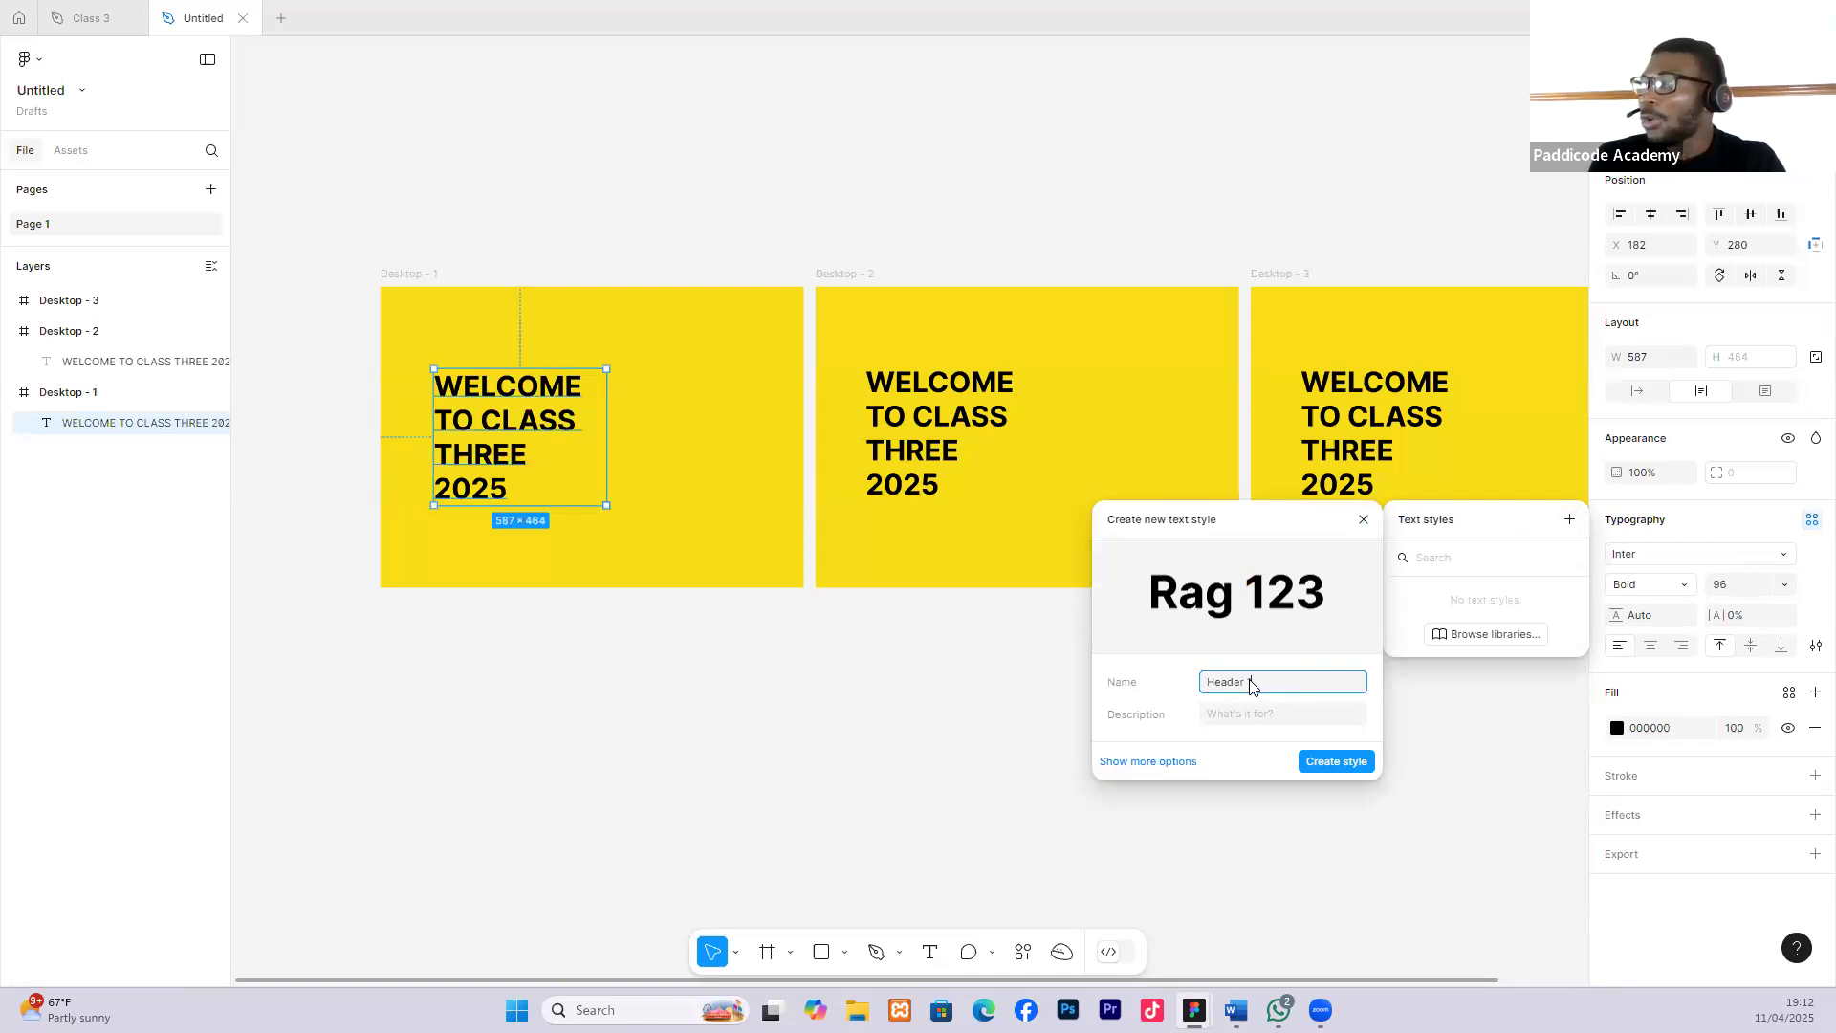
pyautogui.write('r 1')
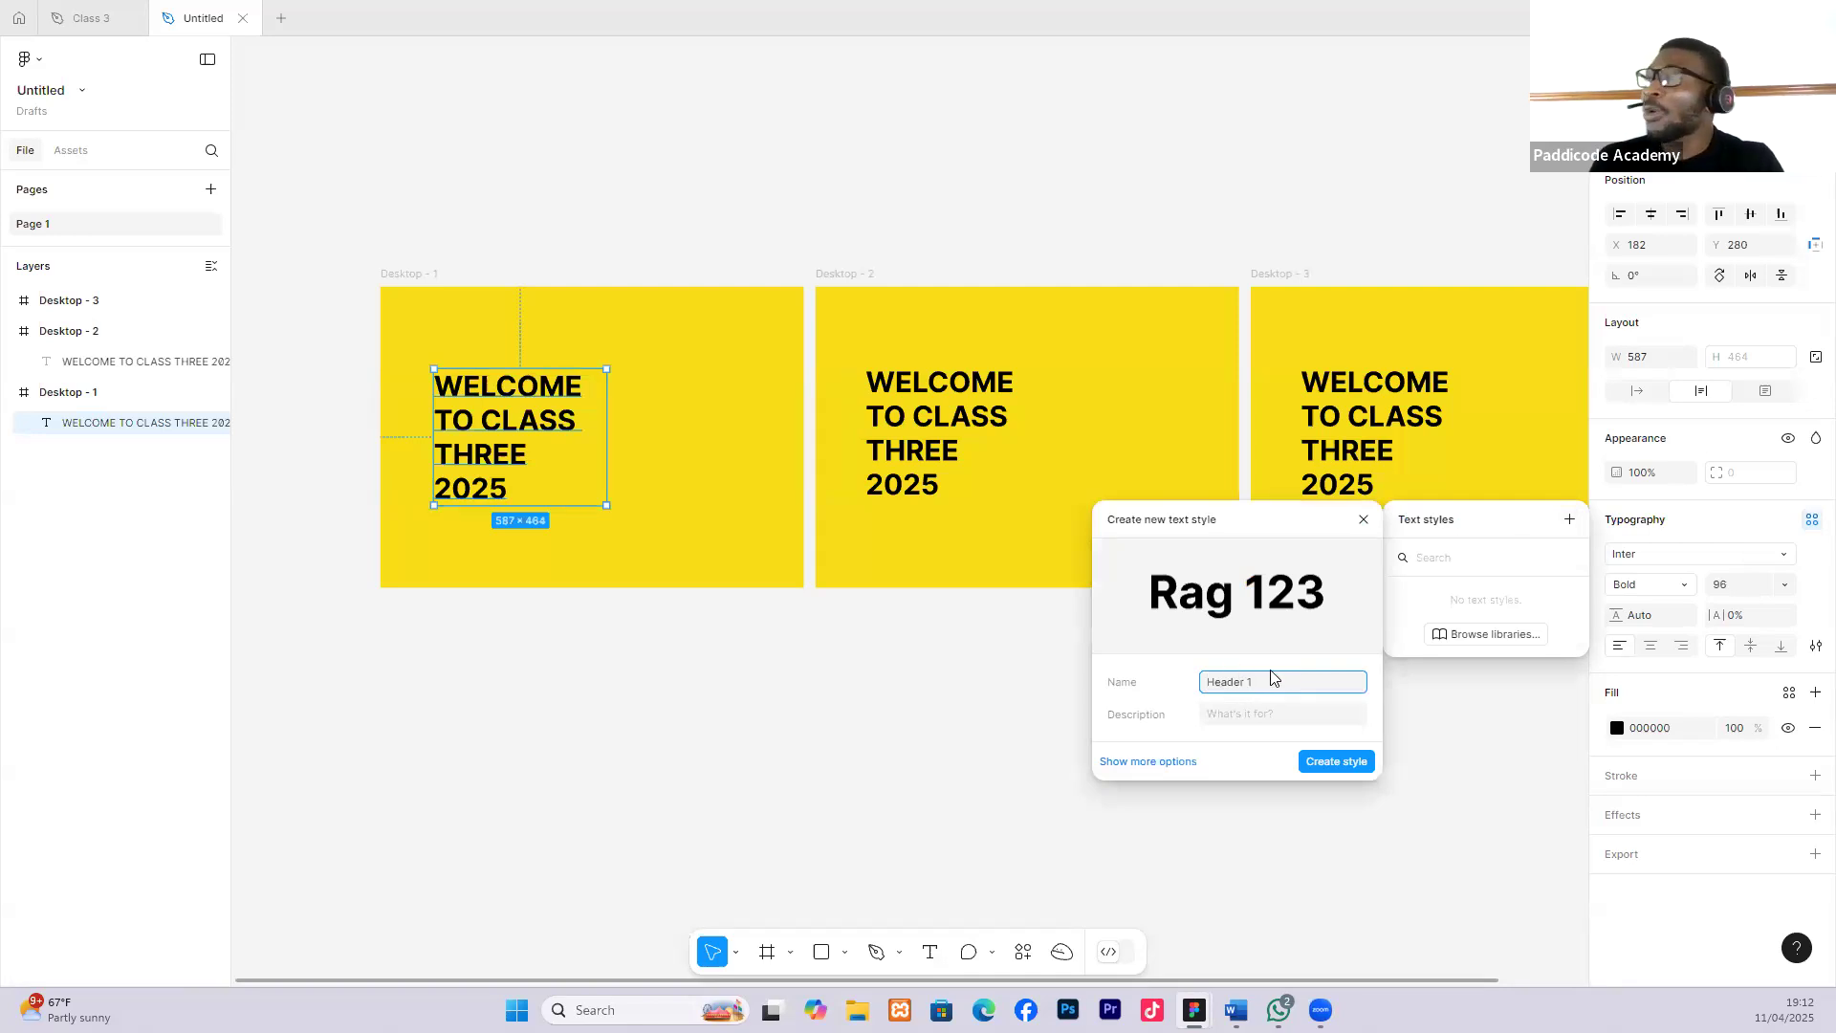
pyautogui.hotkey('ctrl', 'a')
pyautogui.write('M')
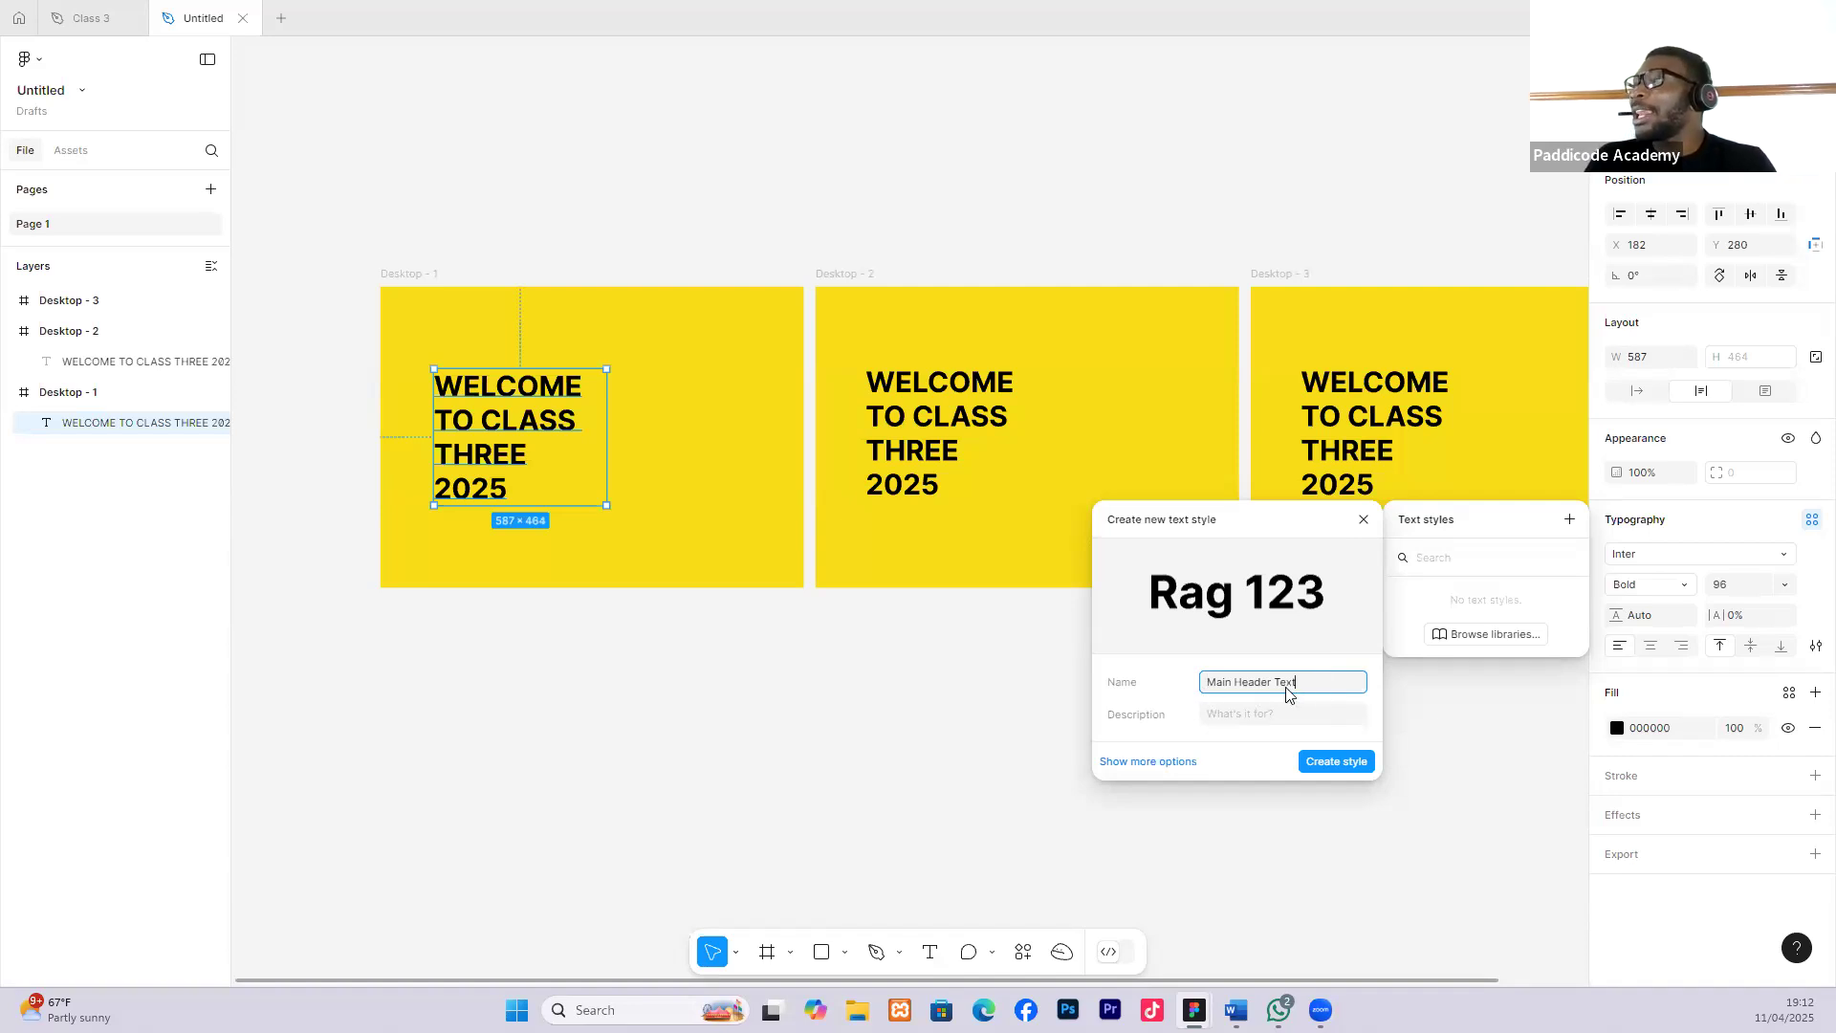
# Give the style the description 'This text is to be placed on hero section'.
pyautogui.click(1242, 719)
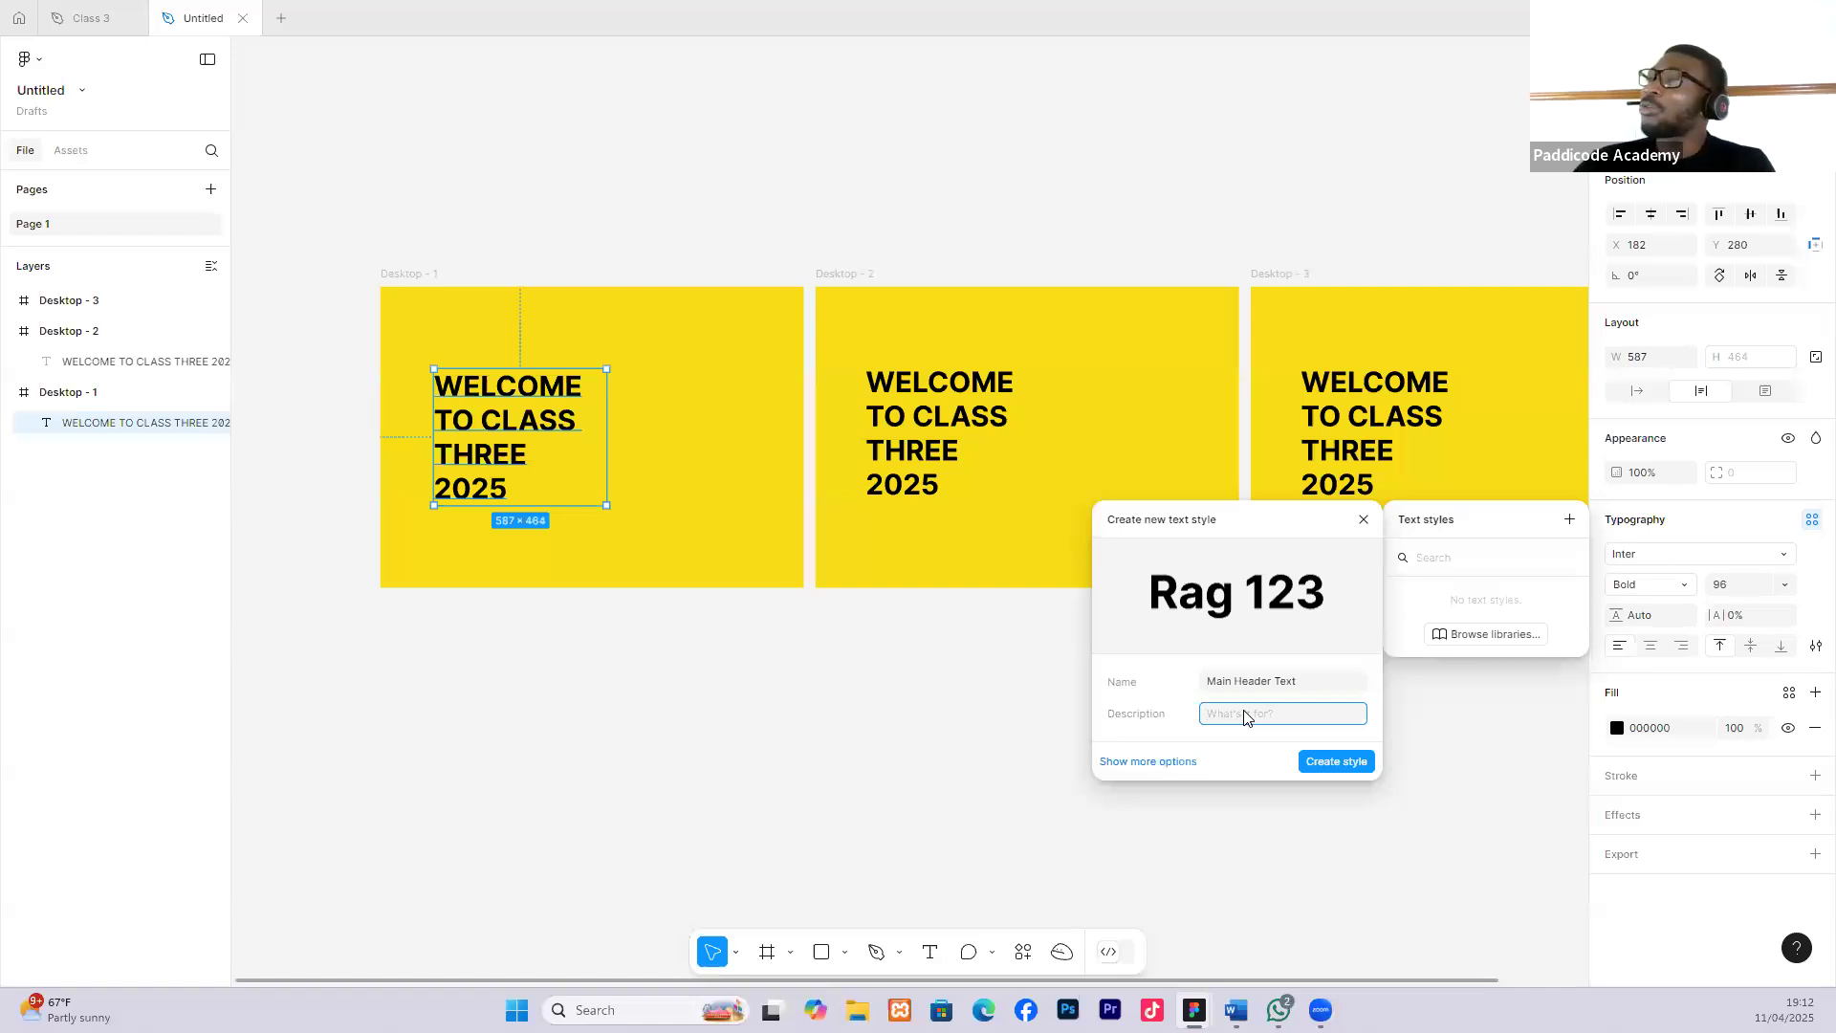
pyautogui.write('This text is to be placed on')
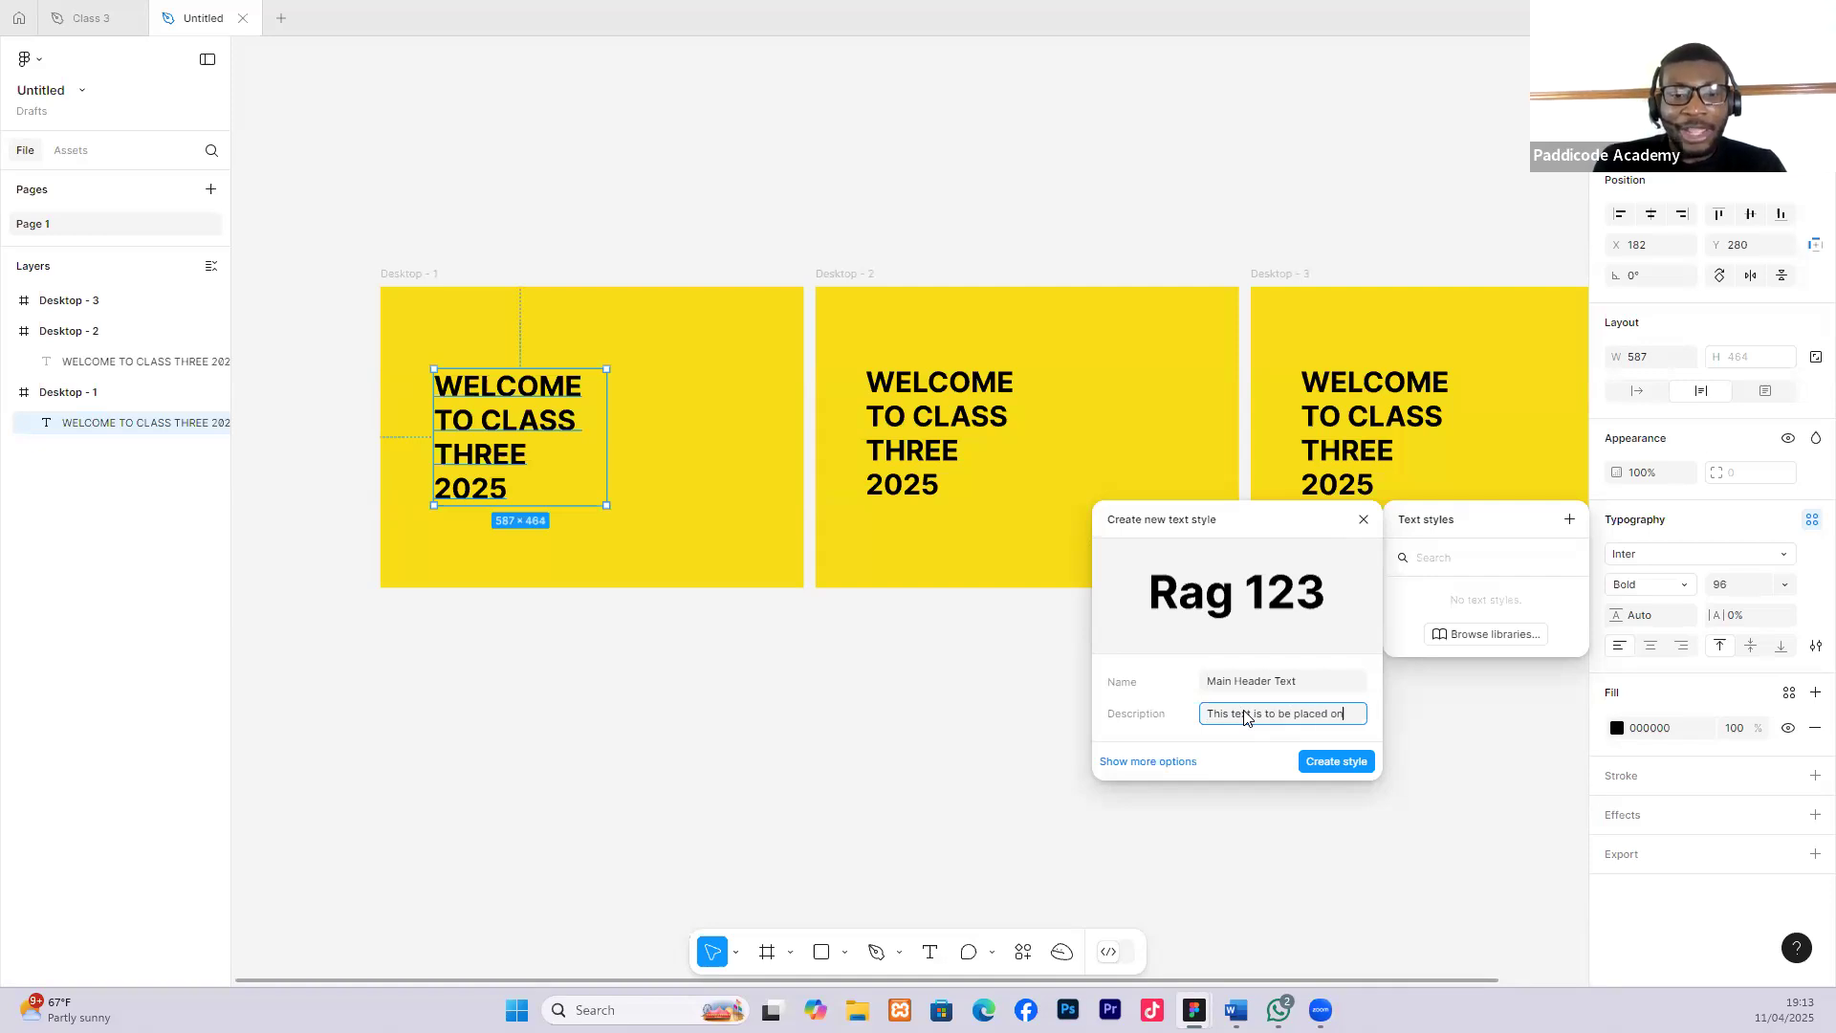
pyautogui.write('ro se')
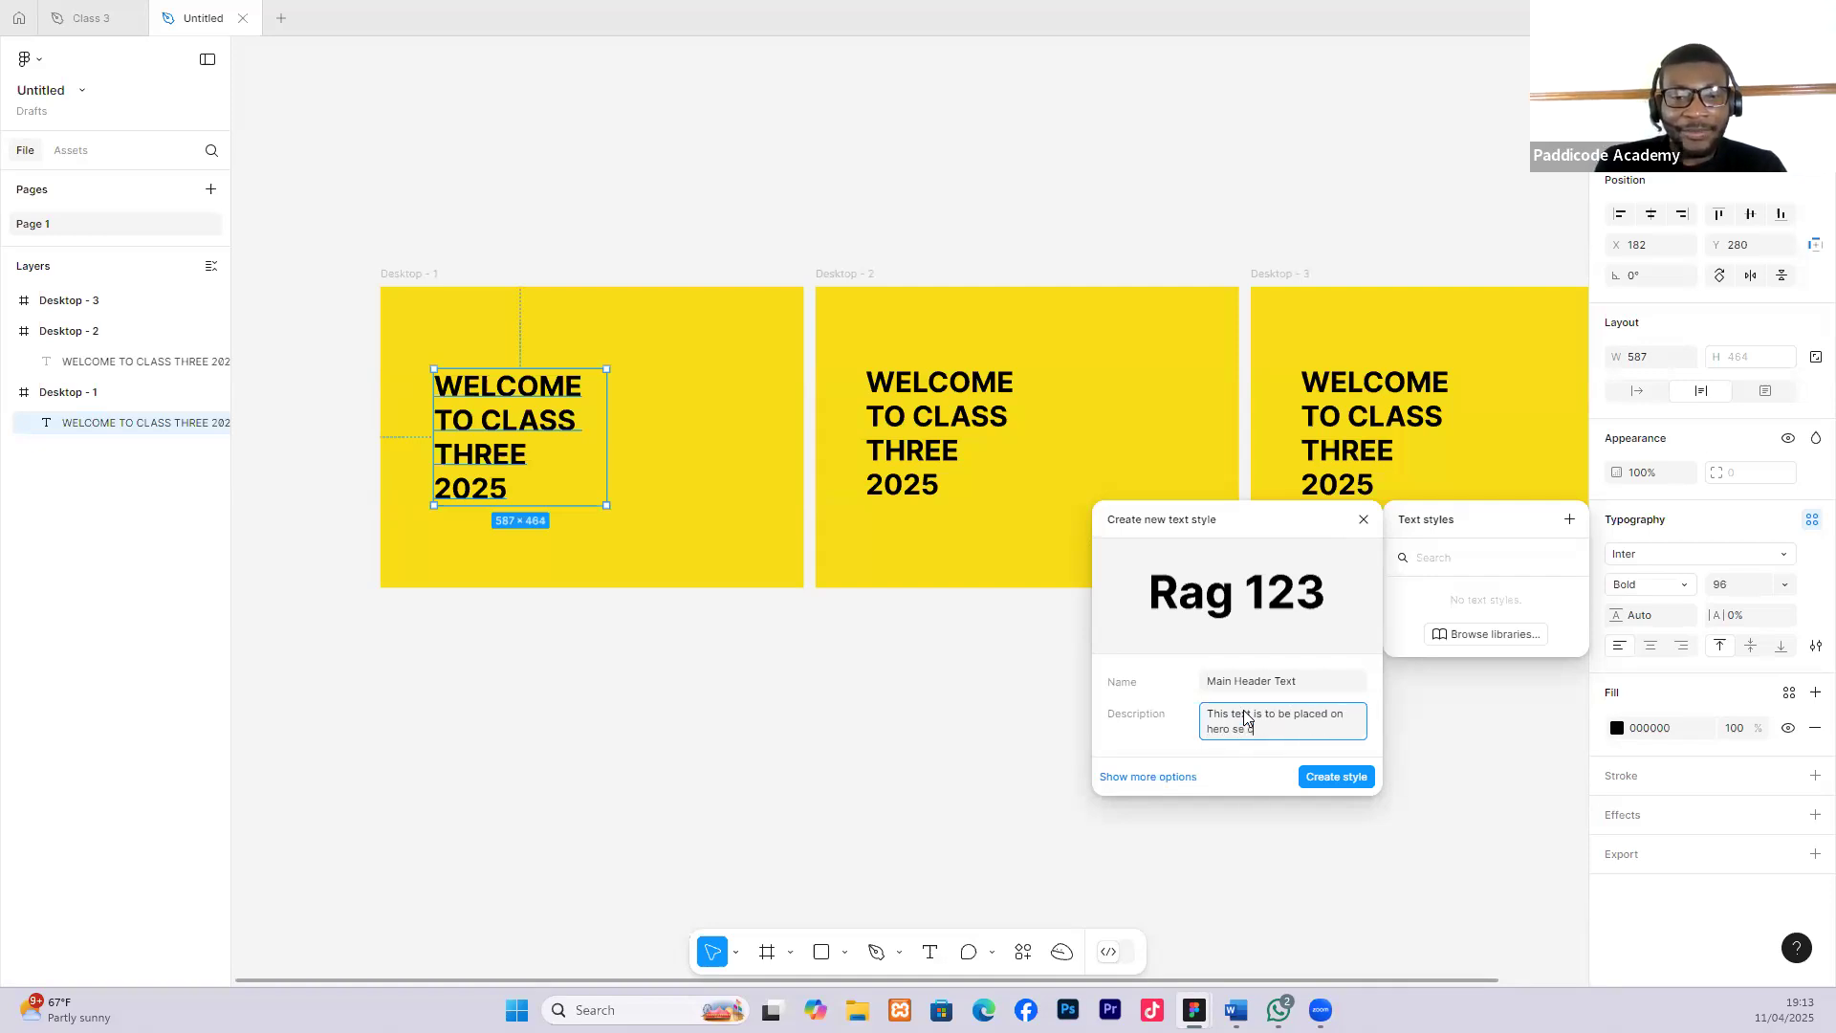
pyautogui.write(' ctionh')
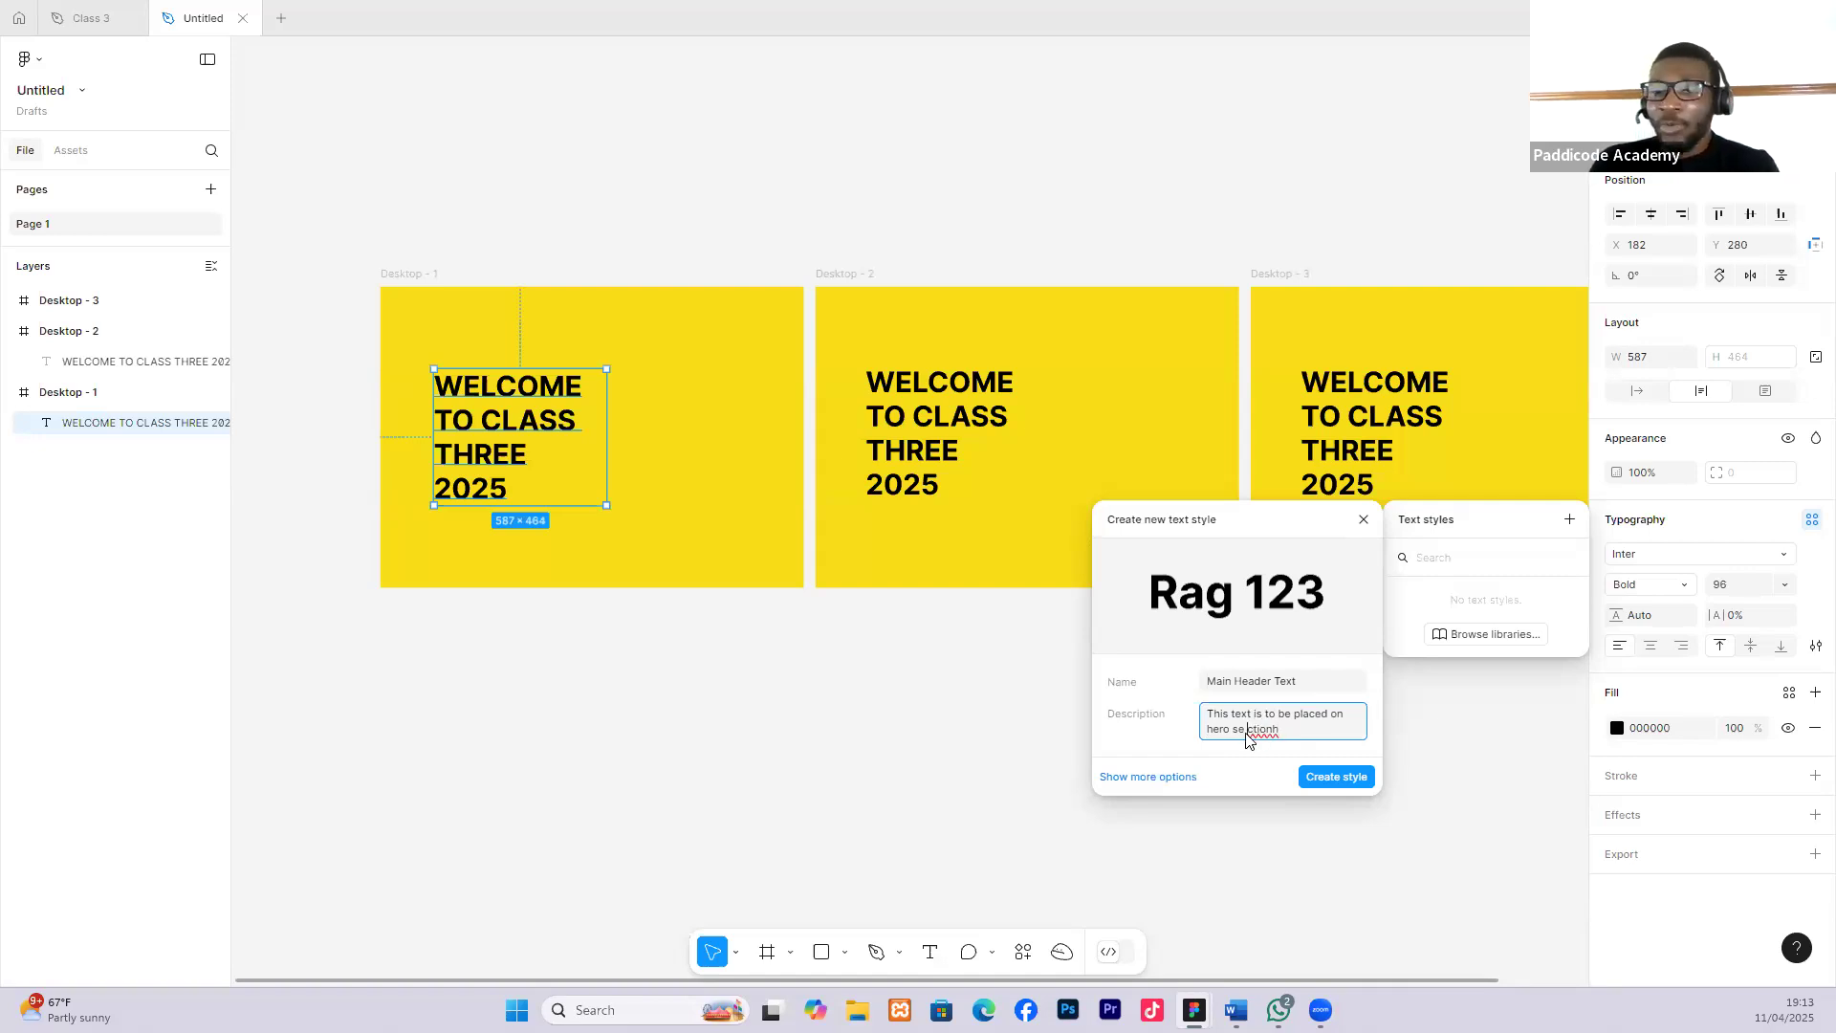
pyautogui.press('BackSpace')
pyautogui.click(1297, 737)
pyautogui.press('BackSpace')
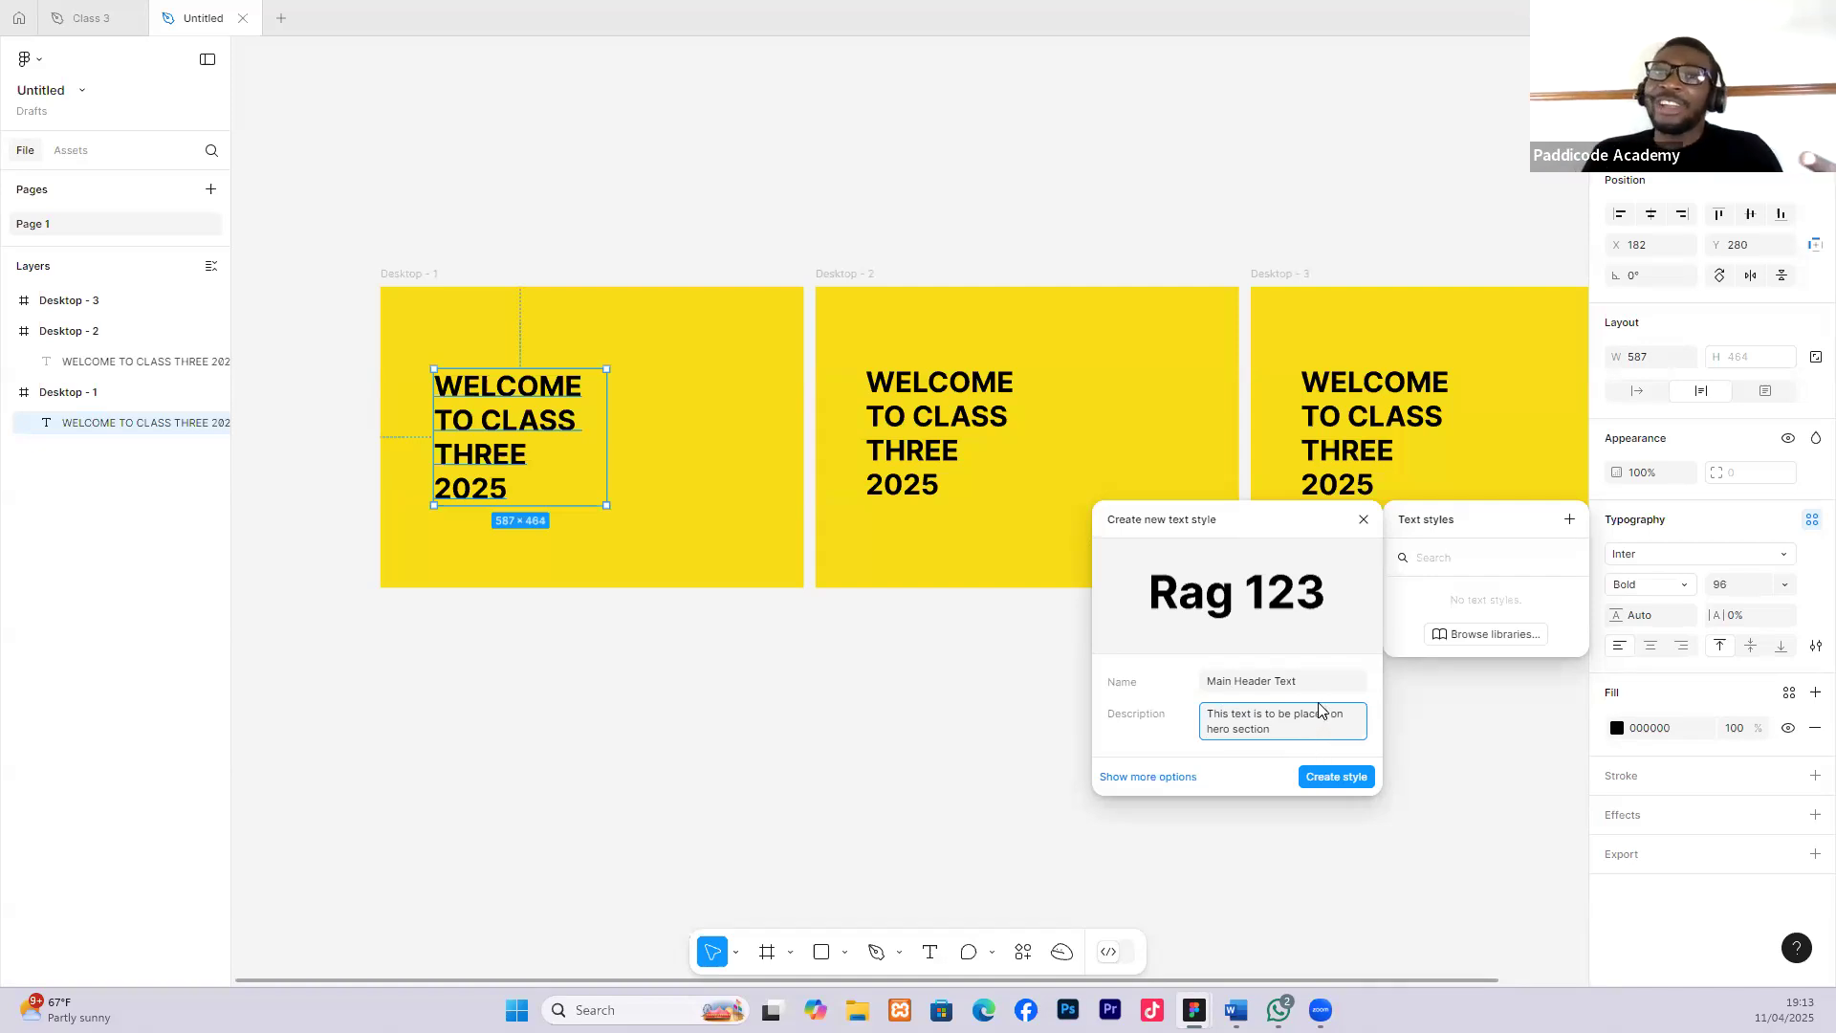
# Save the Main Header Text style, then select the second frame's heading.
pyautogui.click(1341, 777)
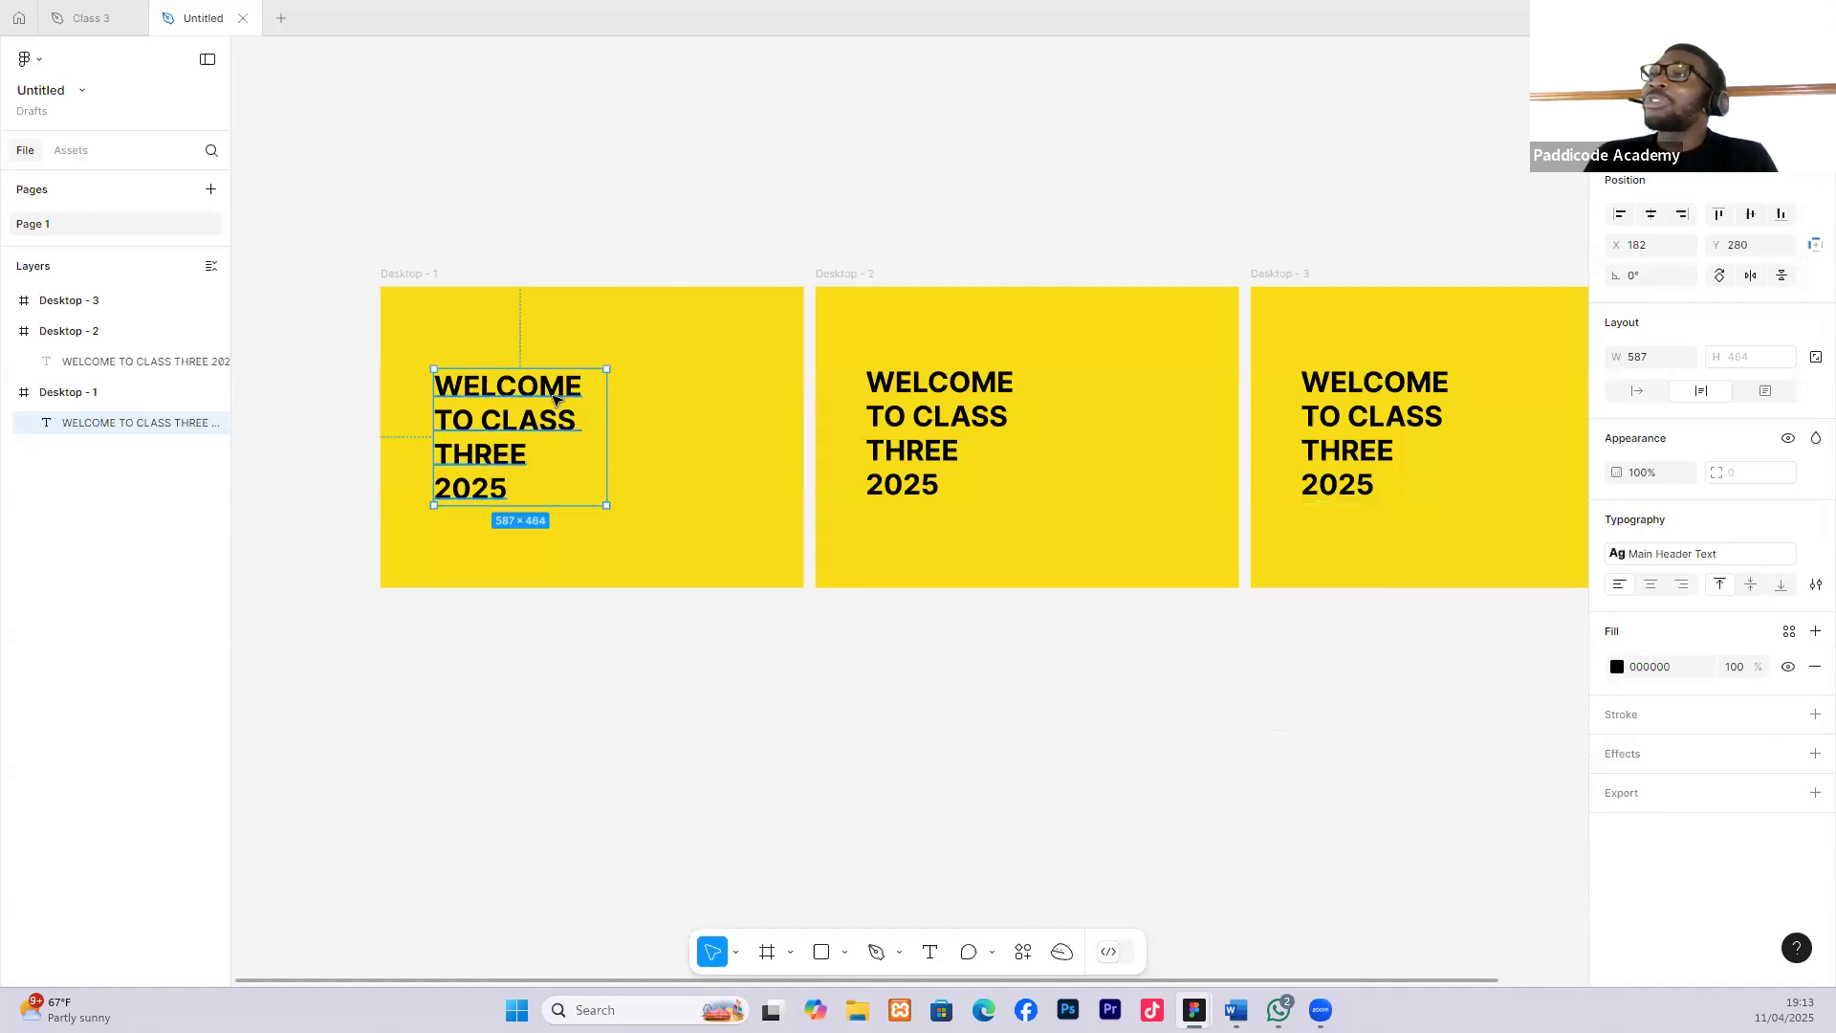
pyautogui.scroll(1, 549, 400)
pyautogui.scroll(-1, 550, 402)
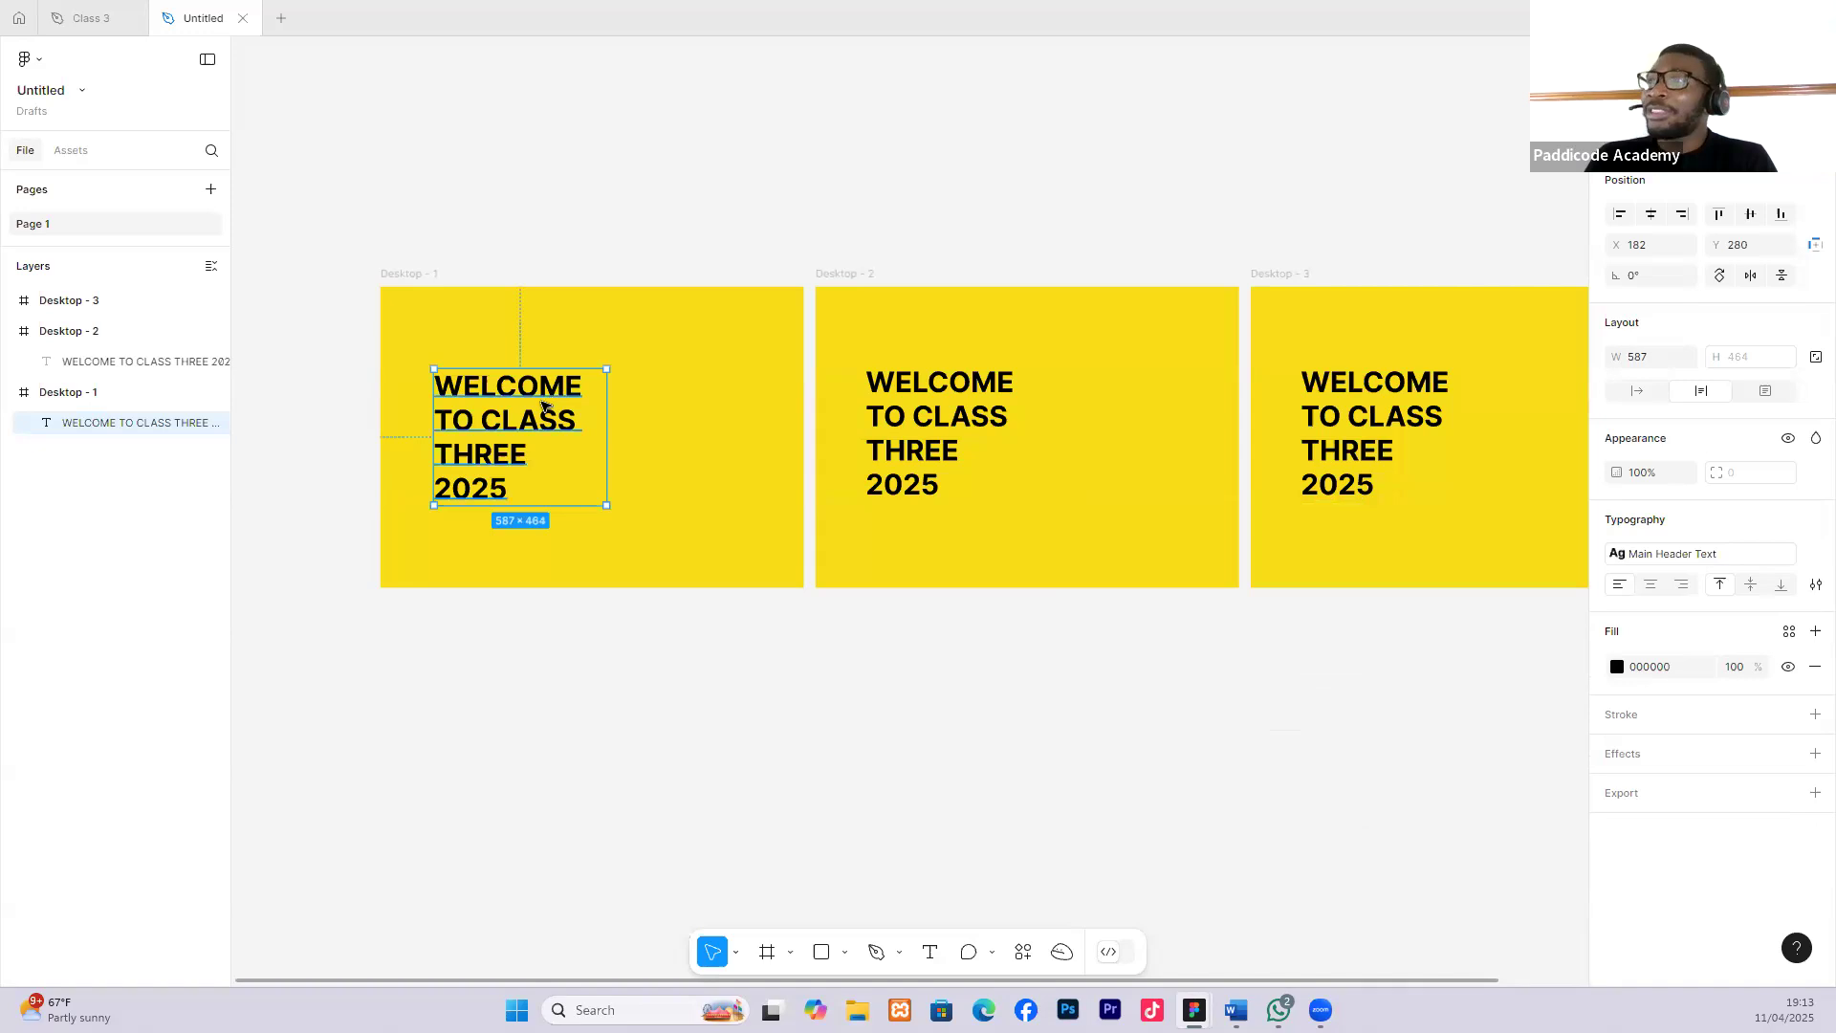
pyautogui.click(665, 543)
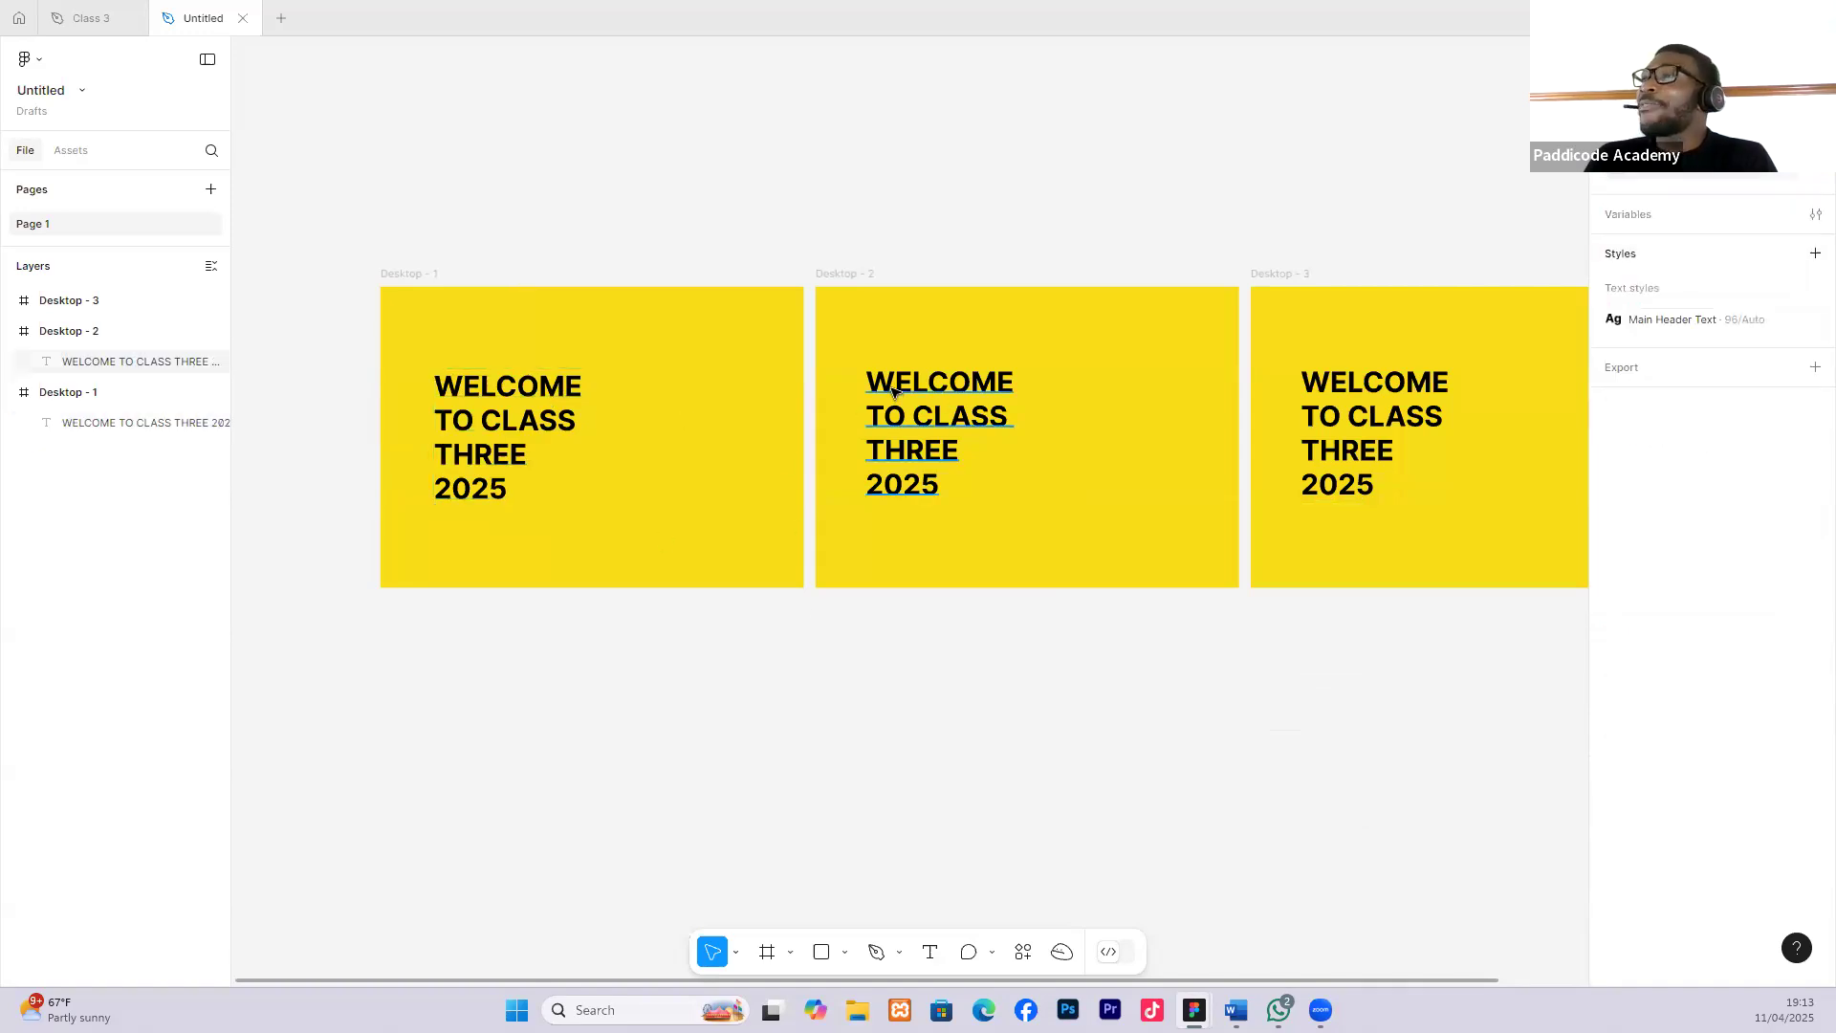
pyautogui.click(894, 387)
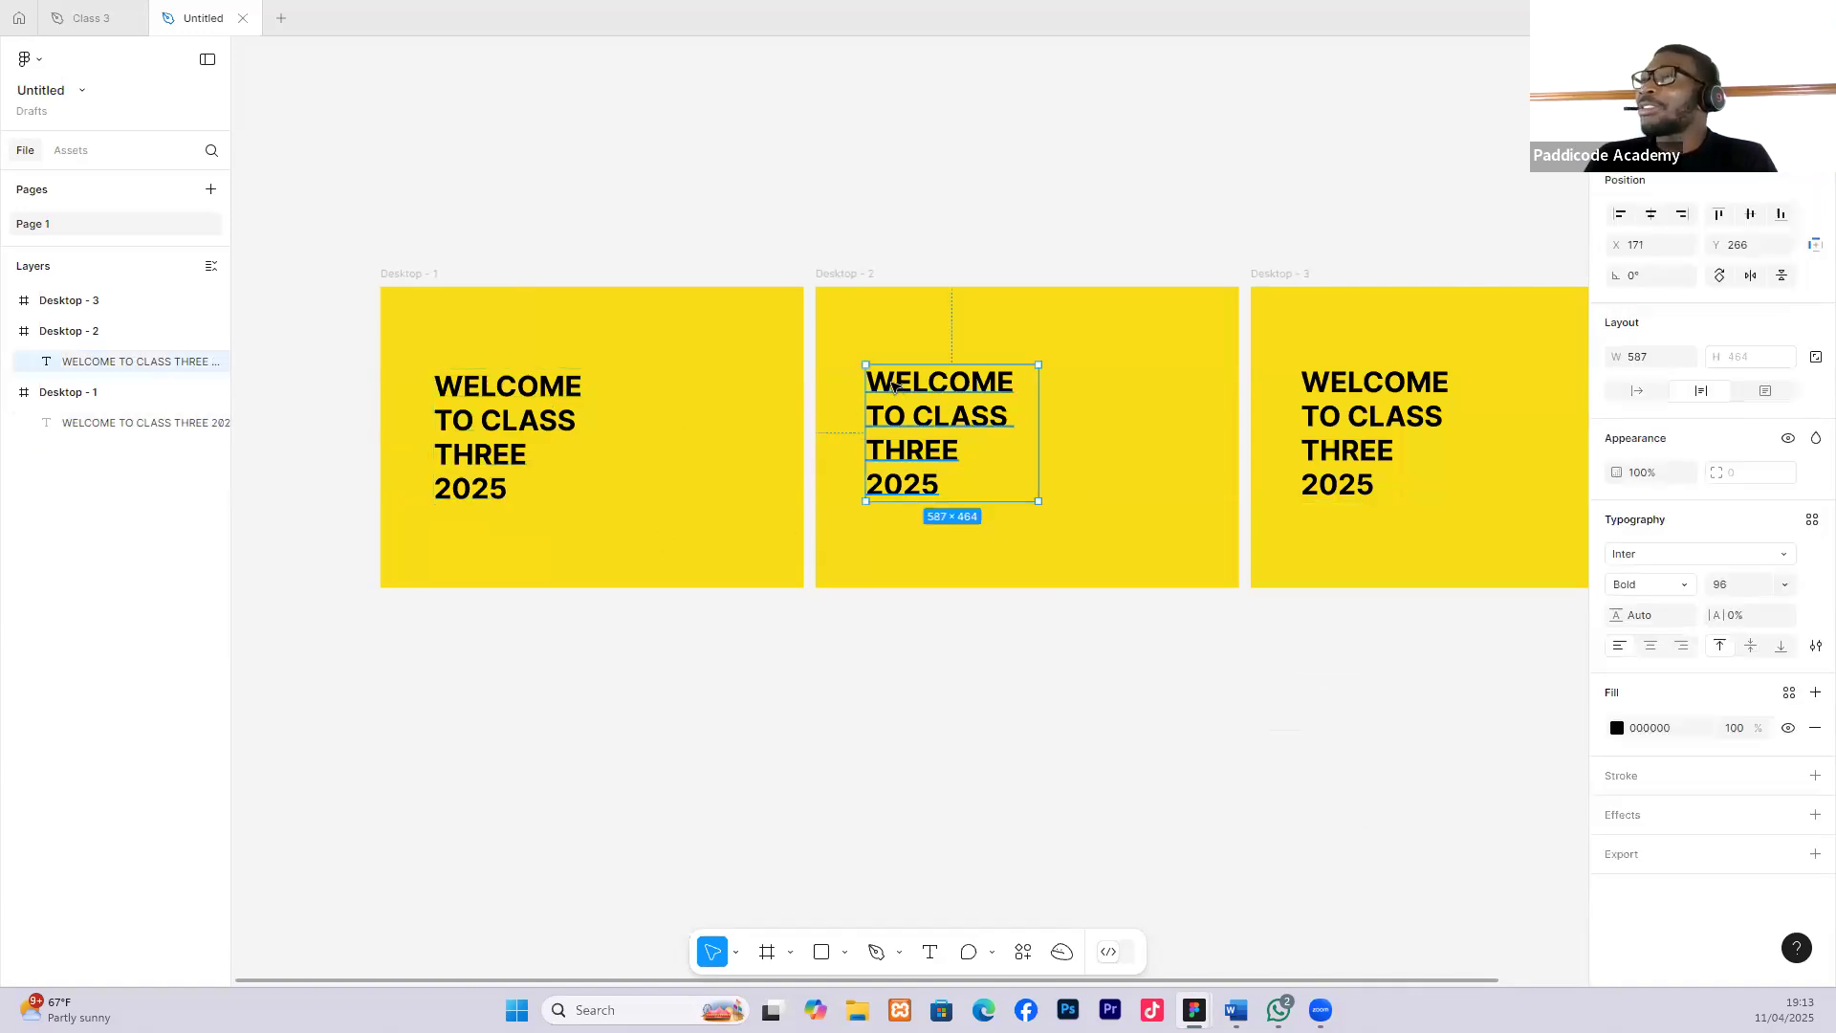
# Rewrite the second frame's heading so it reads only 'You are here'.
pyautogui.doubleClick(943, 384)
pyautogui.click(945, 385)
pyautogui.press('BackSpace')
pyautogui.press('BackSpace')
pyautogui.press('BackSpace')
pyautogui.press('BackSpace')
pyautogui.press('BackSpace')
pyautogui.press('BackSpace')
pyautogui.press('BackSpace')
pyautogui.press('BackSpace')
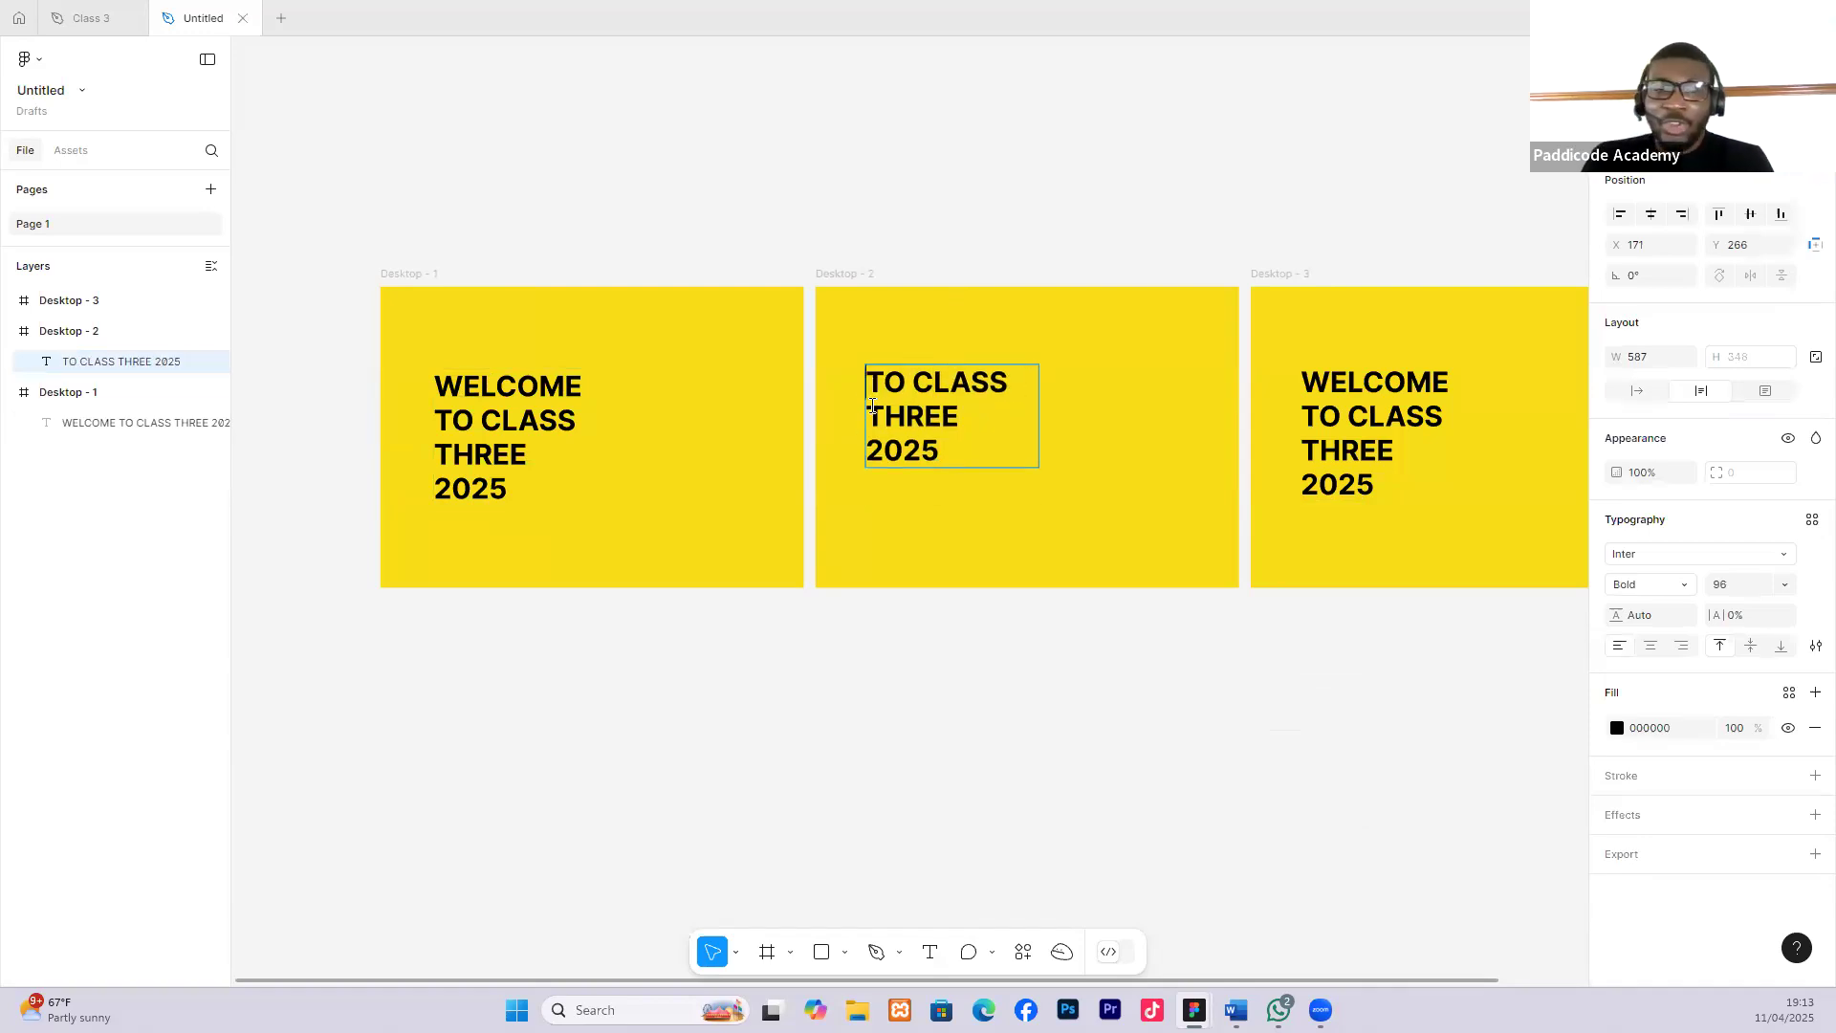
pyautogui.write('You are here')
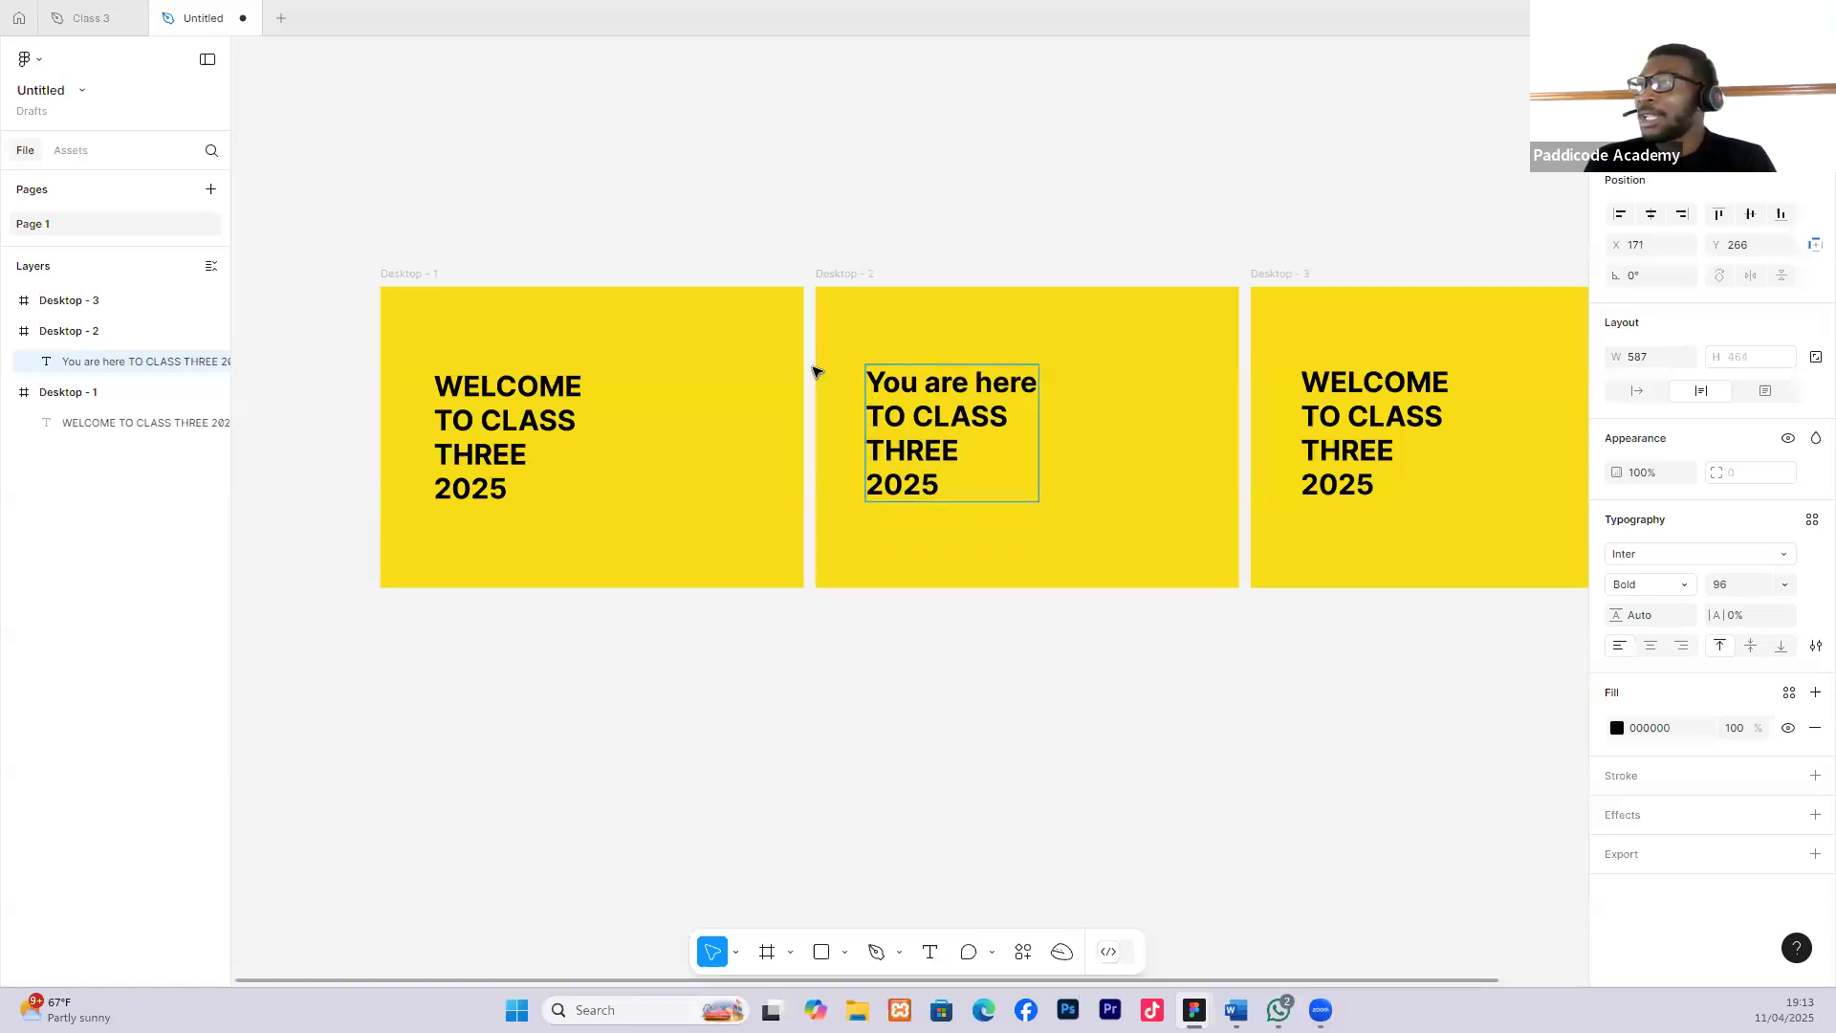
pyautogui.keyDown('shift'); pyautogui.click(972, 475); pyautogui.keyUp('shift')
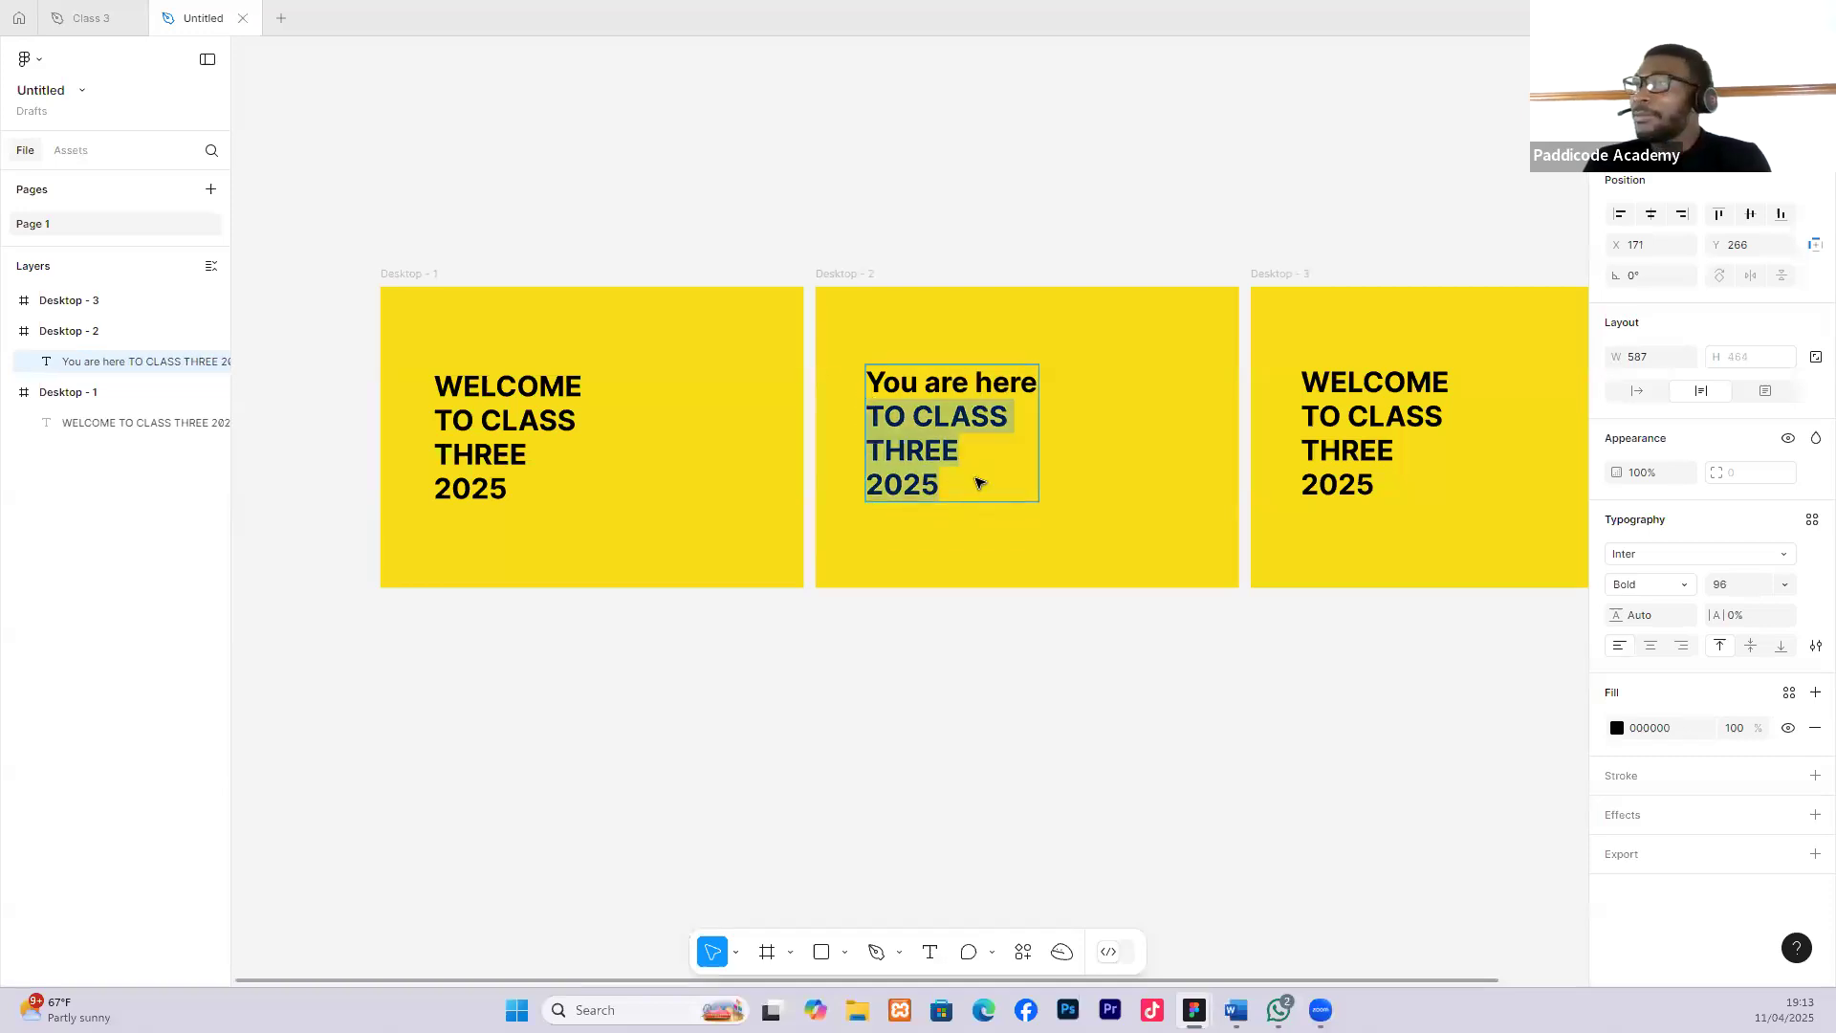
pyautogui.press('BackSpace')
pyautogui.press('Escape')
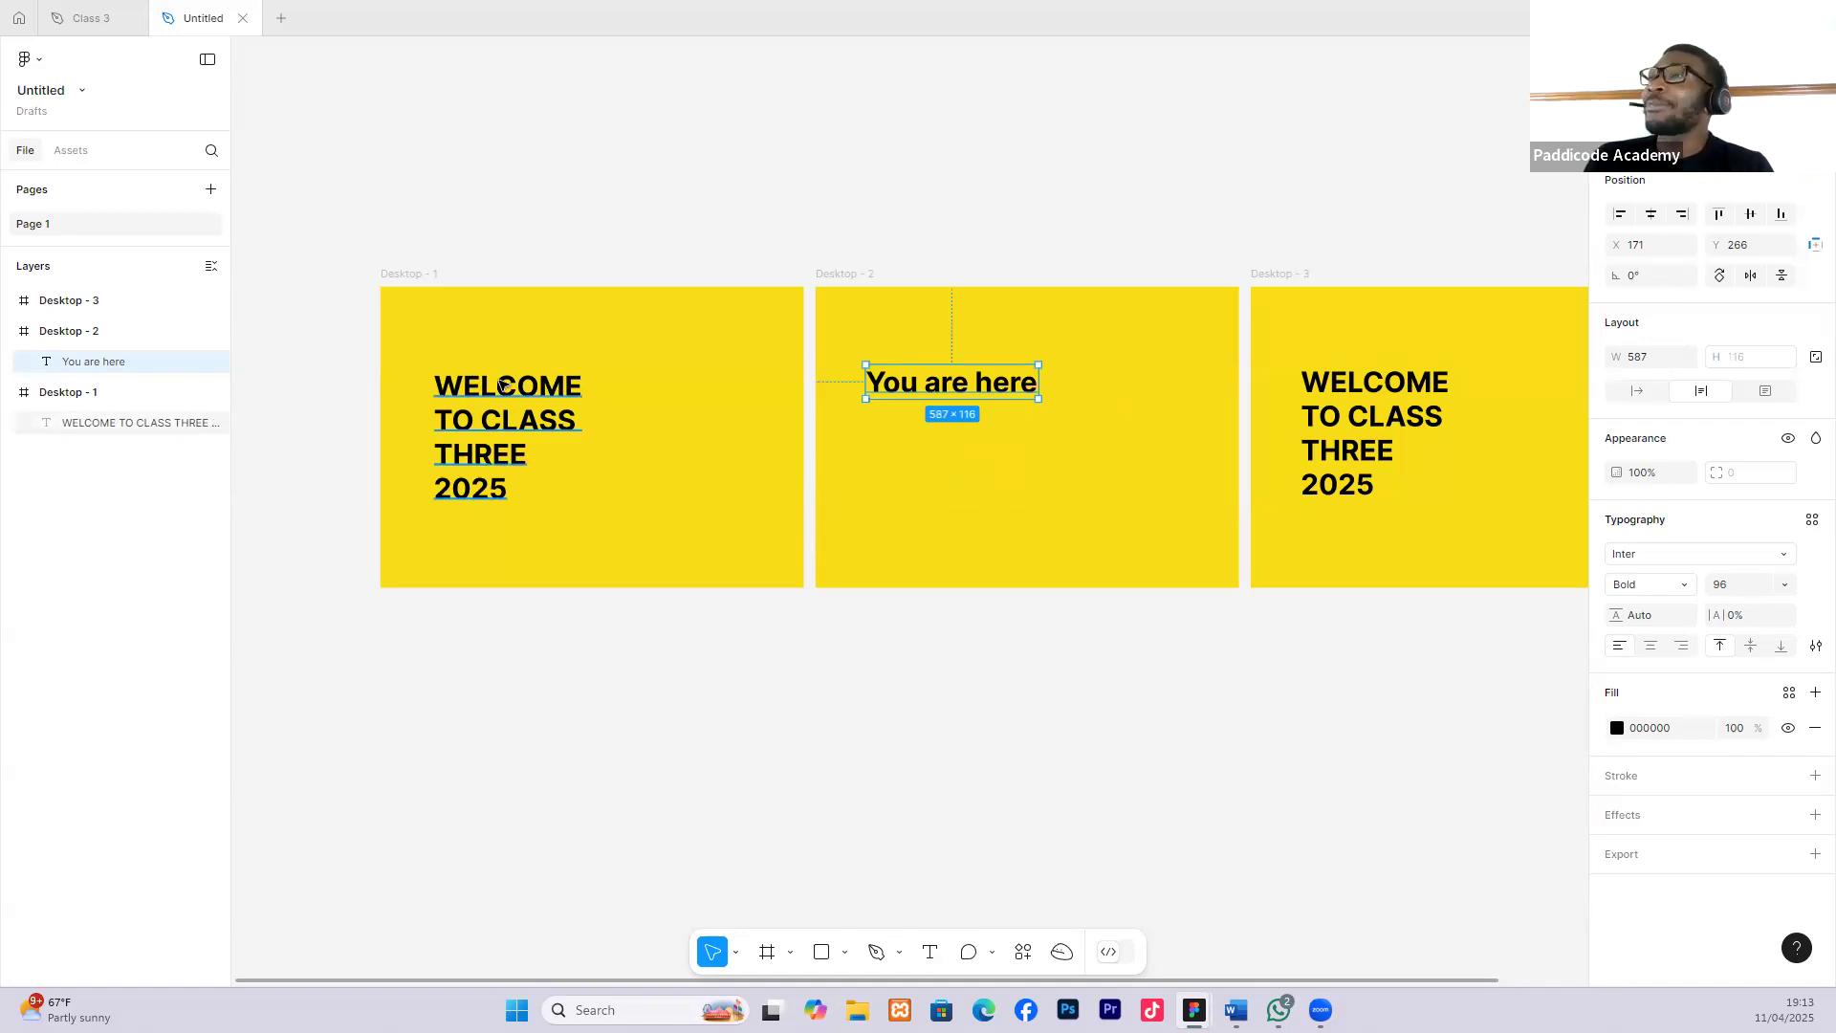
pyautogui.doubleClick(993, 387)
# Retype the heading as 'About Us' and move it to the centre of Desktop - 2.
pyautogui.write('A')
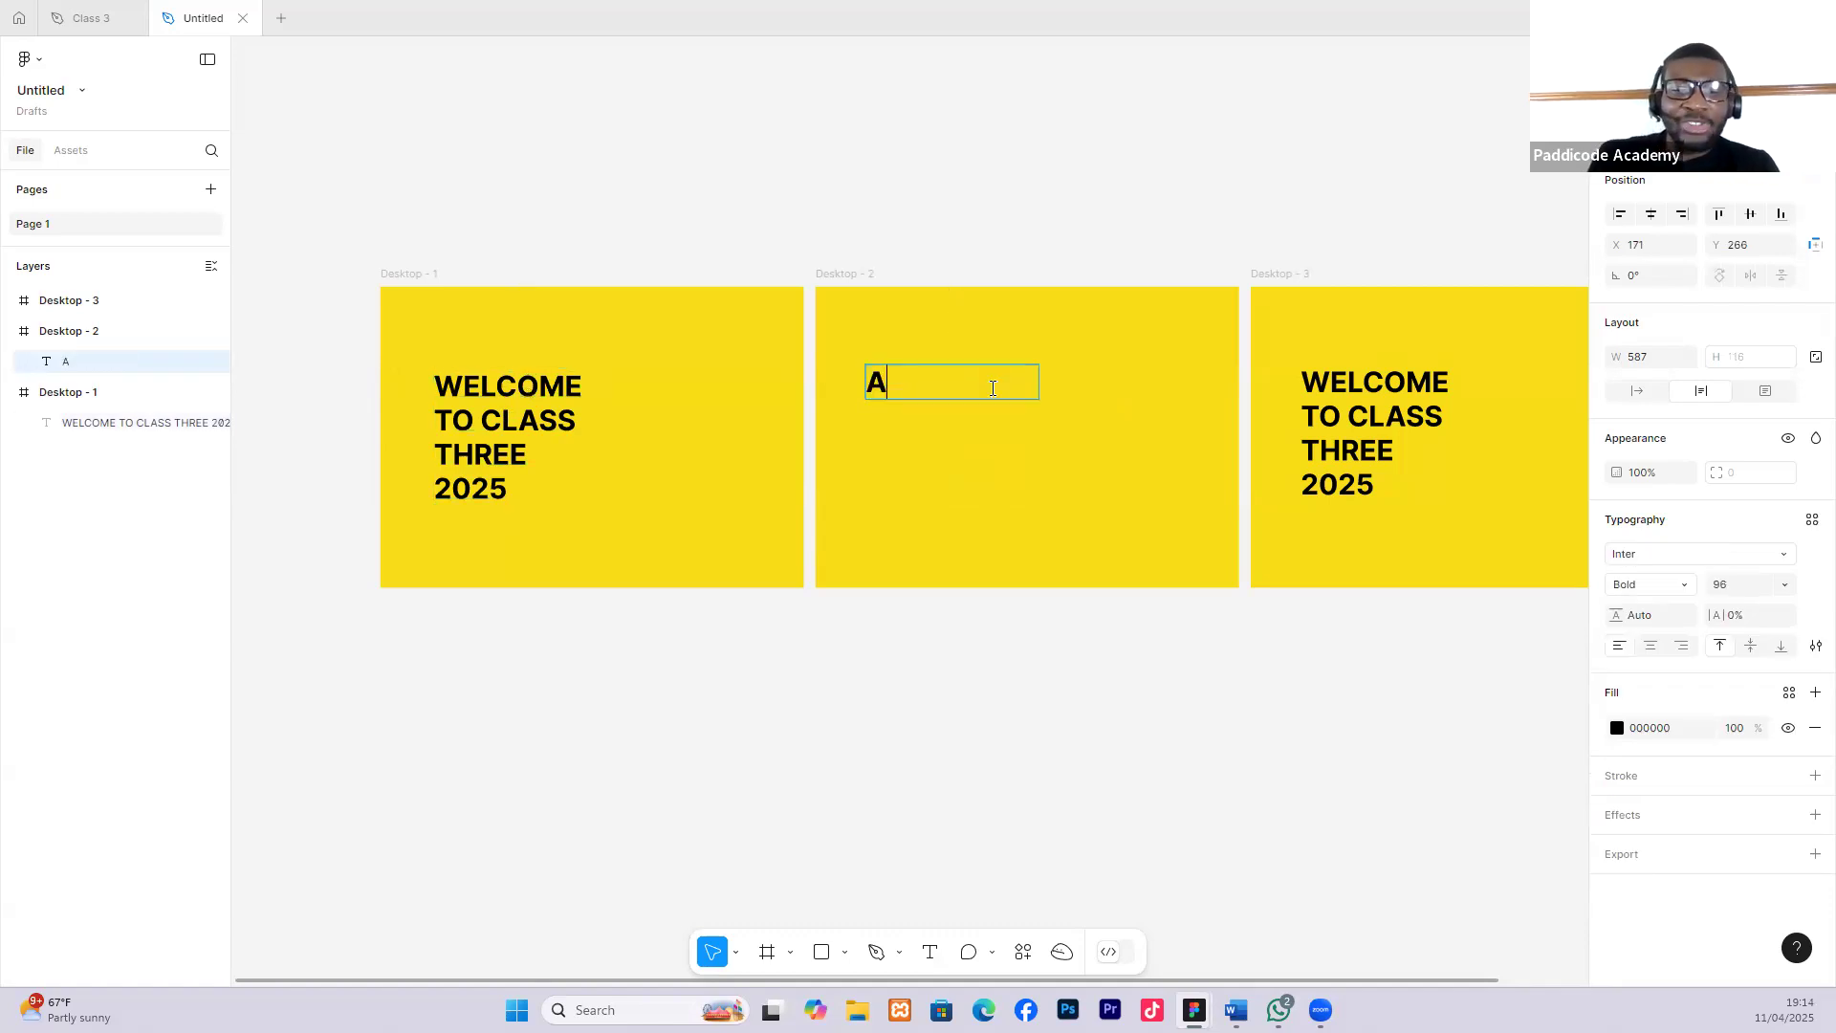
pyautogui.write('bo')
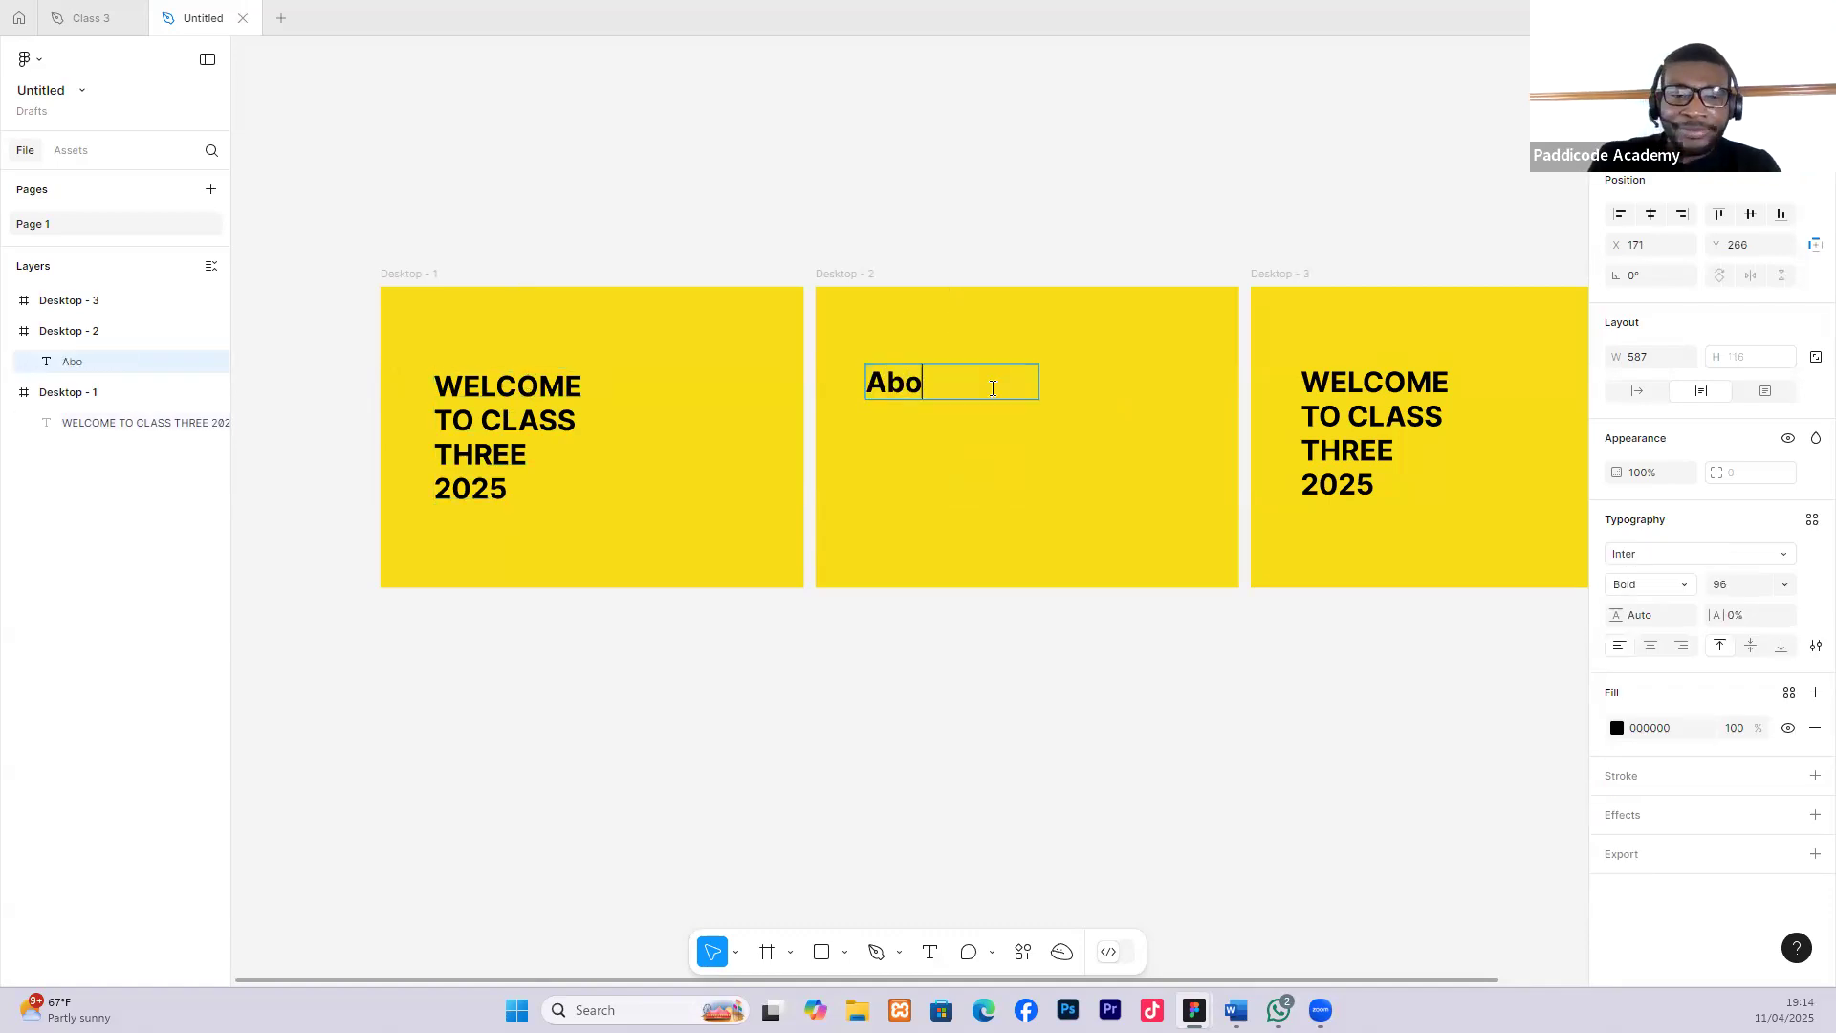
pyautogui.write('ut Us')
pyautogui.press('Escape')
pyautogui.moveTo(1037, 418); pyautogui.dragTo(1105, 471)
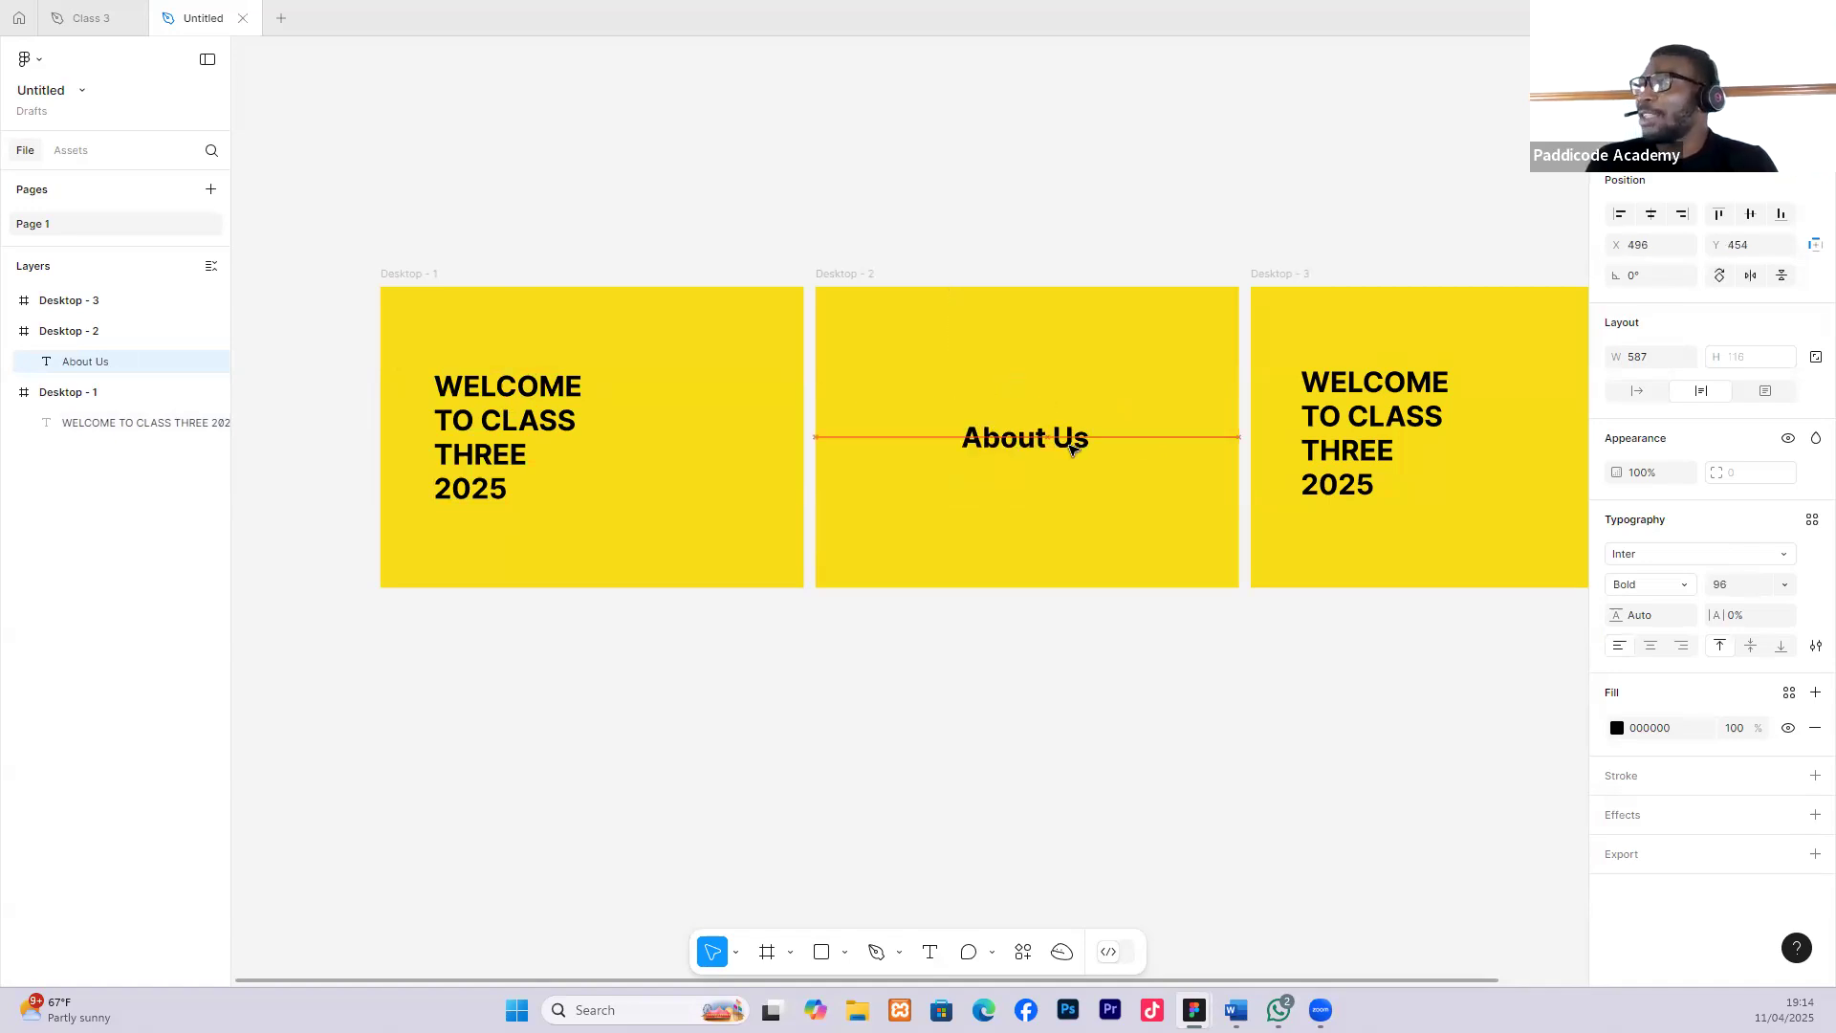
# Centre-align the About Us text and narrow its box to 490 × 116.
pyautogui.click(1094, 364)
pyautogui.click(1139, 438)
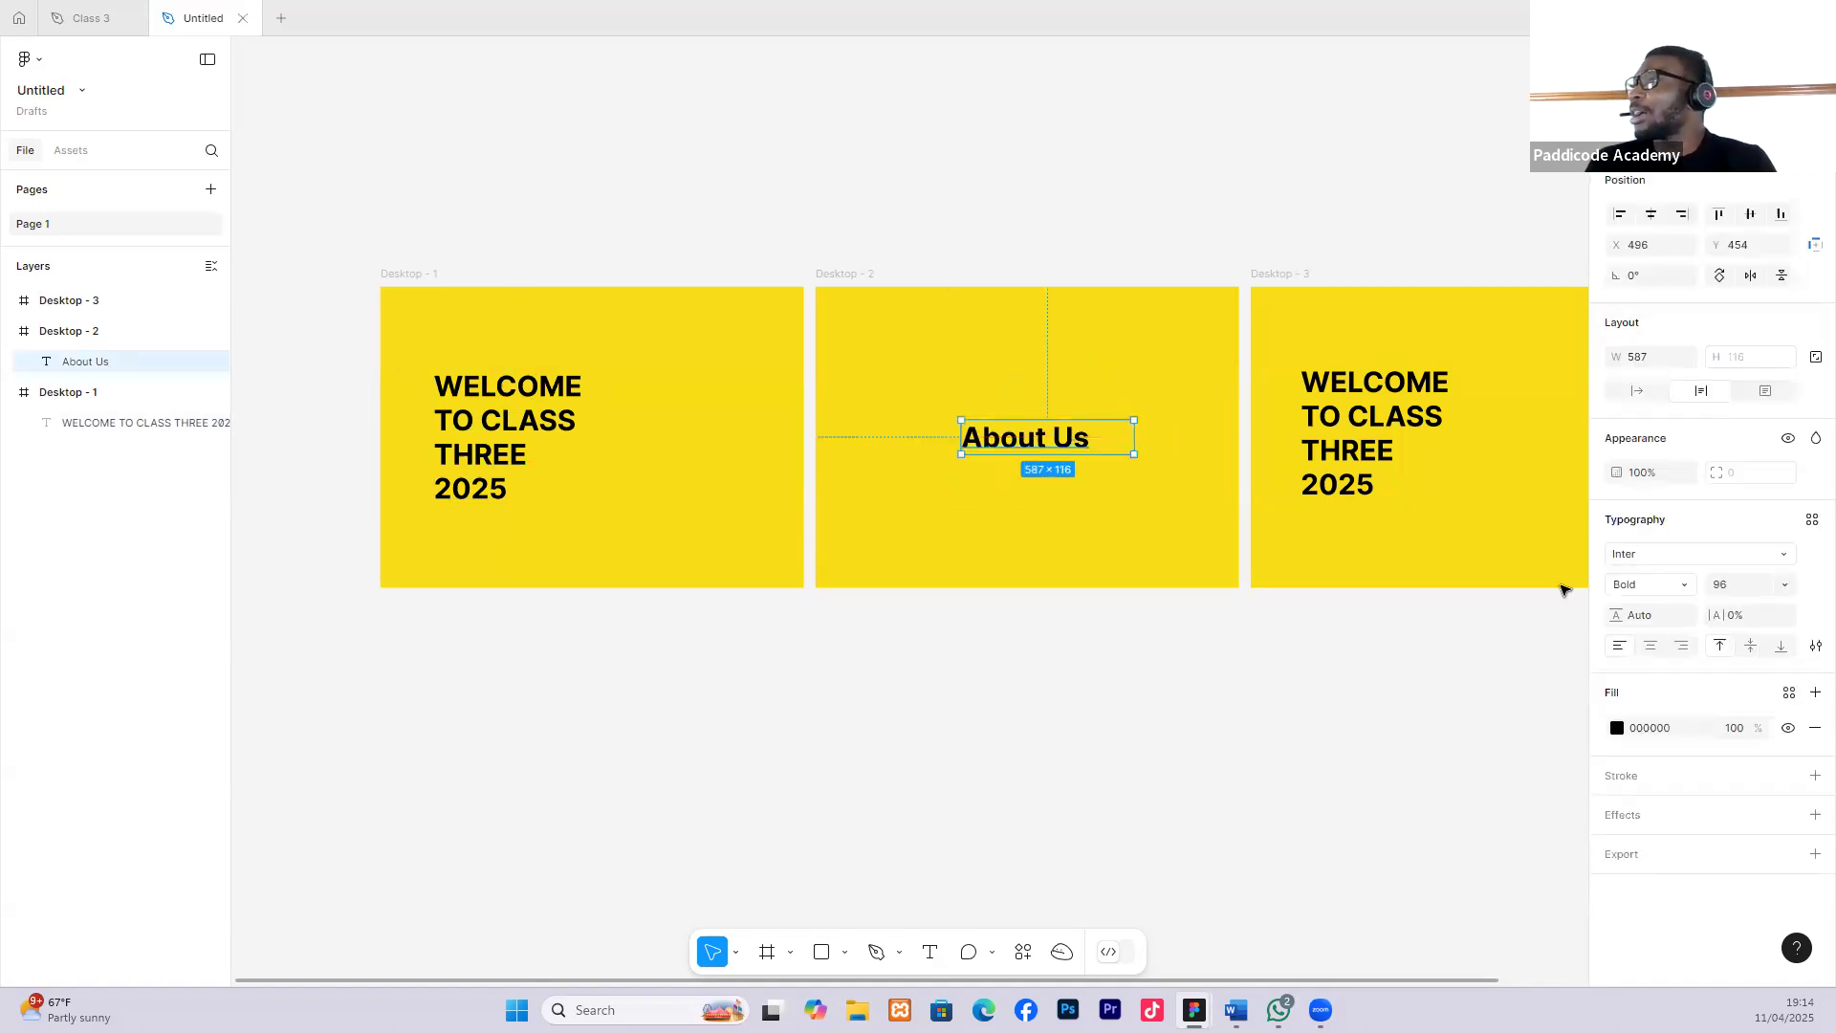
pyautogui.click(1651, 646)
pyautogui.moveTo(1135, 439); pyautogui.dragTo(1066, 444)
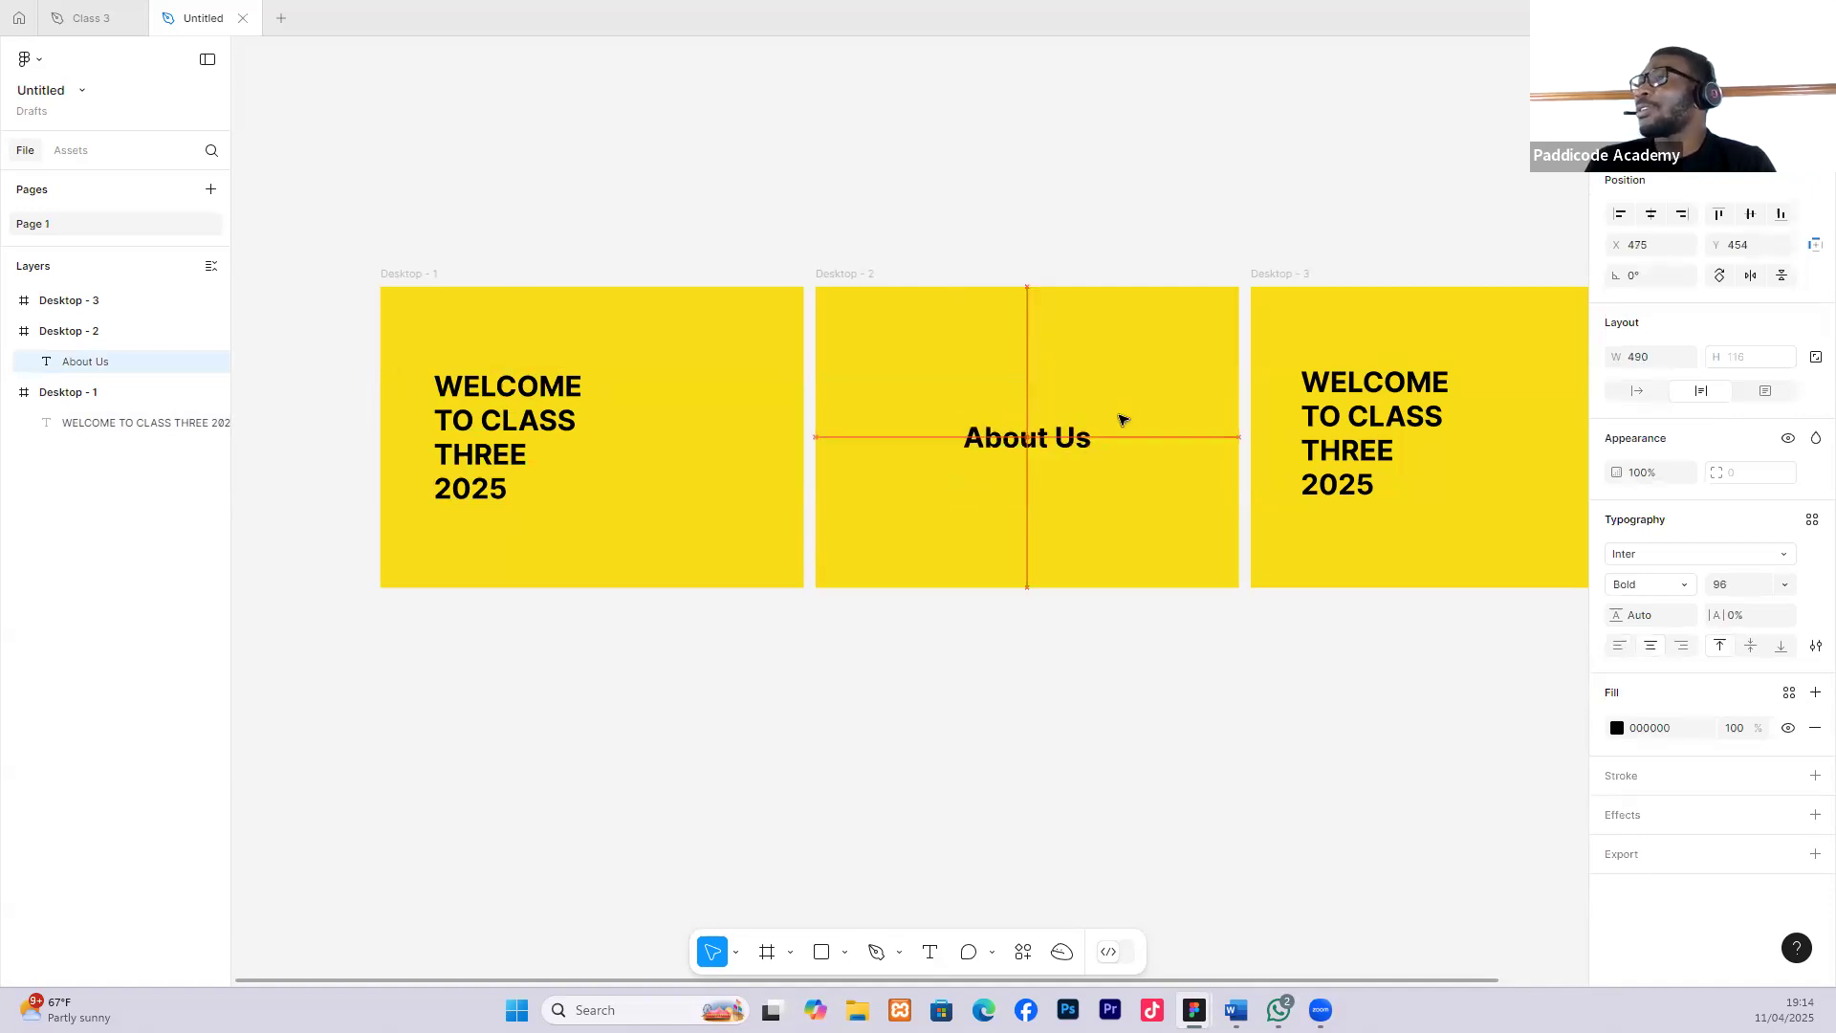
pyautogui.click(1134, 400)
pyautogui.click(1076, 436)
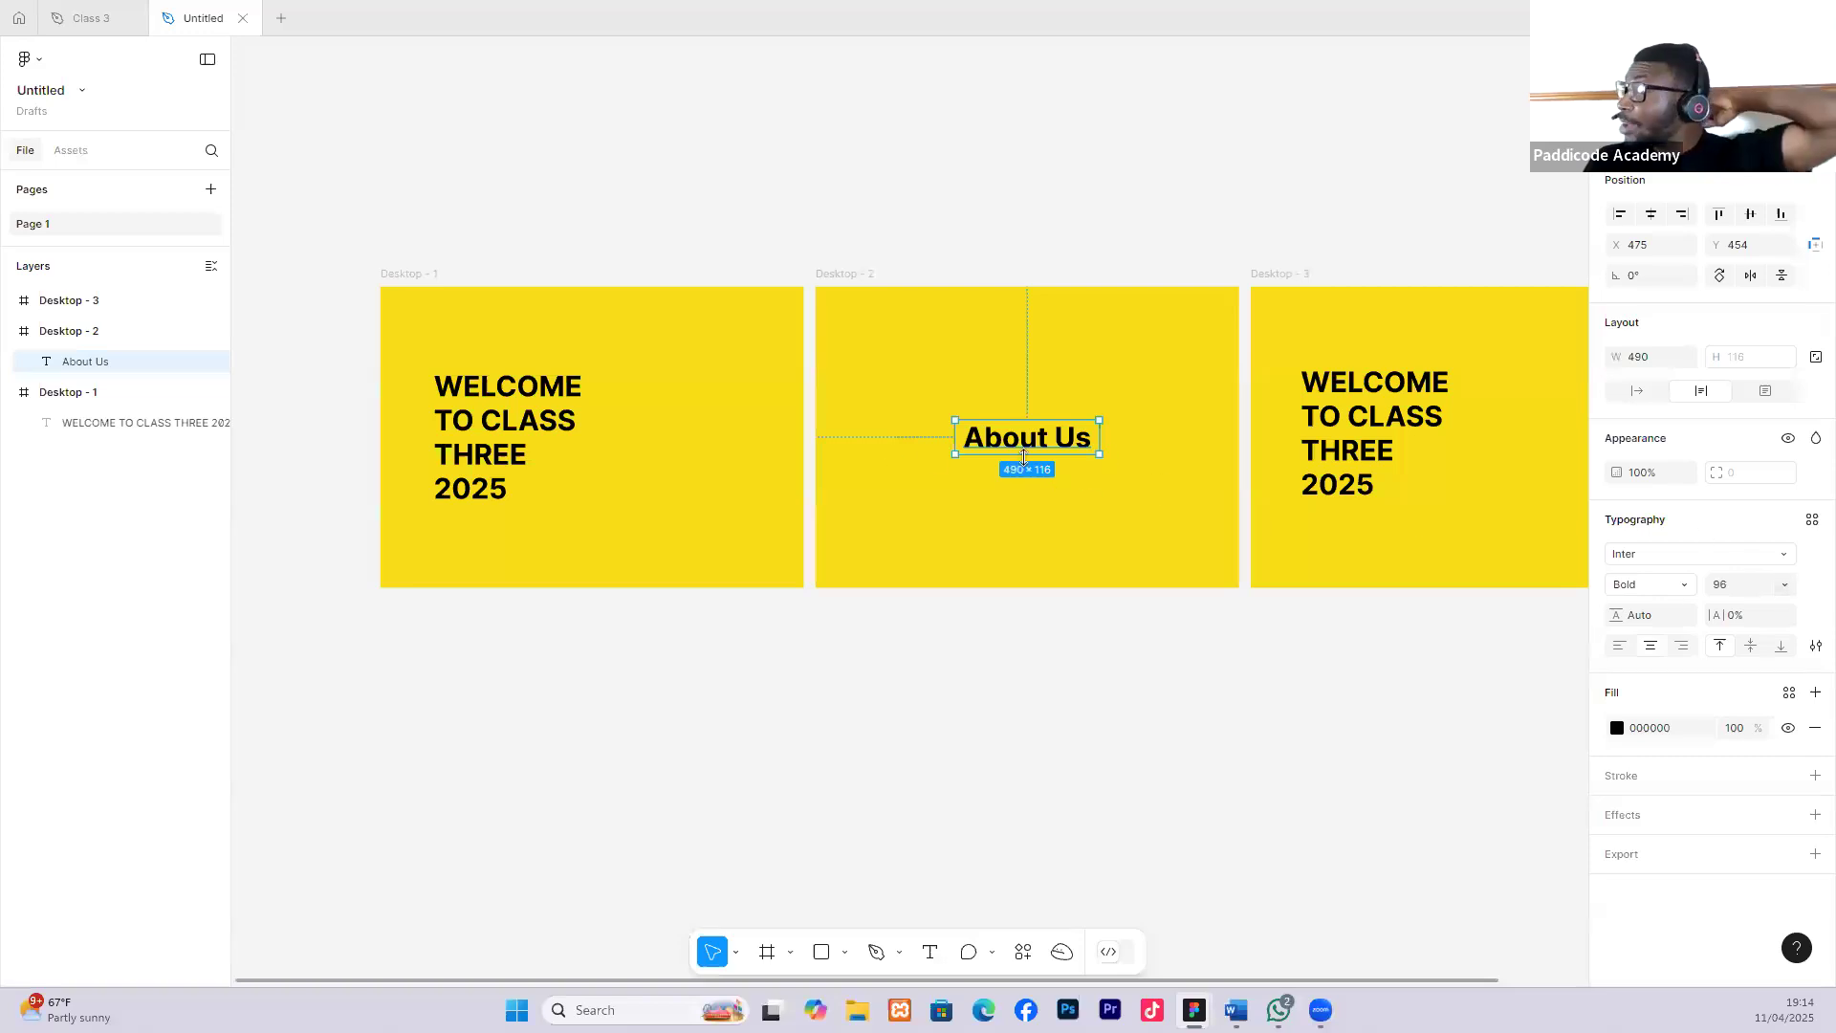
# Apply the Main Header Text style to the About Us heading in Desktop - 2.
pyautogui.click(1811, 522)
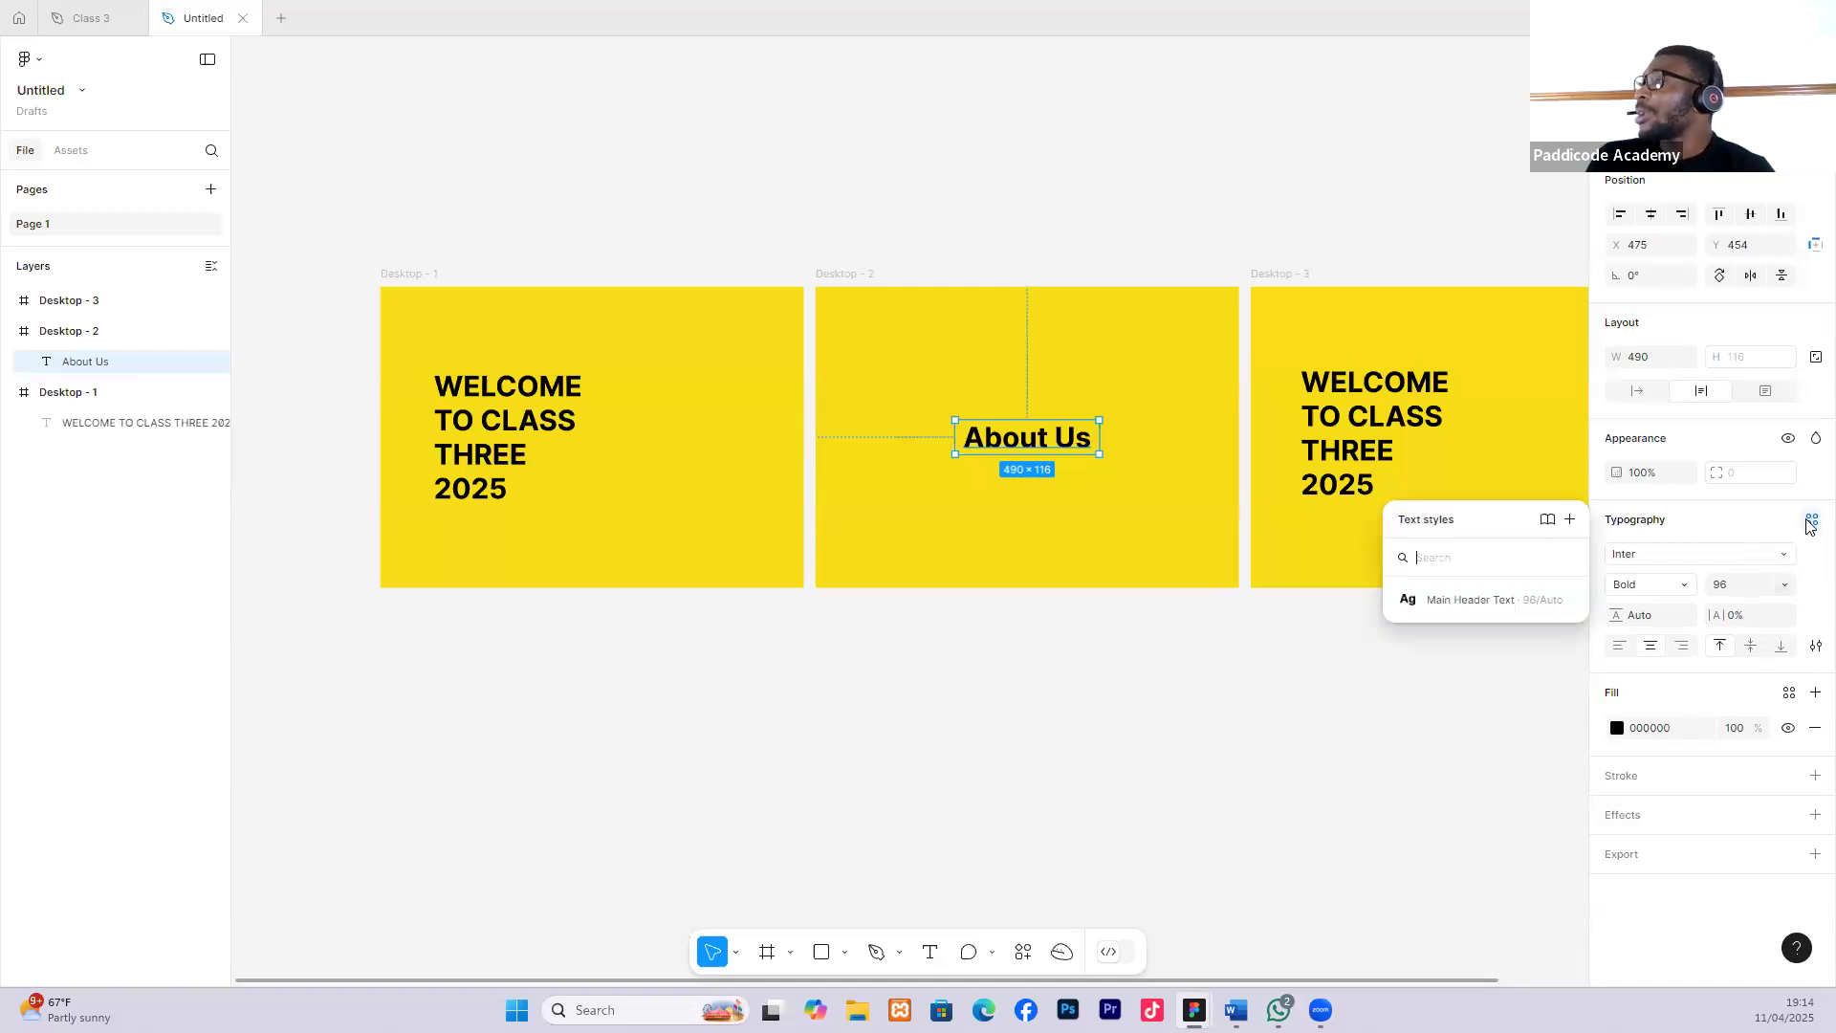
pyautogui.click(1492, 599)
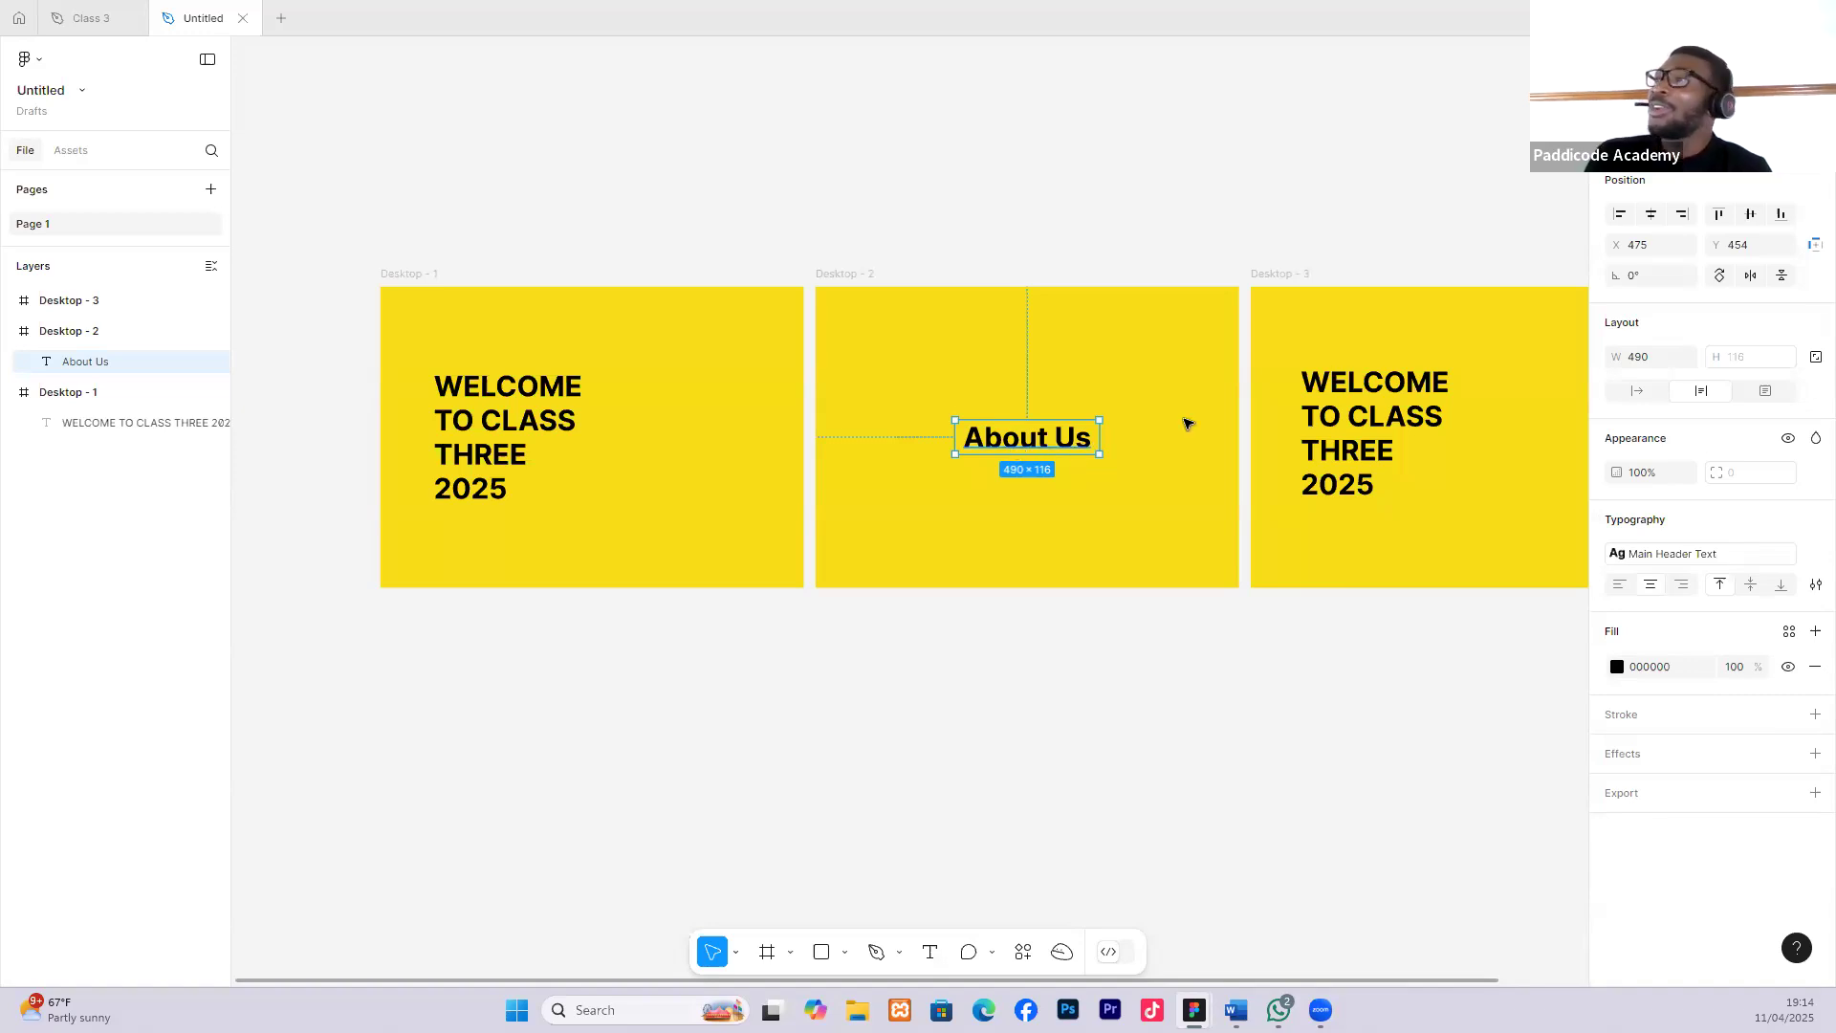
pyautogui.doubleClick(1335, 379)
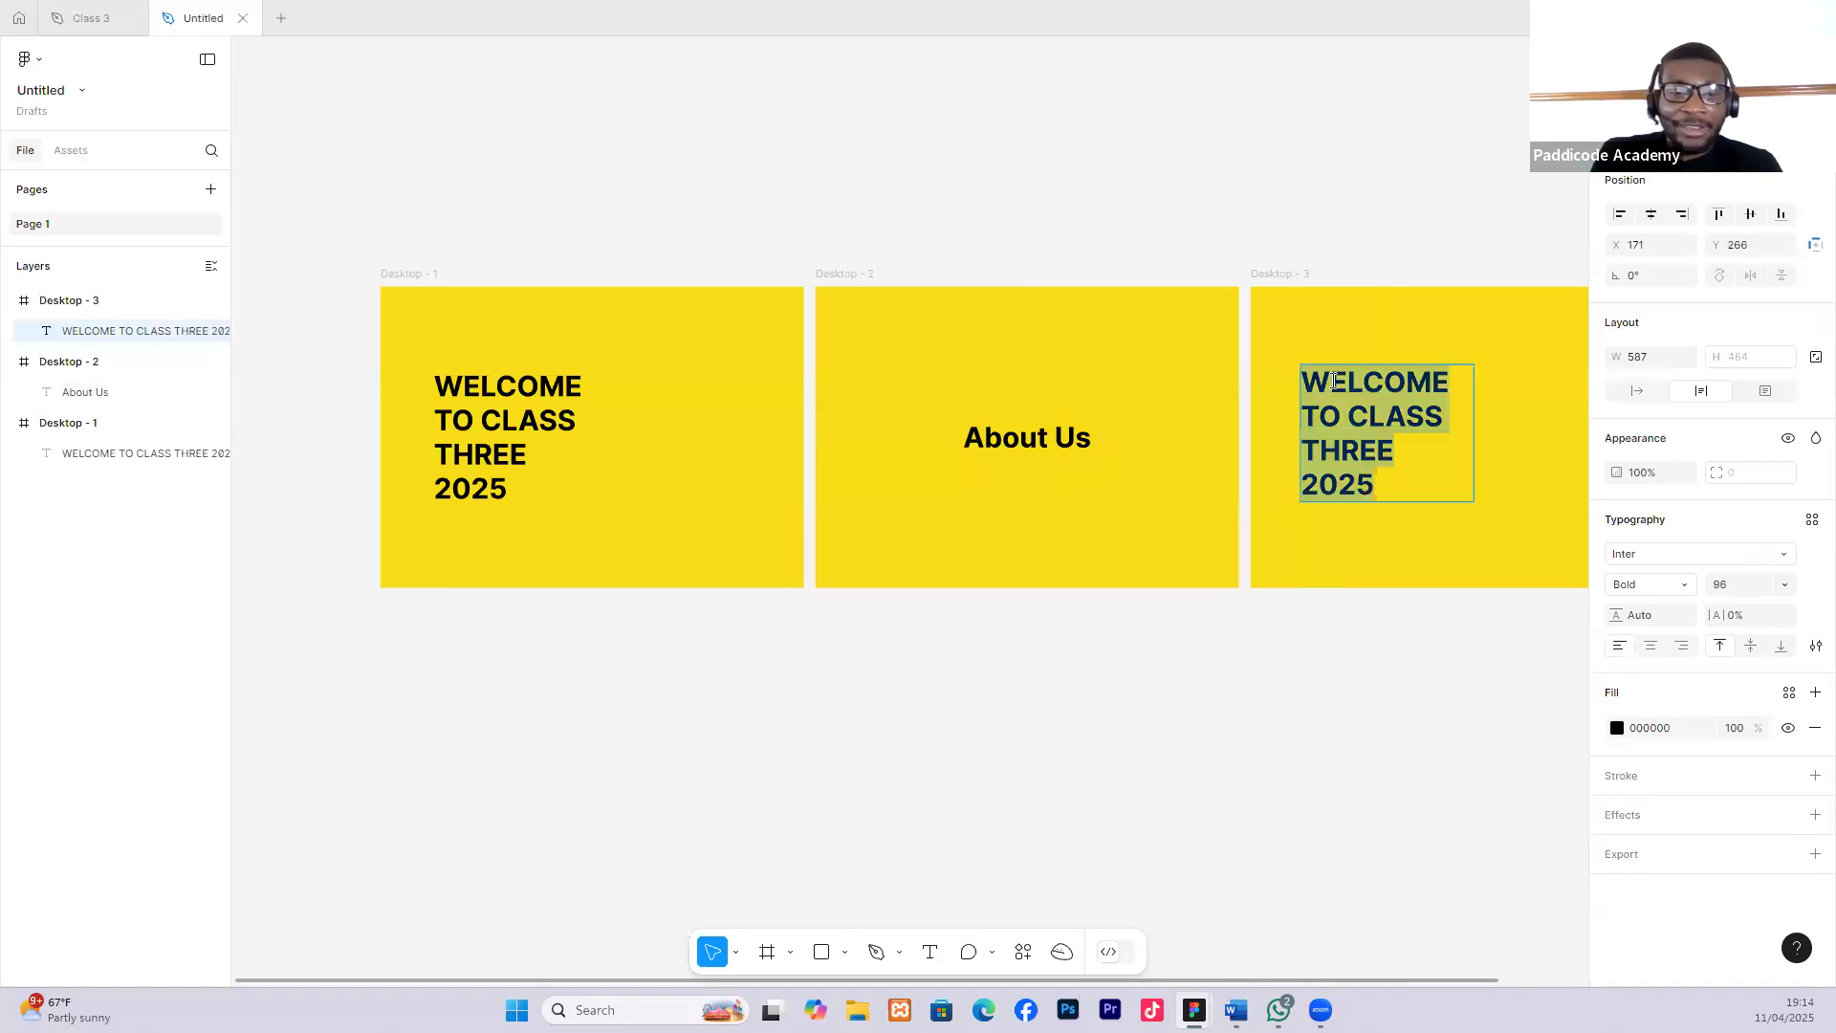
# Retype the Desktop - 3 heading as 'Contact us' and centre it in the frame.
pyautogui.write('Co')
pyautogui.write('ac')
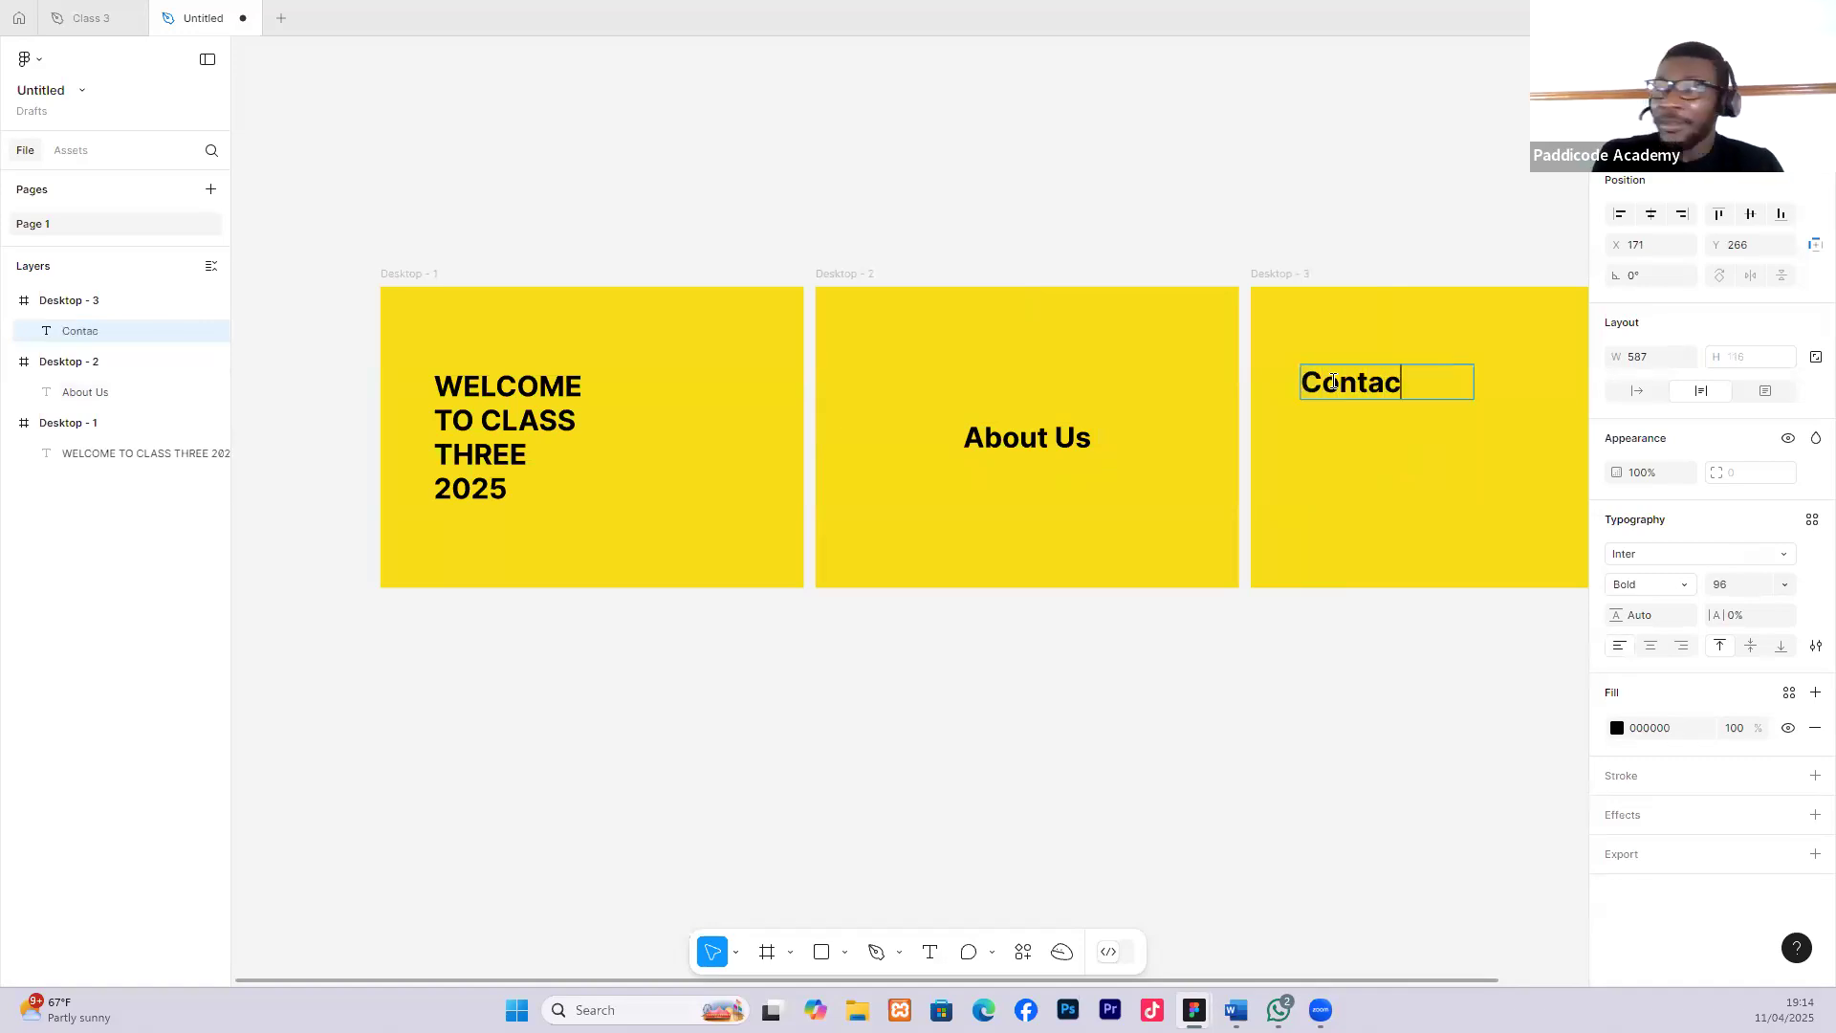
pyautogui.write('t us')
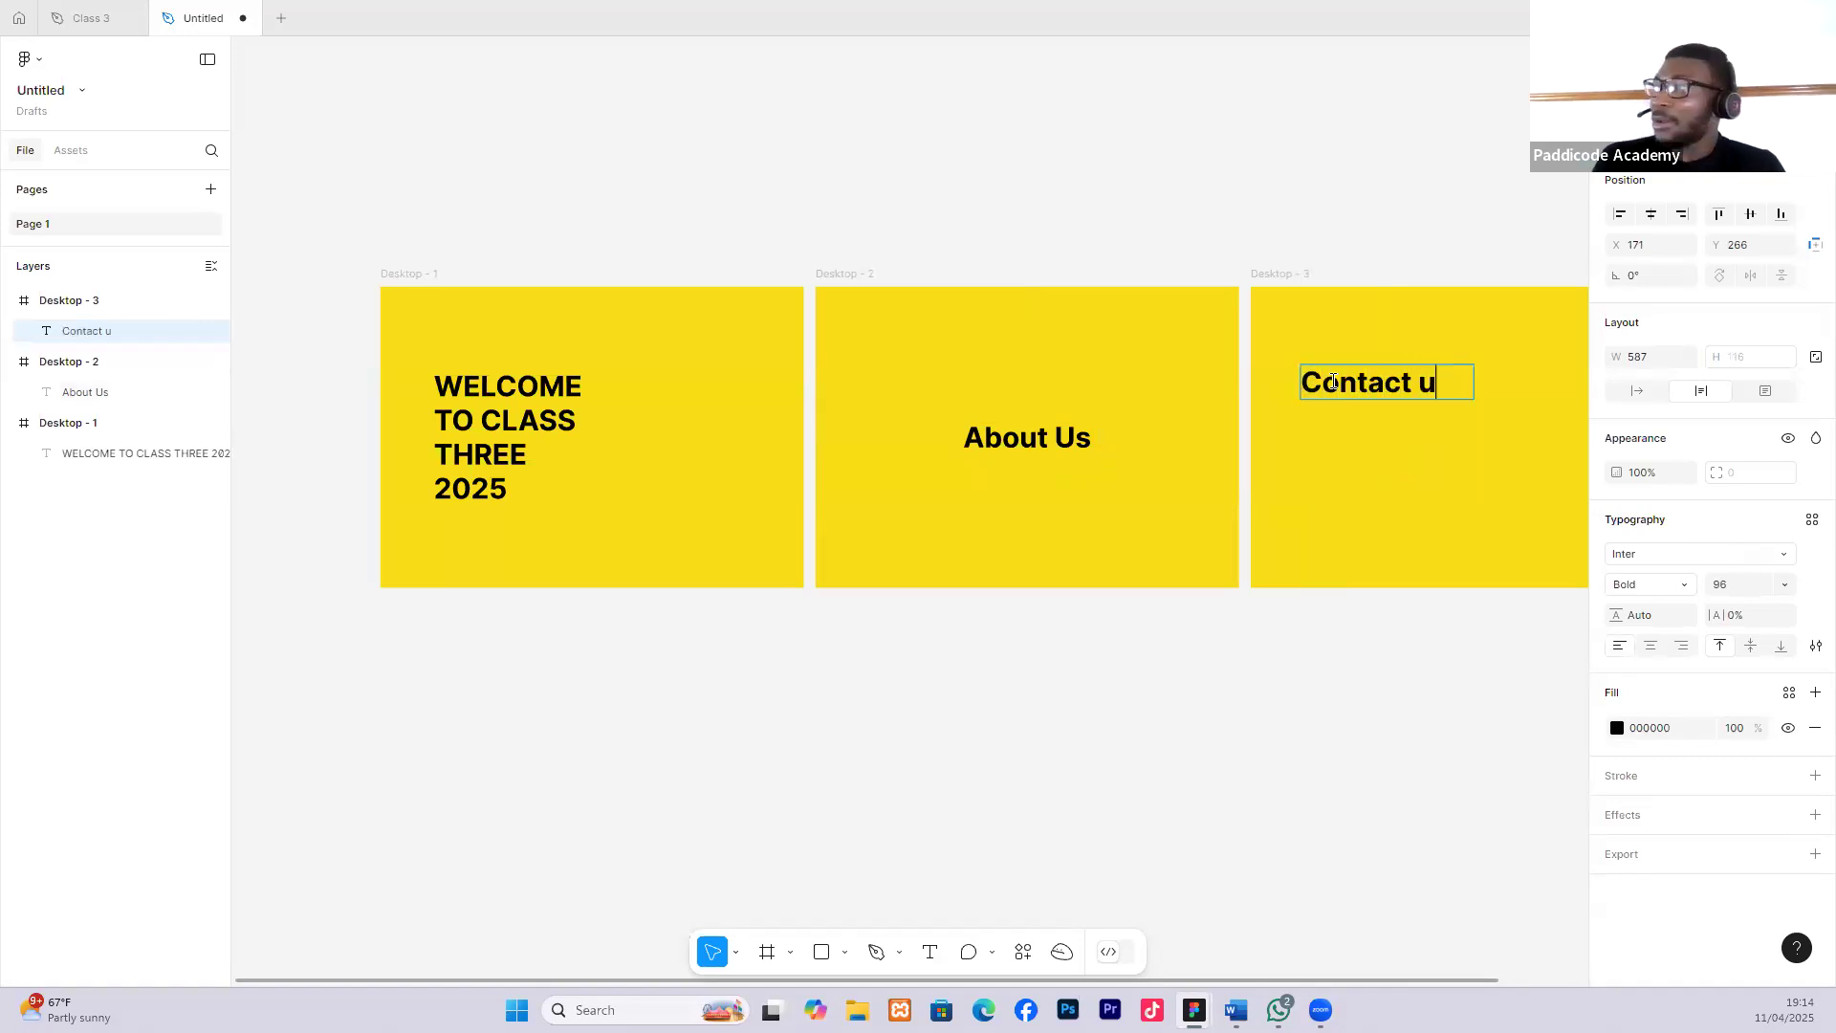
pyautogui.press('Escape')
pyautogui.scroll(-3, 1389, 497)
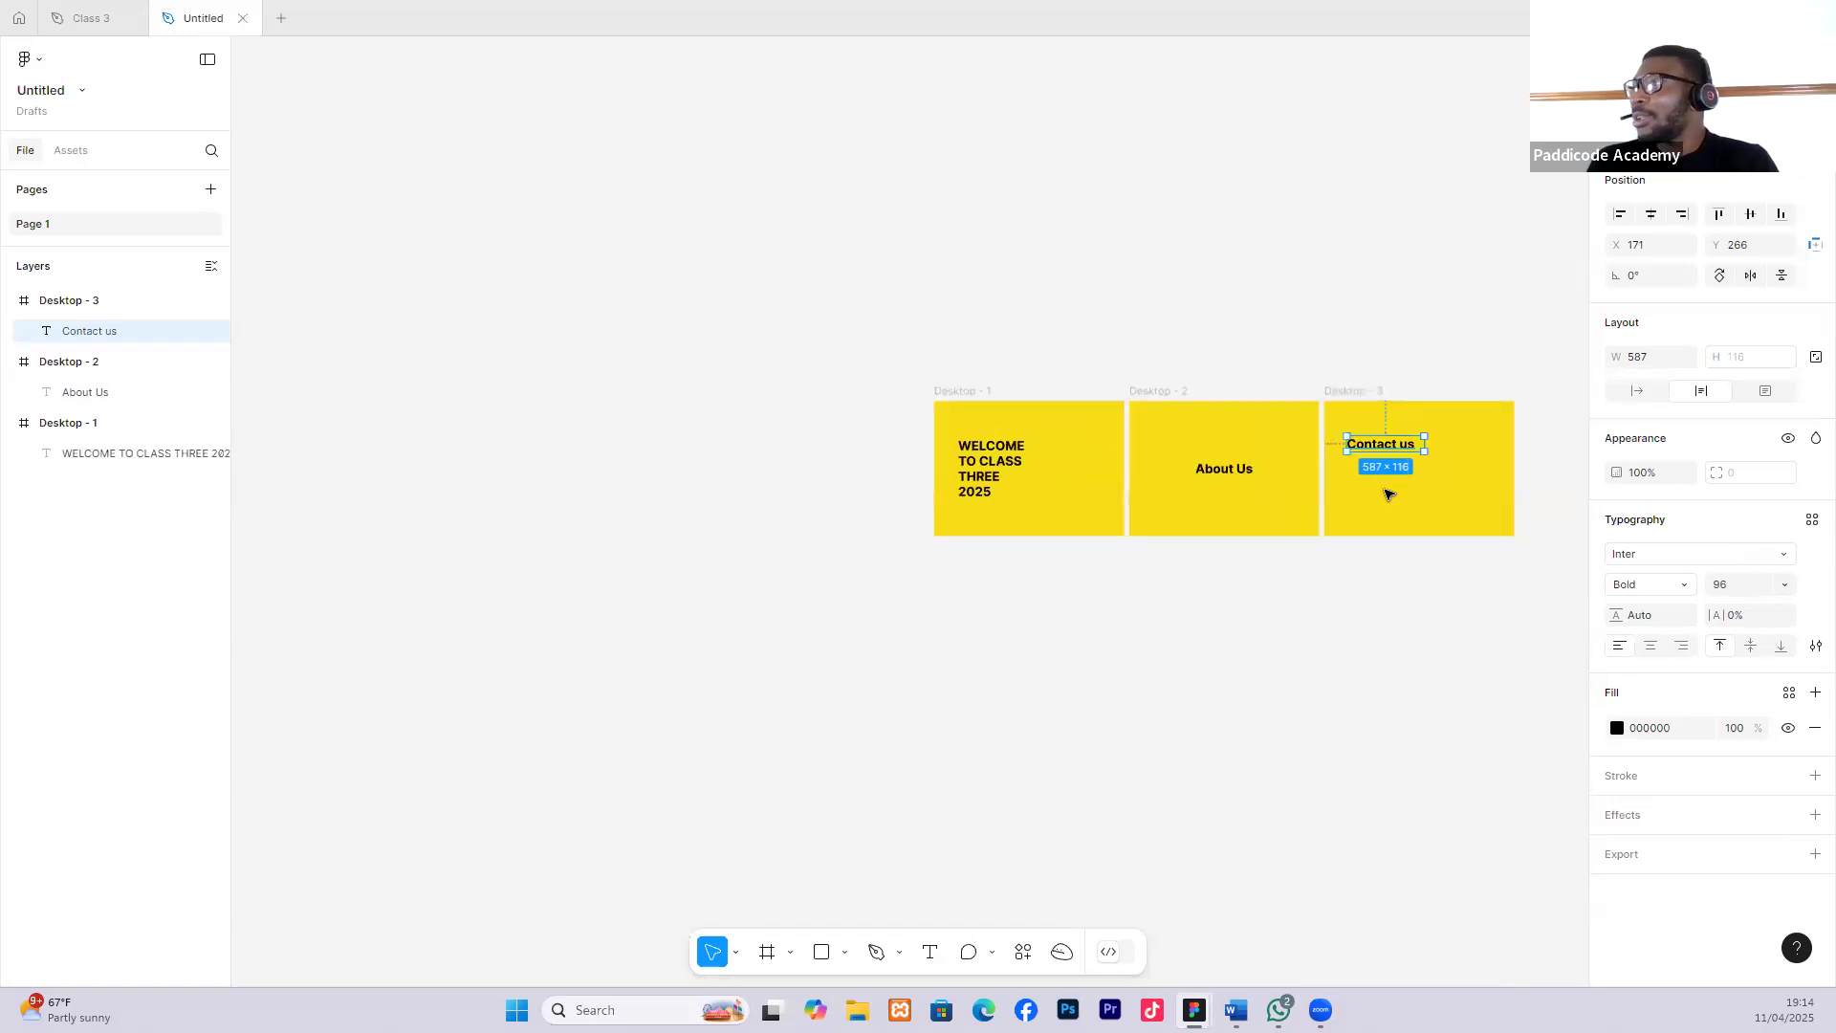
pyautogui.hscroll(-4, 1387, 496)
pyautogui.scroll(-1, 1381, 501)
pyautogui.hscroll(5, 1367, 498)
pyautogui.hscroll(4, 1076, 430)
pyautogui.scroll(4, 1009, 417)
pyautogui.moveTo(780, 388); pyautogui.dragTo(841, 440)
# Apply the Main Header Text style to the Contact us heading.
pyautogui.click(1316, 484)
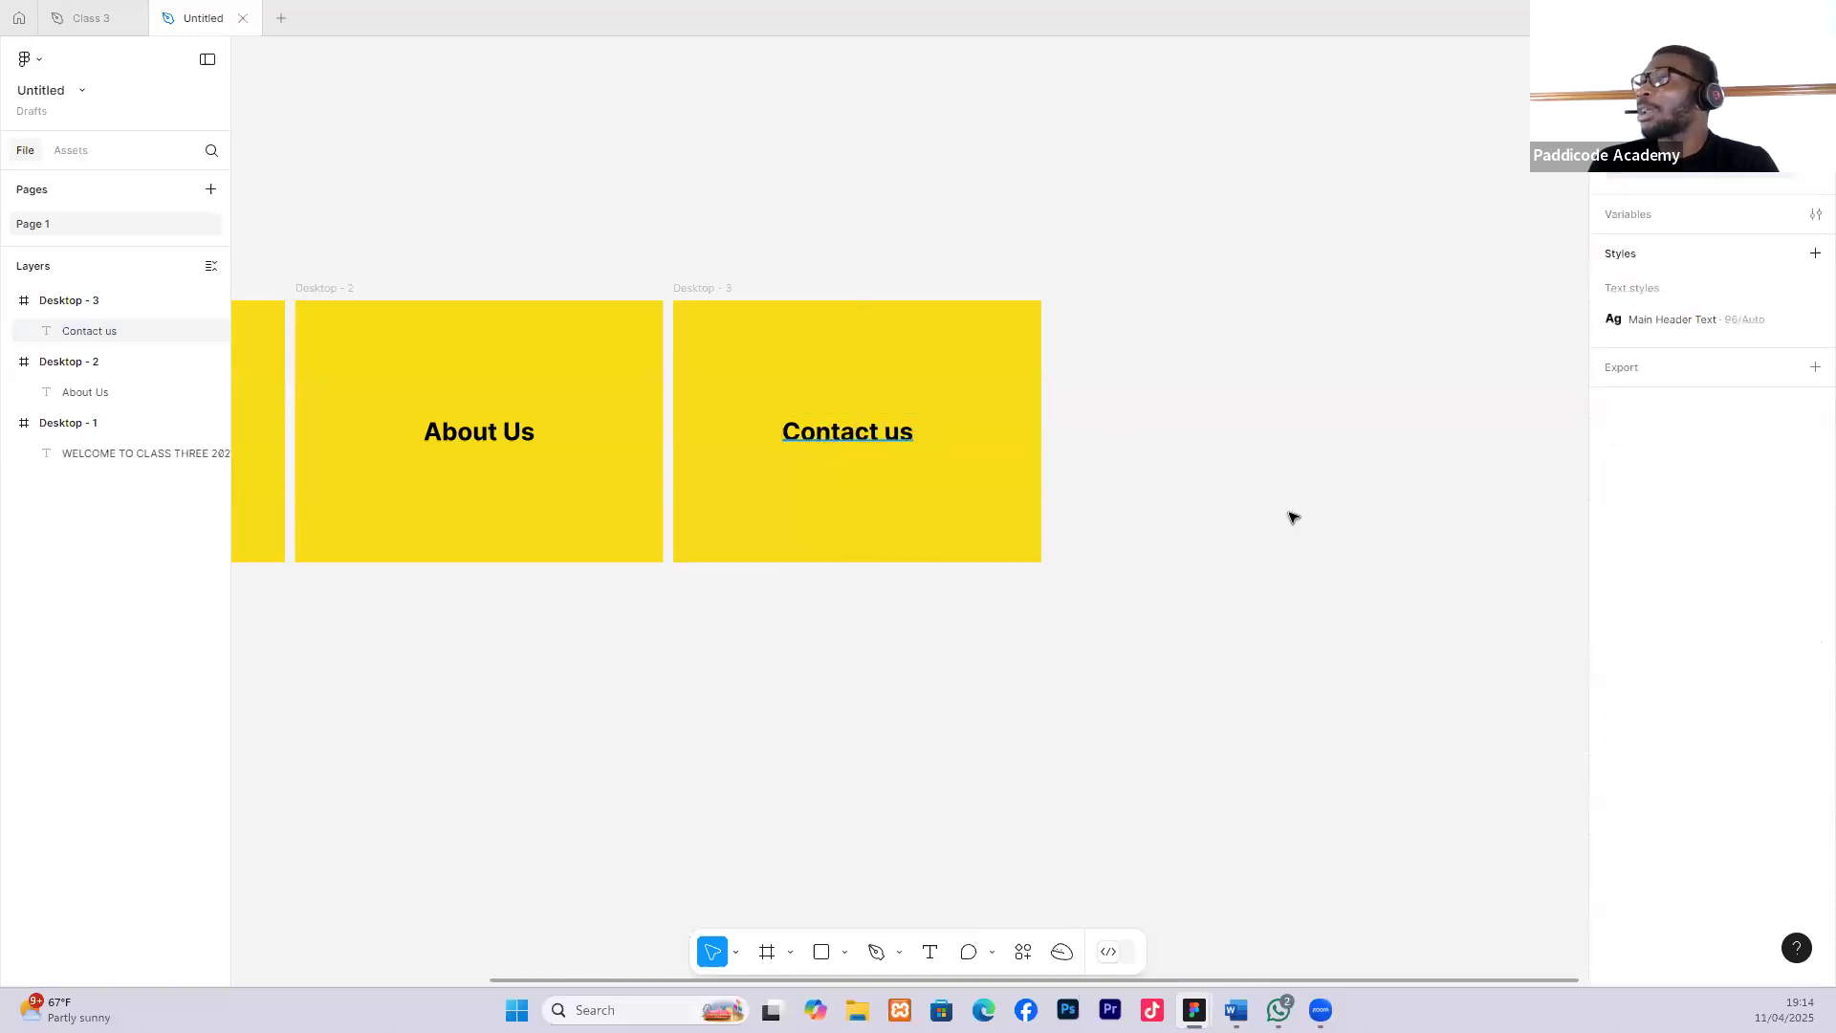
pyautogui.click(847, 434)
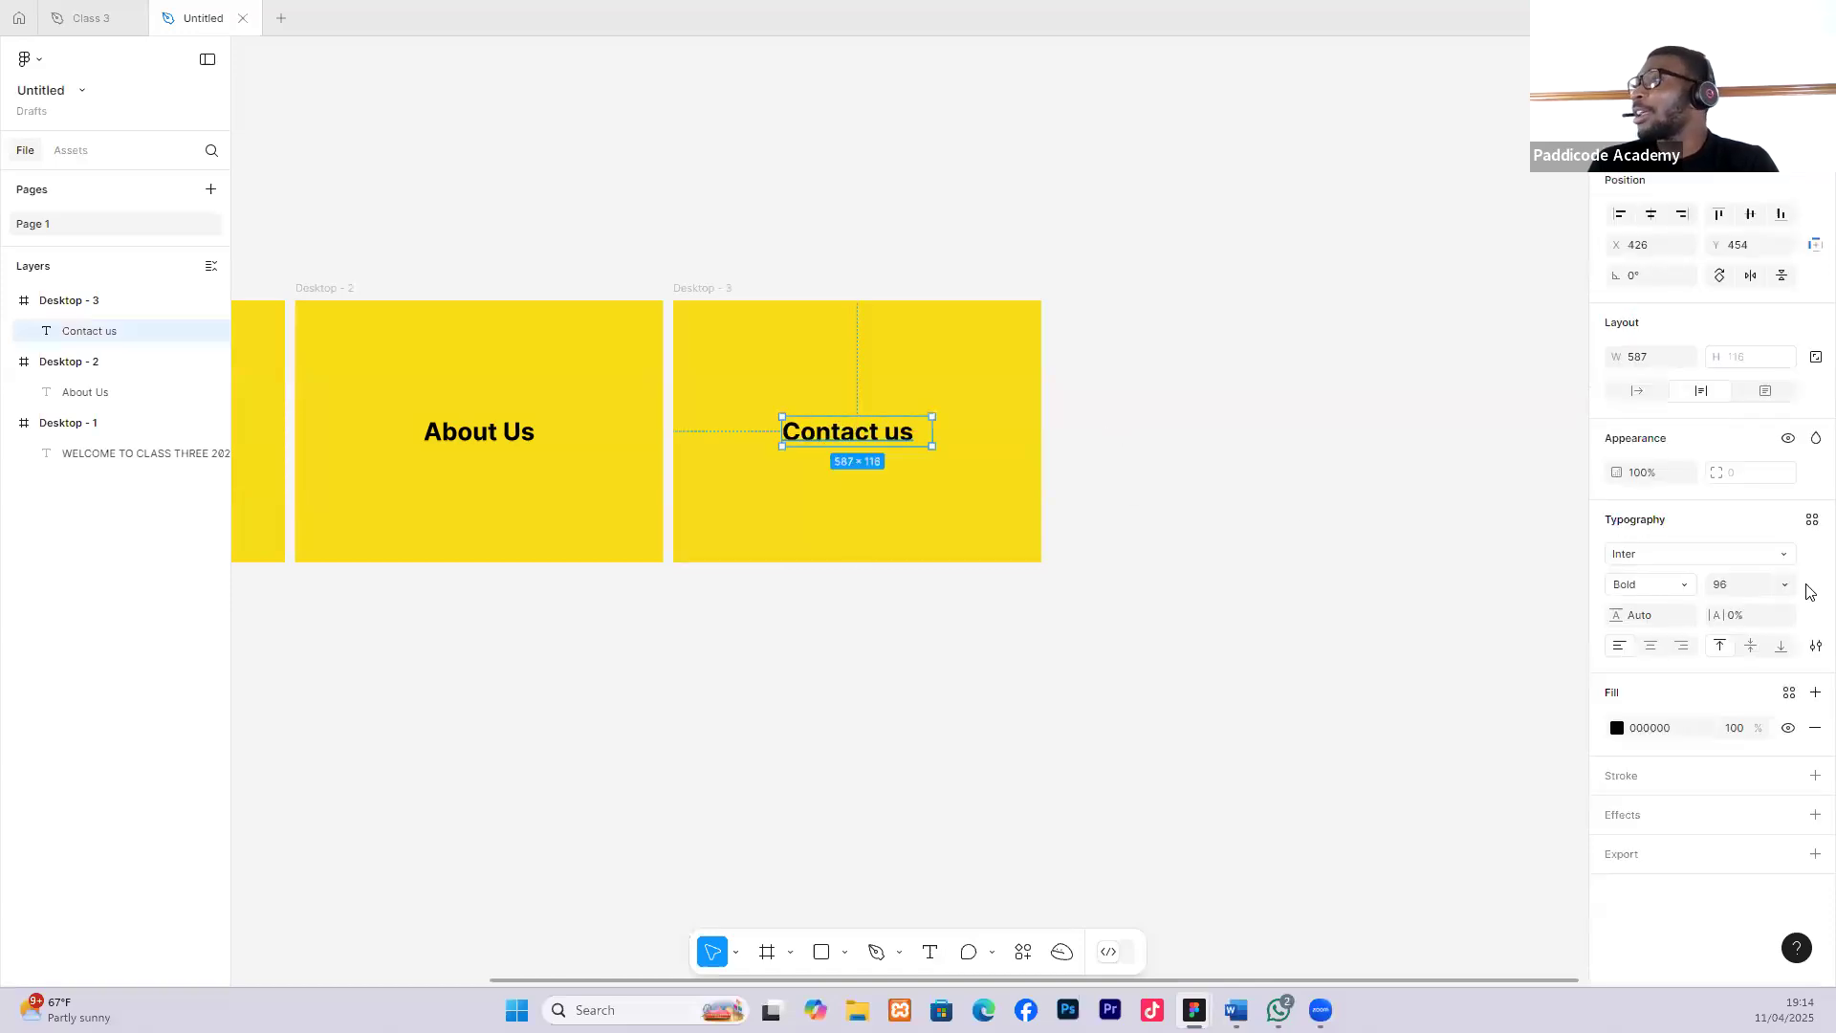
pyautogui.click(1811, 521)
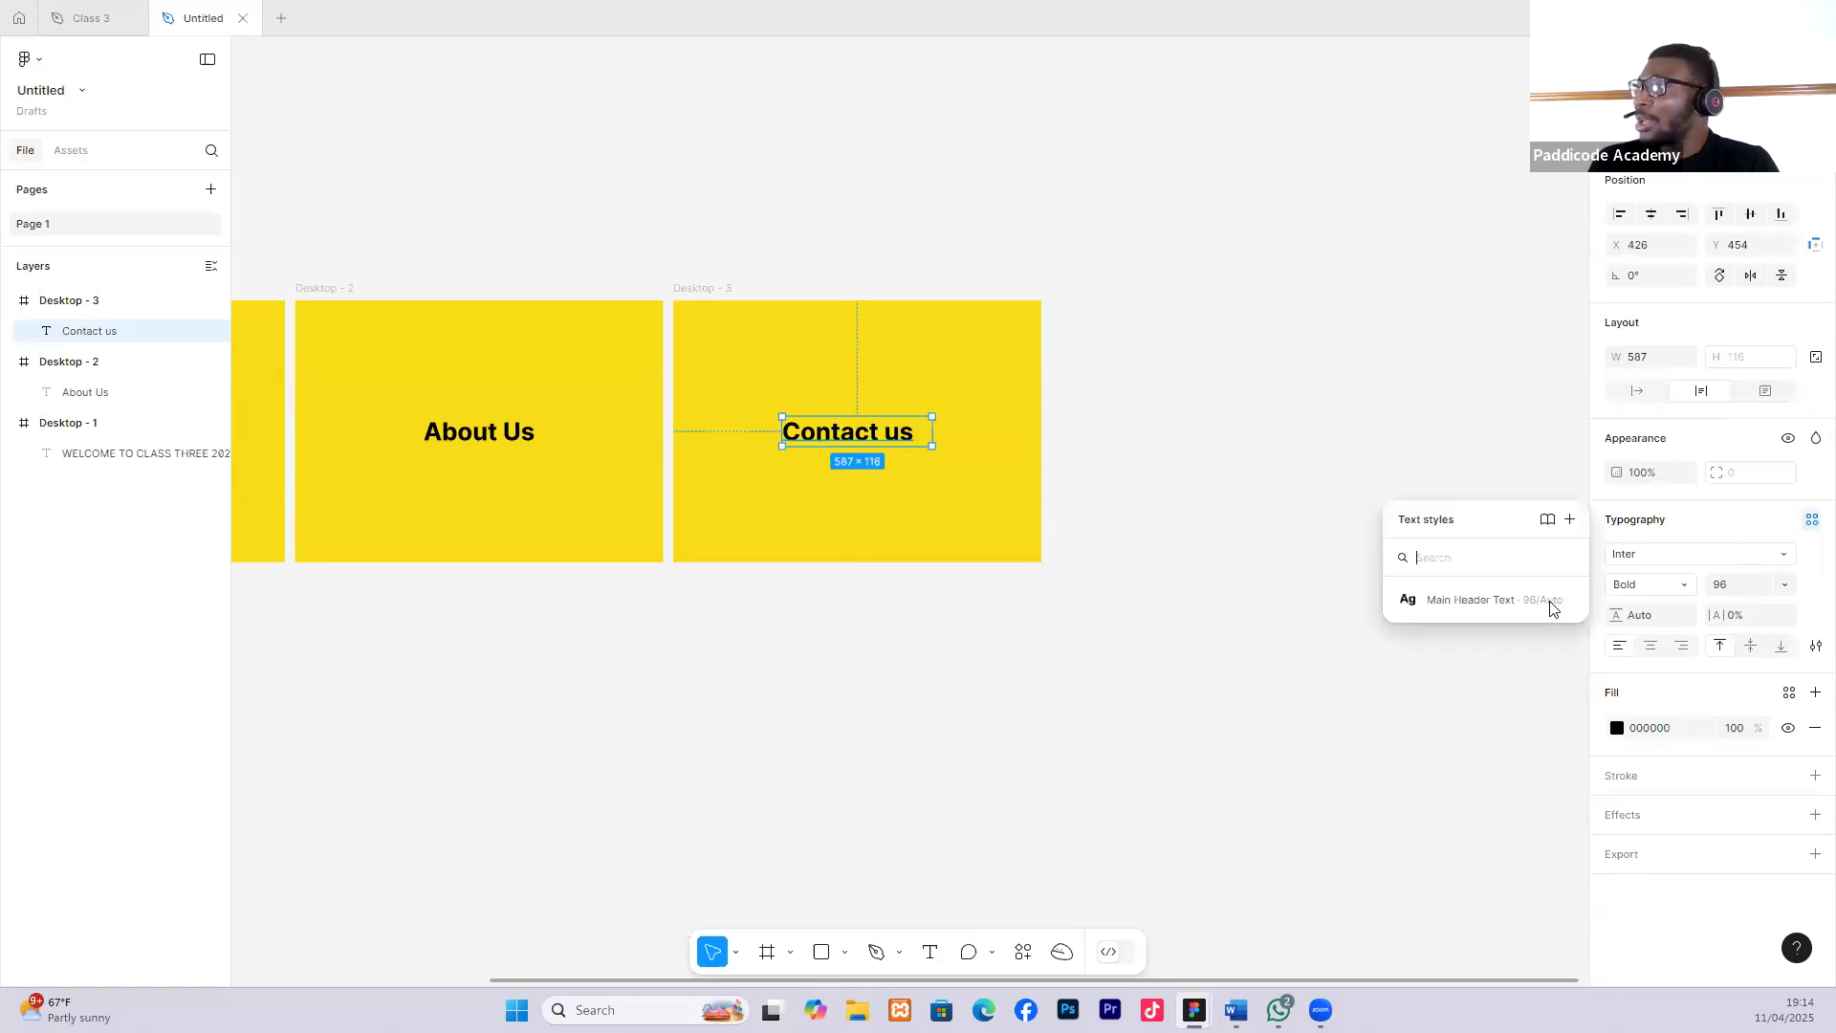
pyautogui.click(1469, 601)
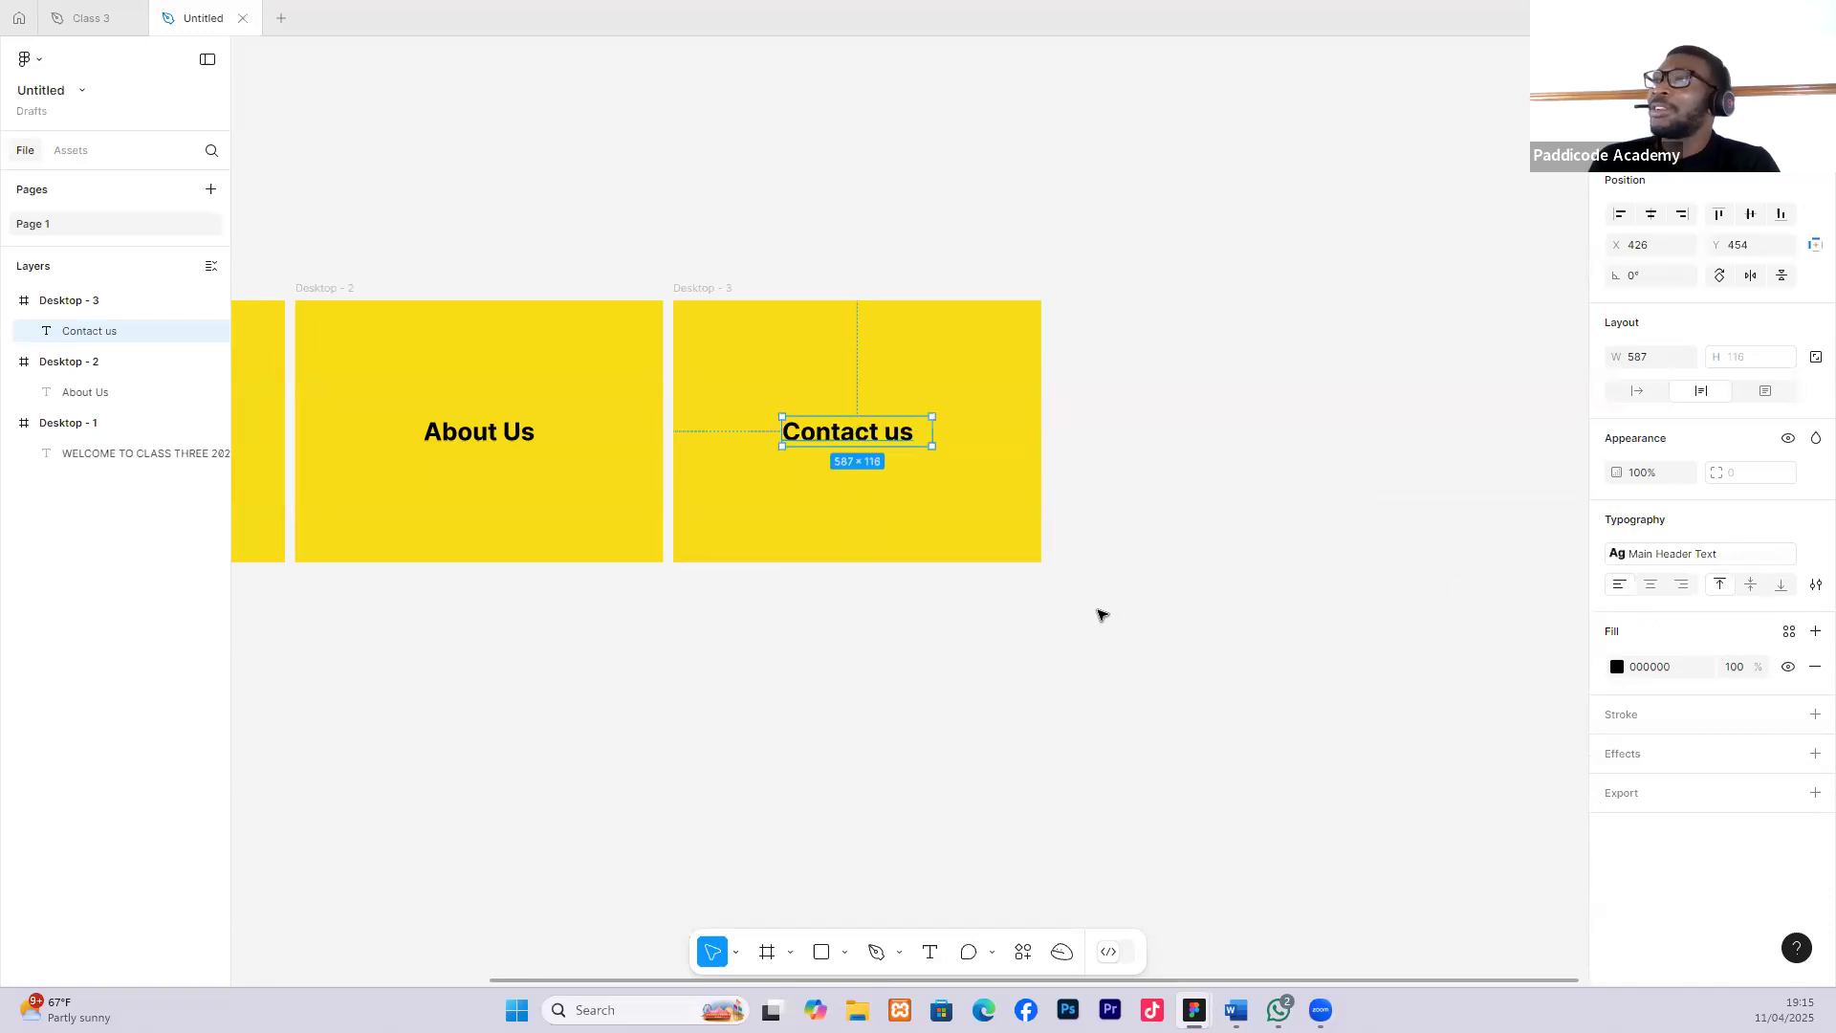
# Widen the WELCOME heading's text box slightly in Desktop - 1.
pyautogui.scroll(-4, 1100, 615)
pyautogui.click(1176, 551)
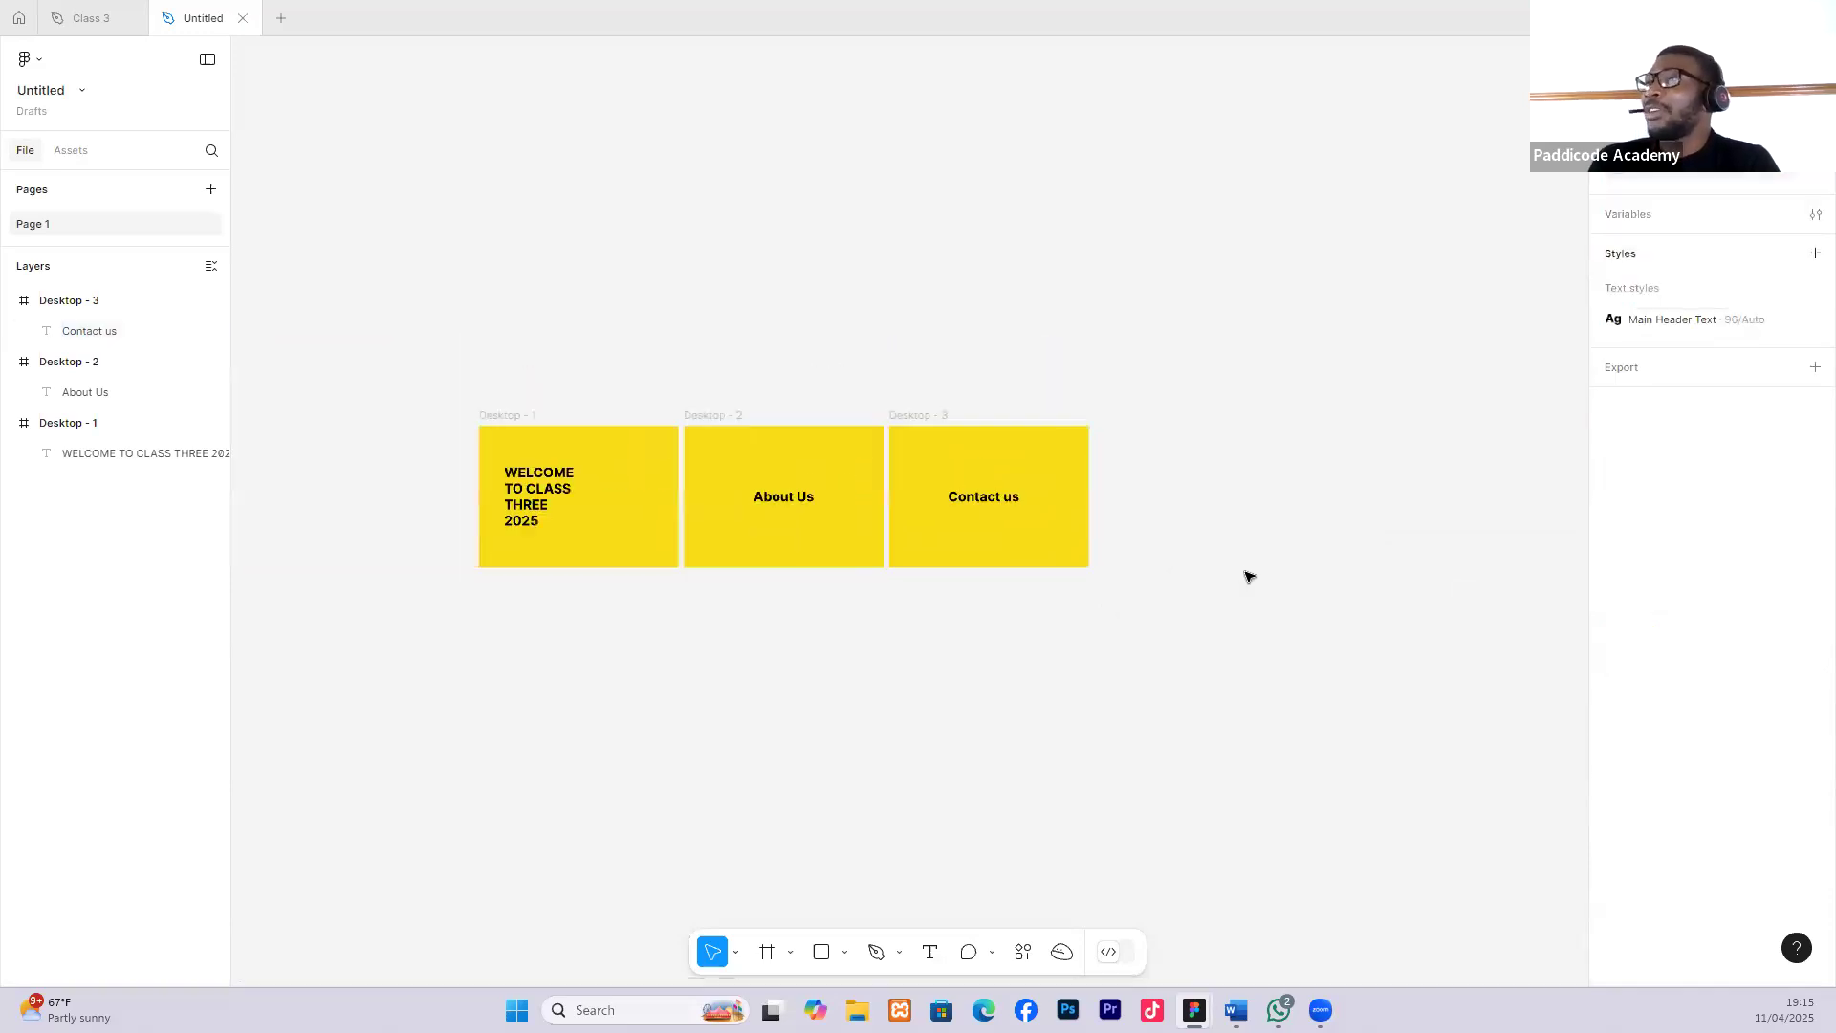
pyautogui.click(574, 493)
pyautogui.moveTo(612, 494); pyautogui.dragTo(586, 495)
pyautogui.scroll(2, 566, 498)
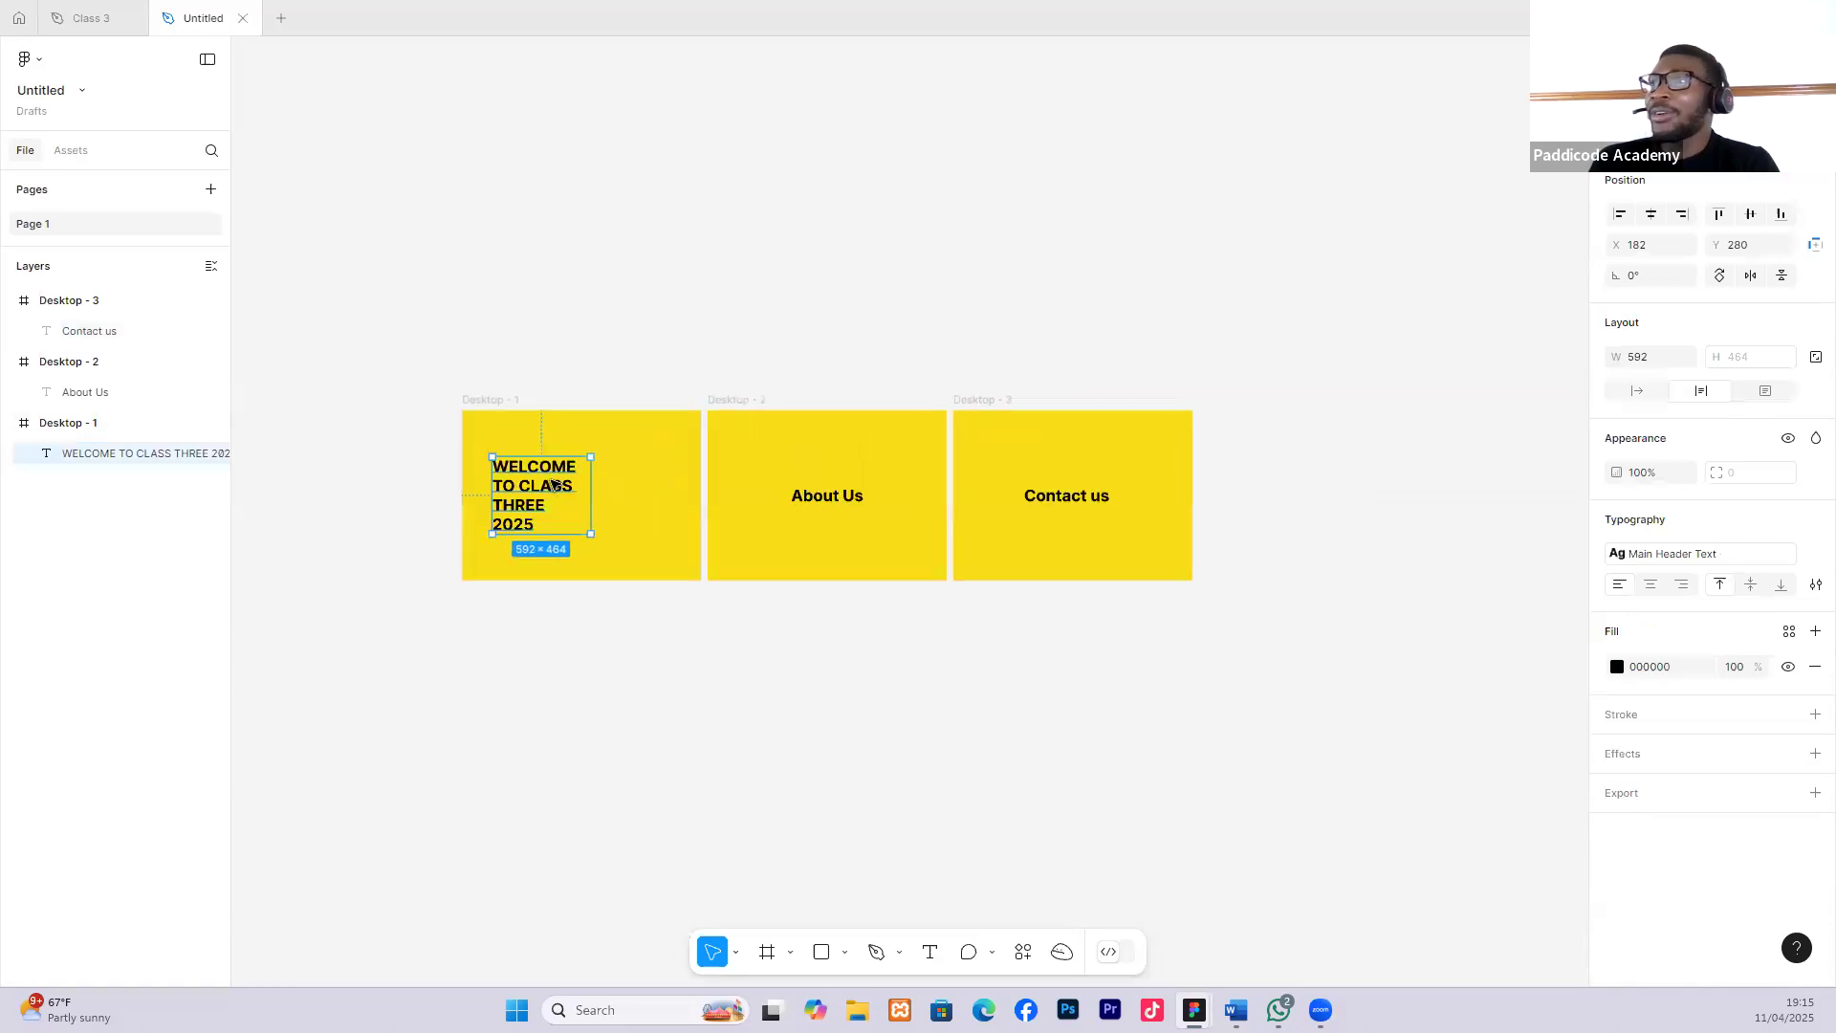
pyautogui.scroll(1, 554, 490)
pyautogui.scroll(1, 560, 504)
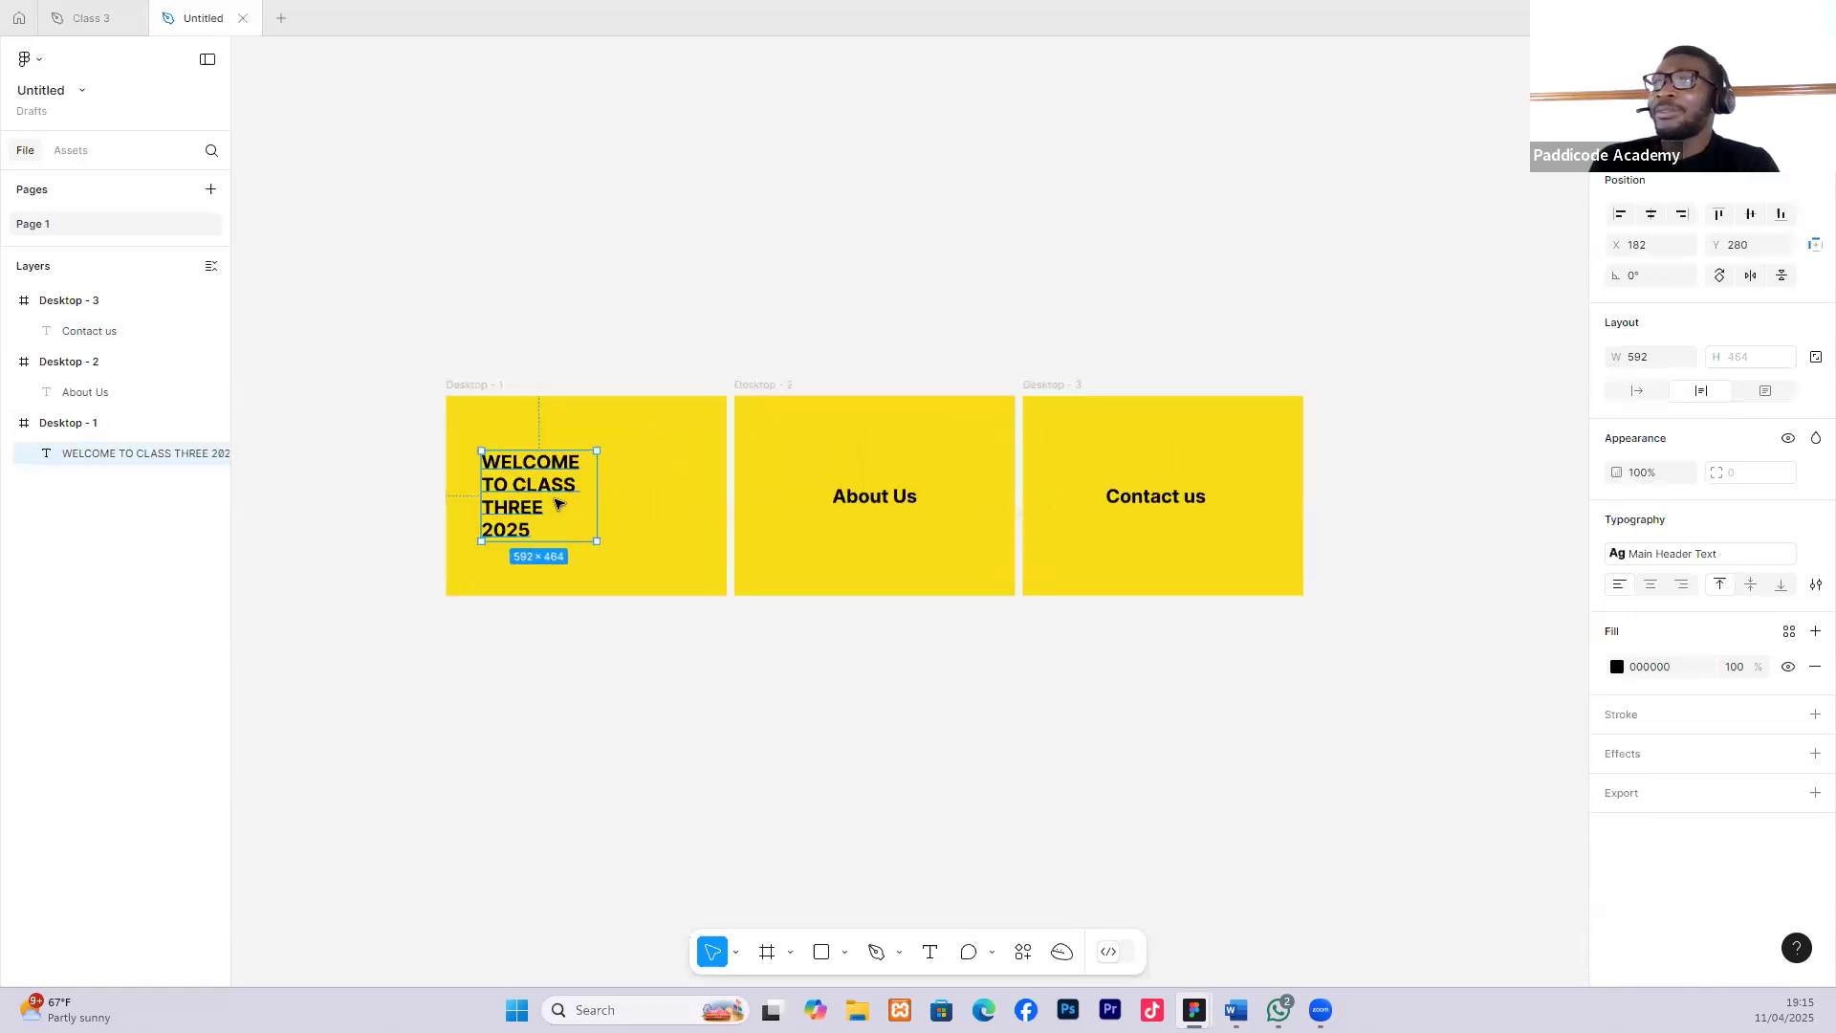
pyautogui.click(562, 303)
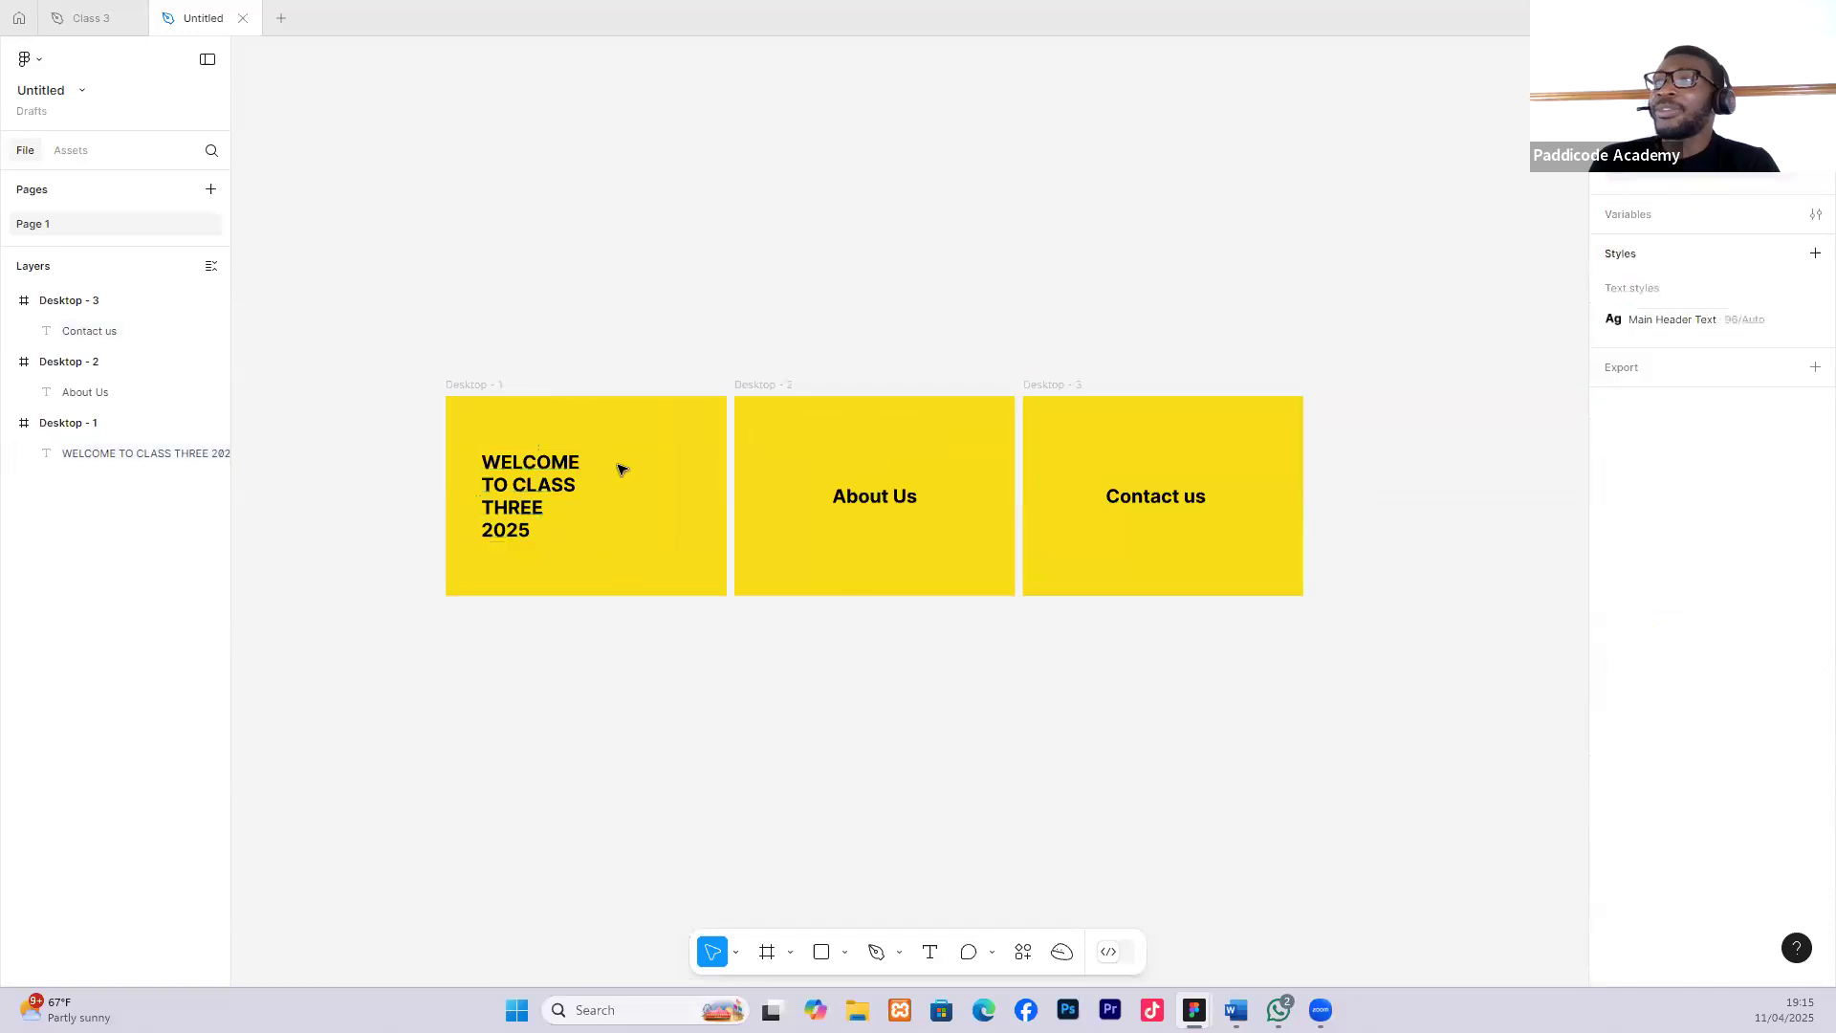
# Scroll around the canvas to review the three yellow heading frames.
pyautogui.scroll(-5, 651, 542)
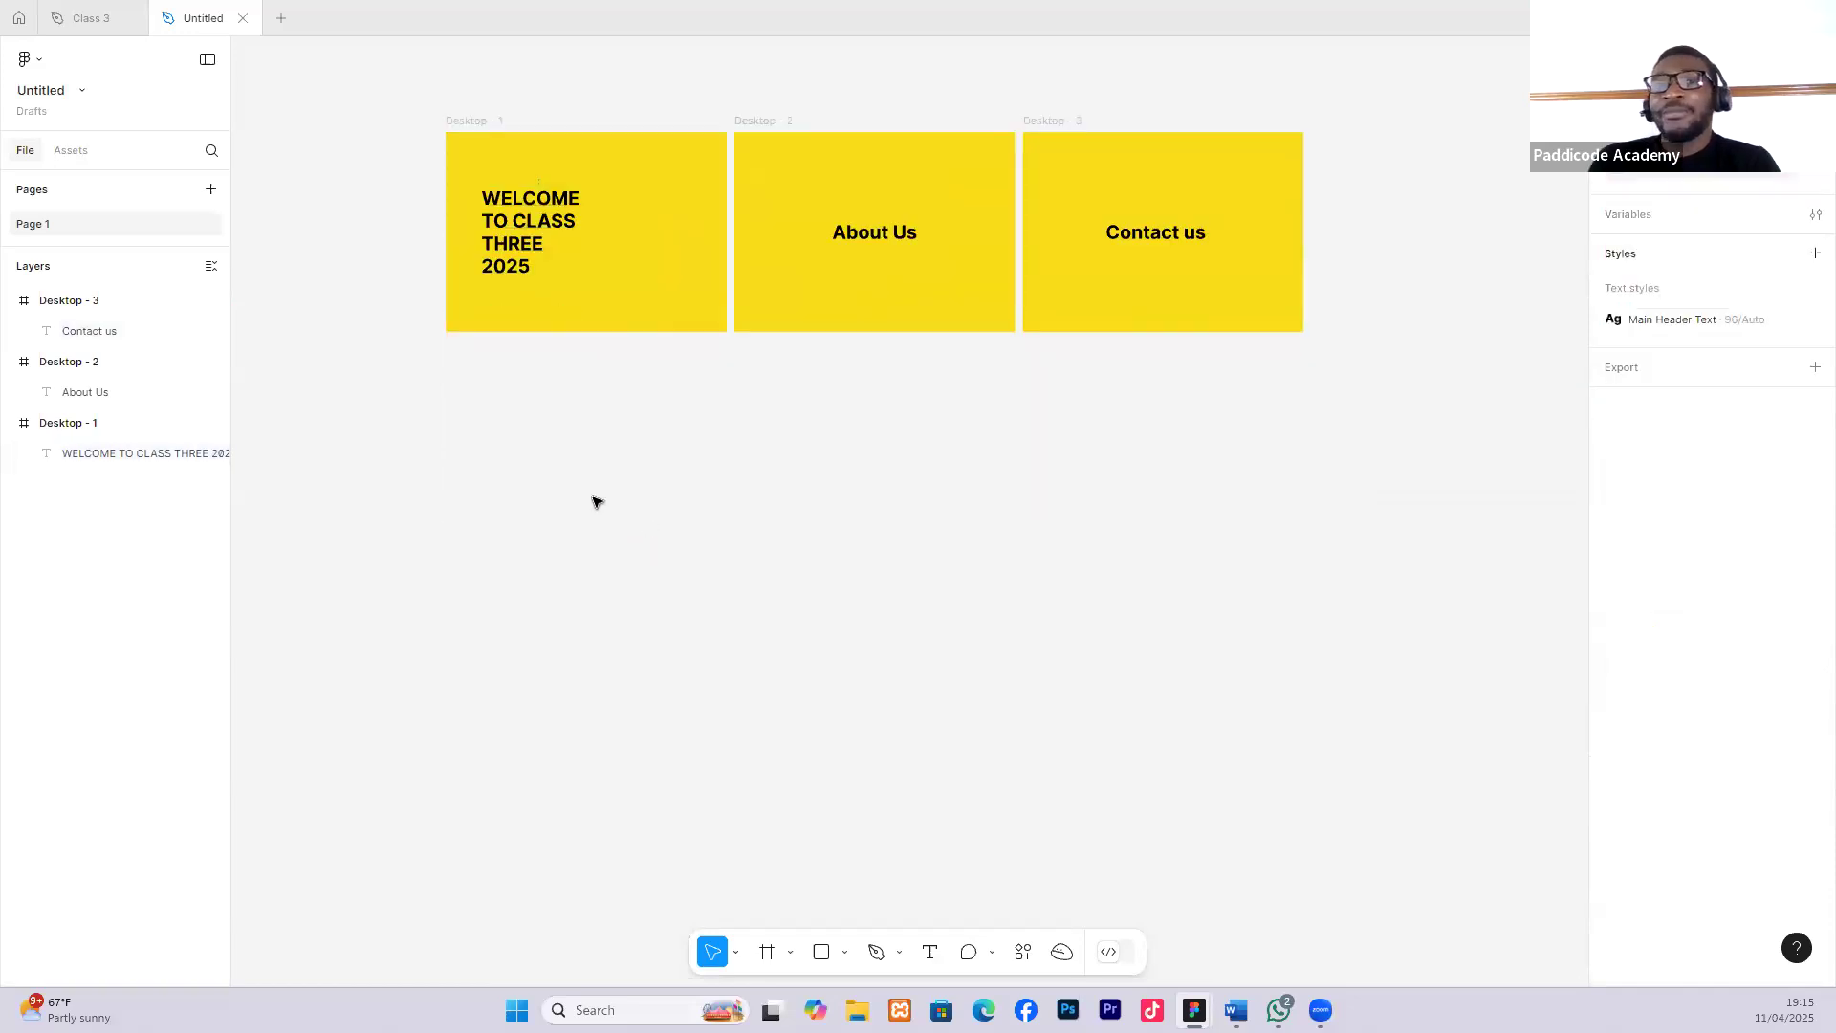
pyautogui.scroll(1, 593, 502)
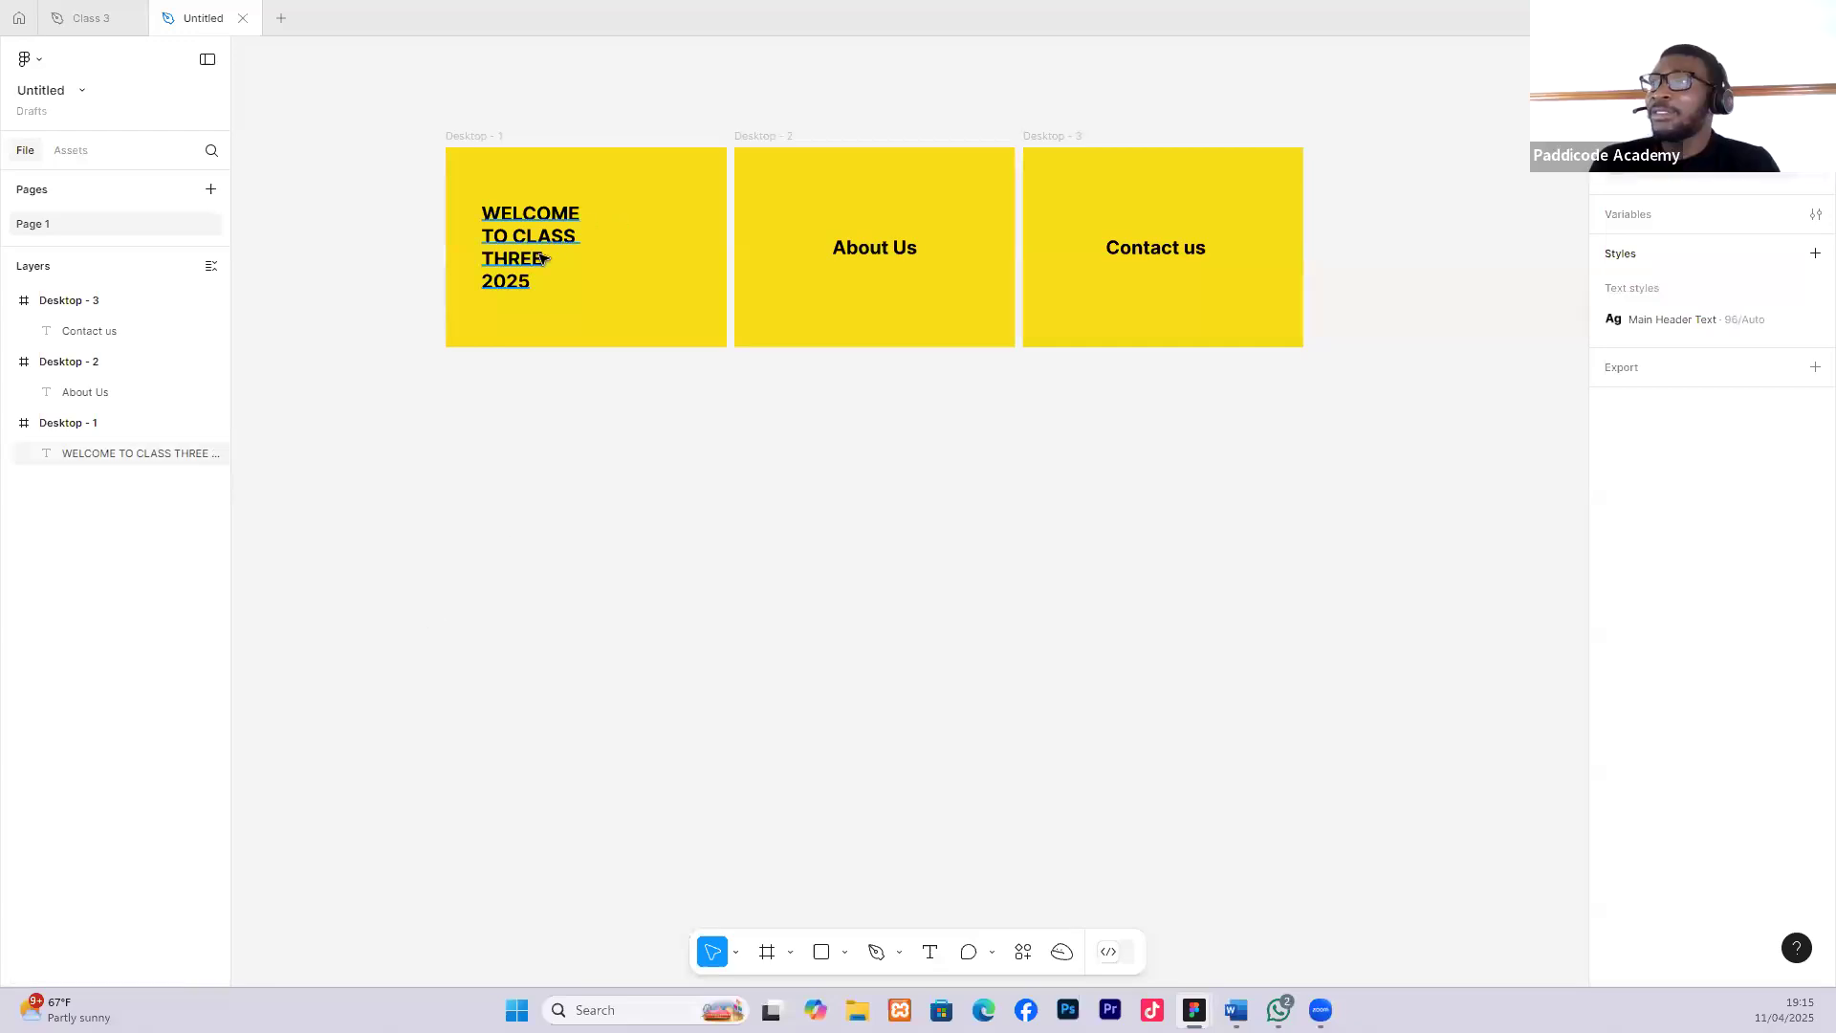
pyautogui.scroll(1, 512, 315)
pyautogui.scroll(2, 510, 341)
pyautogui.scroll(1, 509, 336)
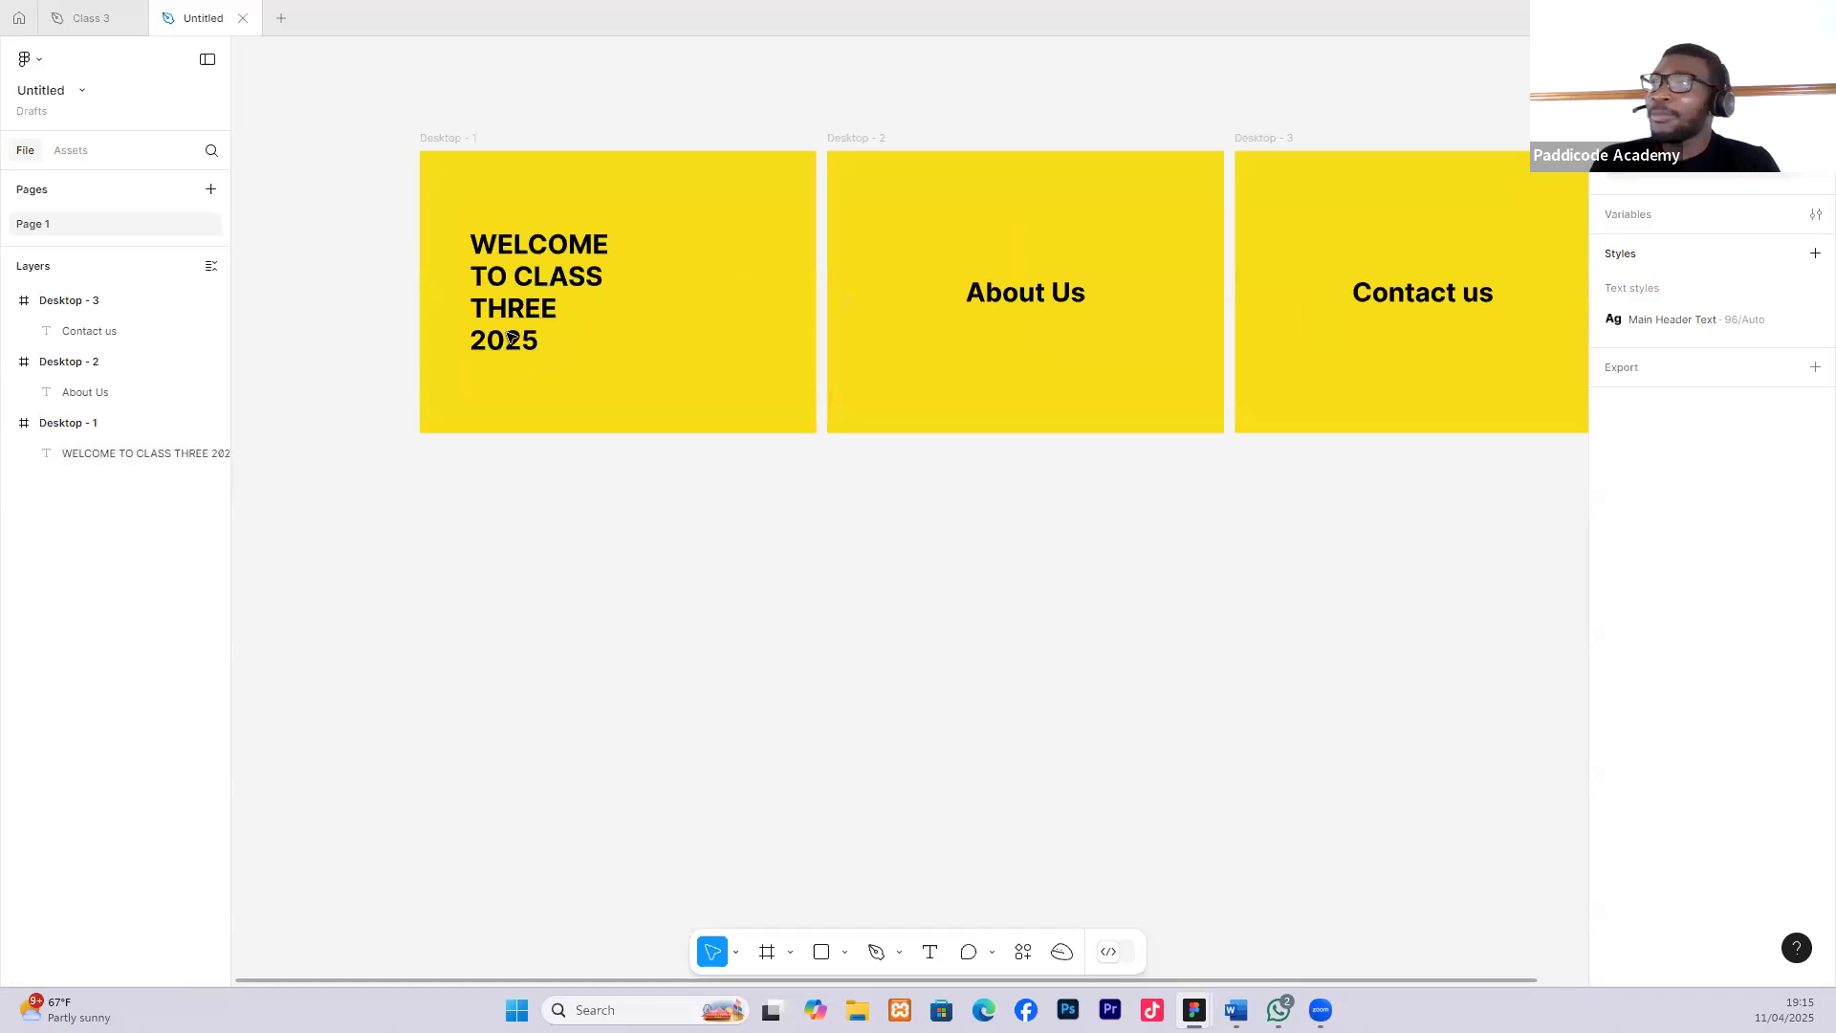
pyautogui.scroll(1, 512, 330)
pyautogui.scroll(2, 509, 327)
pyautogui.scroll(1, 516, 320)
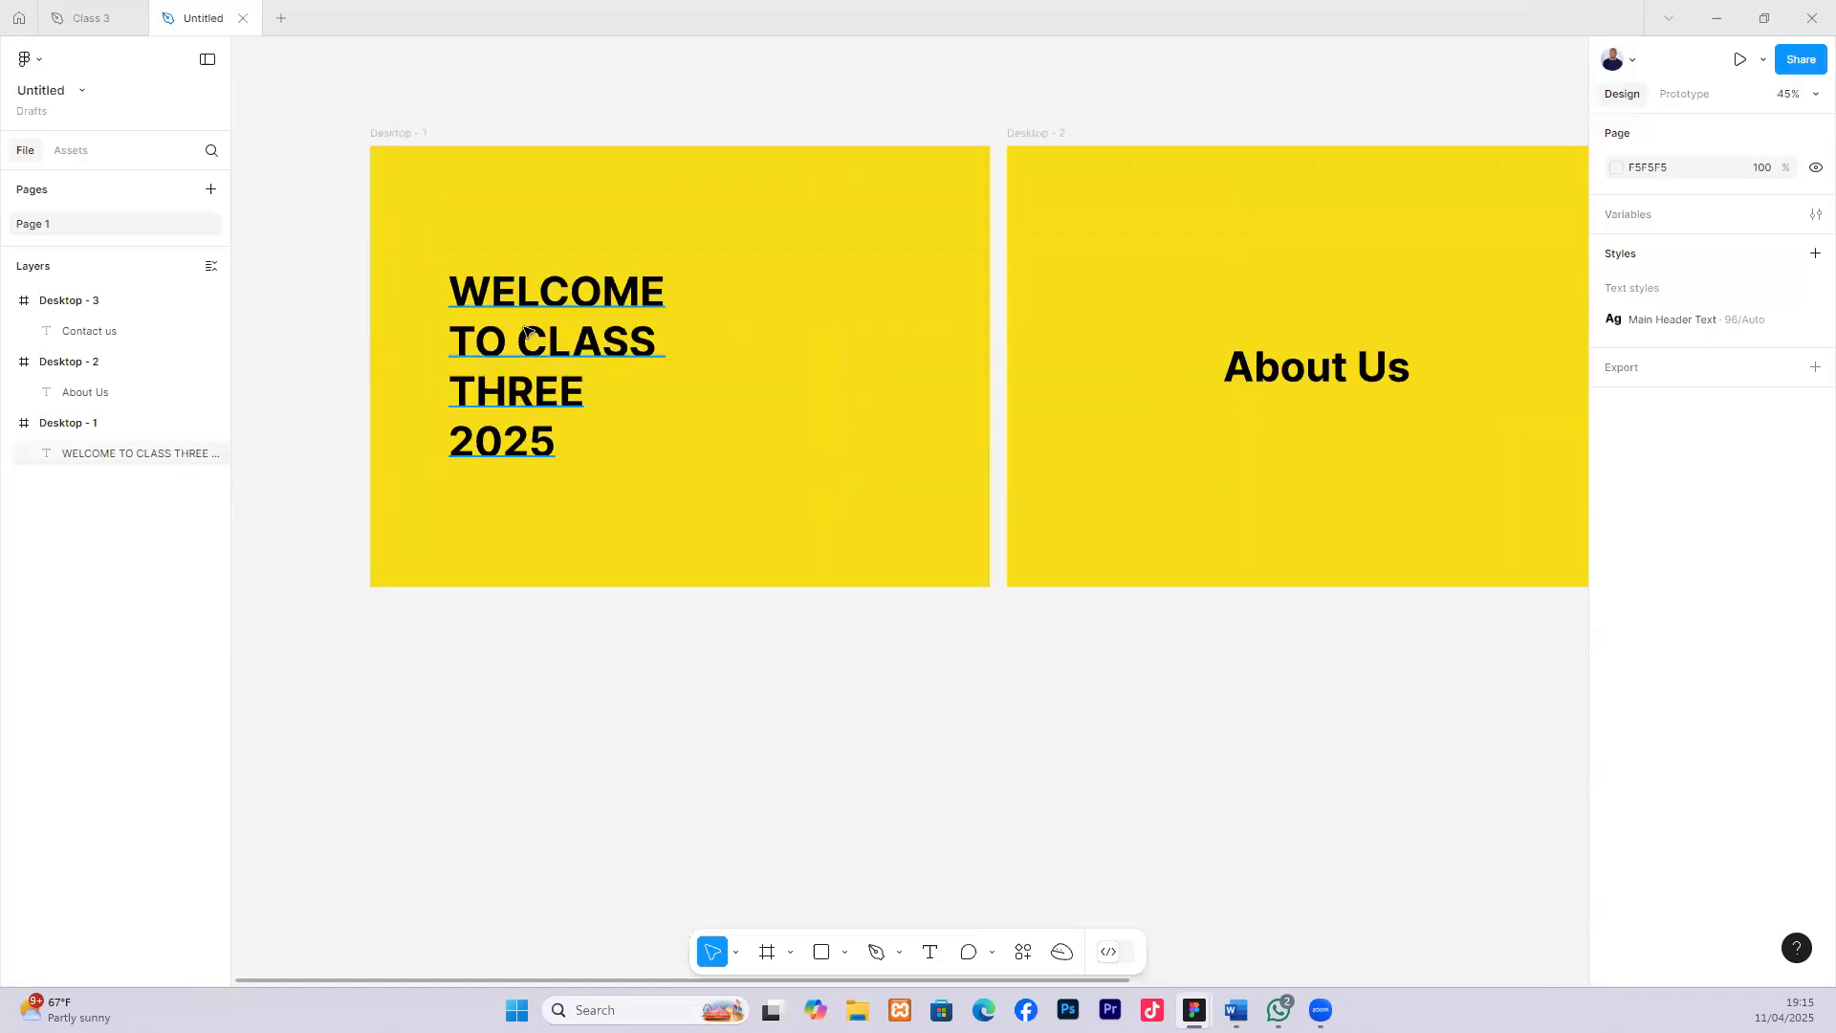
pyautogui.scroll(1, 526, 344)
pyautogui.scroll(-1, 529, 363)
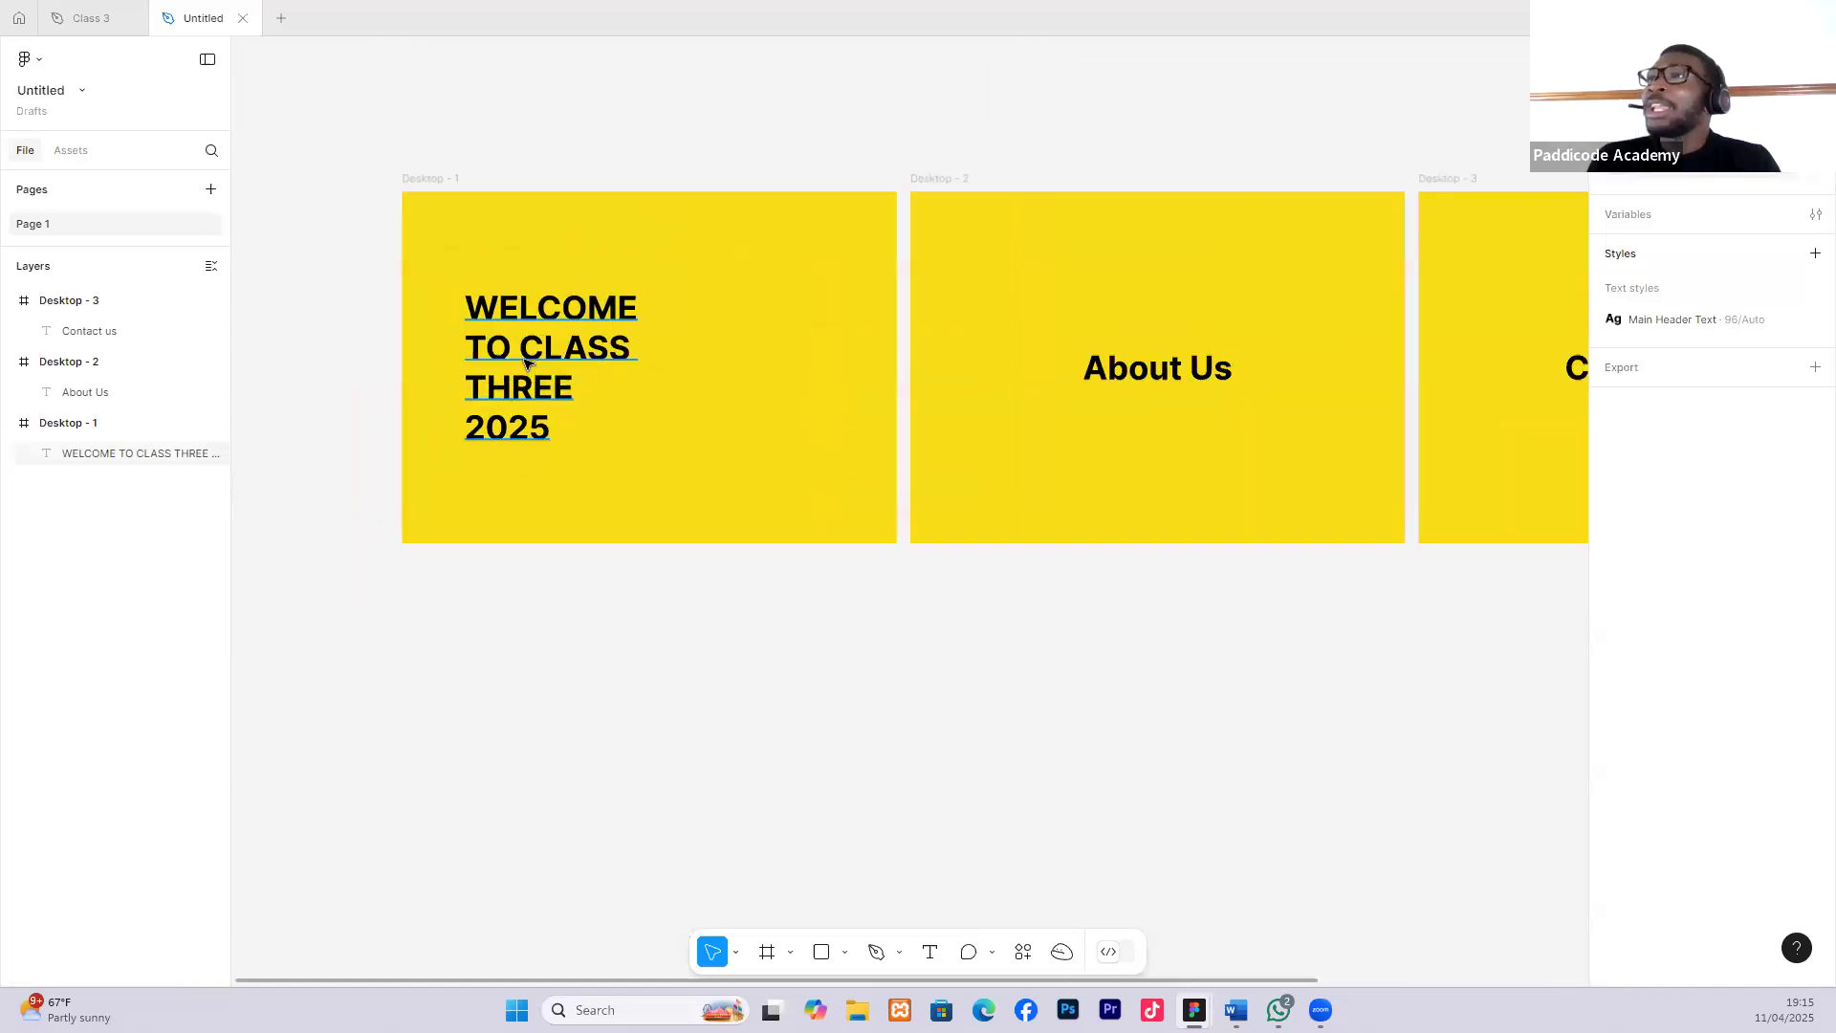
pyautogui.scroll(-1, 529, 362)
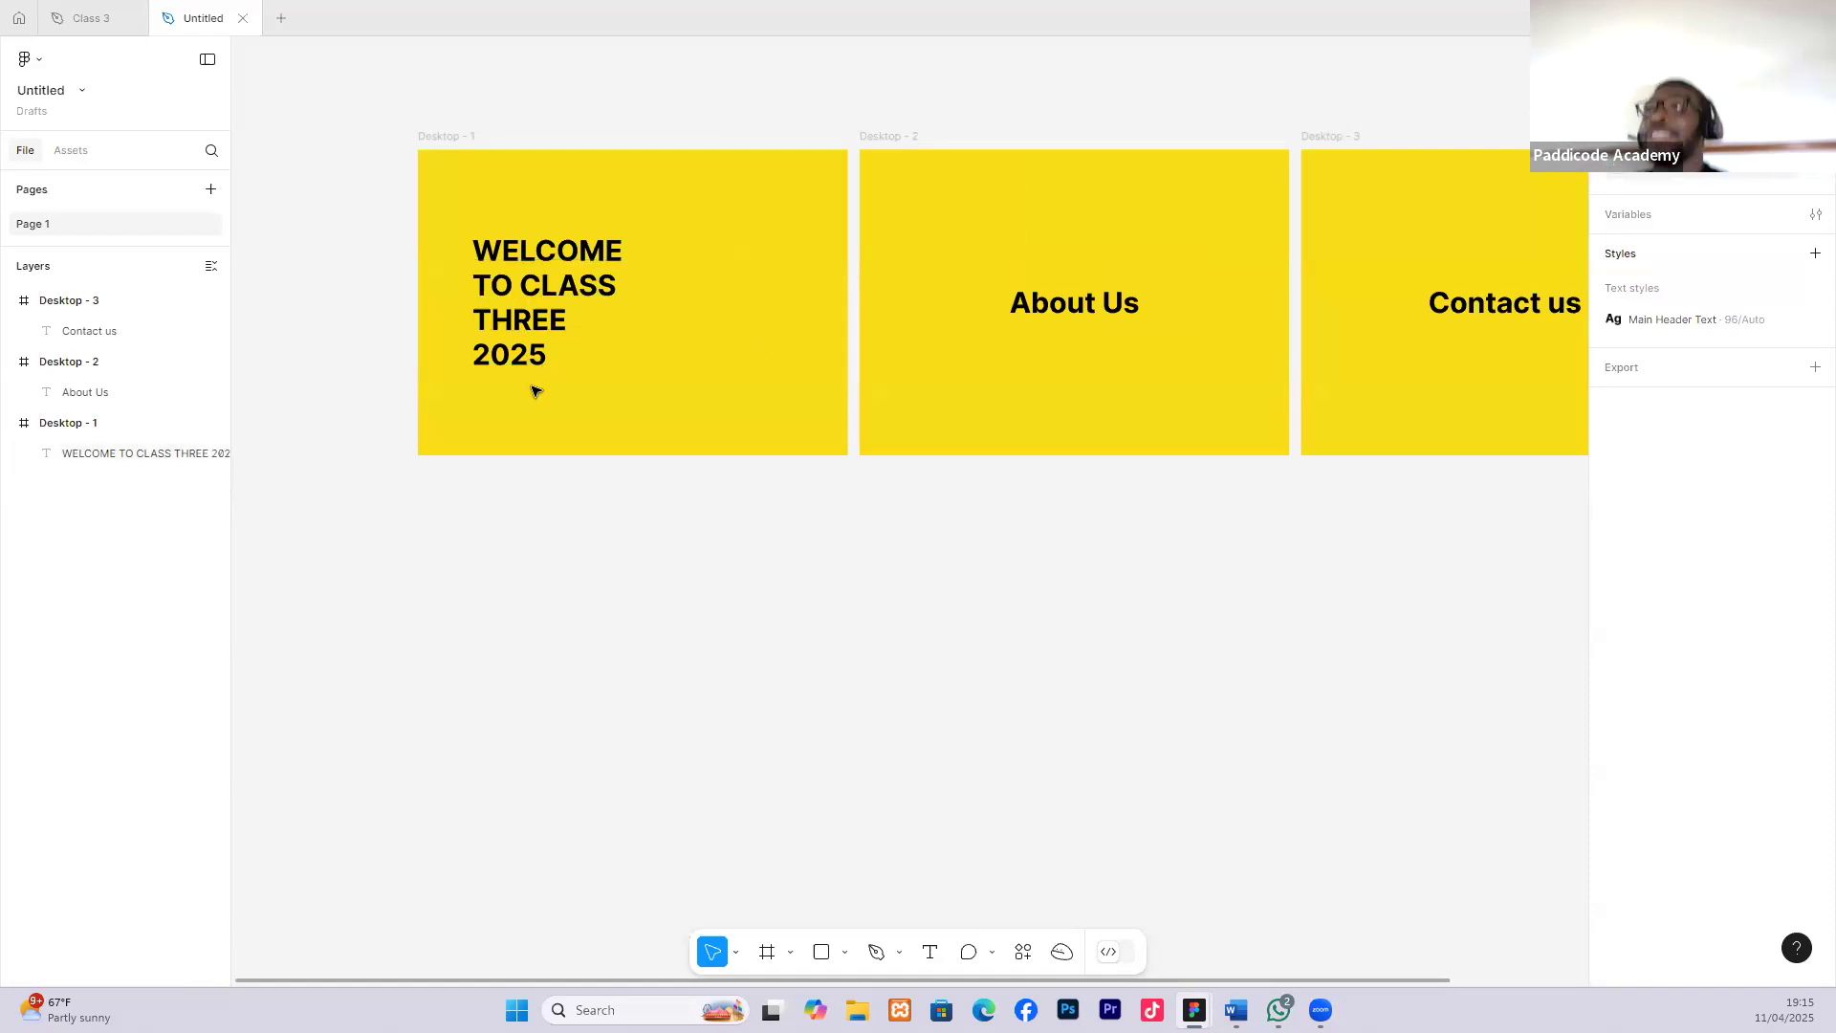
pyautogui.scroll(-1, 660, 431)
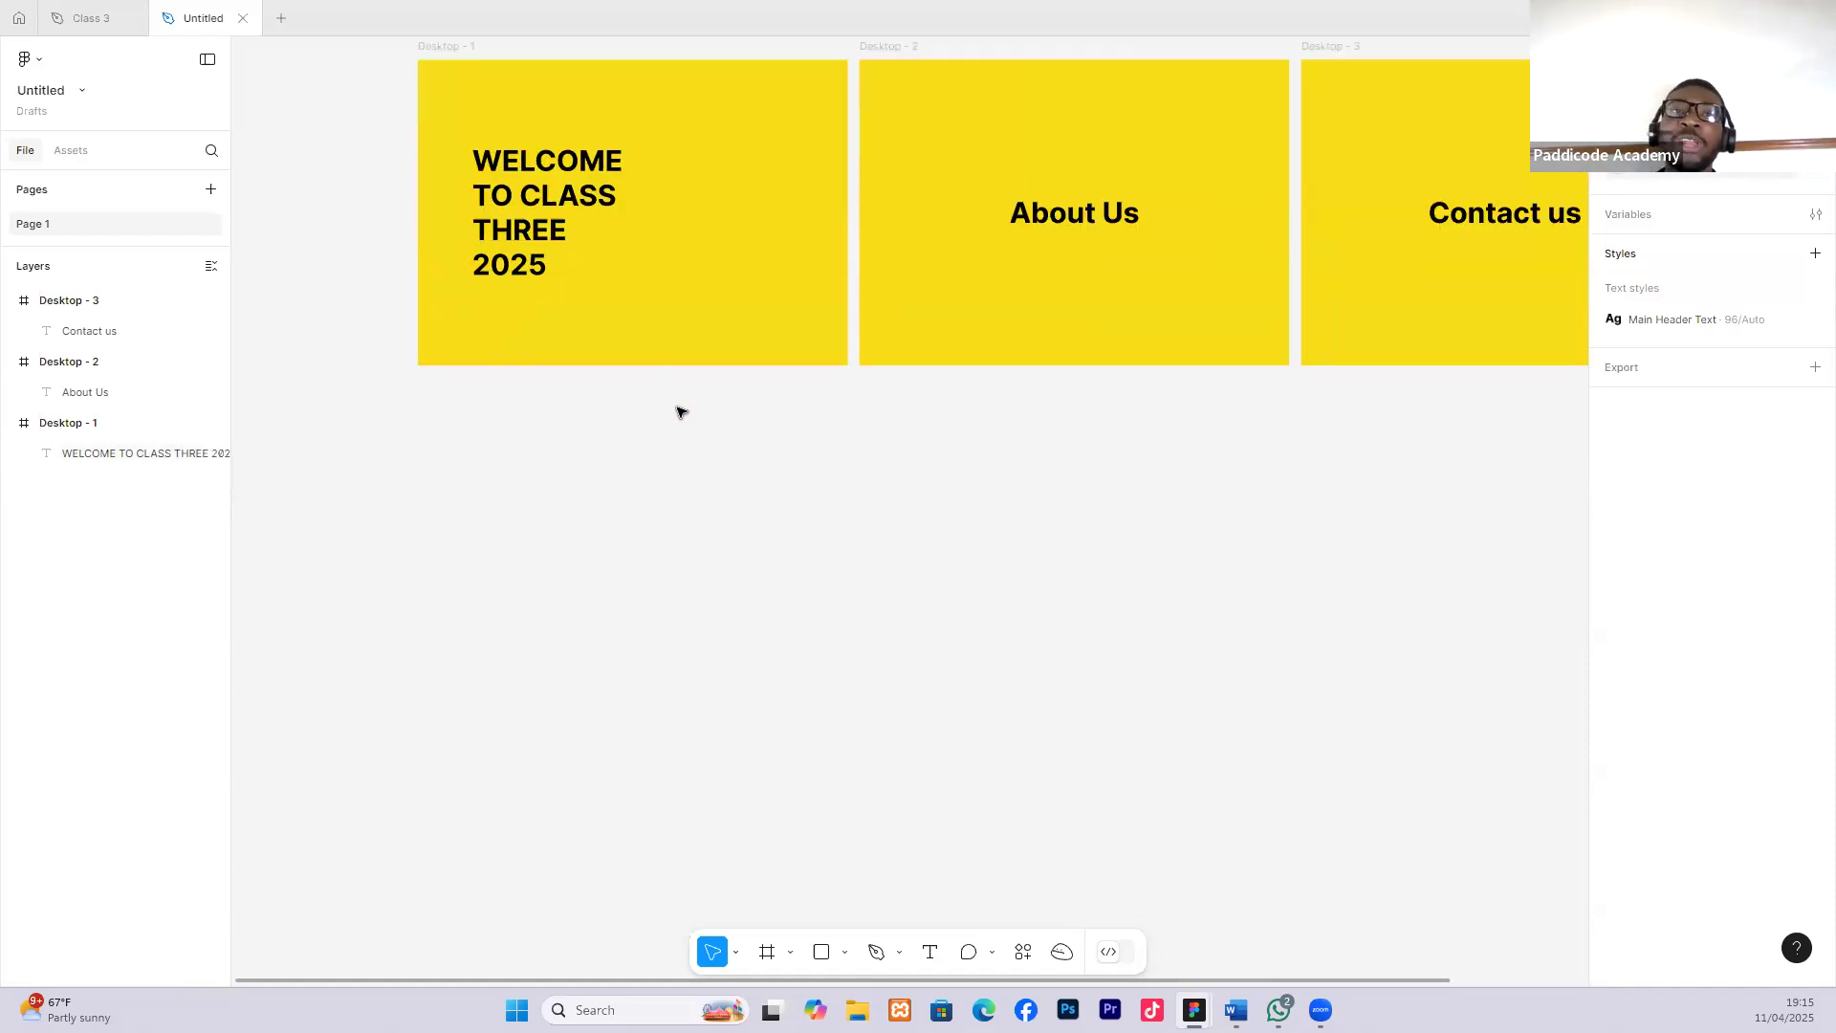
pyautogui.scroll(1, 632, 402)
pyautogui.scroll(1, 556, 402)
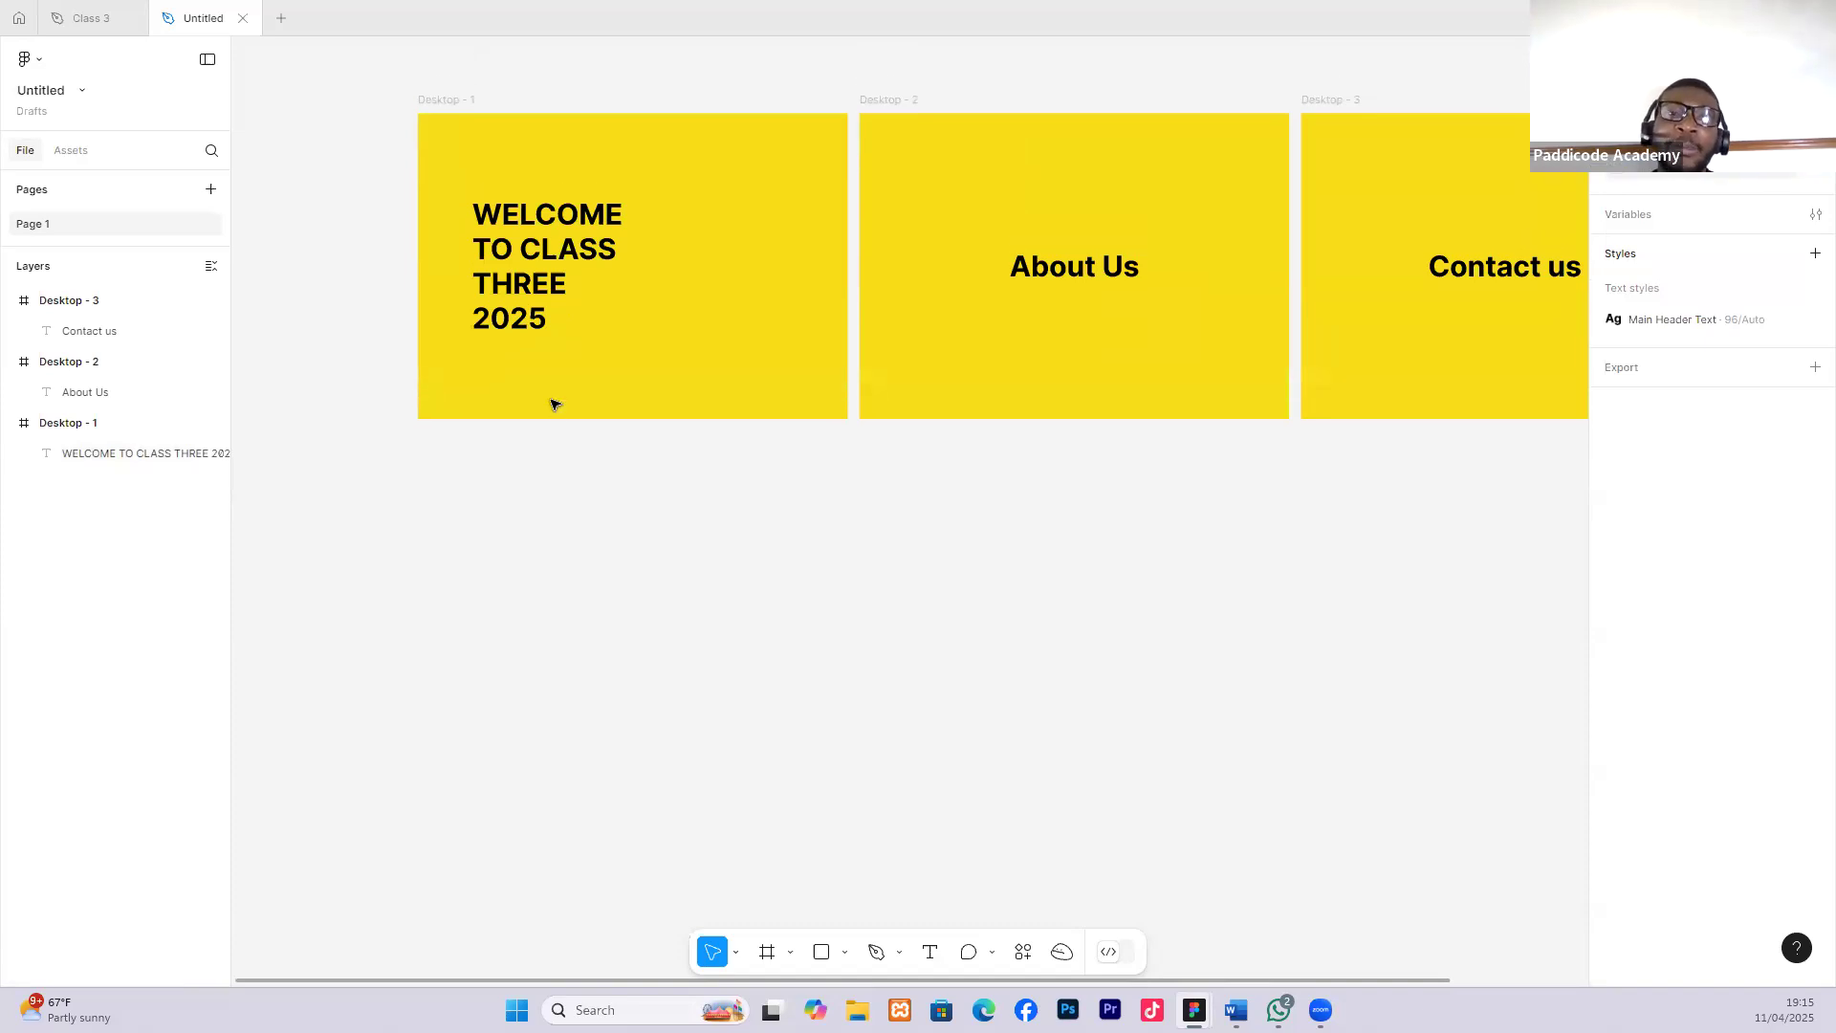
pyautogui.scroll(-1, 443, 365)
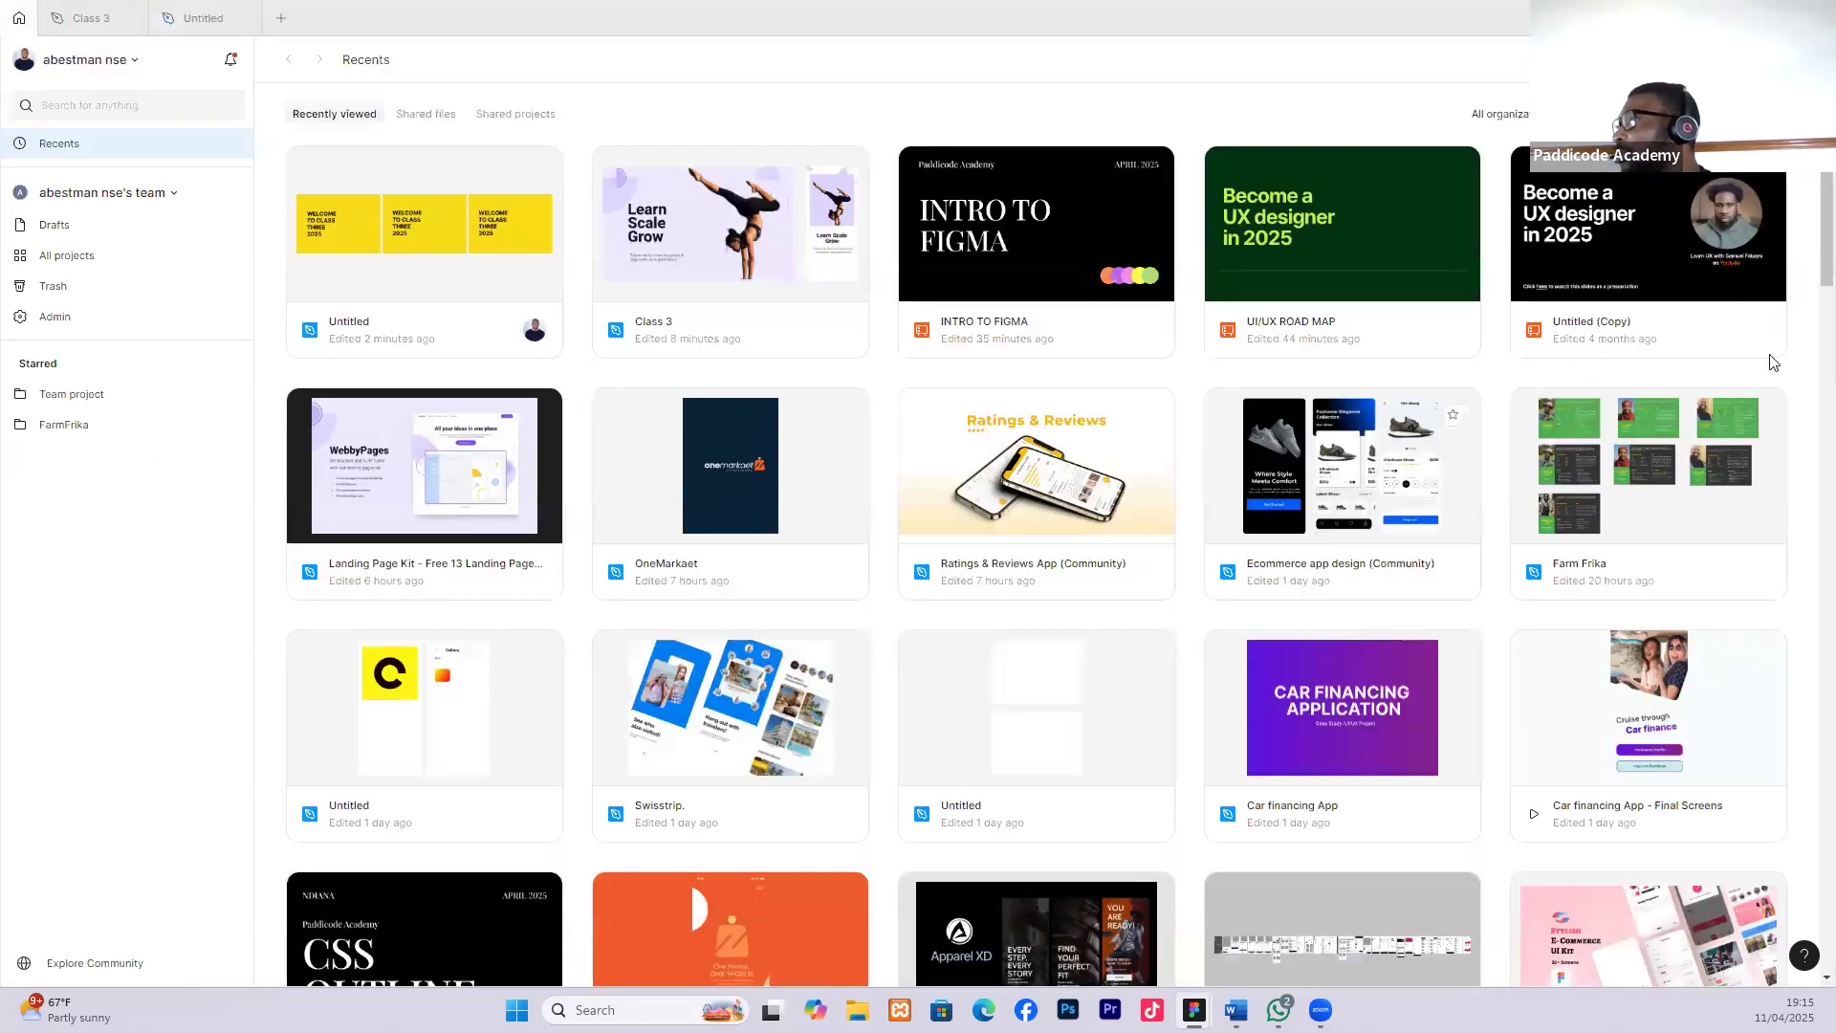
# Open the OneMarkaet design file from Recents after briefly opening and closing Apparel.
pyautogui.scroll(-1, 1107, 651)
pyautogui.scroll(-4, 1108, 656)
pyautogui.doubleClick(1107, 656)
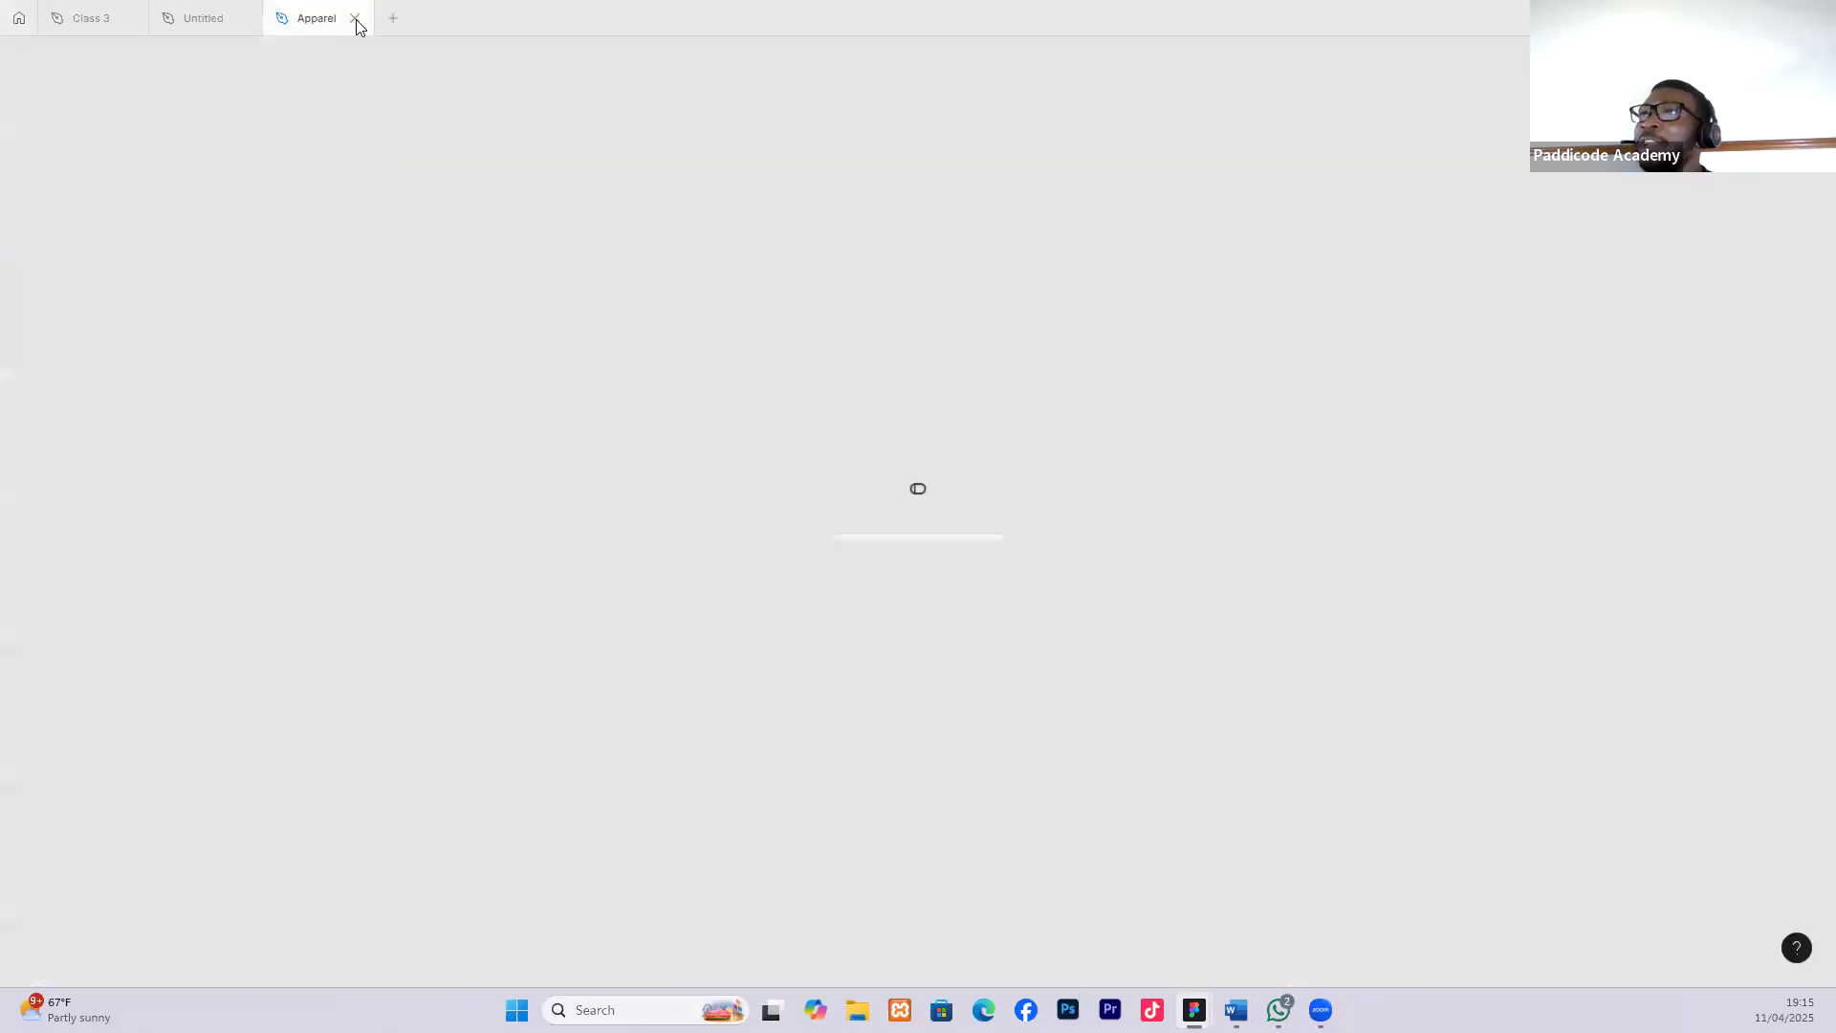
pyautogui.click(355, 19)
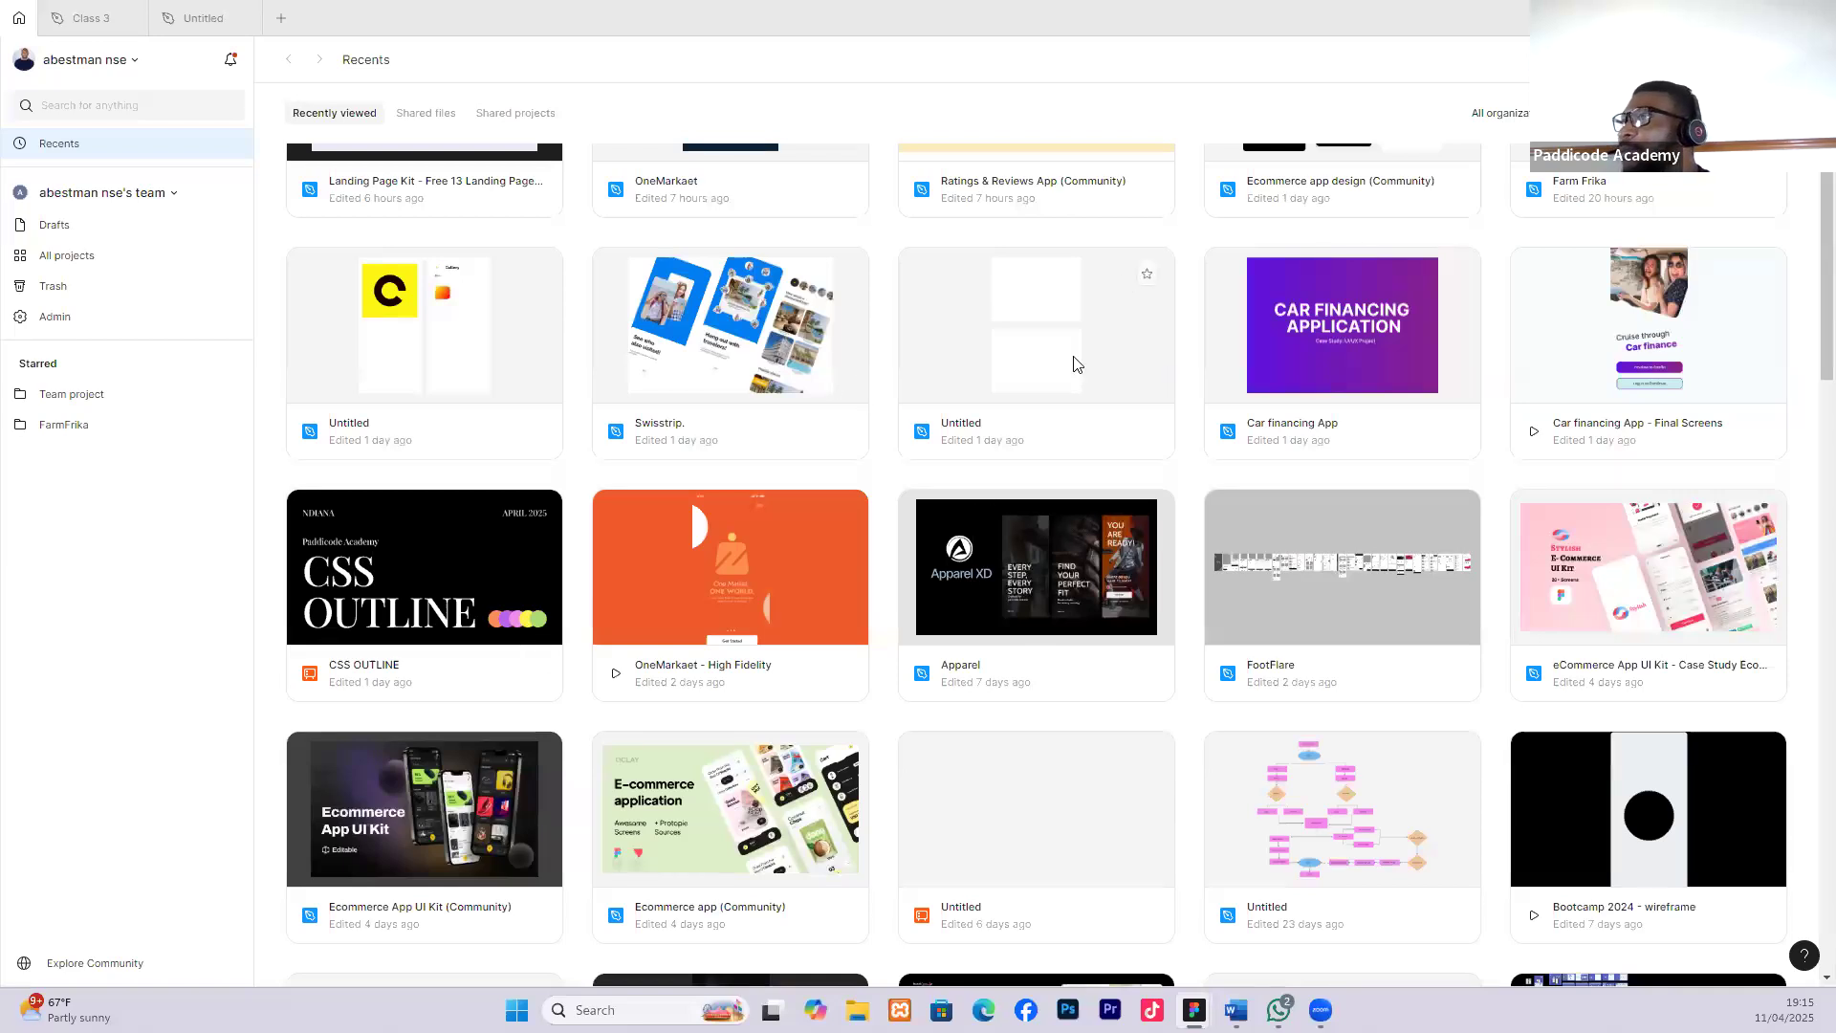
pyautogui.scroll(4, 1016, 345)
pyautogui.click(752, 442)
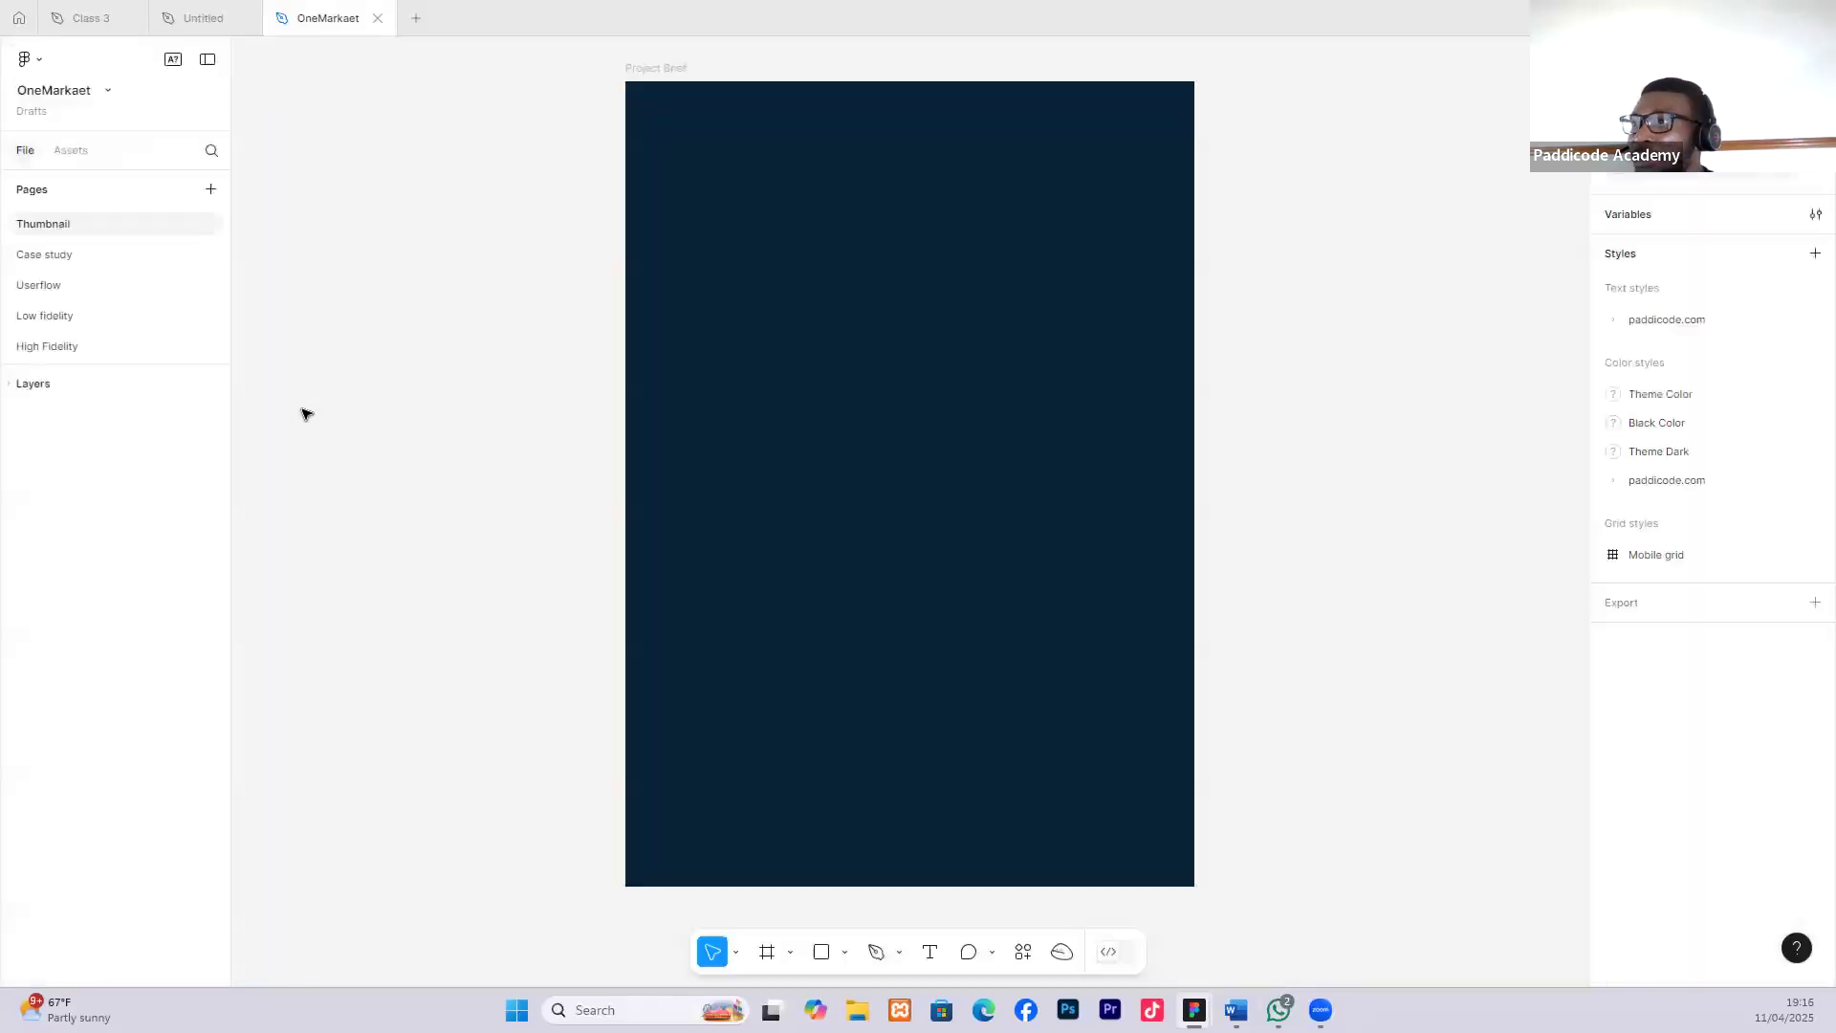
# View the High Fidelity page with layout grids hidden, zooming around the screens.
pyautogui.click(112, 349)
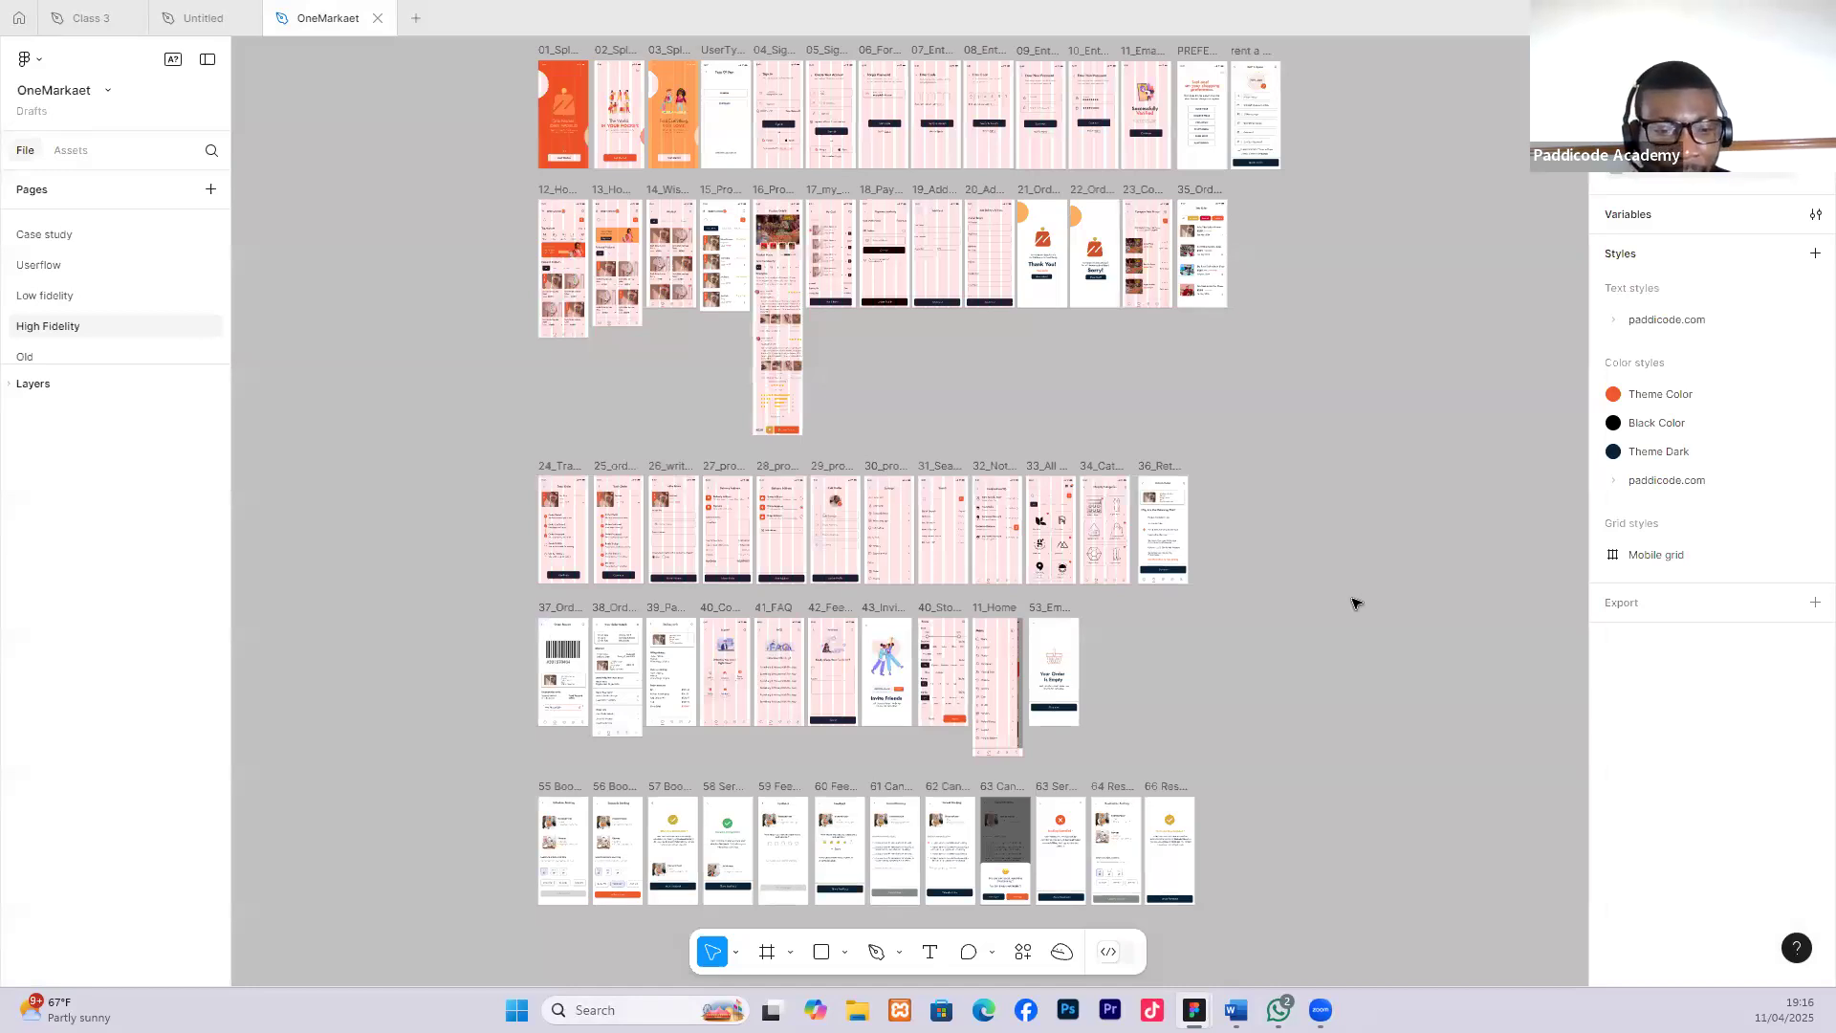
pyautogui.hotkey('ctrl', 'shift', '4')
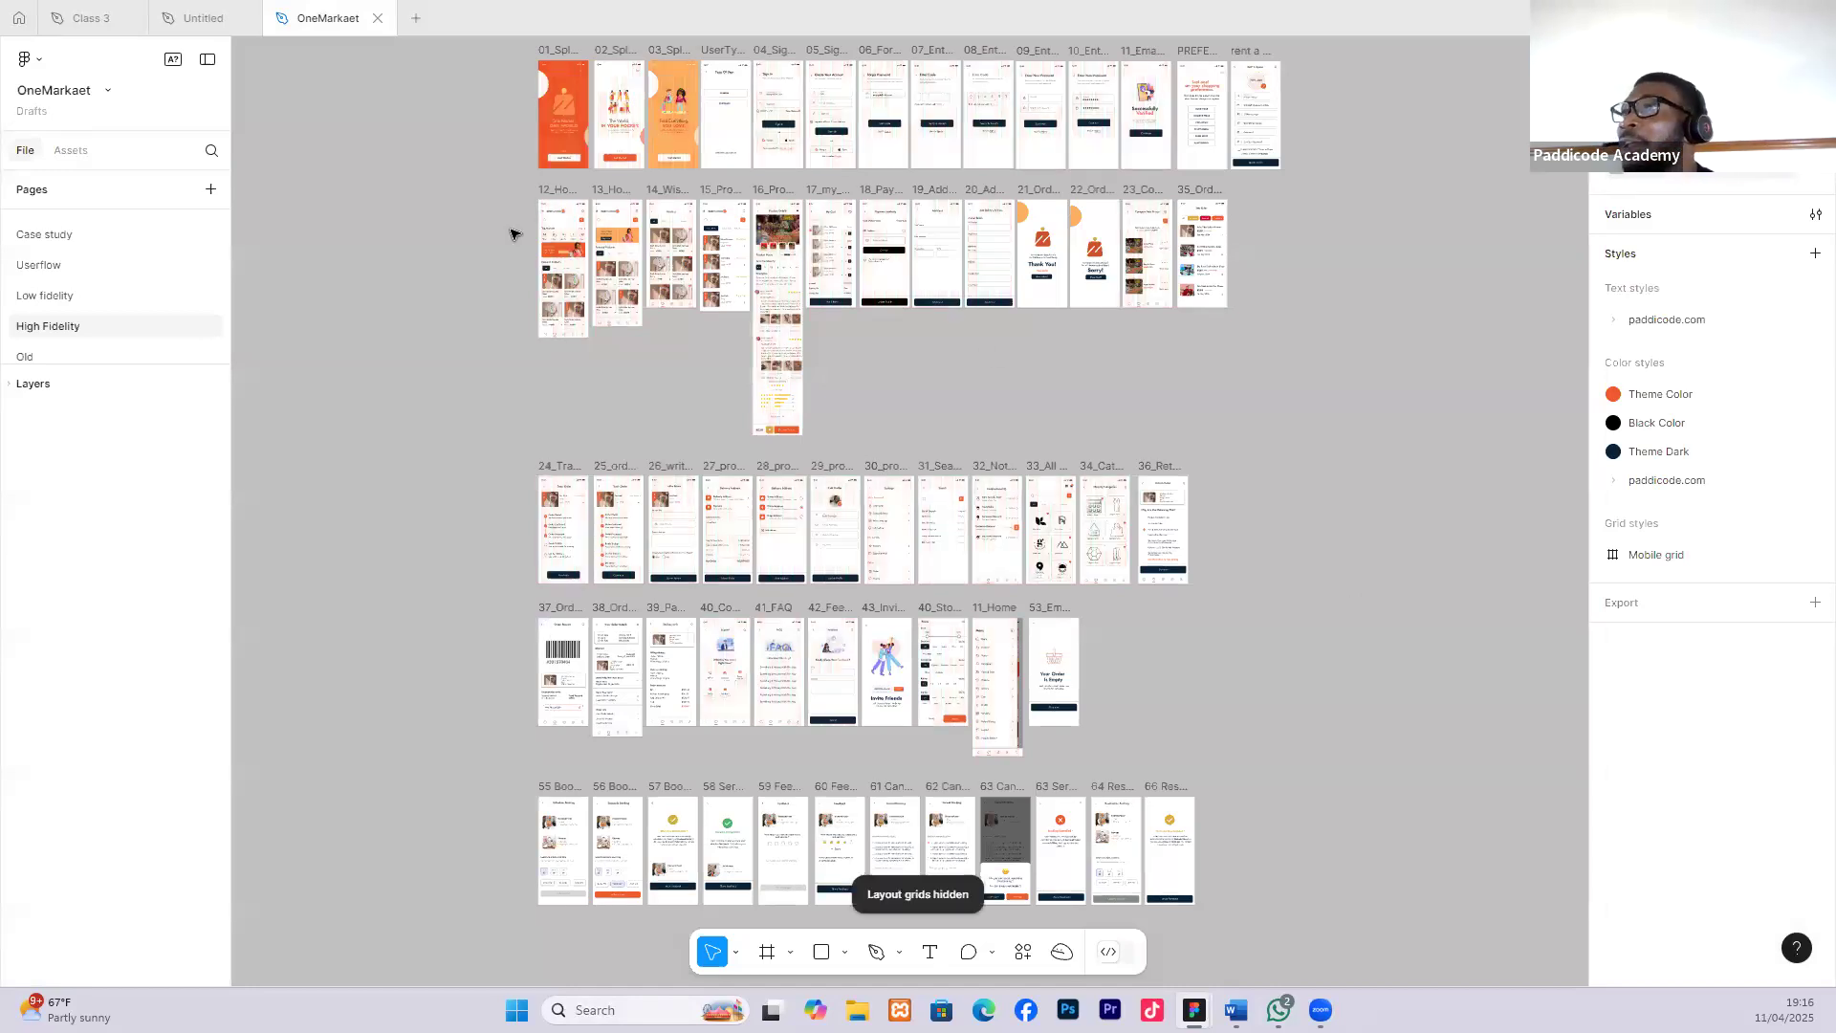
pyautogui.scroll(2, 513, 230)
pyautogui.scroll(5, 699, 239)
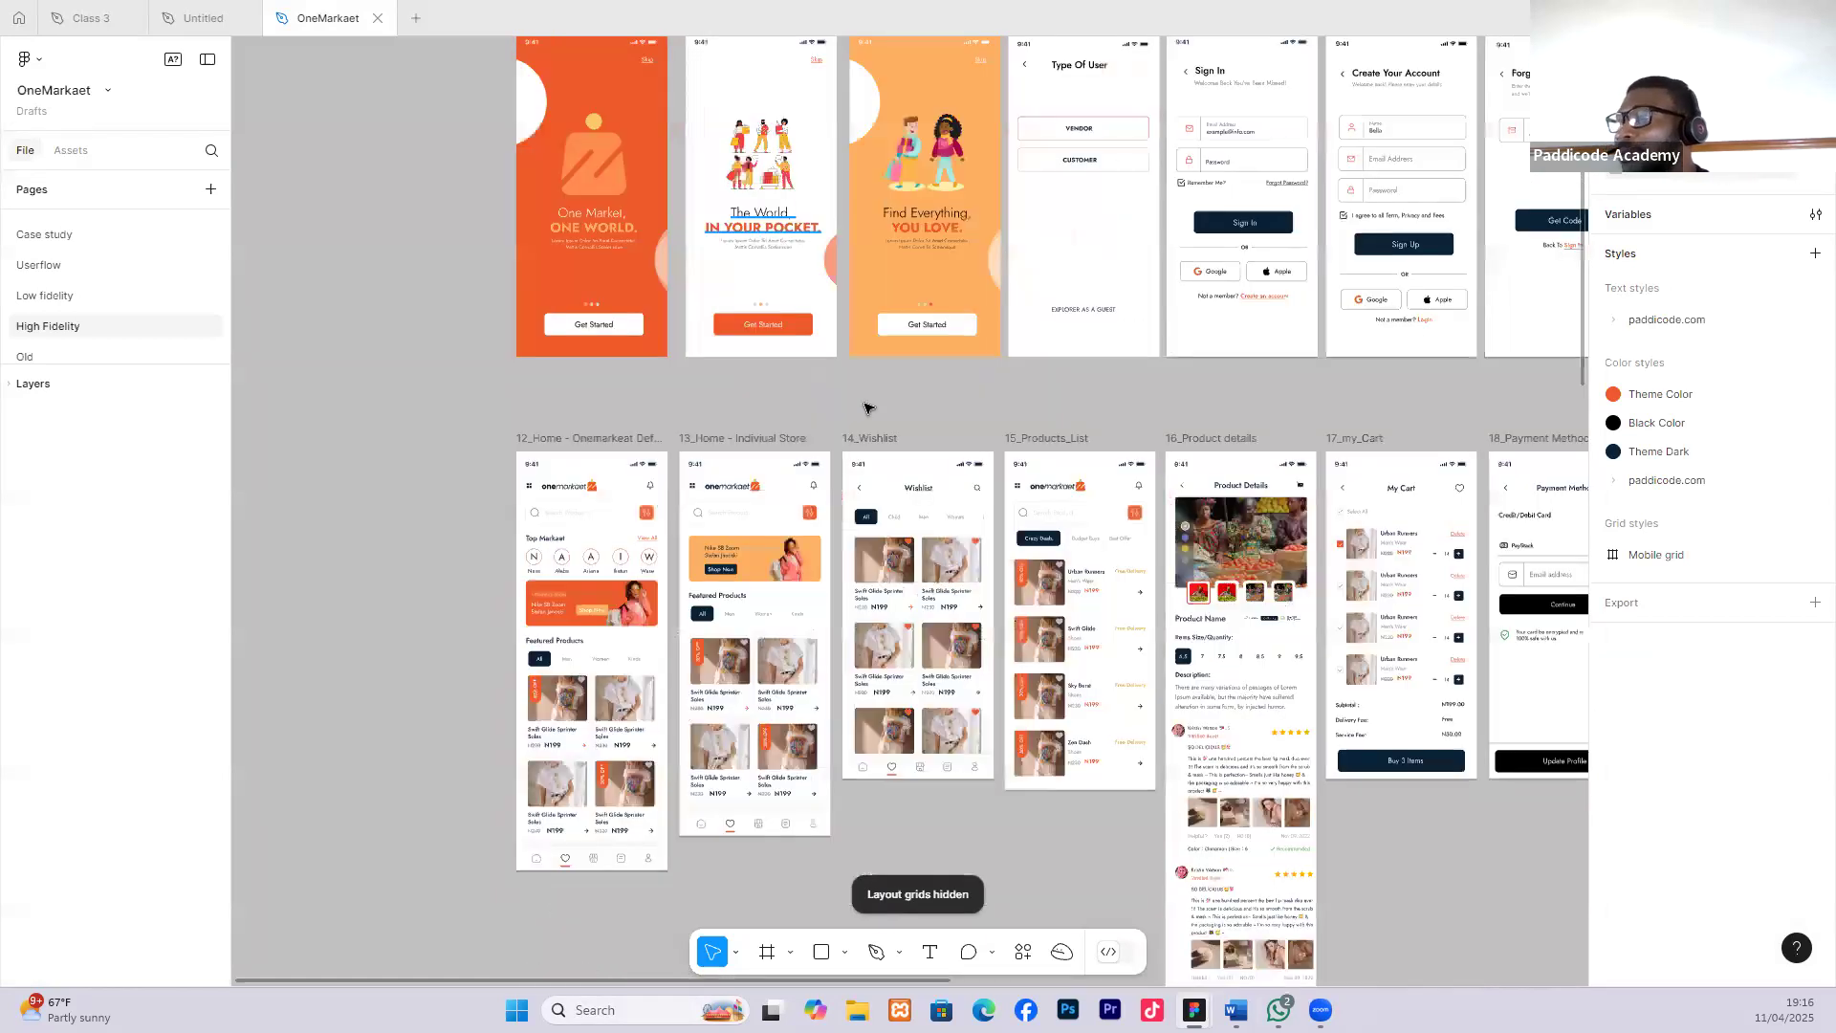
pyautogui.scroll(-5, 1099, 469)
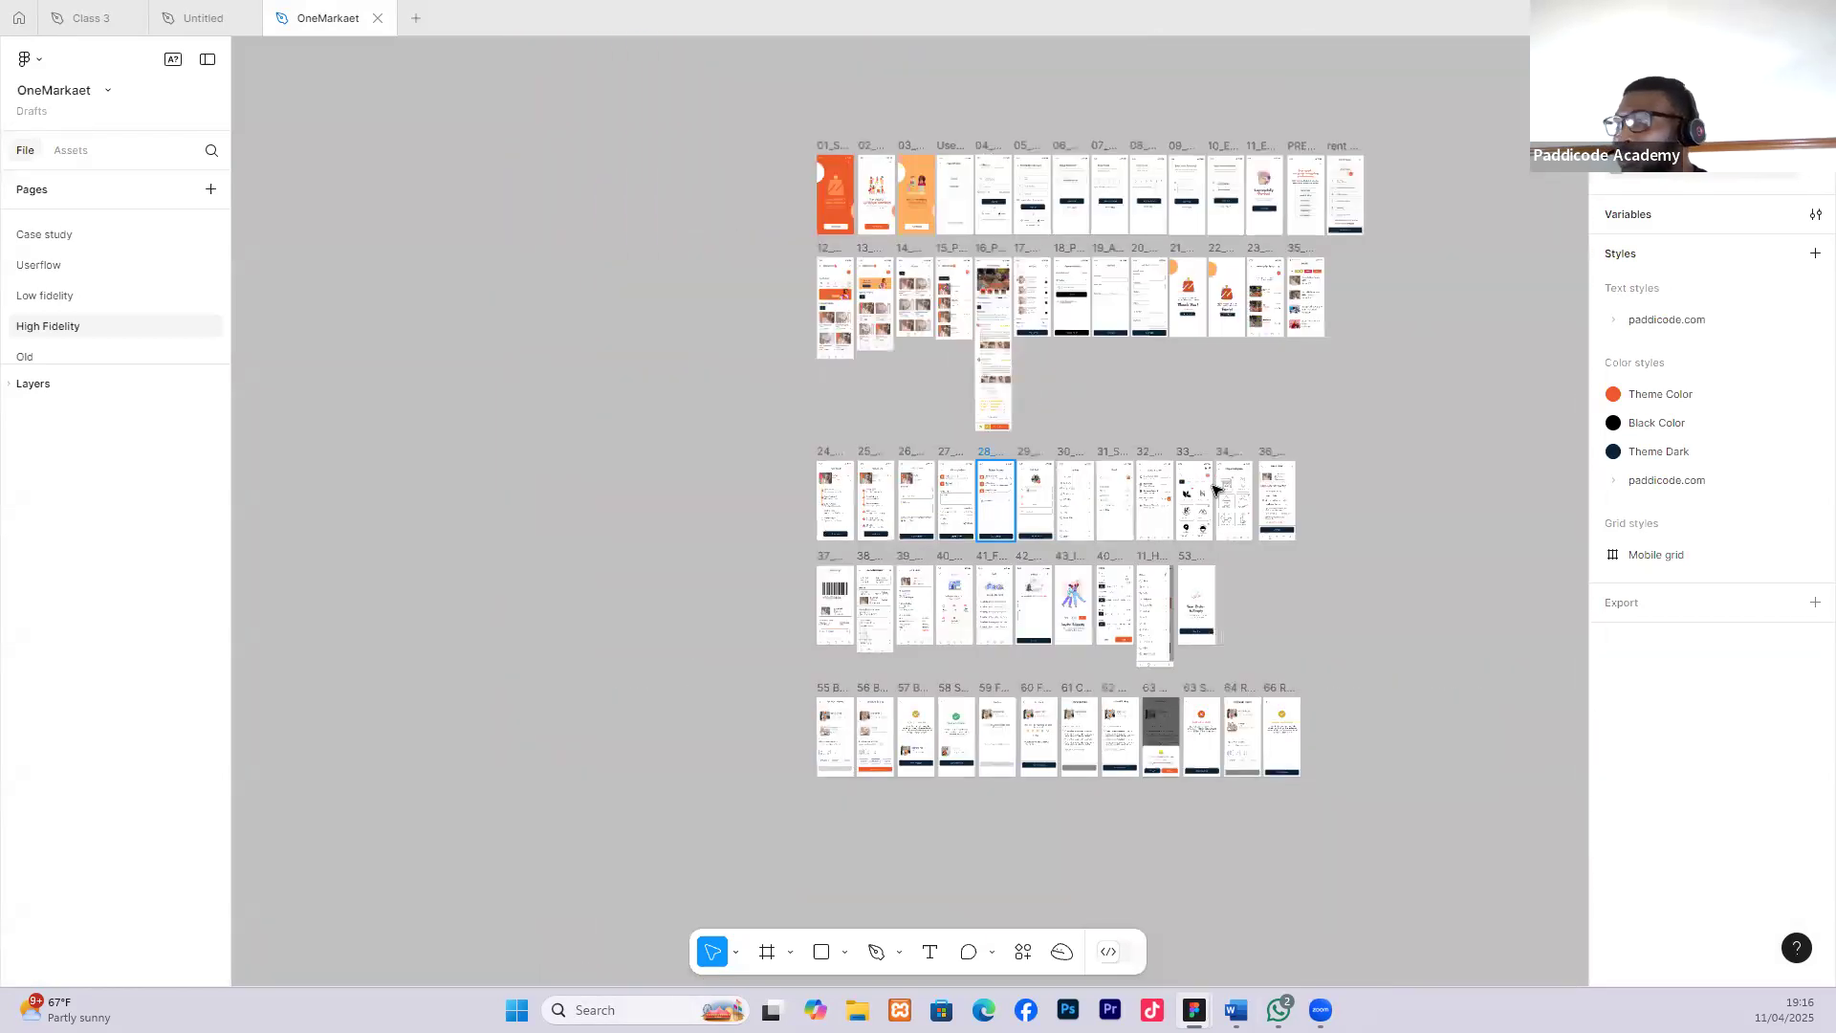
pyautogui.scroll(8, 1301, 726)
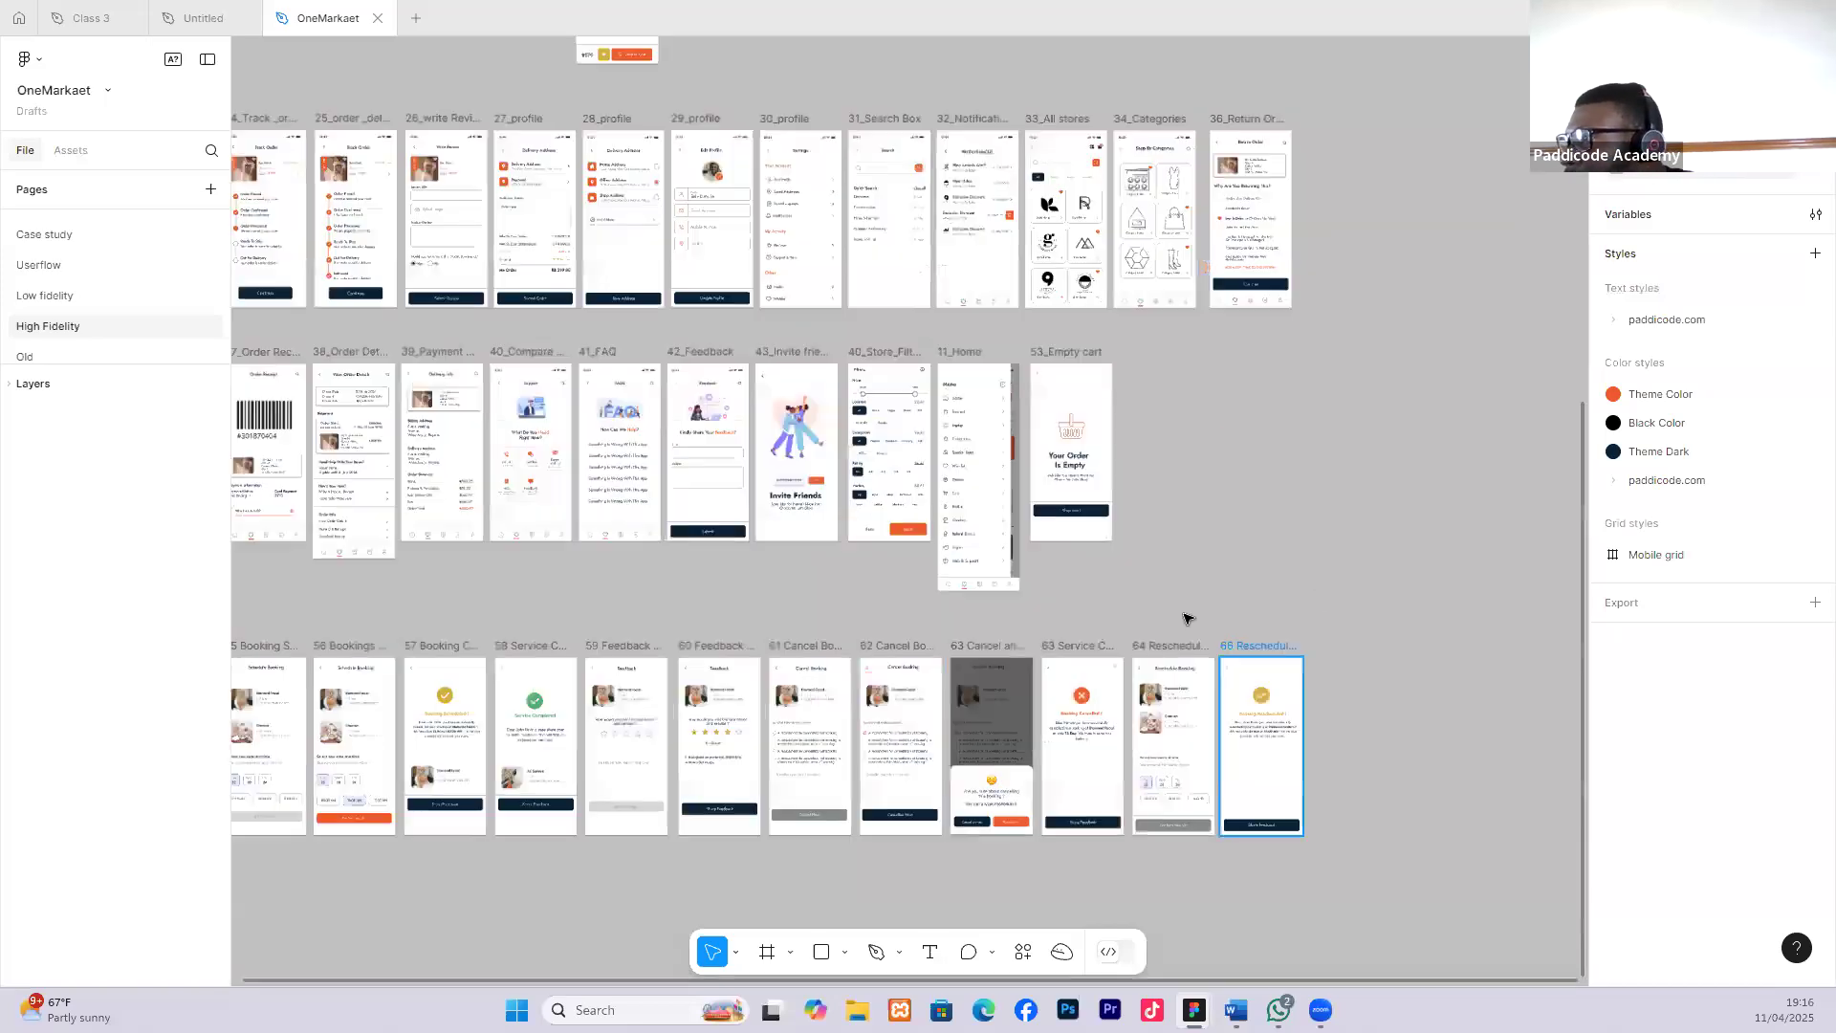
pyautogui.scroll(-6, 1045, 565)
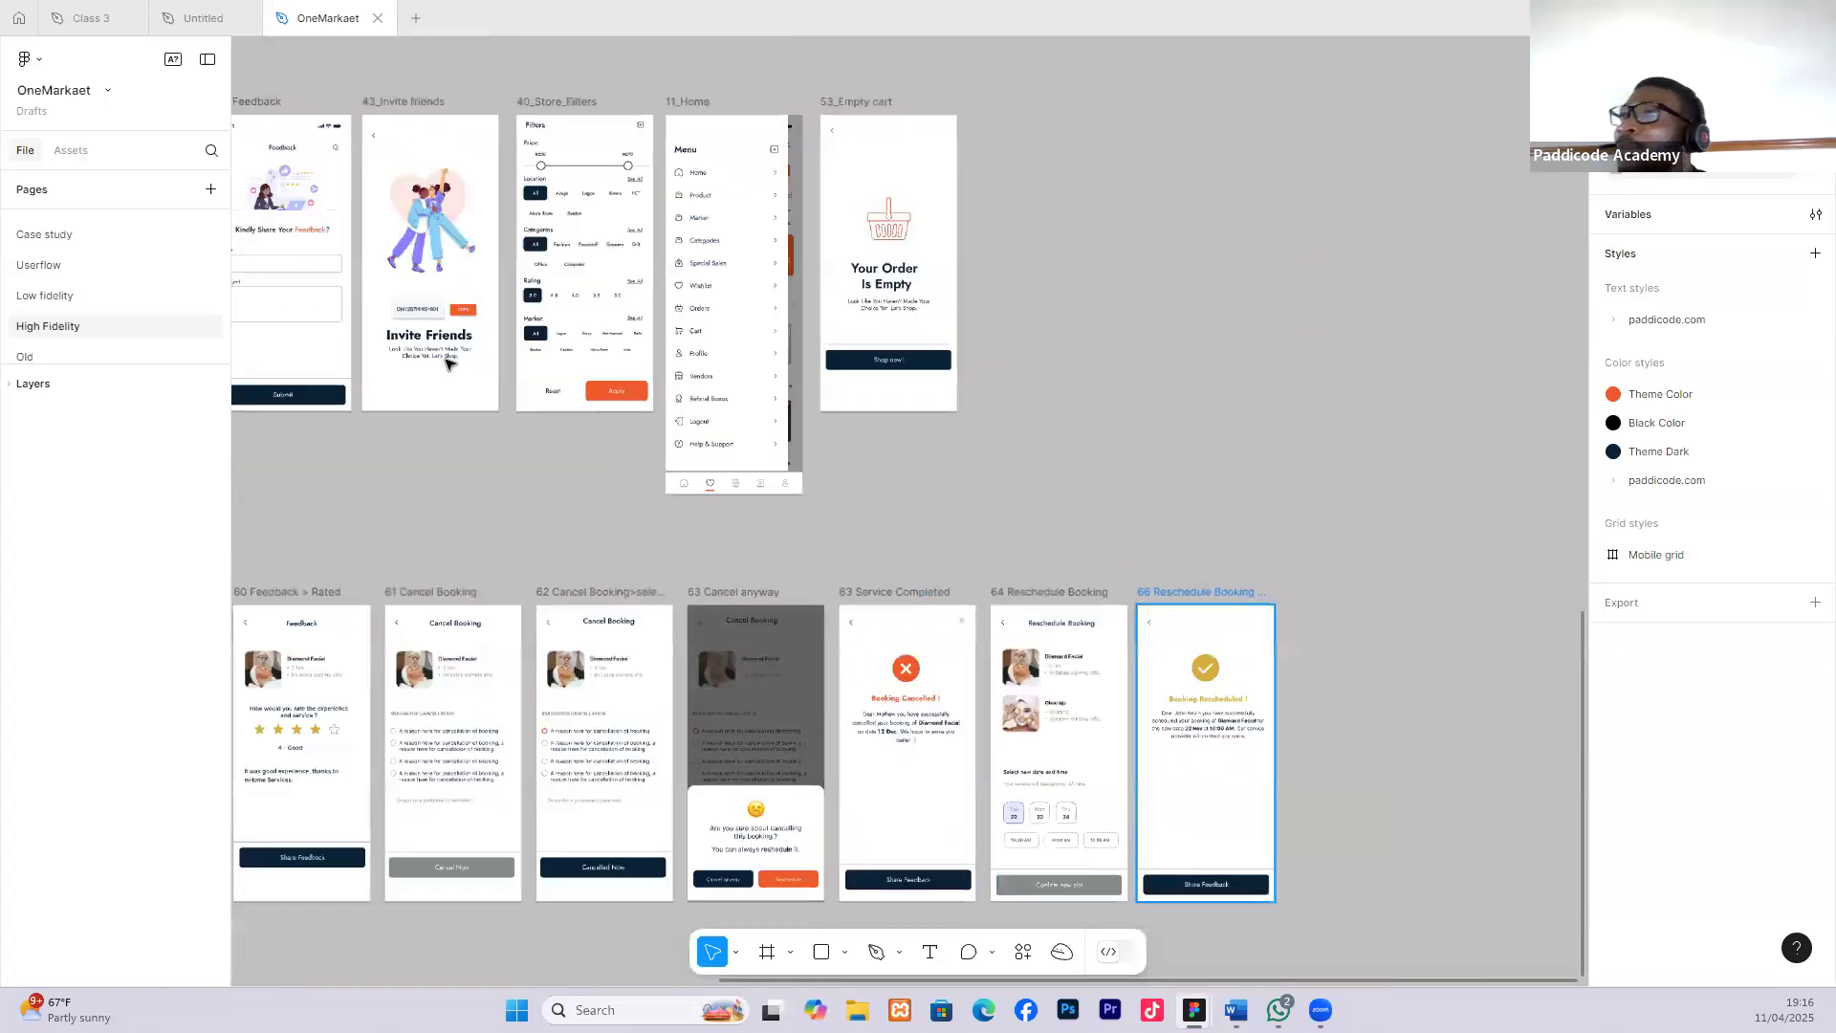
pyautogui.scroll(3, 886, 405)
pyautogui.scroll(8, 860, 440)
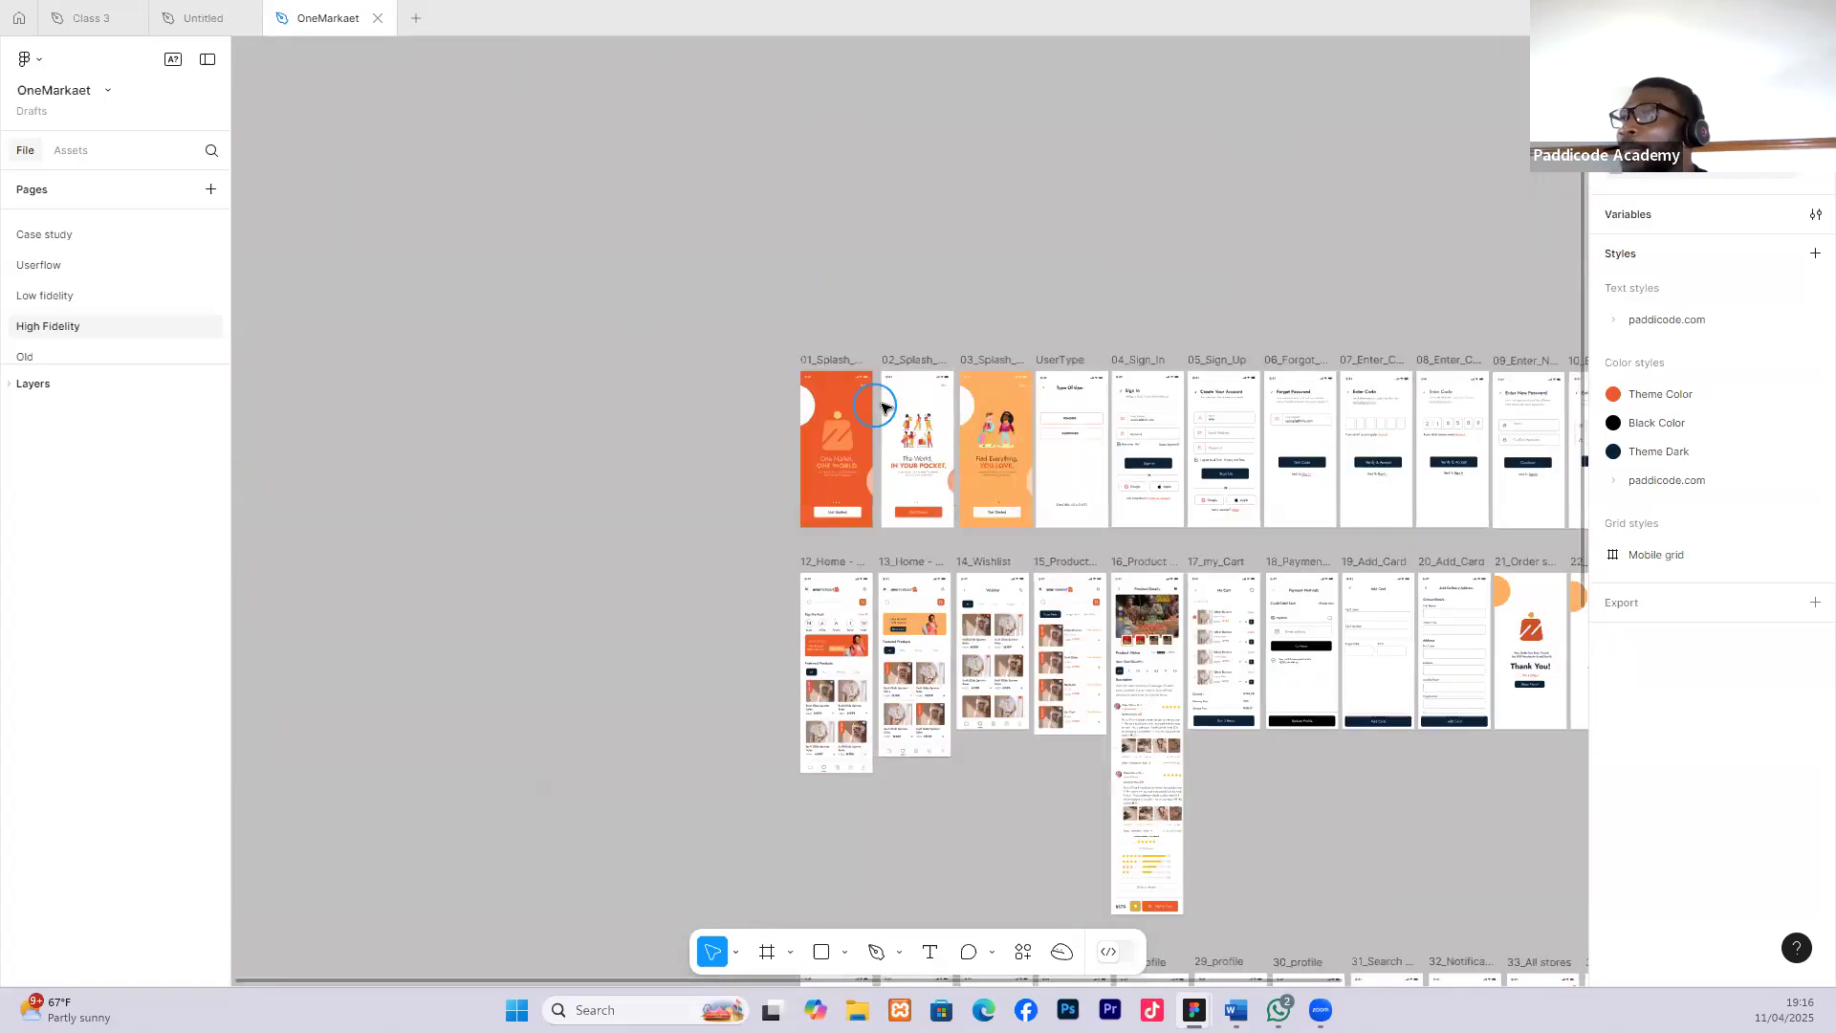
pyautogui.scroll(-3, 846, 472)
pyautogui.scroll(-5, 857, 472)
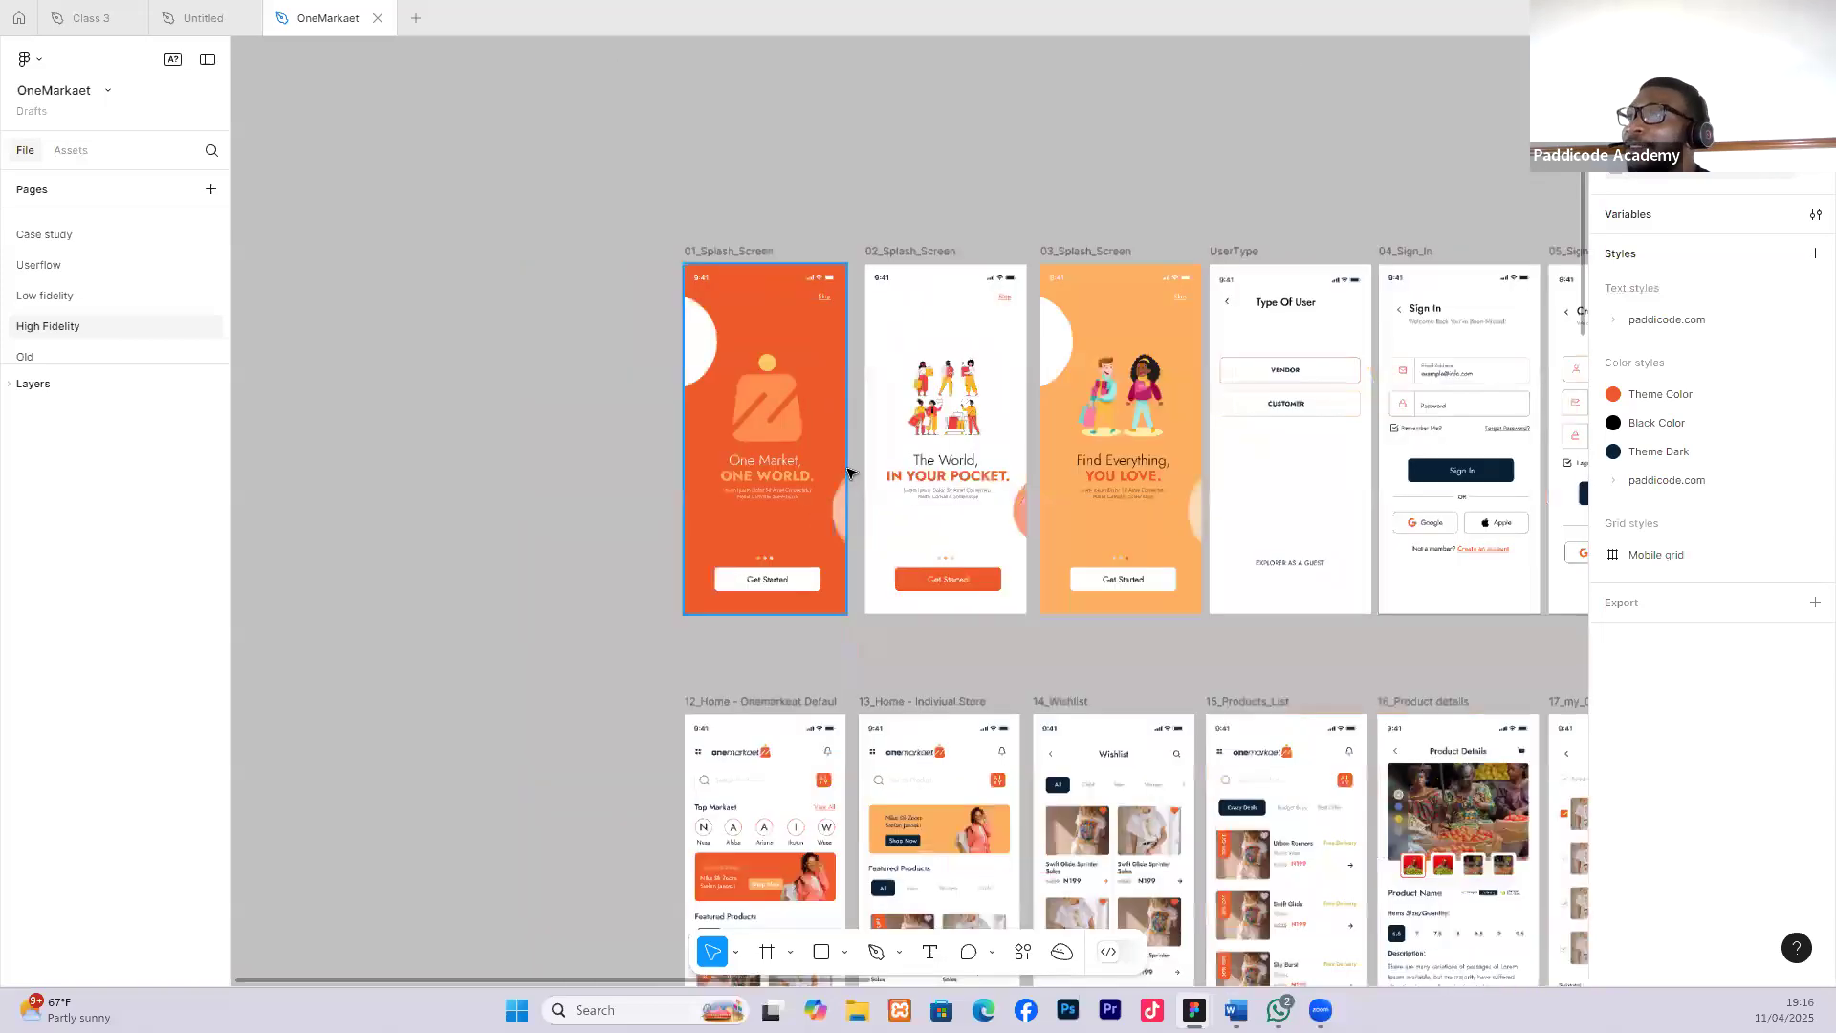
pyautogui.scroll(4, 531, 463)
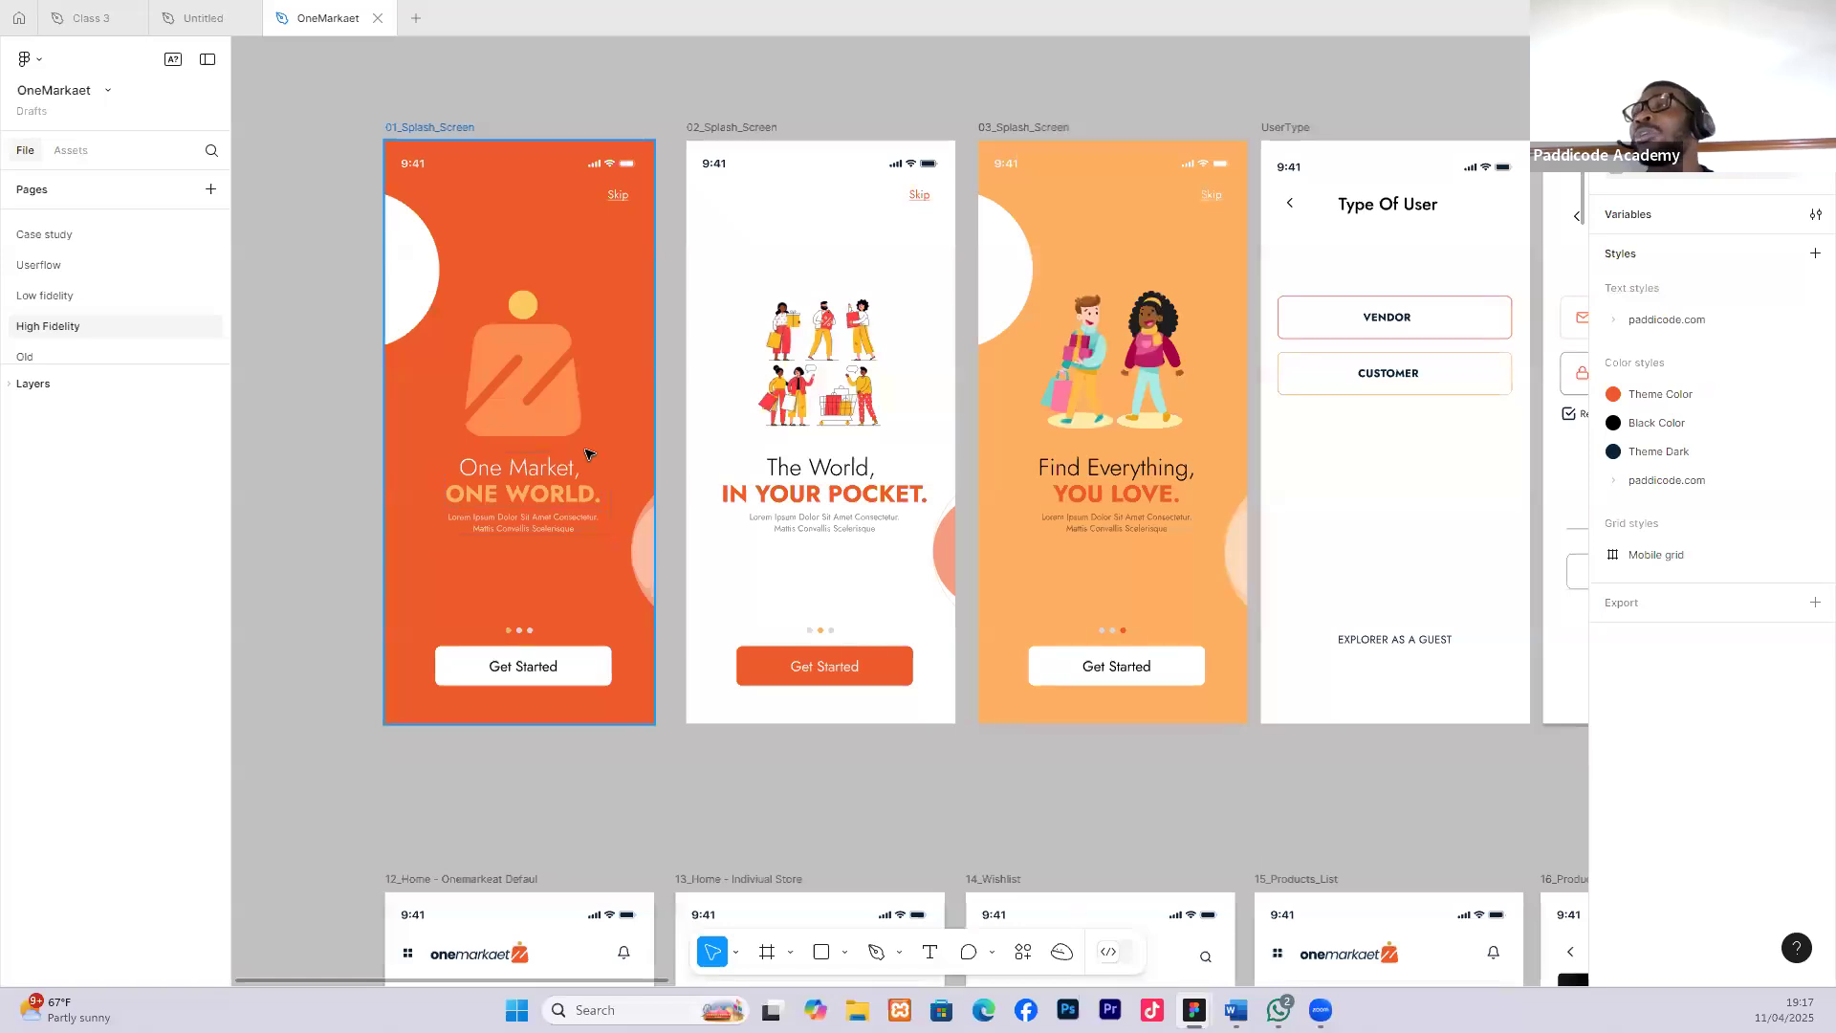
# Return to the Untitled file with the yellow heading frames via the Class 3 tab.
pyautogui.click(818, 490)
pyautogui.click(648, 560)
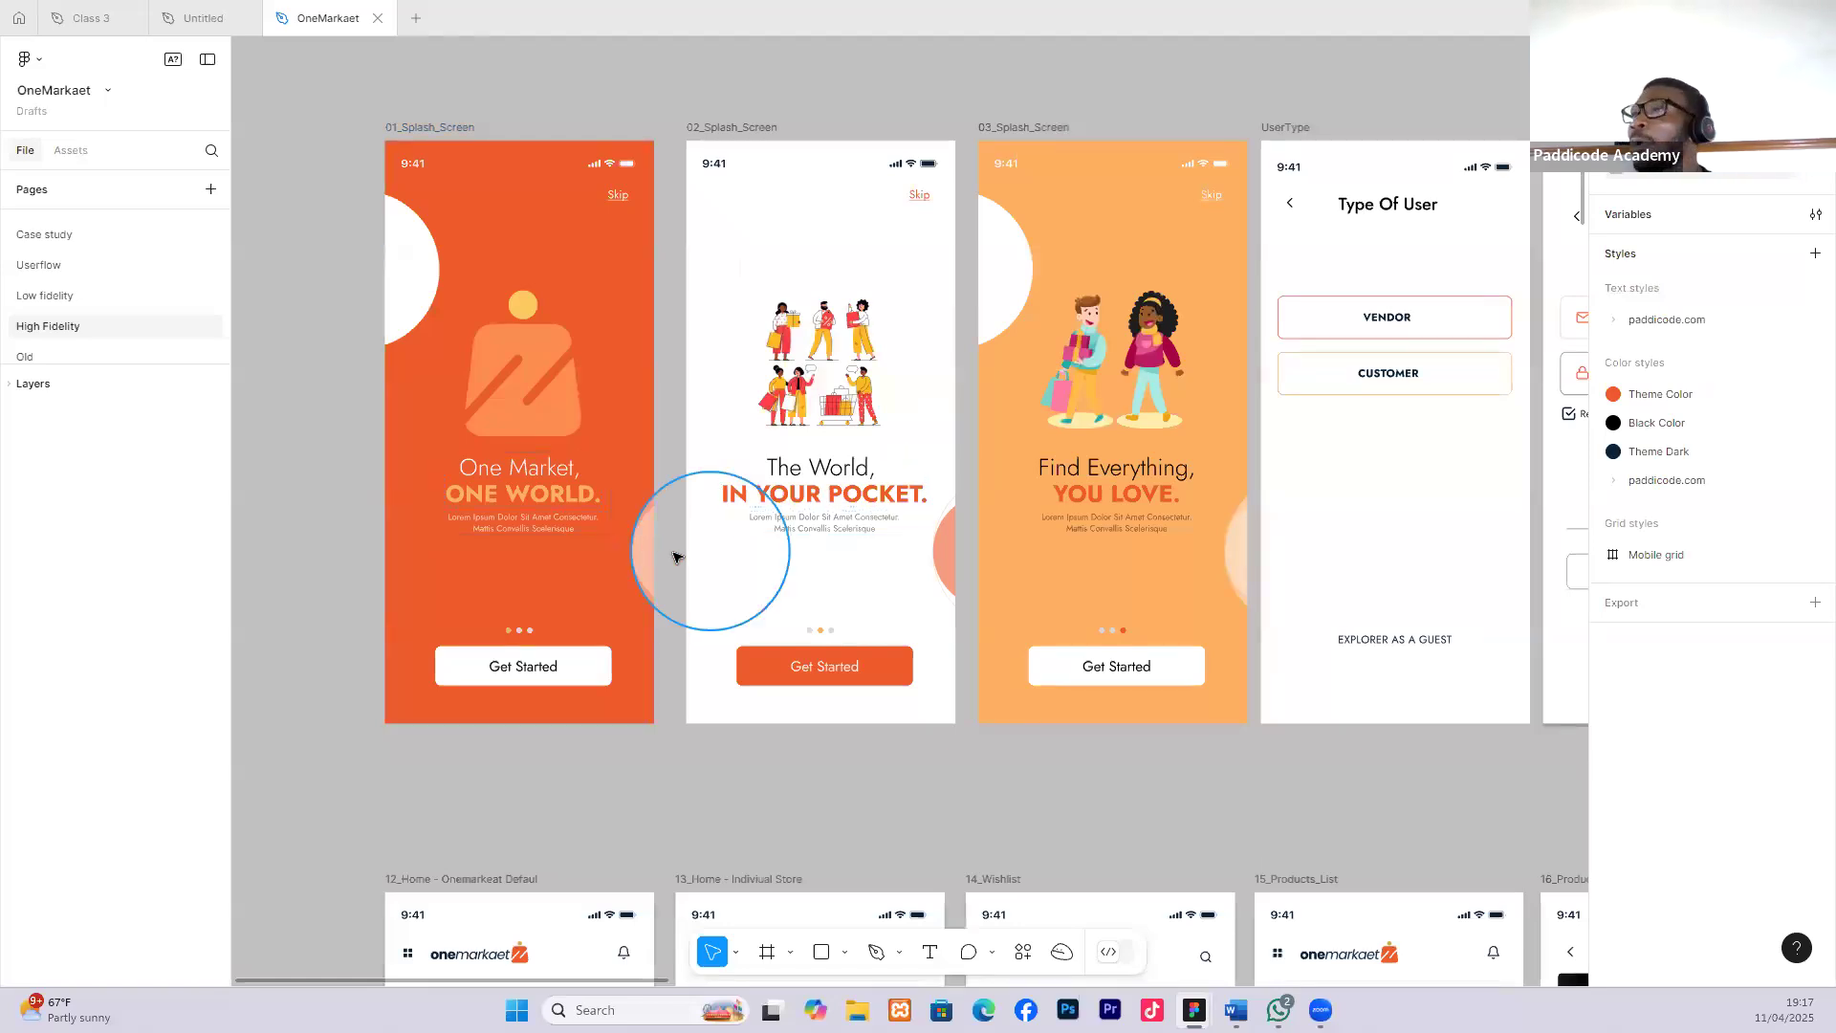
pyautogui.moveTo(88, 26)
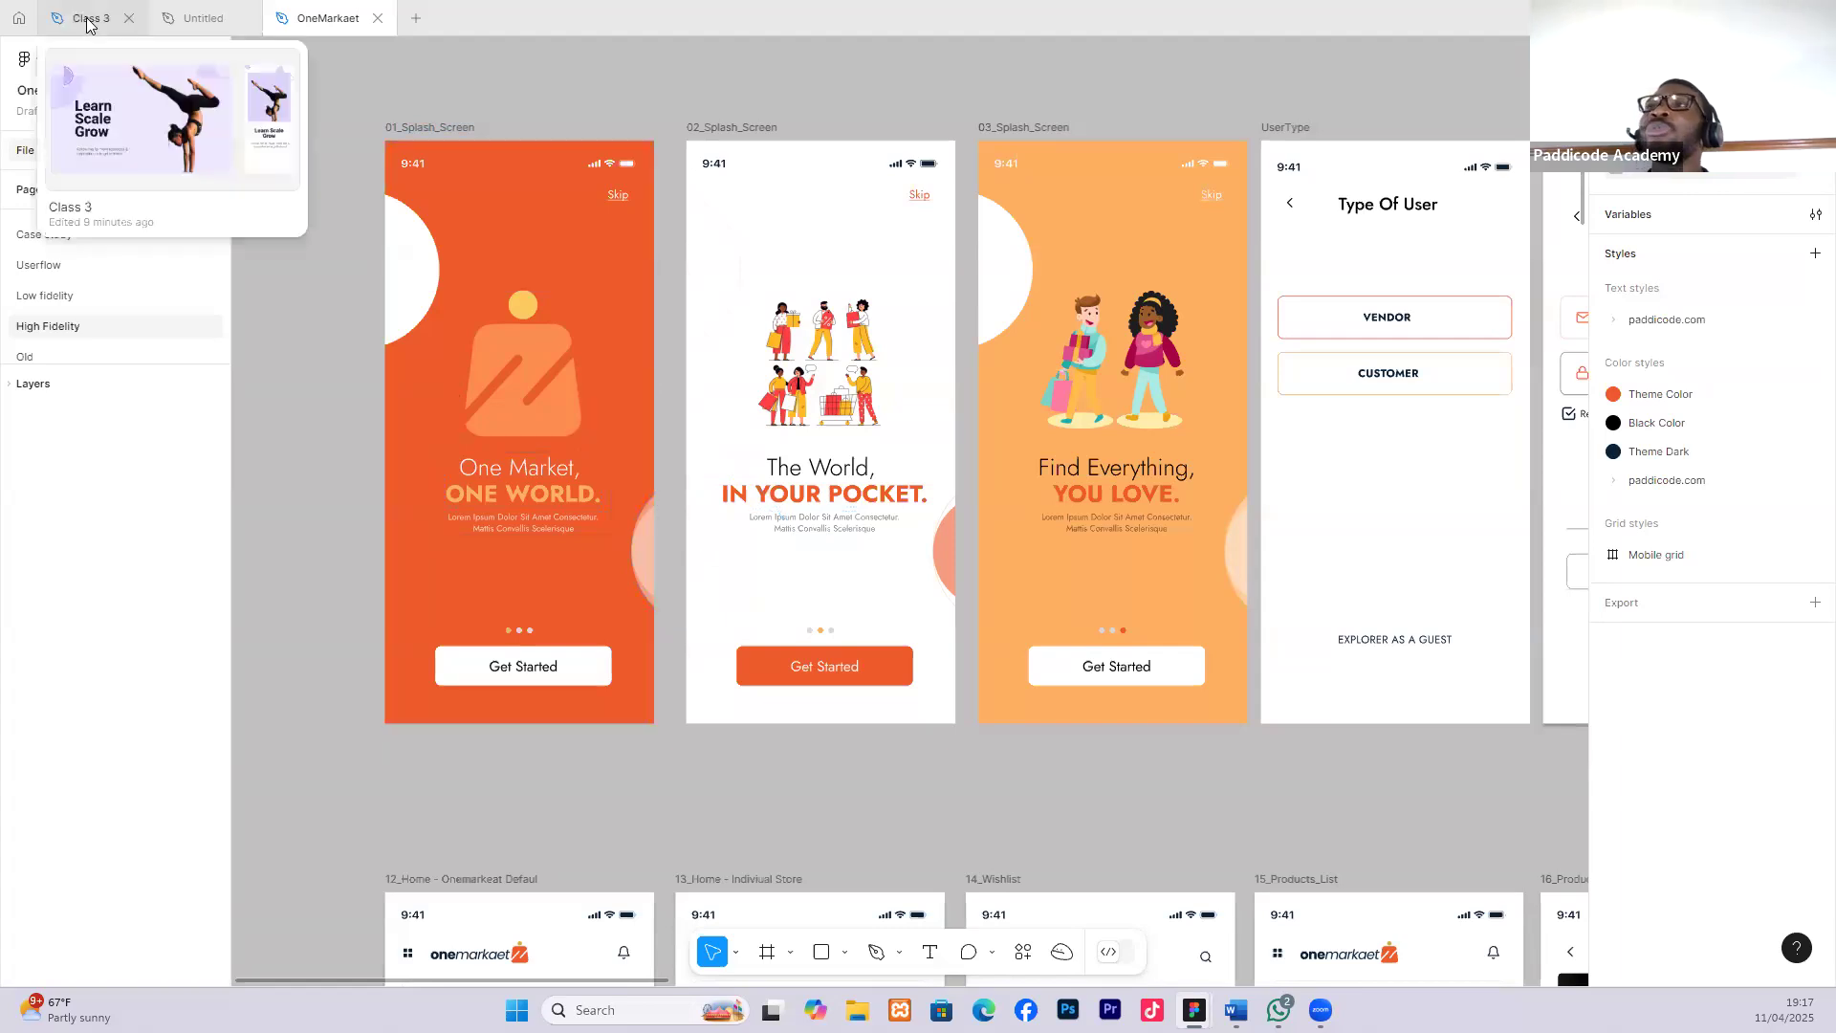
pyautogui.click(88, 19)
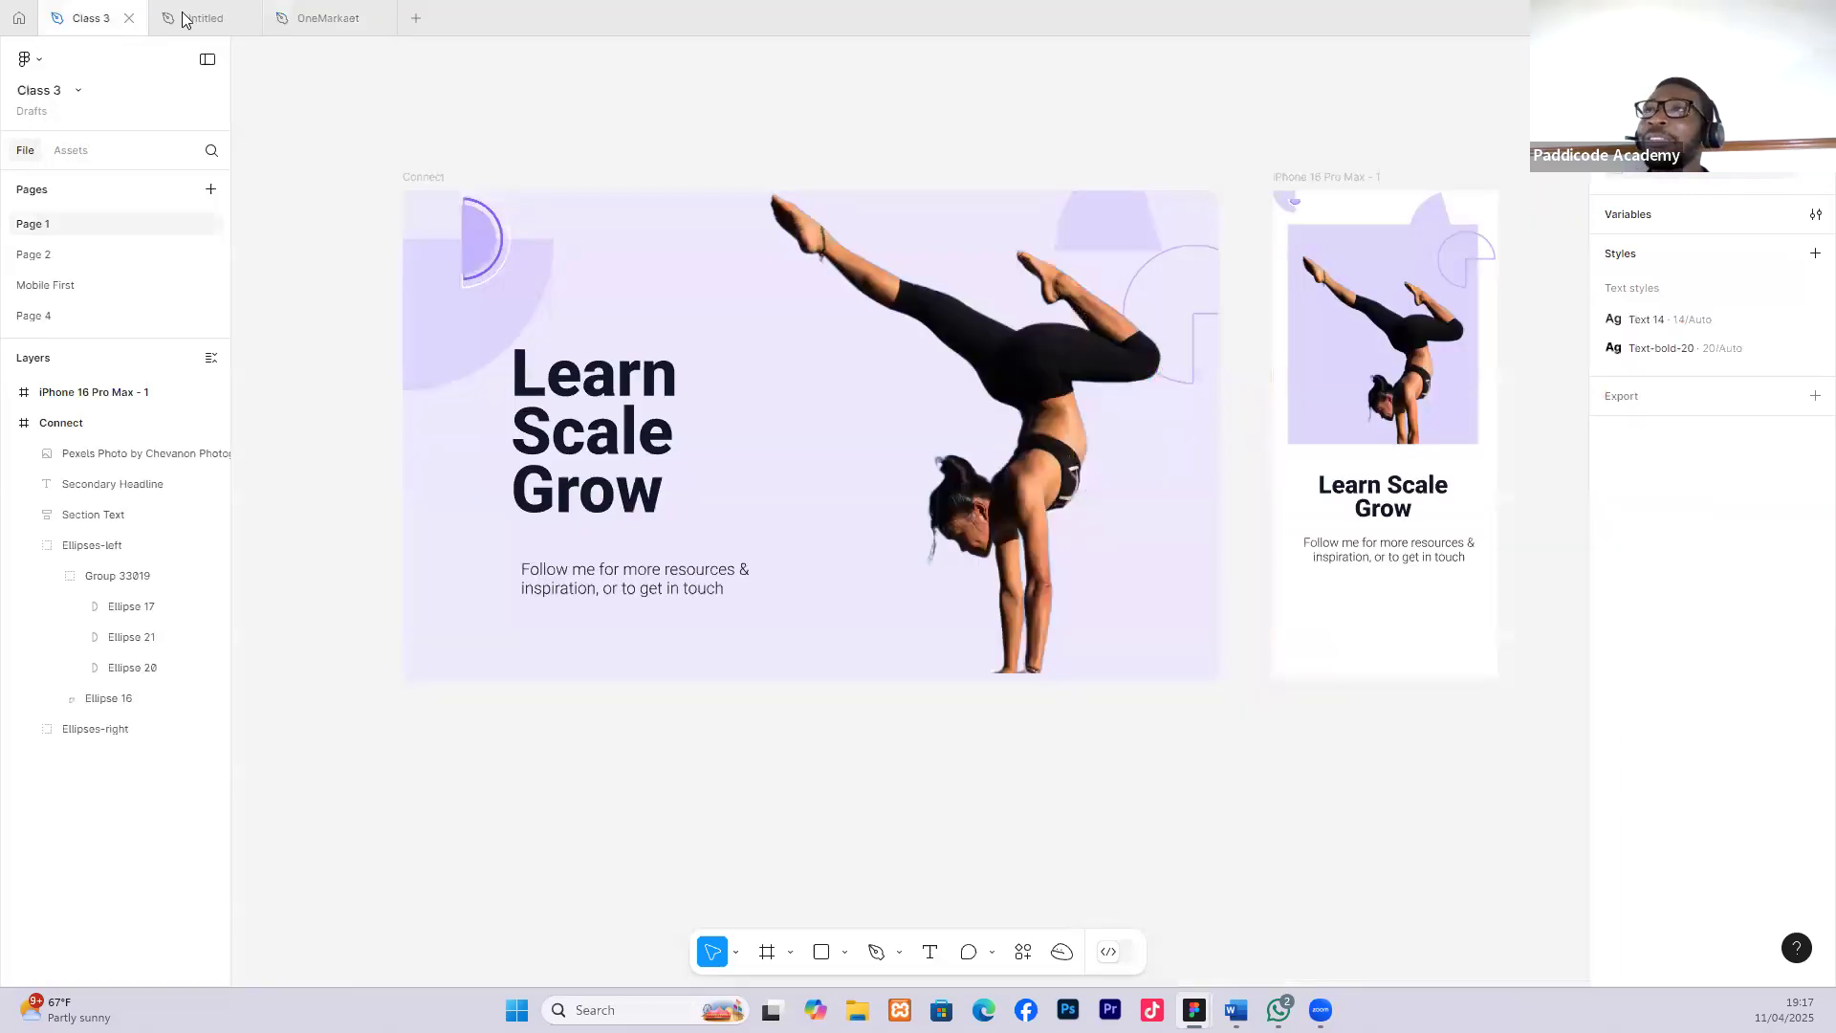
pyautogui.click(192, 18)
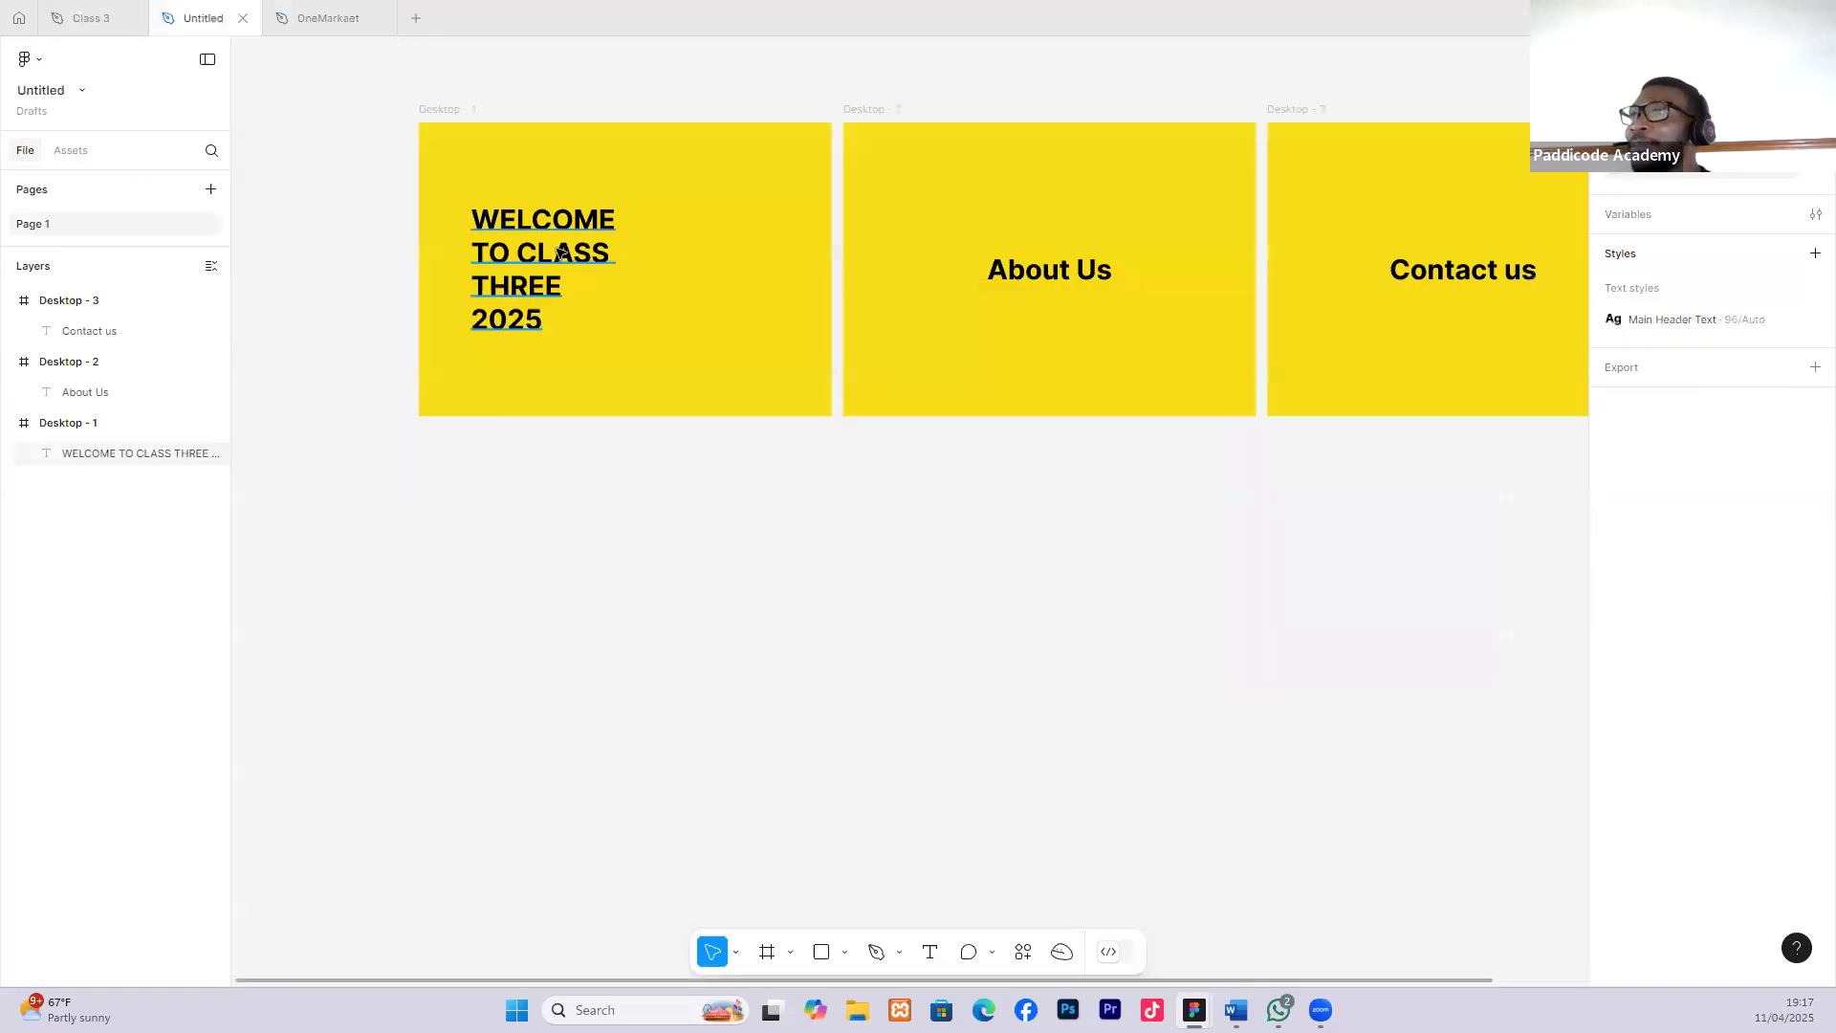
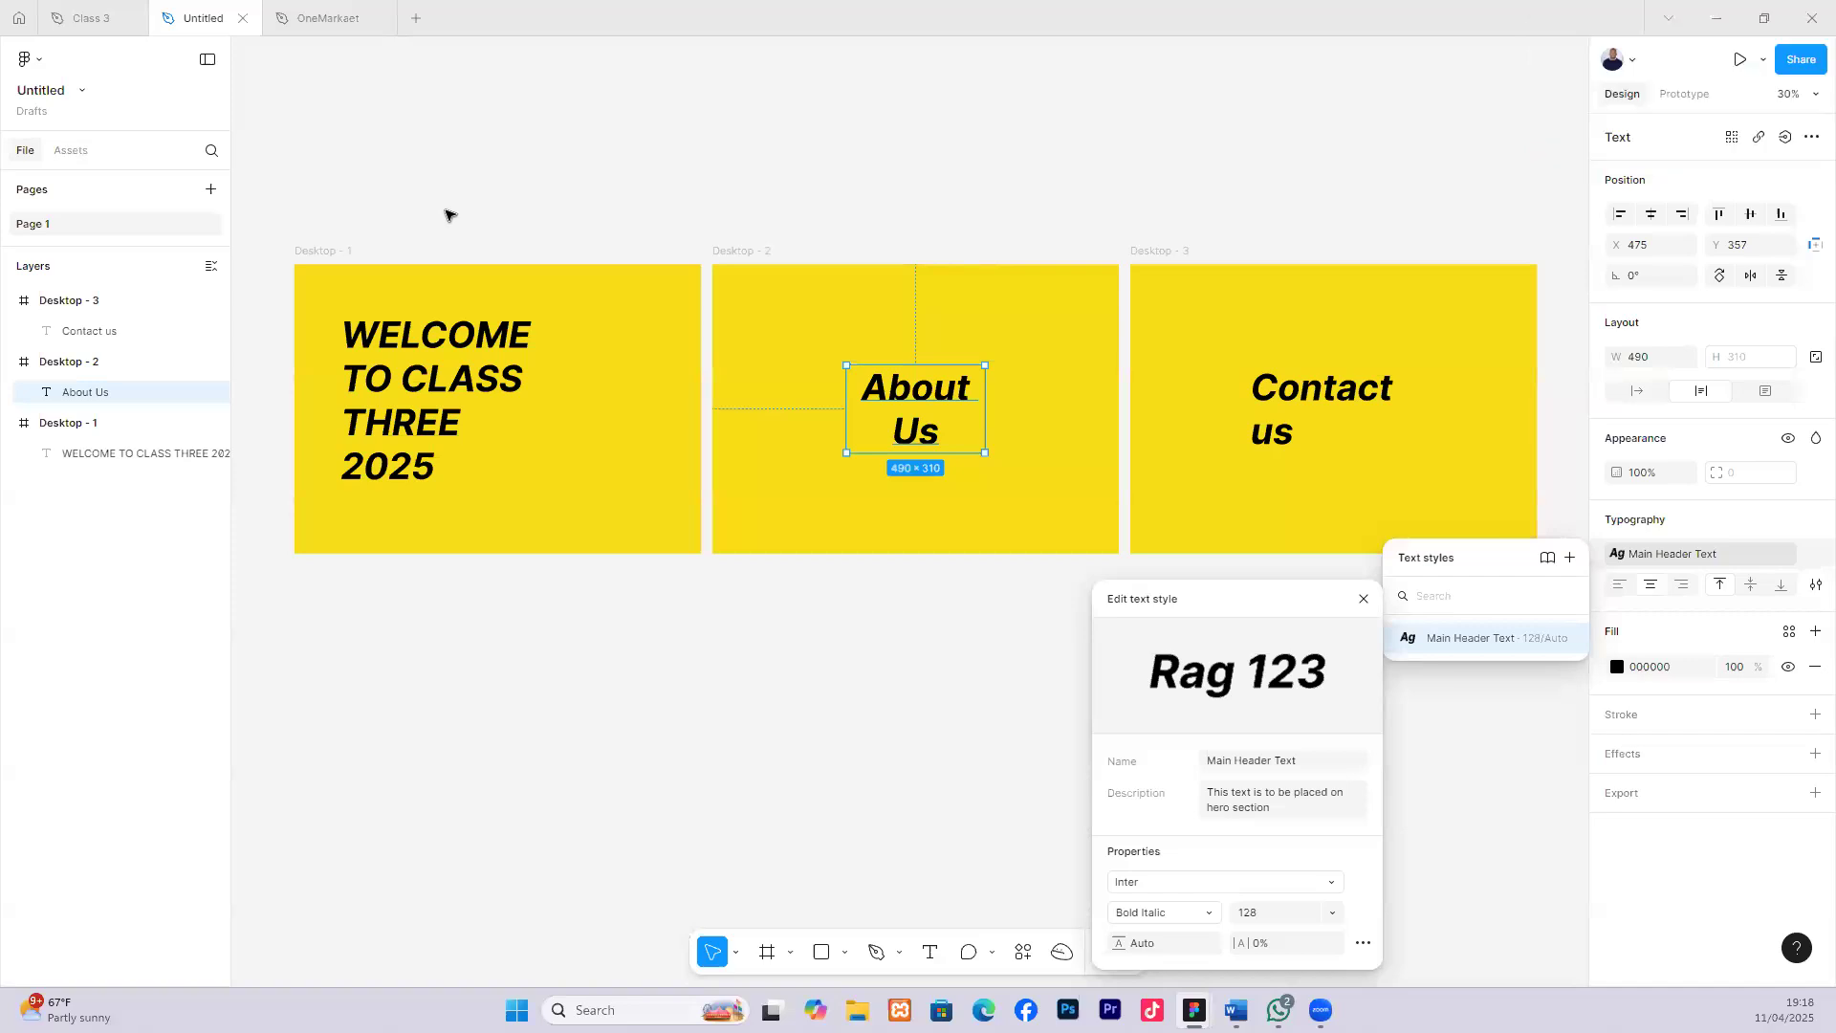
# Draw a new frame, Frame 1, below the Desktop - 1 page.
pyautogui.click(450, 214)
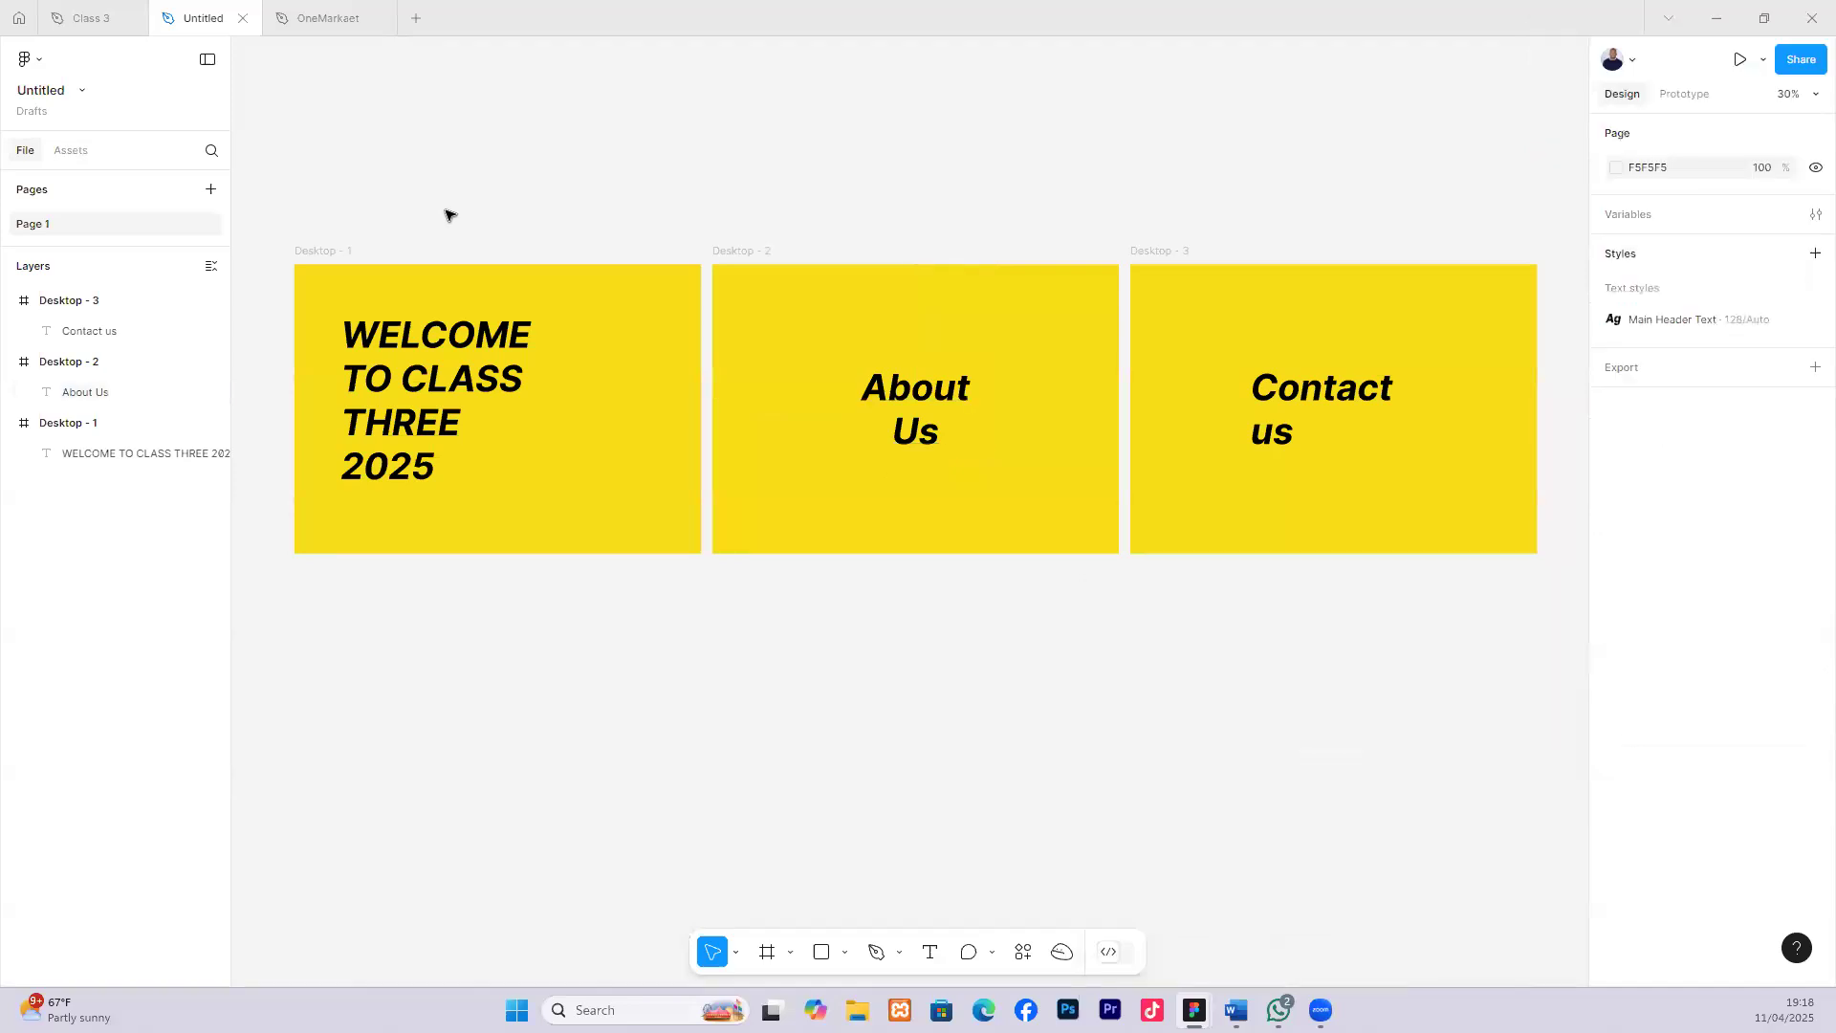
pyautogui.scroll(-4, 520, 496)
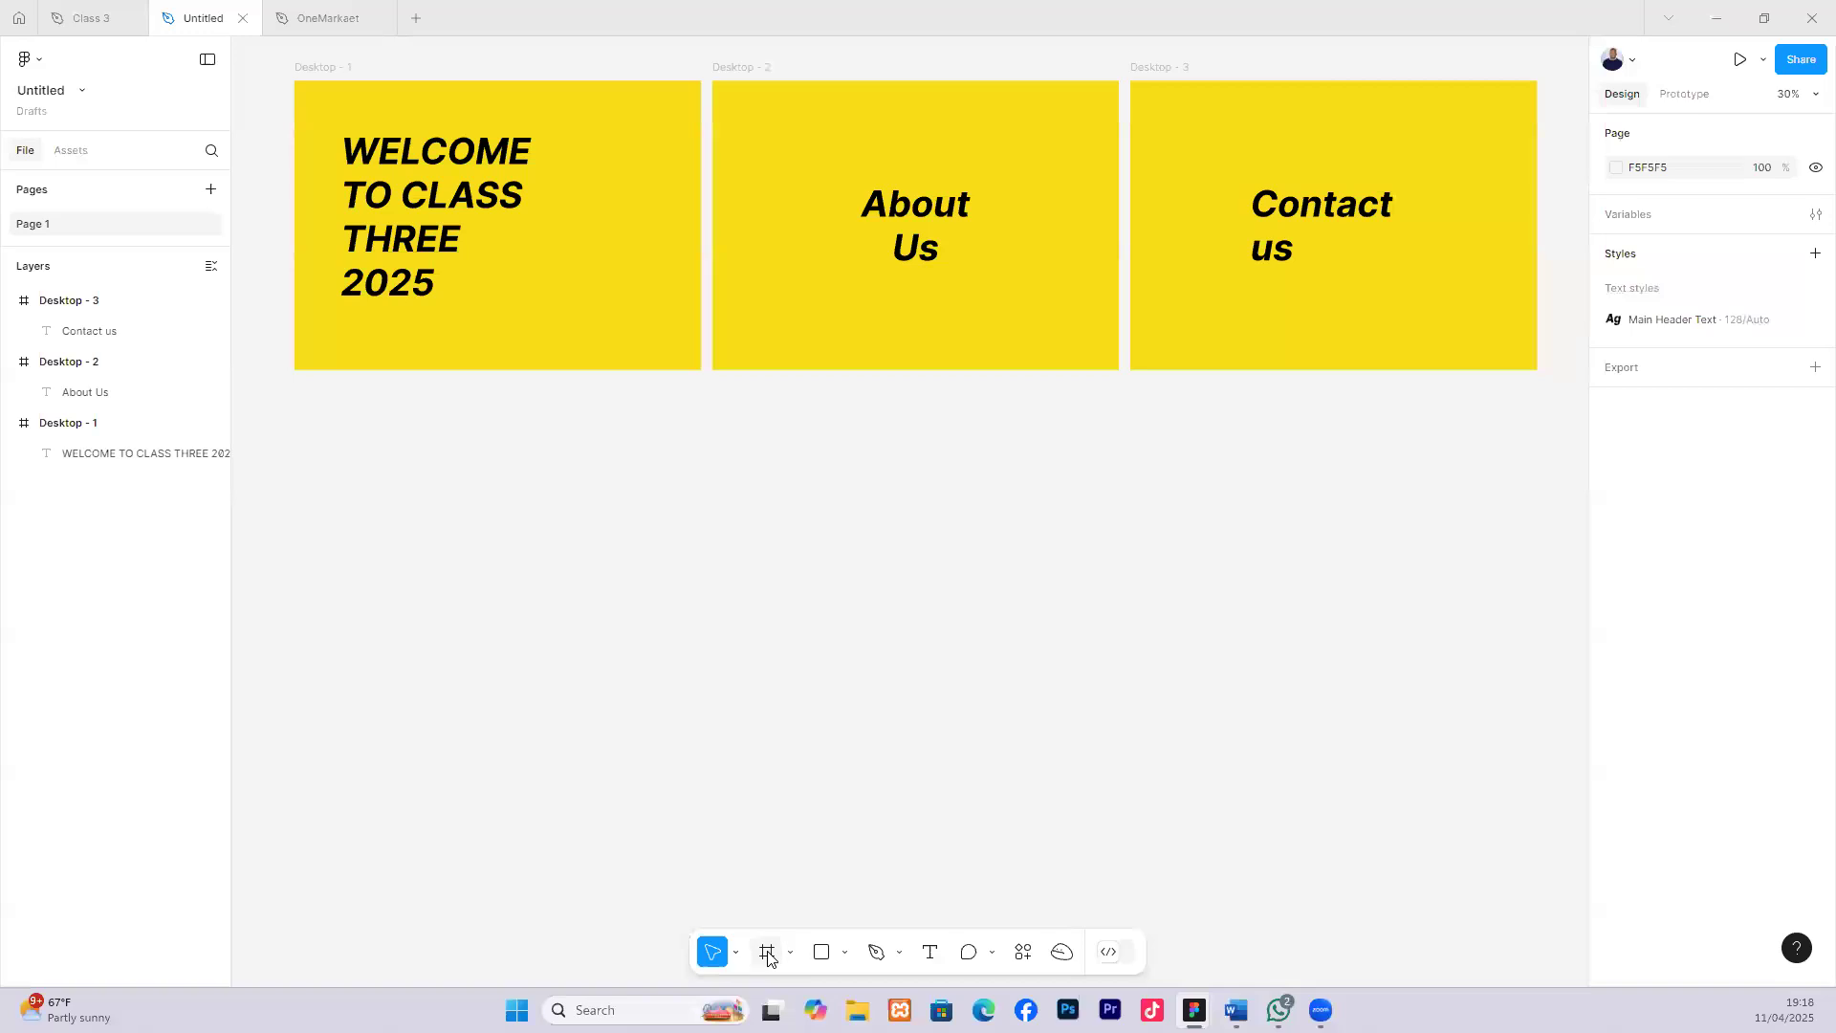
pyautogui.press('f')
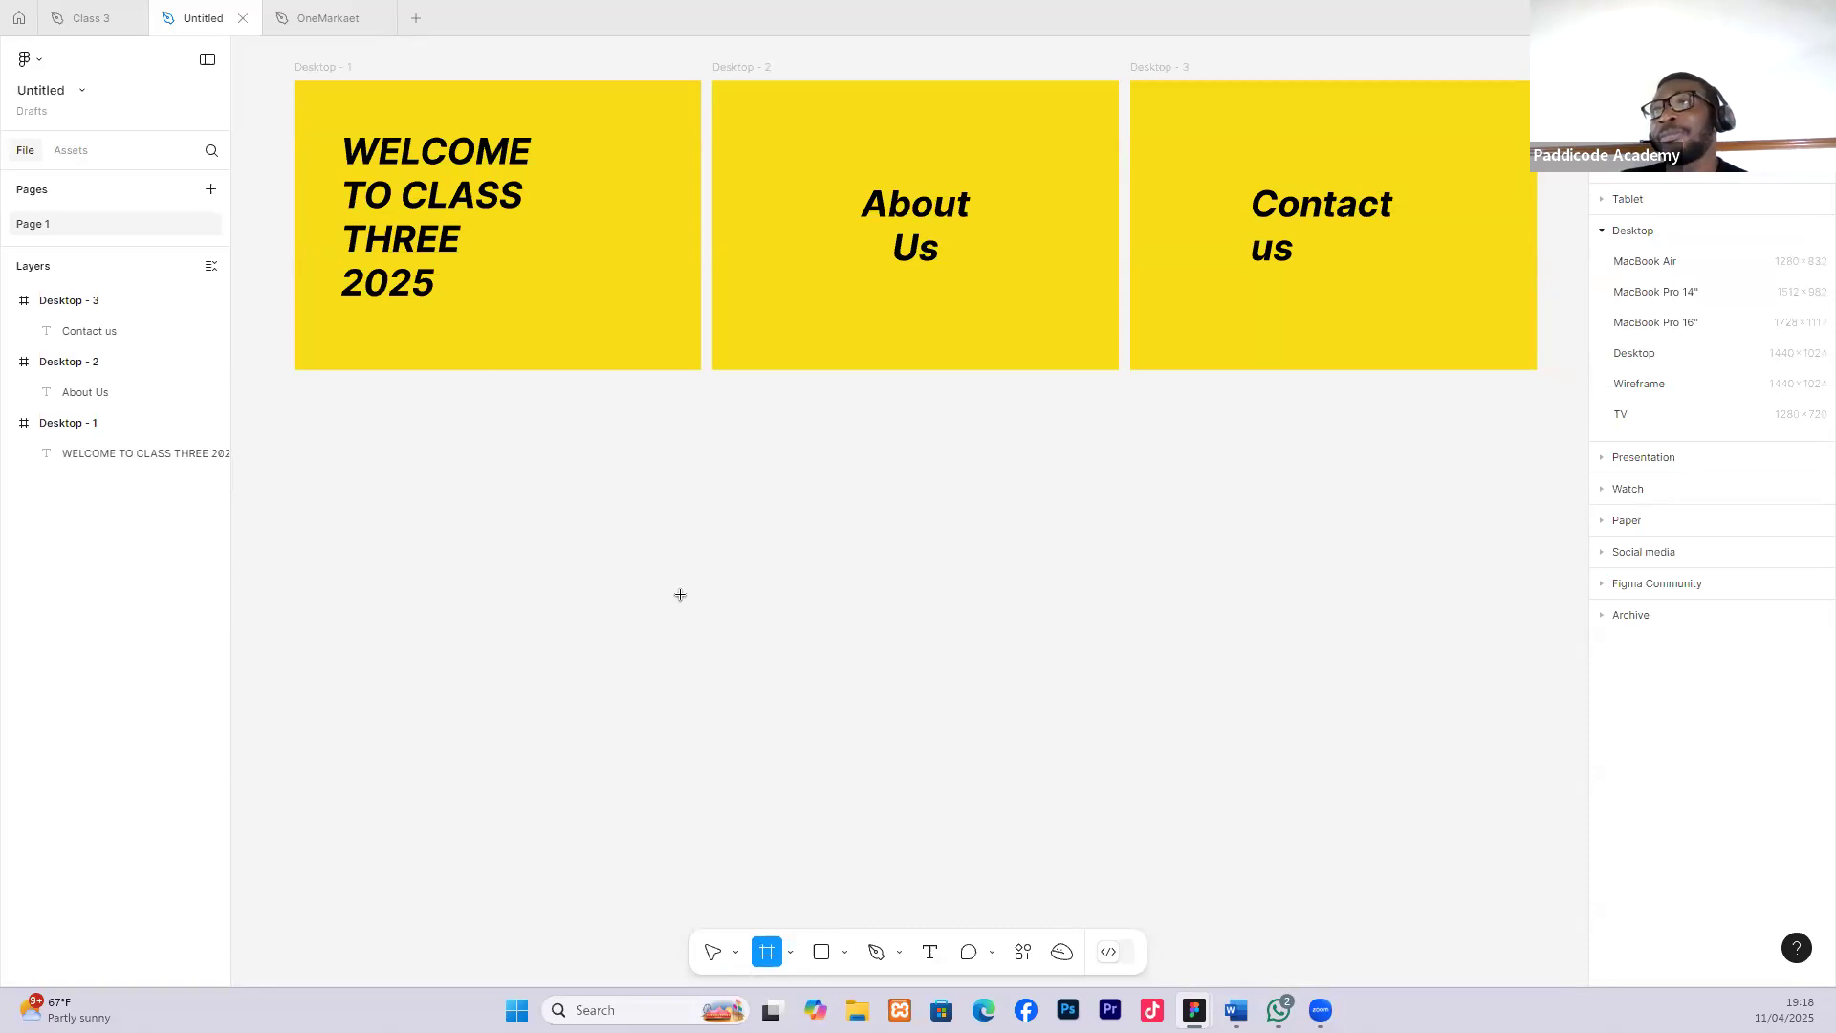
pyautogui.moveTo(340, 450); pyautogui.dragTo(835, 668)
pyautogui.moveTo(635, 578); pyautogui.dragTo(613, 585)
pyautogui.press('Escape')
# Narrow Frame 1 to about 1466 wide and align it with Desktop - 1's left edge.
pyautogui.scroll(2, 369, 152)
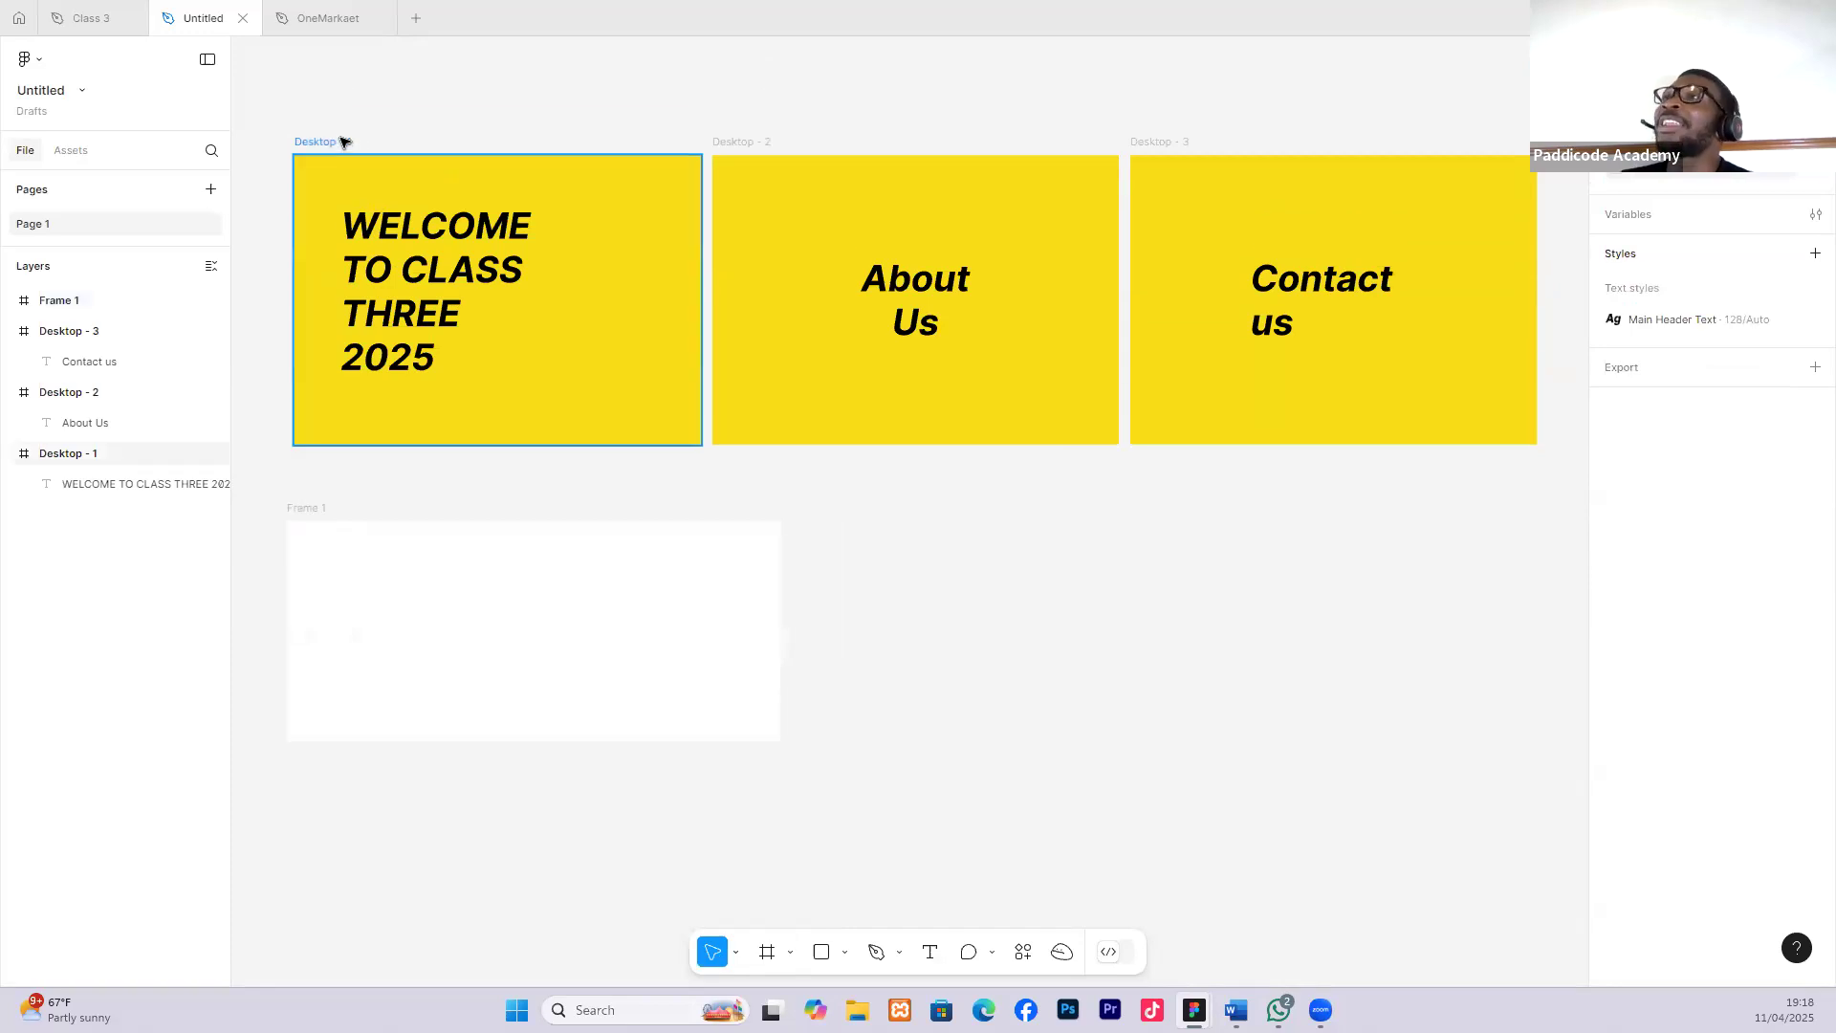
pyautogui.click(472, 186)
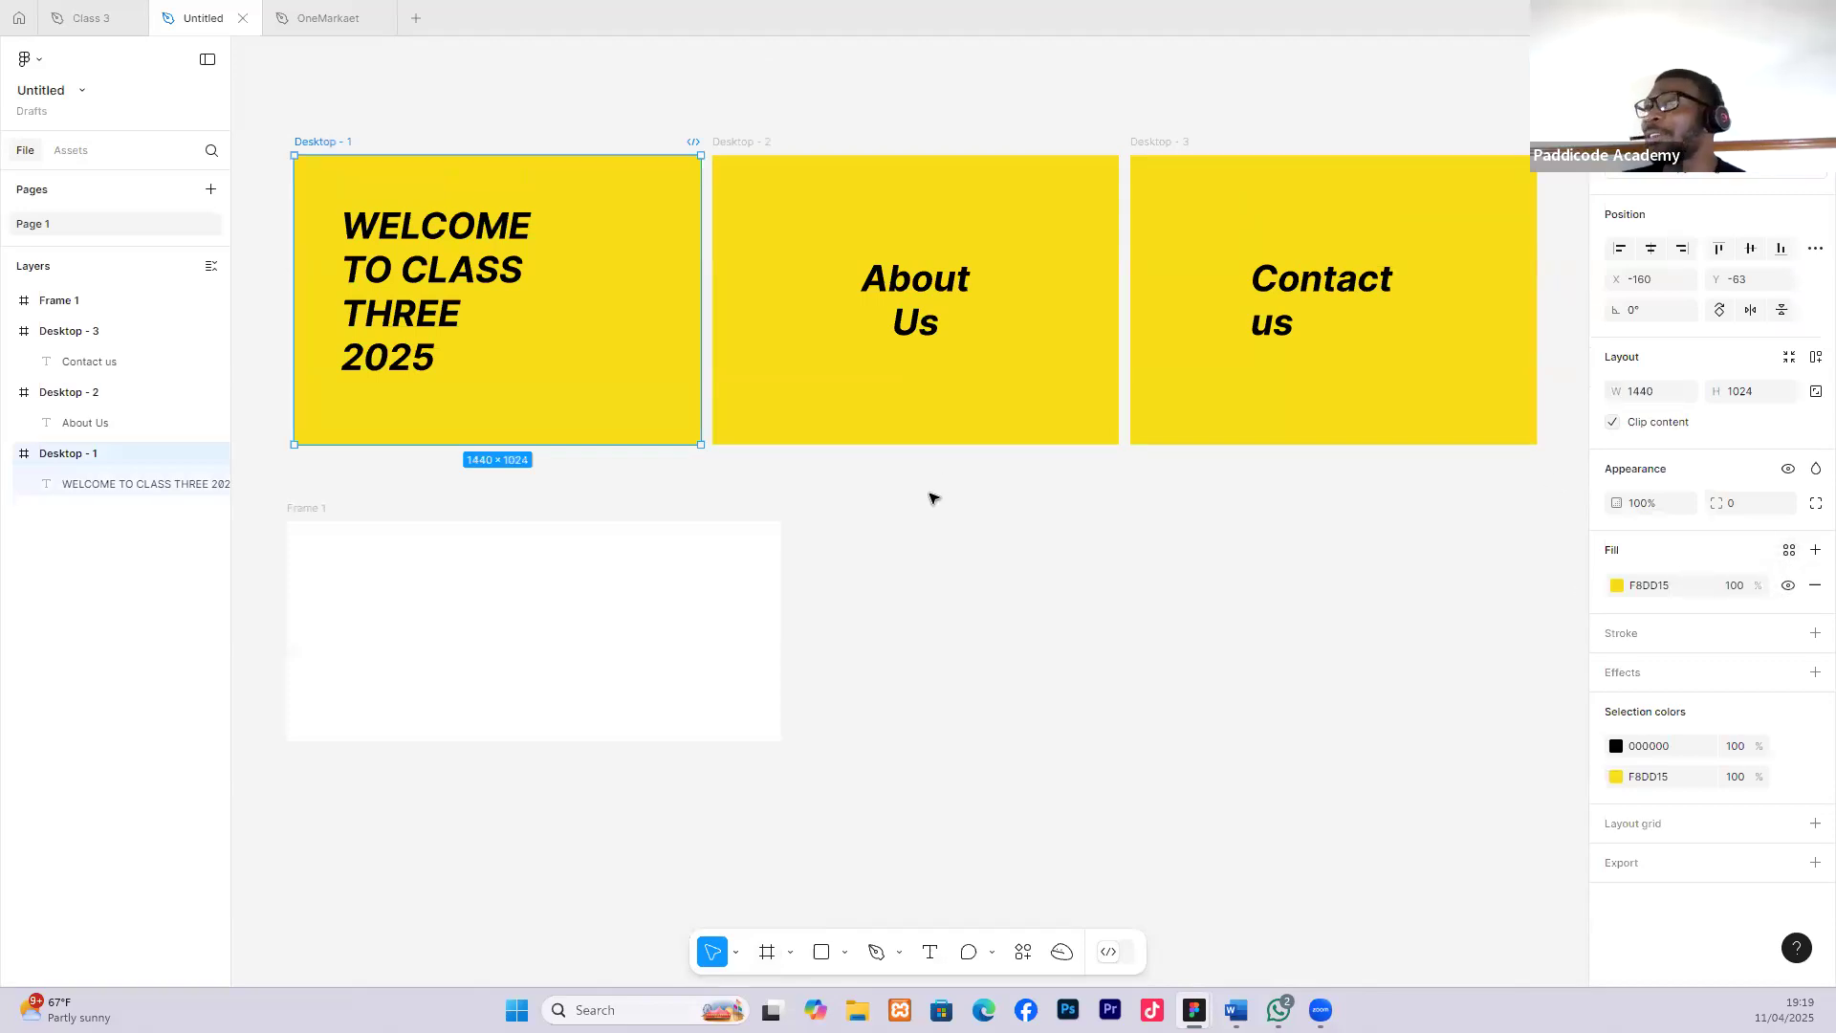
pyautogui.click(780, 583)
pyautogui.moveTo(782, 583); pyautogui.dragTo(701, 574)
pyautogui.click(848, 576)
pyautogui.moveTo(451, 541)
pyautogui.mouseDown()
pyautogui.moveTo(479, 539)
pyautogui.moveTo(461, 538)
pyautogui.mouseUp()
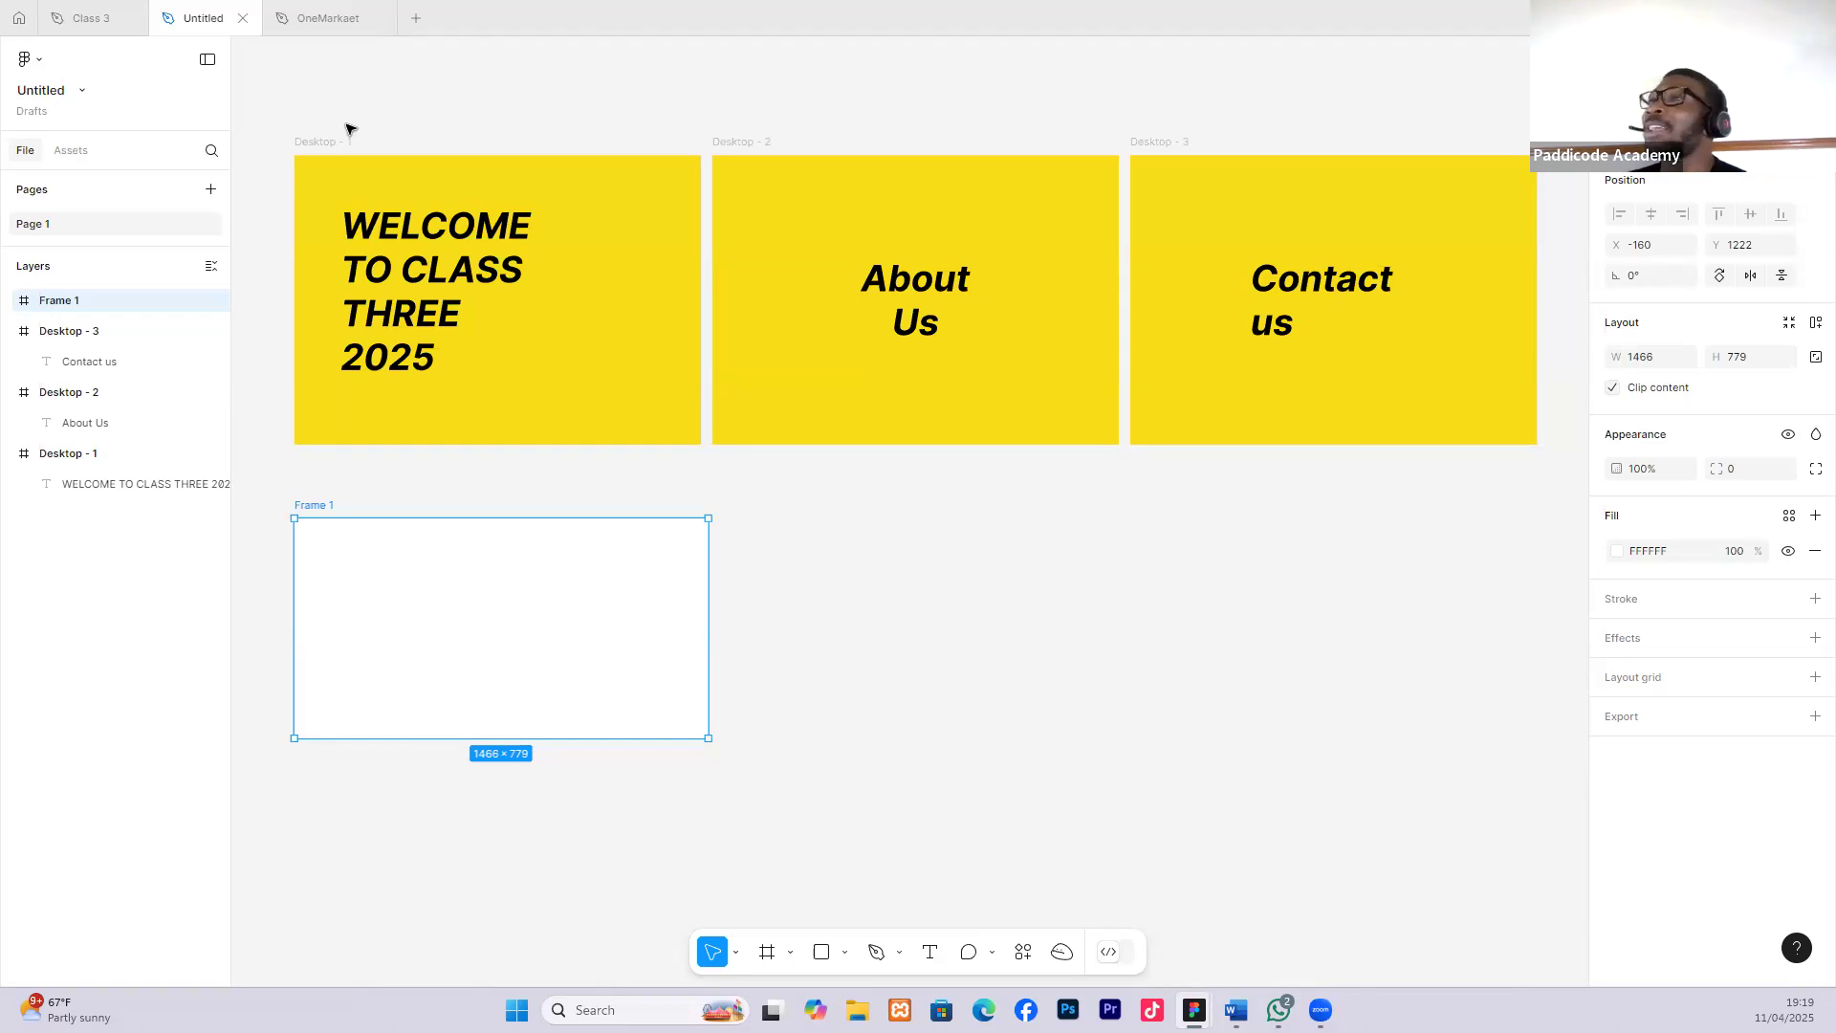
# Check Desktop - 1 and its WELCOME heading against Frame 1 below.
pyautogui.click(398, 232)
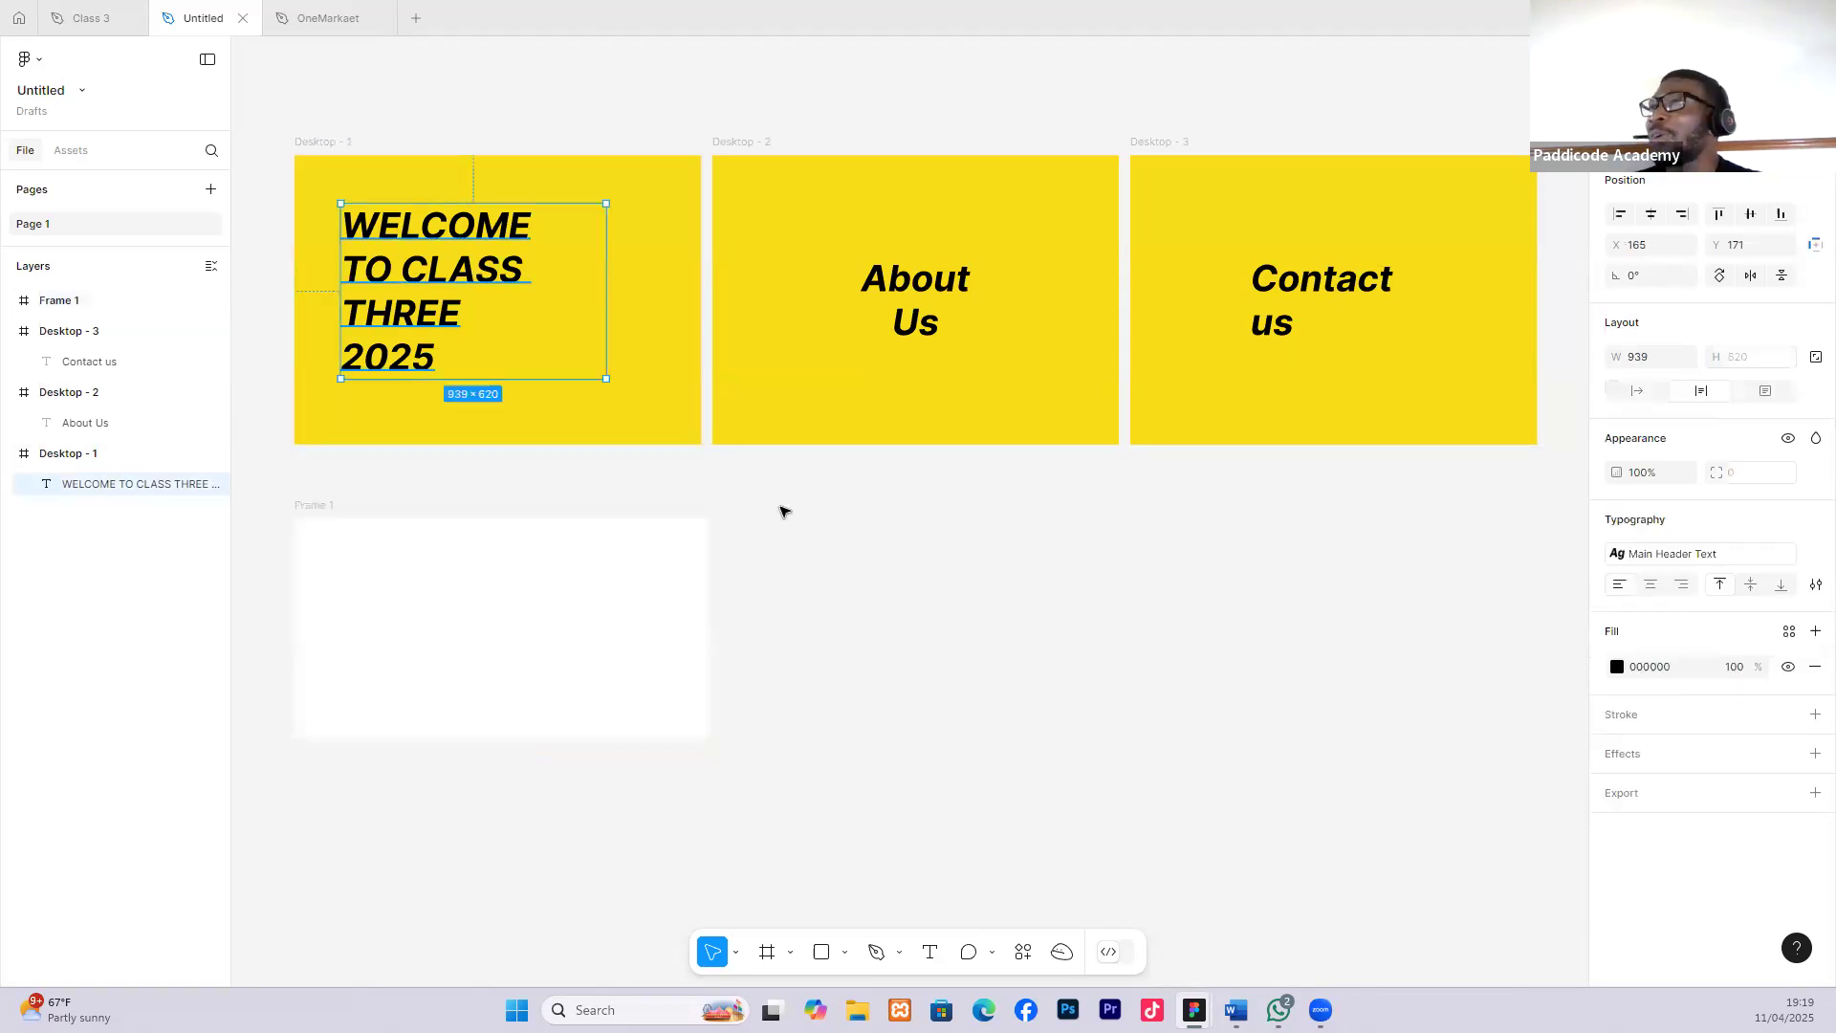
pyautogui.click(782, 508)
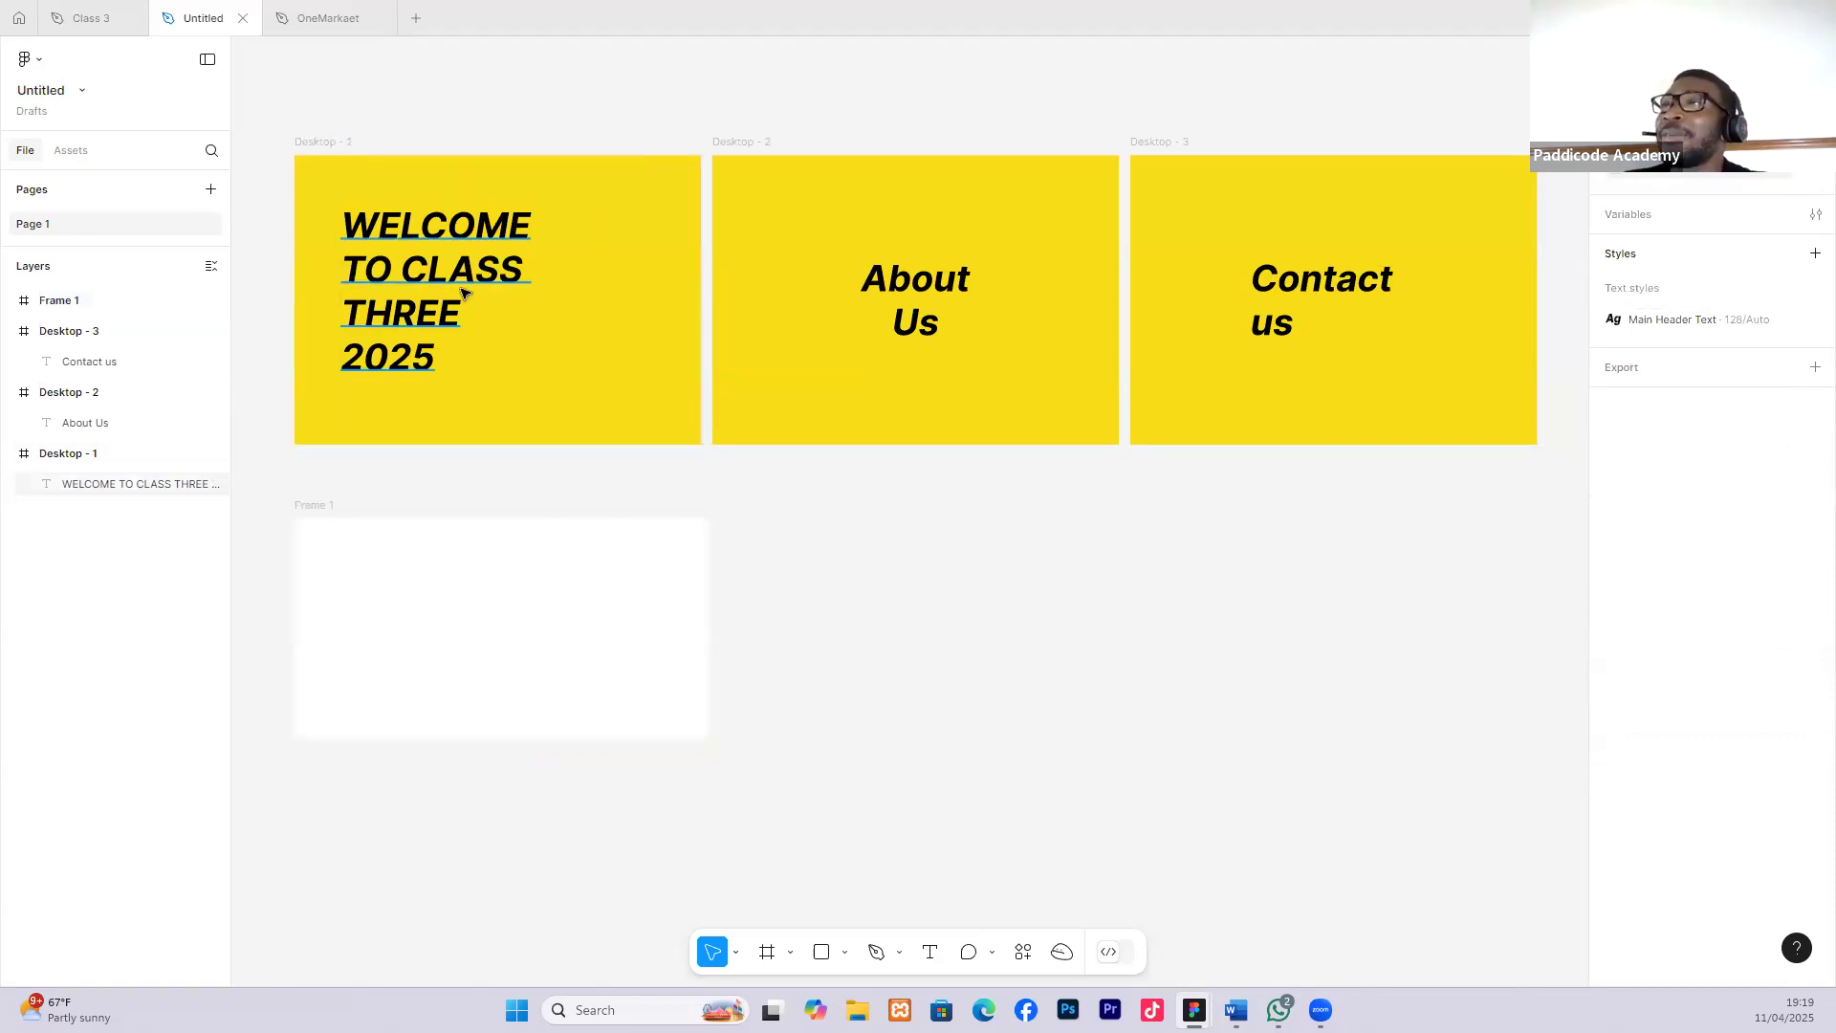
pyautogui.click(321, 144)
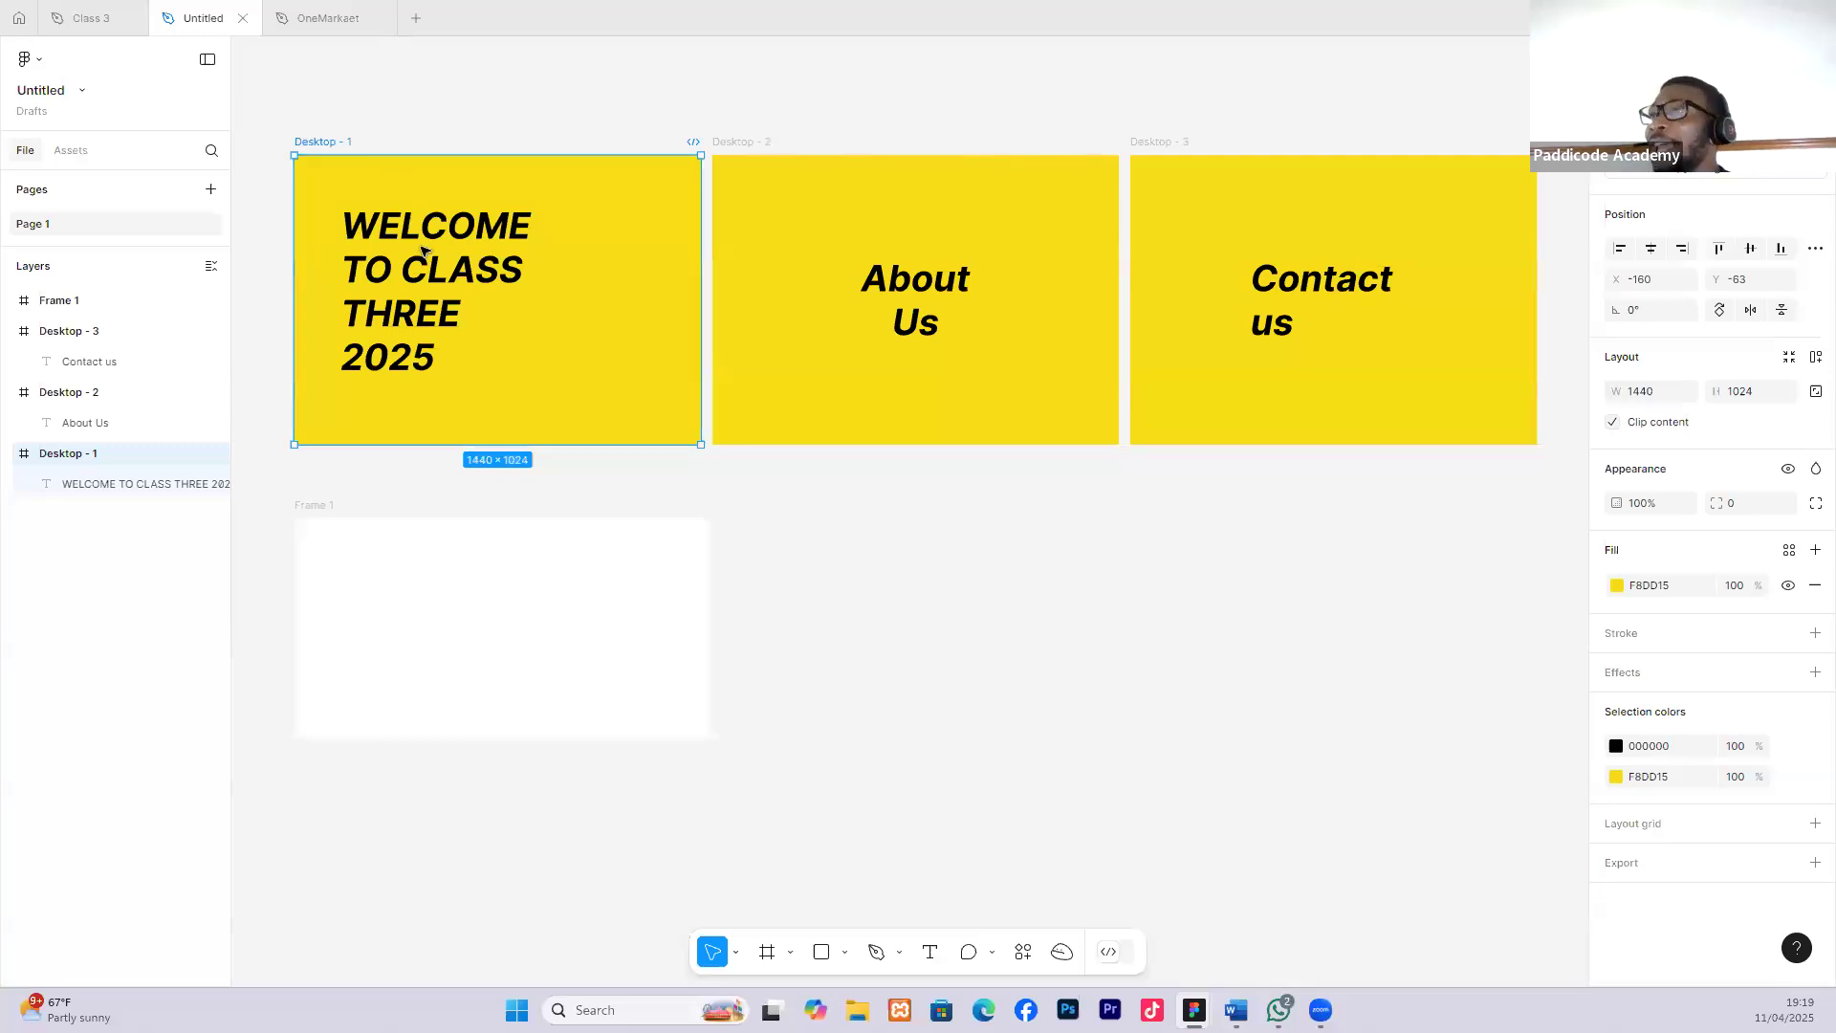
pyautogui.scroll(-2, 398, 151)
pyautogui.scroll(-3, 612, 309)
pyautogui.scroll(4, 768, 253)
pyautogui.scroll(-2, 748, 279)
pyautogui.click(326, 17)
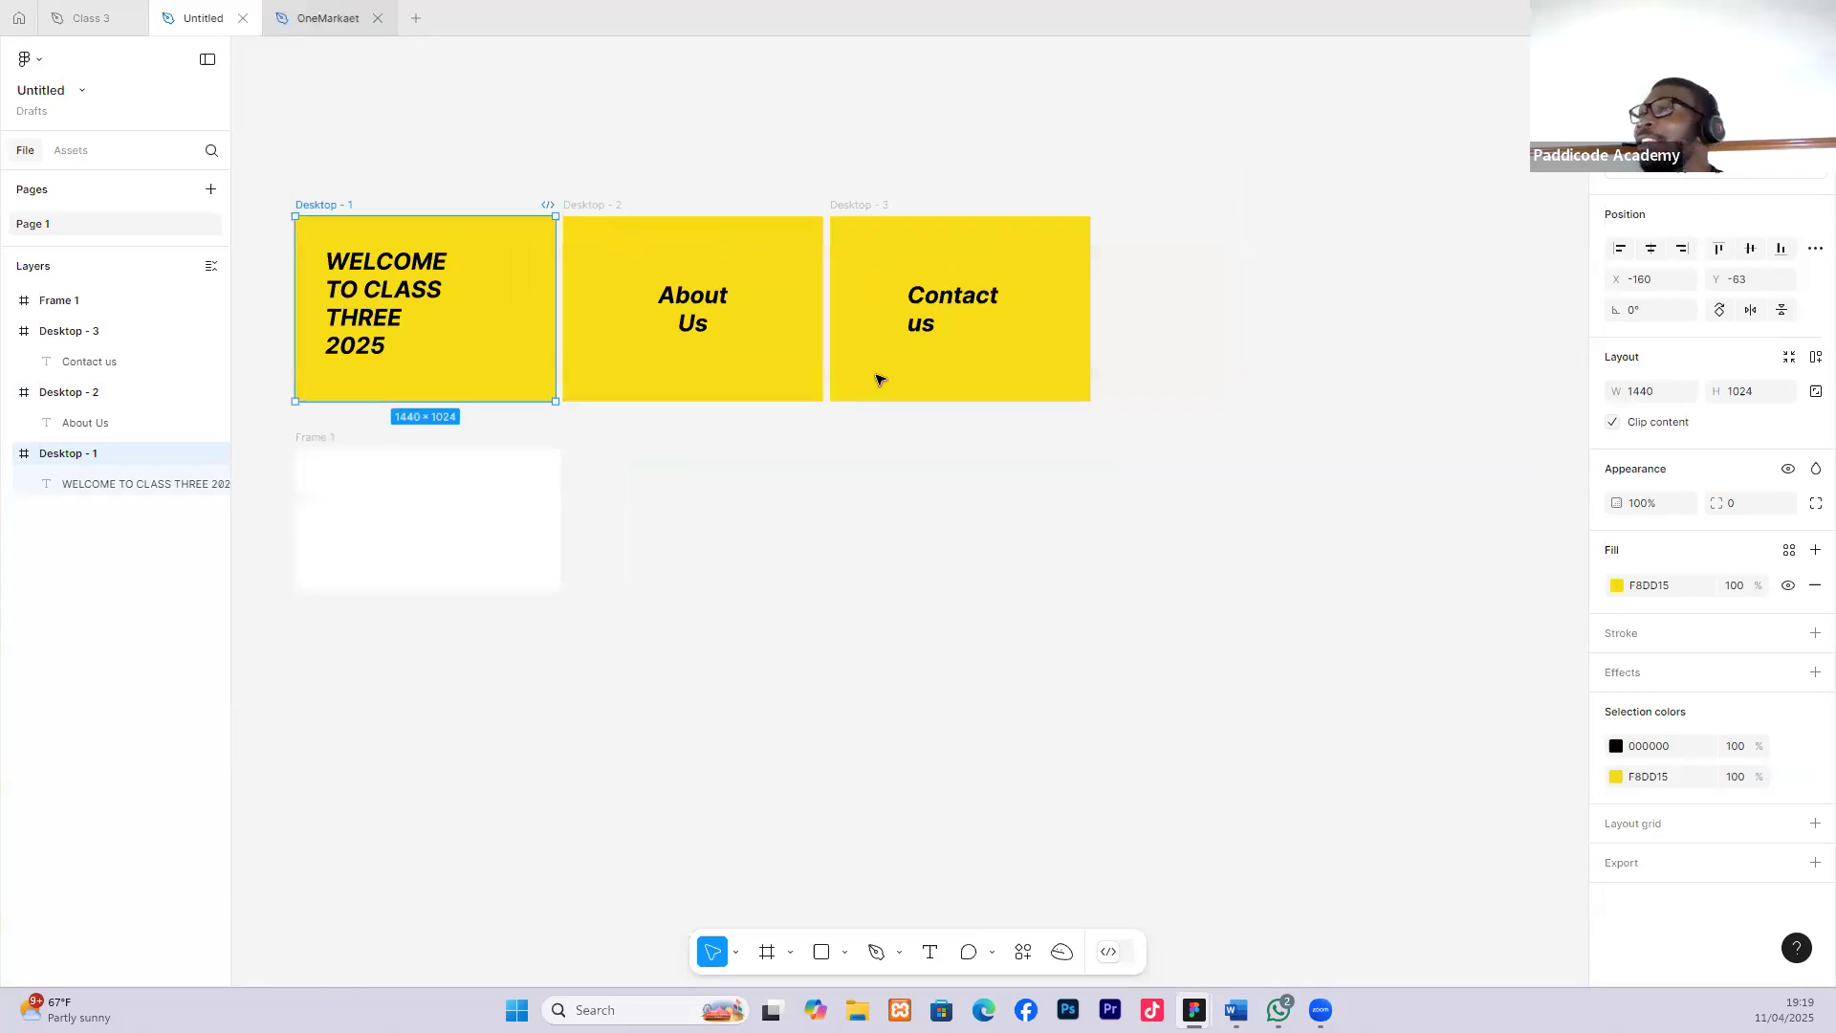
pyautogui.scroll(-3, 980, 455)
pyautogui.scroll(-4, 765, 445)
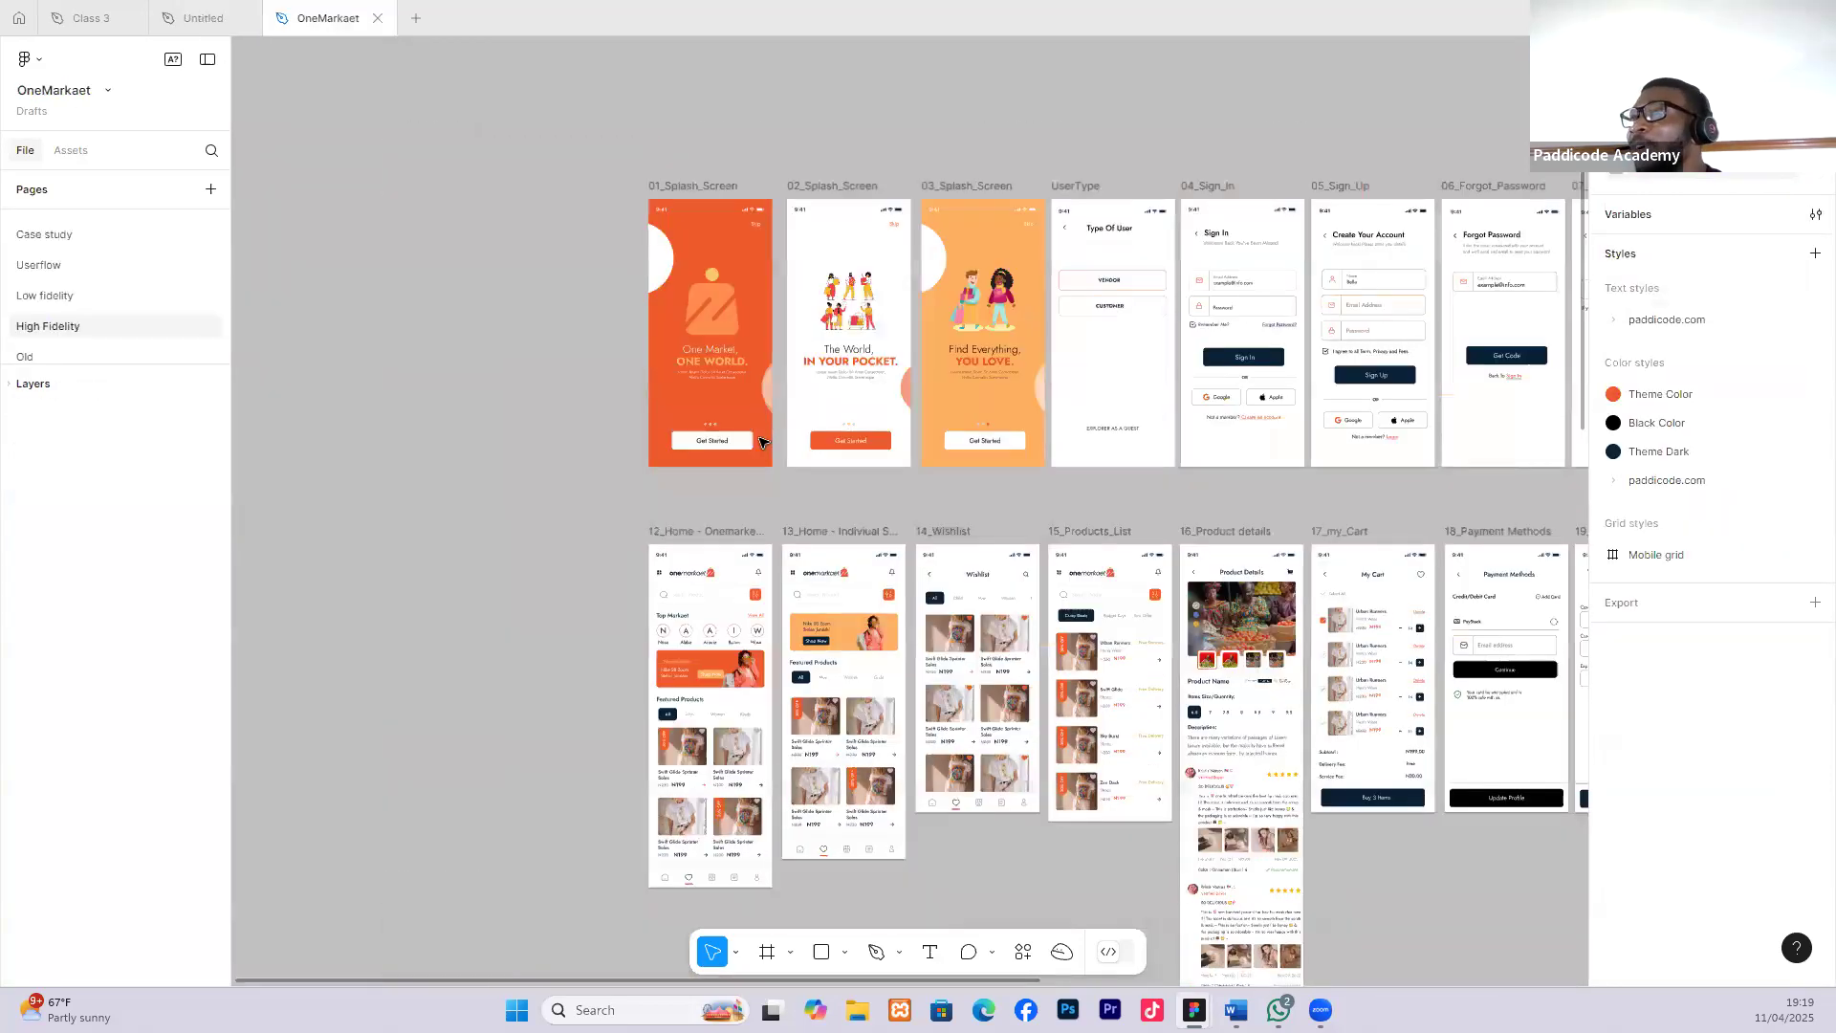
pyautogui.scroll(-5, 787, 441)
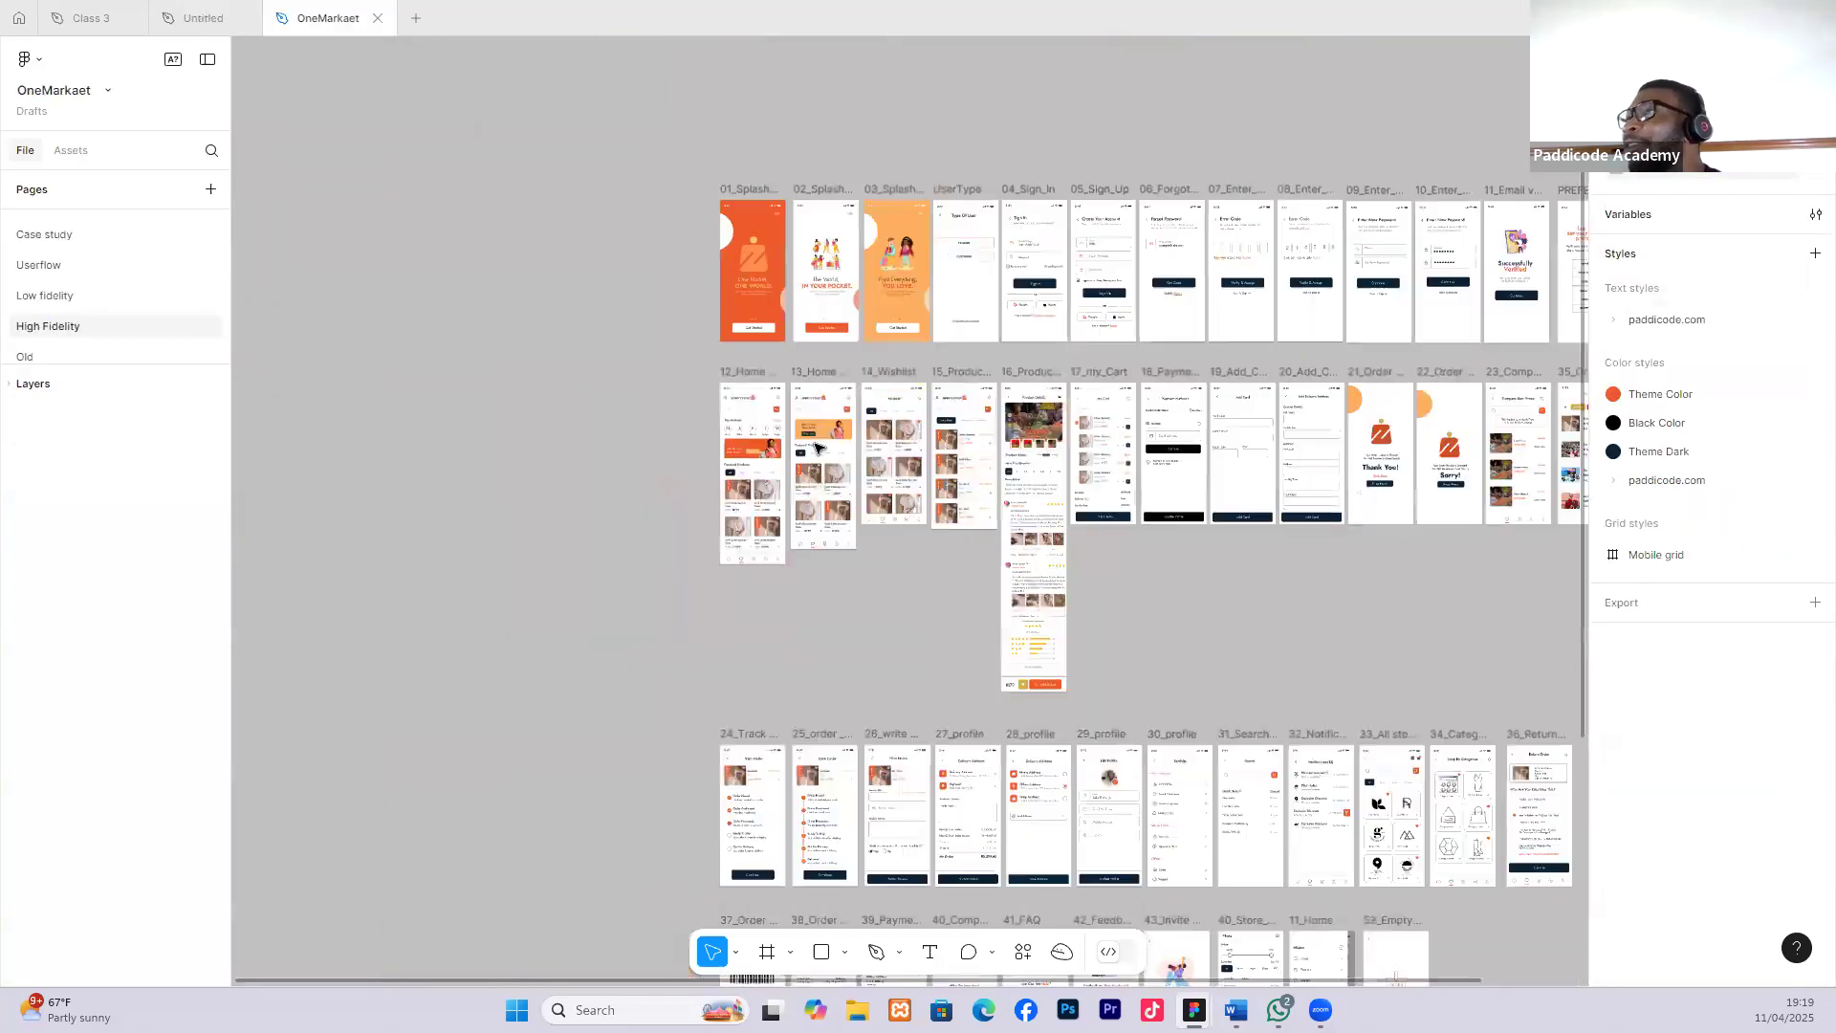
pyautogui.scroll(3, 570, 248)
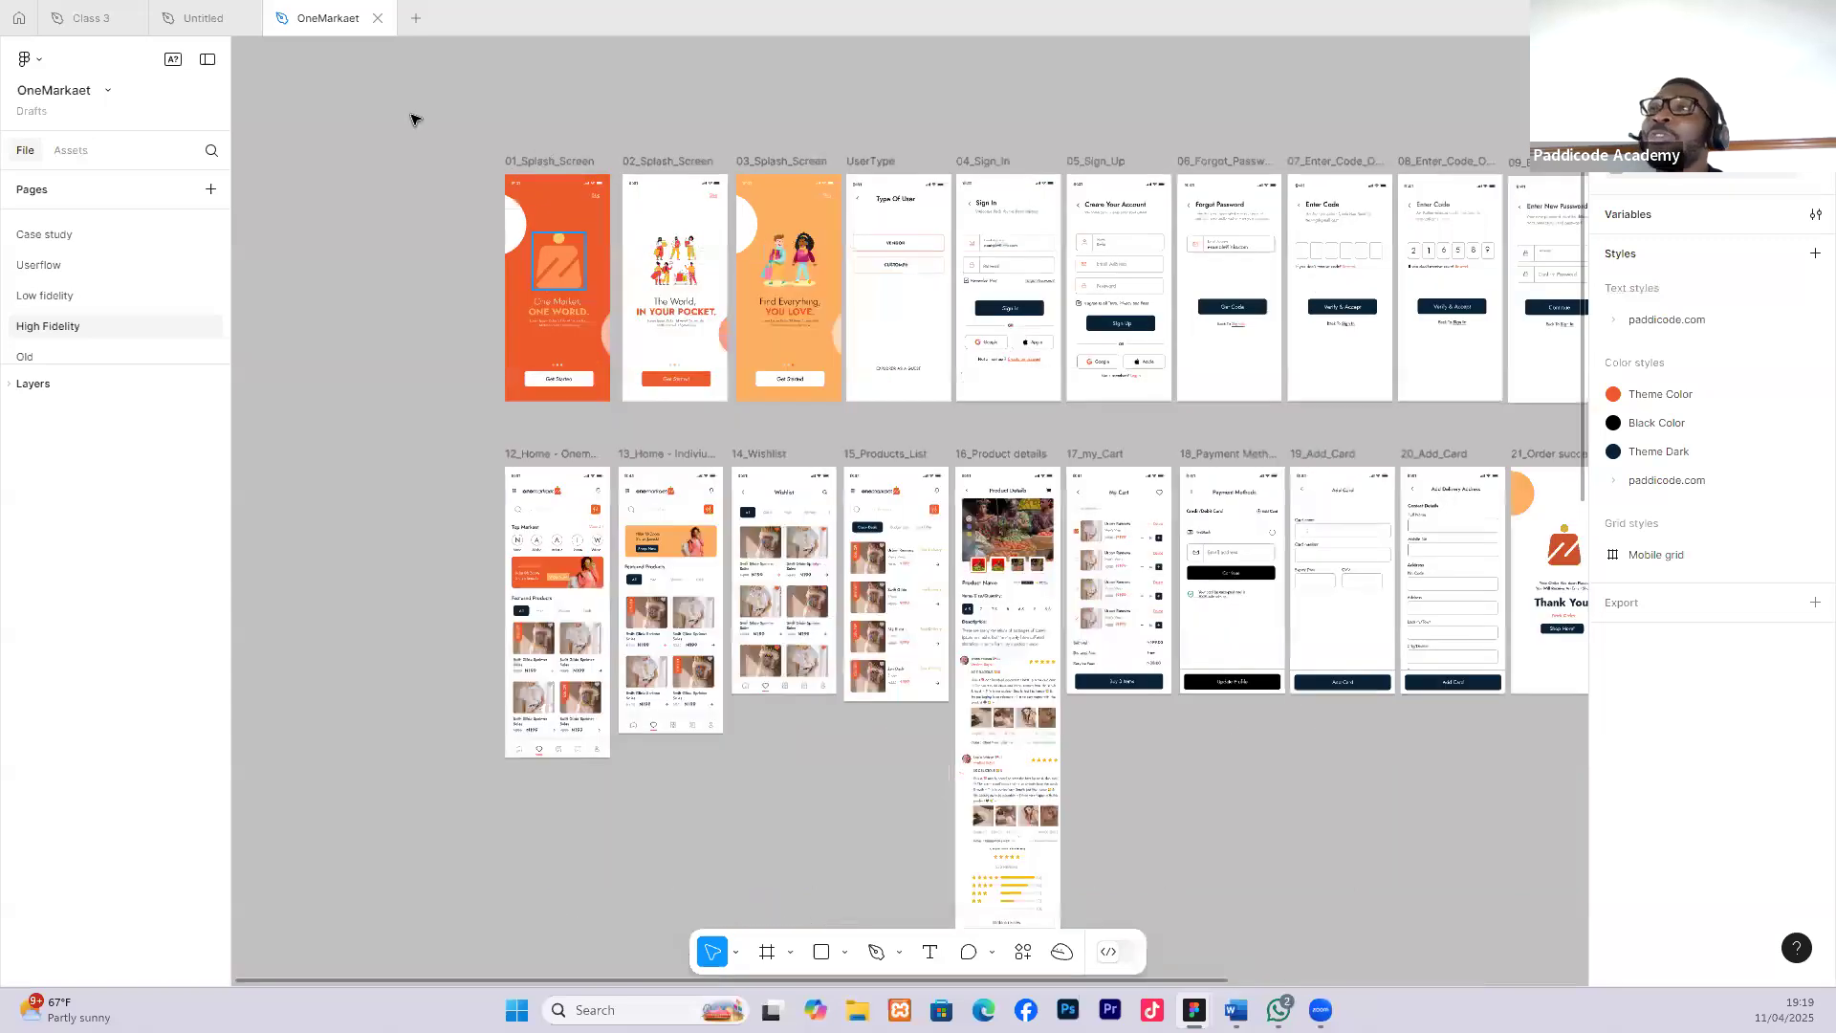
pyautogui.click(186, 11)
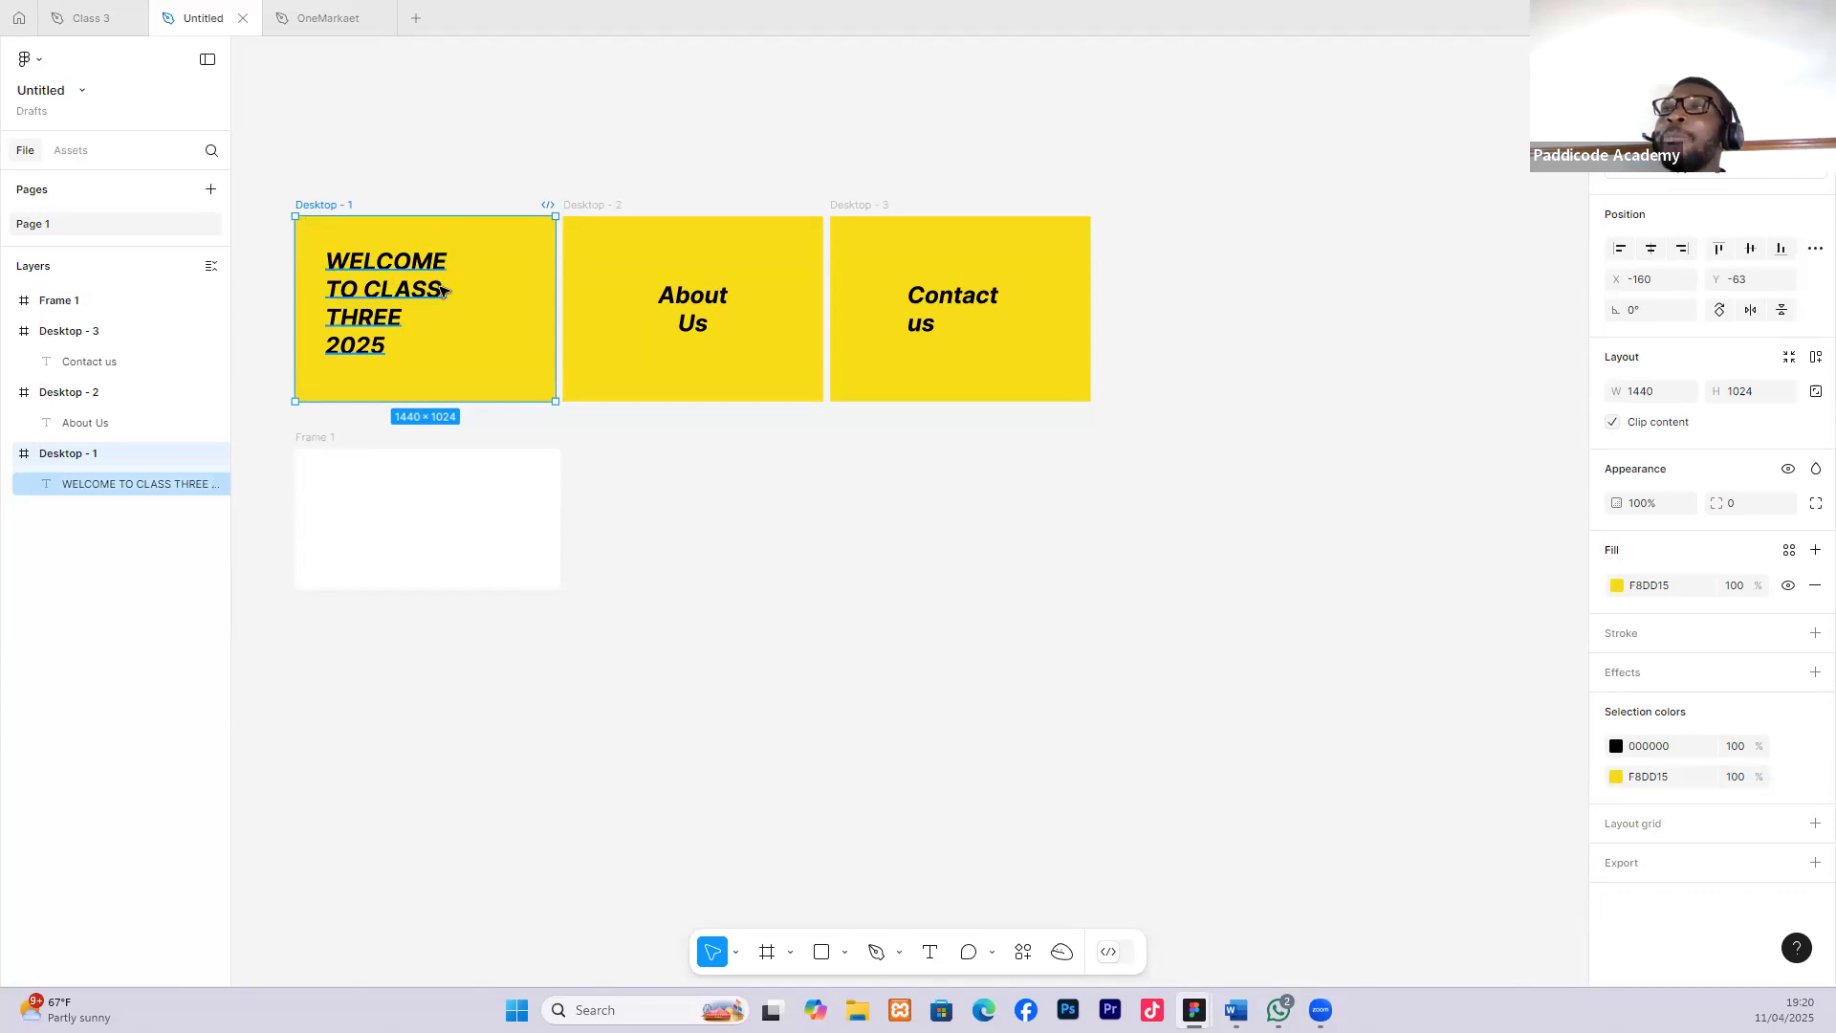
# Select Desktop - 1 and list the styles and variables for its F8DD15 fill, which has none yet.
pyautogui.scroll(-1, 449, 291)
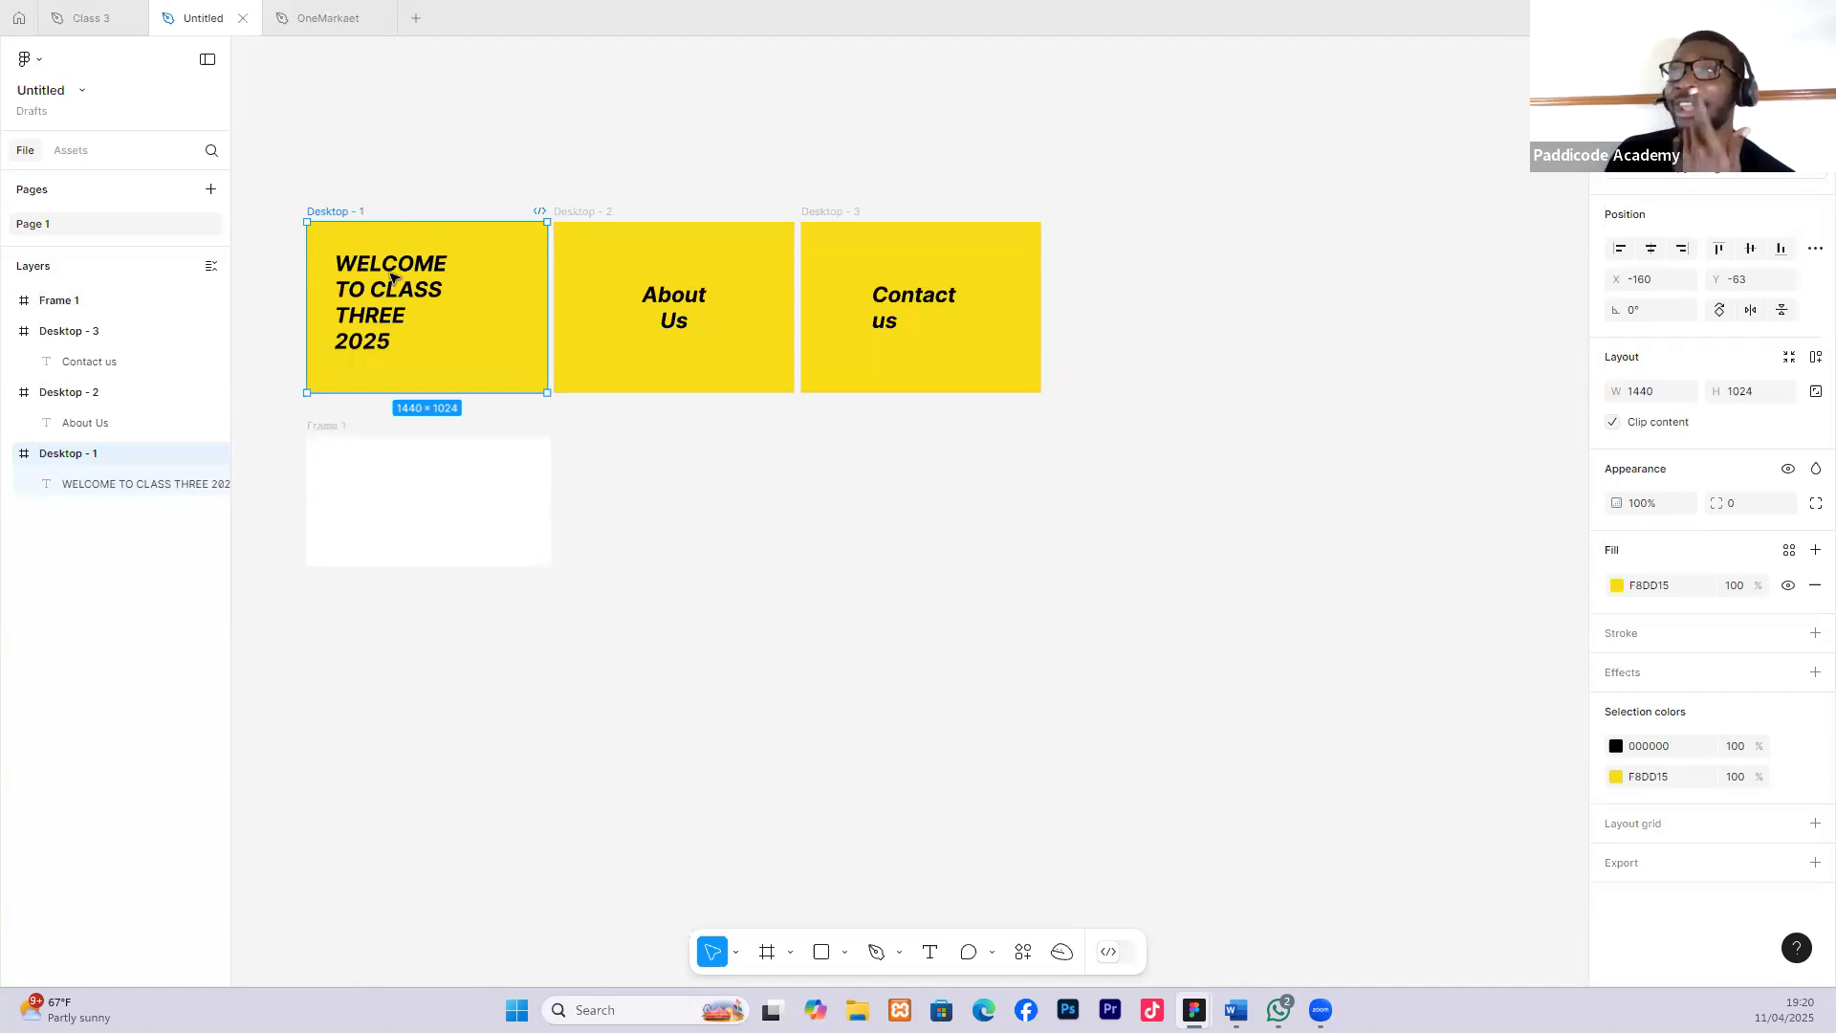
pyautogui.click(936, 590)
pyautogui.click(327, 212)
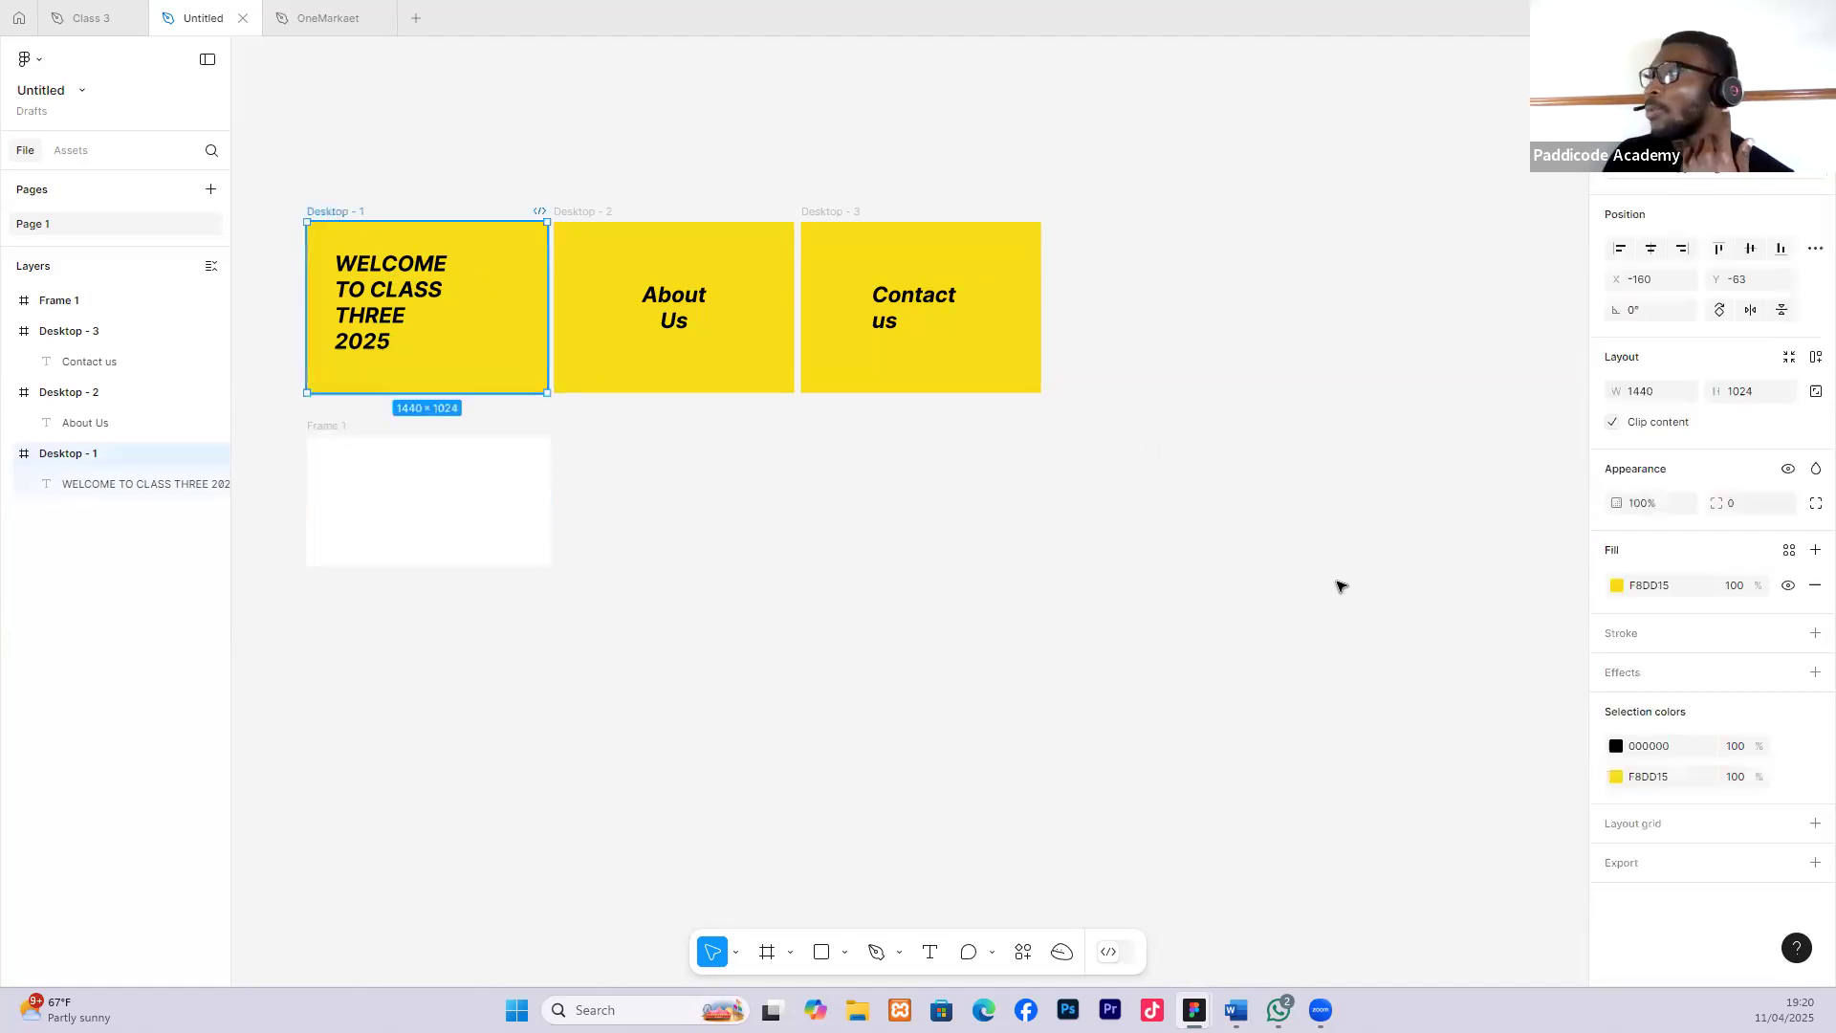
pyautogui.click(1788, 553)
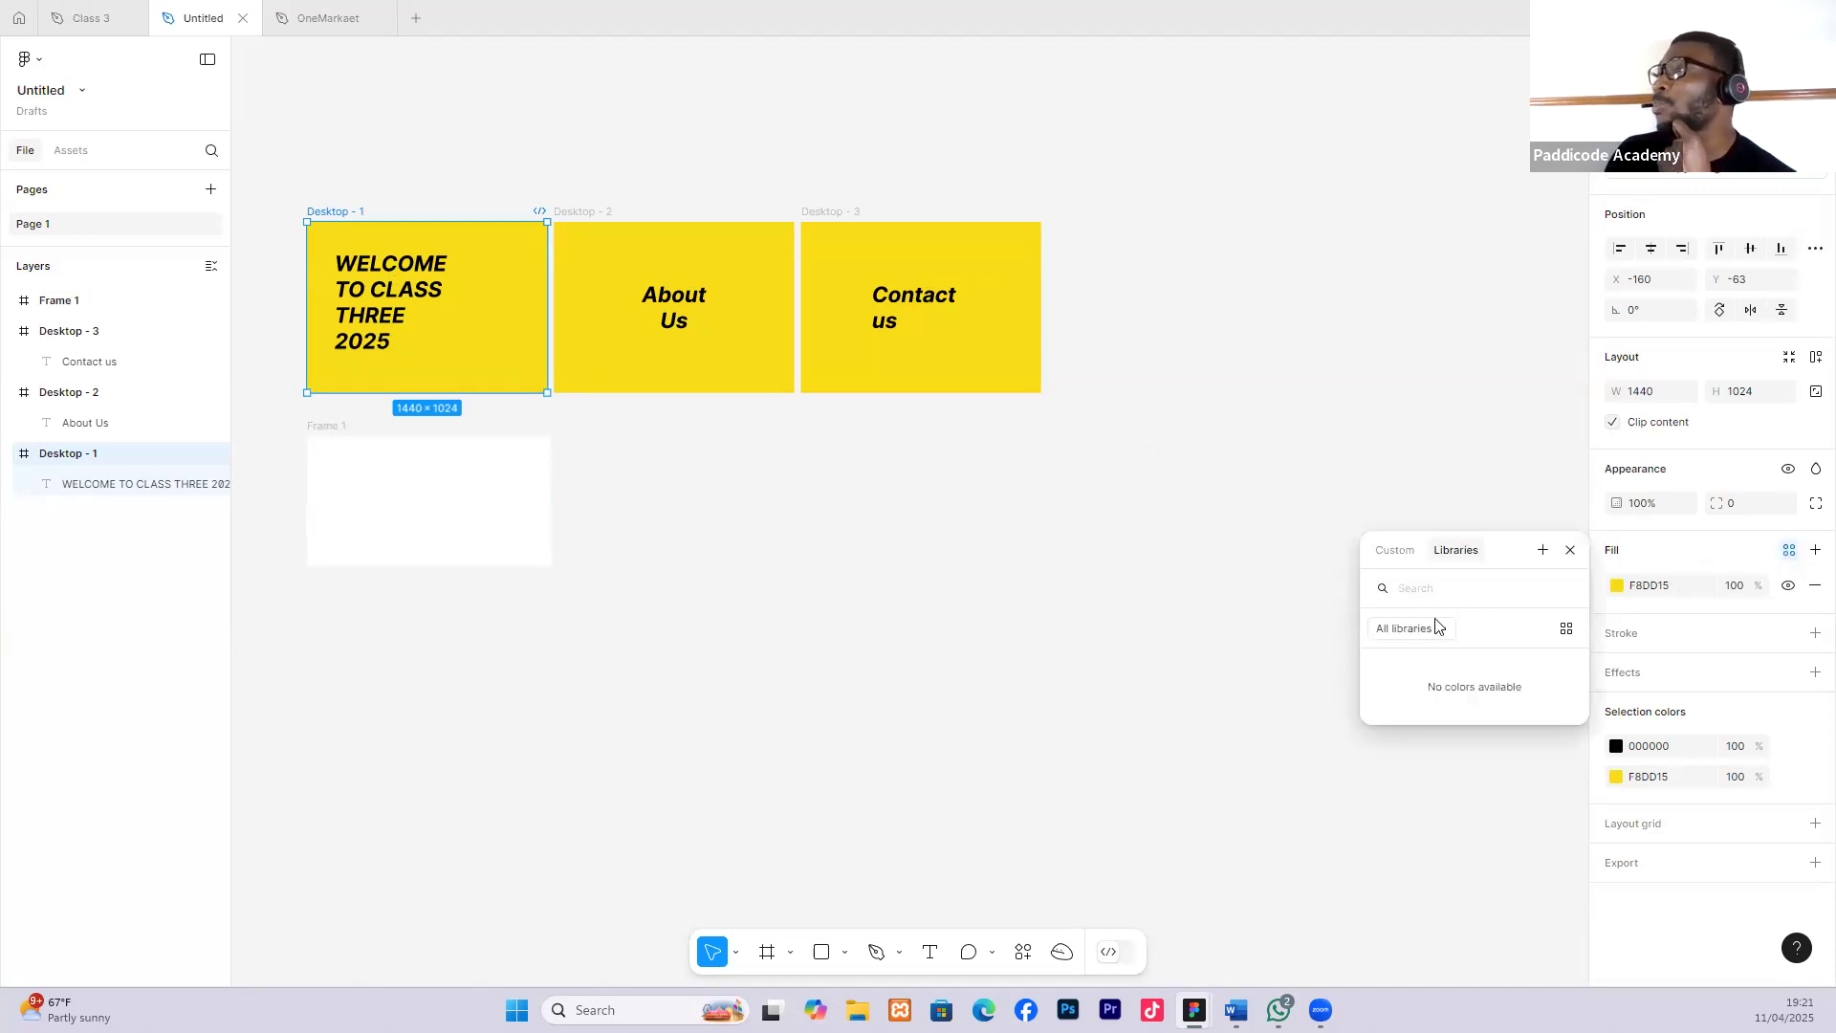
# Create a 'Theme Colour' style from F8DD15, described as the primary colour based on the 60:30:10 rule.
pyautogui.click(1544, 551)
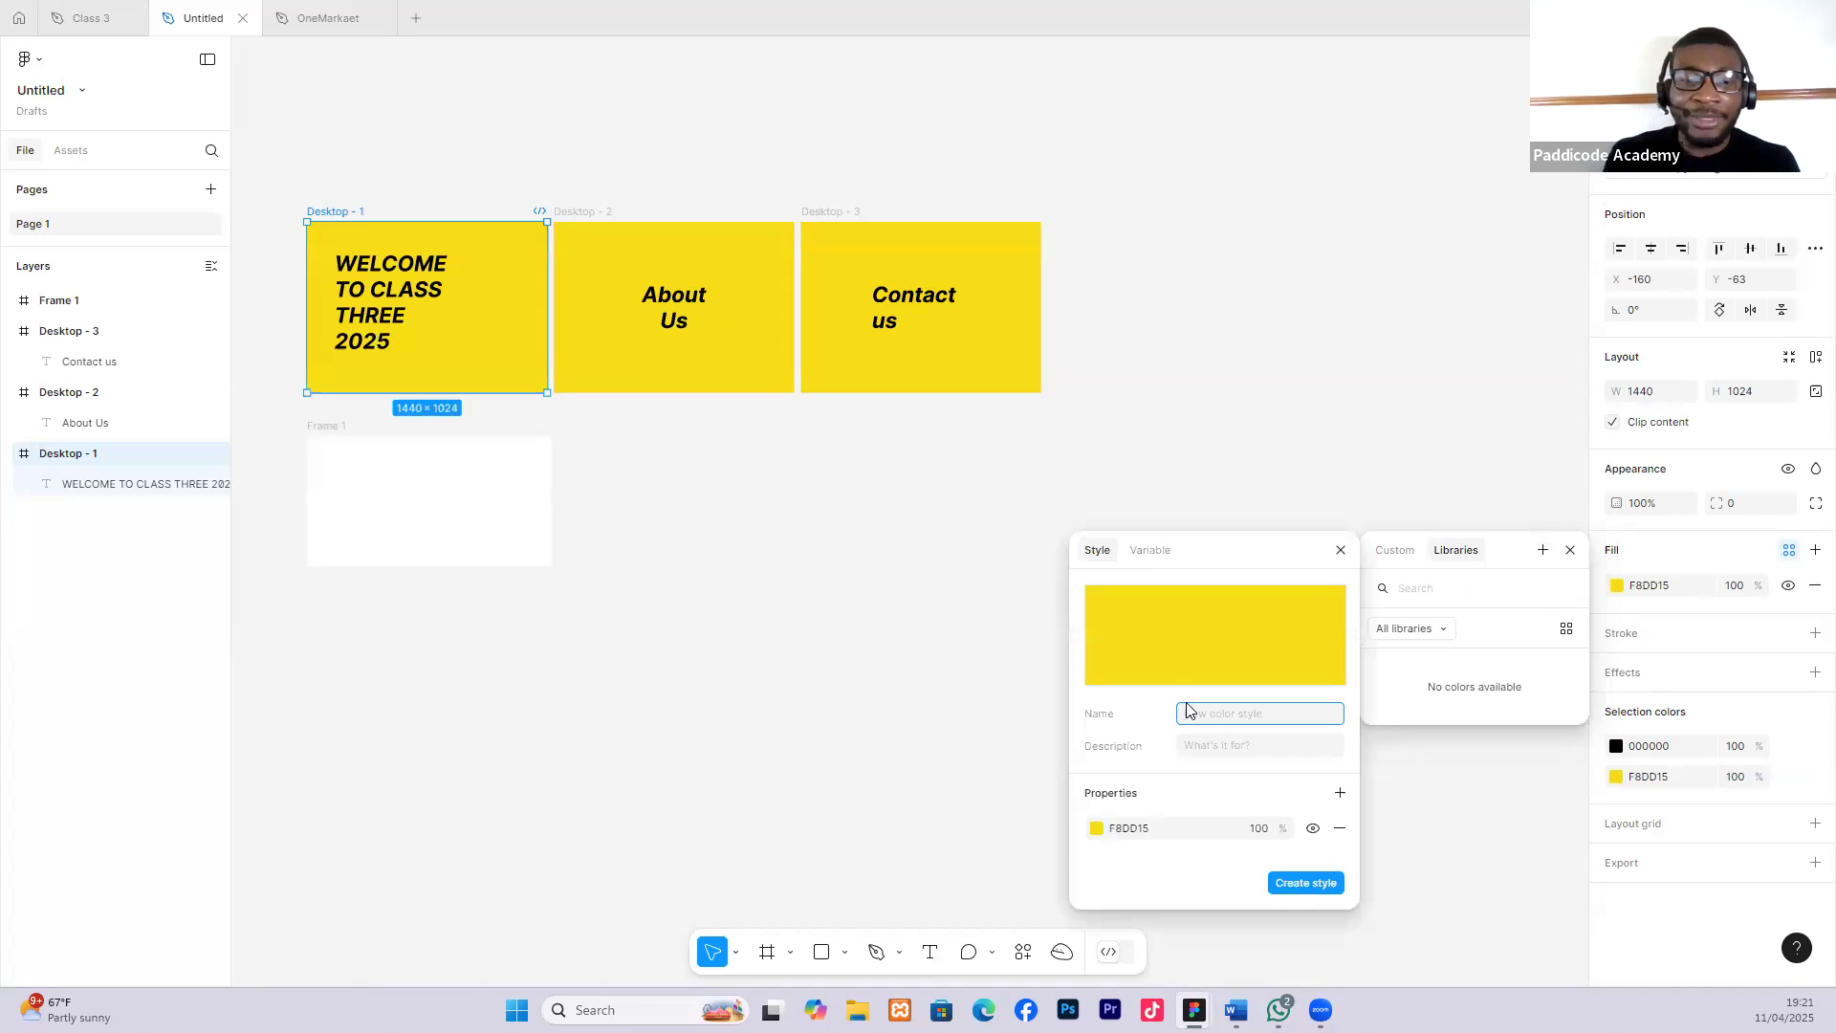
pyautogui.write('Theme C')
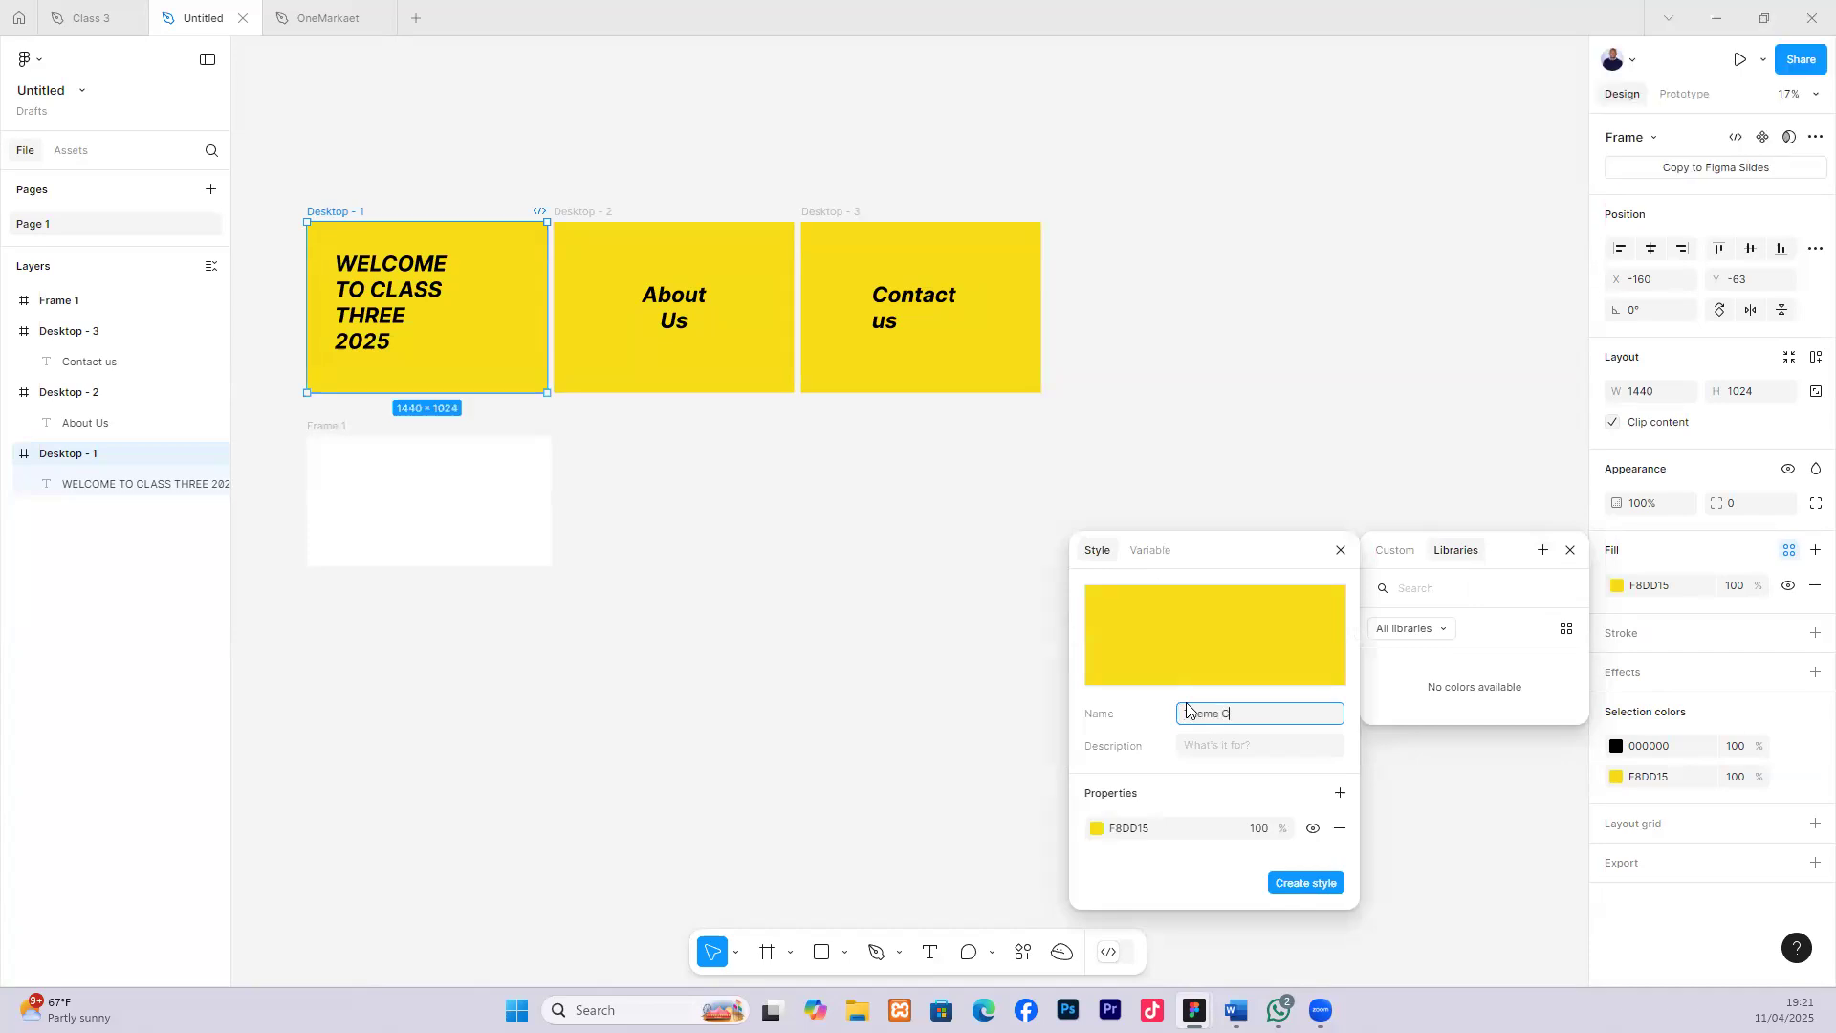
pyautogui.write('olour')
pyautogui.click(1213, 746)
pyautogui.write('This is the')
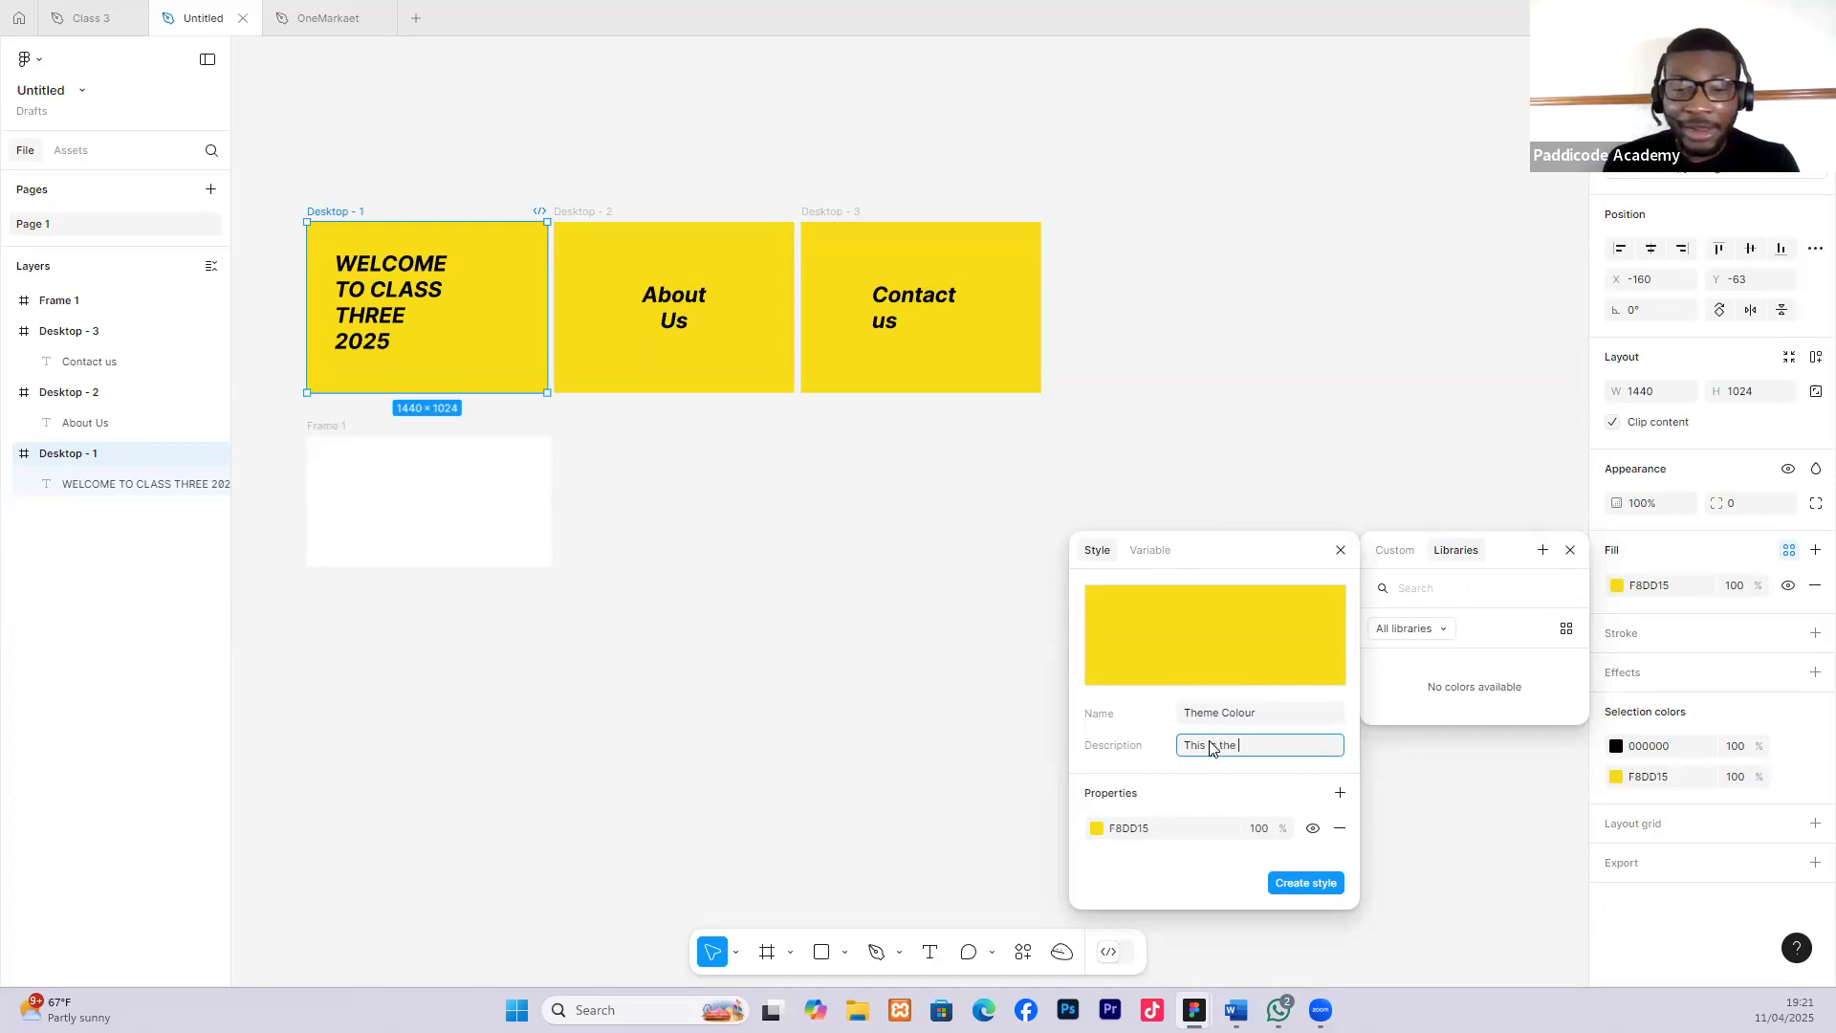
pyautogui.write('primary')
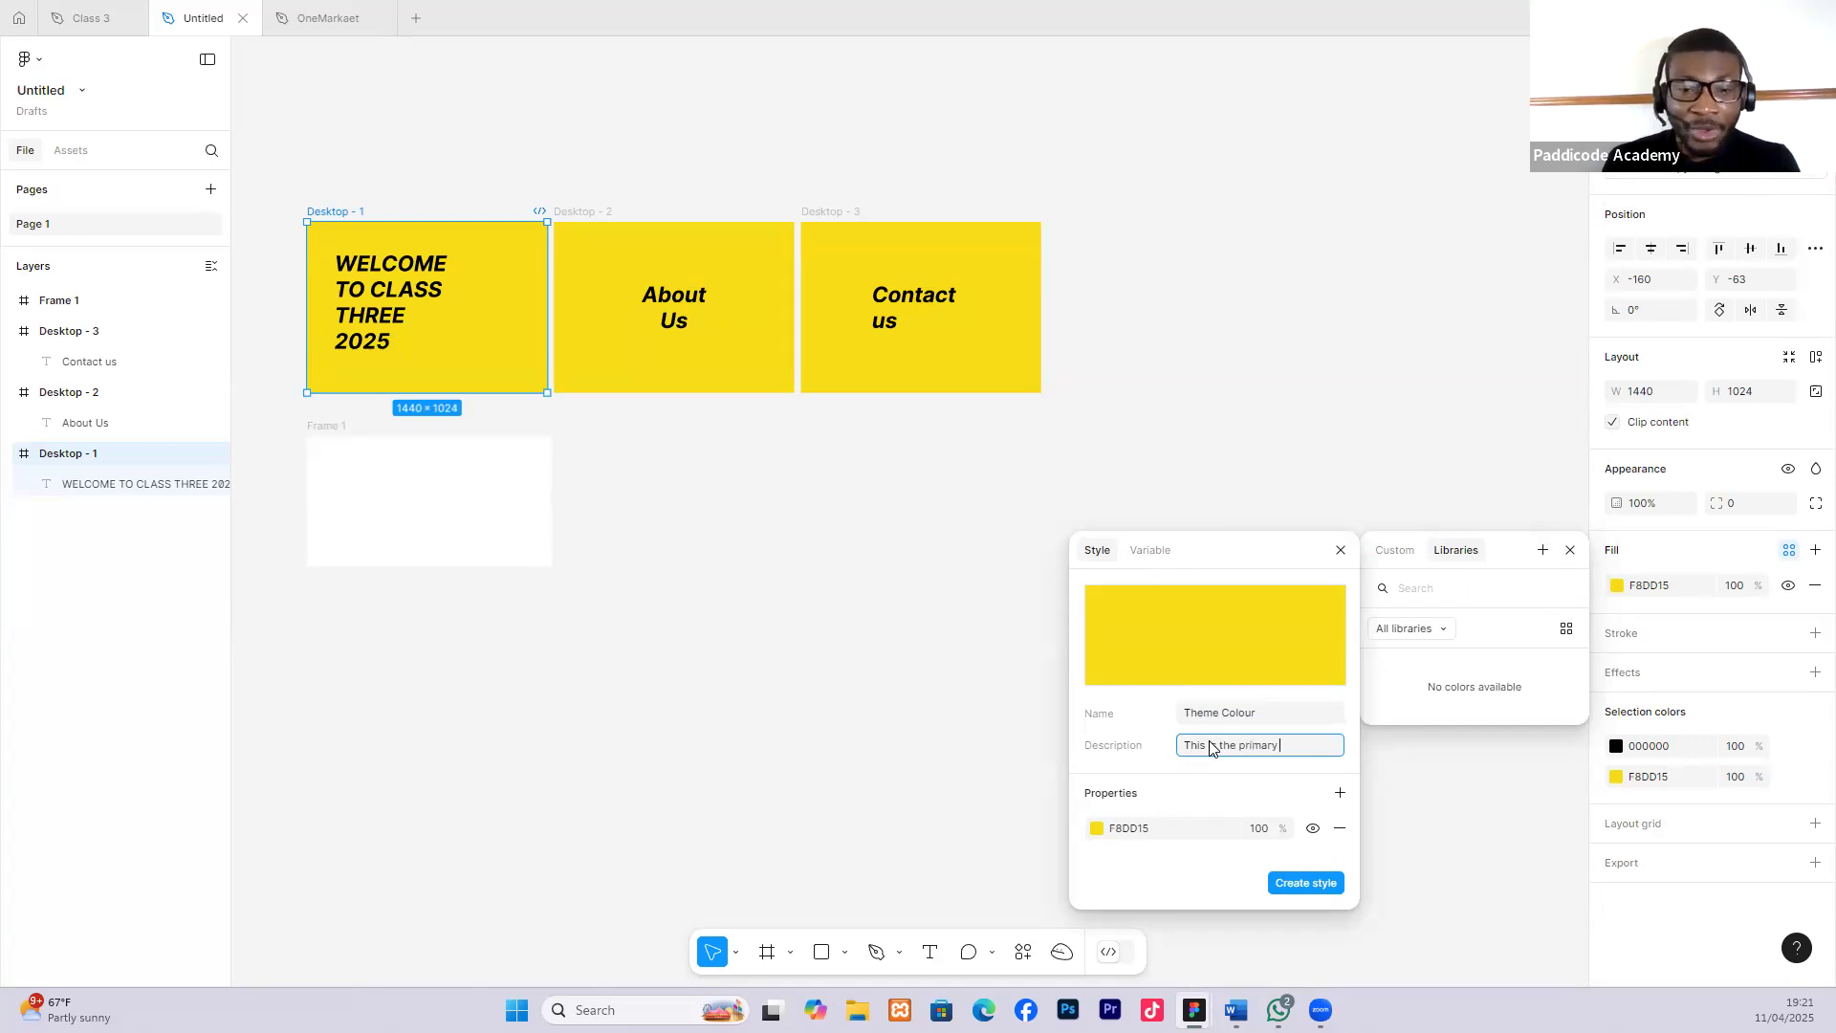
pyautogui.write(' colour with 60%')
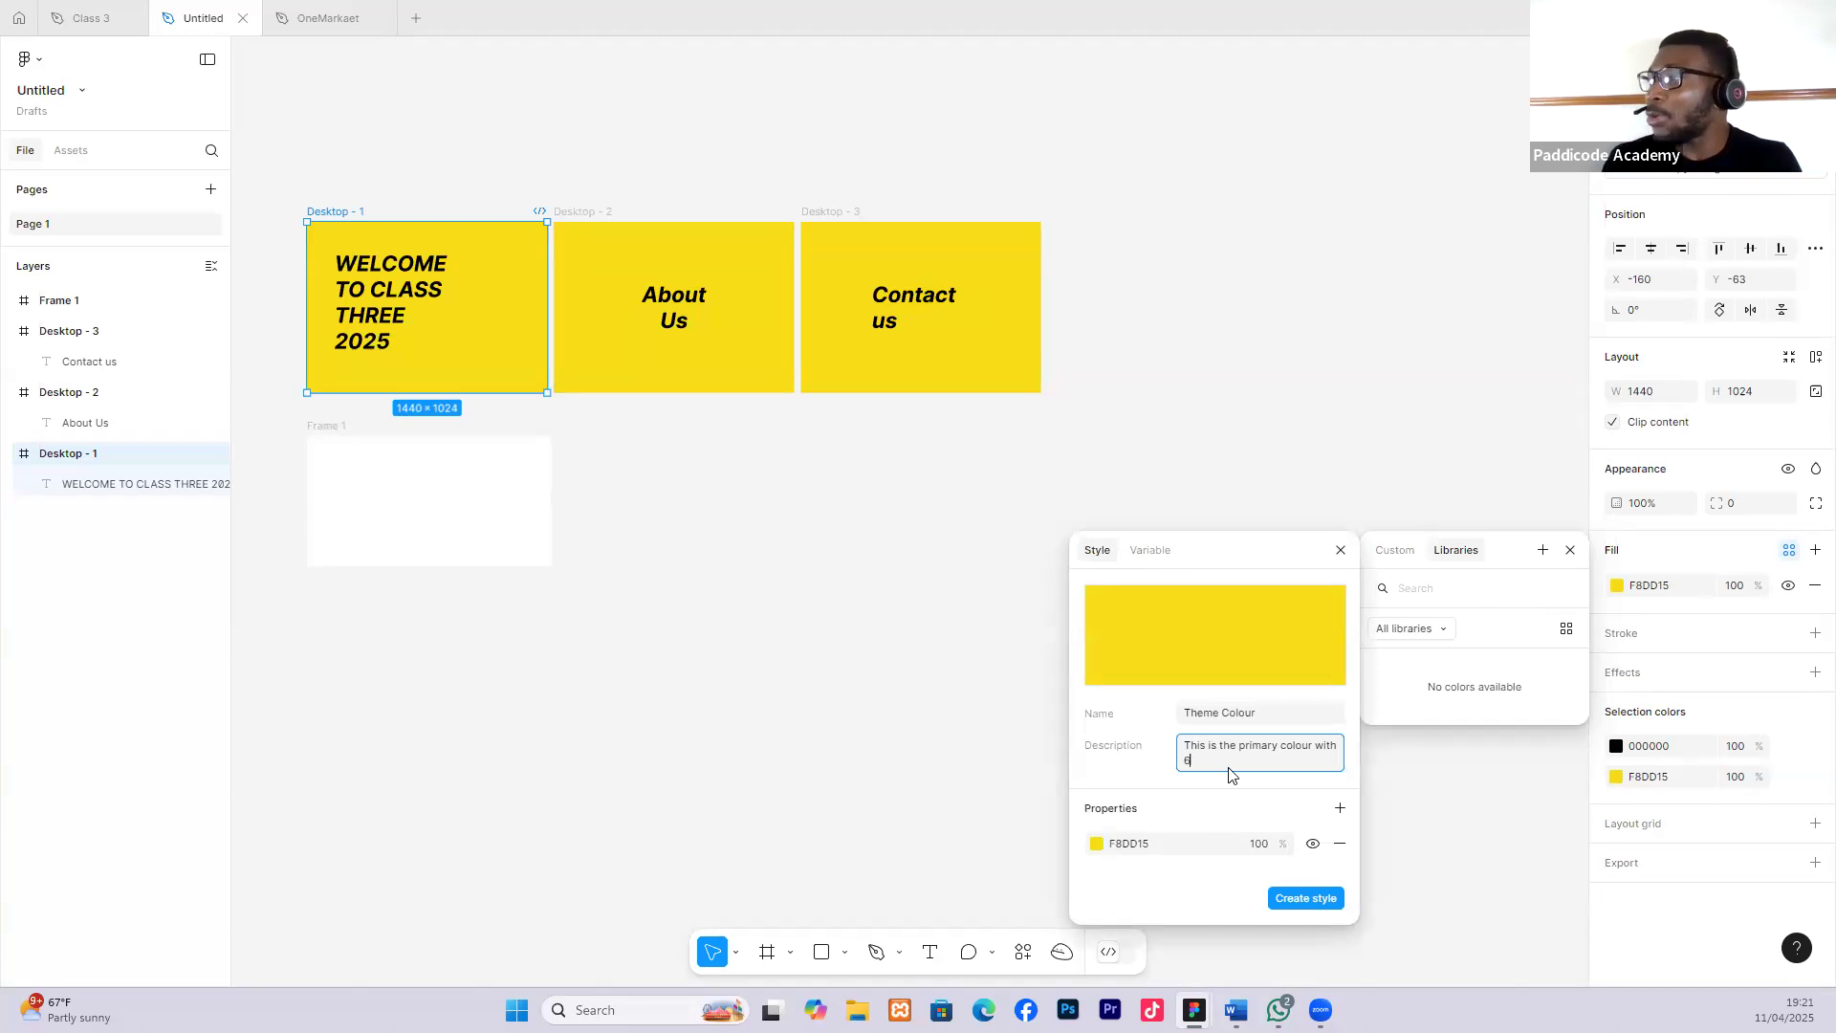
pyautogui.press('BackSpace')
pyautogui.write('based')
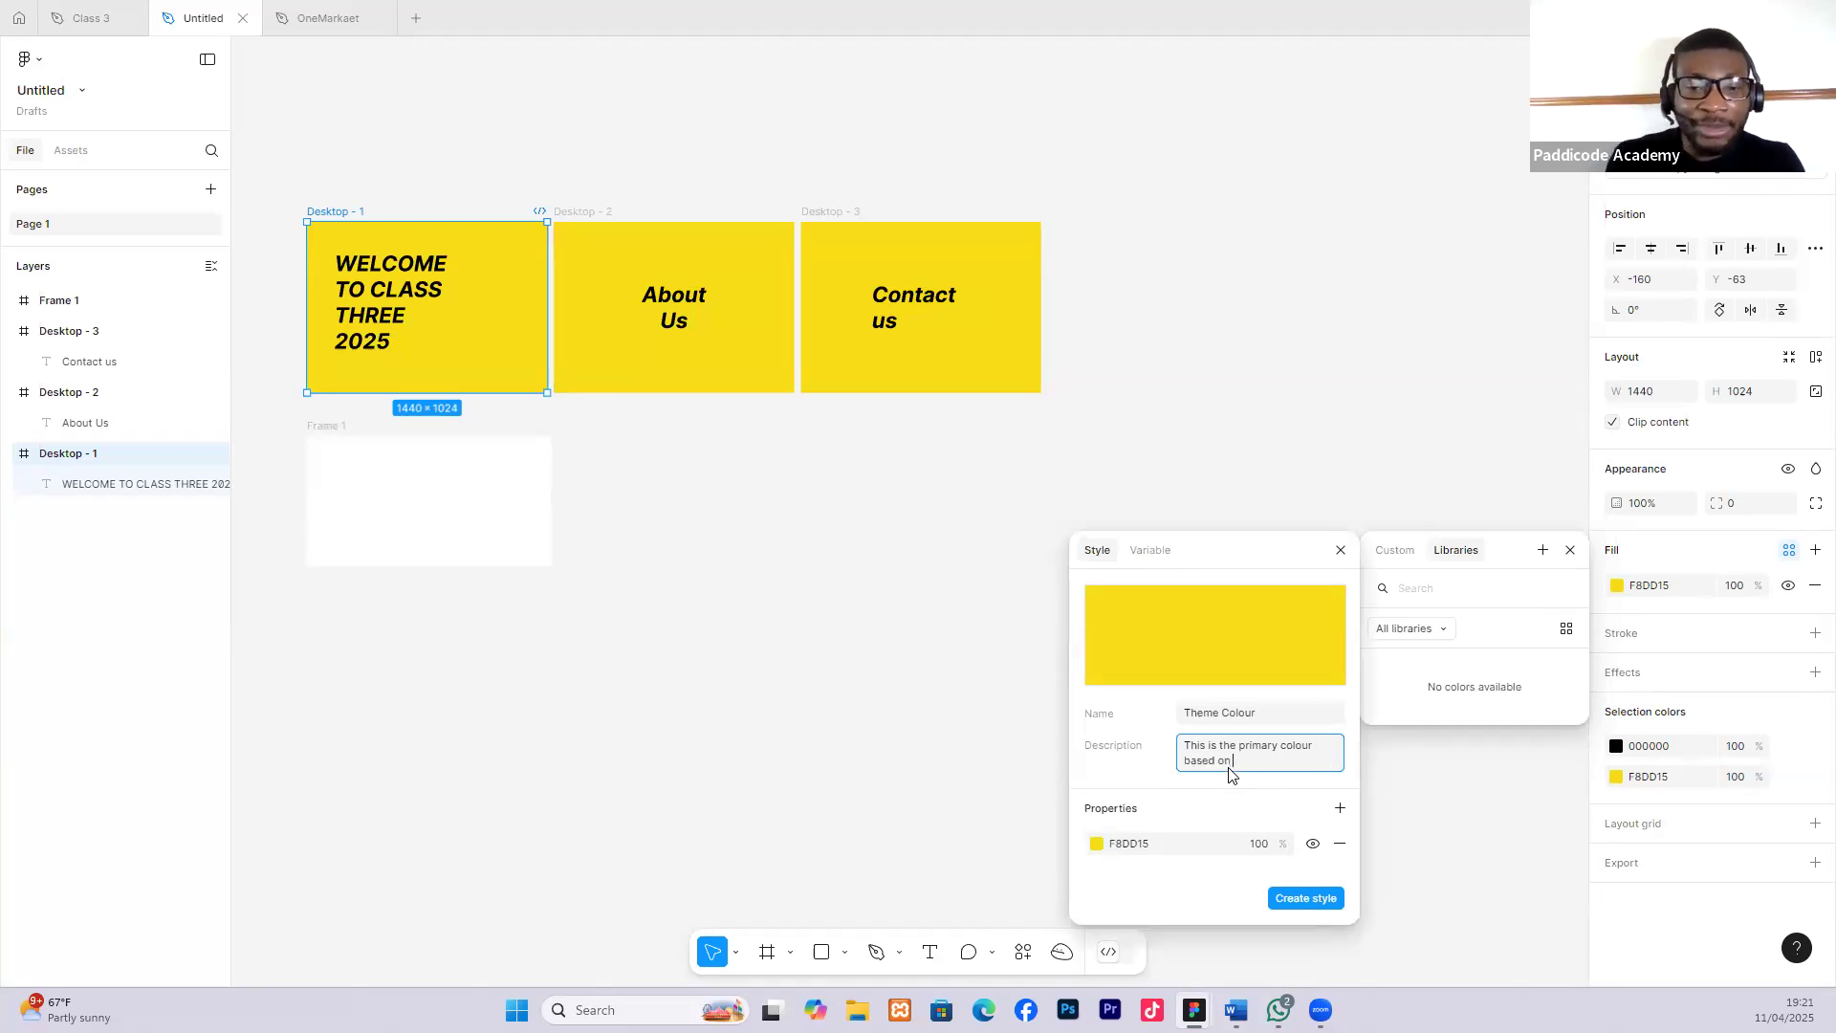
pyautogui.write(' on 60:30:1')
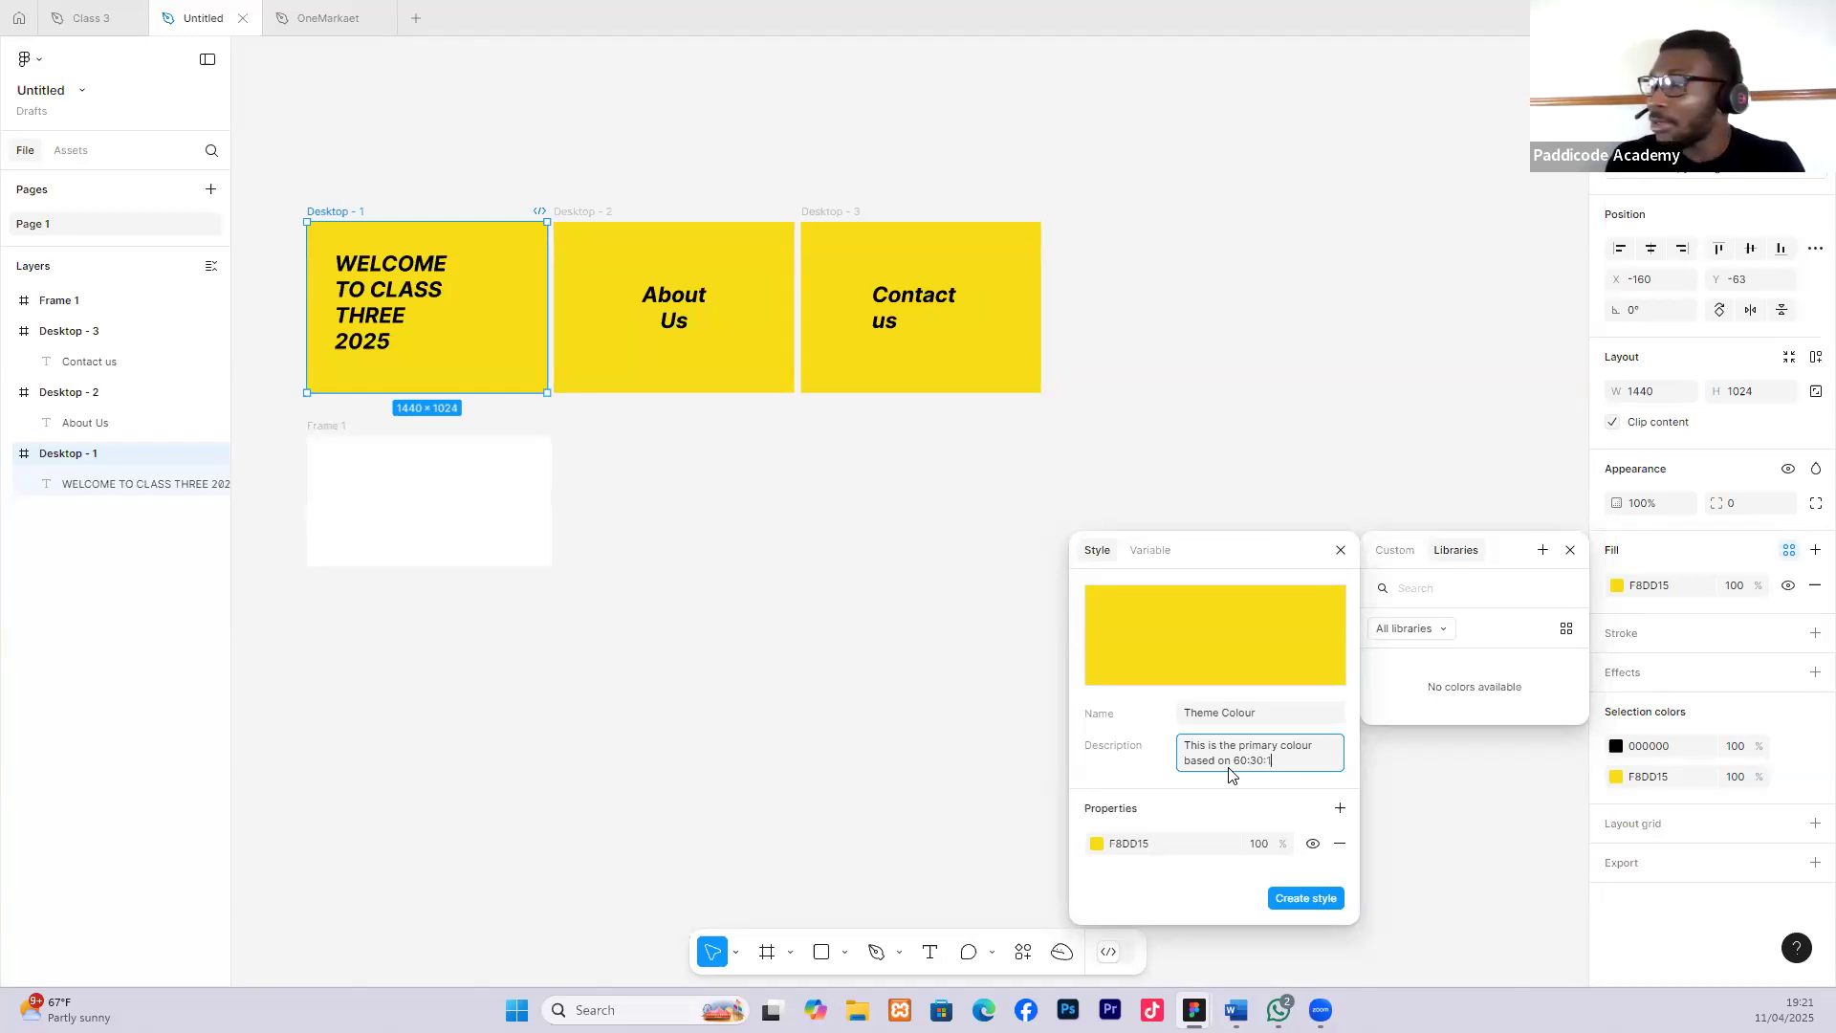
pyautogui.write('le')
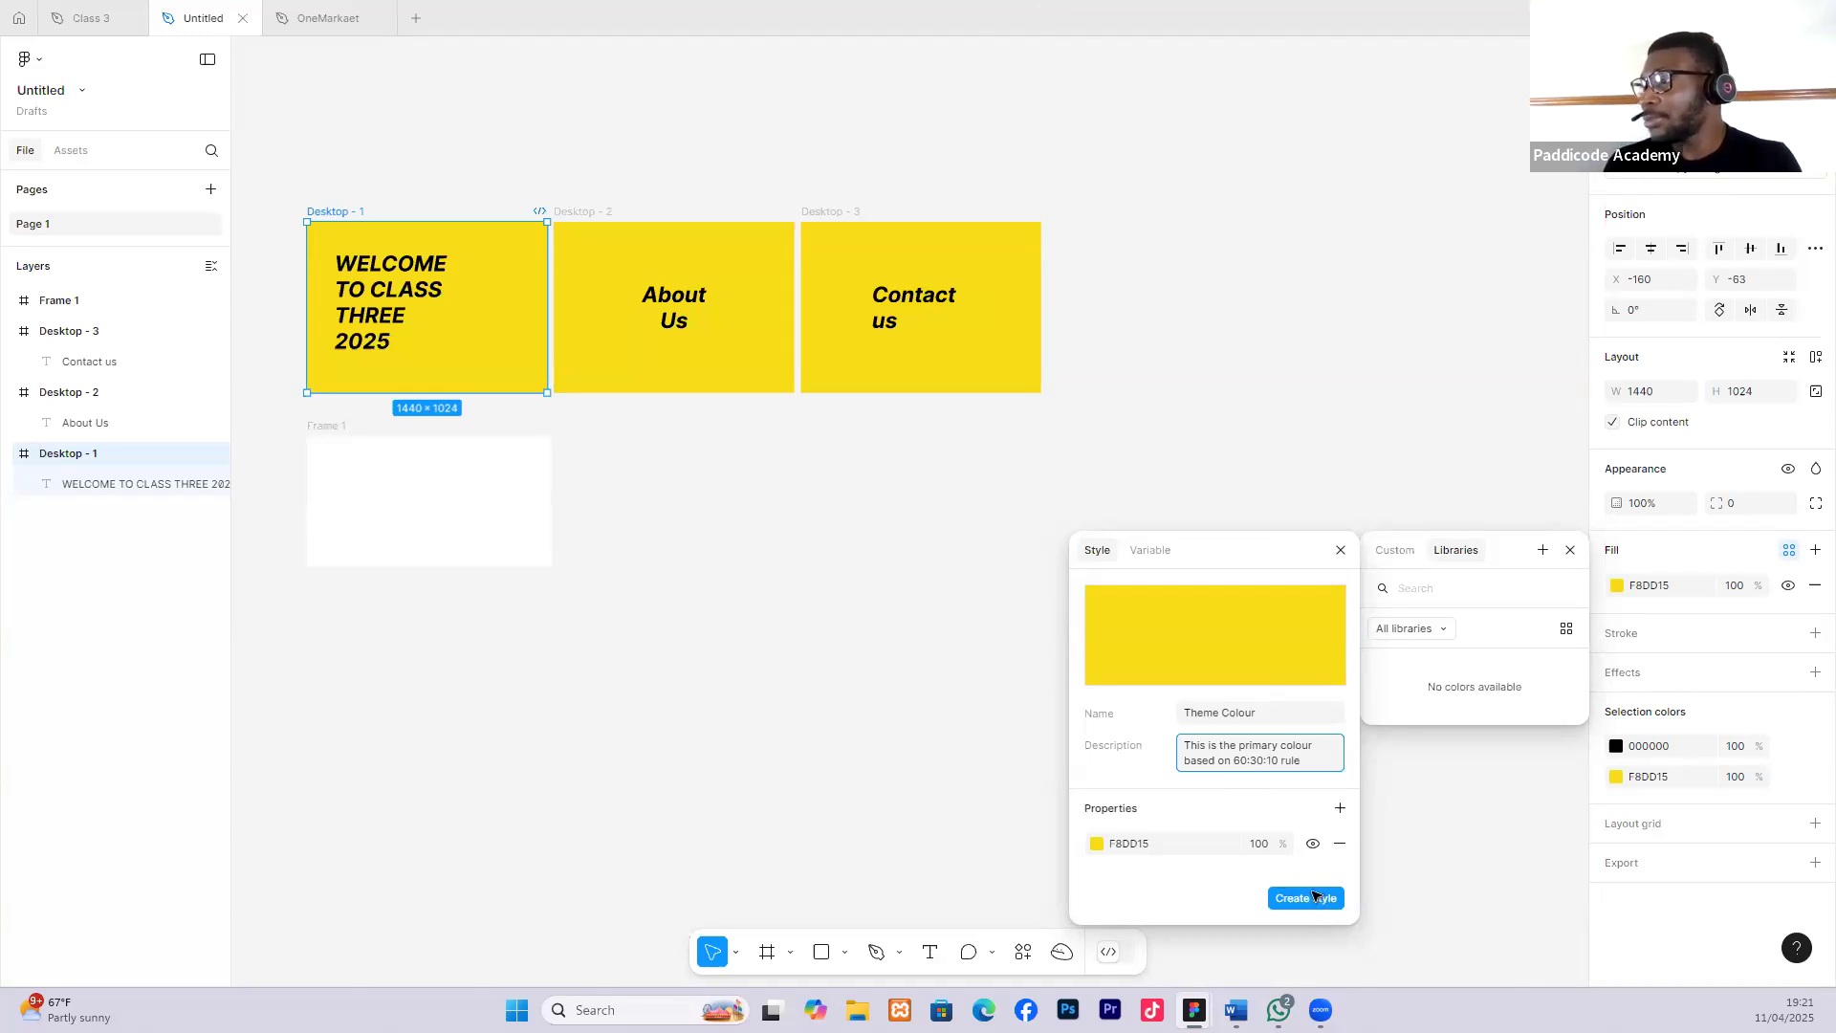
pyautogui.click(1315, 897)
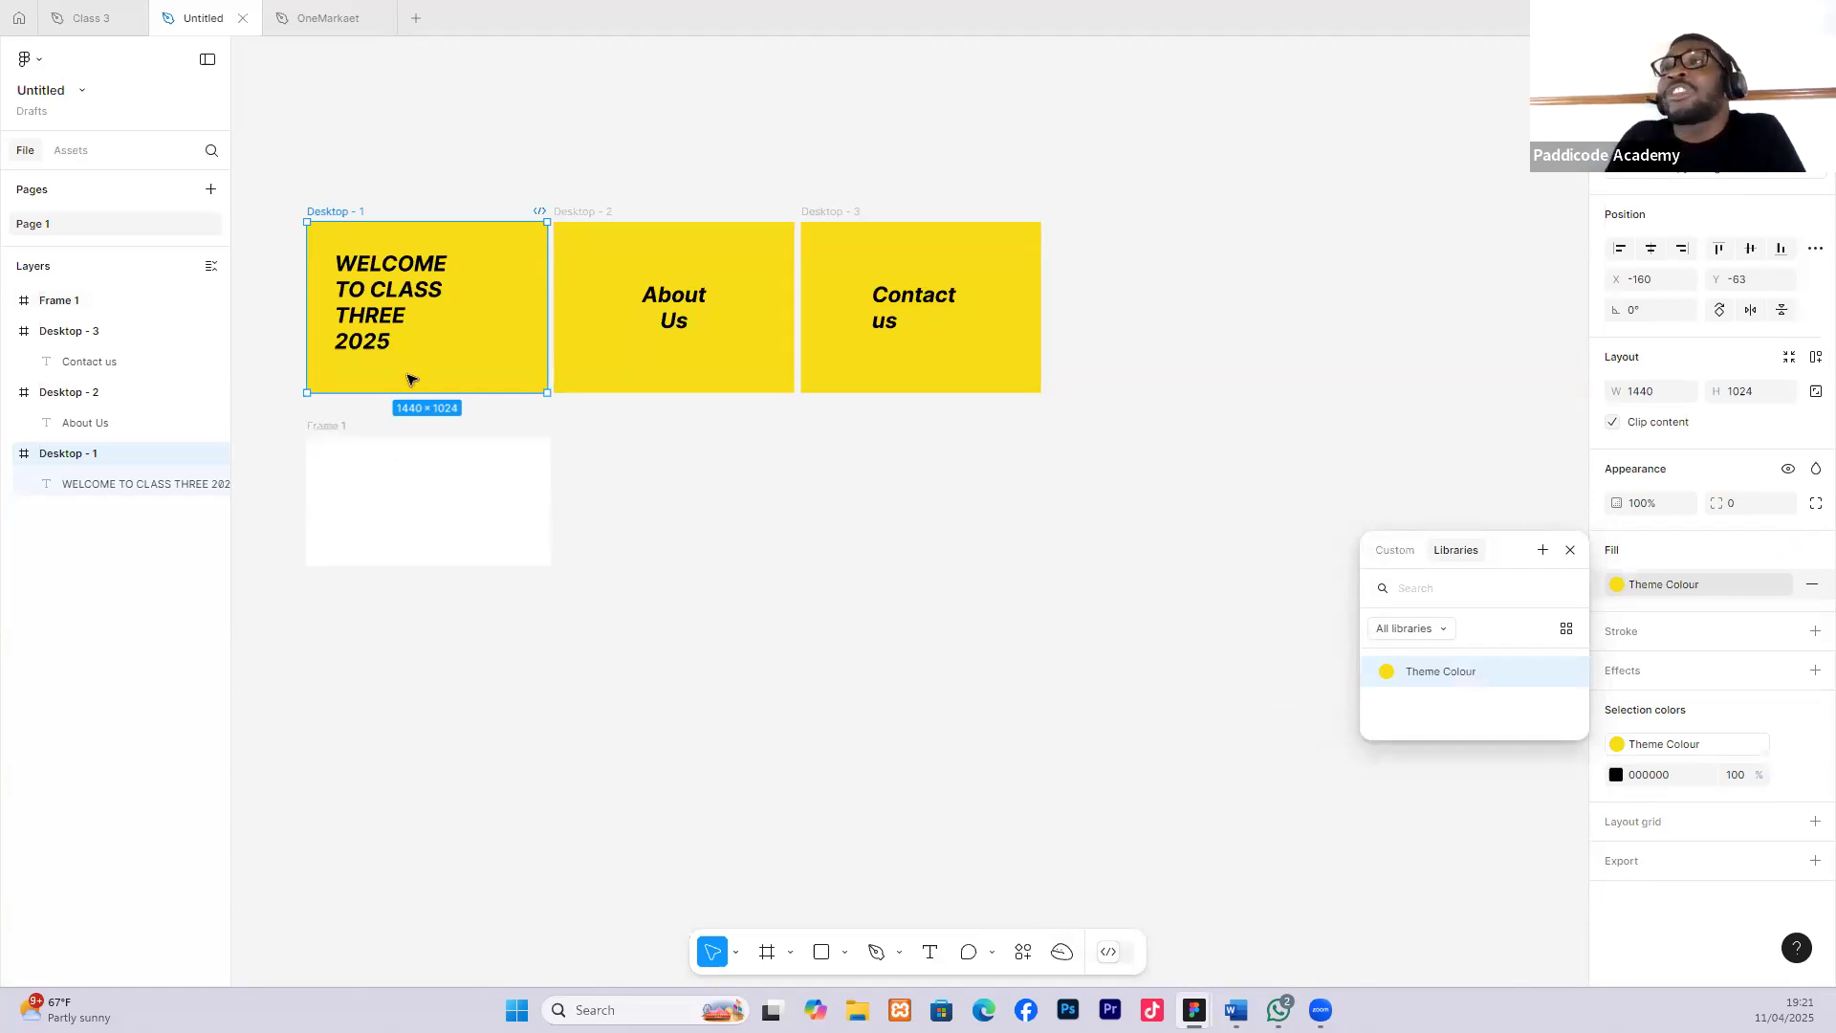
# Apply the Theme Colour style to the About Us frame, Desktop - 2.
pyautogui.scroll(2, 444, 370)
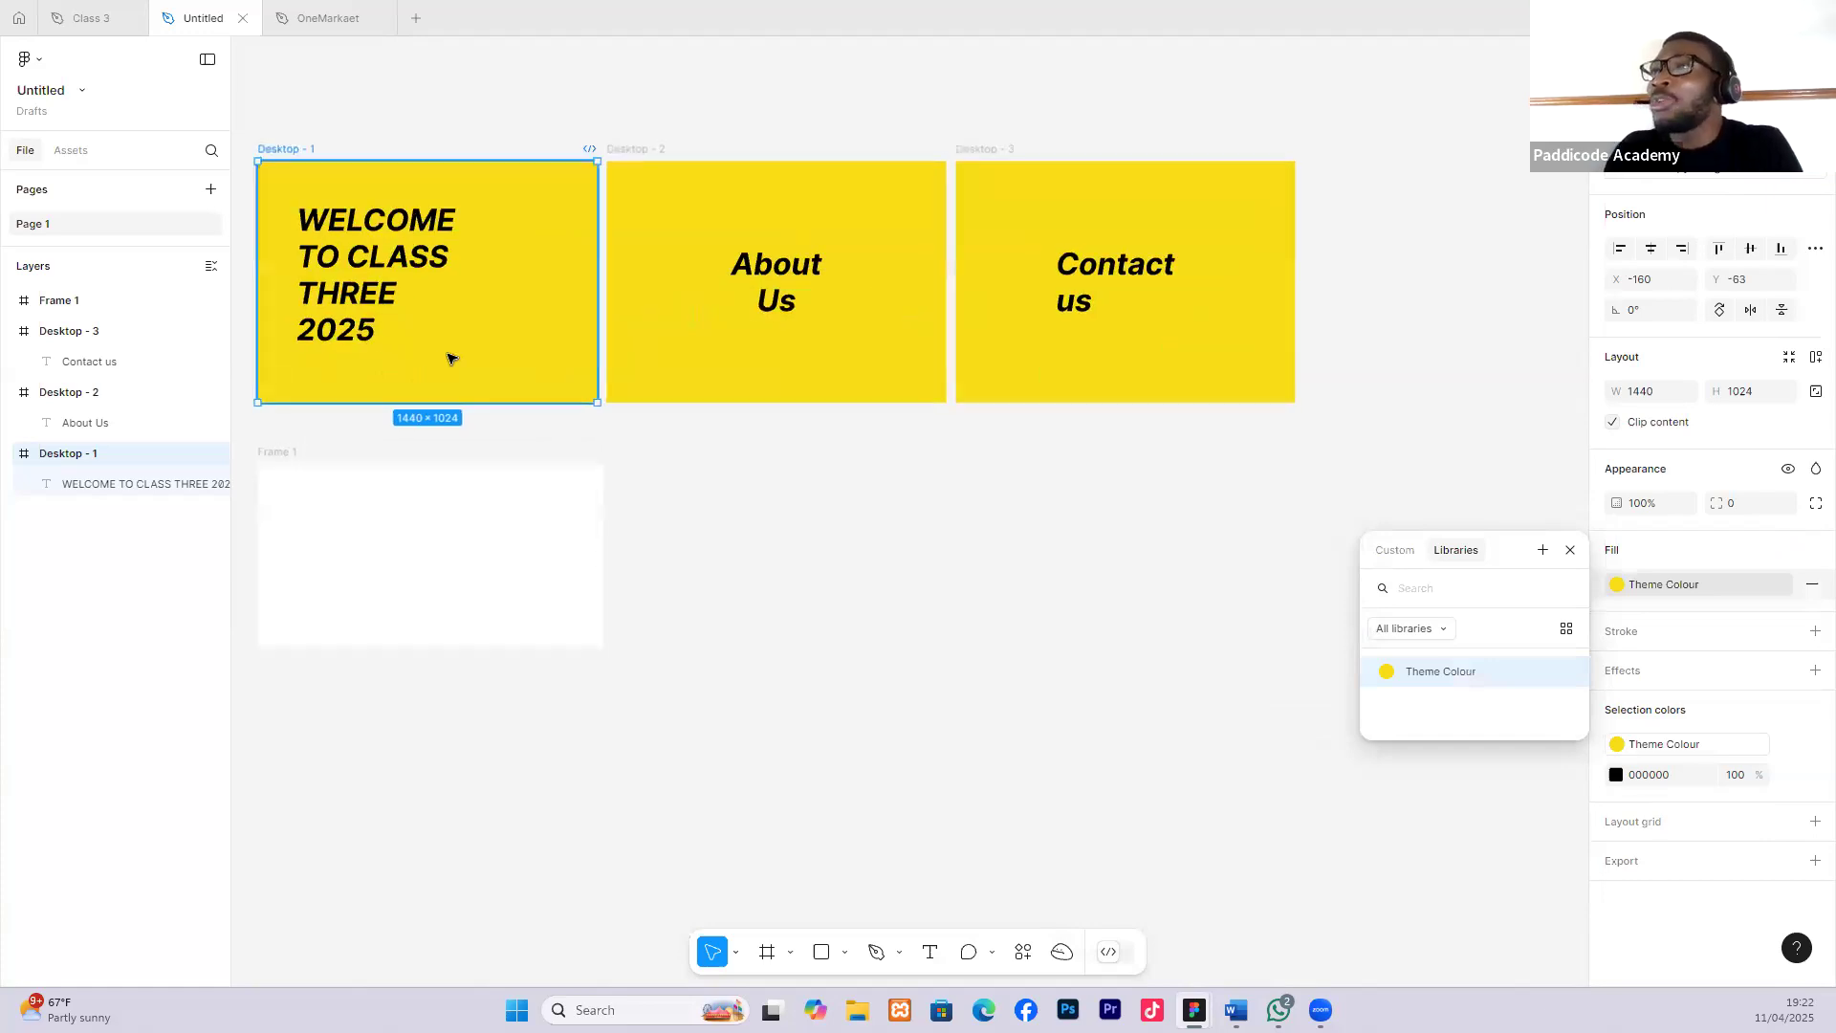
pyautogui.scroll(-1, 903, 522)
pyautogui.click(1029, 515)
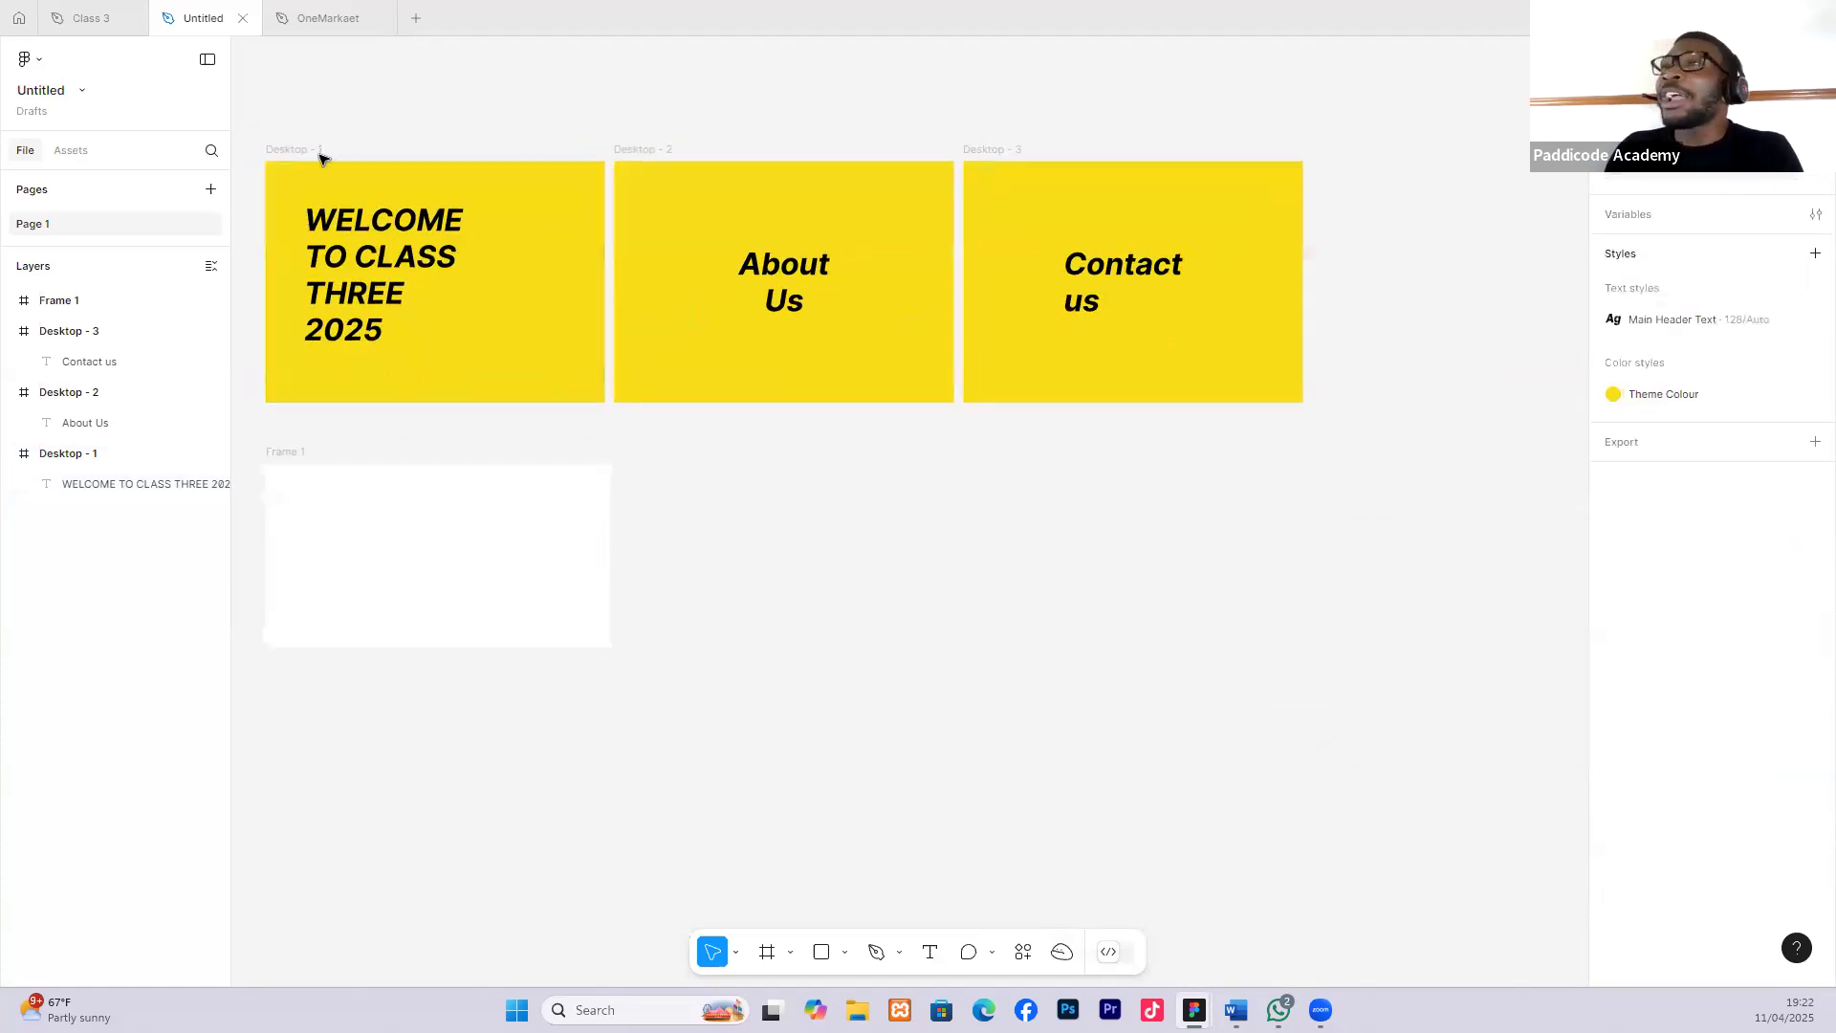
pyautogui.click(320, 155)
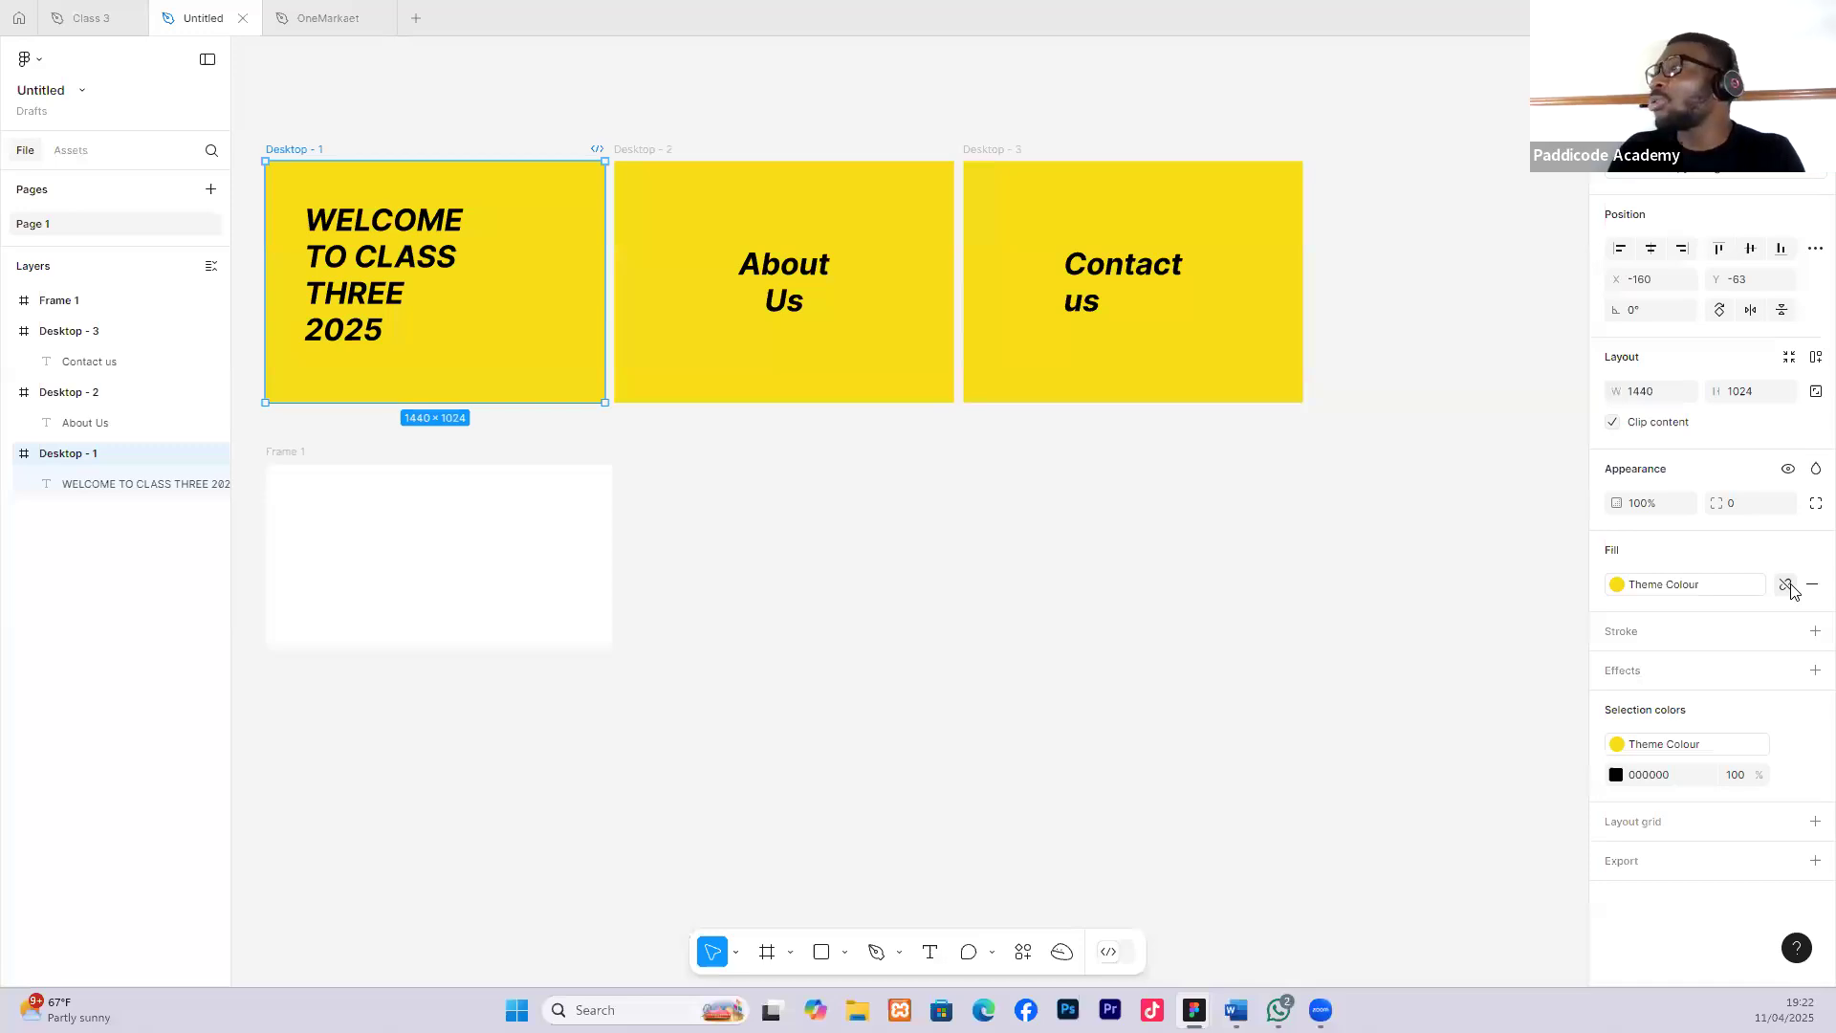
pyautogui.click(648, 150)
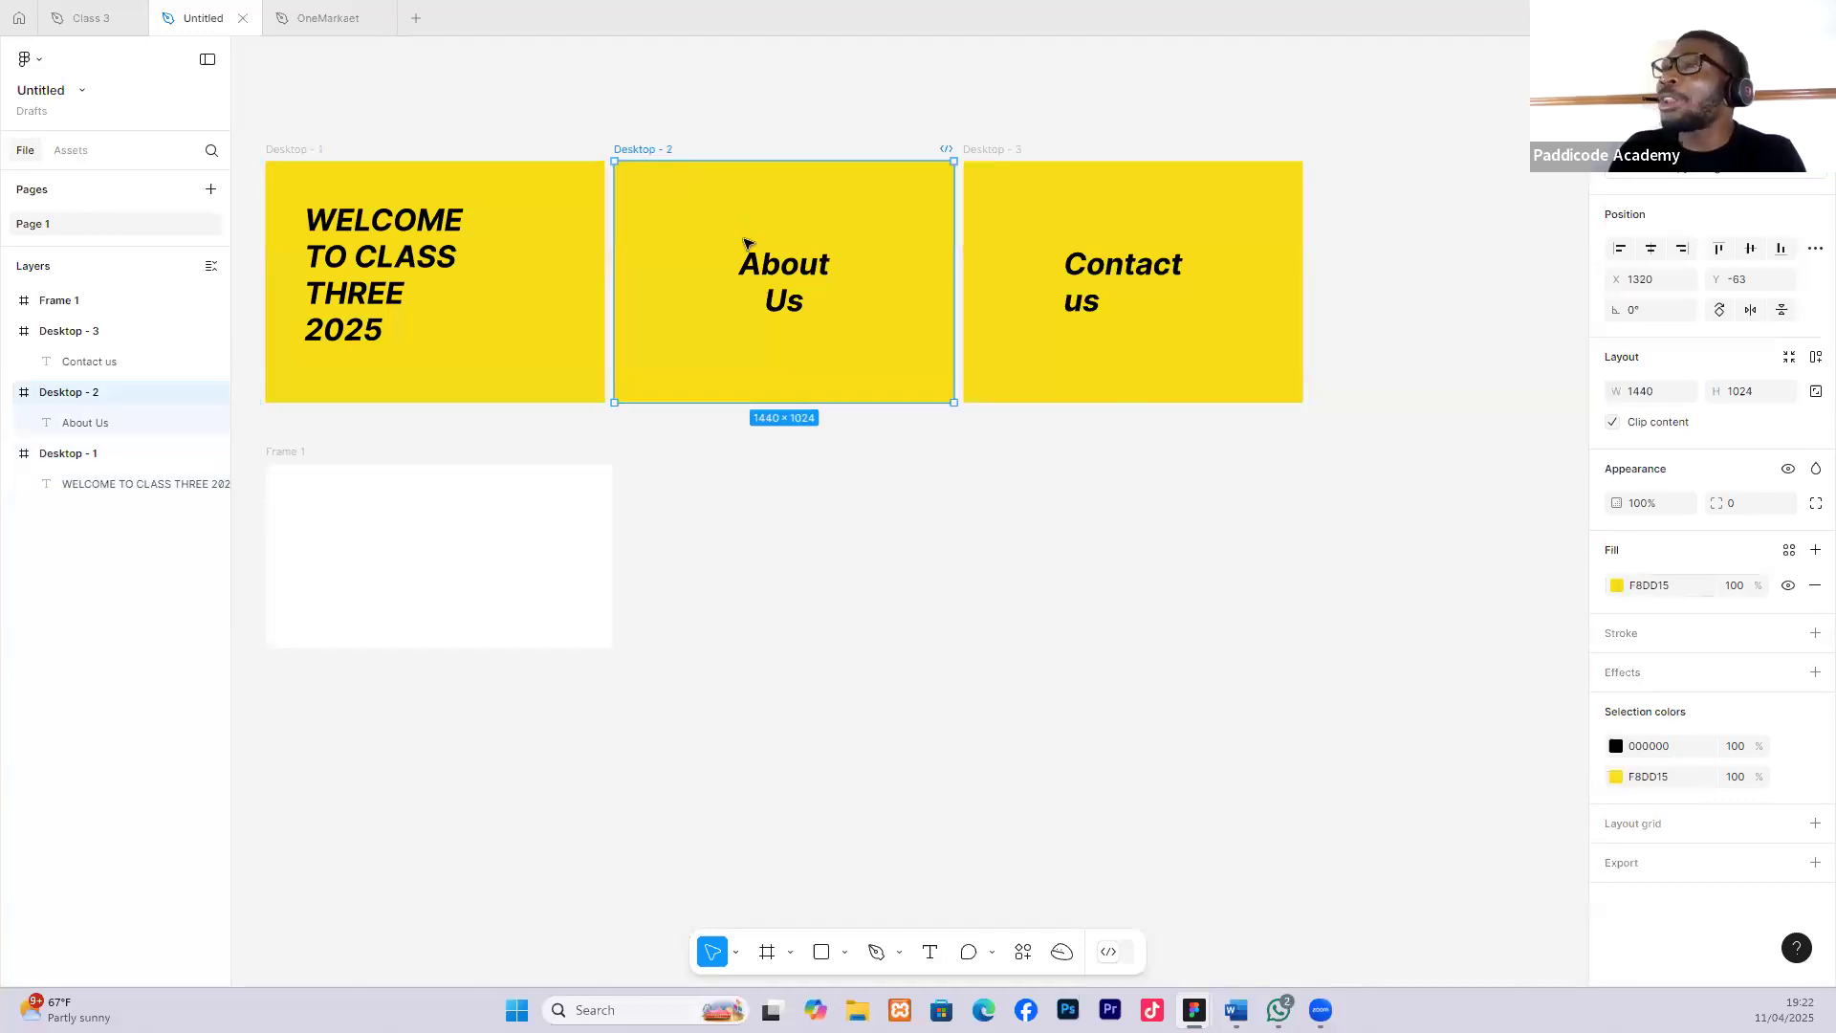
pyautogui.click(1790, 551)
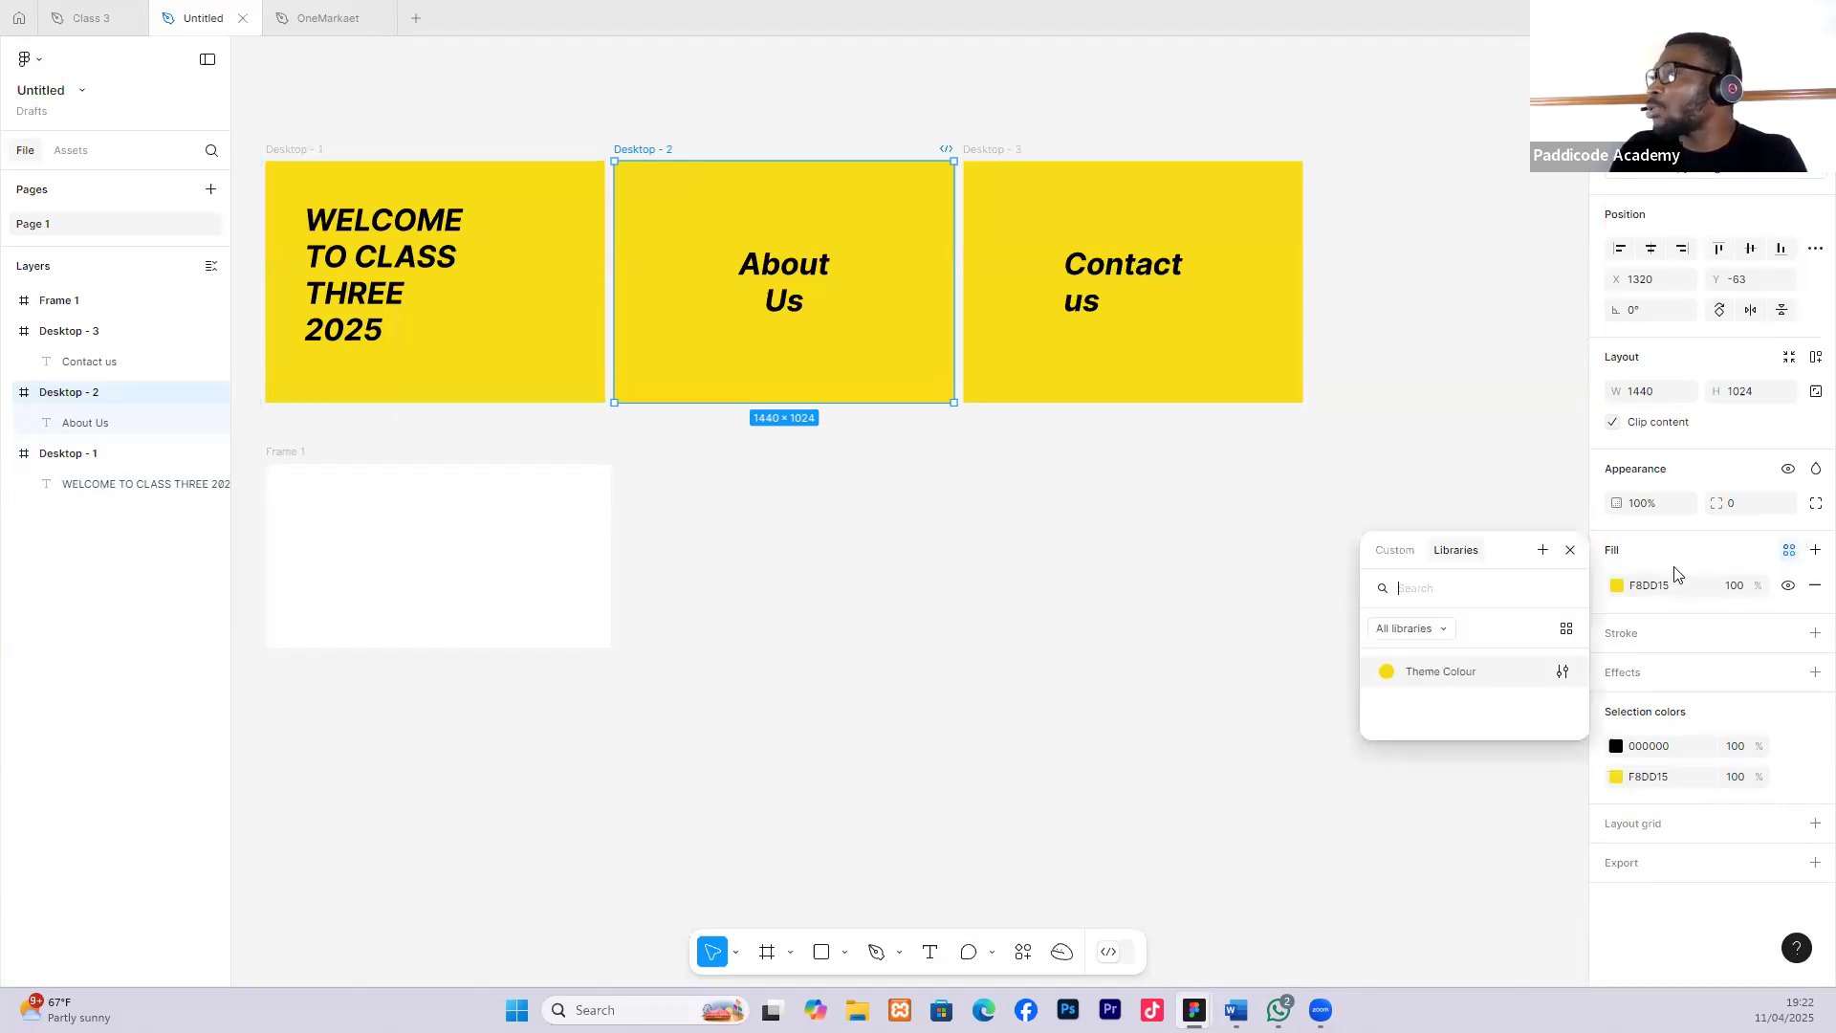
pyautogui.click(1445, 678)
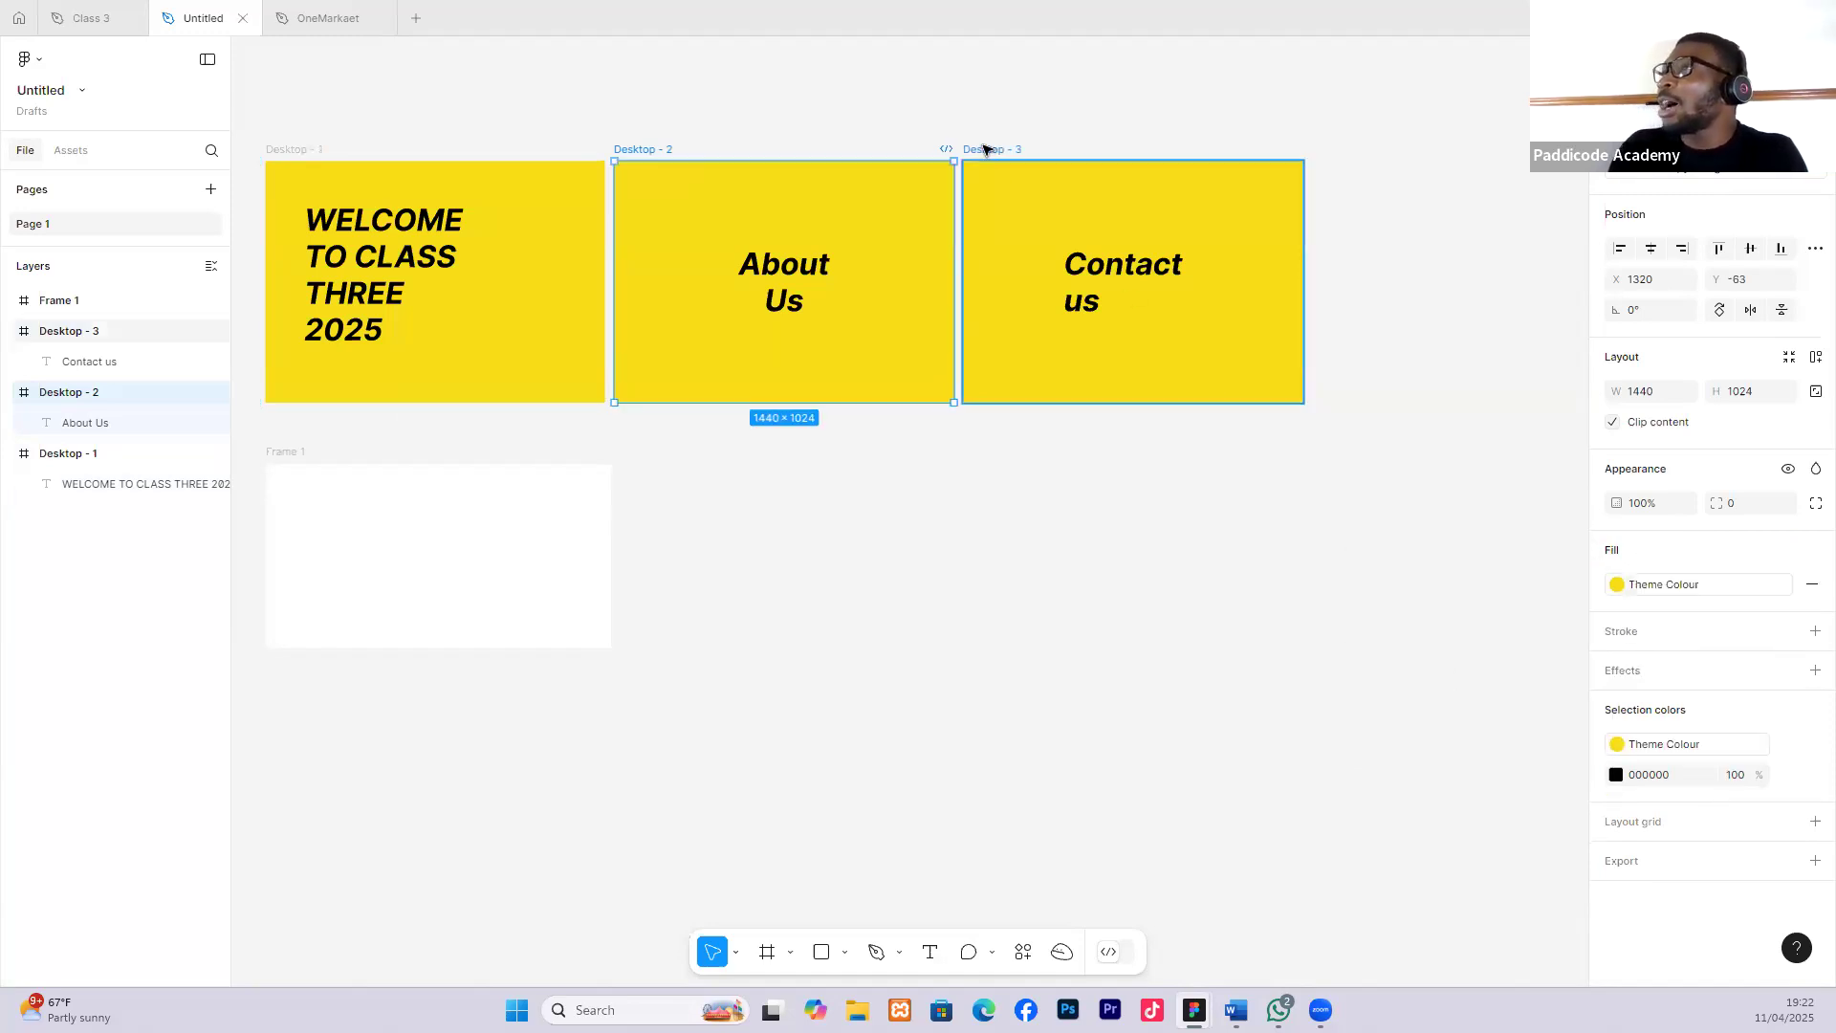
# Apply Theme Colour to the Contact us frame, Desktop - 3, as well.
pyautogui.click(985, 149)
pyautogui.click(1616, 586)
pyautogui.click(1447, 679)
pyautogui.click(1099, 507)
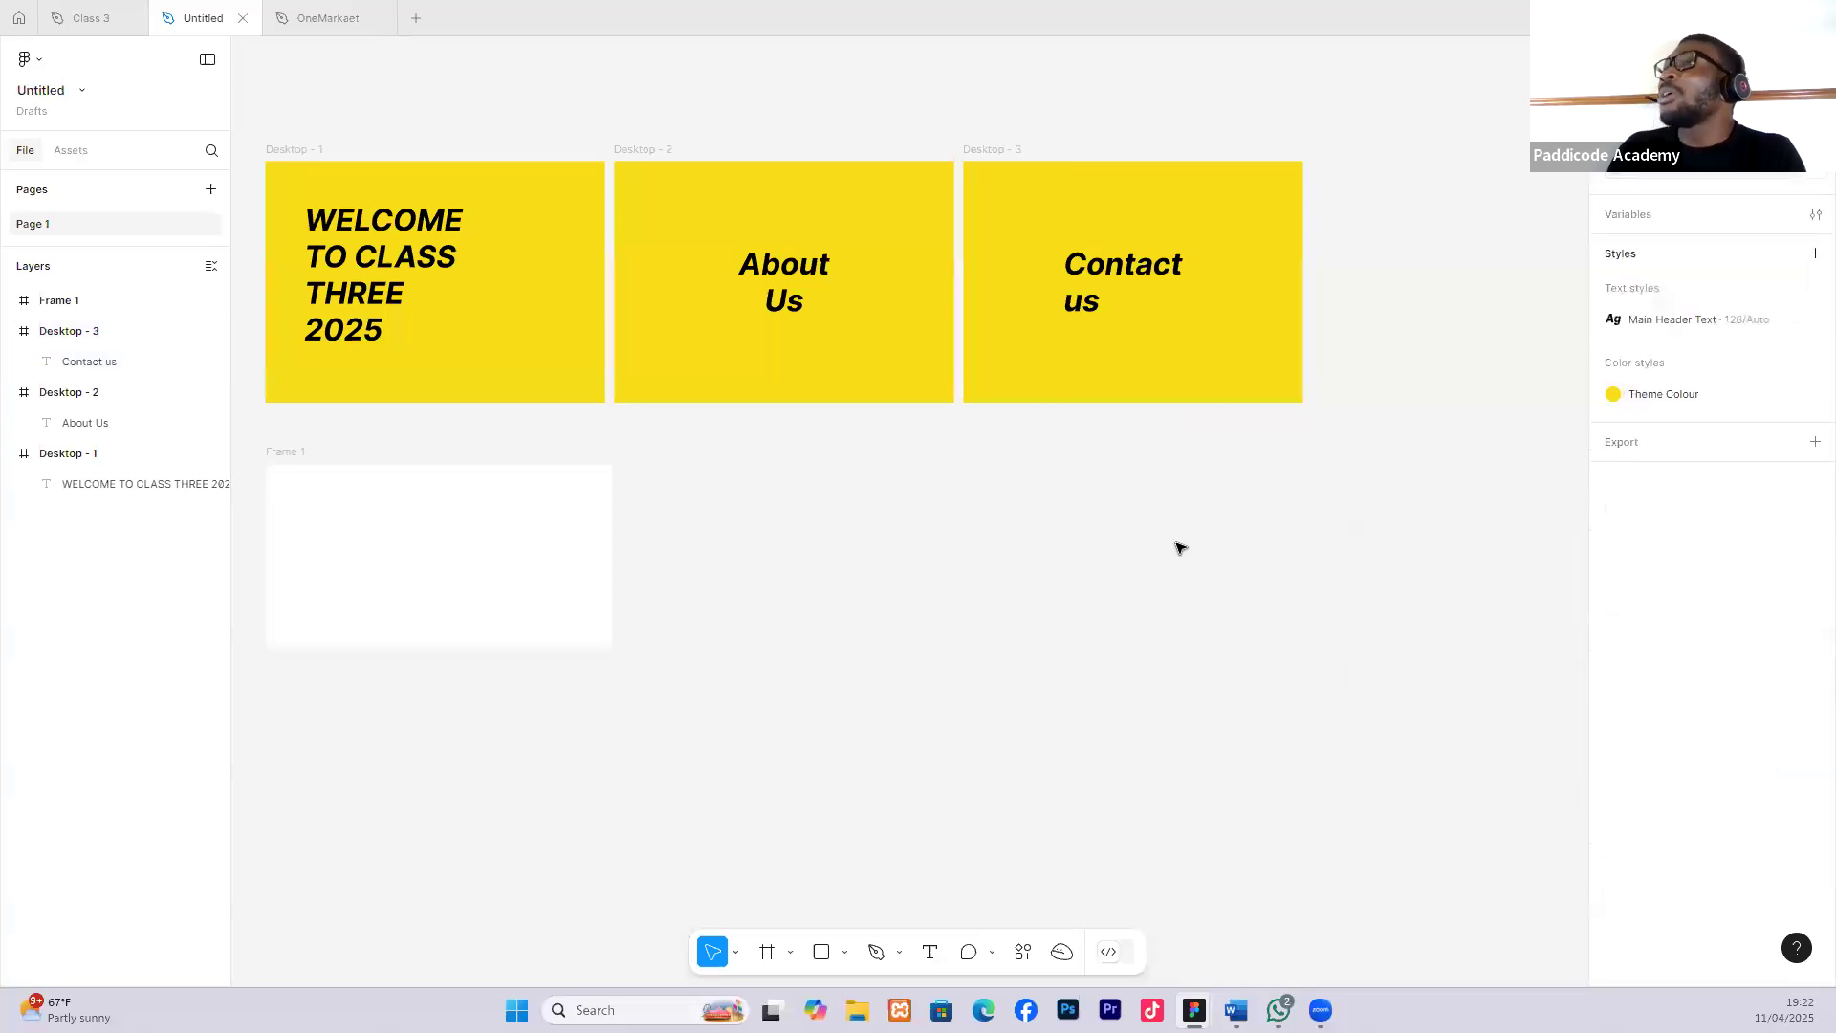
pyautogui.scroll(-2, 1181, 548)
pyautogui.click(664, 492)
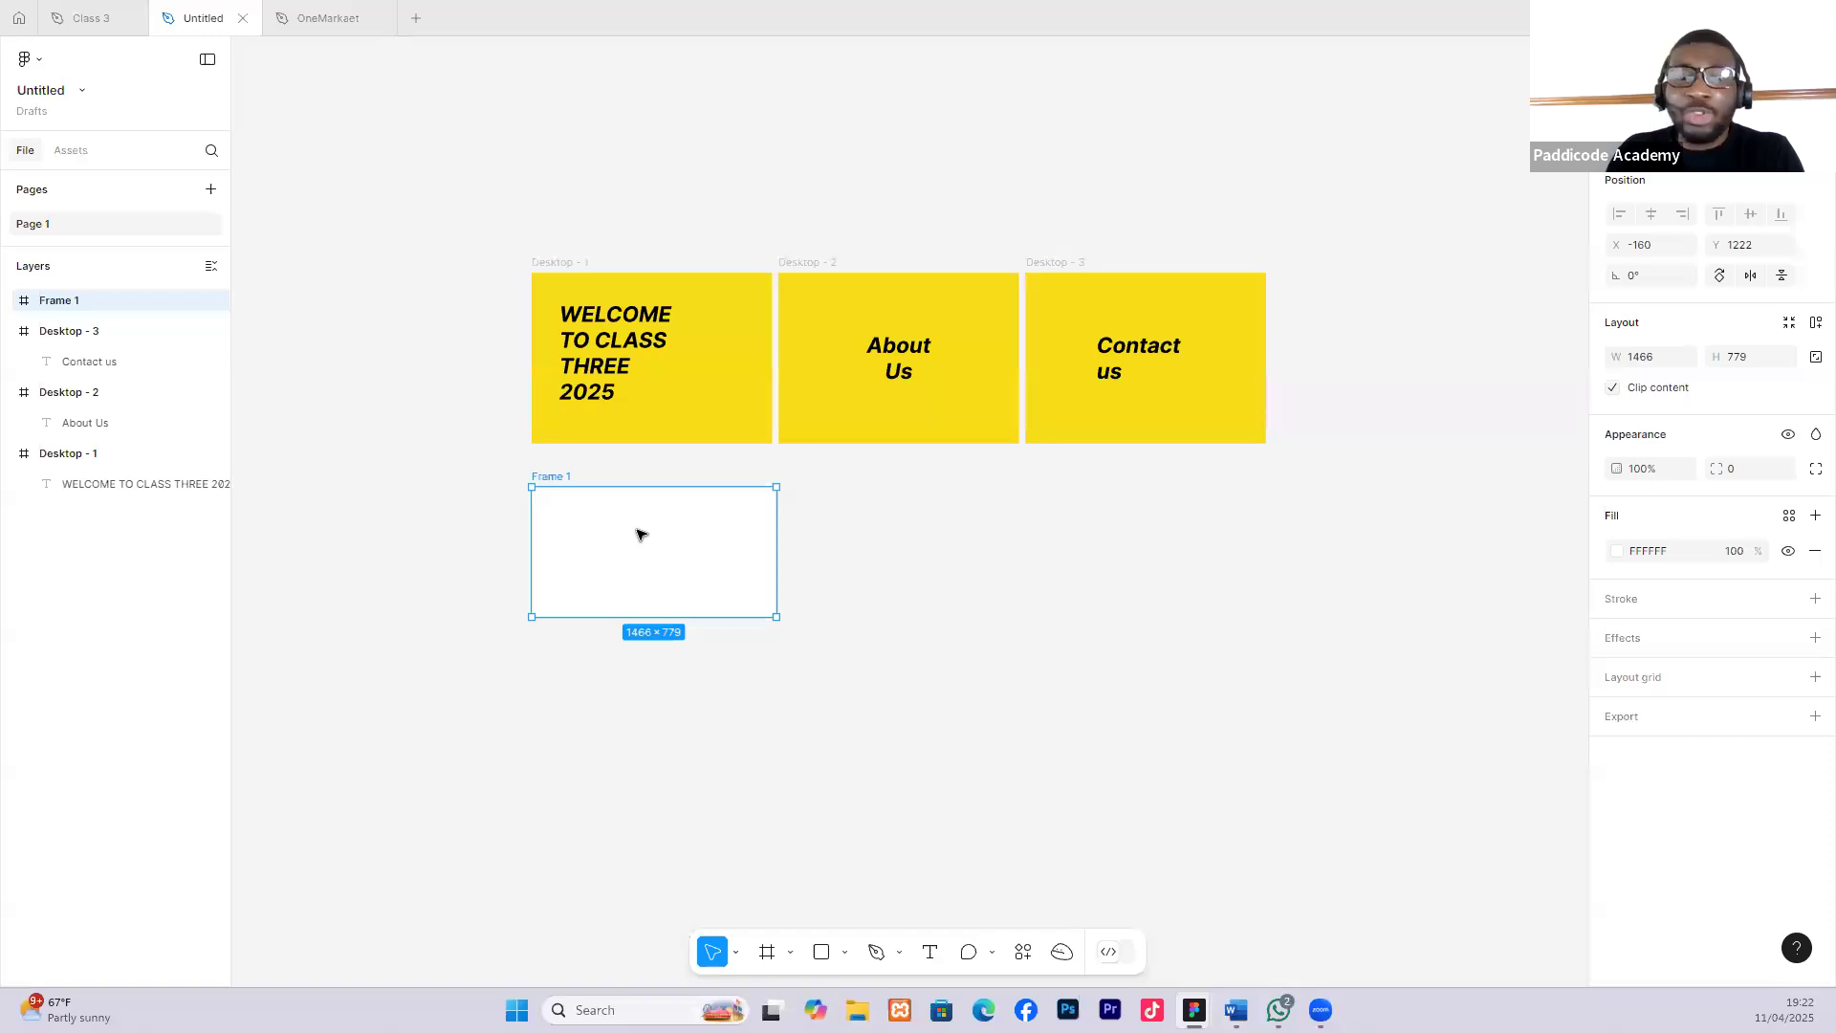
# Change Frame 1's fill to bright red FF0F0F.
pyautogui.scroll(2, 1262, 679)
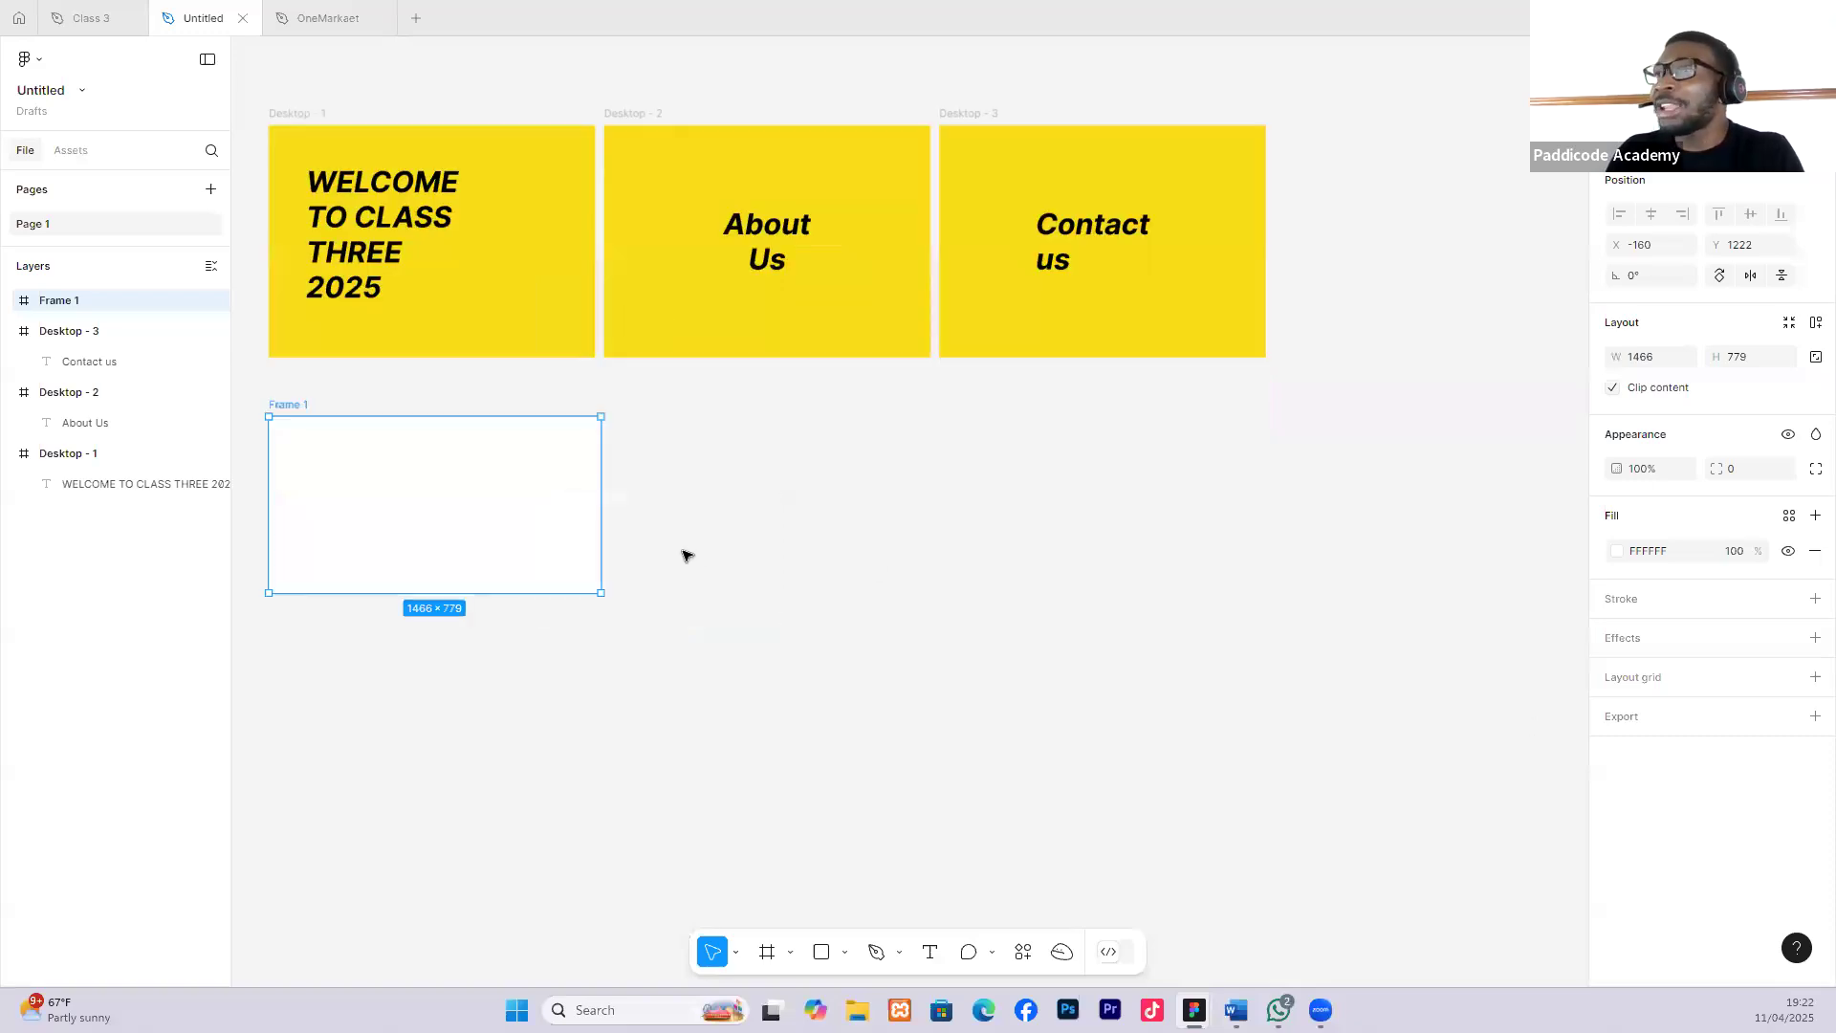
pyautogui.scroll(-1, 689, 555)
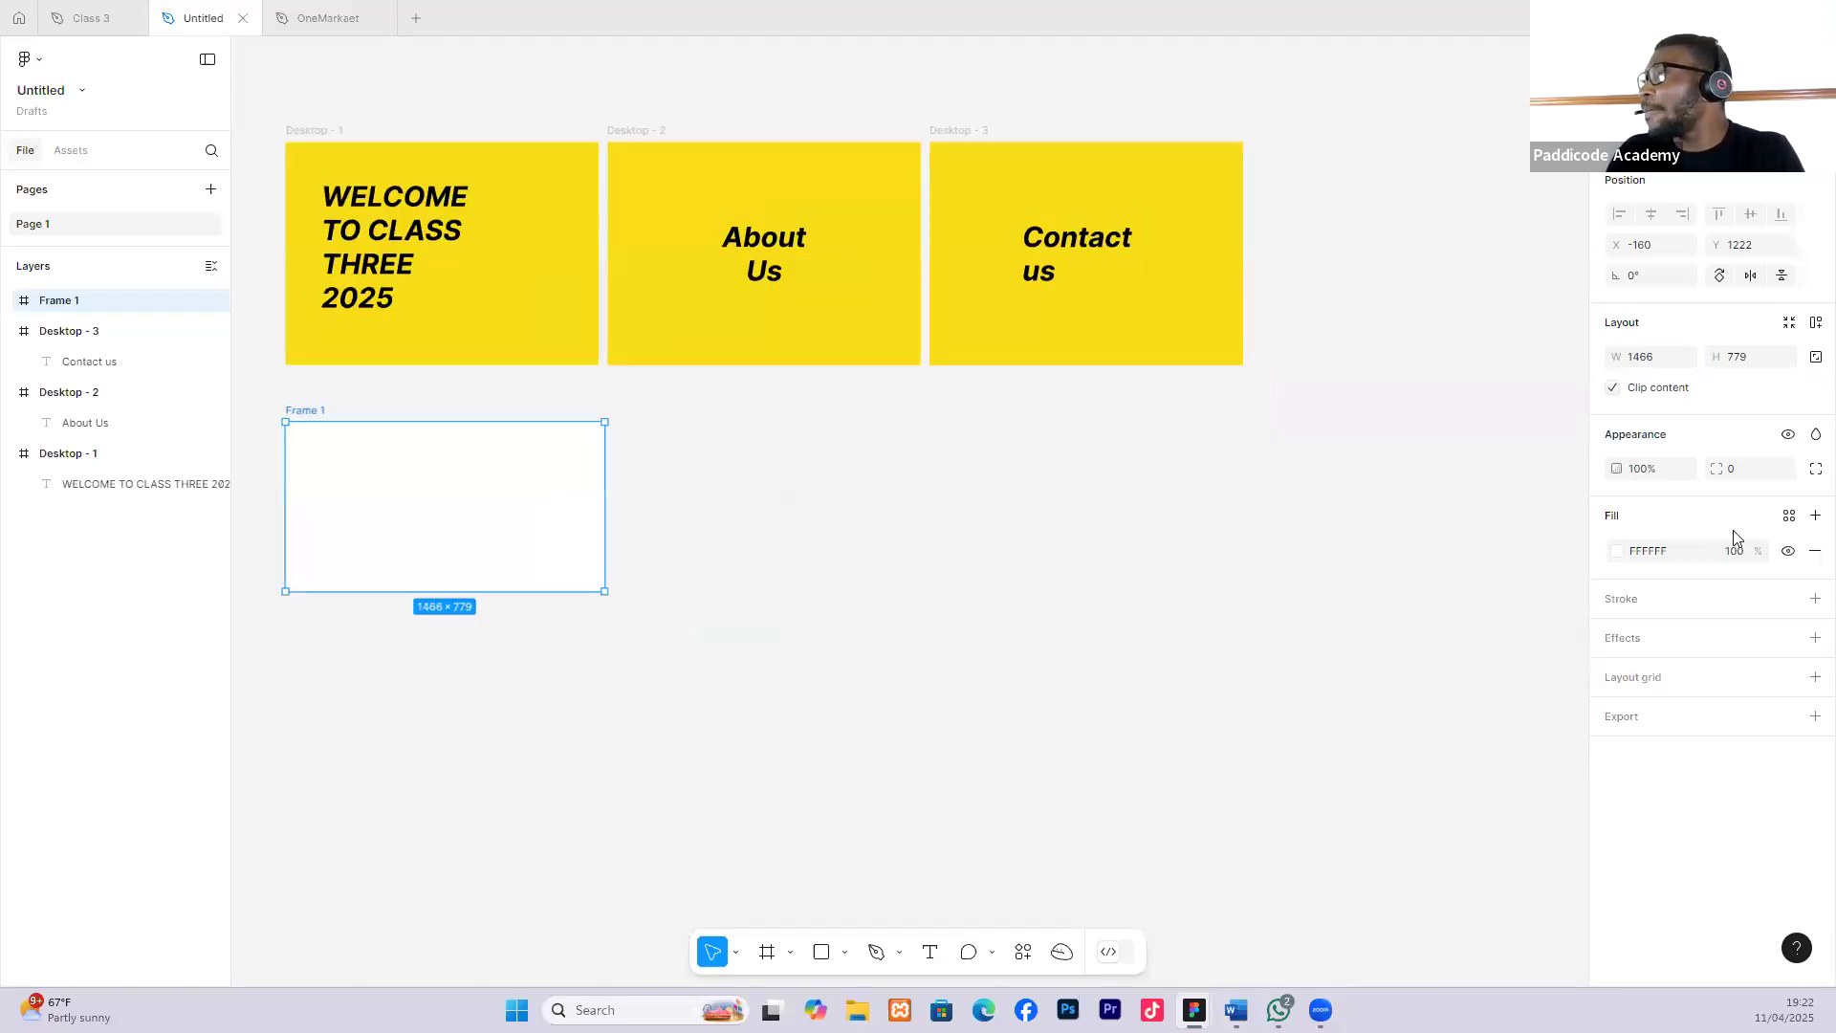
pyautogui.click(1619, 553)
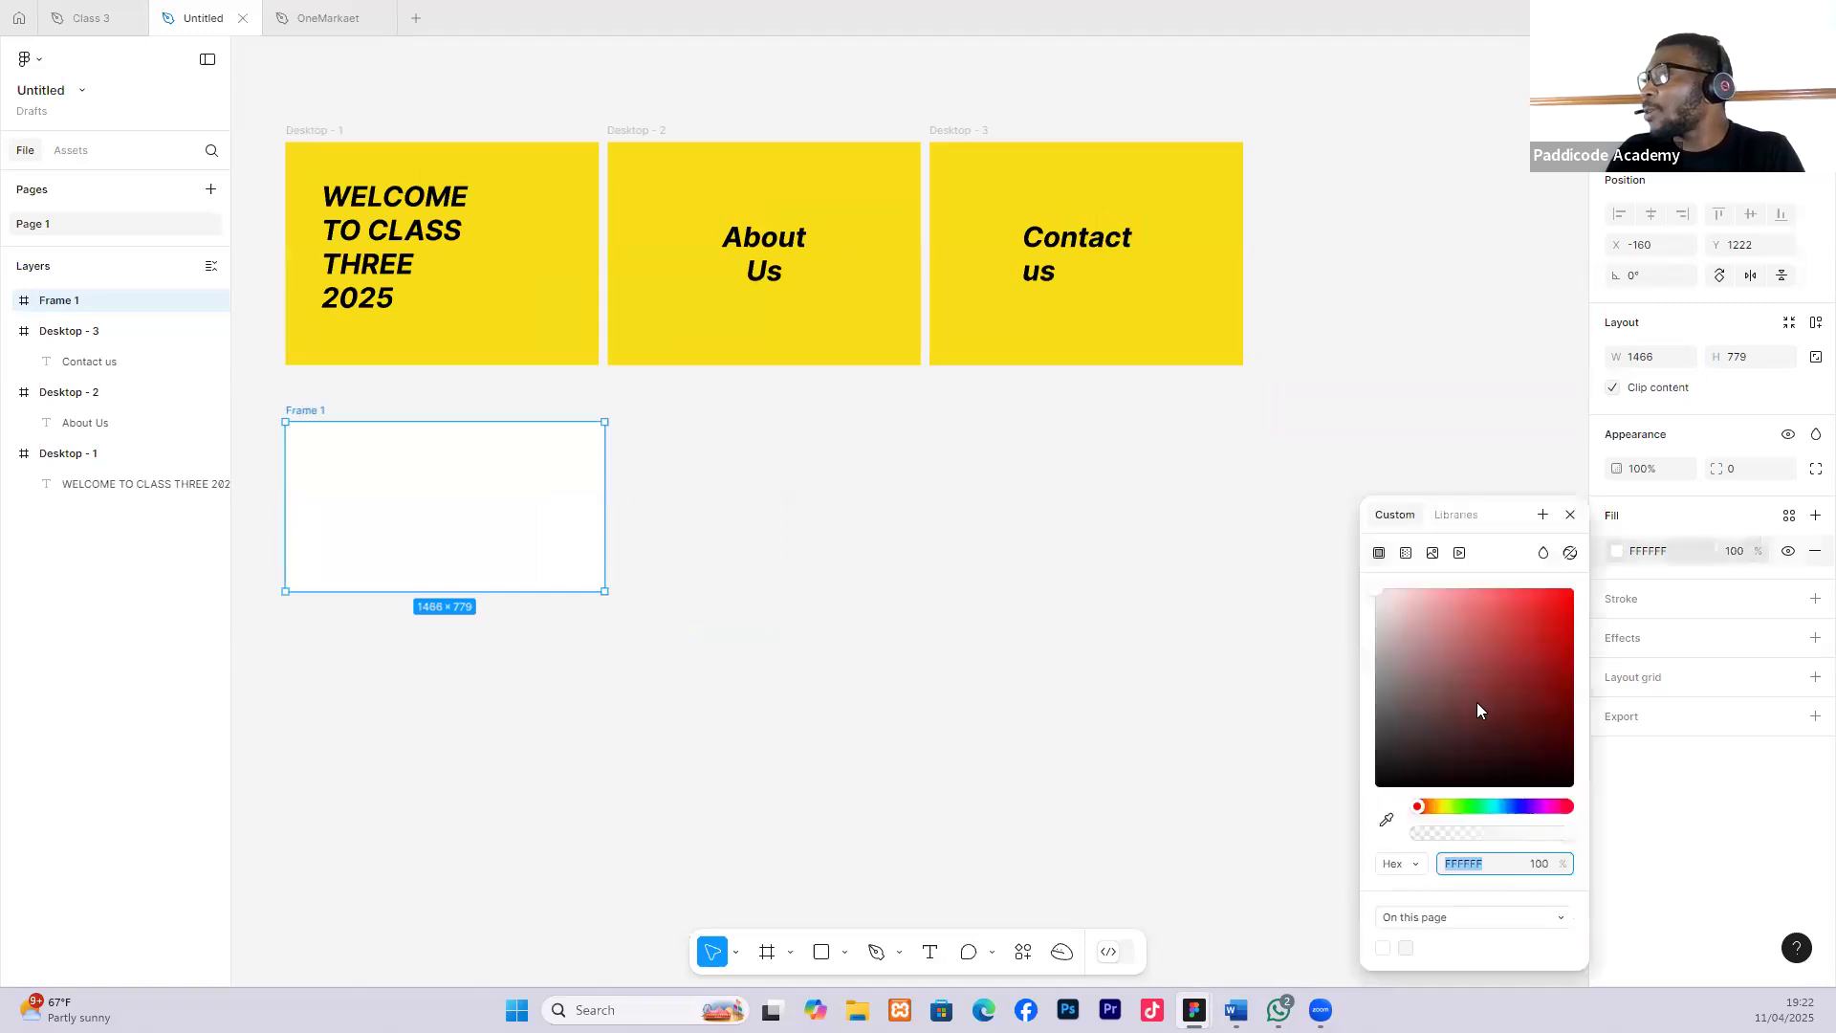
pyautogui.click(1563, 591)
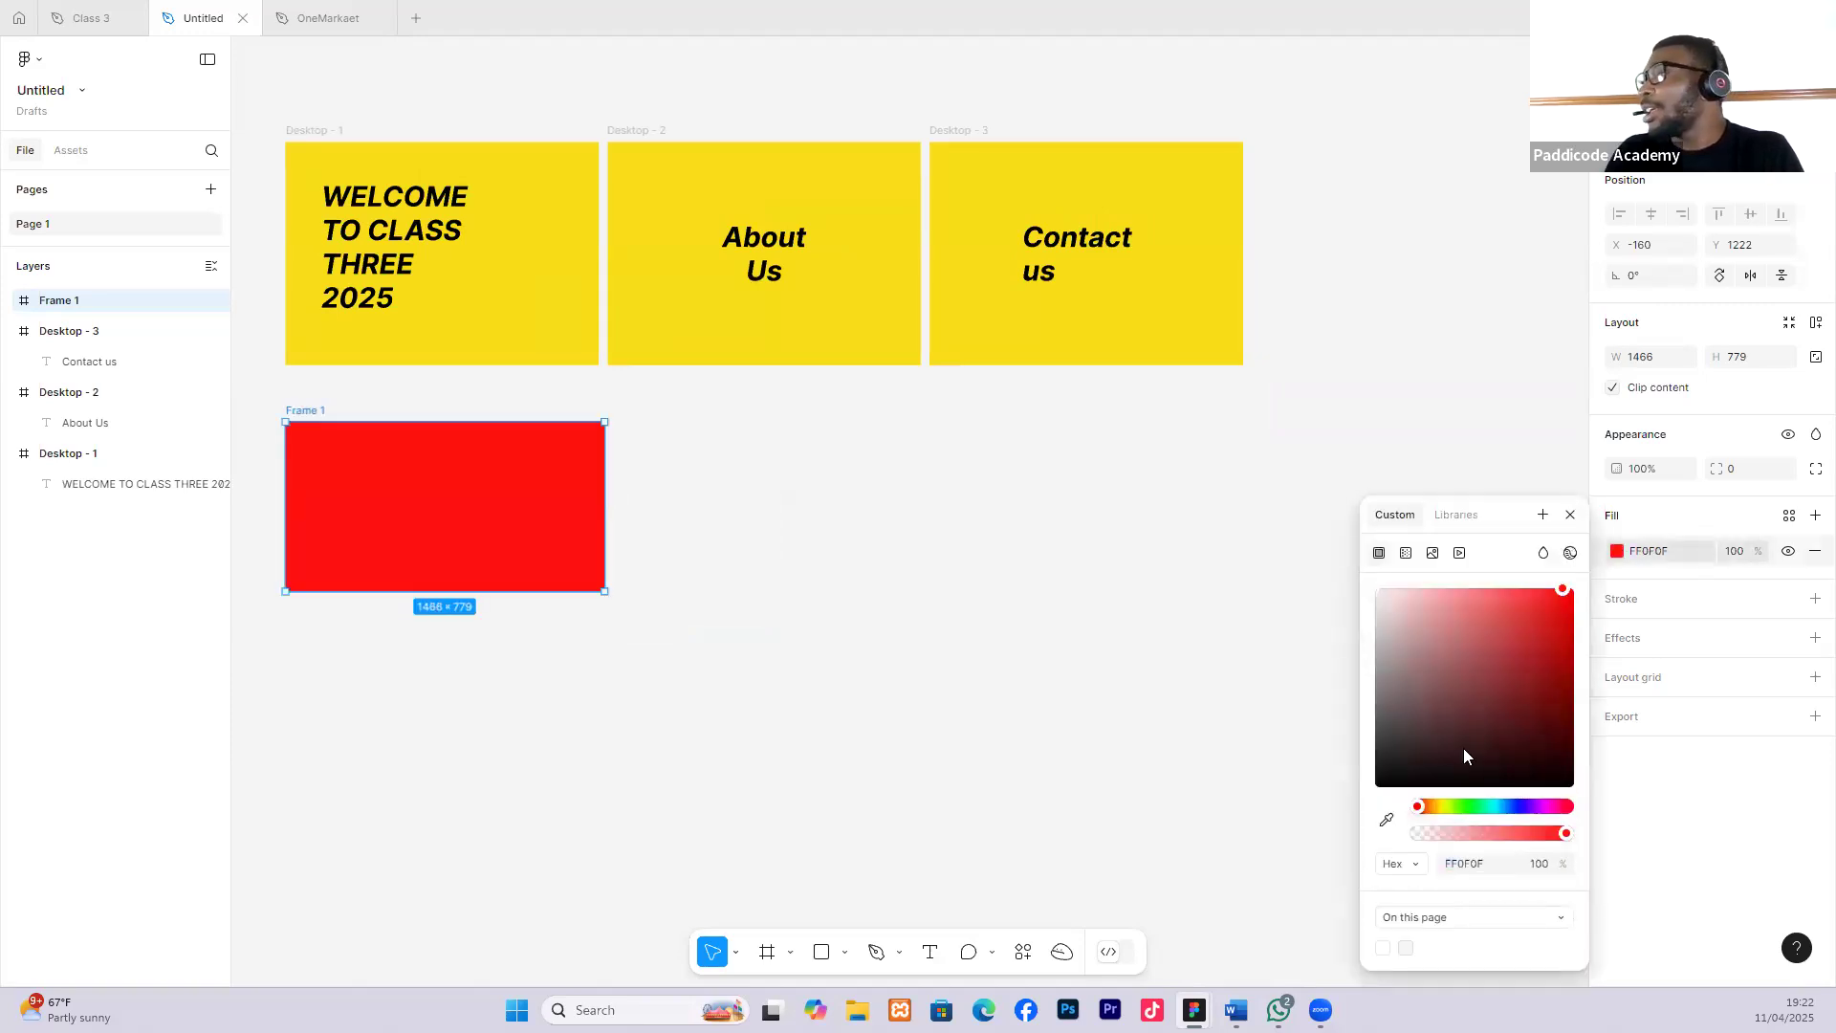
pyautogui.click(391, 447)
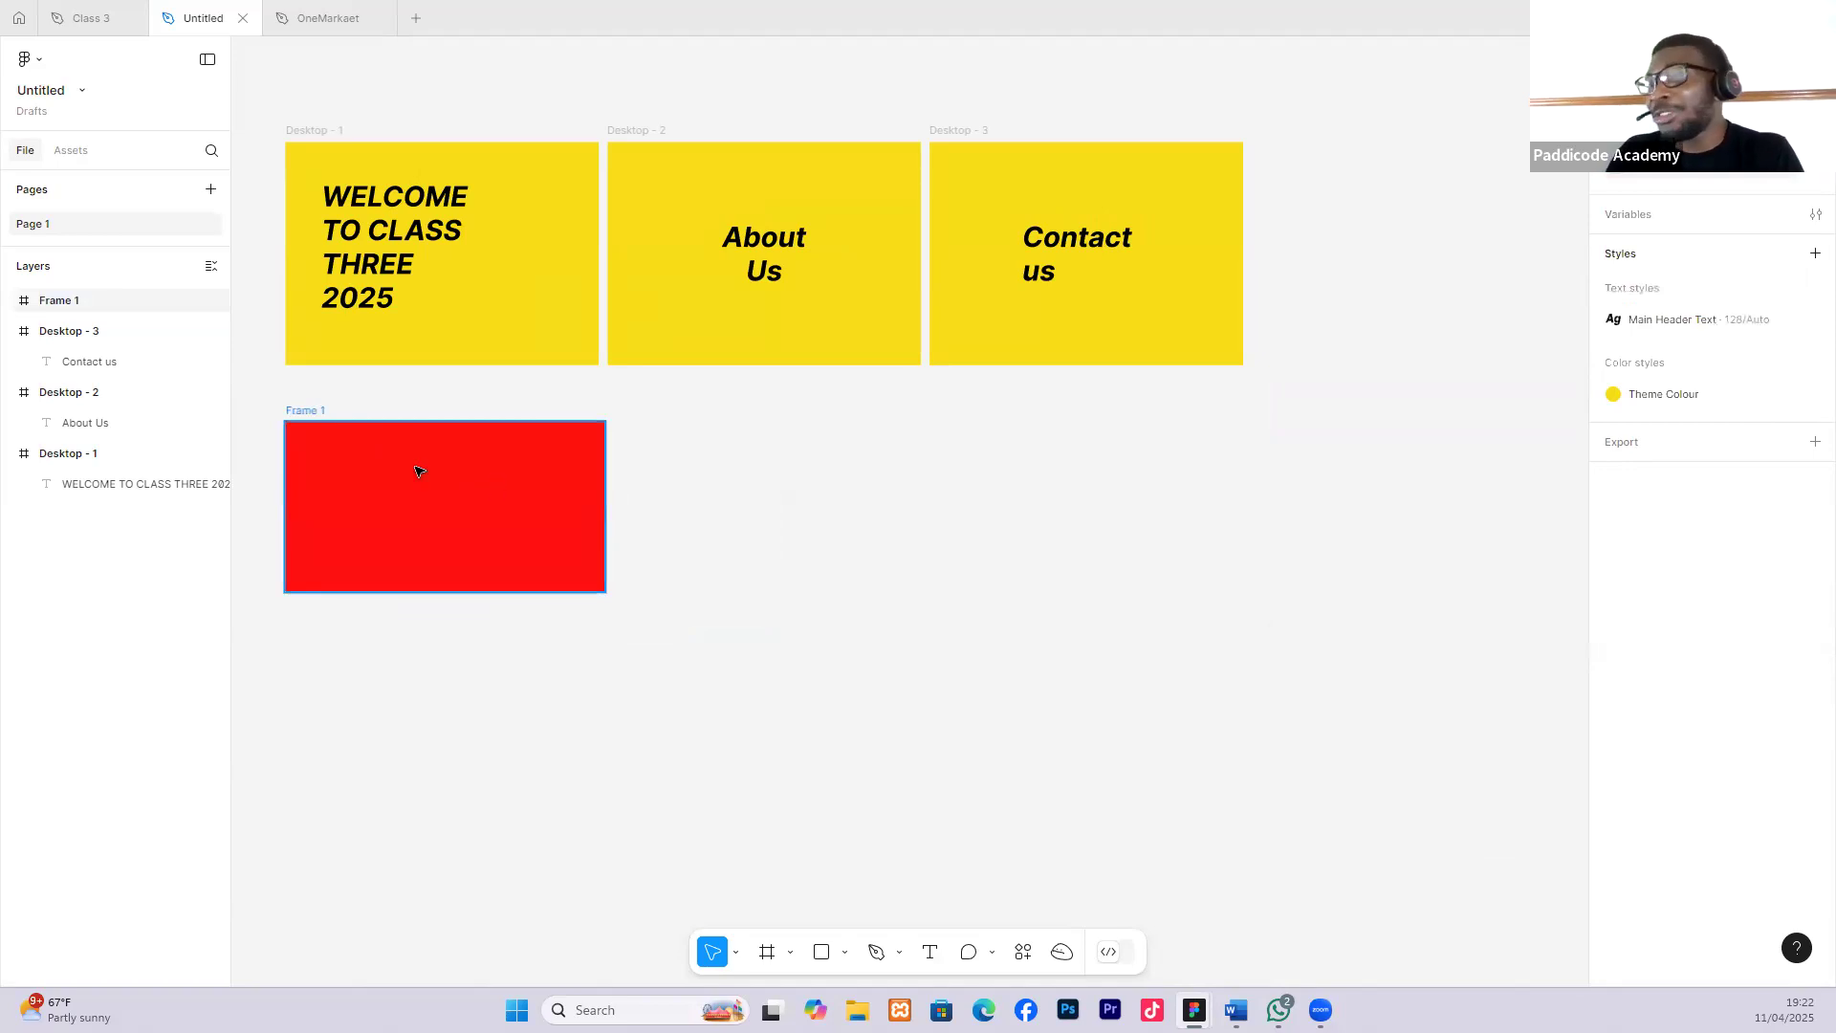
pyautogui.click(347, 449)
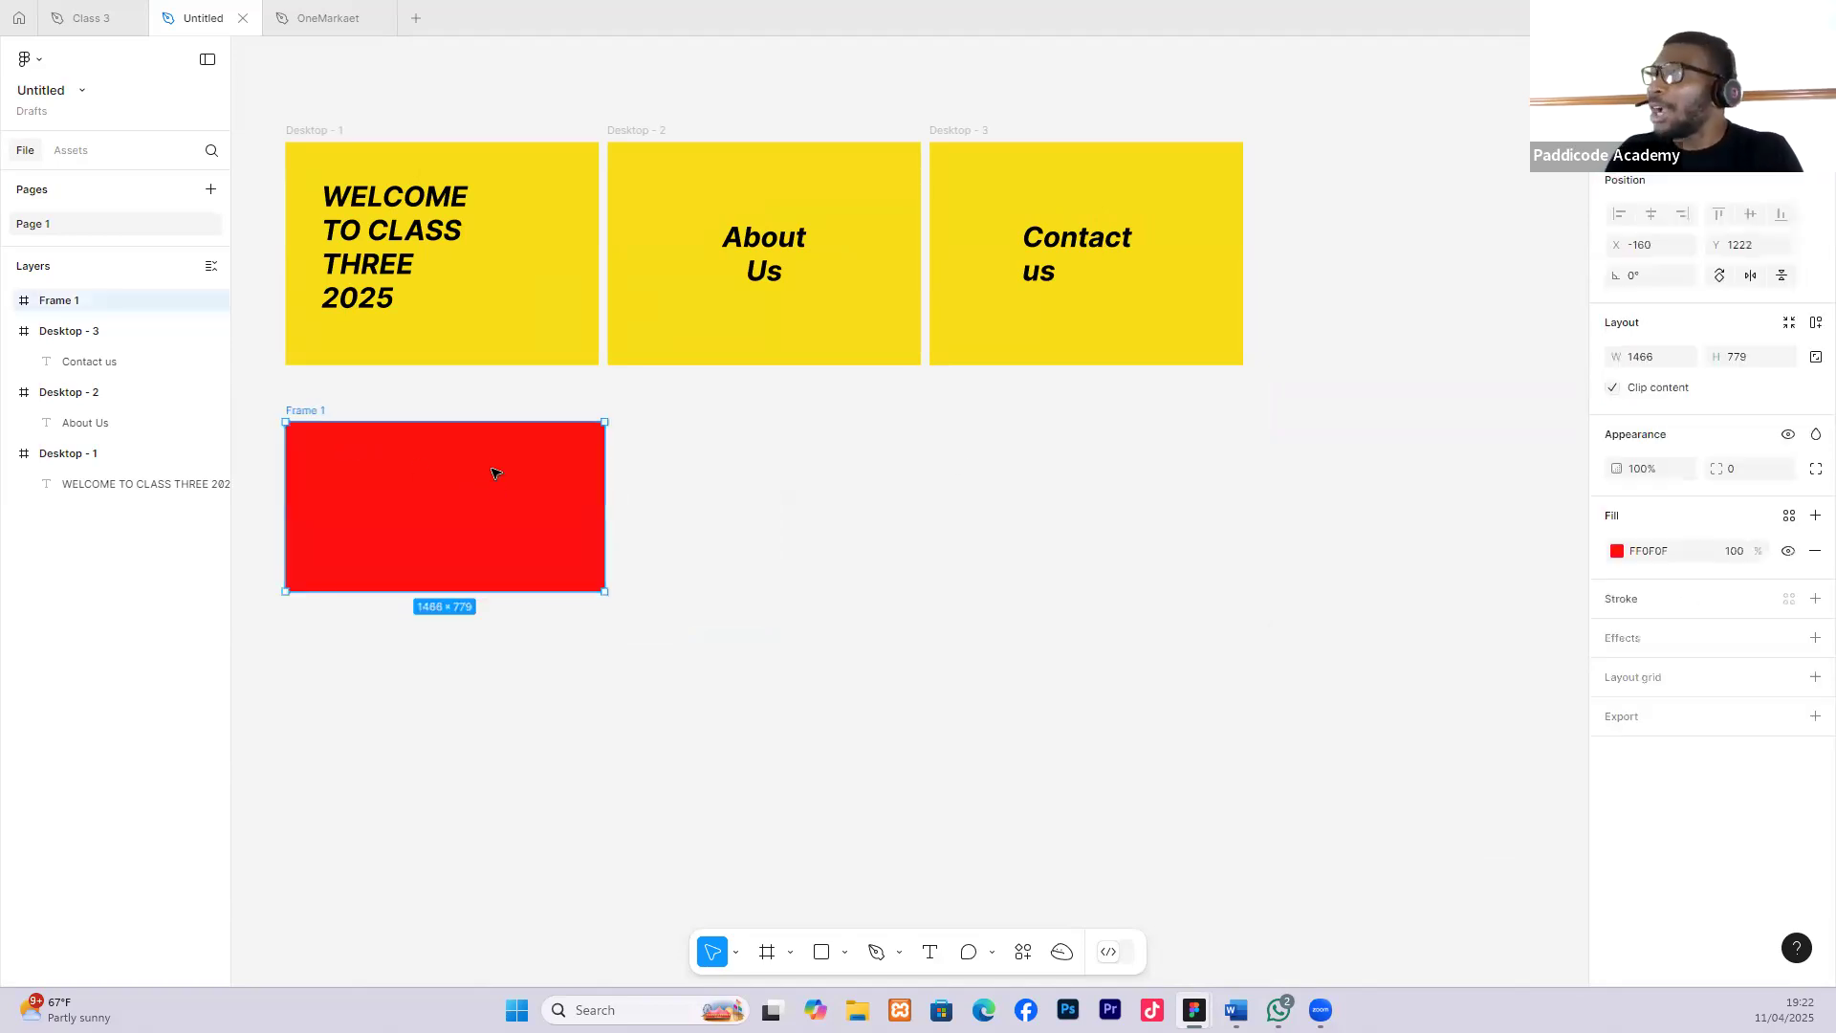
# Save the red as a new colour style named 'Theme Colour Red #FF0F0F'.
pyautogui.click(1791, 517)
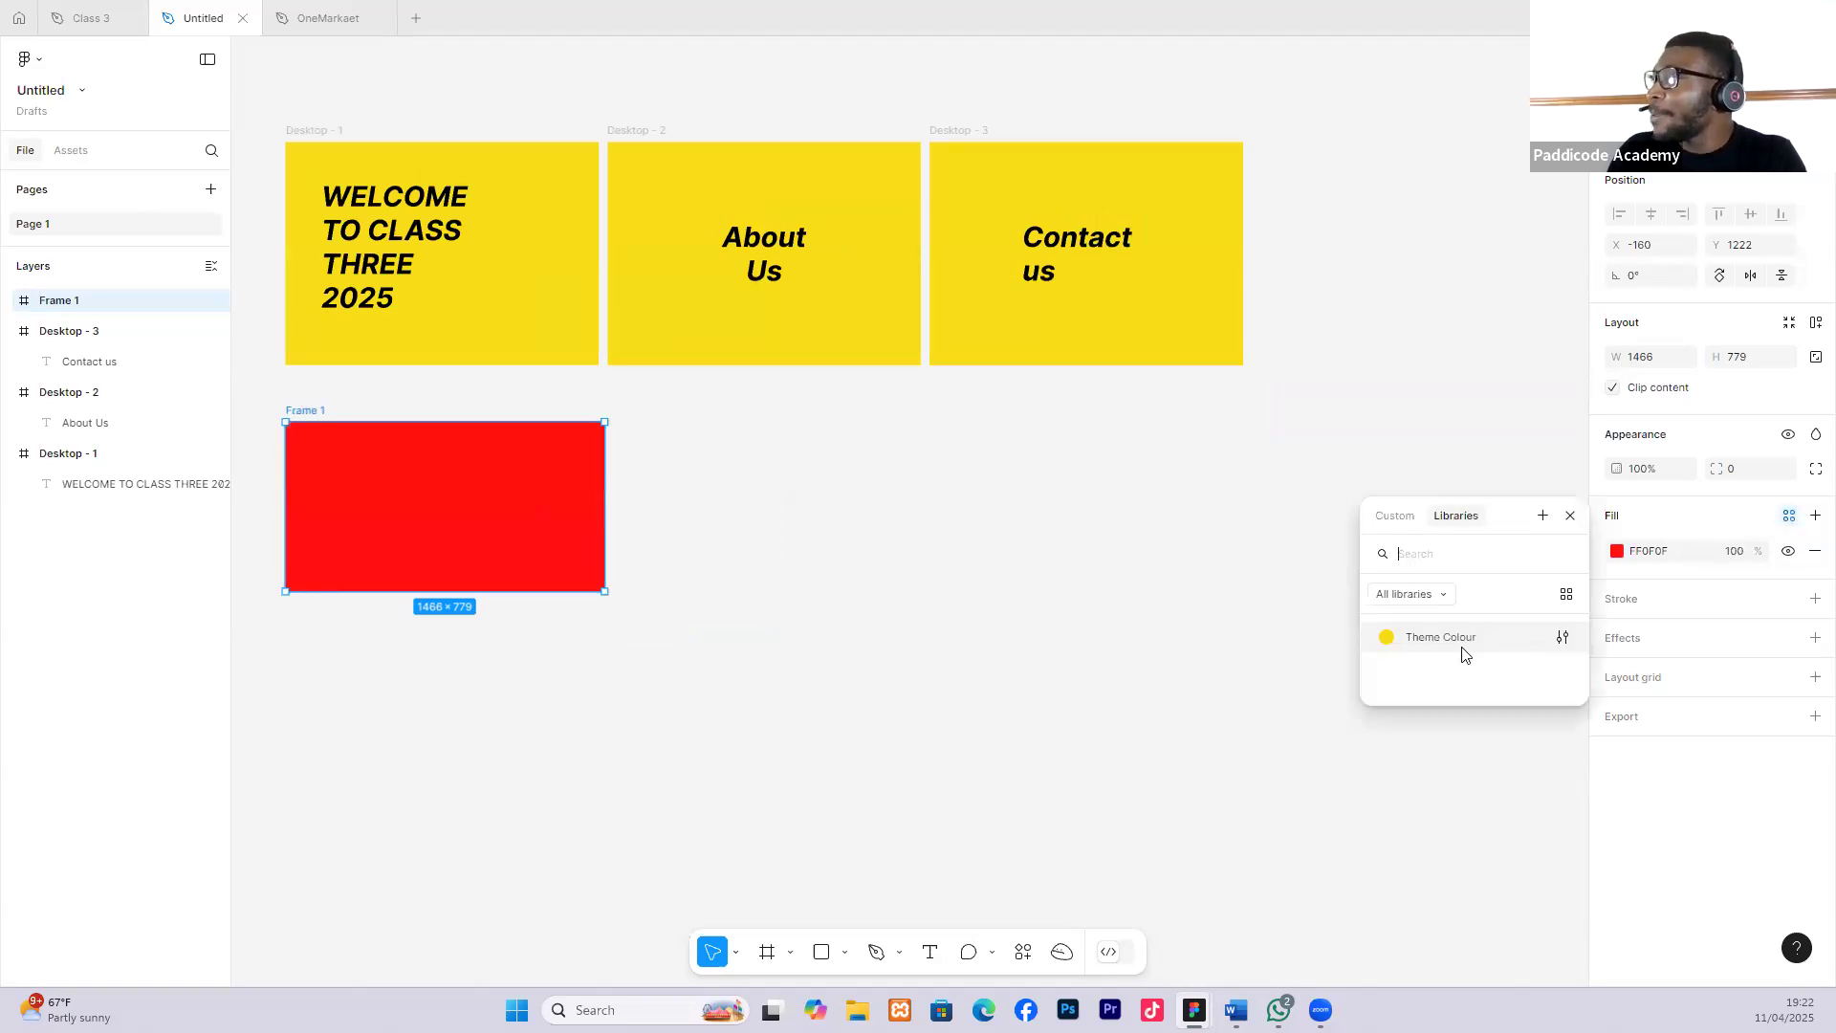
pyautogui.click(1544, 519)
pyautogui.write('Theme Colour Red #FF0F0F')
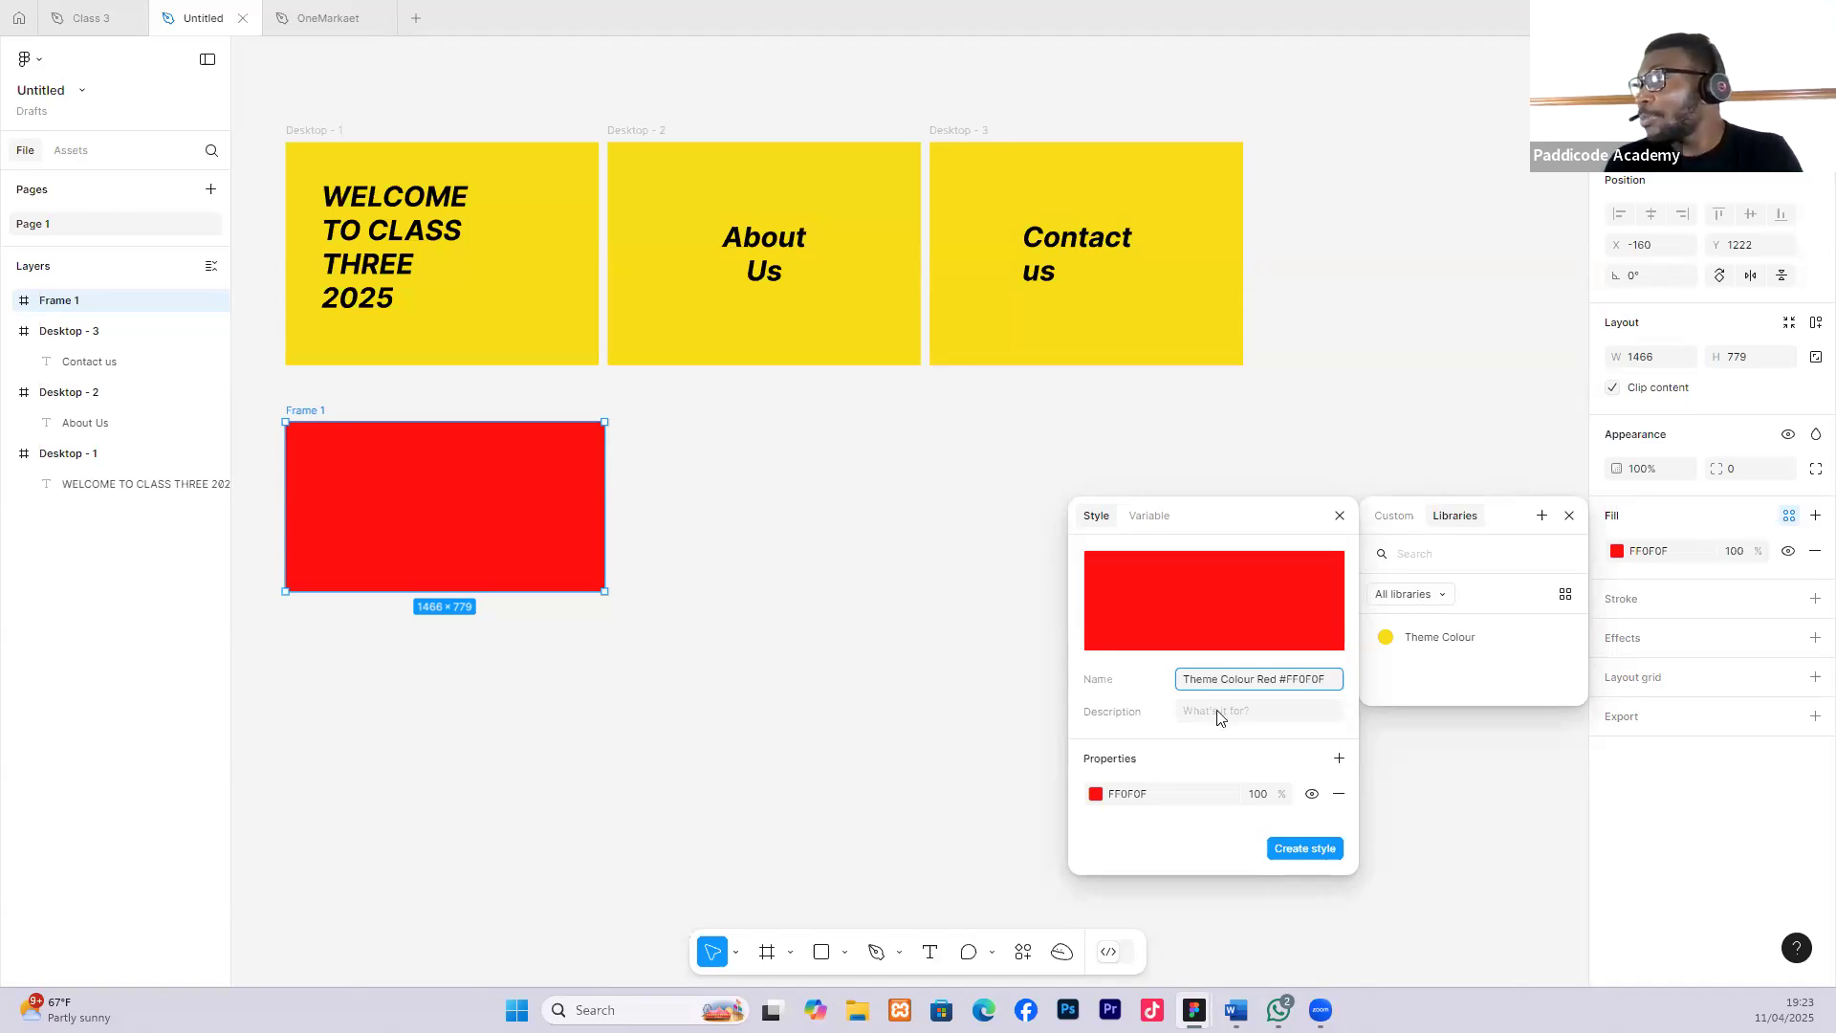
pyautogui.click(1291, 848)
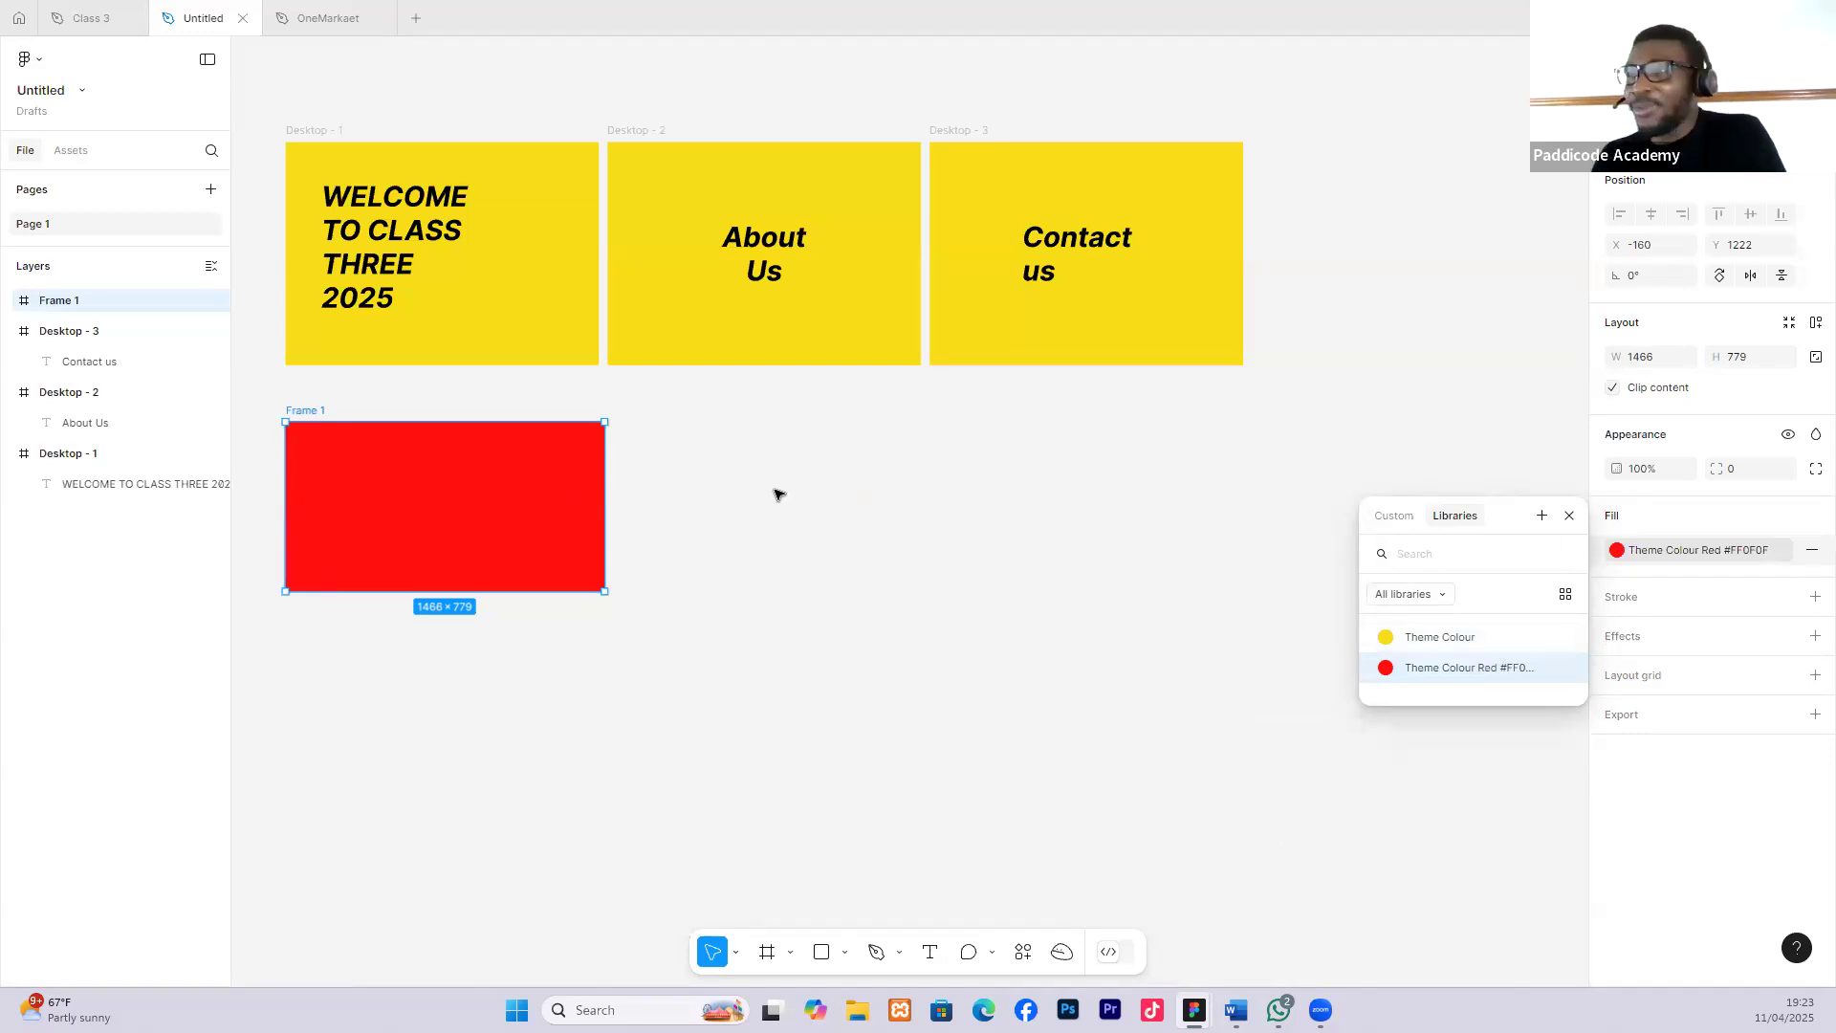
pyautogui.click(409, 465)
pyautogui.moveTo(416, 462); pyautogui.dragTo(419, 457)
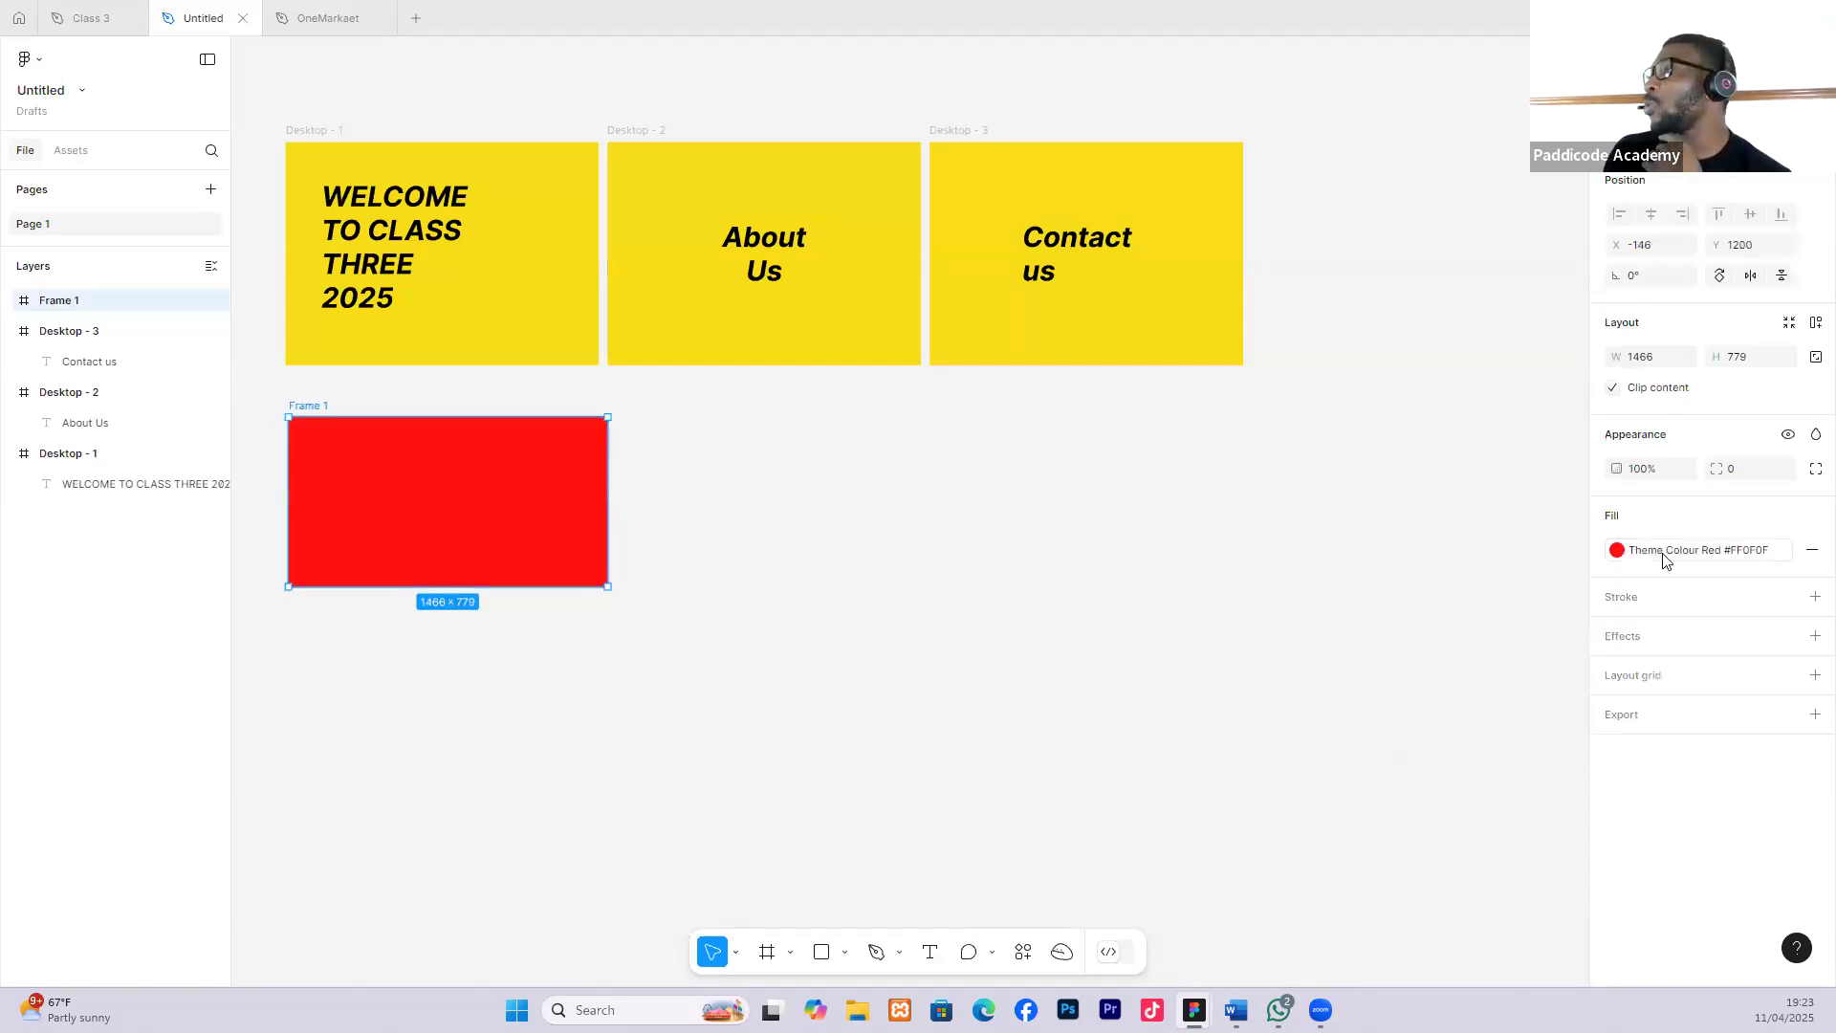
# Switch Frame 1's fill back to the yellow Theme Colour style.
pyautogui.click(1616, 551)
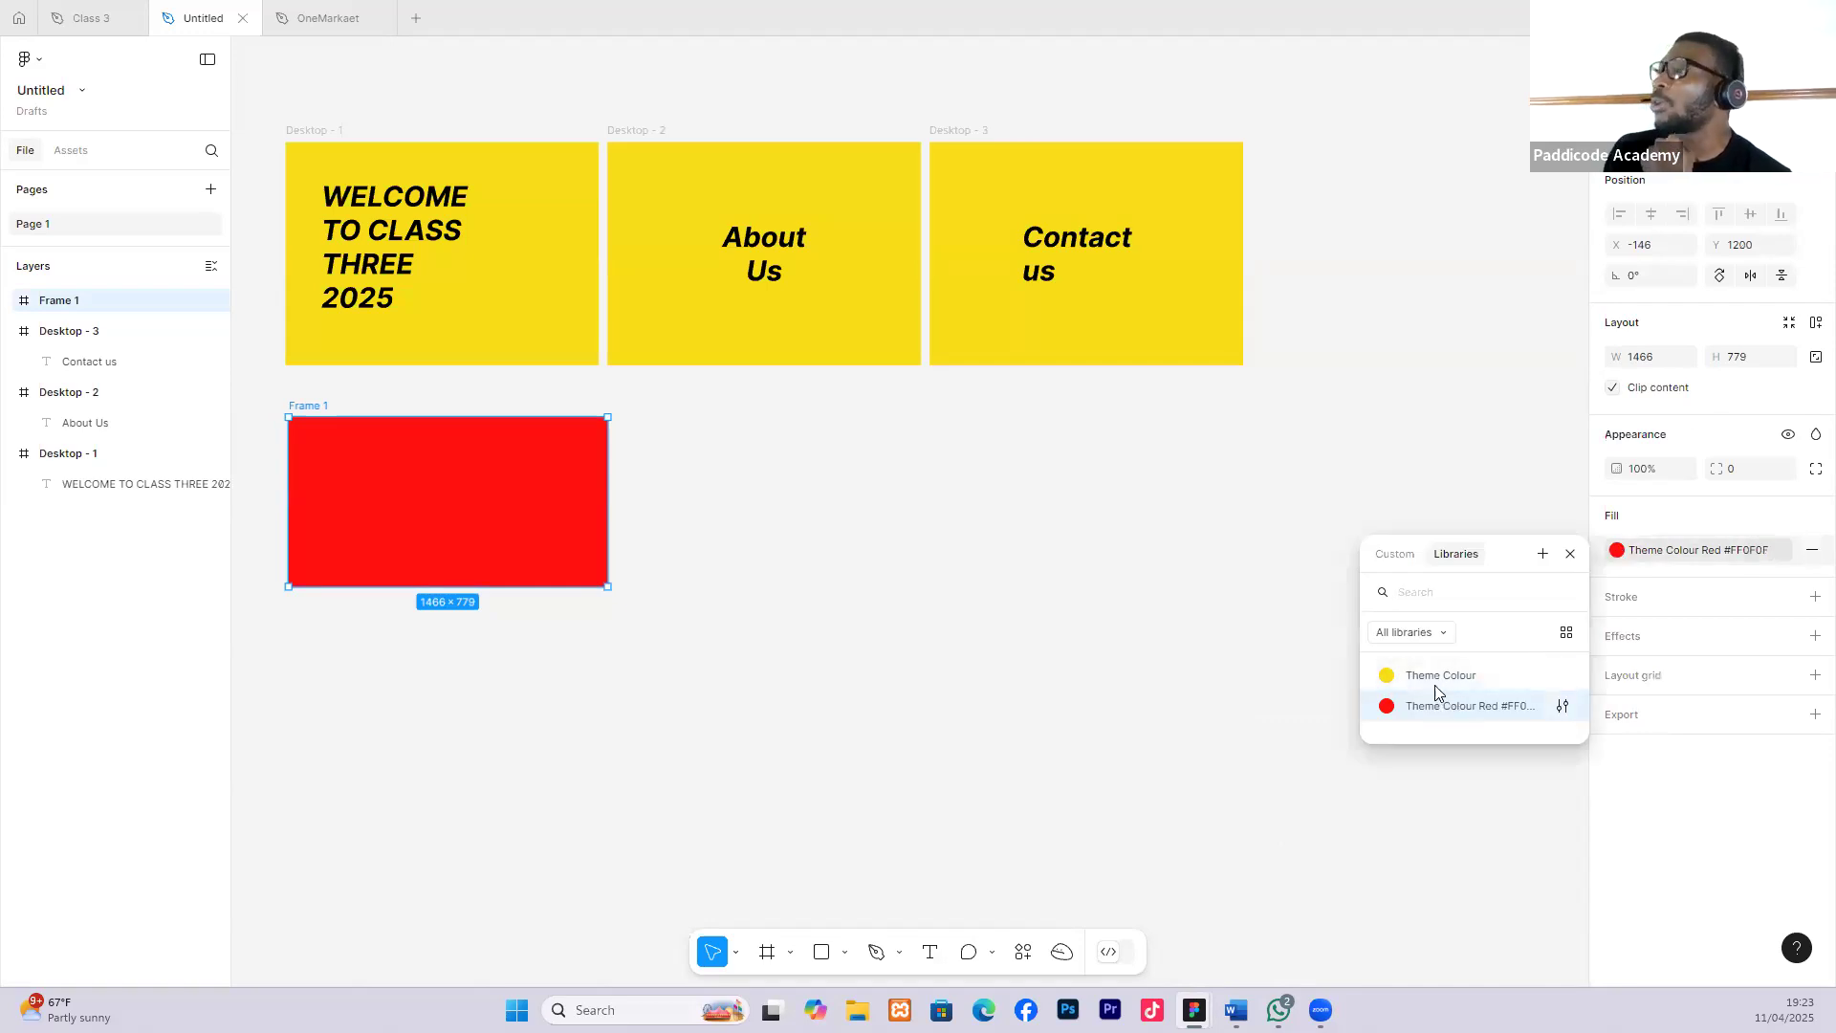
pyautogui.click(1446, 695)
pyautogui.click(1617, 551)
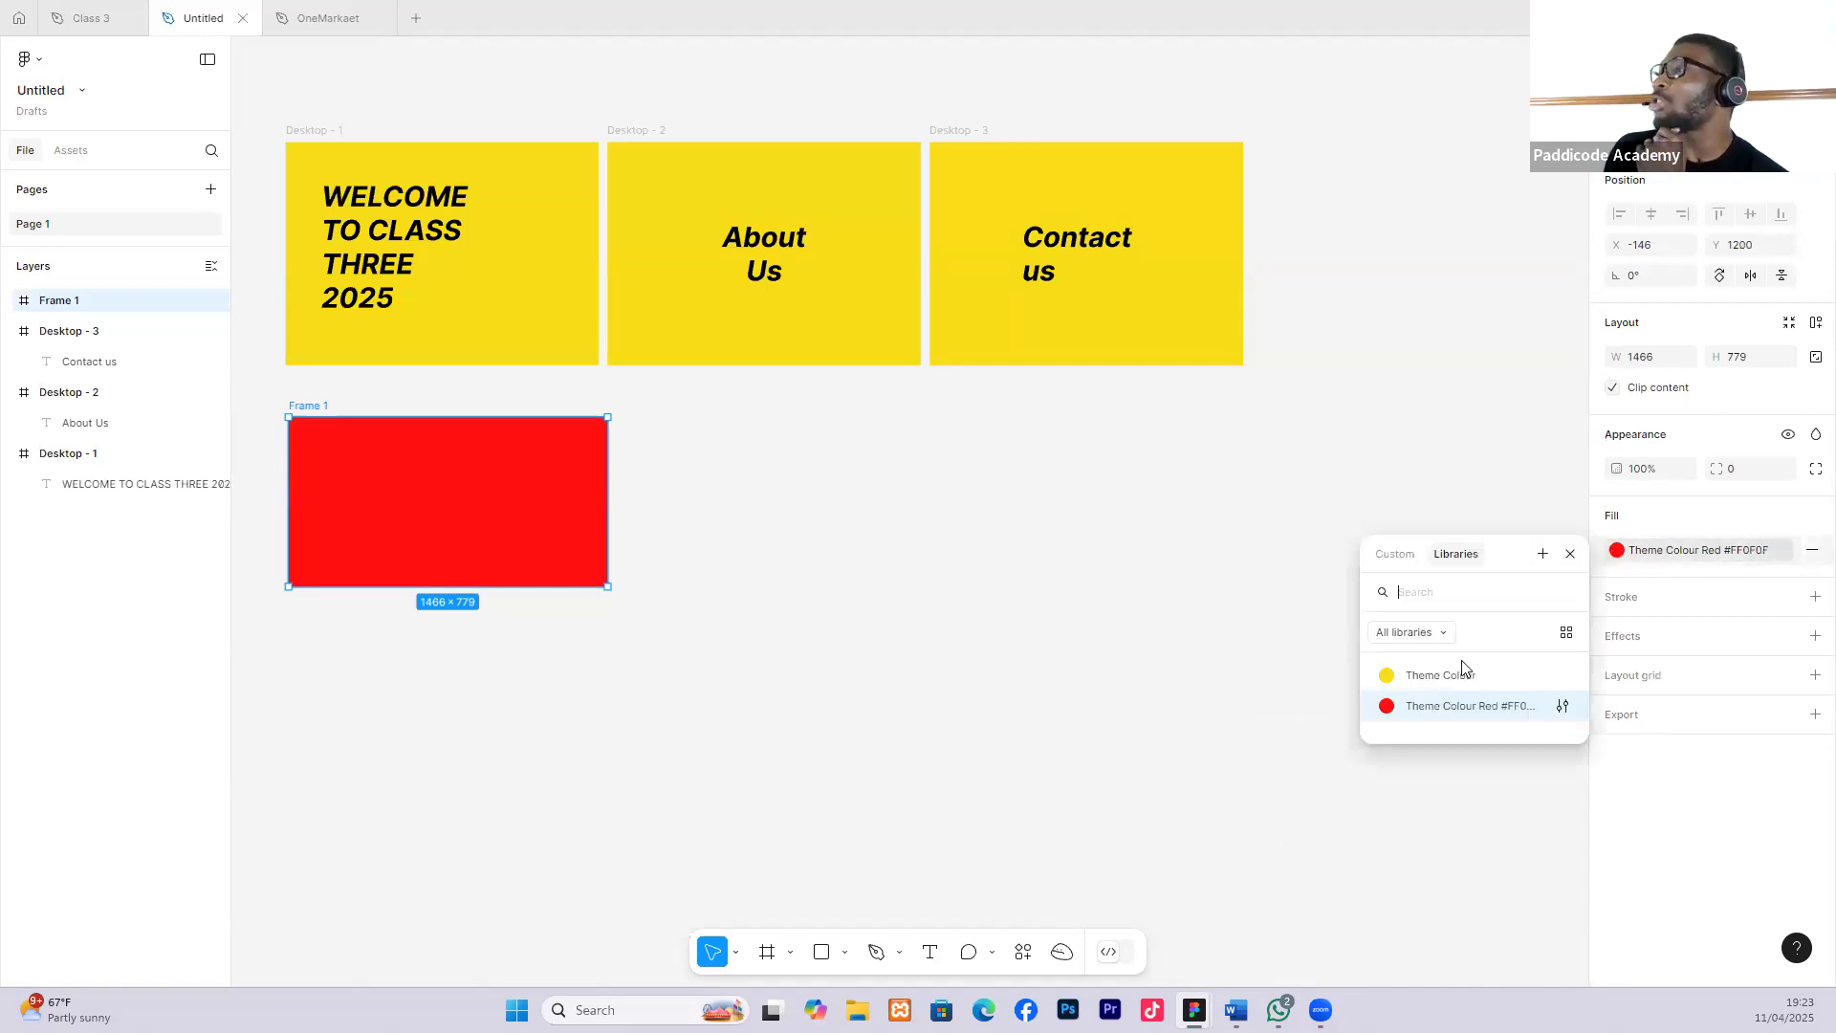
pyautogui.click(1437, 676)
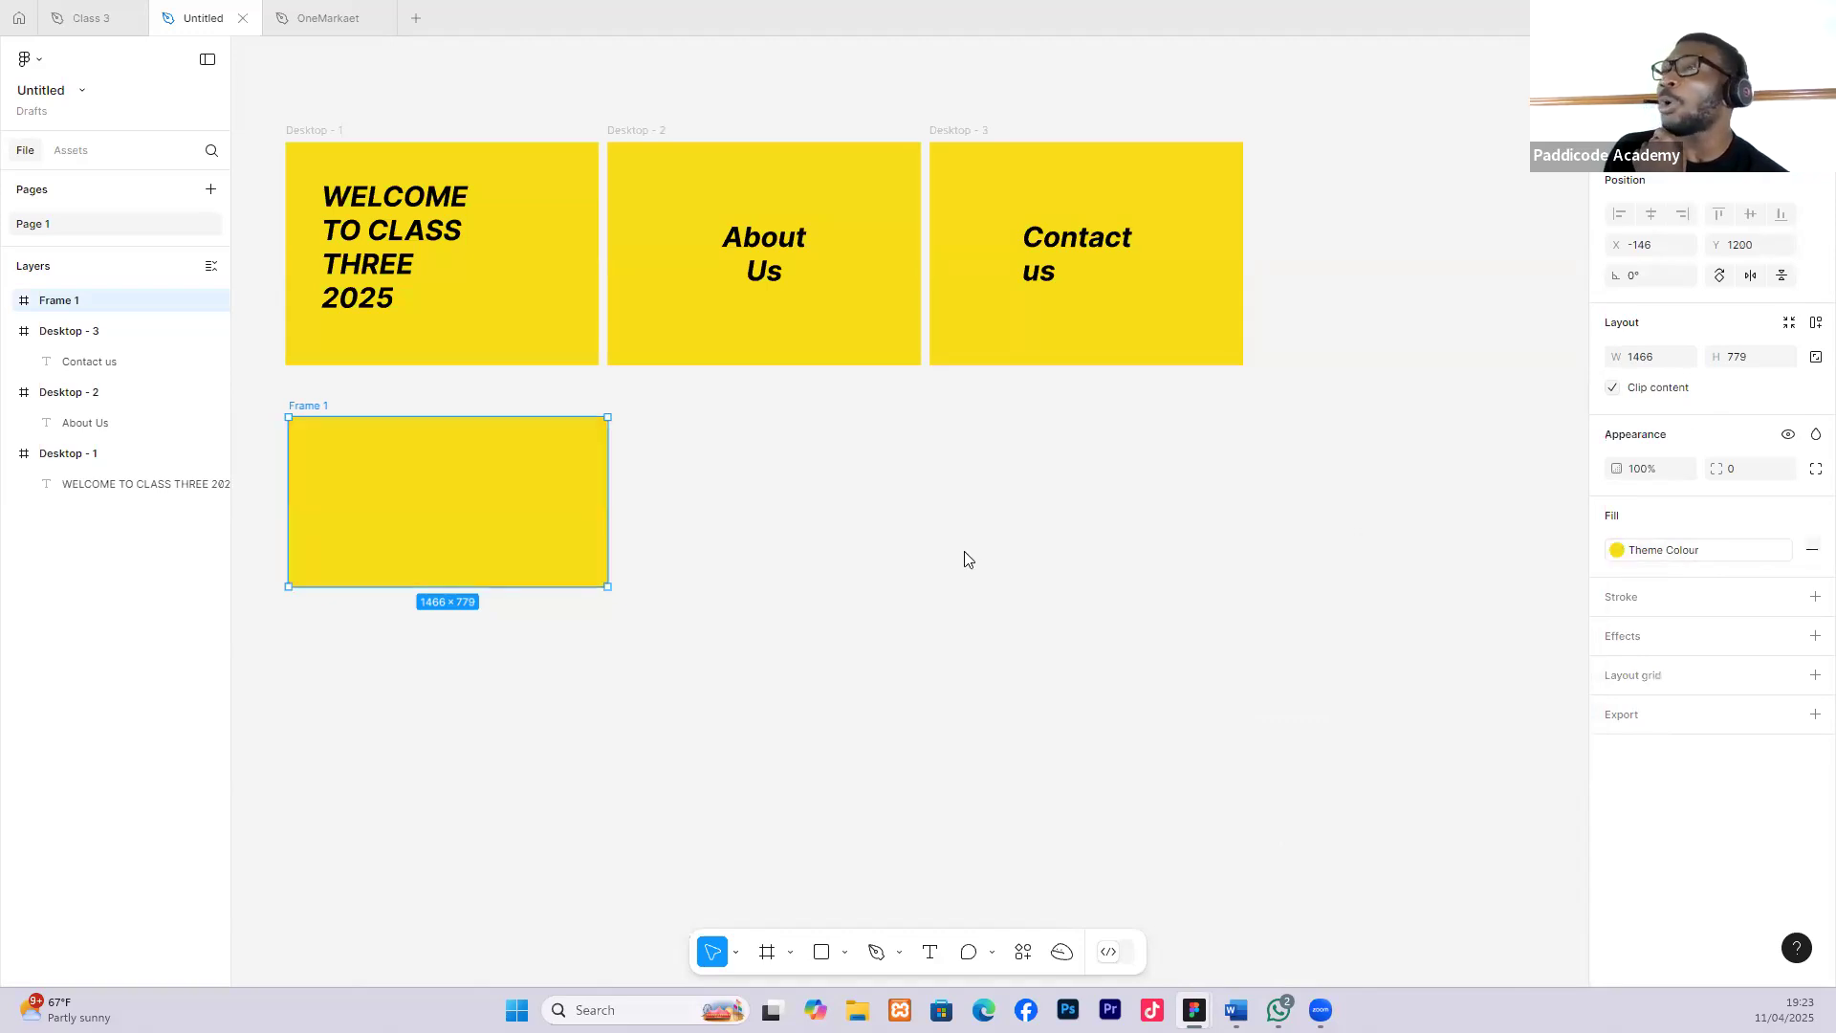
pyautogui.click(1029, 562)
# Edit the Theme Colour style's colour, trying dark, red and pink shades.
pyautogui.click(646, 139)
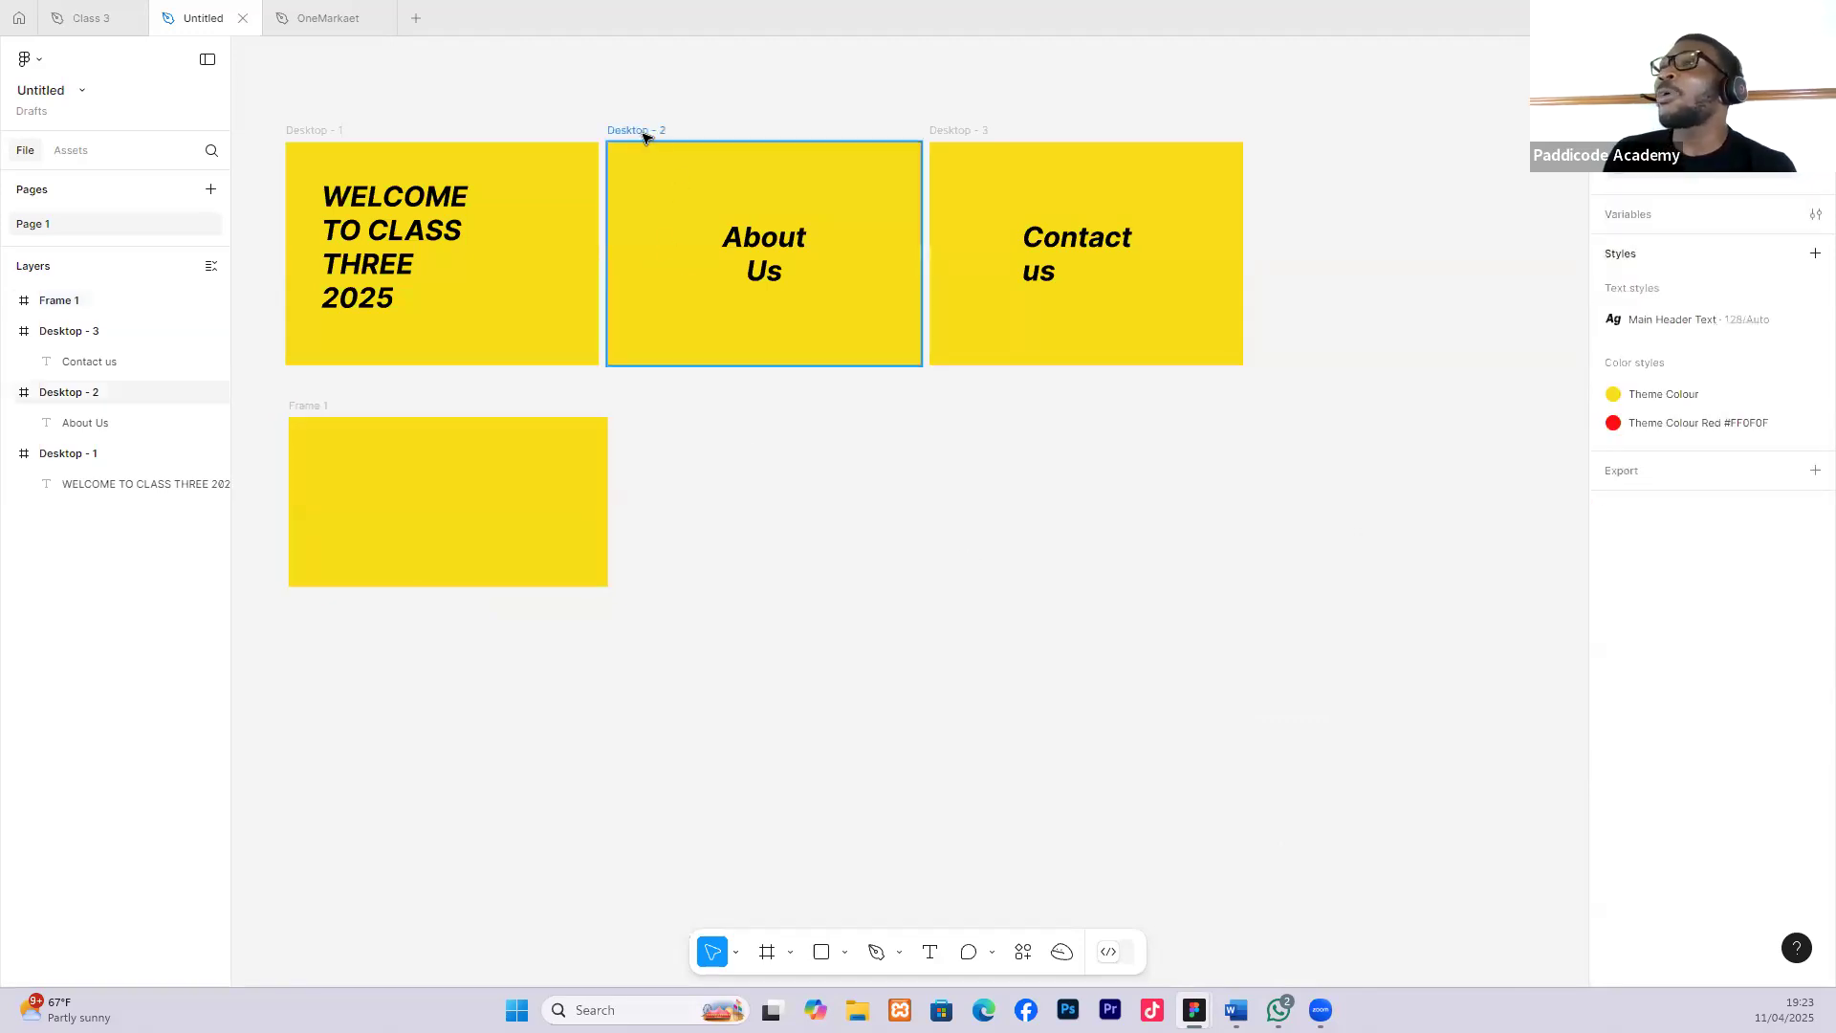
pyautogui.click(1027, 570)
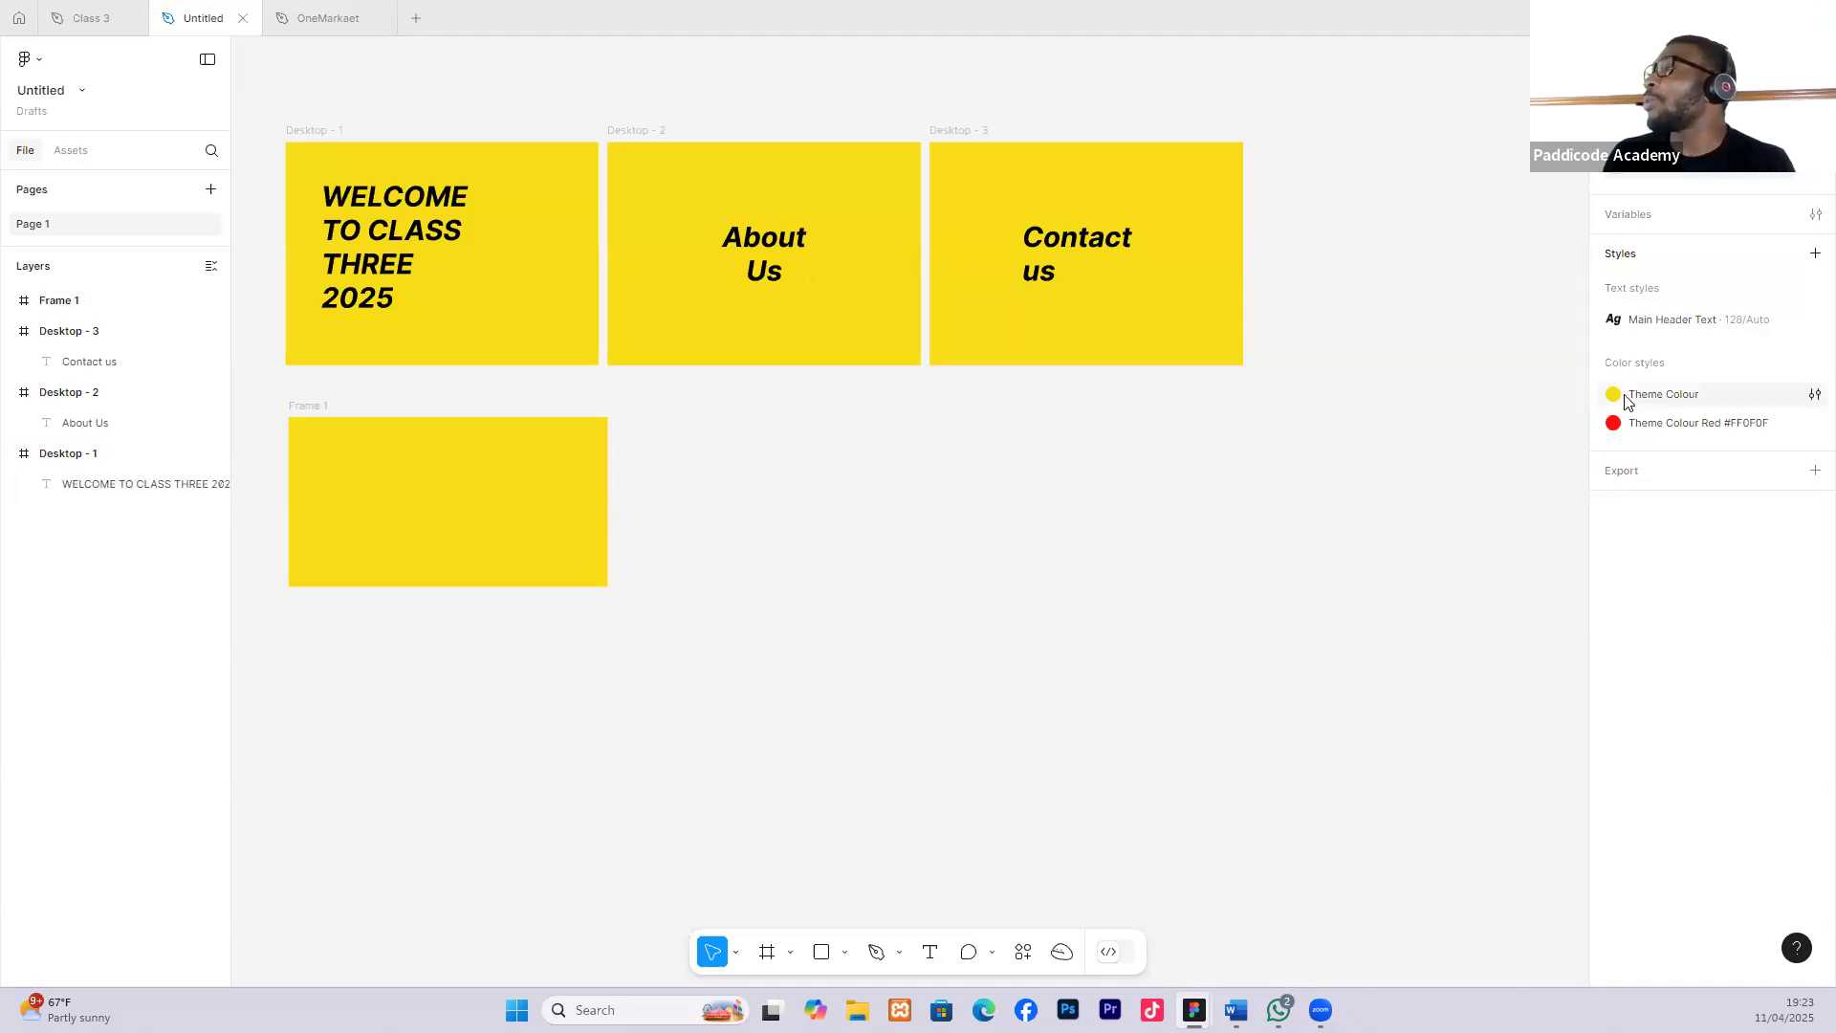
pyautogui.click(1812, 396)
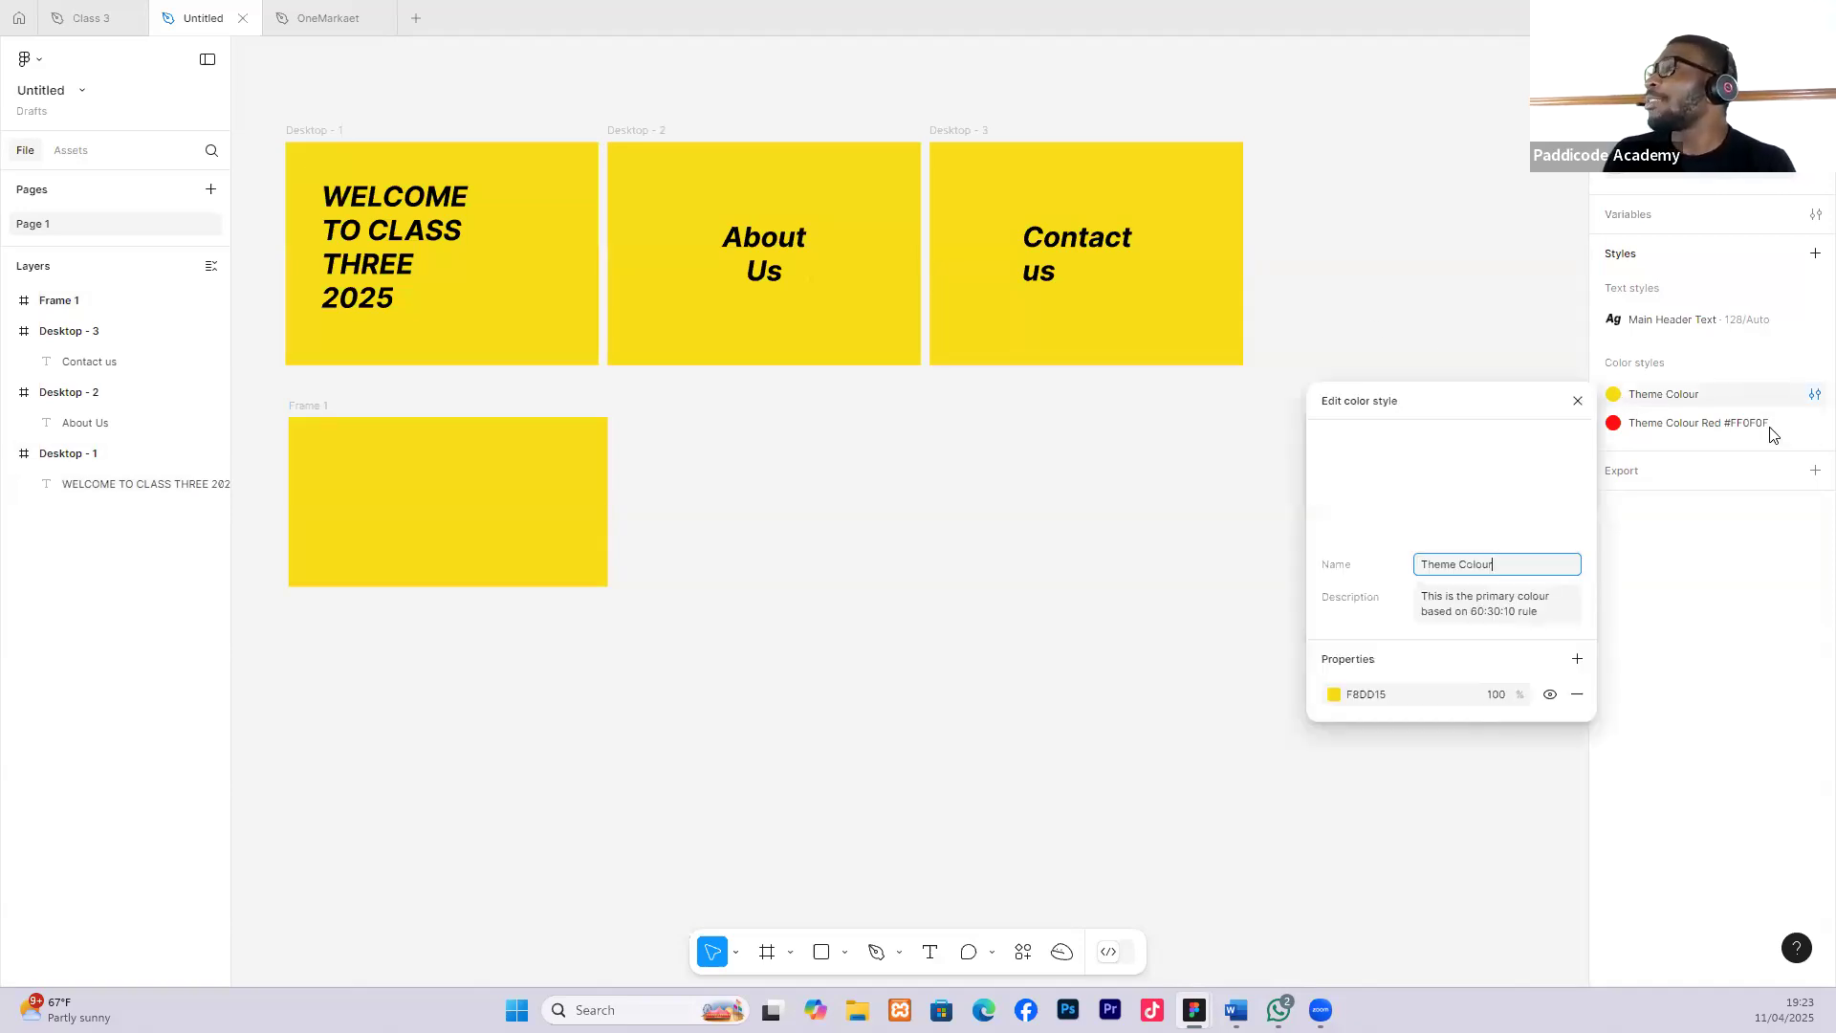
pyautogui.click(1333, 696)
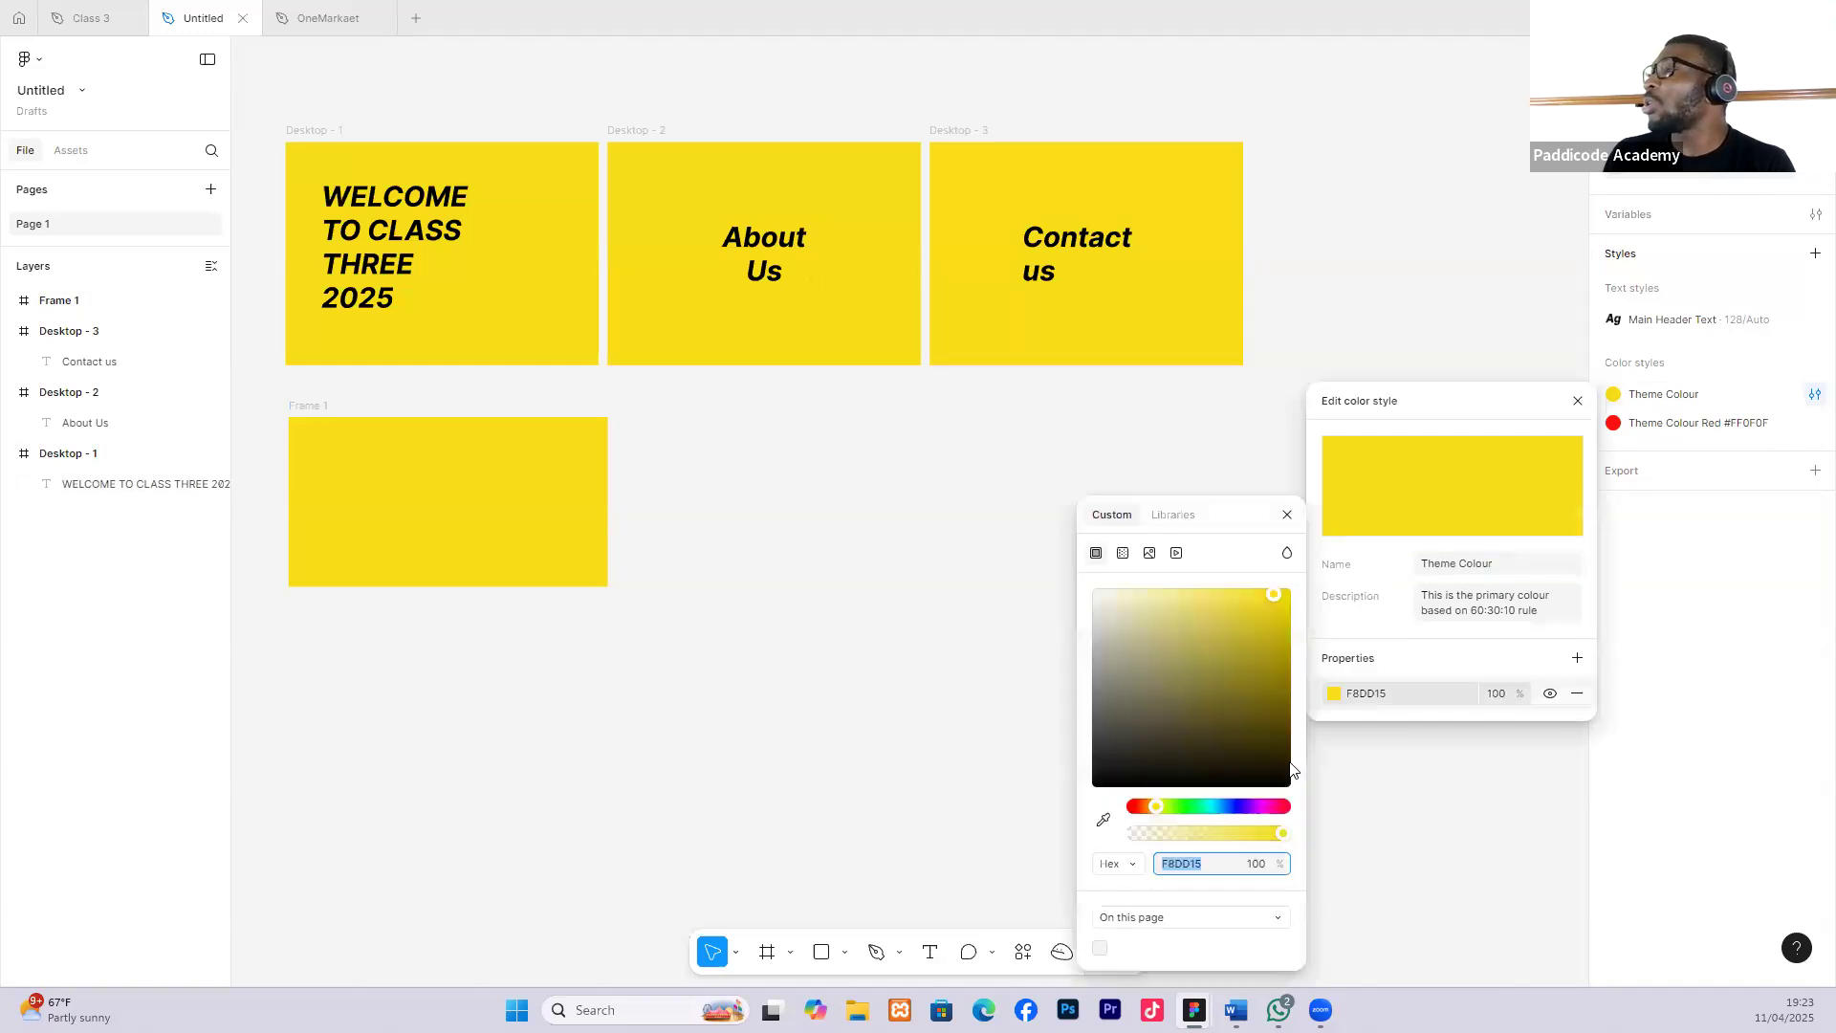
pyautogui.click(1097, 772)
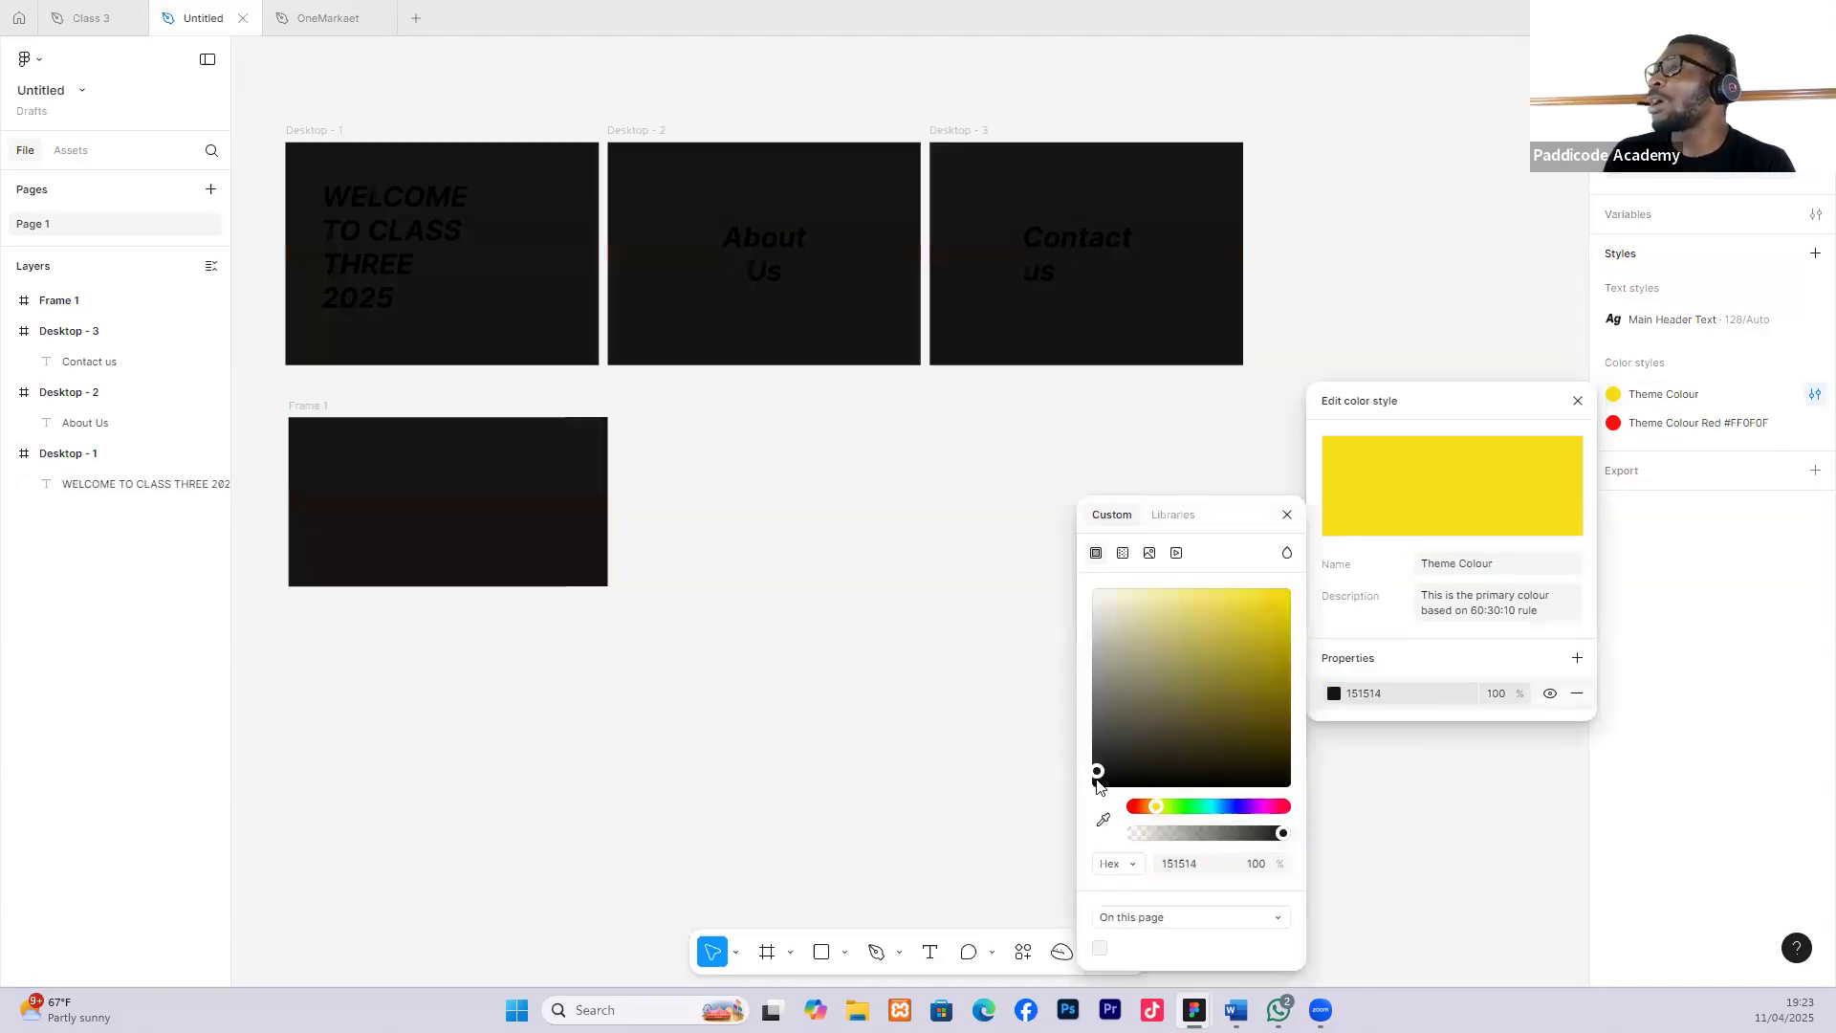
pyautogui.click(1283, 806)
pyautogui.click(1269, 618)
pyautogui.moveTo(1199, 649); pyautogui.dragTo(1243, 697)
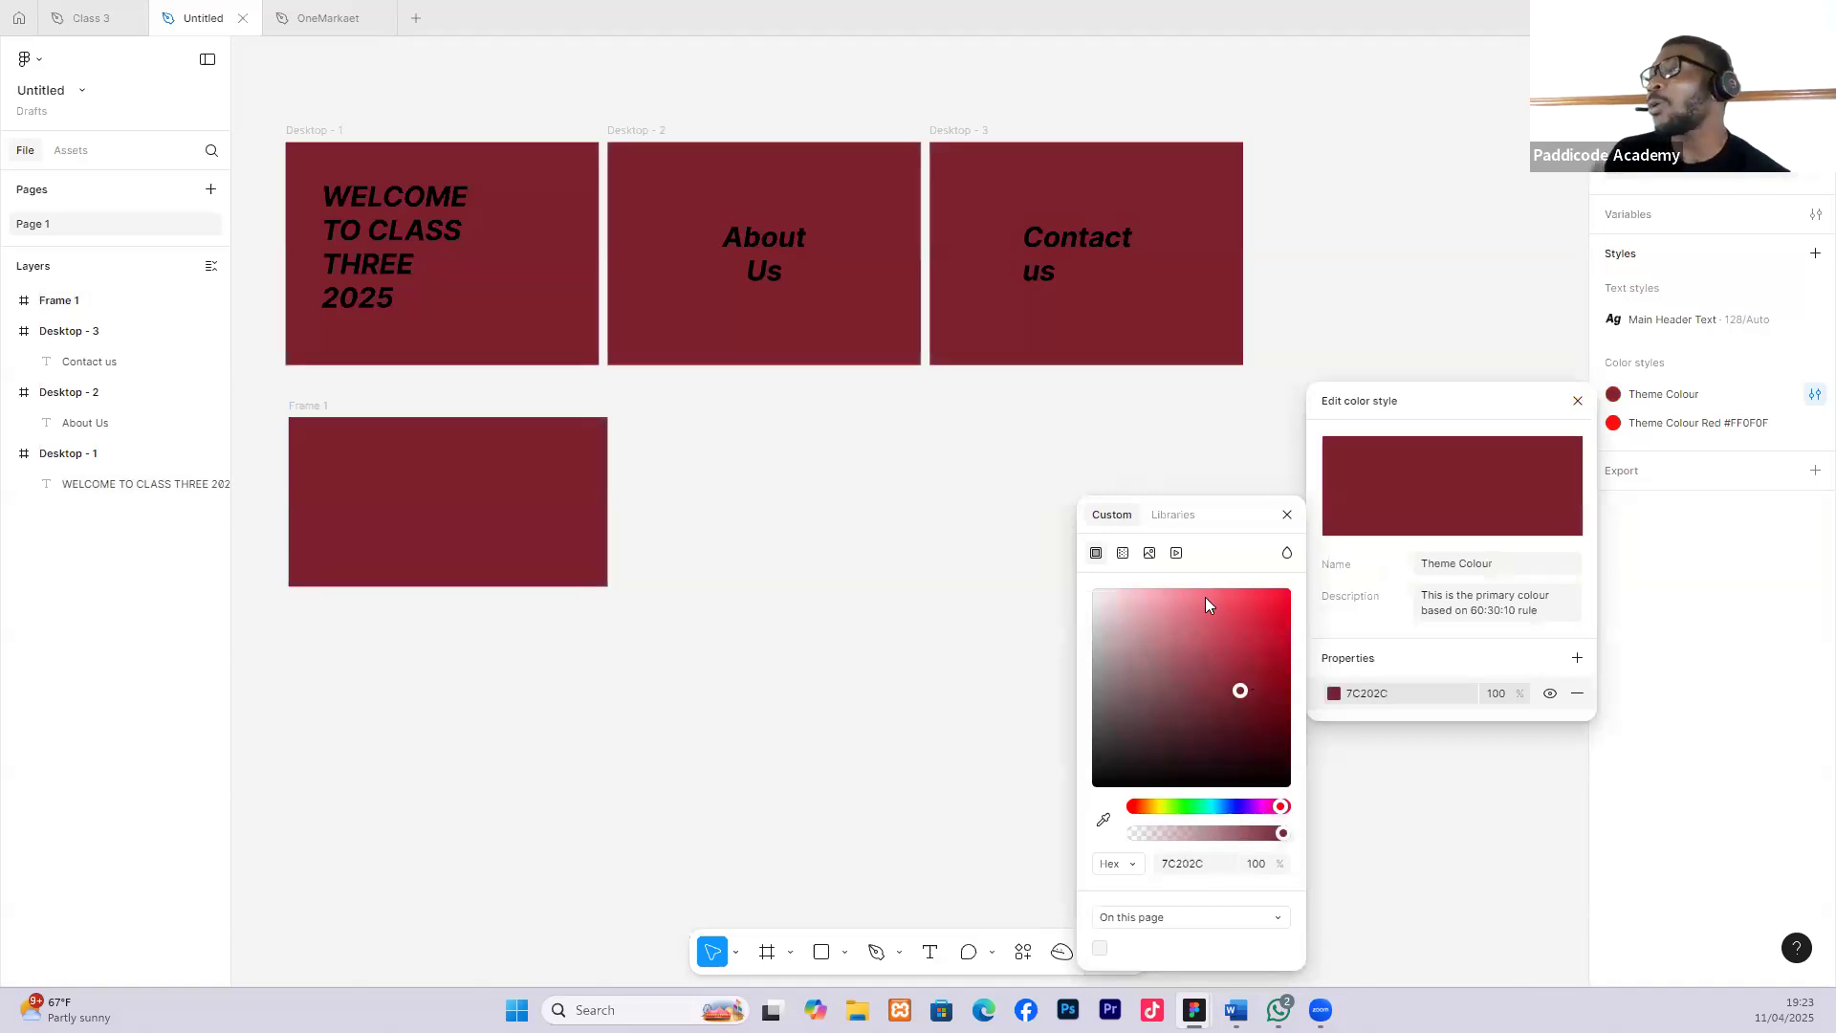
# Settle the Theme Colour style on bright cyan 20DBF0, recolouring every frame using it.
pyautogui.click(1148, 601)
pyautogui.moveTo(1222, 810); pyautogui.dragTo(1211, 808)
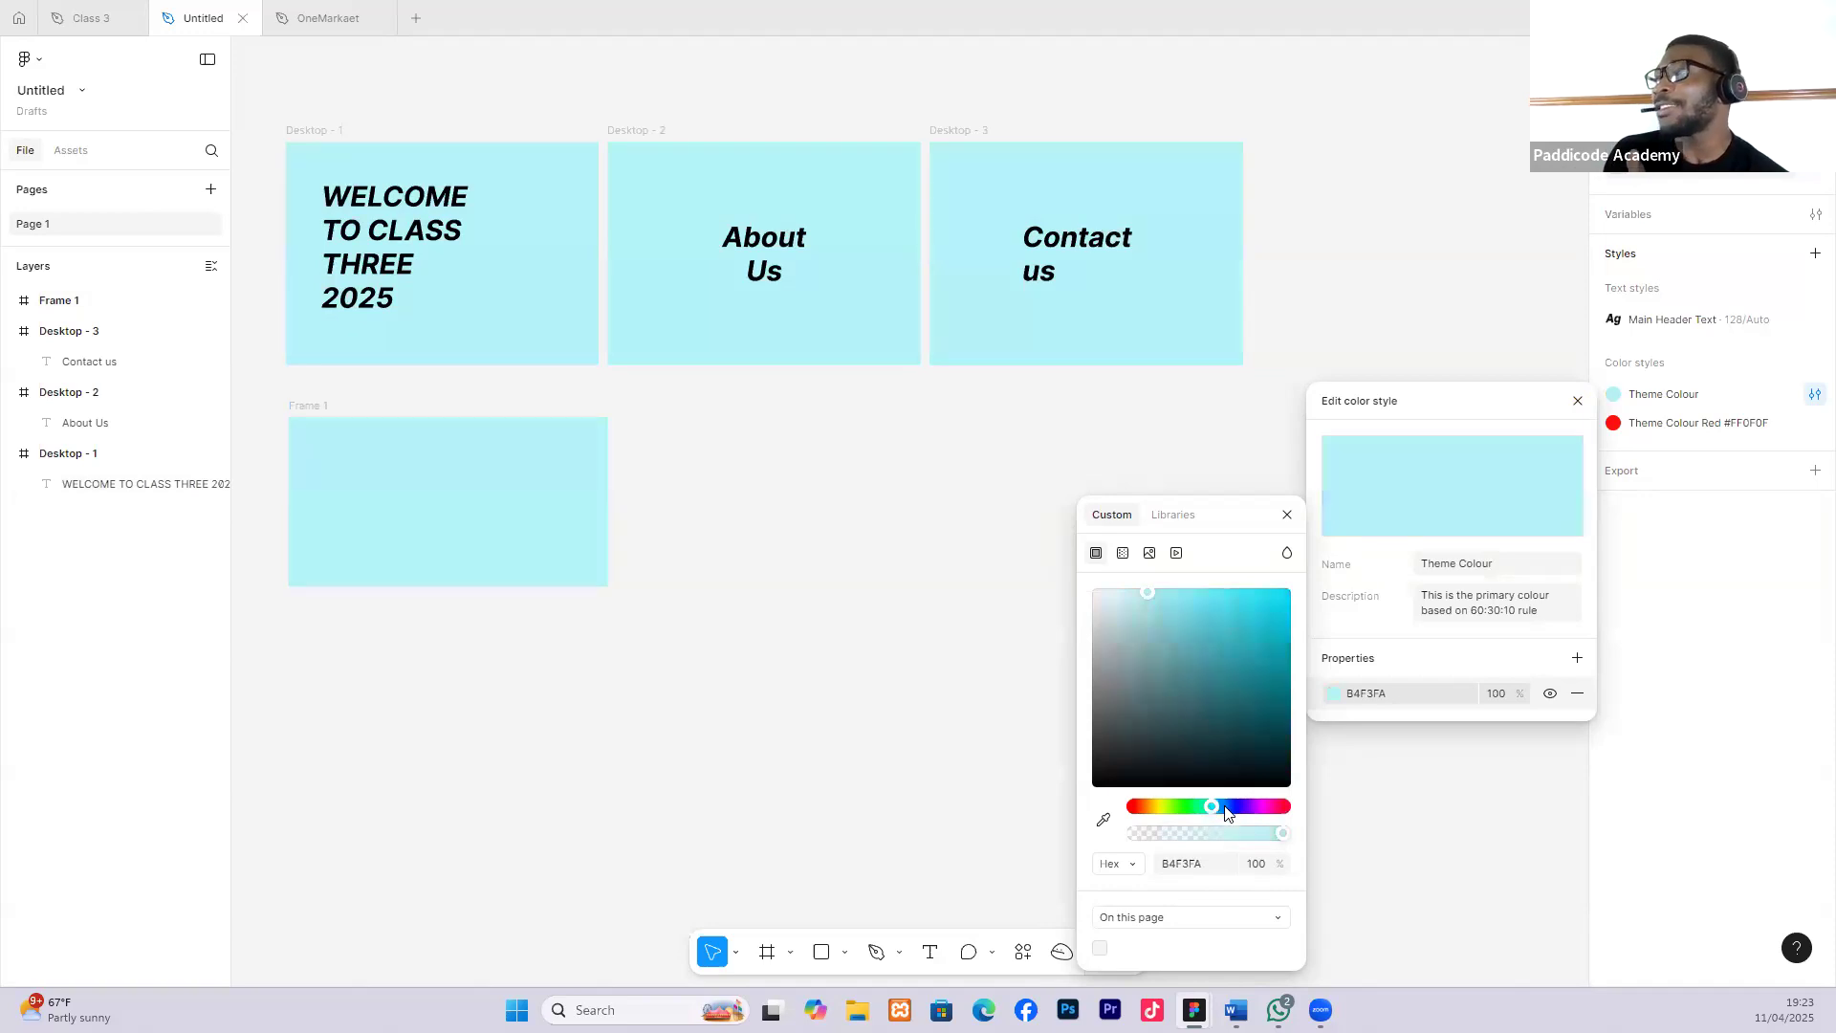
pyautogui.click(1269, 598)
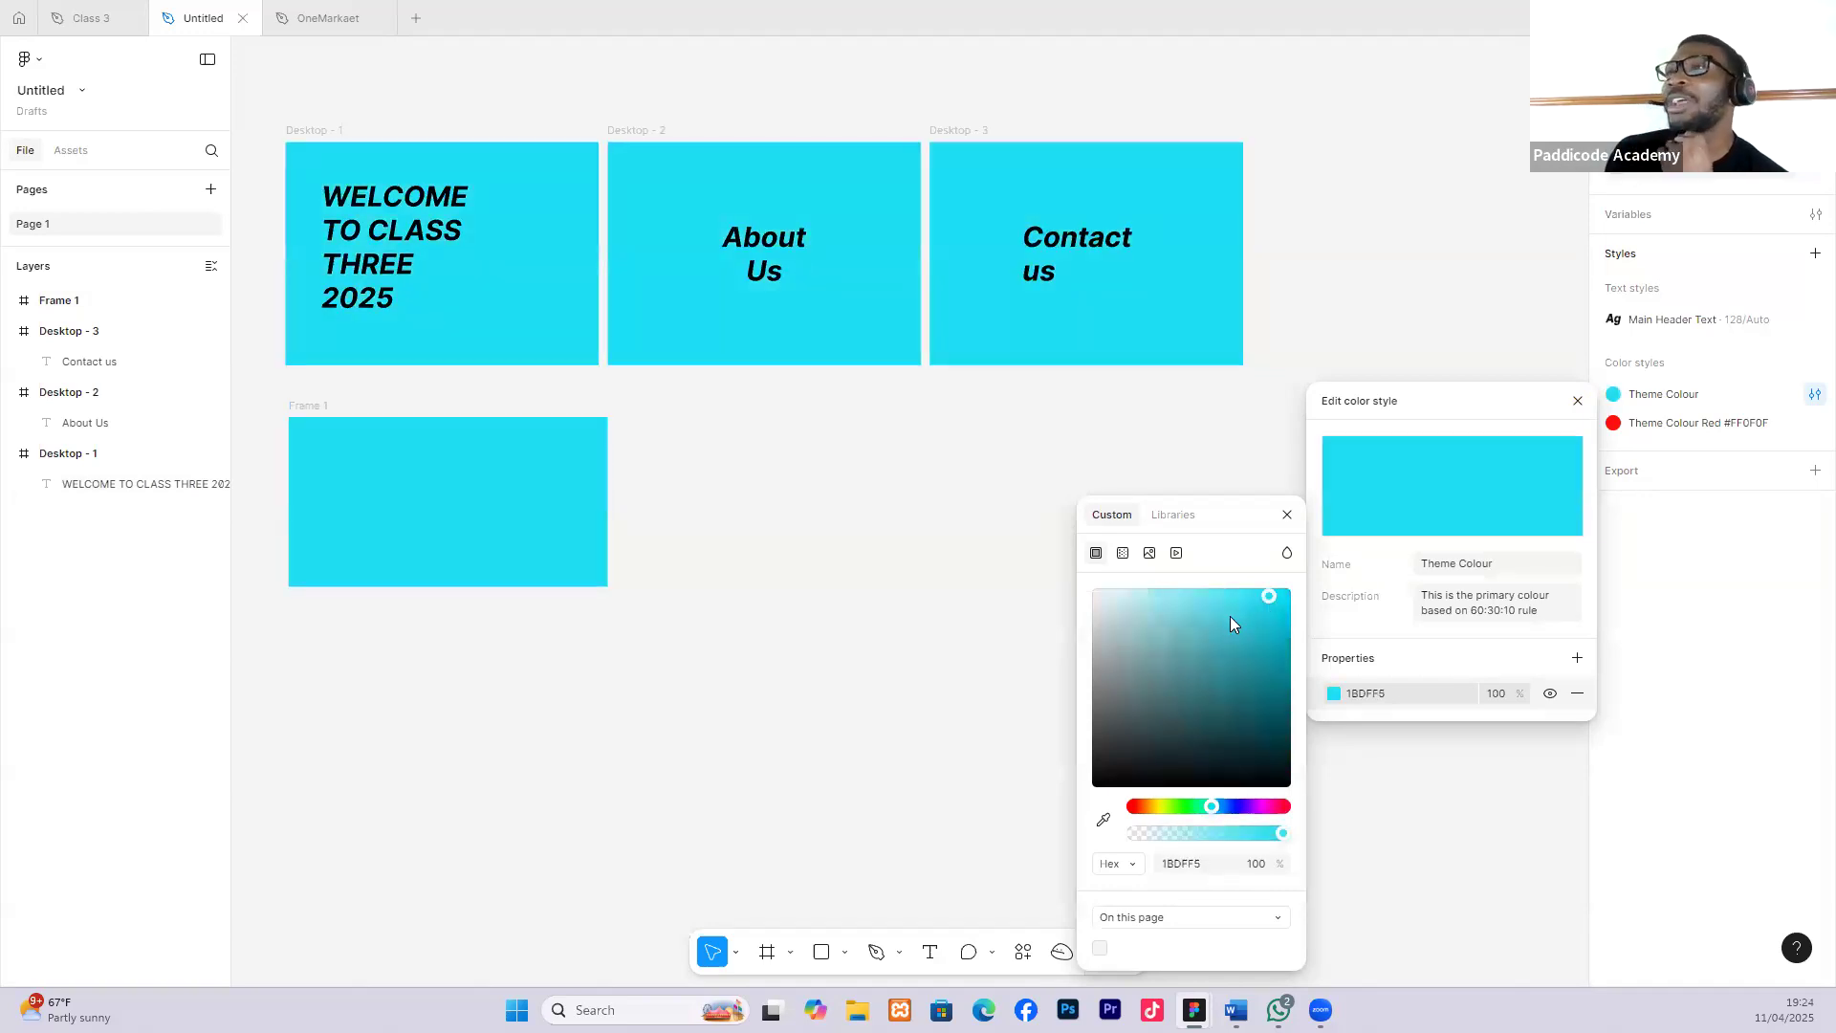
pyautogui.moveTo(1196, 662); pyautogui.dragTo(1229, 638)
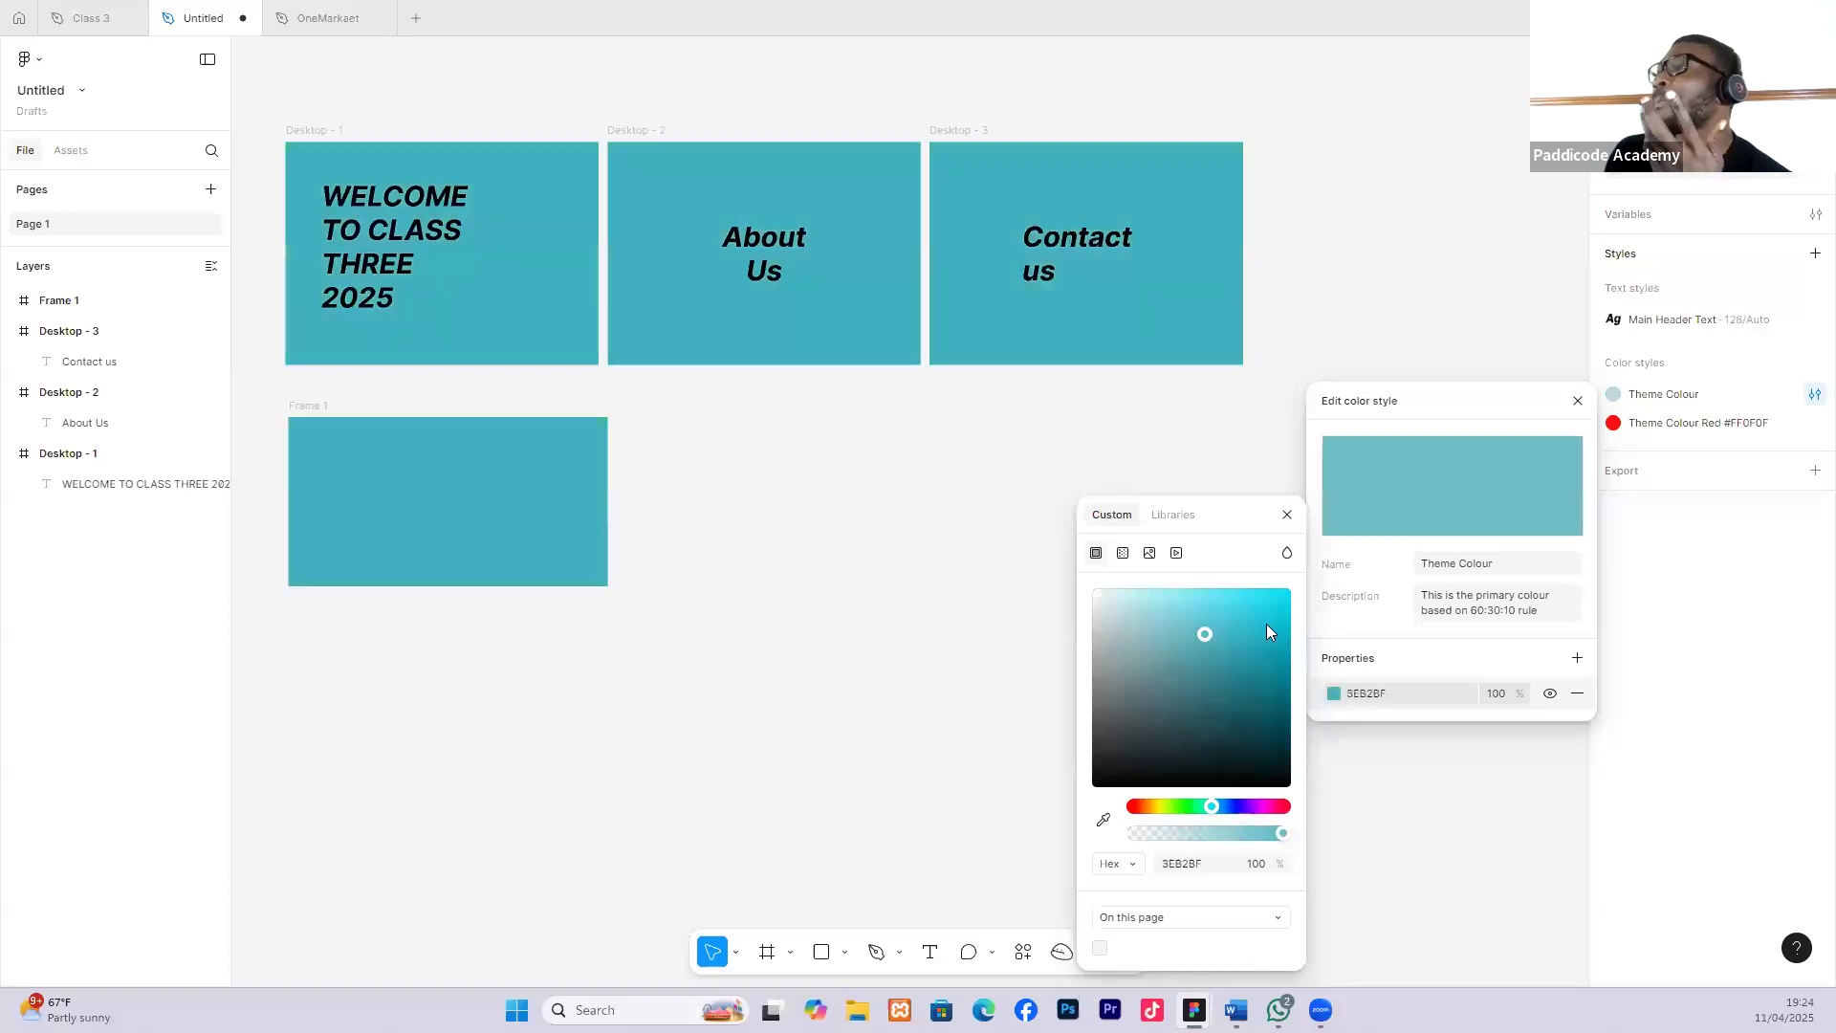
pyautogui.click(1264, 603)
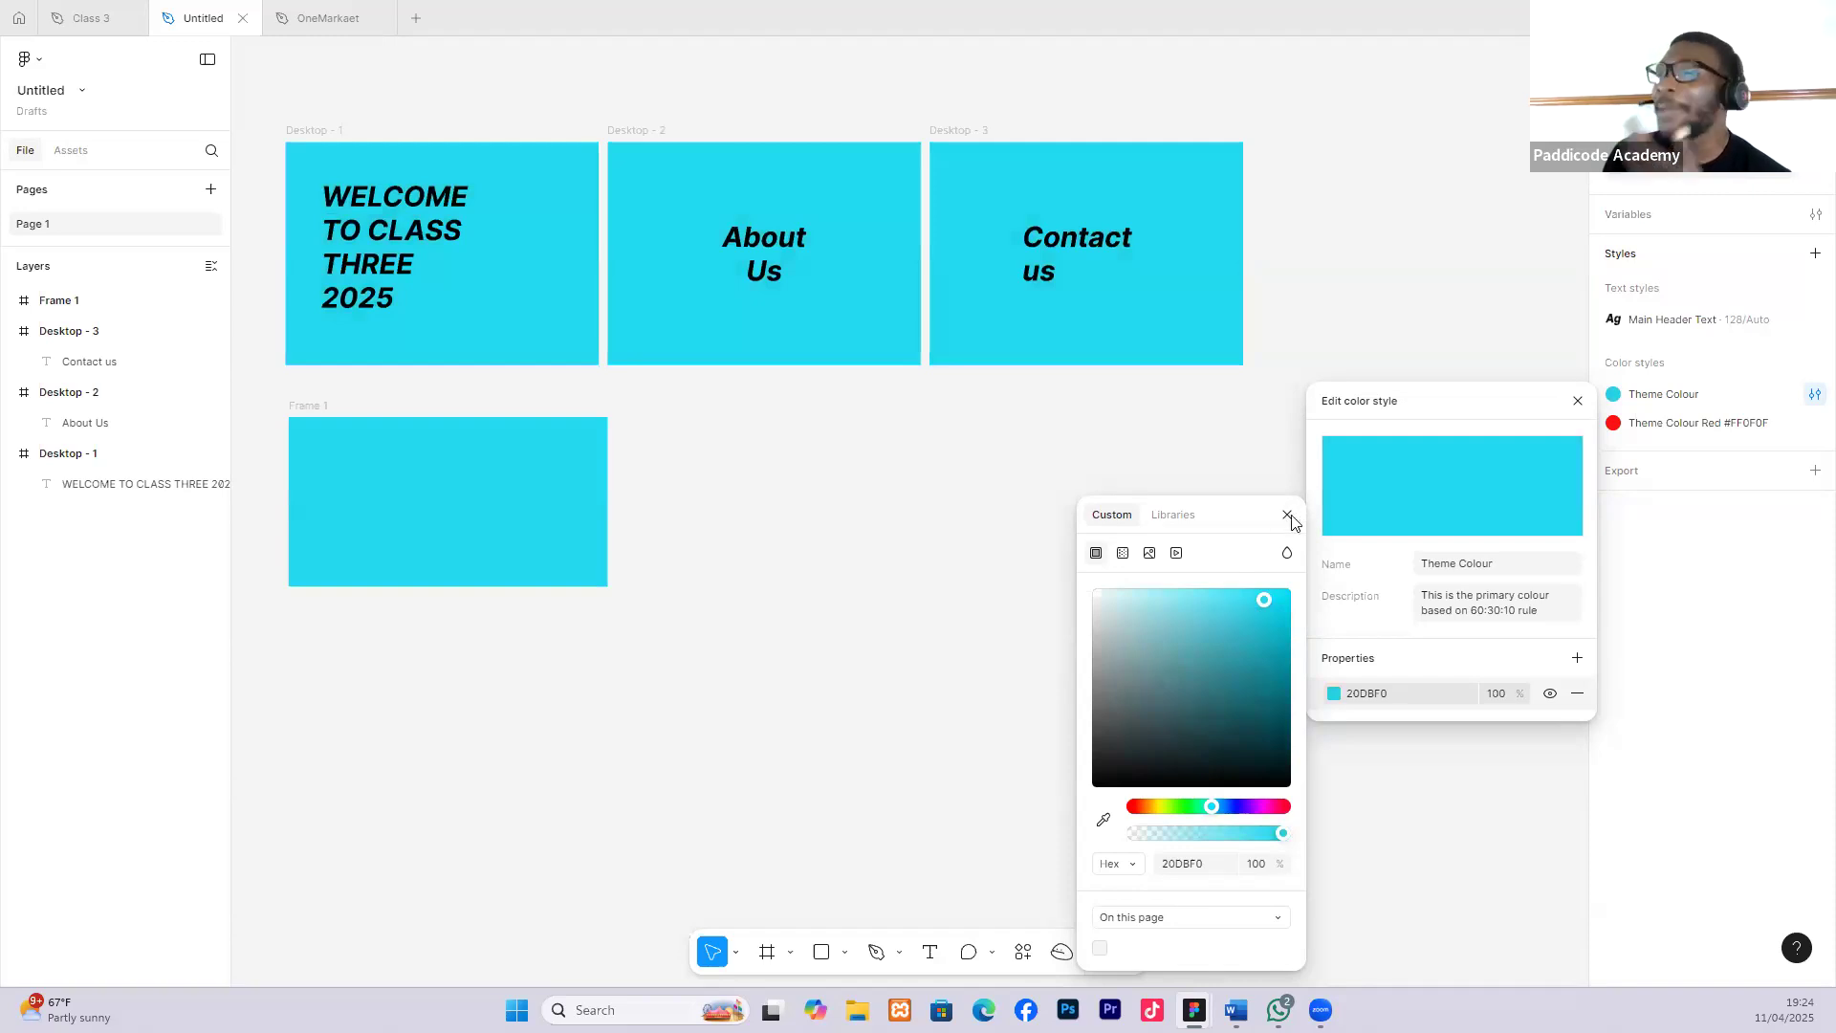
pyautogui.click(1243, 452)
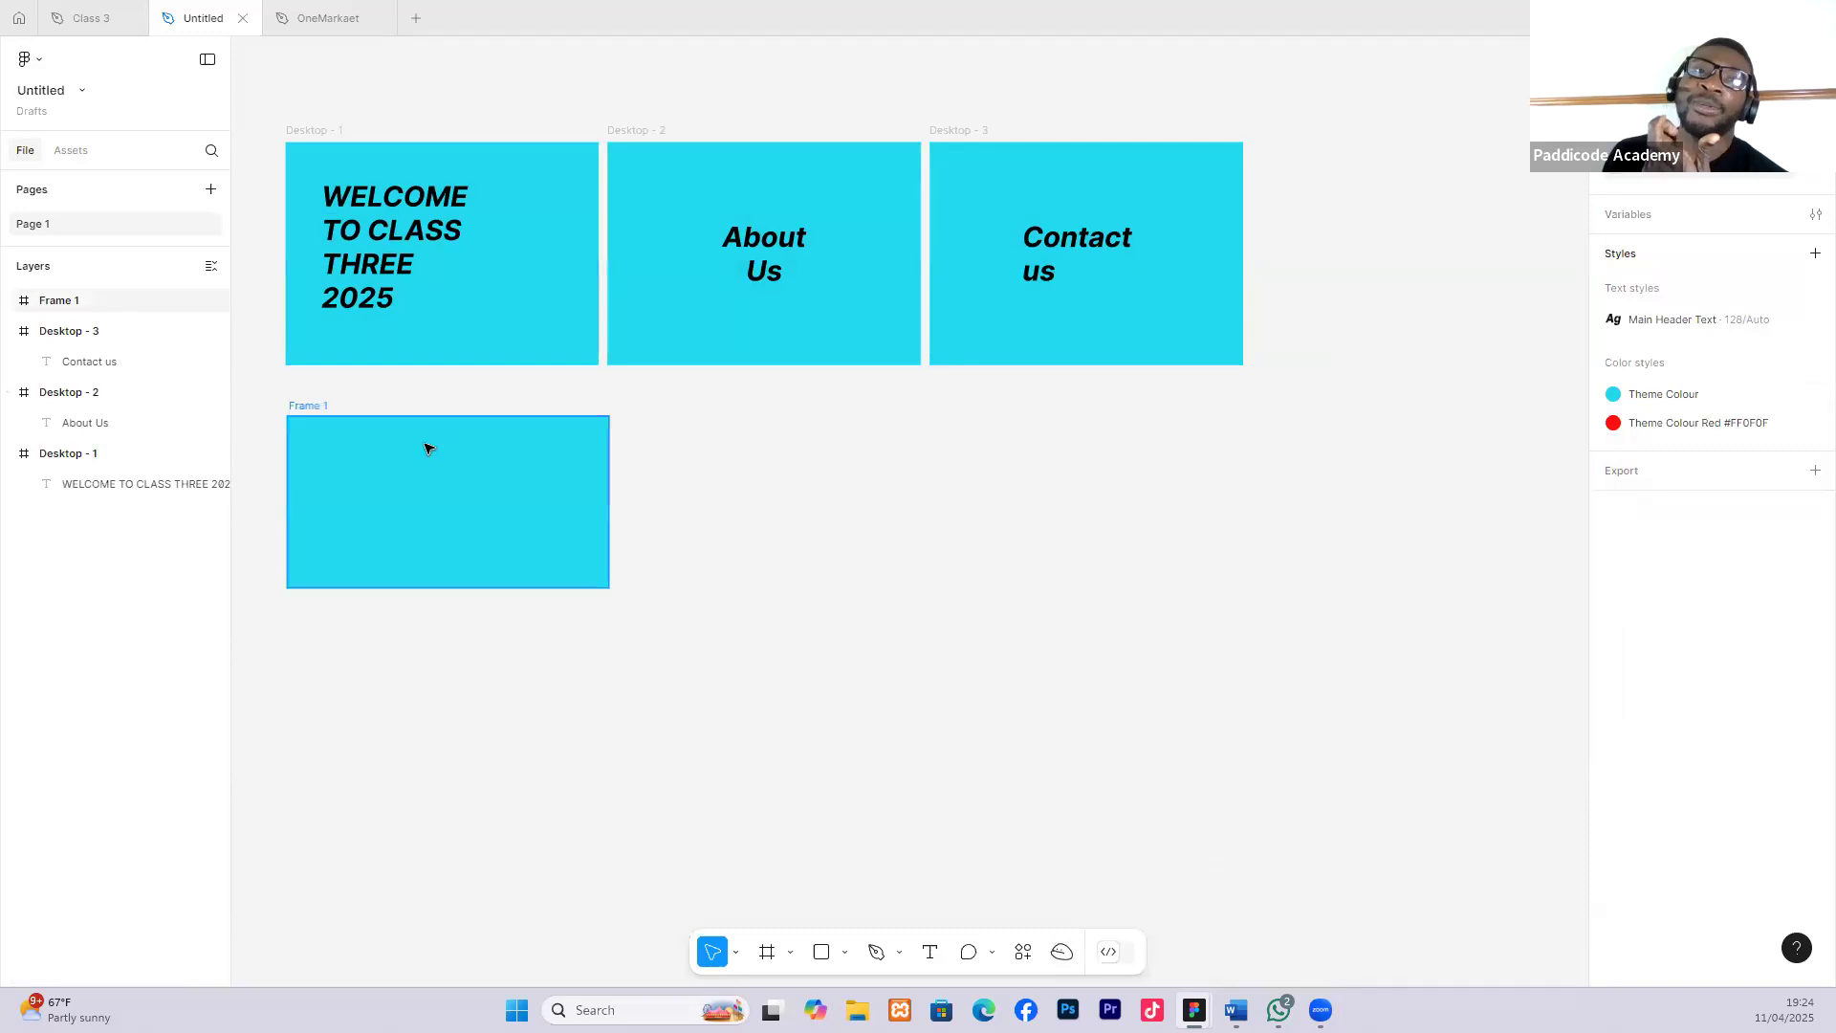
# Draw Frame 2 below Frame 1 and fill it lime green C5FF06.
pyautogui.click(318, 420)
pyautogui.click(846, 489)
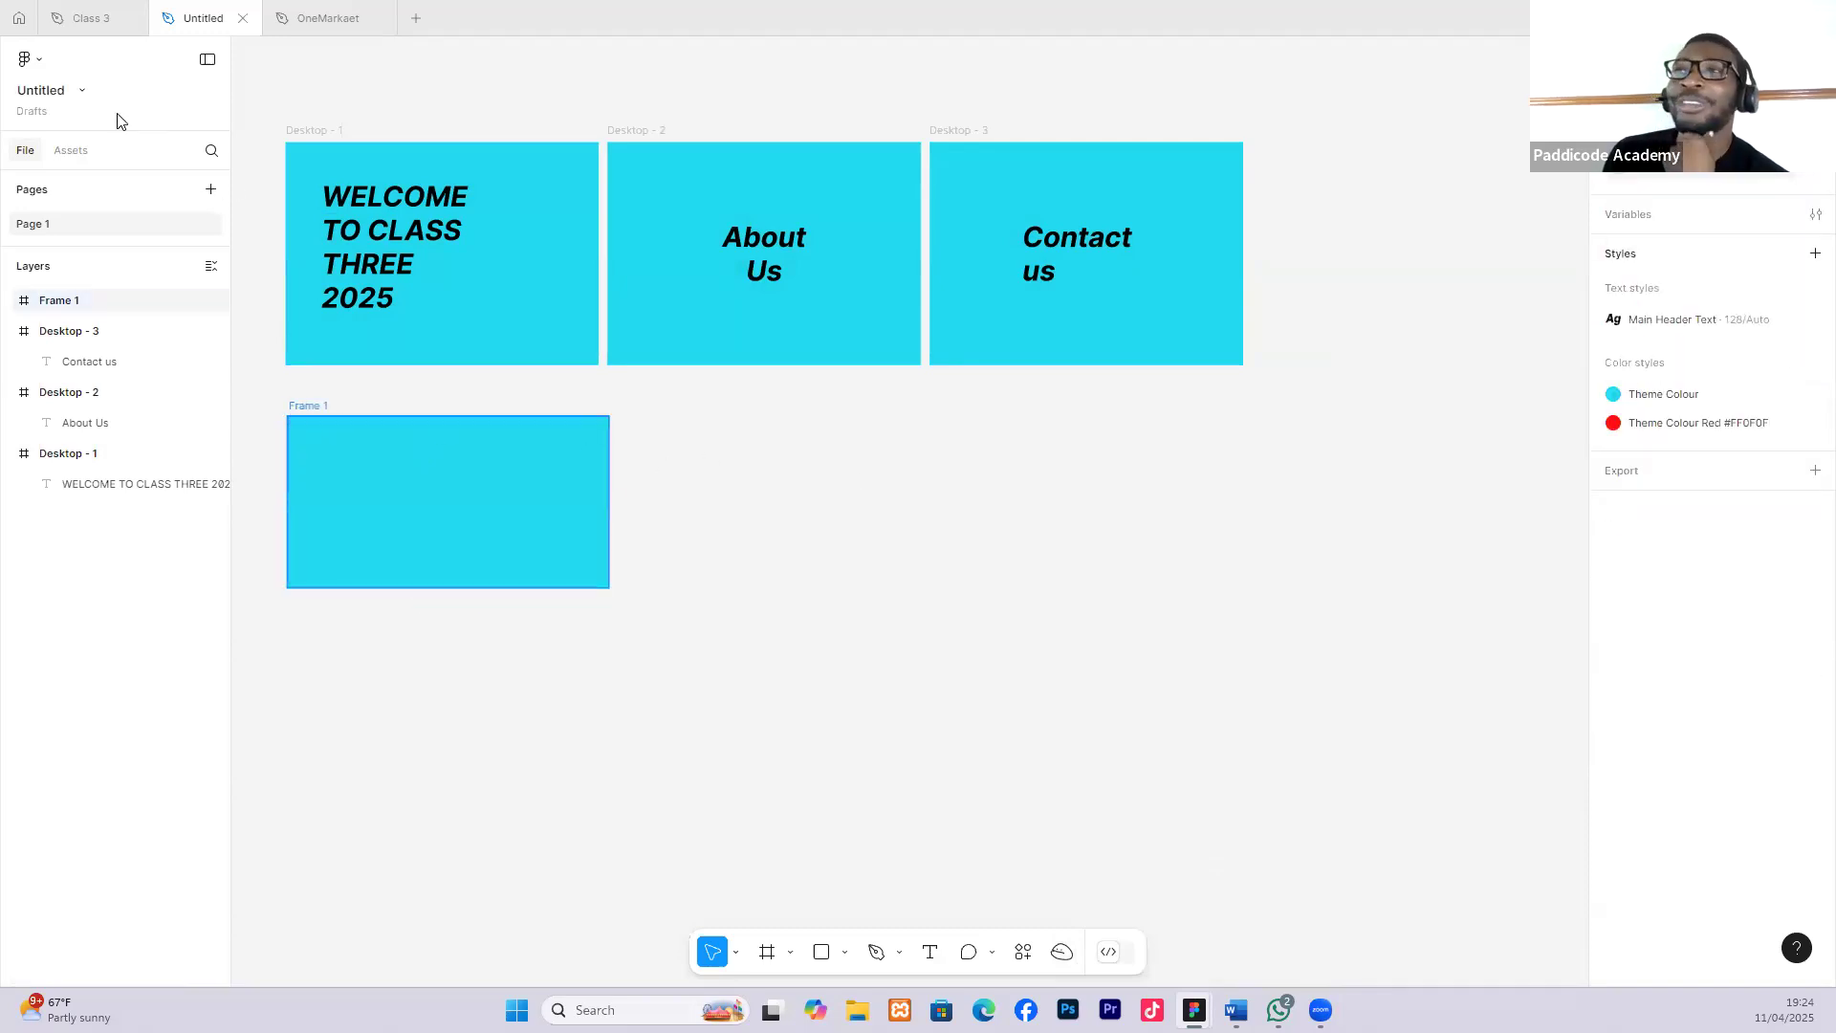
pyautogui.scroll(-1, 642, 413)
pyautogui.scroll(-3, 642, 409)
pyautogui.scroll(-2, 636, 364)
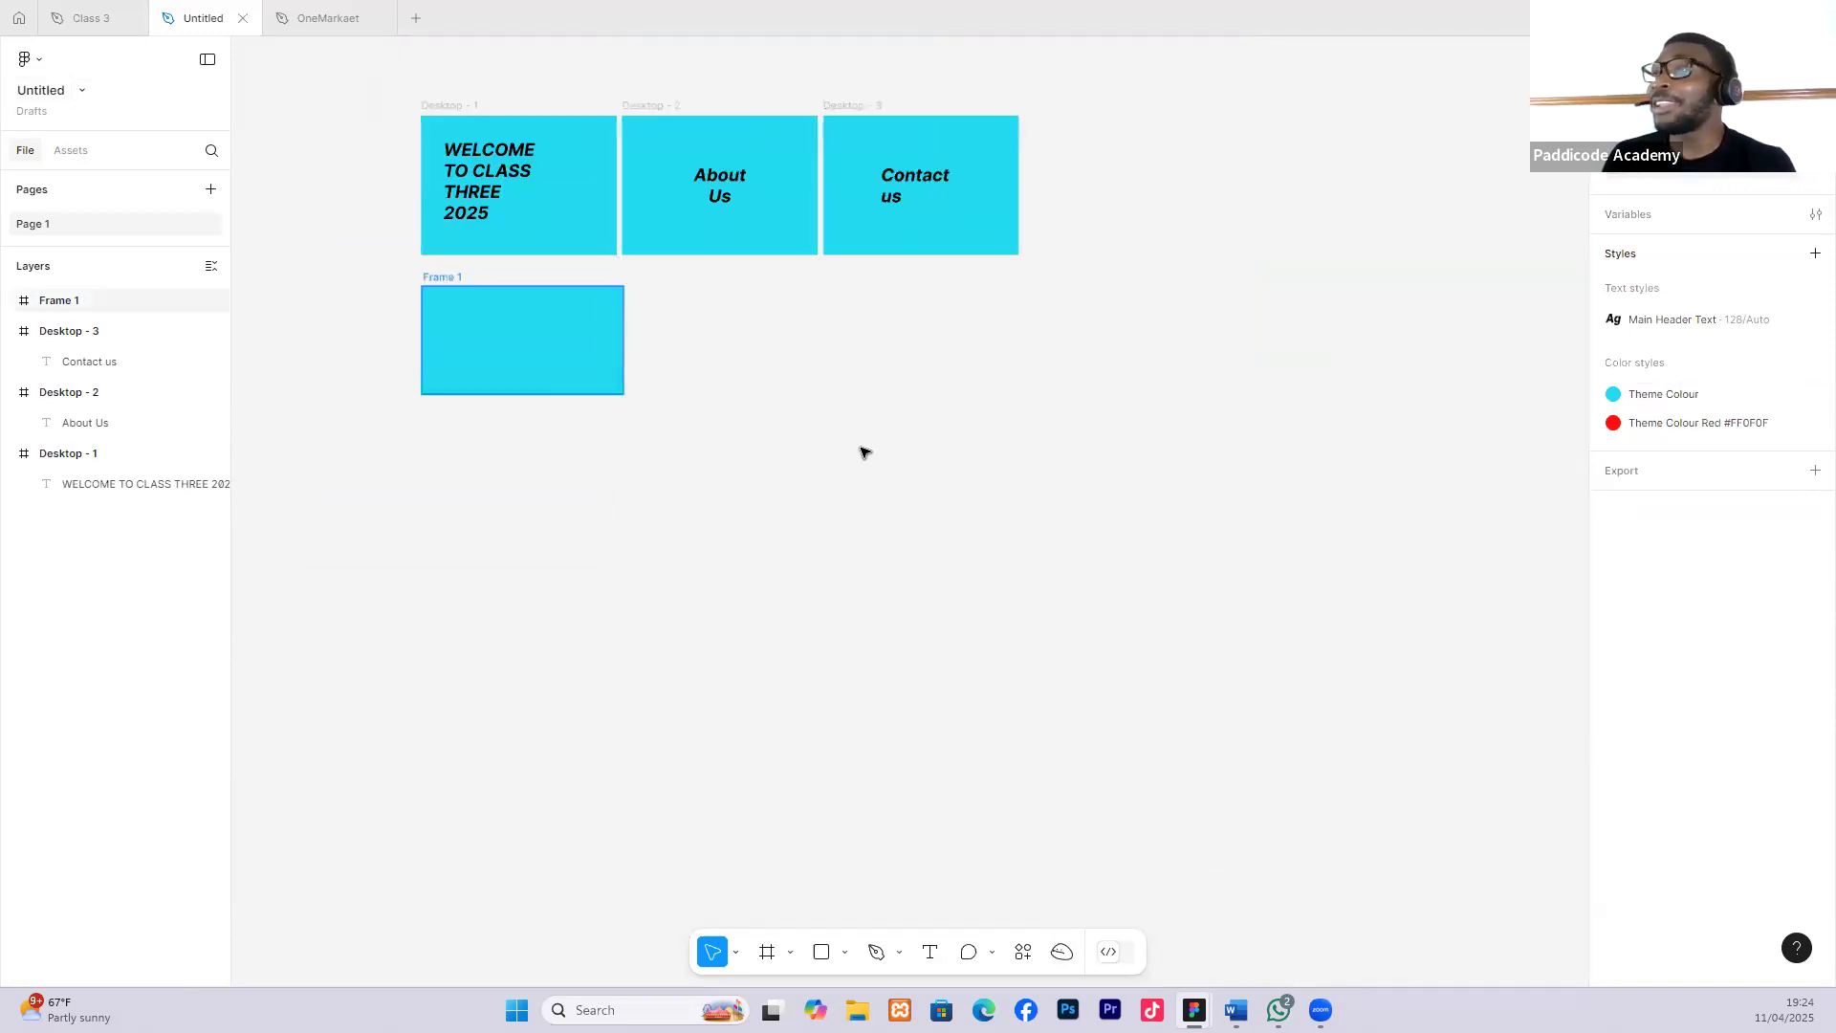
pyautogui.moveTo(445, 468)
pyautogui.mouseDown()
pyautogui.moveTo(679, 541)
pyautogui.moveTo(629, 494)
pyautogui.moveTo(530, 455)
pyautogui.mouseUp()
pyautogui.click(1618, 551)
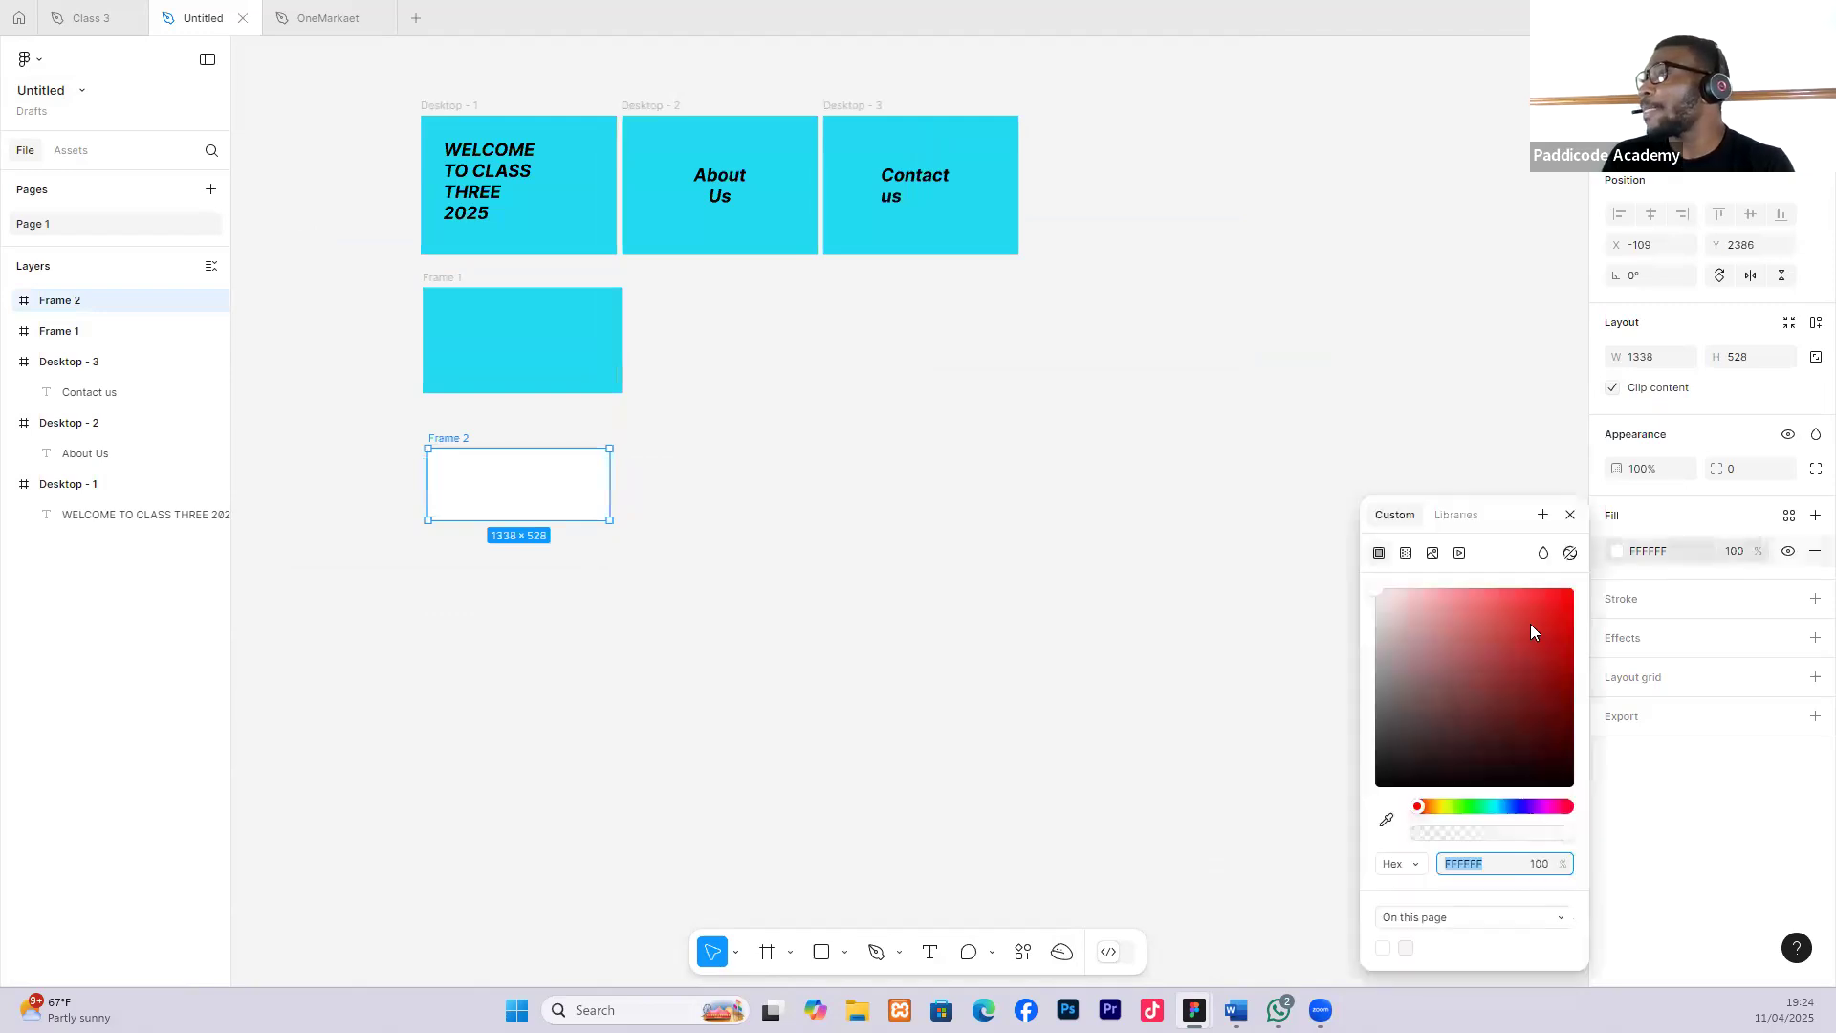
pyautogui.moveTo(1383, 637); pyautogui.dragTo(1379, 650)
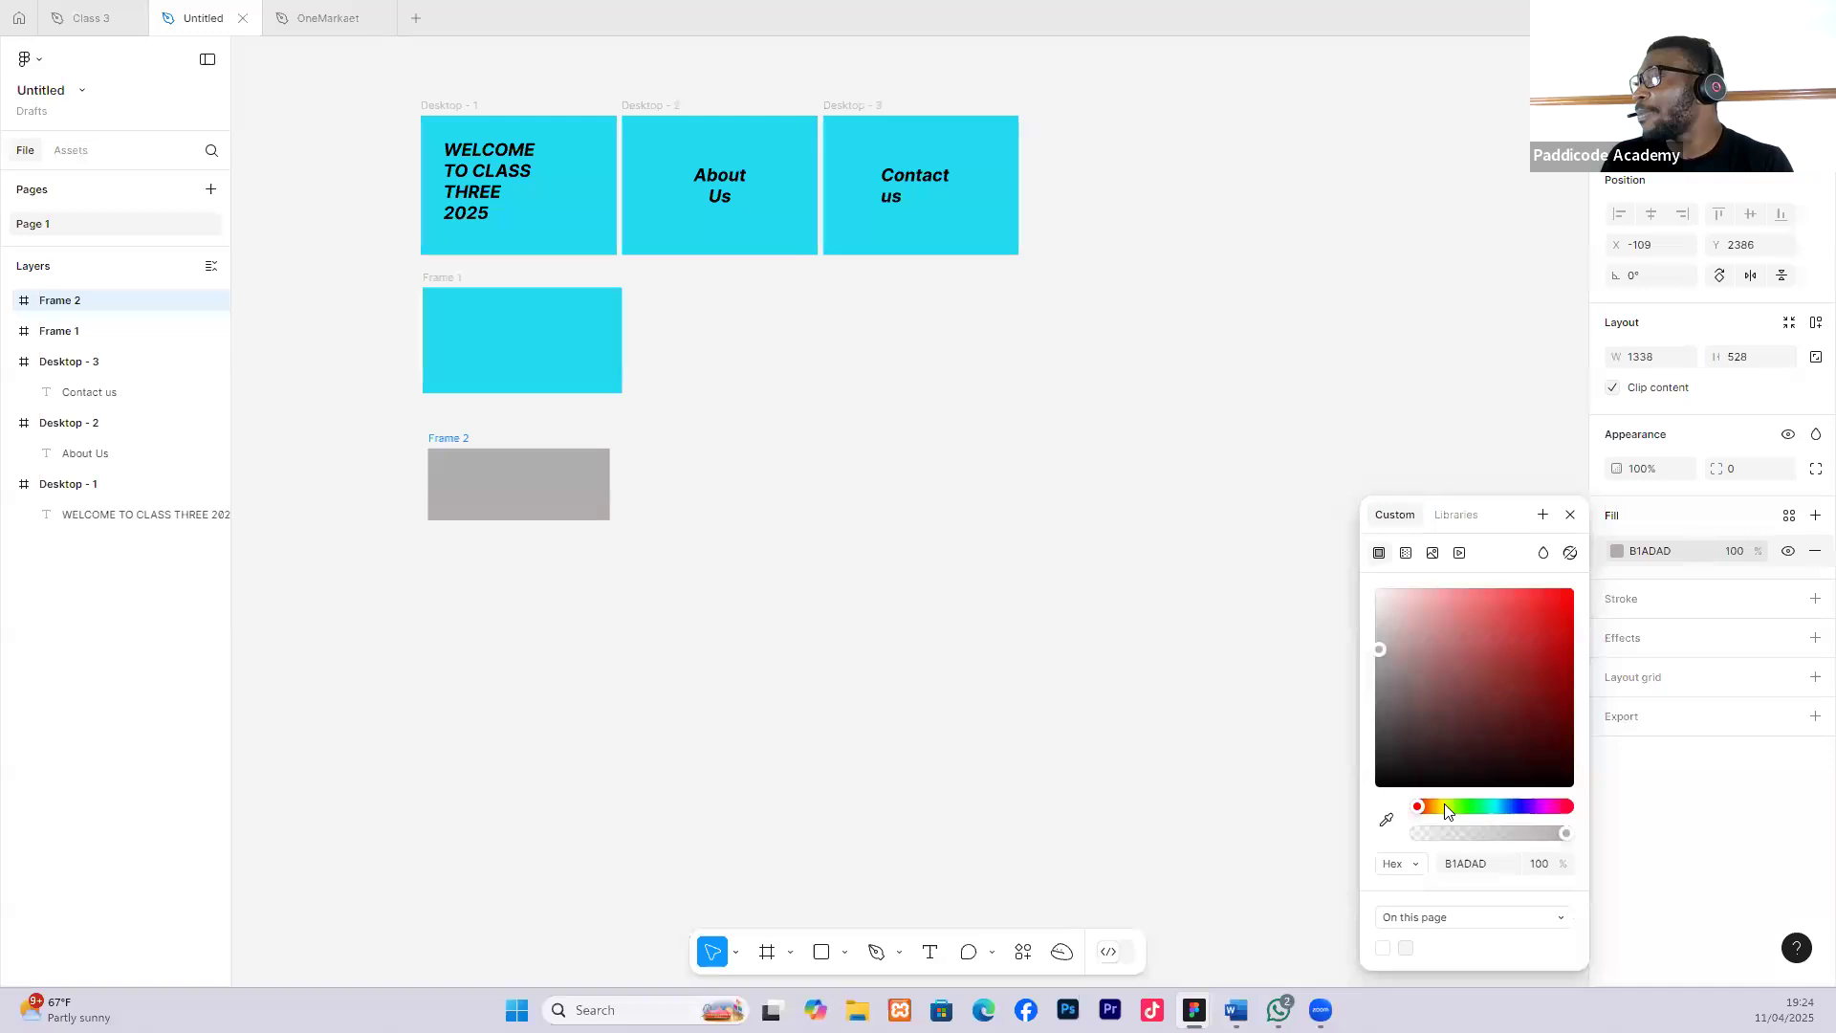
pyautogui.moveTo(1424, 809); pyautogui.dragTo(1448, 809)
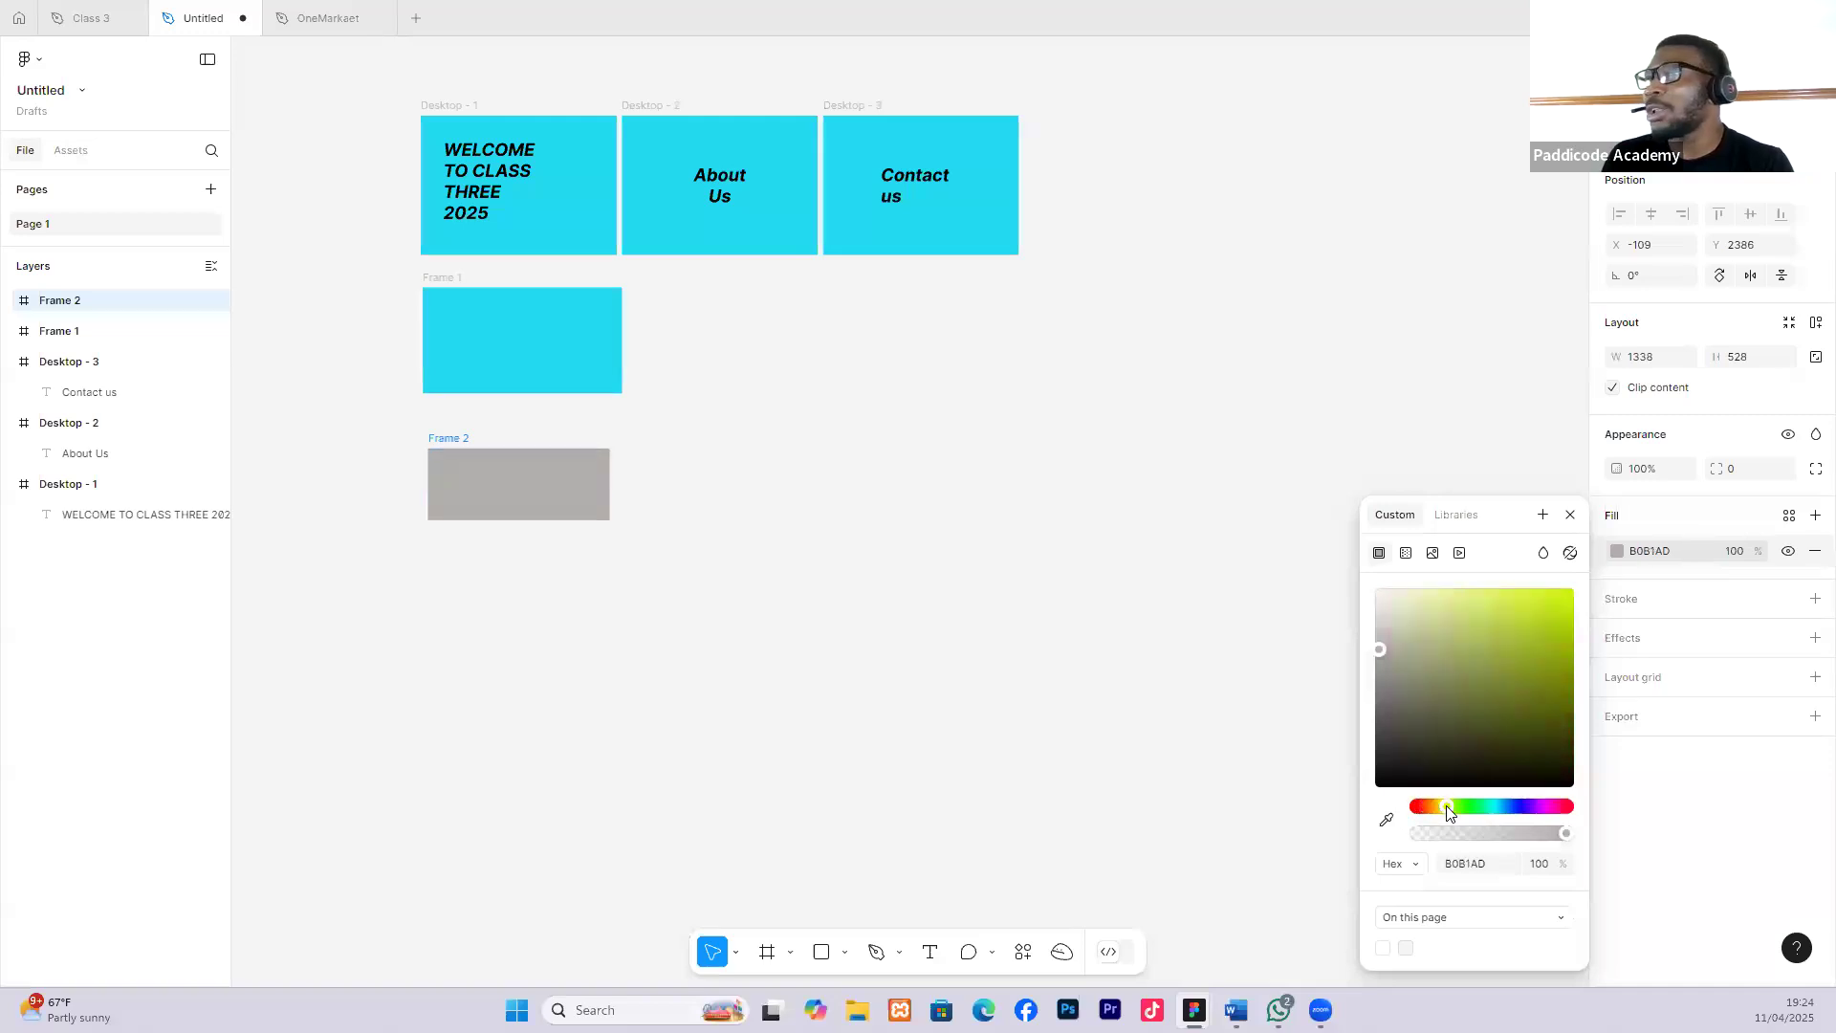
pyautogui.click(1569, 594)
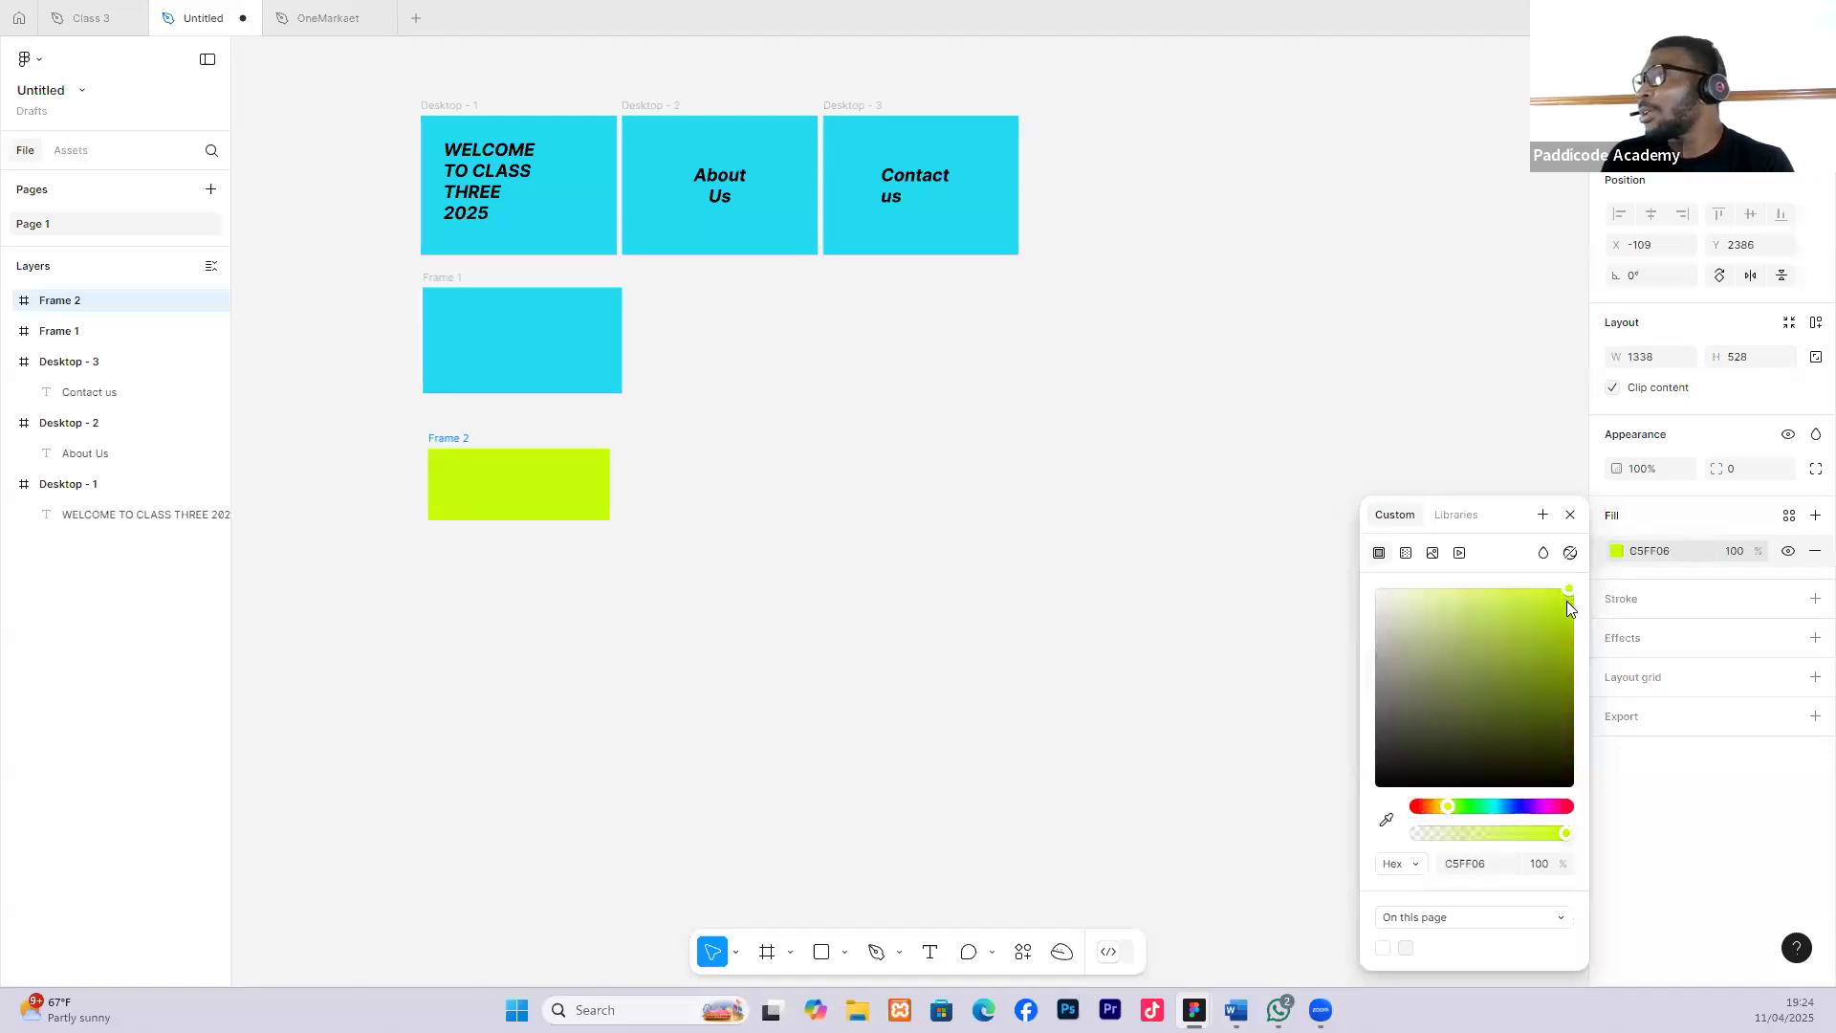
pyautogui.click(766, 495)
# Duplicate Frame 2 twice into Frames 3 and 4, evenly spaced in a row.
pyautogui.click(529, 475)
pyautogui.hotkey('ctrl', 'd')
pyautogui.moveTo(522, 475)
pyautogui.mouseDown()
pyautogui.moveTo(821, 500)
pyautogui.moveTo(454, 481)
pyautogui.moveTo(514, 478)
pyautogui.mouseUp()
pyautogui.click(685, 488)
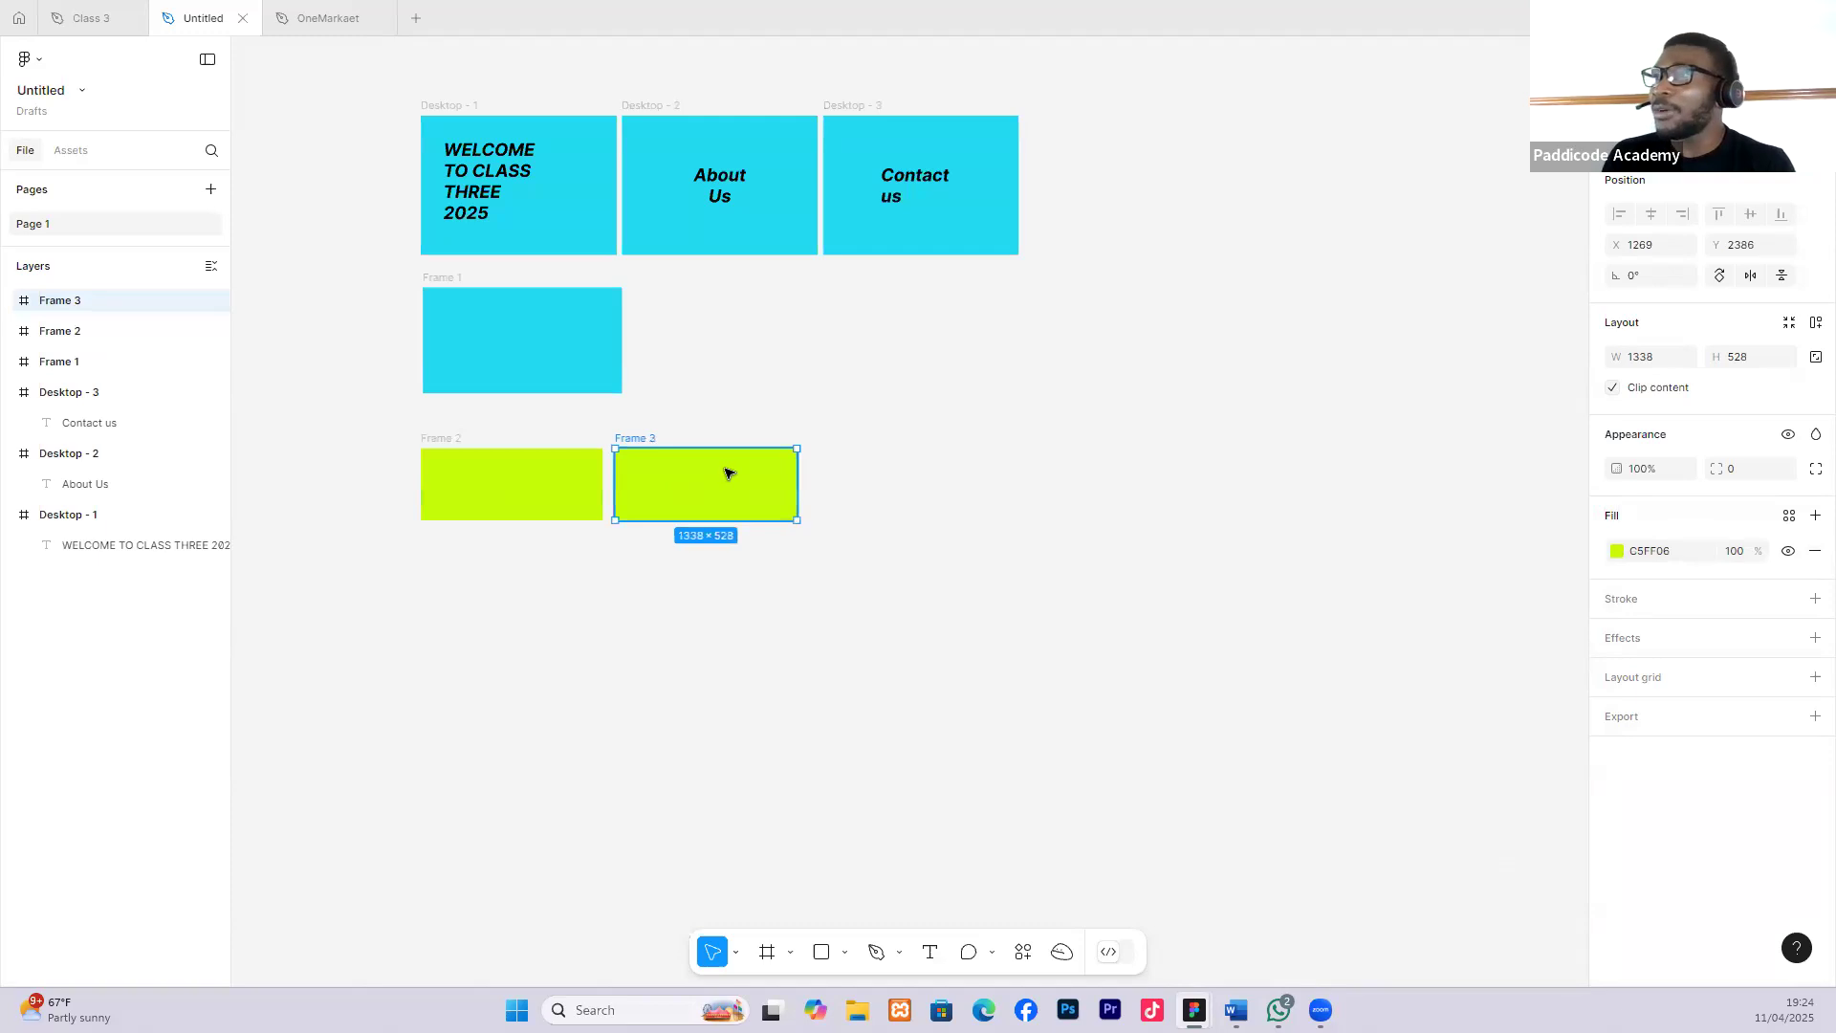
pyautogui.hotkey('ctrl', 'd')
pyautogui.moveTo(918, 479); pyautogui.dragTo(908, 479)
pyautogui.click(1180, 488)
pyautogui.scroll(1, 691, 488)
pyautogui.scroll(1, 451, 447)
# Recolour Frame 2 navy 15005D using a palette from the Color Palettes (Colorsinspo) plugin.
pyautogui.click(392, 447)
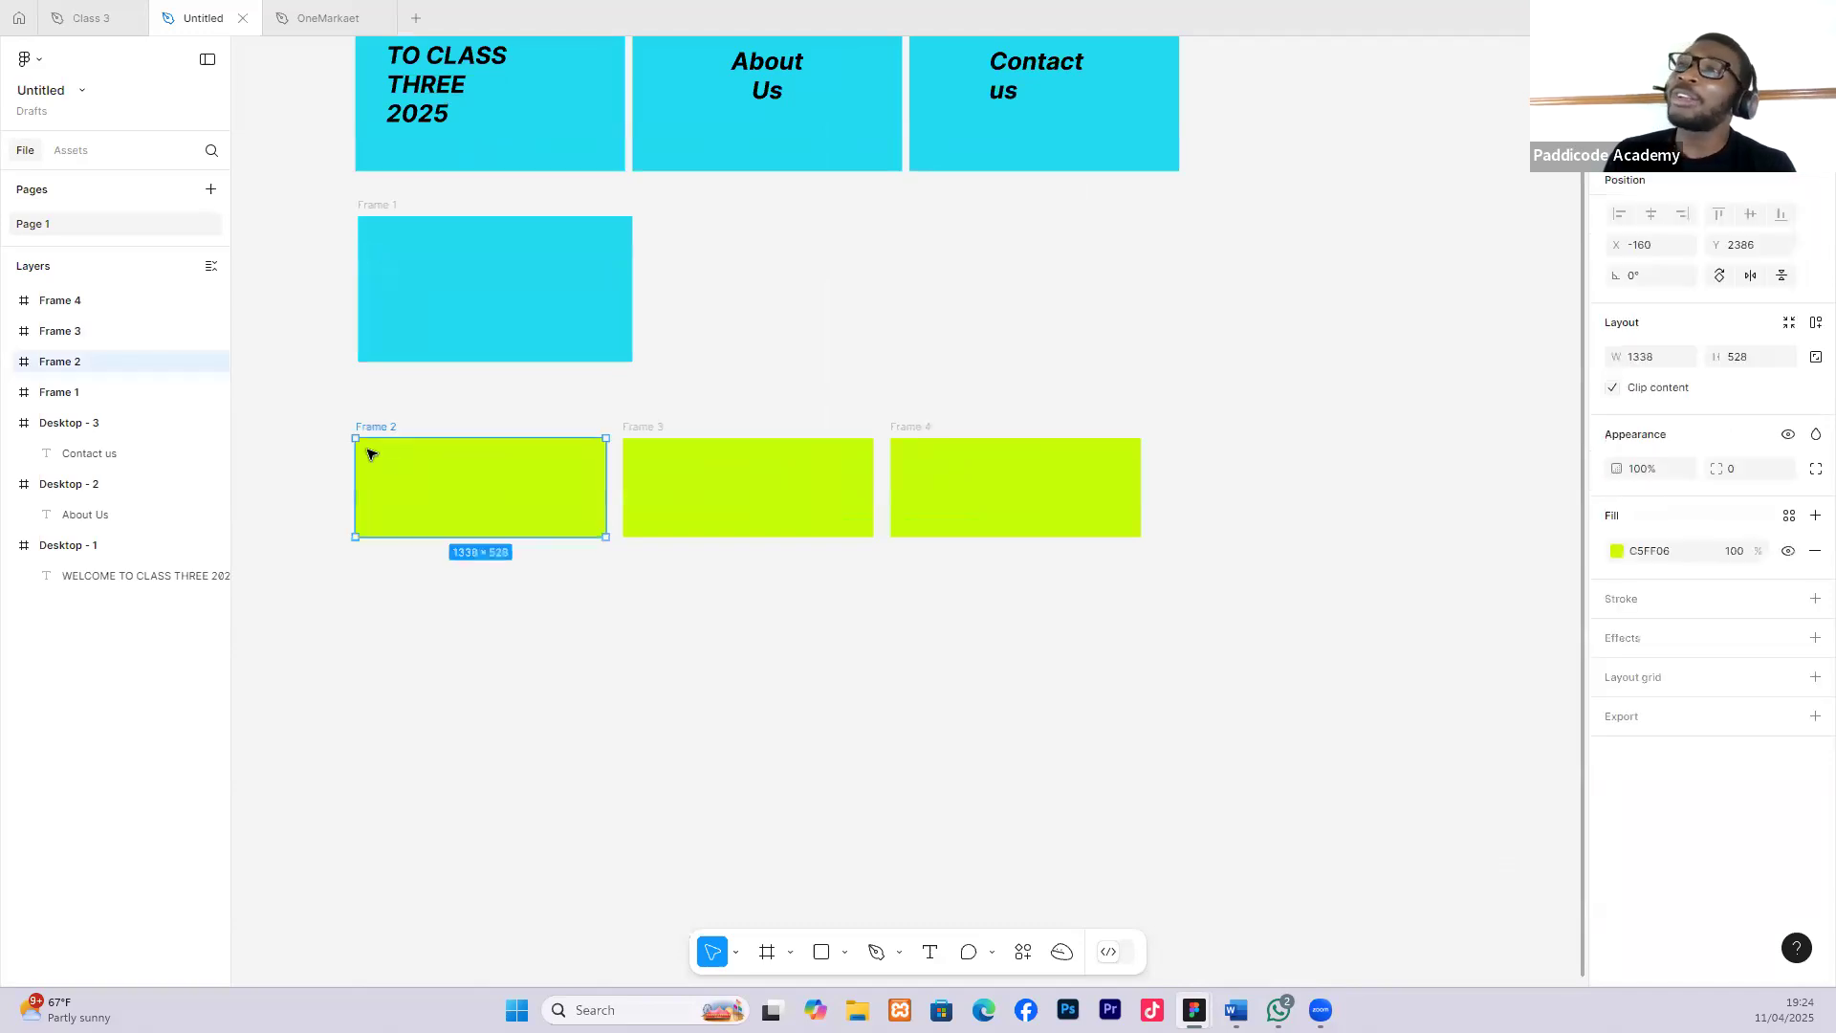
pyautogui.click(40, 61)
pyautogui.moveTo(105, 318)
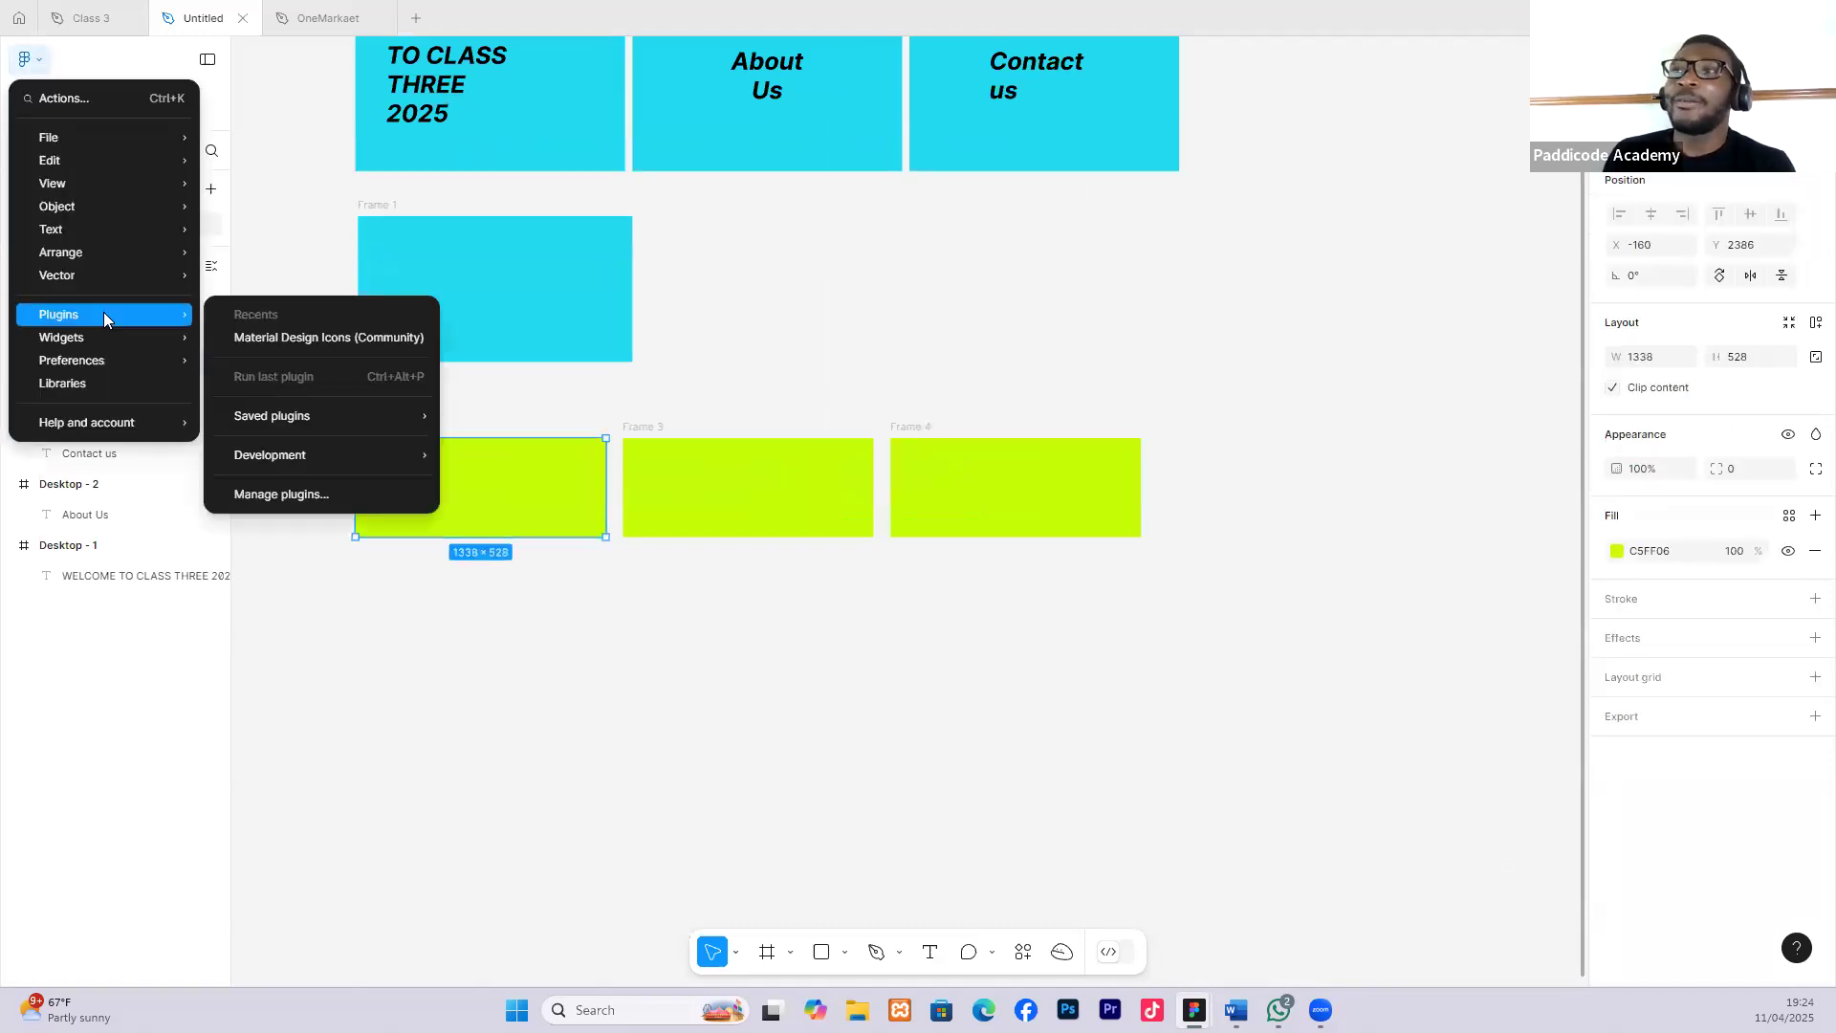
pyautogui.moveTo(389, 414)
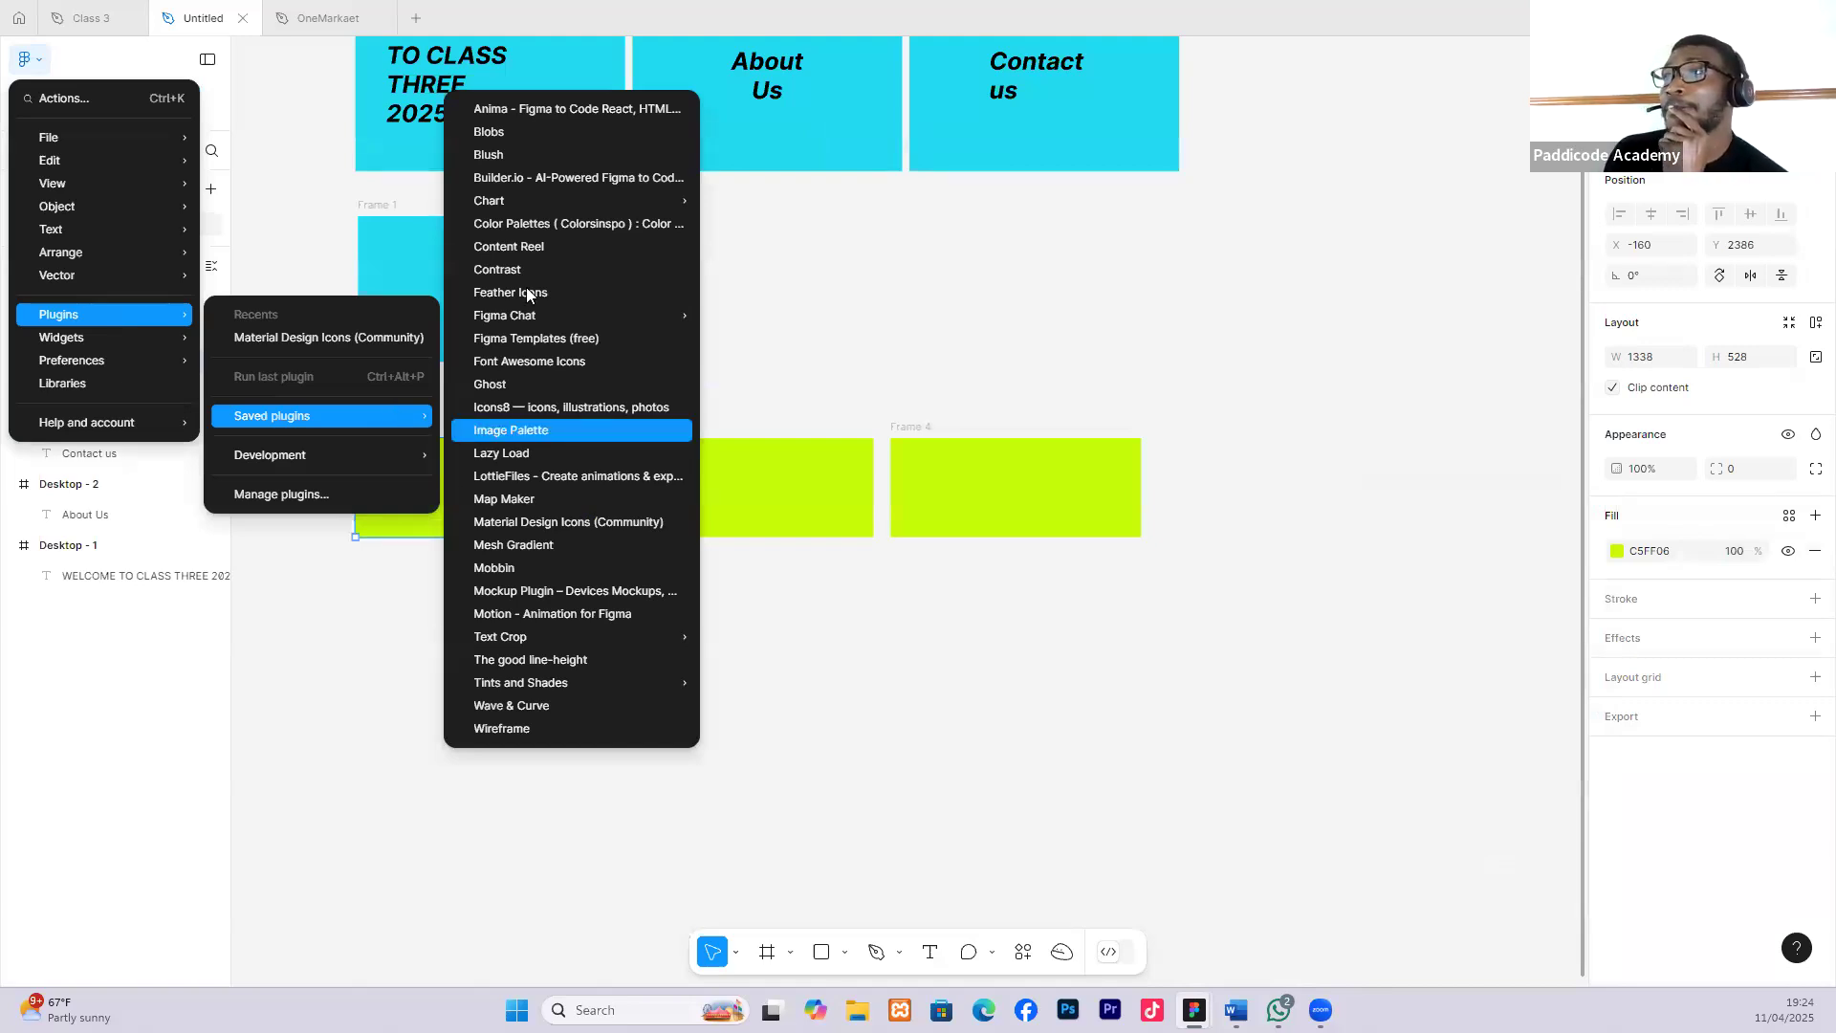
pyautogui.press('Escape')
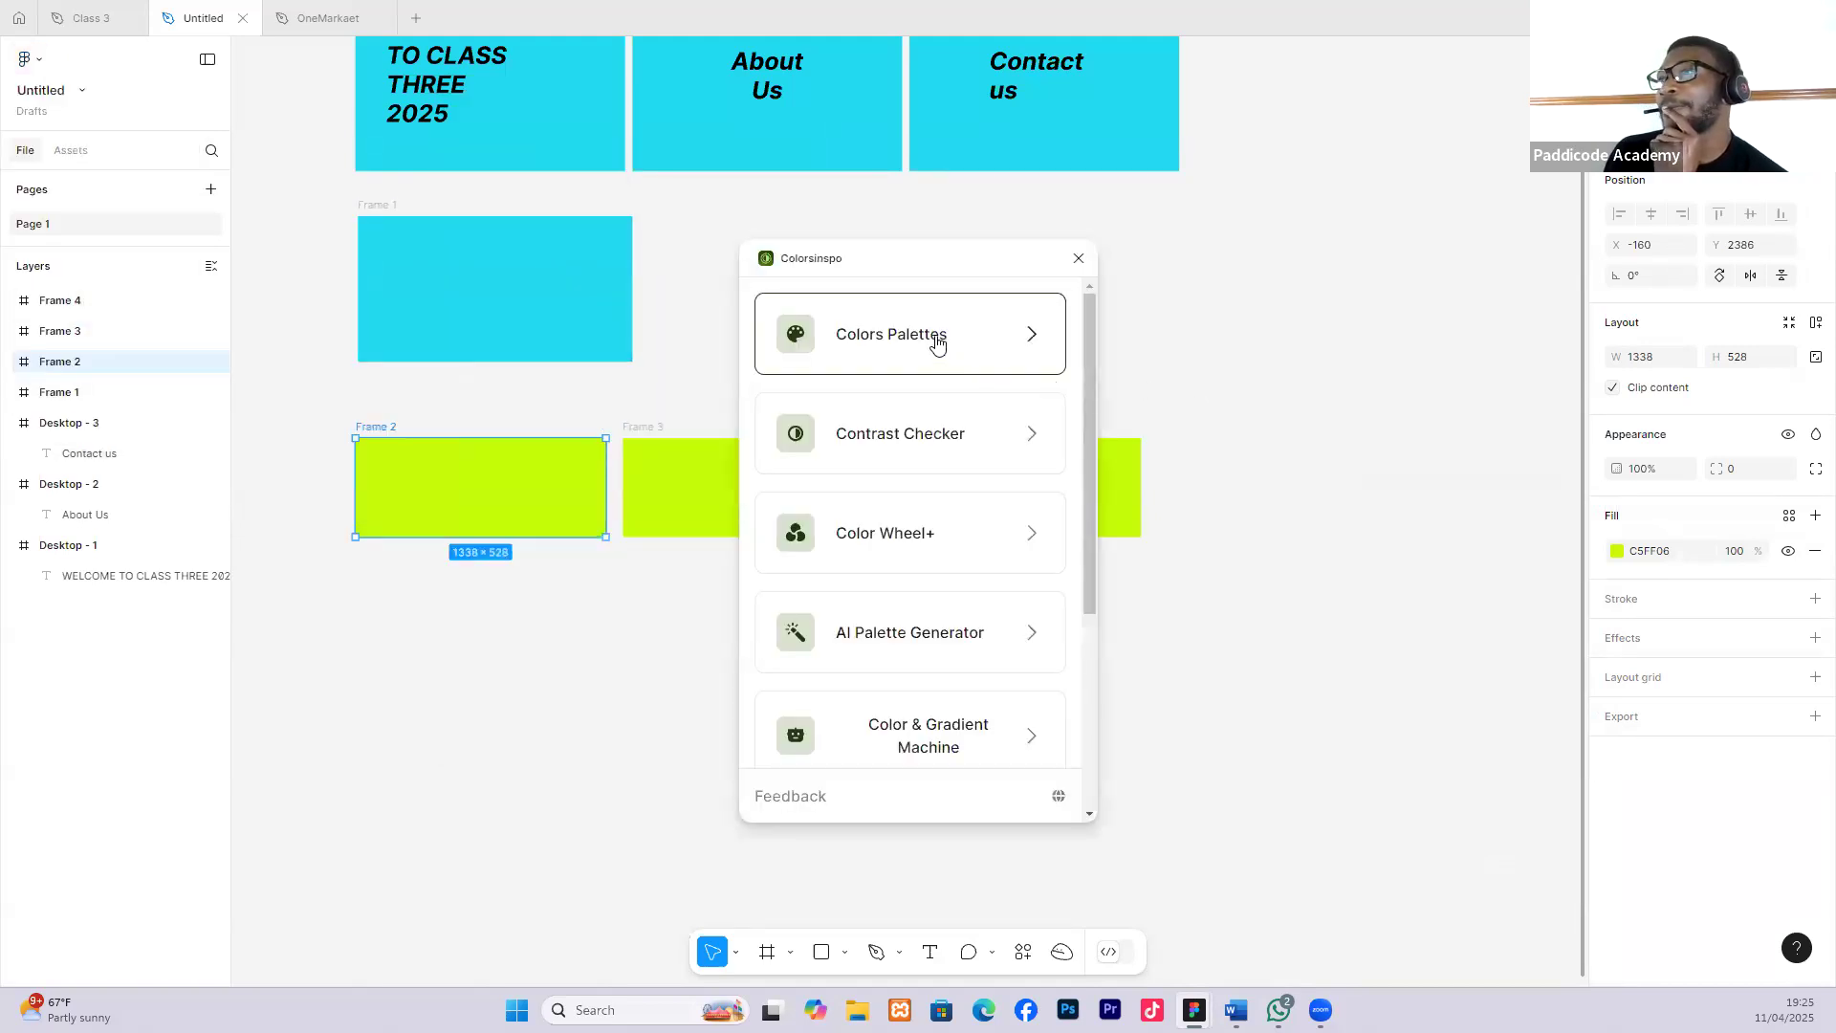
pyautogui.click(932, 357)
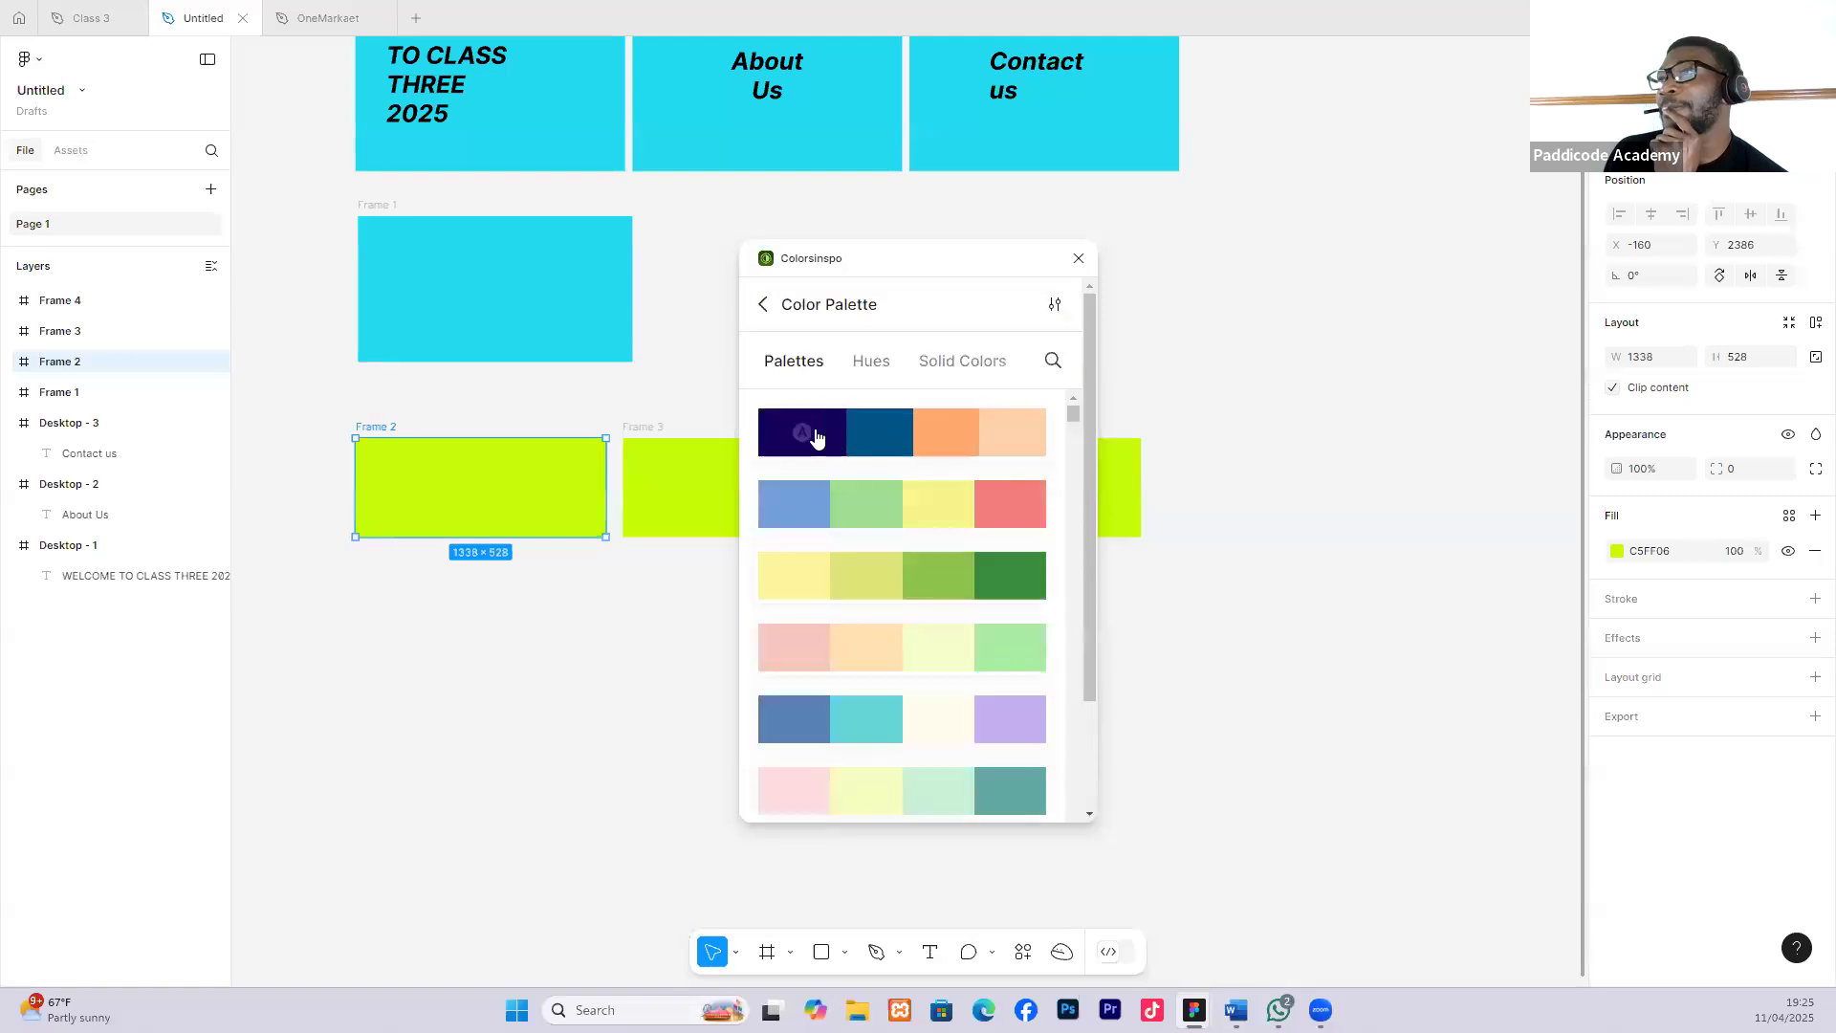
pyautogui.click(830, 436)
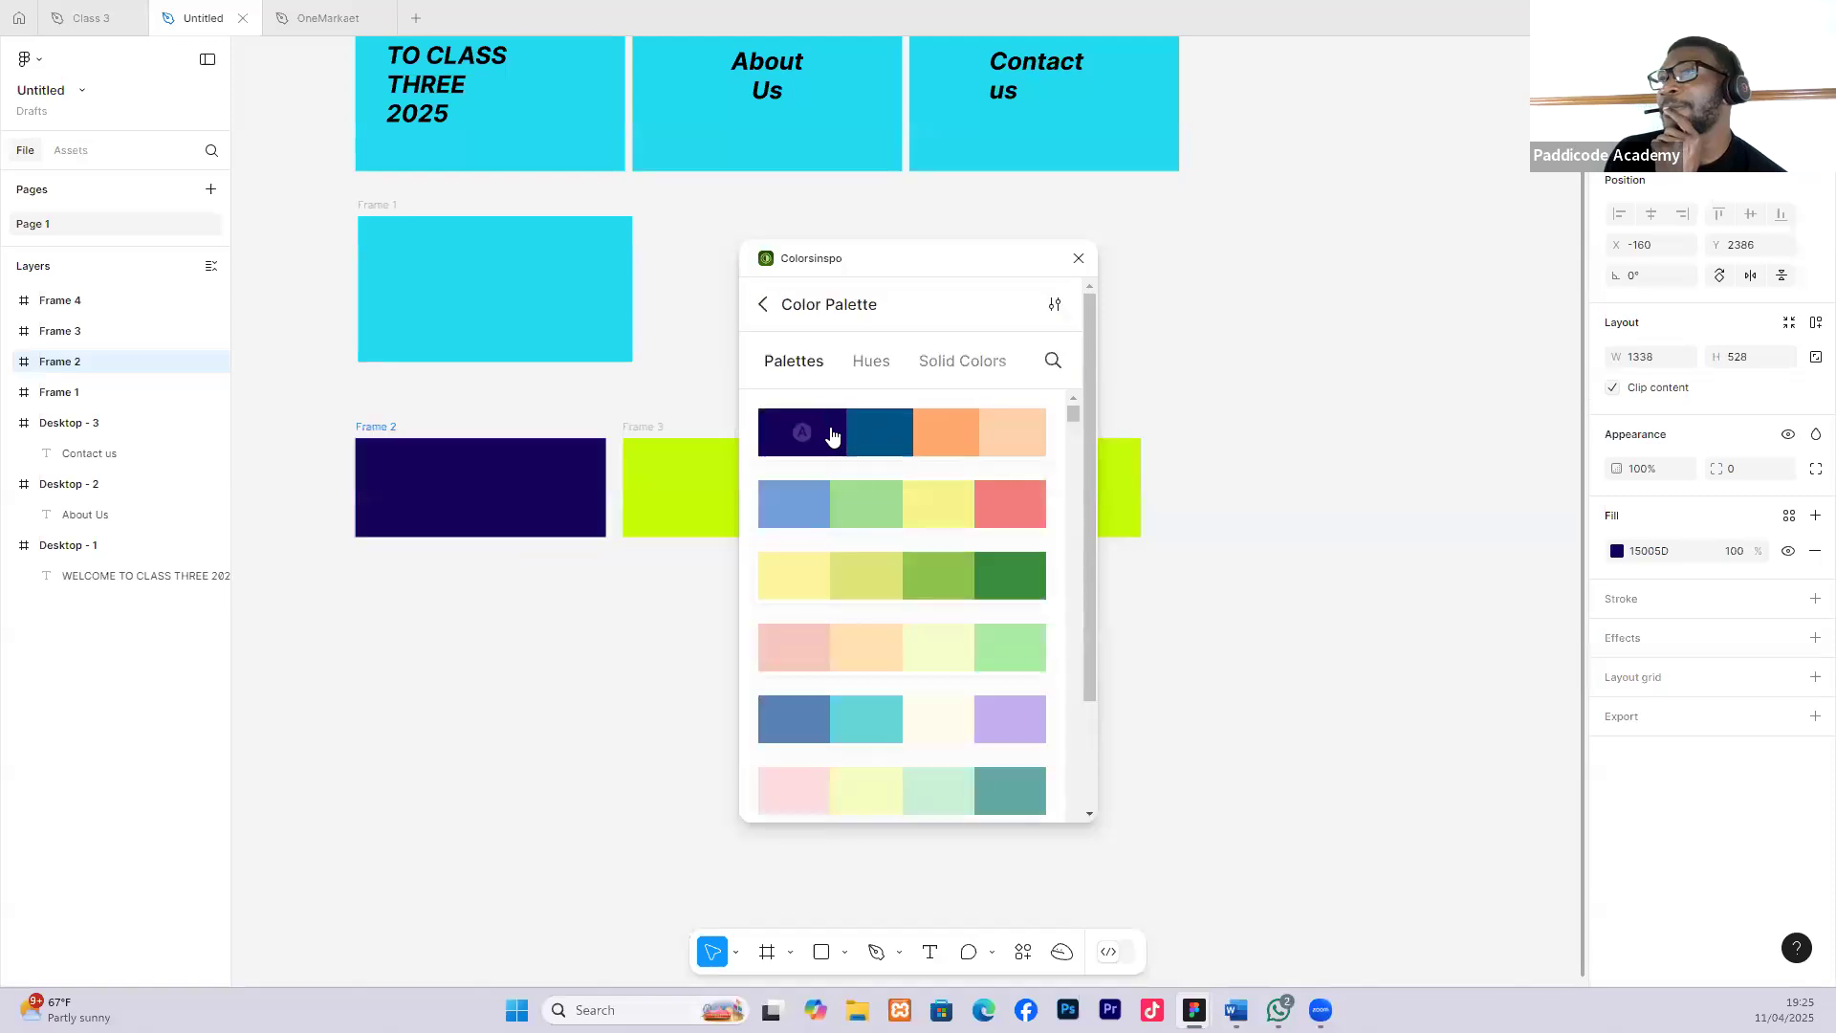
pyautogui.click(888, 431)
pyautogui.click(801, 432)
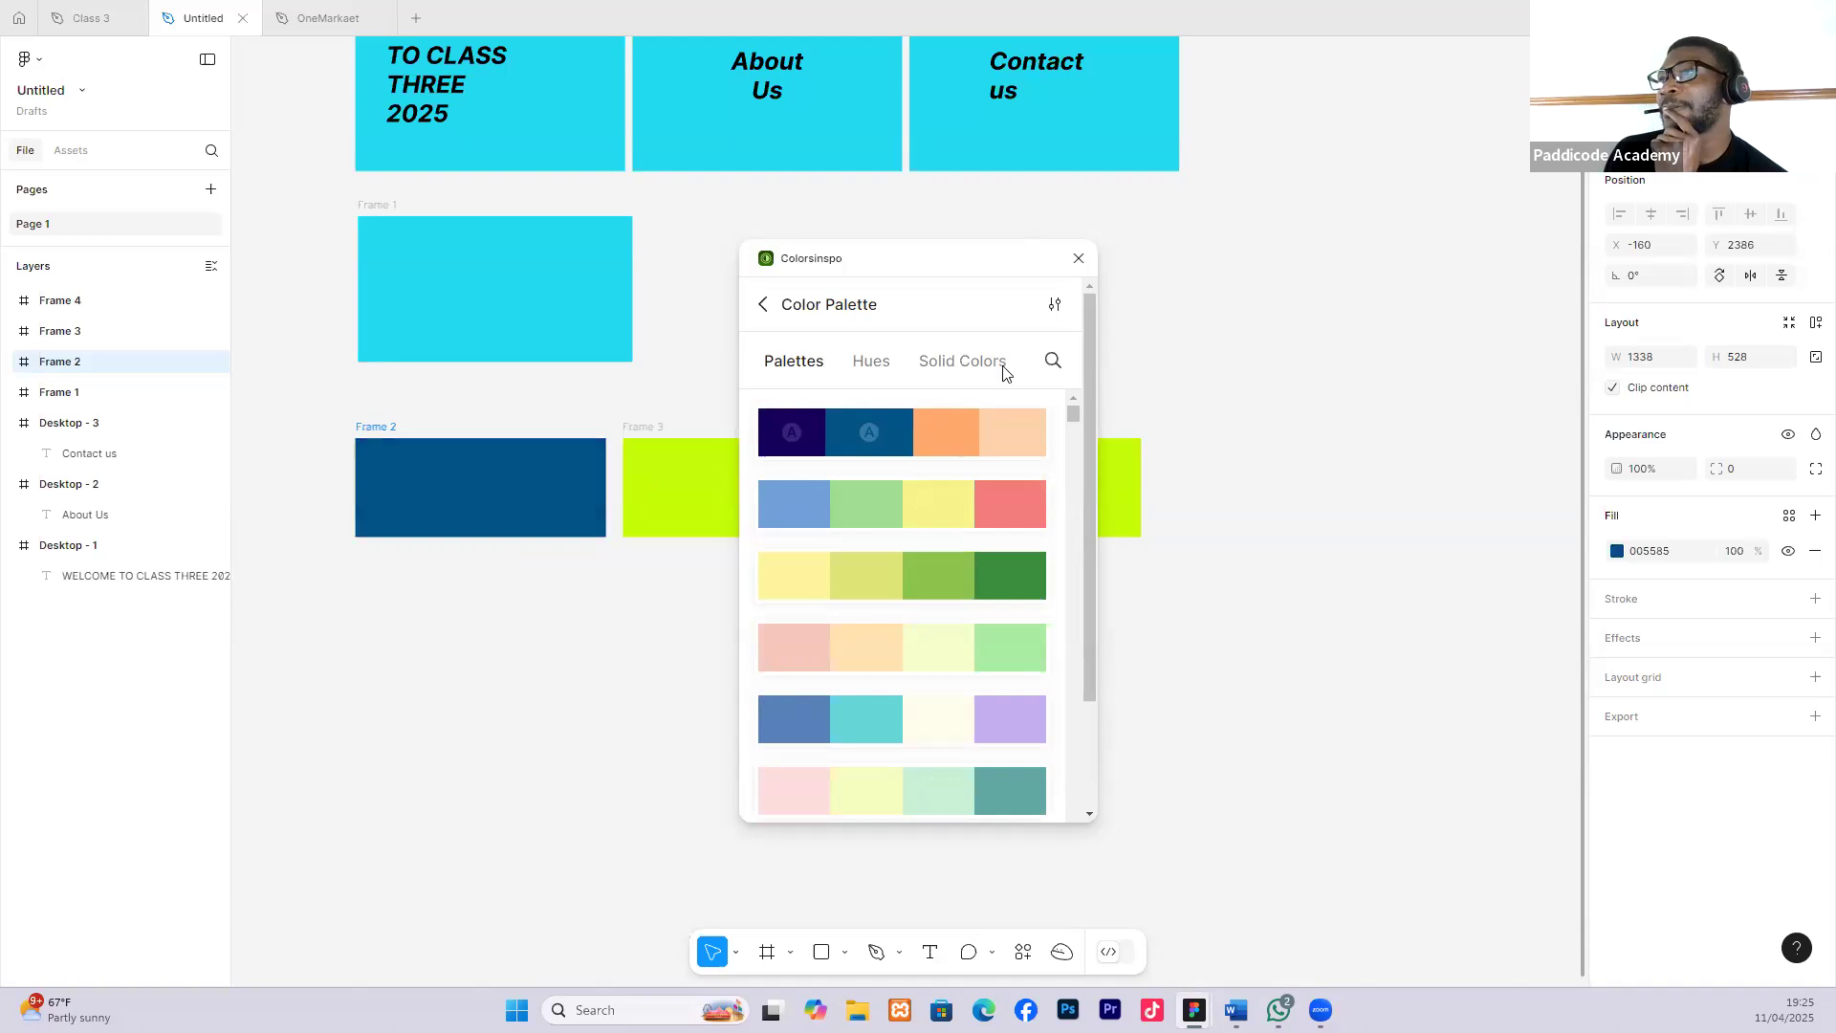
pyautogui.click(1078, 258)
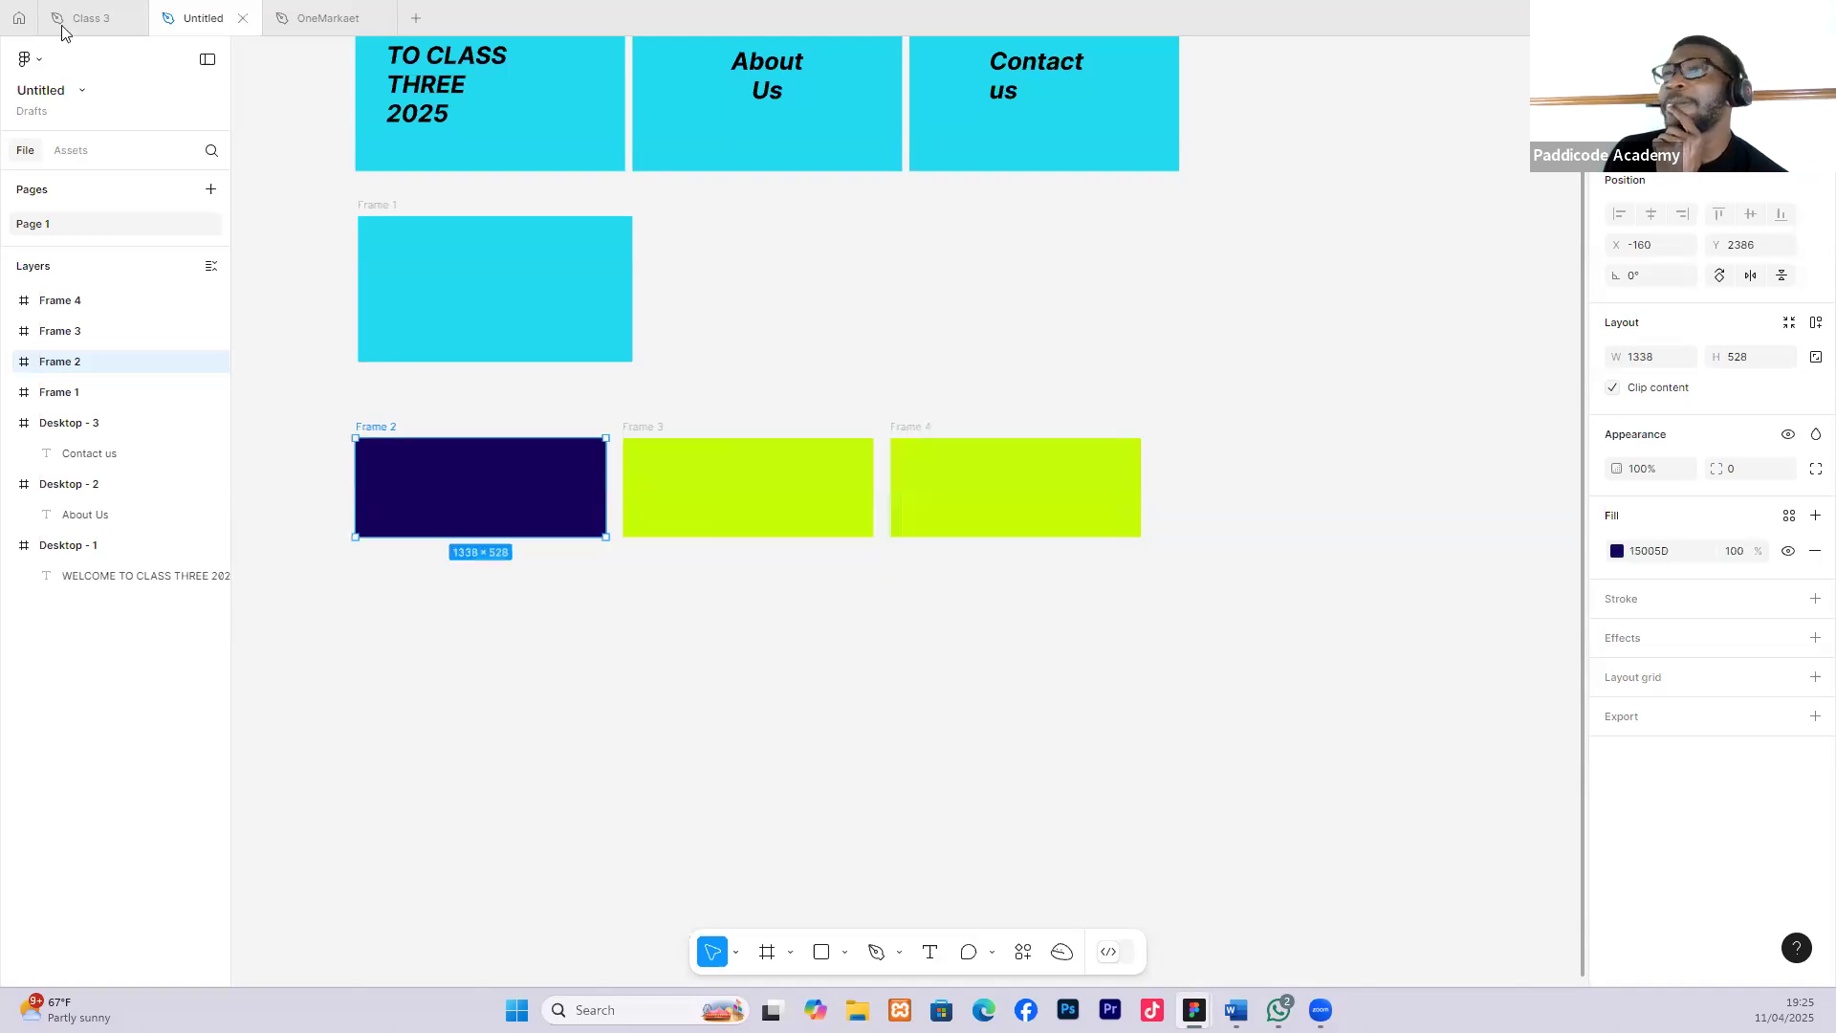
pyautogui.click(82, 90)
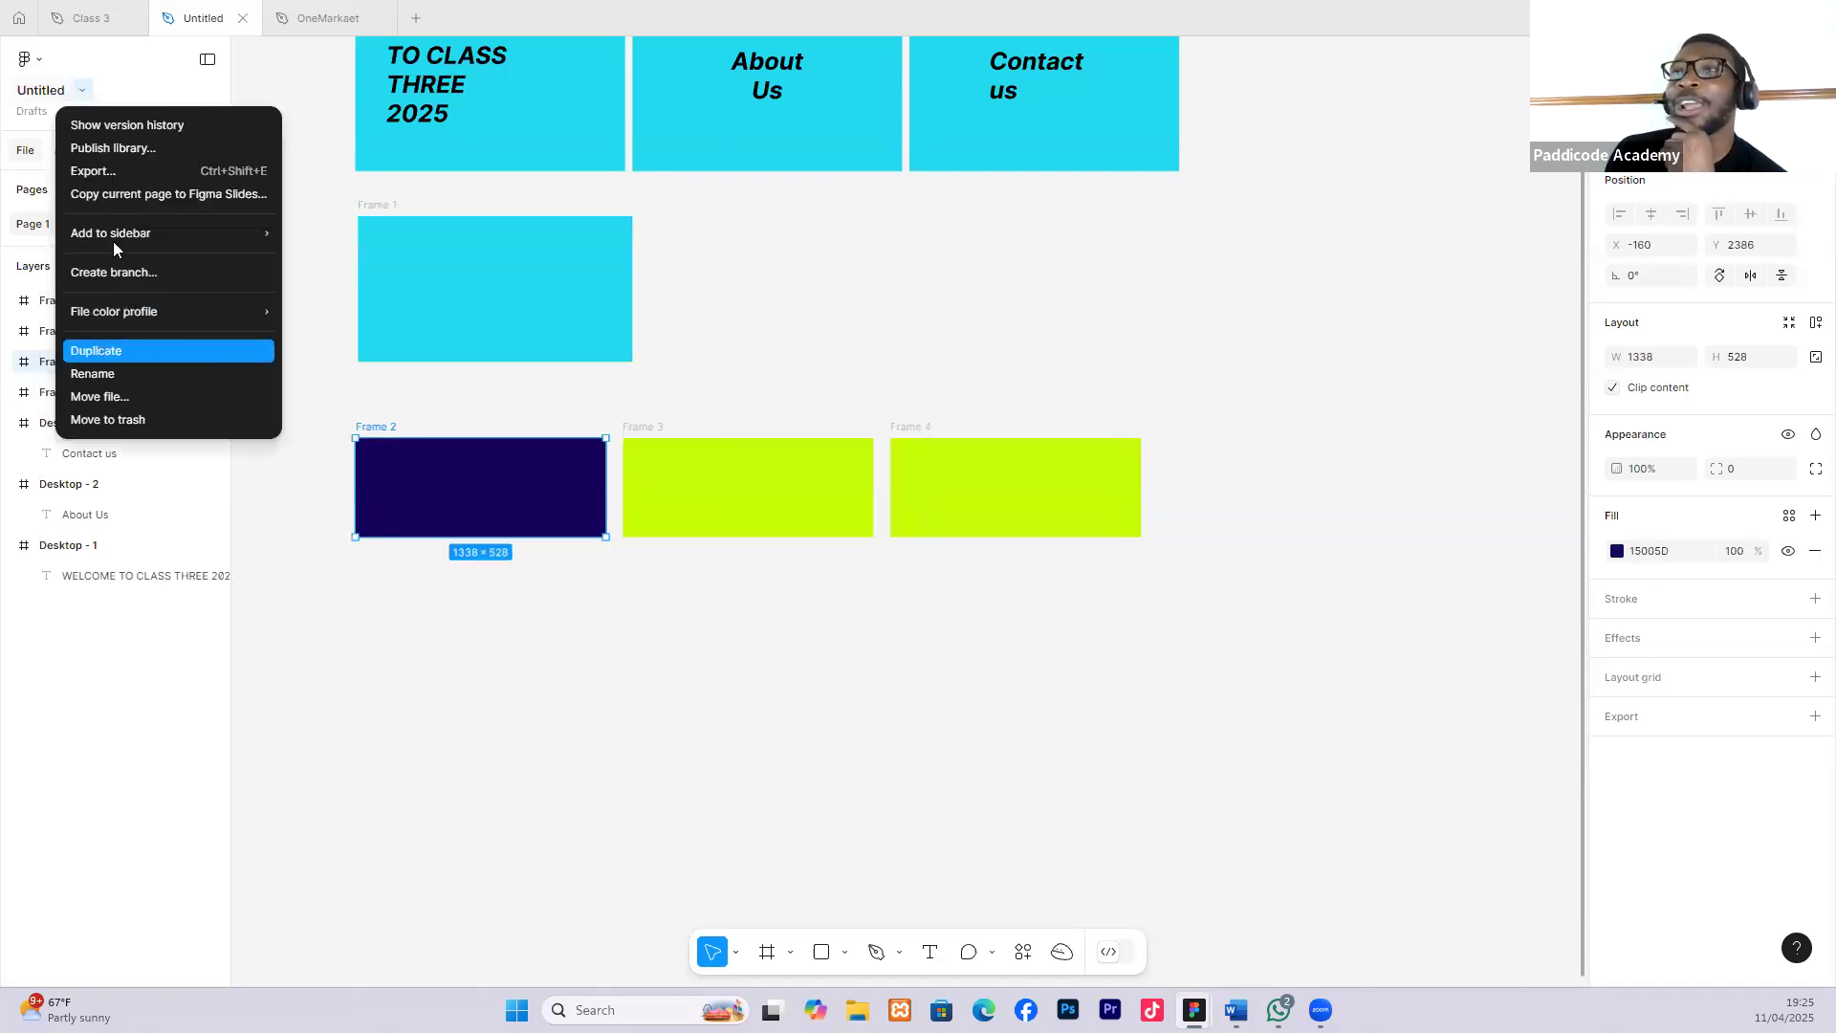
pyautogui.click(27, 59)
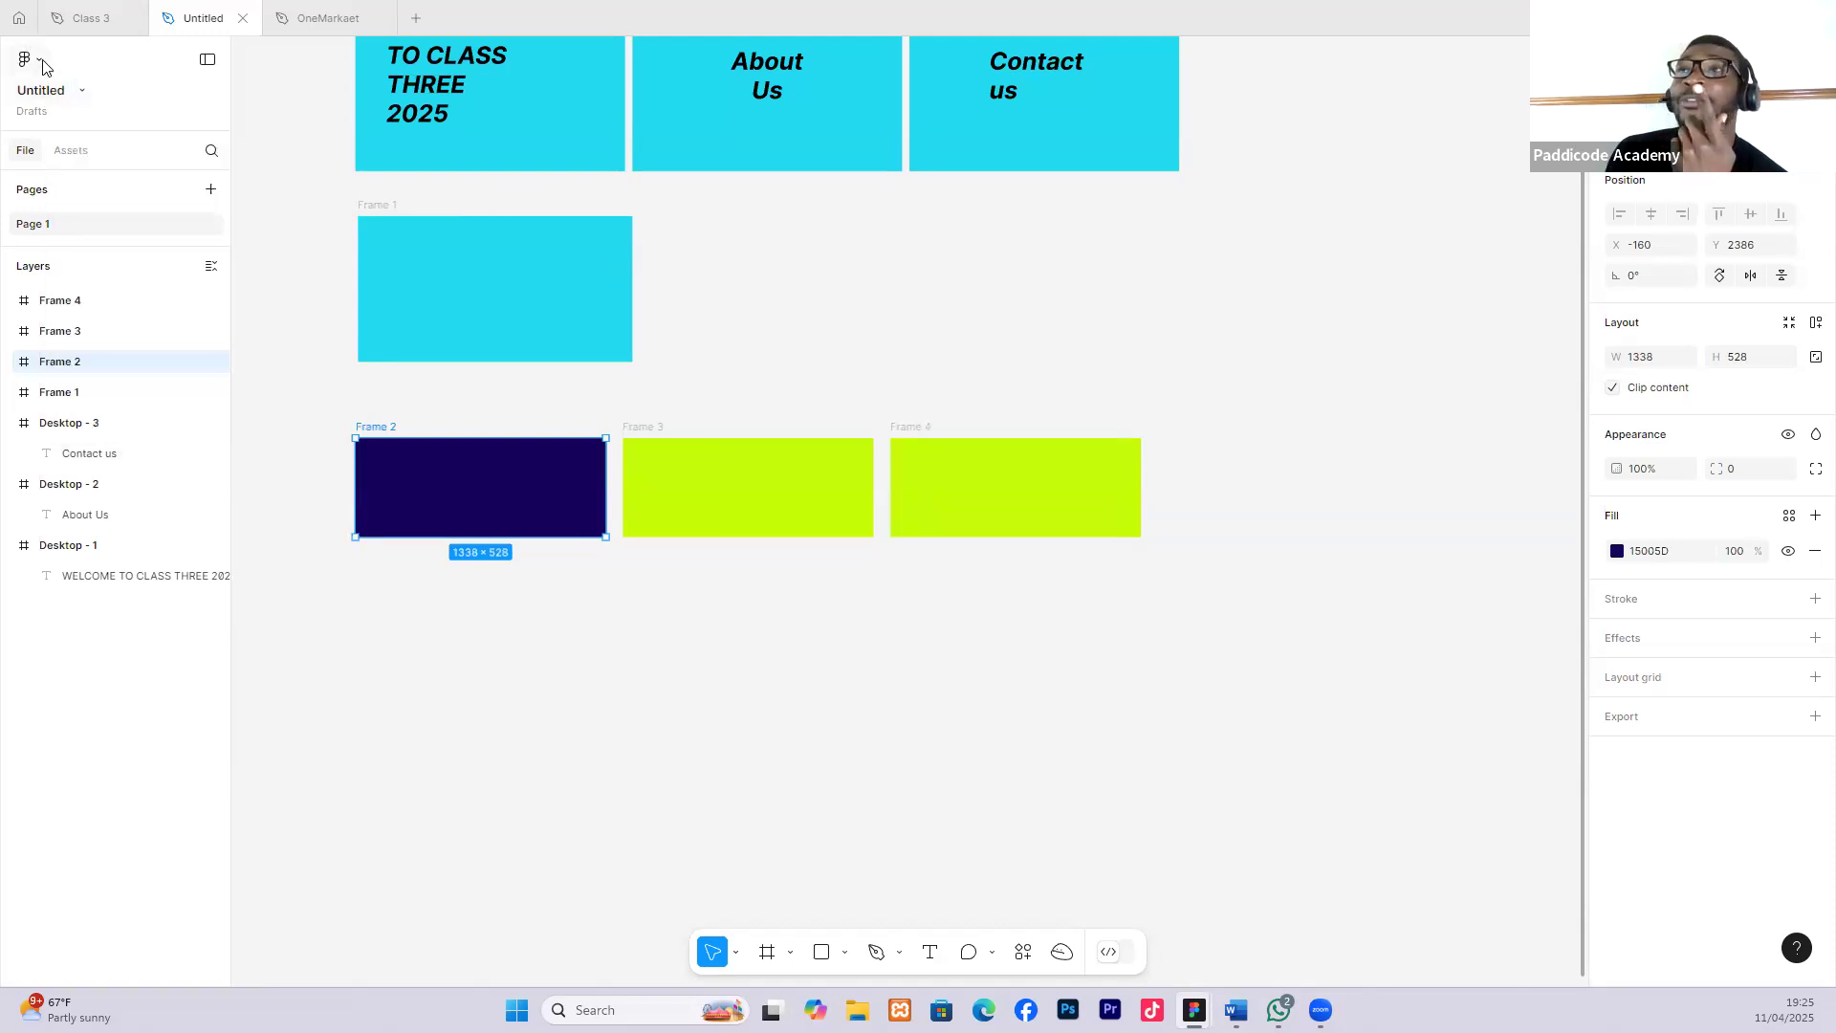
pyautogui.click(27, 60)
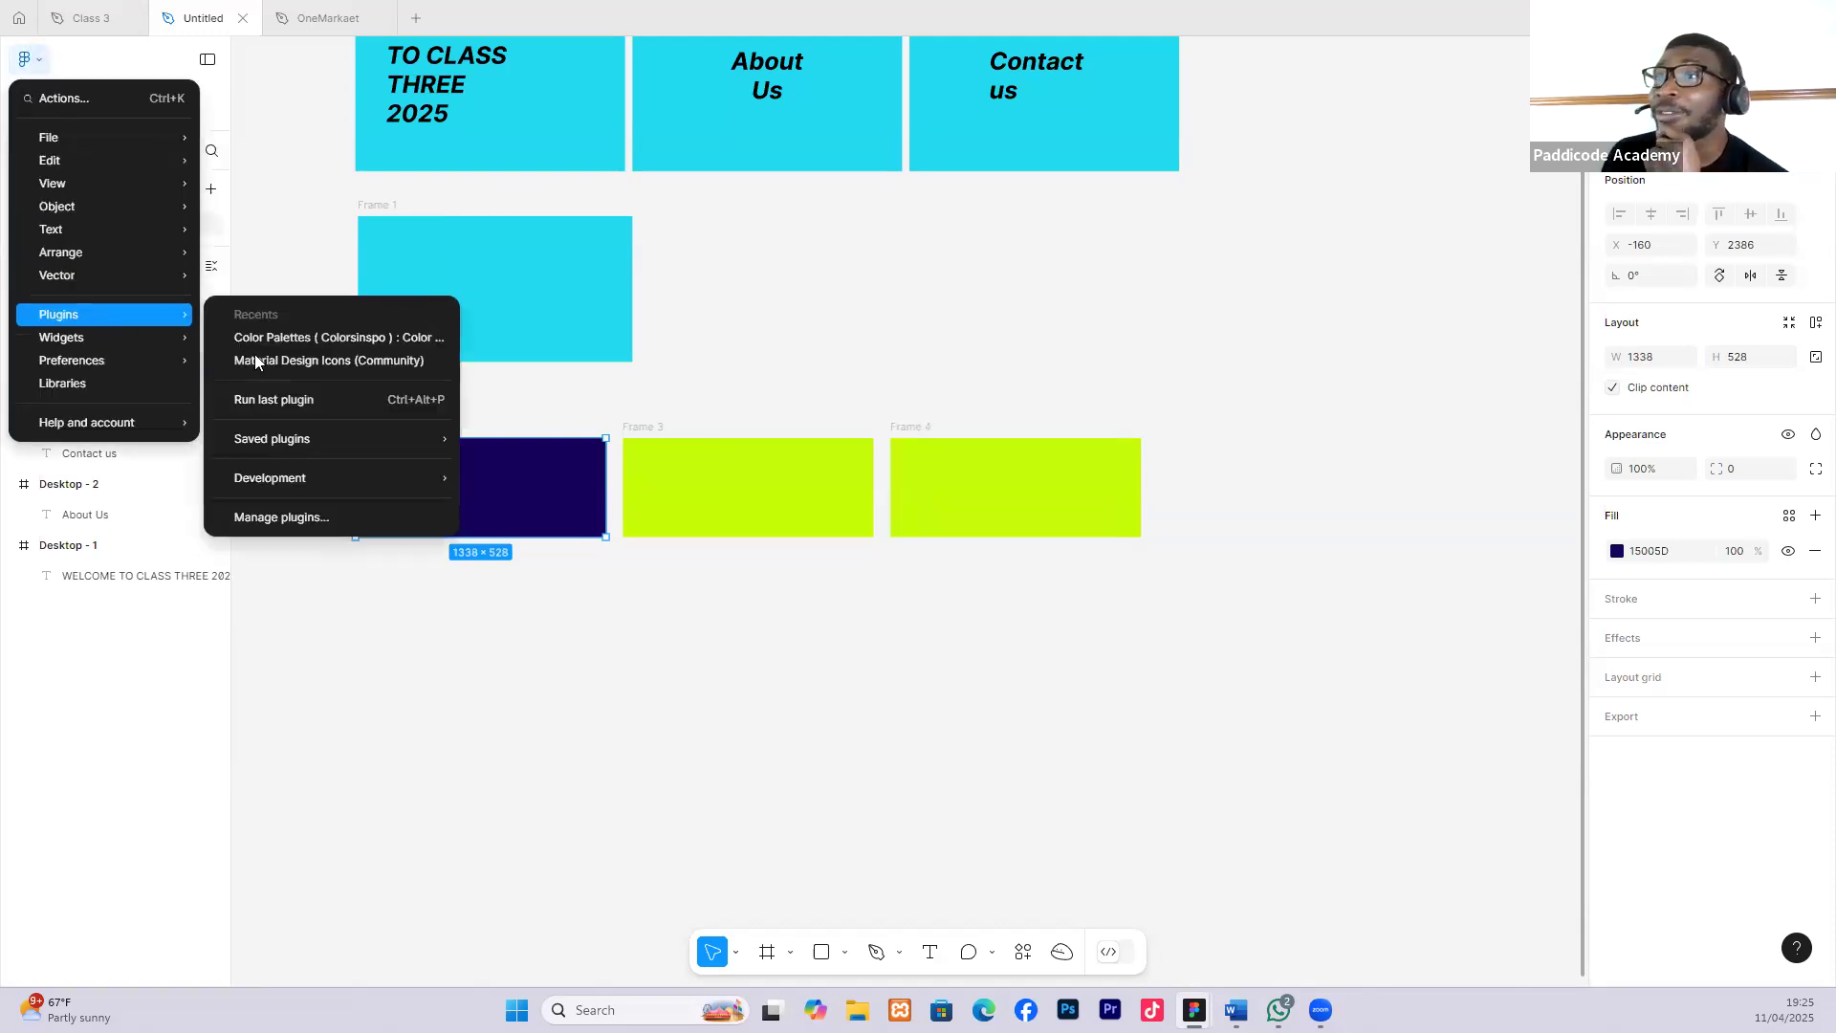
pyautogui.moveTo(302, 446)
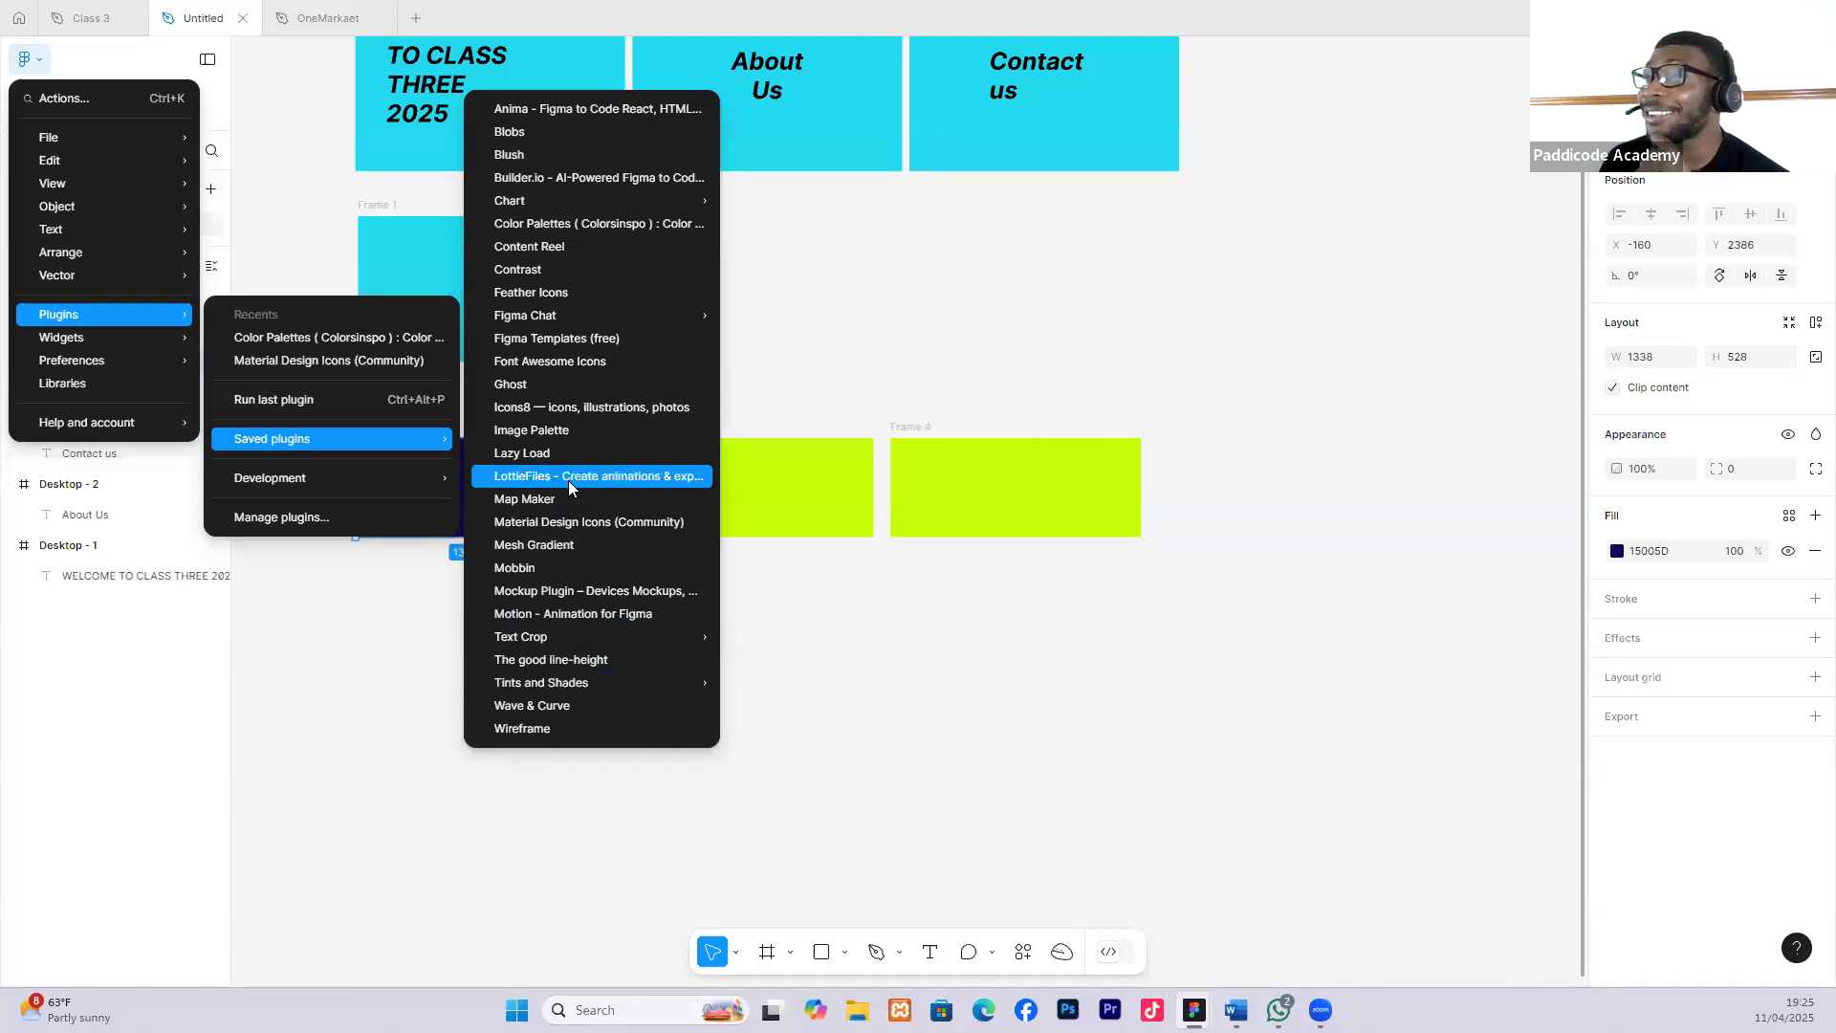
pyautogui.click(538, 435)
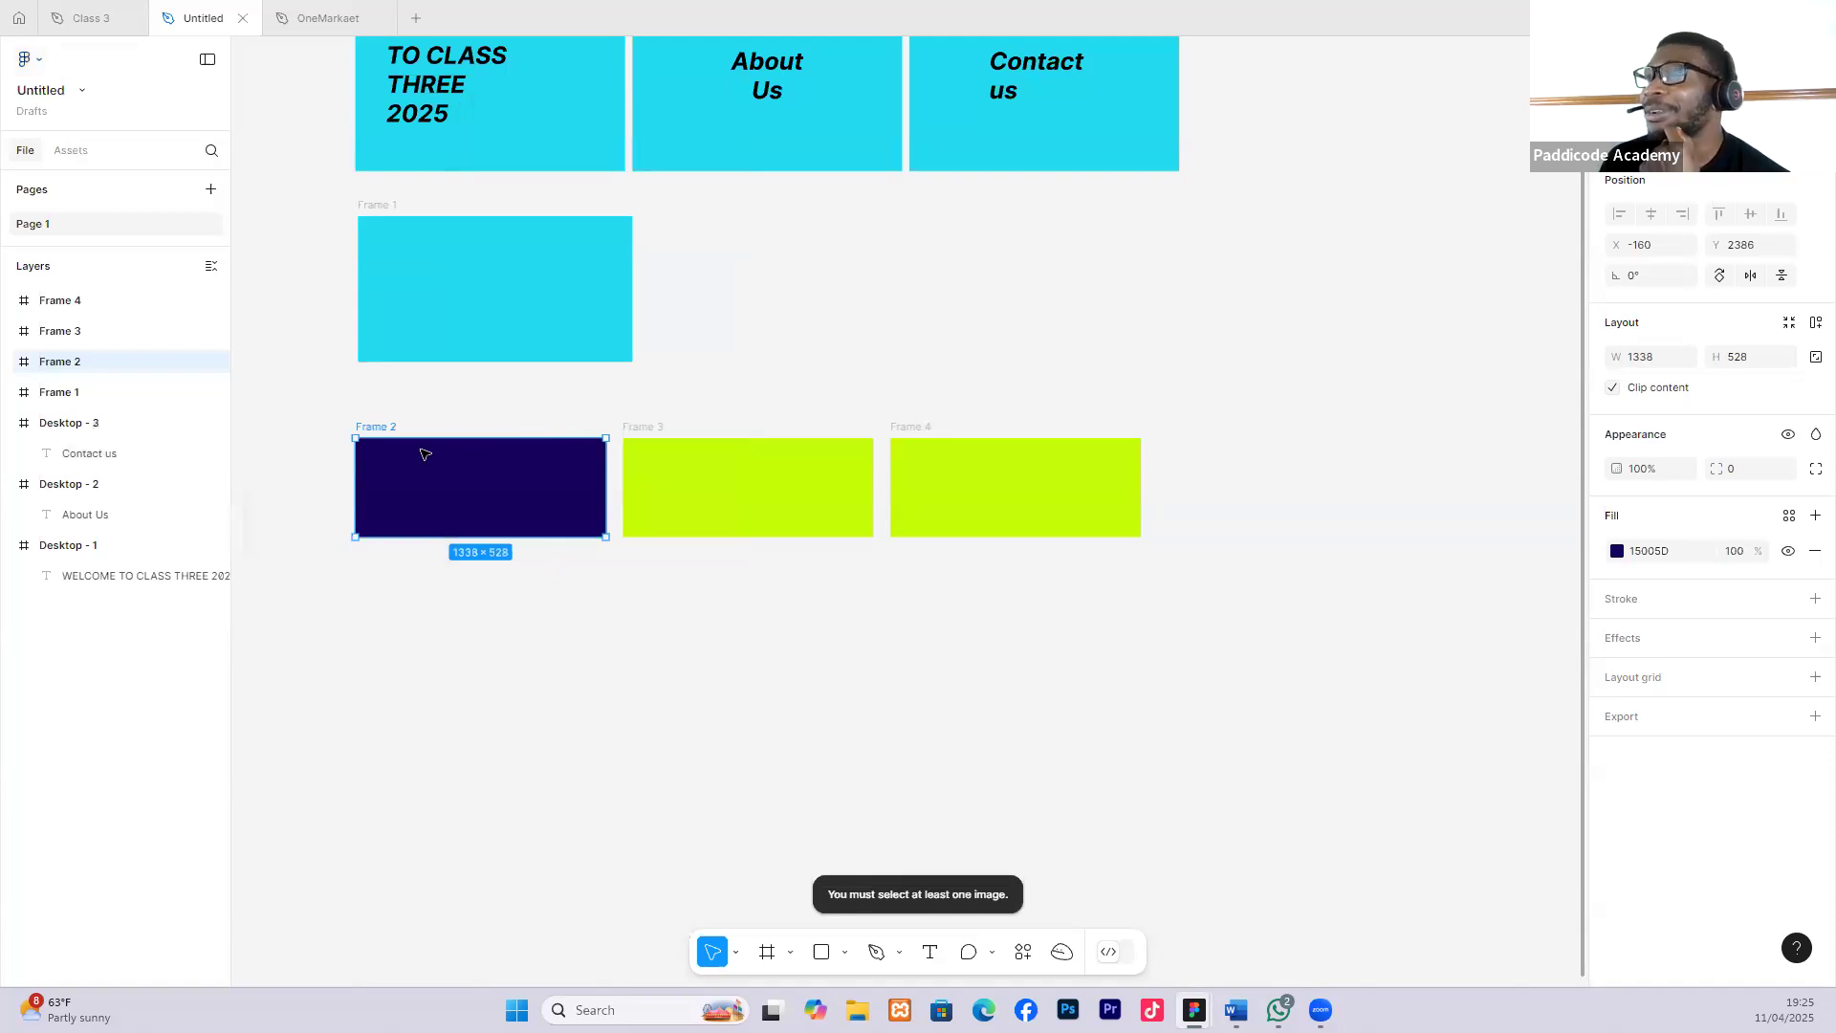
pyautogui.click(471, 421)
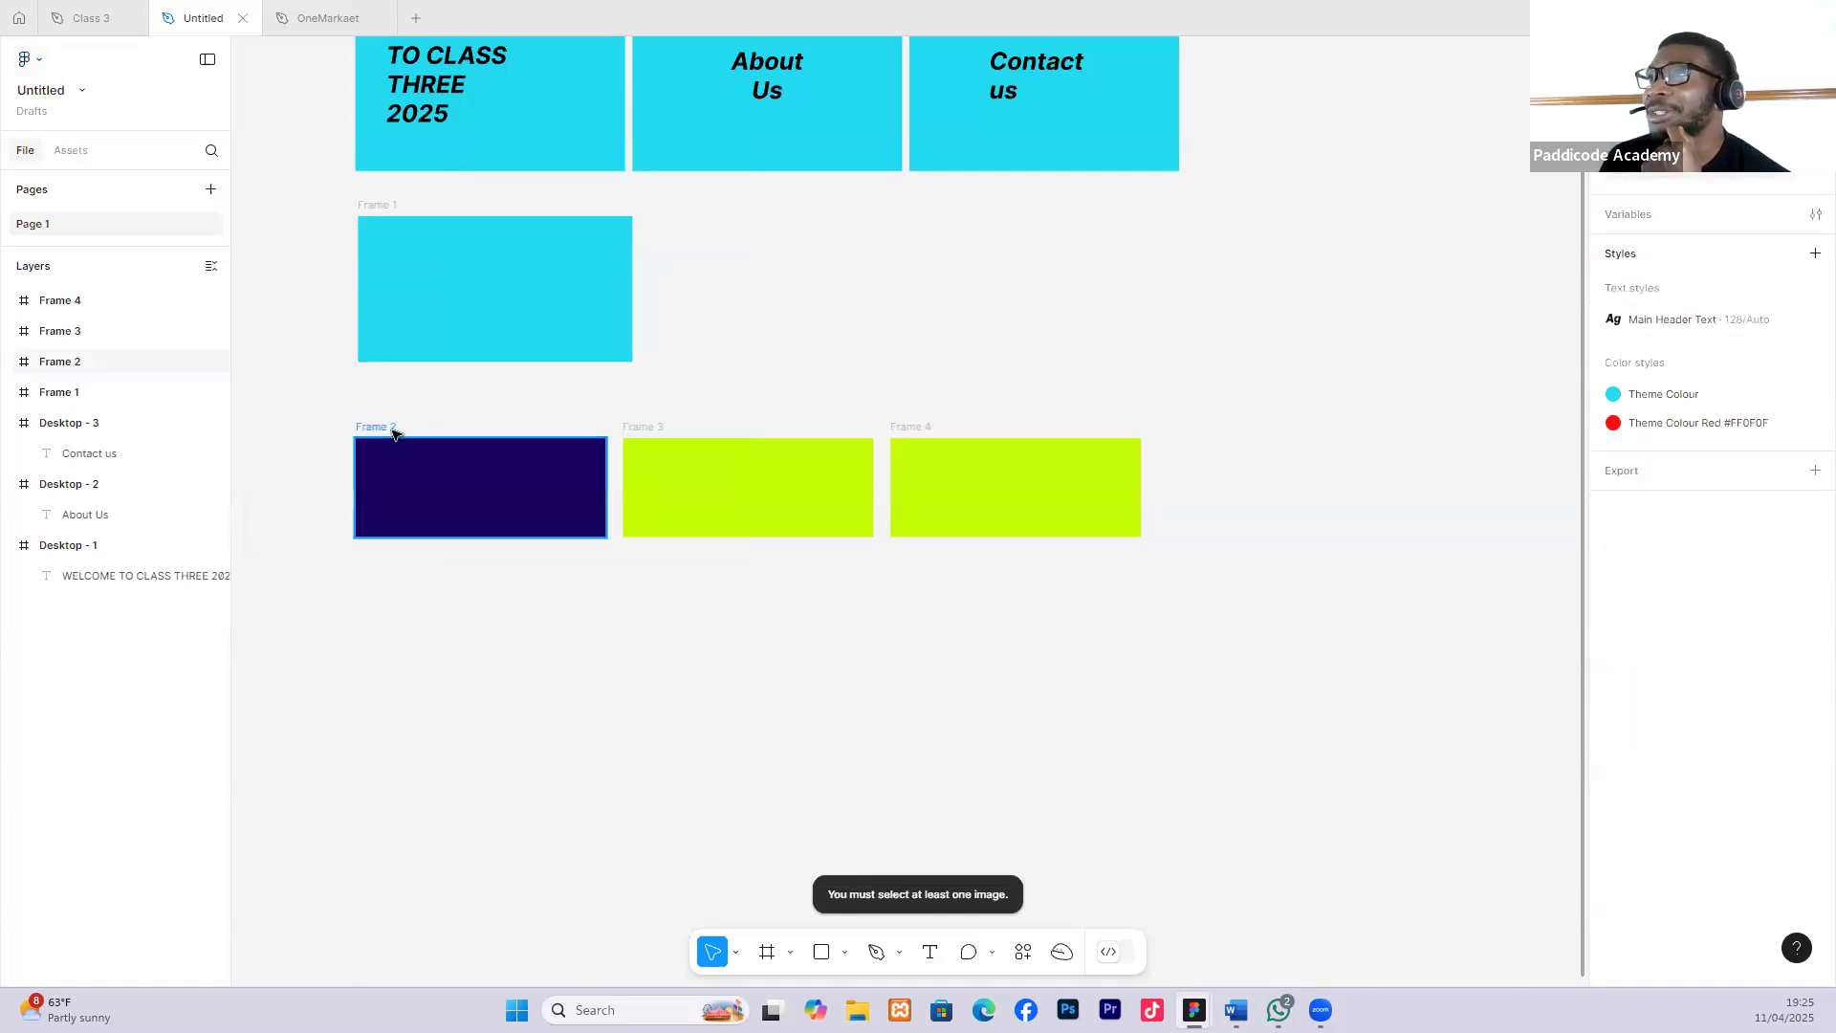
# Run Tints and Shades' Create from Selected Rectangle on the navy Frame 2.
pyautogui.click(393, 432)
pyautogui.click(38, 61)
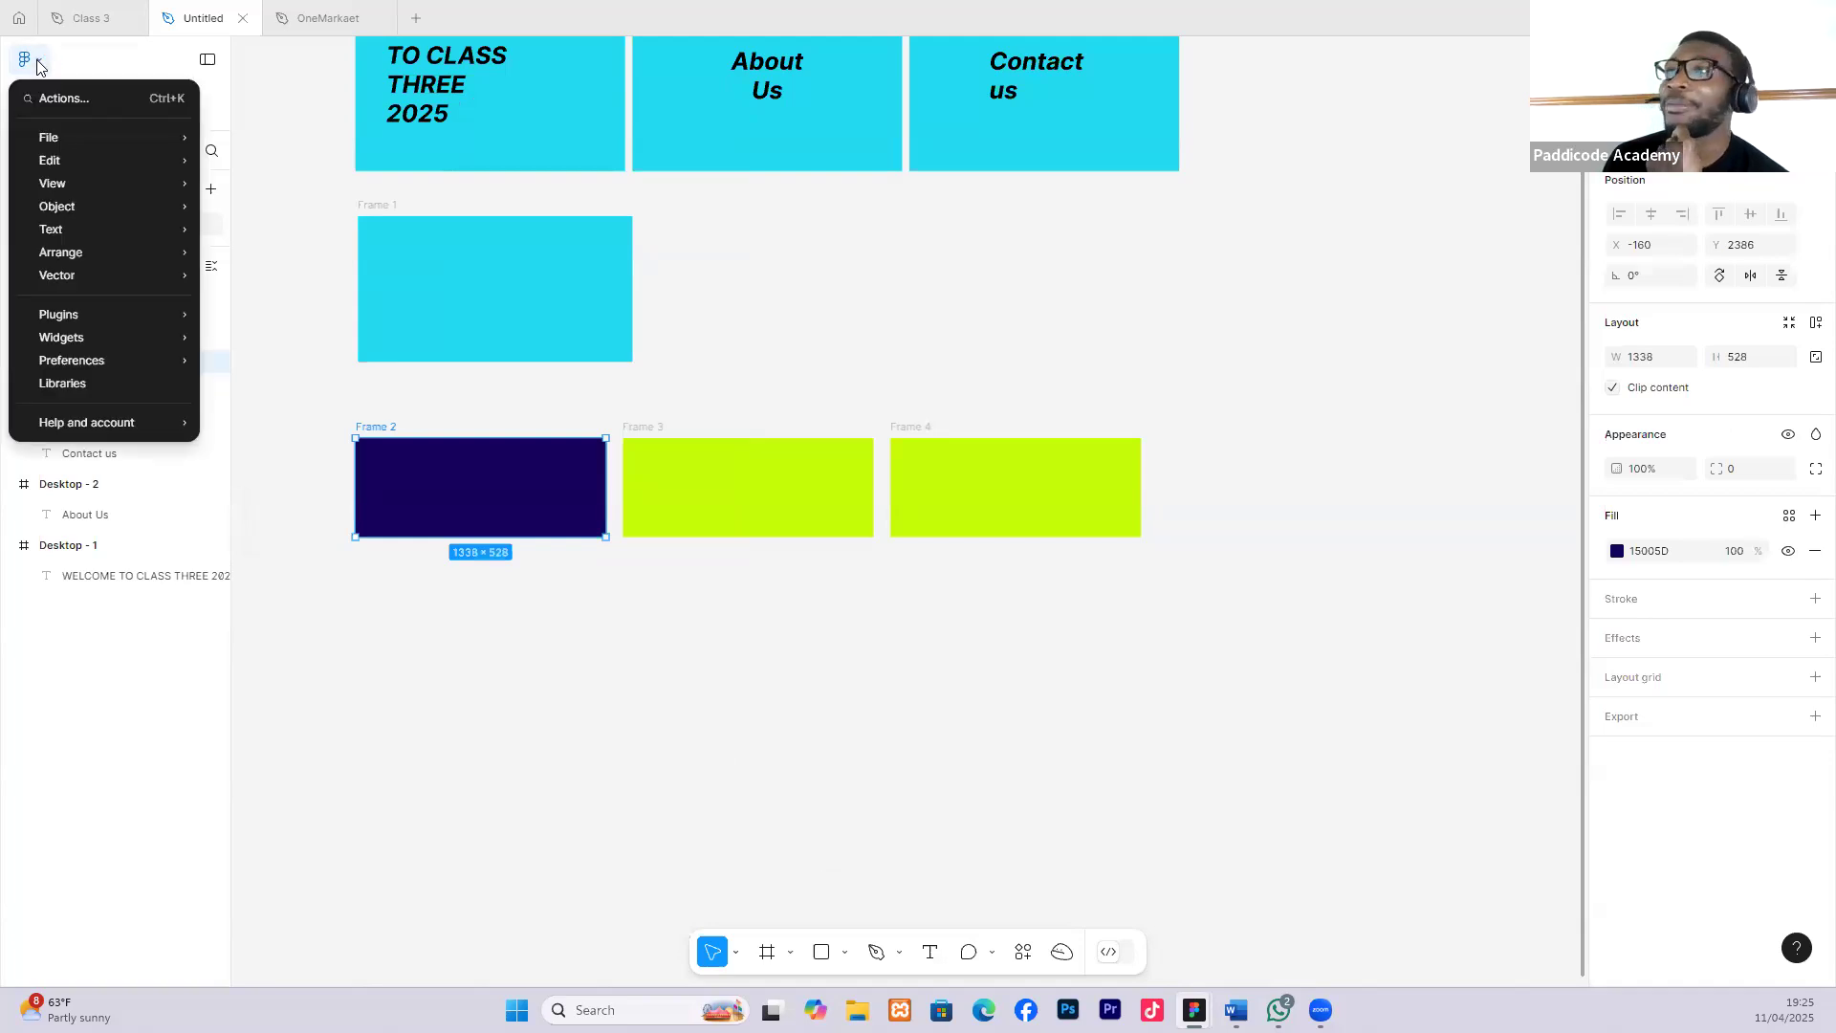
pyautogui.moveTo(74, 312)
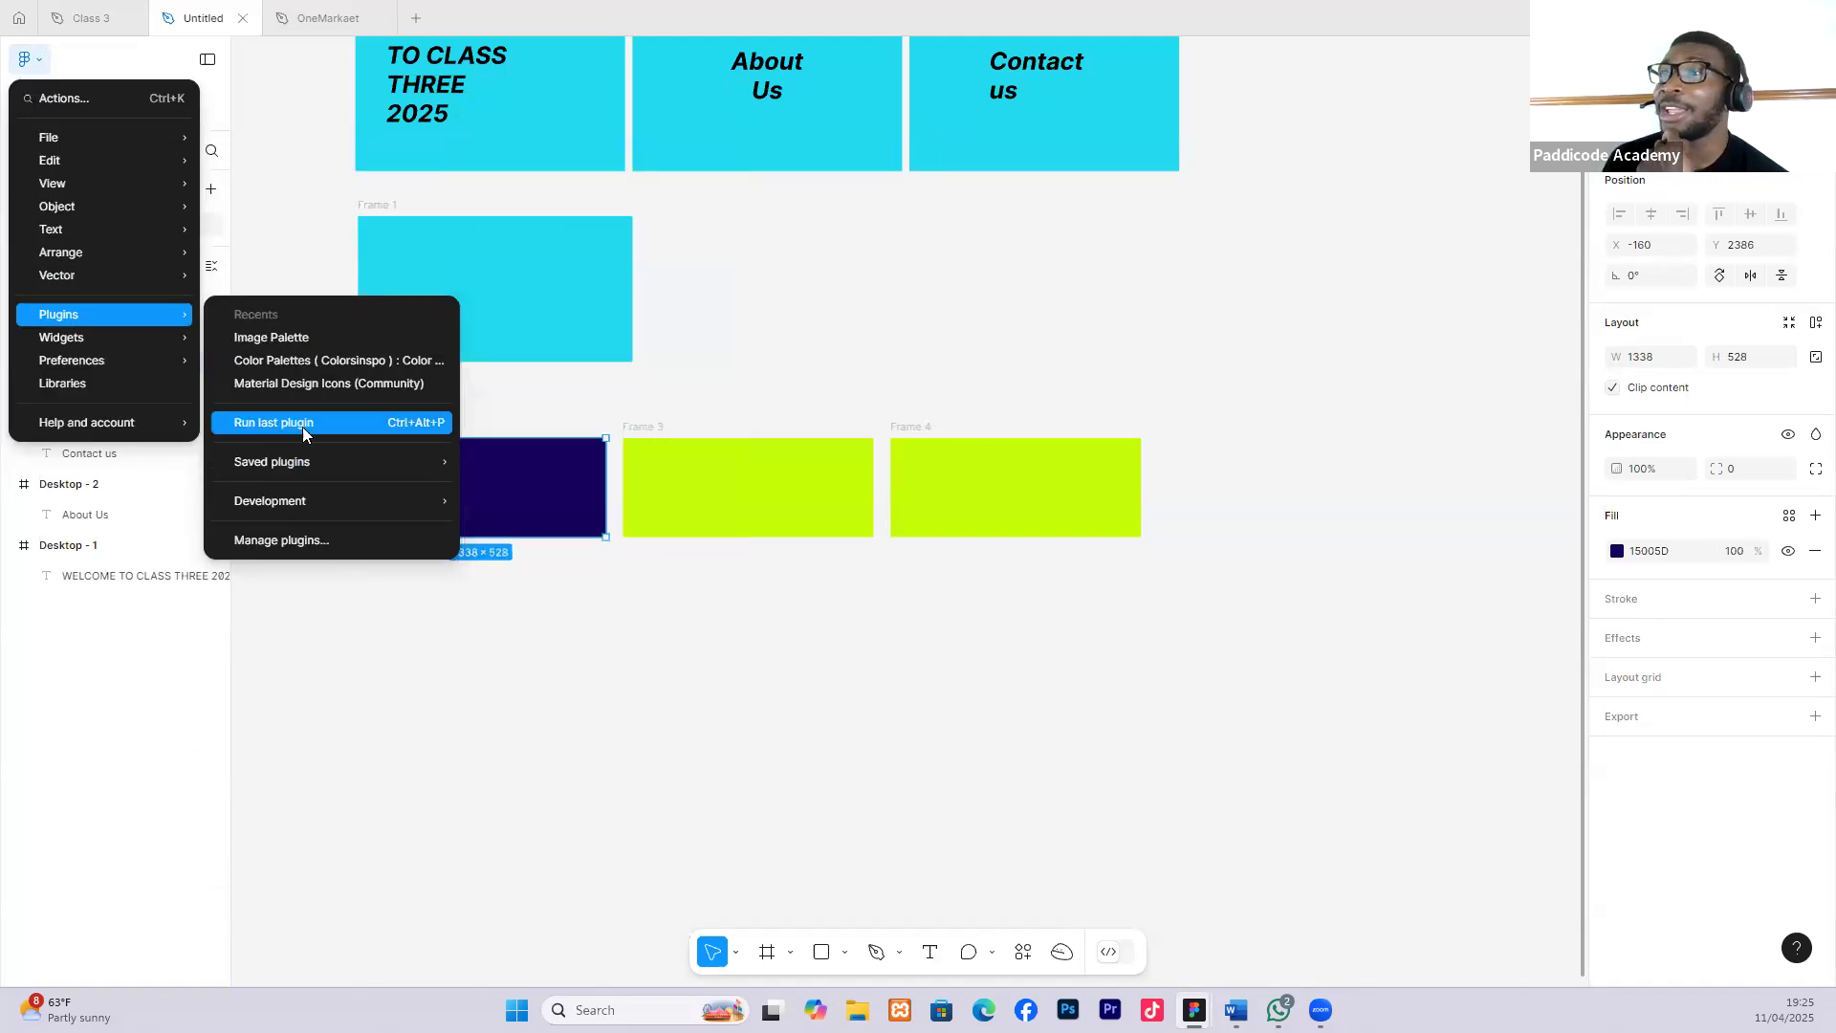
pyautogui.moveTo(295, 507)
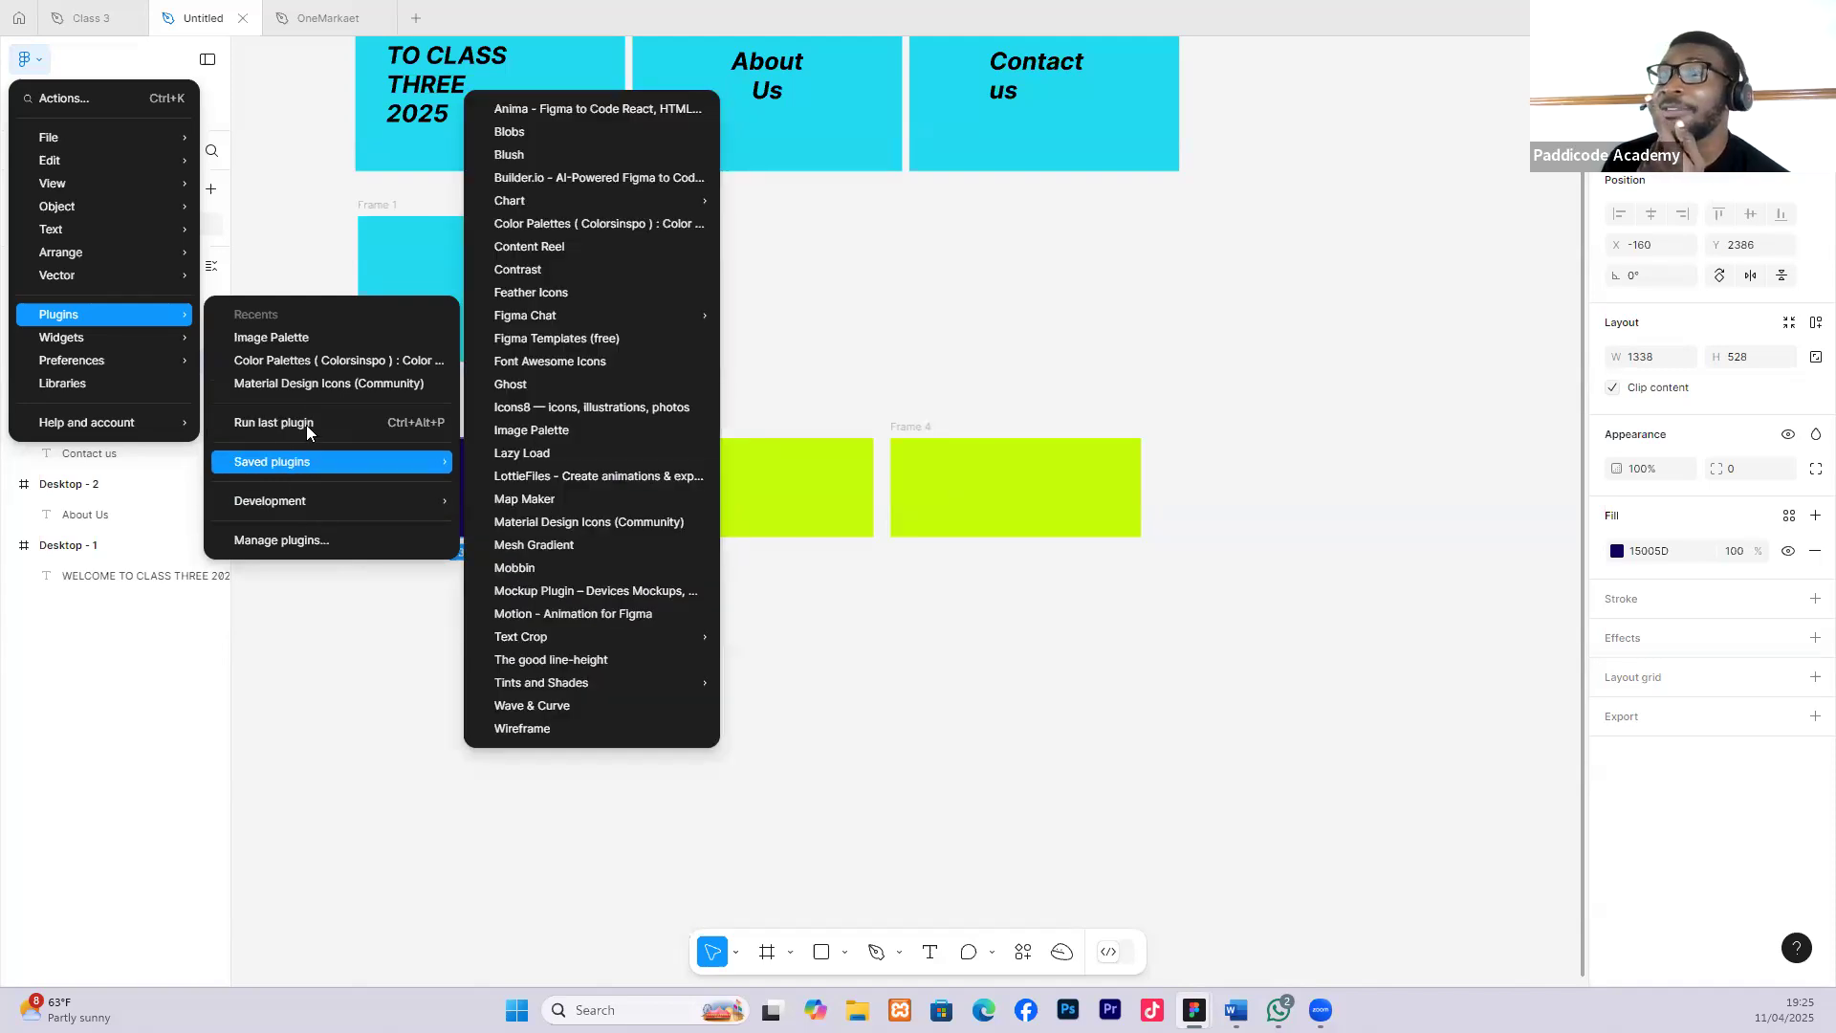
pyautogui.moveTo(304, 463)
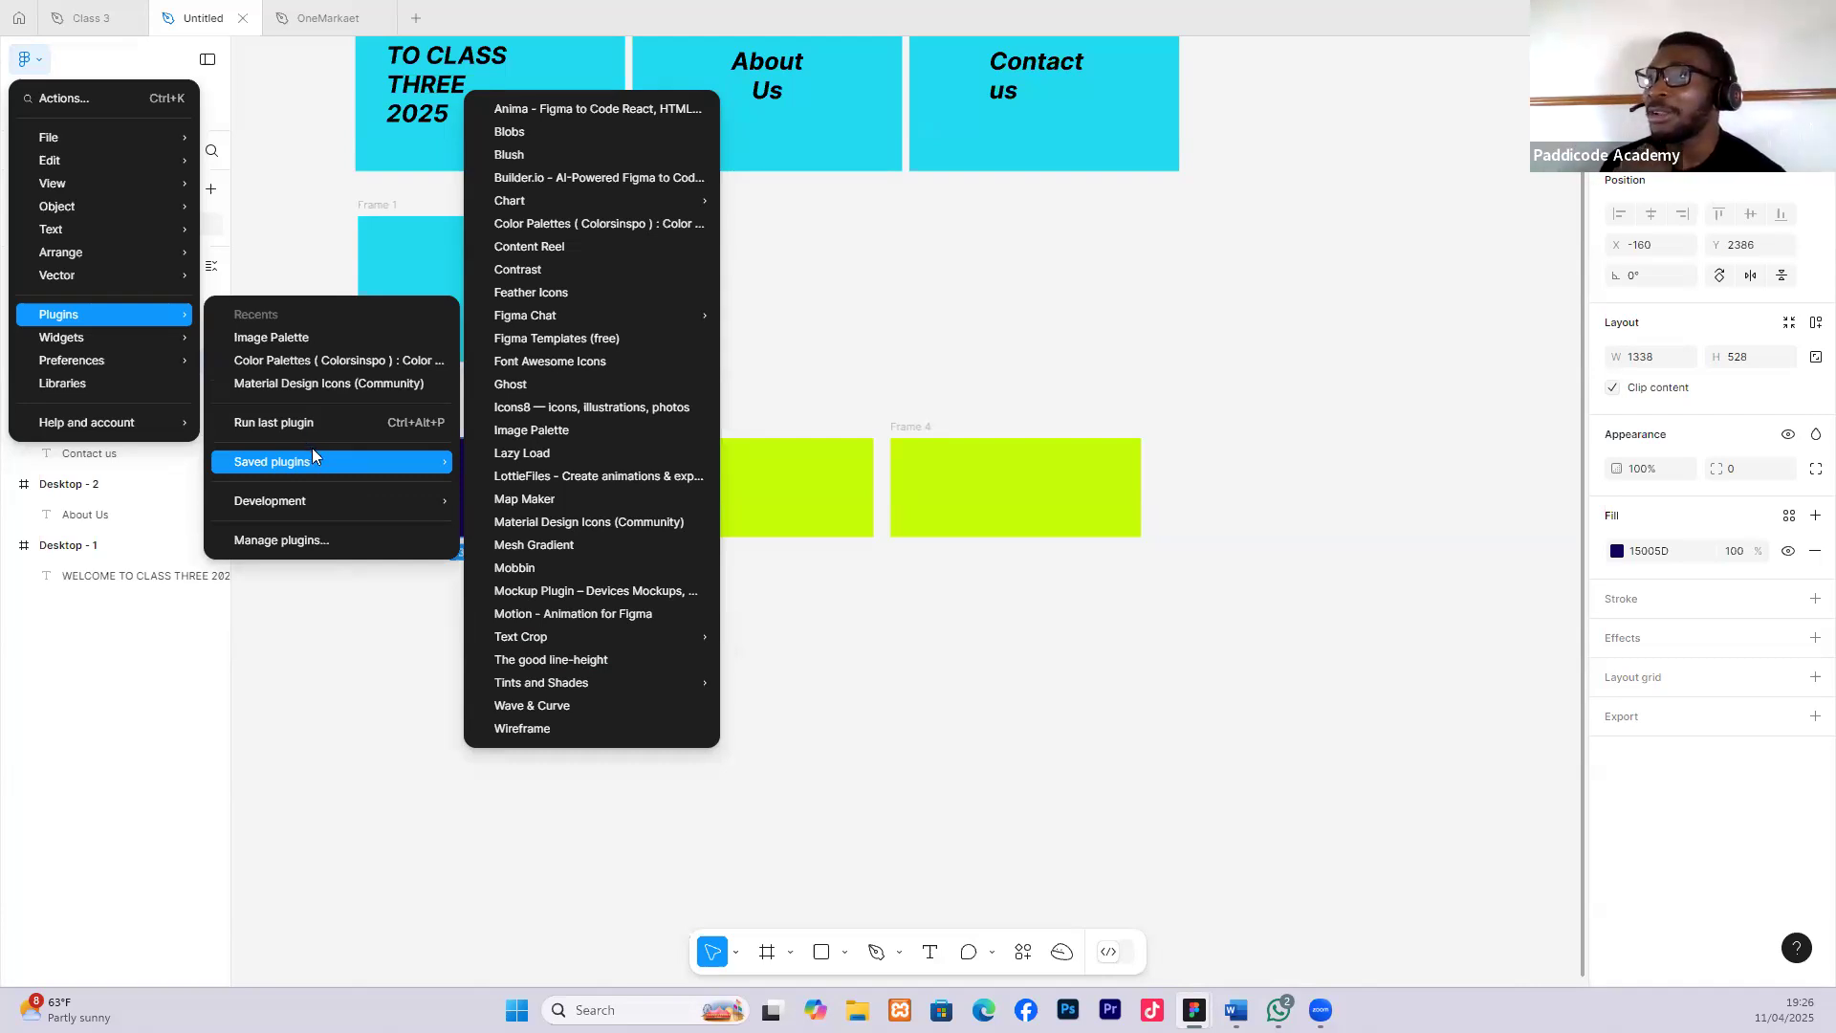
pyautogui.moveTo(612, 688)
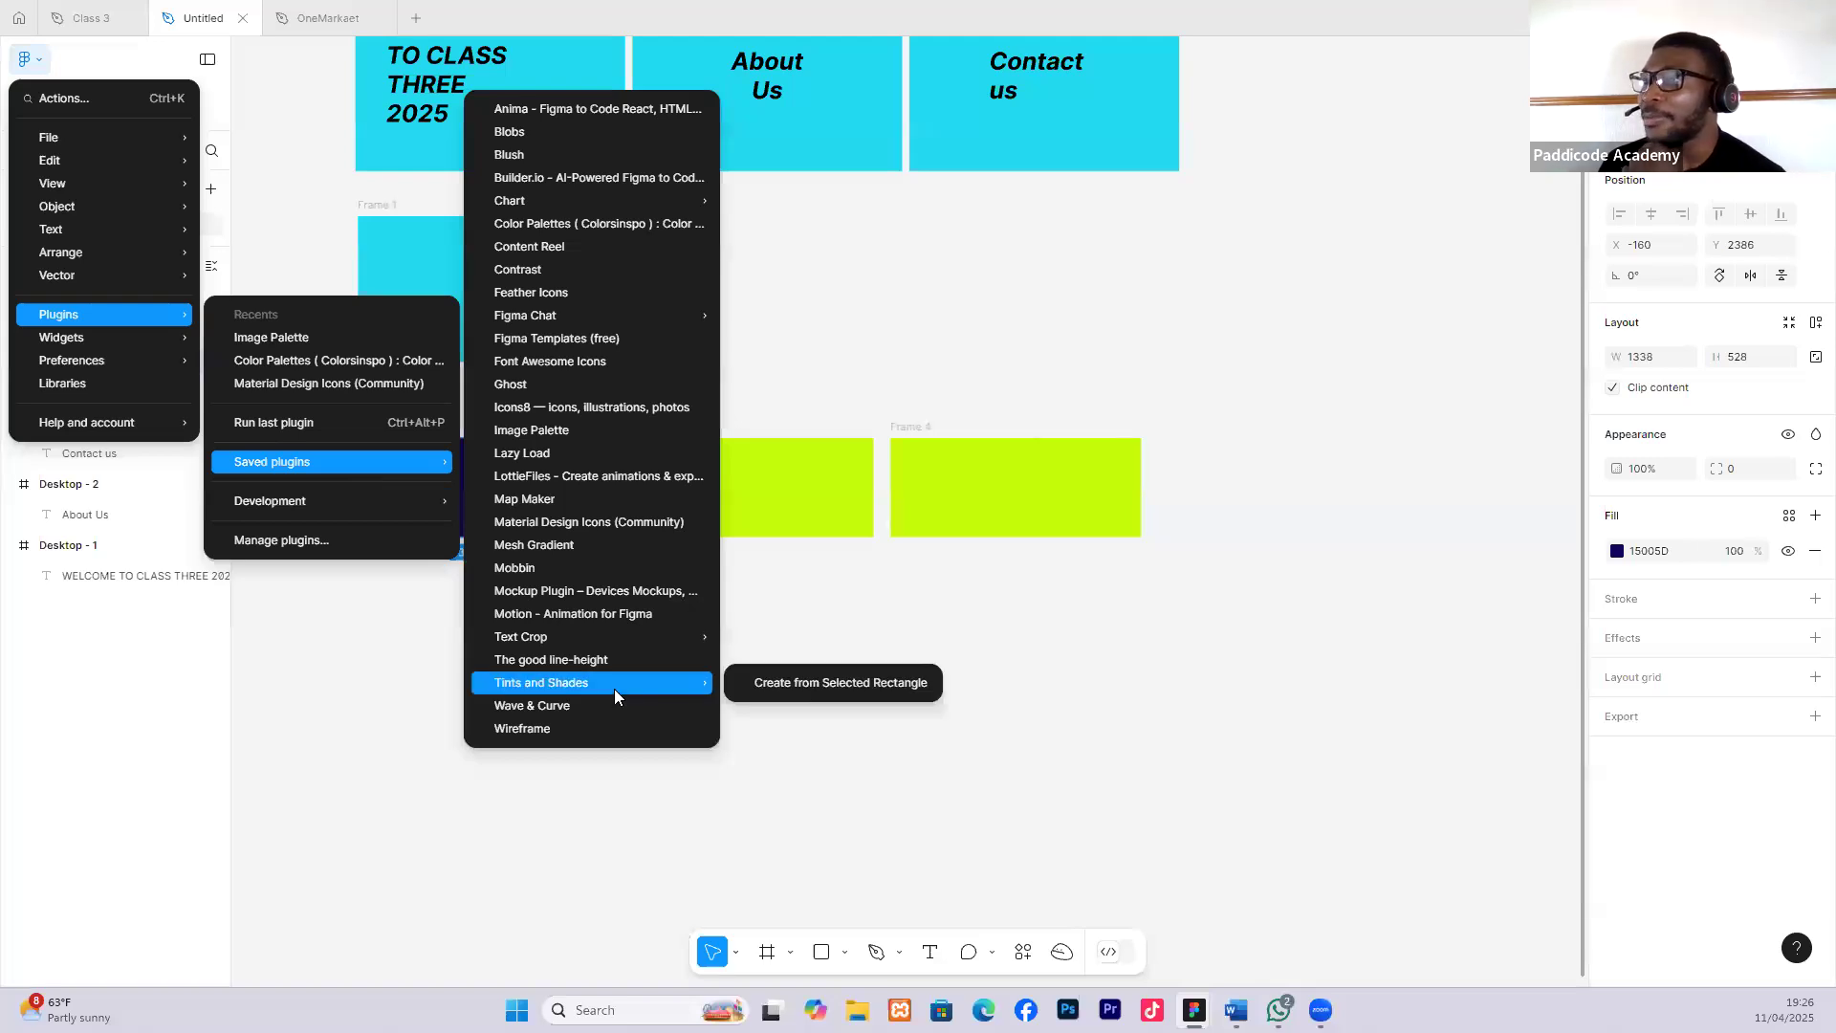
pyautogui.click(815, 683)
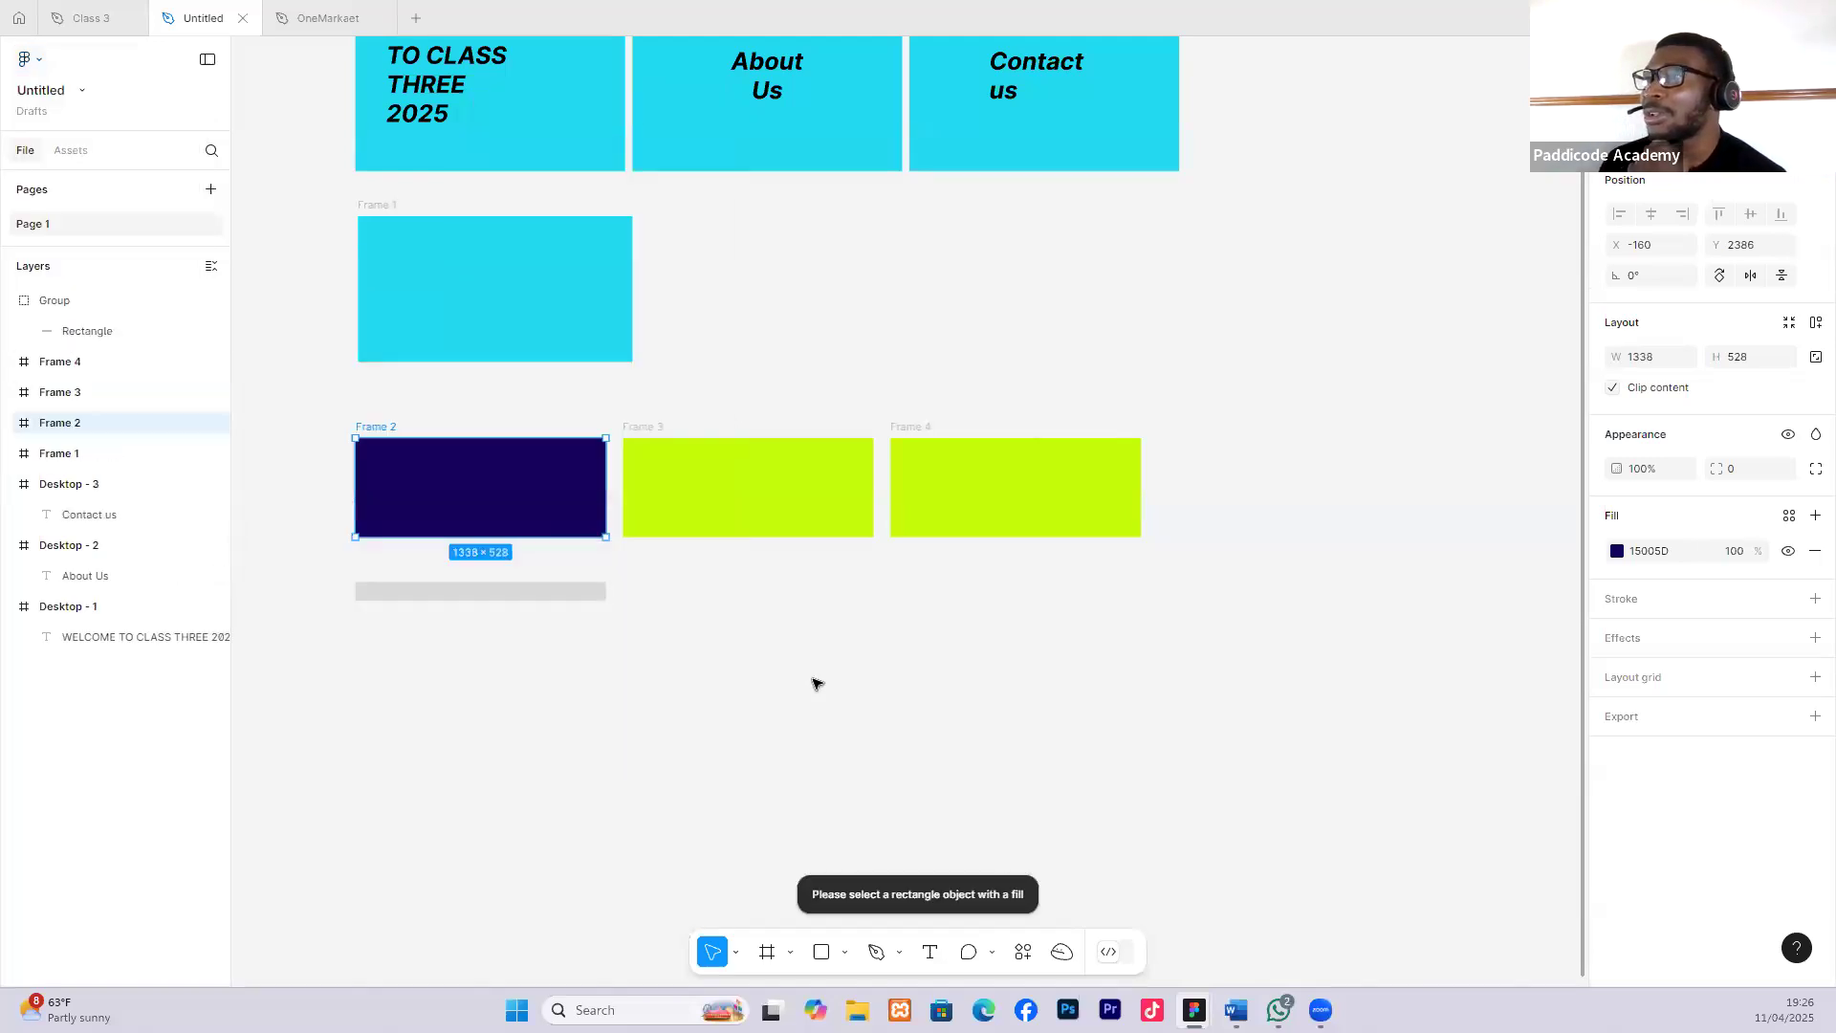
# Delete the grey tints bar, then marquee-select Frames 2, 3 and 4.
pyautogui.click(526, 597)
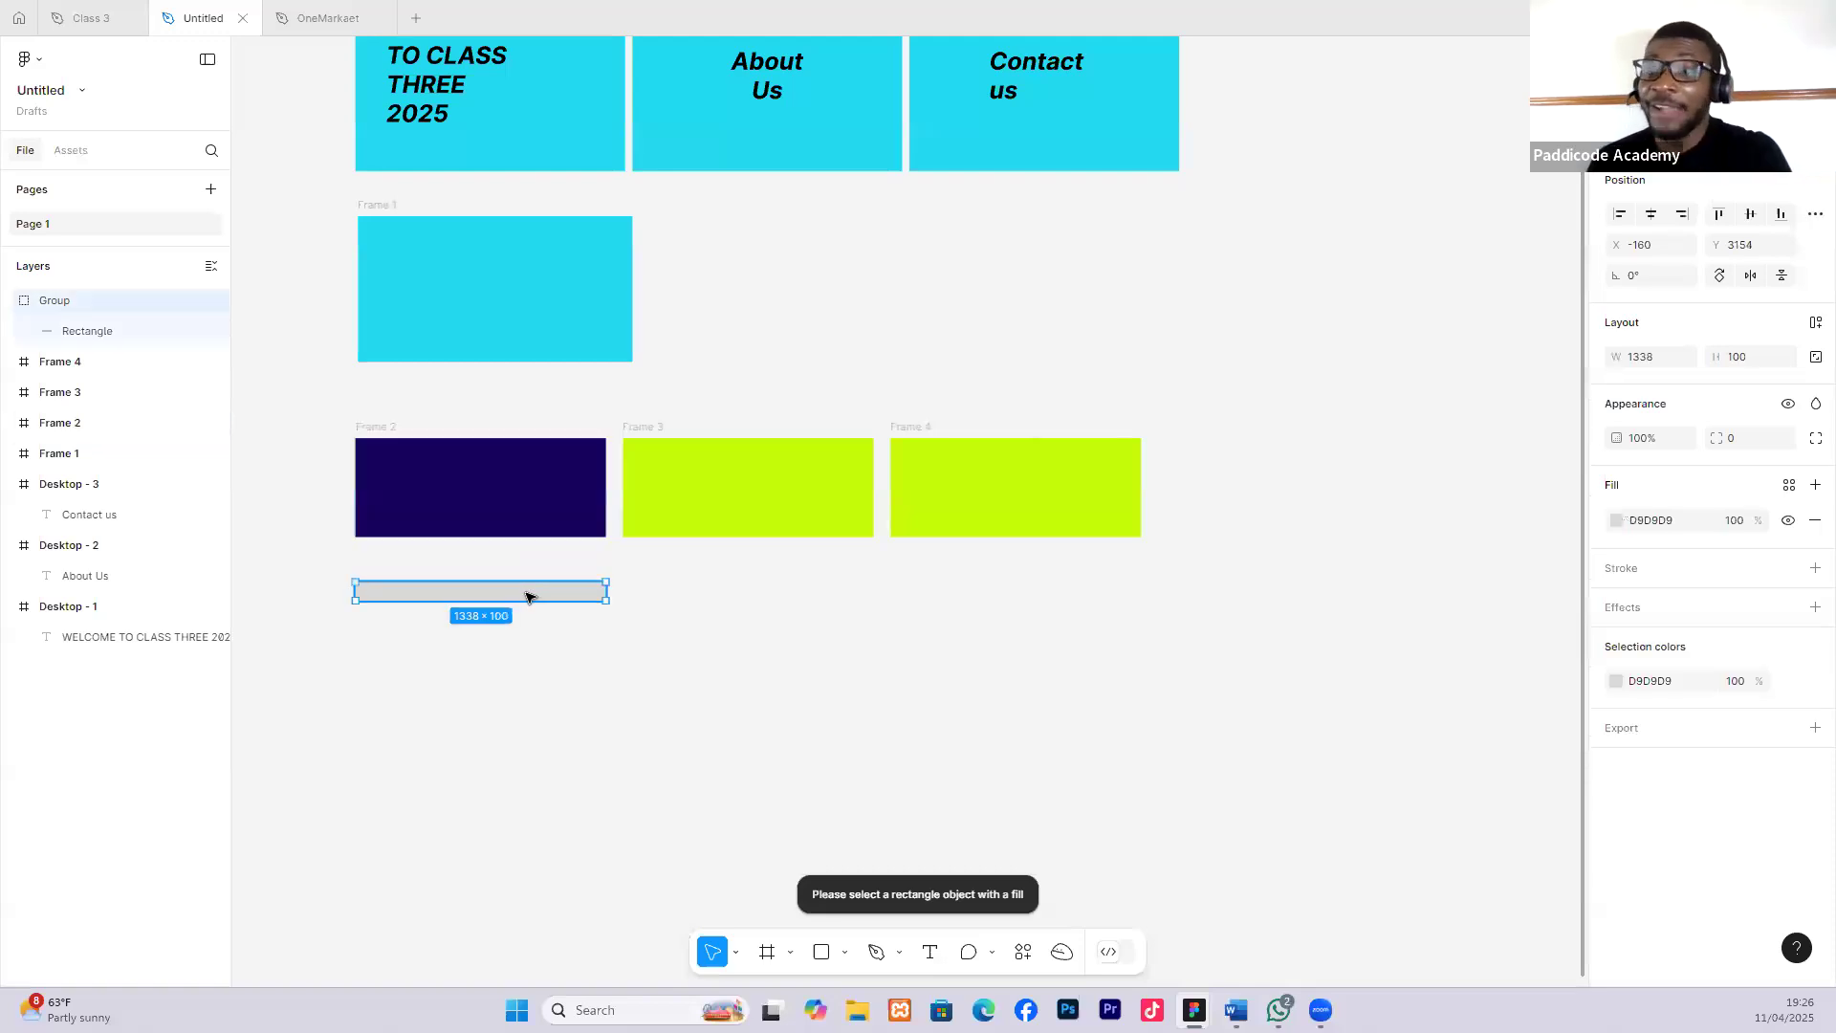
pyautogui.press('Delete')
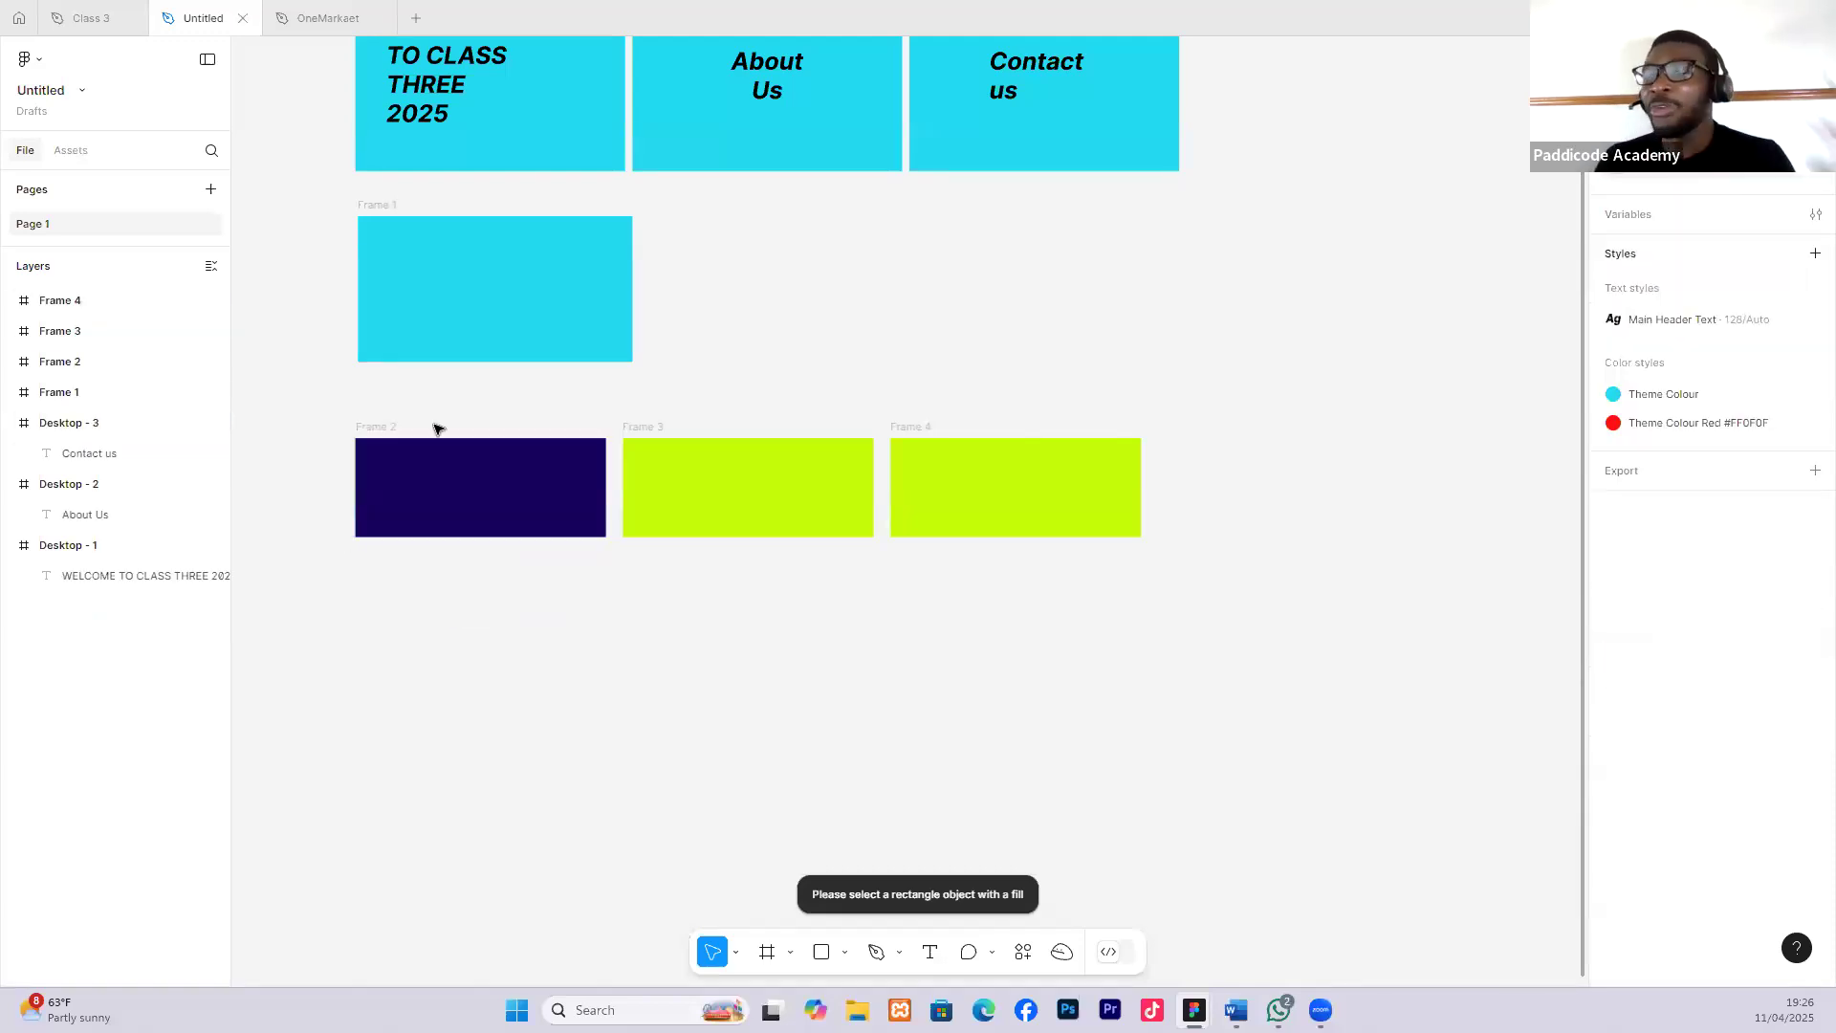
pyautogui.moveTo(645, 433); pyautogui.dragTo(660, 430)
pyautogui.click(708, 413)
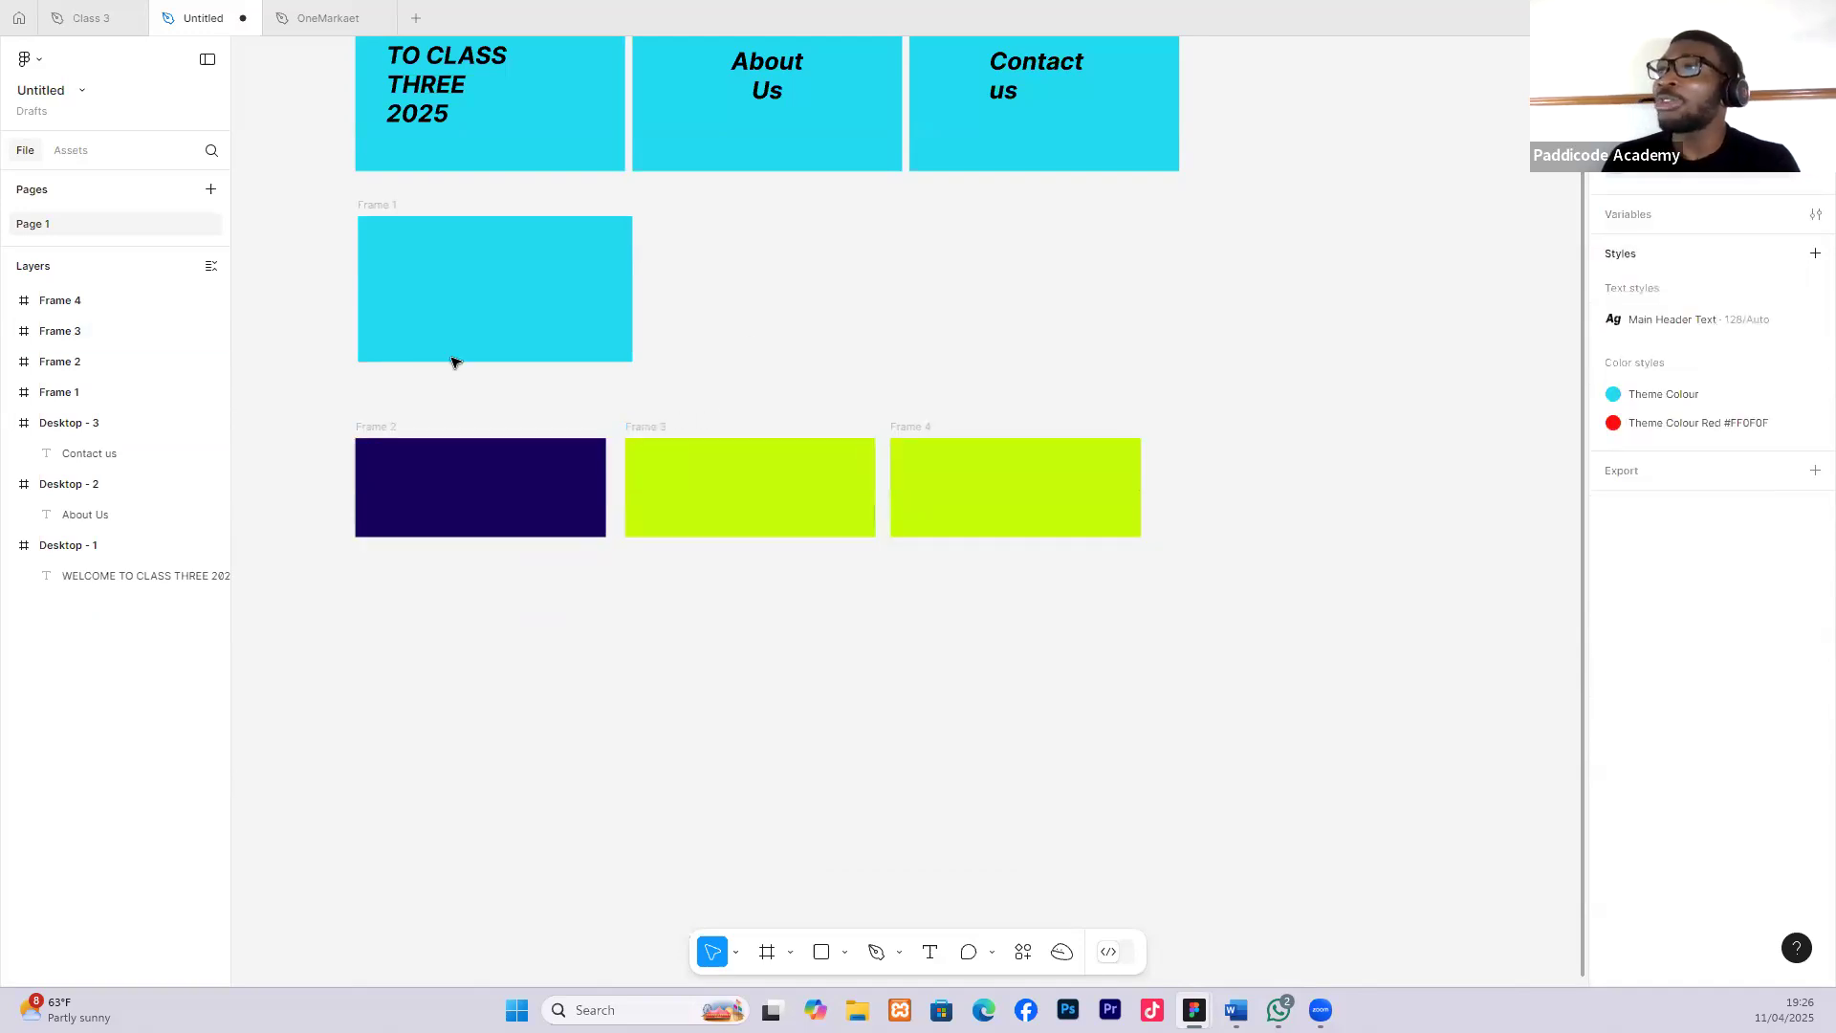
pyautogui.scroll(-1, 328, 410)
pyautogui.moveTo(289, 387); pyautogui.dragTo(1255, 645)
# Delete Frames 2, 3 and 4.
pyautogui.press('Delete')
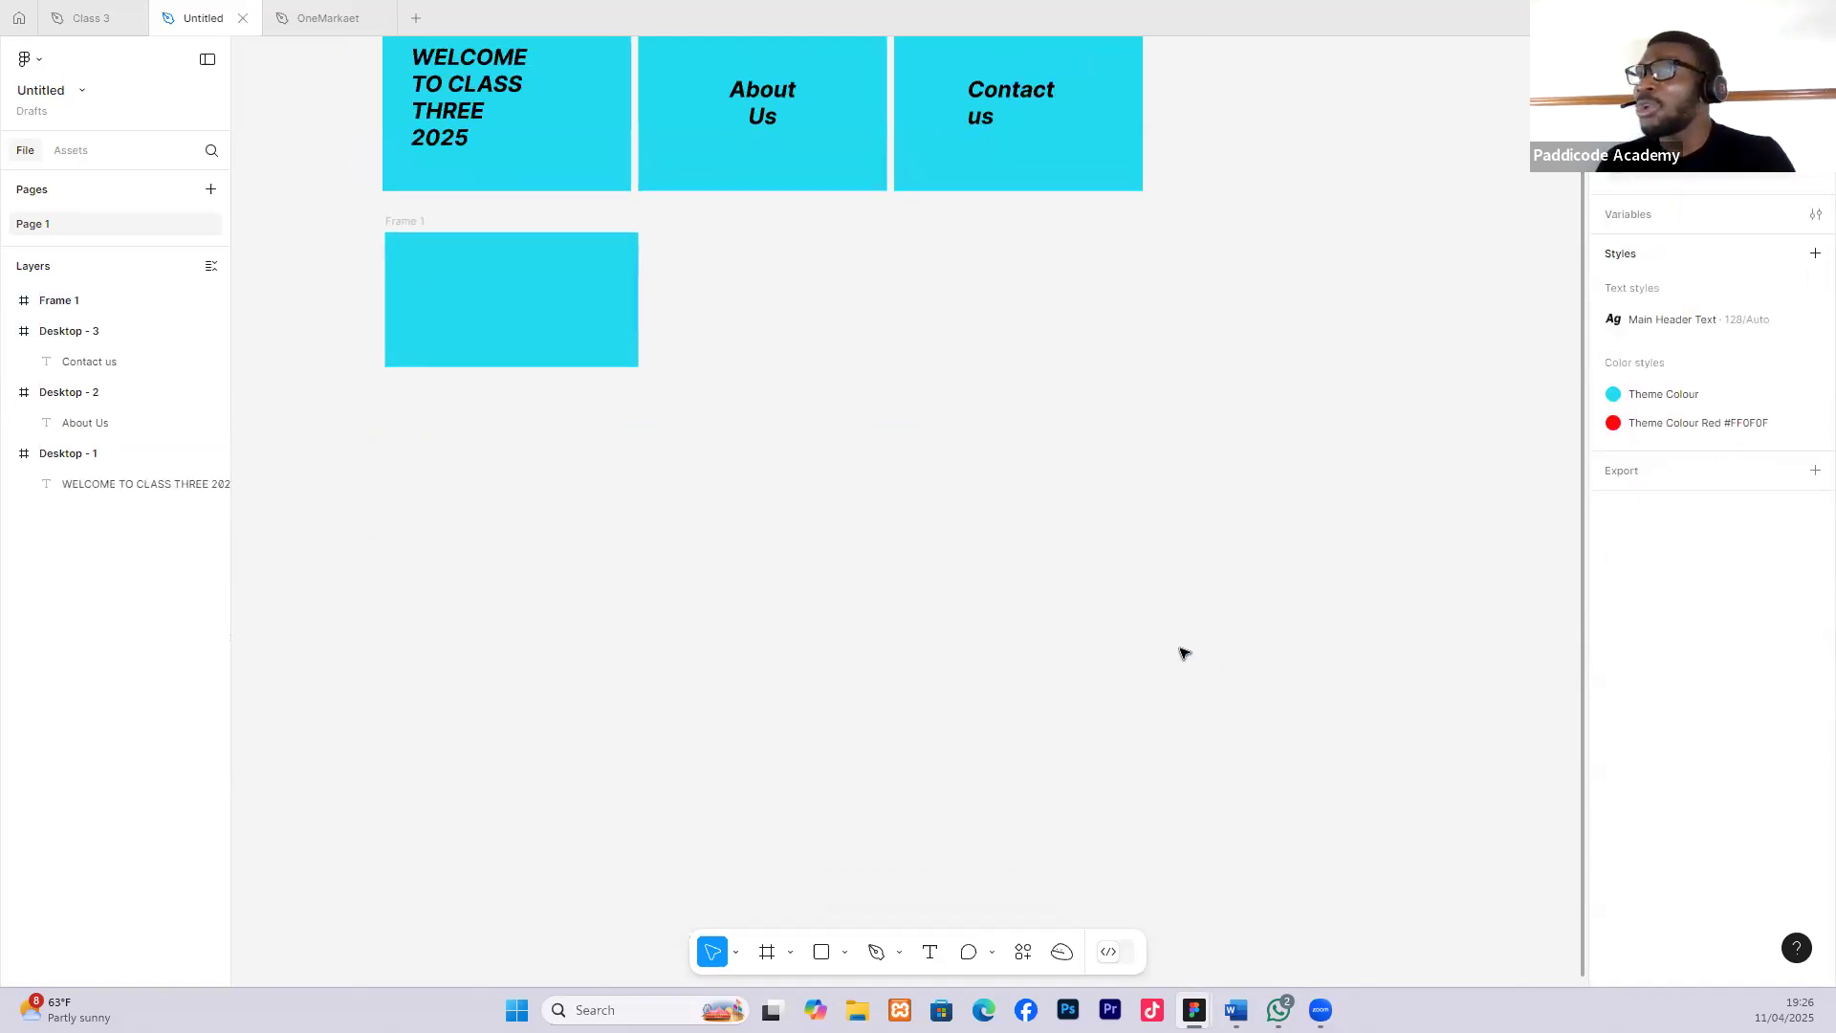
pyautogui.scroll(2, 660, 423)
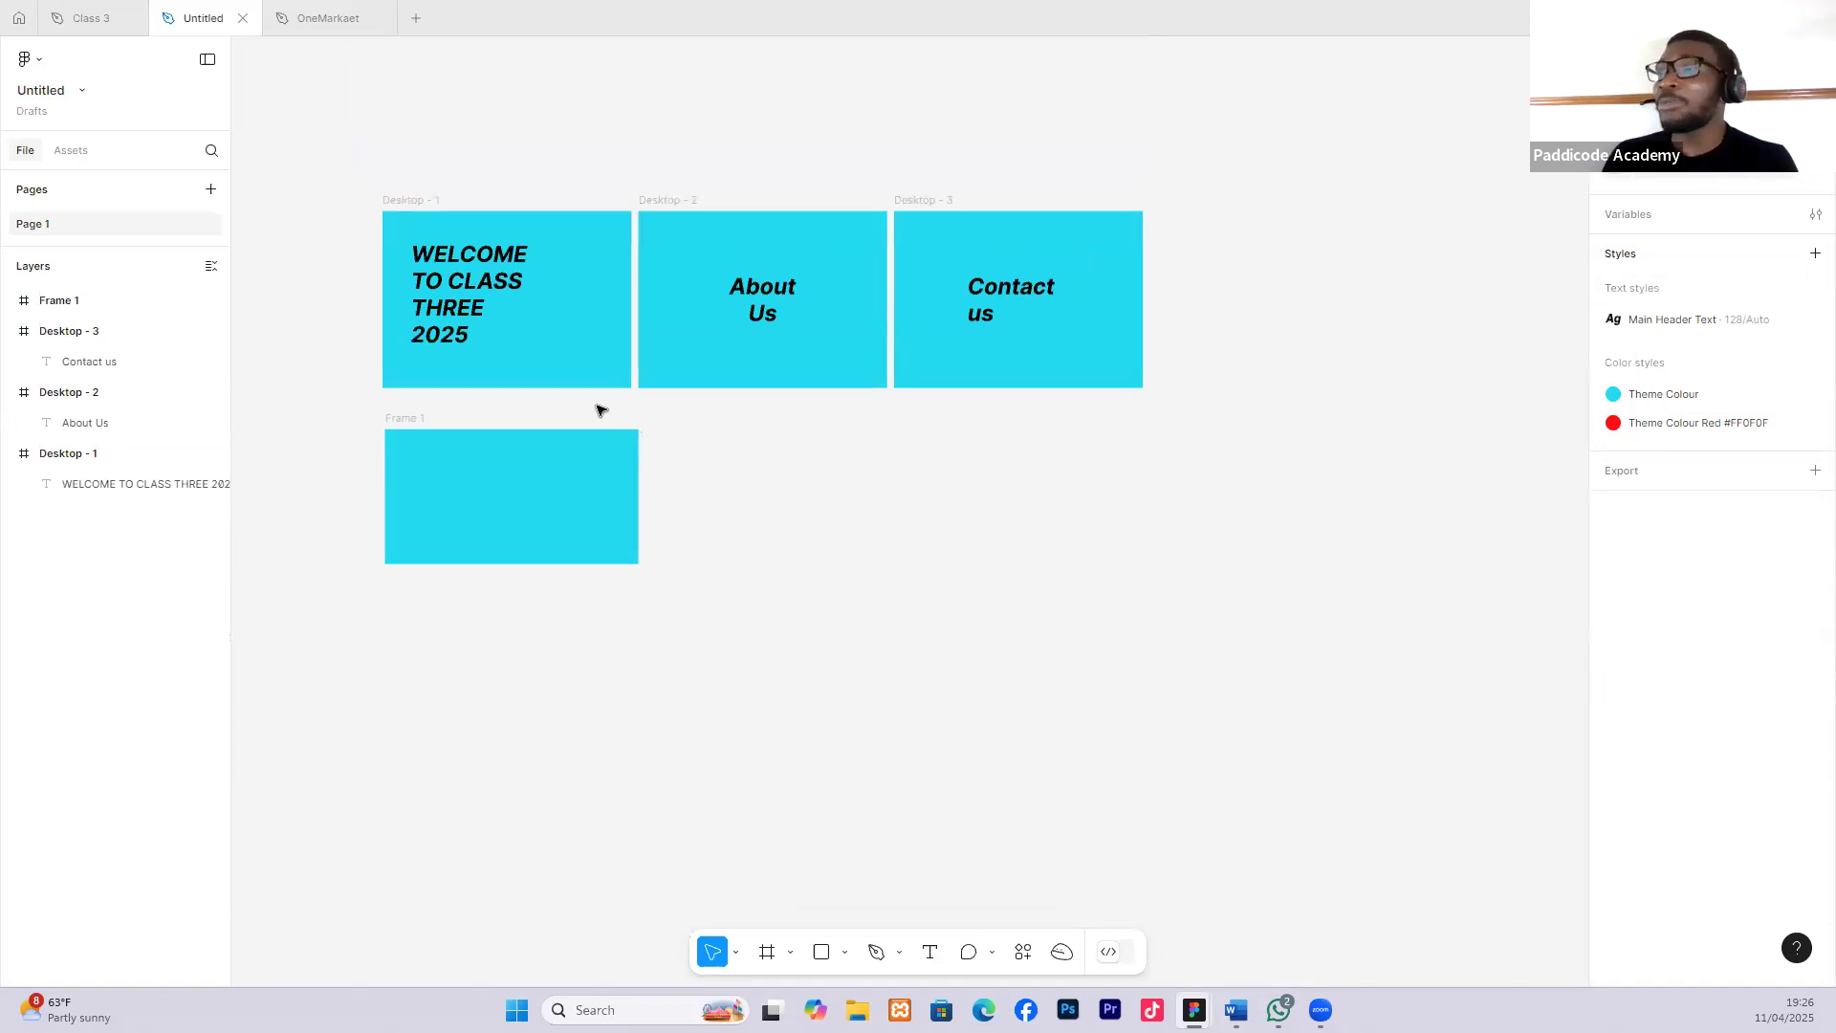
pyautogui.scroll(5, 418, 429)
pyautogui.scroll(1, 441, 413)
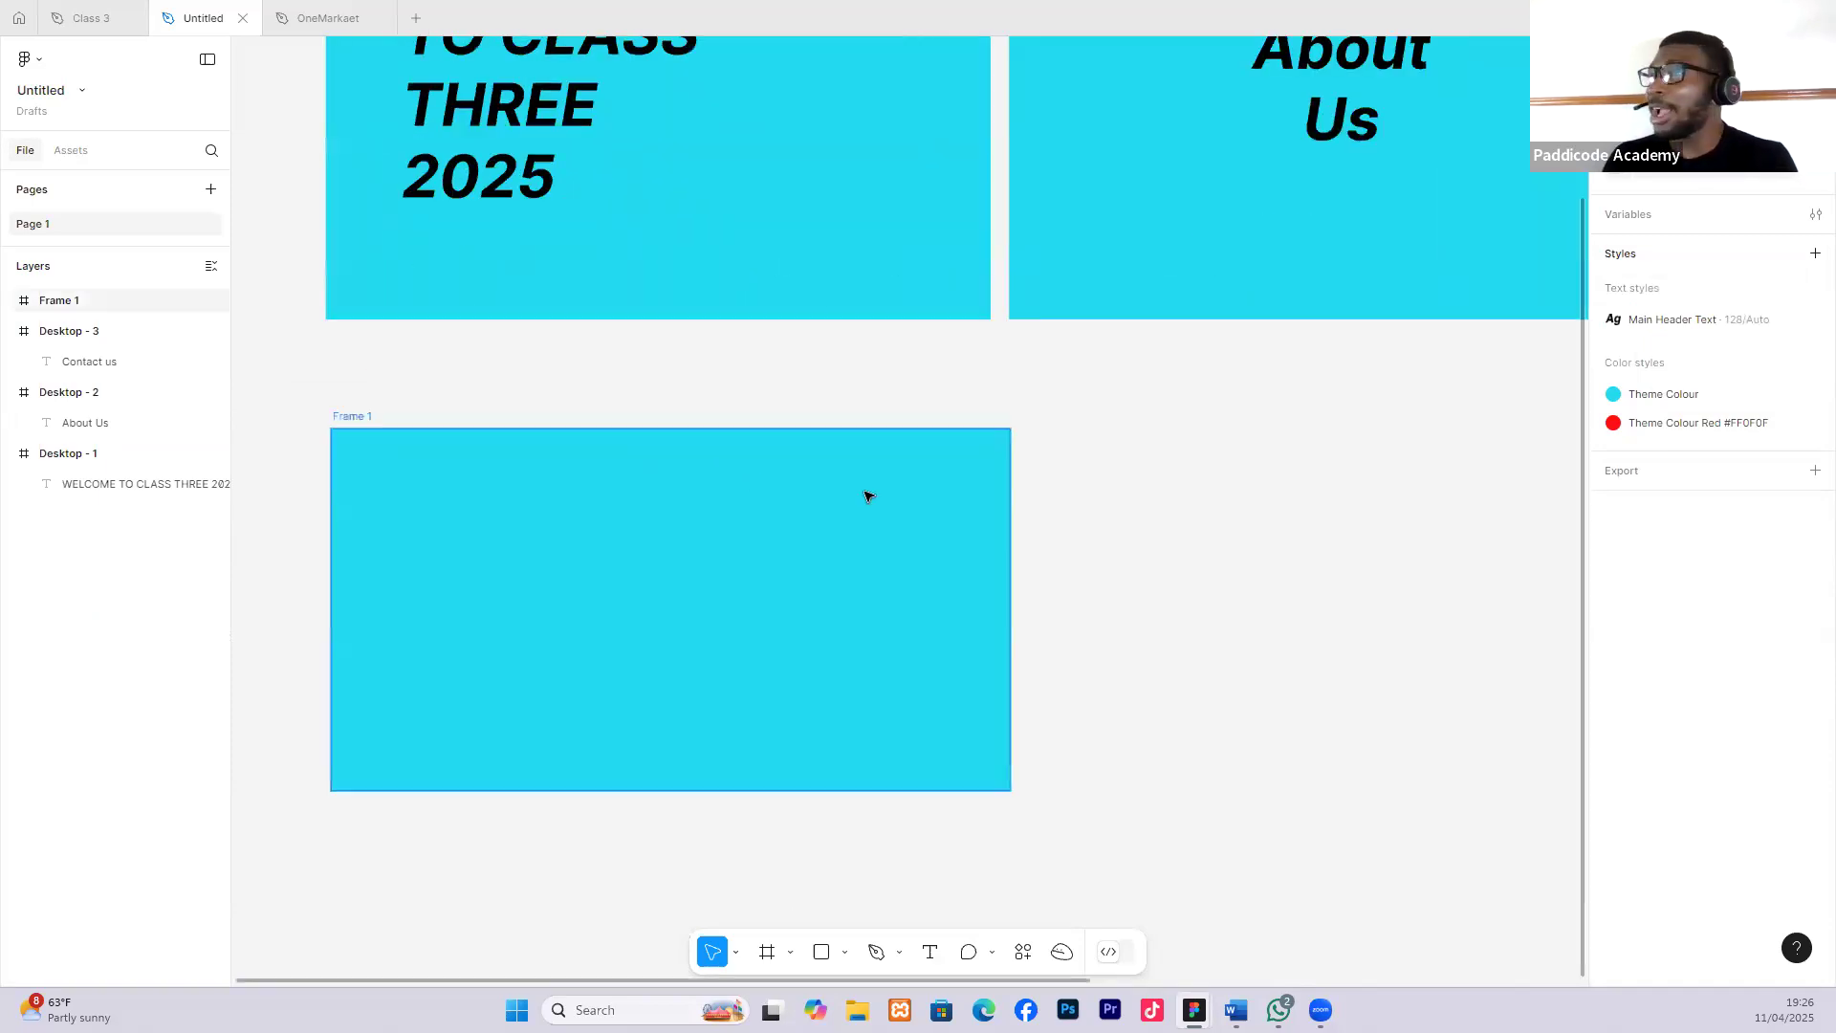
pyautogui.scroll(-2, 866, 498)
# Narrow Frame 1 so its right edge lines up with Desktop - 1.
pyautogui.moveTo(969, 501); pyautogui.dragTo(958, 497)
pyautogui.click(1000, 451)
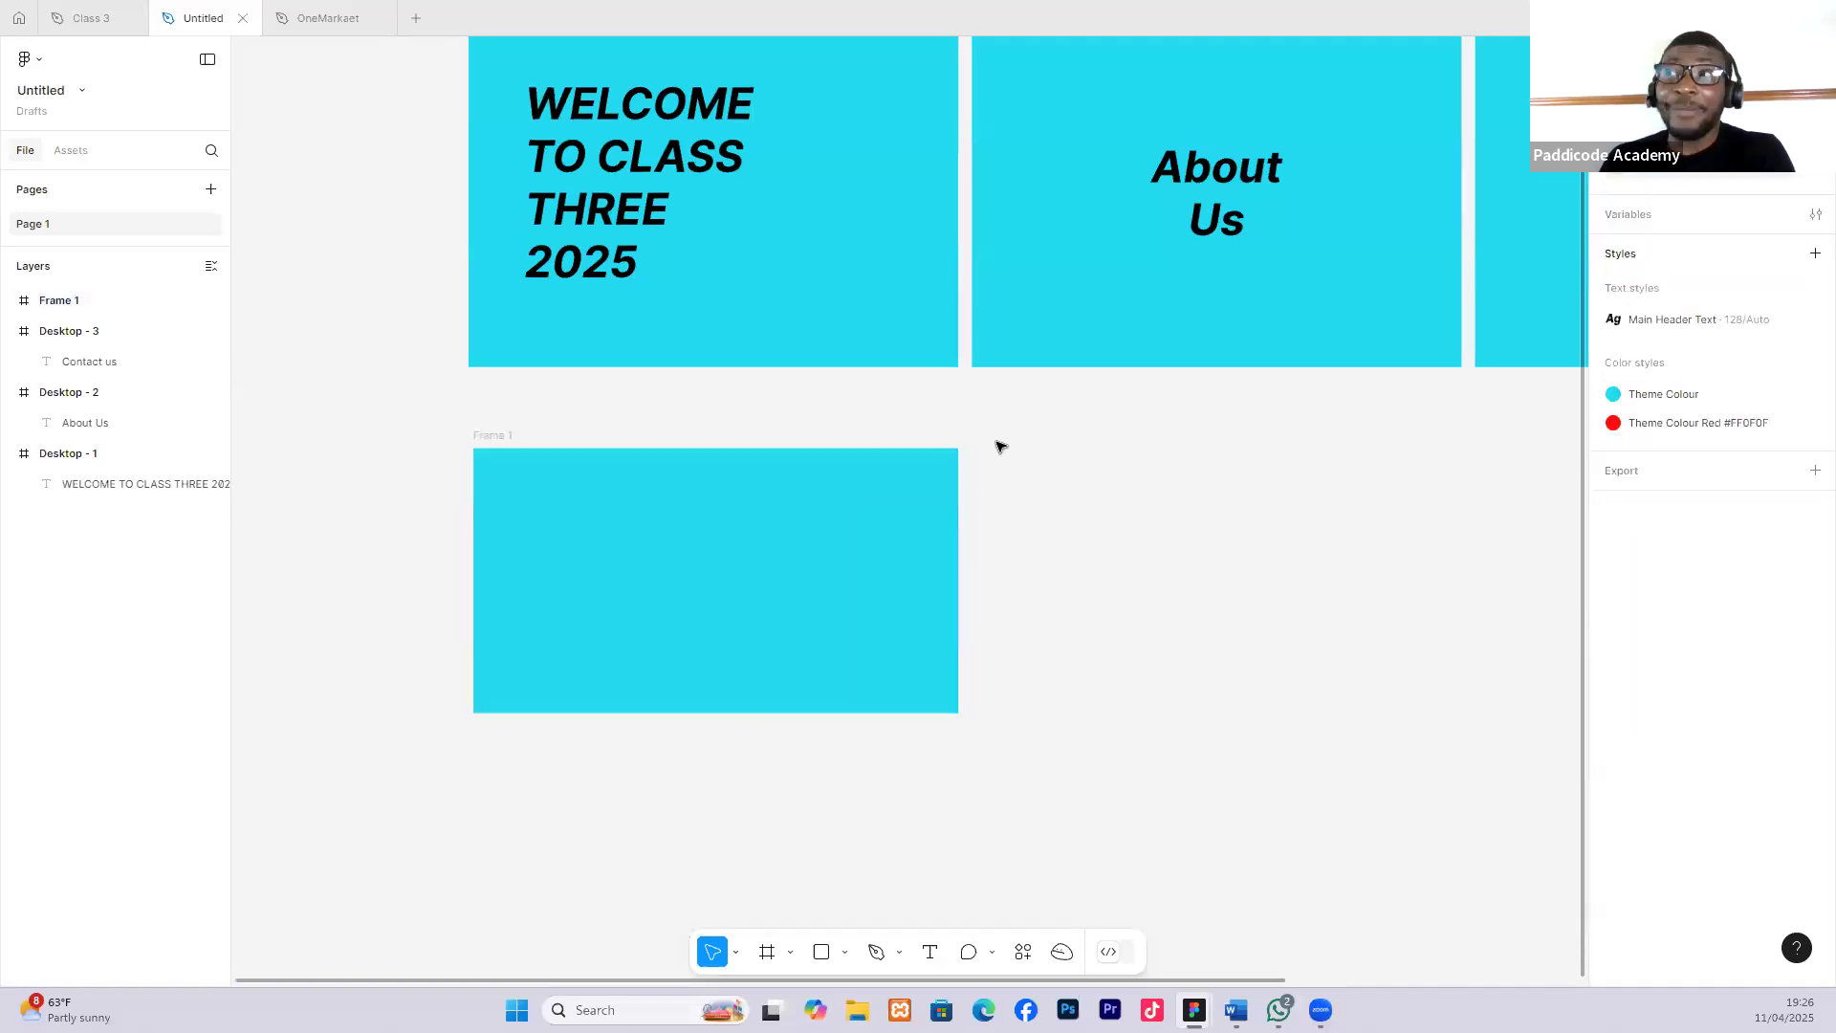
pyautogui.scroll(3, 898, 446)
pyautogui.scroll(2, 841, 513)
pyautogui.scroll(-3, 803, 492)
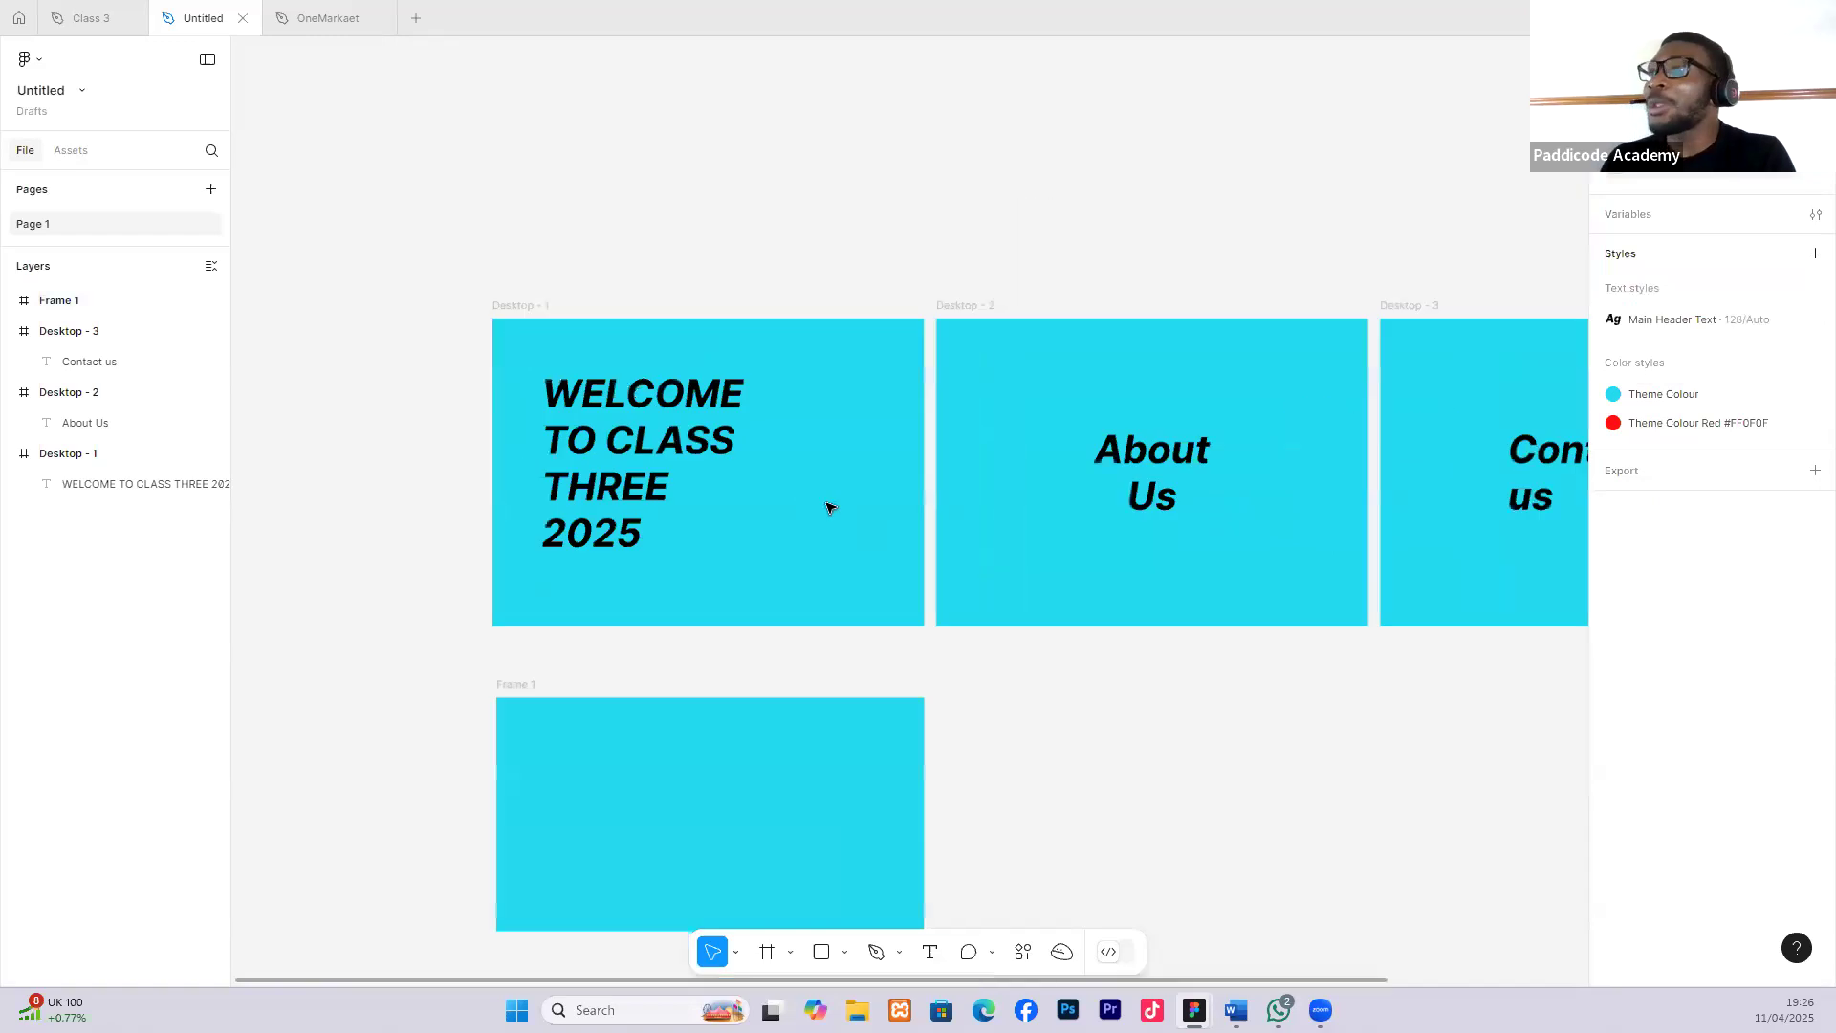
pyautogui.scroll(-3, 828, 505)
pyautogui.scroll(-1, 635, 376)
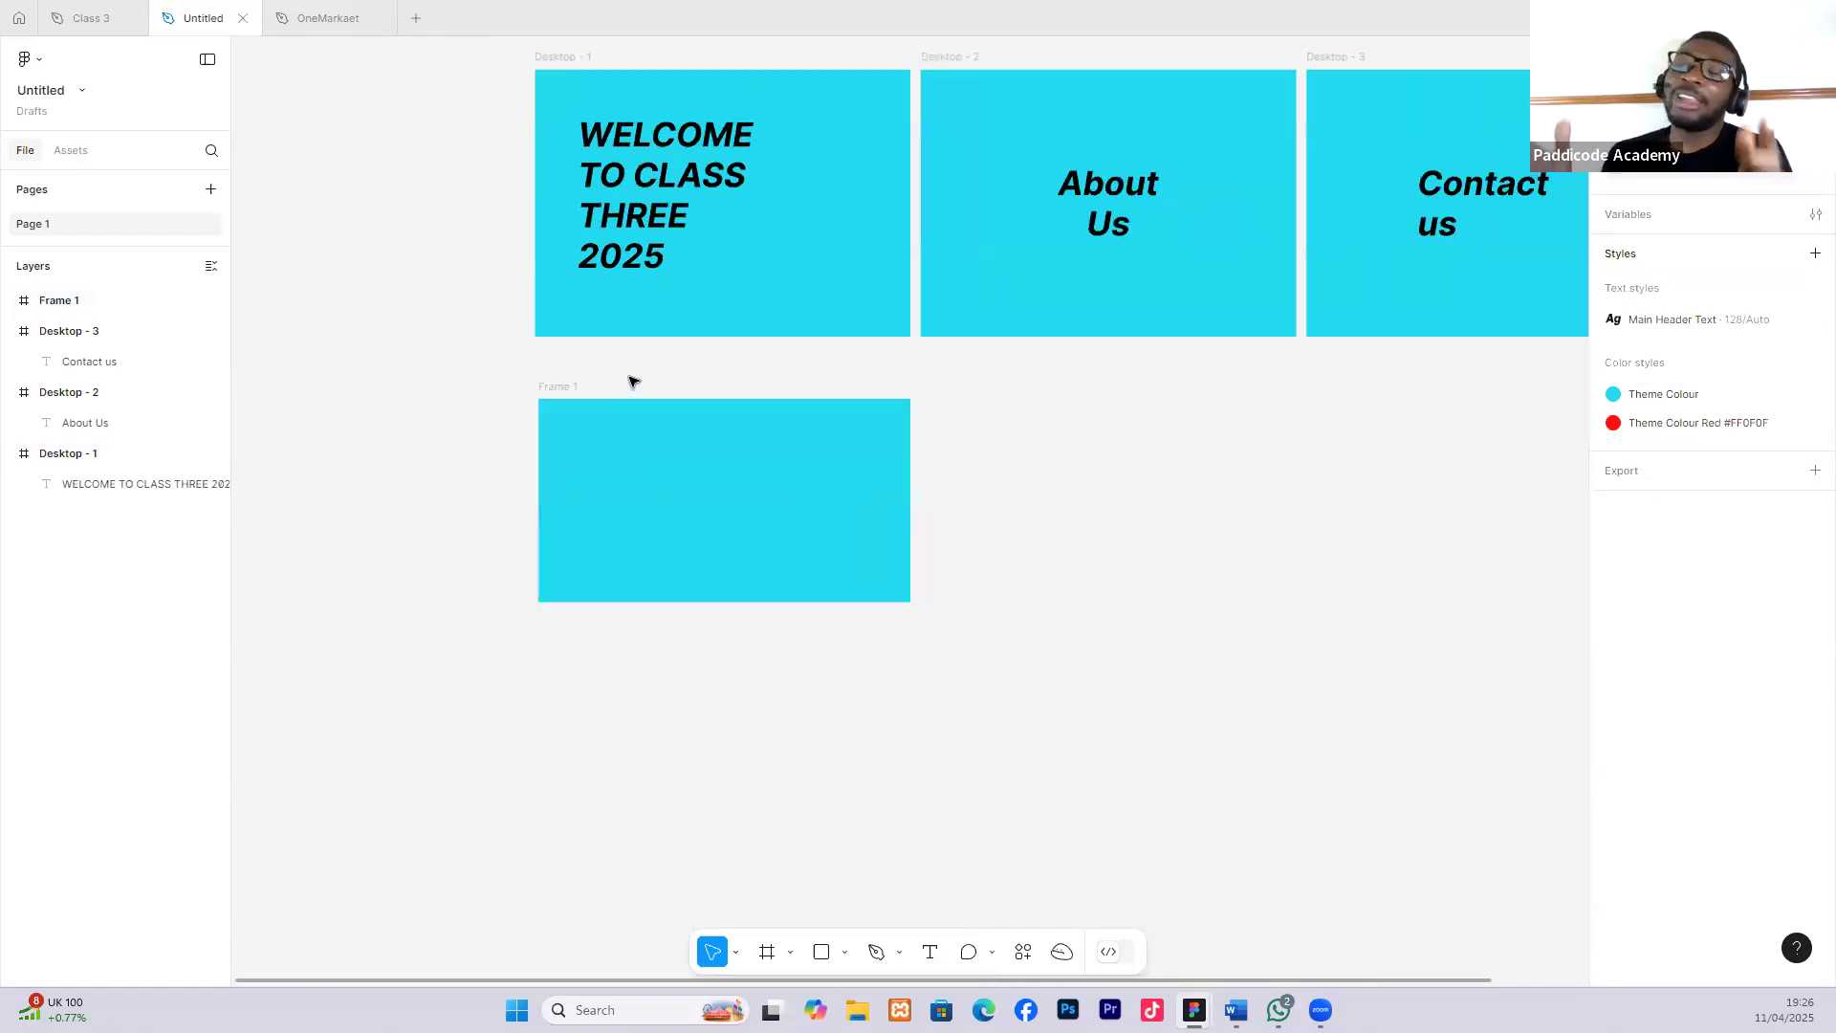
pyautogui.scroll(2, 634, 381)
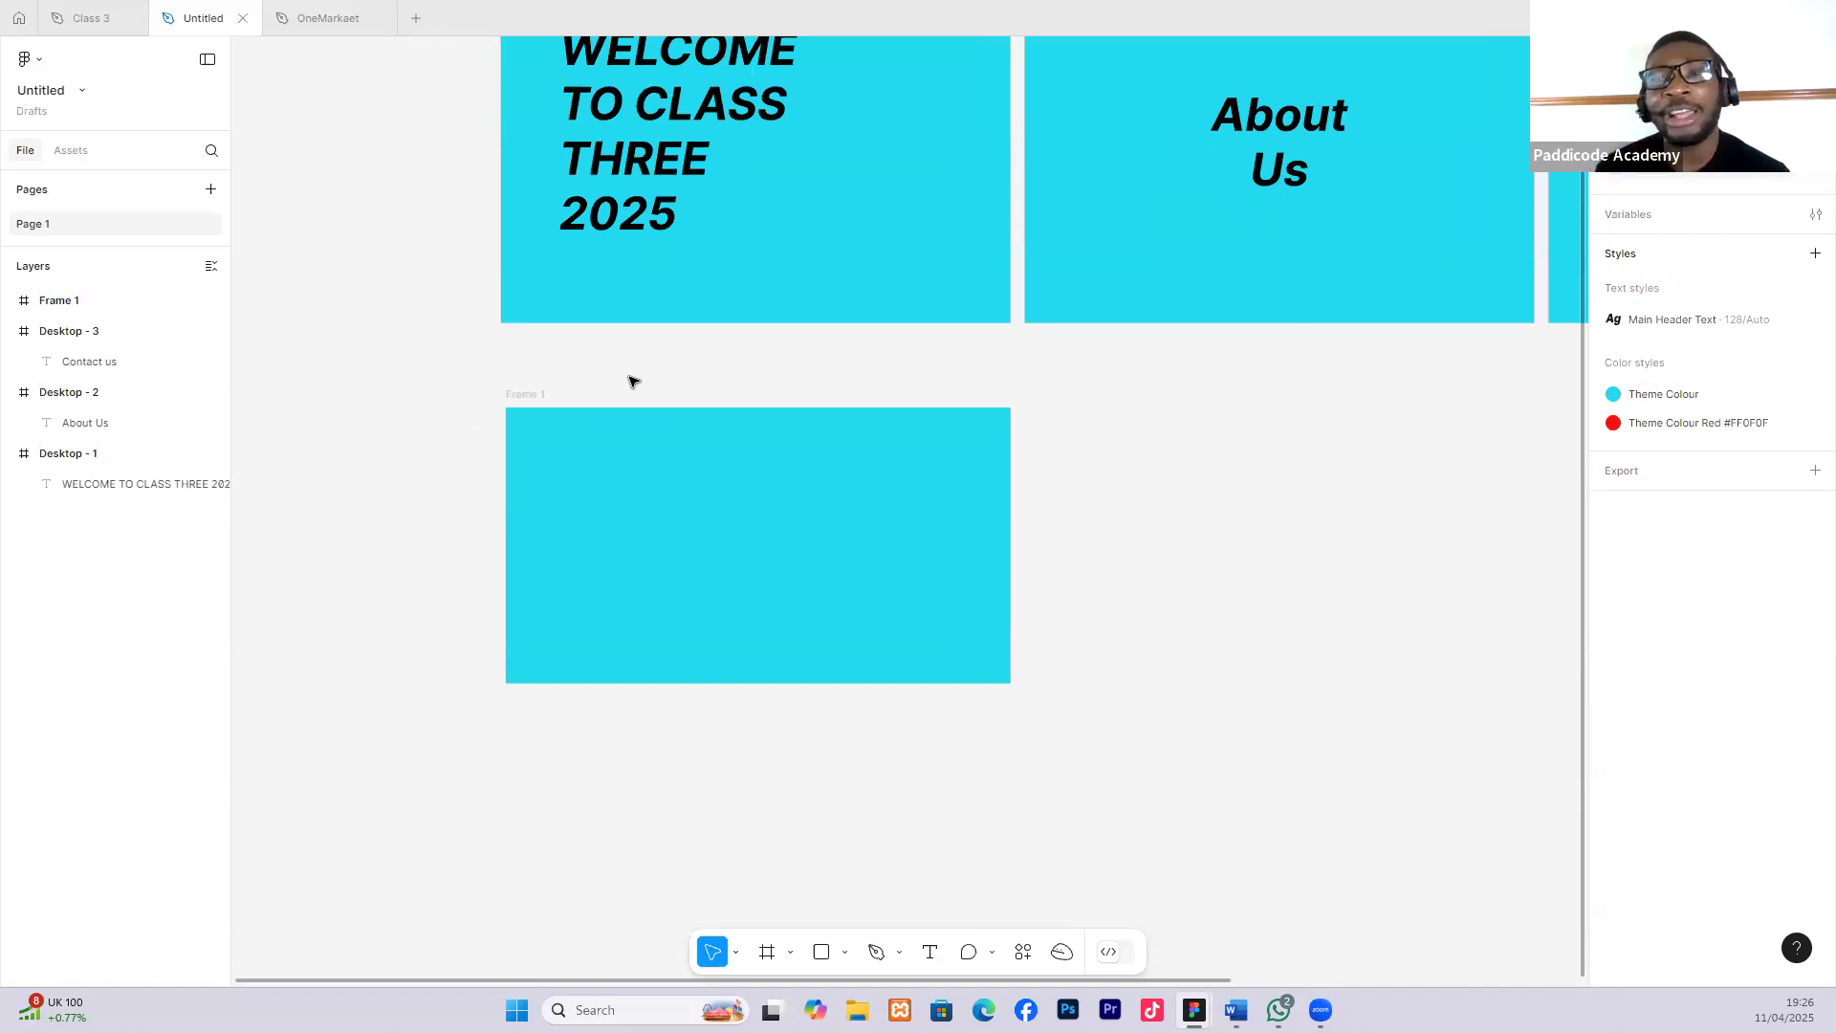
pyautogui.click(29, 60)
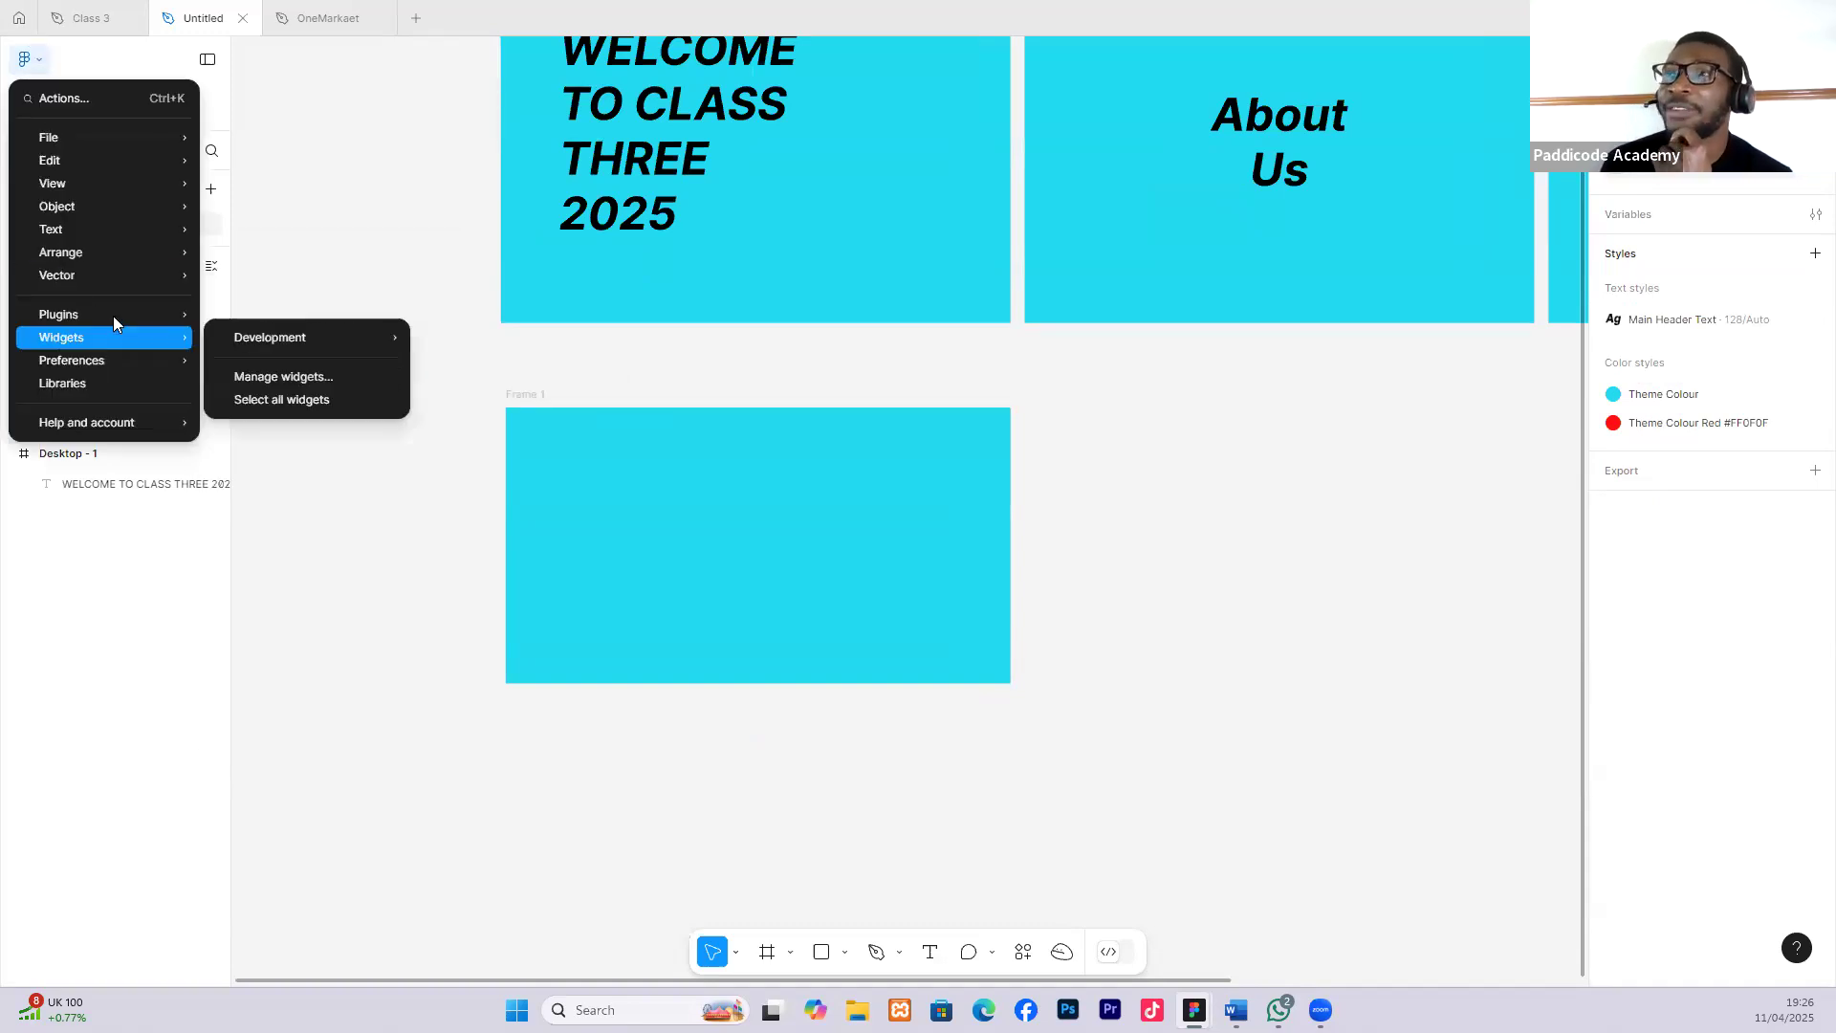
pyautogui.moveTo(132, 314)
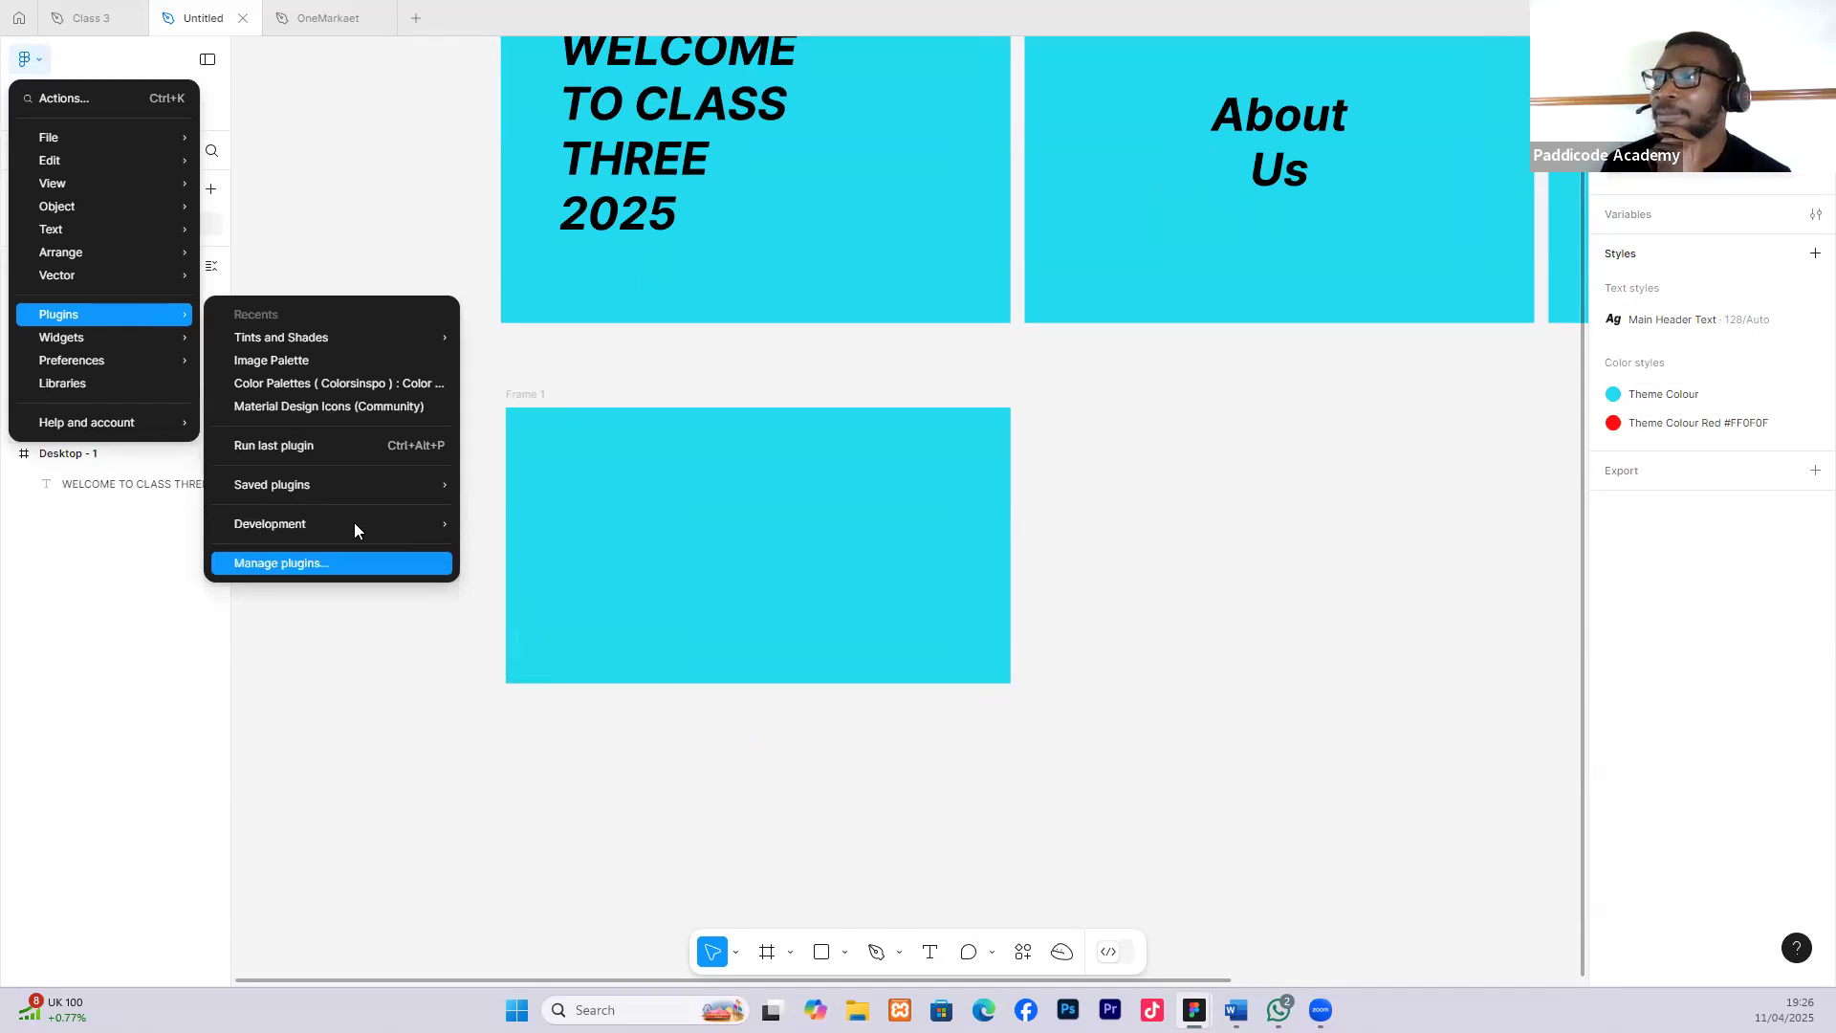
pyautogui.moveTo(354, 529)
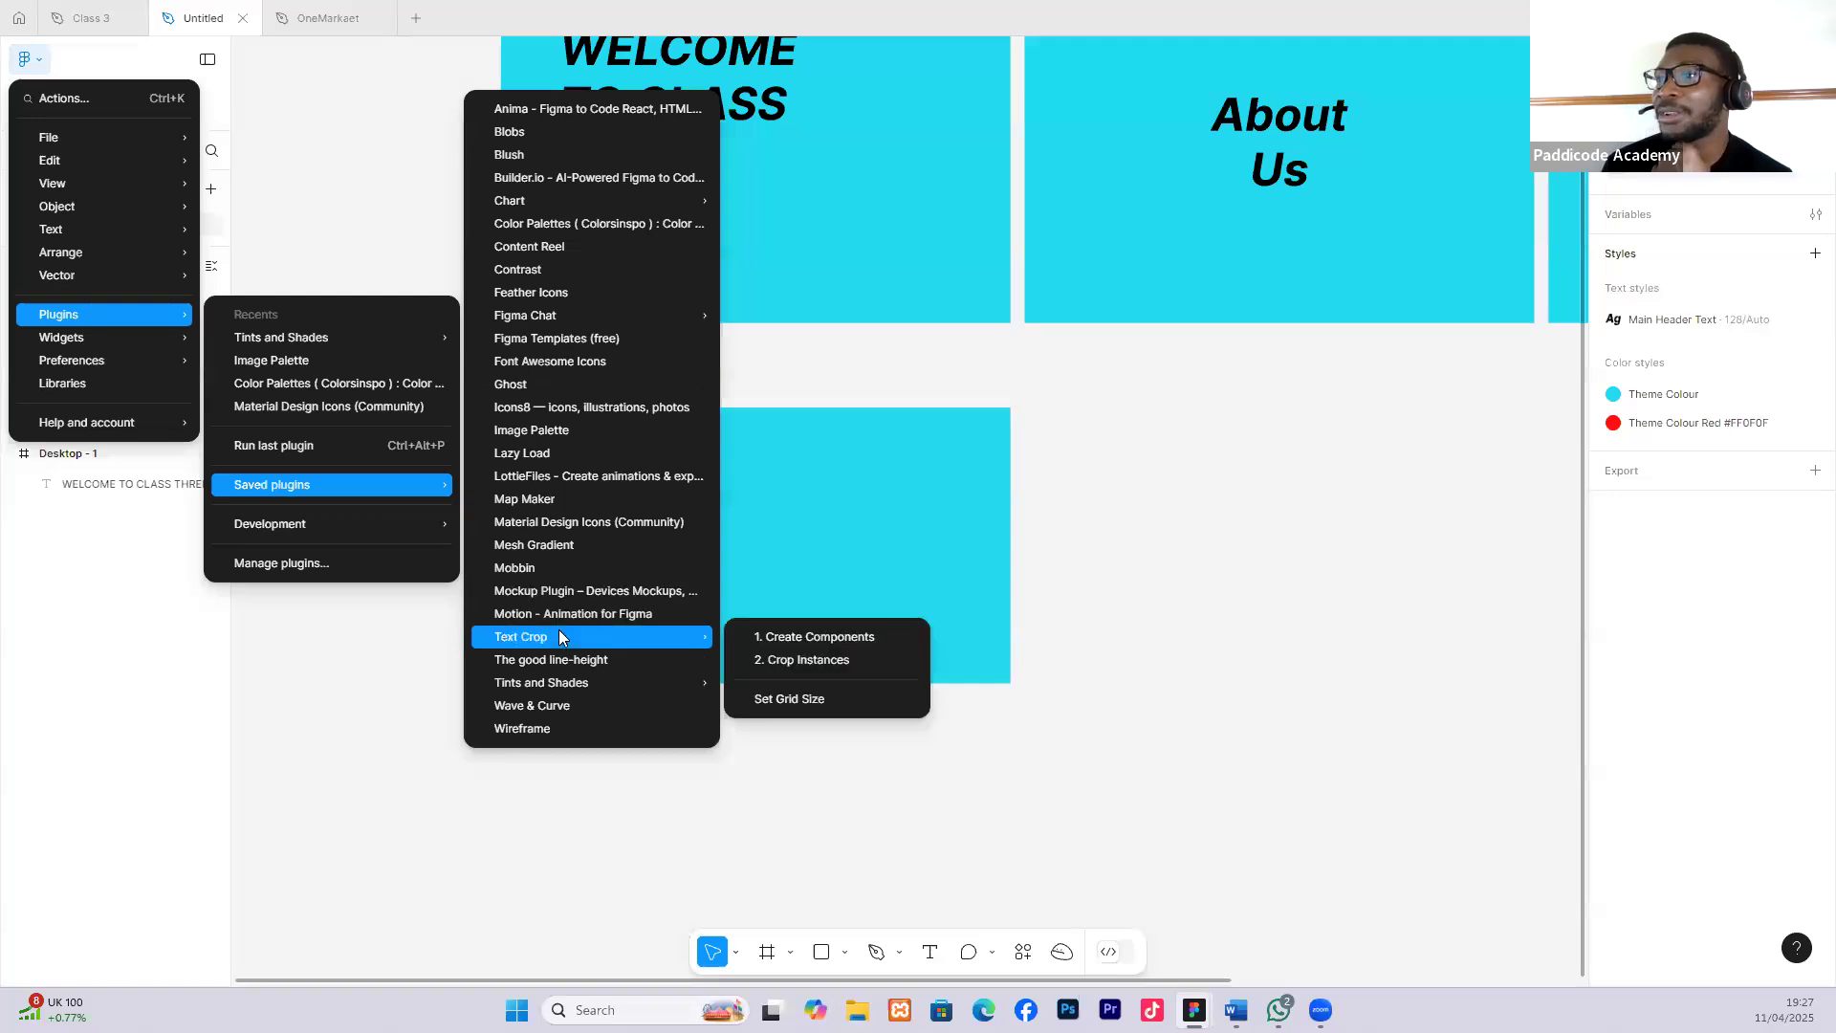
pyautogui.moveTo(560, 685)
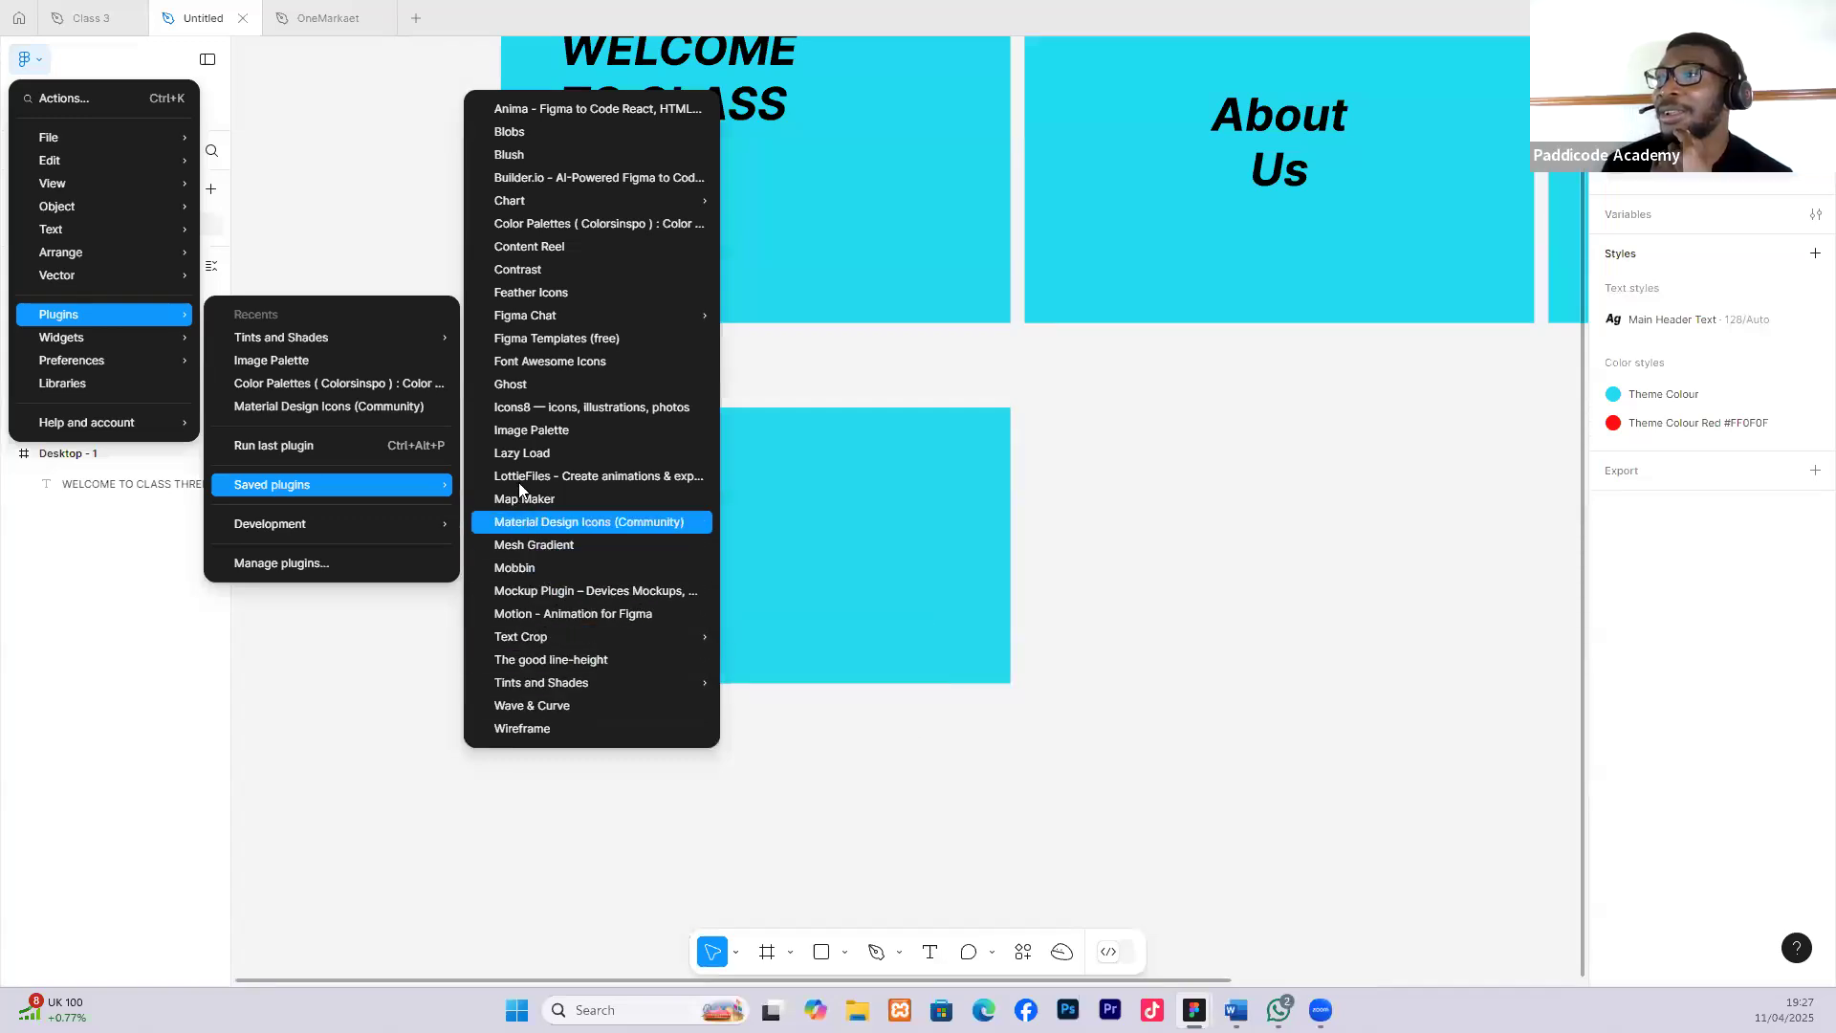
# Delete the WELCOME TO CLASS THREE 2025, About Us and Contact us headline texts.
pyautogui.click(351, 228)
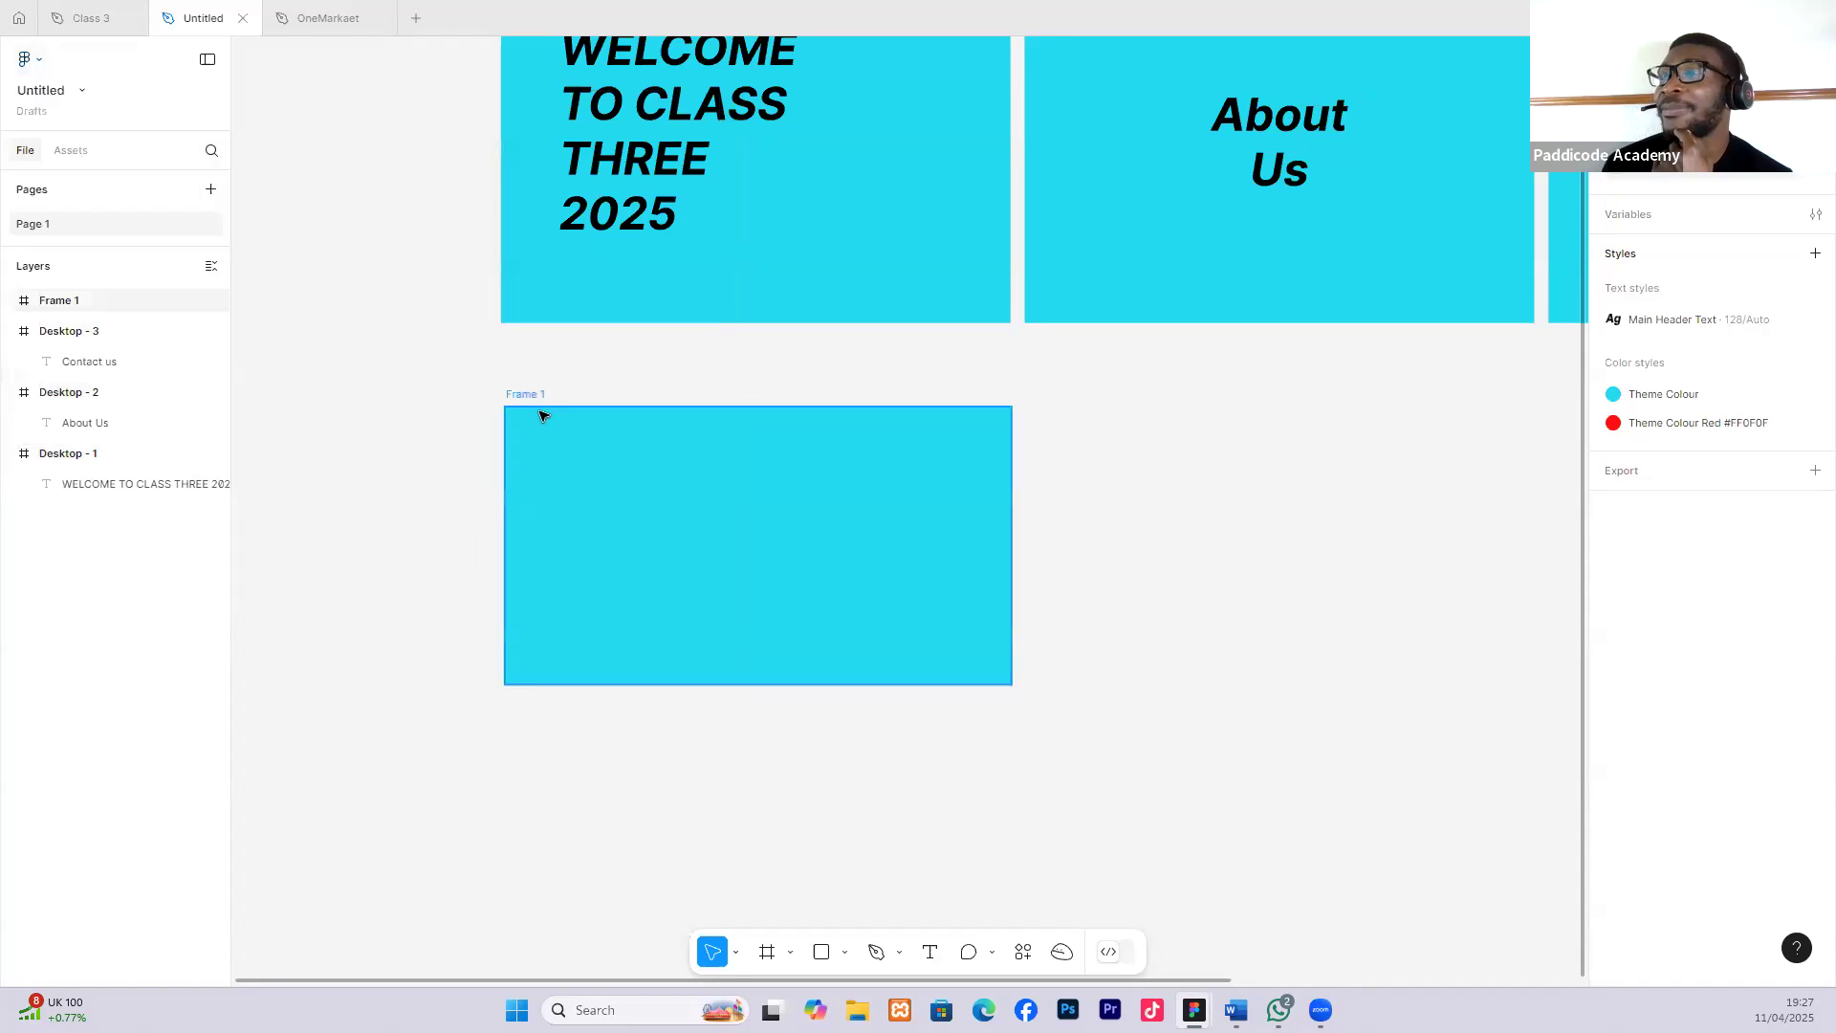
pyautogui.click(578, 456)
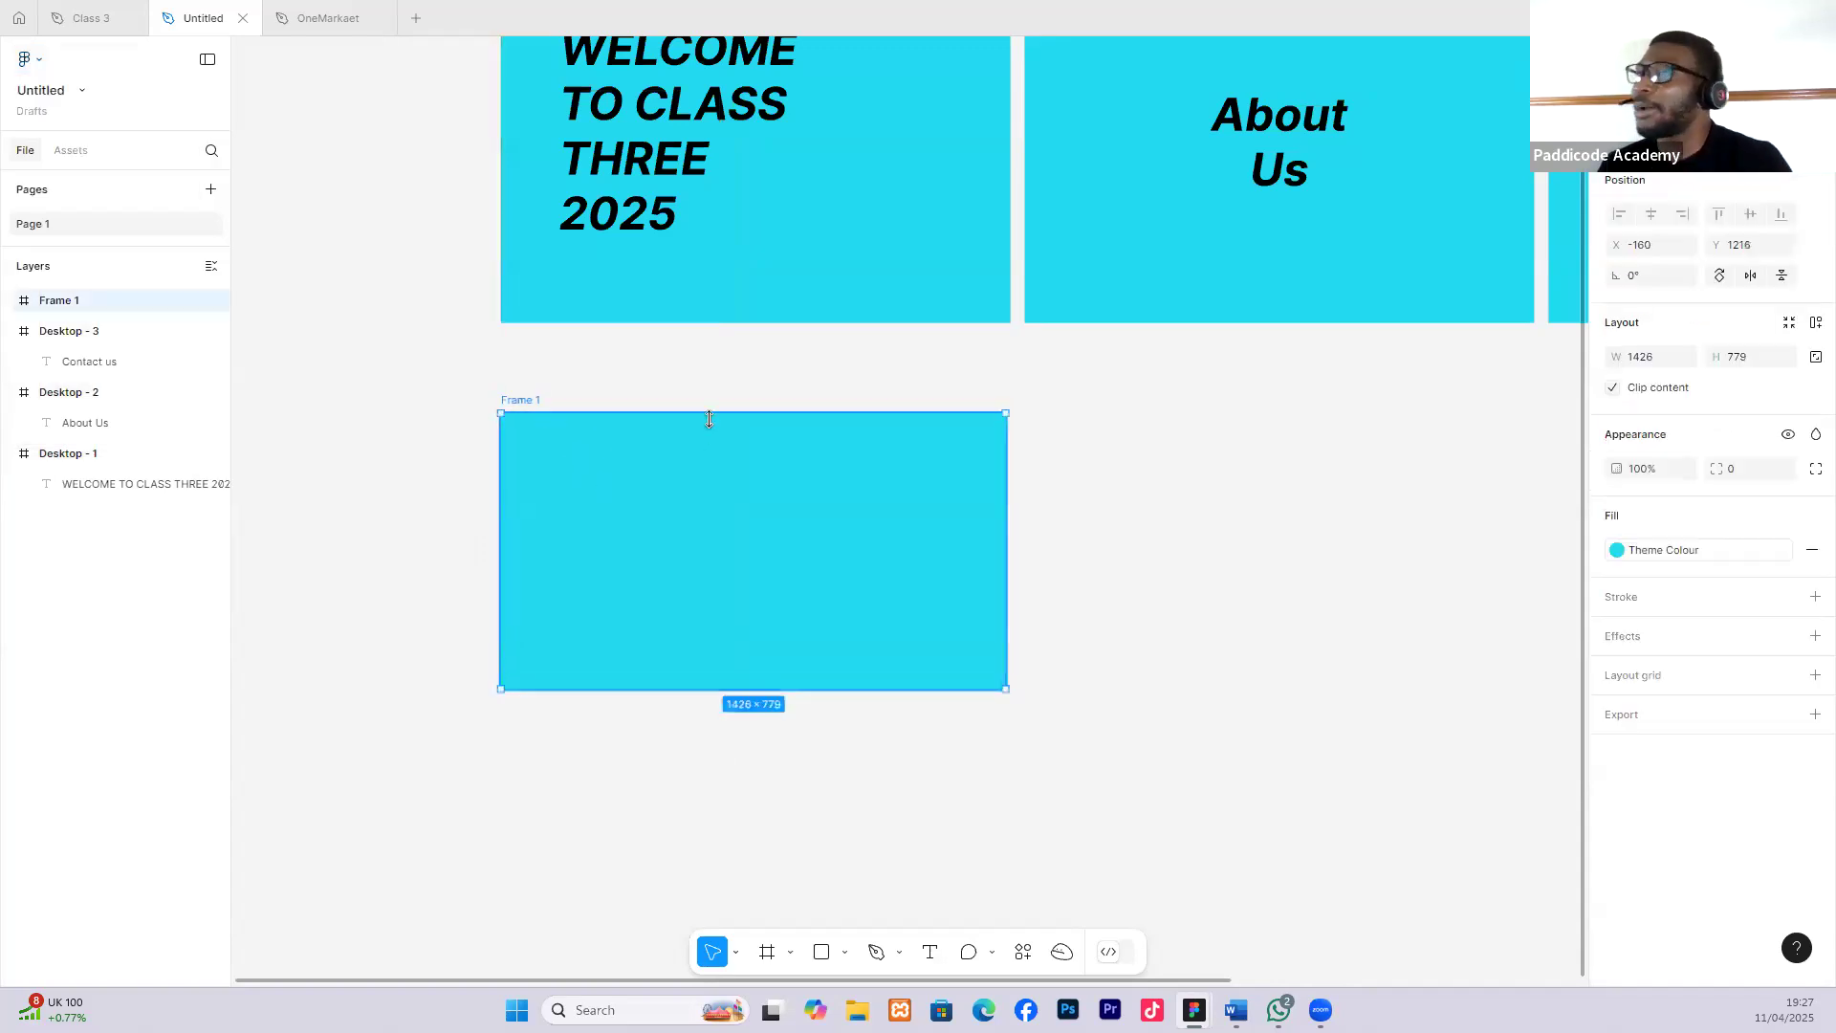
pyautogui.scroll(-5, 692, 434)
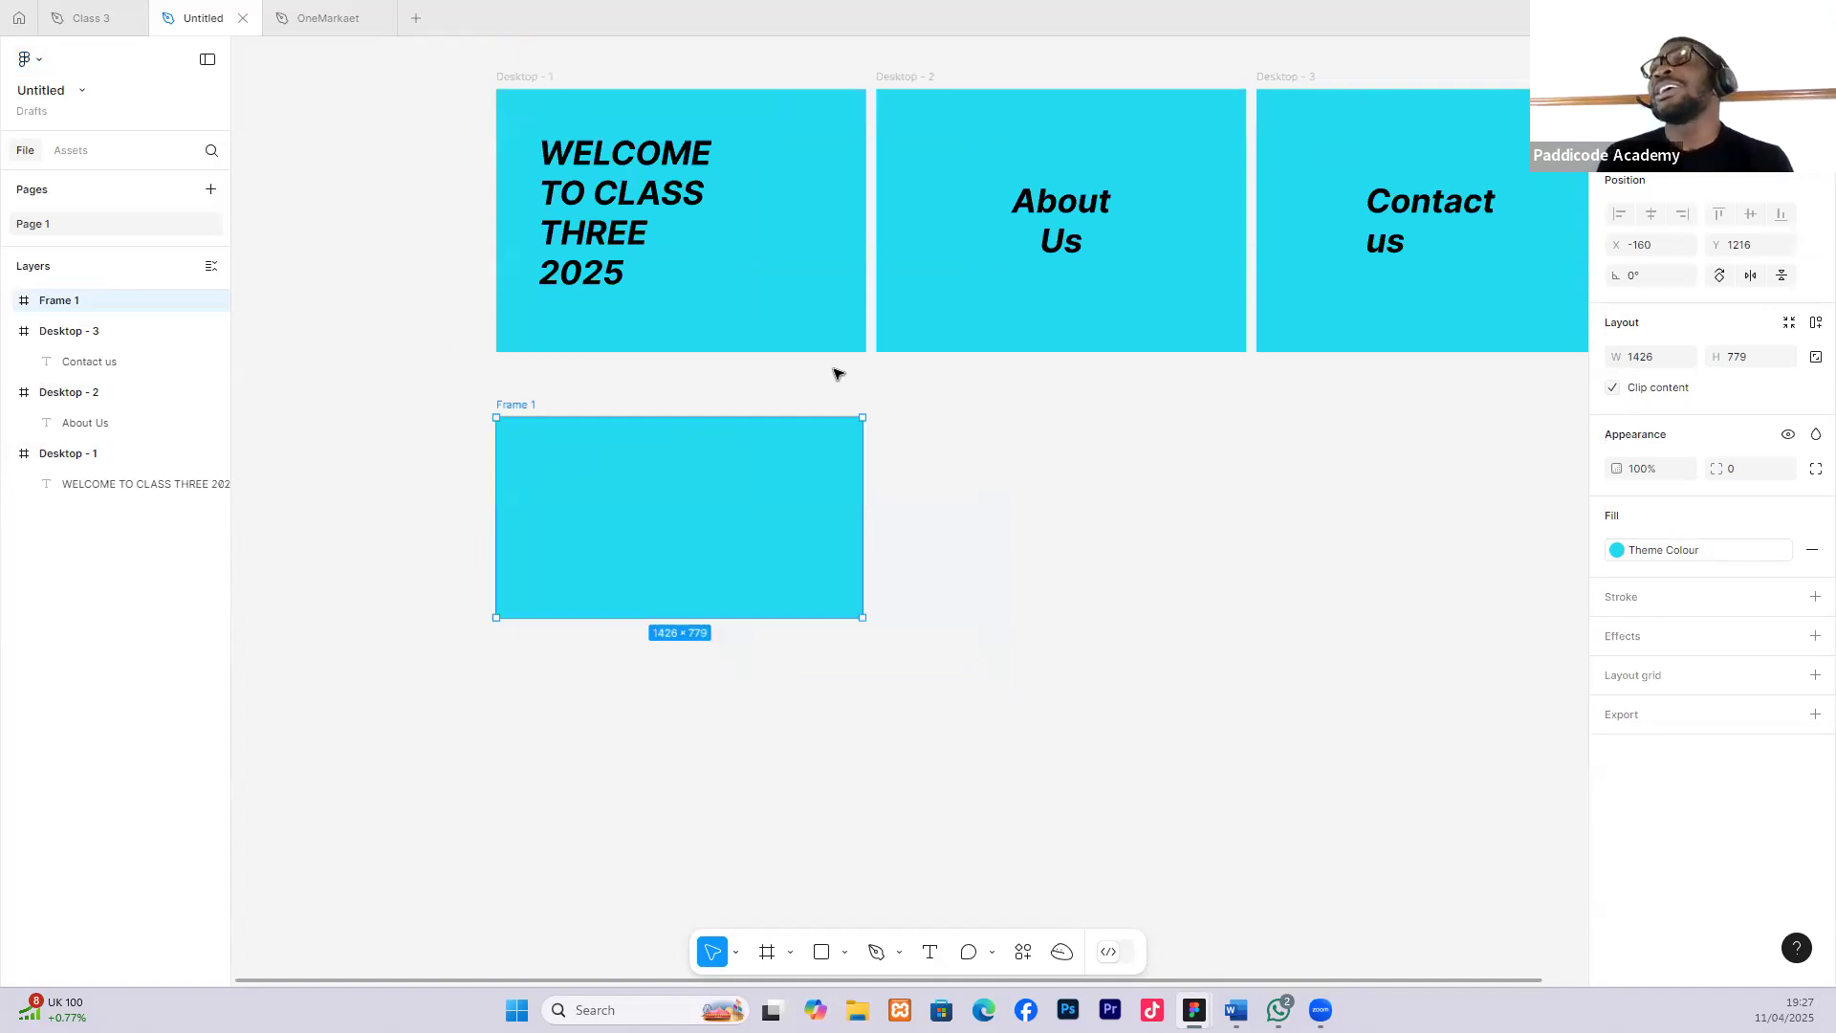
pyautogui.scroll(1, 834, 371)
pyautogui.scroll(3, 612, 287)
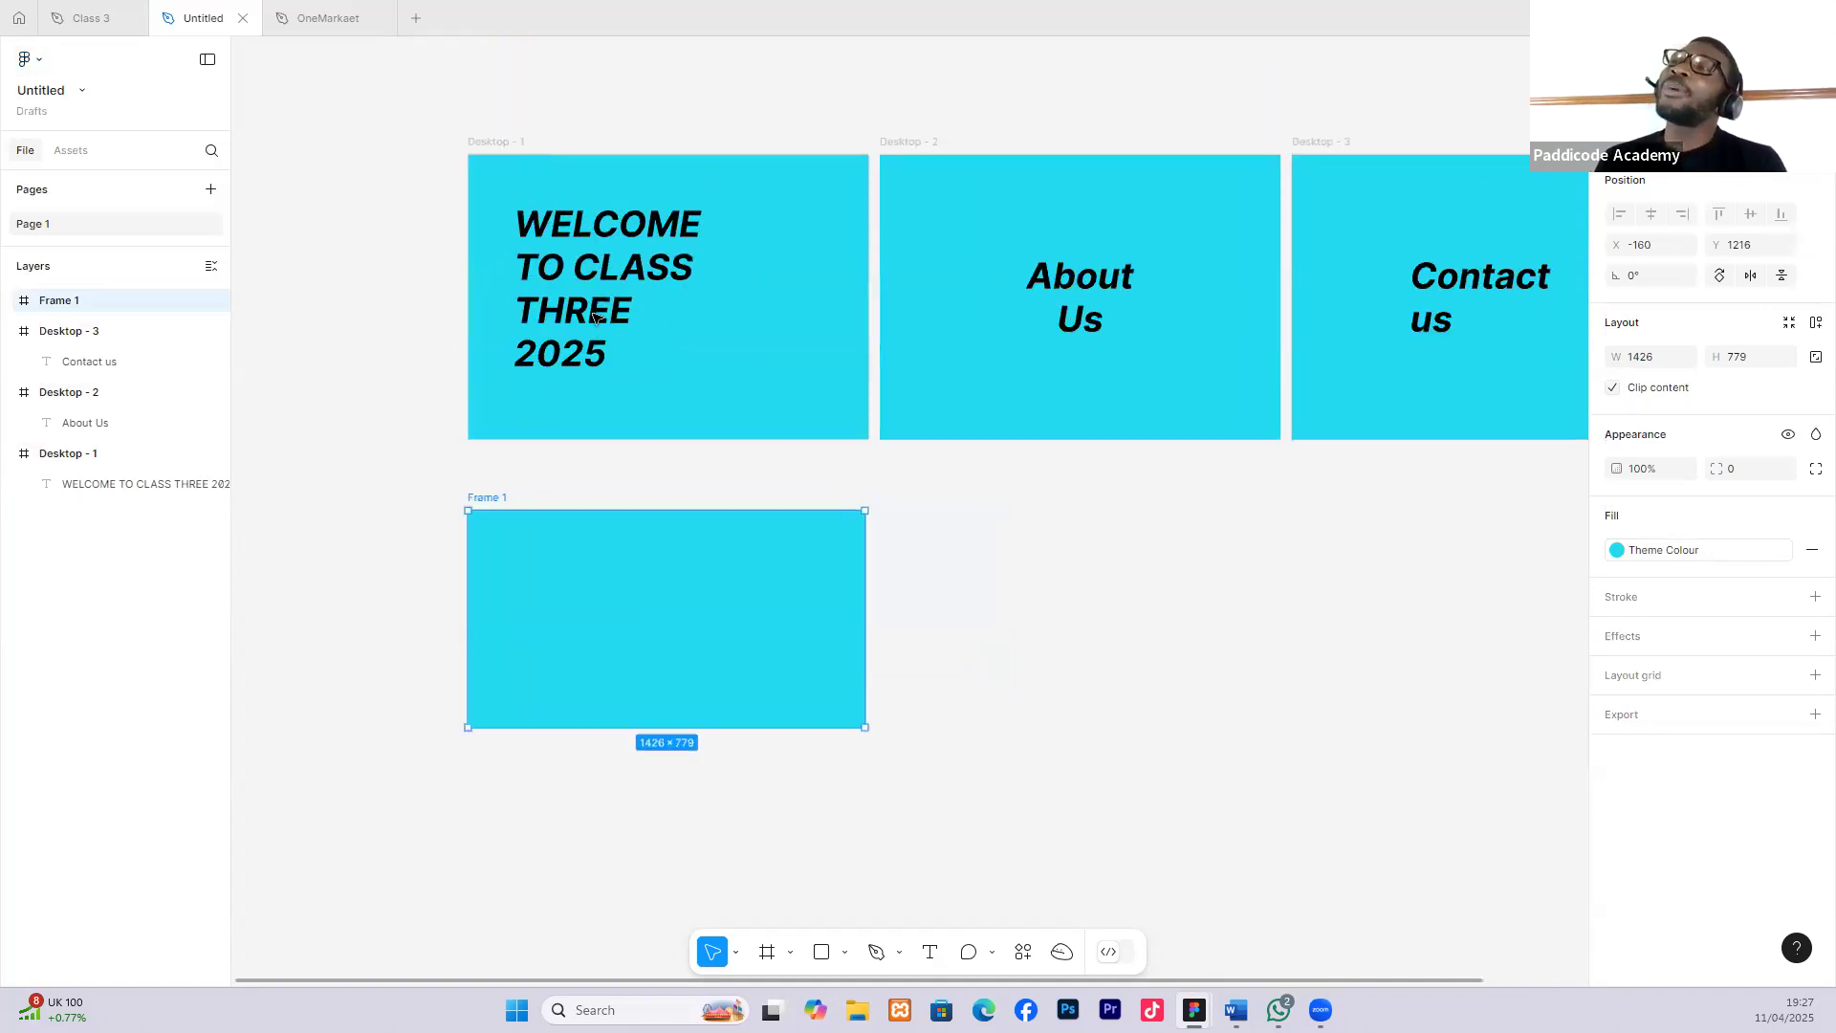
pyautogui.click(578, 267)
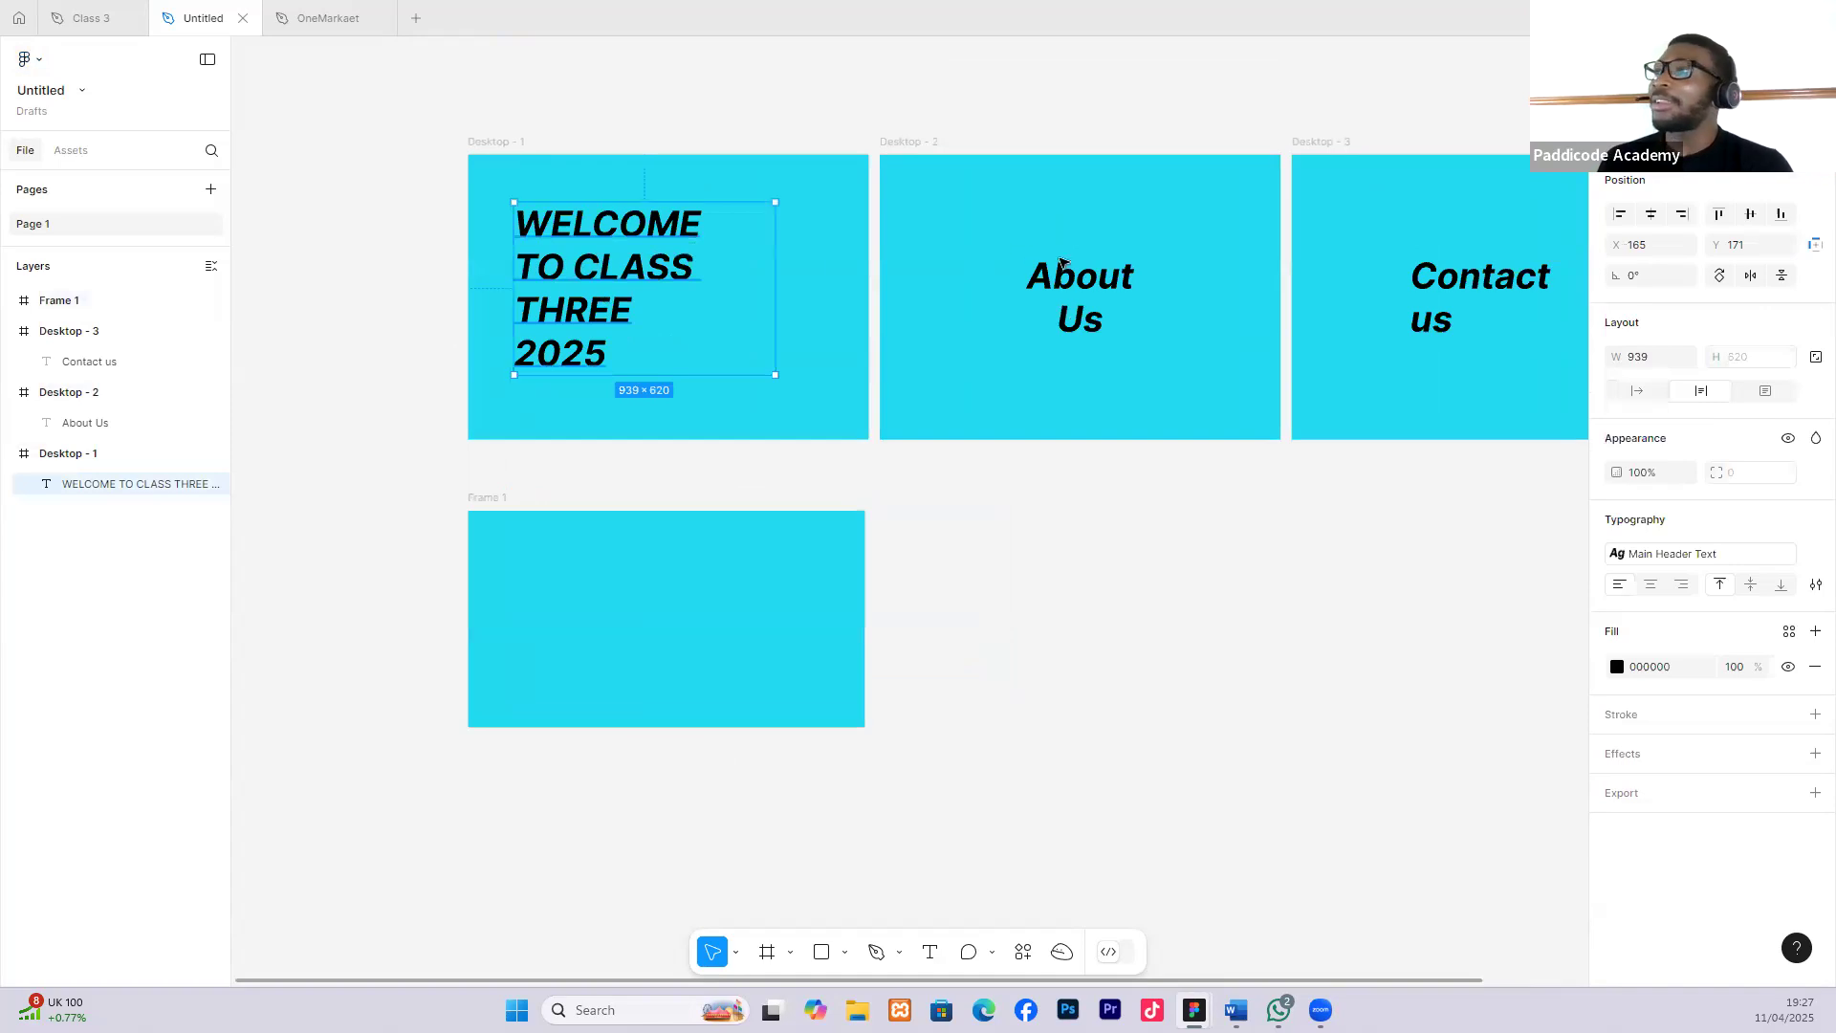
pyautogui.press('Delete')
pyautogui.click(1080, 296)
pyautogui.press('Delete')
pyautogui.click(1435, 316)
pyautogui.press('Delete')
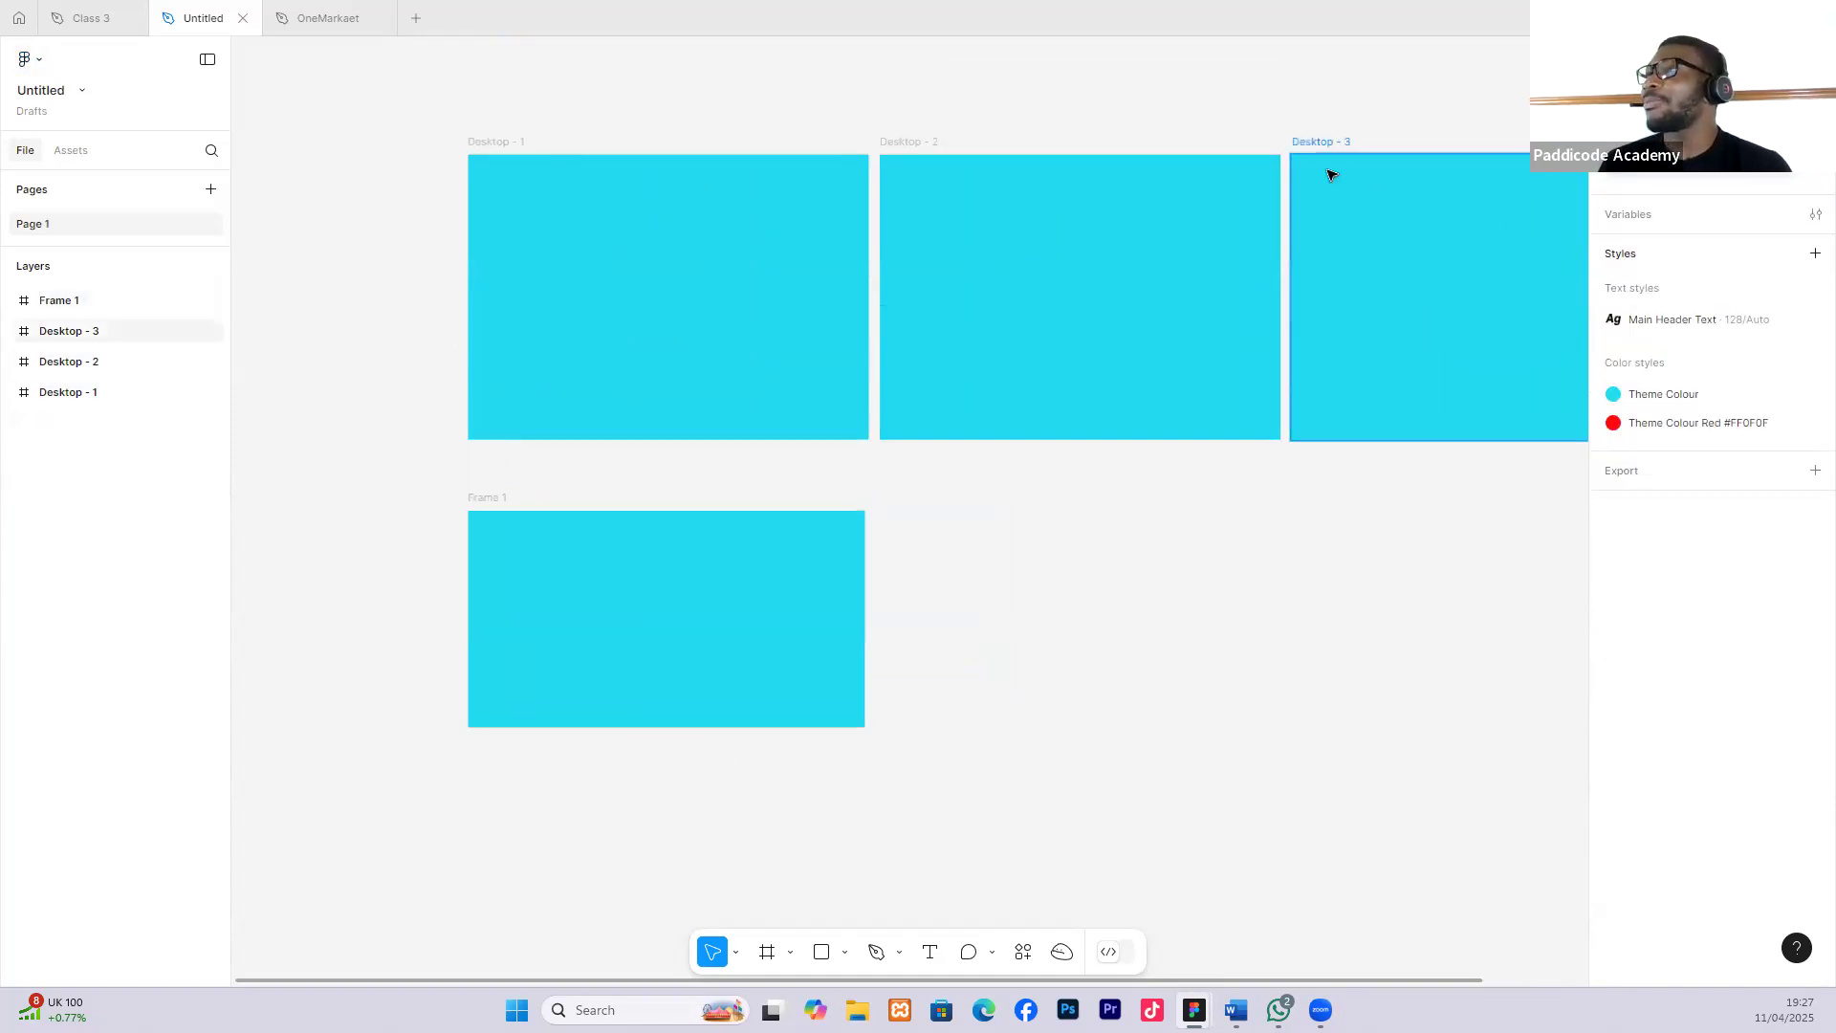
# Delete the Desktop - 3, Desktop - 2, Frame 1 and Desktop - 1 frames.
pyautogui.click(1332, 158)
pyautogui.press('Delete')
pyautogui.click(930, 165)
pyautogui.press('Delete')
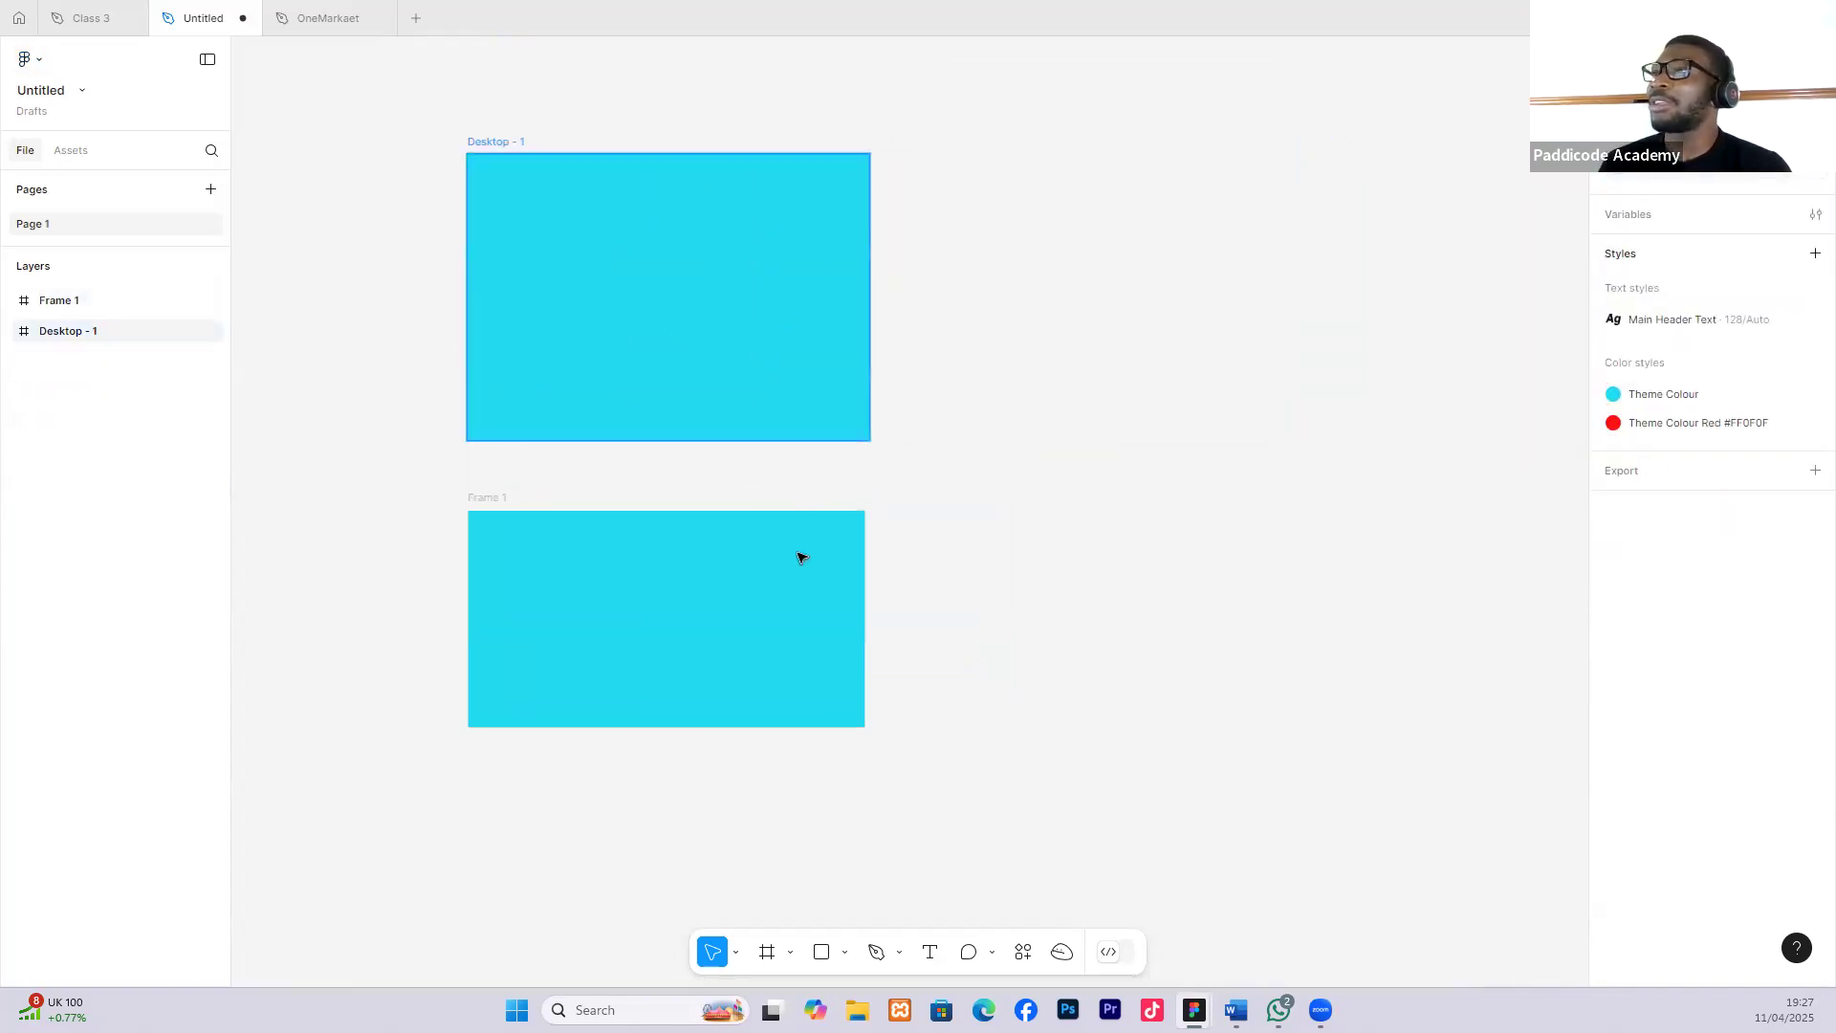
pyautogui.click(799, 558)
pyautogui.press('Delete')
pyautogui.click(647, 276)
pyautogui.press('Delete')
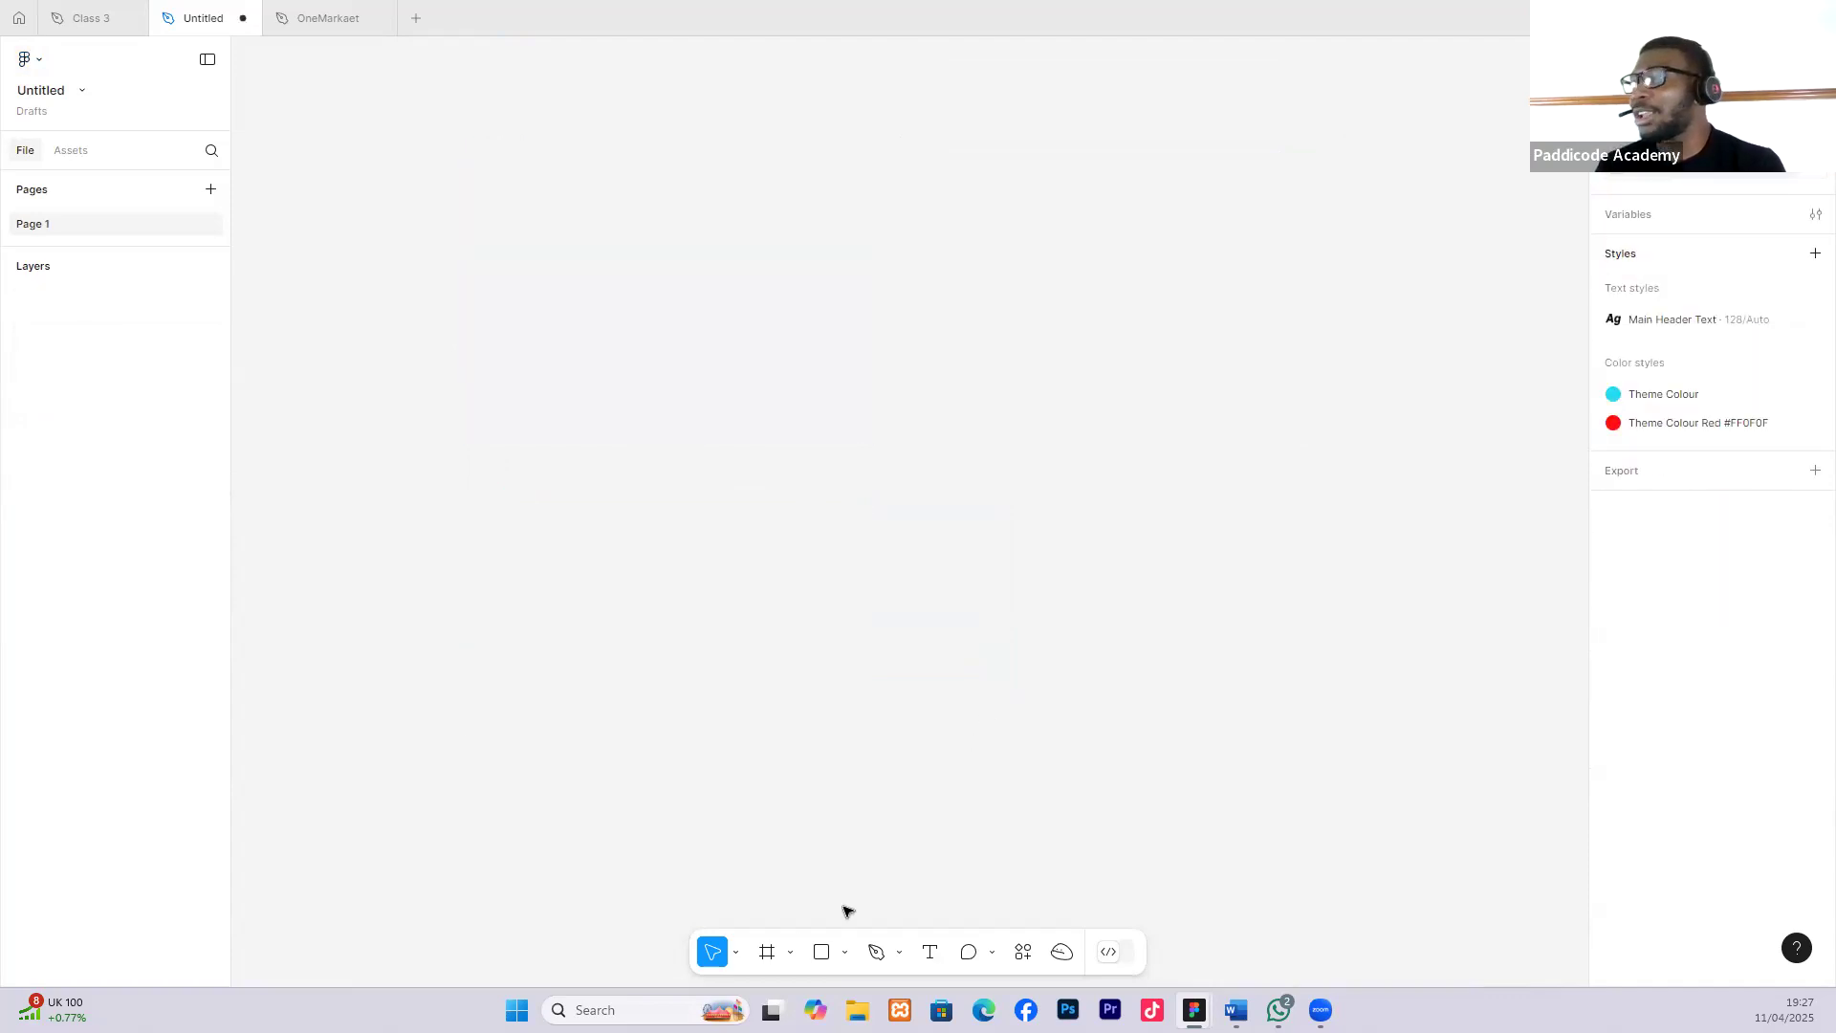
pyautogui.click(767, 951)
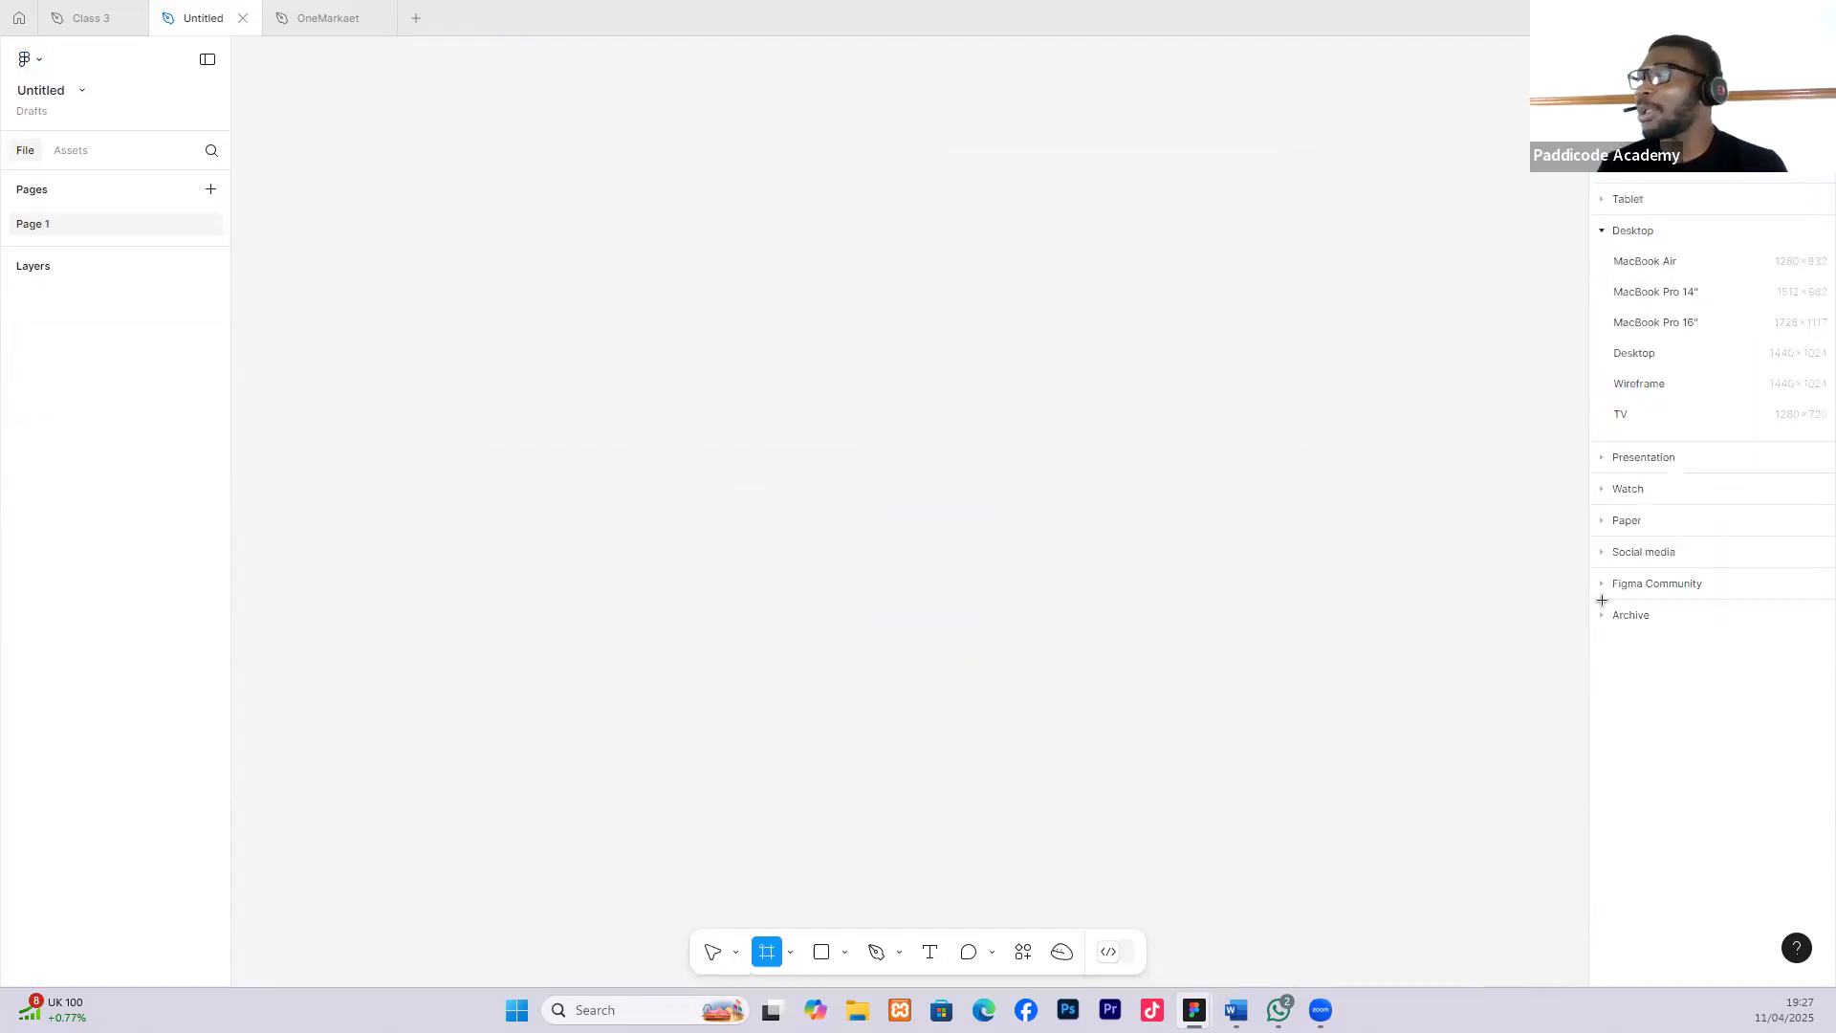
# Create a 1440×1024 Desktop frame and shrink its height to 138.
pyautogui.click(1631, 353)
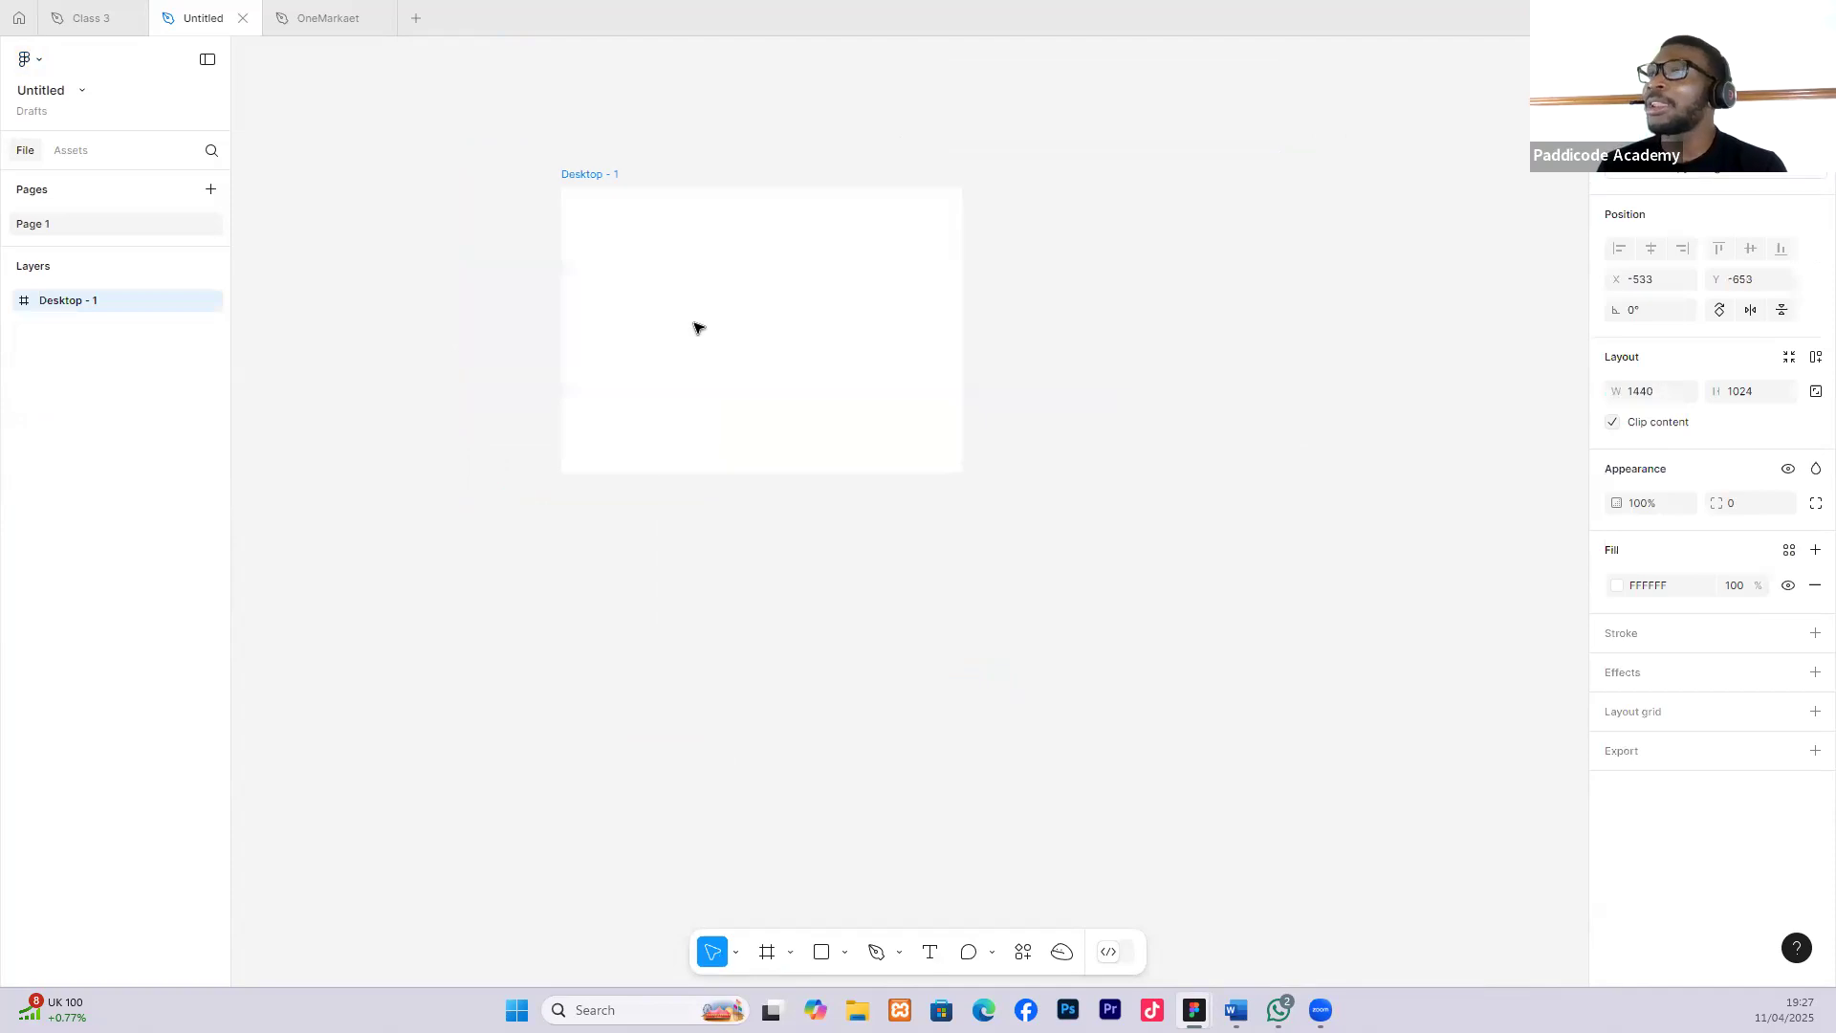
pyautogui.scroll(3, 697, 328)
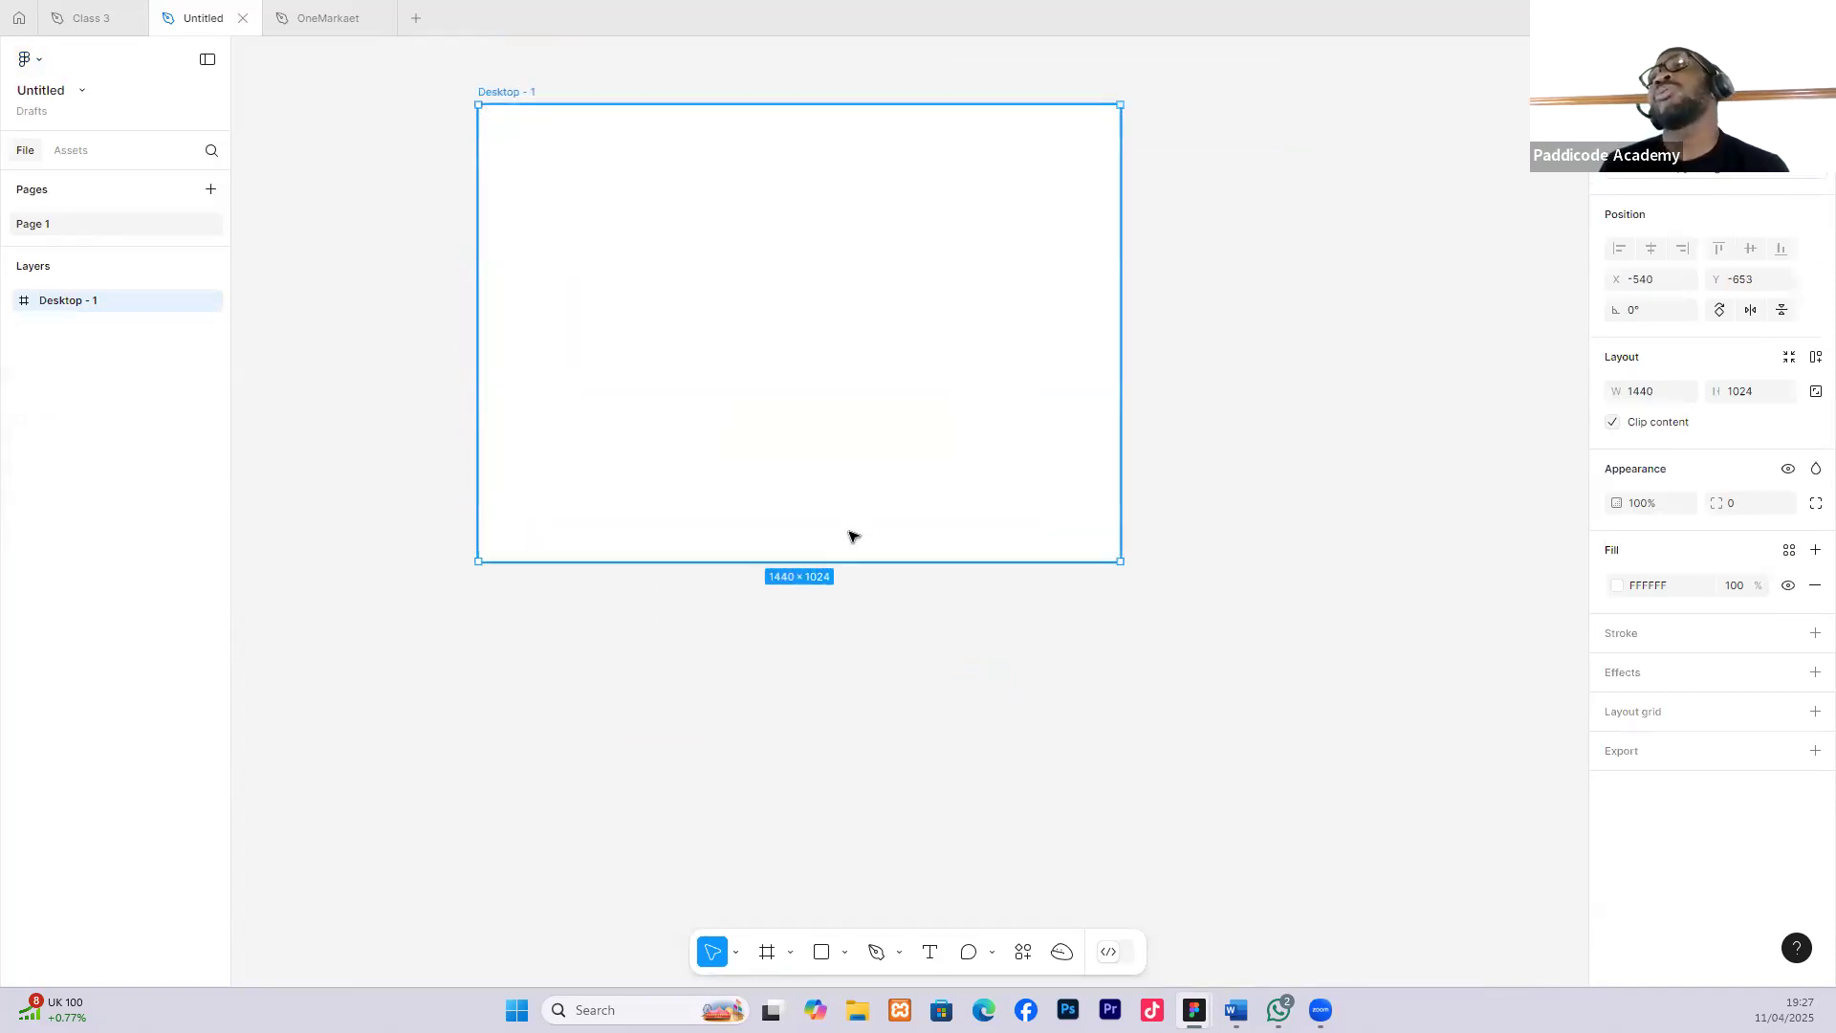
pyautogui.moveTo(847, 565); pyautogui.dragTo(823, 164)
pyautogui.scroll(4, 619, 485)
pyautogui.scroll(3, 620, 485)
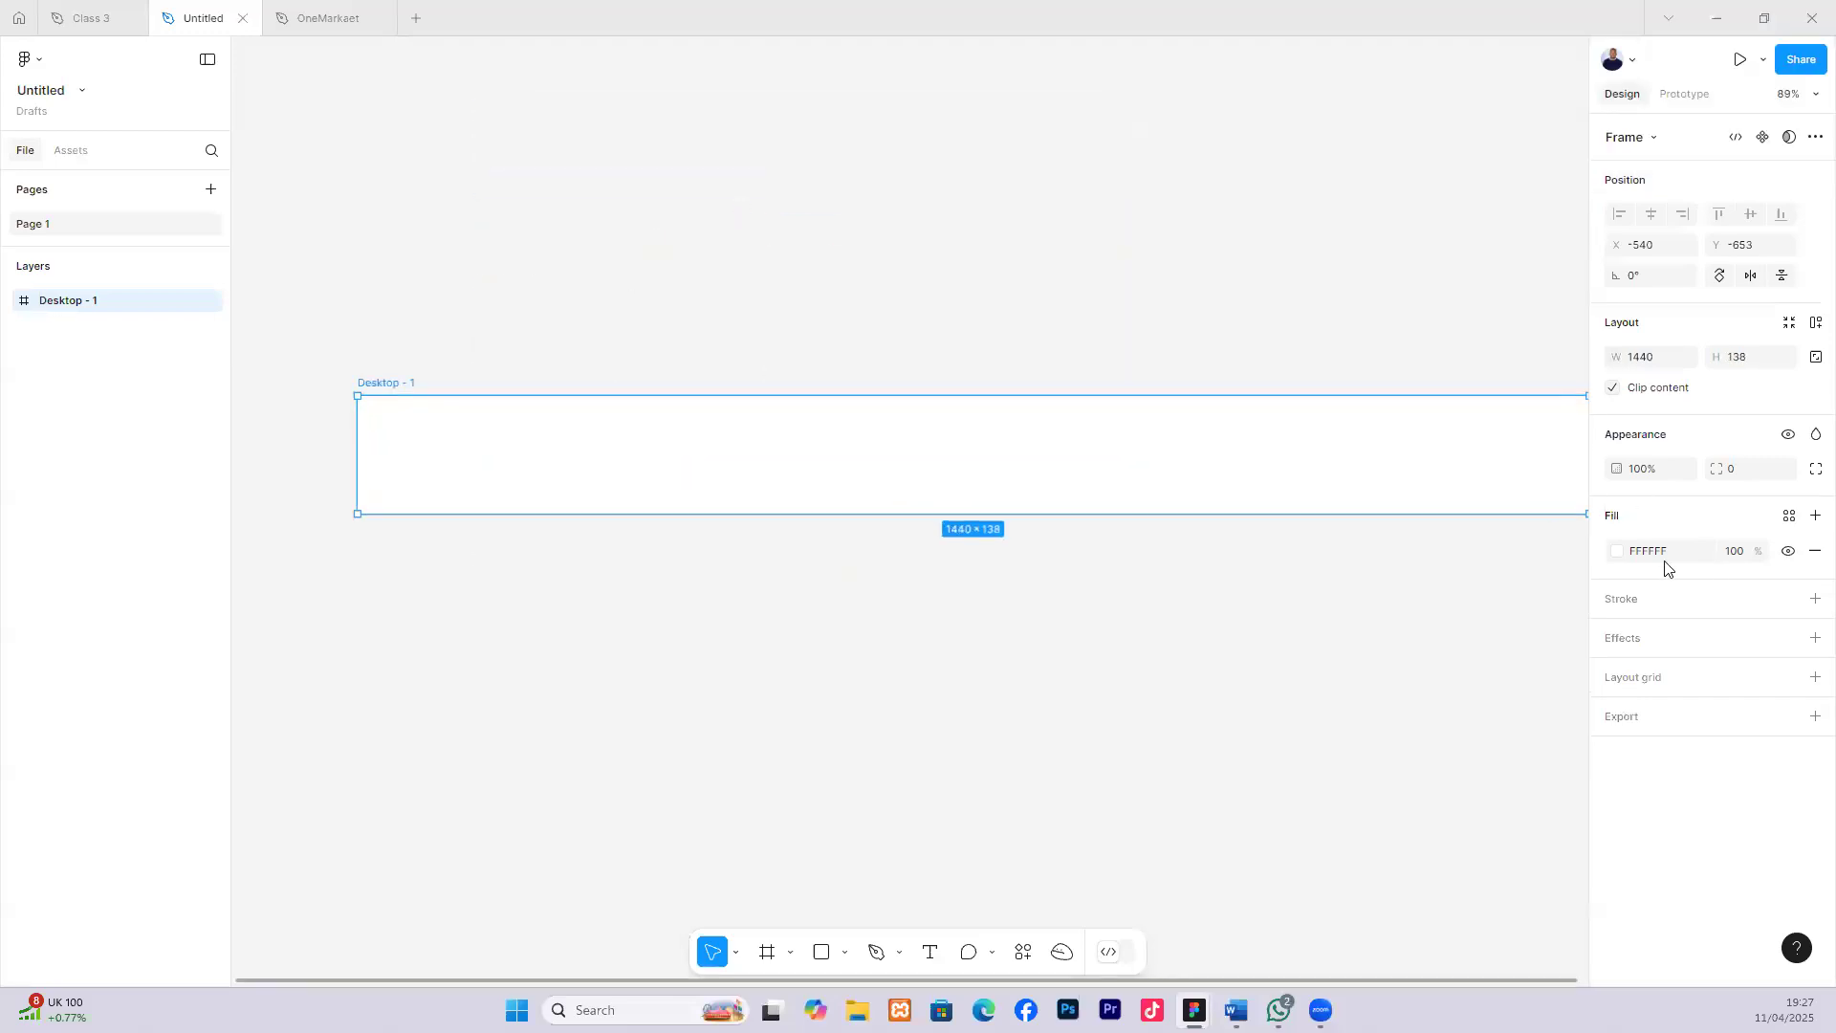
# Fill the bar with the Theme Colour style and reduce its height to 78.
pyautogui.click(1789, 517)
pyautogui.click(1408, 635)
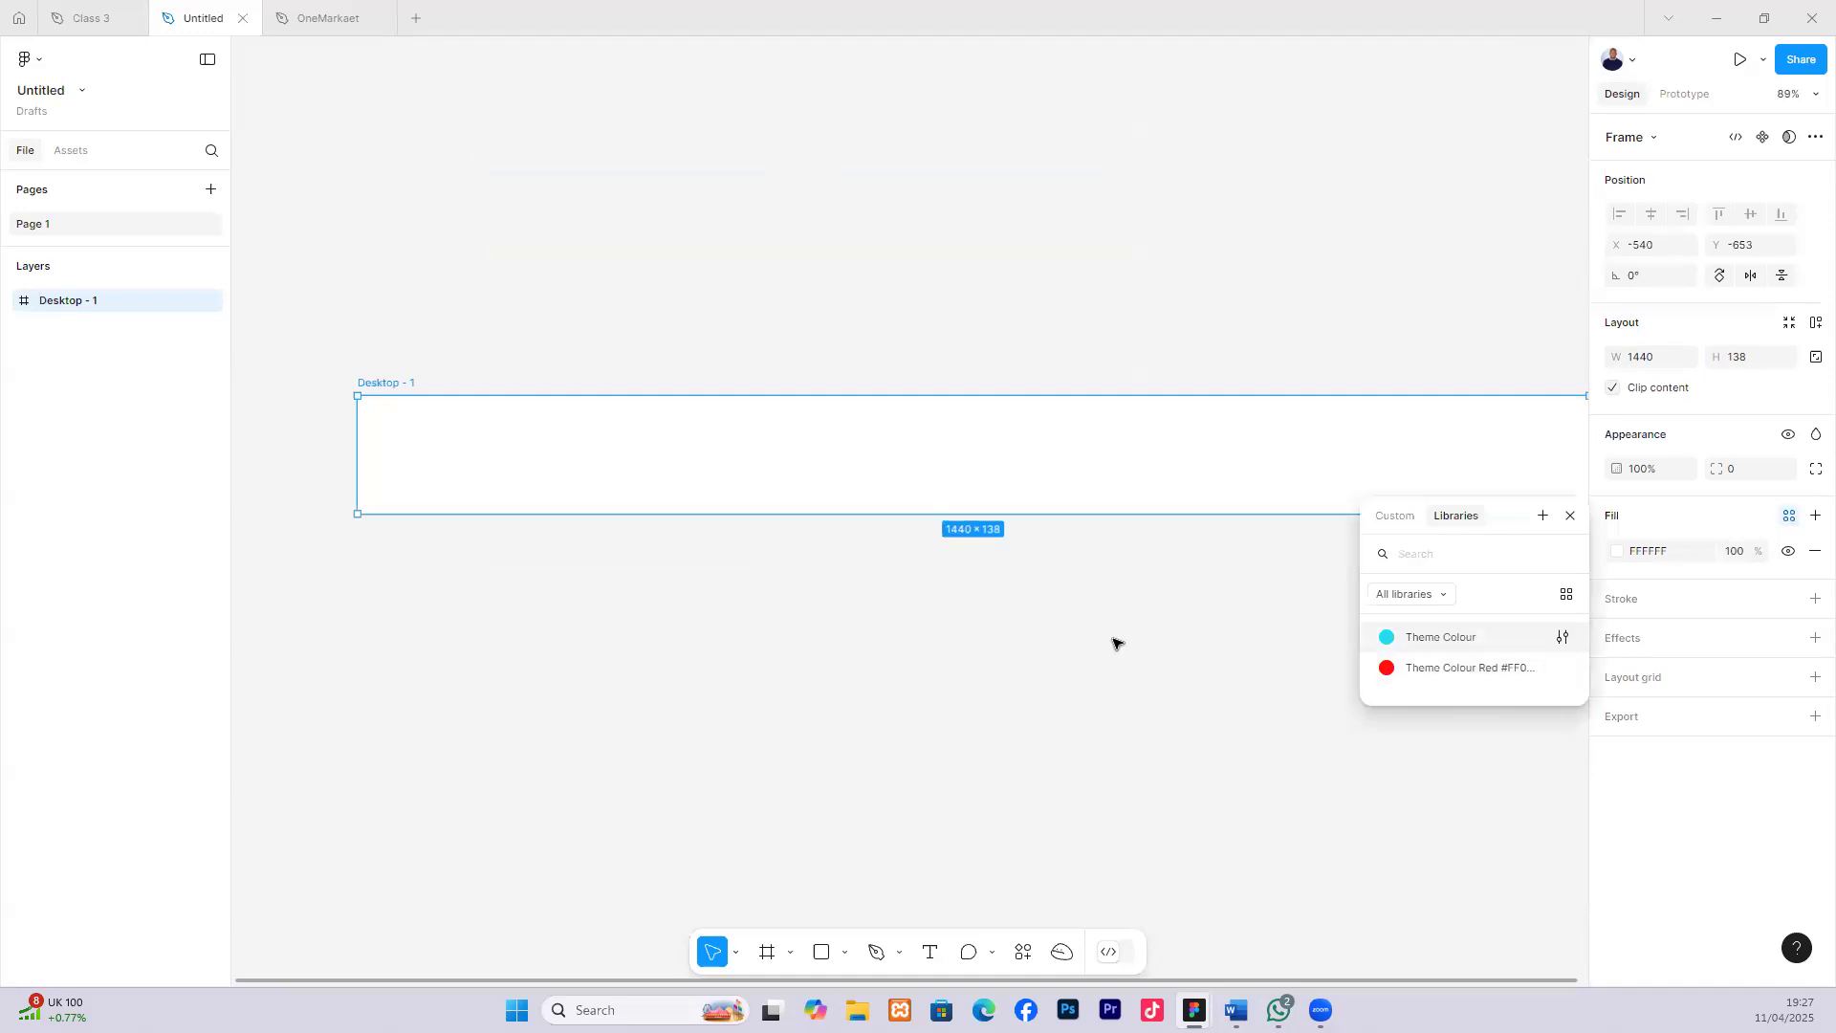
pyautogui.click(1117, 643)
pyautogui.click(996, 475)
pyautogui.hscroll(2, 1028, 483)
pyautogui.moveTo(1045, 494); pyautogui.dragTo(1038, 441)
pyautogui.scroll(1, 749, 516)
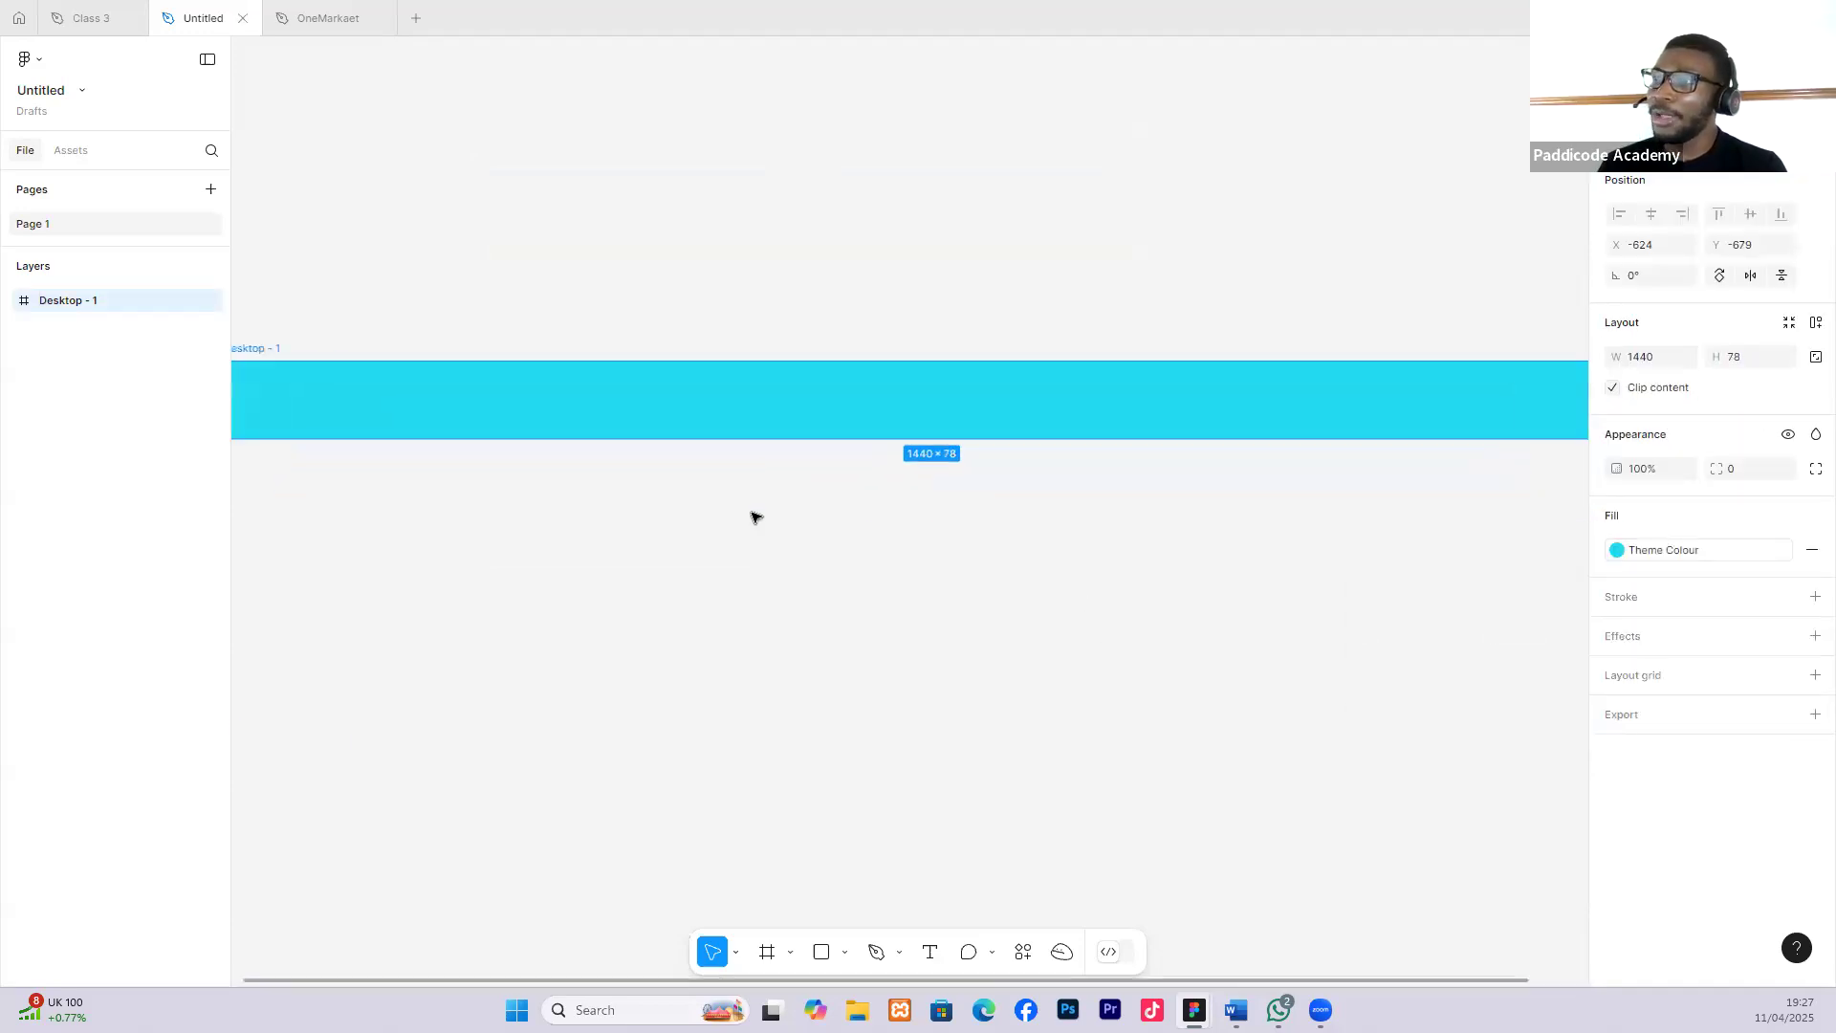
pyautogui.click(725, 497)
pyautogui.hscroll(-1, 705, 509)
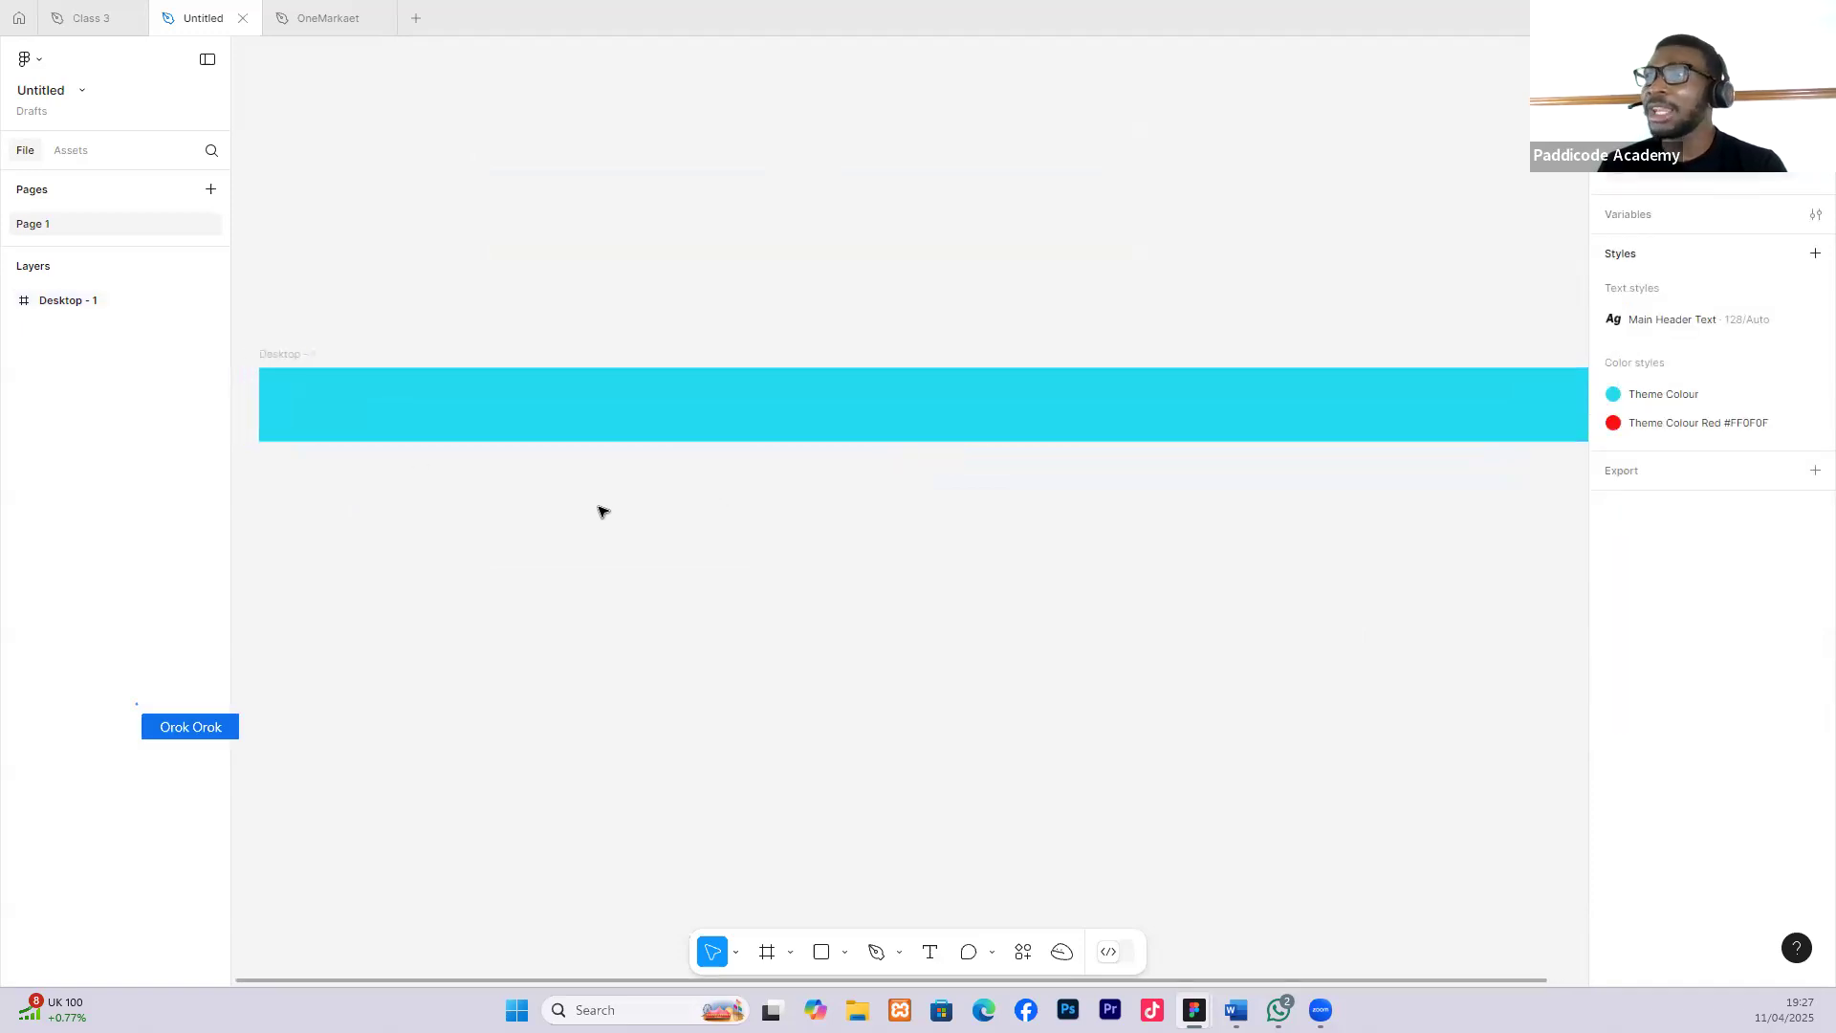
# Draw a white-filled 206×39 frame inside the cyan bar and move it to X 672.
pyautogui.click(768, 953)
pyautogui.moveTo(314, 388); pyautogui.dragTo(509, 418)
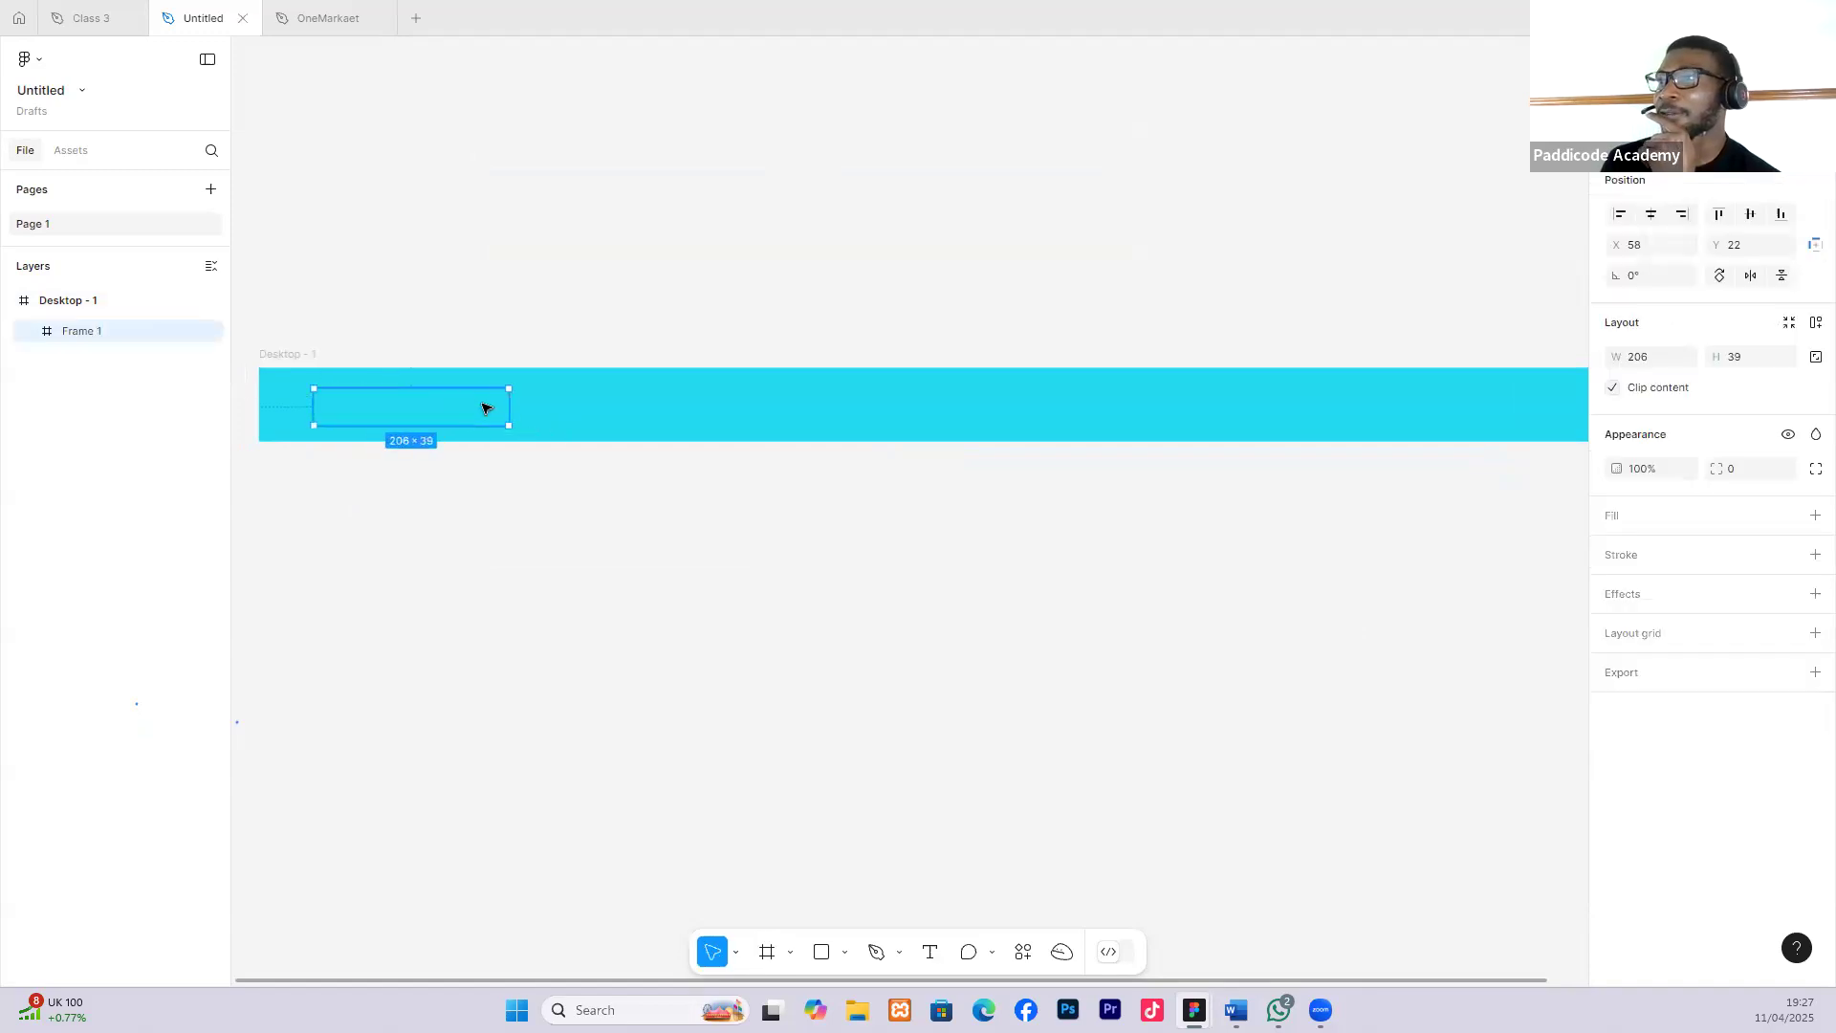
pyautogui.click(1602, 534)
pyautogui.click(574, 561)
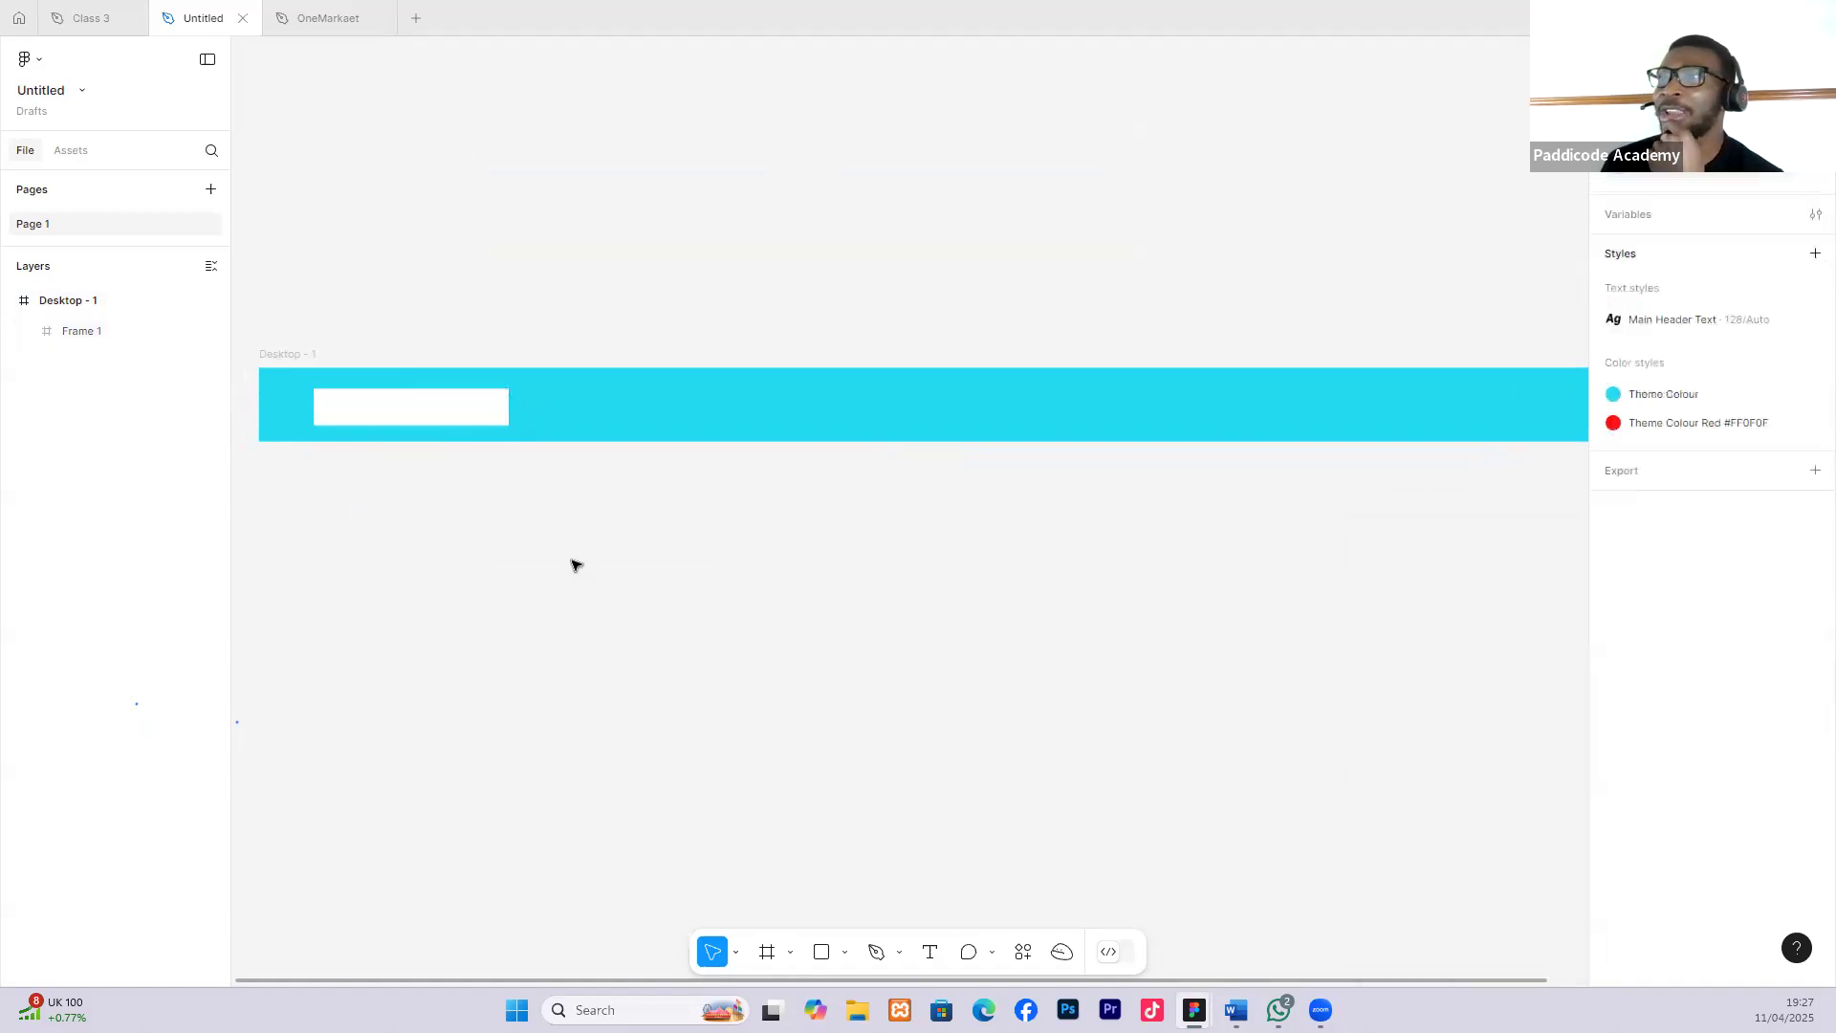
pyautogui.moveTo(421, 414); pyautogui.dragTo(1039, 404)
pyautogui.scroll(2, 1033, 417)
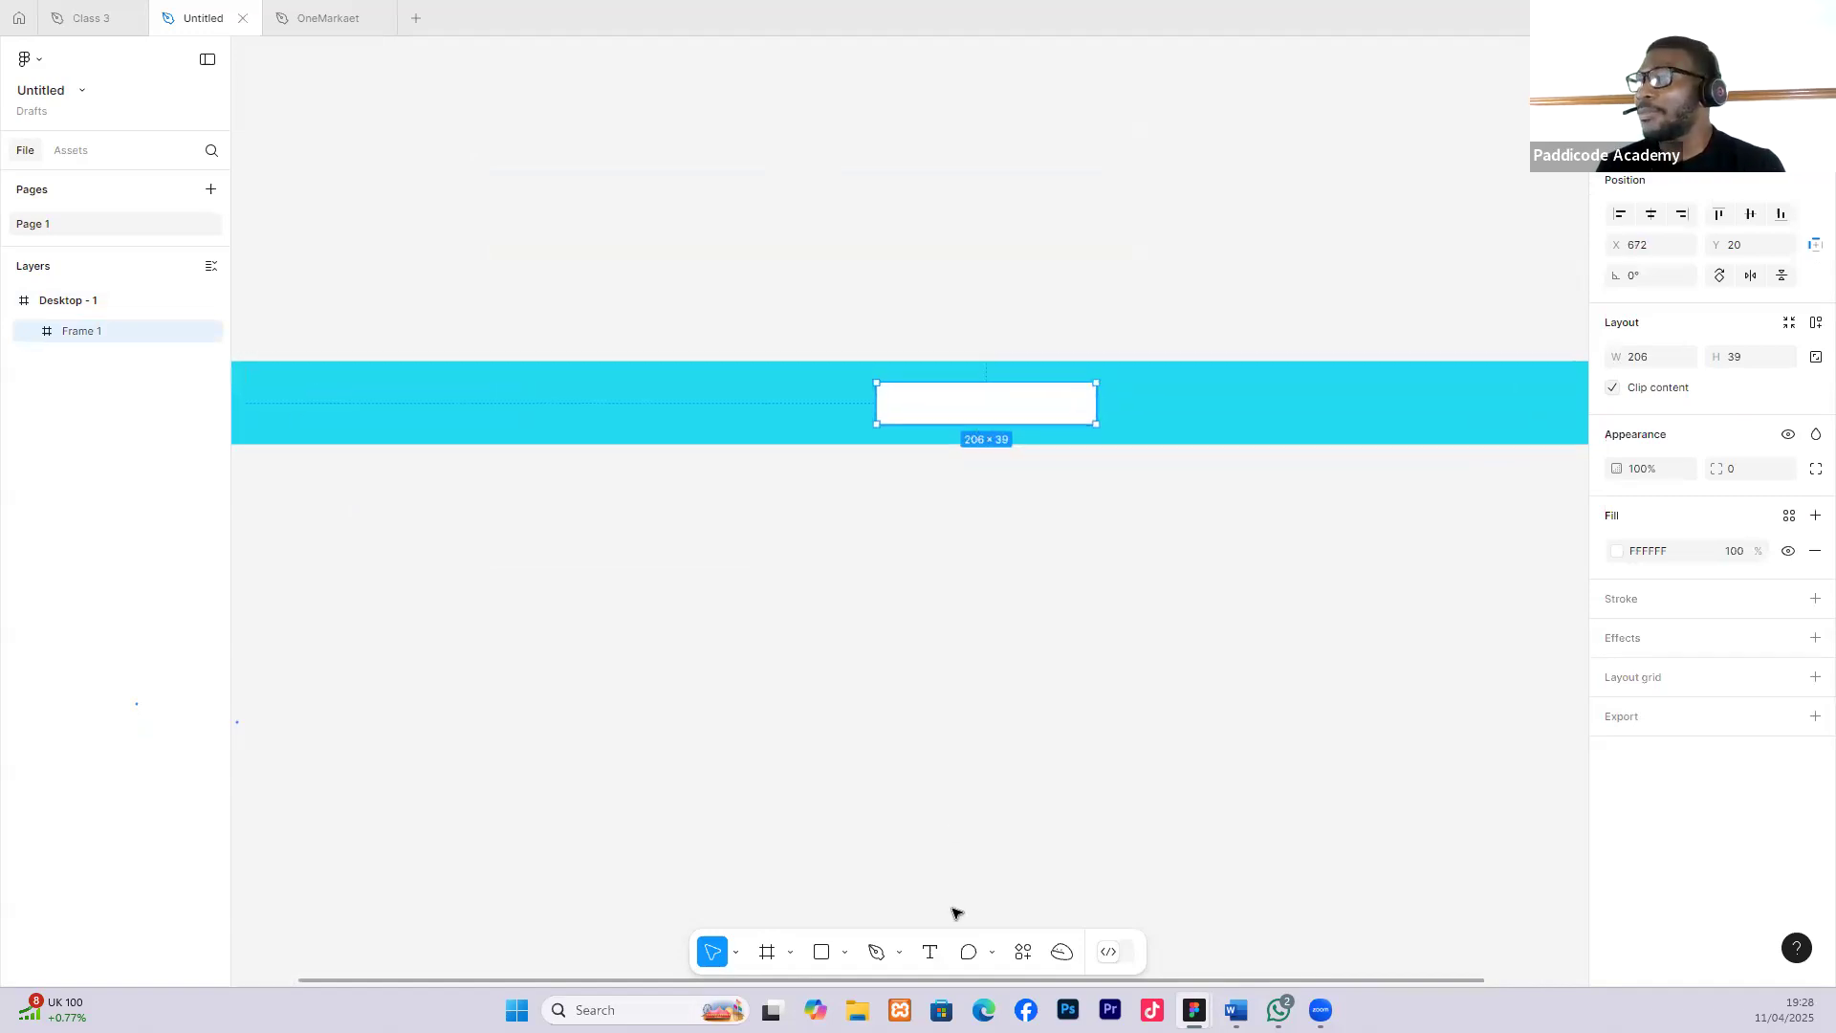
# Add a REQUEST DEMON text layer near the bar.
pyautogui.press('t')
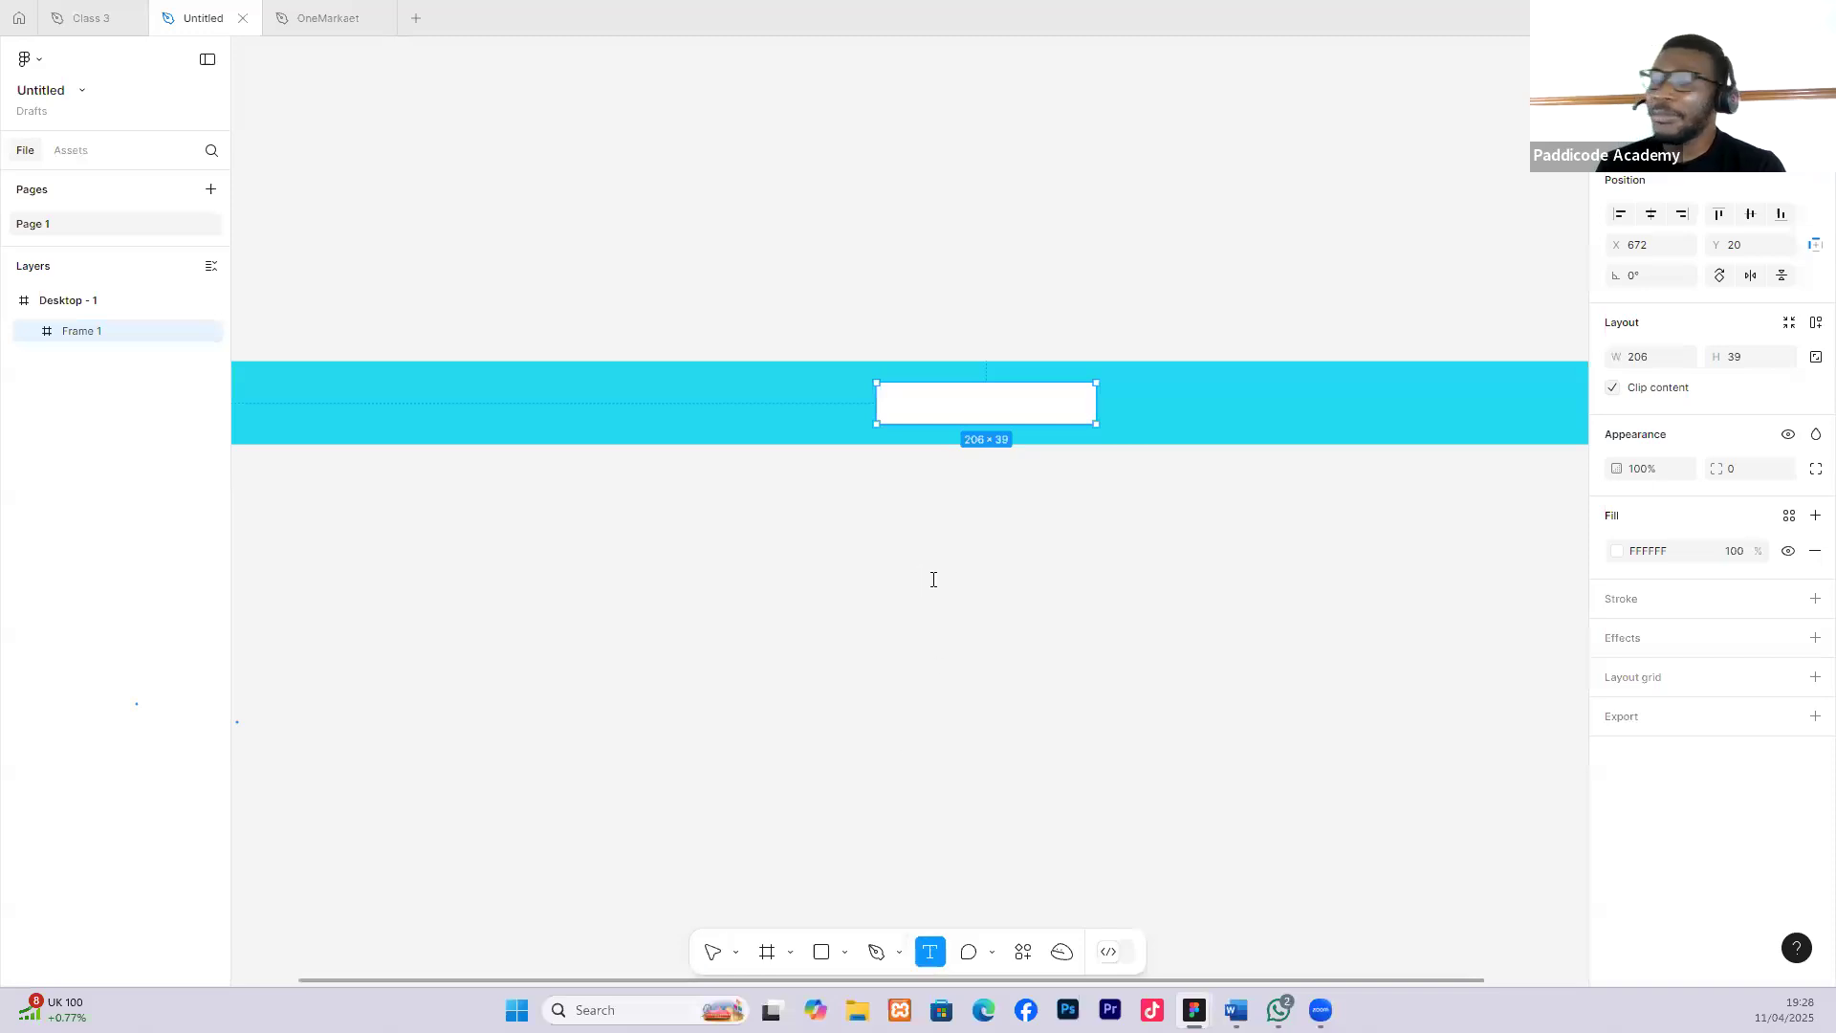
pyautogui.click(933, 579)
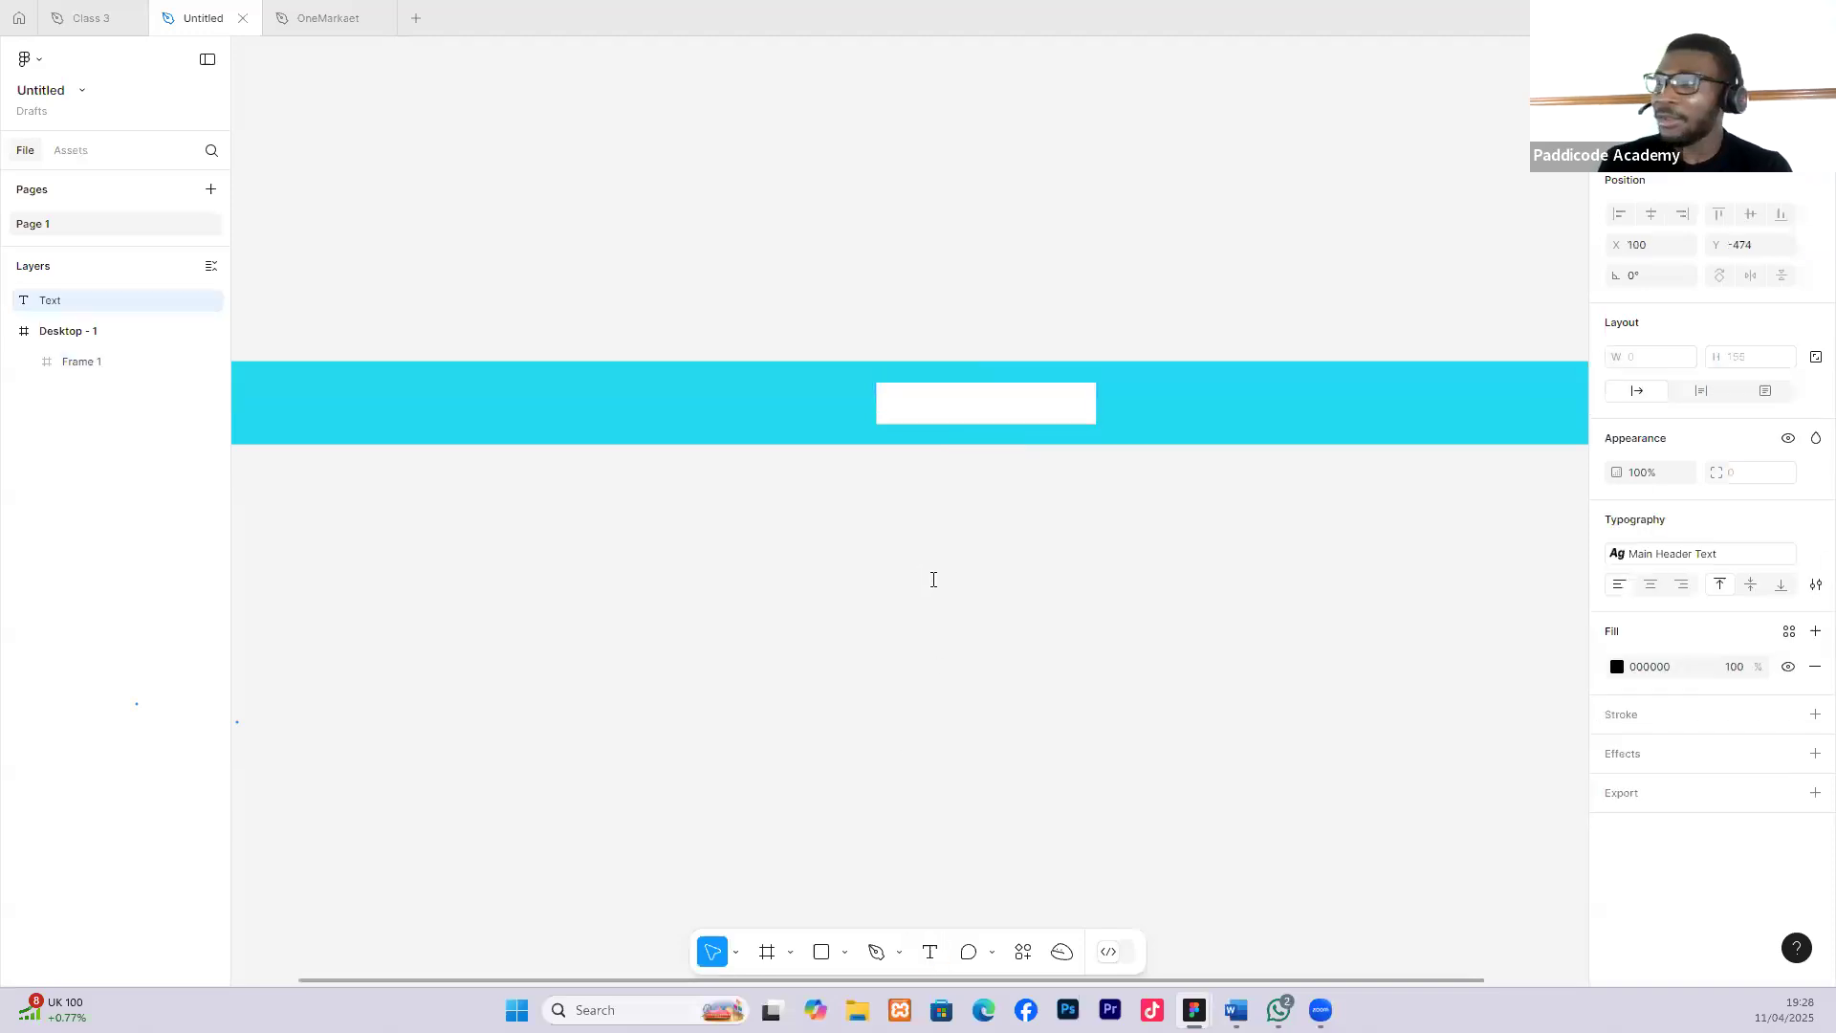
pyautogui.write('REQUE')
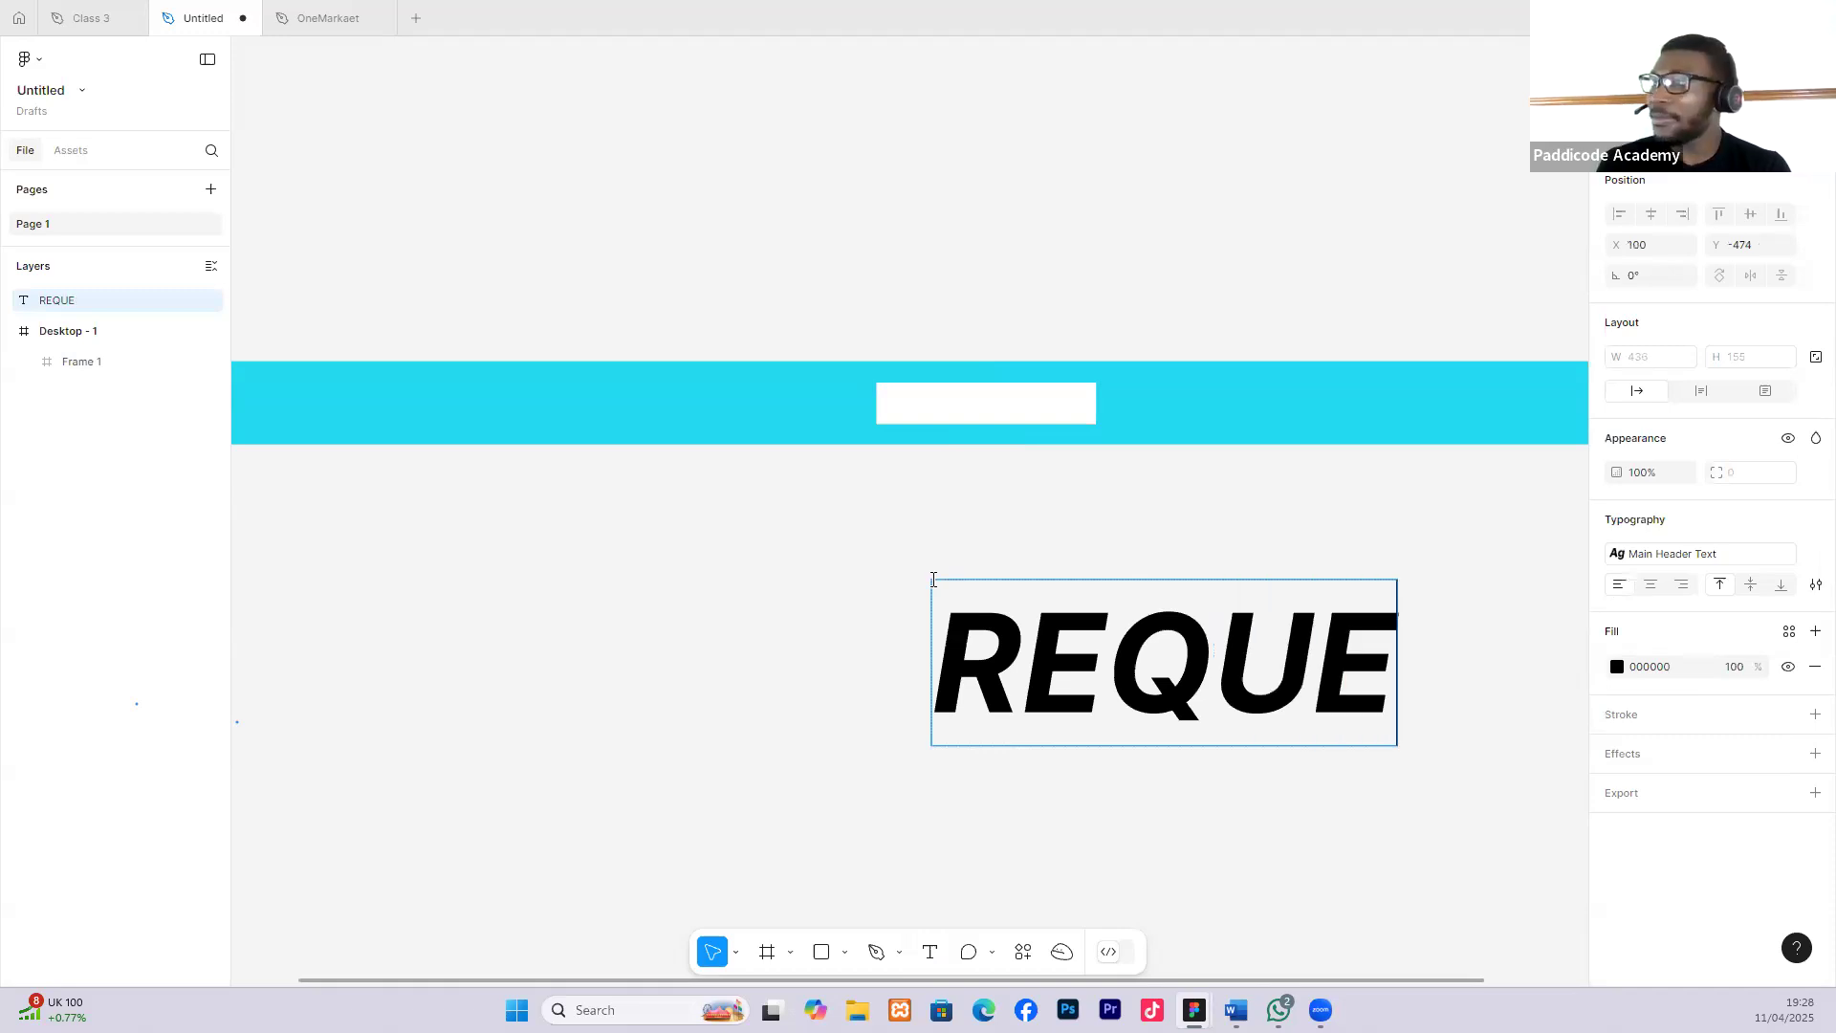
pyautogui.write('ST DEMON')
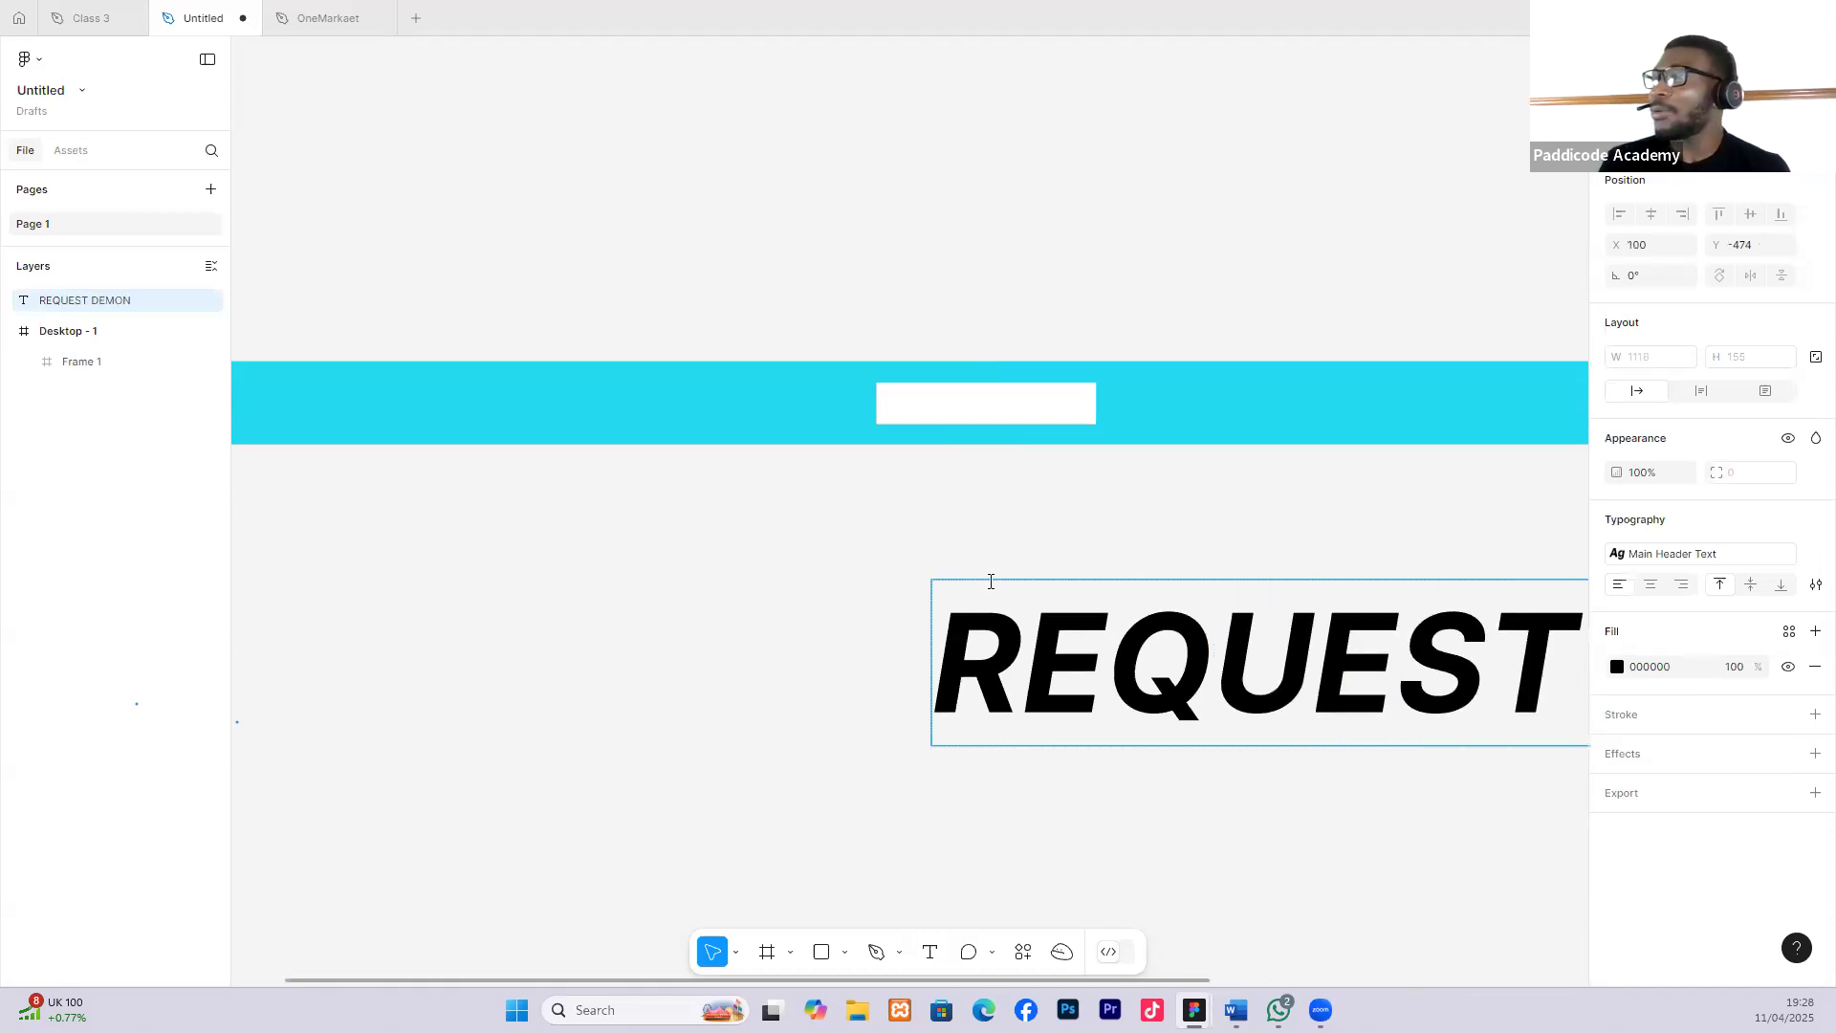
pyautogui.press('Escape')
pyautogui.moveTo(1103, 650); pyautogui.dragTo(516, 589)
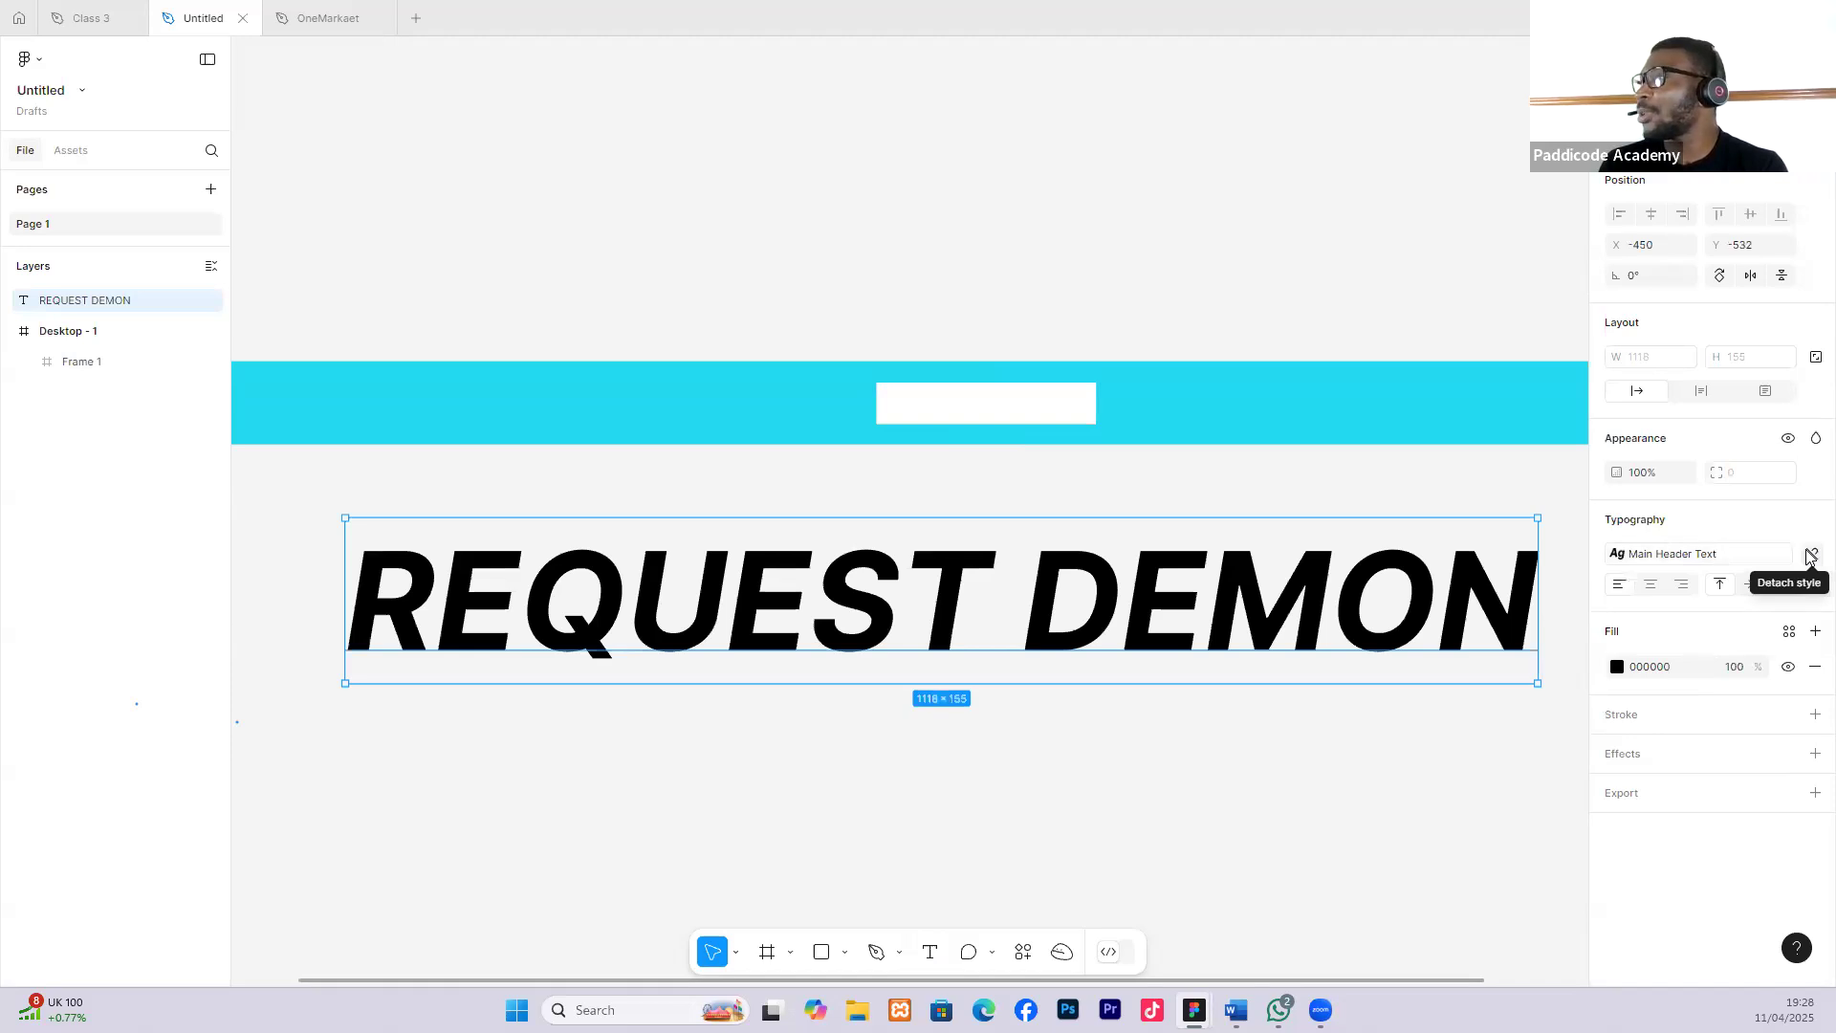
# Detach the label from the header style and set it to 20 px Semi Bold.
pyautogui.click(1810, 557)
pyautogui.click(1771, 585)
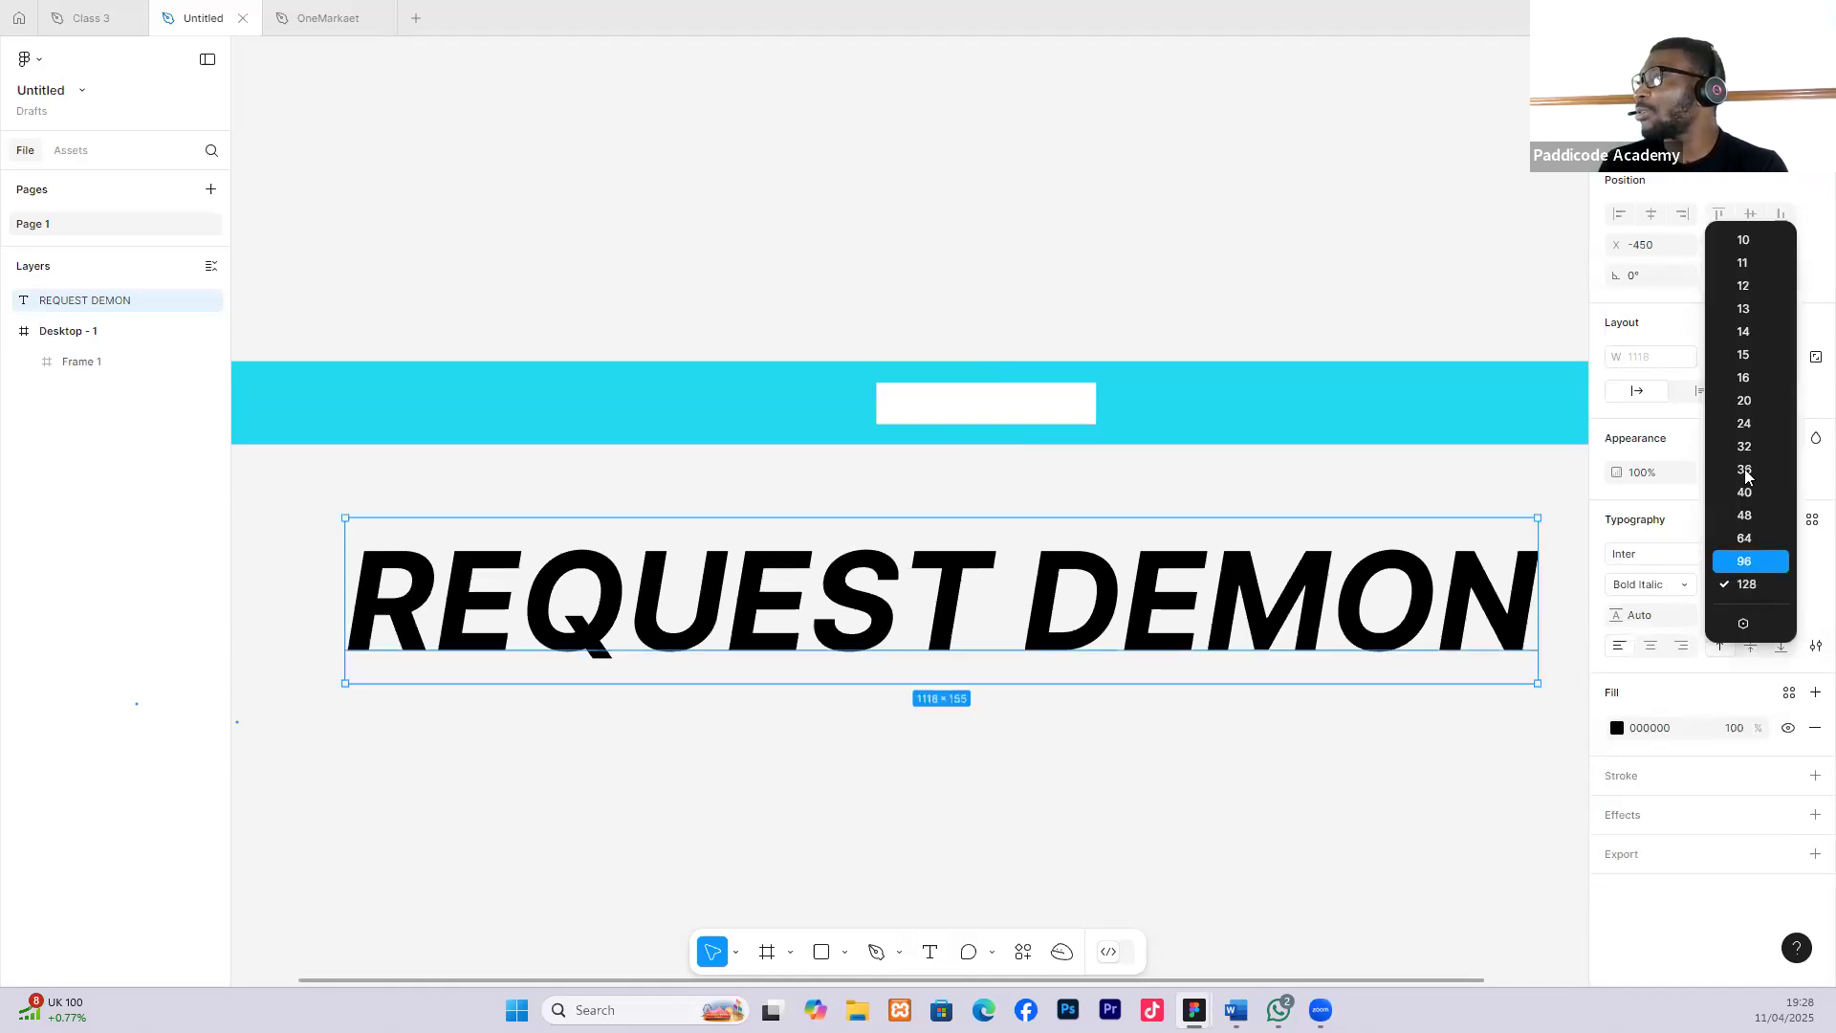
pyautogui.click(1742, 401)
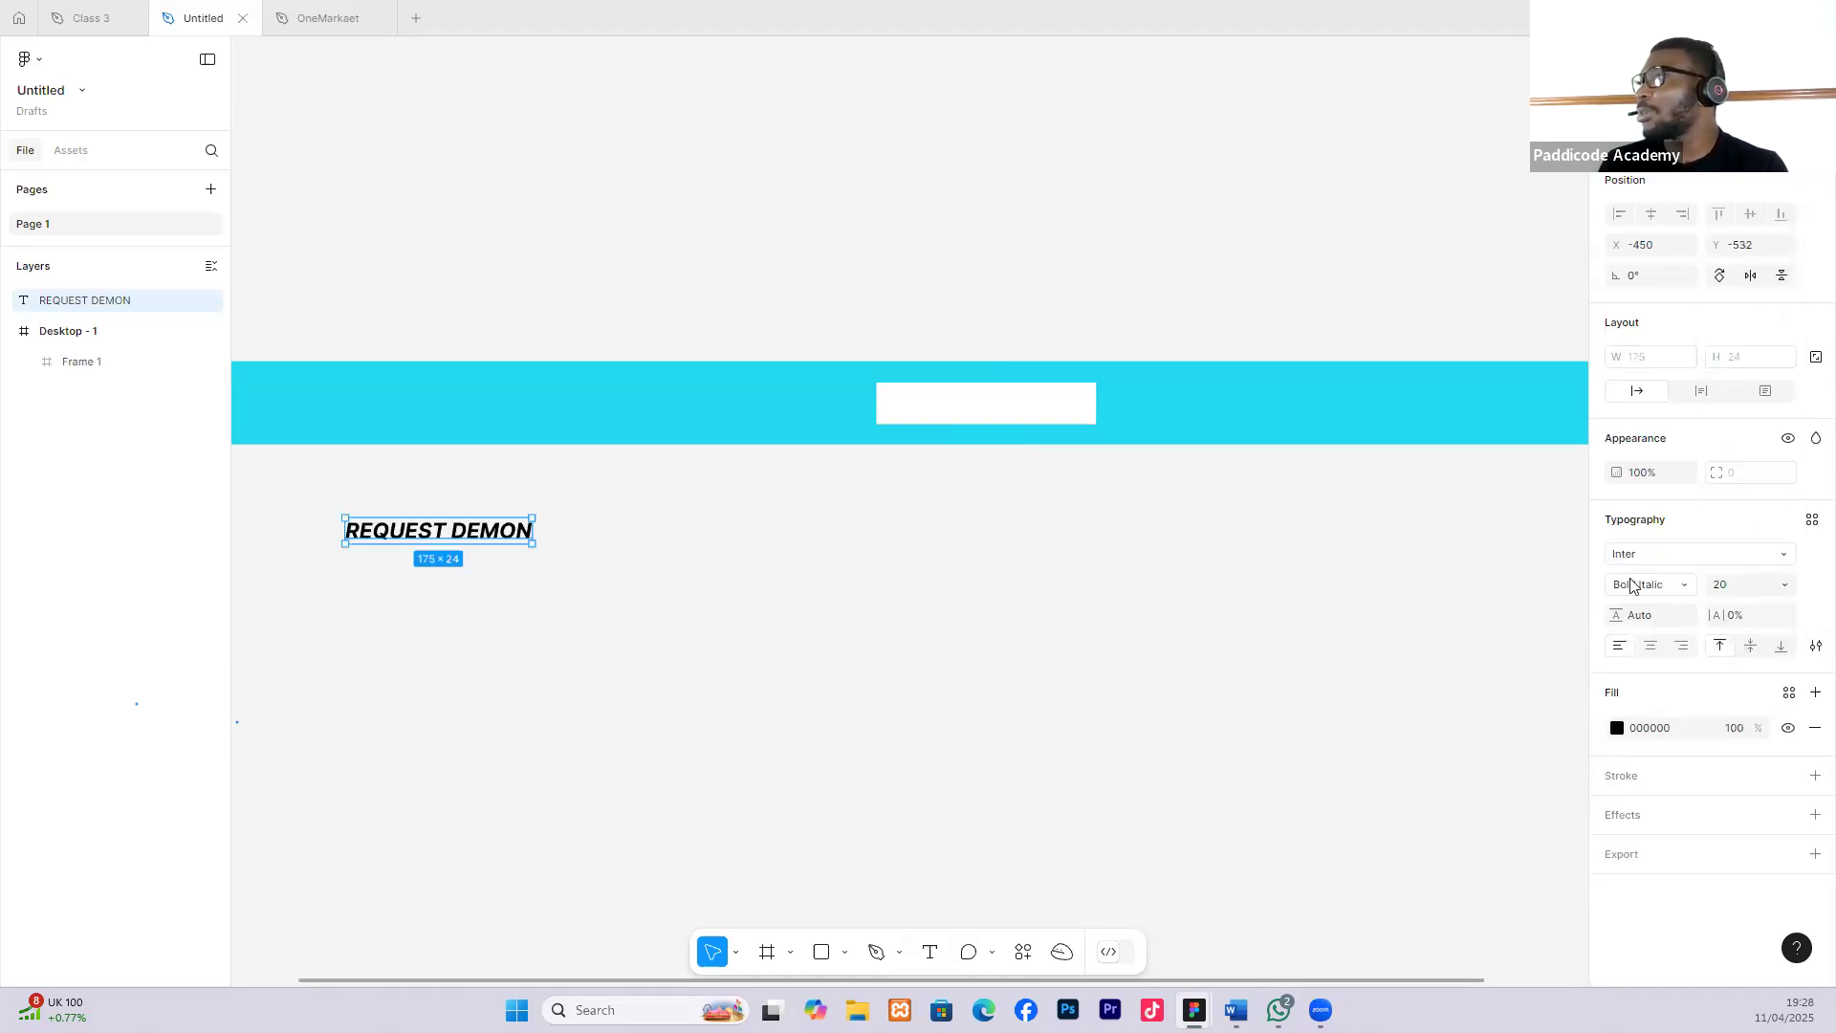
pyautogui.click(1689, 593)
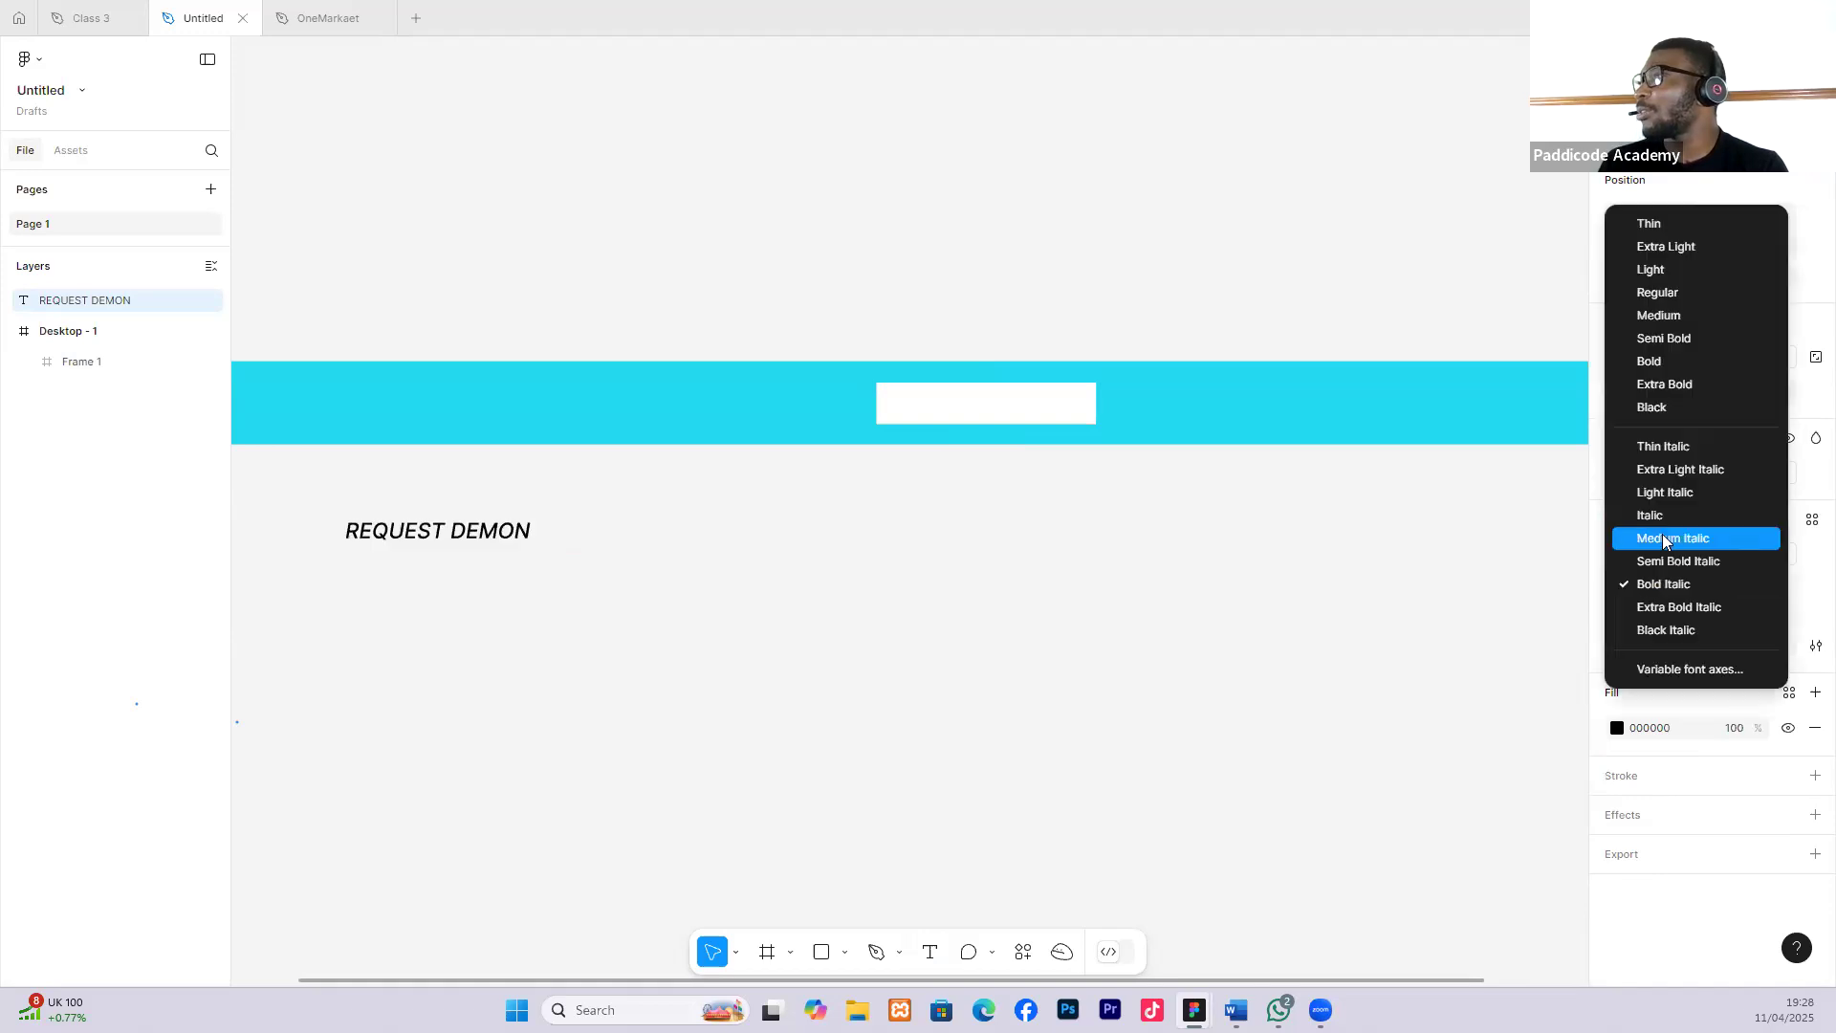
pyautogui.click(1664, 338)
# Place the REQUEST DEMON text inside the white box and shift the box to X 663.
pyautogui.moveTo(872, 473); pyautogui.dragTo(1008, 410)
pyautogui.click(984, 352)
pyautogui.scroll(-2, 986, 436)
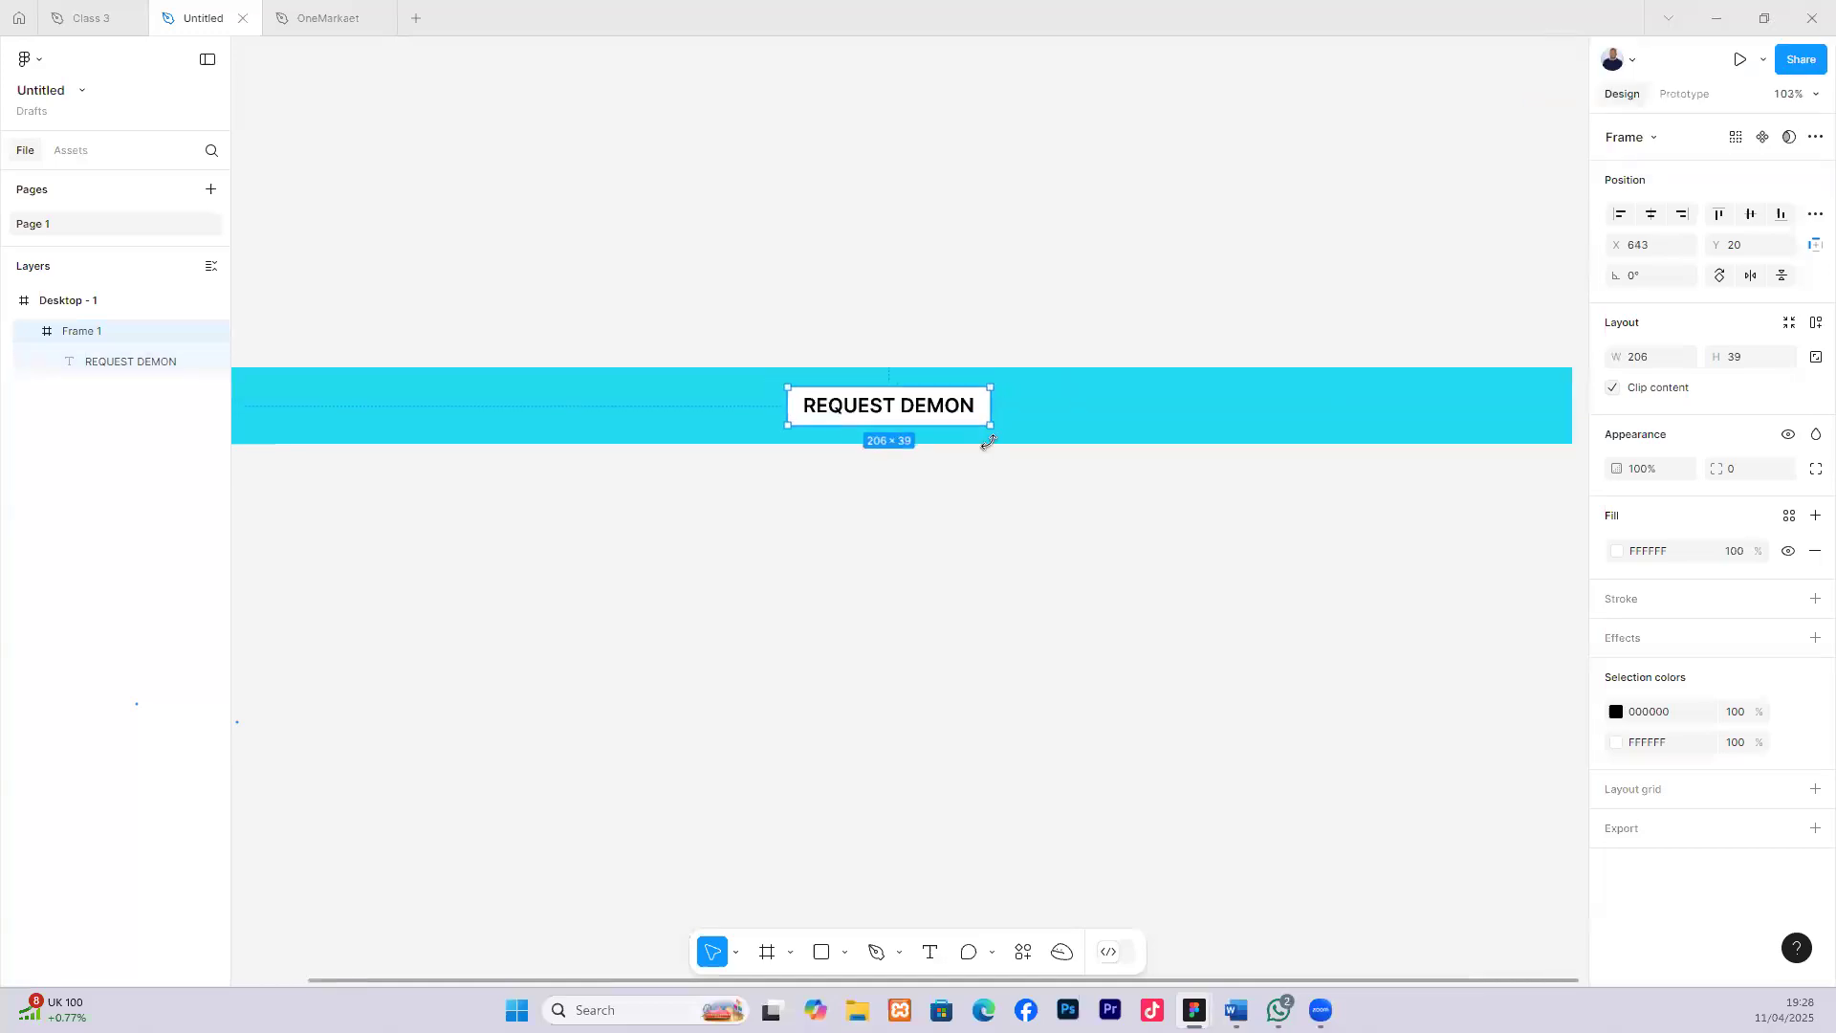
pyautogui.click(975, 433)
pyautogui.scroll(6, 966, 424)
pyautogui.click(913, 397)
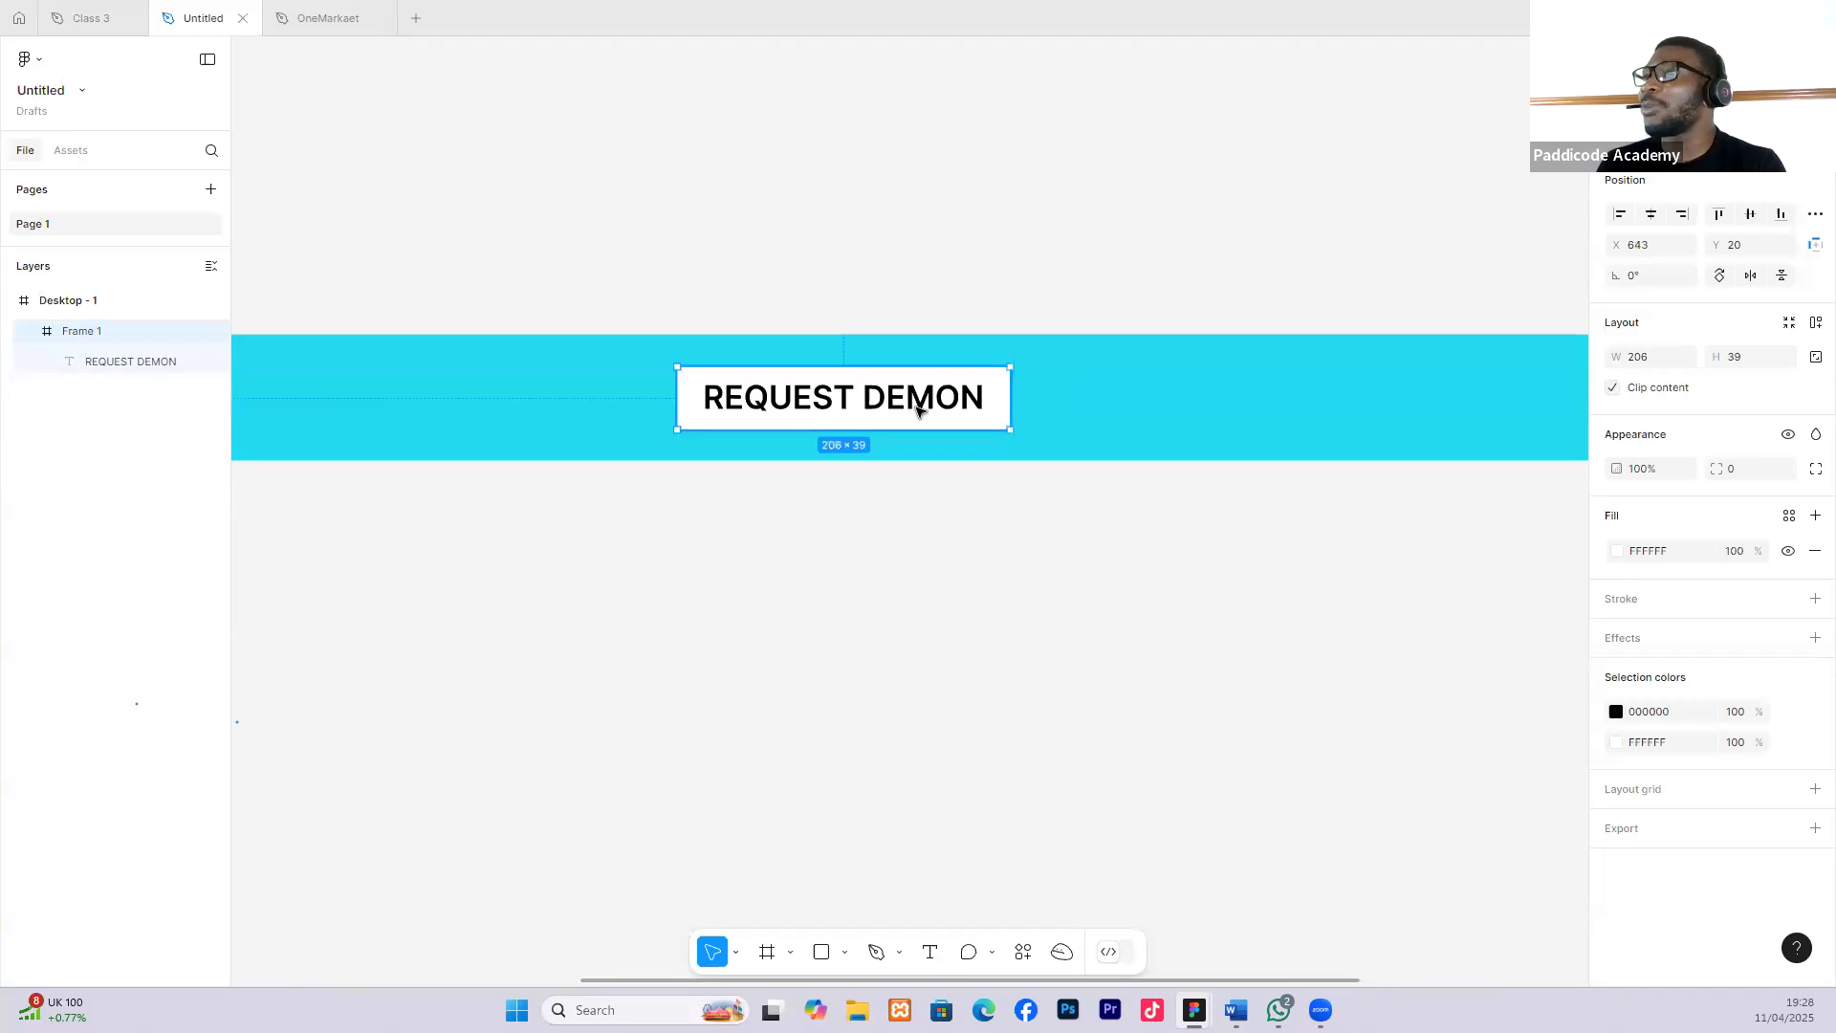
pyautogui.click(913, 397)
pyautogui.moveTo(1004, 380)
pyautogui.mouseDown()
pyautogui.moveTo(1031, 373)
pyautogui.moveTo(990, 394)
pyautogui.mouseUp()
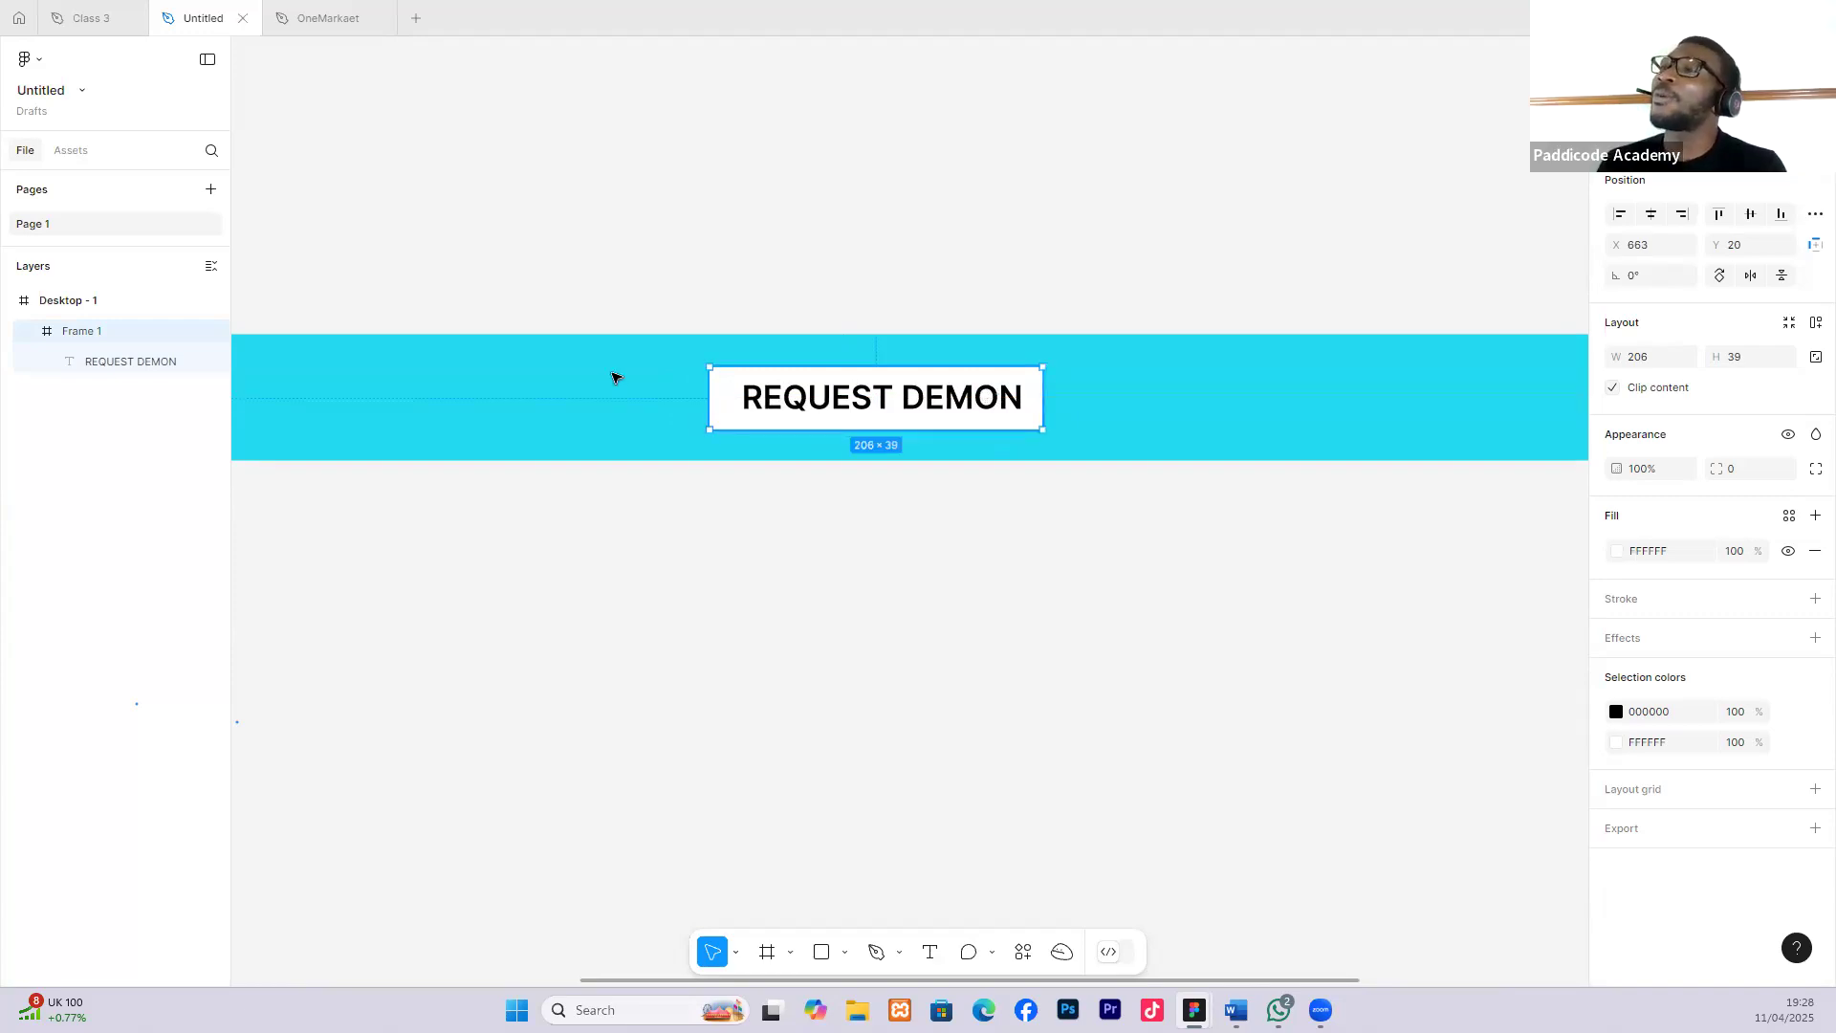
pyautogui.click(903, 453)
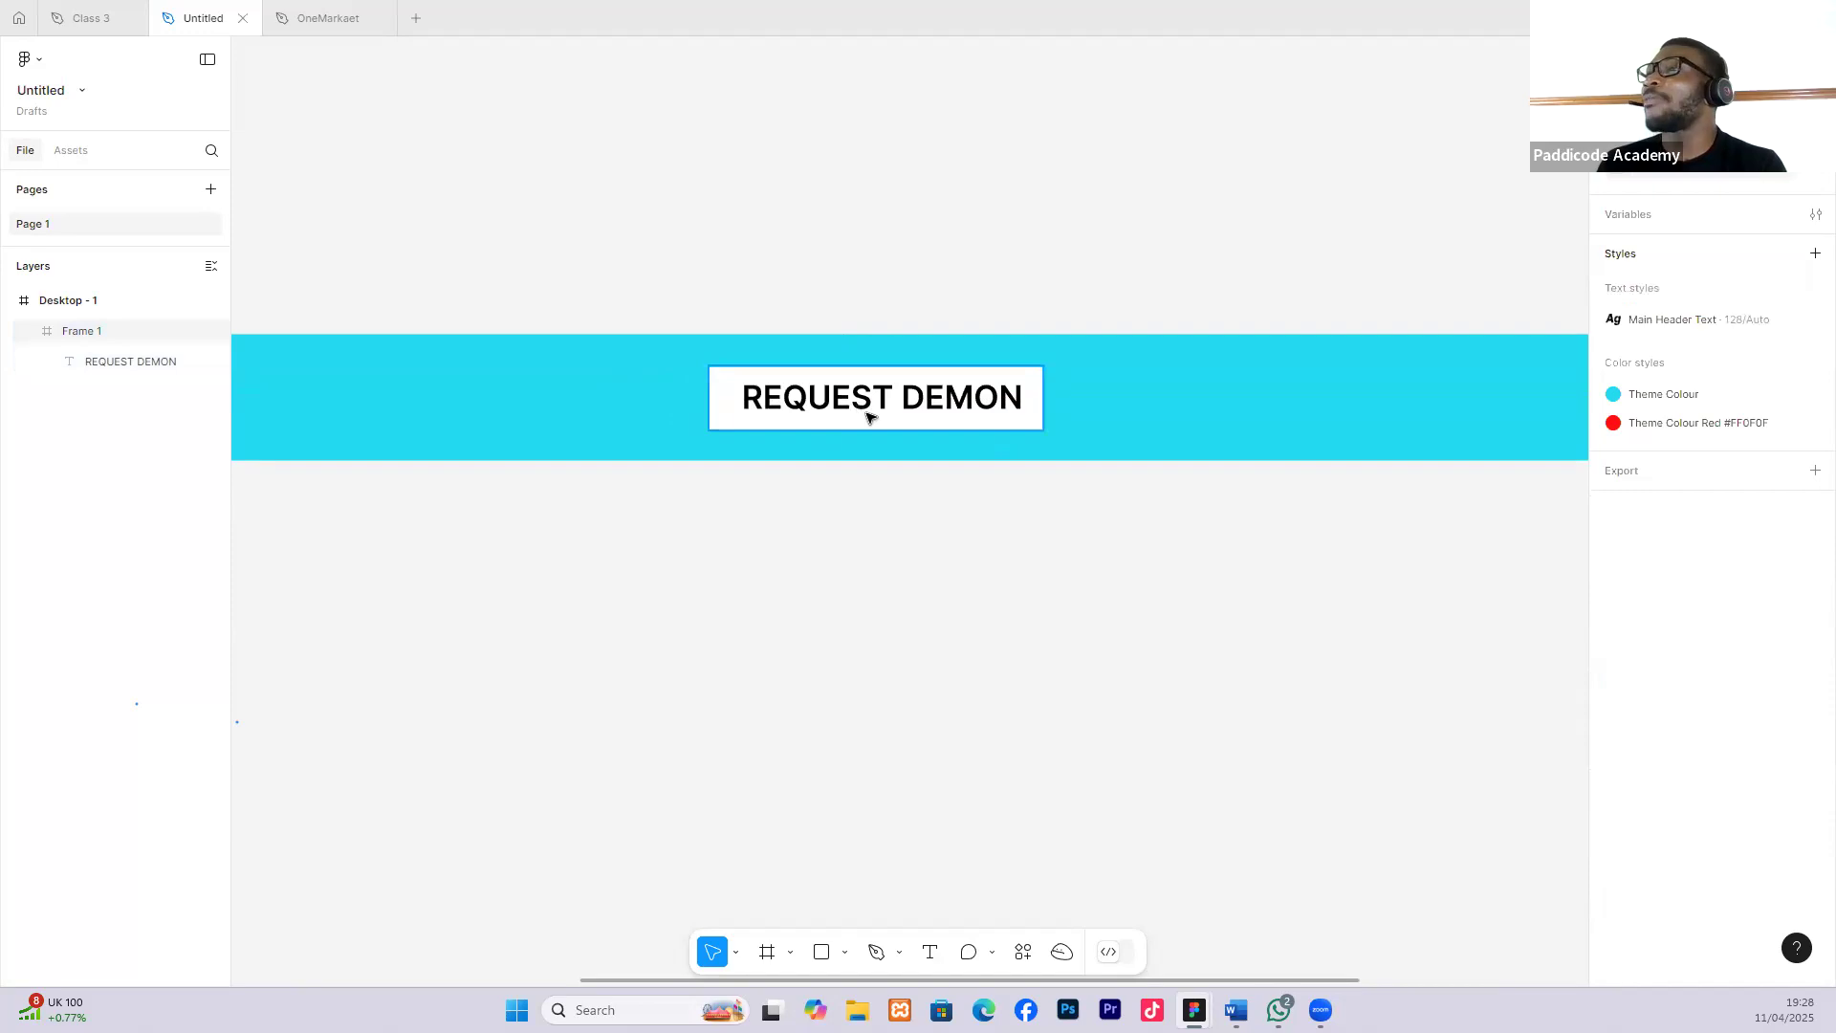
# Change the label from DEMON to REQUEST DEMO and move the button to X 678.
pyautogui.click(888, 389)
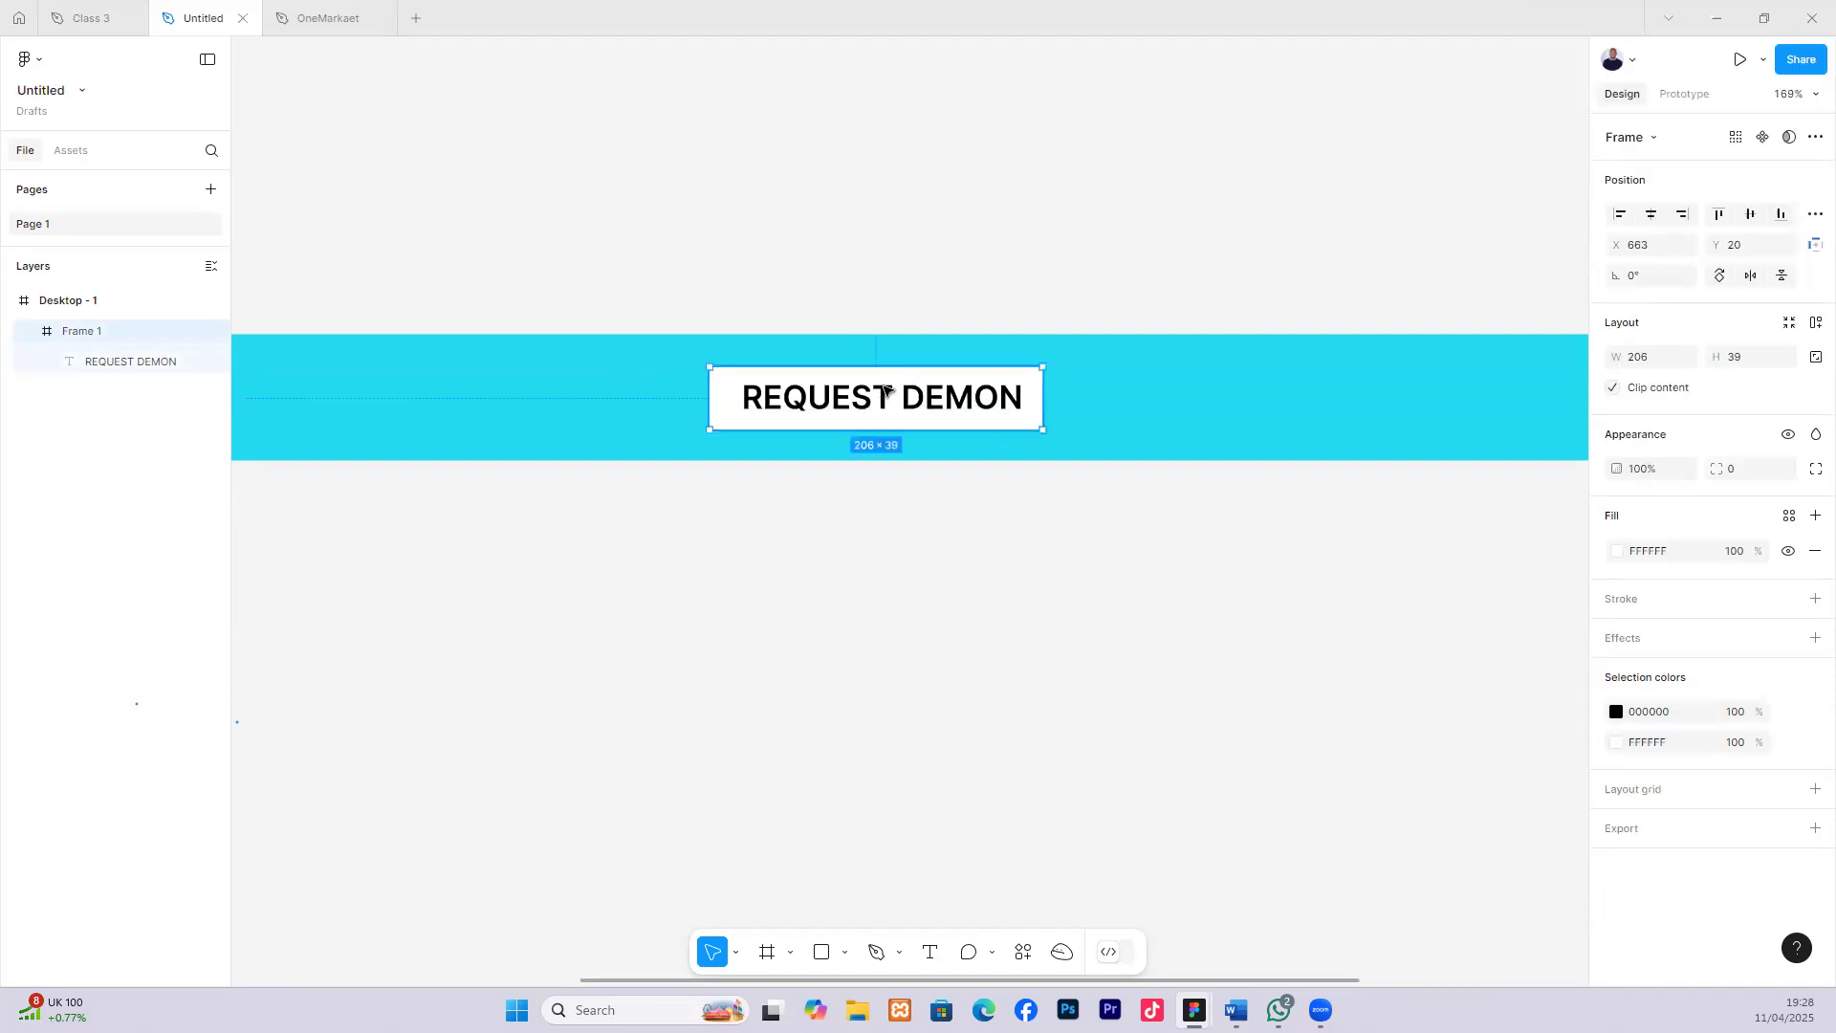
pyautogui.doubleClick(1016, 400)
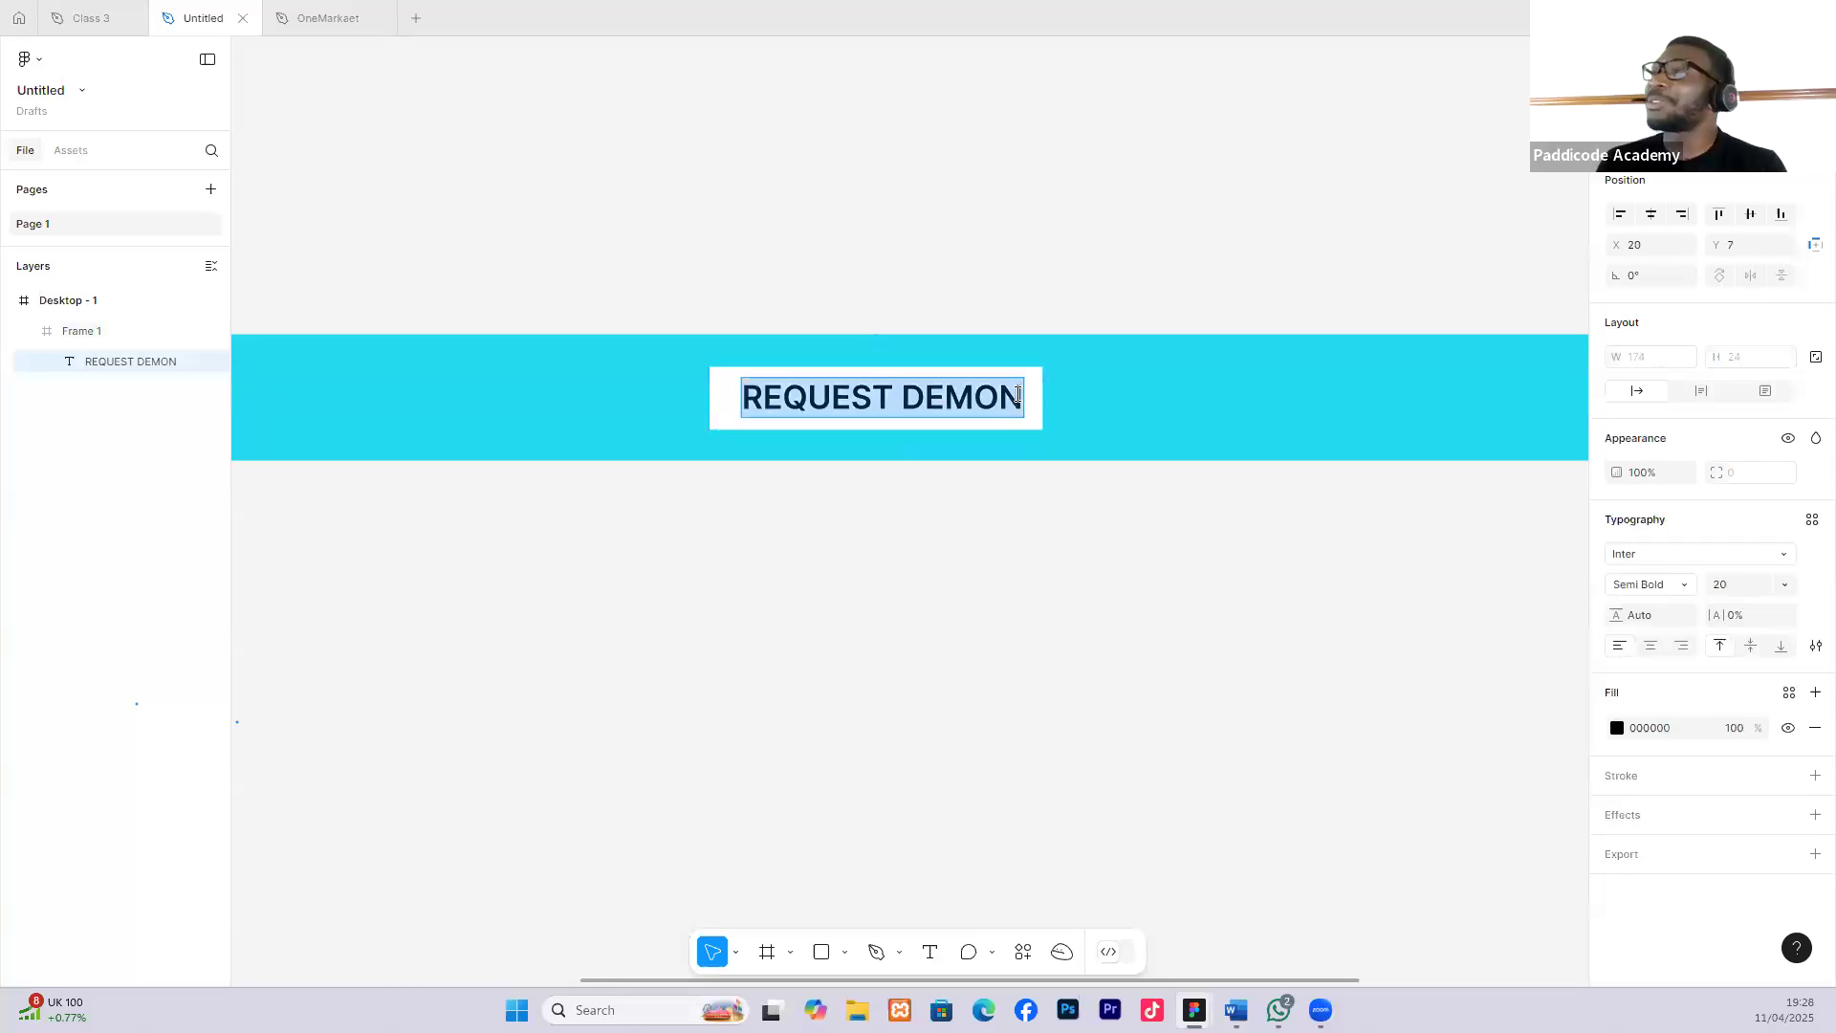
pyautogui.click(1020, 400)
pyautogui.press('BackSpace')
pyautogui.press('Escape')
pyautogui.moveTo(1025, 401); pyautogui.dragTo(1048, 401)
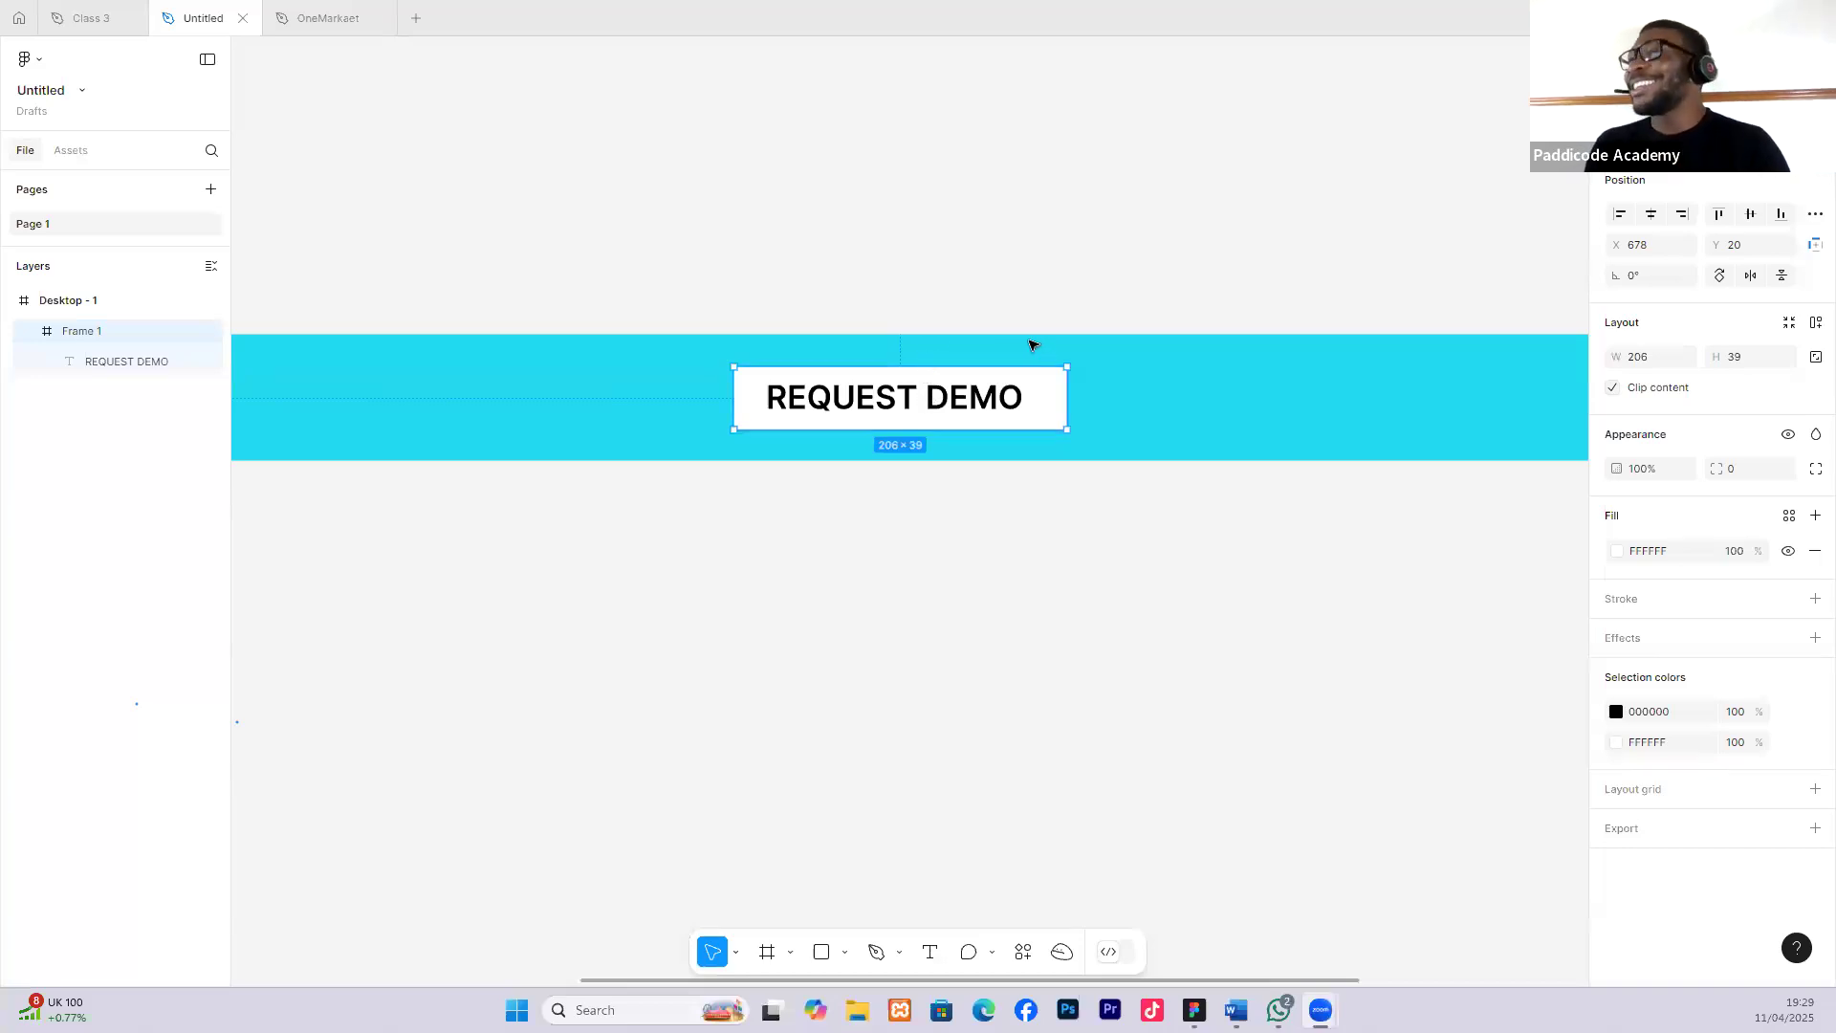
pyautogui.scroll(-5, 1033, 344)
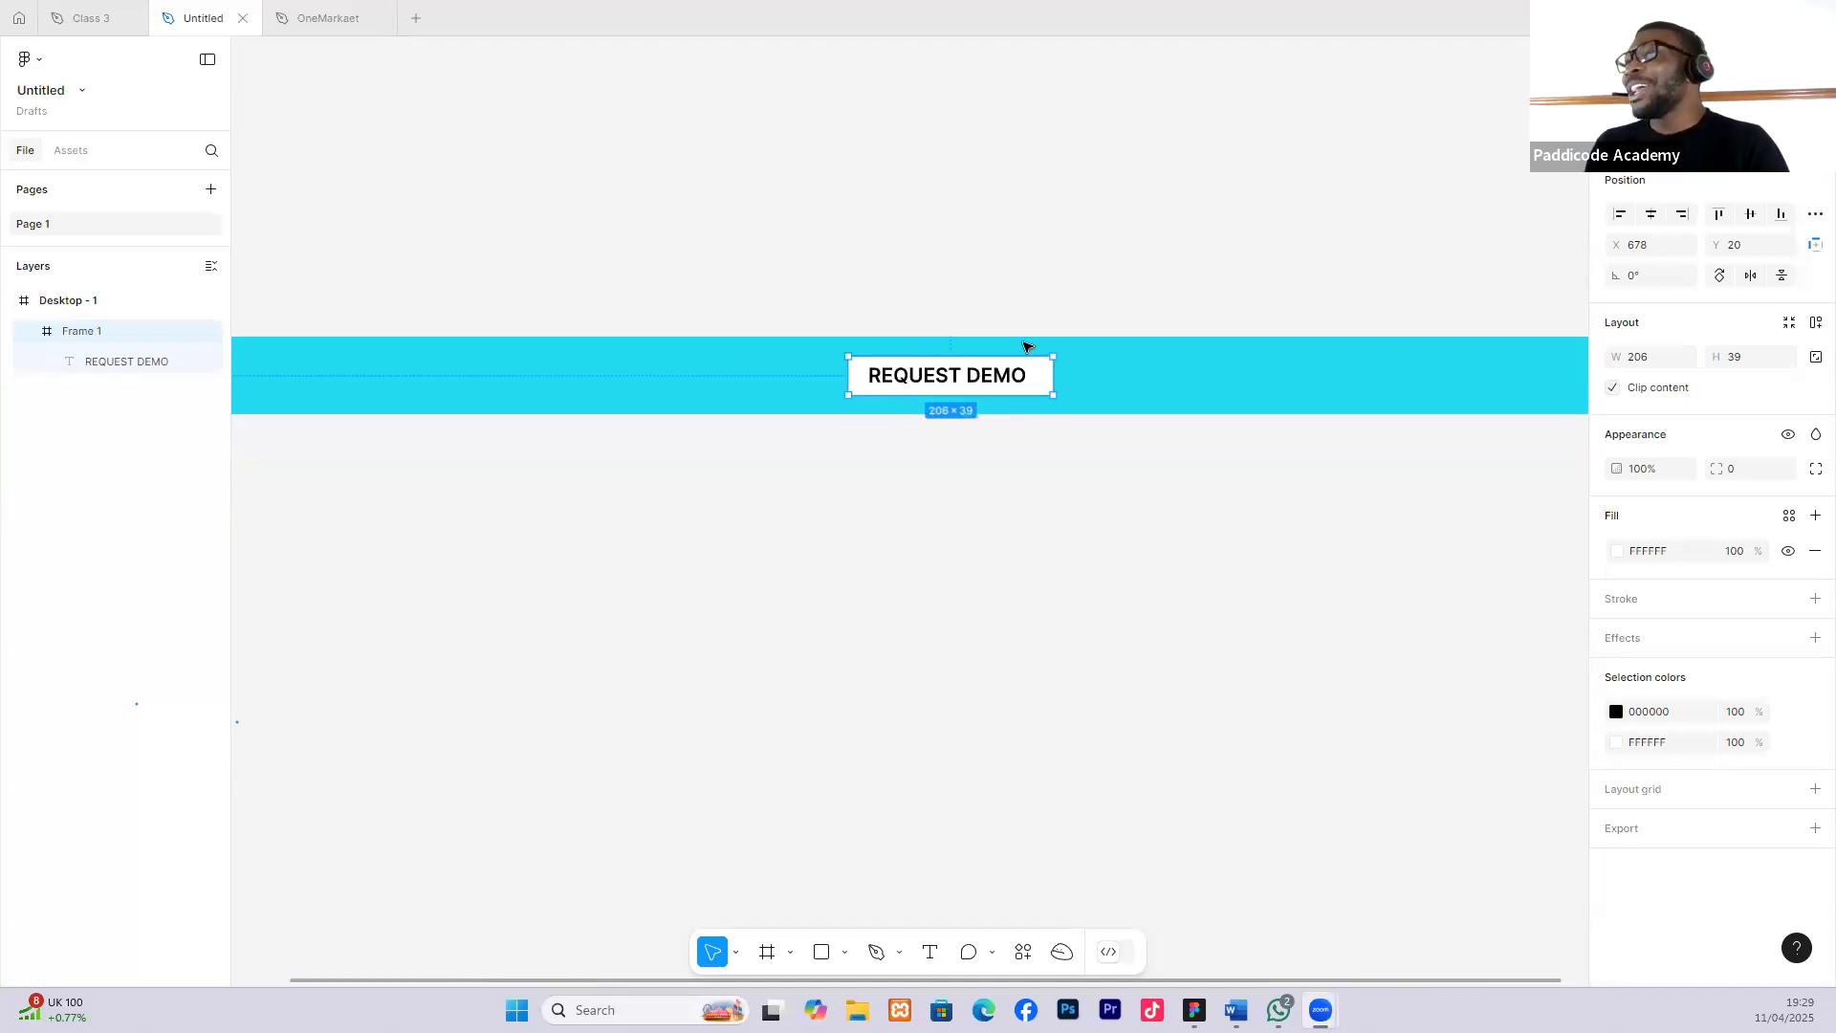
pyautogui.scroll(3, 1004, 358)
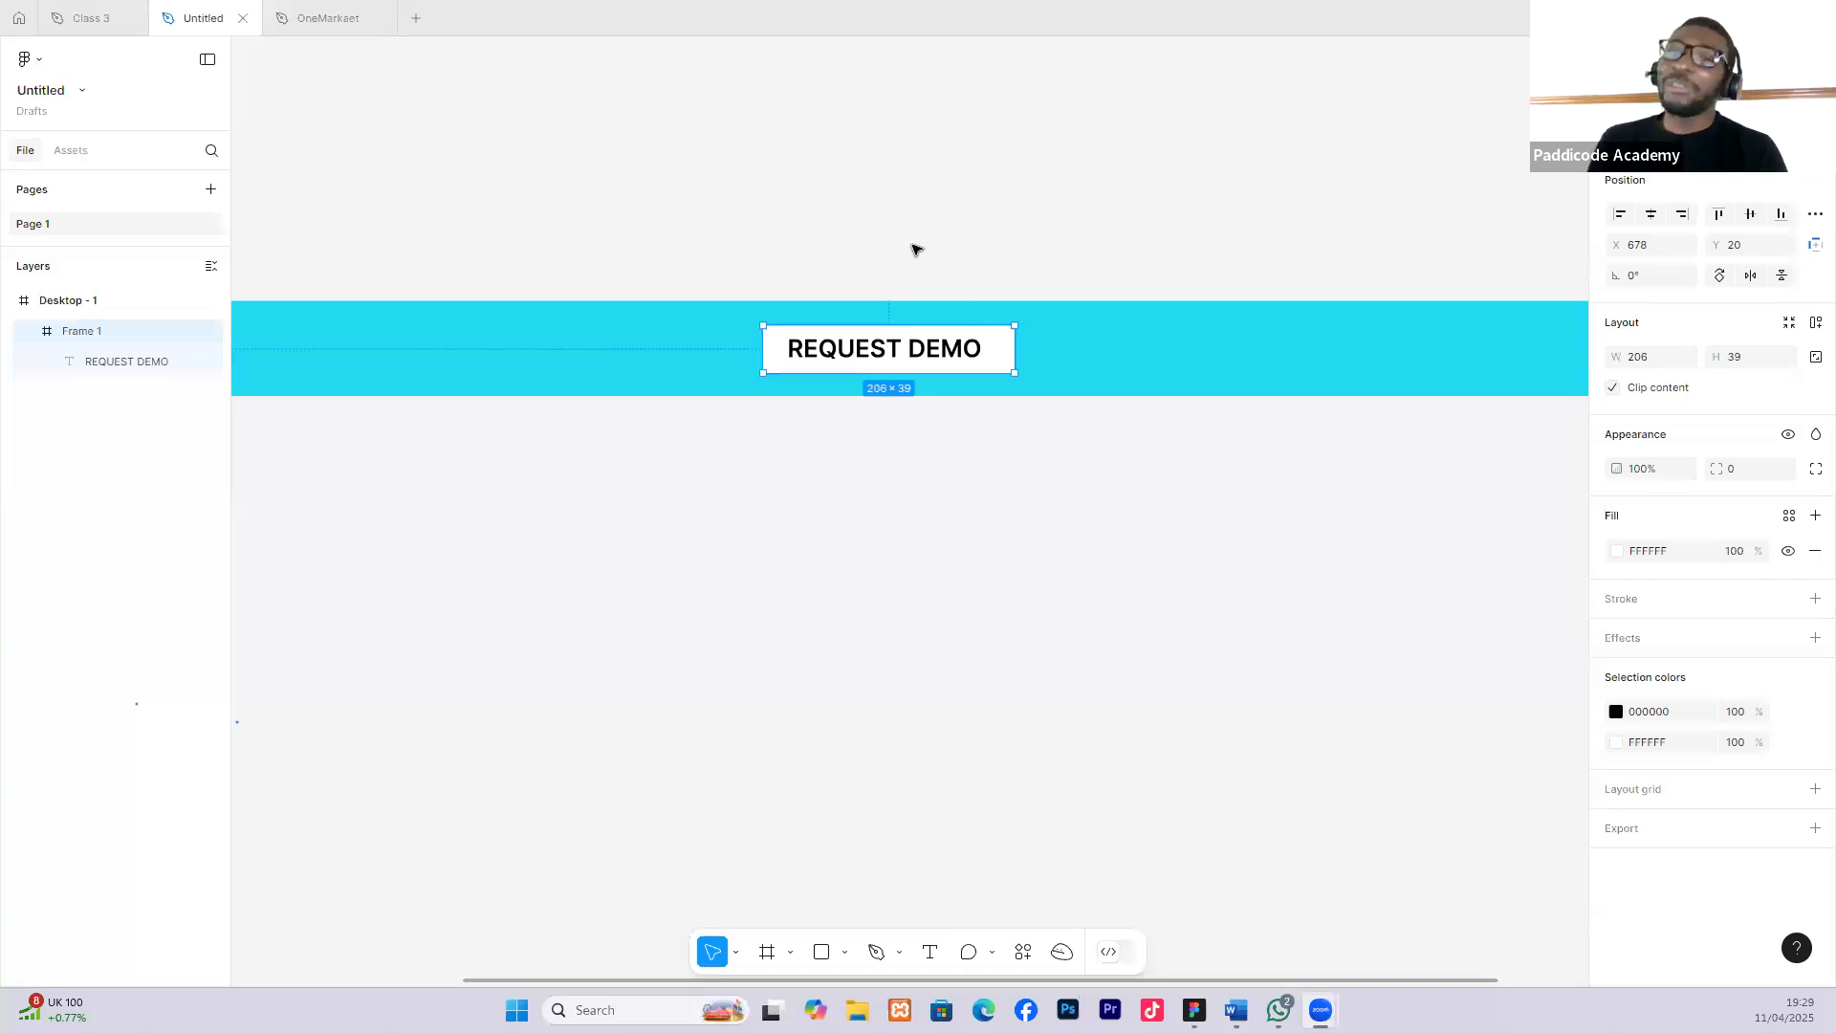
pyautogui.click(1002, 348)
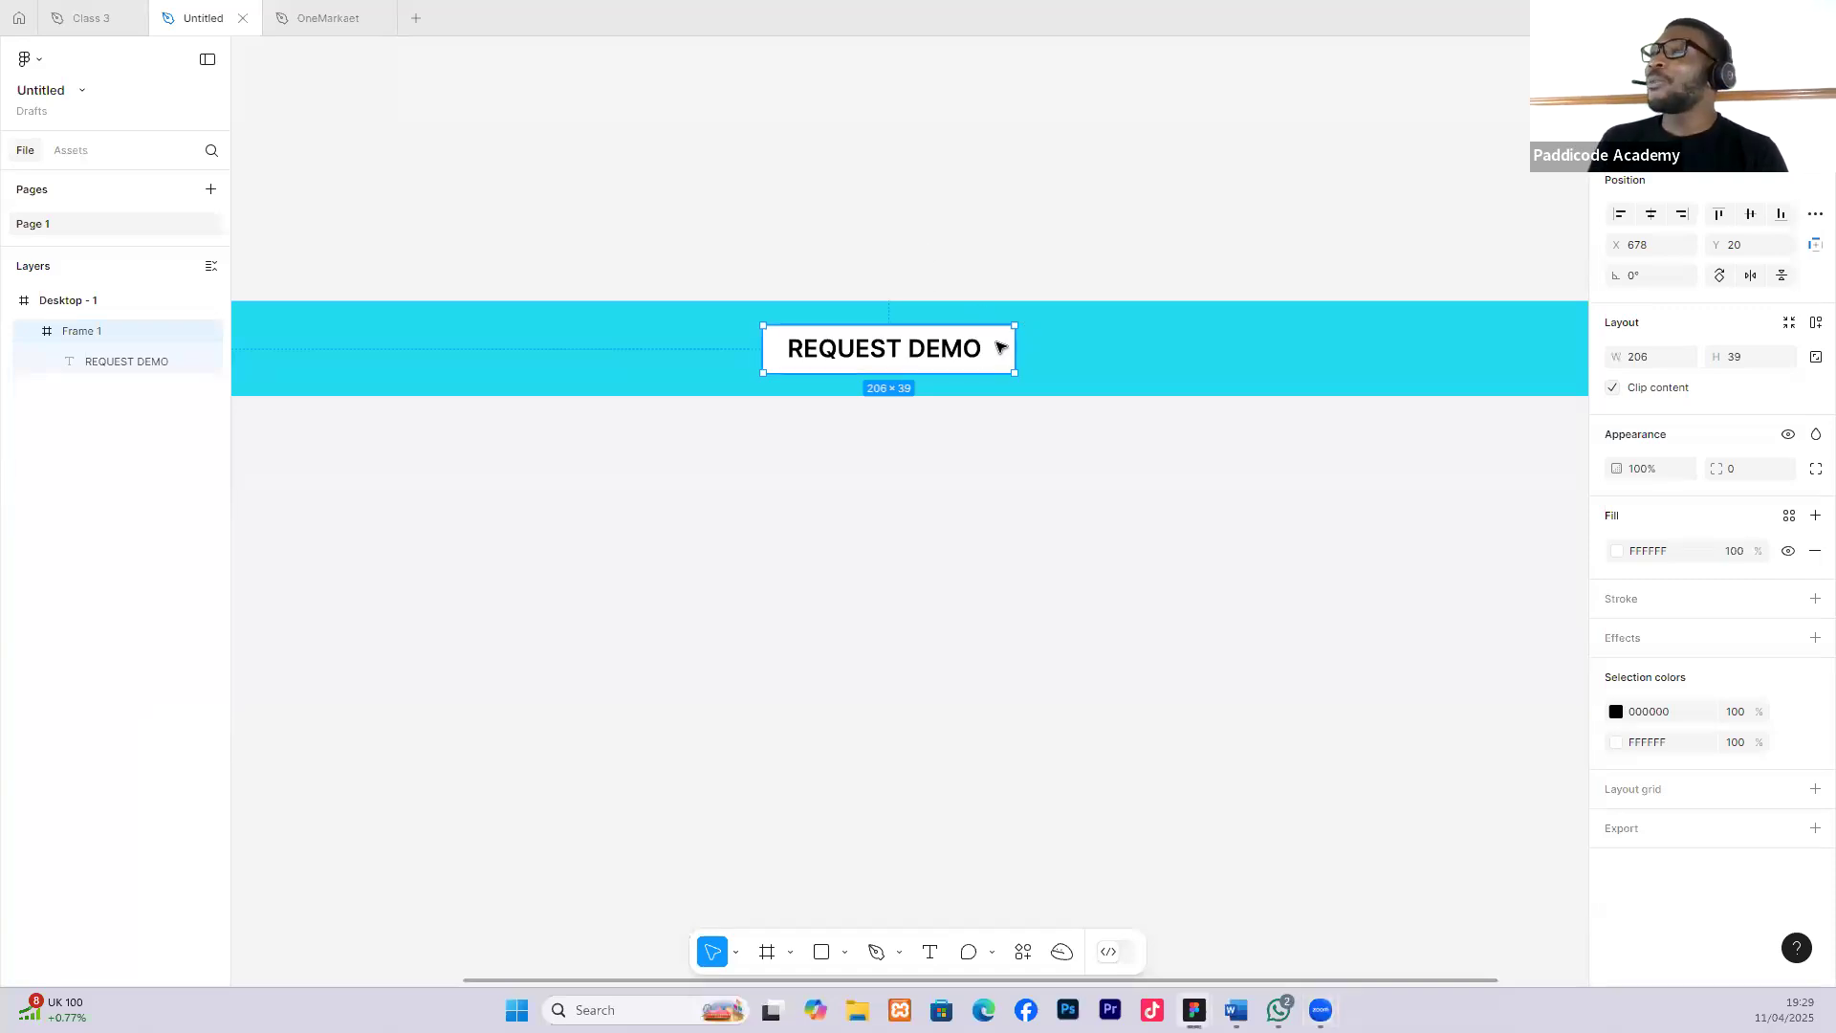
# Duplicate the button and relabel the copy DEMO REQUESTED, centred in its box.
pyautogui.moveTo(995, 350); pyautogui.dragTo(1097, 353)
pyautogui.doubleClick(1115, 355)
pyautogui.doubleClick(1116, 353)
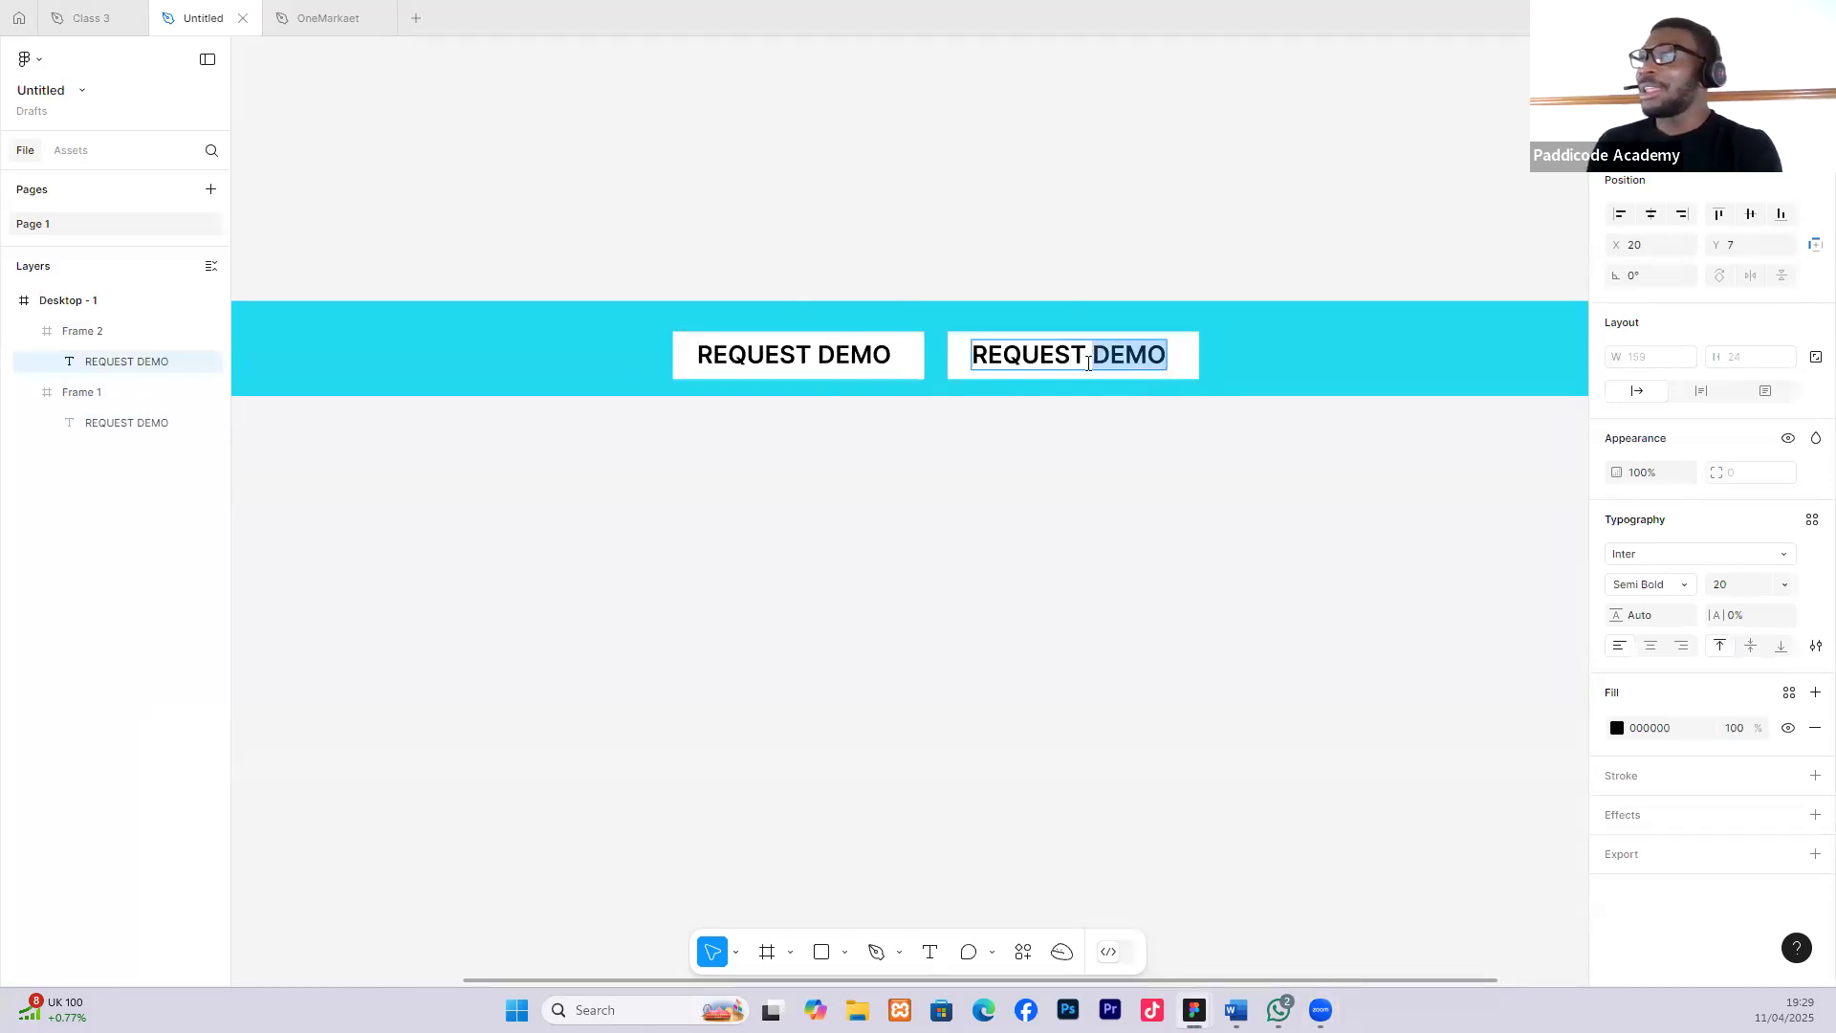
pyautogui.press('BackSpace')
pyautogui.press('BackSpace')
pyautogui.write('ED')
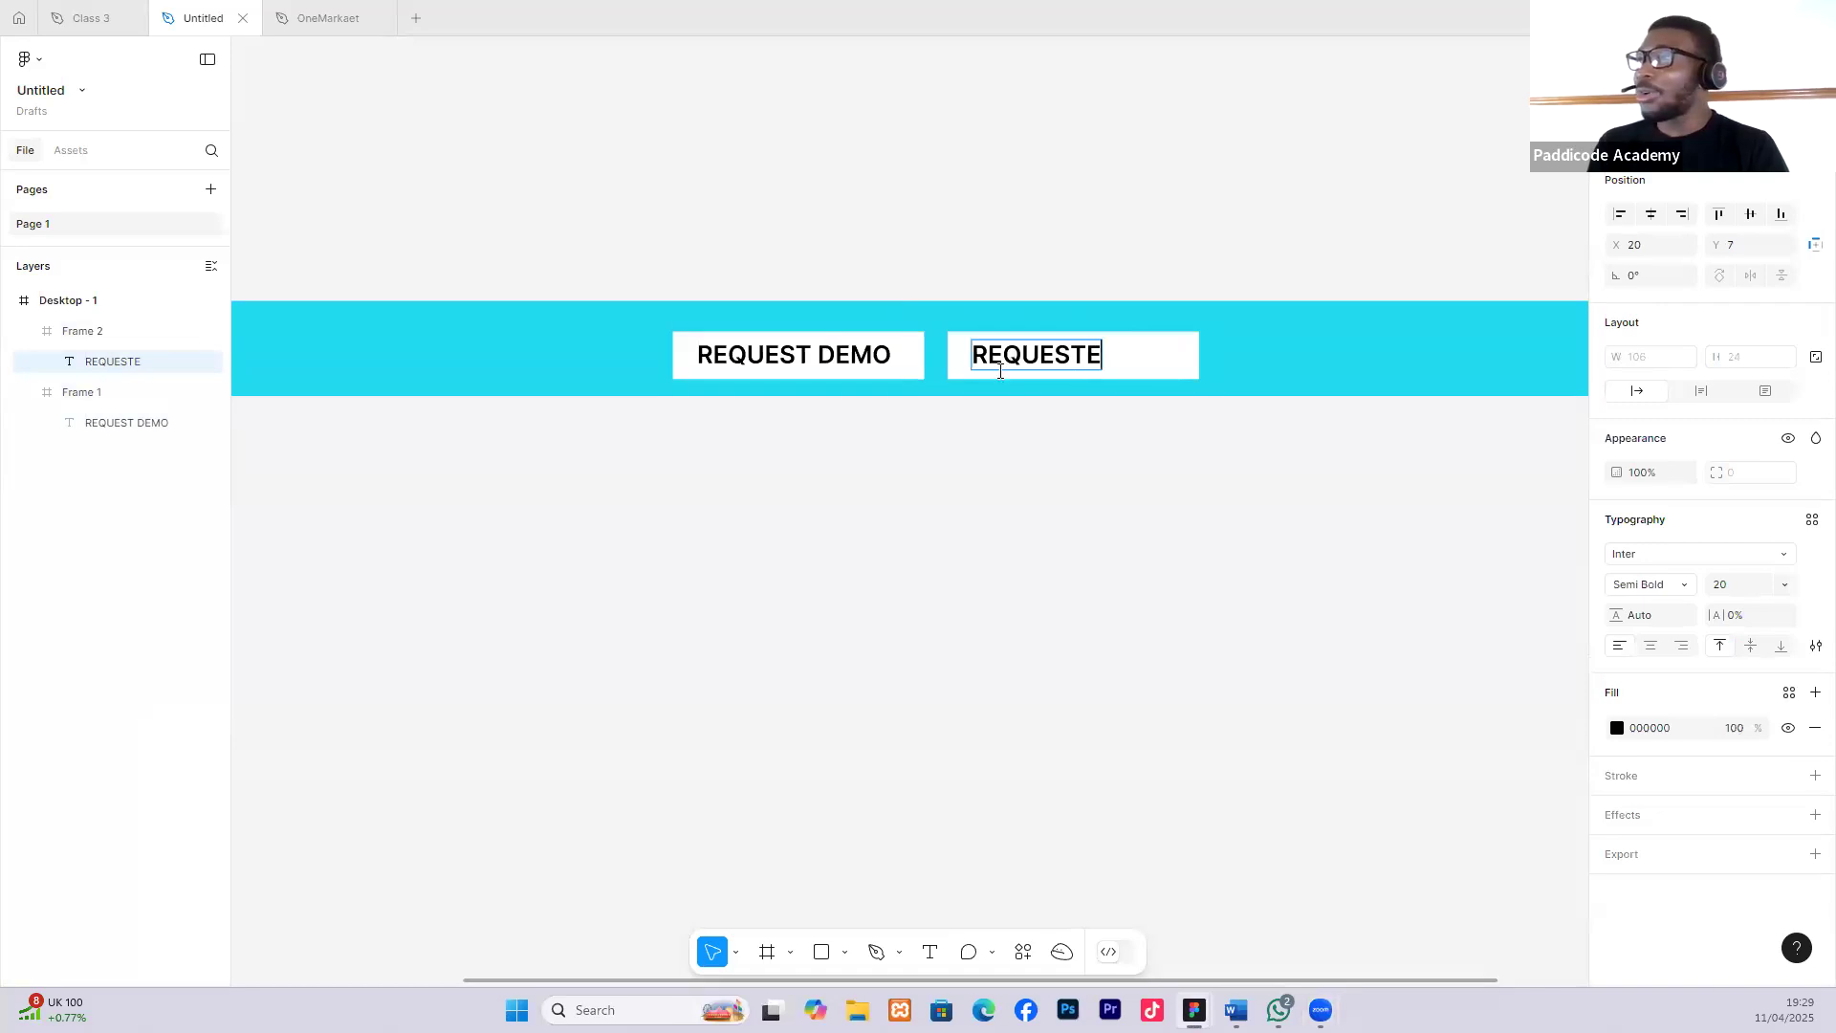
pyautogui.click(975, 354)
pyautogui.write('DEMO')
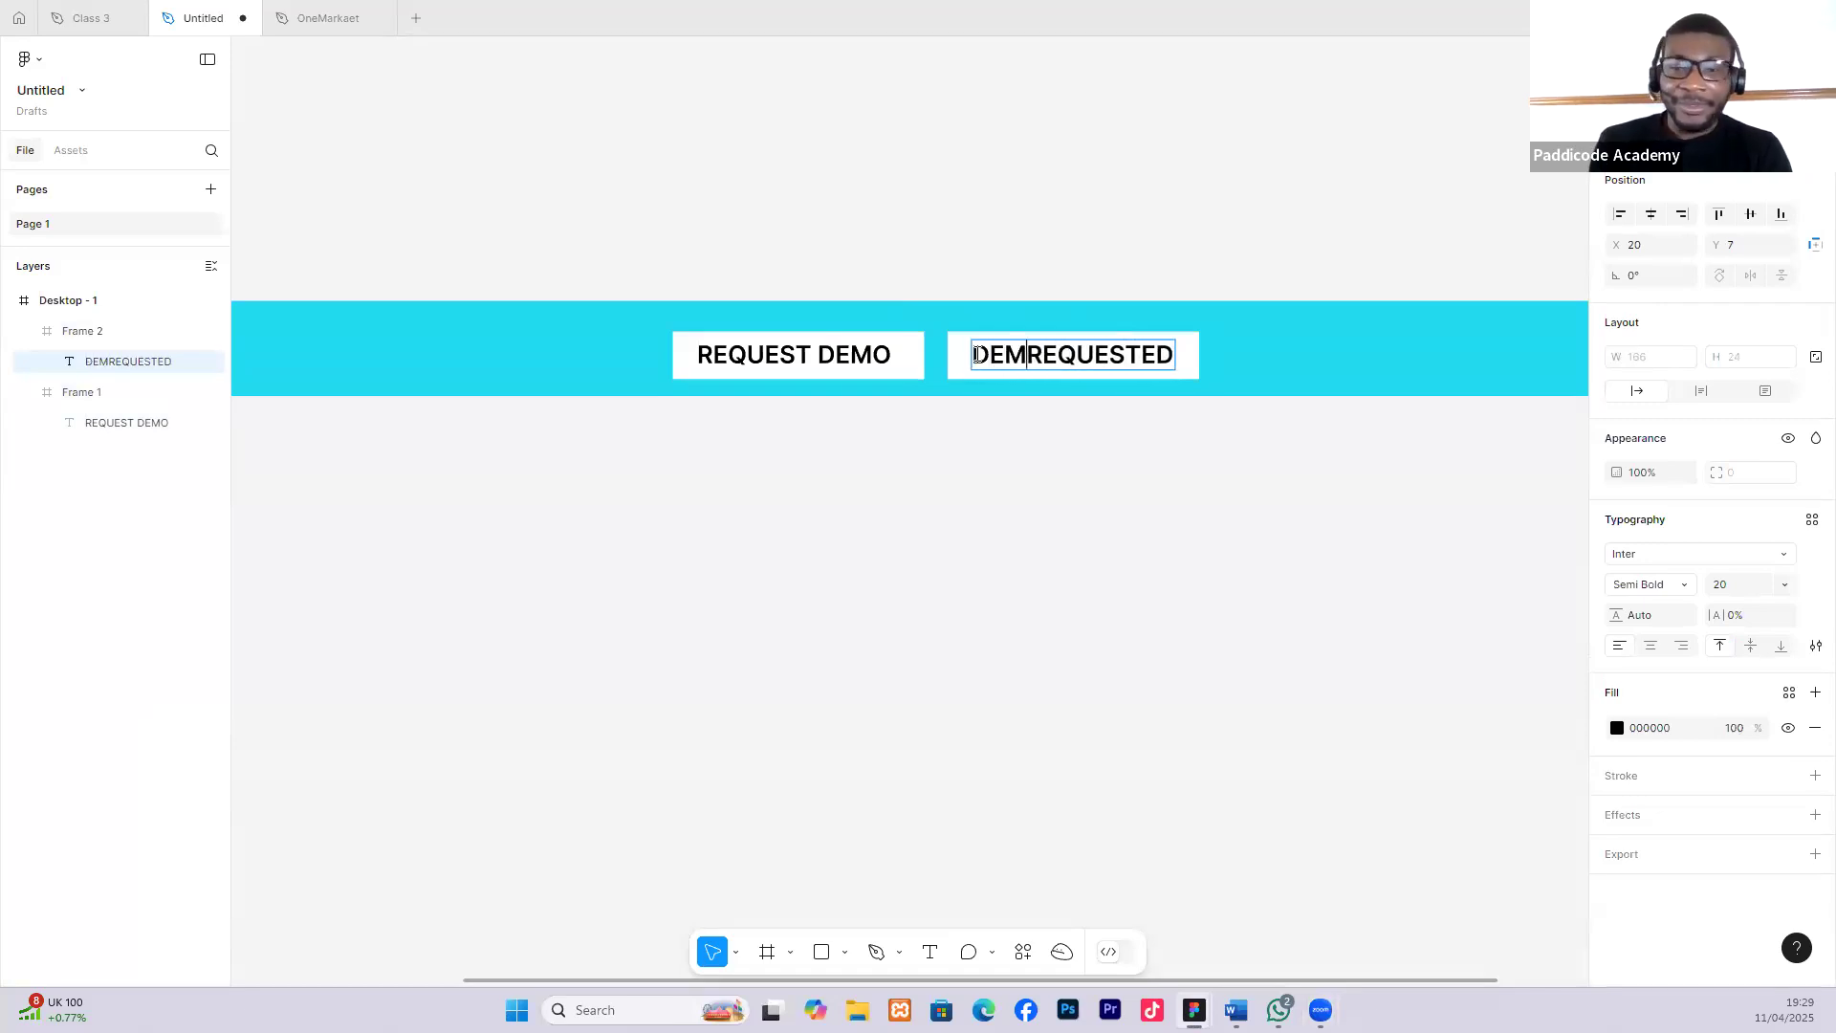
pyautogui.press('Escape')
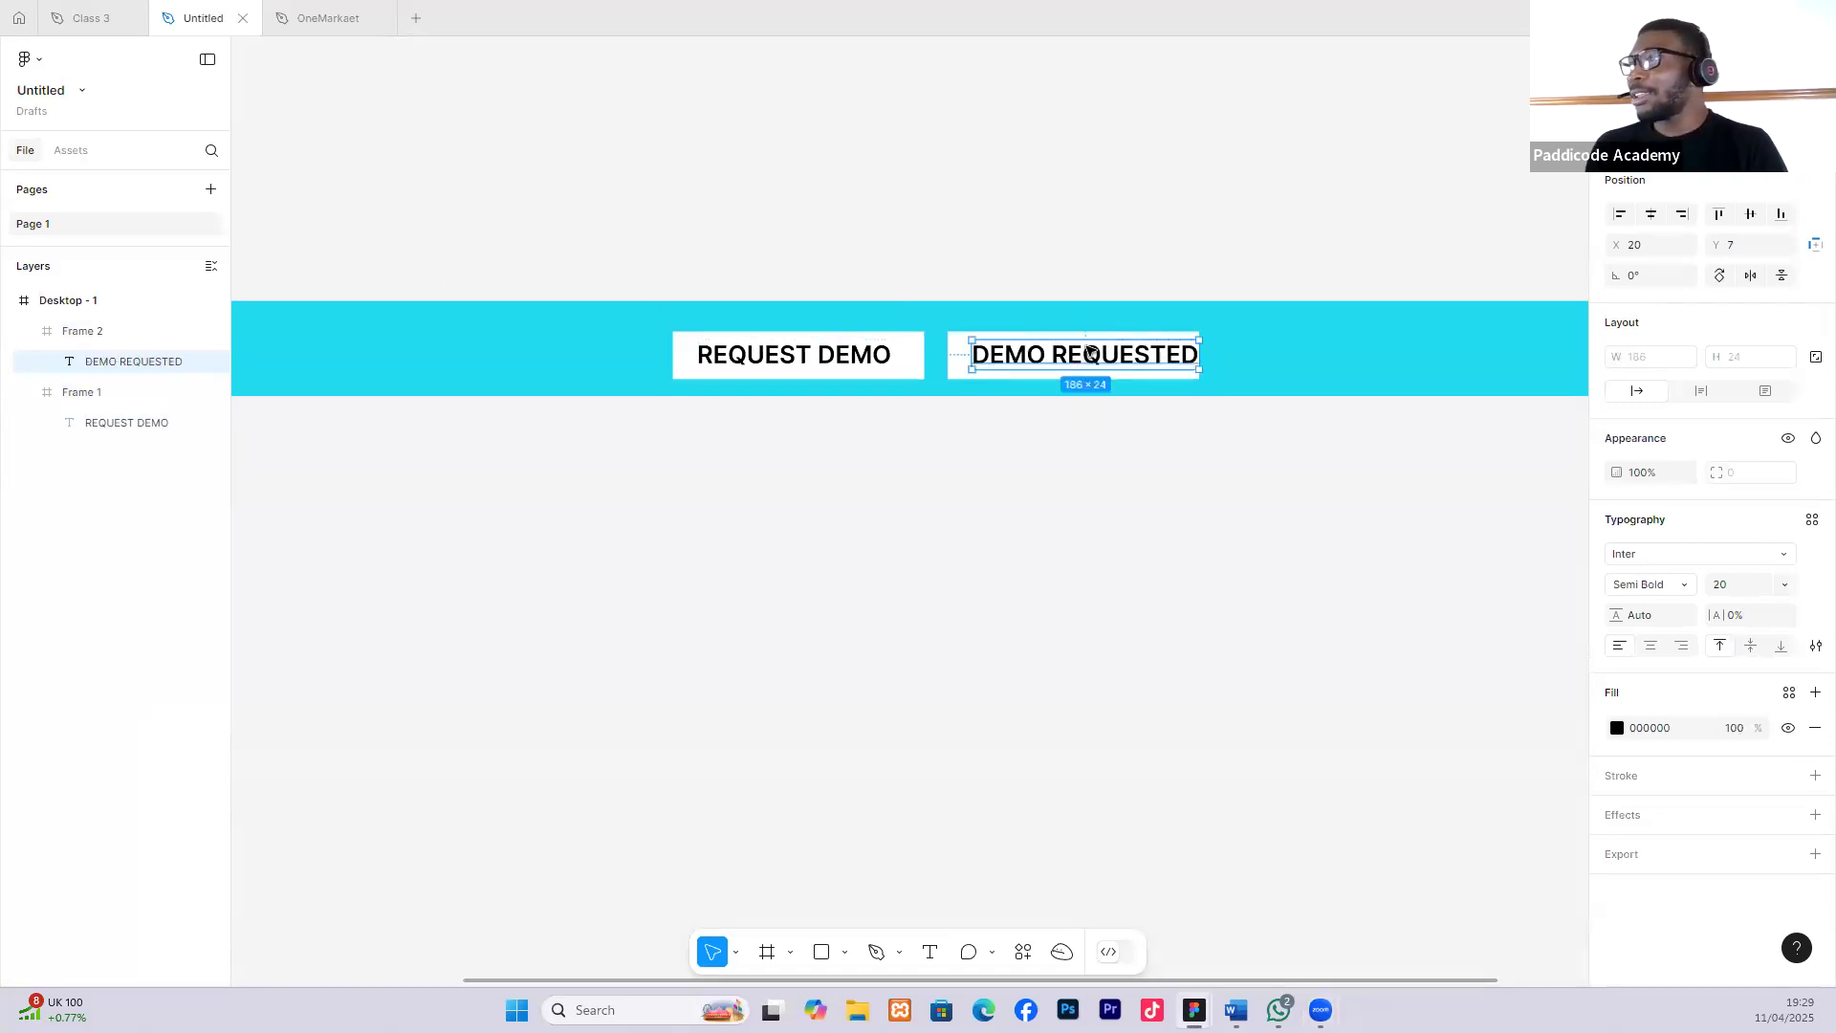
pyautogui.moveTo(1082, 355); pyautogui.dragTo(1073, 355)
pyautogui.click(1055, 293)
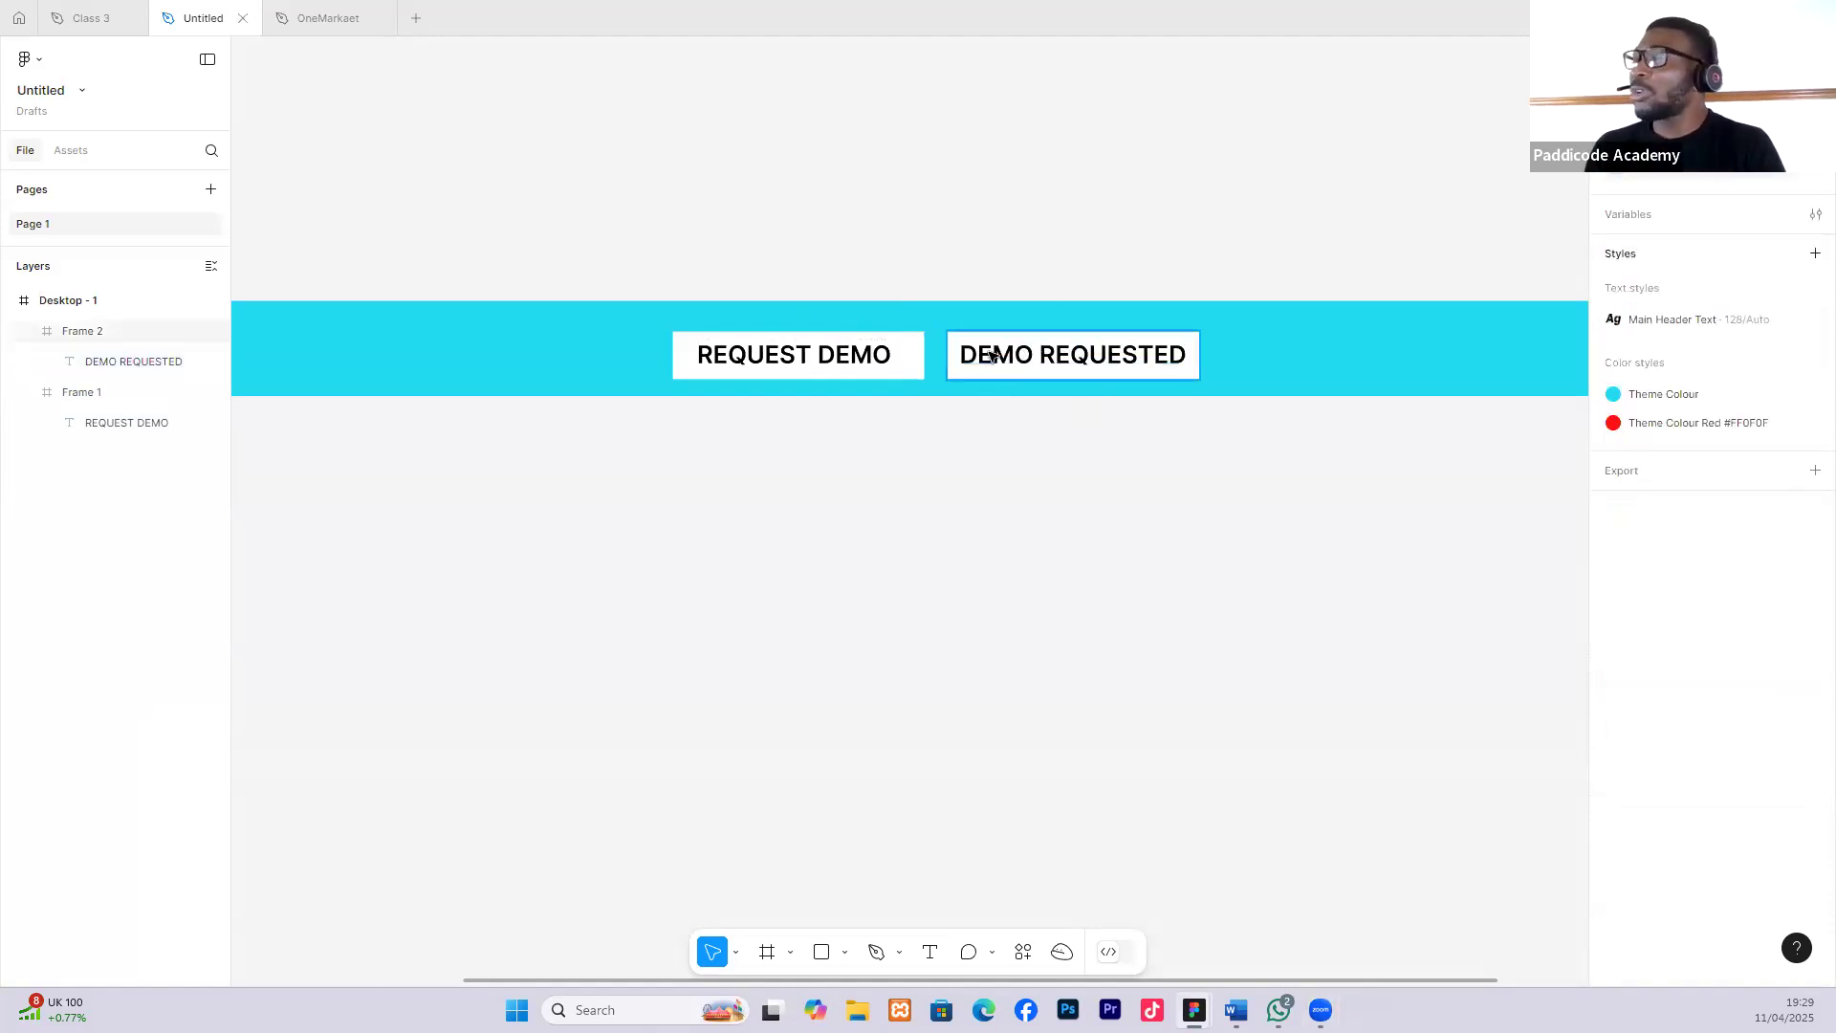
# Move the DEMO REQUESTED button to X 860 and centre the REQUEST DEMO label.
pyautogui.moveTo(953, 350); pyautogui.dragTo(990, 350)
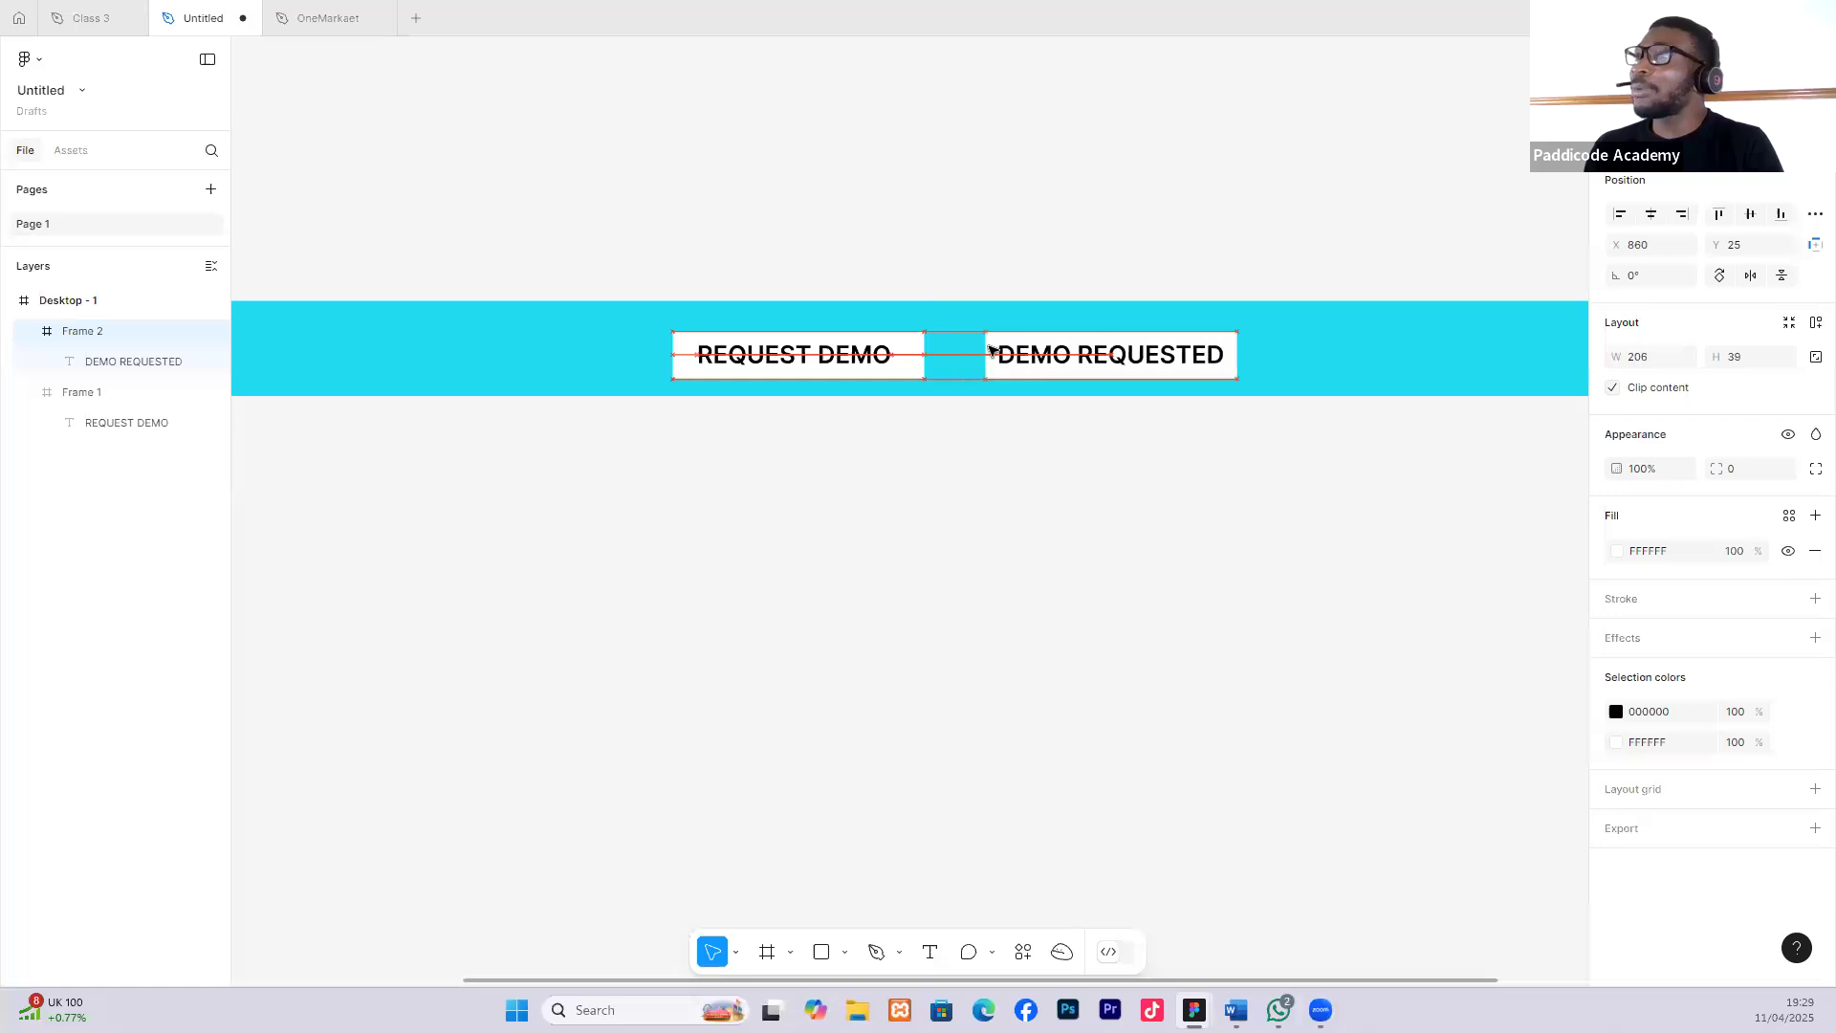
pyautogui.click(1092, 463)
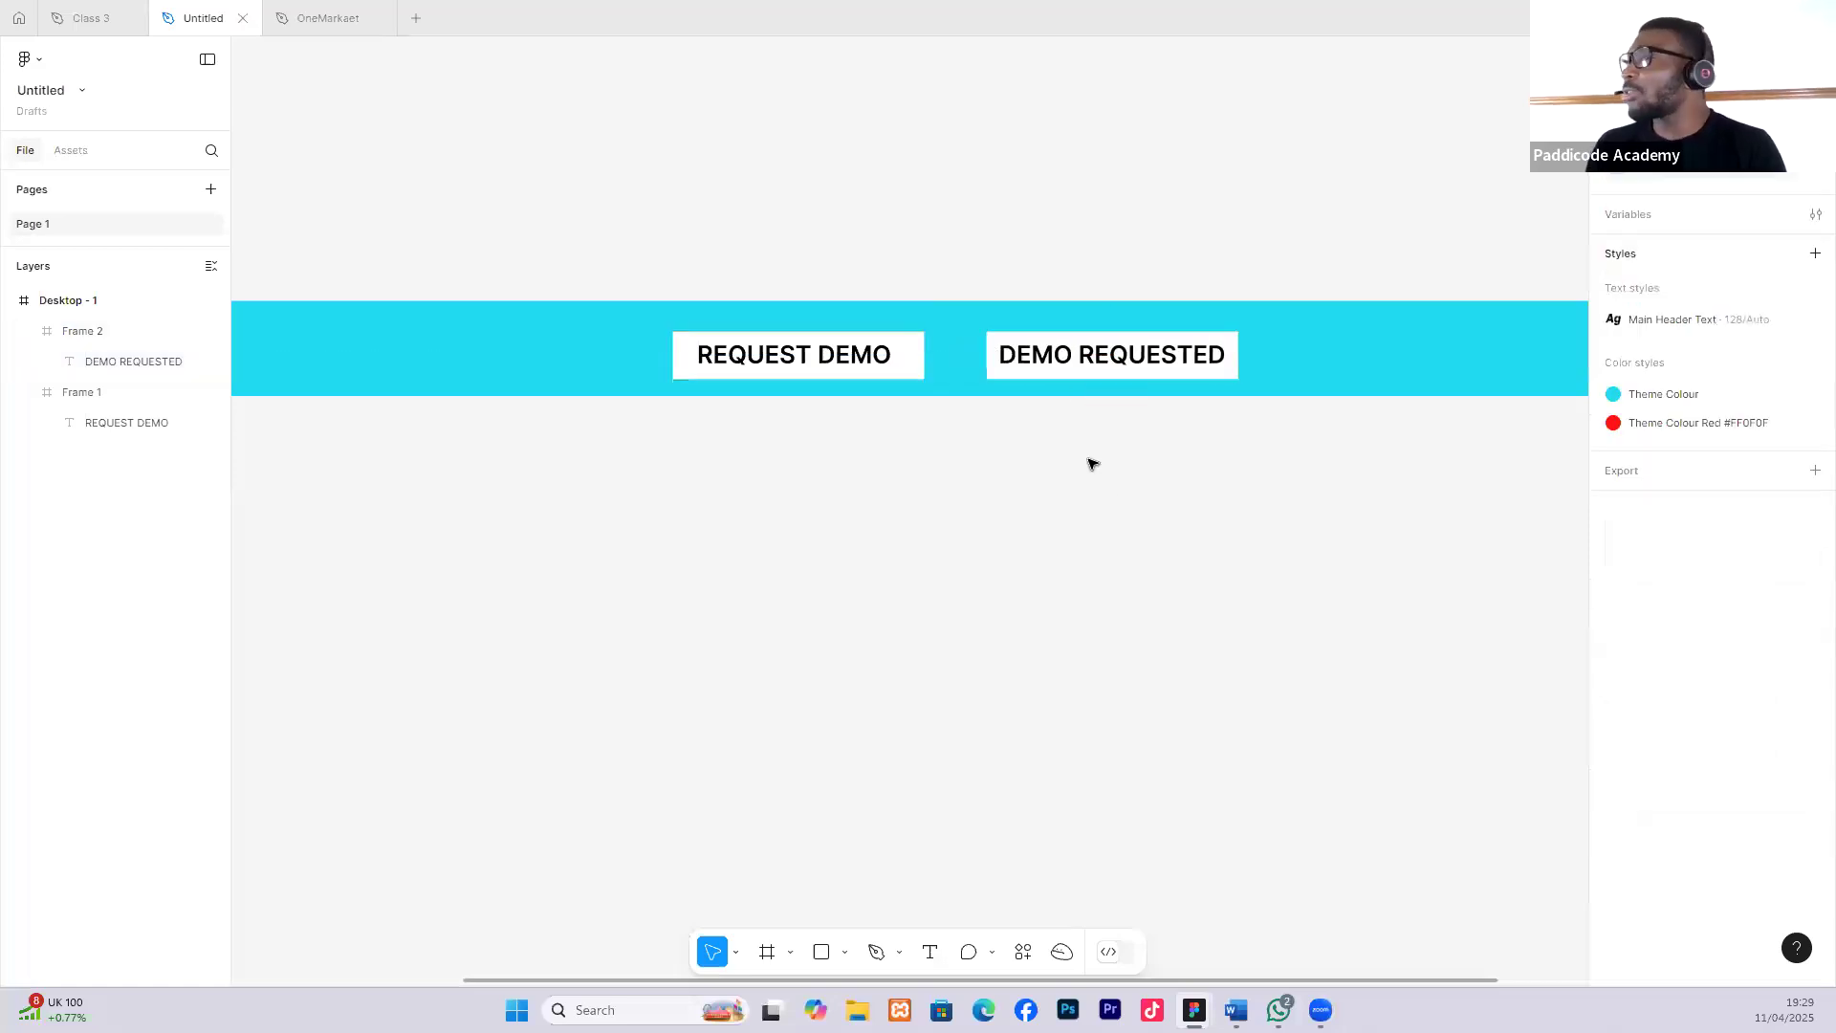
pyautogui.click(842, 363)
pyautogui.click(848, 363)
pyautogui.moveTo(850, 364); pyautogui.dragTo(854, 364)
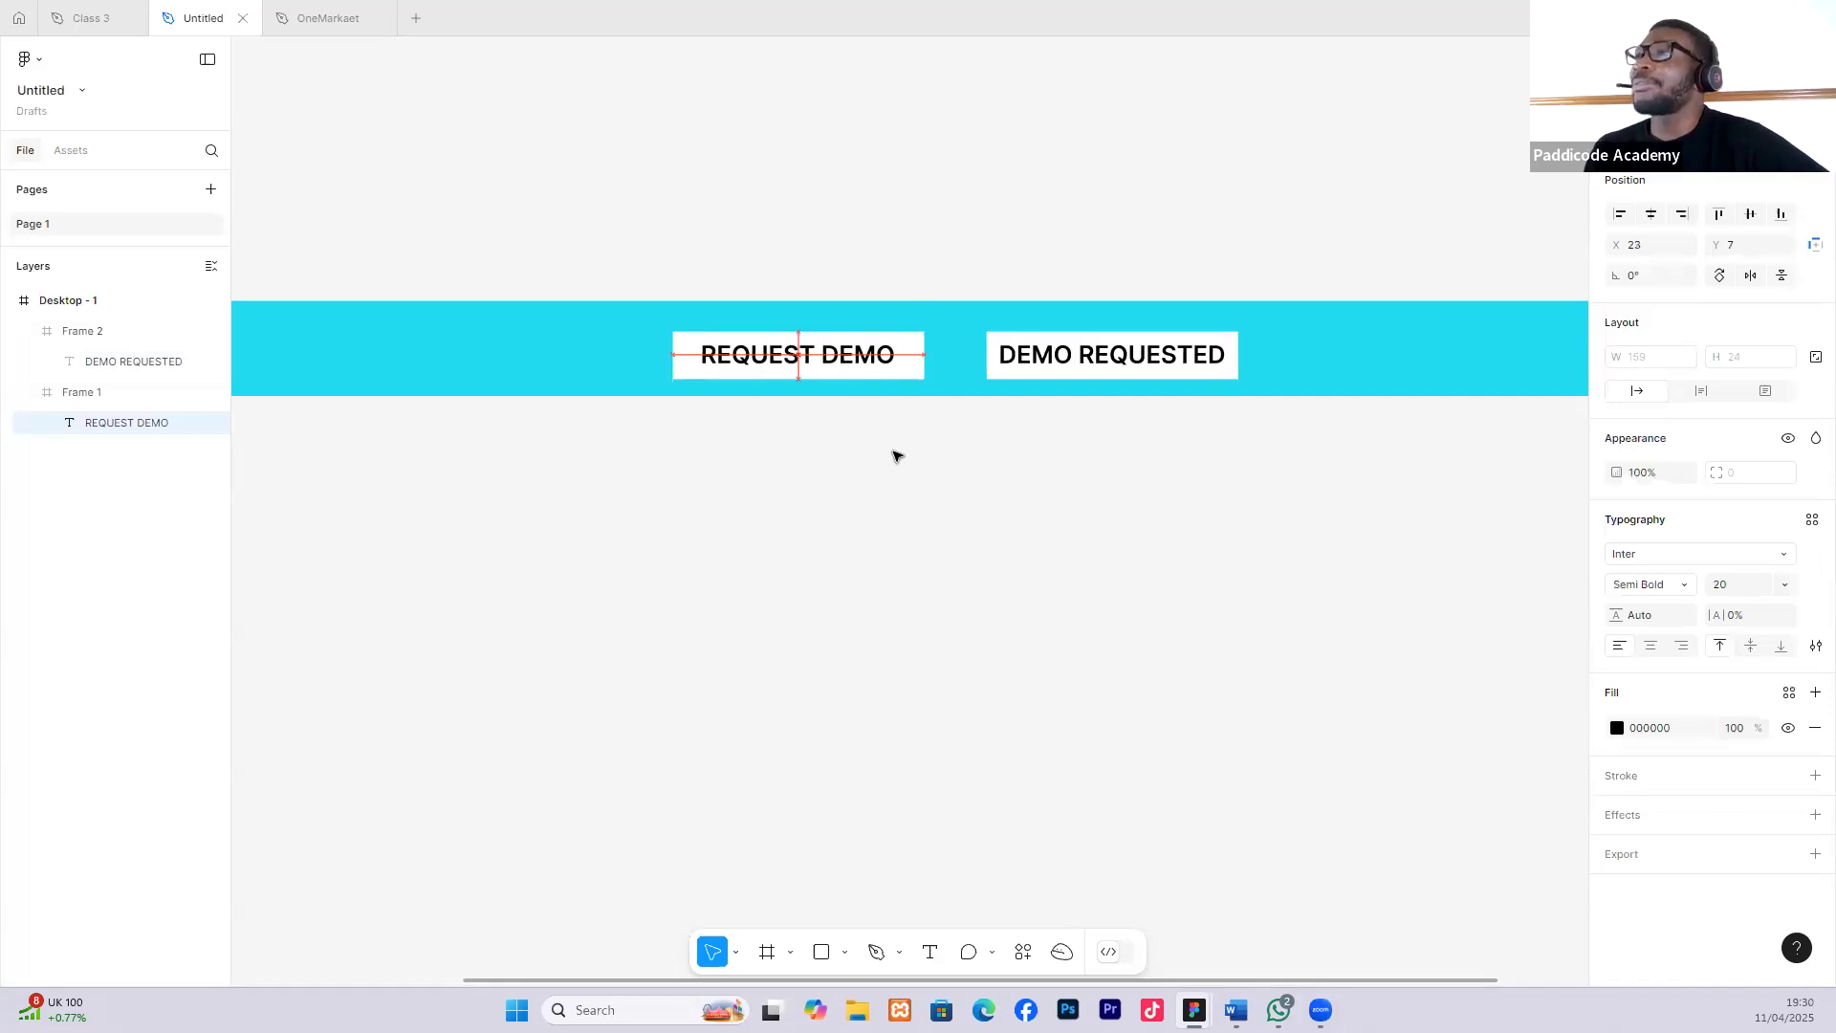
# Nudge the REQUEST DEMO button up and bring DEMO REQUESTED closer to it.
pyautogui.click(898, 451)
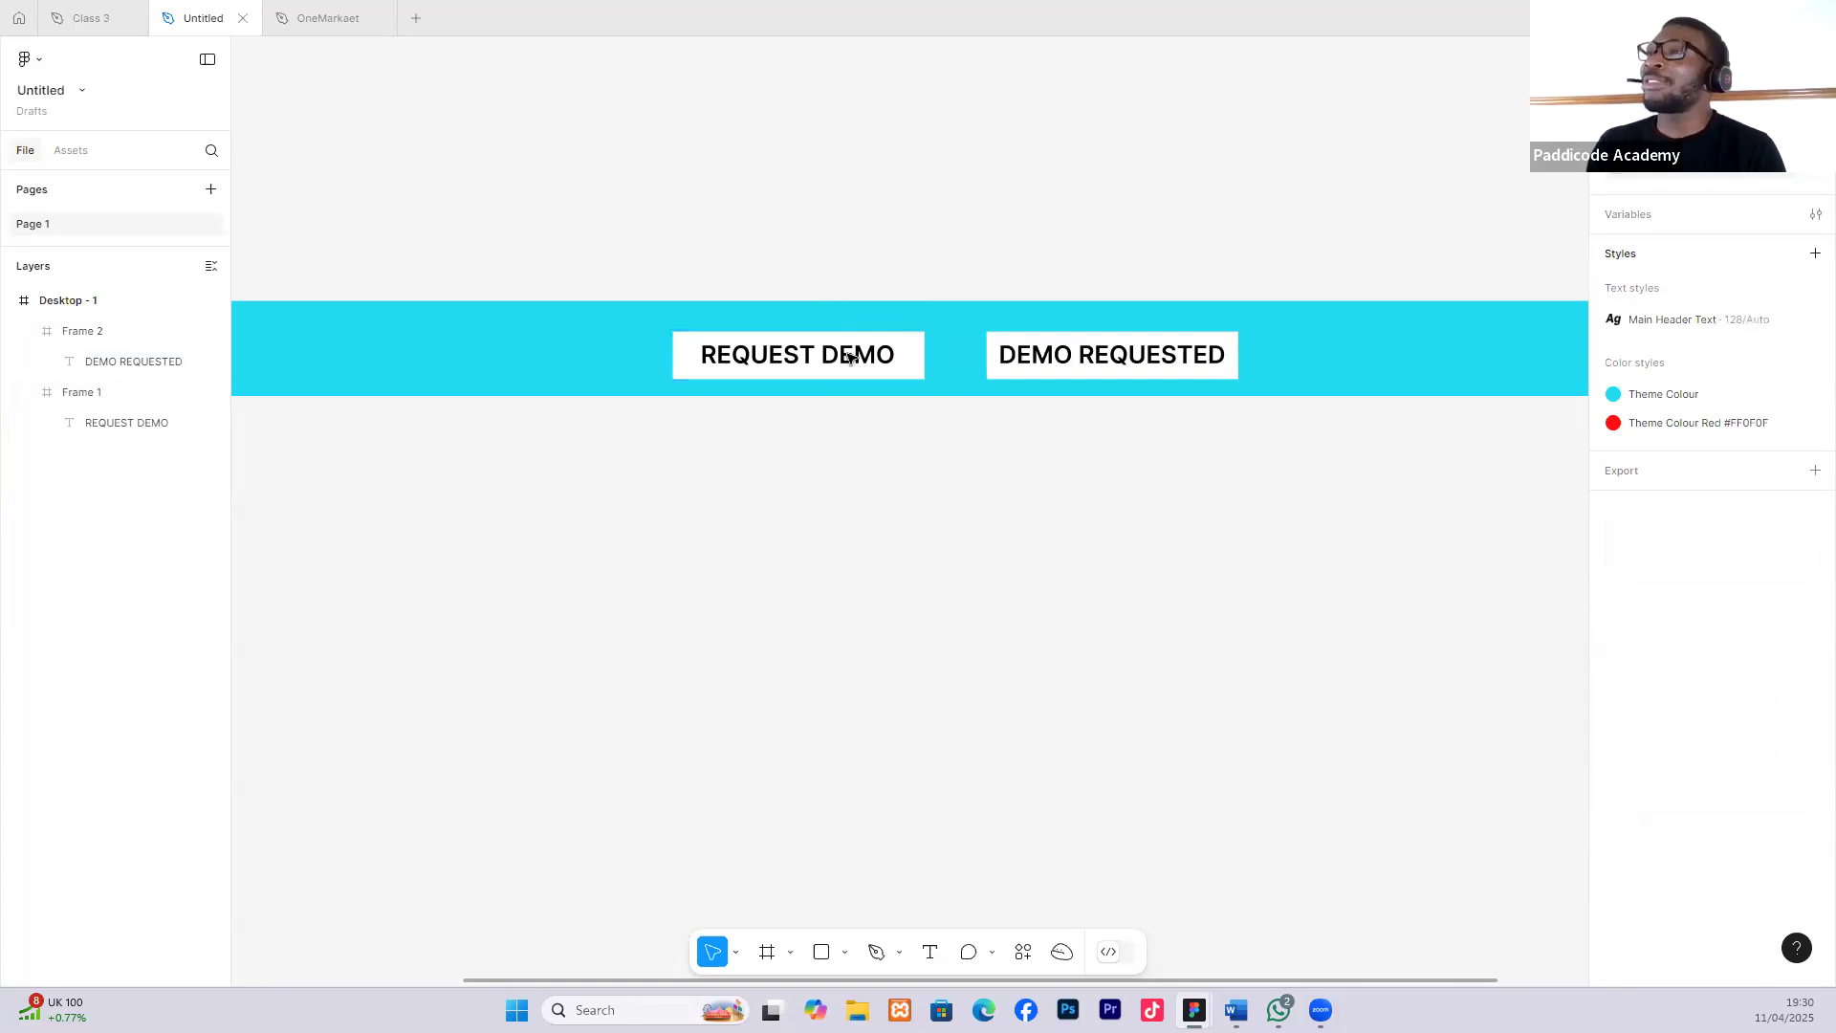
pyautogui.moveTo(836, 353); pyautogui.dragTo(849, 354)
pyautogui.moveTo(1045, 340)
pyautogui.mouseDown()
pyautogui.moveTo(1000, 346)
pyautogui.moveTo(1024, 346)
pyautogui.moveTo(792, 472)
pyautogui.moveTo(805, 529)
pyautogui.moveTo(990, 552)
pyautogui.moveTo(1087, 352)
pyautogui.moveTo(1023, 355)
pyautogui.mouseUp()
pyautogui.scroll(-2, 1006, 344)
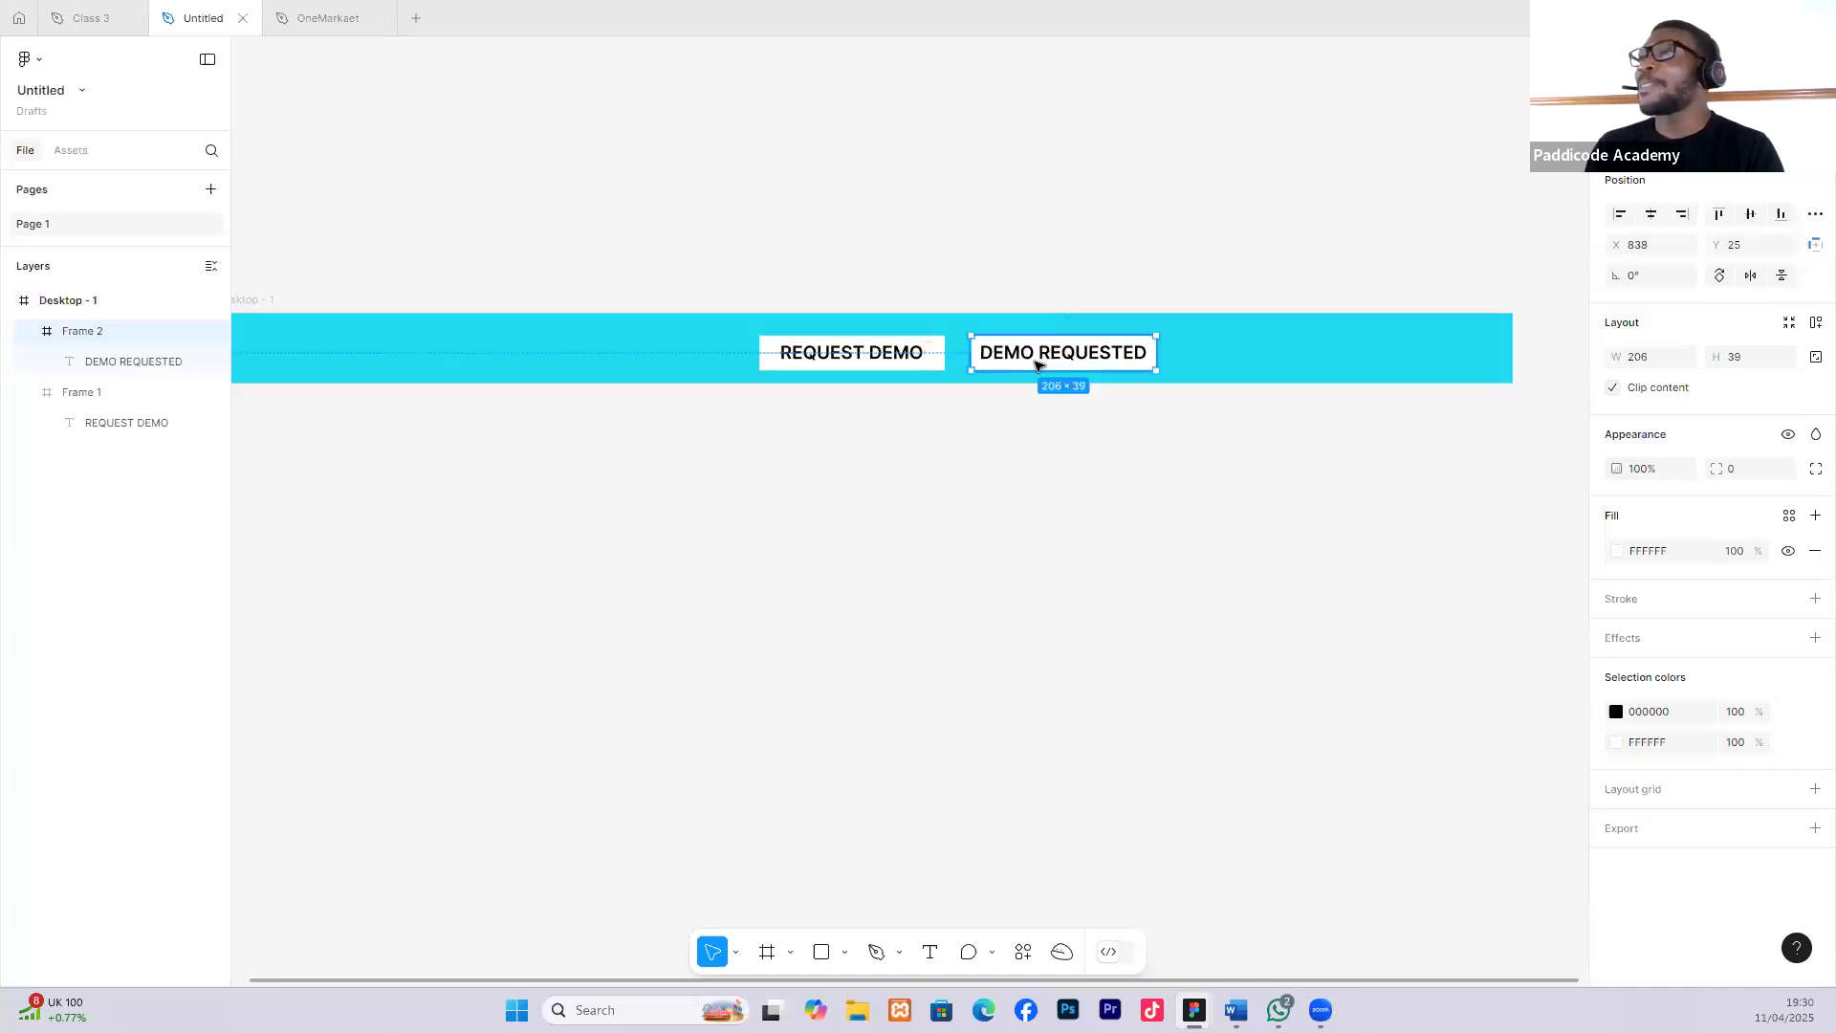
pyautogui.scroll(3, 1006, 356)
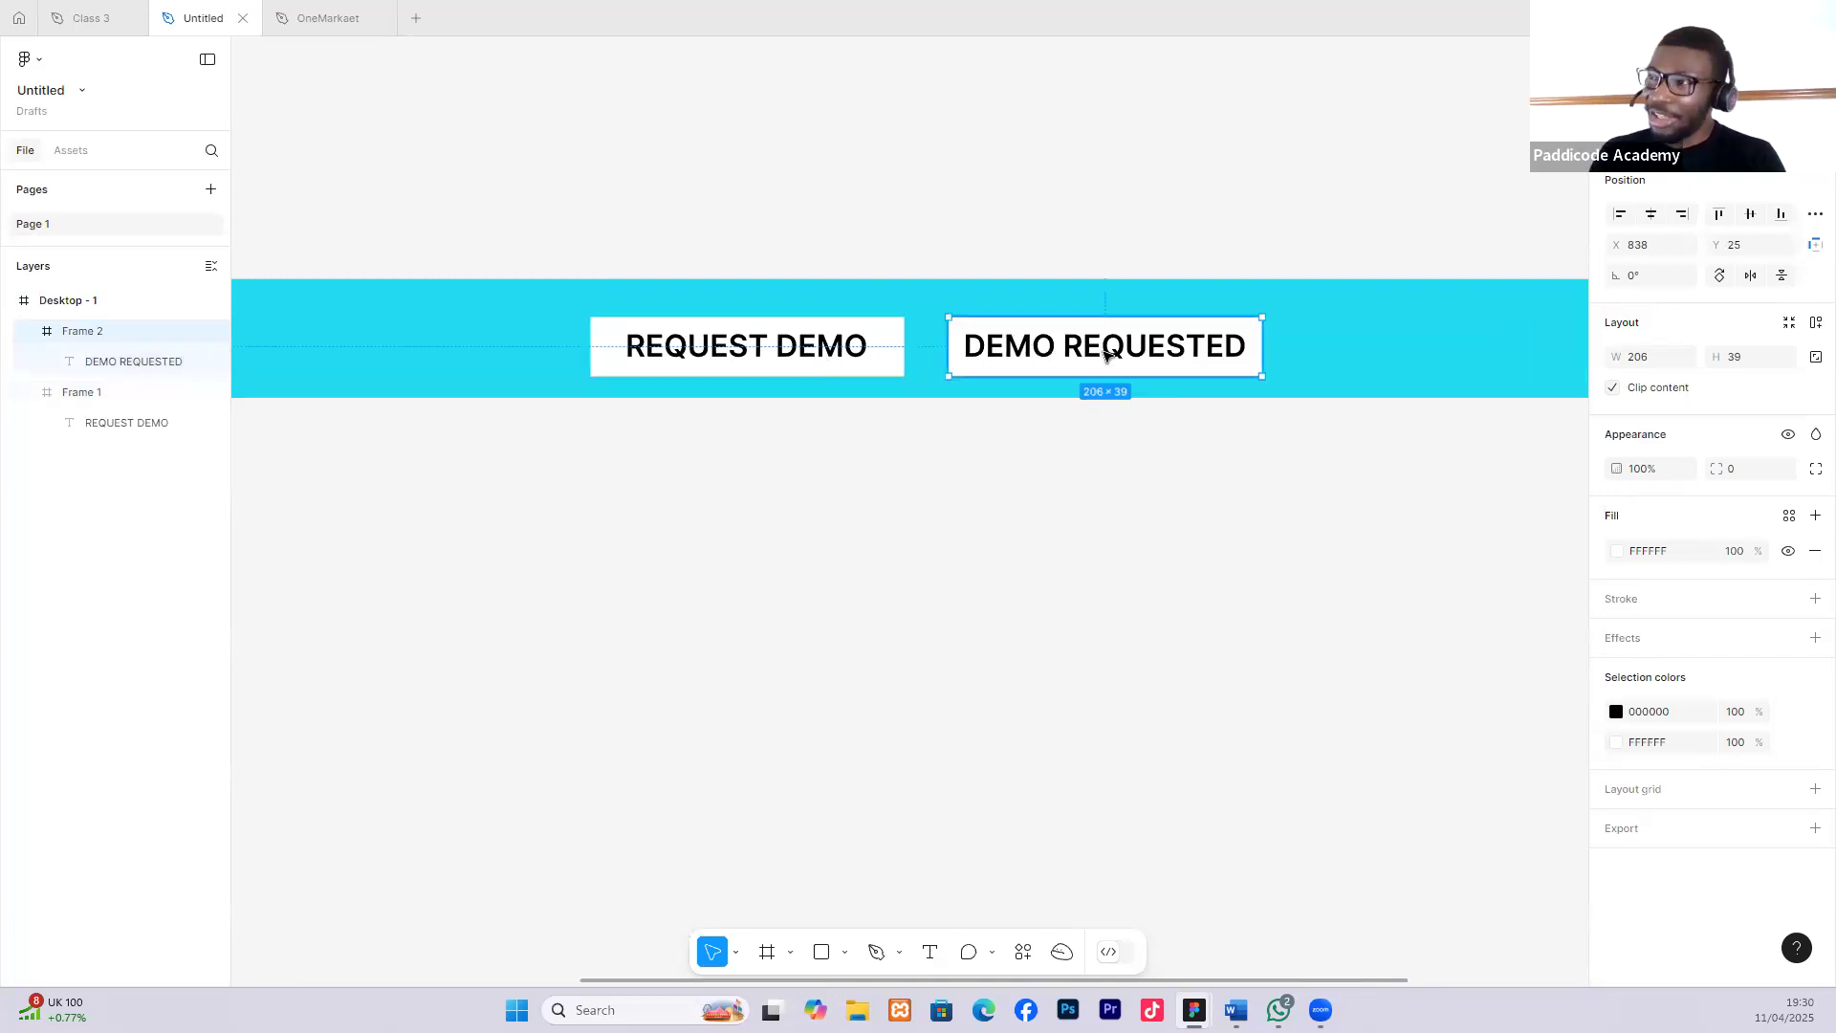
pyautogui.scroll(-2, 786, 352)
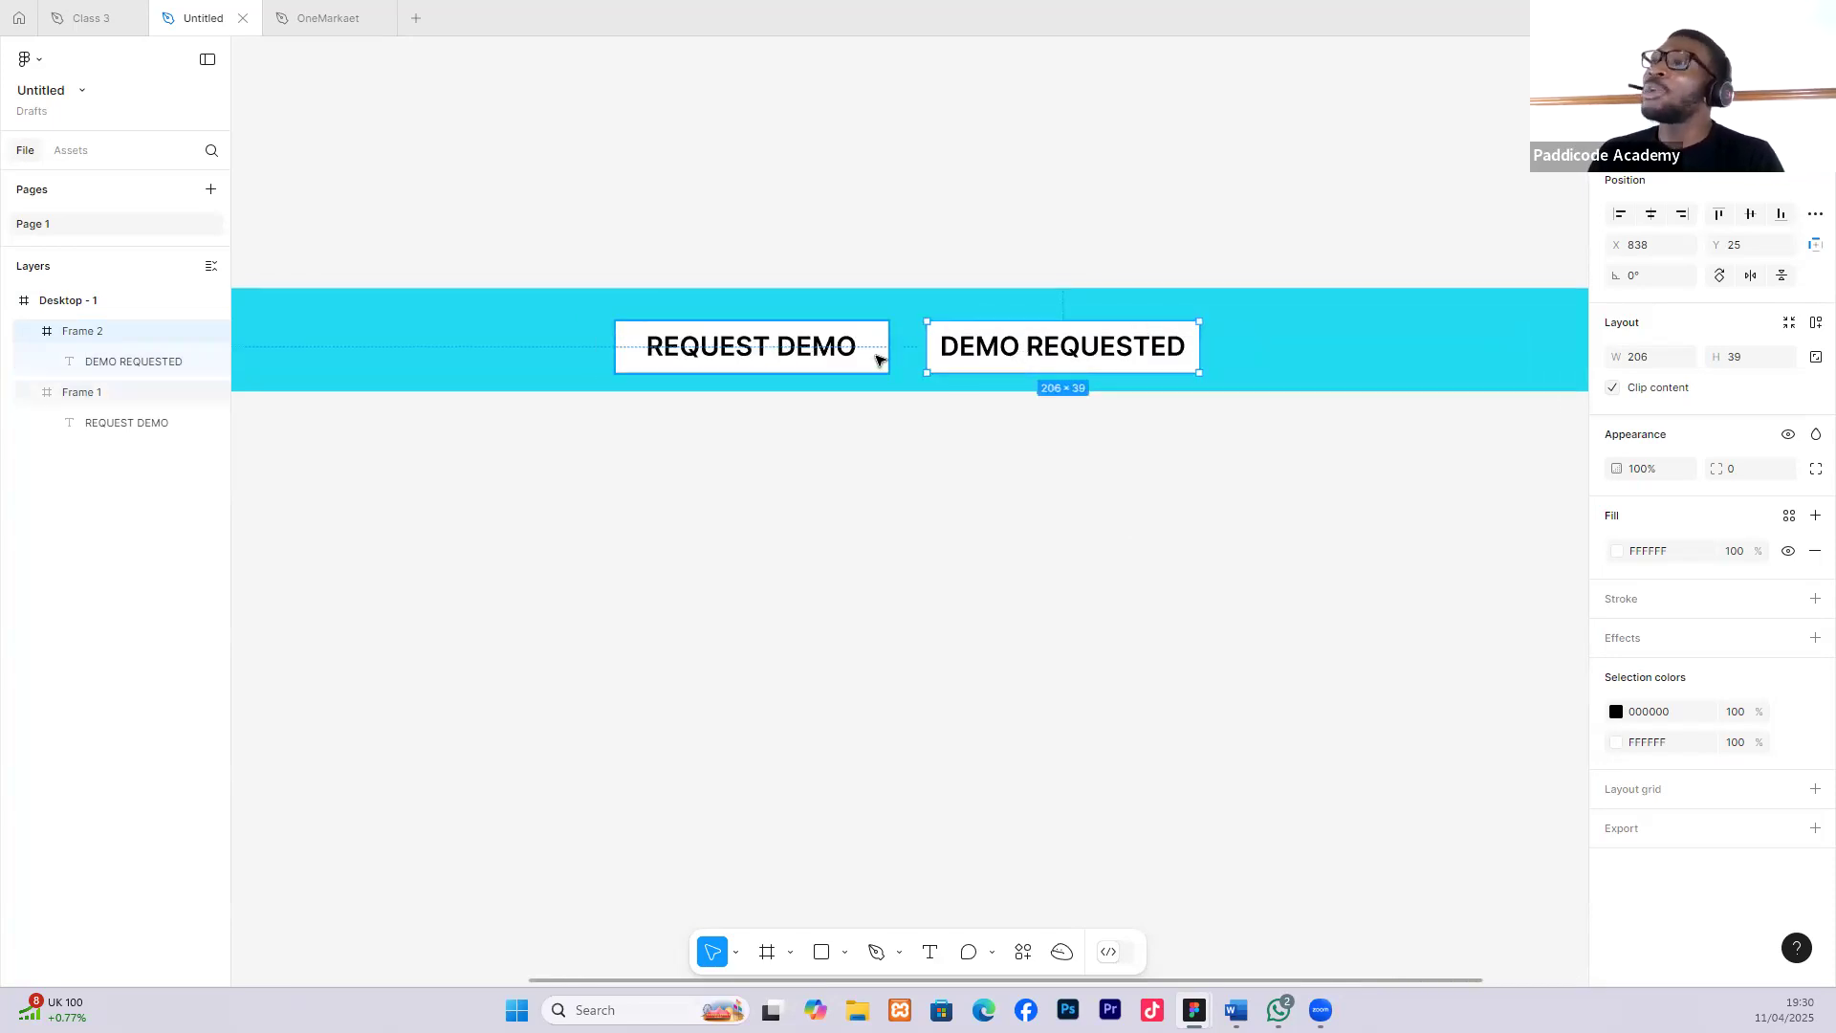
pyautogui.scroll(-2, 878, 359)
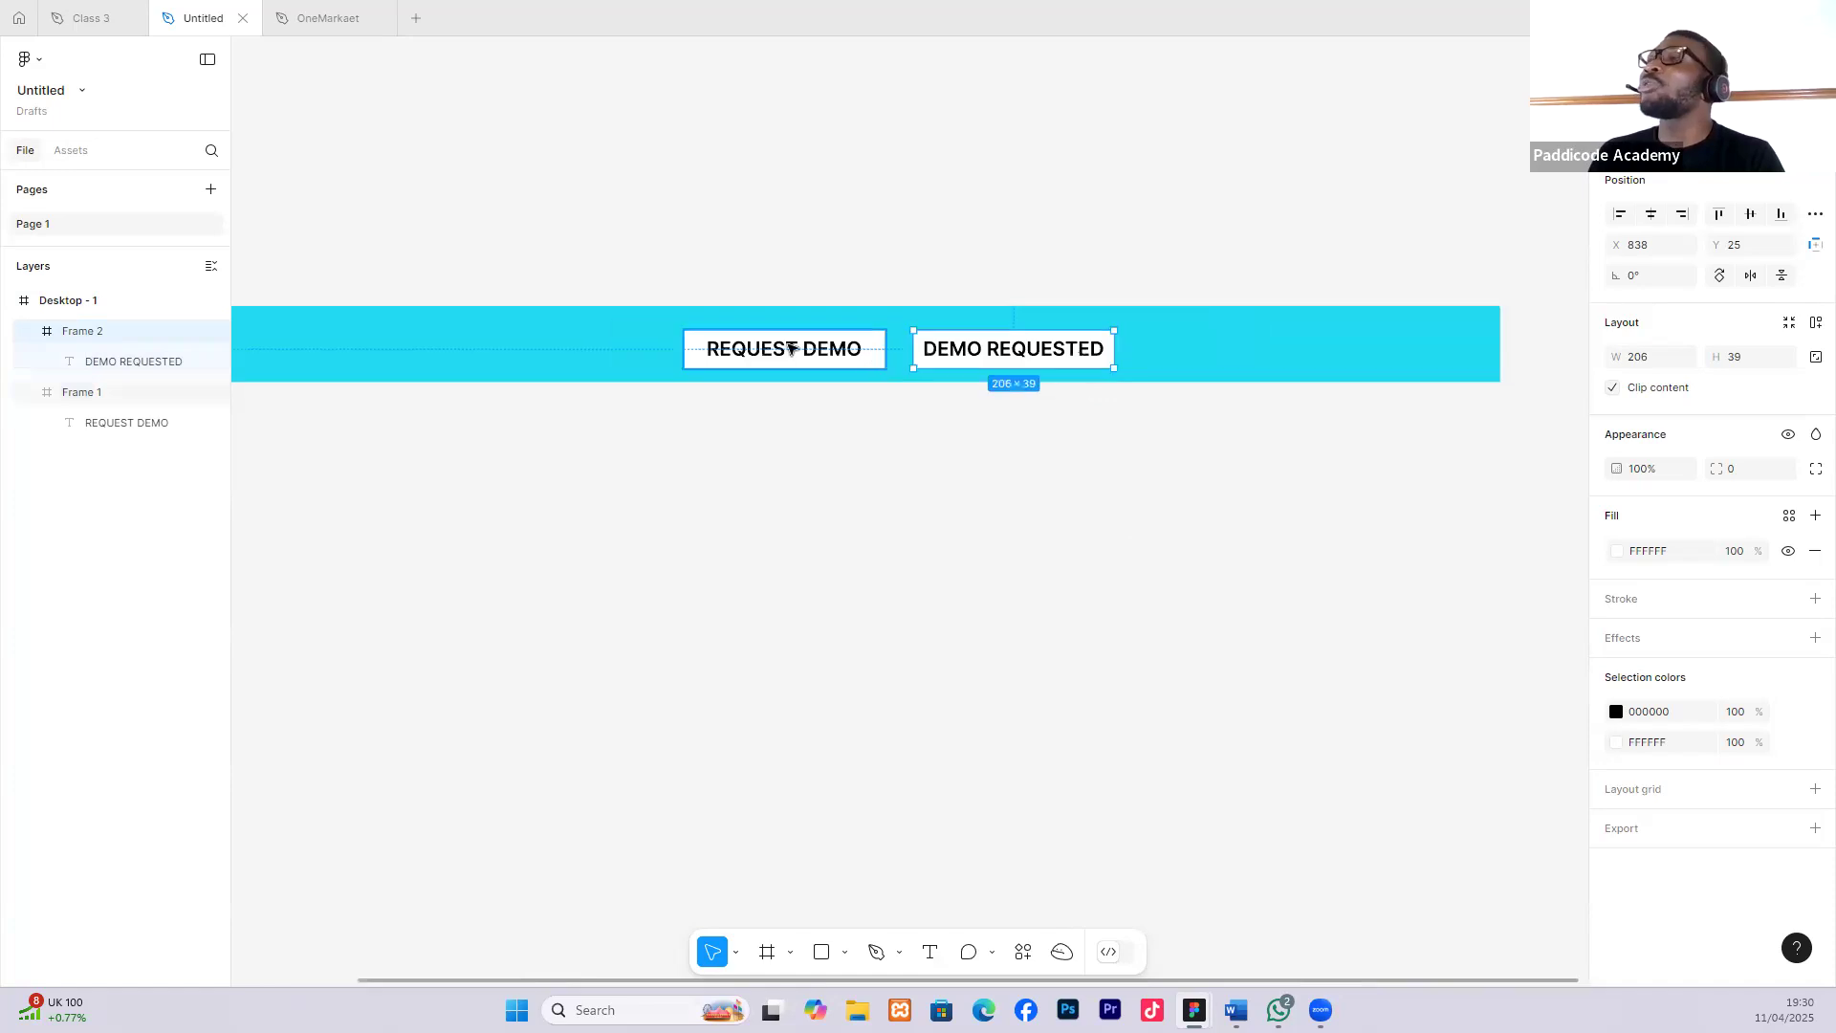
# Make the REQUEST DEMO button frame into a component at X 603, Y 25.
pyautogui.click(699, 342)
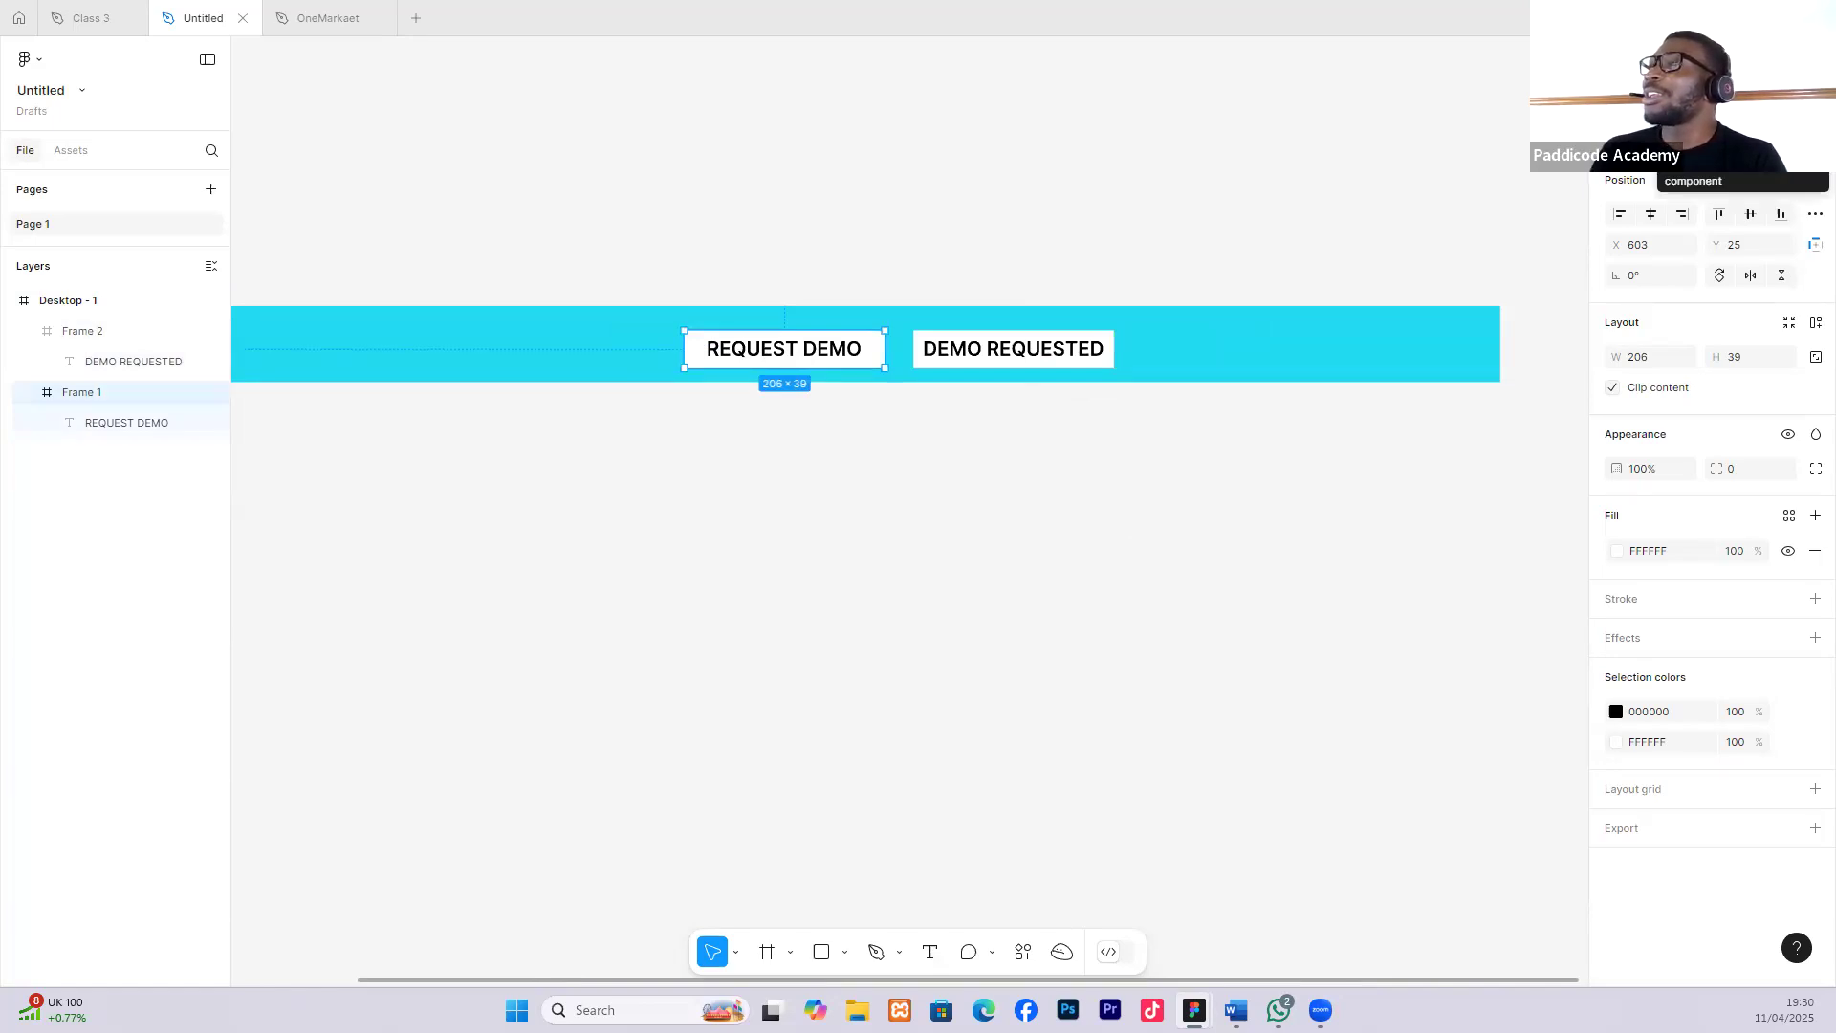
pyautogui.click(1762, 142)
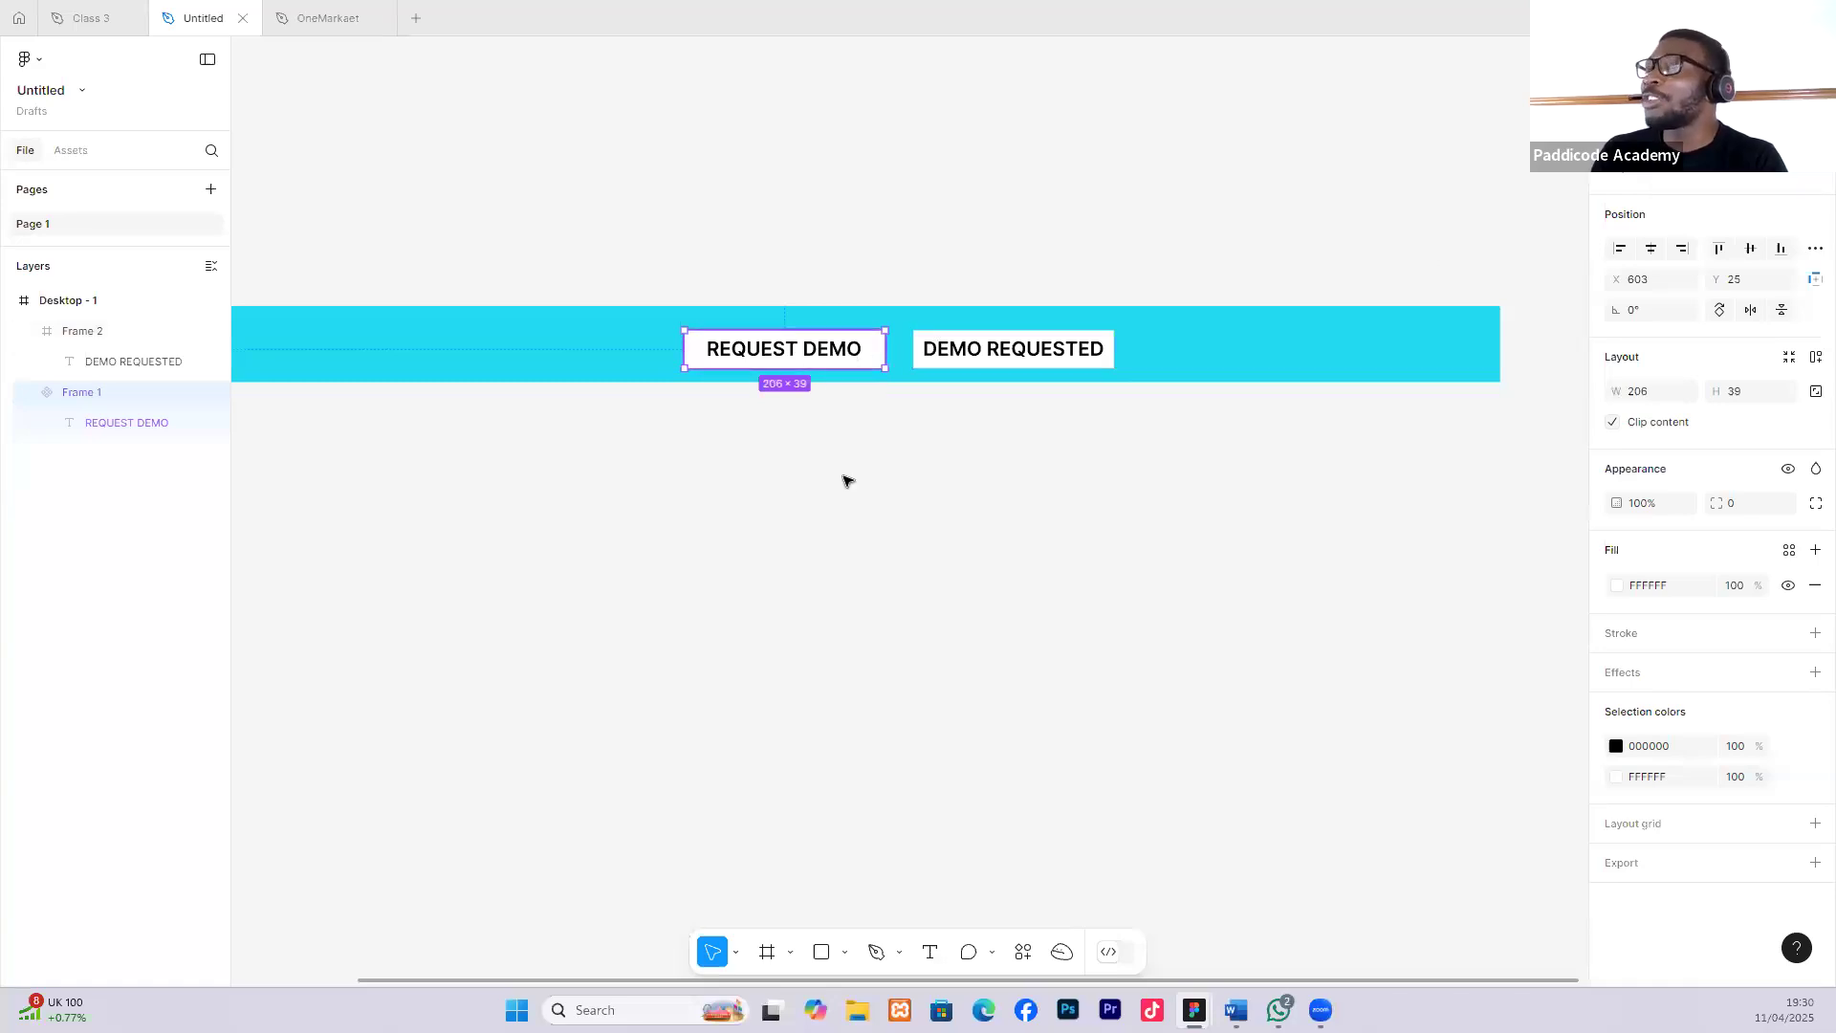
pyautogui.scroll(5, 816, 356)
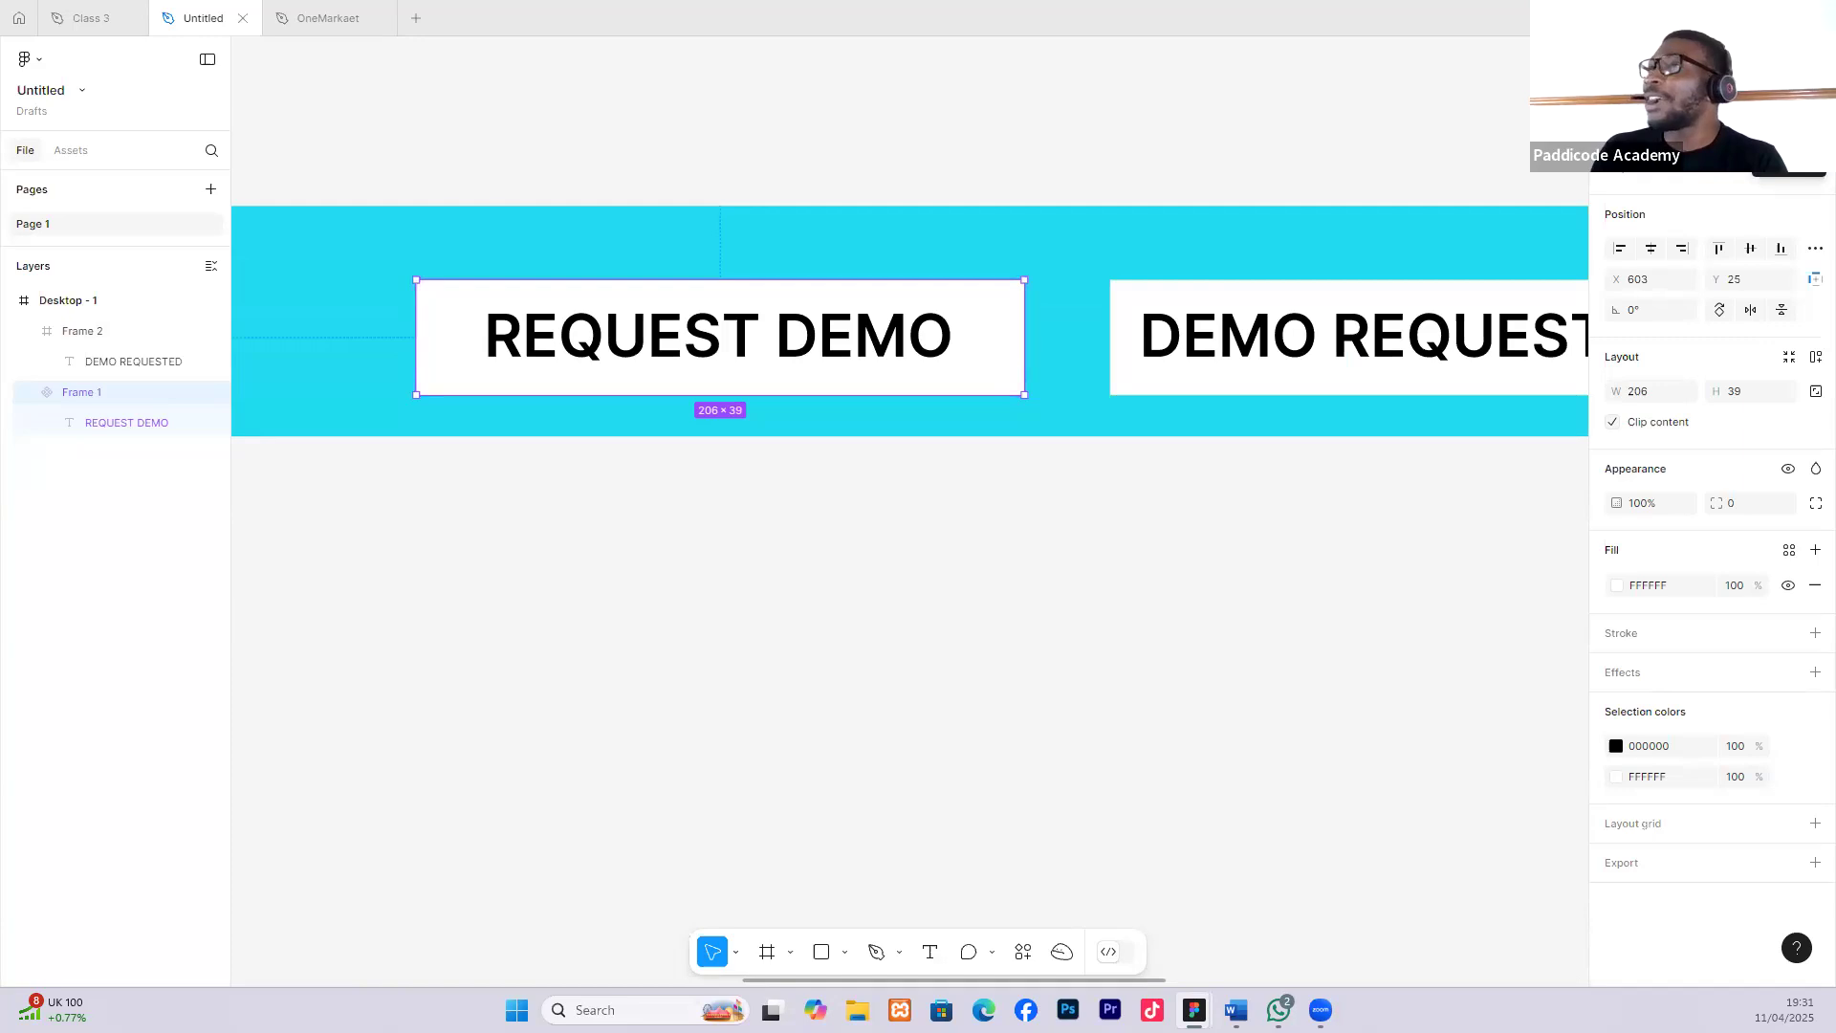
pyautogui.click(1789, 140)
# Pull the Default variant out of the set, then undo the move.
pyautogui.moveTo(780, 345); pyautogui.dragTo(673, 762)
pyautogui.hotkey('ctrl', 'z')
pyautogui.scroll(-6, 852, 454)
pyautogui.scroll(2, 745, 397)
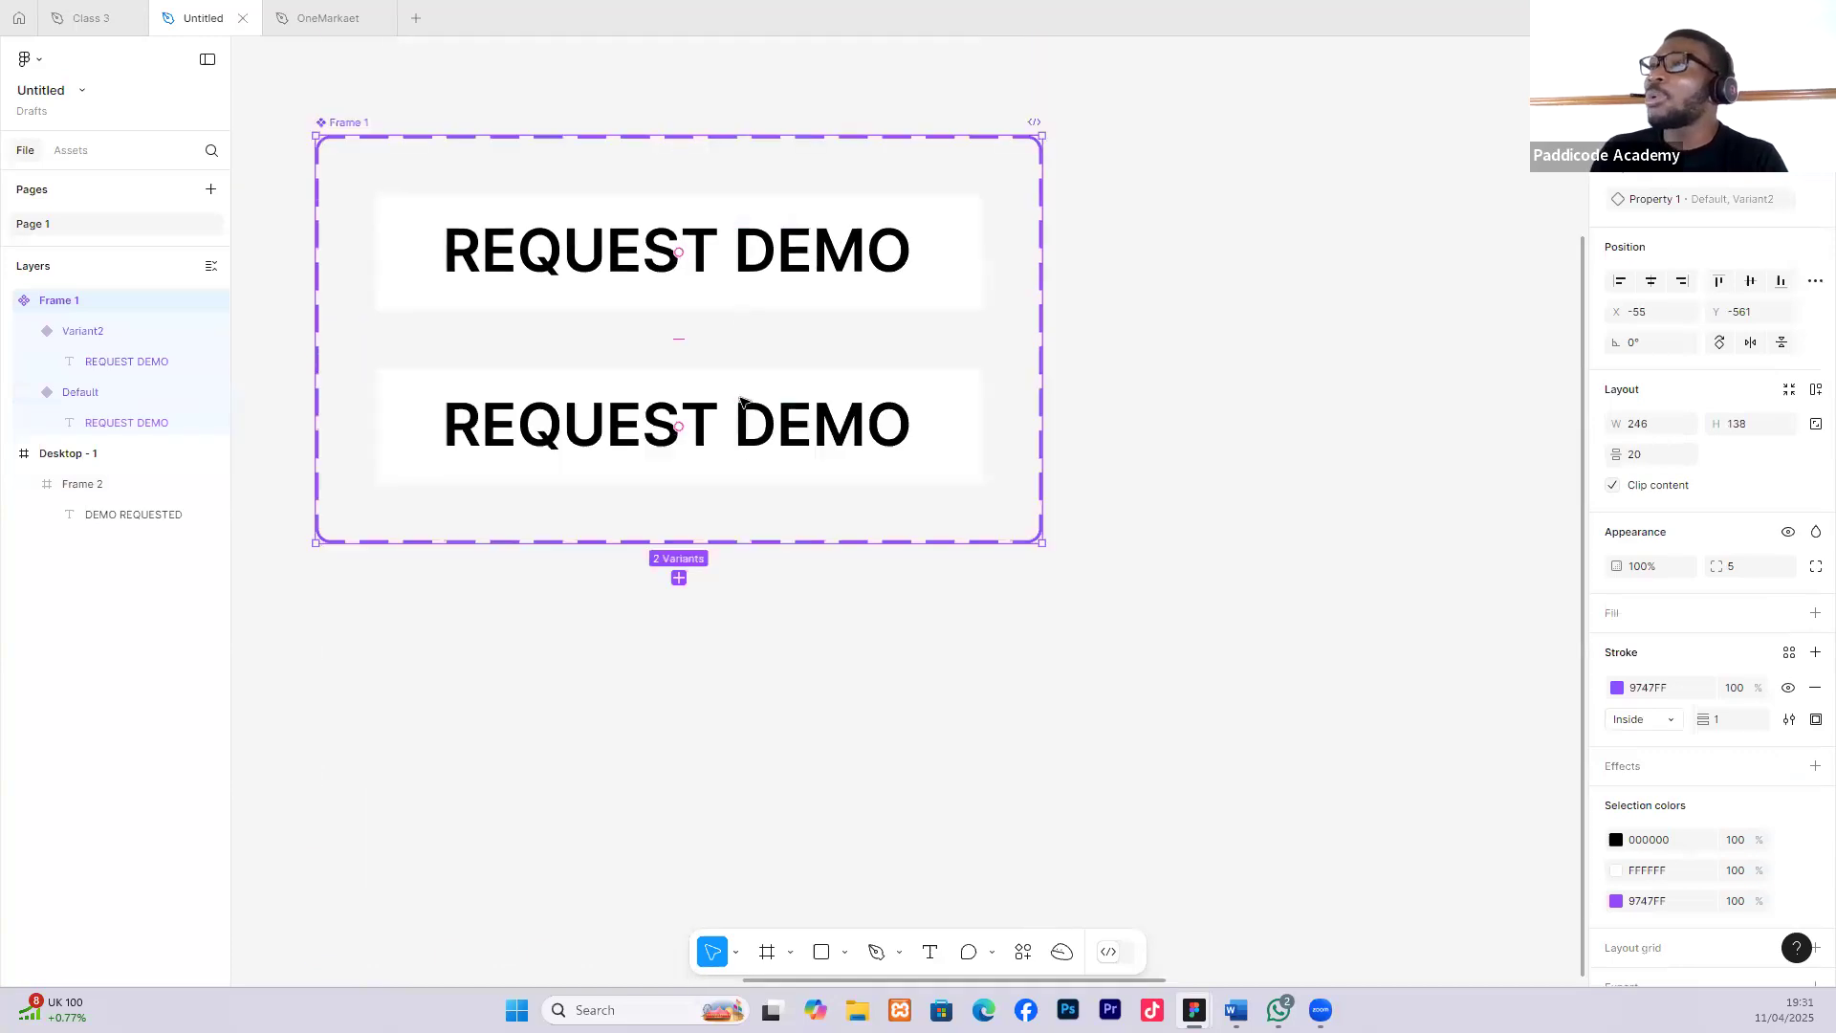
# Relabel the second variant DEMO REQUESTED and centre the text in its button.
pyautogui.click(742, 402)
pyautogui.doubleClick(752, 432)
pyautogui.doubleClick(752, 428)
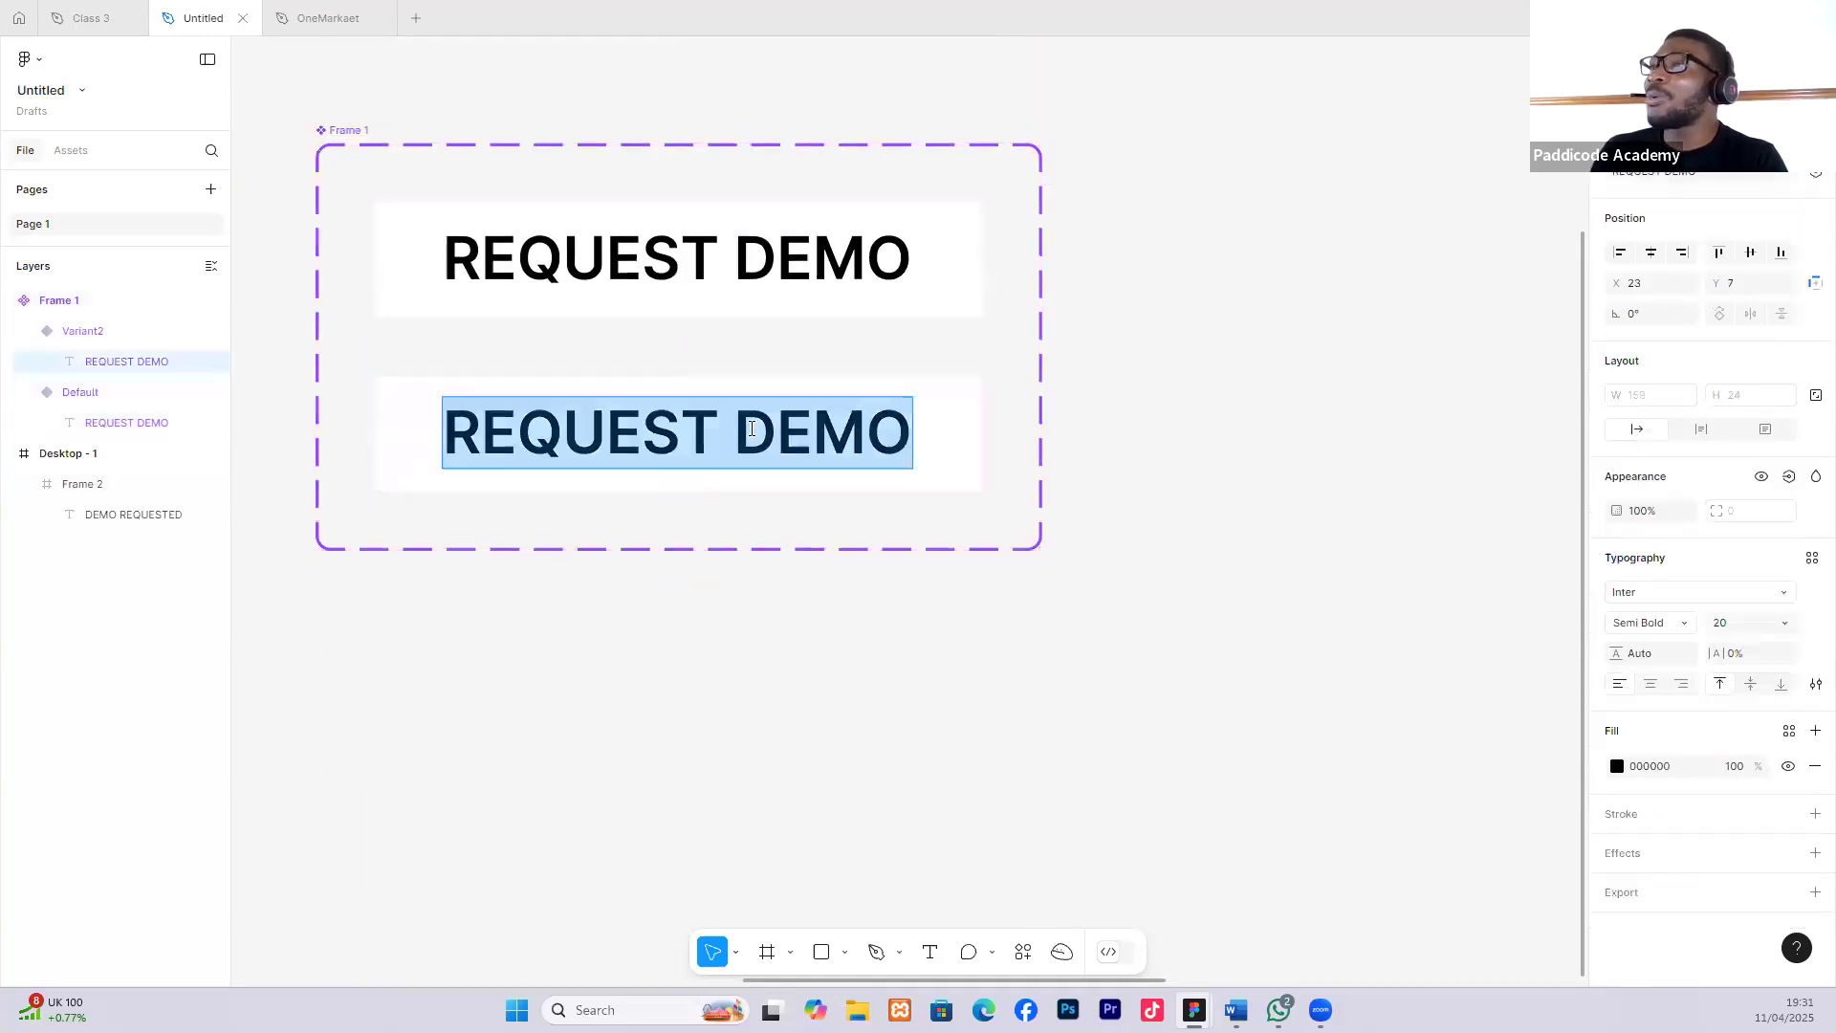
pyautogui.moveTo(742, 423); pyautogui.dragTo(897, 428)
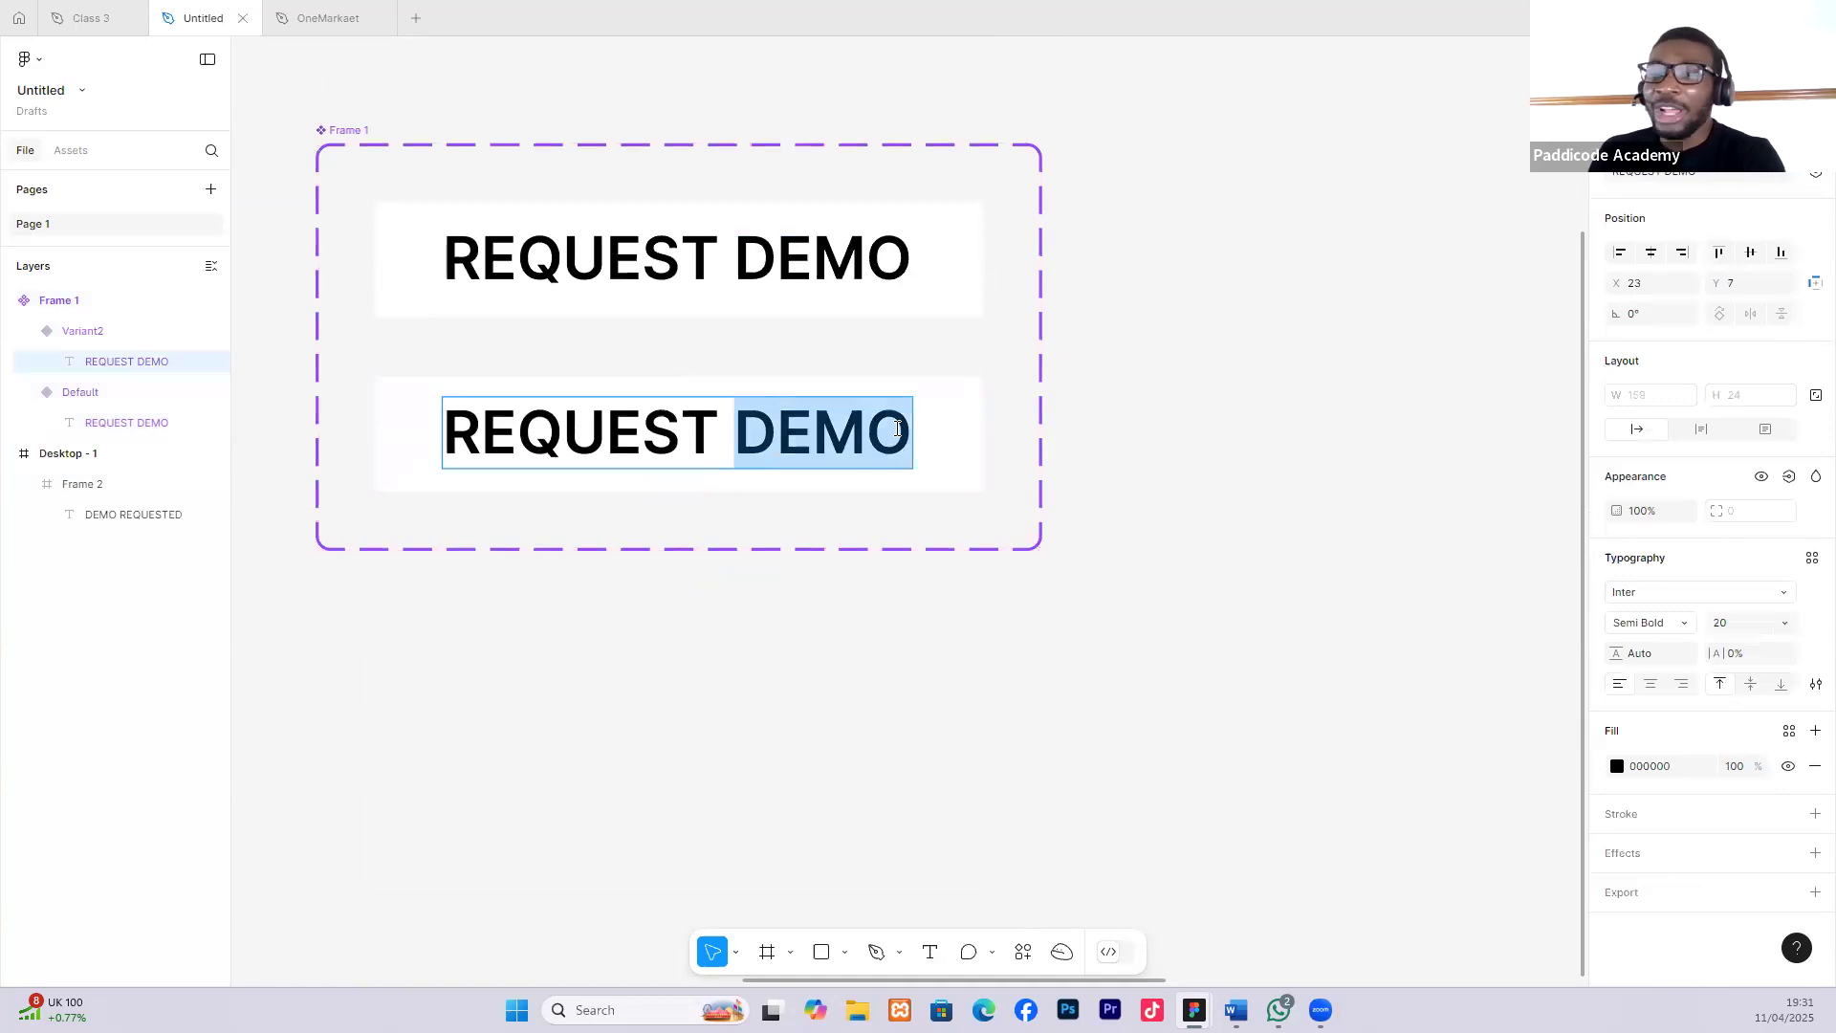
pyautogui.press('BackSpace')
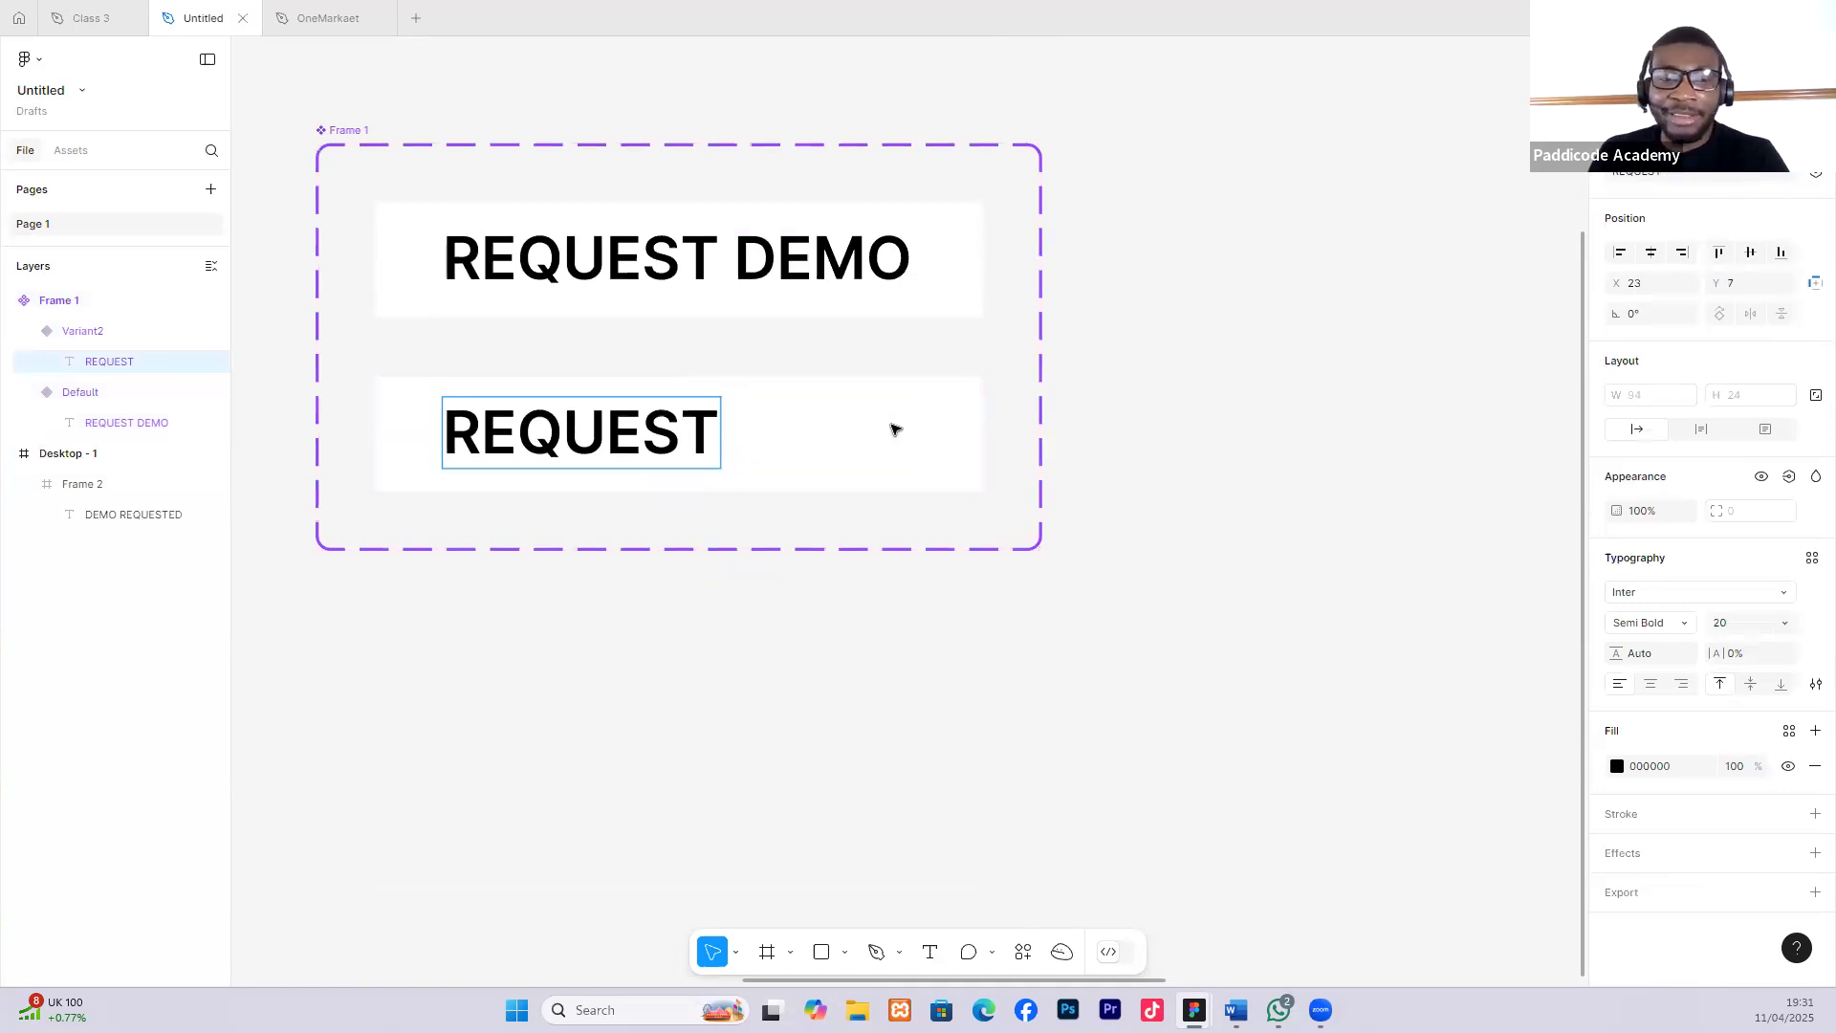
pyautogui.write('ED')
pyautogui.click(461, 421)
pyautogui.write('DEMO')
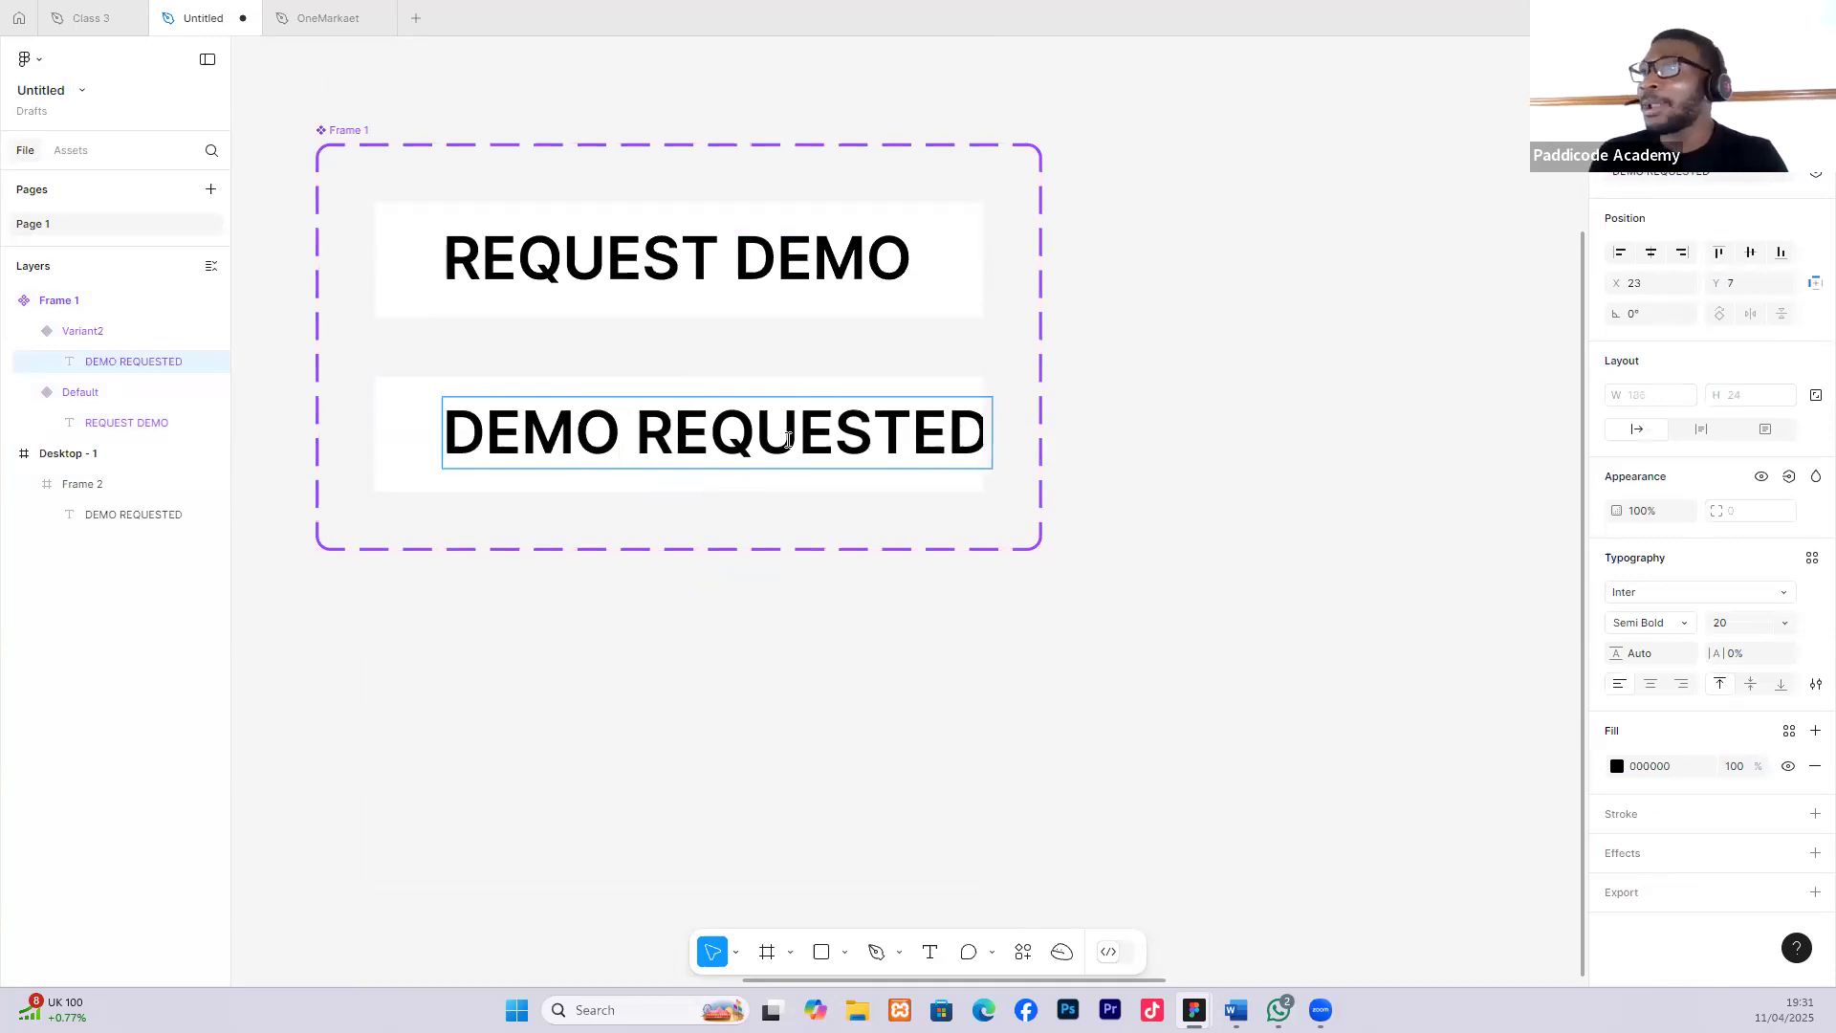
pyautogui.press('Escape')
pyautogui.moveTo(787, 428); pyautogui.dragTo(781, 430)
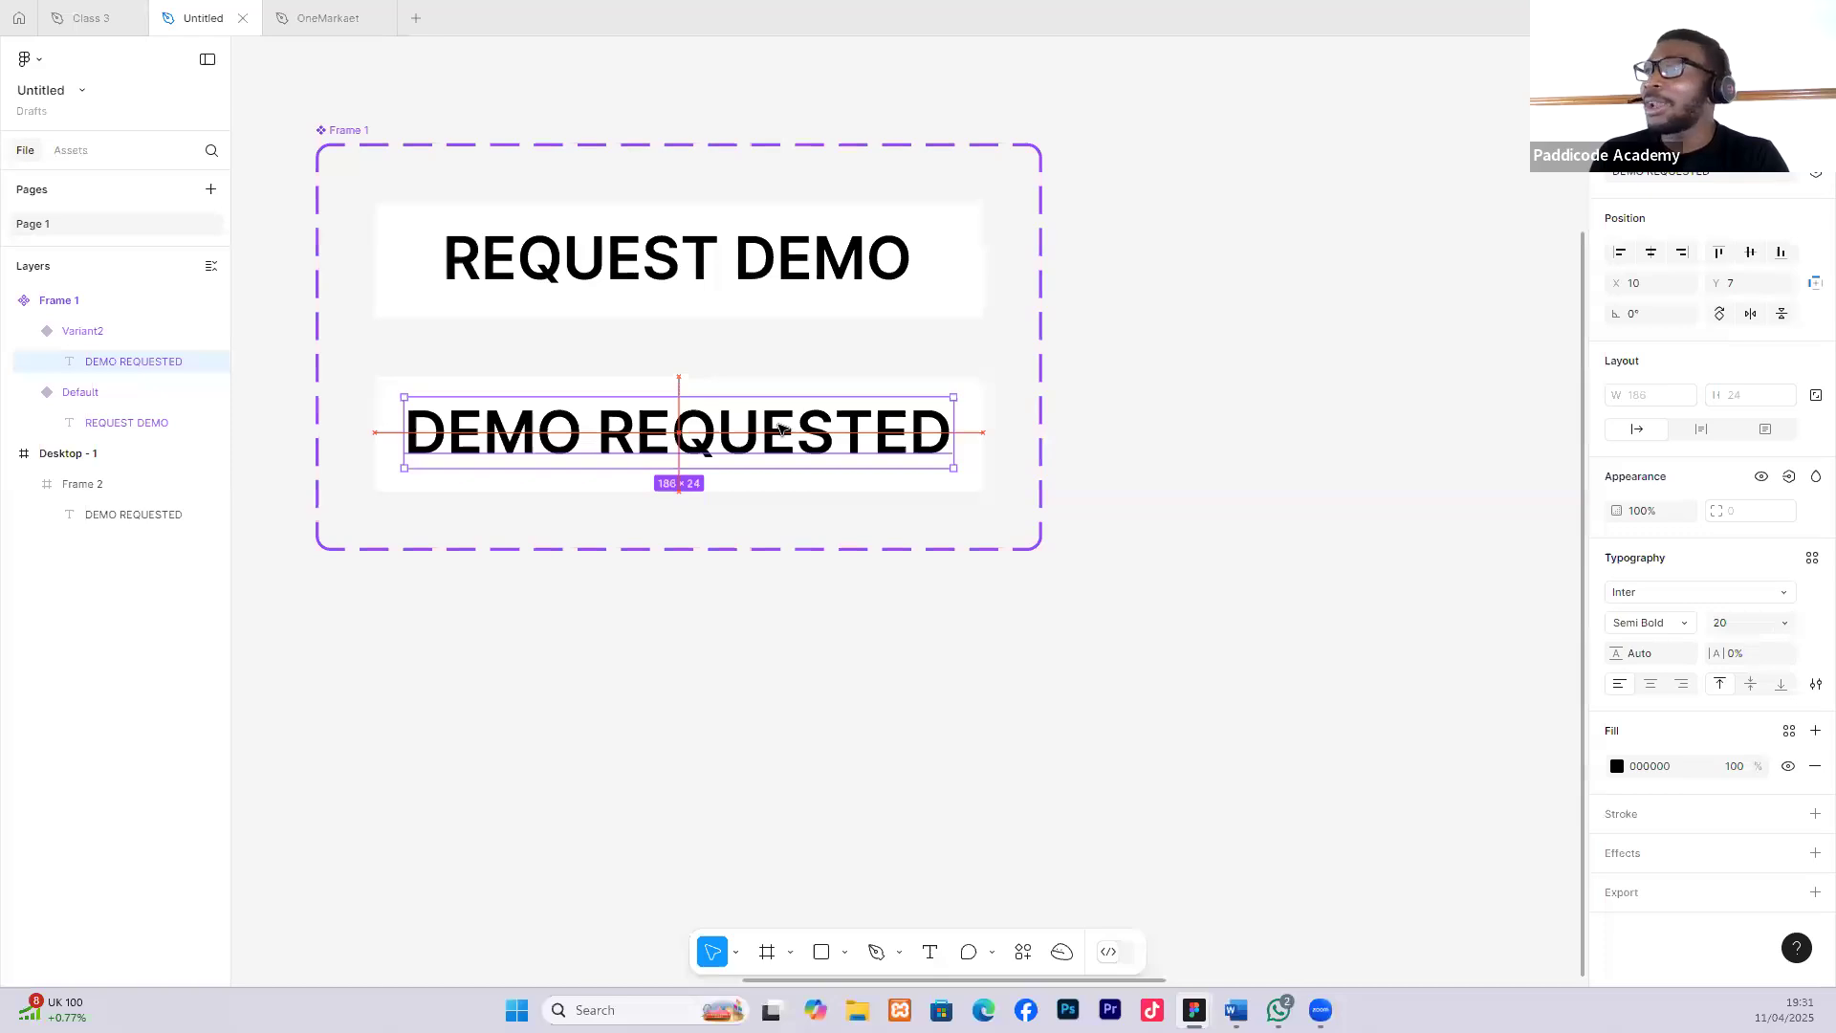
pyautogui.click(1184, 393)
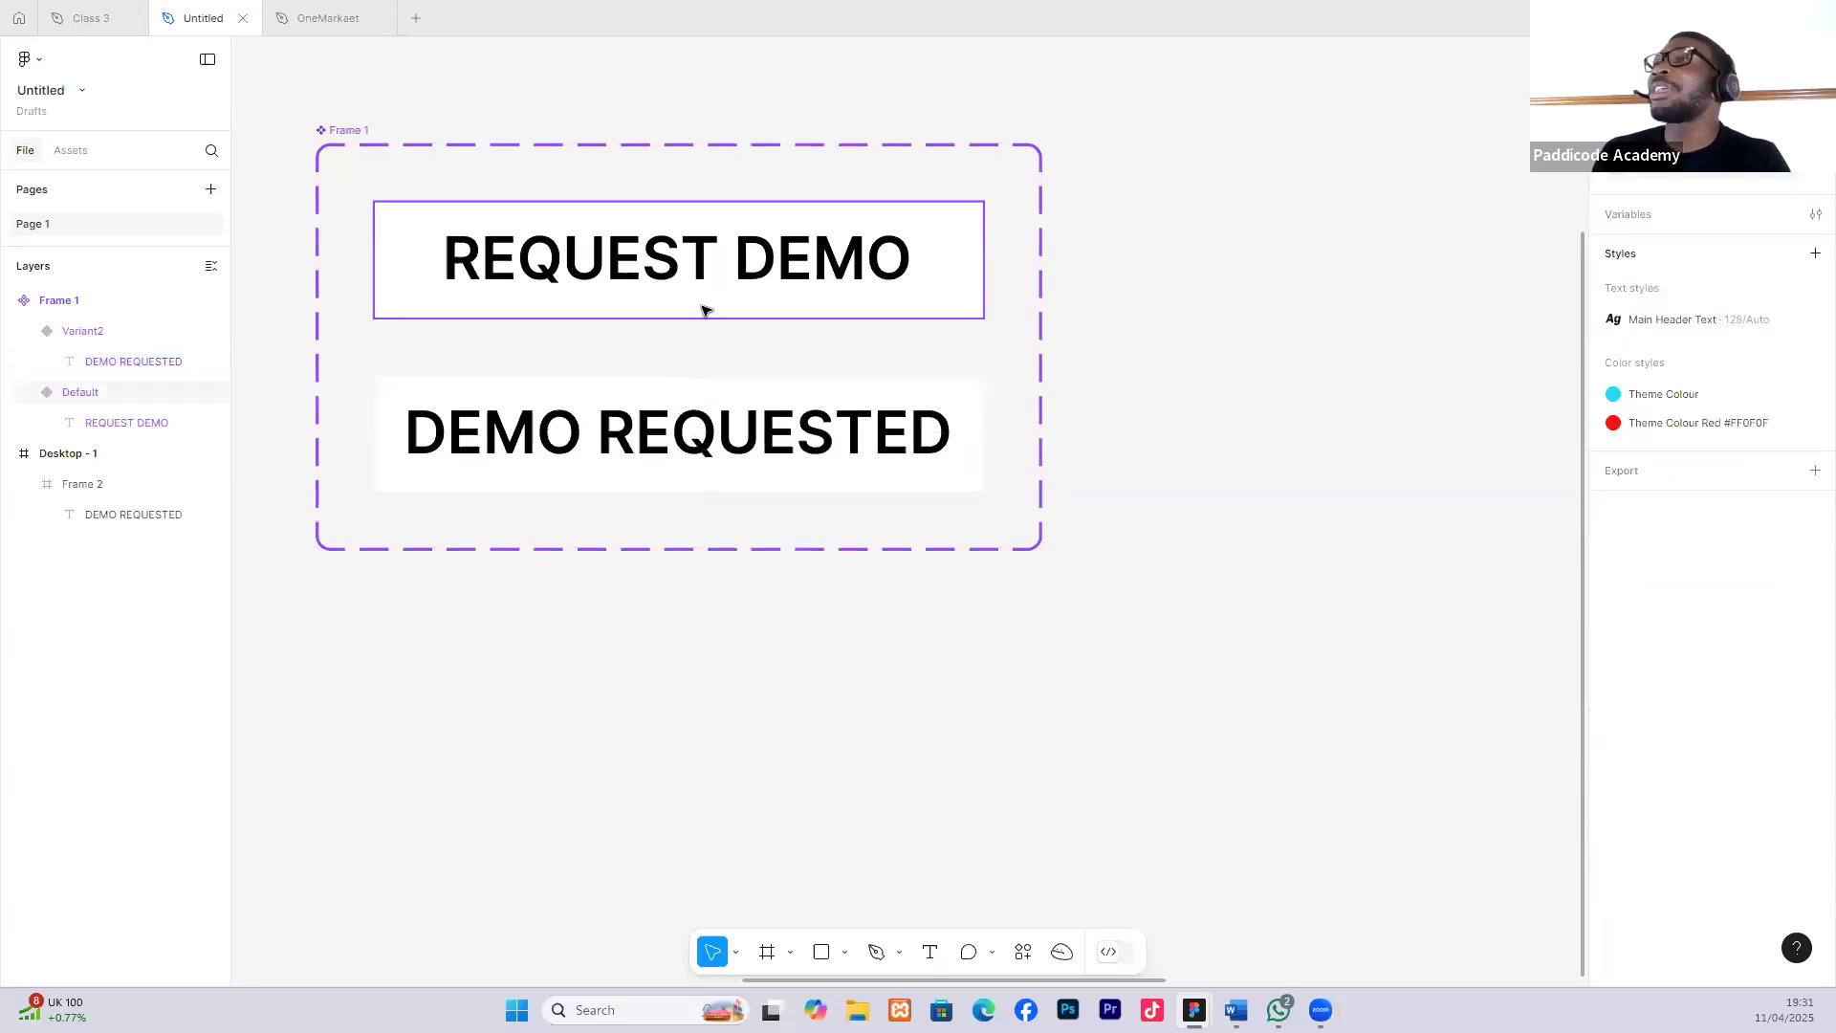
# Delete the old DEMO REQUESTED button from the cyan bar.
pyautogui.keyDown('ctrl'); pyautogui.scroll(-3, 1260, 377); pyautogui.keyUp('ctrl')
pyautogui.scroll(2, 1280, 389)
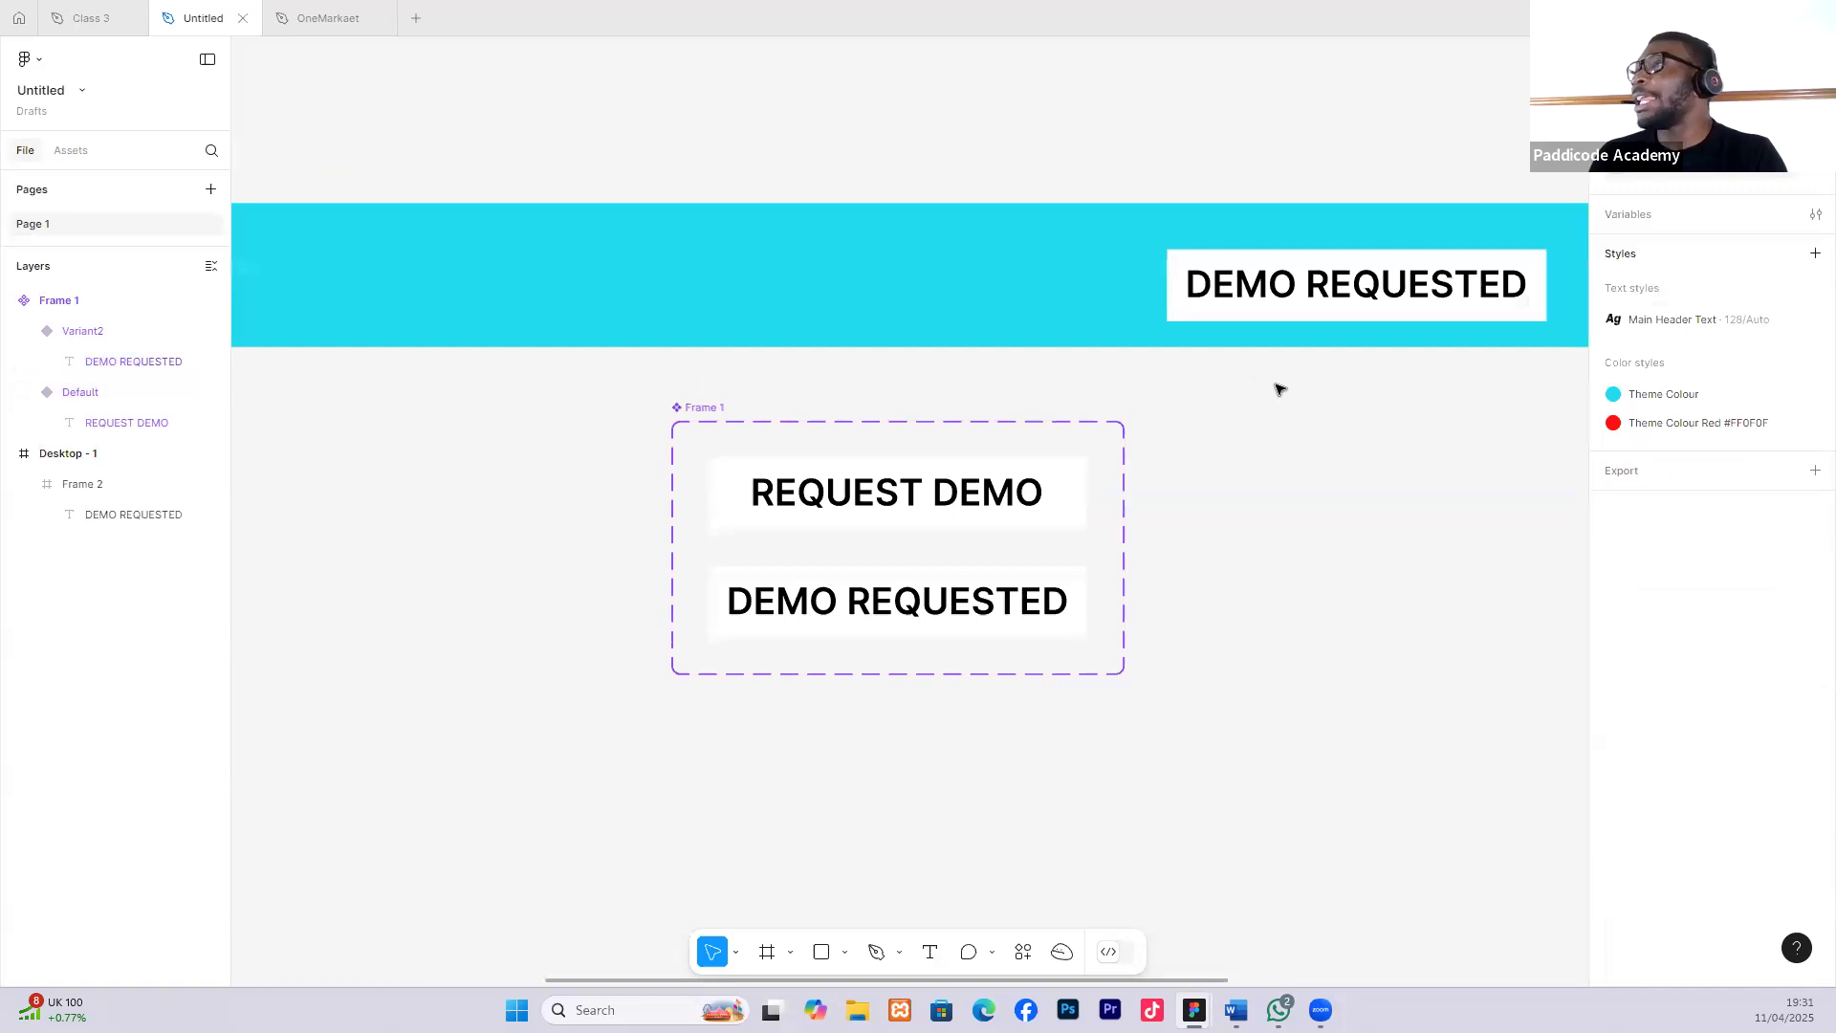
pyautogui.click(1232, 289)
pyautogui.press('Delete')
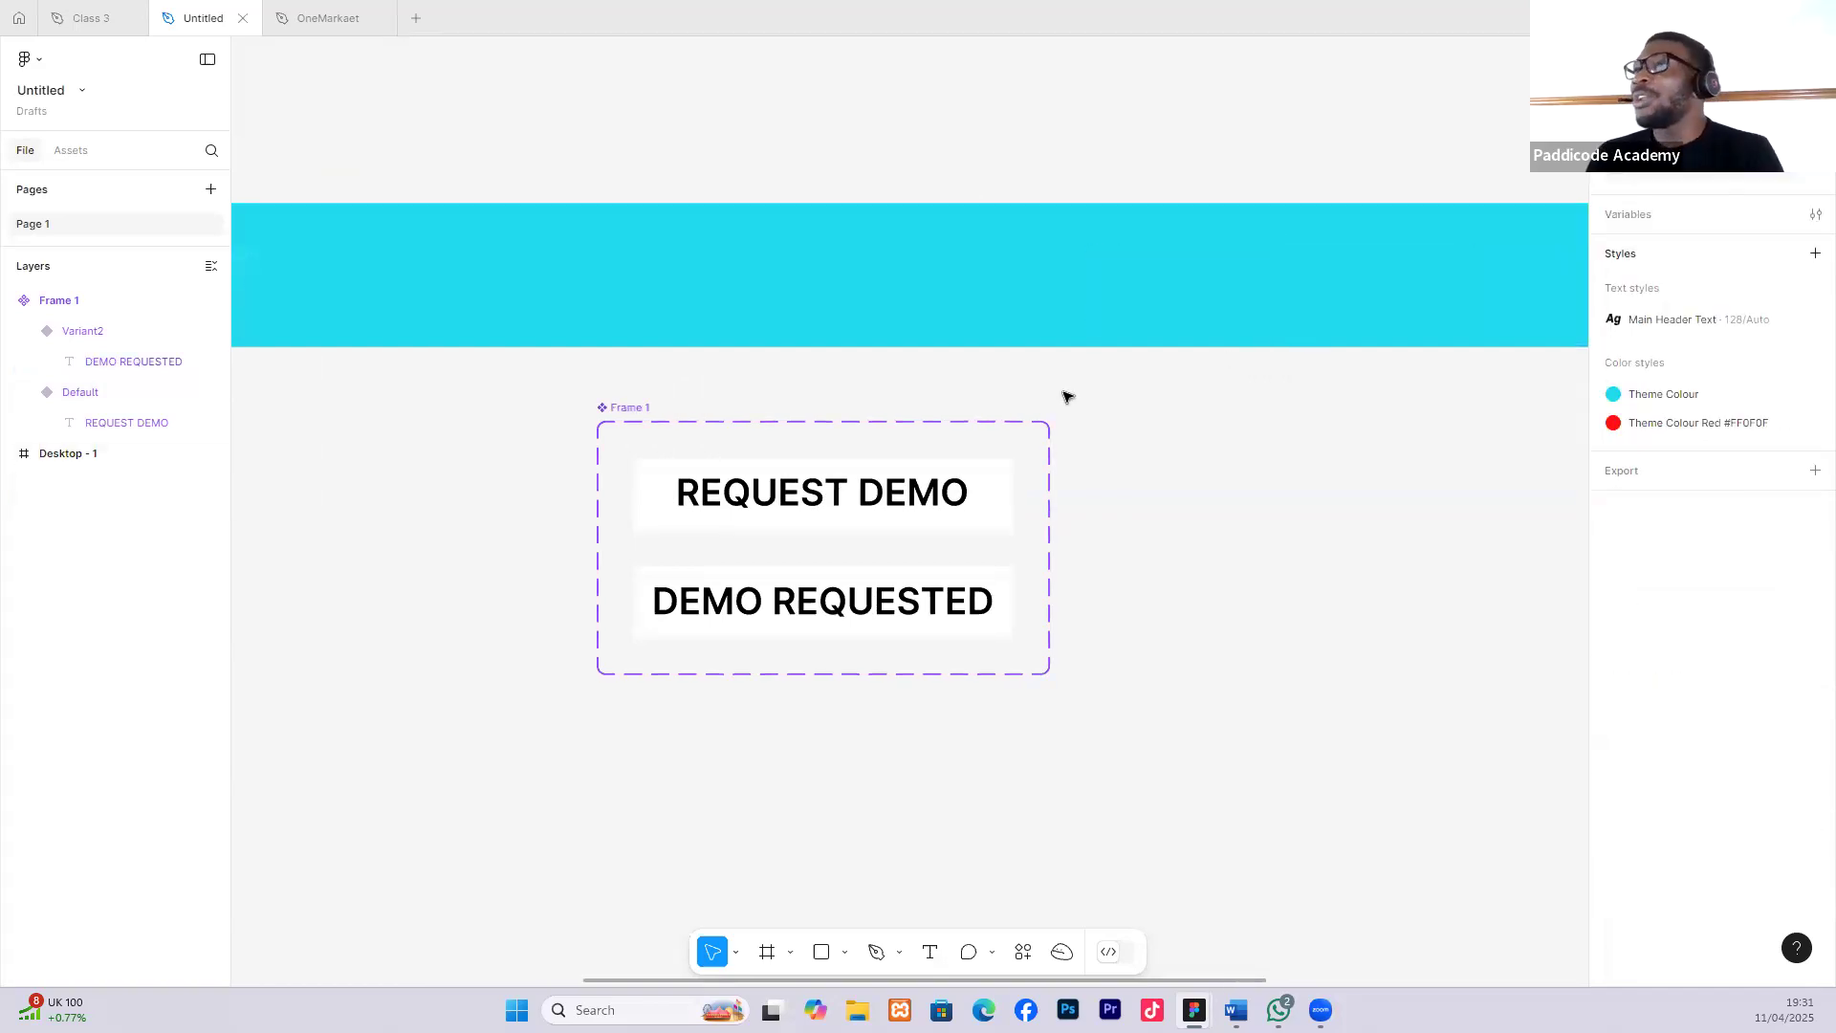
pyautogui.keyDown('ctrl'); pyautogui.scroll(-1, 1079, 403); pyautogui.keyUp('ctrl')
pyautogui.keyDown('ctrl'); pyautogui.scroll(-1, 1079, 403); pyautogui.keyUp('ctrl')
pyautogui.click(816, 461)
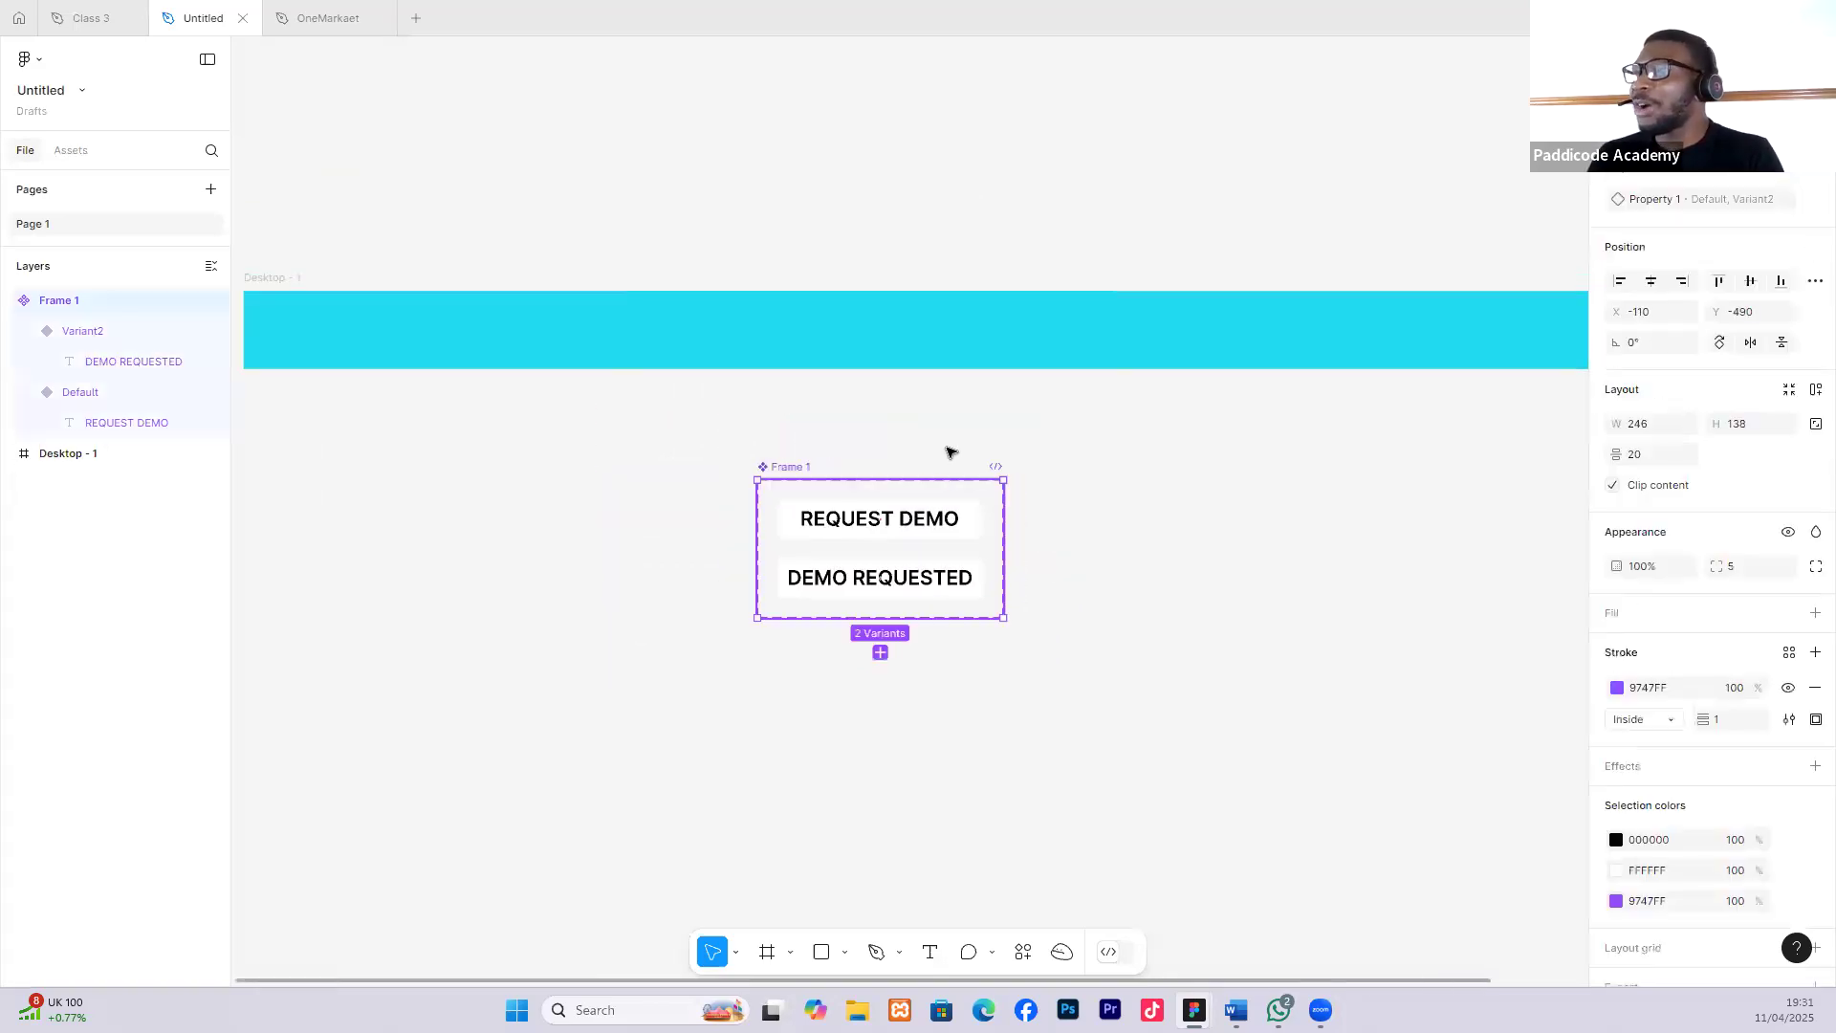
pyautogui.keyDown('ctrl'); pyautogui.scroll(-1, 950, 450); pyautogui.keyUp('ctrl')
pyautogui.keyDown('ctrl'); pyautogui.scroll(-1, 766, 373); pyautogui.keyUp('ctrl')
pyautogui.click(748, 352)
pyautogui.scroll(-1, 733, 315)
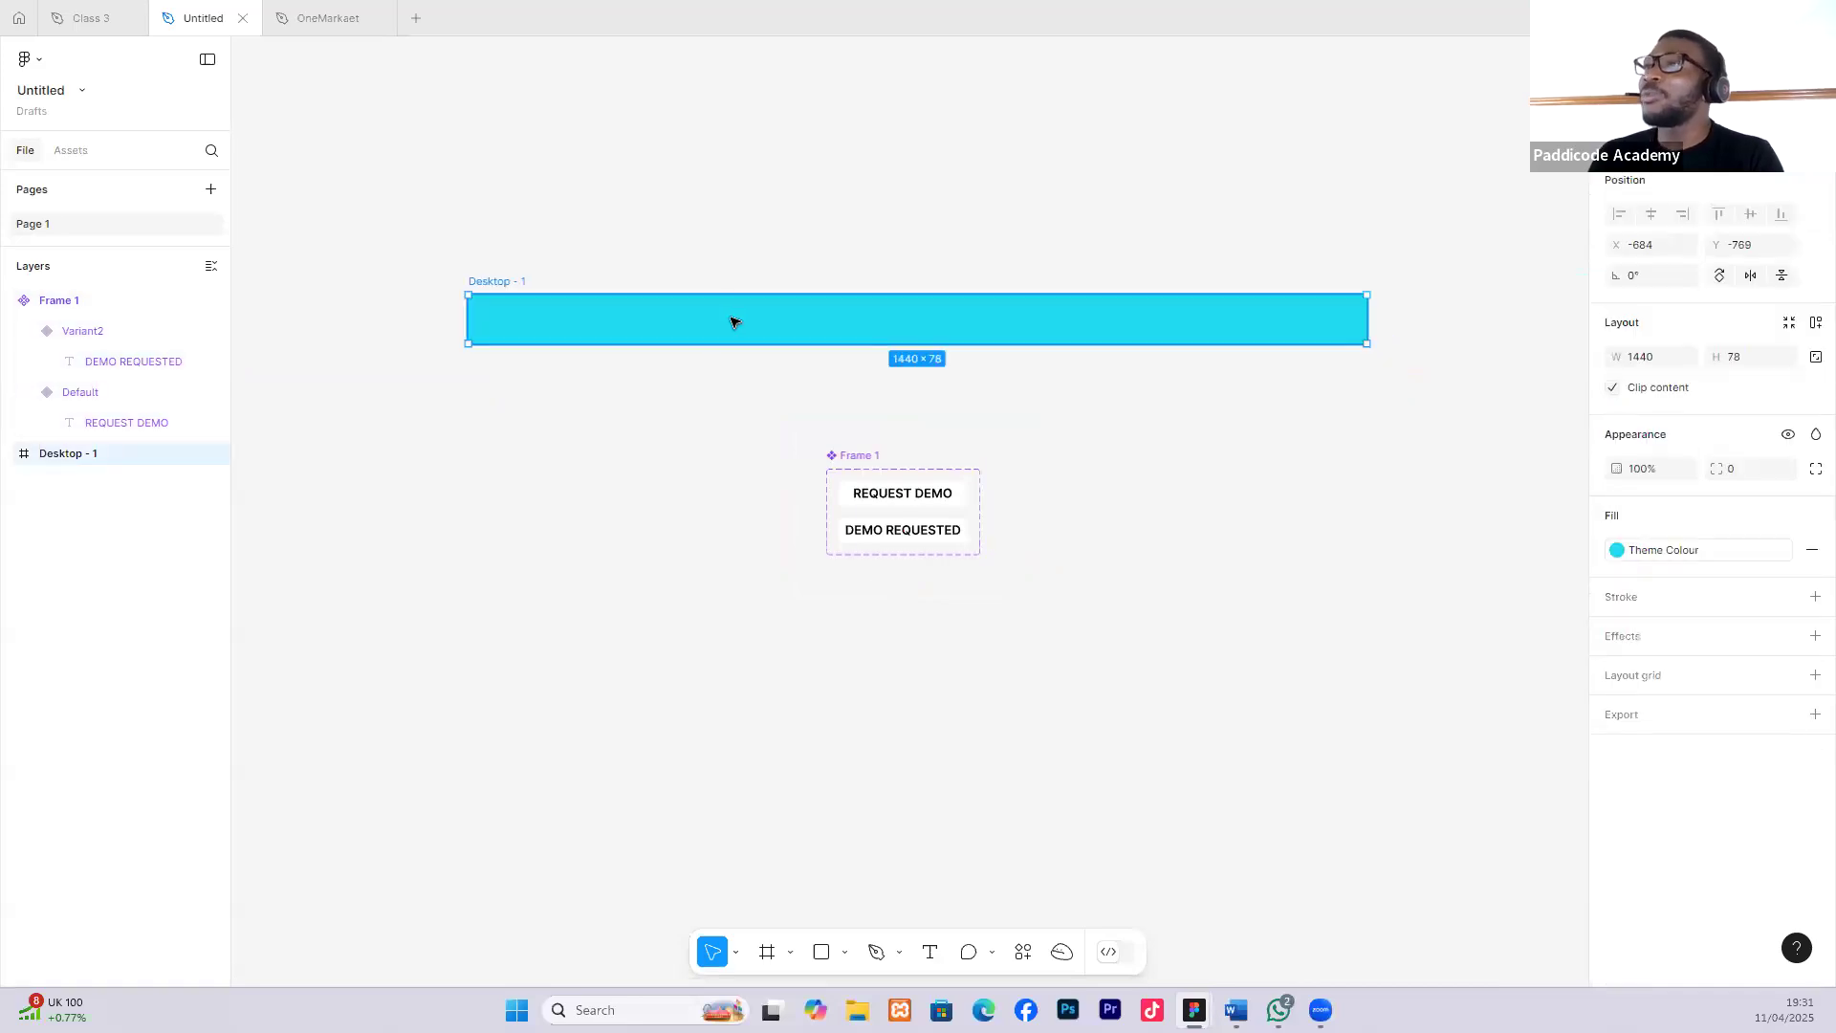
pyautogui.click(930, 949)
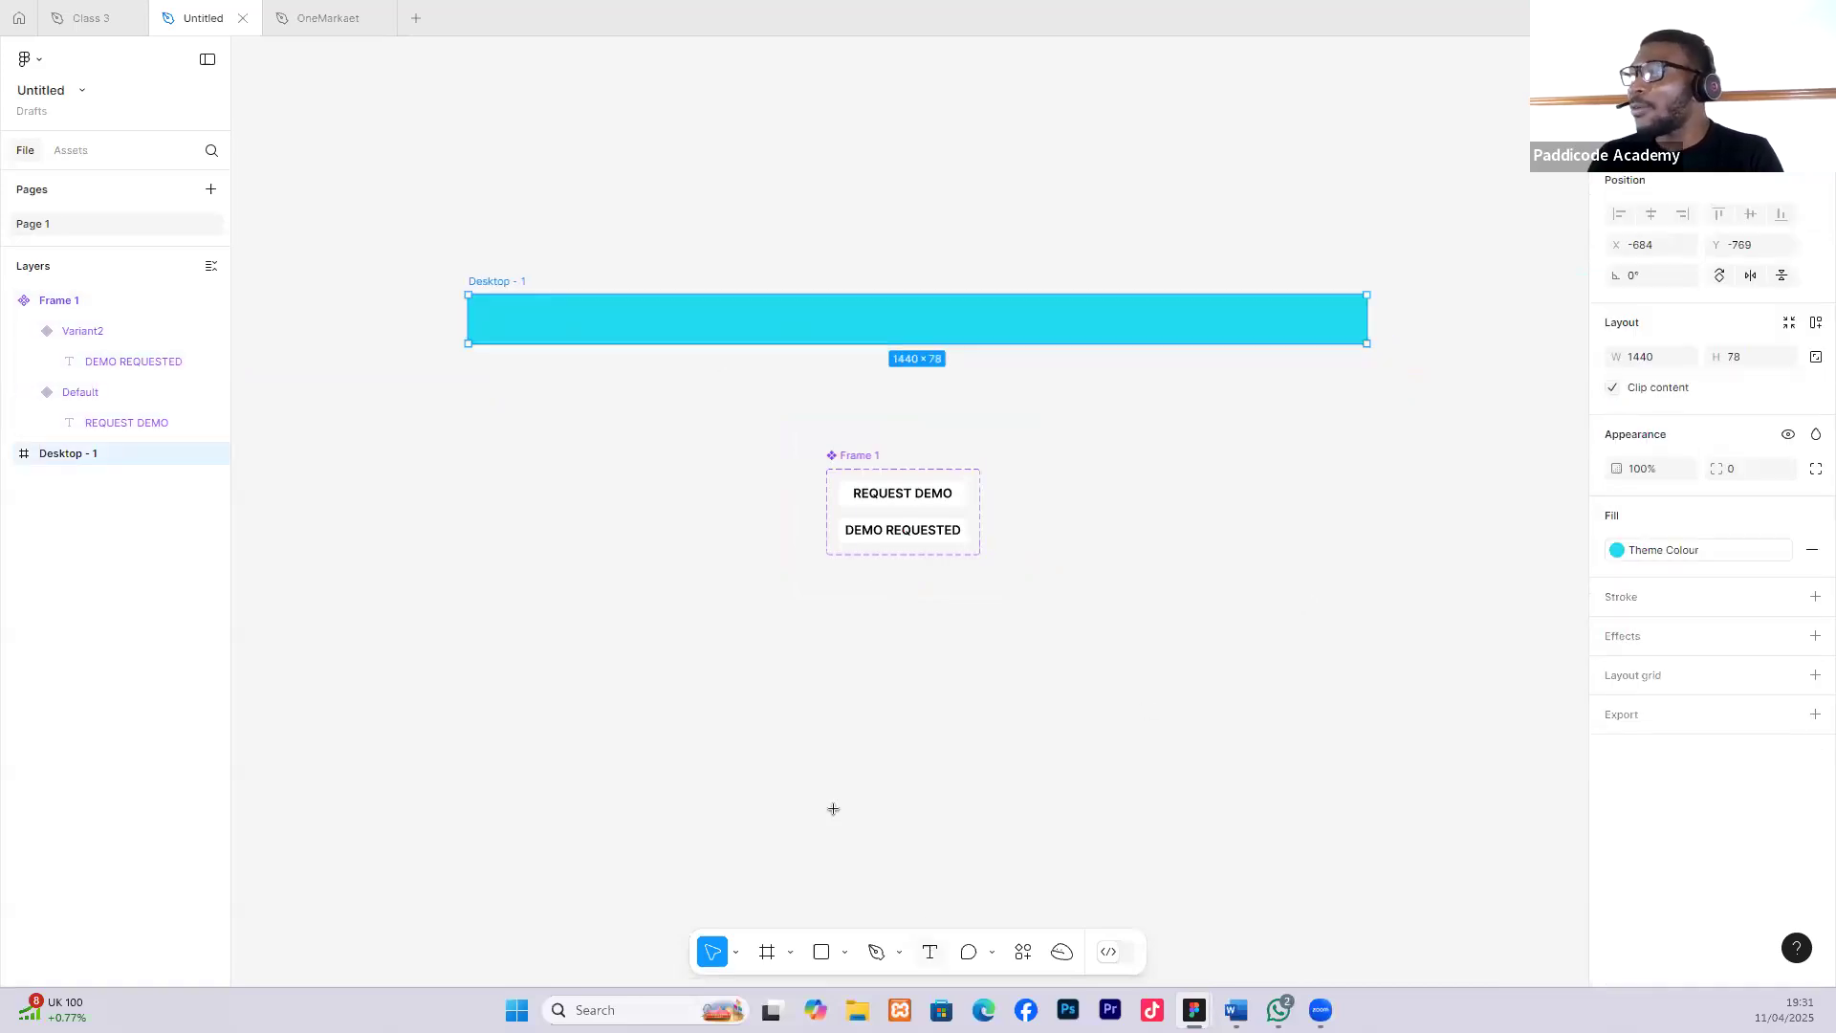
# Type the links HOME ABOUT CONTACT US and place them in the middle of the cyan bar.
pyautogui.click(700, 704)
pyautogui.write('H')
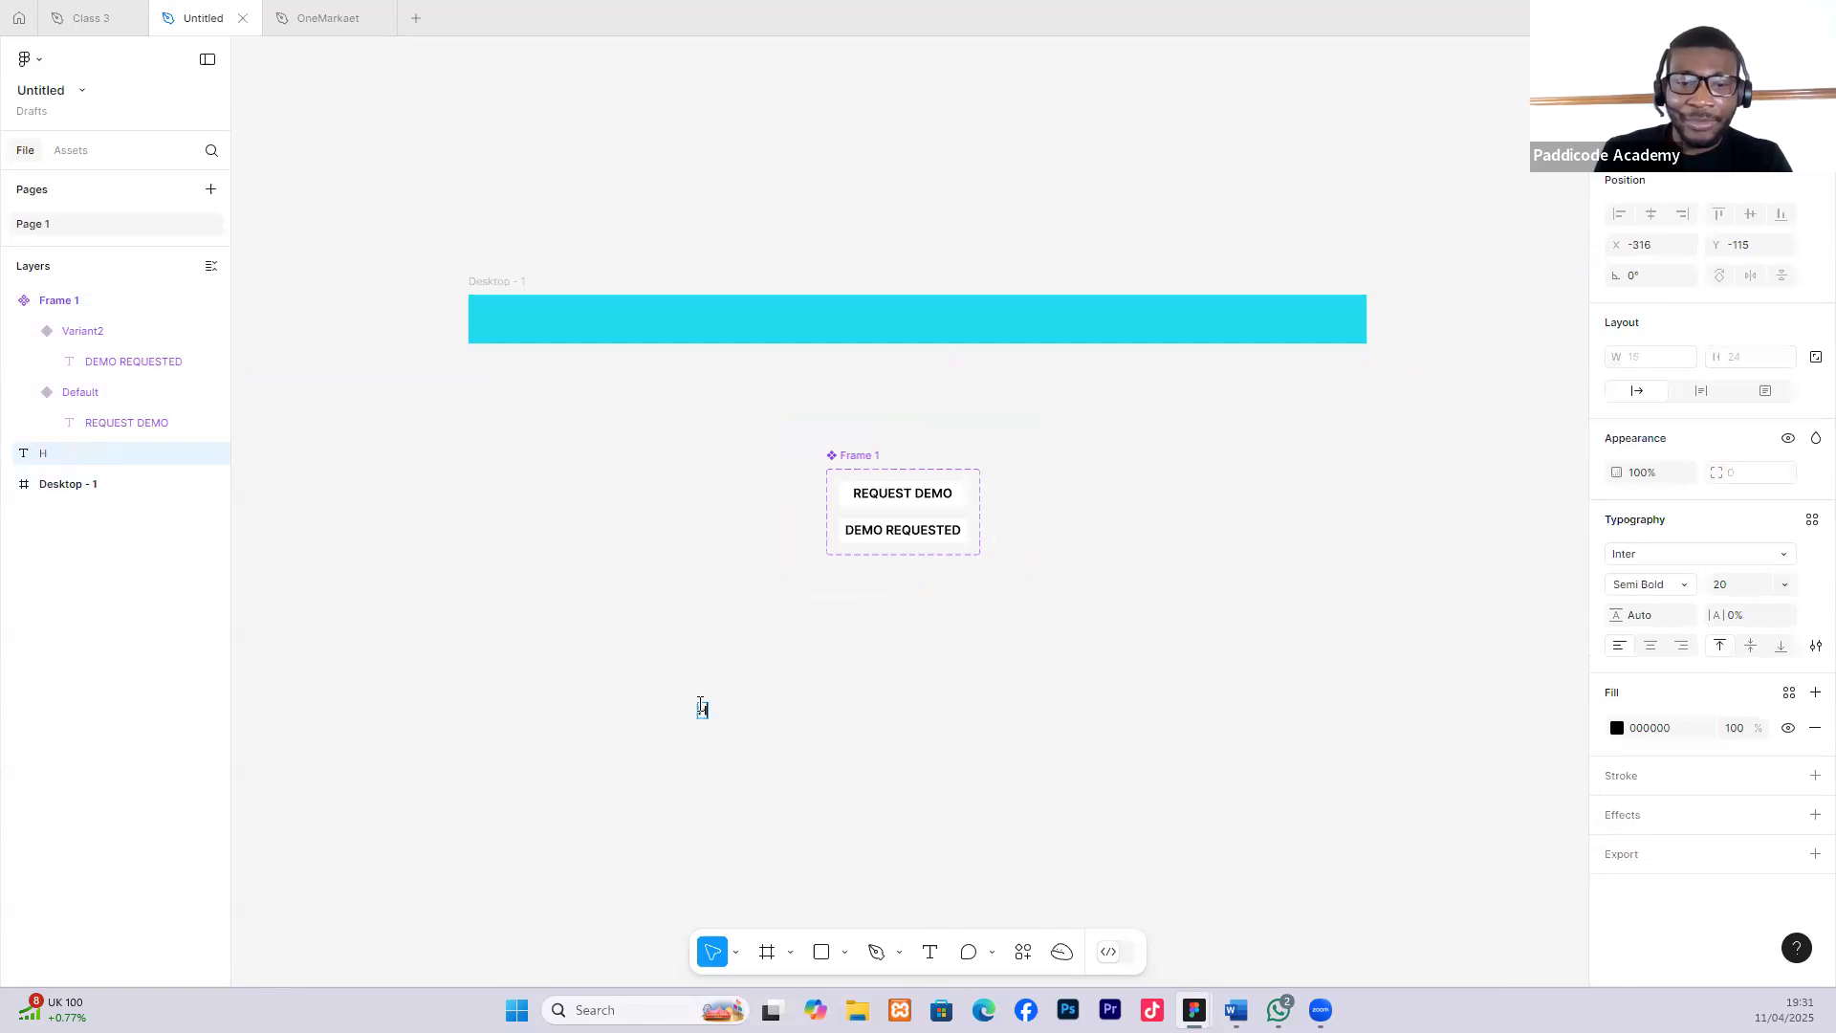
pyautogui.write('OME ABOUT')
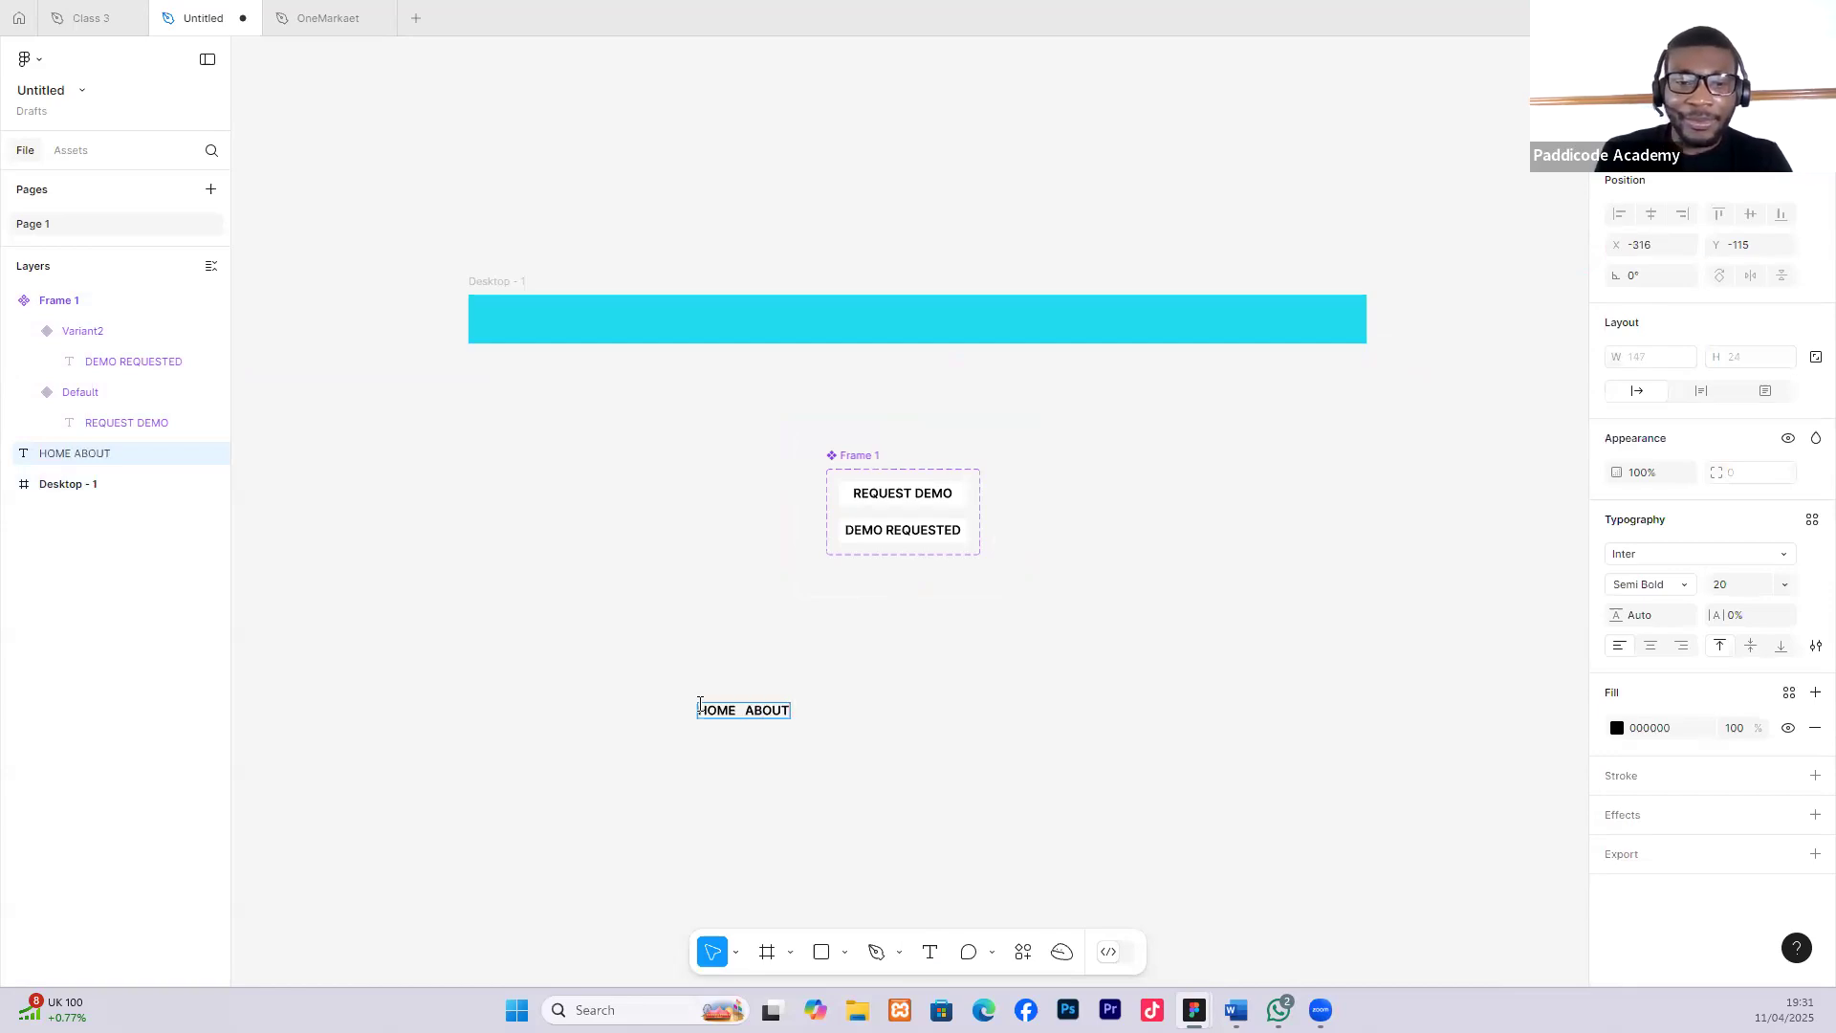
pyautogui.write(' CON')
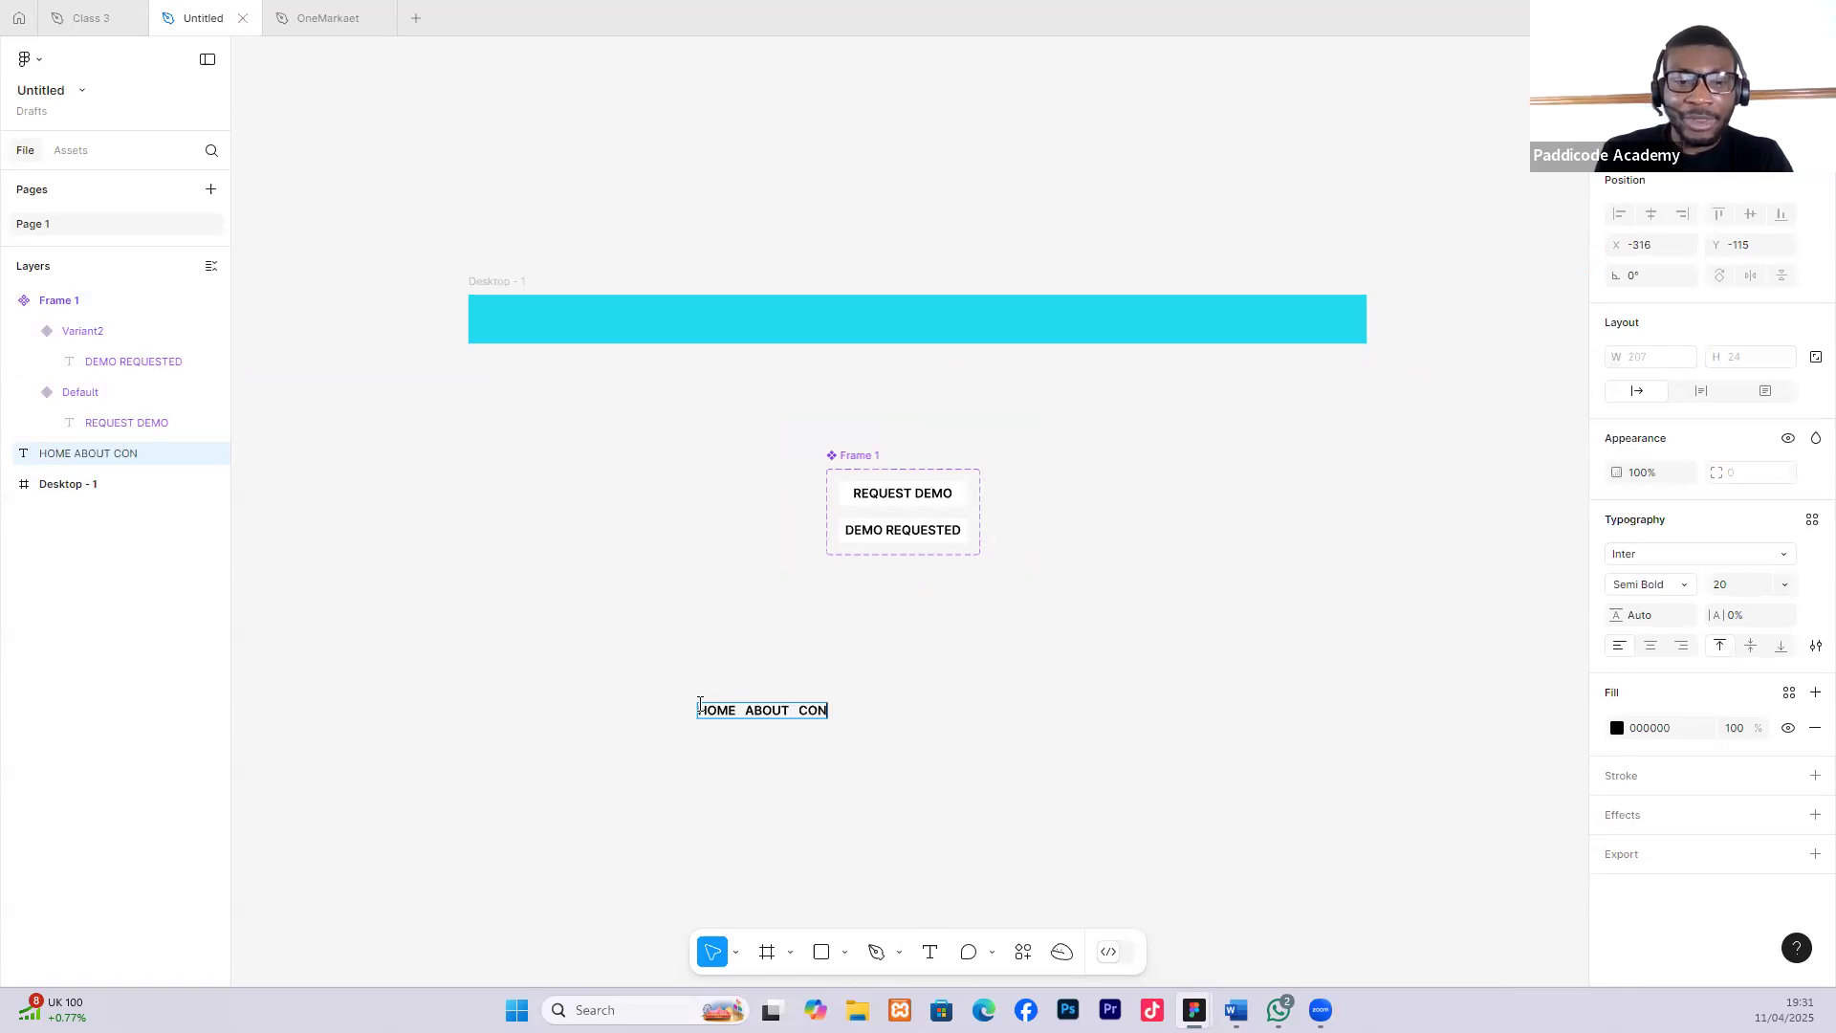
pyautogui.write('TACT U')
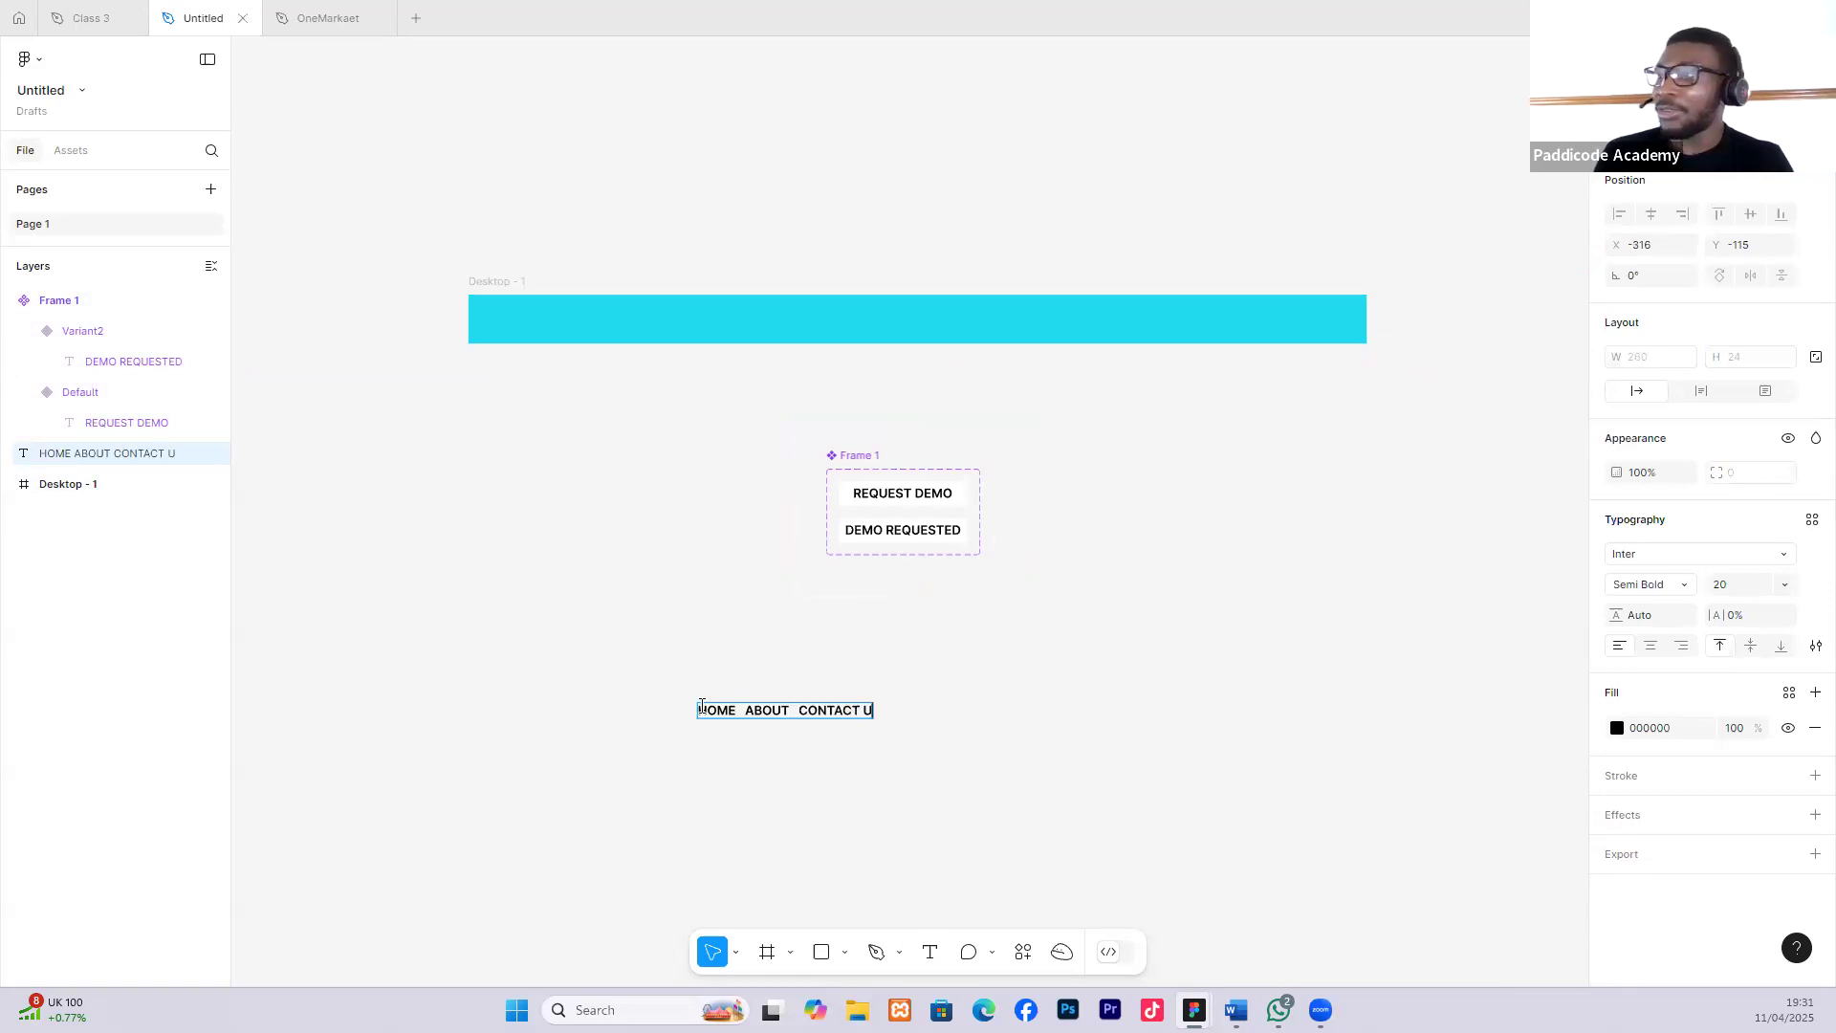
pyautogui.write('S')
pyautogui.press('Escape')
pyautogui.moveTo(839, 709); pyautogui.dragTo(981, 316)
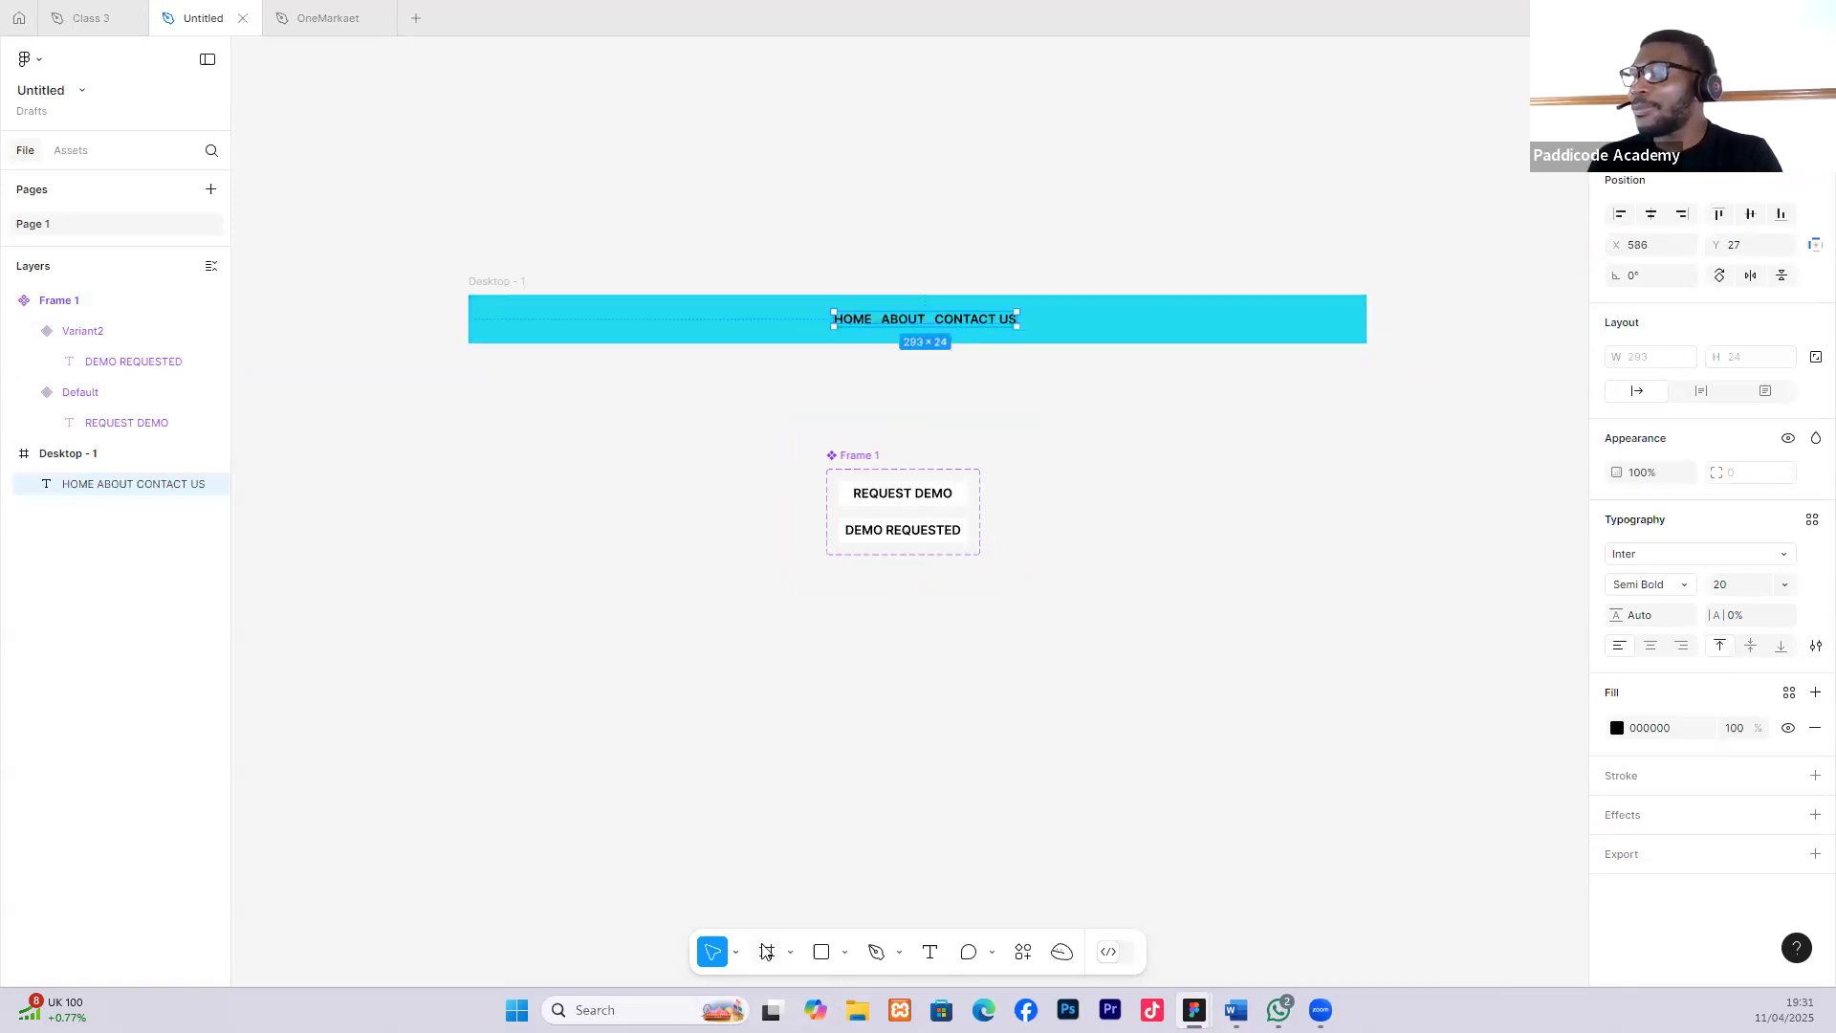
# Draw a white-filled placeholder frame at the left end of the cyan bar.
pyautogui.press('f')
pyautogui.moveTo(532, 304)
pyautogui.mouseDown()
pyautogui.moveTo(574, 329)
pyautogui.moveTo(742, 333)
pyautogui.mouseUp()
pyautogui.click(1610, 519)
pyautogui.click(1007, 308)
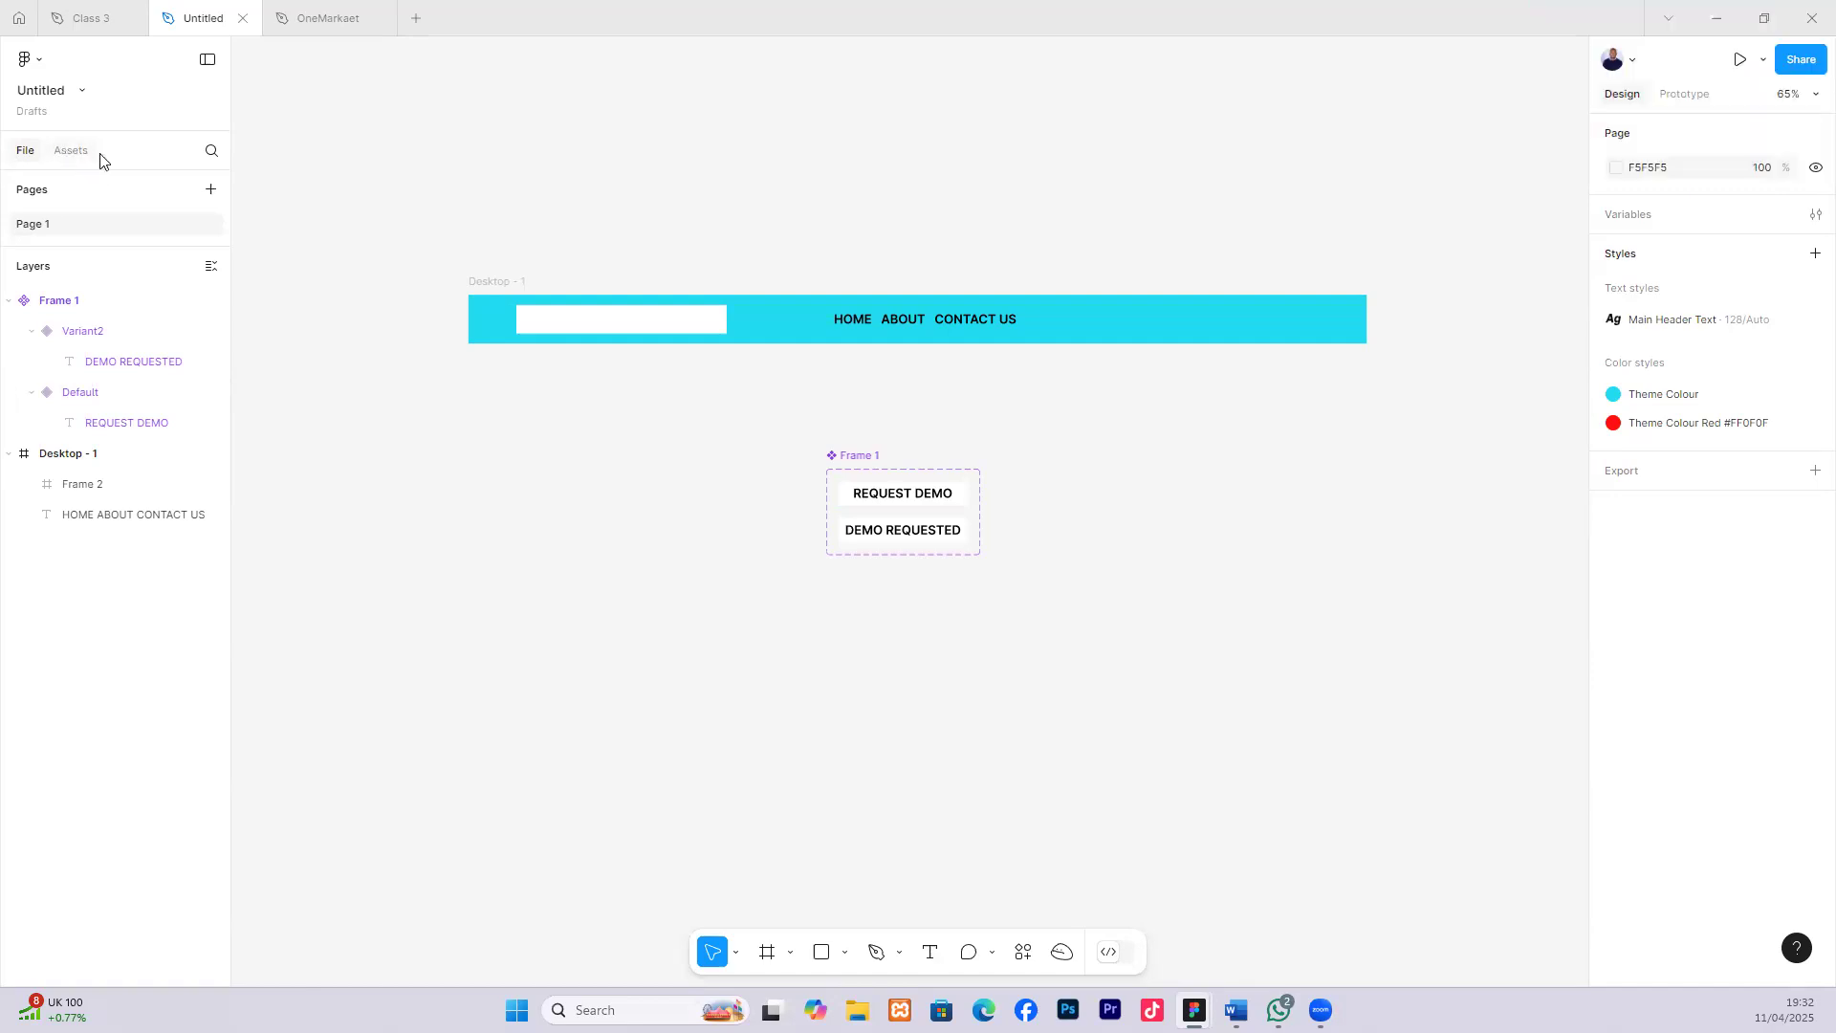
# Drag a Frame 1 REQUEST DEMO instance from the file's assets to the bar's right end.
pyautogui.click(68, 156)
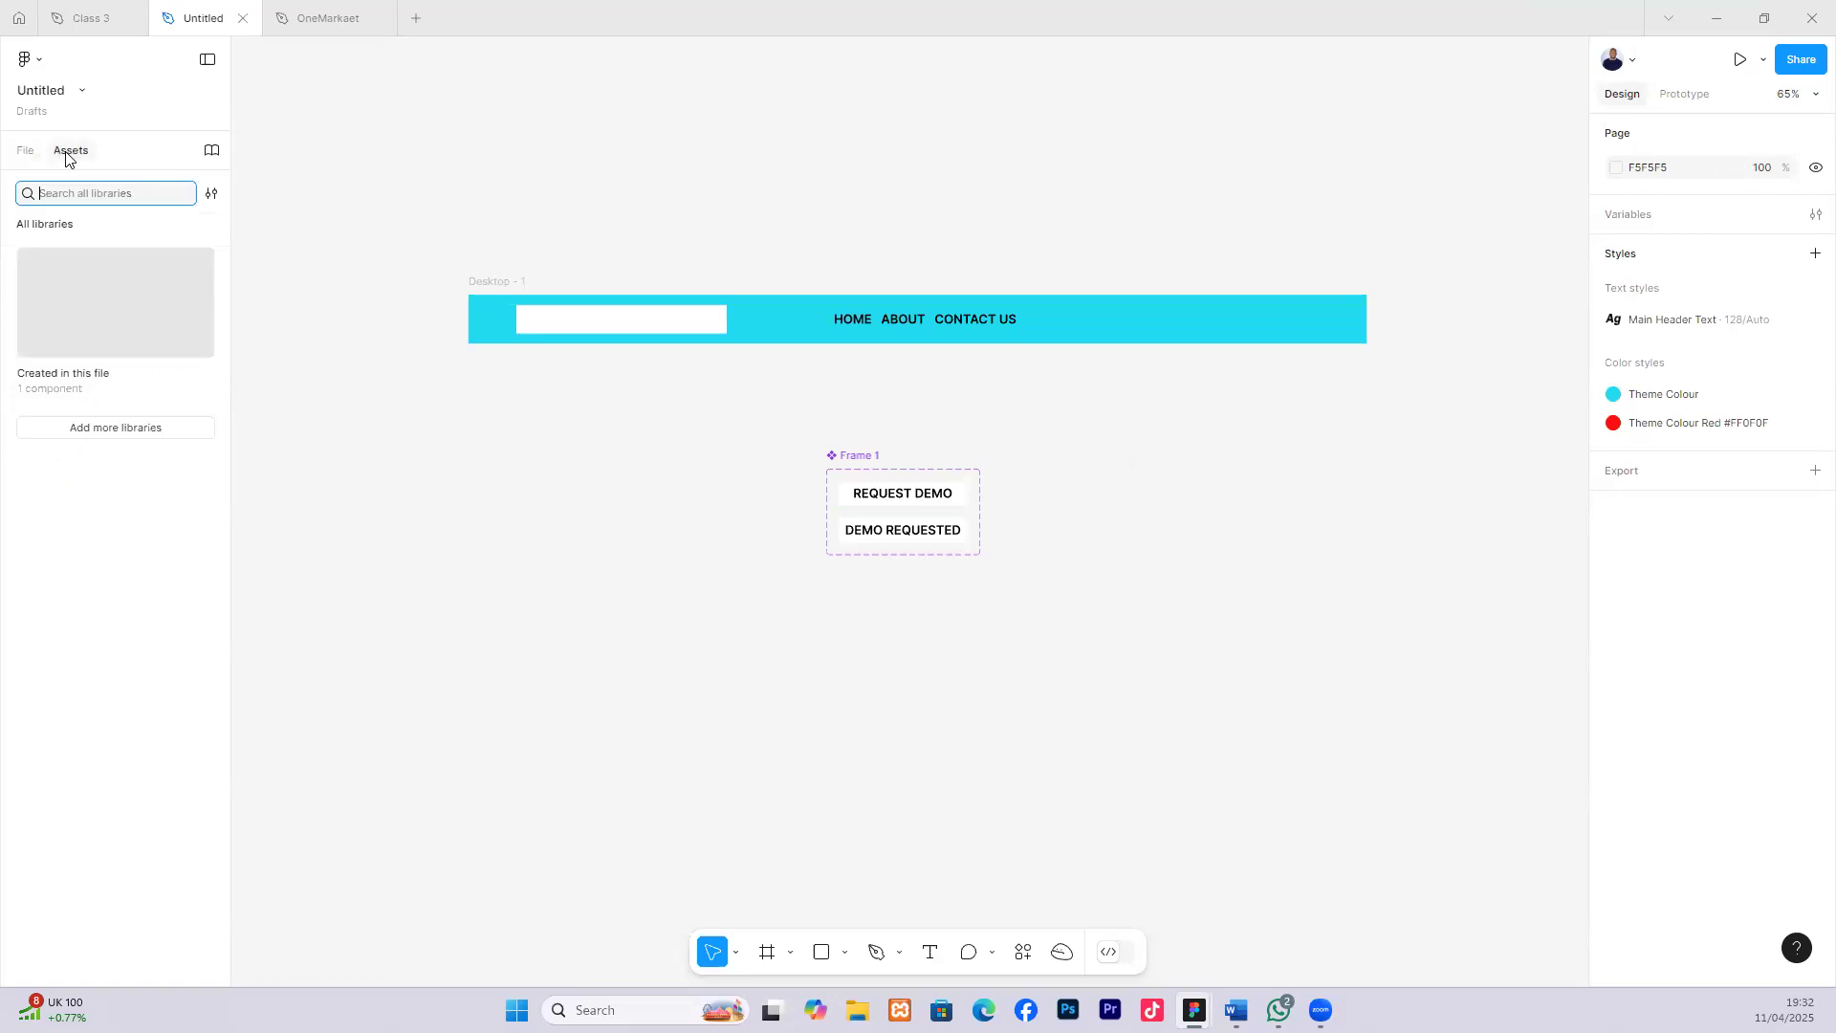
pyautogui.click(105, 302)
pyautogui.moveTo(110, 277); pyautogui.dragTo(1004, 324)
pyautogui.moveTo(1266, 339); pyautogui.dragTo(1223, 317)
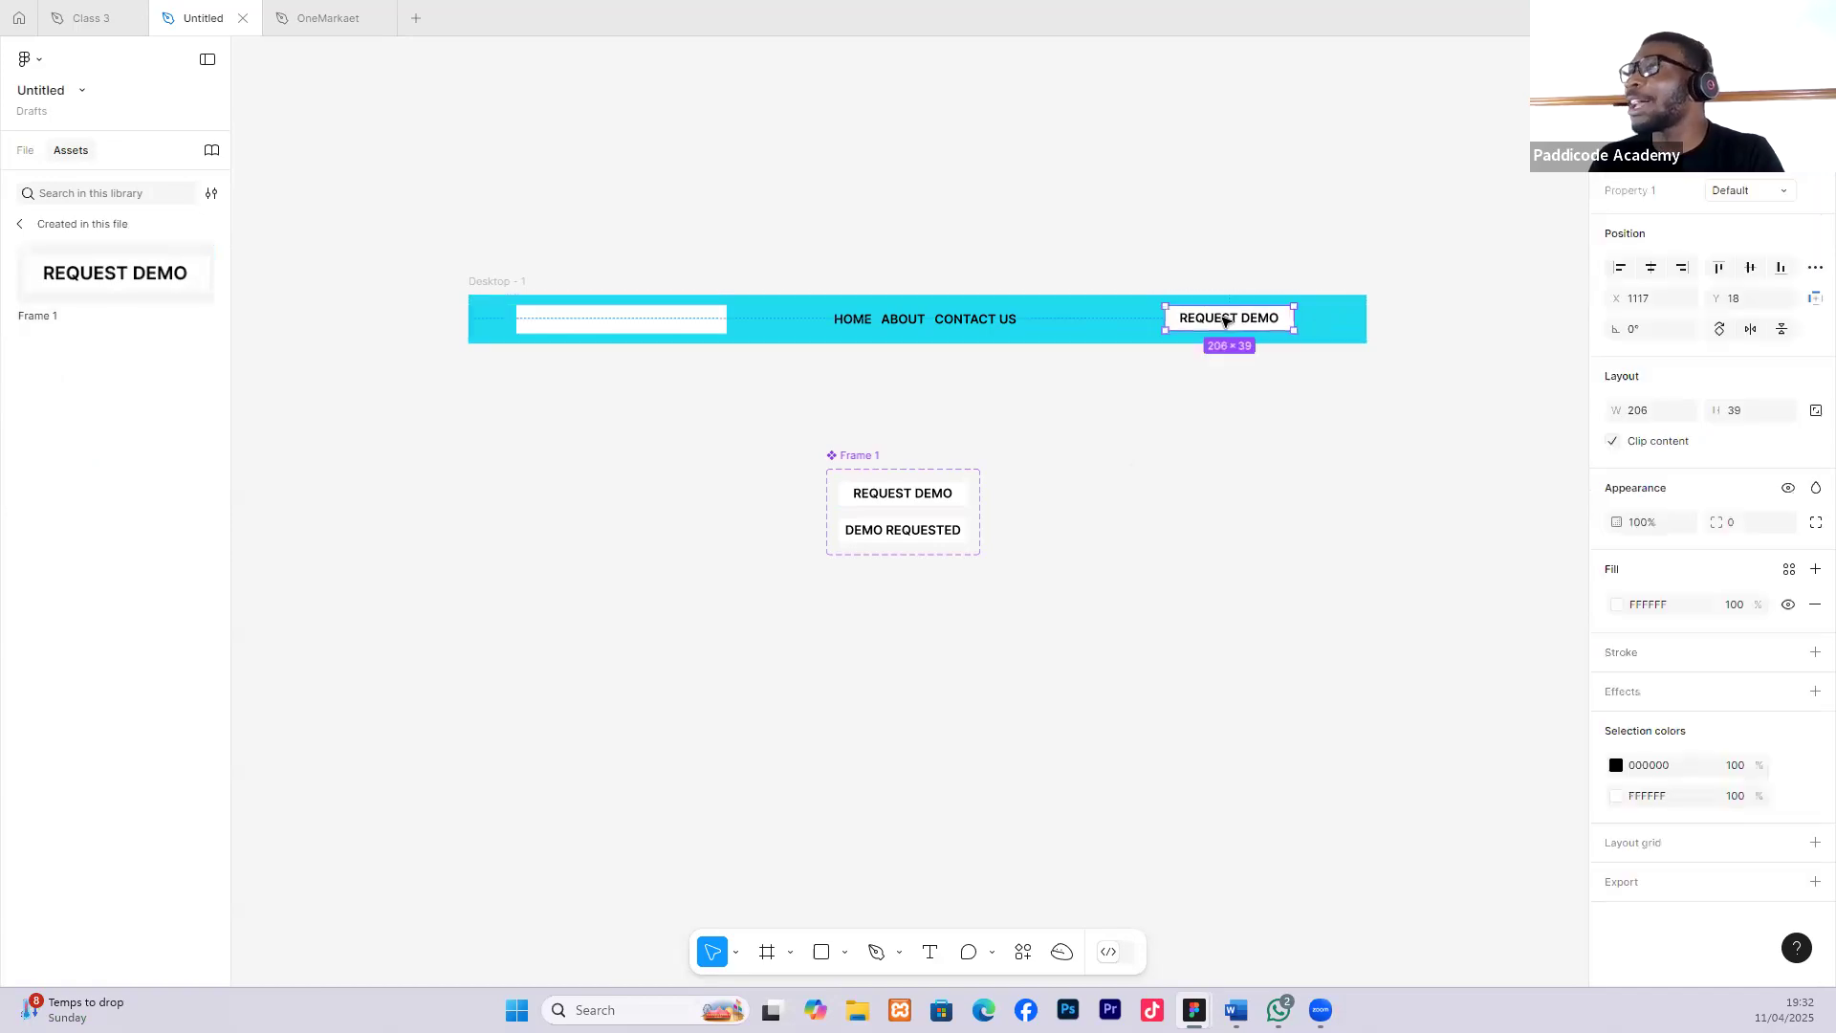
pyautogui.click(1171, 422)
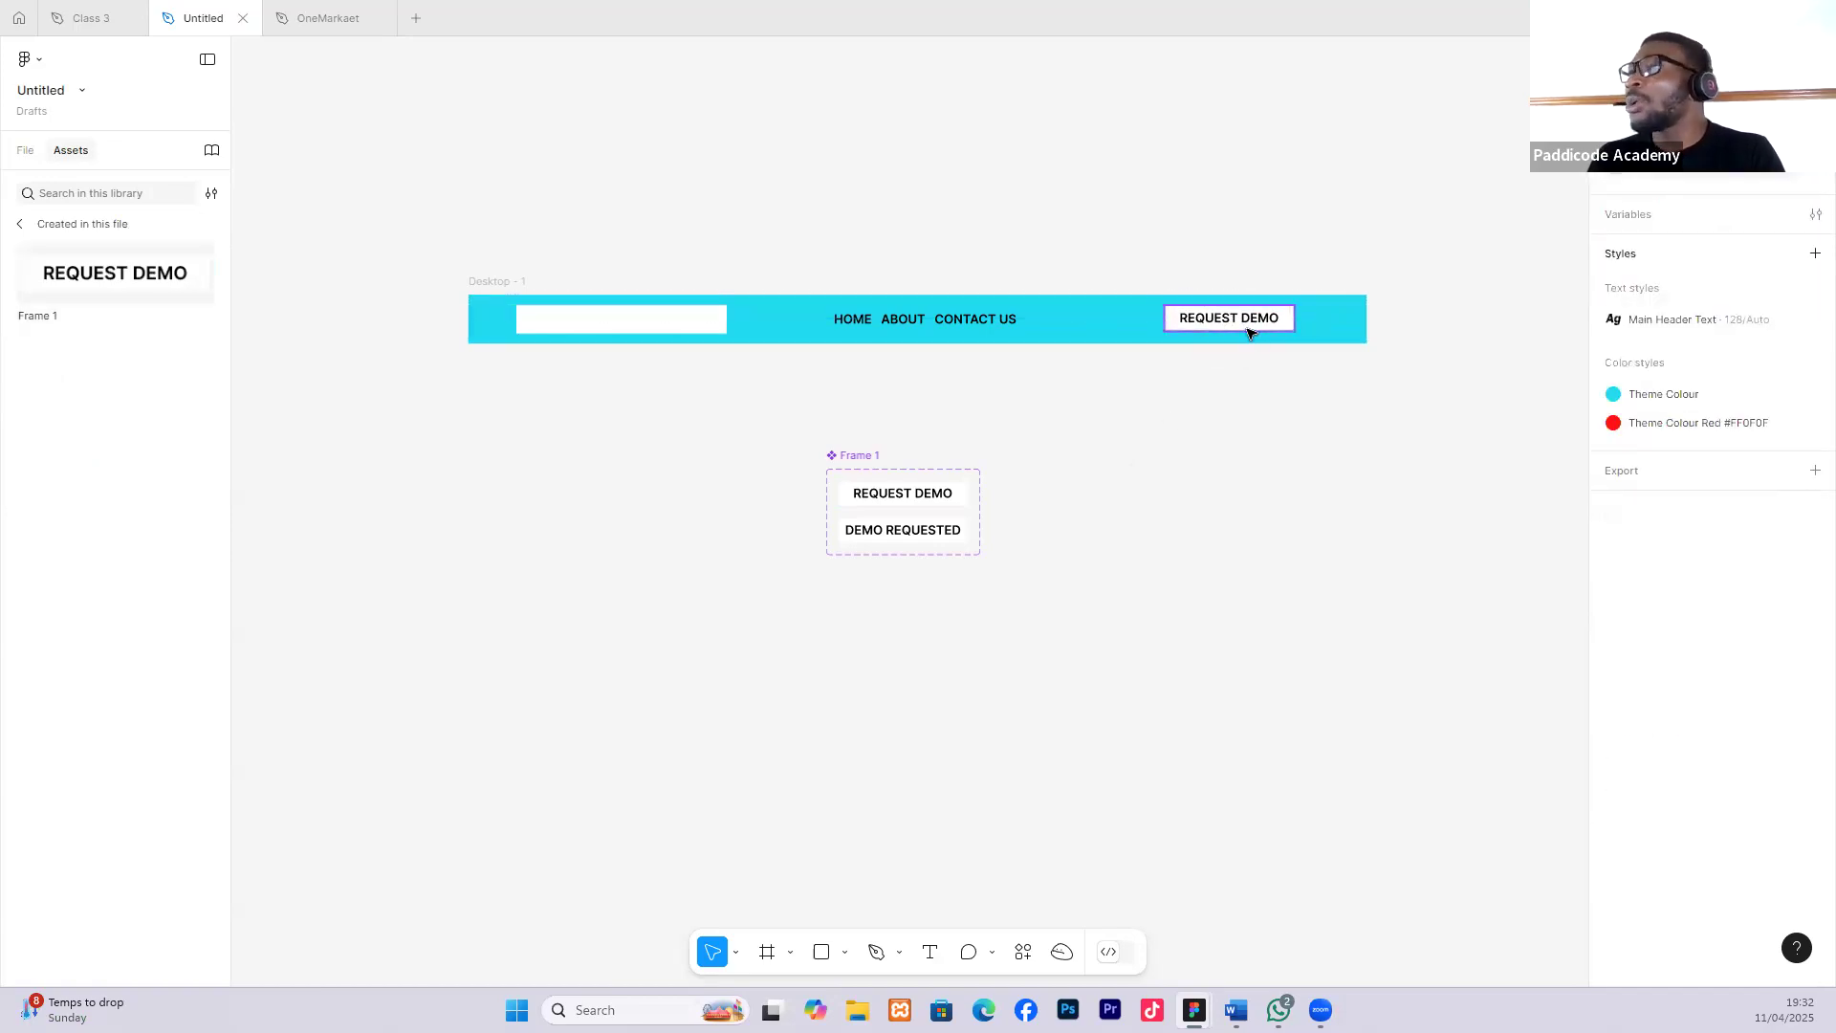
pyautogui.scroll(2, 1246, 332)
pyautogui.moveTo(811, 472); pyautogui.dragTo(805, 401)
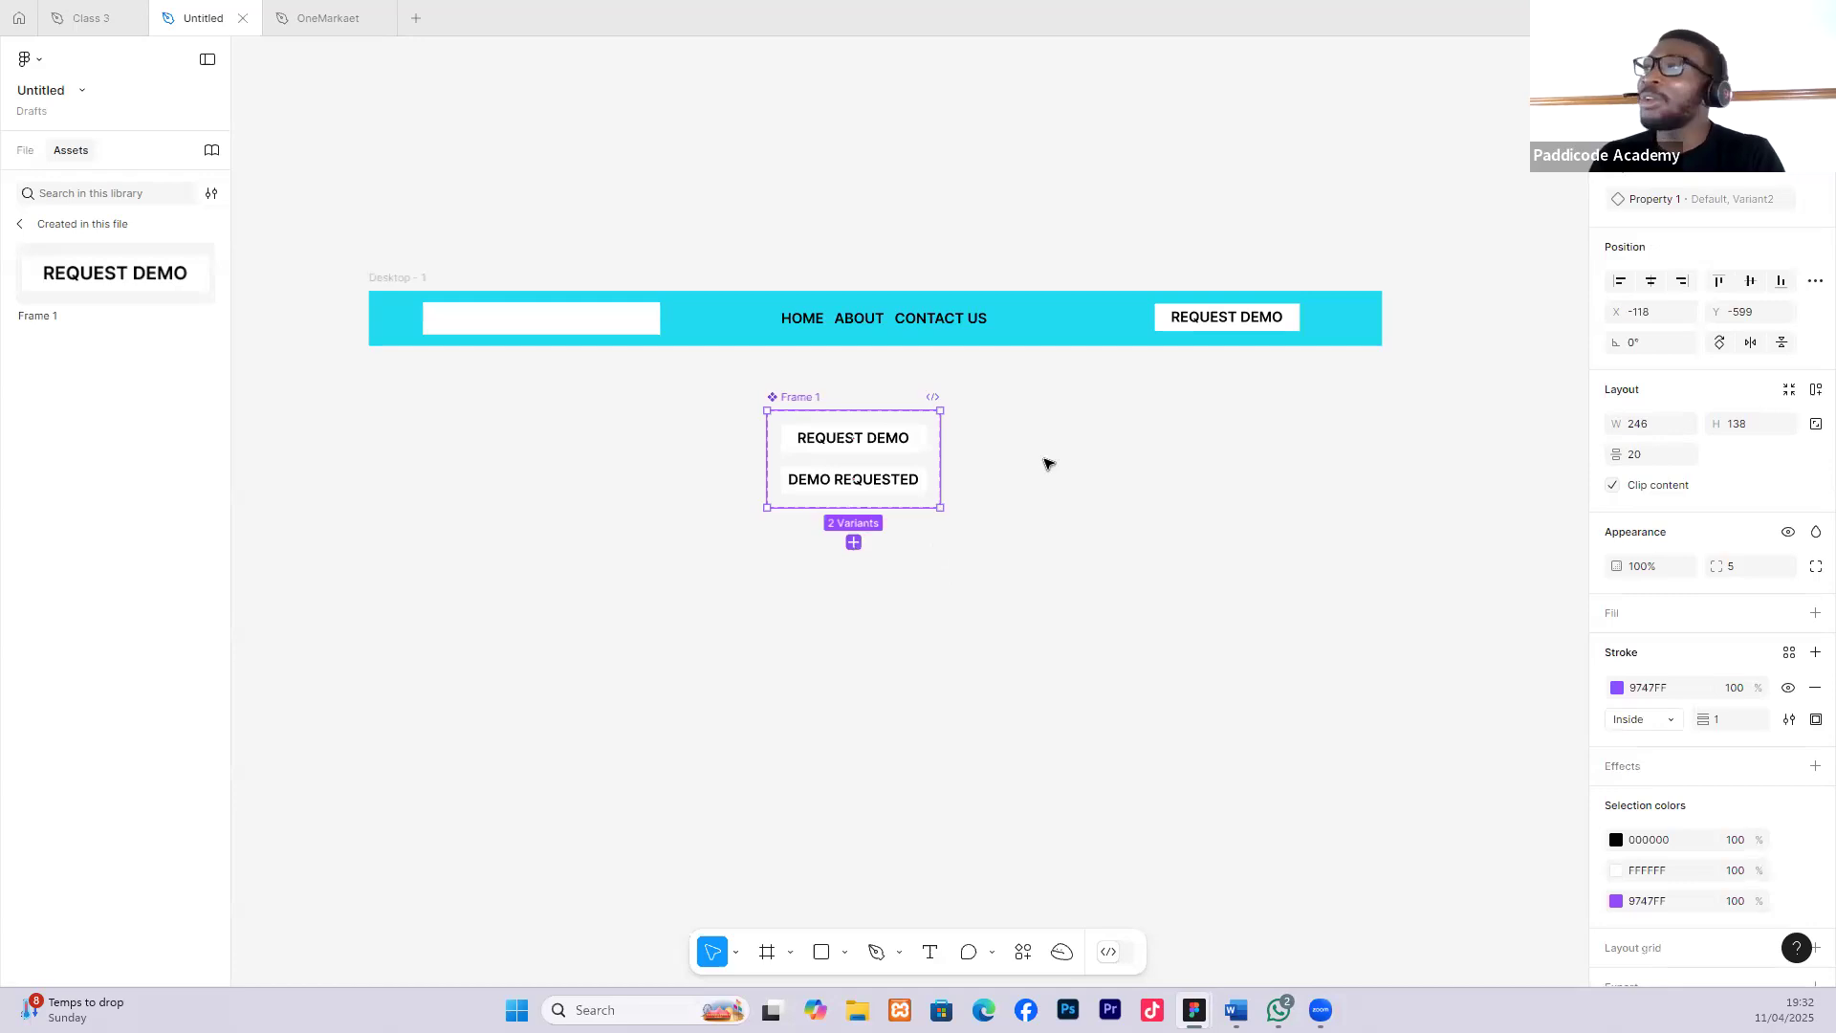
pyautogui.click(906, 486)
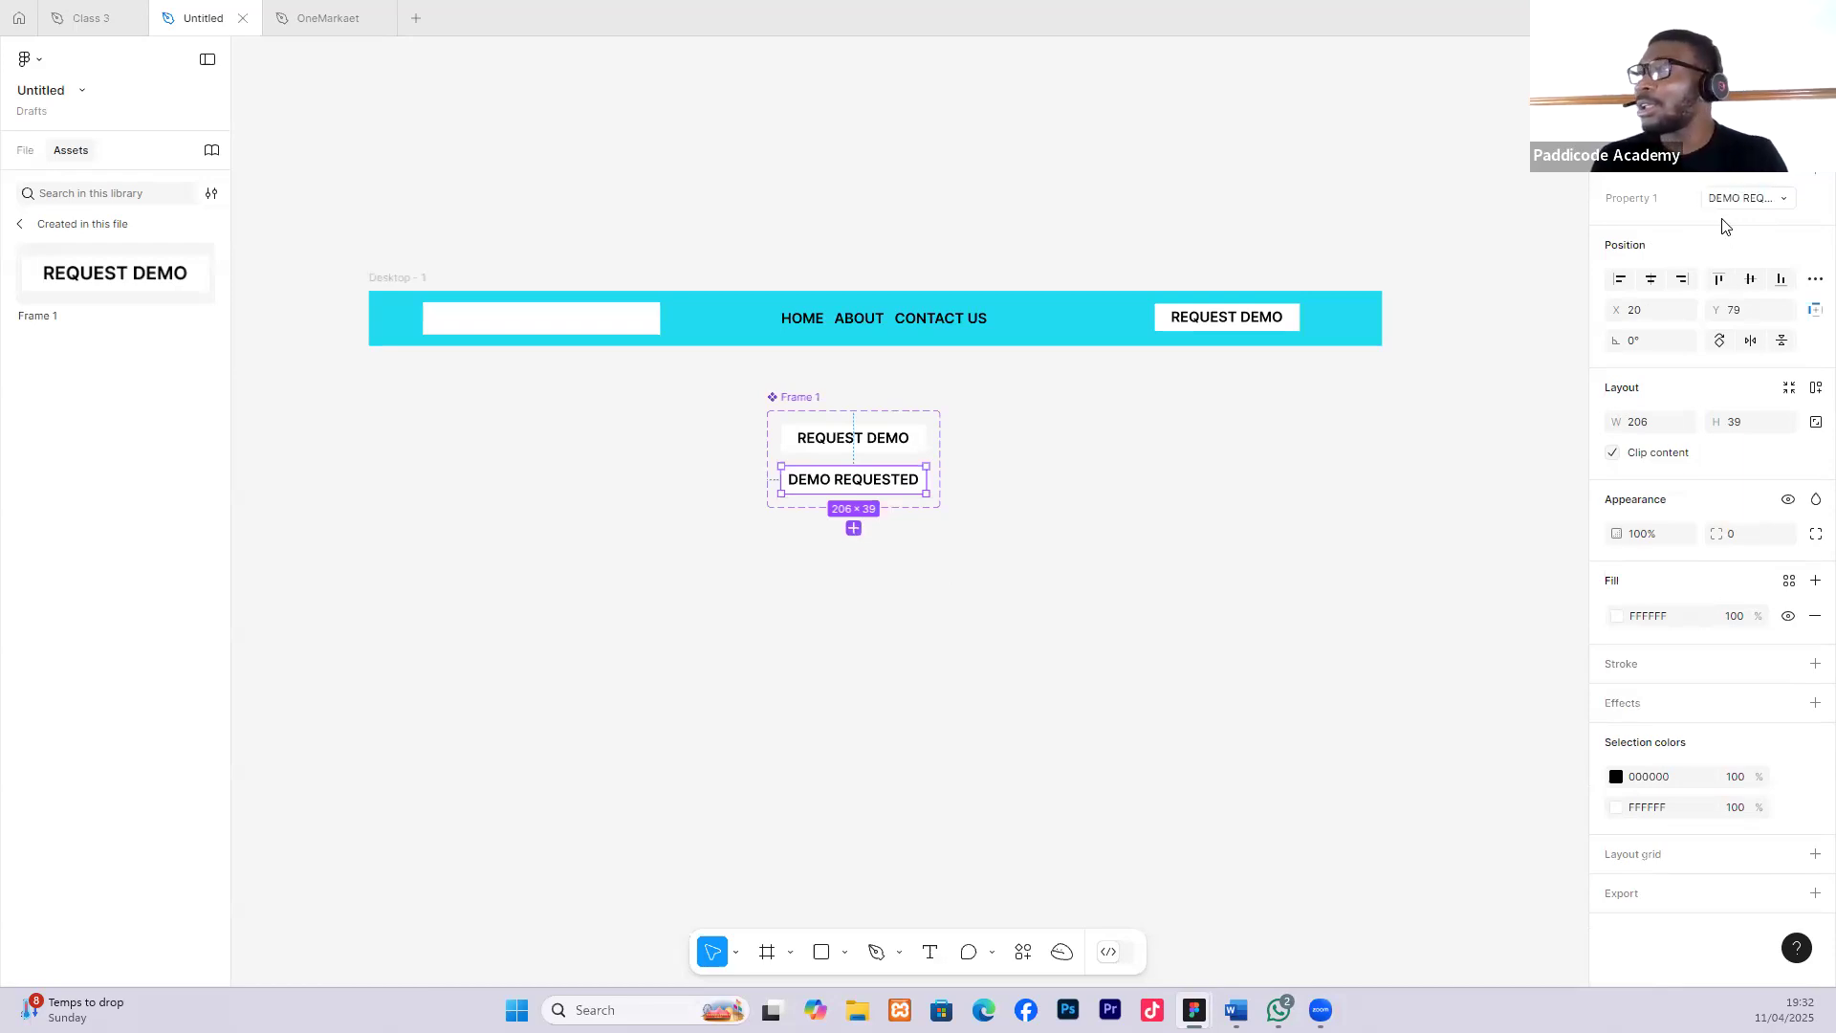
pyautogui.click(875, 442)
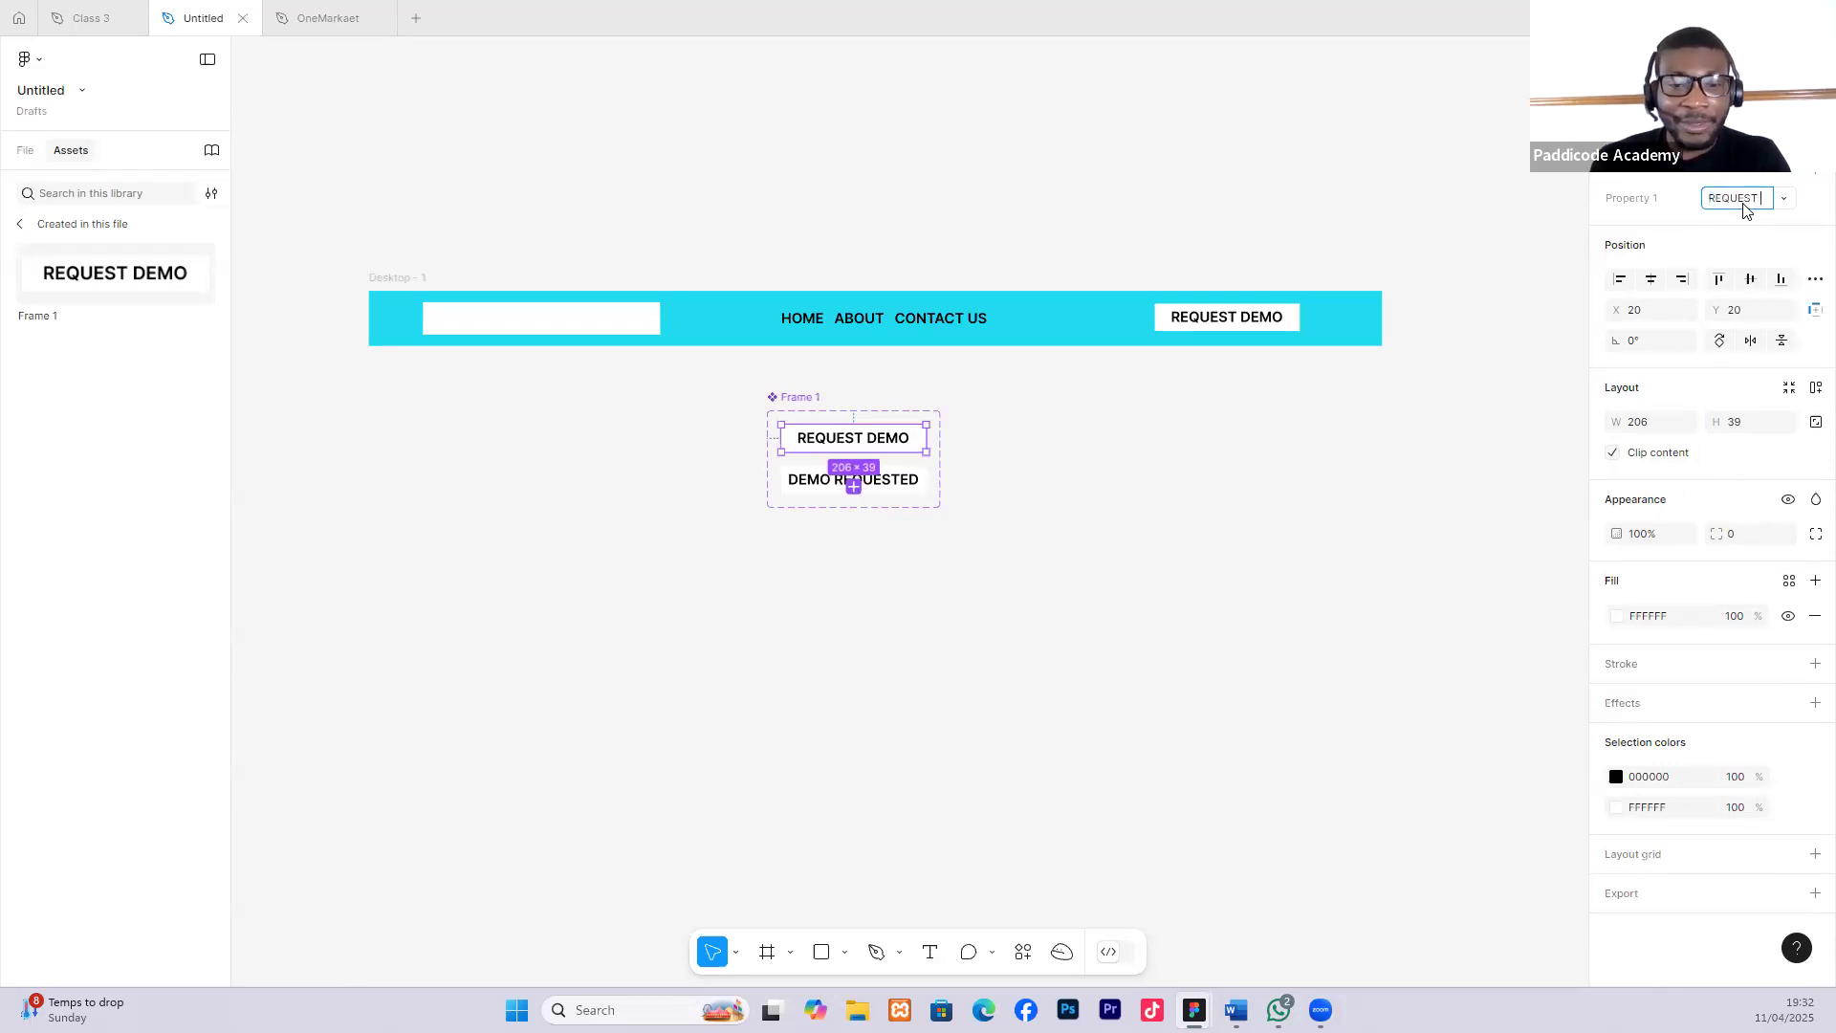
pyautogui.click(1232, 482)
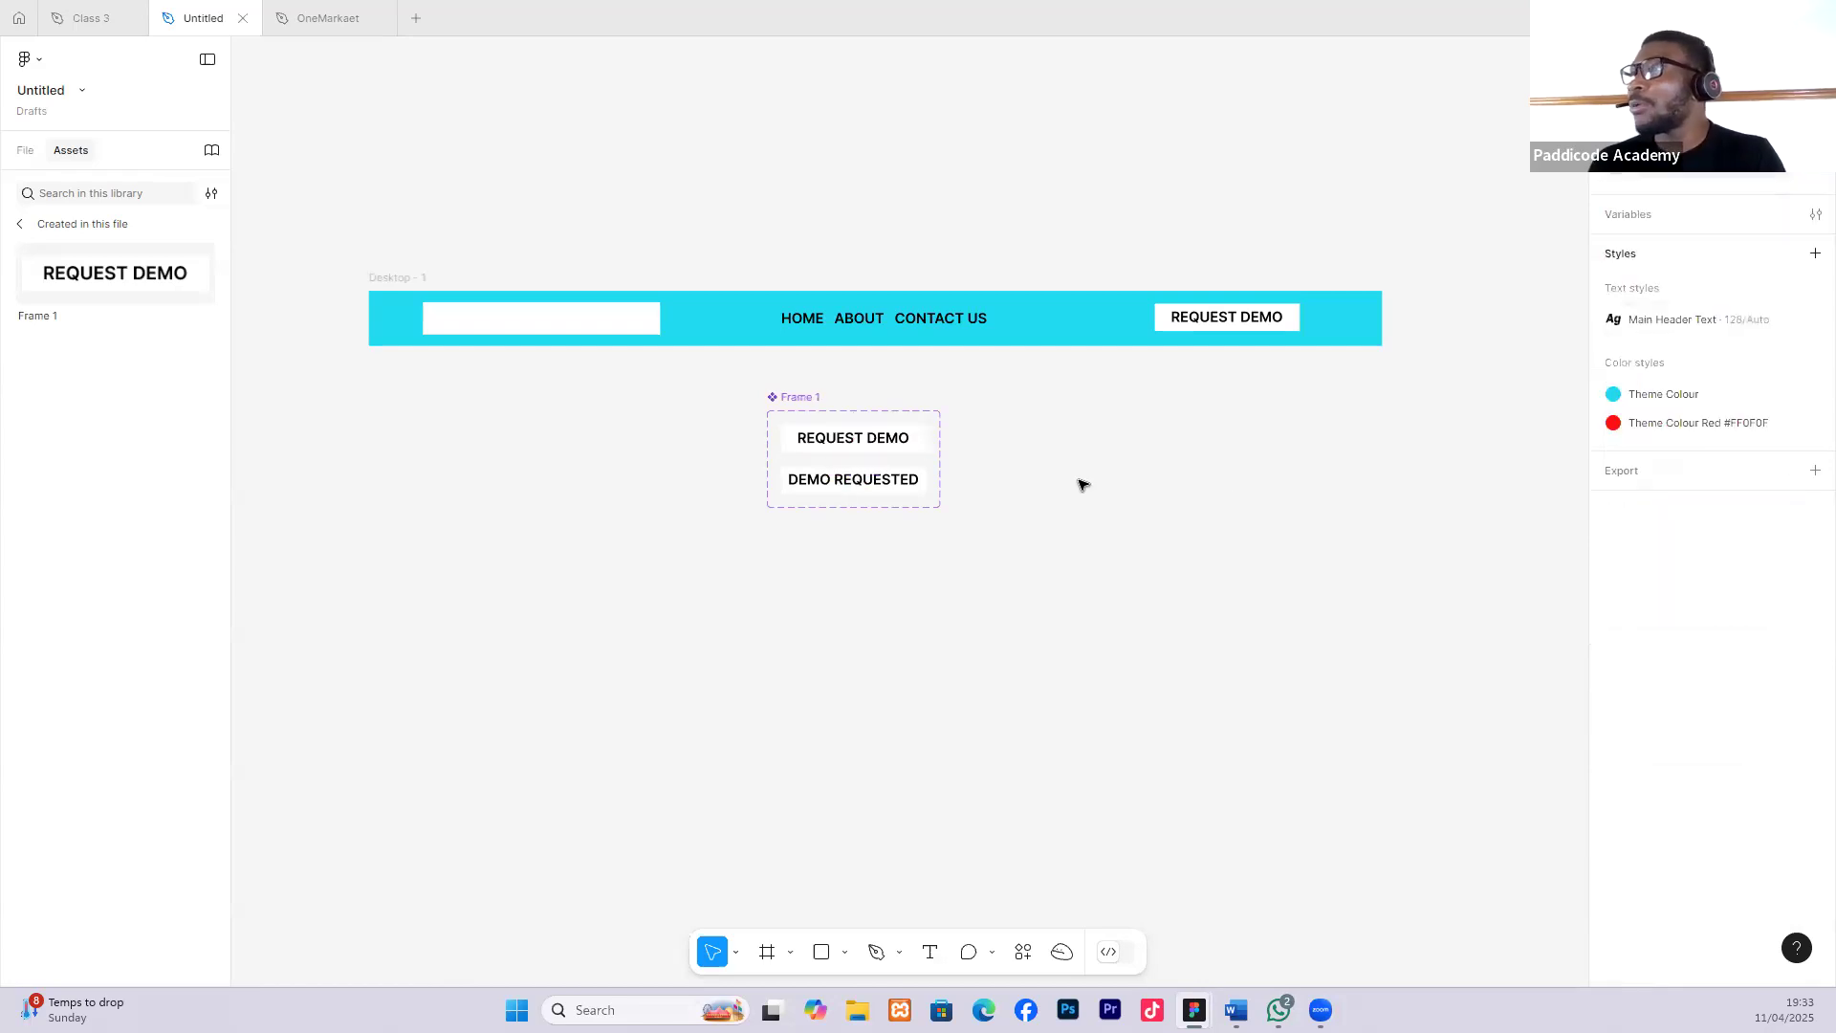
pyautogui.click(1243, 325)
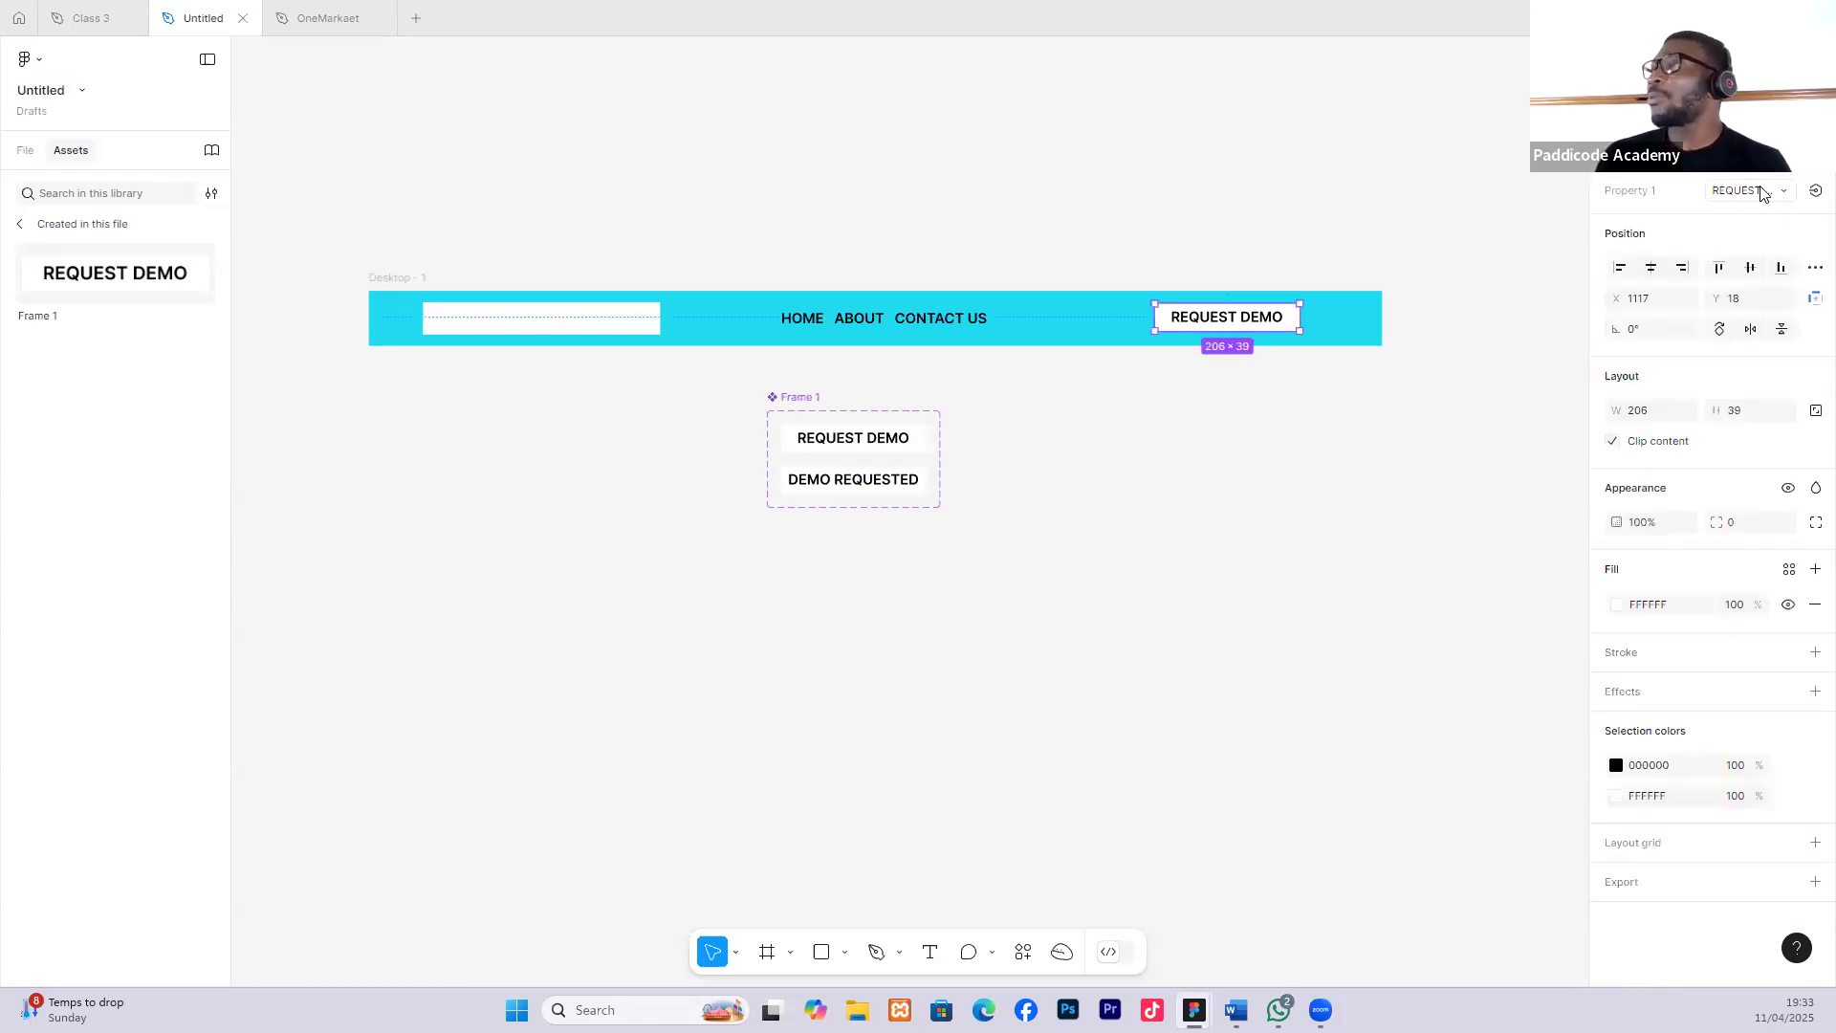
pyautogui.click(803, 396)
pyautogui.moveTo(804, 402); pyautogui.dragTo(811, 439)
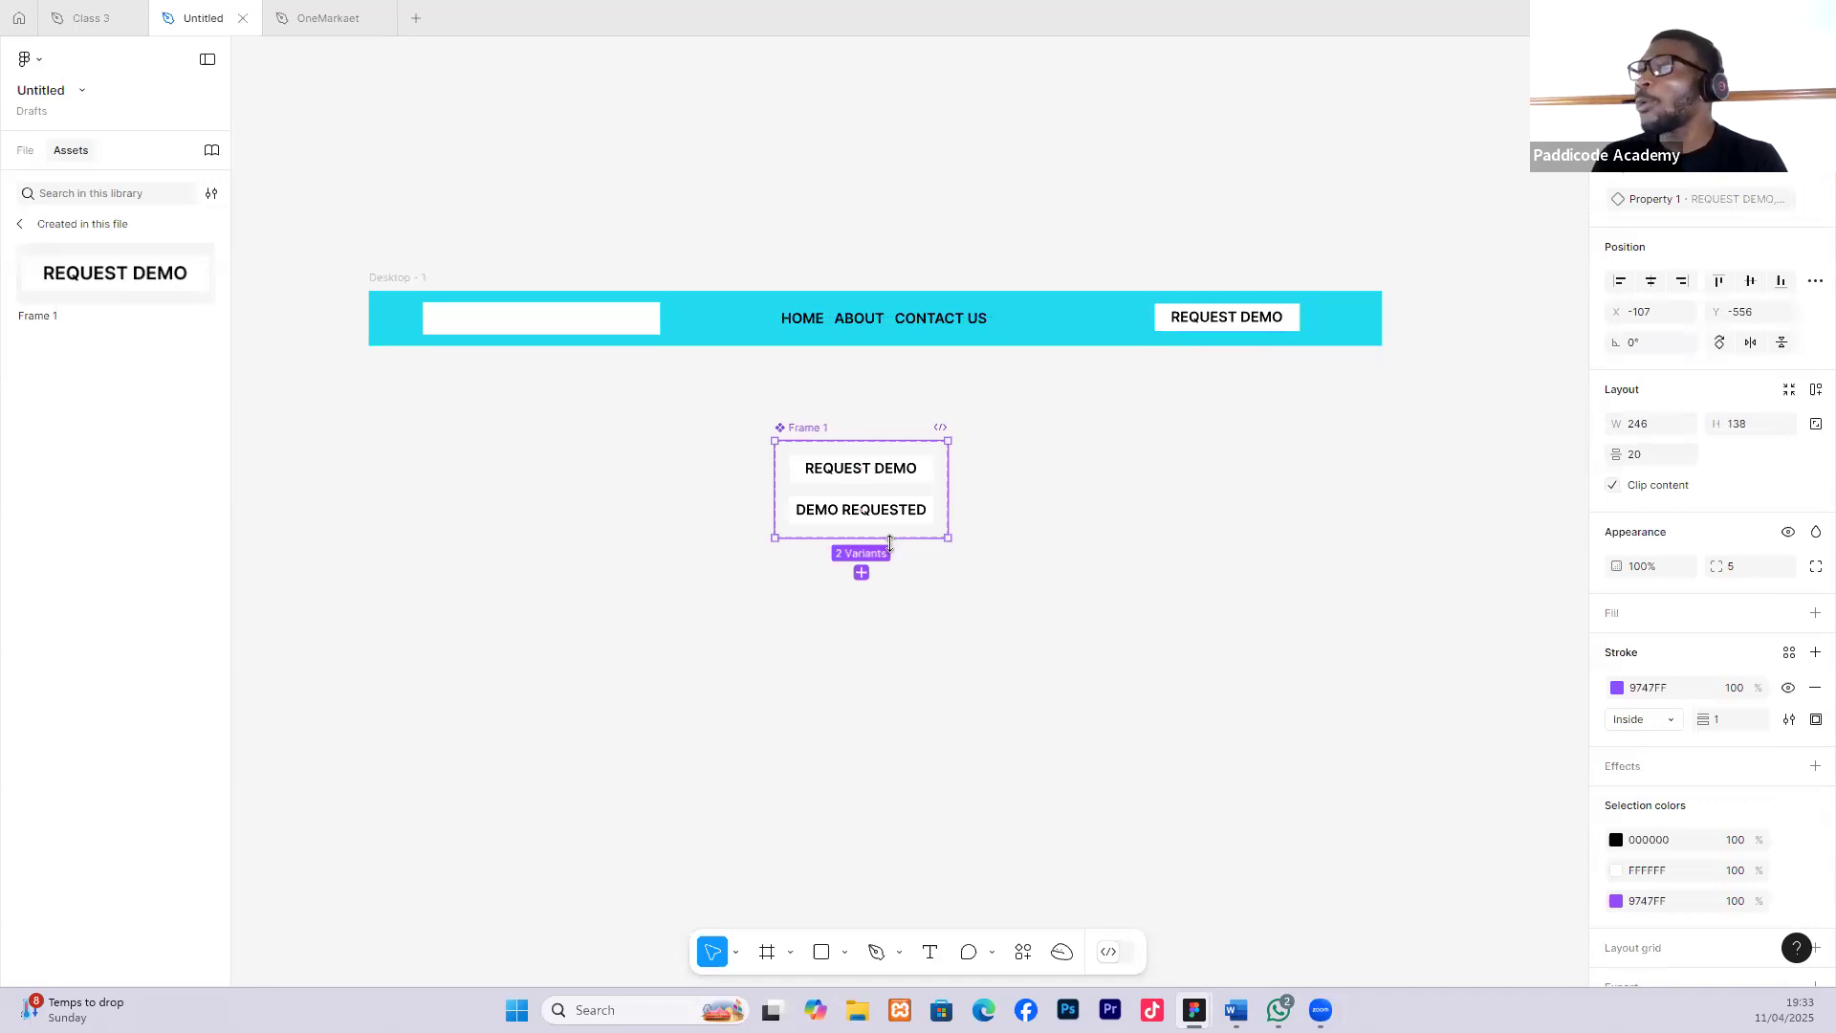
# Add a third button variant labelled OROK OROK and move the set closer to the header.
pyautogui.click(862, 574)
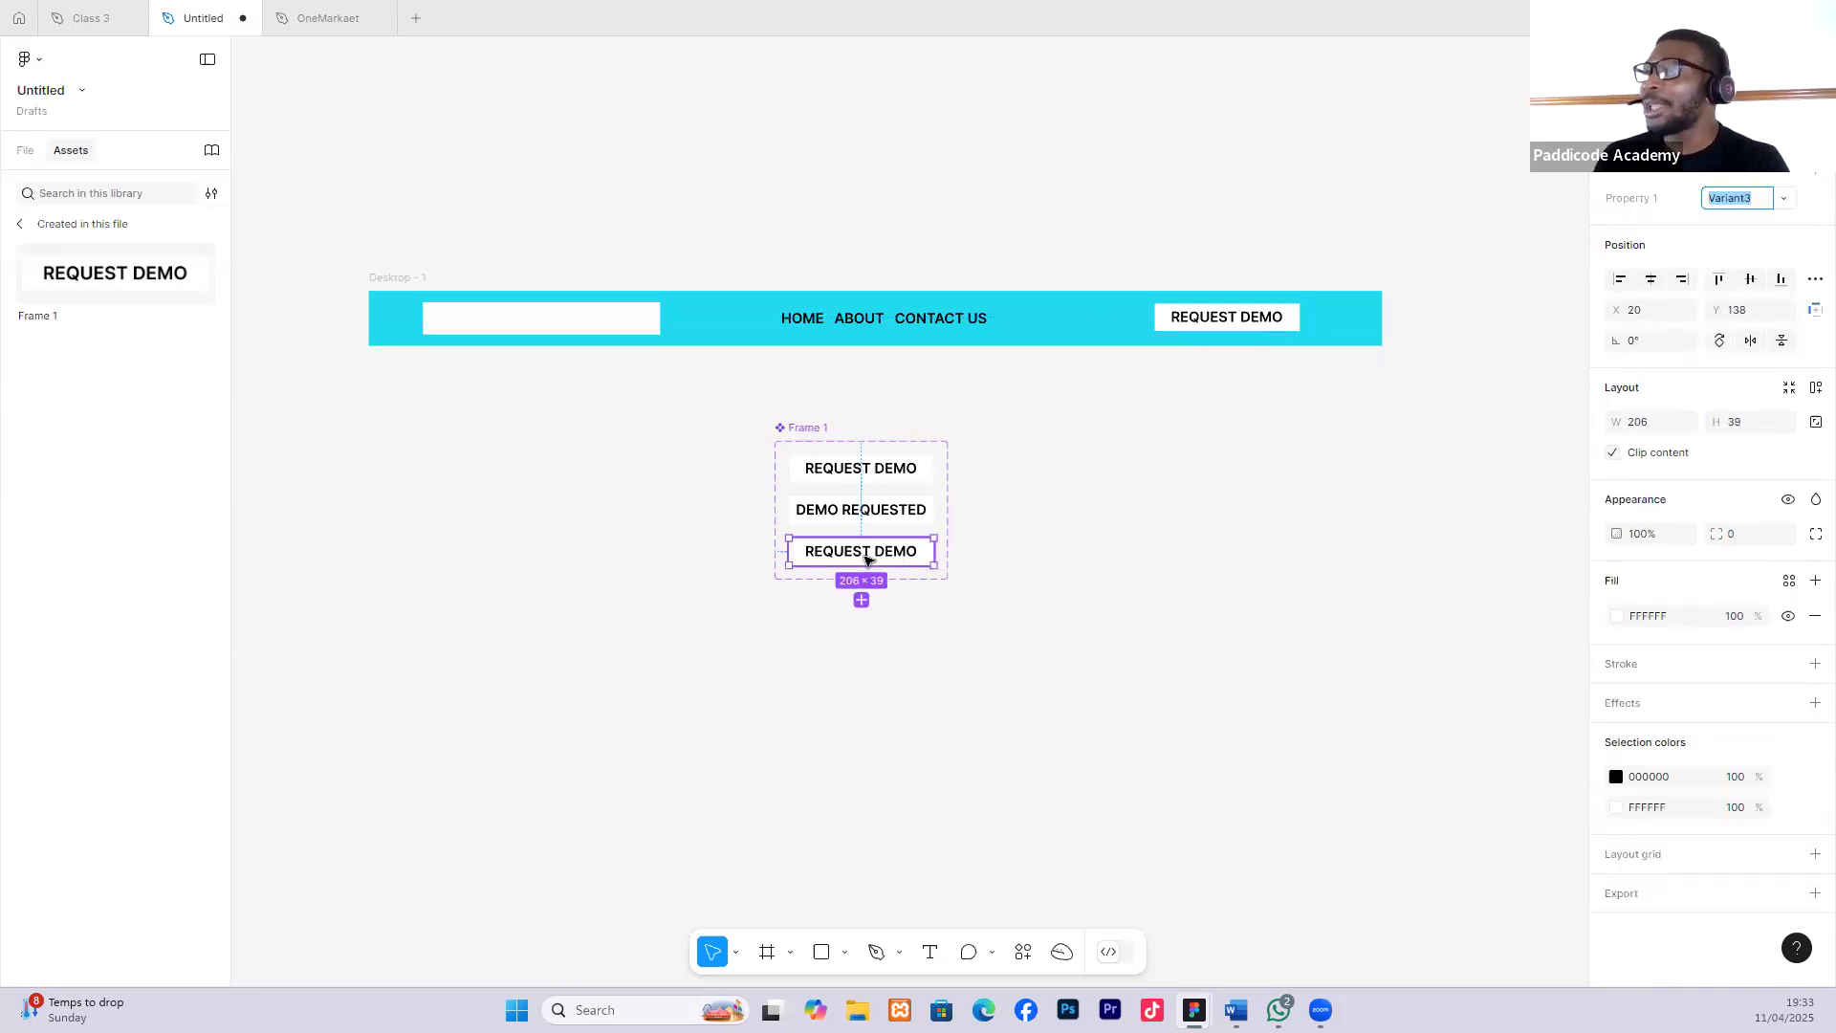
pyautogui.click(869, 561)
pyautogui.doubleClick(869, 560)
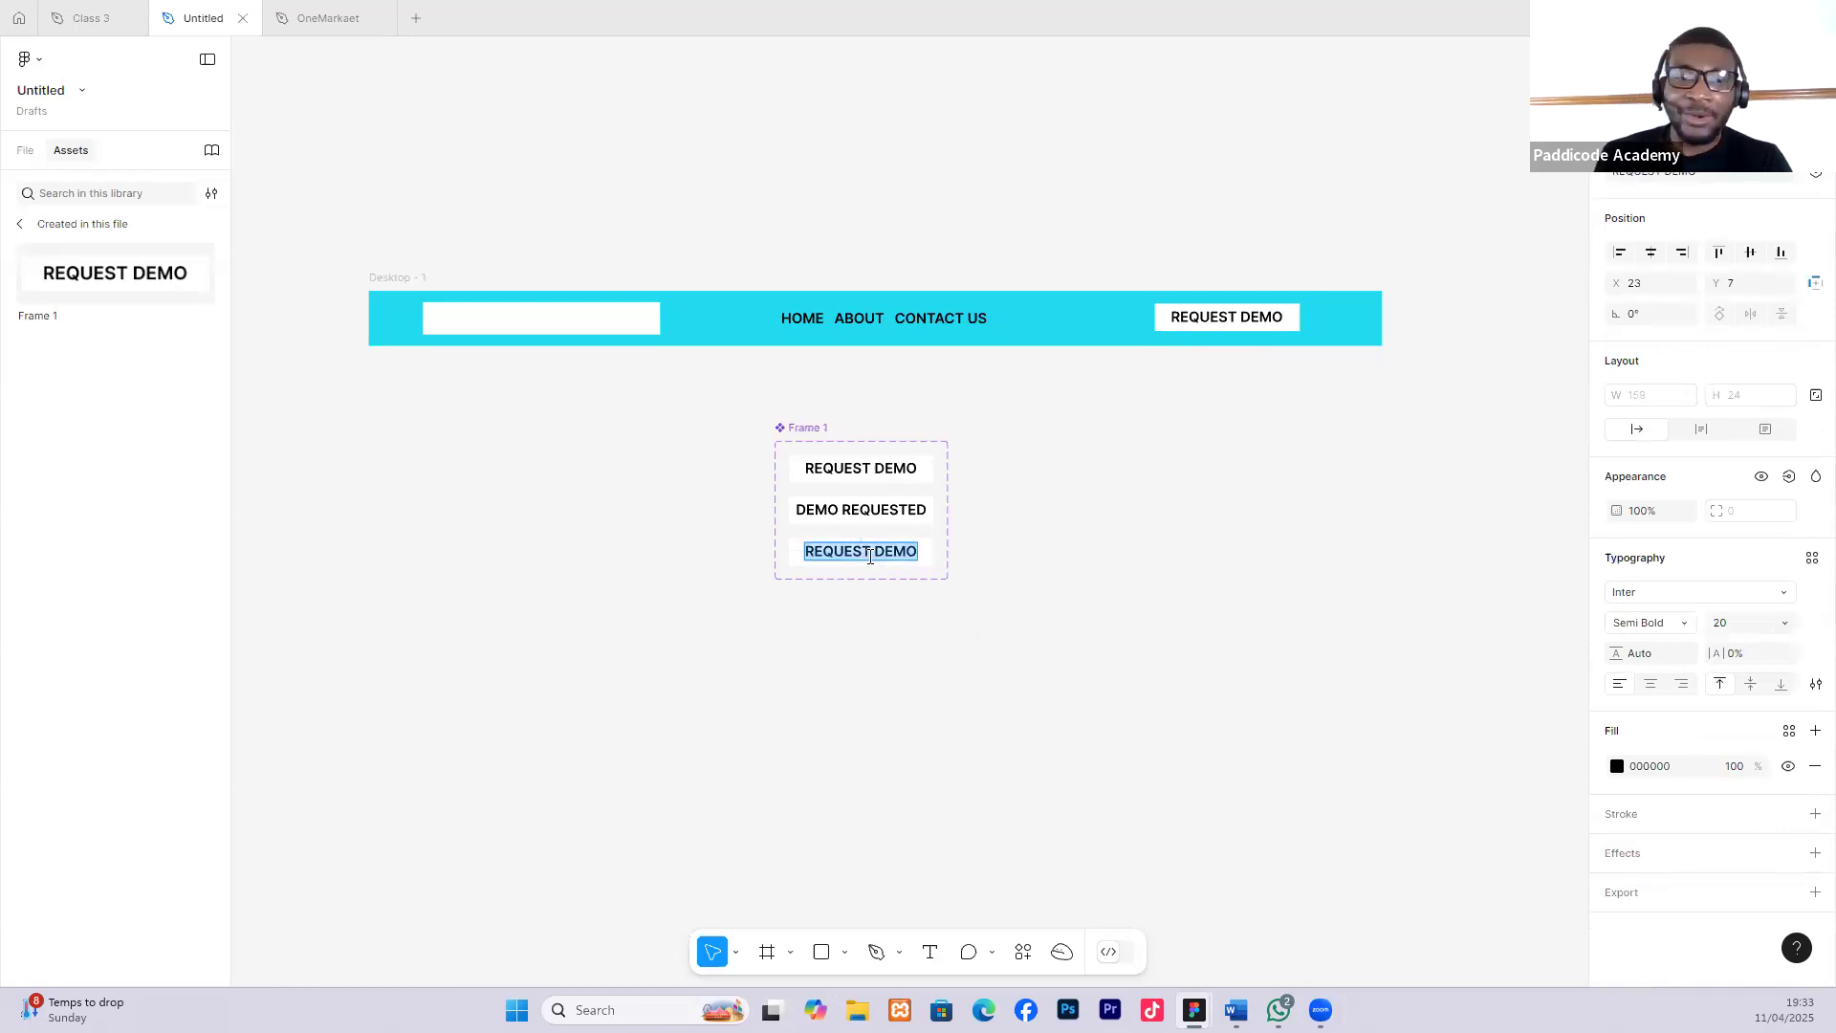
pyautogui.write('ORO')
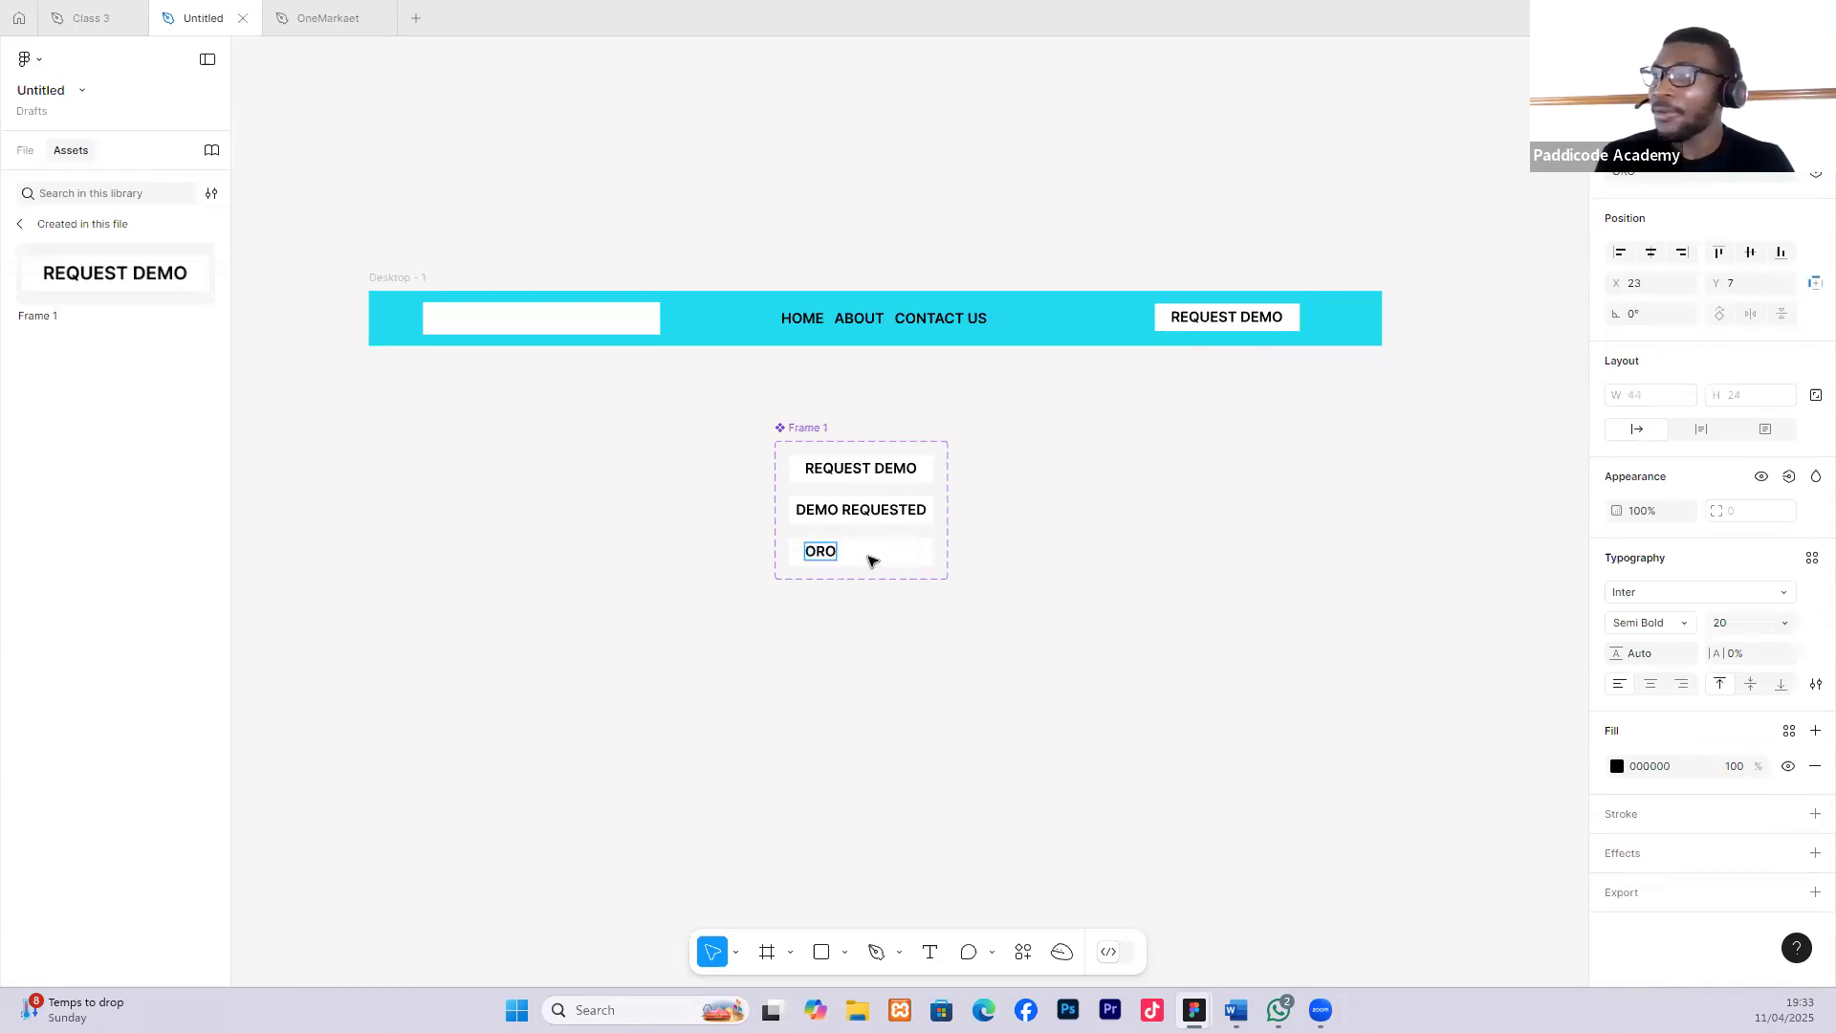
pyautogui.write('K OROK')
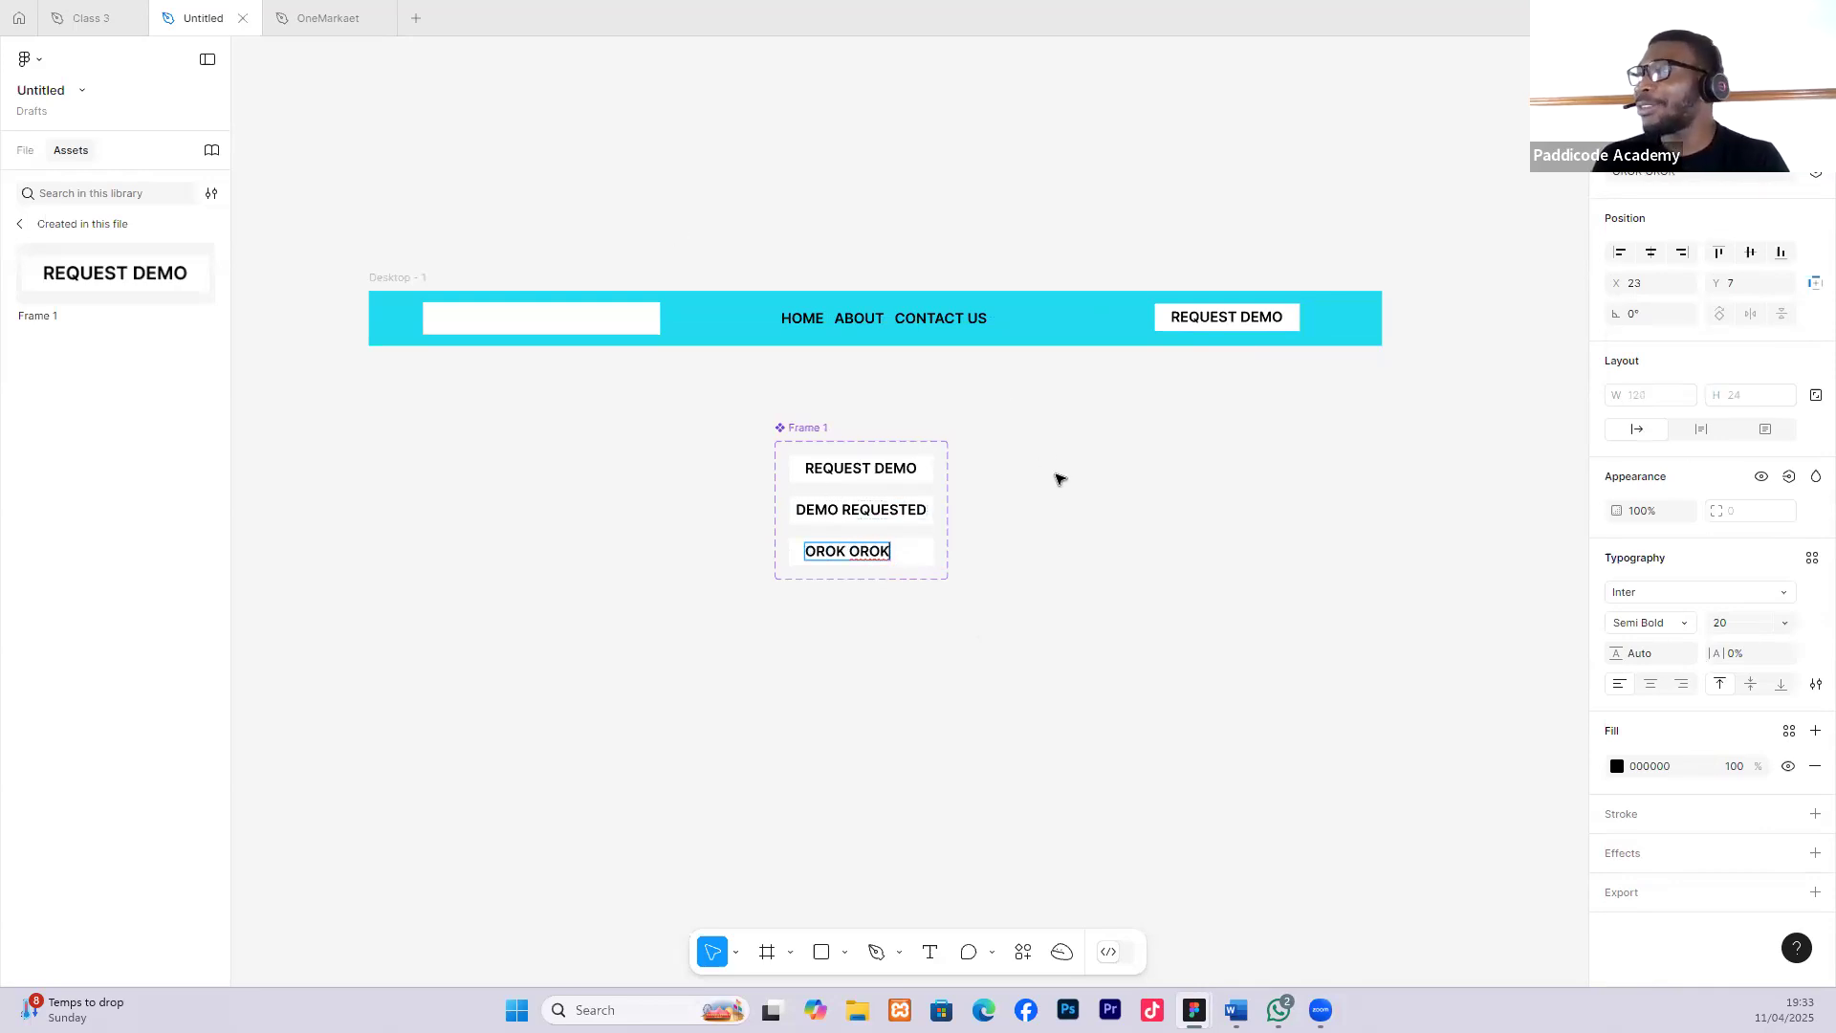
pyautogui.press('Escape')
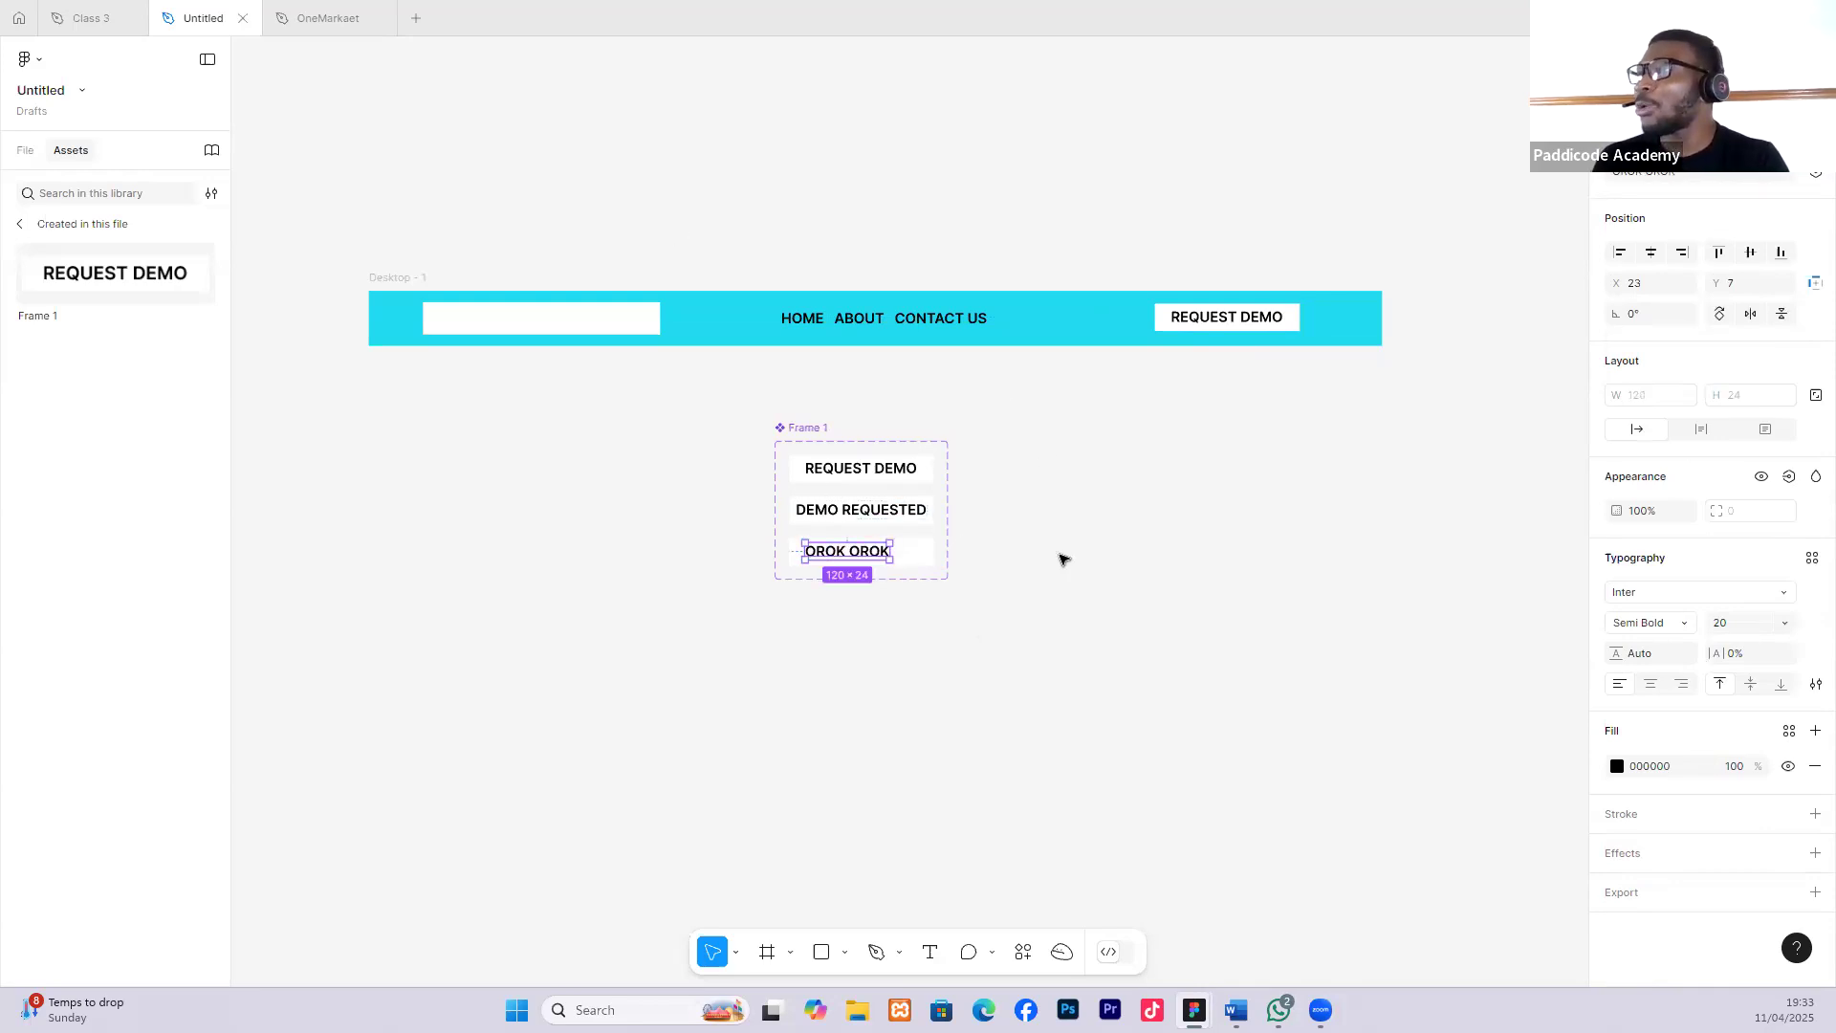
pyautogui.click(973, 578)
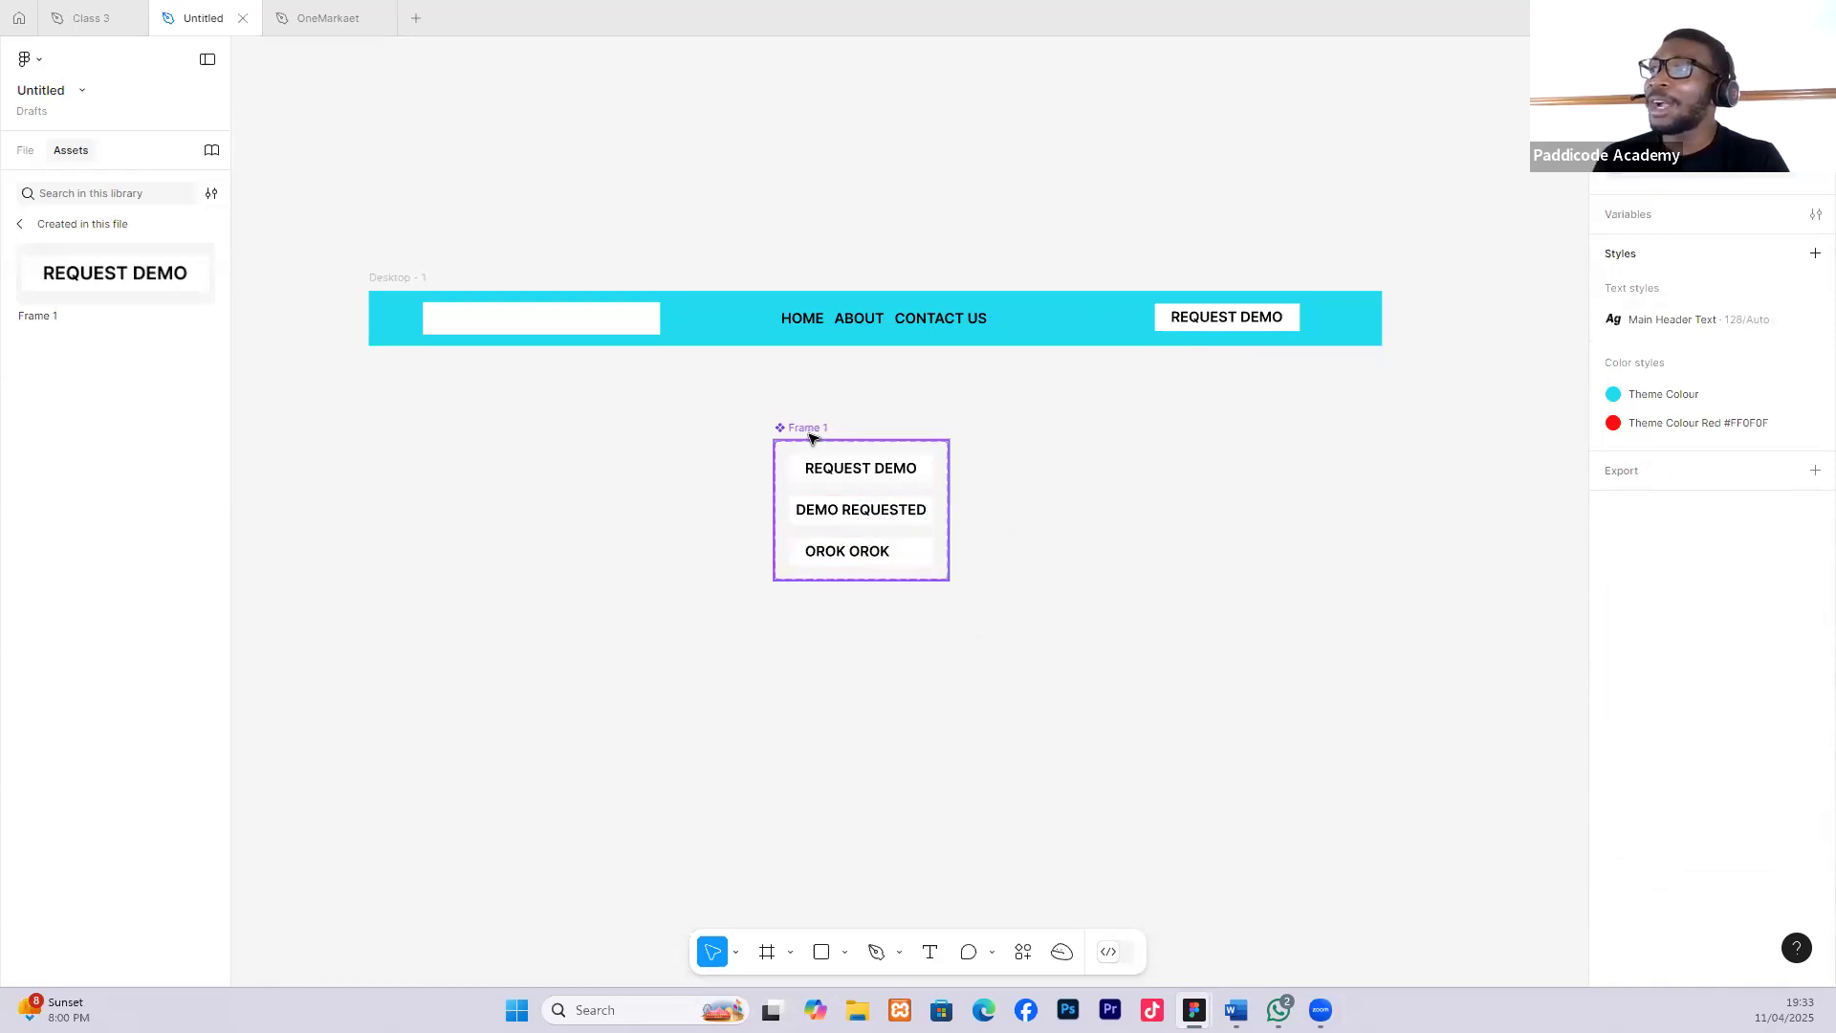
pyautogui.moveTo(826, 487); pyautogui.dragTo(795, 427)
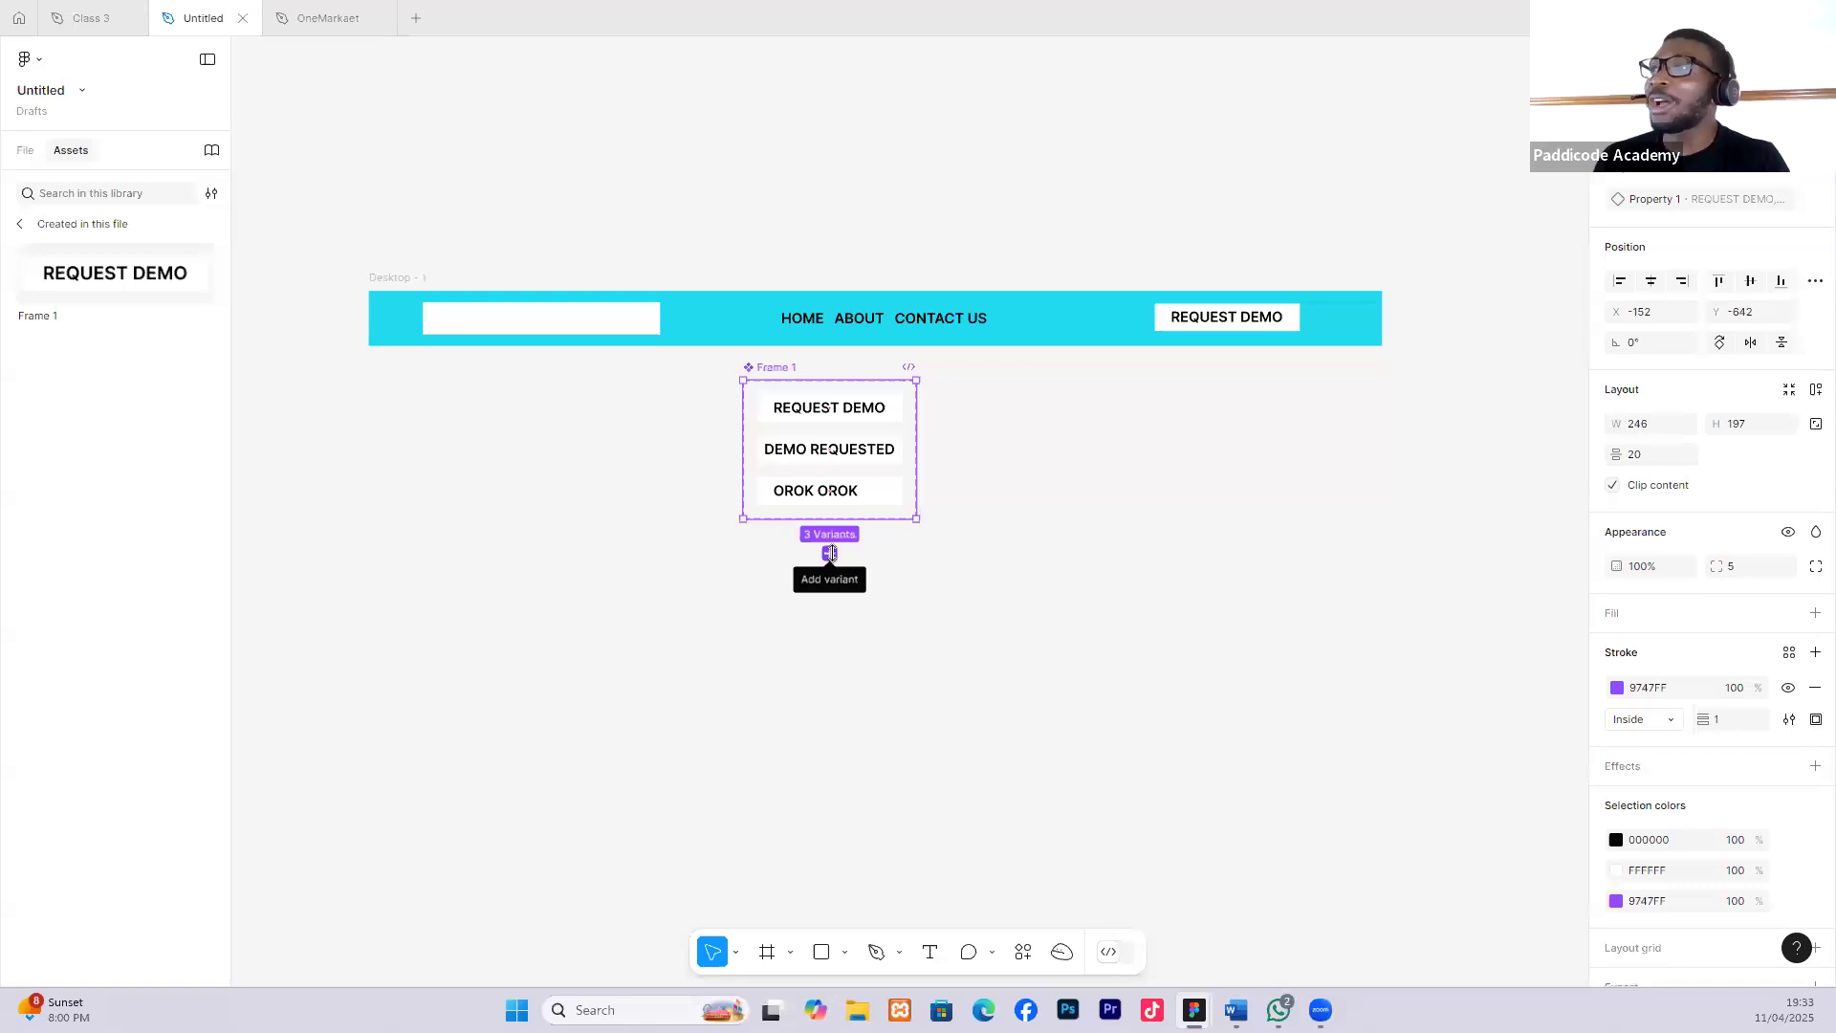
# Add a fourth variant below it labelled MELINDA.
pyautogui.click(831, 554)
pyautogui.doubleClick(833, 533)
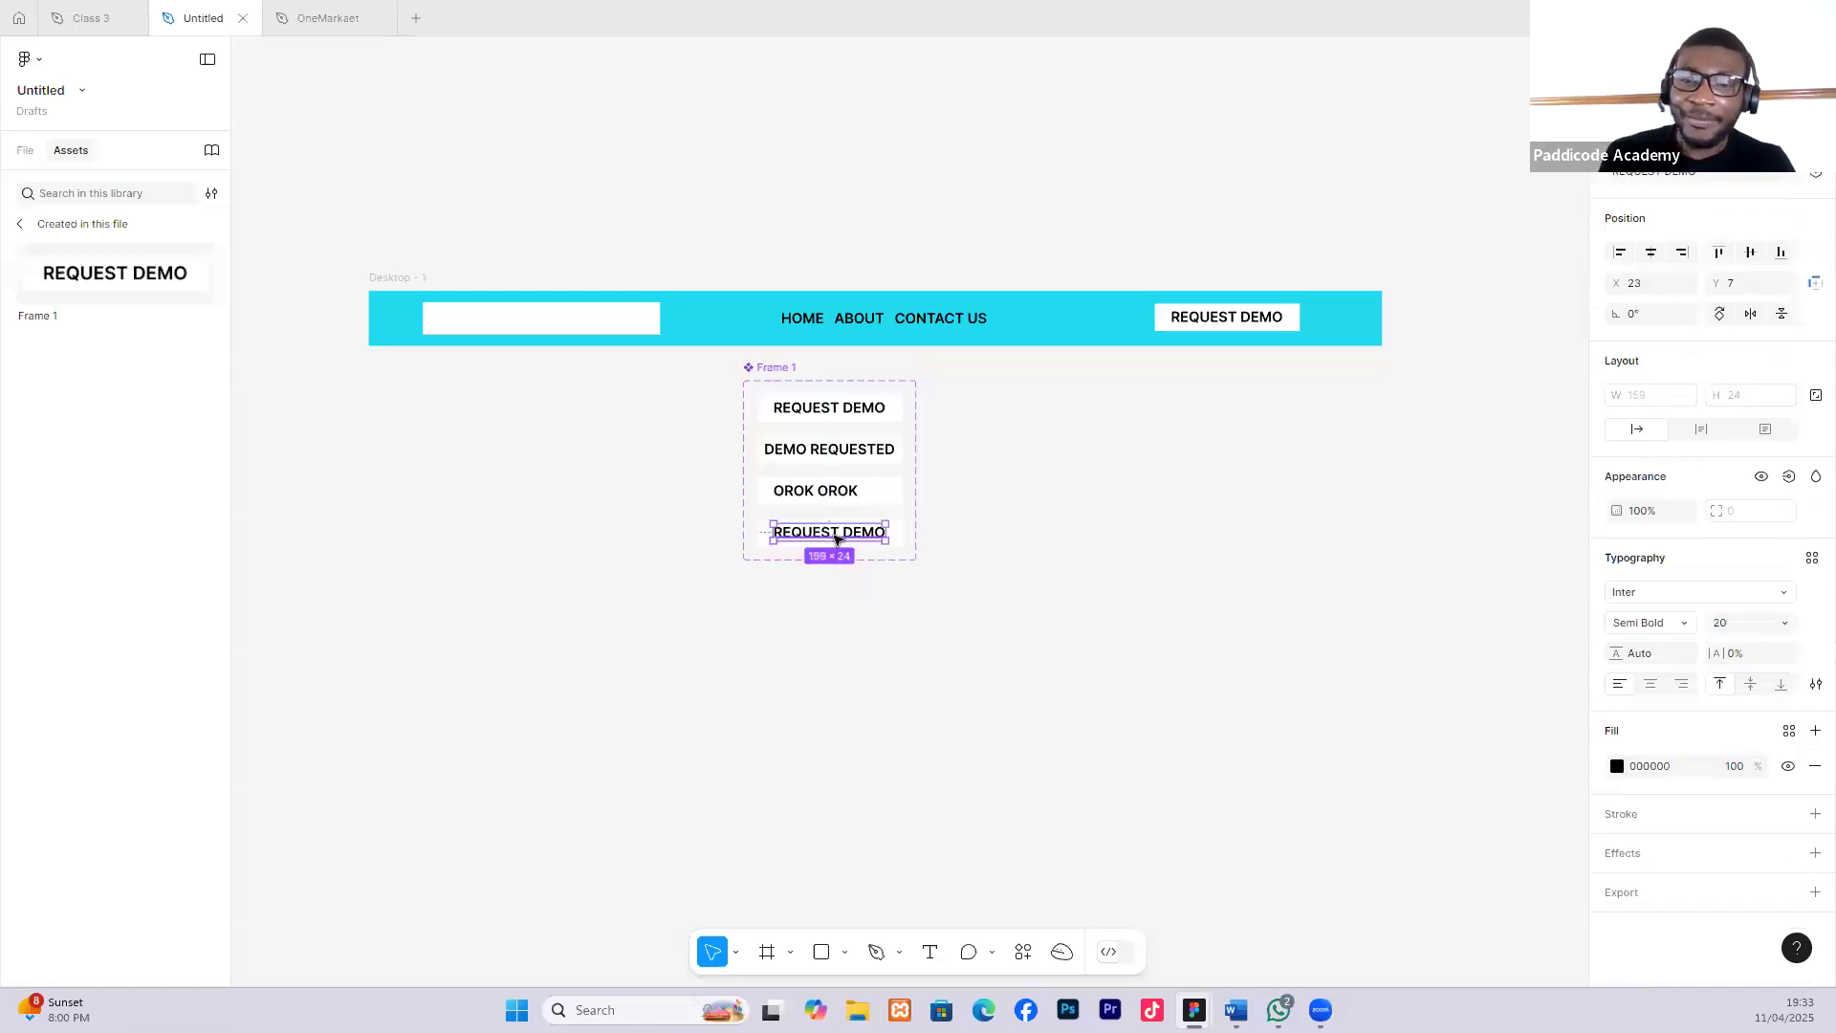
pyautogui.doubleClick(836, 537)
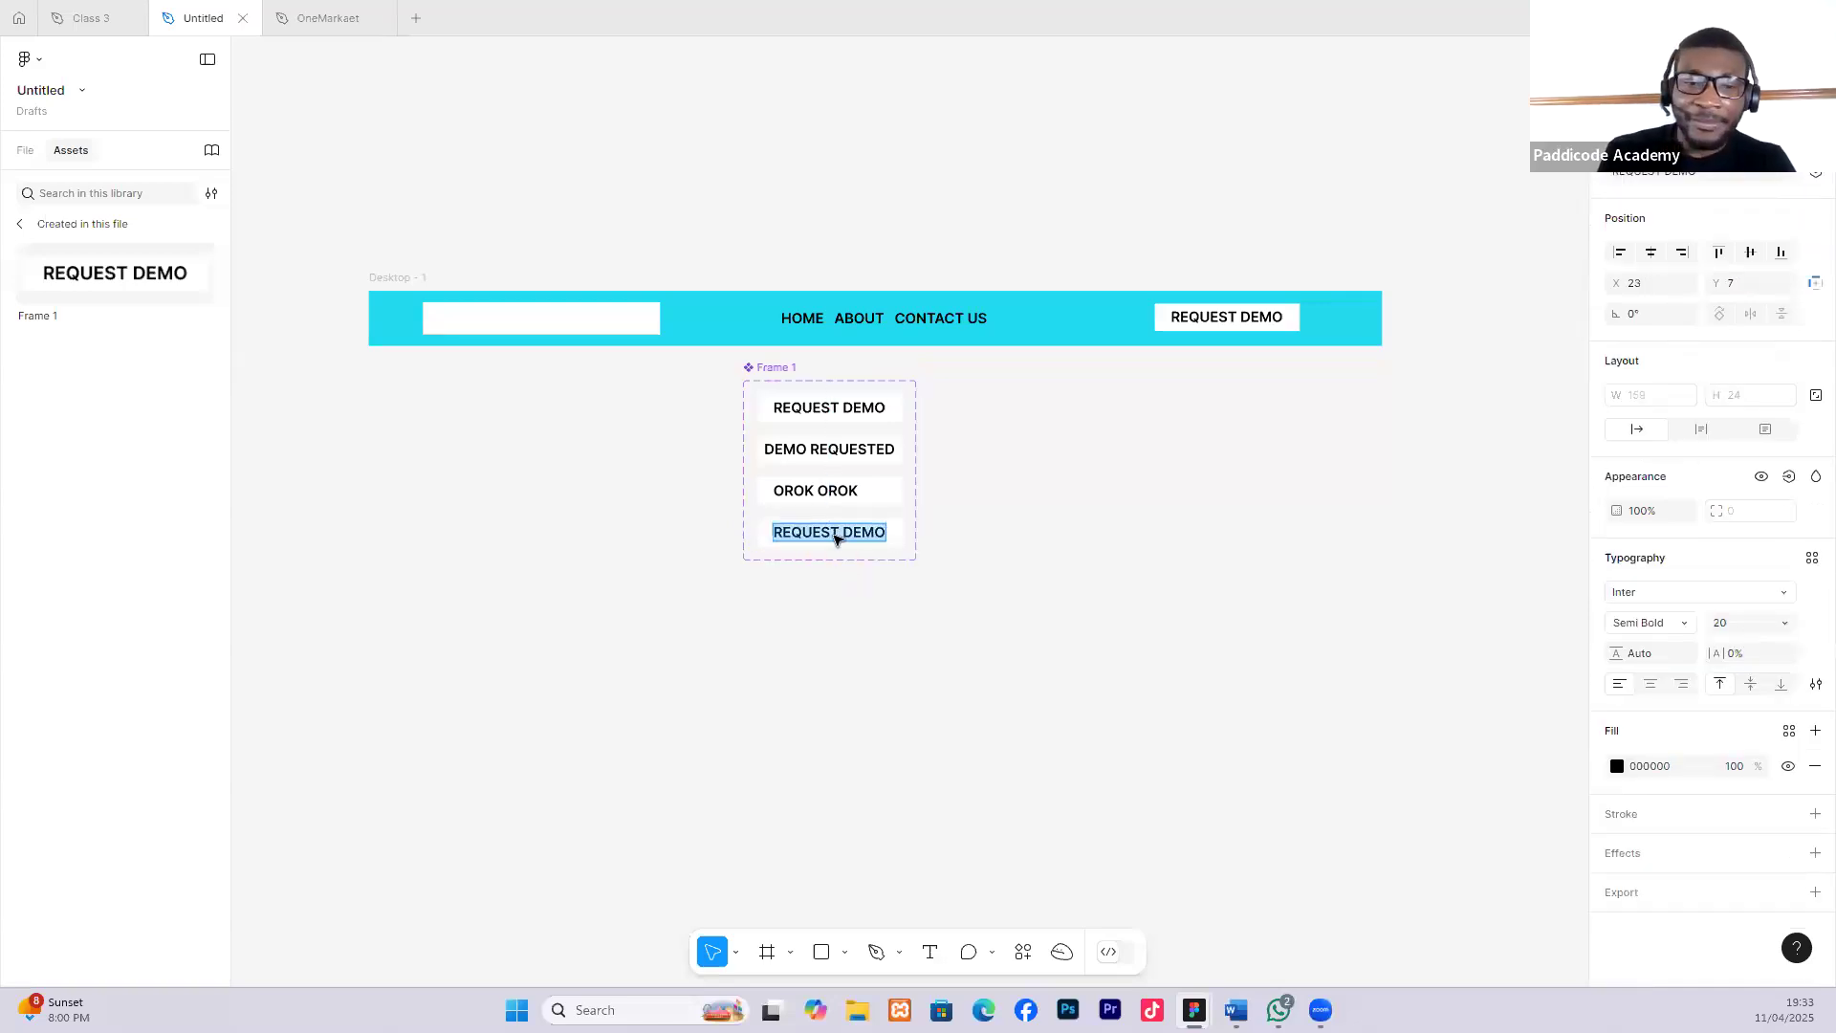
pyautogui.write('MELINDA')
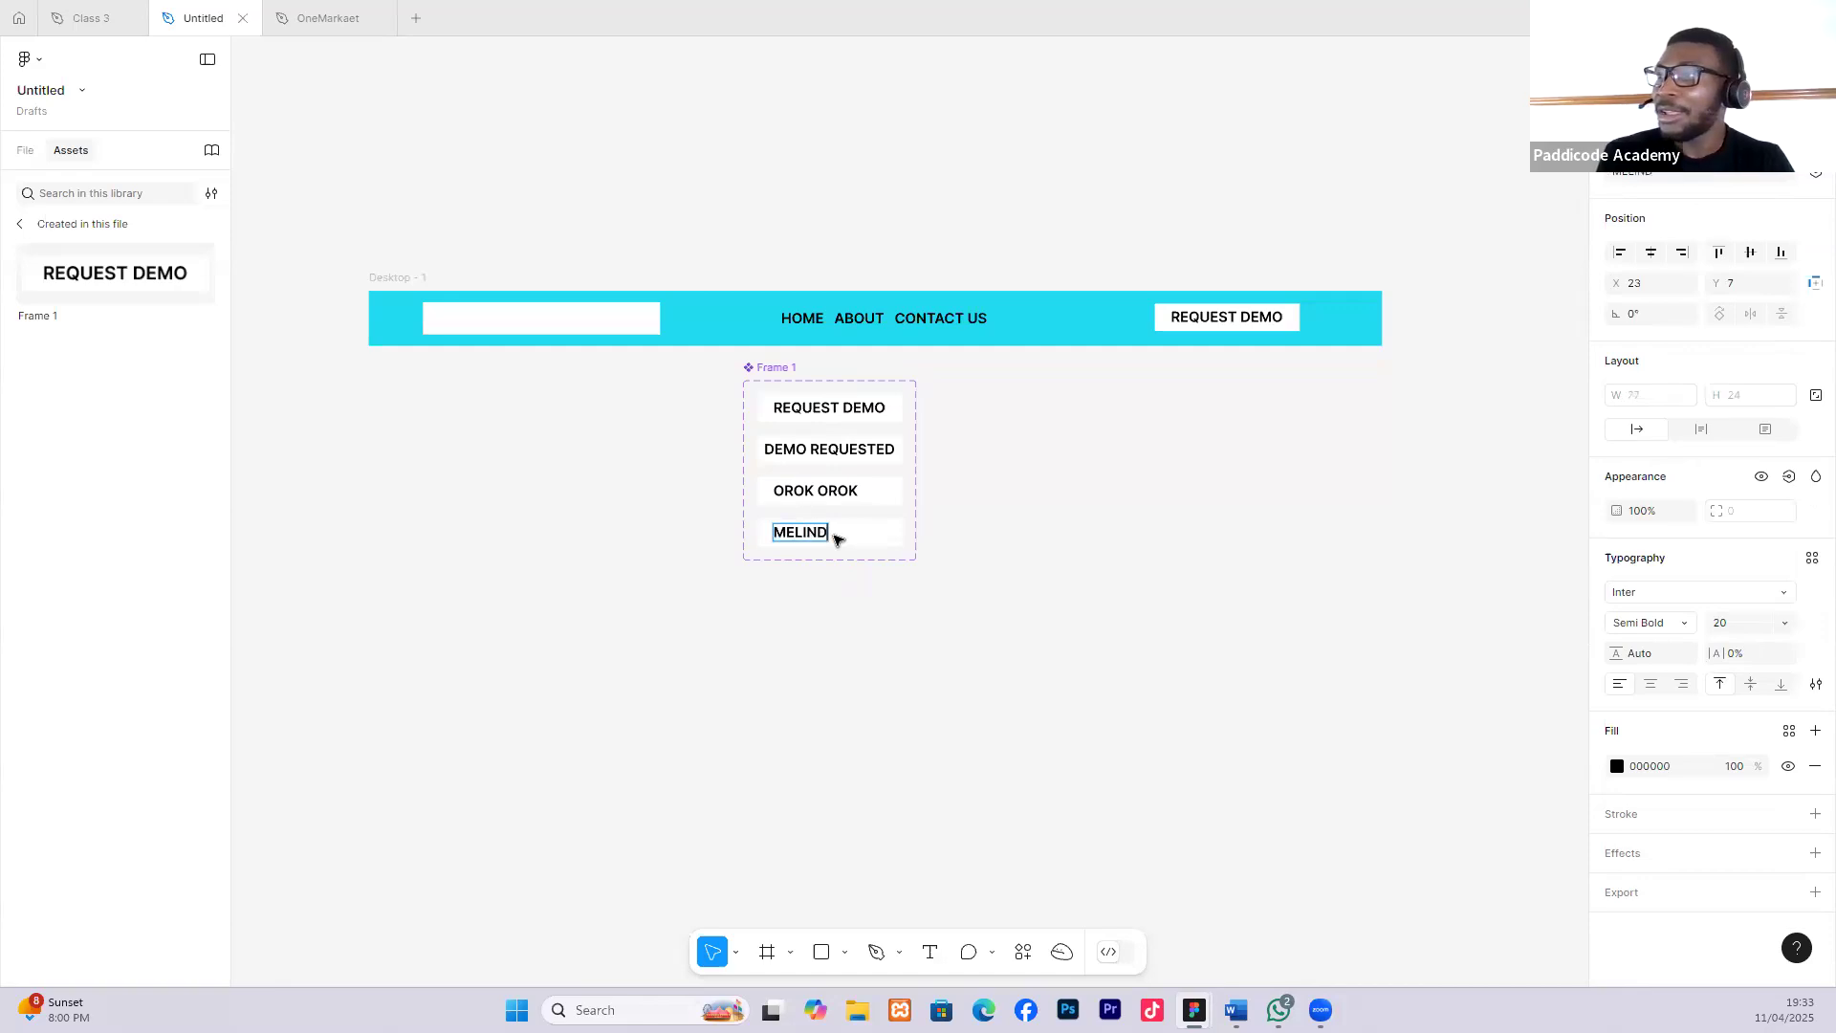
pyautogui.press('Escape')
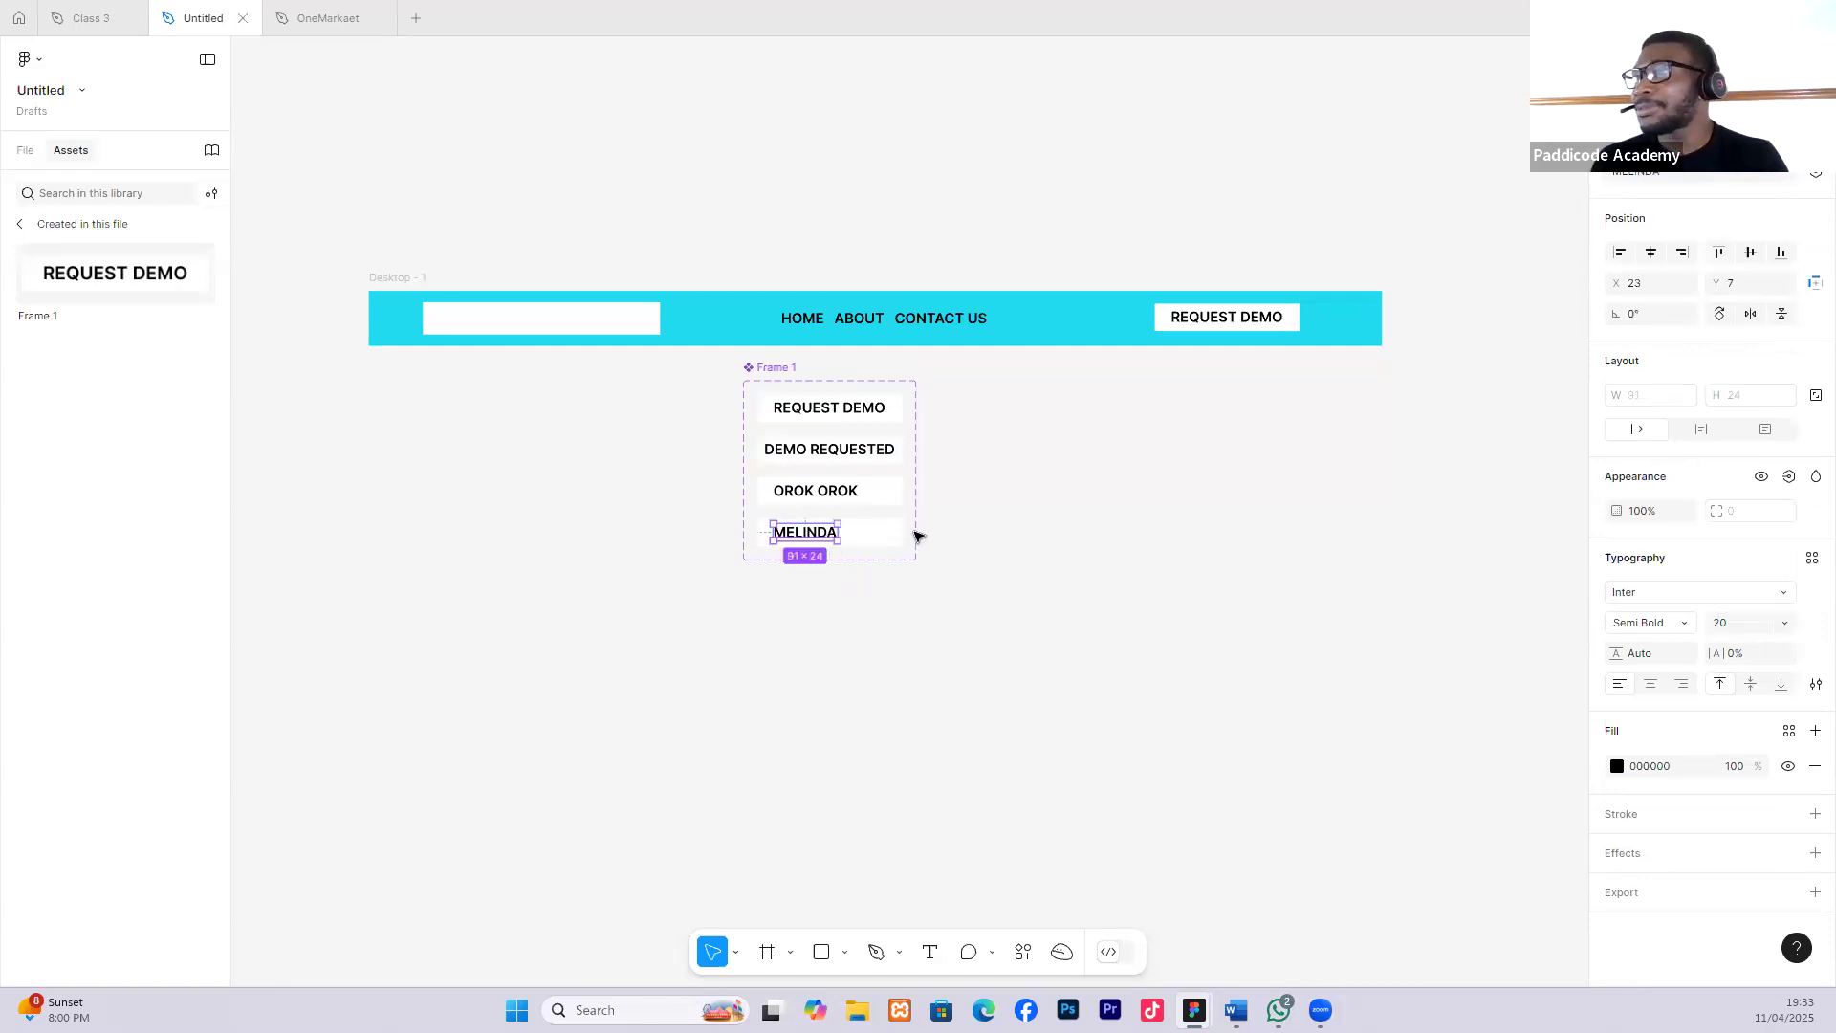
# Centre the MELINDA and OROK OROK labels horizontally and nudge the OROK OROK variant slightly left.
pyautogui.scroll(3, 843, 546)
pyautogui.click(1058, 548)
pyautogui.doubleClick(802, 530)
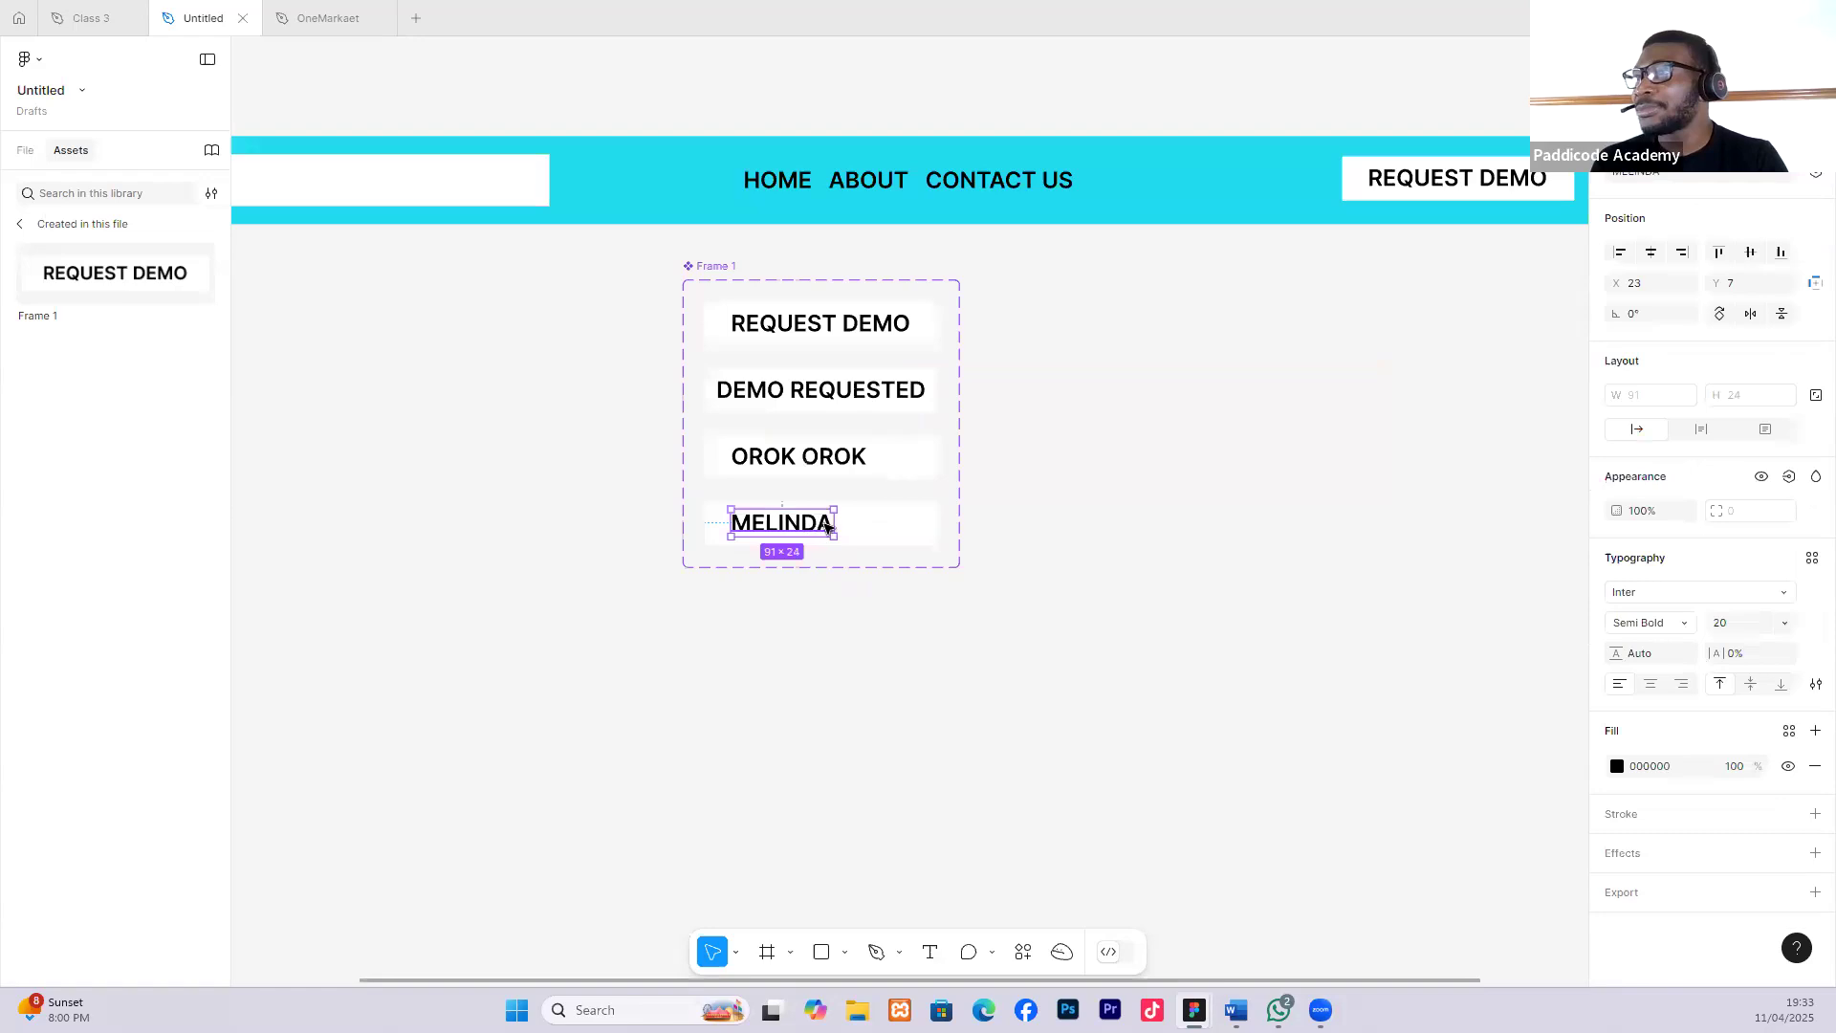
pyautogui.hotkey('alt', 'h')
pyautogui.click(1026, 500)
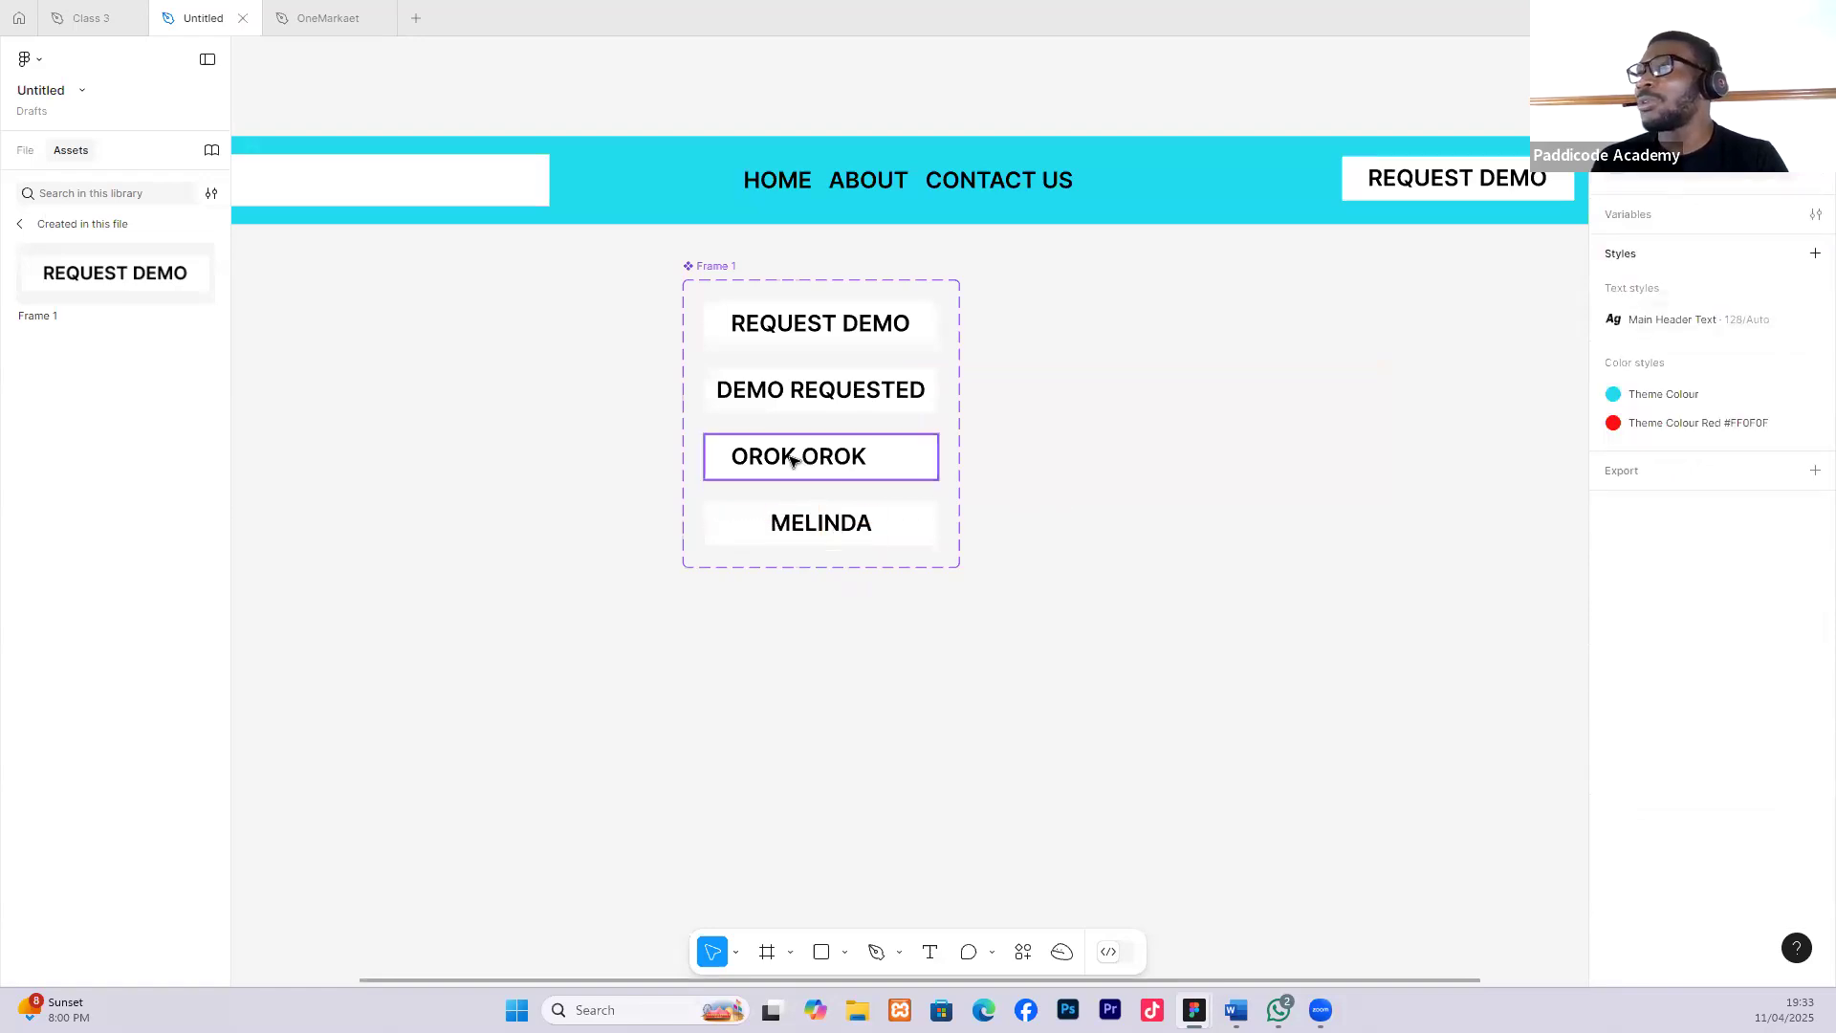
pyautogui.doubleClick(804, 462)
pyautogui.hotkey('alt', 'h')
pyautogui.click(1046, 460)
pyautogui.moveTo(842, 460); pyautogui.dragTo(829, 459)
pyautogui.click(1008, 439)
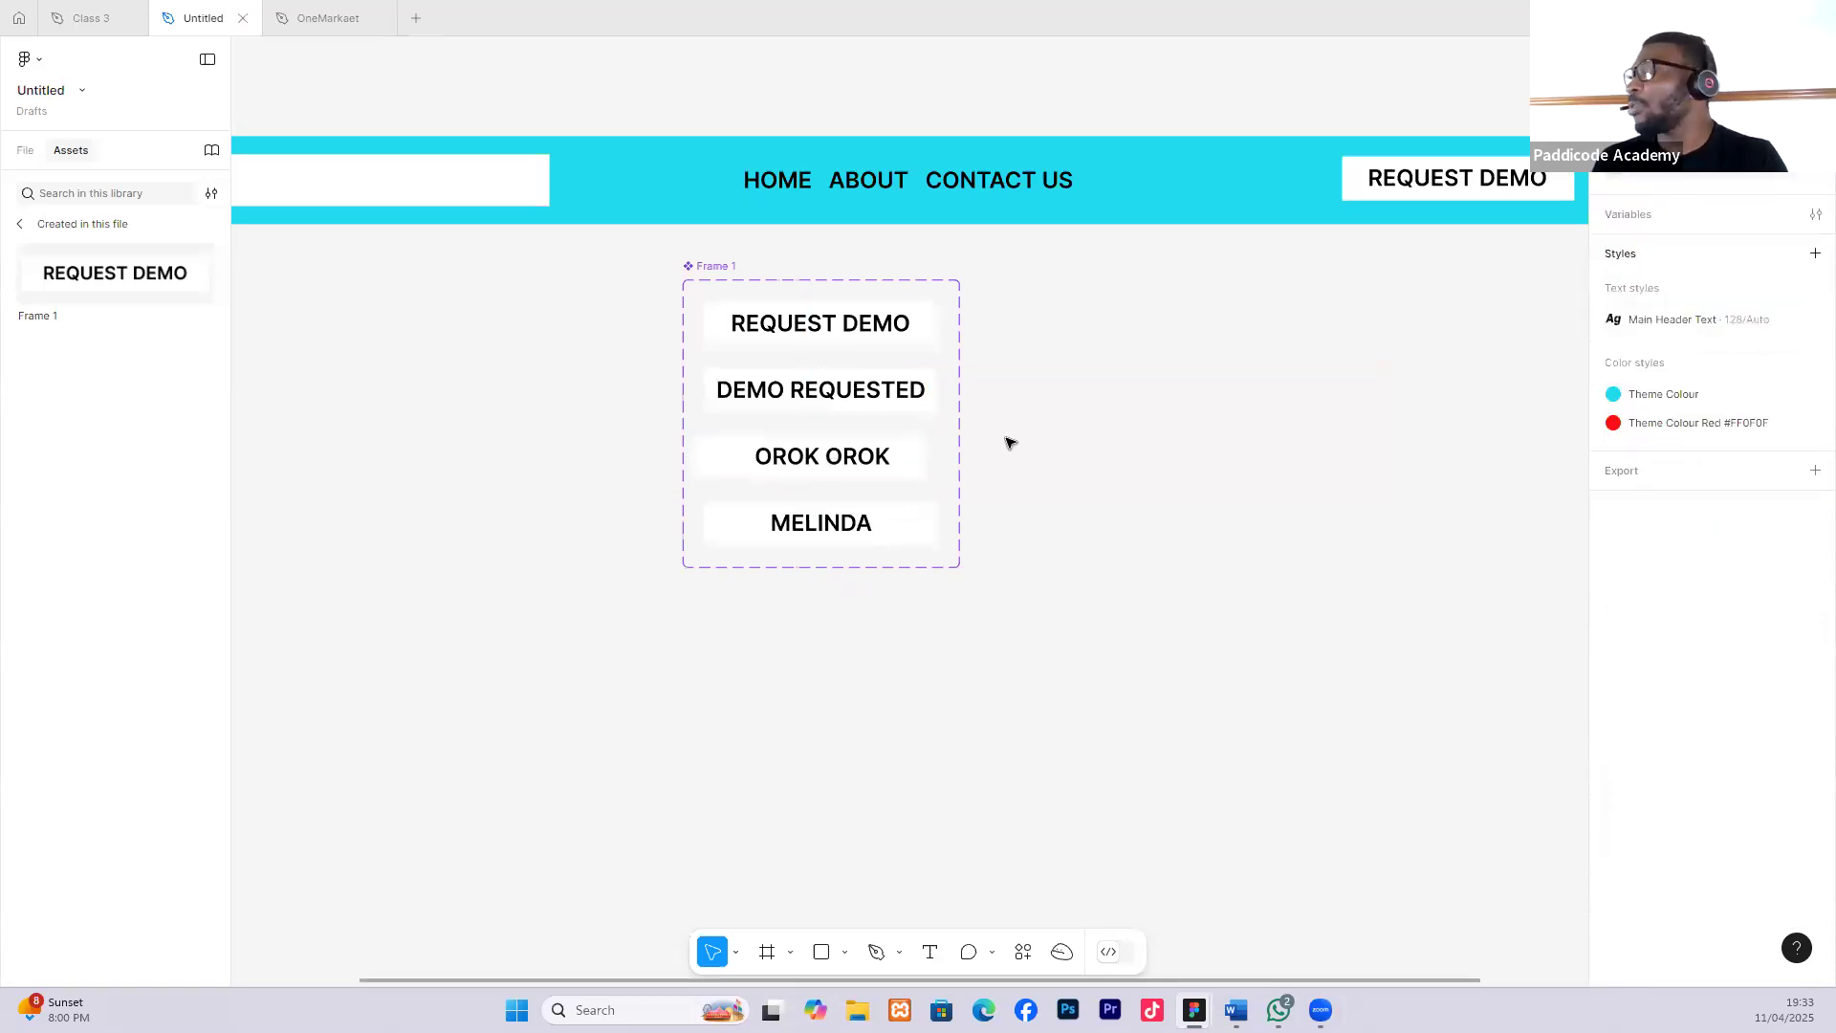
pyautogui.keyDown('ctrl'); pyautogui.scroll(-3, 956, 450); pyautogui.keyUp('ctrl')
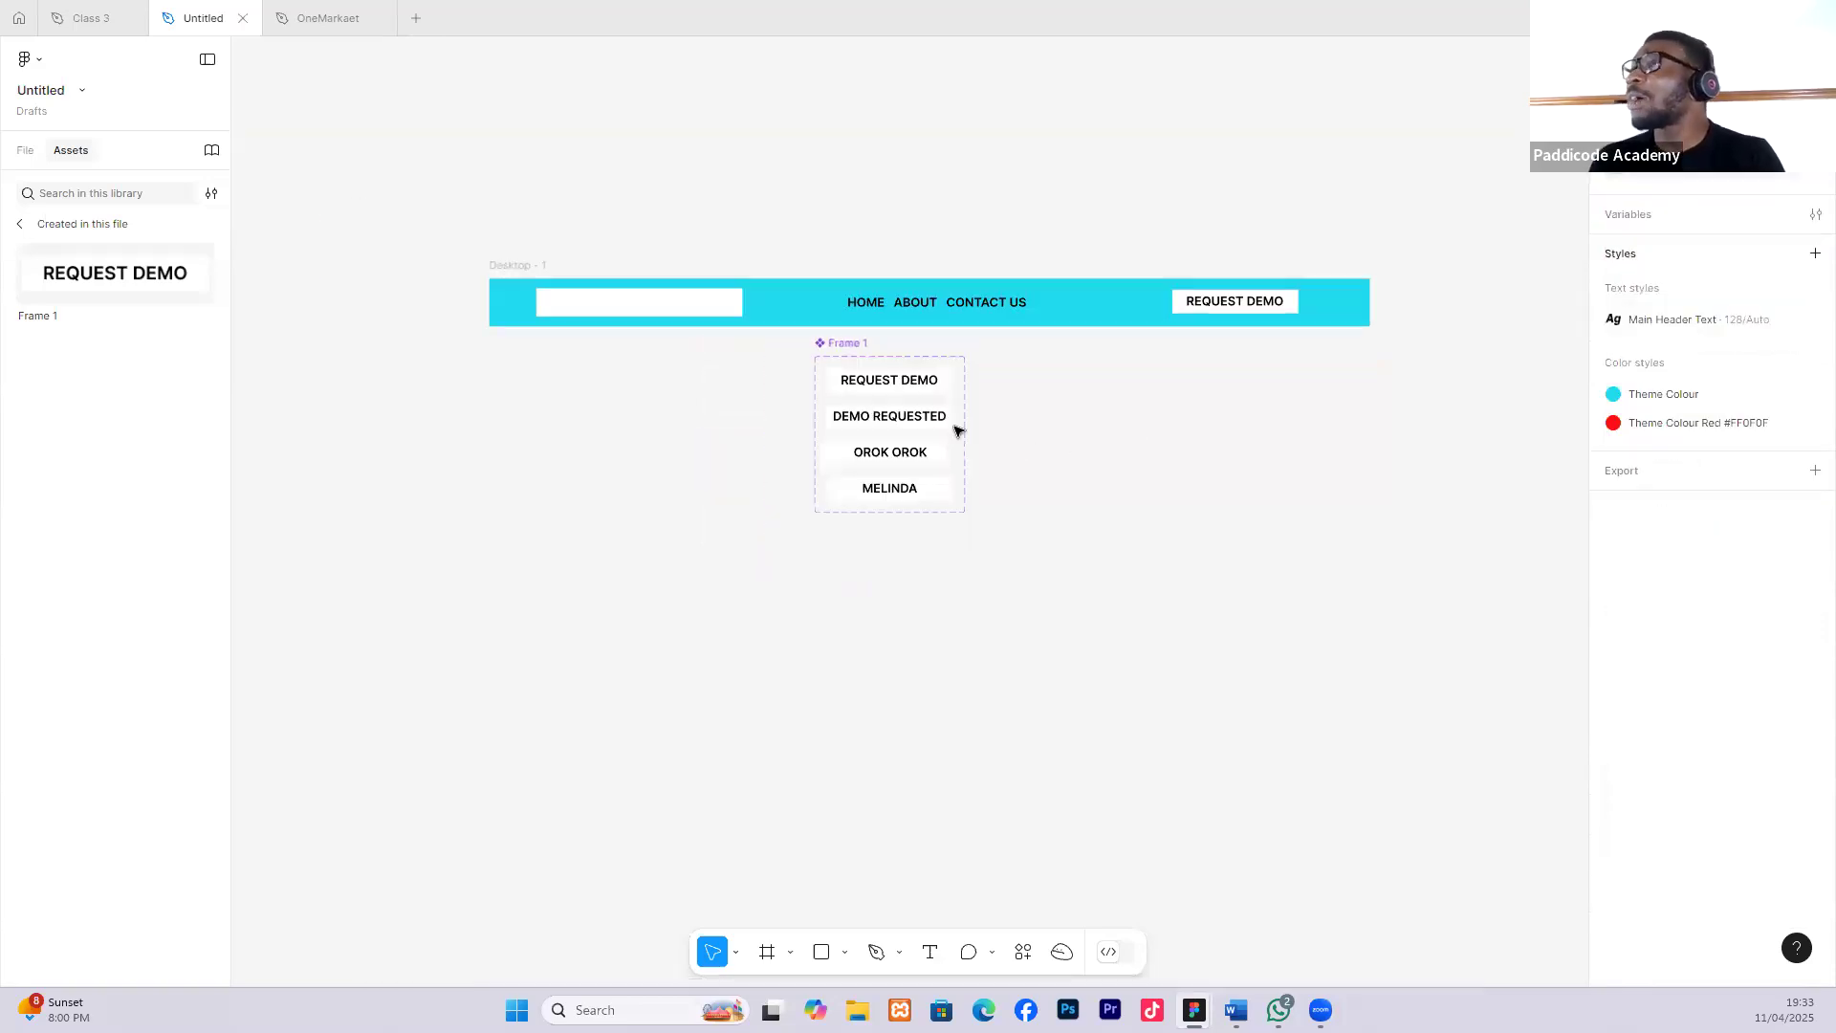
pyautogui.hscroll(2, 957, 427)
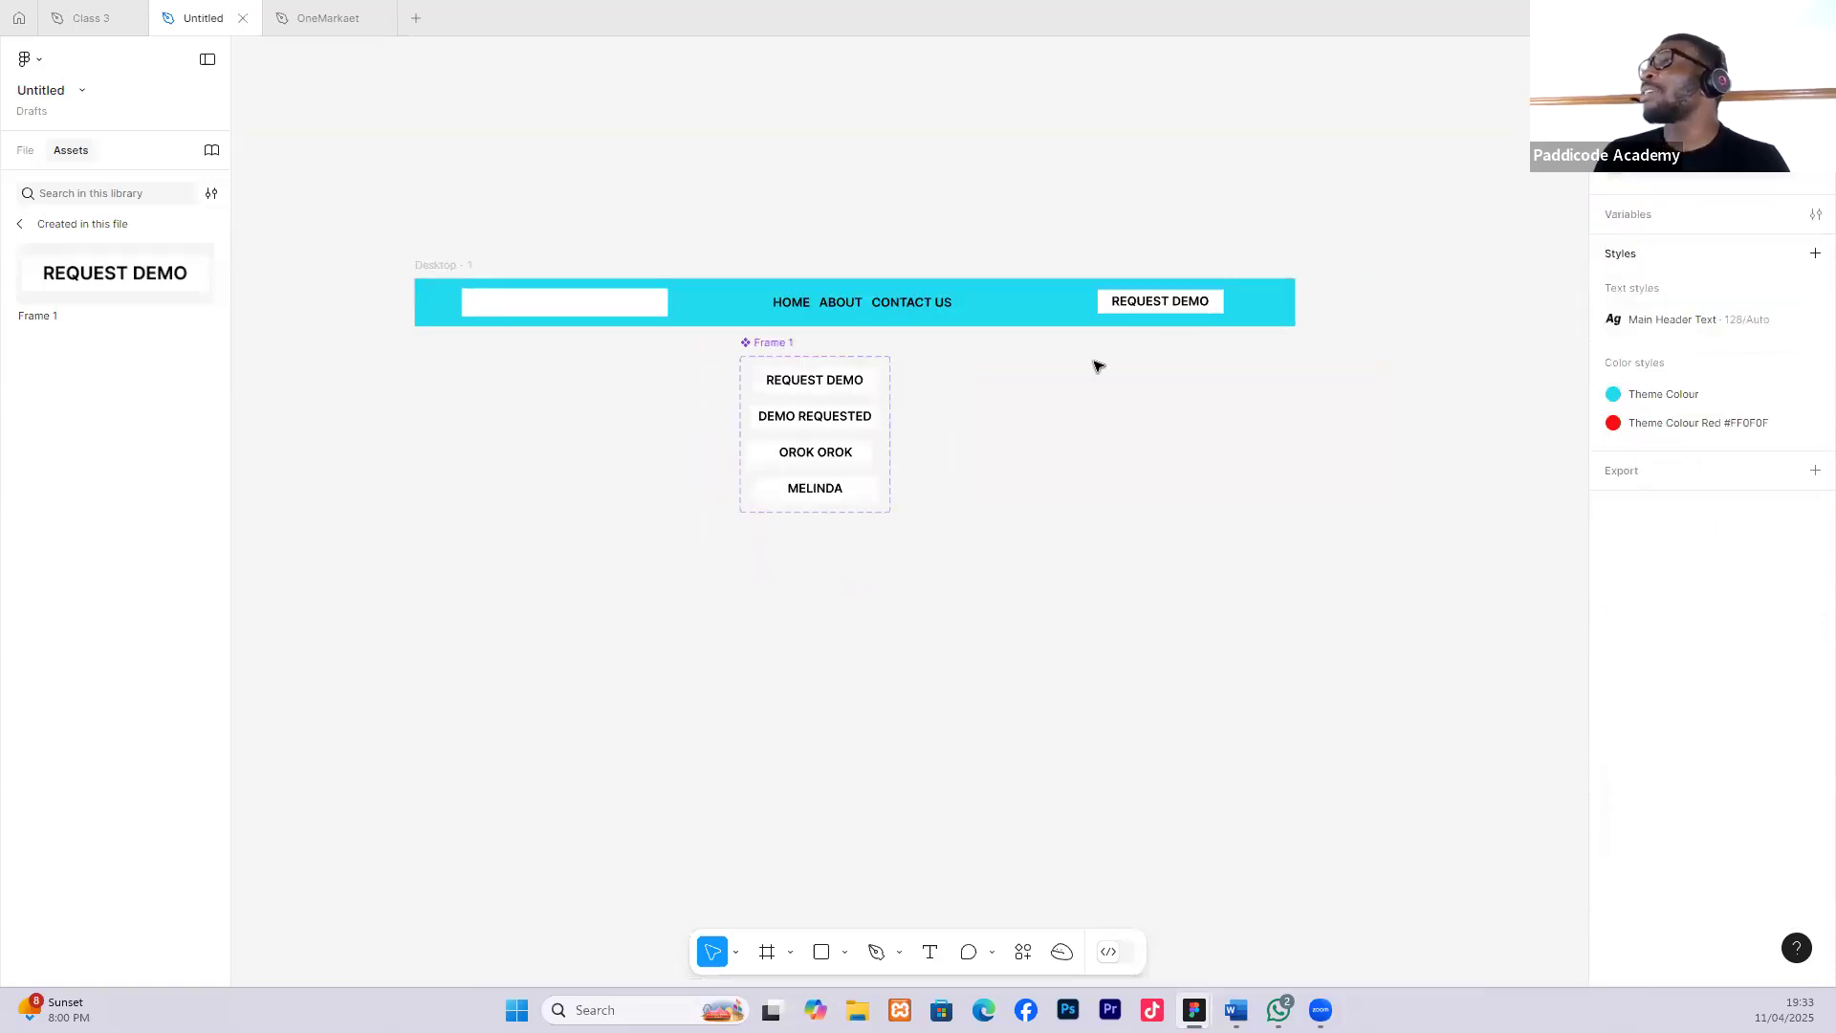
# Switch the header's button instance to Variant4 through its Property 1 list.
pyautogui.click(1186, 303)
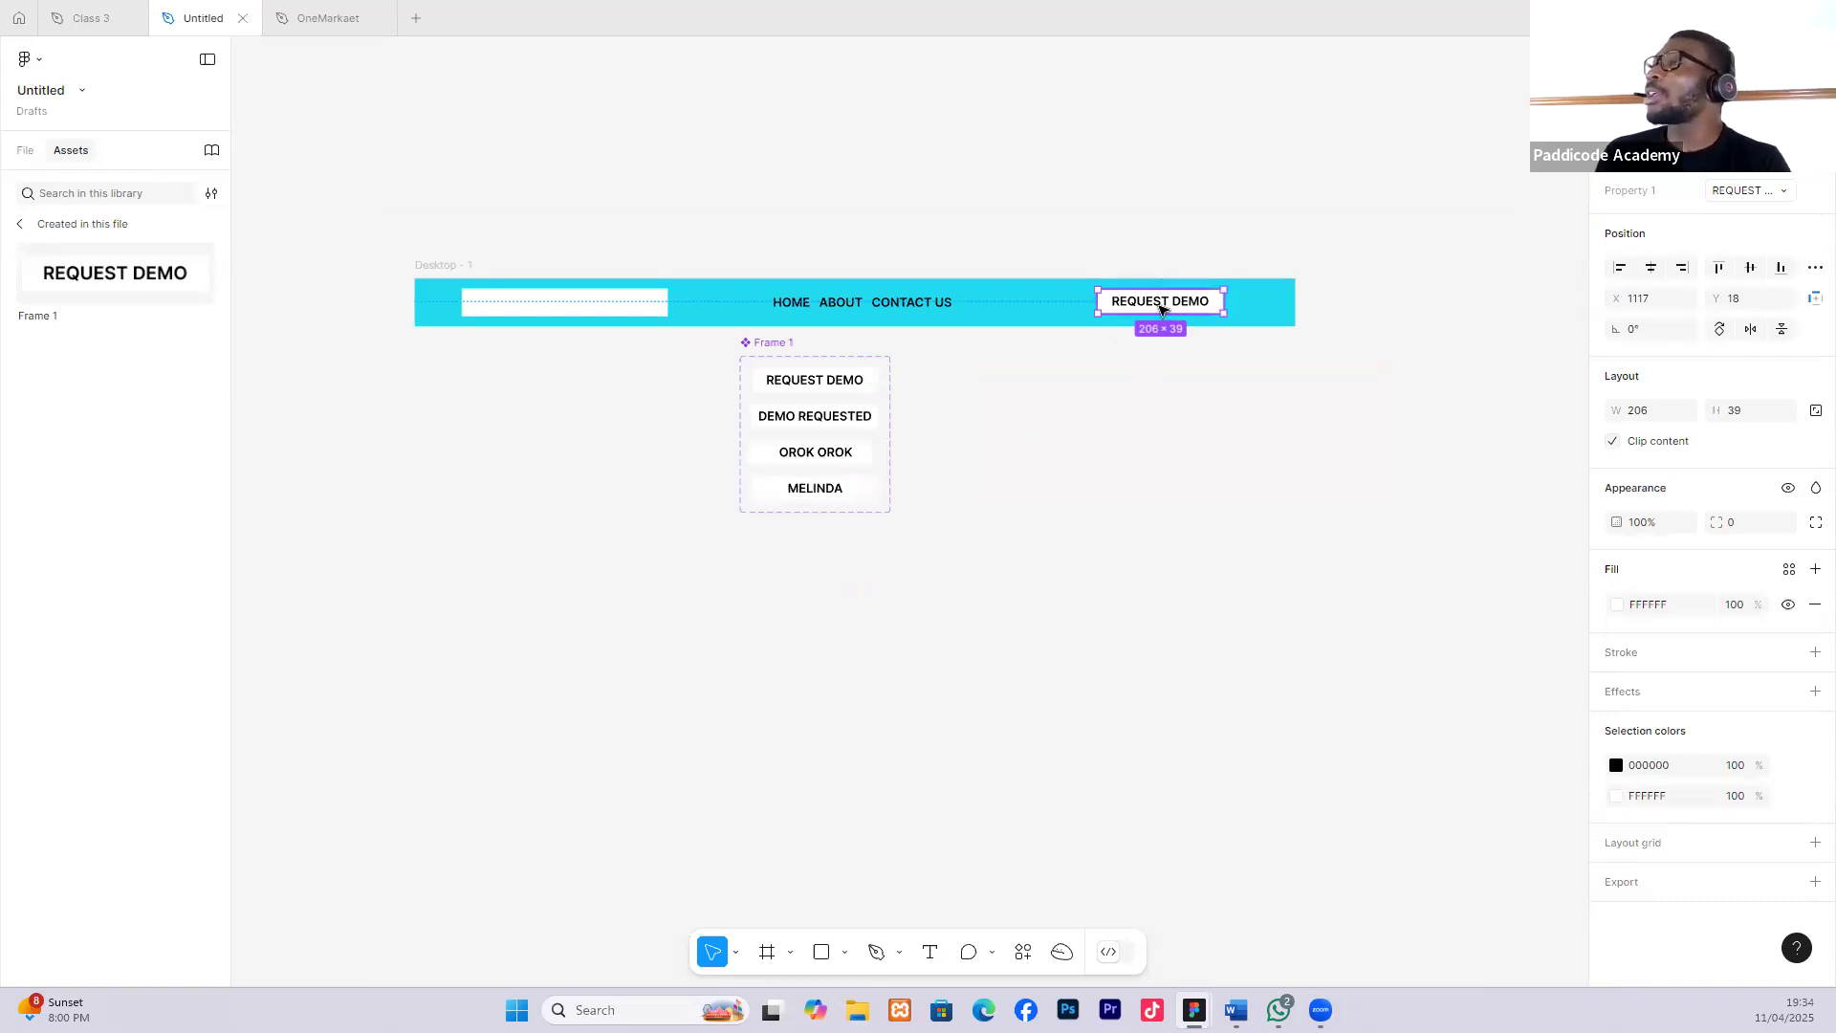
pyautogui.click(1784, 191)
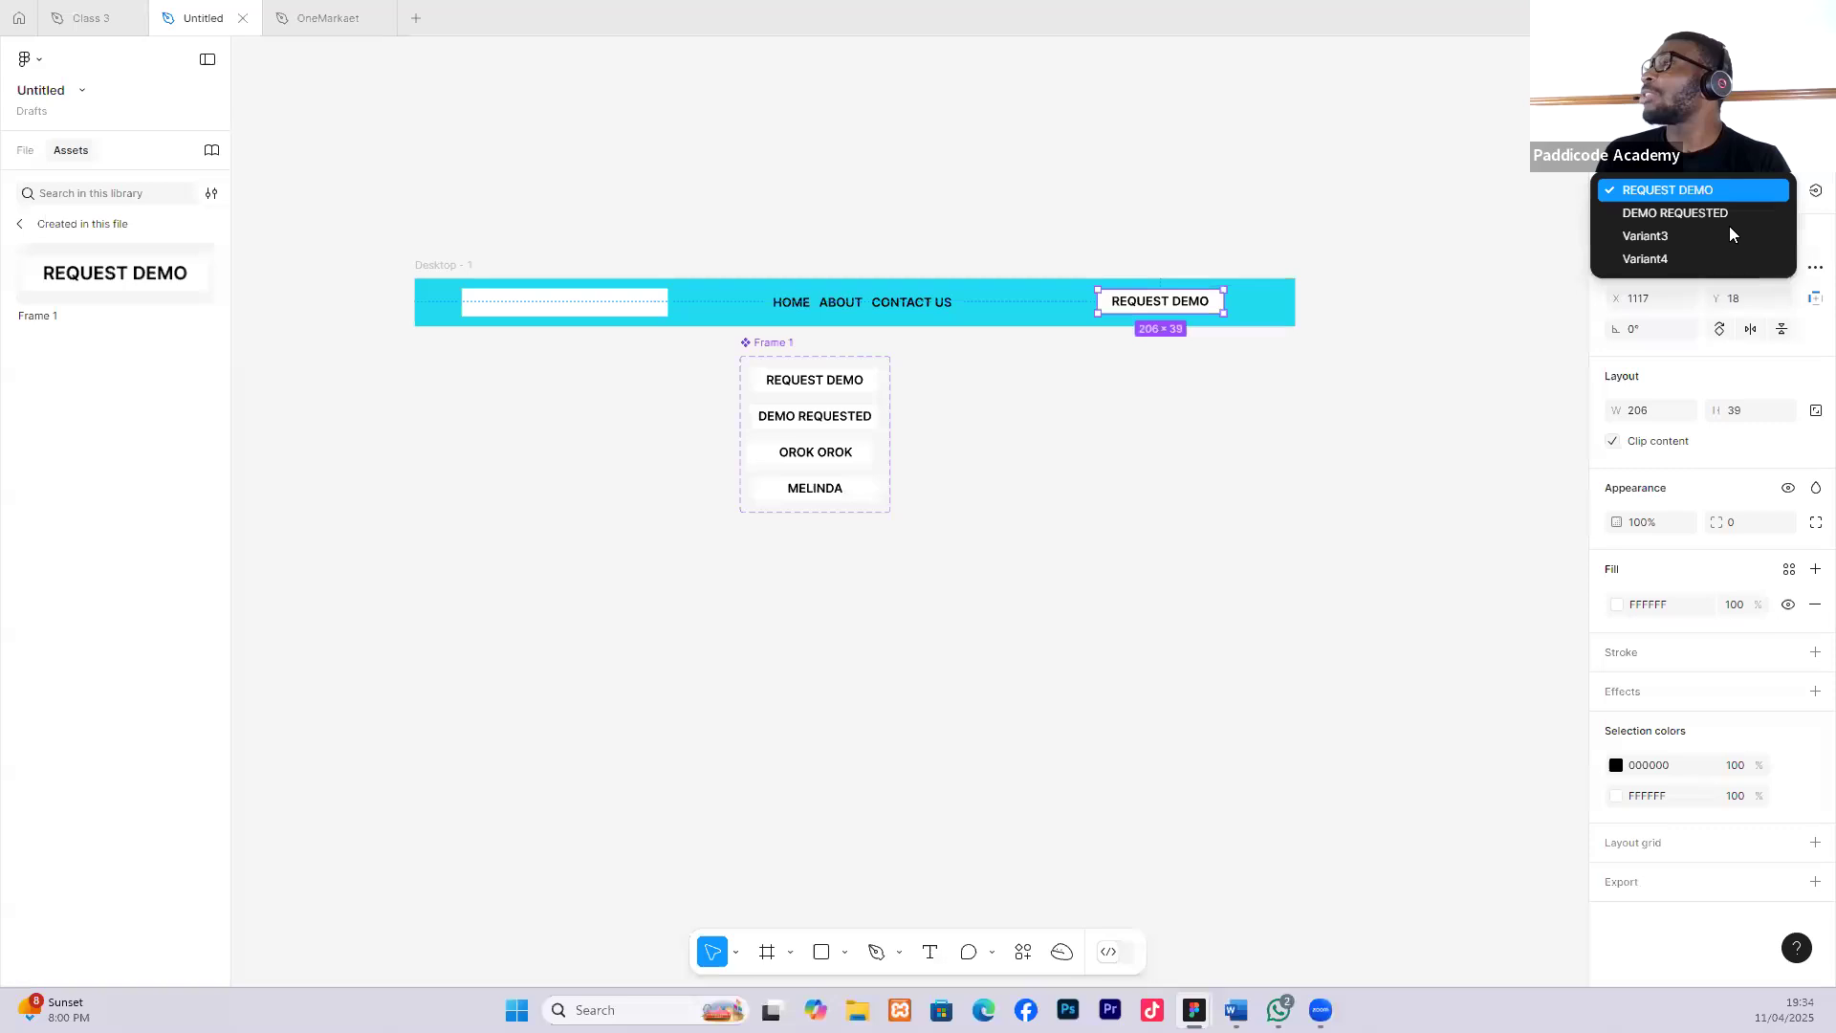
pyautogui.click(1693, 257)
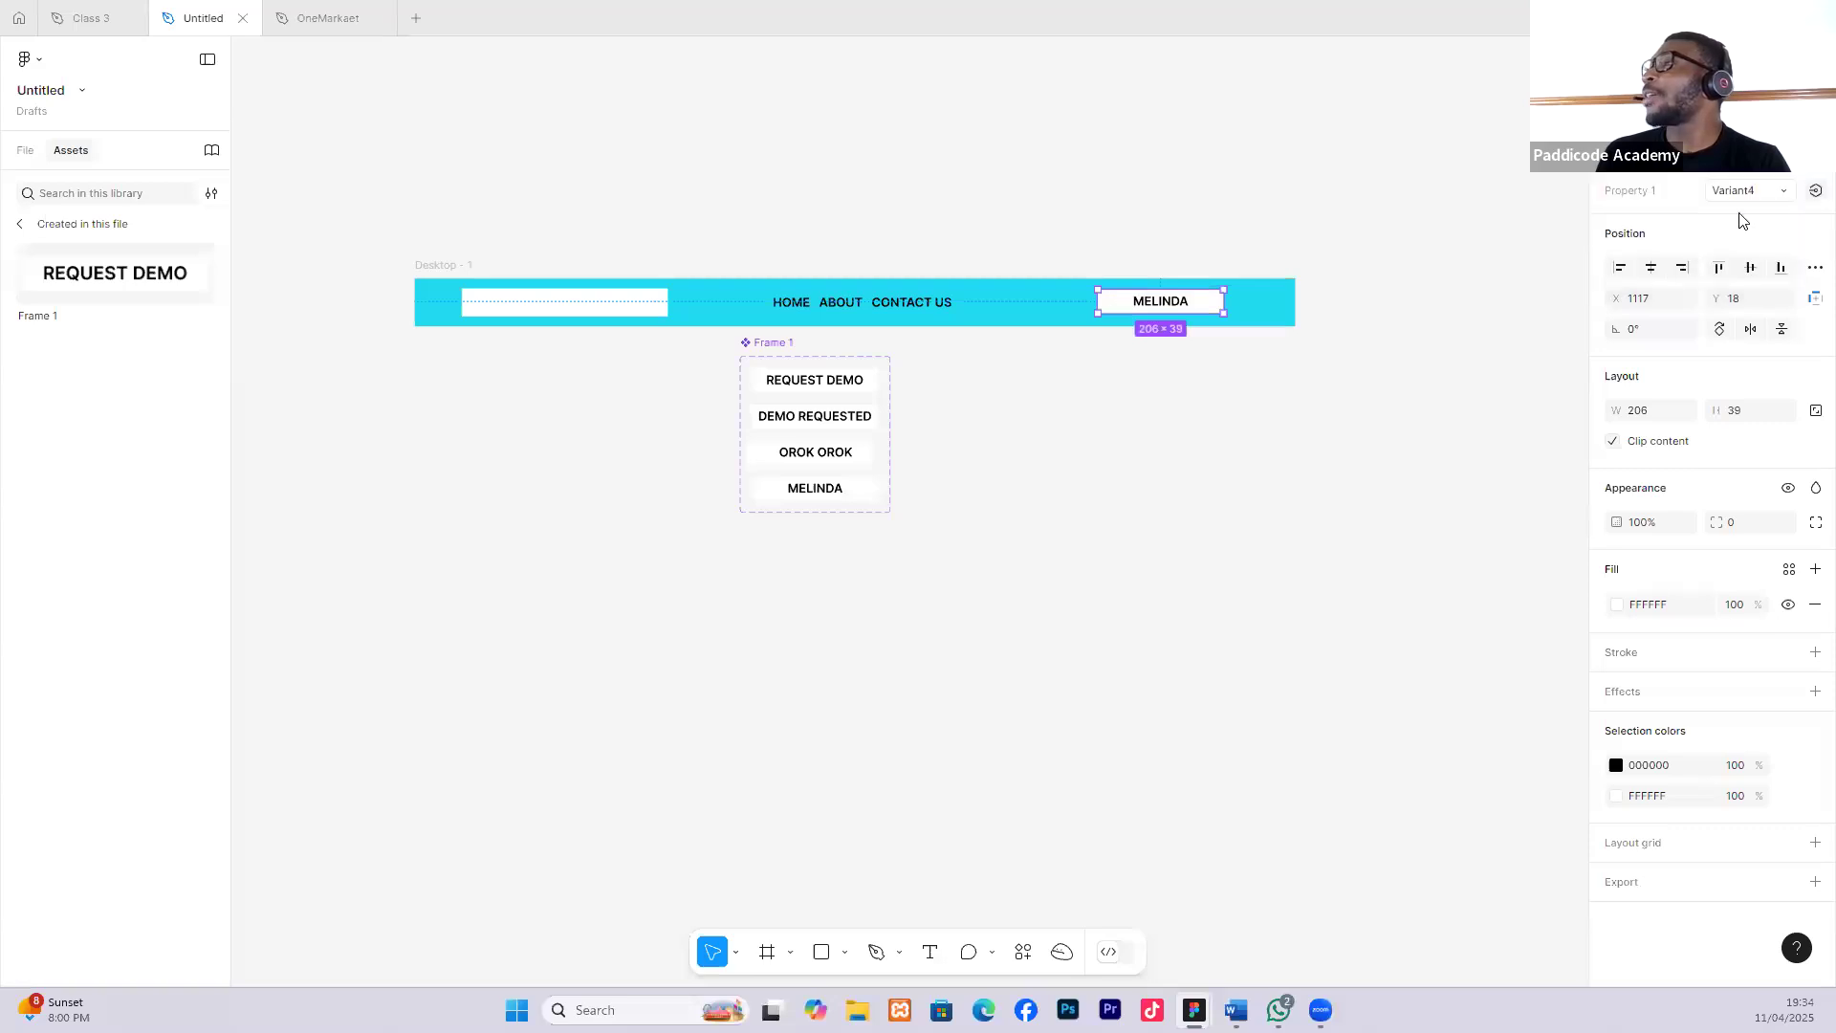
pyautogui.click(1283, 447)
# Nudge the button component set slightly down and reselect the header's MELINDA button.
pyautogui.click(1186, 306)
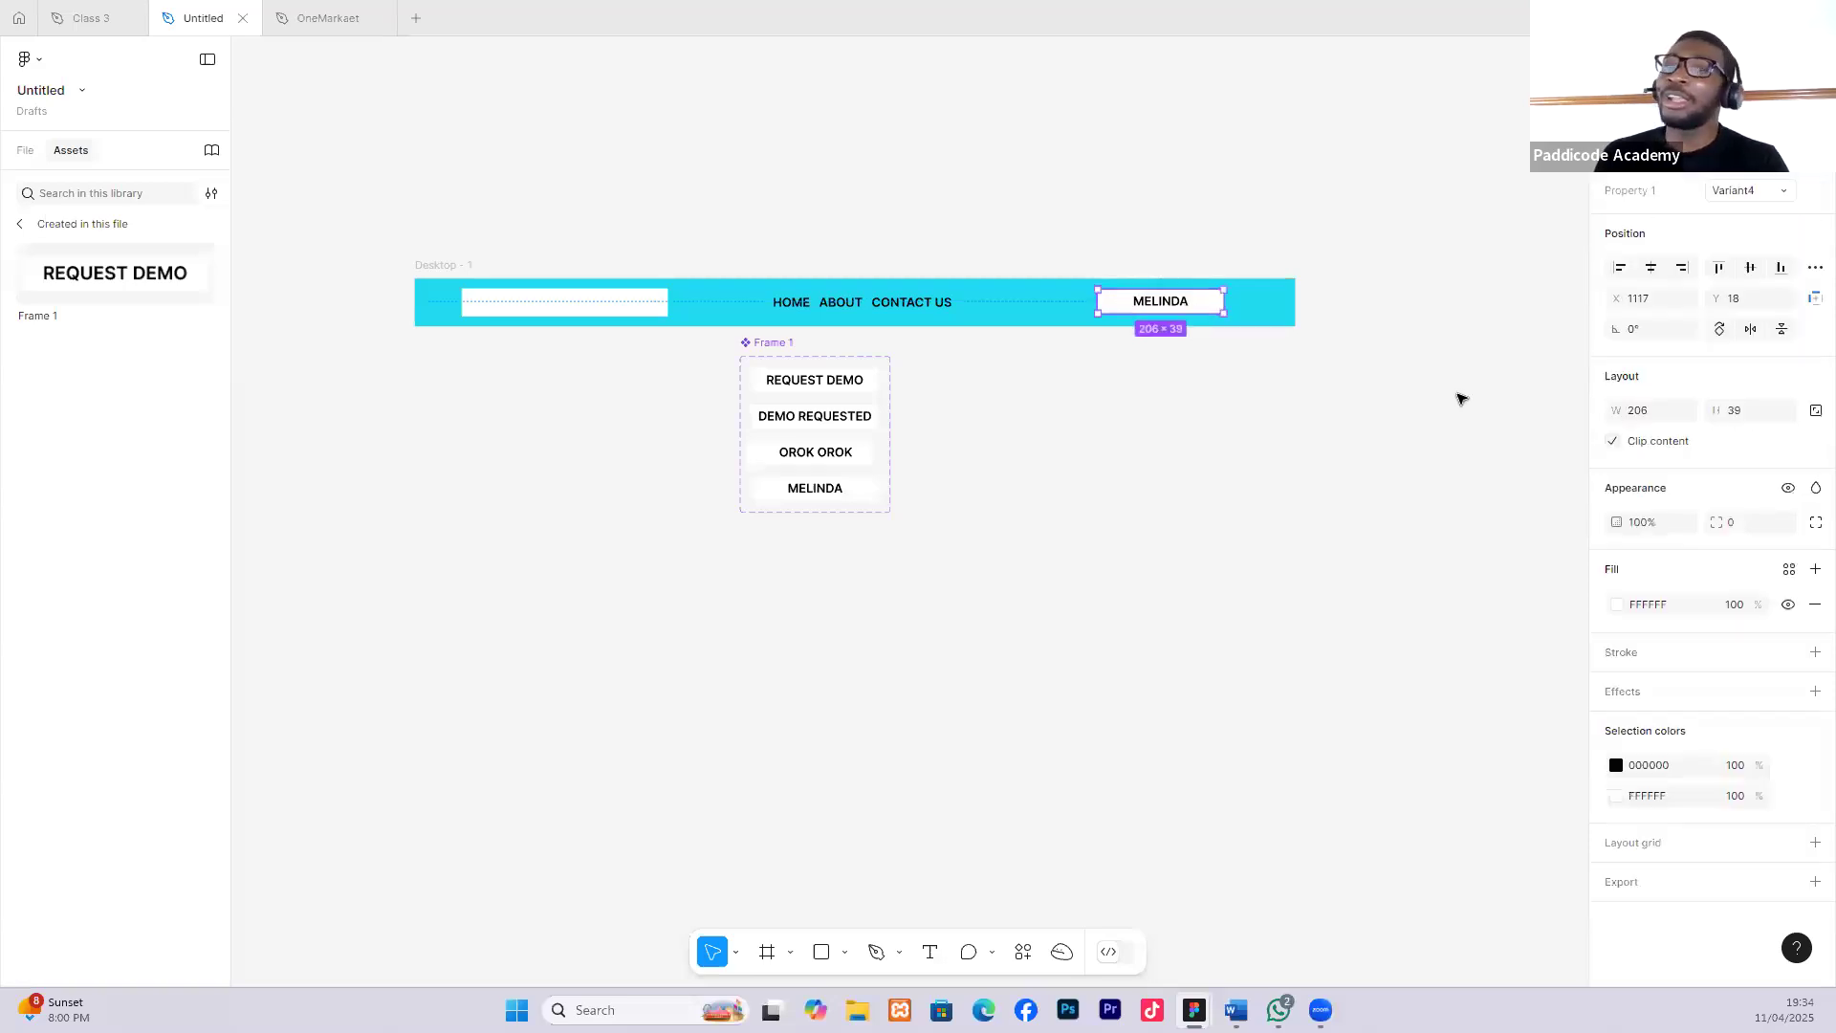
pyautogui.click(1389, 398)
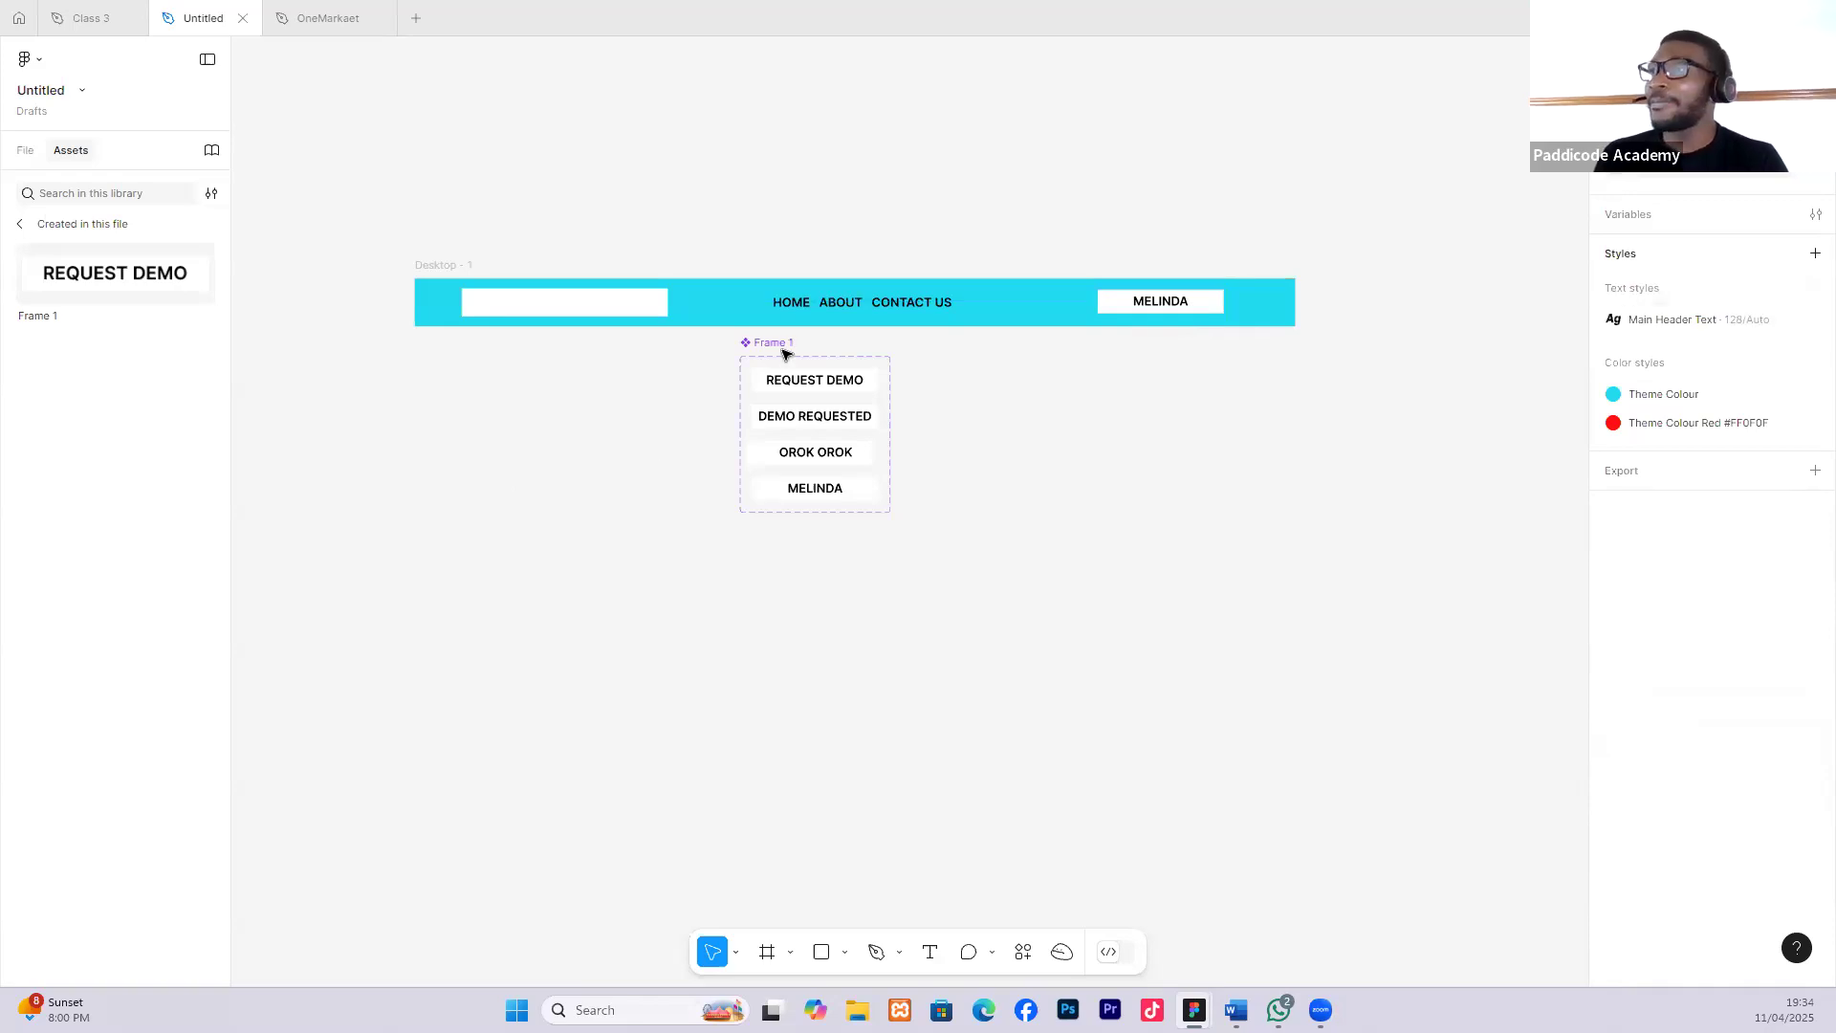
pyautogui.moveTo(785, 351); pyautogui.dragTo(780, 378)
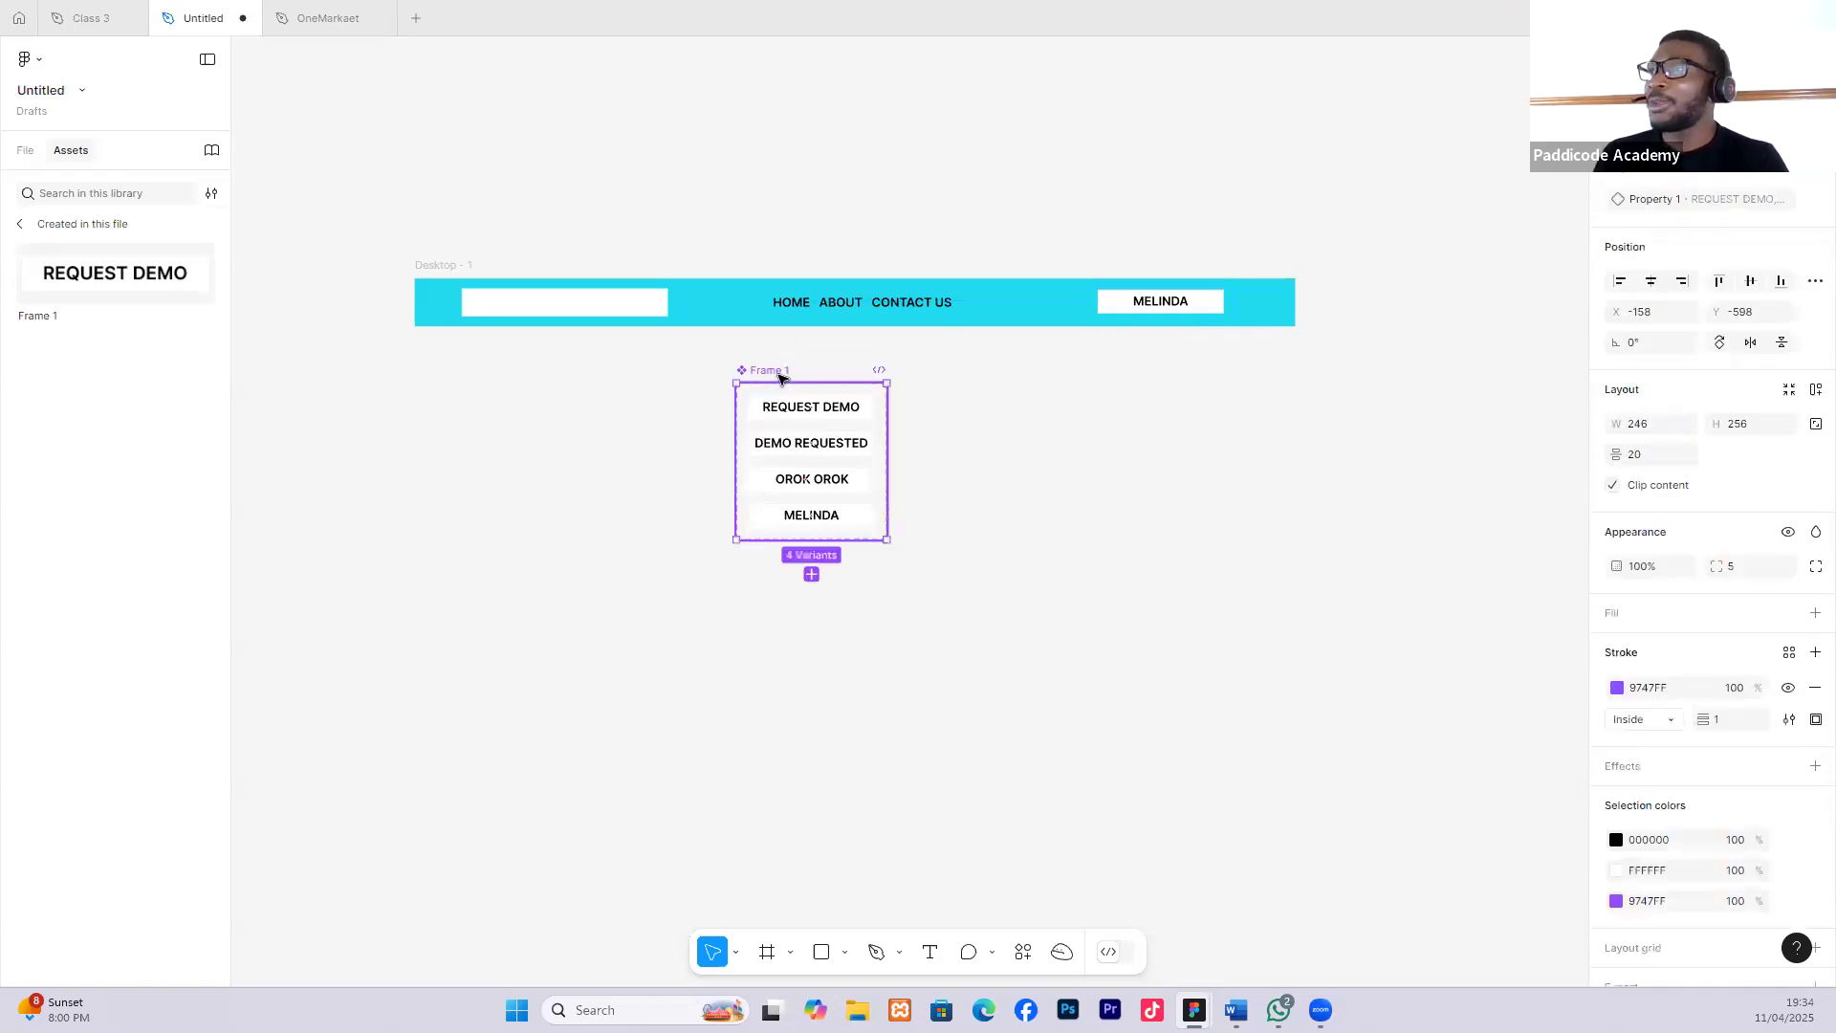
pyautogui.scroll(2, 1201, 337)
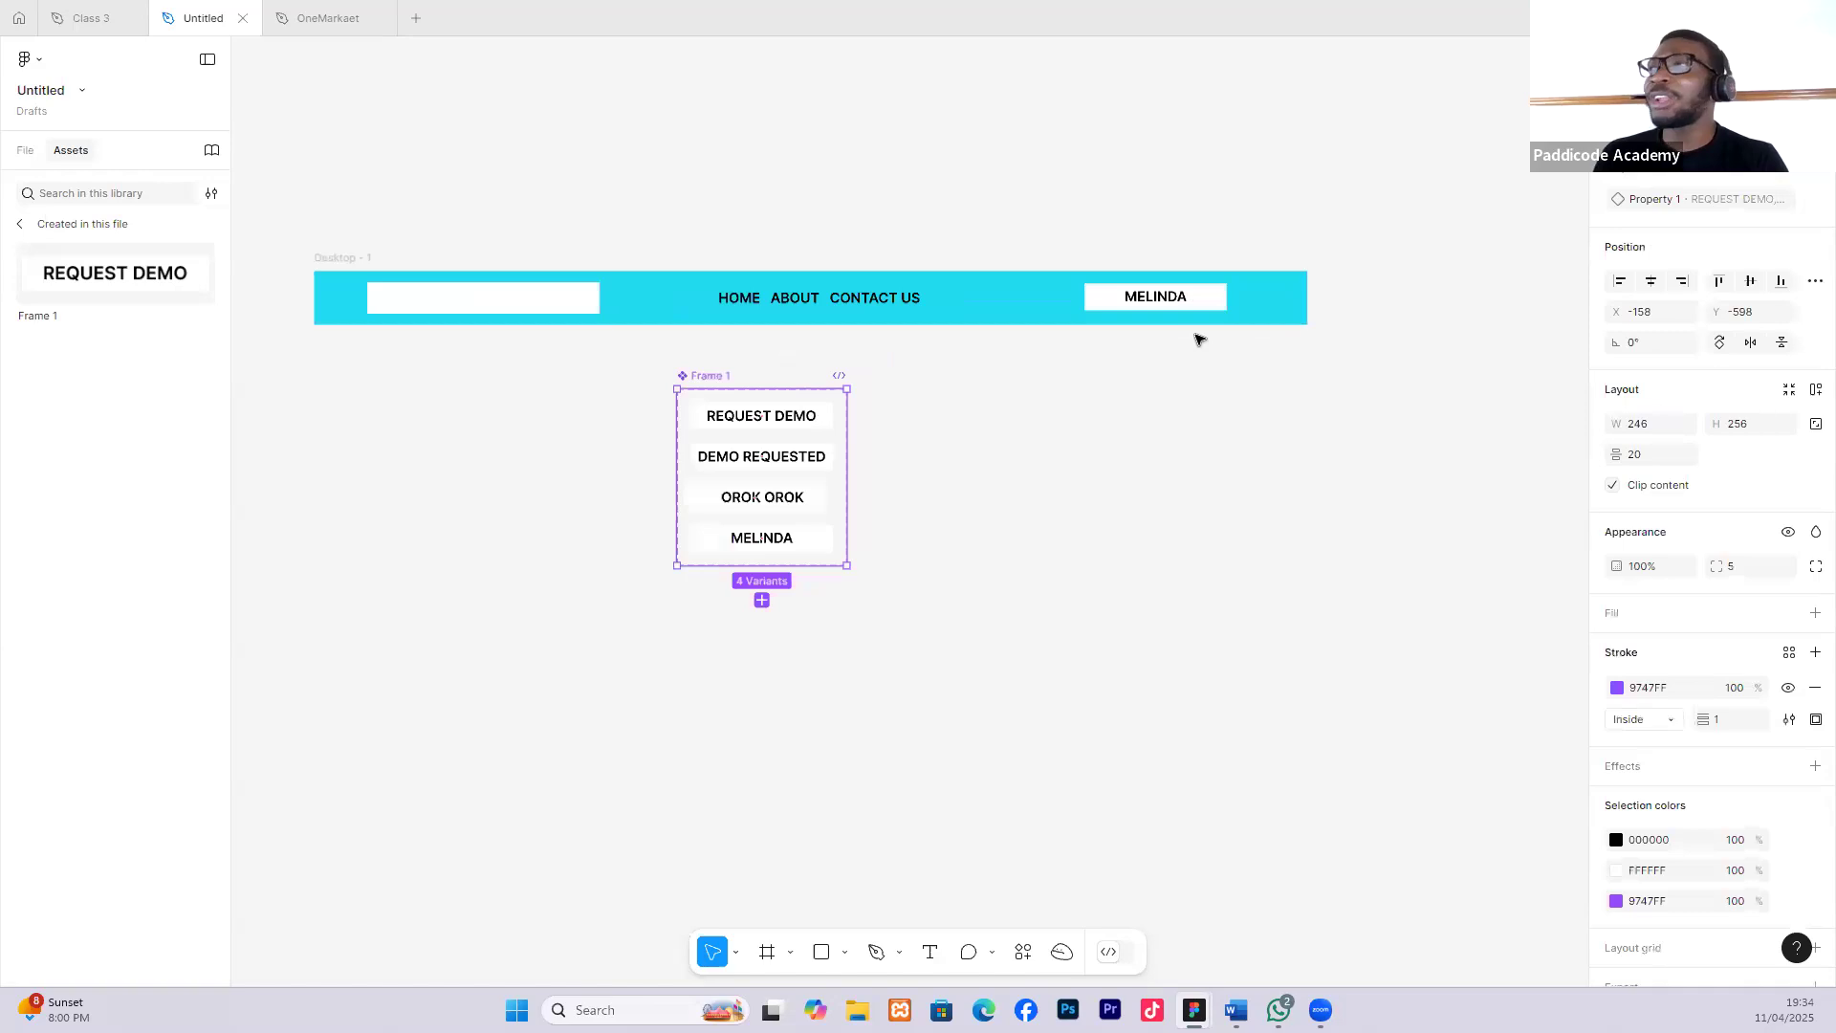
pyautogui.scroll(4, 1200, 338)
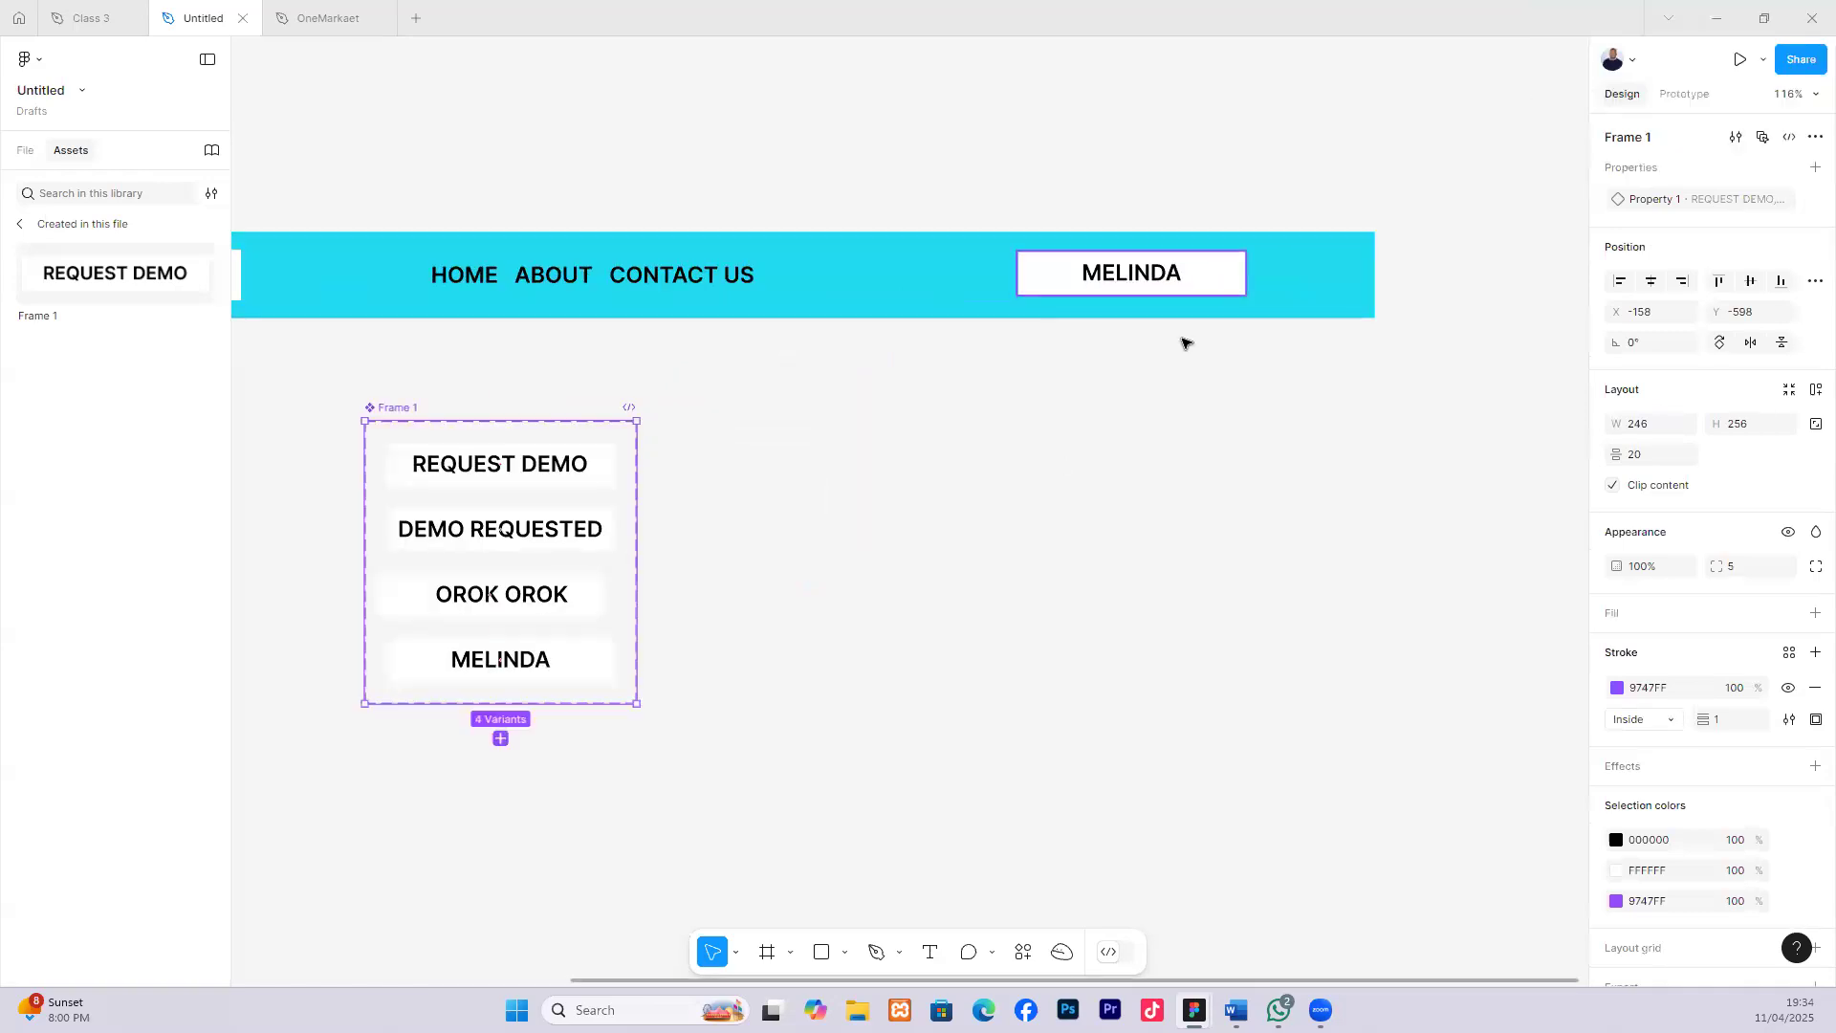
pyautogui.click(1186, 279)
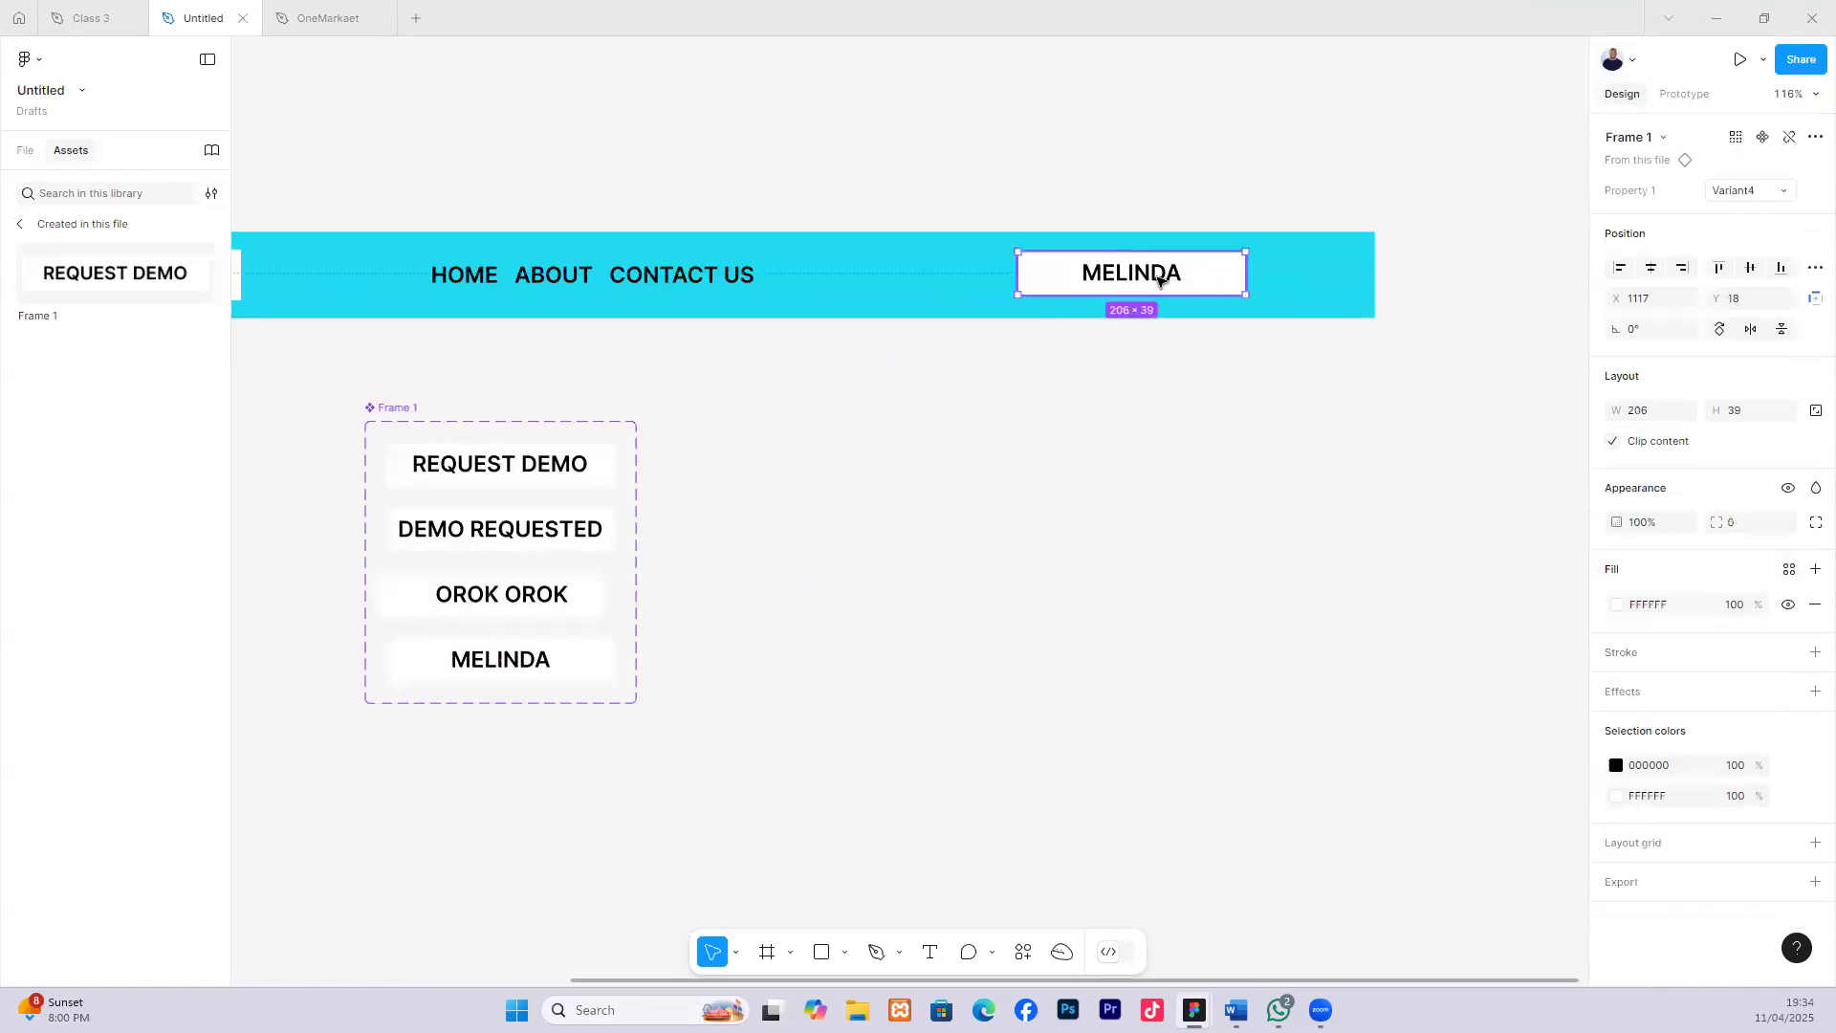
# Rename the fourth variant's value to Melinda so the header instance's Property 1 reads Melinda.
pyautogui.click(1731, 197)
pyautogui.click(1650, 192)
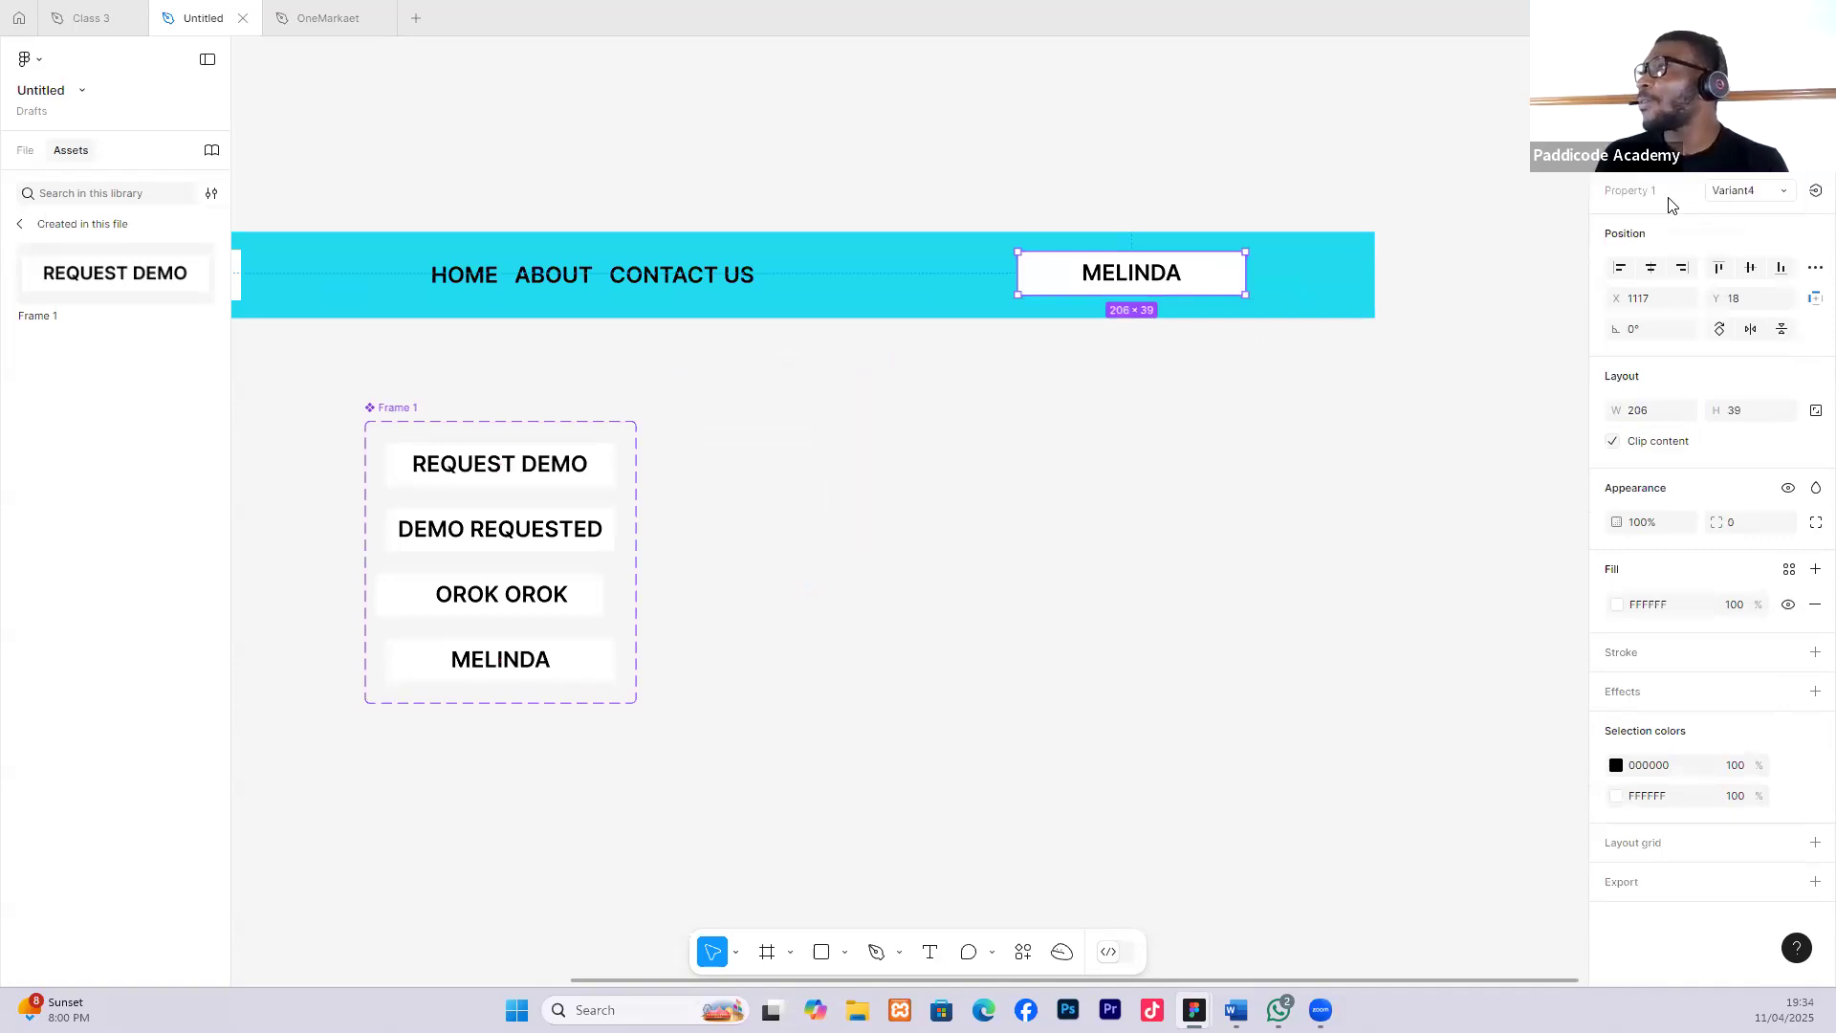
pyautogui.click(1740, 195)
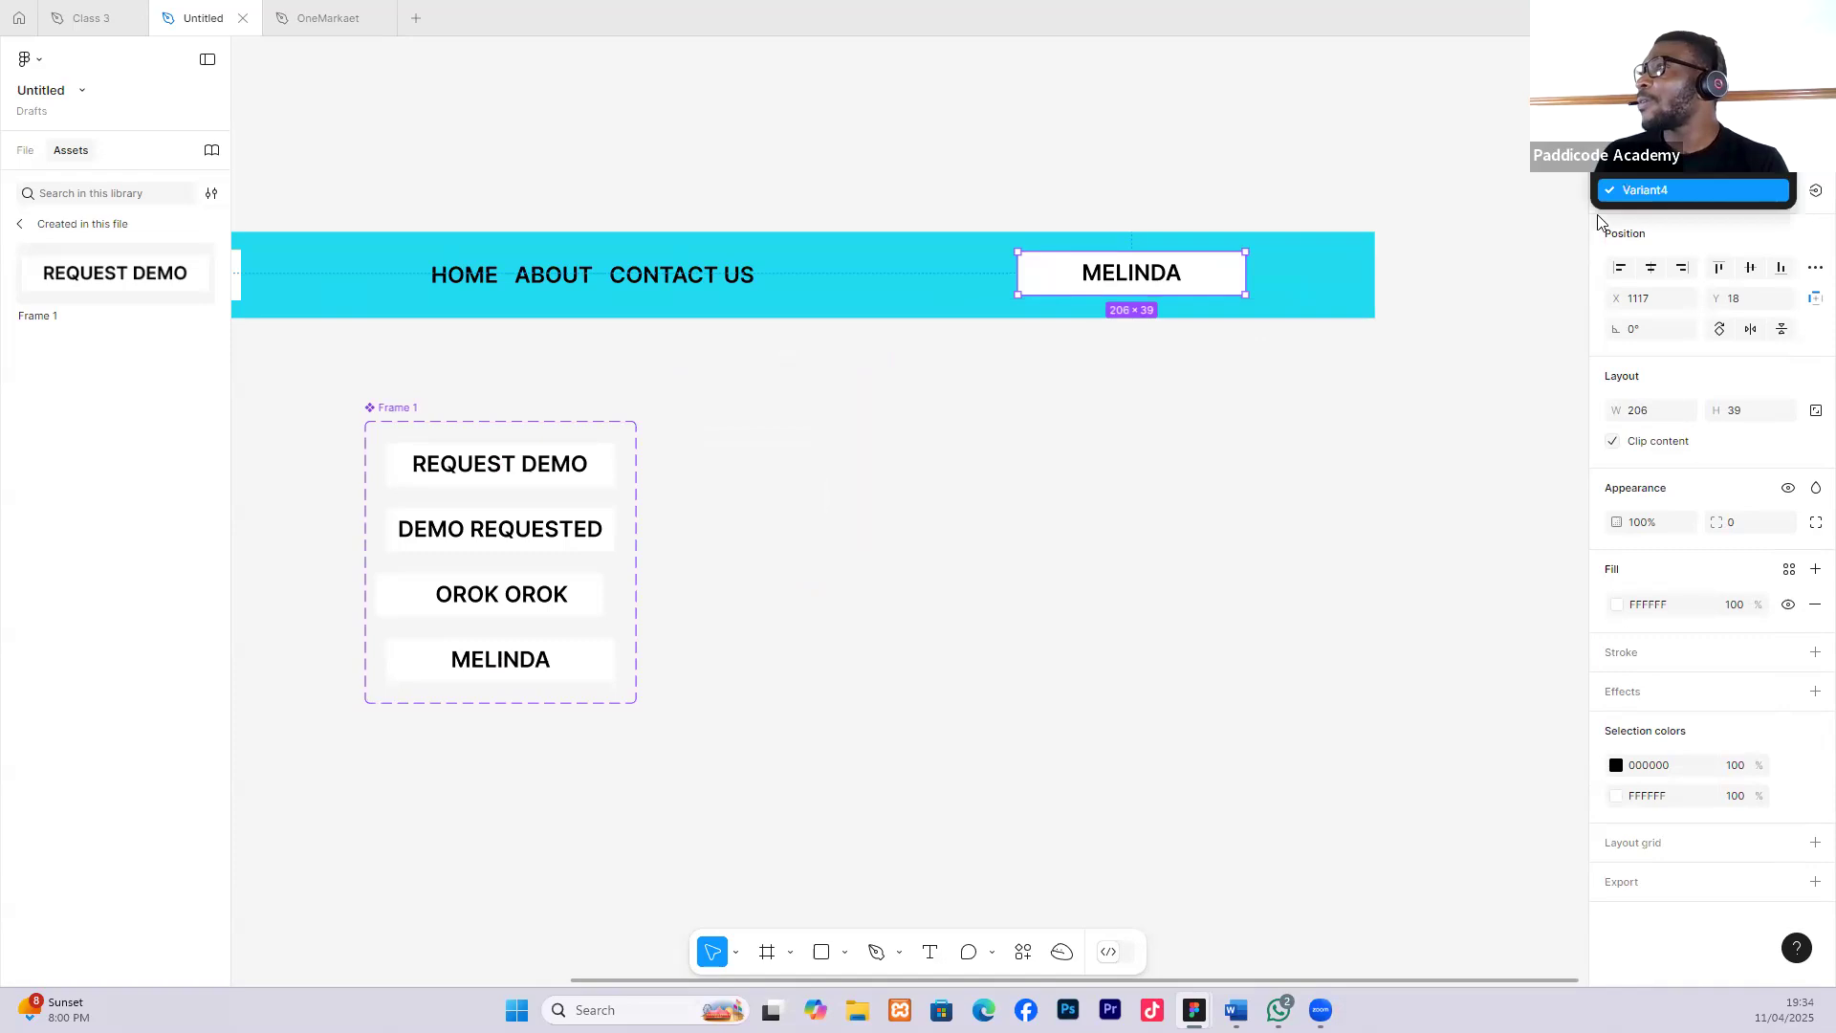
pyautogui.click(1719, 193)
pyautogui.click(1535, 318)
pyautogui.click(494, 652)
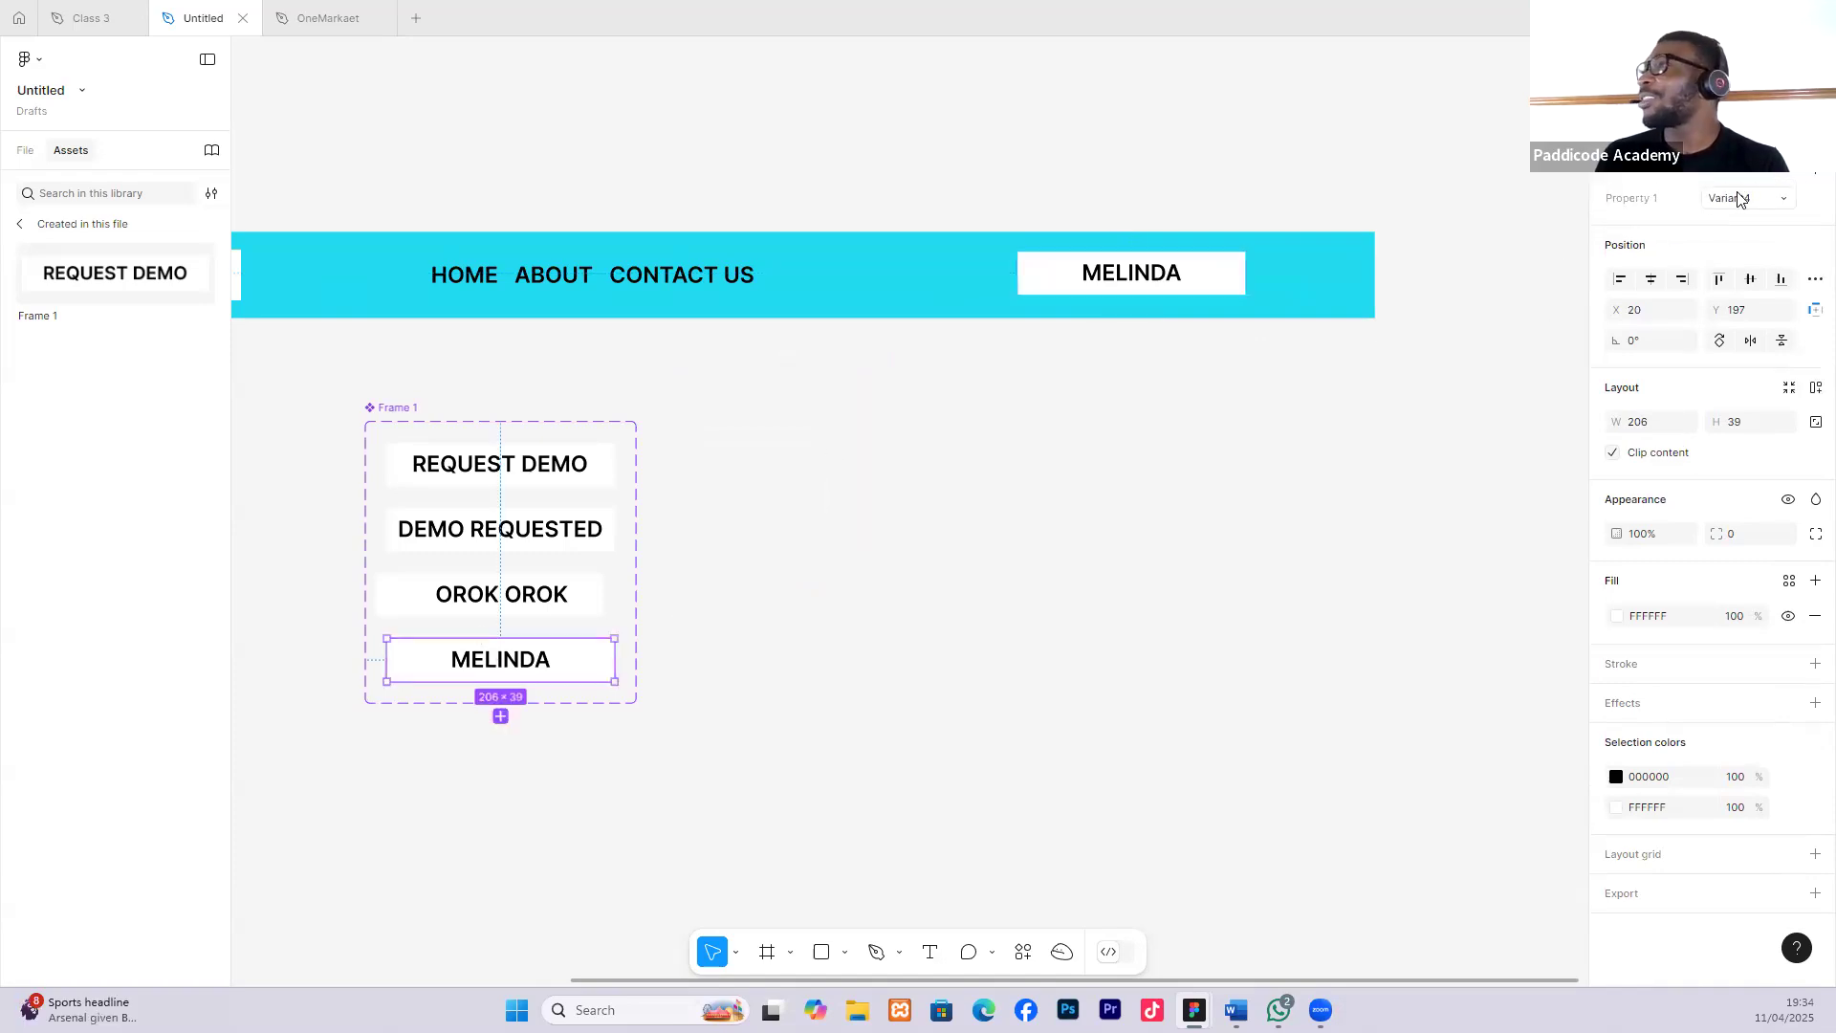
pyautogui.write('Melinda')
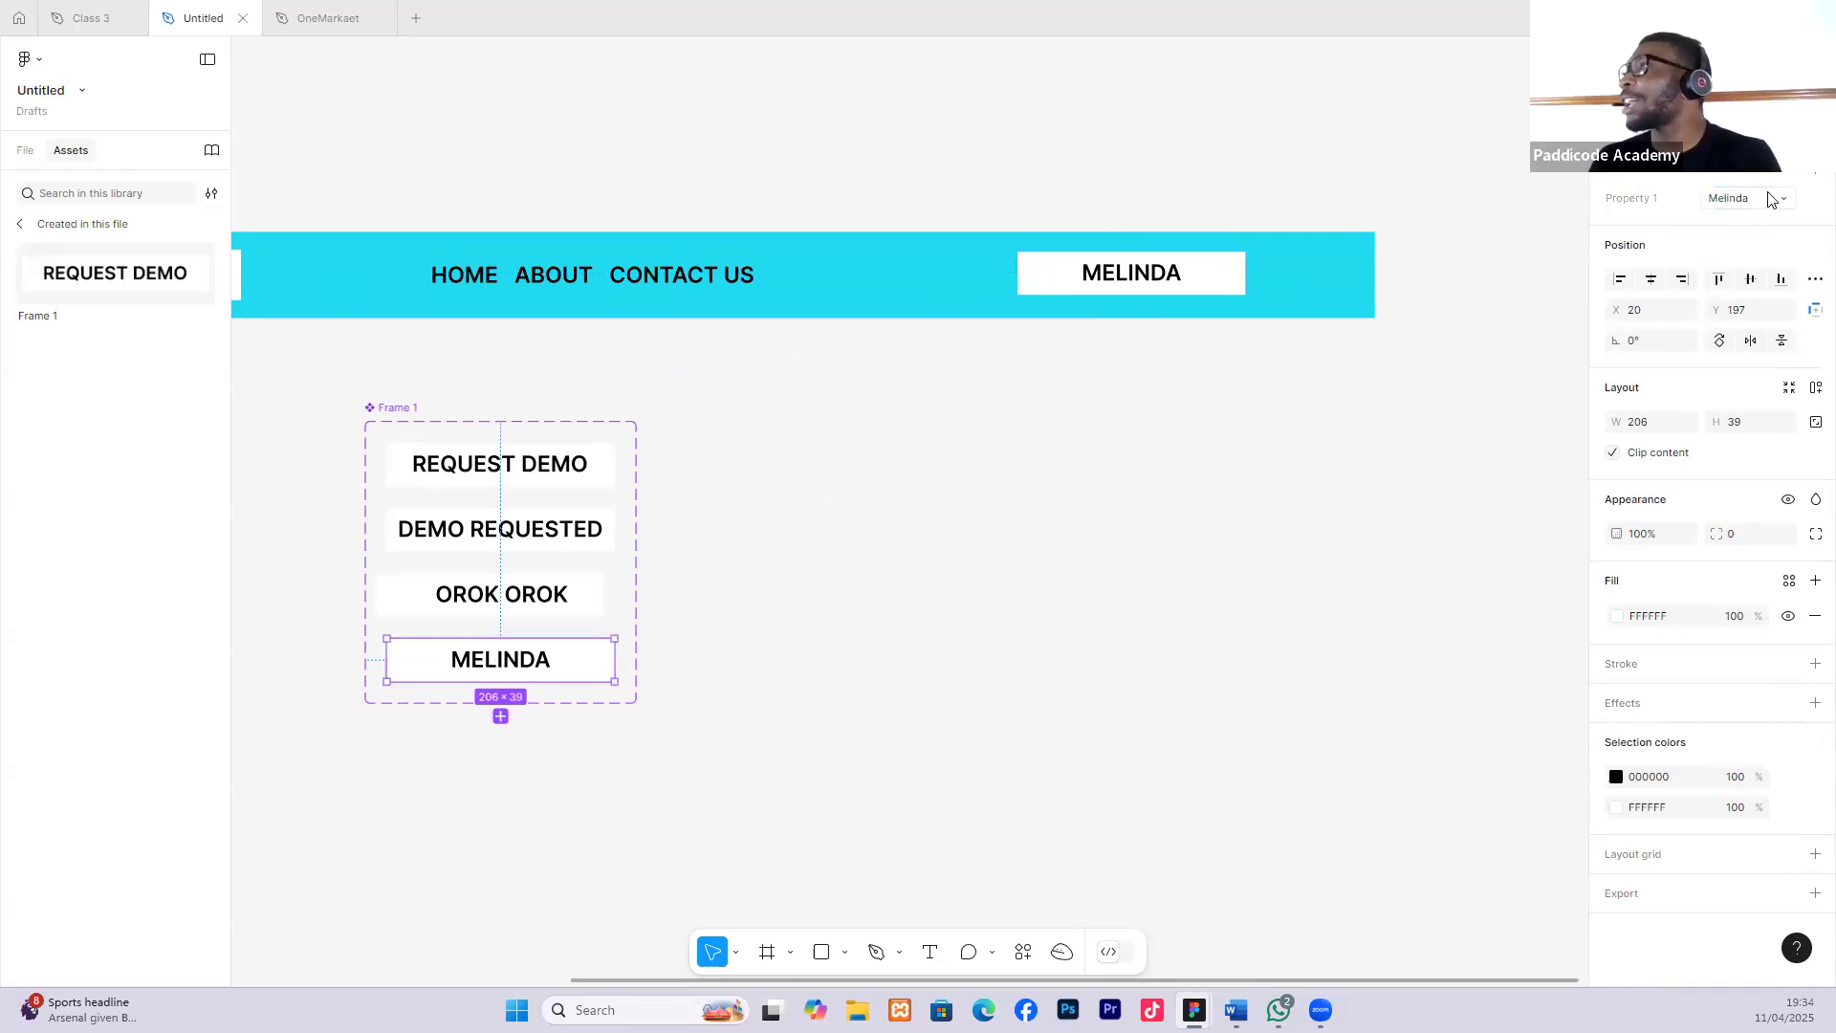
pyautogui.click(1779, 198)
pyautogui.click(557, 588)
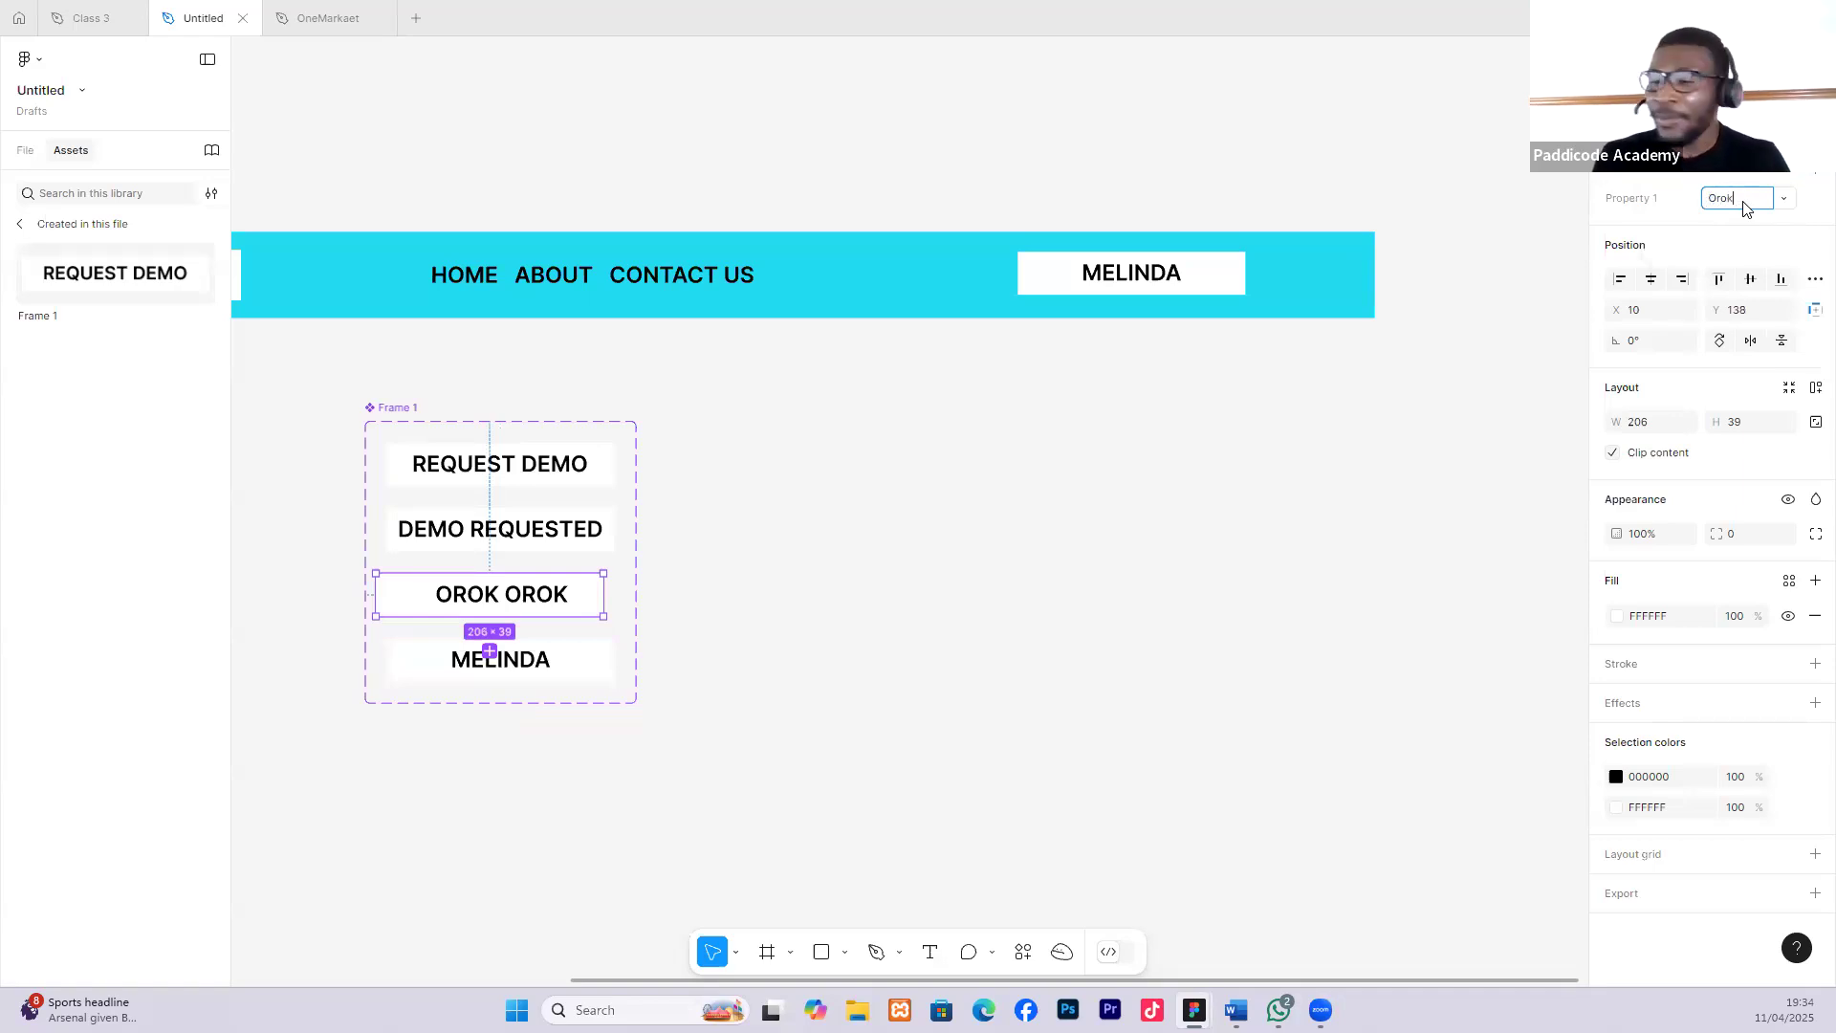
pyautogui.click(1253, 337)
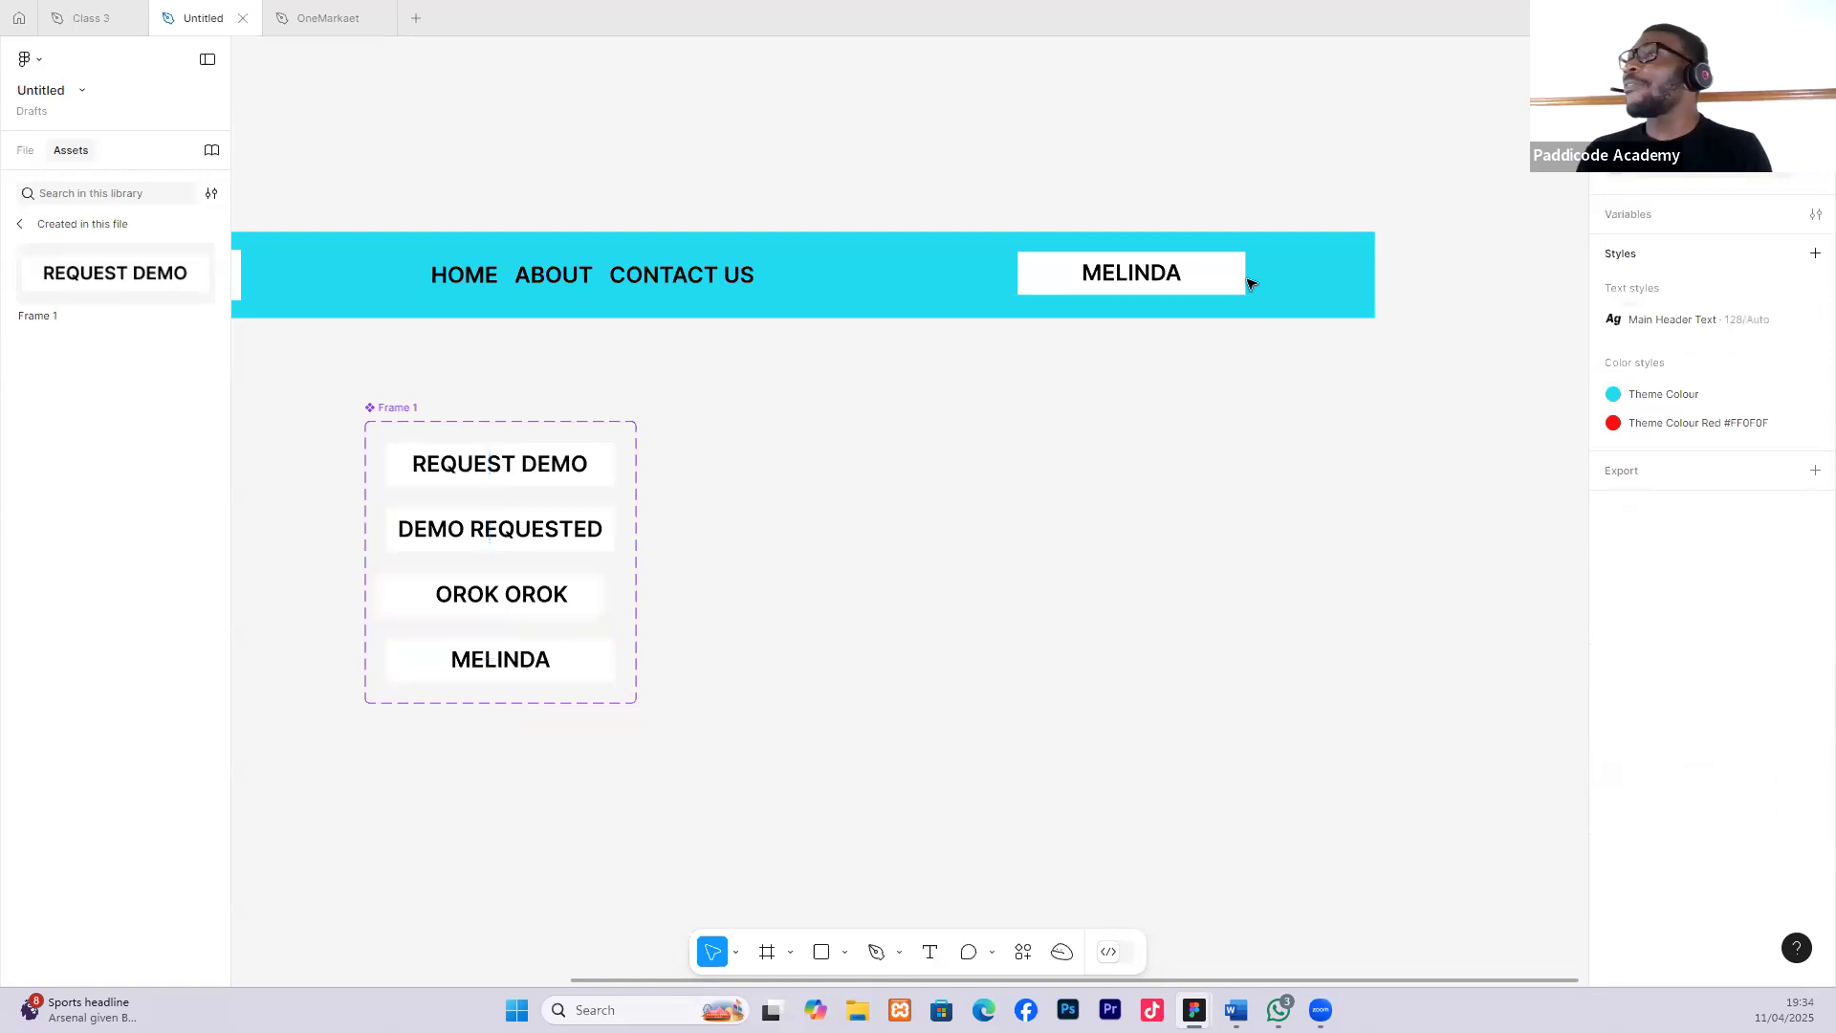
pyautogui.click(1200, 273)
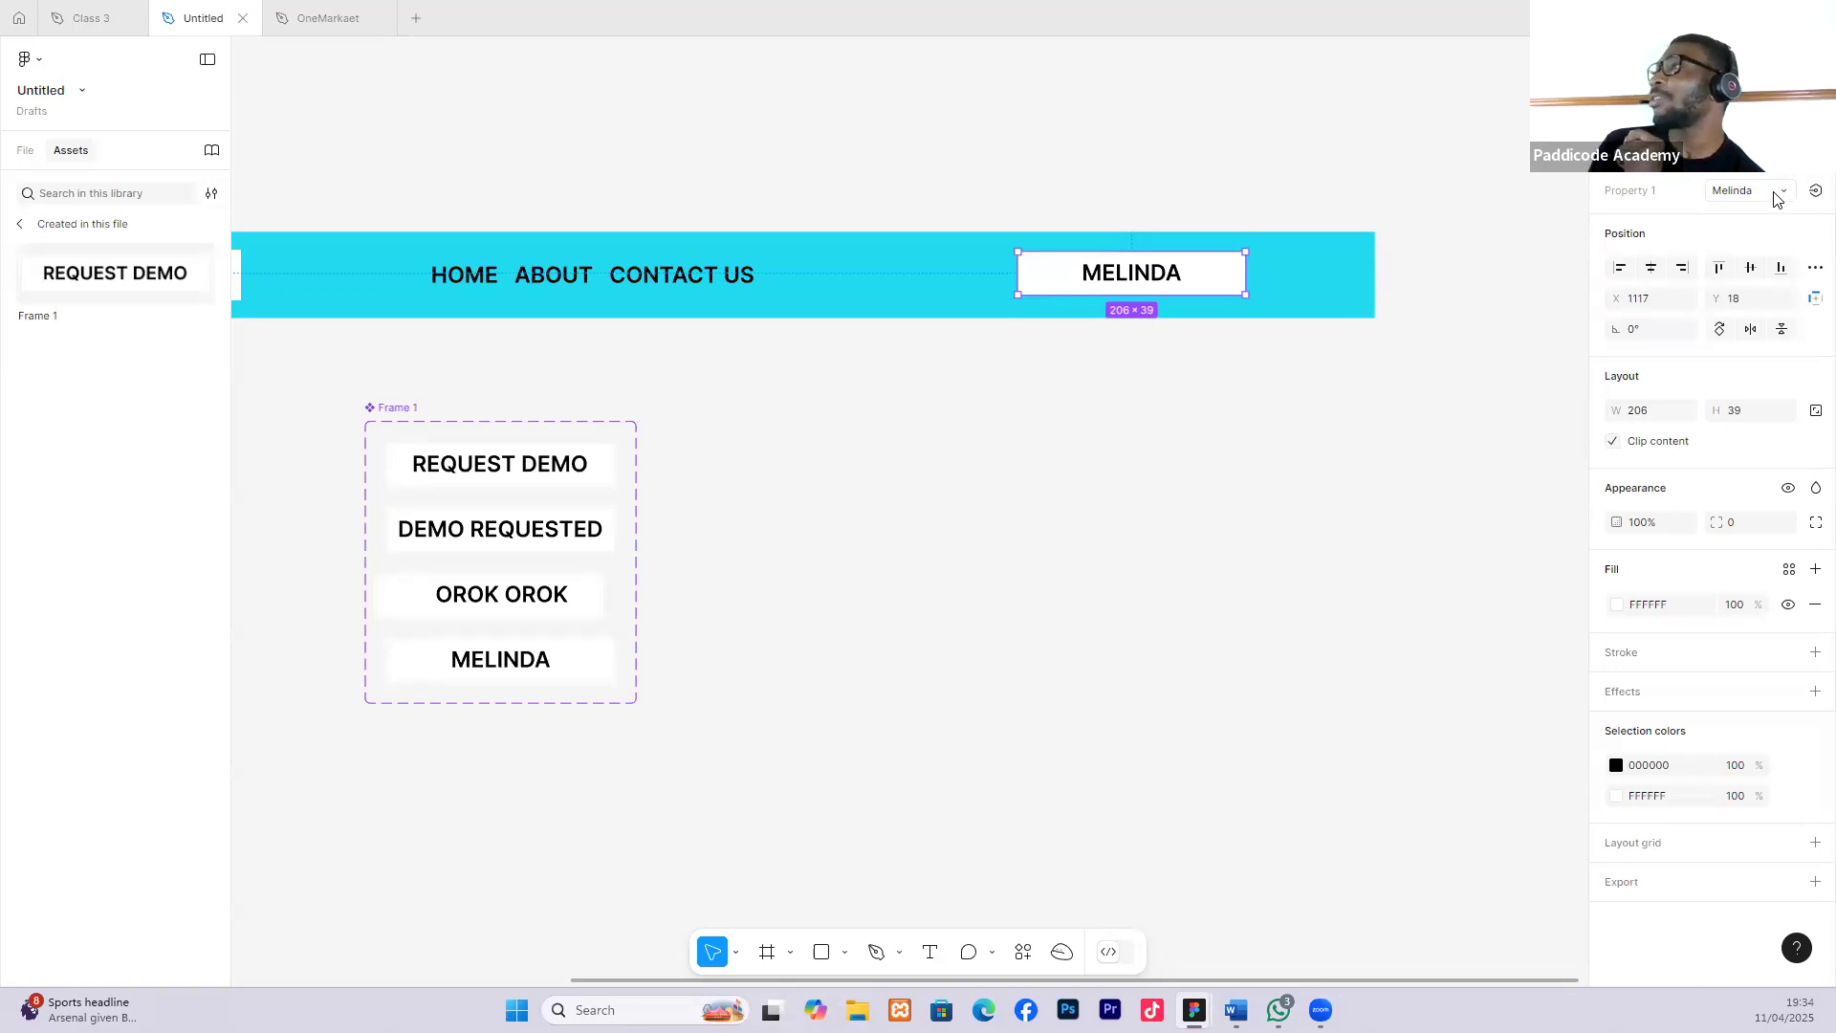
# Set the header button instance's Property 1 to Orok so it shows OROK OROK.
pyautogui.click(1674, 174)
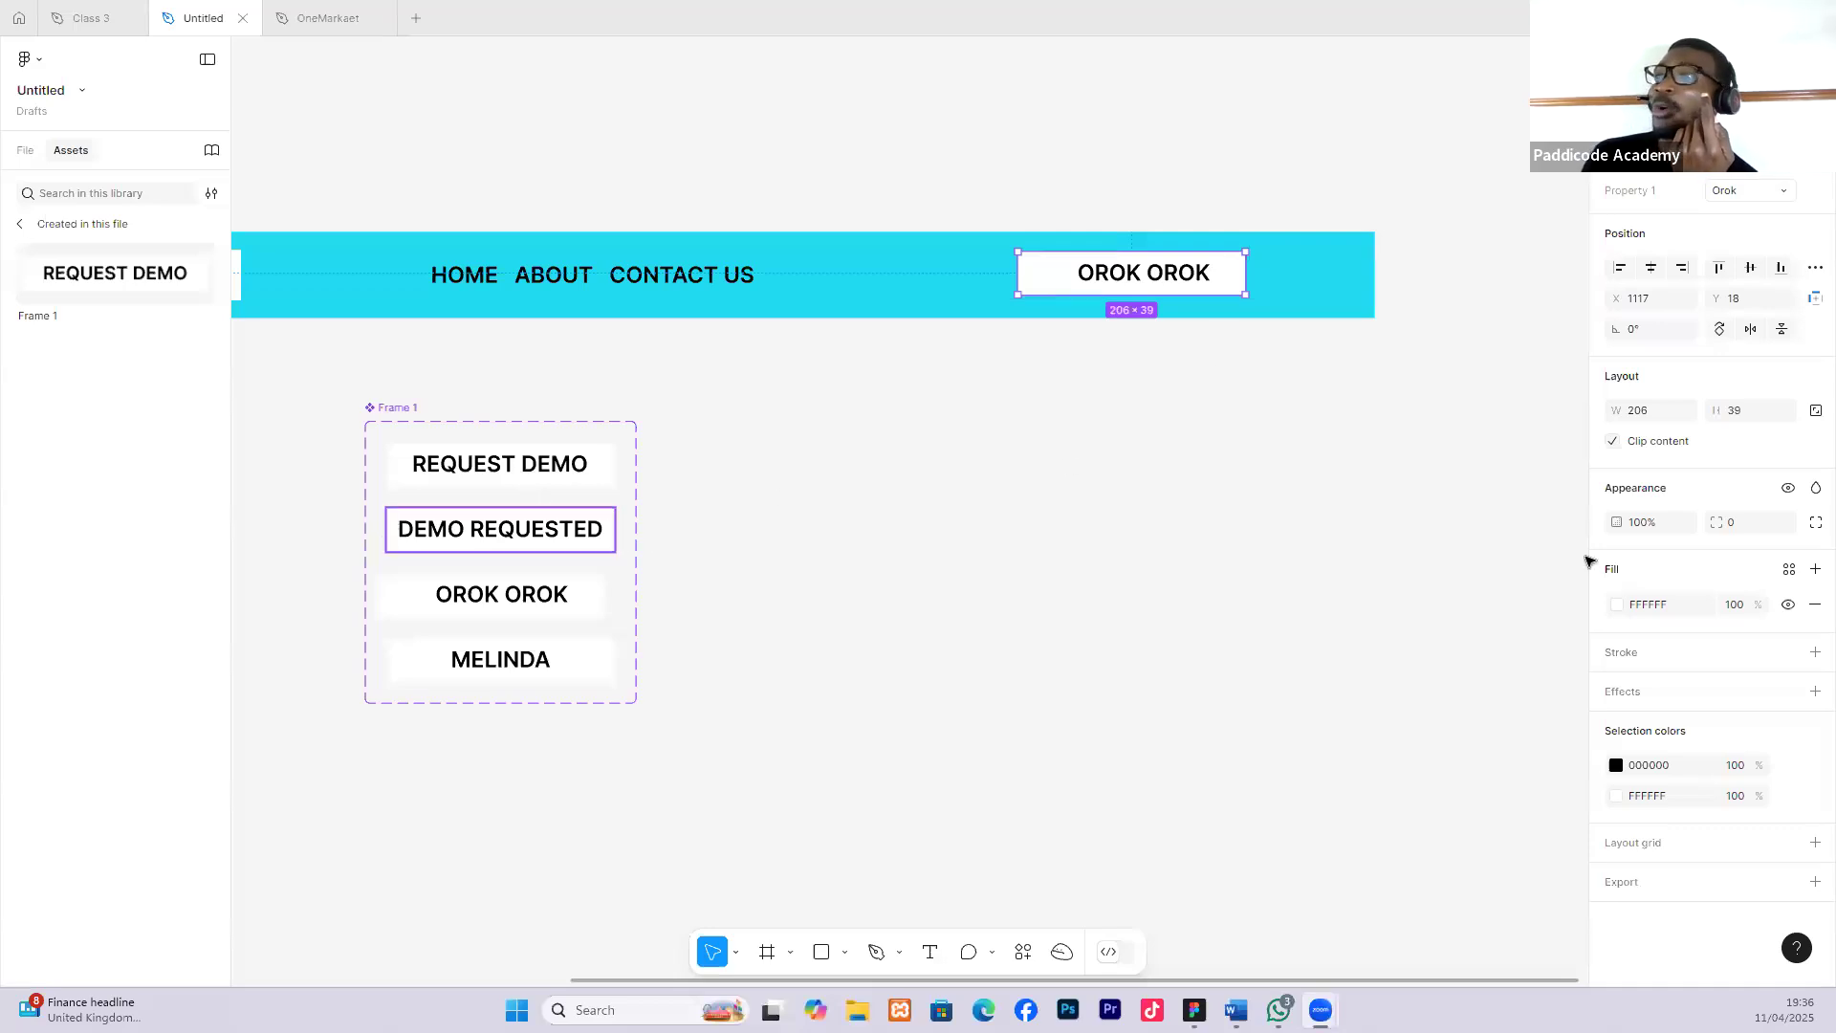
# Fill the DEMO REQUESTED variant red (F51B1B) and the OROK OROK variant purple (9747FF).
pyautogui.click(1616, 807)
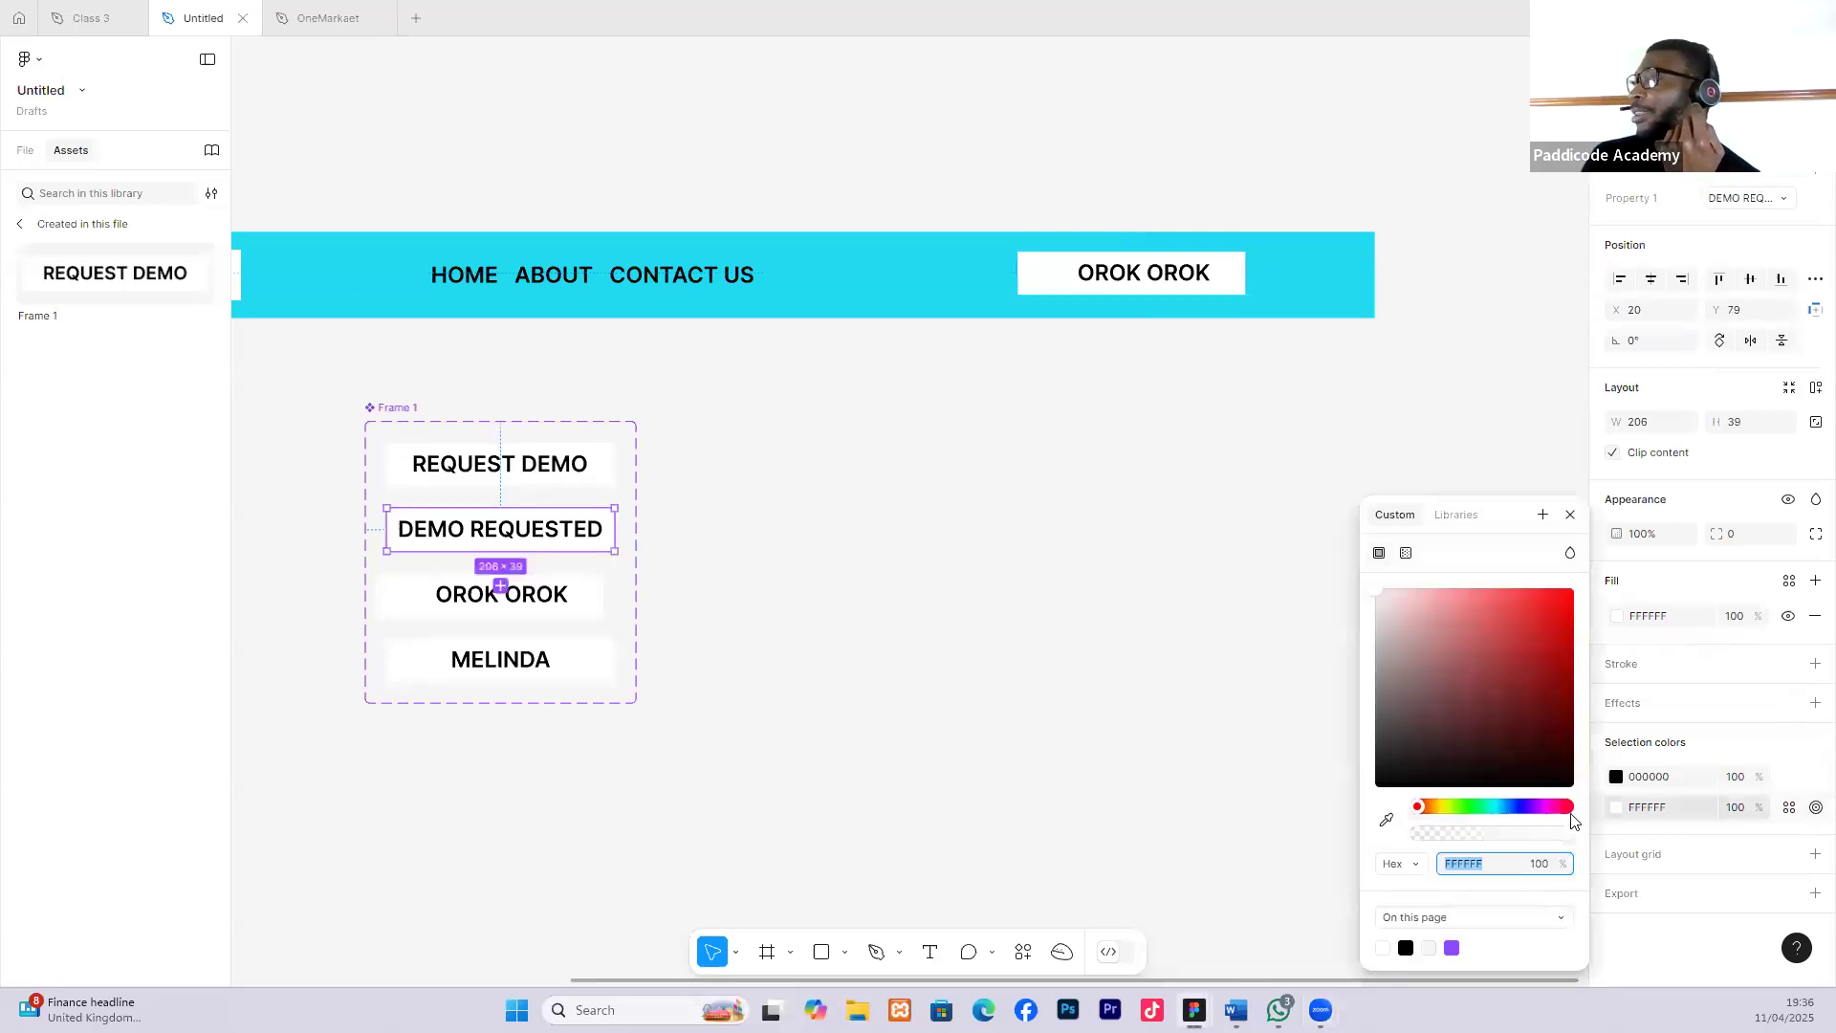
pyautogui.click(1551, 601)
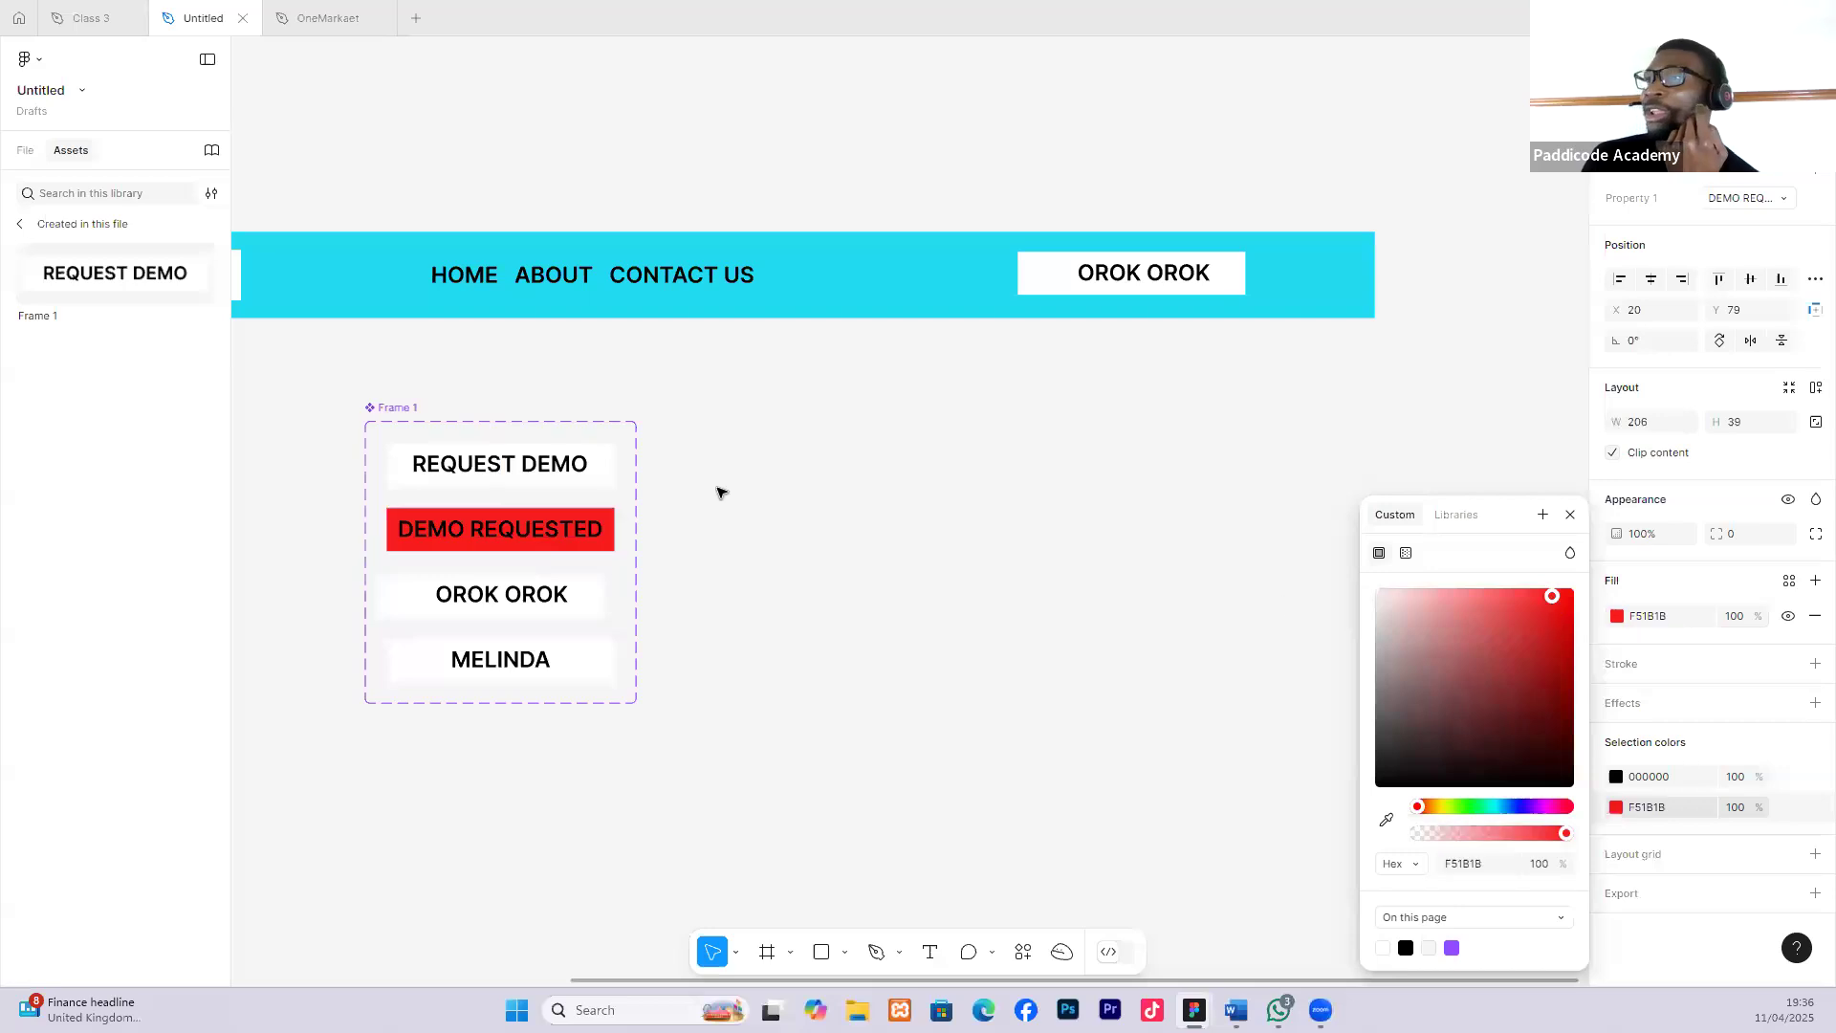
pyautogui.click(870, 569)
pyautogui.click(385, 595)
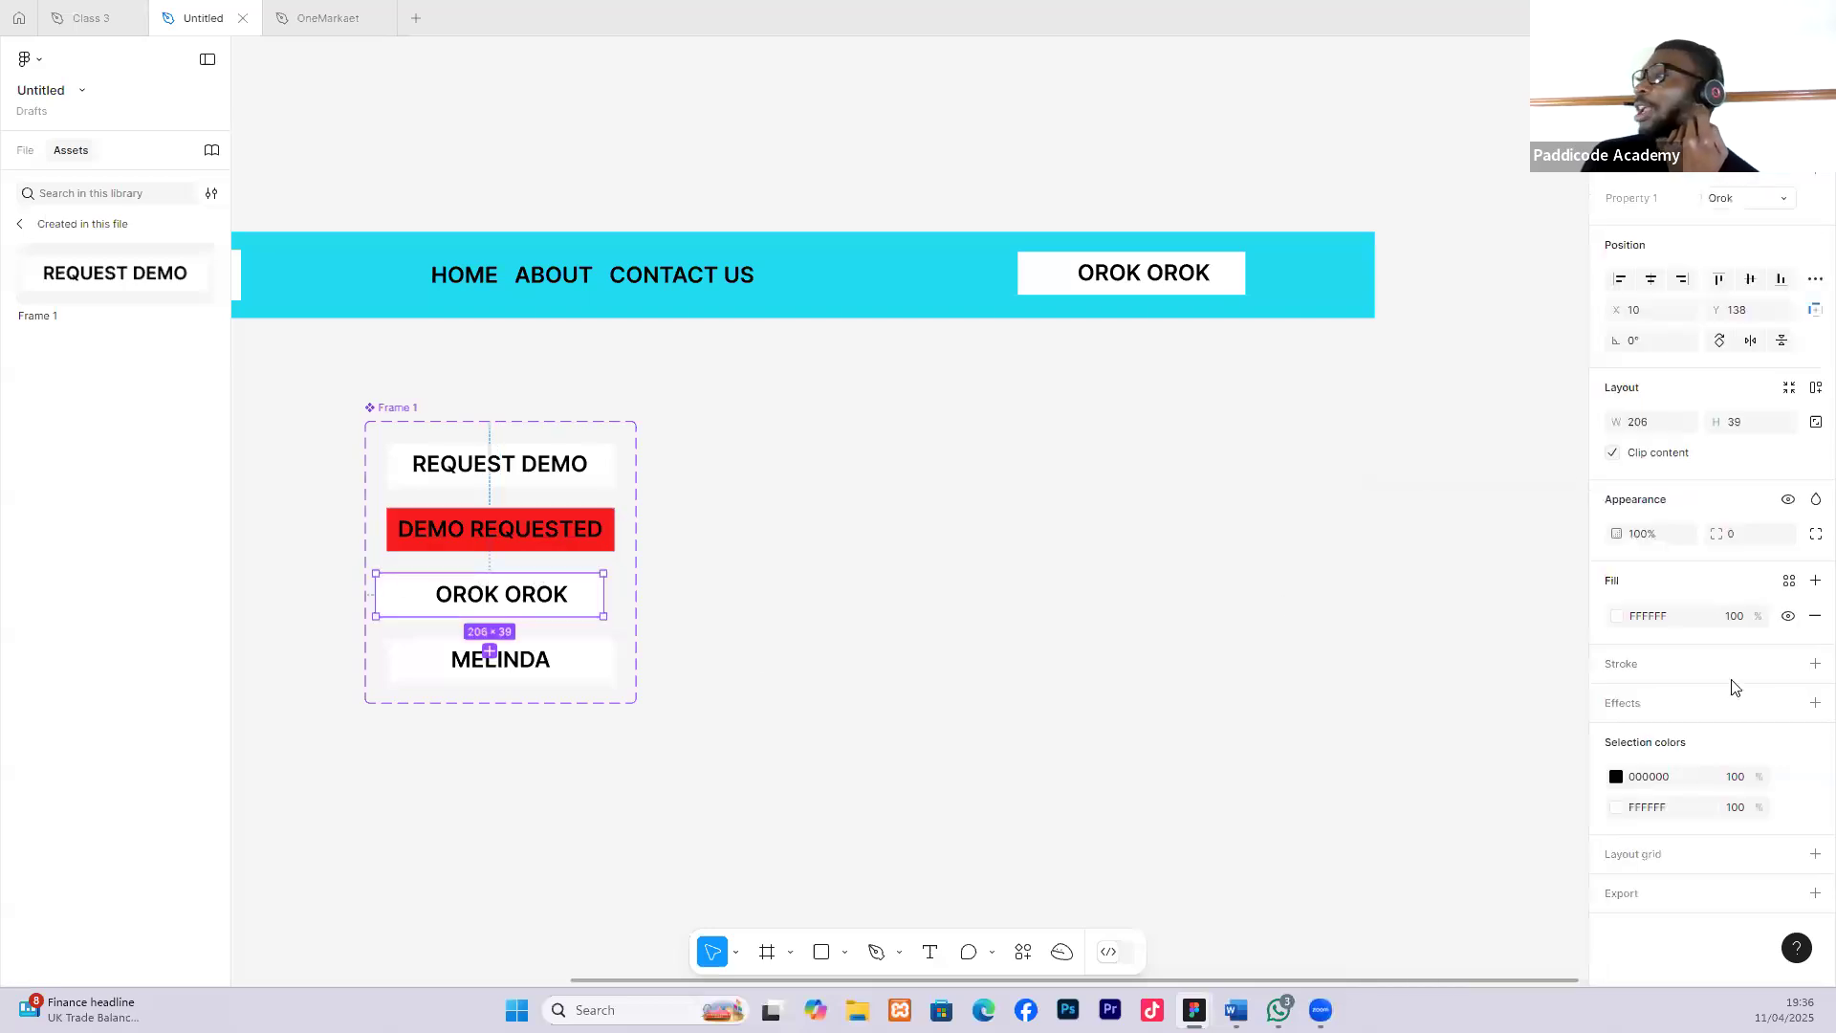
pyautogui.click(1618, 616)
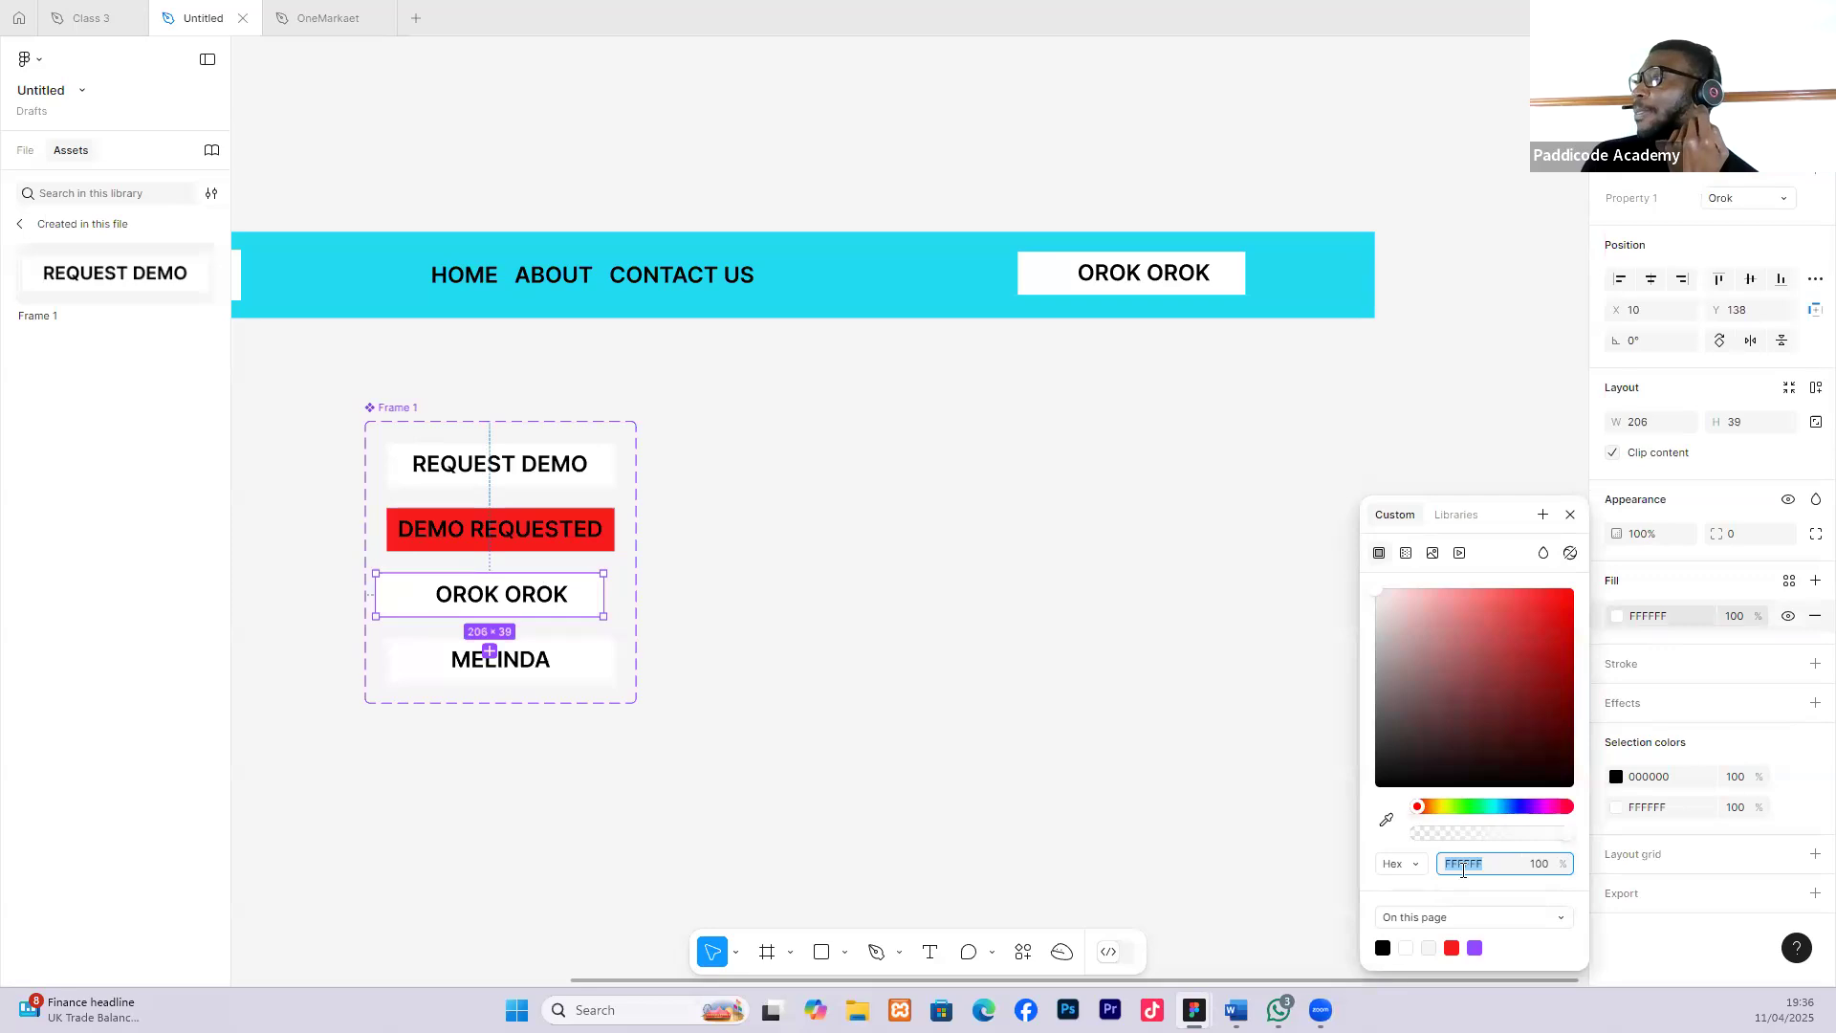
pyautogui.click(1478, 947)
pyautogui.click(1003, 547)
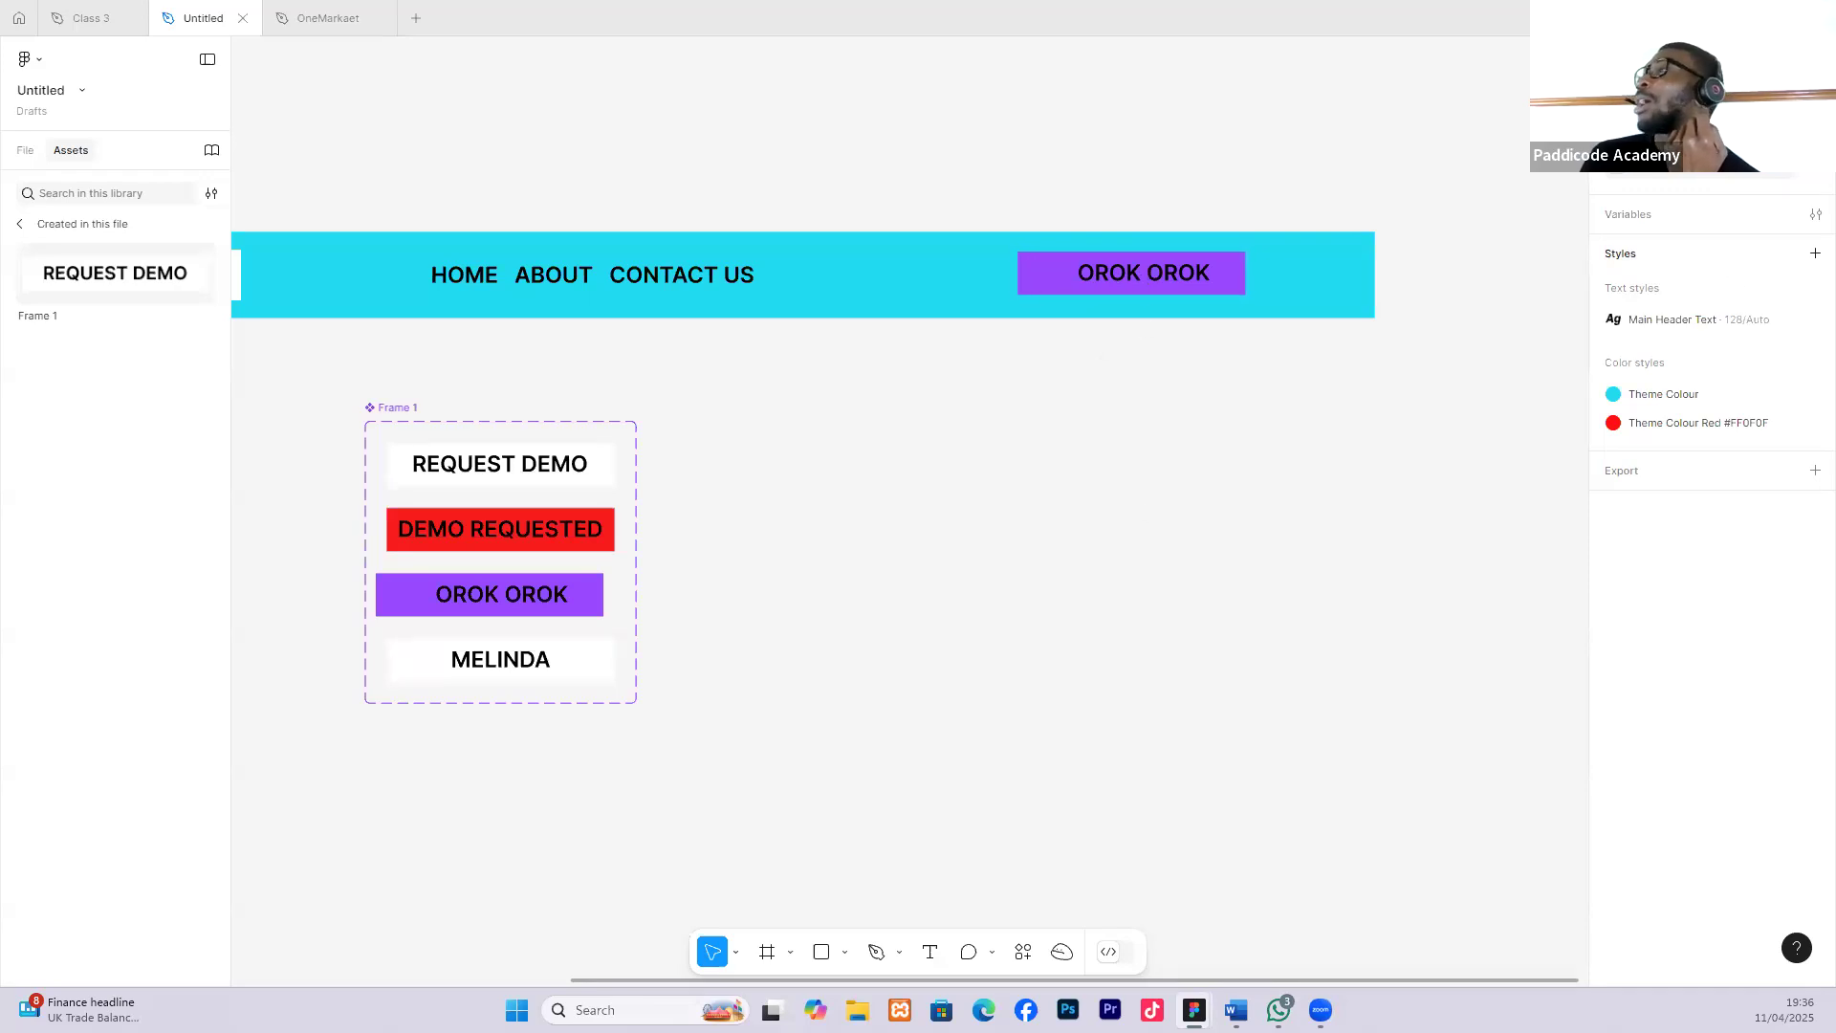
# Widen the nav bar's OROK OROK button instance slightly to 209 wide.
pyautogui.click(1157, 268)
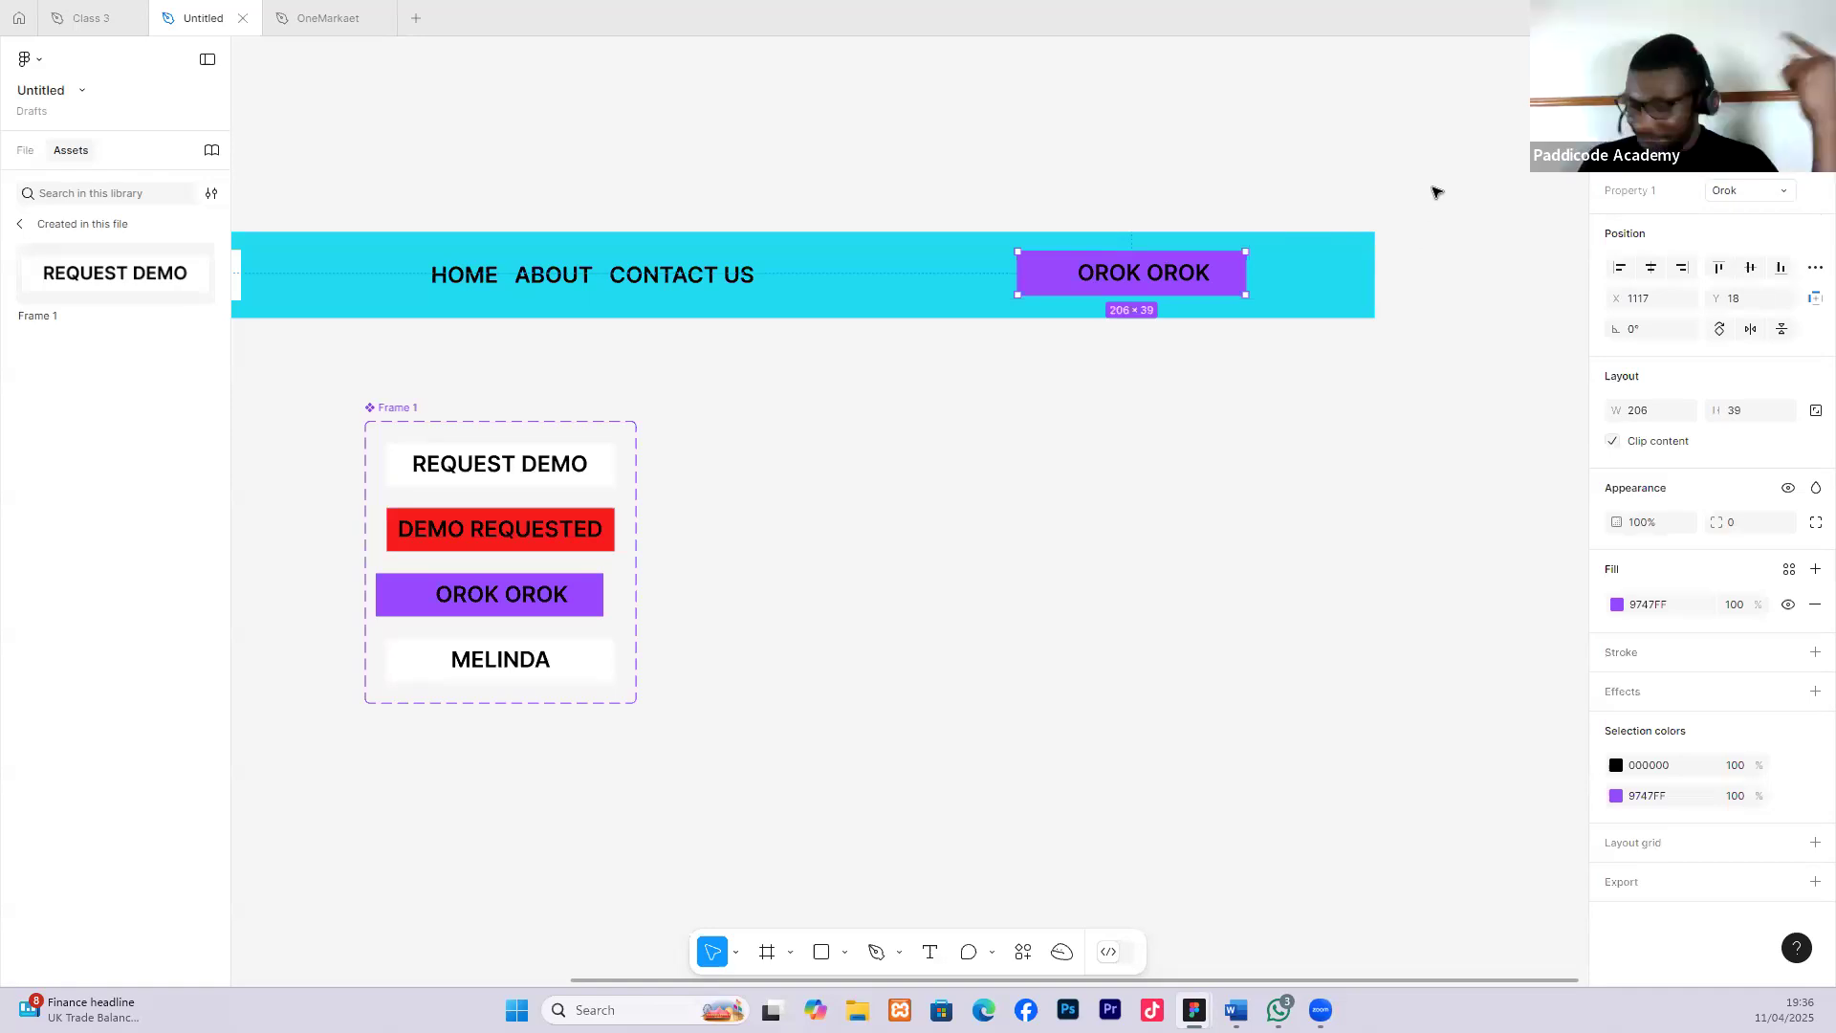
pyautogui.moveTo(1246, 276); pyautogui.dragTo(1249, 277)
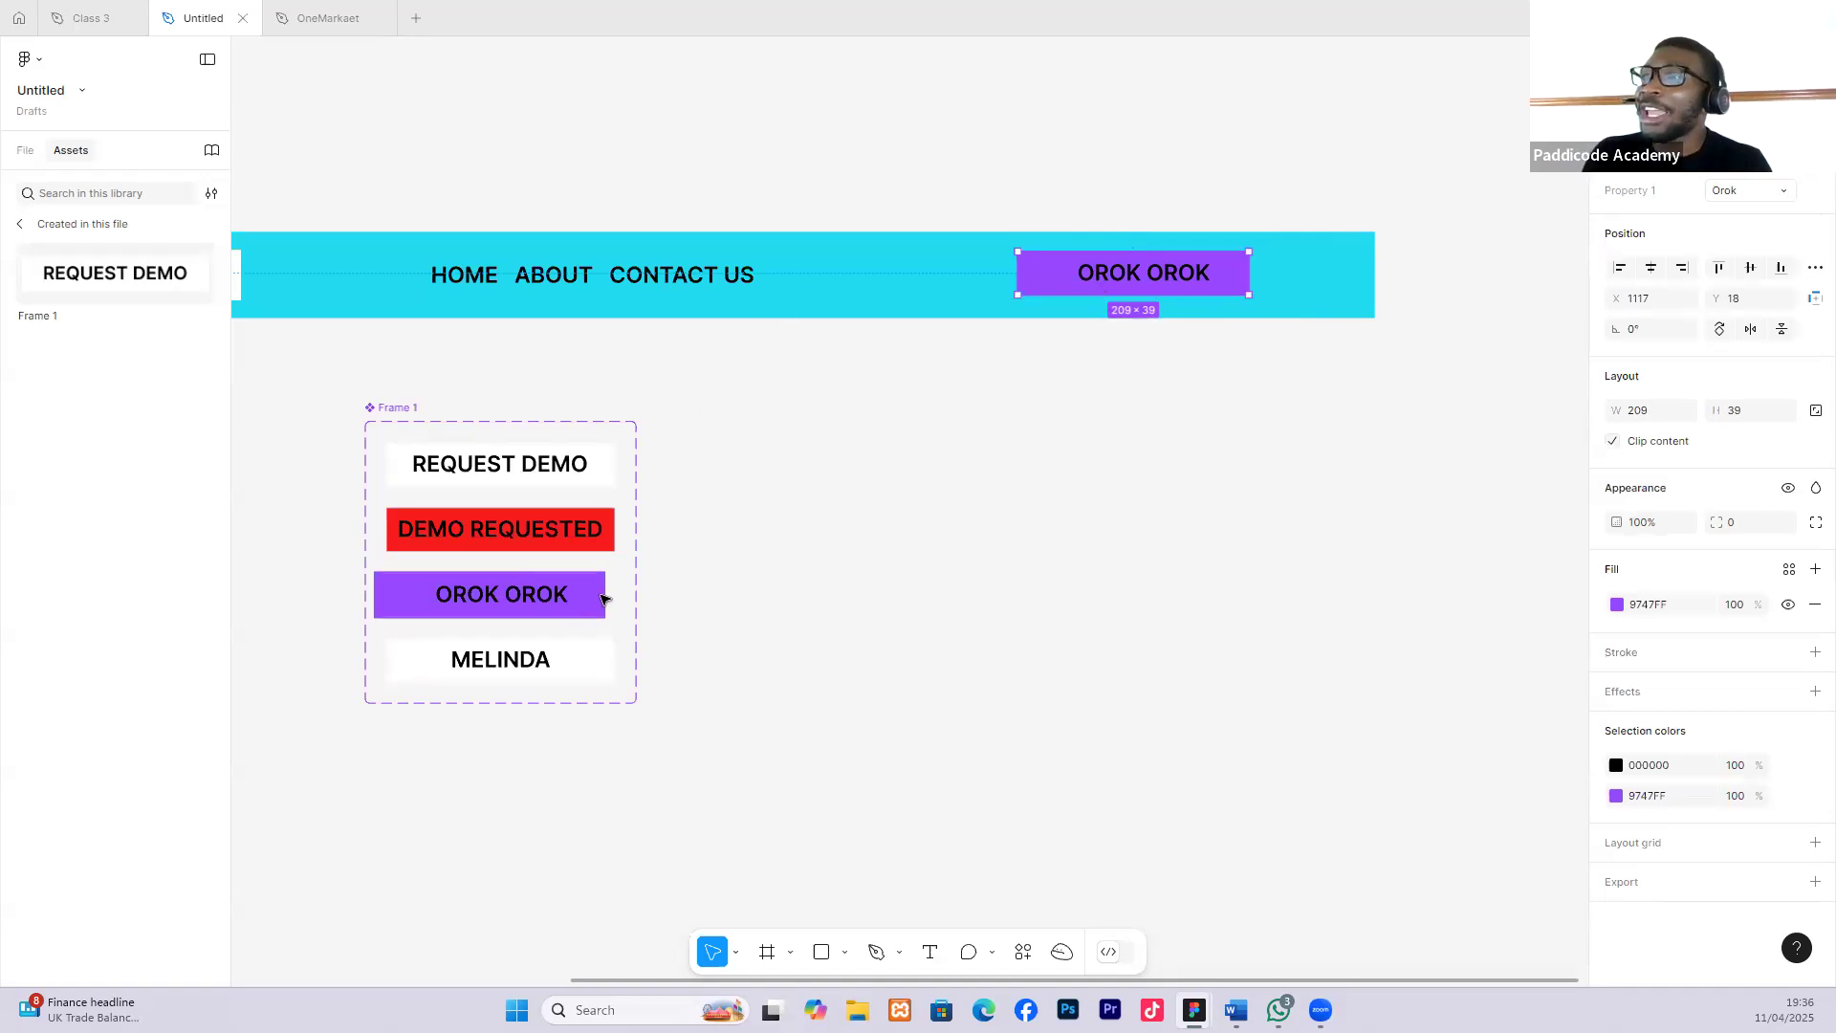
pyautogui.click(514, 619)
# Add a fifth variant copied from OROK OROK and give its button a white fill.
pyautogui.click(489, 652)
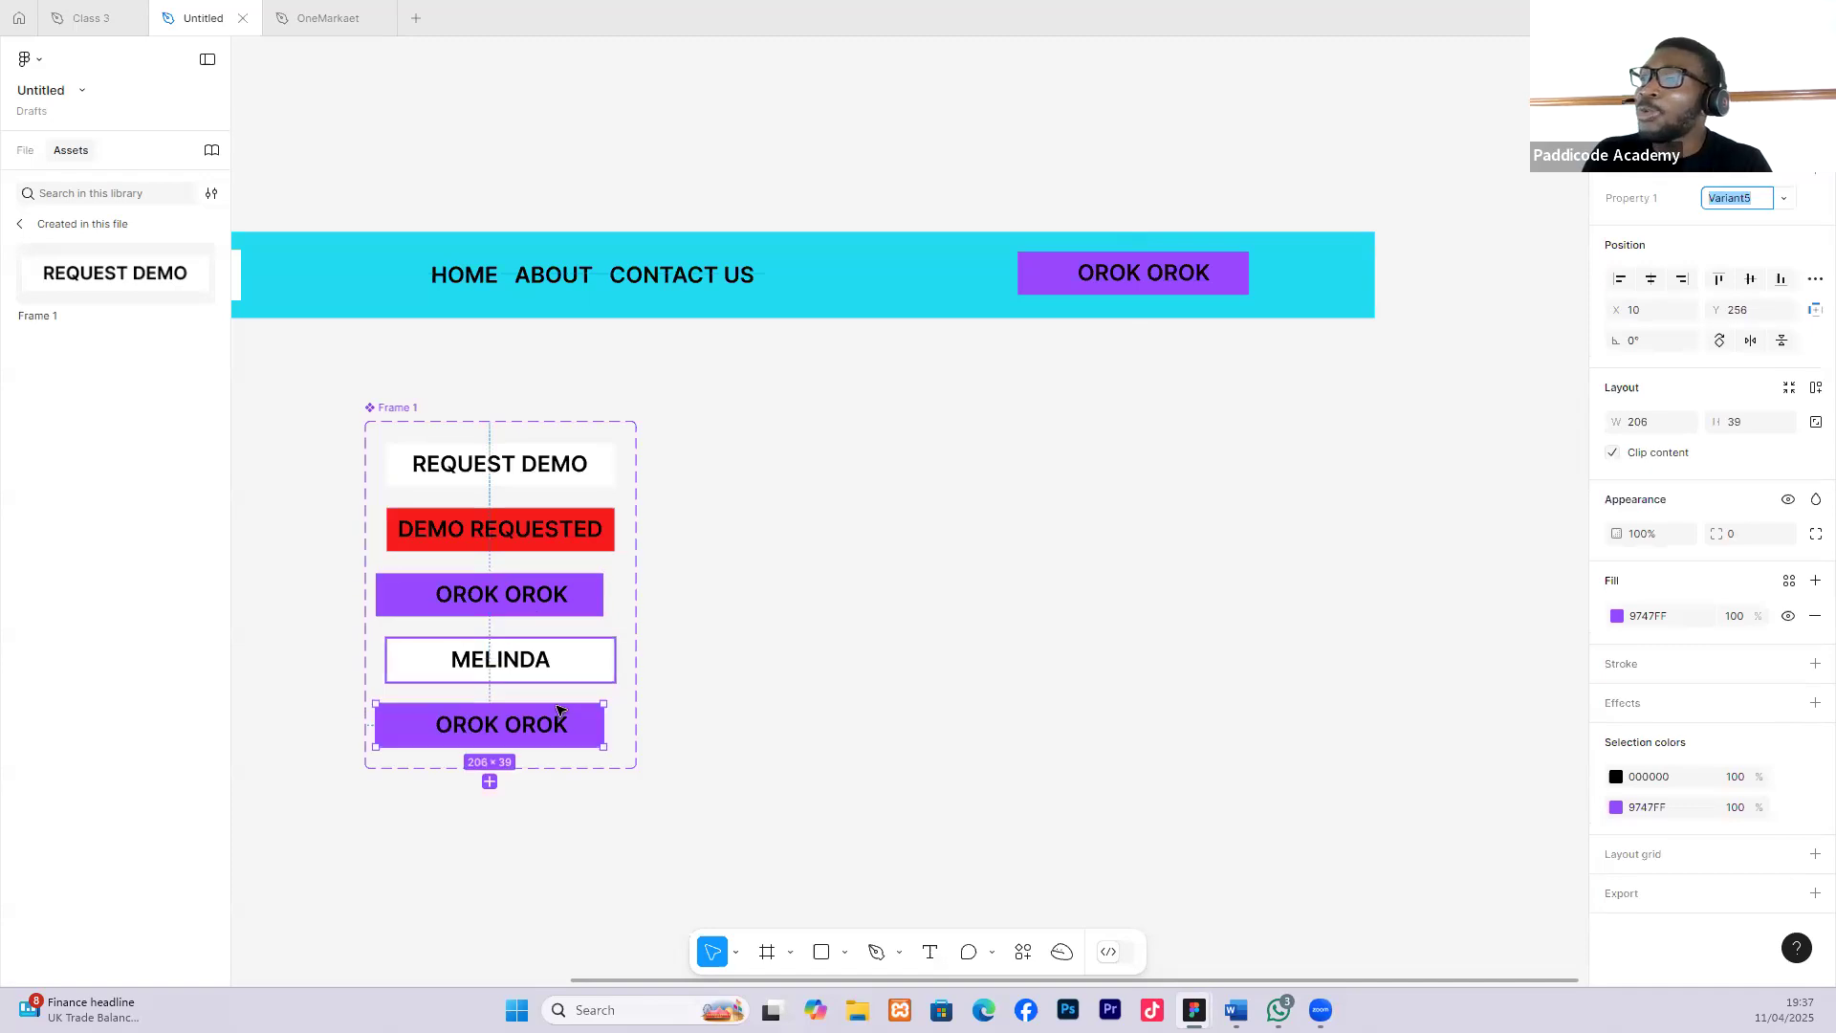
pyautogui.click(1617, 616)
pyautogui.click(1429, 947)
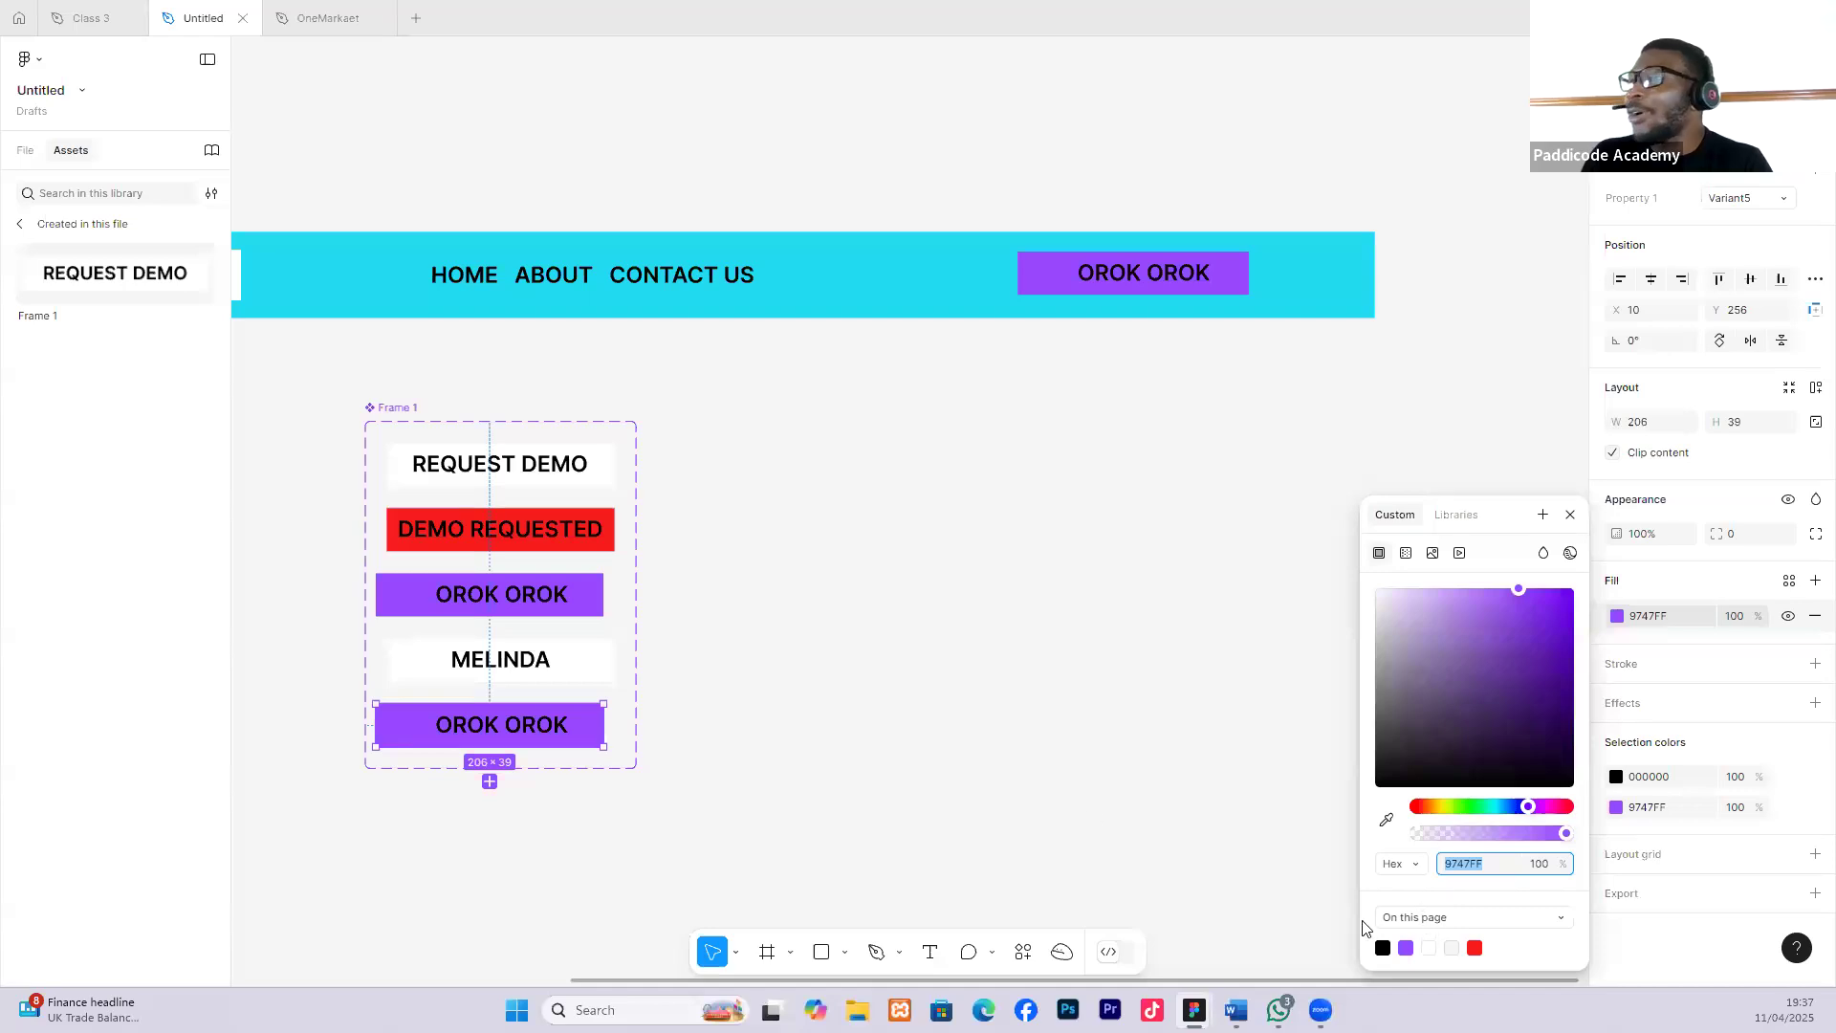
pyautogui.click(936, 727)
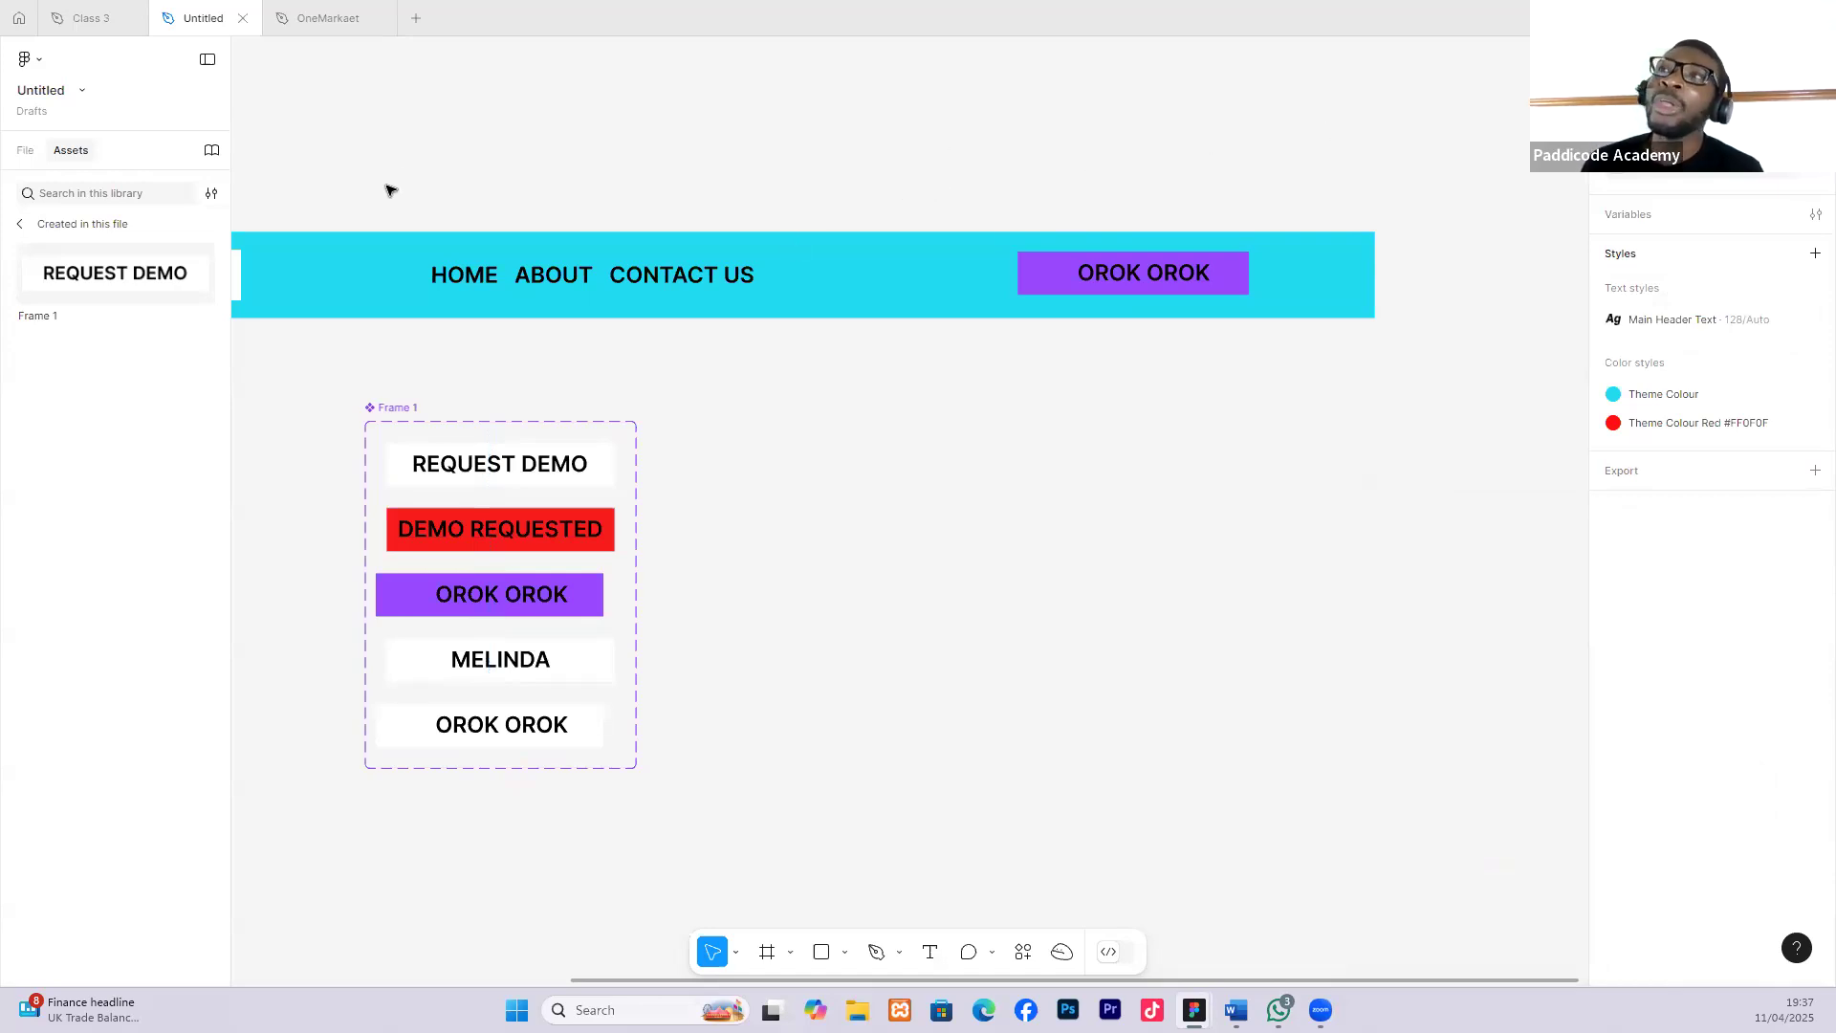
pyautogui.moveTo(99, 25)
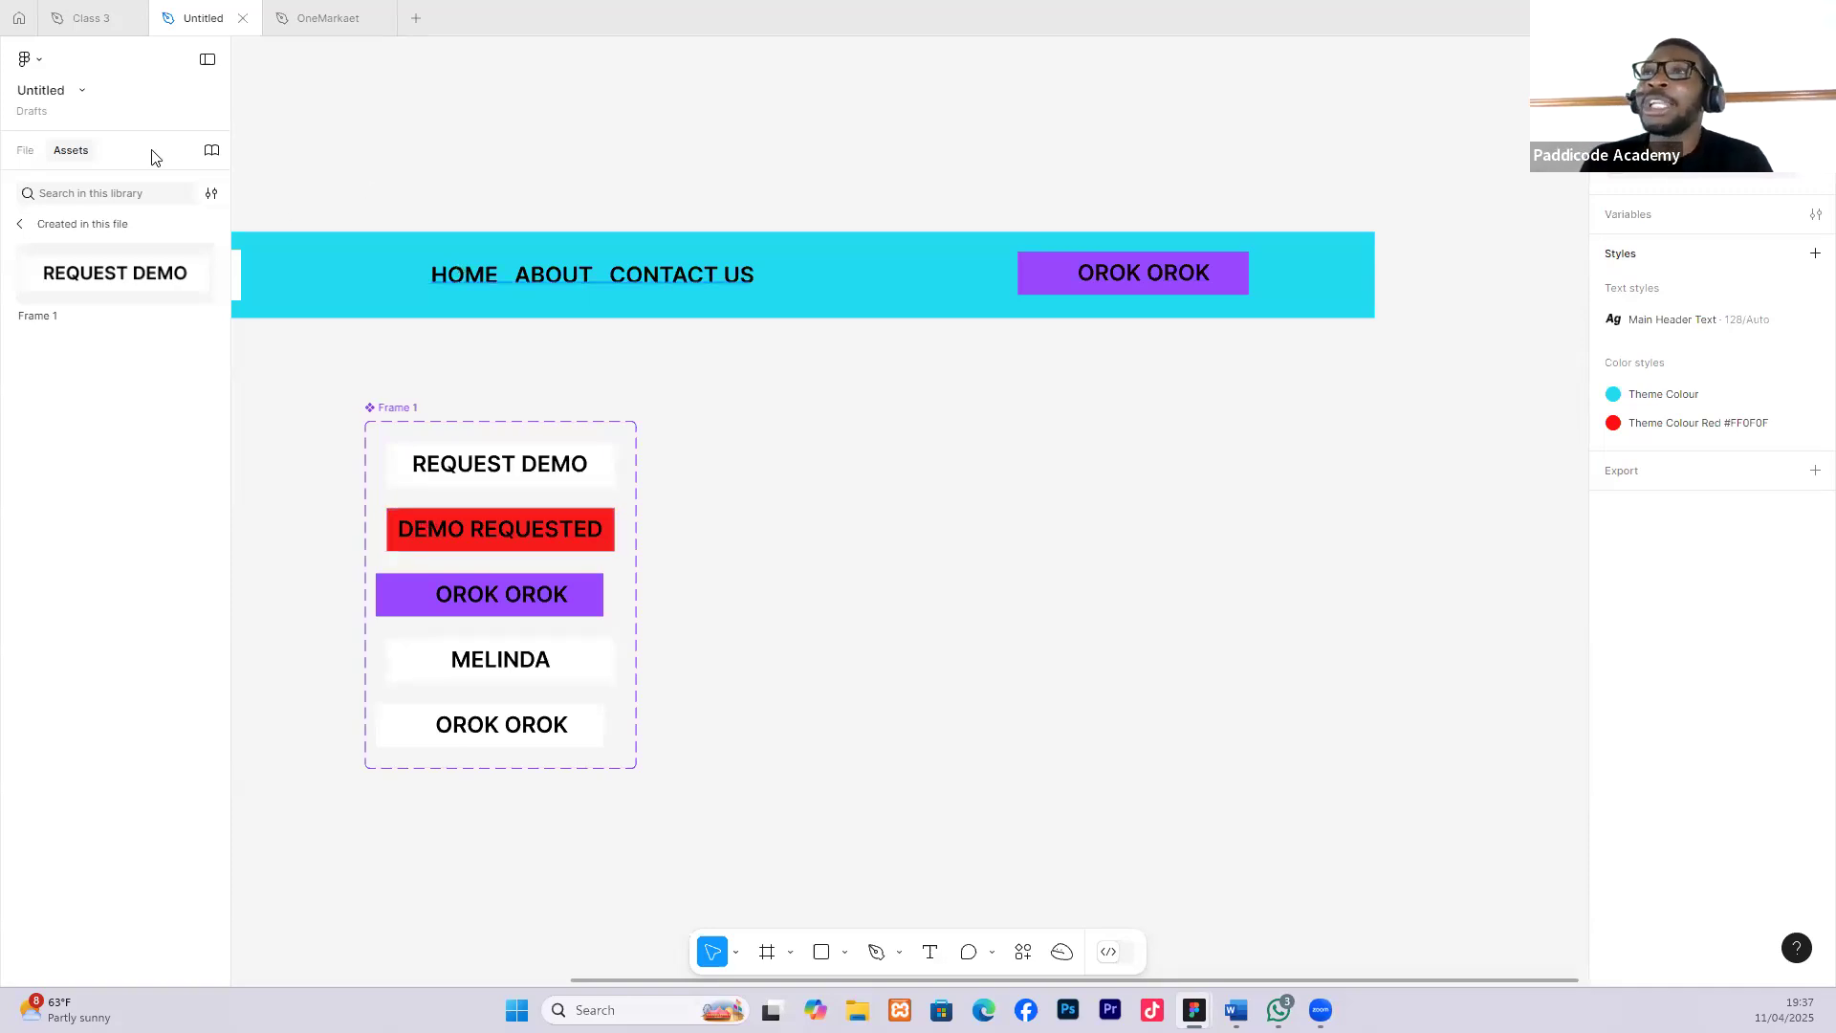
# Create a 1440×1024 Desktop - 2 frame and arrange Desktop - 1 above it.
pyautogui.click(25, 151)
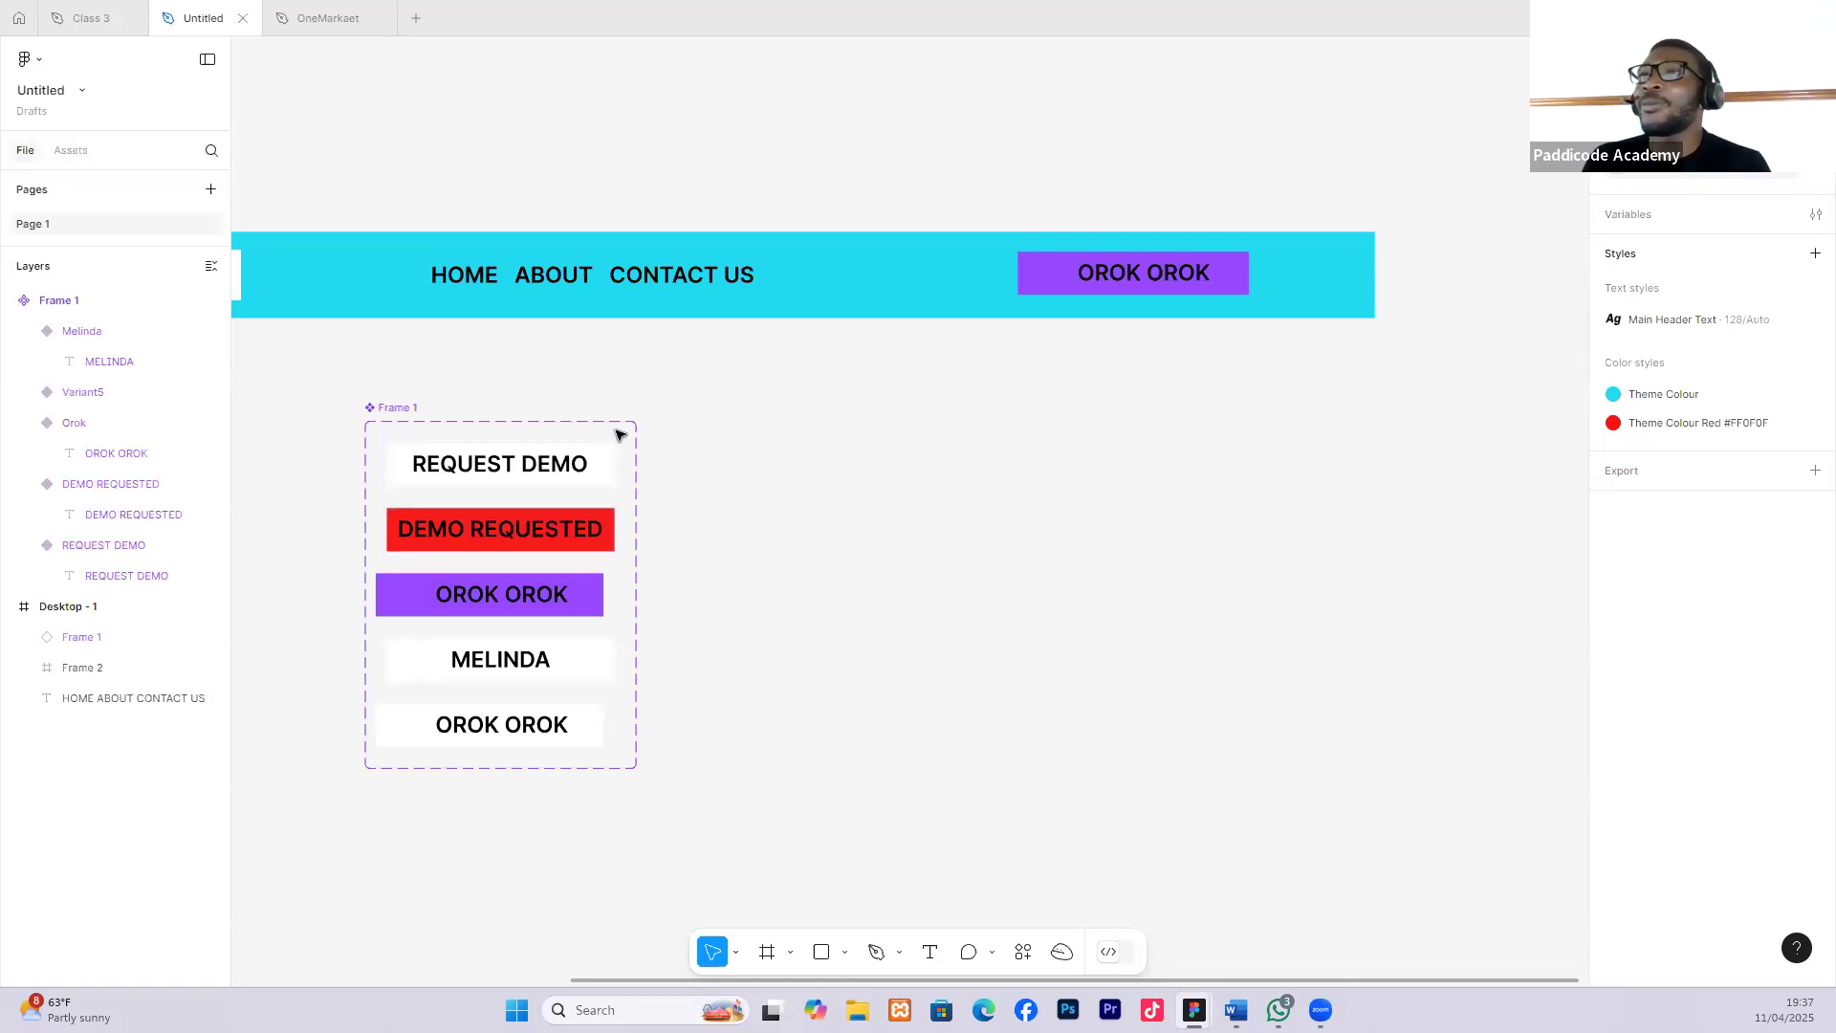
pyautogui.scroll(-3, 533, 381)
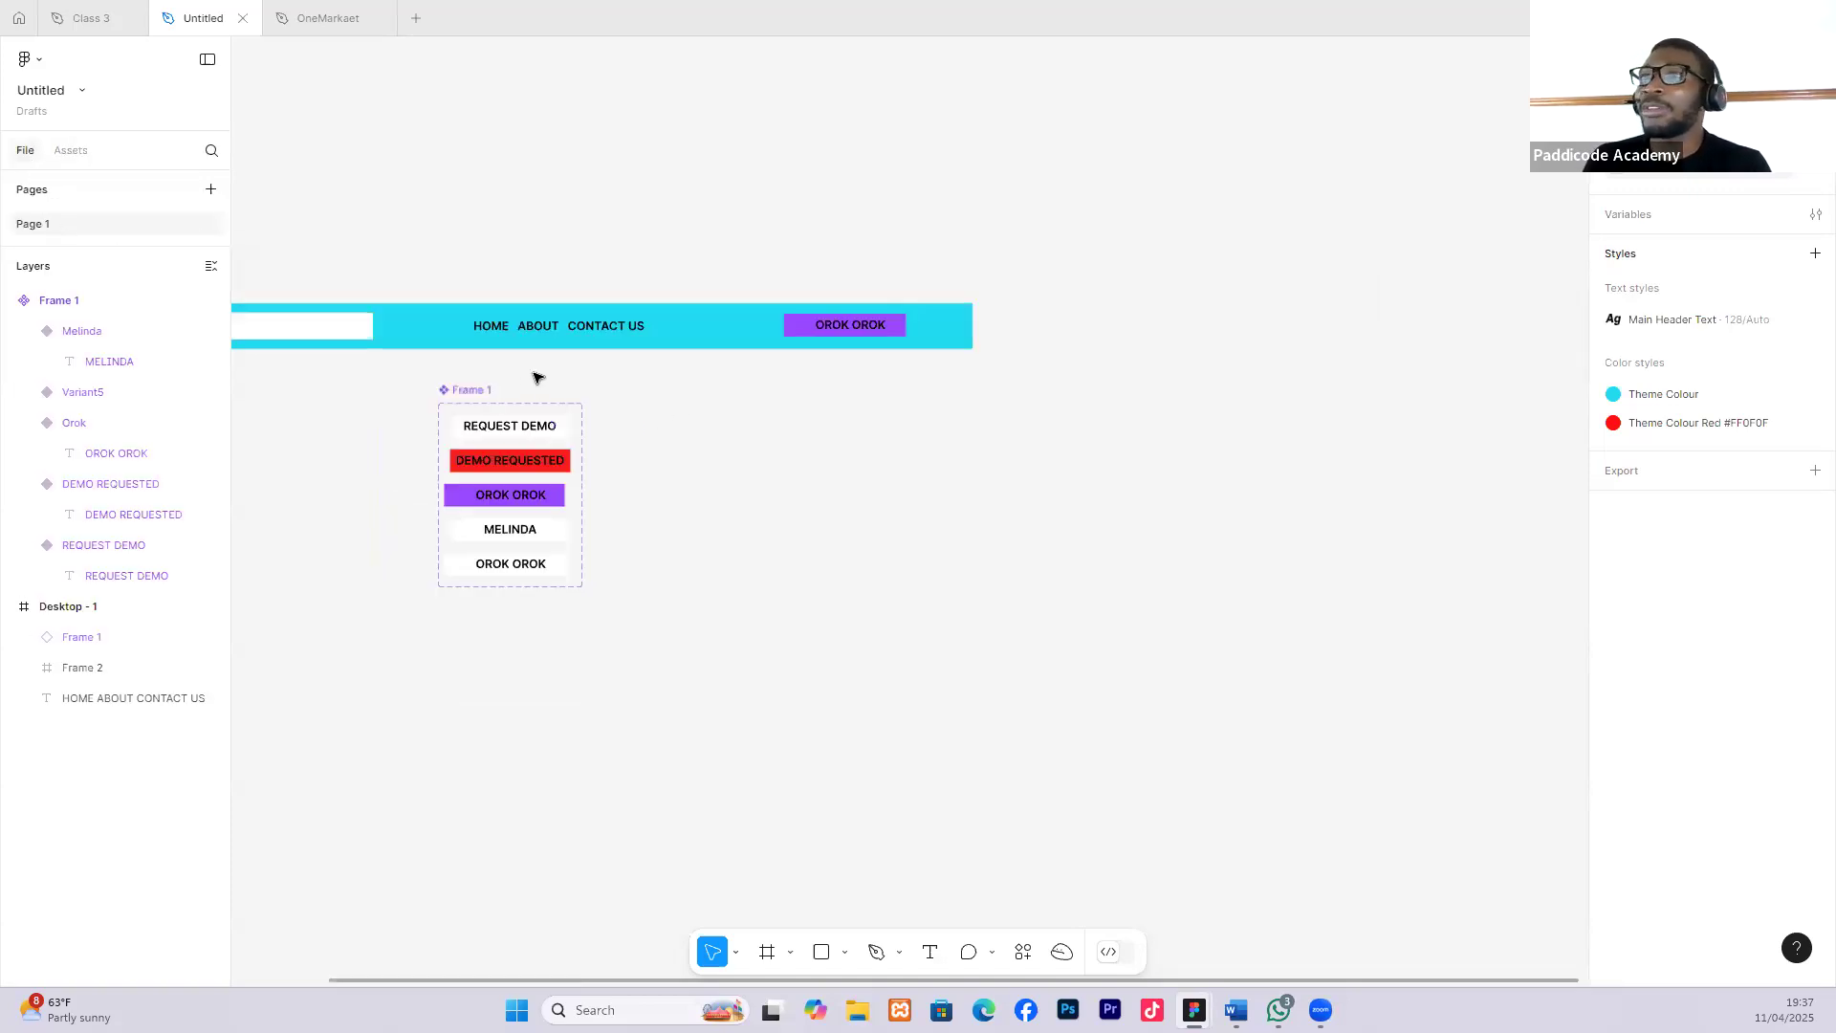
pyautogui.moveTo(545, 360); pyautogui.dragTo(270, 443)
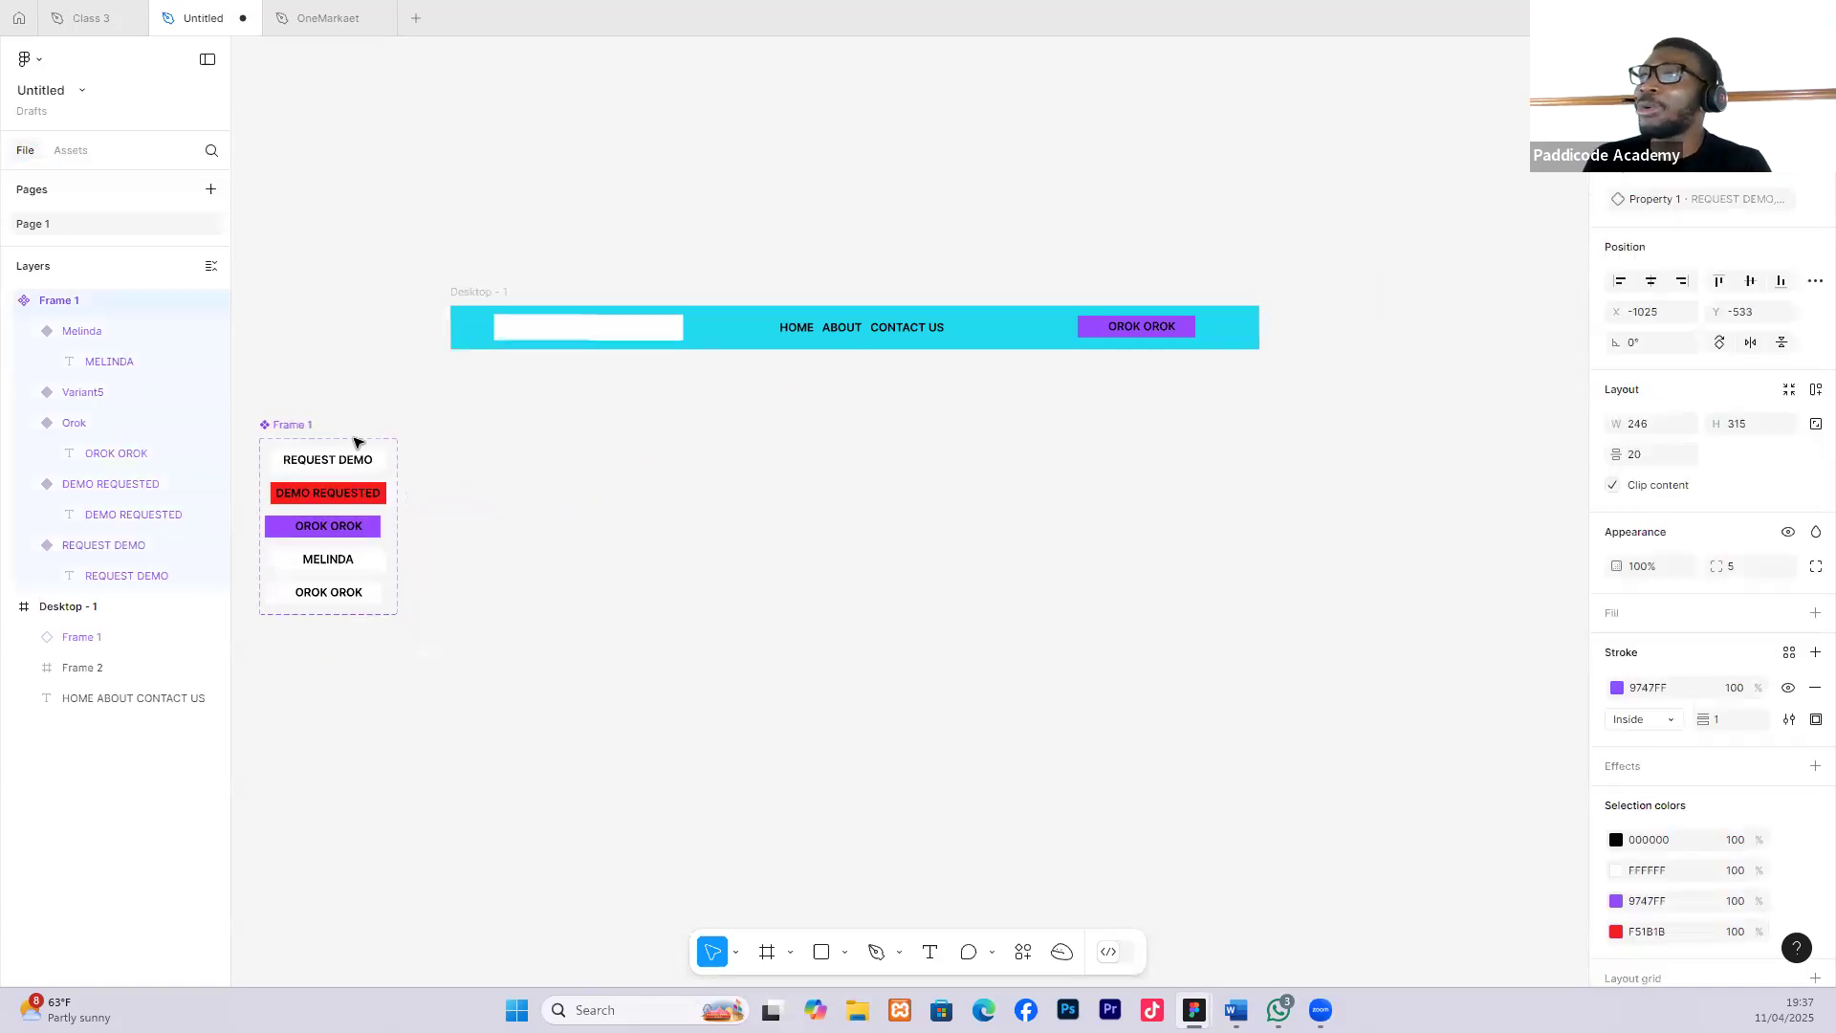
pyautogui.click(485, 295)
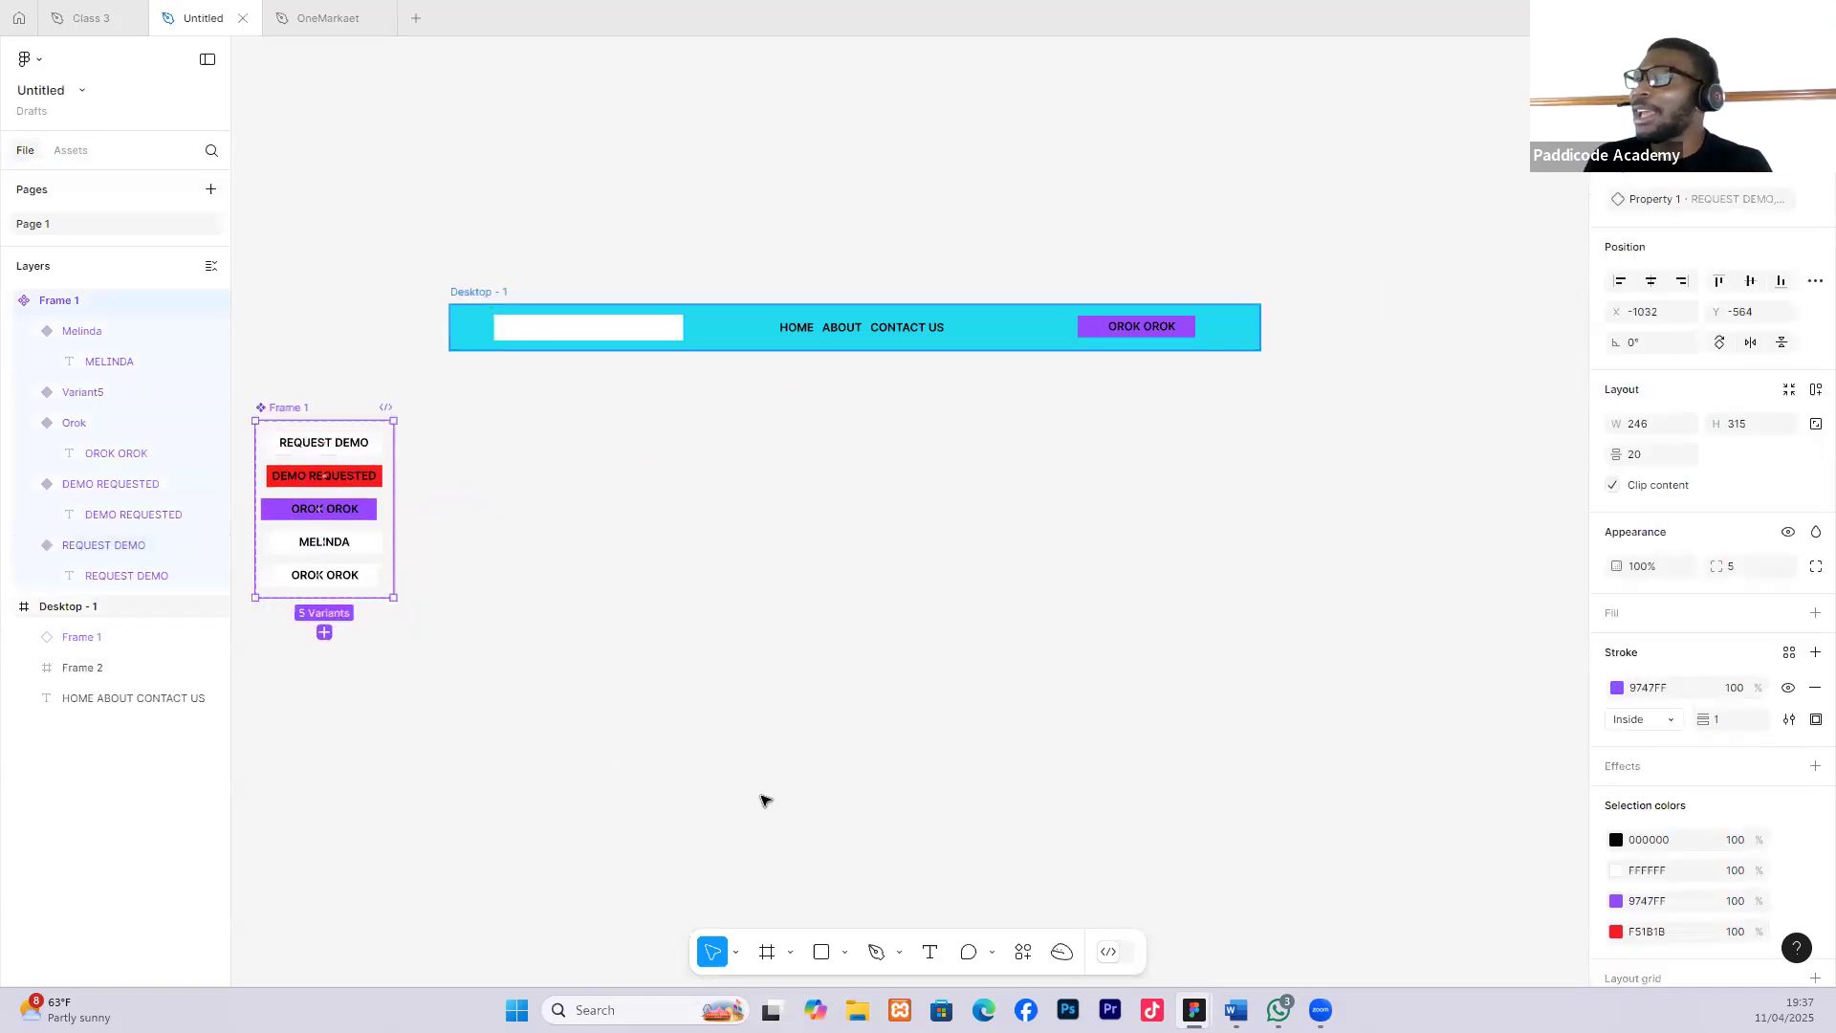
pyautogui.press('f')
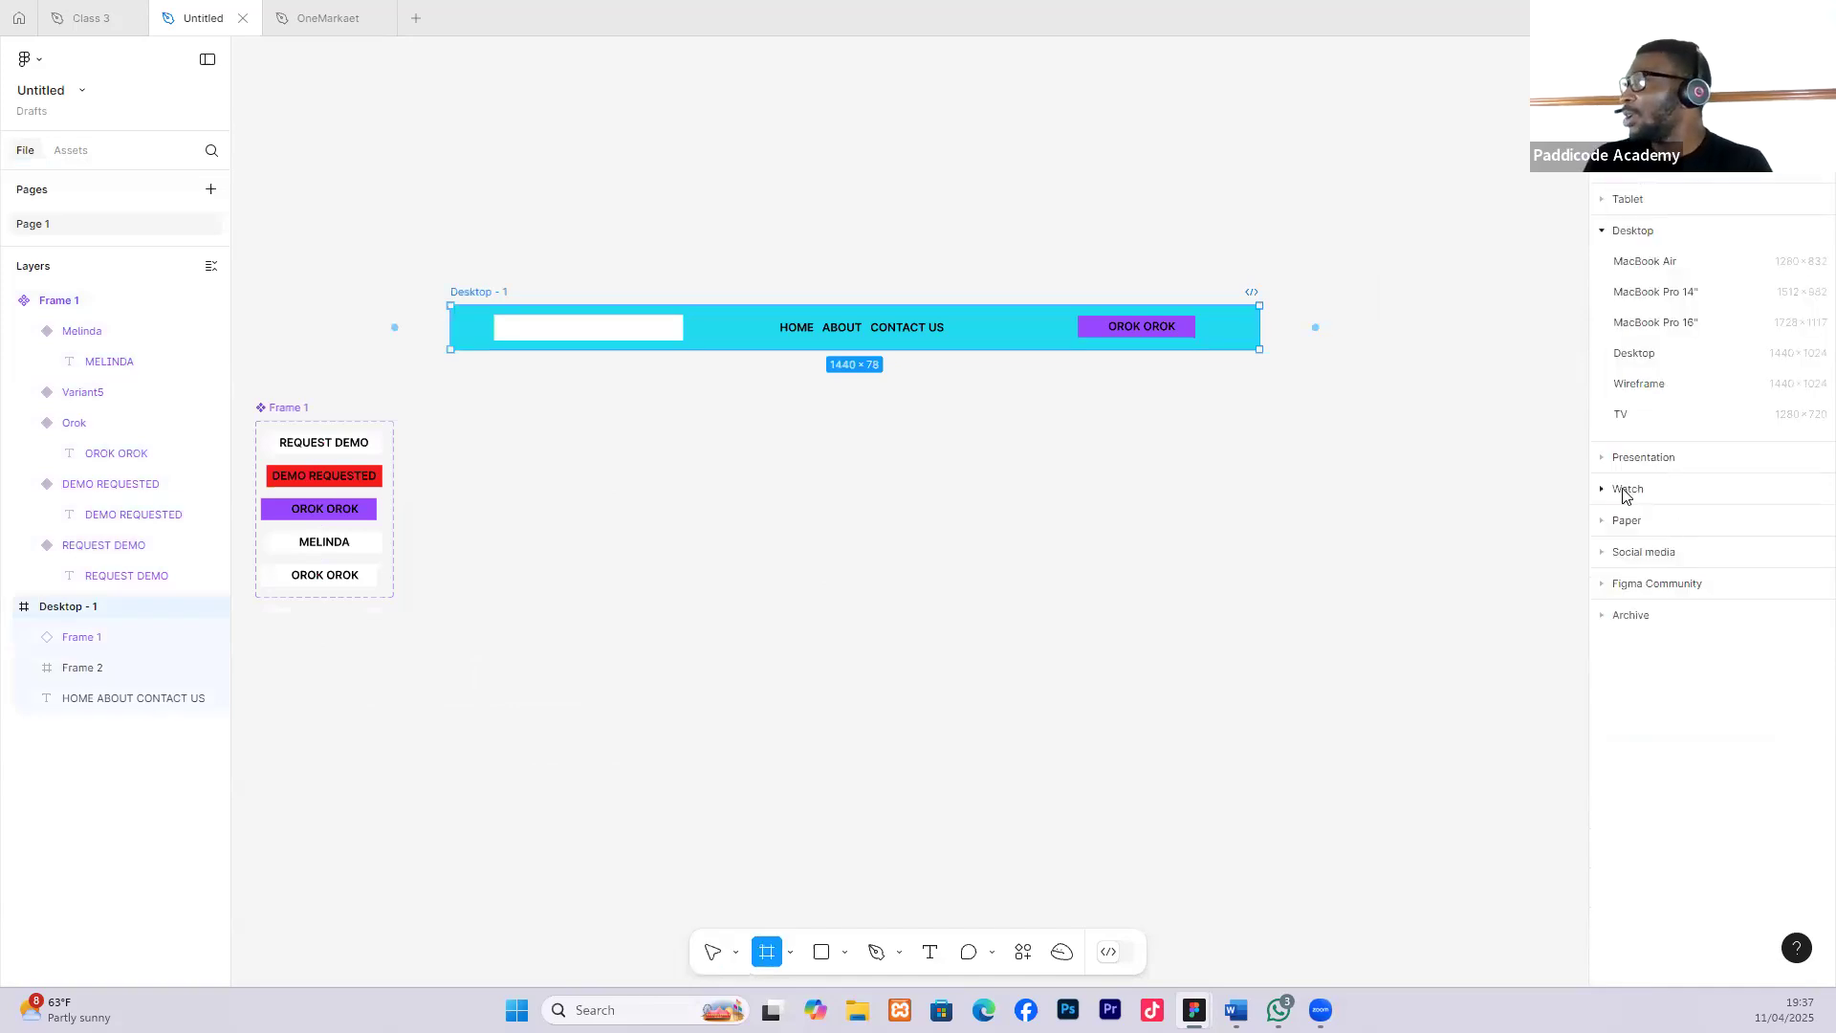
pyautogui.click(1635, 353)
pyautogui.moveTo(1060, 647); pyautogui.dragTo(555, 693)
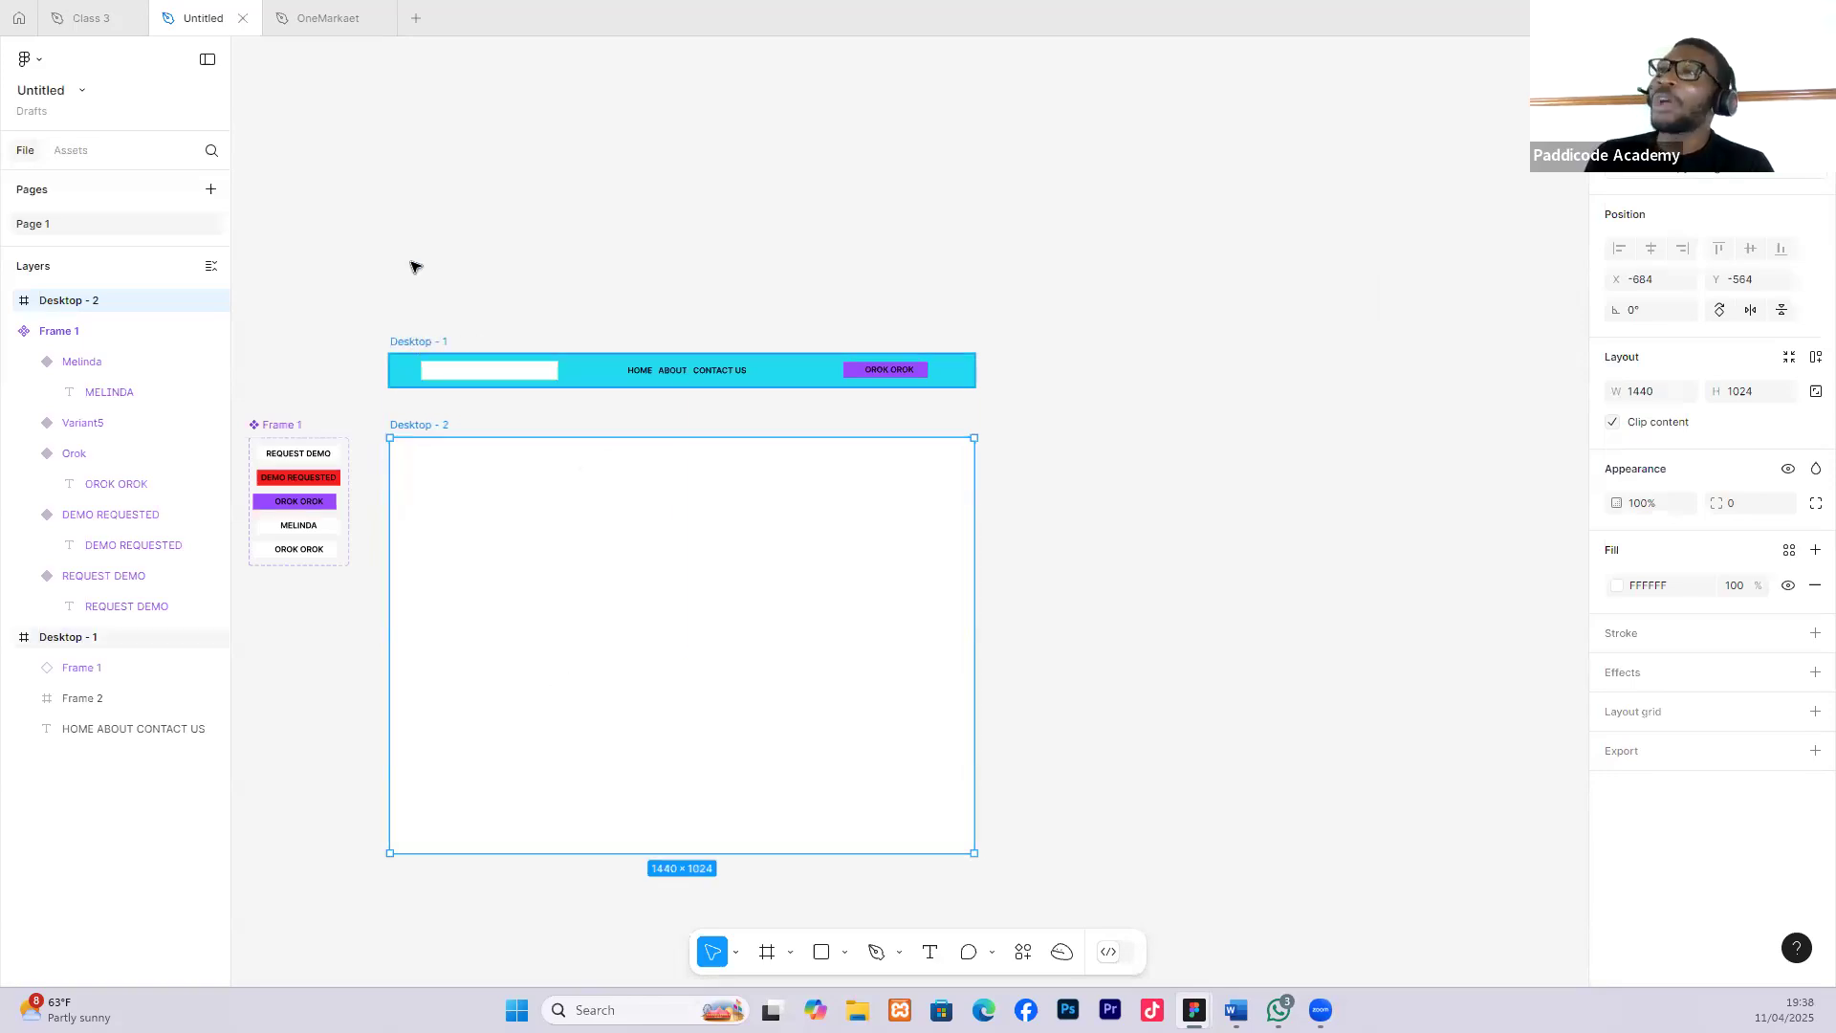
pyautogui.moveTo(414, 341); pyautogui.dragTo(428, 193)
pyautogui.scroll(3, 445, 214)
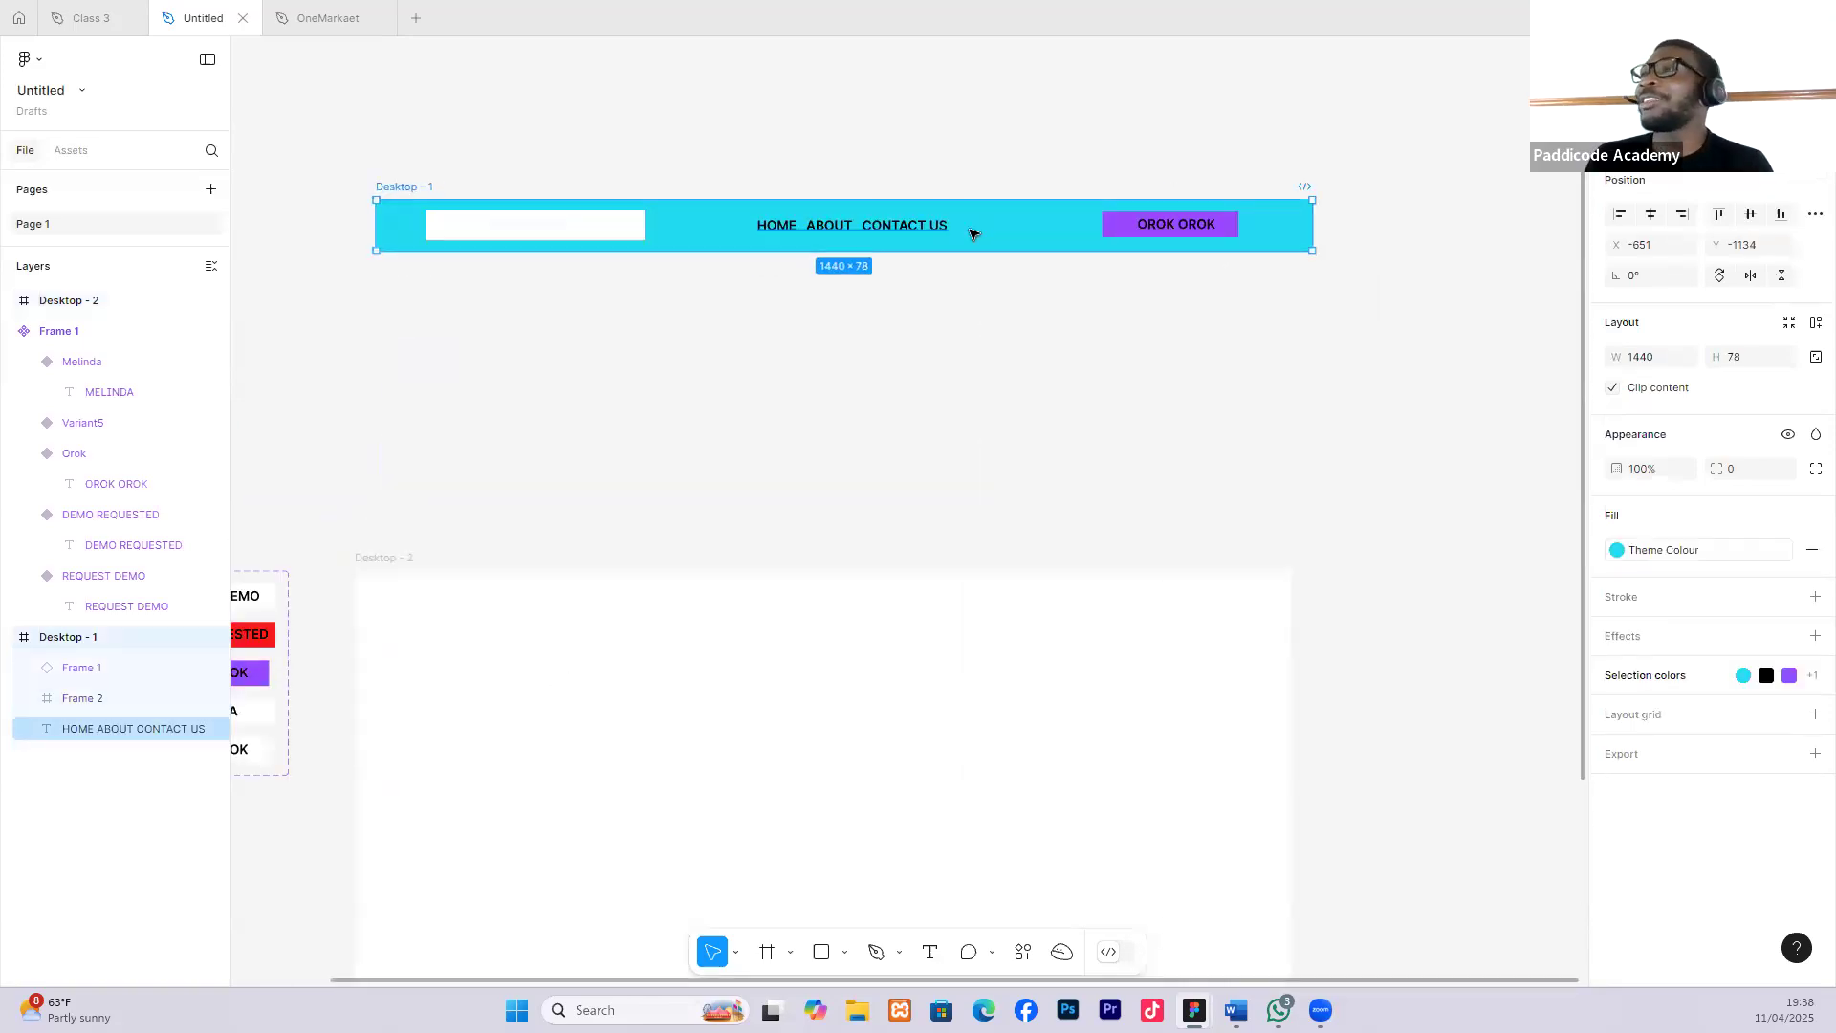
# Colour the word HOME in the nav text red (F20D0D), leaving ABOUT and CONTACT US black.
pyautogui.click(411, 178)
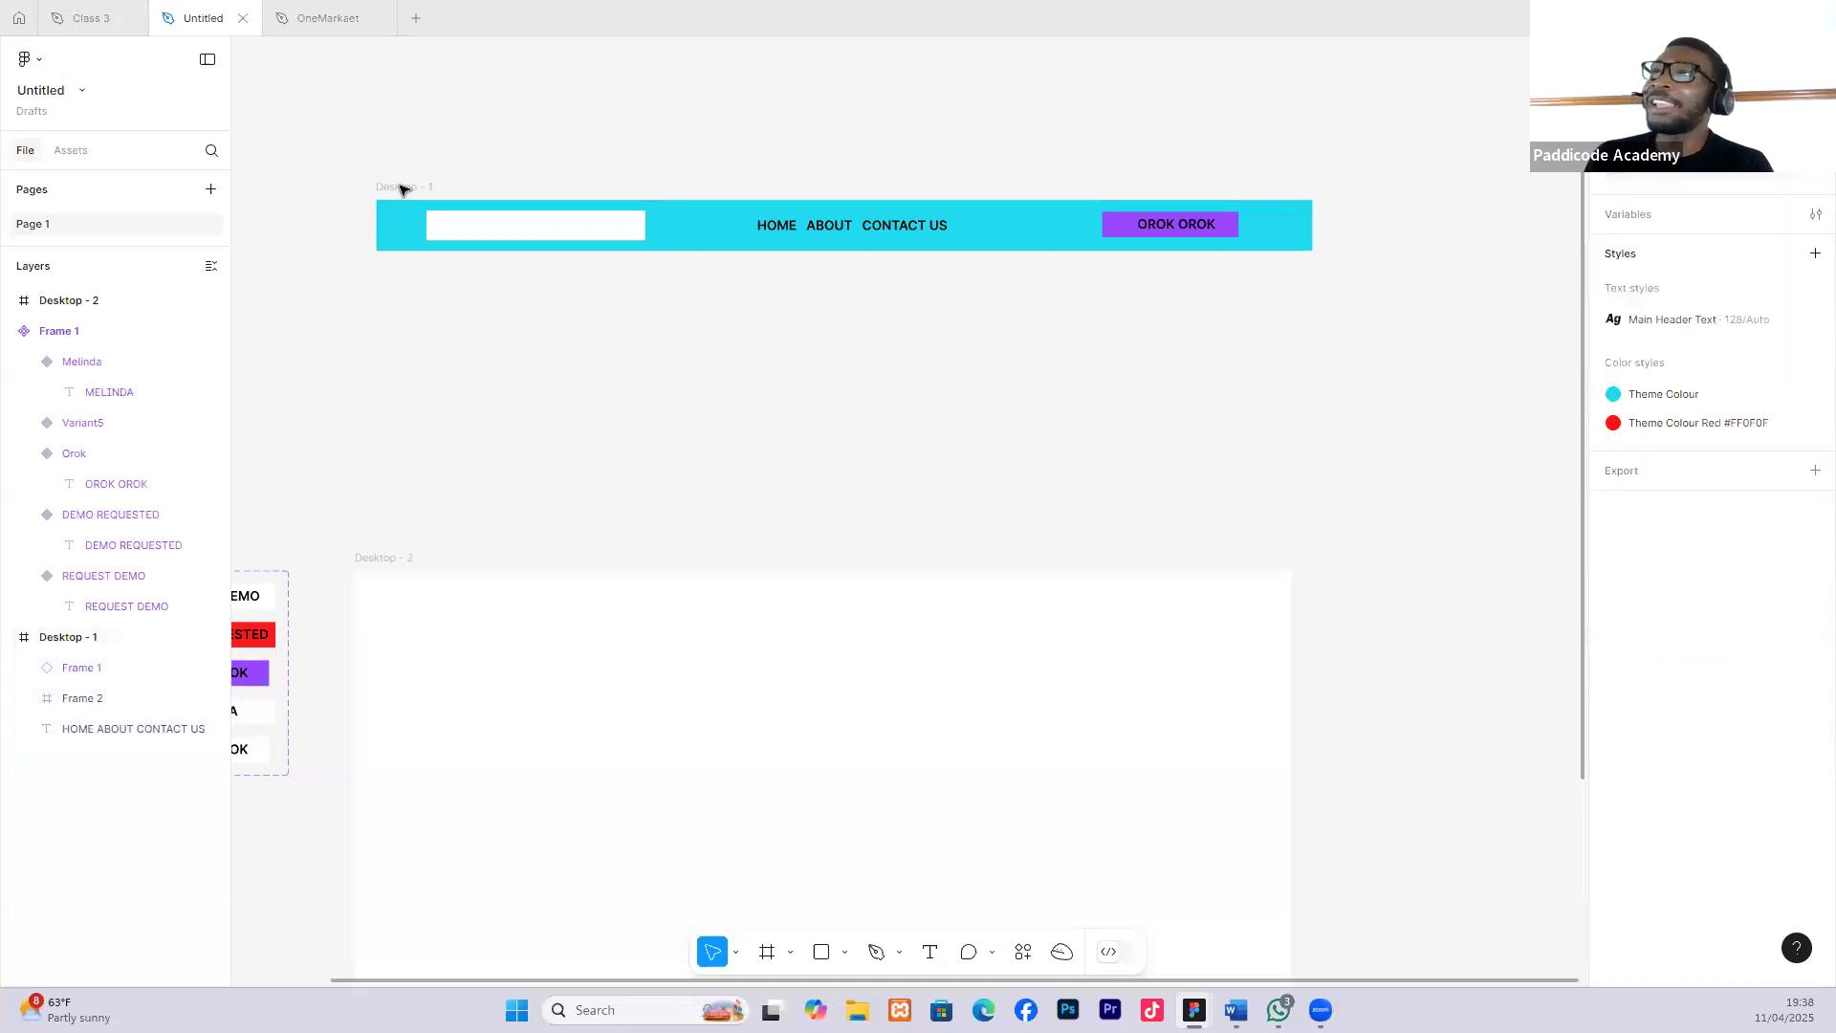
pyautogui.click(778, 226)
pyautogui.doubleClick(786, 225)
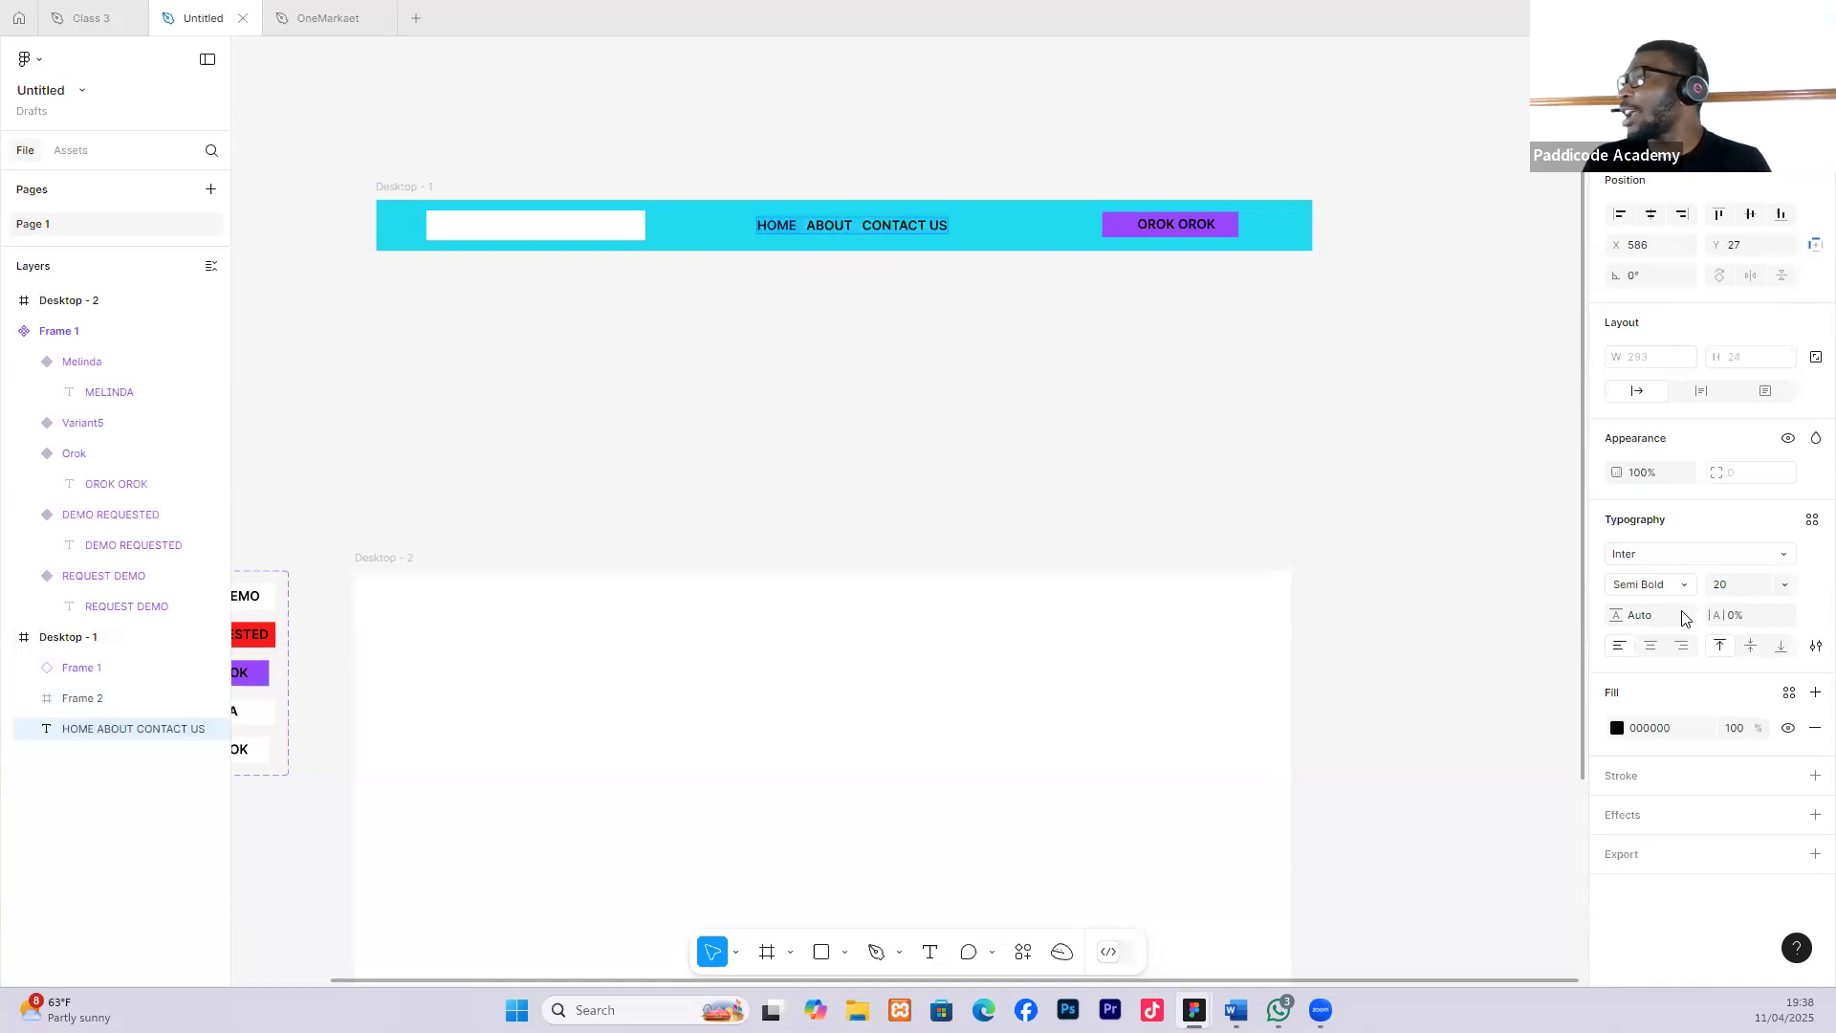
pyautogui.click(1618, 729)
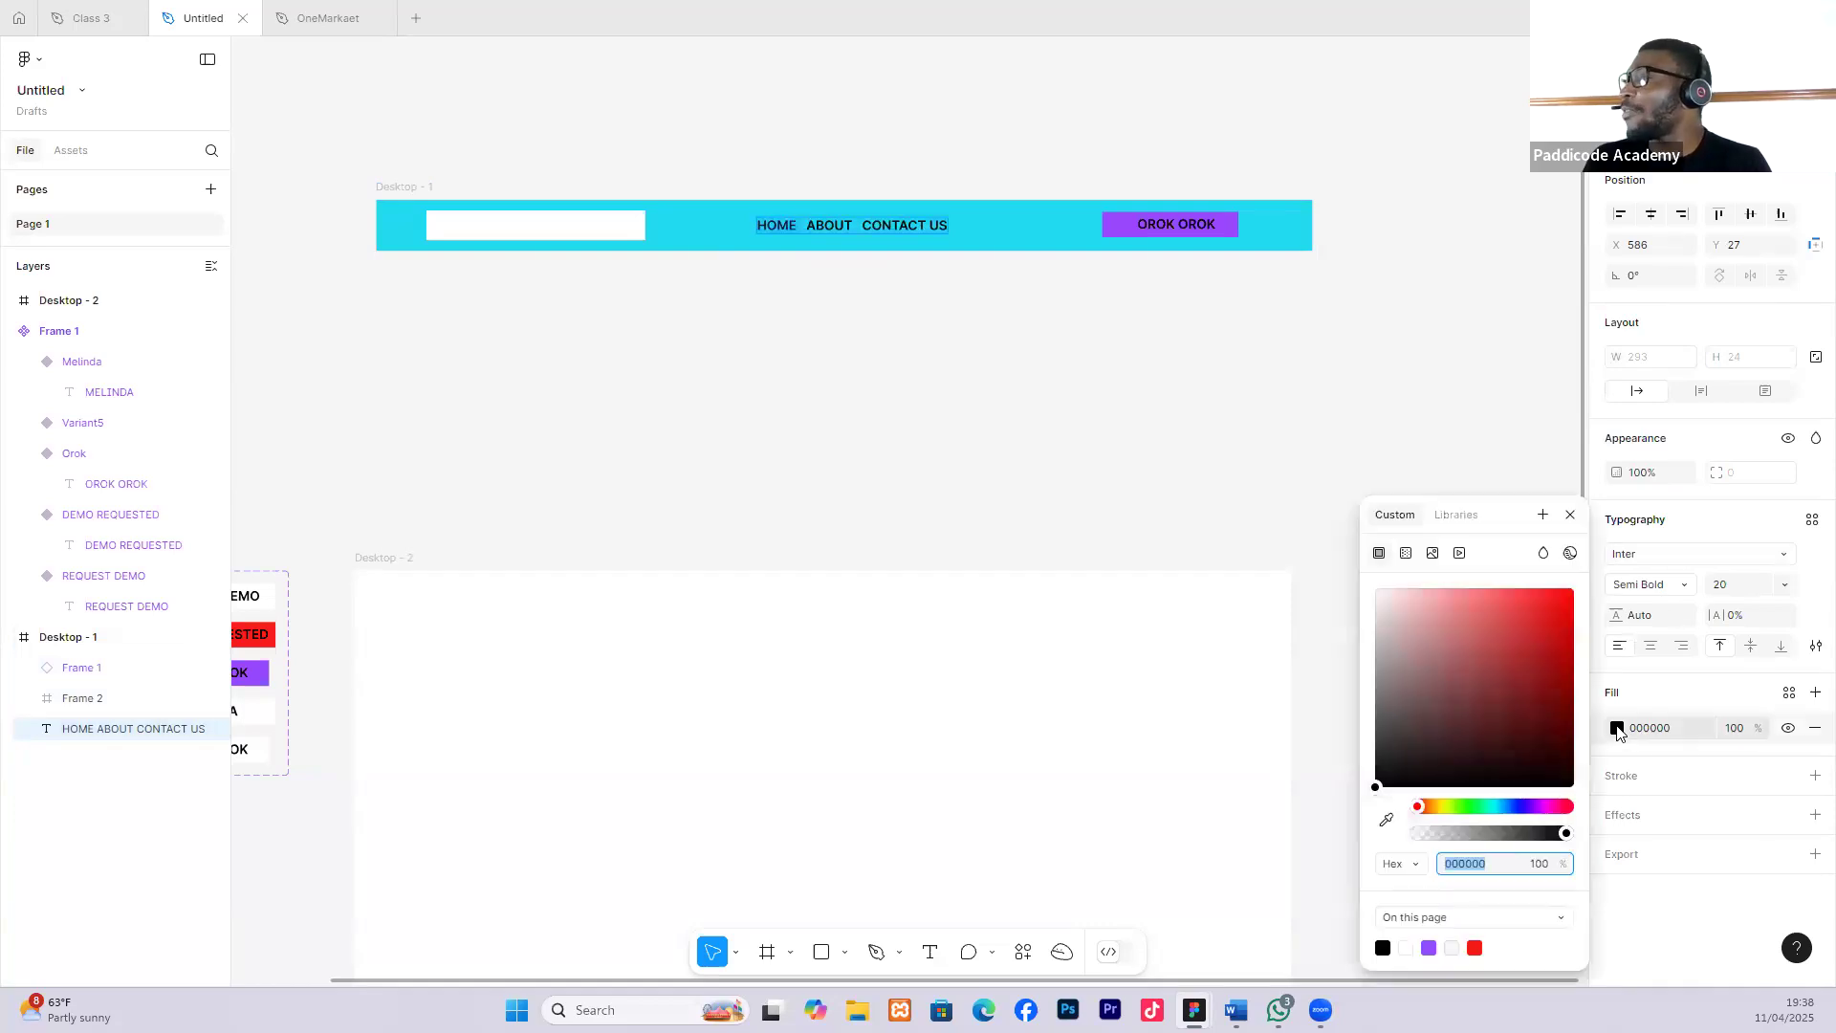
pyautogui.click(1563, 606)
pyautogui.press('Escape')
pyautogui.scroll(2, 559, 241)
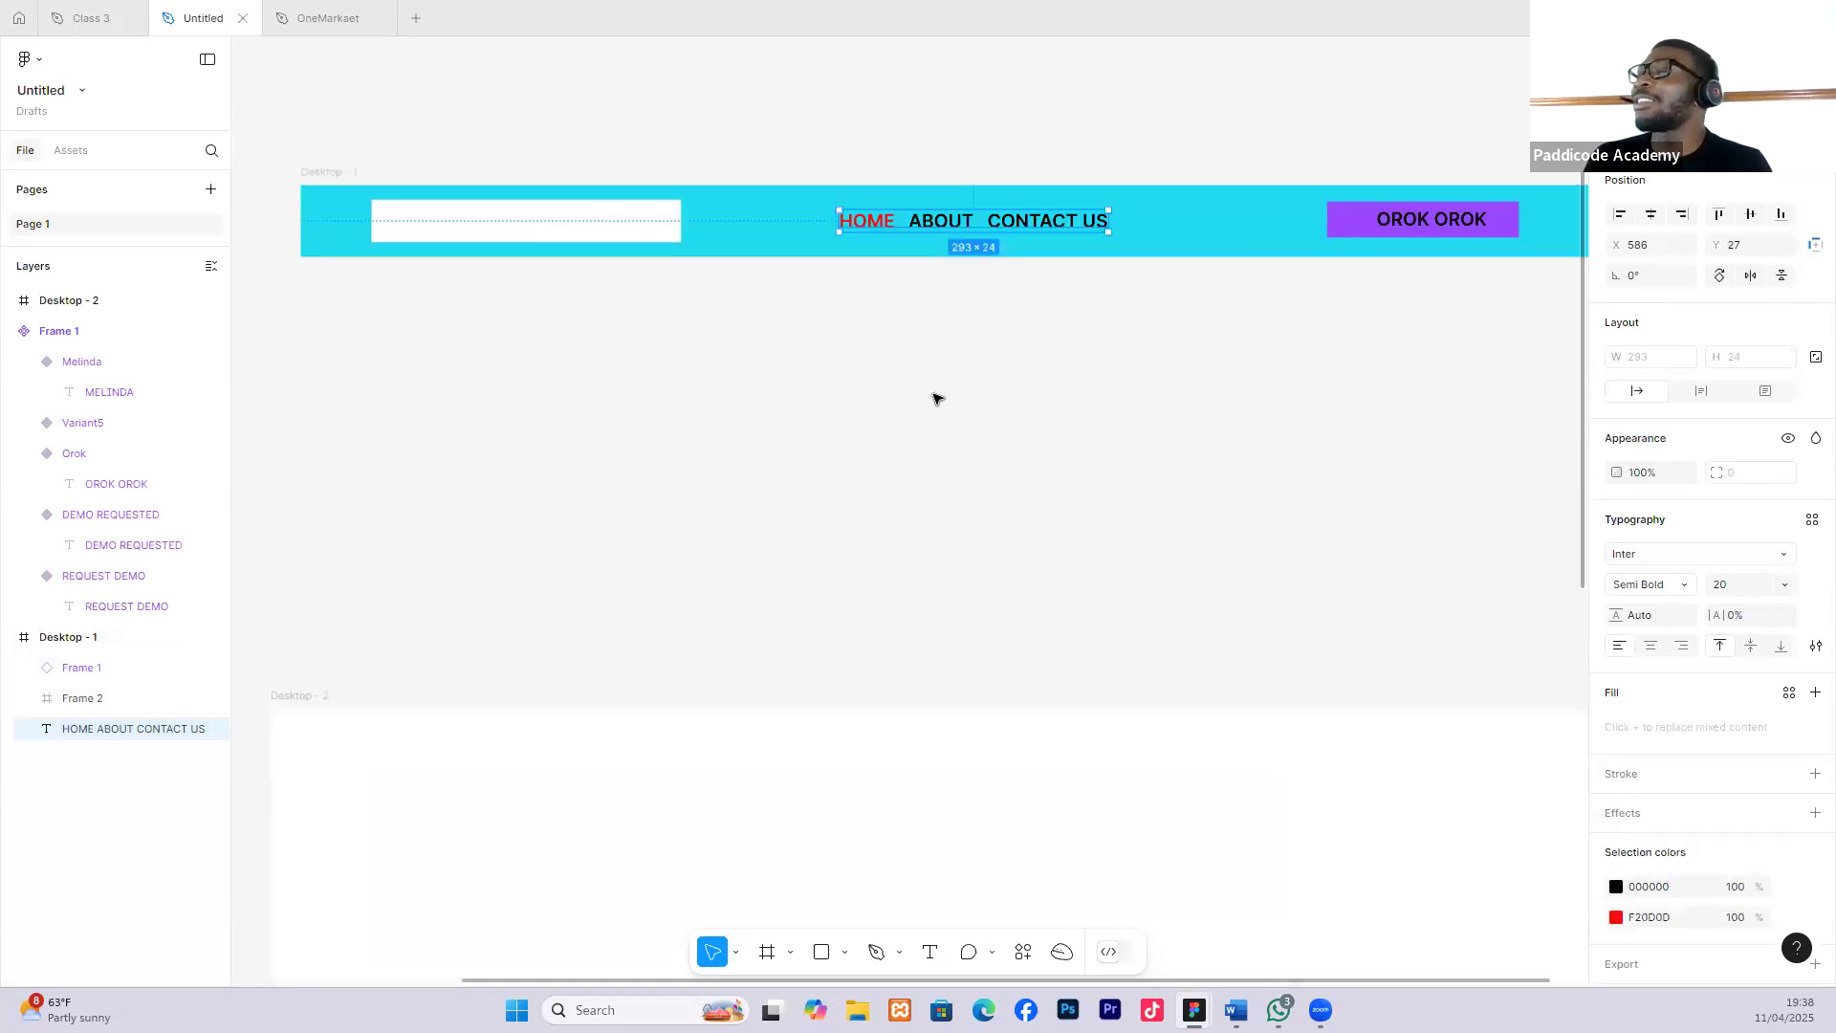
pyautogui.click(934, 387)
# Select the whole Desktop - 1 nav bar frame.
pyautogui.scroll(-1, 928, 377)
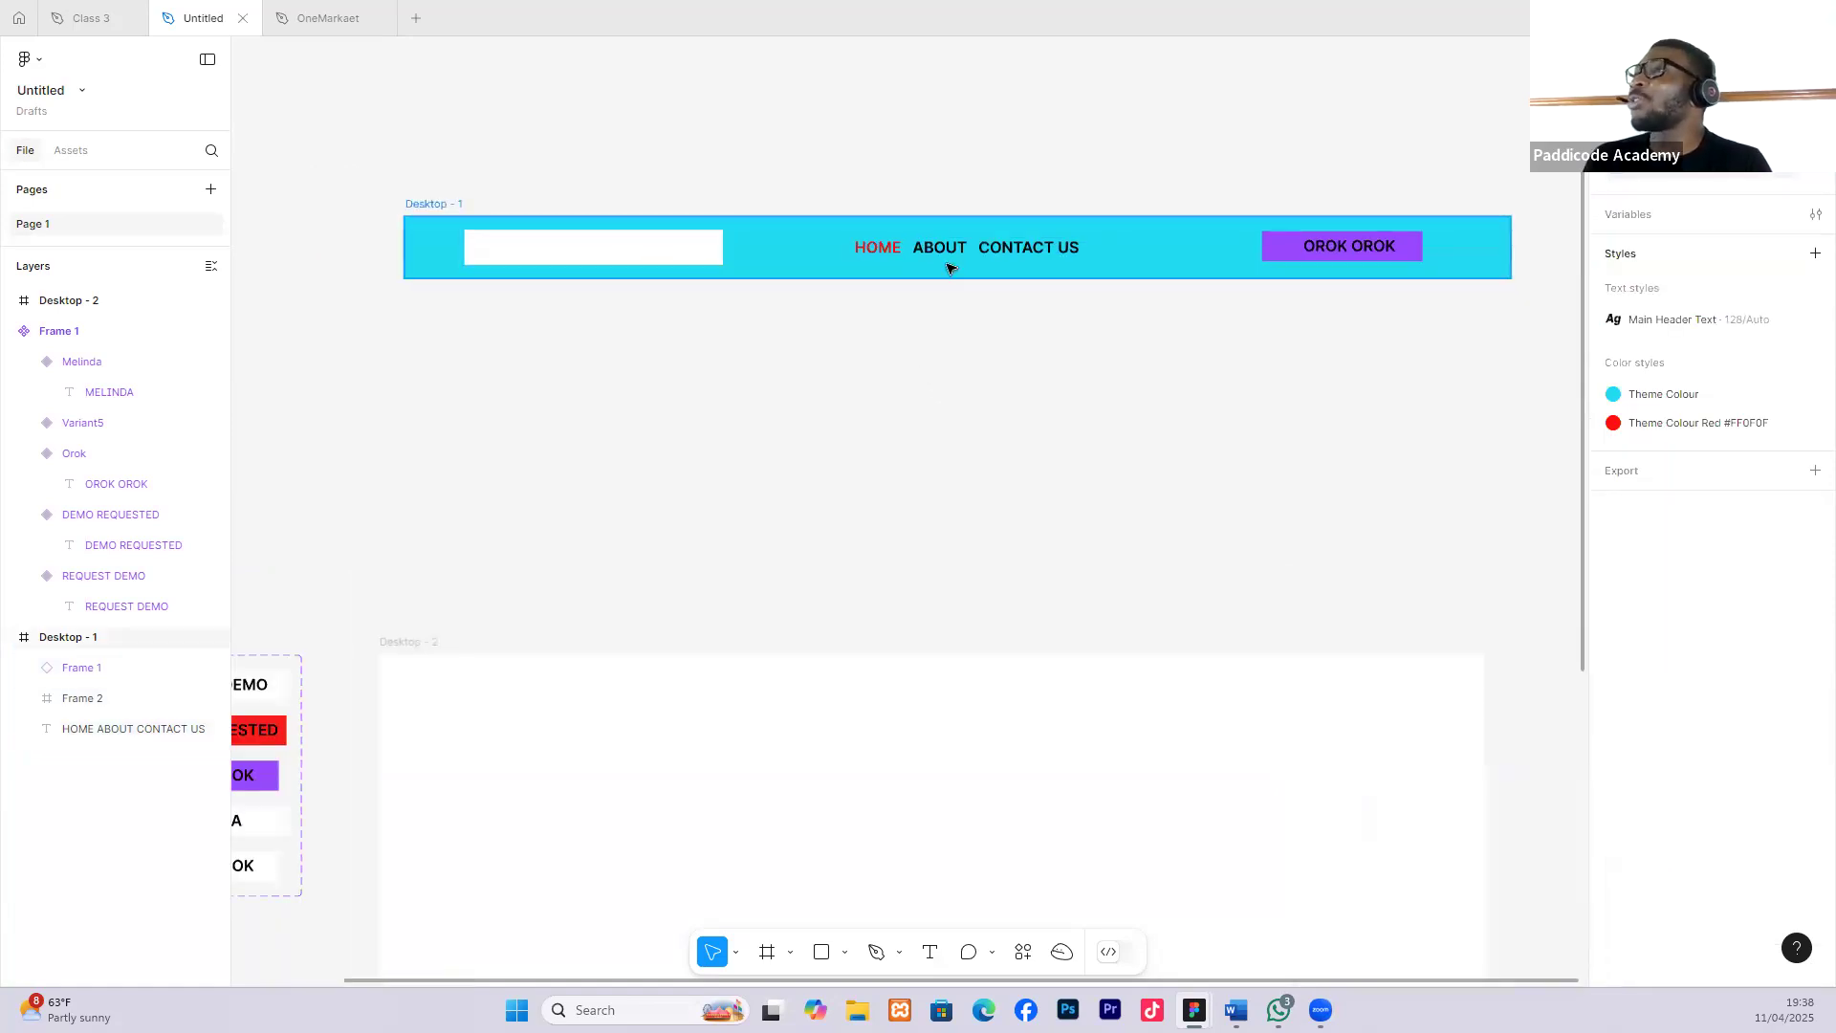
pyautogui.scroll(5, 911, 263)
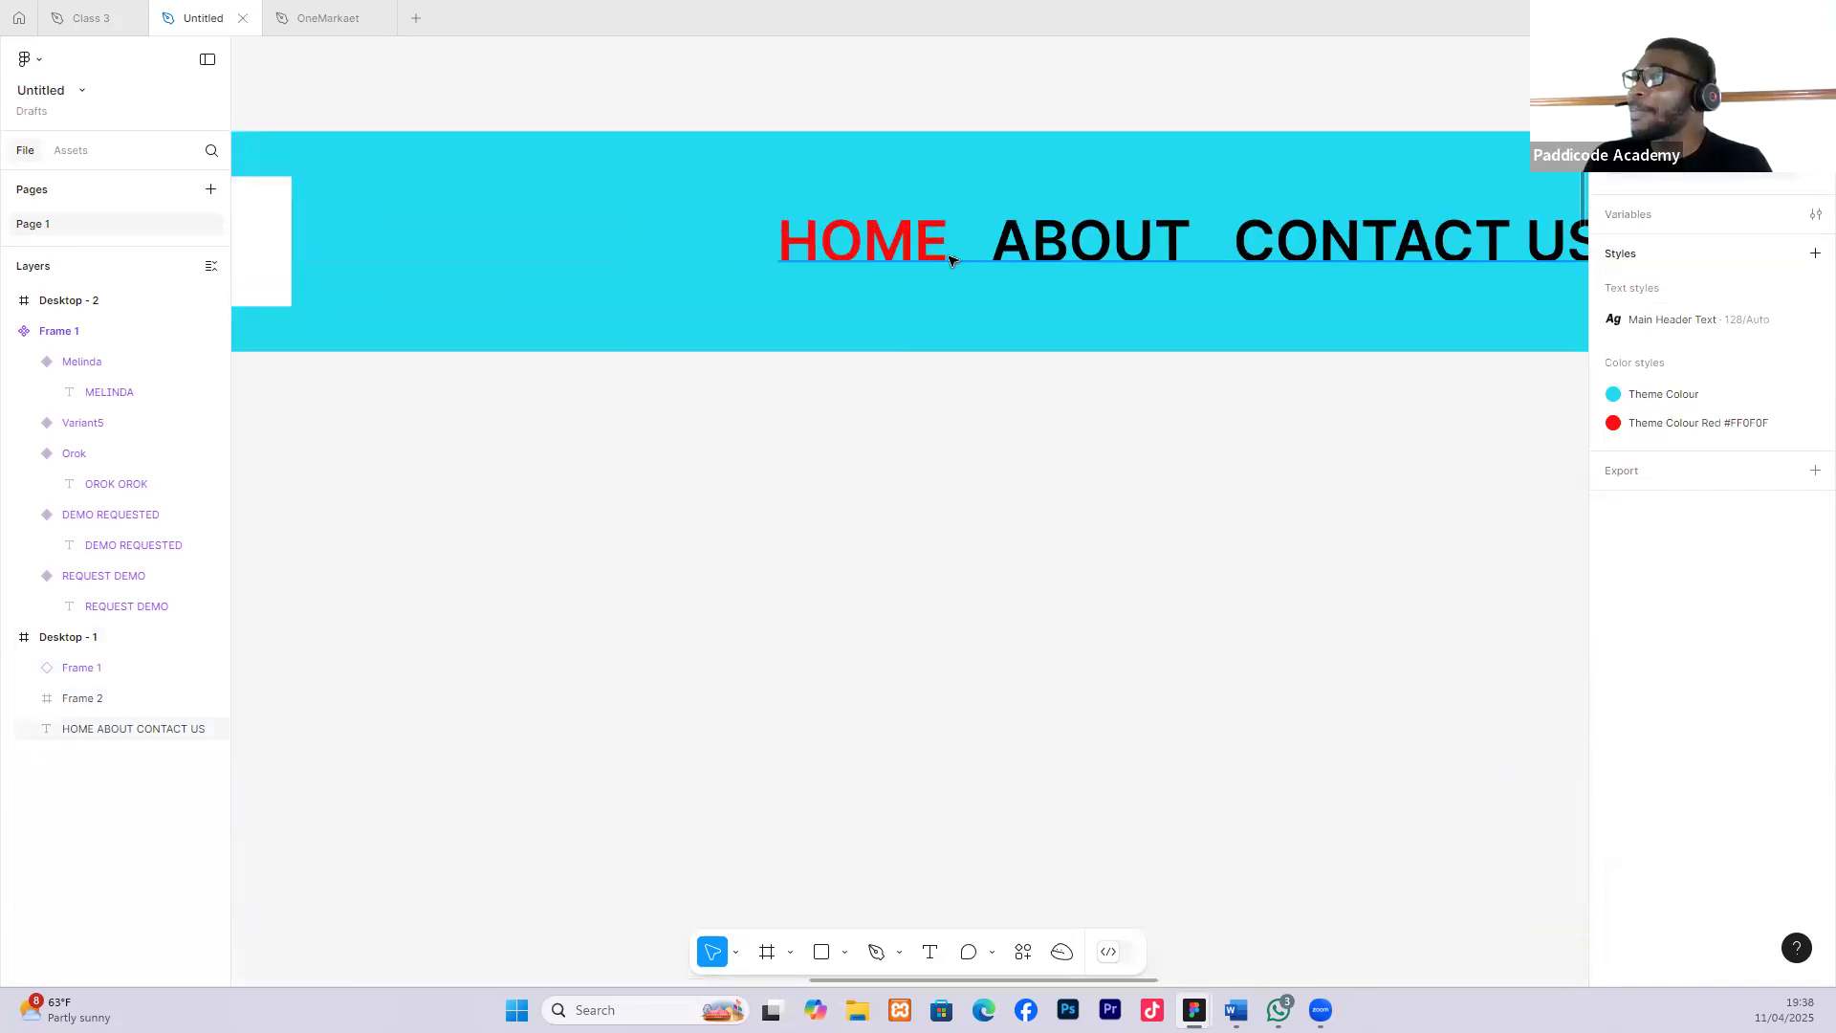
pyautogui.scroll(-3, 918, 261)
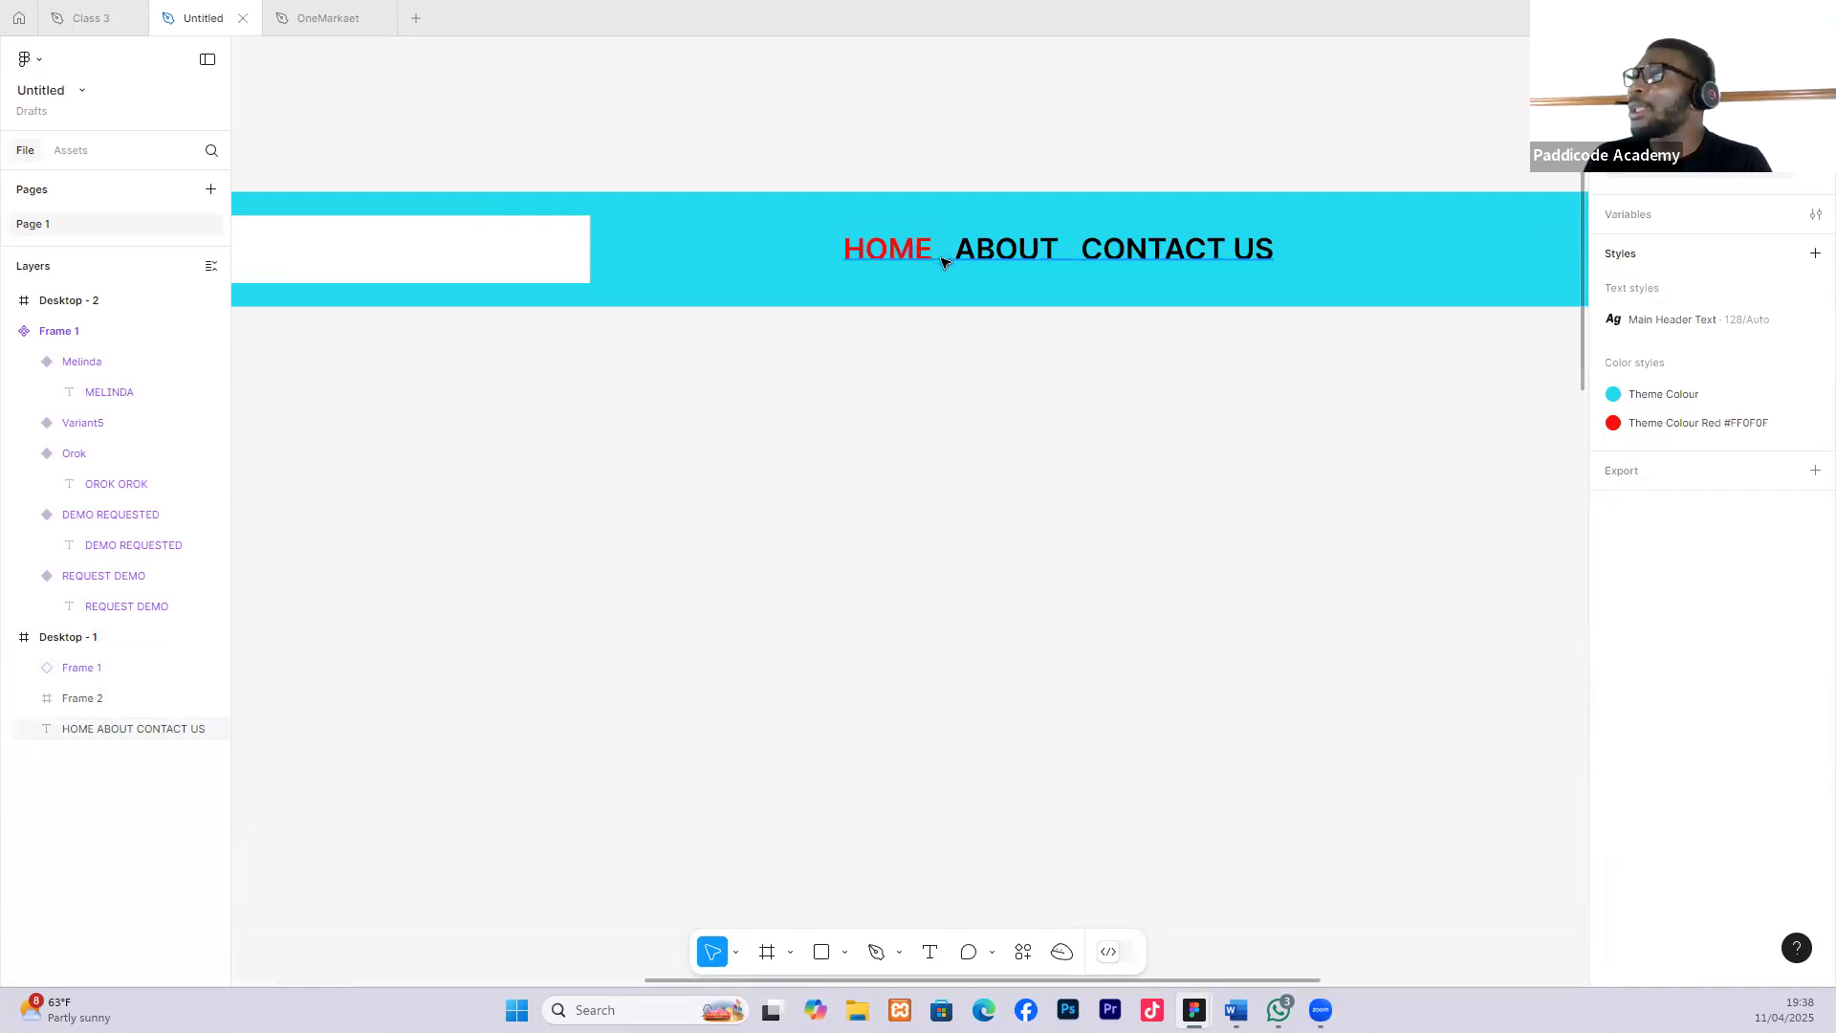
pyautogui.scroll(-2, 944, 262)
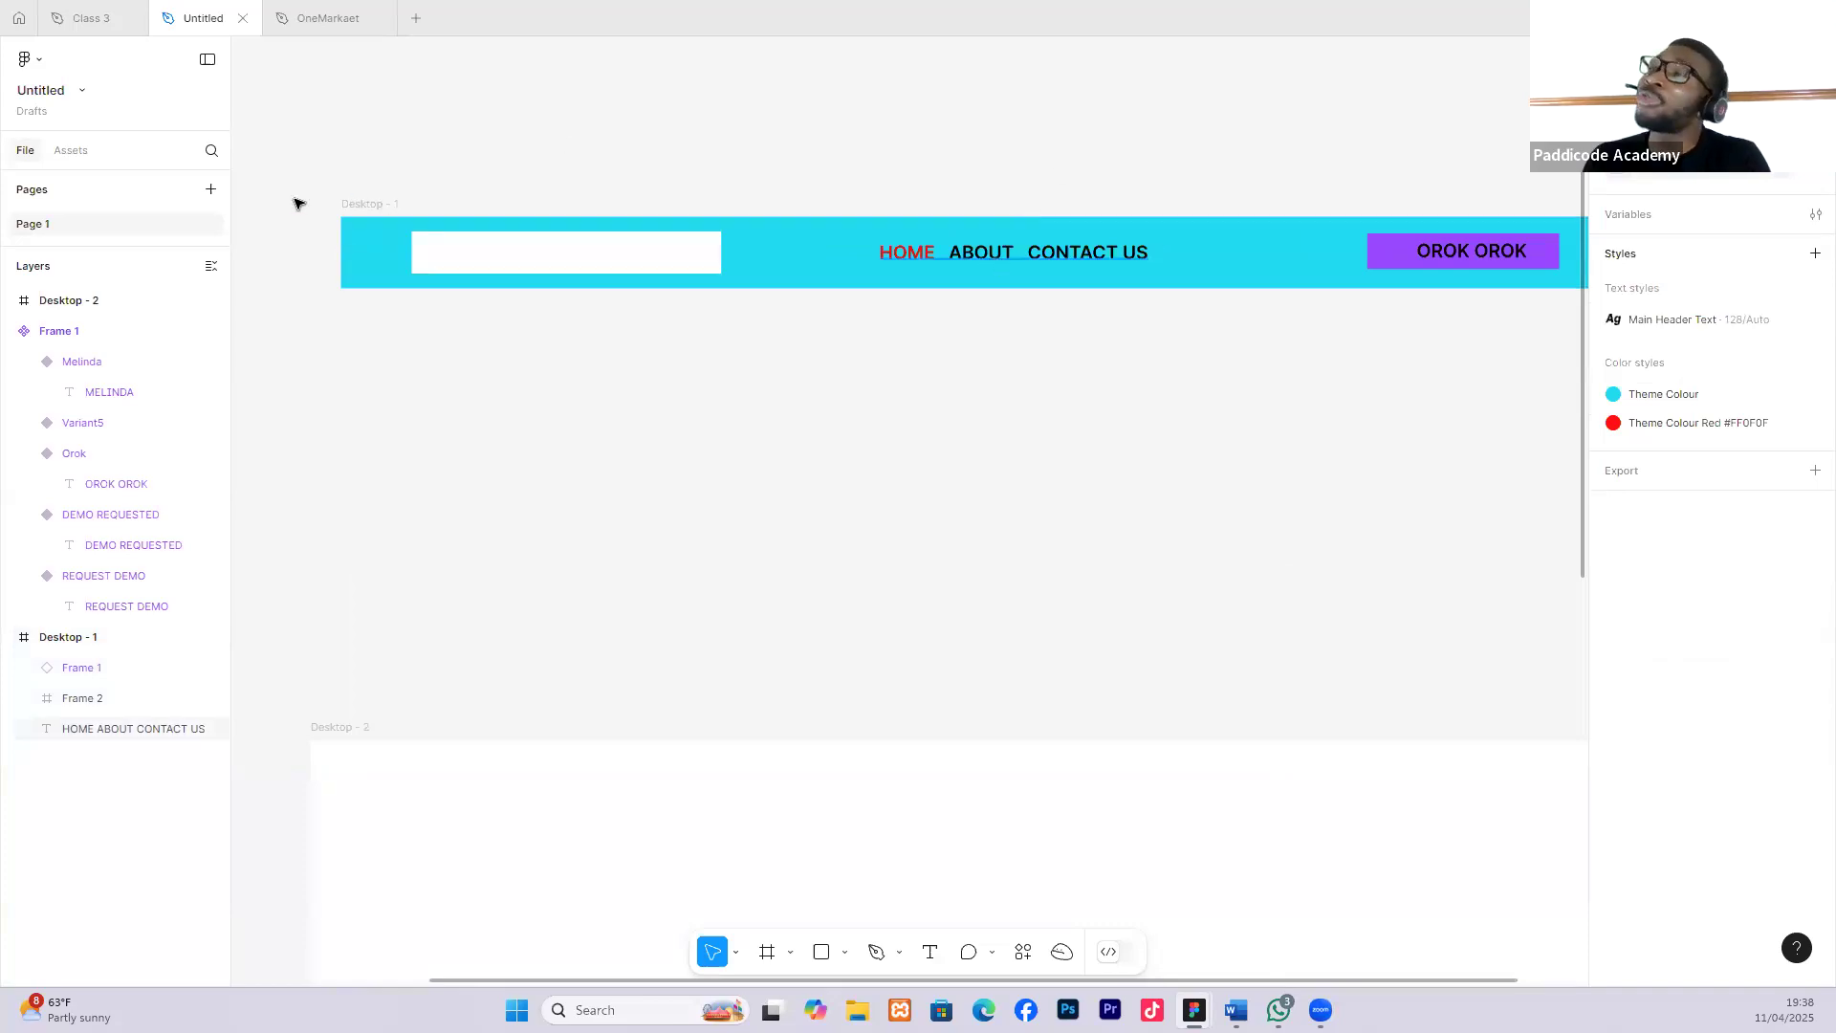
pyautogui.scroll(-2, 318, 183)
pyautogui.moveTo(296, 181); pyautogui.dragTo(1355, 309)
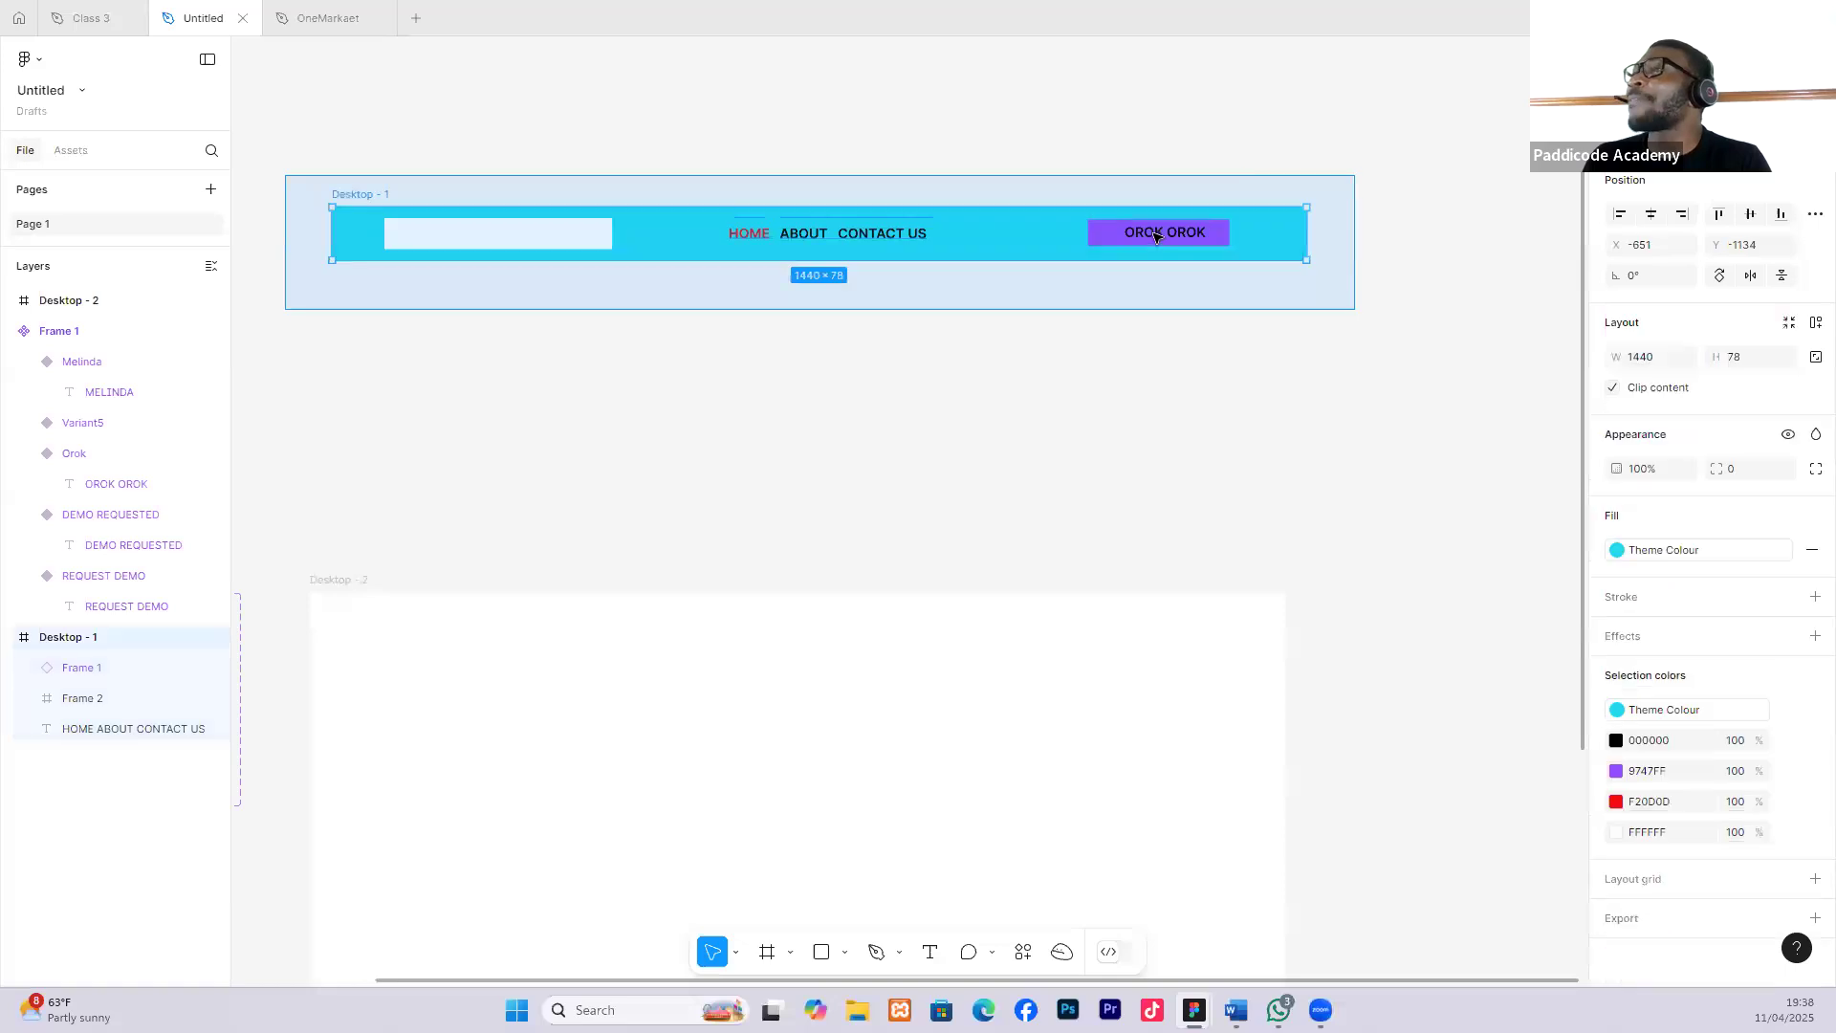
# Frame the nav bar component and add a second variant to make a component set.
pyautogui.rightClick(991, 214)
pyautogui.click(1053, 450)
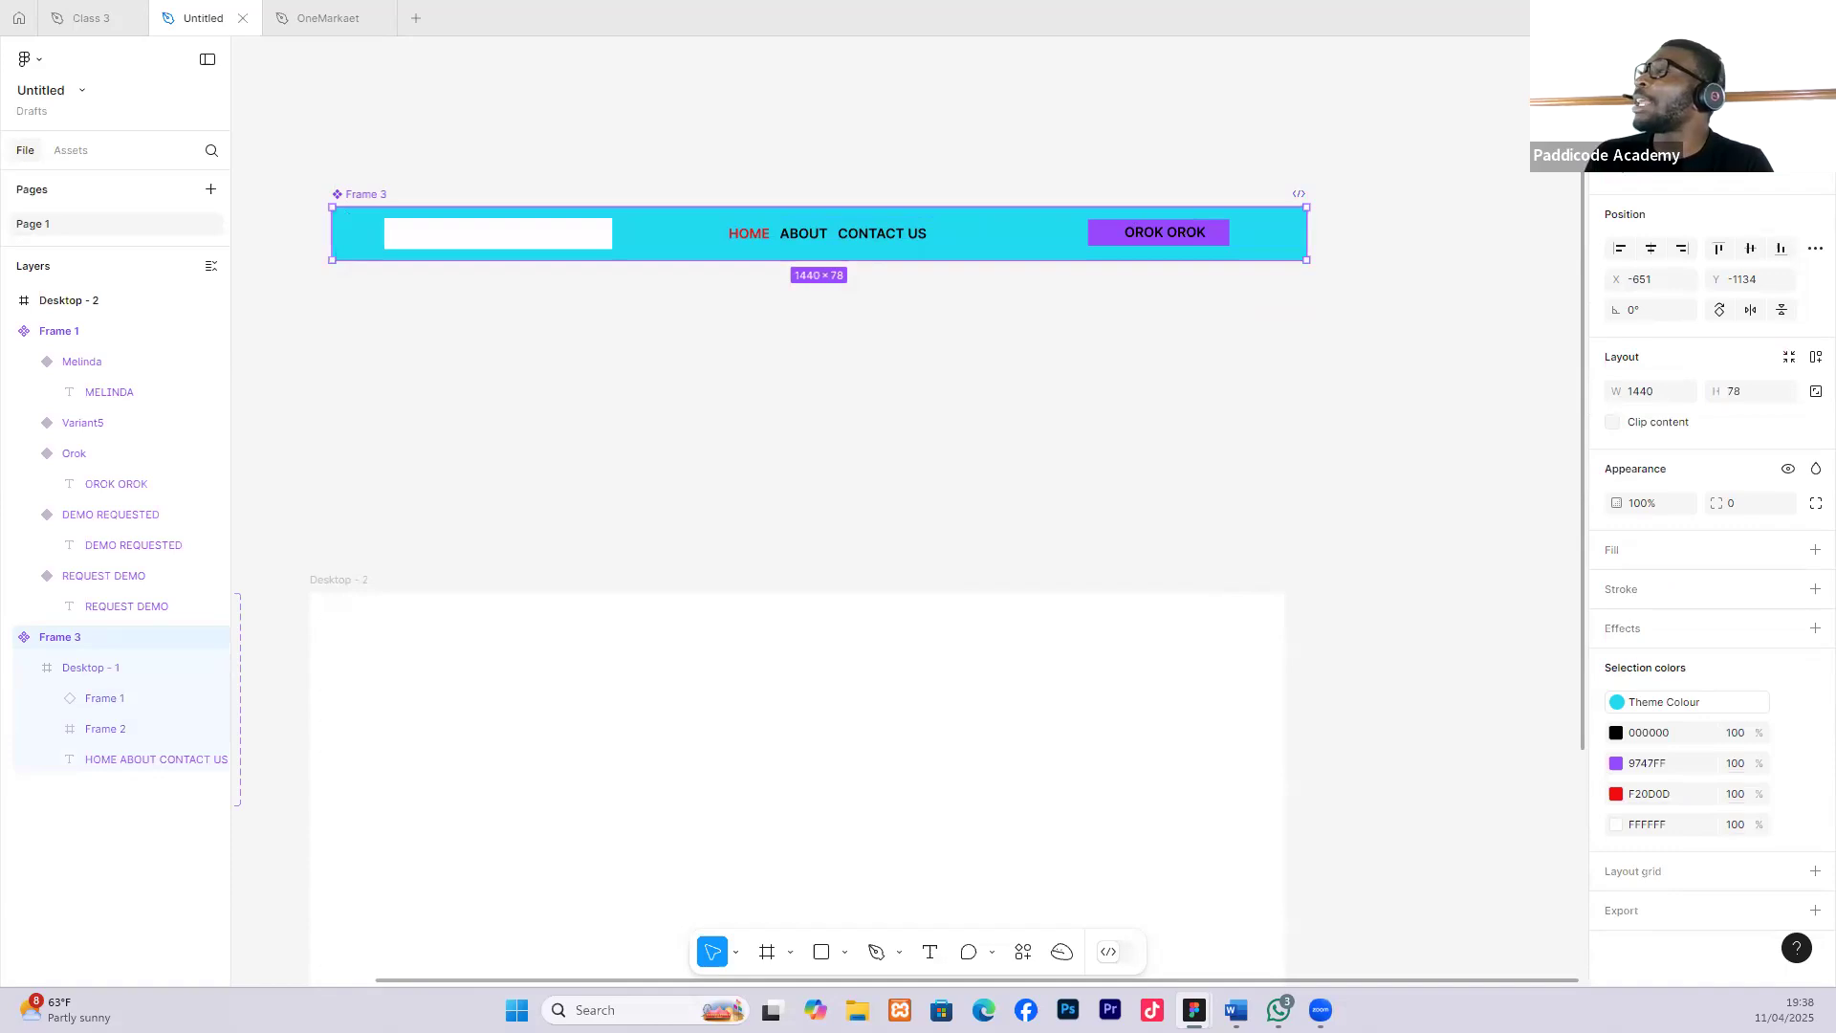
pyautogui.click(1790, 136)
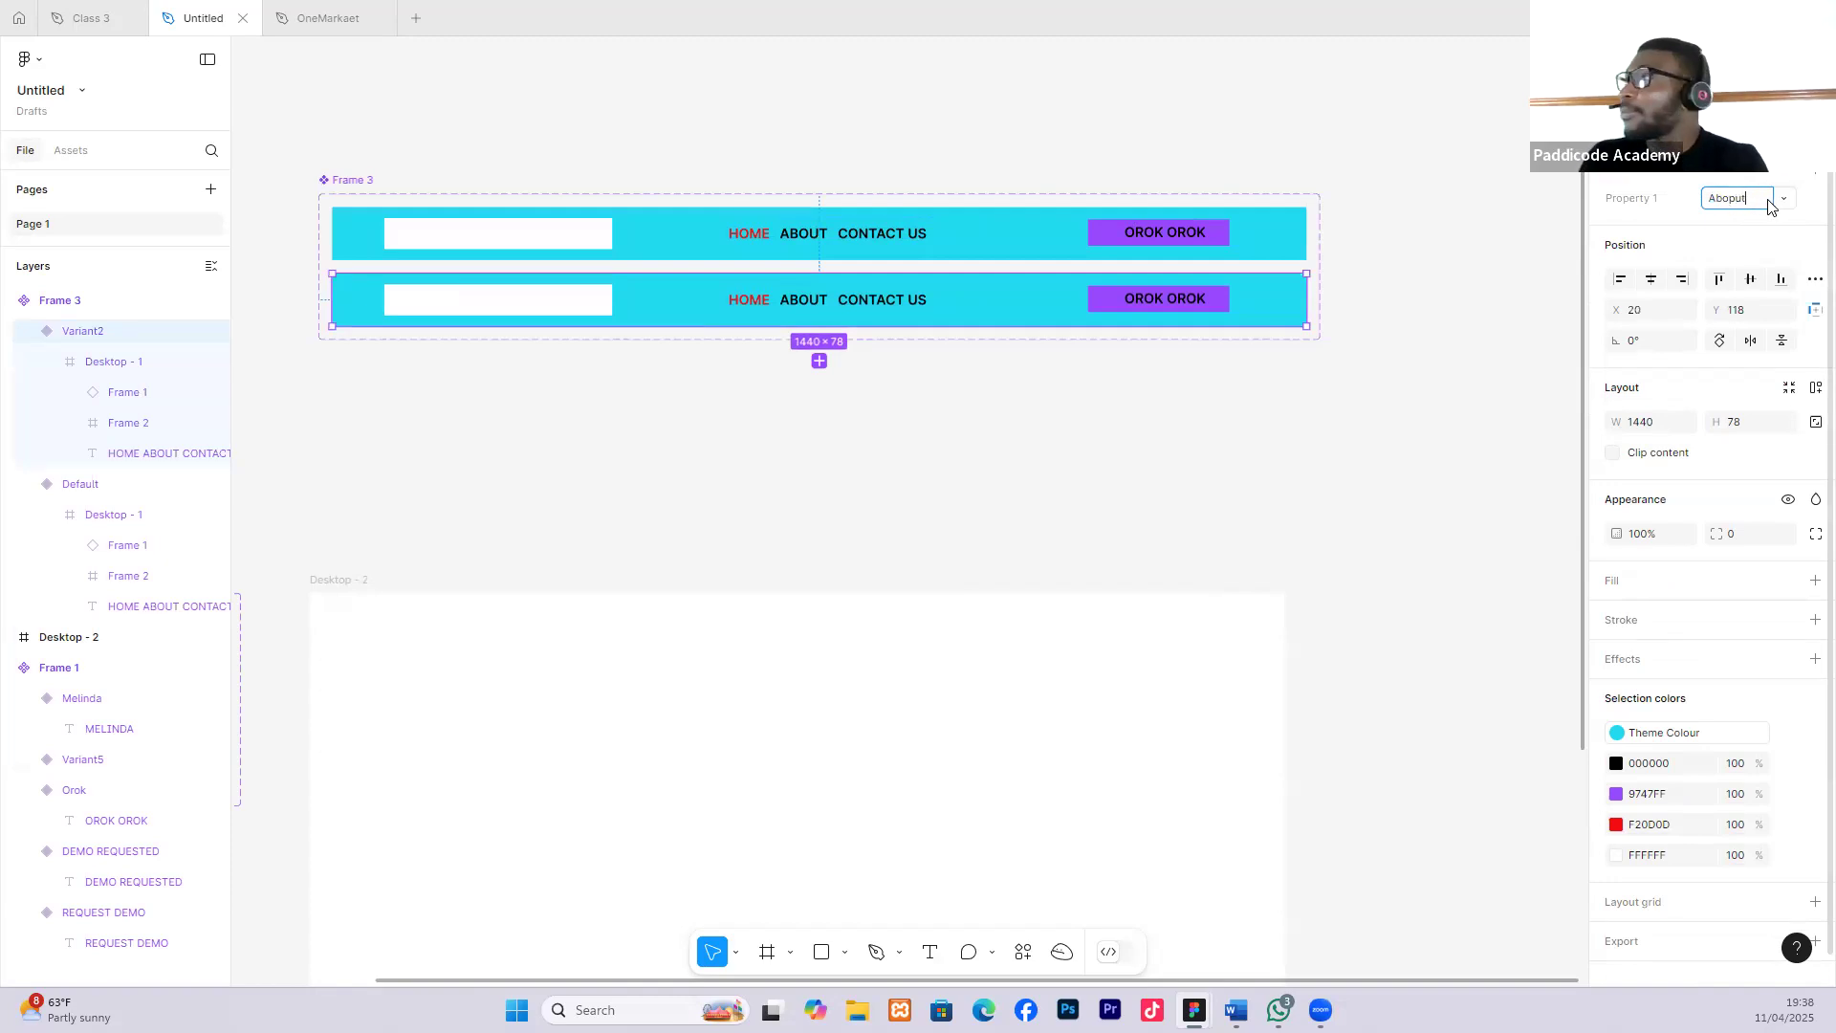
# Name the second variant About and the first variant Home.
pyautogui.press('Return')
pyautogui.click(1000, 239)
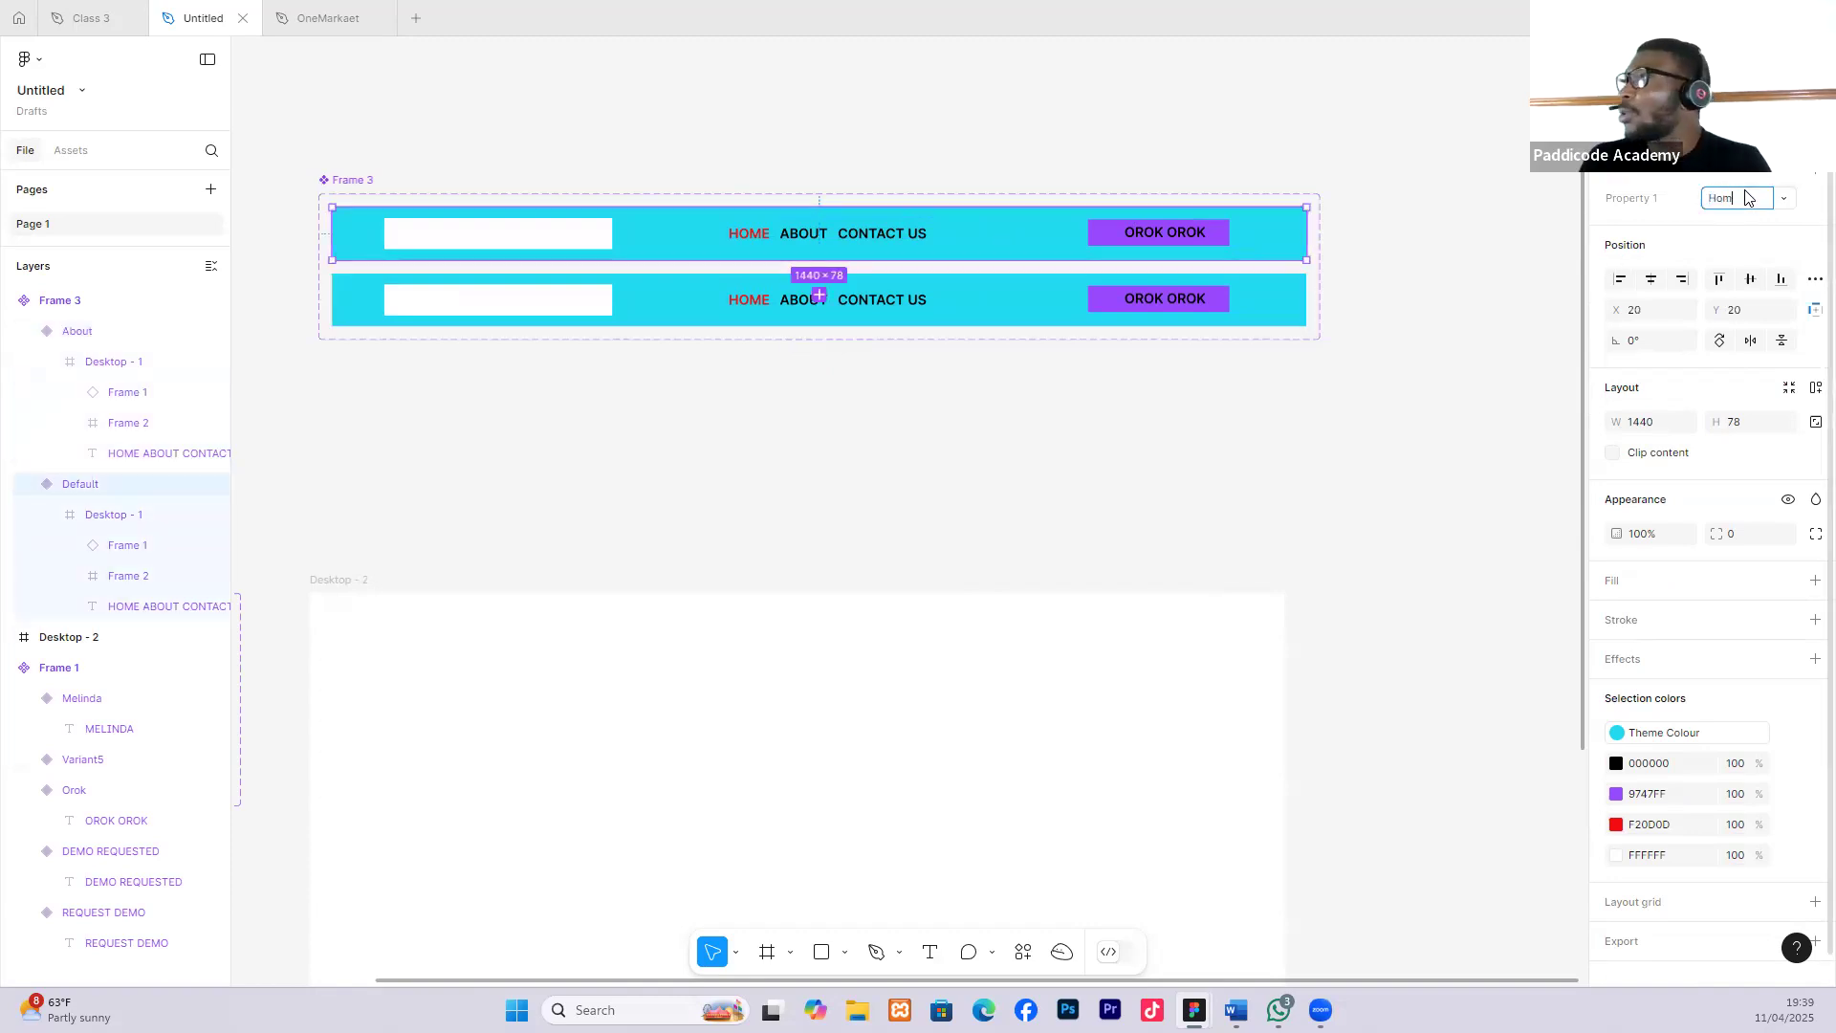
pyautogui.click(754, 390)
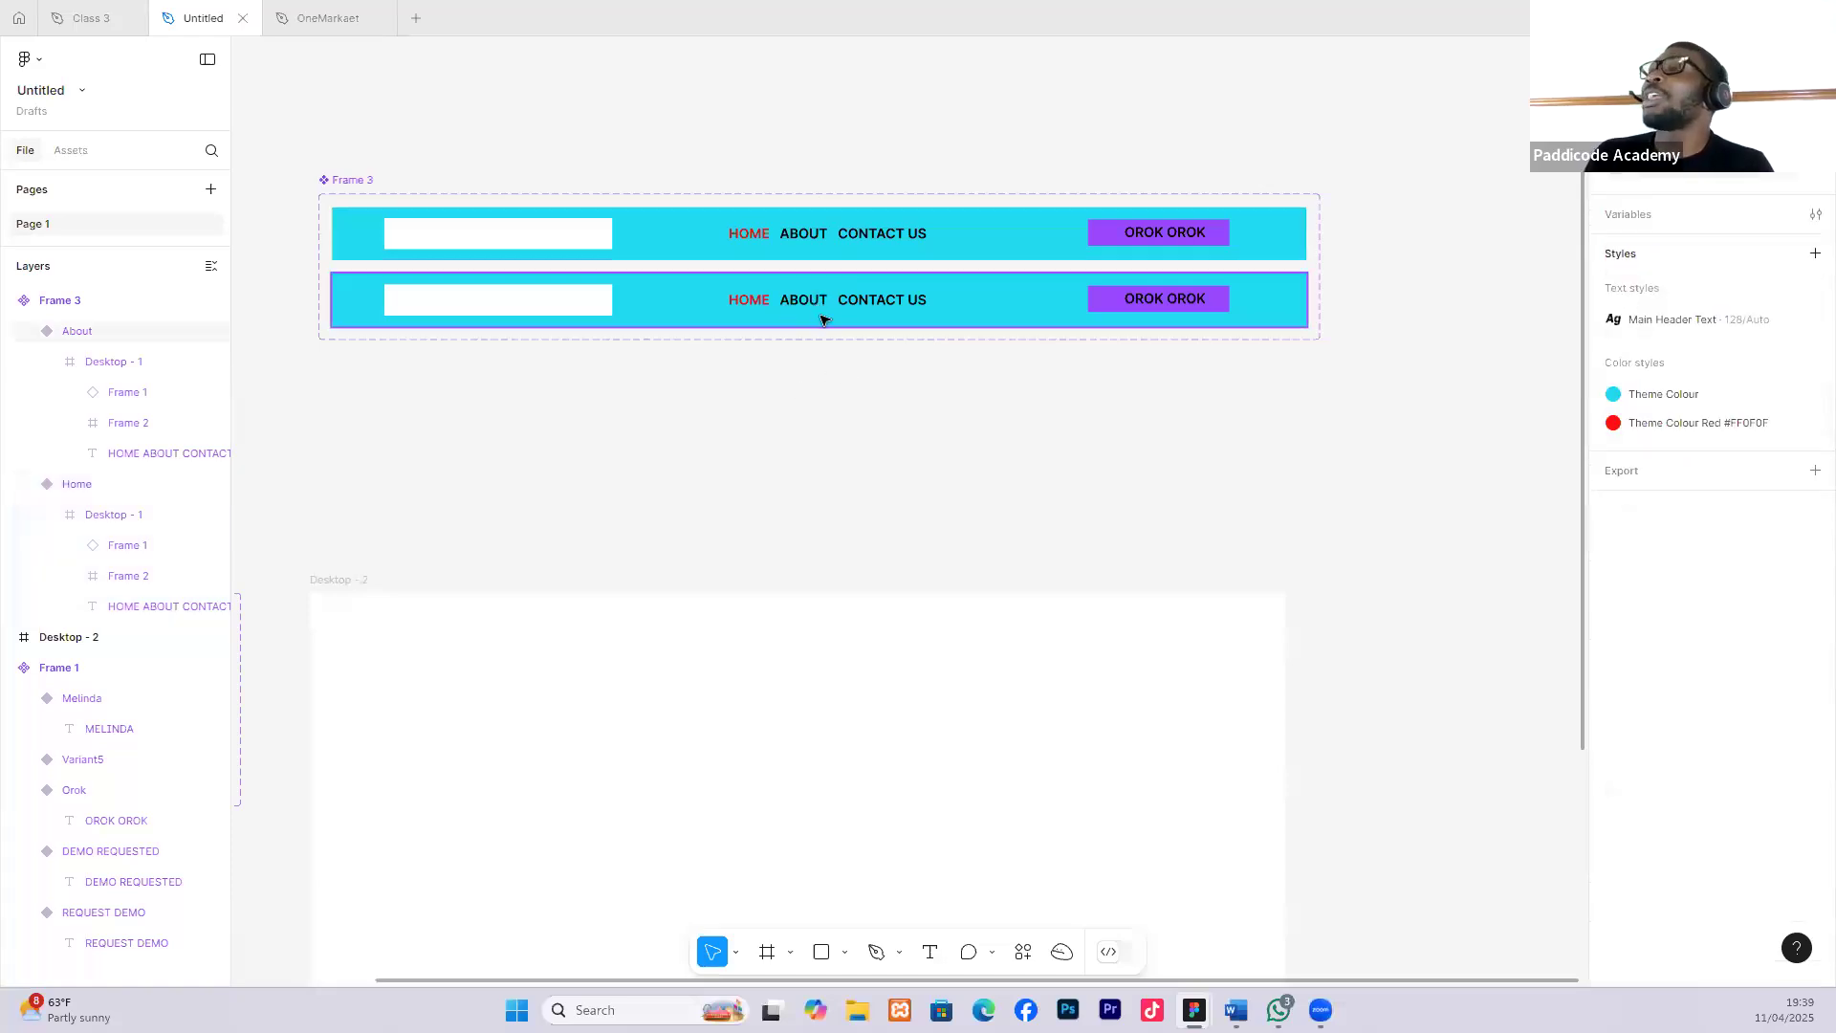
# In the About variant, color the ABOUT link red.
pyautogui.scroll(3, 780, 303)
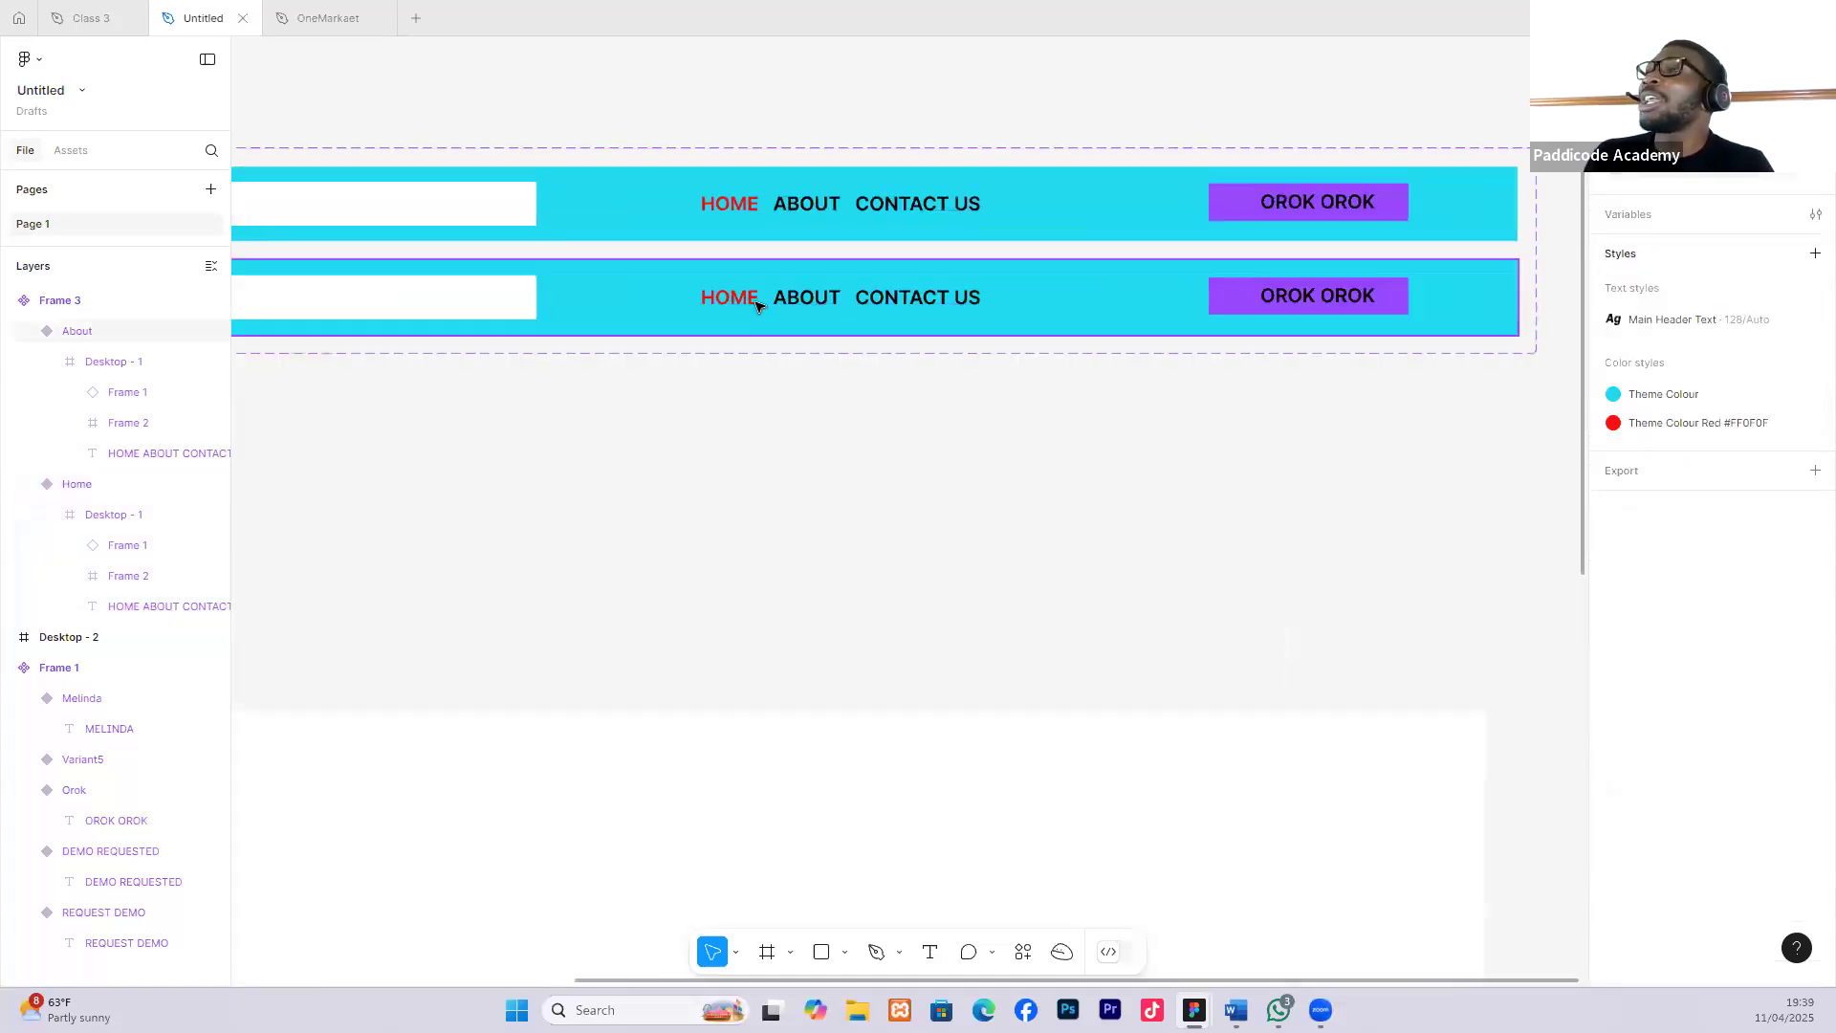
pyautogui.click(751, 305)
pyautogui.doubleClick(751, 304)
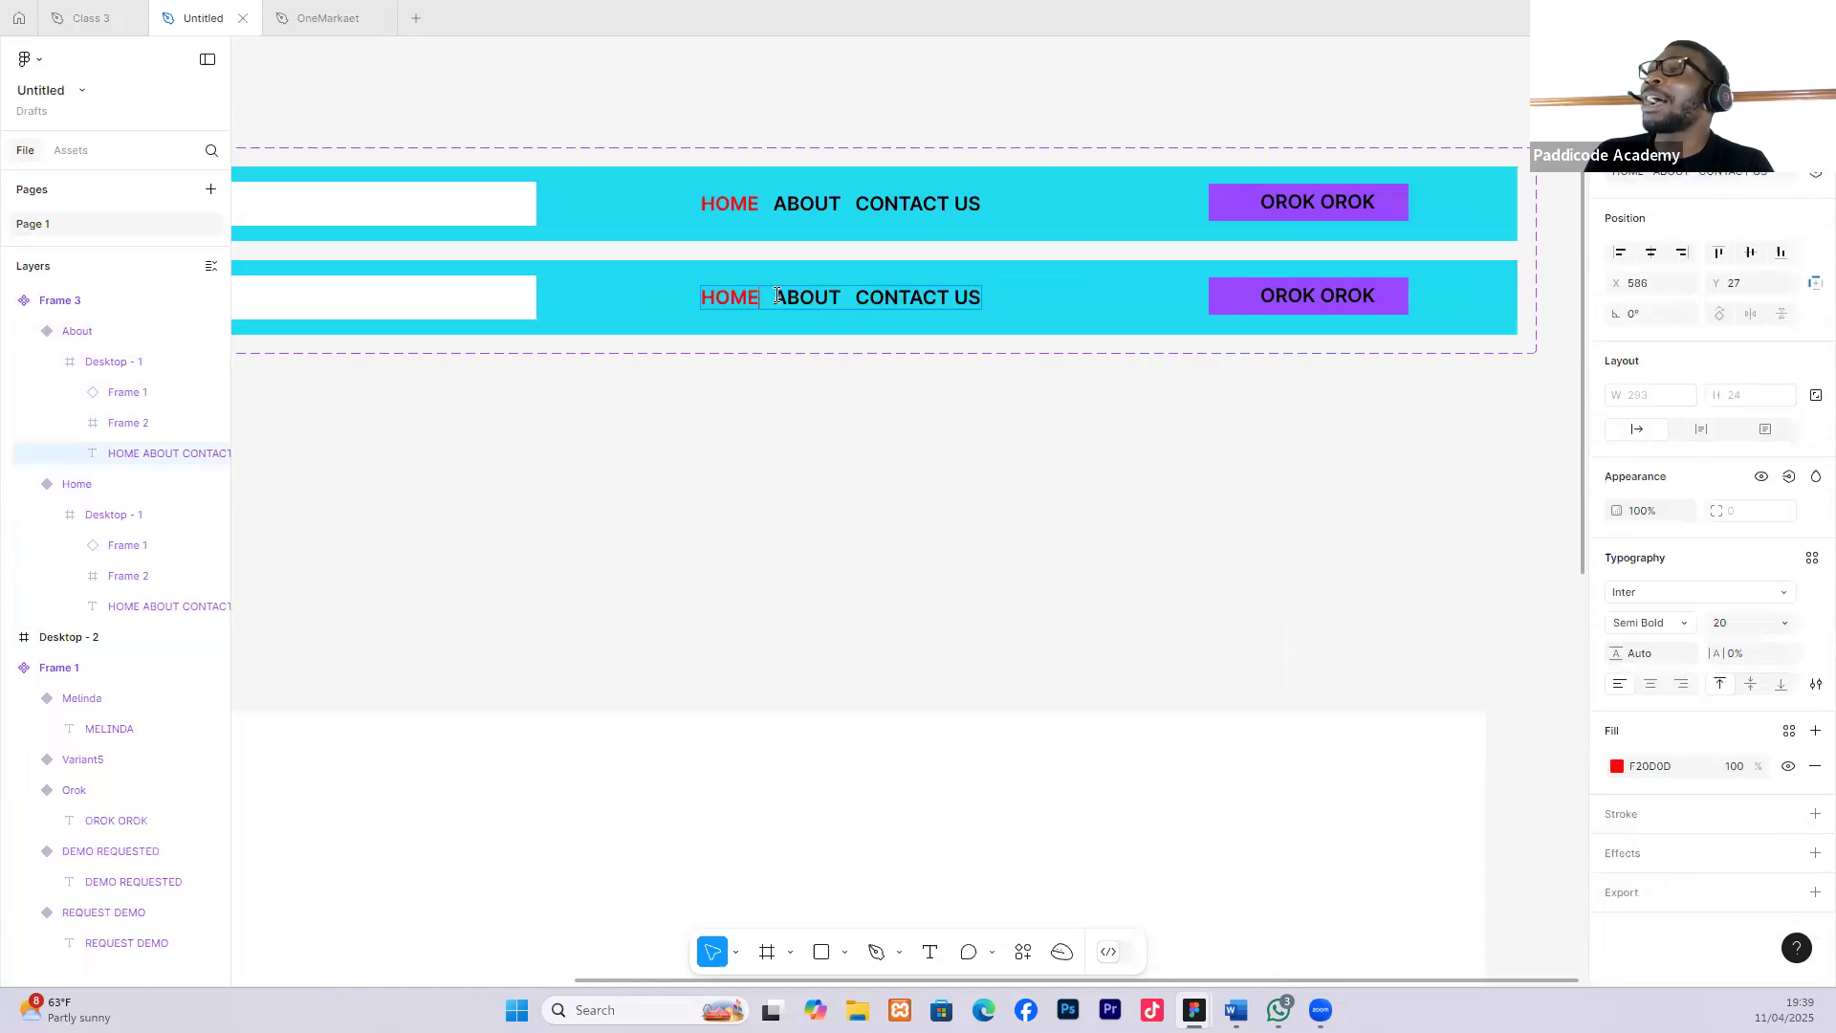
pyautogui.doubleClick(813, 297)
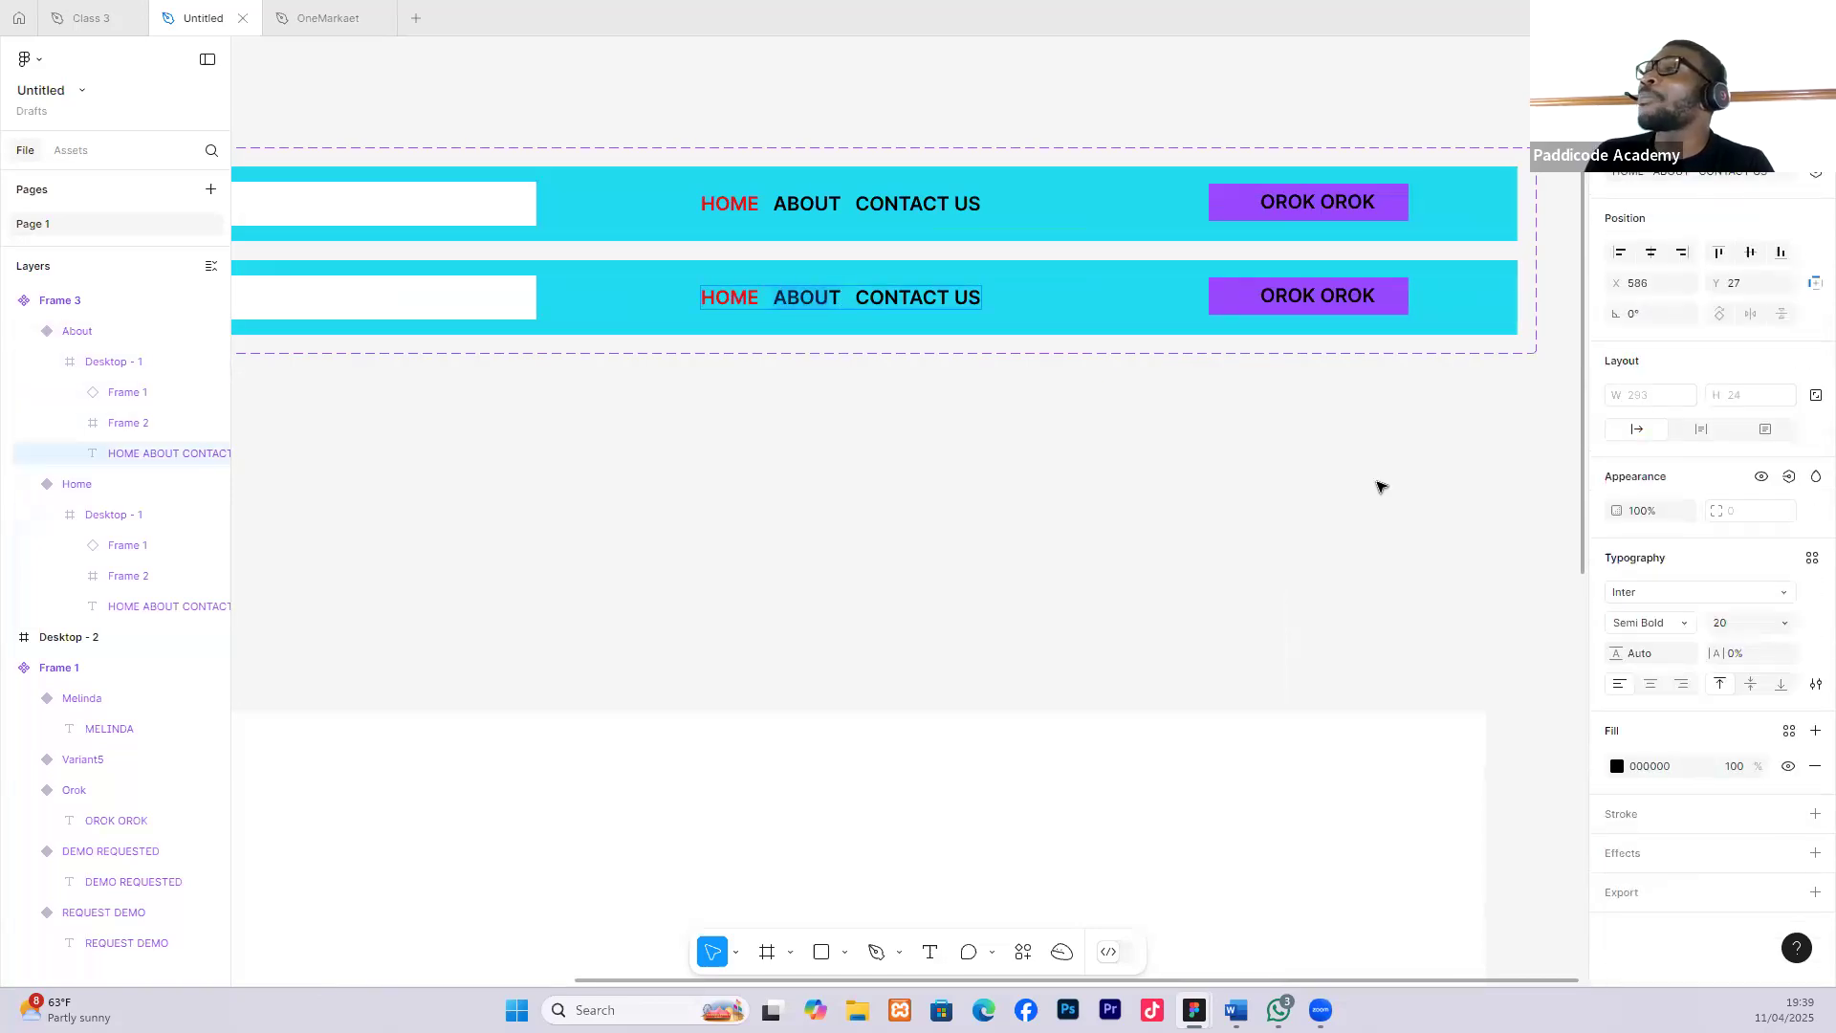
pyautogui.click(1617, 766)
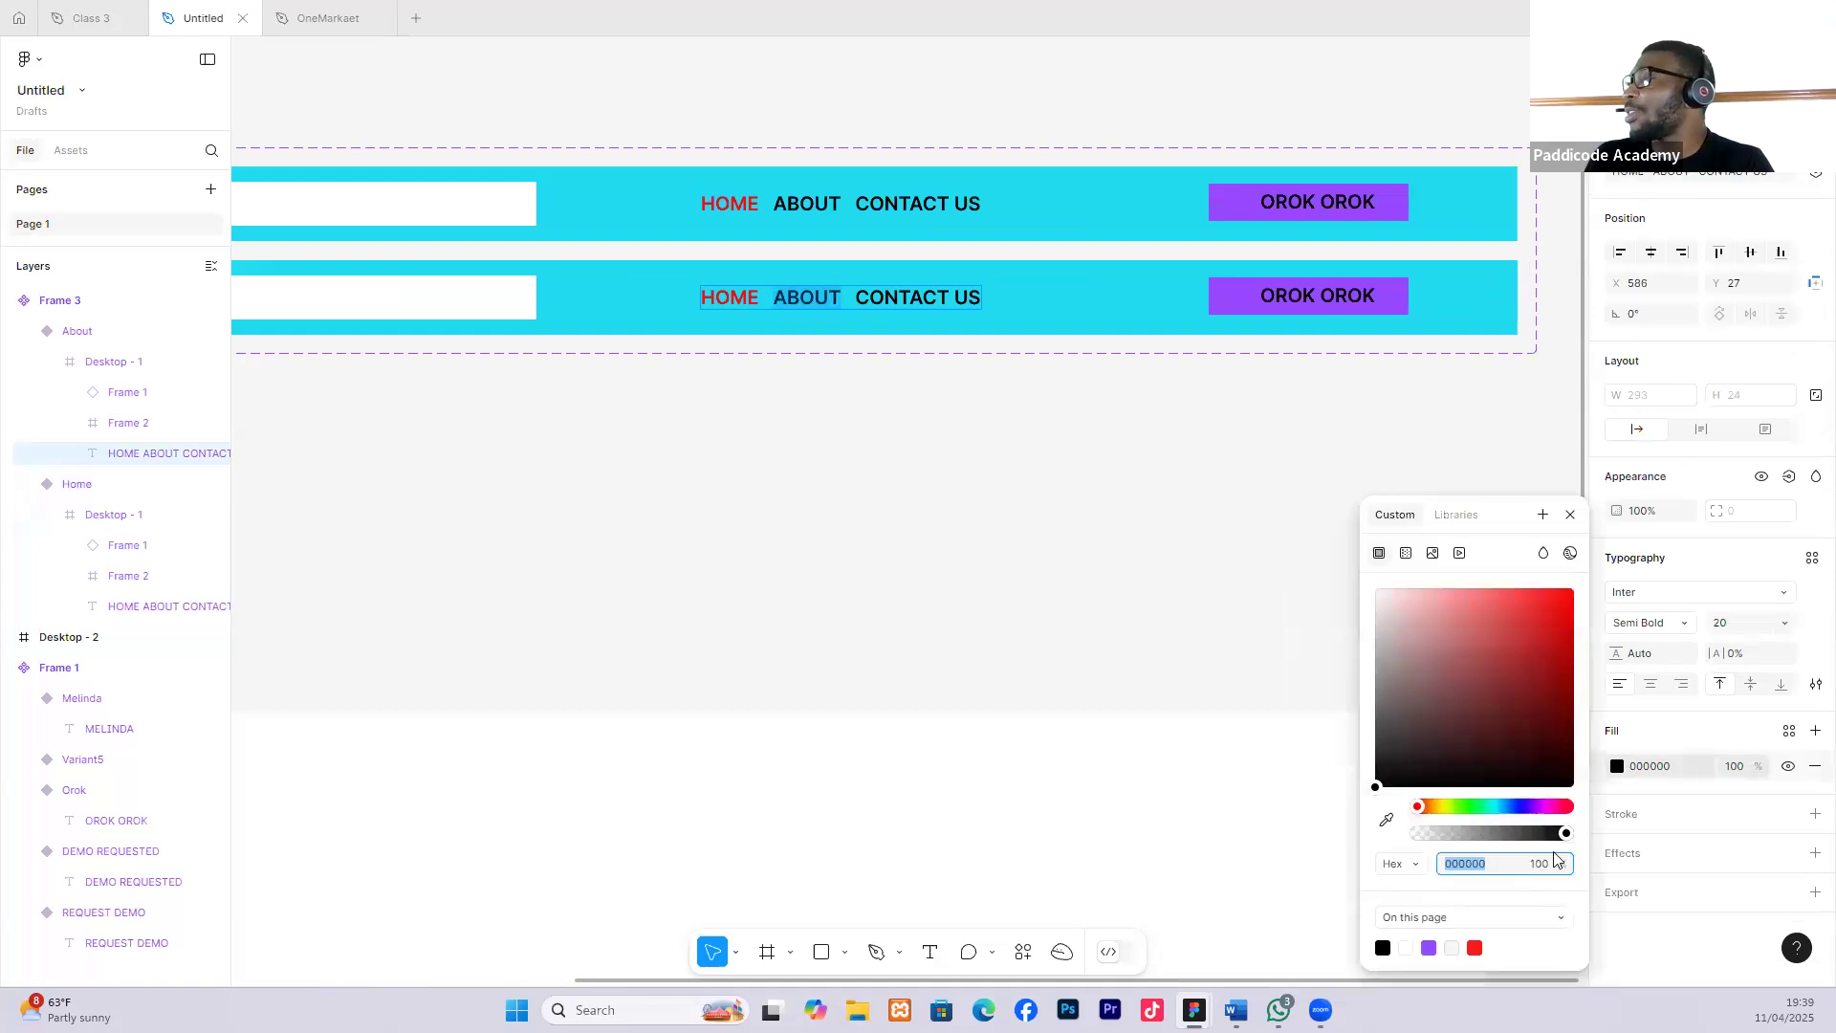
pyautogui.click(1475, 948)
pyautogui.click(775, 299)
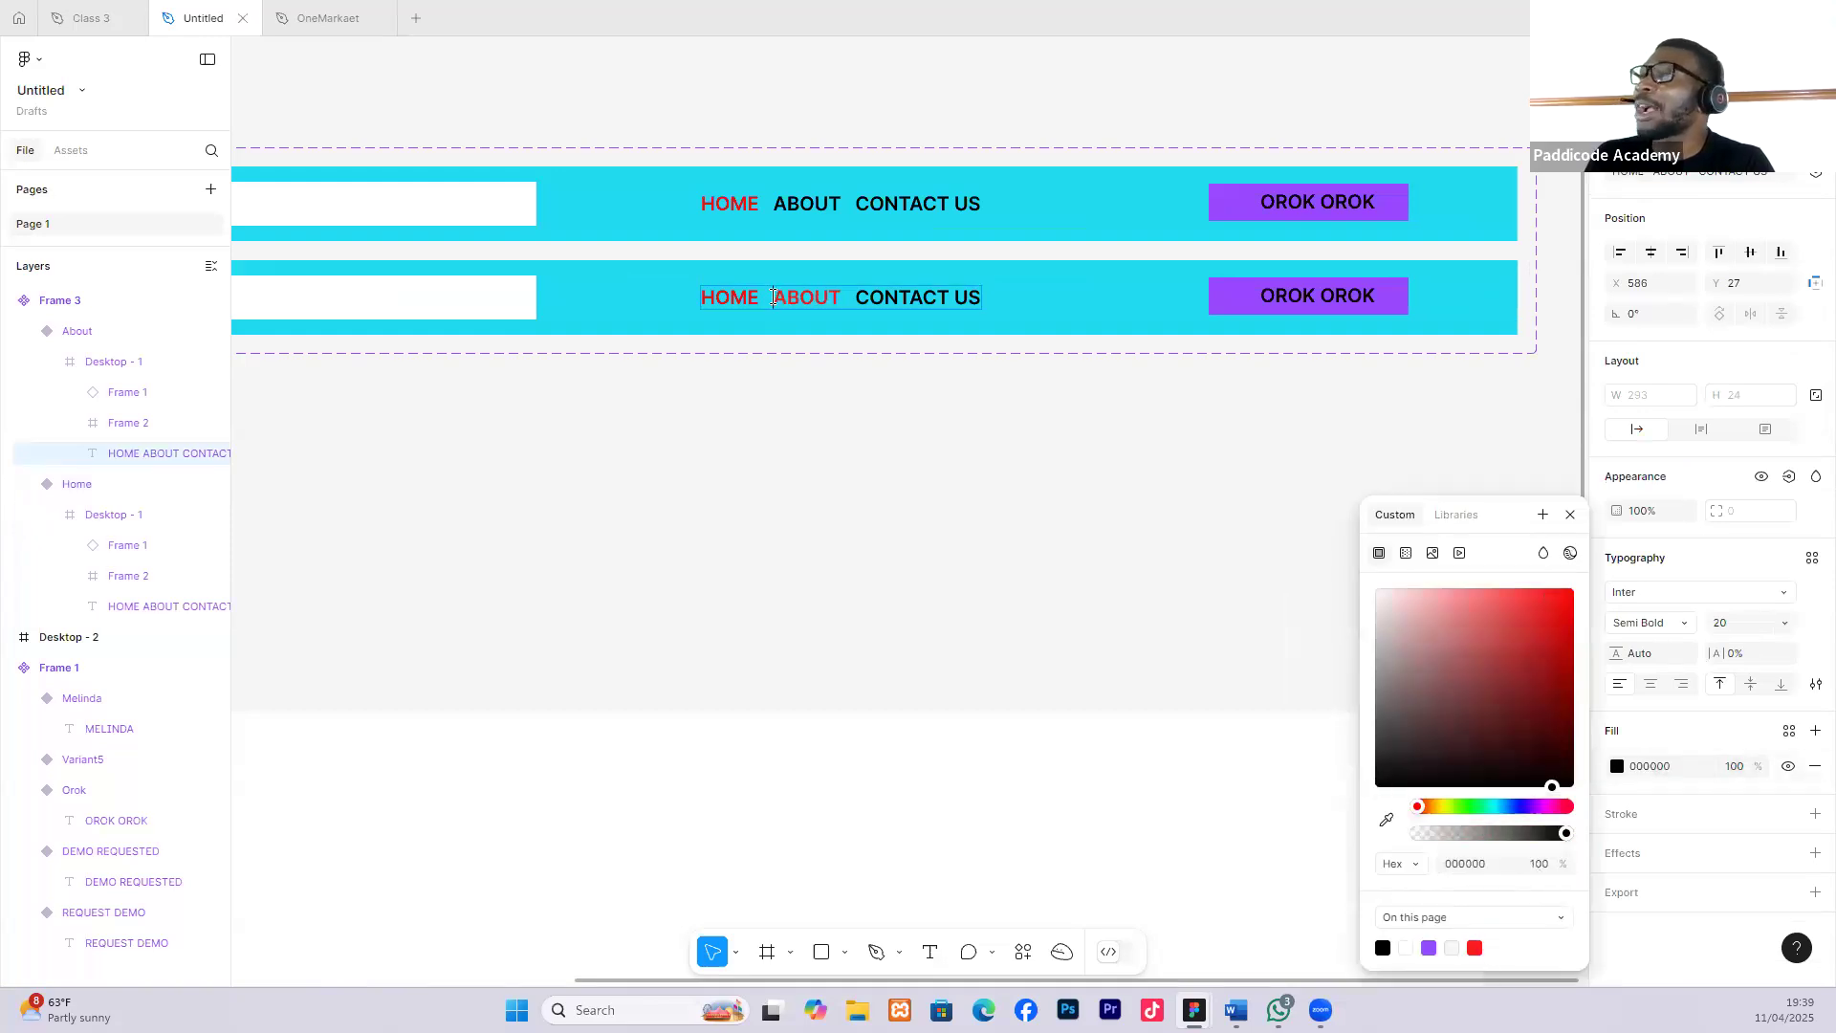
pyautogui.press('Escape')
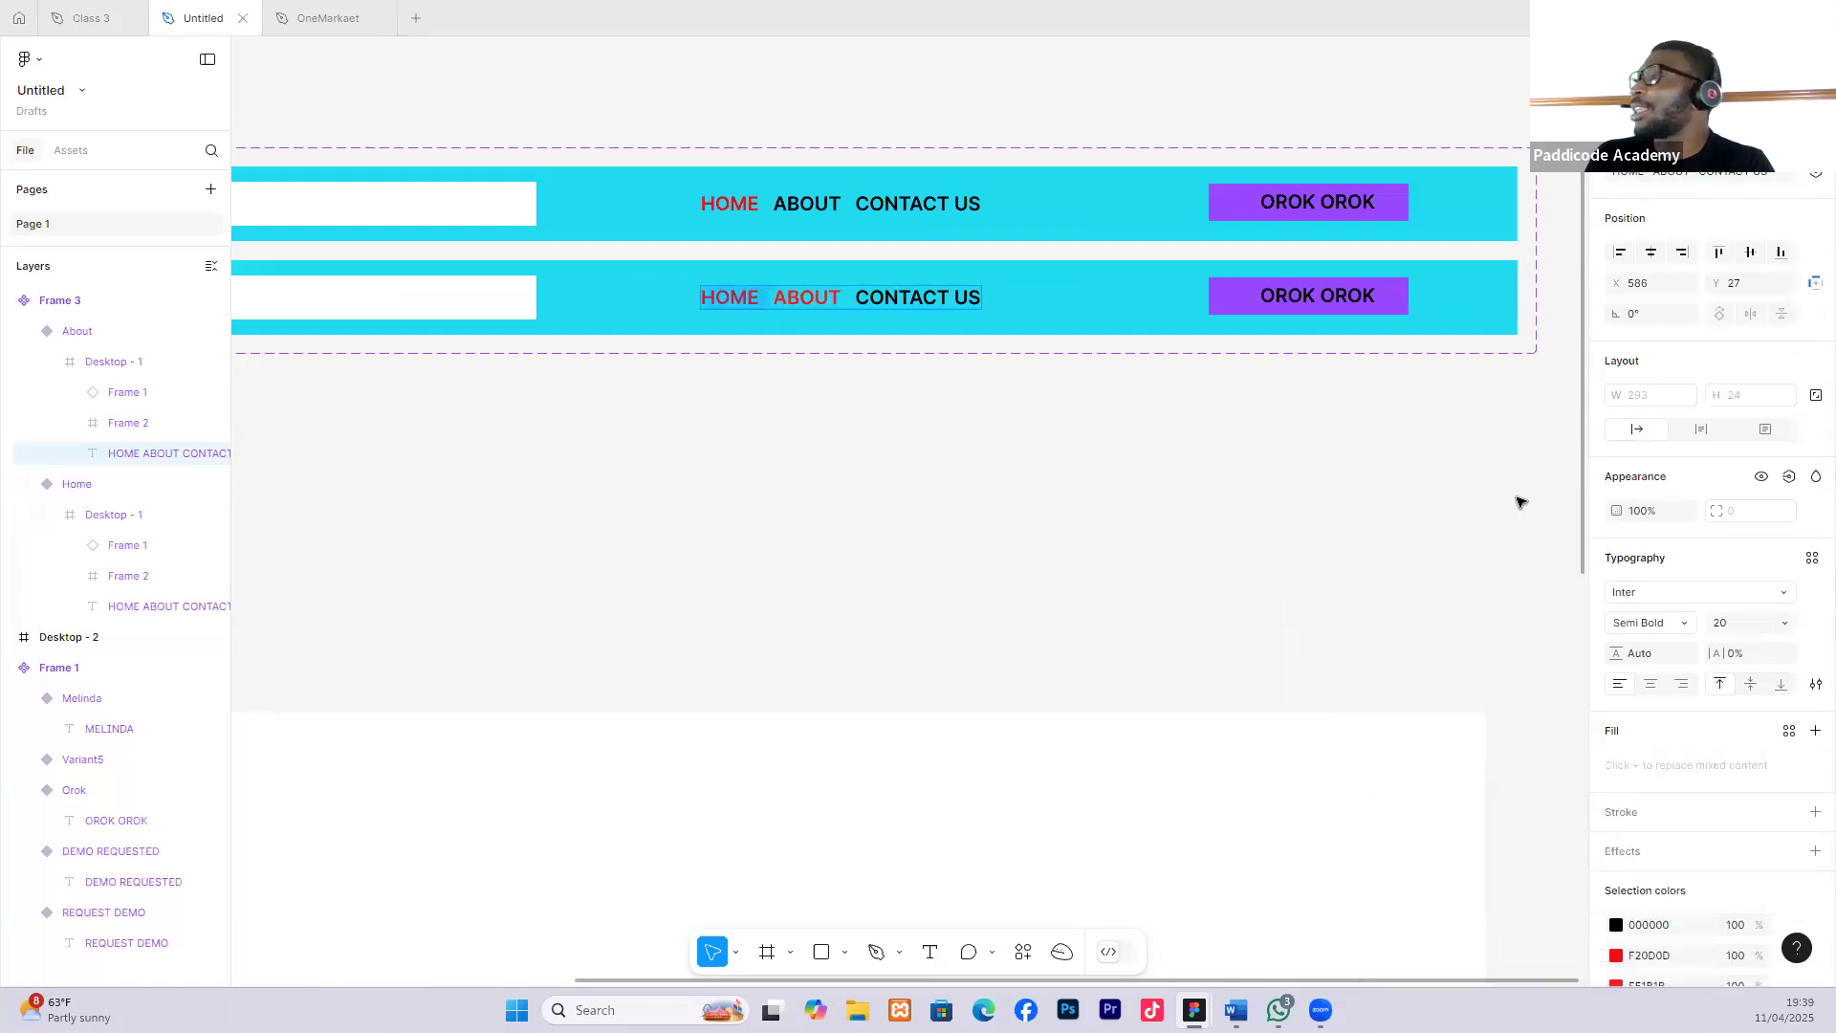
# Turn the HOME link in the About variant black.
pyautogui.click(1616, 925)
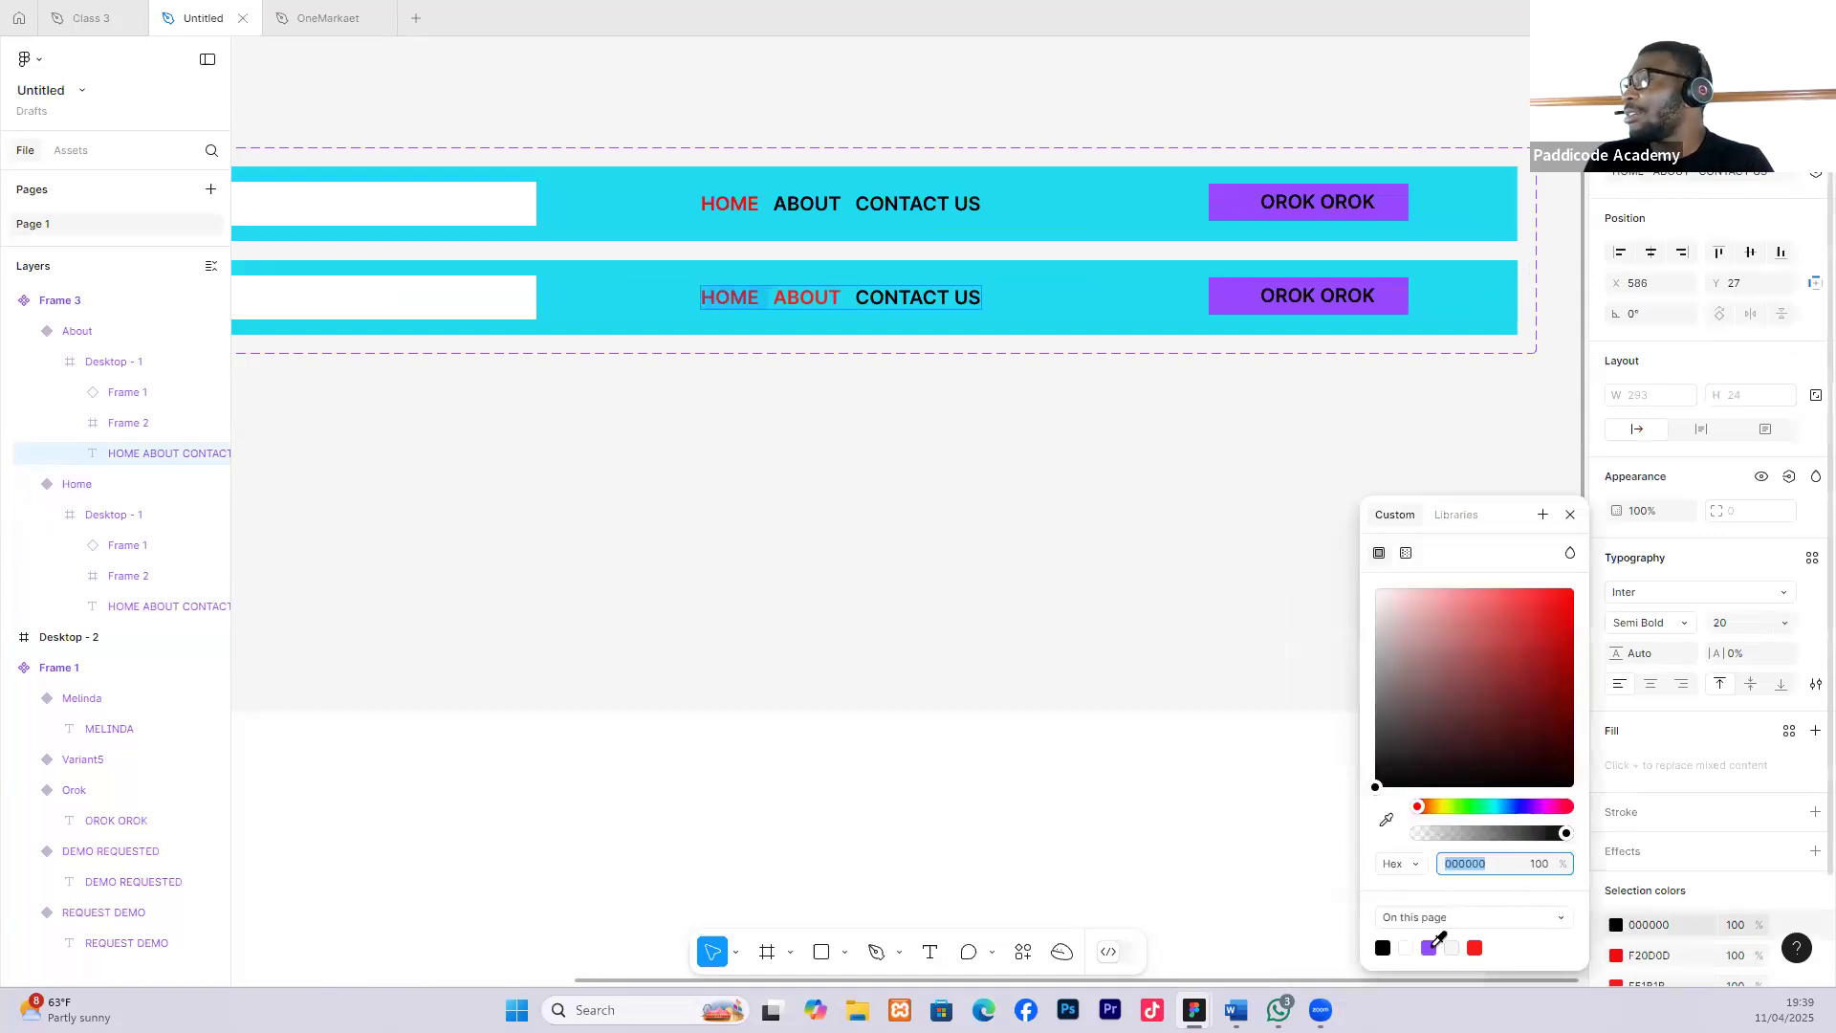
pyautogui.click(1383, 947)
pyautogui.click(960, 537)
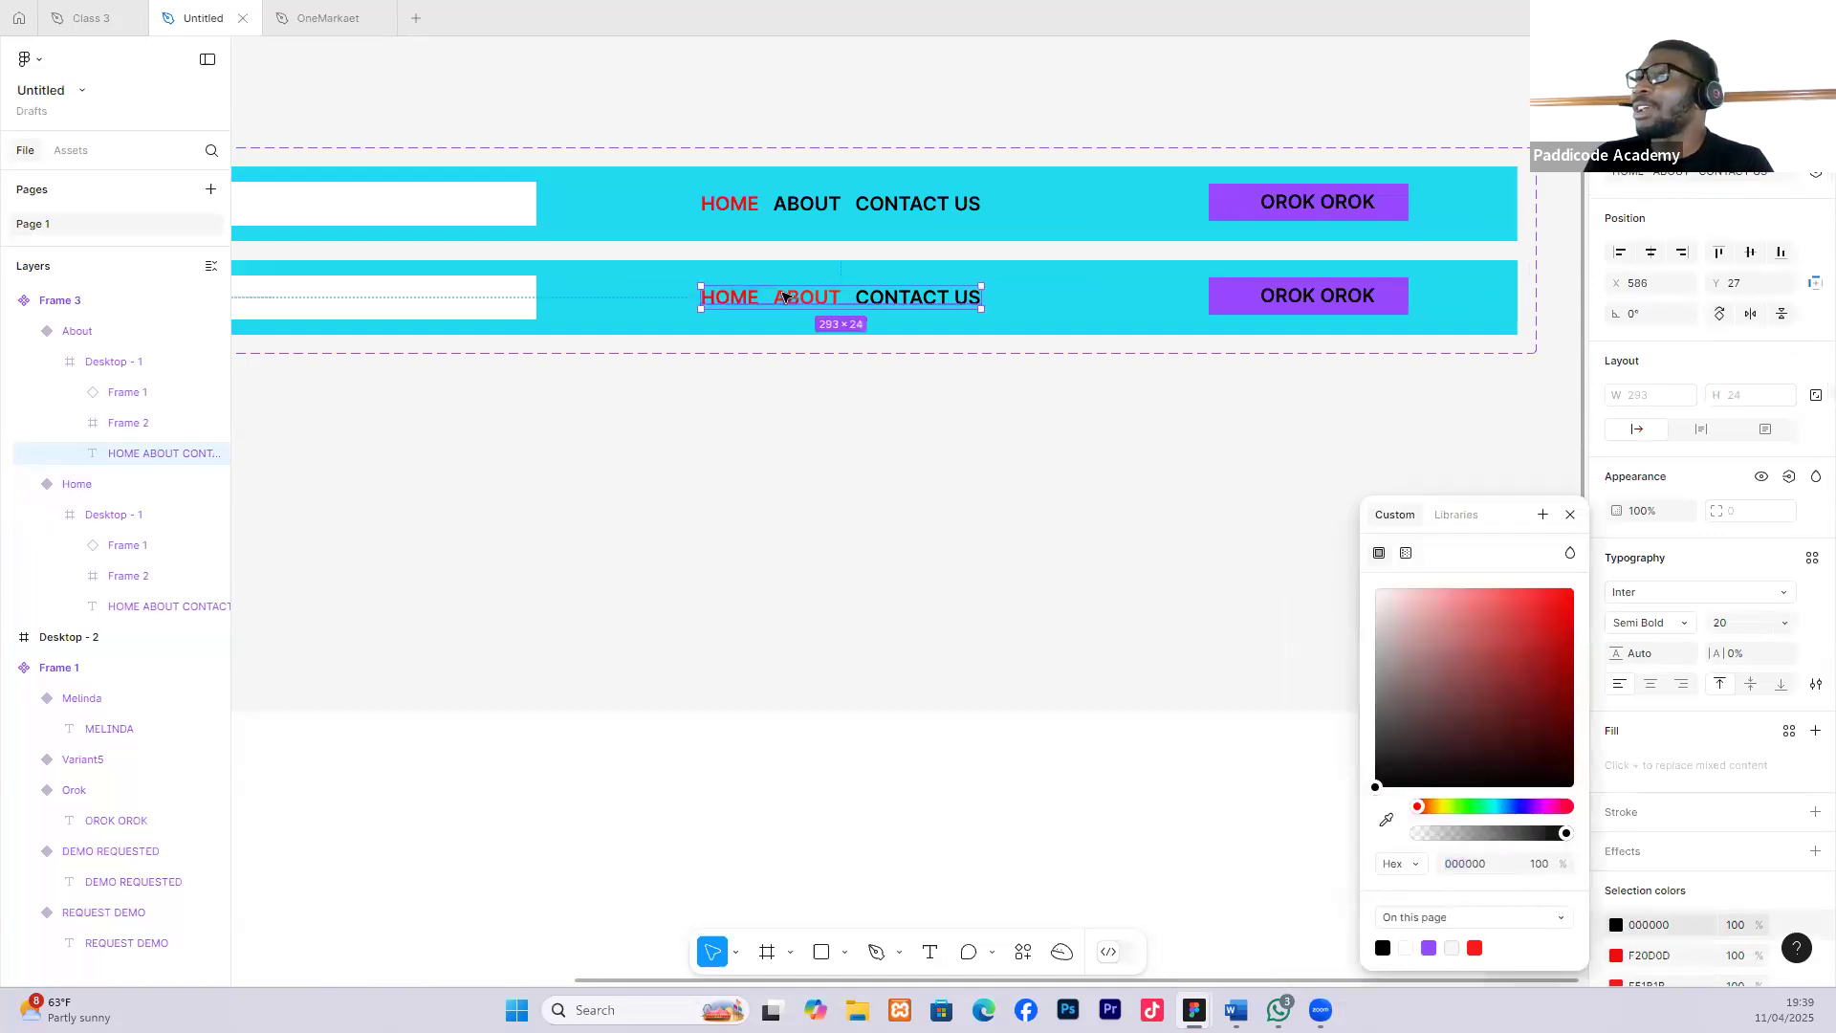
pyautogui.doubleClick(774, 299)
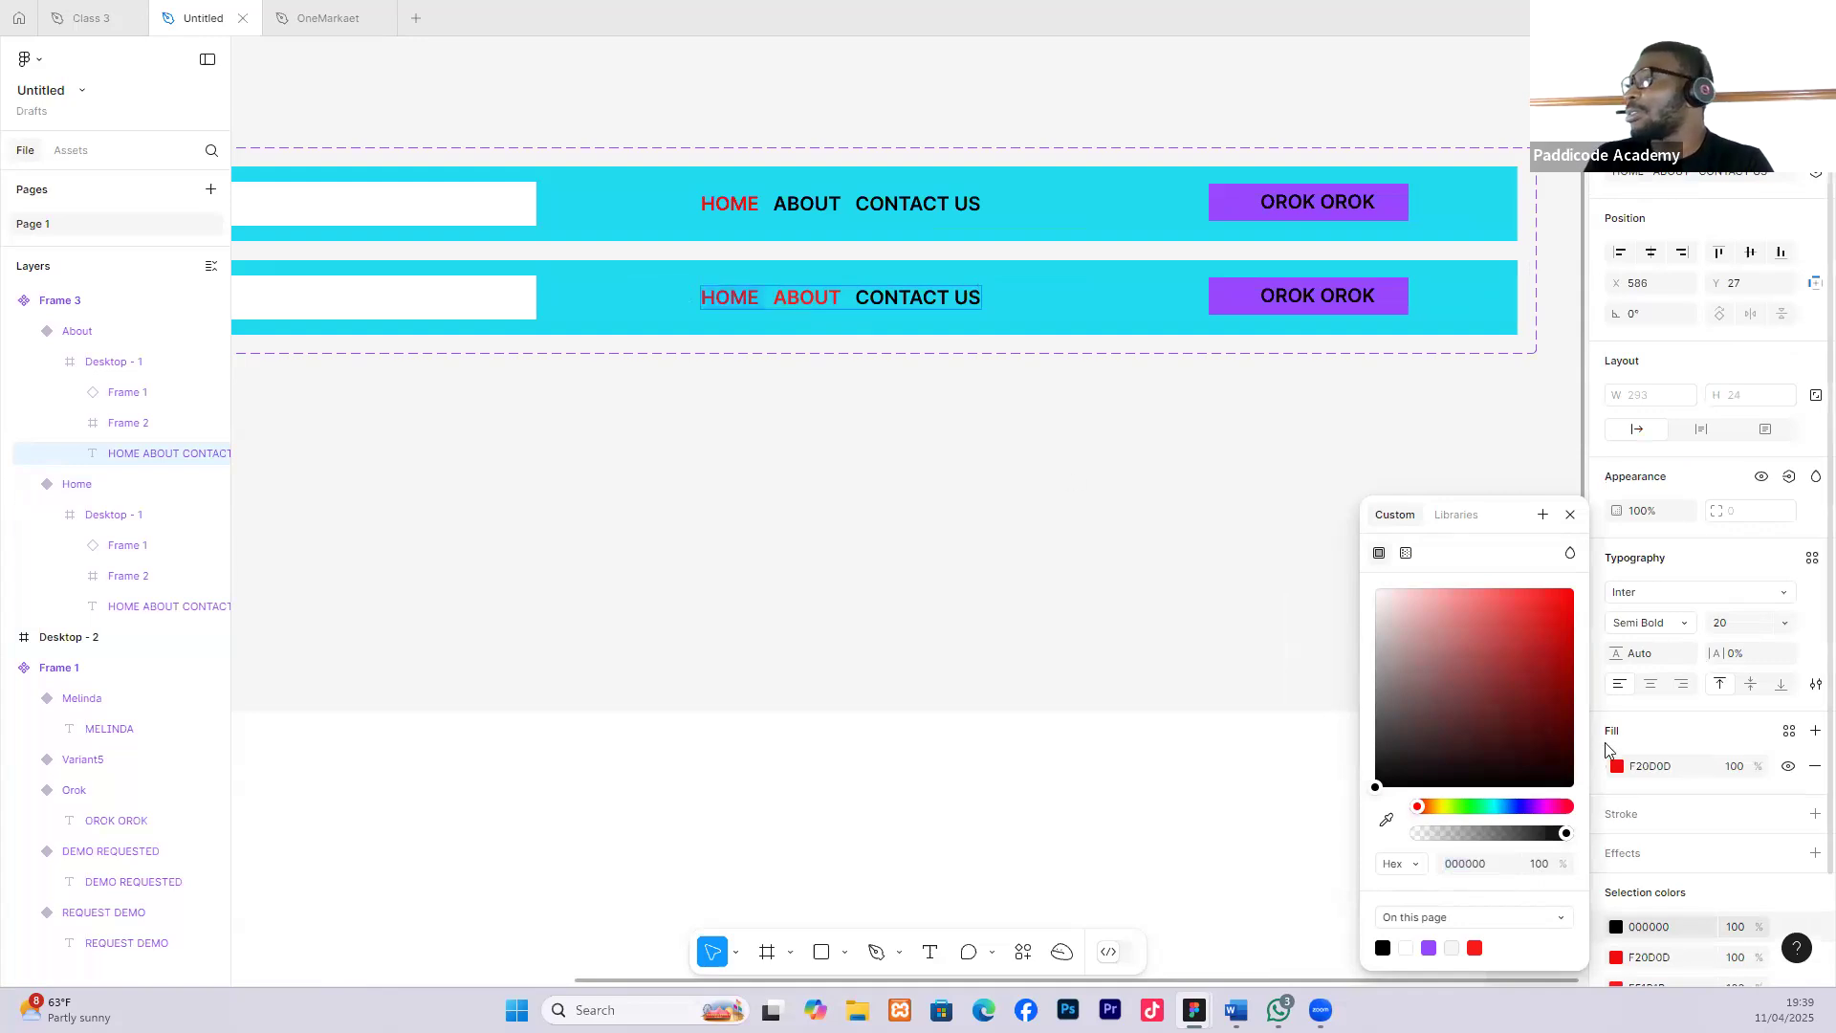
pyautogui.click(1383, 947)
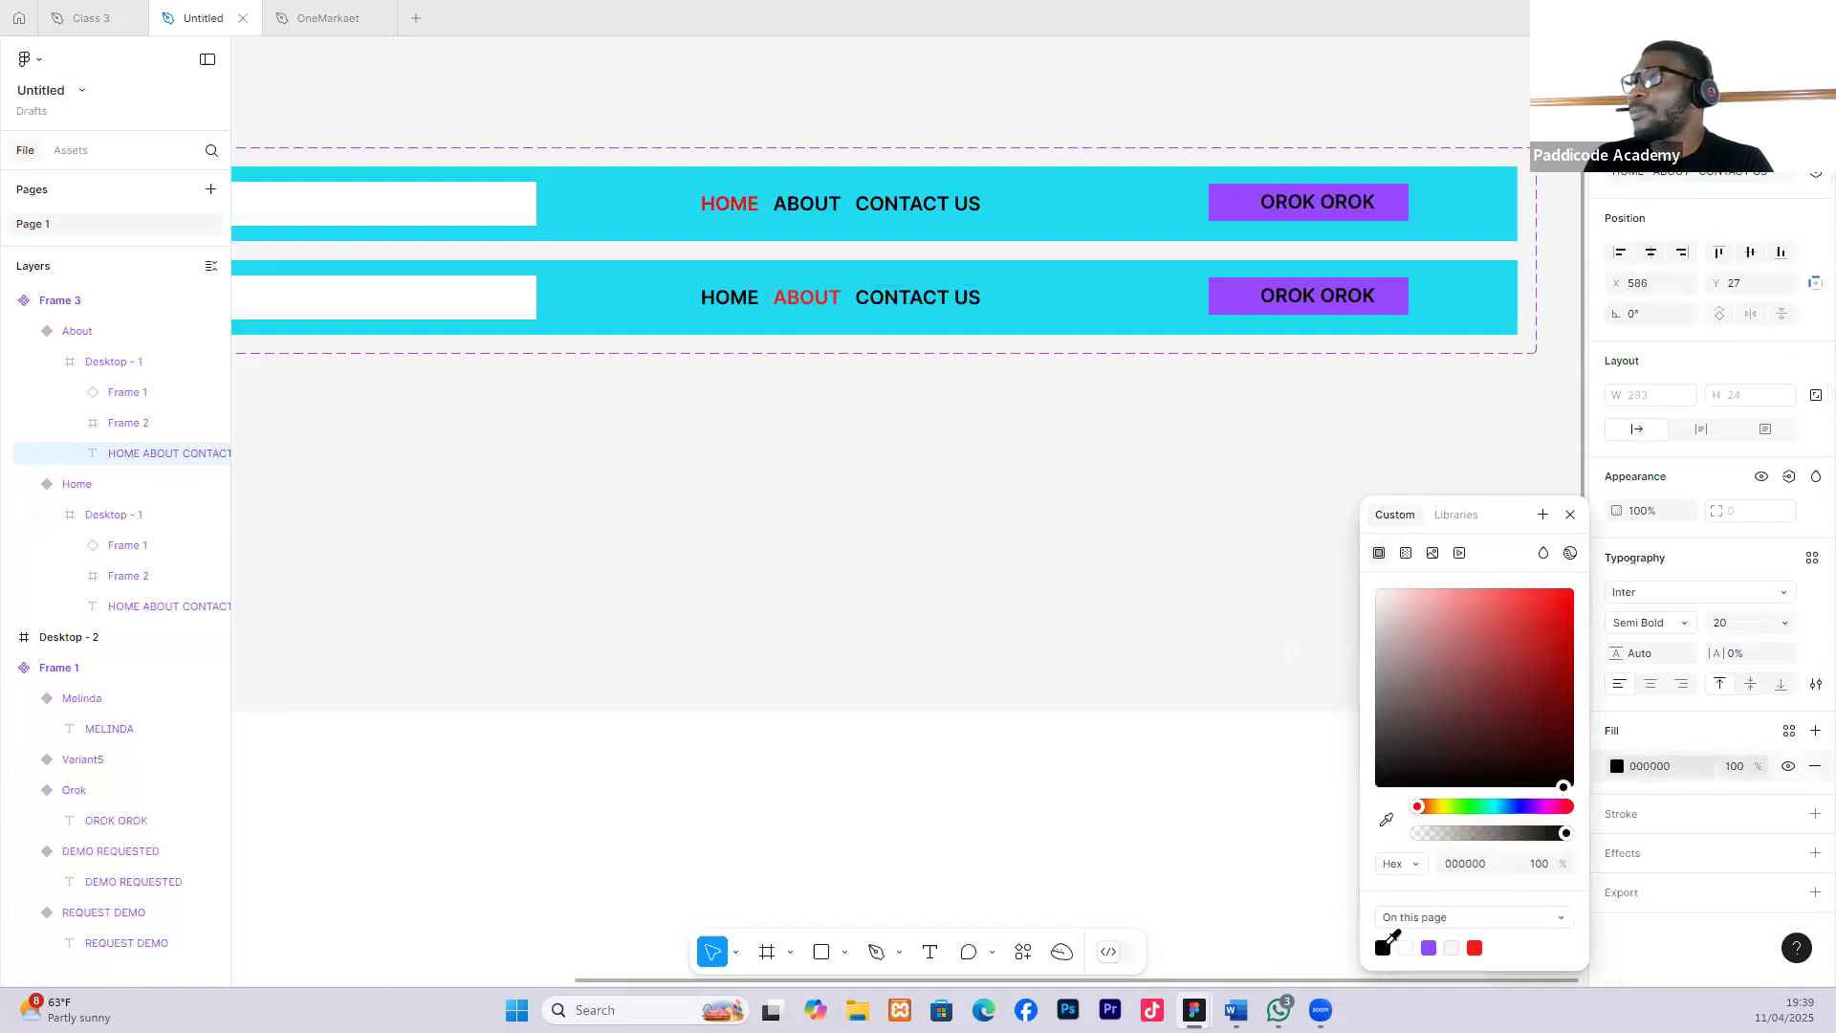
pyautogui.press('Escape')
# Check the Home variant, then select the Desktop - 2 frame.
pyautogui.scroll(-3, 1012, 327)
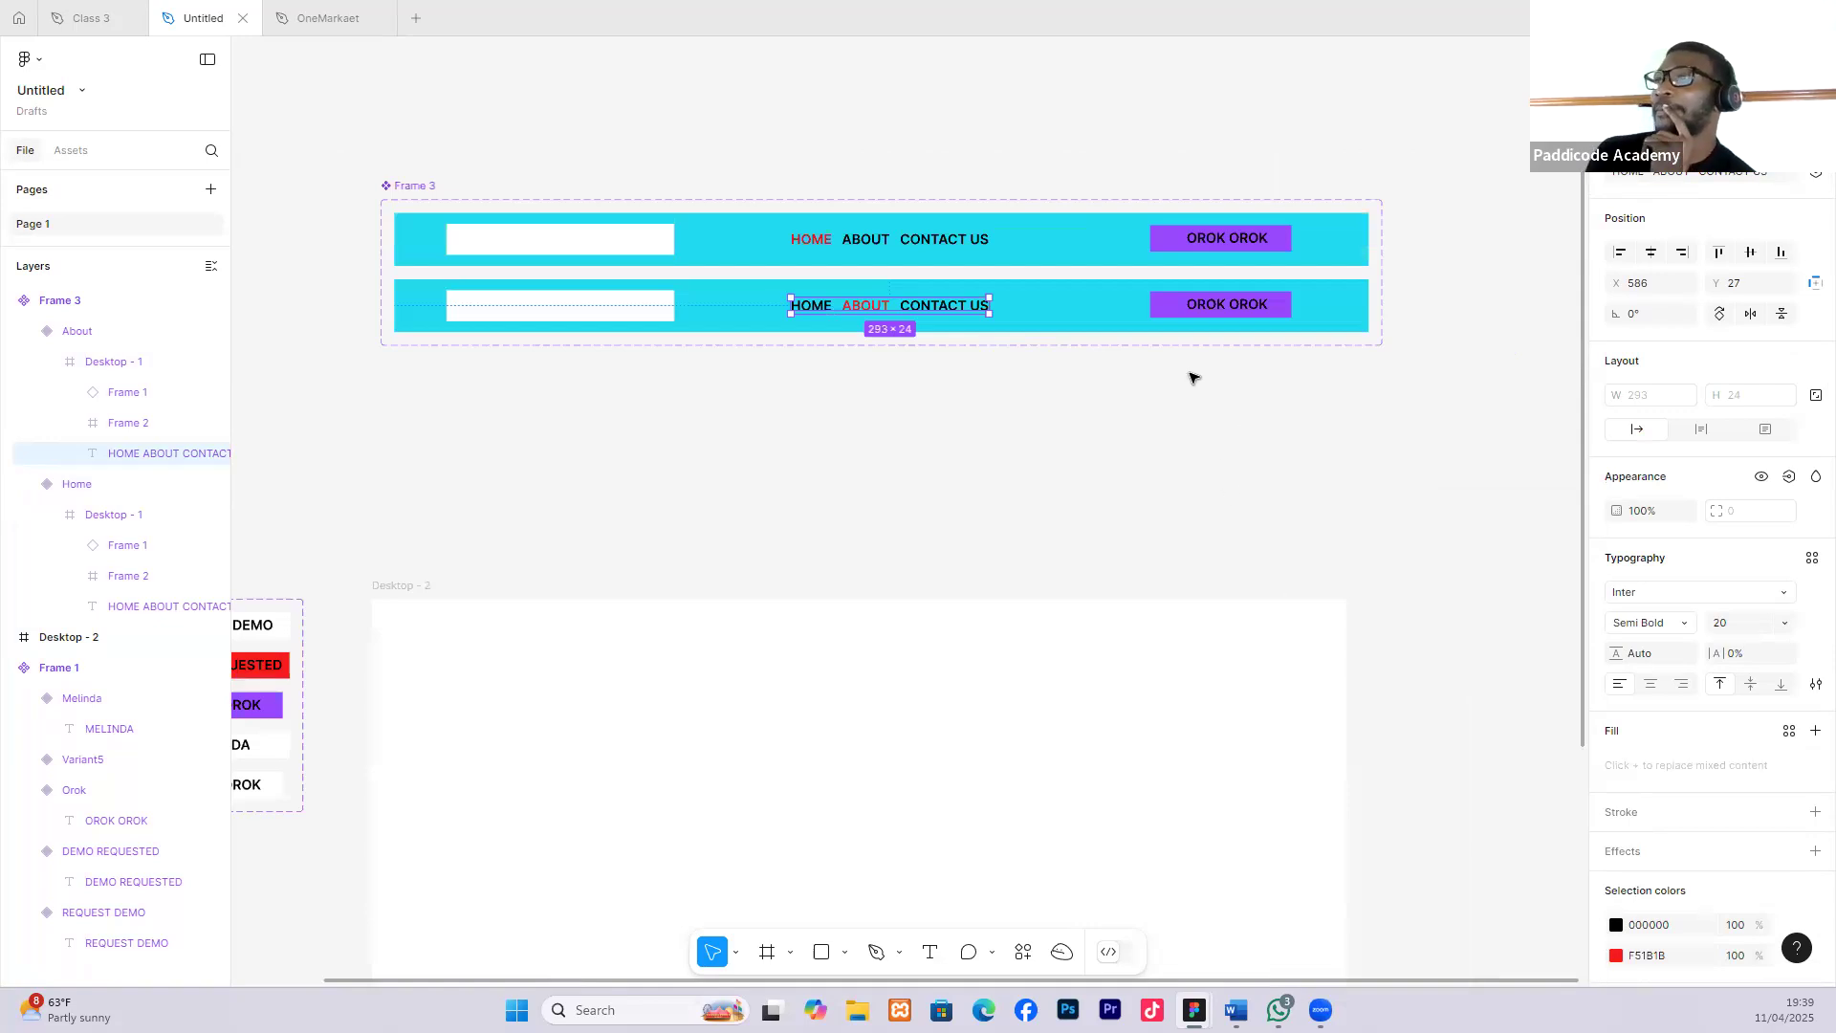
pyautogui.scroll(-1, 1189, 373)
pyautogui.click(1315, 381)
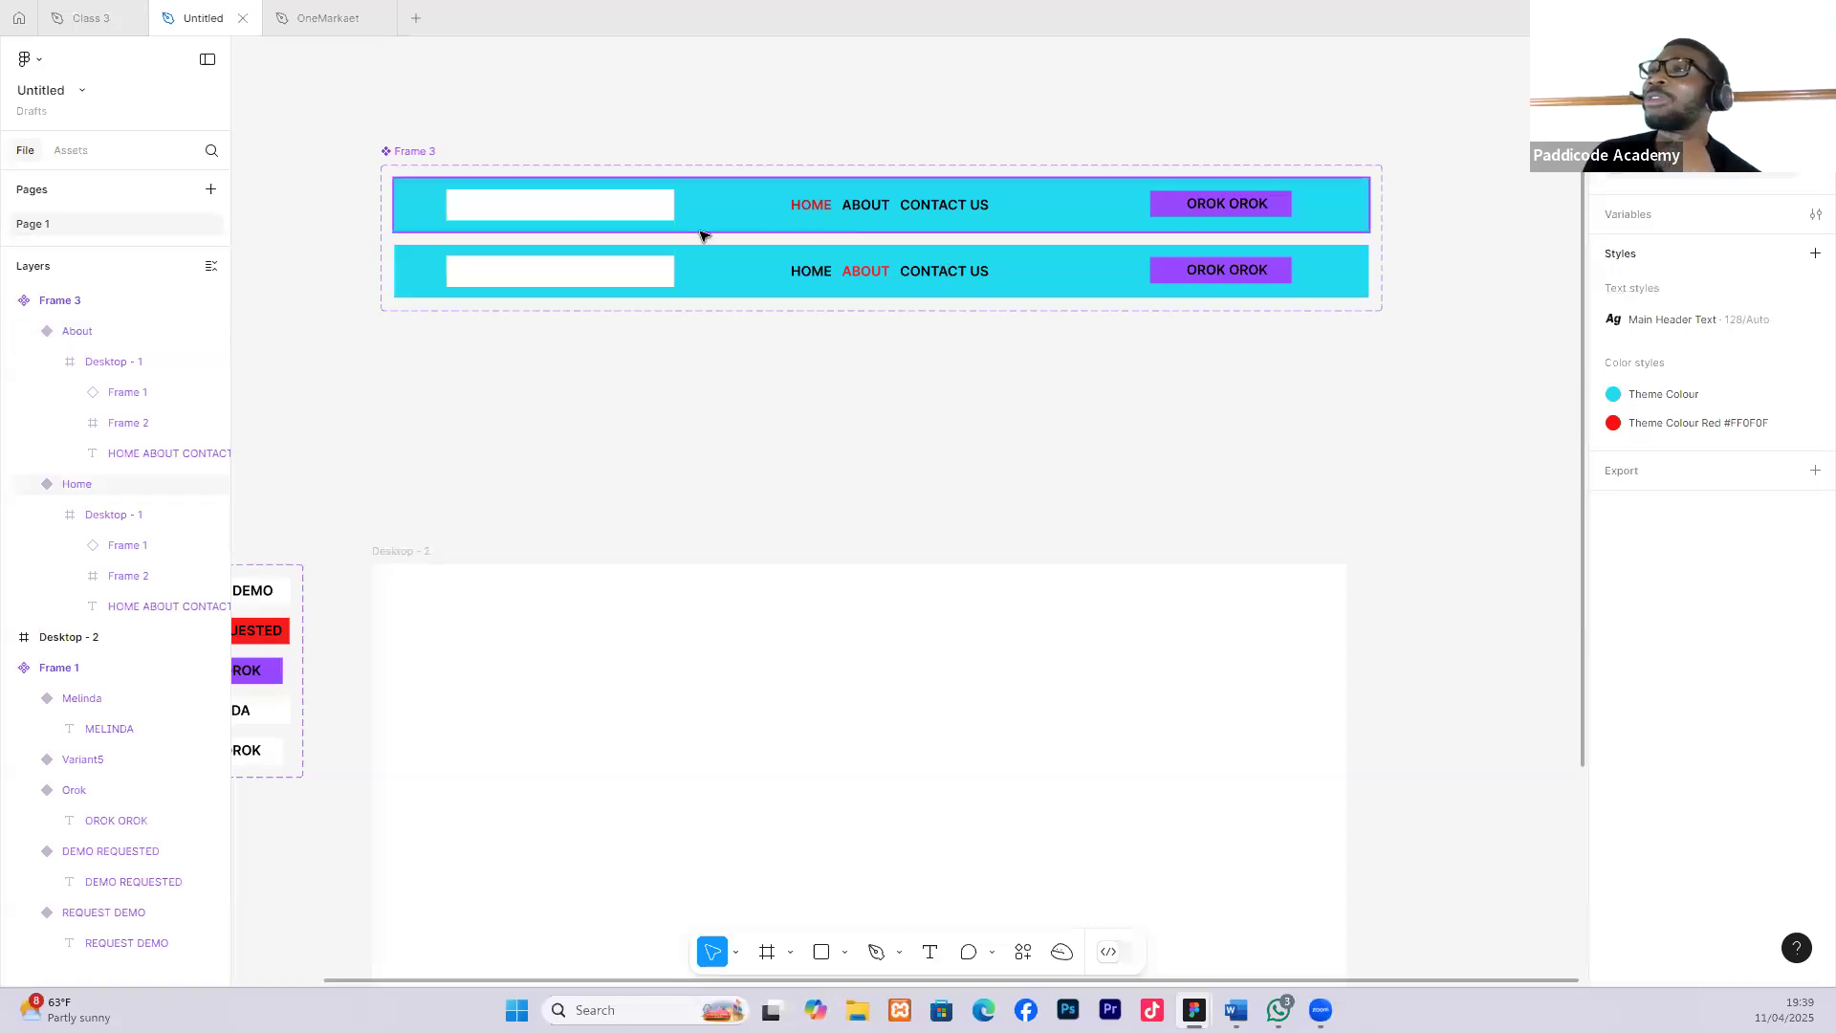
pyautogui.click(804, 228)
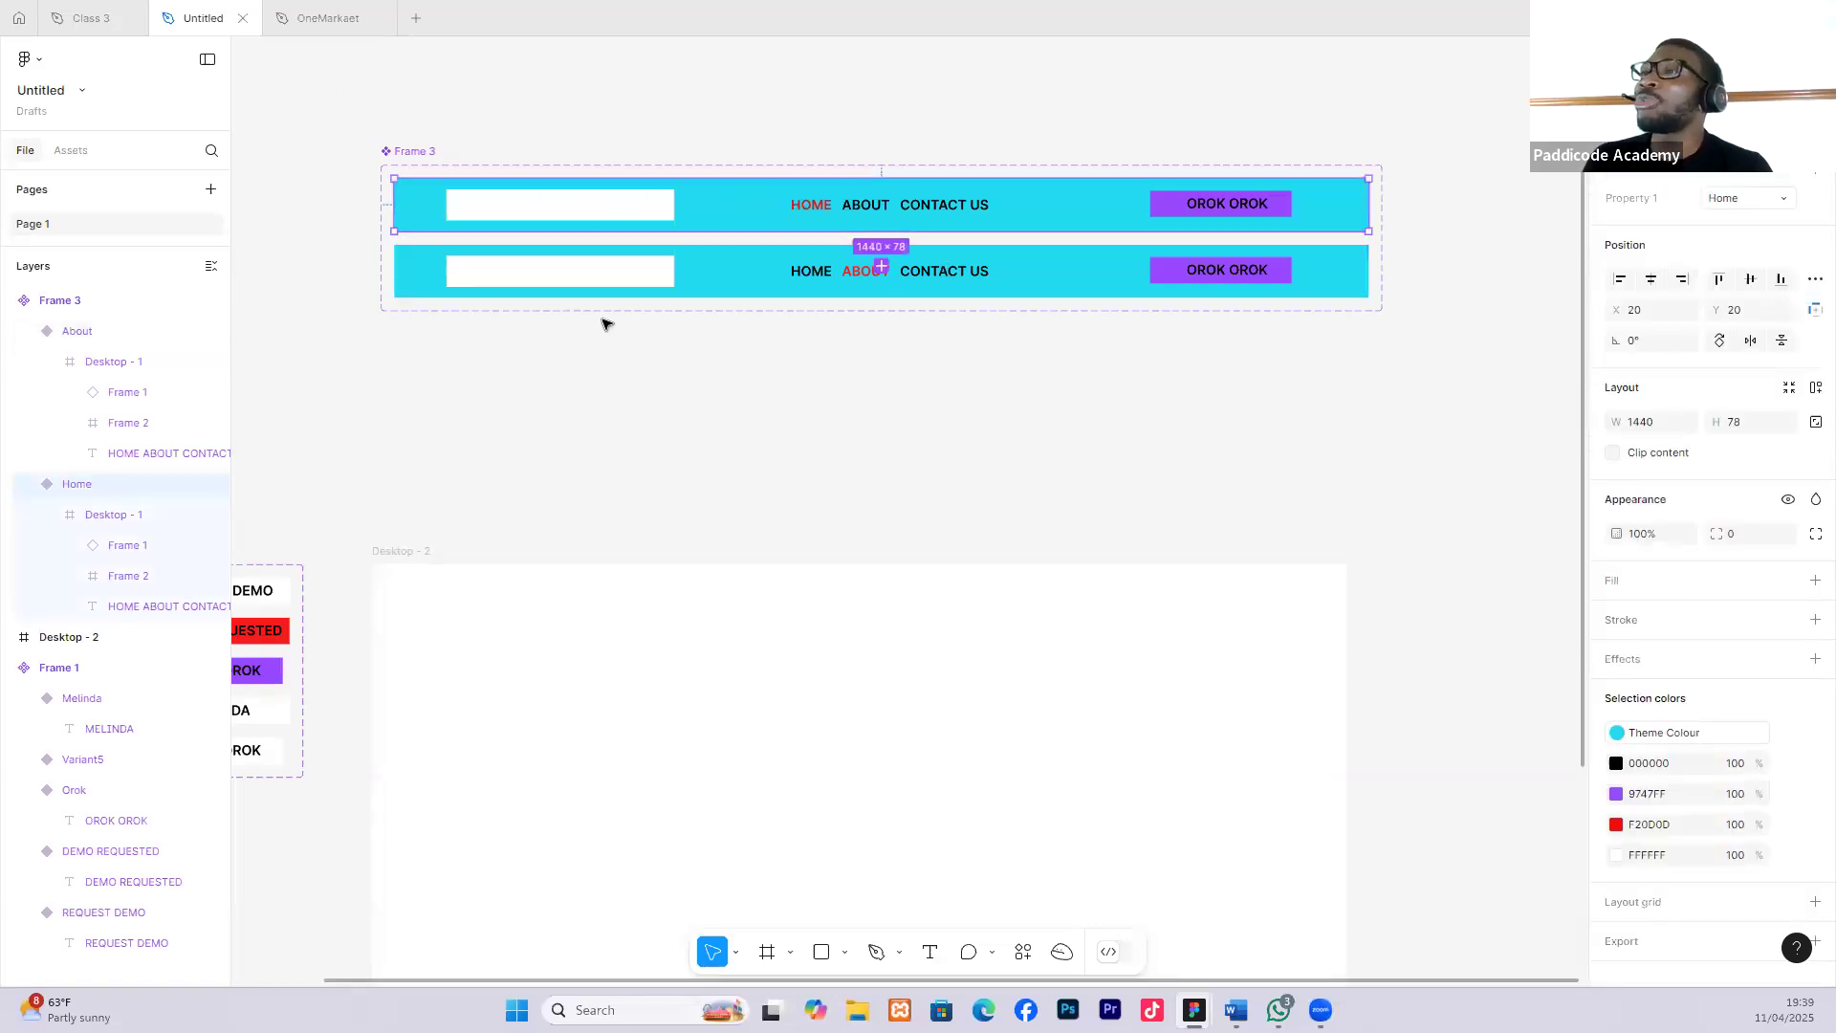
pyautogui.keyDown('ctrl'); pyautogui.scroll(-3, 607, 330); pyautogui.keyUp('ctrl')
pyautogui.scroll(-1, 606, 402)
pyautogui.click(606, 439)
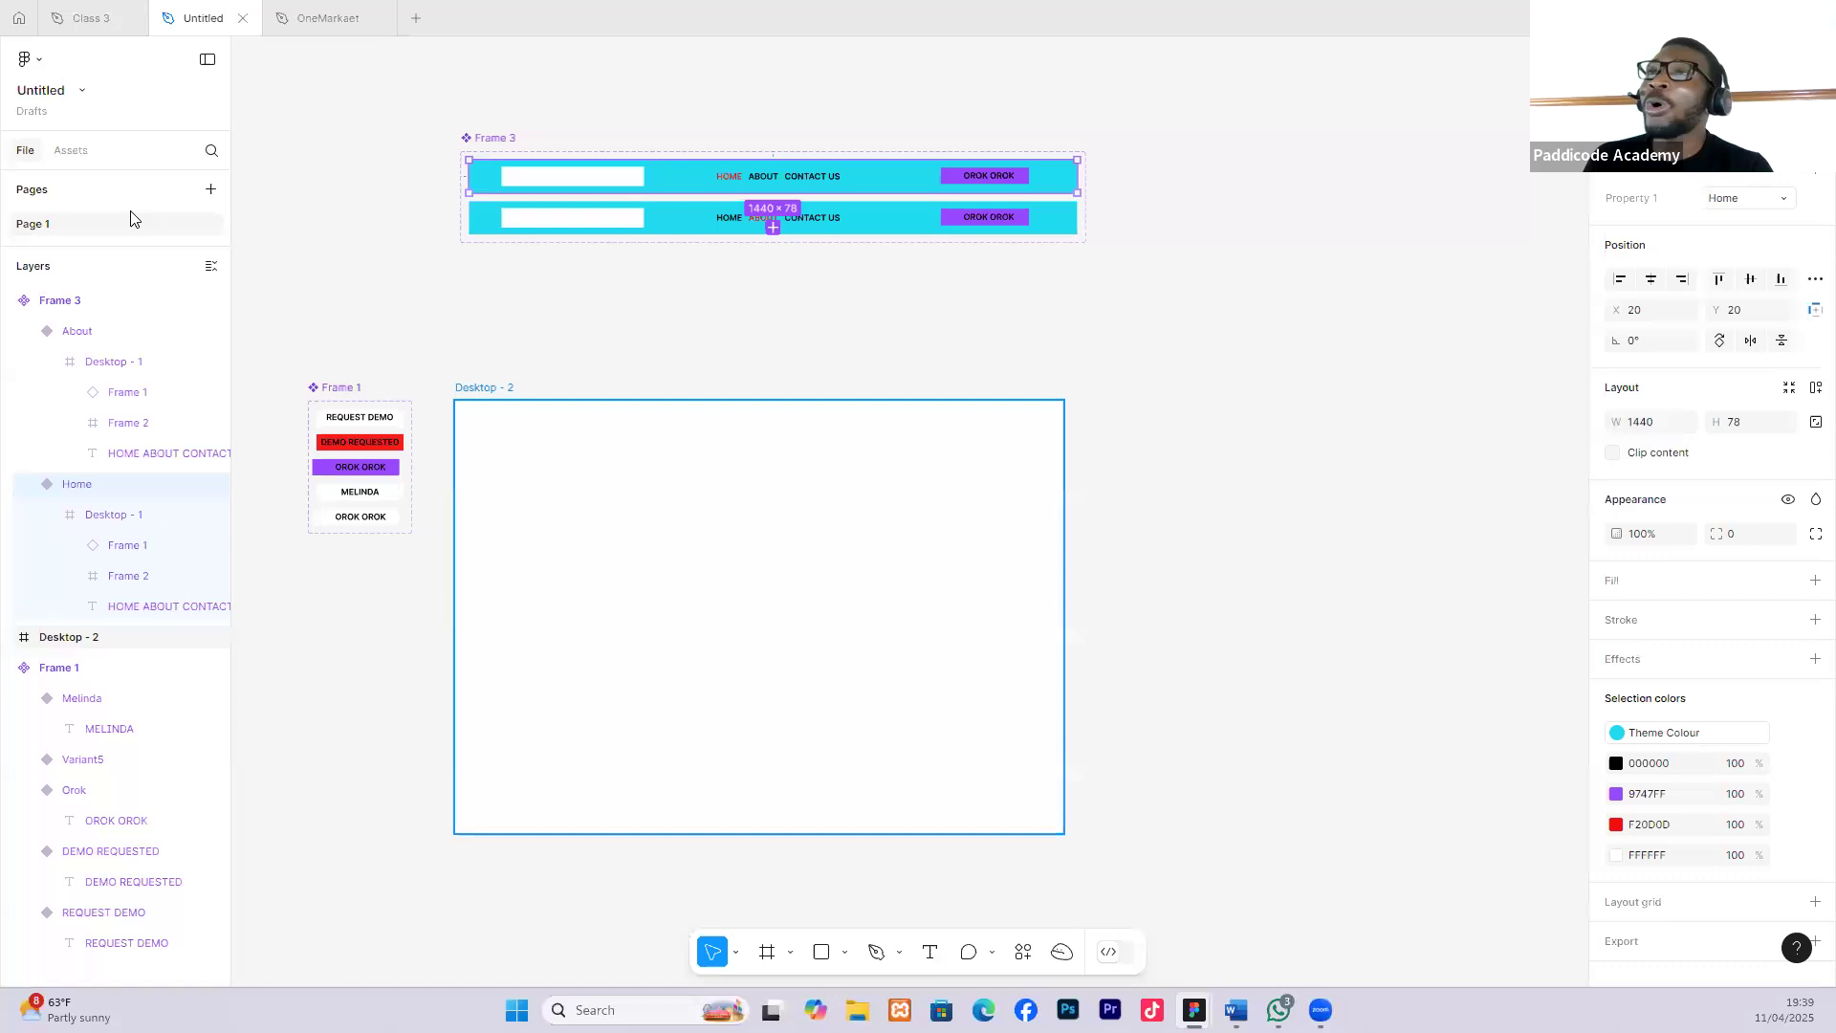
# Drag the Frame 3 nav bar component from Assets onto the top of Desktop - 2.
pyautogui.click(70, 150)
pyautogui.click(82, 367)
pyautogui.click(476, 443)
pyautogui.moveTo(660, 405); pyautogui.dragTo(644, 398)
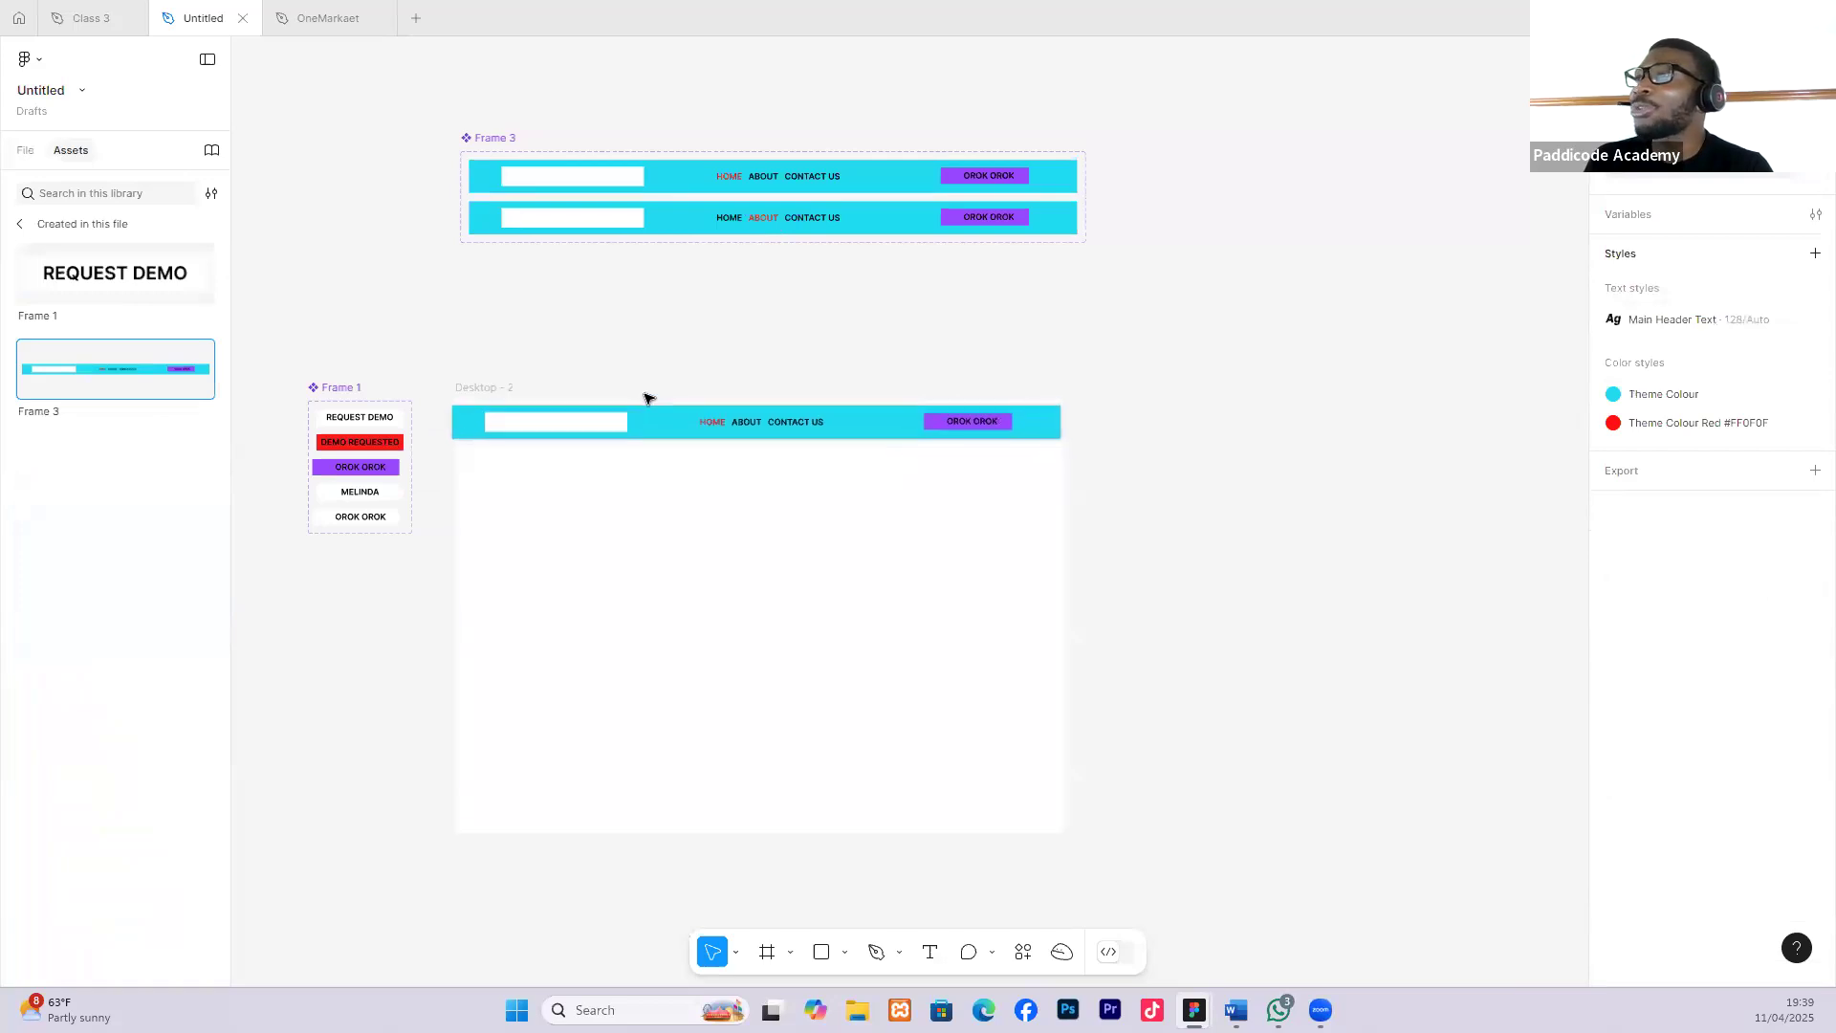
# Duplicate Desktop - 2 as Desktop - 3 and realign Desktop - 2's nav bar.
pyautogui.scroll(1, 555, 494)
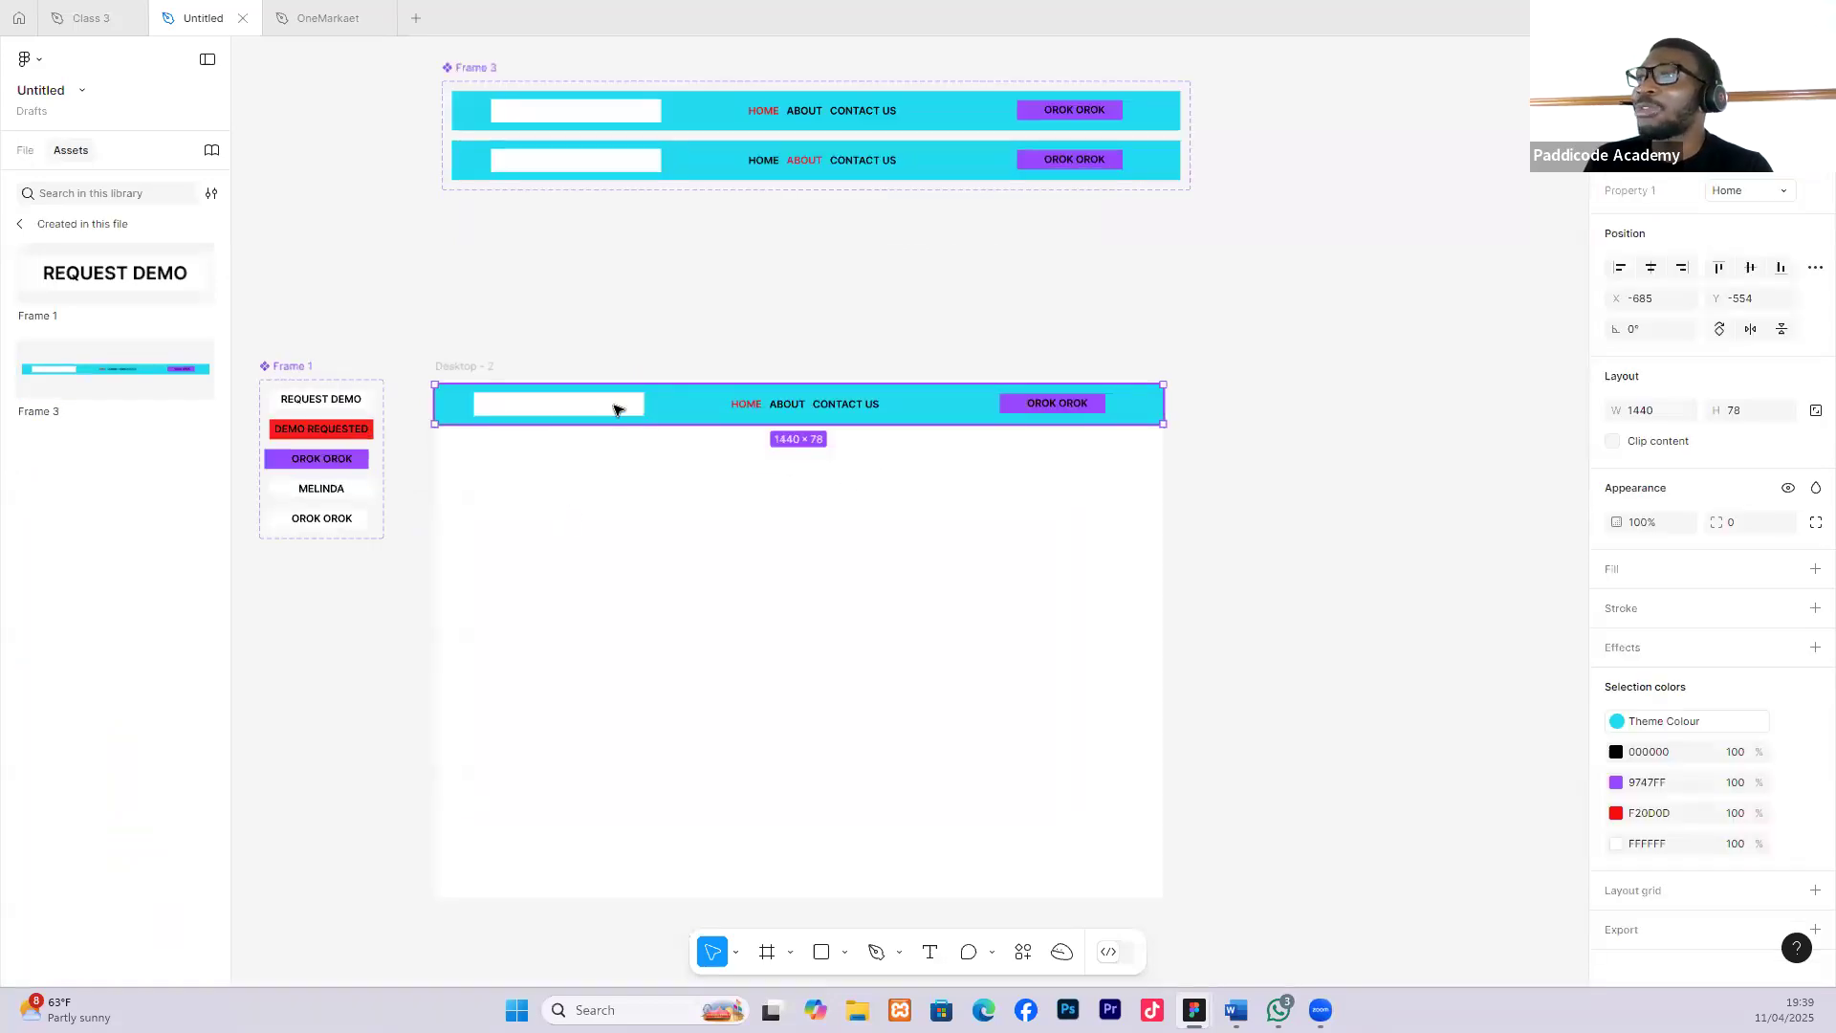
pyautogui.click(899, 282)
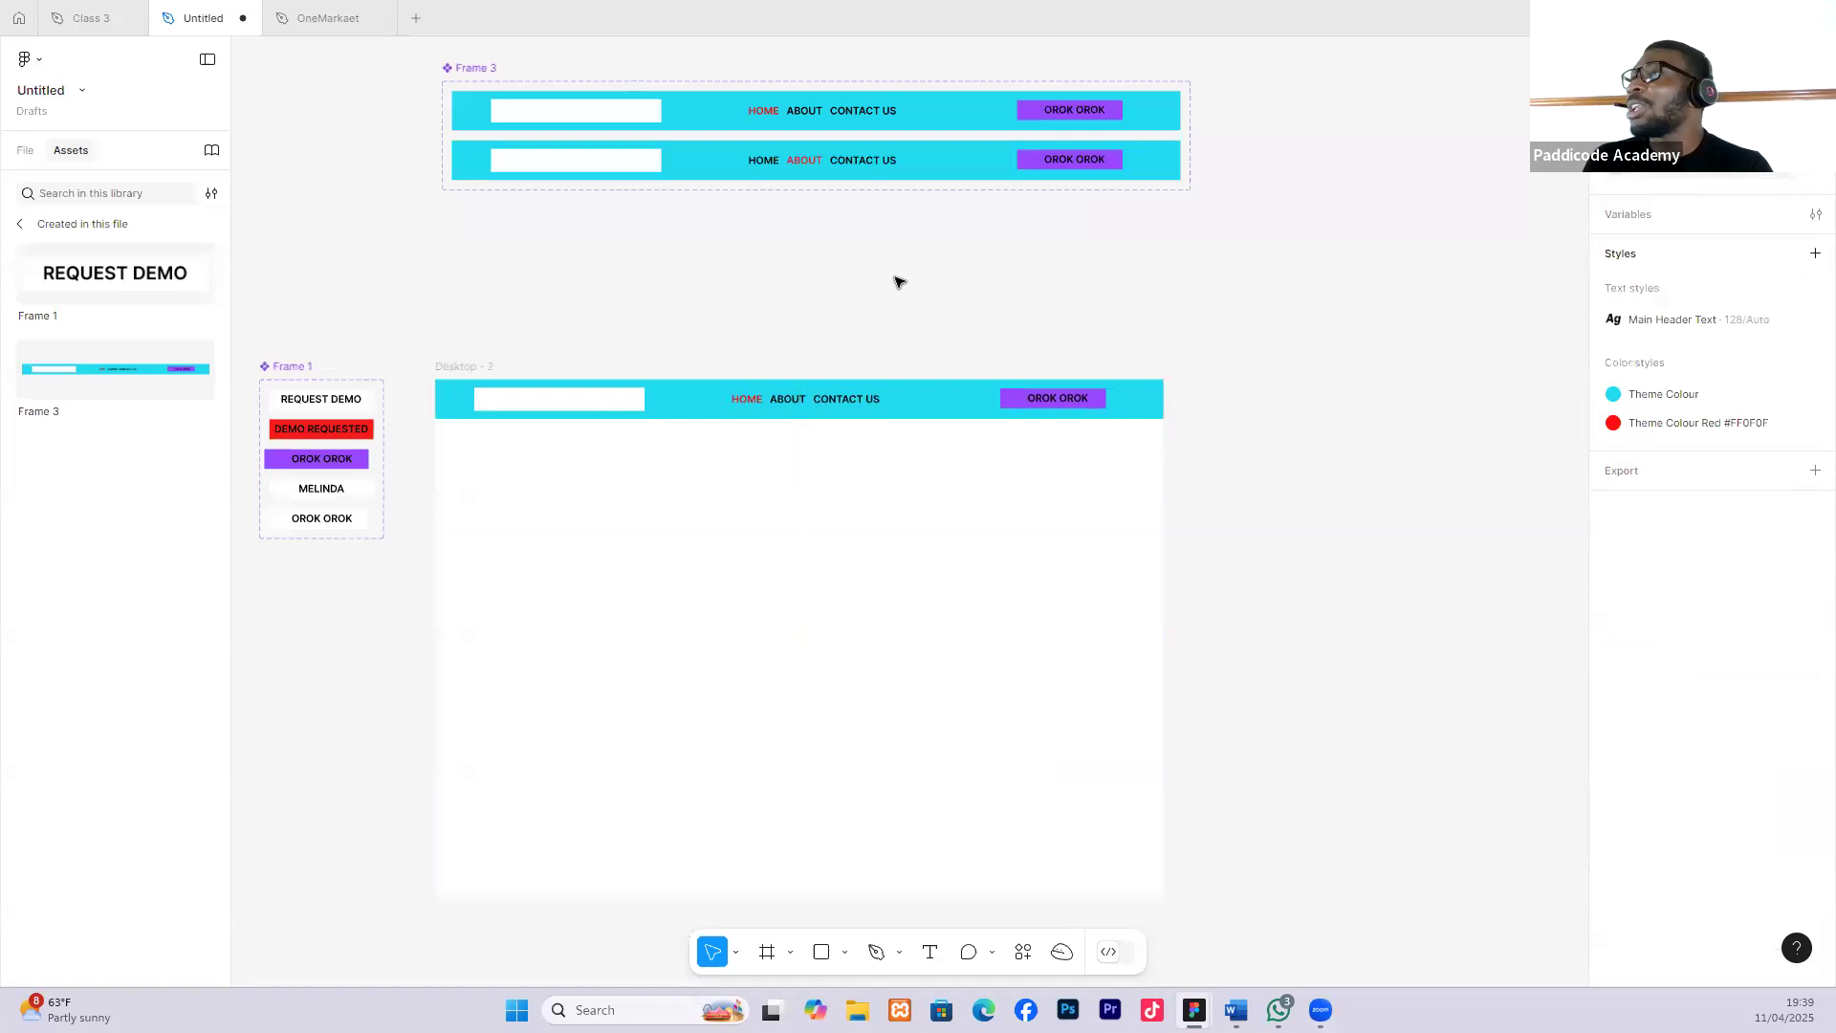
pyautogui.click(476, 369)
pyautogui.hotkey('ctrl', 'd')
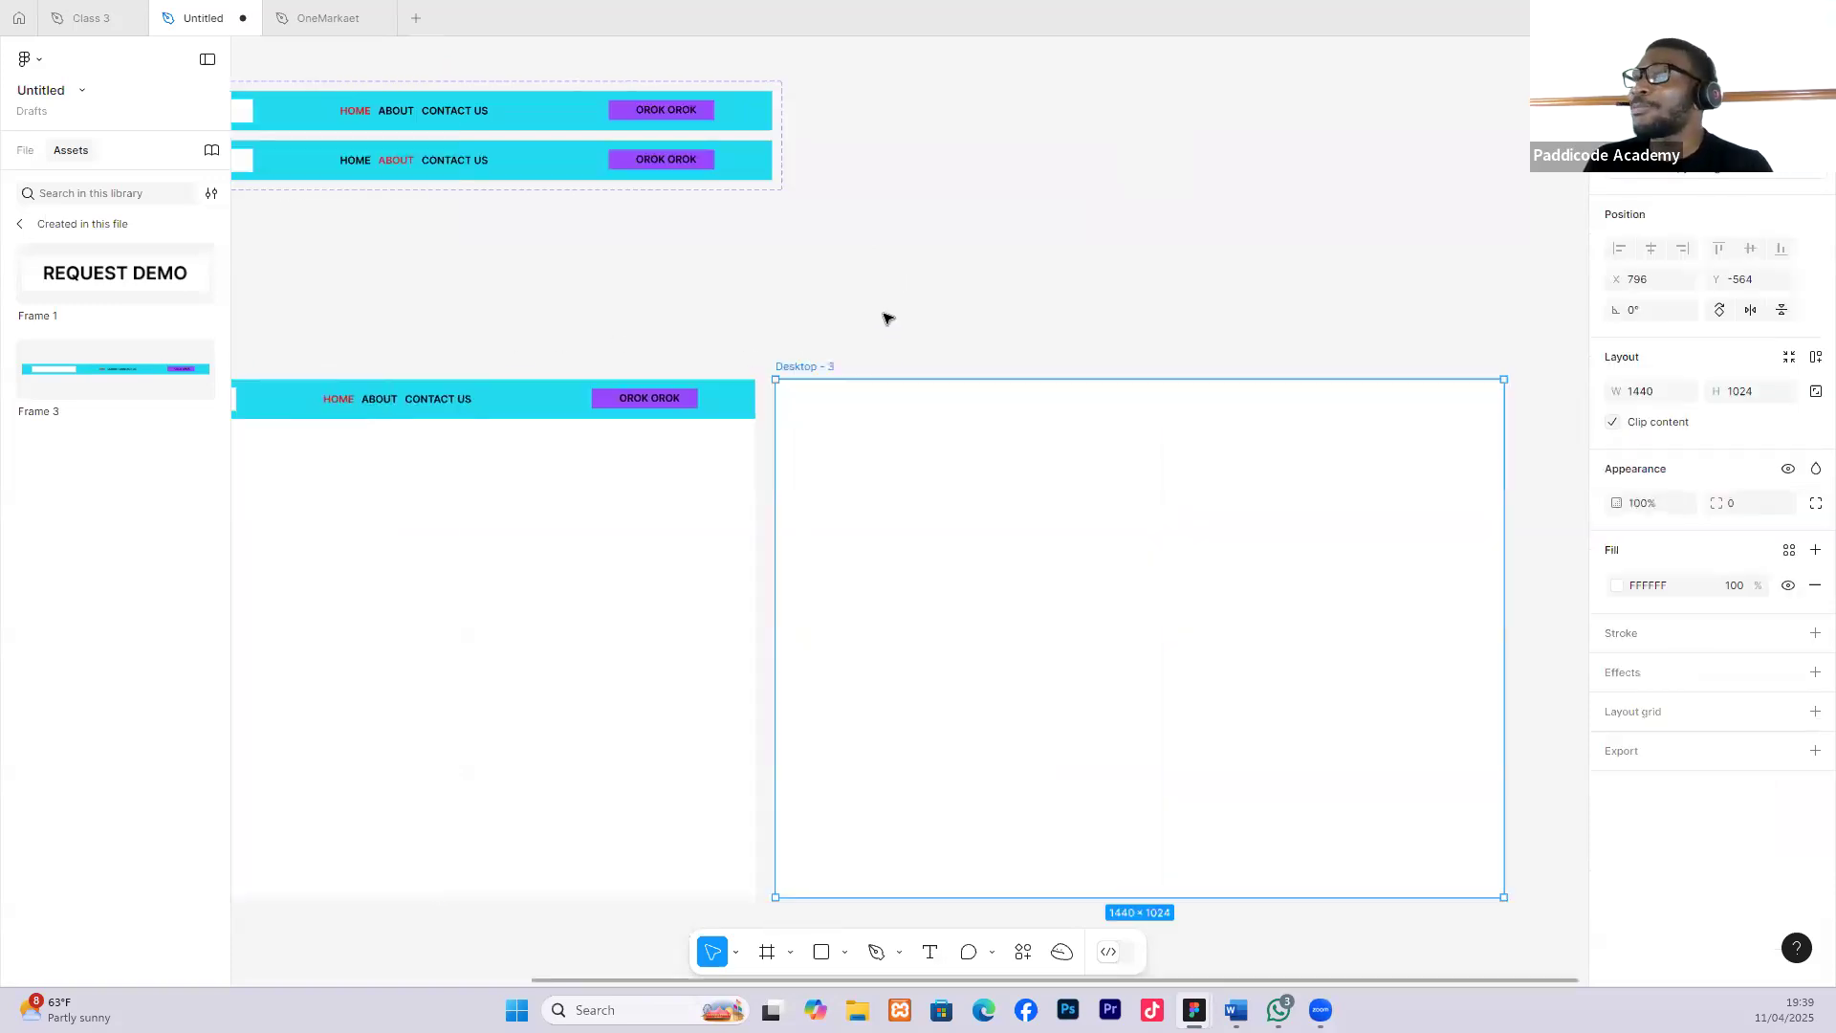
pyautogui.click(888, 322)
pyautogui.scroll(-2, 403, 398)
pyautogui.moveTo(400, 406); pyautogui.dragTo(475, 393)
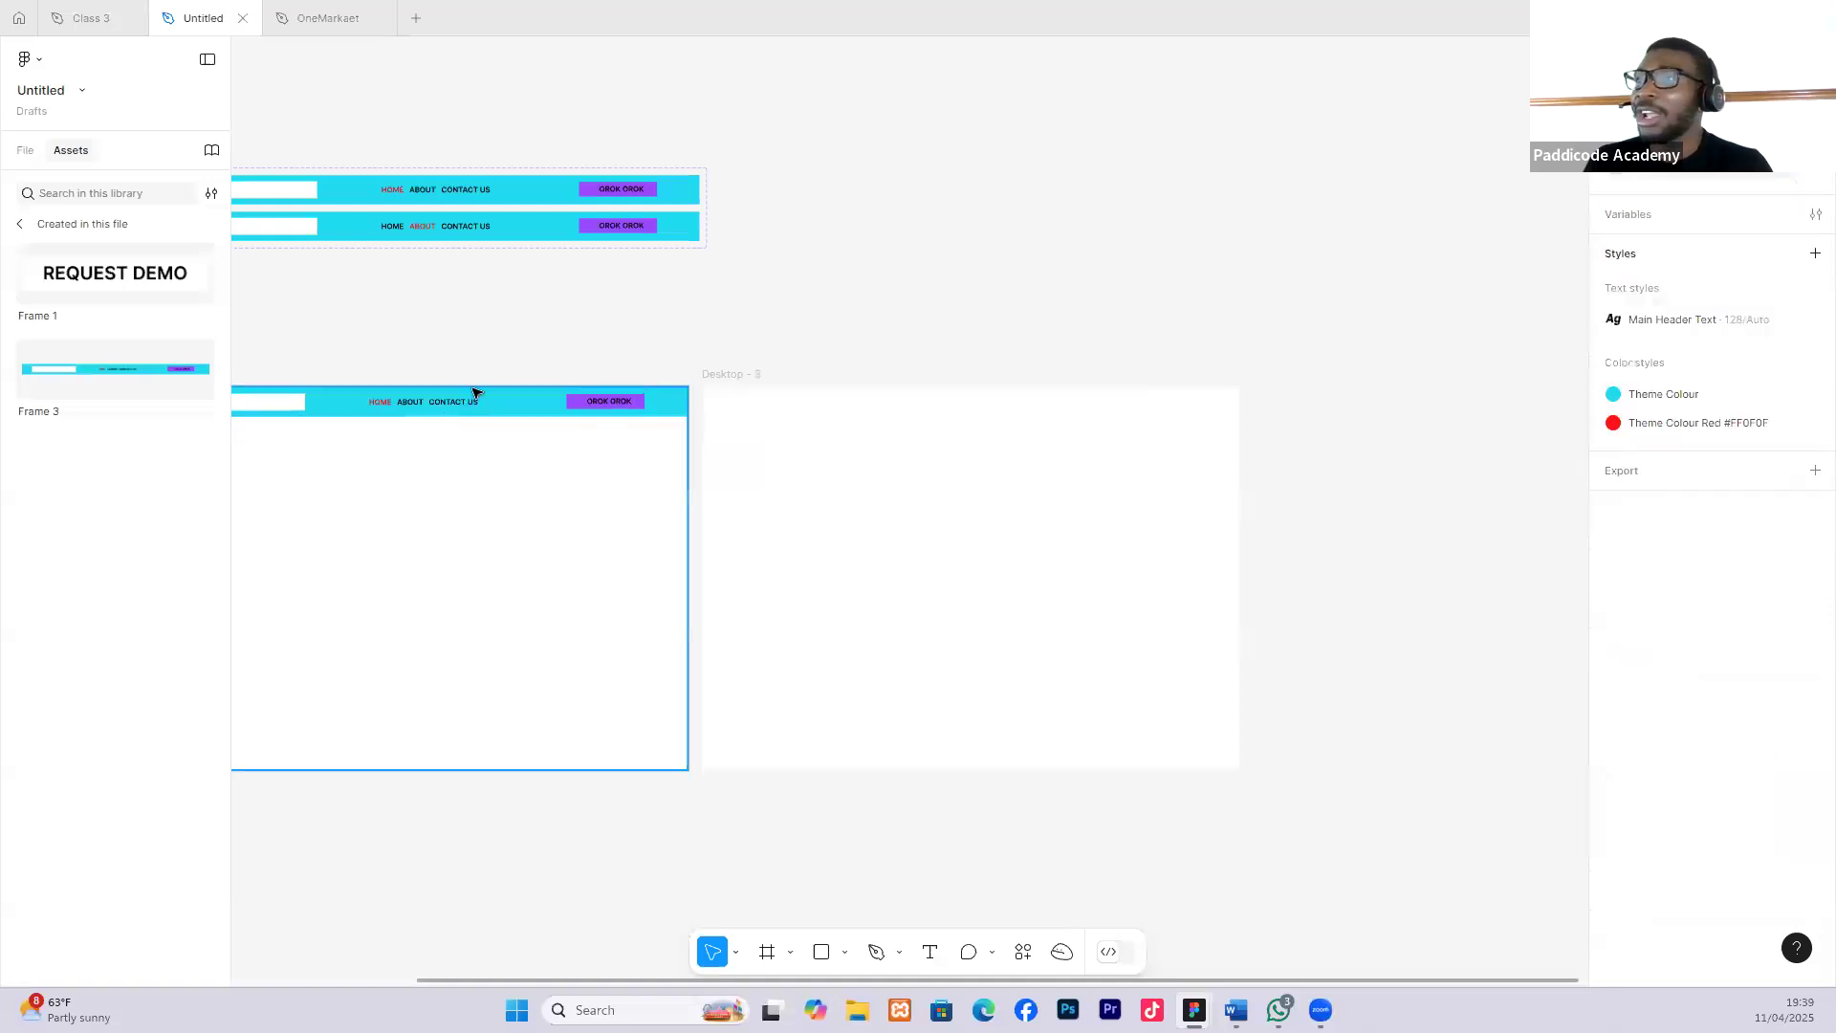
# Place a nav bar instance atop Desktop - 3 and switch it to the About variant.
pyautogui.moveTo(156, 369); pyautogui.dragTo(1049, 396)
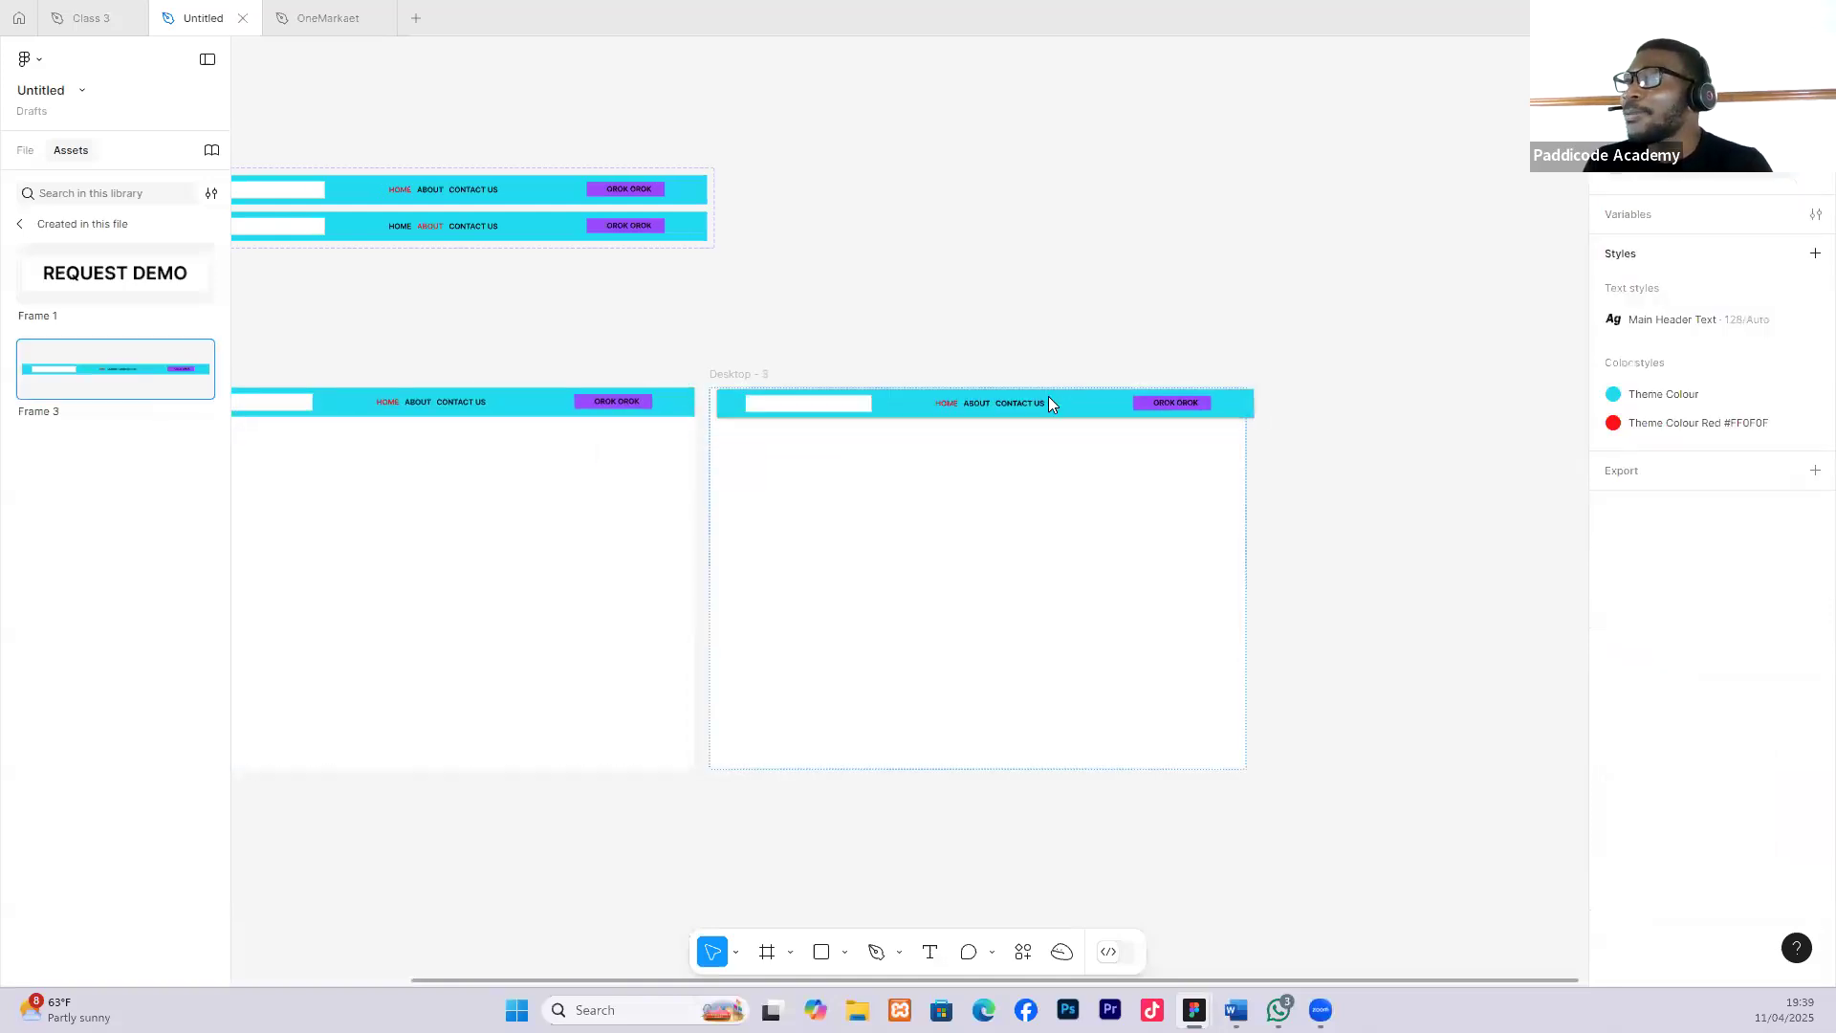
pyautogui.click(991, 398)
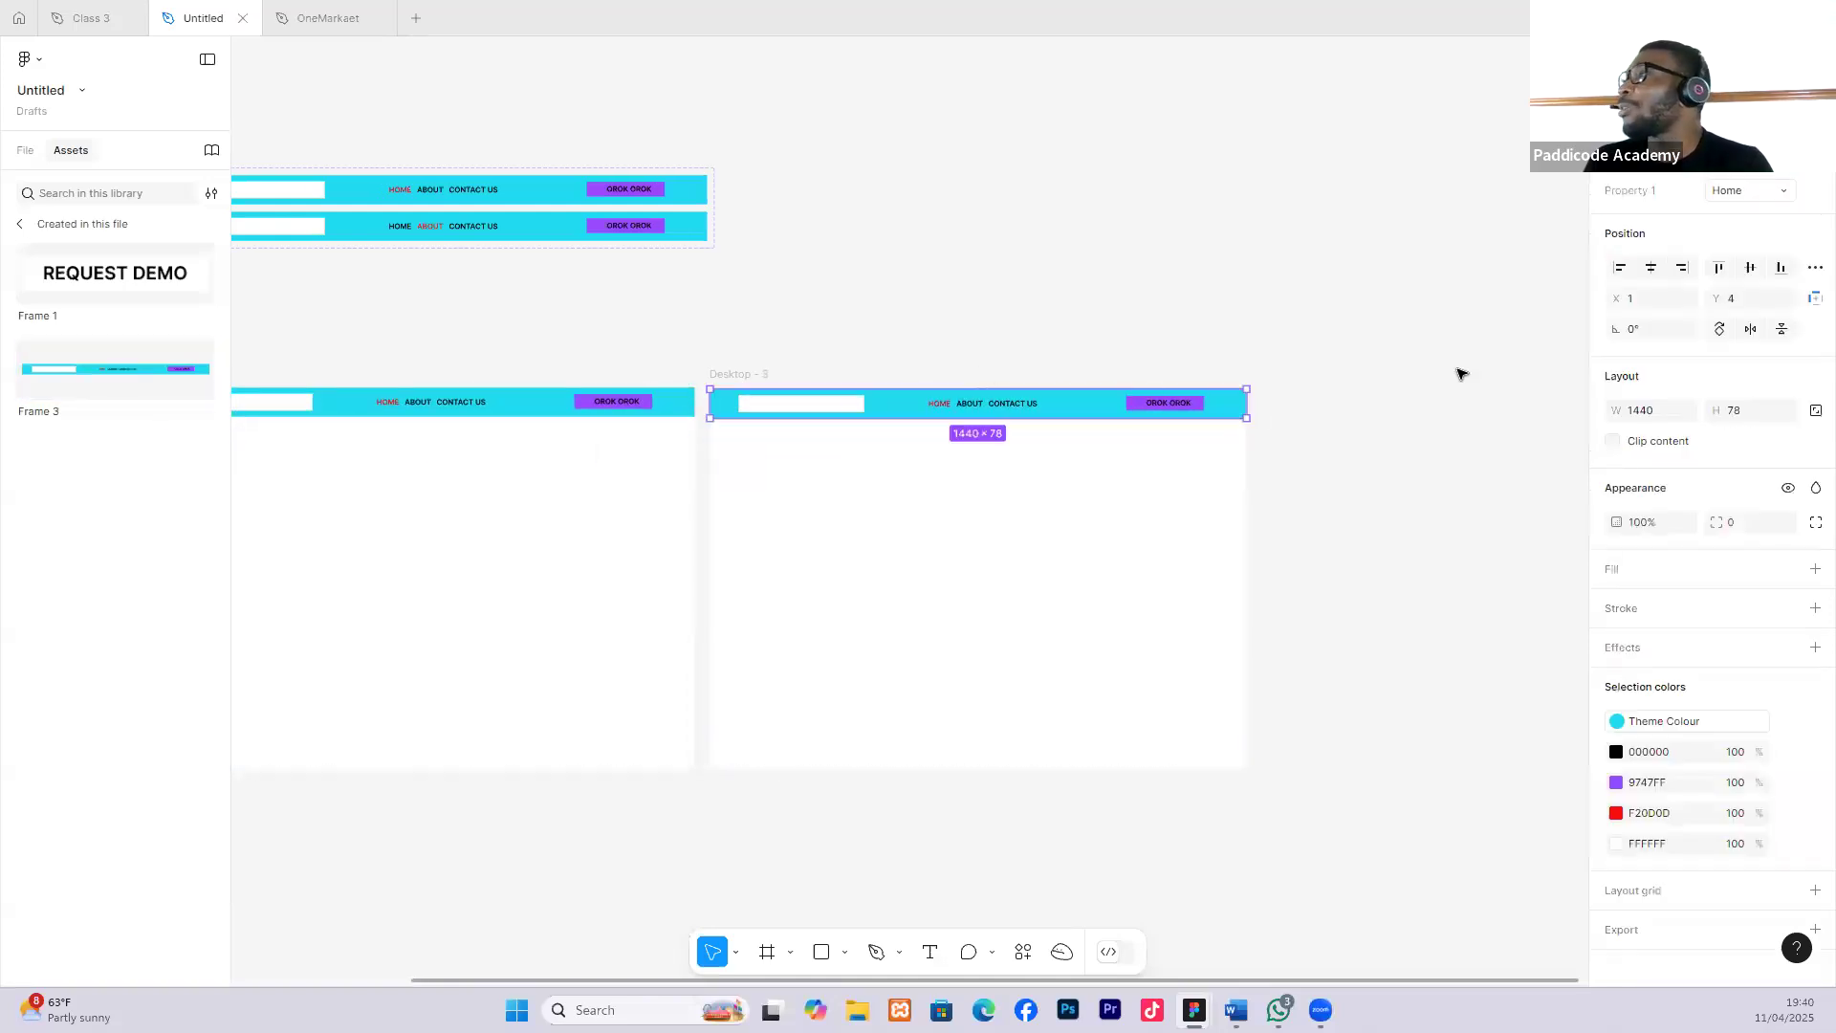
pyautogui.click(1783, 194)
pyautogui.click(1701, 216)
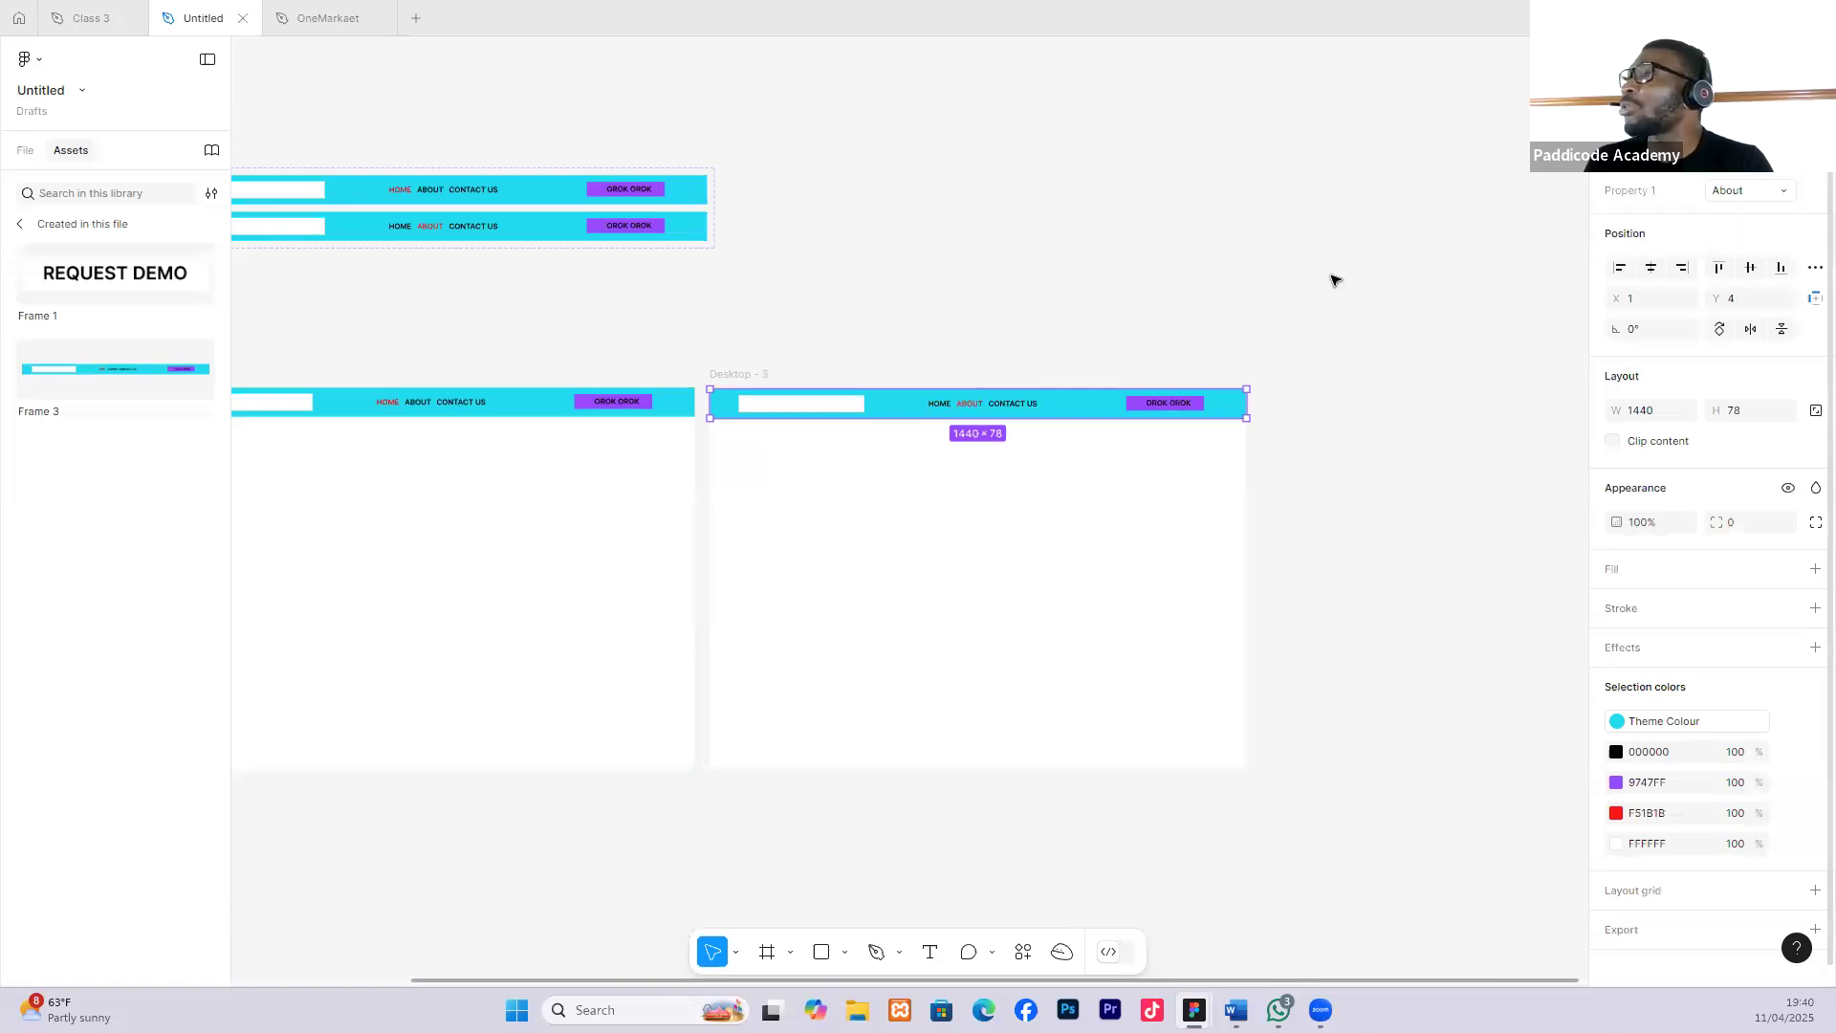
pyautogui.click(1299, 289)
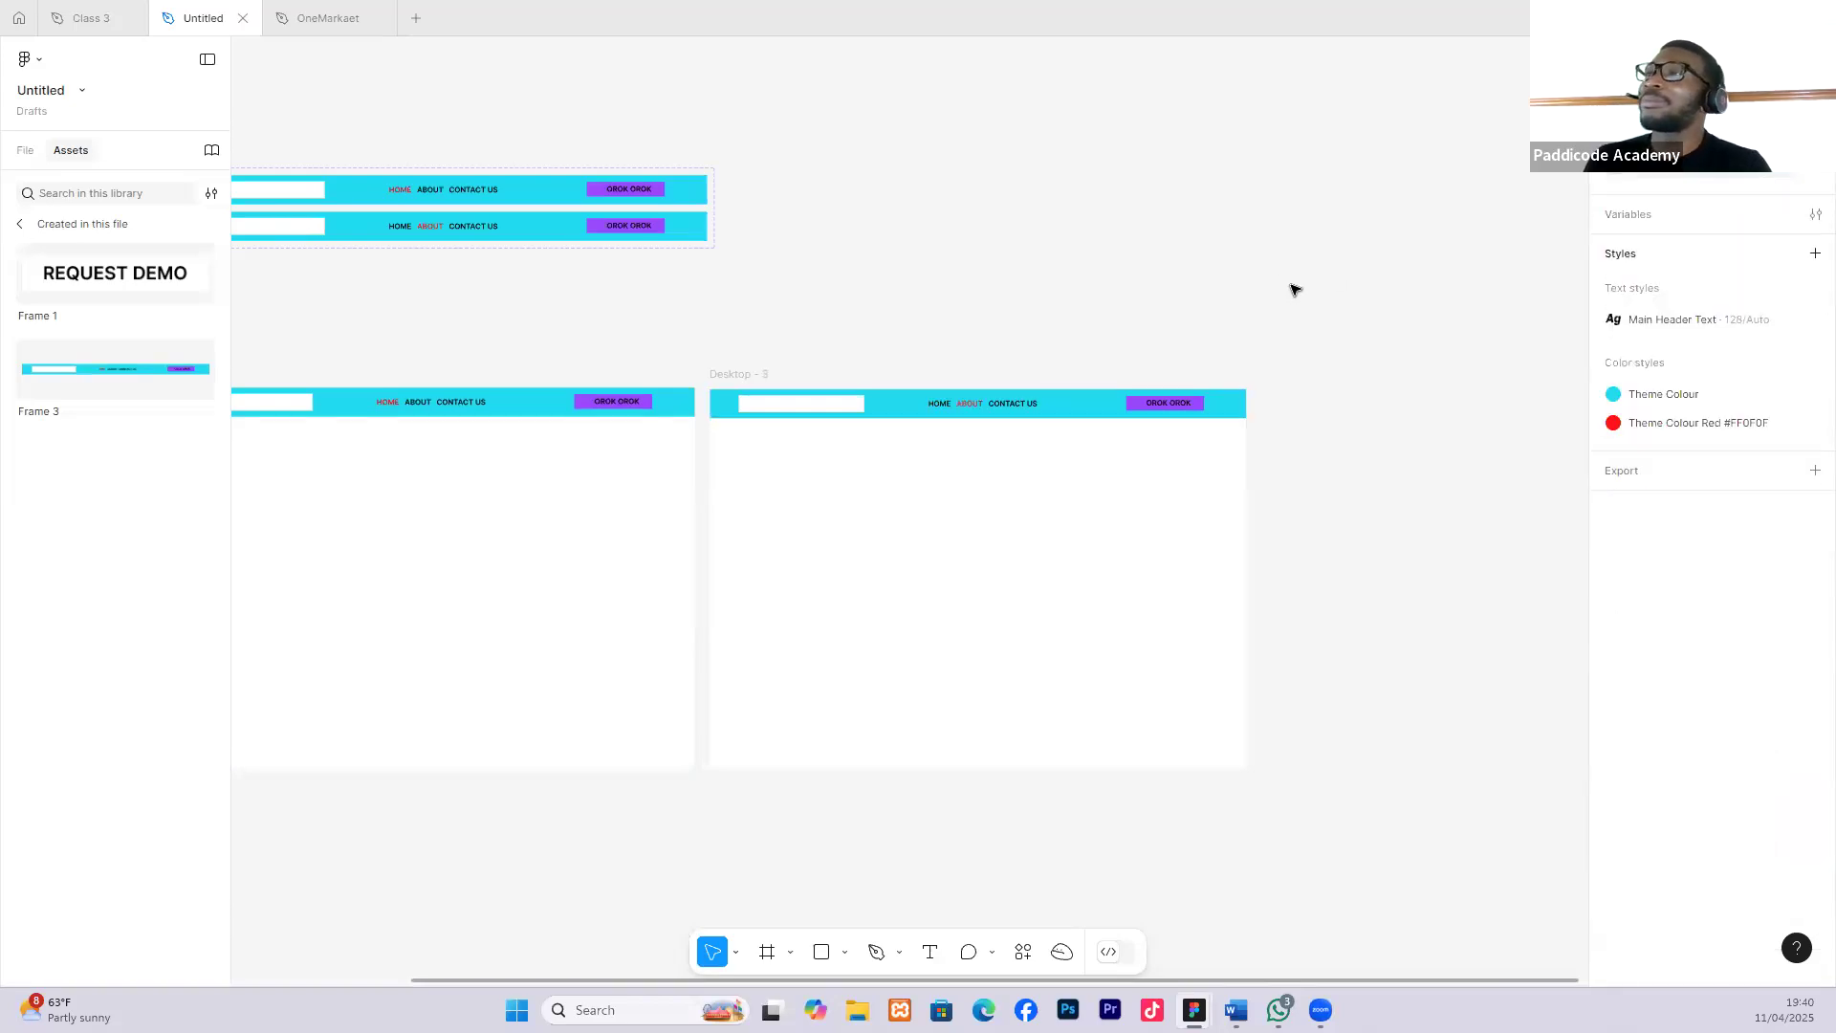
pyautogui.scroll(-3, 1294, 289)
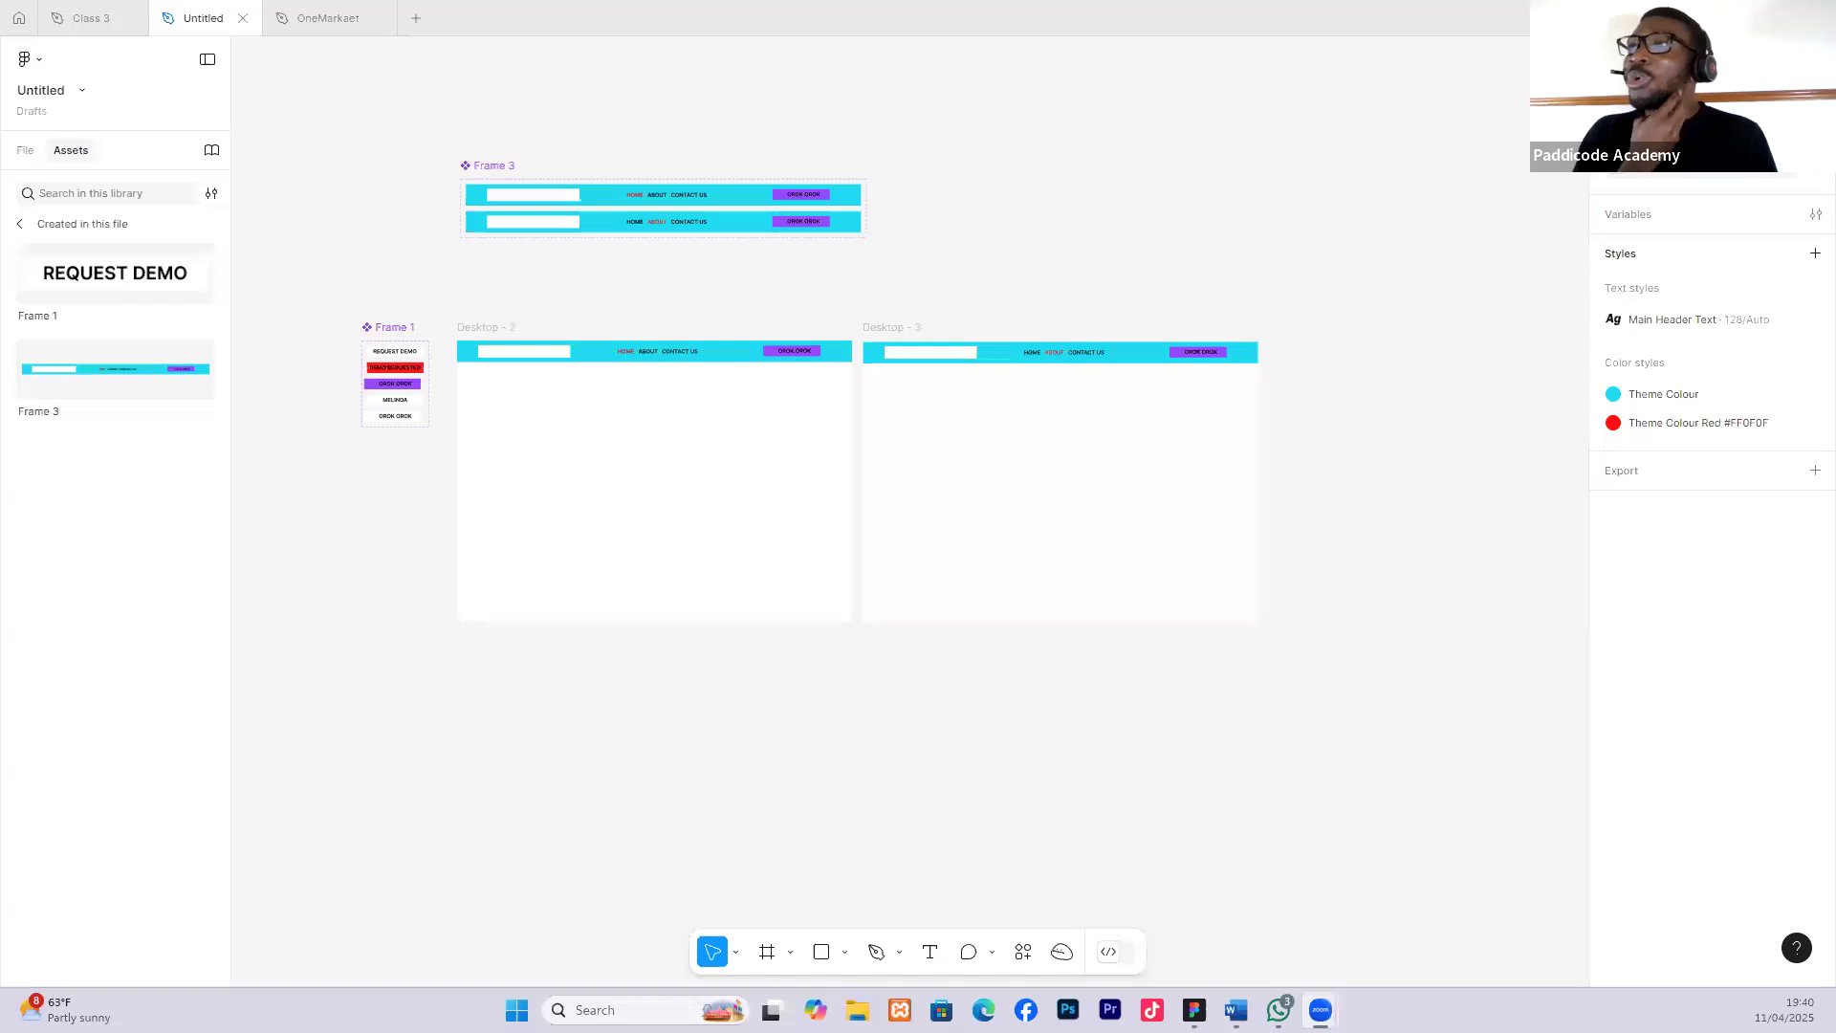
pyautogui.scroll(5, 681, 380)
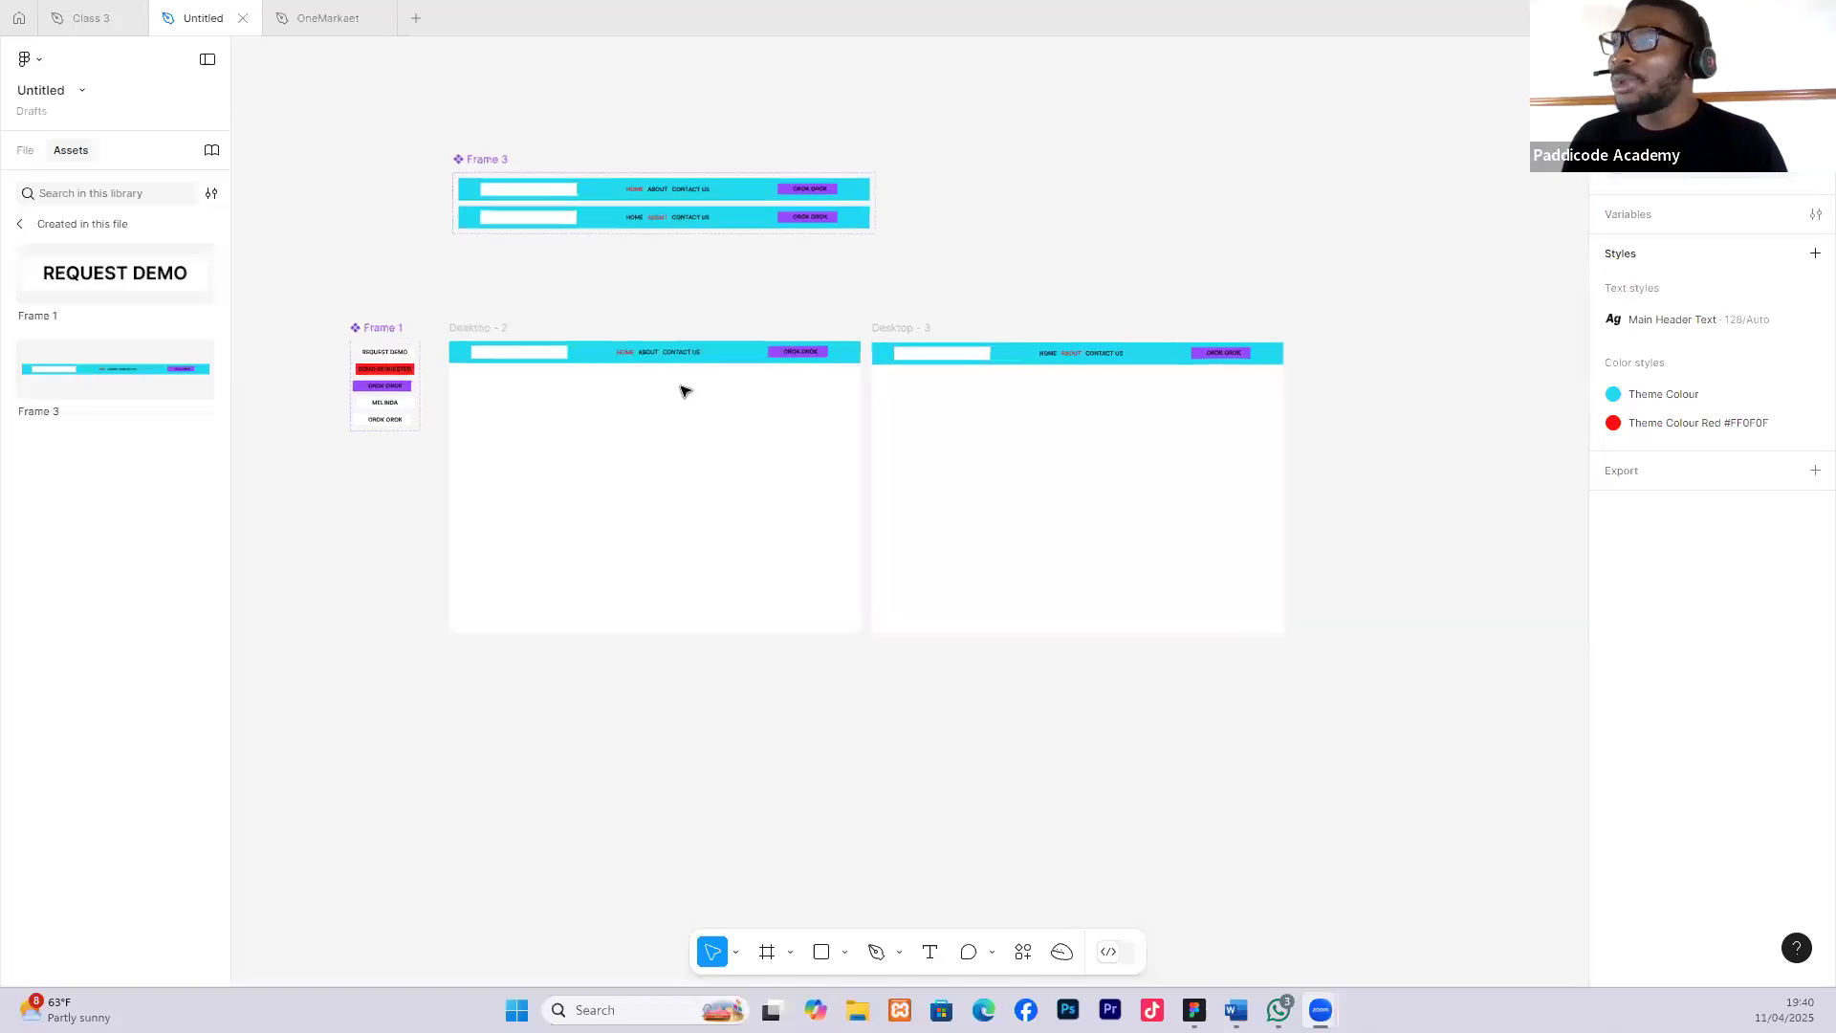
pyautogui.scroll(-2, 631, 325)
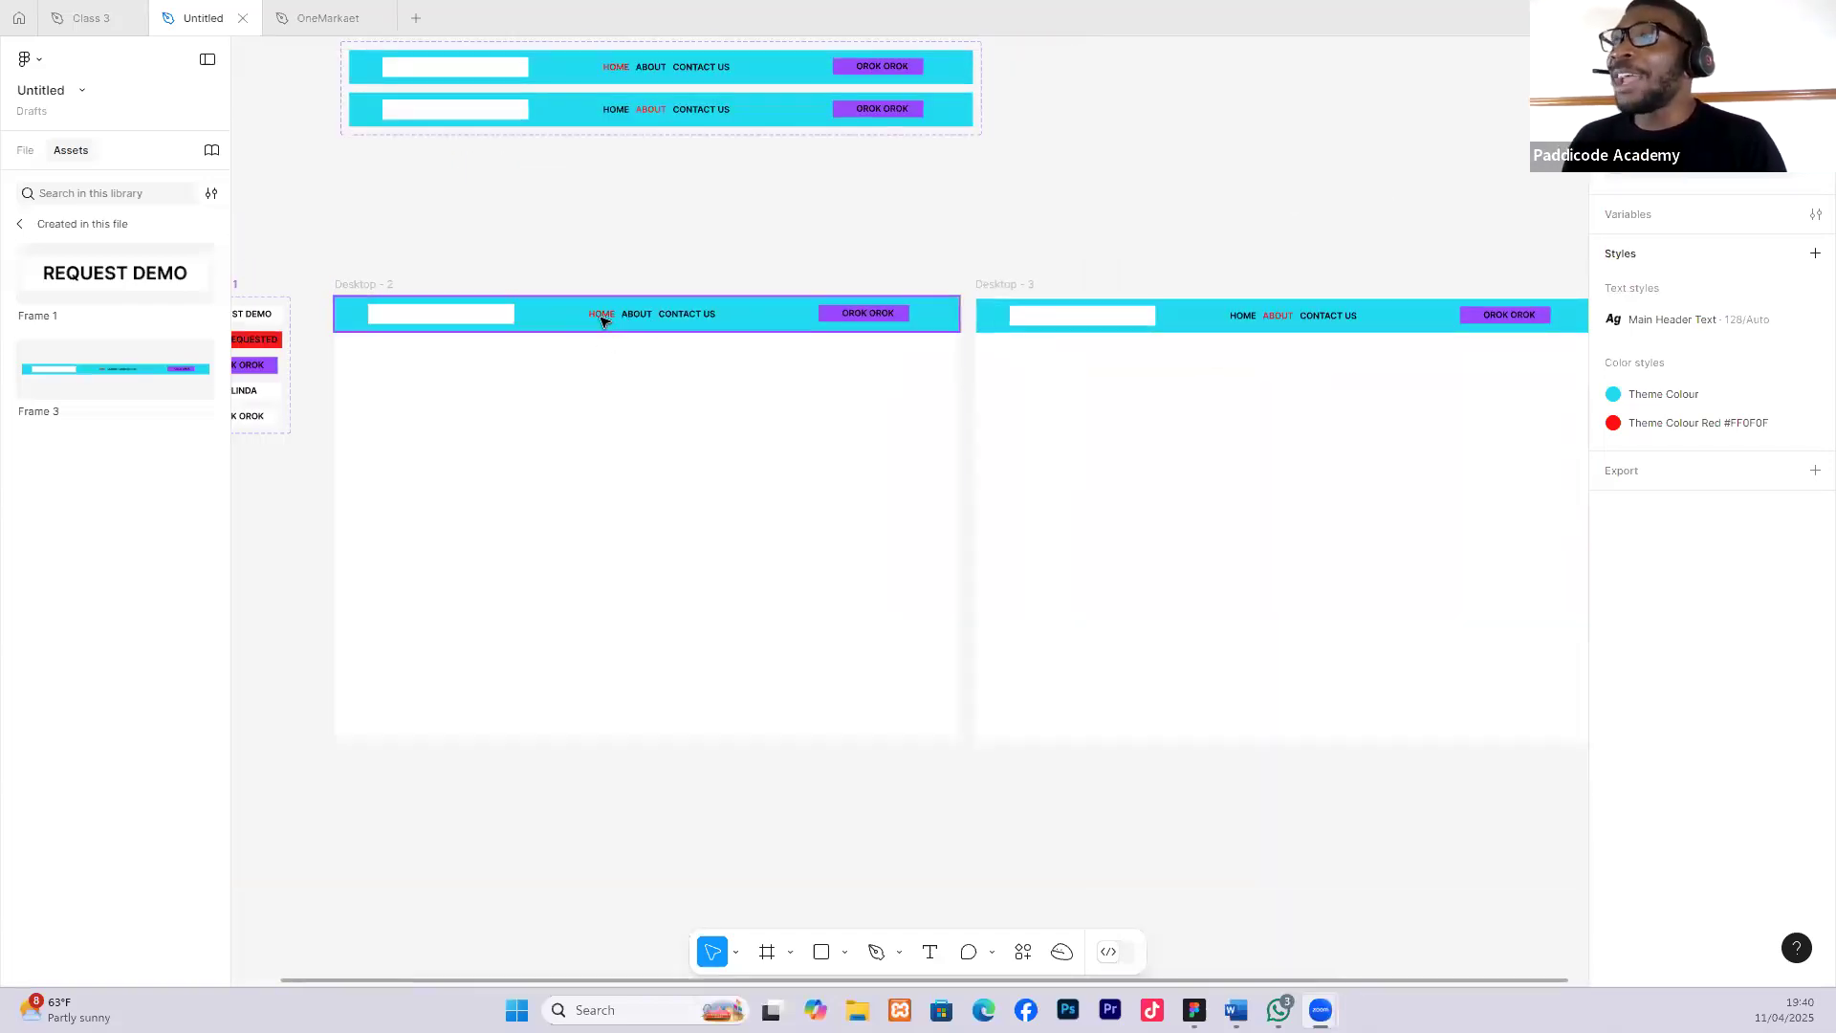
pyautogui.scroll(5, 612, 314)
pyautogui.scroll(-5, 658, 317)
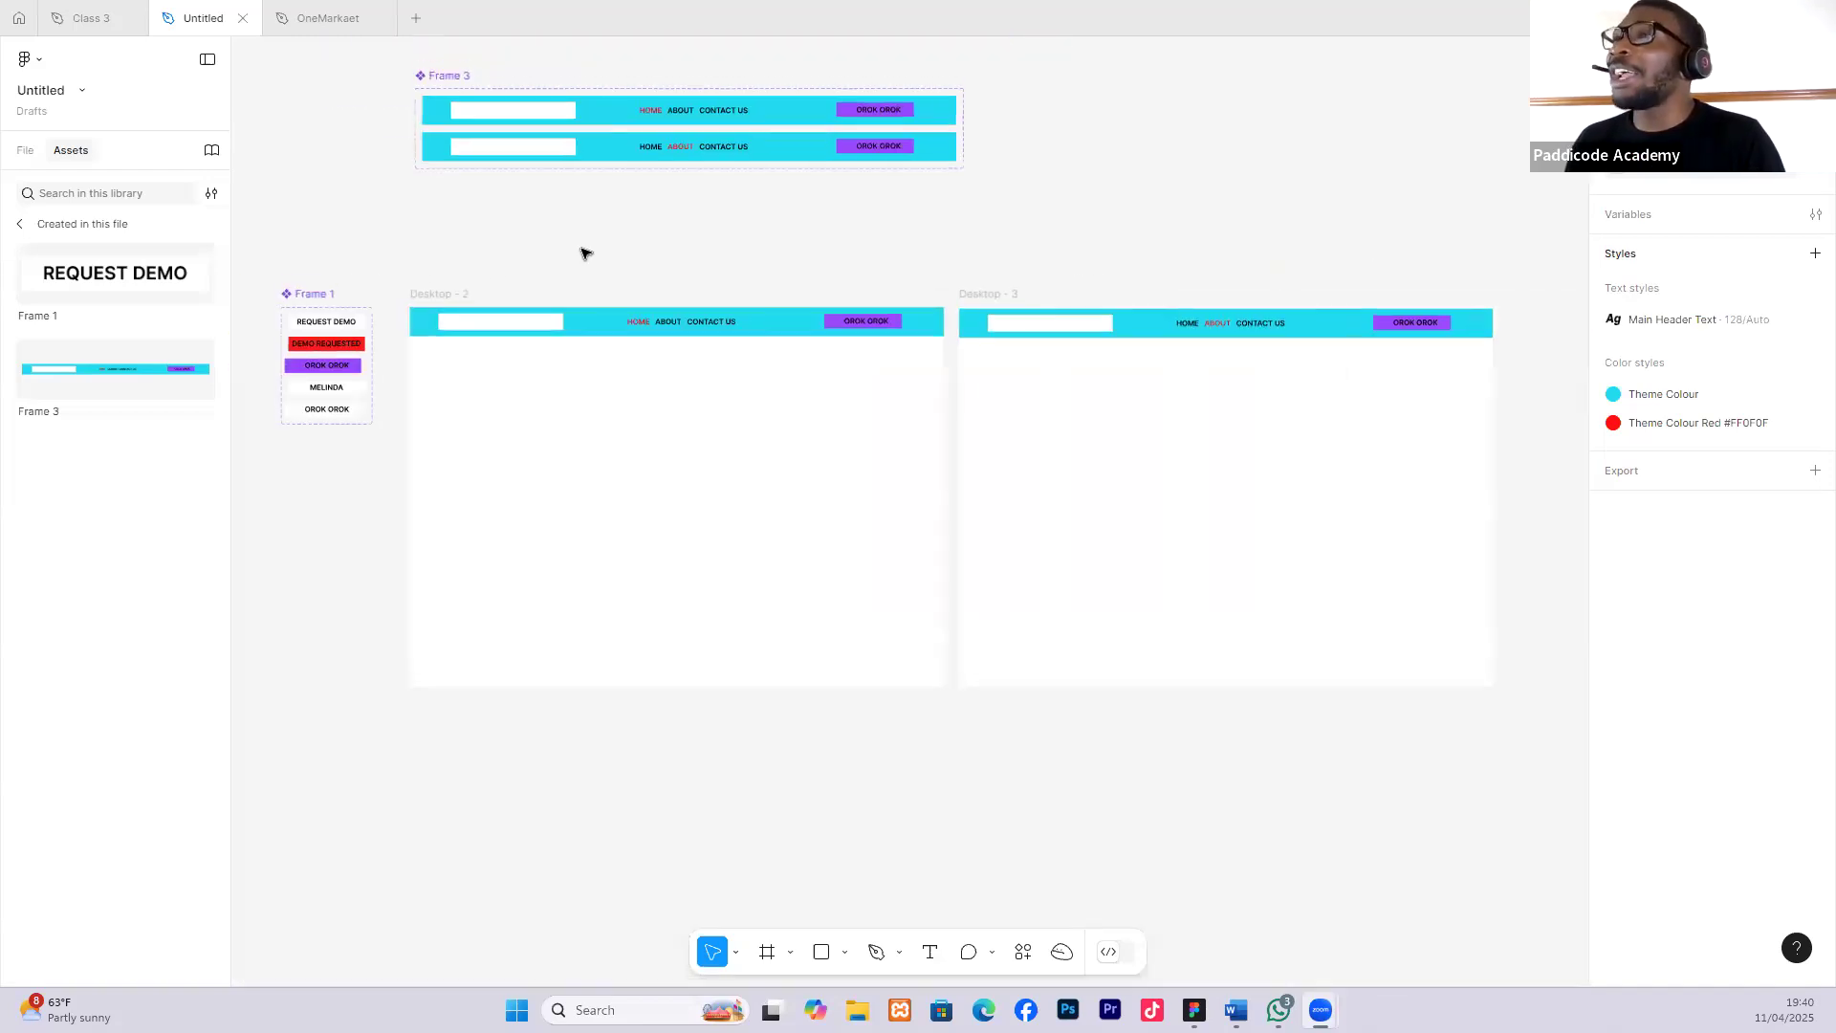
pyautogui.scroll(3, 586, 254)
pyautogui.click(462, 254)
# Move the Frame 3 component set higher and add two new variants.
pyautogui.moveTo(463, 246); pyautogui.dragTo(470, 156)
pyautogui.moveTo(593, 224); pyautogui.dragTo(595, 202)
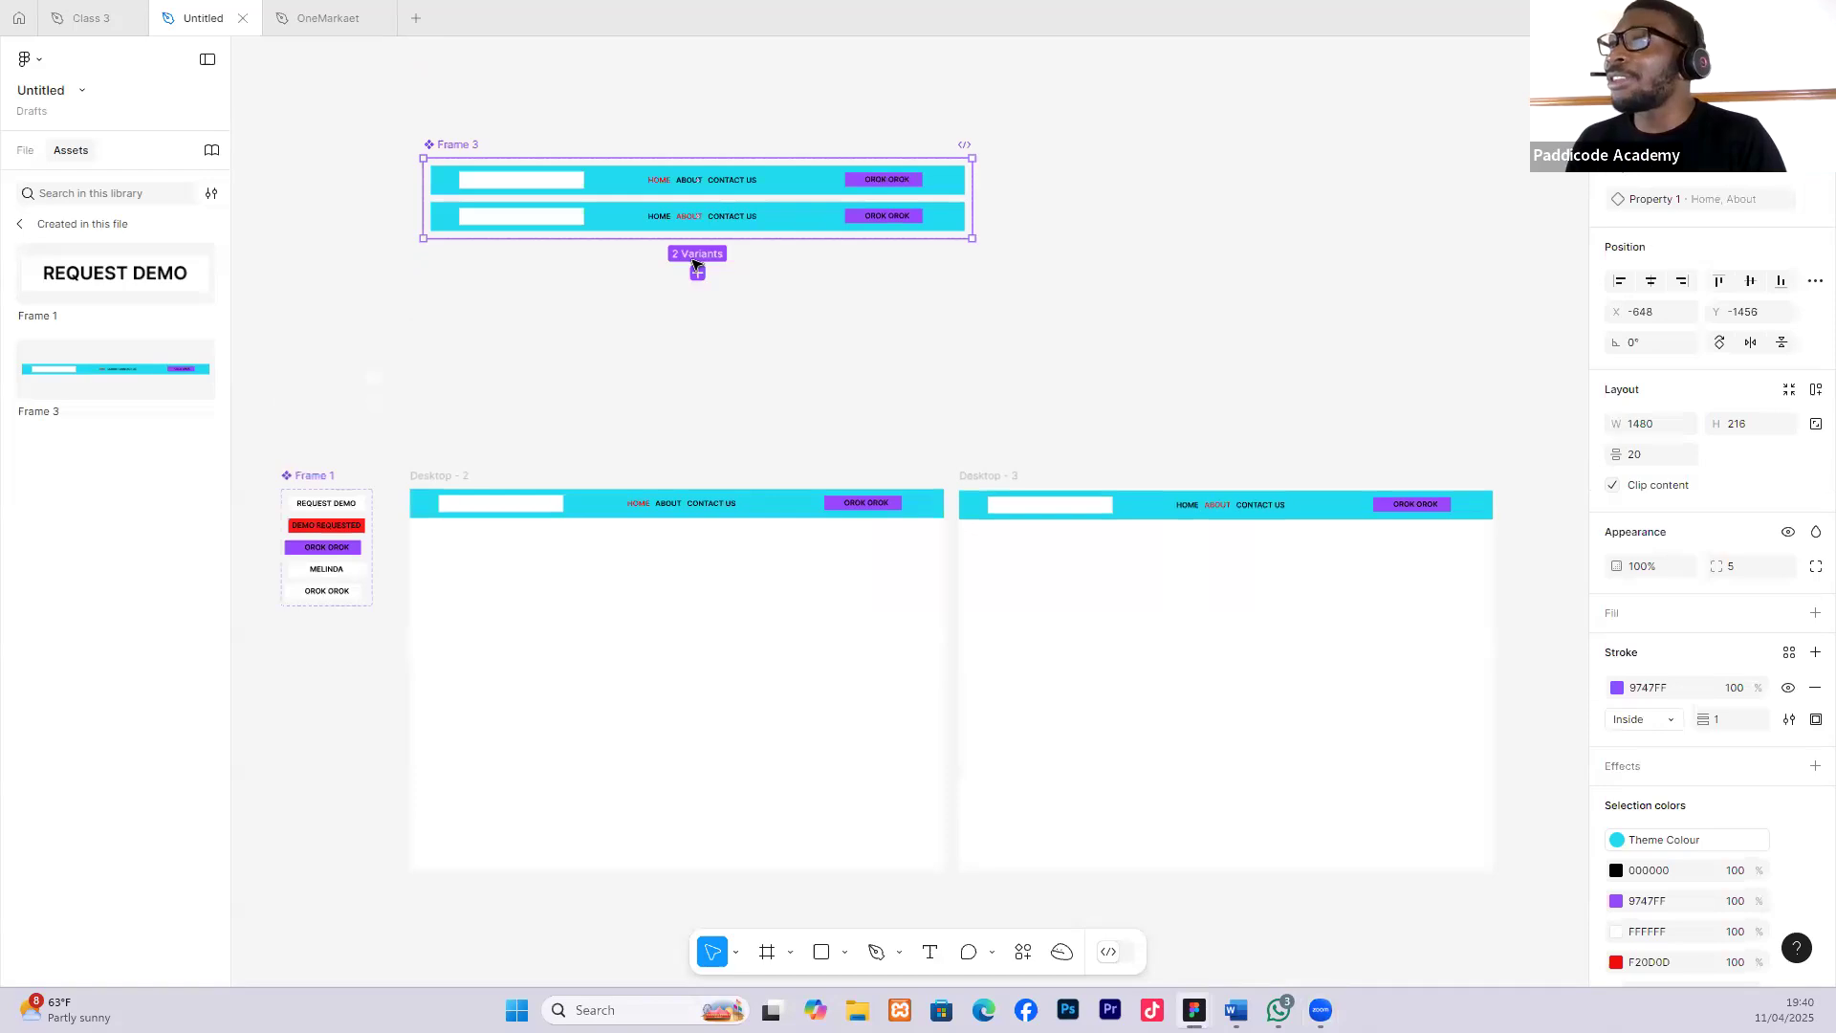
pyautogui.click(698, 277)
pyautogui.click(698, 301)
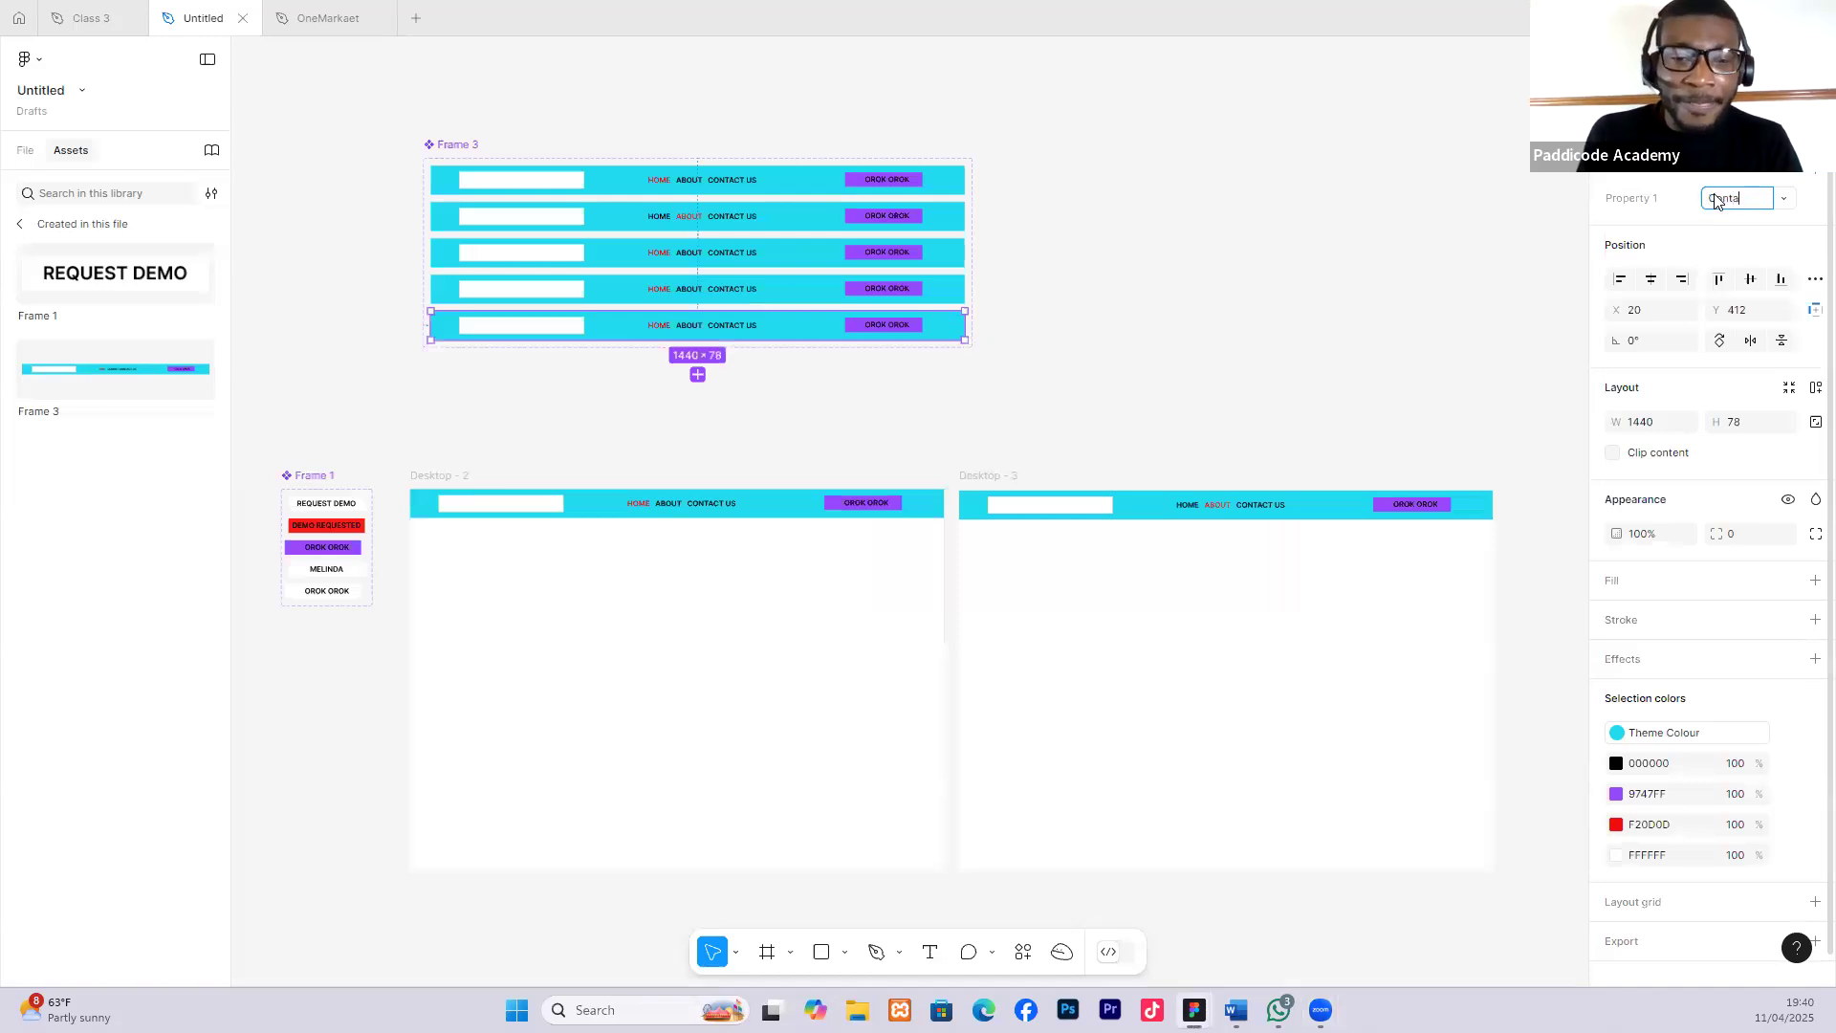
# Delete the two extra variants, keeping only the new third one.
pyautogui.click(739, 294)
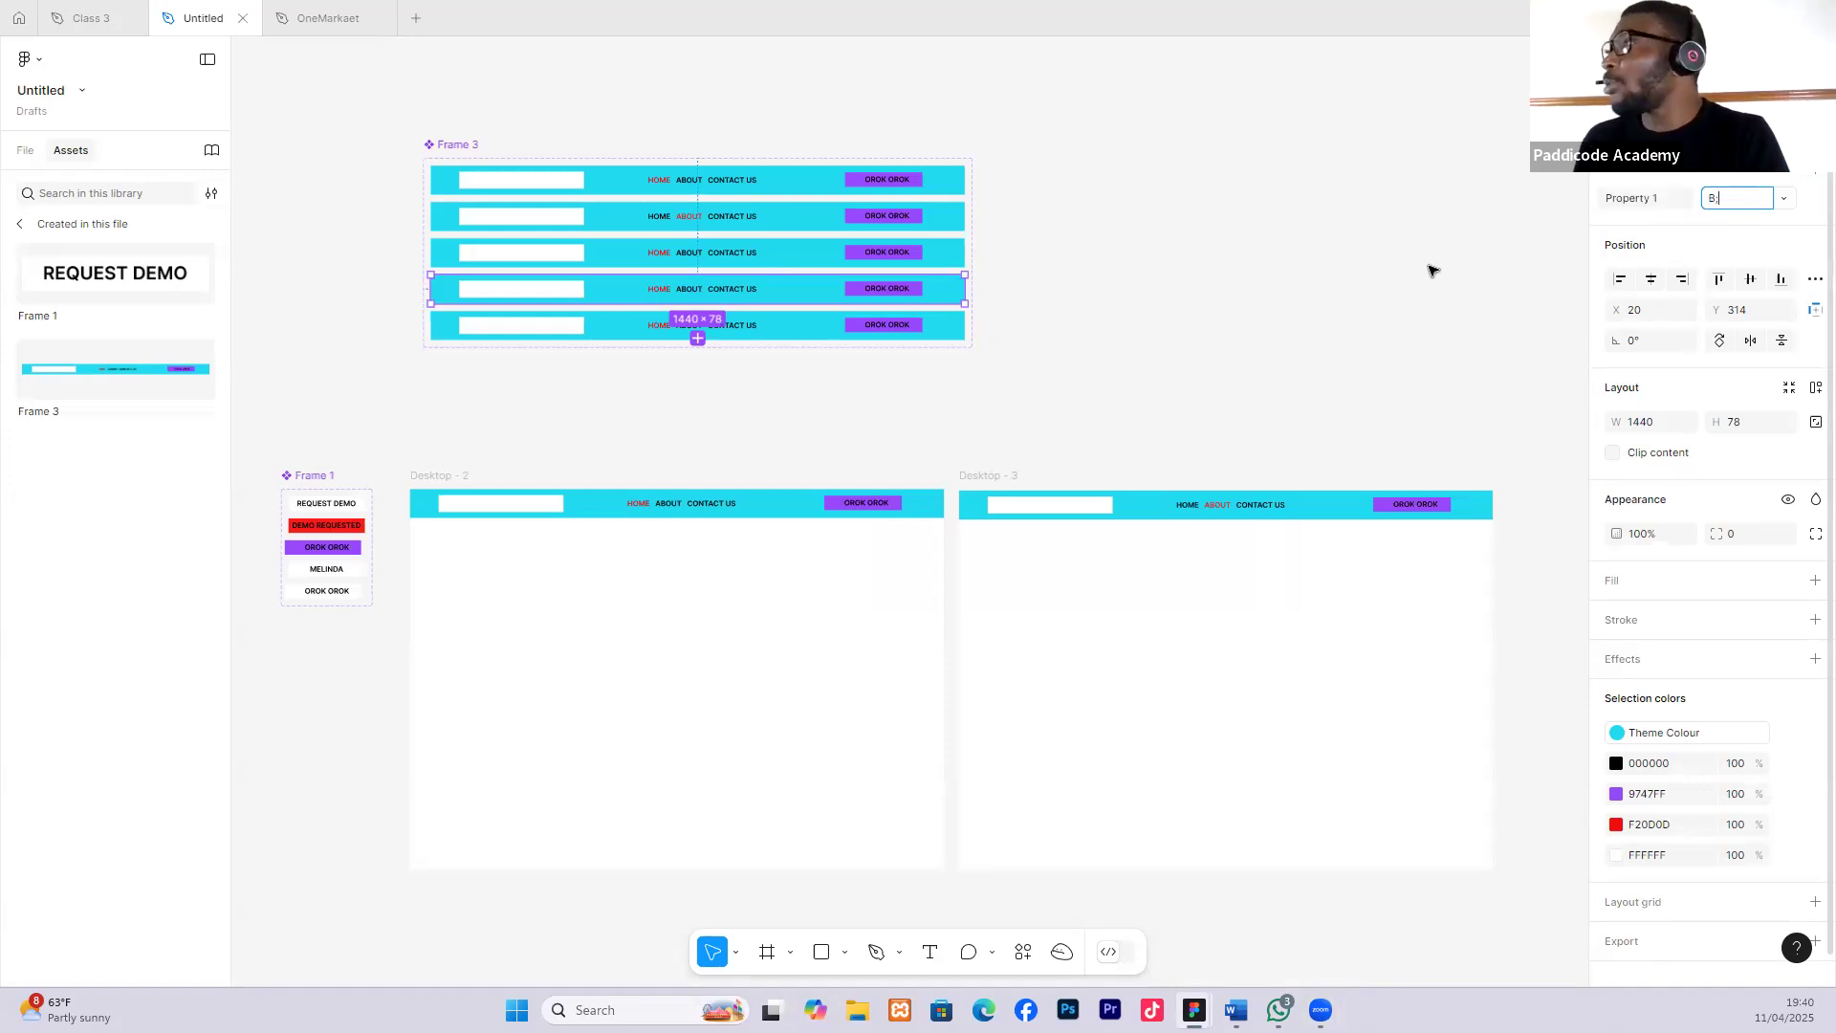
pyautogui.click(1012, 325)
pyautogui.click(870, 319)
pyautogui.click(800, 296)
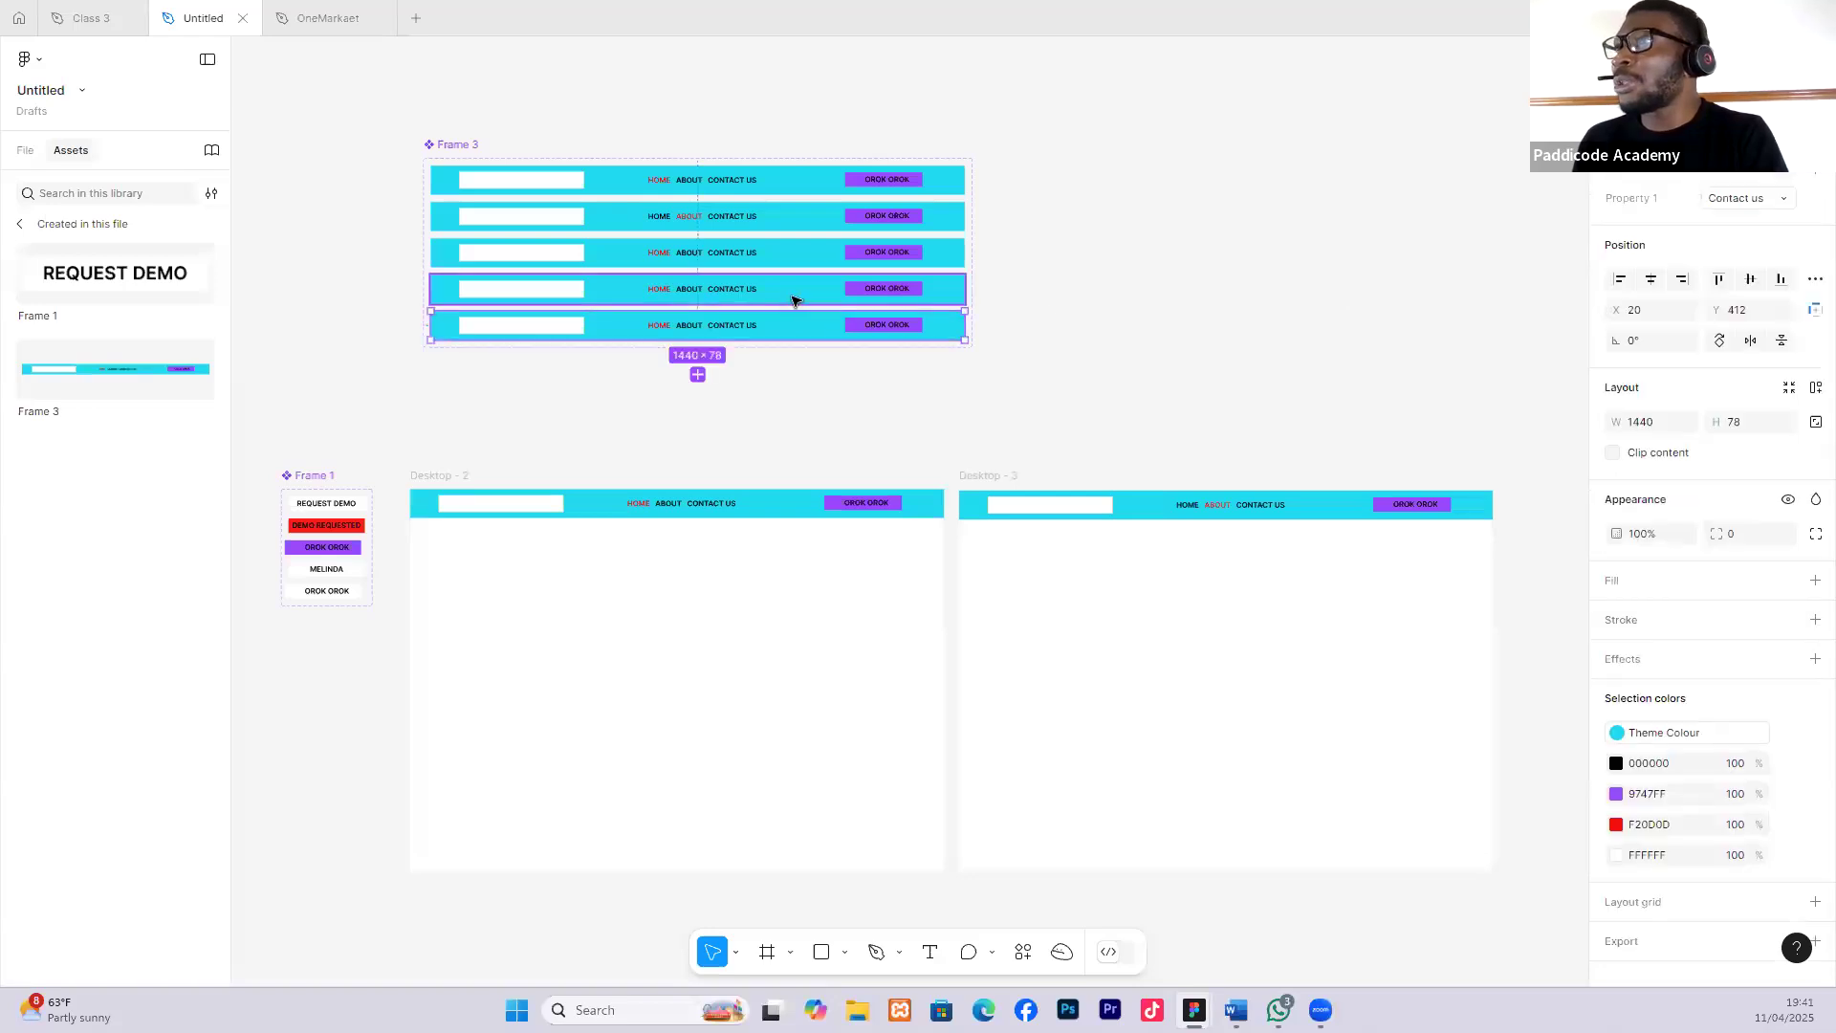
pyautogui.press('Delete')
pyautogui.click(780, 253)
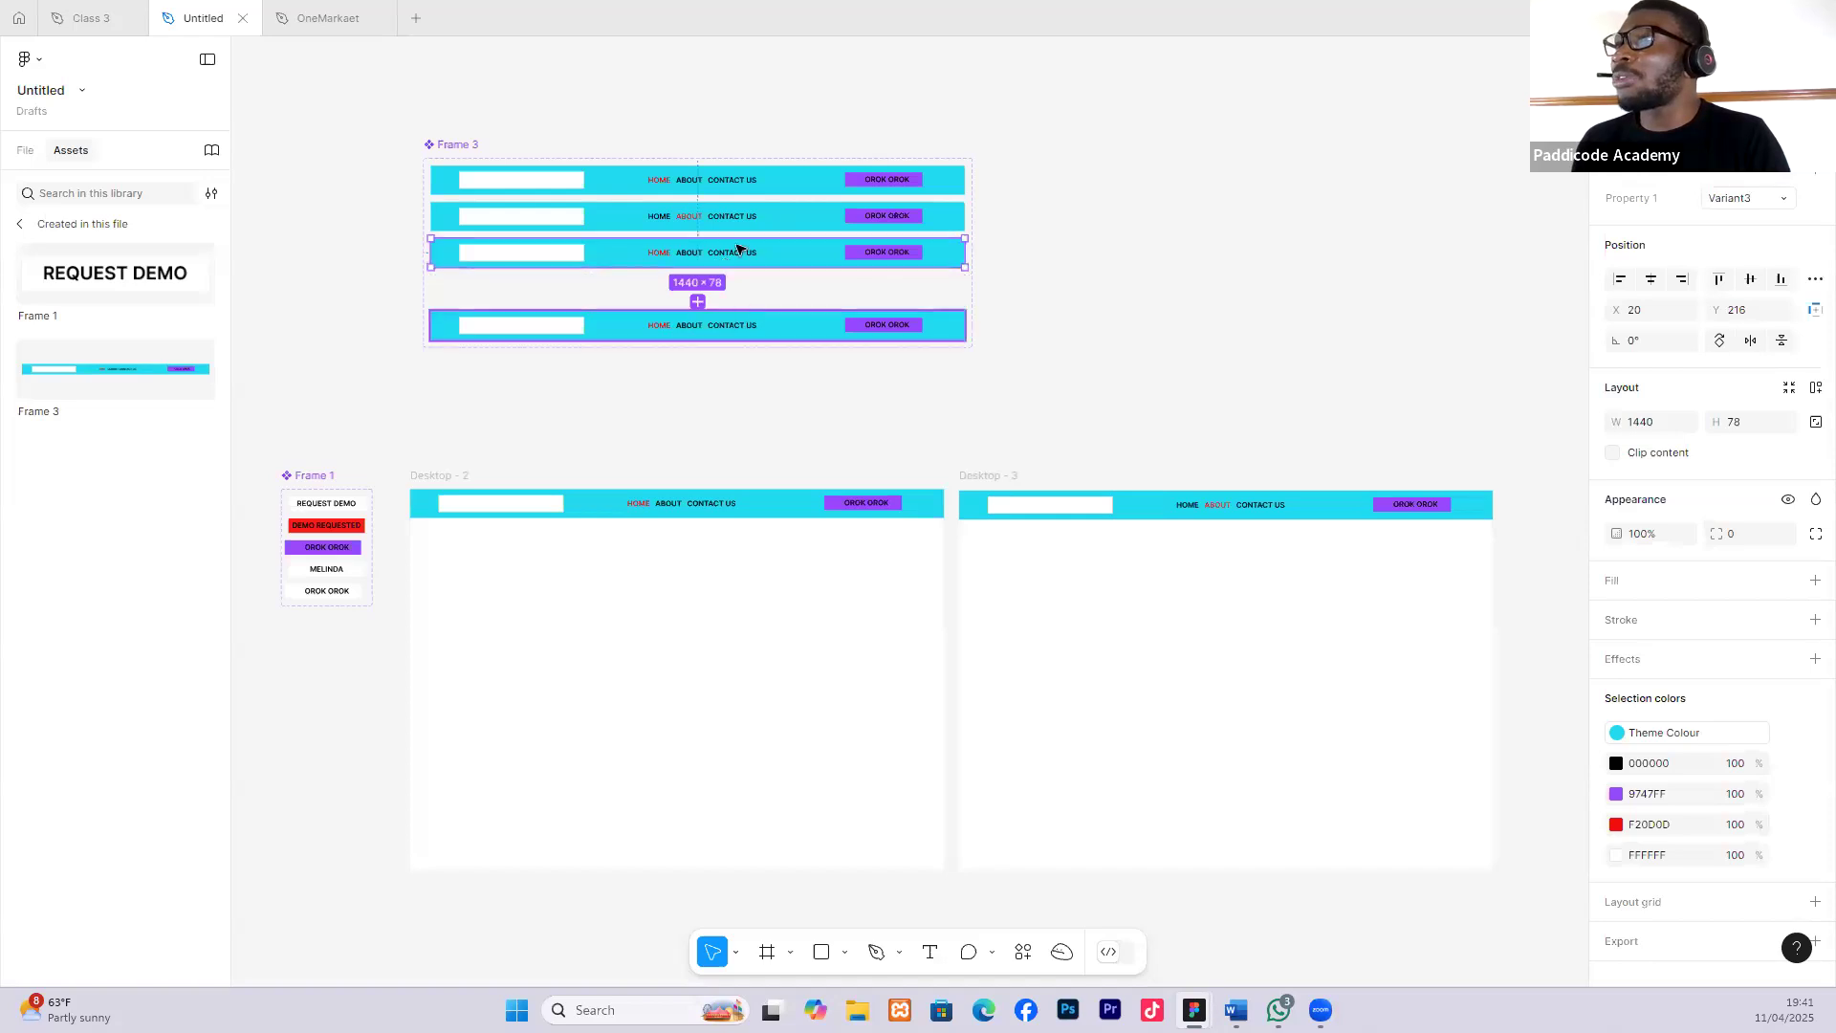
pyautogui.click(741, 326)
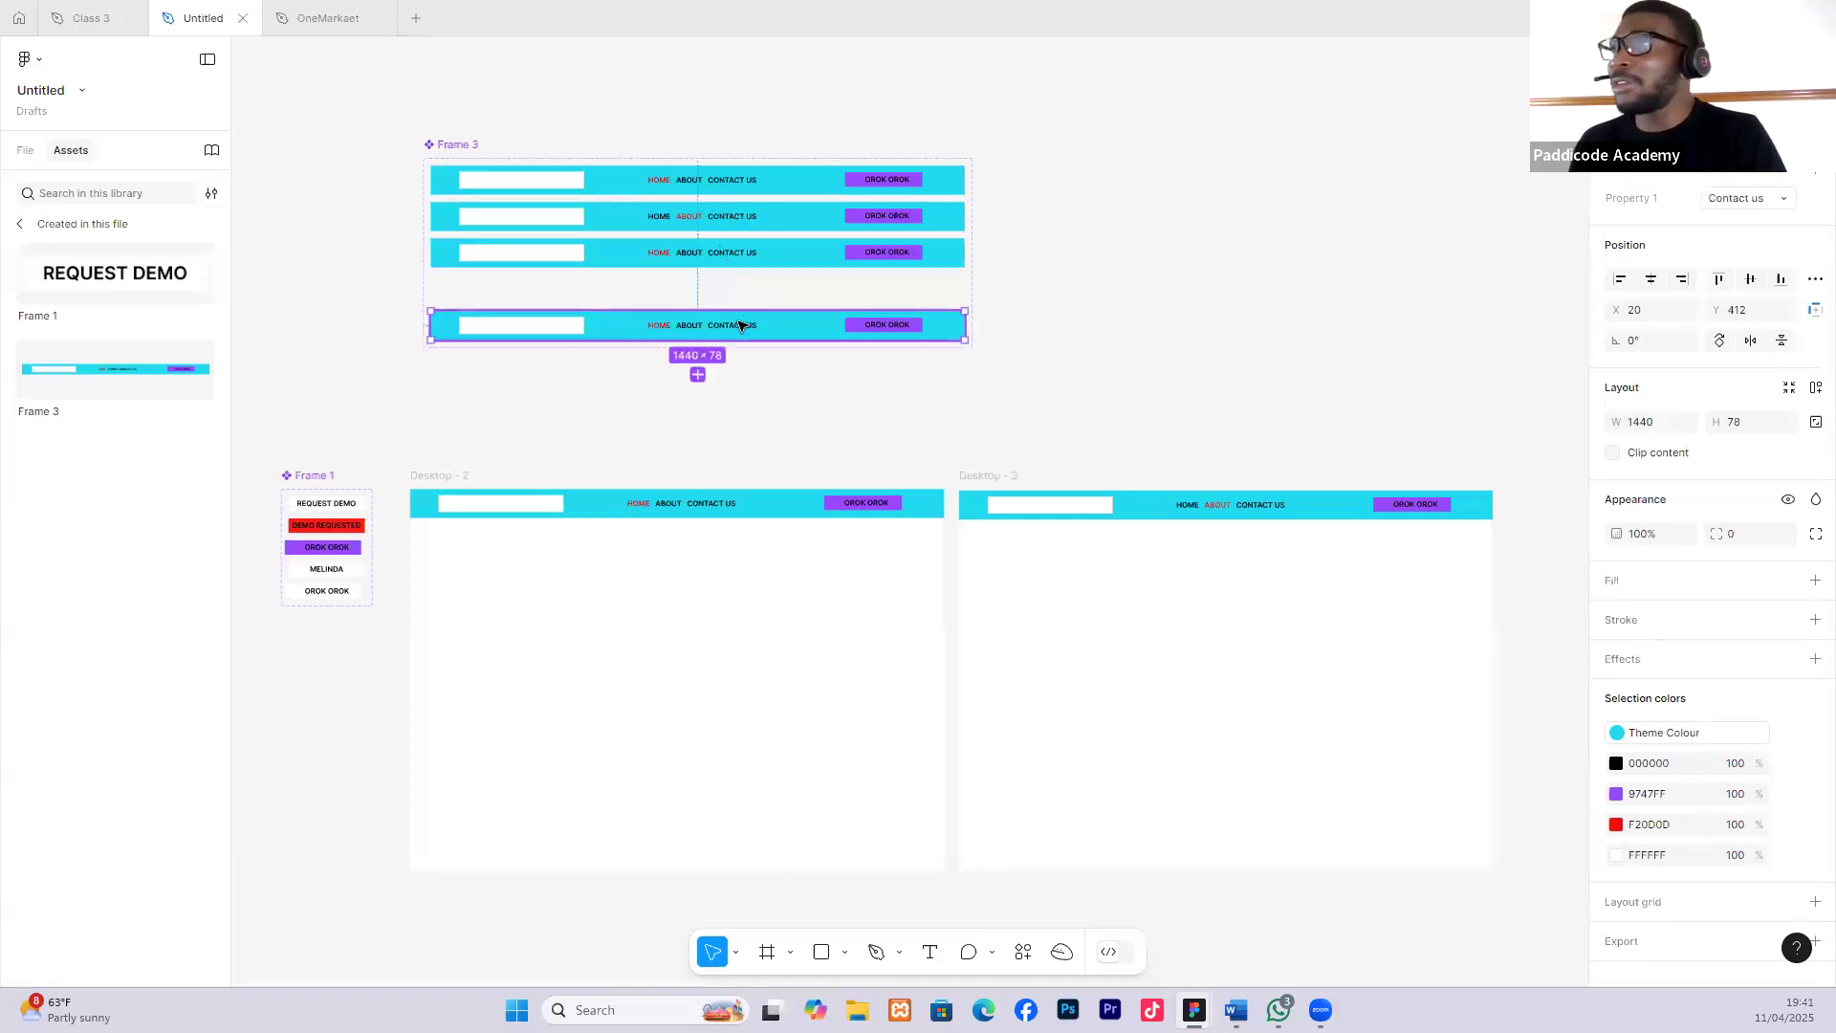
pyautogui.press('Delete')
# Rename the third variant's Property 1 to 'Contact us'.
pyautogui.click(753, 252)
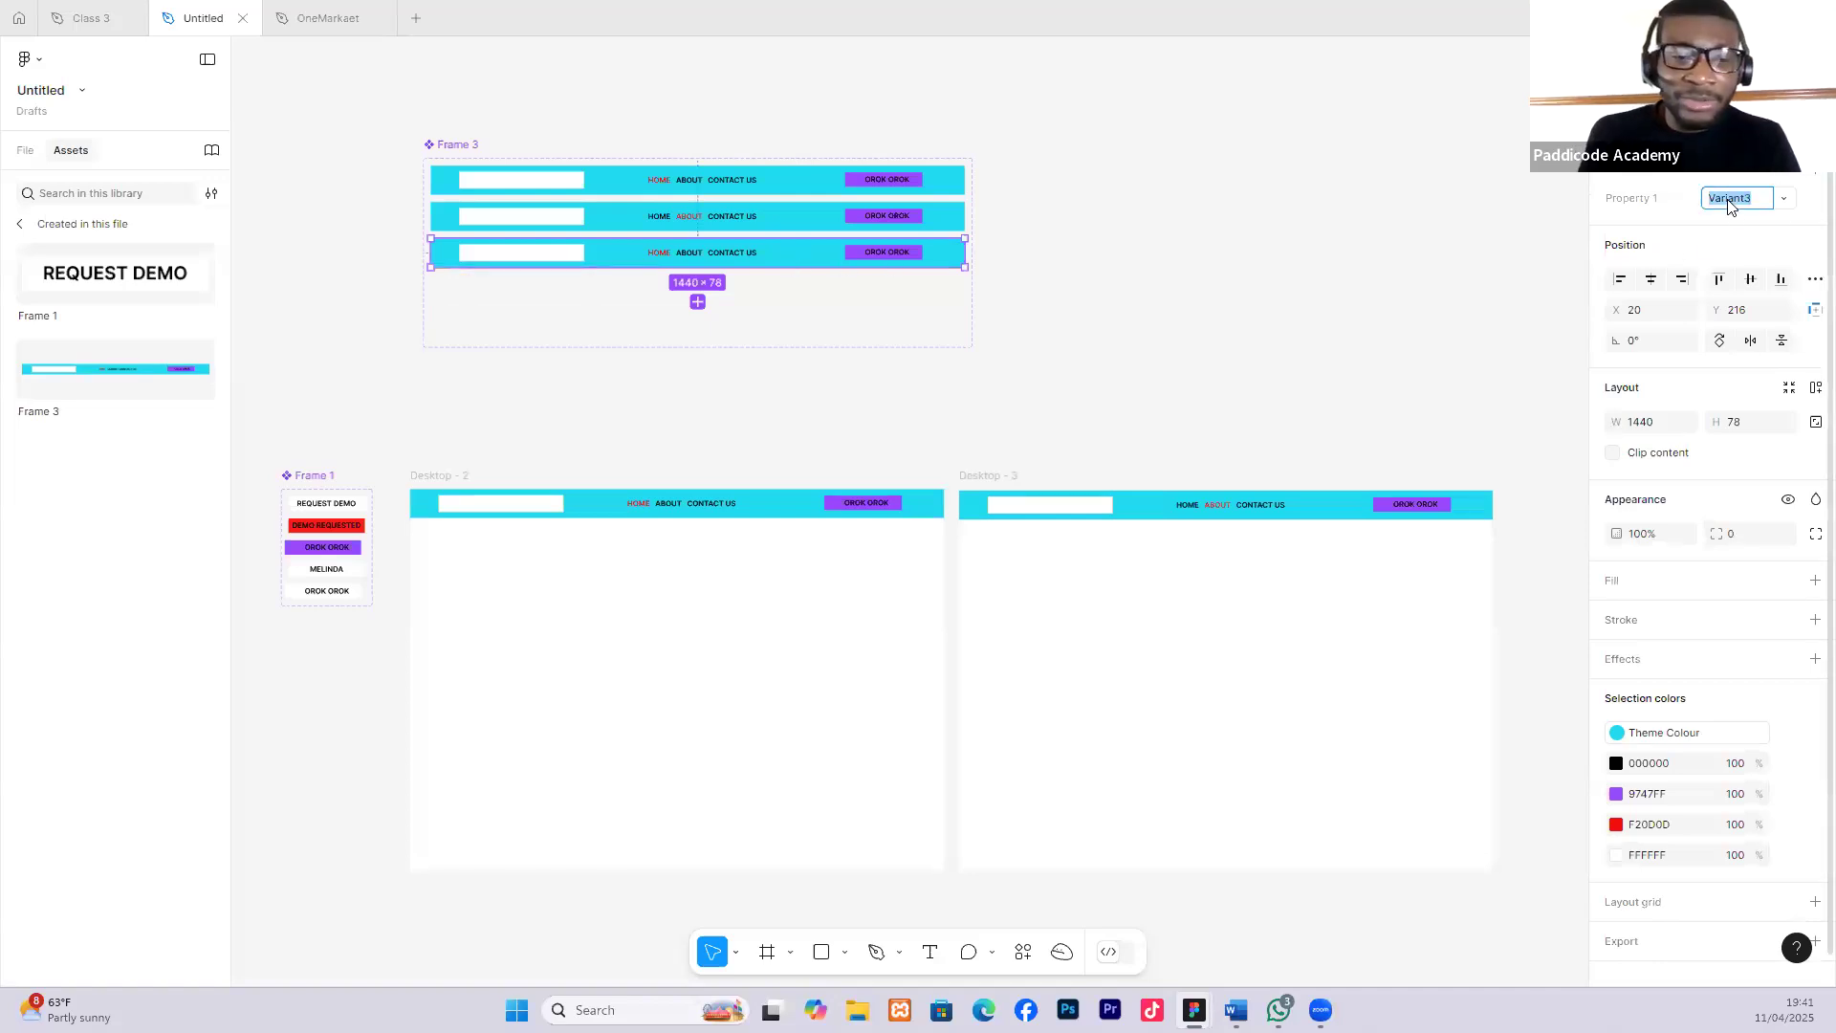
pyautogui.write('Contact us')
pyautogui.click(1097, 305)
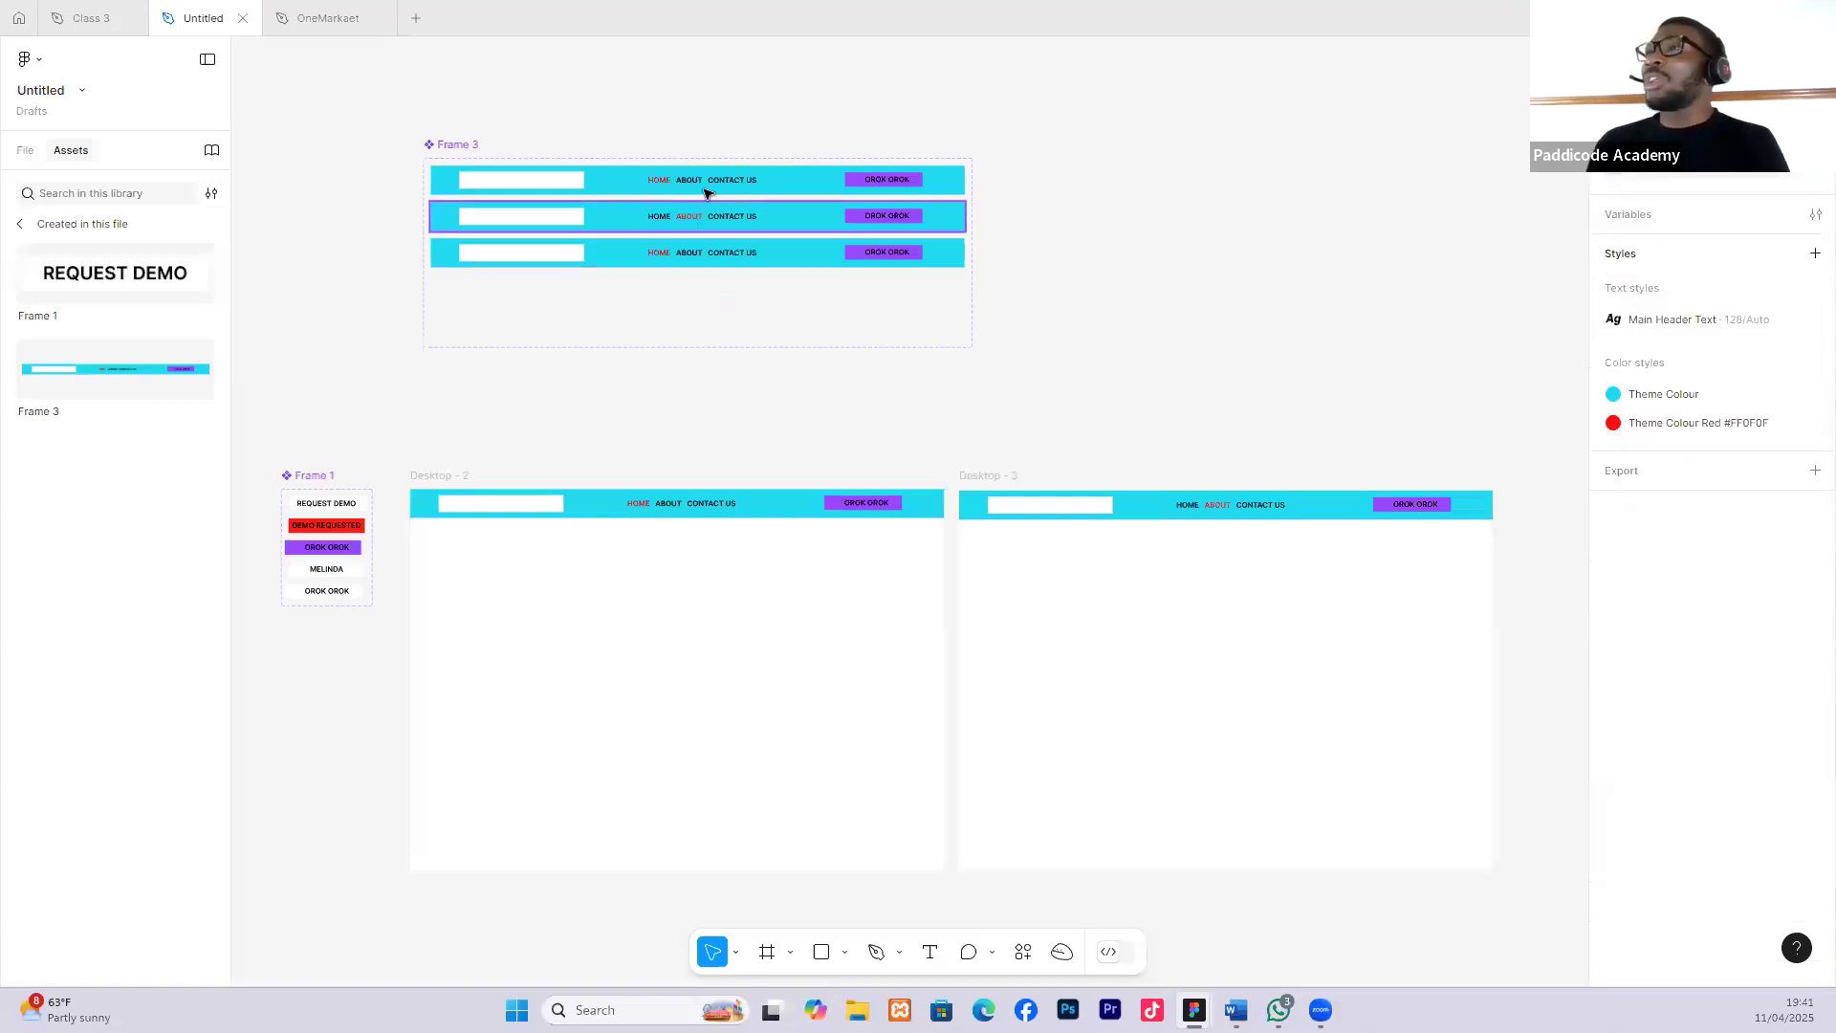
pyautogui.click(716, 190)
# Nudge Desktop - 3 into line with Desktop - 2 and duplicate it as Desktop - 4.
pyautogui.click(767, 227)
pyautogui.moveTo(762, 258); pyautogui.dragTo(771, 259)
pyautogui.scroll(-1, 1082, 451)
pyautogui.scroll(-2, 1080, 453)
pyautogui.hscroll(3, 1016, 445)
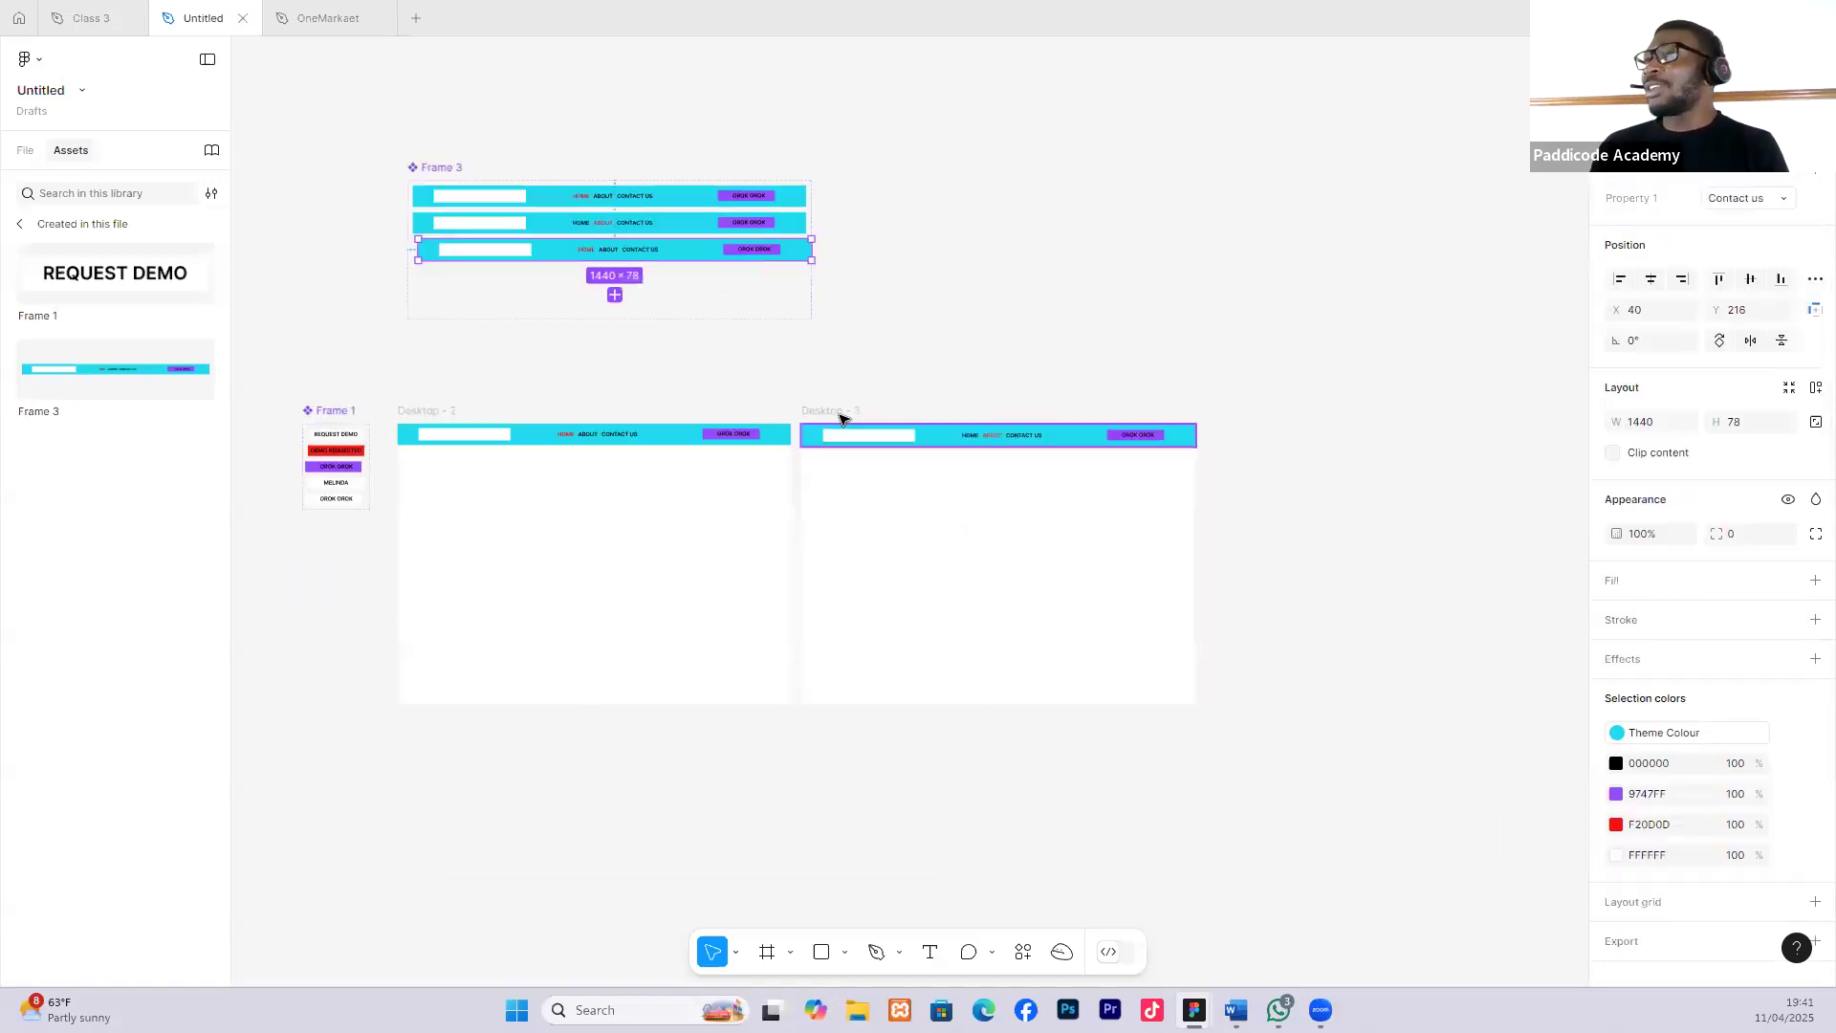
pyautogui.click(836, 412)
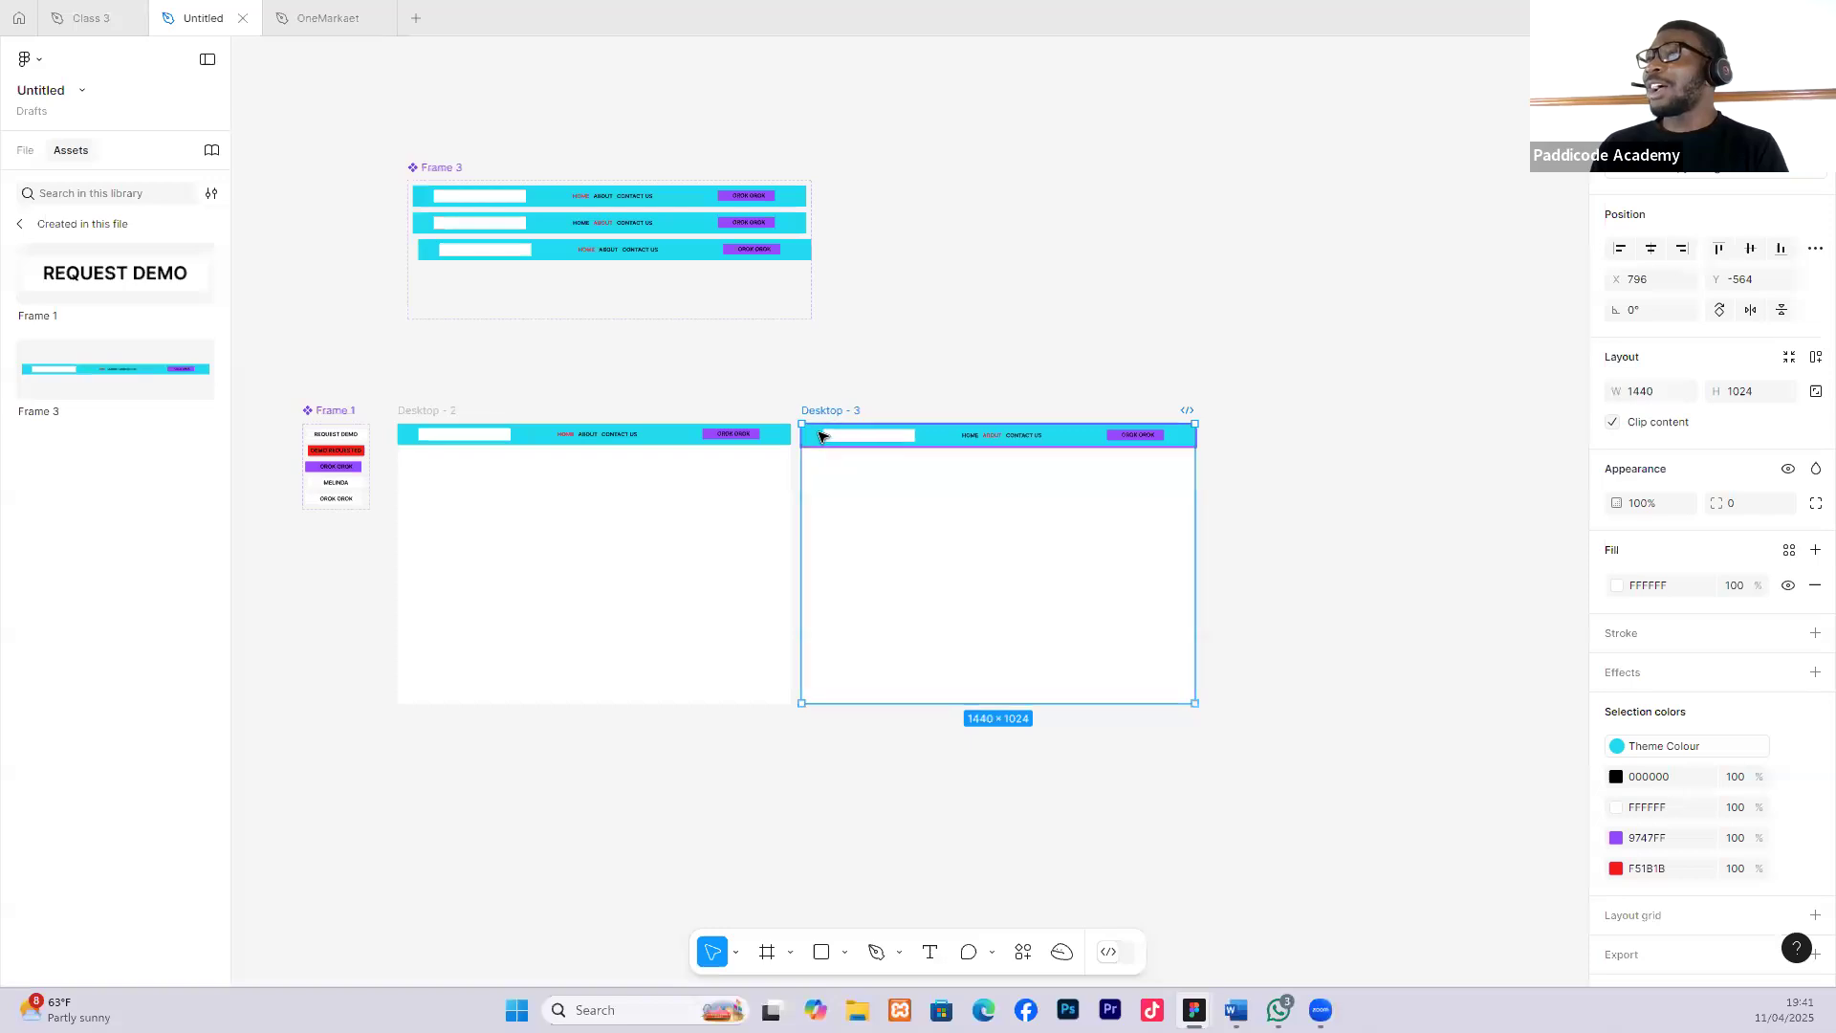
pyautogui.moveTo(821, 440); pyautogui.dragTo(821, 445)
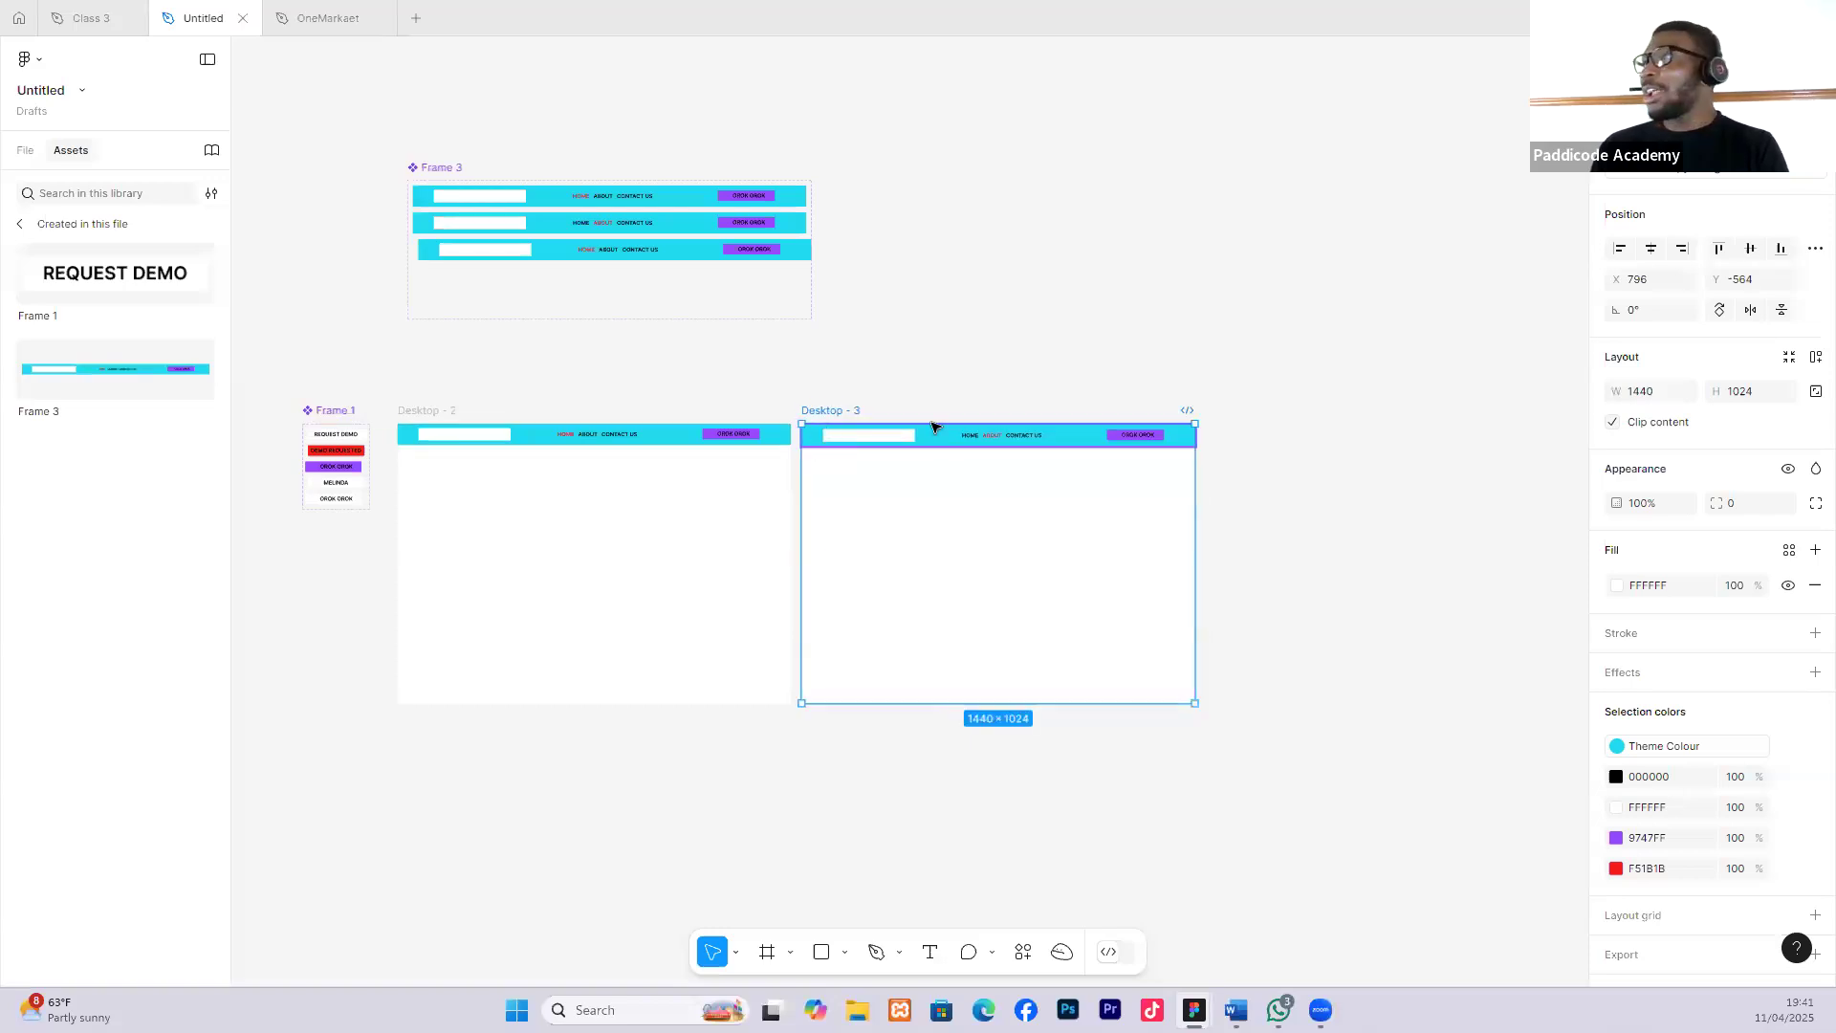
pyautogui.hotkey('ctrl', 'd')
# Switch Desktop - 4's nav bar instance to the Contact us variant.
pyautogui.hscroll(2, 1259, 385)
pyautogui.click(1316, 451)
pyautogui.click(1324, 437)
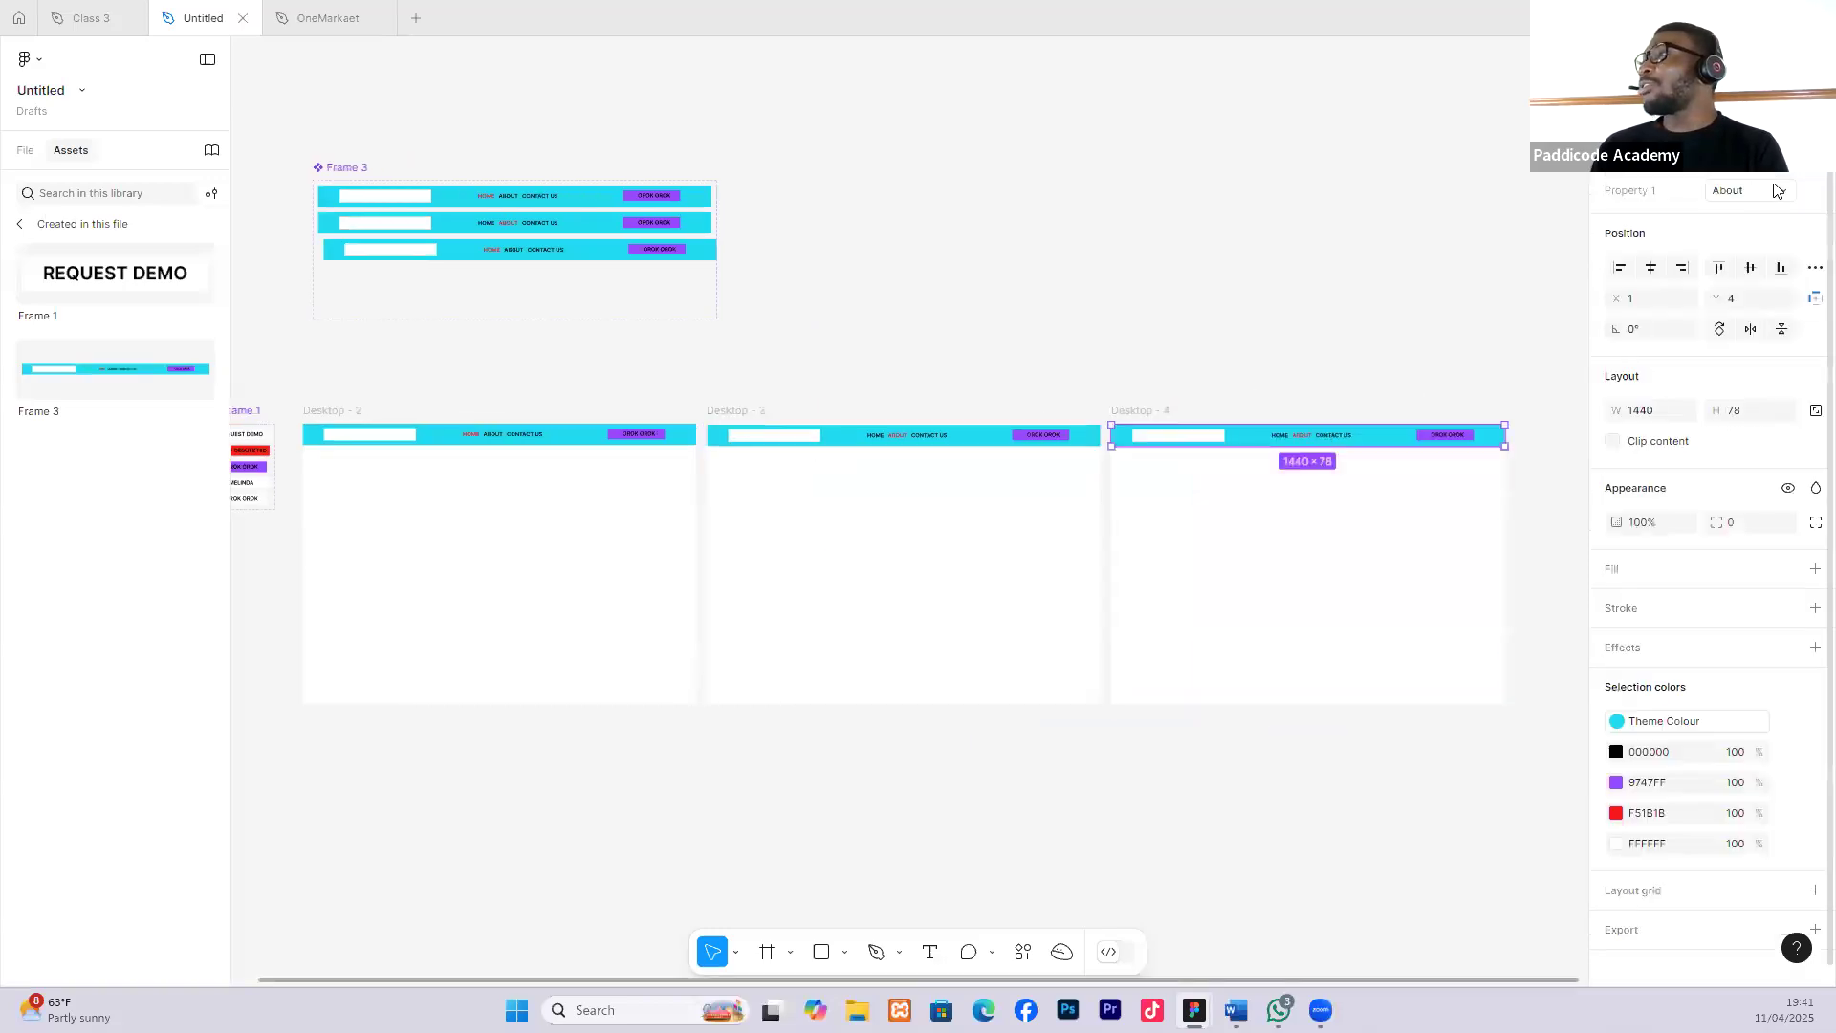
pyautogui.click(1750, 190)
pyautogui.click(1726, 236)
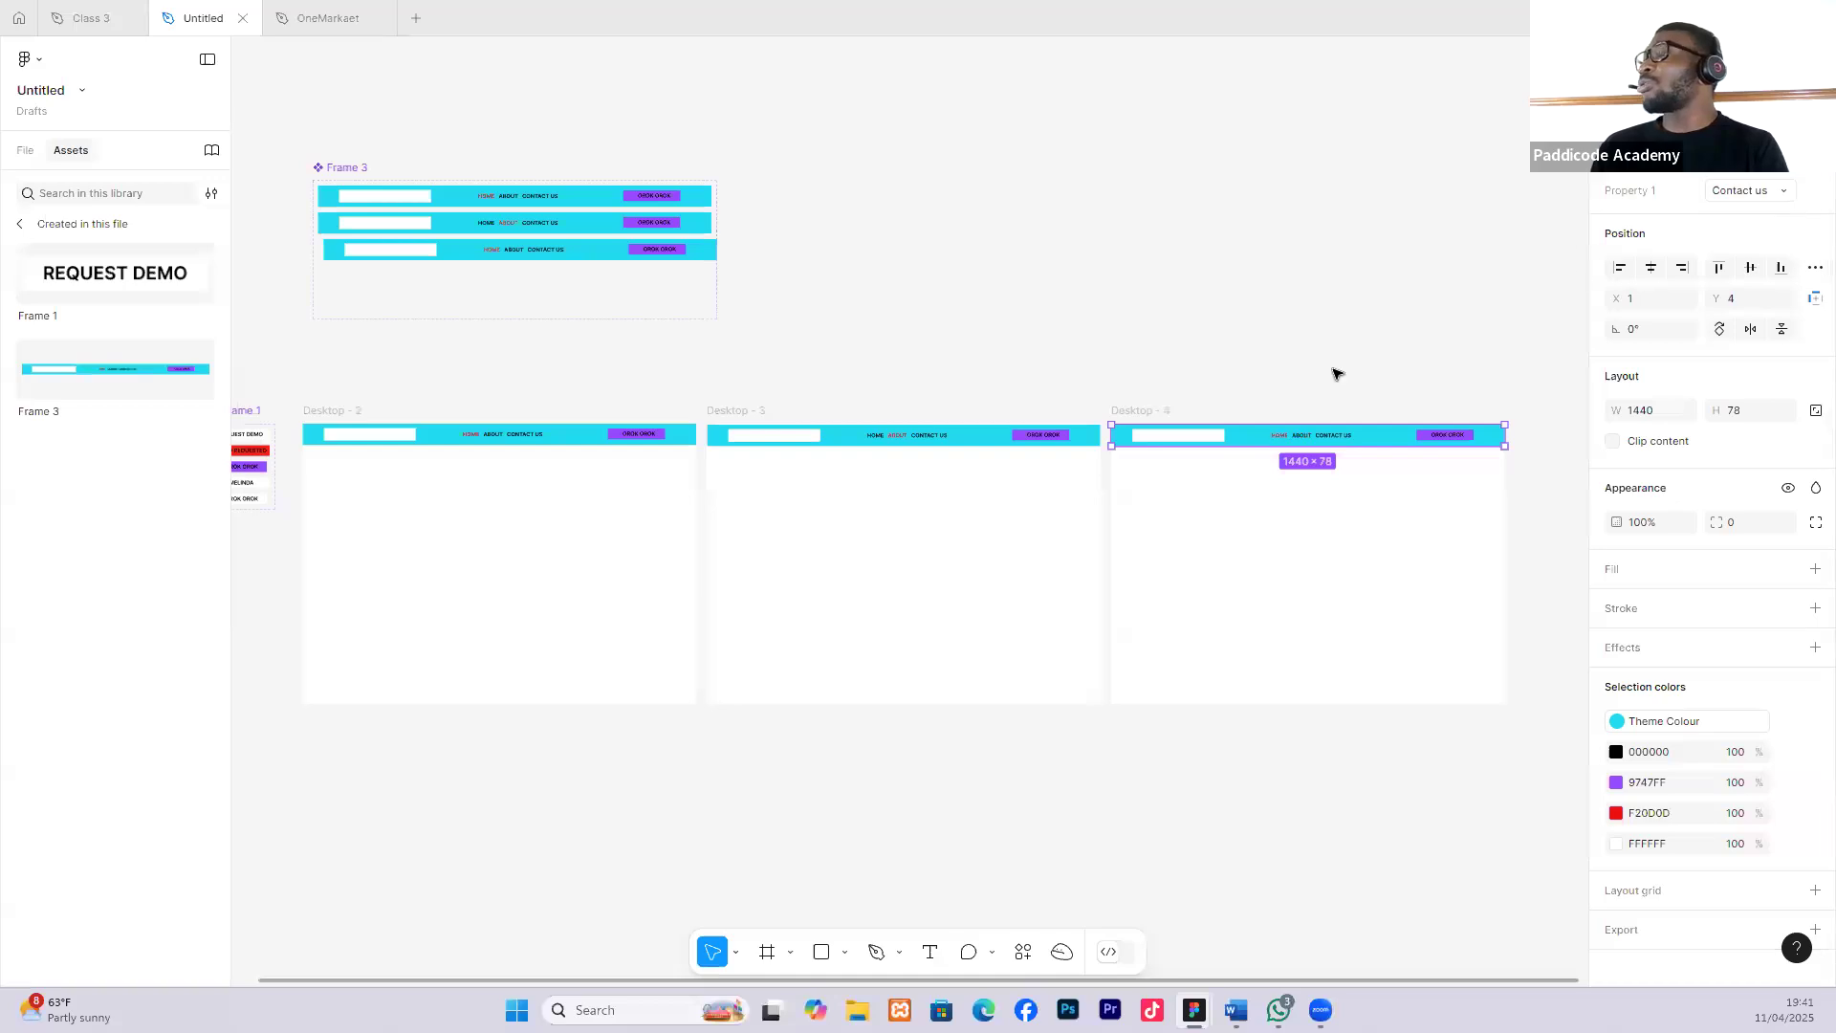
pyautogui.click(1333, 373)
pyautogui.scroll(3, 1358, 465)
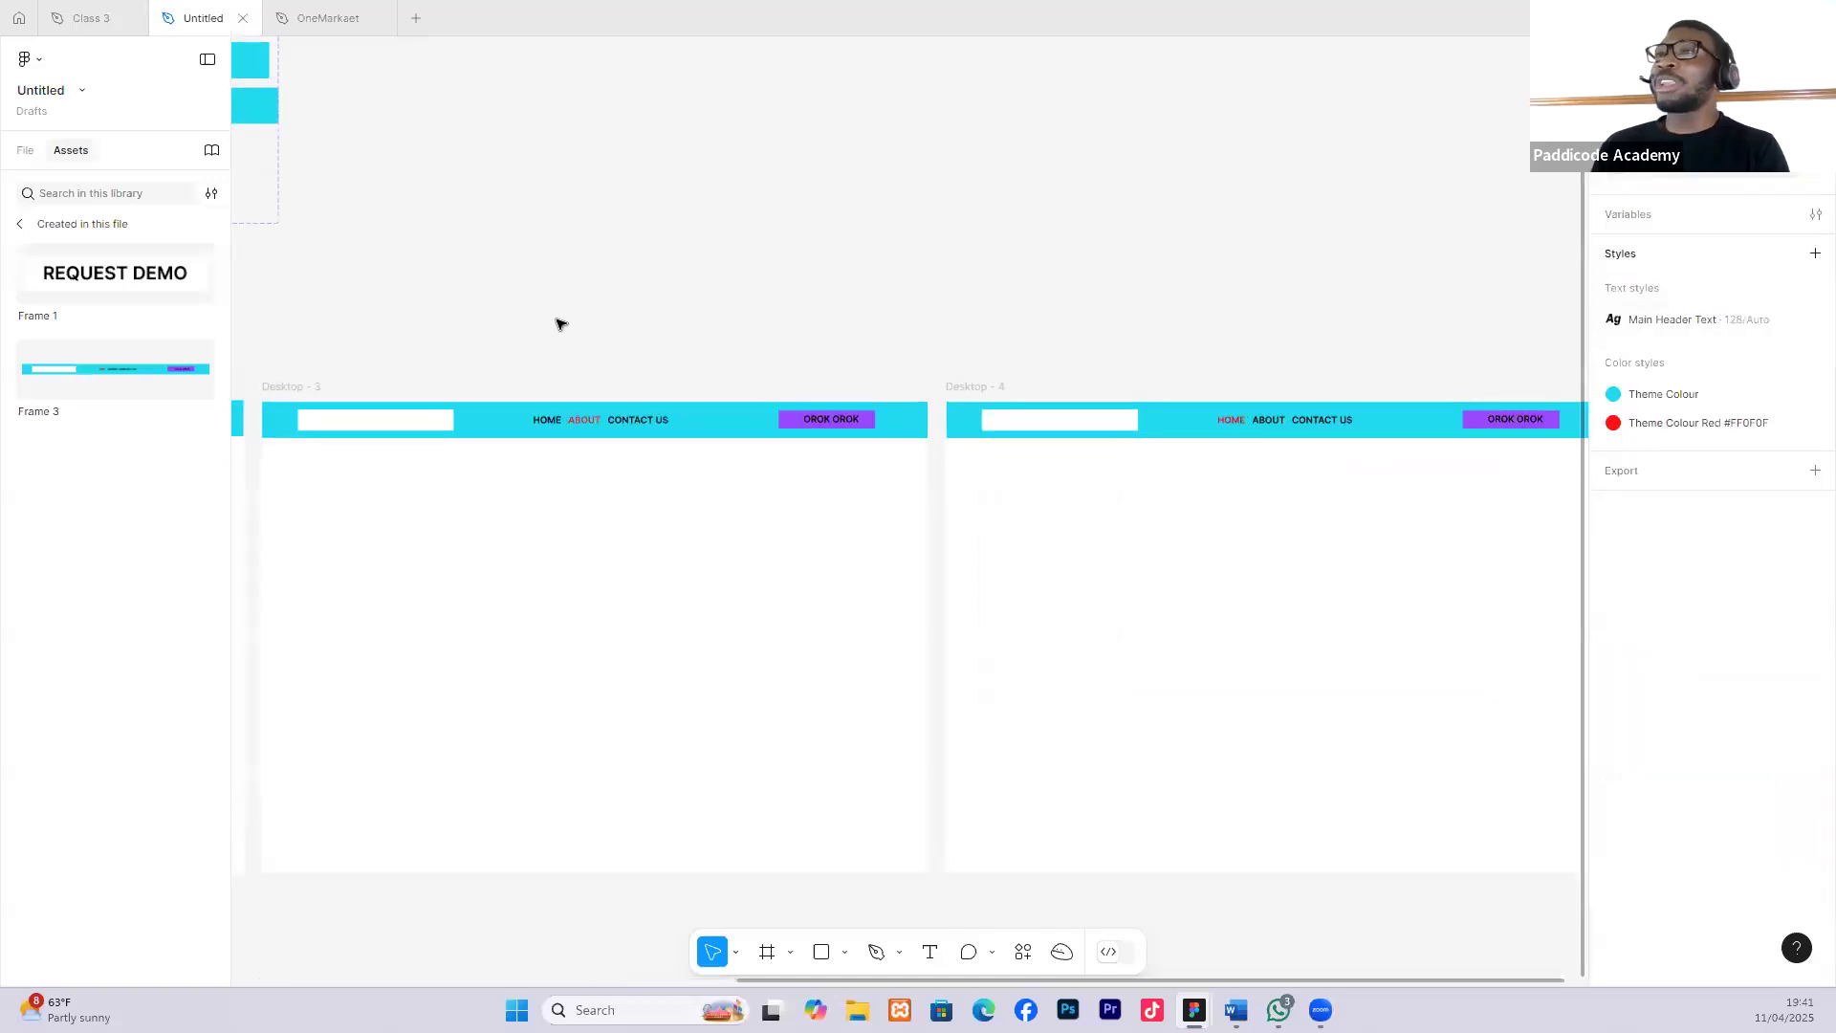
pyautogui.scroll(-2, 536, 287)
pyautogui.hscroll(-3, 457, 212)
pyautogui.hscroll(-2, 624, 160)
# In the Contact us variant, color the CONTACT US link red (F51B1B).
pyautogui.scroll(4, 624, 159)
pyautogui.click(605, 166)
pyautogui.click(605, 166)
pyautogui.moveTo(599, 162); pyautogui.dragTo(692, 162)
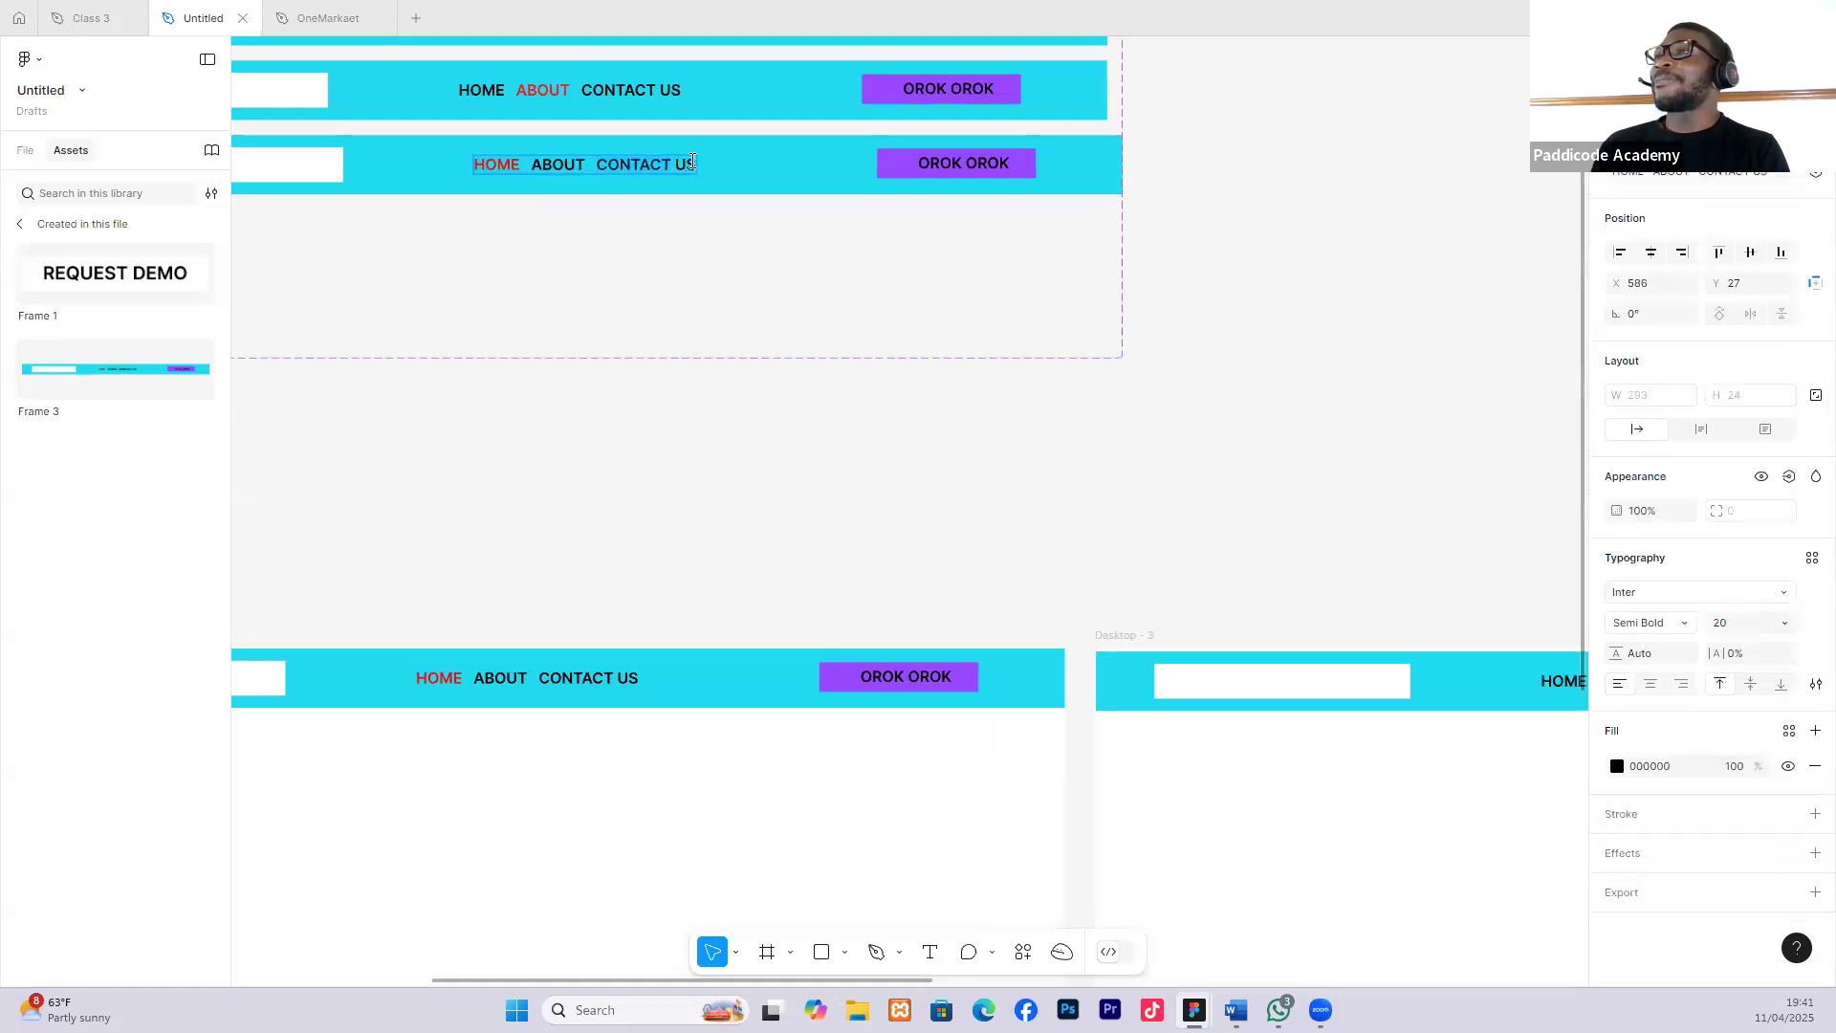
pyautogui.click(1617, 766)
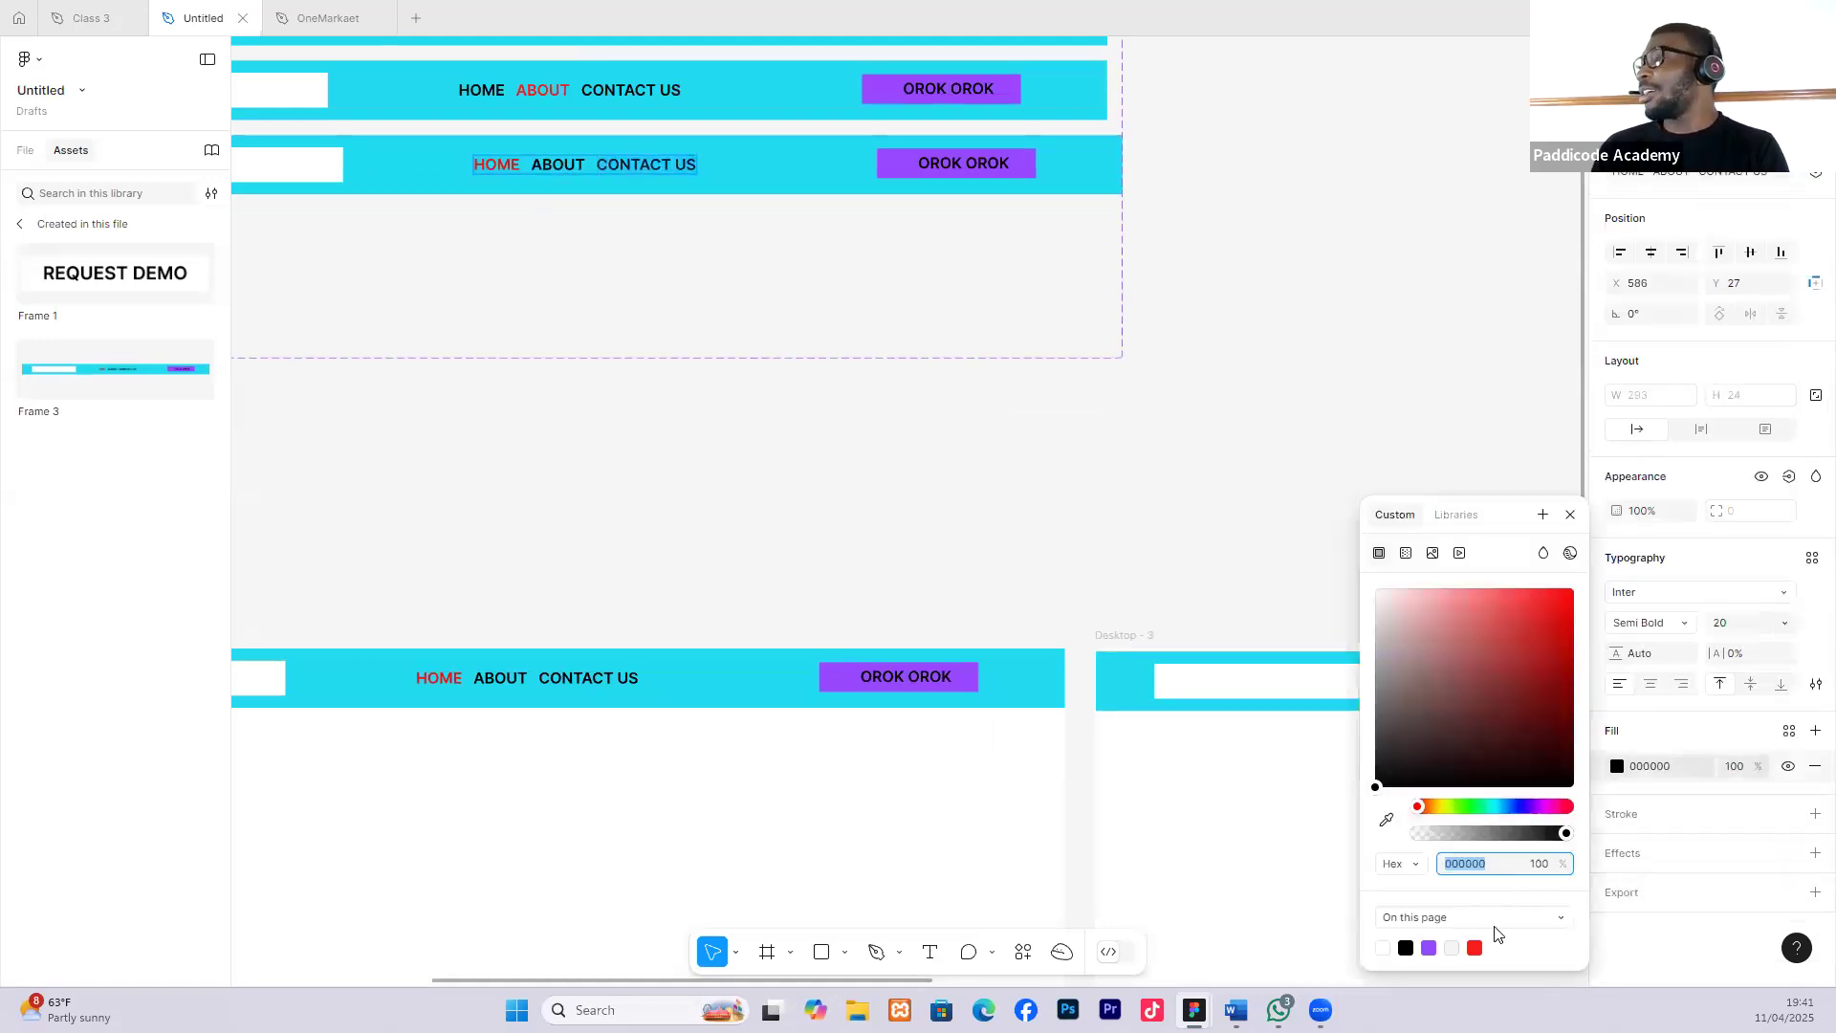
pyautogui.click(1474, 948)
# Turn that variant's HOME link back to black (000000).
pyautogui.moveTo(526, 164); pyautogui.dragTo(474, 164)
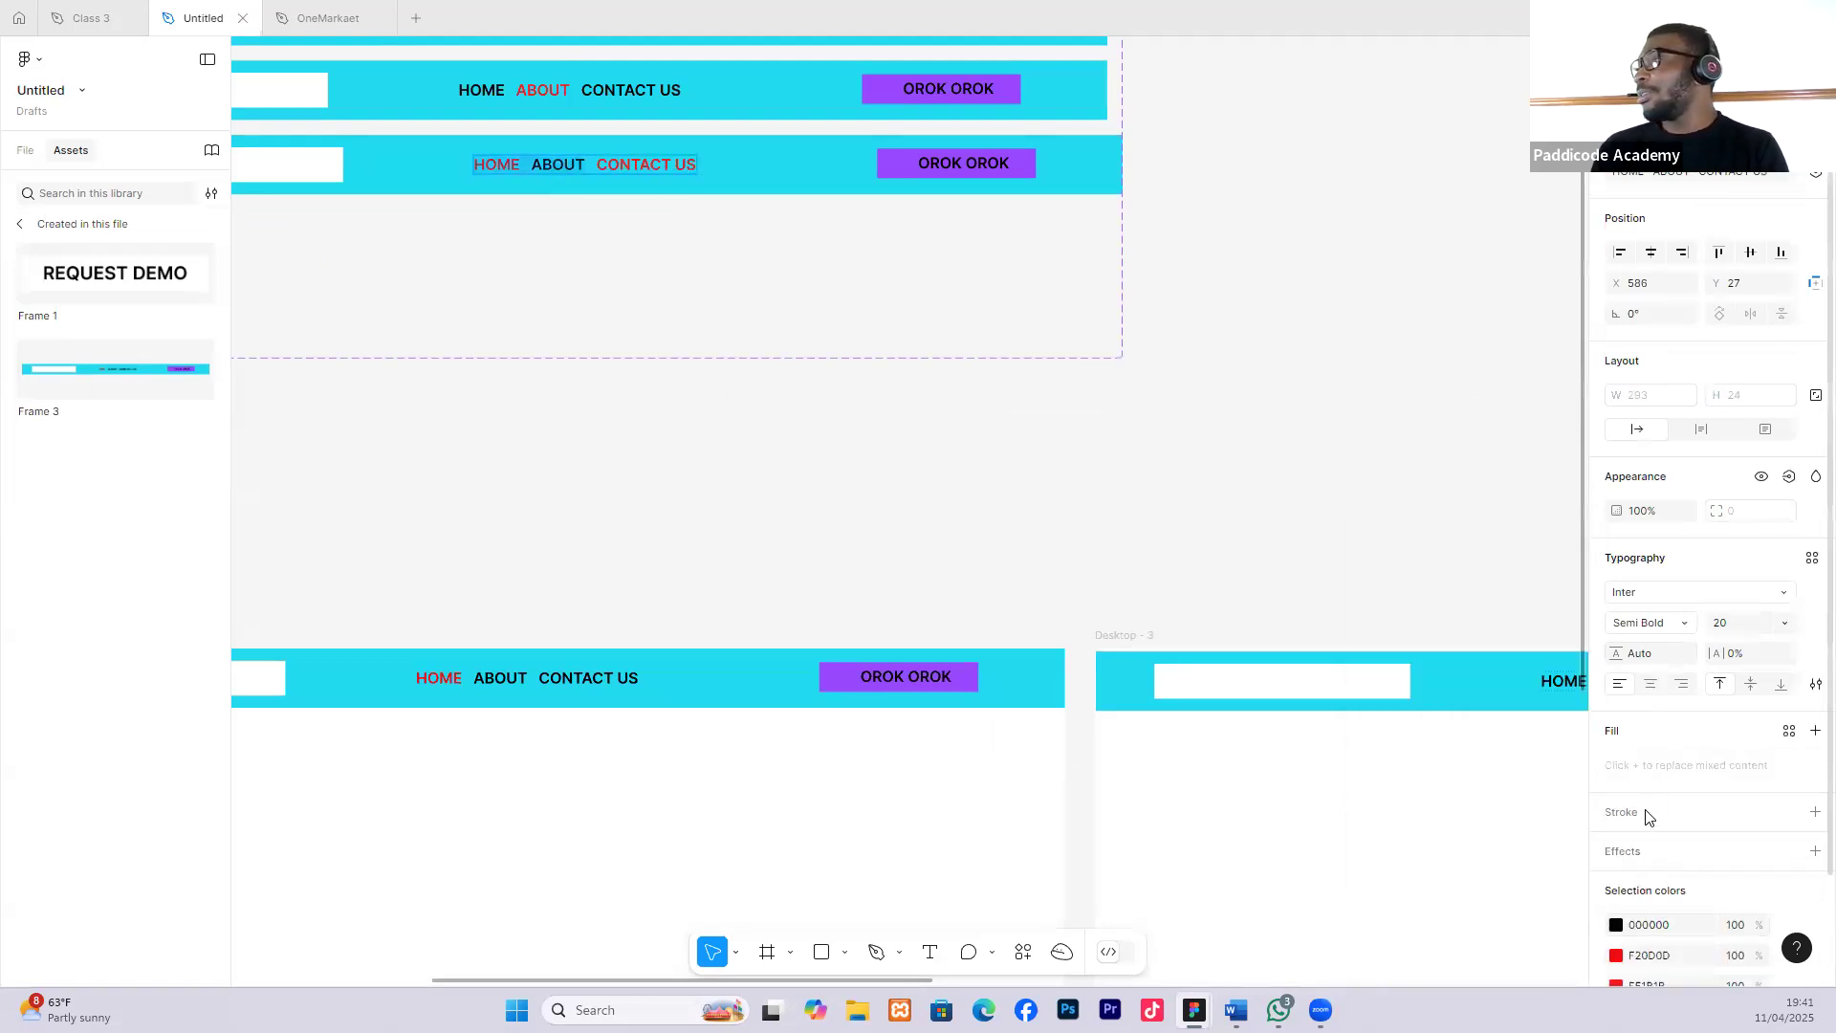
pyautogui.scroll(-2, 1623, 818)
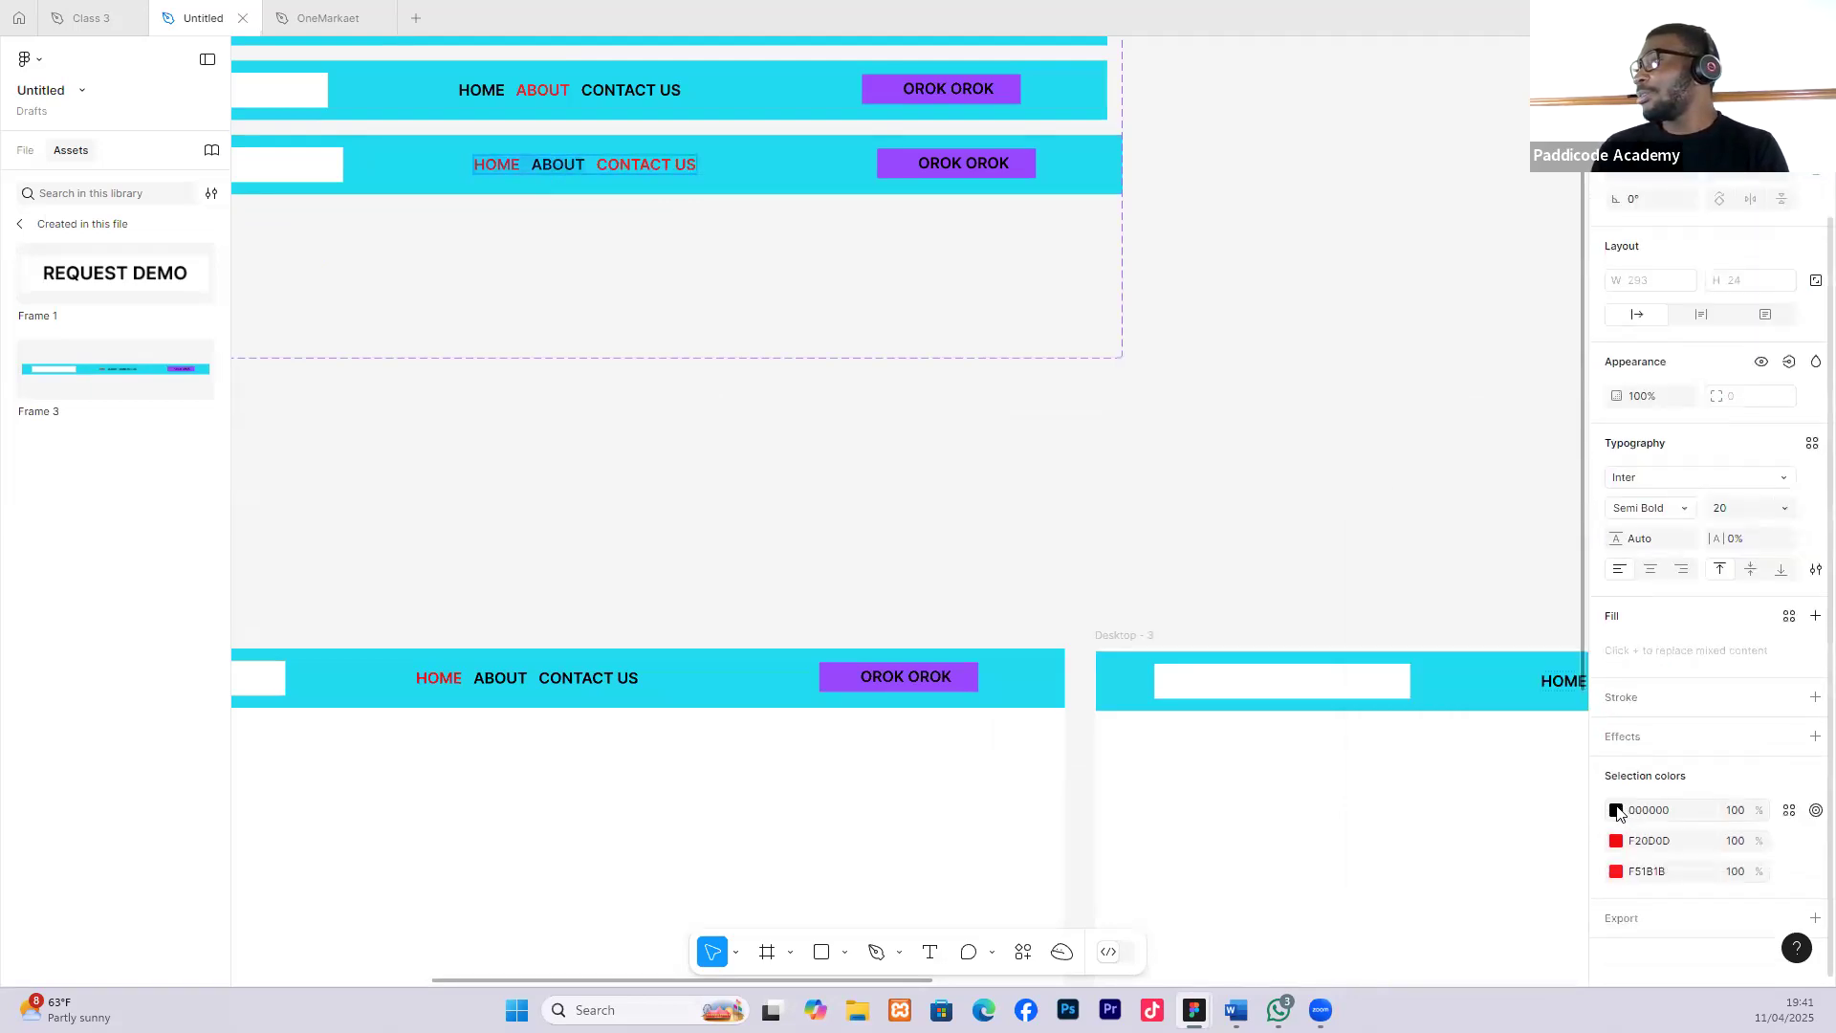
pyautogui.click(1616, 810)
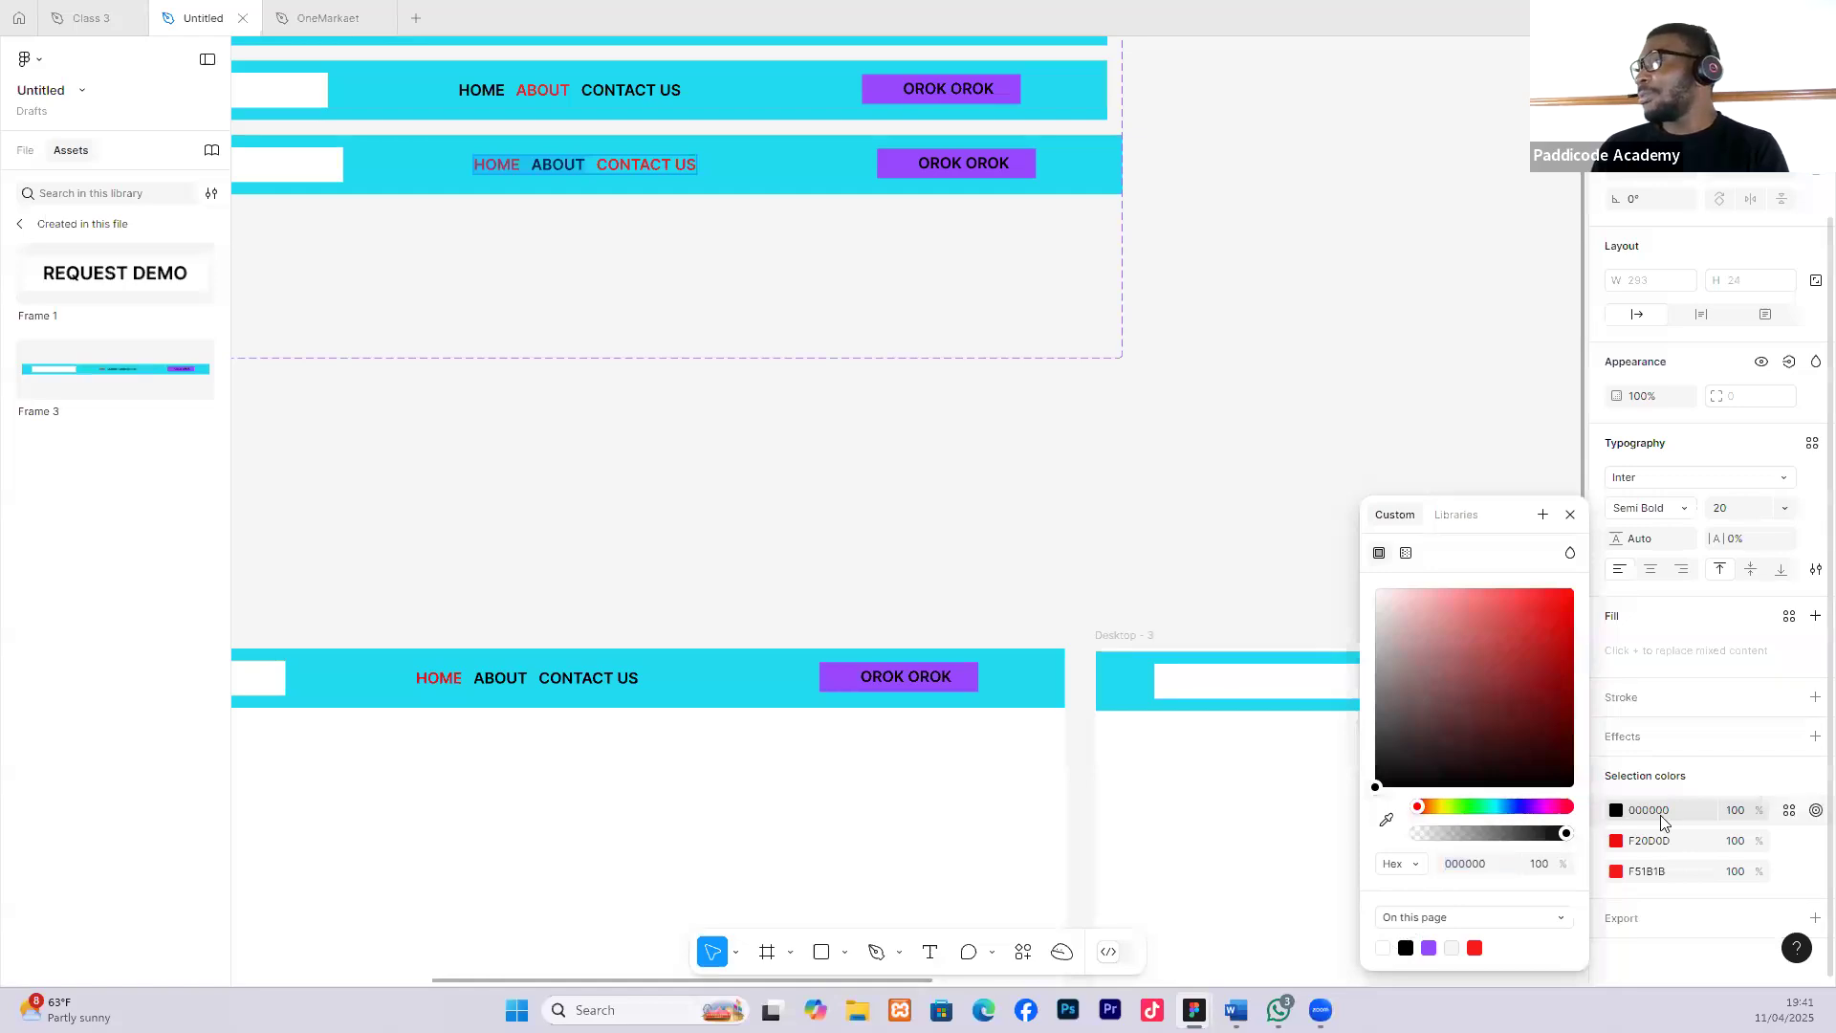
pyautogui.click(1616, 812)
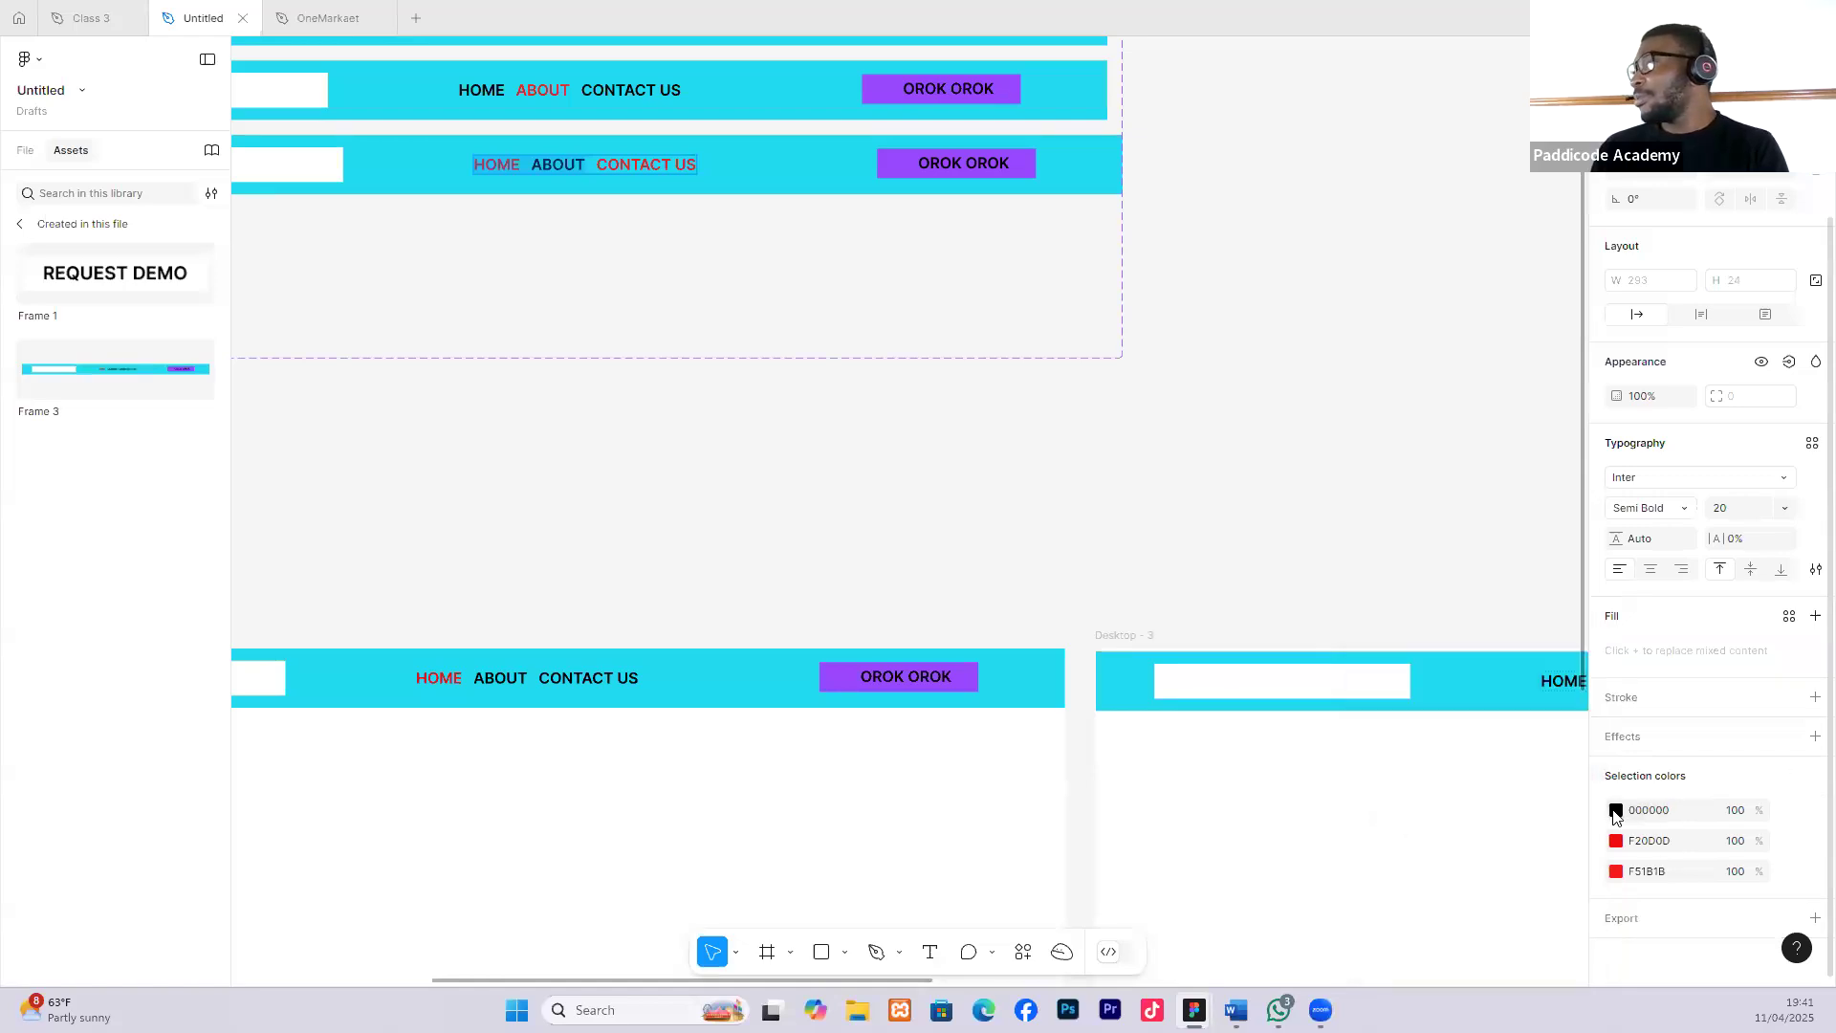
pyautogui.click(537, 170)
pyautogui.doubleClick(519, 168)
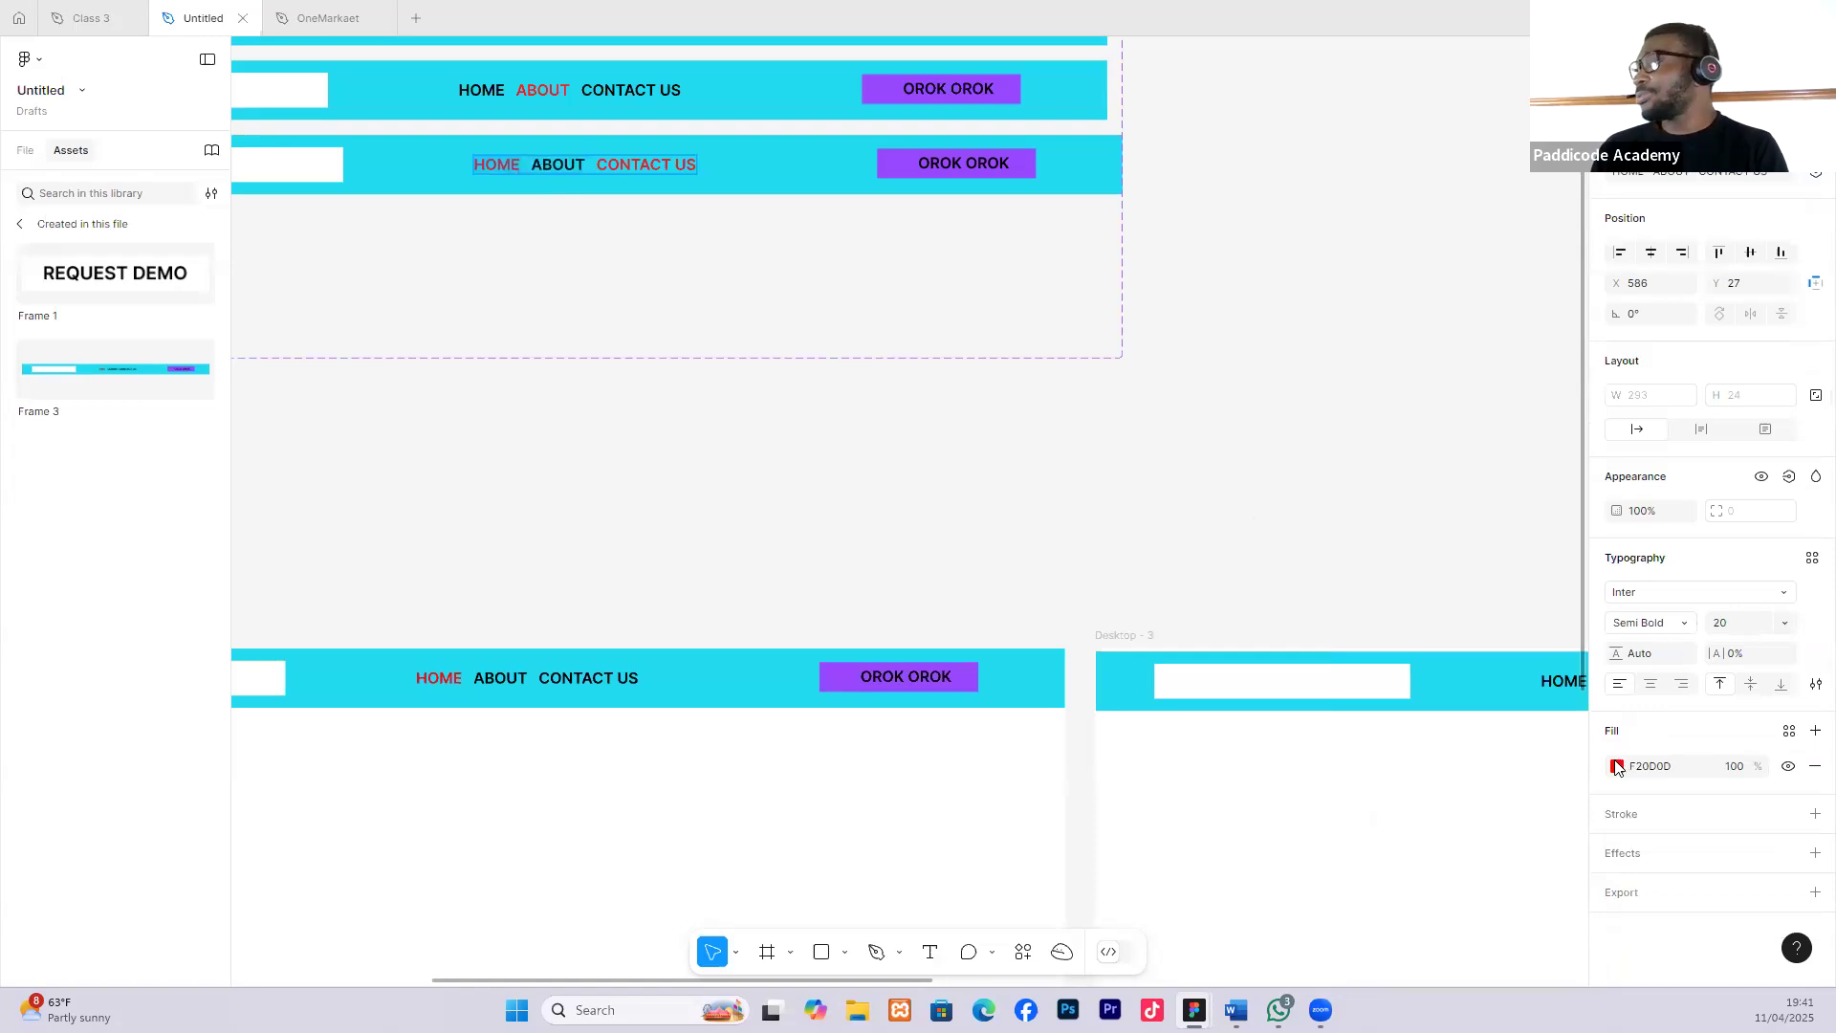
pyautogui.click(1617, 766)
pyautogui.click(1406, 947)
pyautogui.press('Escape')
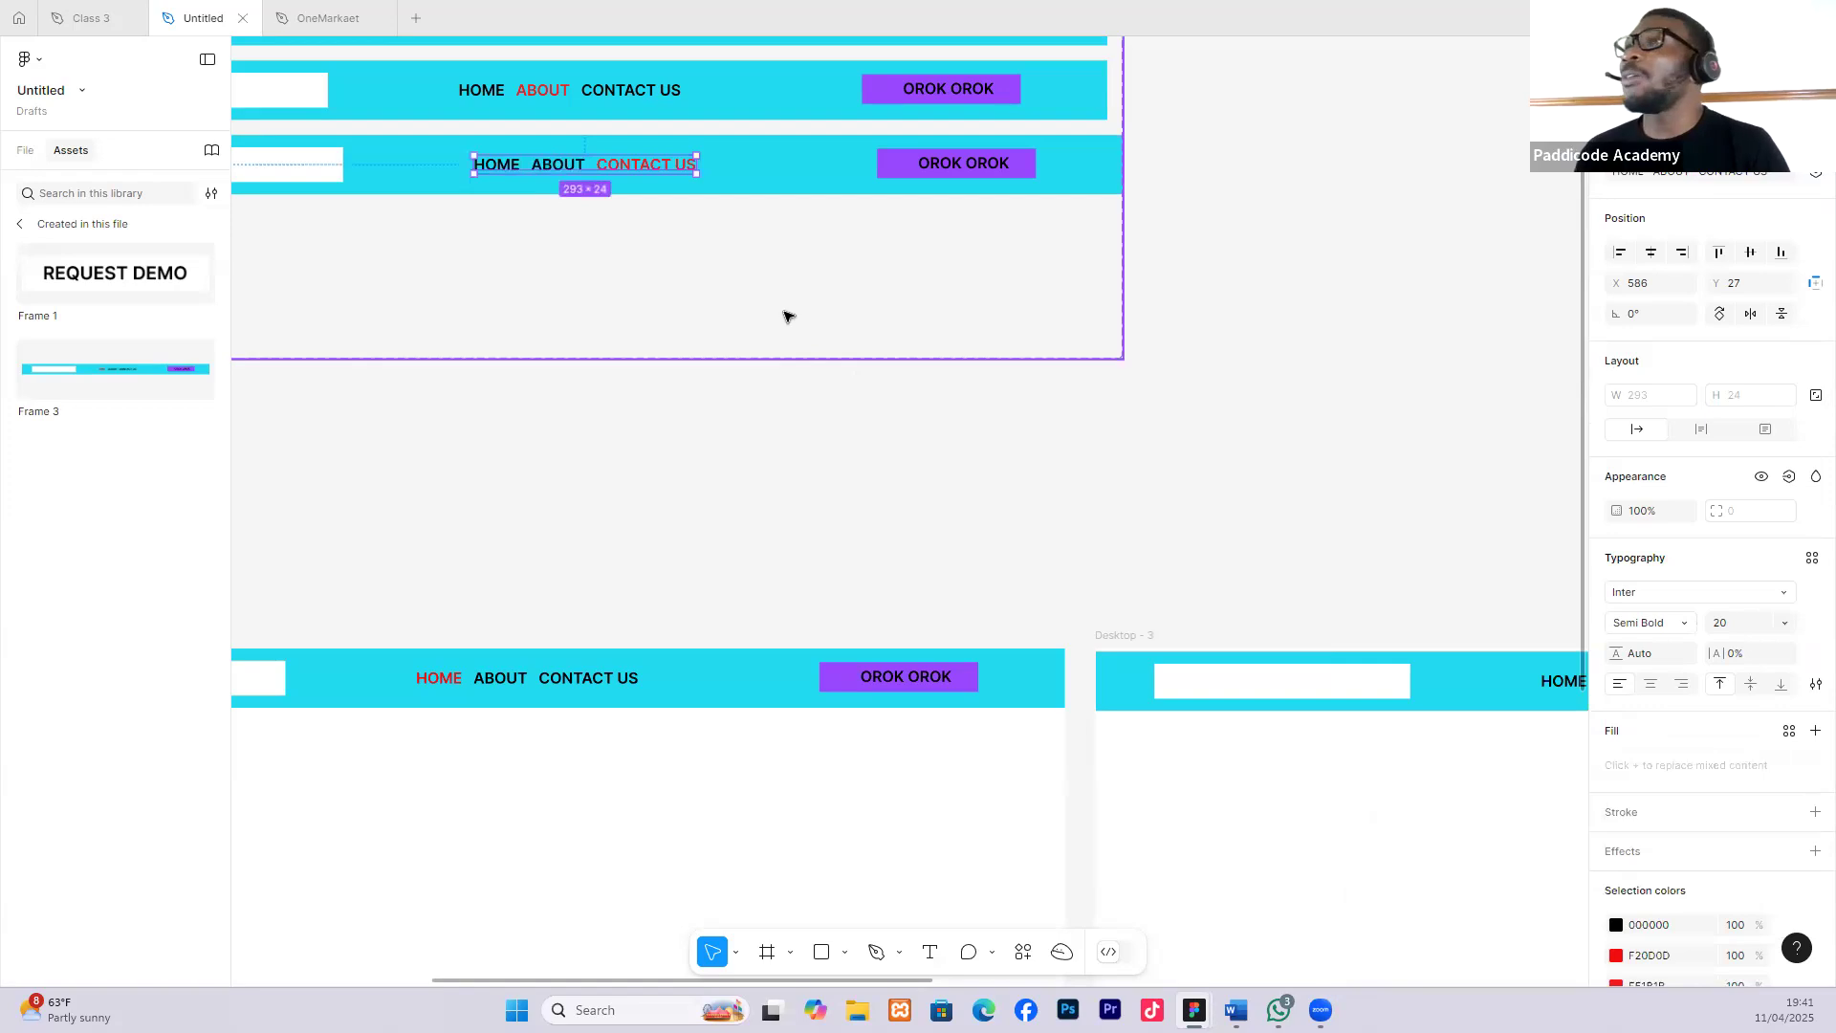
pyautogui.scroll(-5, 786, 326)
pyautogui.scroll(2, 666, 254)
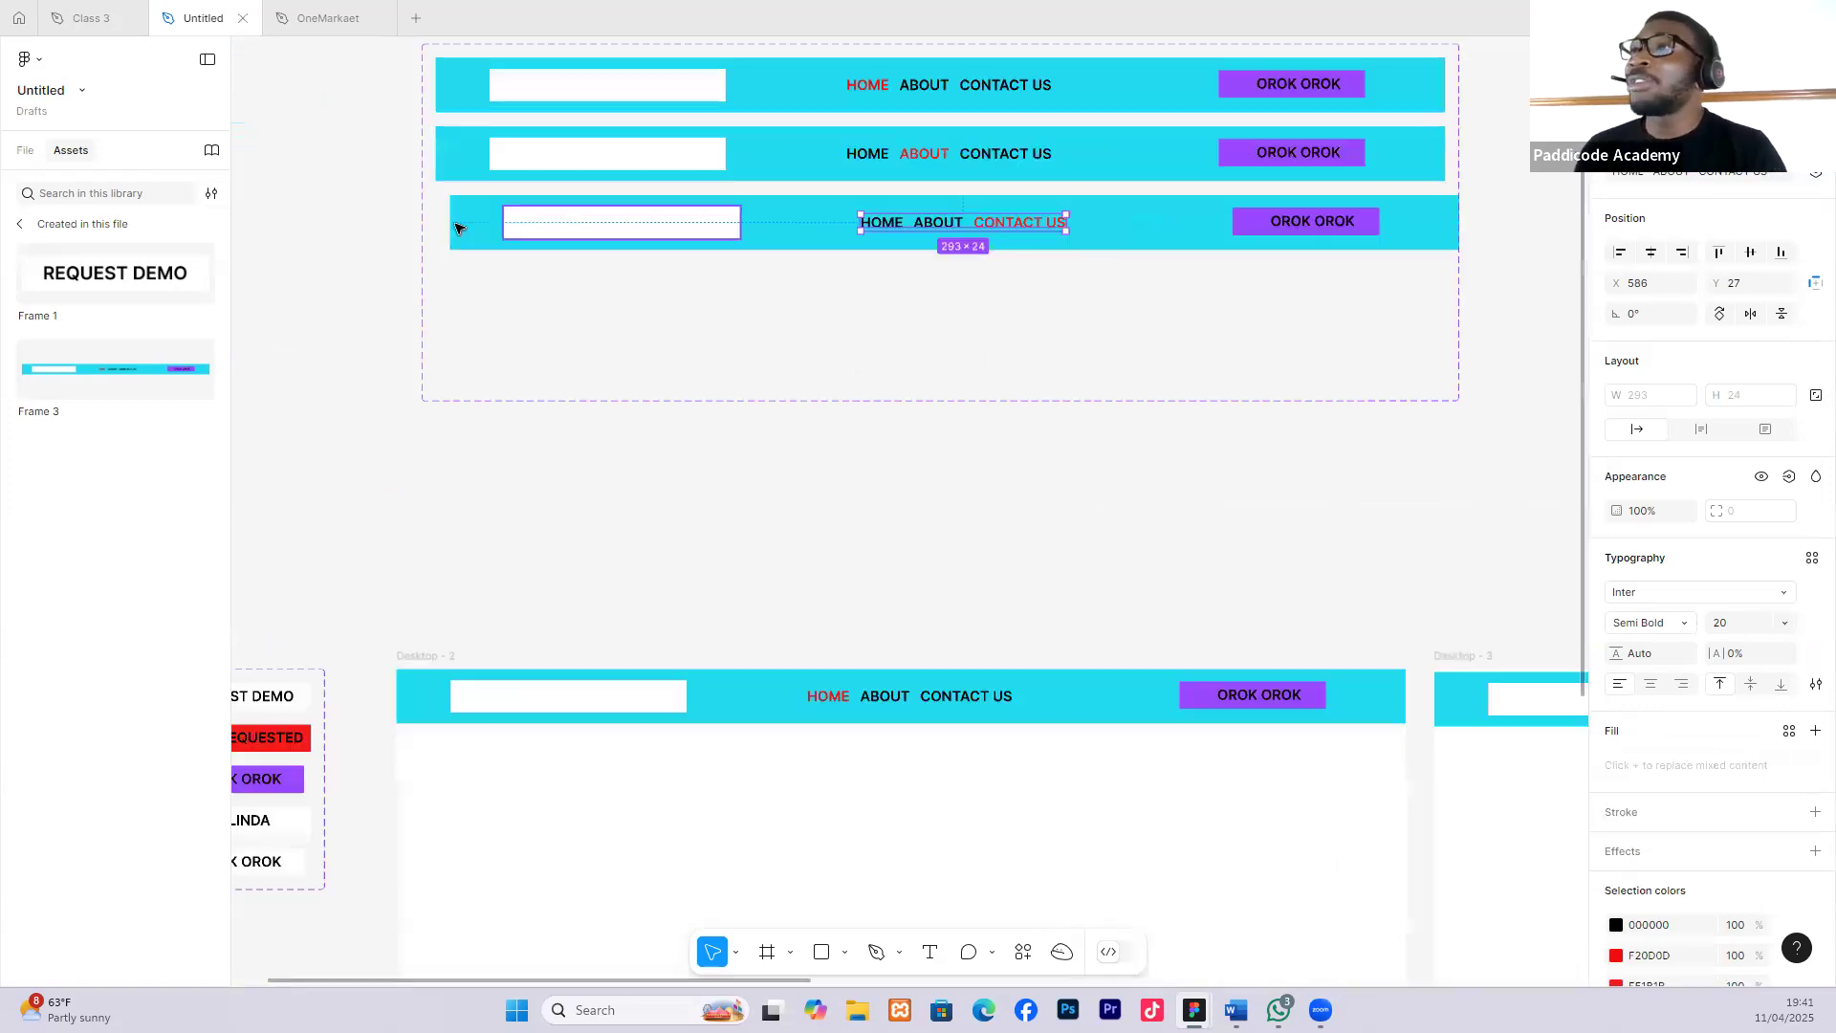
pyautogui.click(454, 229)
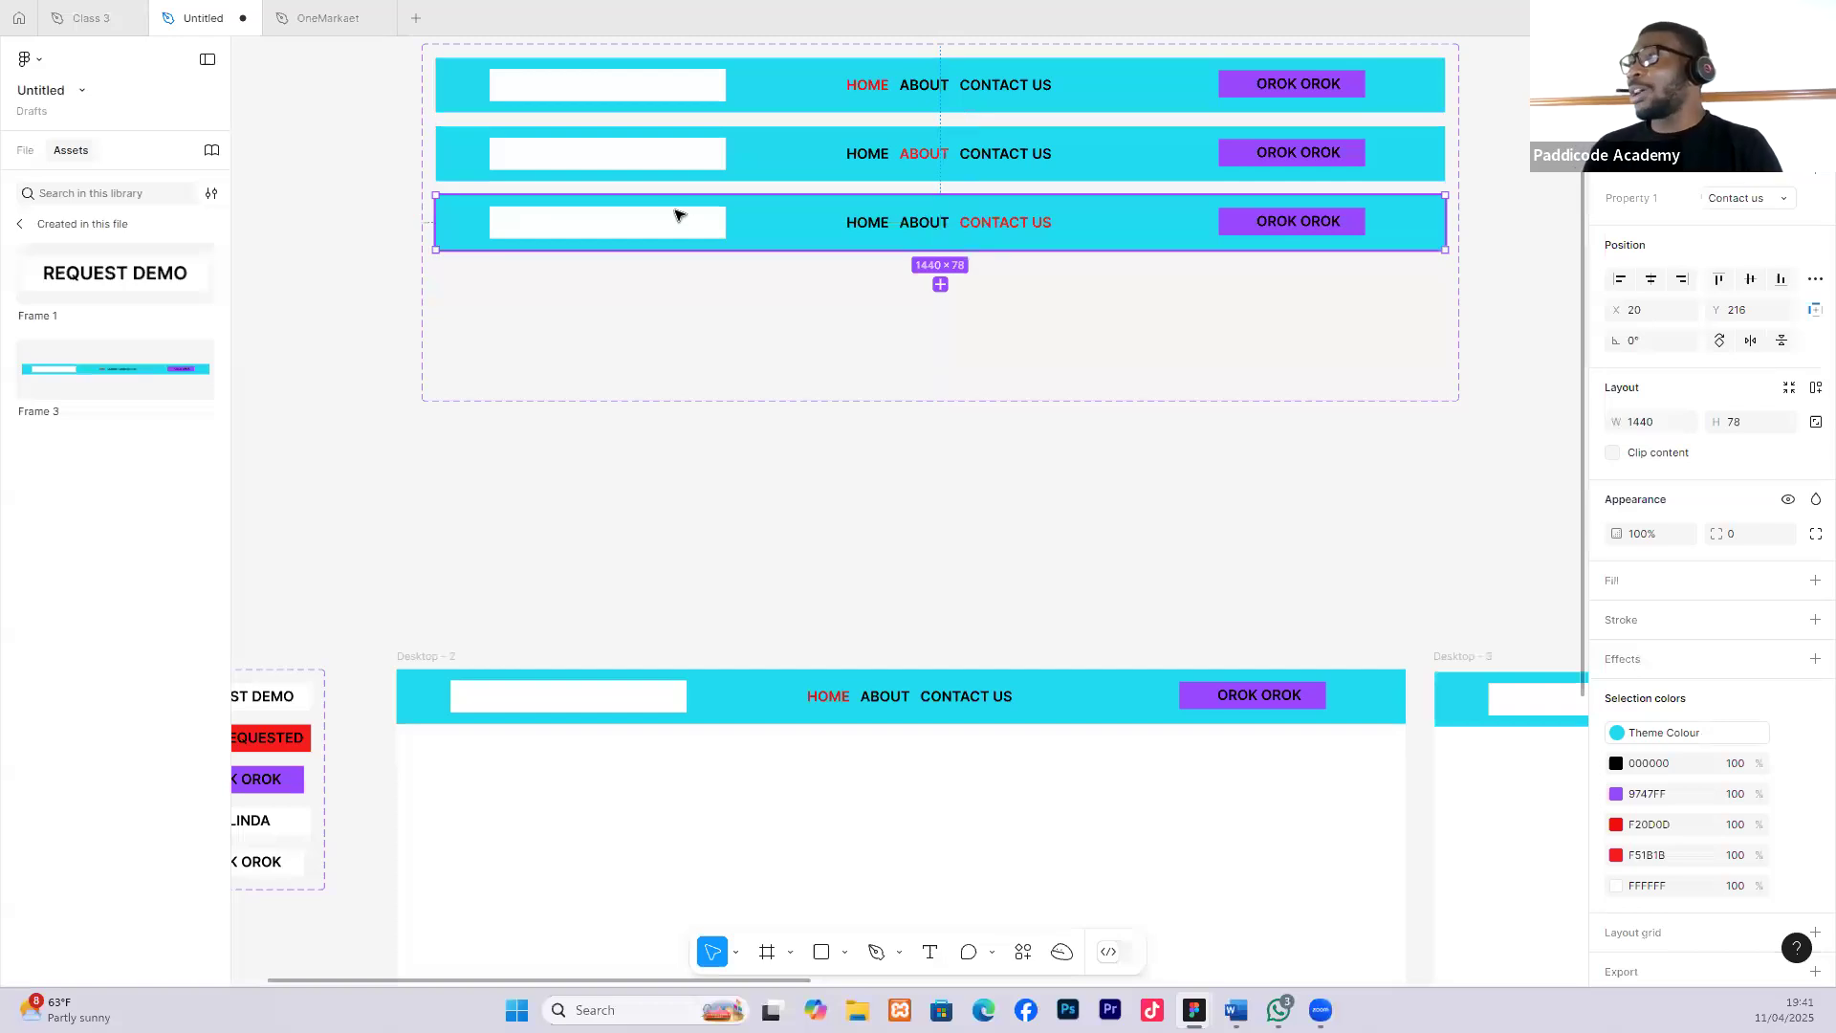
pyautogui.scroll(-1, 666, 223)
pyautogui.scroll(-1, 666, 224)
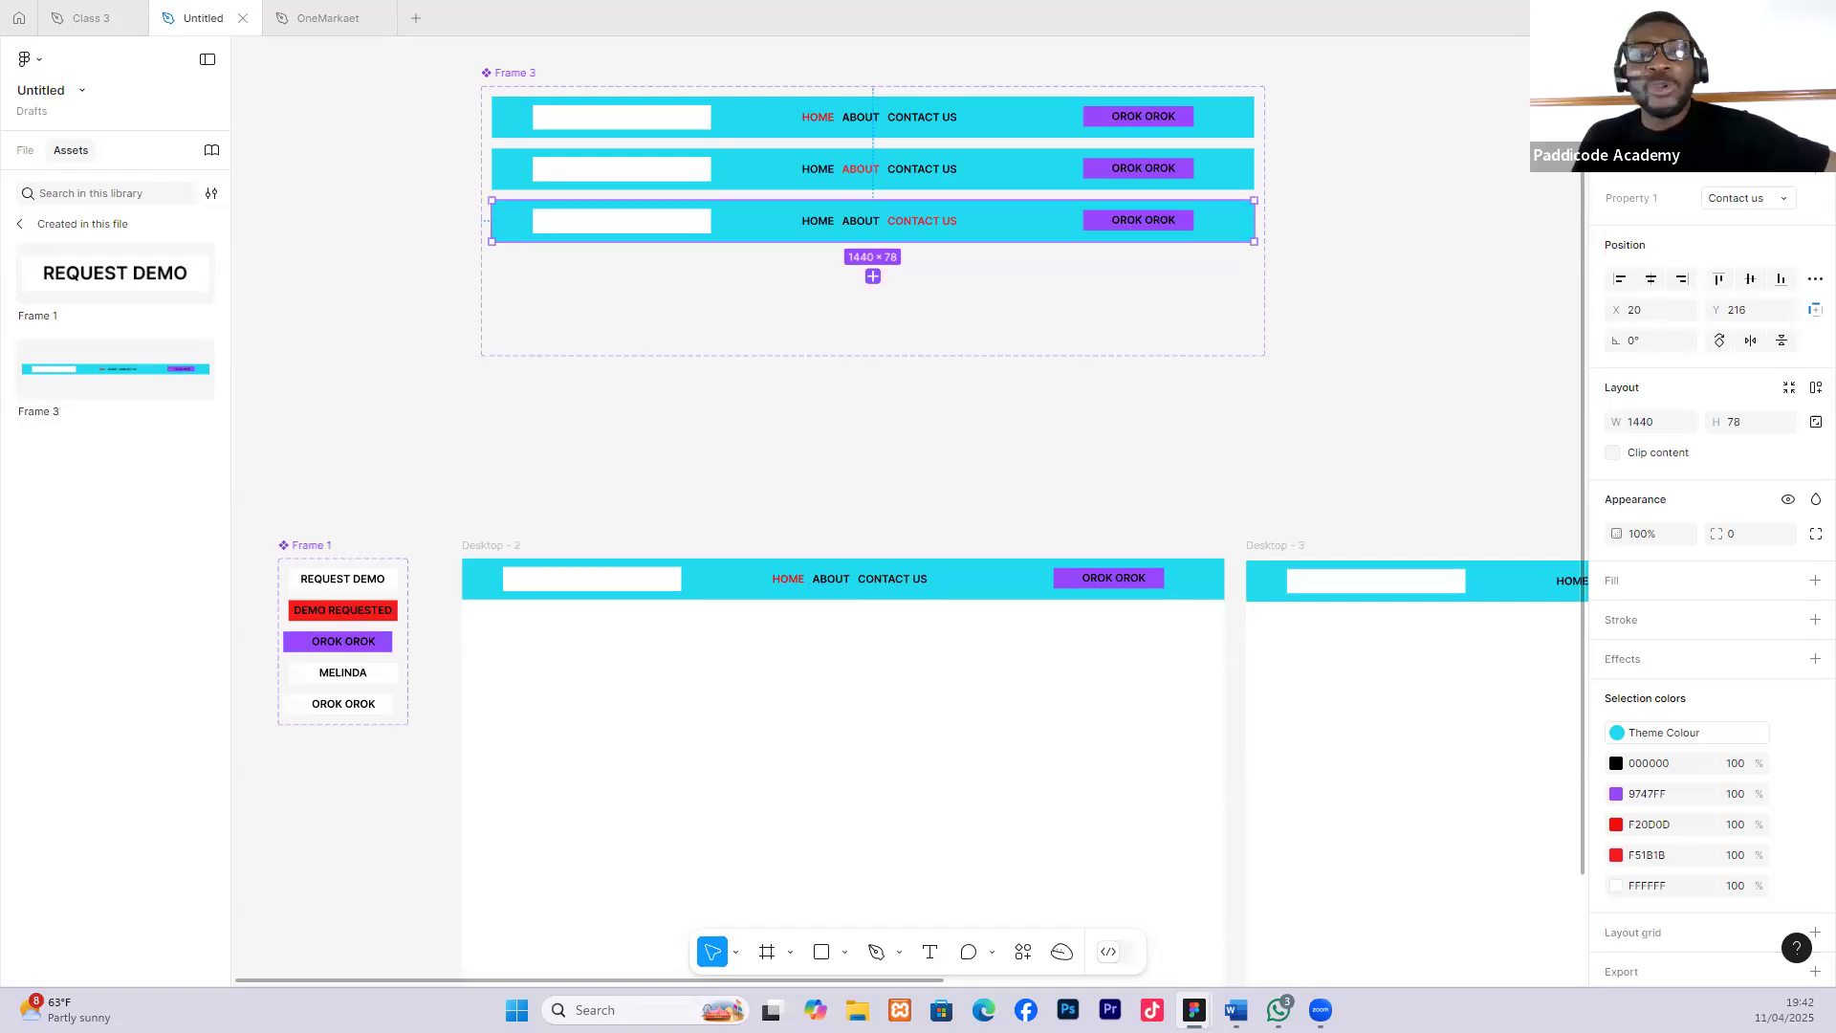
pyautogui.scroll(-3, 659, 465)
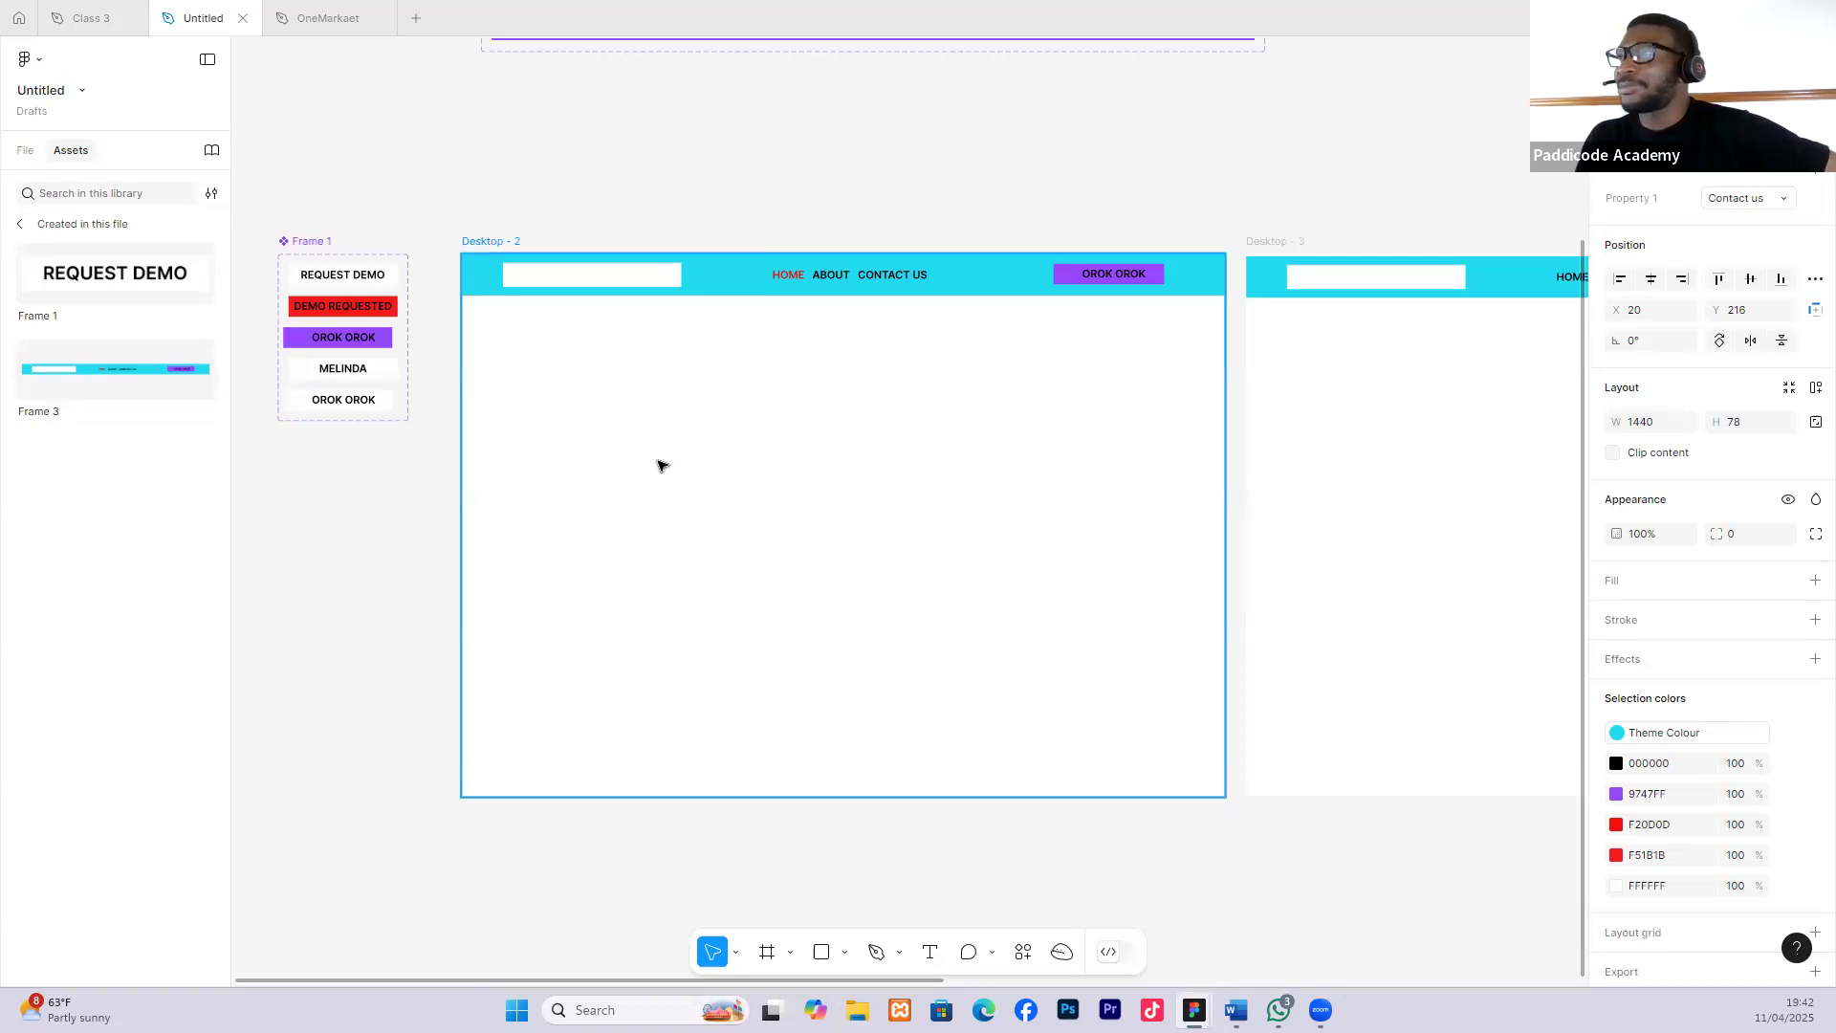
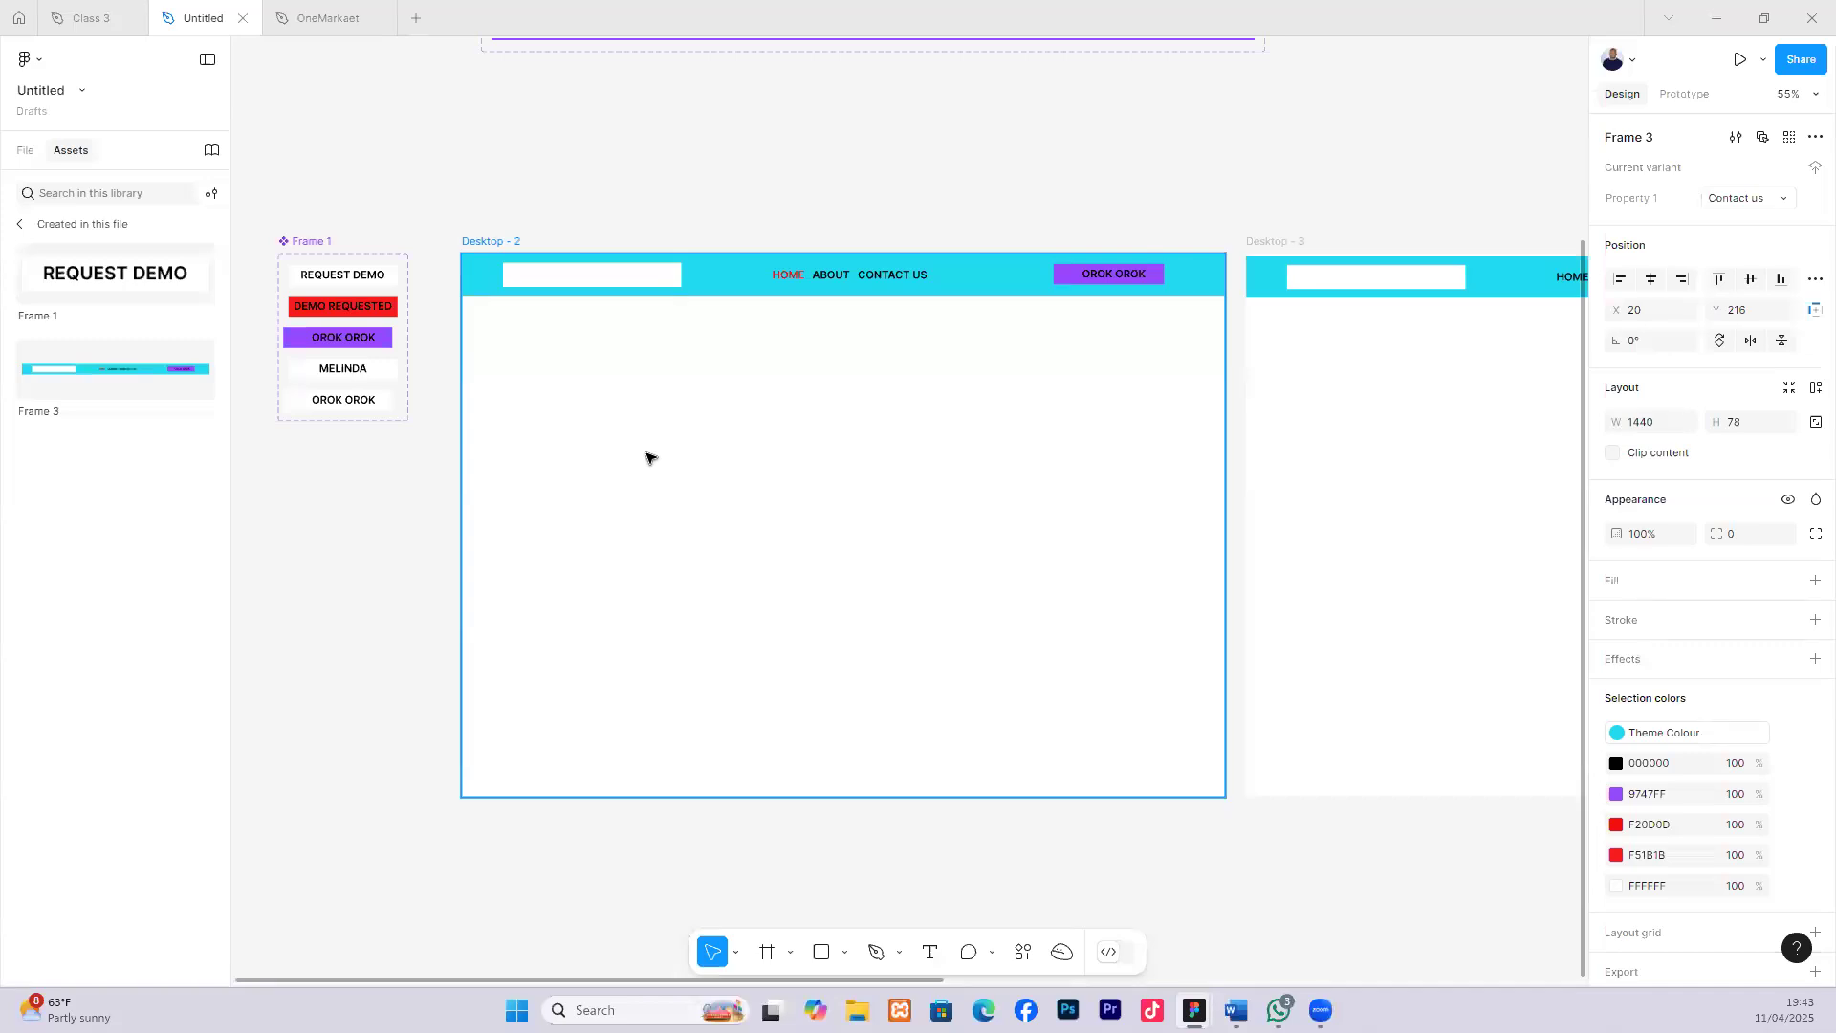
# Nudge the Frame 1 component set slightly upward, then switch to the OneMarkaet file.
pyautogui.click(311, 241)
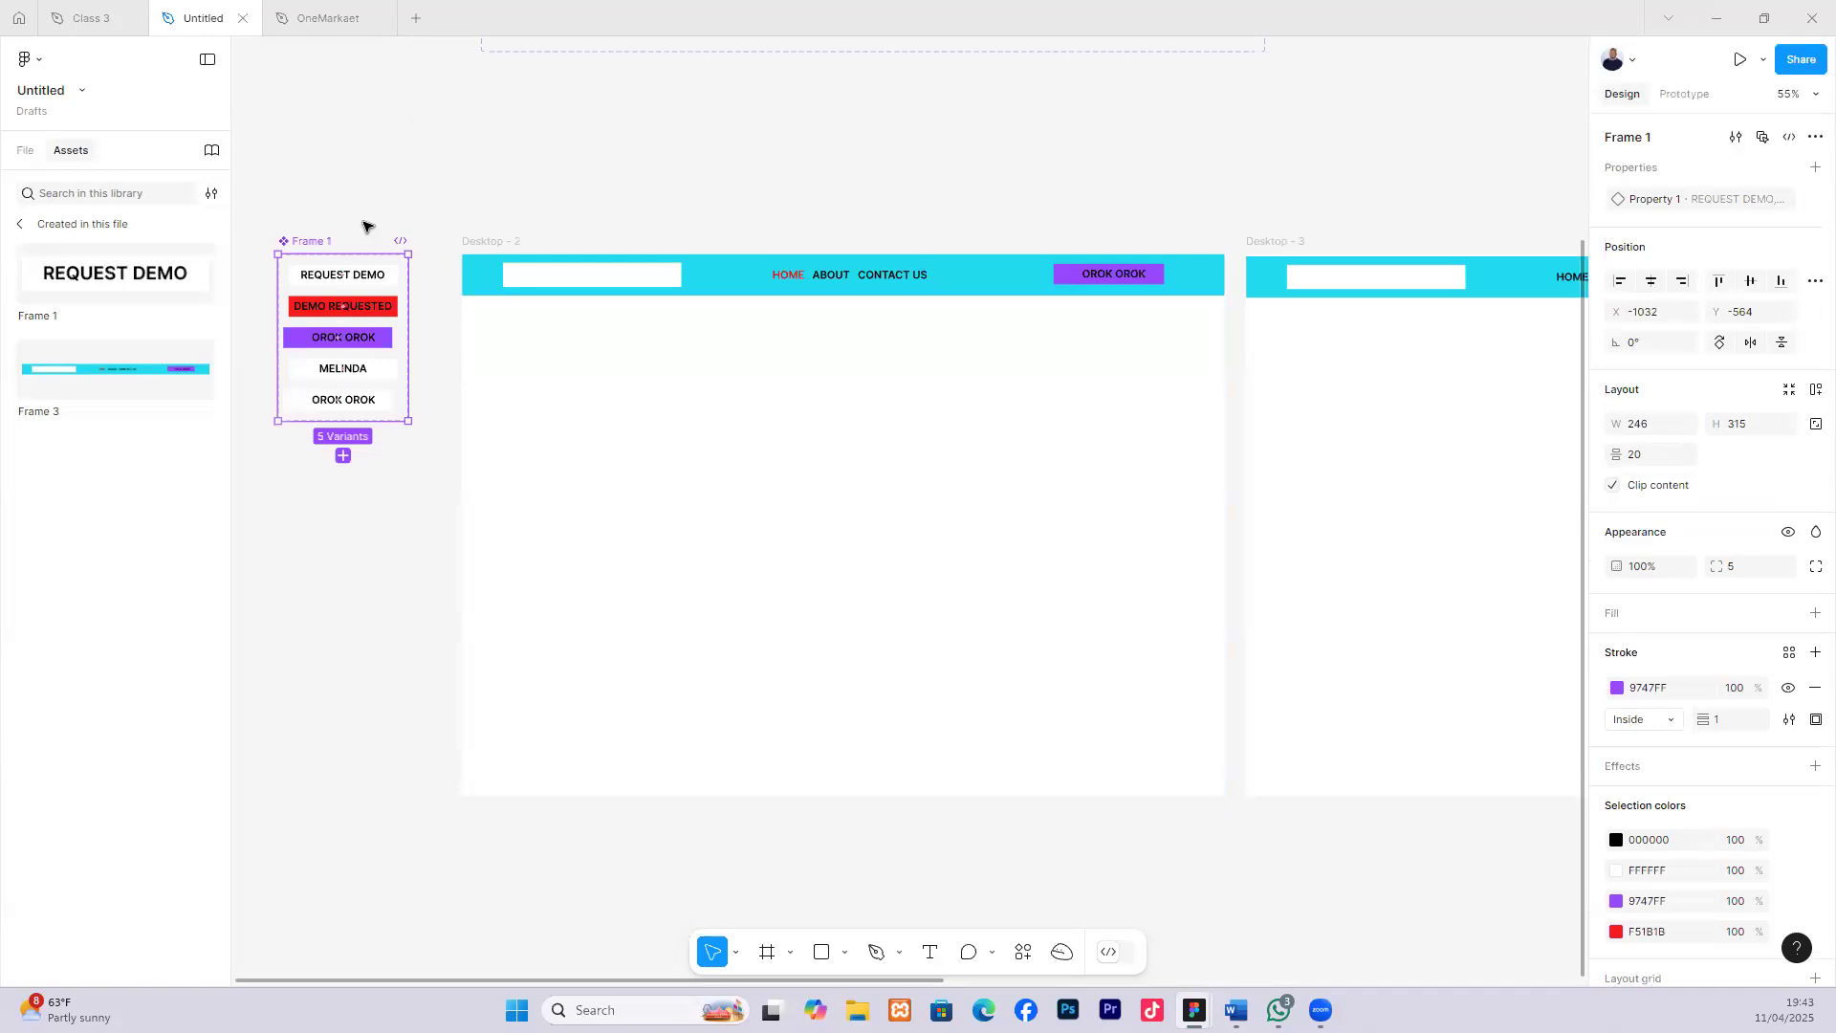
pyautogui.moveTo(330, 243)
pyautogui.mouseDown()
pyautogui.moveTo(324, 214)
pyautogui.moveTo(328, 242)
pyautogui.moveTo(334, 228)
pyautogui.mouseUp()
pyautogui.scroll(-5, 398, 226)
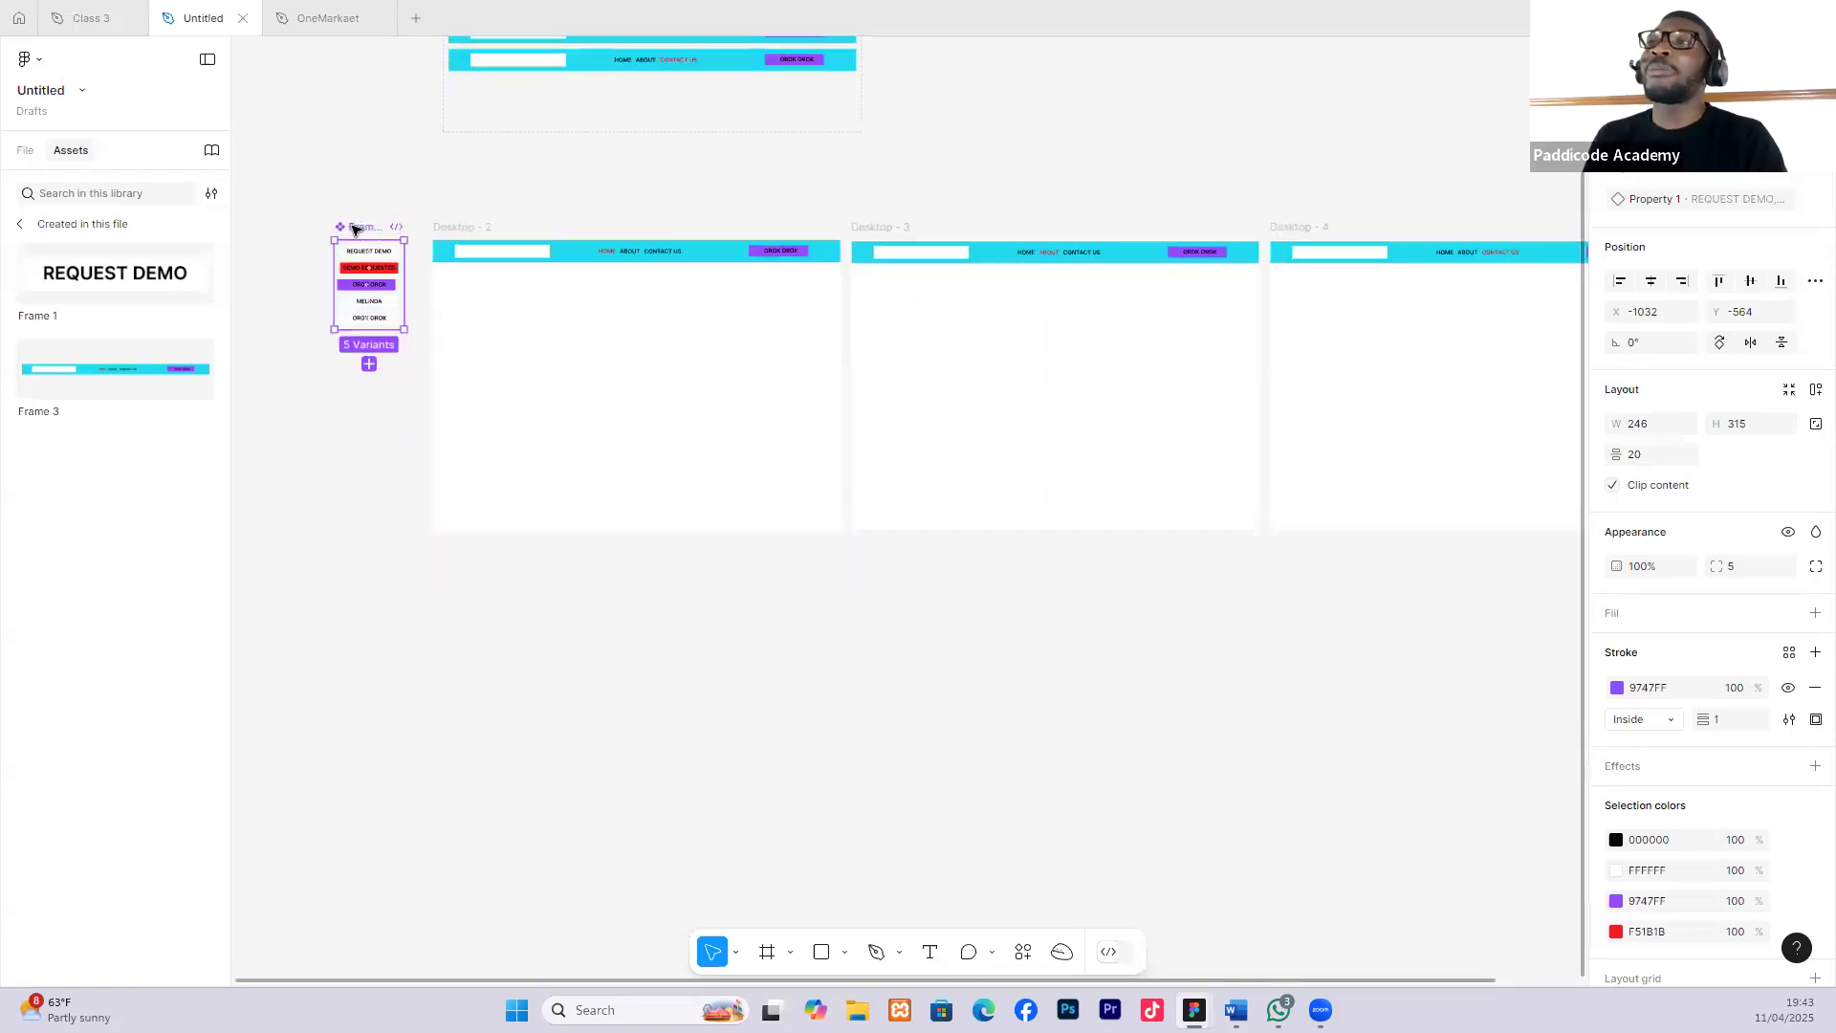
pyautogui.press('Escape')
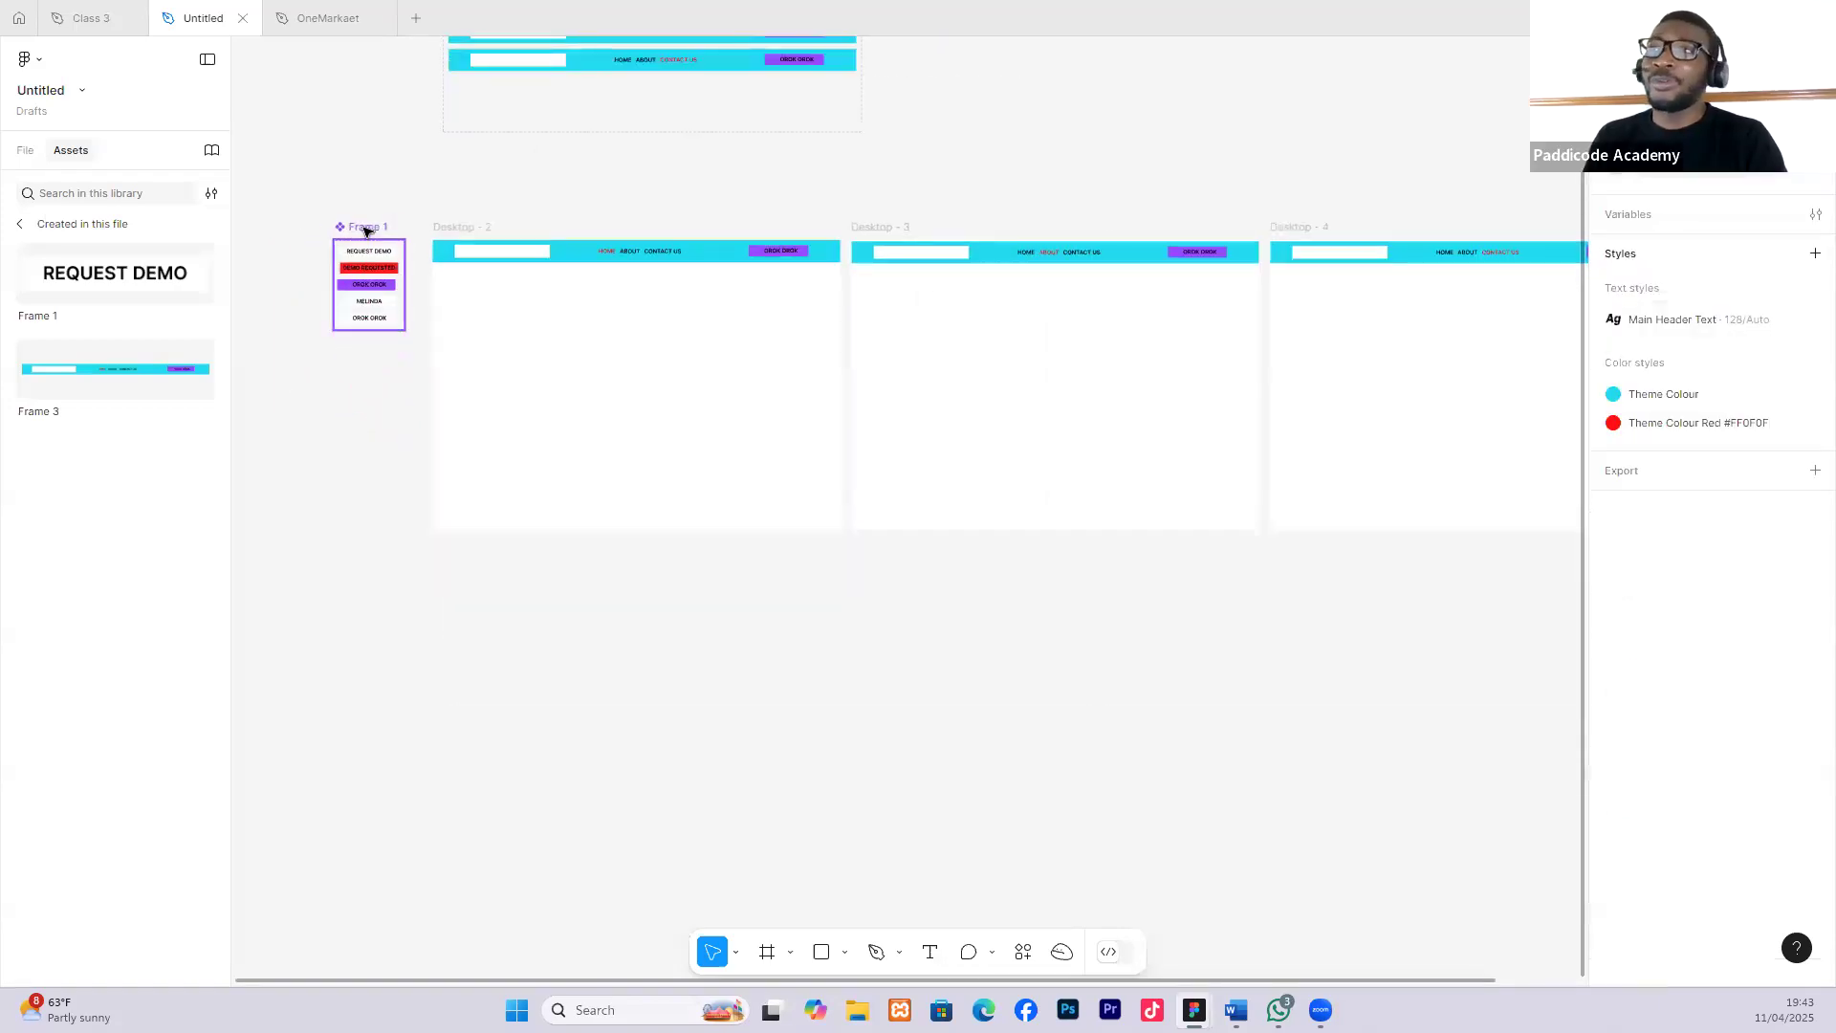
pyautogui.click(323, 16)
pyautogui.scroll(-1, 76, 335)
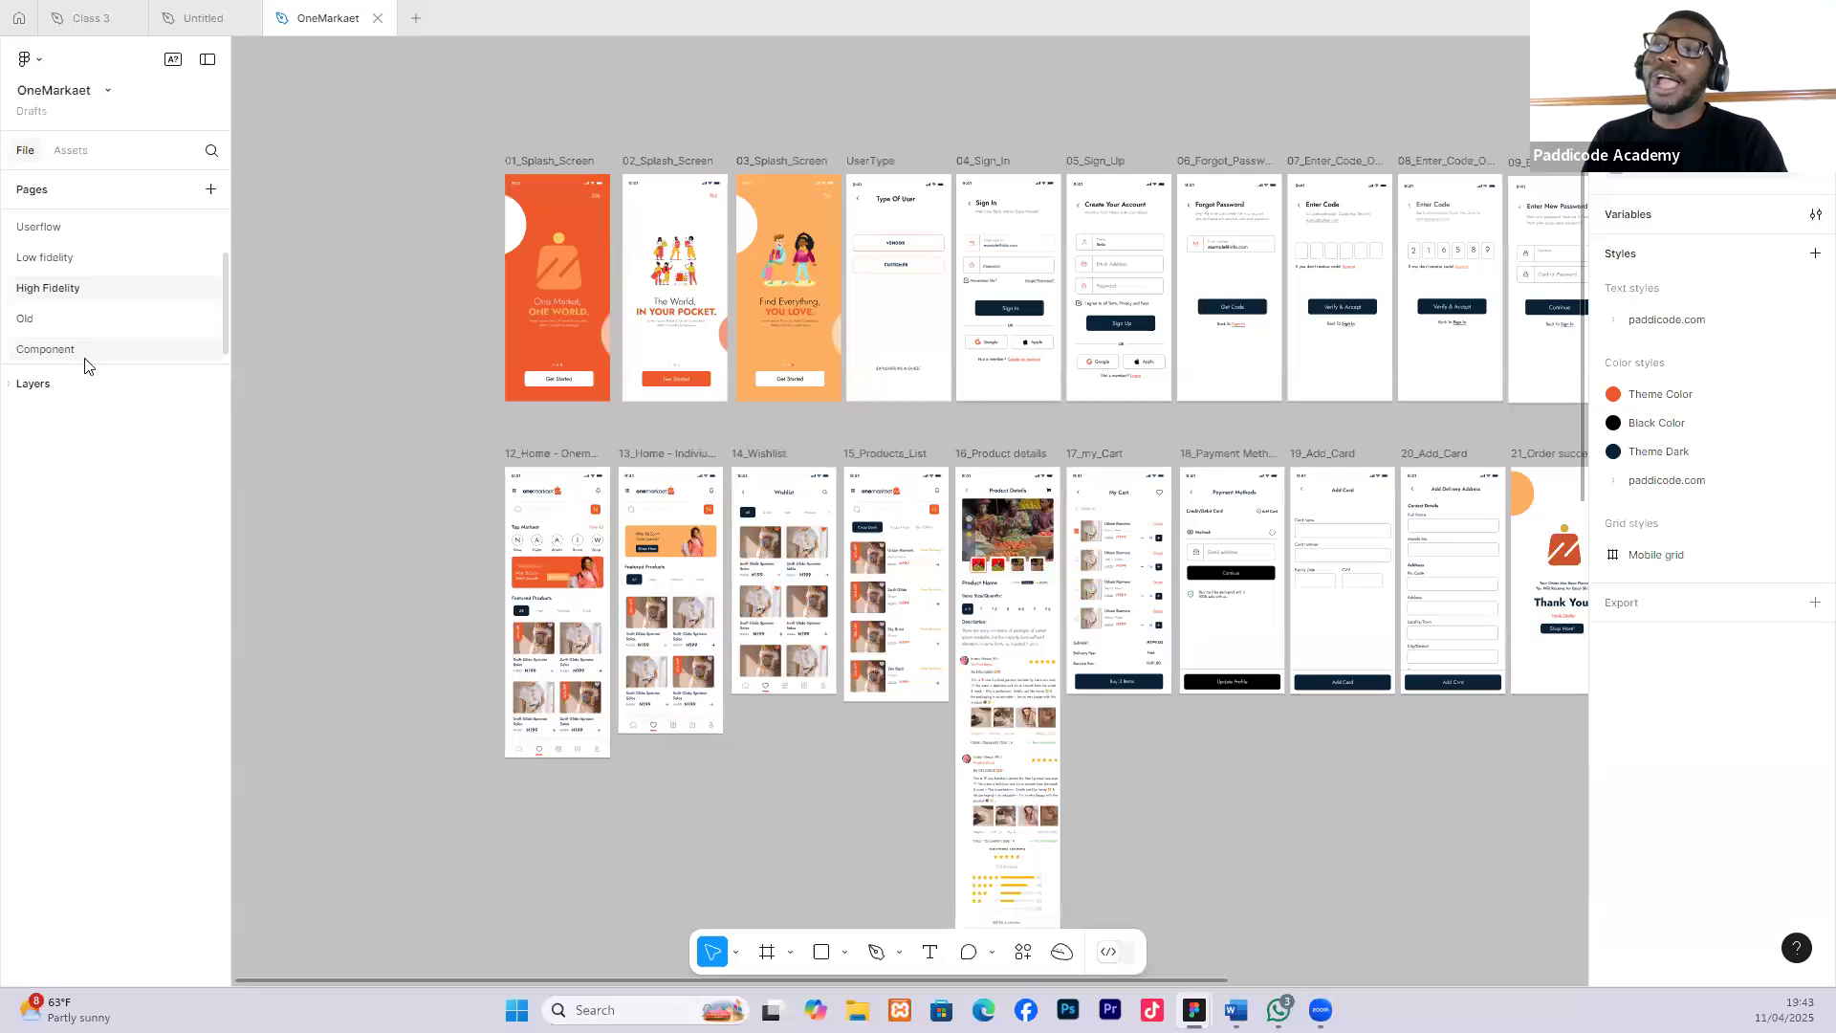
# On OneMarkaet's Component page, move the Continue component up beside the Sign In set.
pyautogui.click(65, 350)
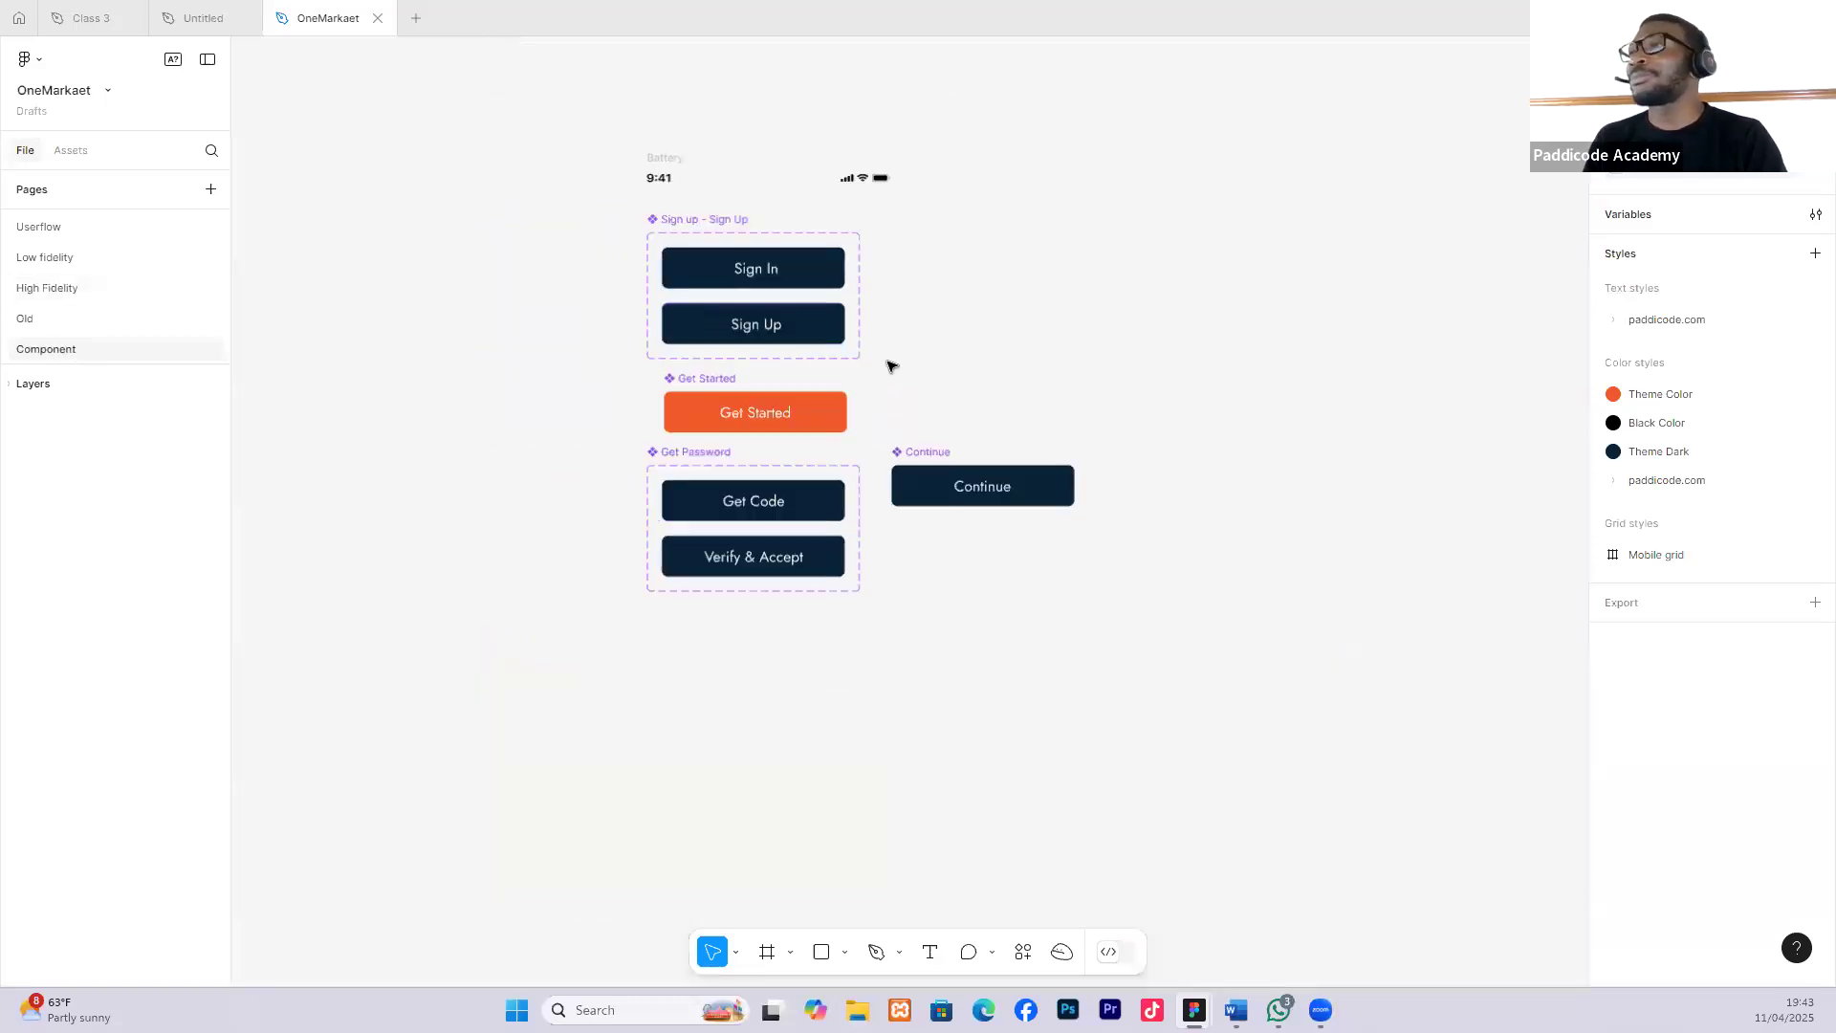
pyautogui.scroll(-3, 861, 383)
pyautogui.scroll(5, 660, 176)
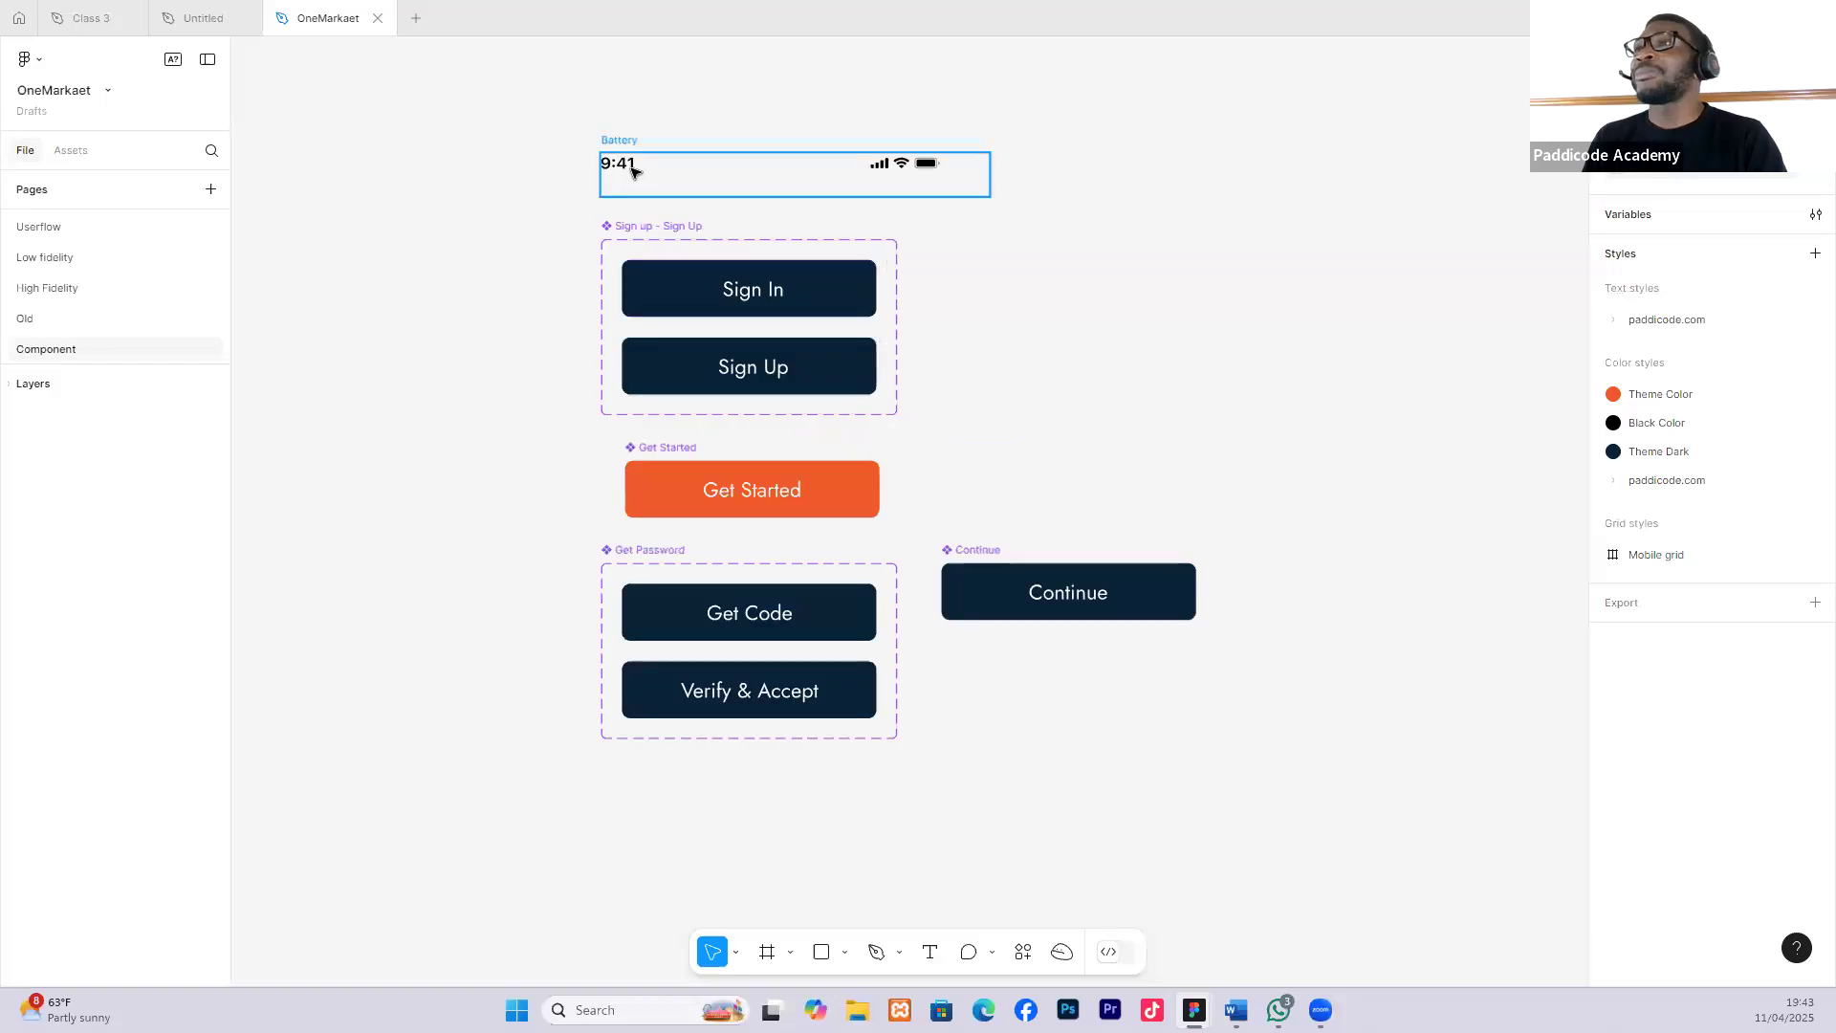
pyautogui.scroll(2, 759, 360)
pyautogui.scroll(-5, 758, 369)
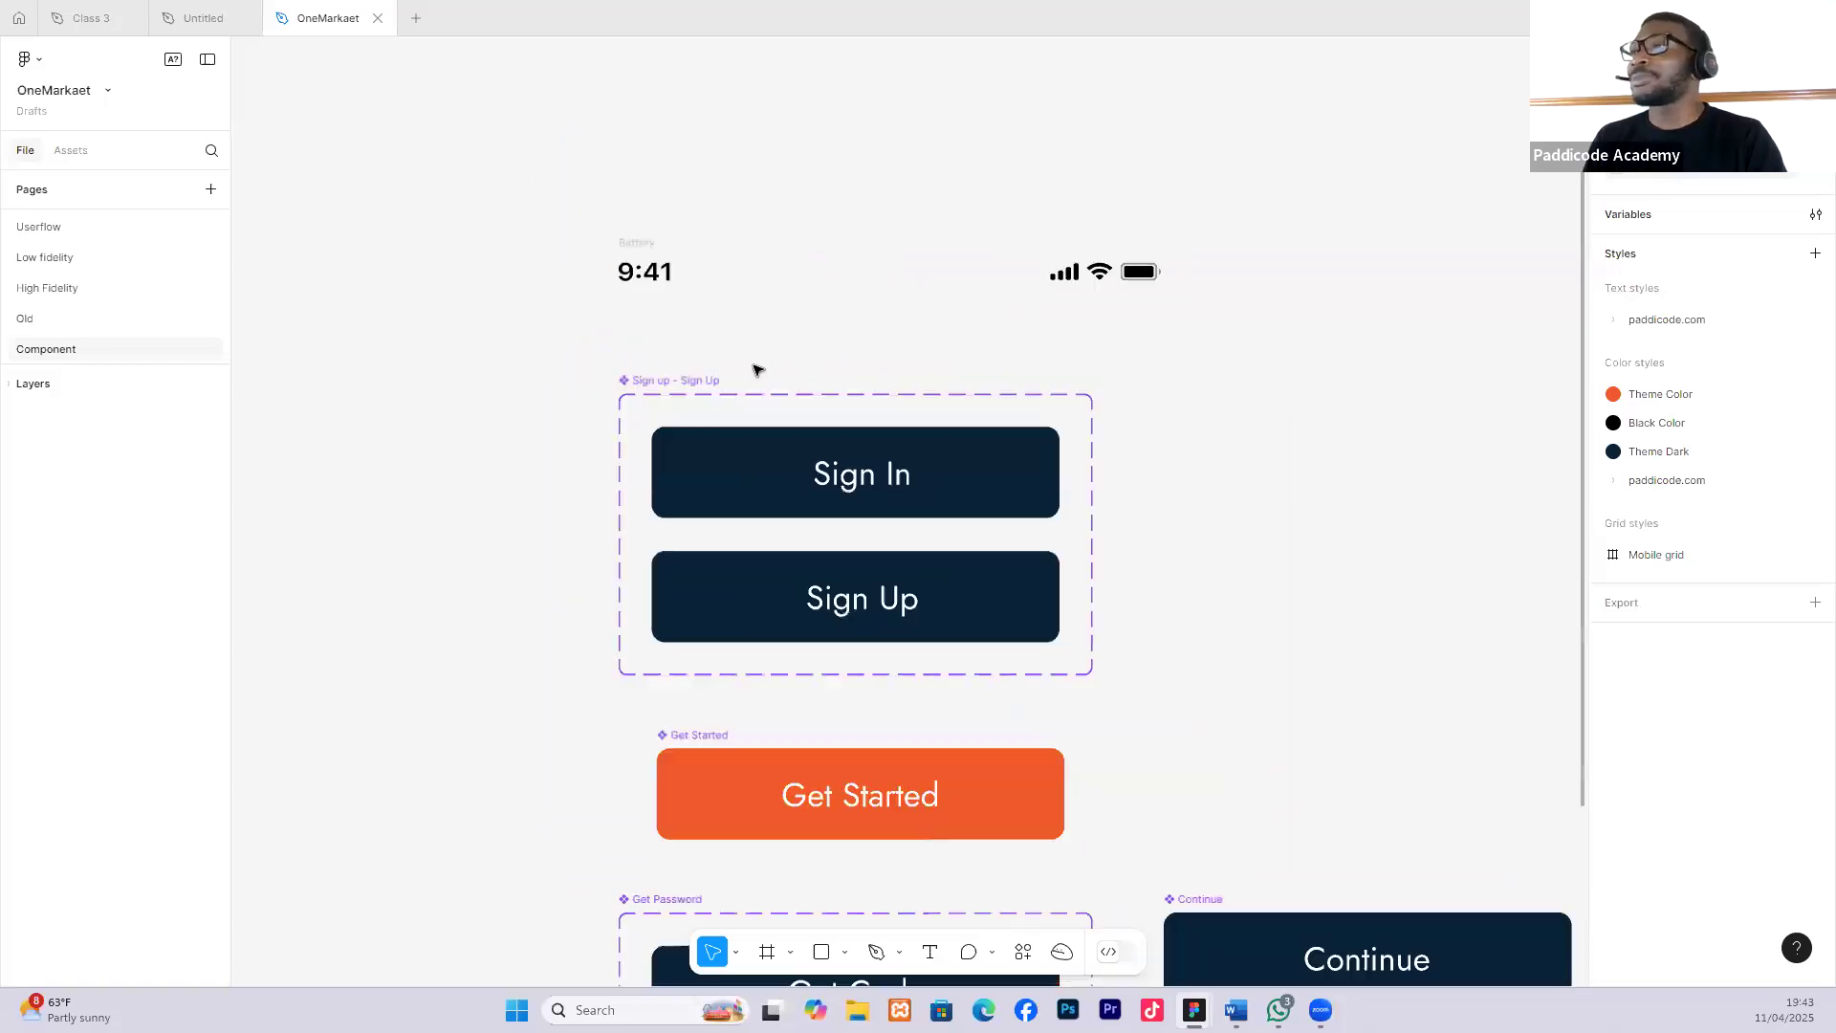
pyautogui.moveTo(1023, 582); pyautogui.dragTo(971, 338)
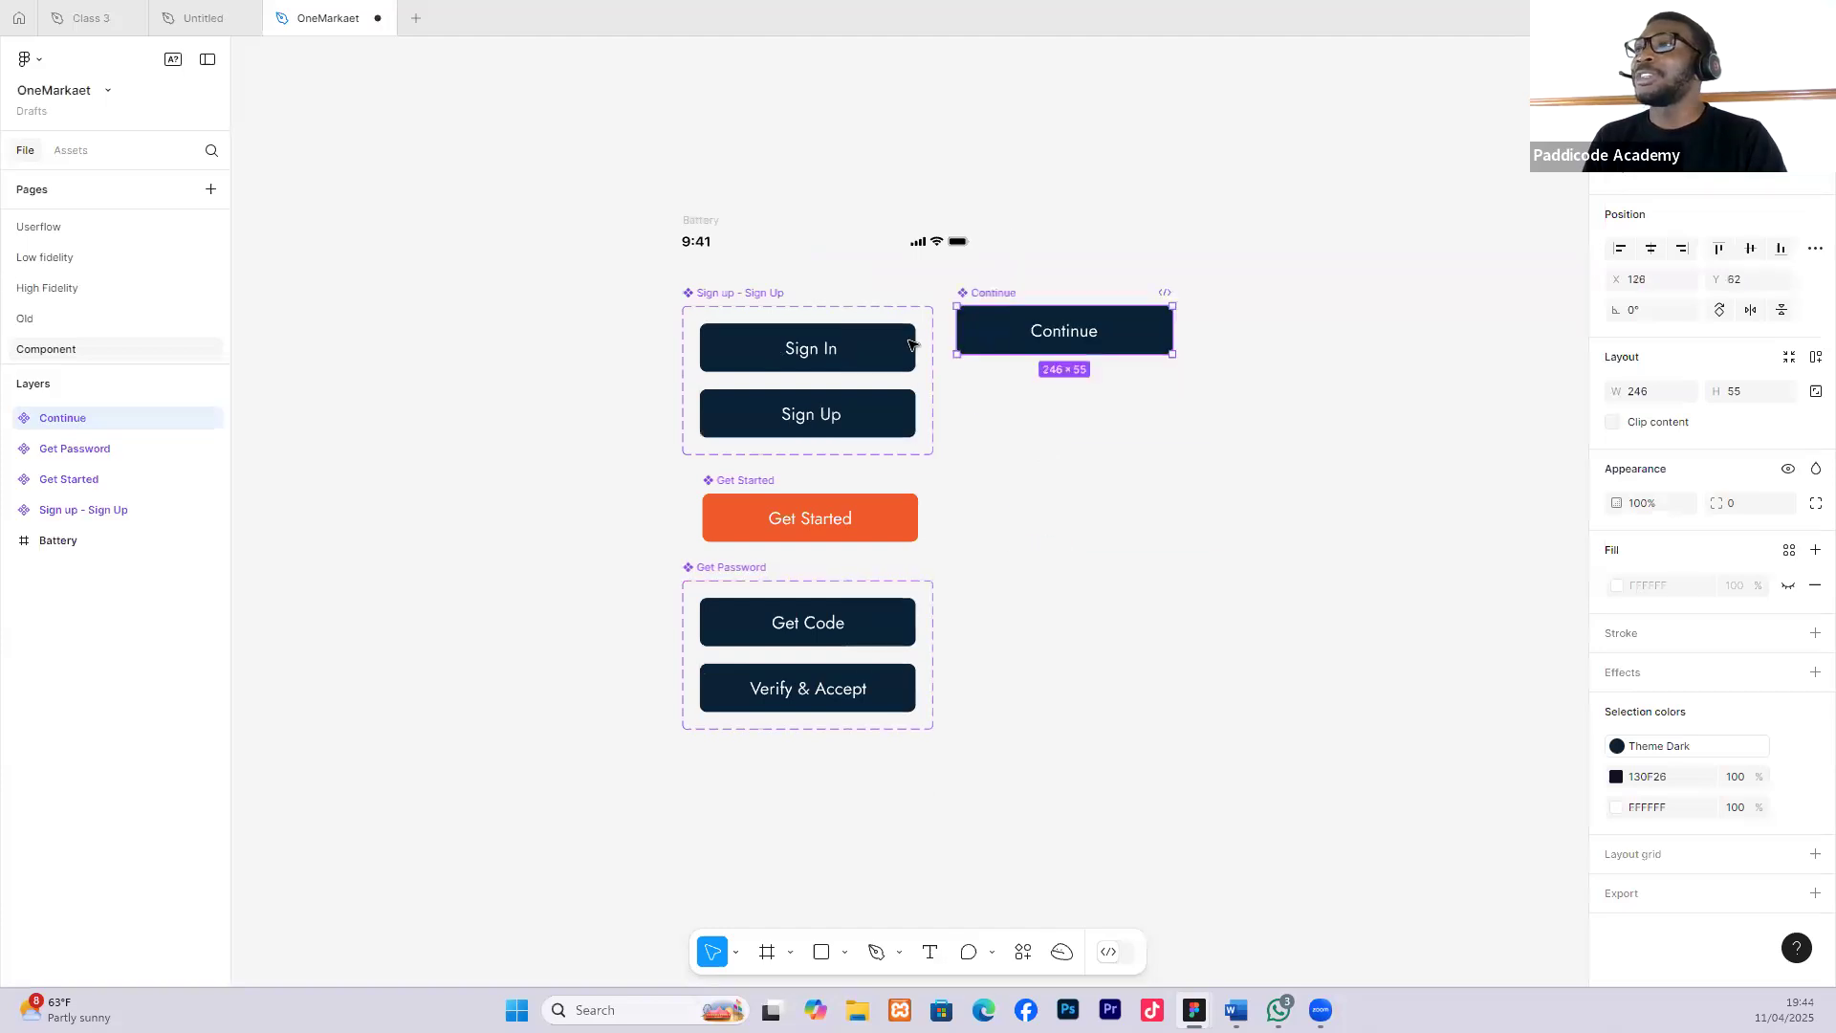
pyautogui.scroll(3, 808, 443)
pyautogui.scroll(-5, 799, 487)
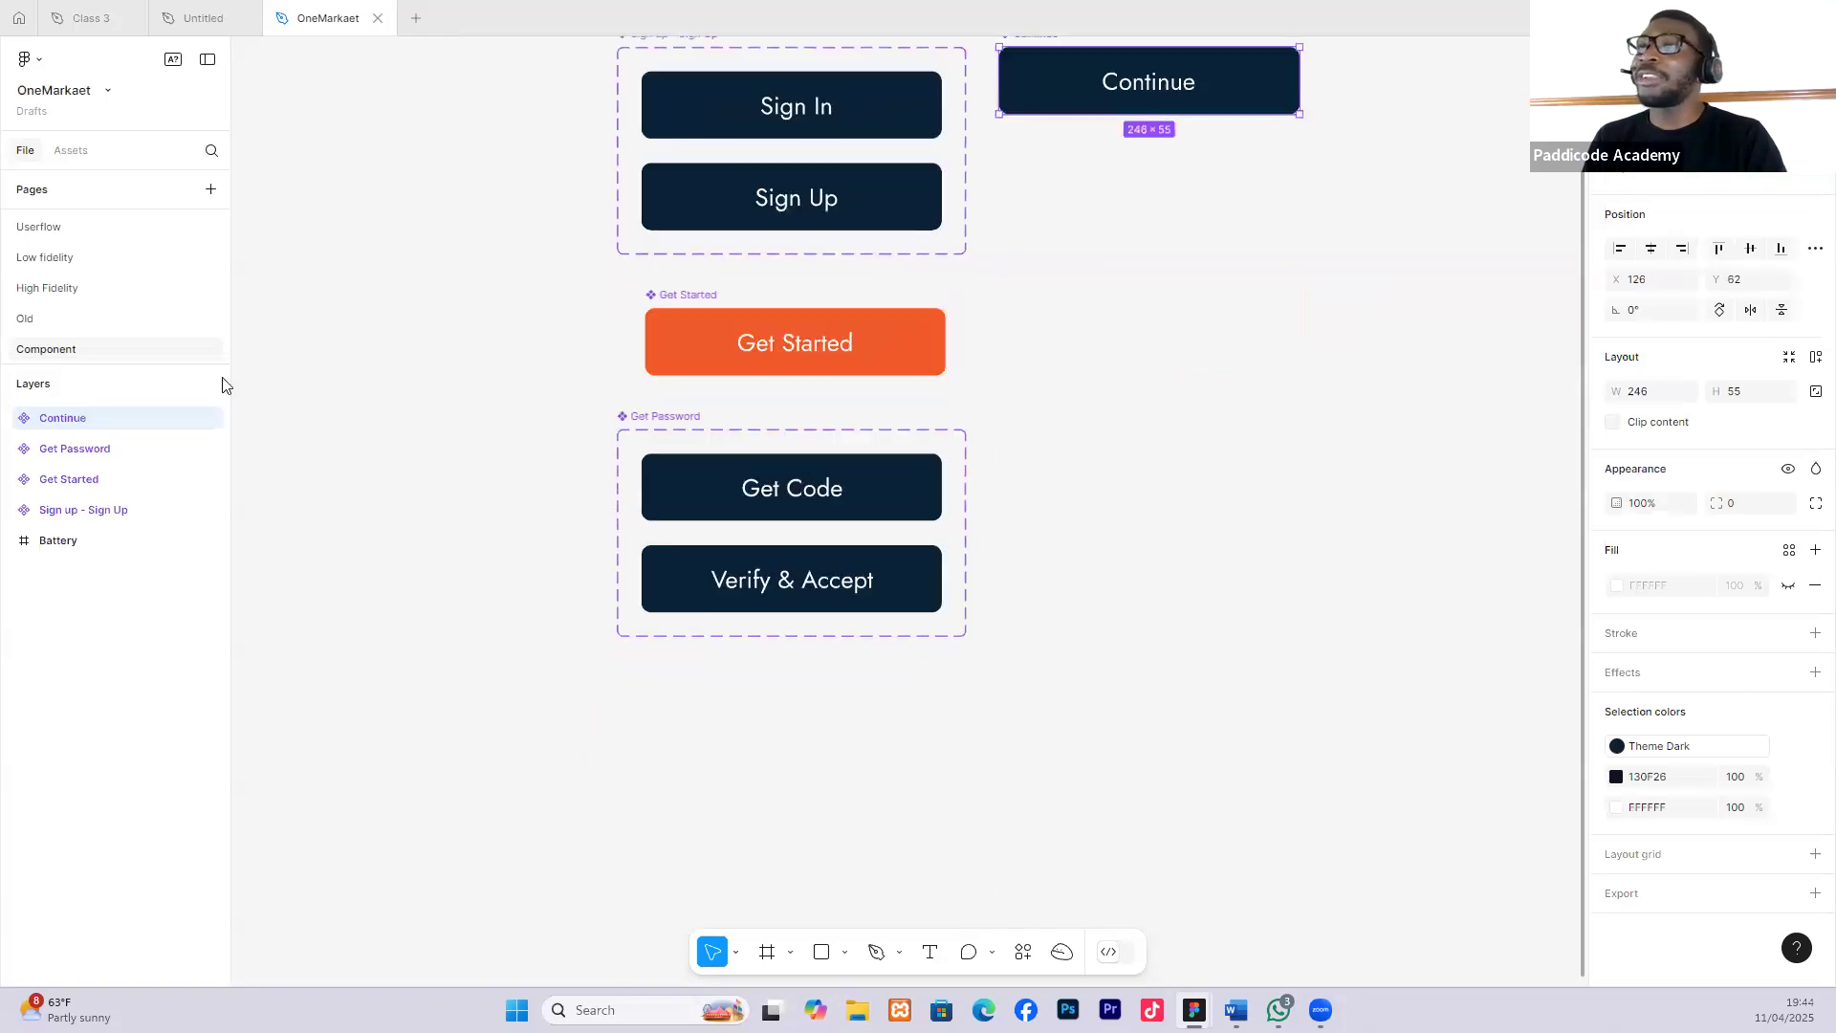
pyautogui.scroll(2, 50, 287)
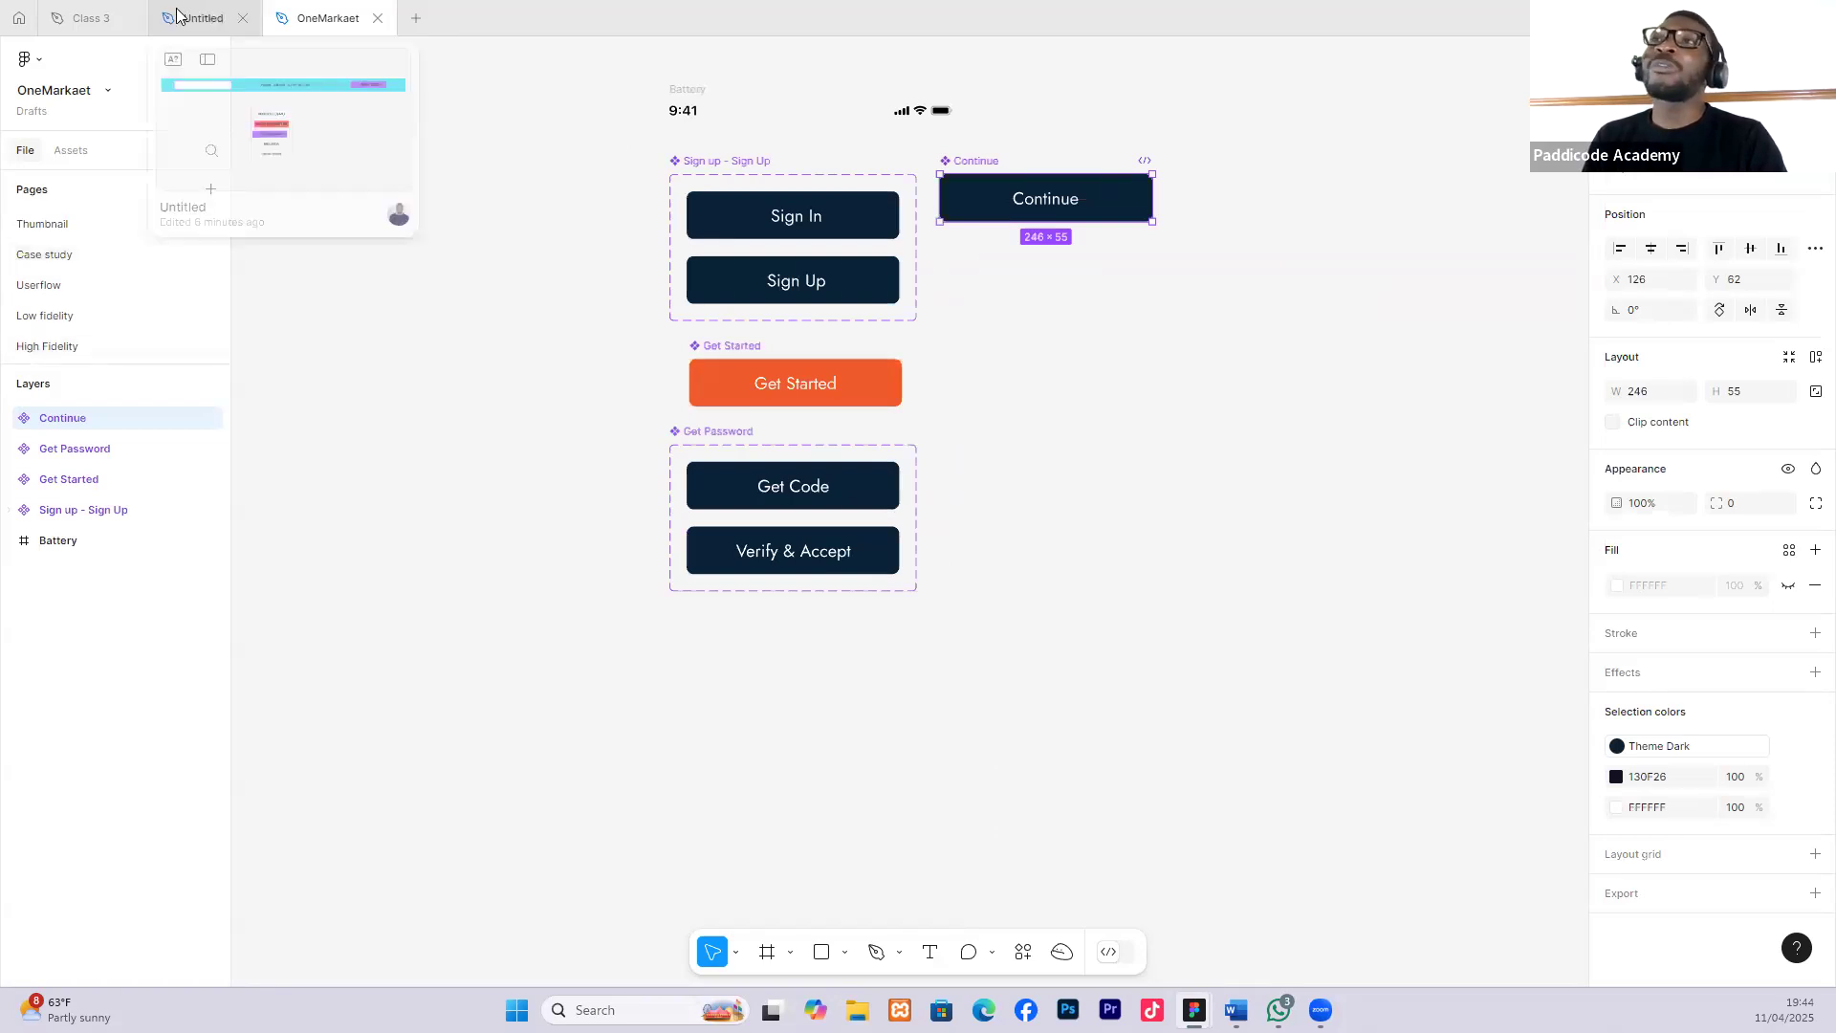
# Return to the Untitled file and view its local library of 2 components.
pyautogui.click(211, 19)
pyautogui.click(361, 231)
pyautogui.click(19, 223)
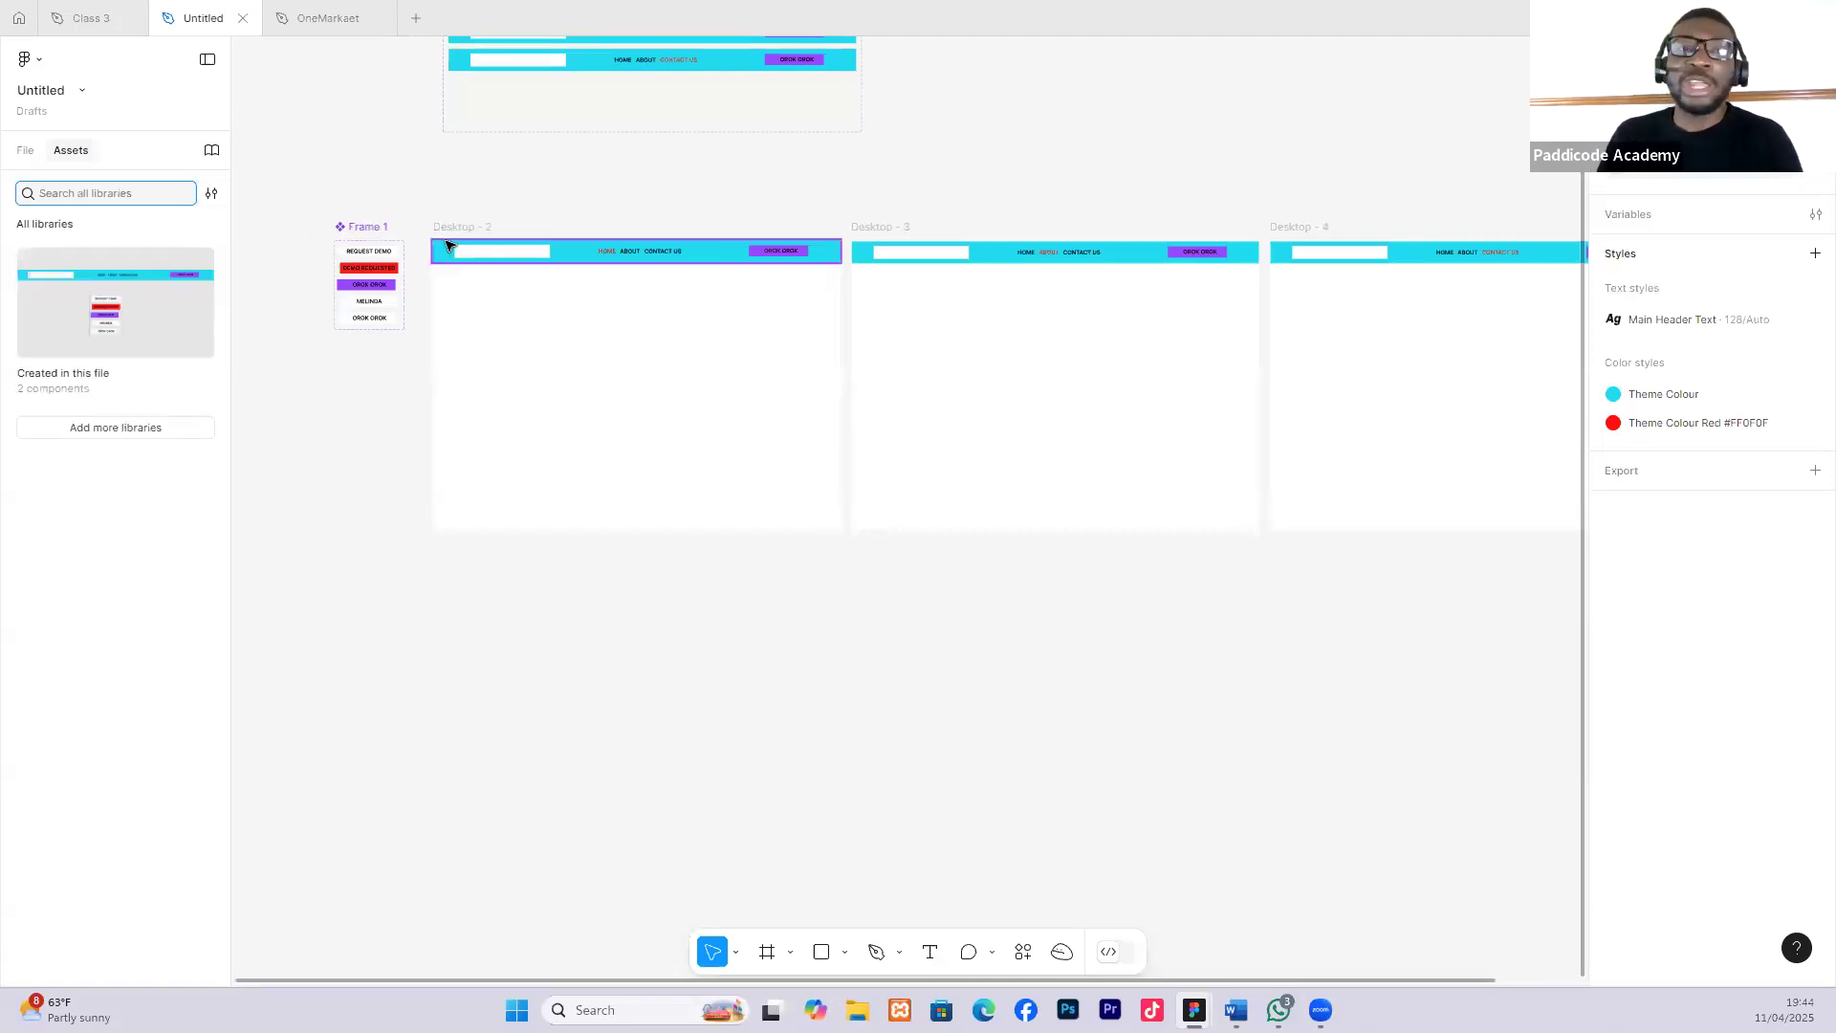
# Add a new page named 'Components and styles'.
pyautogui.click(23, 151)
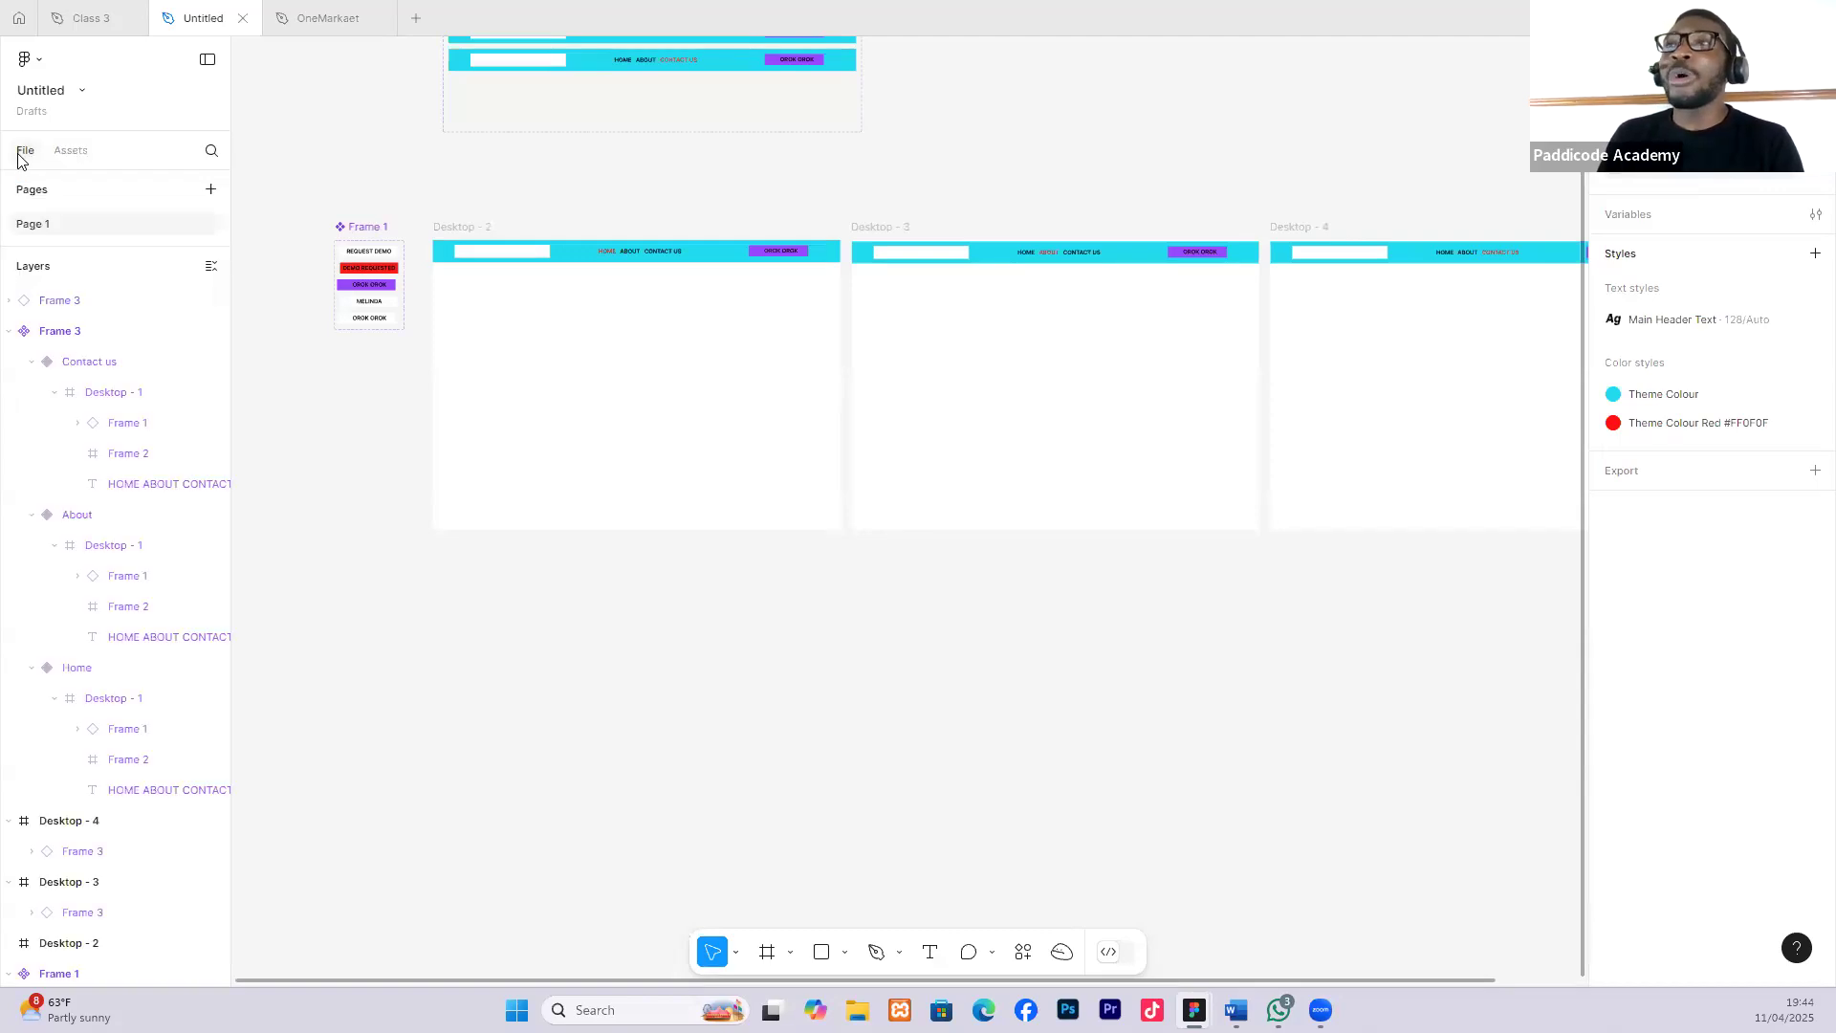
pyautogui.click(212, 189)
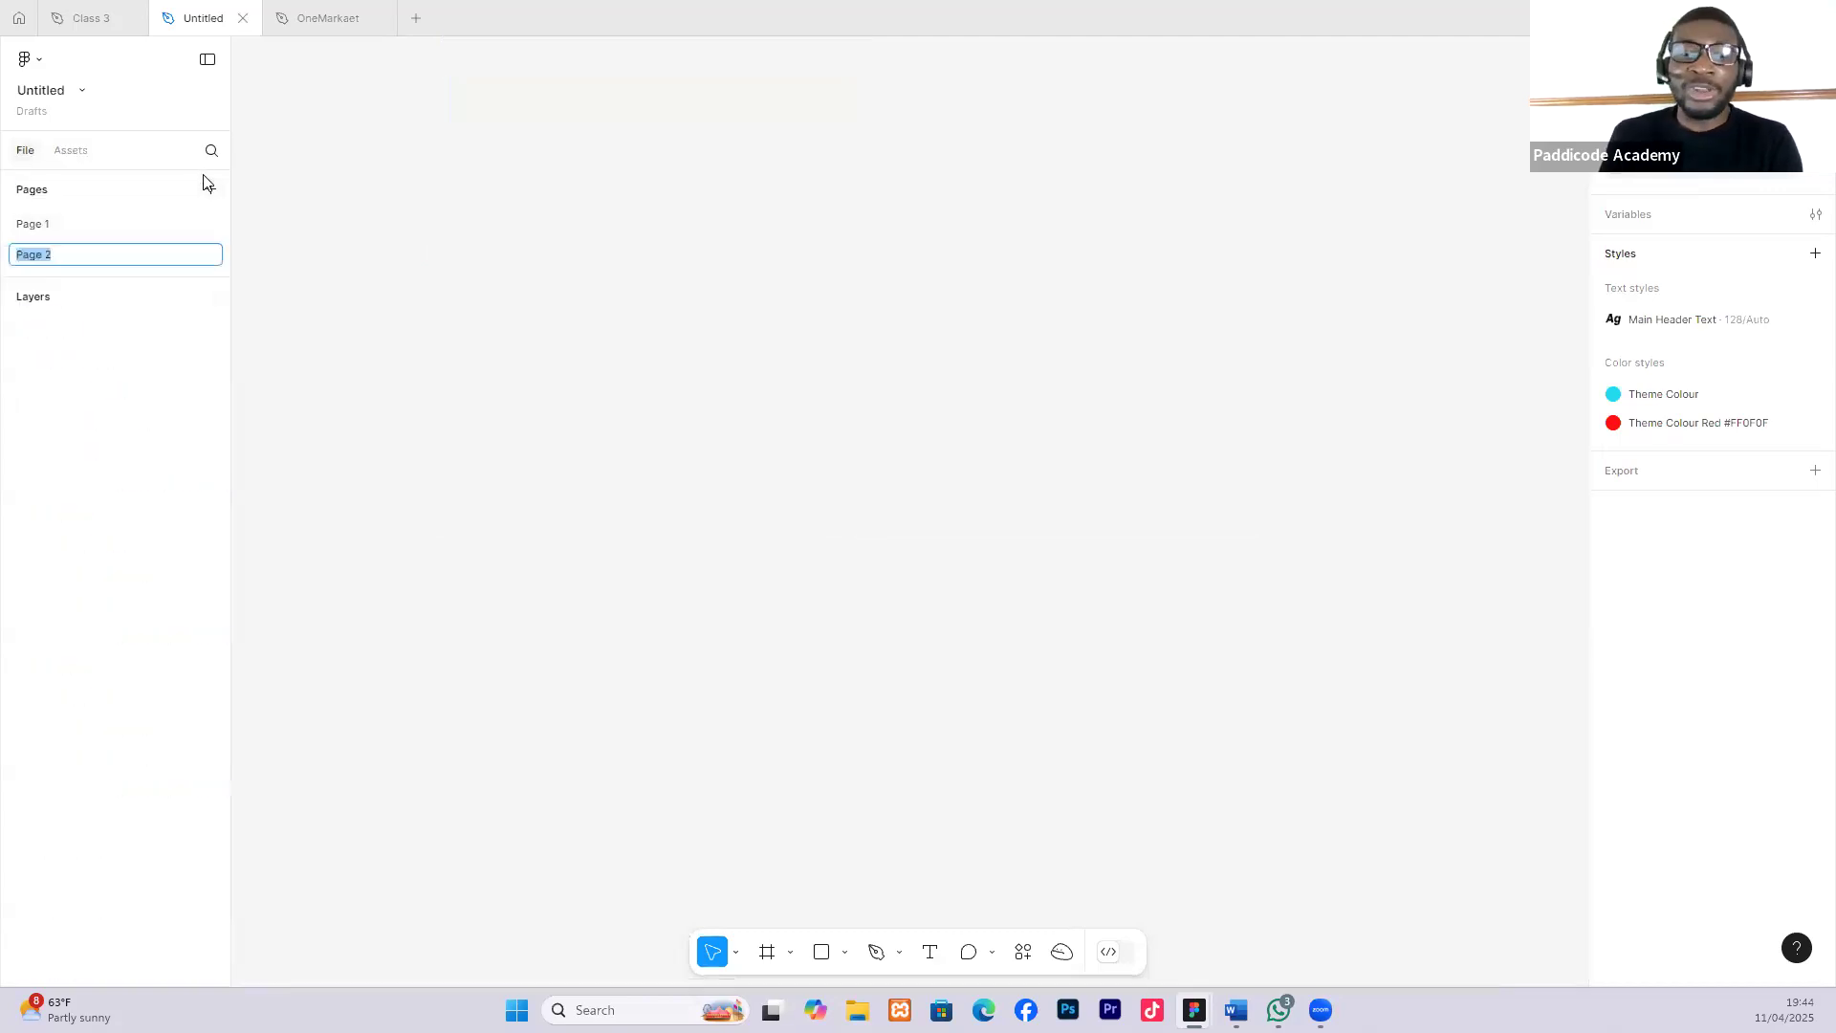
pyautogui.write('Components and')
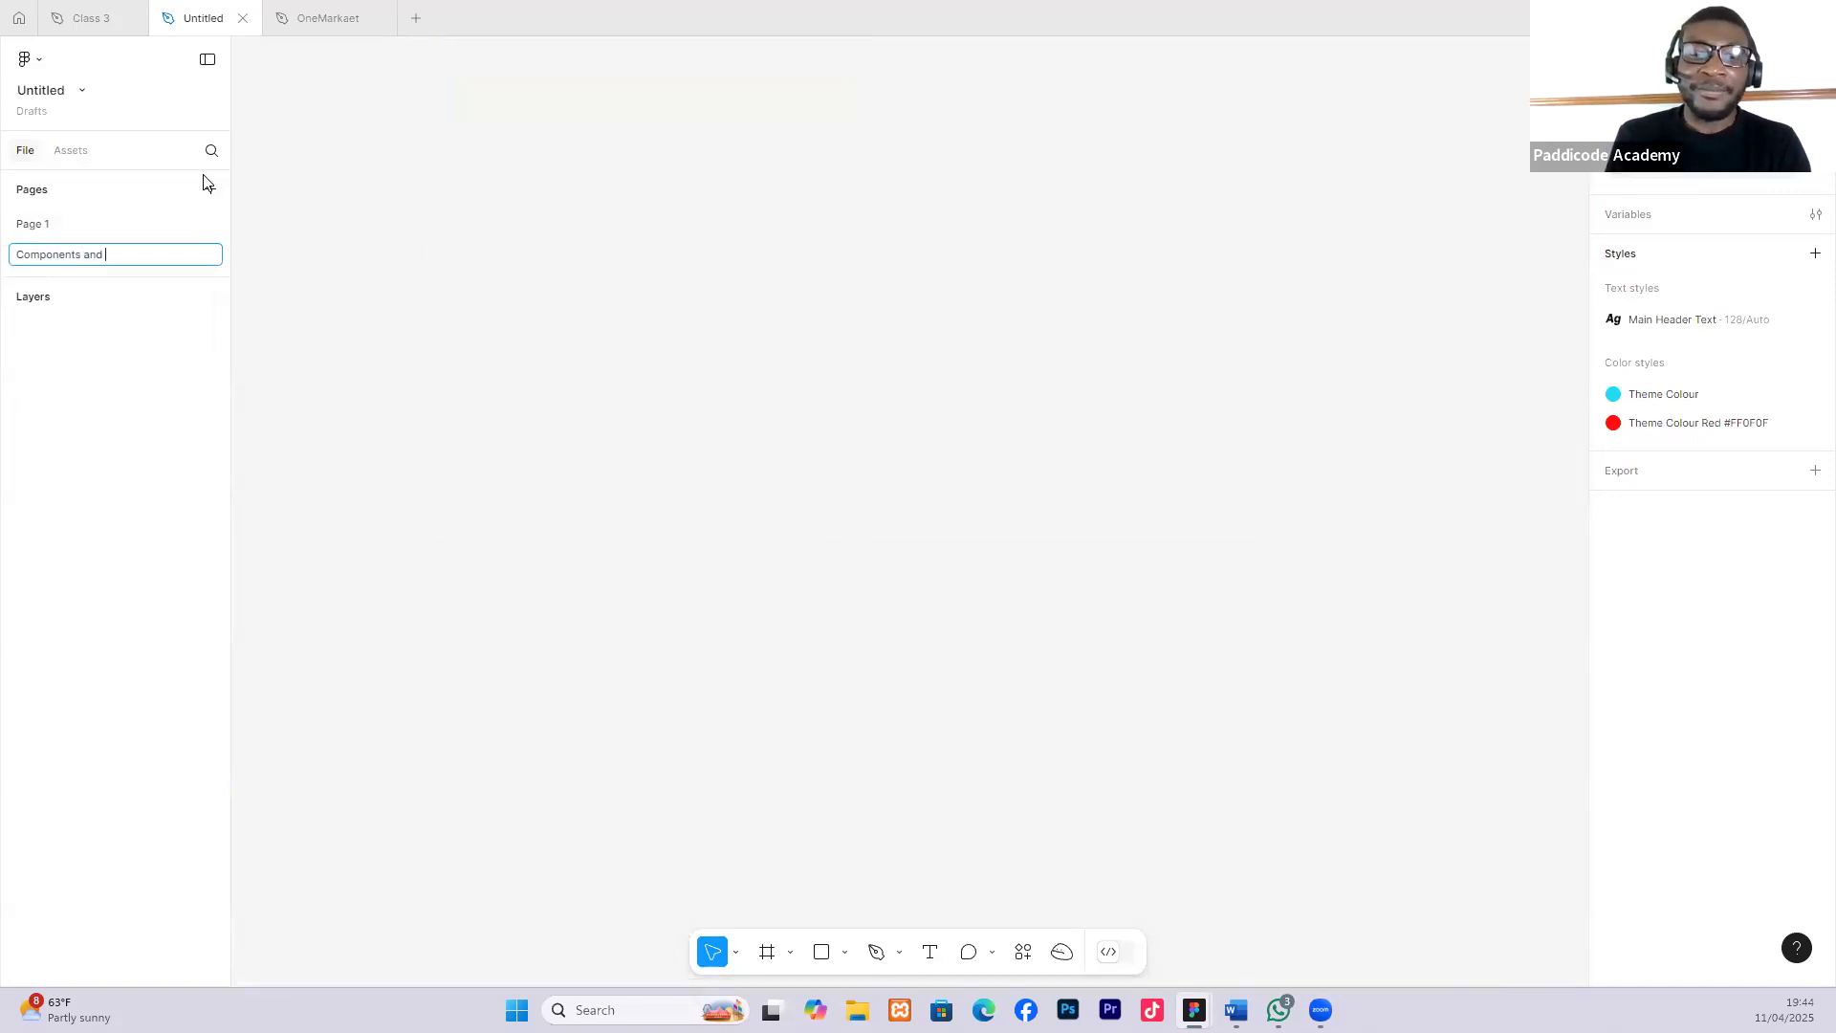
pyautogui.write('style')
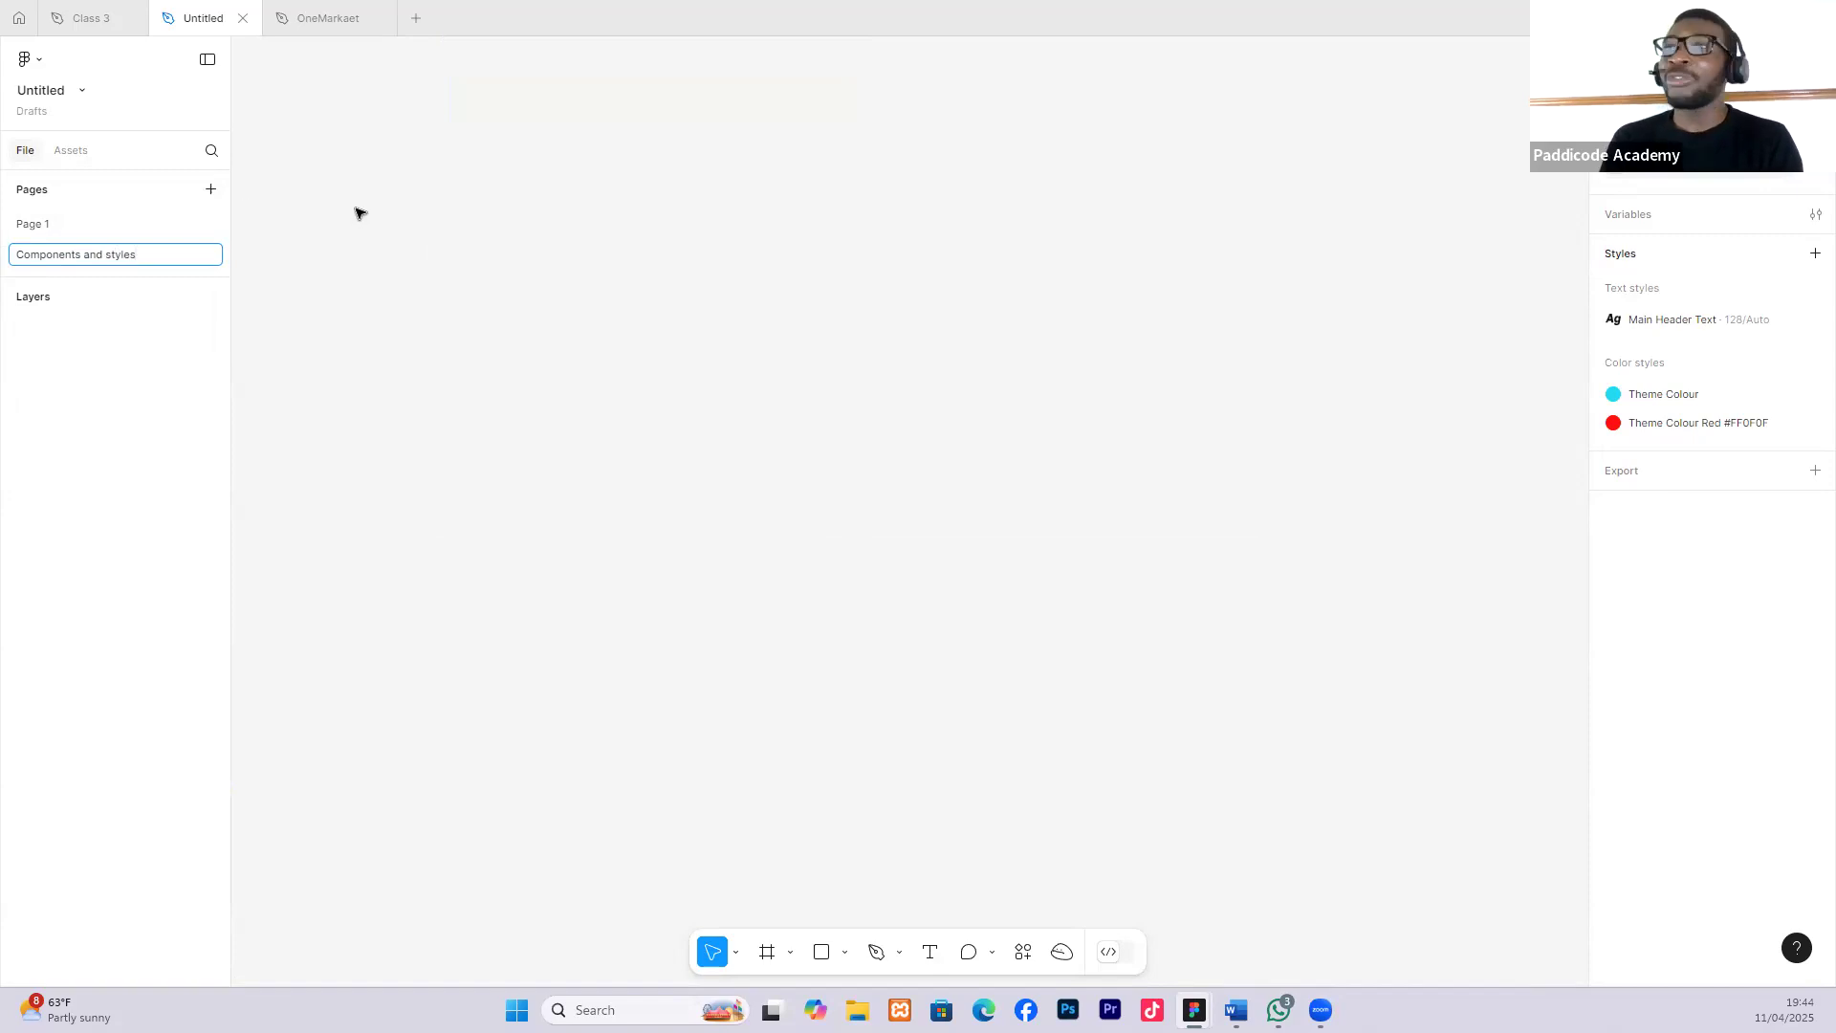
pyautogui.write('s')
pyautogui.press('Return')
# Cut the Frame 1 component set from Page 1 and go to the Components and styles page.
pyautogui.click(47, 227)
pyautogui.click(383, 235)
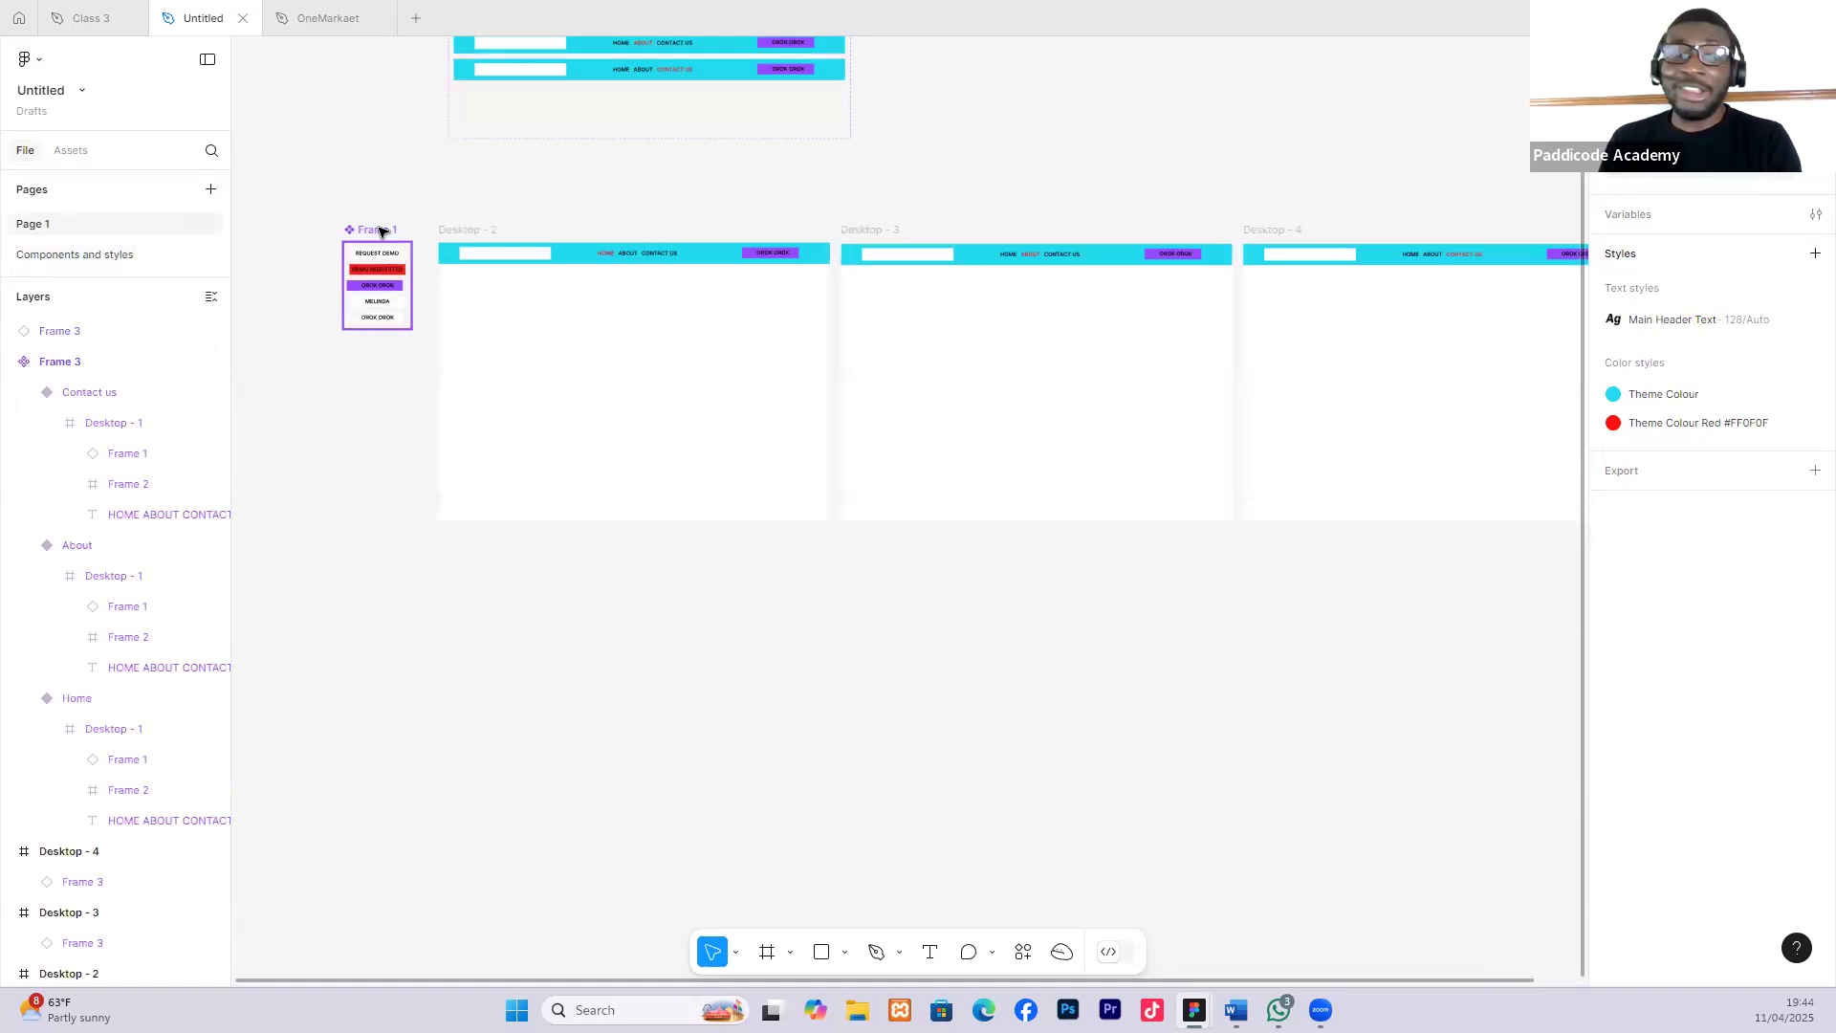
pyautogui.press('Escape')
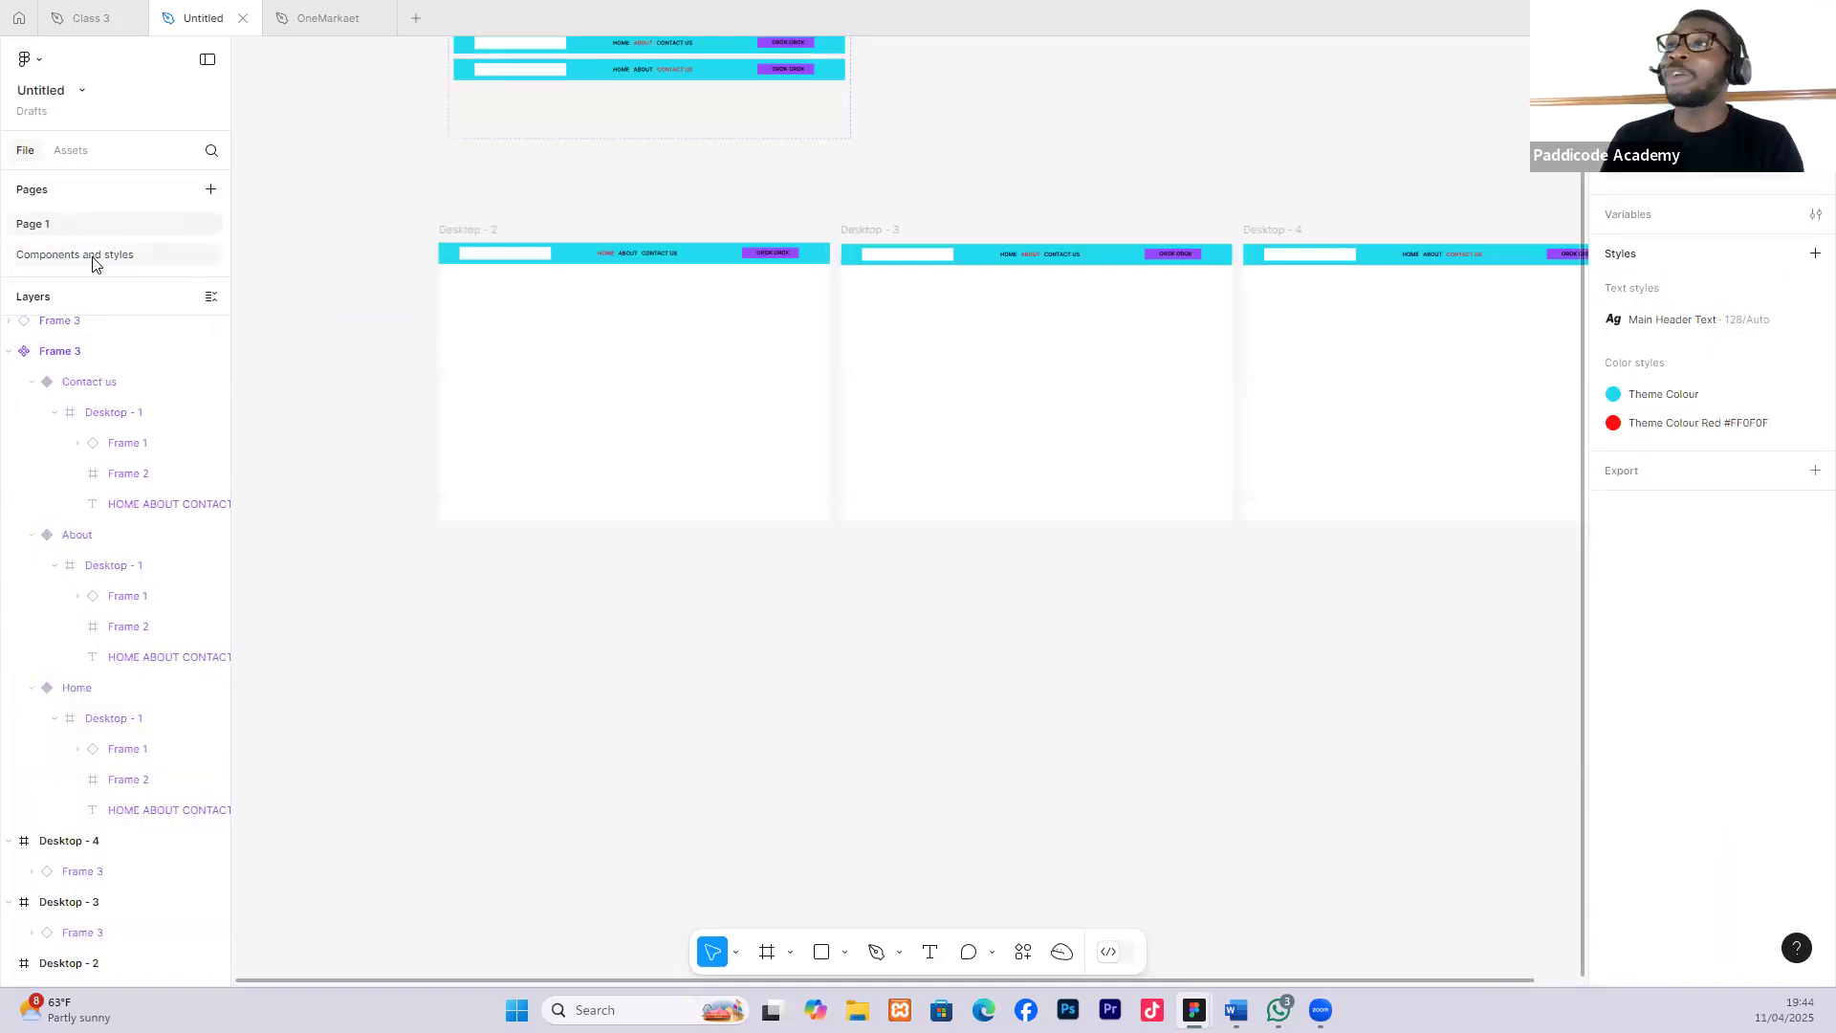
pyautogui.click(94, 256)
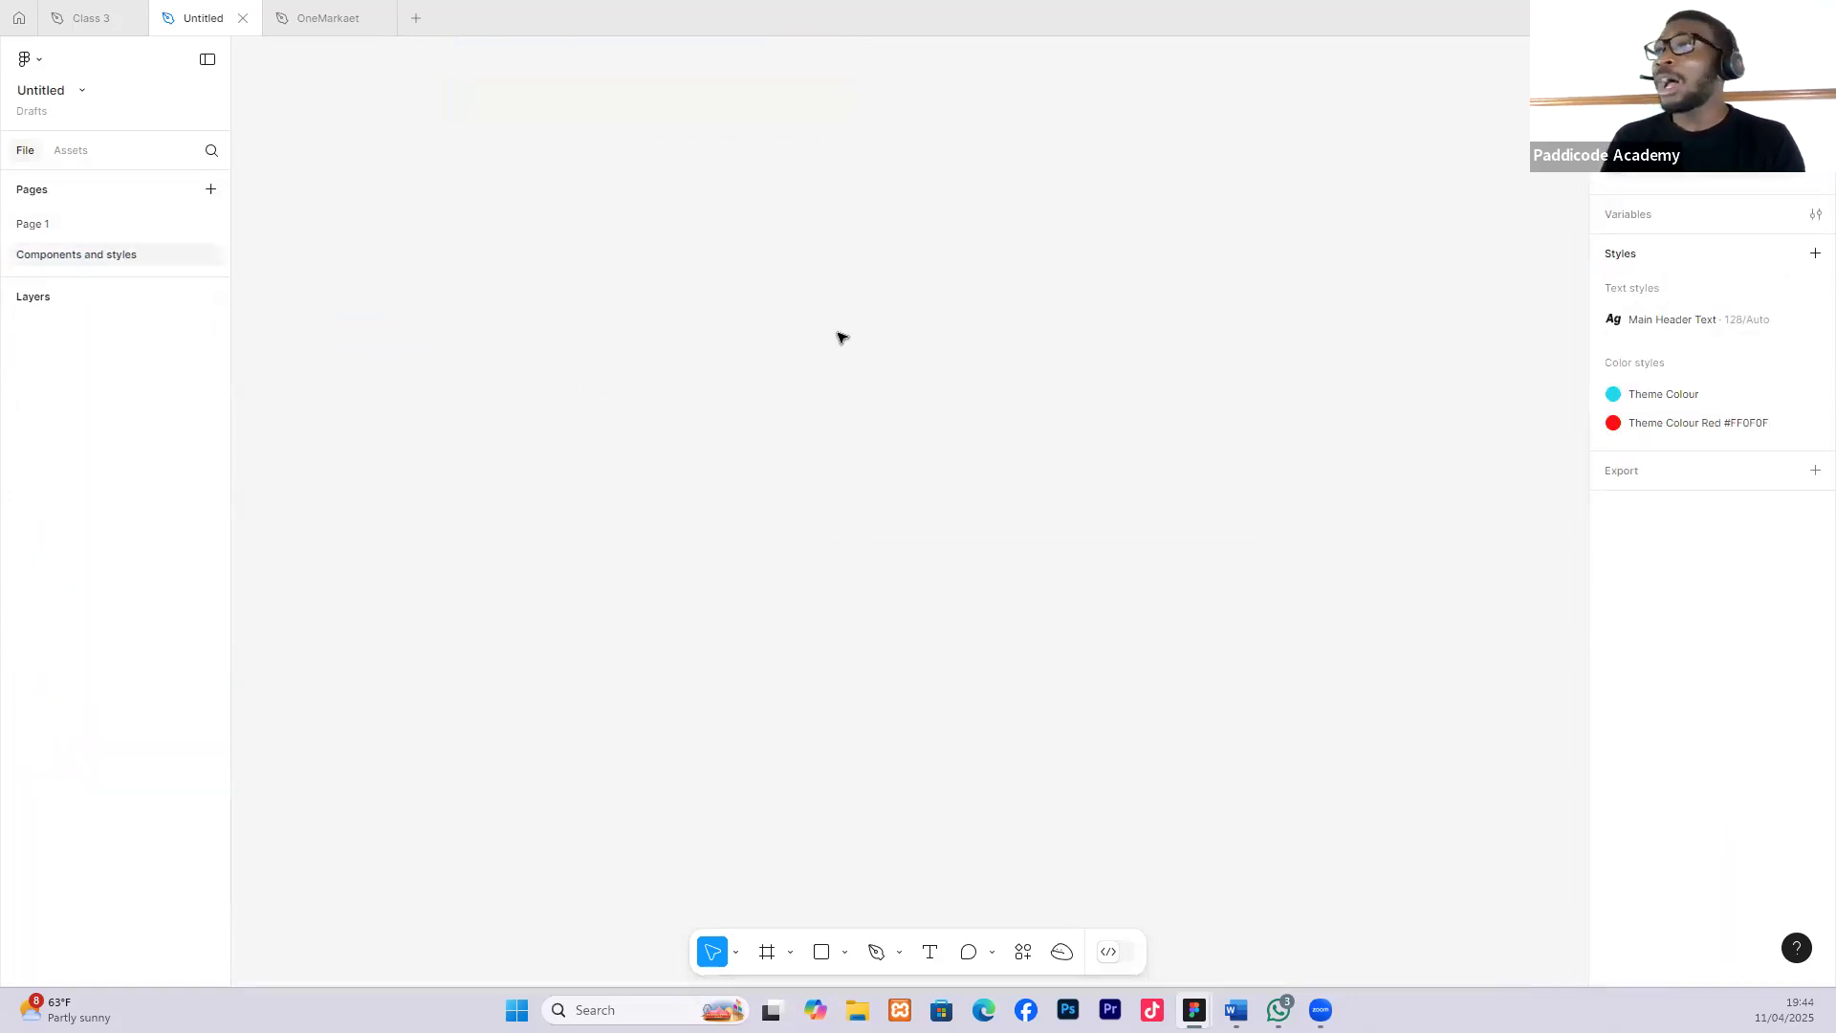
# Paste the Frame 1 component set and add a 'Header 1' text label beside it.
pyautogui.hotkey('ctrl', 'v')
pyautogui.hscroll(5, 923, 321)
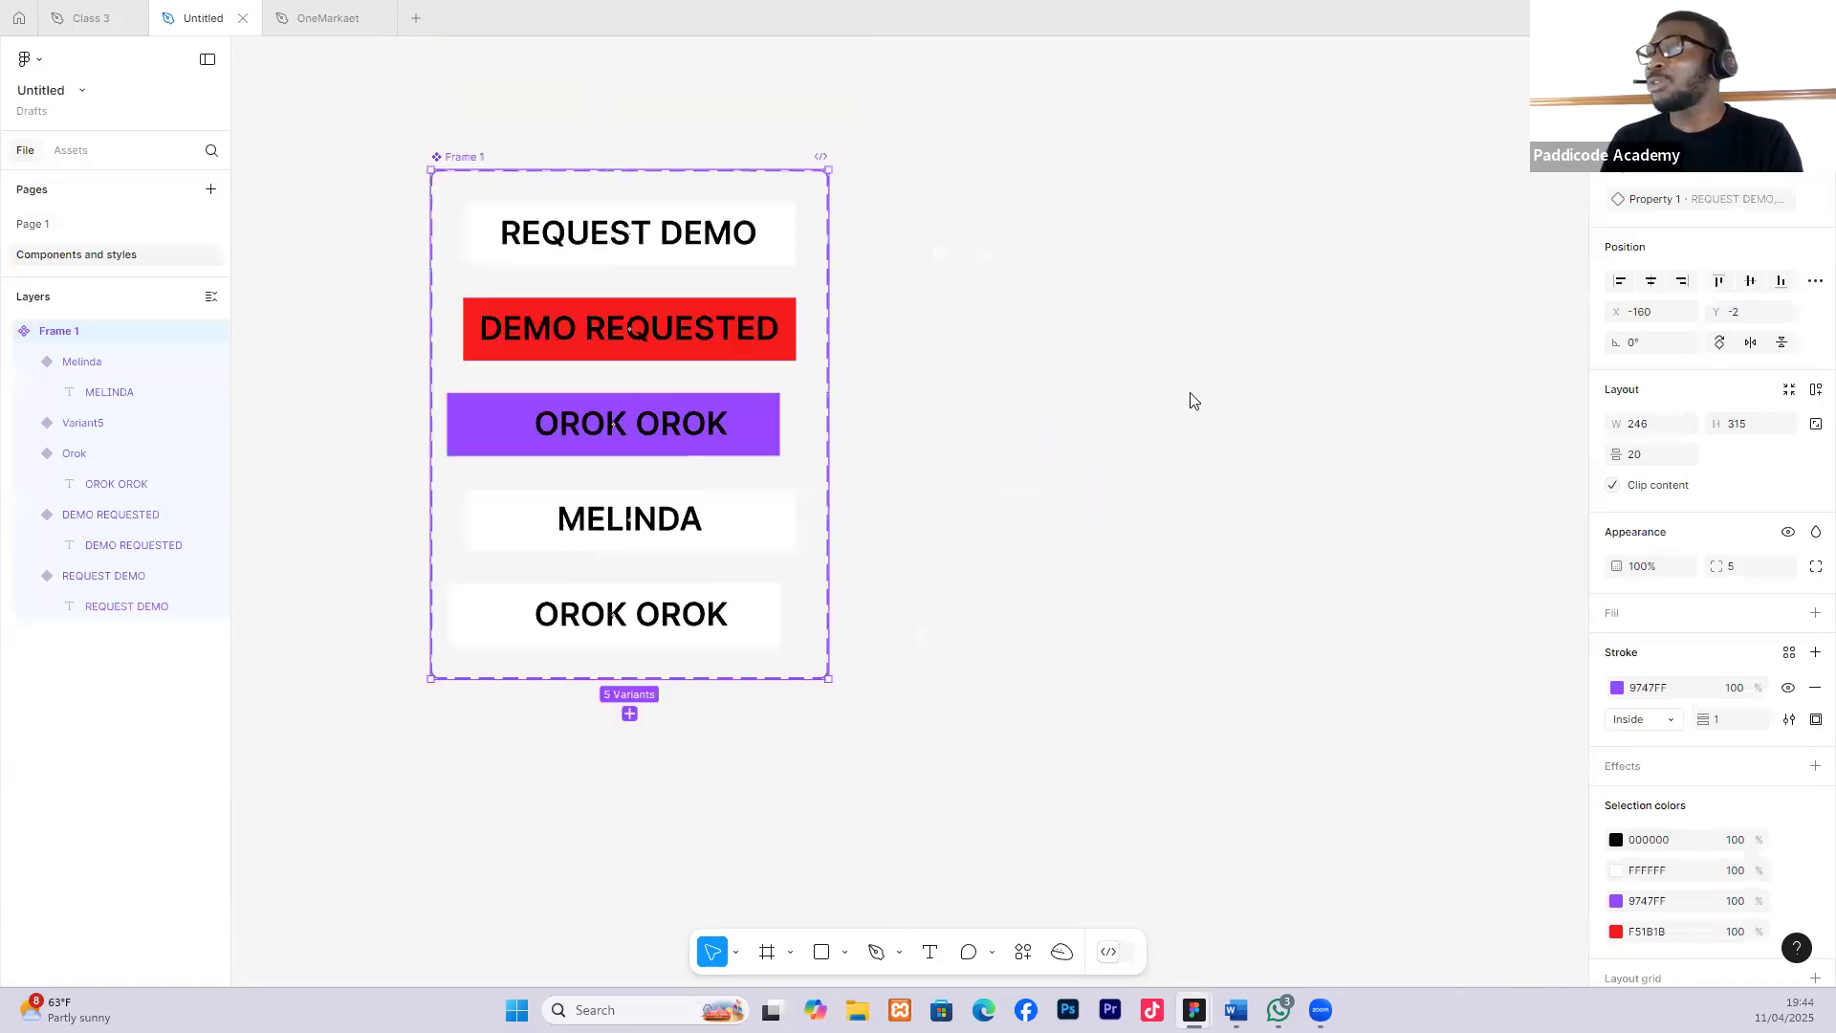
pyautogui.press('Escape')
pyautogui.press('t')
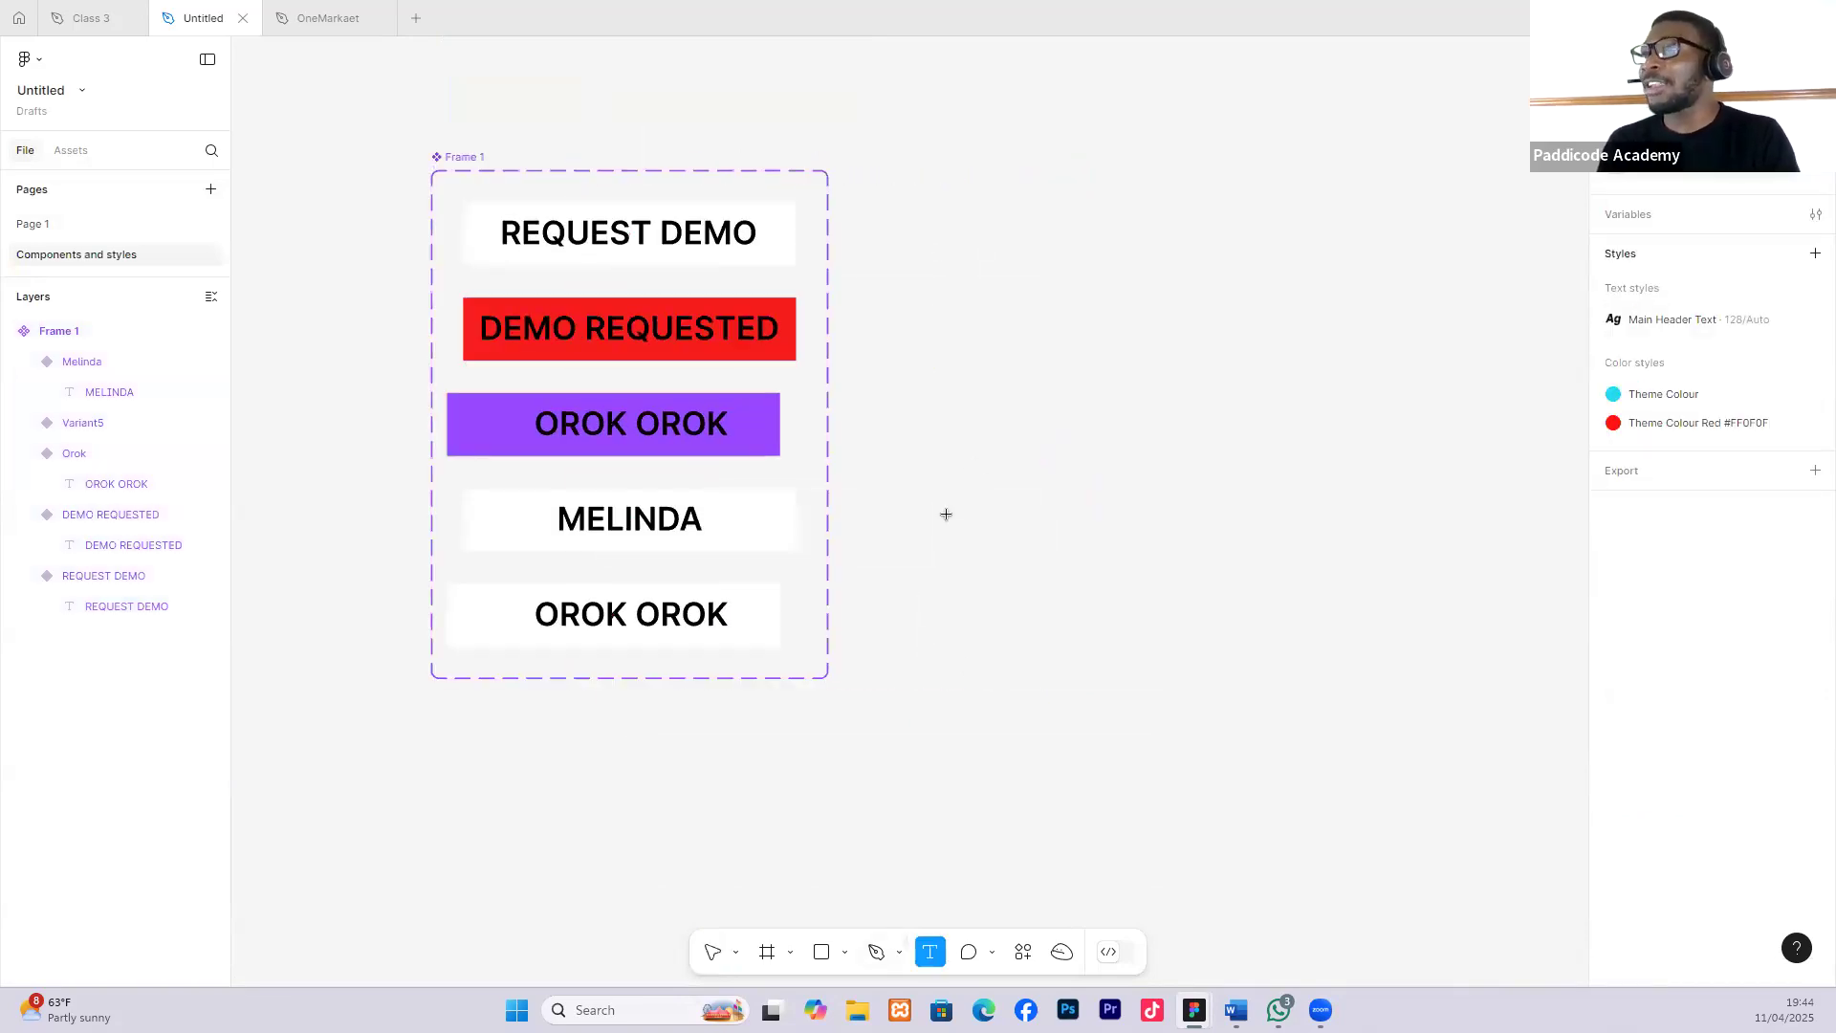
pyautogui.hscroll(6, 525, 251)
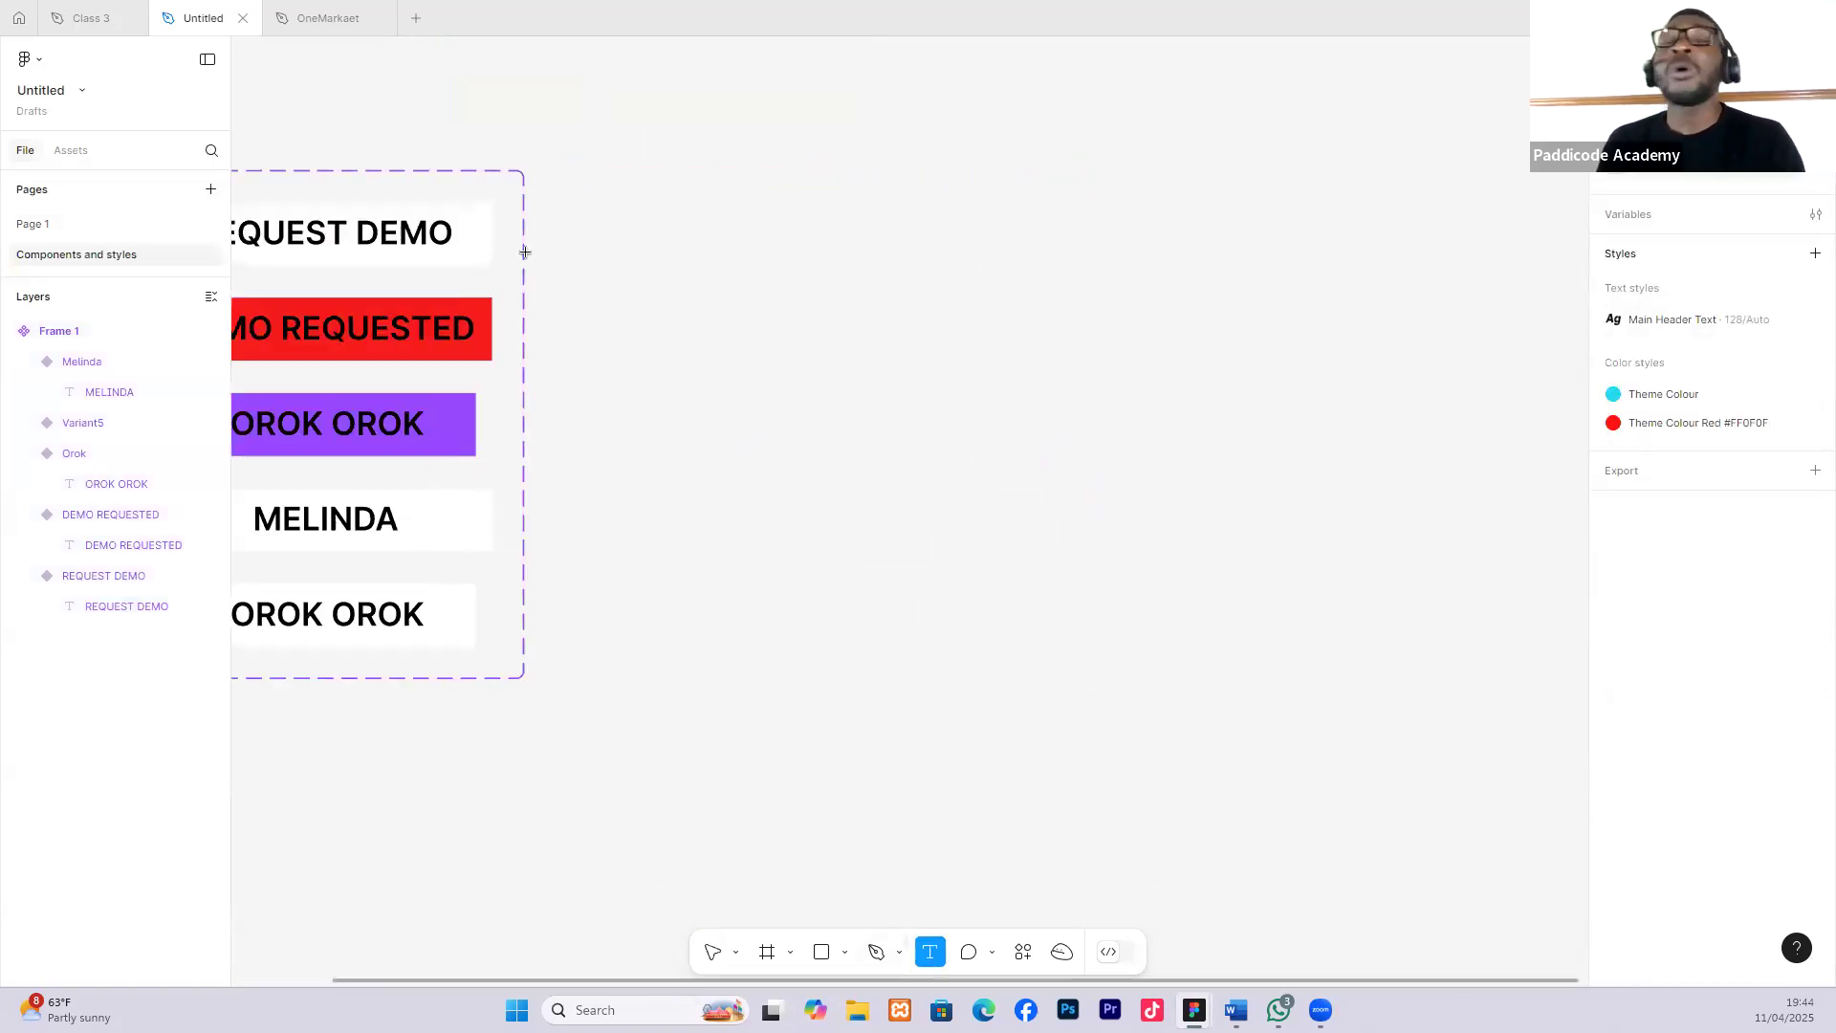
pyautogui.click(686, 254)
pyautogui.write('Header 2')
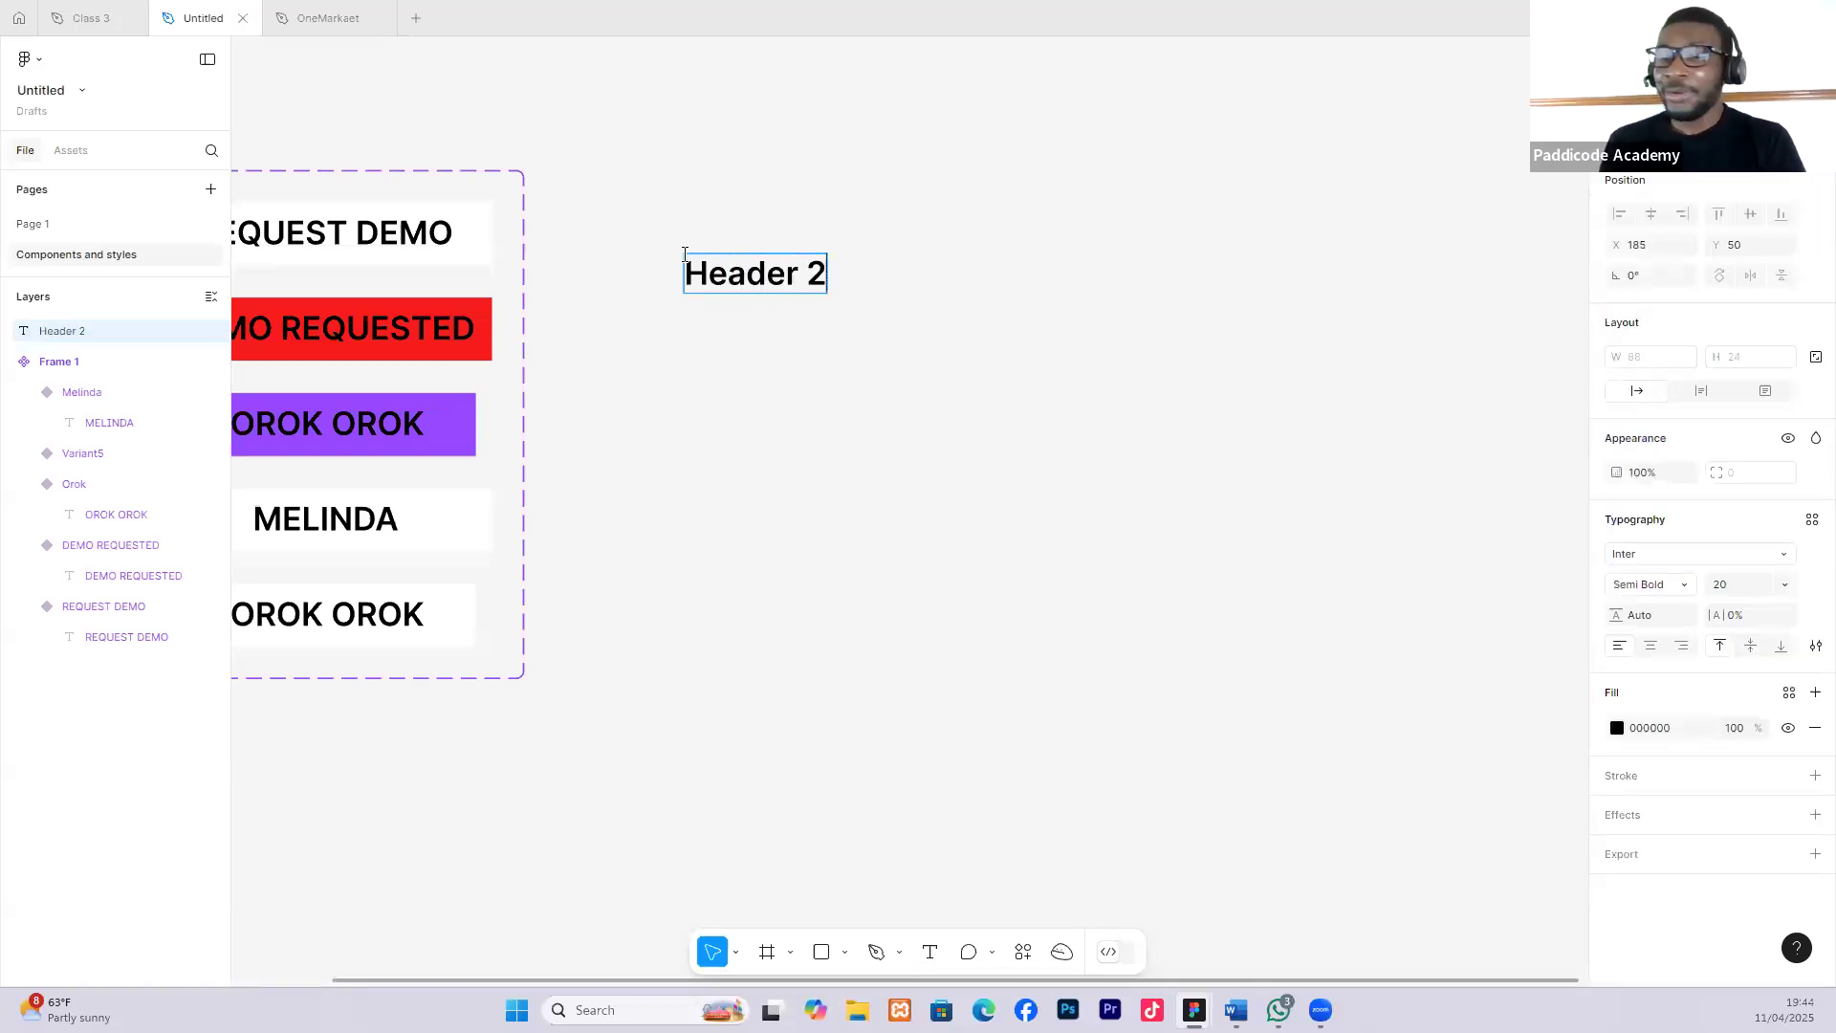
pyautogui.press('BackSpace')
pyautogui.write('1')
pyautogui.press('Escape')
# Duplicate the Header 1 label into a stack of six copies.
pyautogui.hotkey('ctrl', 'd')
pyautogui.moveTo(782, 285); pyautogui.dragTo(779, 325)
pyautogui.hotkey('ctrl', 'd')
pyautogui.hotkey('ctrl', 'd')
pyautogui.hotkey('ctrl', 'd')
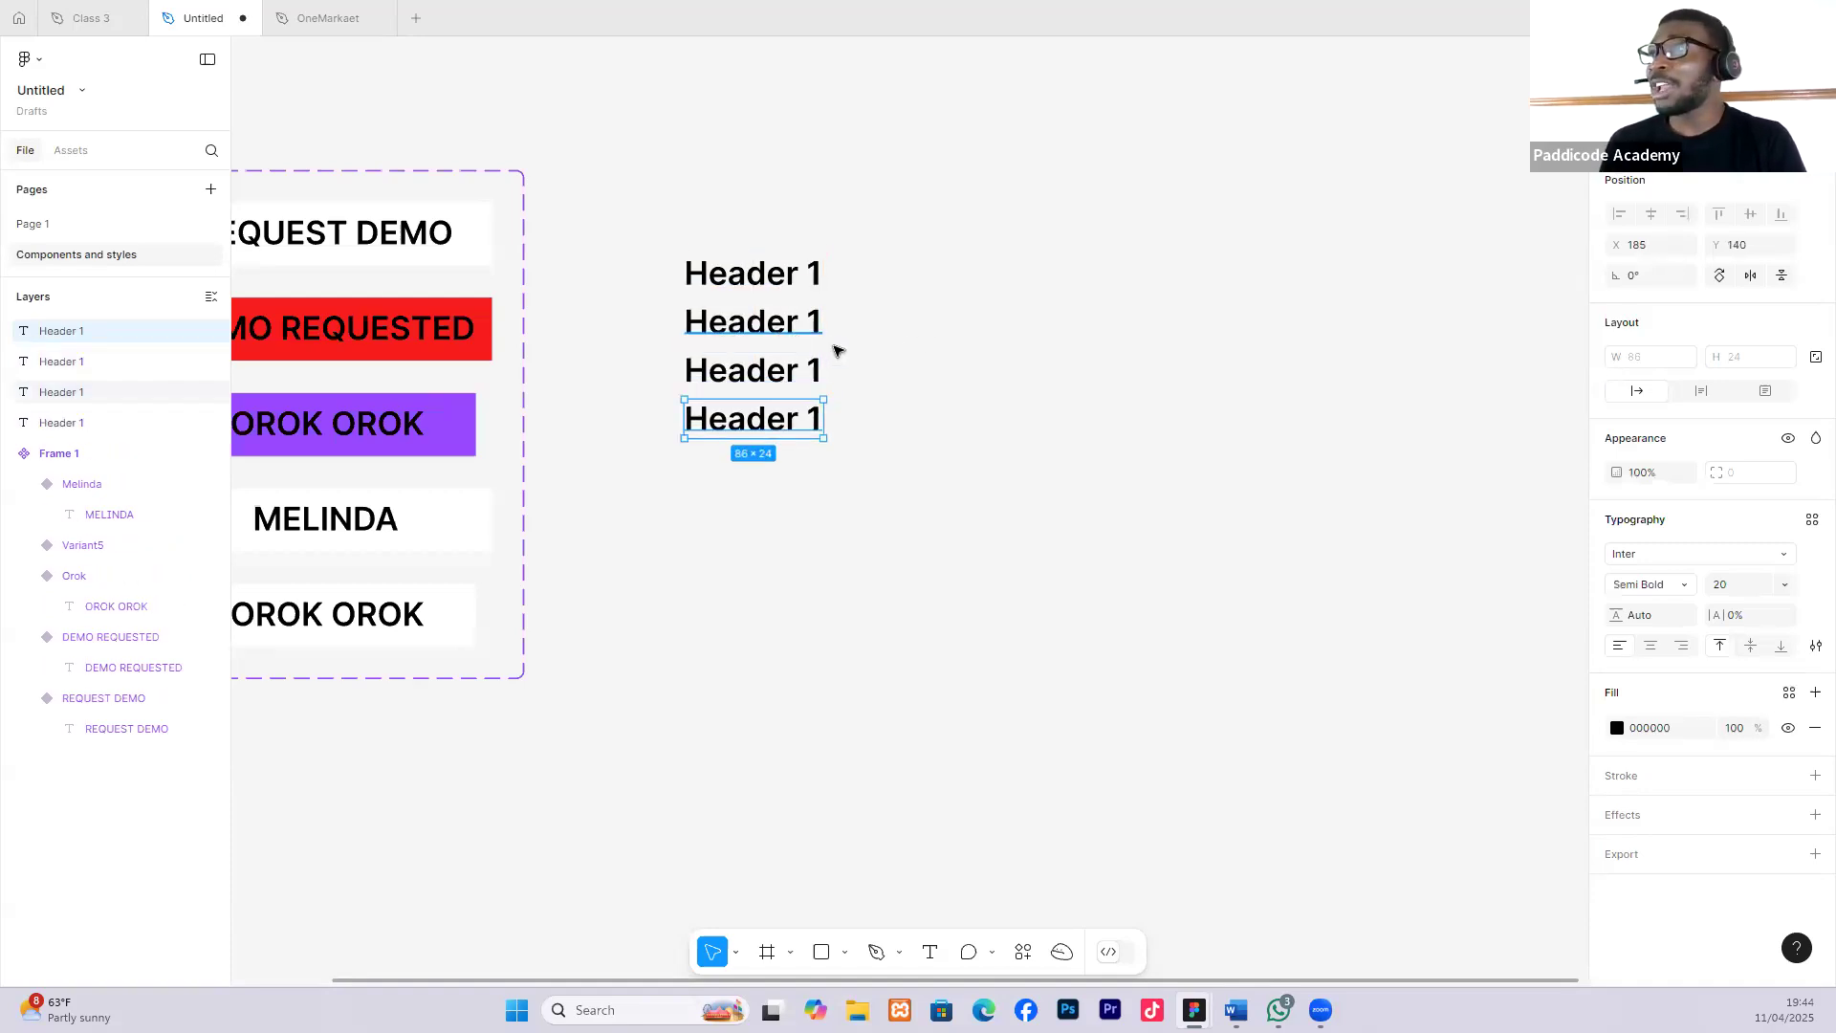
pyautogui.hotkey('ctrl', 'd')
# Renumber the second and third copies to Header 2 and Header 3.
pyautogui.click(818, 323)
pyautogui.doubleClick(818, 323)
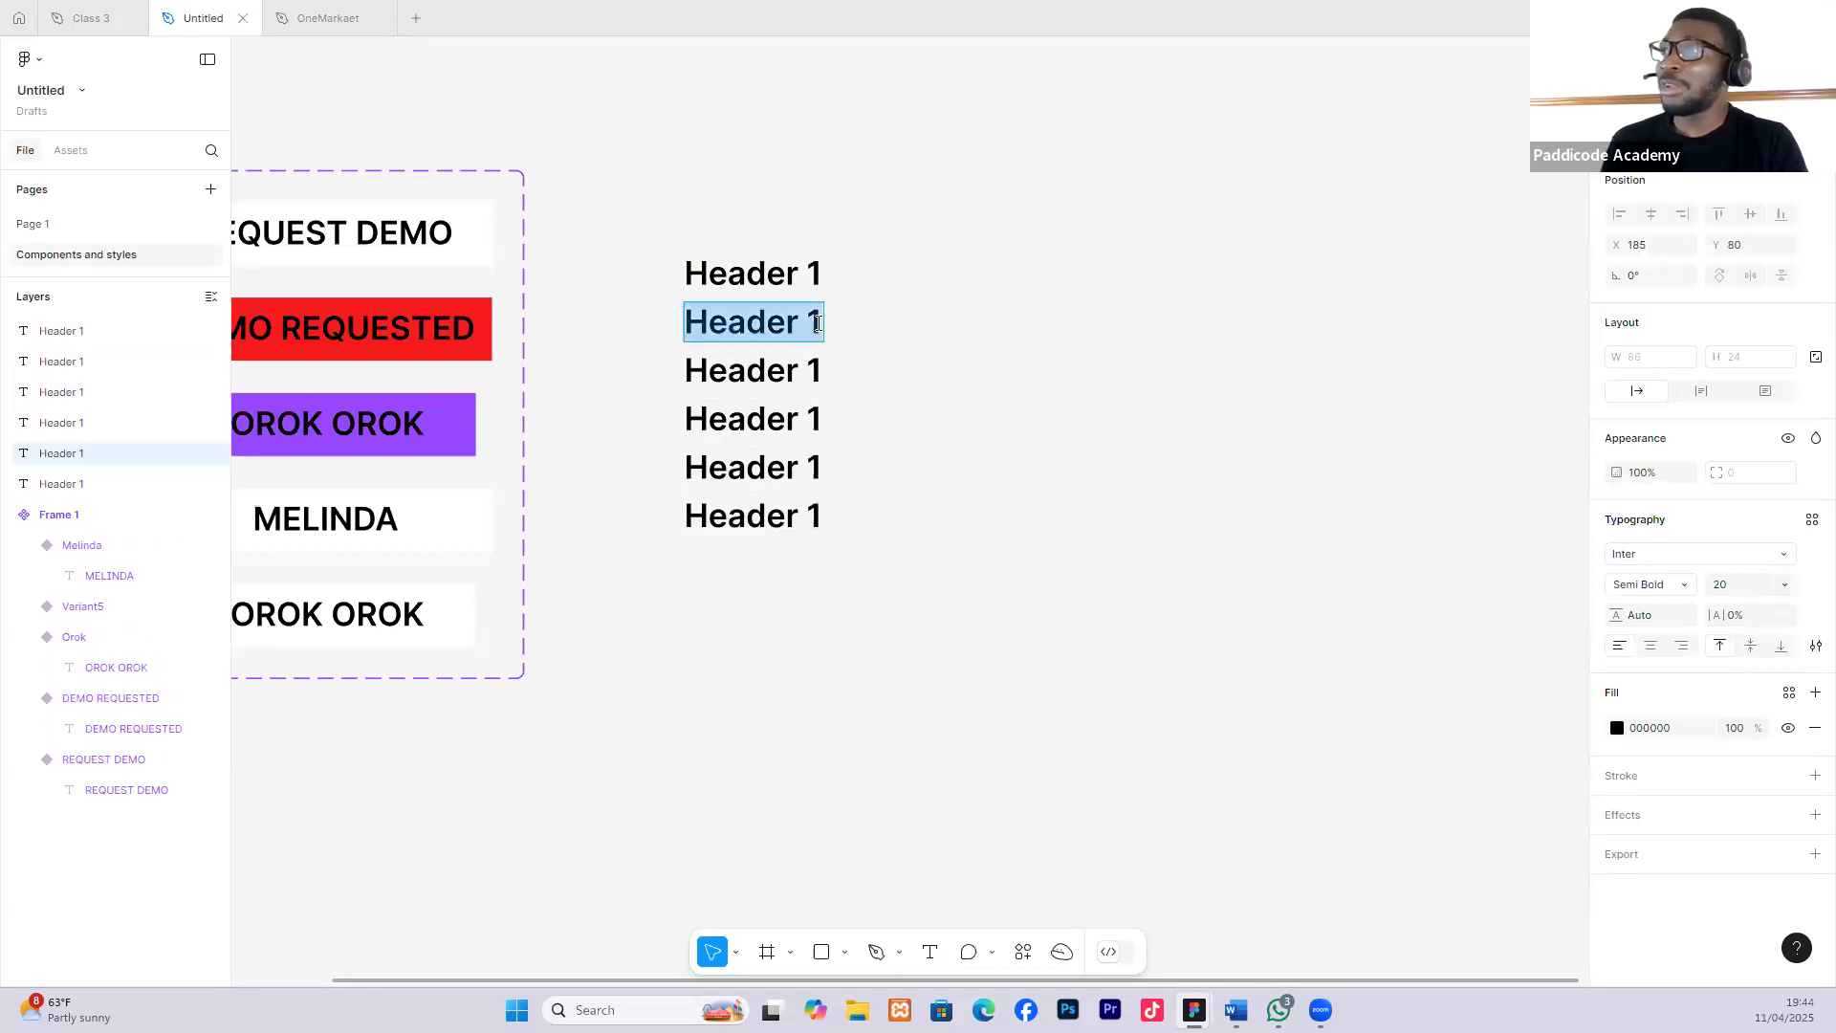
pyautogui.click(818, 323)
pyautogui.press('BackSpace')
pyautogui.write('2')
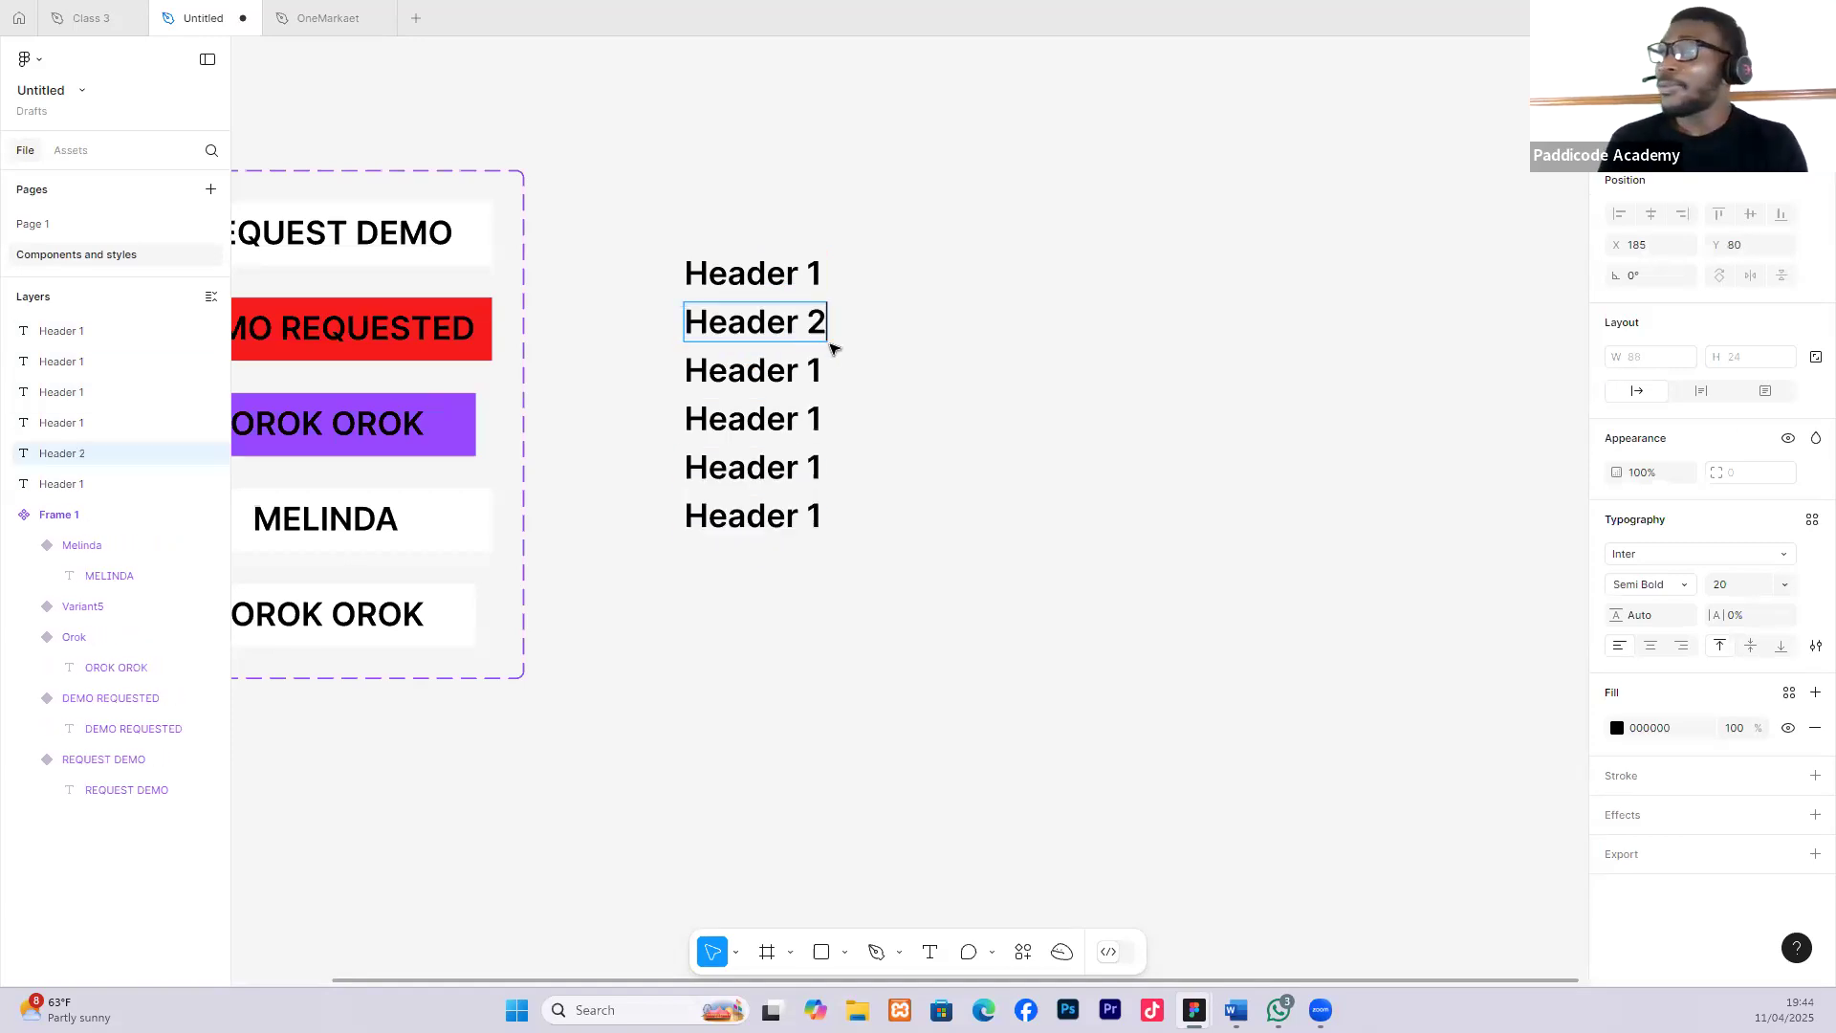
pyautogui.click(817, 371)
pyautogui.doubleClick(820, 369)
pyautogui.press('BackSpace')
pyautogui.write('3')
# Renumber the remaining copies to Header 4, Header 5 and Header 6.
pyautogui.click(820, 411)
pyautogui.doubleClick(821, 413)
pyautogui.press('BackSpace')
pyautogui.write('4')
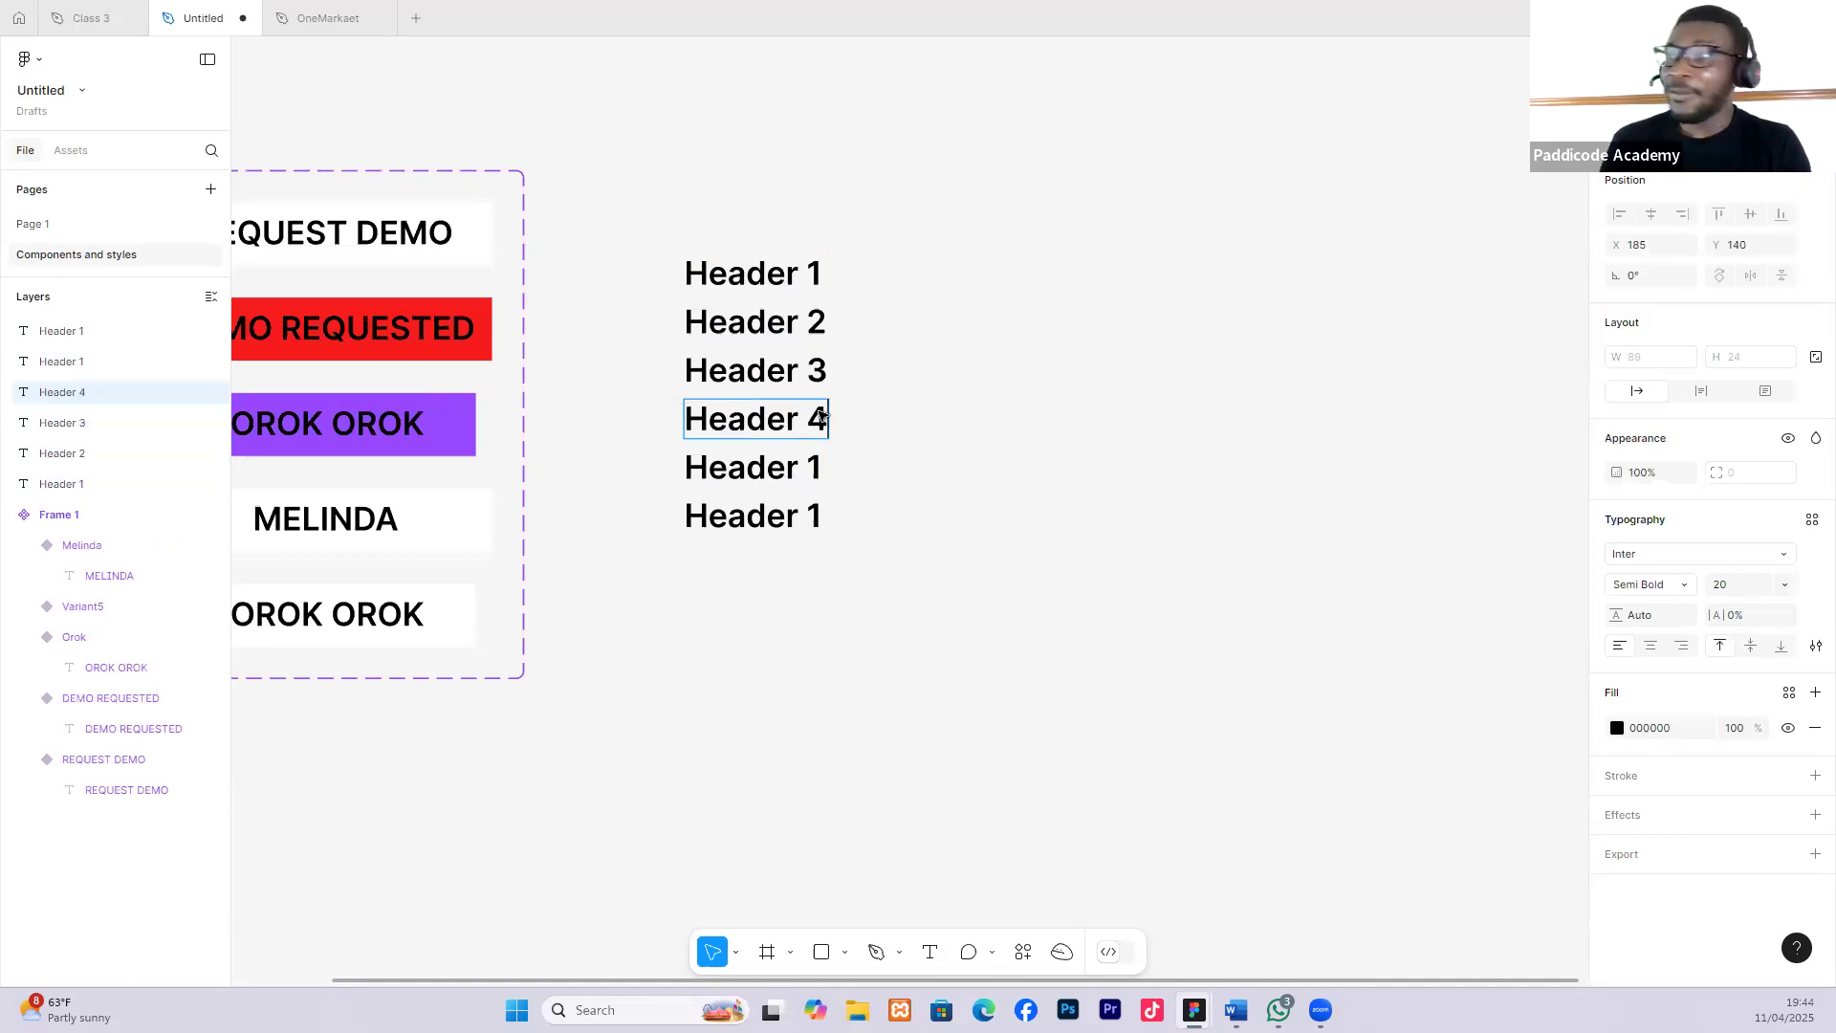
pyautogui.click(816, 467)
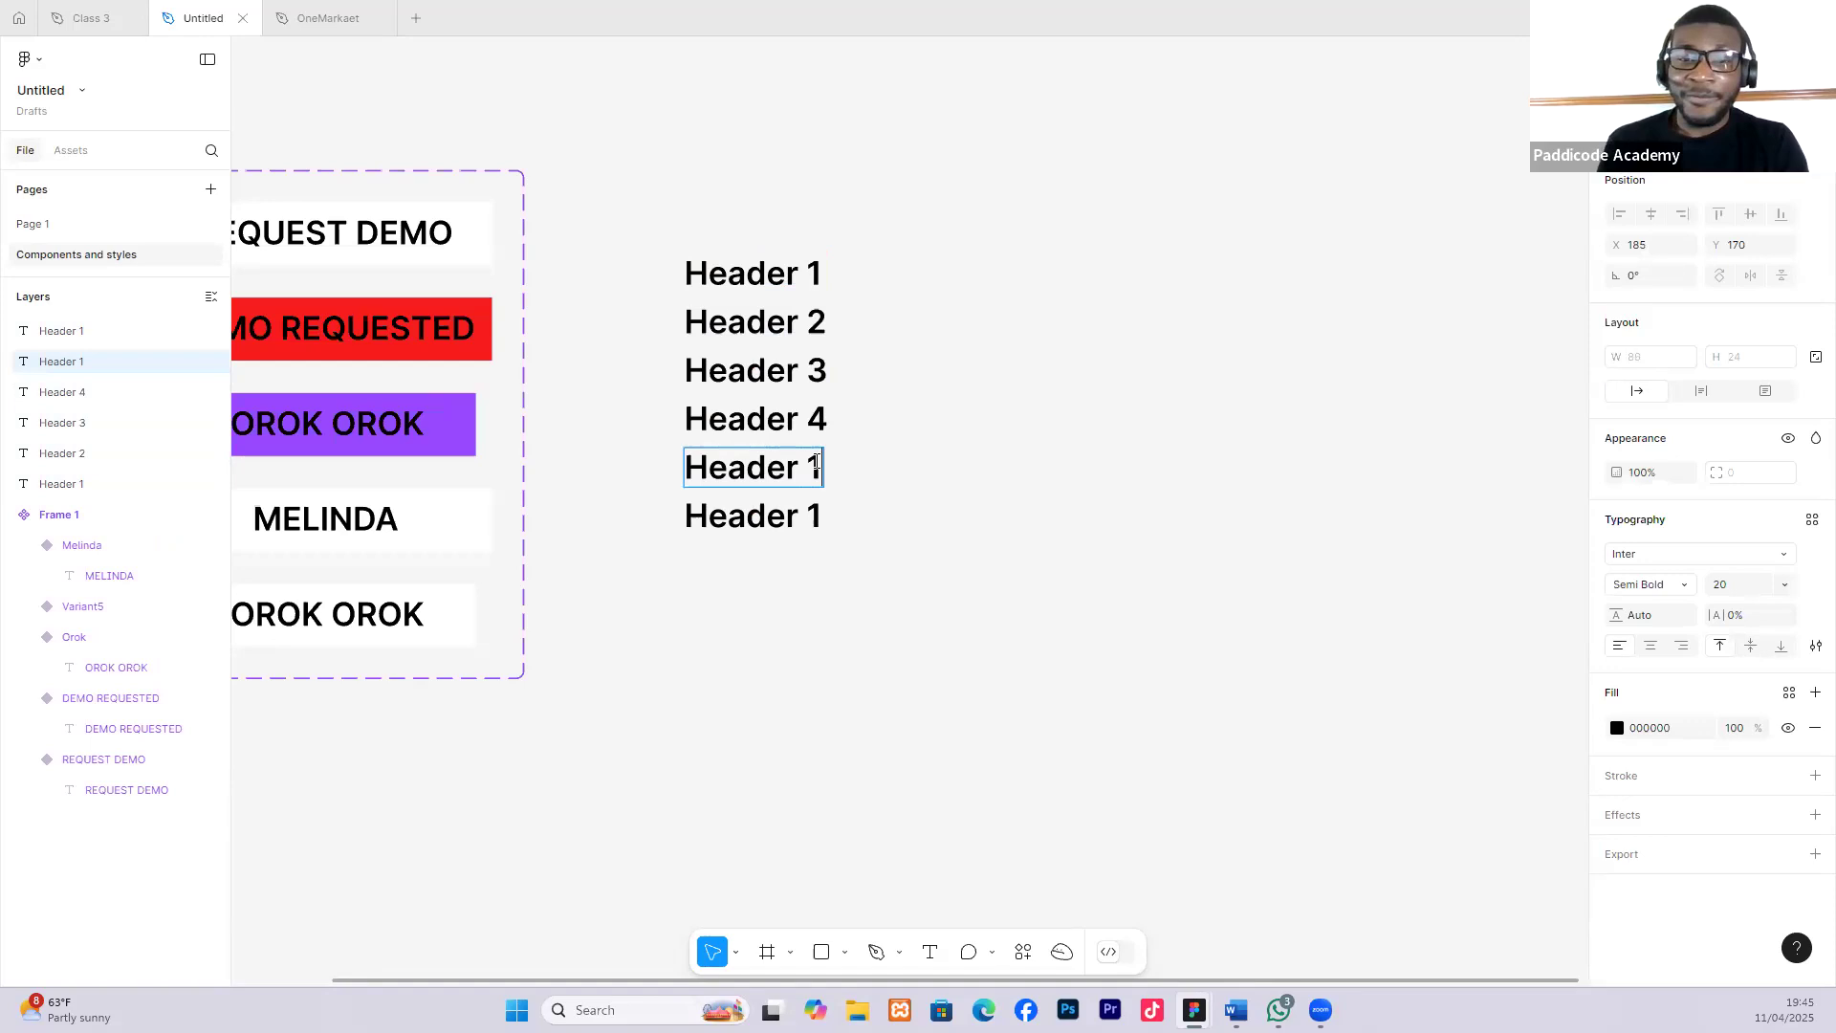
pyautogui.doubleClick(816, 467)
pyautogui.press('BackSpace')
pyautogui.write('5')
pyautogui.doubleClick(819, 504)
pyautogui.press('BackSpace')
pyautogui.write('6')
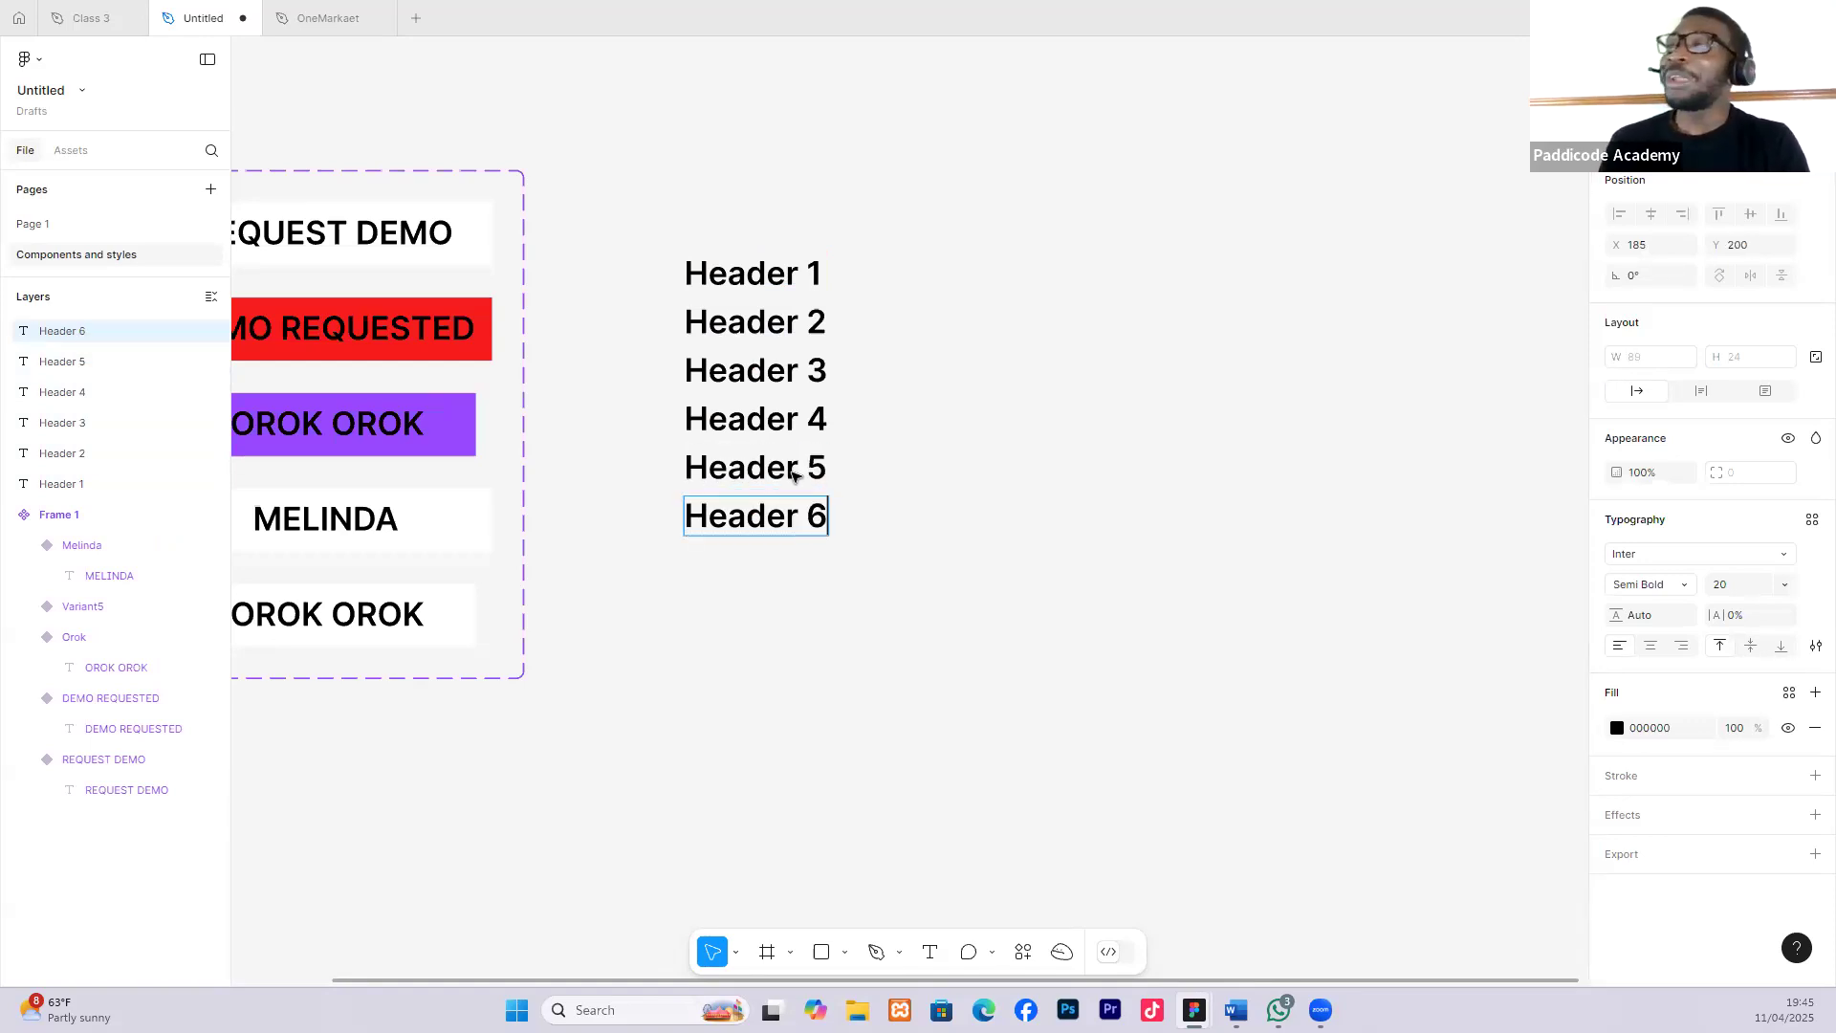
pyautogui.press('Escape')
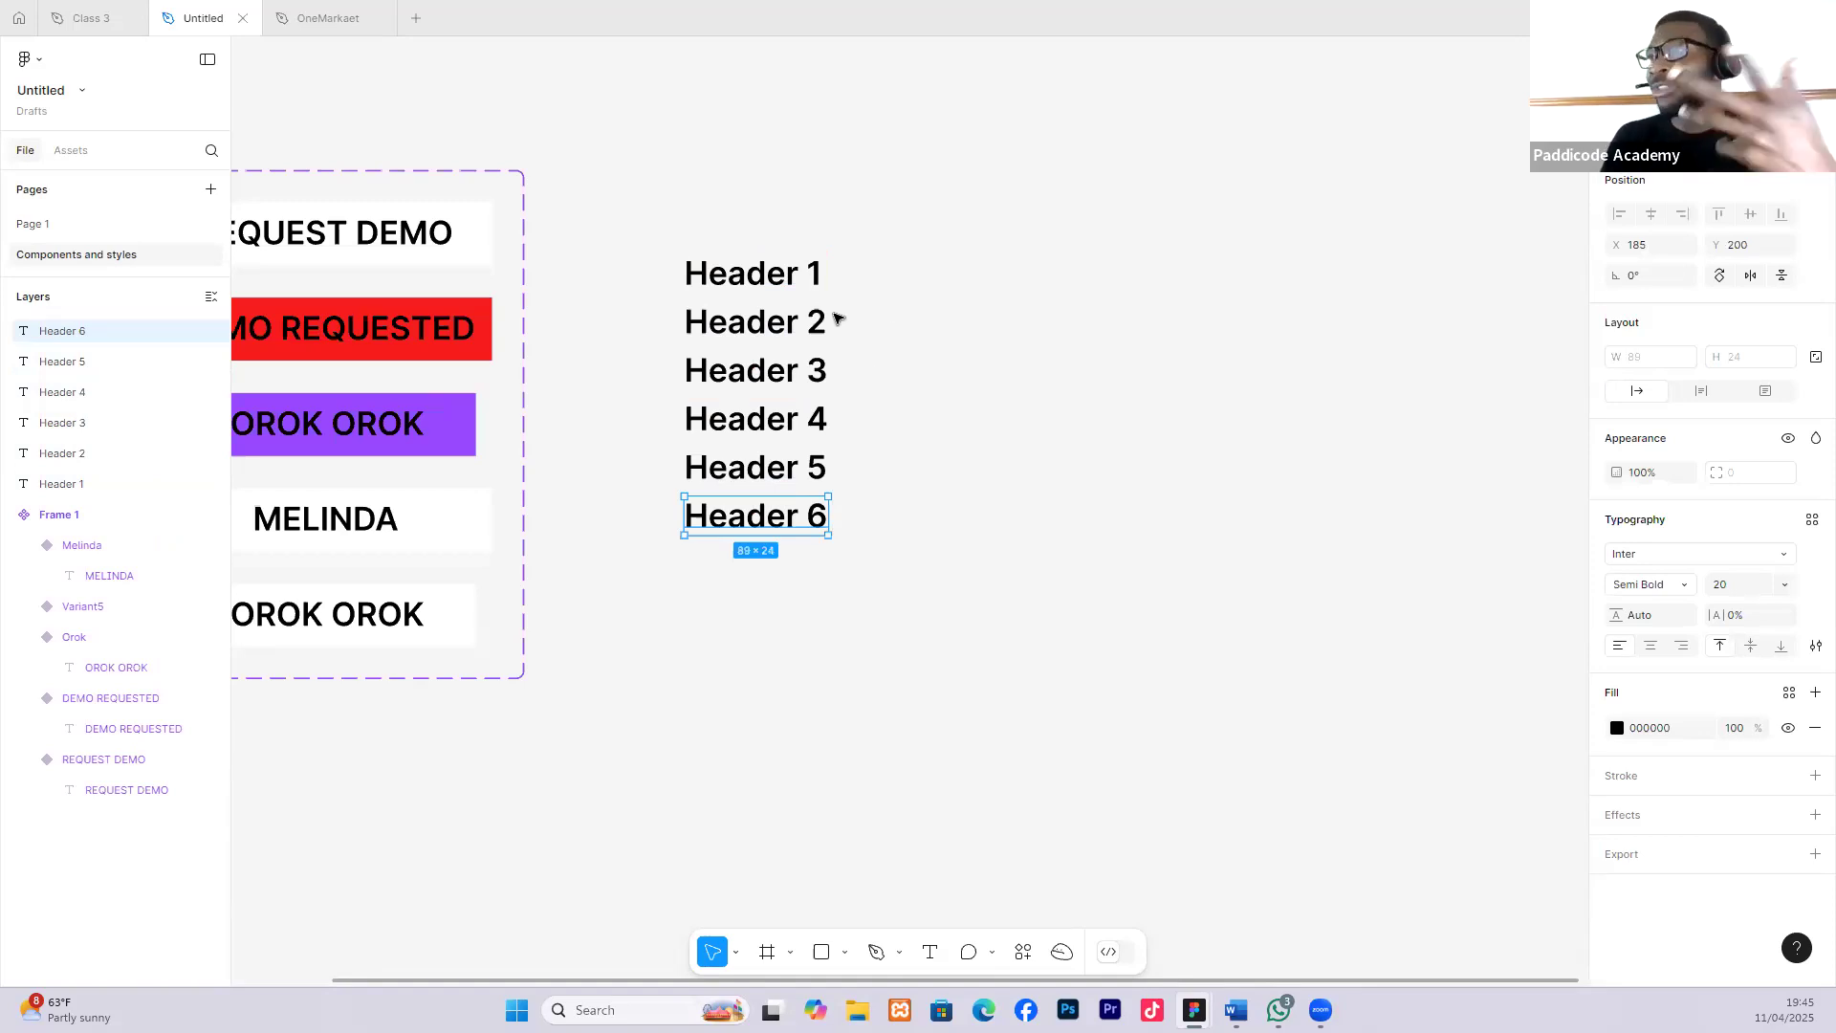
pyautogui.click(774, 274)
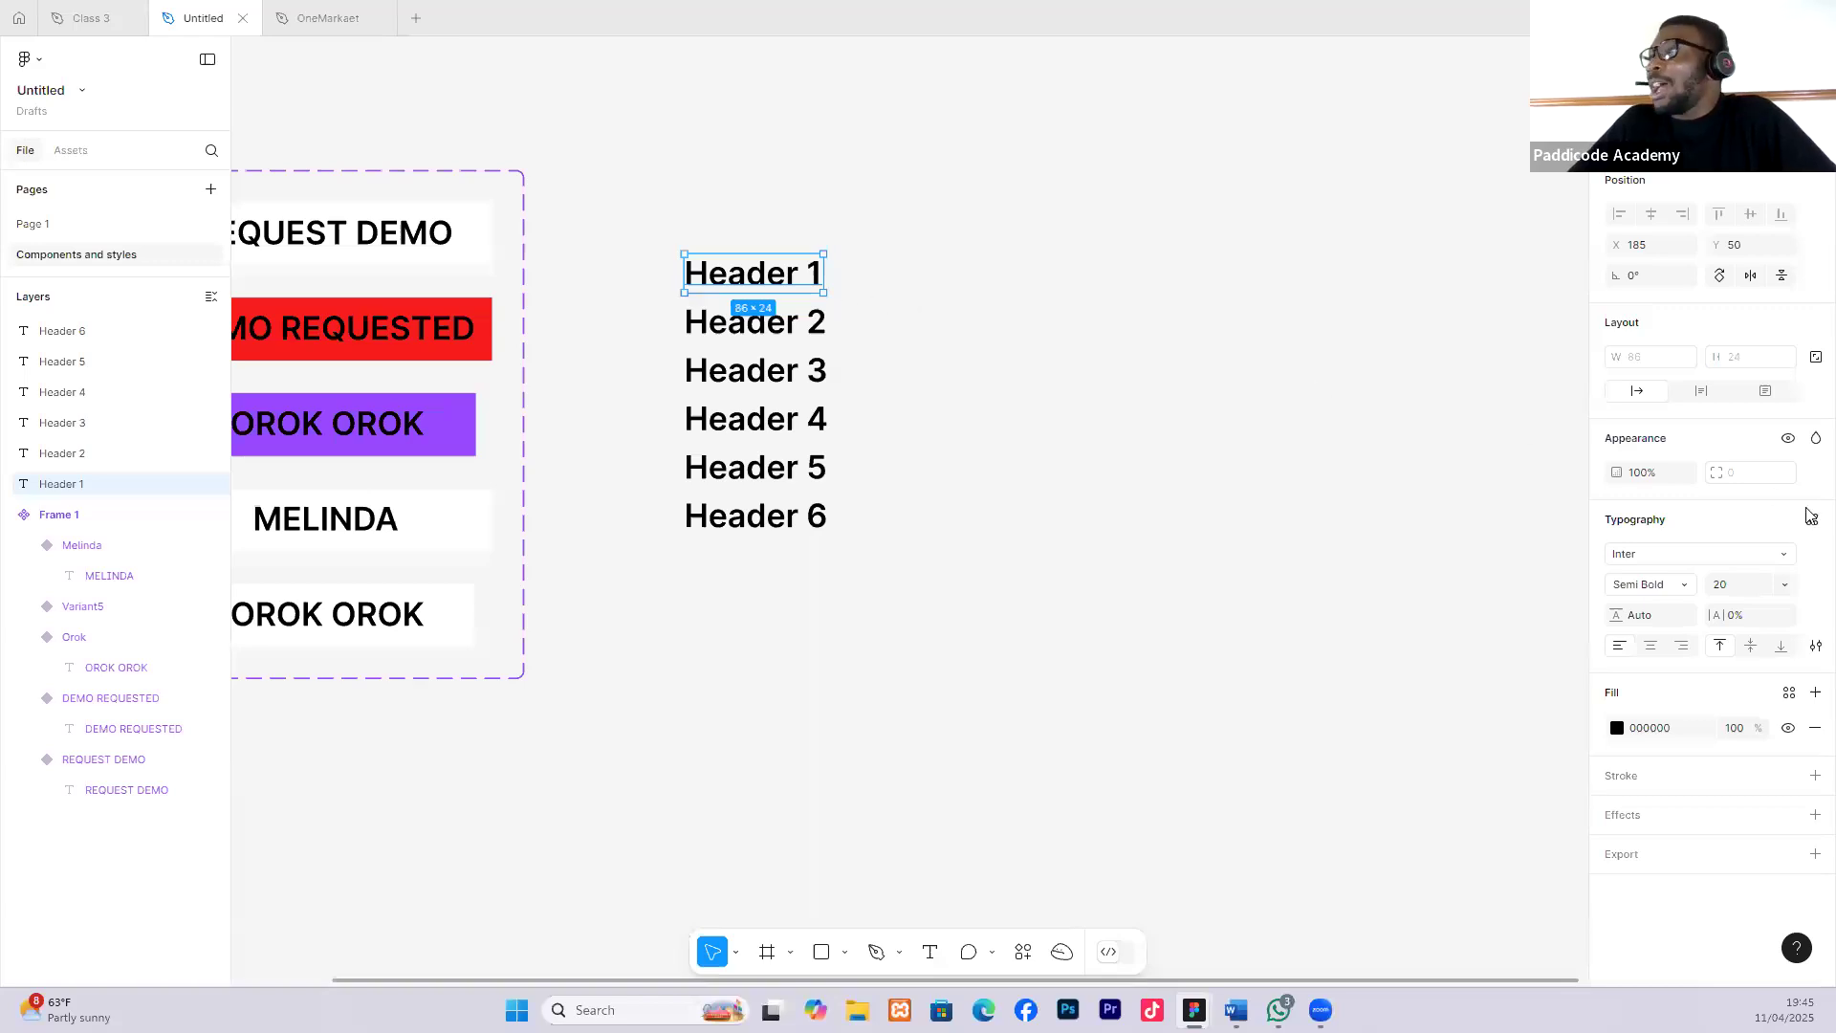
# Set font sizes 16, 14 and 12 on Header 1, Header 2 and Header 3.
pyautogui.click(1784, 585)
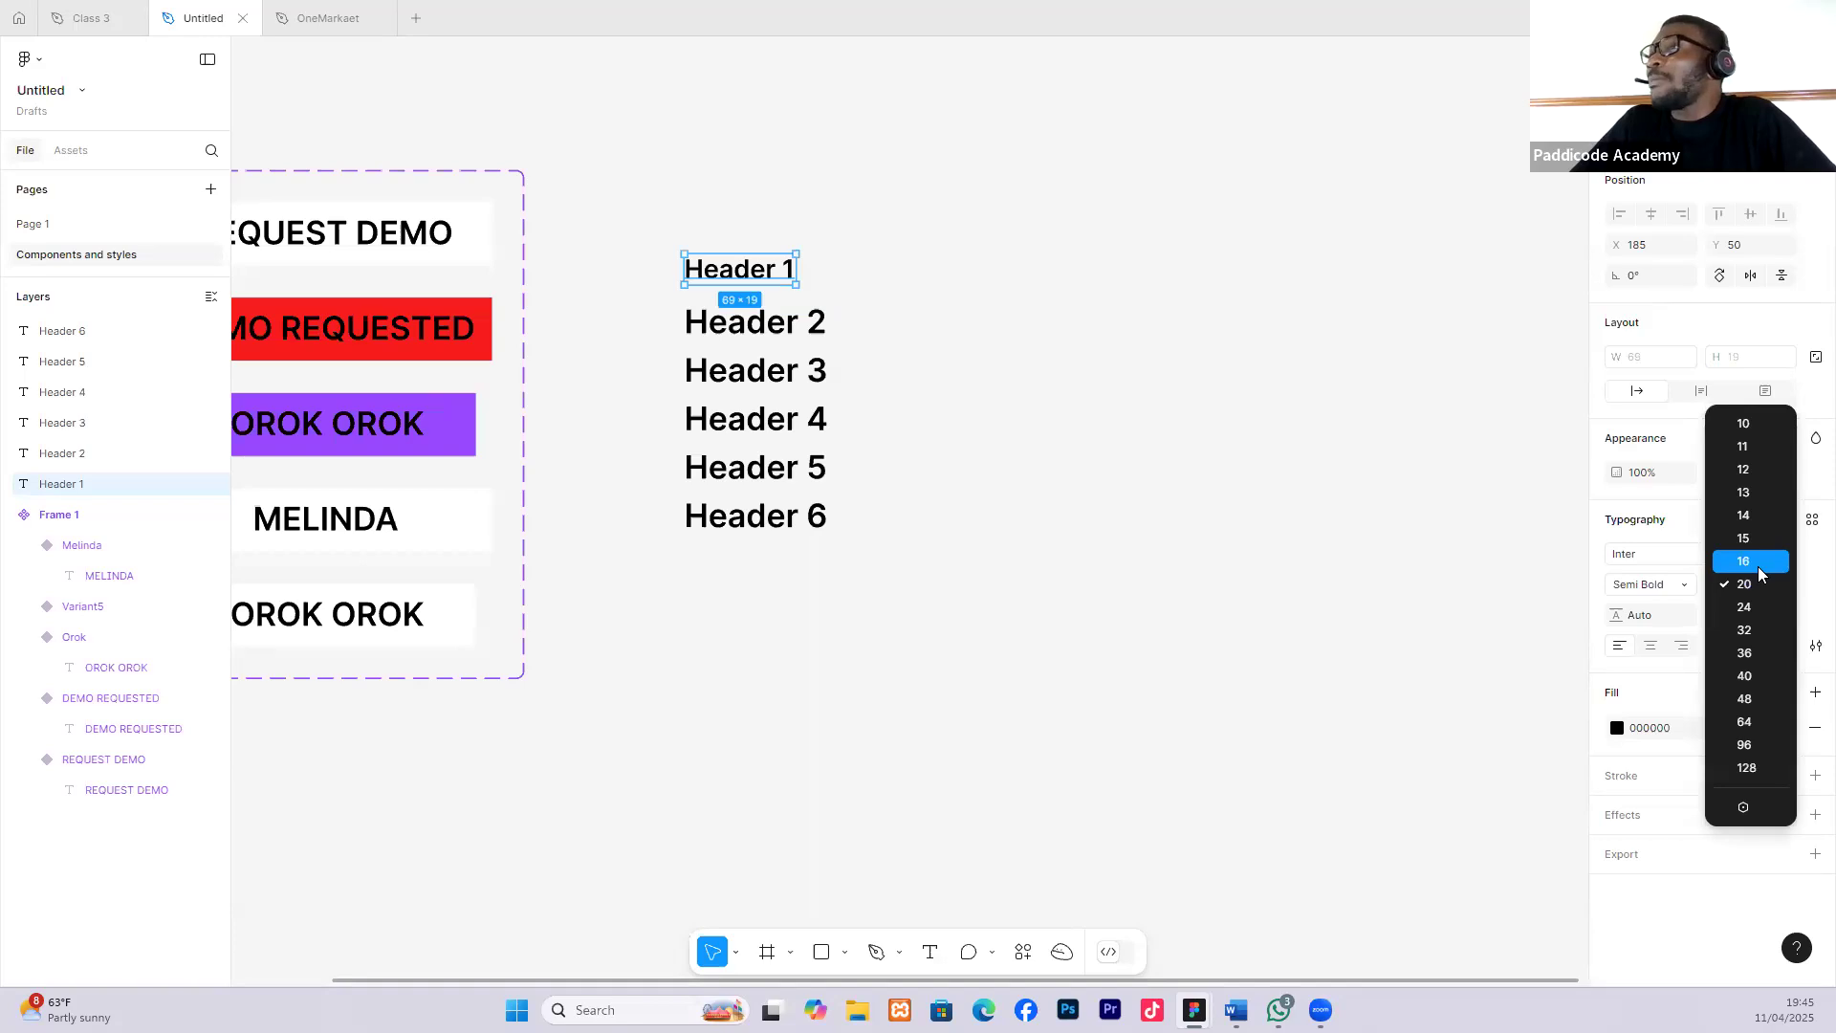
pyautogui.click(1755, 566)
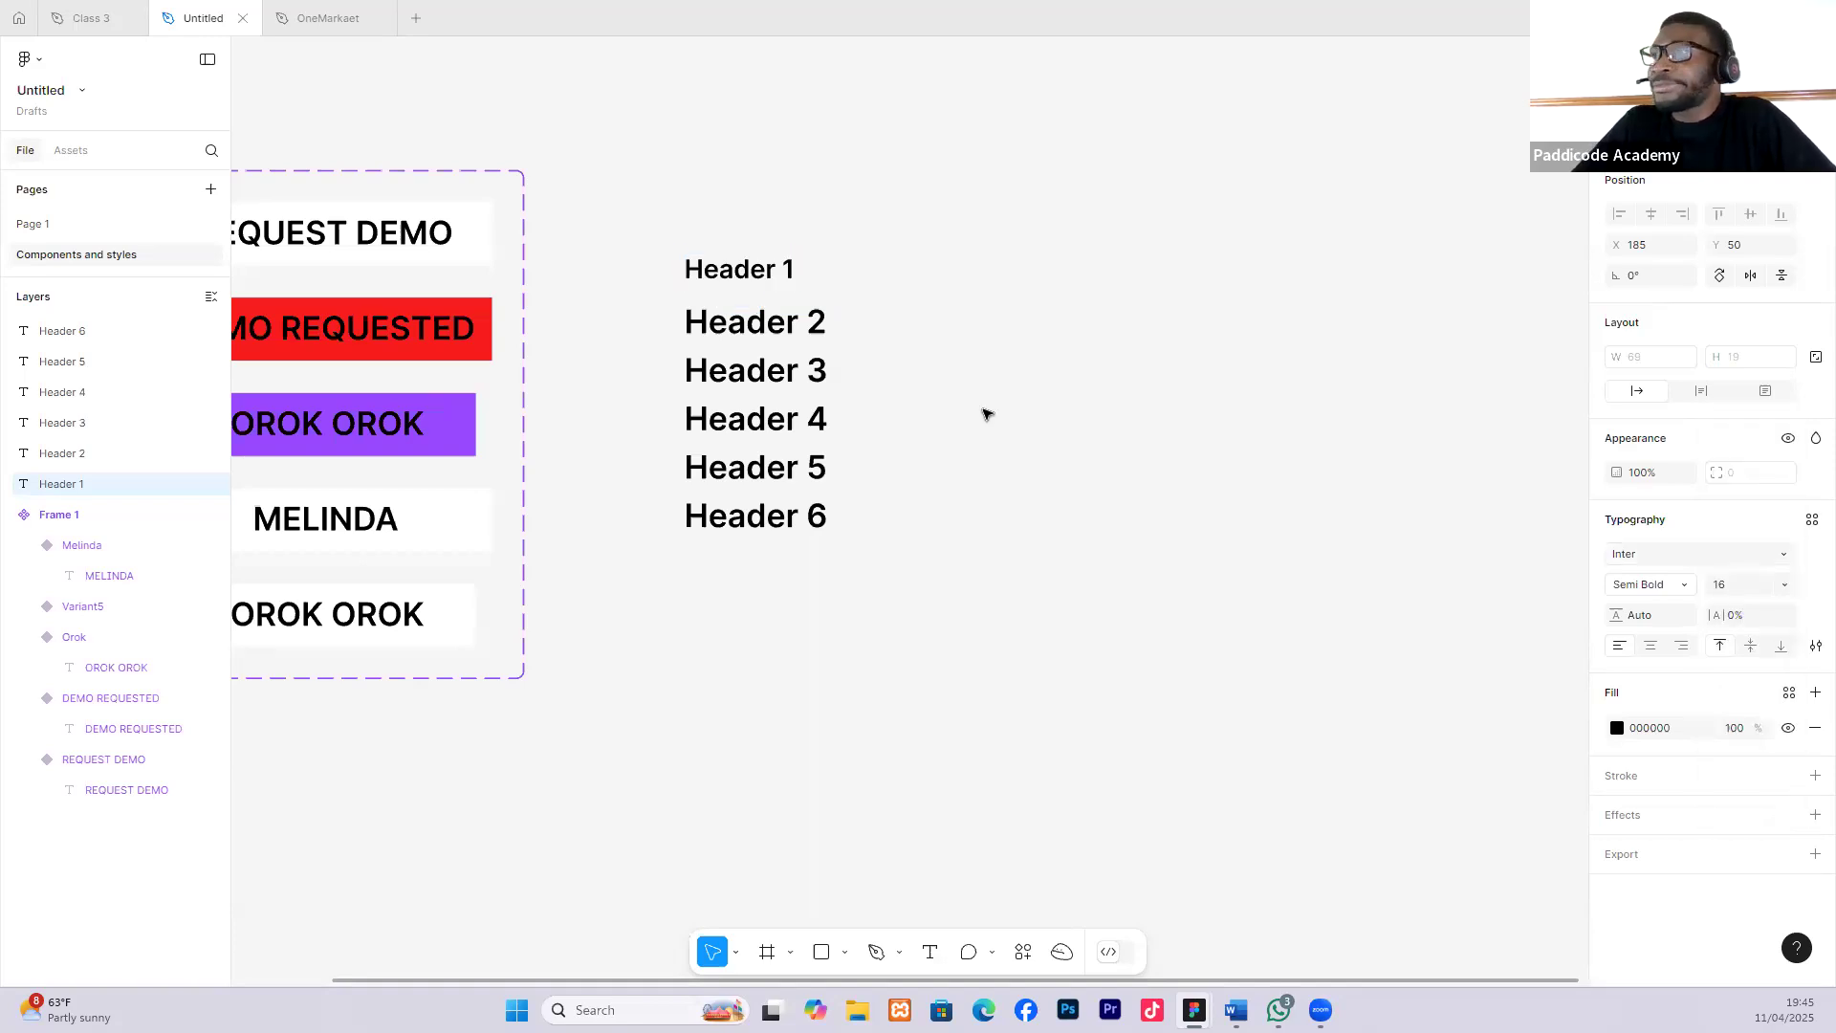
pyautogui.click(792, 325)
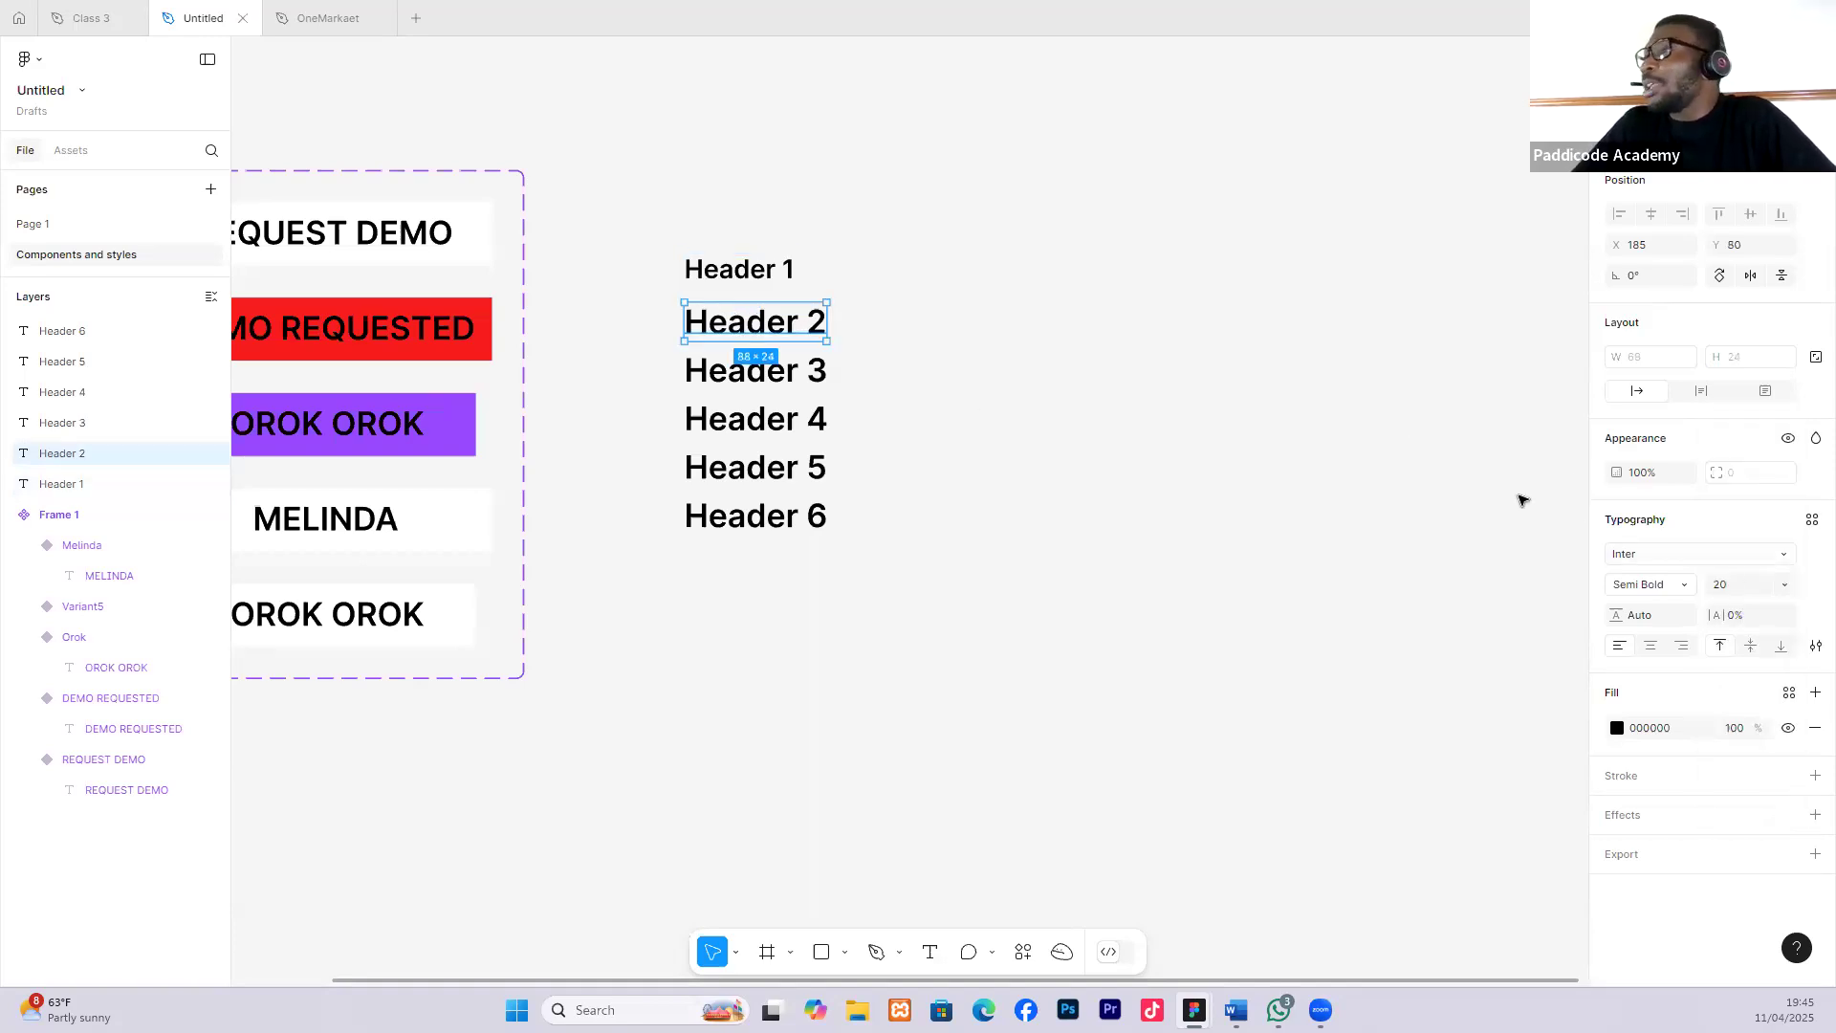
pyautogui.click(1781, 586)
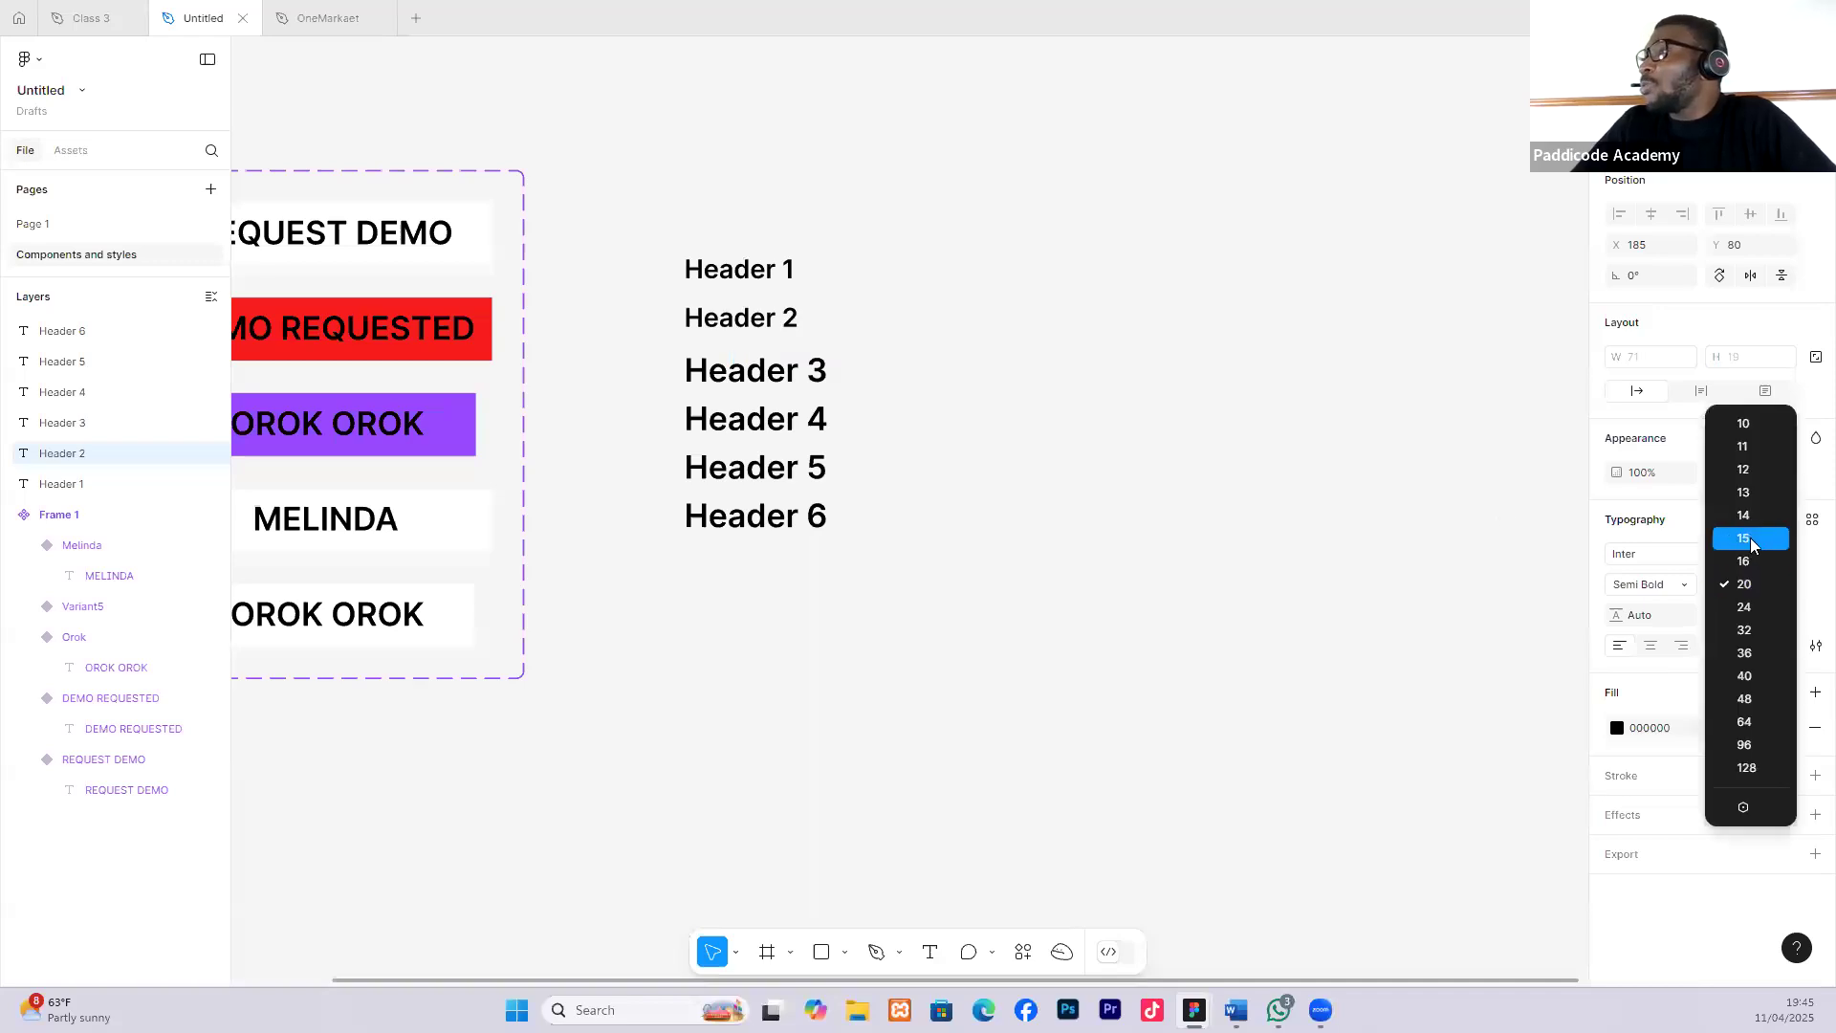
pyautogui.press('Return')
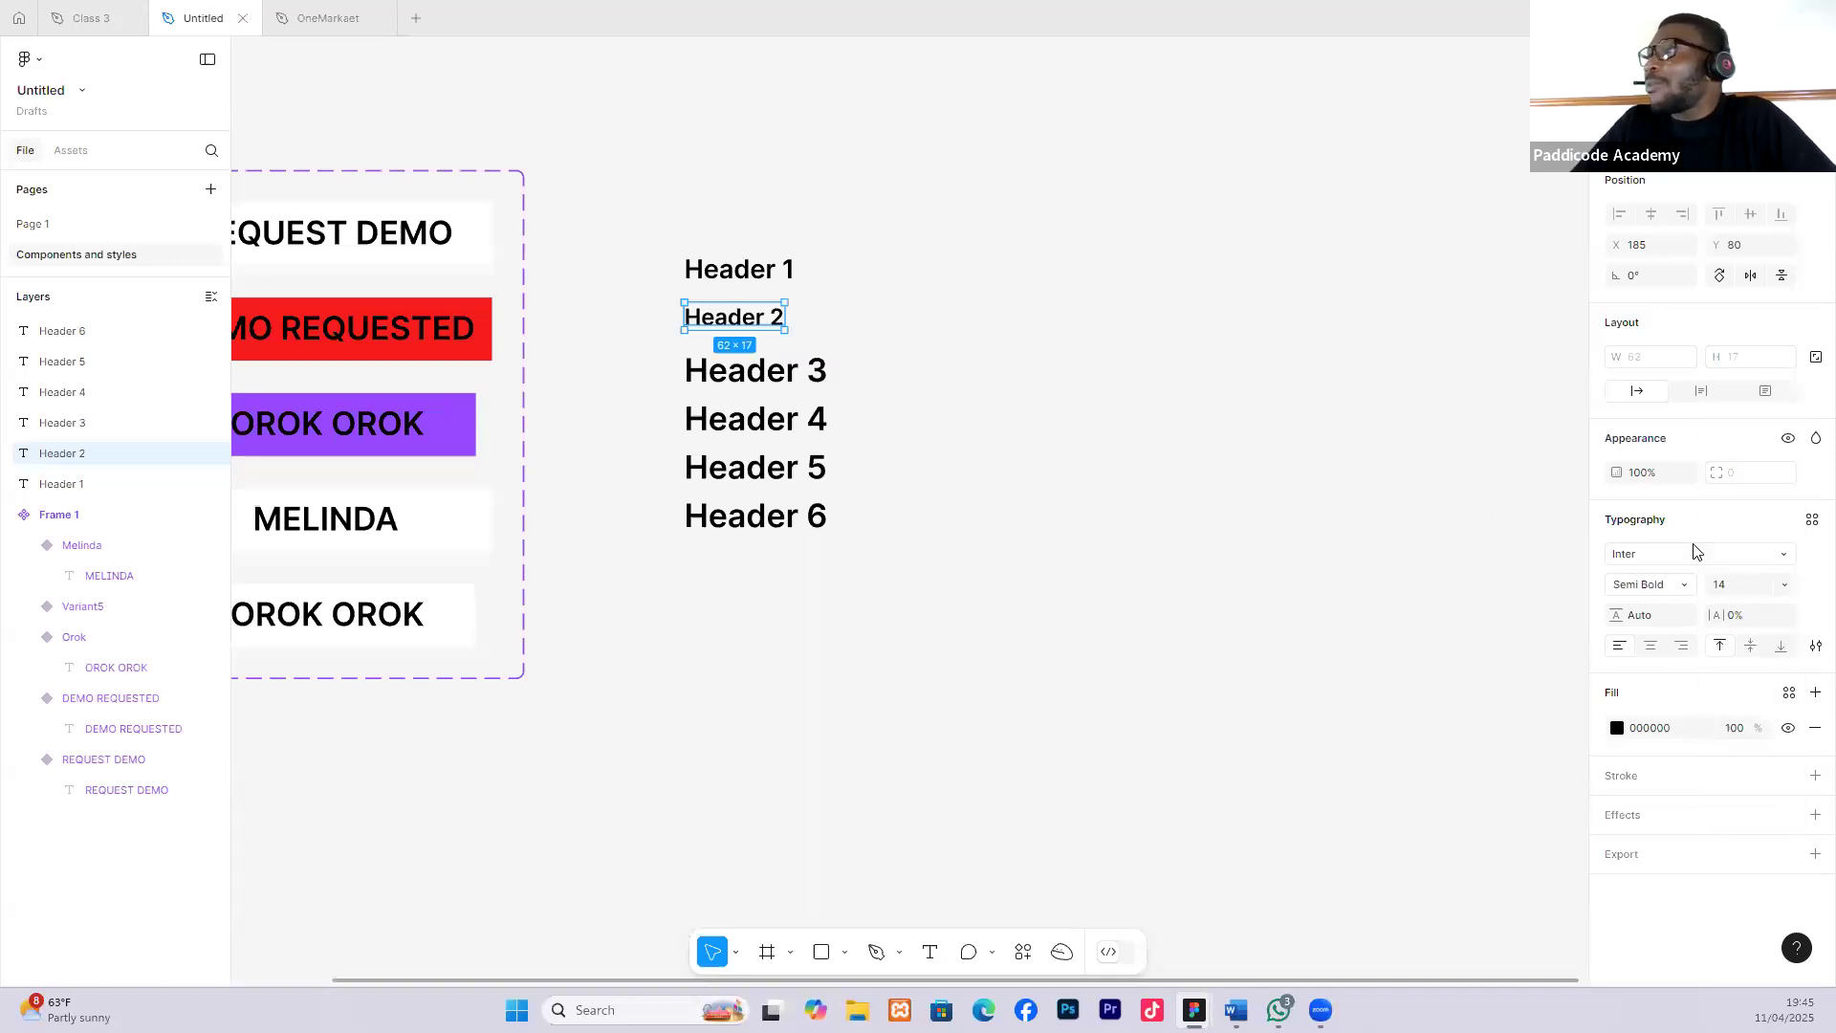
pyautogui.press('Tab')
pyautogui.click(1780, 585)
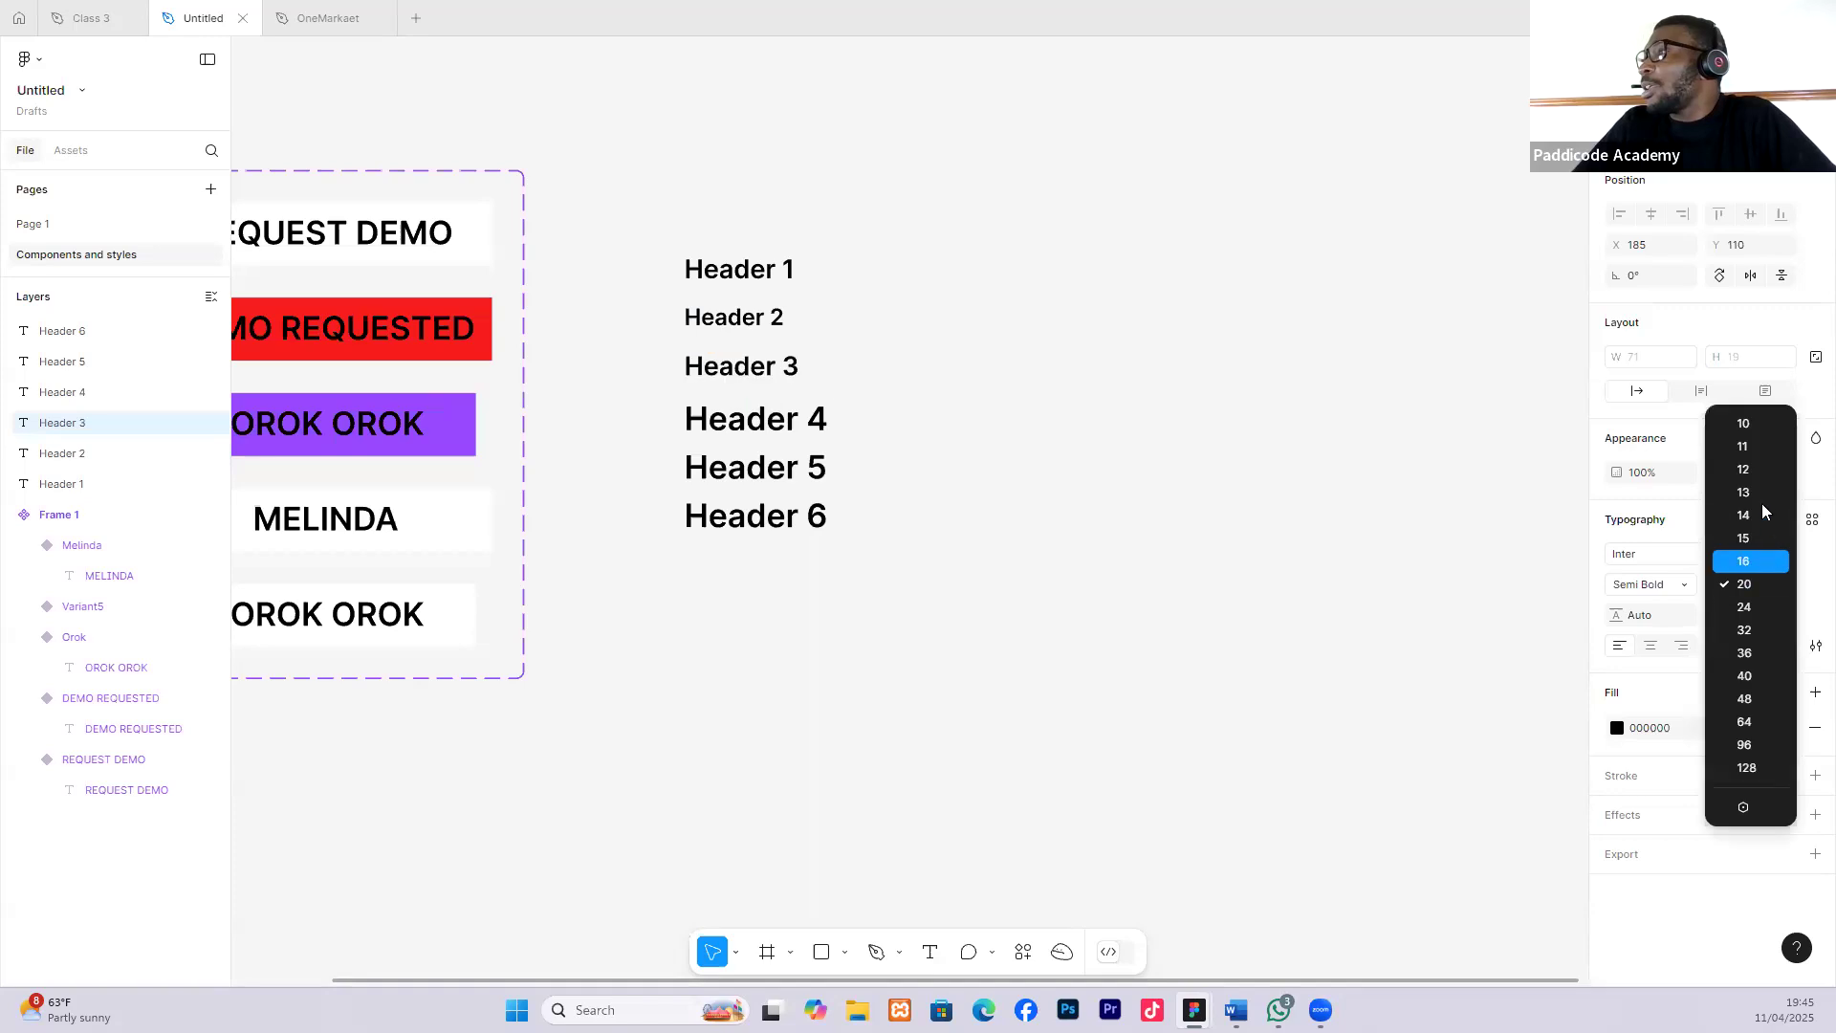
pyautogui.press('Return')
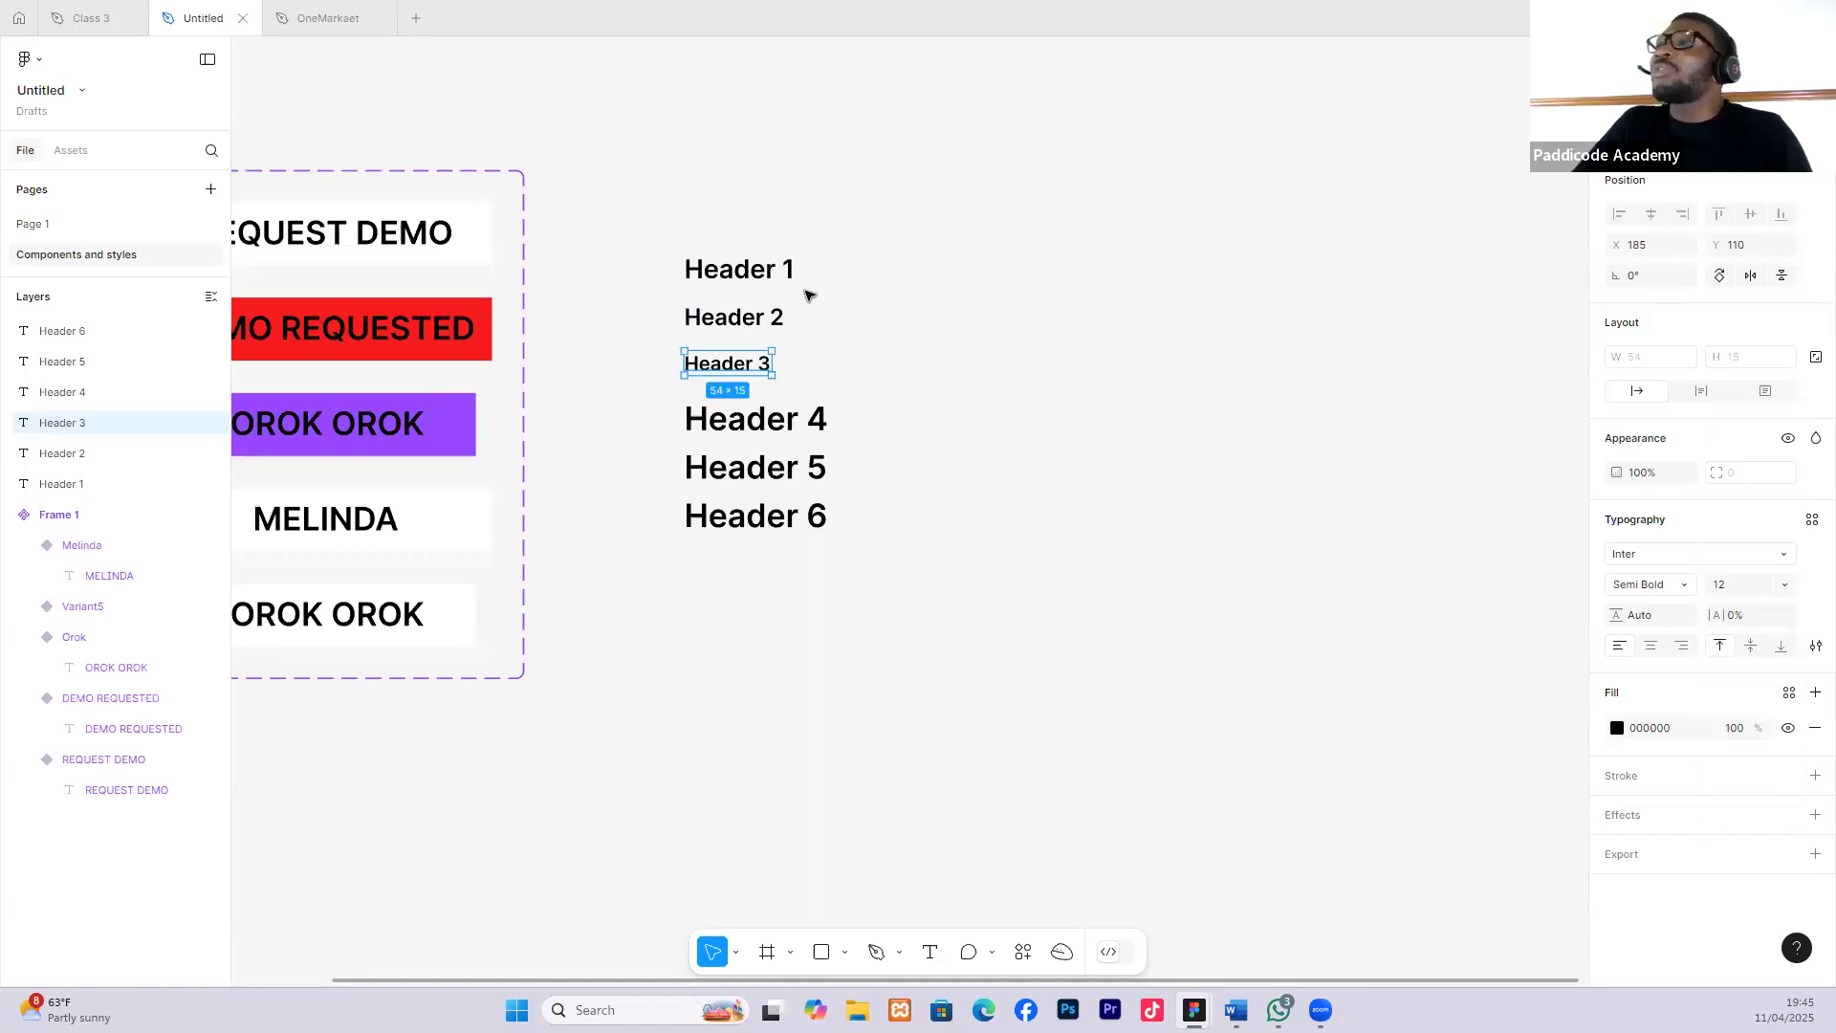
# Make Header 1 Bold weight.
pyautogui.scroll(3, 765, 277)
pyautogui.click(734, 275)
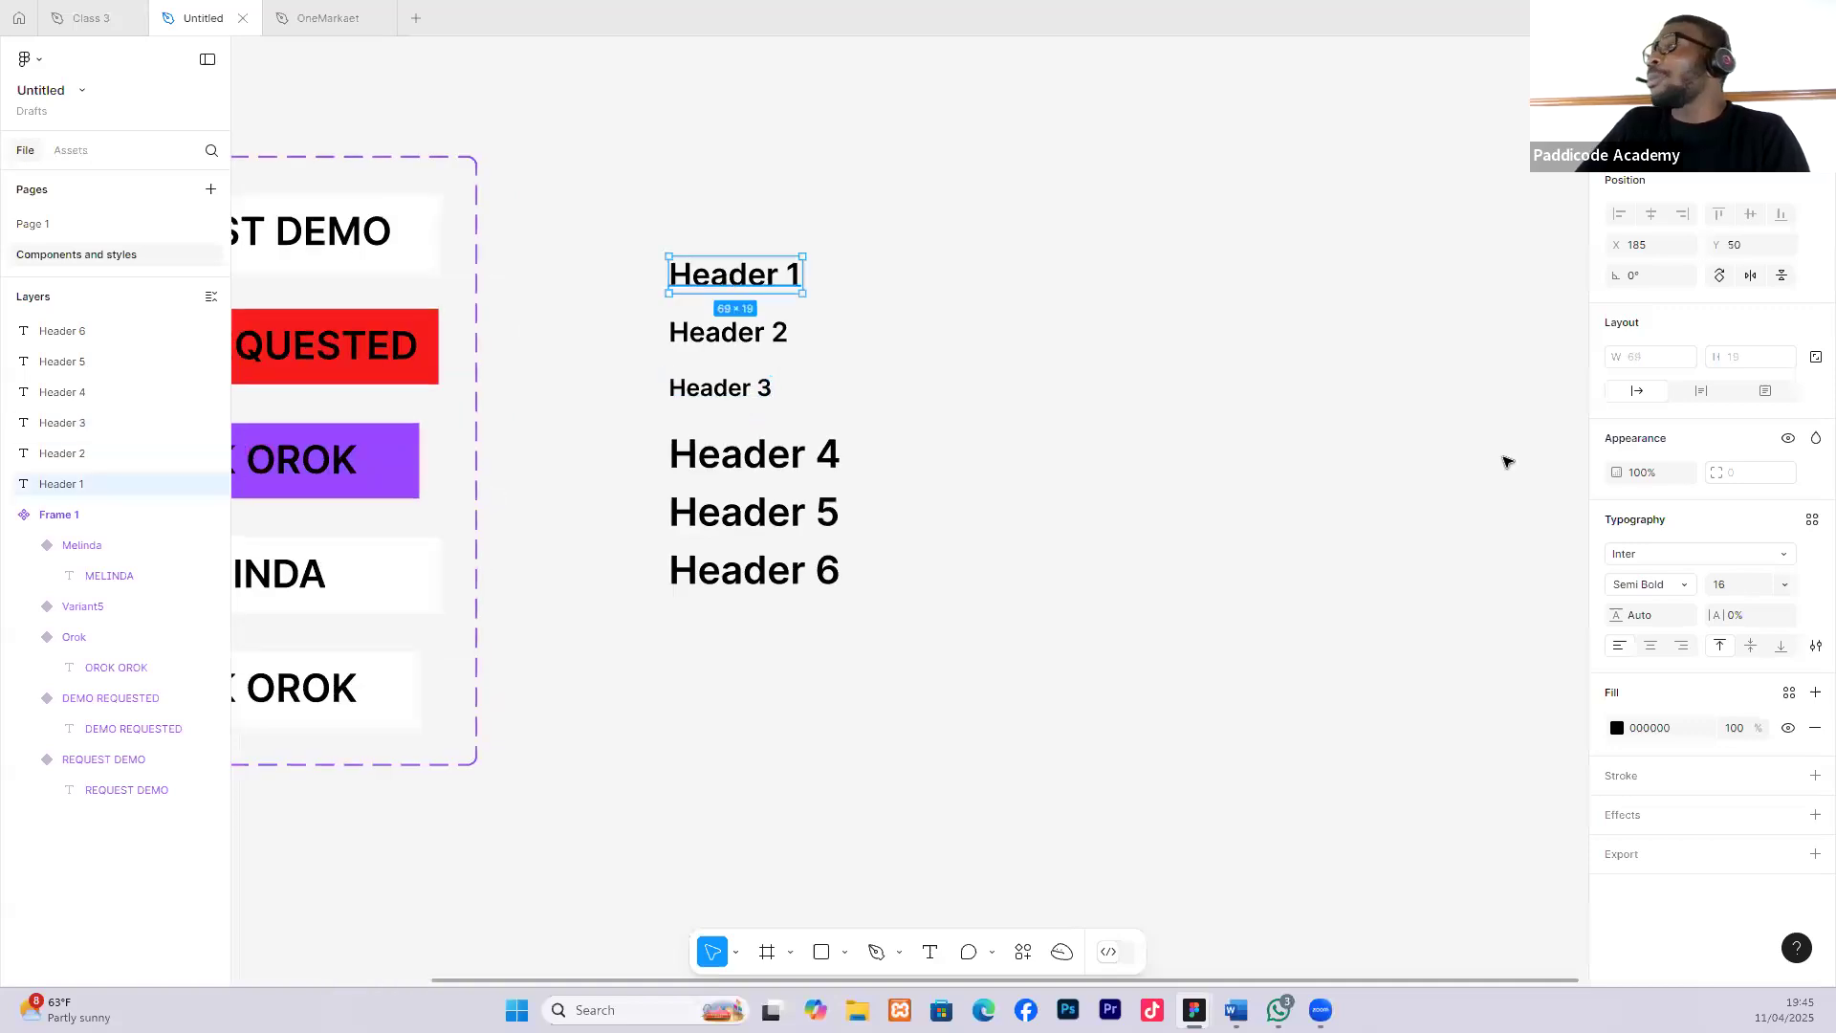
pyautogui.click(1685, 593)
pyautogui.click(1666, 604)
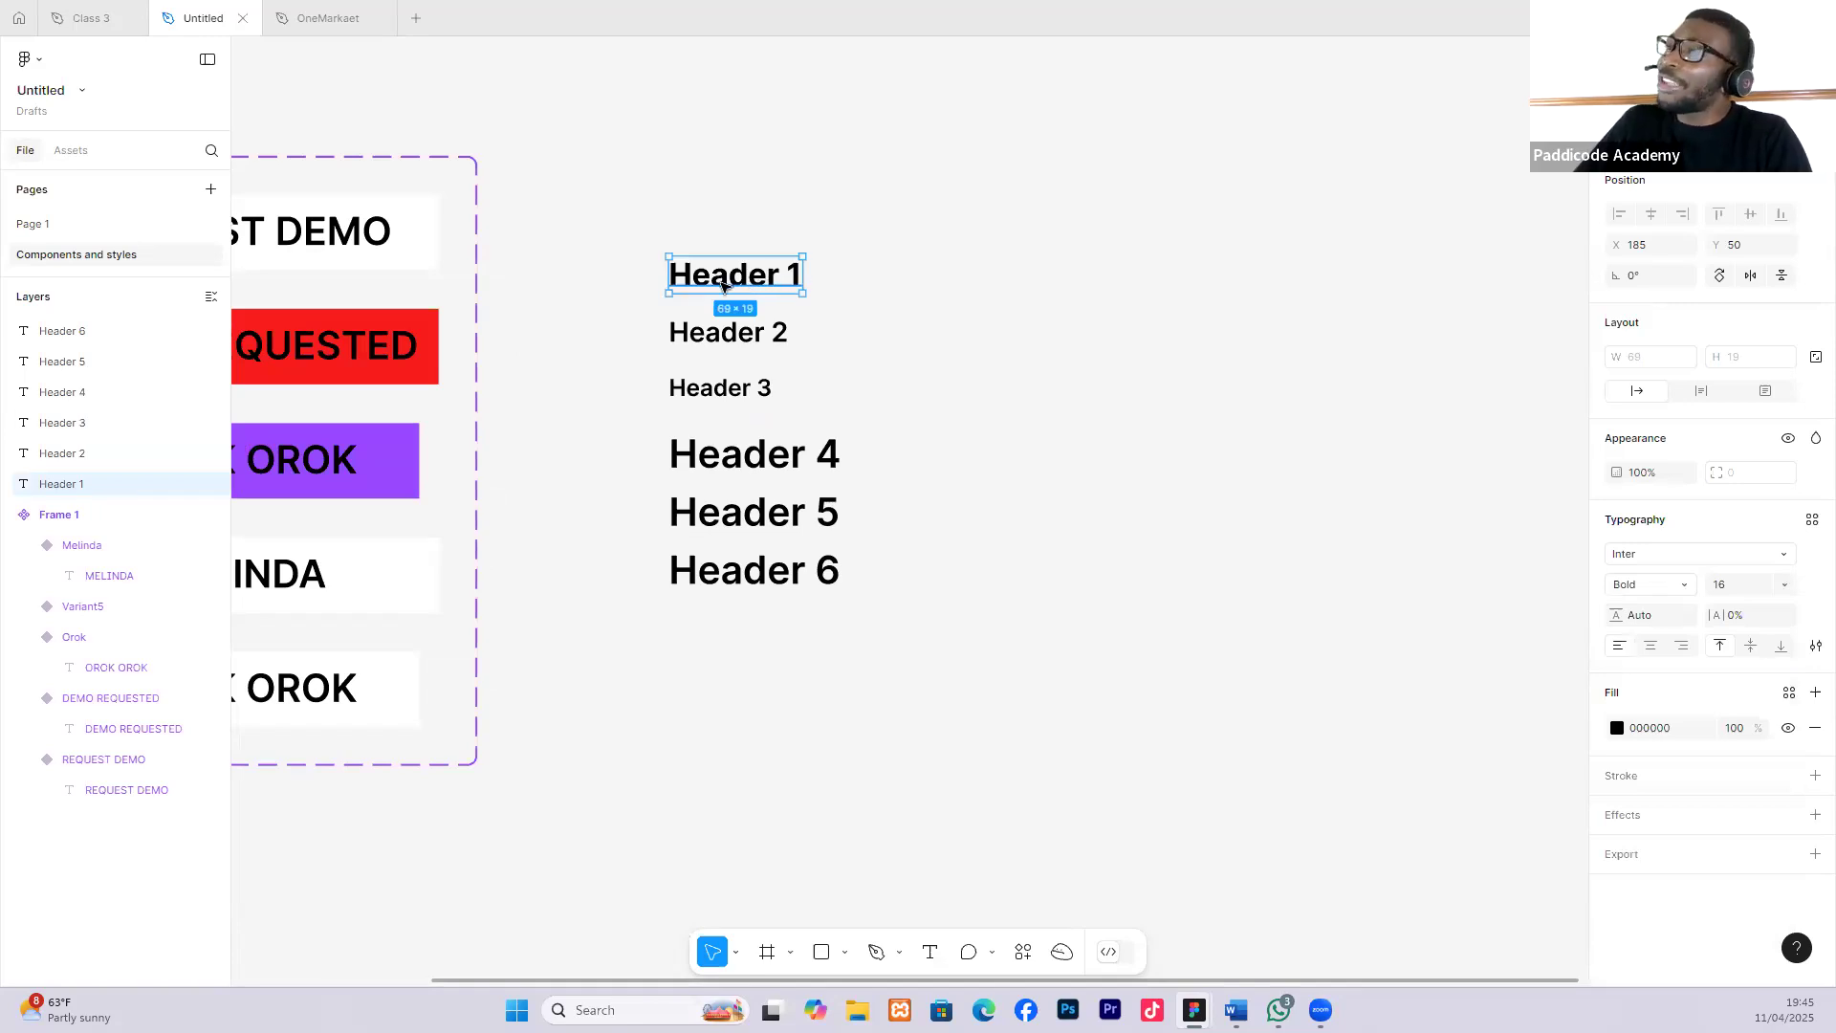
# Save Header 1 and Header 2 as text styles H1 16 and H2 14.
pyautogui.click(1811, 522)
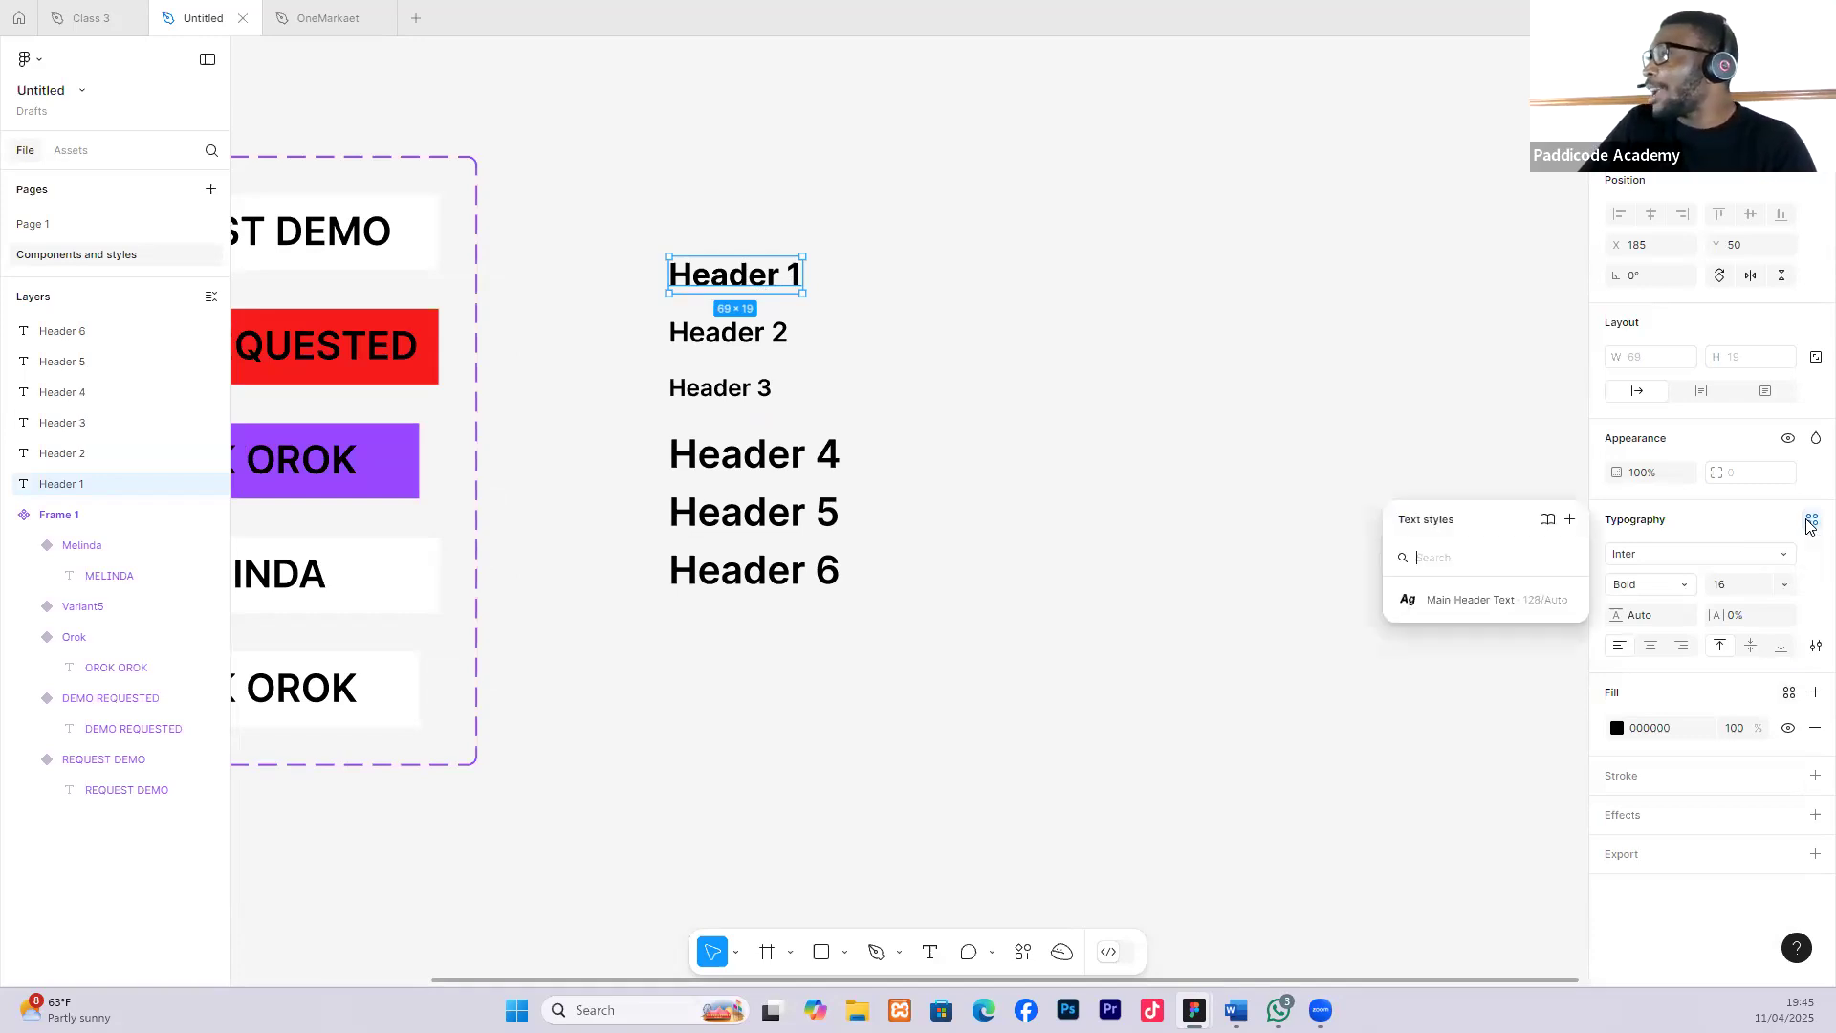
pyautogui.click(1570, 519)
pyautogui.write('H')
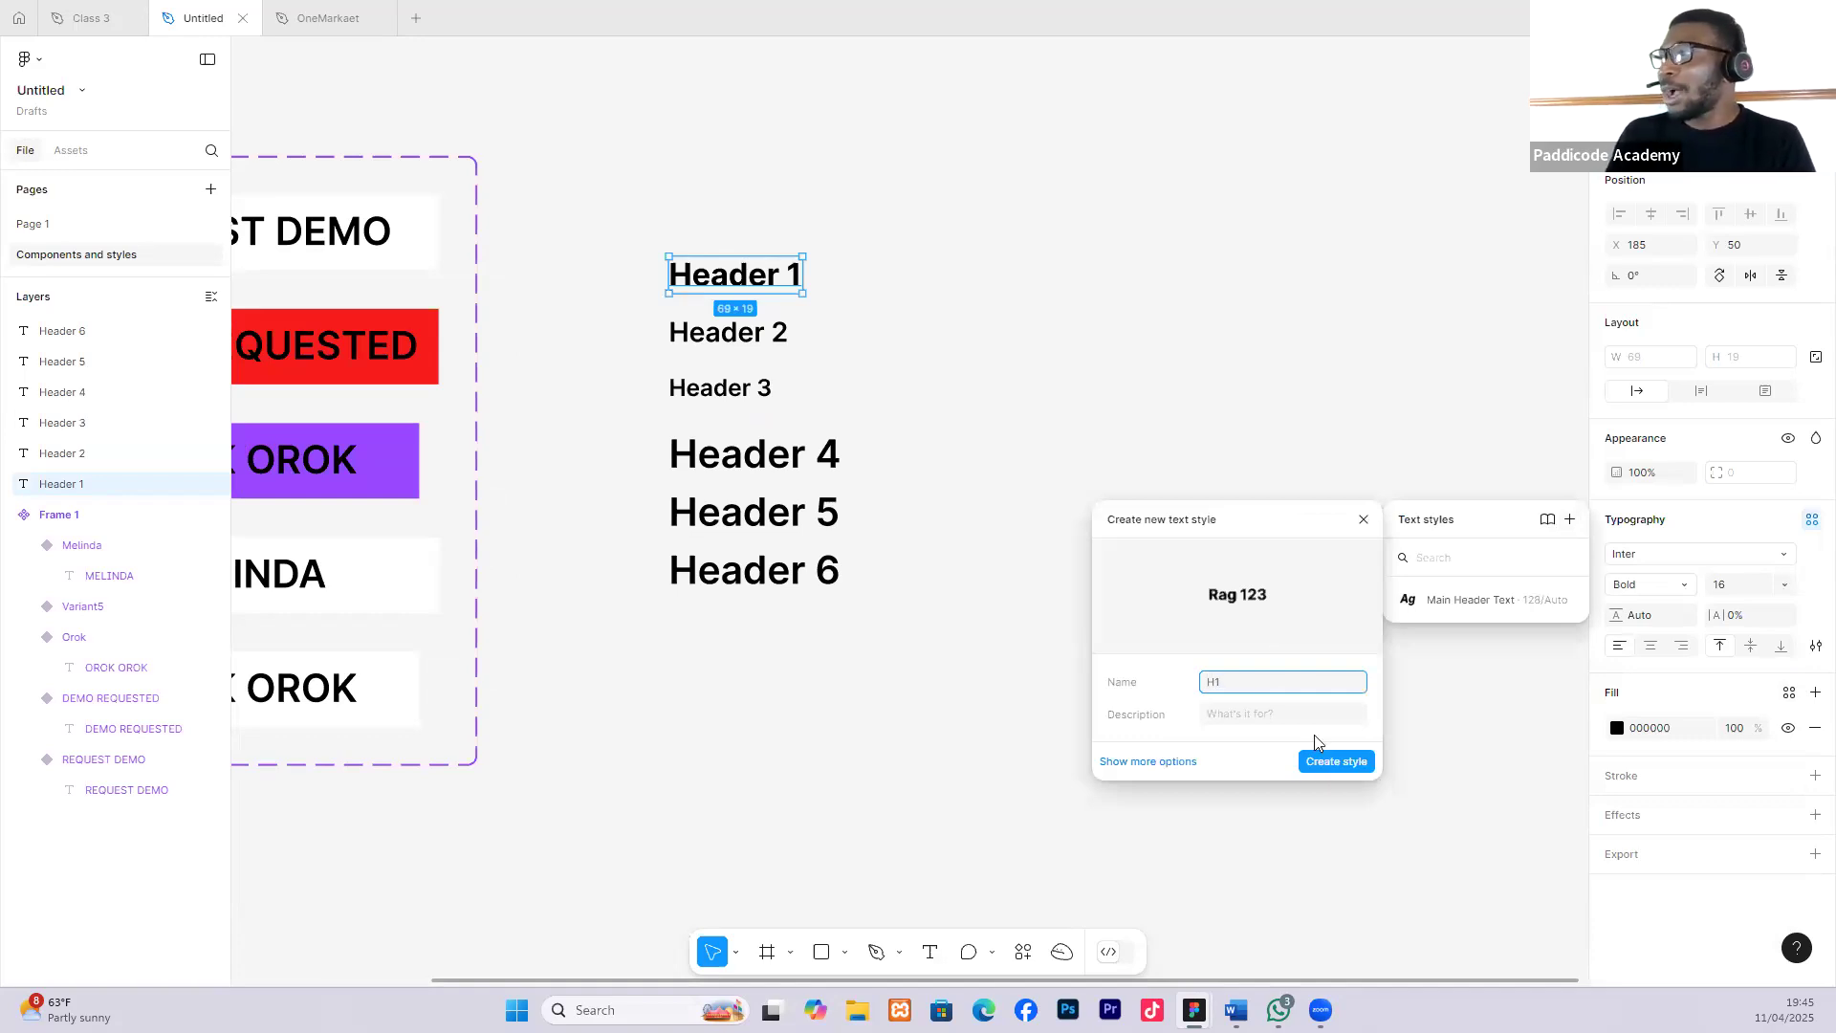
pyautogui.write('1 16')
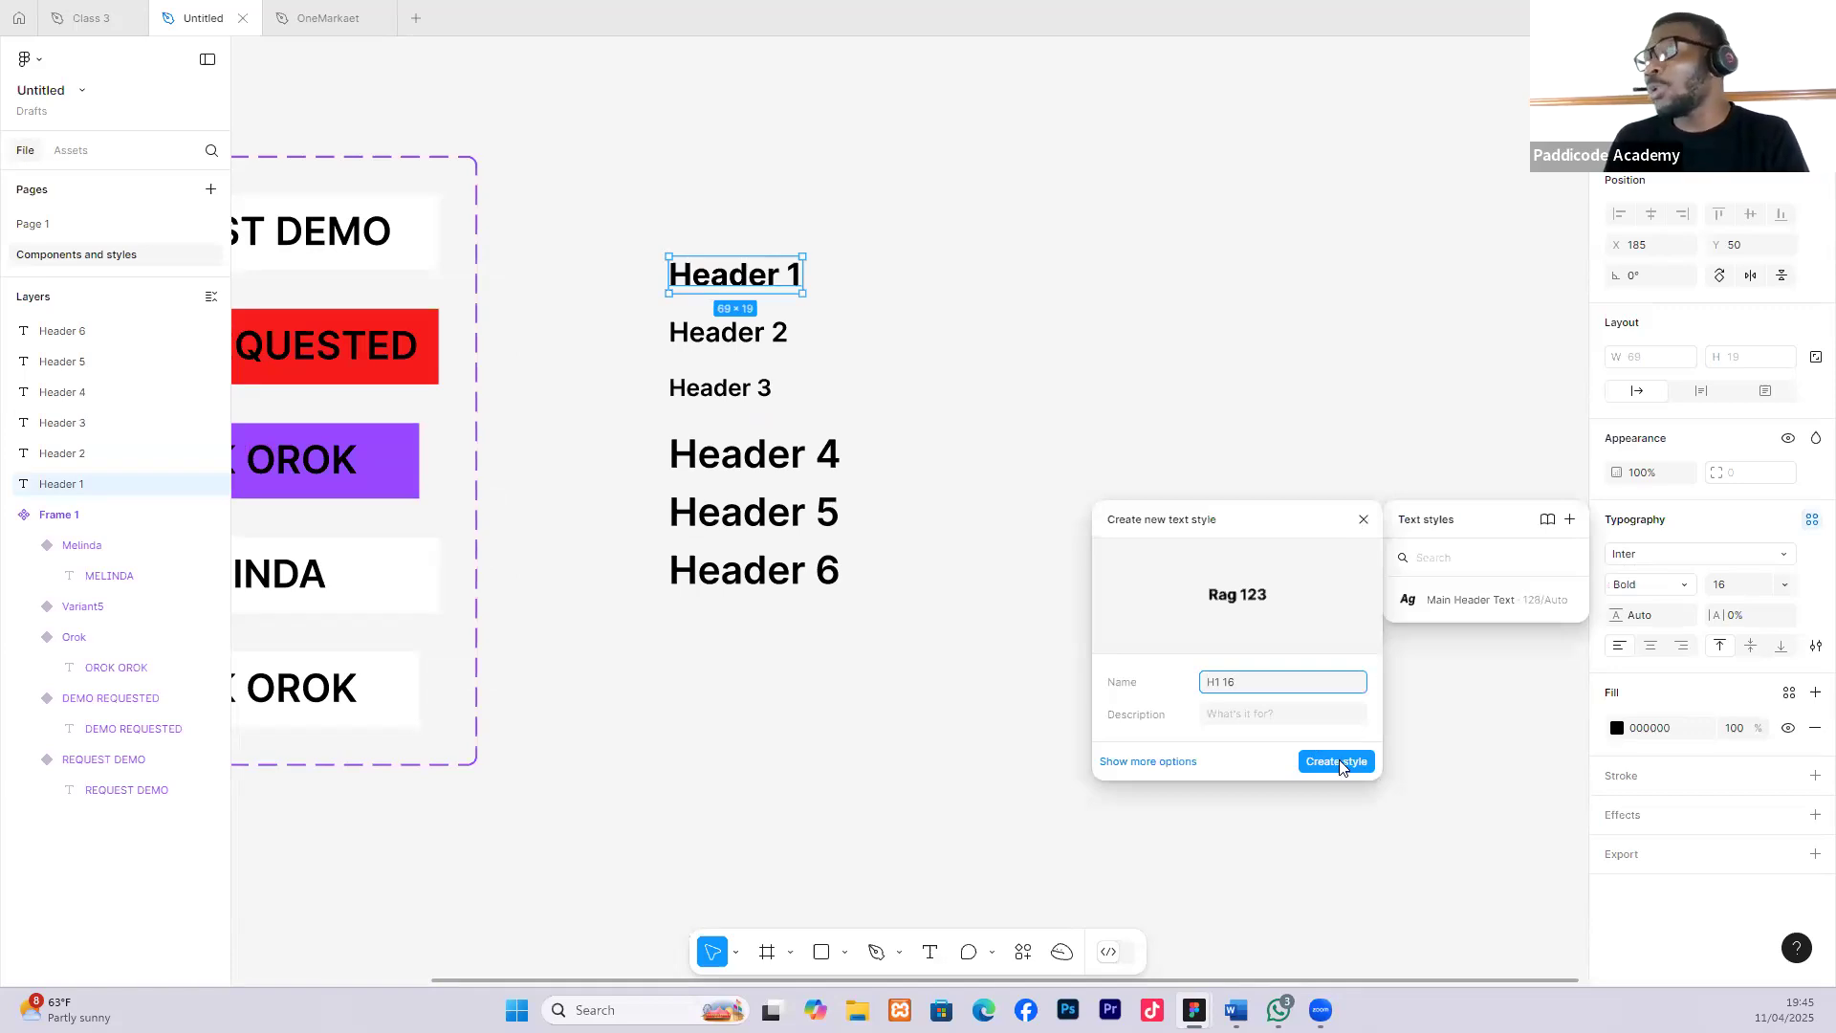
pyautogui.click(1337, 762)
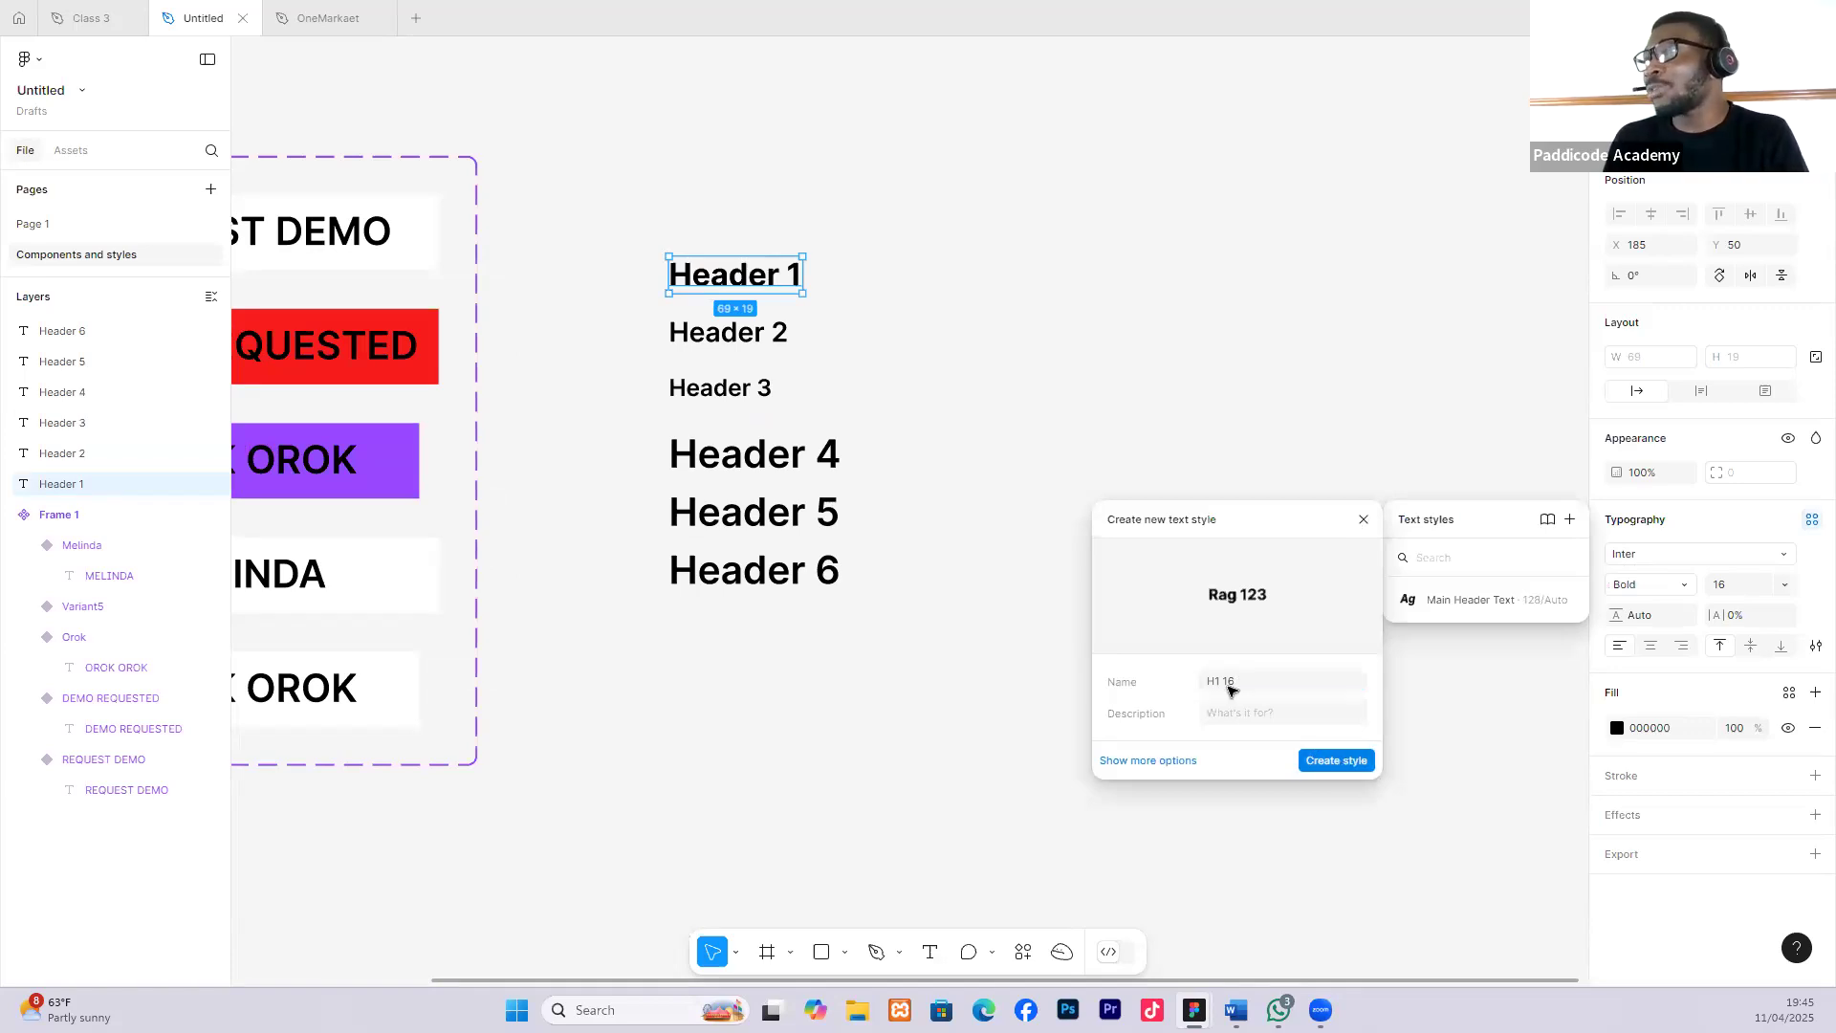
pyautogui.click(724, 337)
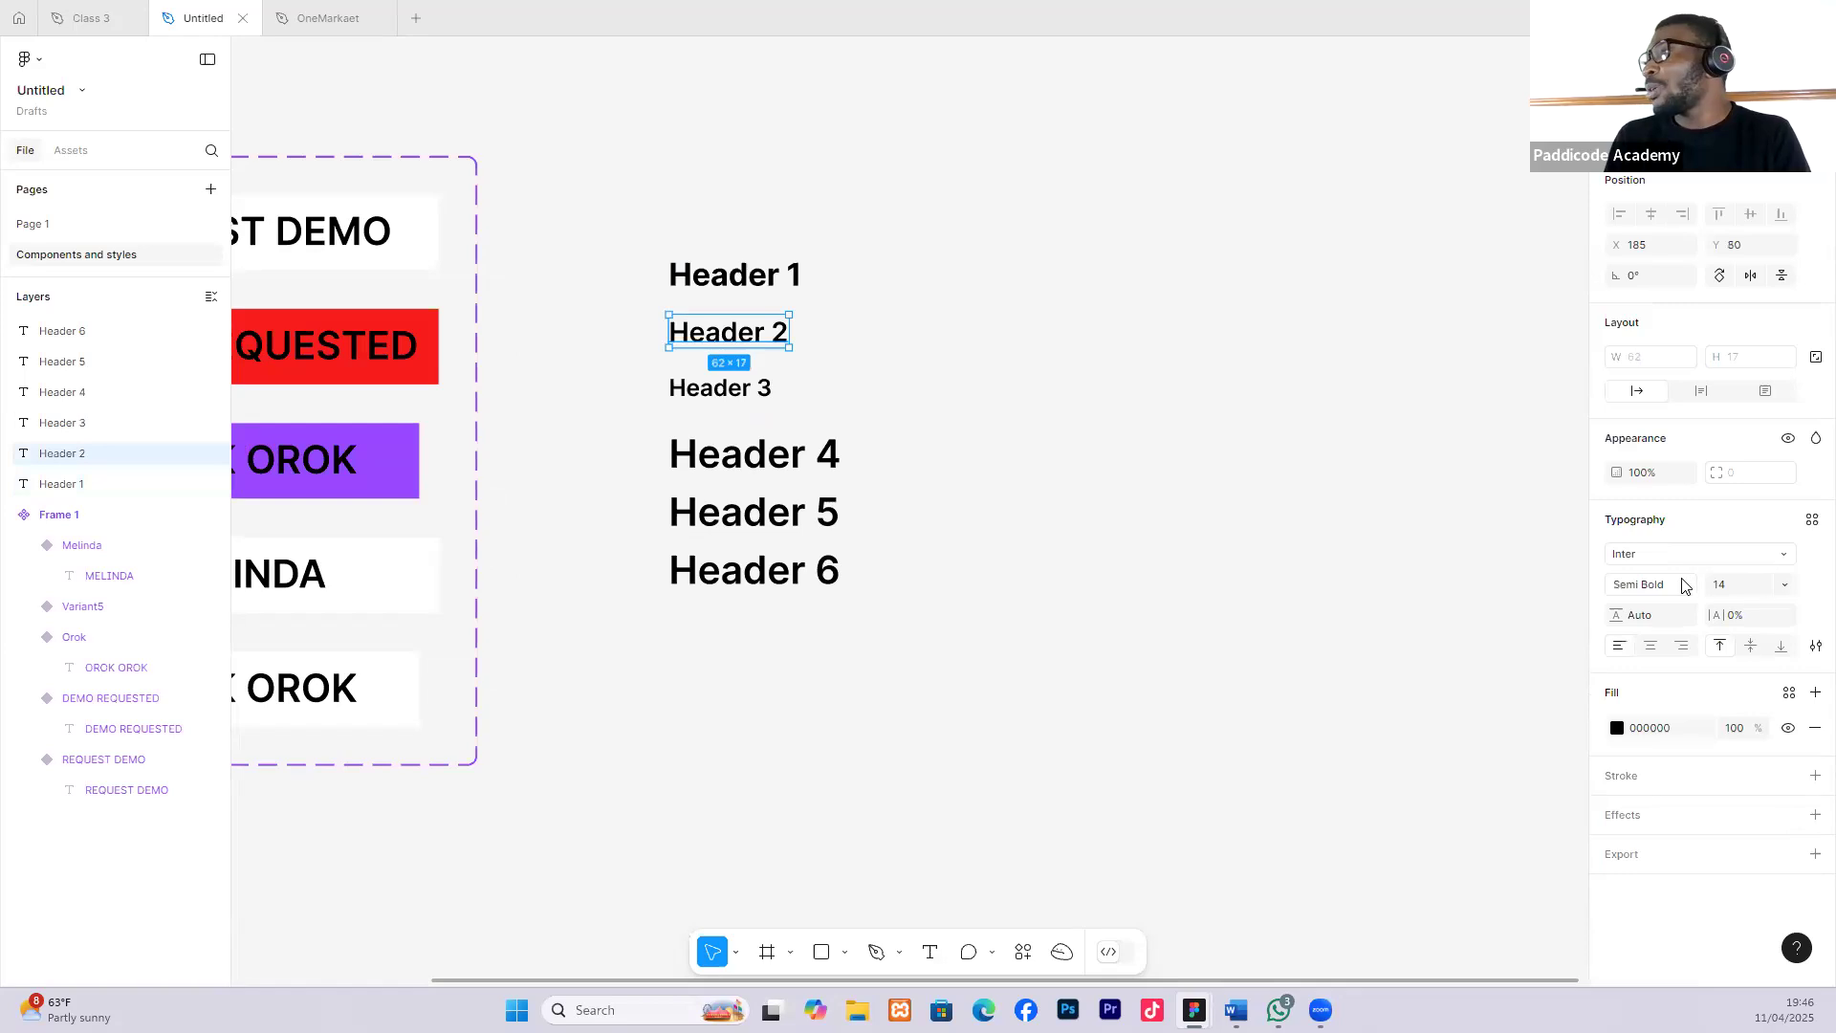
pyautogui.click(1812, 519)
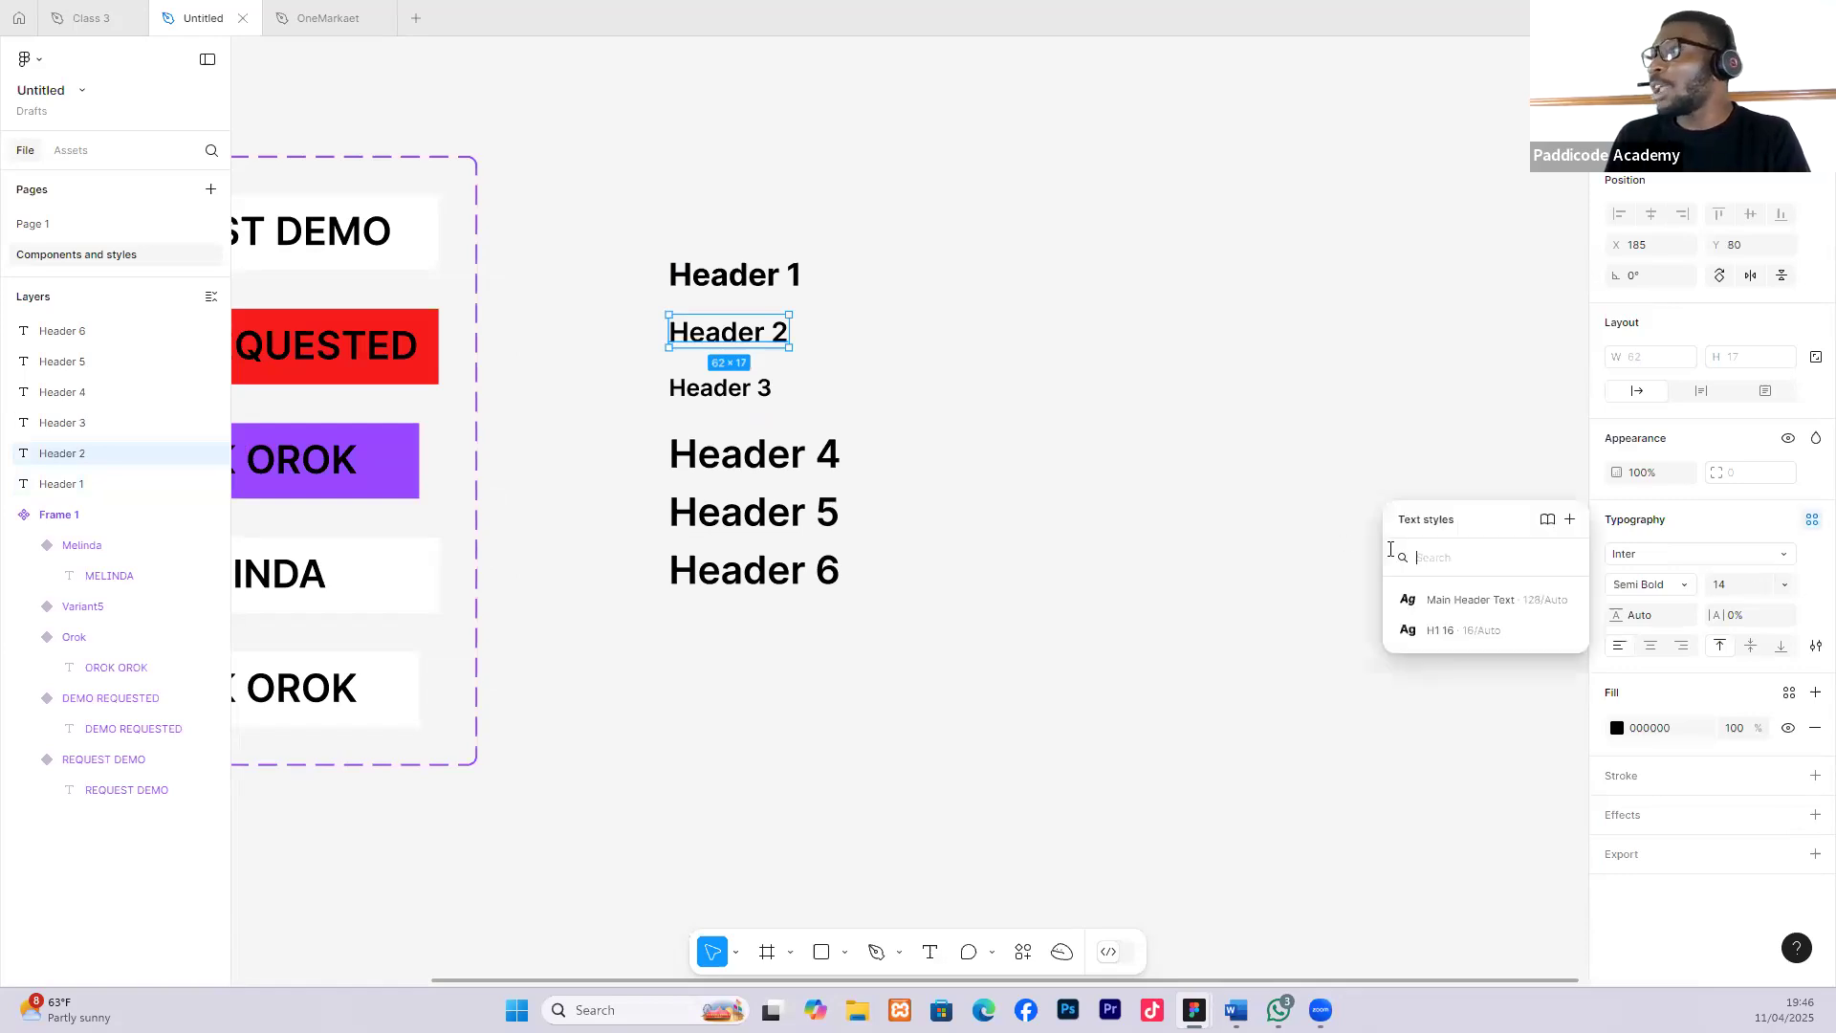
pyautogui.click(1570, 521)
pyautogui.write('h')
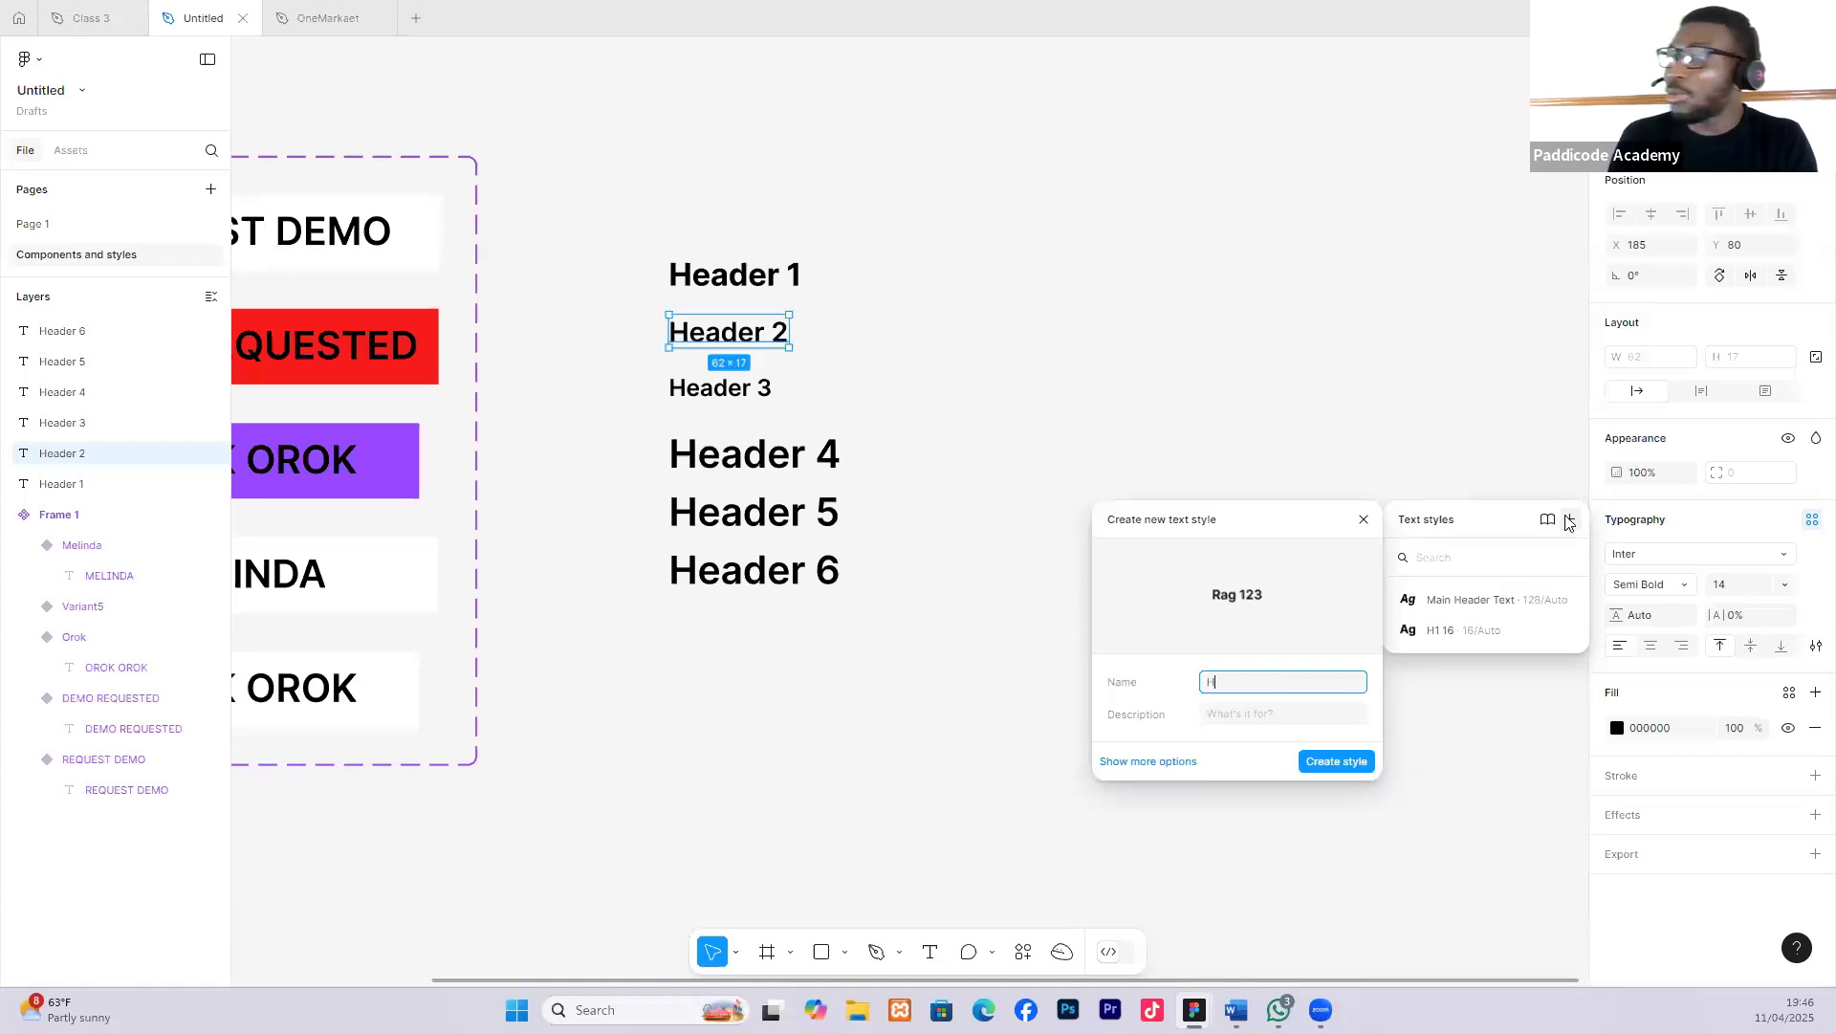
pyautogui.write('2 16')
pyautogui.click(1339, 762)
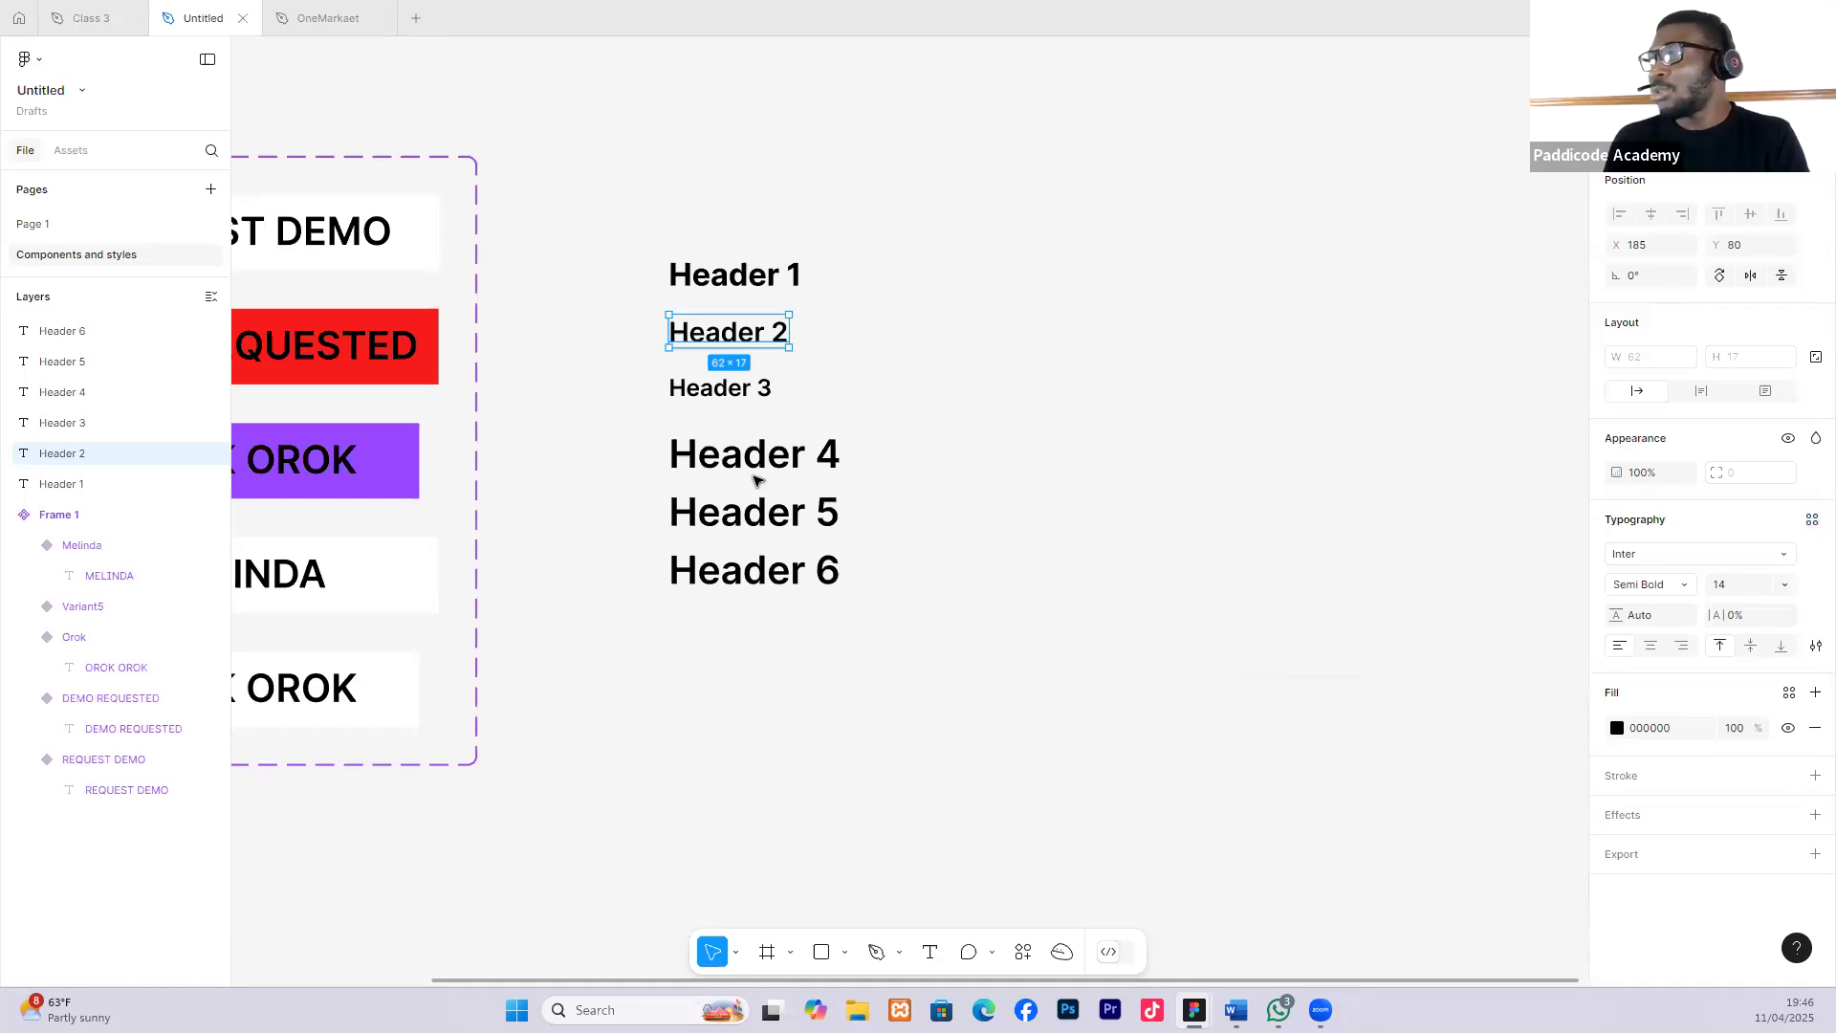
# Make Header 3 Medium weight, save it as text style H3 12, and even its spacing.
pyautogui.click(732, 388)
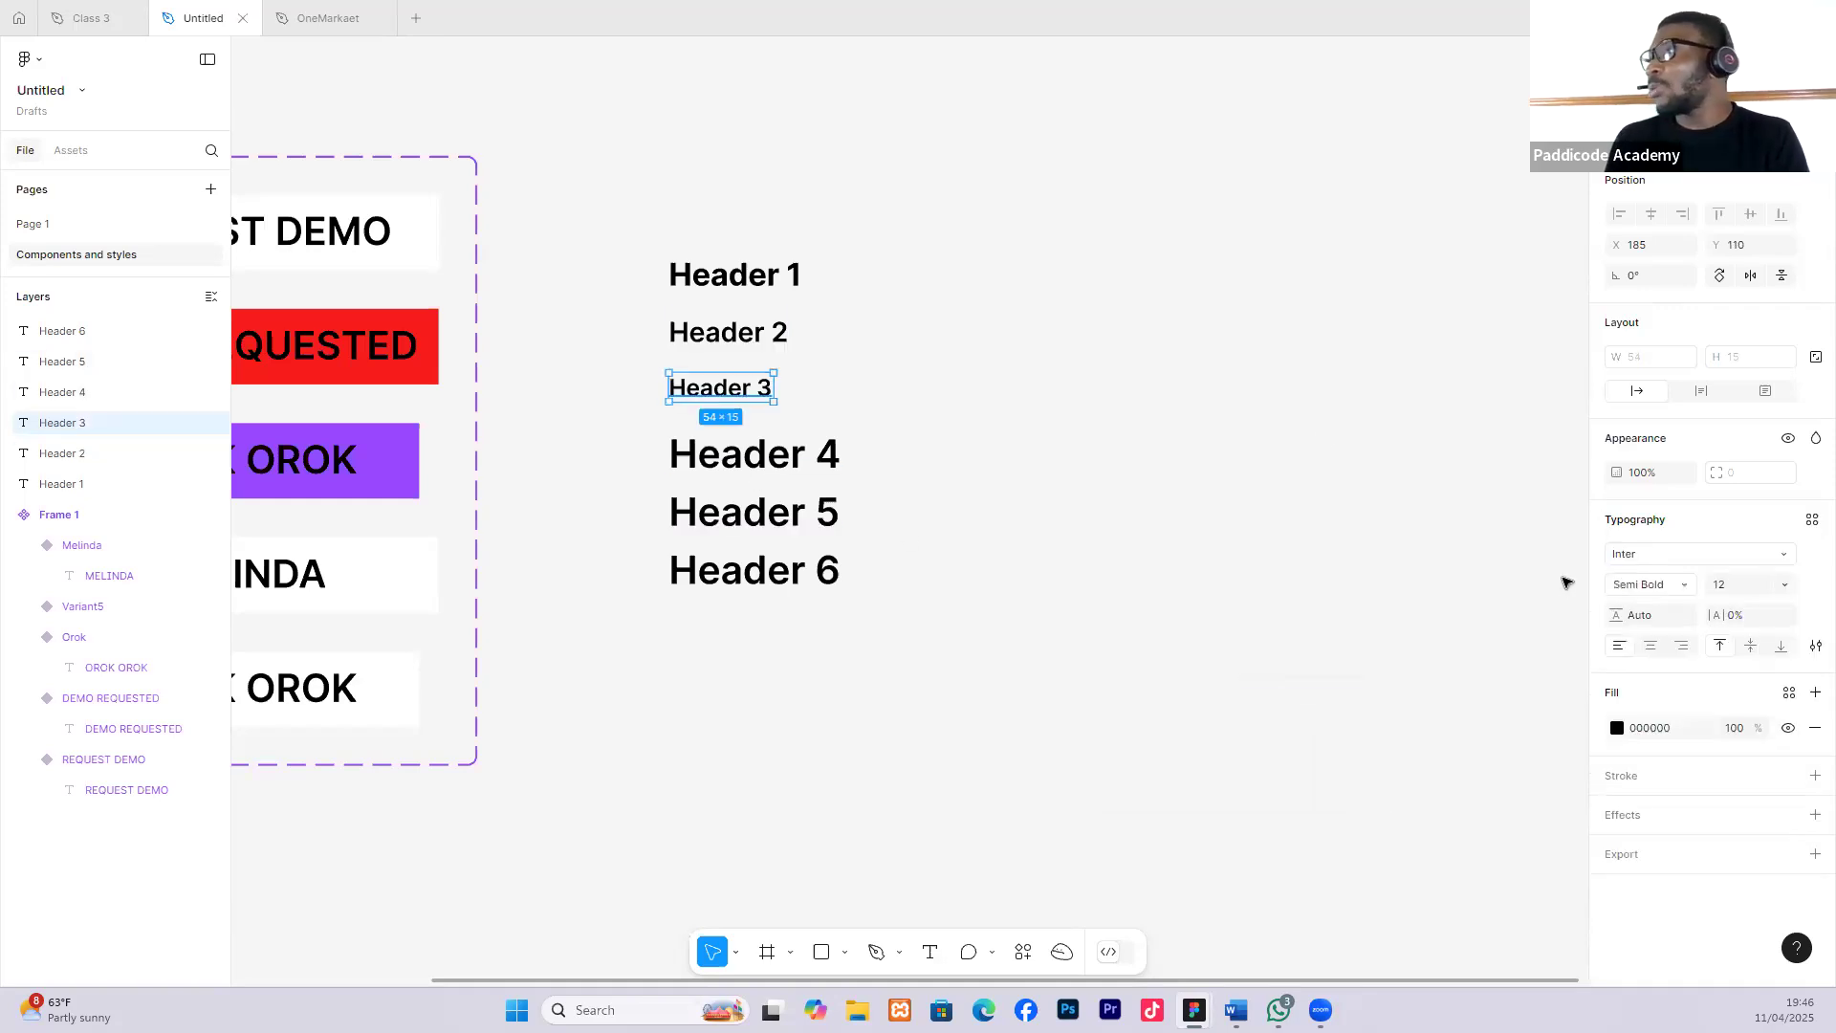
pyautogui.click(1686, 589)
pyautogui.click(1660, 562)
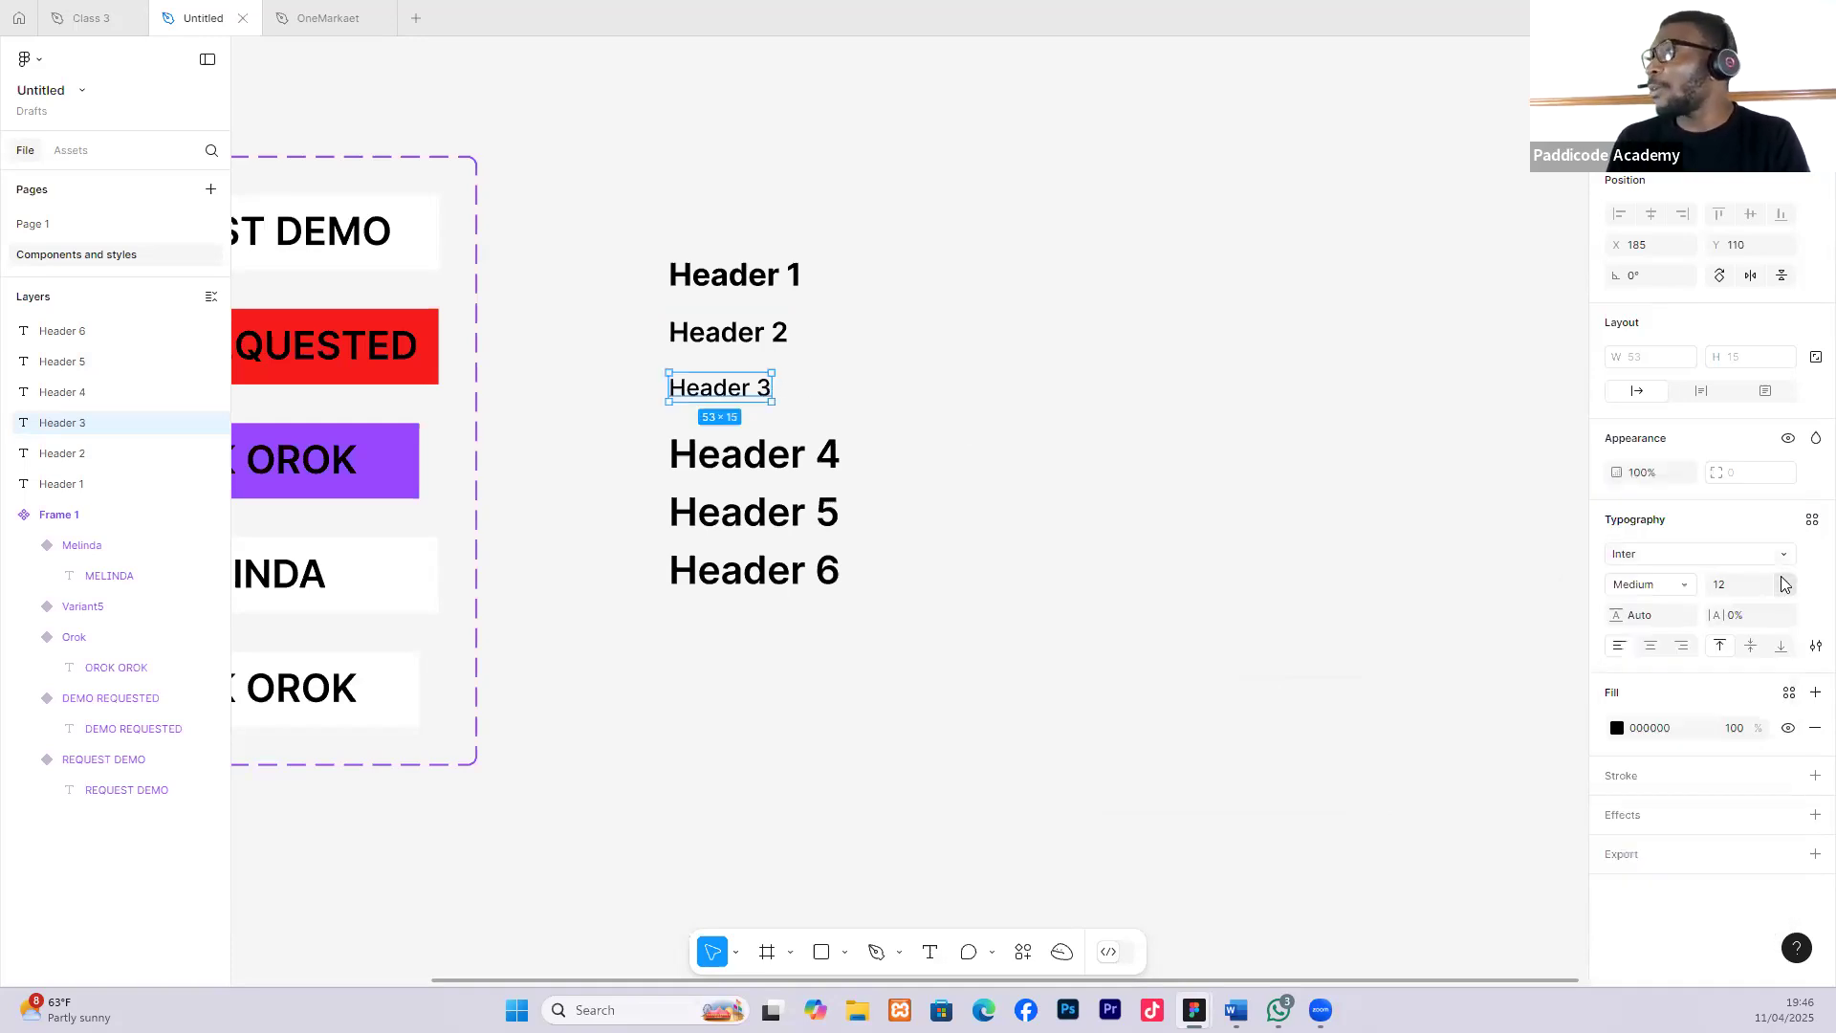
pyautogui.click(1811, 521)
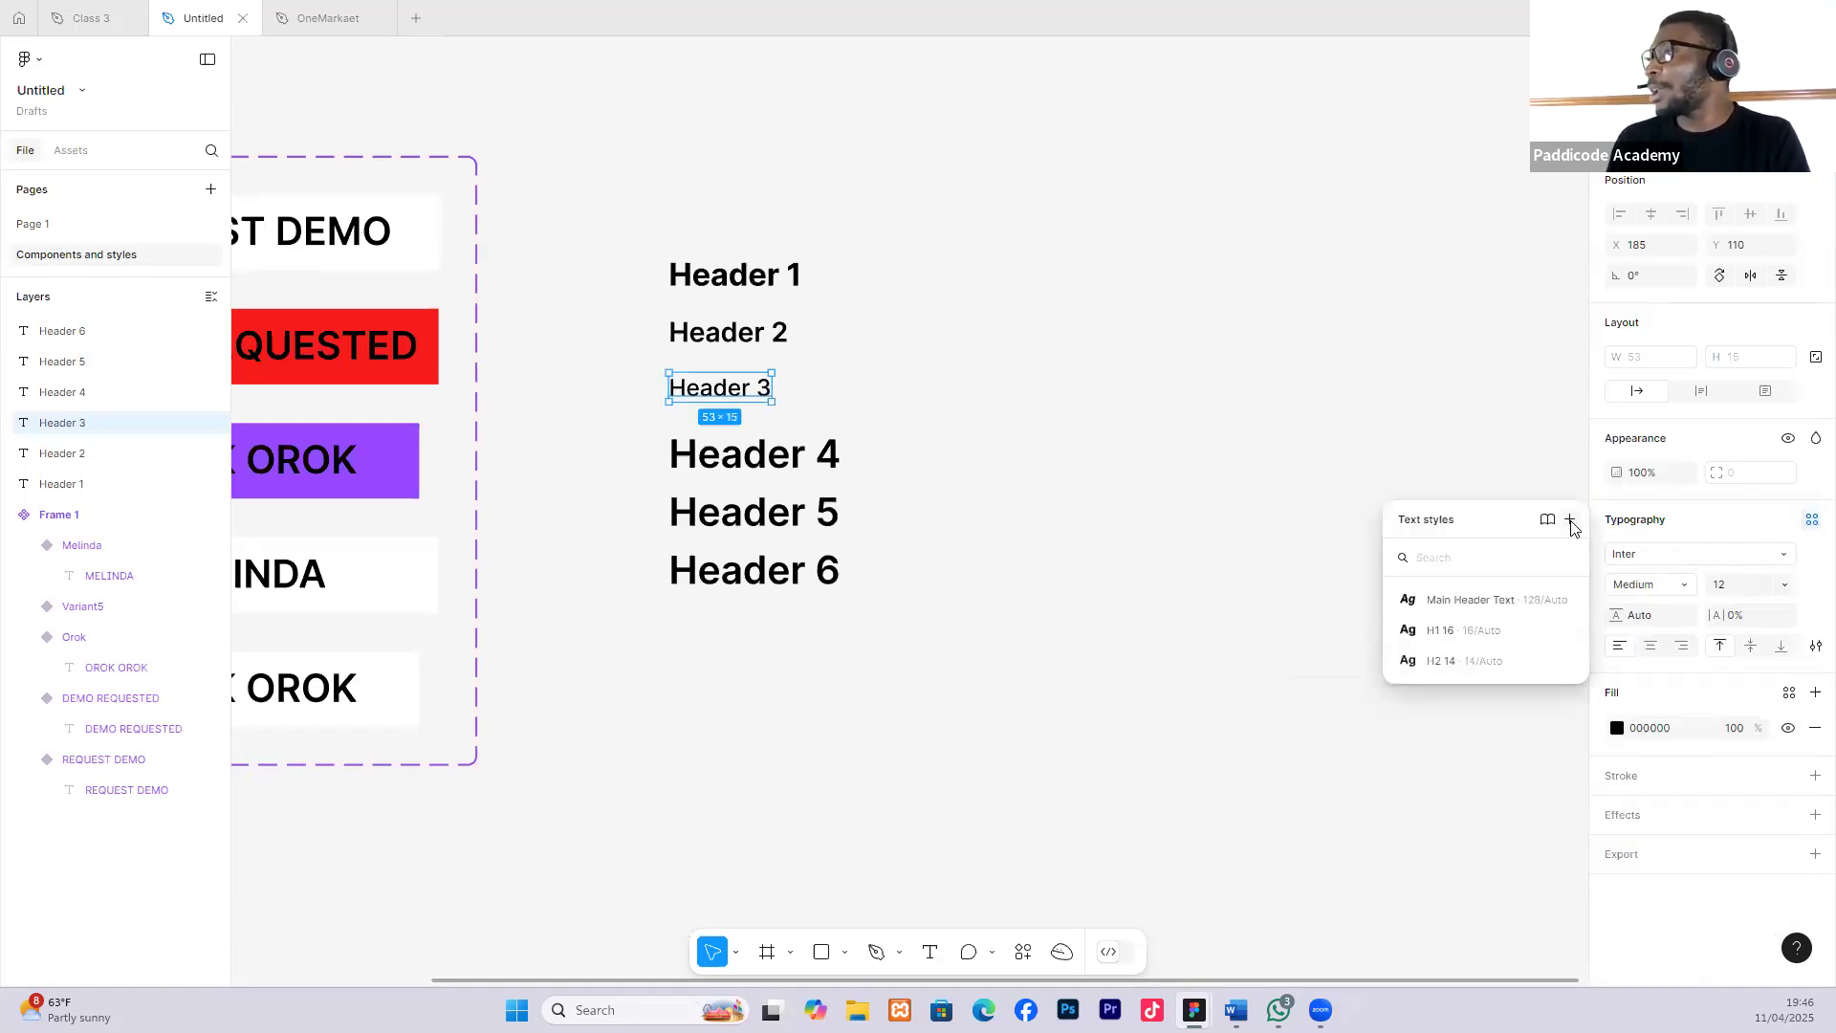
pyautogui.click(1570, 521)
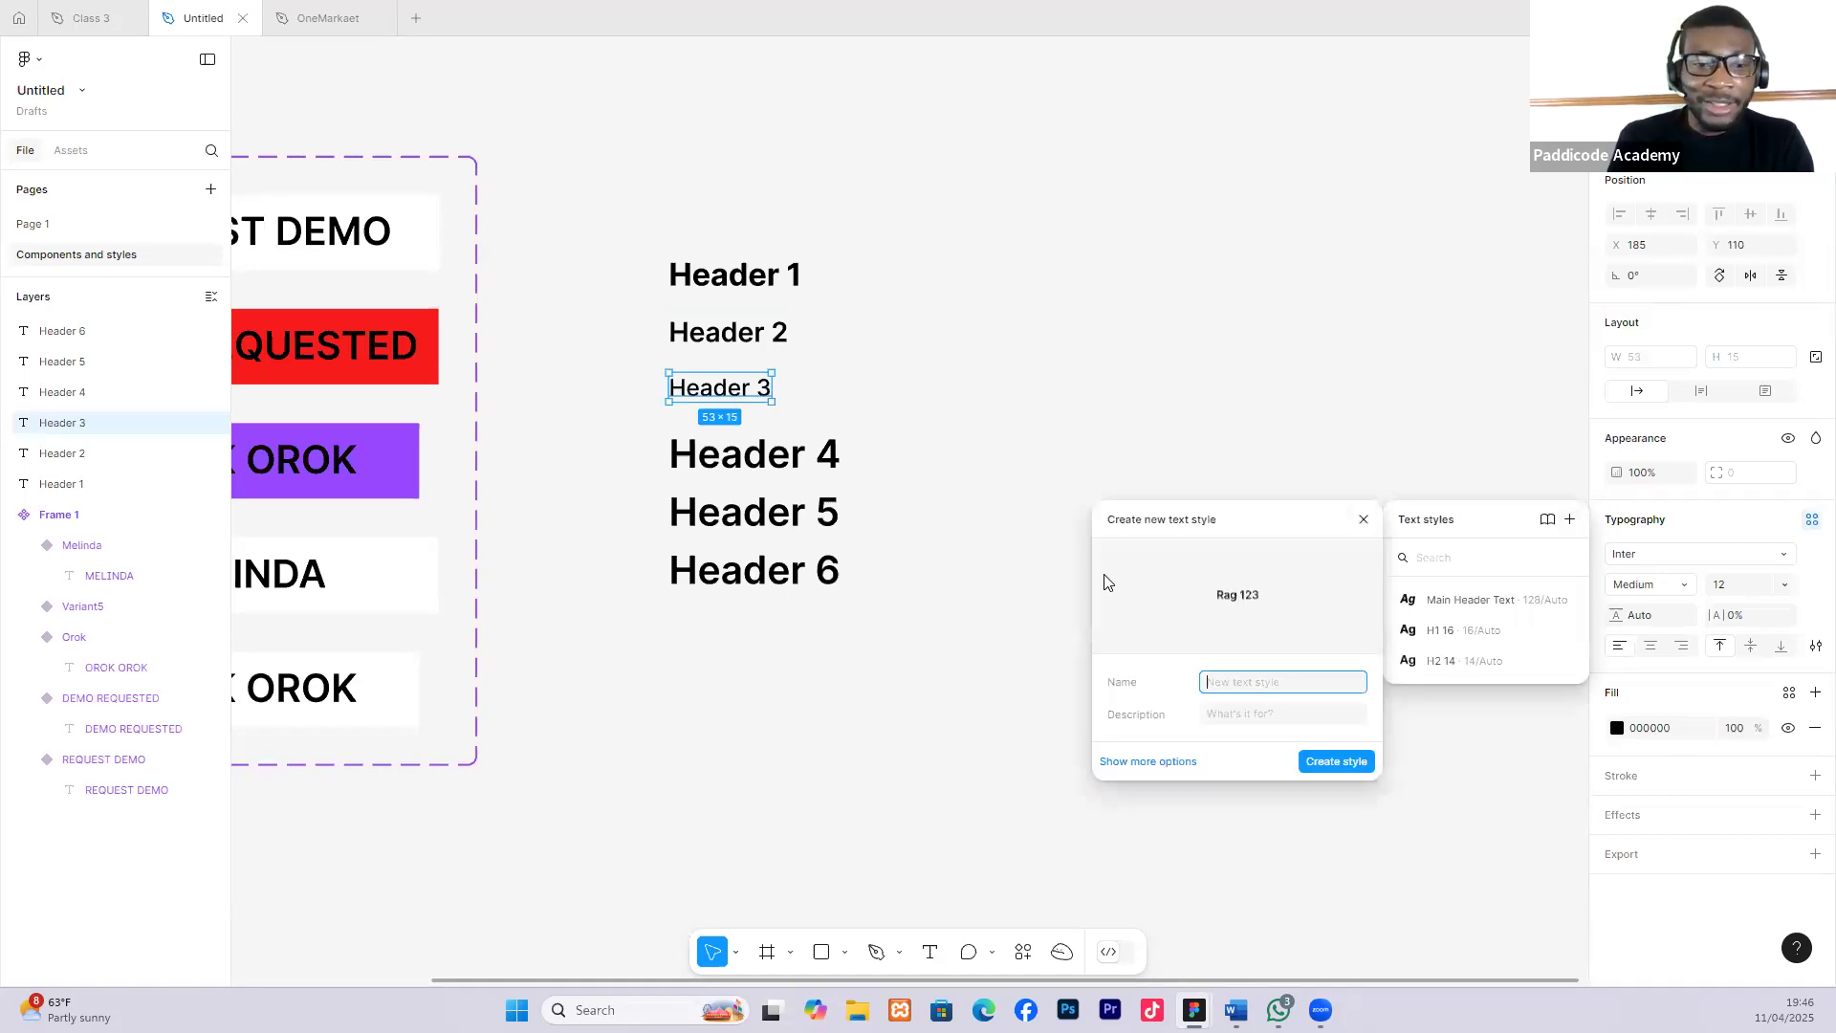
pyautogui.write('H3 12')
pyautogui.click(1340, 762)
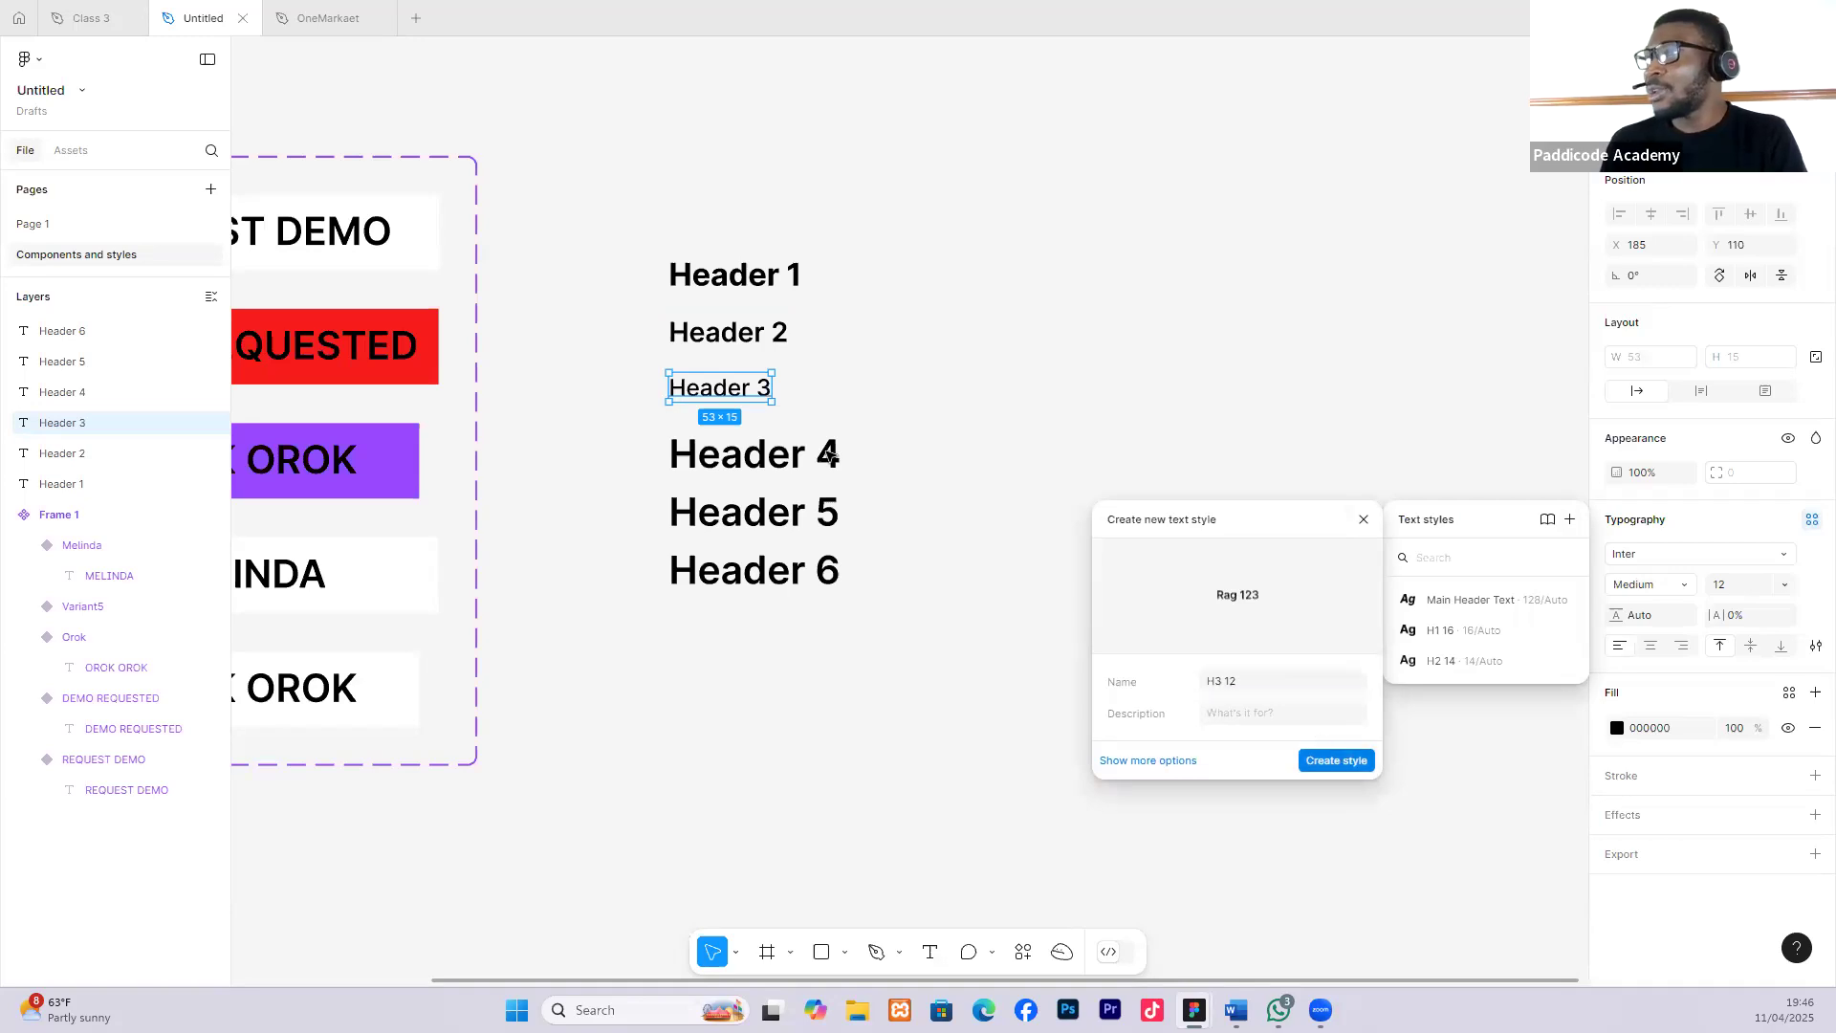
pyautogui.press('Escape')
pyautogui.moveTo(735, 393); pyautogui.dragTo(733, 391)
pyautogui.click(884, 393)
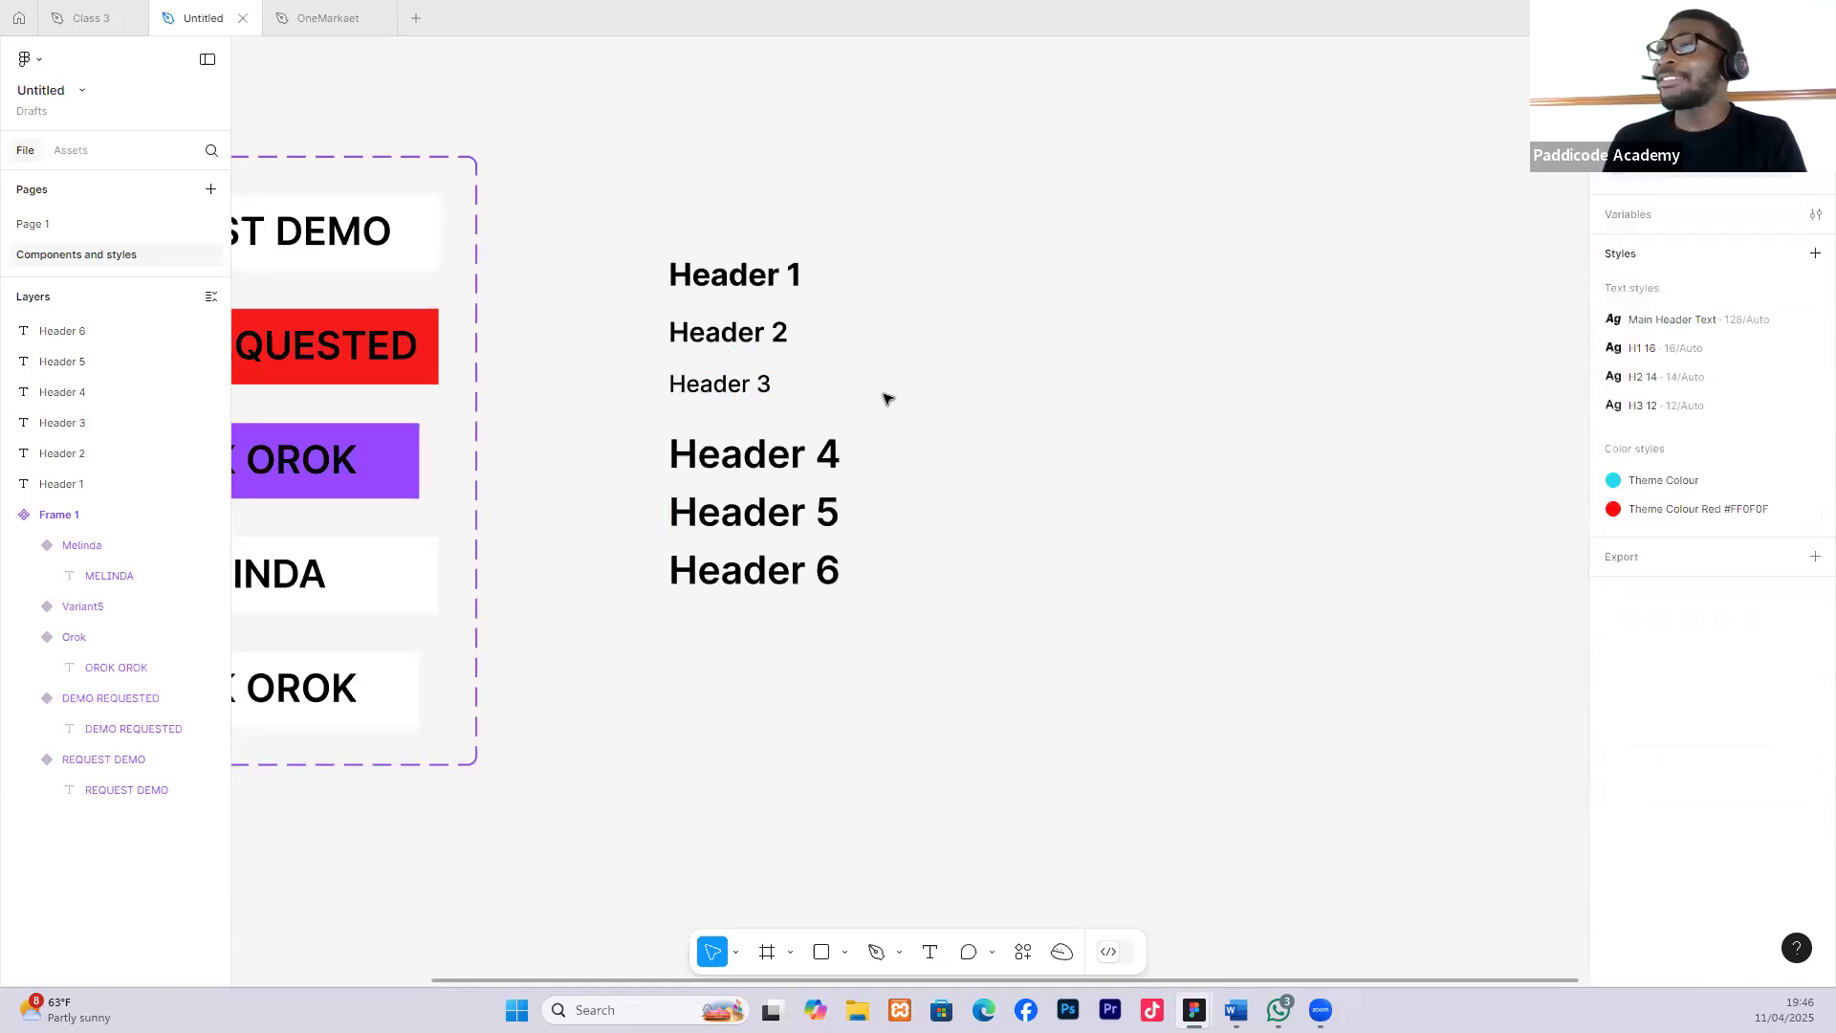
# Set Header 4 to font size 10 in Regular weight.
pyautogui.click(777, 455)
pyautogui.scroll(-1, 823, 427)
pyautogui.moveTo(608, 261); pyautogui.dragTo(875, 579)
pyautogui.click(818, 465)
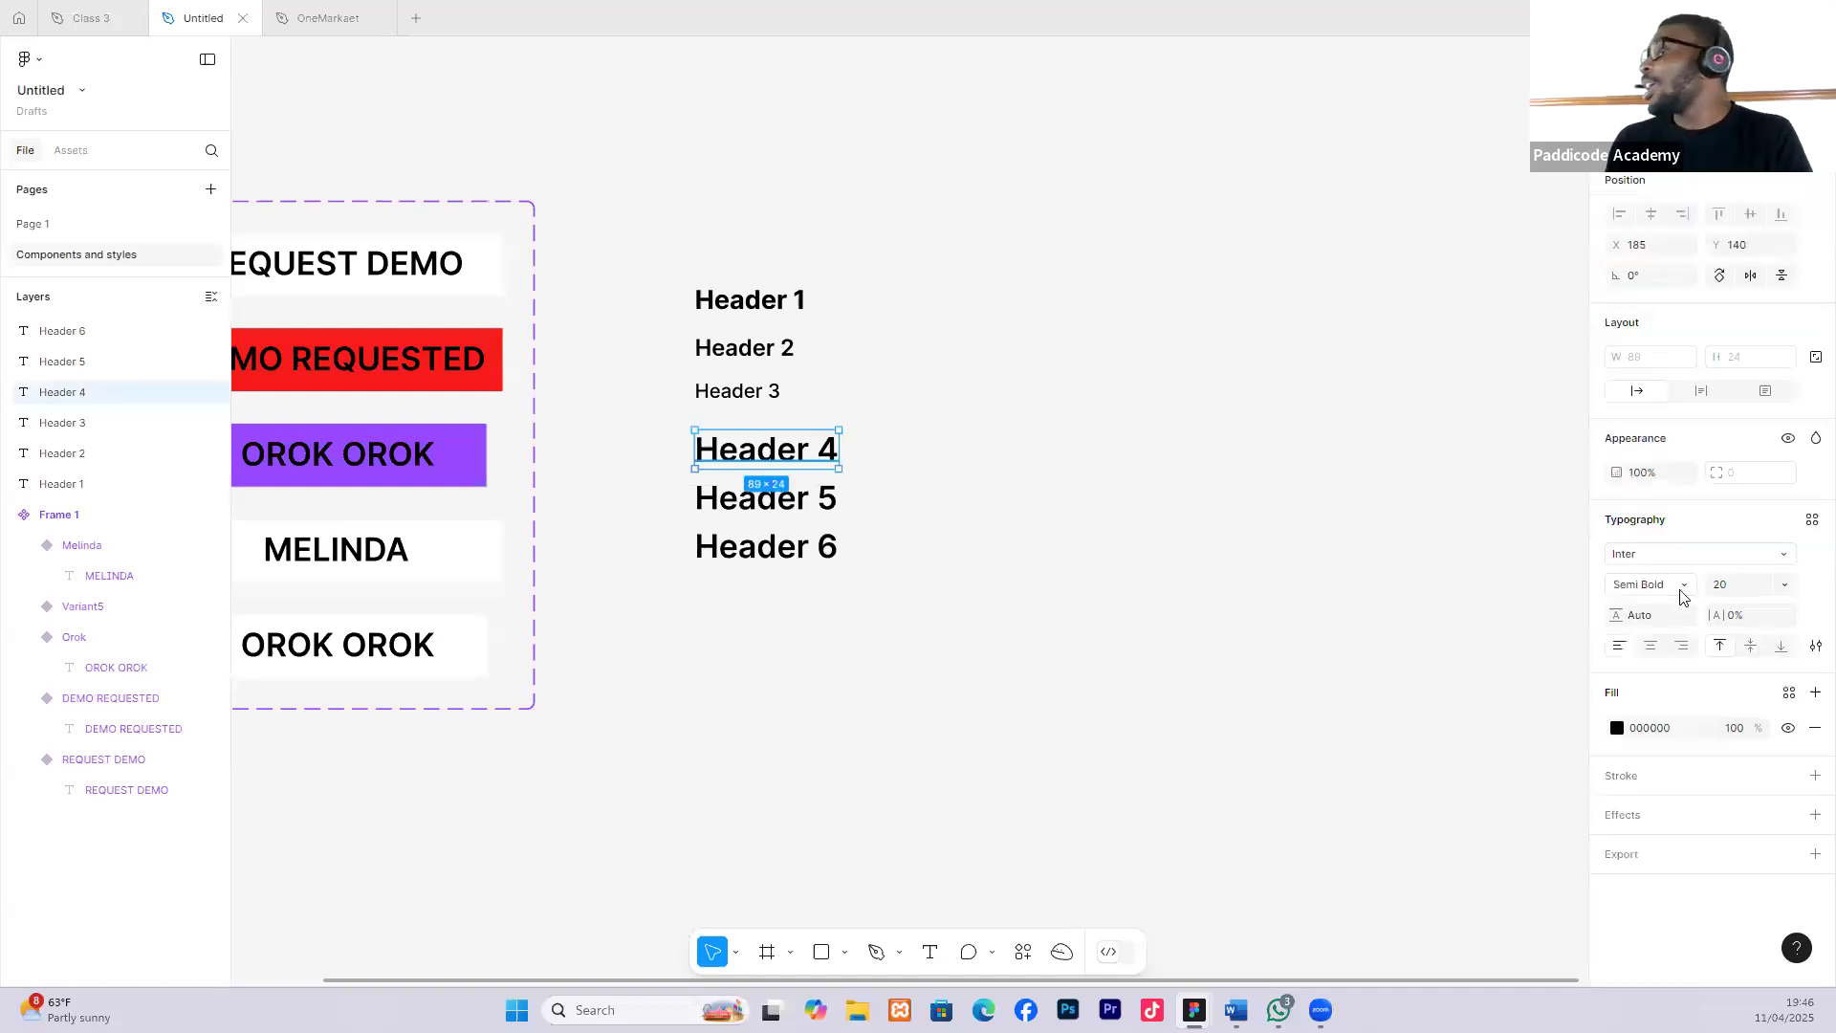
pyautogui.click(1781, 587)
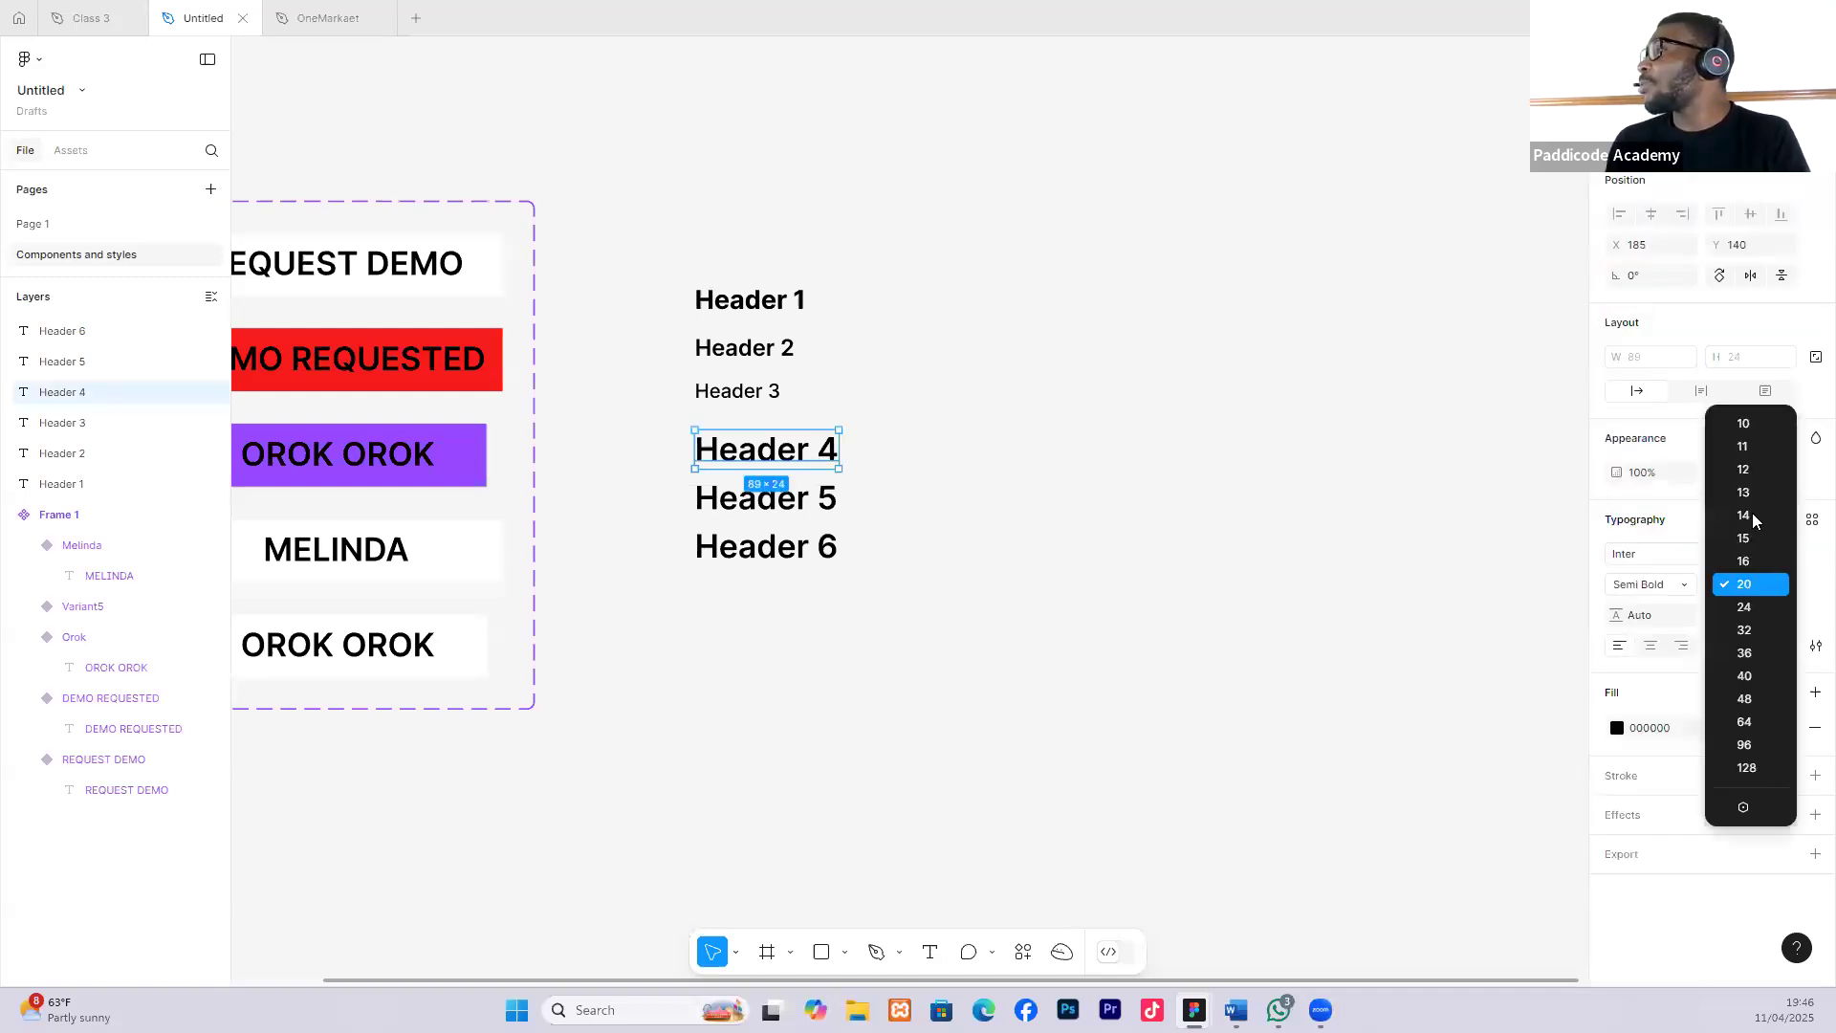
pyautogui.click(1742, 426)
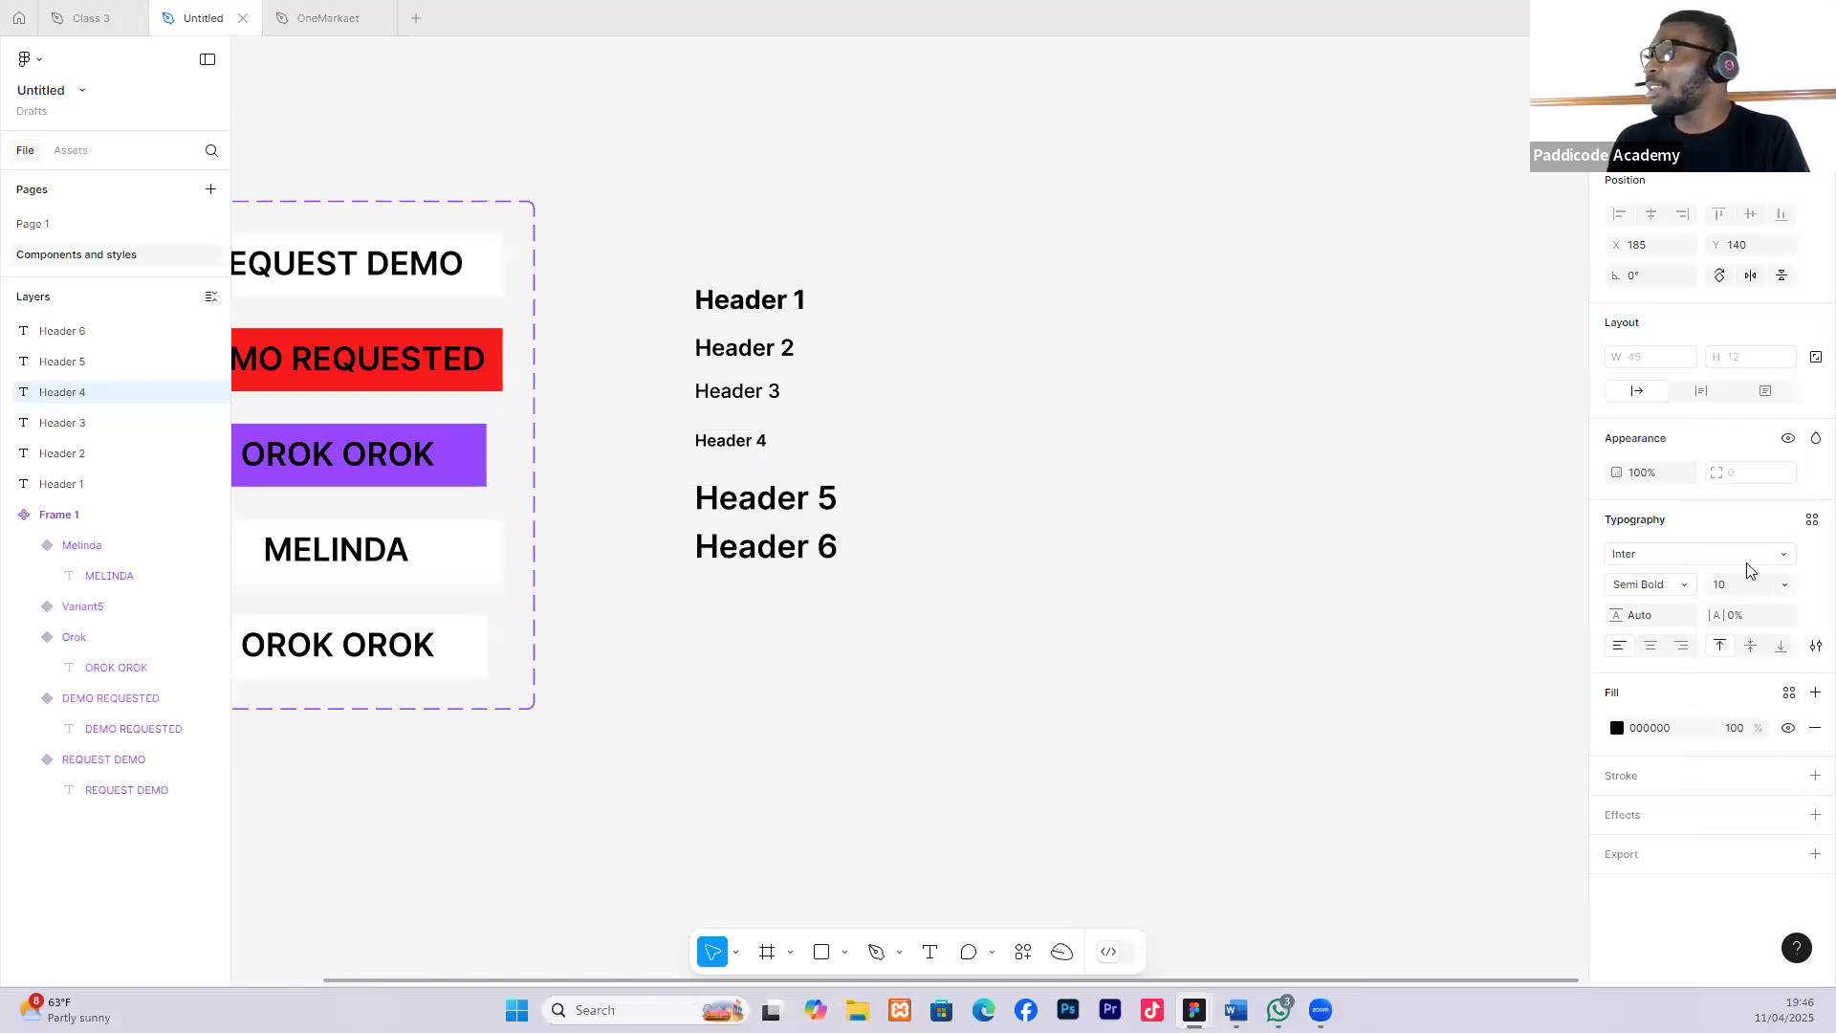
pyautogui.click(1650, 584)
pyautogui.click(1639, 533)
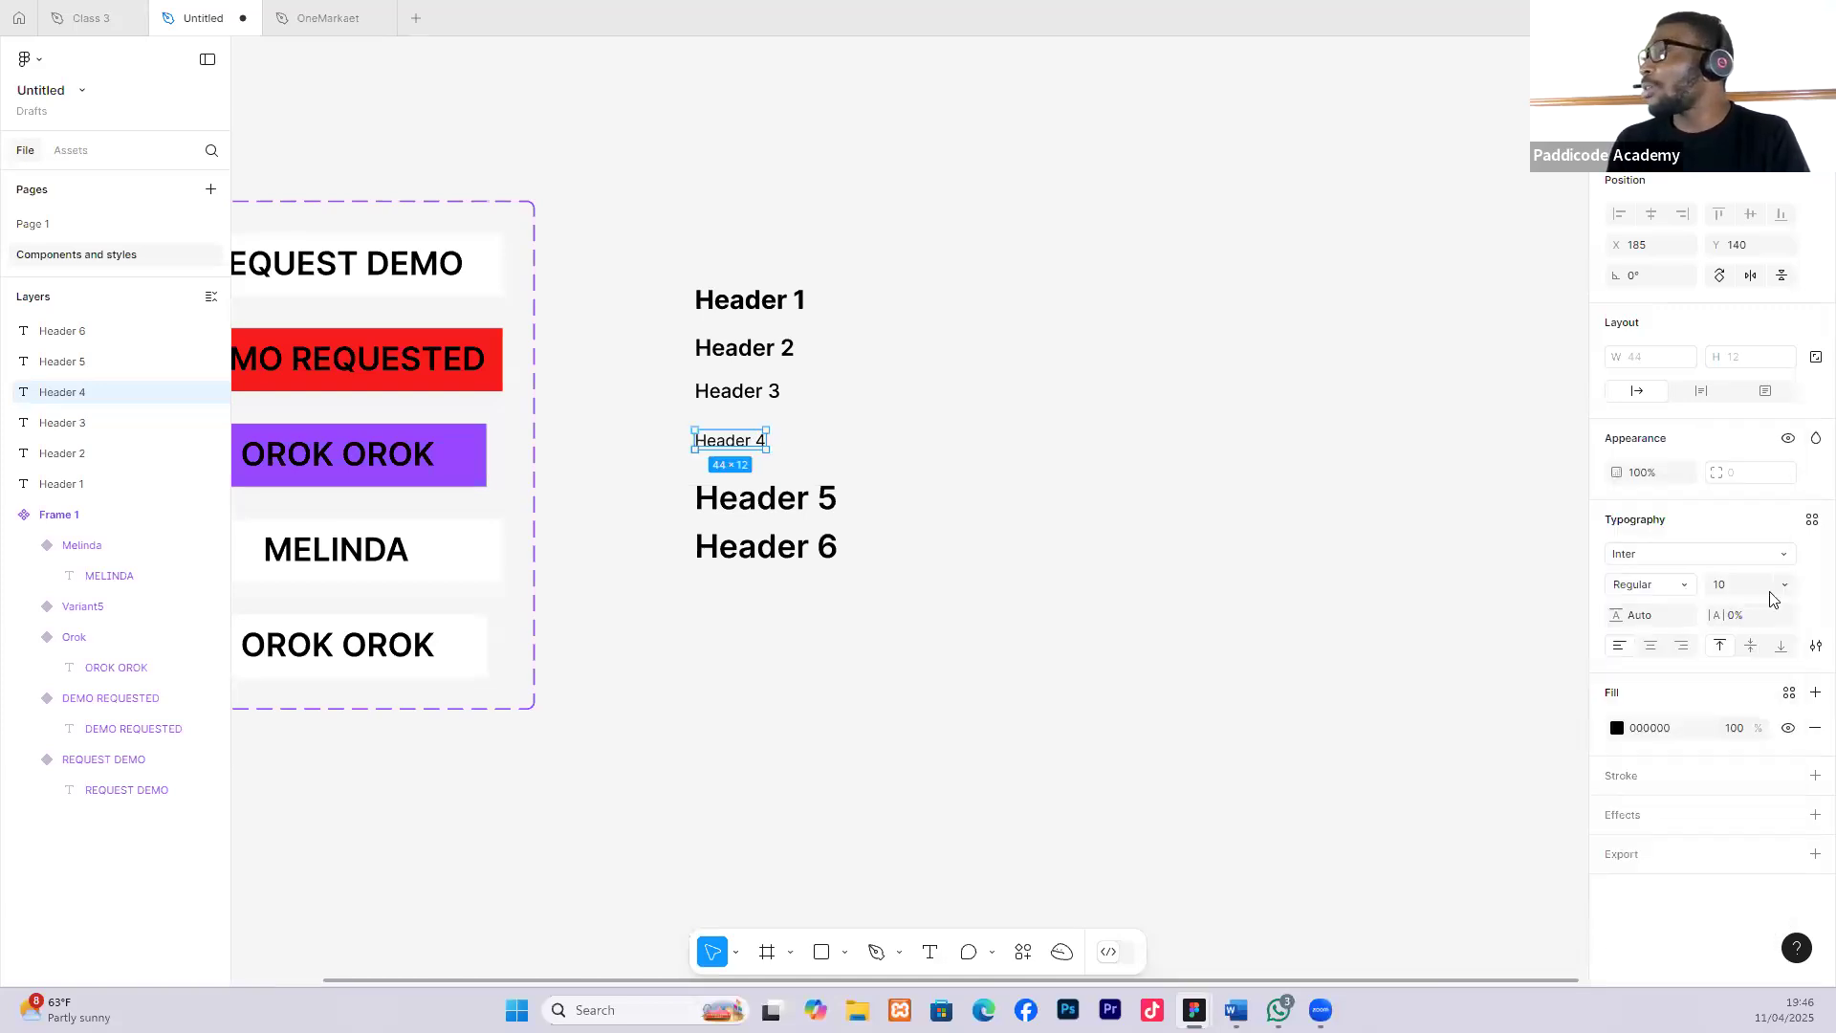
# Start a new text style from Header 4 named H4 10.
pyautogui.click(1811, 521)
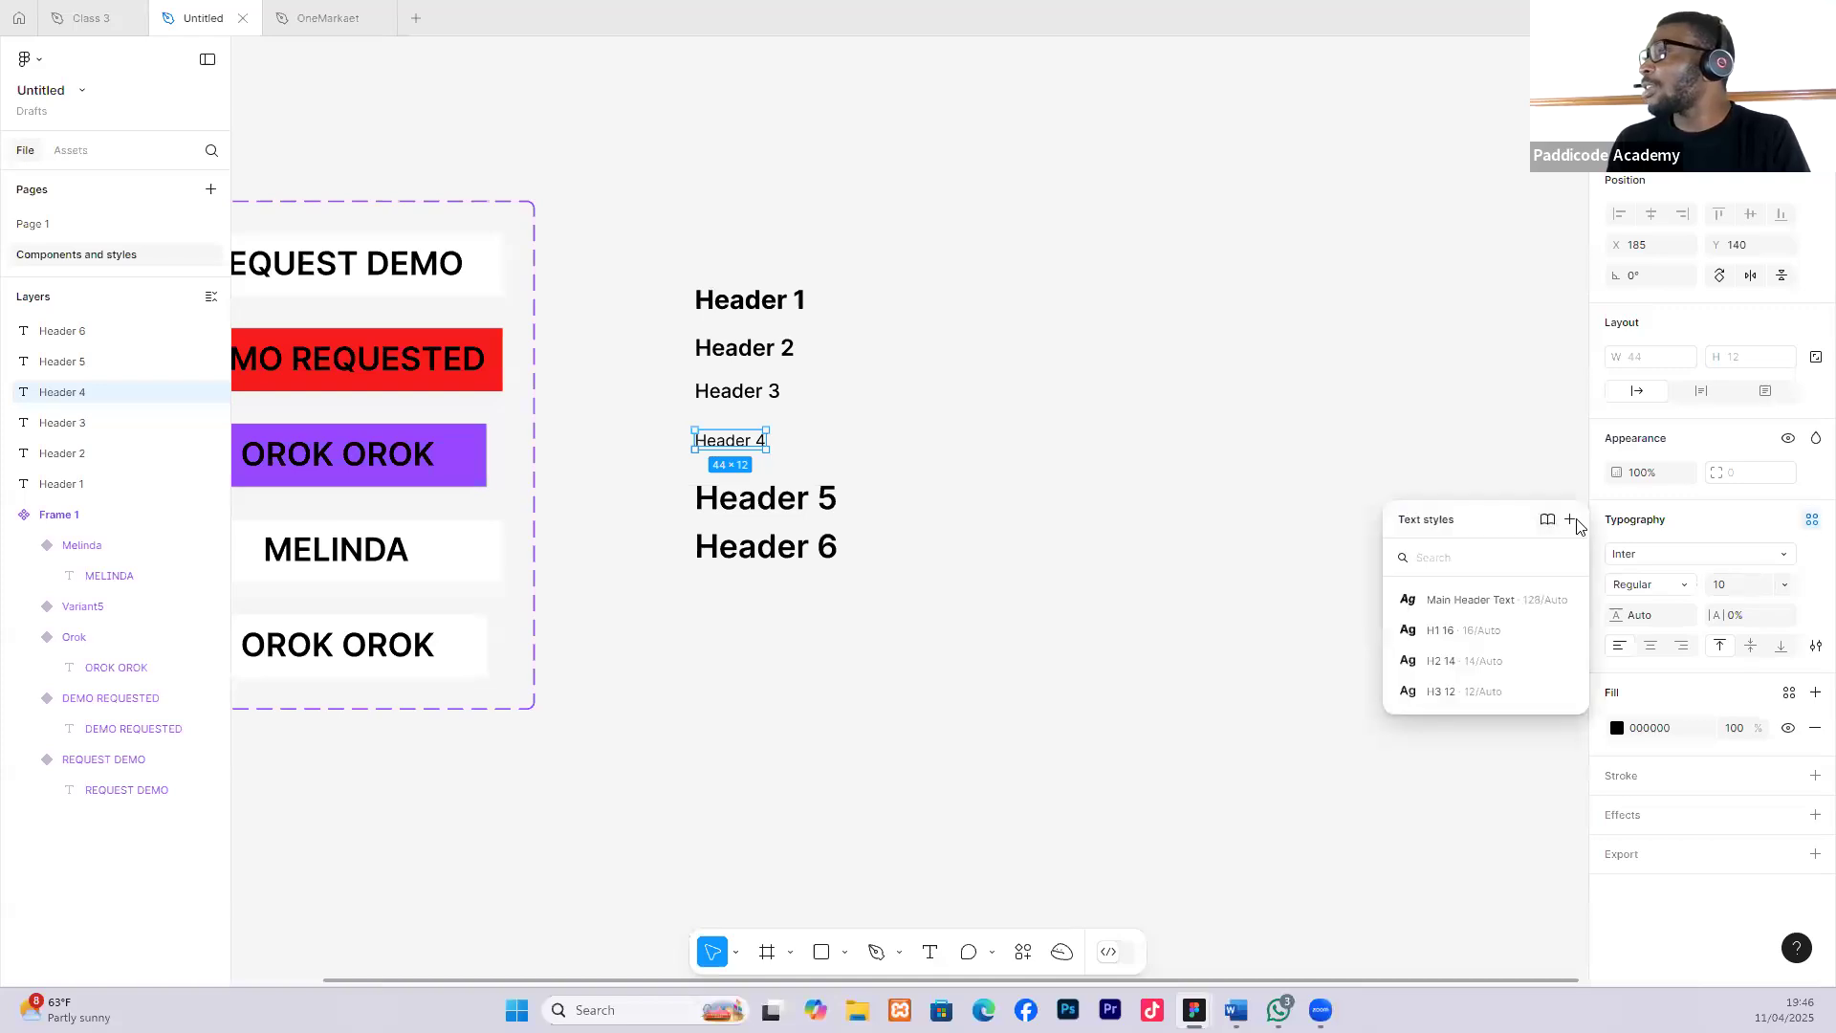
pyautogui.click(1571, 520)
pyautogui.write('H4 10')
# Save the H4 10 text style, then resize Header 5 to font size 8.
pyautogui.click(1356, 768)
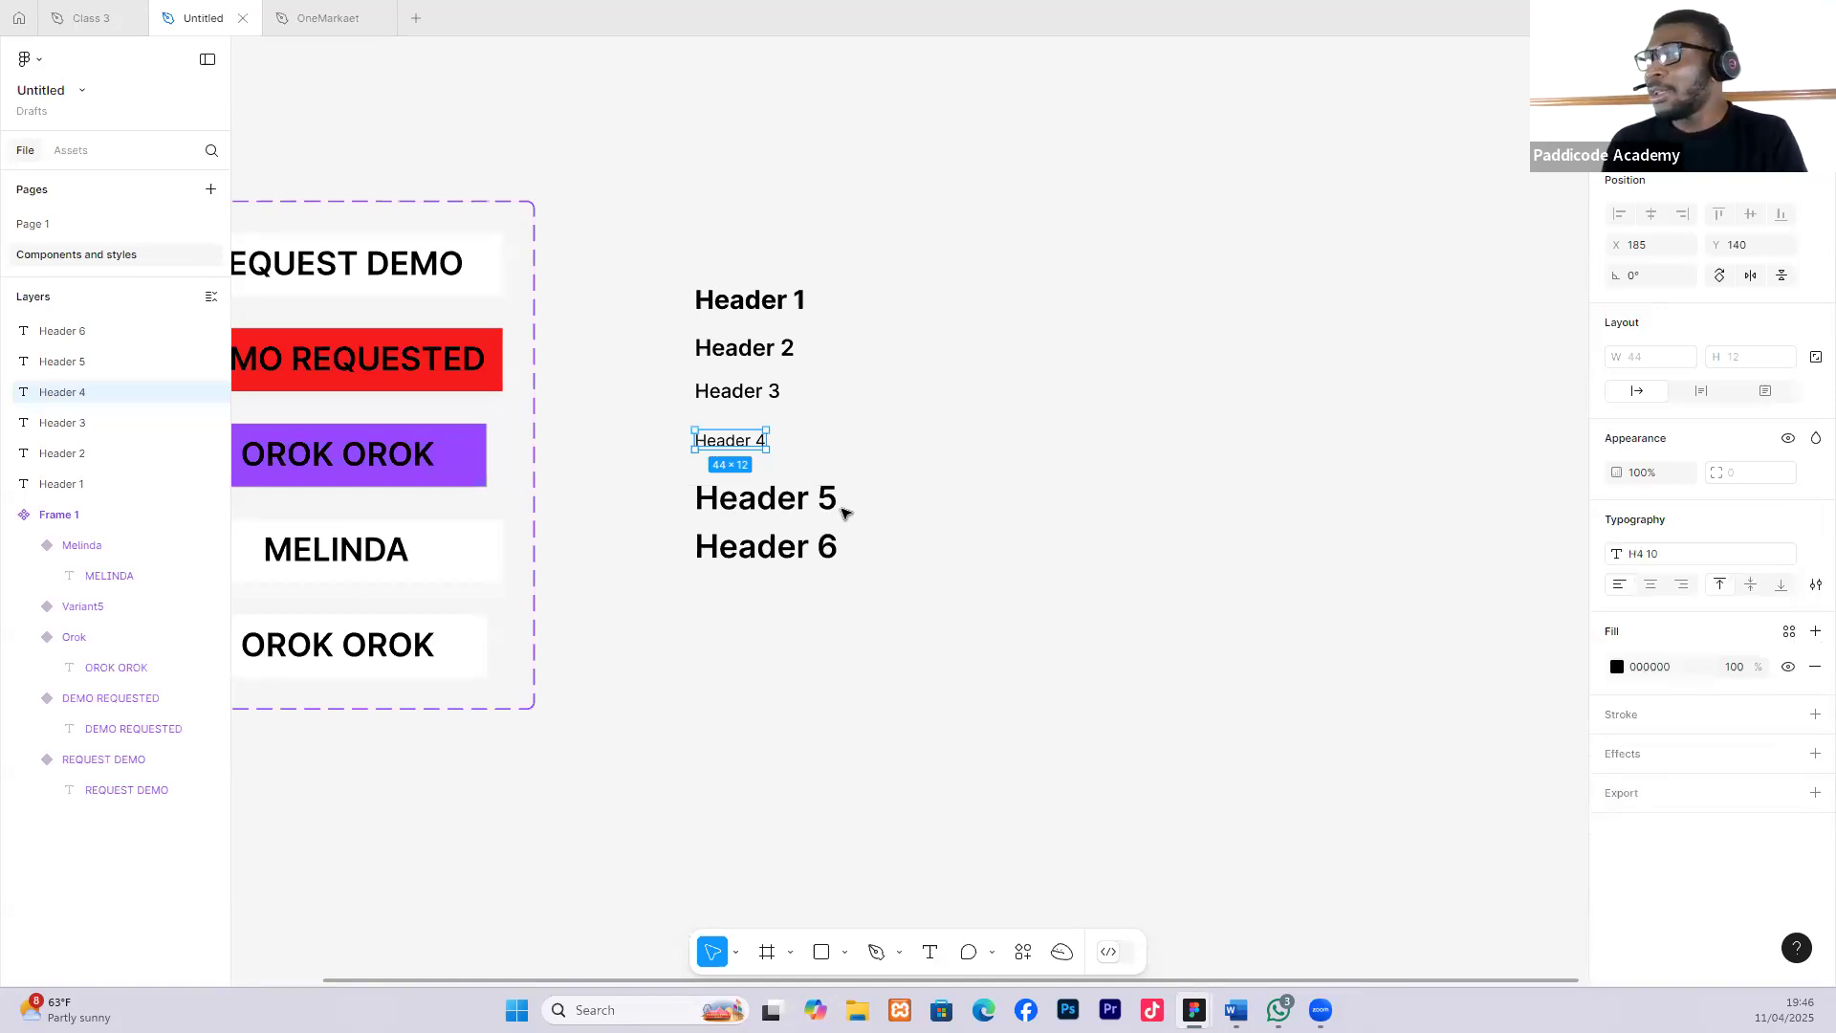
pyautogui.click(807, 491)
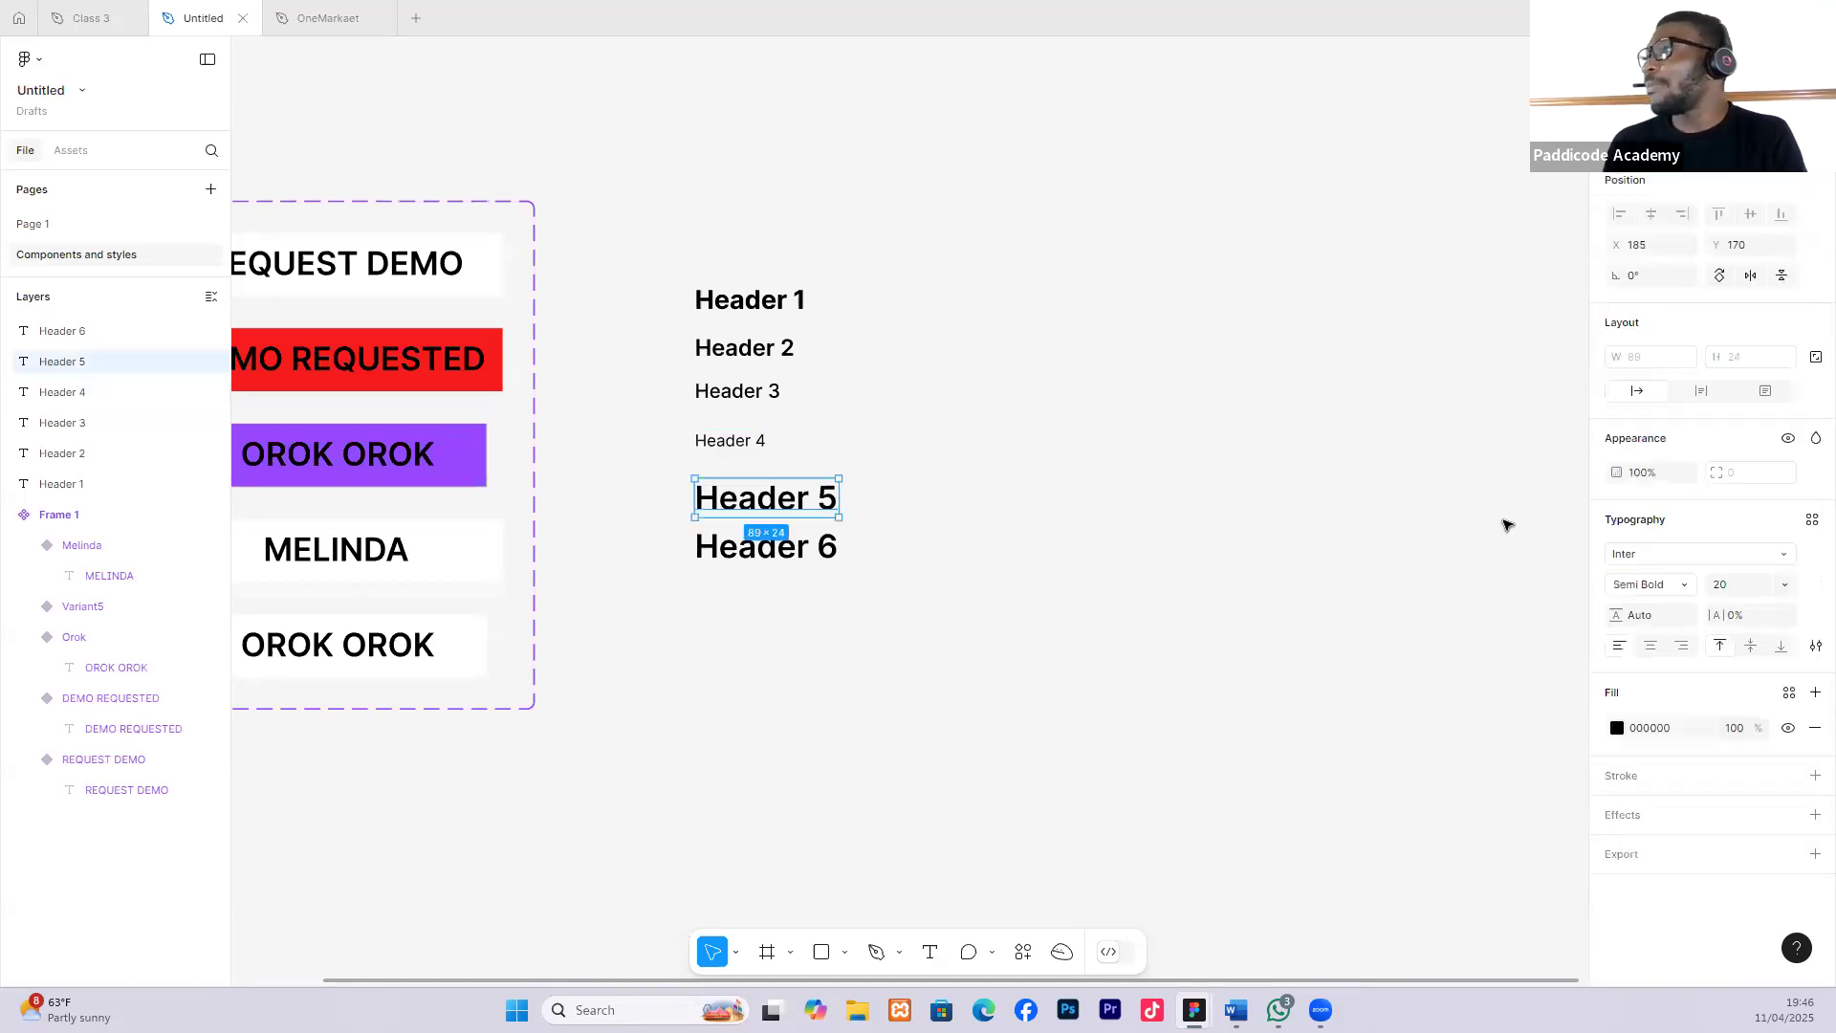
pyautogui.click(1785, 584)
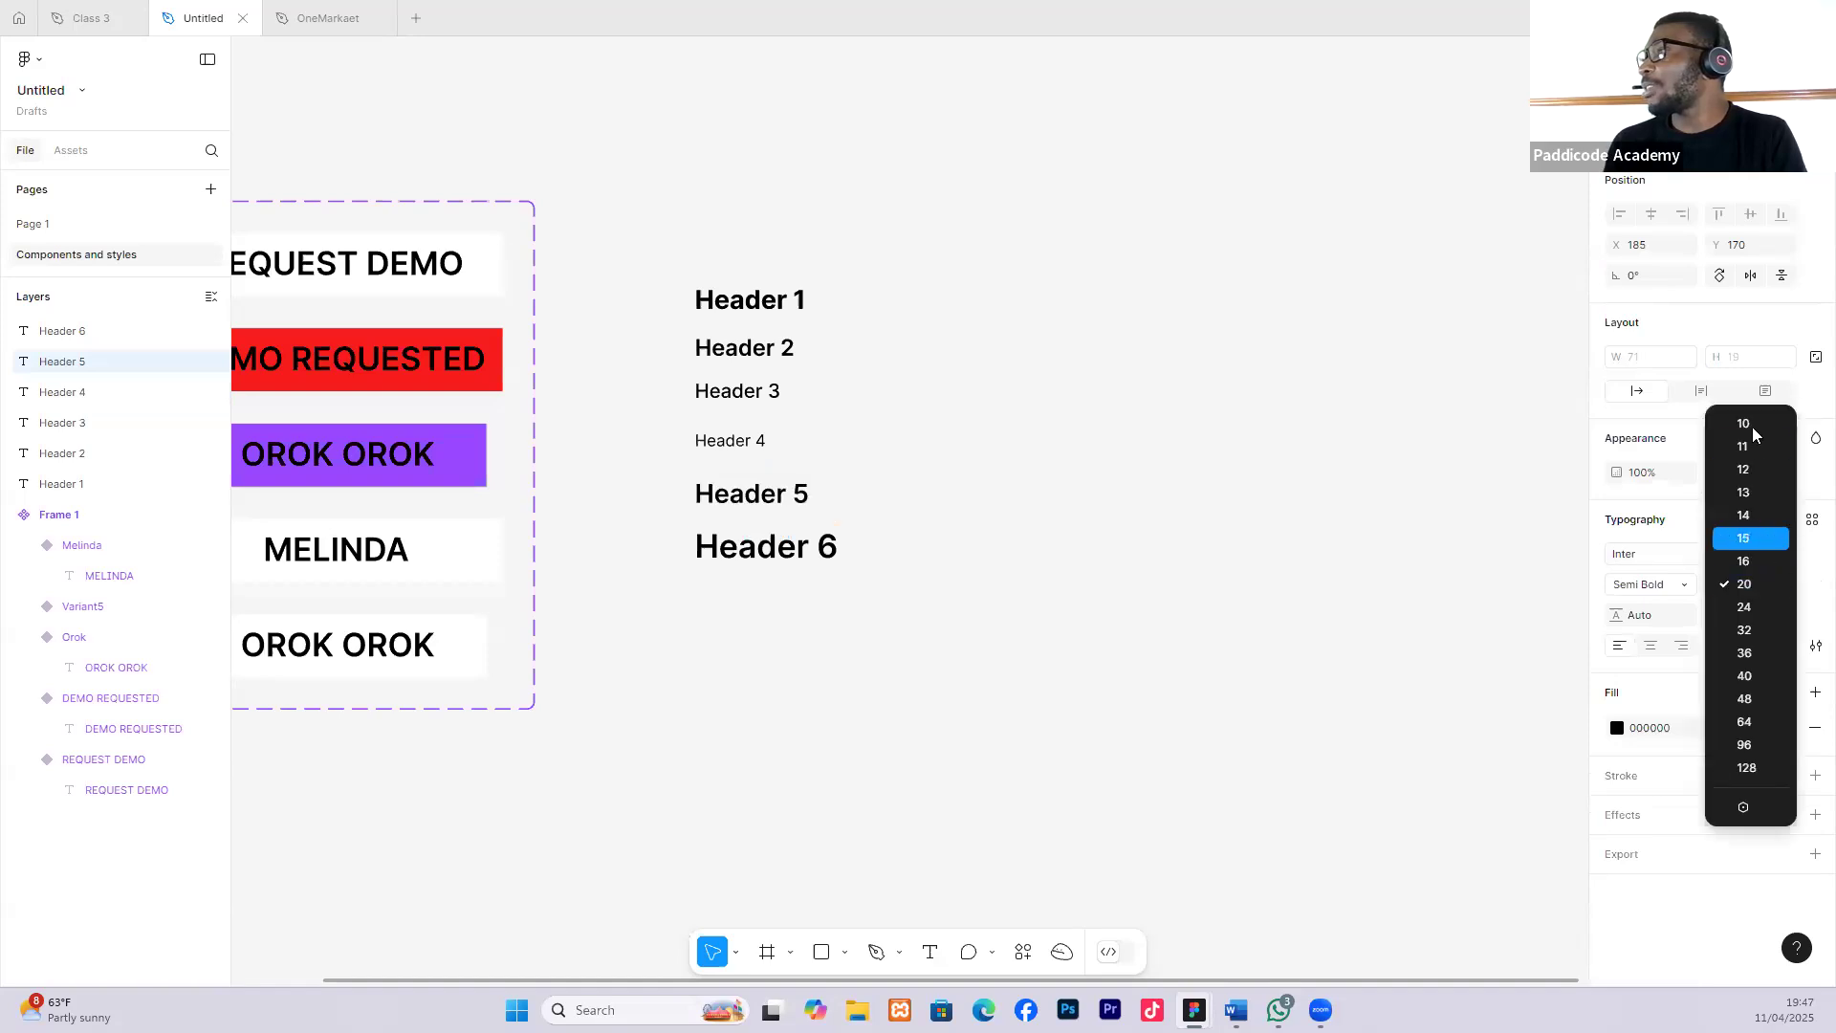
pyautogui.click(1678, 525)
pyautogui.click(1731, 585)
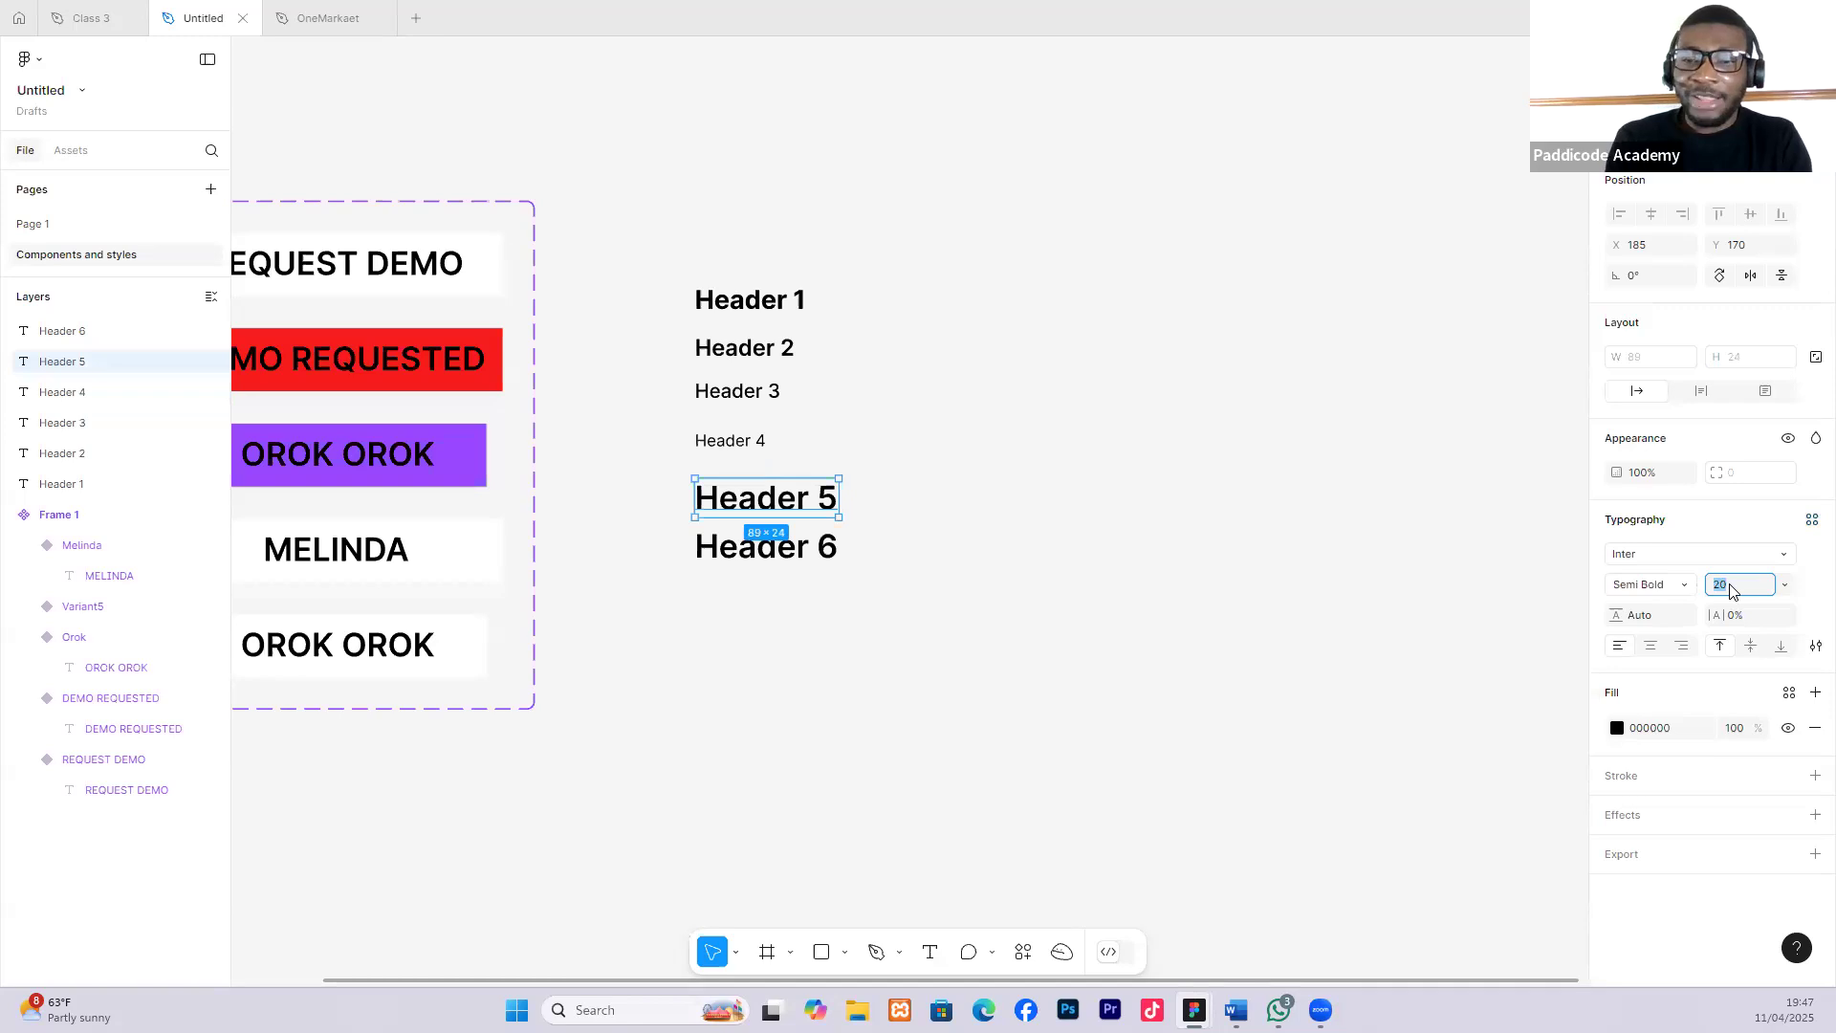
pyautogui.write('8')
pyautogui.press('Return')
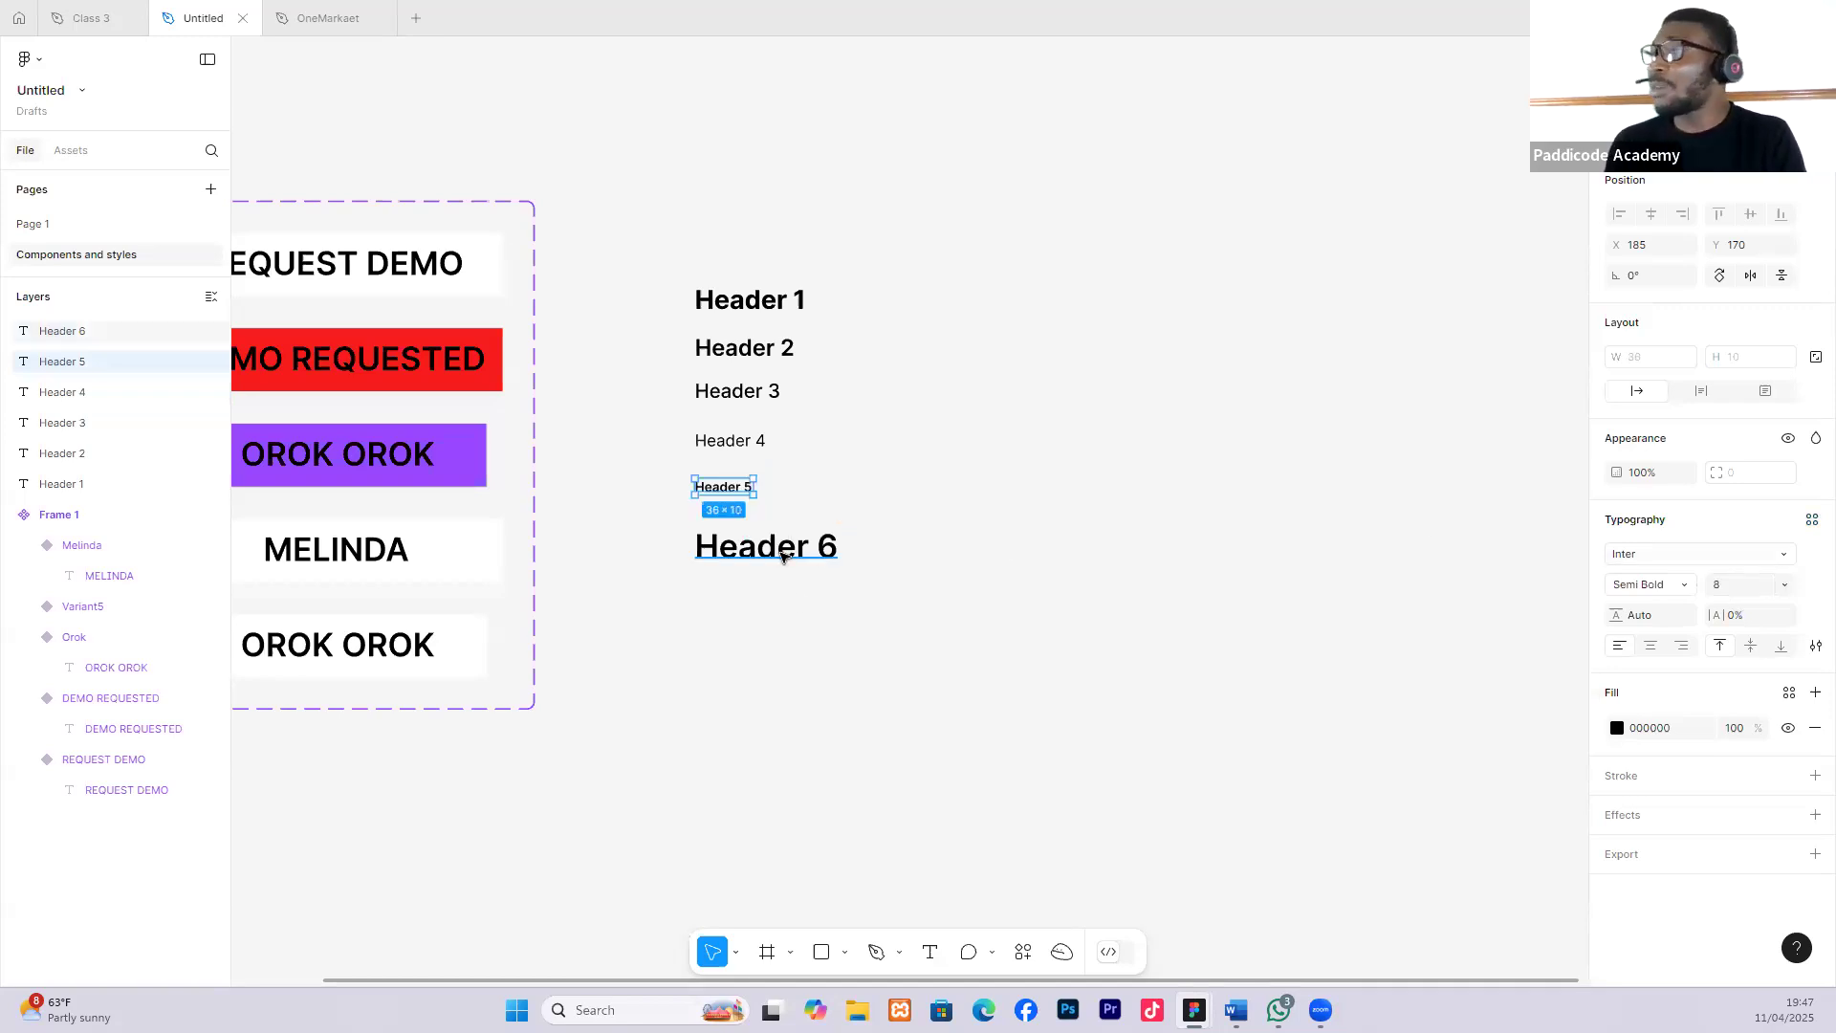
# Make Header 5 Regular weight and save it as text style H5 8.
pyautogui.click(1688, 585)
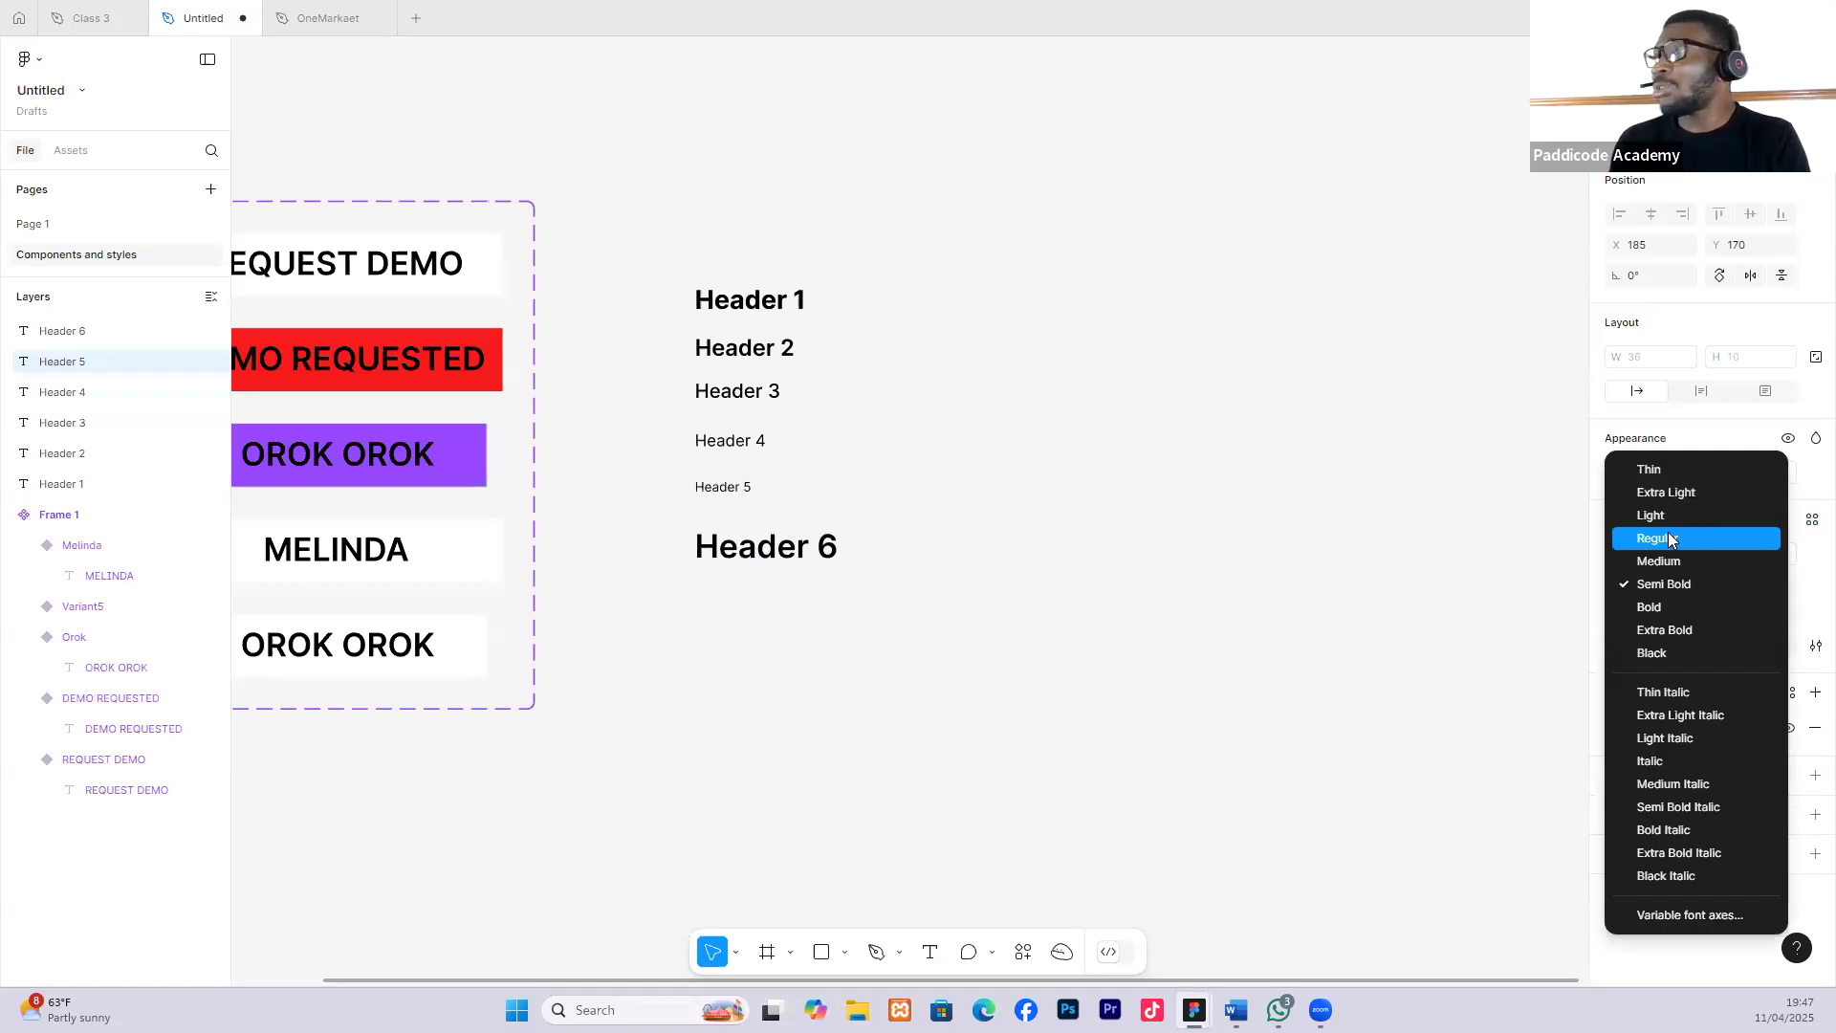
pyautogui.click(1666, 538)
pyautogui.click(1812, 520)
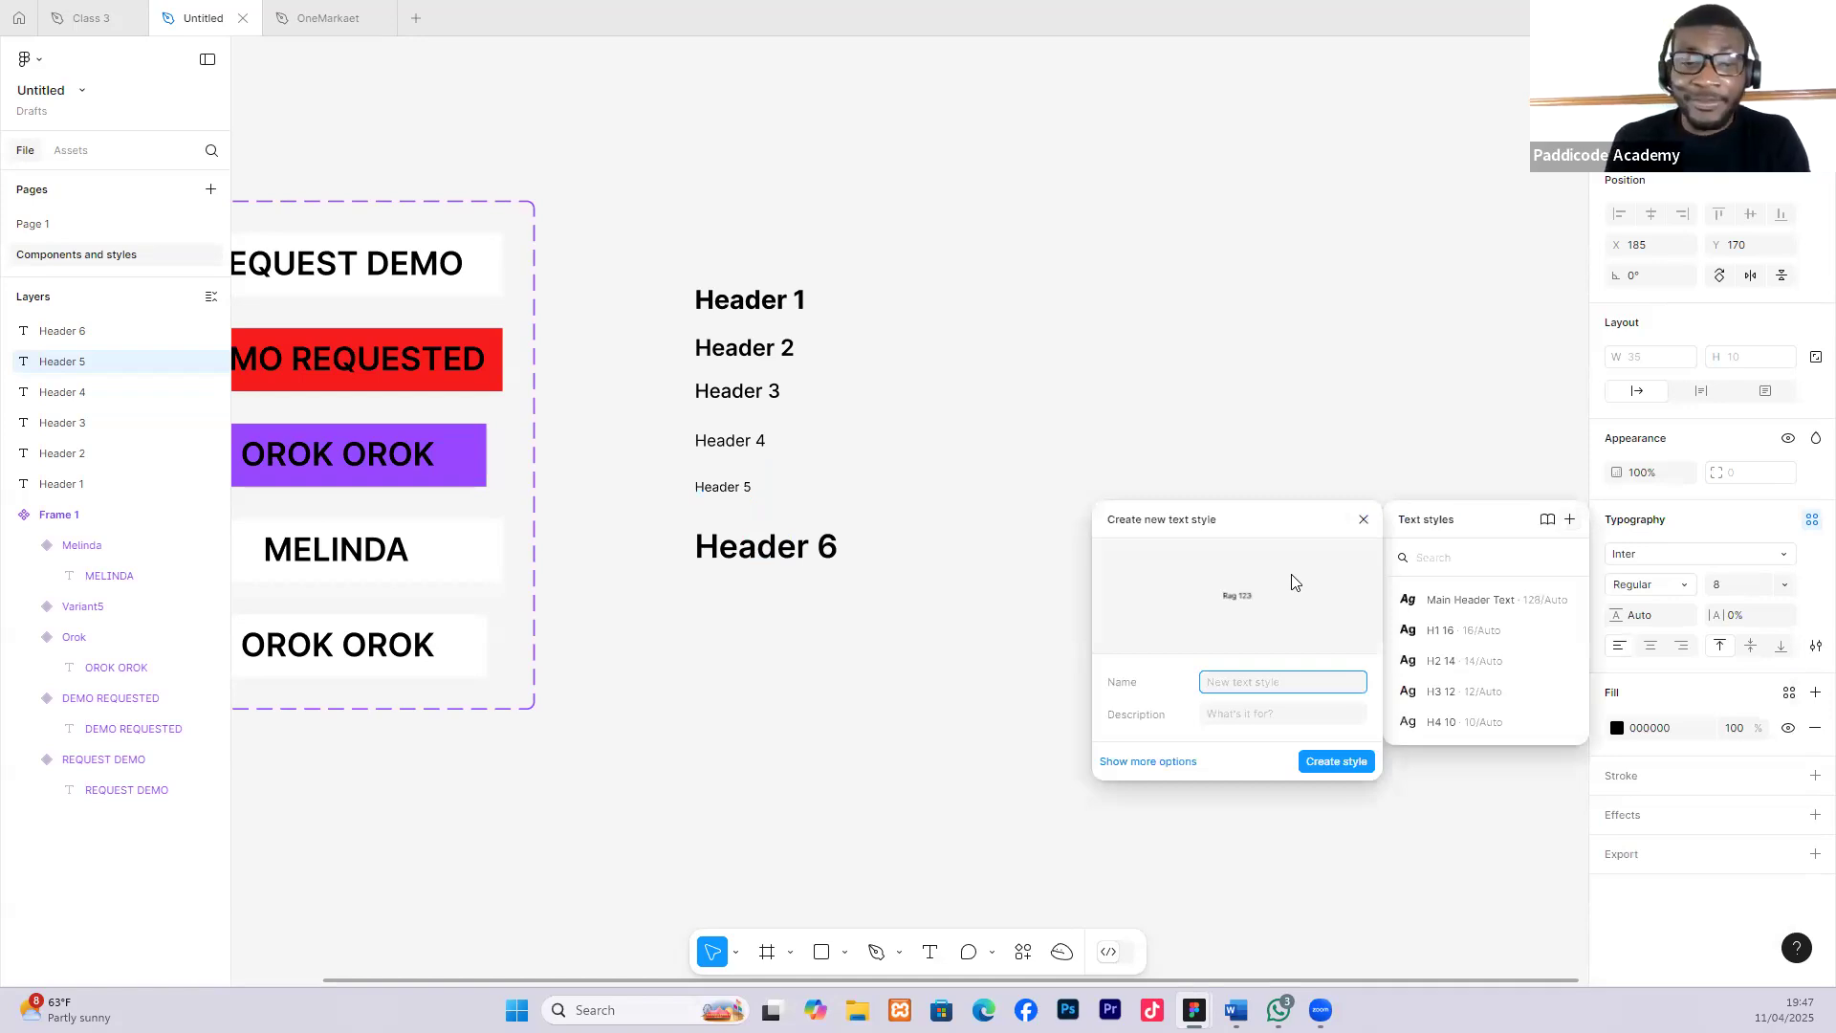
pyautogui.write('H5 8')
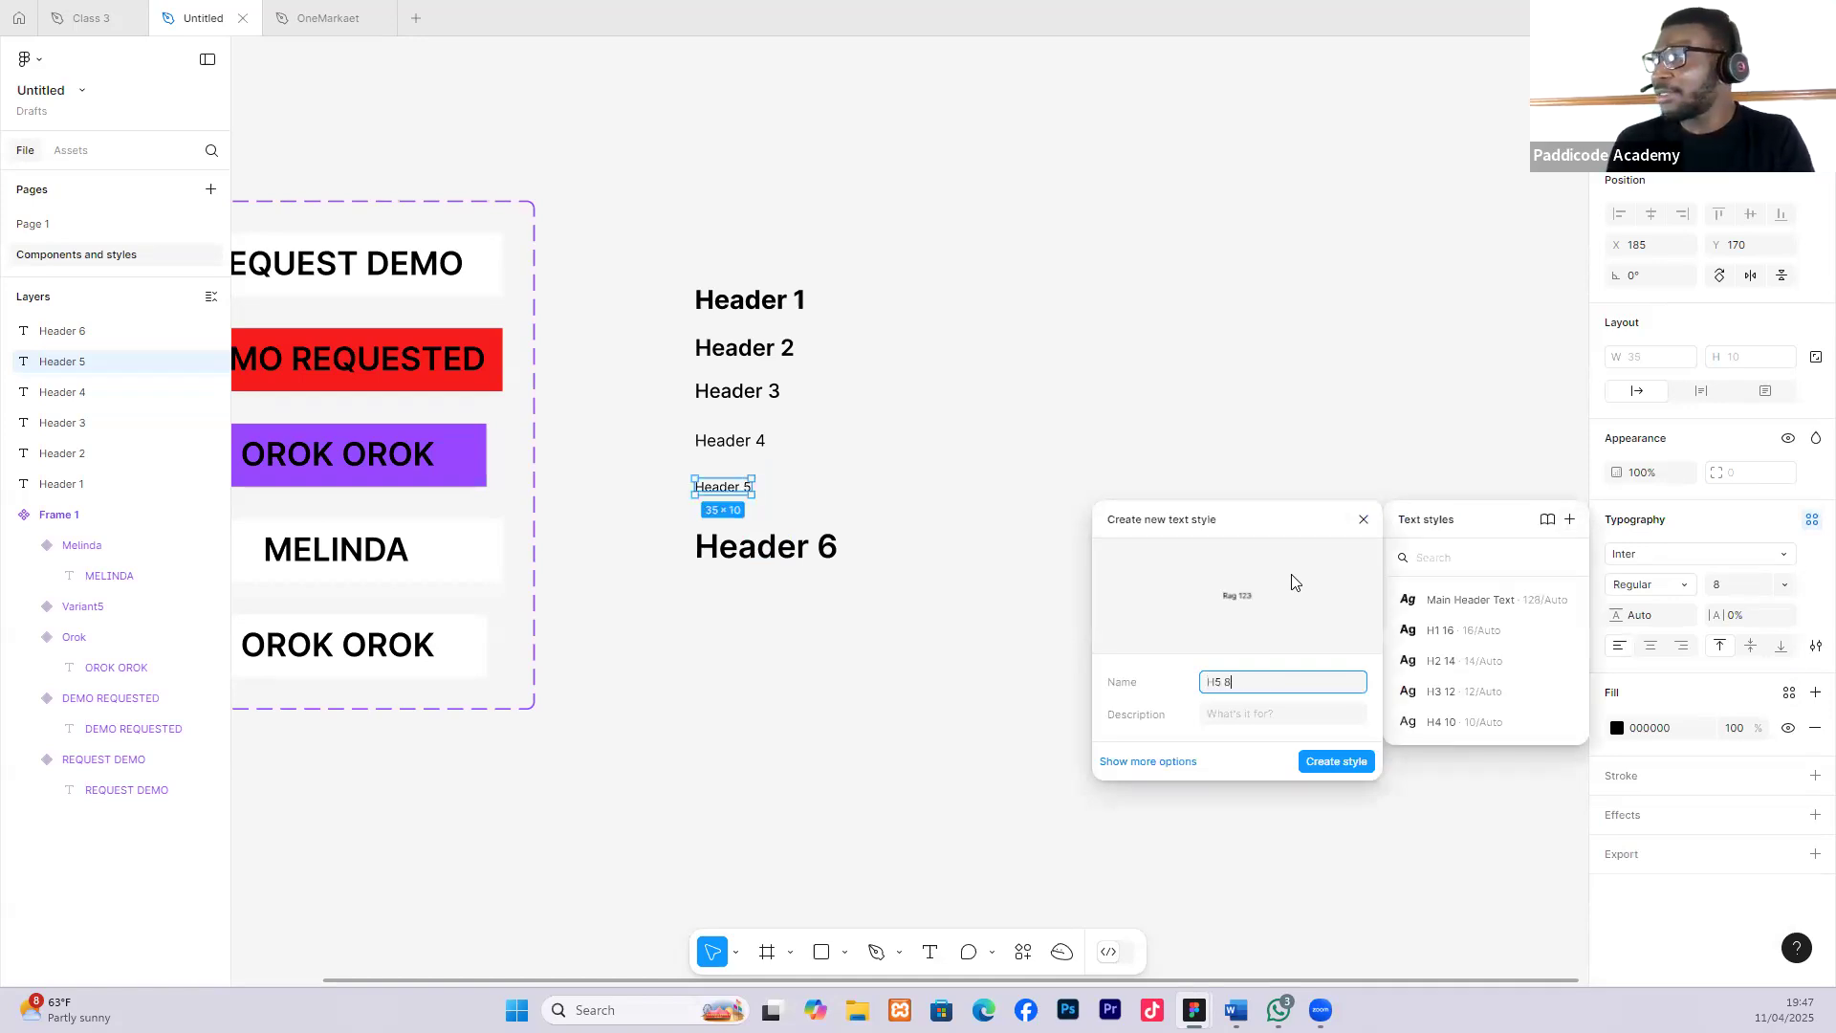
pyautogui.click(1336, 763)
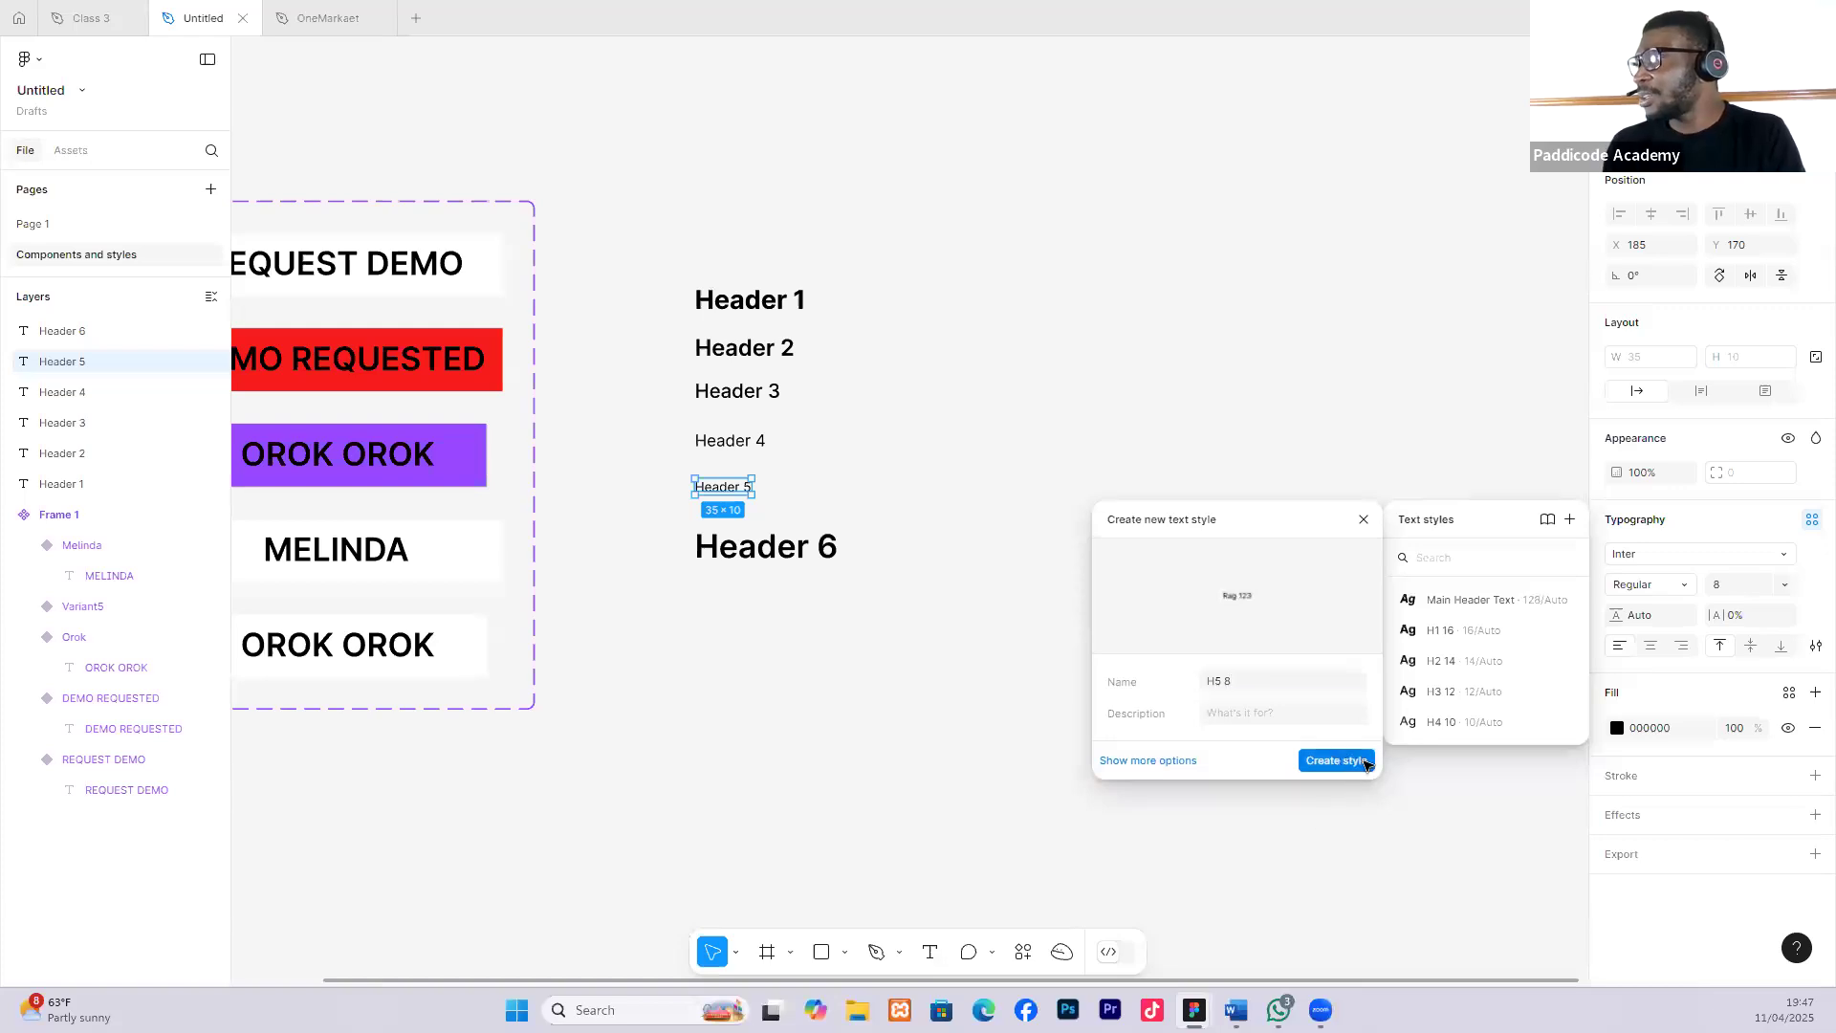
# Set Header 6 to Regular weight at font size 7.
pyautogui.click(781, 555)
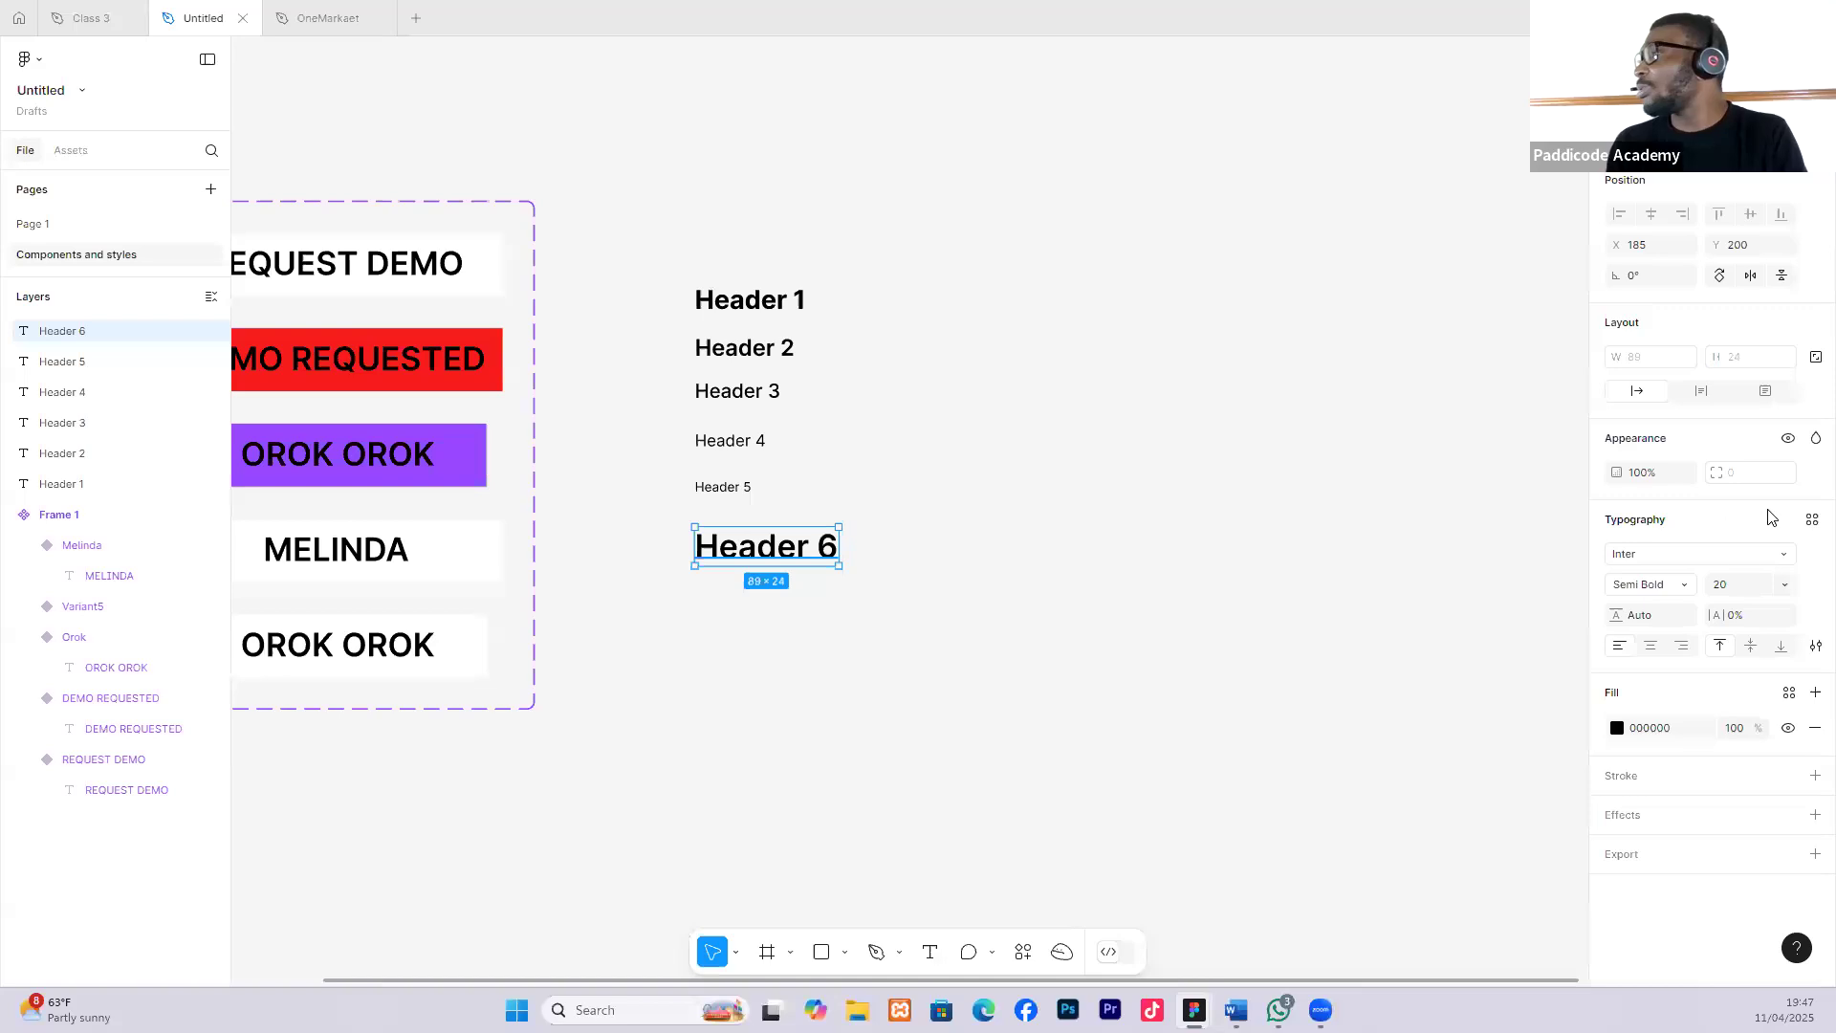
pyautogui.click(1685, 586)
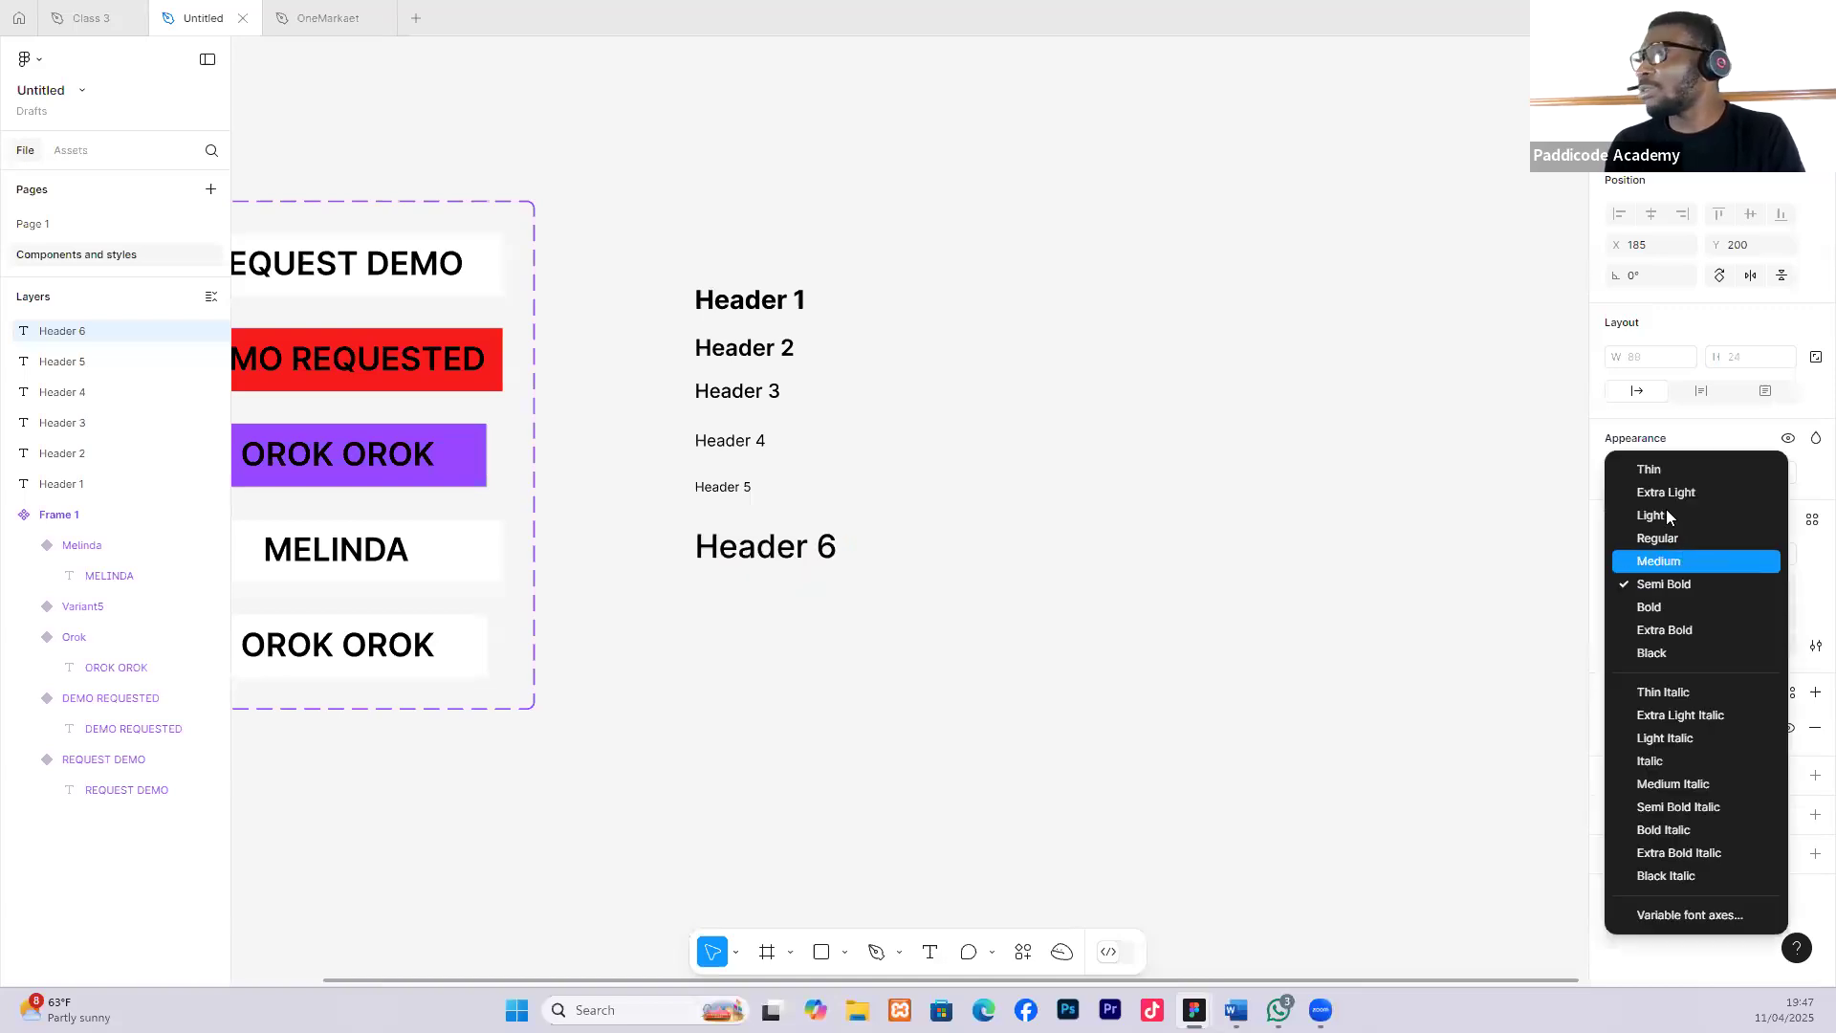
pyautogui.click(1669, 540)
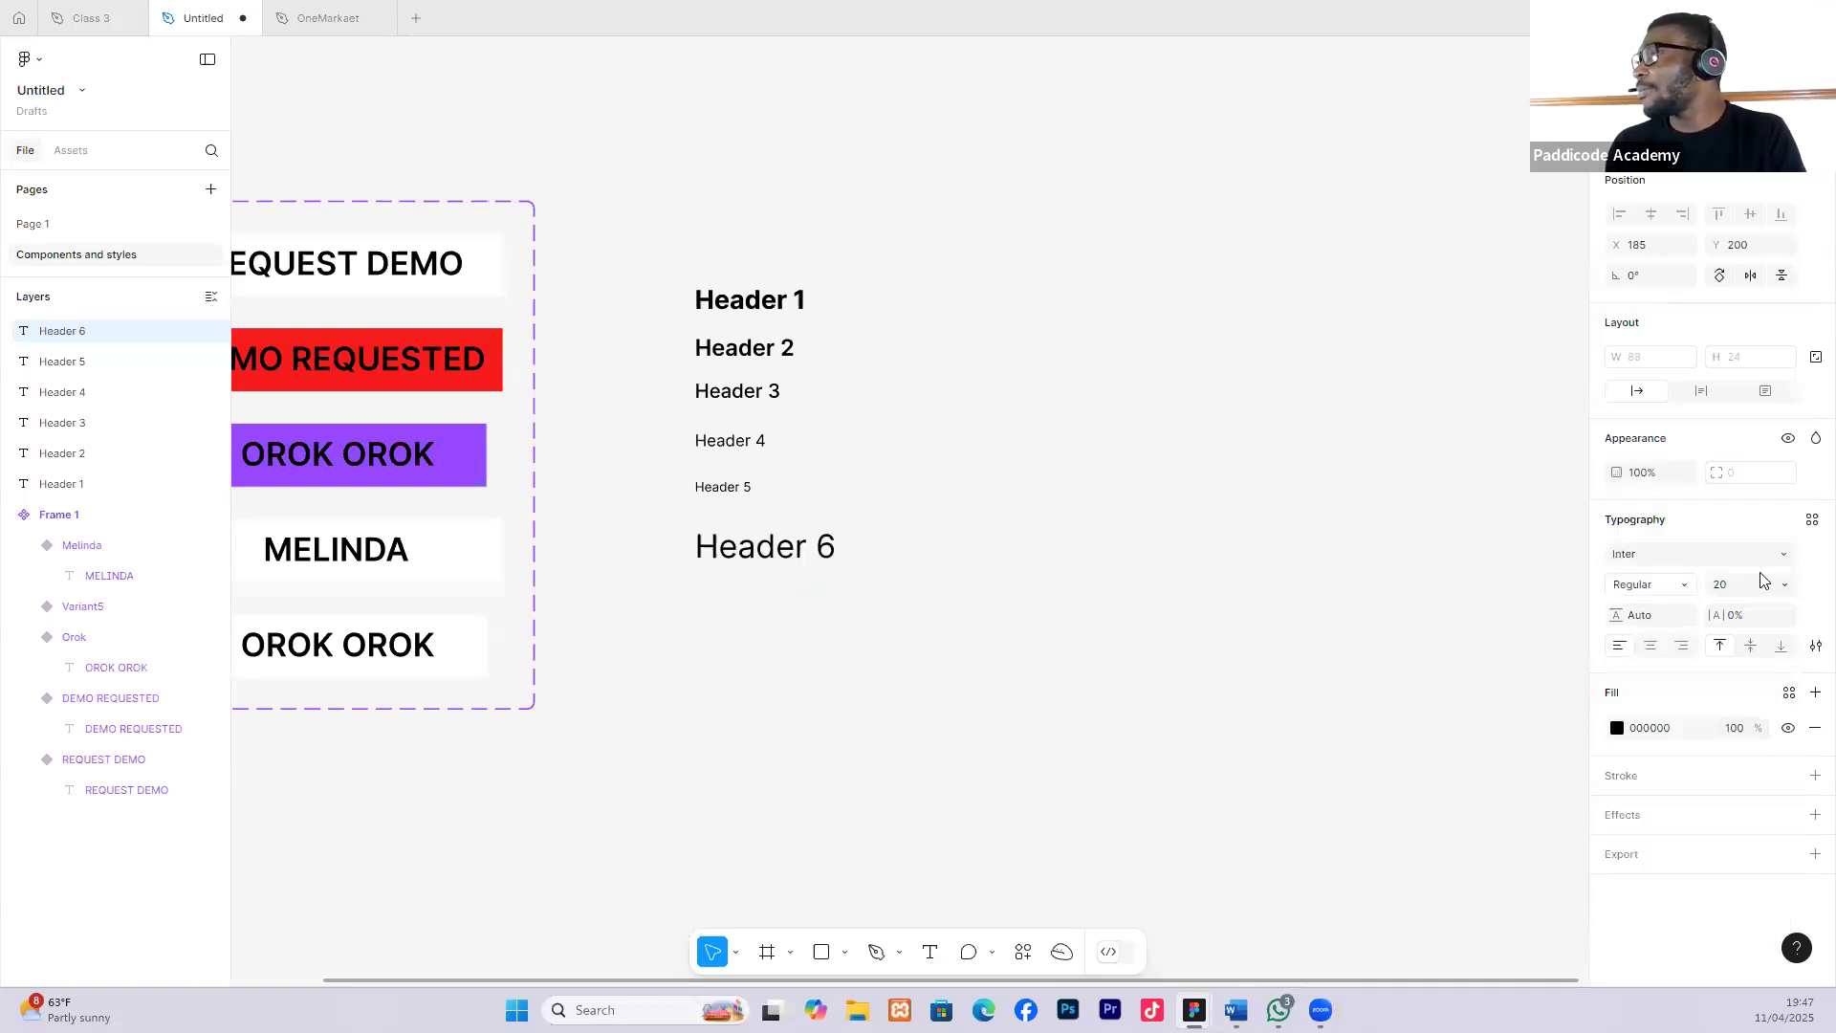
pyautogui.click(1733, 588)
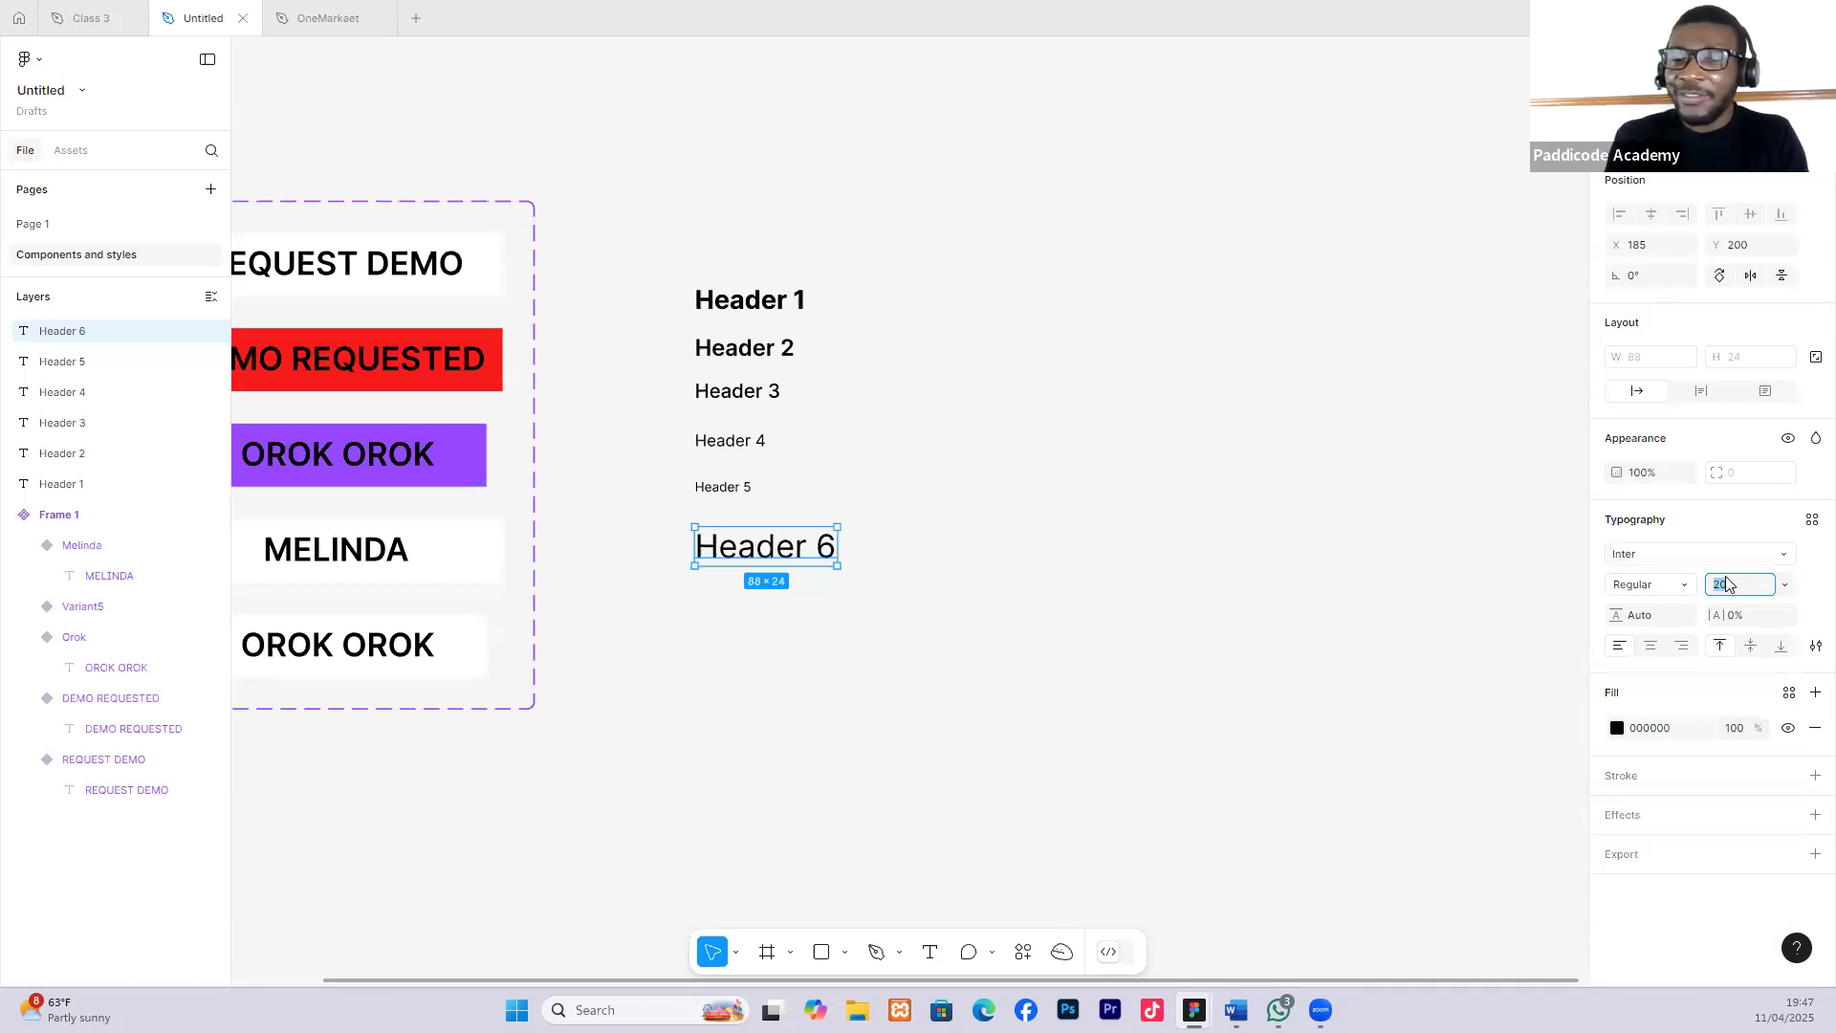
pyautogui.write('7')
pyautogui.press('Return')
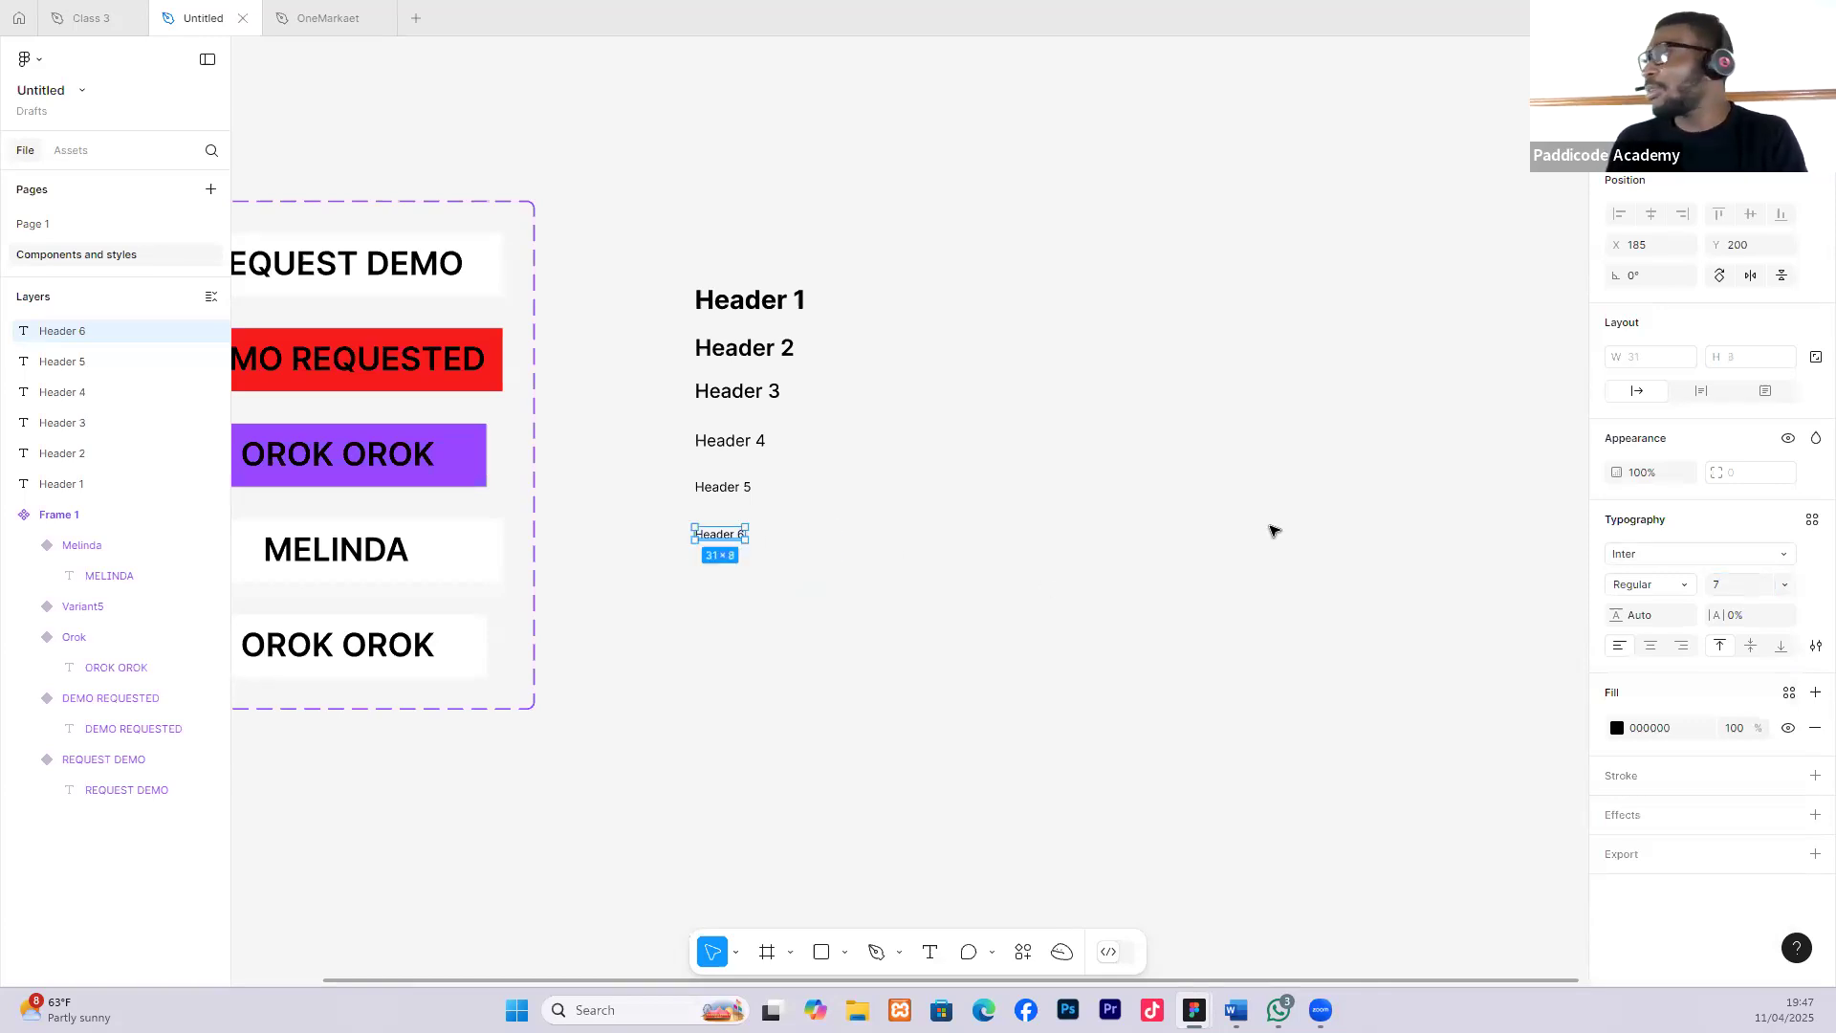
# Save Header 6's formatting as a new text style named H6 7.
pyautogui.click(1812, 520)
pyautogui.click(1569, 520)
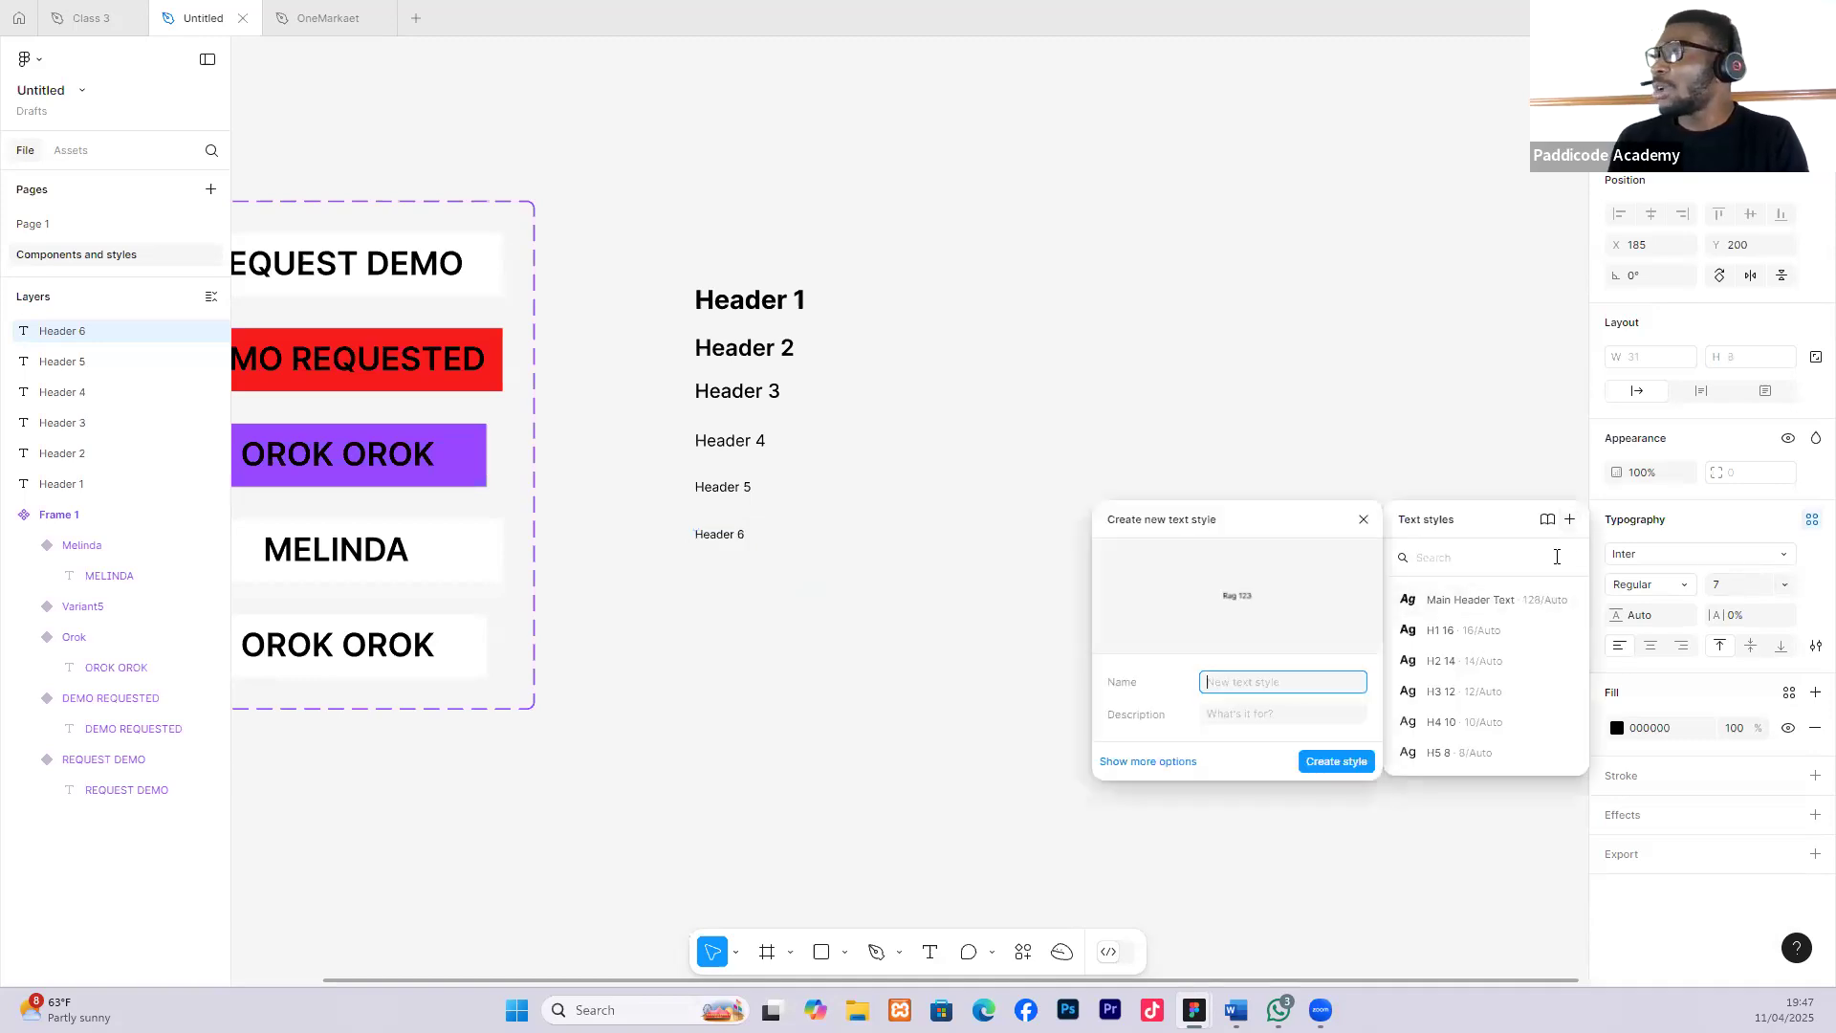
pyautogui.write('H6 7')
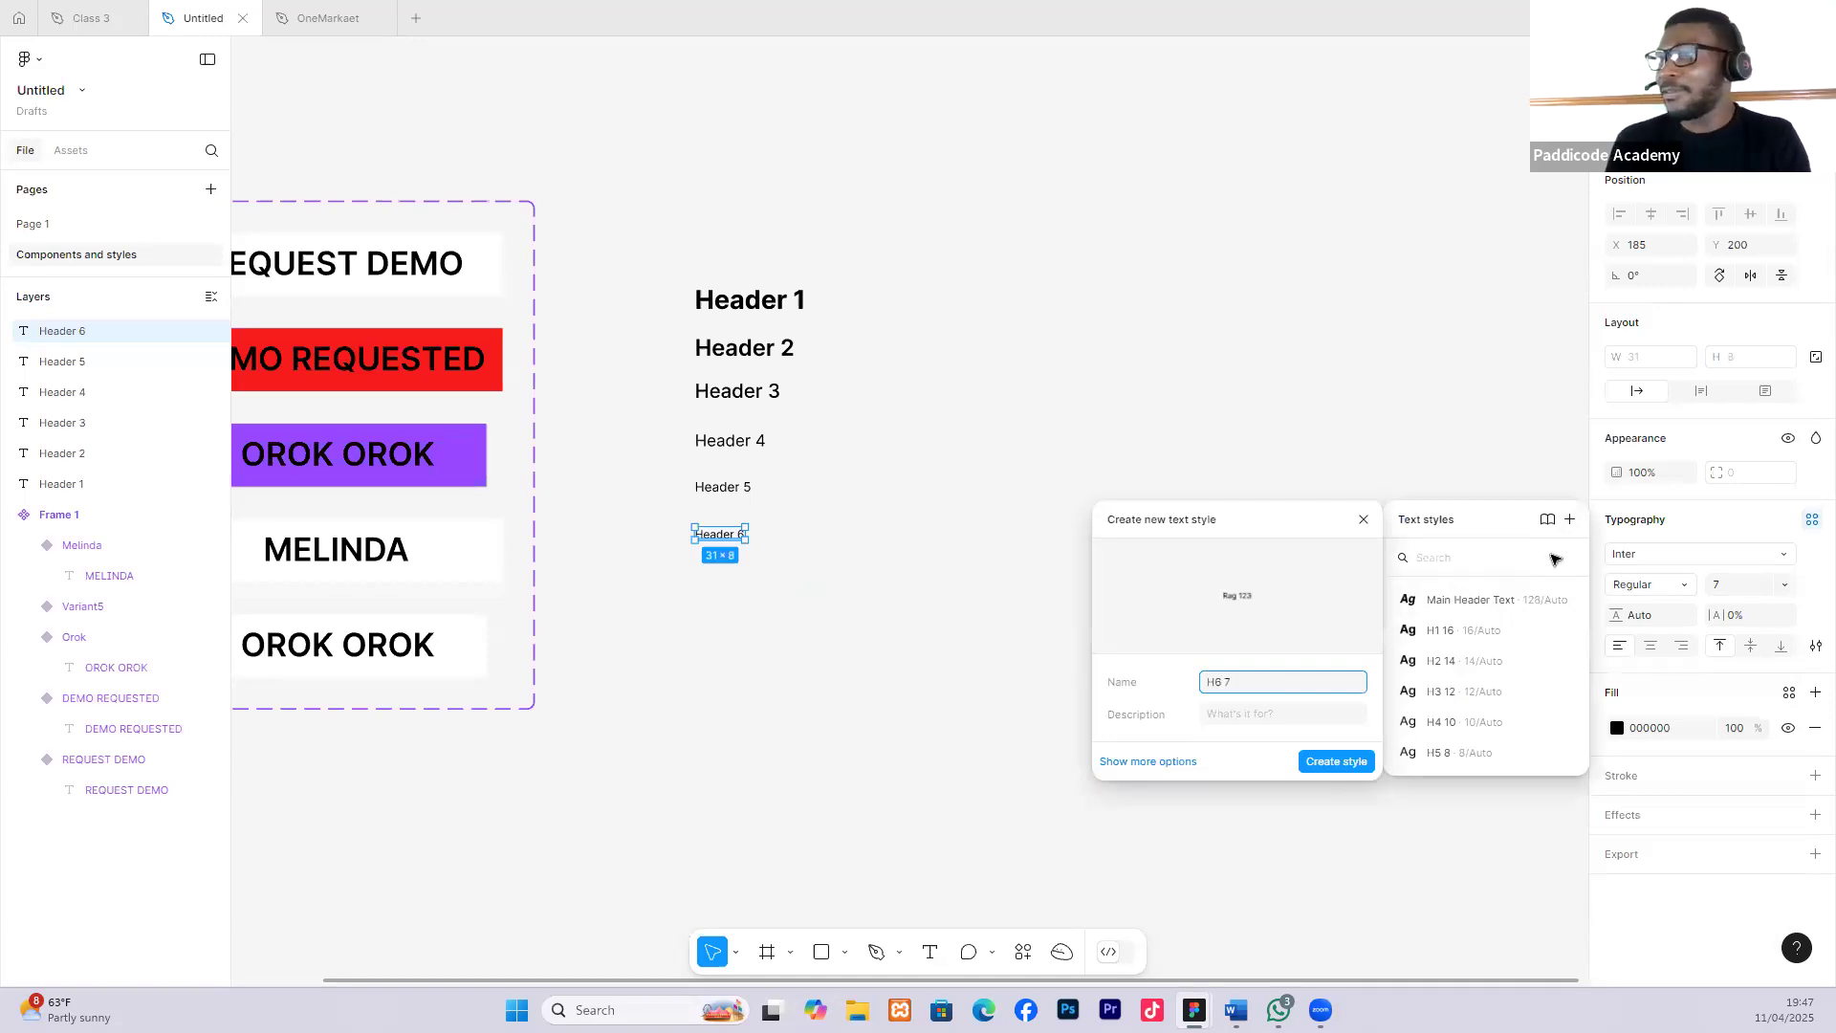
pyautogui.press('Return')
pyautogui.click(832, 470)
# Move Headers 2 through 6 up so each sits just below the one above, left-aligned.
pyautogui.scroll(3, 837, 474)
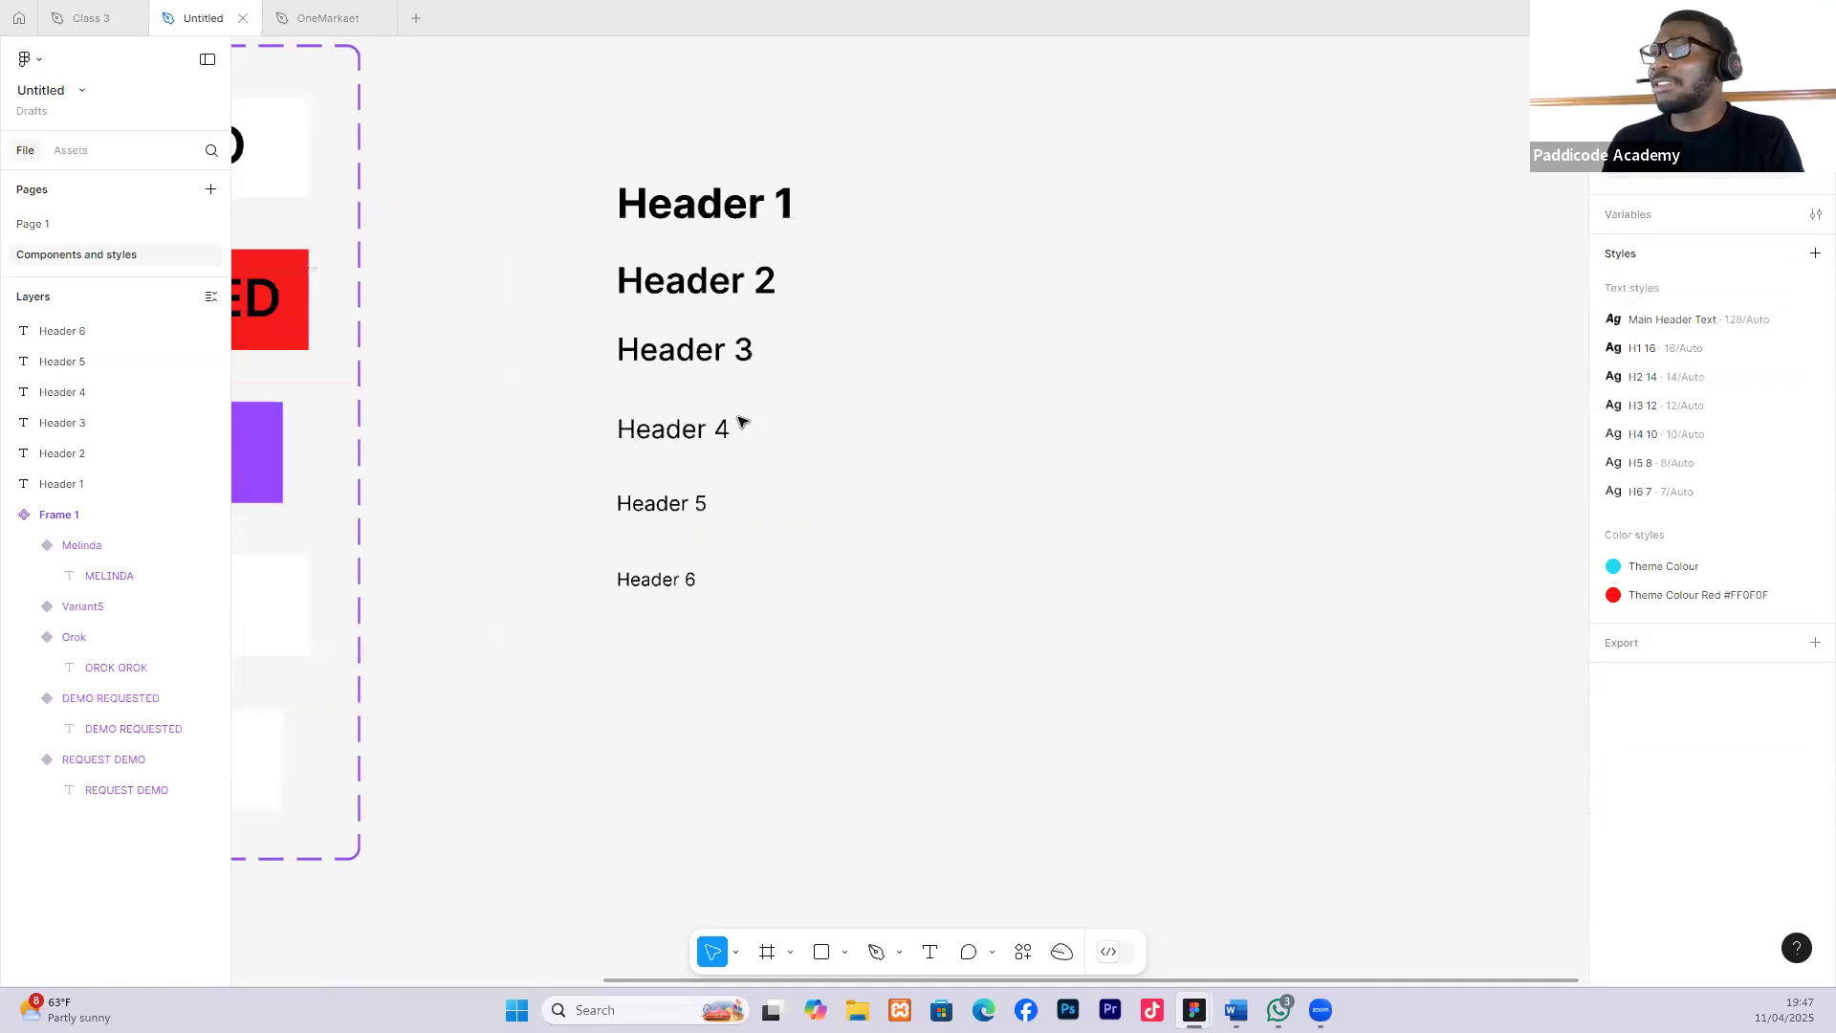
pyautogui.moveTo(661, 285); pyautogui.dragTo(659, 258)
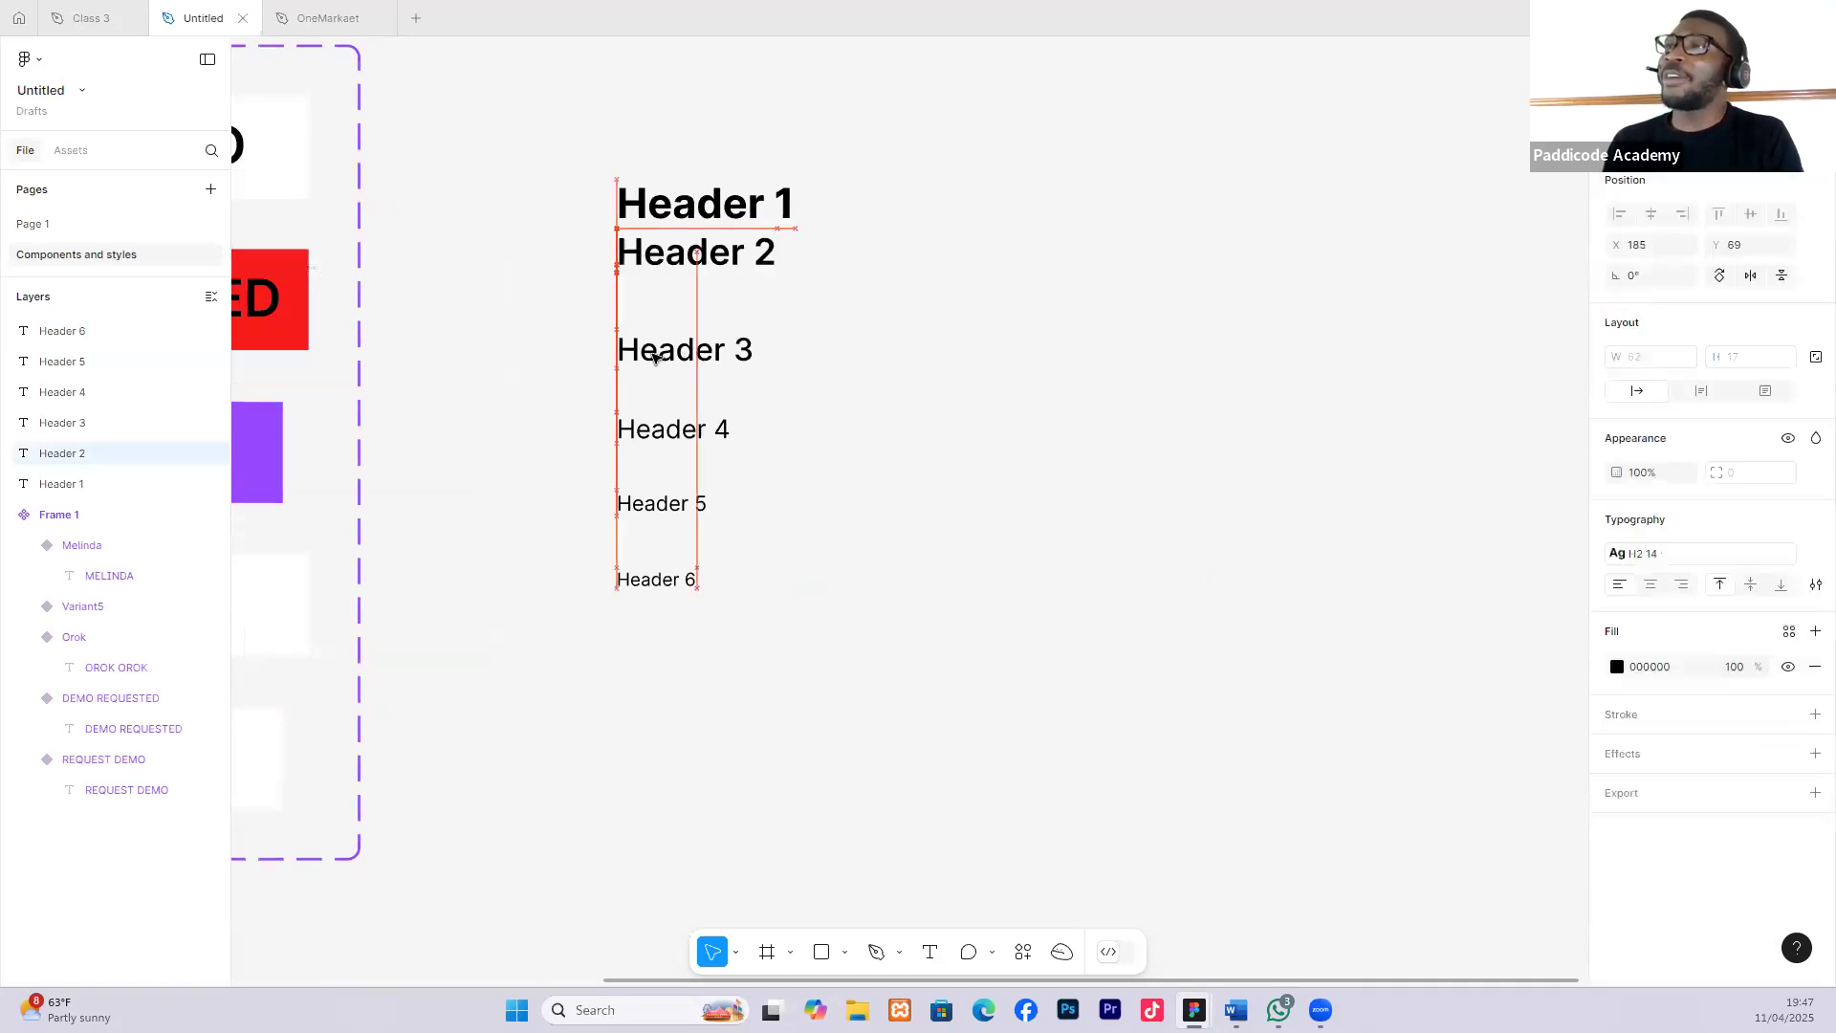
pyautogui.moveTo(656, 346); pyautogui.dragTo(656, 298)
pyautogui.moveTo(656, 433); pyautogui.dragTo(651, 351)
pyautogui.click(656, 503)
pyautogui.moveTo(660, 421); pyautogui.dragTo(656, 386)
pyautogui.click(649, 579)
pyautogui.moveTo(646, 451); pyautogui.dragTo(685, 448)
# Select all six stacked headers together to check their tight, even spacing.
pyautogui.scroll(-1, 787, 439)
pyautogui.moveTo(541, 169); pyautogui.dragTo(866, 395)
pyautogui.click(926, 279)
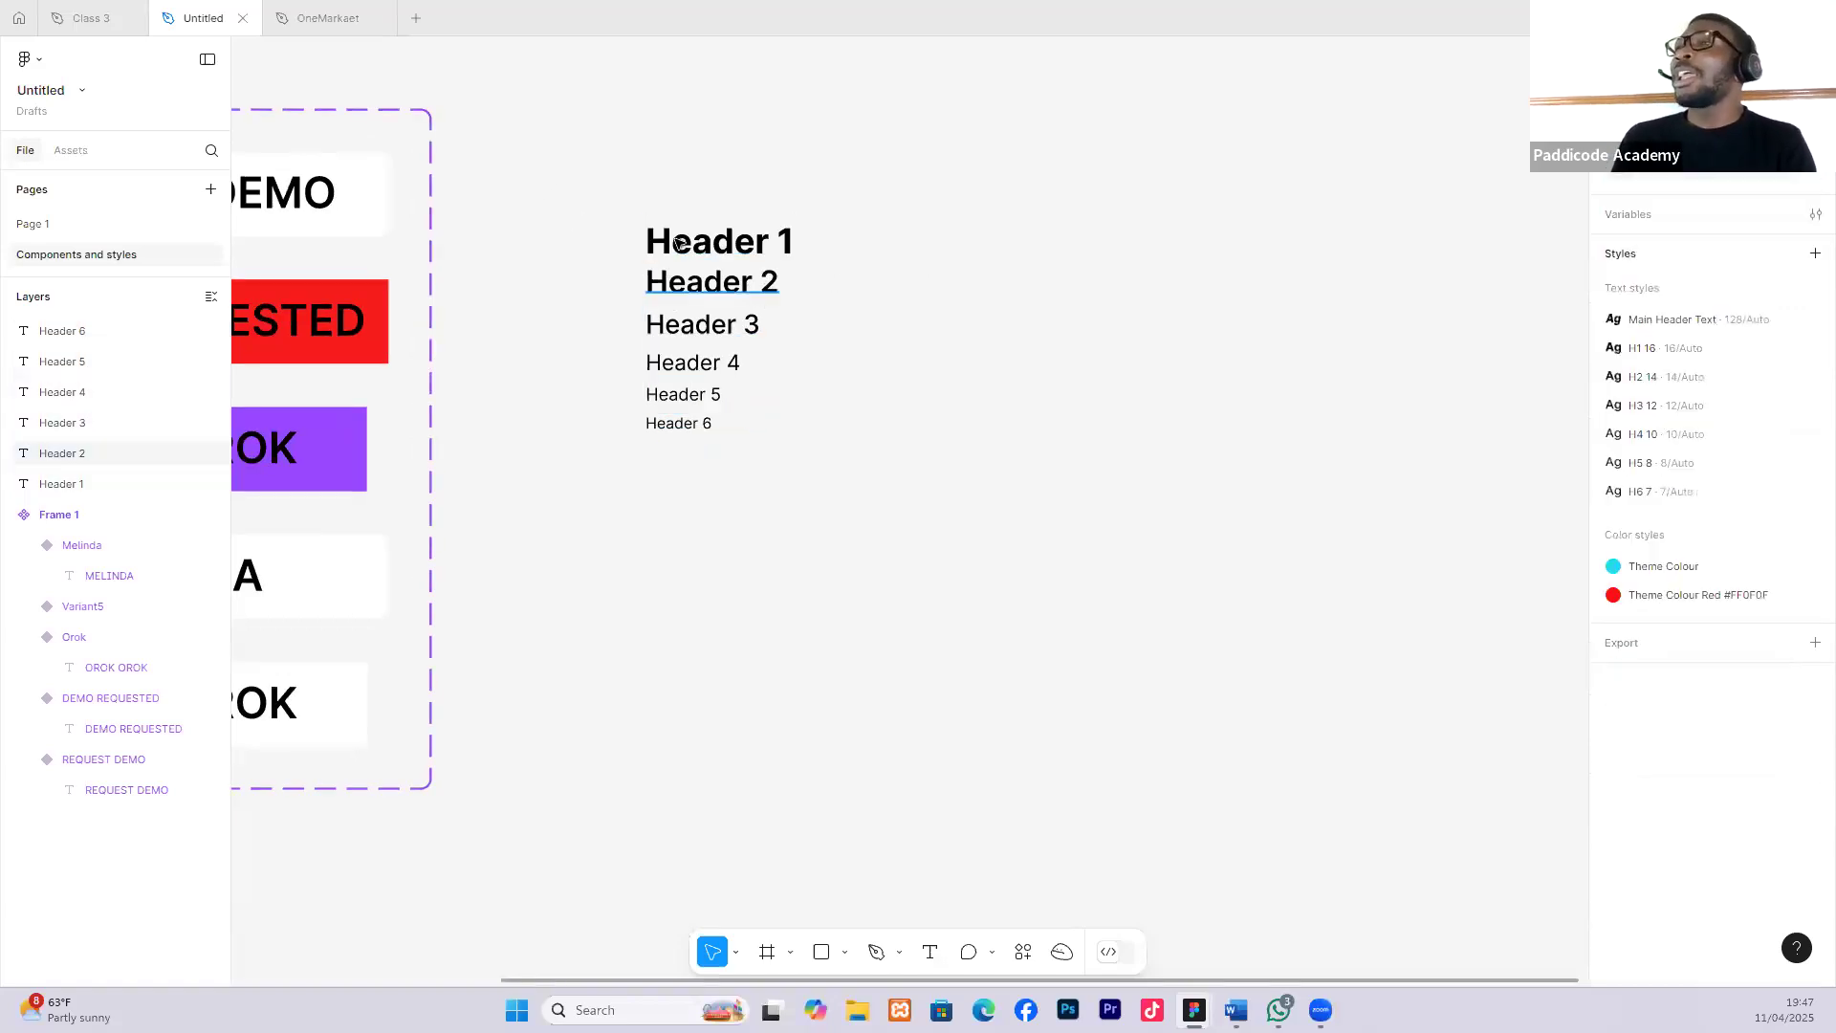
pyautogui.click(676, 243)
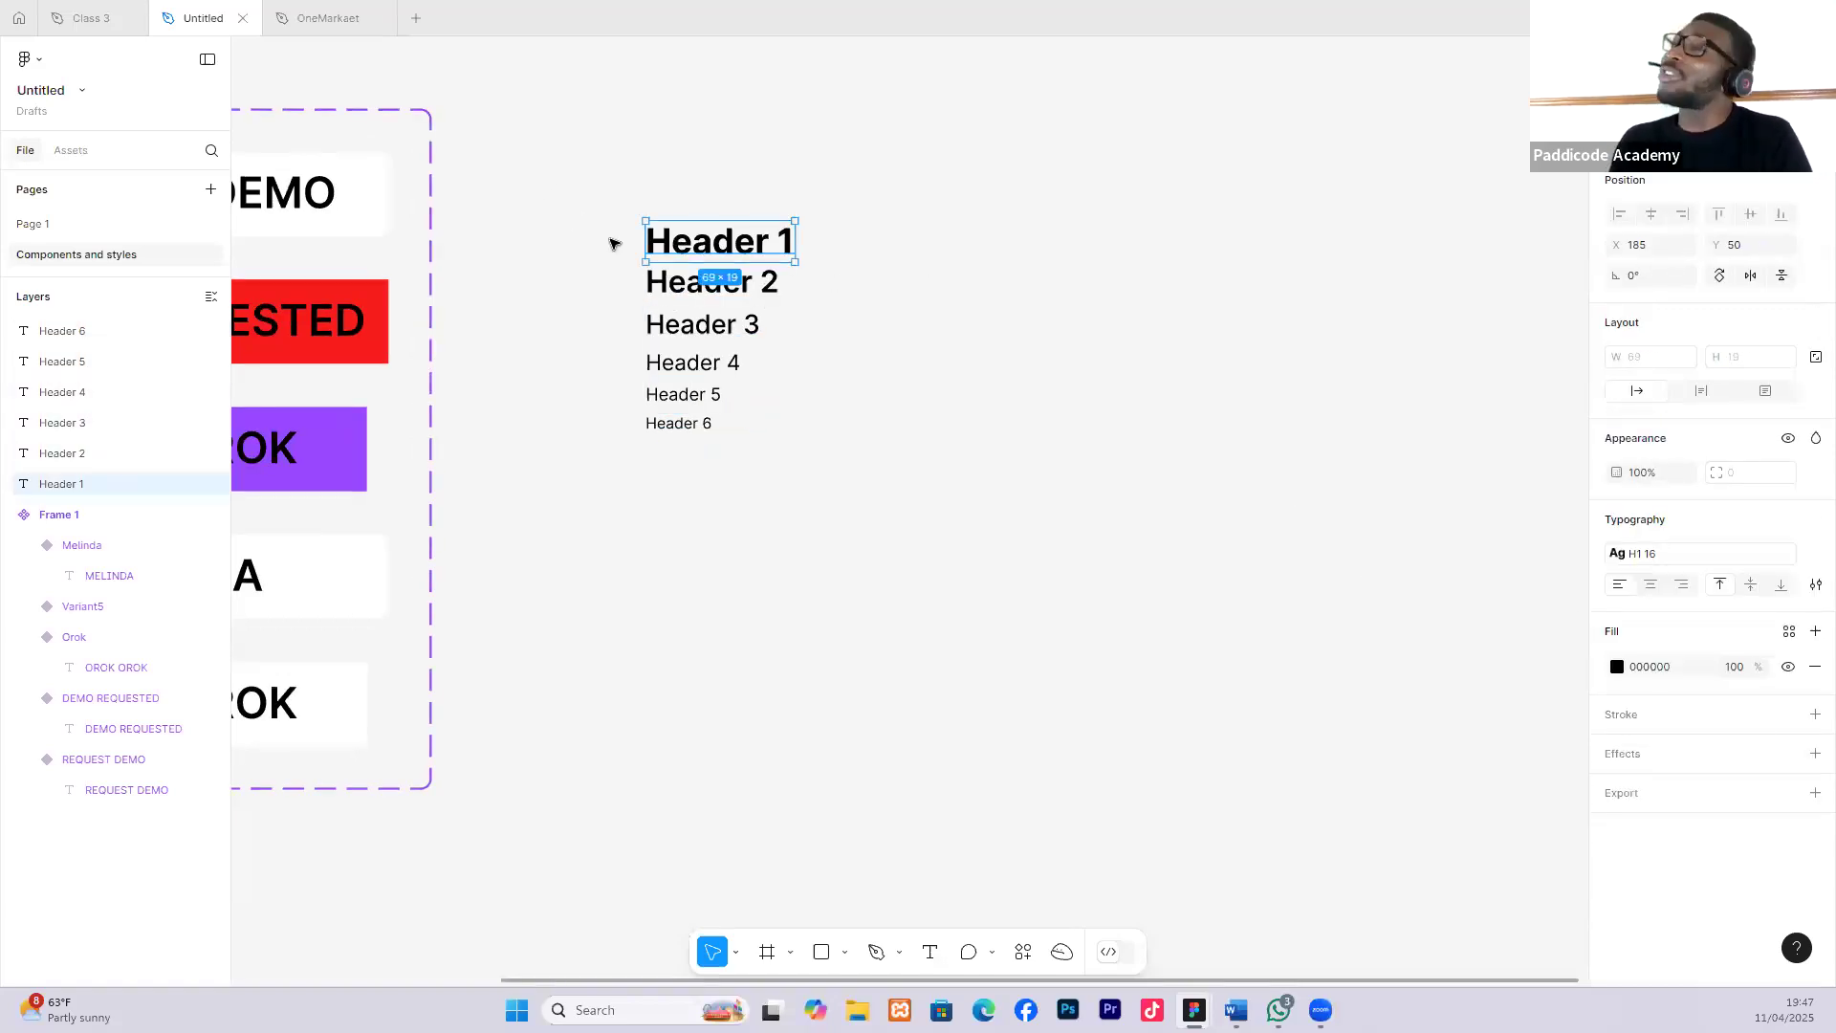
pyautogui.moveTo(594, 198); pyautogui.dragTo(909, 468)
pyautogui.click(611, 328)
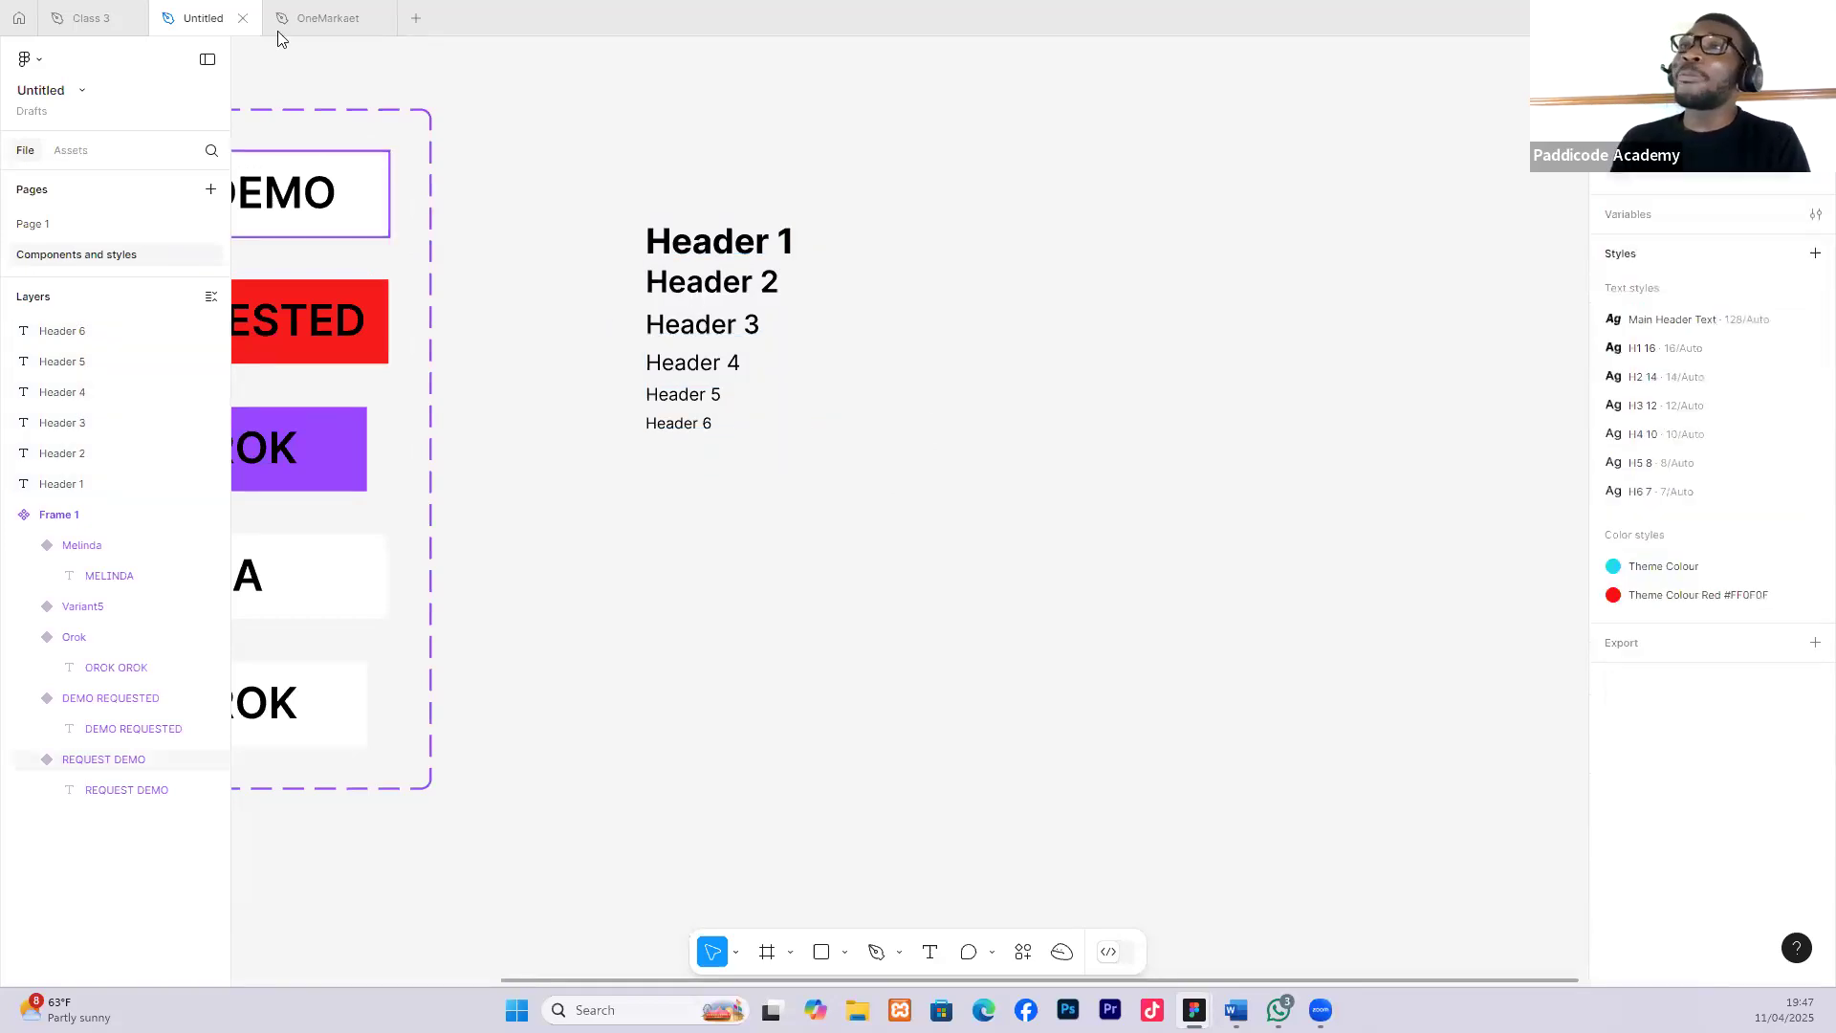
# Go to Page 1 and scroll to the Desktop-2 frame.
pyautogui.click(61, 223)
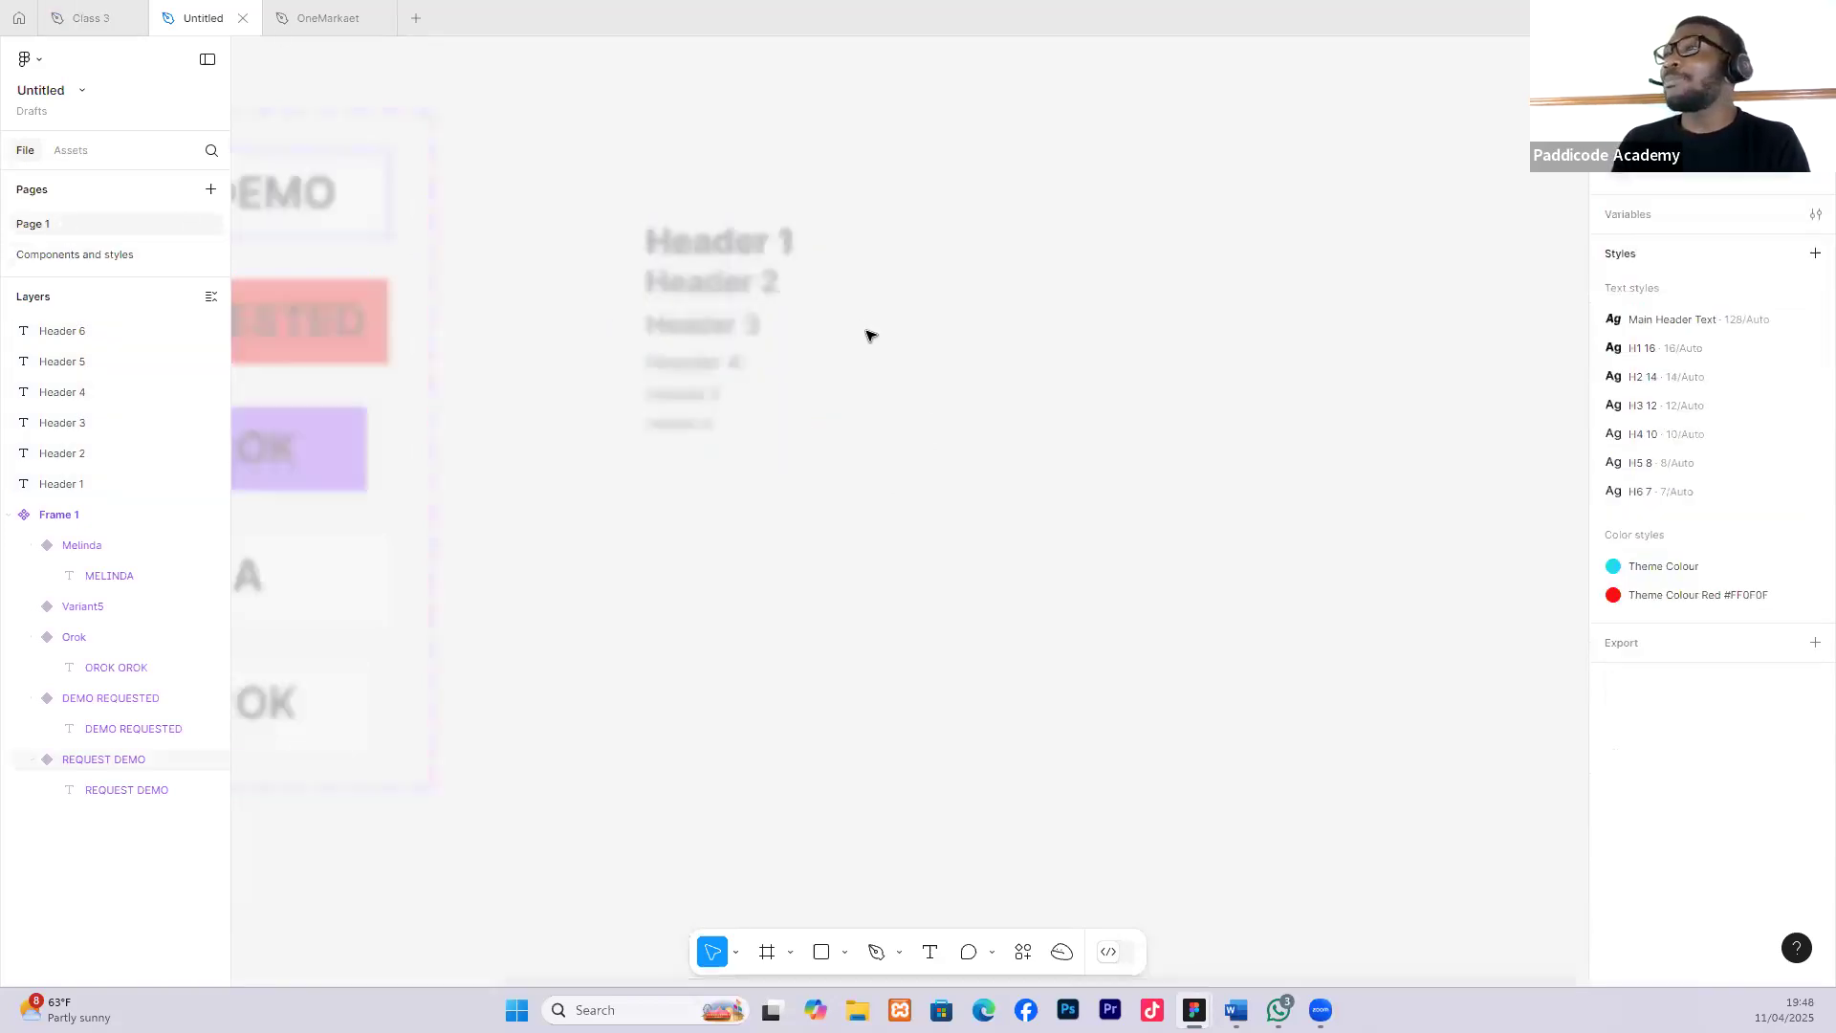
pyautogui.scroll(-3, 865, 332)
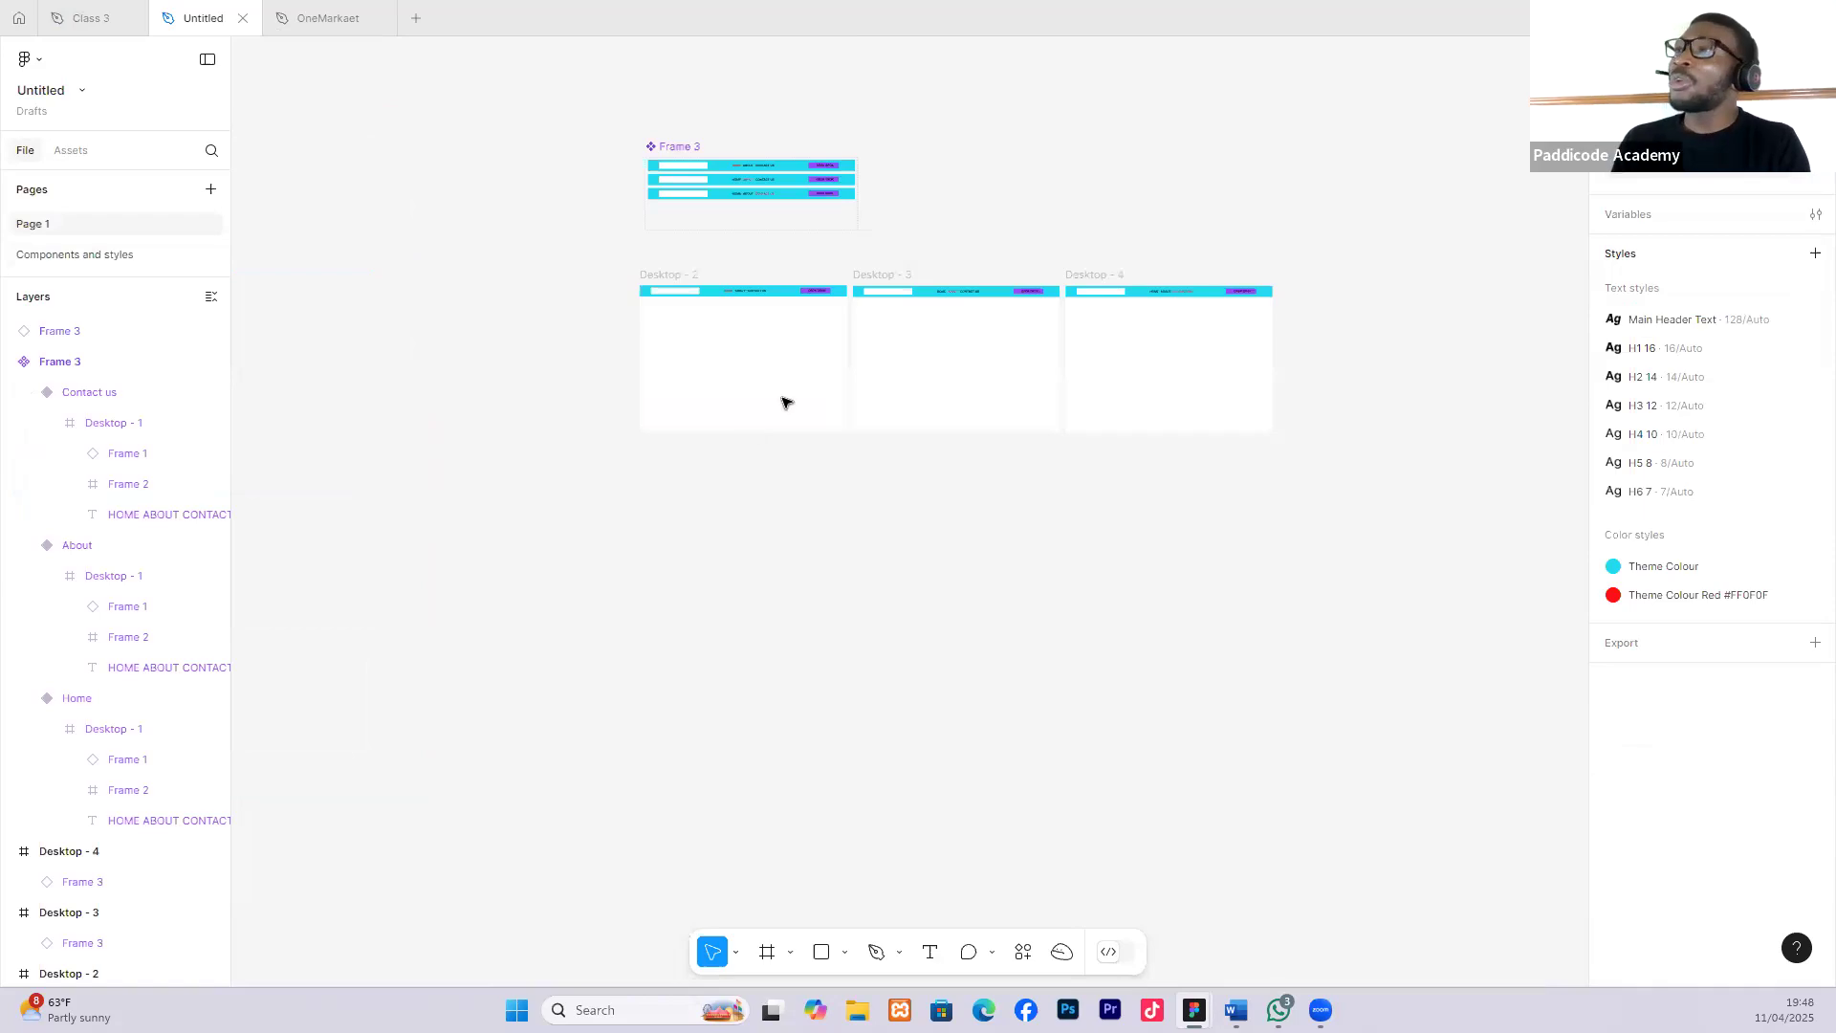
pyautogui.scroll(3, 800, 369)
pyautogui.scroll(-2, 828, 504)
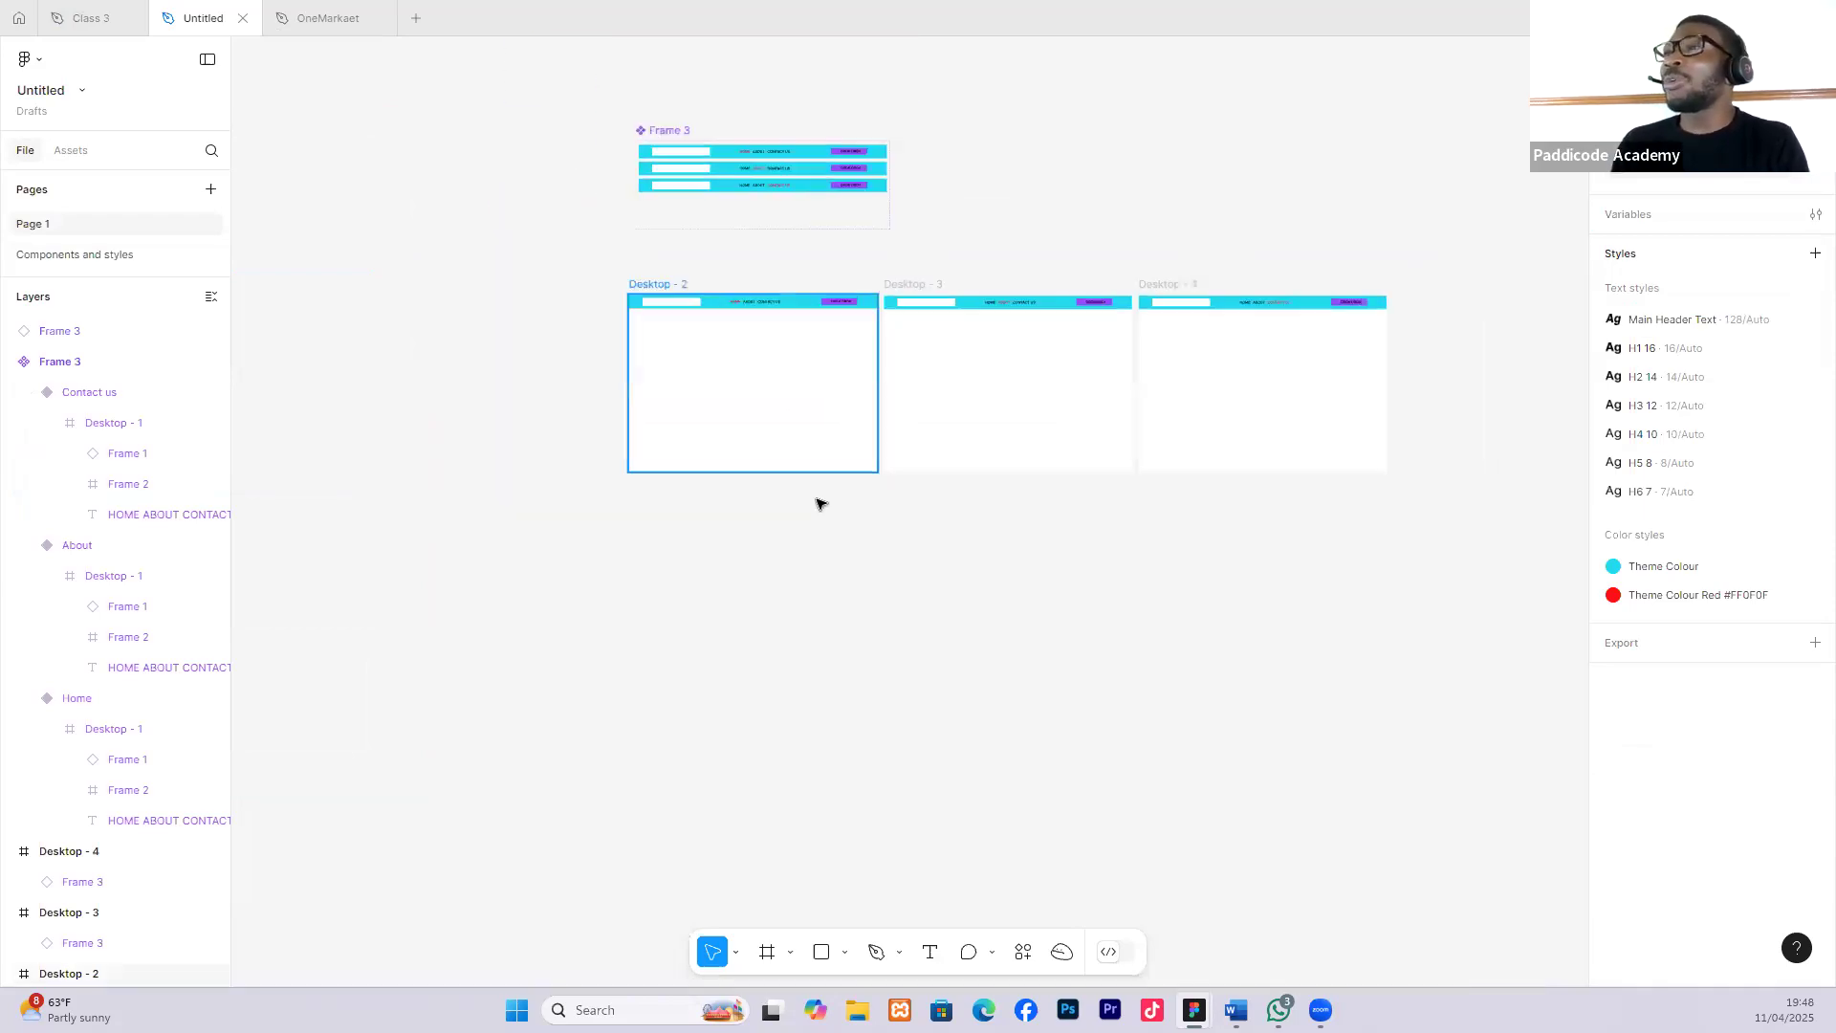
pyautogui.scroll(-2, 824, 487)
pyautogui.scroll(1, 746, 344)
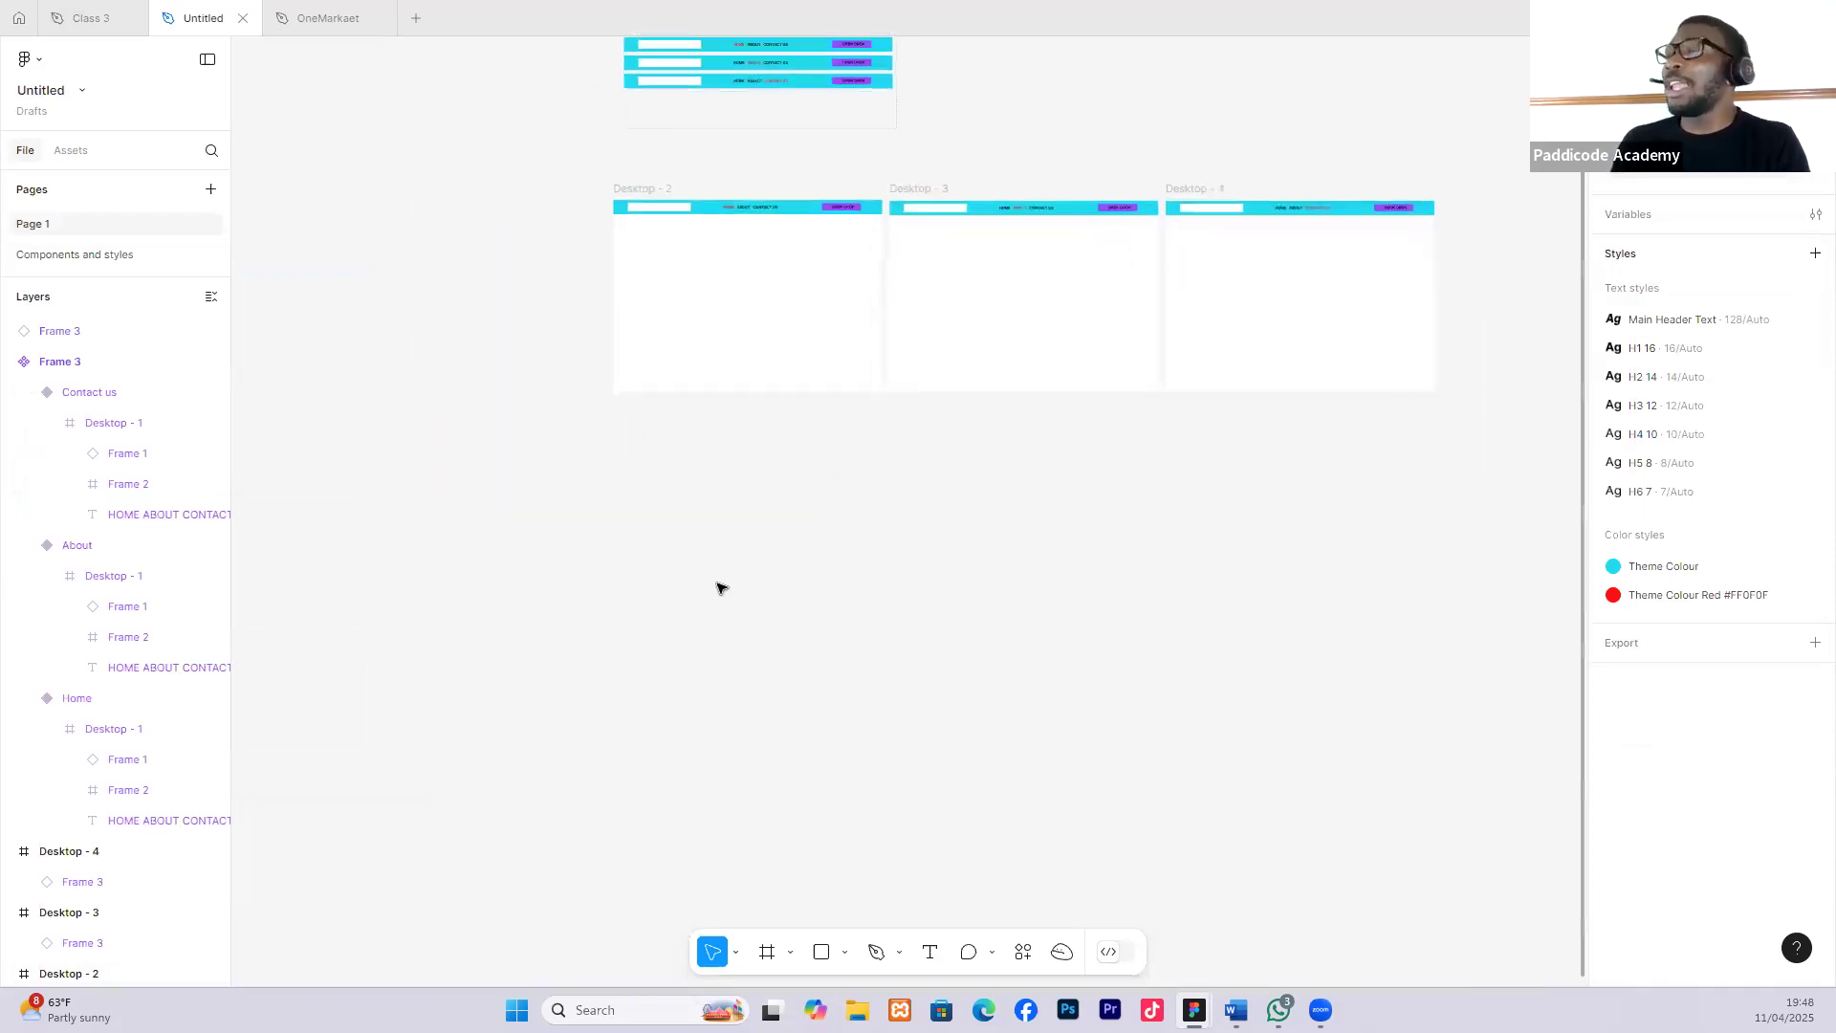
pyautogui.scroll(3, 766, 660)
pyautogui.scroll(3, 761, 676)
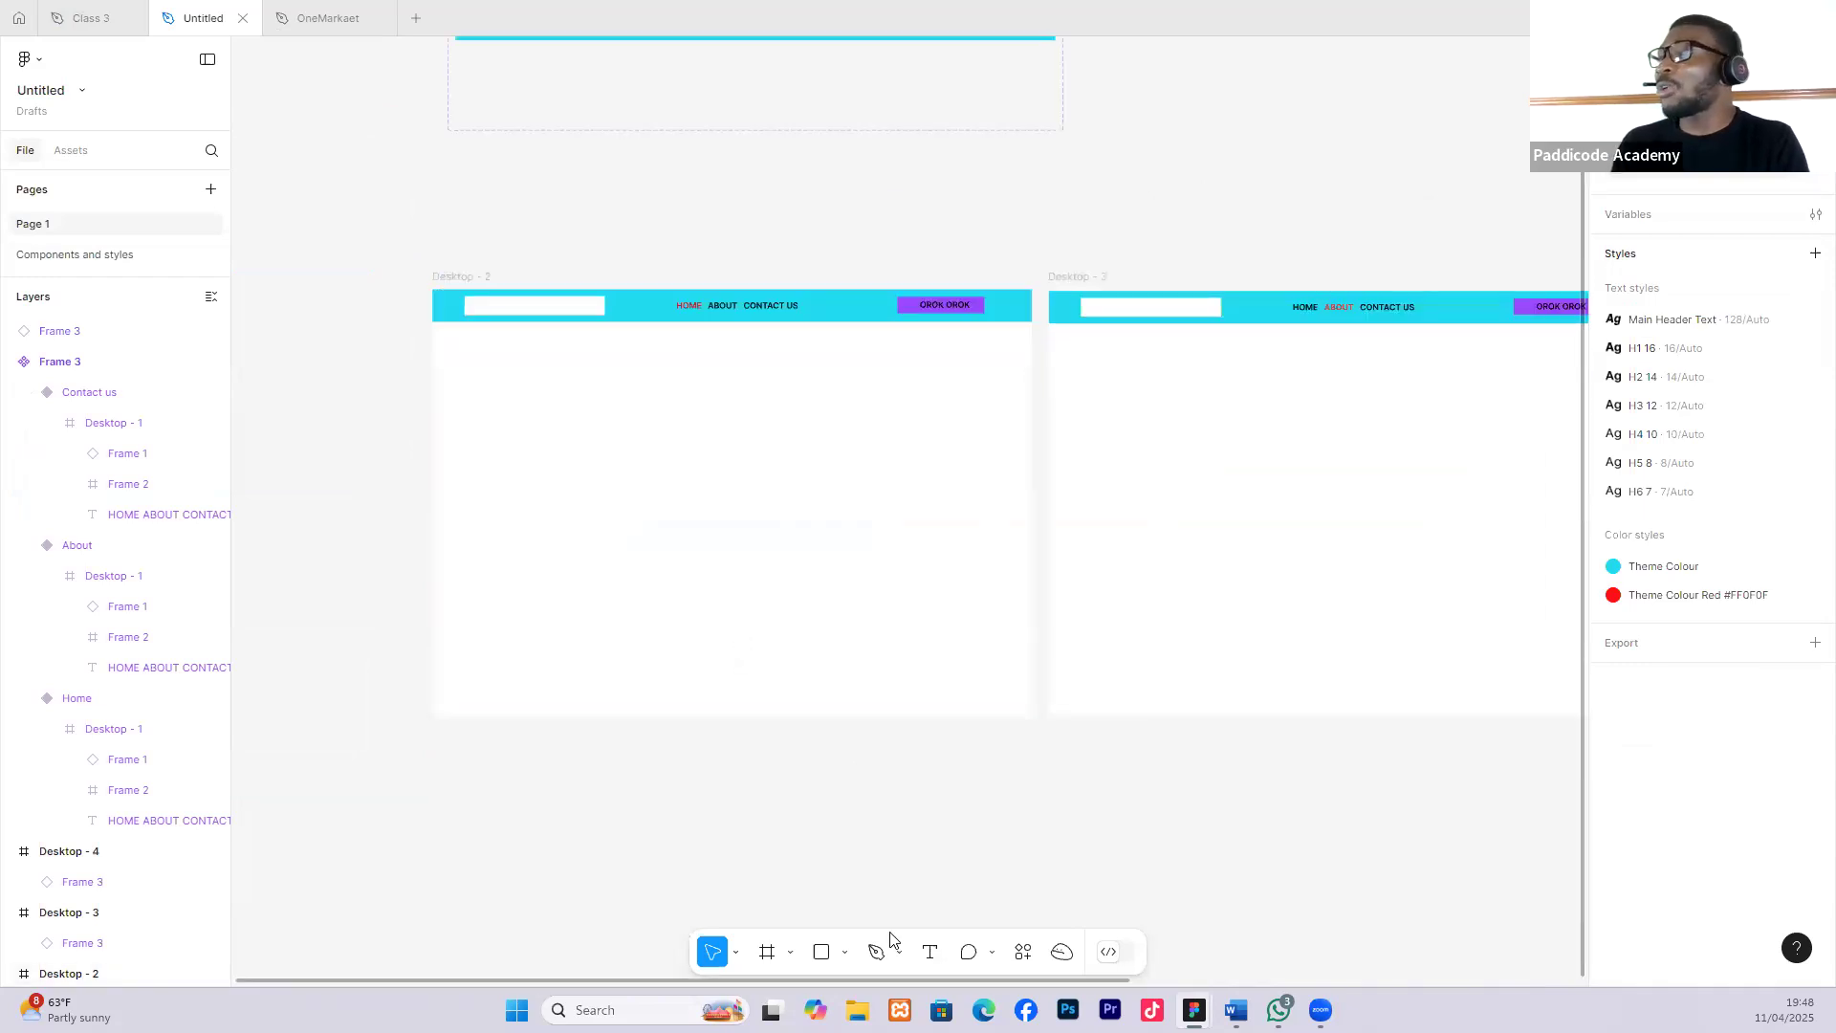
# Add a 'SLICE' text layer inside Desktop-2 and give it the H2 14 style.
pyautogui.press('t')
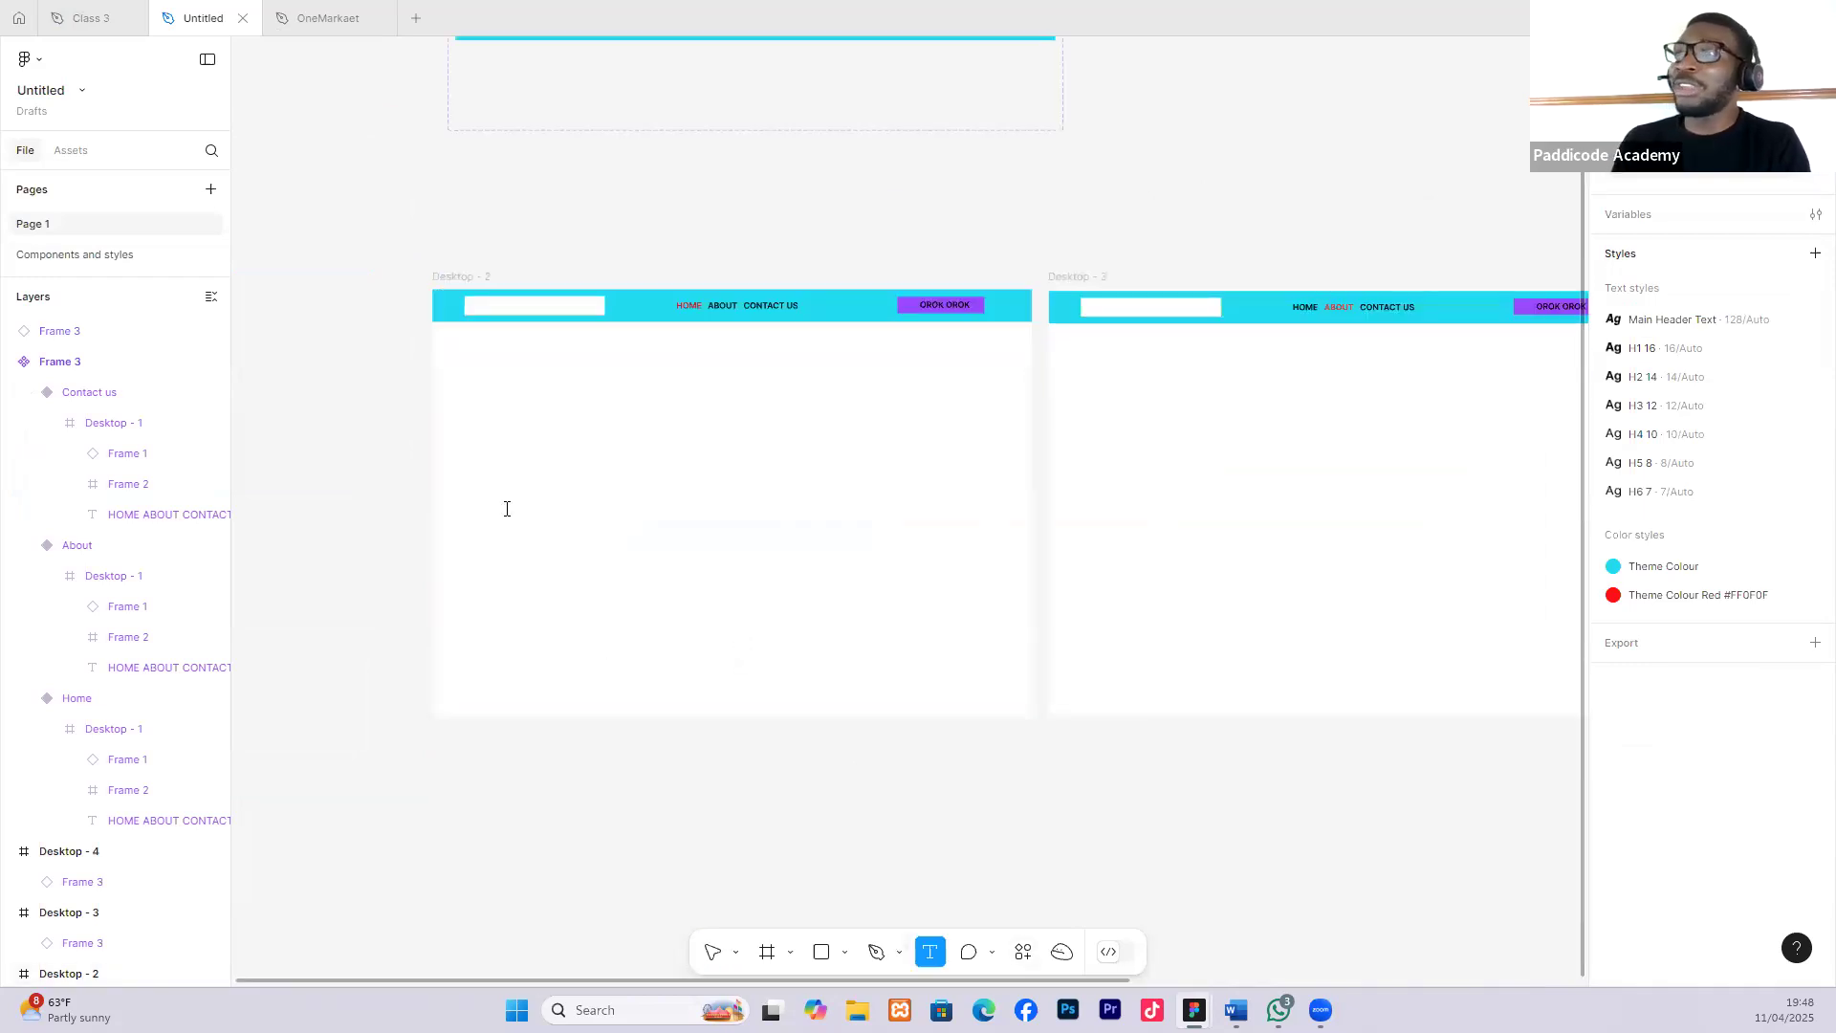
pyautogui.click(507, 507)
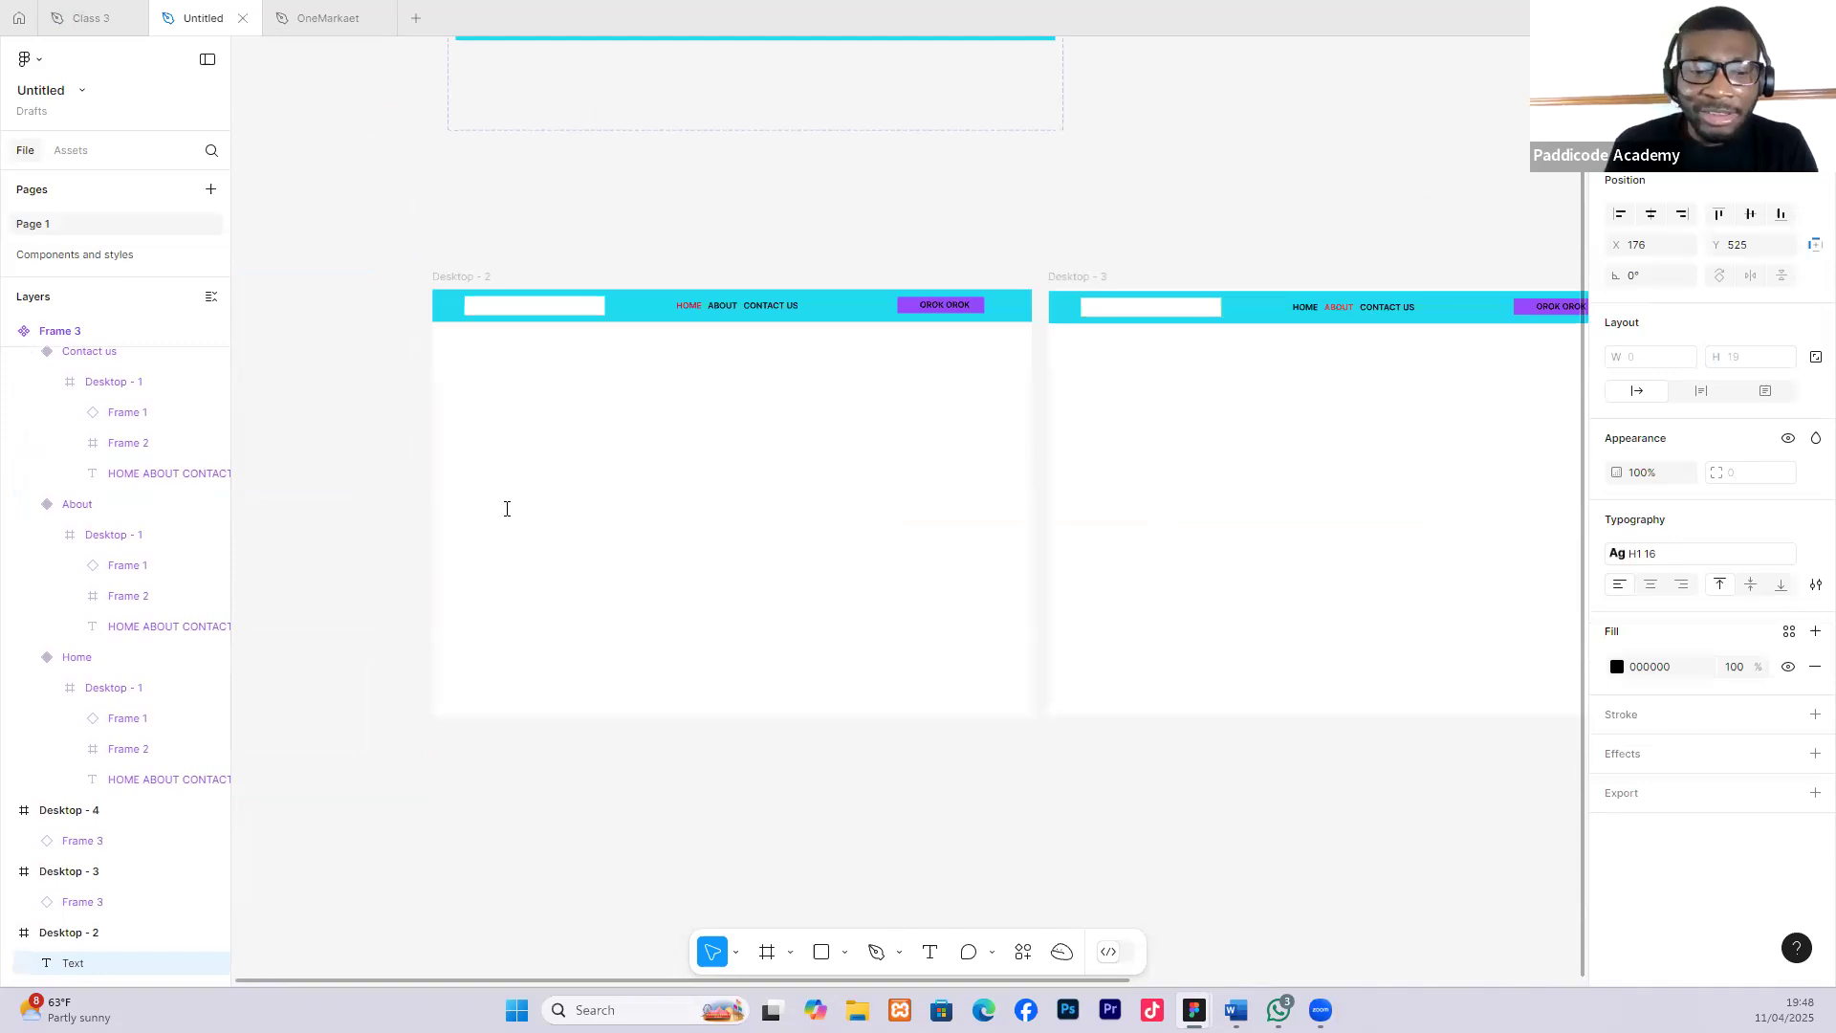
pyautogui.write('SLICE')
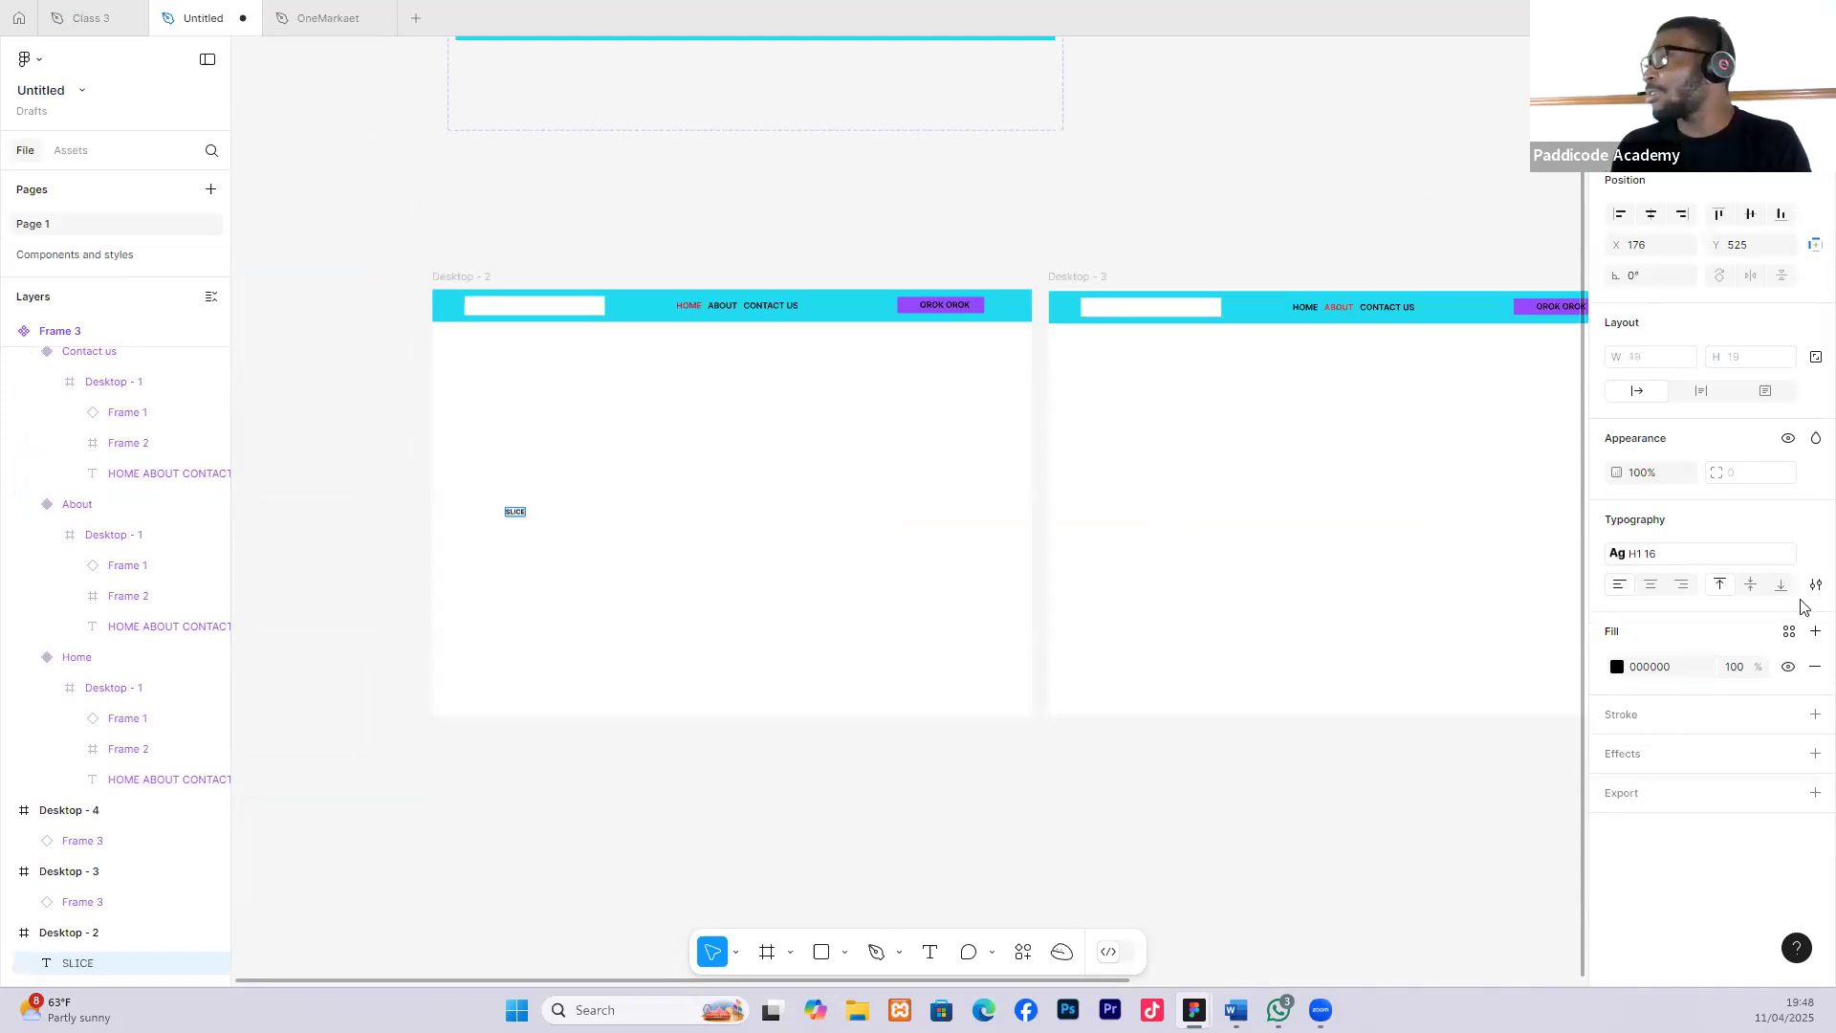
pyautogui.click(1769, 560)
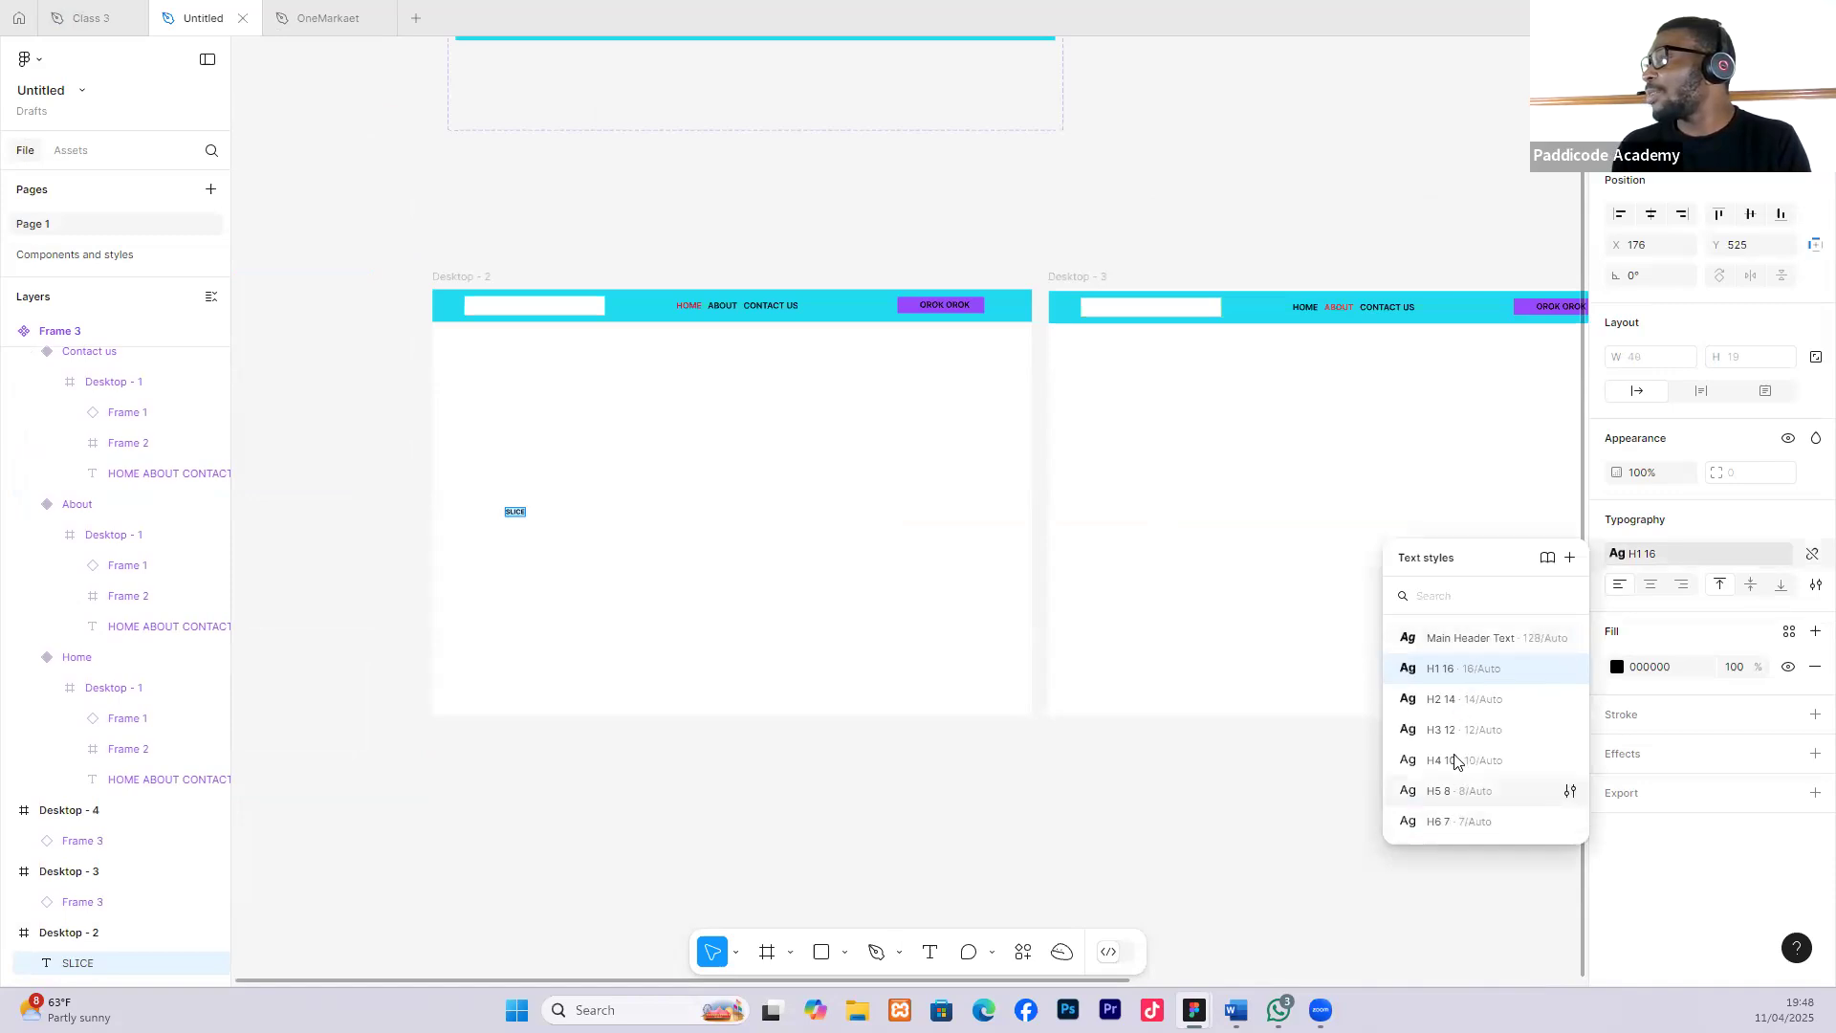
pyautogui.click(1461, 699)
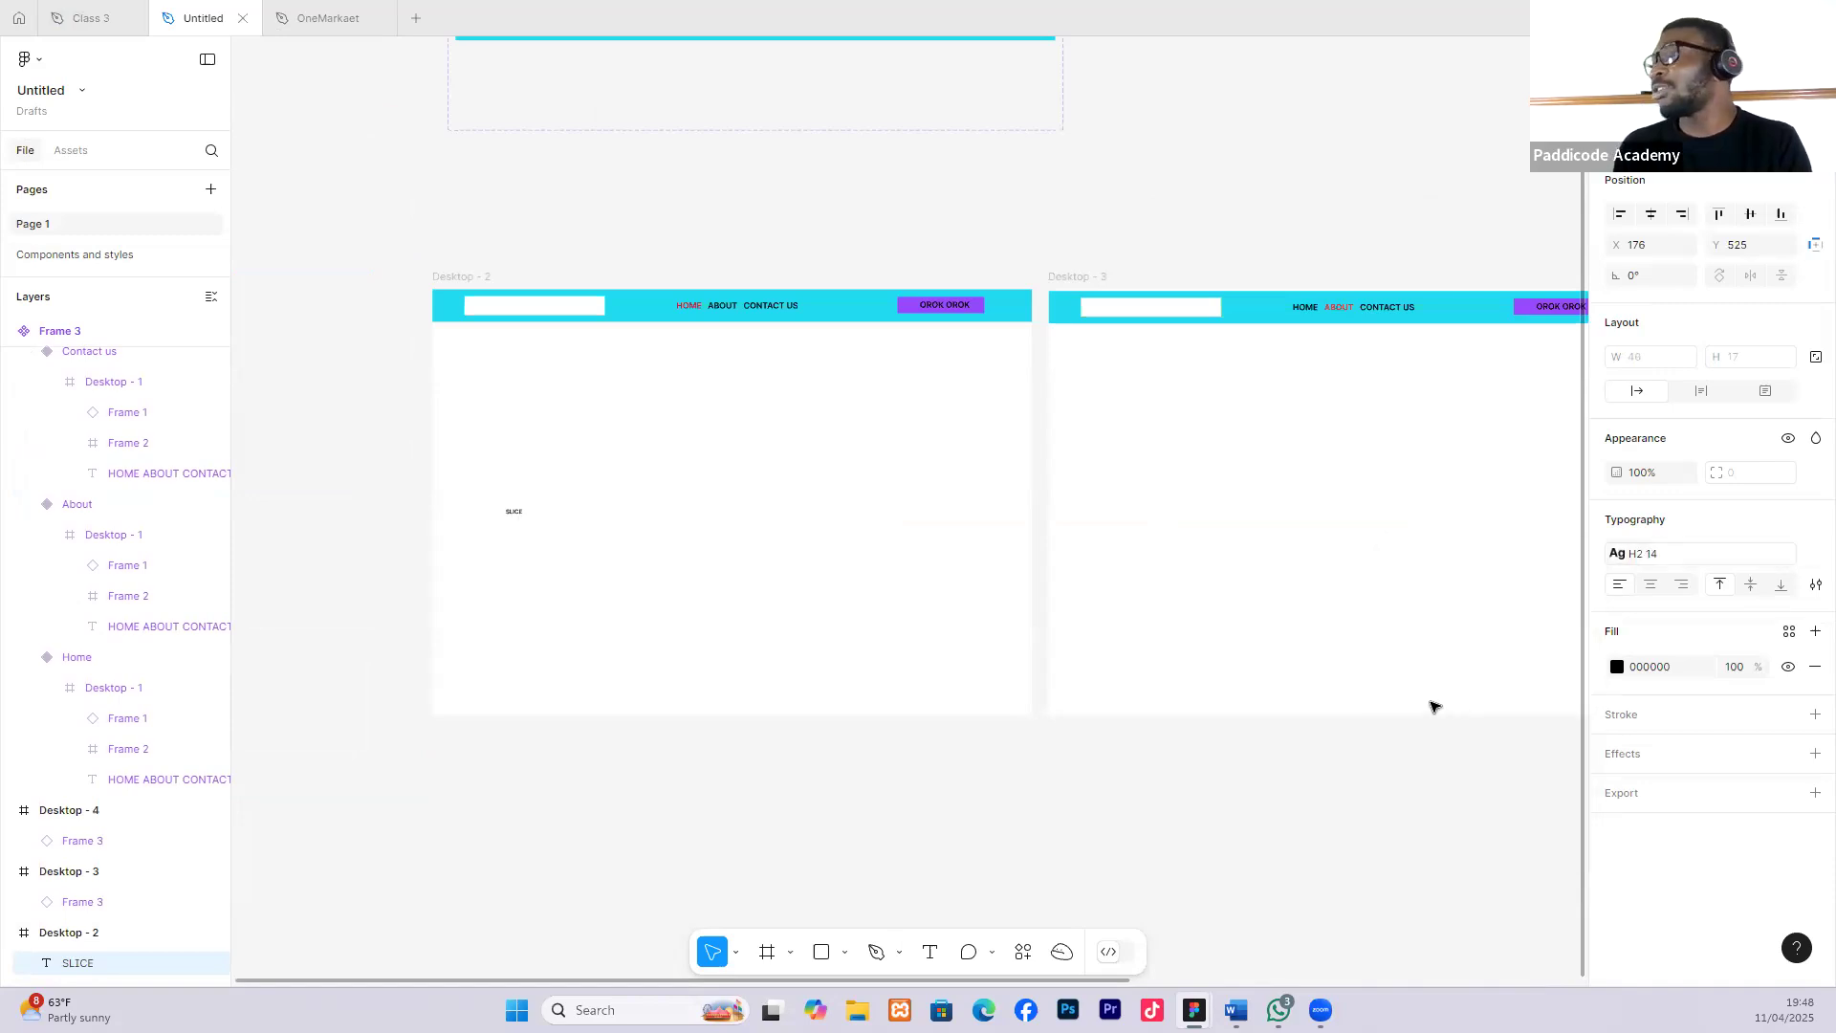
# Restyle SLICE with Main Header Text and move it higher in Desktop-2.
pyautogui.scroll(4, 486, 514)
pyautogui.scroll(-1, 477, 507)
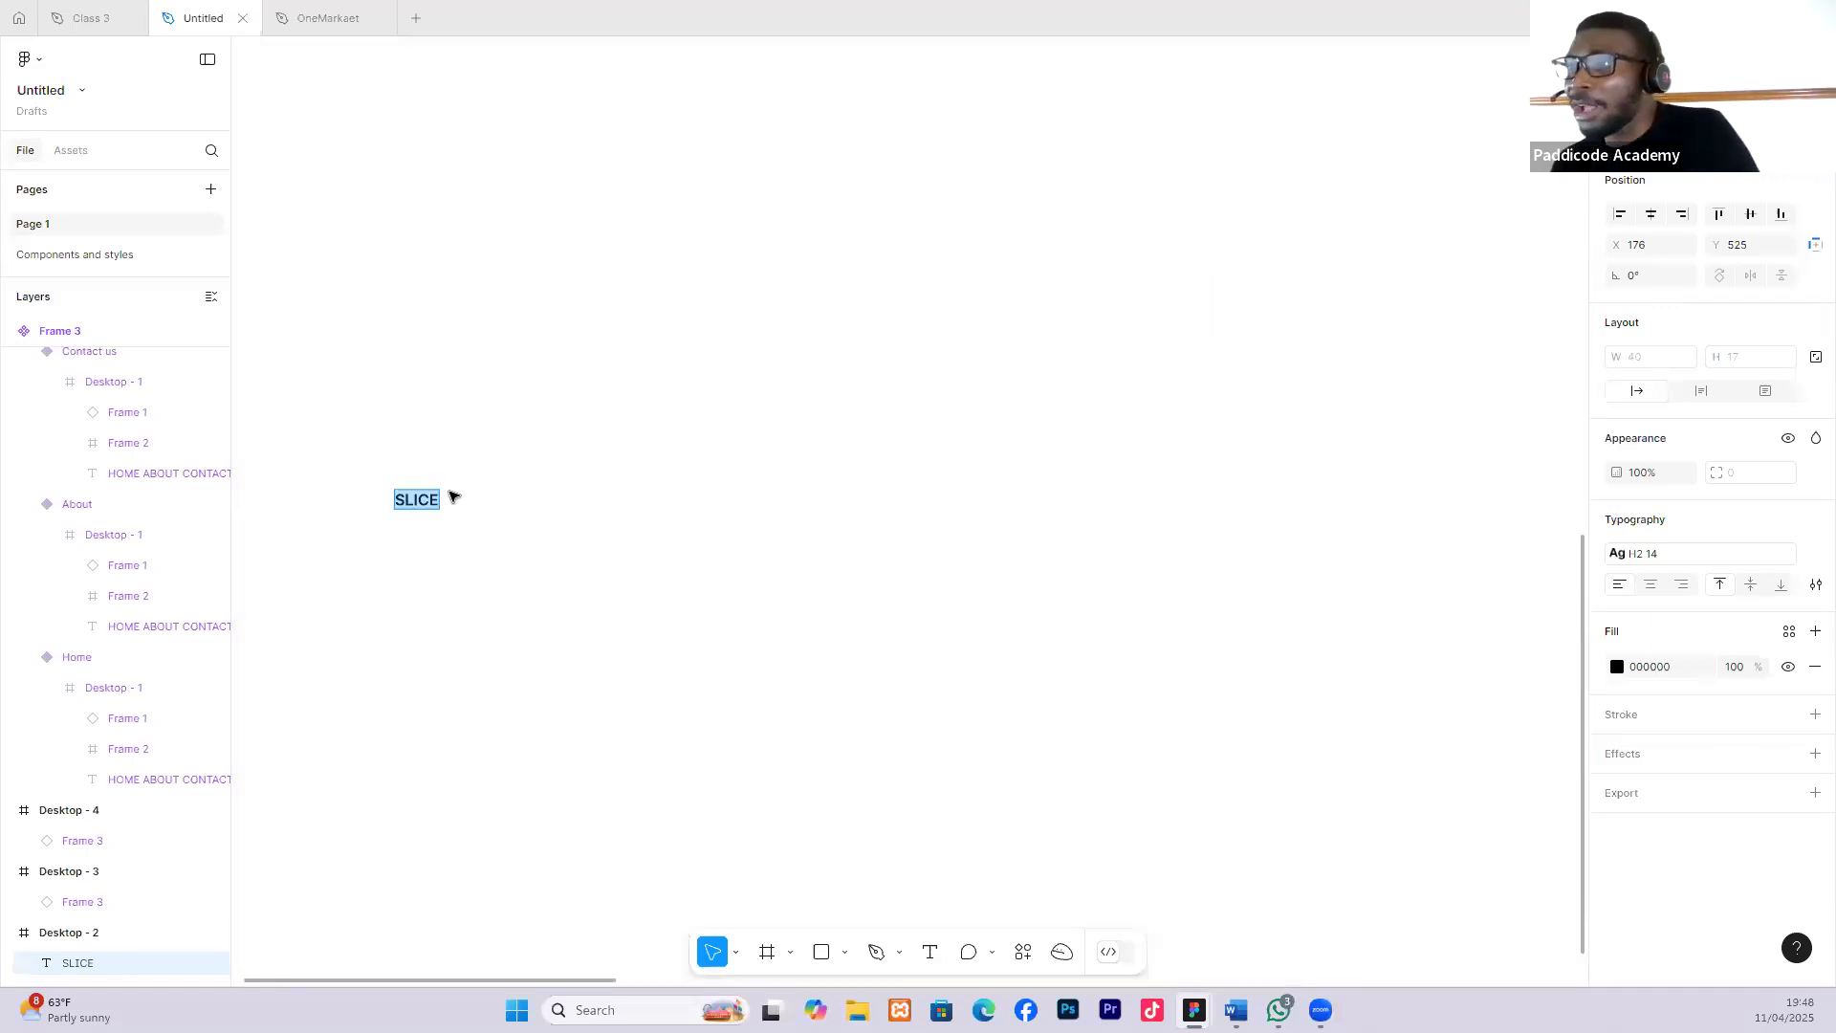
pyautogui.scroll(-2, 450, 498)
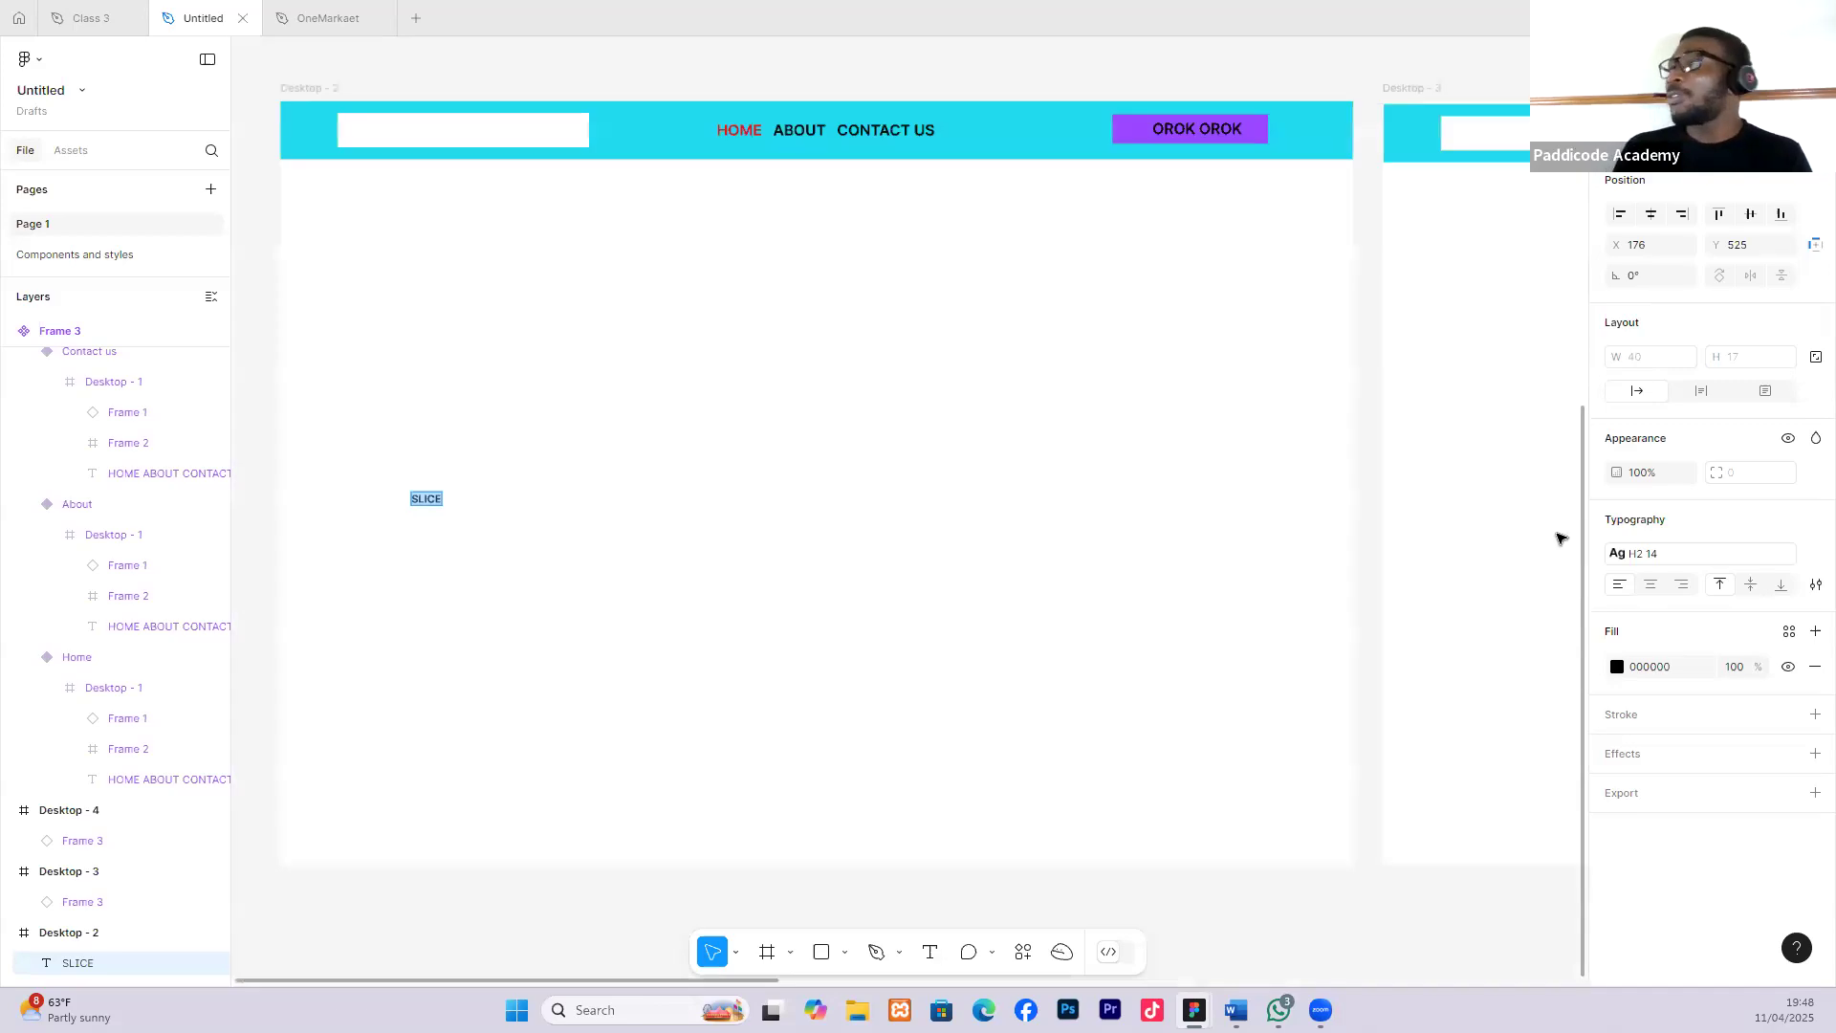
pyautogui.click(1693, 555)
pyautogui.click(1464, 640)
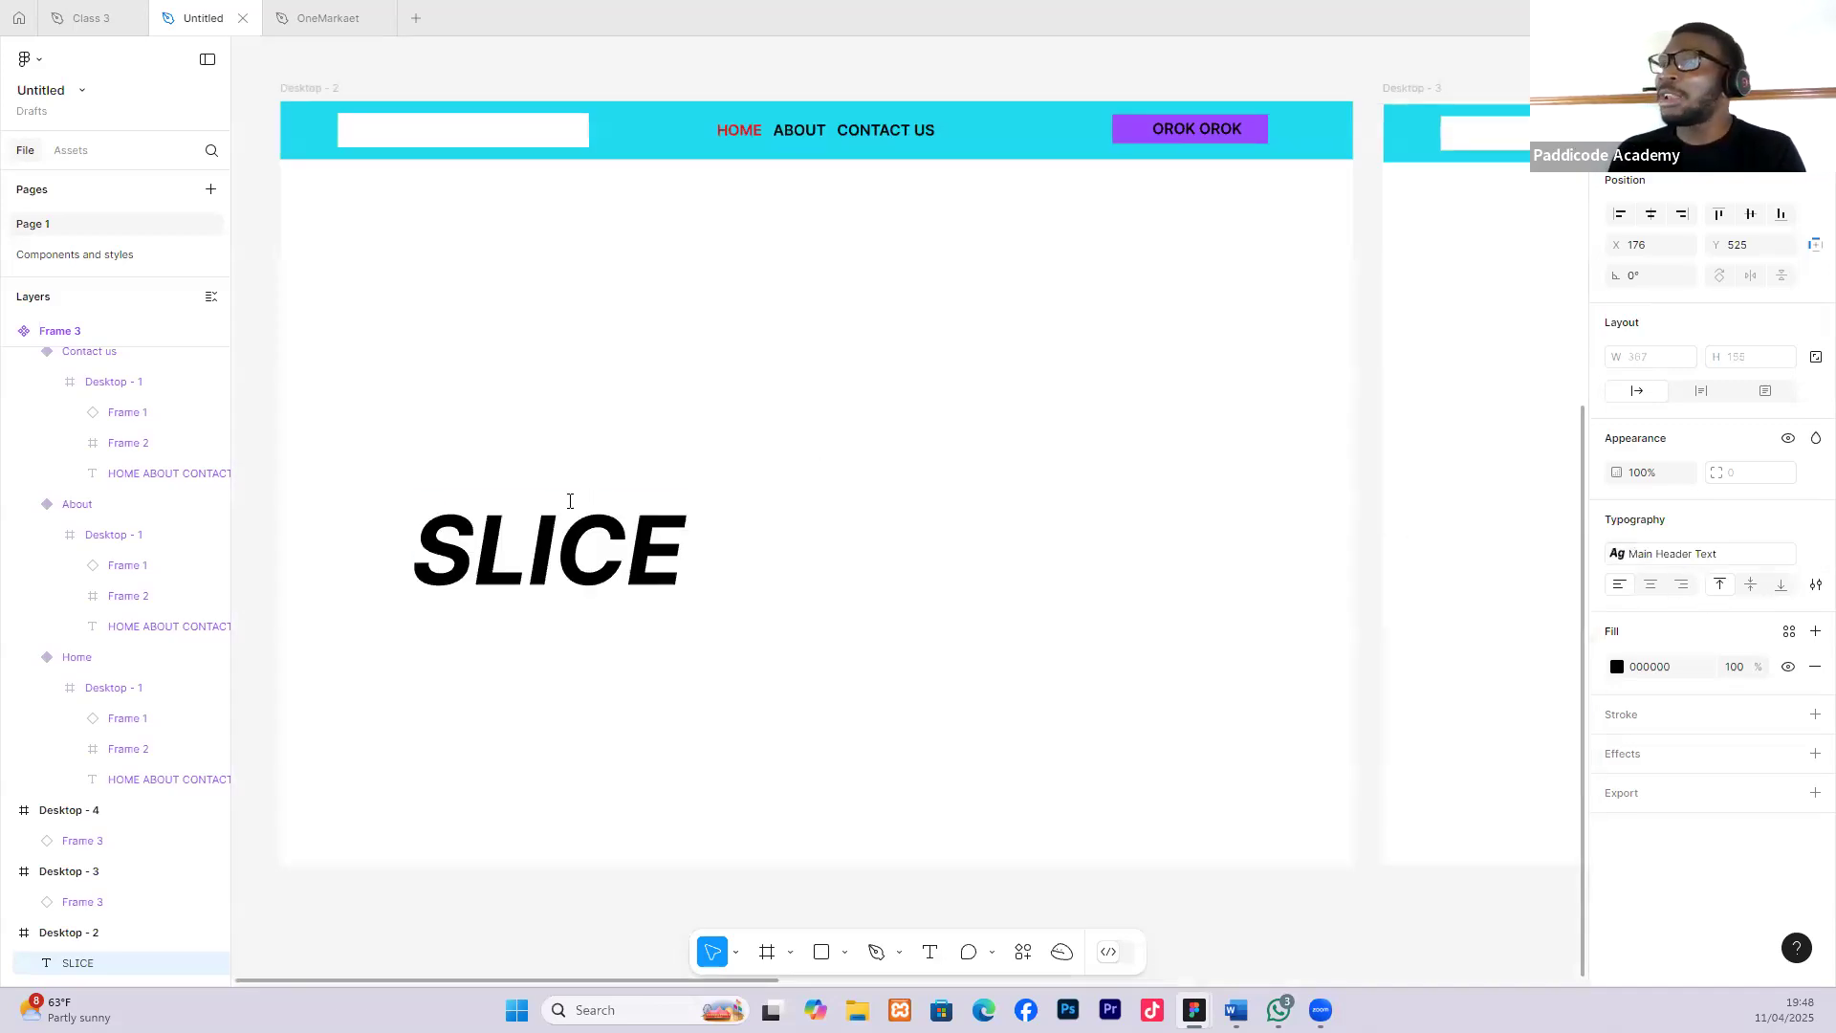
pyautogui.moveTo(536, 541); pyautogui.dragTo(633, 389)
pyautogui.scroll(-2, 539, 453)
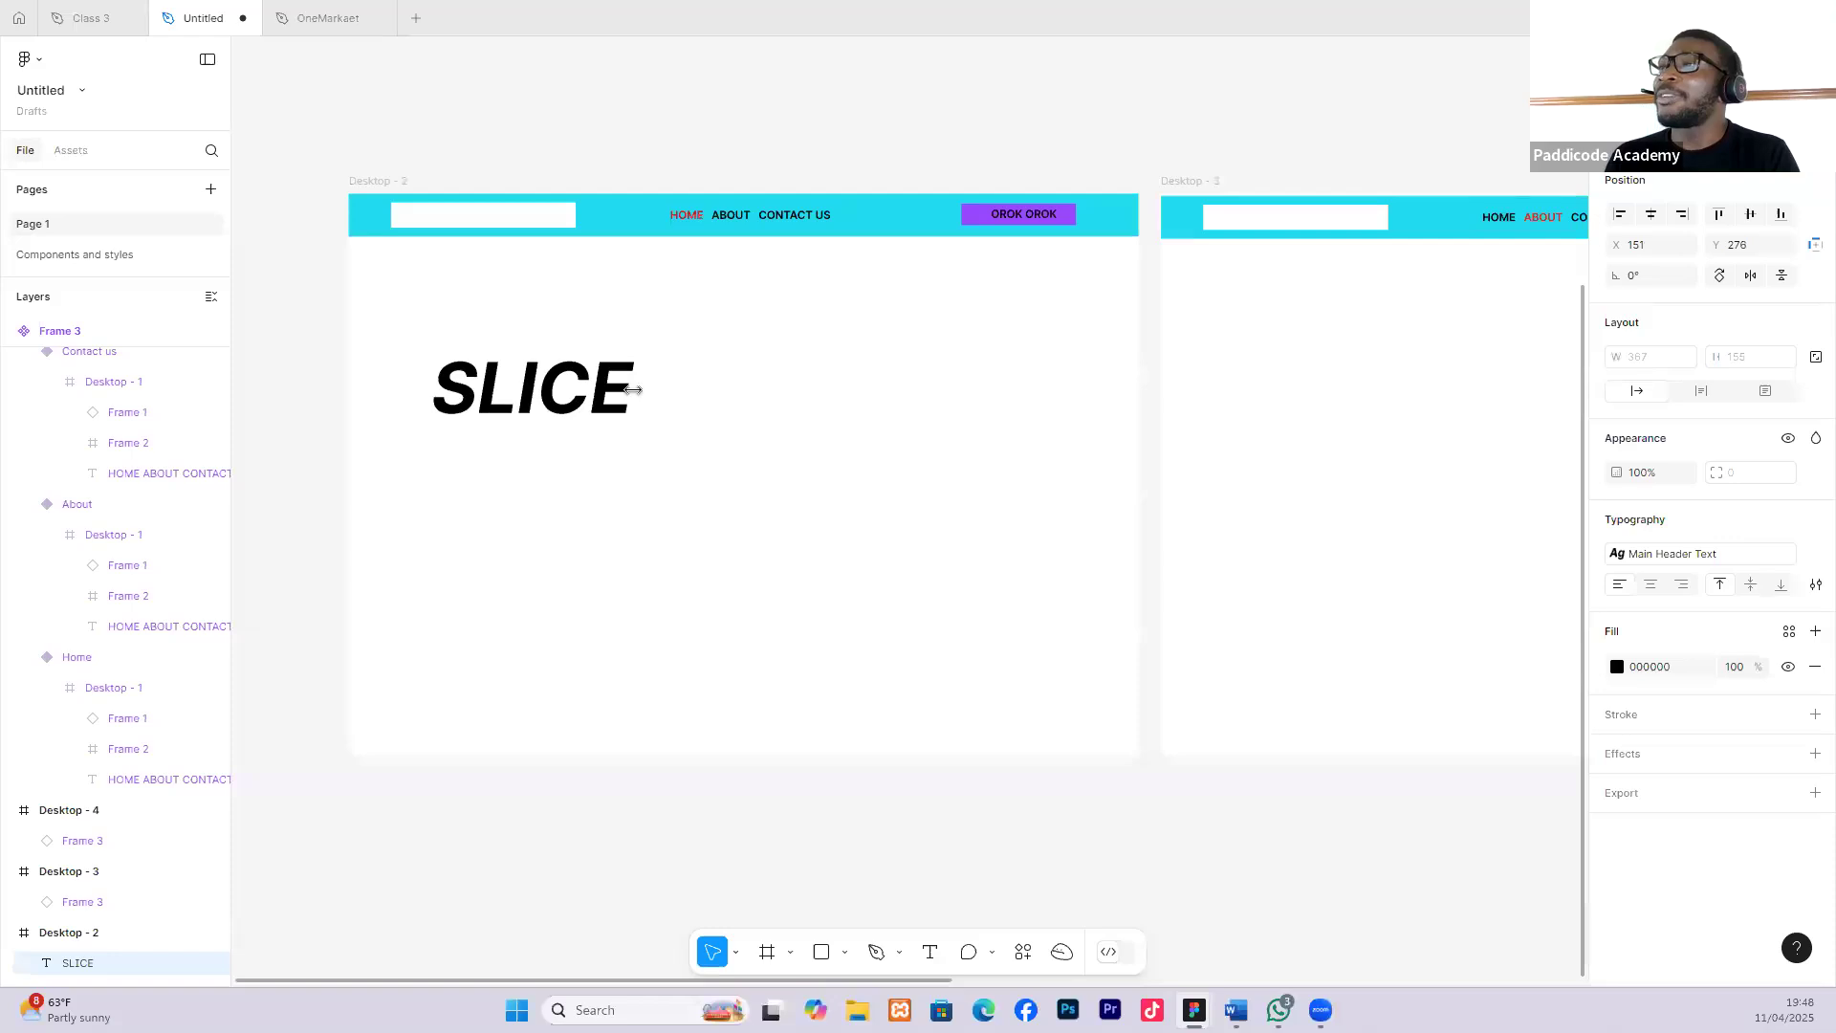
# Add 'BREAD' on a new line below SLICE in the heading.
pyautogui.doubleClick(629, 383)
pyautogui.click(632, 381)
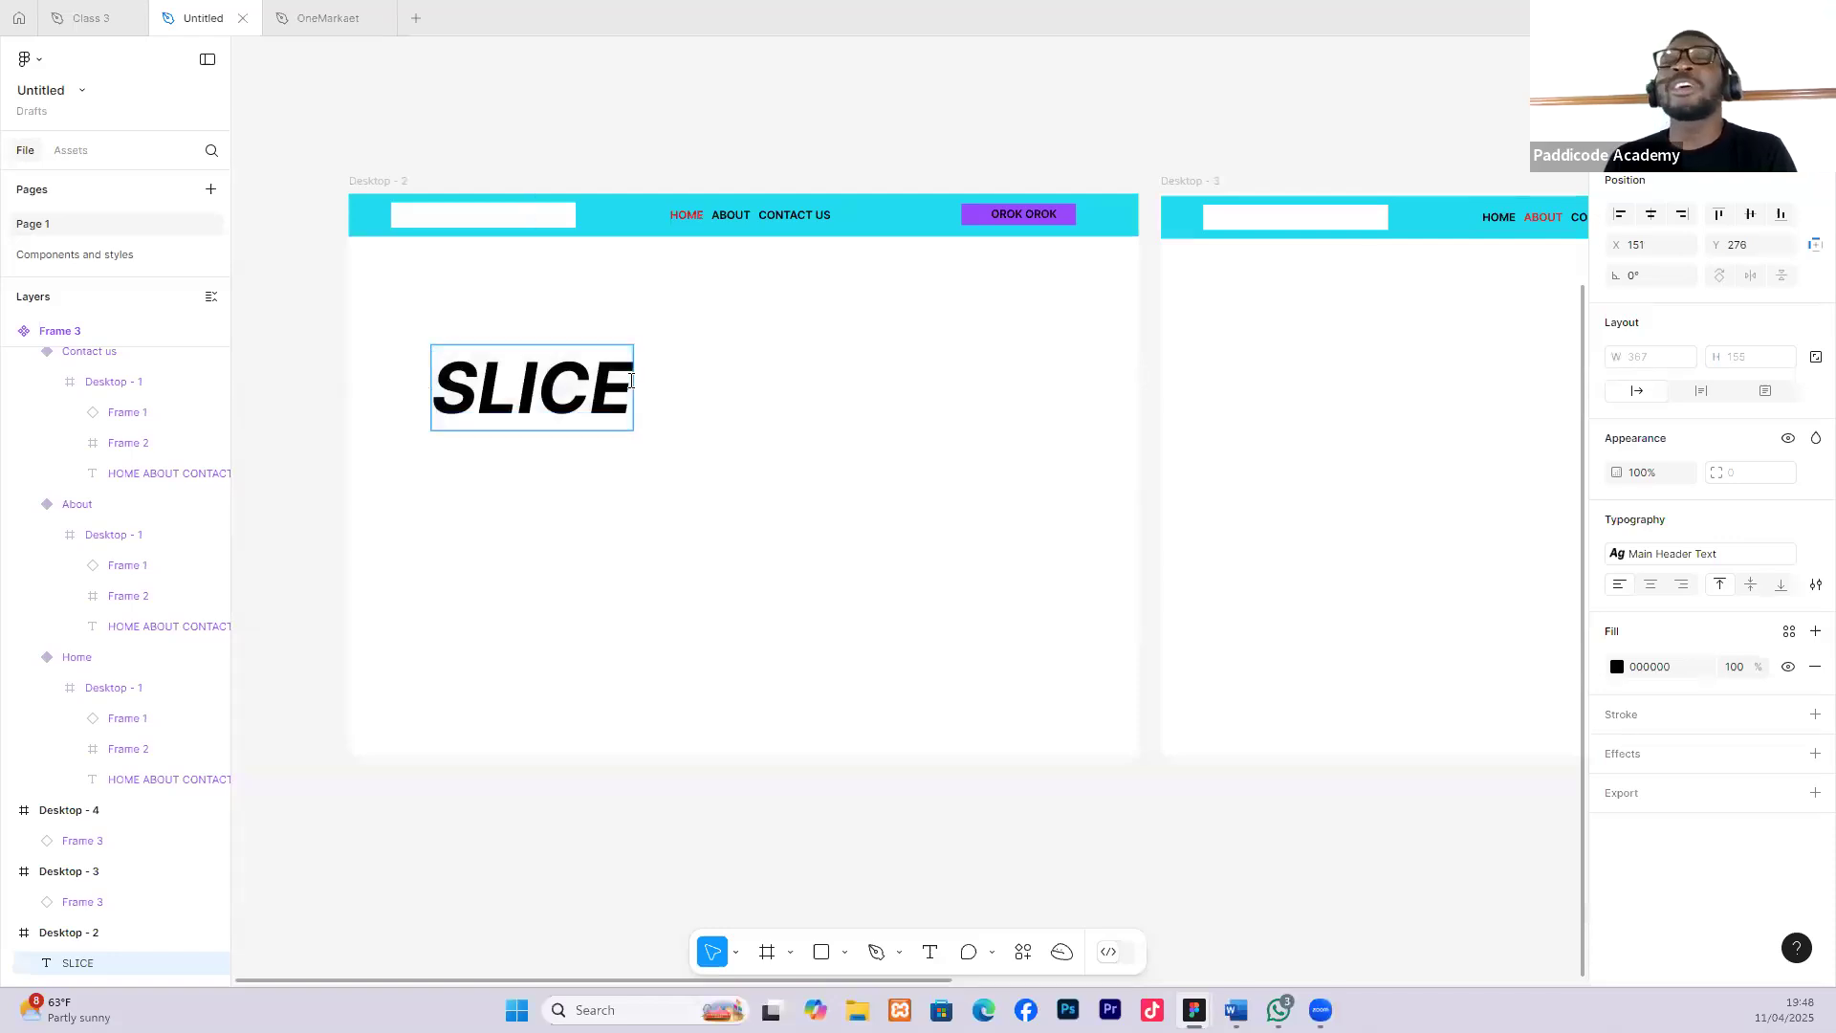
pyautogui.press('Return')
pyautogui.write('BREAD')
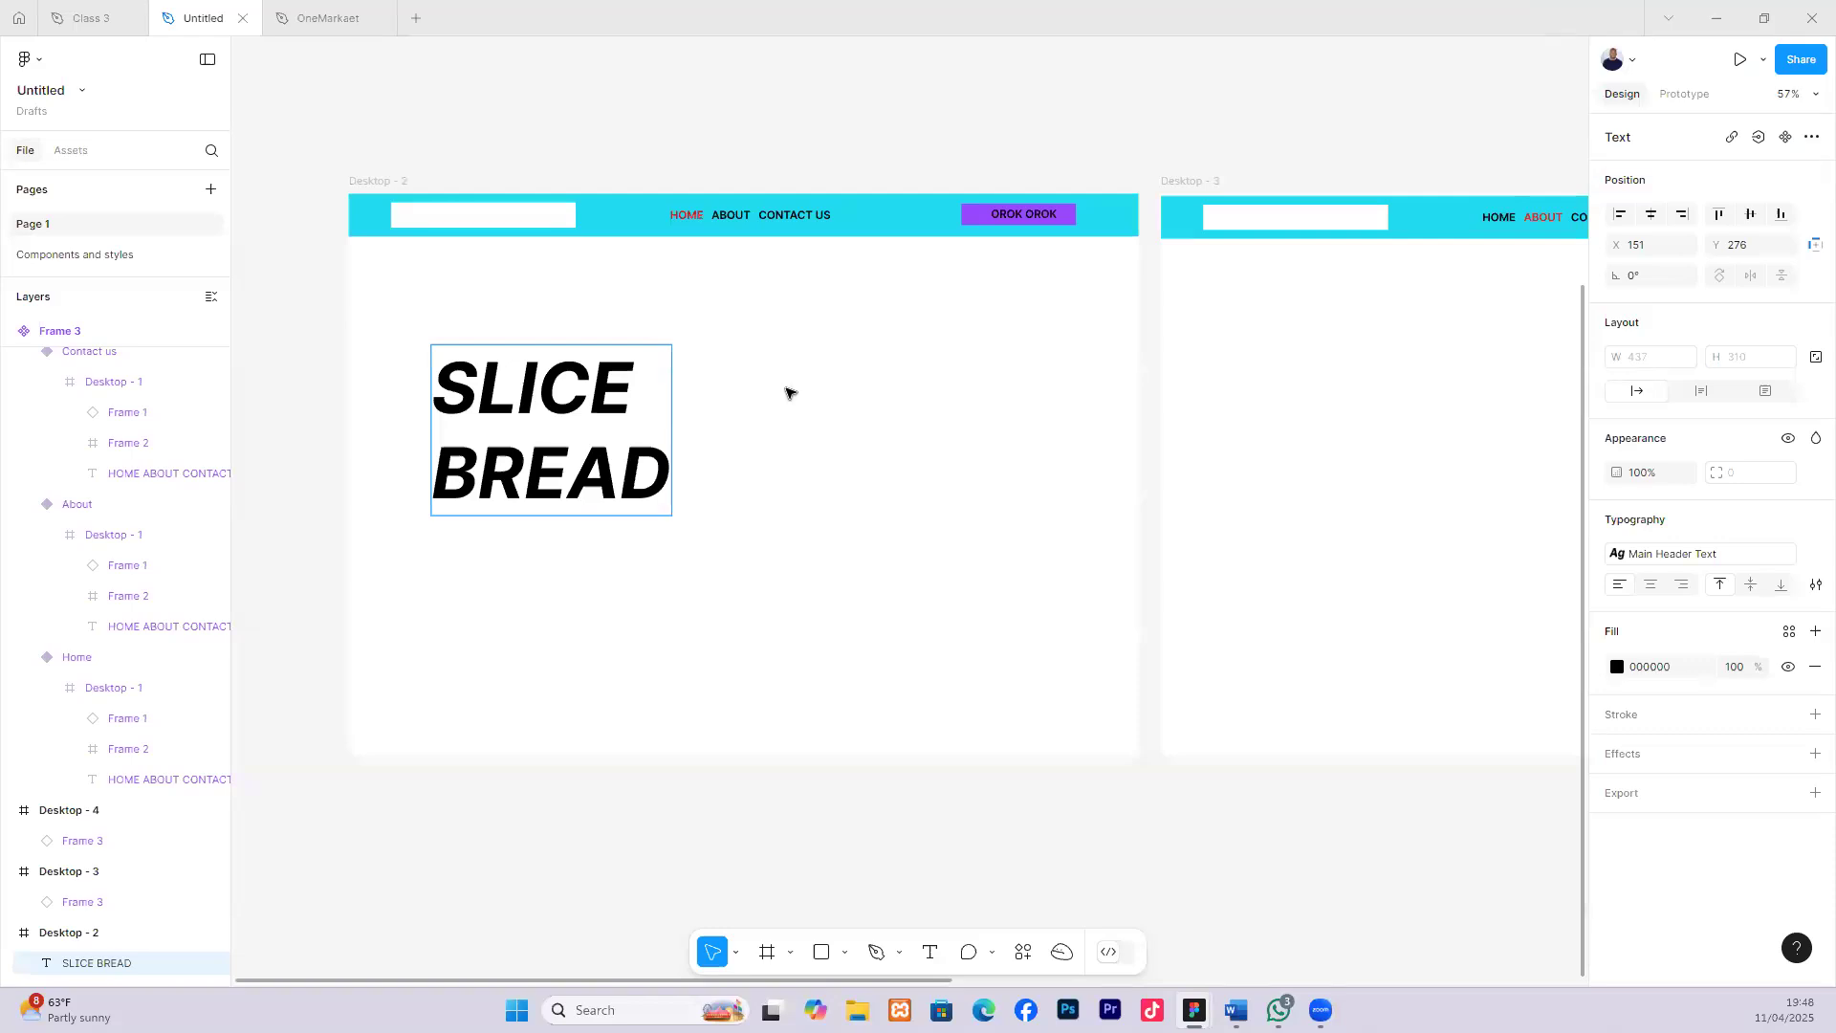
pyautogui.press('Escape')
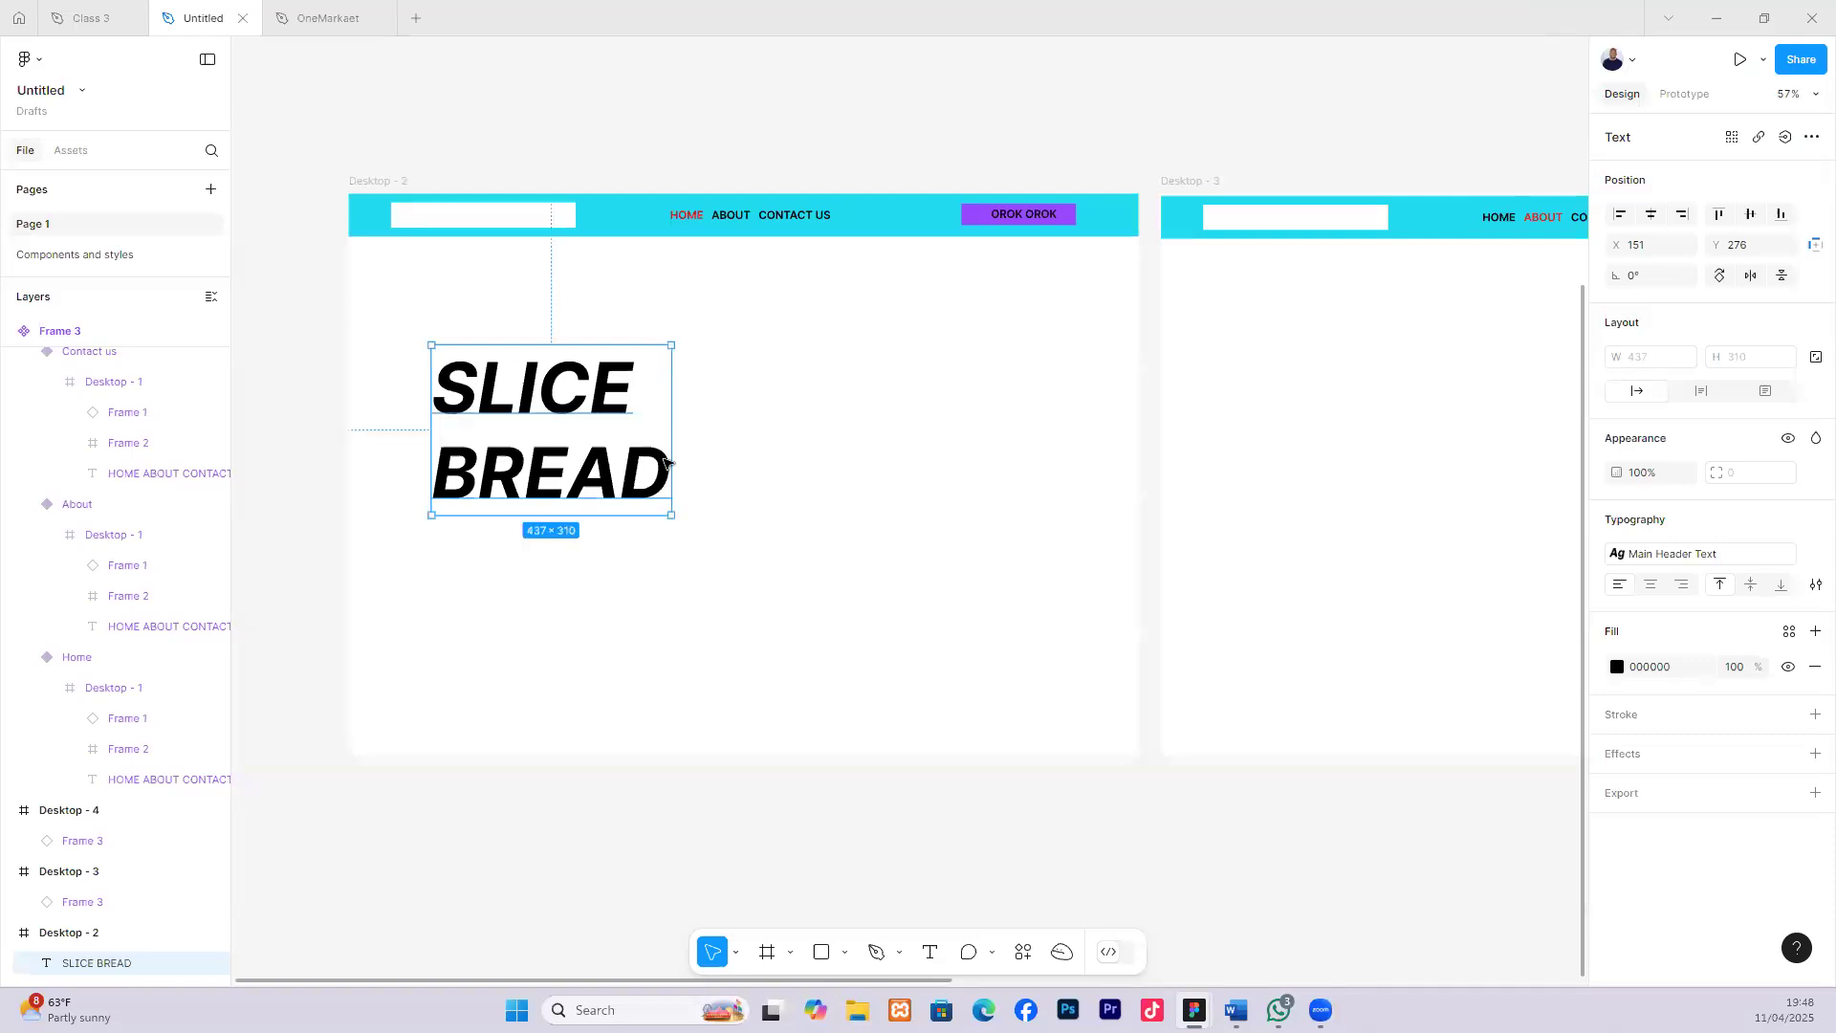
# Insert 'AGEGE' on its own line above SLICE.
pyautogui.doubleClick(450, 380)
pyautogui.doubleClick(449, 379)
pyautogui.click(448, 379)
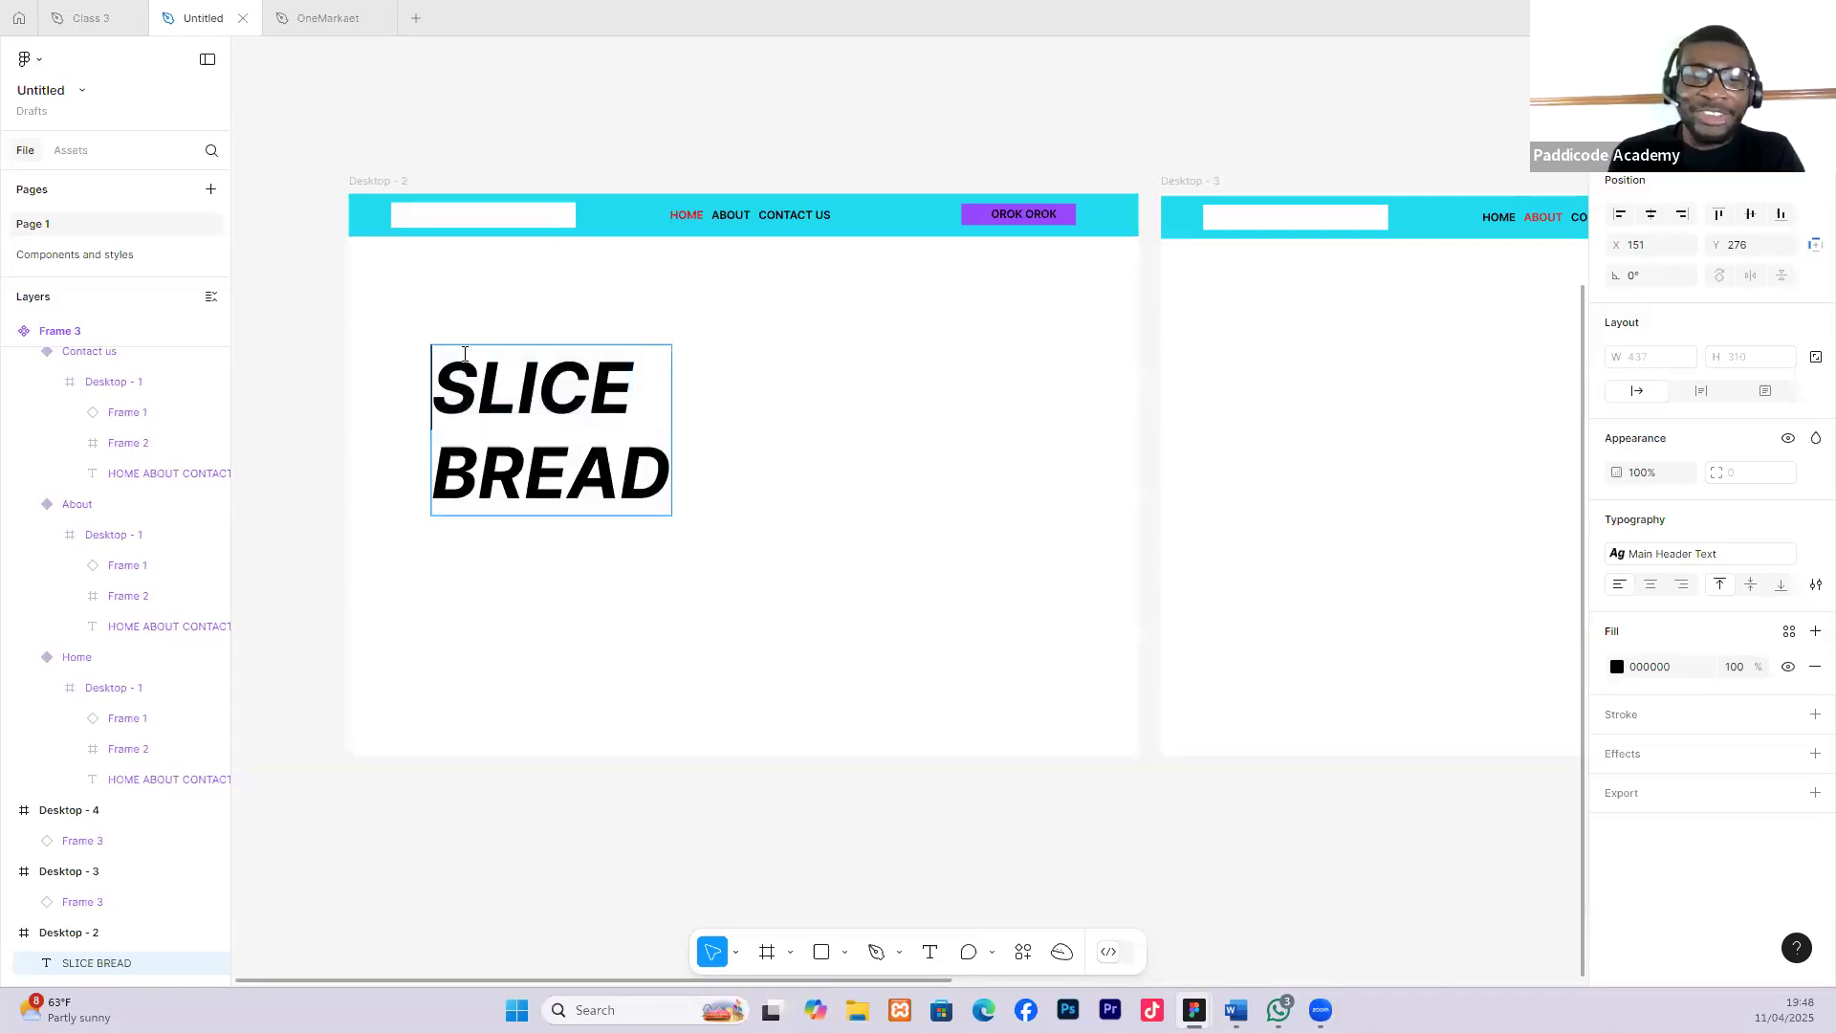
pyautogui.write('AGEGE')
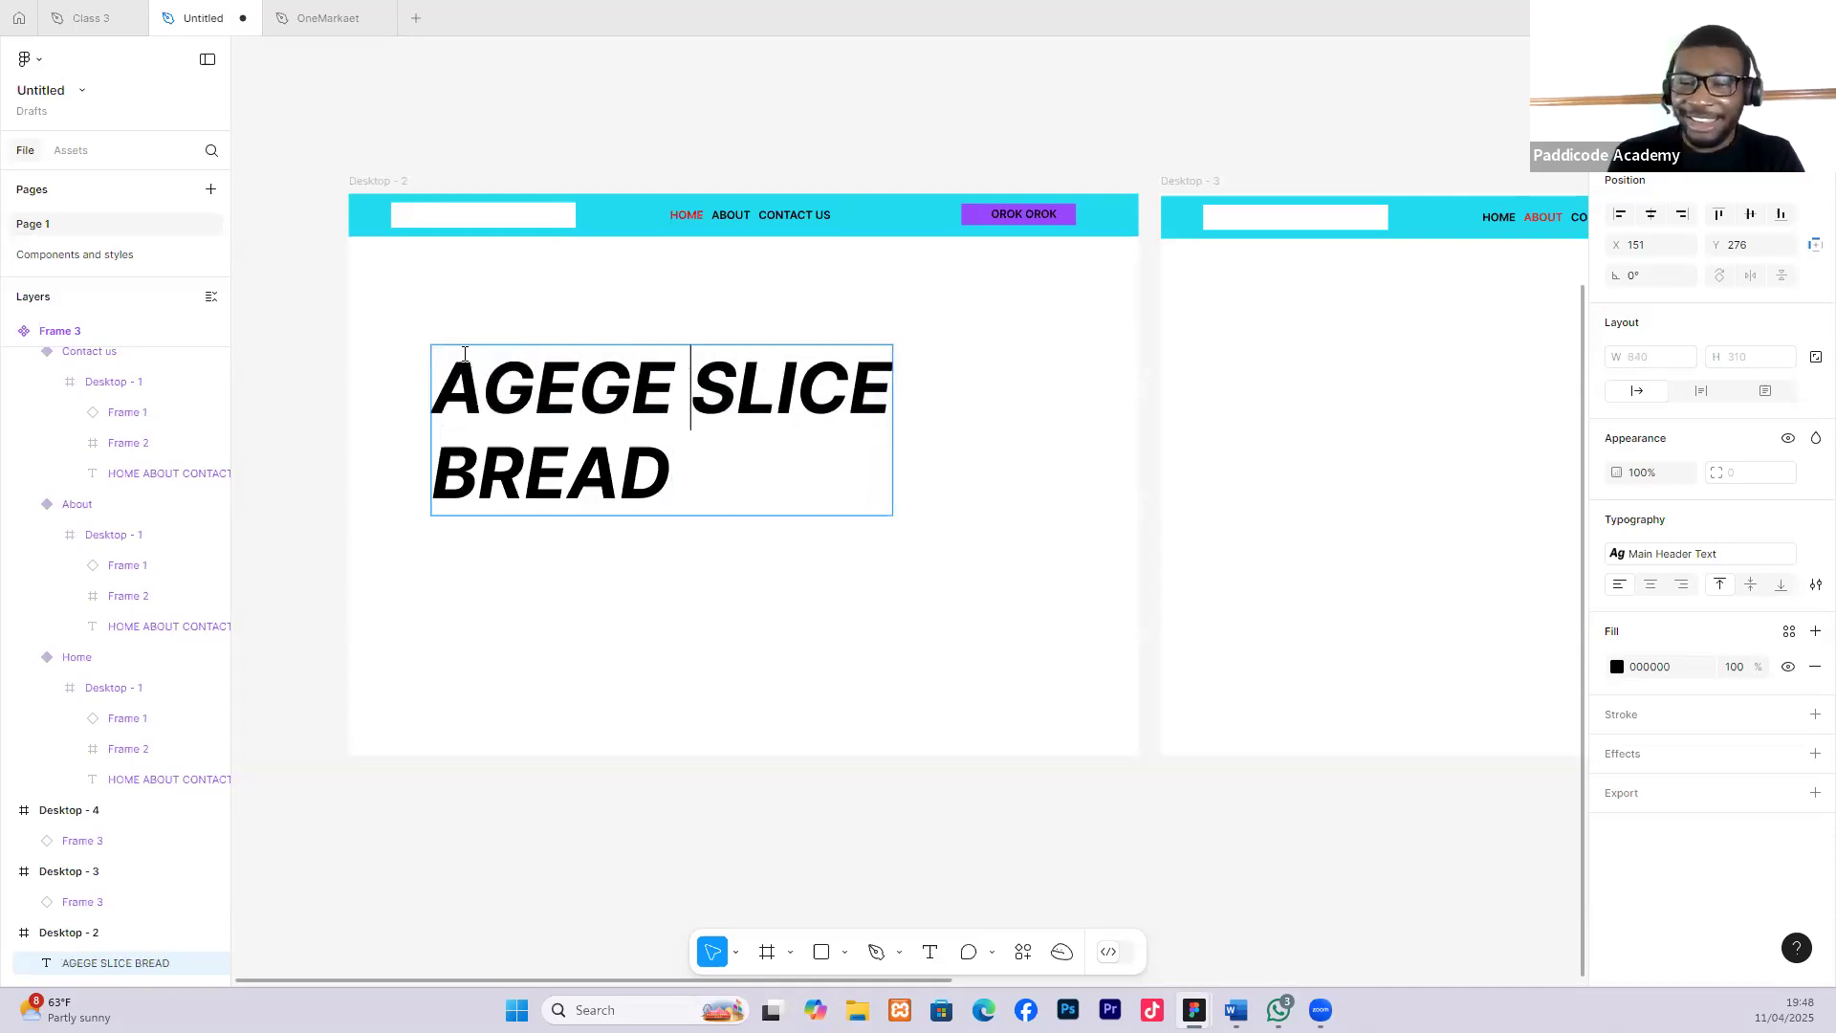
pyautogui.press('Return')
pyautogui.press('Escape')
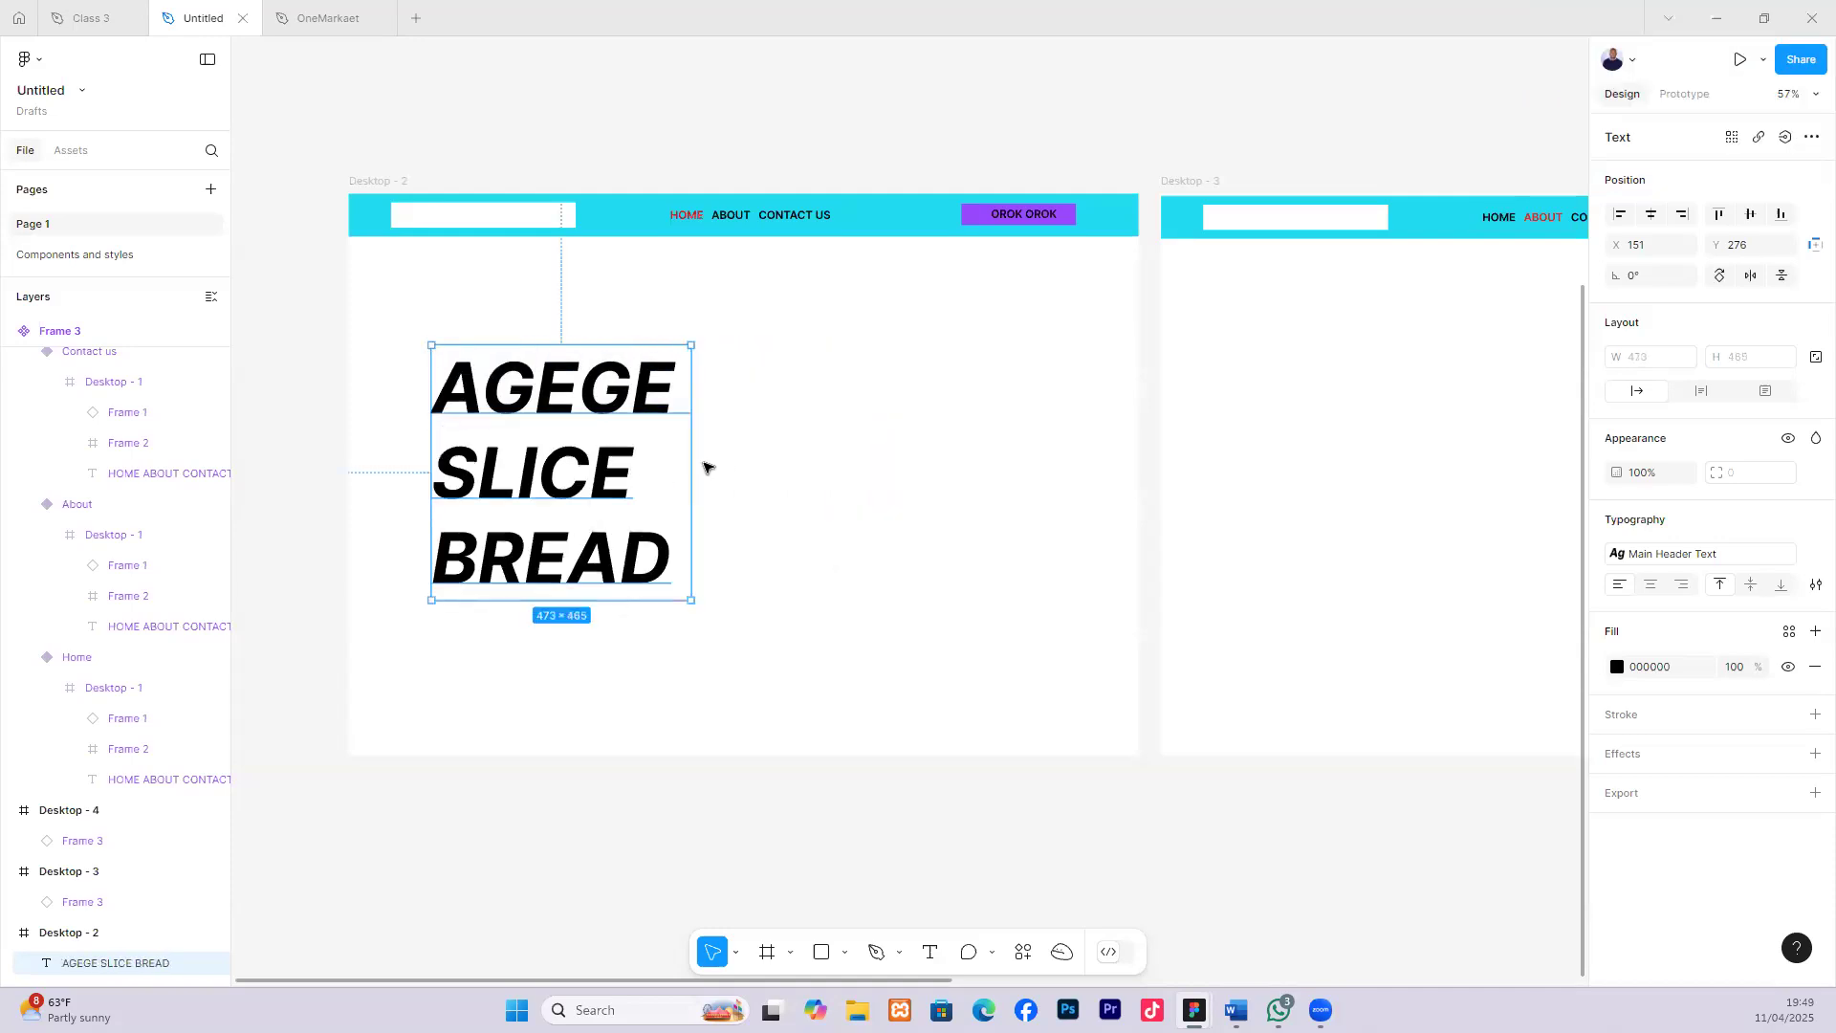
# Give the heading a fixed width of 536 and shift it slightly left and down.
pyautogui.moveTo(720, 463)
pyautogui.mouseDown()
pyautogui.moveTo(745, 473)
pyautogui.moveTo(700, 480)
pyautogui.mouseUp()
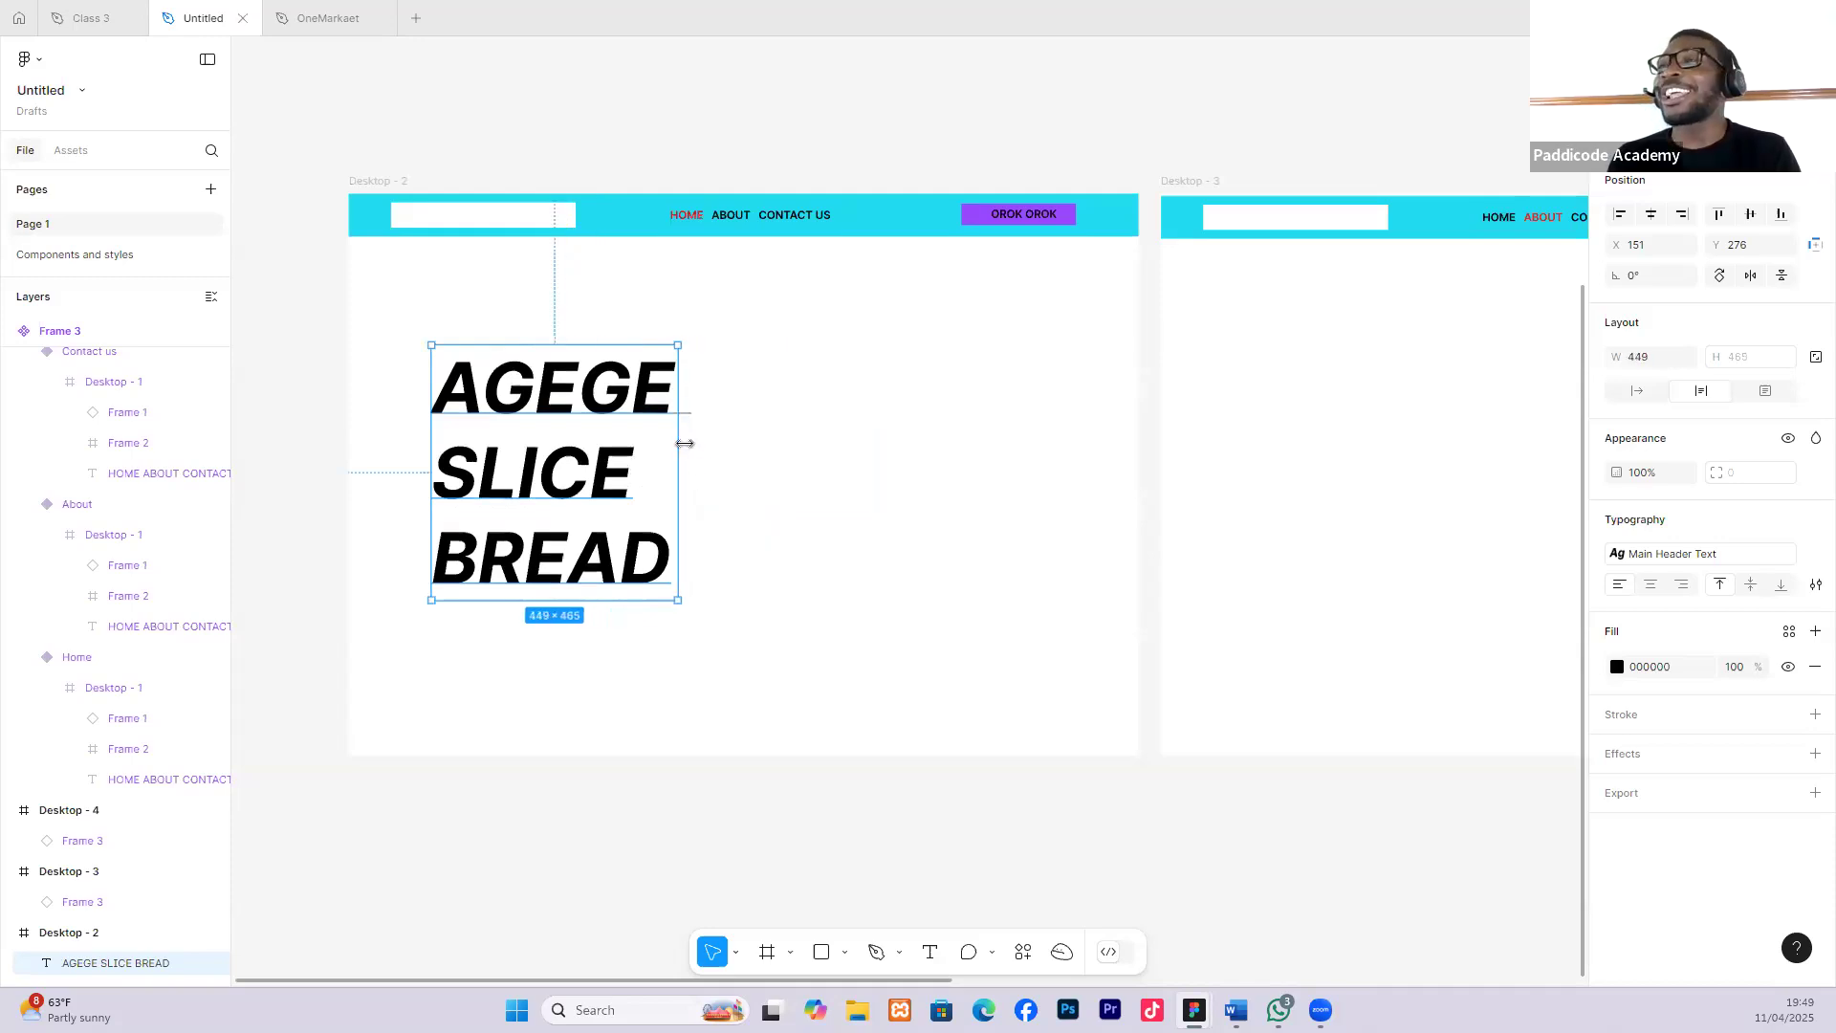
pyautogui.moveTo(679, 443); pyautogui.dragTo(726, 448)
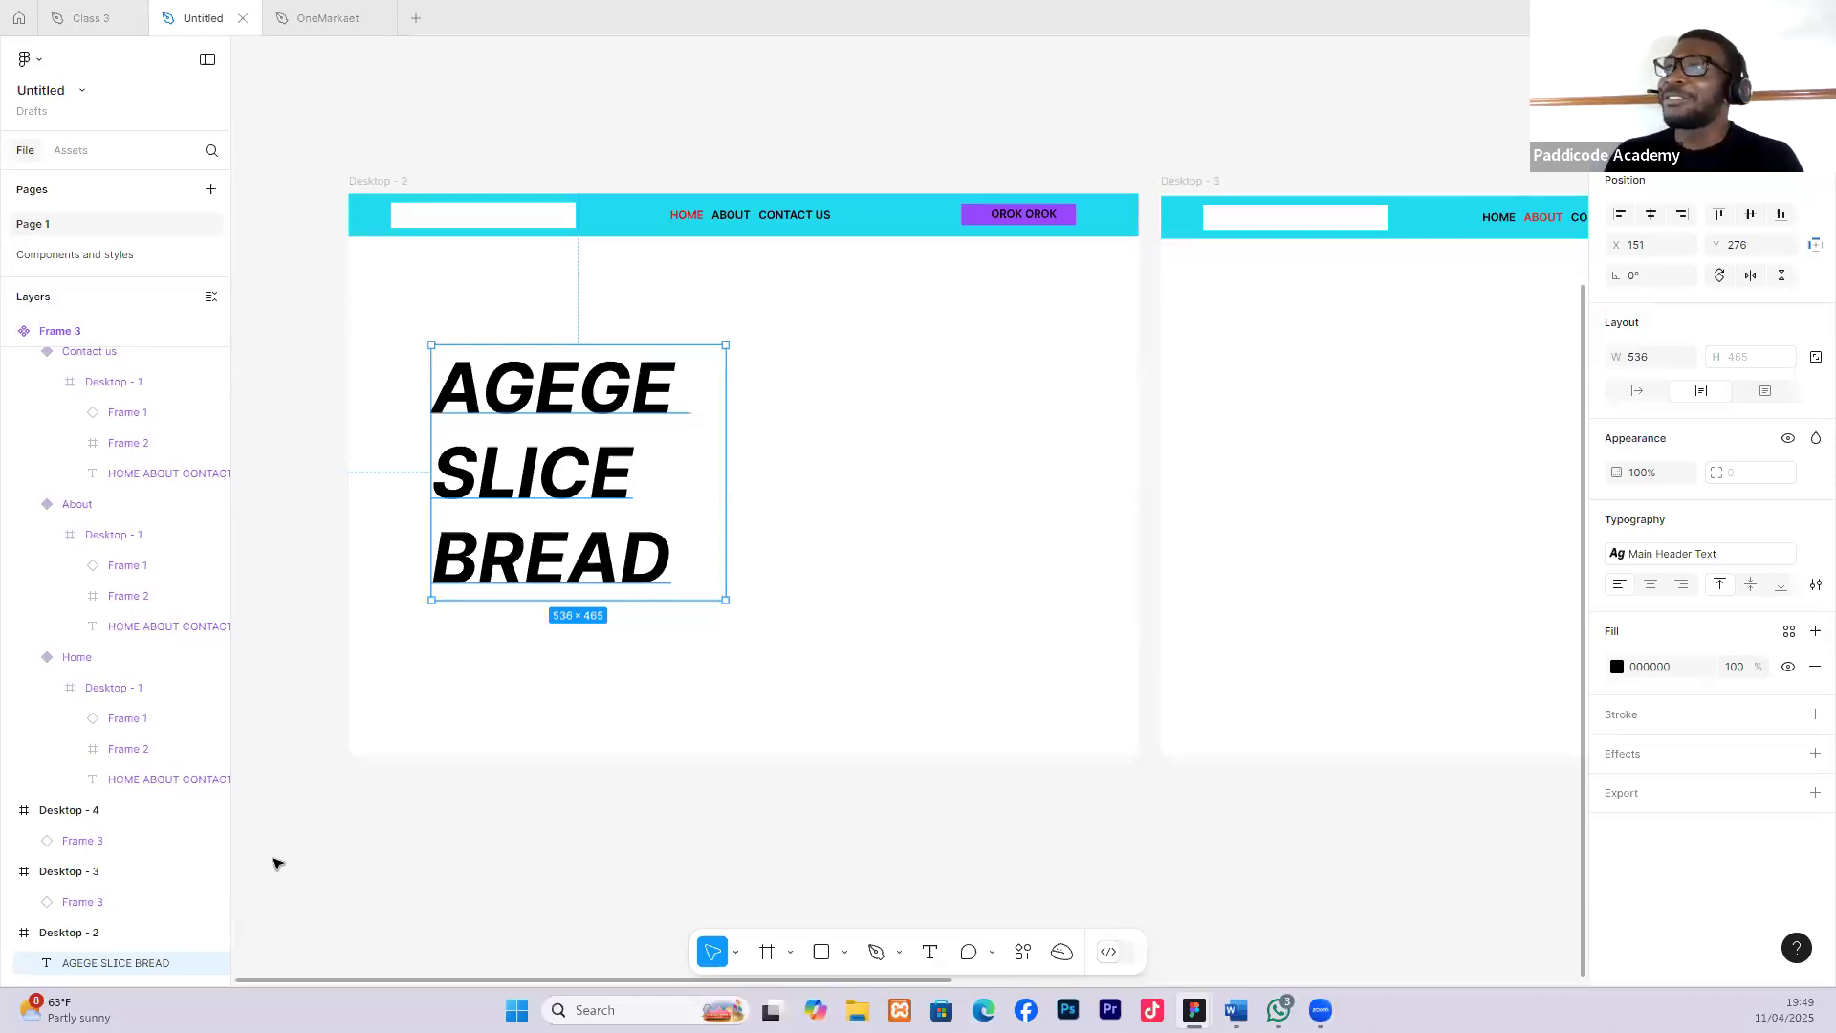
pyautogui.scroll(2, 604, 436)
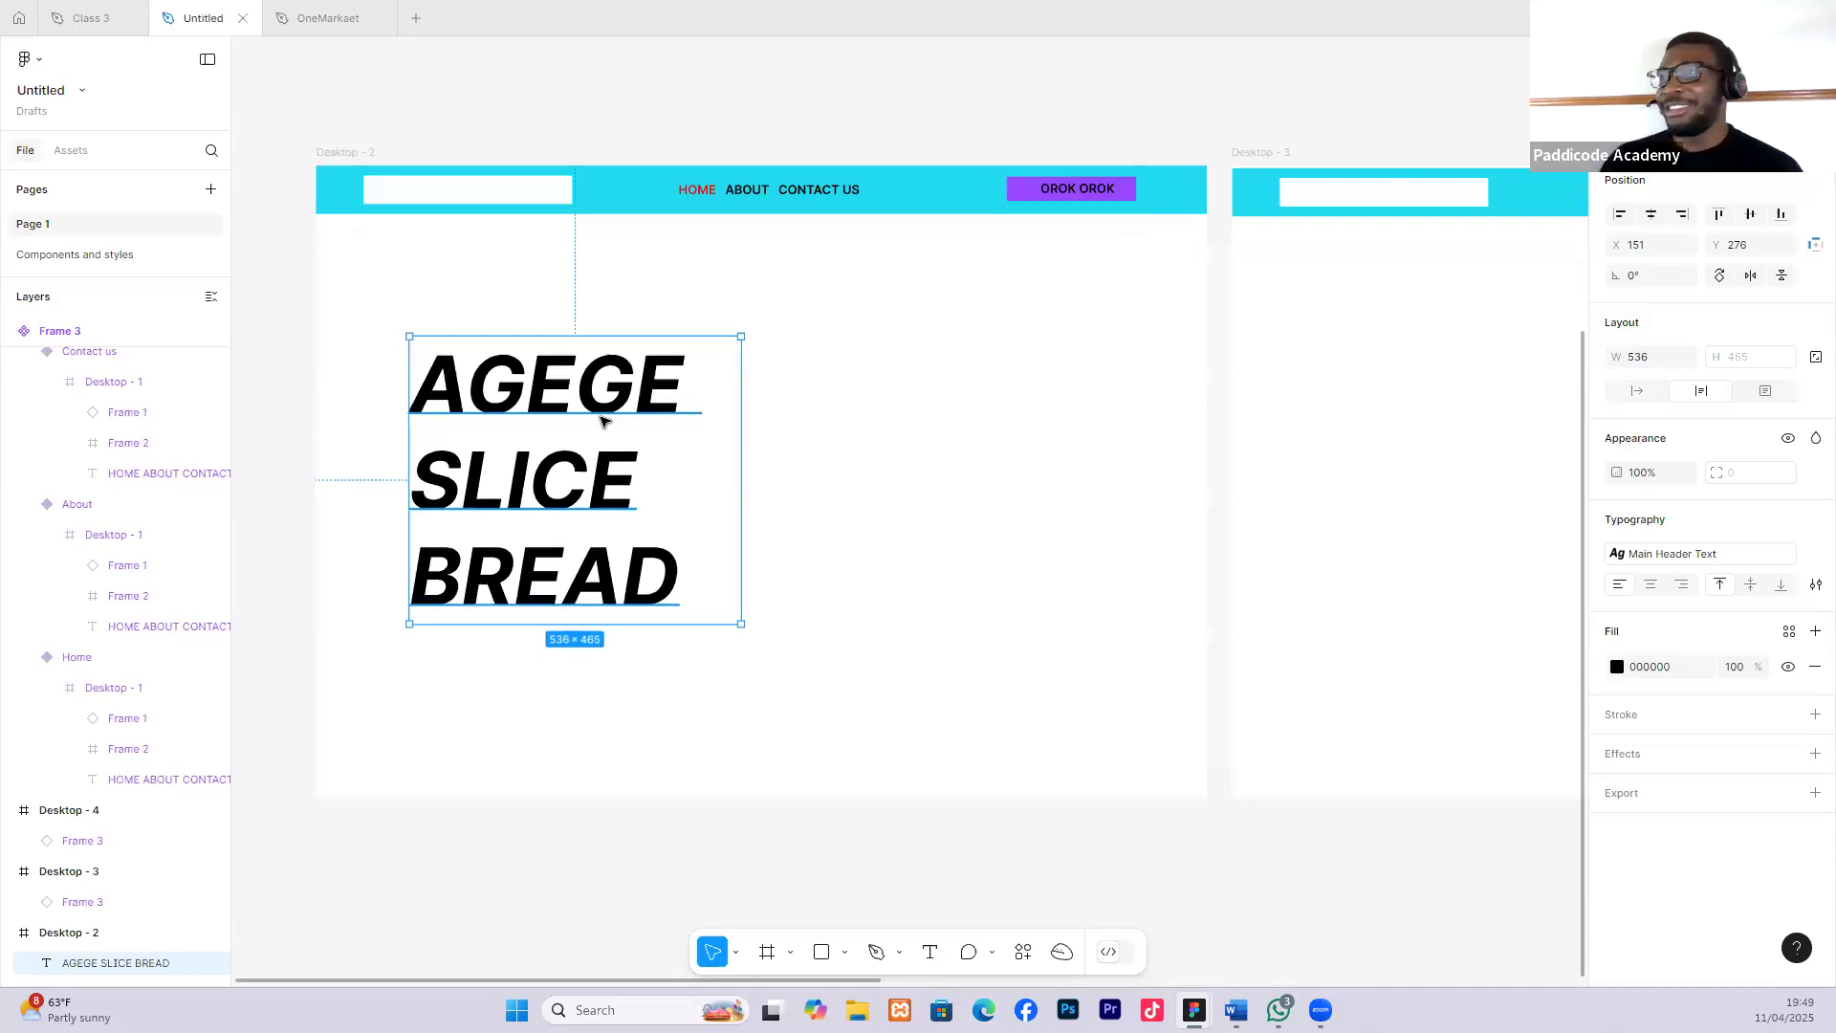
pyautogui.moveTo(595, 403); pyautogui.dragTo(582, 410)
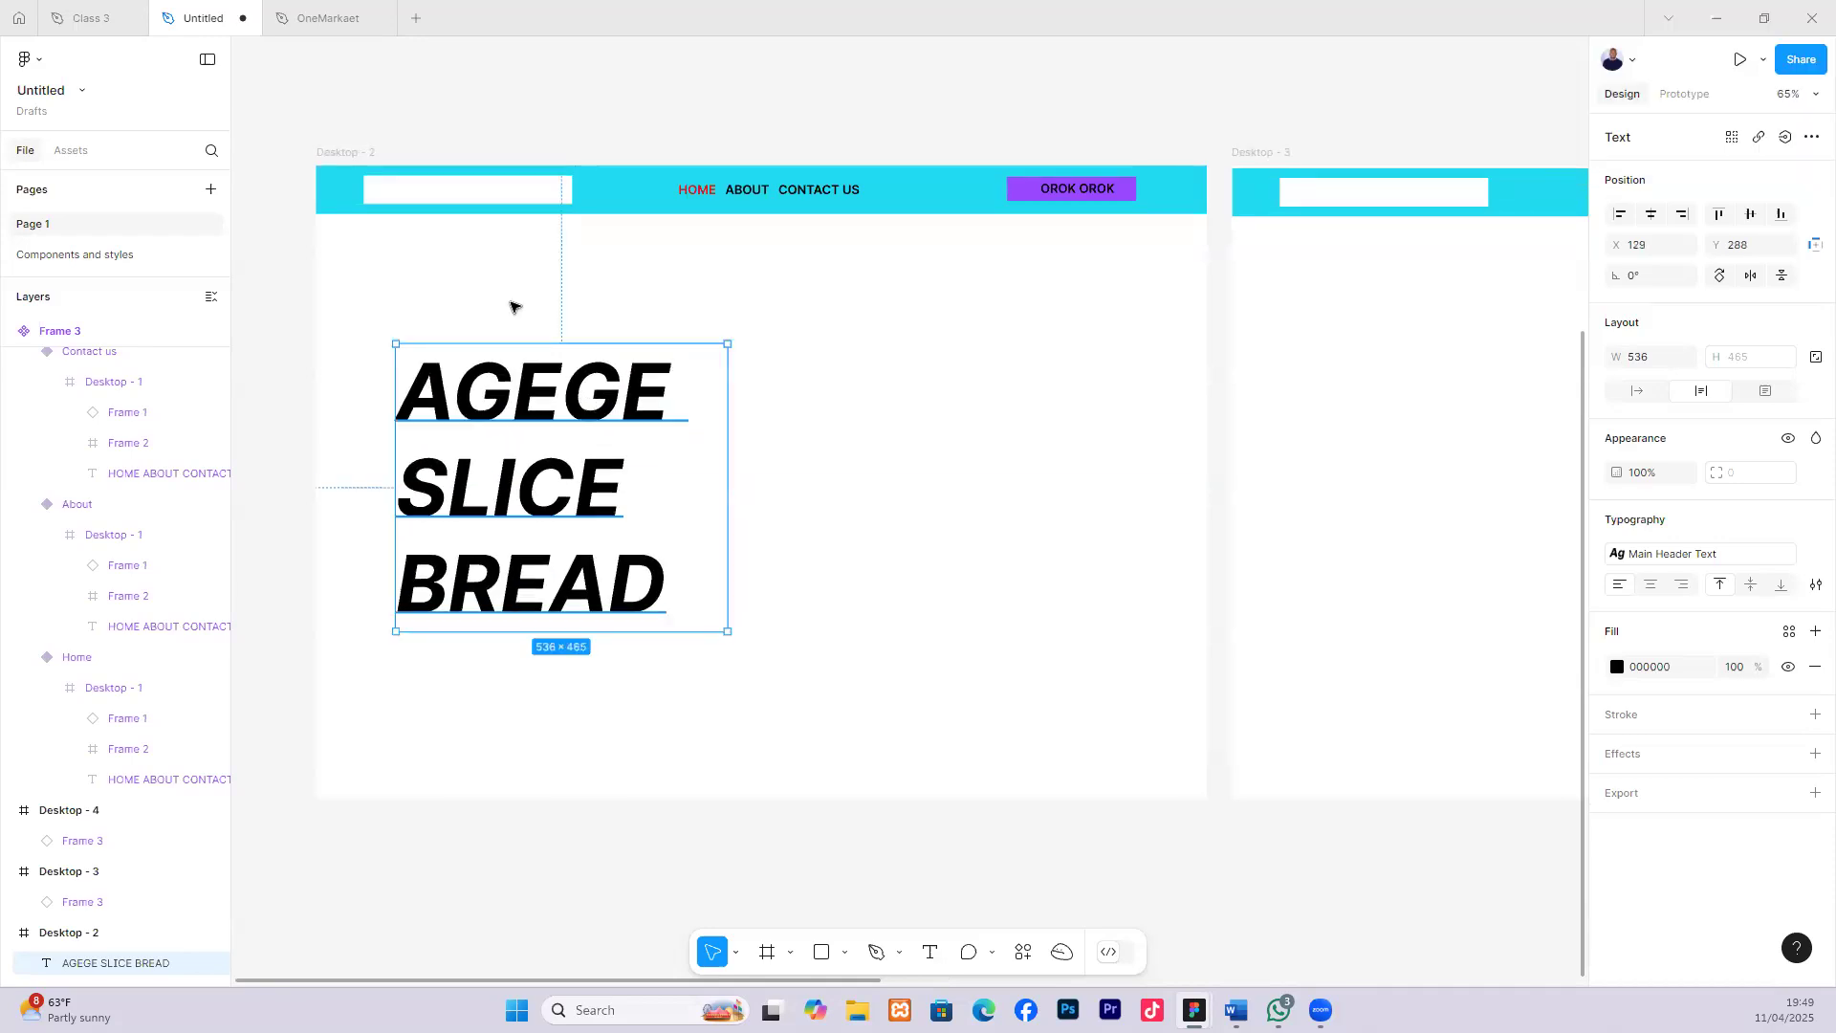
# Nudge the heading a little left, then reopen it with BREAD selected.
pyautogui.click(369, 193)
pyautogui.click(369, 195)
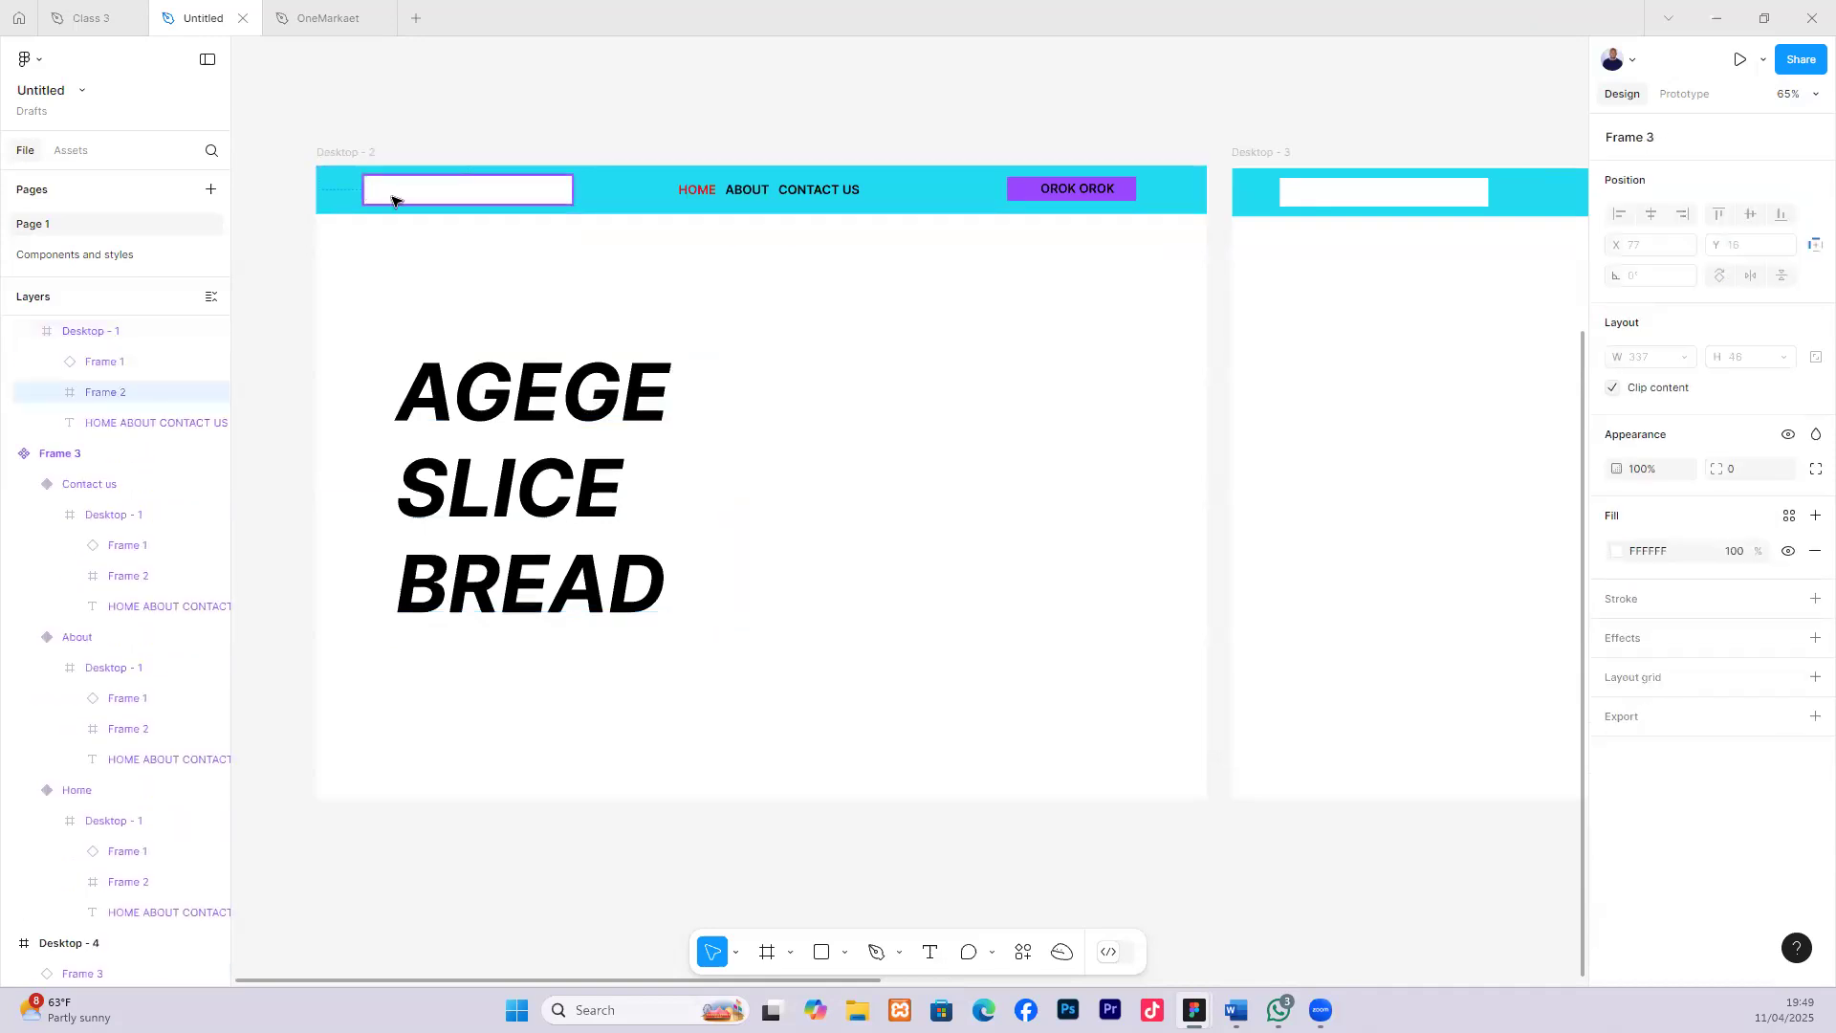
pyautogui.moveTo(549, 427); pyautogui.dragTo(556, 422)
pyautogui.doubleClick(681, 566)
pyautogui.doubleClick(681, 566)
# Add 'FORBIDDEN' after BREAD, widen the box to fit it, and reposition the heading.
pyautogui.click(681, 567)
pyautogui.press('Return')
pyautogui.write('F')
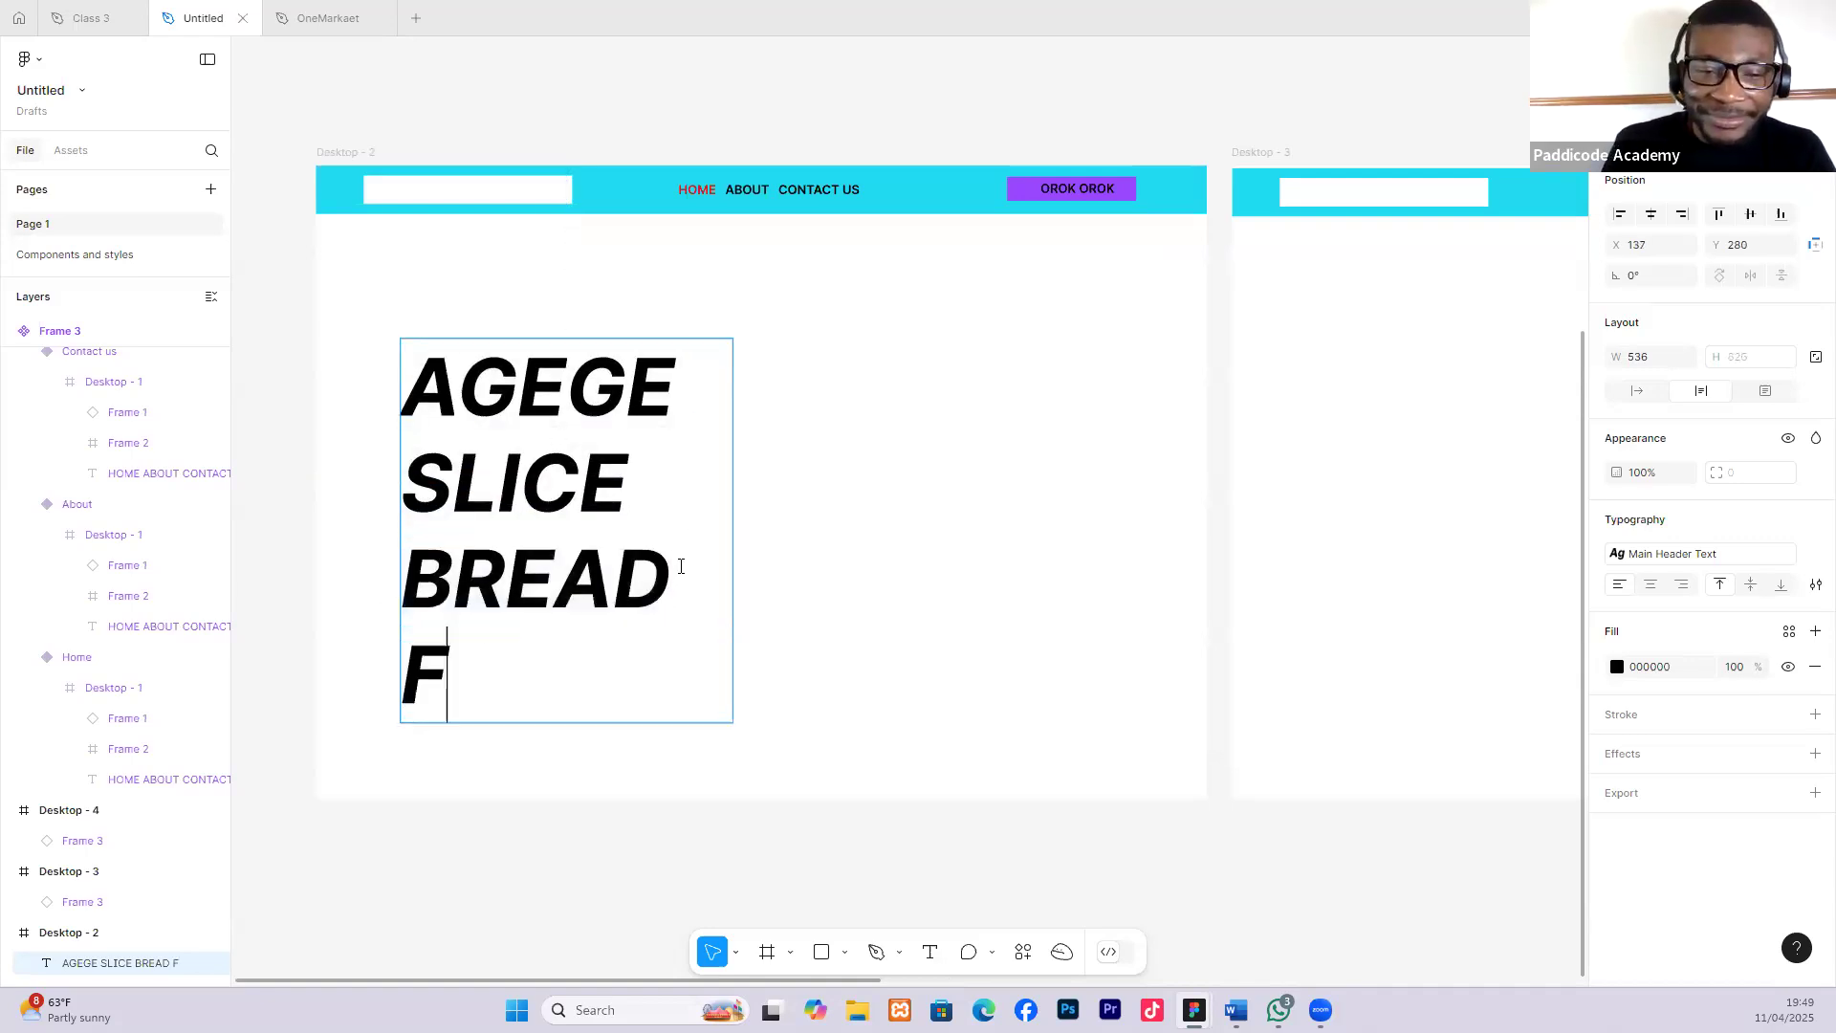
pyautogui.write('ORBIDDEN')
pyautogui.press('Escape')
pyautogui.moveTo(746, 530); pyautogui.dragTo(913, 526)
pyautogui.moveTo(648, 500); pyautogui.dragTo(623, 530)
pyautogui.moveTo(419, 619); pyautogui.dragTo(868, 619)
# Detach FORBIDDEN from the Main Header Text style and set its font size to 48.
pyautogui.doubleClick(419, 619)
pyautogui.click(429, 619)
pyautogui.press('Left')
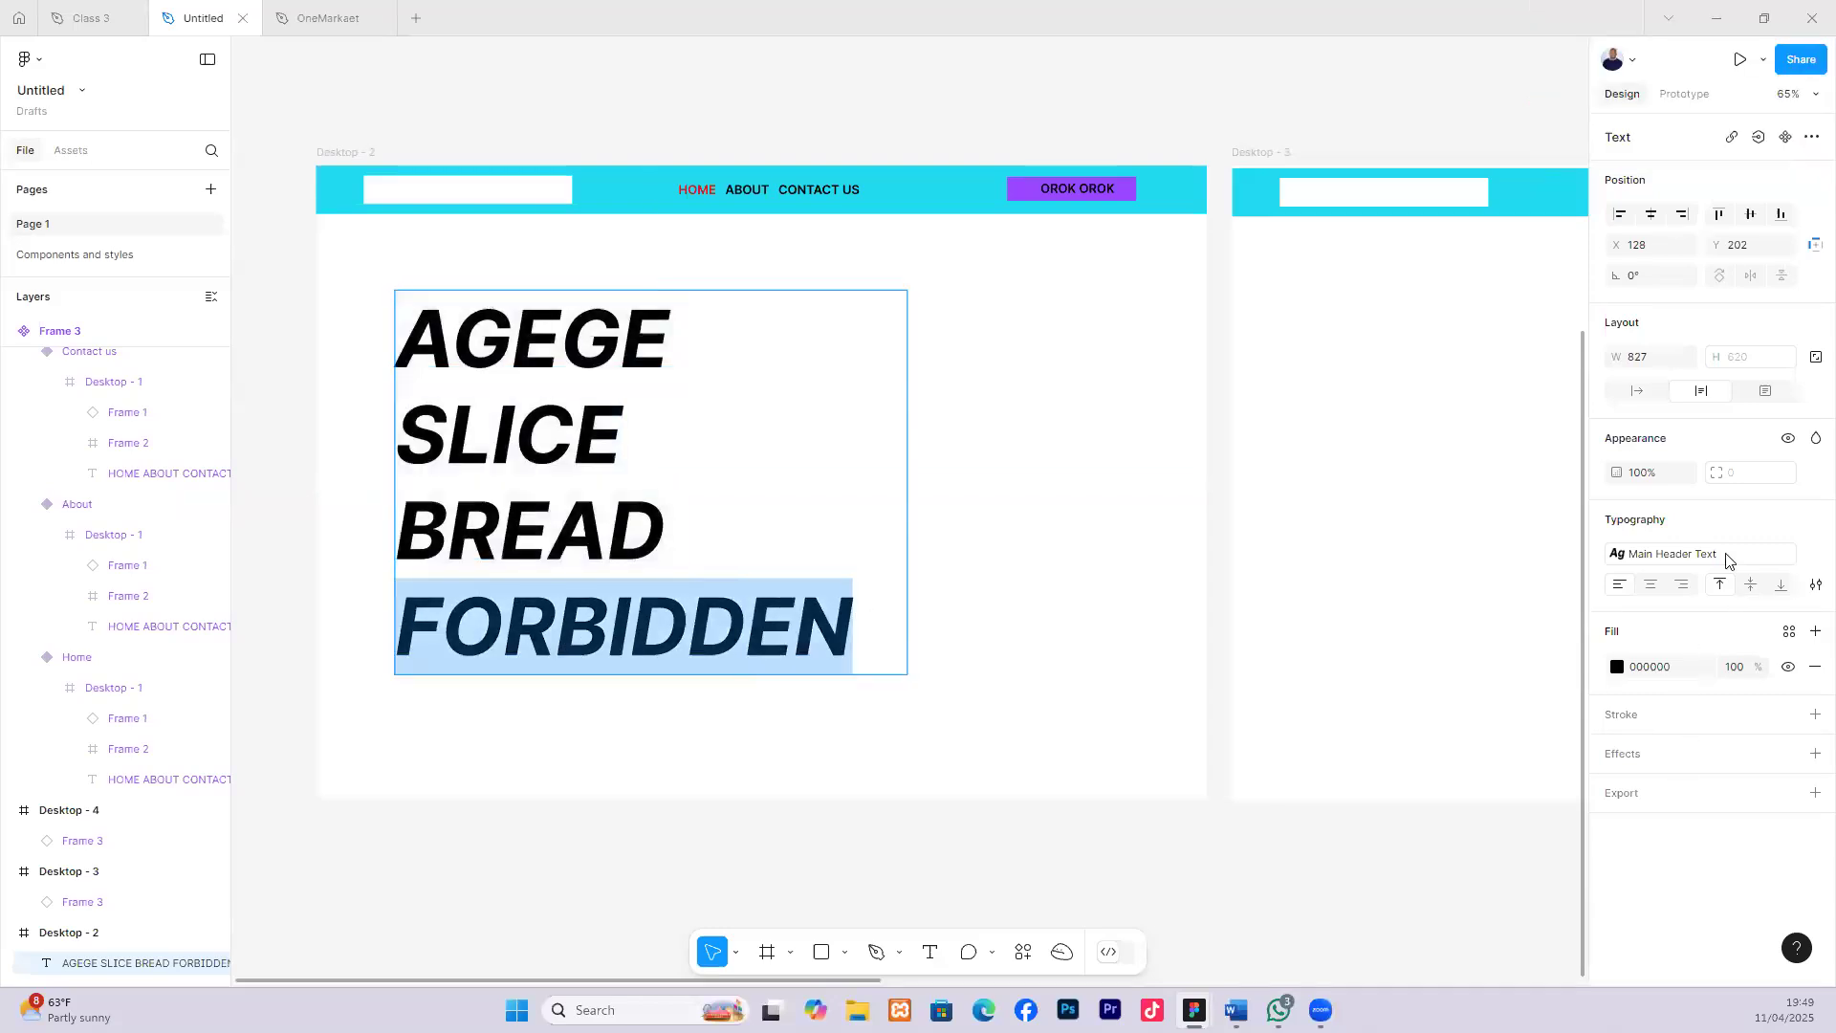
pyautogui.moveTo(1695, 560)
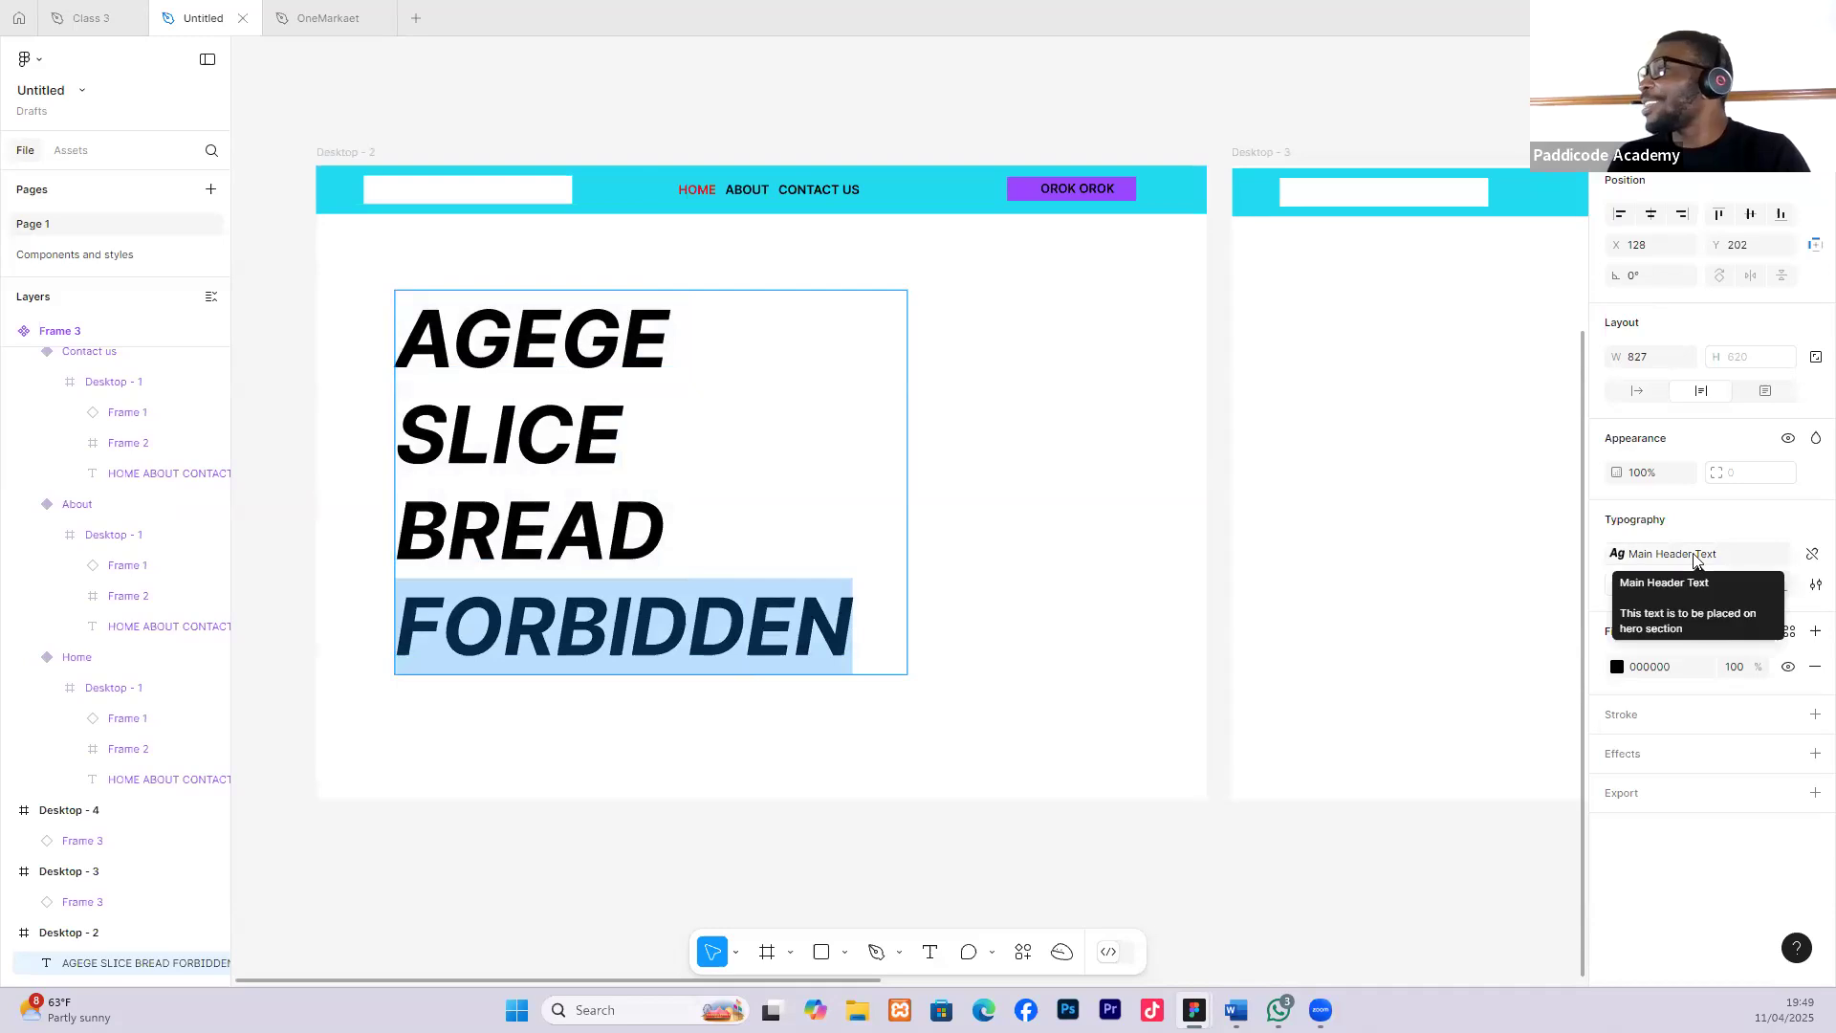
pyautogui.click(1811, 558)
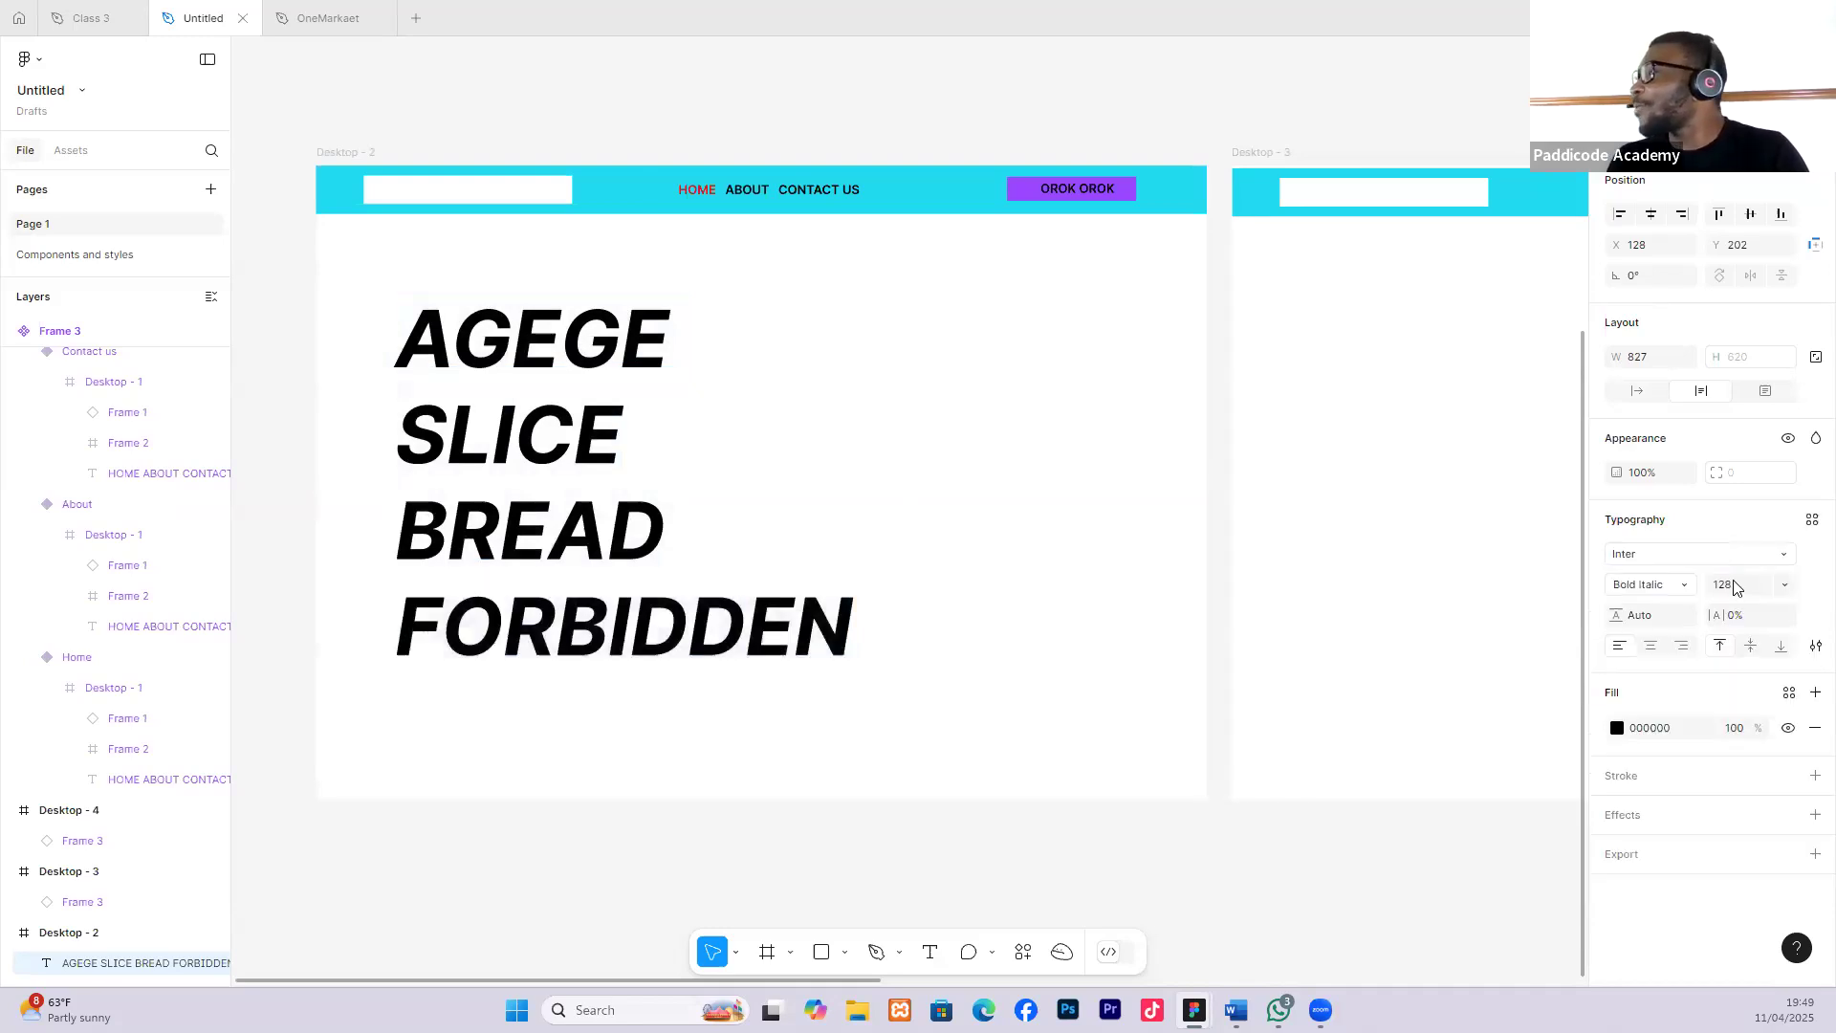
pyautogui.click(1781, 583)
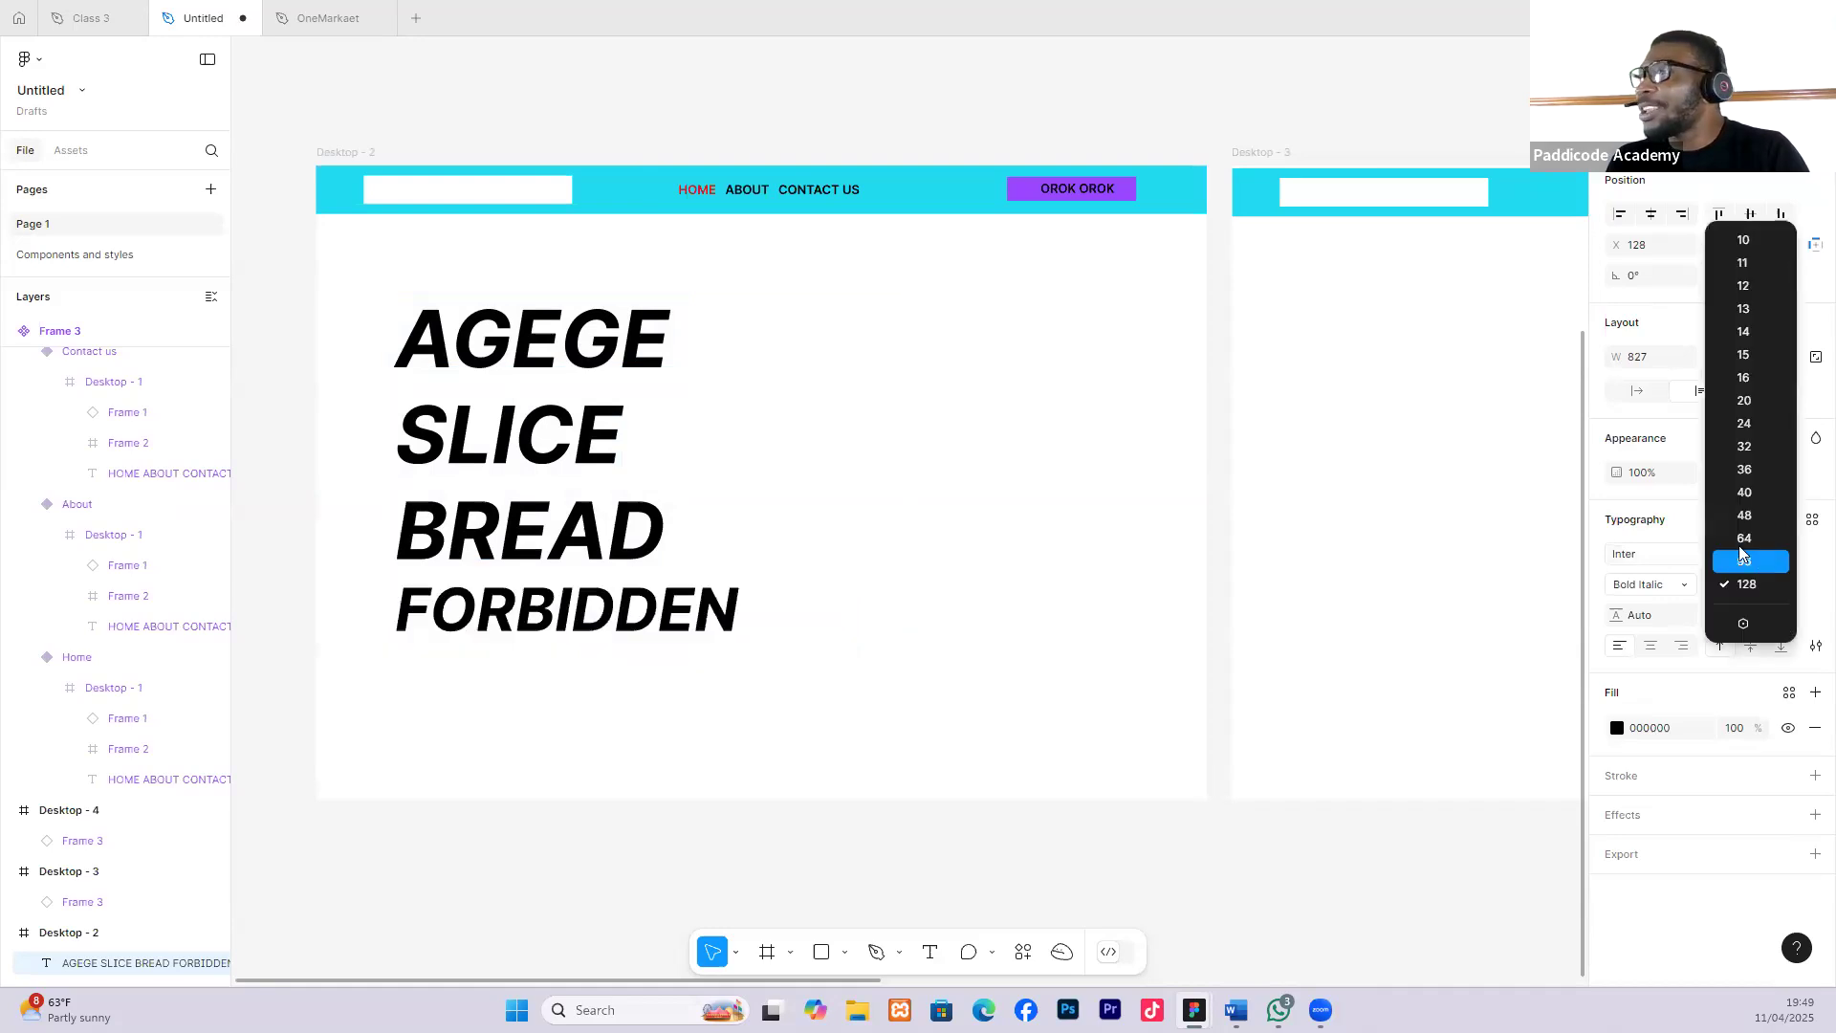
pyautogui.click(1747, 518)
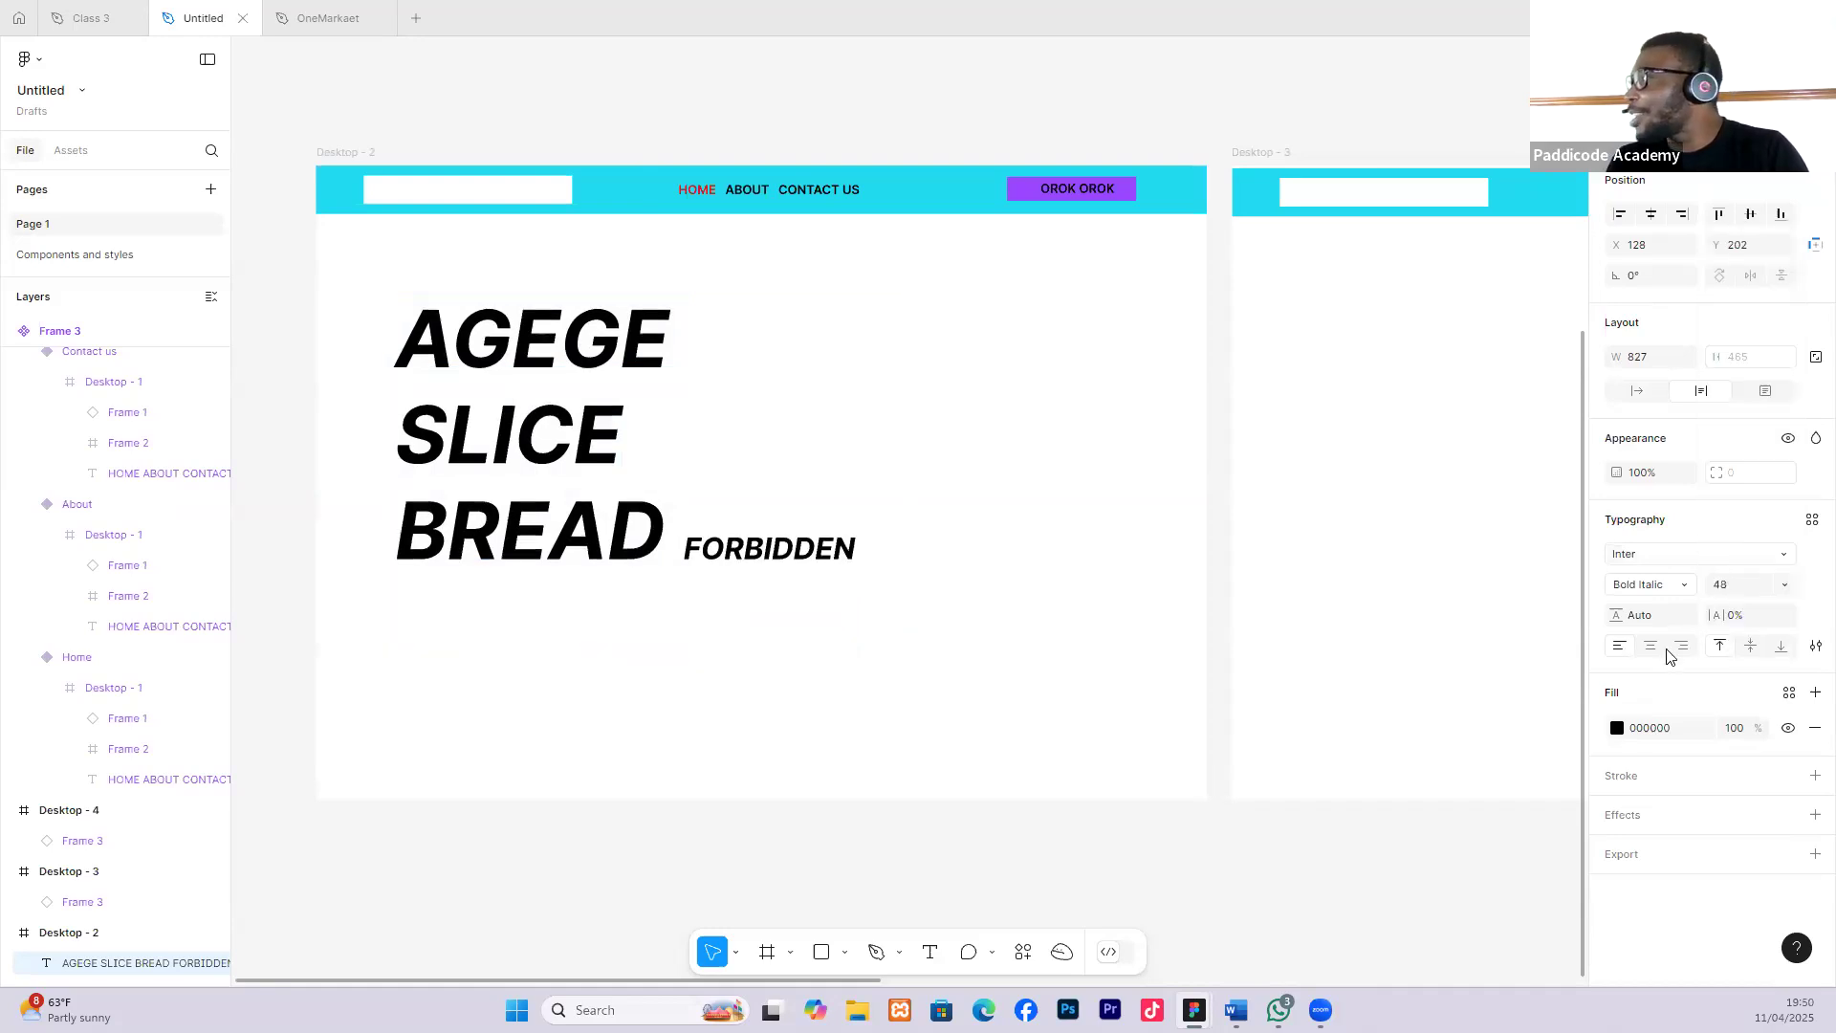
# Lower FORBIDDEN's fill opacity to 19%.
pyautogui.click(1617, 729)
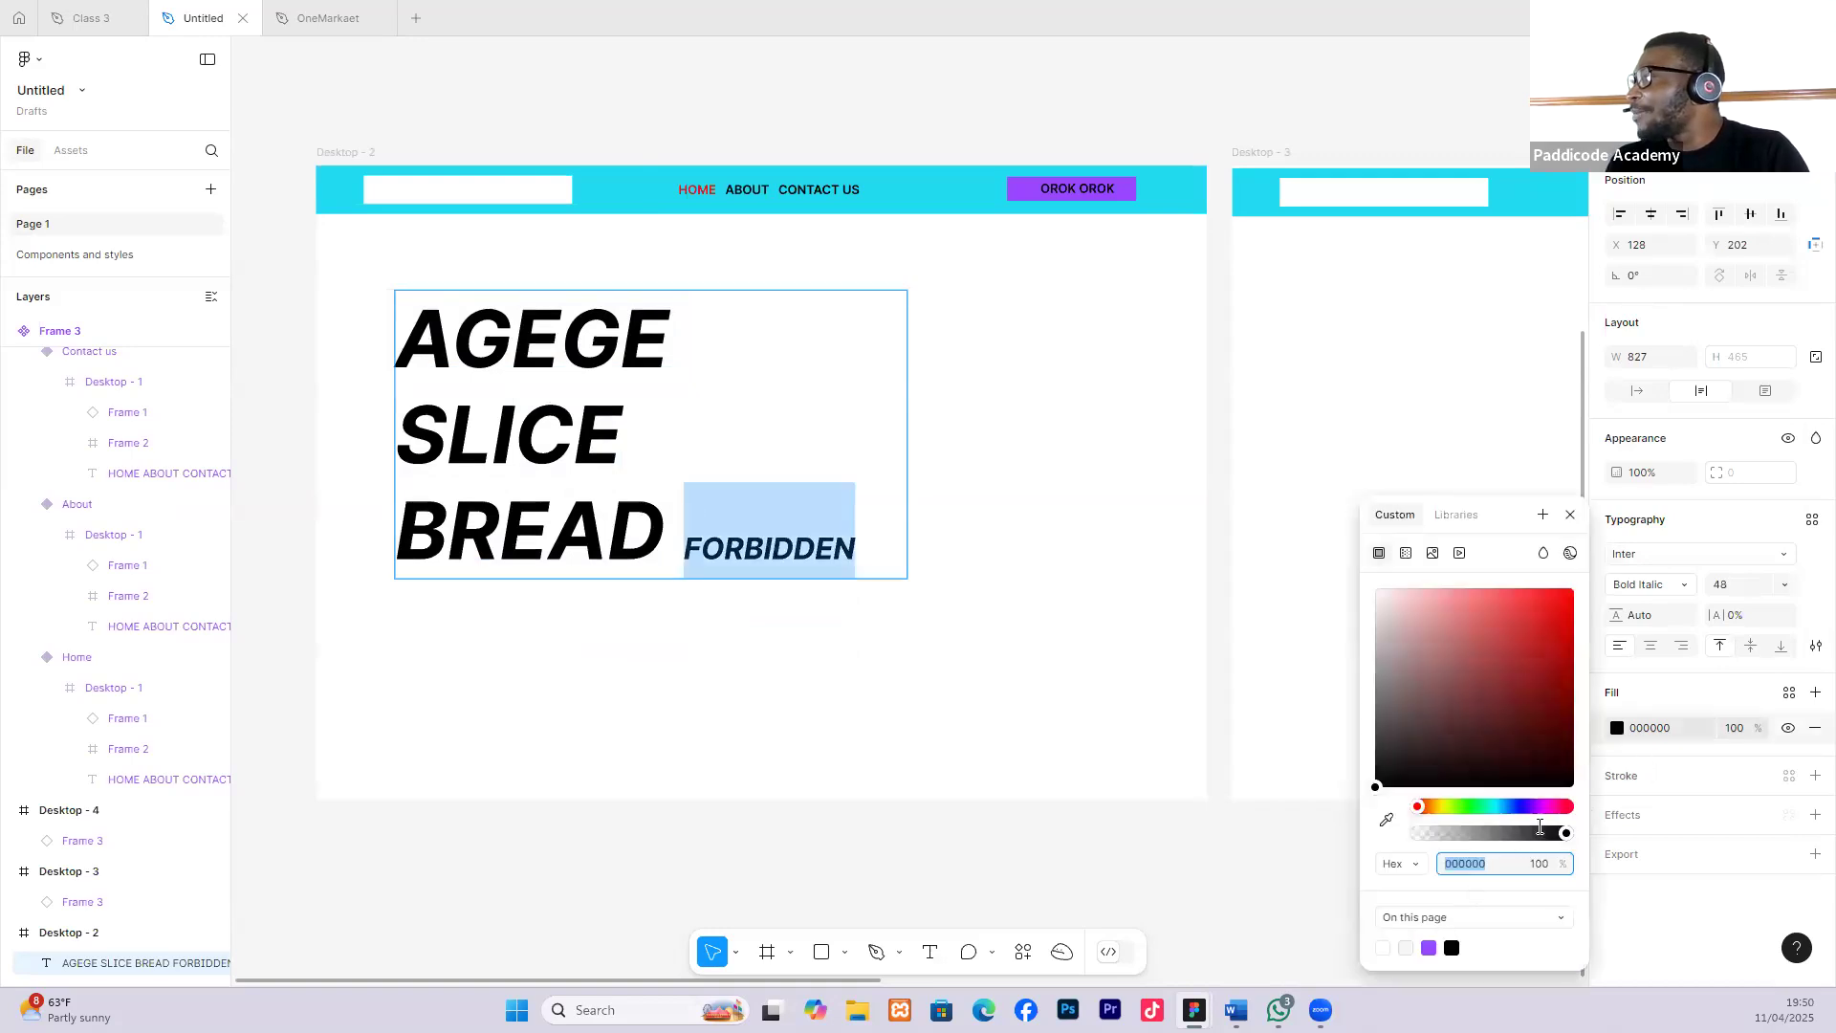
pyautogui.click(1466, 831)
pyautogui.click(1446, 831)
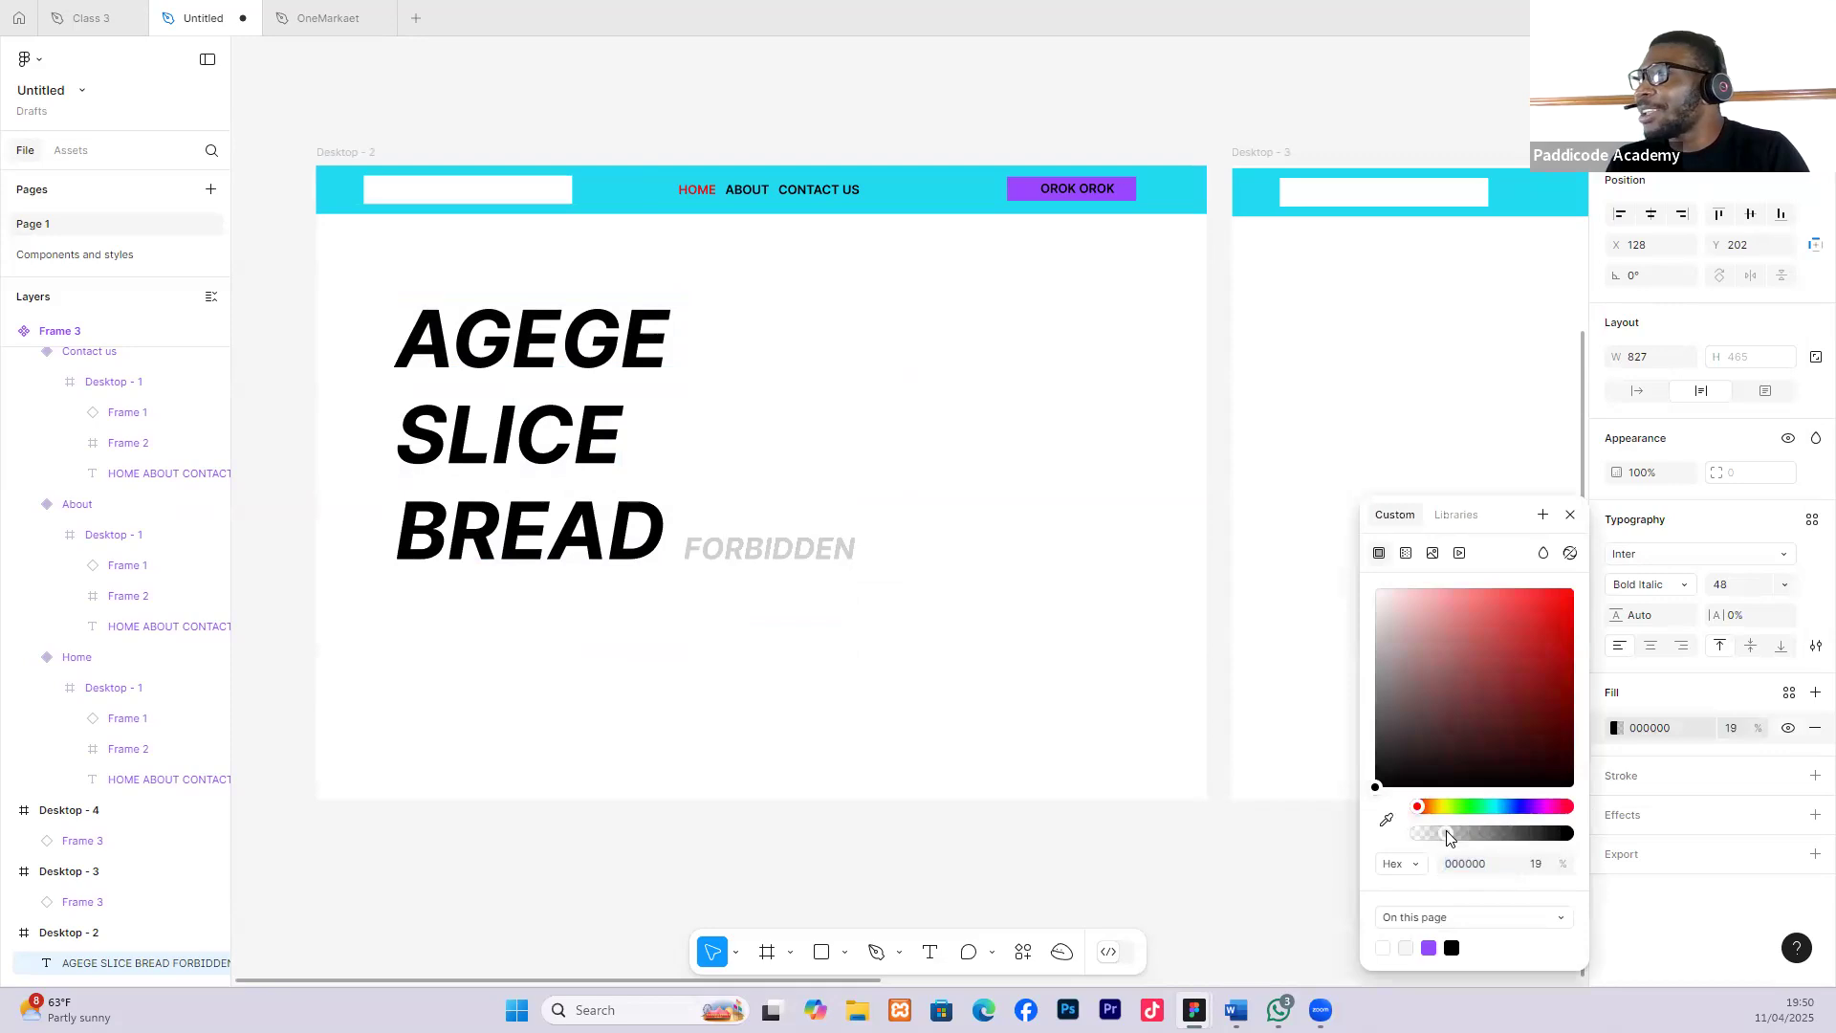
pyautogui.click(1264, 482)
# Move the heading slightly lower on the frame.
pyautogui.click(1117, 503)
pyautogui.click(726, 551)
pyautogui.moveTo(826, 406); pyautogui.dragTo(828, 420)
pyautogui.click(1012, 354)
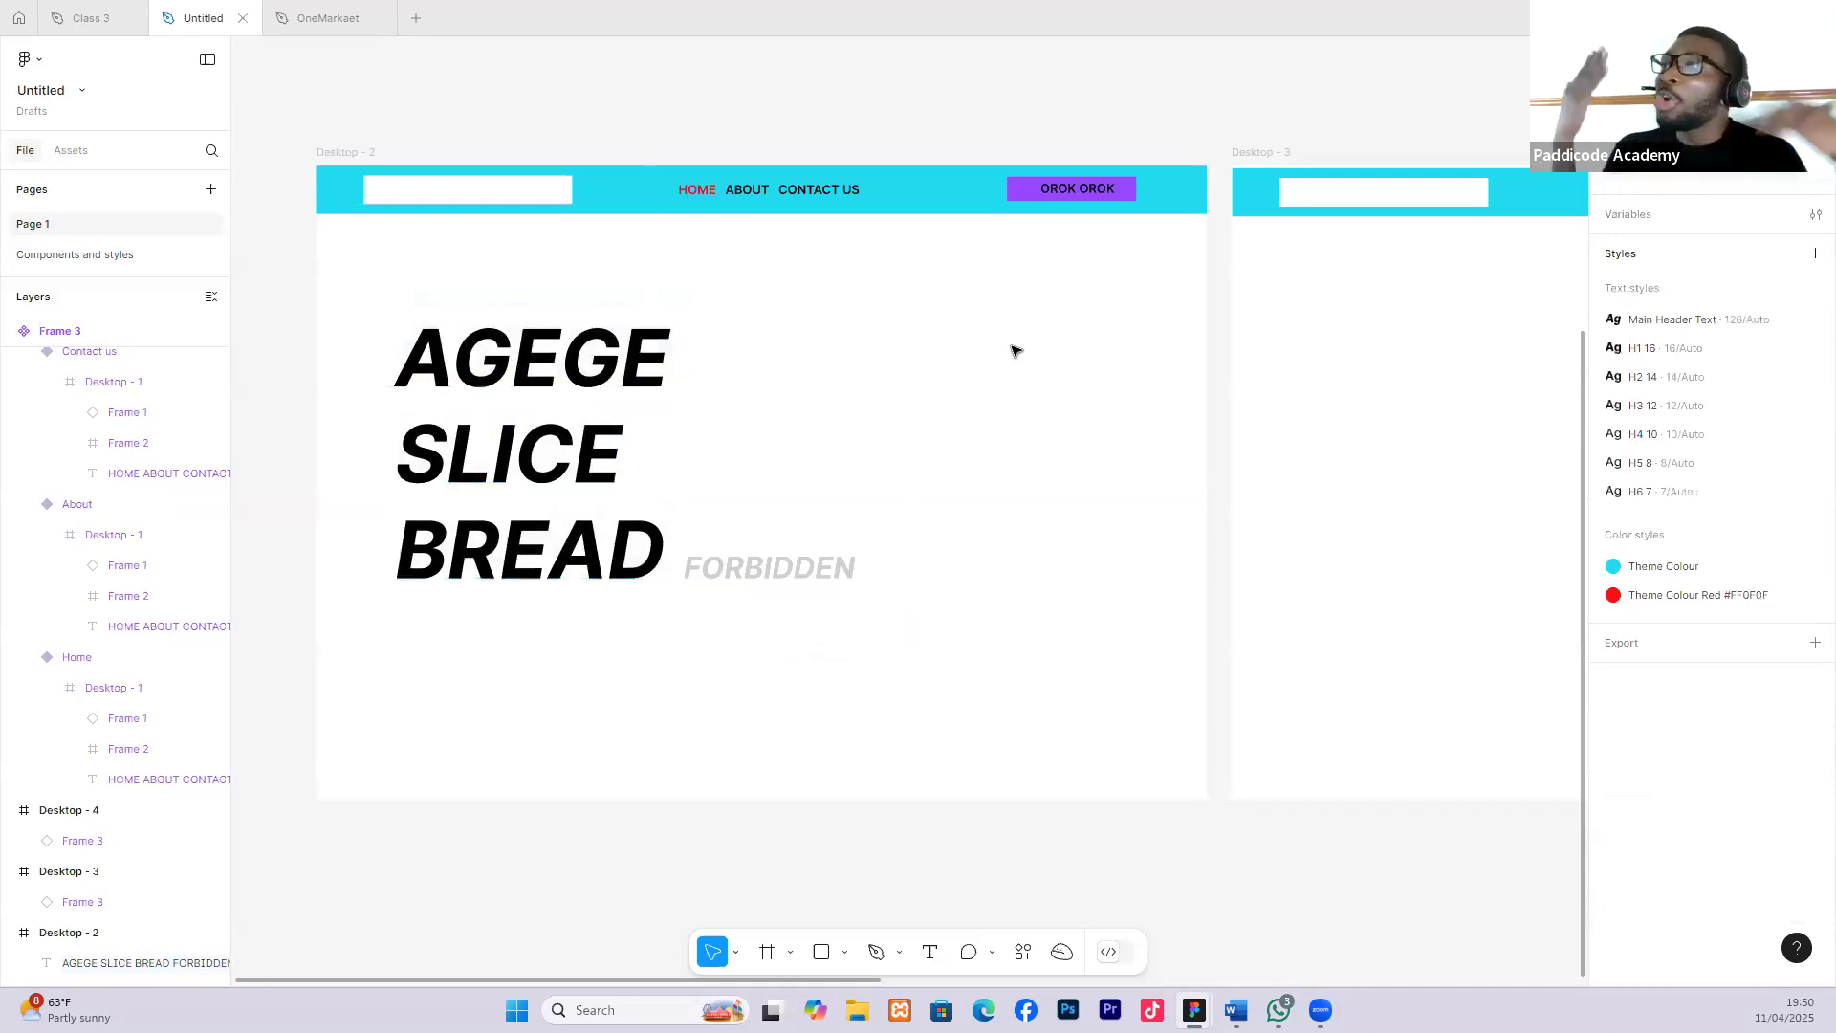
pyautogui.moveTo(501, 373)
pyautogui.mouseDown()
pyautogui.moveTo(489, 357)
pyautogui.moveTo(505, 370)
pyautogui.mouseUp()
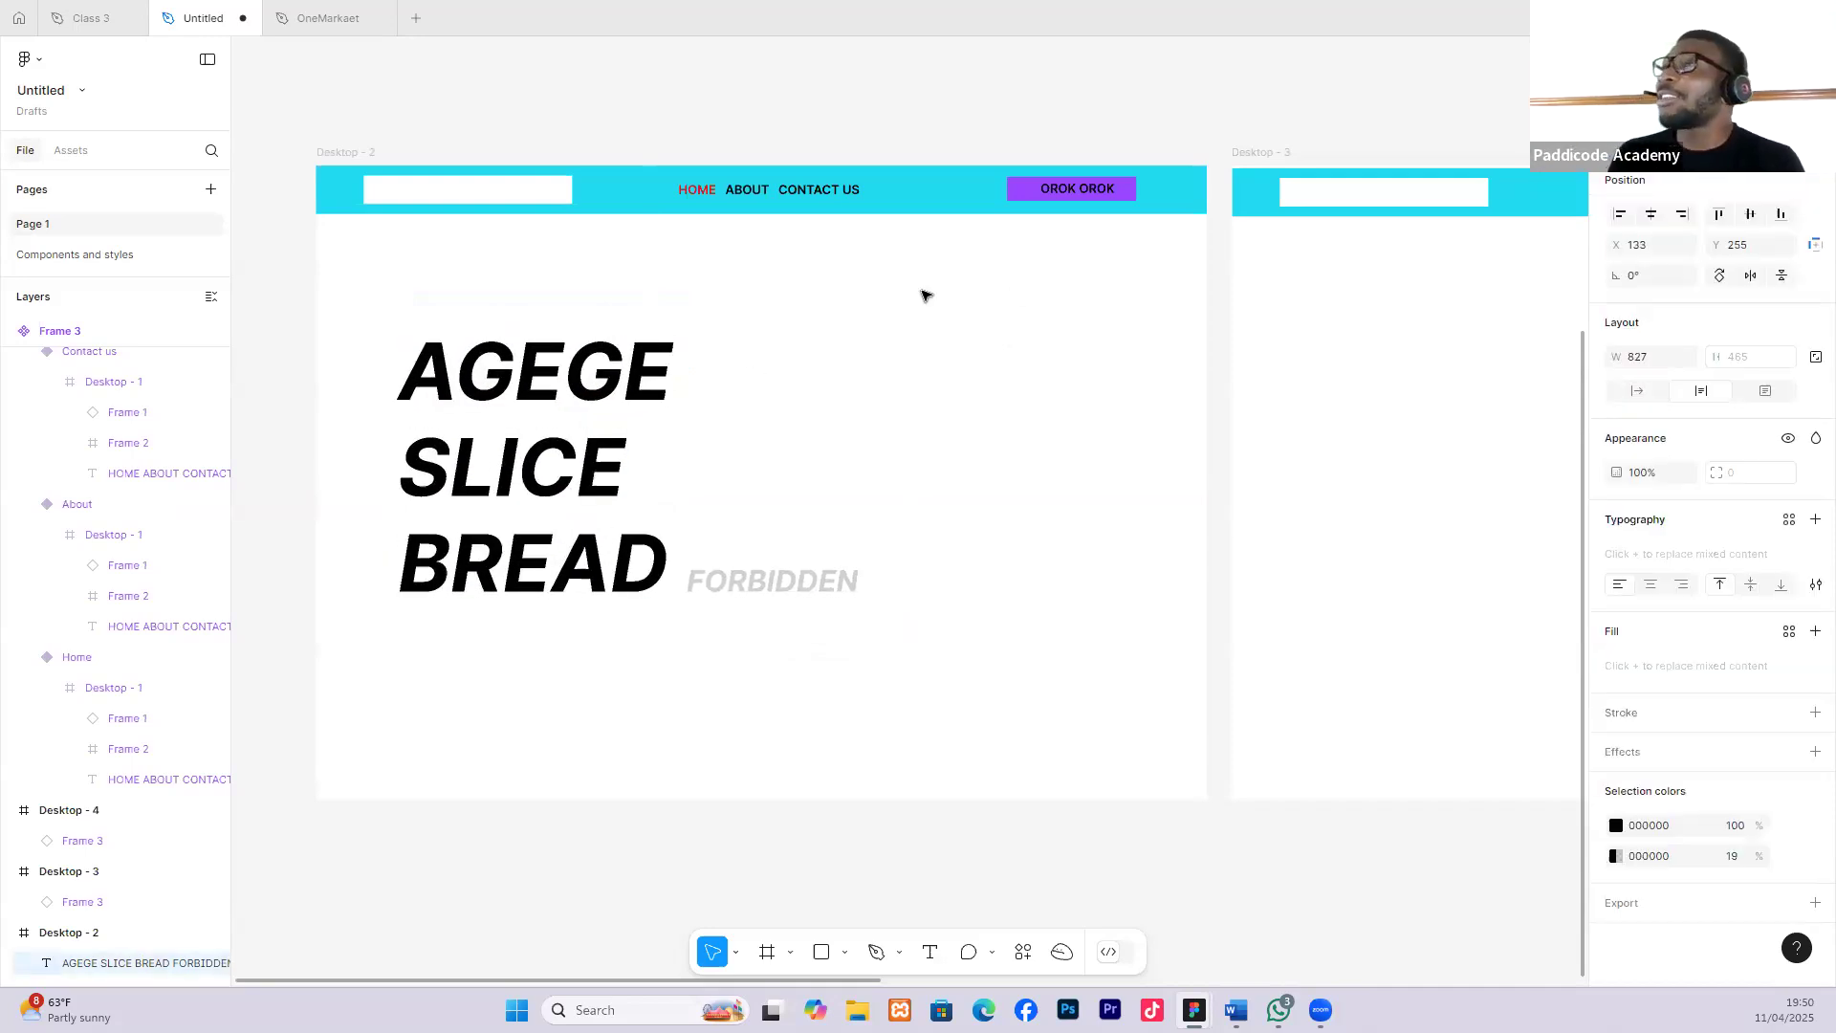
pyautogui.click(778, 623)
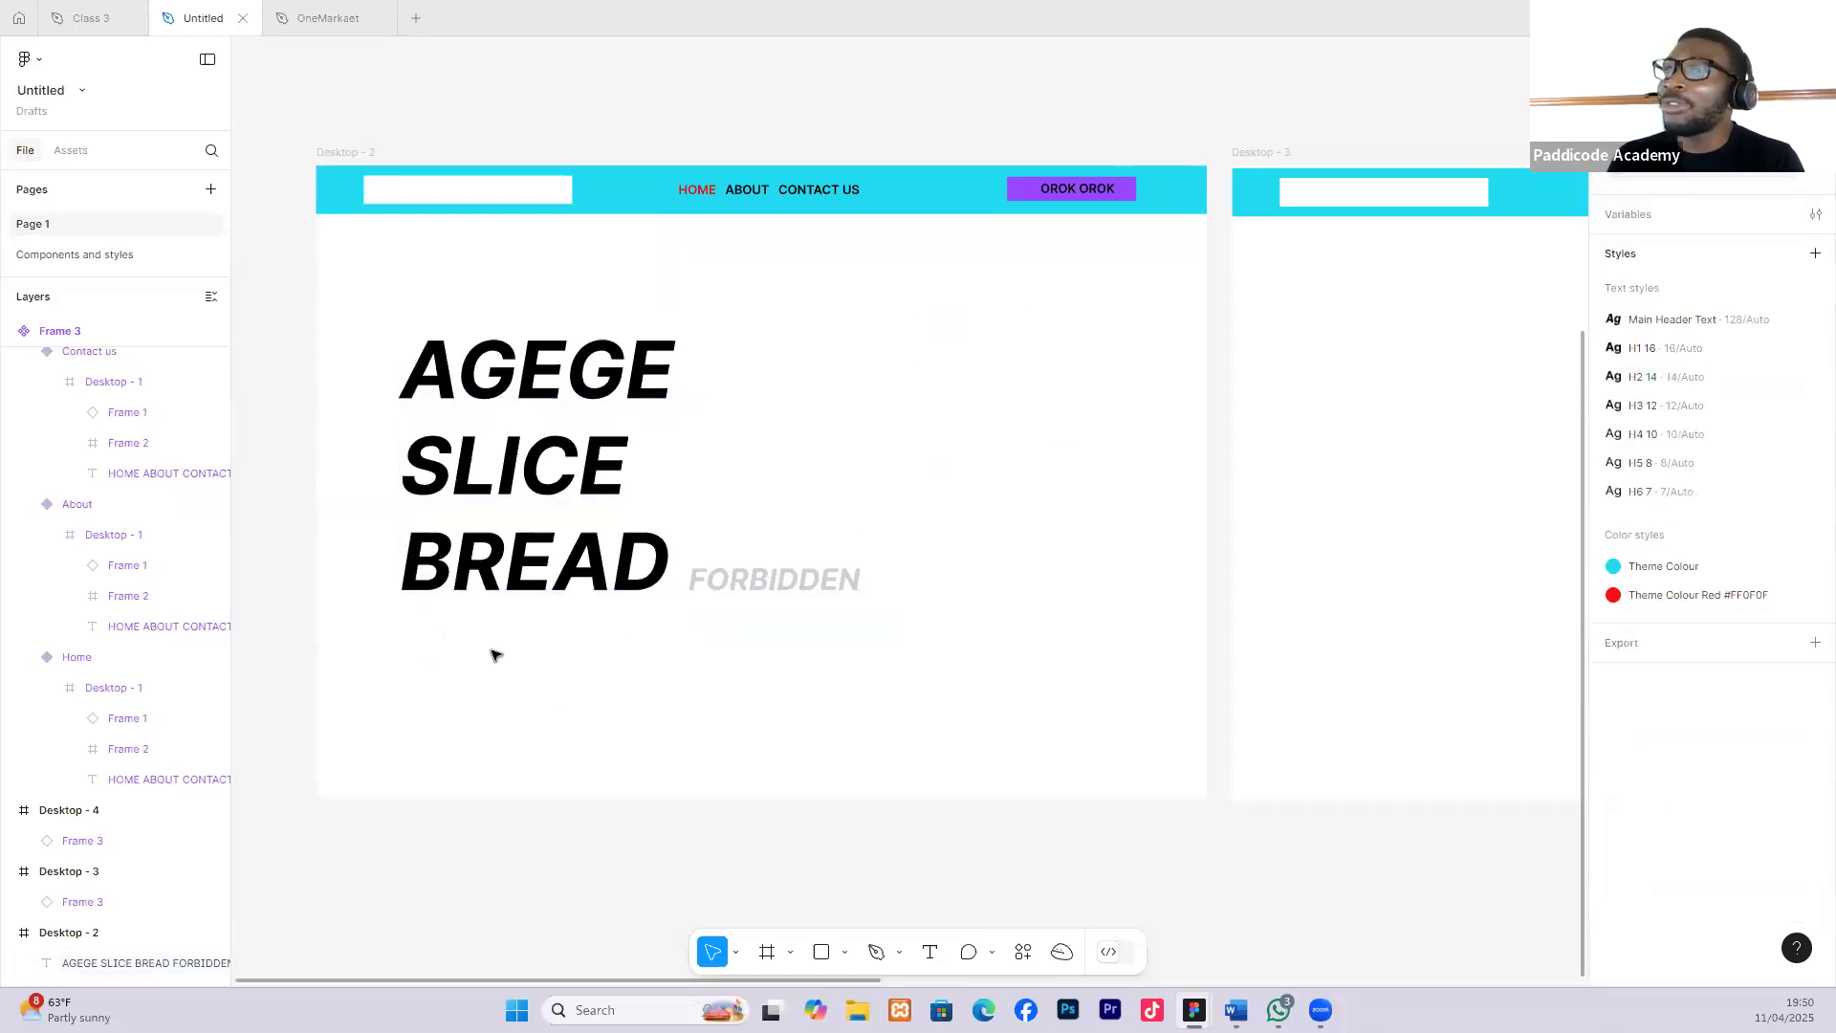
# Place a REQUEST DEMO button from this file's library below the heading.
pyautogui.click(72, 151)
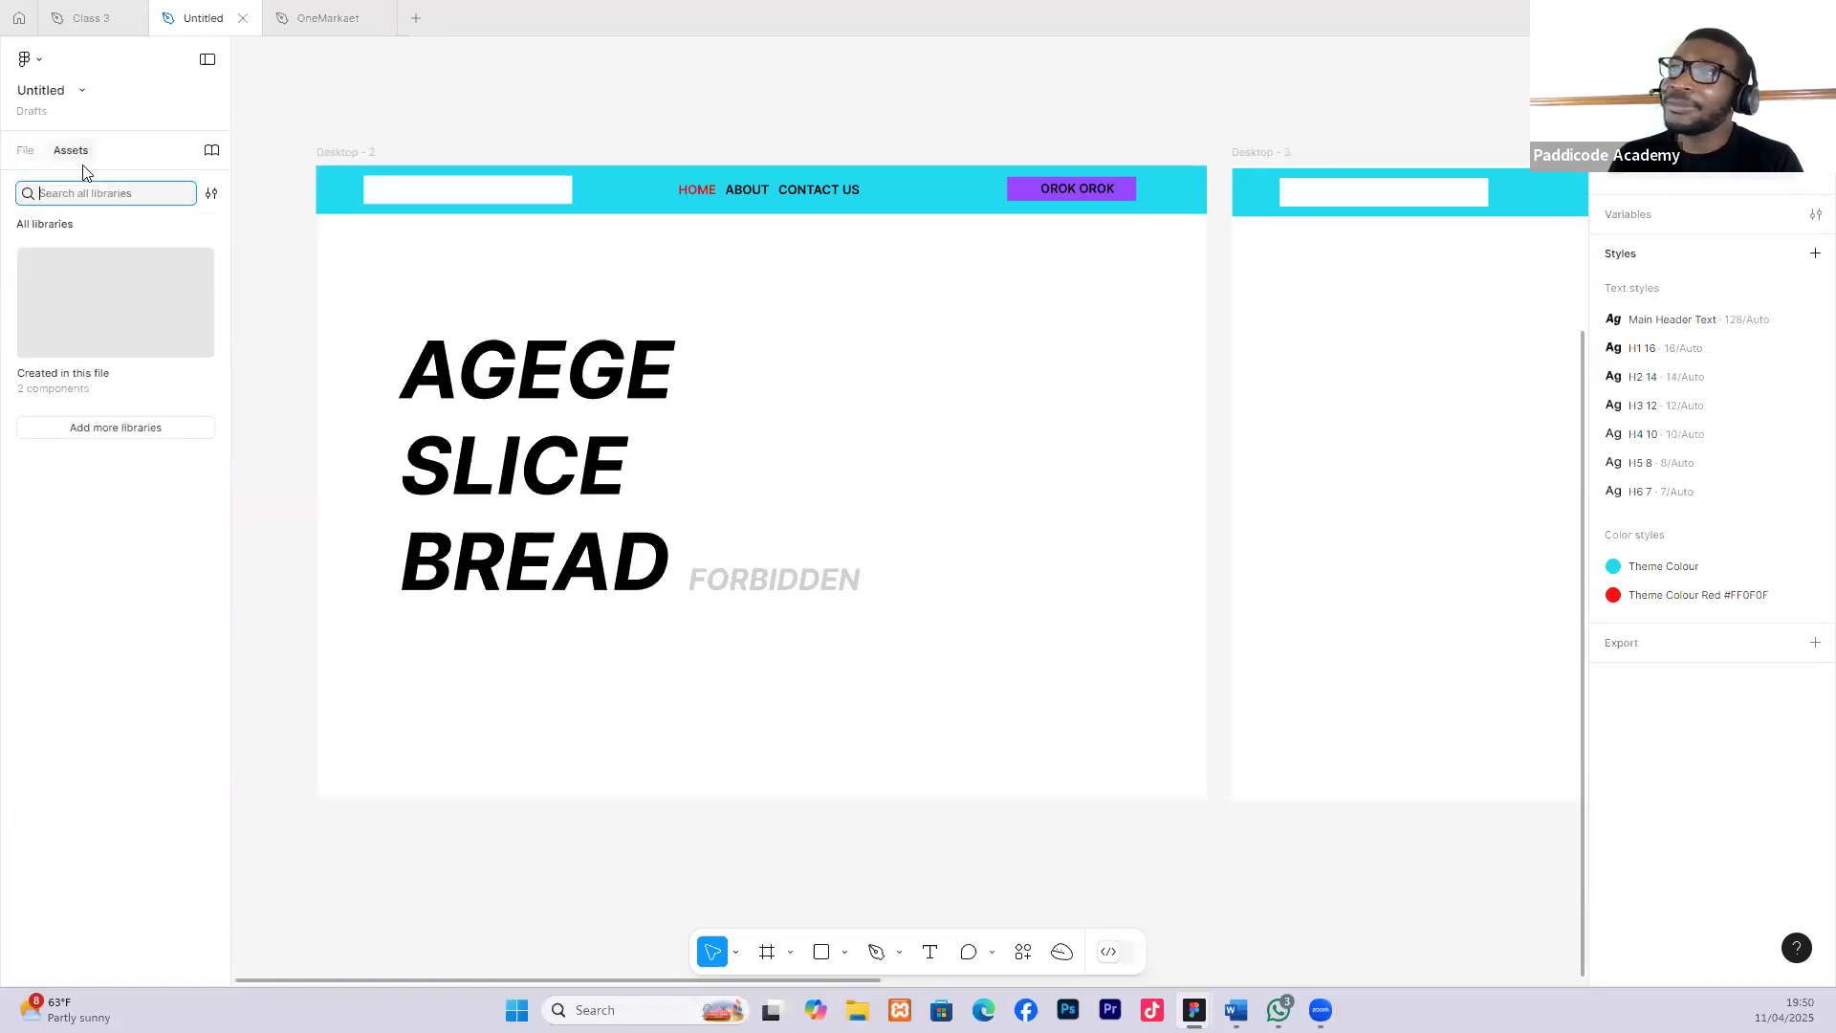
pyautogui.click(102, 352)
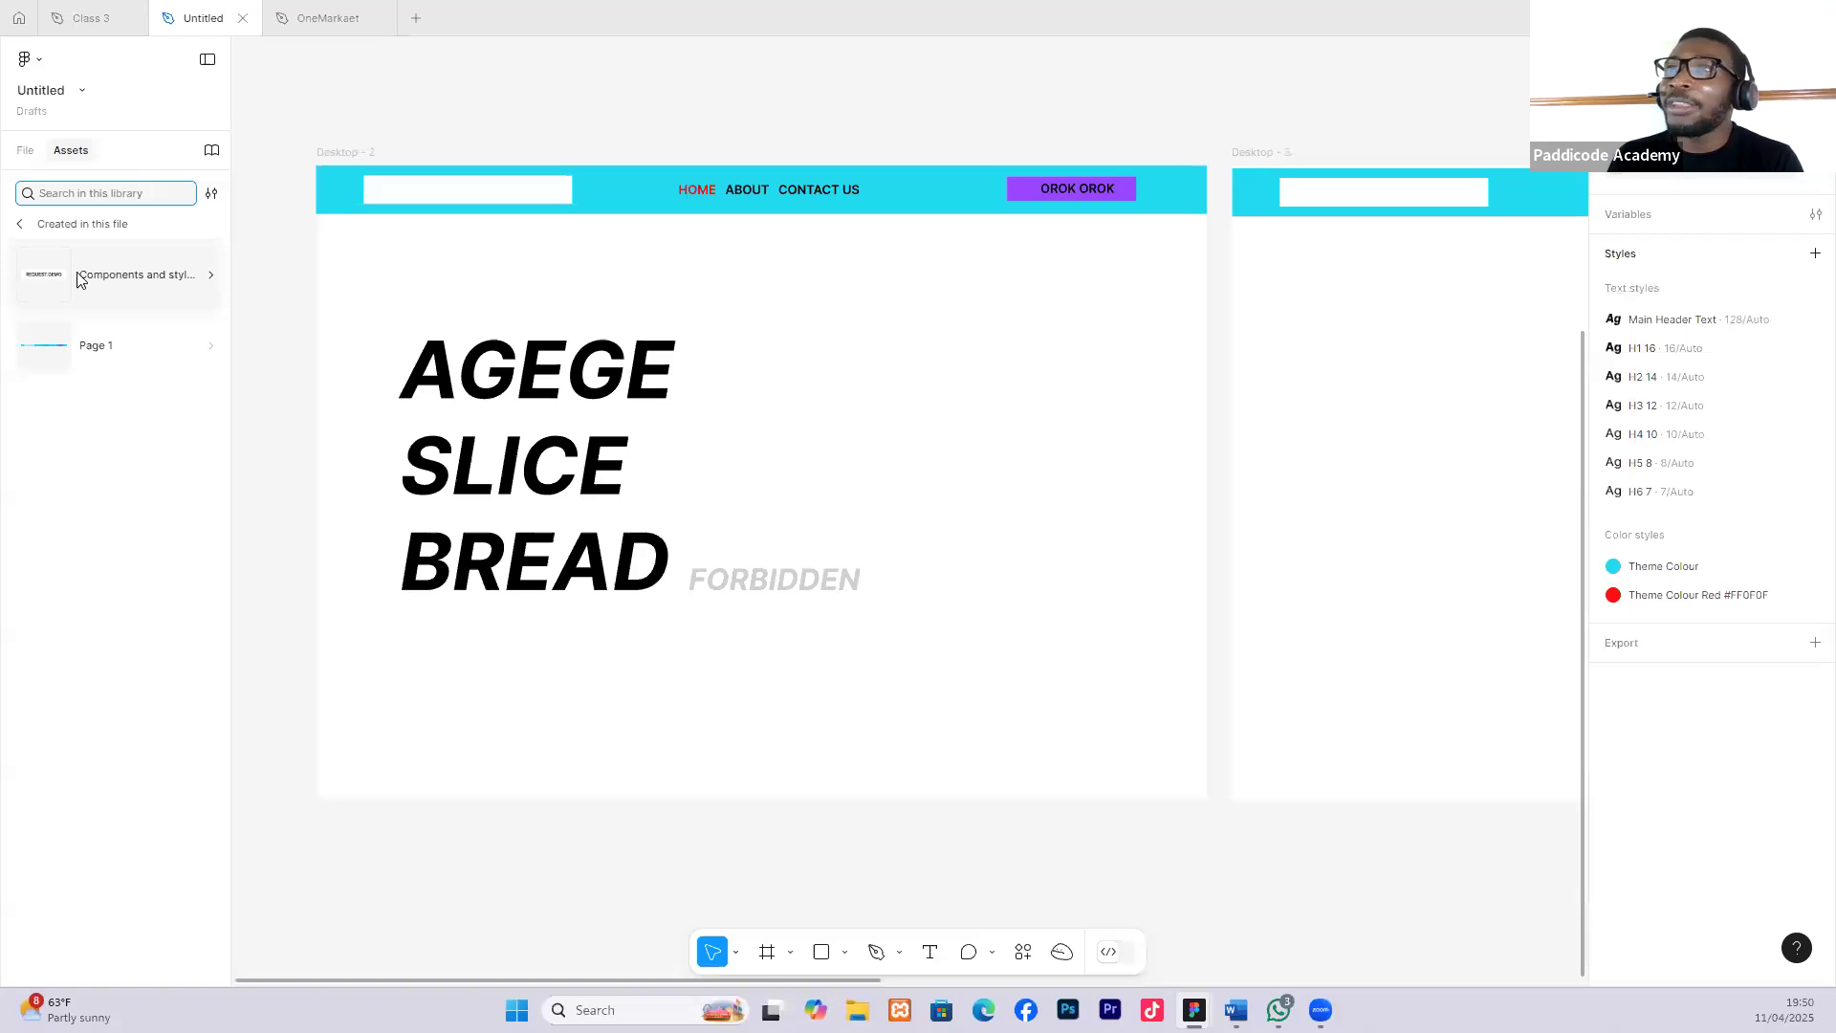
pyautogui.click(81, 278)
pyautogui.moveTo(100, 278); pyautogui.dragTo(446, 639)
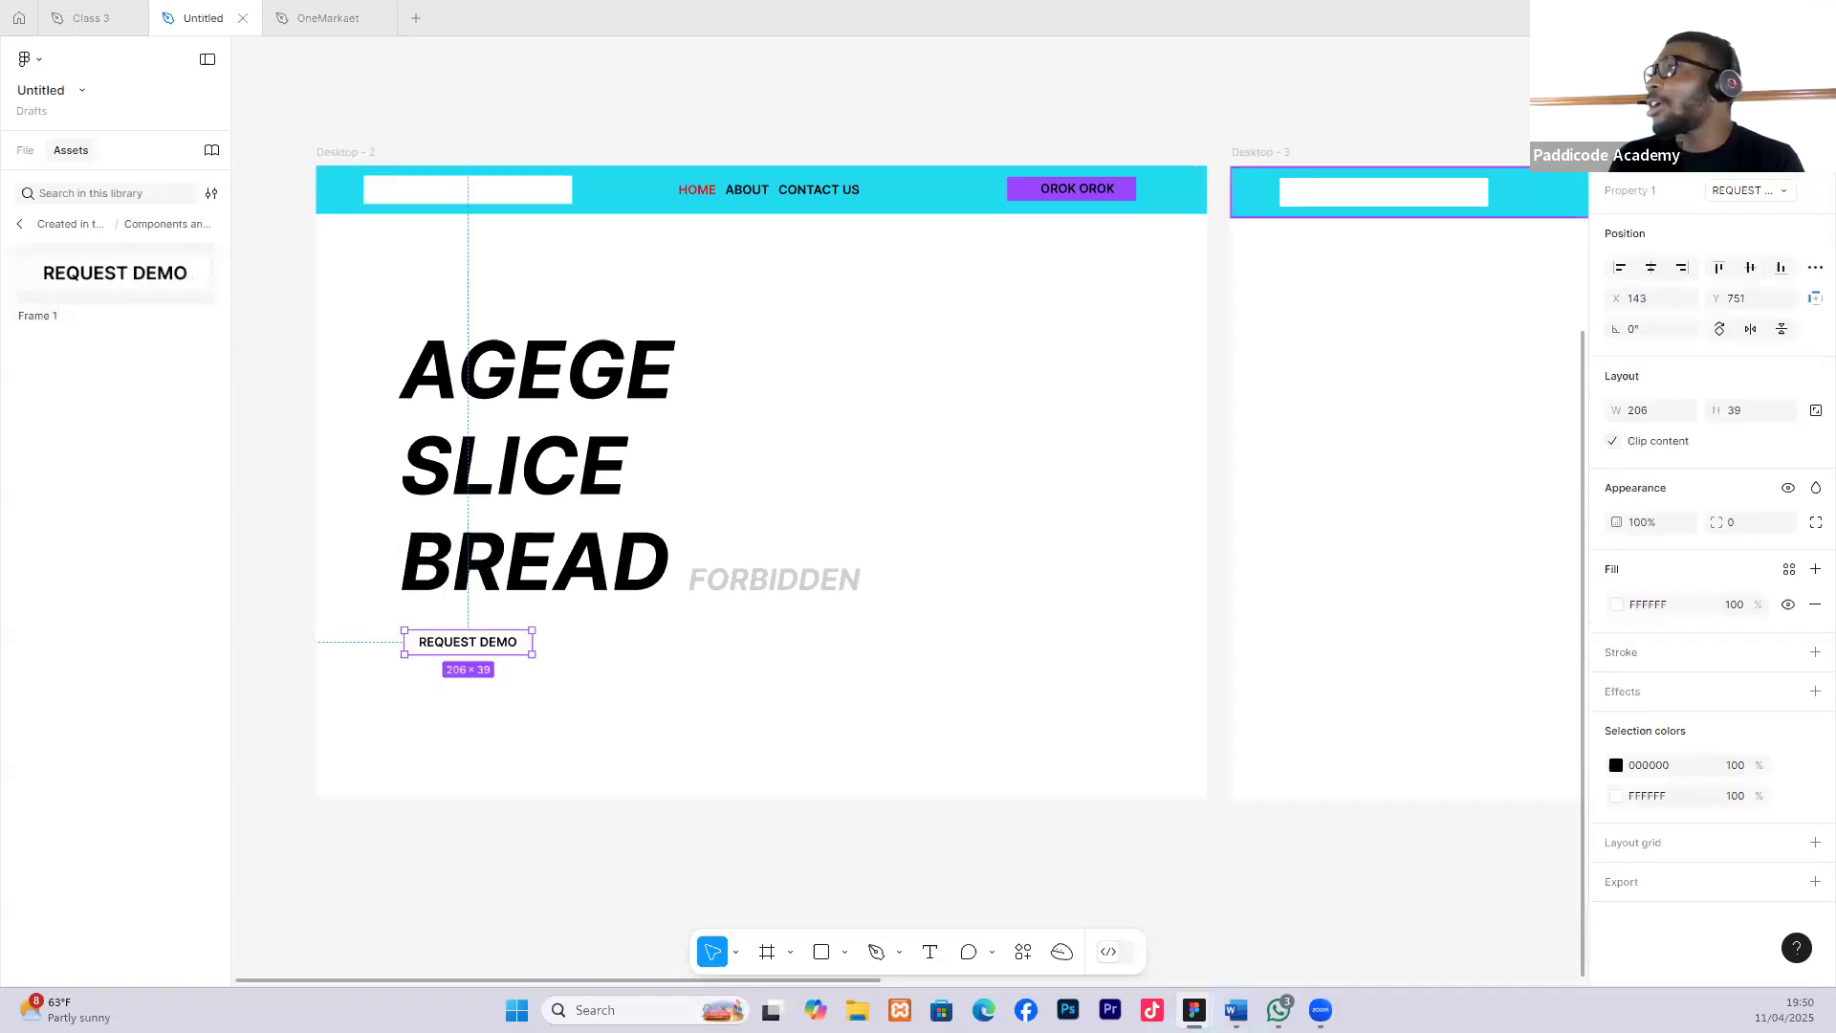
# Switch the button to the Melinda variant and move it lower under the heading.
pyautogui.click(1748, 190)
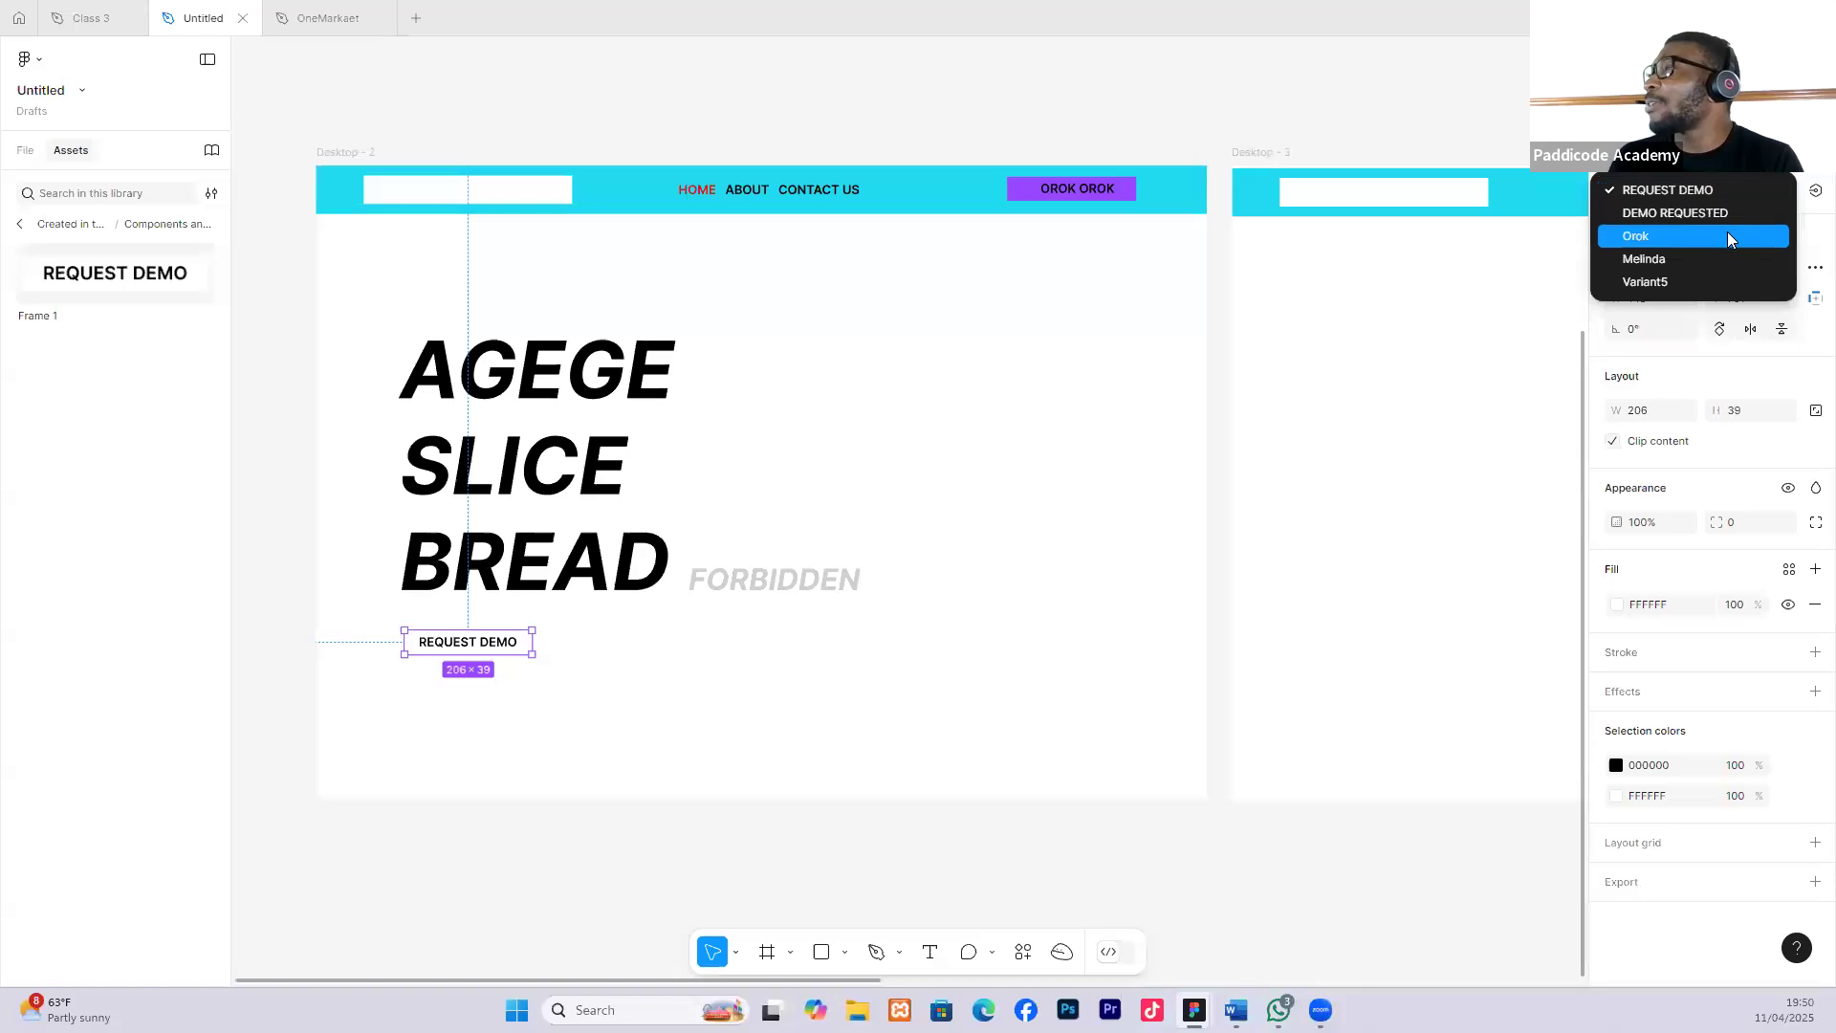
pyautogui.click(1663, 258)
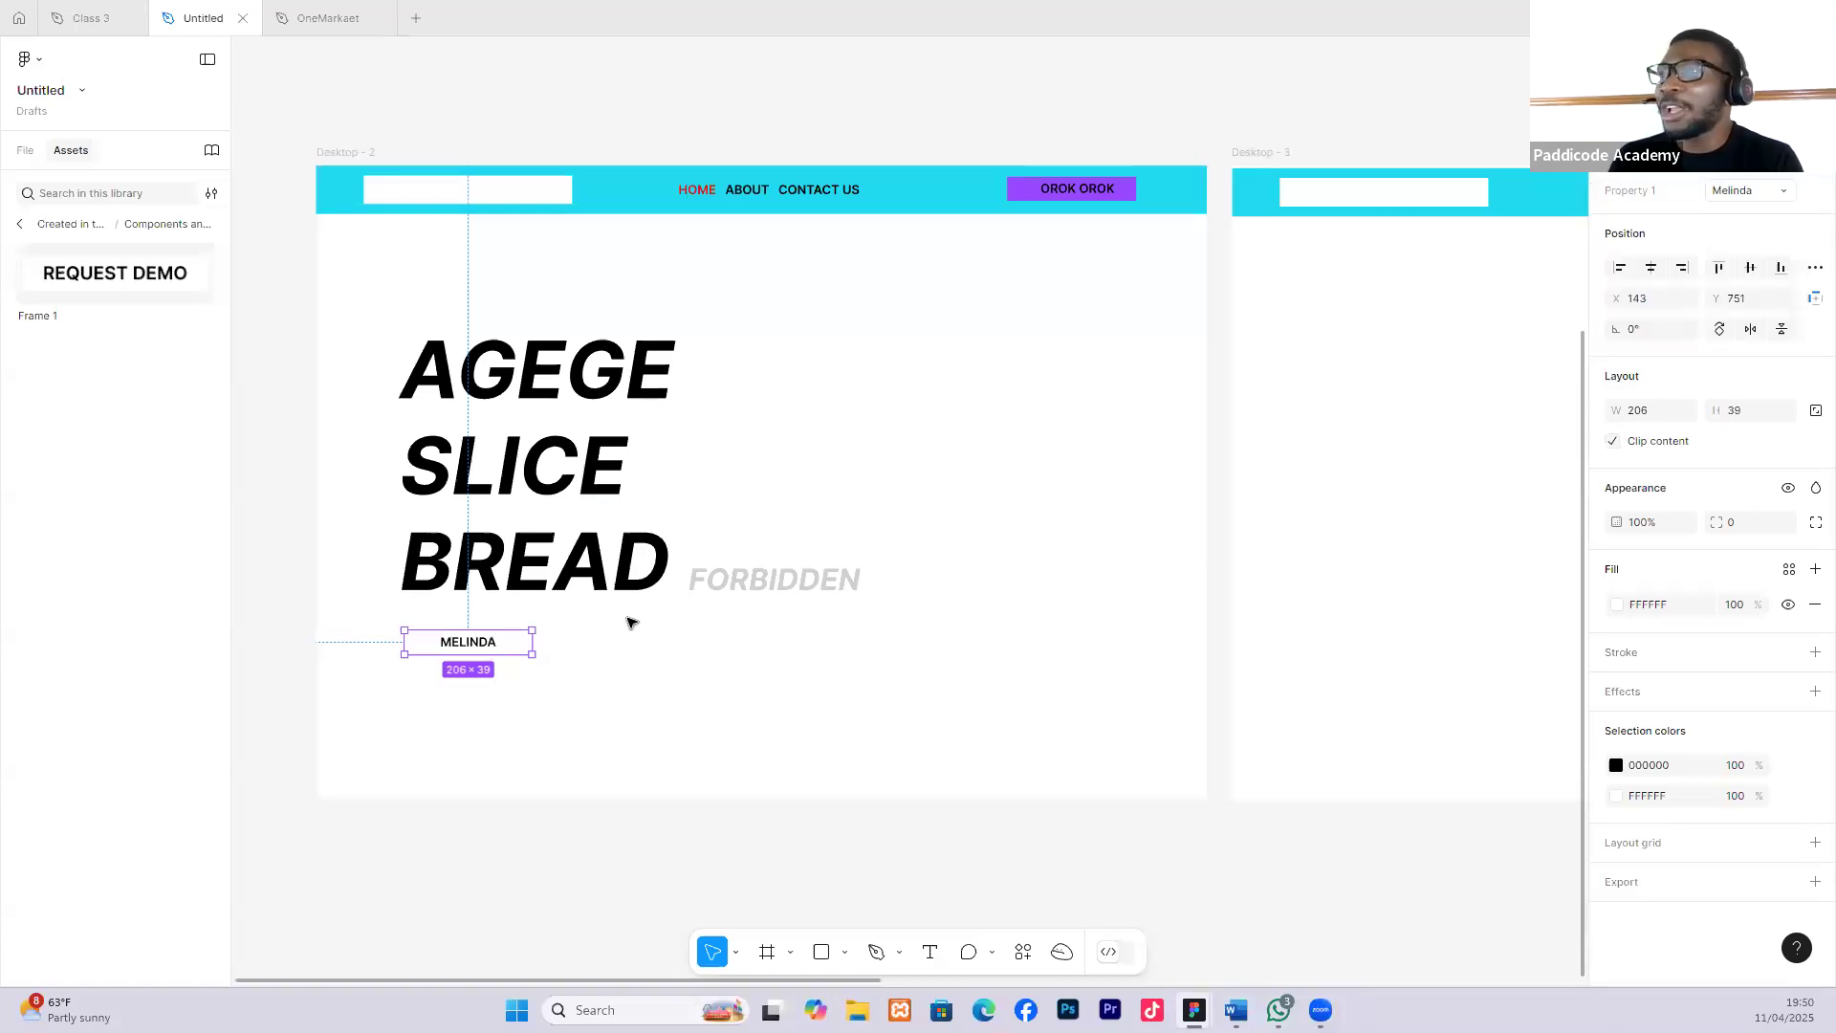
pyautogui.click(627, 620)
pyautogui.moveTo(480, 642); pyautogui.dragTo(476, 659)
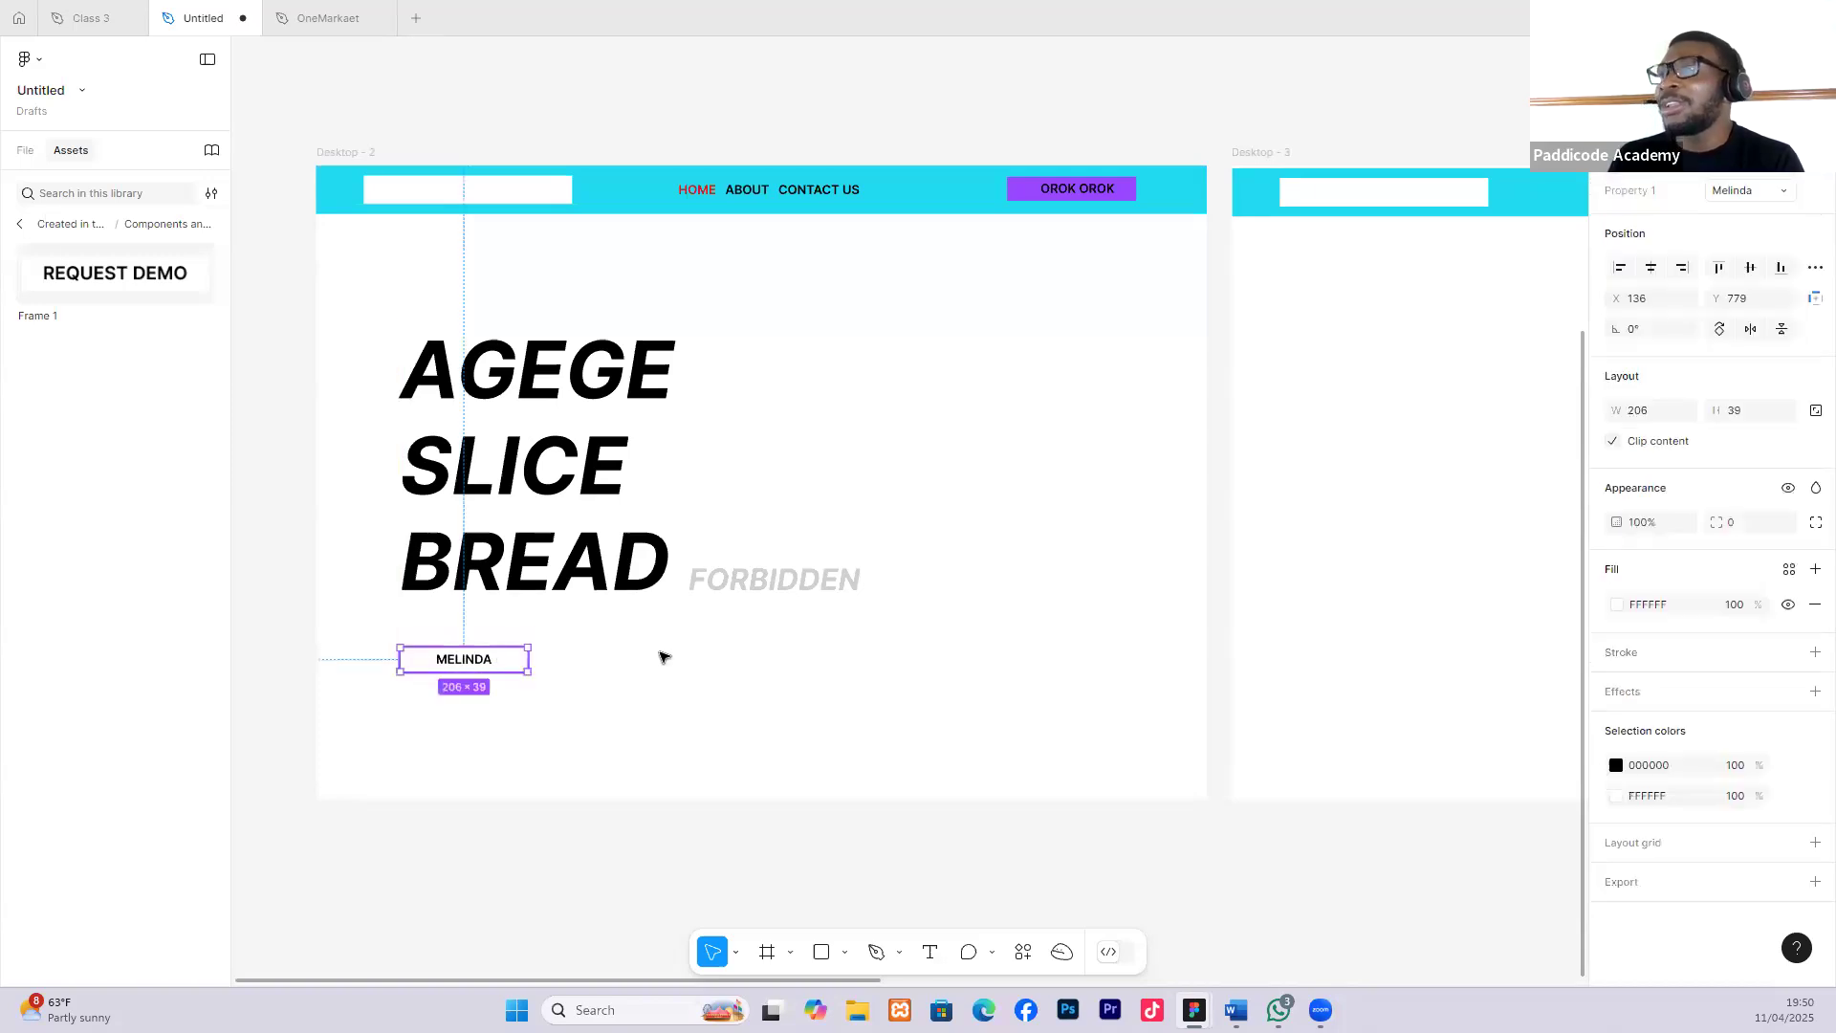
pyautogui.click(623, 676)
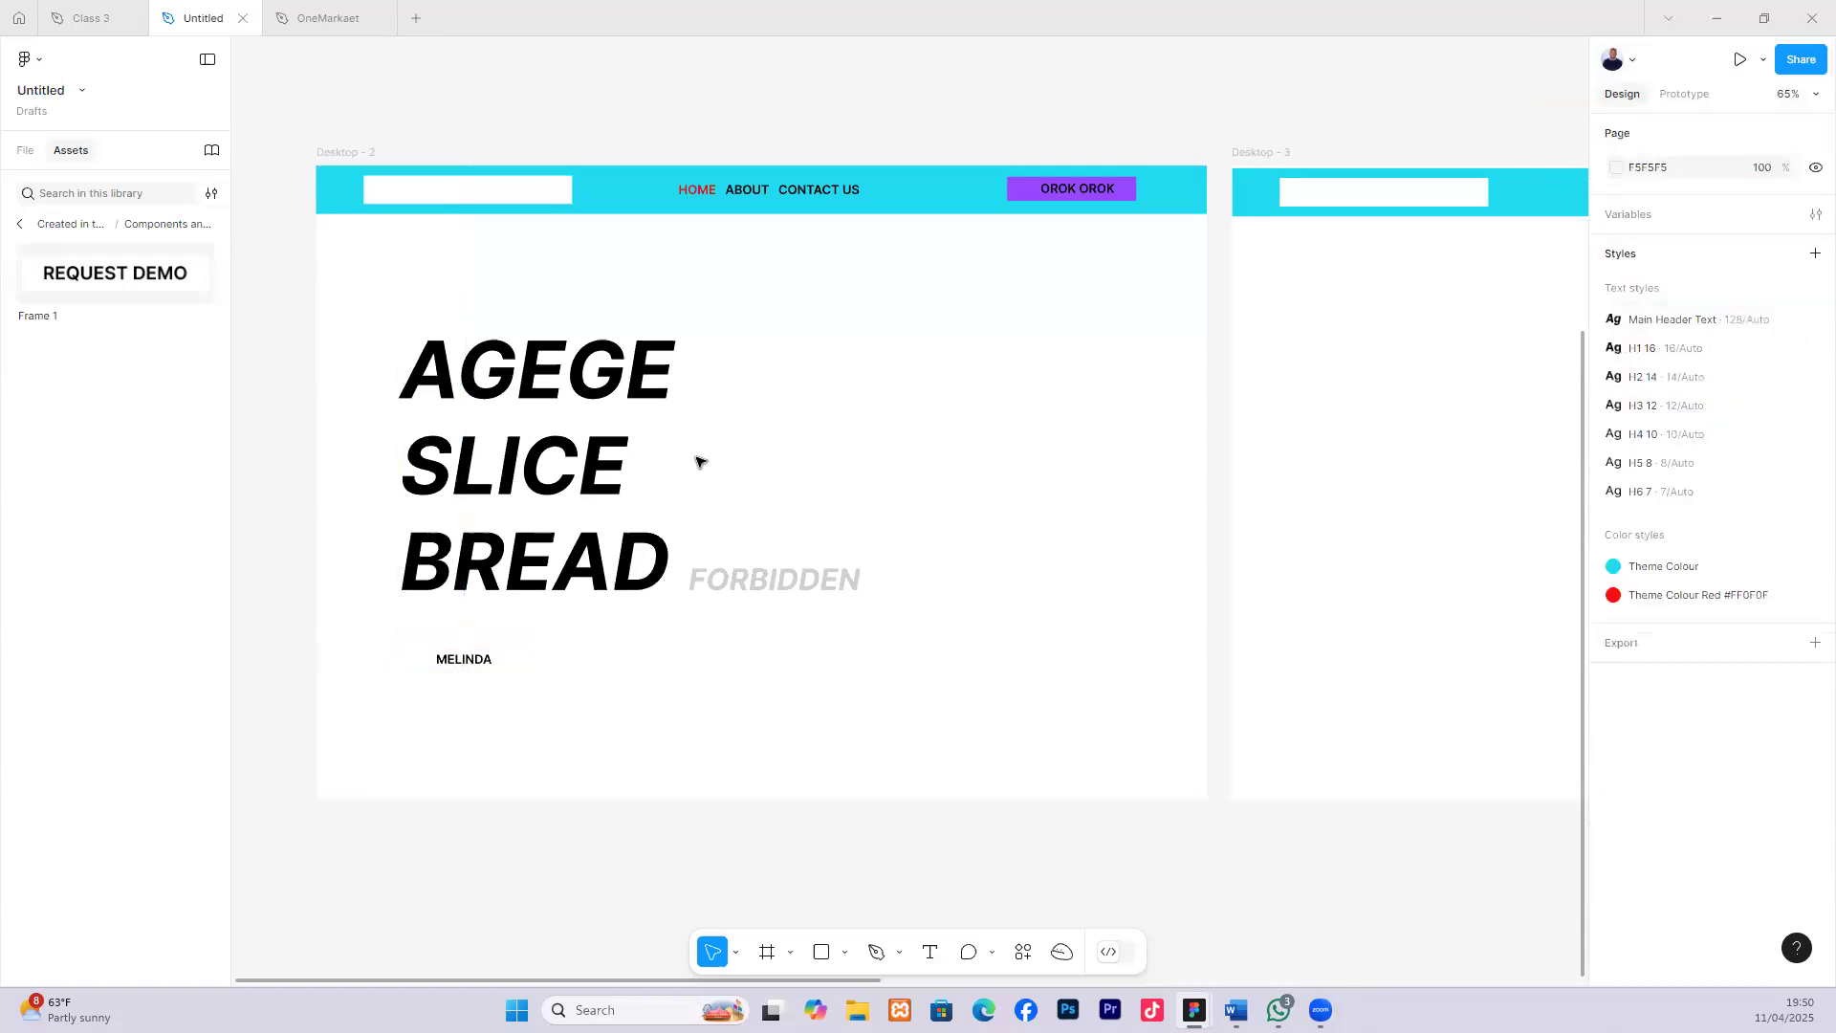
# Set the Desktop - 2 fill to warm grey 9E9E98 and nudge the heading up-left.
pyautogui.click(330, 153)
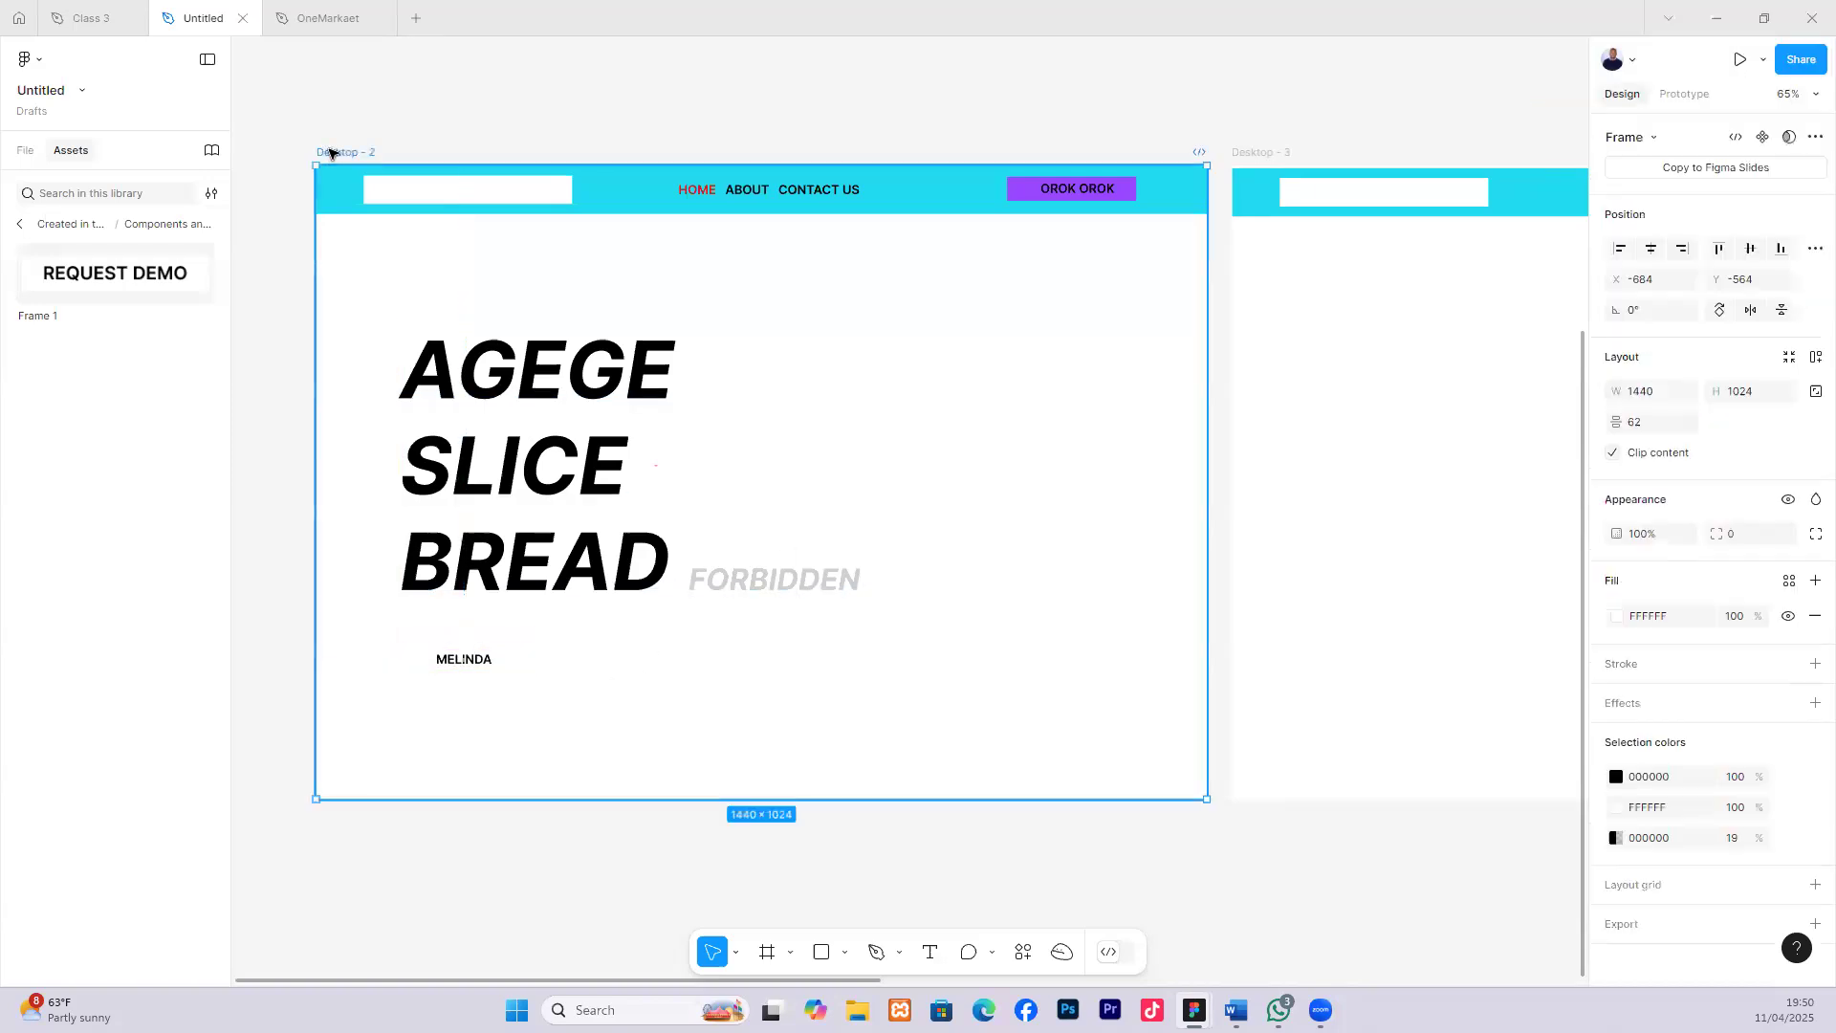
pyautogui.click(1616, 616)
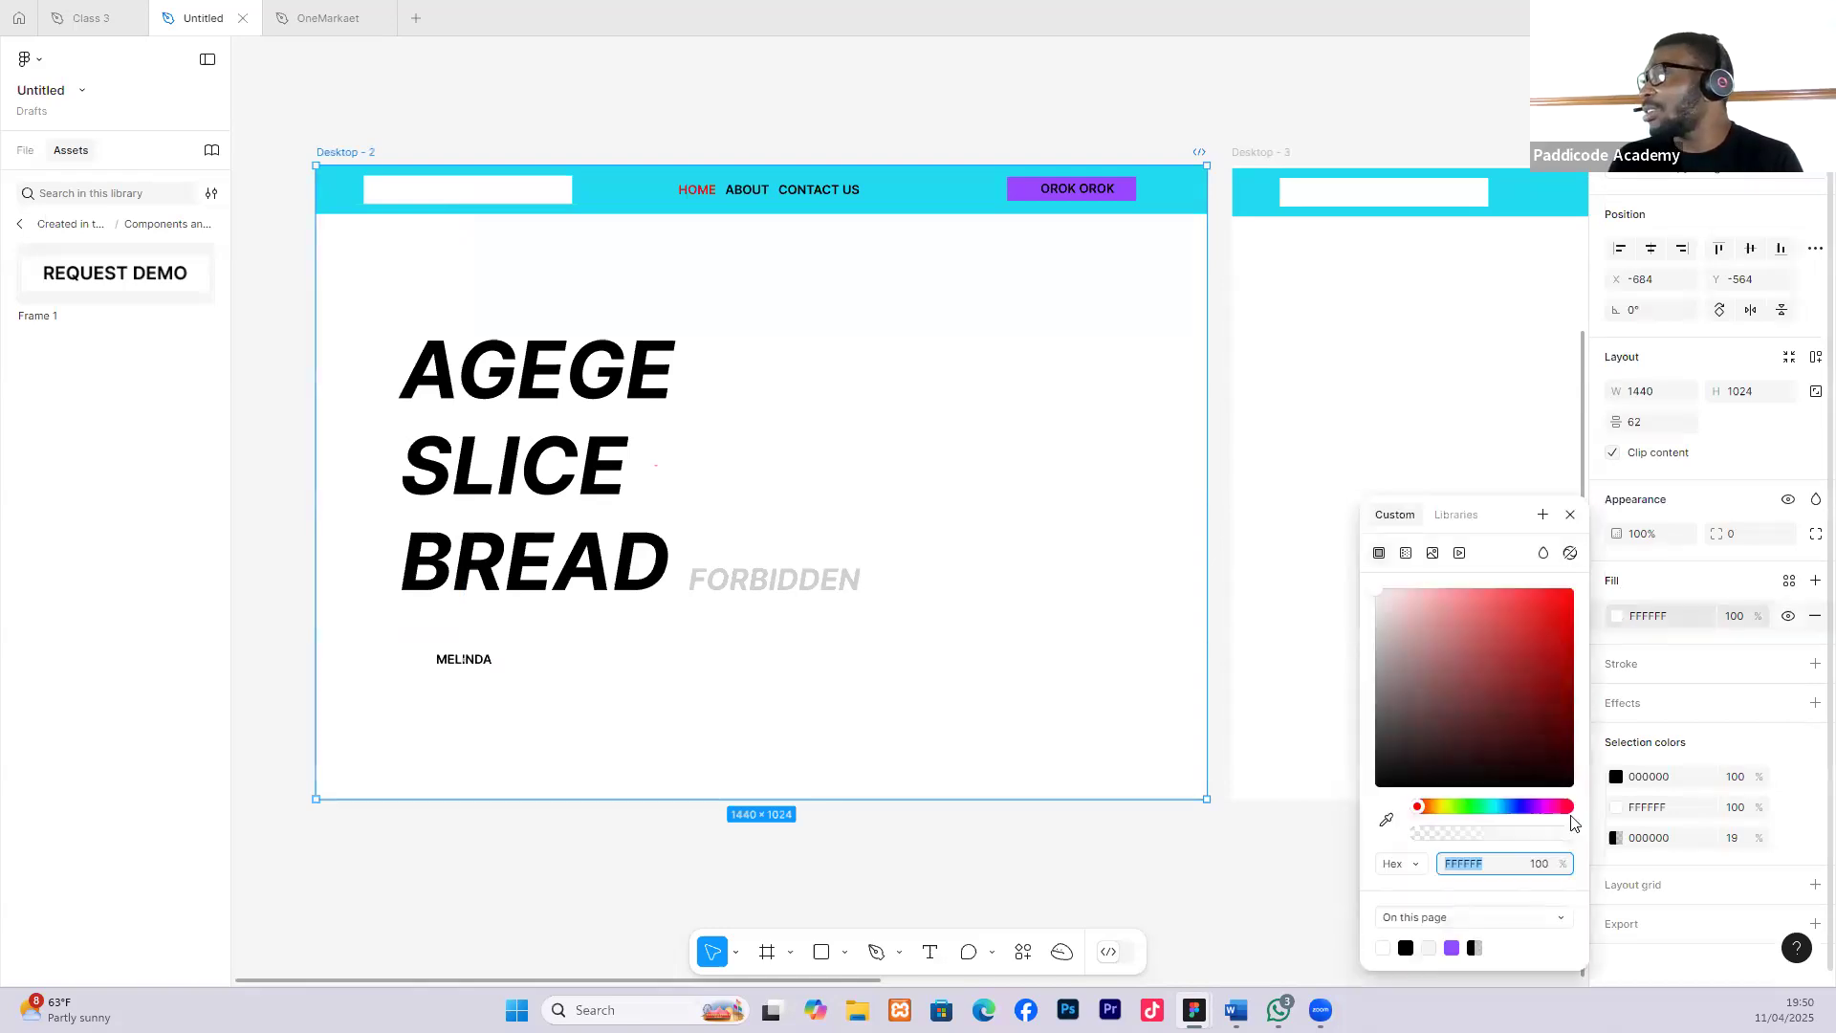
pyautogui.moveTo(1383, 610); pyautogui.dragTo(1382, 629)
pyautogui.click(1383, 663)
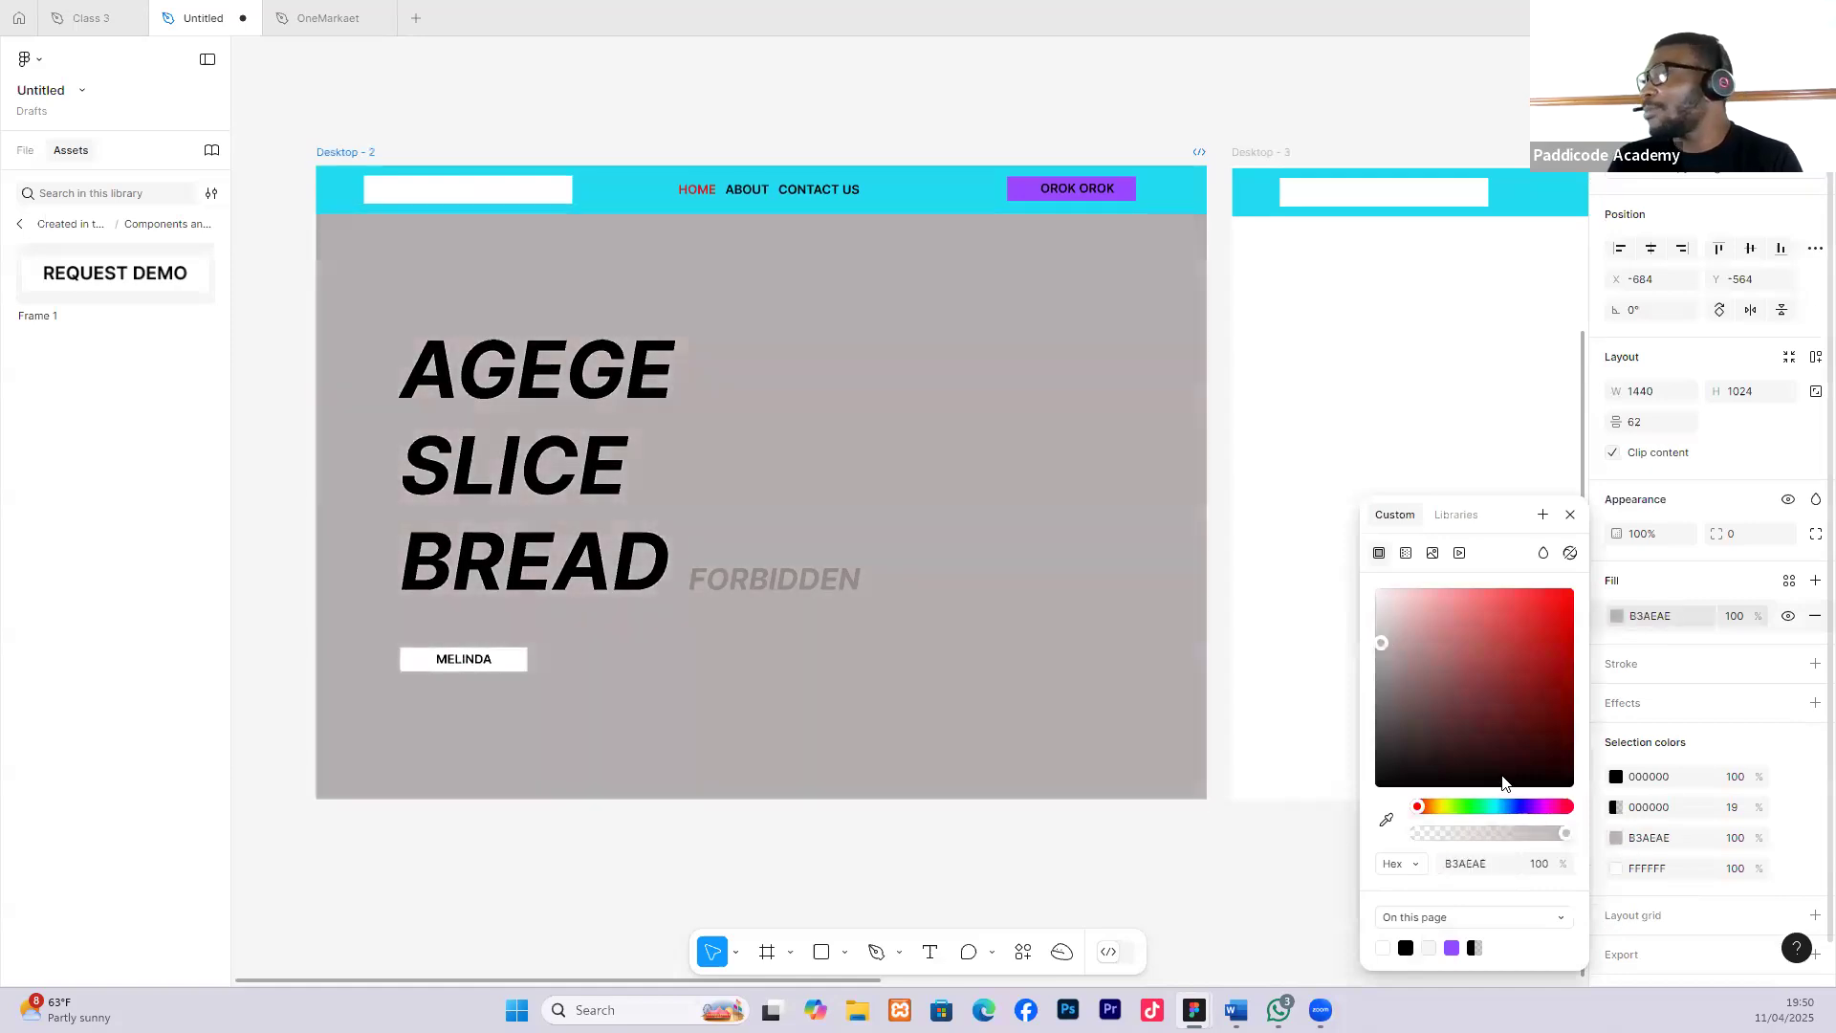
pyautogui.click(1496, 808)
pyautogui.moveTo(1480, 811); pyautogui.dragTo(1384, 816)
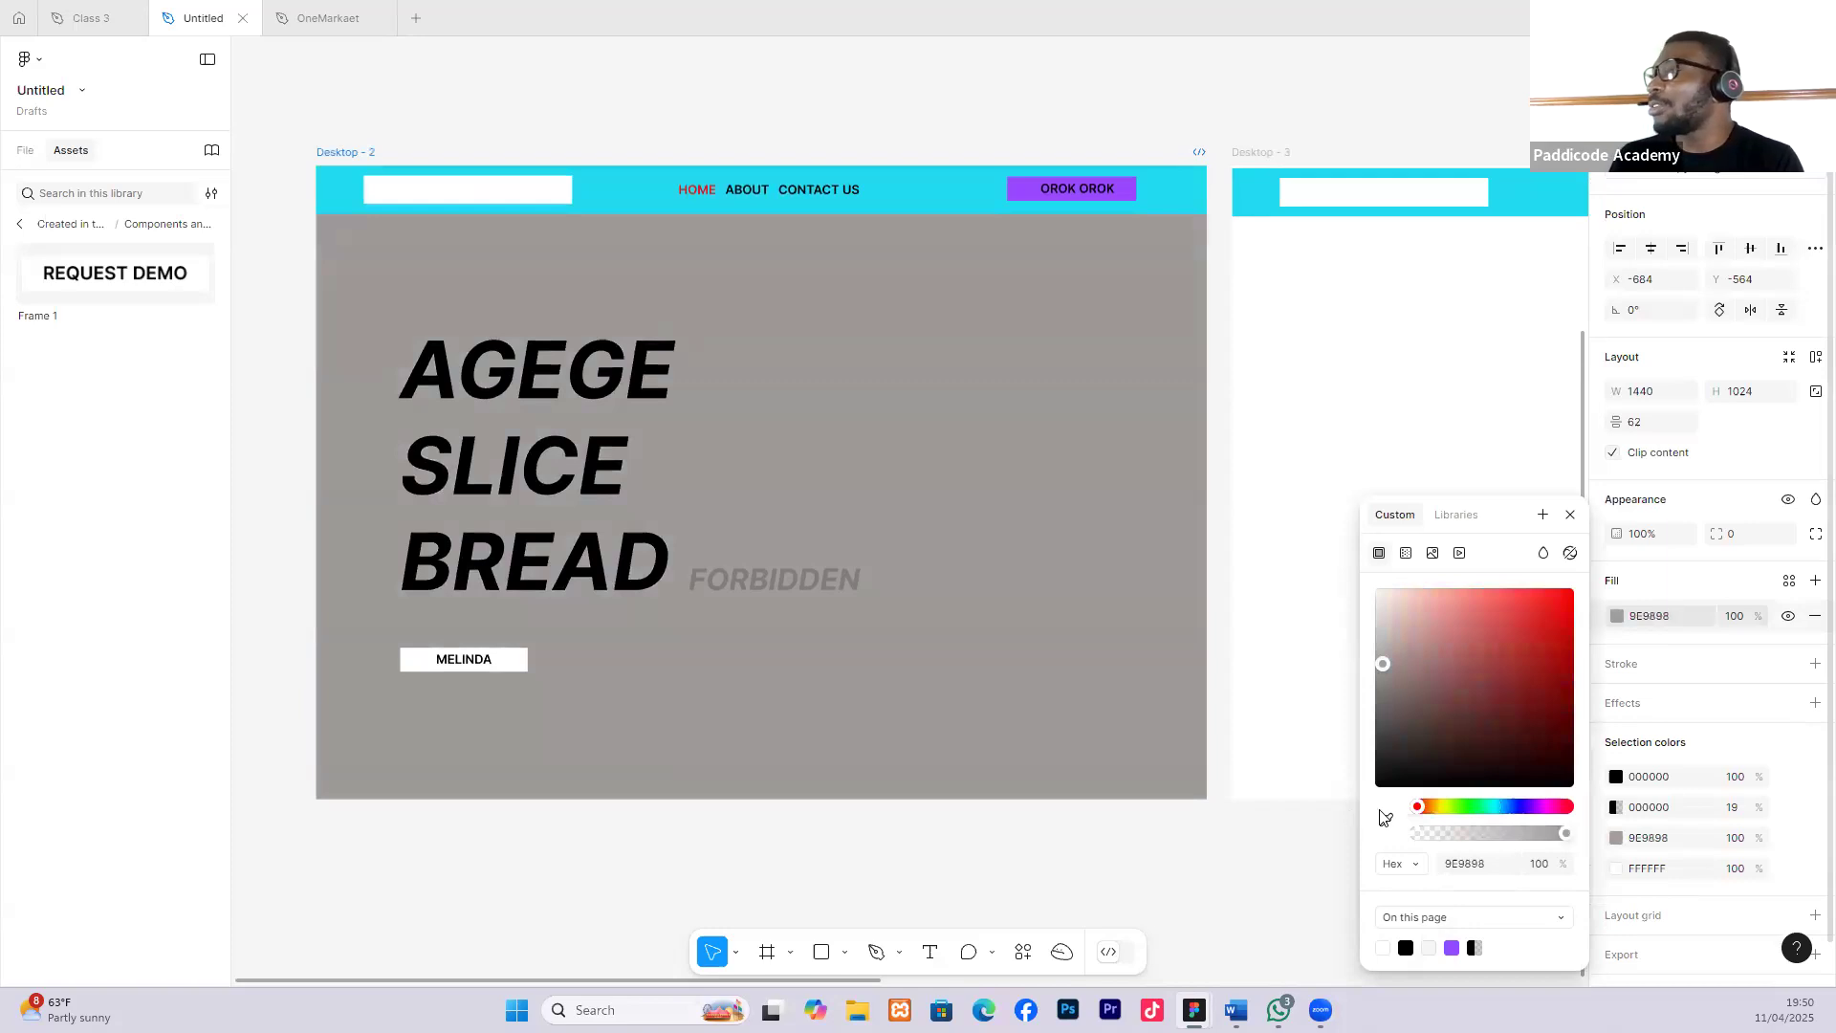
pyautogui.click(1444, 811)
pyautogui.click(1457, 809)
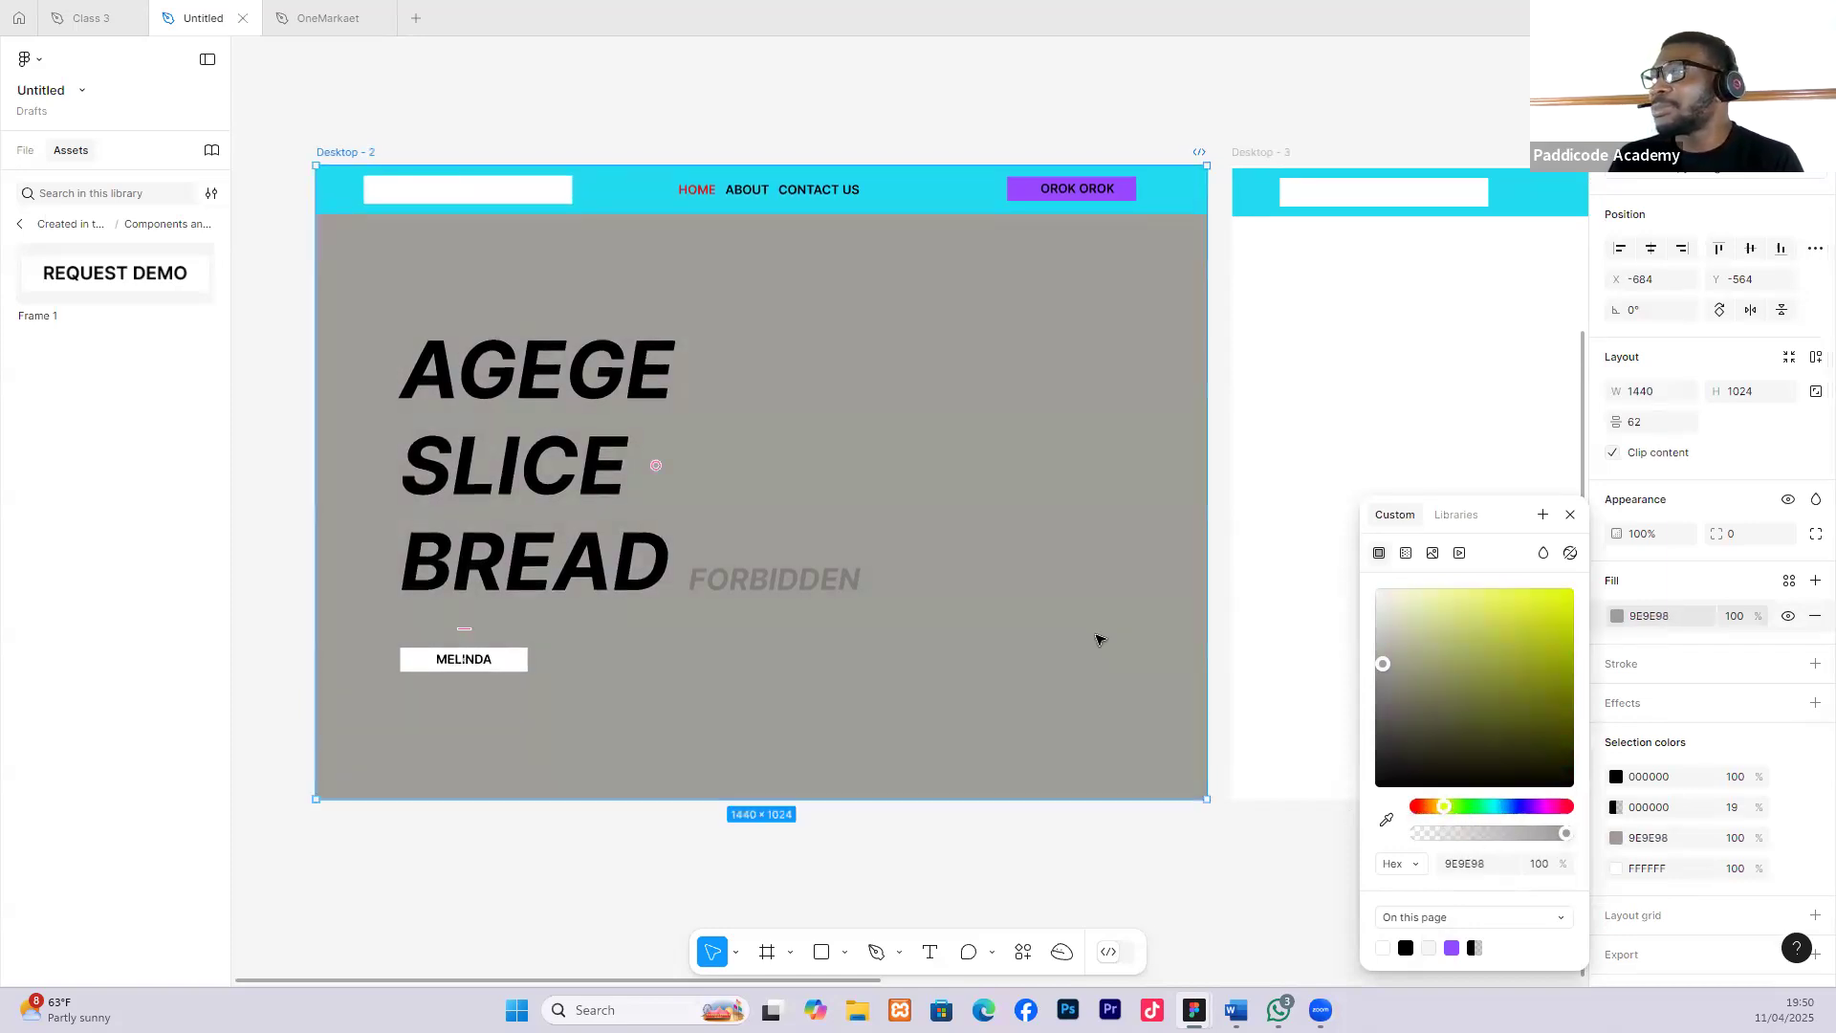
pyautogui.click(1130, 645)
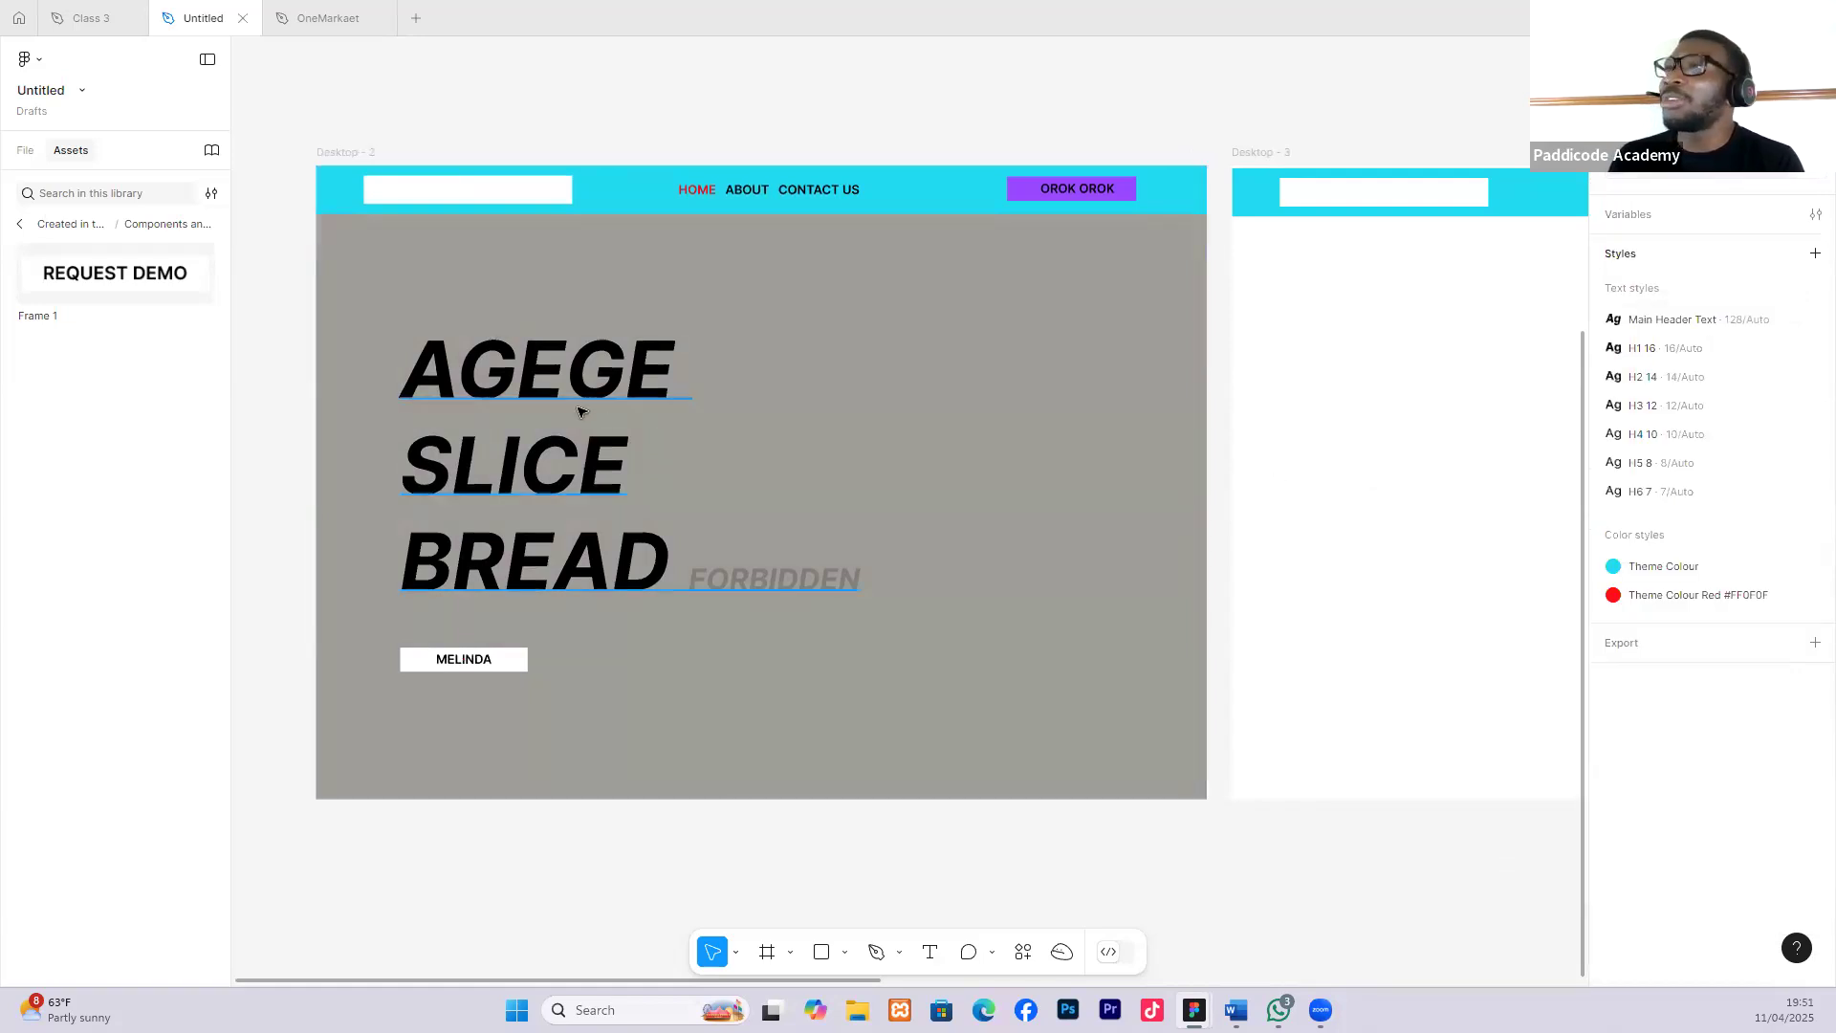
pyautogui.moveTo(568, 383); pyautogui.dragTo(560, 377)
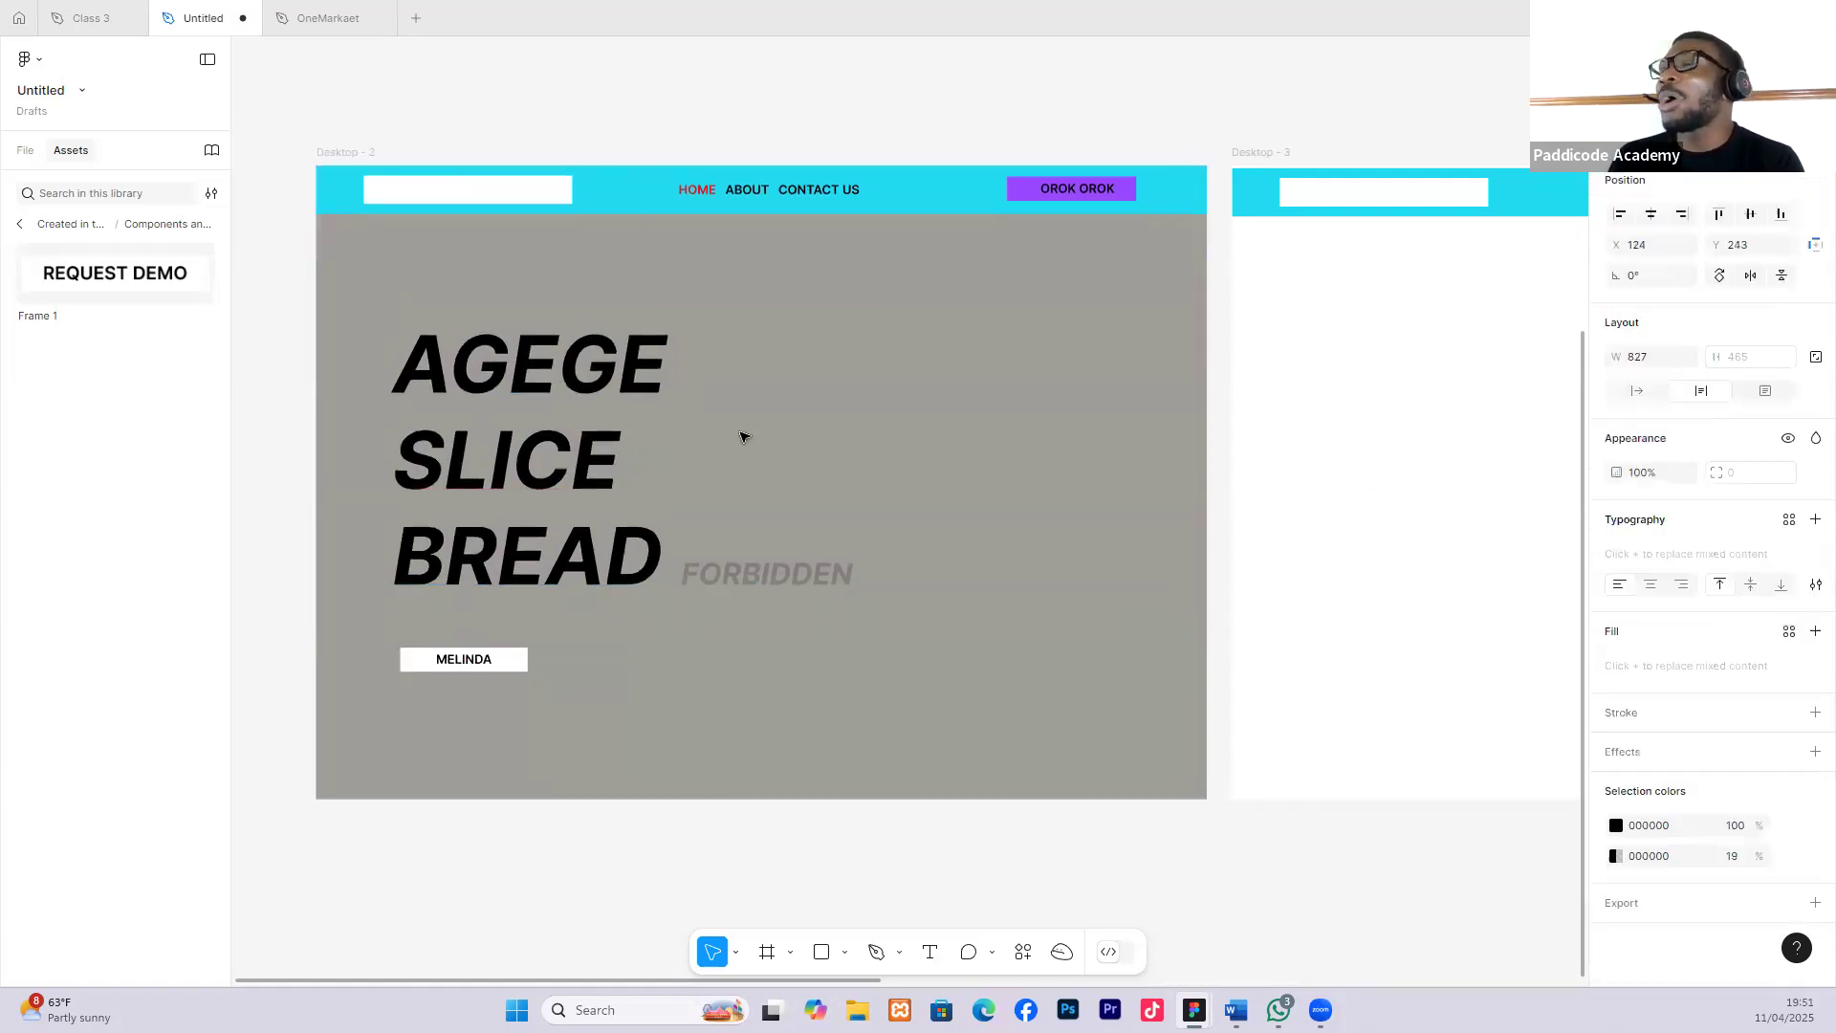
pyautogui.click(1106, 448)
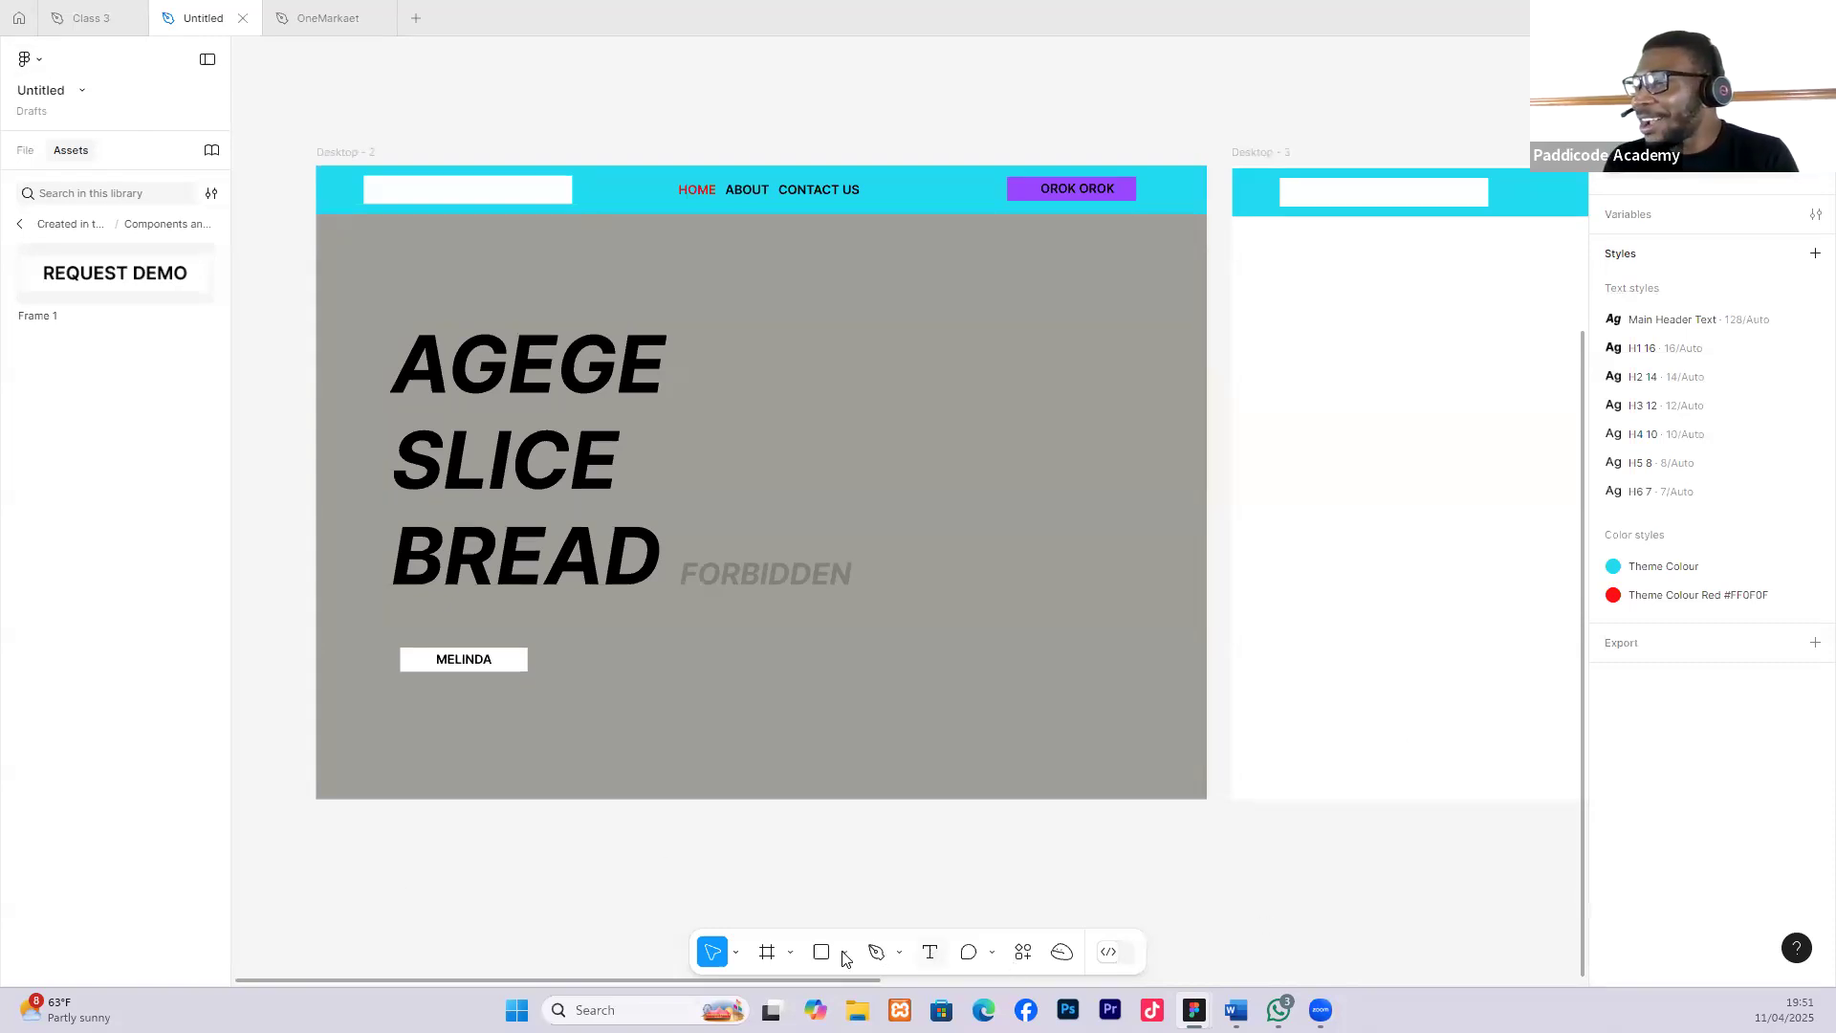
# Draw a 417×689 rectangle to the right of the heading and position it.
pyautogui.press('r')
pyautogui.moveTo(874, 302)
pyautogui.mouseDown()
pyautogui.moveTo(1074, 603)
pyautogui.moveTo(1131, 728)
pyautogui.mouseUp()
pyautogui.moveTo(1041, 534); pyautogui.dragTo(1036, 502)
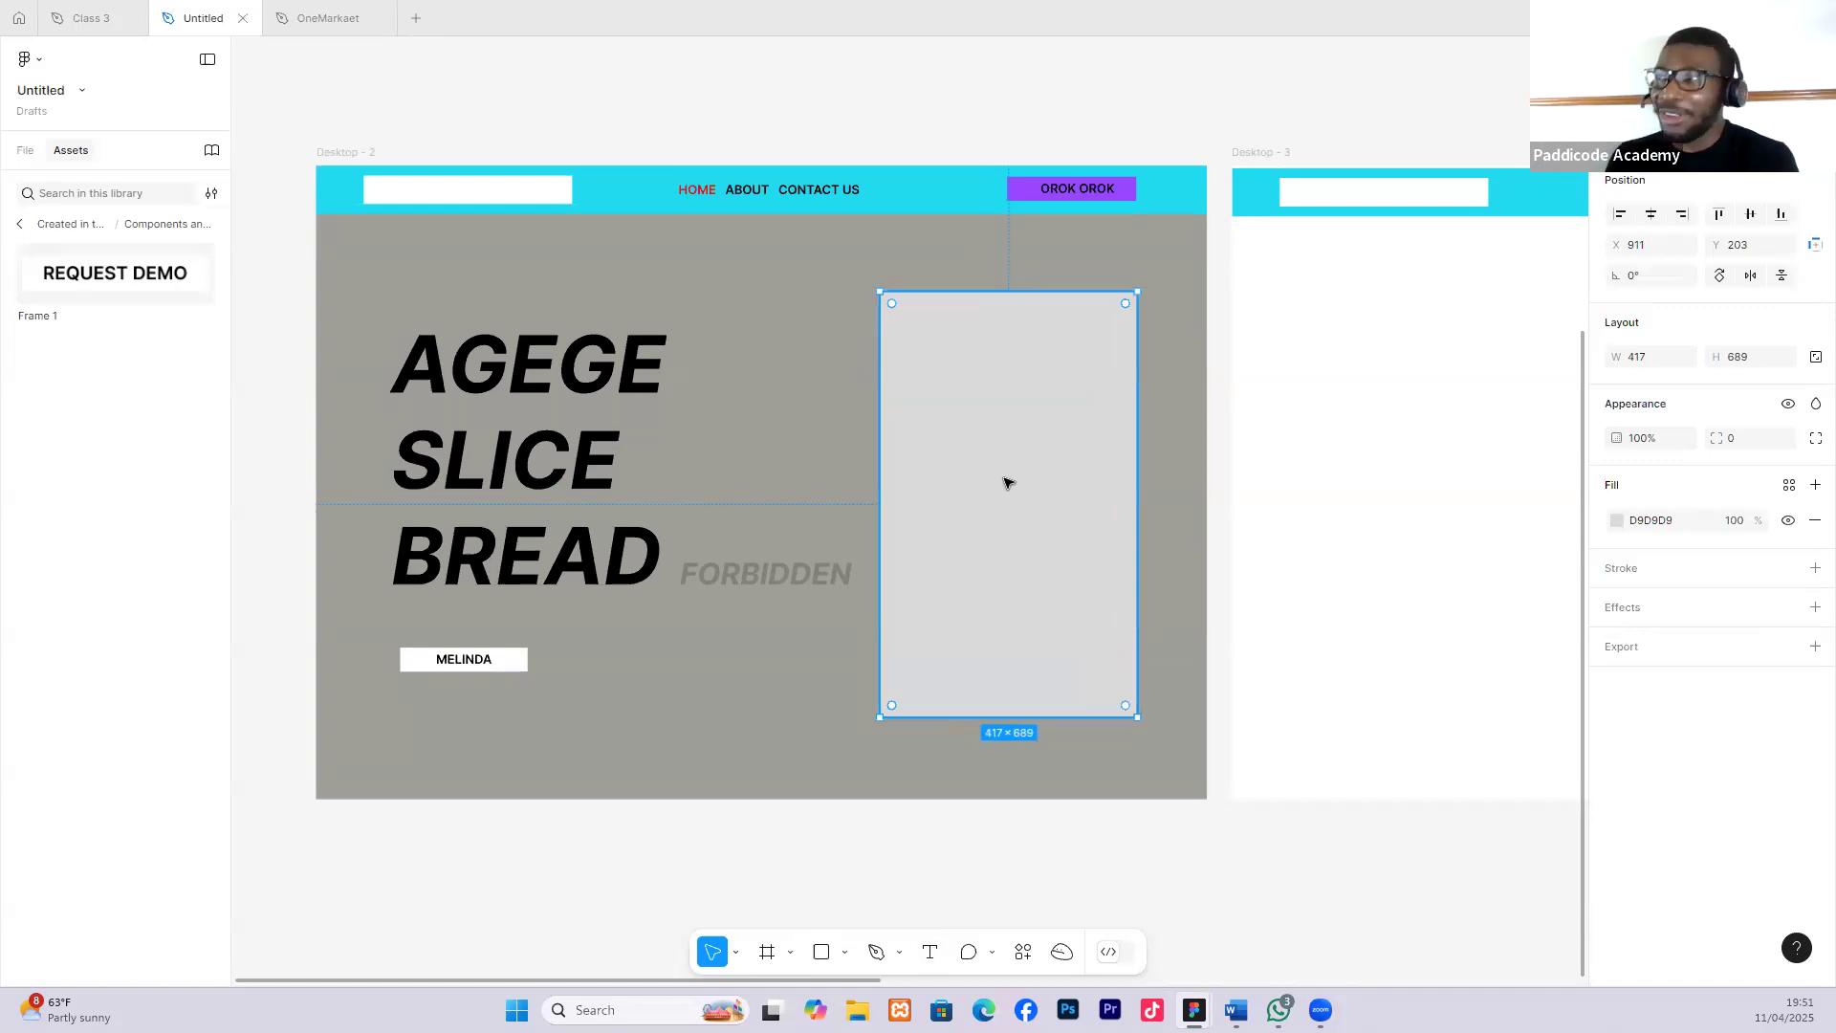
pyautogui.moveTo(1008, 409); pyautogui.dragTo(1000, 419)
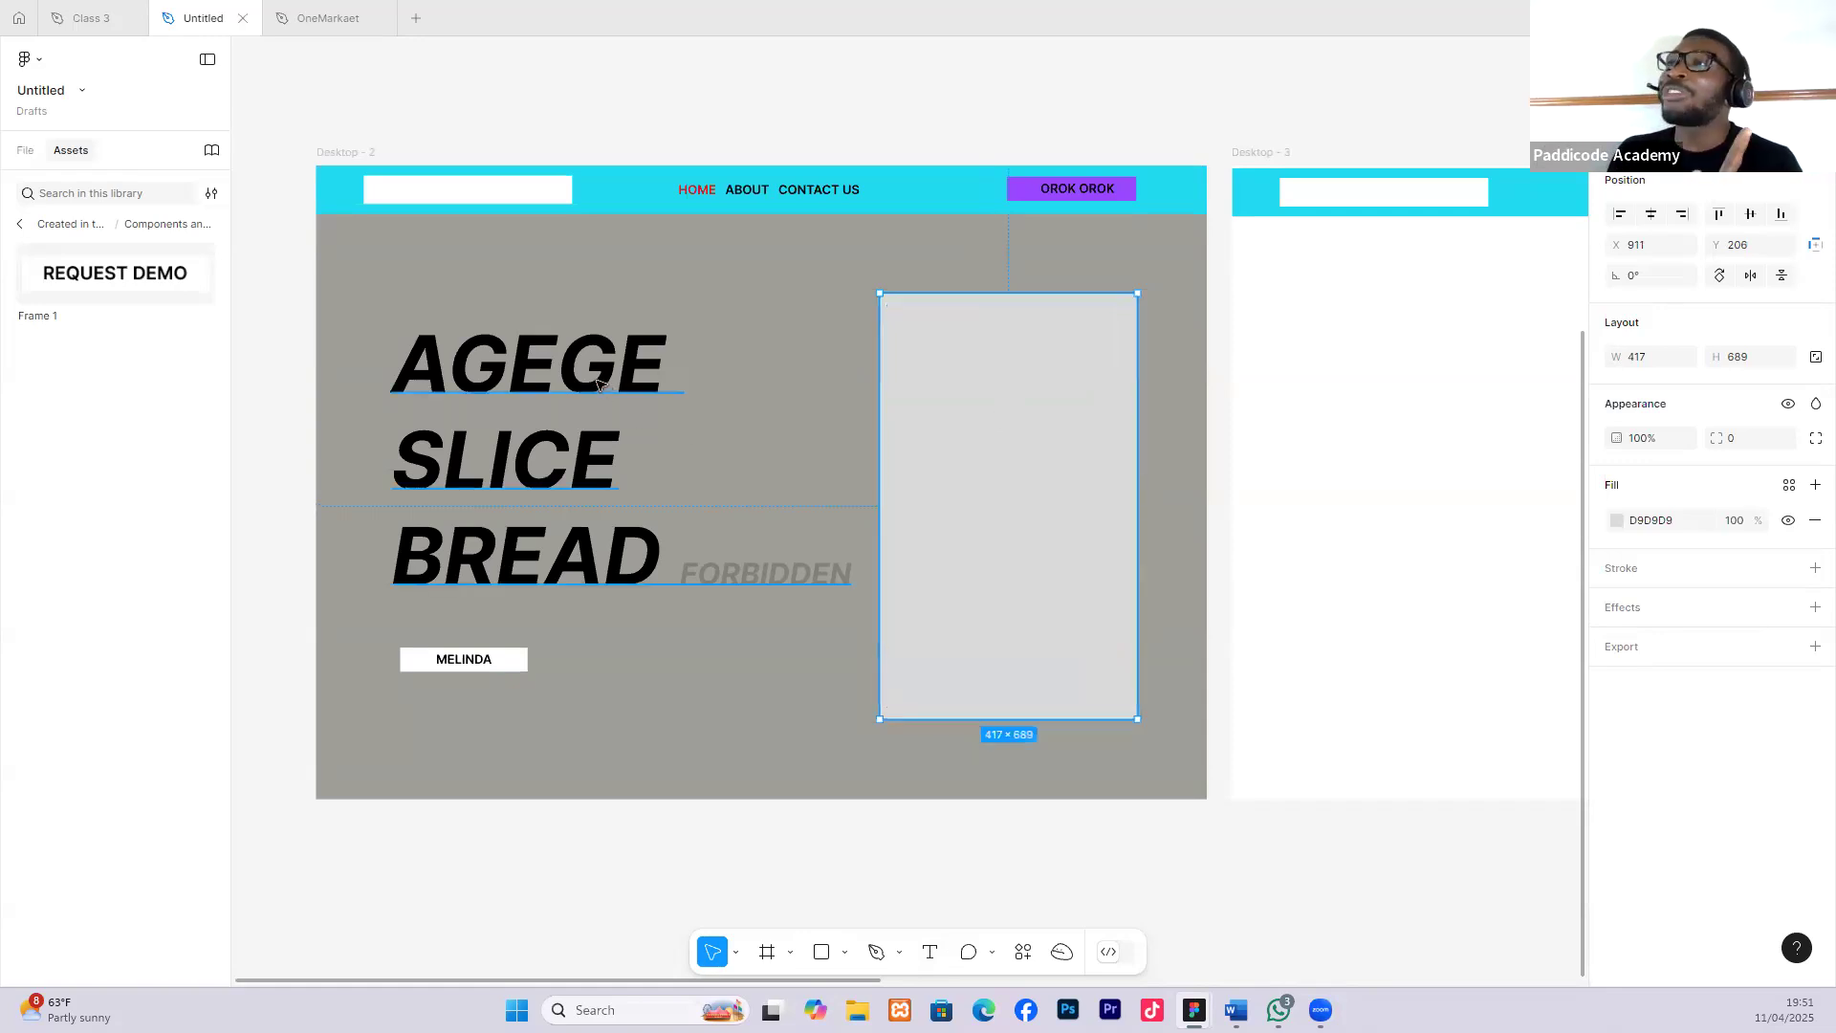
# Nudge the heading group up-left and narrow it so FORBIDDEN wraps under BREAD.
pyautogui.moveTo(593, 366); pyautogui.dragTo(586, 346)
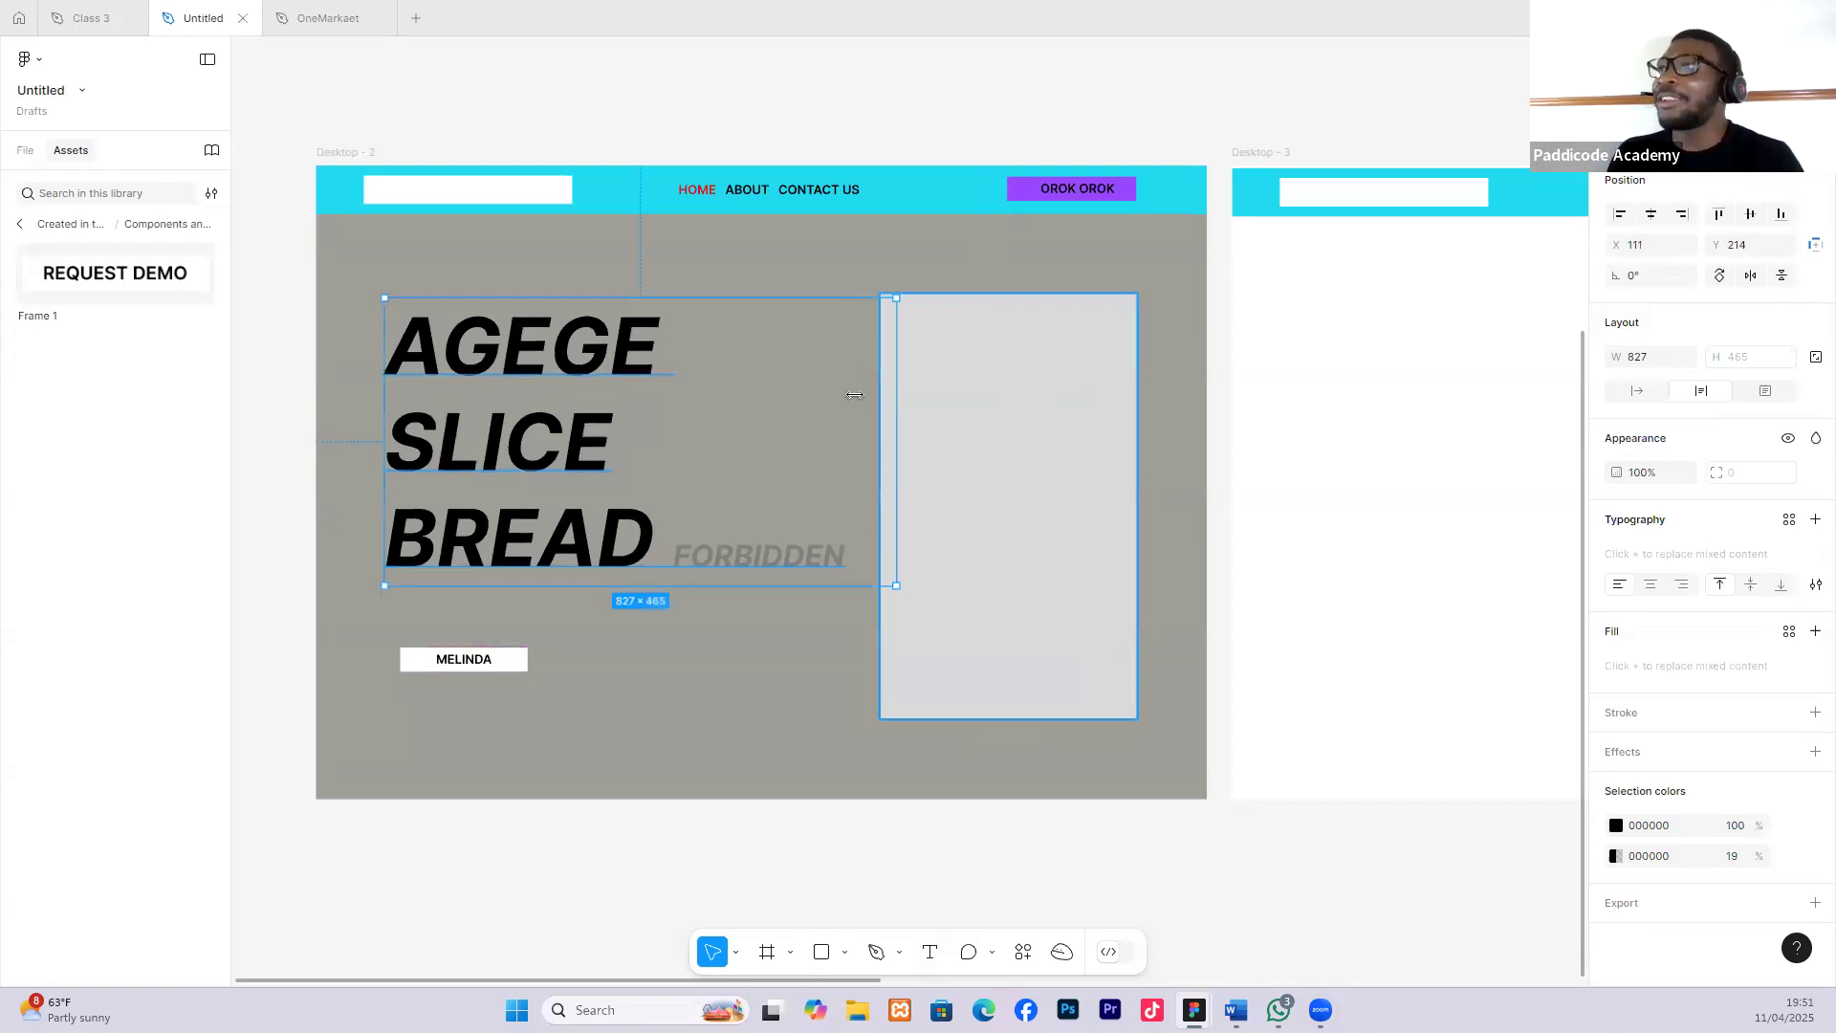
pyautogui.press('Escape')
pyautogui.click(872, 410)
pyautogui.moveTo(866, 410); pyautogui.dragTo(835, 410)
# Change the rectangle's fill from solid colour to an uploaded image.
pyautogui.click(1018, 410)
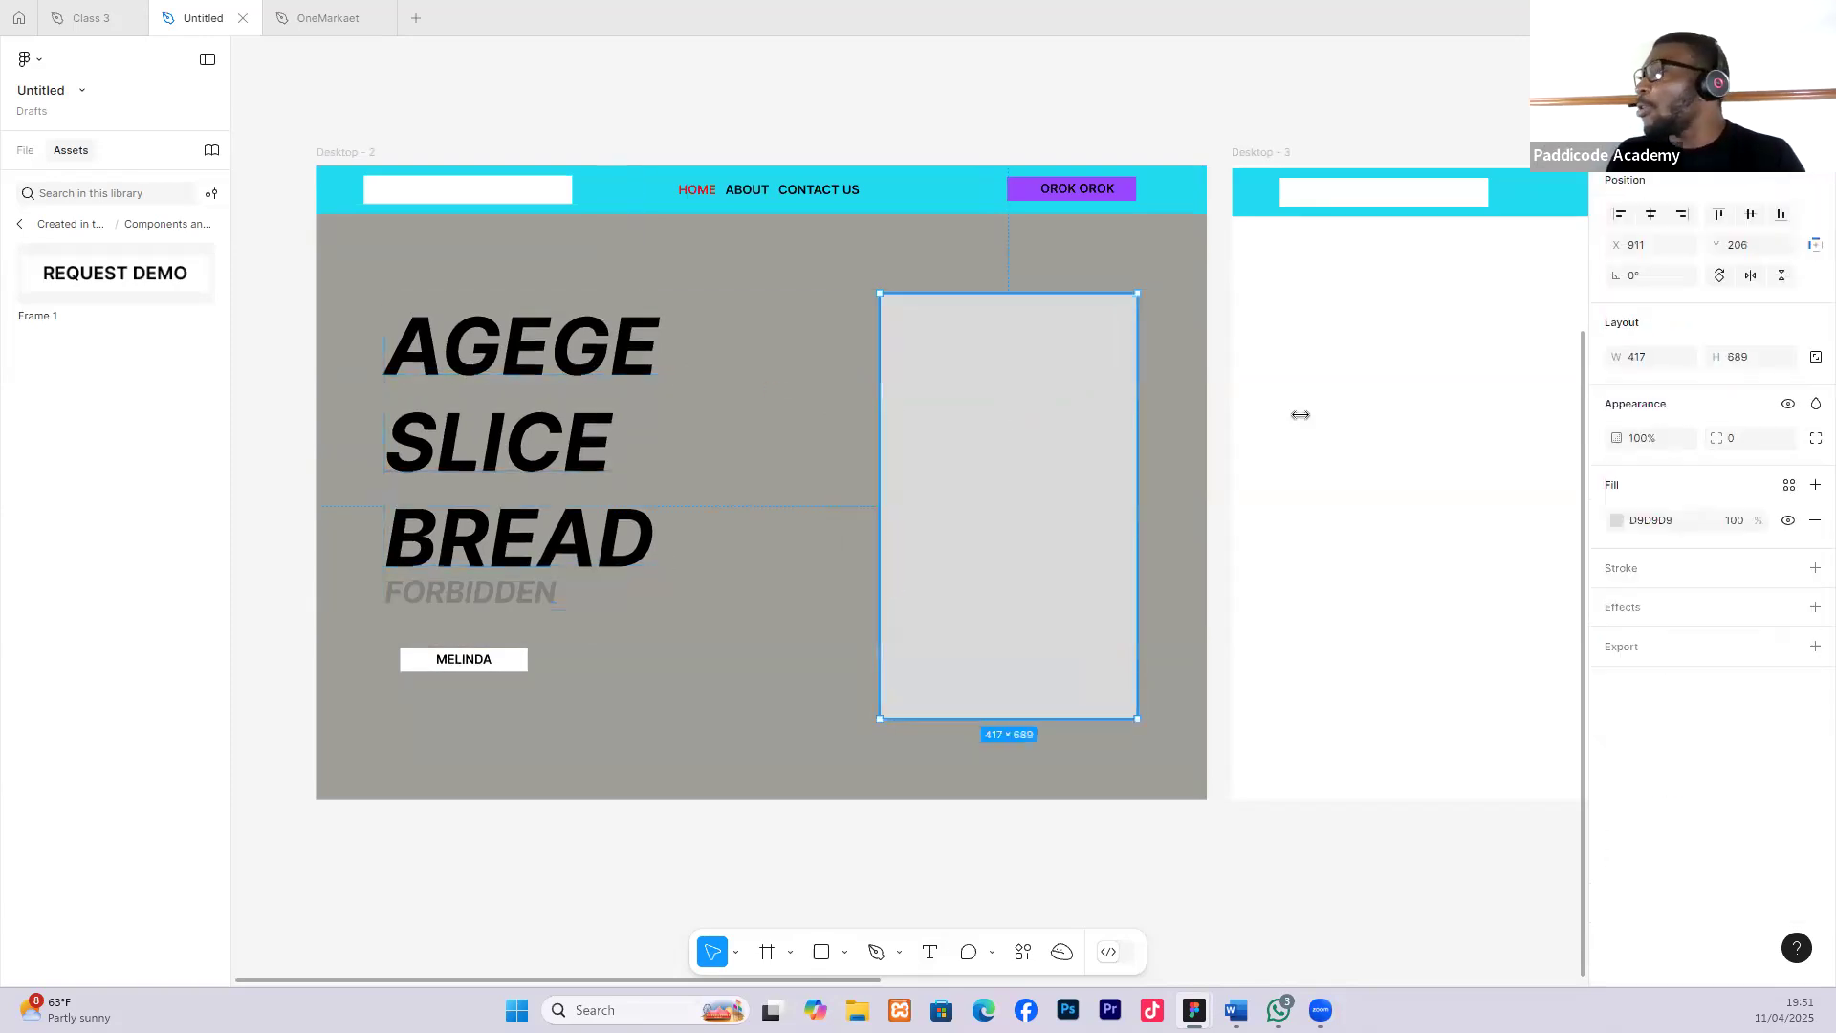
pyautogui.click(1617, 521)
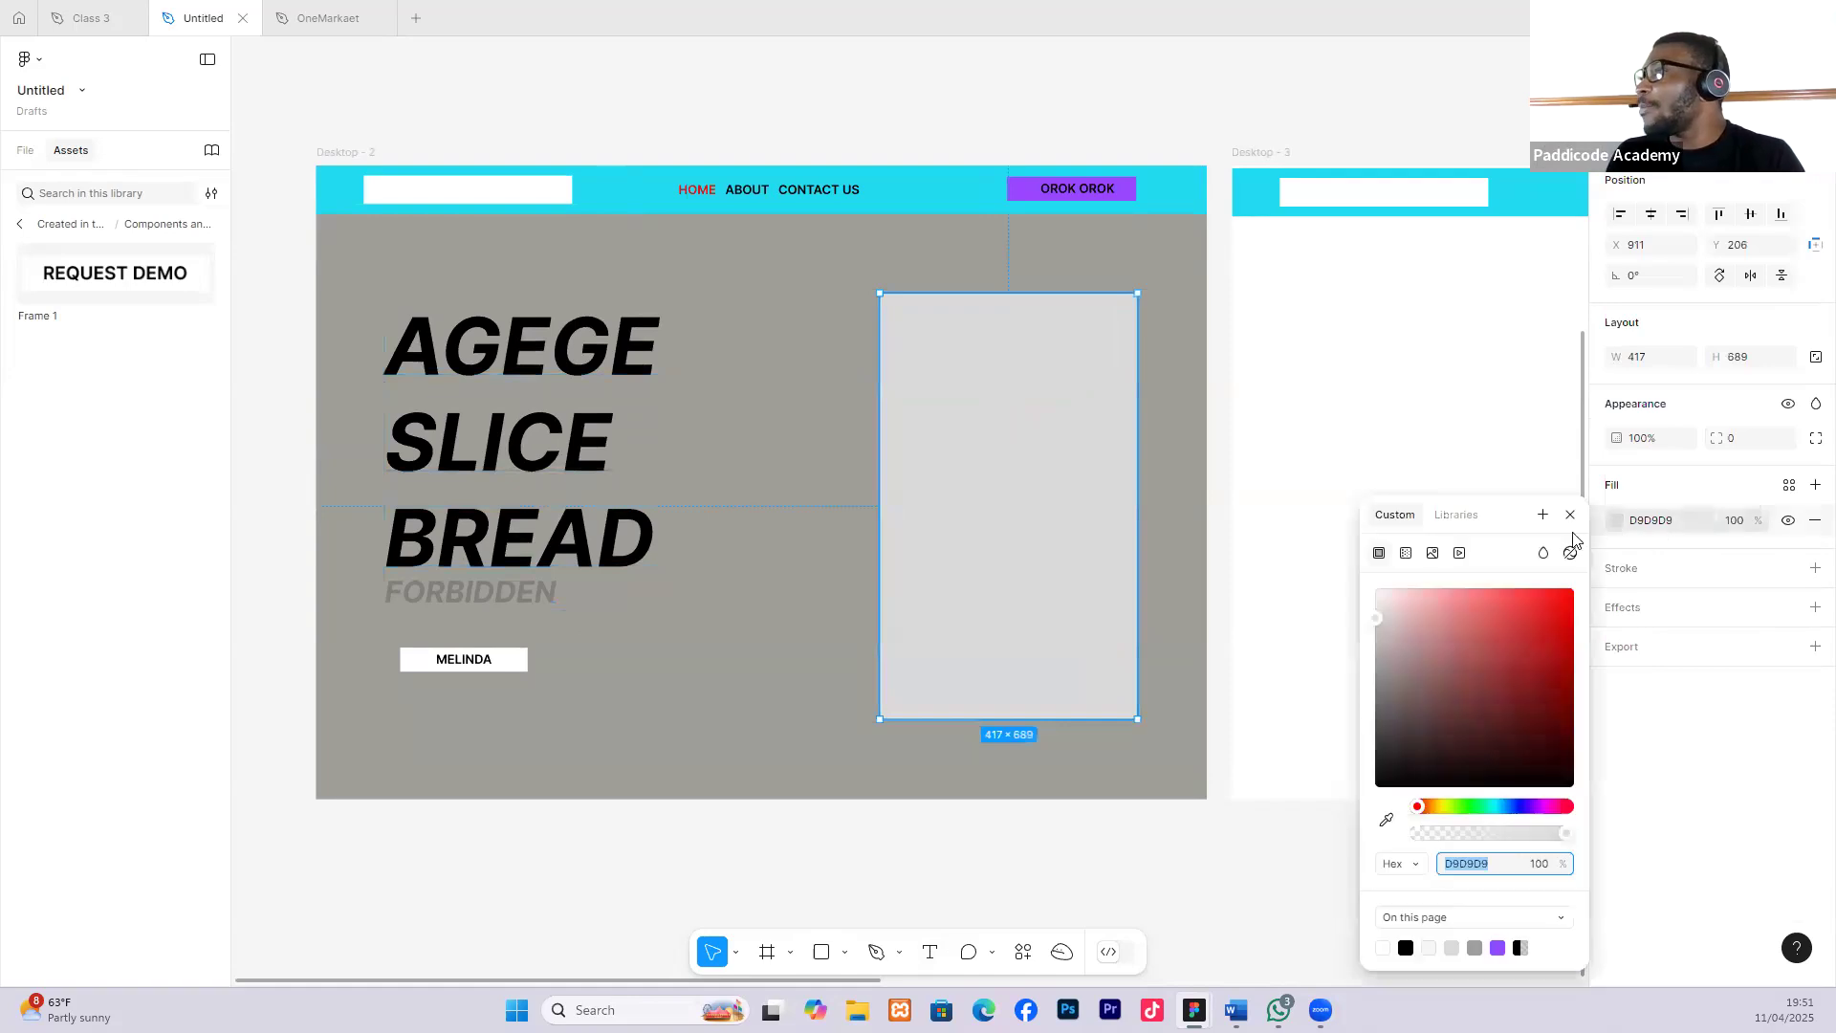
pyautogui.click(1433, 555)
pyautogui.click(1477, 643)
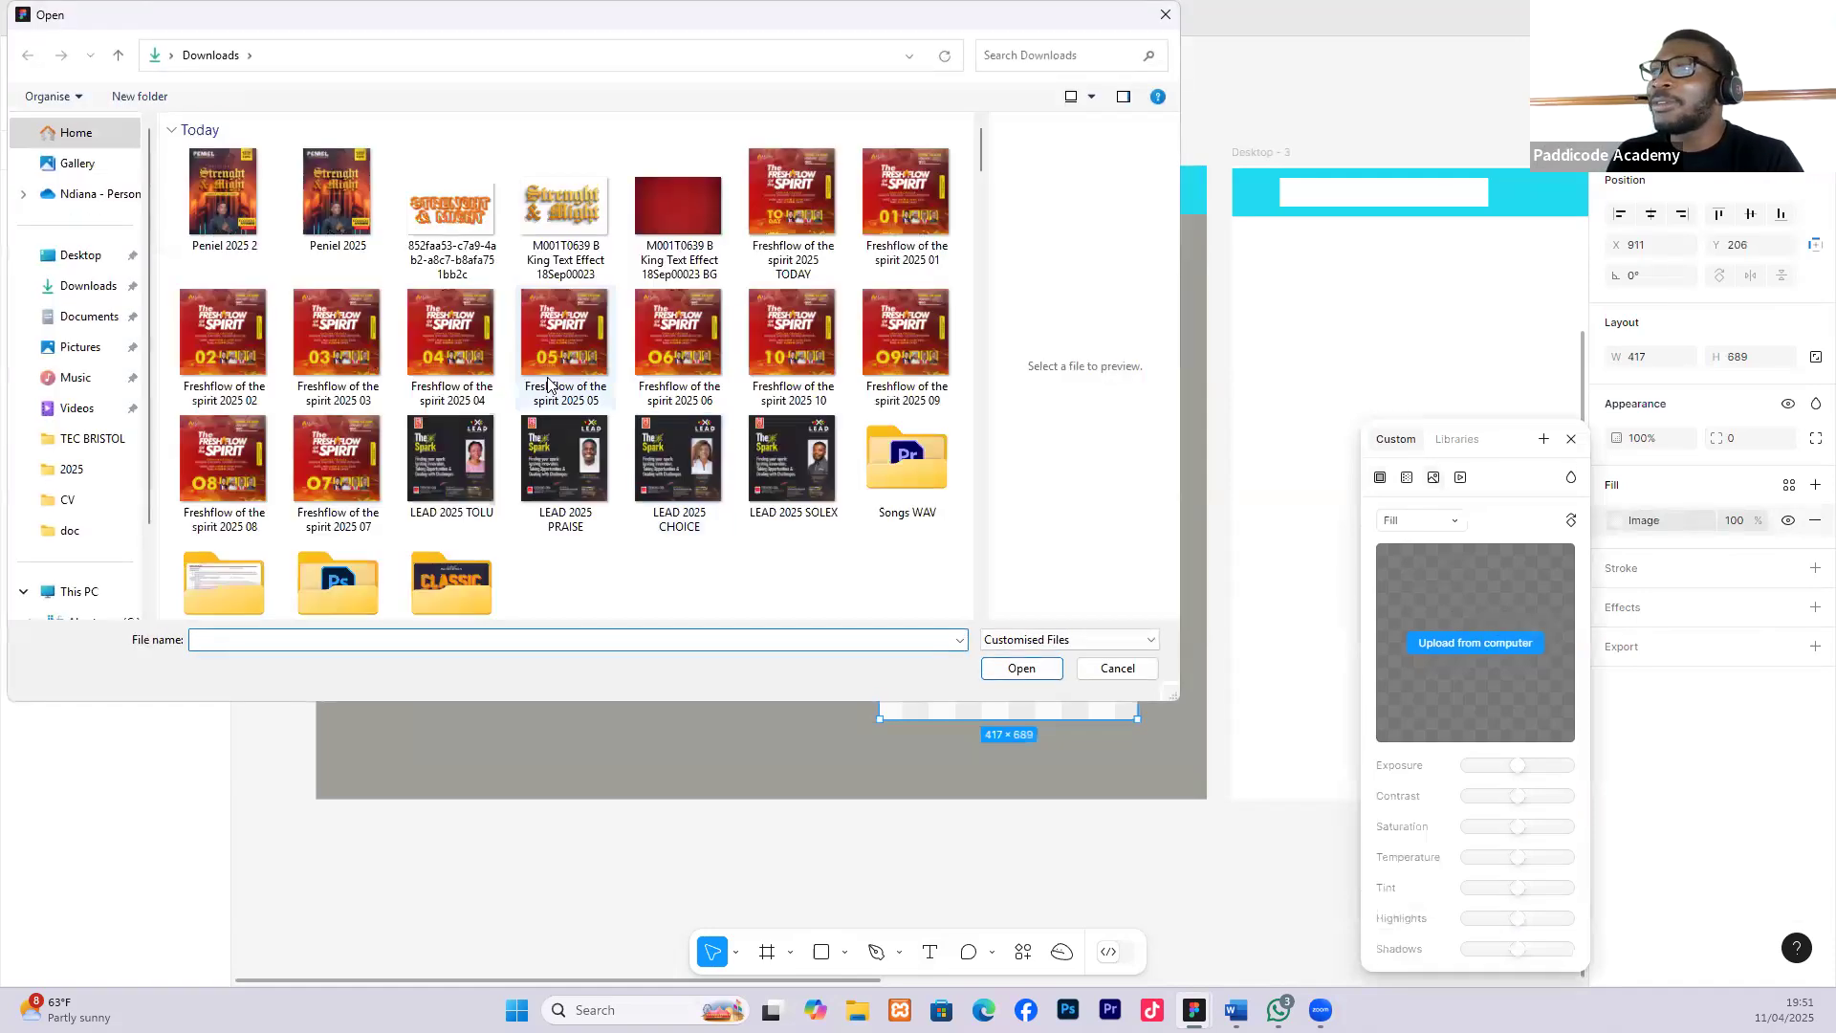
# Fill the box with PICS 2-Photoroom from C:\Creatives\PIXS\wife.
pyautogui.scroll(-10, 548, 384)
pyautogui.scroll(-5, 548, 384)
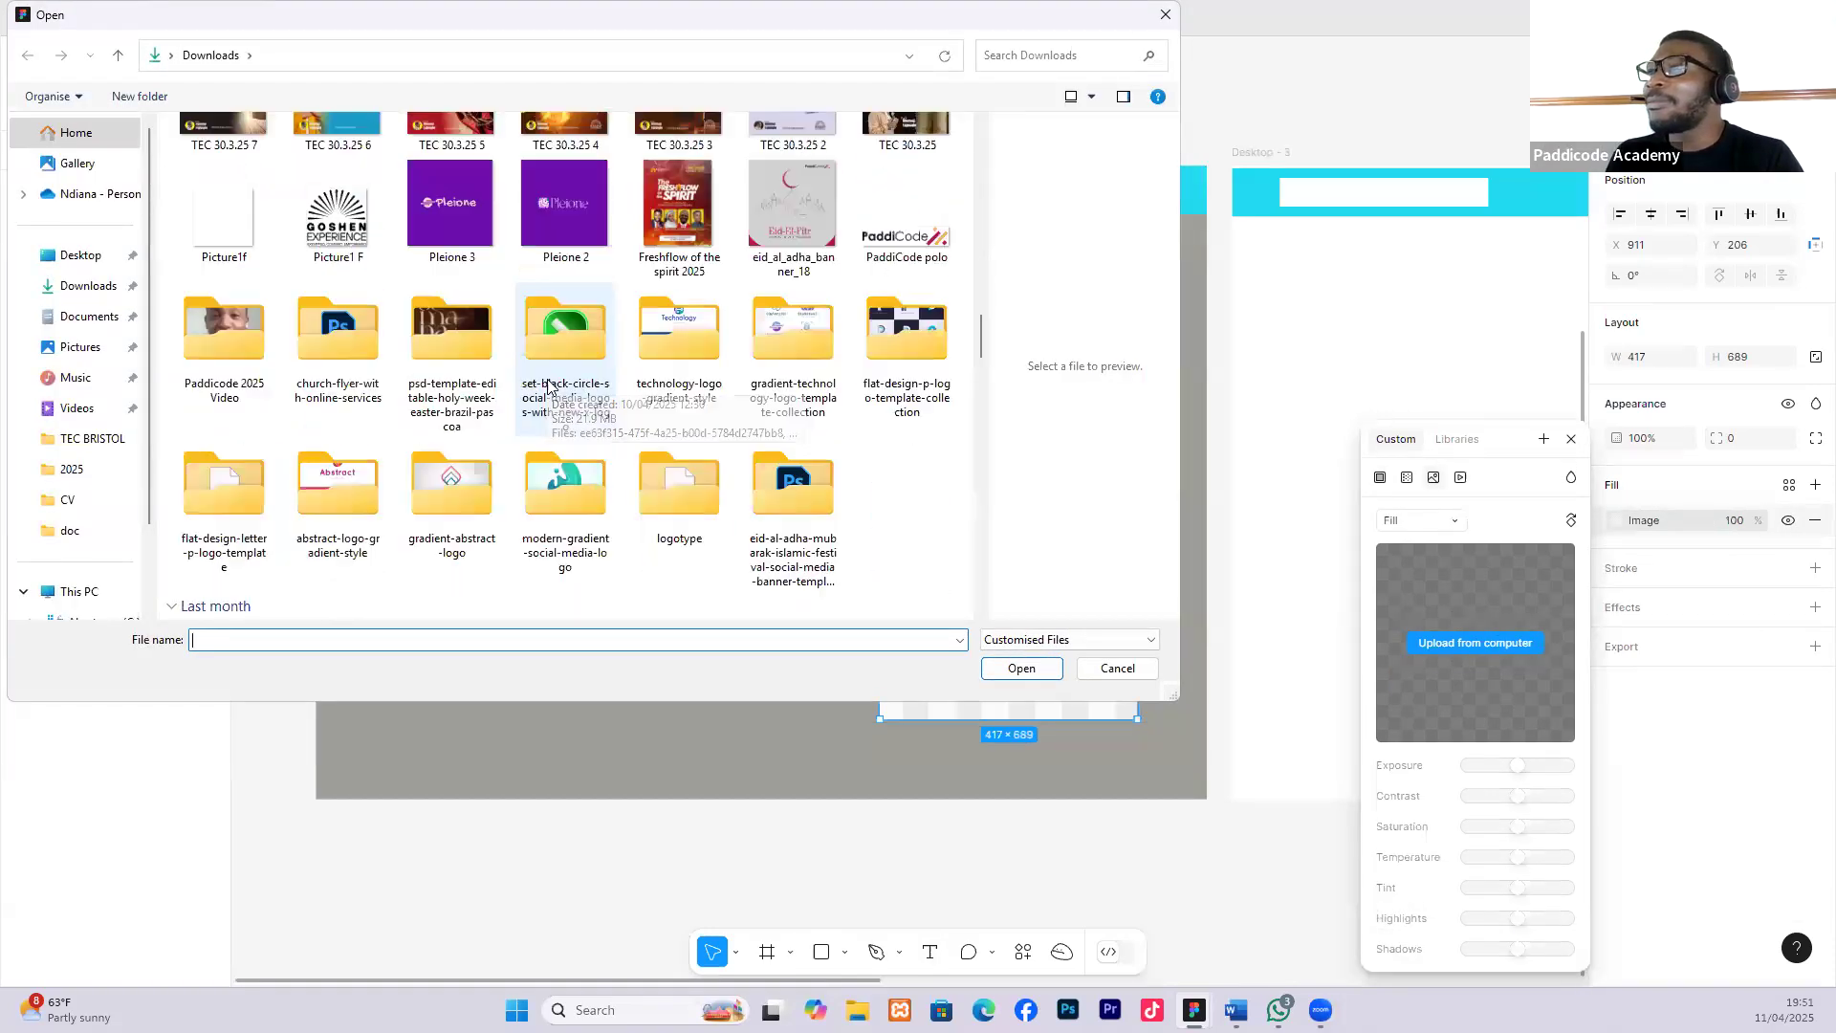
pyautogui.scroll(-10, 548, 384)
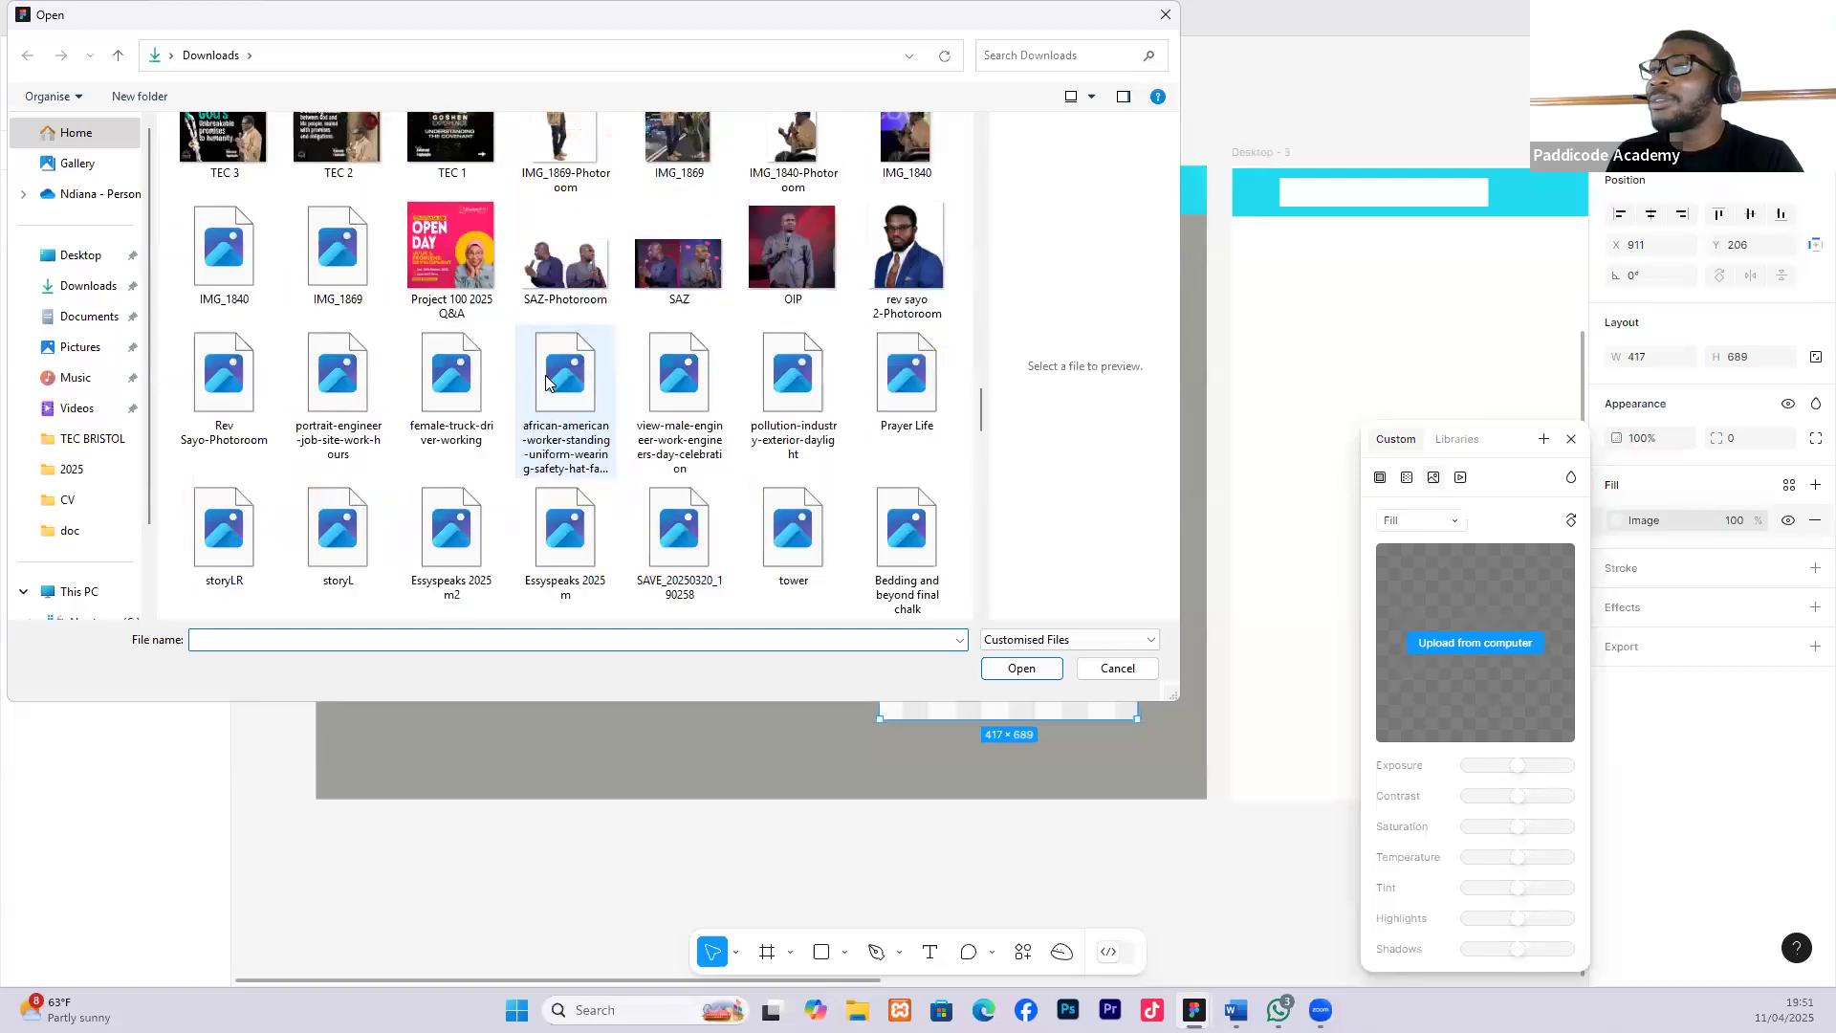
pyautogui.scroll(-3, 573, 394)
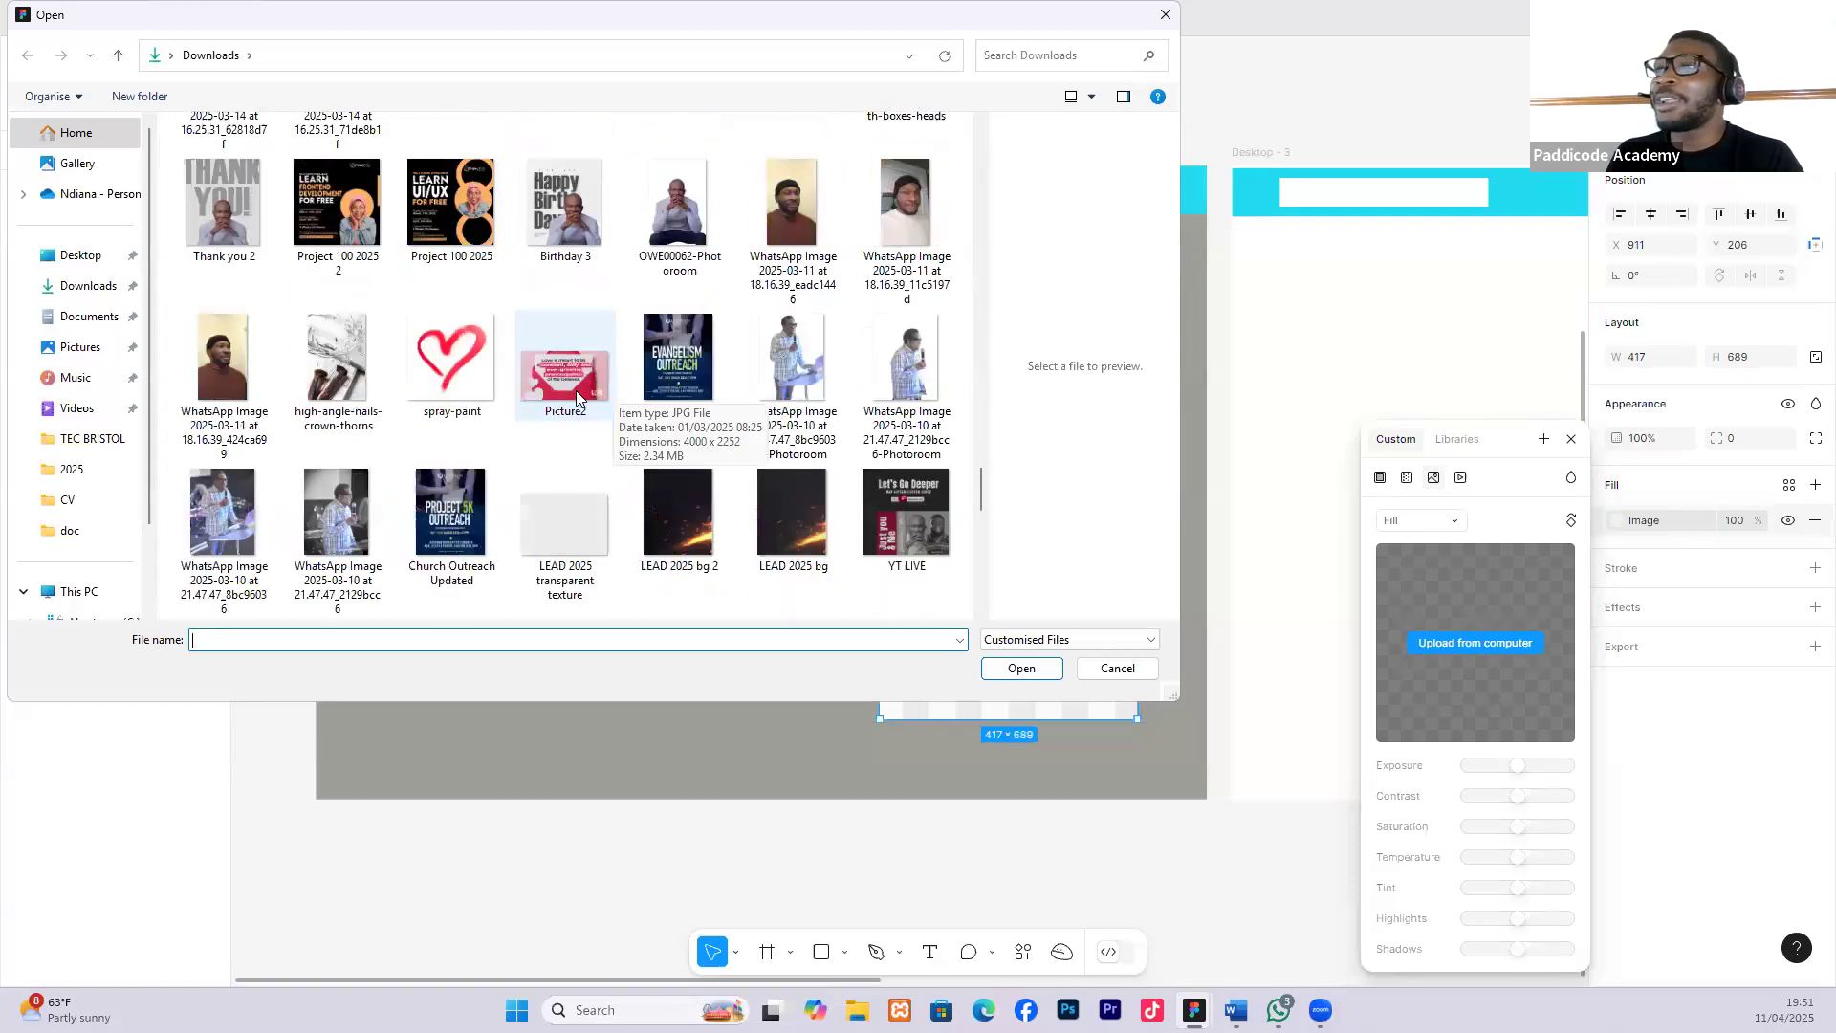
pyautogui.scroll(-5, 531, 397)
pyautogui.scroll(-5, 533, 394)
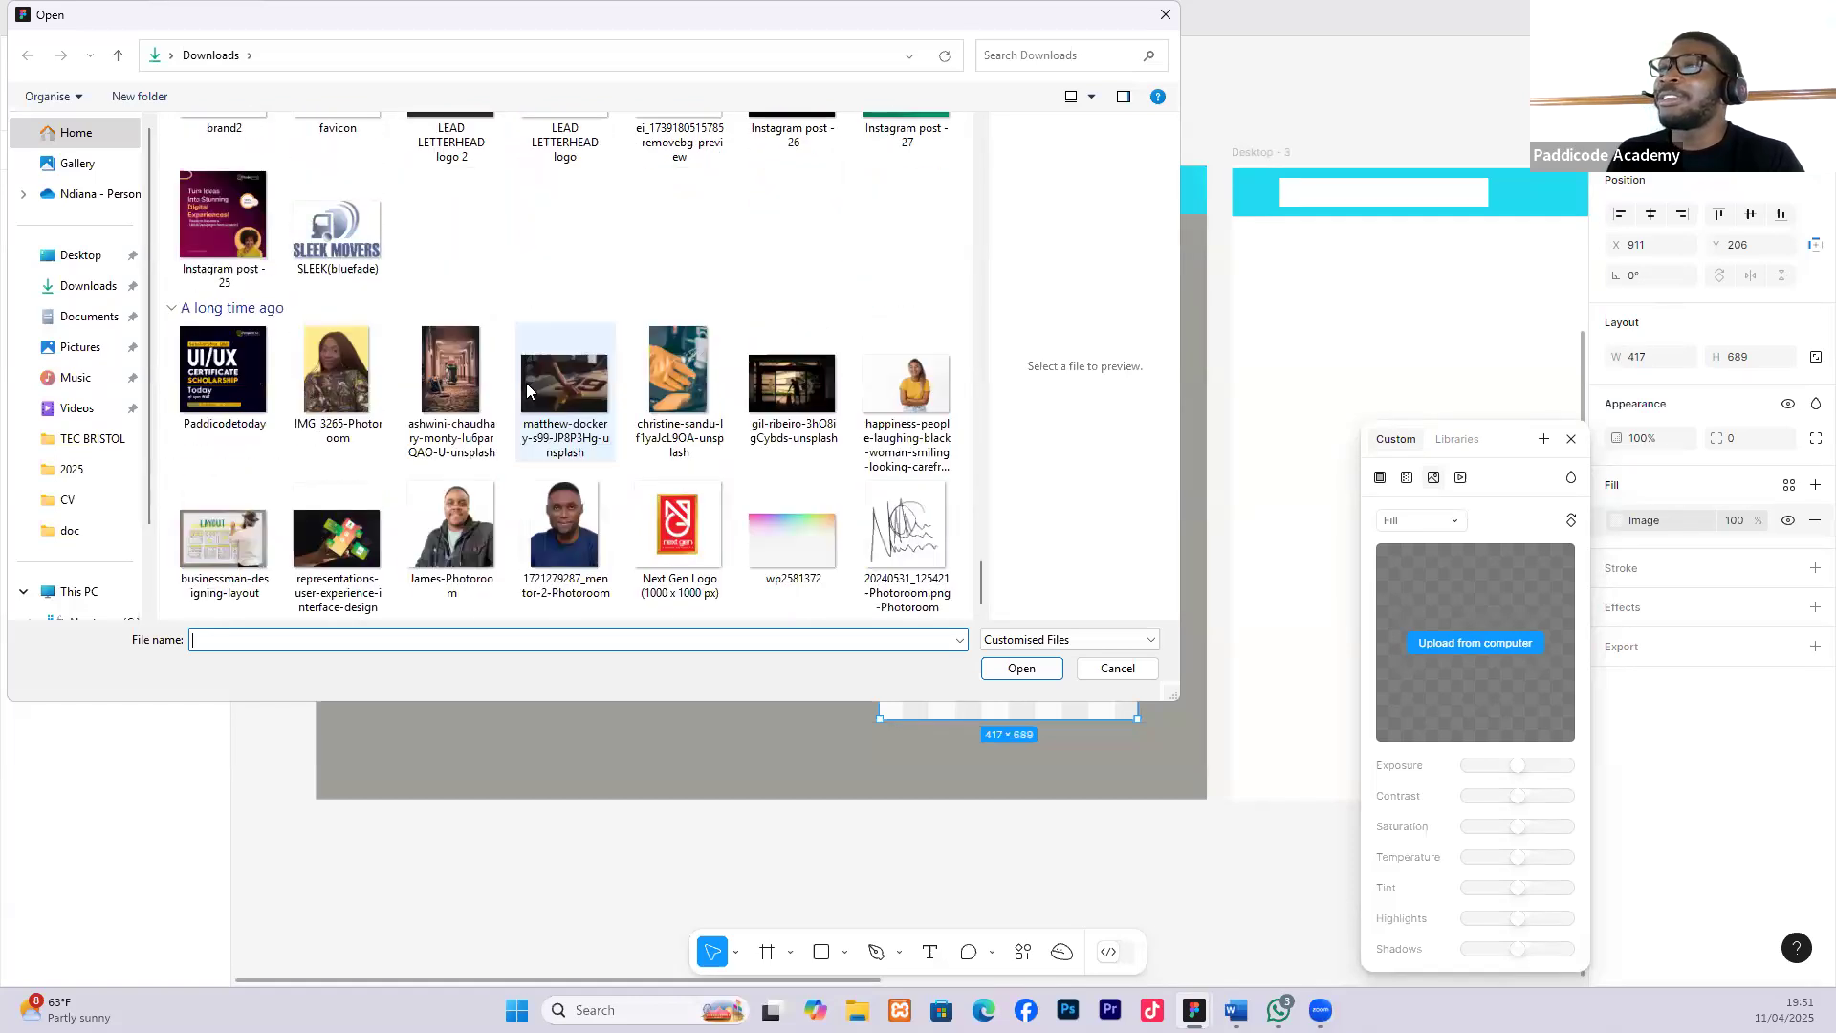
pyautogui.scroll(20, 377, 283)
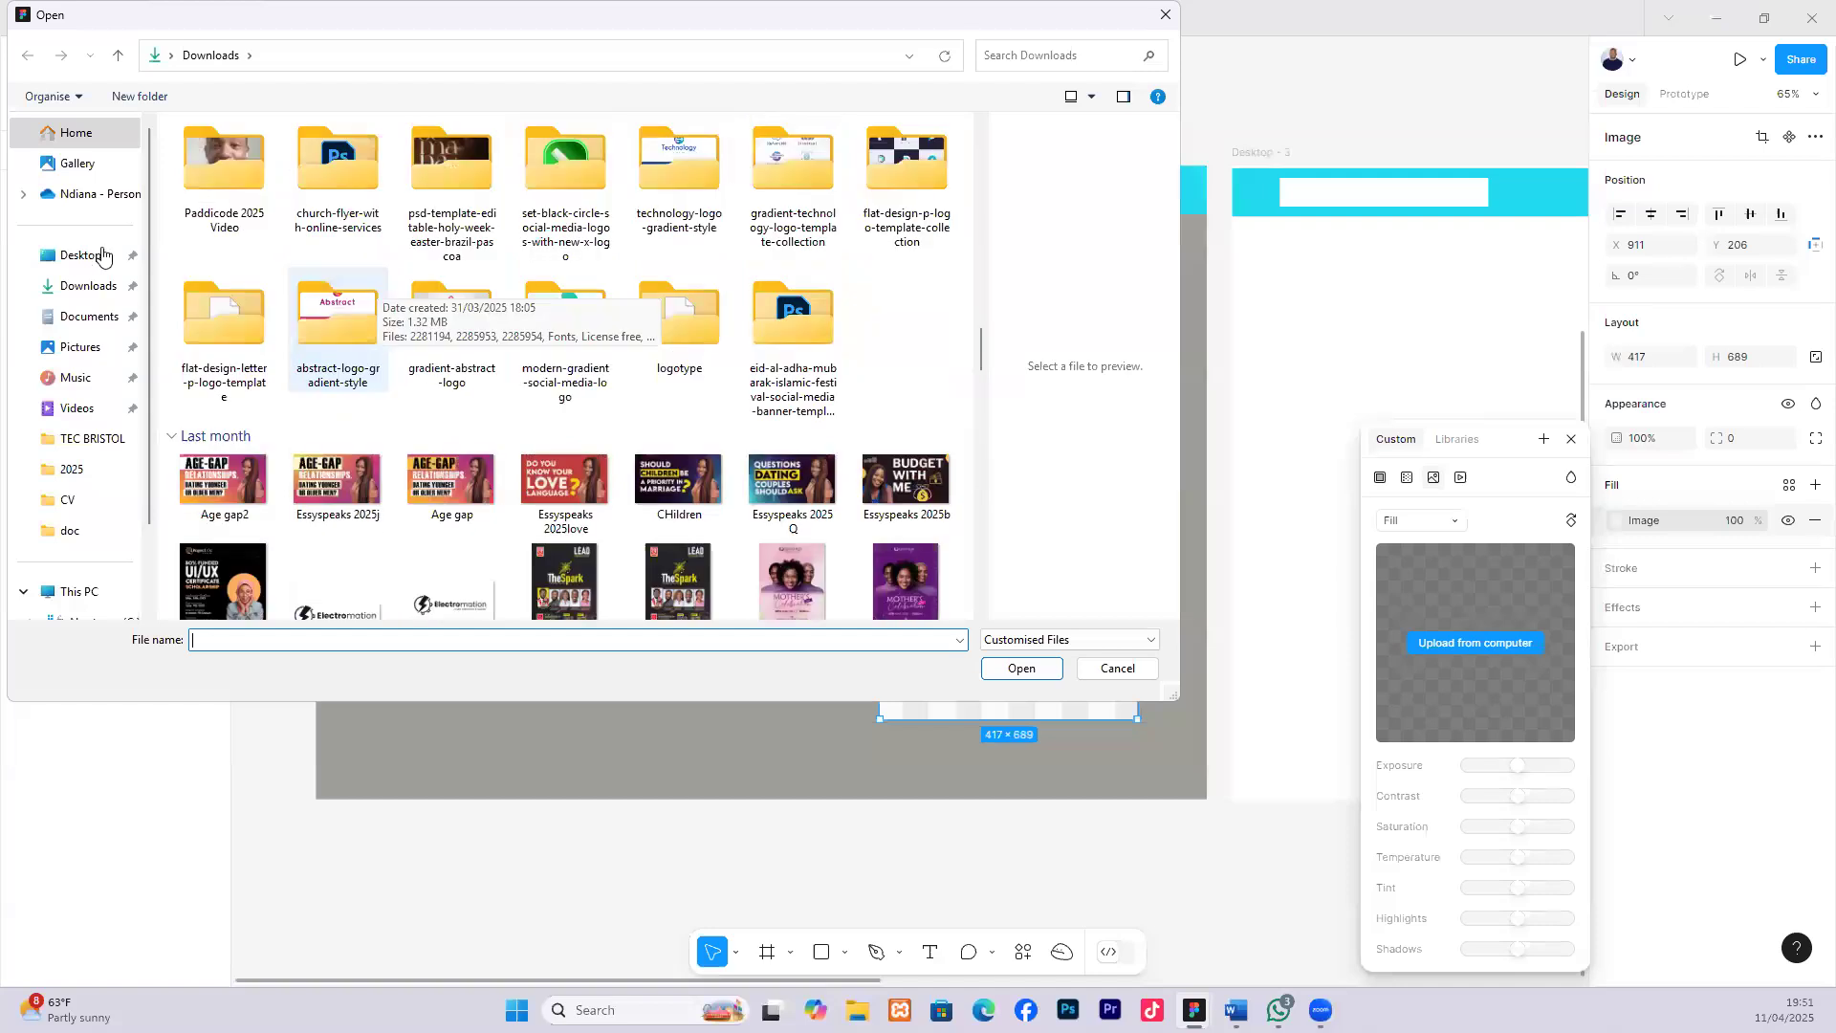
pyautogui.scroll(-1, 91, 488)
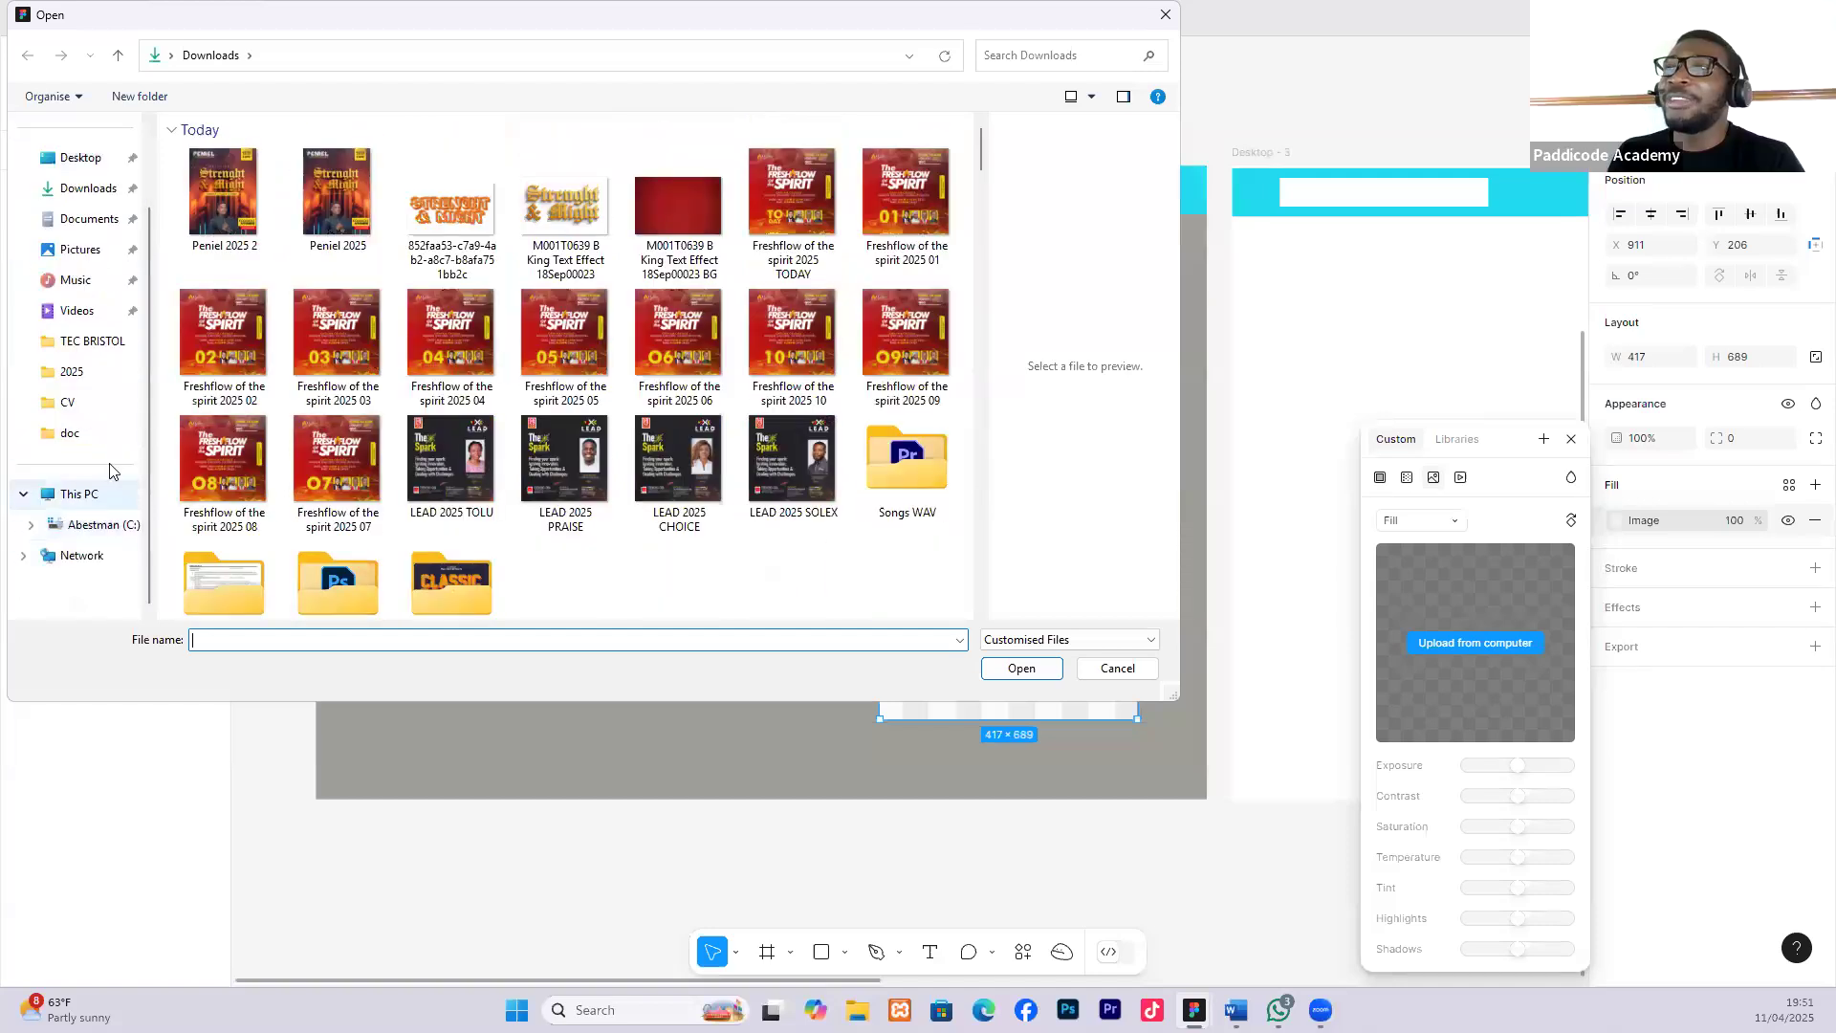
pyautogui.click(79, 493)
pyautogui.doubleClick(291, 194)
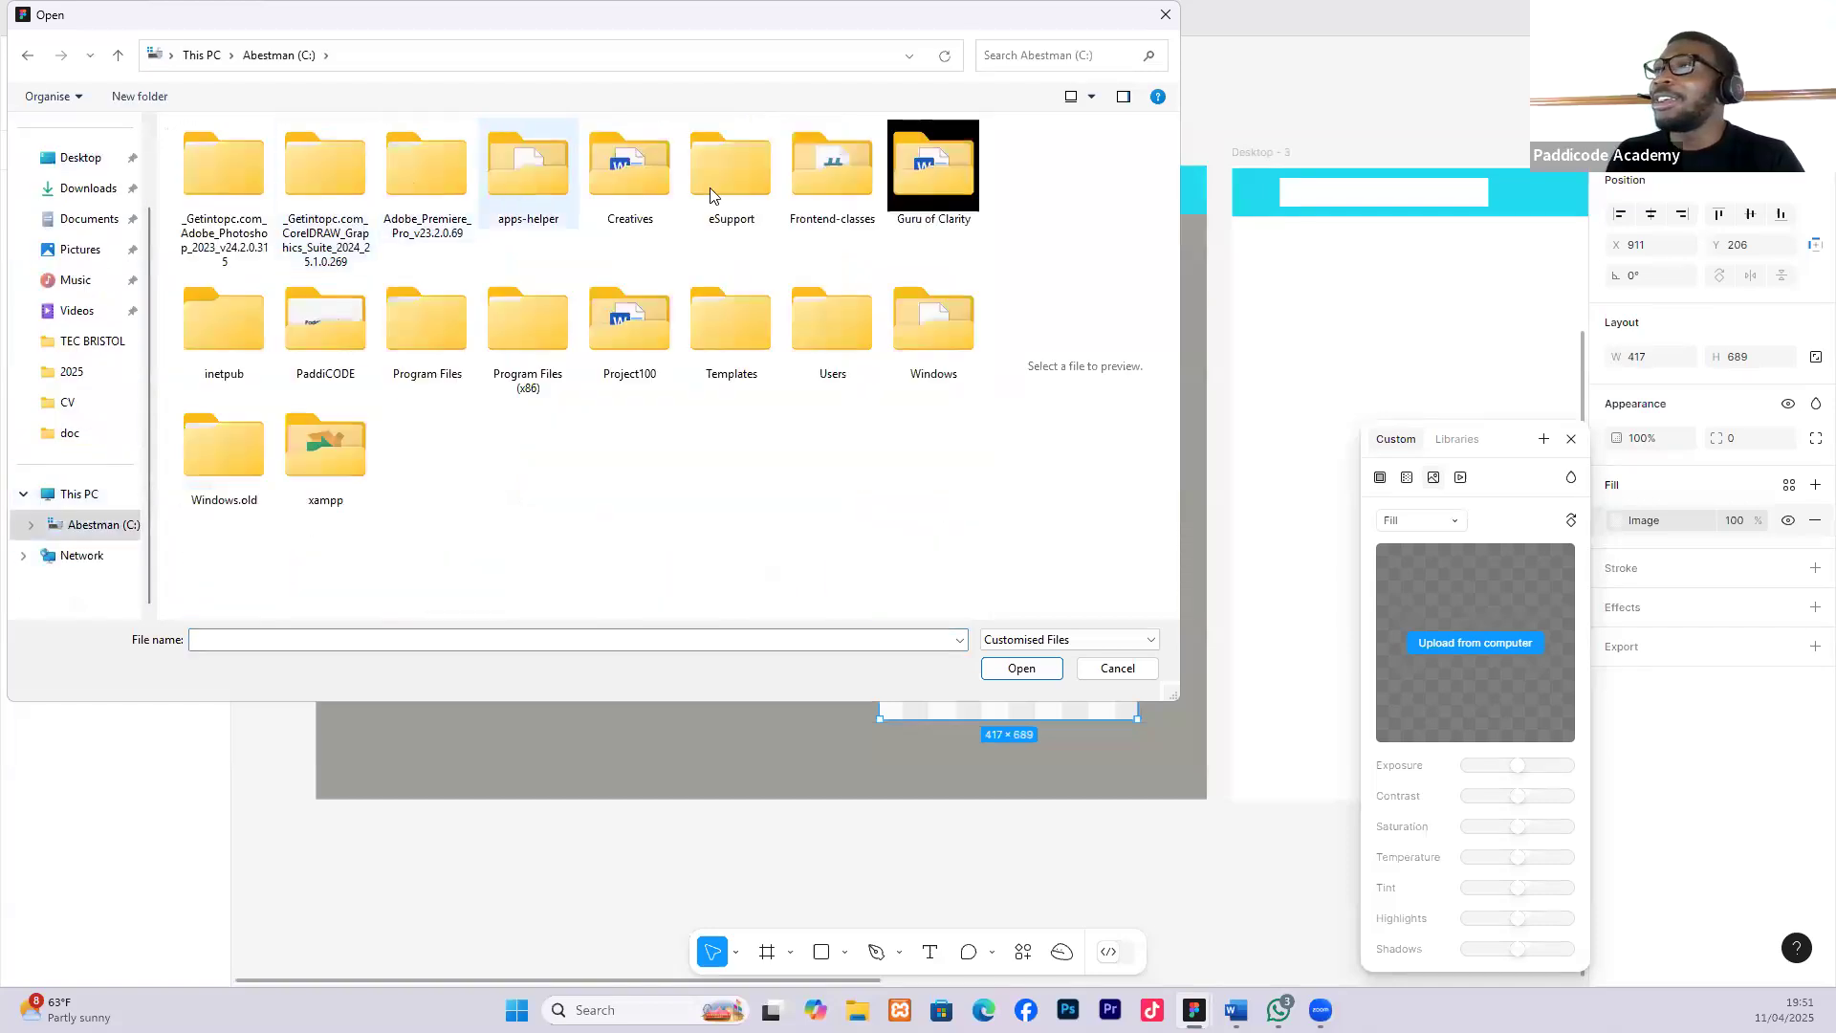
pyautogui.doubleClick(620, 188)
pyautogui.click(434, 174)
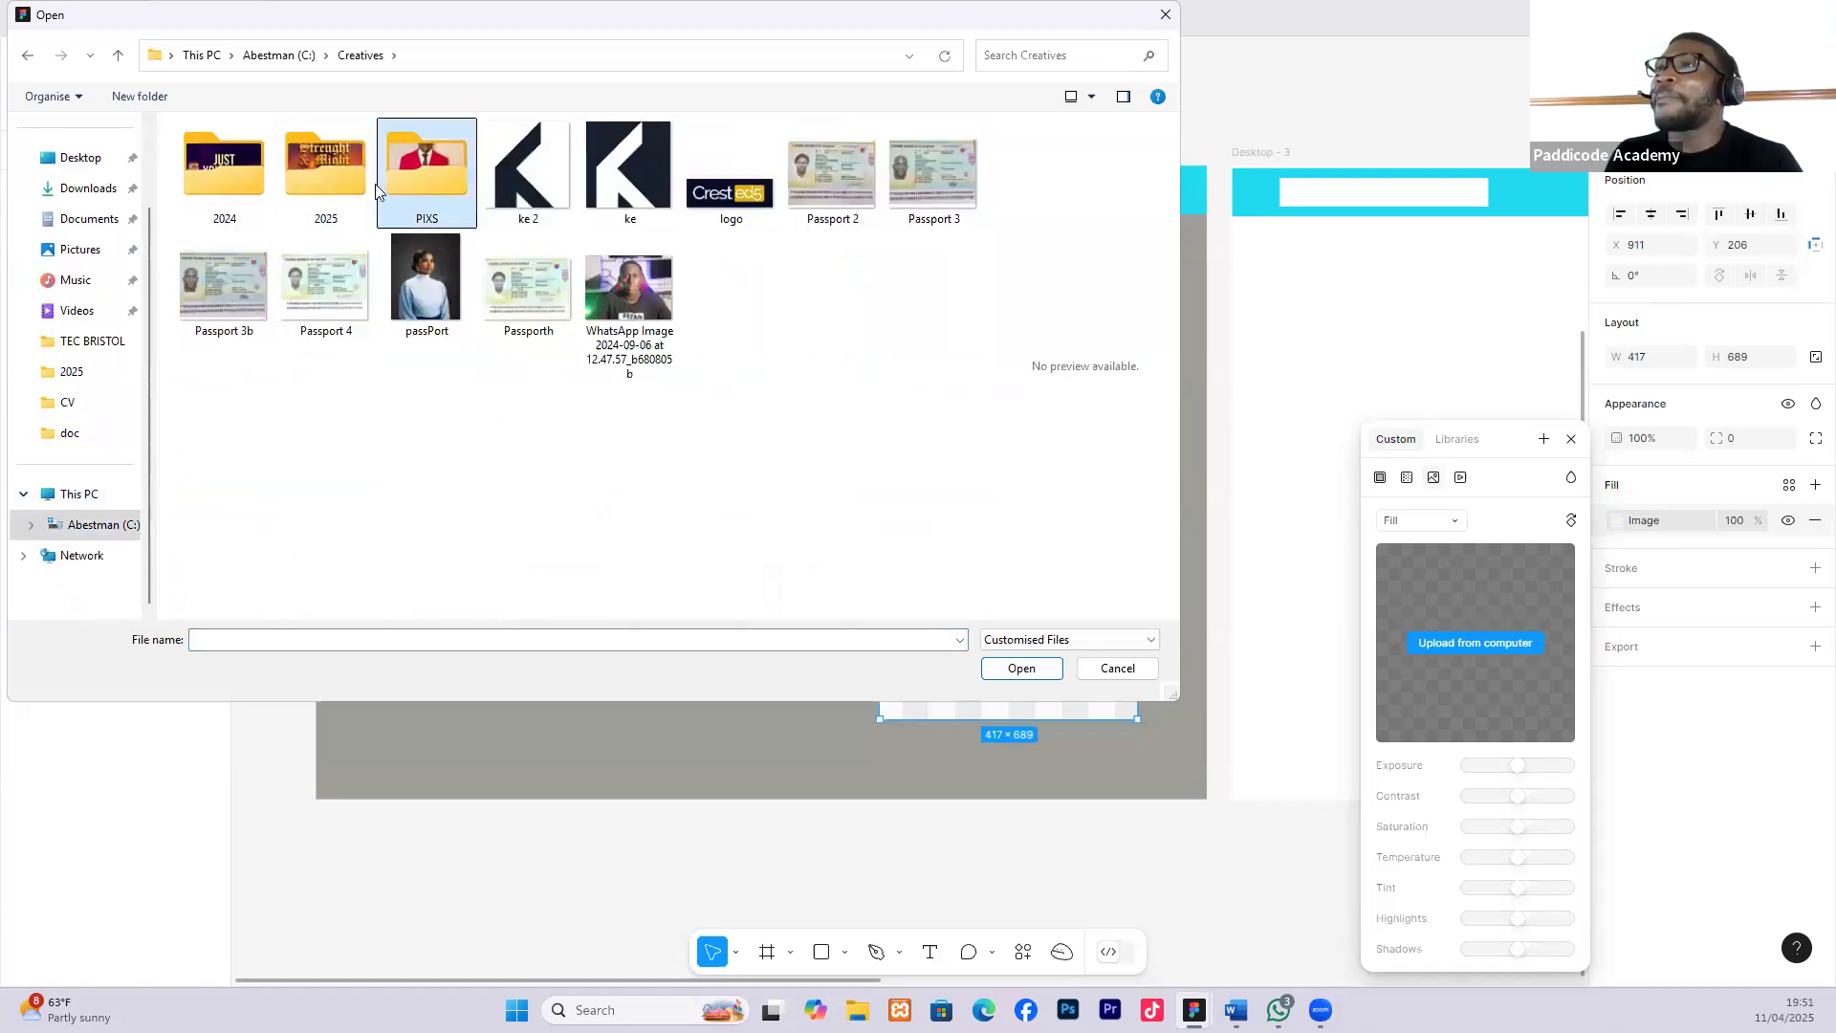
pyautogui.doubleClick(427, 177)
pyautogui.doubleClick(463, 178)
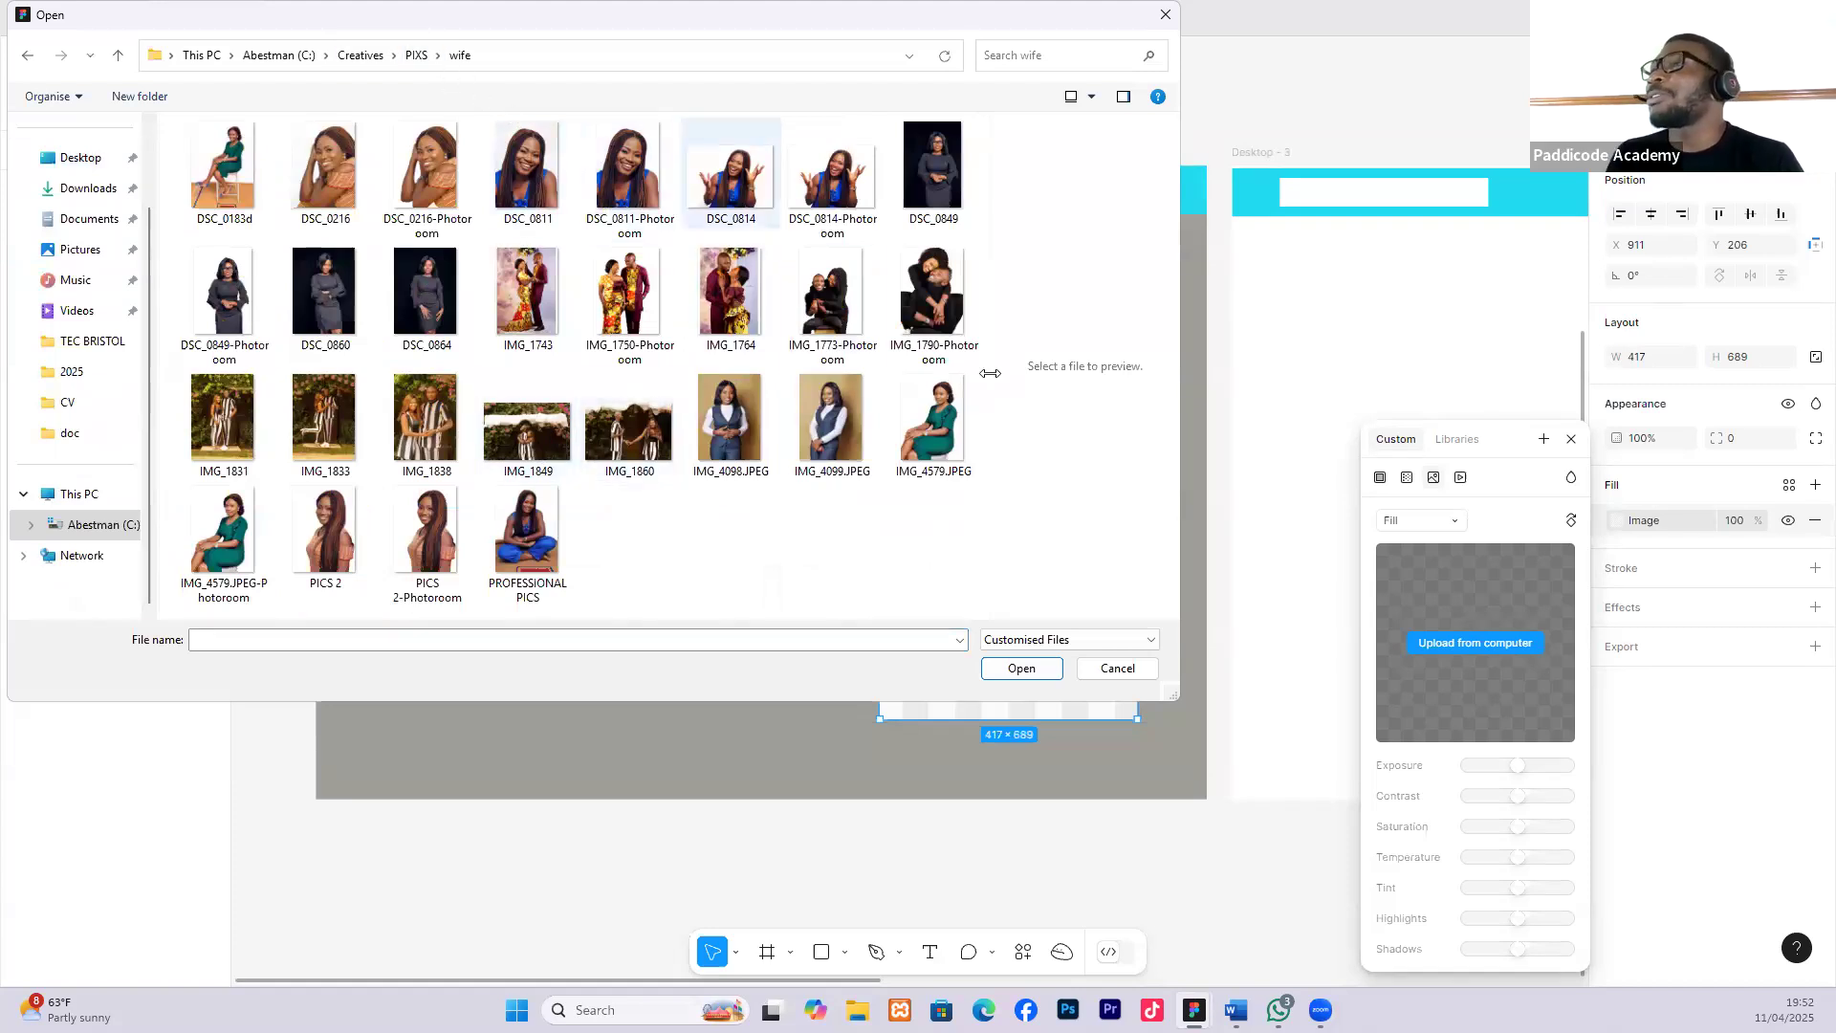
pyautogui.click(457, 542)
pyautogui.click(1022, 667)
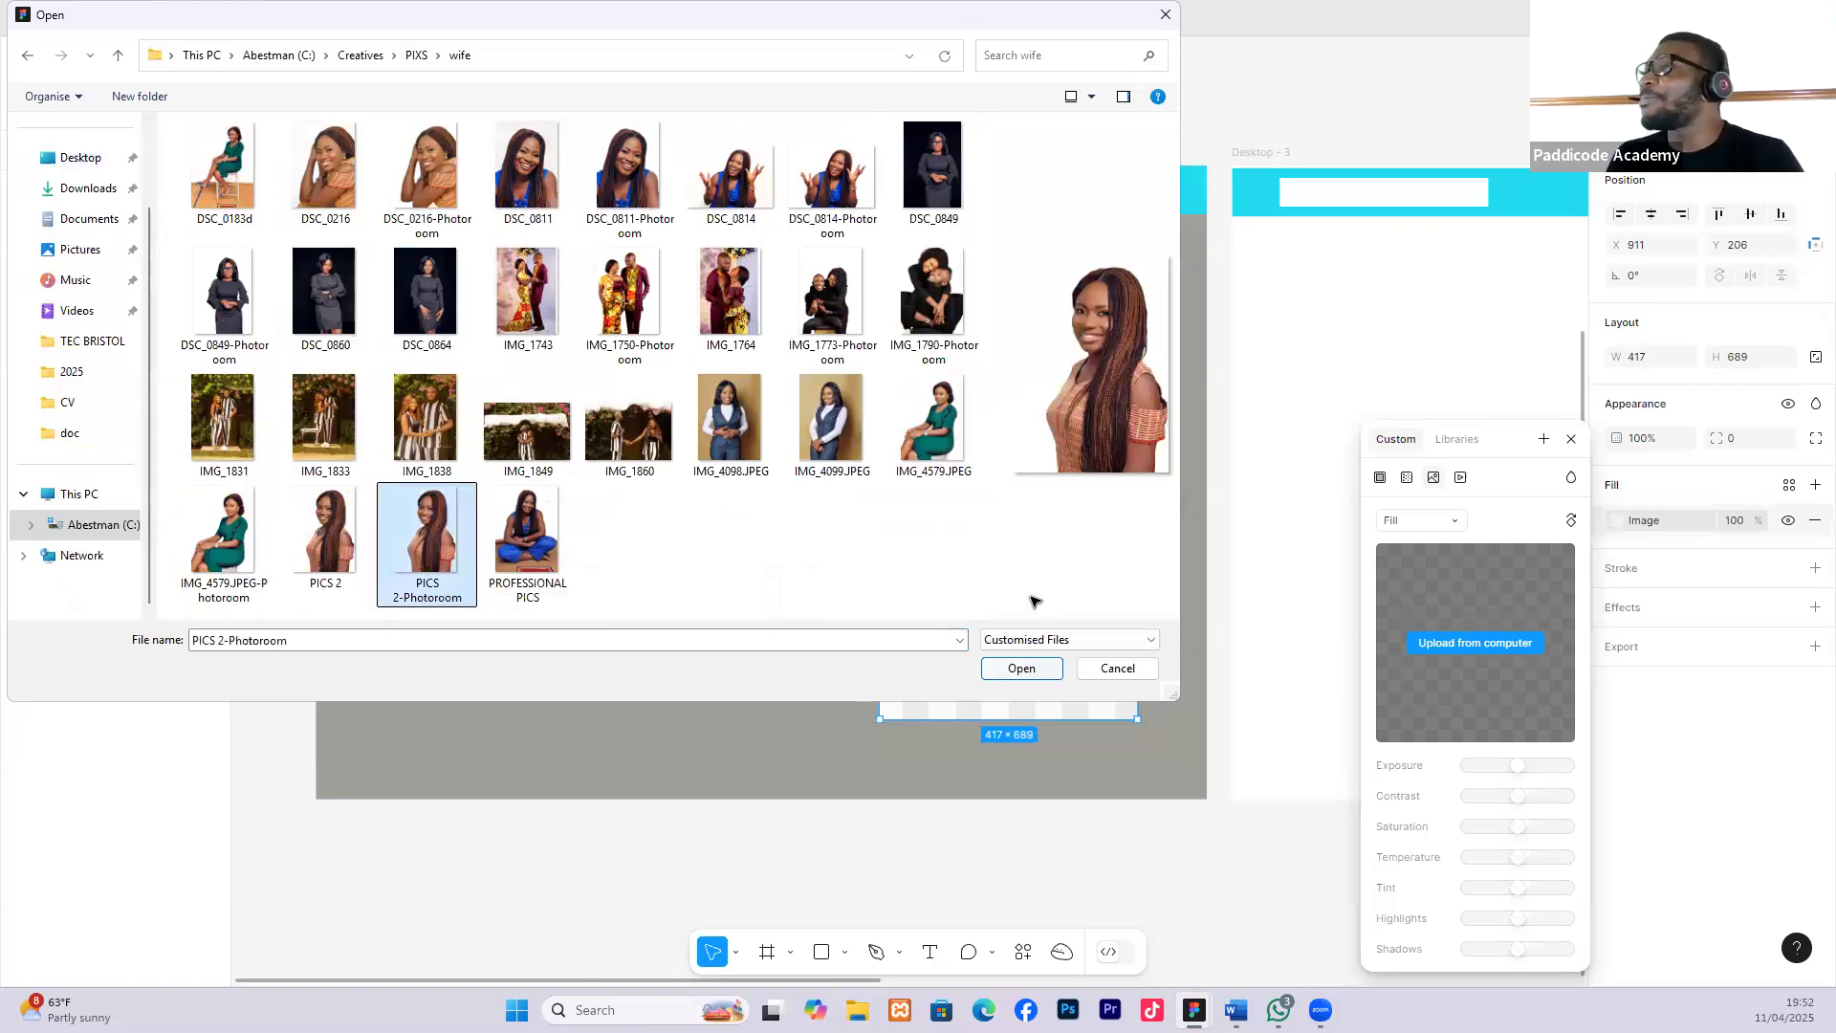
# Close the image fill settings and shift the woman photo left and up.
pyautogui.click(1571, 439)
pyautogui.moveTo(1033, 490); pyautogui.dragTo(1002, 480)
pyautogui.click(422, 274)
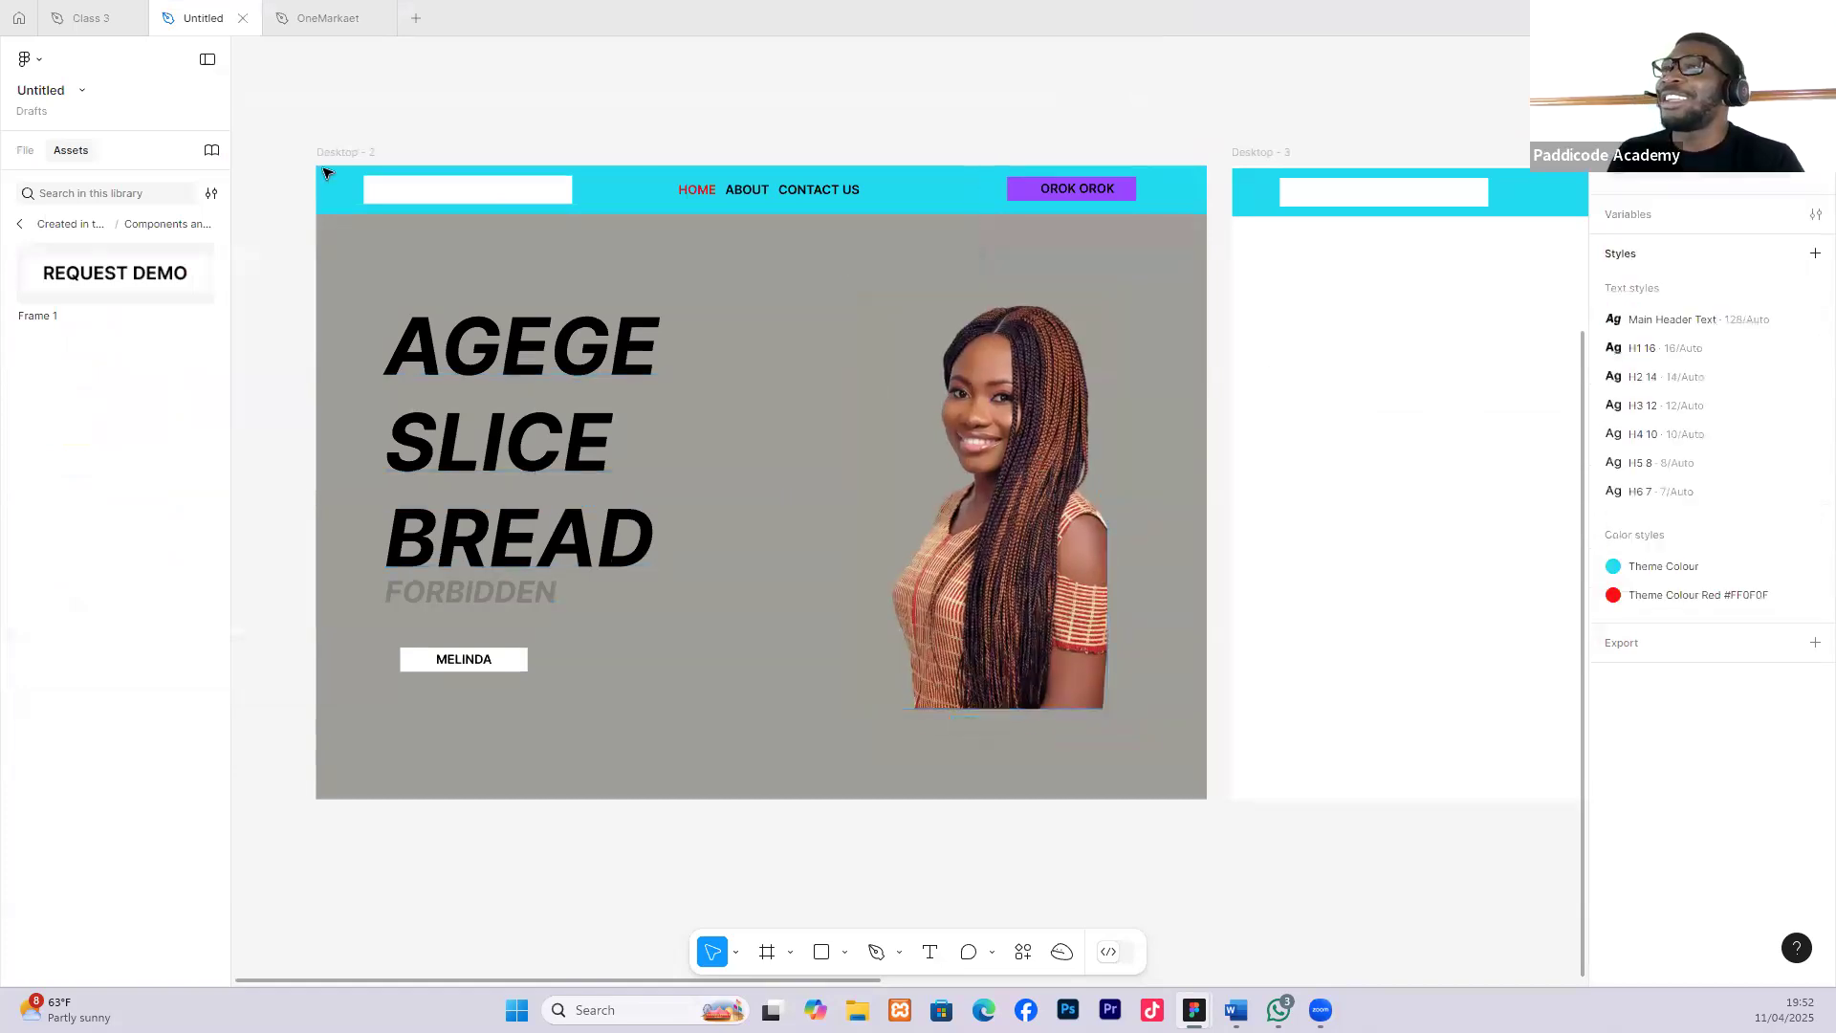
# Lower the Desktop - 2 frame's background fill opacity to 12%.
pyautogui.click(330, 154)
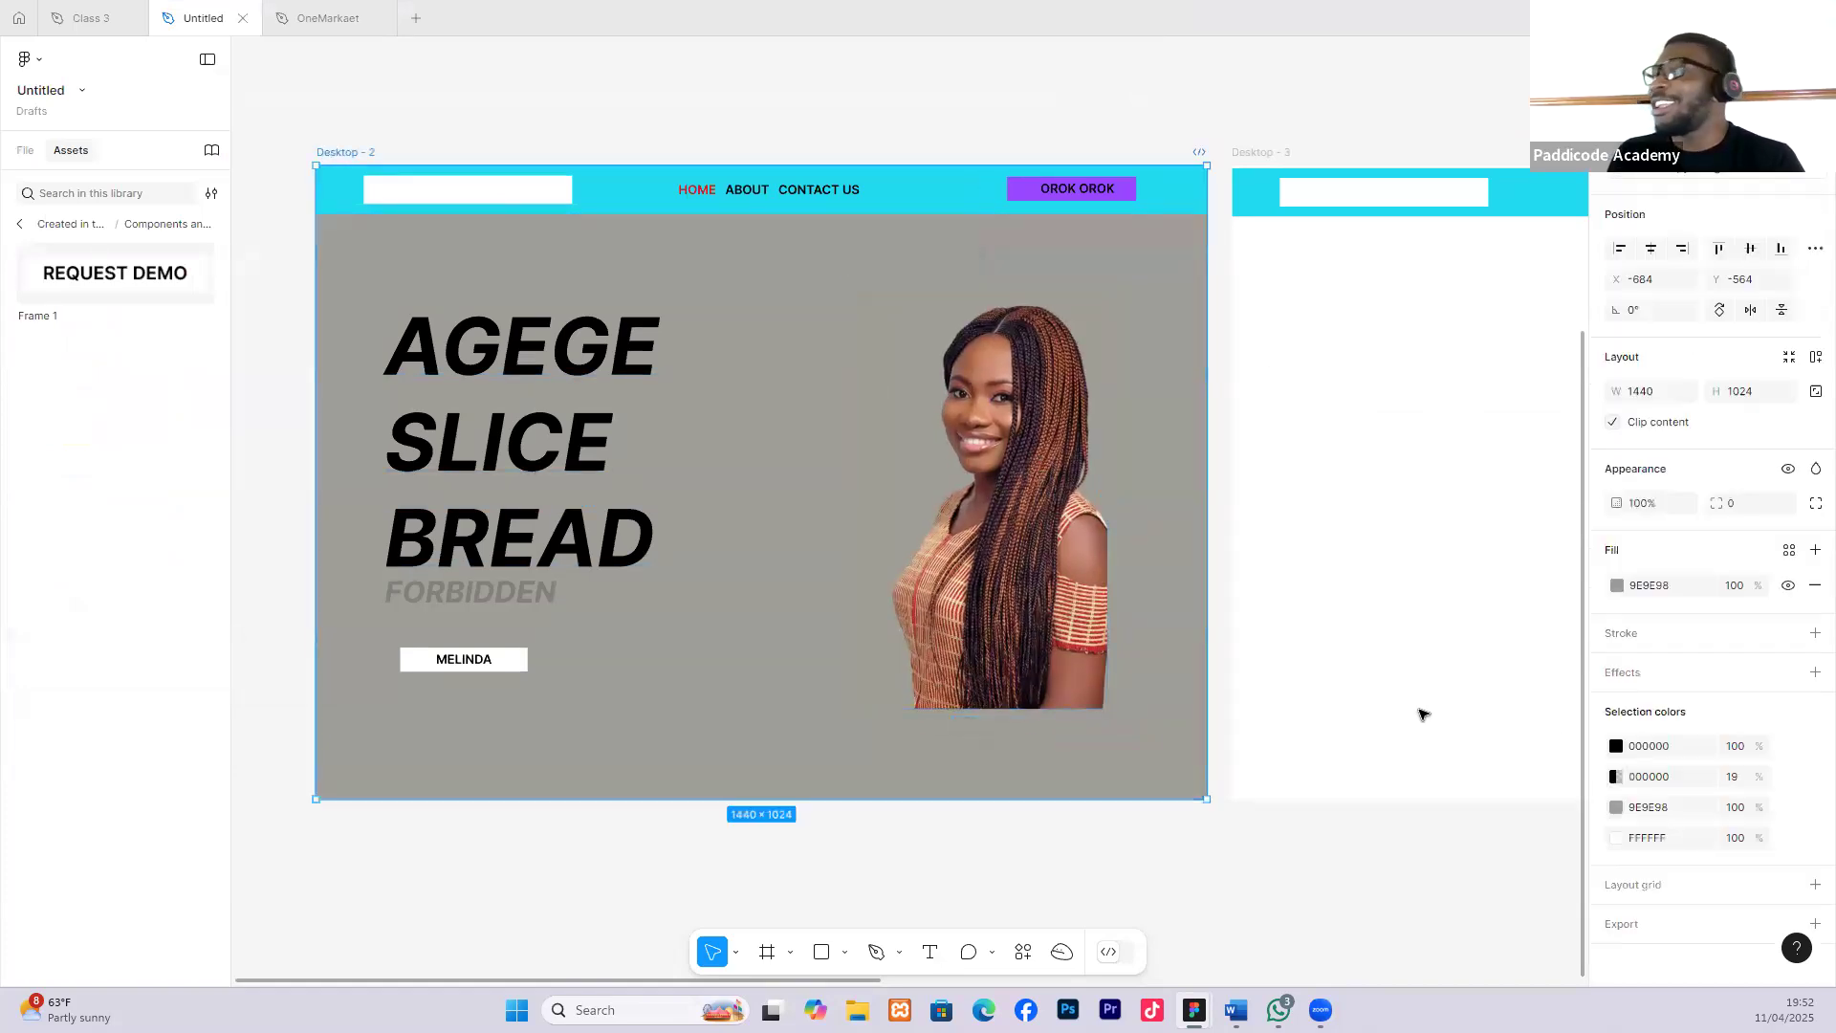
pyautogui.click(1617, 585)
pyautogui.click(1435, 833)
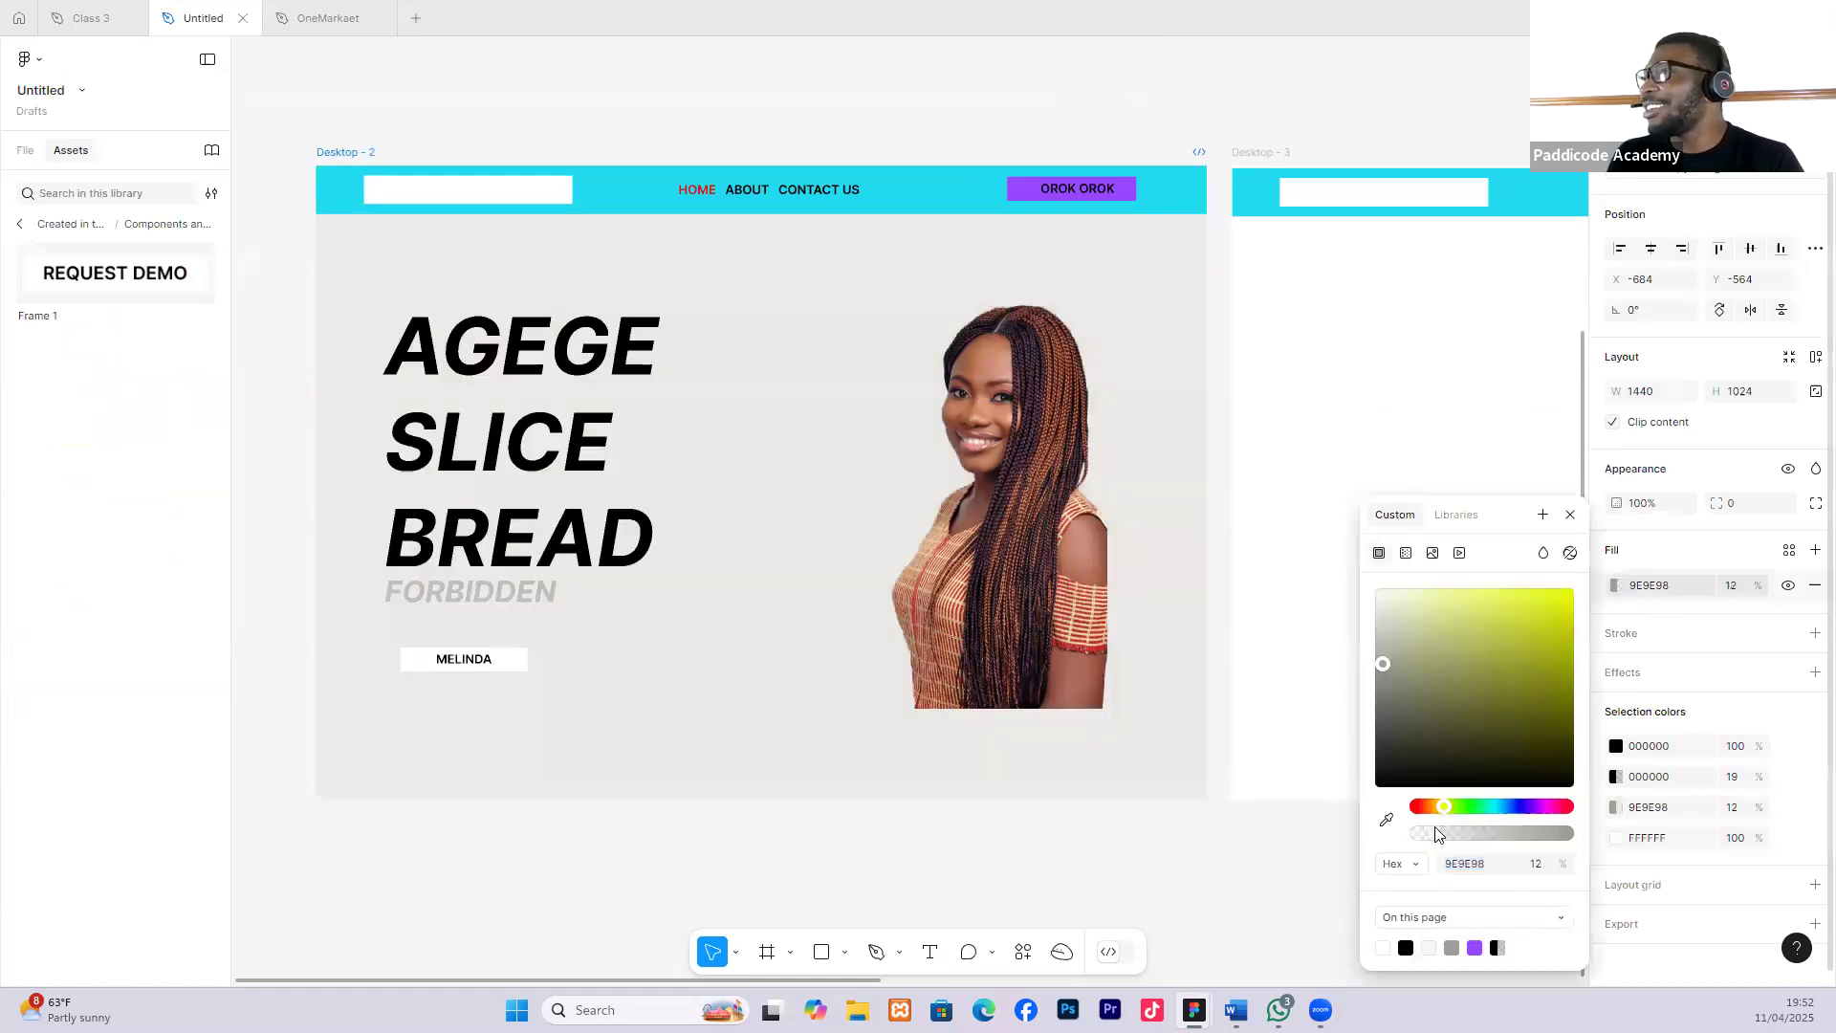
pyautogui.moveTo(1054, 607); pyautogui.dragTo(1156, 624)
# Enlarge the woman photo to 563×931 against the frame's right edge, undoing a trial widening.
pyautogui.click(1090, 606)
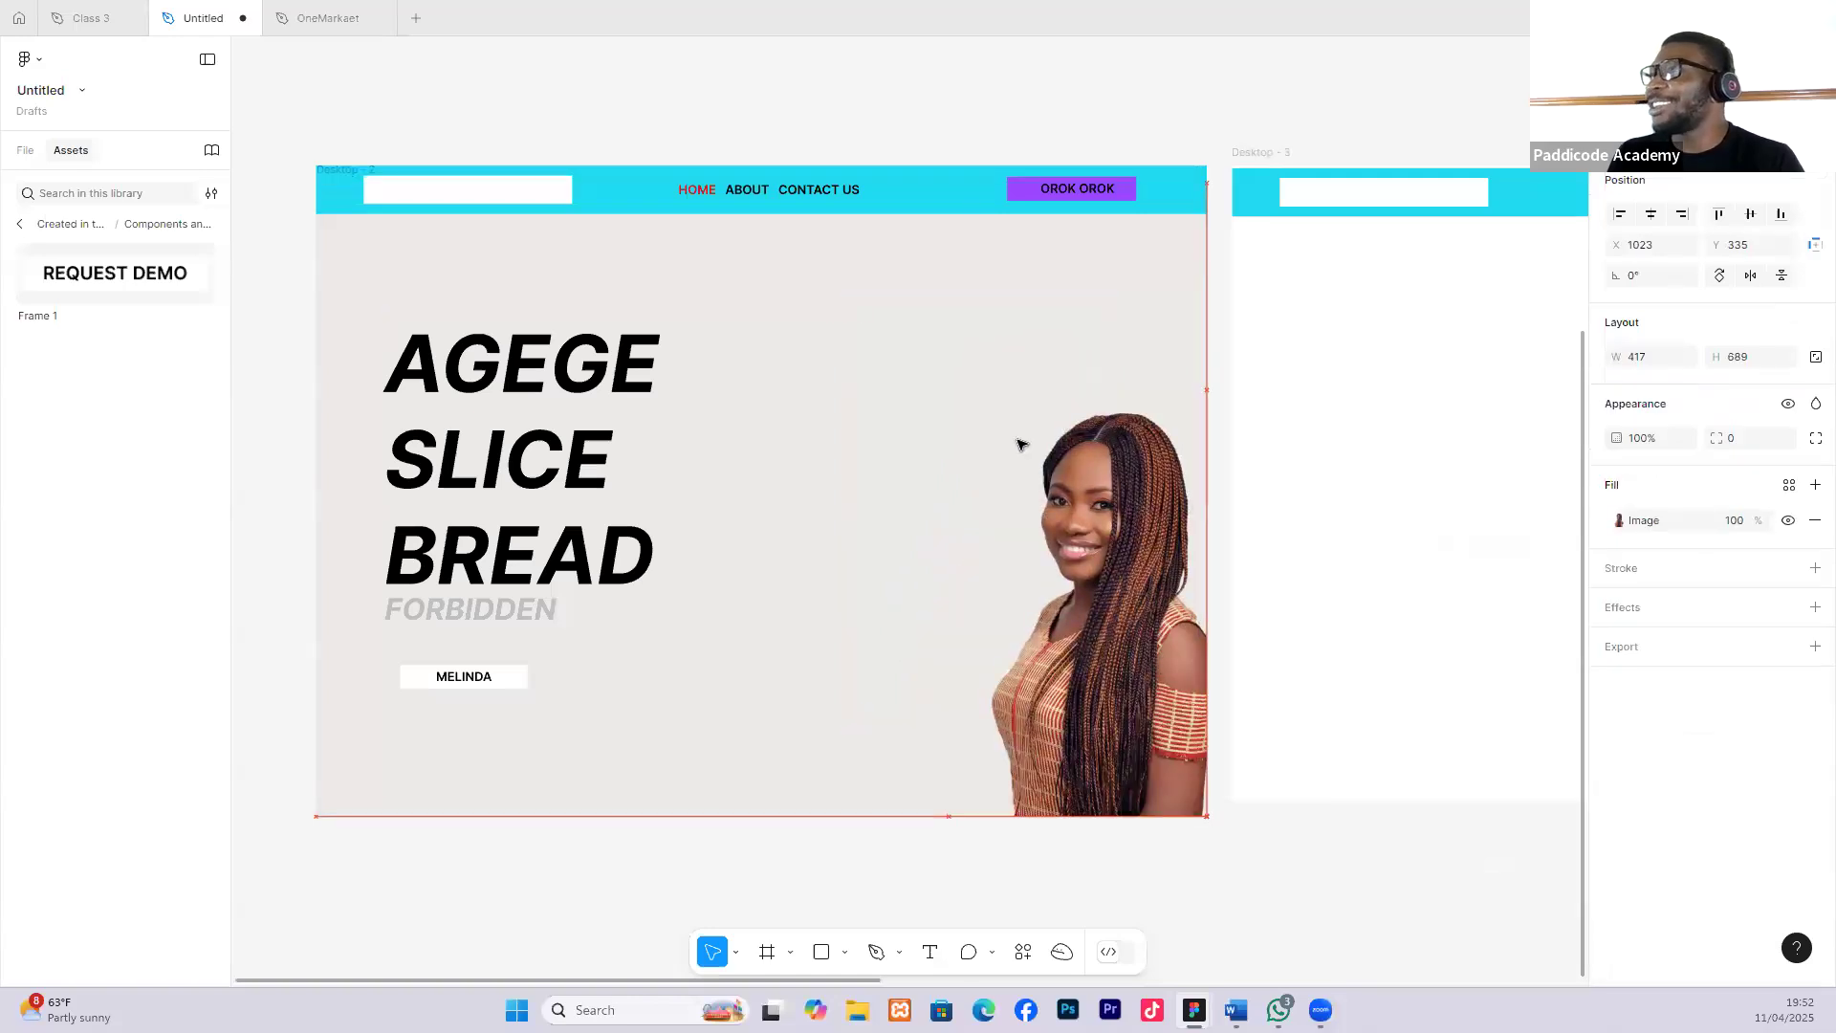
pyautogui.moveTo(947, 390); pyautogui.dragTo(904, 317)
pyautogui.moveTo(1052, 395)
pyautogui.mouseDown()
pyautogui.moveTo(1051, 347)
pyautogui.moveTo(1071, 395)
pyautogui.mouseUp()
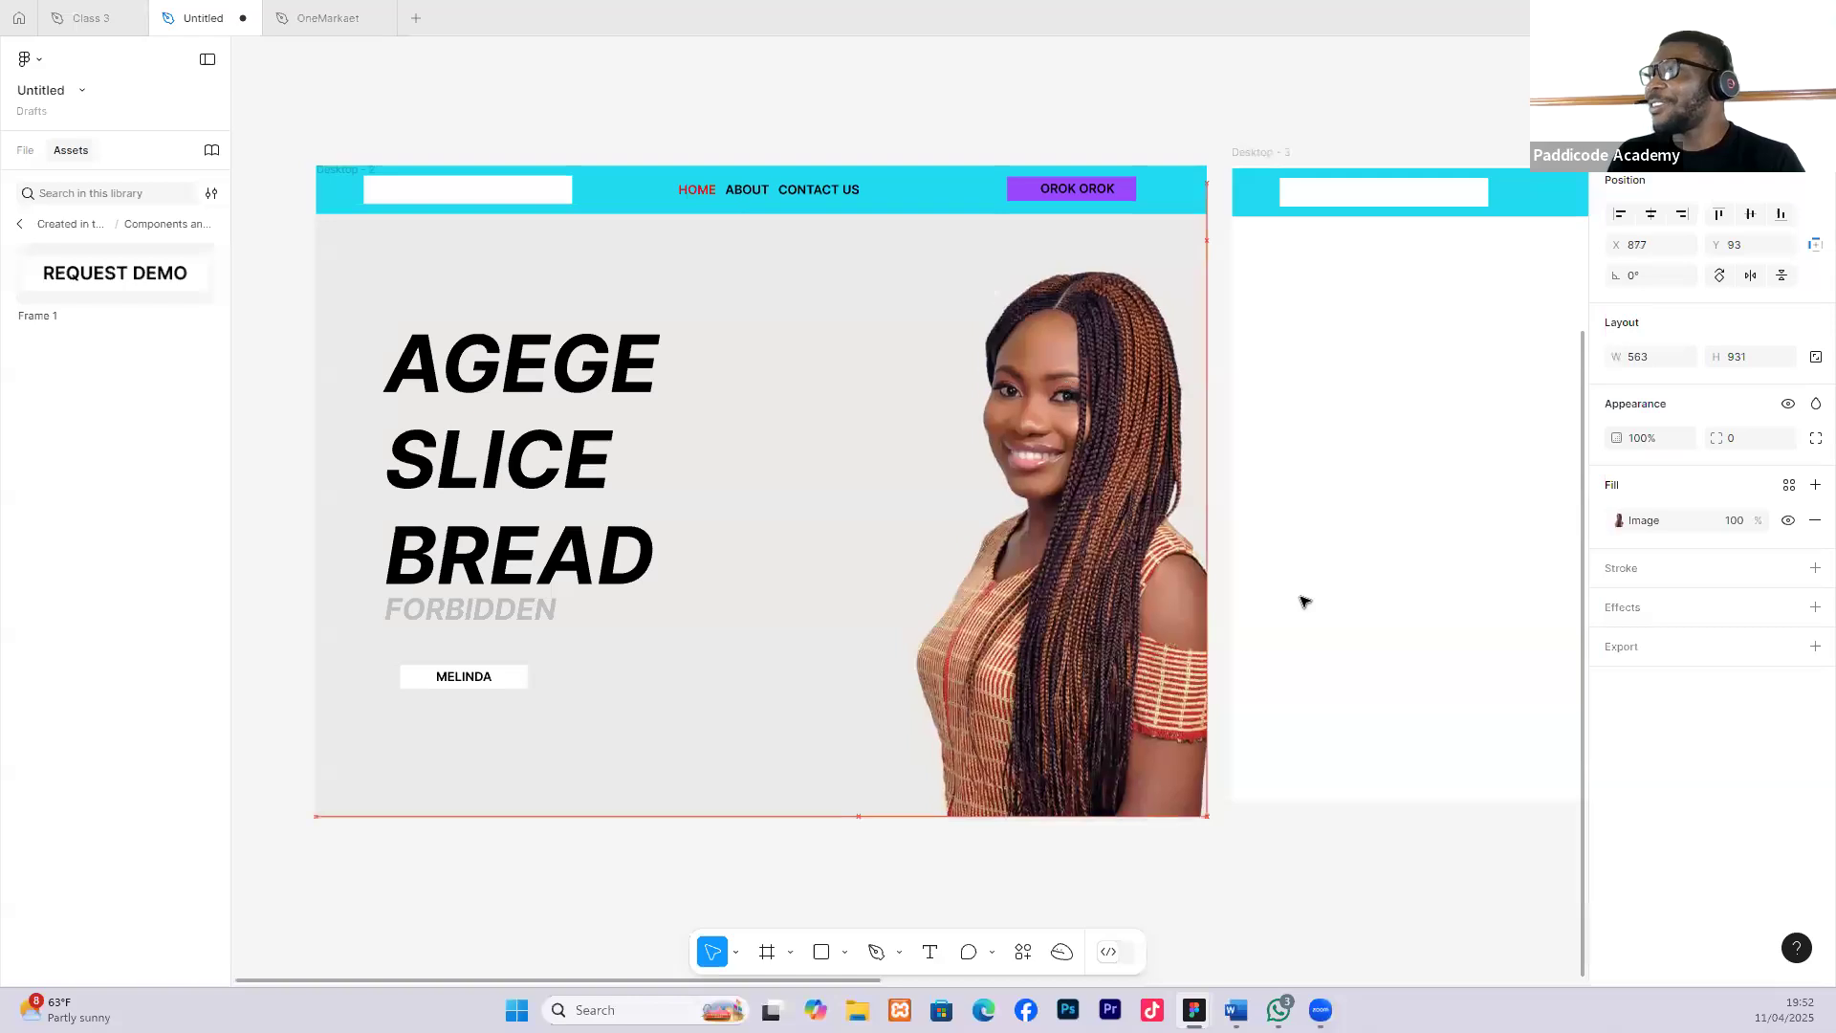
pyautogui.click(1284, 849)
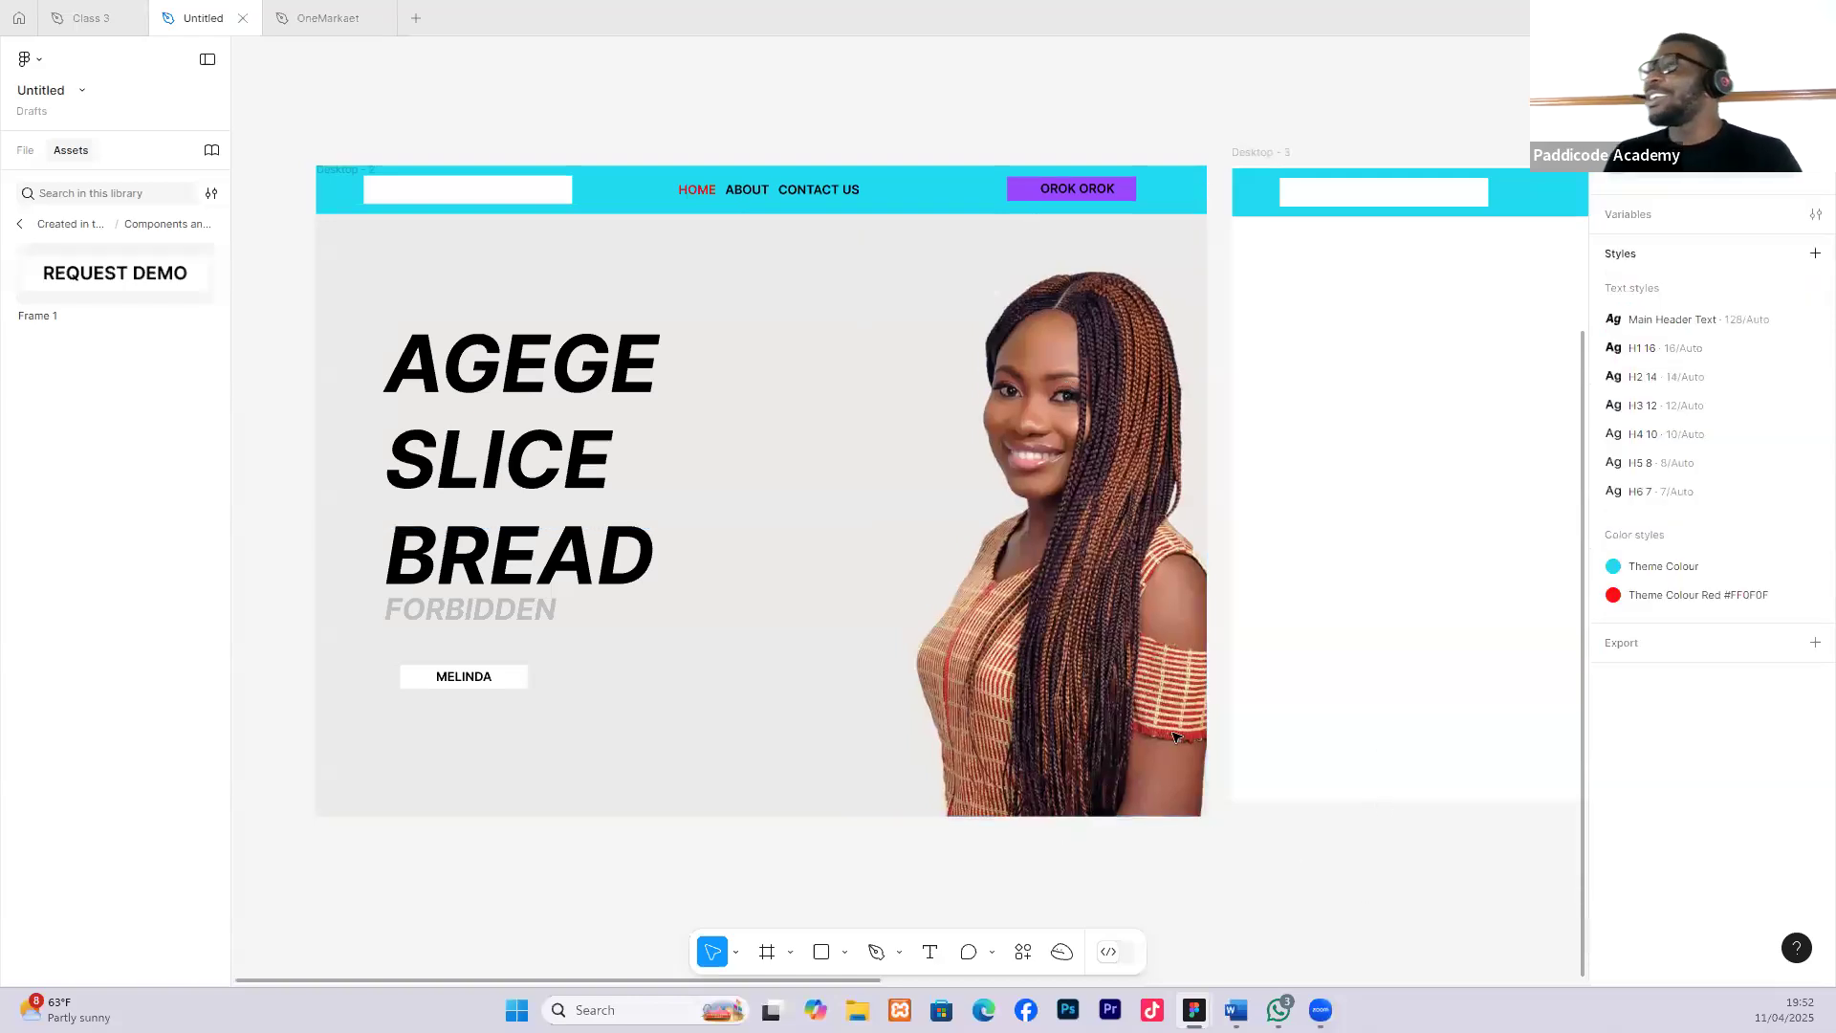
pyautogui.click(942, 584)
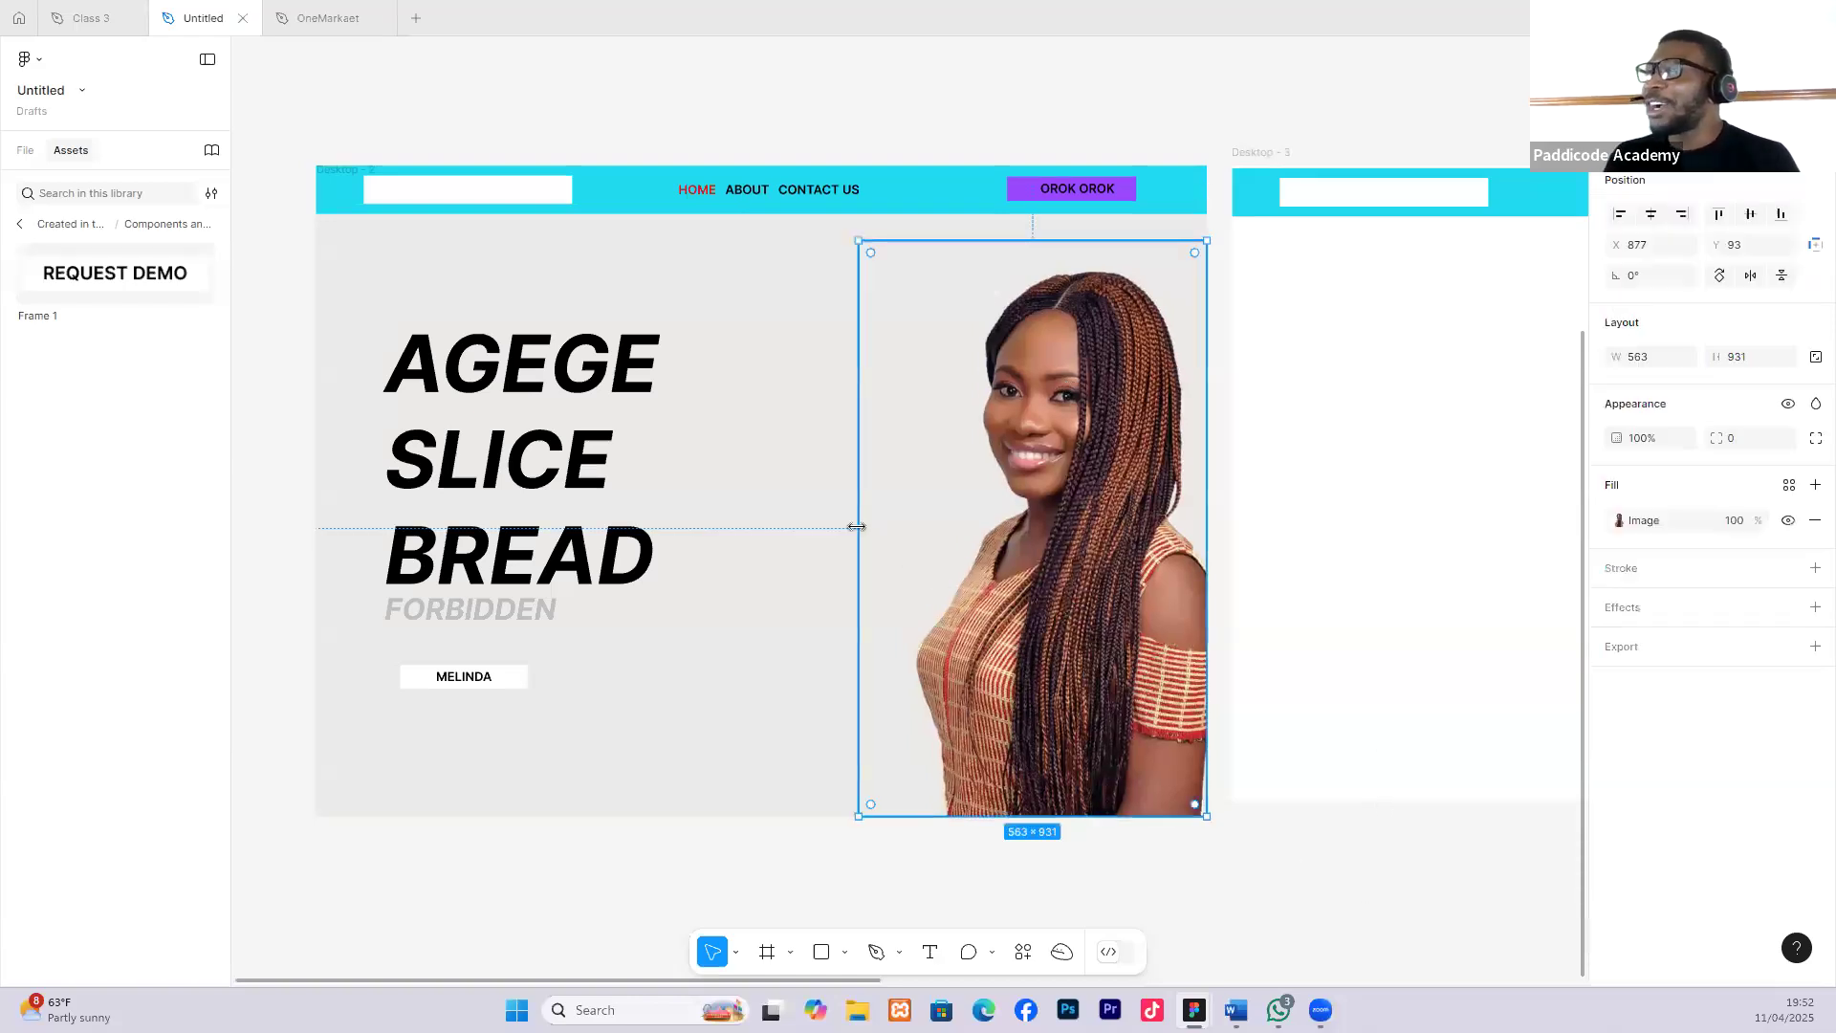
pyautogui.moveTo(857, 527); pyautogui.dragTo(801, 527)
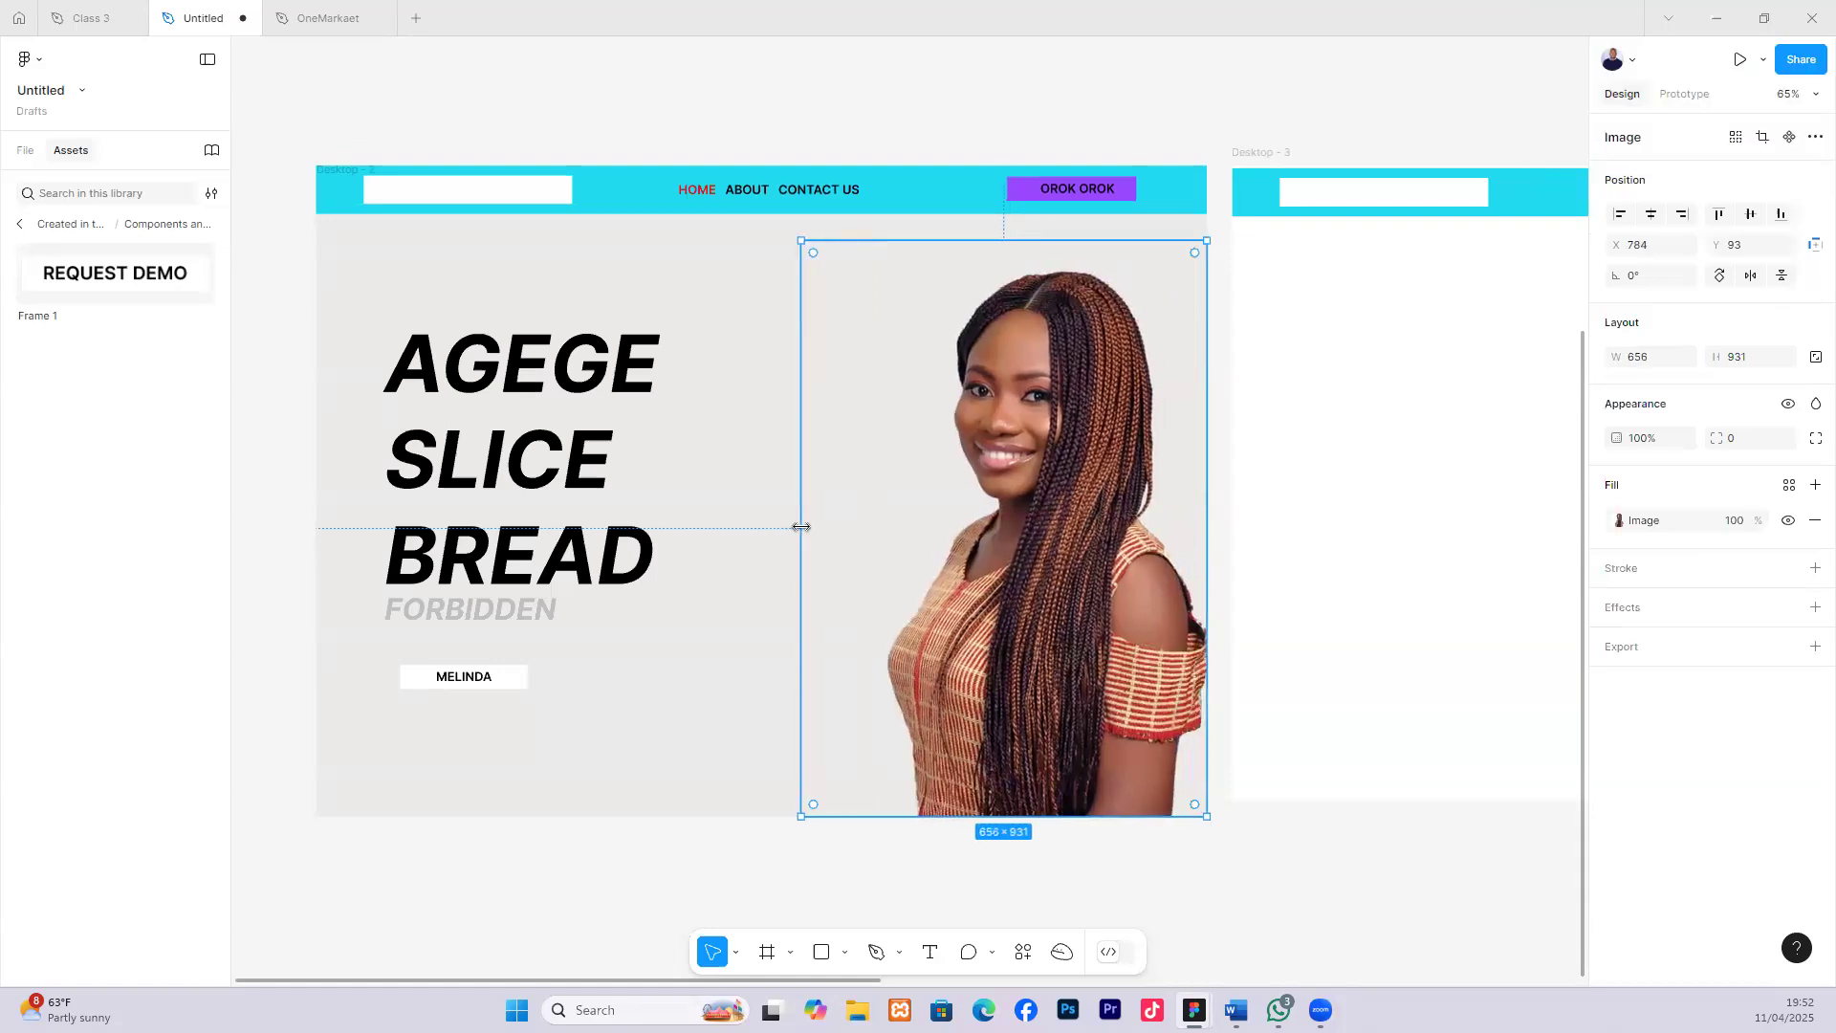
pyautogui.hotkey('ctrl', 'z')
# Restore the portrait width to 563 and nudge the heading into line with MELINDA.
pyautogui.click(373, 362)
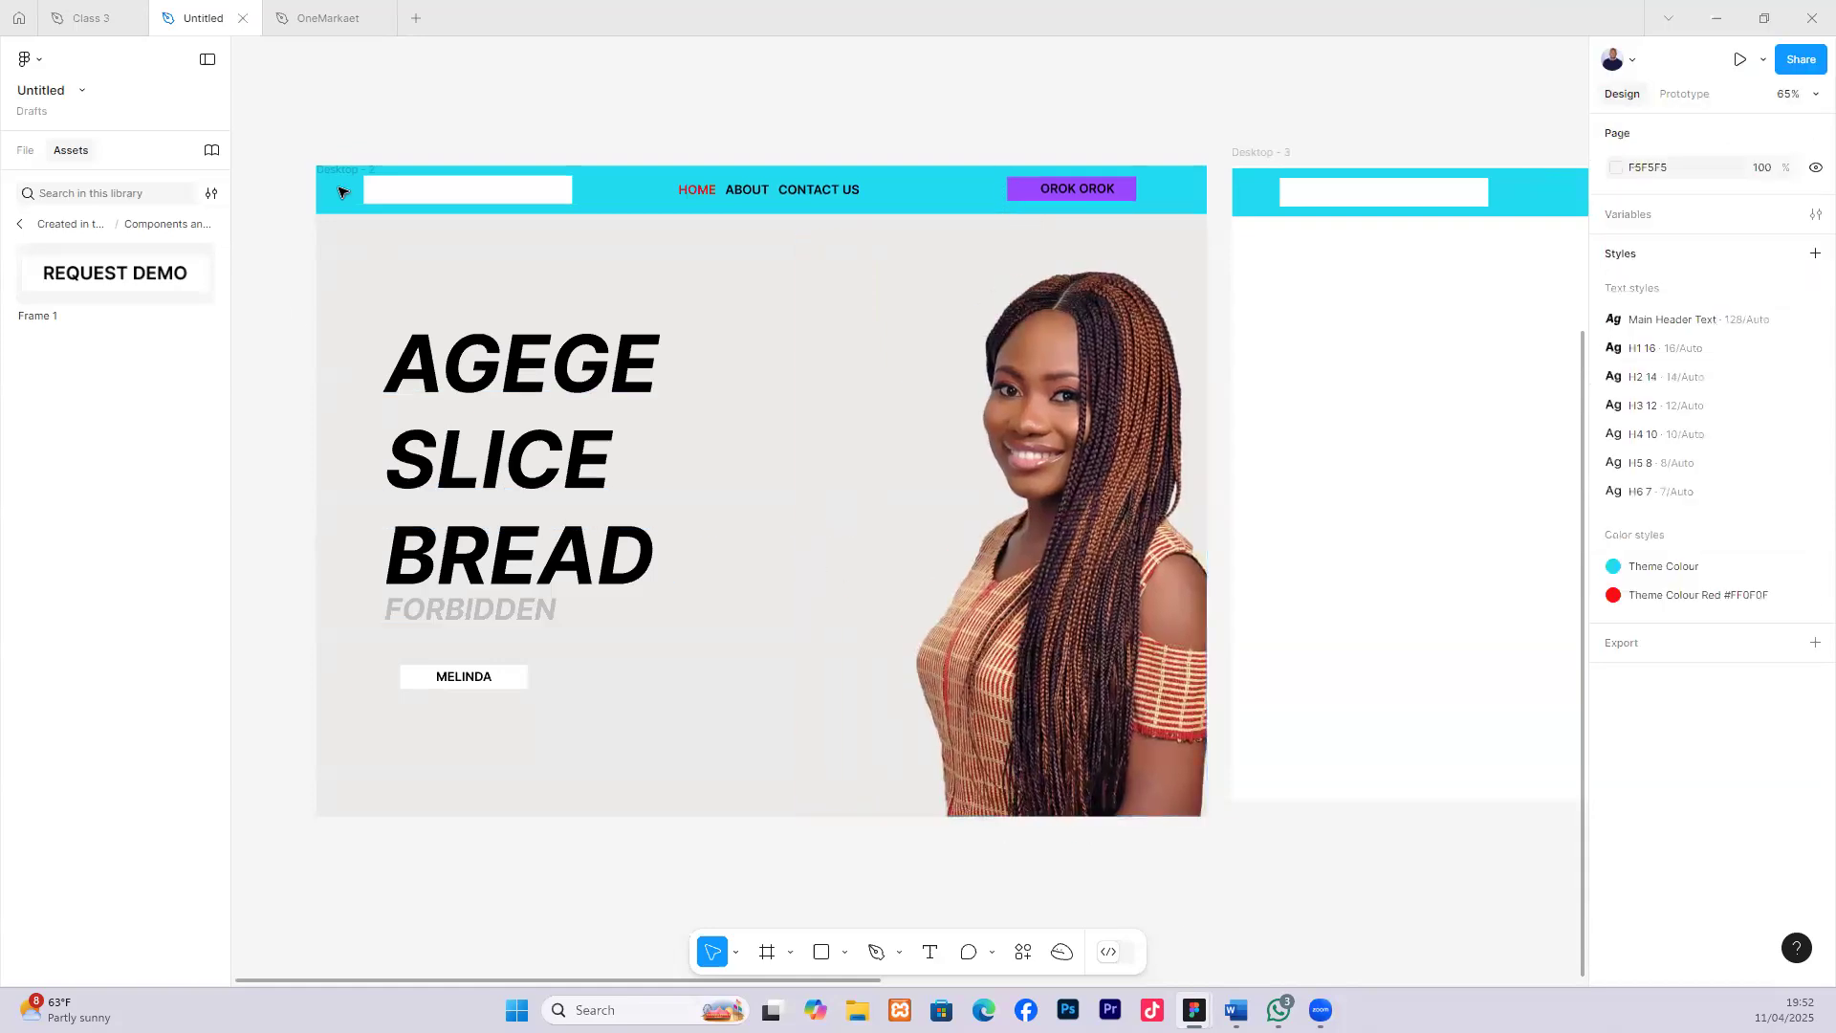
pyautogui.click(340, 183)
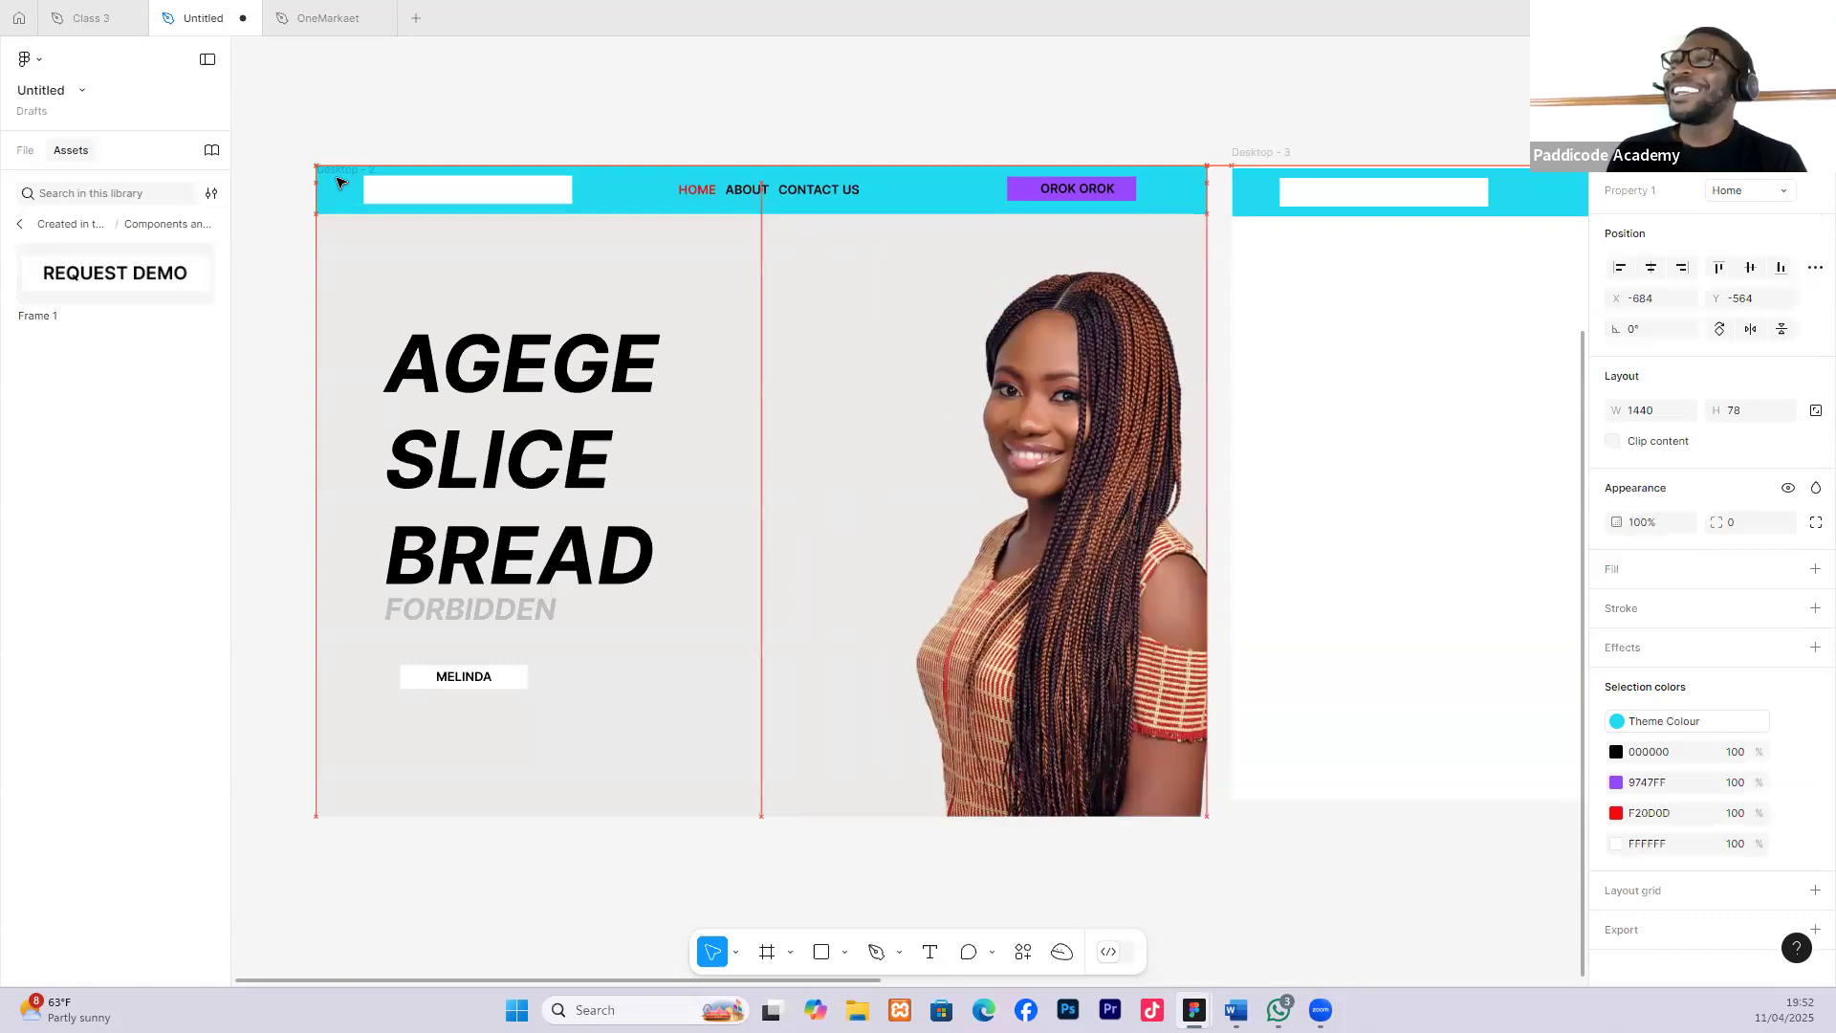
pyautogui.click(692, 279)
pyautogui.moveTo(599, 372); pyautogui.dragTo(615, 368)
# Replace the hero image fill with passPort-Photoroom uploaded from the PIXS folder.
pyautogui.click(1034, 419)
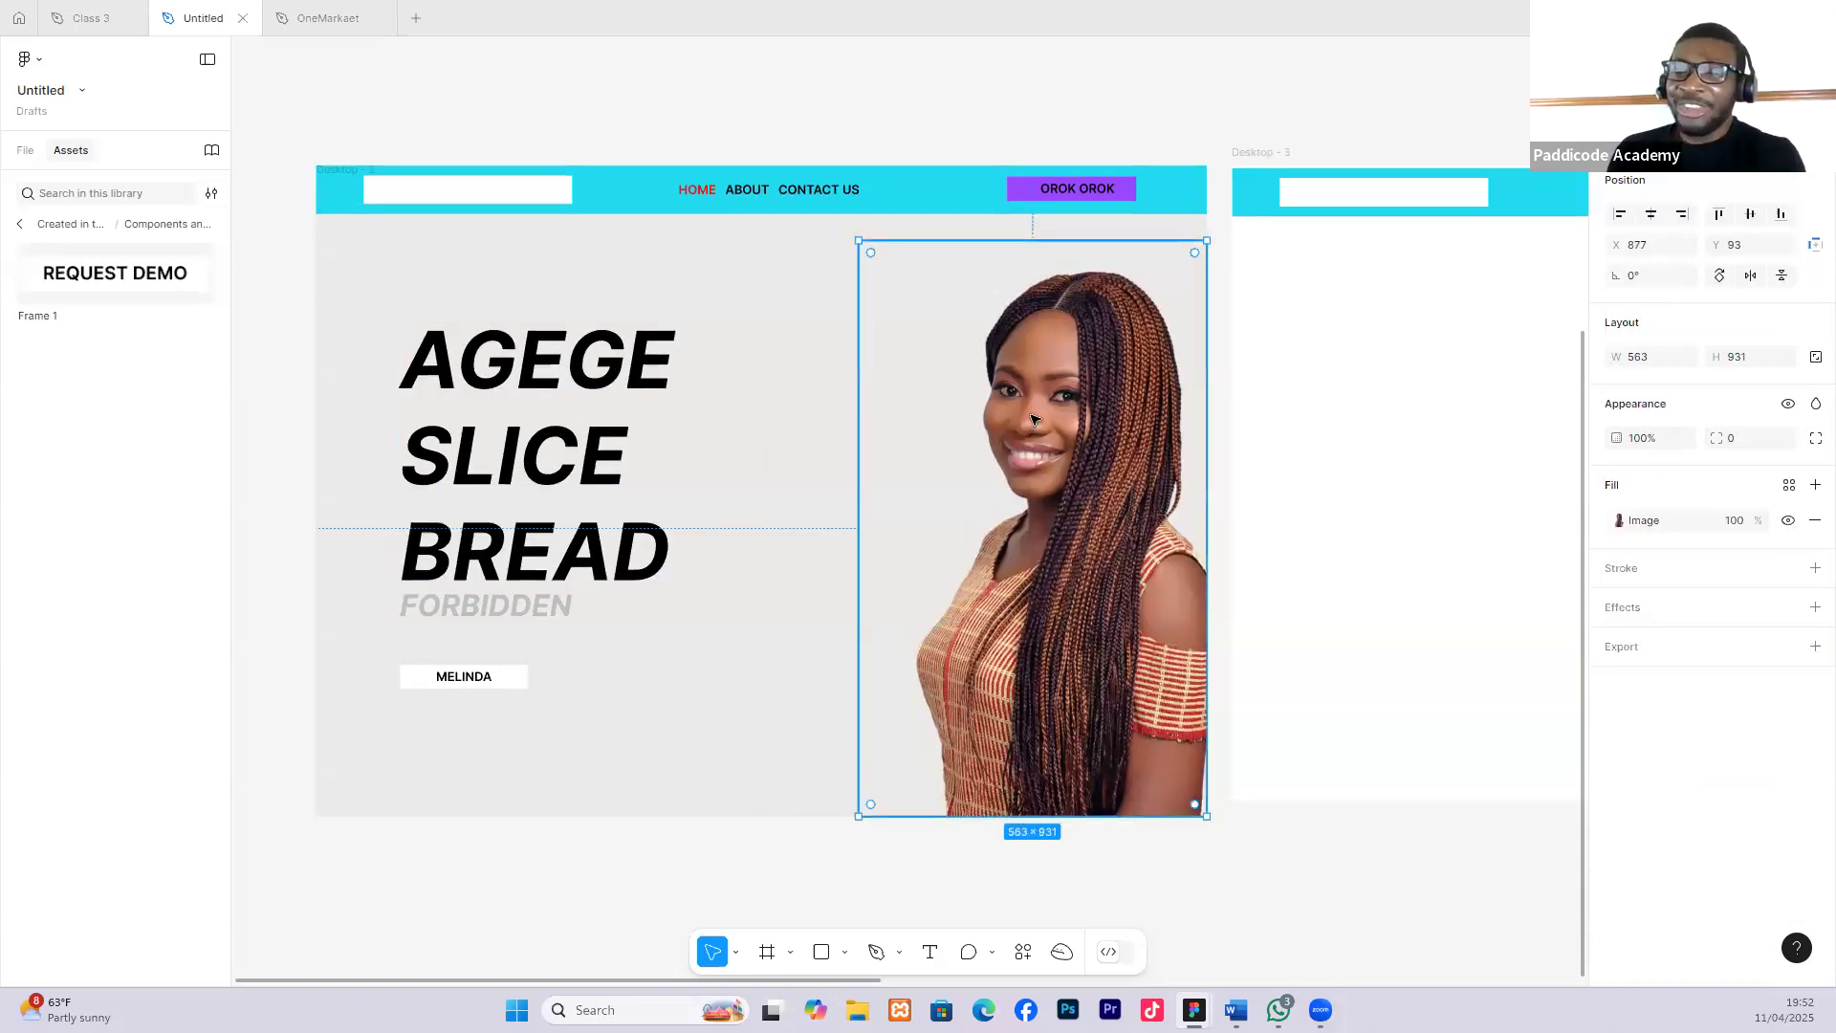
pyautogui.click(1657, 522)
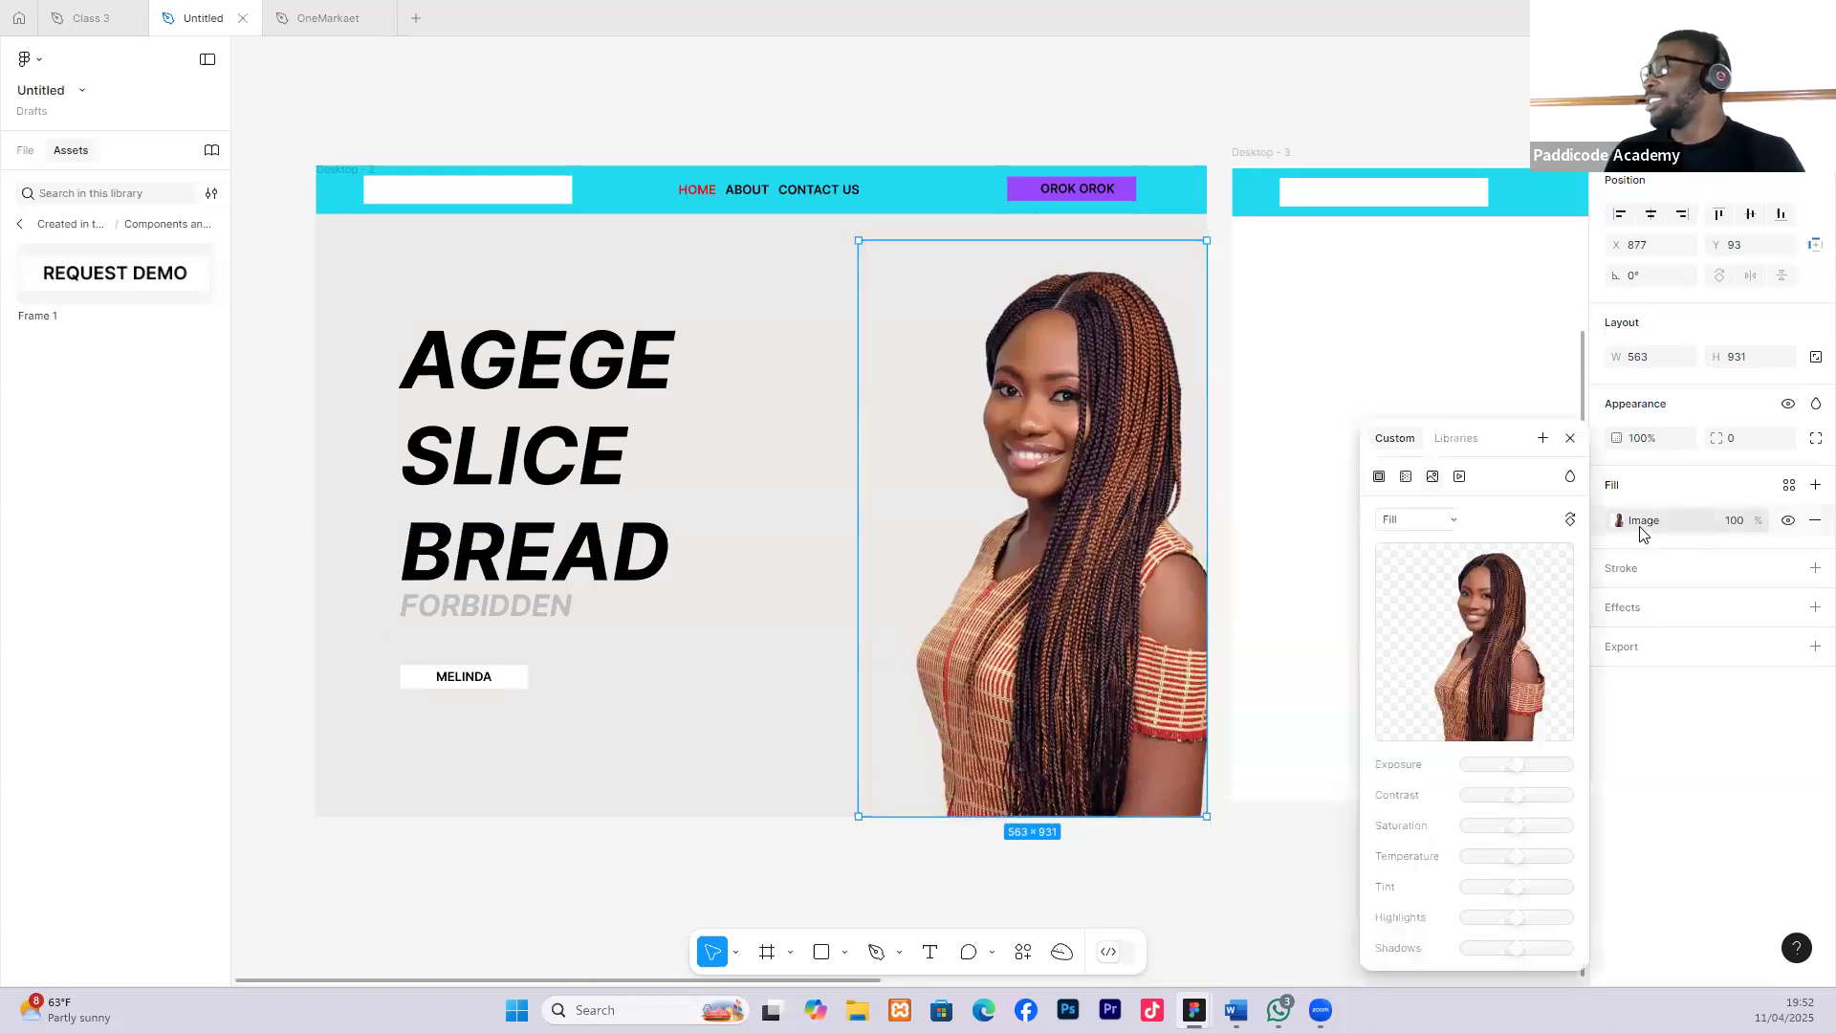
pyautogui.click(1509, 643)
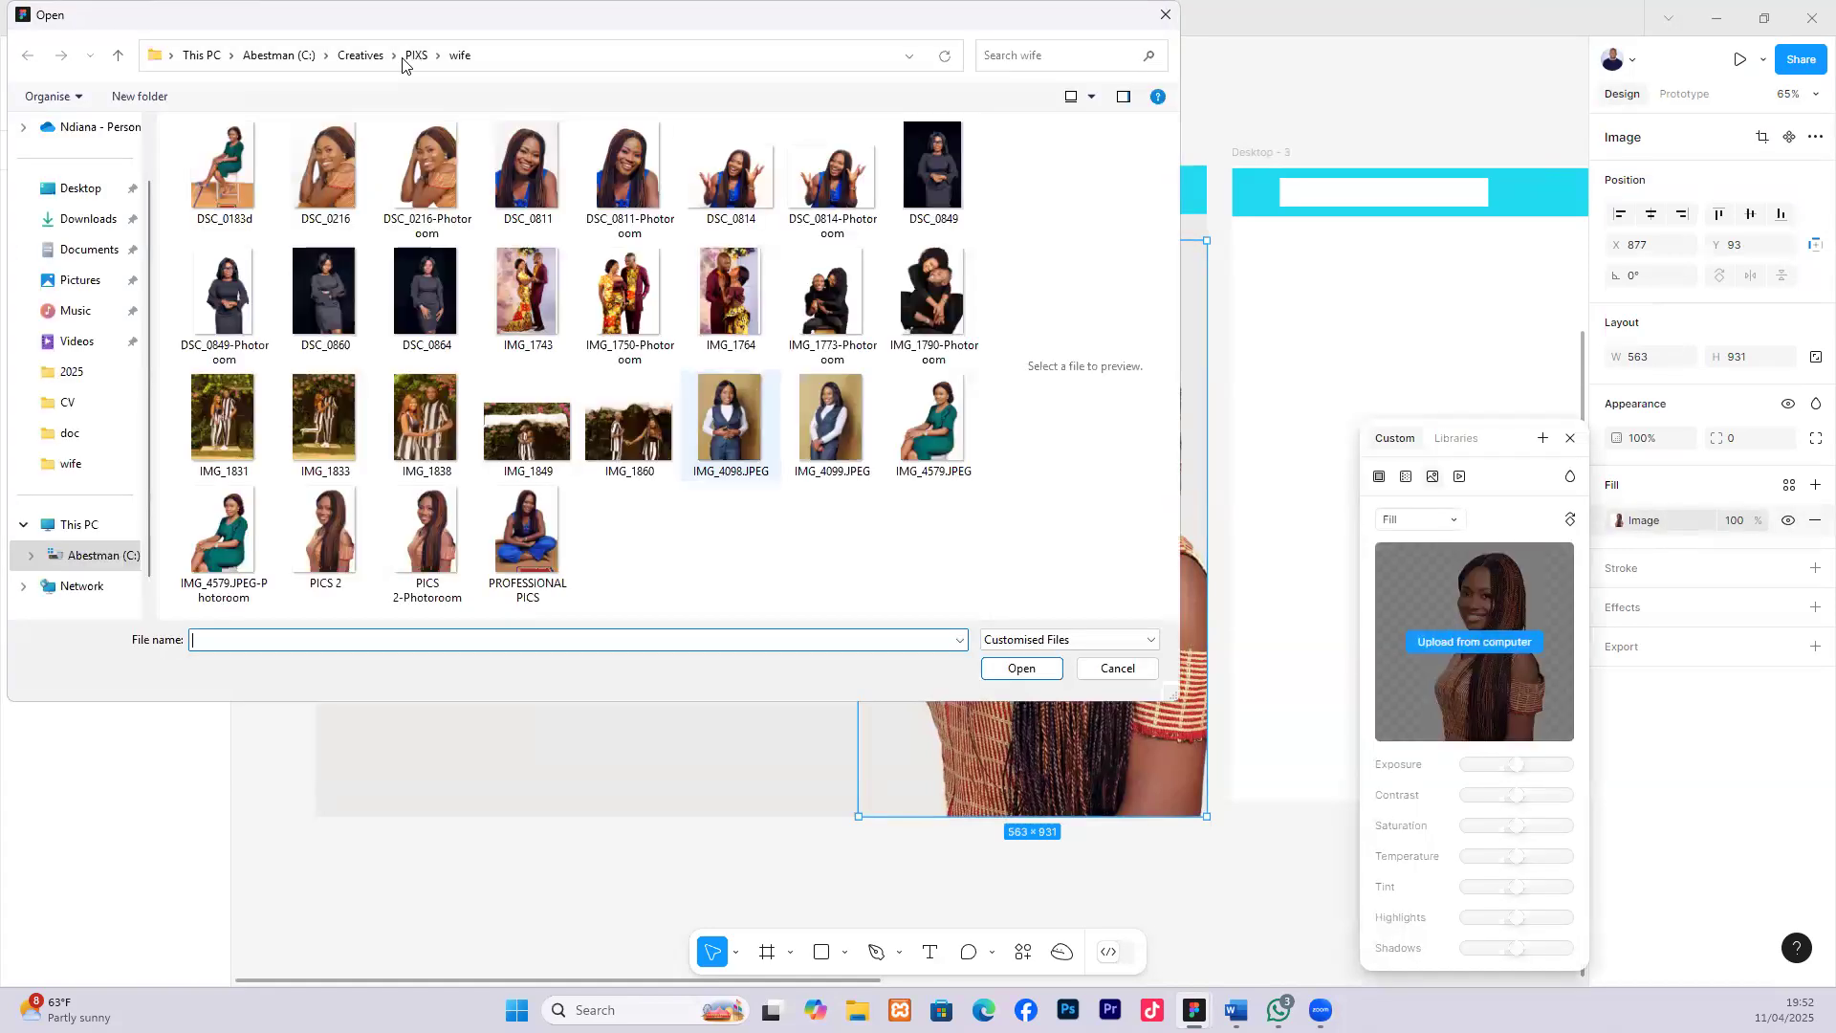
pyautogui.click(416, 55)
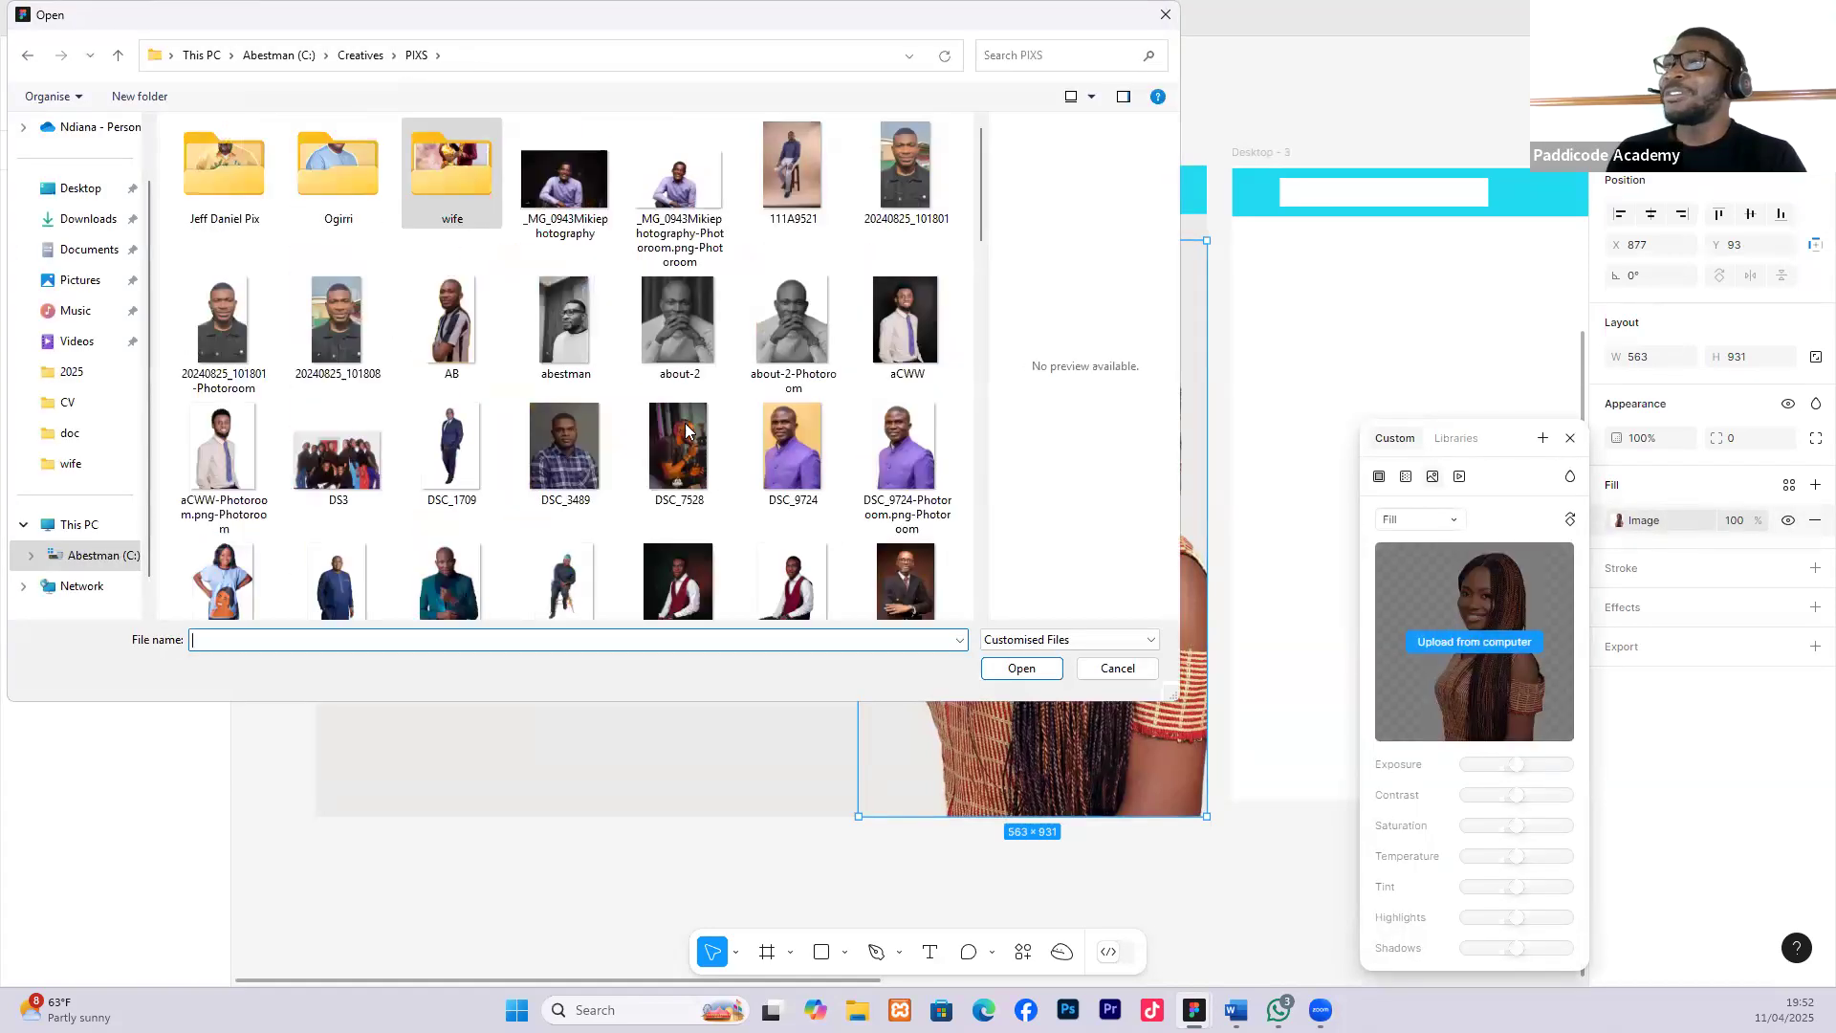
pyautogui.scroll(-10, 510, 454)
pyautogui.click(524, 440)
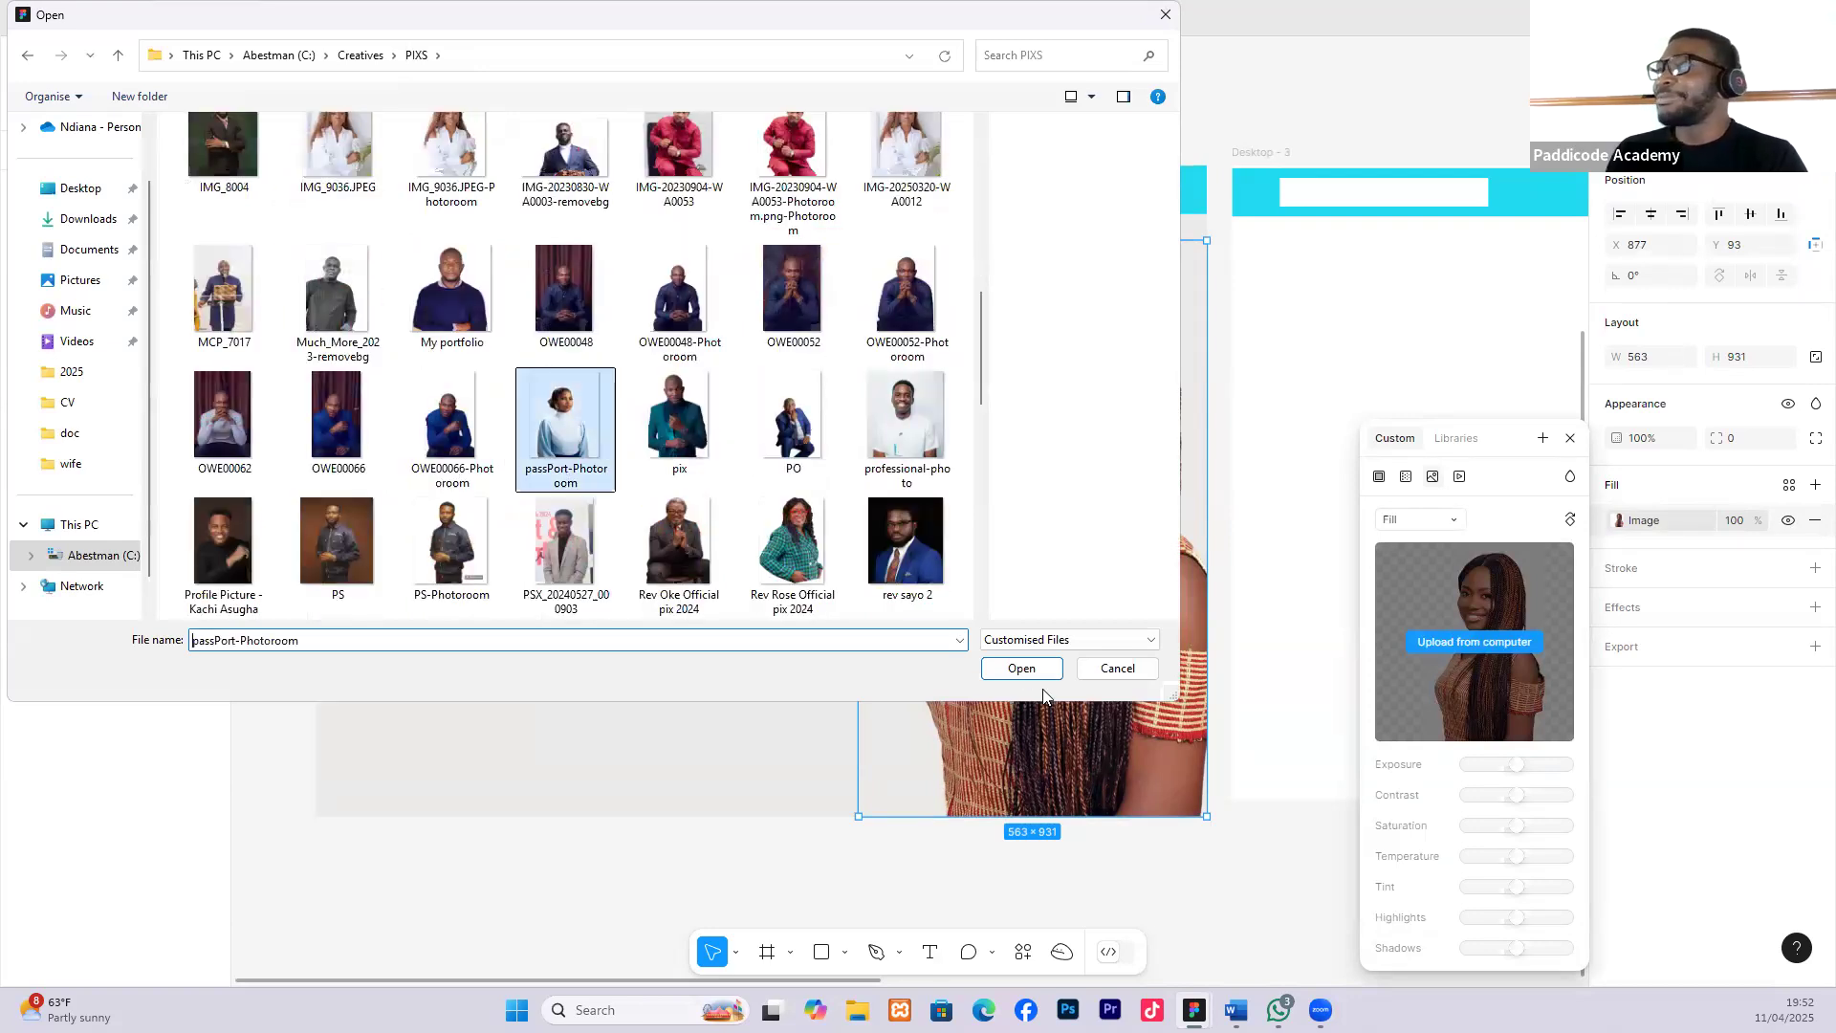
pyautogui.click(1022, 668)
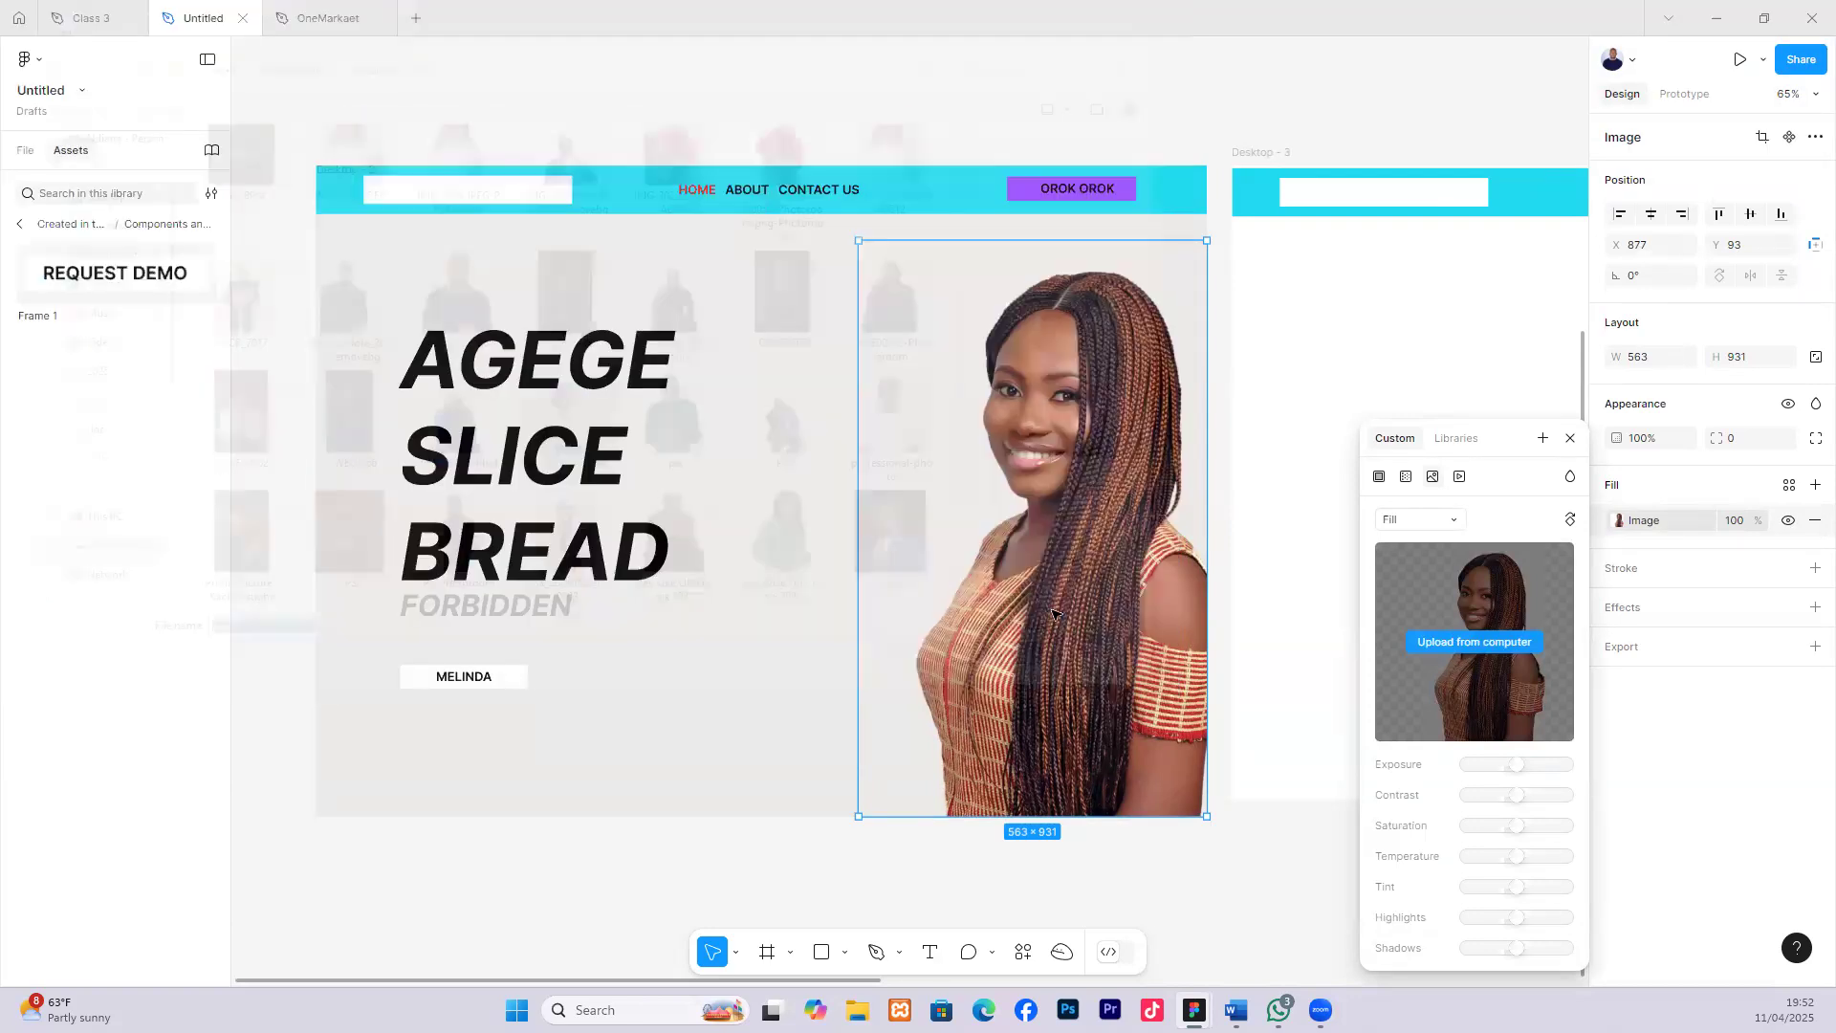
pyautogui.moveTo(1014, 597); pyautogui.dragTo(1016, 622)
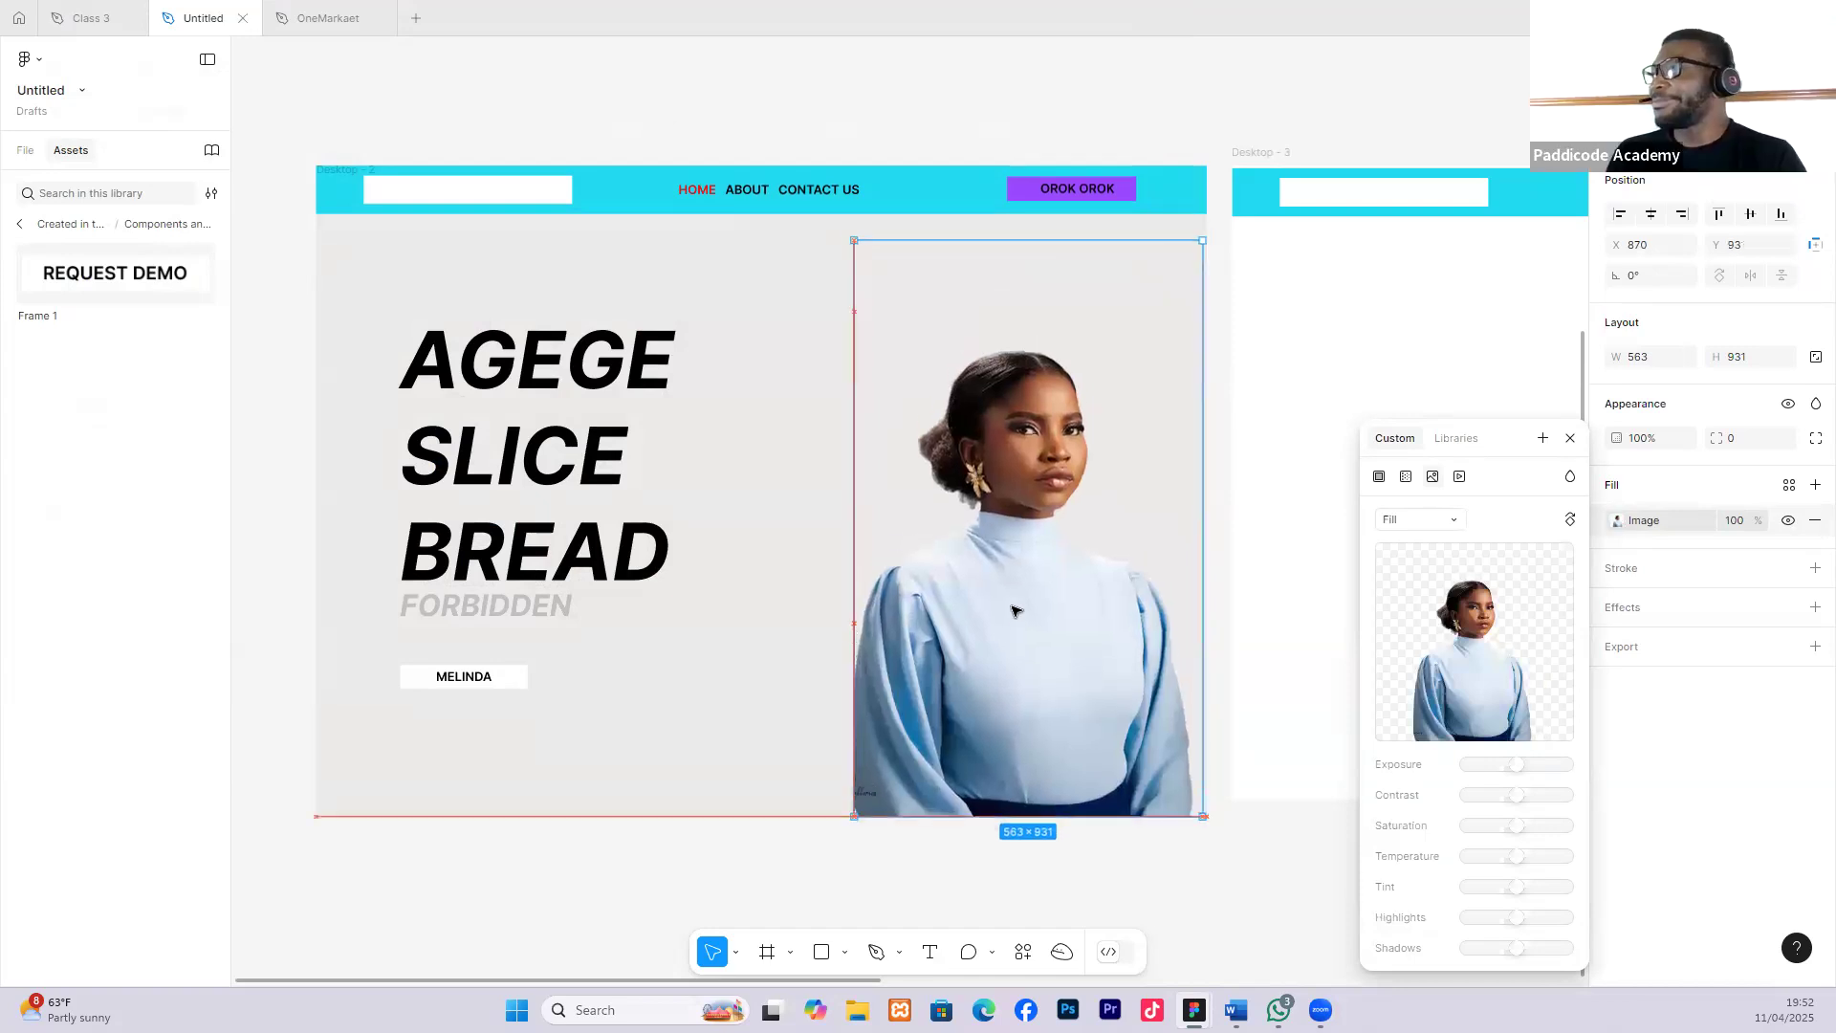
pyautogui.click(1572, 438)
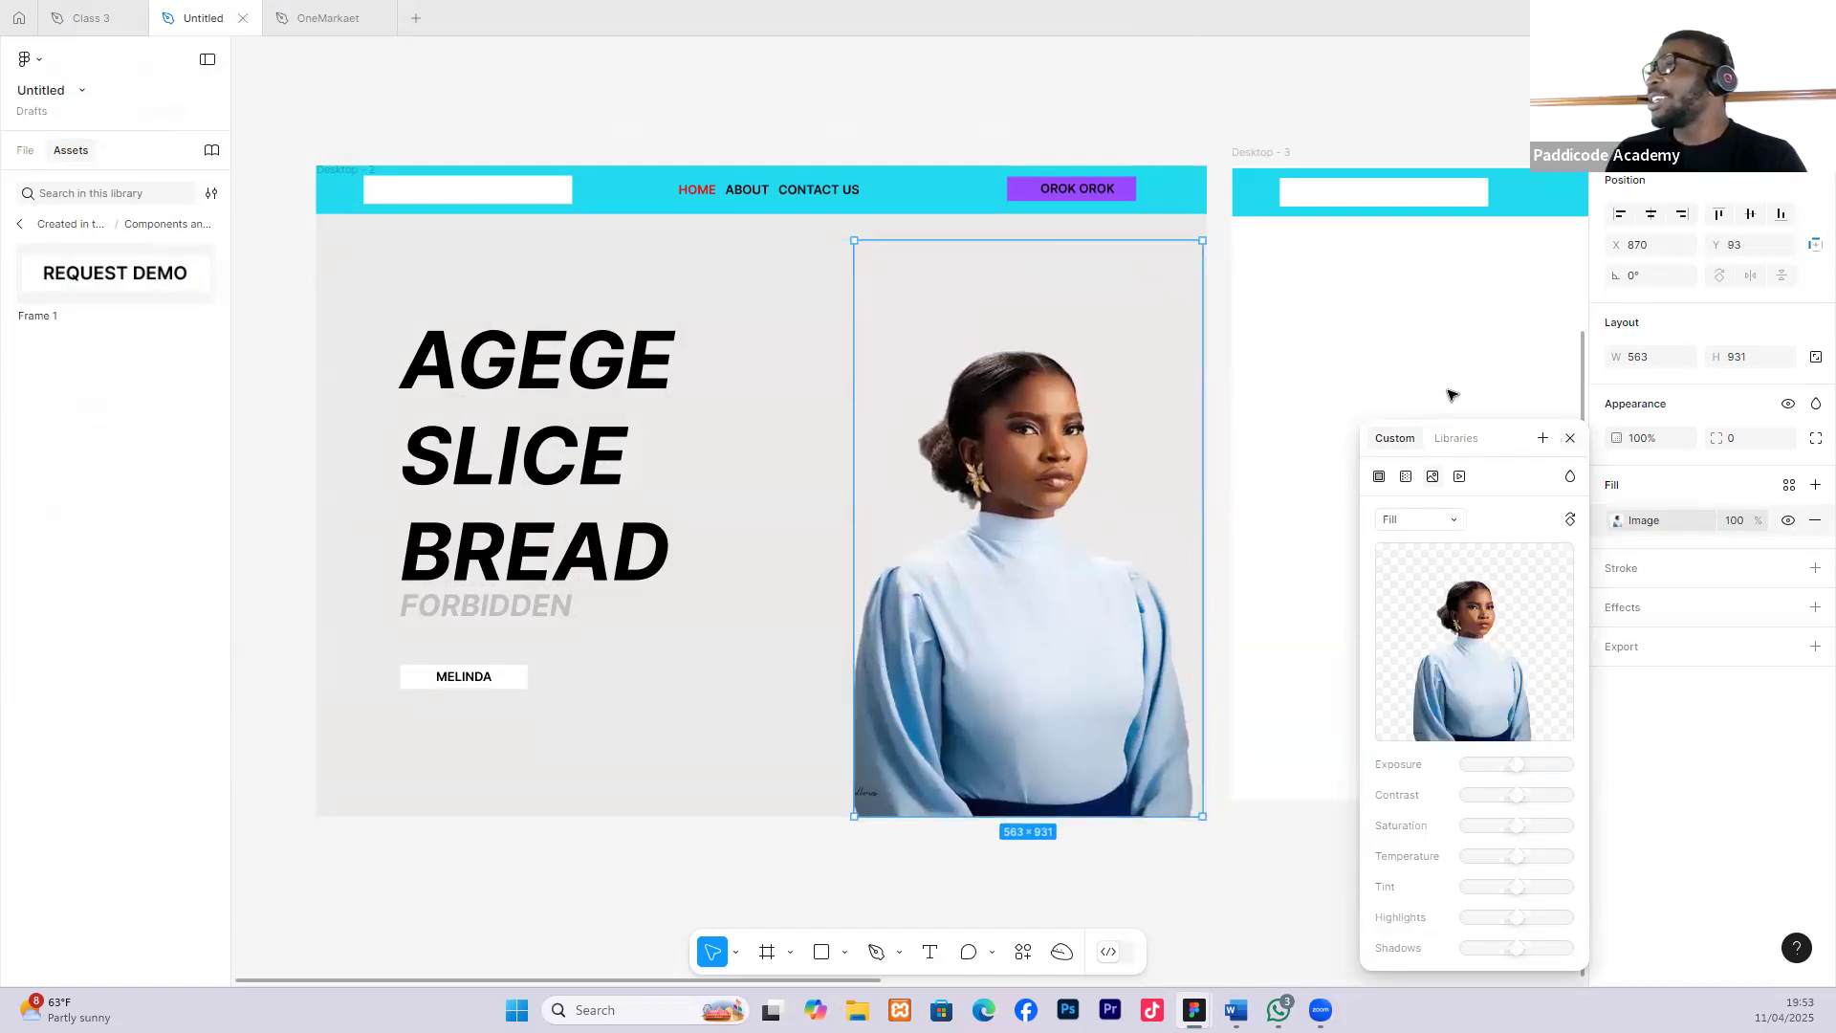
pyautogui.click(1460, 410)
pyautogui.click(1262, 160)
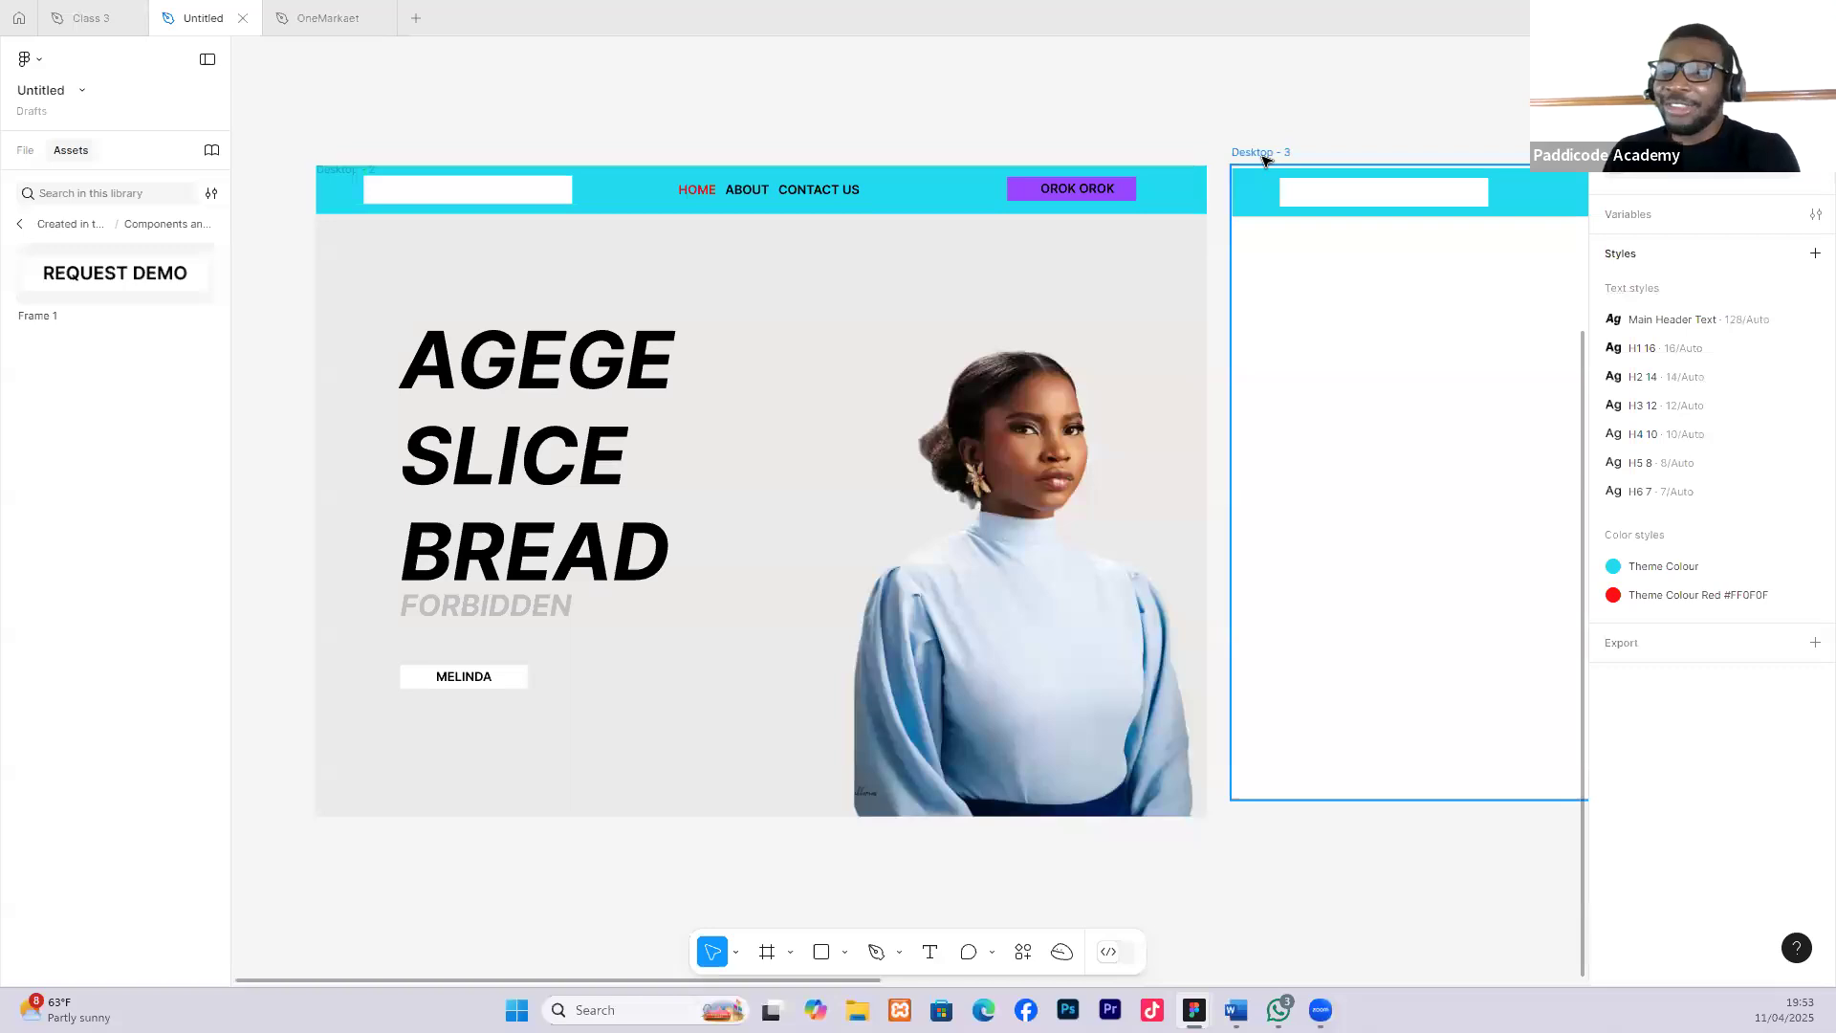
# Delete the empty Desktop - 3 frame and return the navbar to Desktop - 2's top edge.
pyautogui.press('Delete')
pyautogui.scroll(-3, 1259, 328)
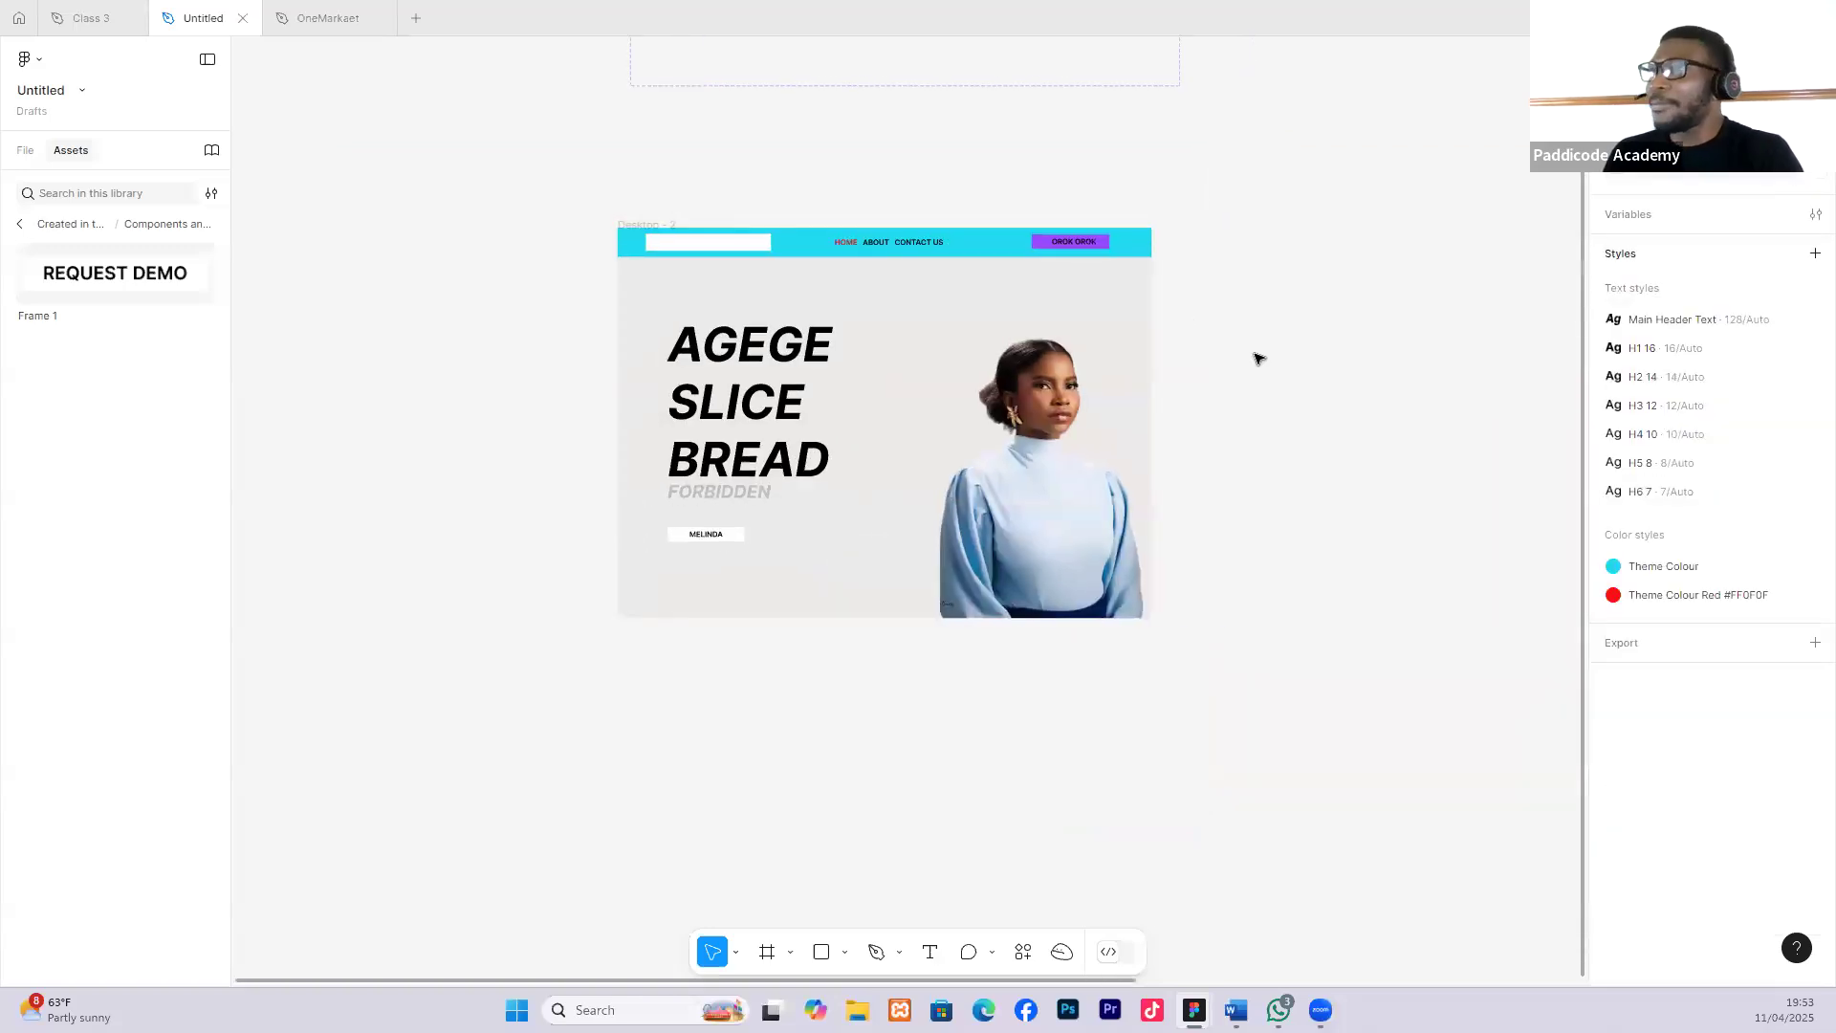
pyautogui.scroll(3, 961, 303)
pyautogui.moveTo(765, 216); pyautogui.dragTo(897, 115)
pyautogui.moveTo(776, 271); pyautogui.dragTo(708, 225)
pyautogui.click(689, 127)
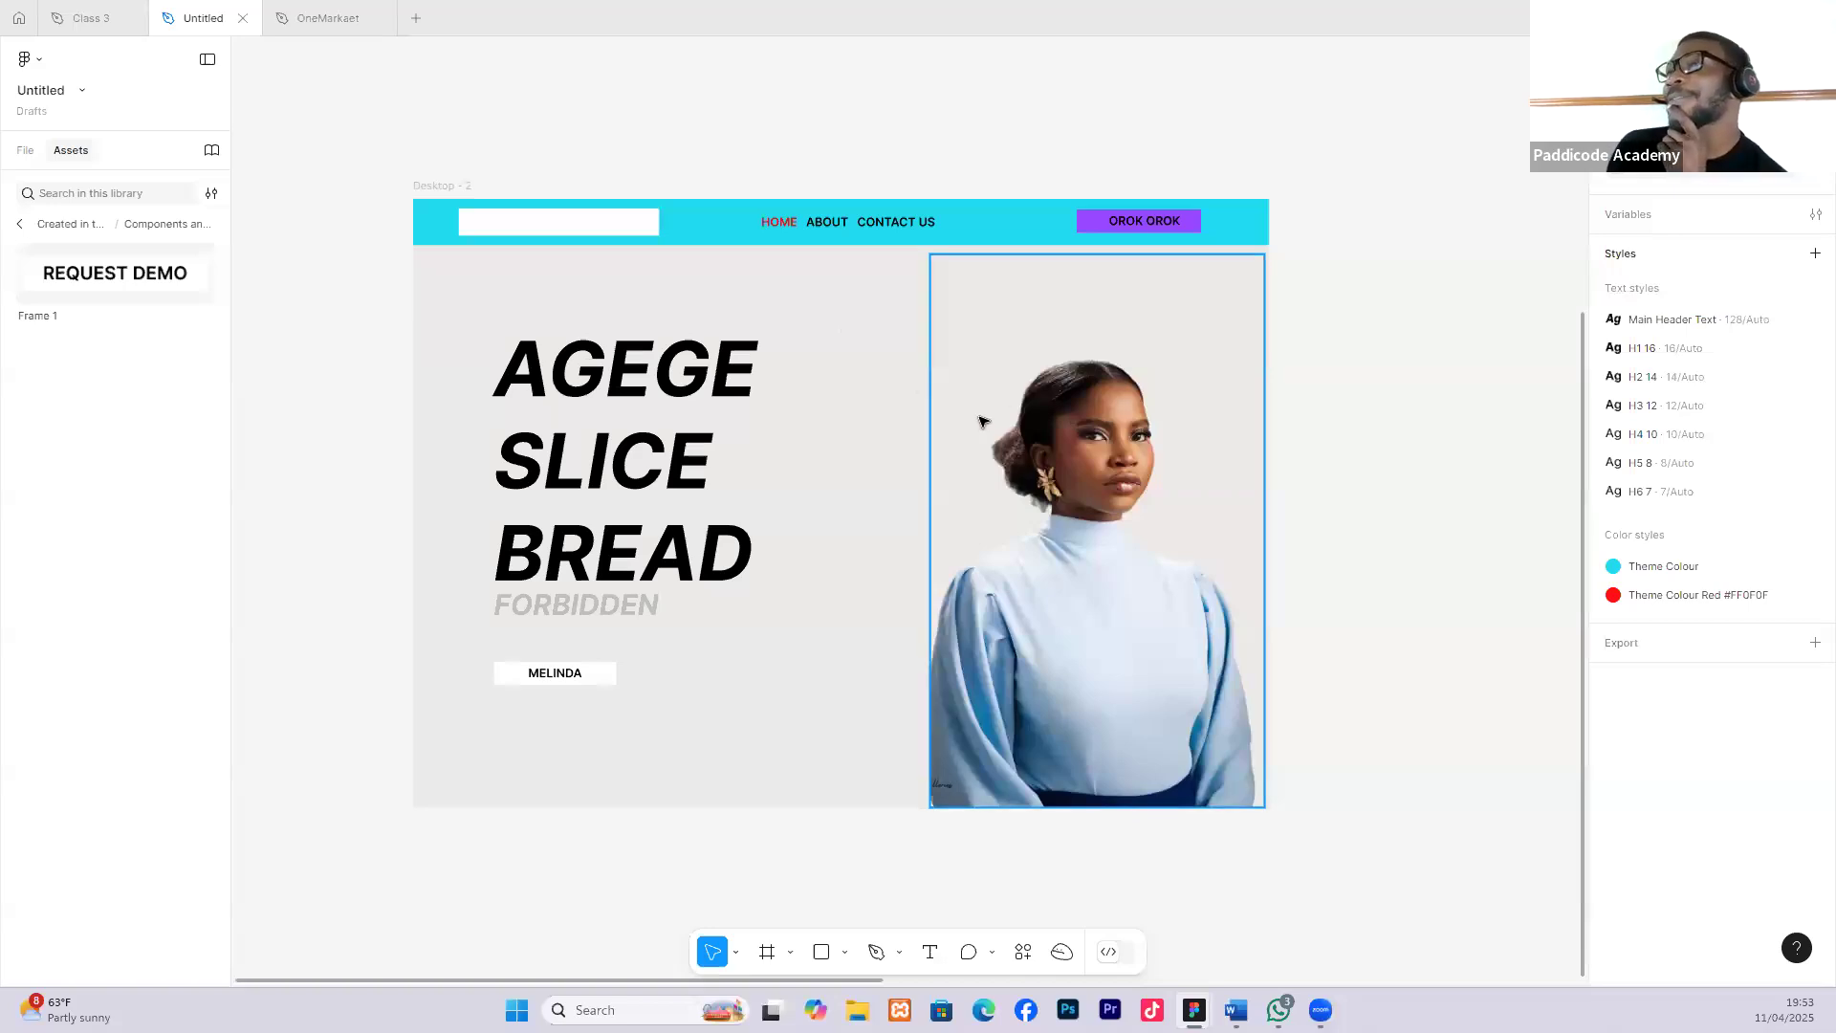
# Raise the heading a few pixels and move Desktop - 2 to X -798, Y -571.
pyautogui.scroll(-1, 985, 416)
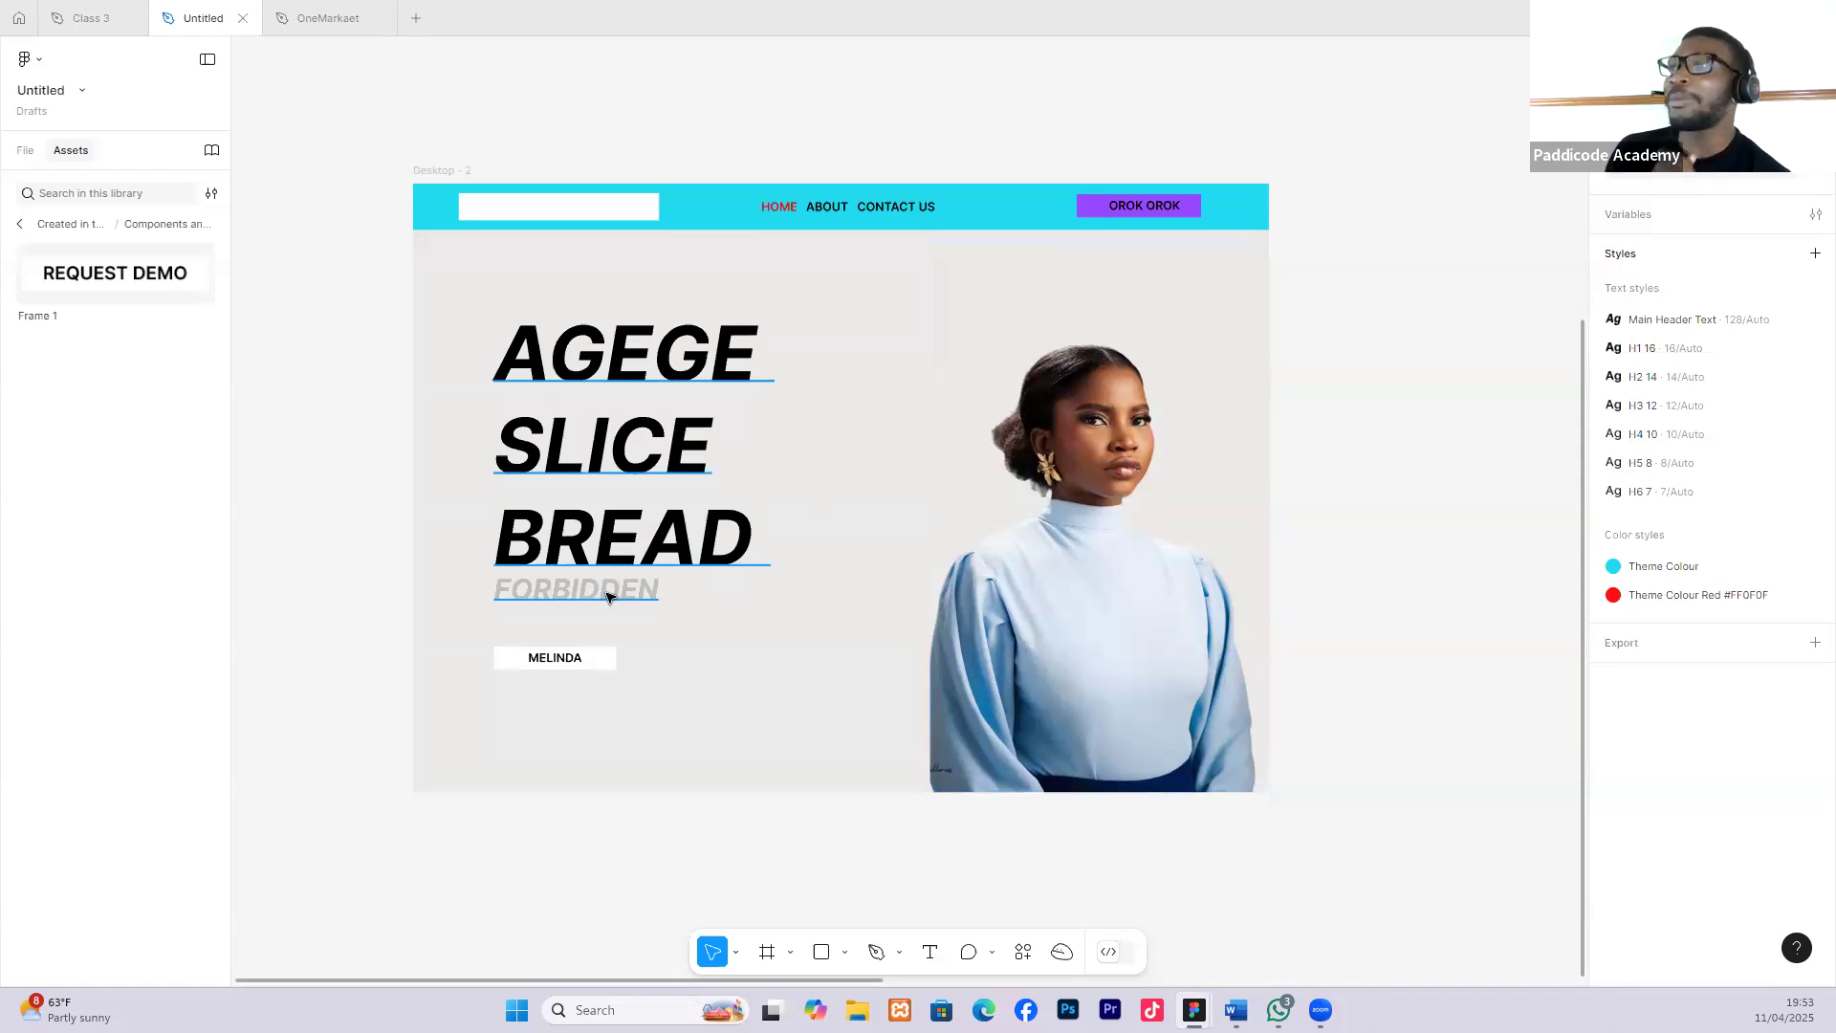
pyautogui.moveTo(604, 559); pyautogui.dragTo(607, 536)
pyautogui.click(931, 283)
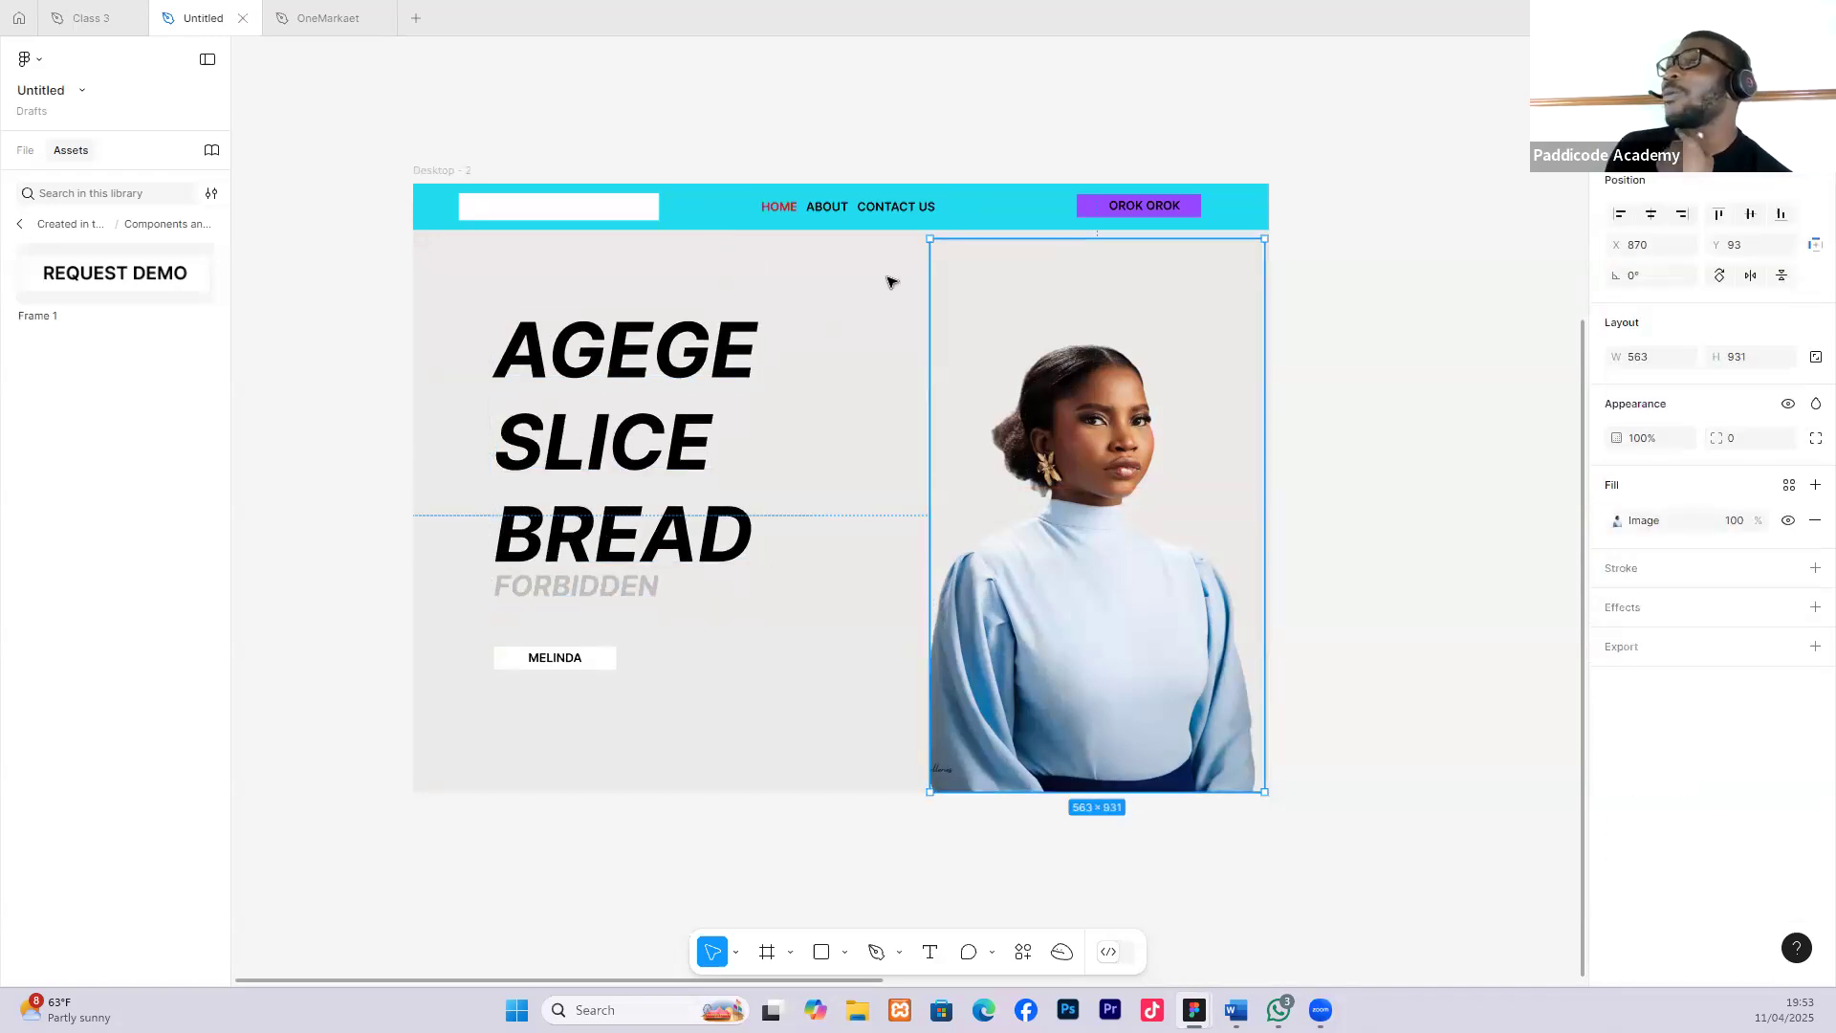
pyautogui.click(888, 281)
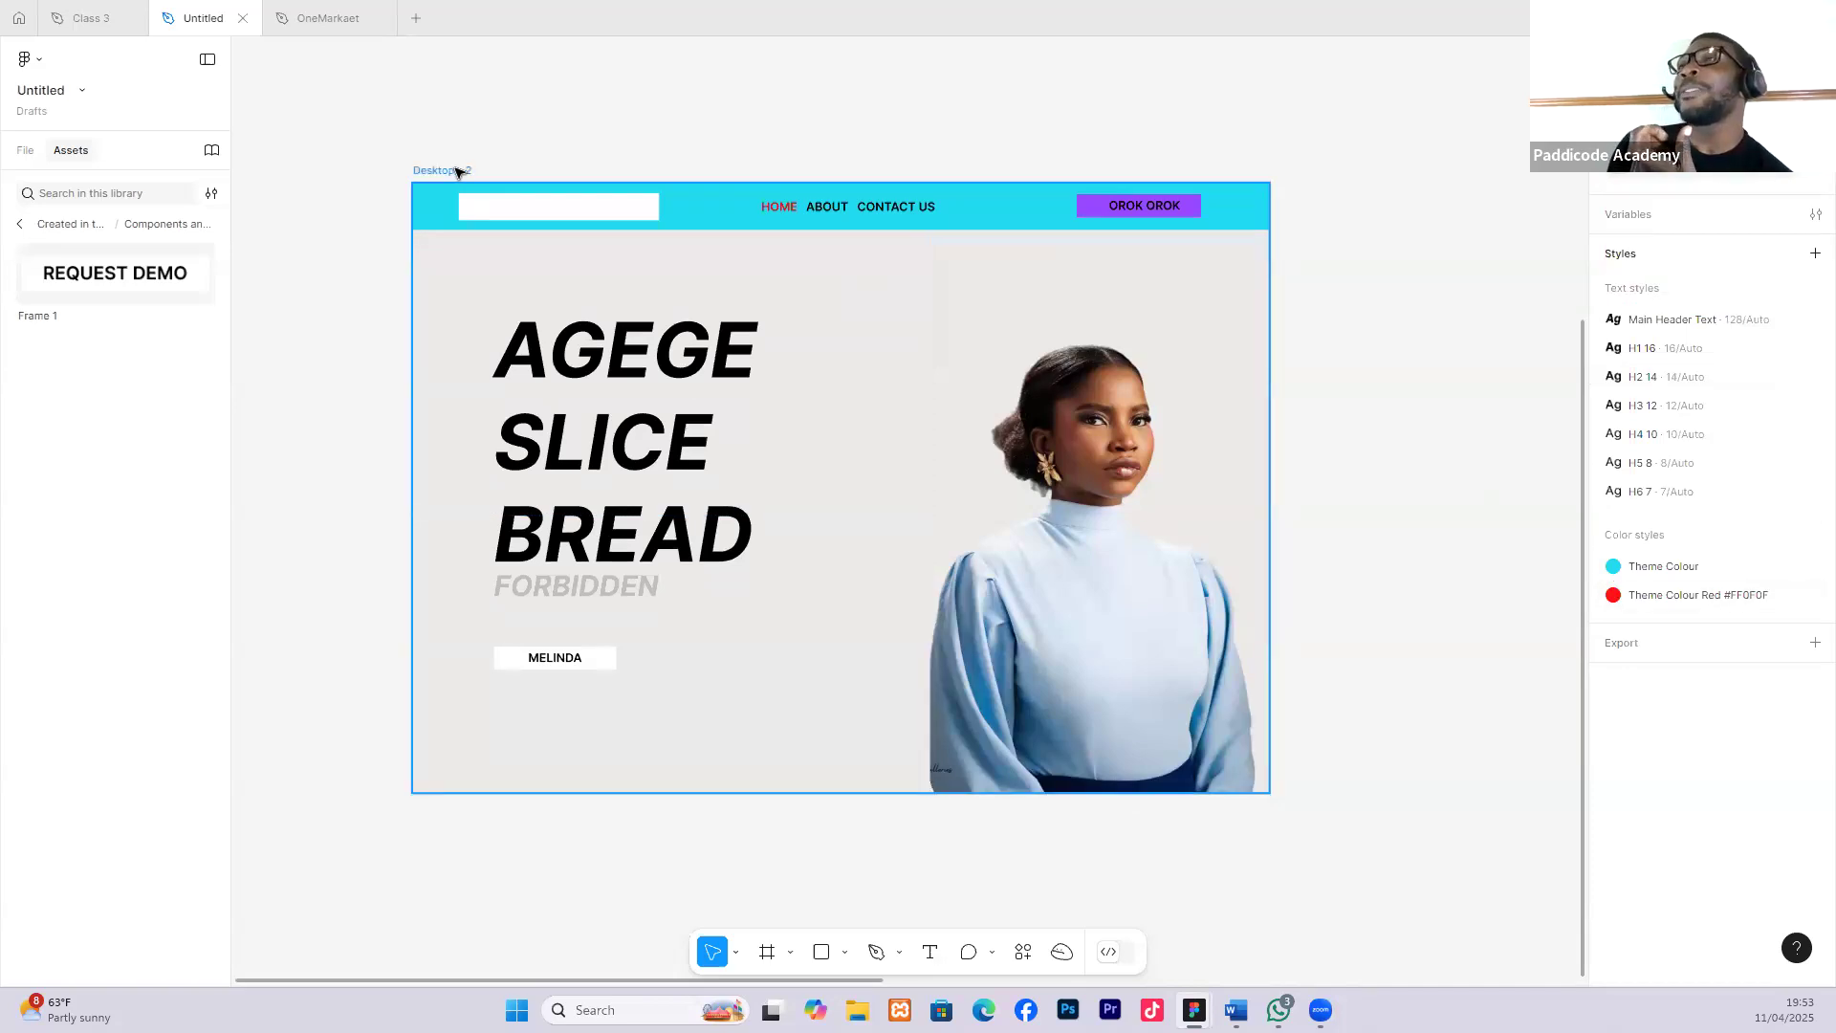
pyautogui.moveTo(454, 172); pyautogui.dragTo(390, 149)
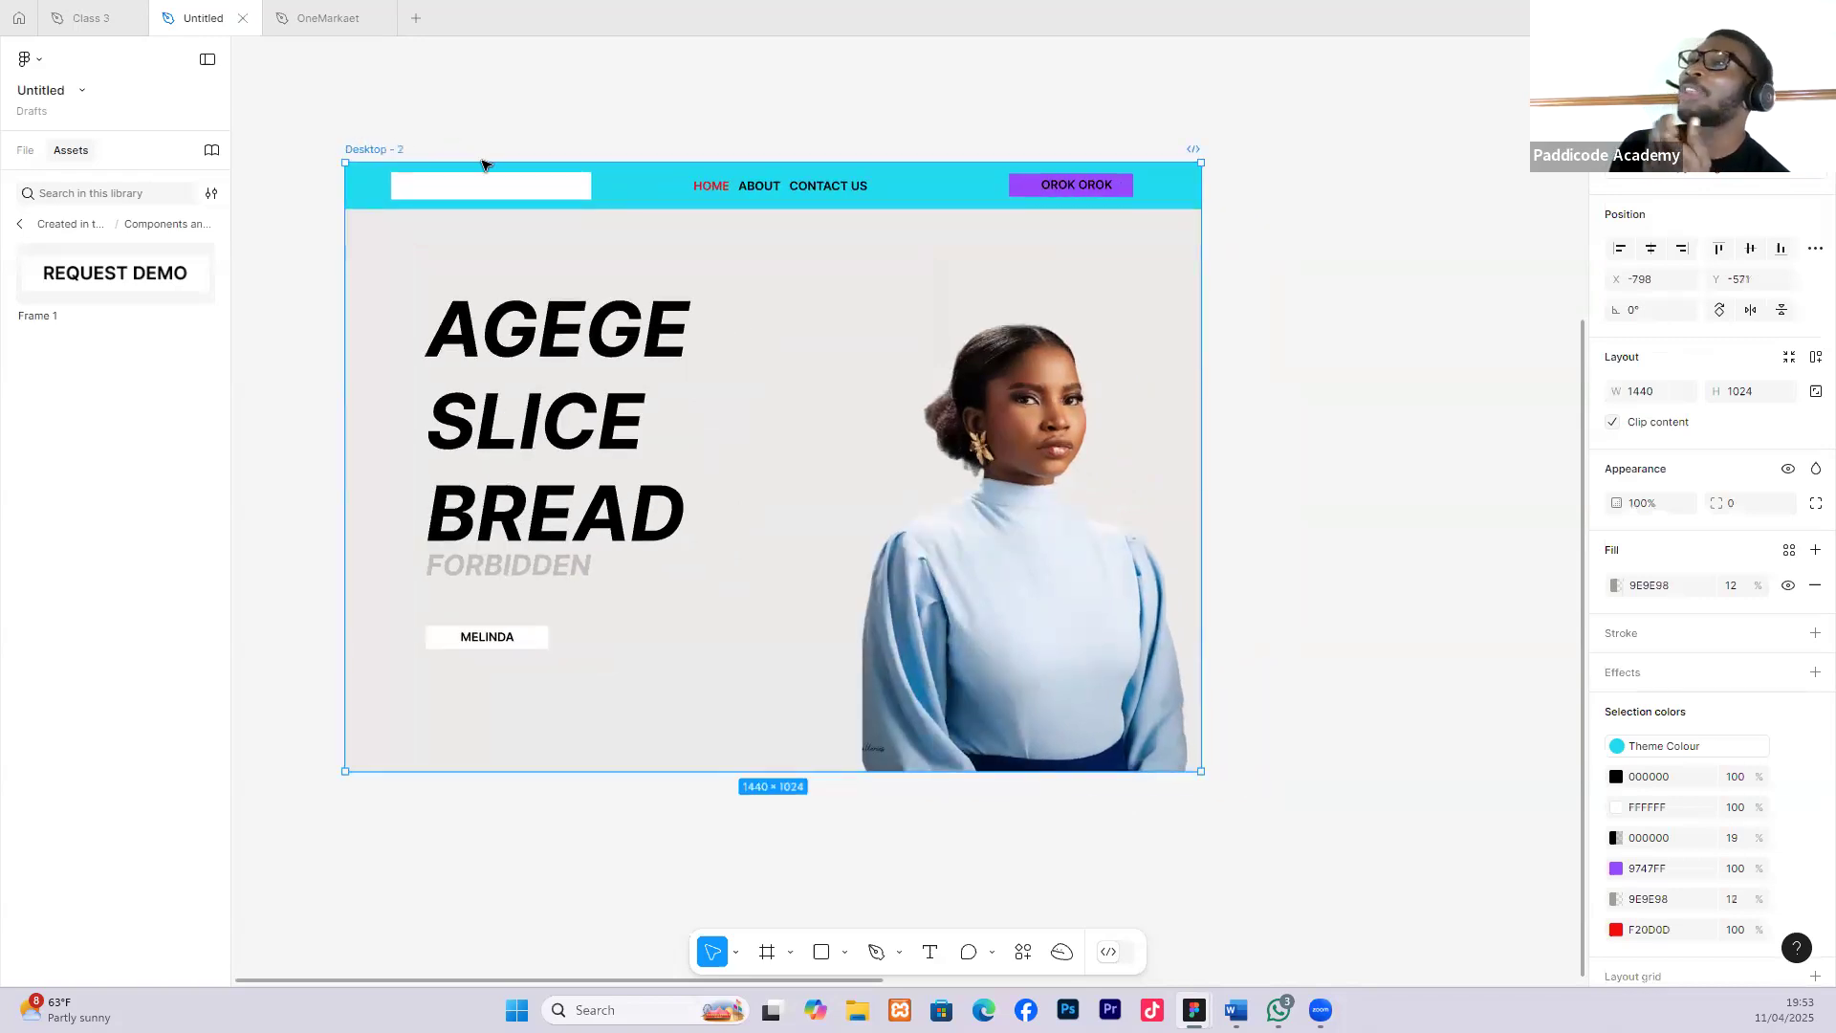
pyautogui.click(1117, 951)
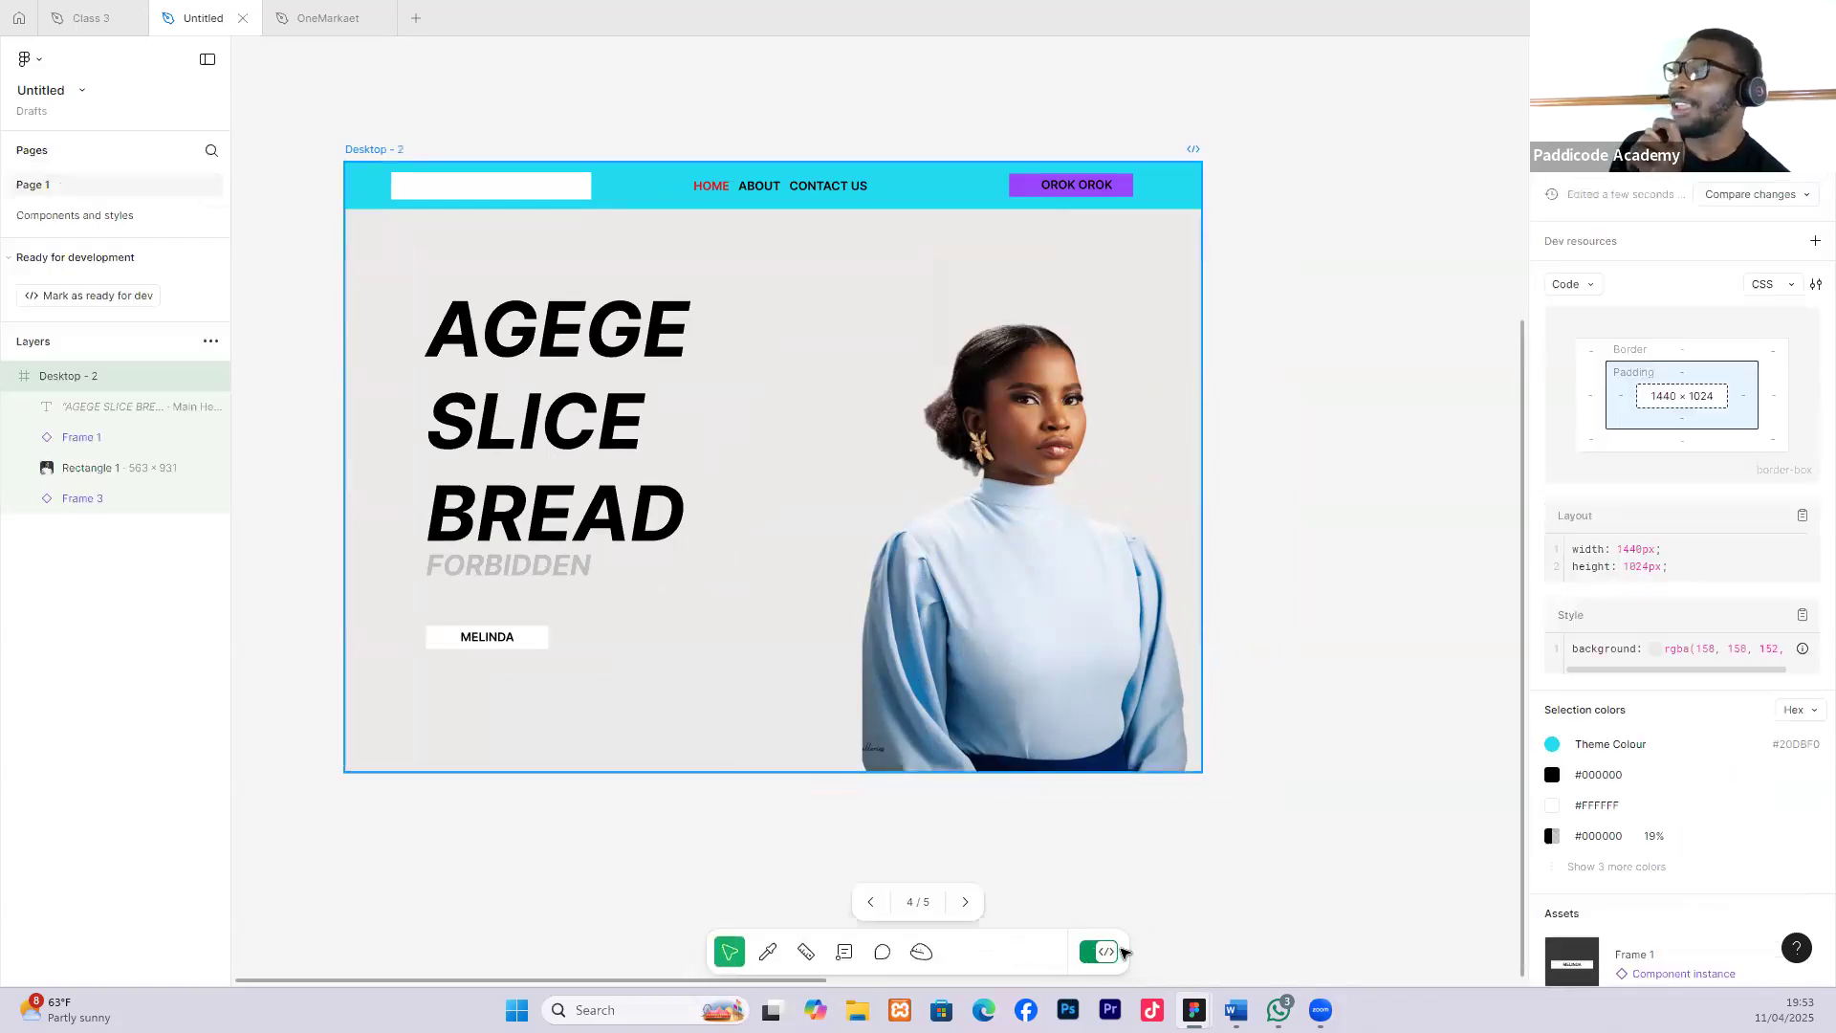
pyautogui.click(1049, 954)
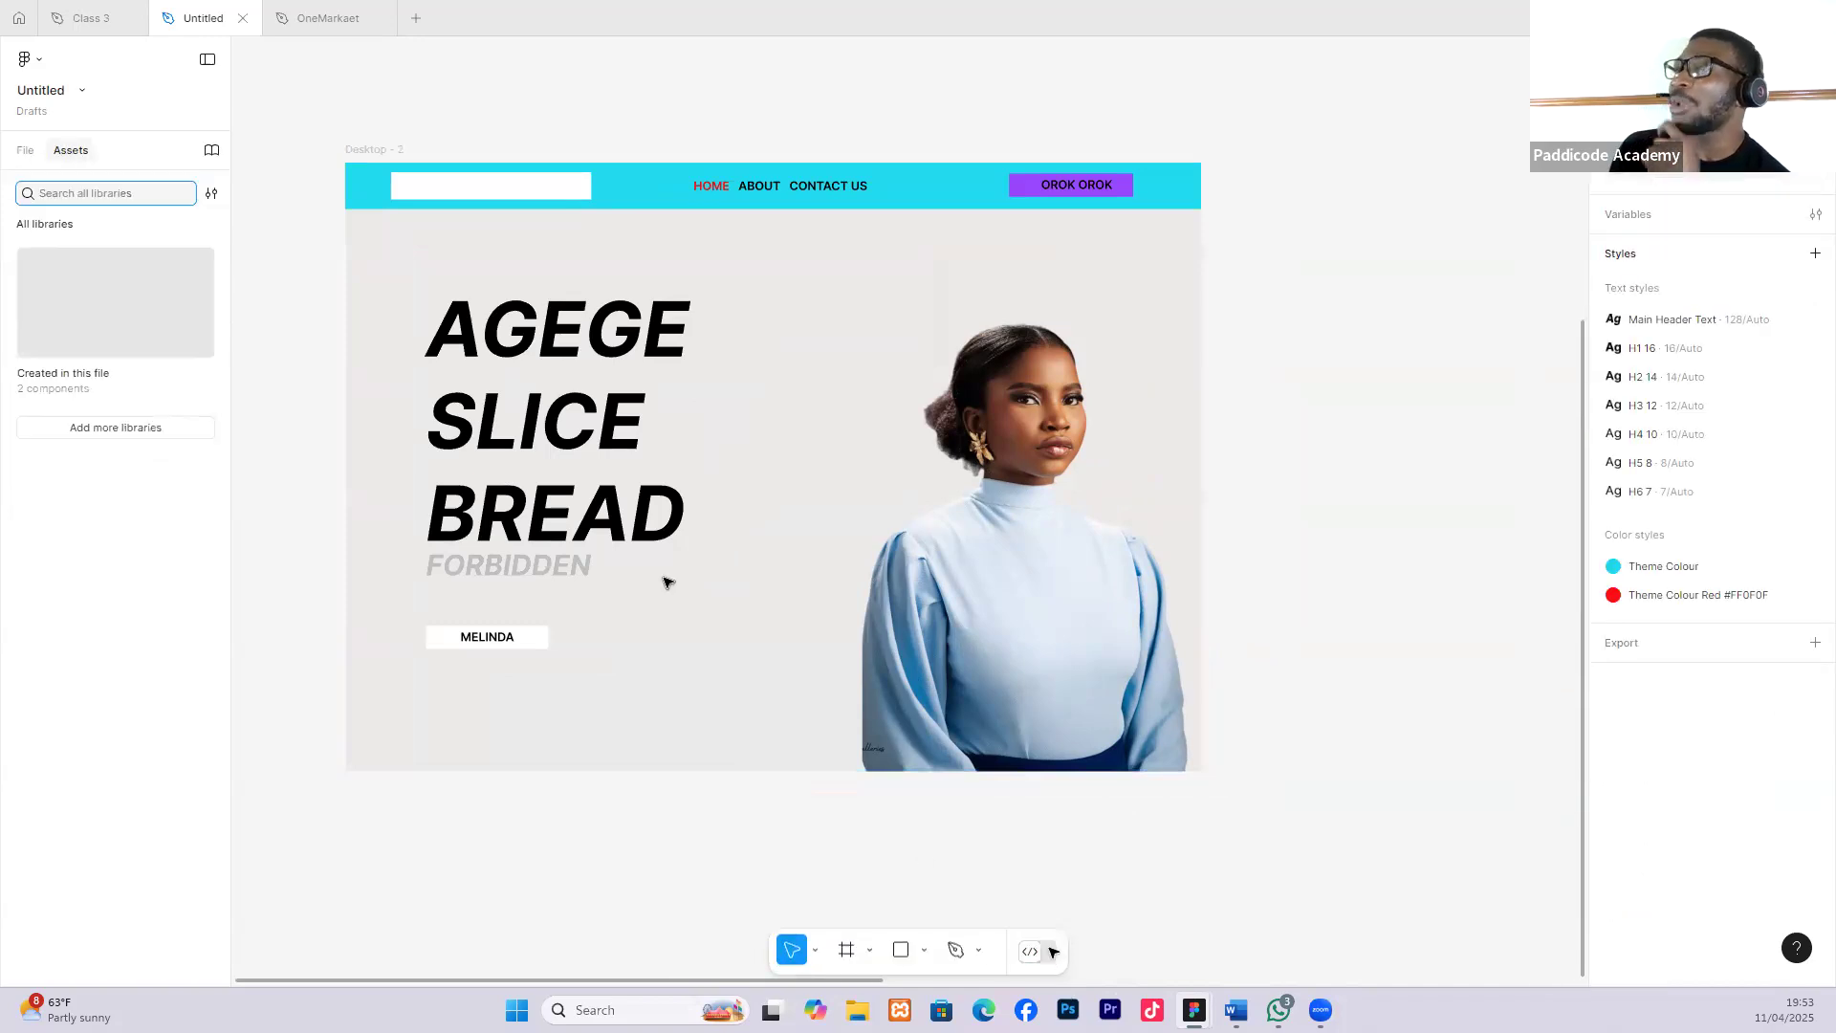
pyautogui.click(1049, 955)
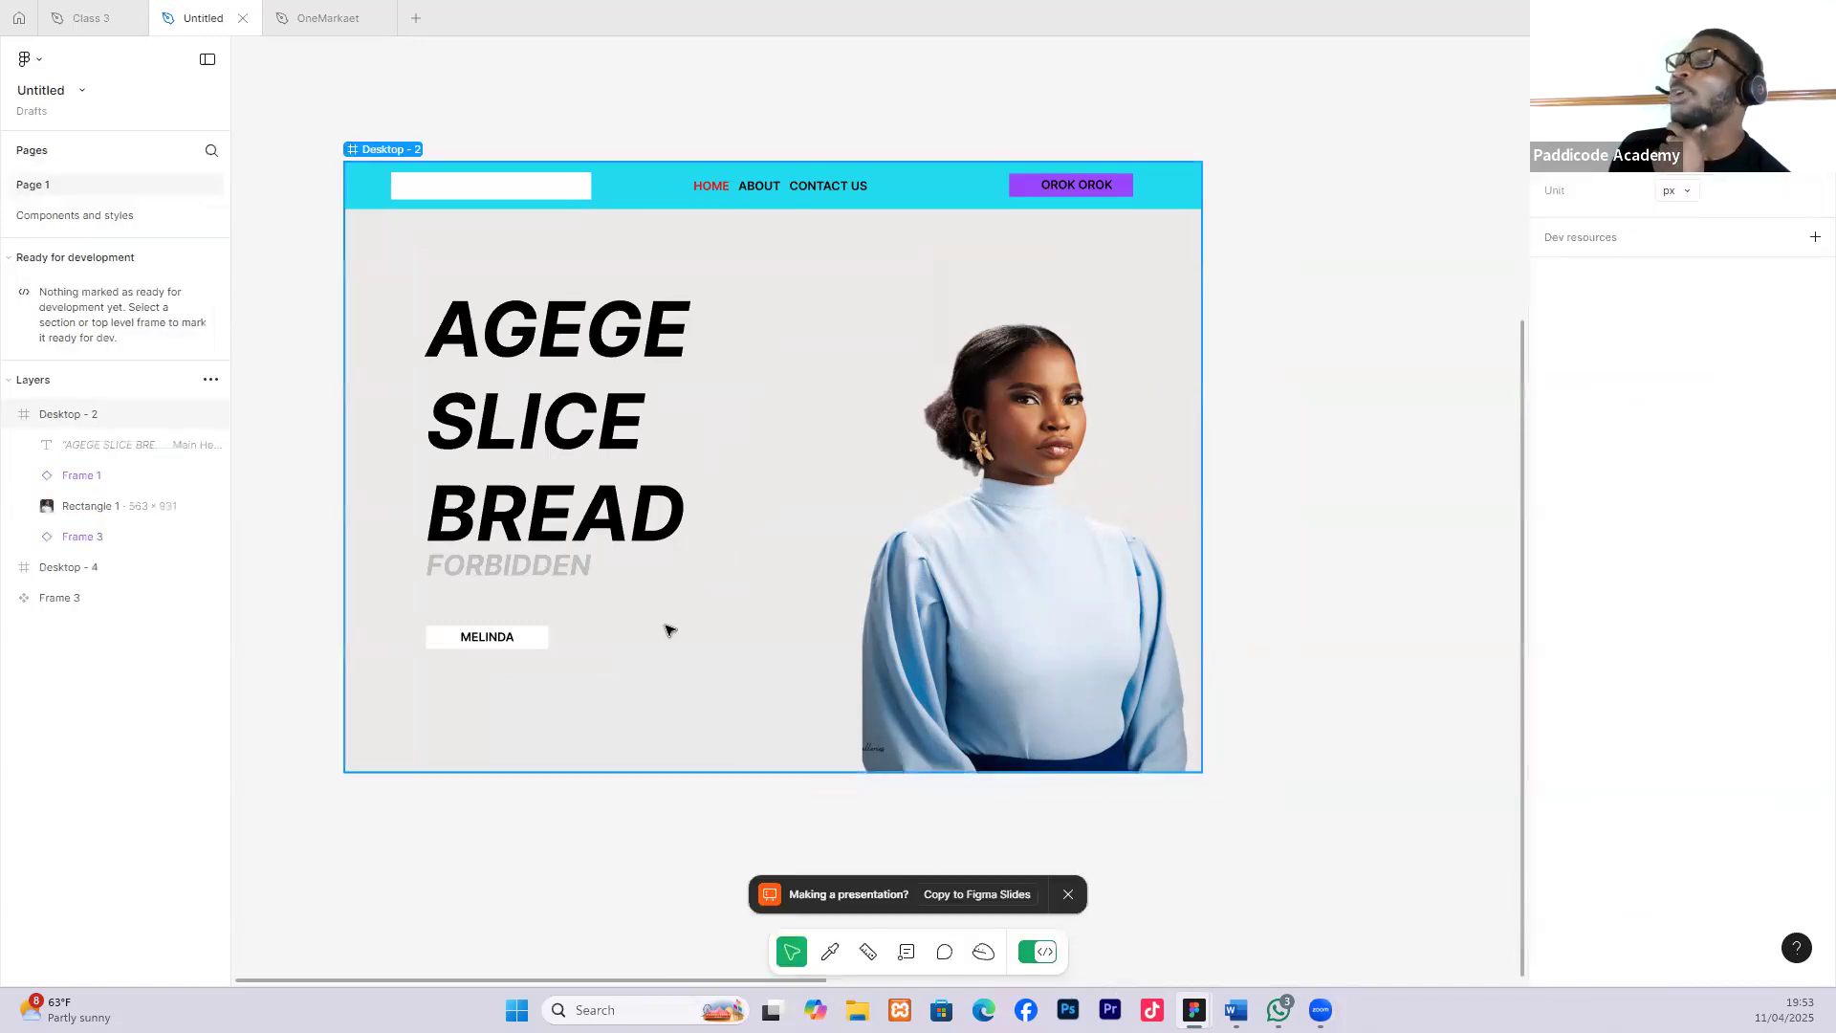
pyautogui.click(390, 156)
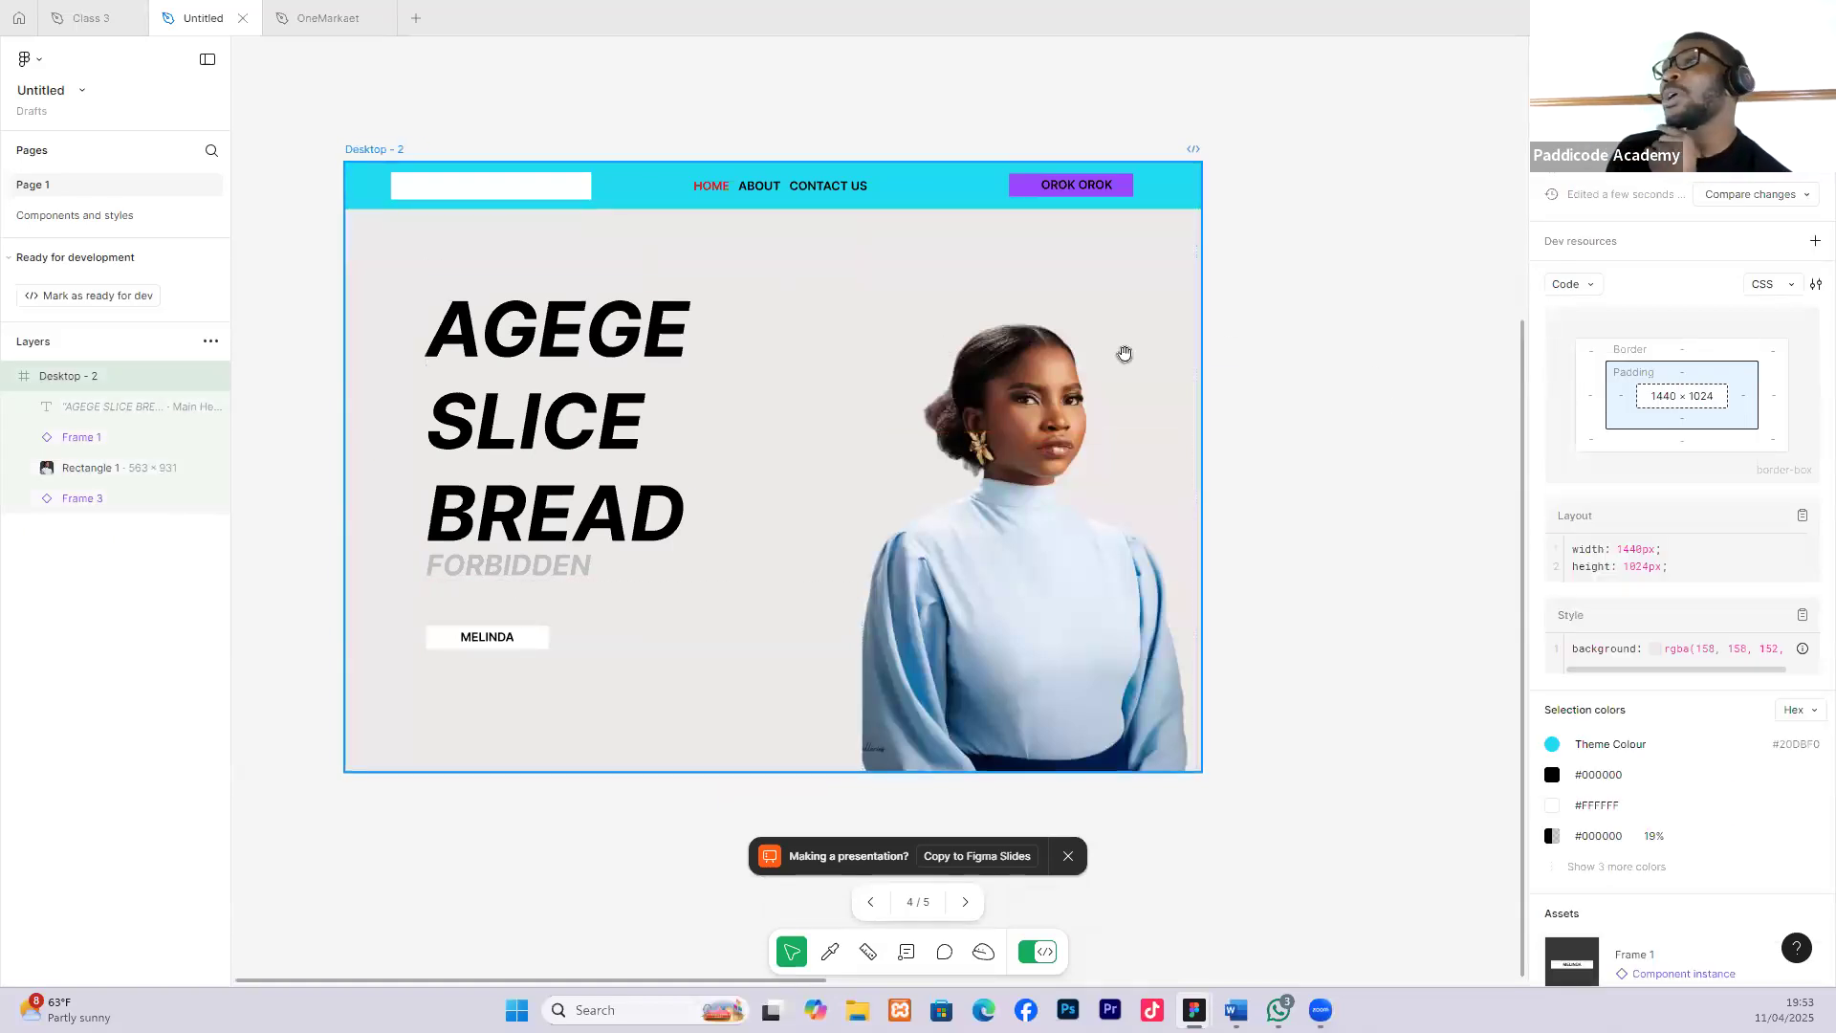
pyautogui.click(1308, 325)
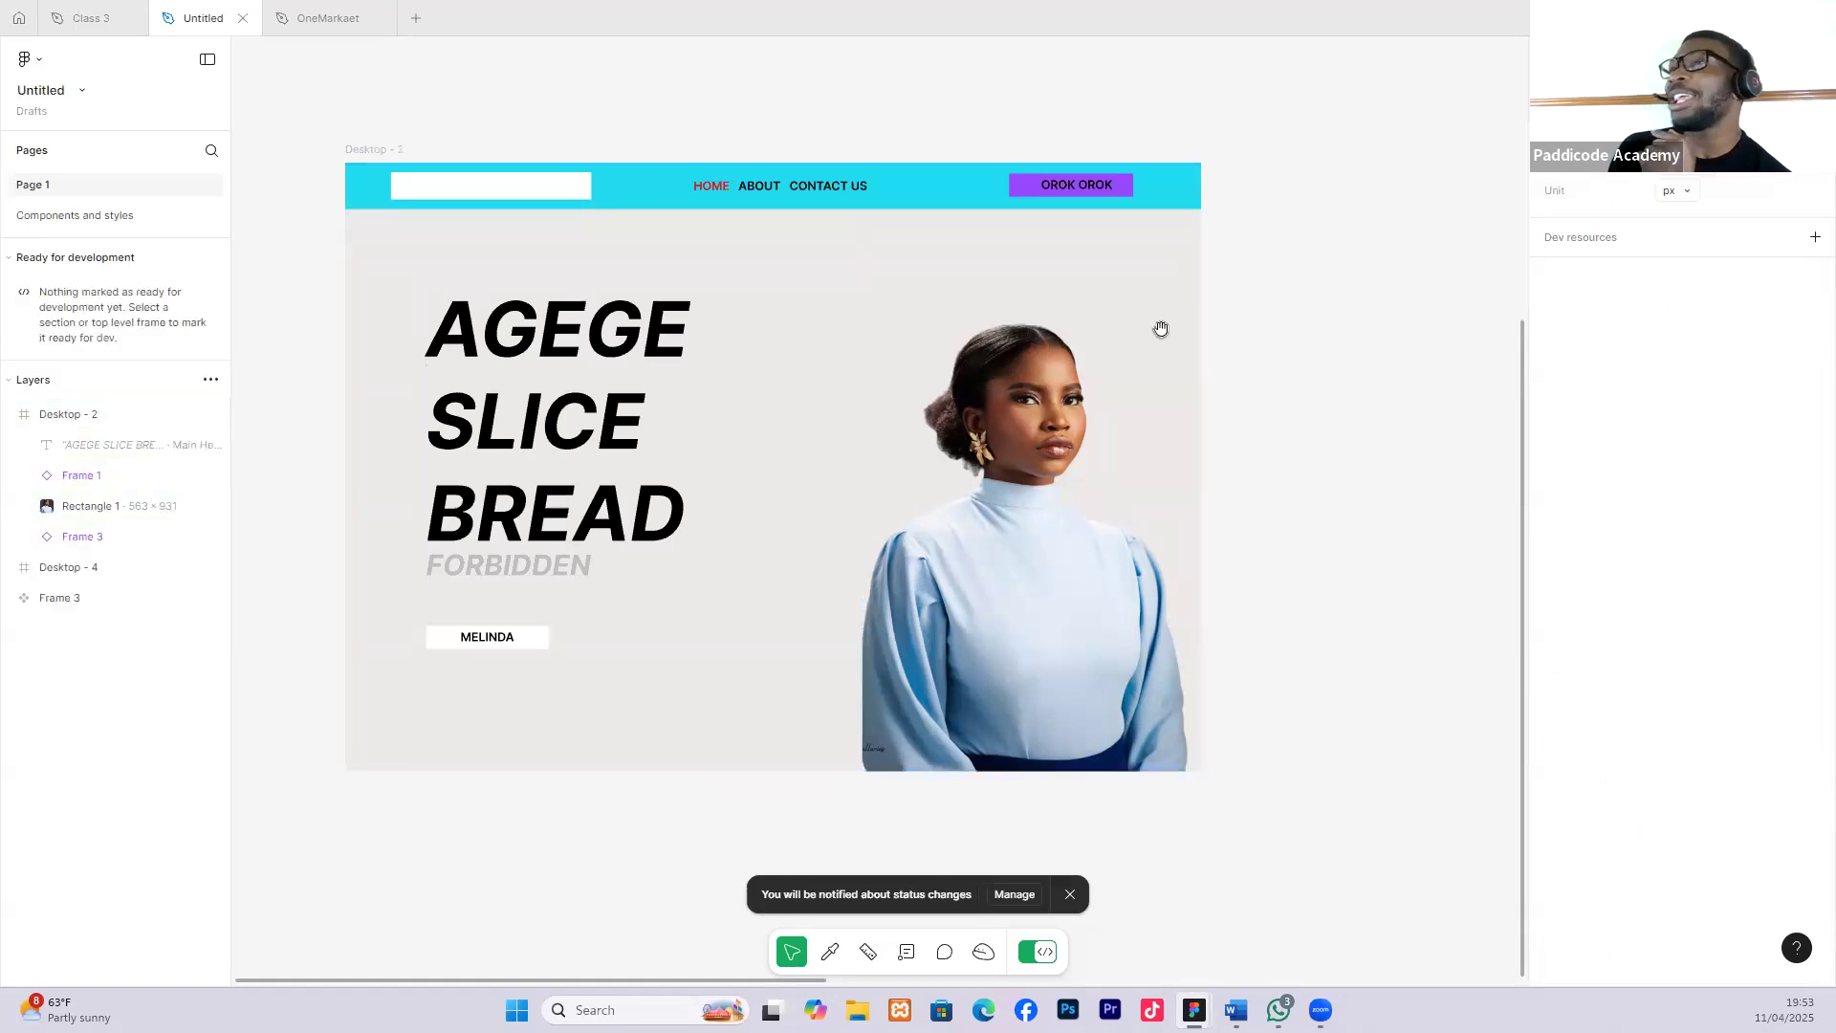
pyautogui.scroll(-1, 669, 316)
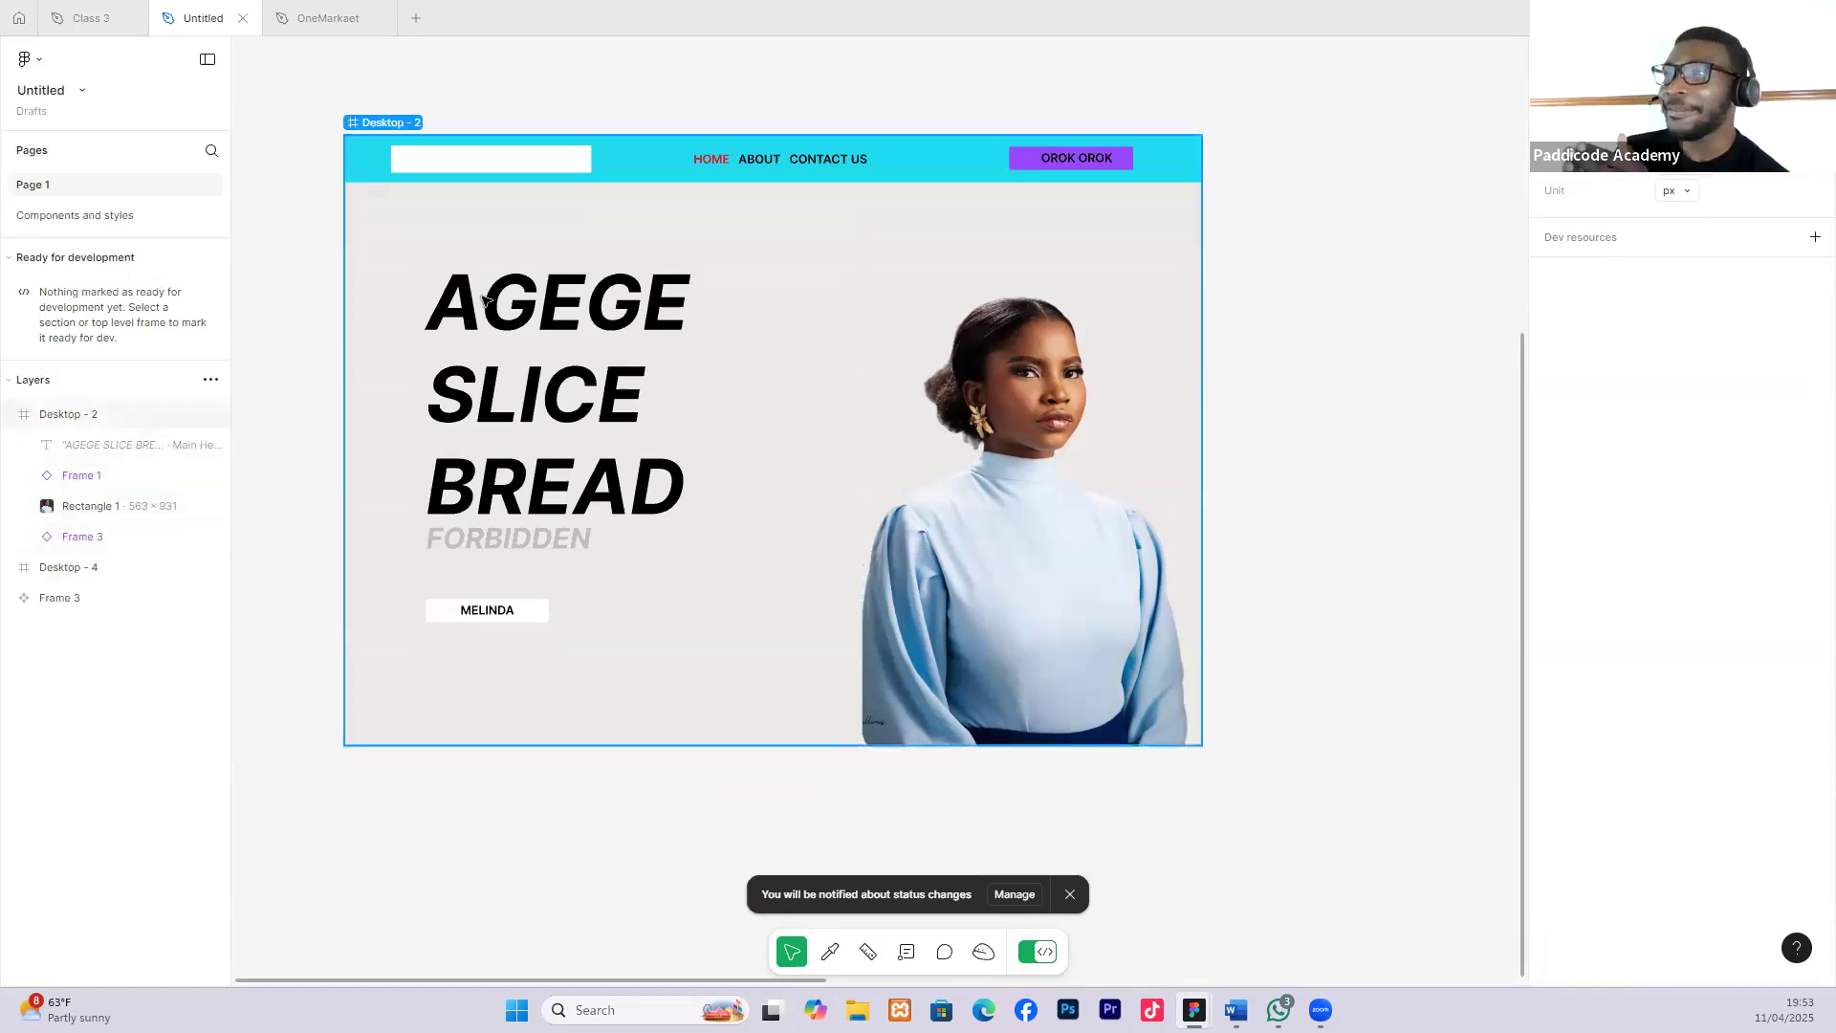
pyautogui.click(1042, 953)
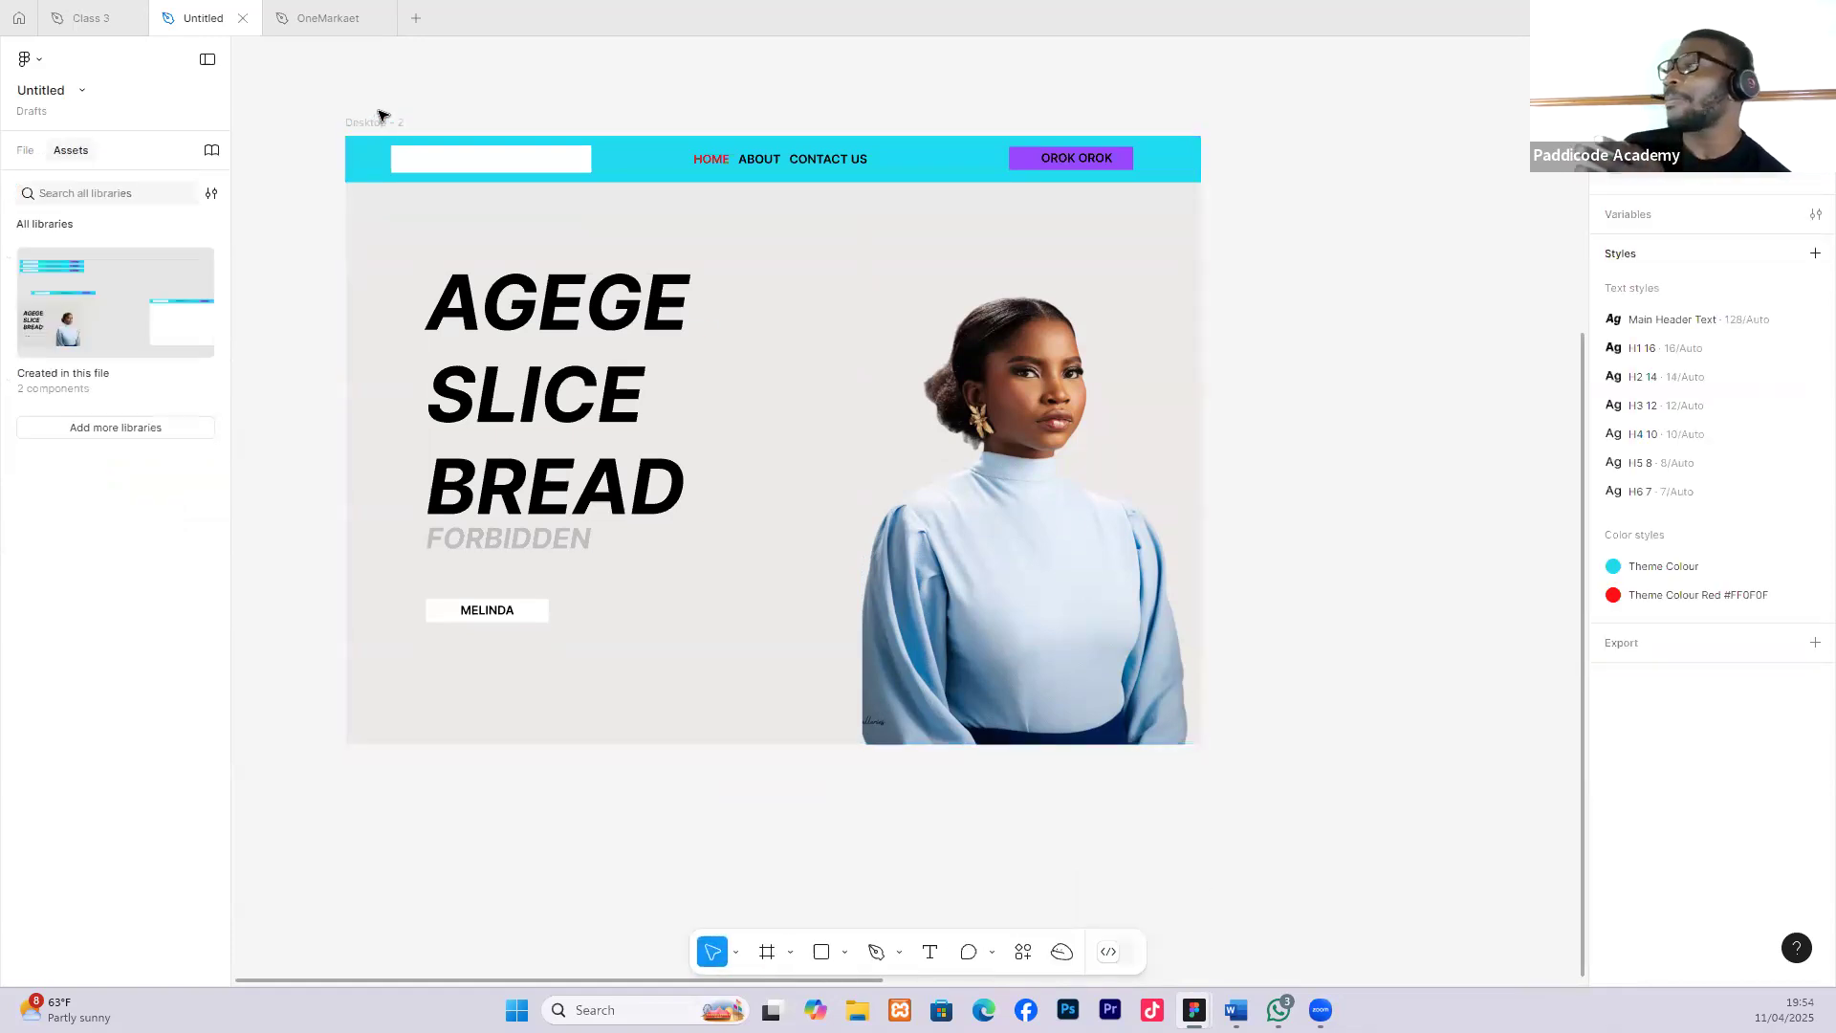
# Add a 12-column Columns layout grid to the Desktop - 2 frame.
pyautogui.click(370, 123)
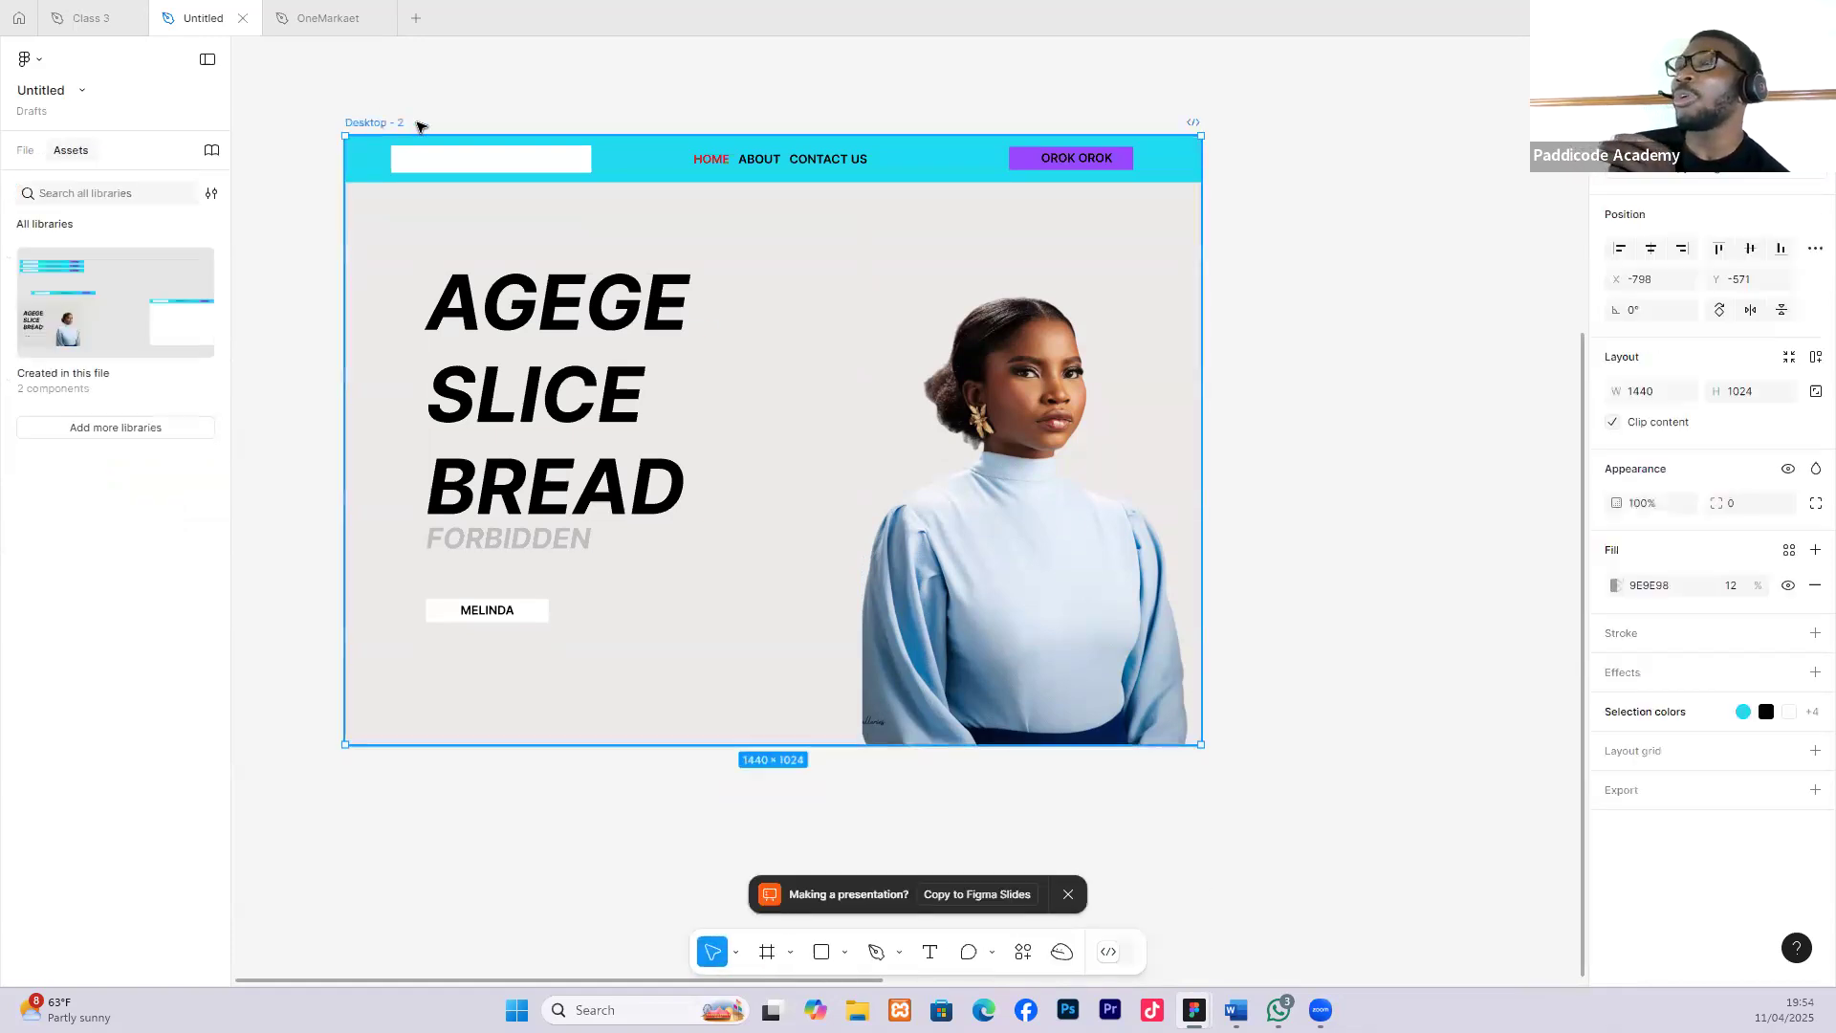
pyautogui.click(1816, 750)
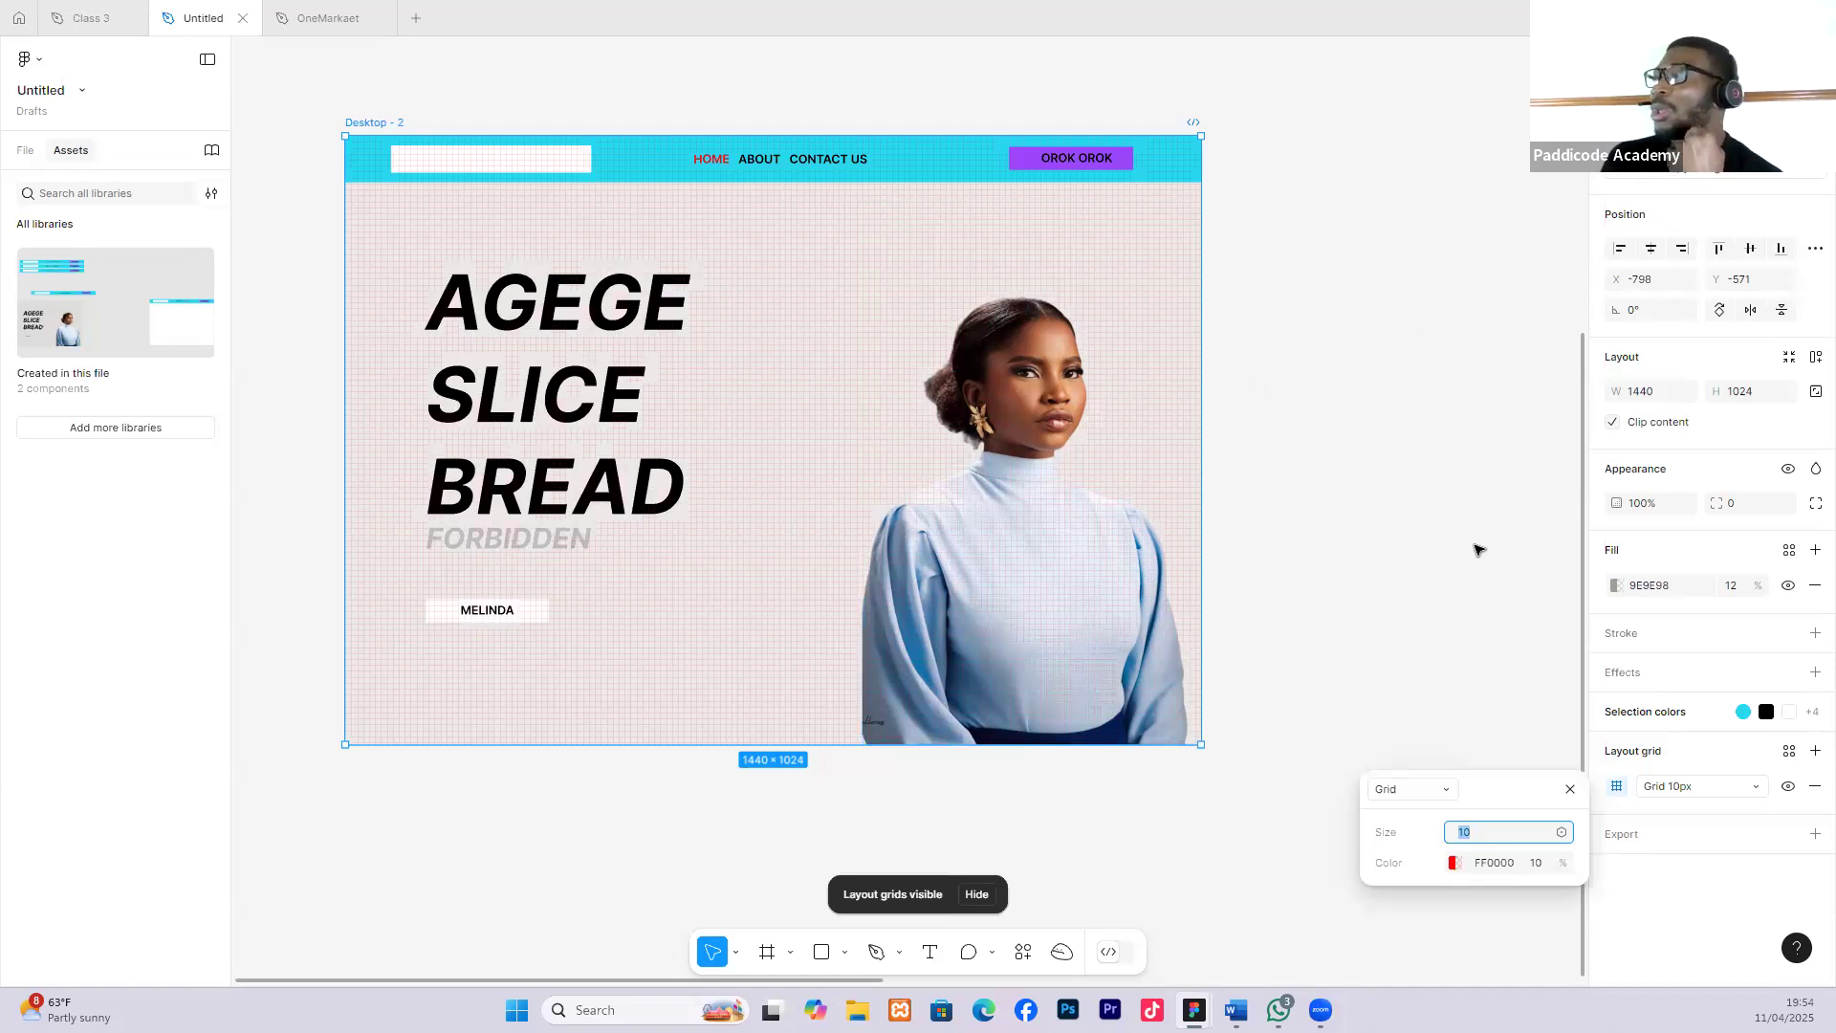
pyautogui.click(1442, 798)
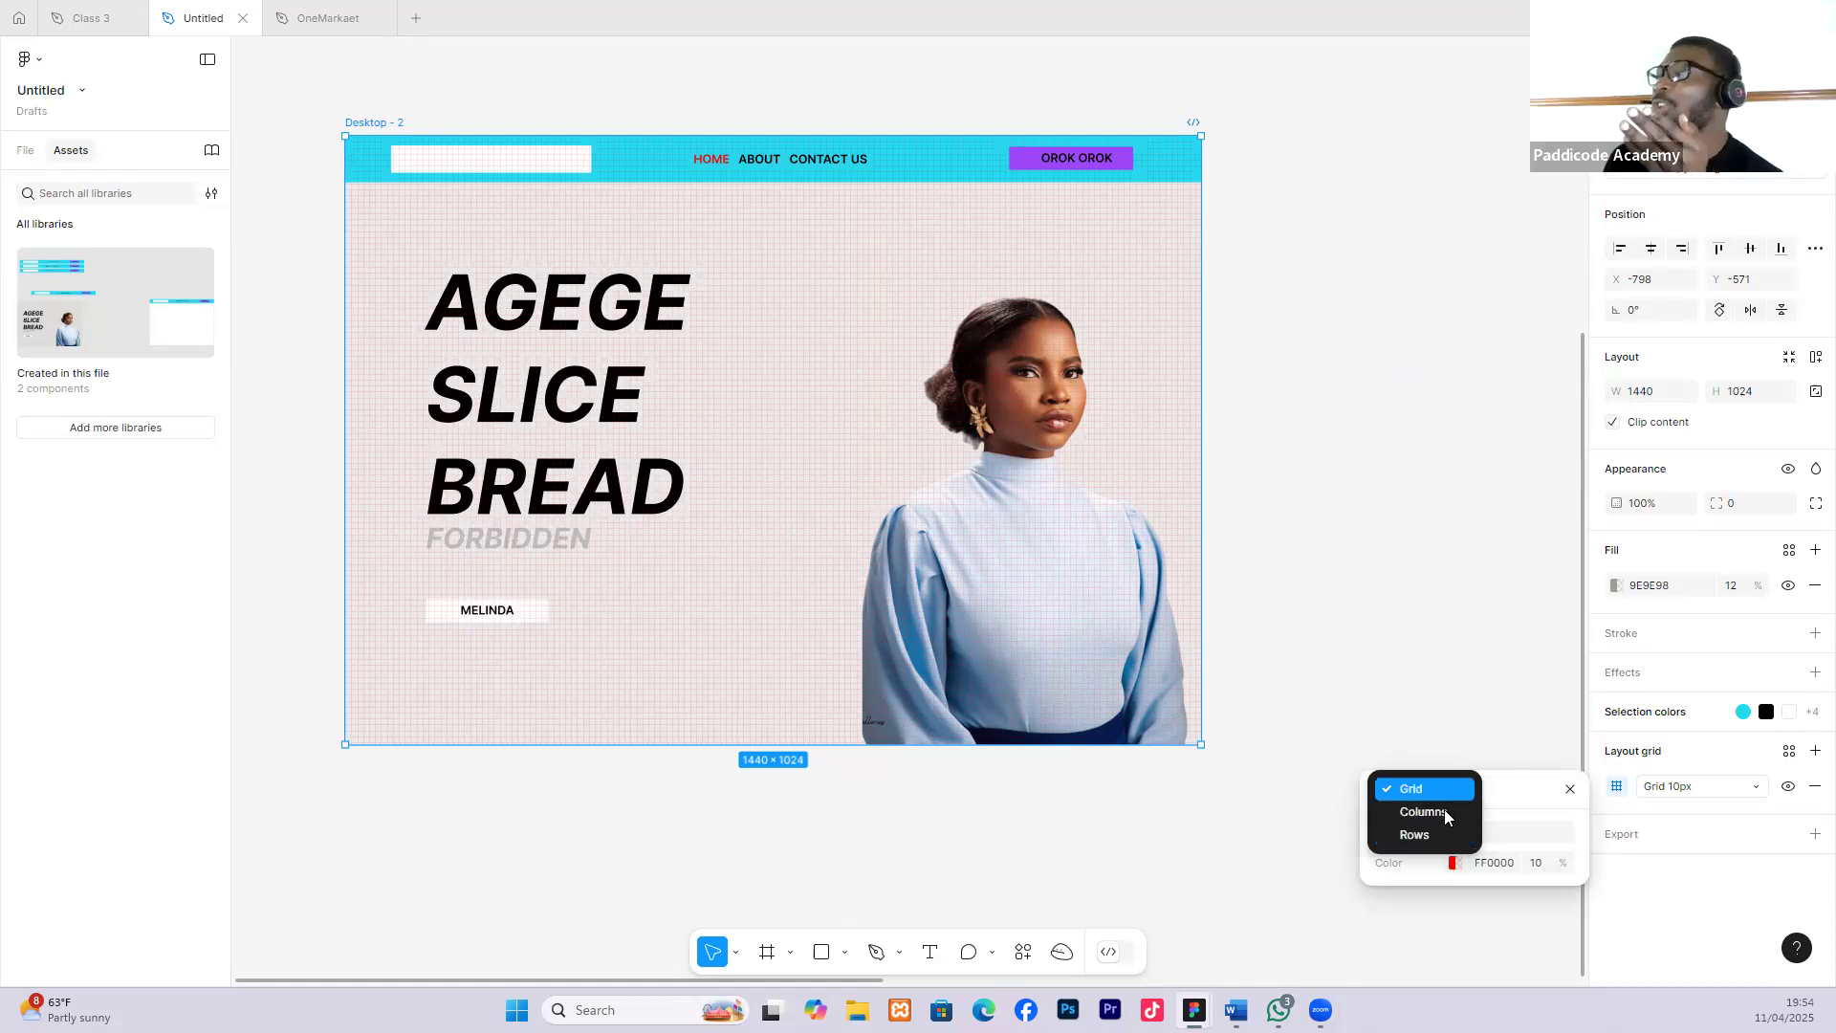
pyautogui.click(1423, 812)
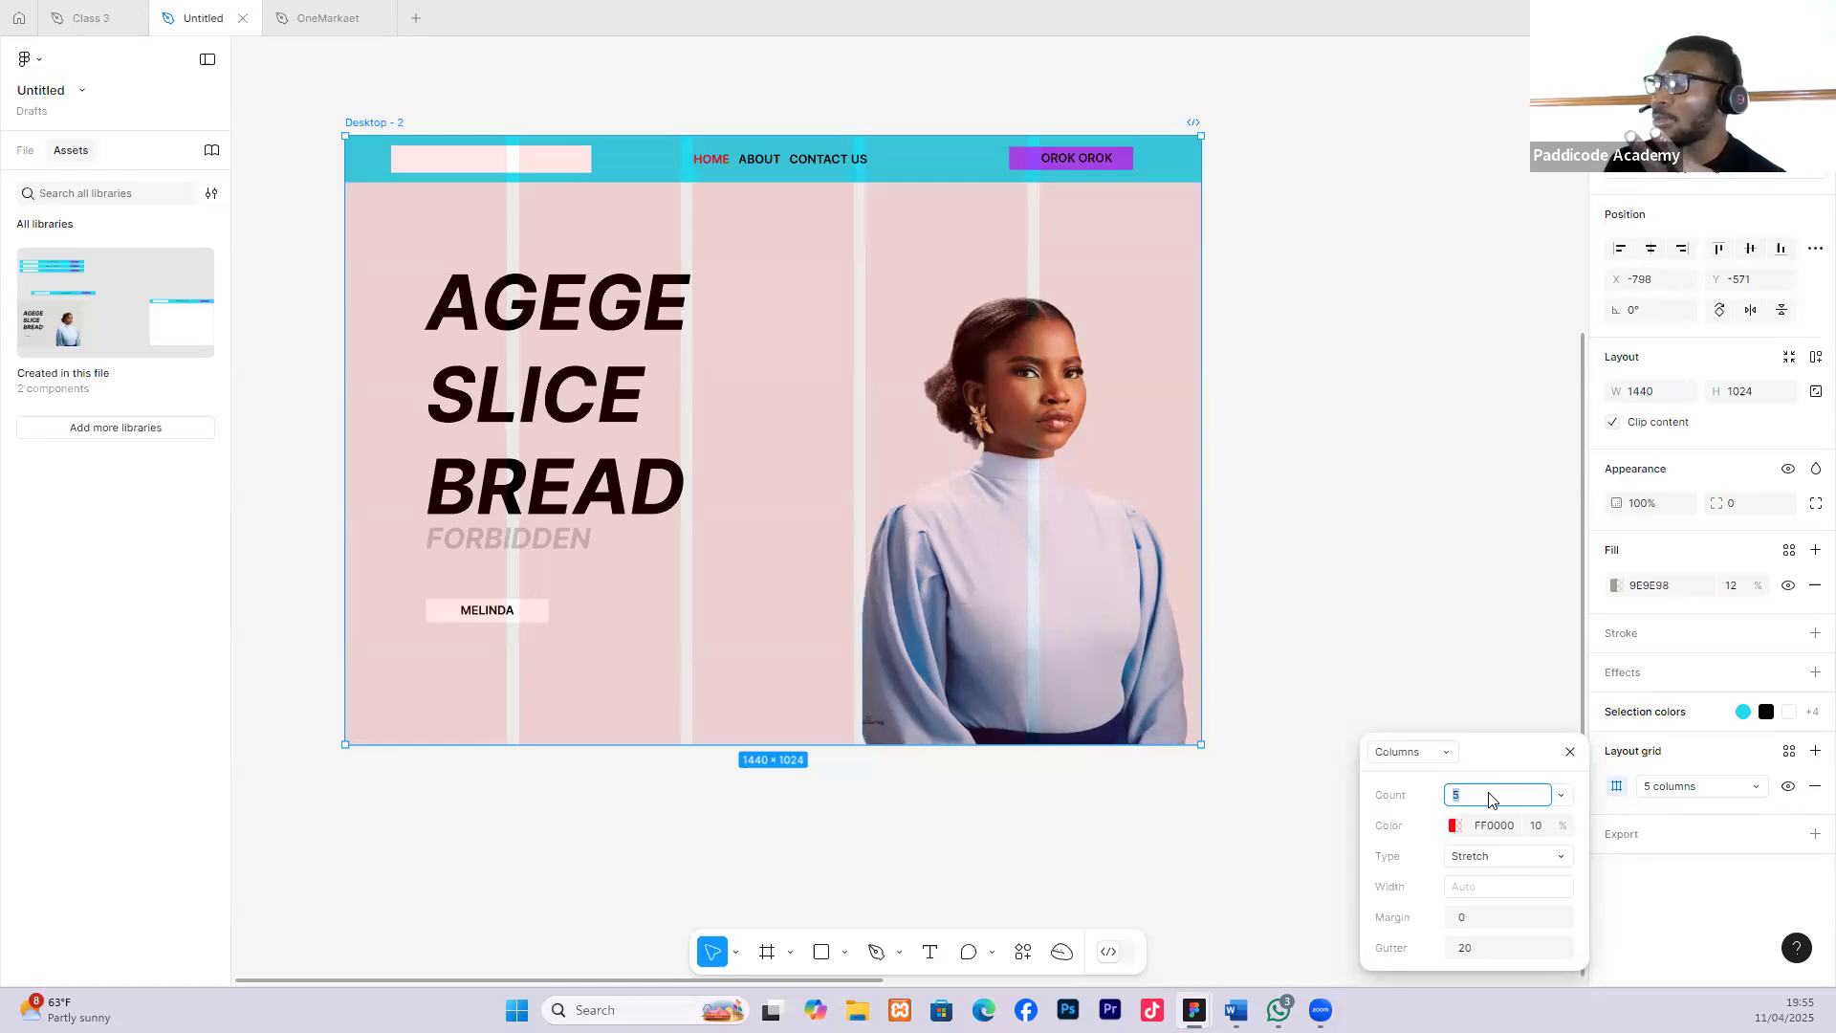
pyautogui.write('12')
pyautogui.press('Return')
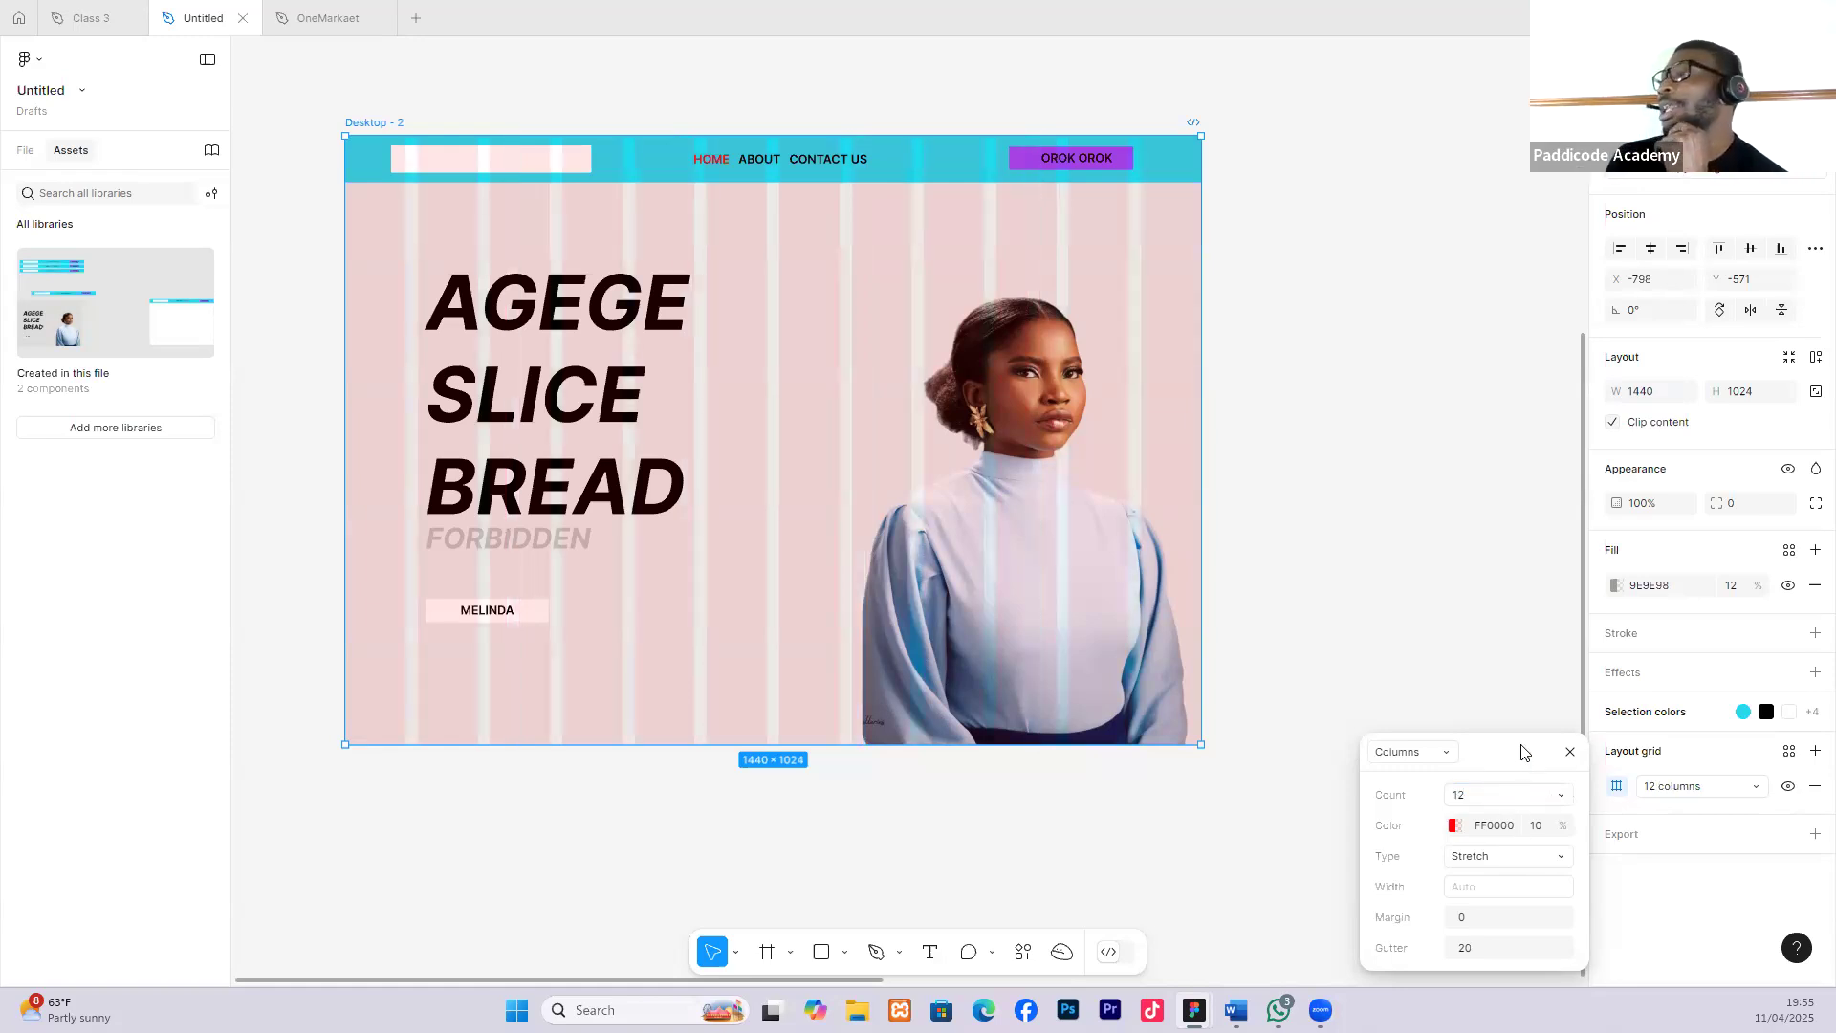
# Set the grid type to Center with width 10 and gutter 20, then maximise the INTRO TO FIGMA slides.
pyautogui.click(1504, 859)
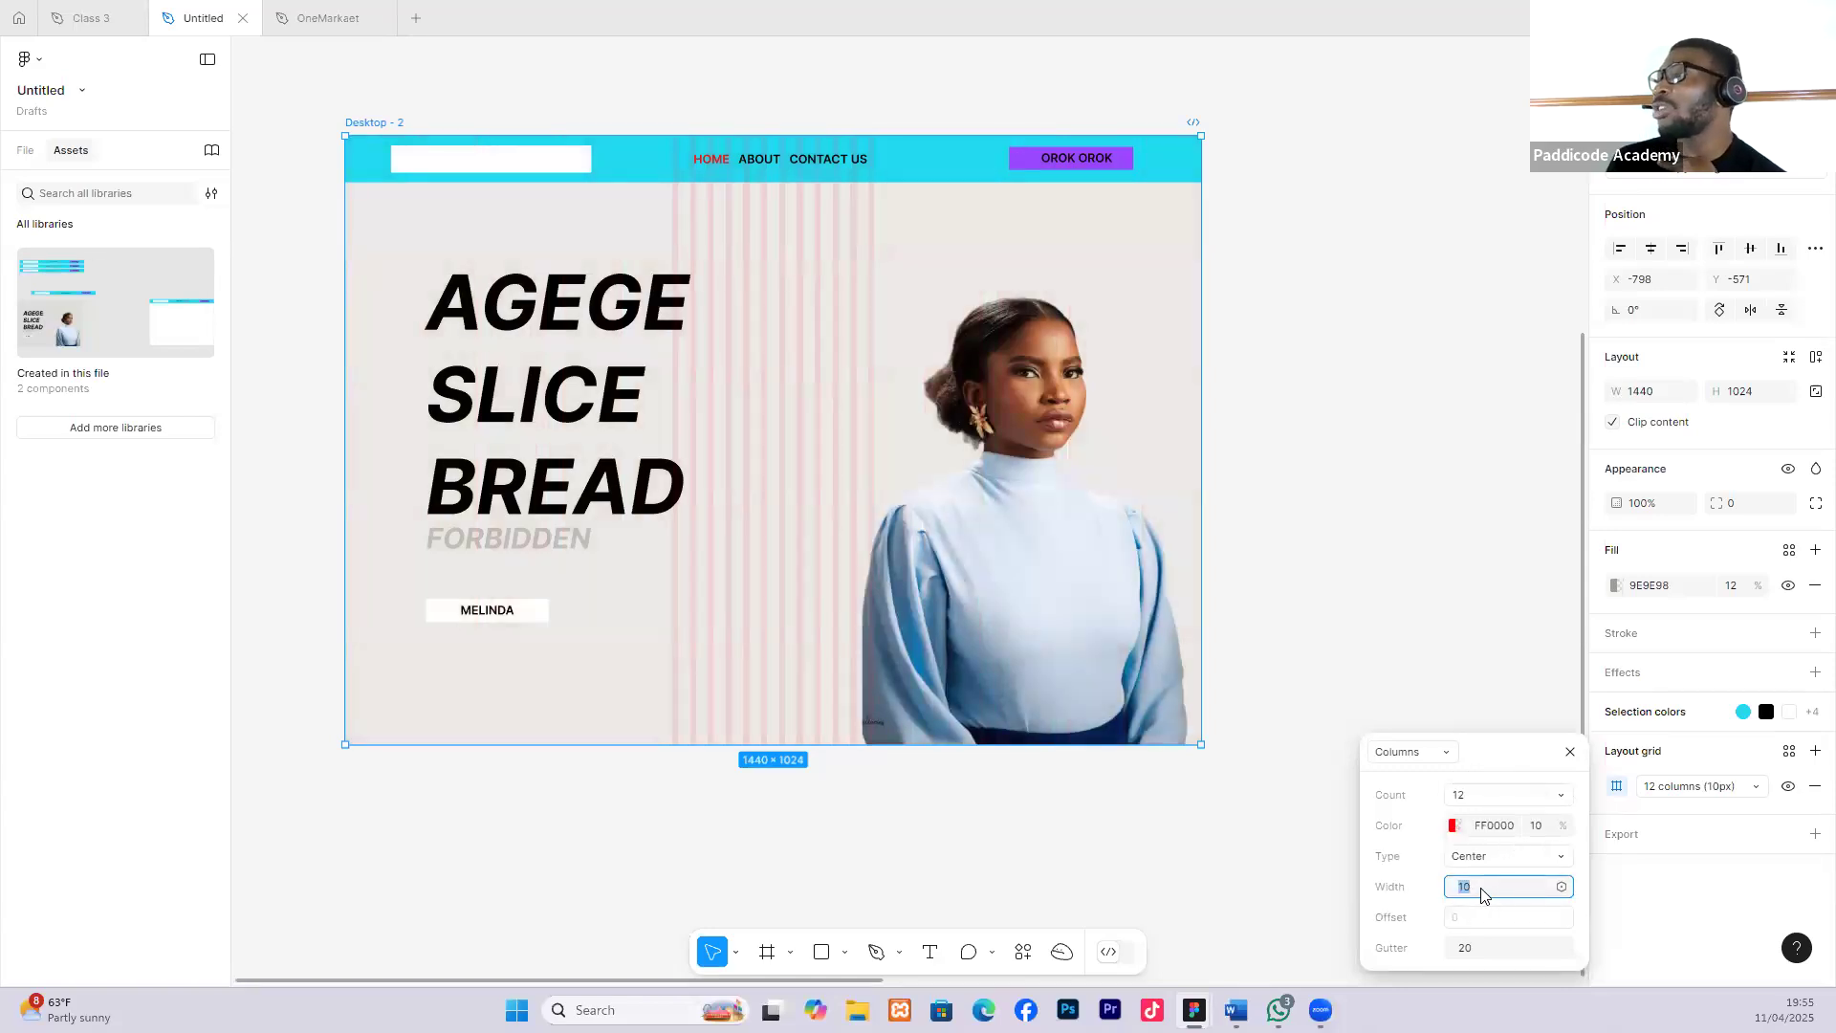
pyautogui.click(1472, 948)
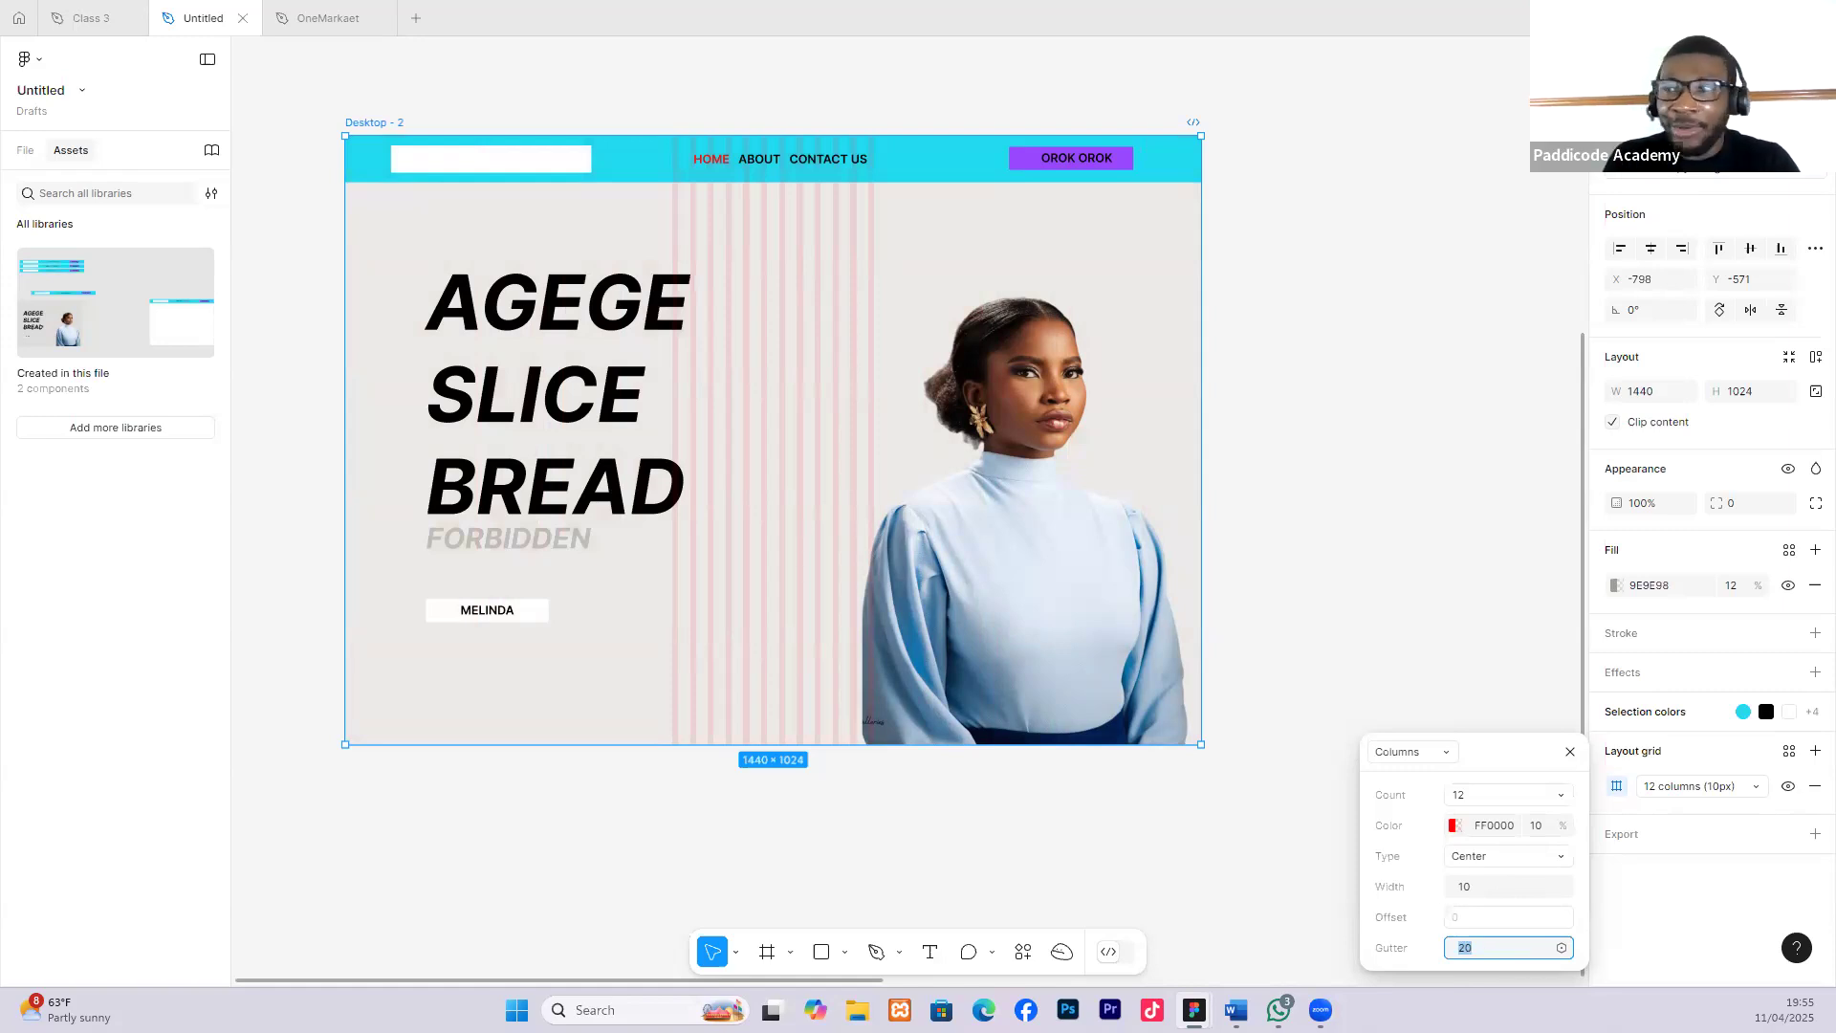
pyautogui.moveTo(929, 74); pyautogui.dragTo(930, 71)
pyautogui.click(1177, 73)
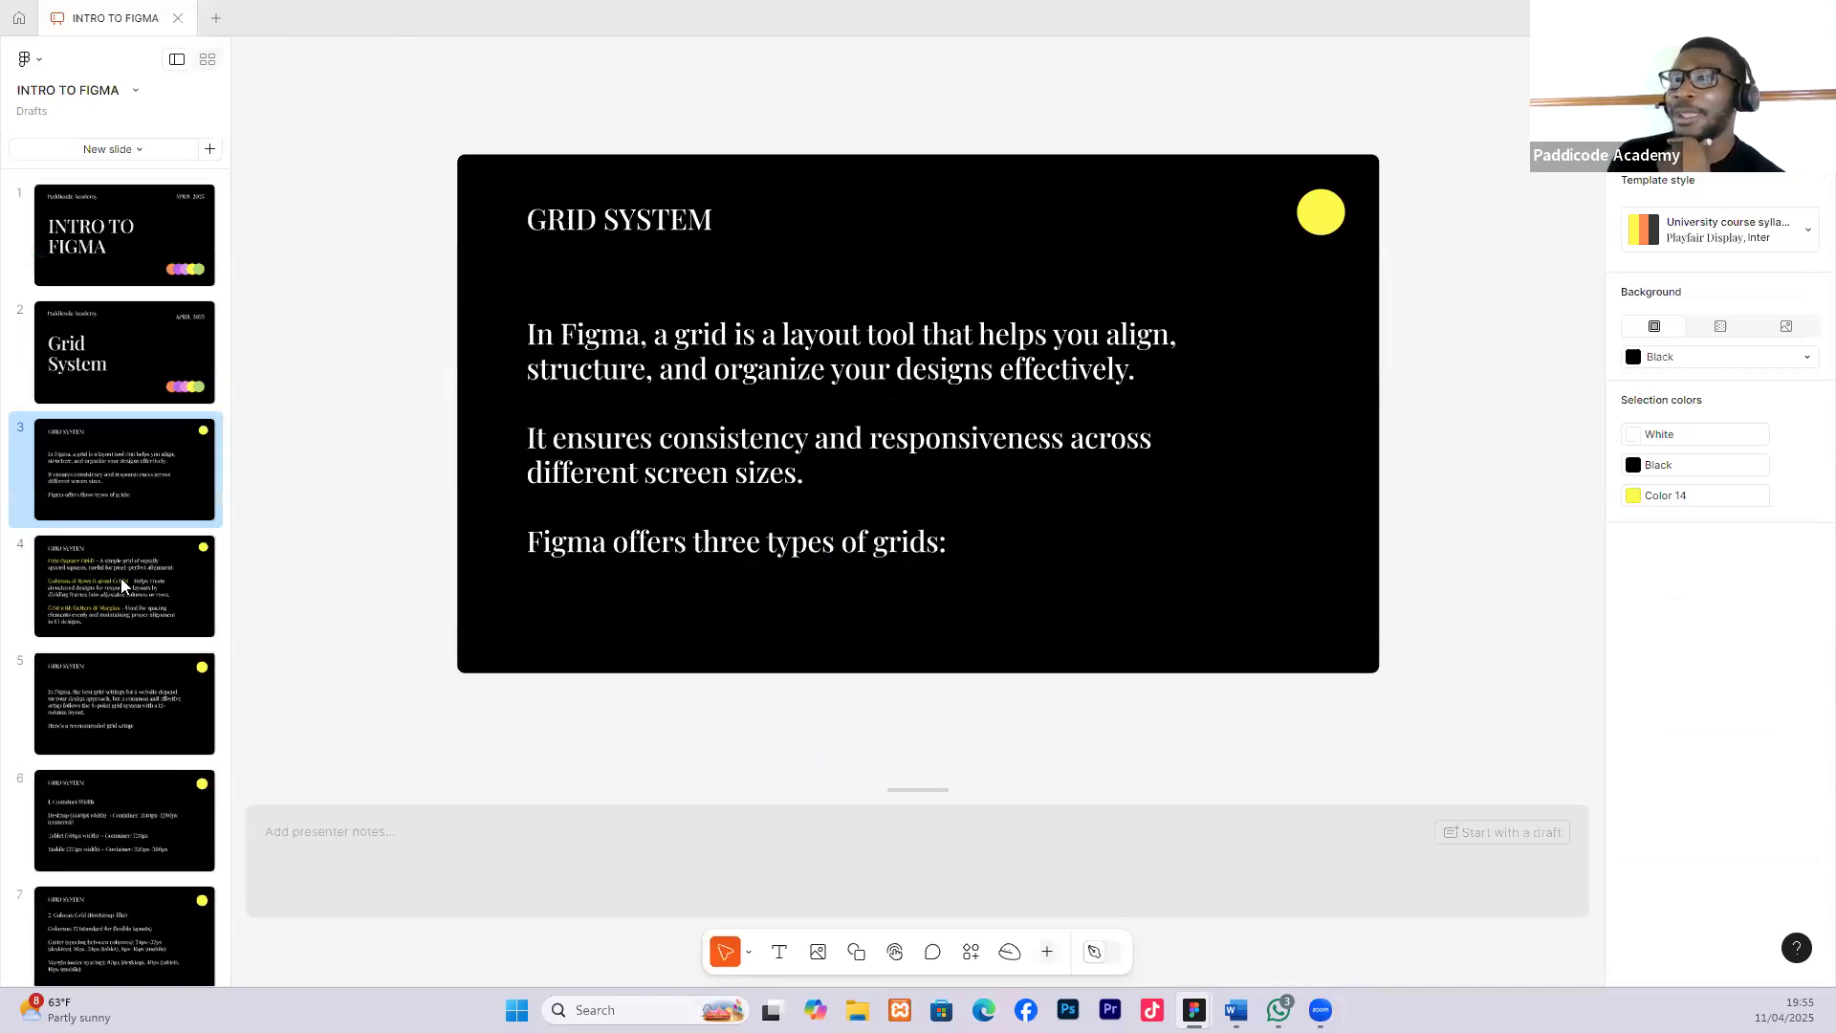
# Step through slides 4–7 to reach '2. Column Grid (Bootstrap-like)'.
pyautogui.click(123, 576)
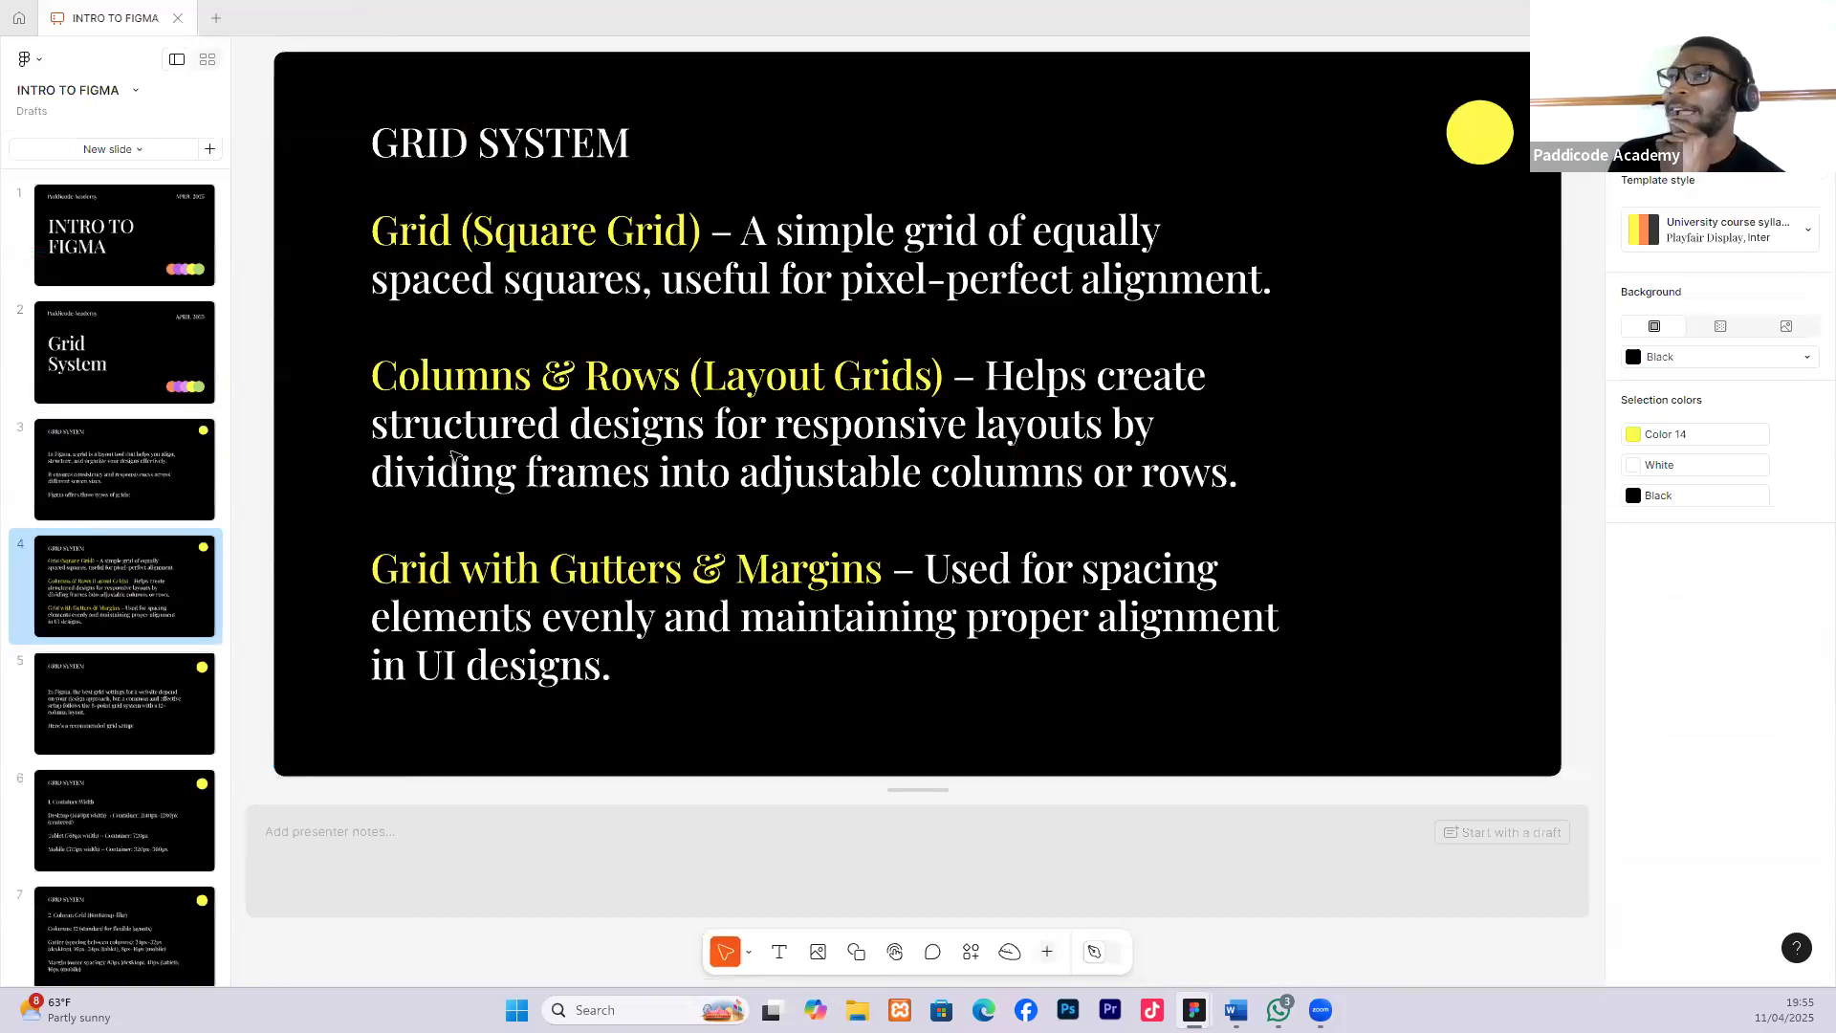
pyautogui.click(144, 699)
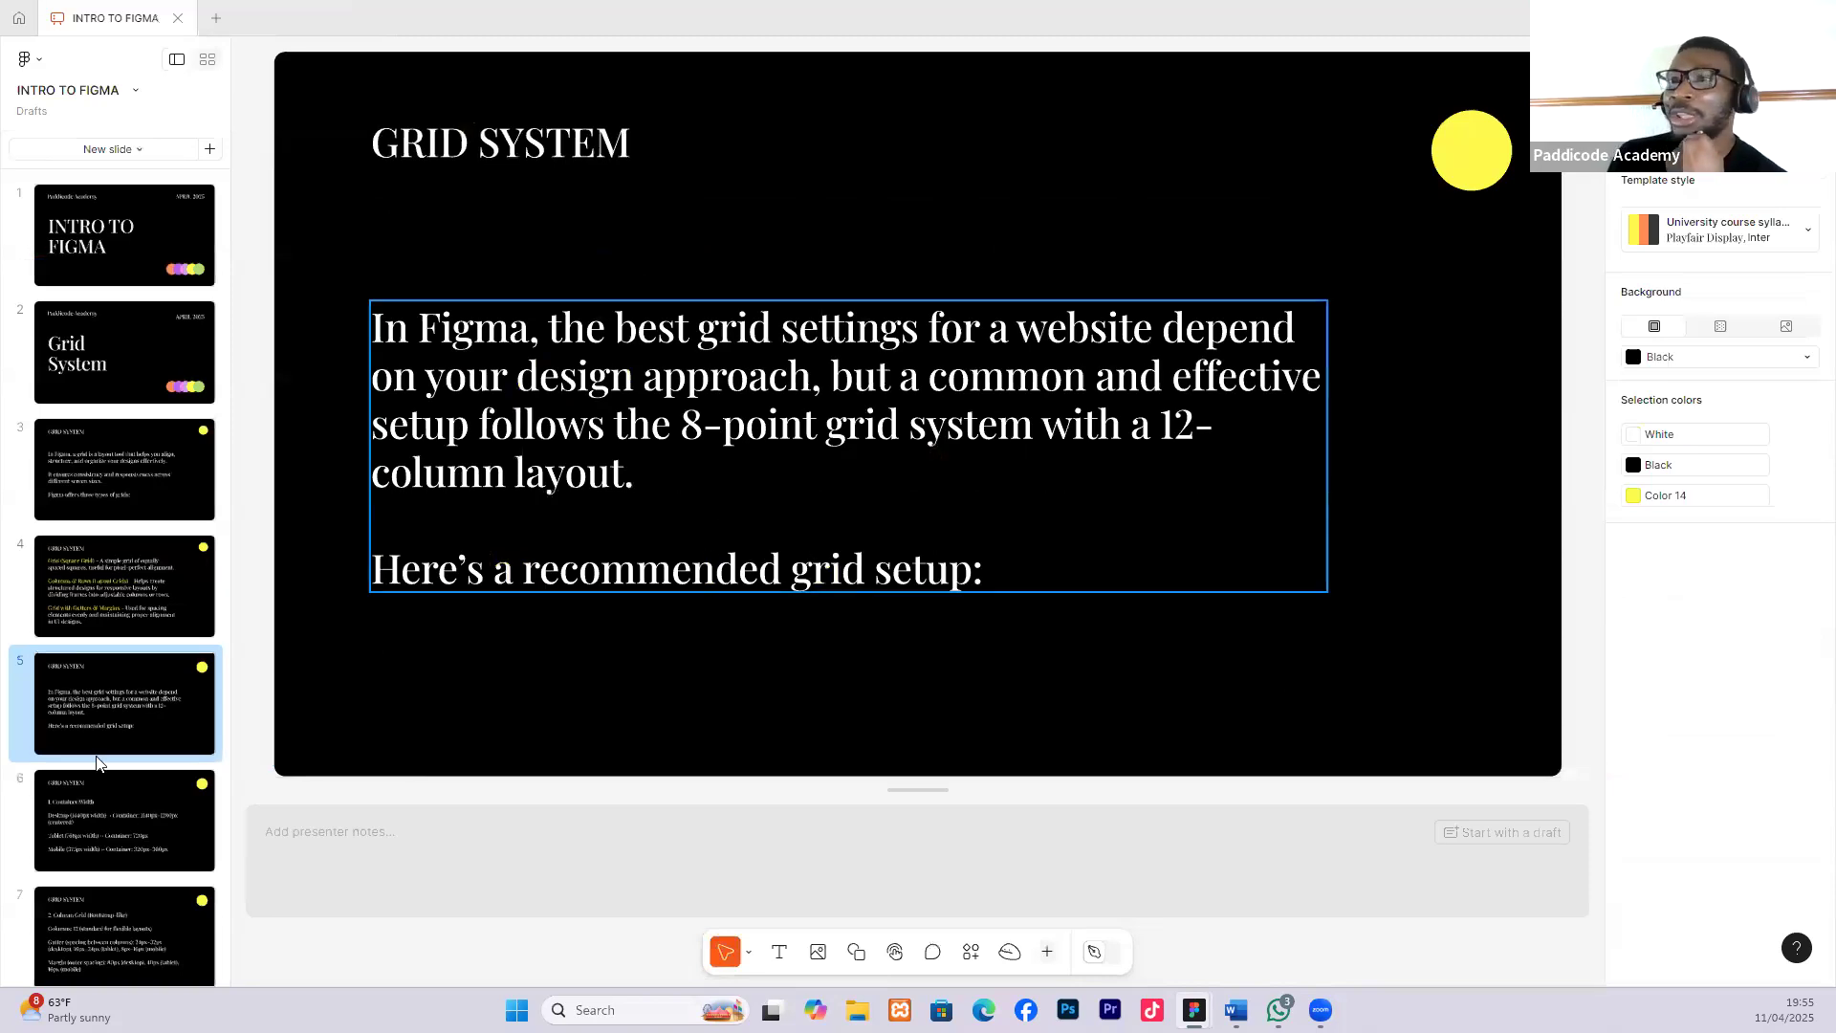
pyautogui.click(125, 817)
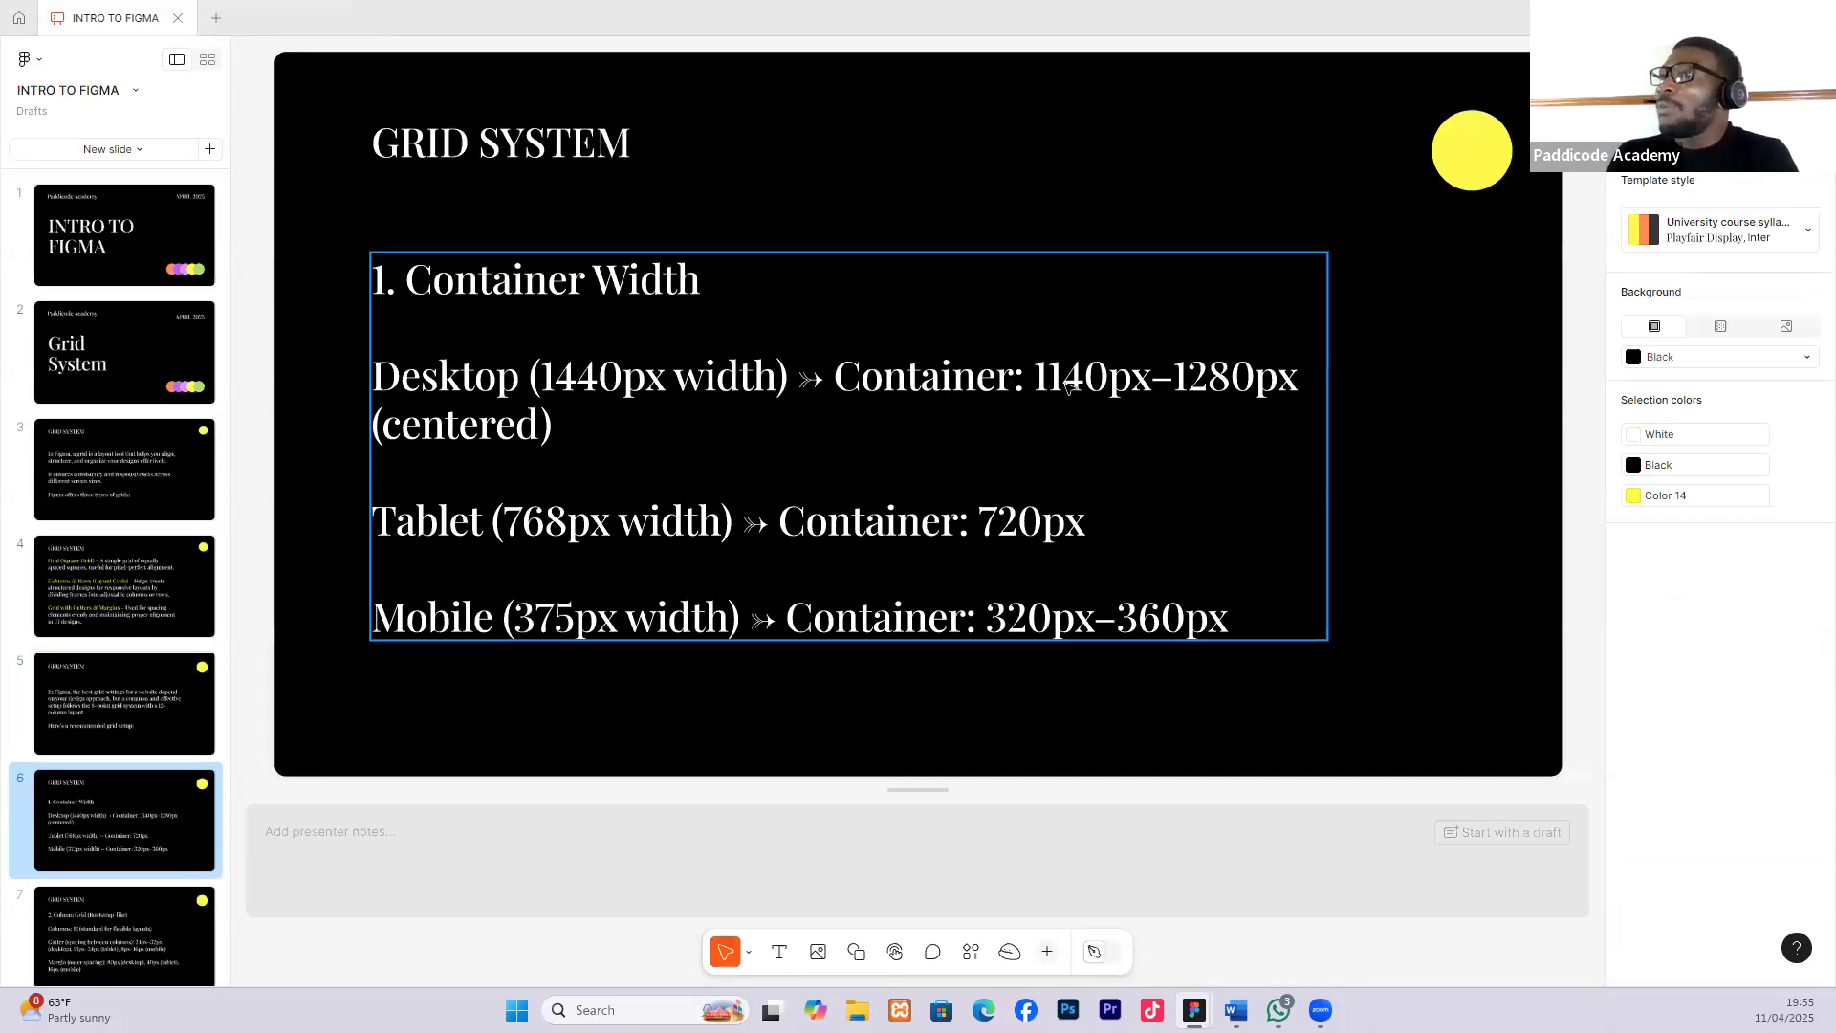
pyautogui.click(124, 918)
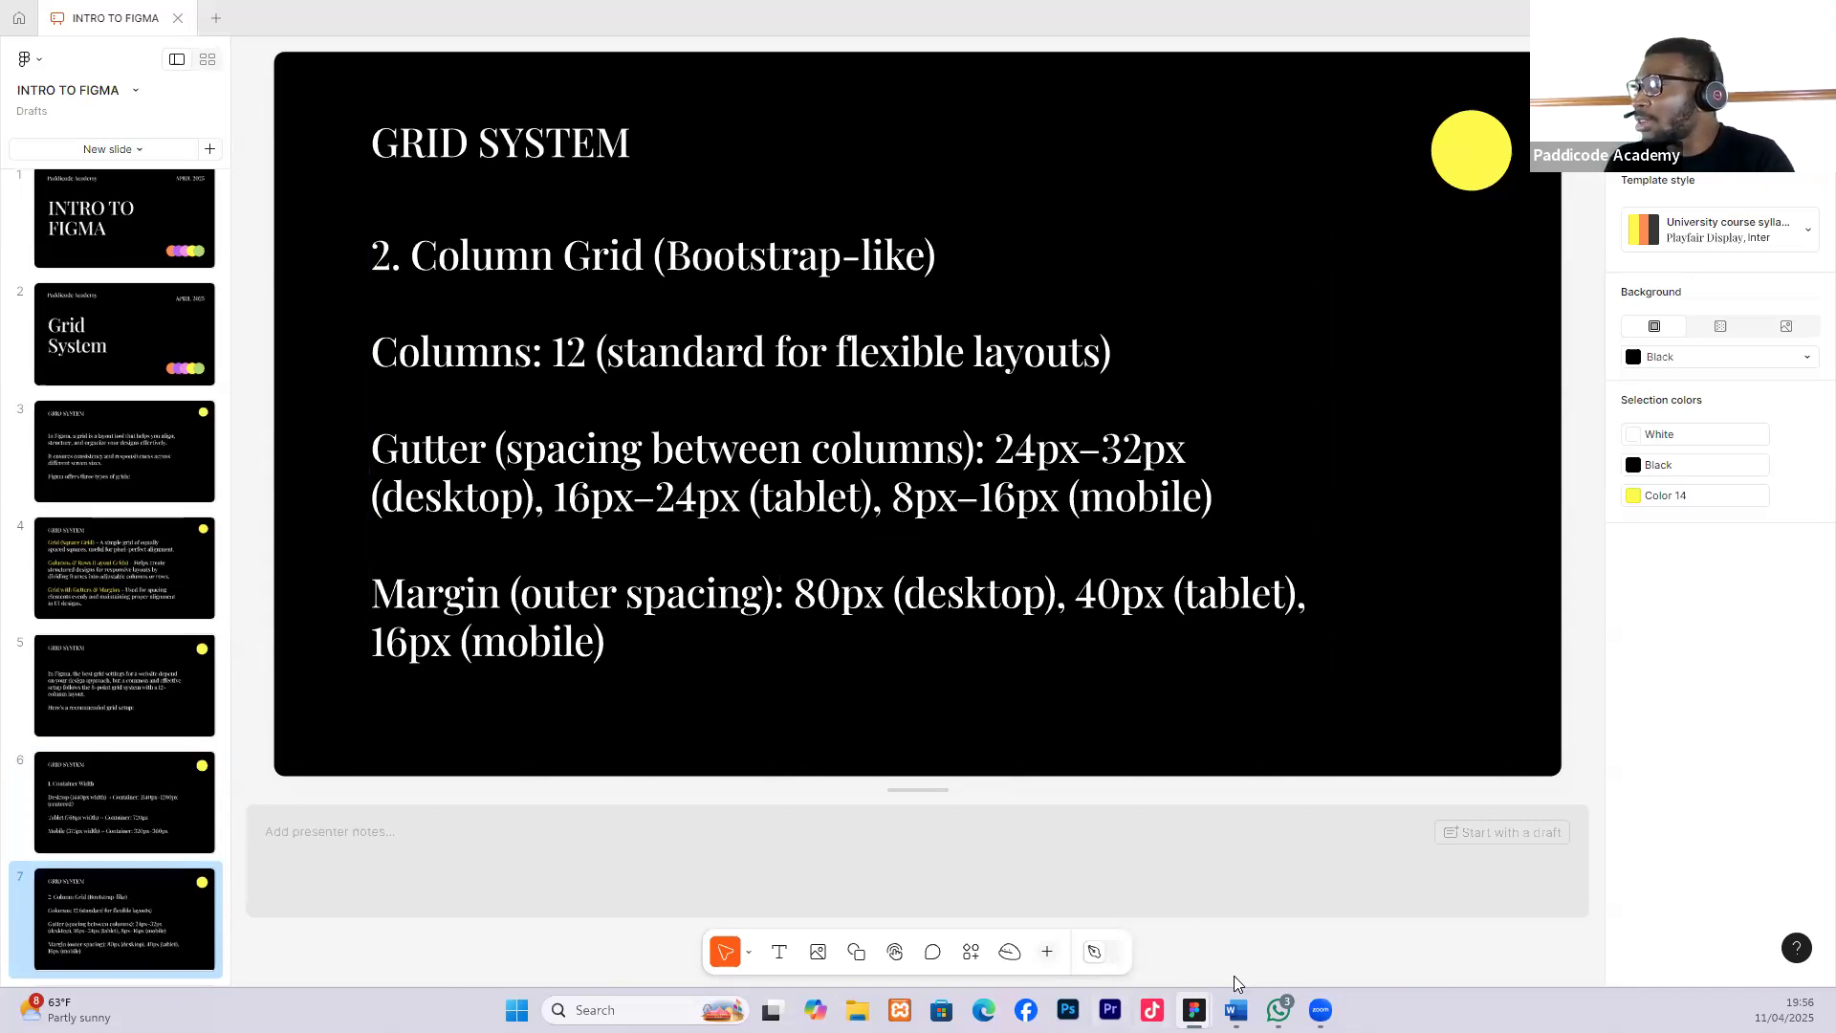
# Back in the Untitled design file, set the layout grid gutter to 28.
pyautogui.moveTo(1200, 1006)
pyautogui.click(1396, 832)
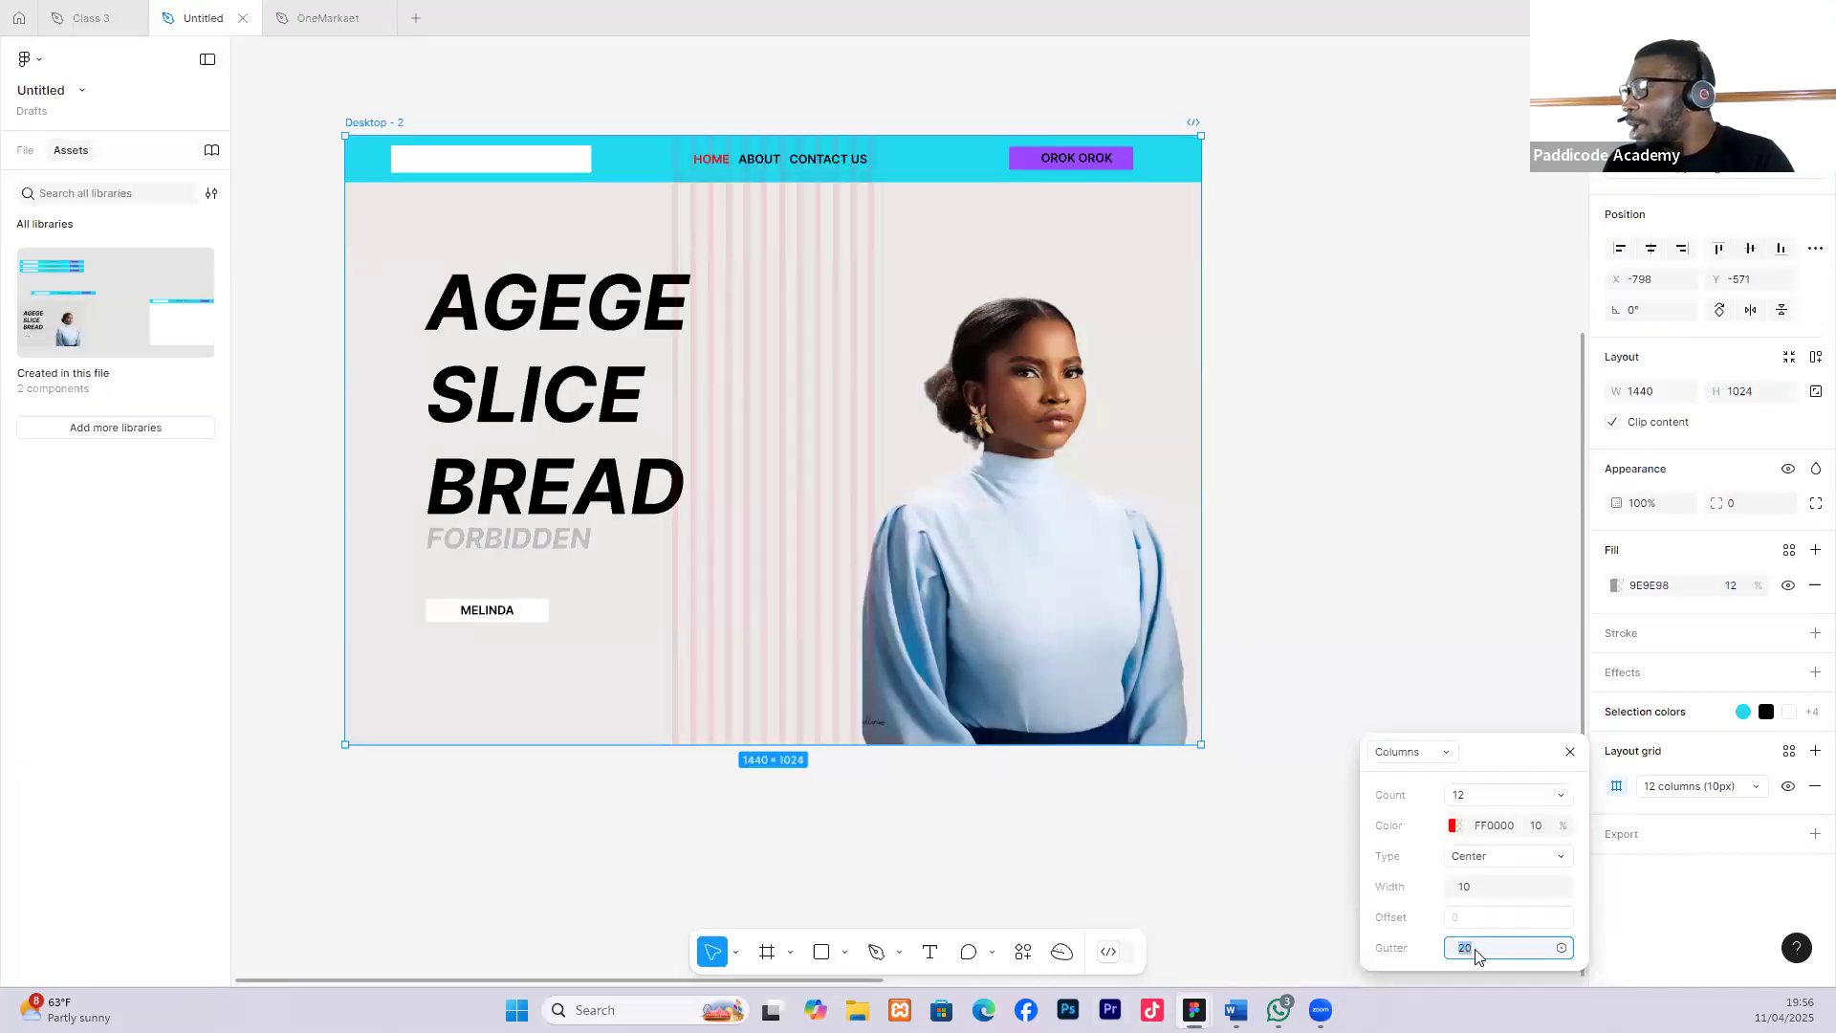
pyautogui.write('2')
pyautogui.press('Return')
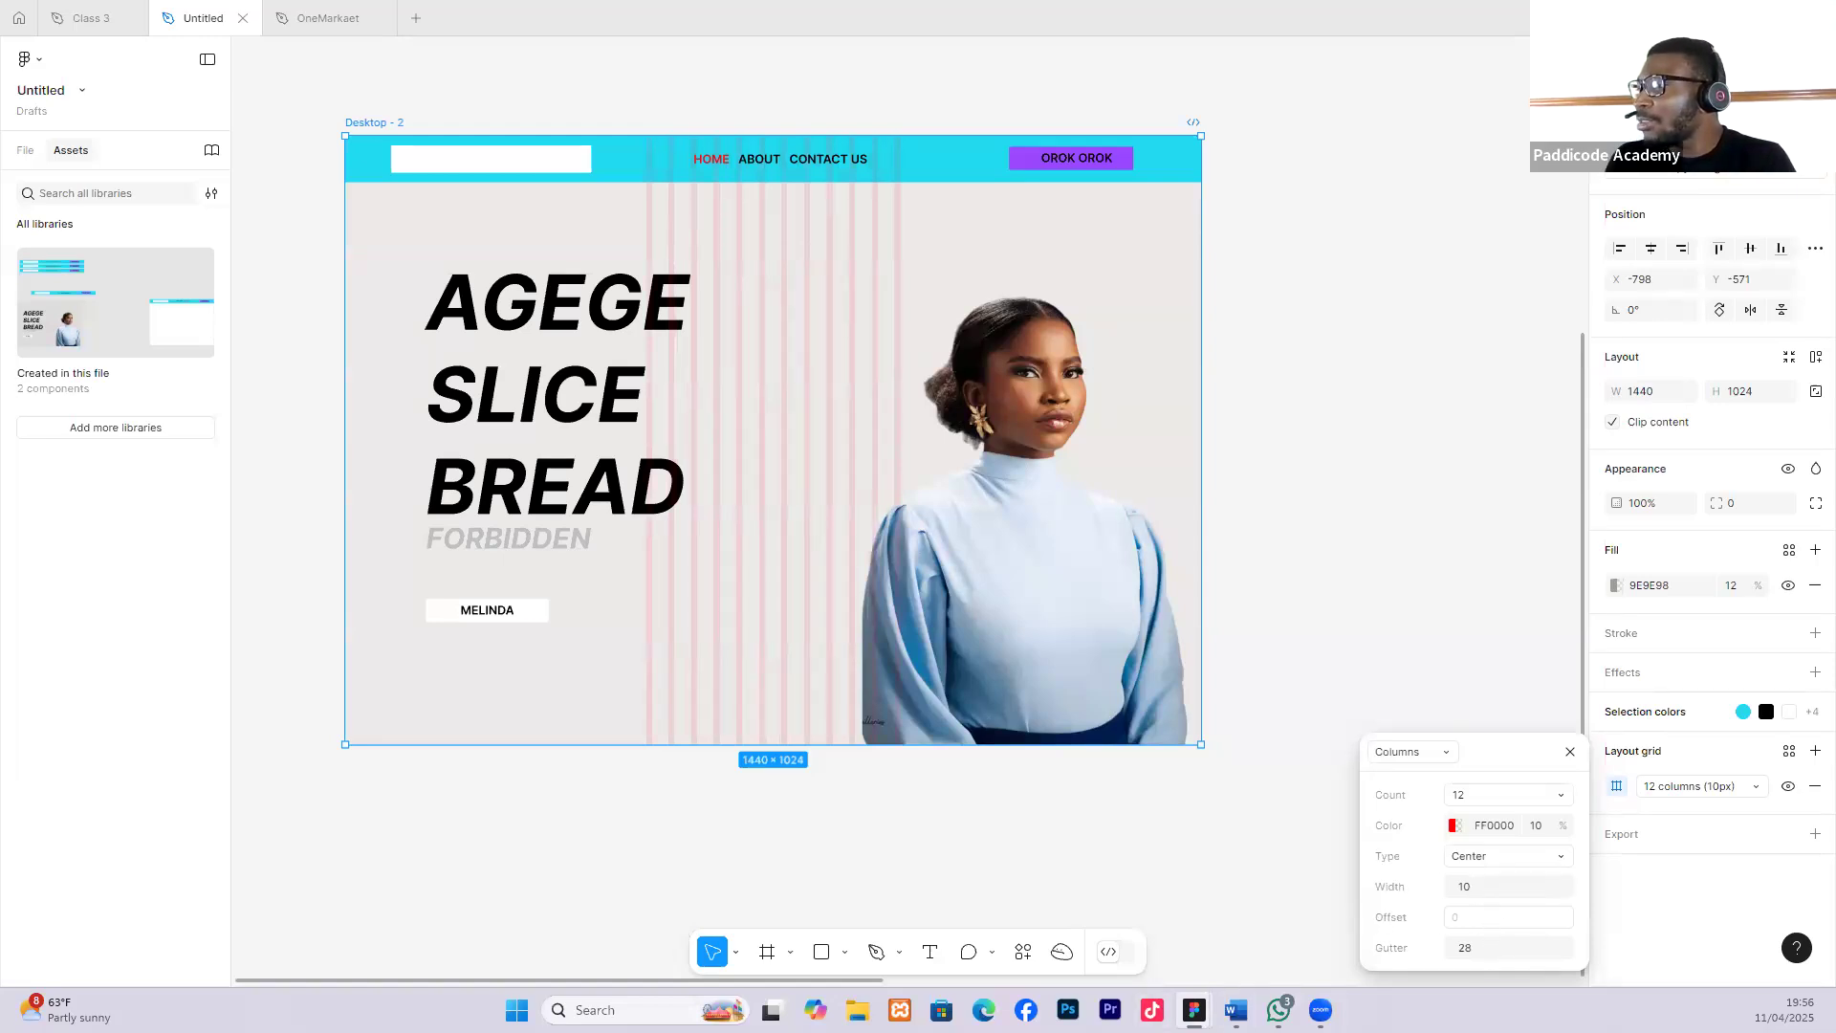
# Check the Grid System slides, then set the column width to 80px.
pyautogui.moveTo(1194, 1010)
pyautogui.click(1090, 909)
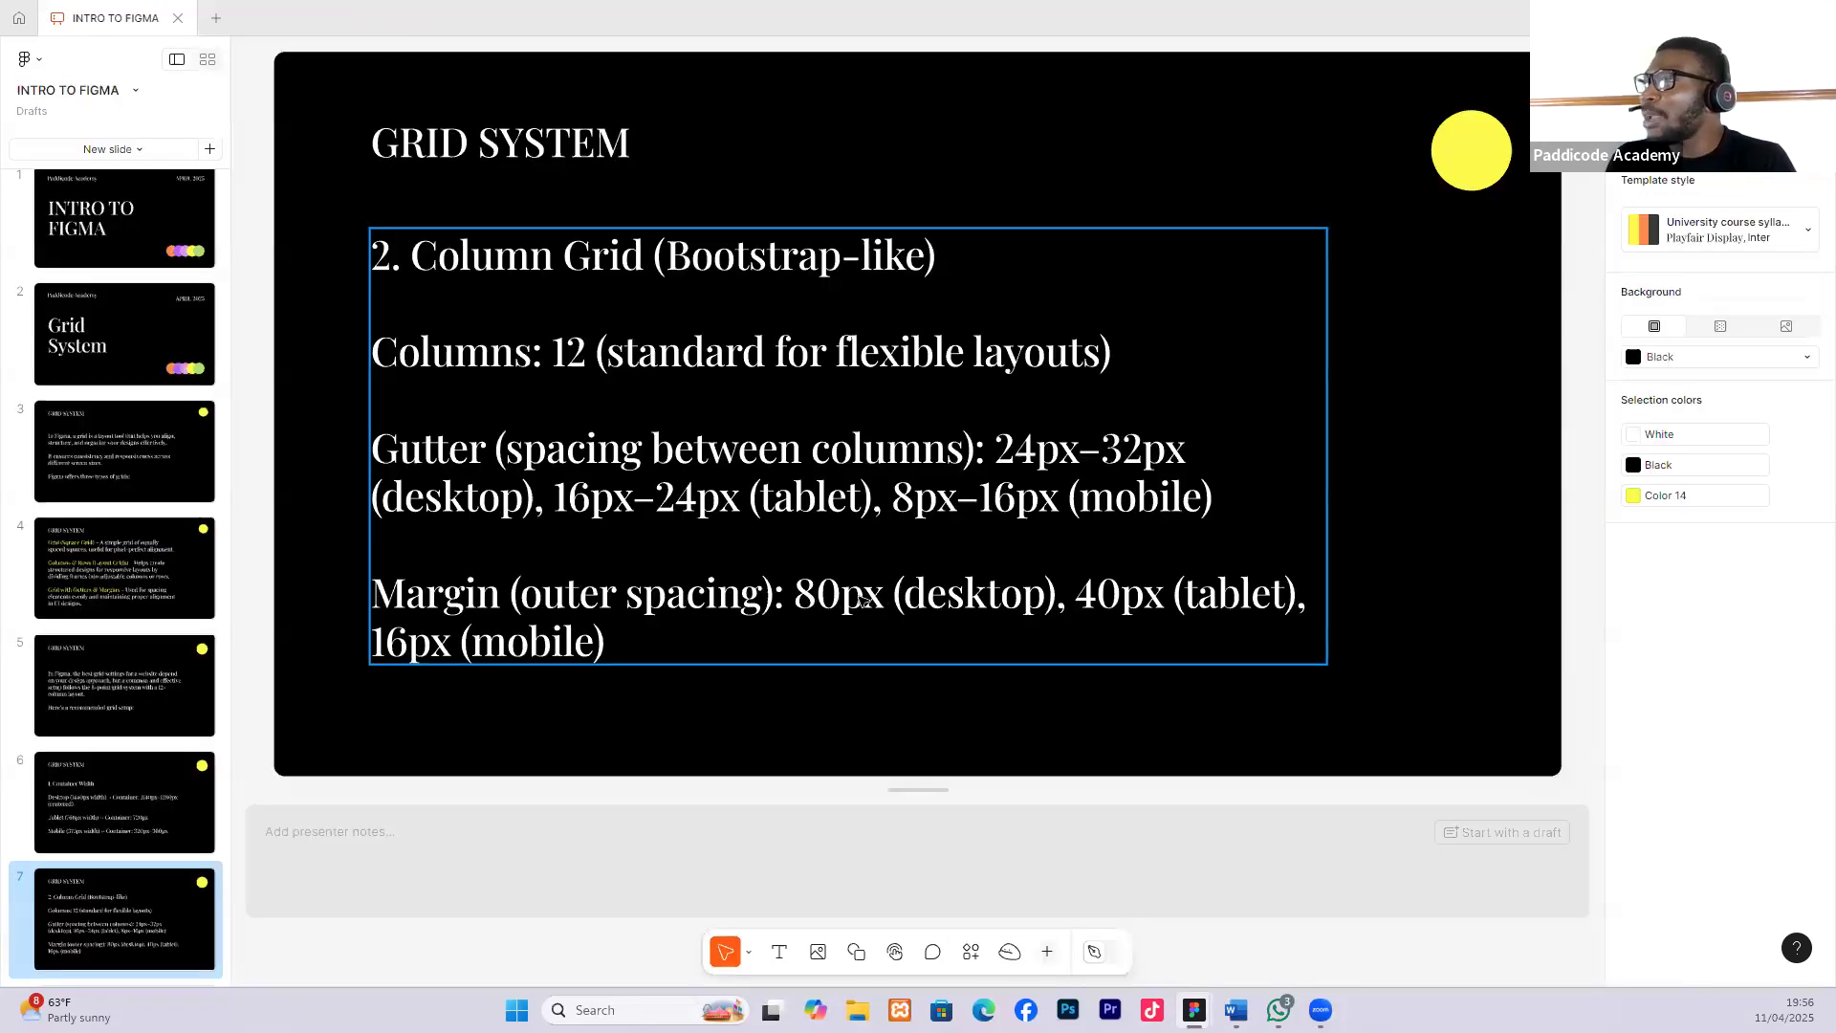
pyautogui.moveTo(1279, 1010)
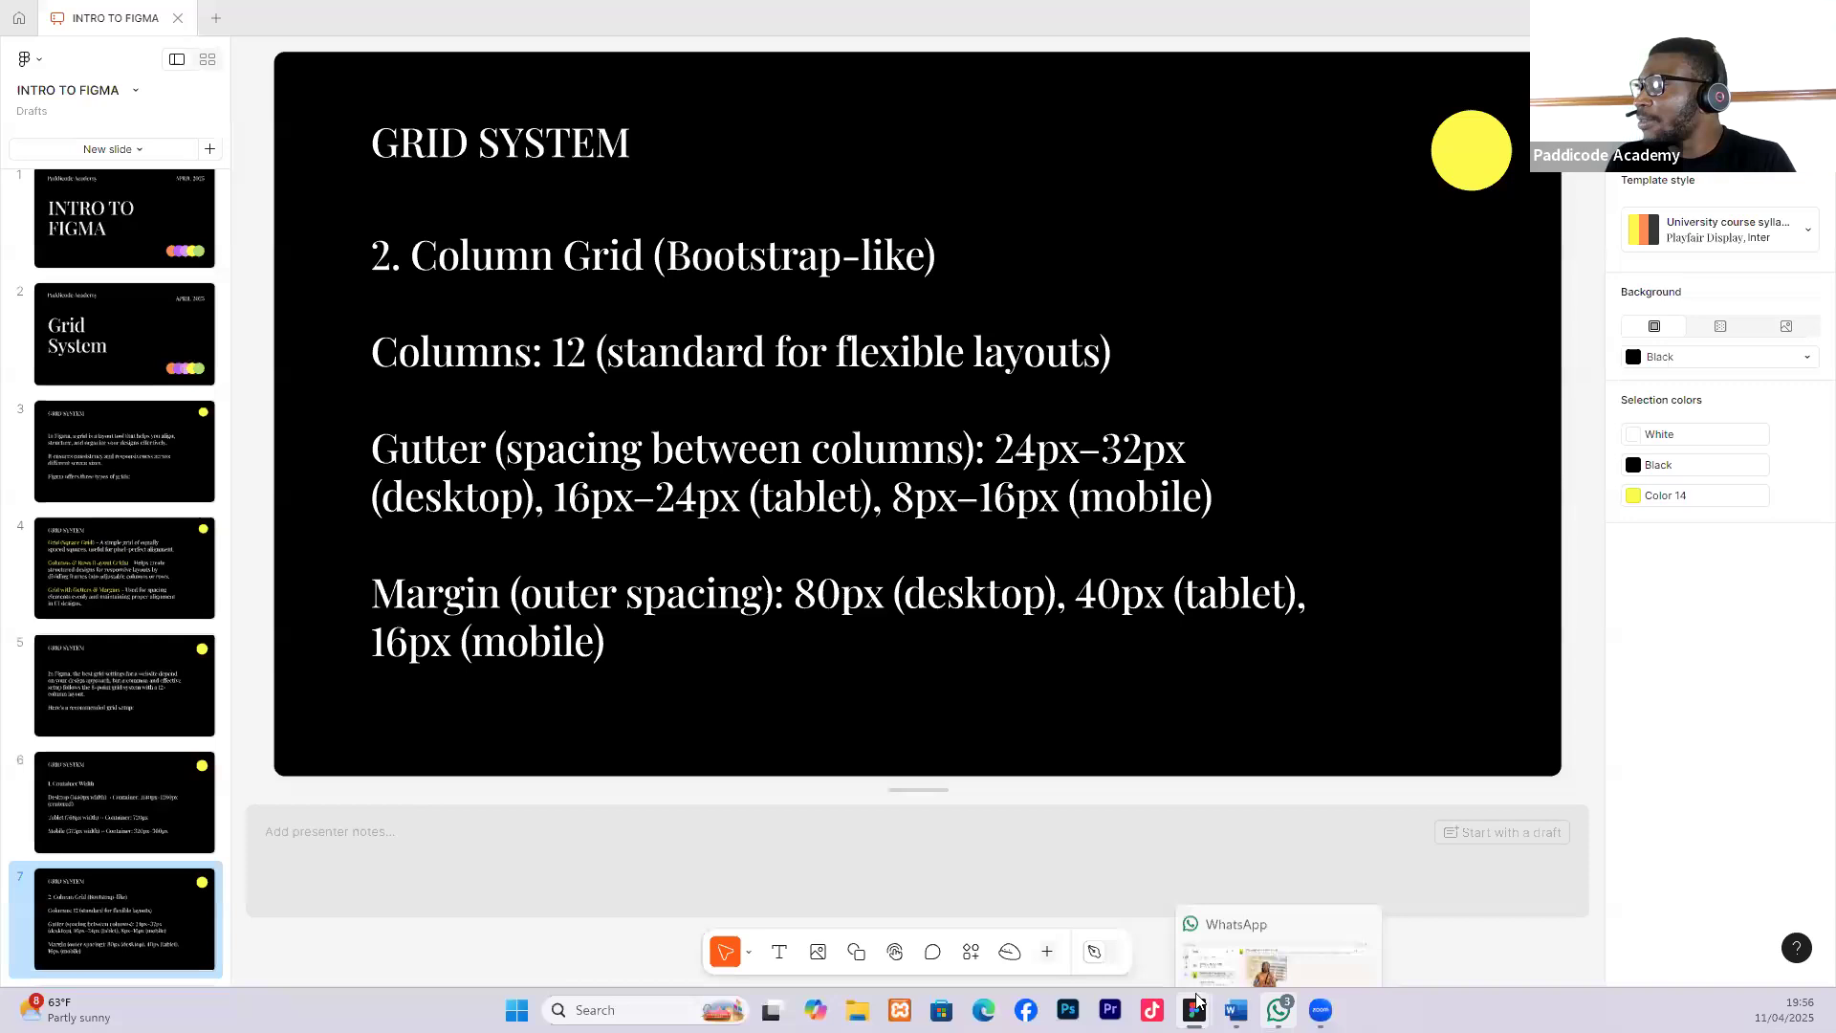
pyautogui.moveTo(1196, 996)
pyautogui.click(1302, 943)
pyautogui.click(1476, 887)
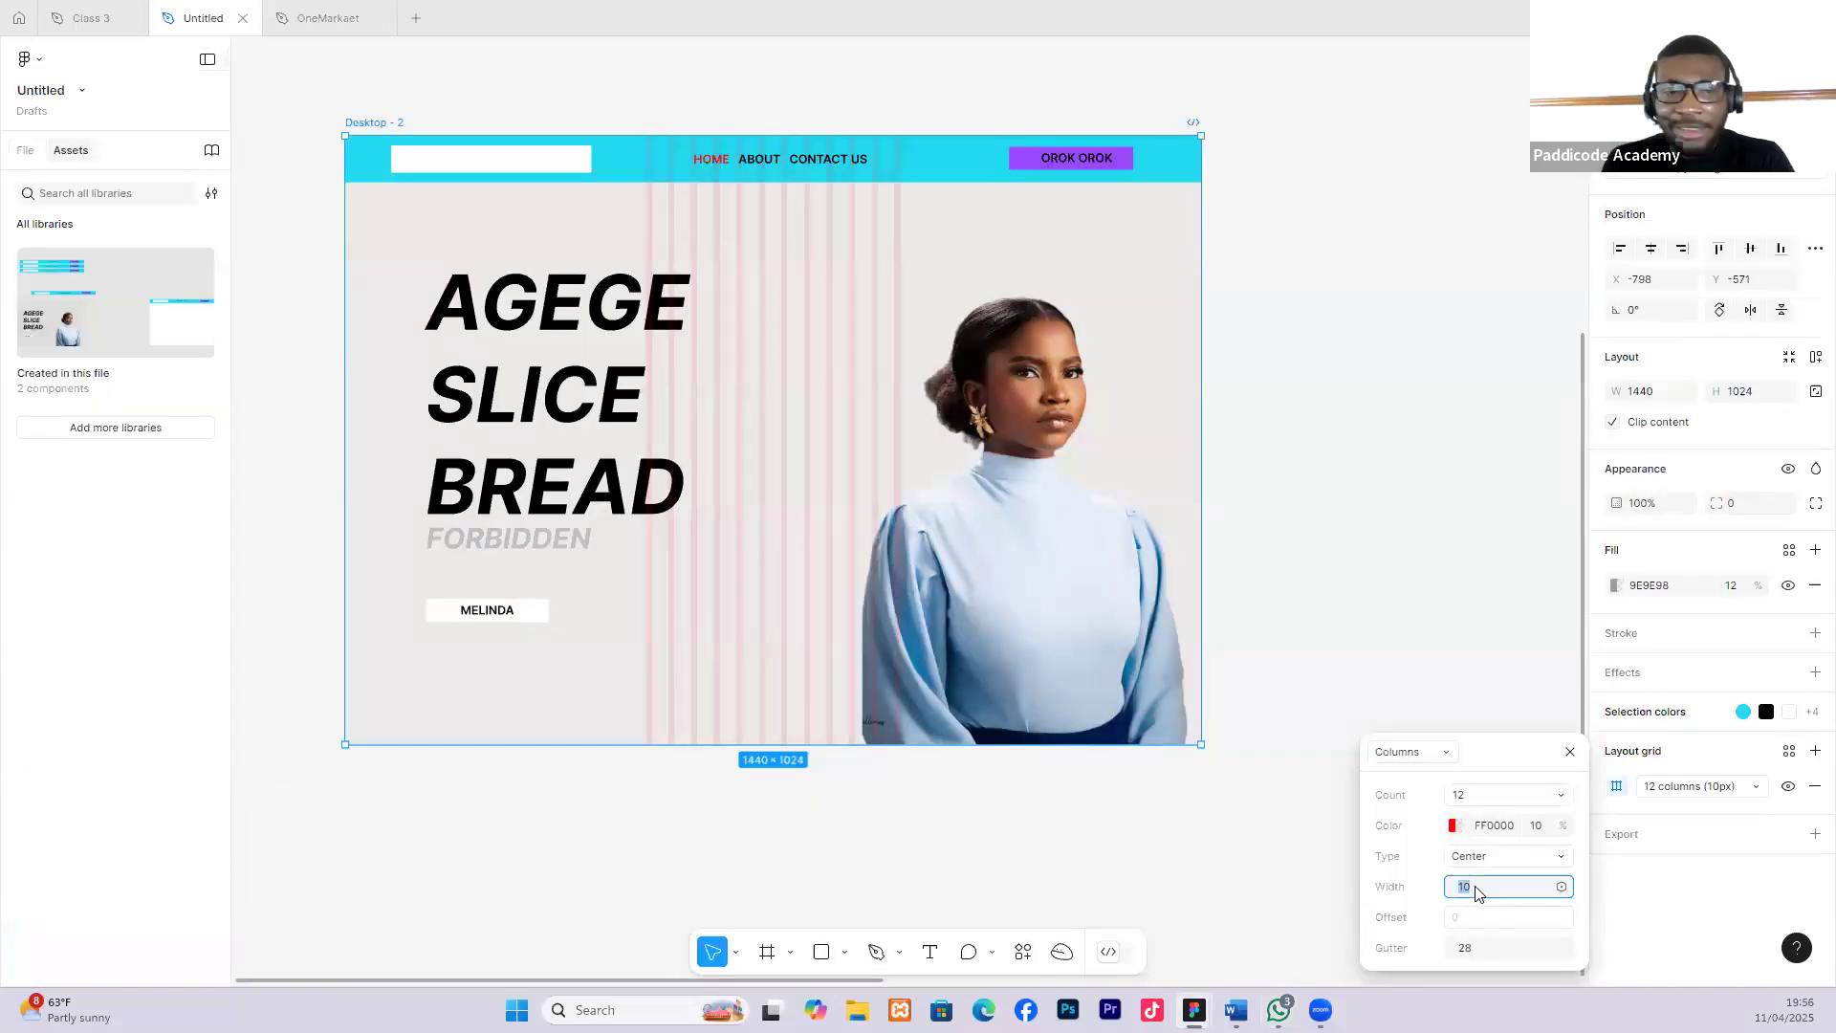
pyautogui.press('Return')
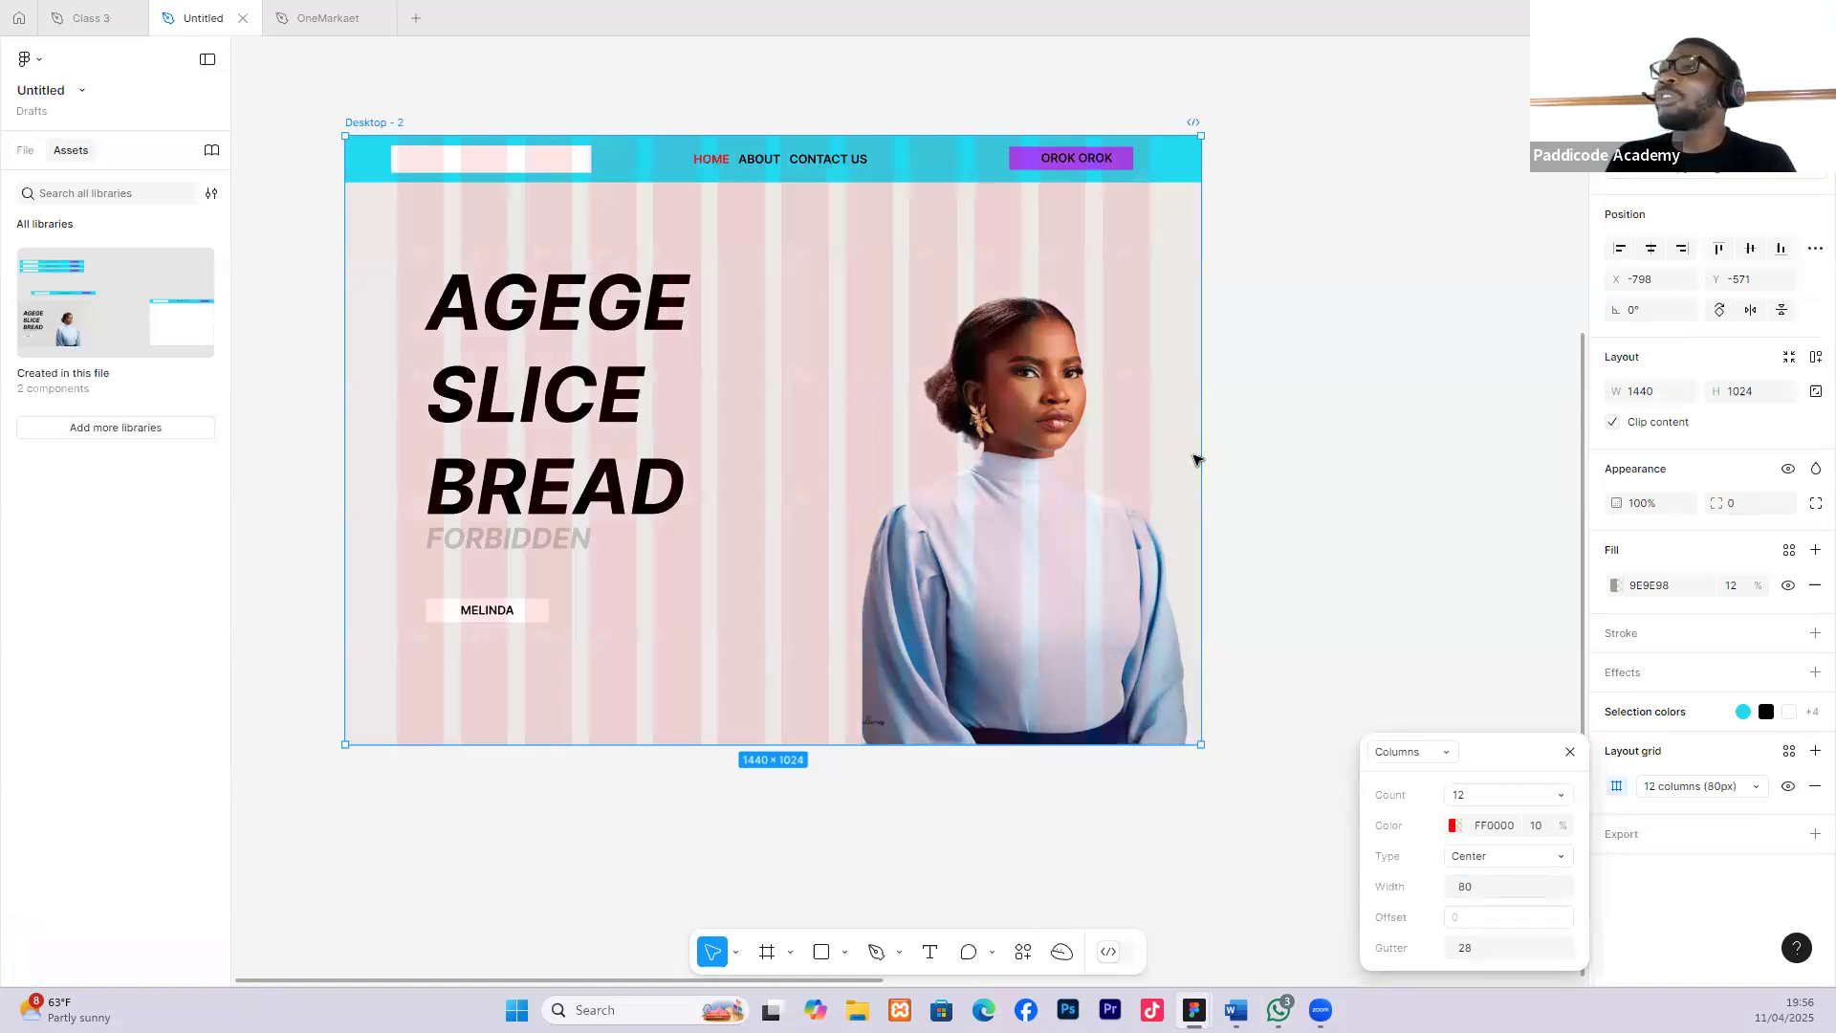
pyautogui.scroll(2, 478, 304)
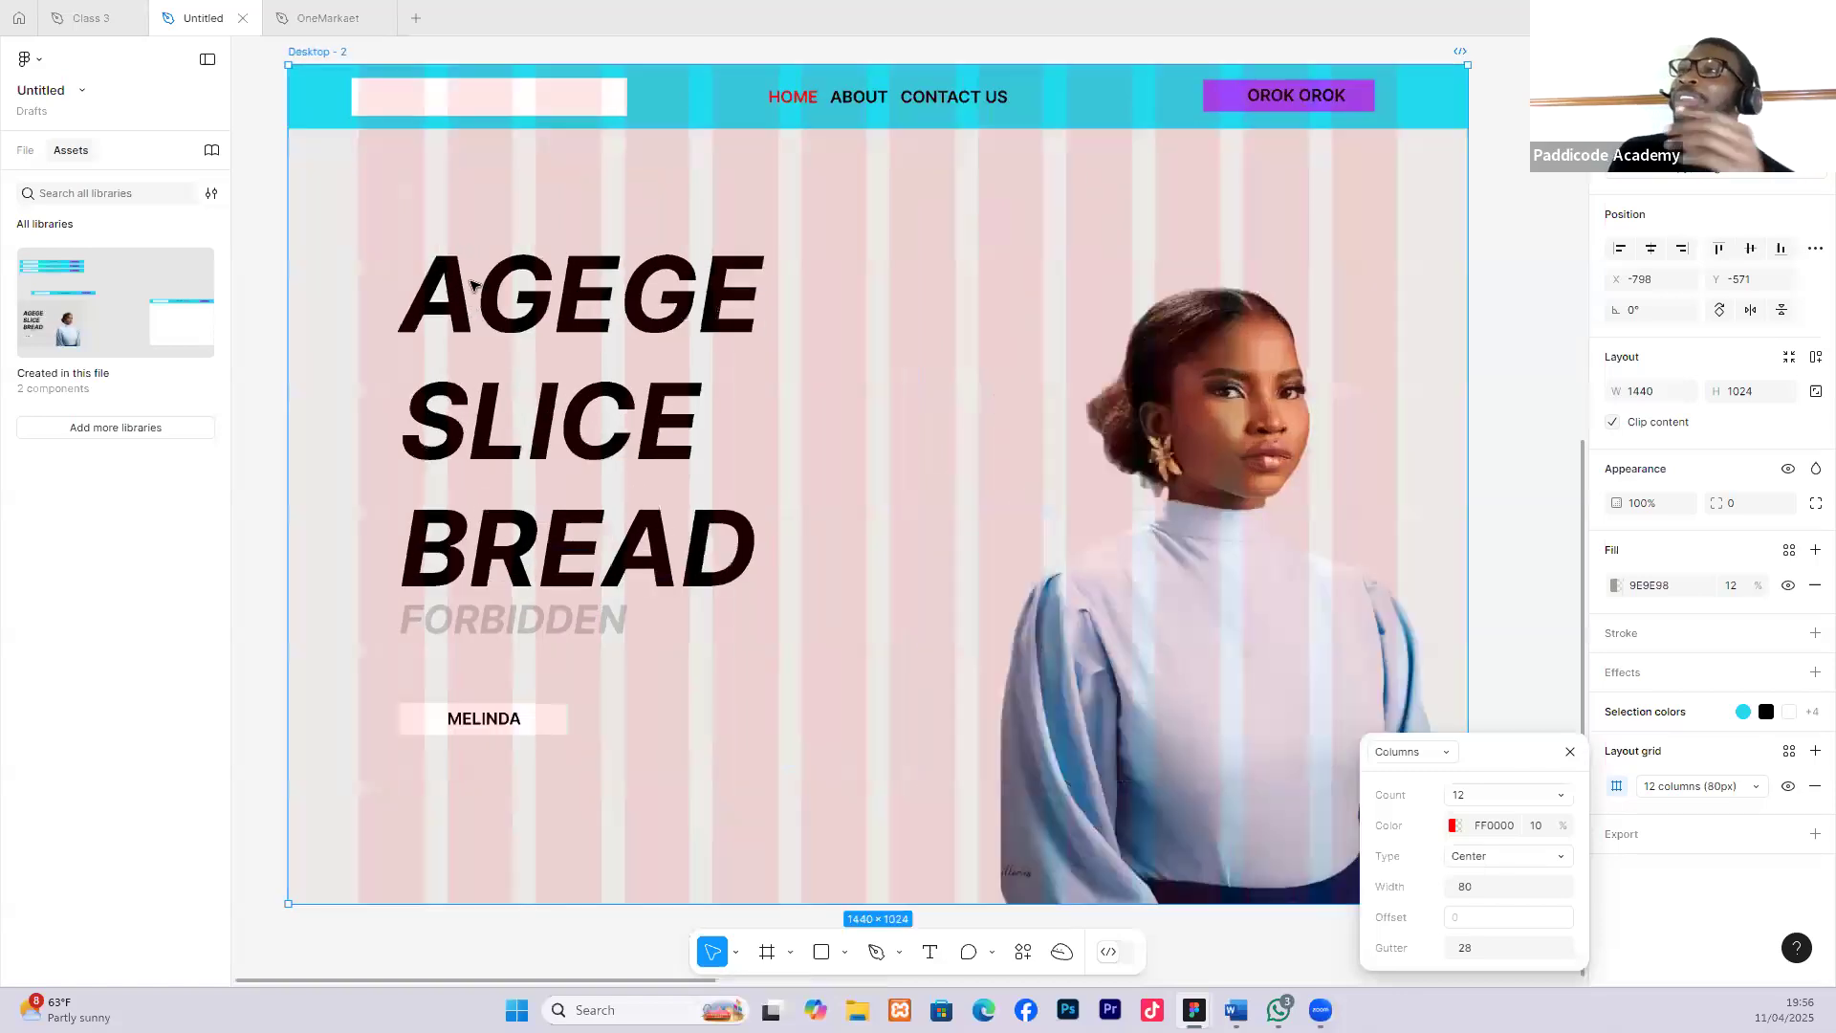
# Move the AGEGE SLICE BREAD headline left onto the first grid column.
pyautogui.click(356, 108)
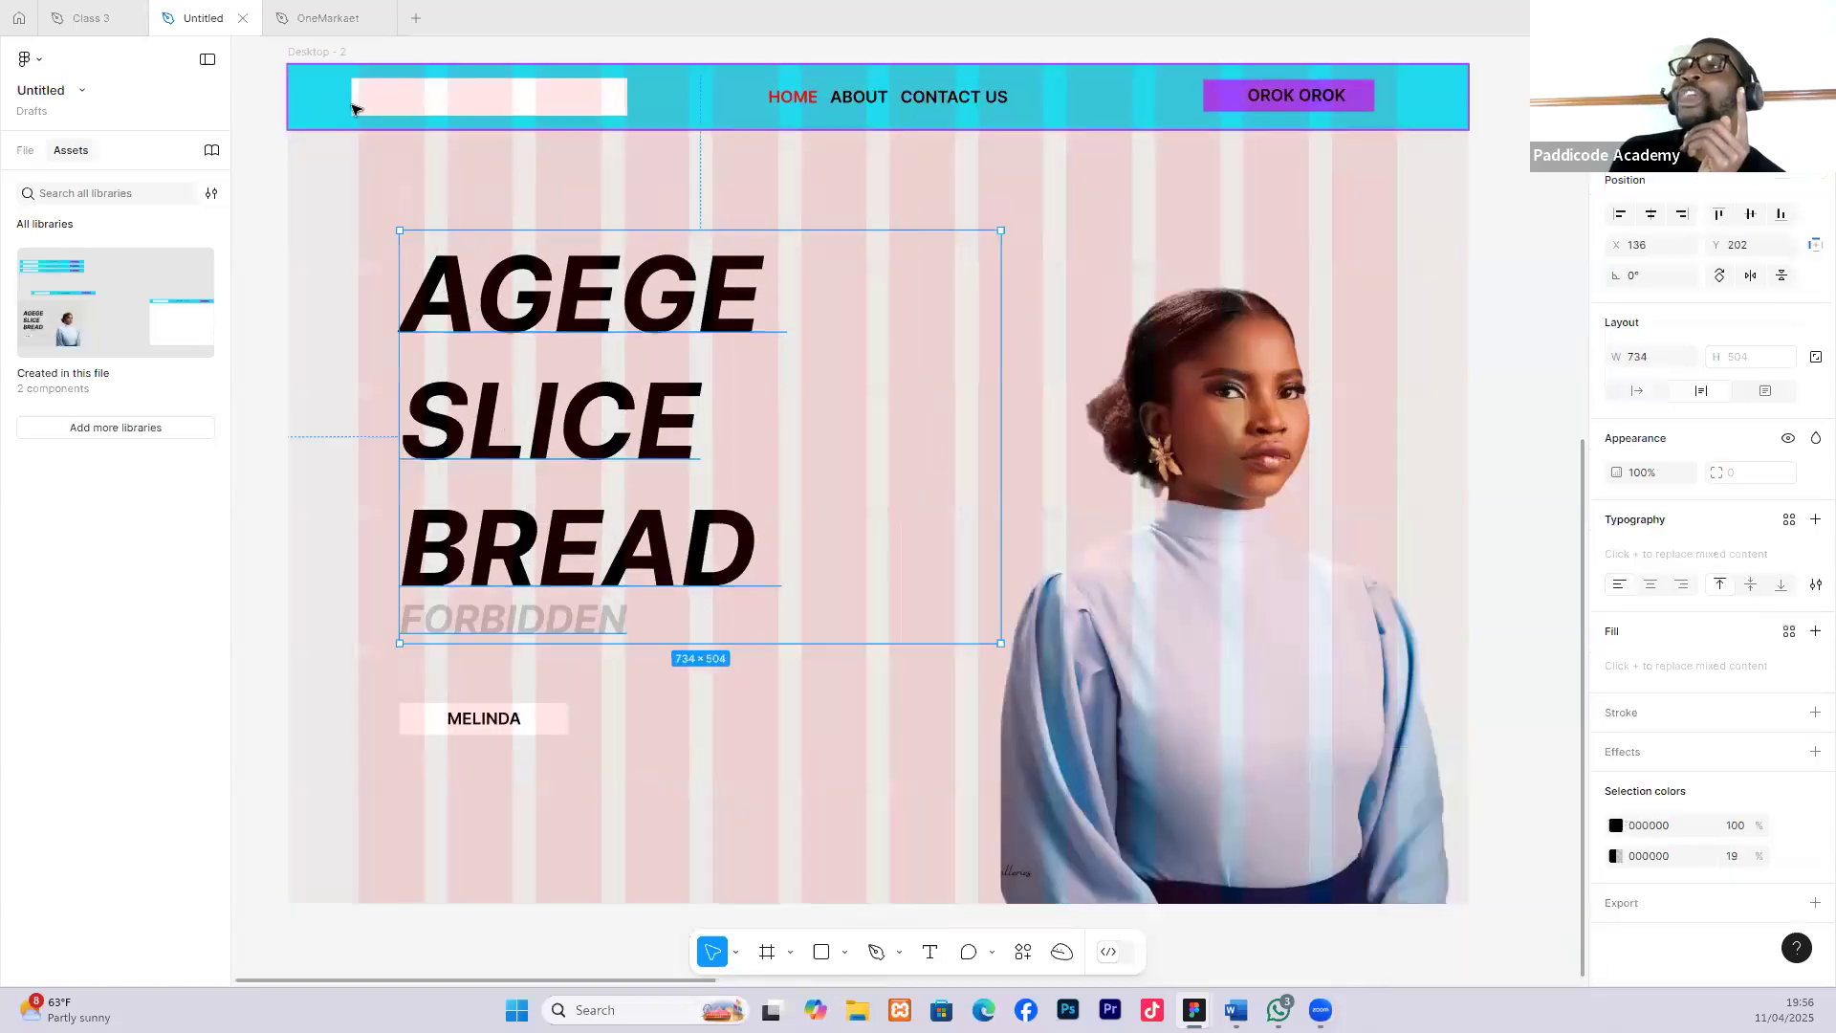
pyautogui.click(353, 102)
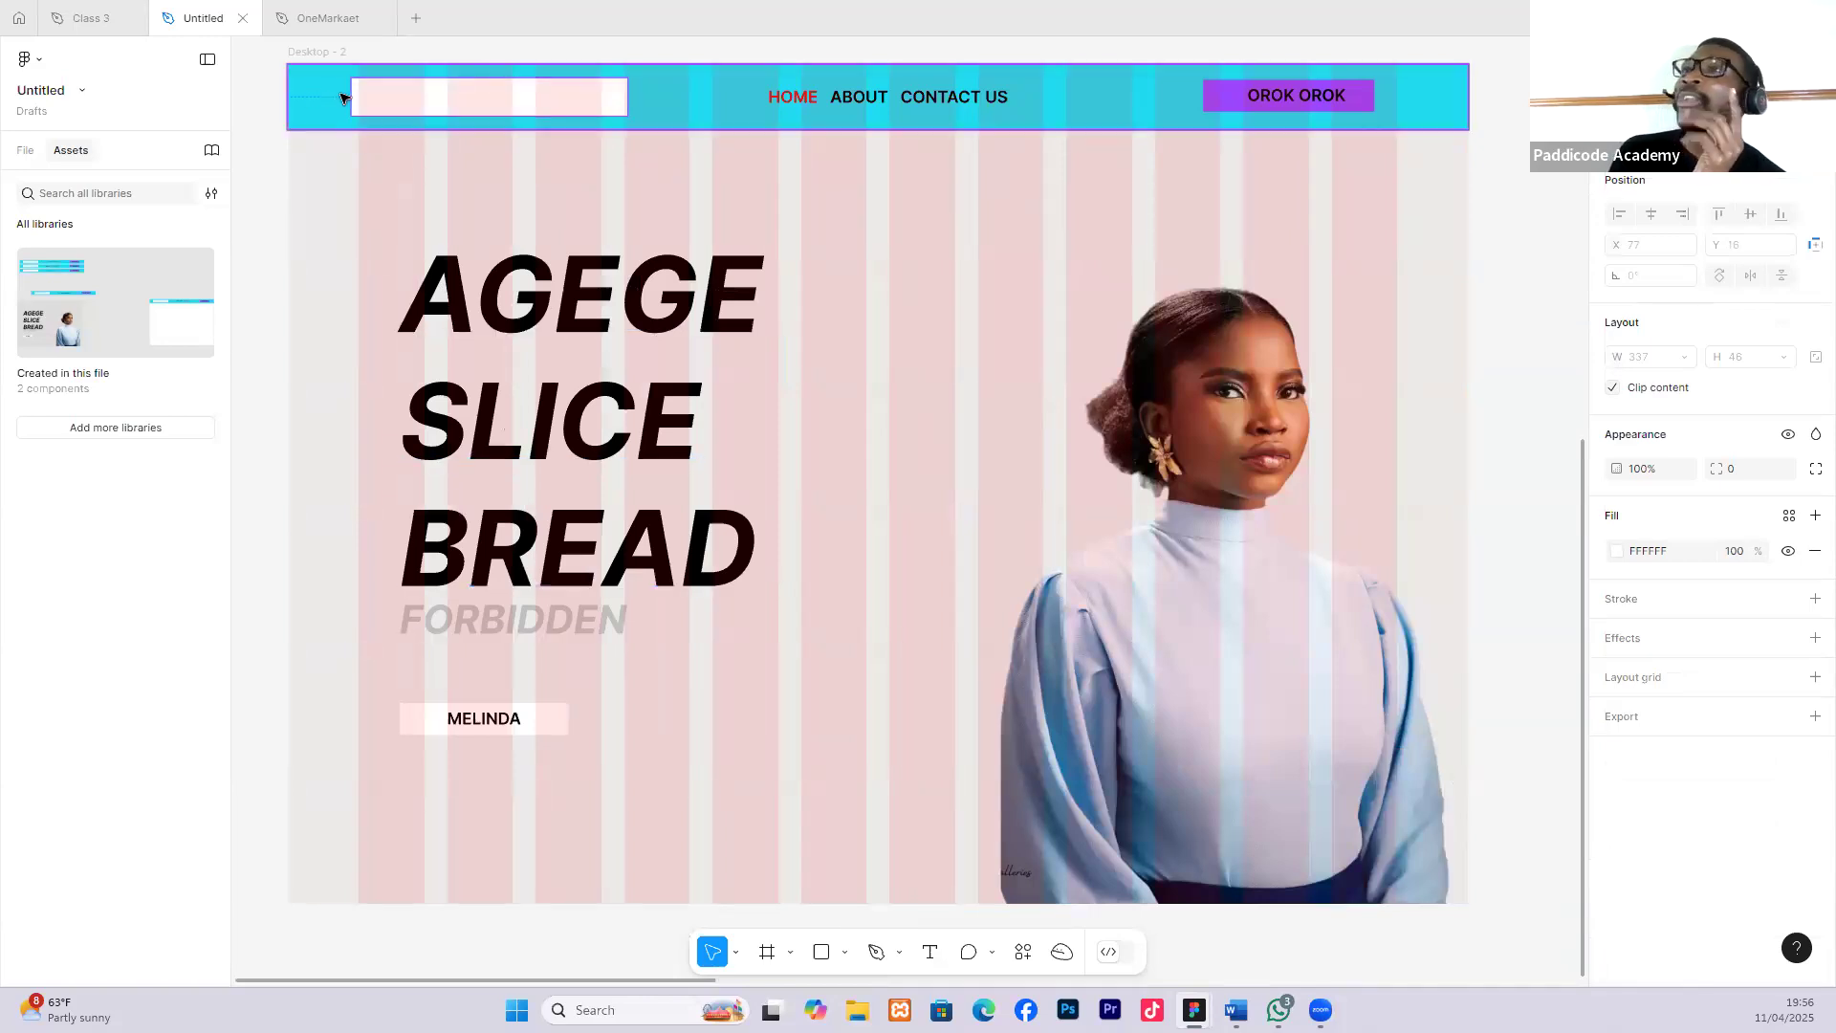
pyautogui.click(457, 281)
pyautogui.moveTo(457, 281); pyautogui.dragTo(423, 290)
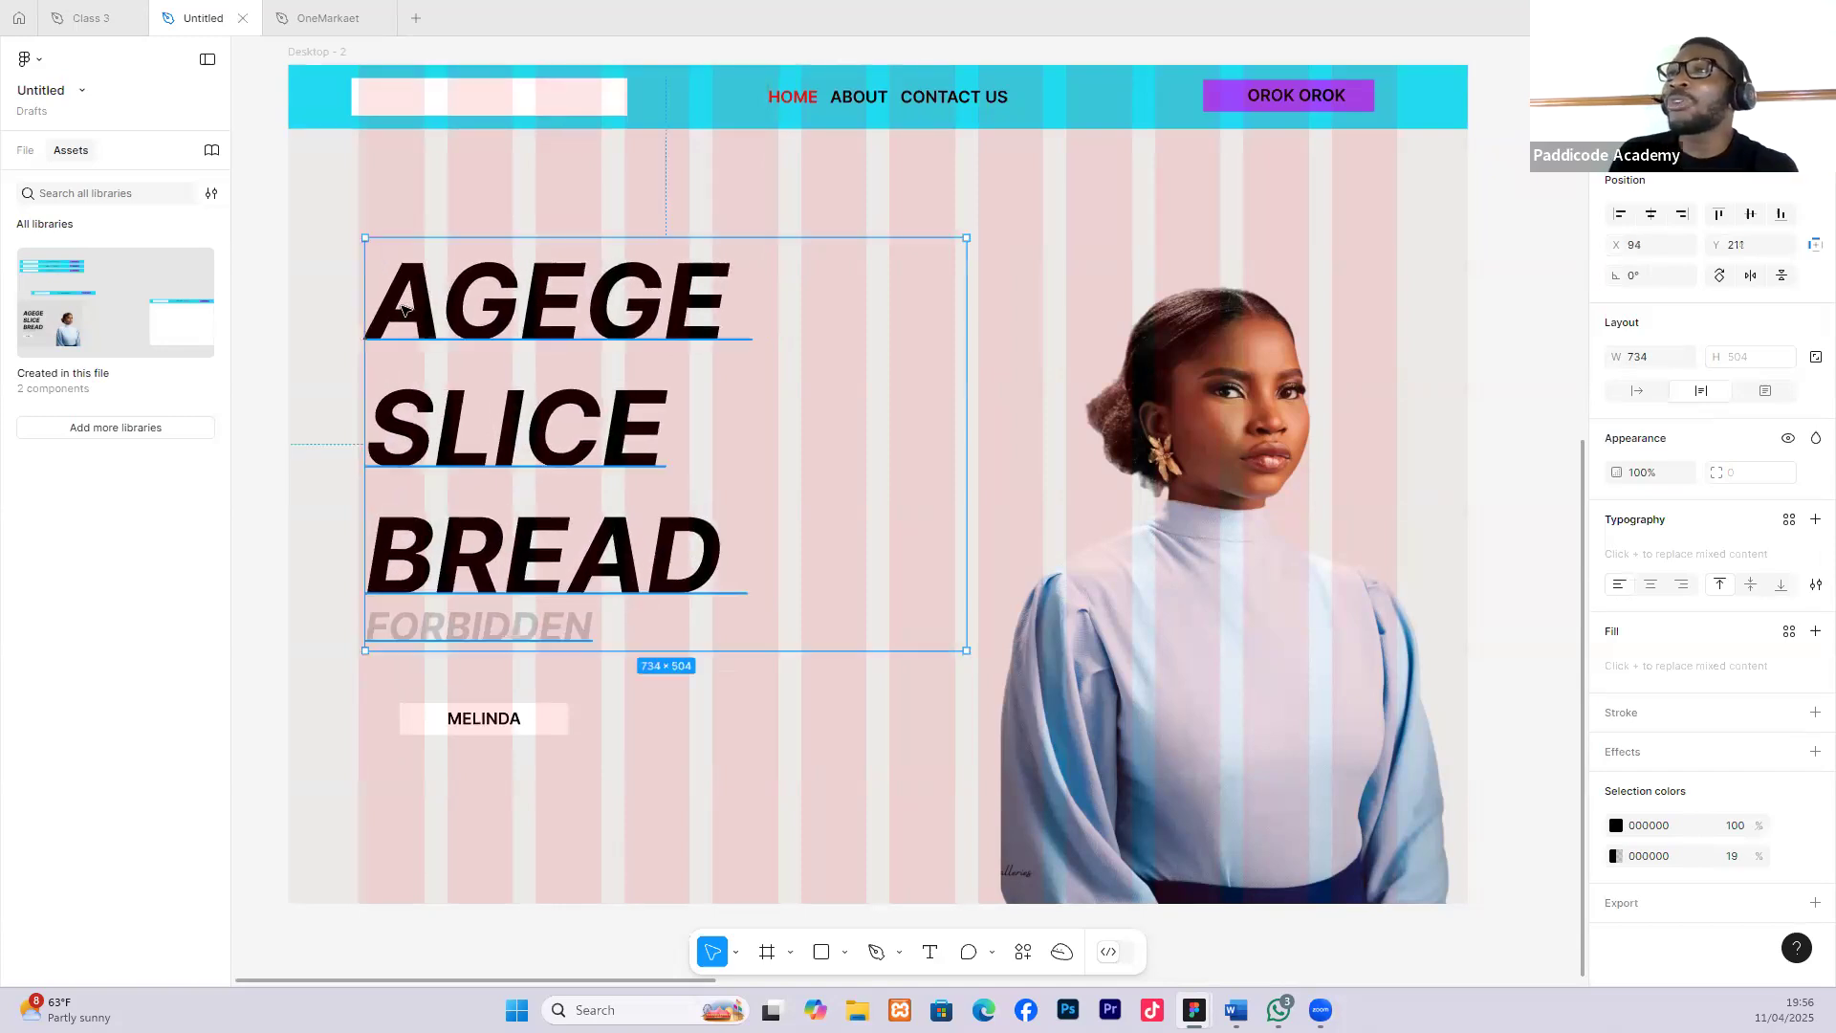
pyautogui.scroll(3, 399, 305)
pyautogui.moveTo(389, 303); pyautogui.dragTo(383, 306)
pyautogui.scroll(-5, 420, 383)
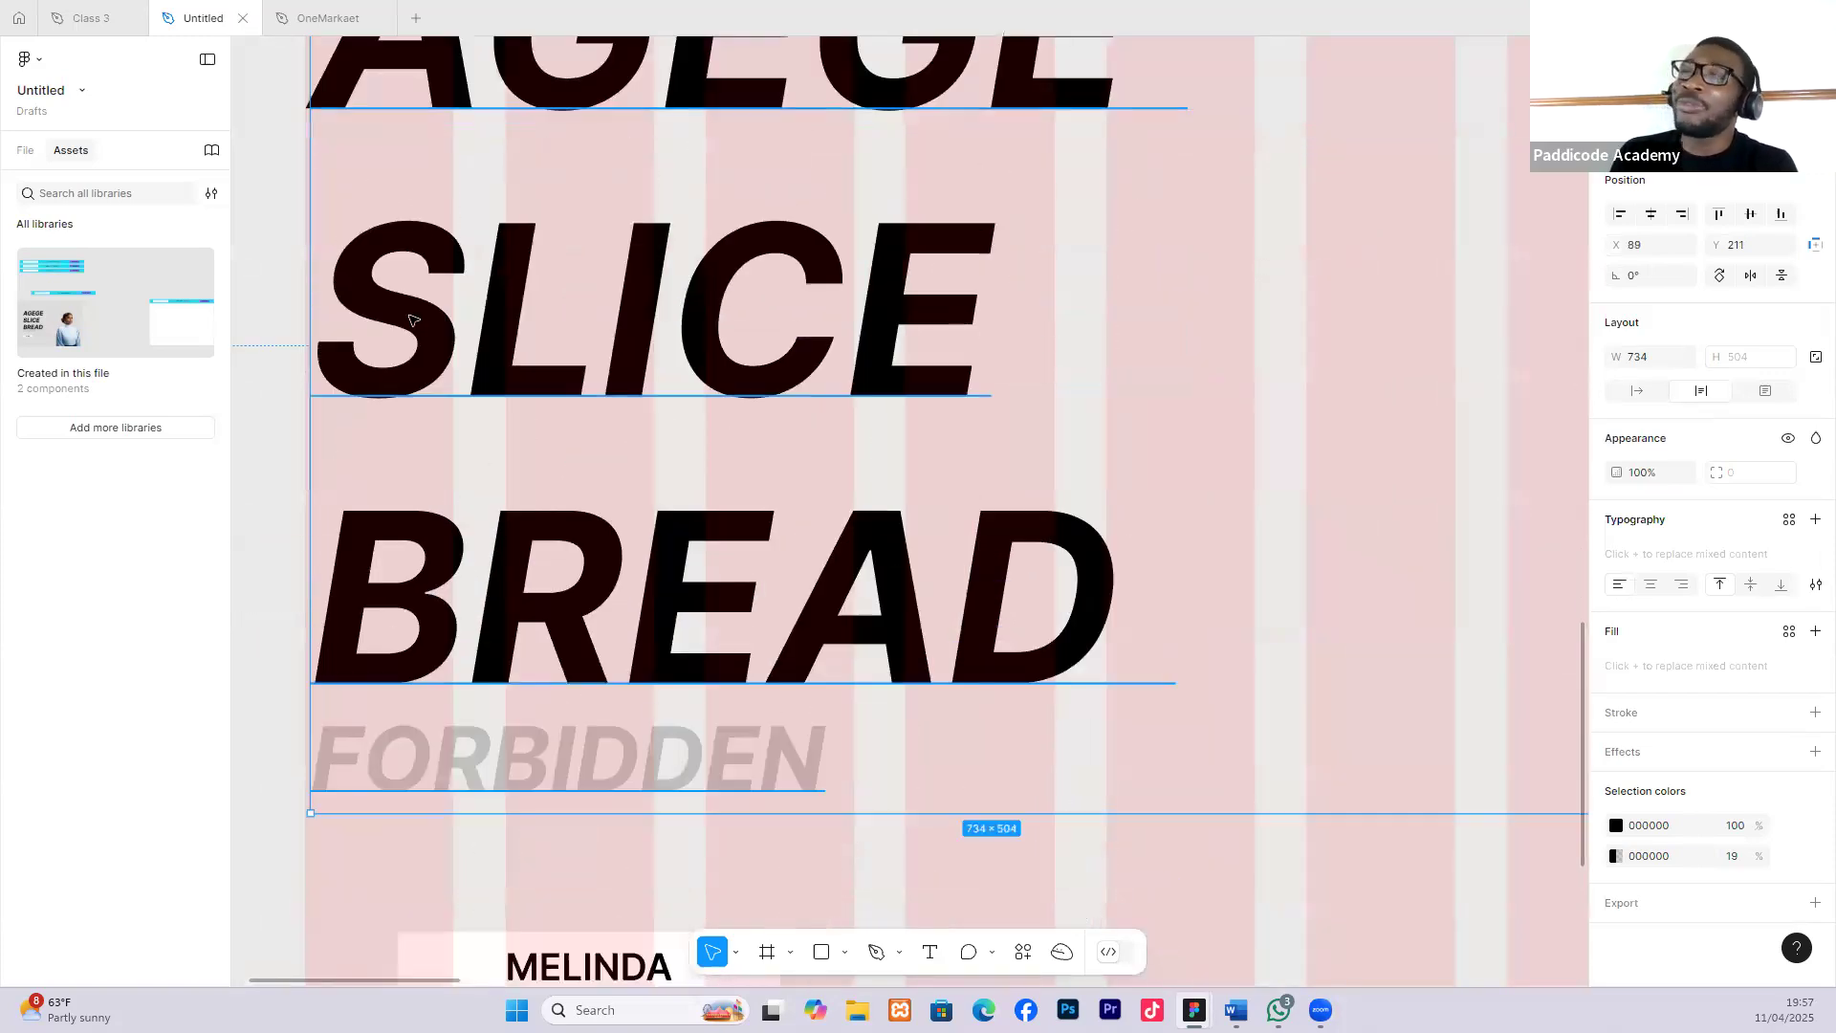
pyautogui.scroll(-5, 425, 430)
# Move the MELINDA button onto a grid column at X 194, Y 763.
pyautogui.click(463, 472)
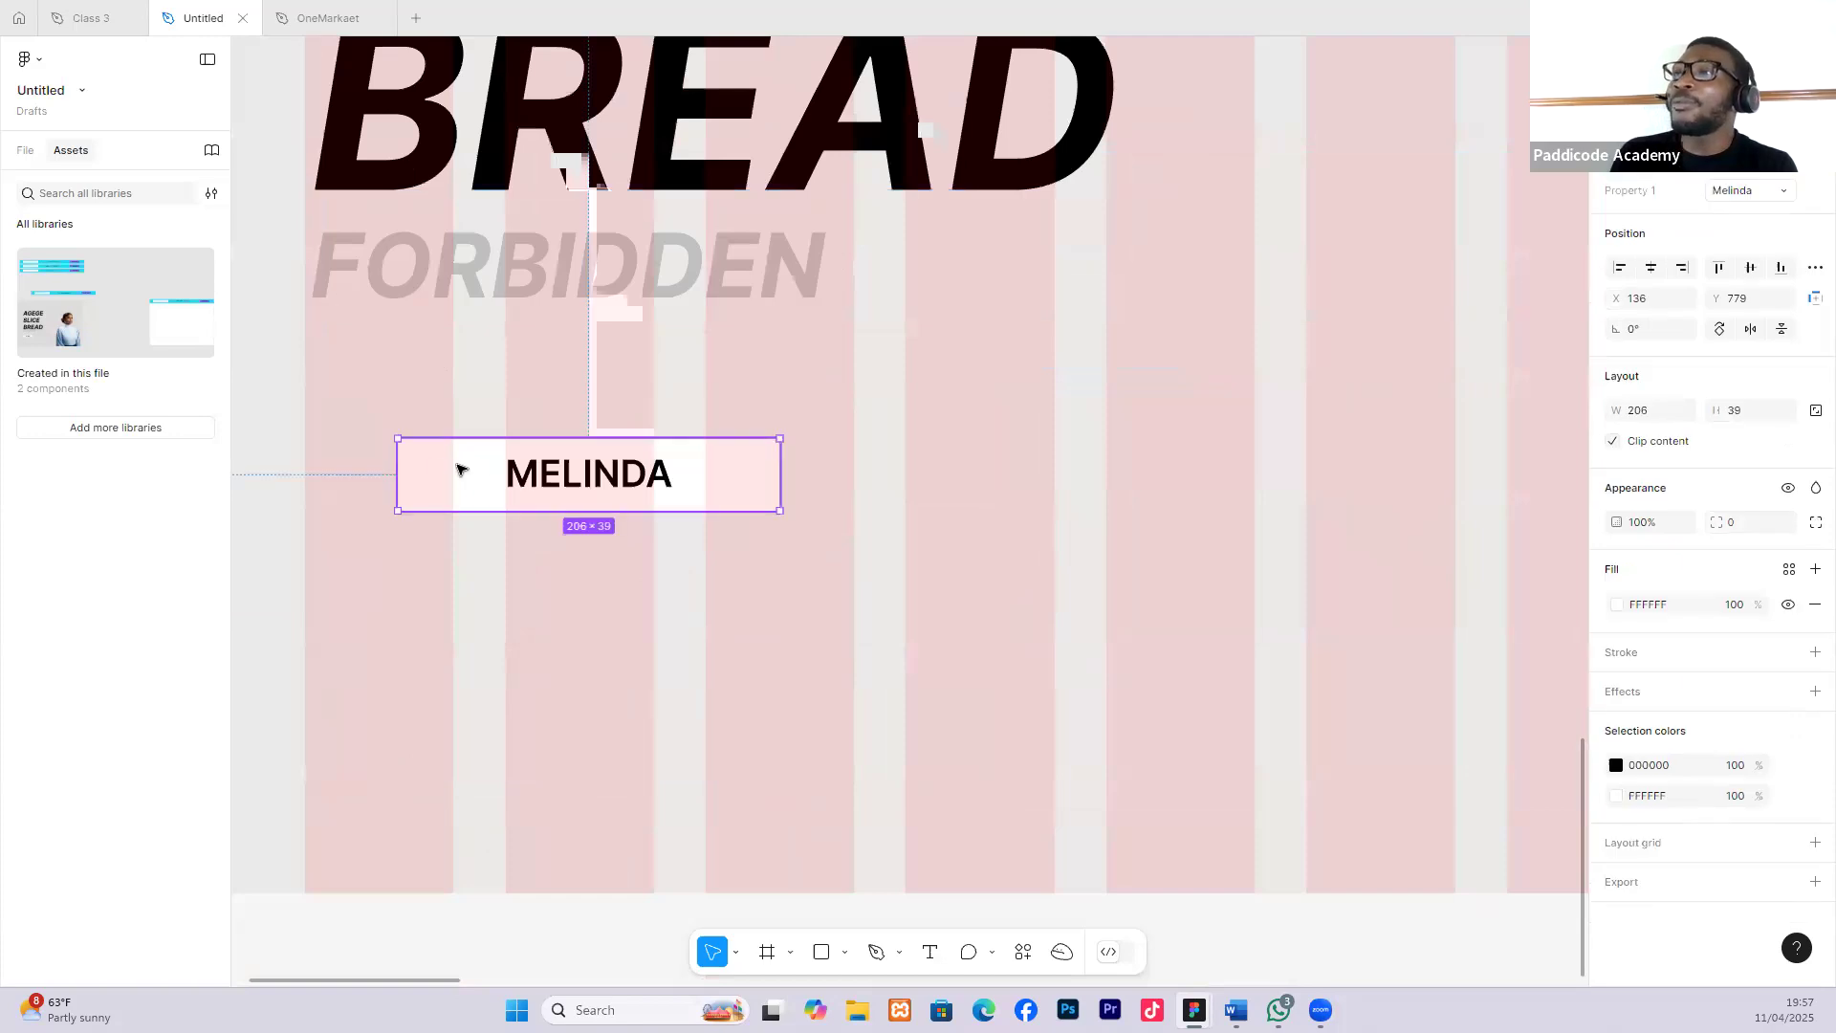
pyautogui.moveTo(409, 469); pyautogui.dragTo(398, 463)
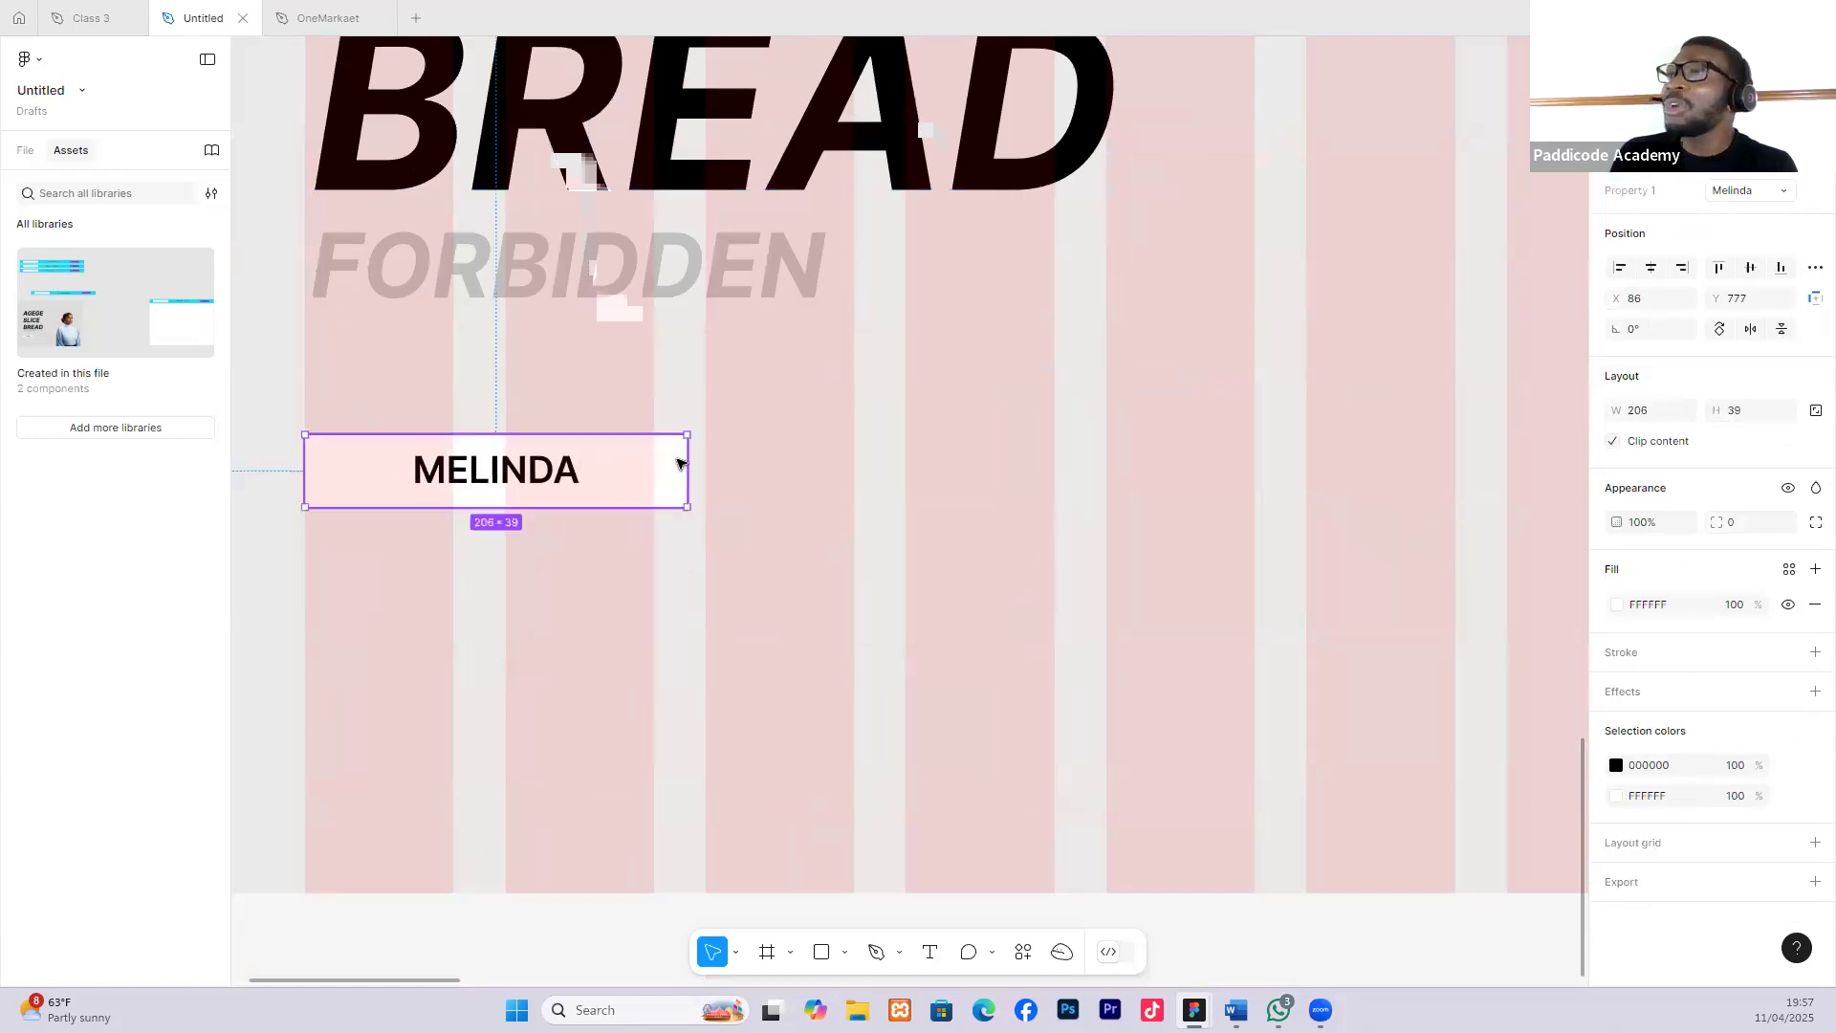
pyautogui.scroll(1, 367, 449)
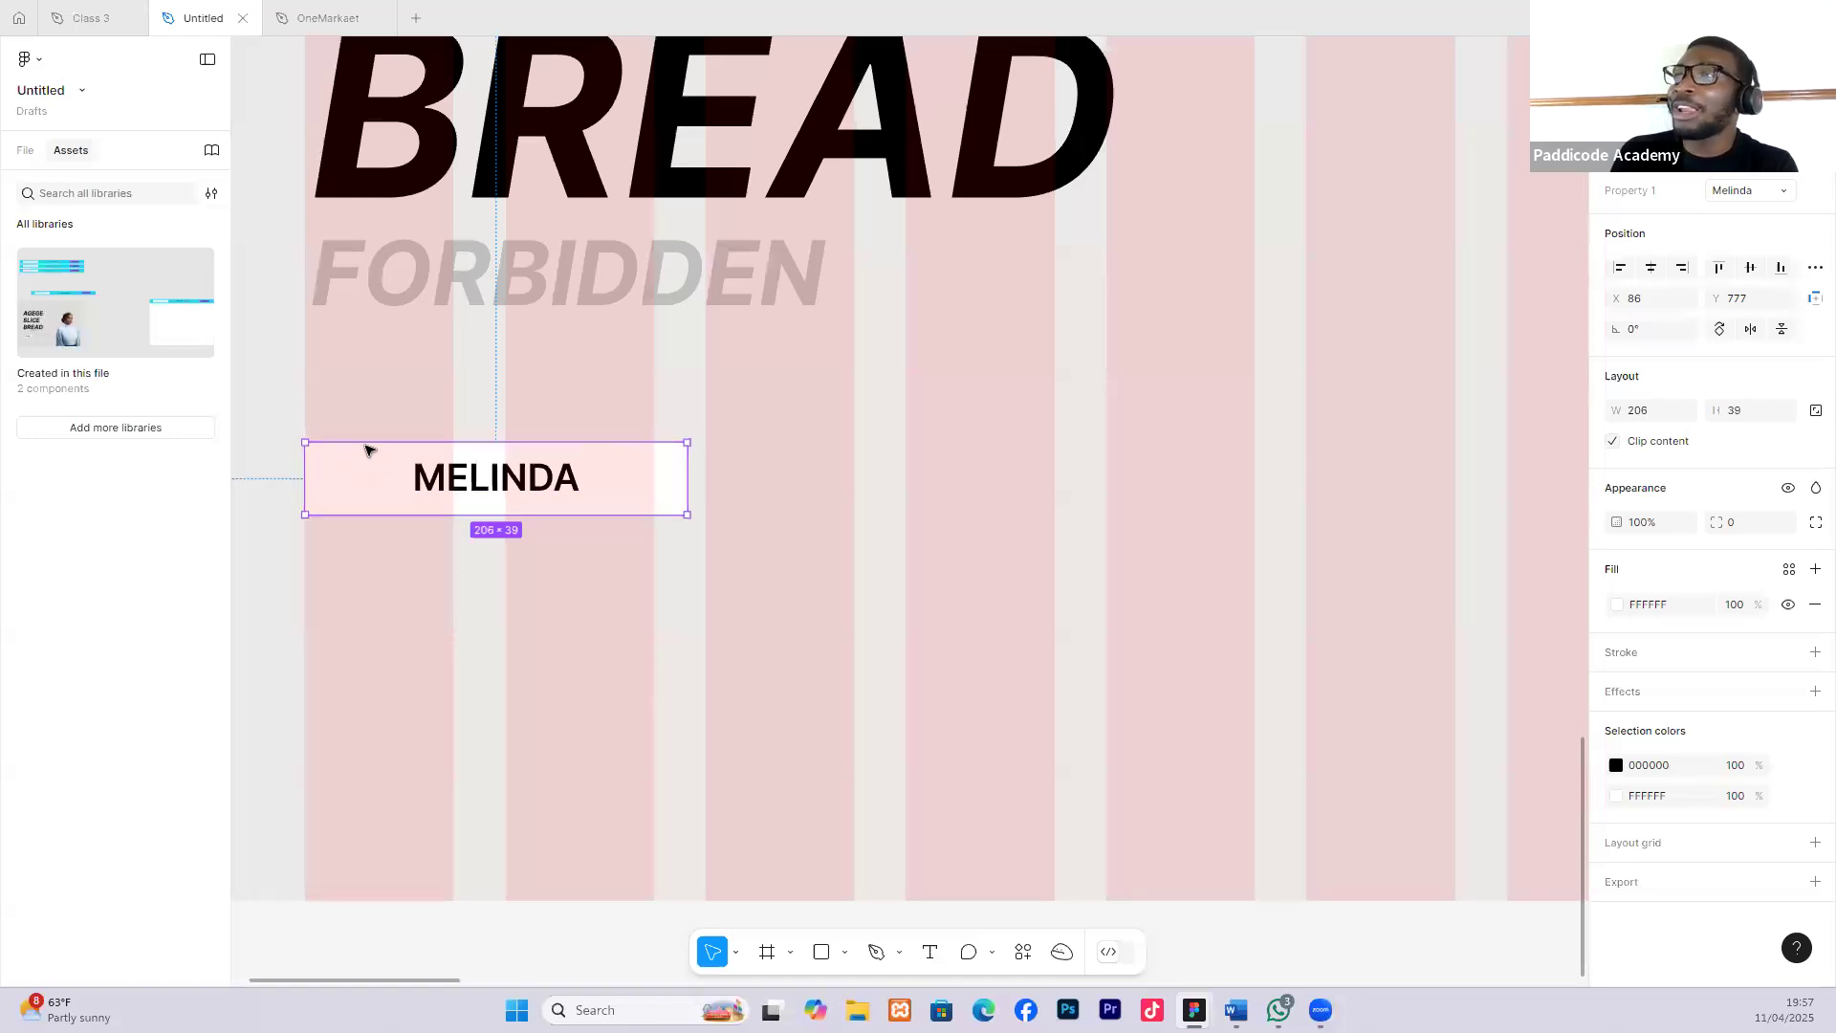
pyautogui.scroll(5, 392, 448)
pyautogui.scroll(-3, 398, 444)
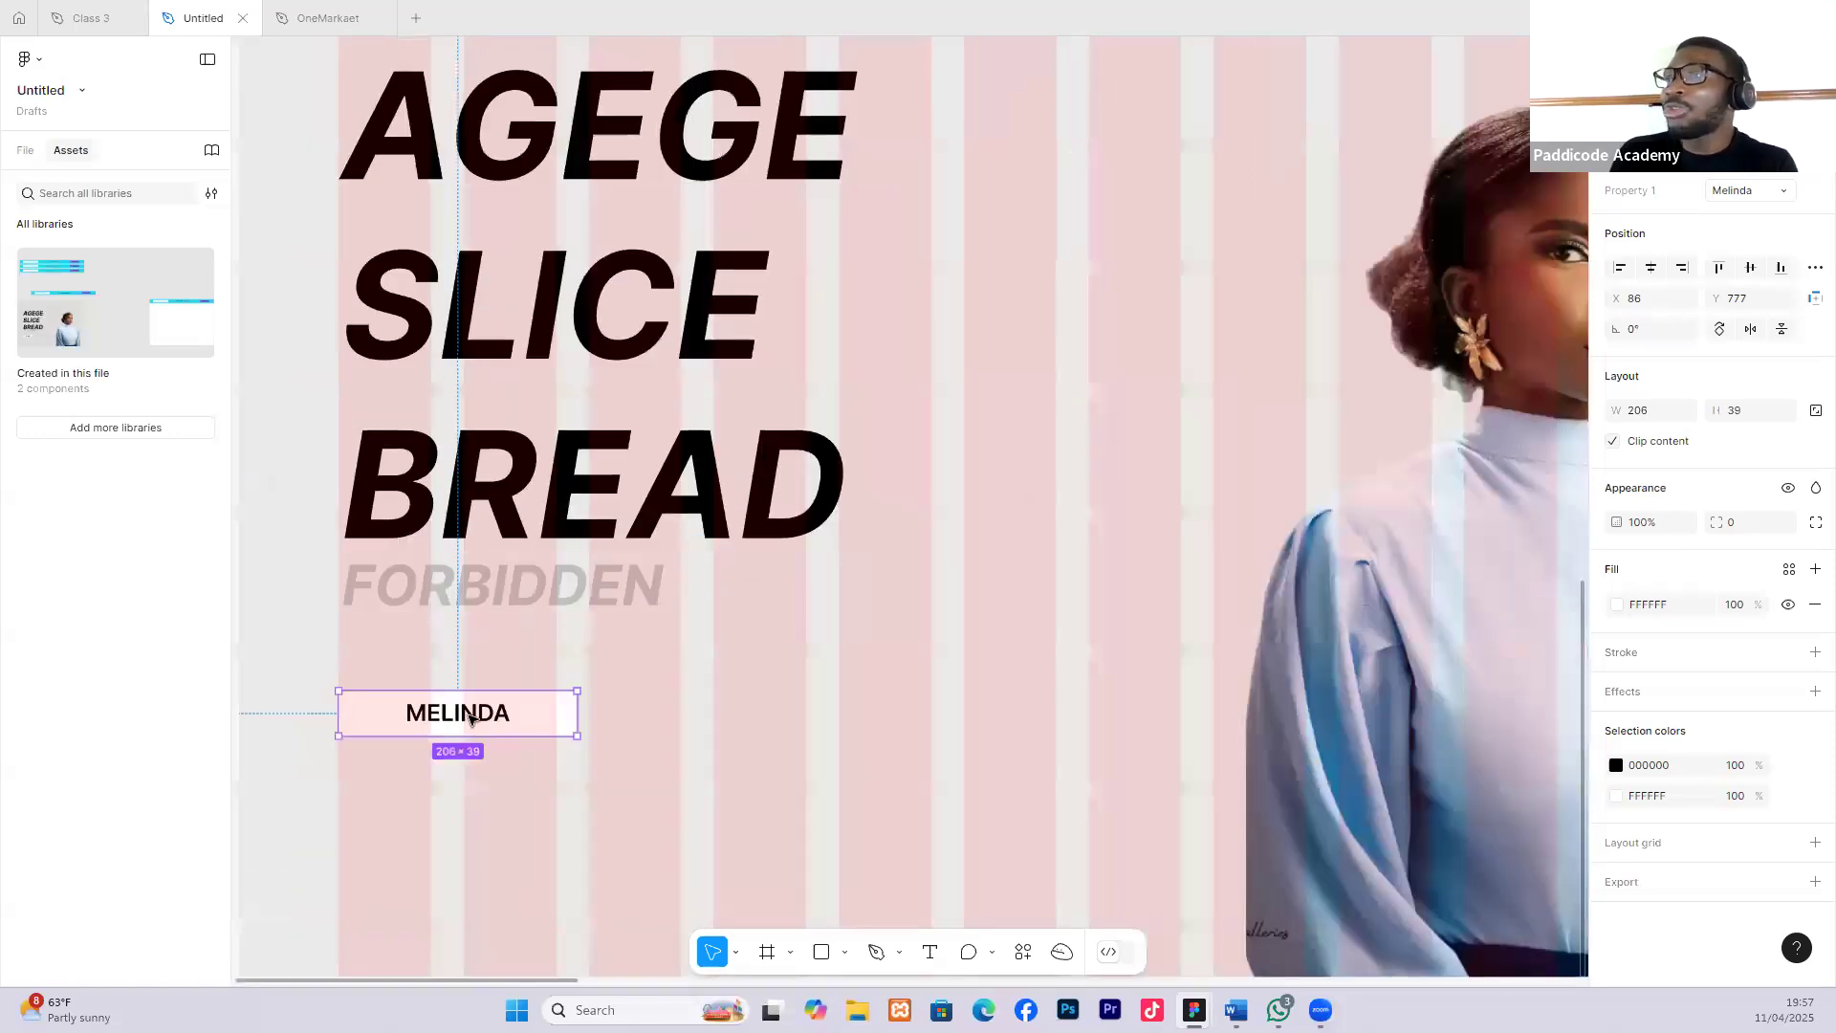
pyautogui.moveTo(469, 719); pyautogui.dragTo(593, 698)
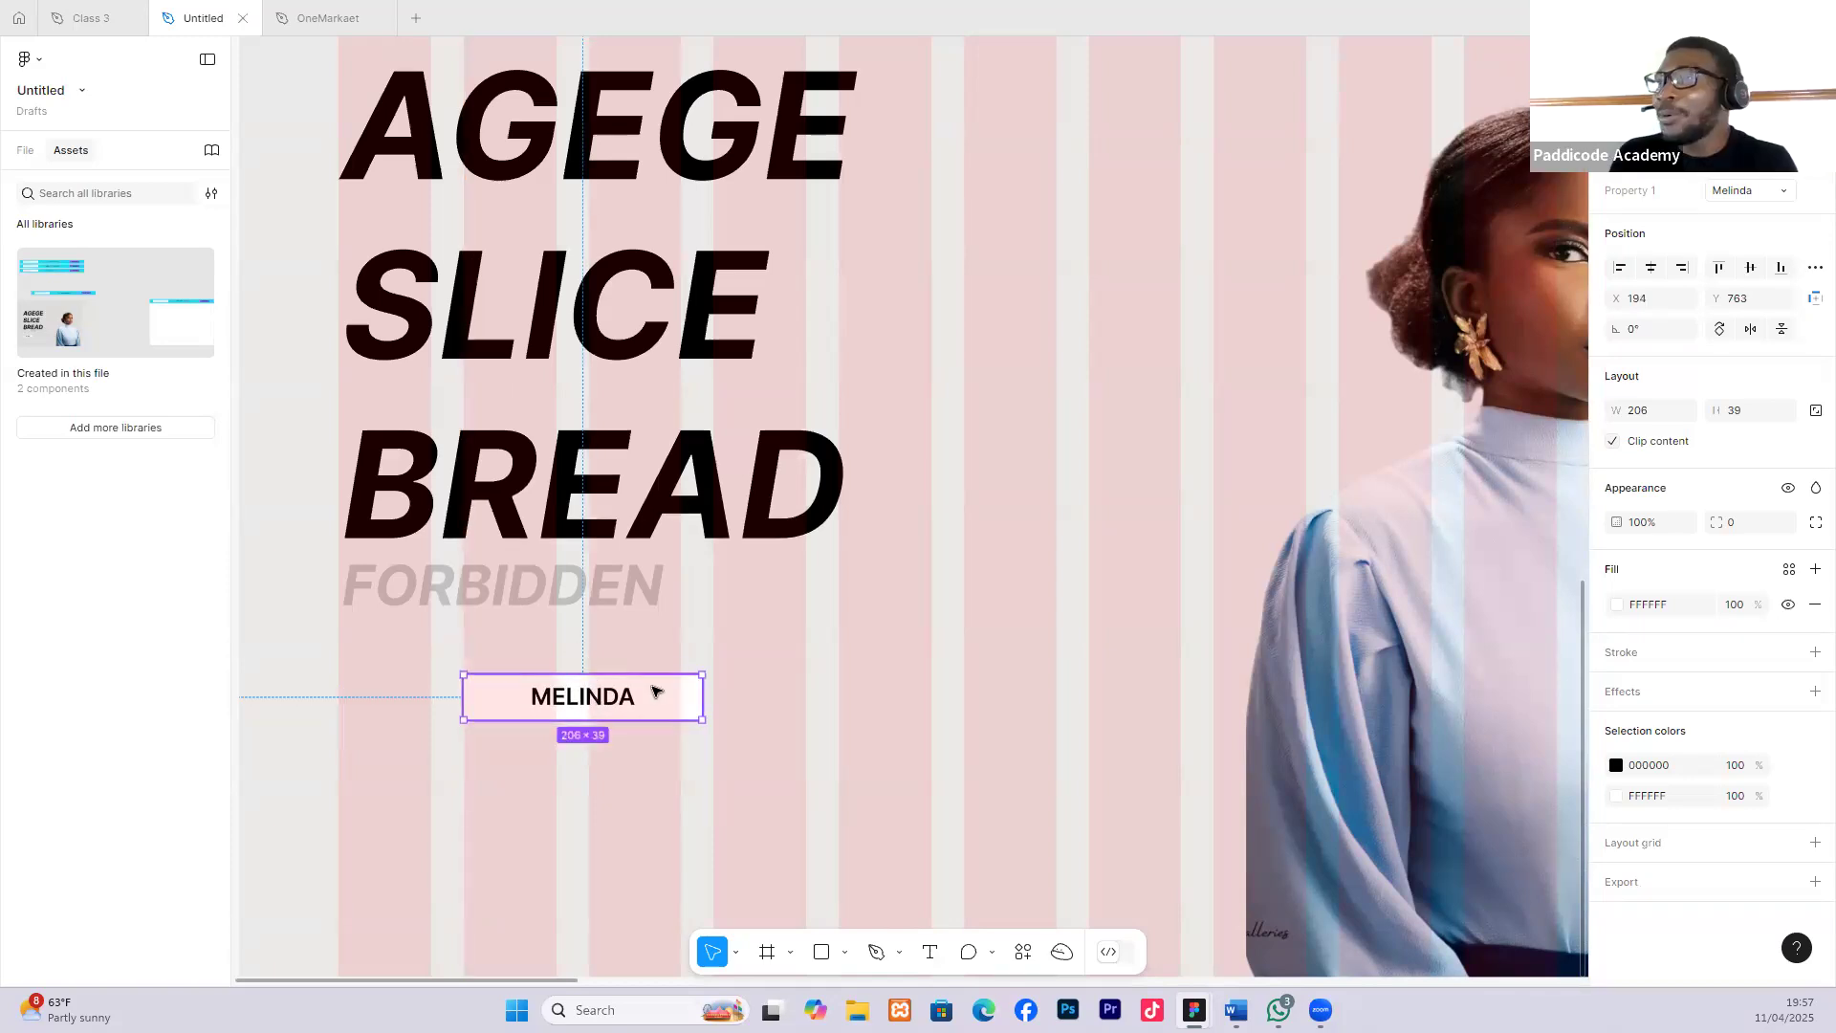
pyautogui.scroll(-4, 643, 669)
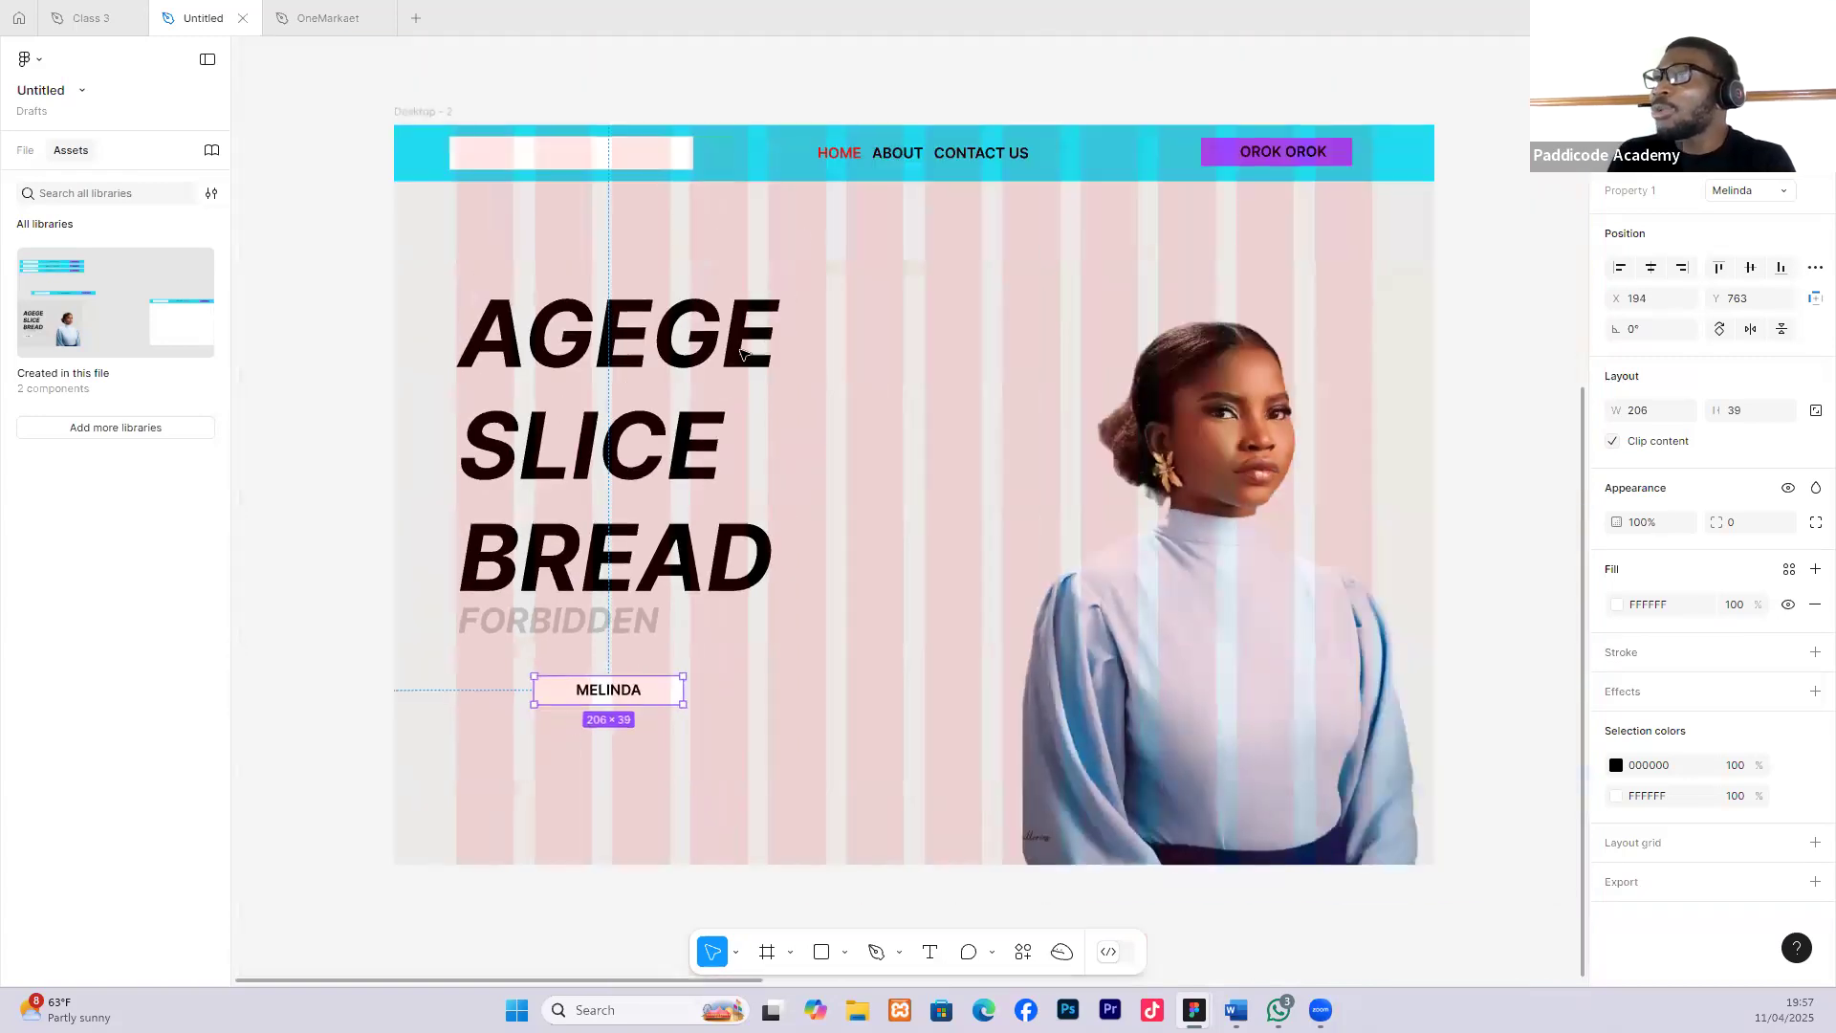
# Shift the model photo left onto the grid columns.
pyautogui.scroll(1, 736, 405)
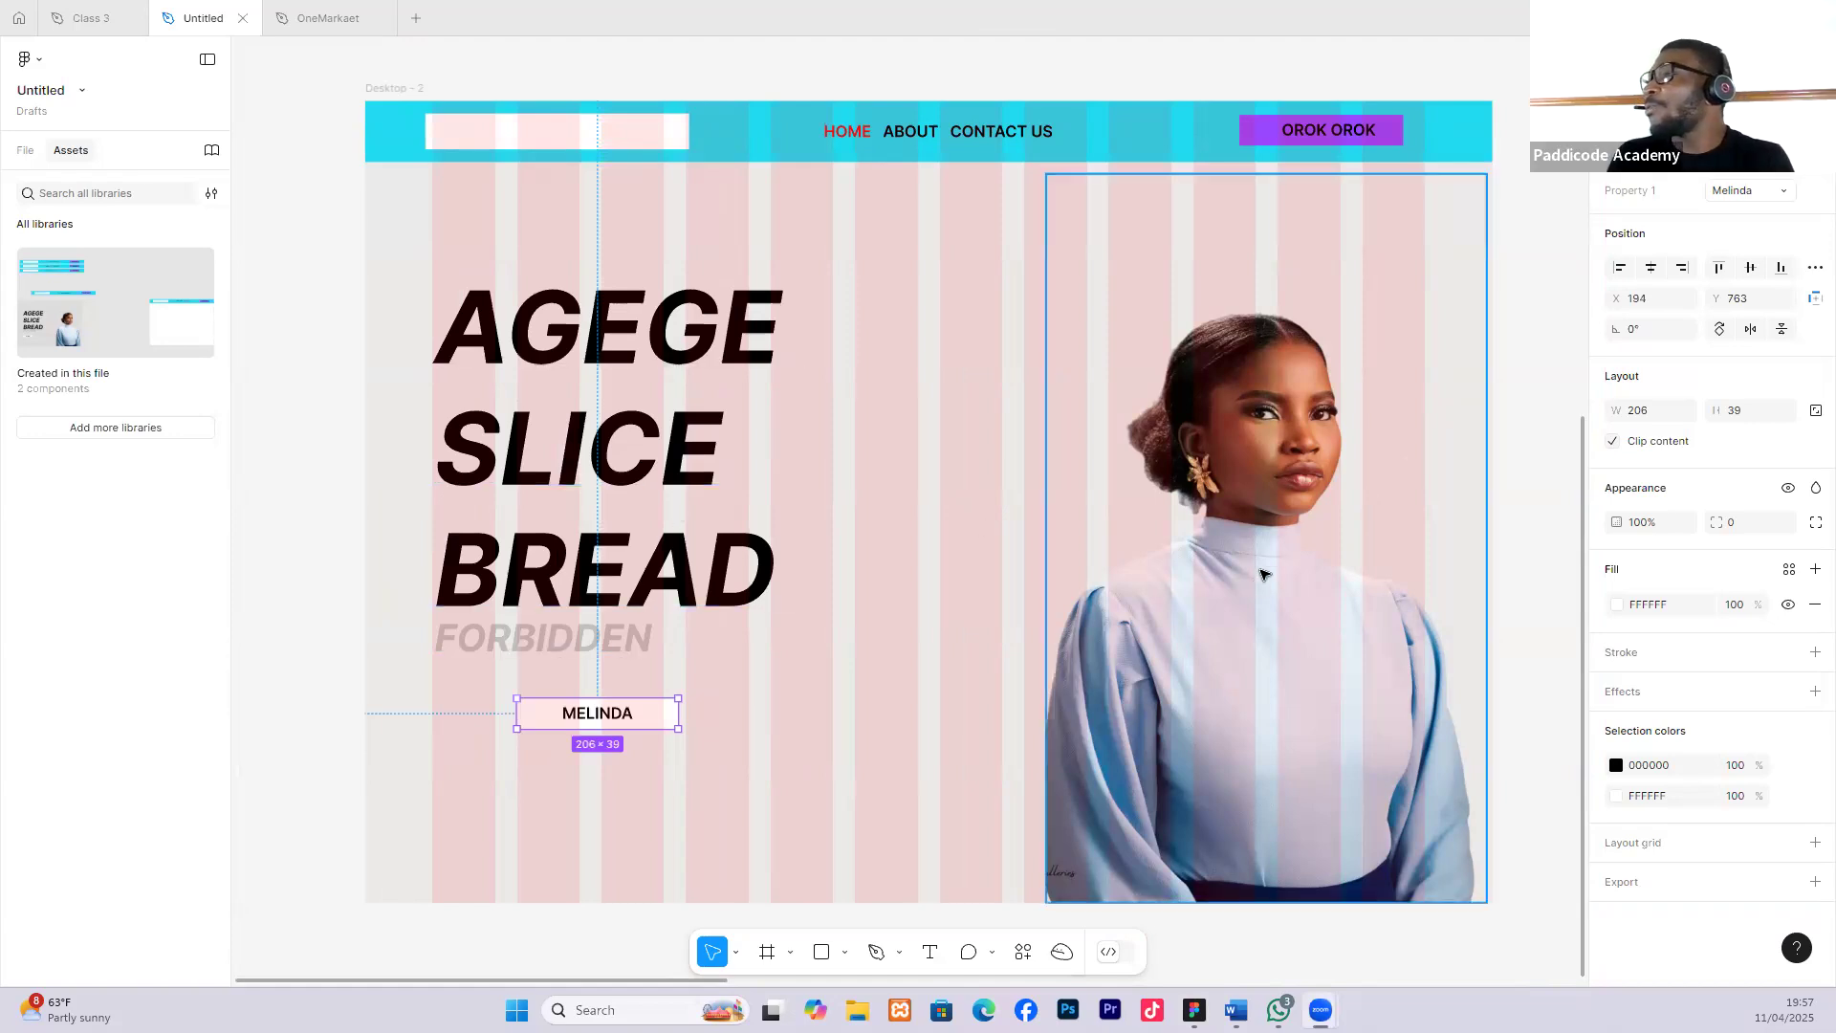
pyautogui.moveTo(1263, 558); pyautogui.dragTo(1219, 555)
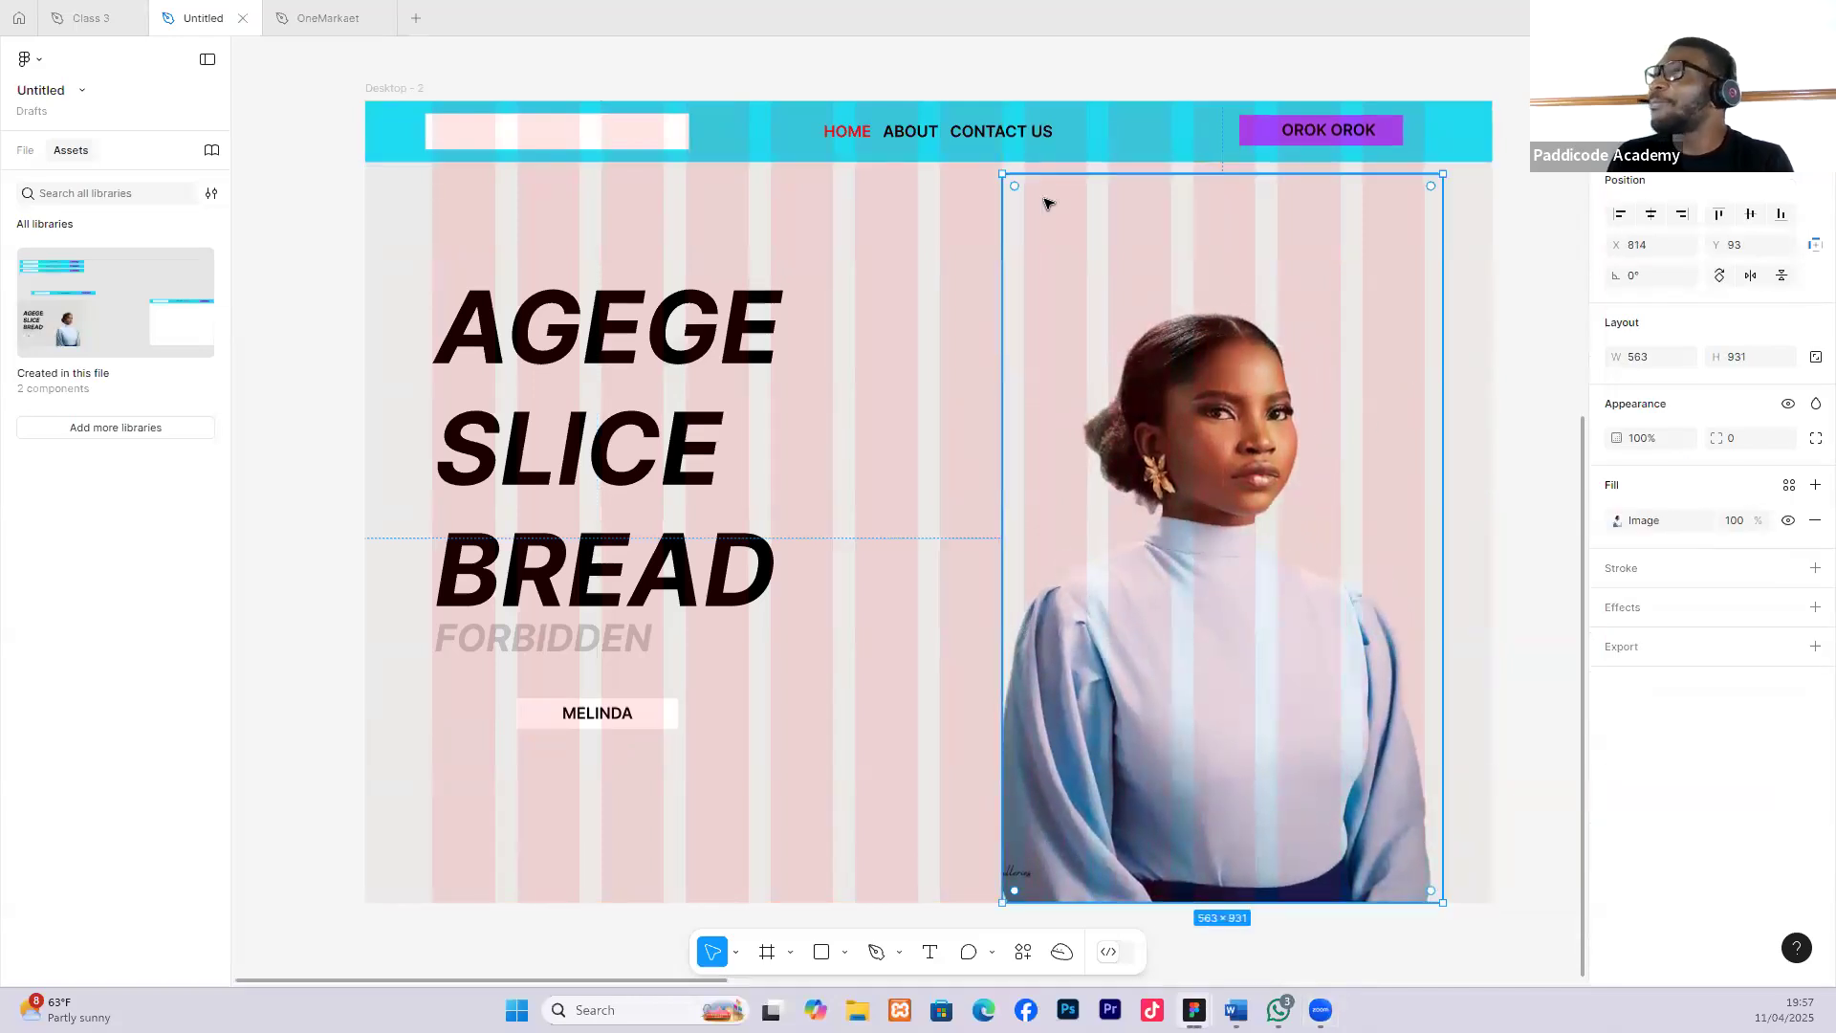
pyautogui.click(309, 234)
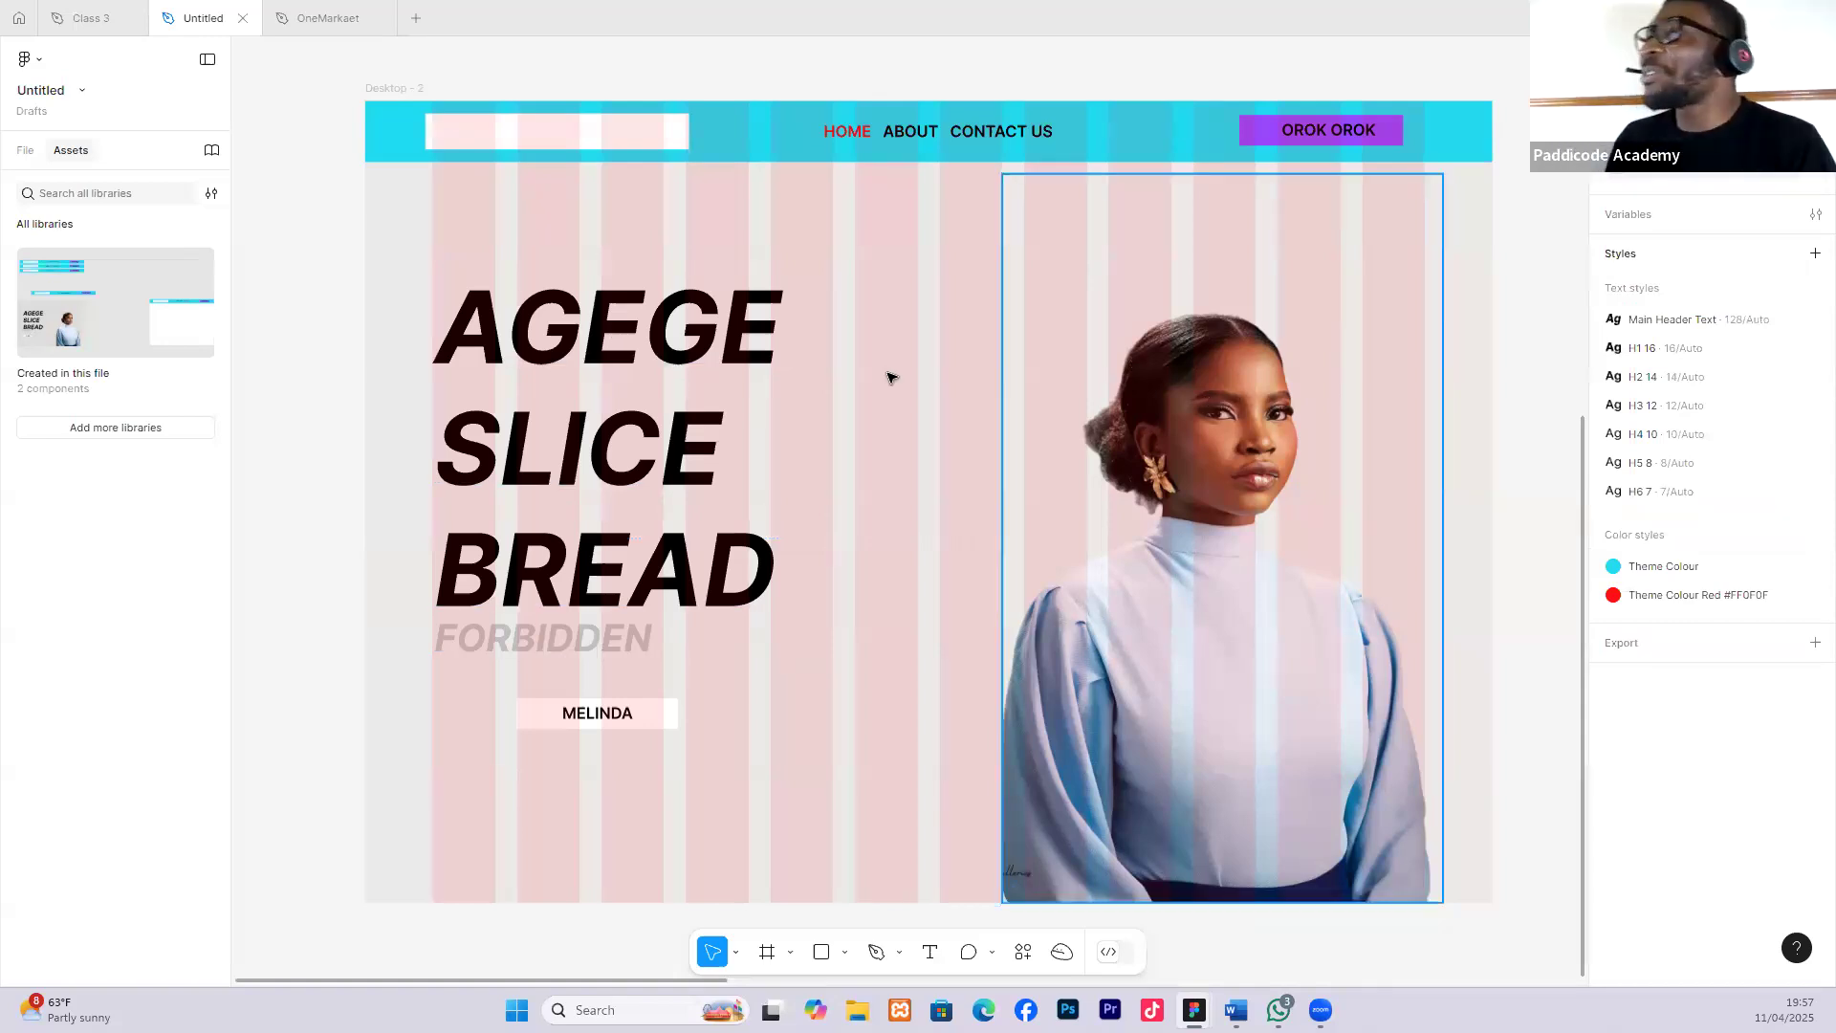
# Enter and exit the AGEGE headline text, then select the whole Desktop - 2 frame.
pyautogui.click(598, 337)
pyautogui.doubleClick(602, 328)
pyautogui.click(601, 329)
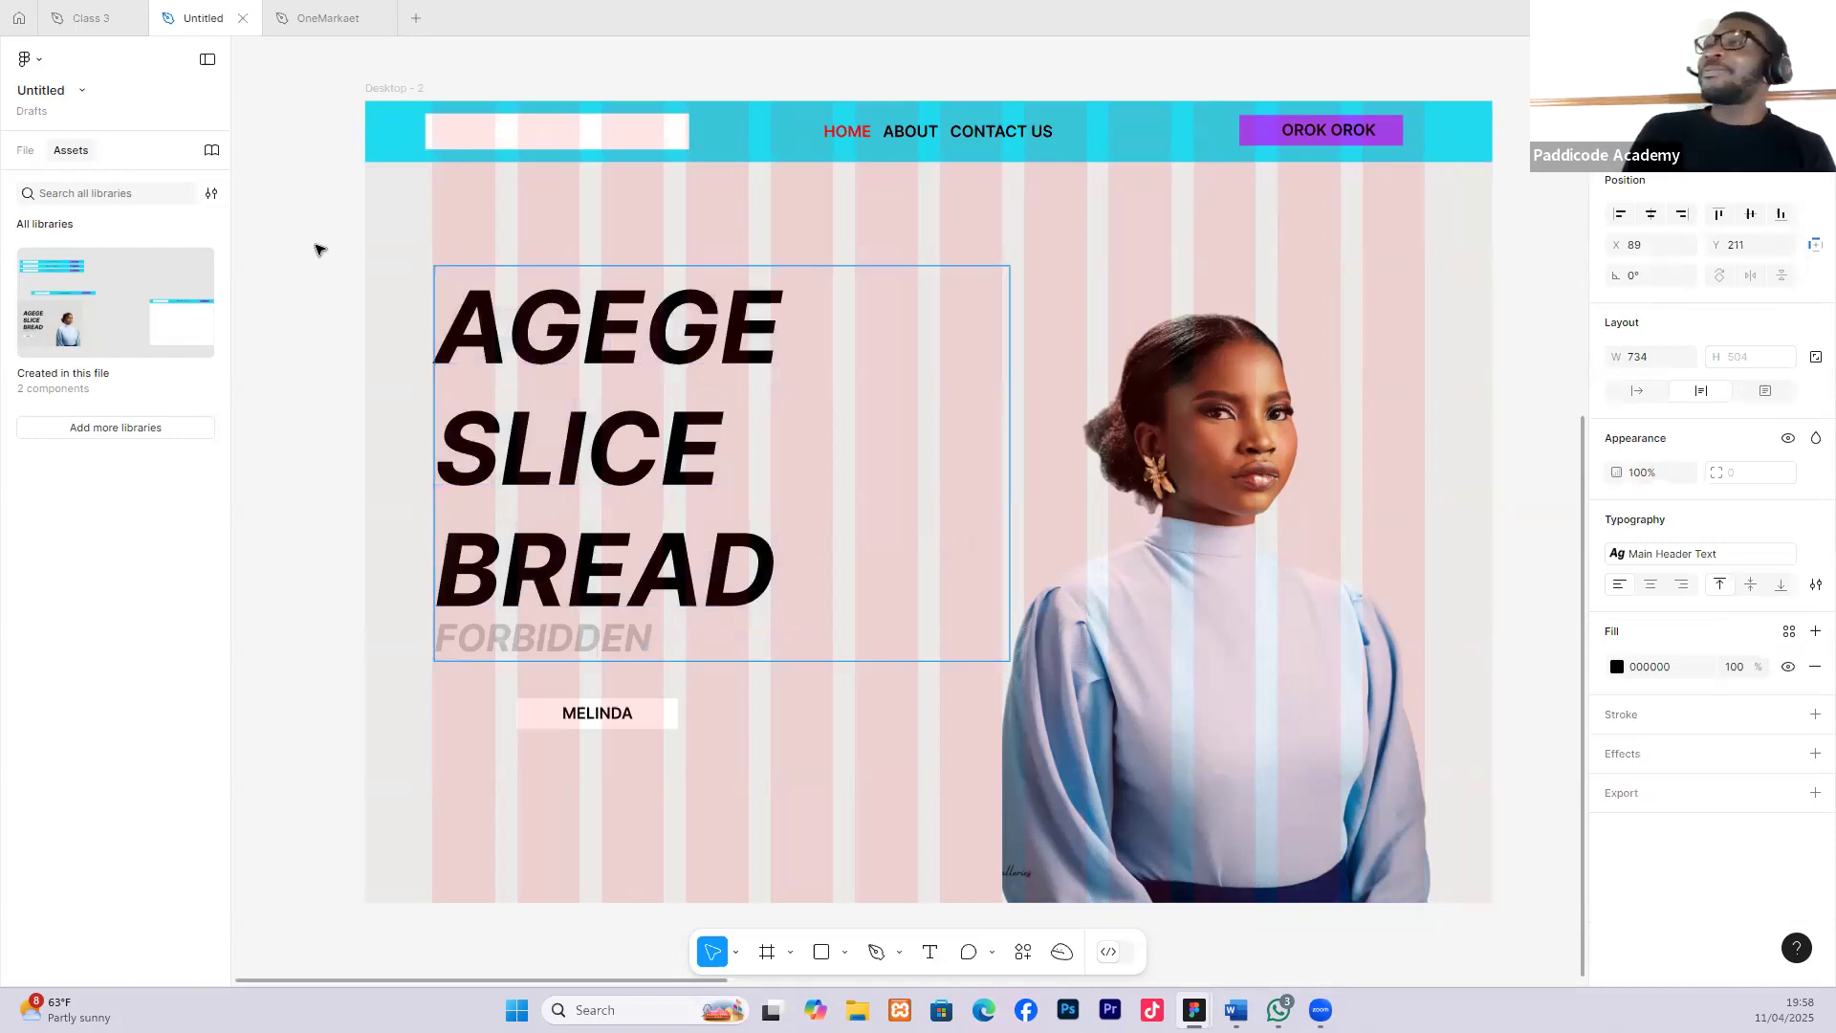
pyautogui.press('Escape')
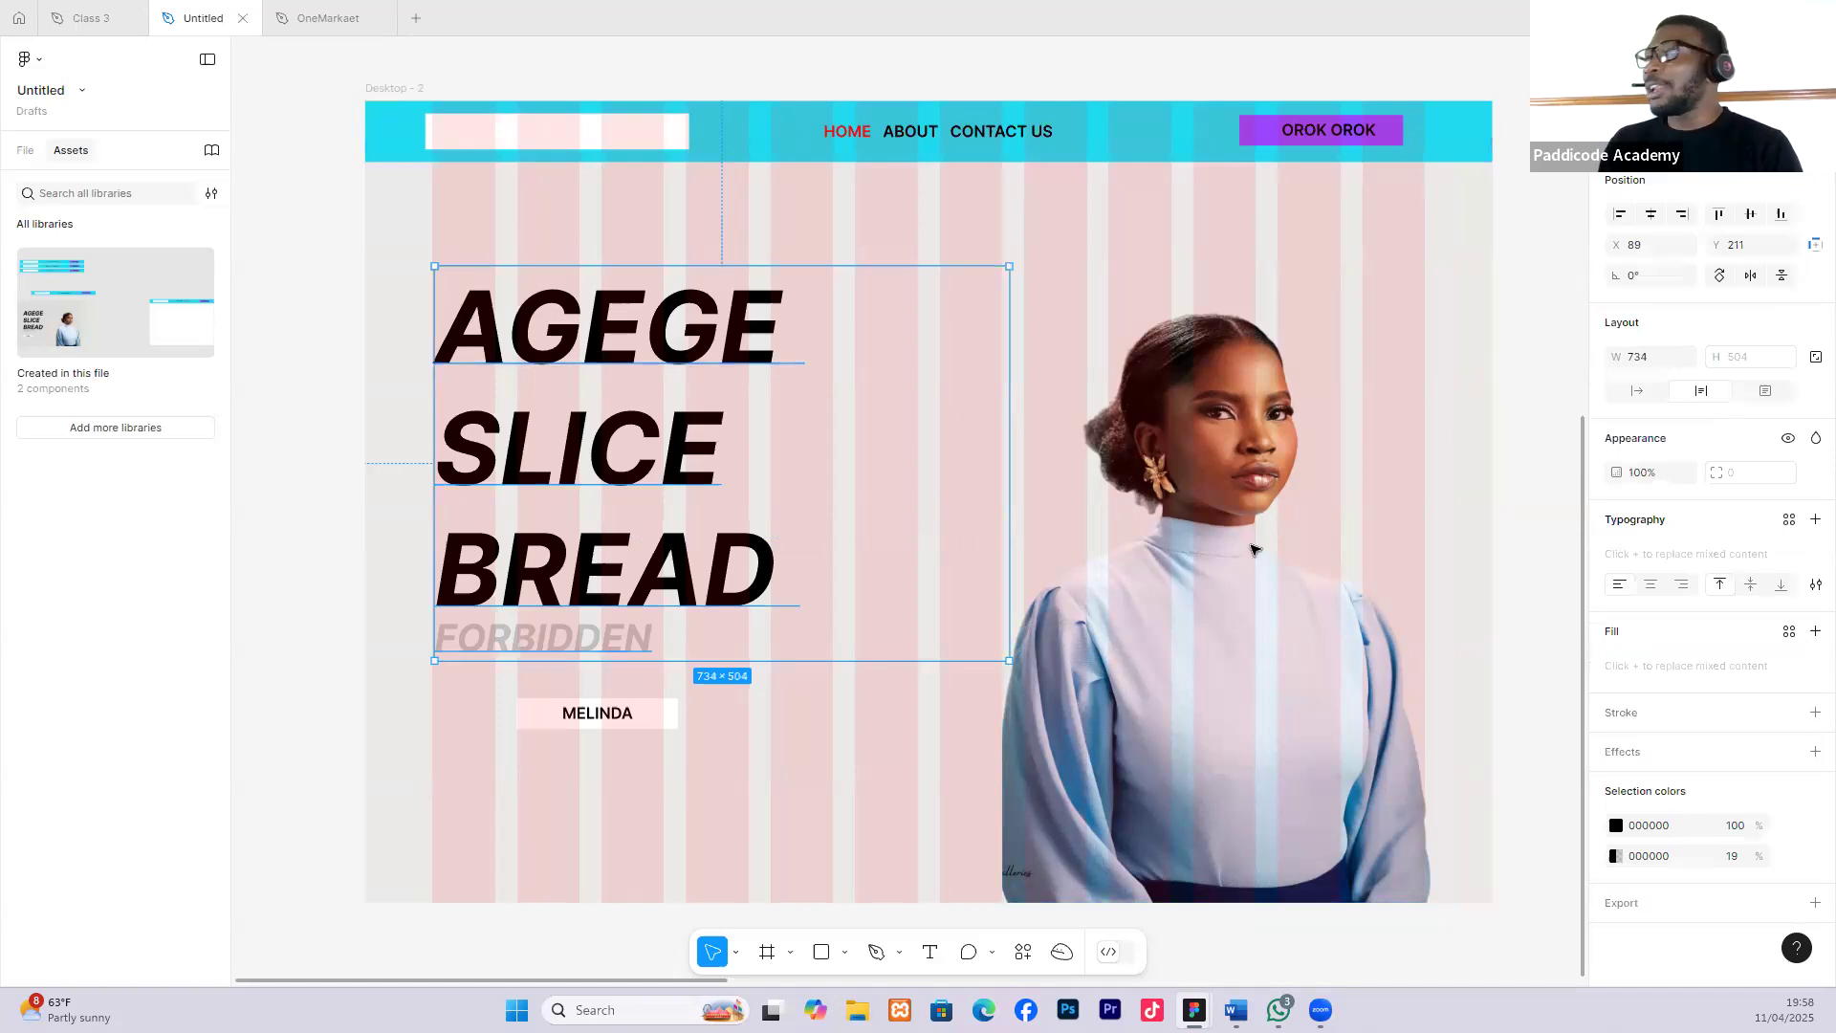
pyautogui.scroll(-1, 693, 348)
pyautogui.scroll(1, 695, 347)
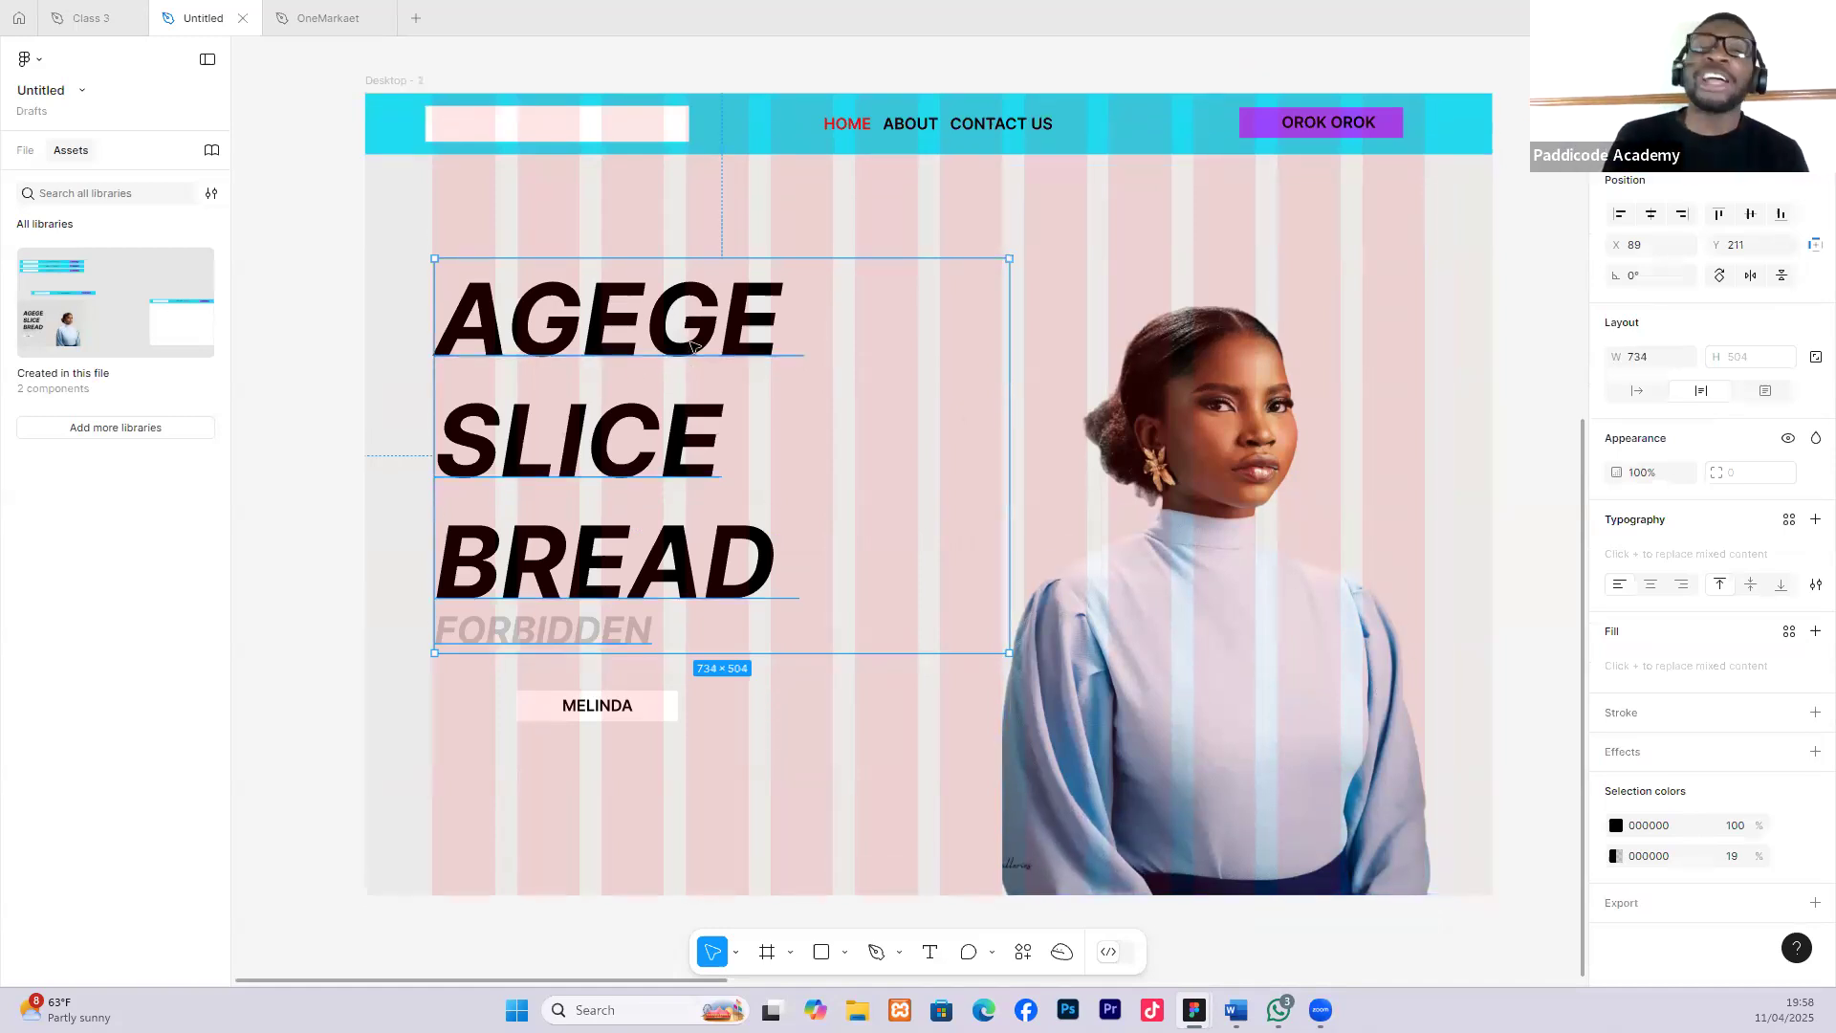
pyautogui.scroll(1, 694, 346)
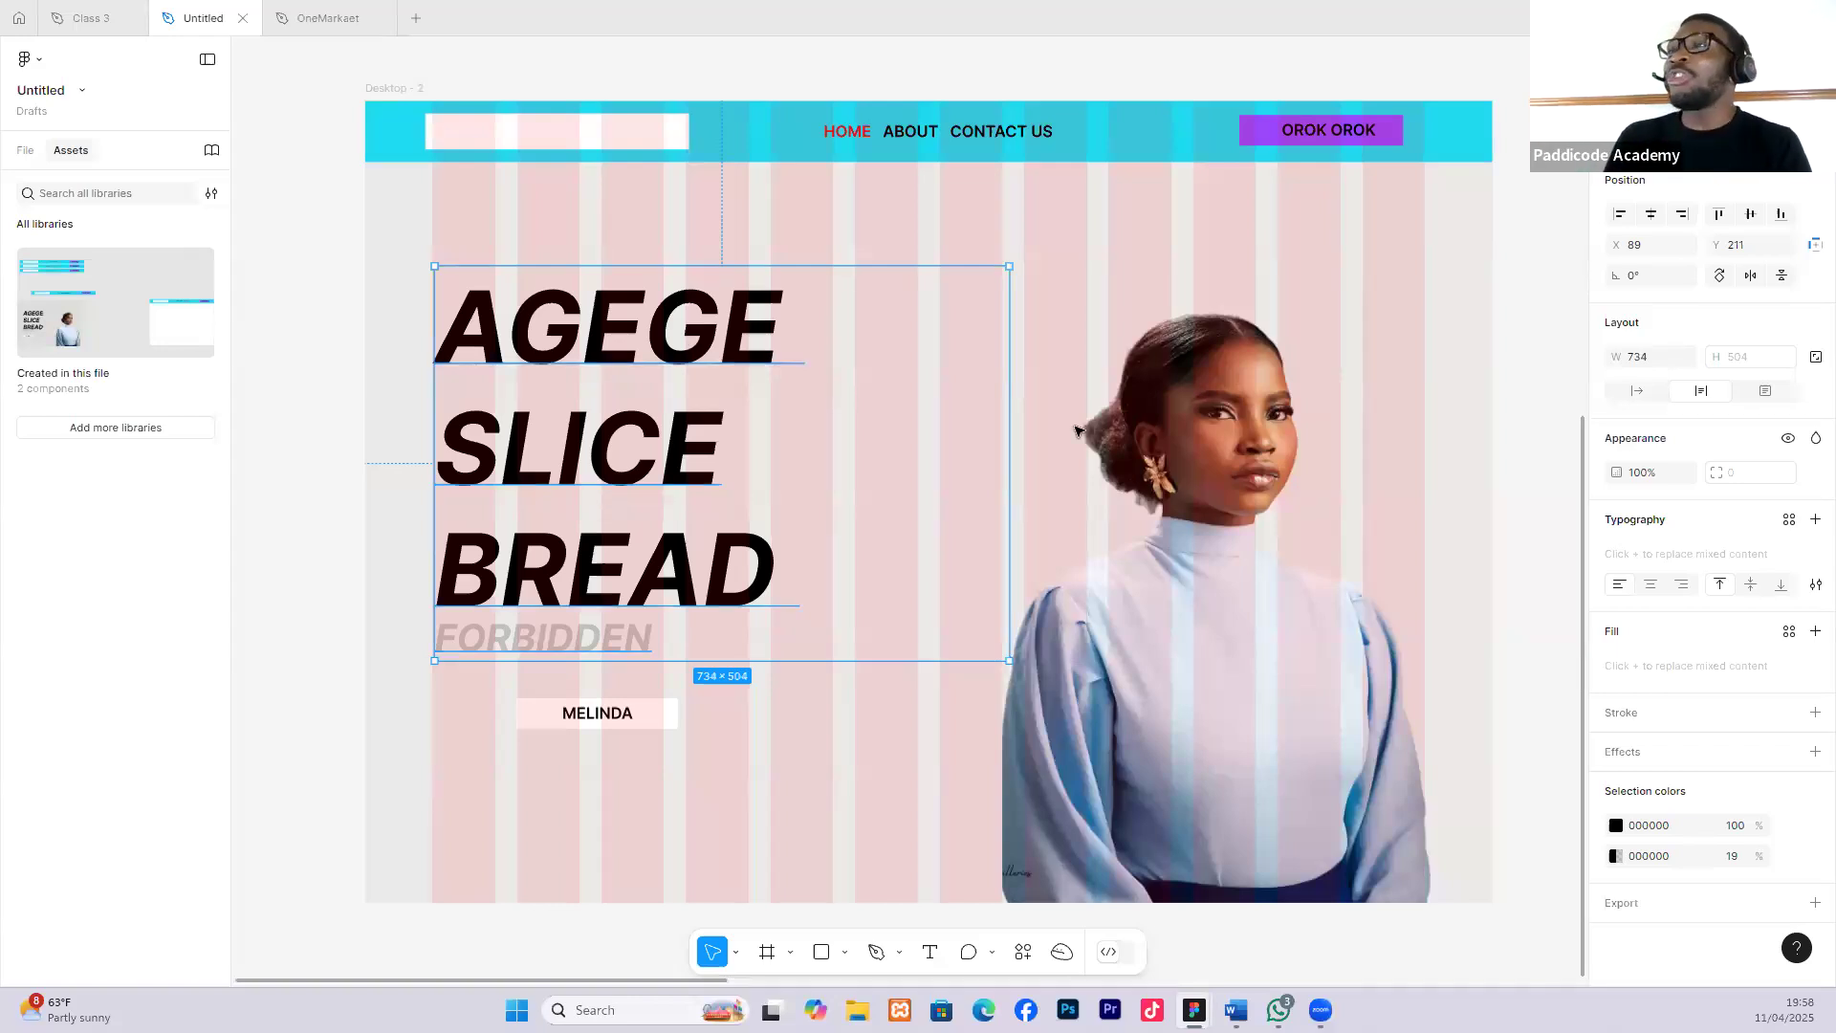
pyautogui.scroll(-3, 861, 383)
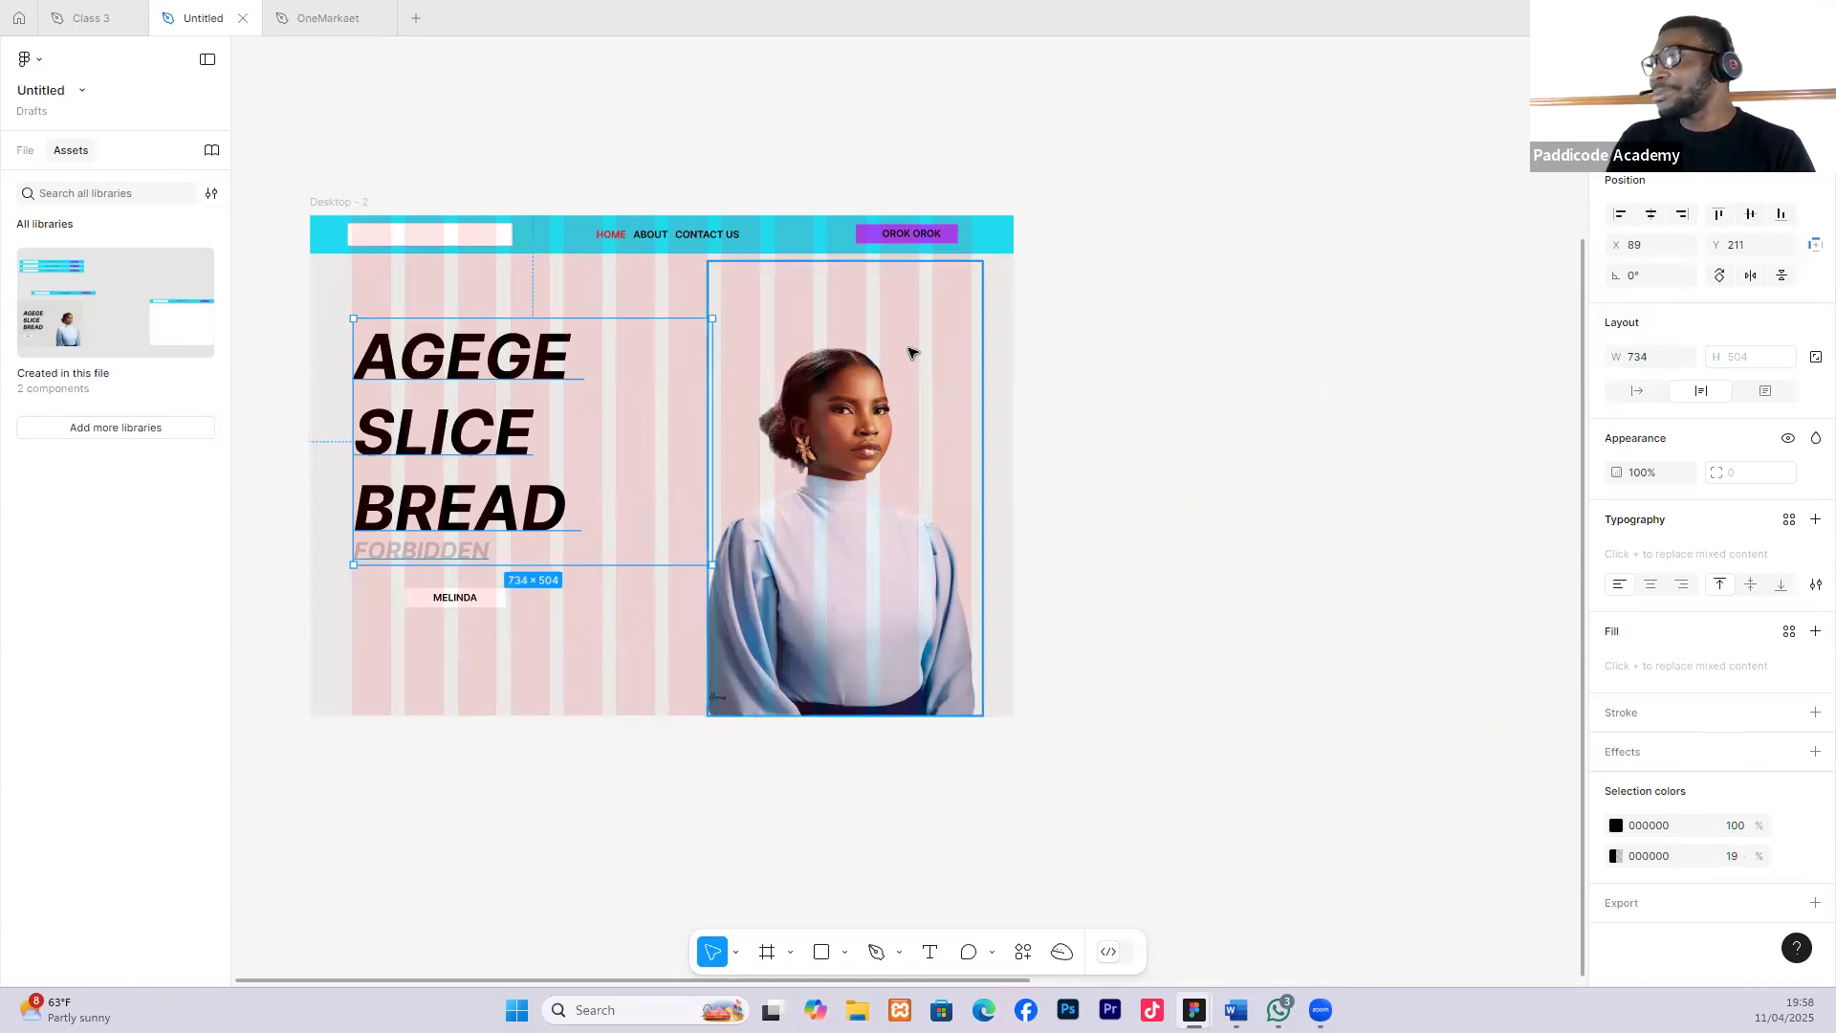
pyautogui.click(313, 209)
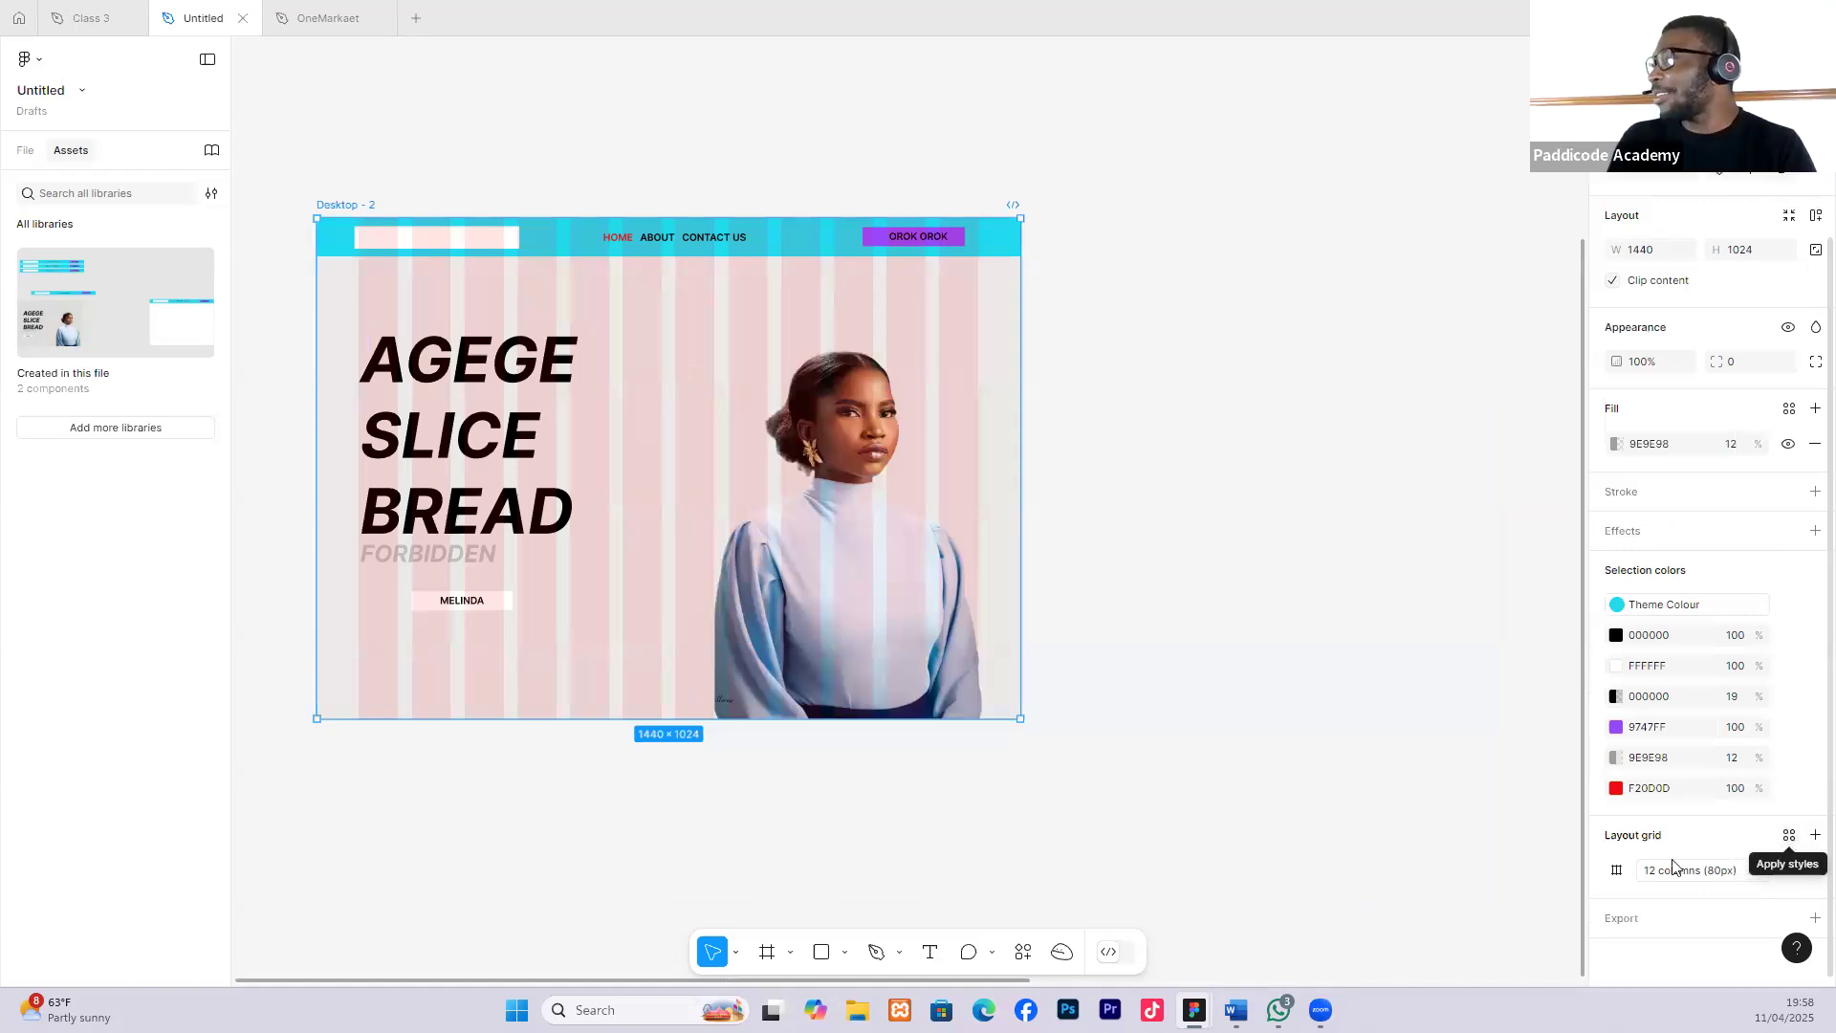
# Create a grid style named 'Project Grid Desktop' from Desktop - 2's layout grid.
pyautogui.click(1789, 836)
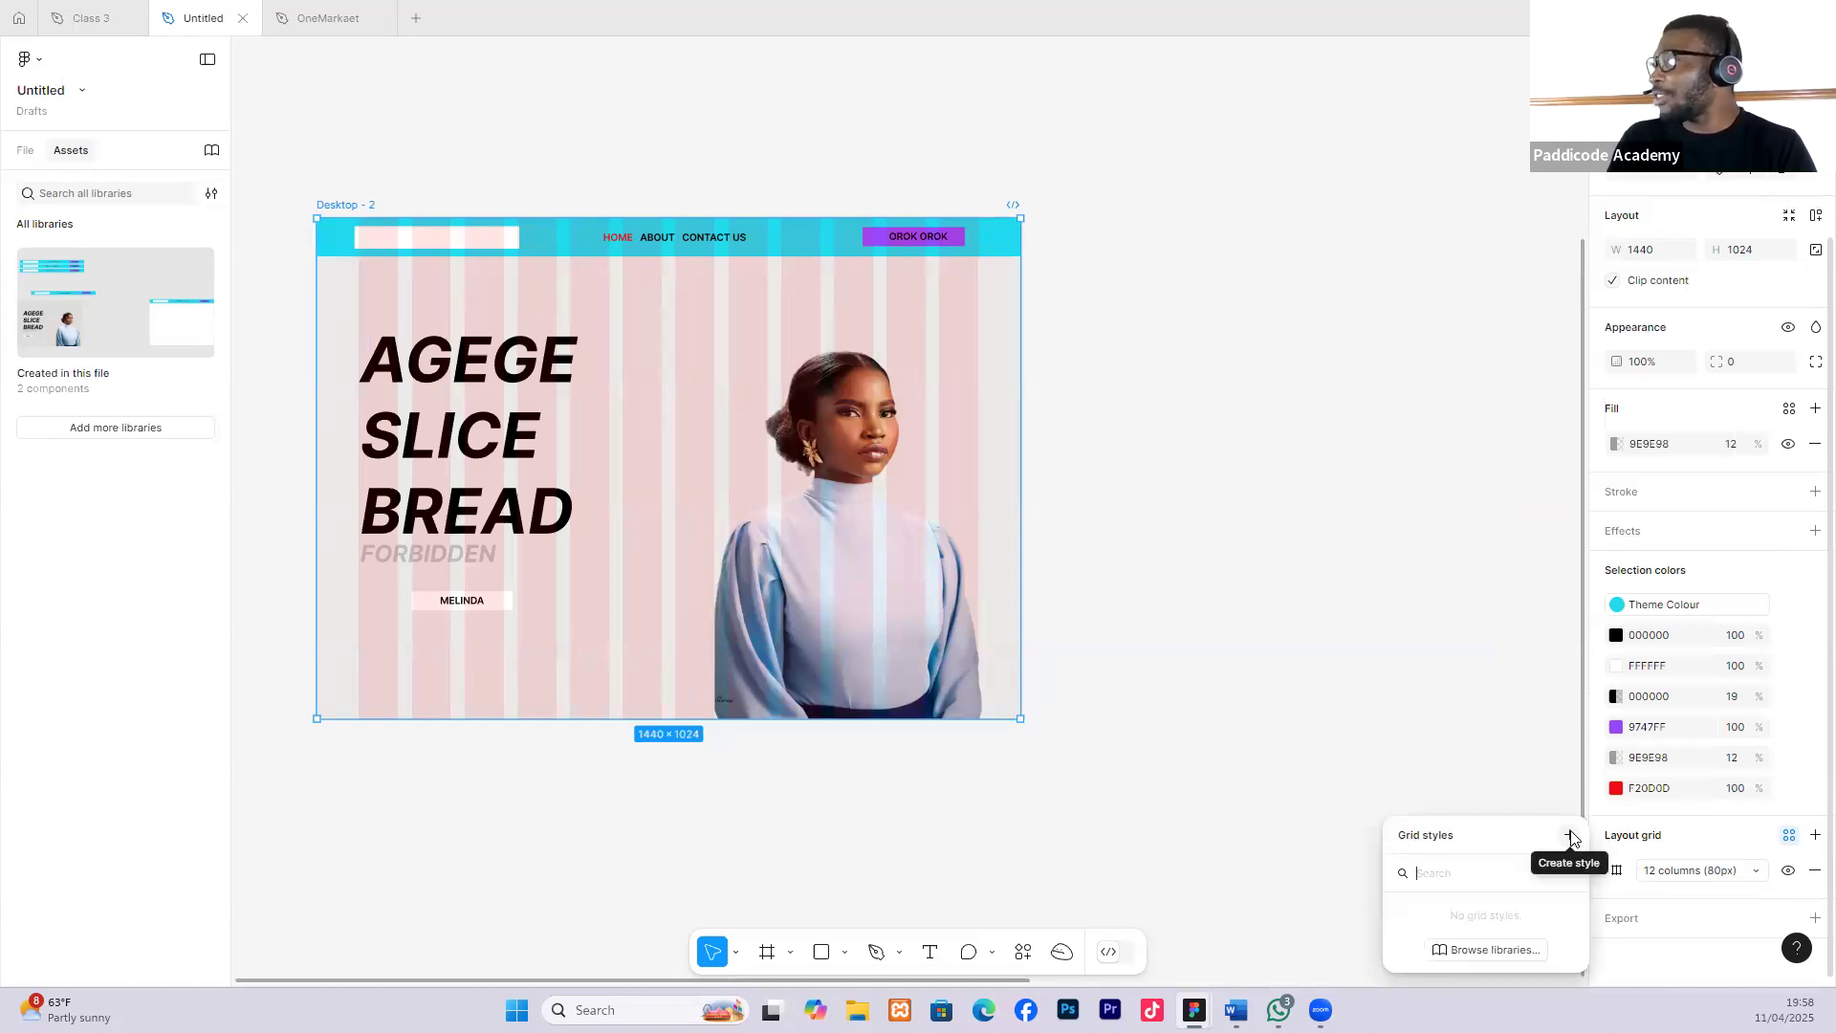
pyautogui.click(1570, 835)
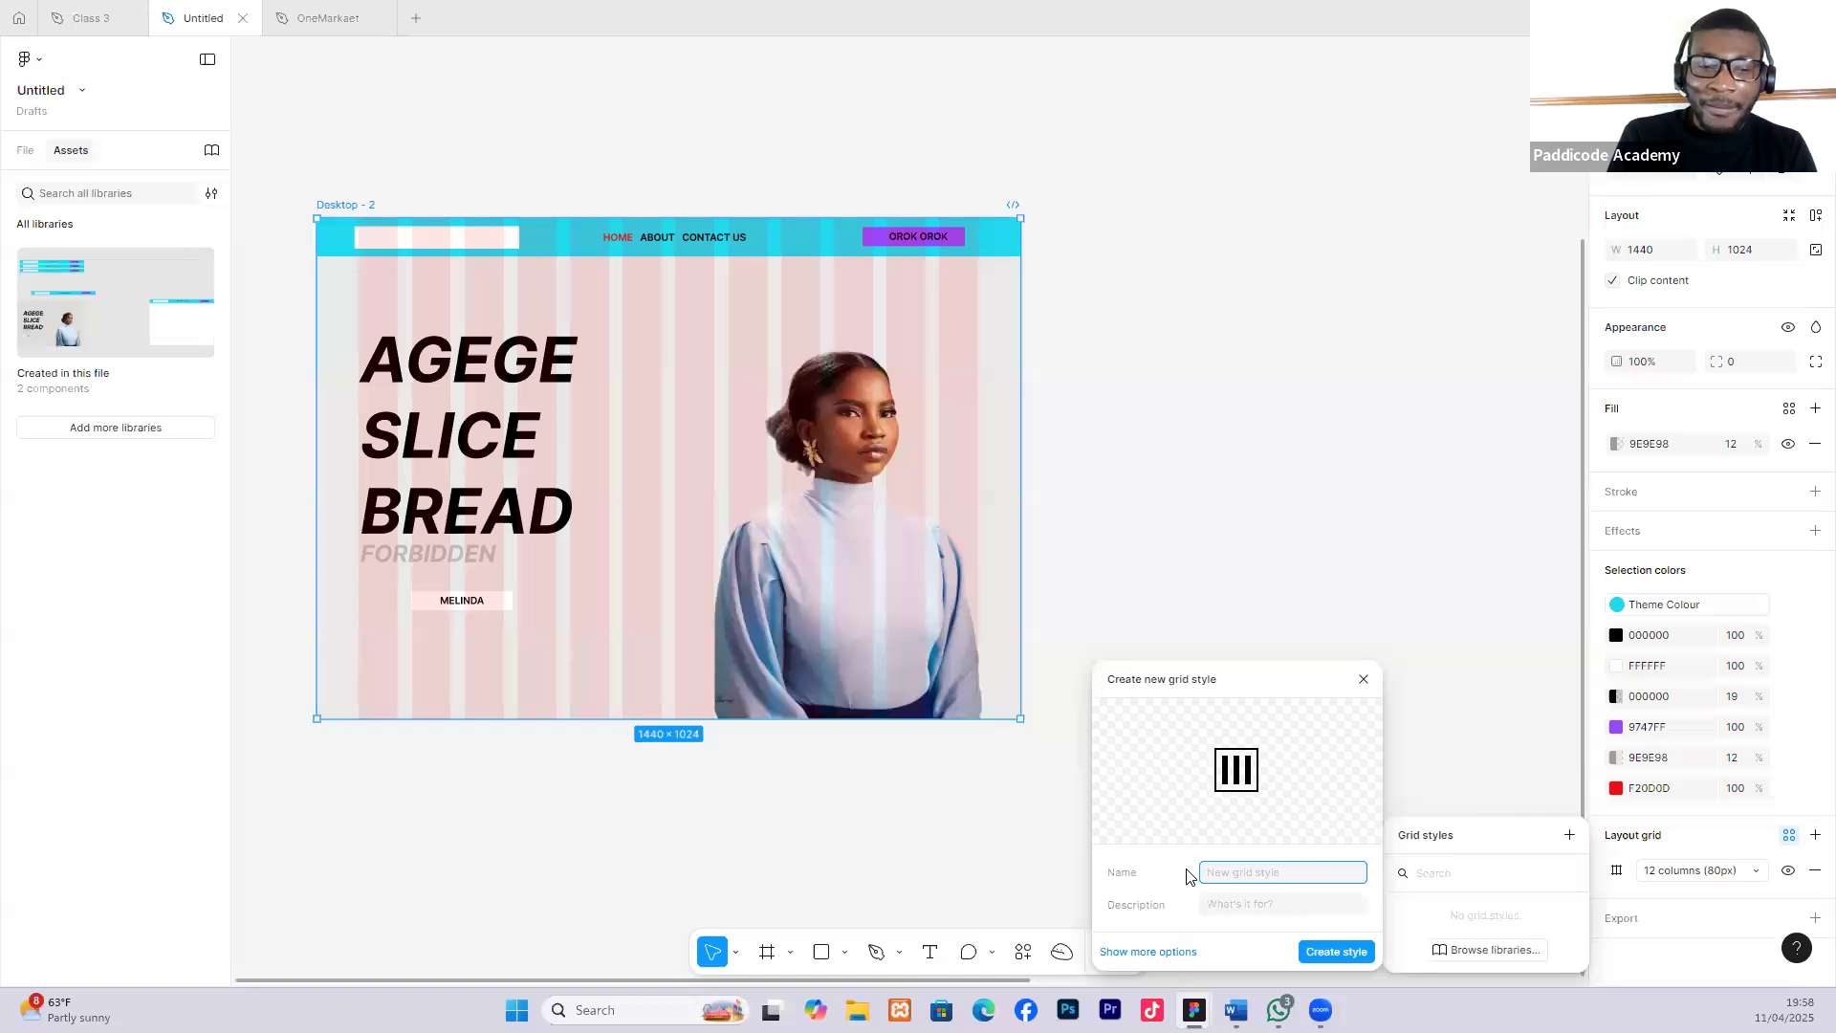
pyautogui.write('Project Grid De')
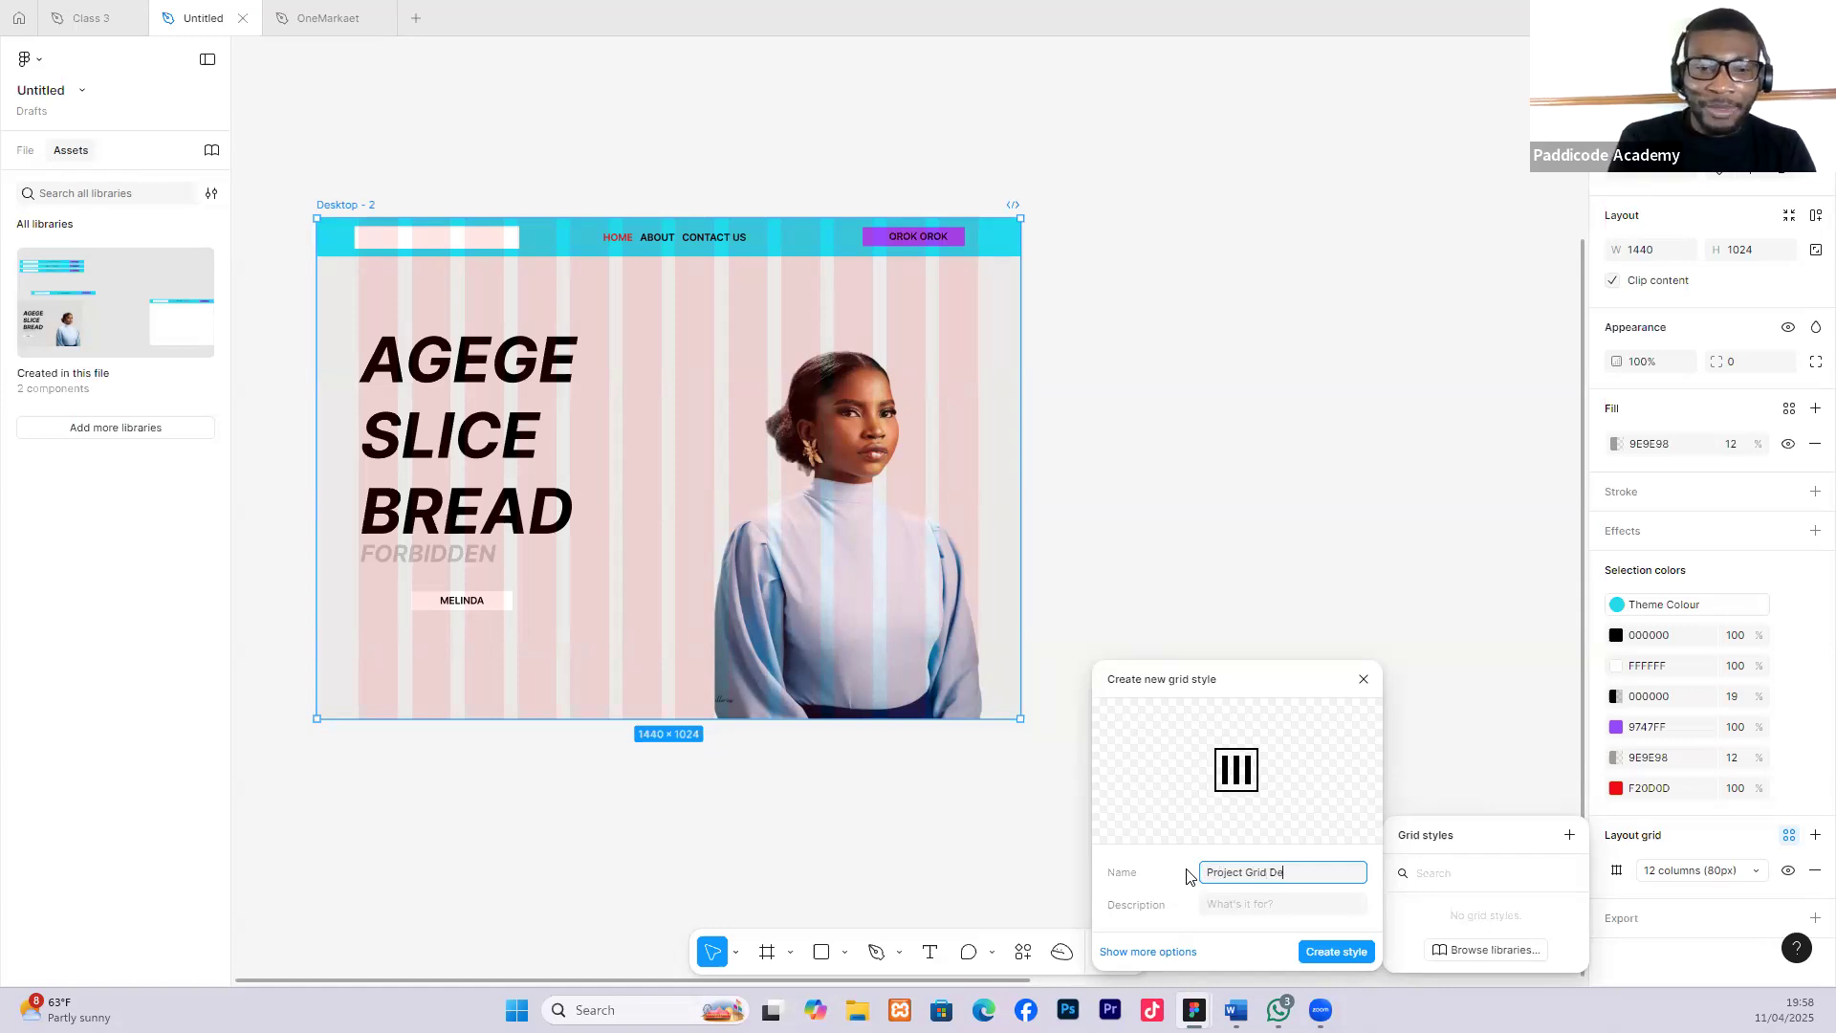
pyautogui.click(1356, 959)
pyautogui.press('Escape')
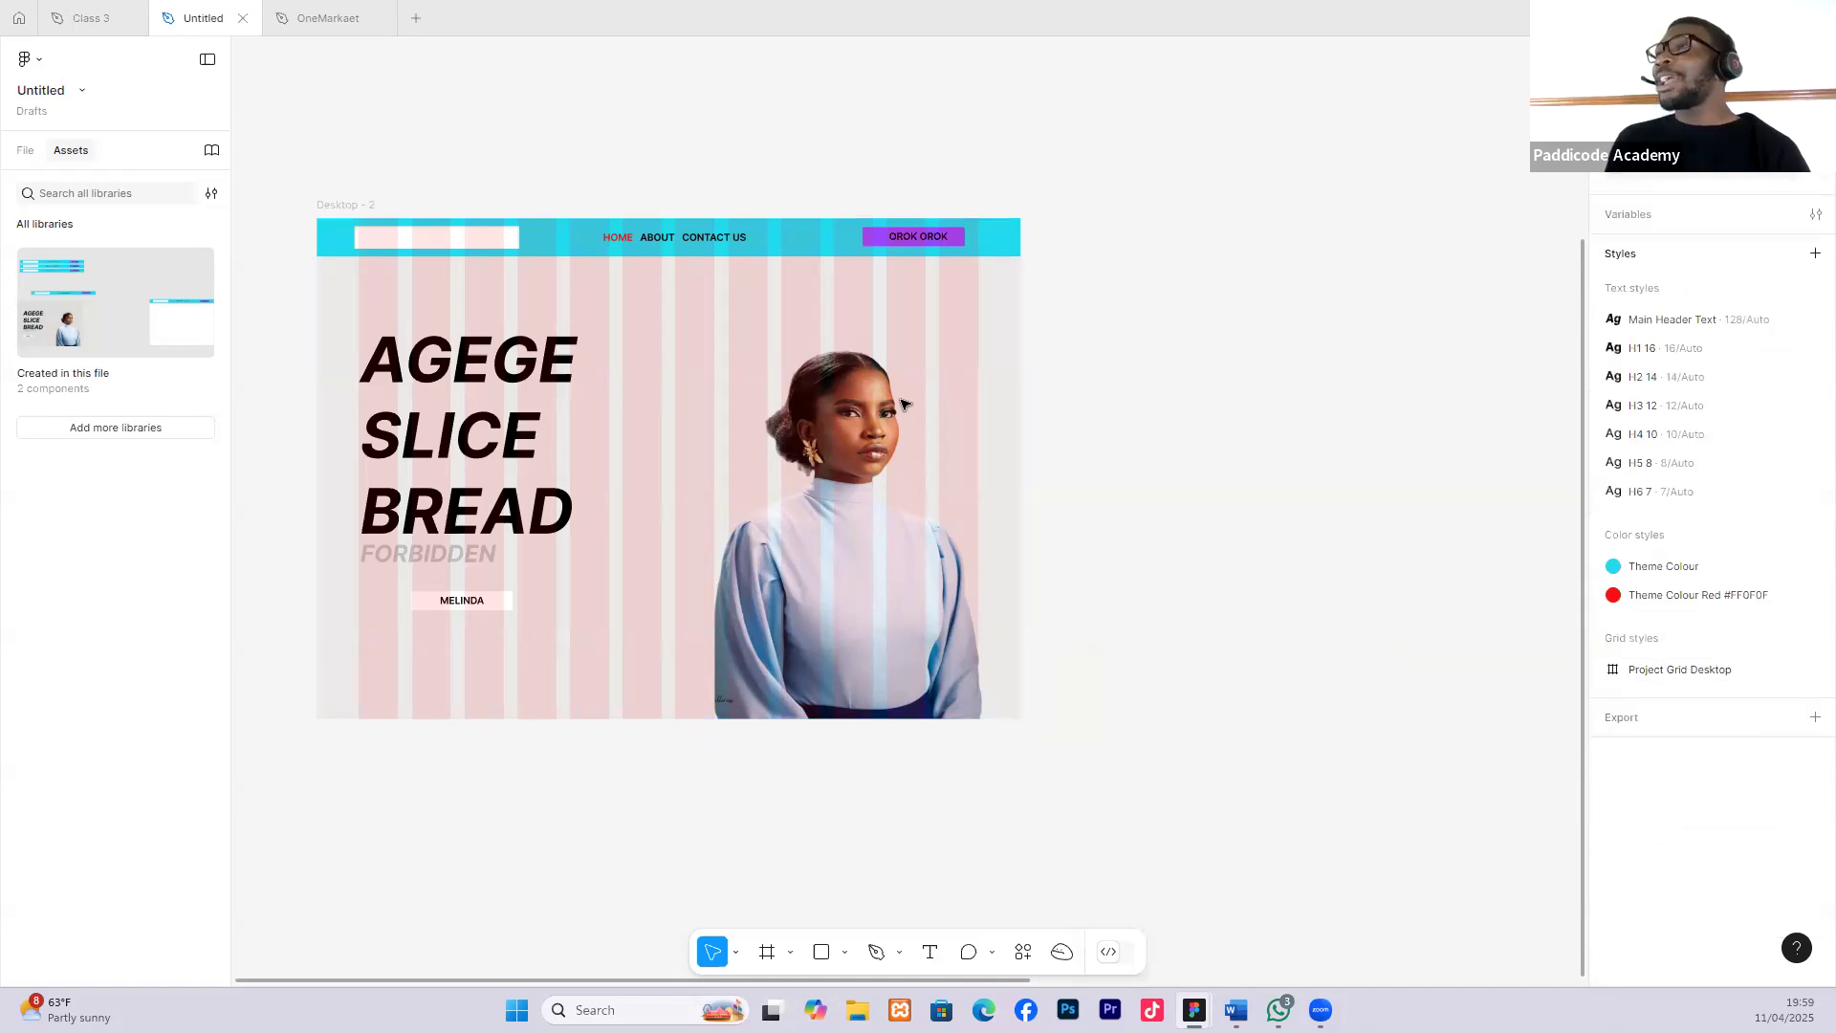
pyautogui.click(767, 951)
# Create a 1440×1024 Desktop - 5 frame and apply the Project Grid Desktop grid style.
pyautogui.click(1630, 232)
pyautogui.click(1631, 232)
pyautogui.click(1634, 353)
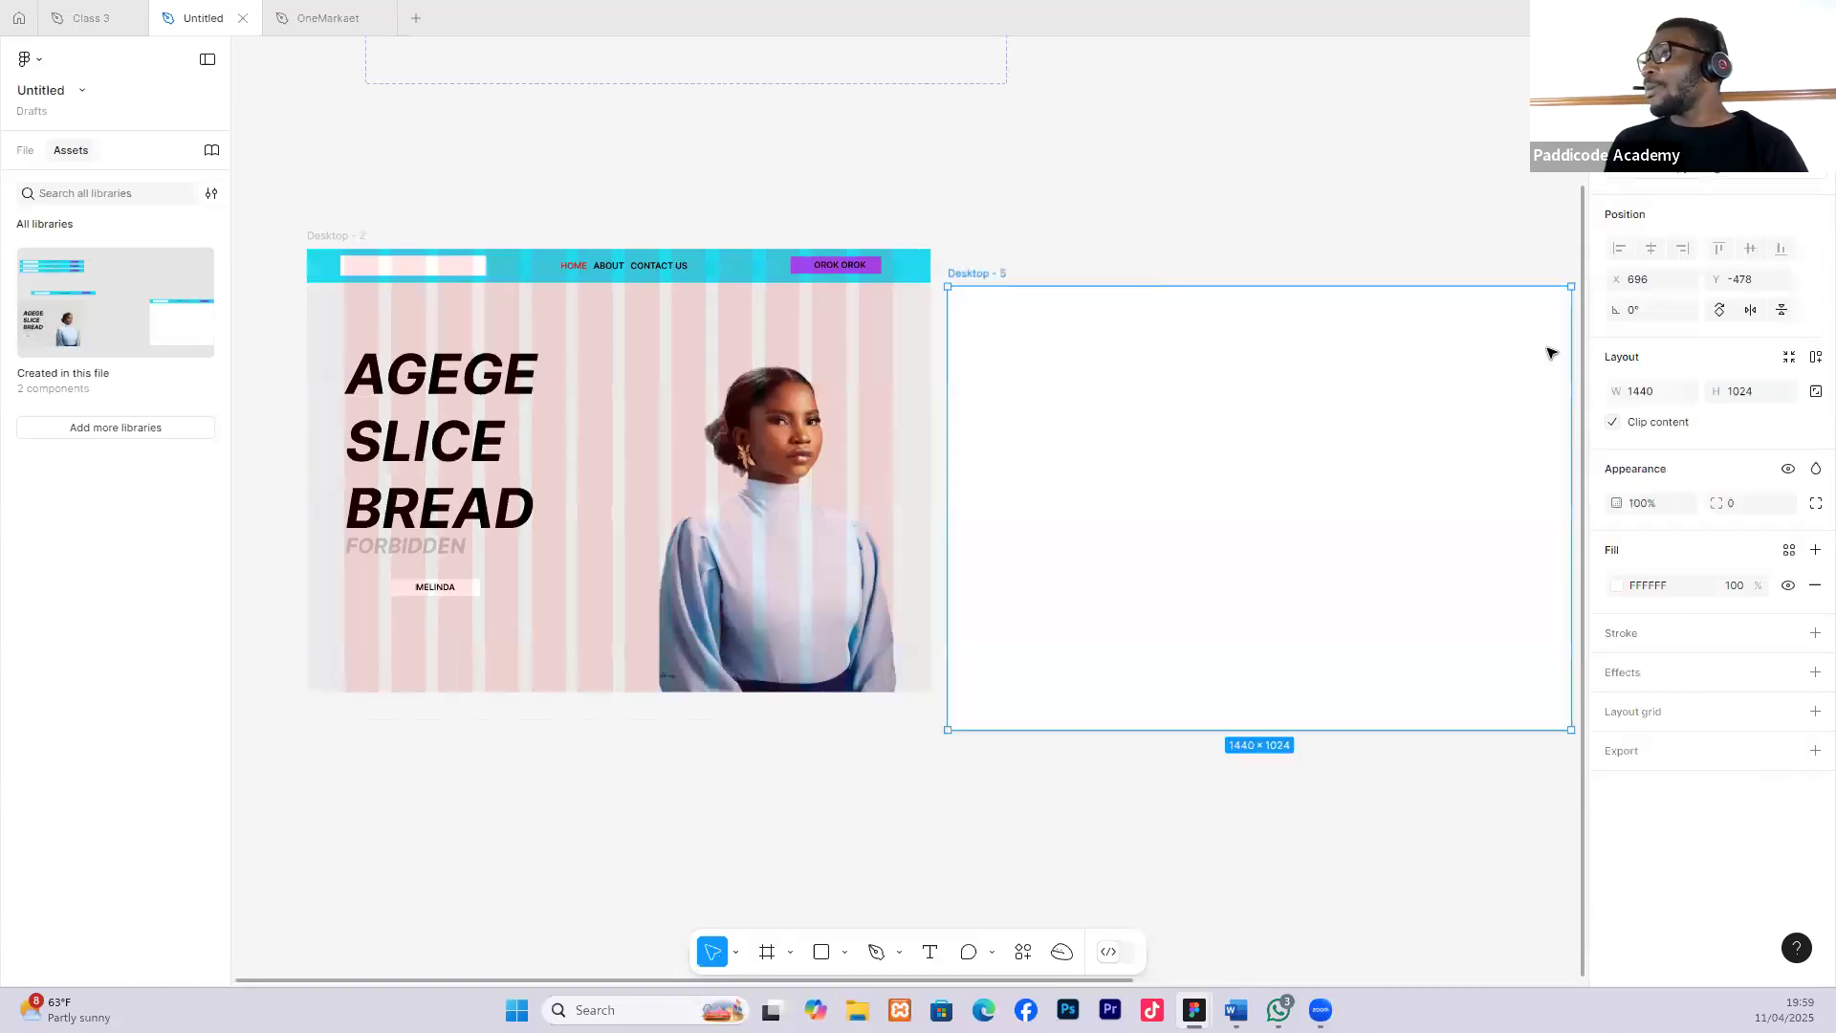
pyautogui.moveTo(1111, 318); pyautogui.dragTo(1050, 360)
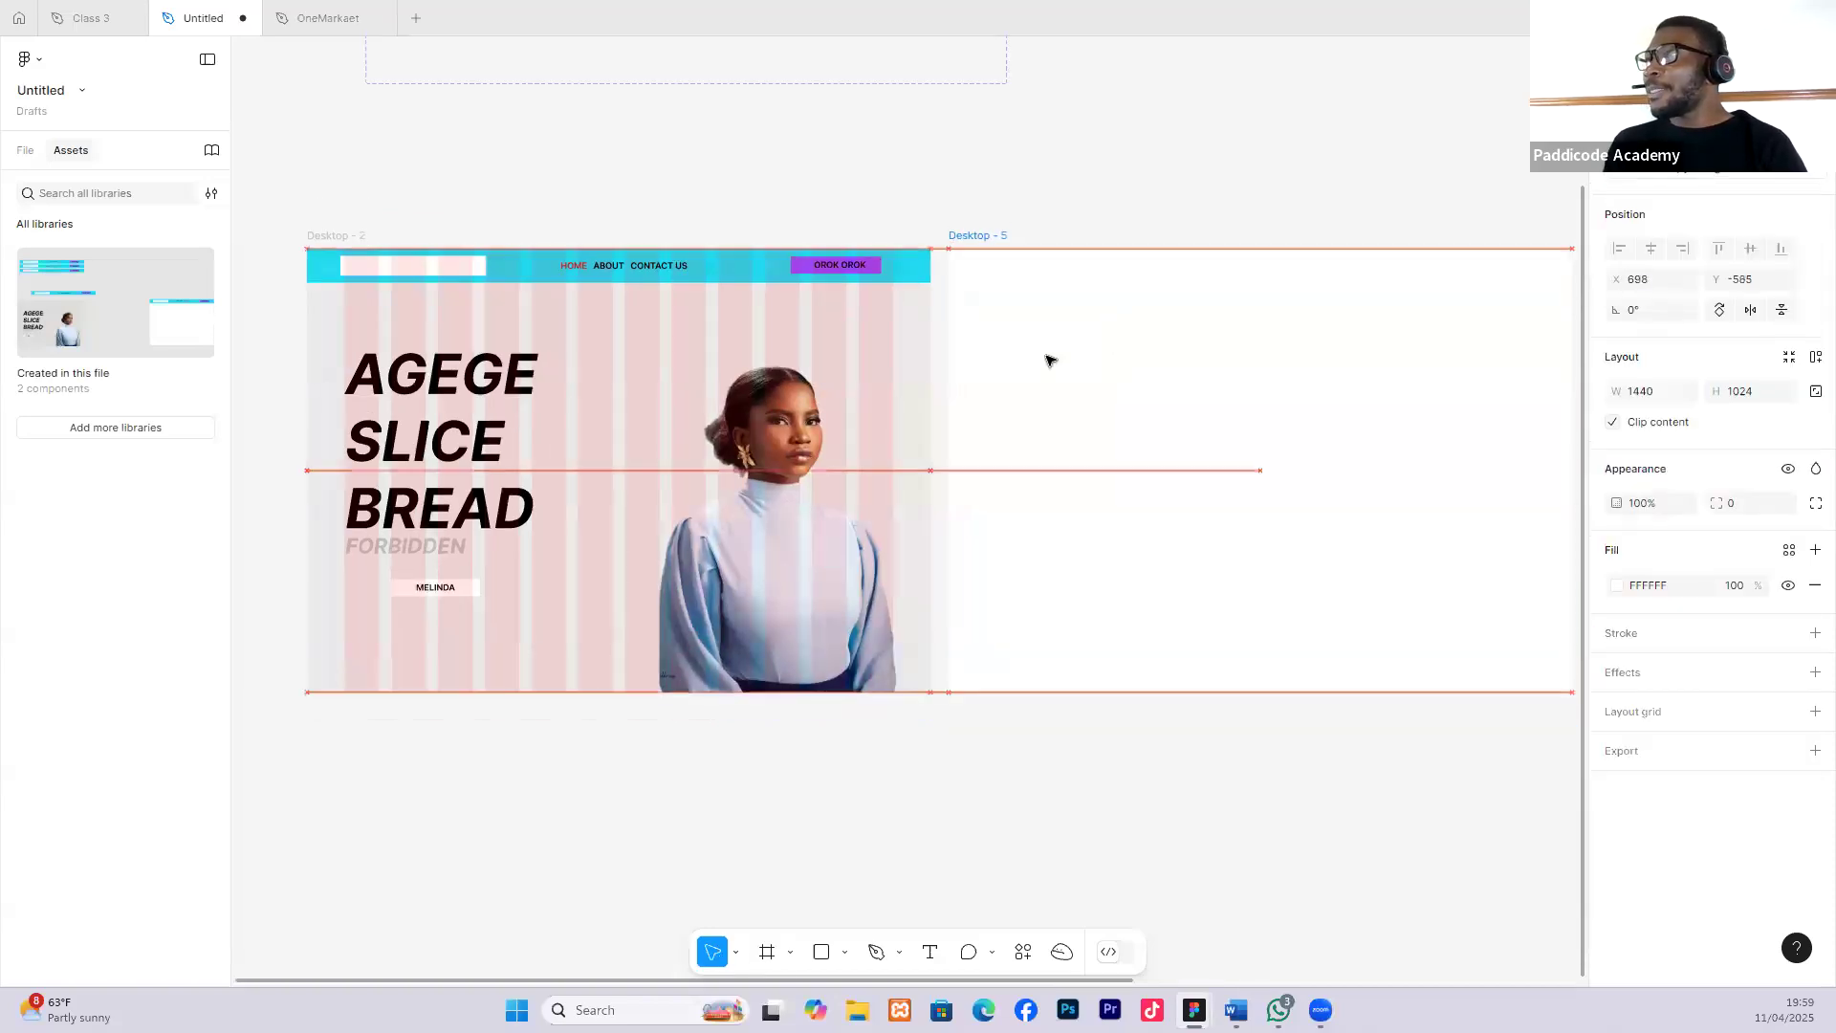
pyautogui.hscroll(5, 865, 362)
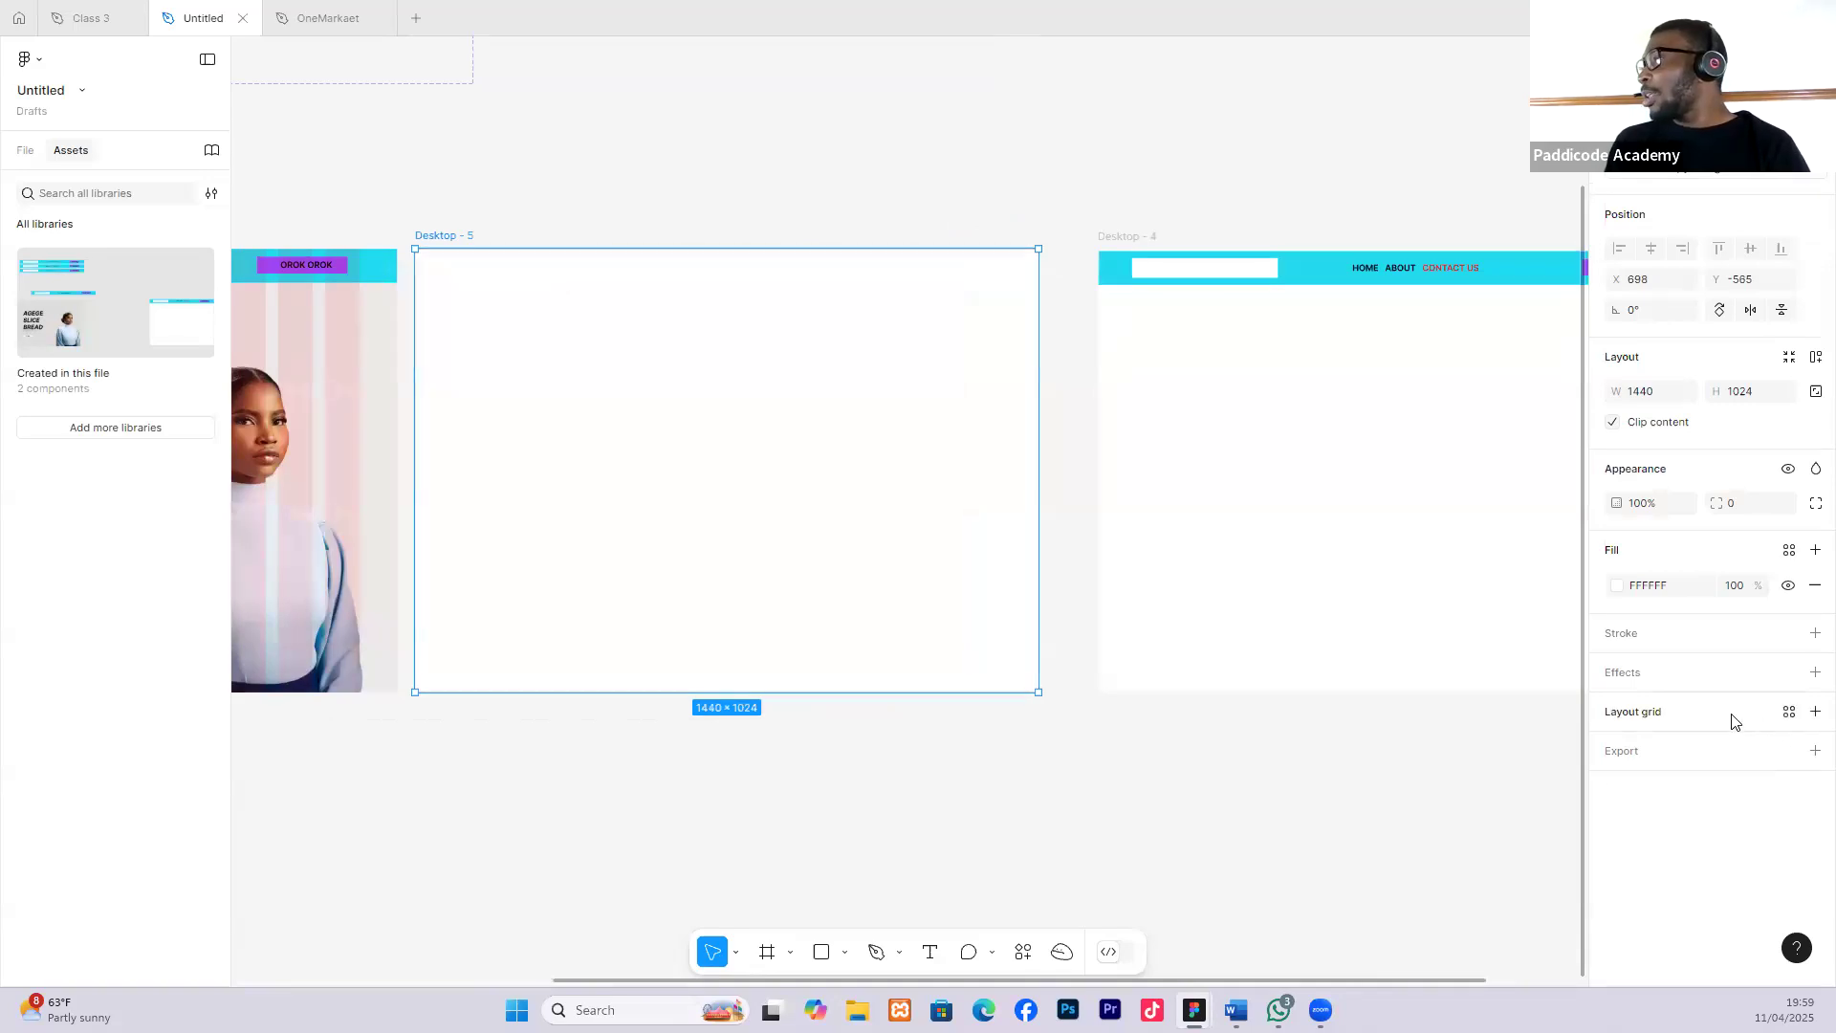
pyautogui.click(1814, 711)
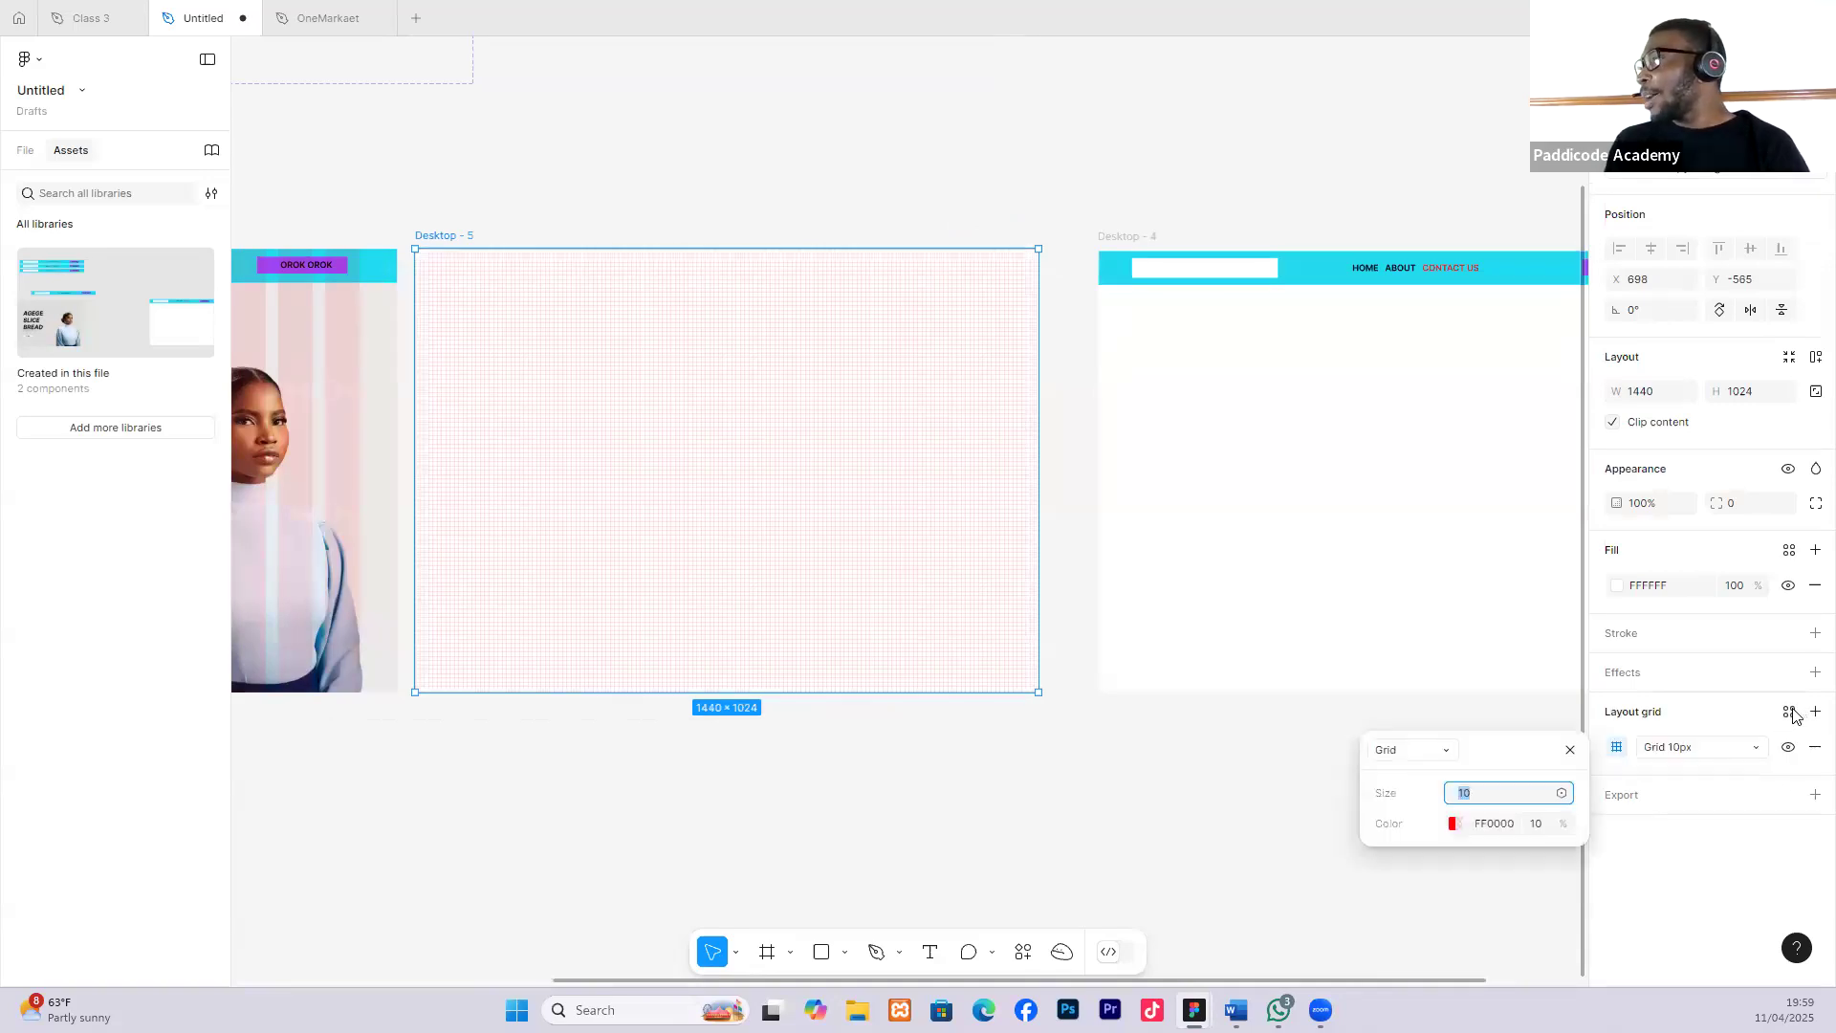
pyautogui.click(1789, 711)
pyautogui.click(1488, 791)
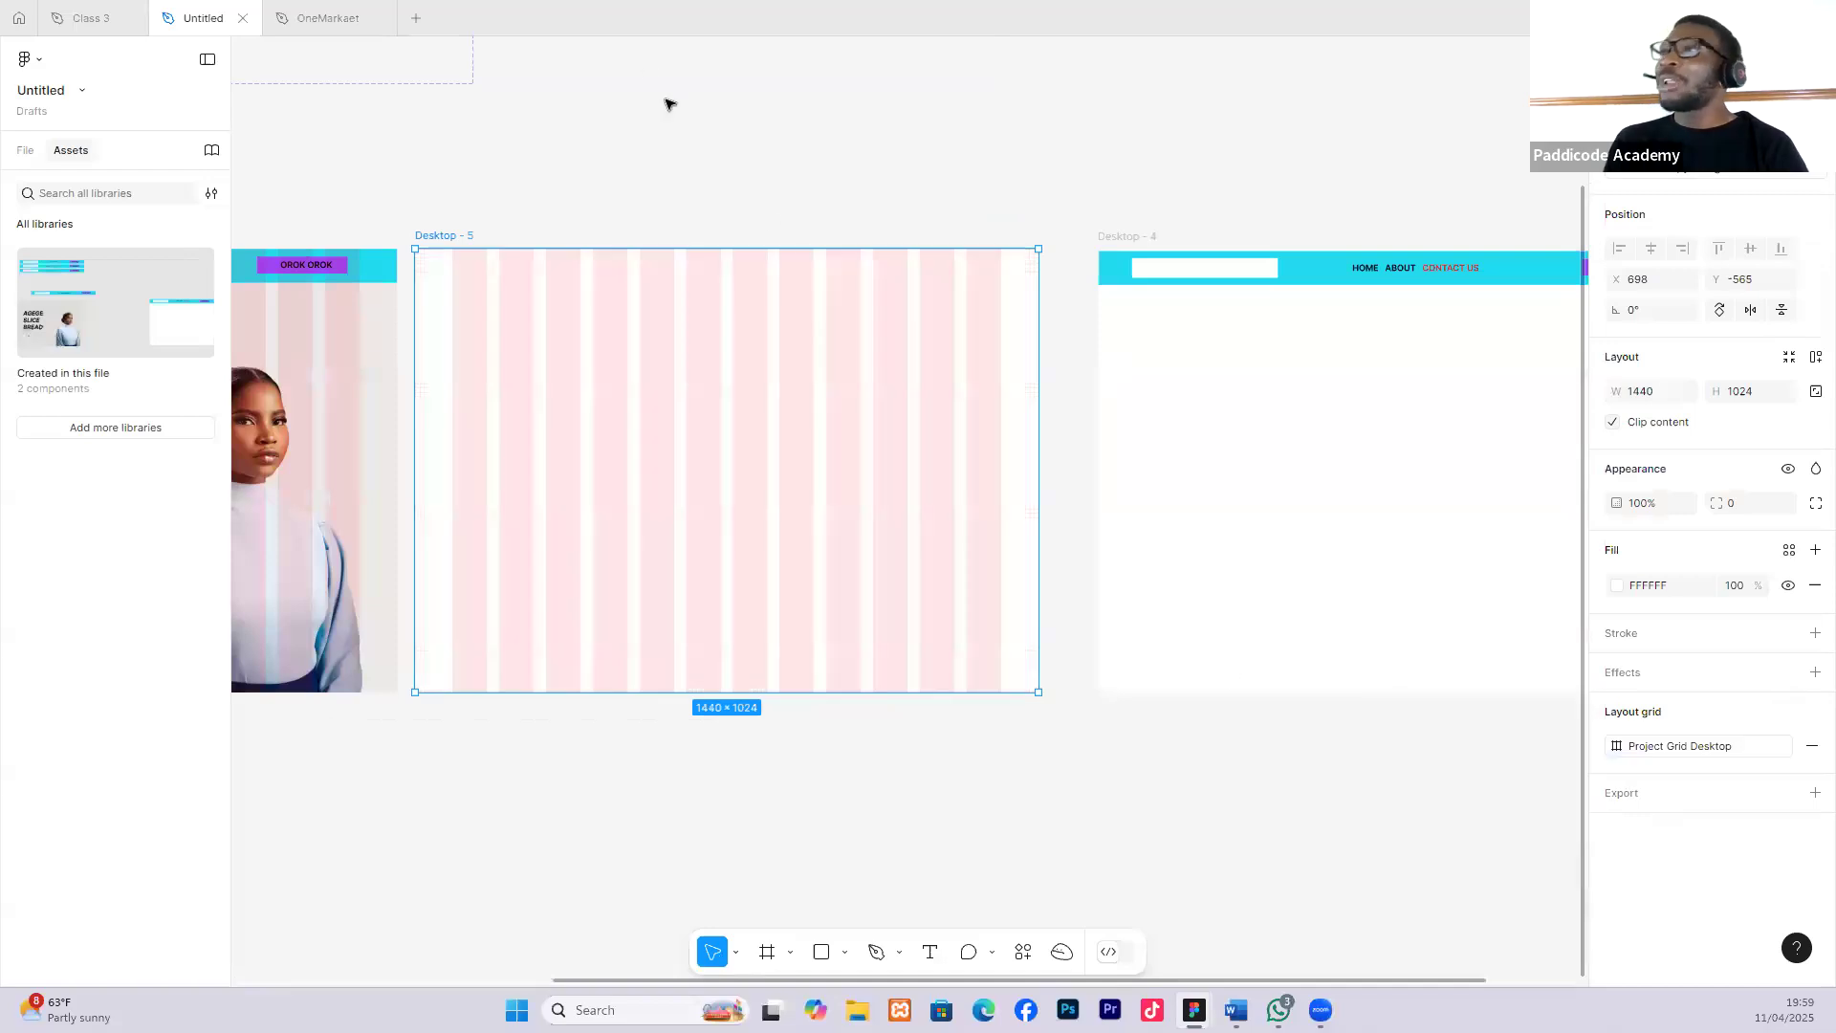
pyautogui.click(639, 76)
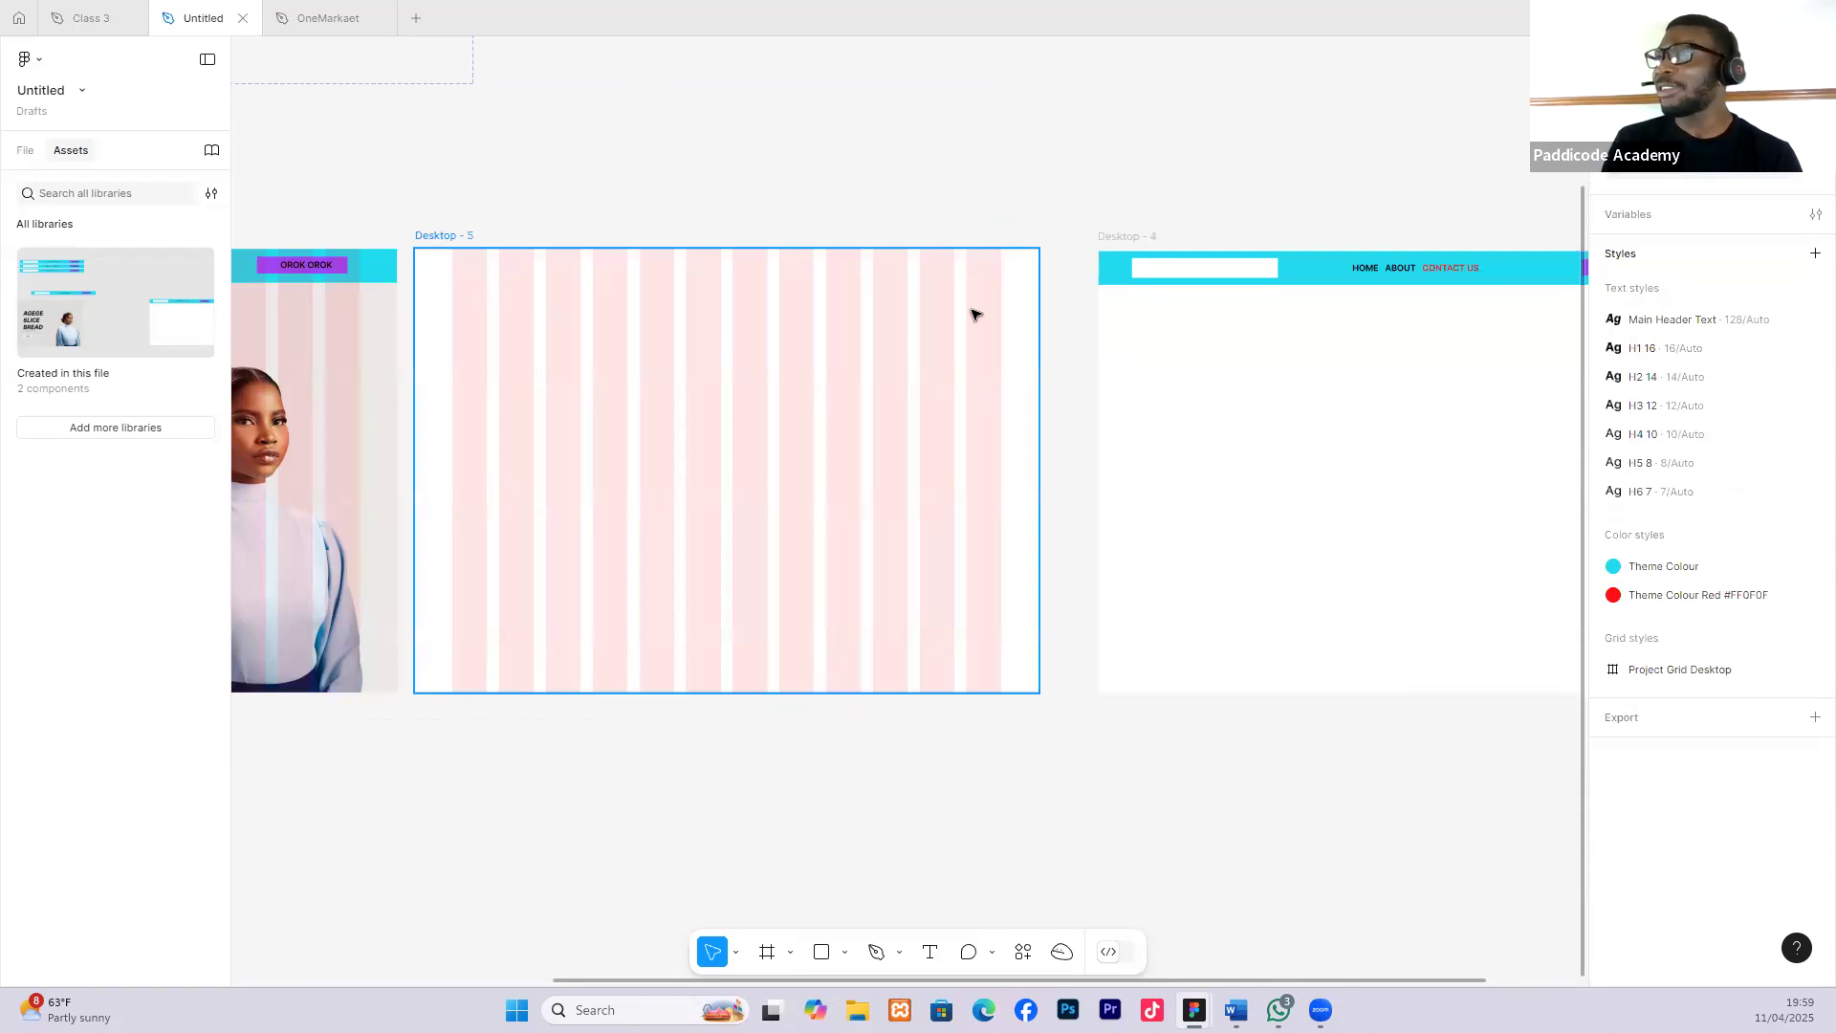
# Shift Desktop - 4 slightly left to even out the frame spacing.
pyautogui.moveTo(1113, 237); pyautogui.dragTo(1082, 236)
pyautogui.click(1069, 167)
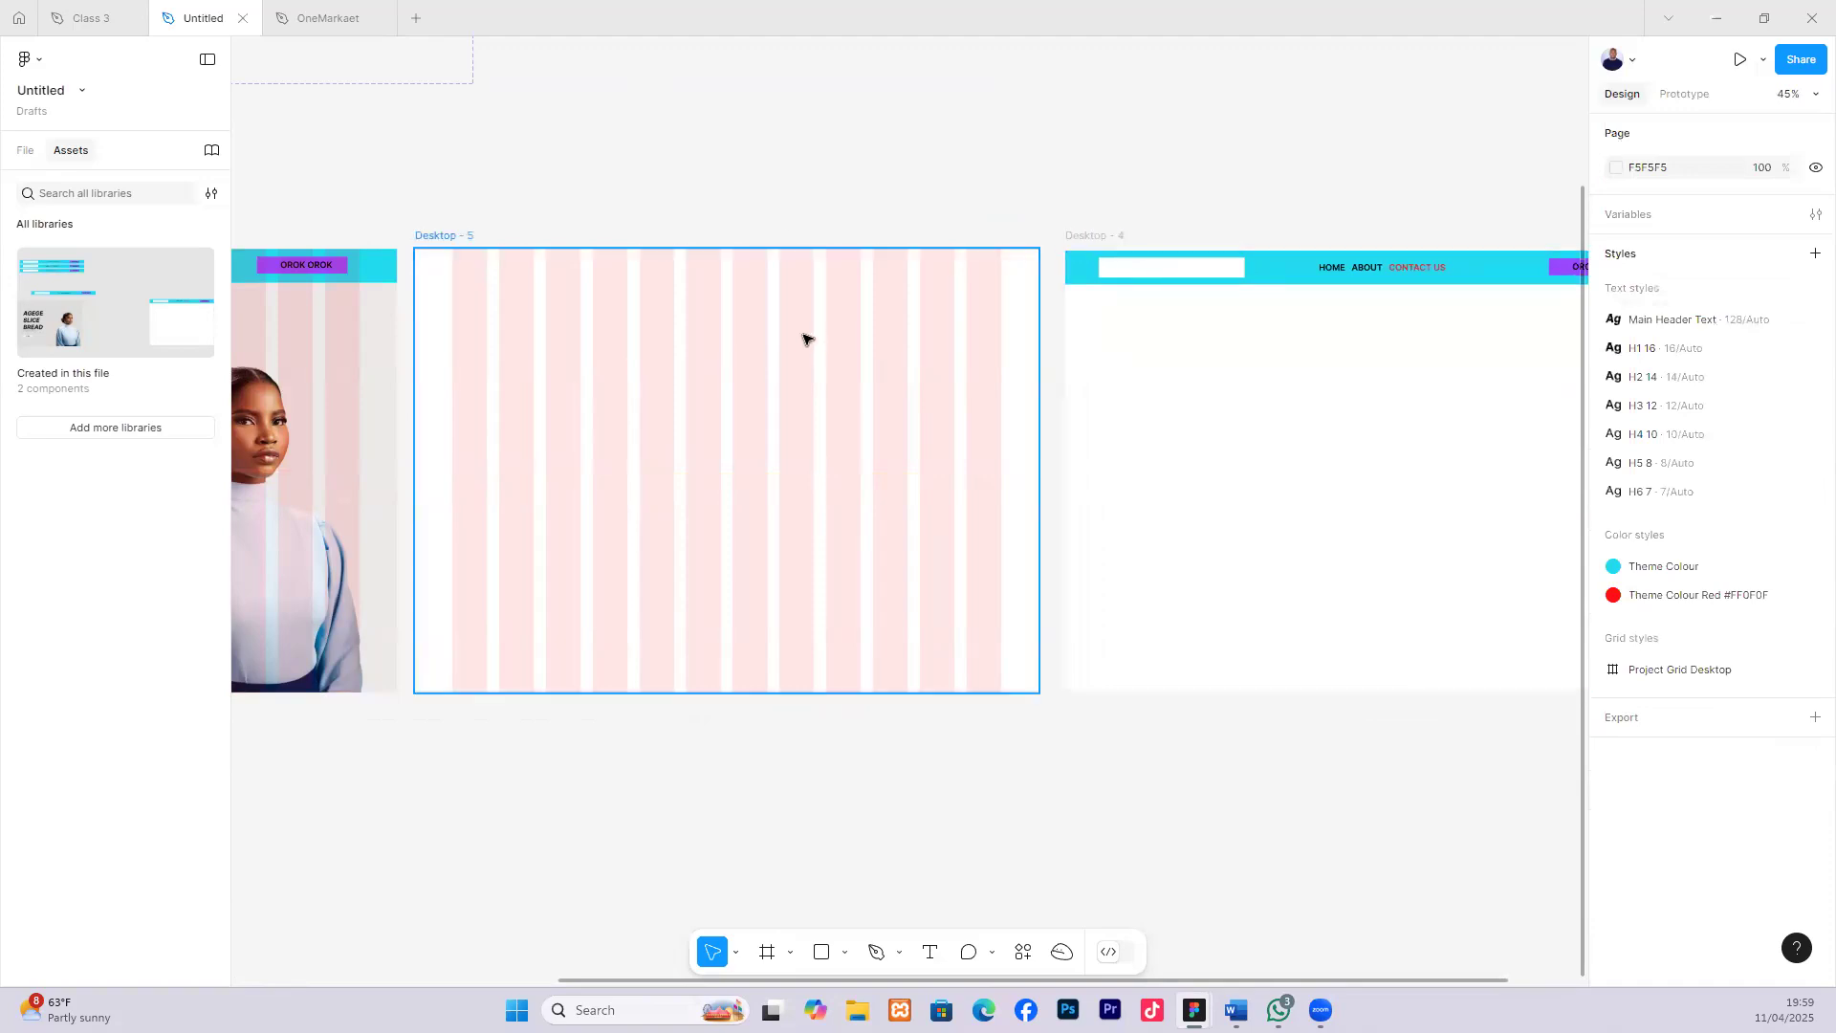
pyautogui.keyDown('ctrl'); pyautogui.scroll(-3, 822, 325); pyautogui.keyUp('ctrl')
pyautogui.scroll(-1, 832, 325)
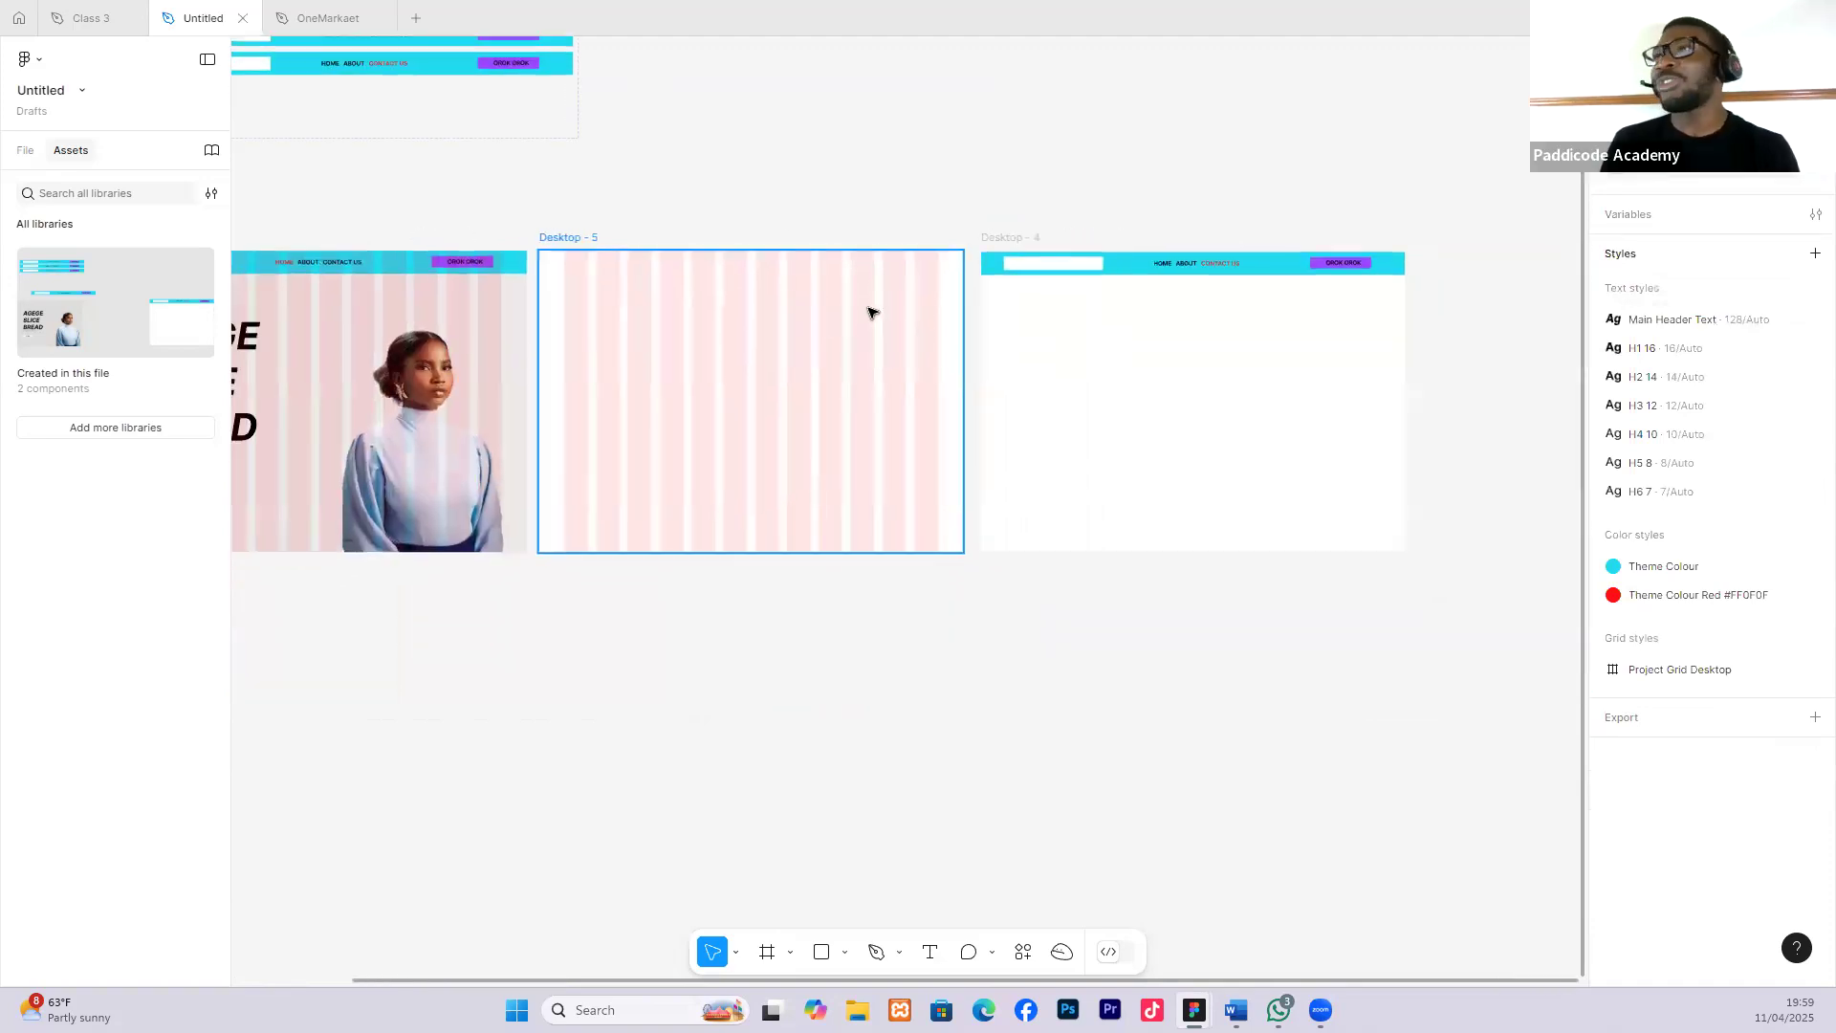
pyautogui.hscroll(-2, 871, 313)
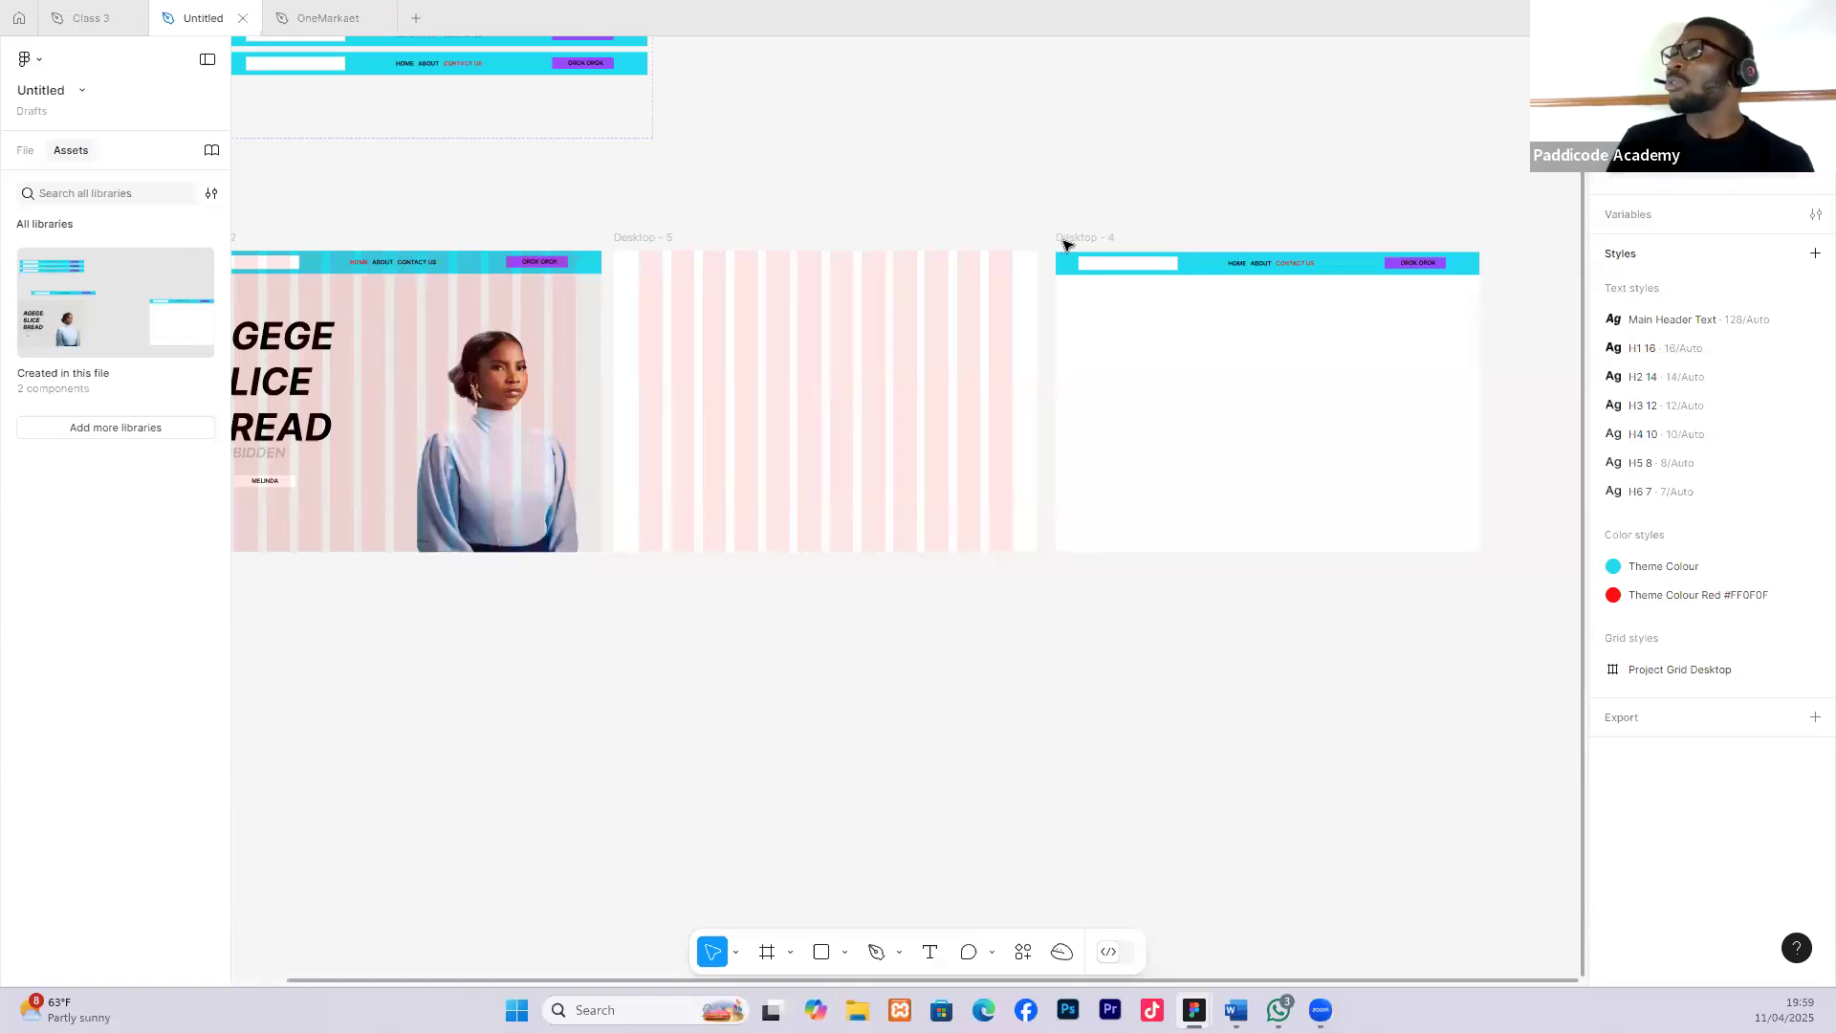
pyautogui.hscroll(-4, 595, 318)
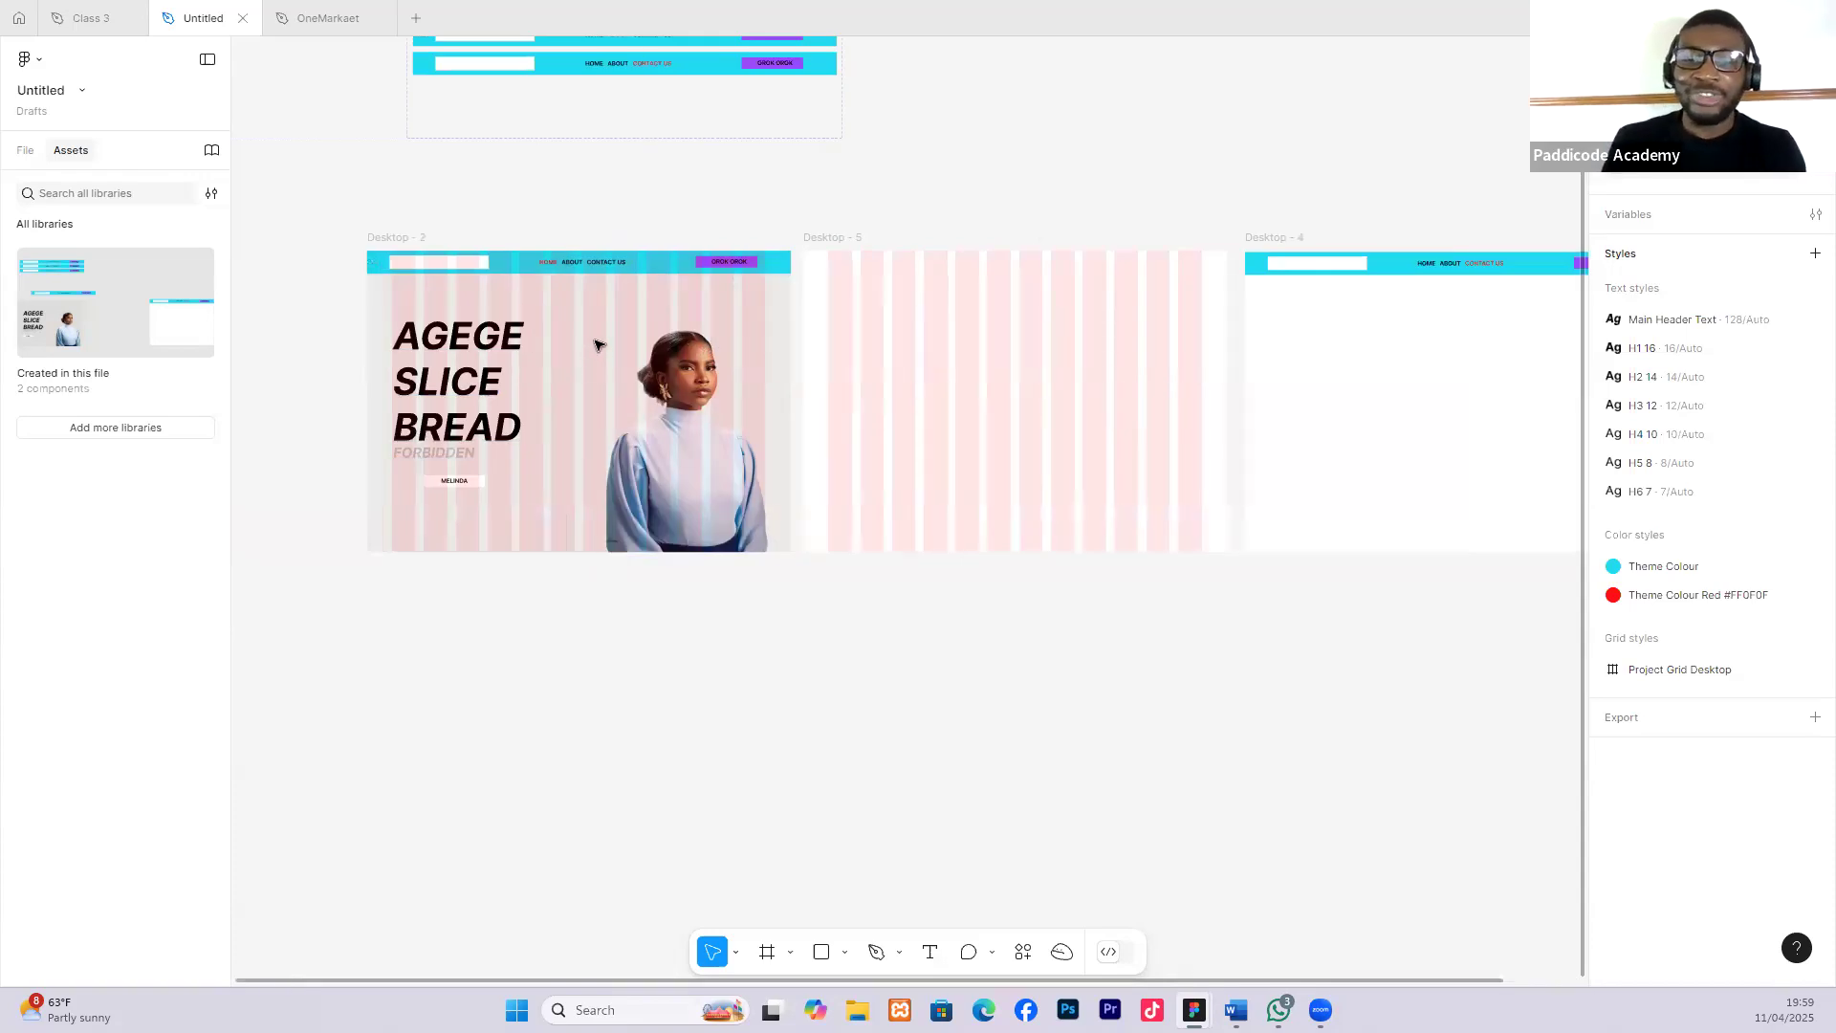
# Apply the Project Grid Desktop layout grid style to the Desktop - 2 frame.
pyautogui.hotkey('ctrl', 'shift', '4')
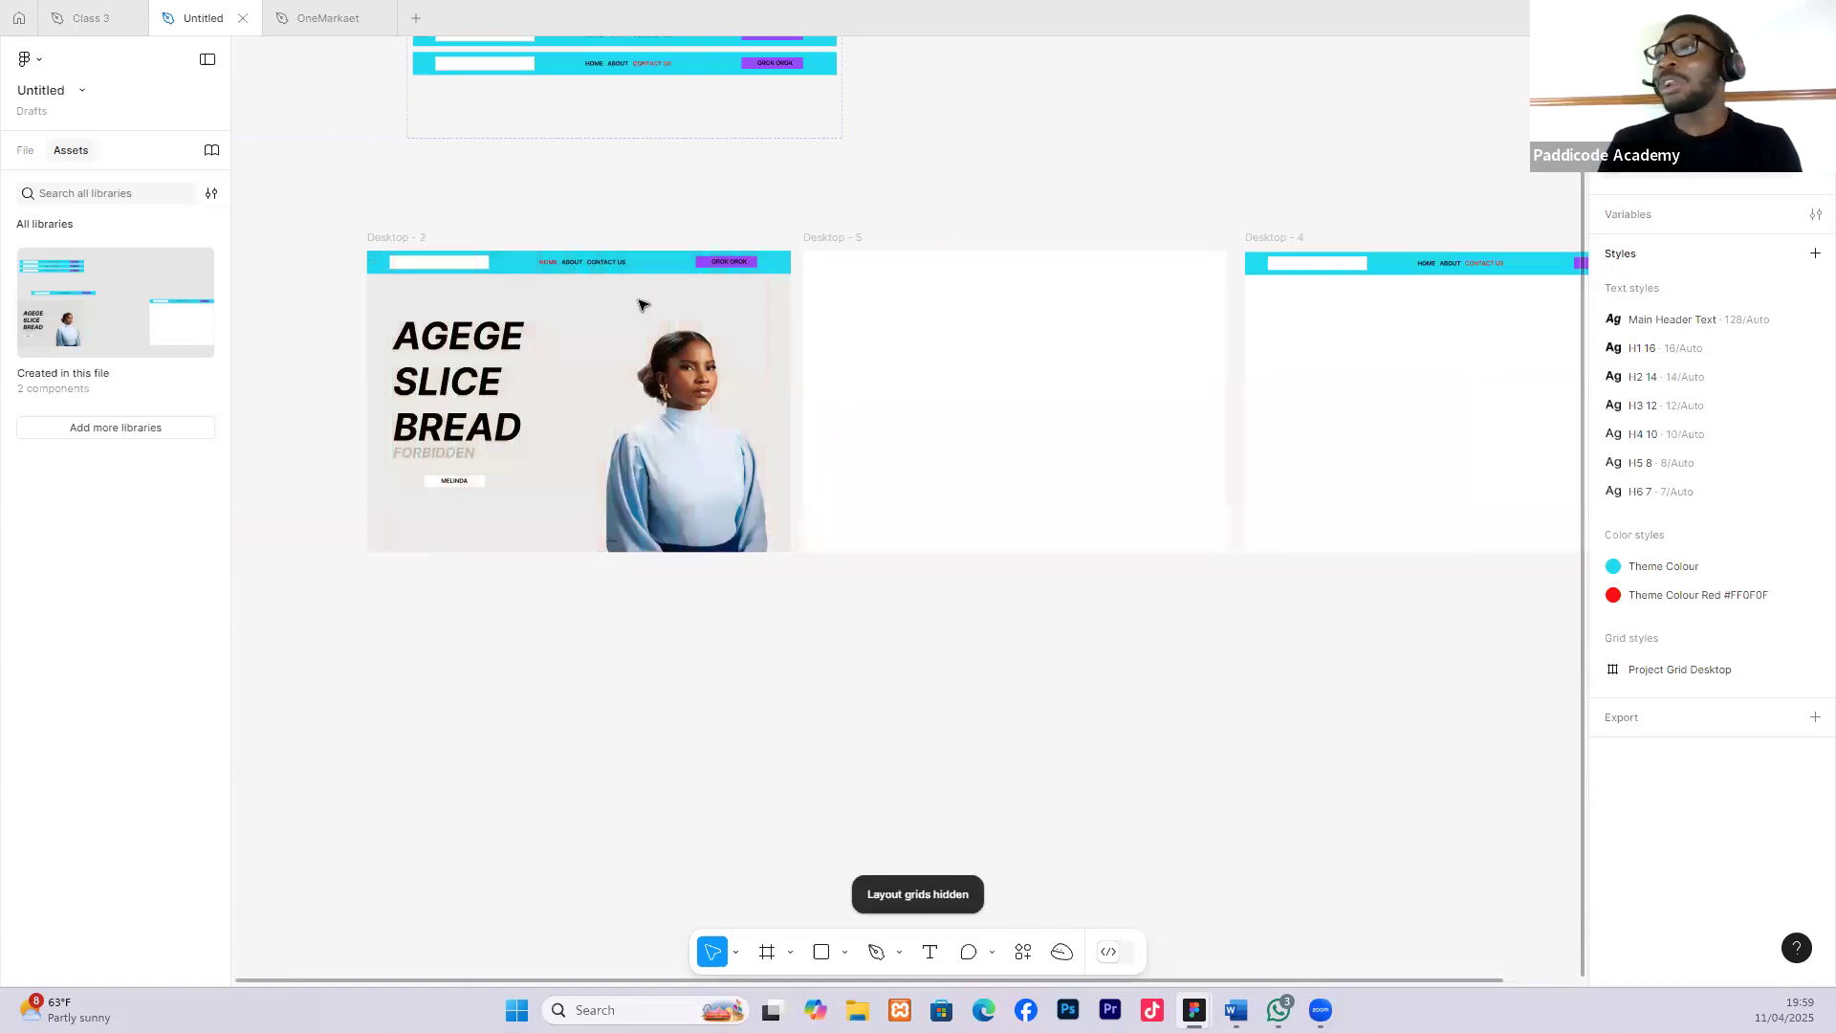
pyautogui.scroll(3, 428, 334)
pyautogui.scroll(2, 428, 334)
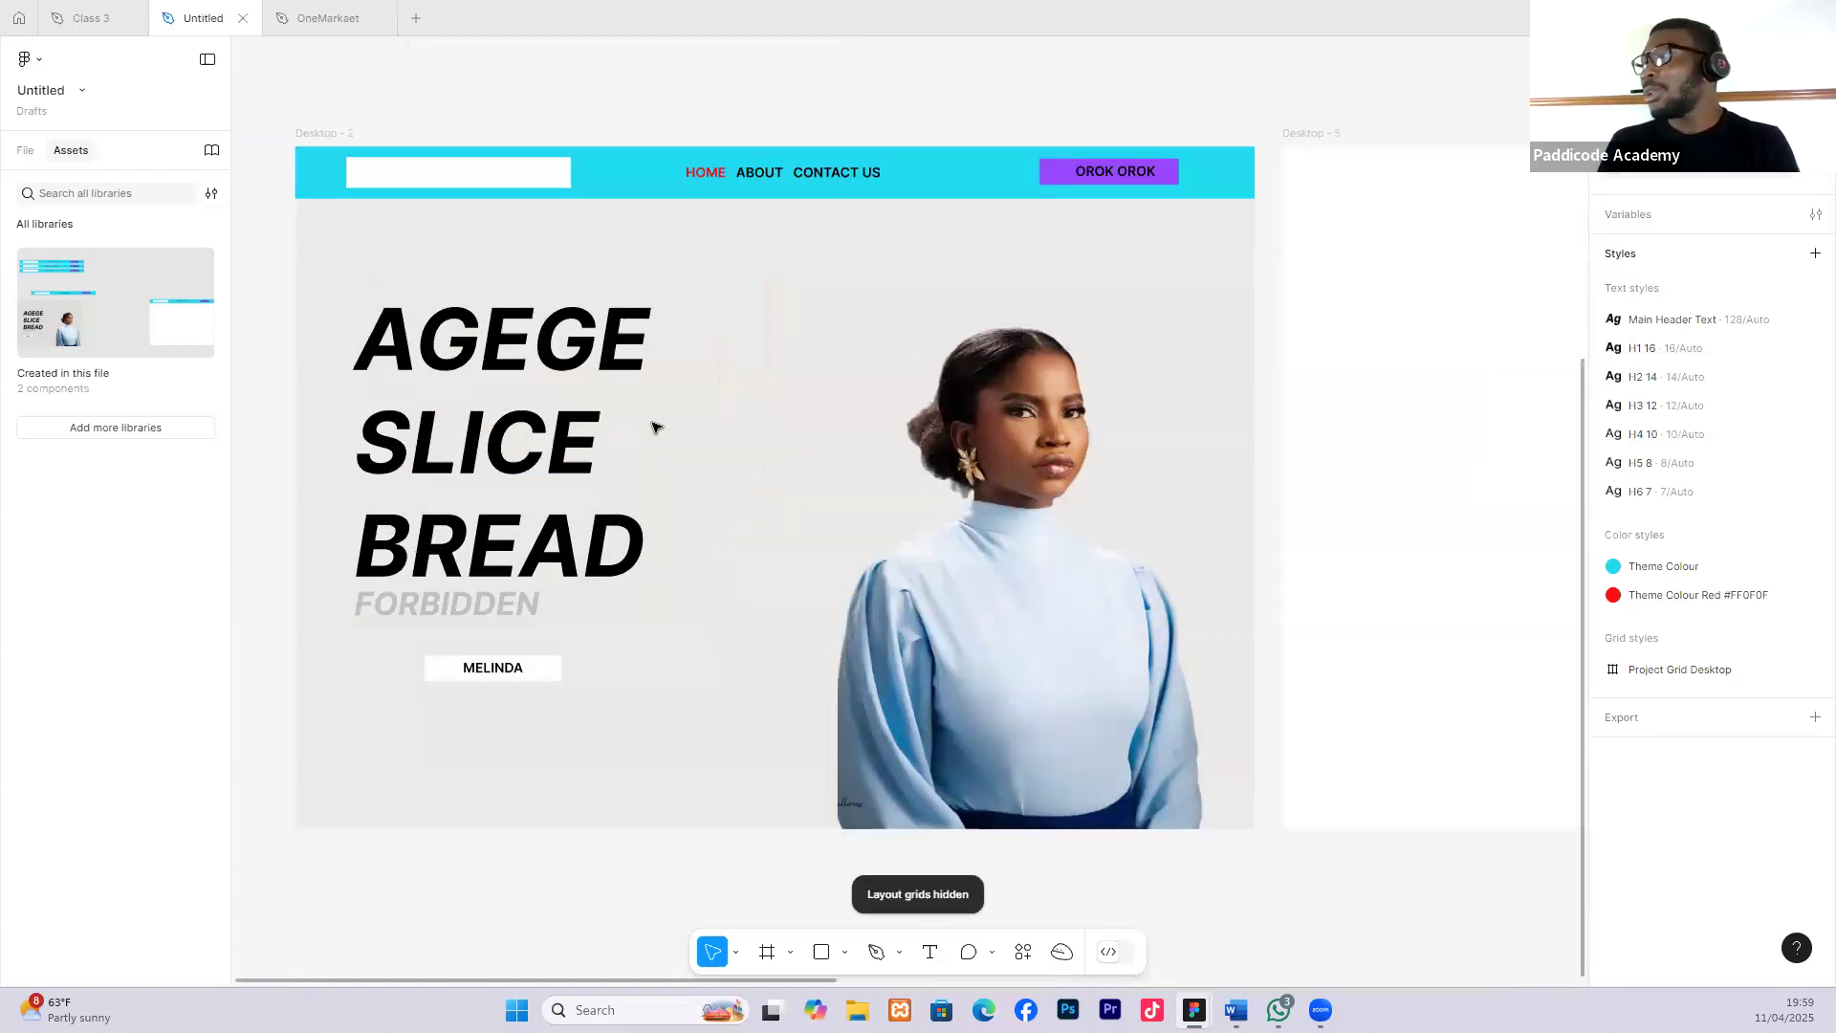
pyautogui.click(323, 133)
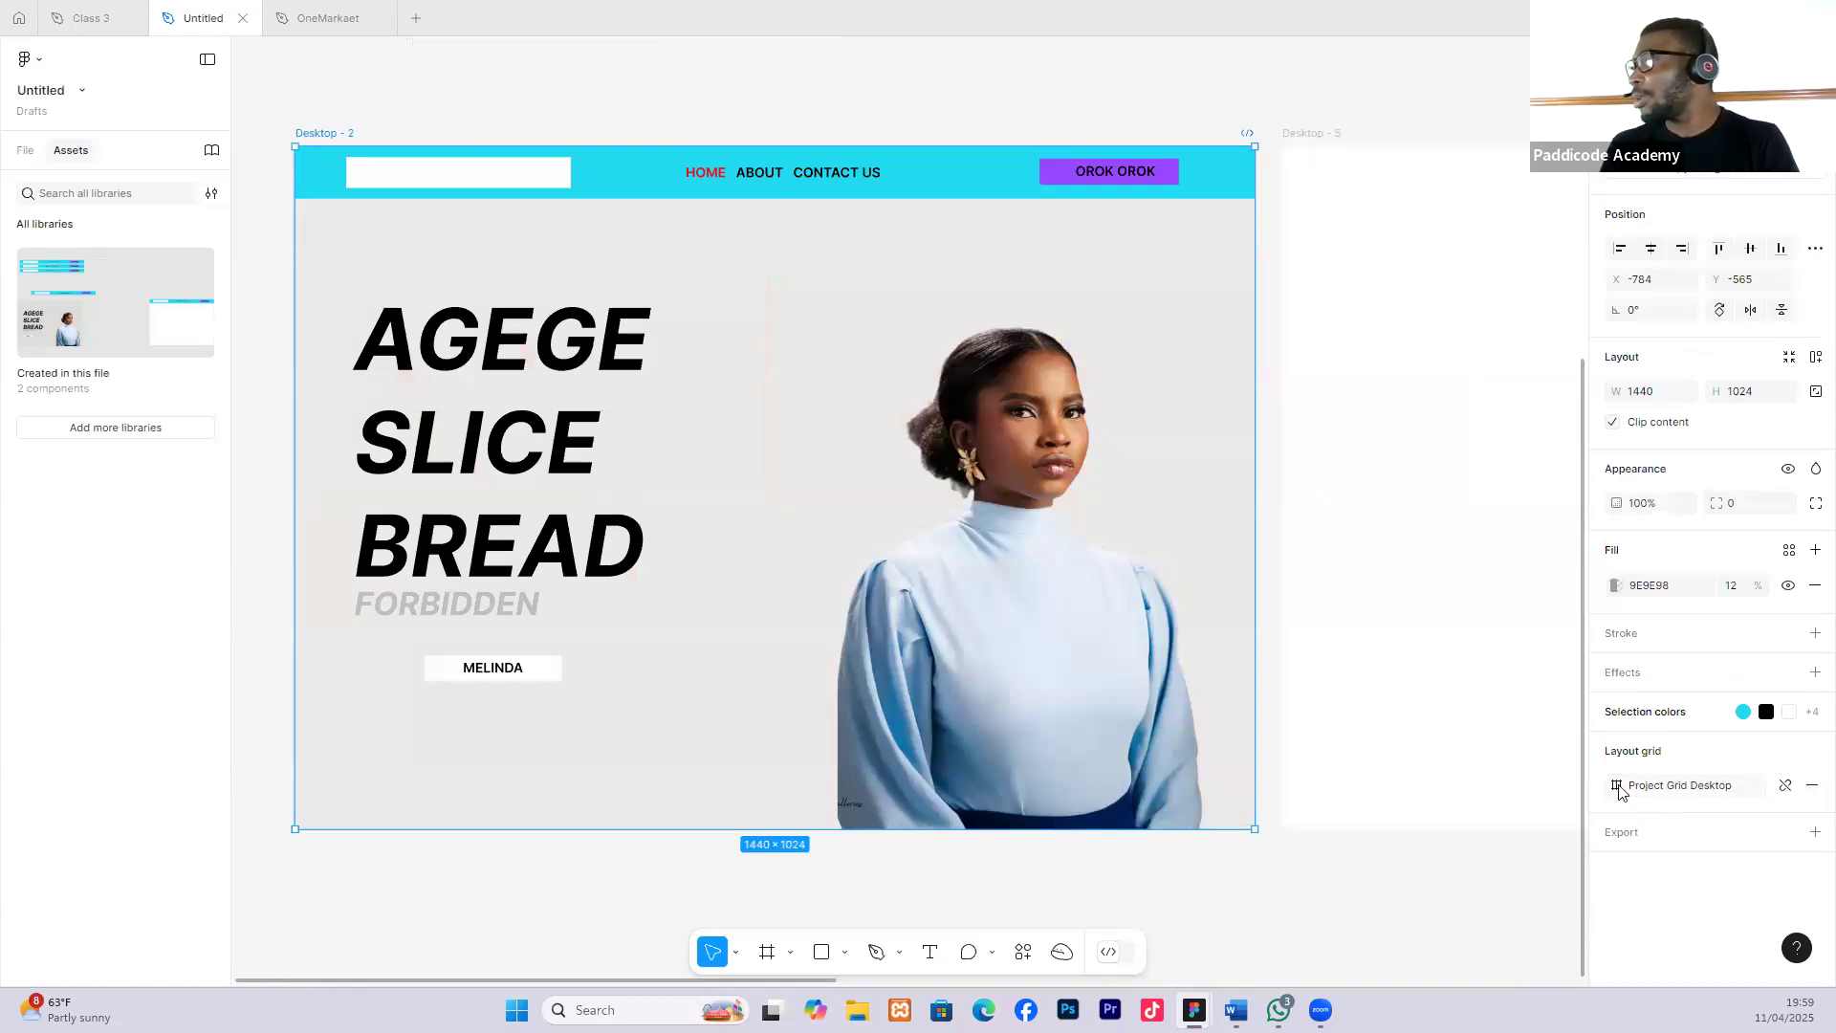
pyautogui.click(1680, 785)
pyautogui.click(1453, 869)
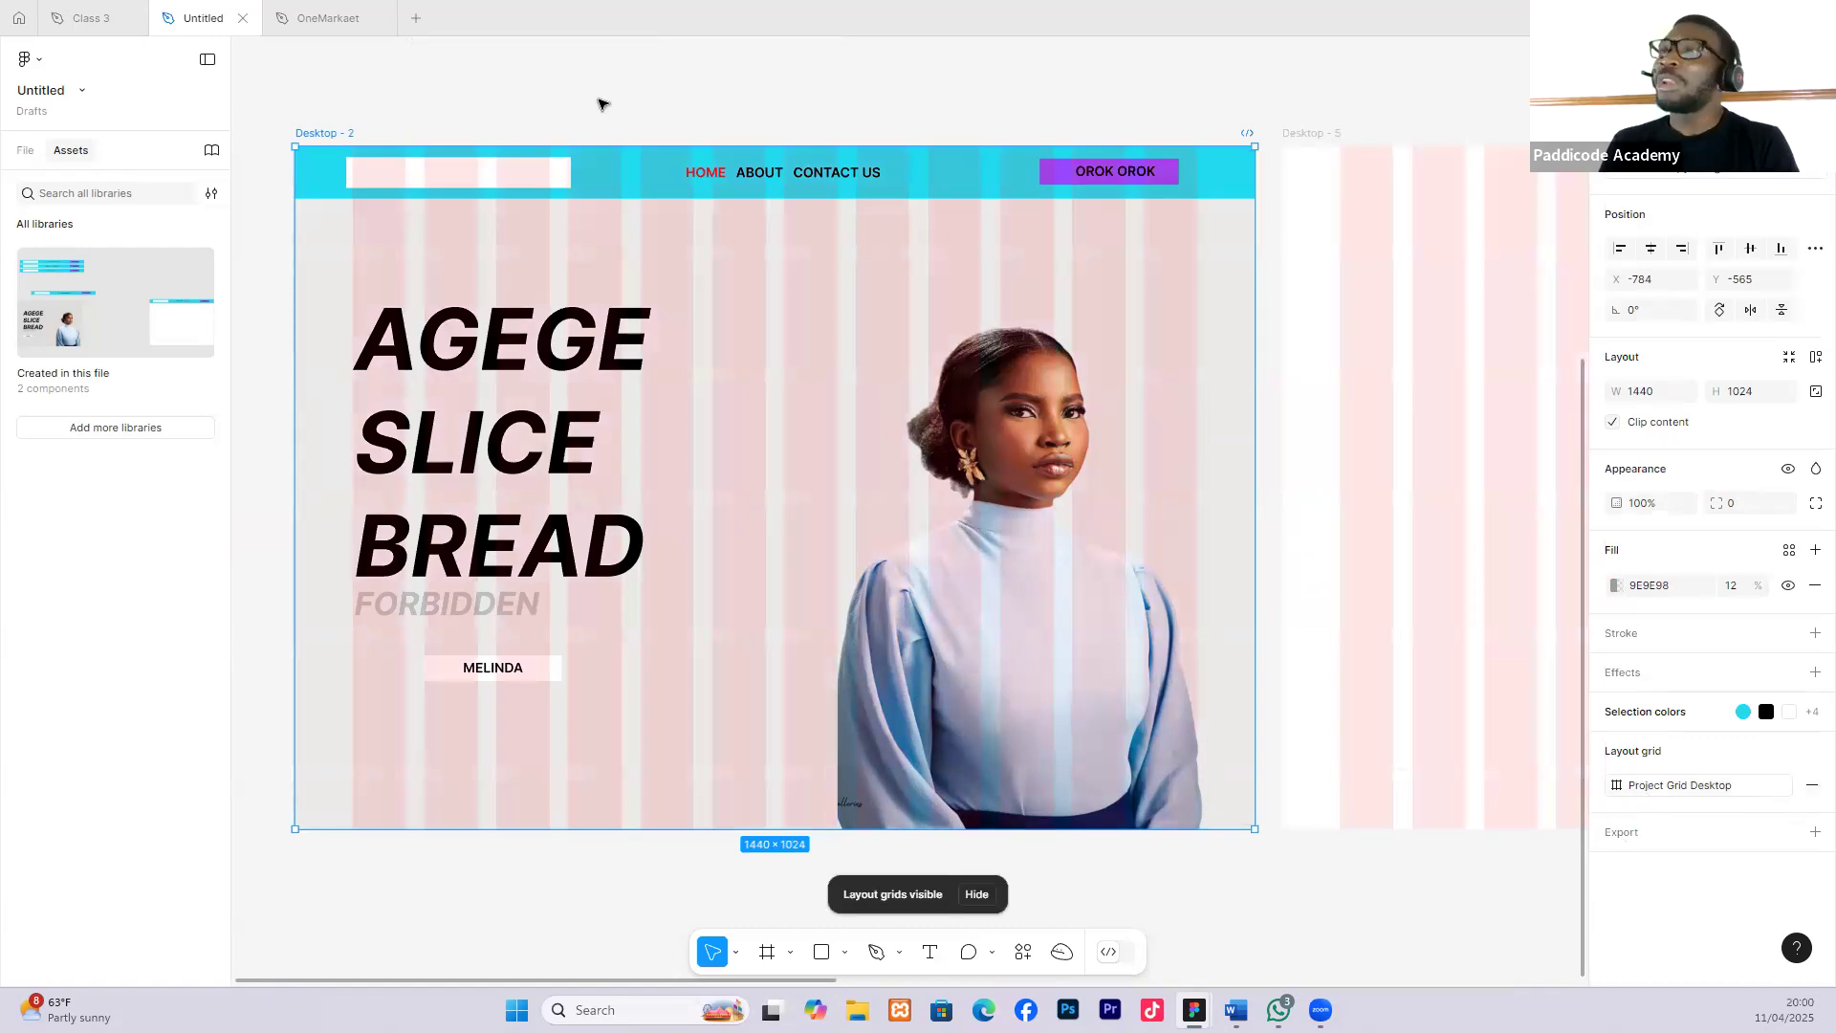
# Reselect the whole Desktop - 2 frame and hide its layout grids.
pyautogui.click(610, 107)
pyautogui.click(519, 191)
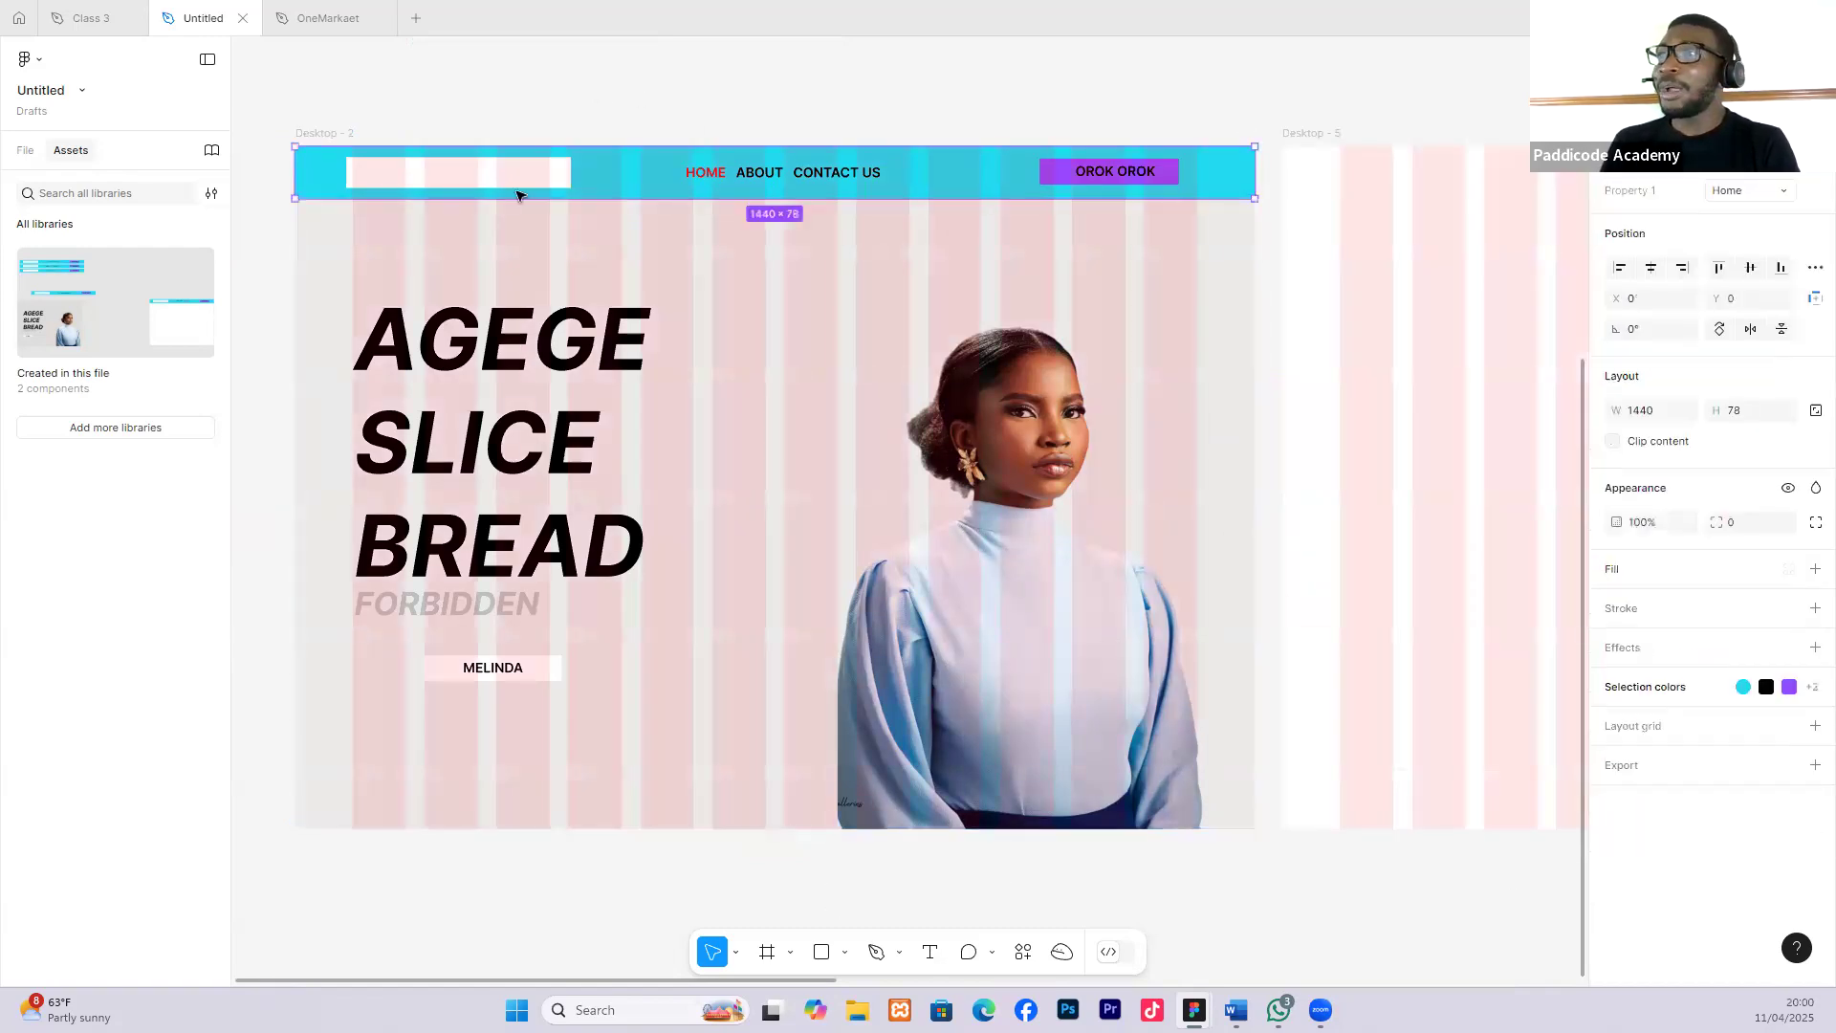
pyautogui.click(344, 135)
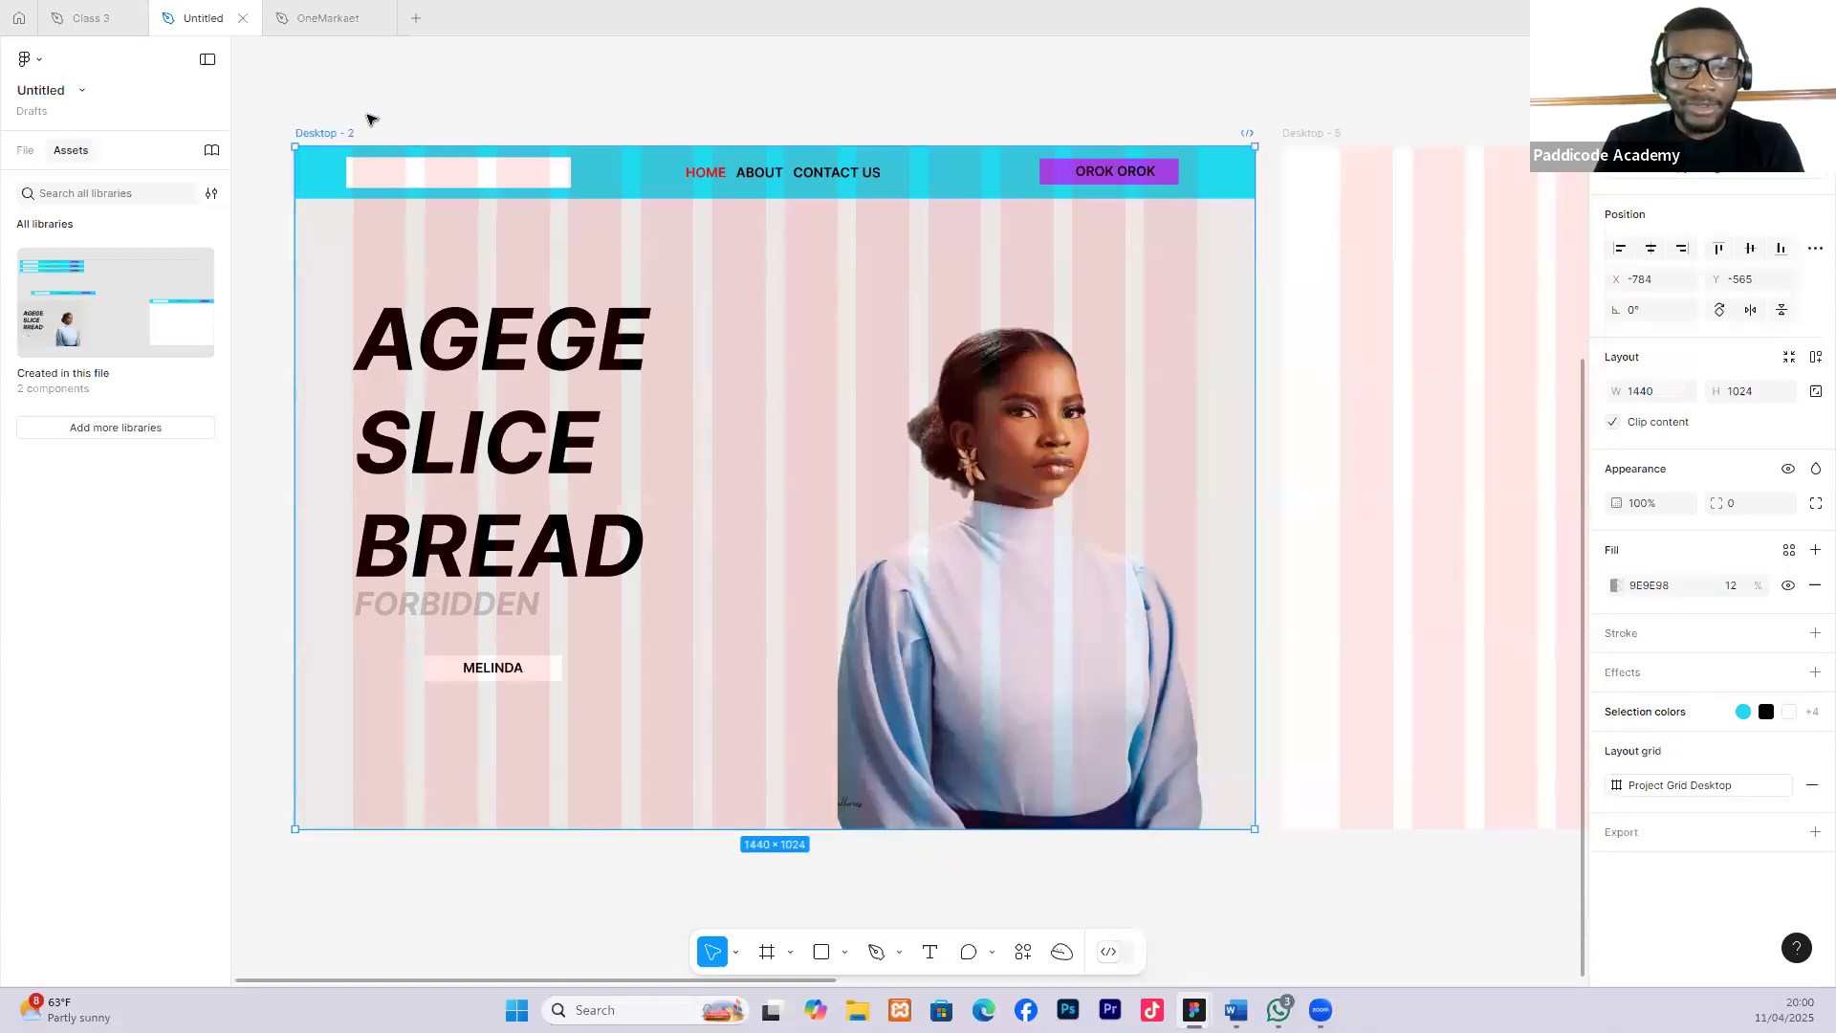
pyautogui.hotkey('ctrl', 'shift', '4')
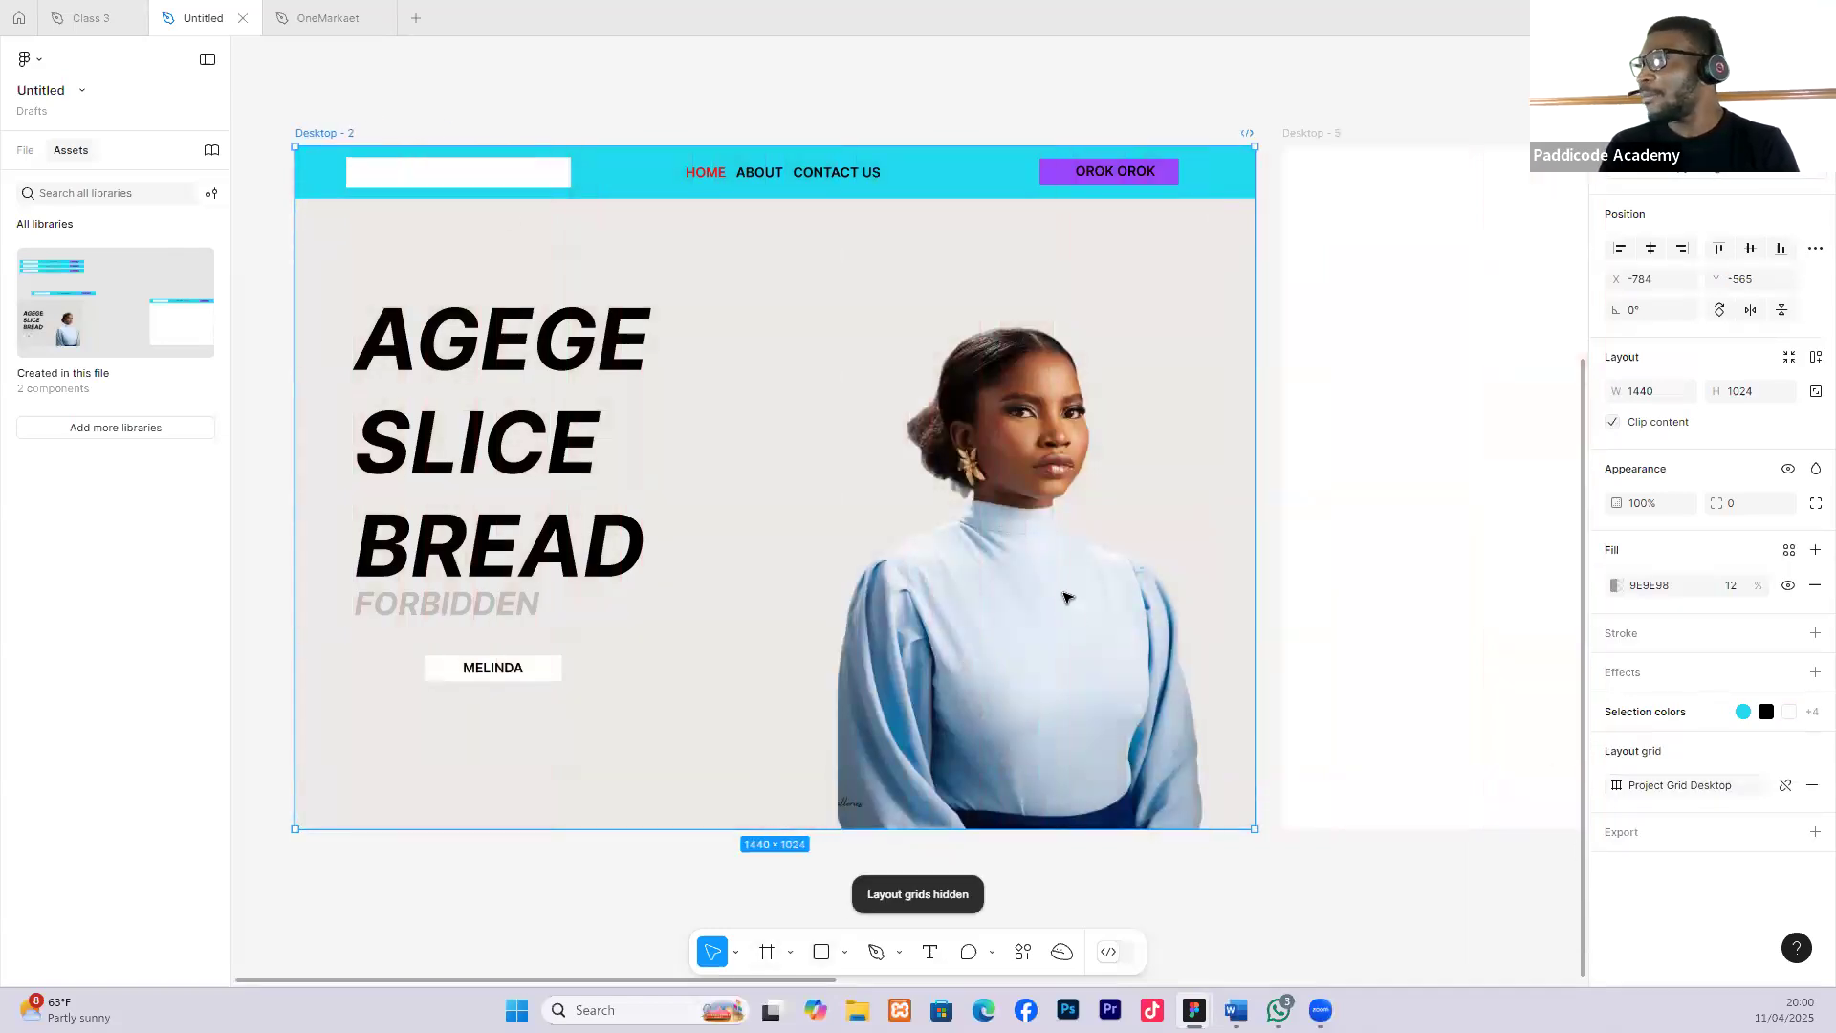
# Fill the Desktop - 2 background with the light blue sampled from the model's blouse.
pyautogui.click(1081, 651)
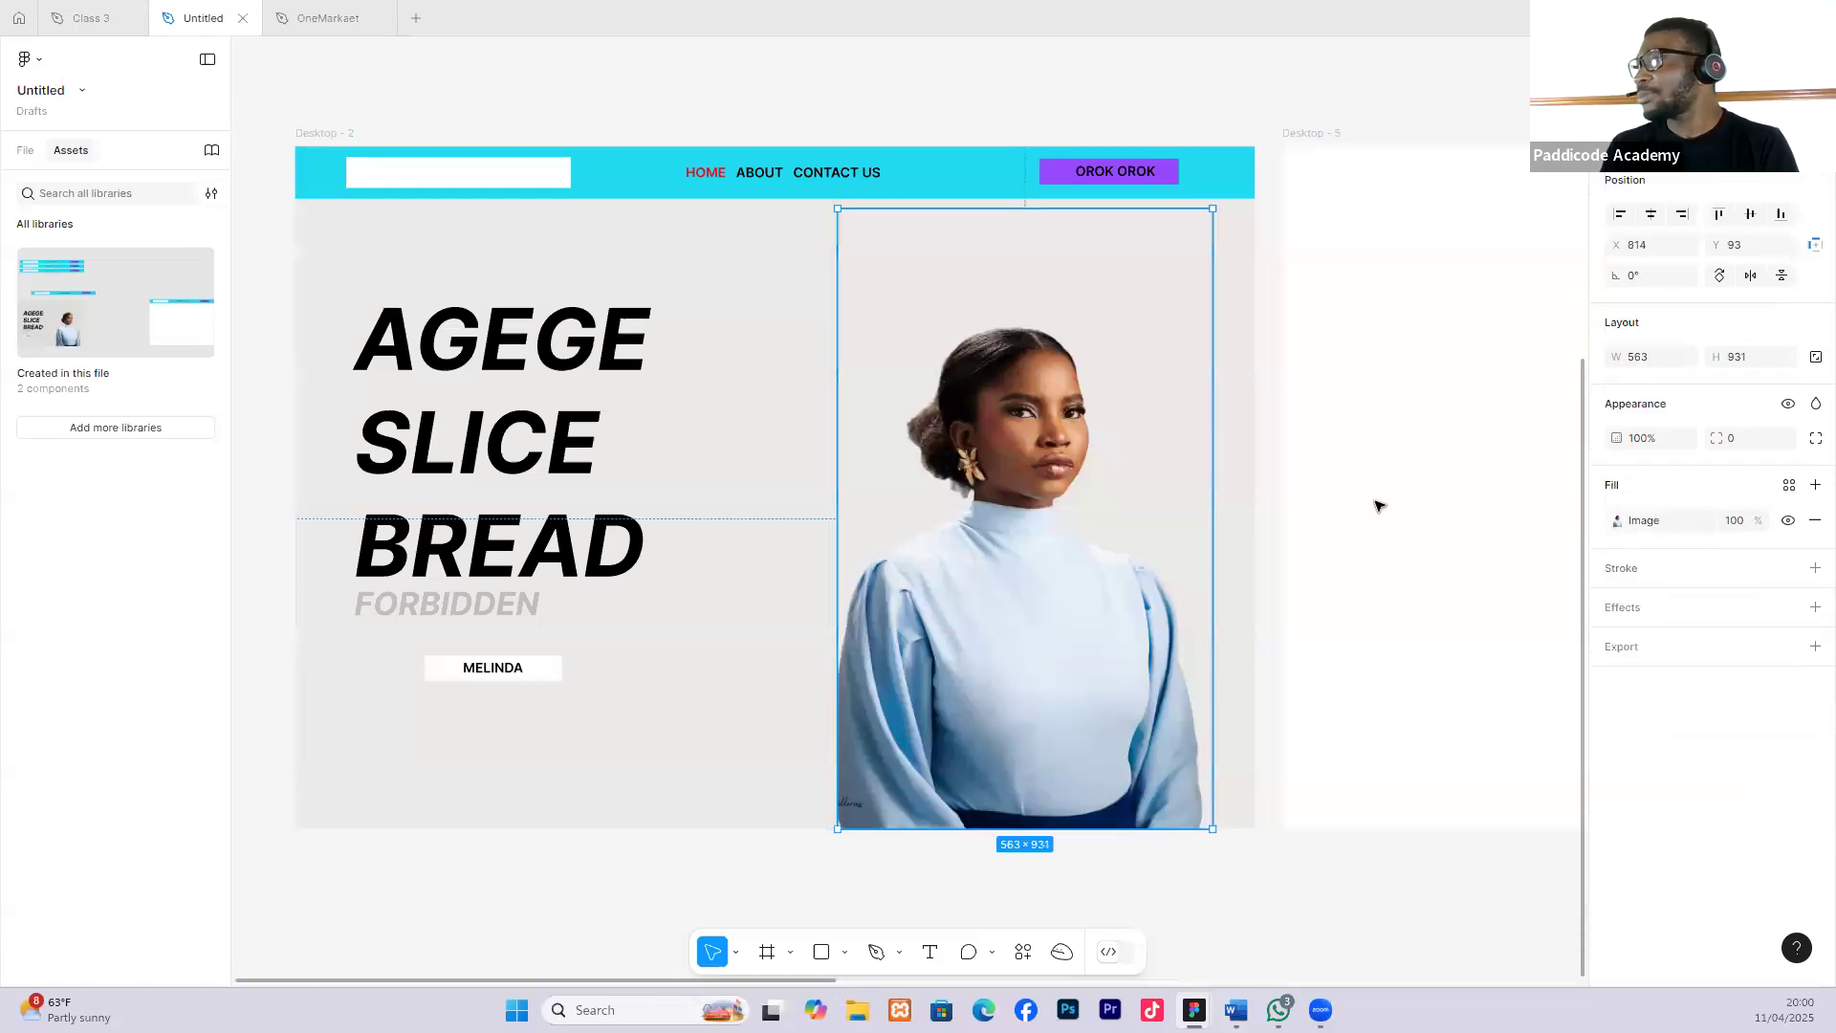
pyautogui.click(307, 118)
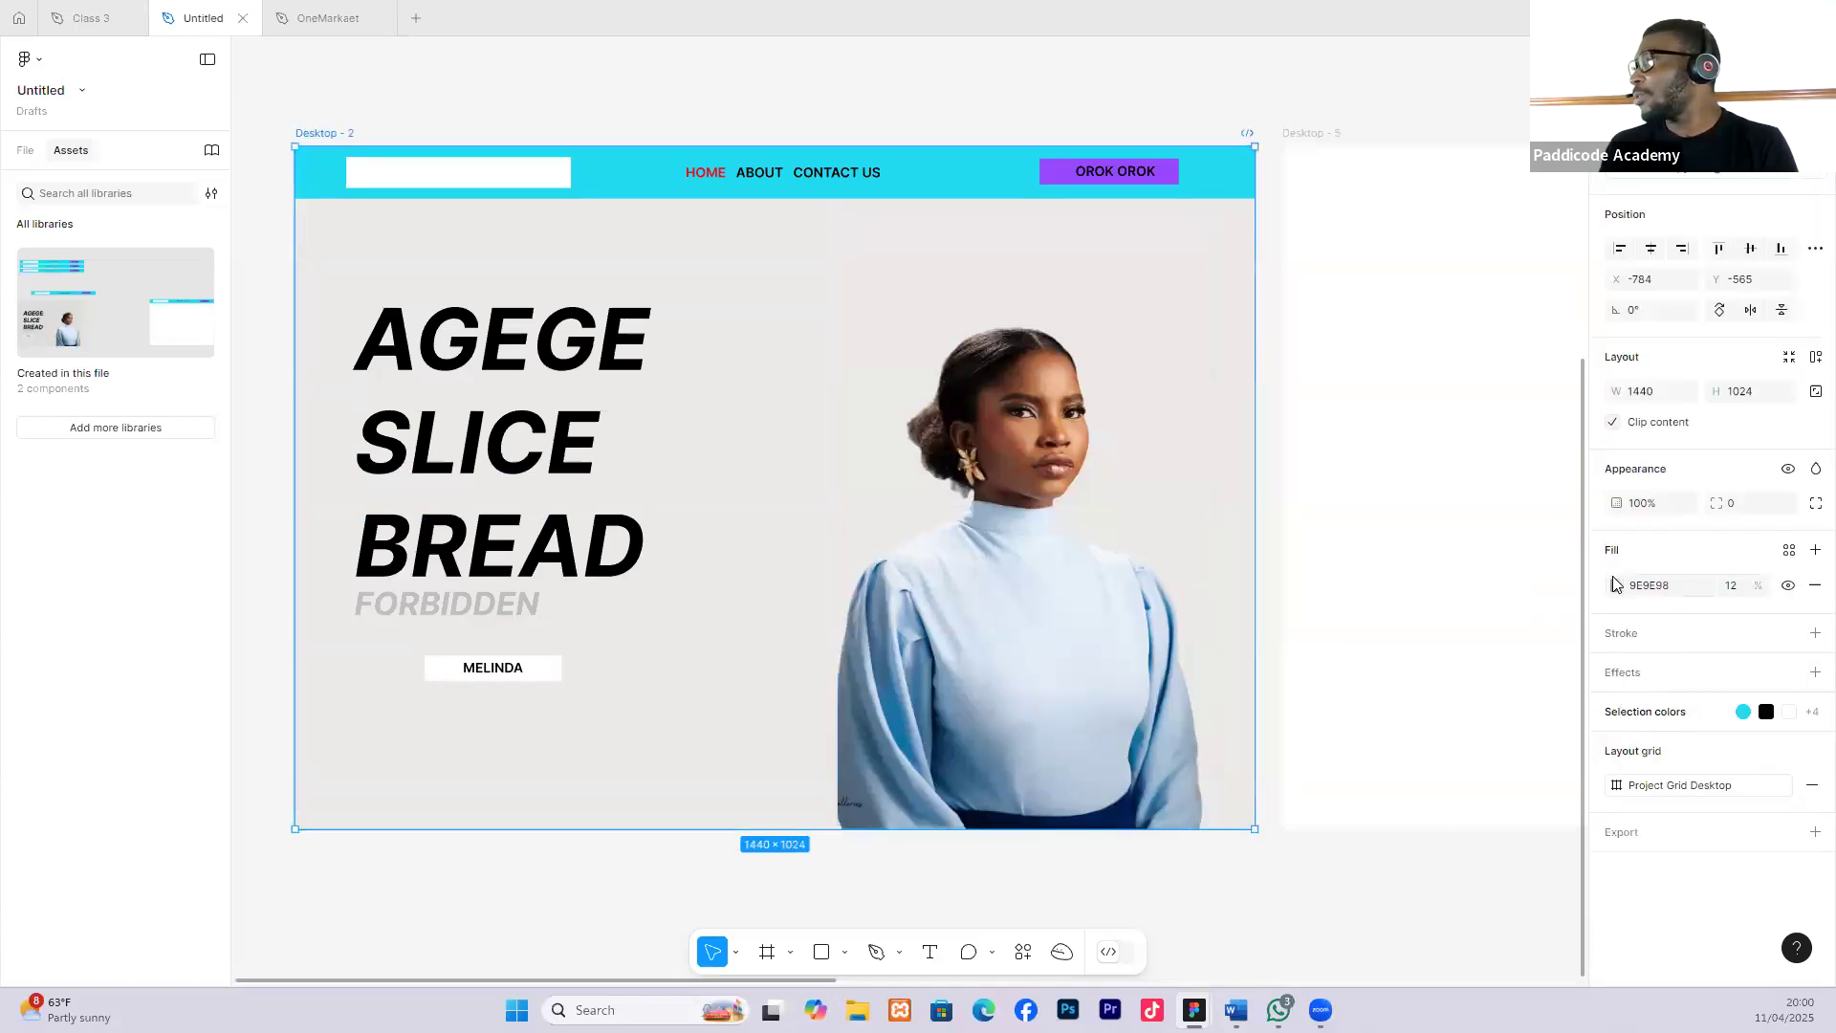
pyautogui.click(1615, 586)
pyautogui.click(1386, 820)
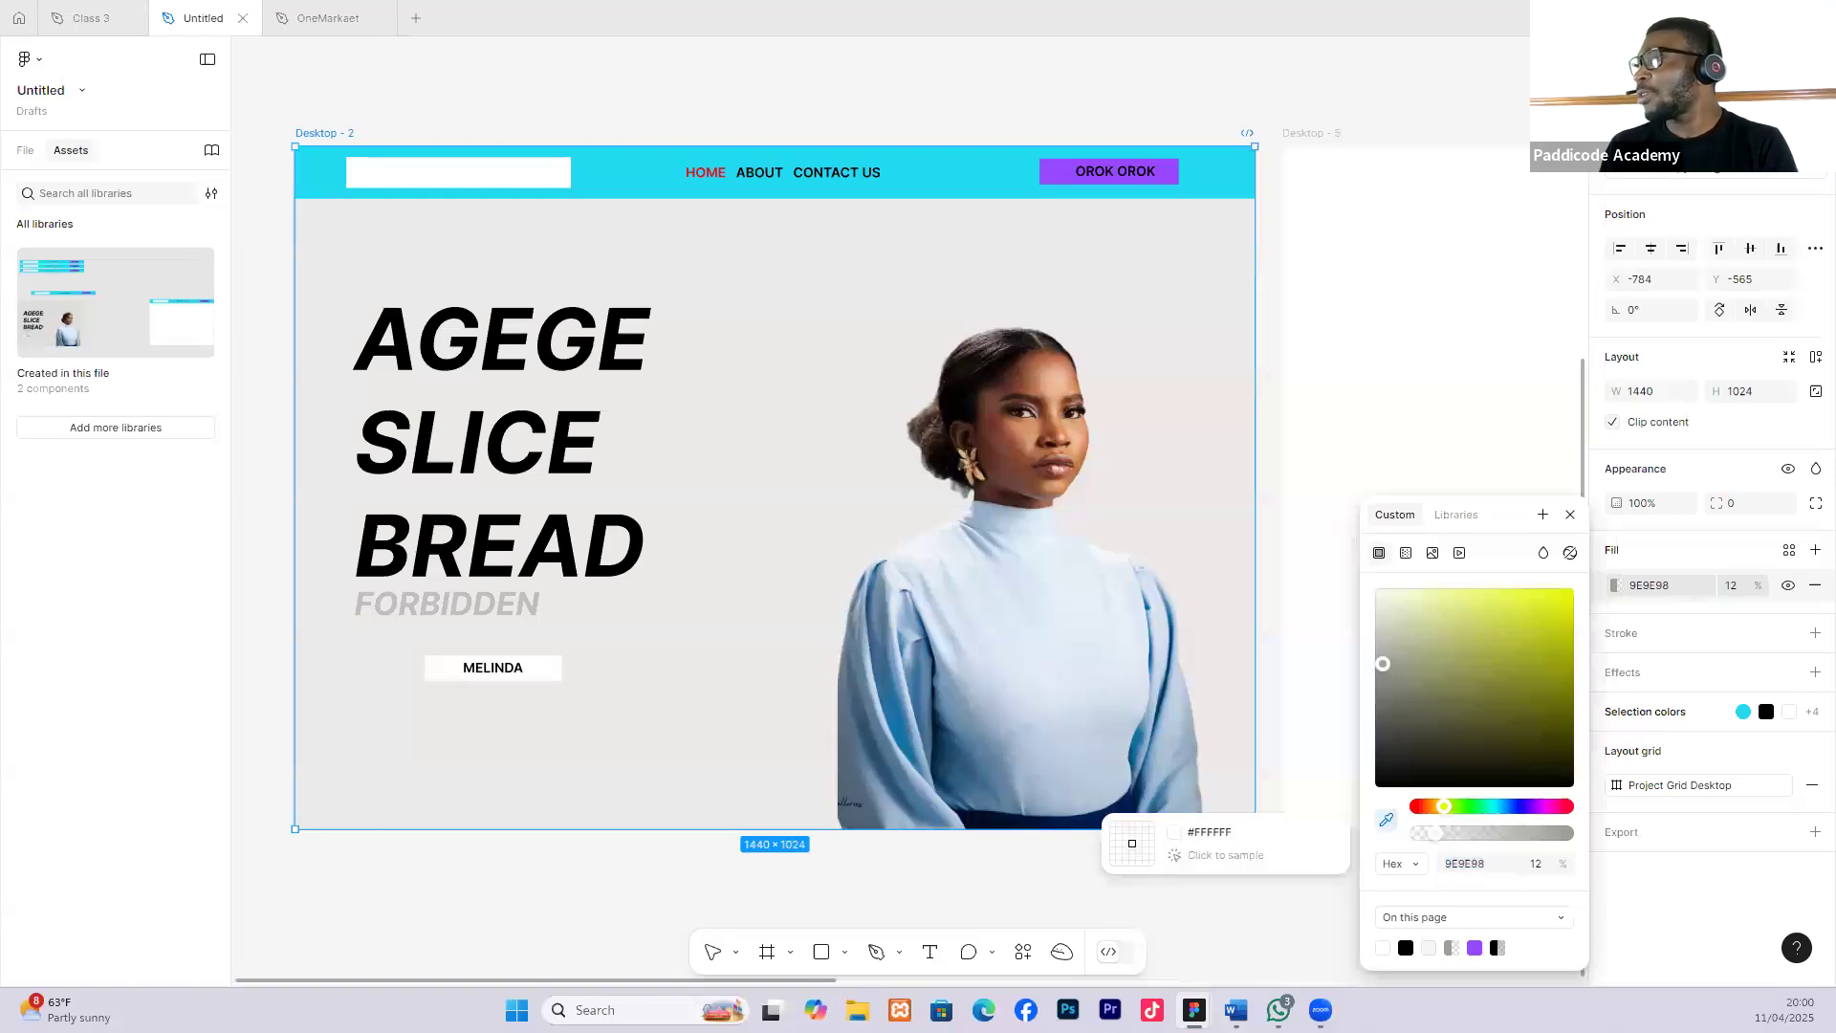
pyautogui.click(1090, 662)
pyautogui.click(1354, 413)
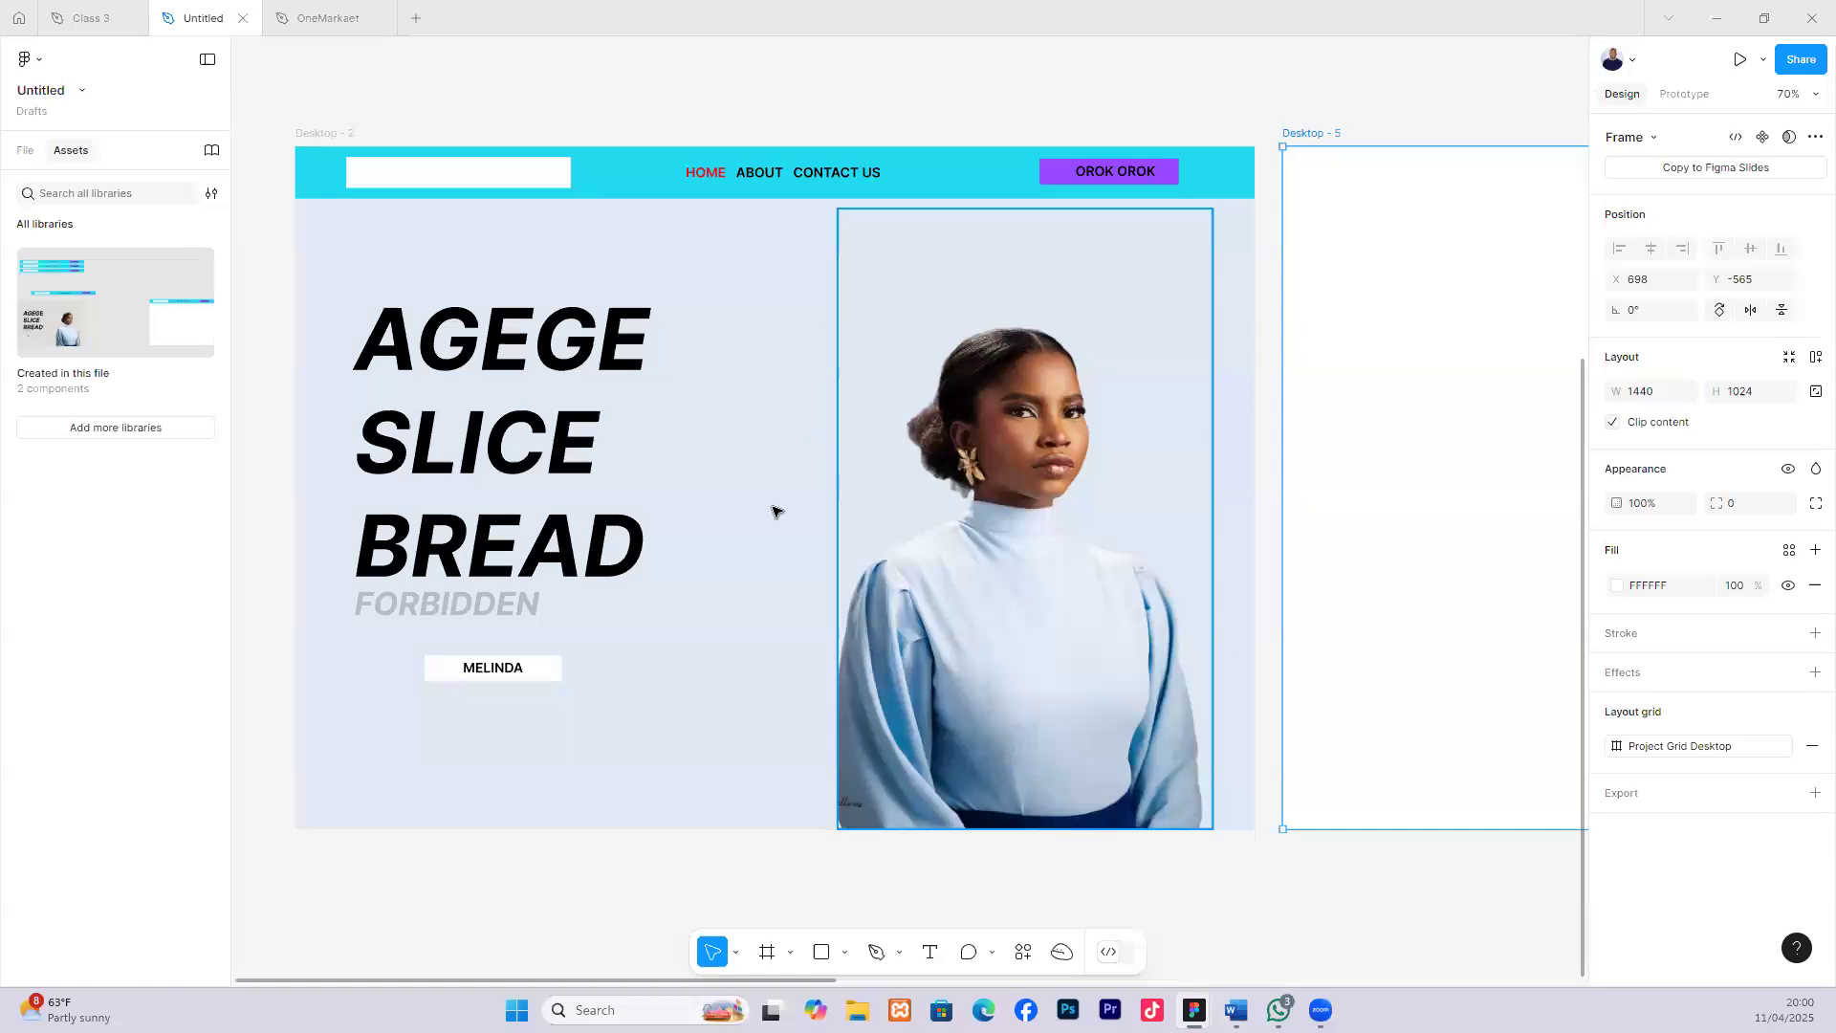
# Shift the 563×931 model portrait slightly right to X 852, Y 93.
pyautogui.hscroll(1, 995, 519)
pyautogui.scroll(-1, 995, 519)
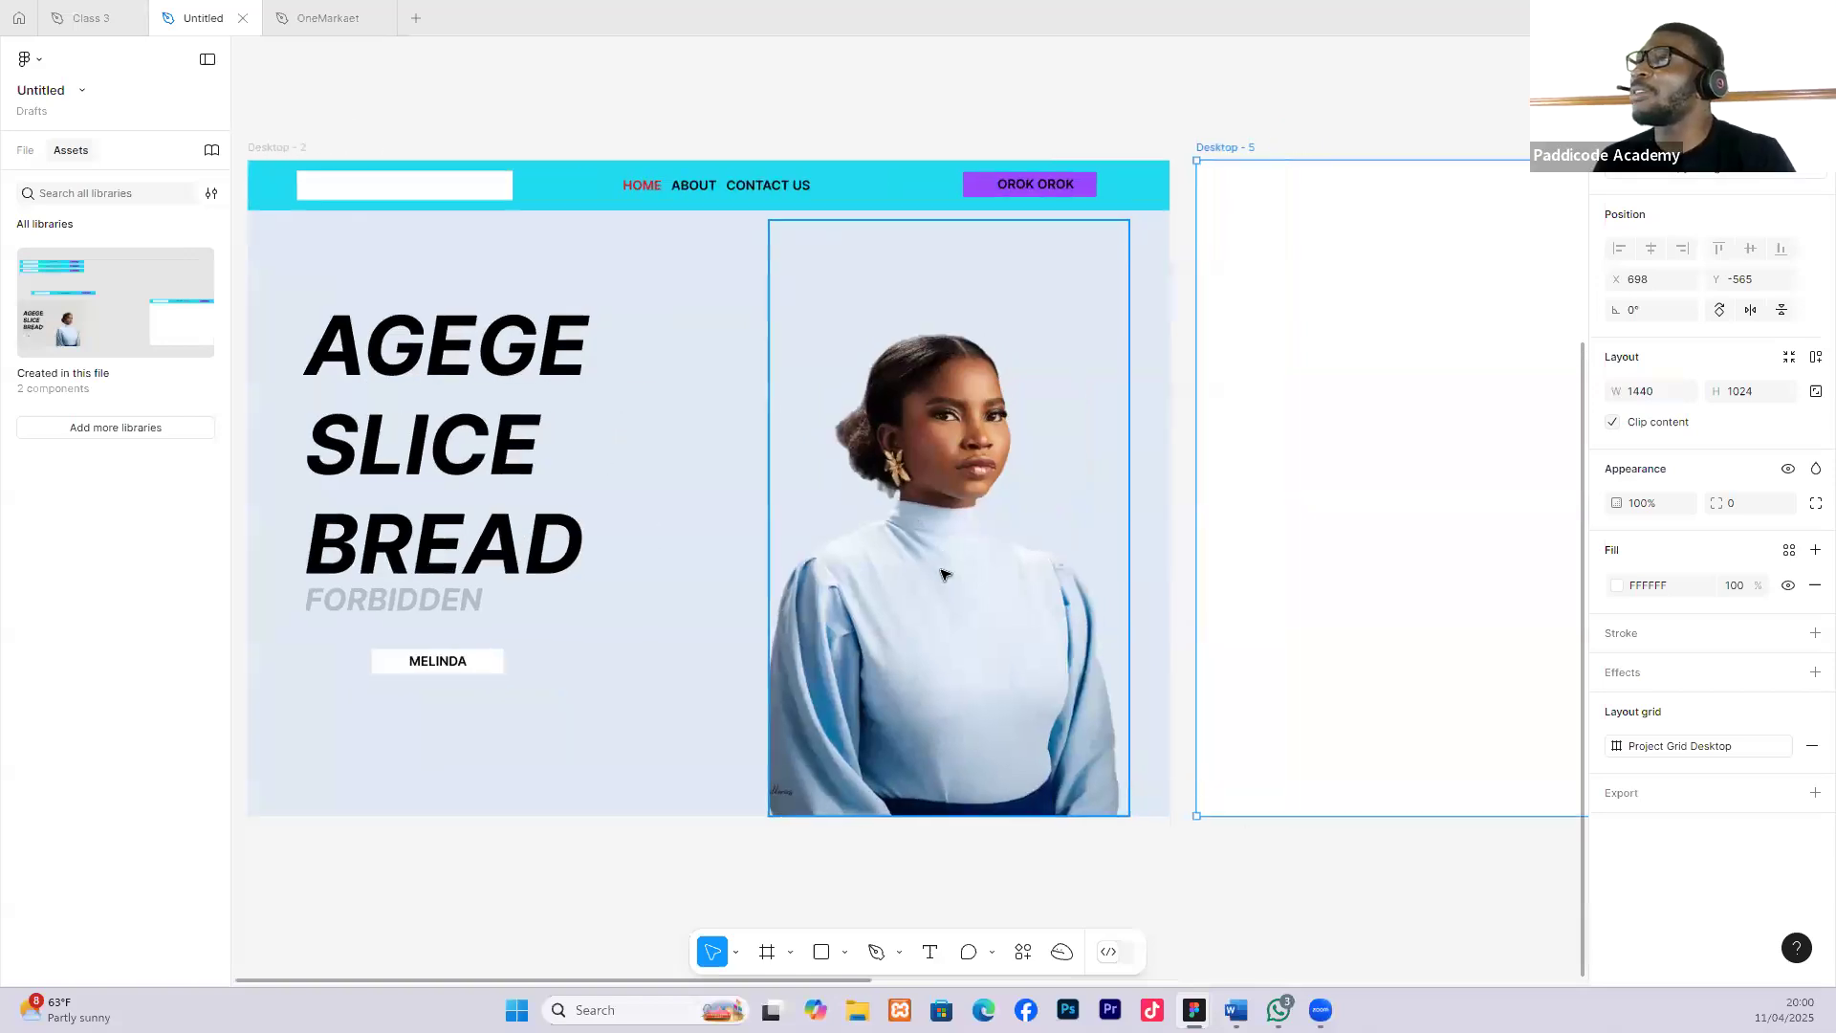
pyautogui.scroll(-1, 947, 547)
pyautogui.moveTo(946, 552); pyautogui.dragTo(980, 563)
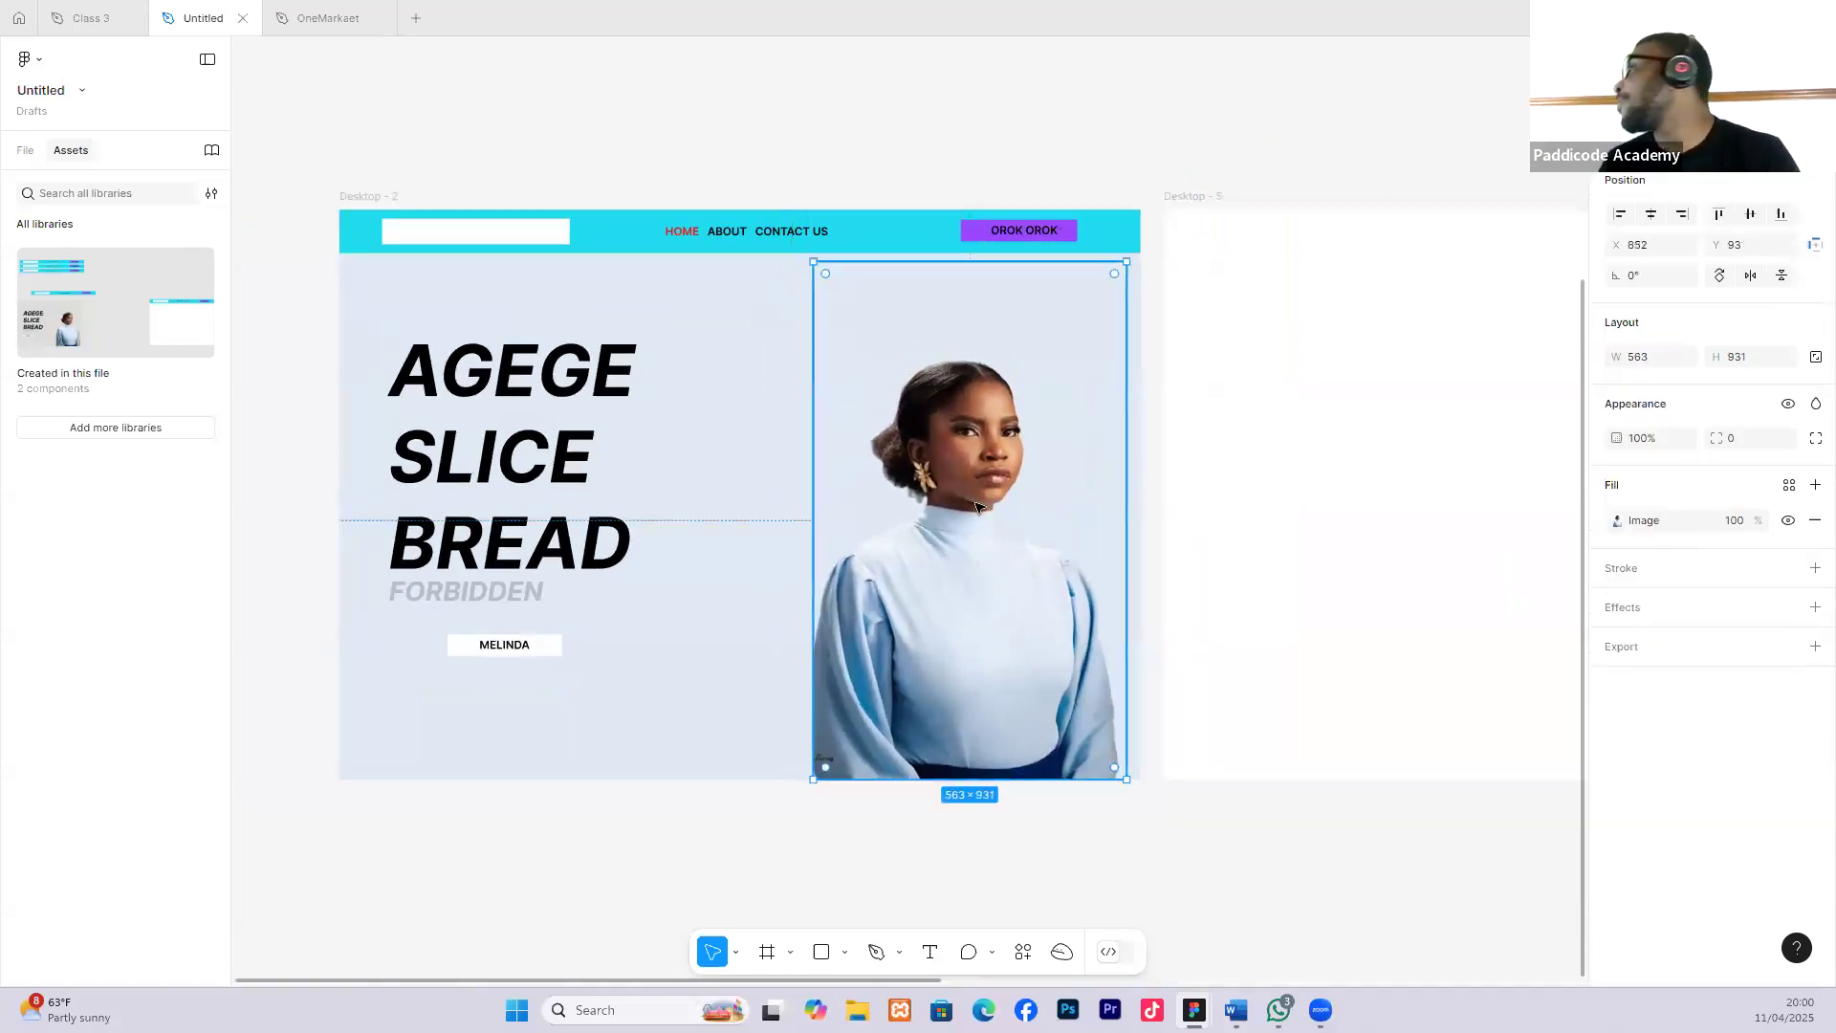
# Flip the model image horizontally and shift it slightly within the frame.
pyautogui.click(1753, 278)
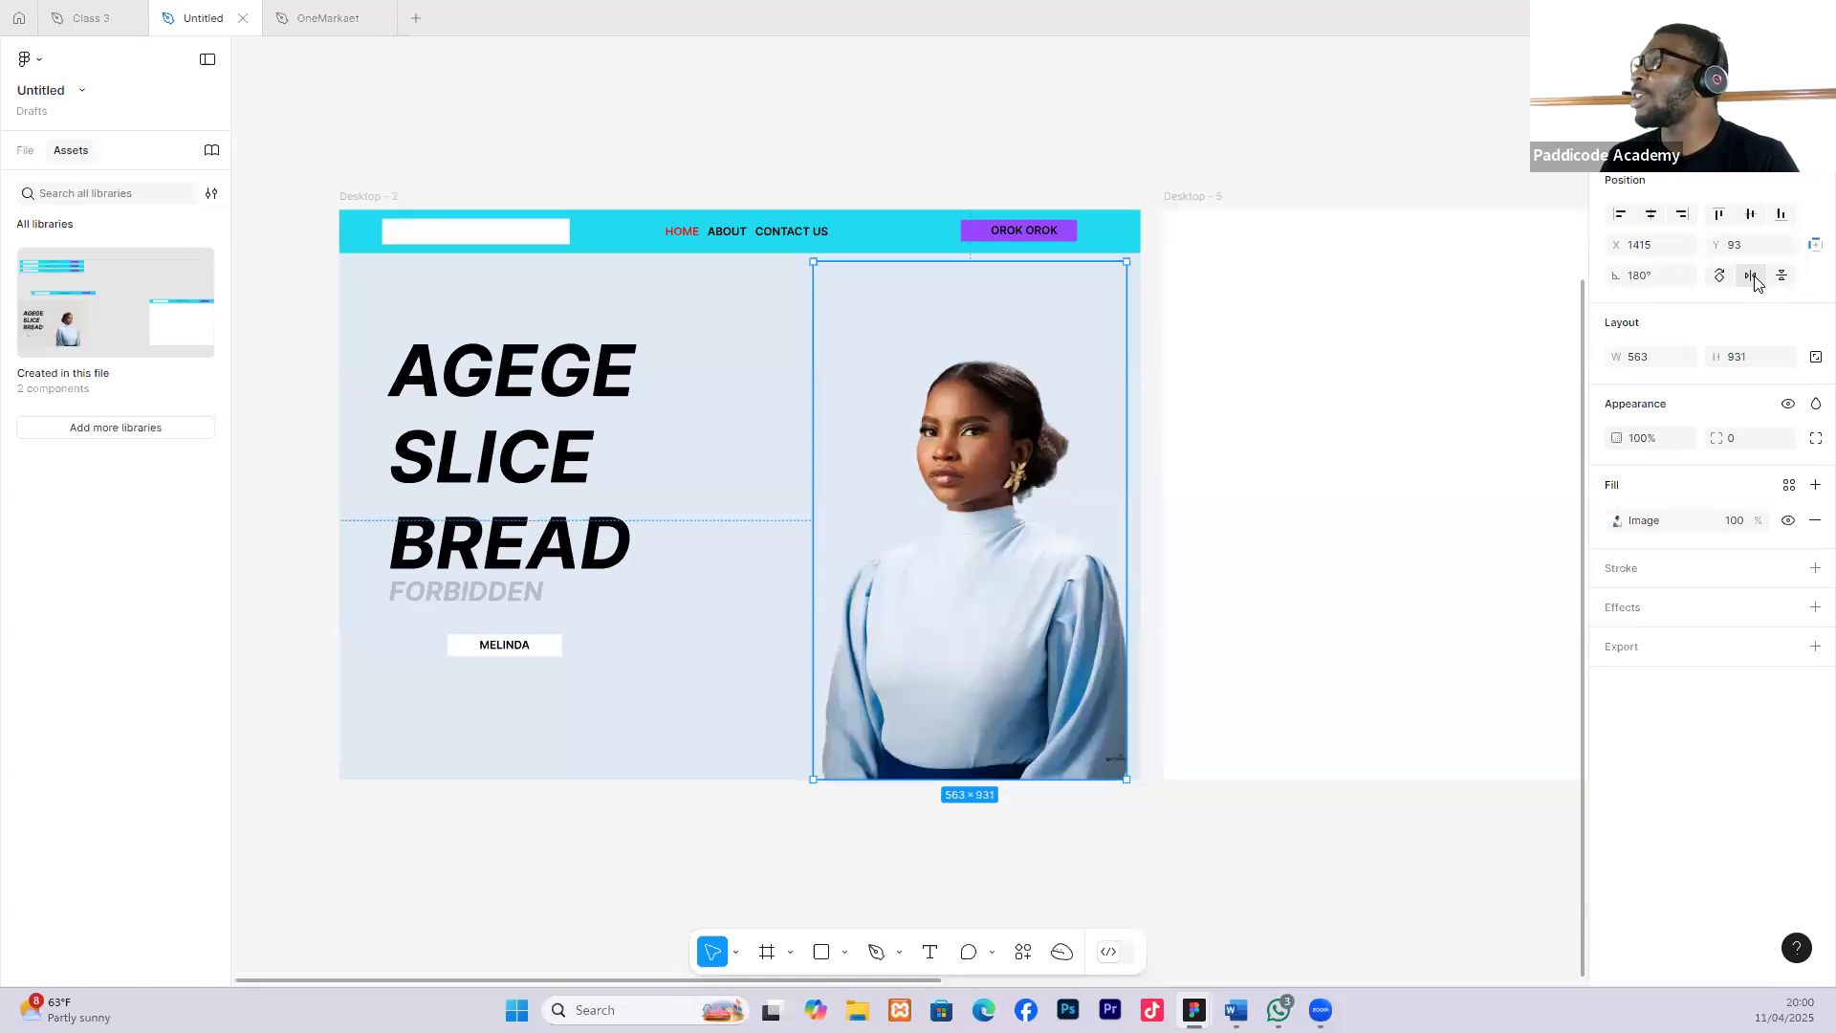
pyautogui.moveTo(977, 465)
pyautogui.mouseDown()
pyautogui.moveTo(771, 466)
pyautogui.moveTo(999, 445)
pyautogui.mouseUp()
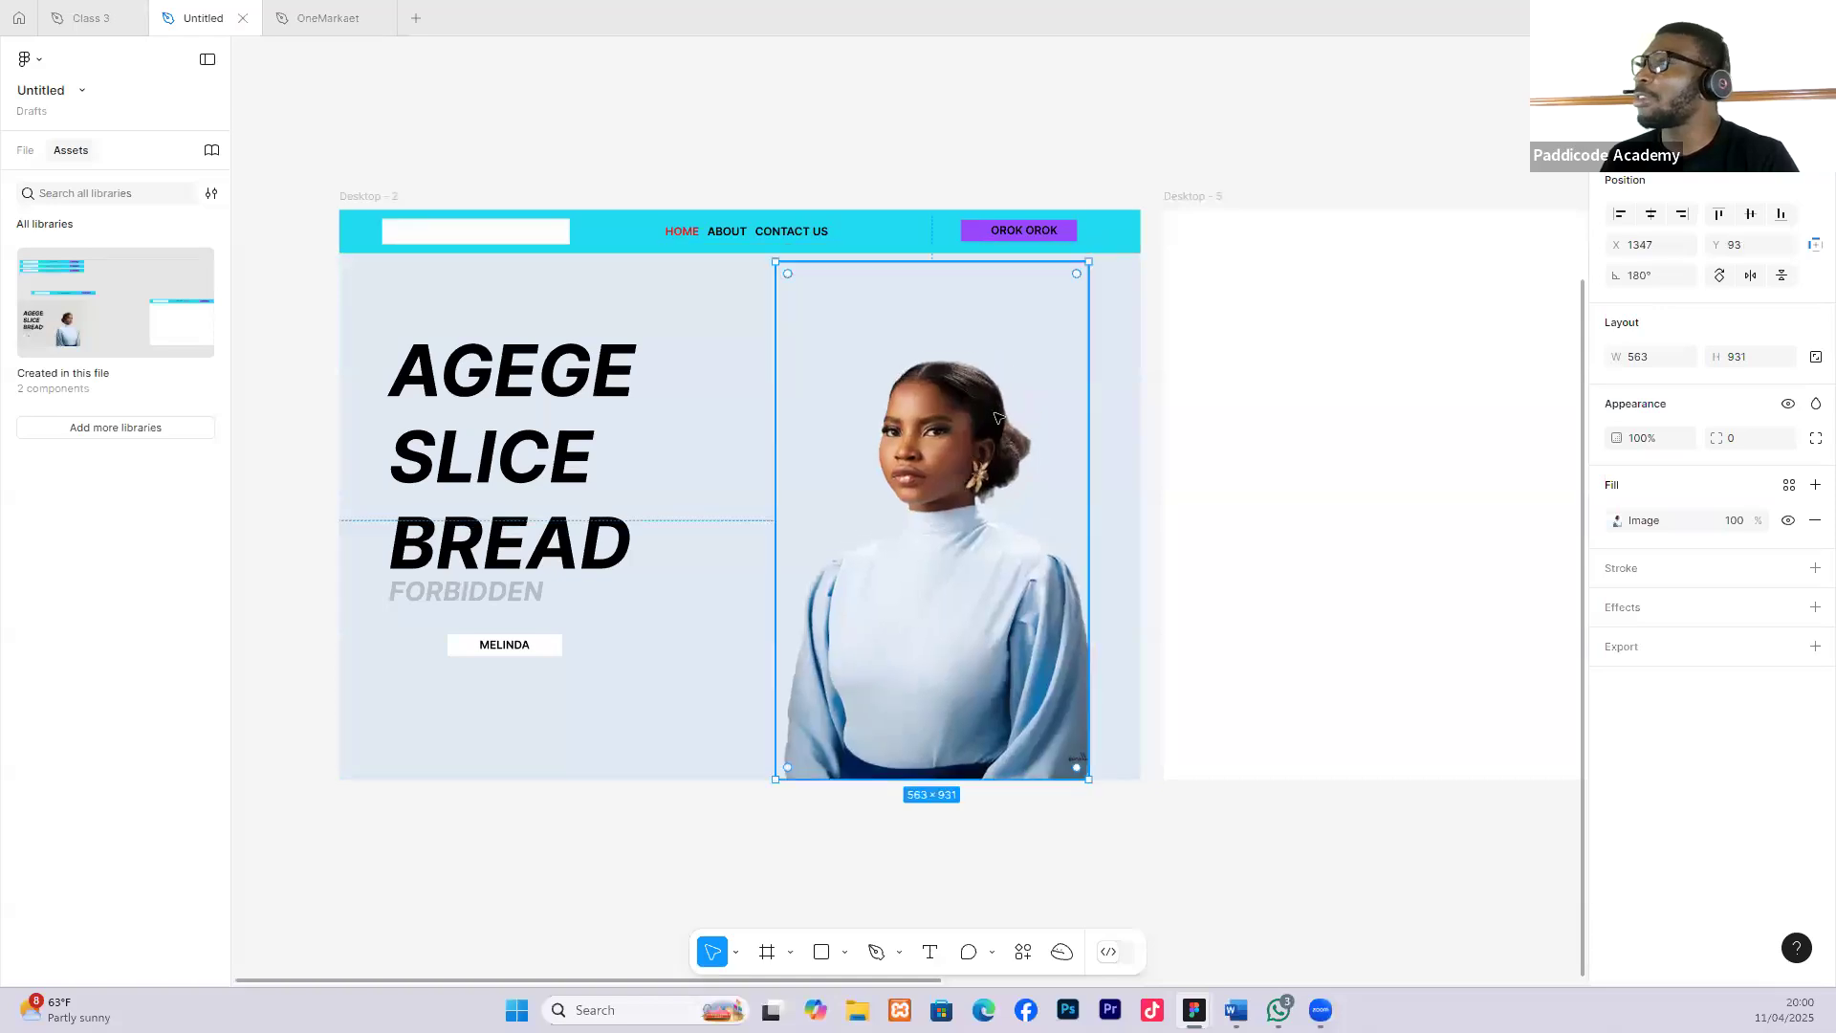
pyautogui.click(1122, 152)
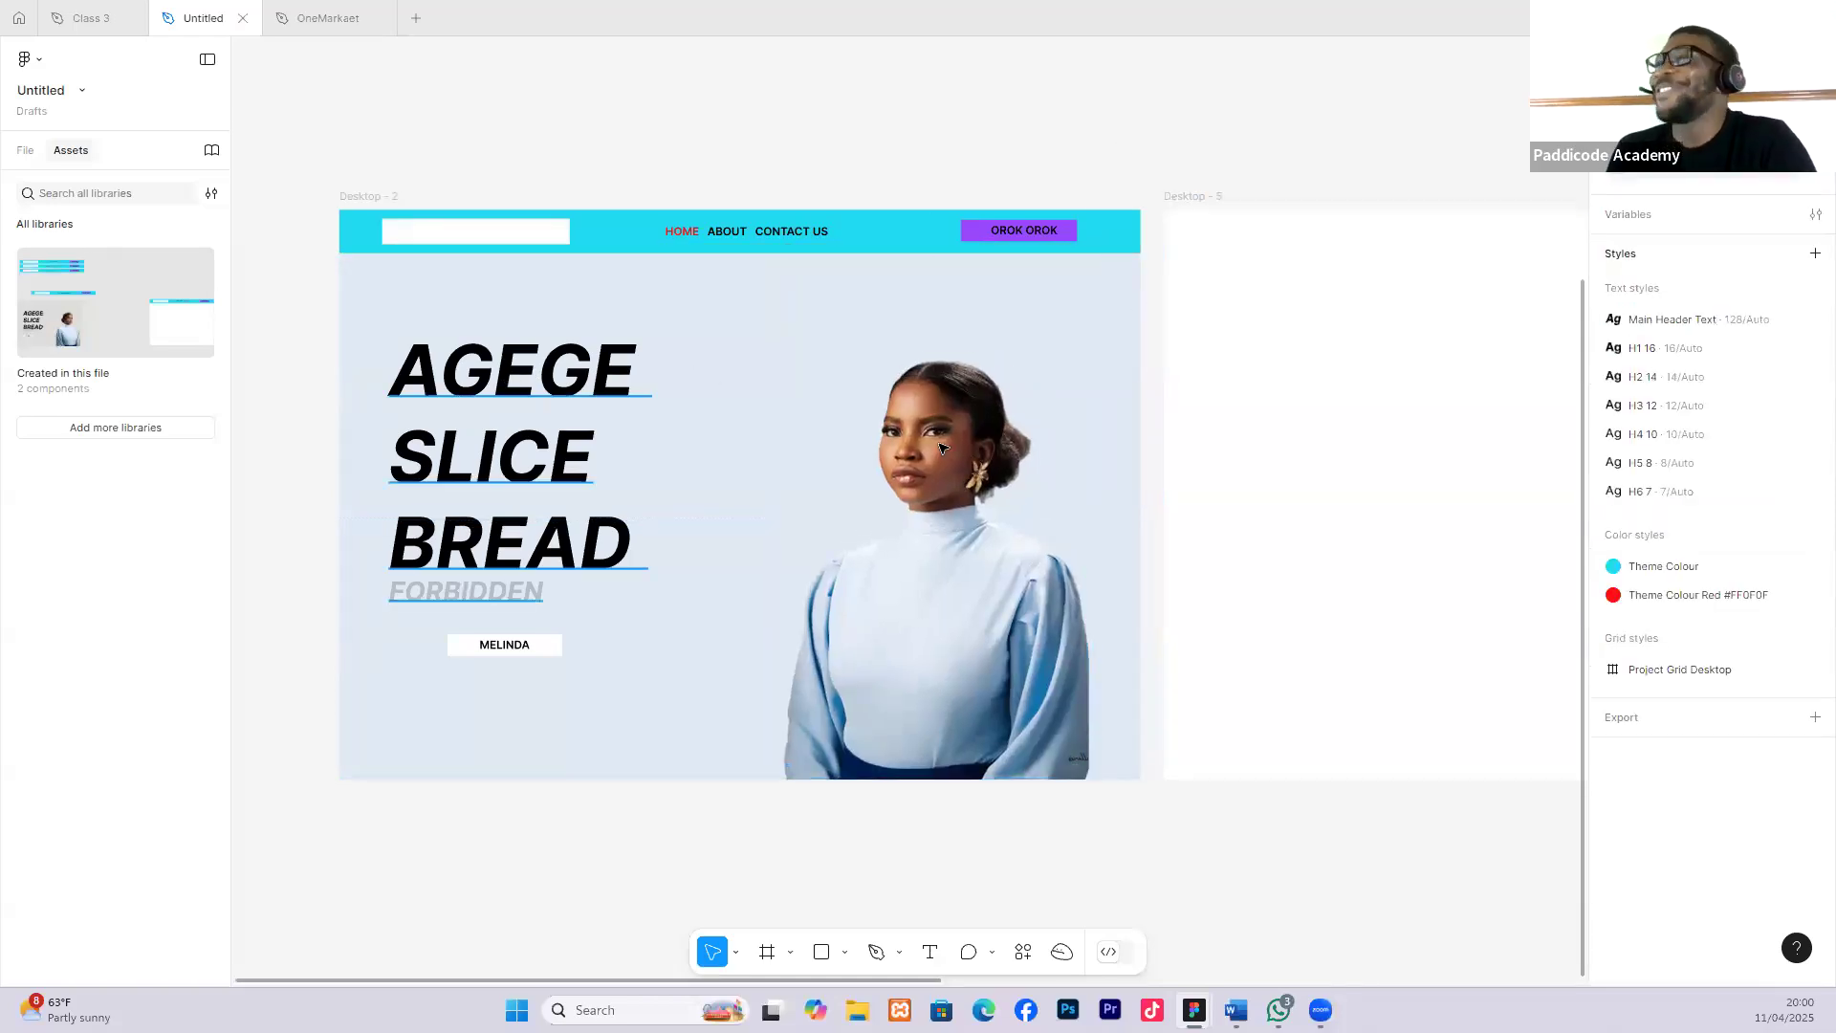
# With layout grids shown, nudge the model image onto the grid columns, then hide the grids.
pyautogui.click(390, 196)
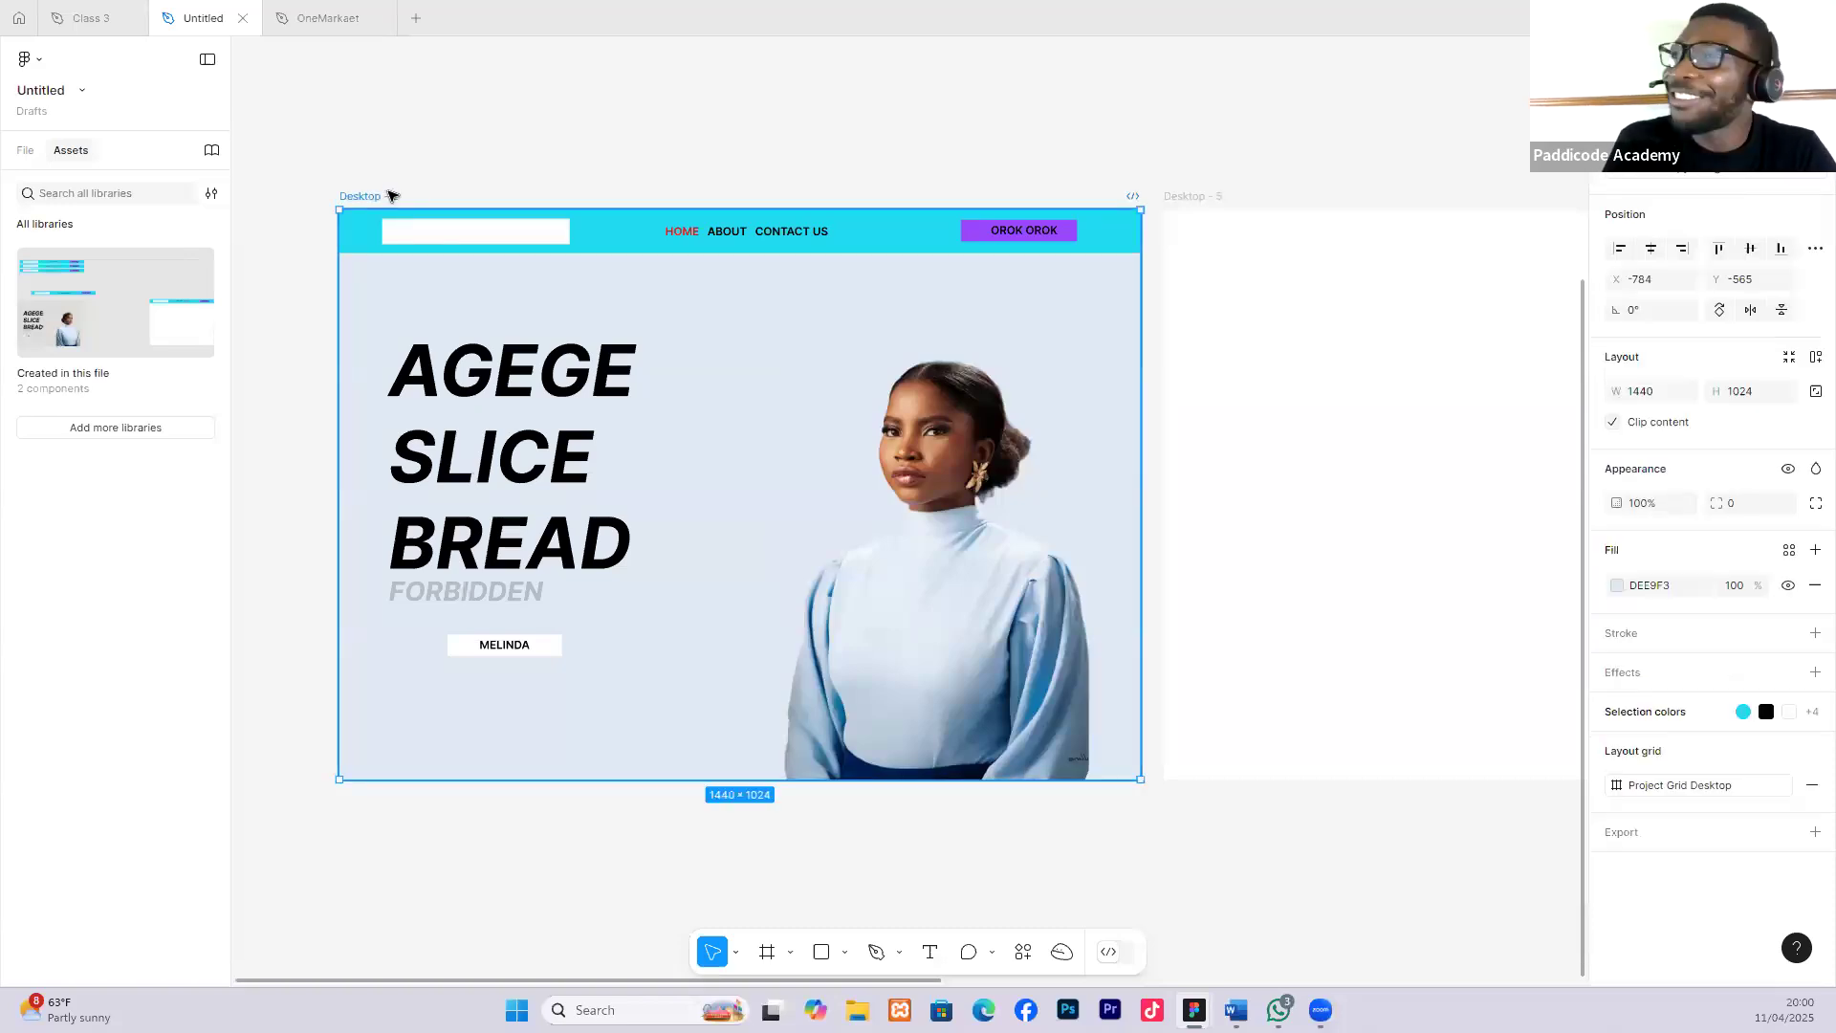
pyautogui.hotkey('ctrl', 'shift', '4')
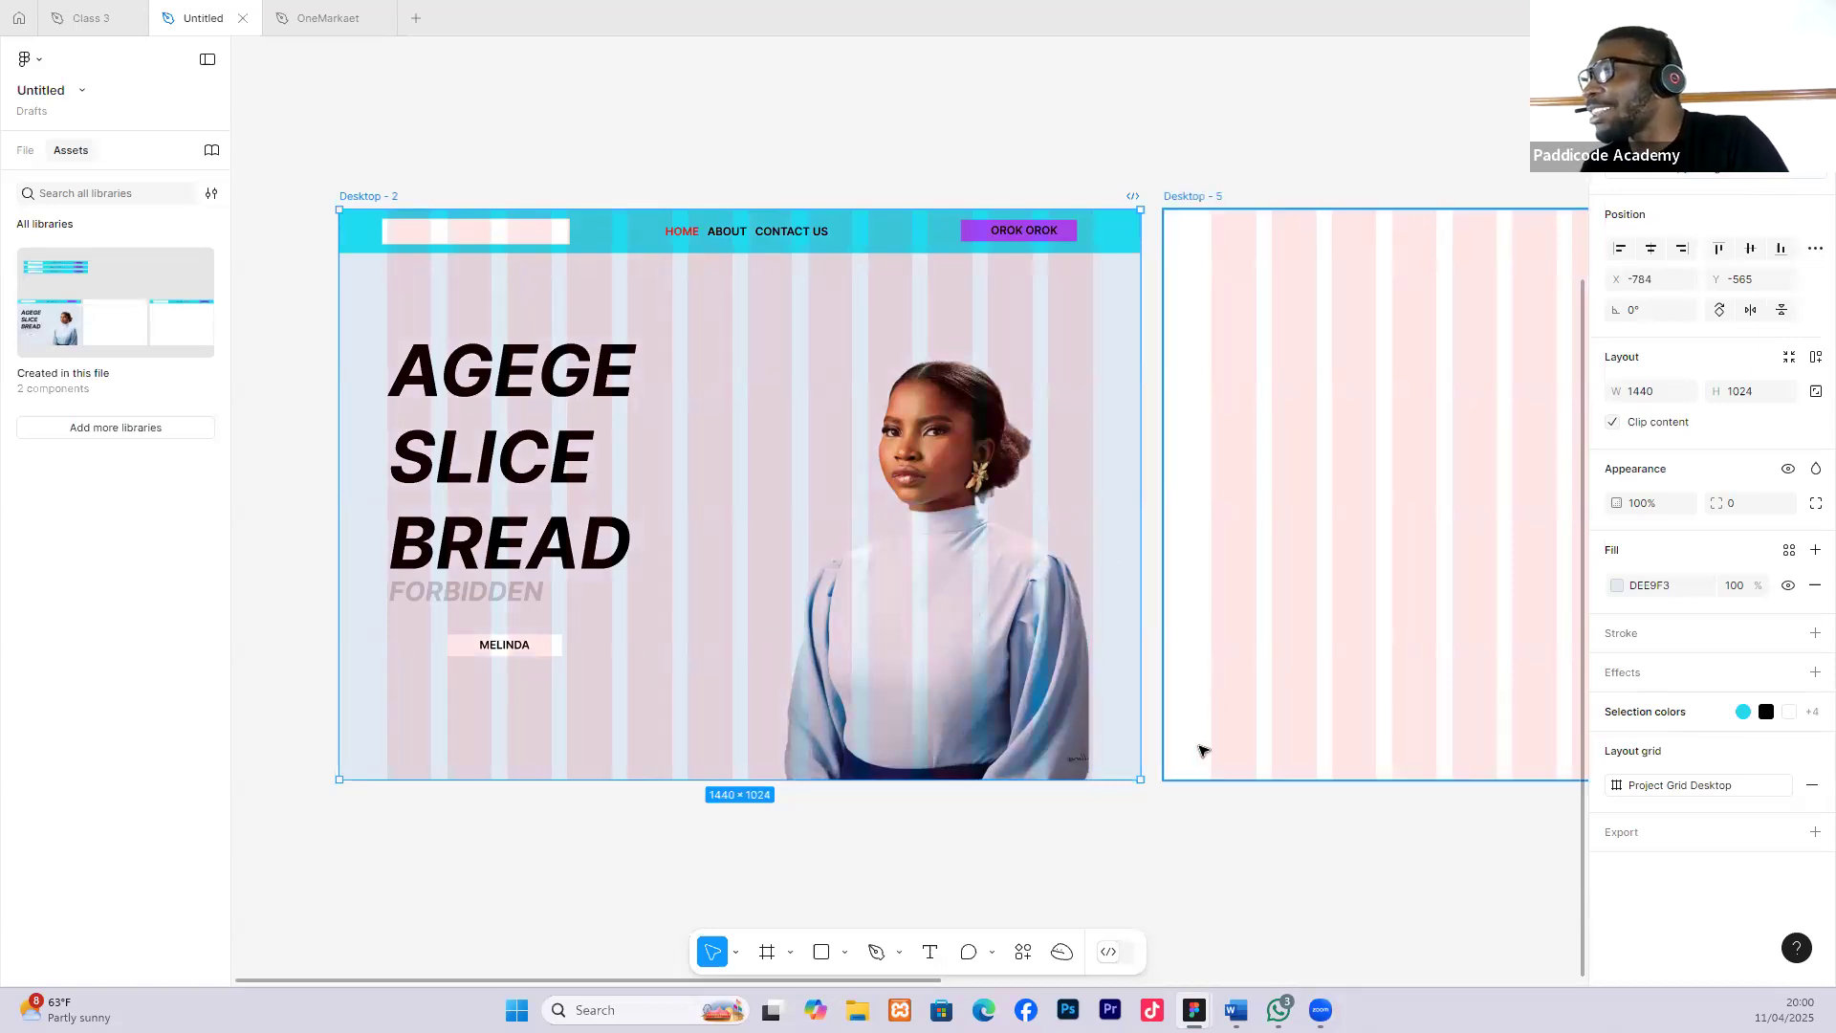
pyautogui.hotkey('shift', 'Left')
pyautogui.hotkey('shift', 'Left')
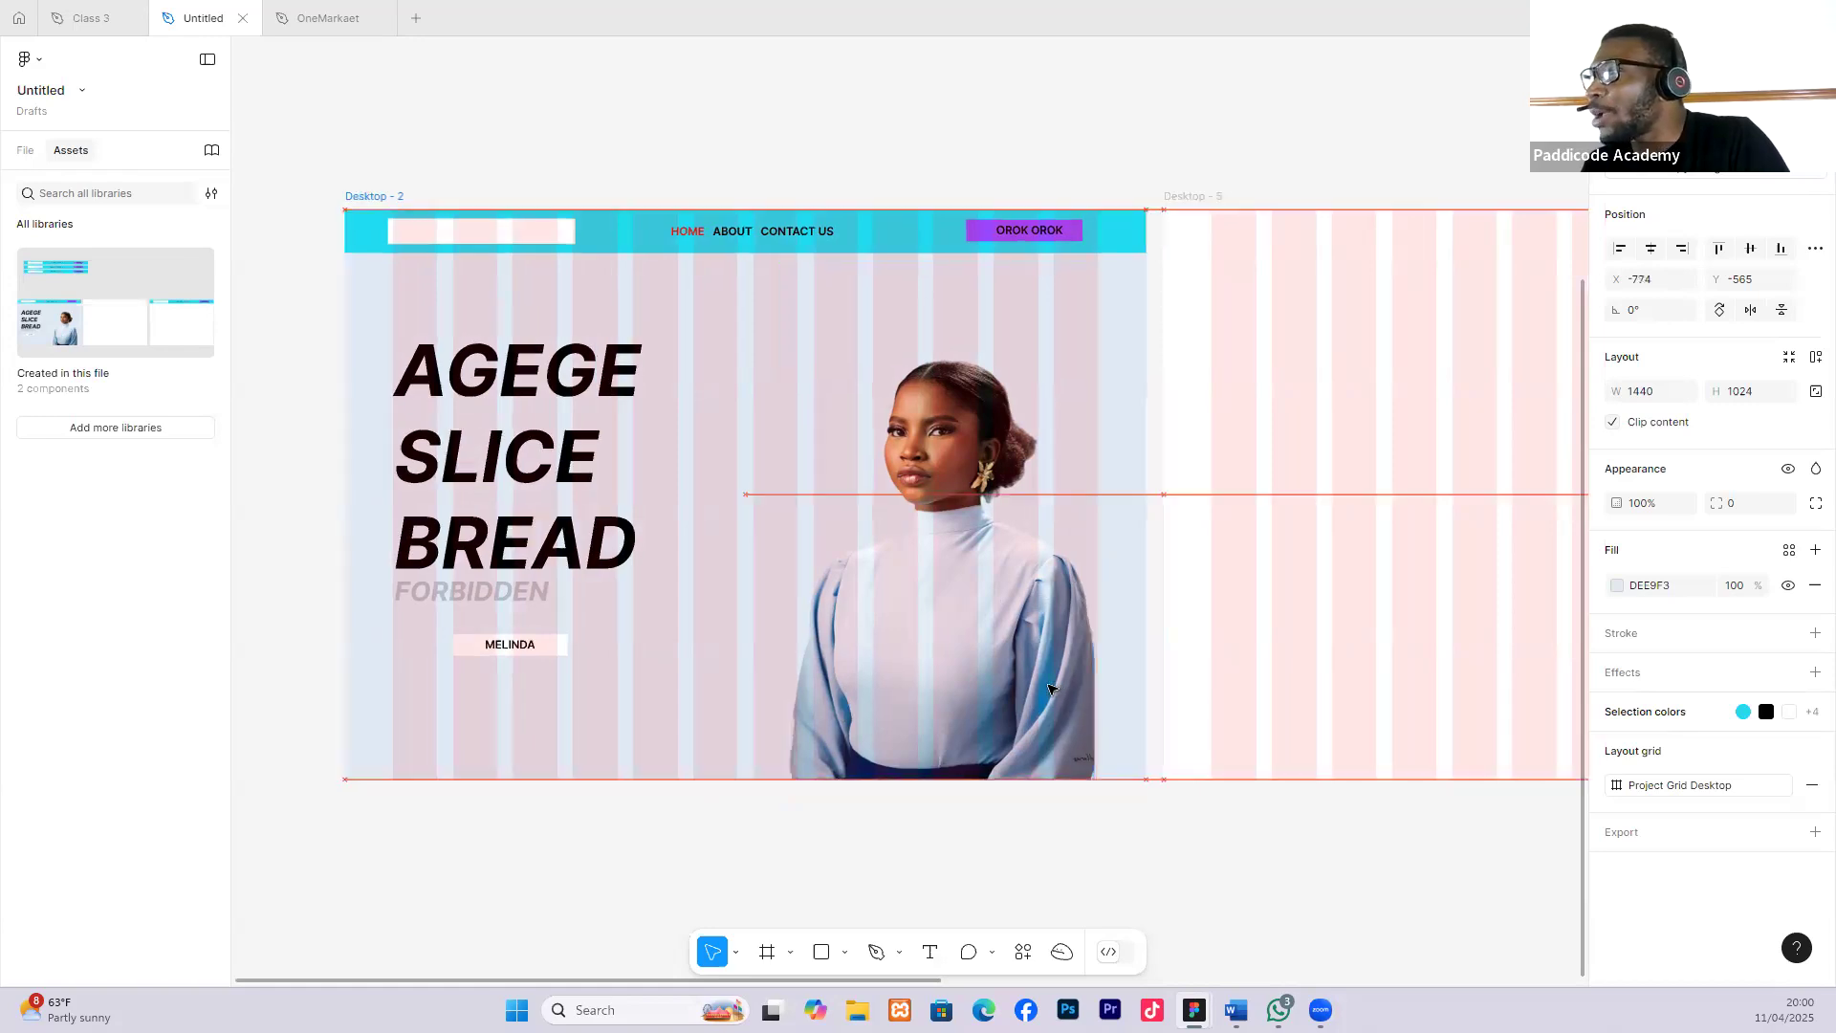
pyautogui.doubleClick(1033, 641)
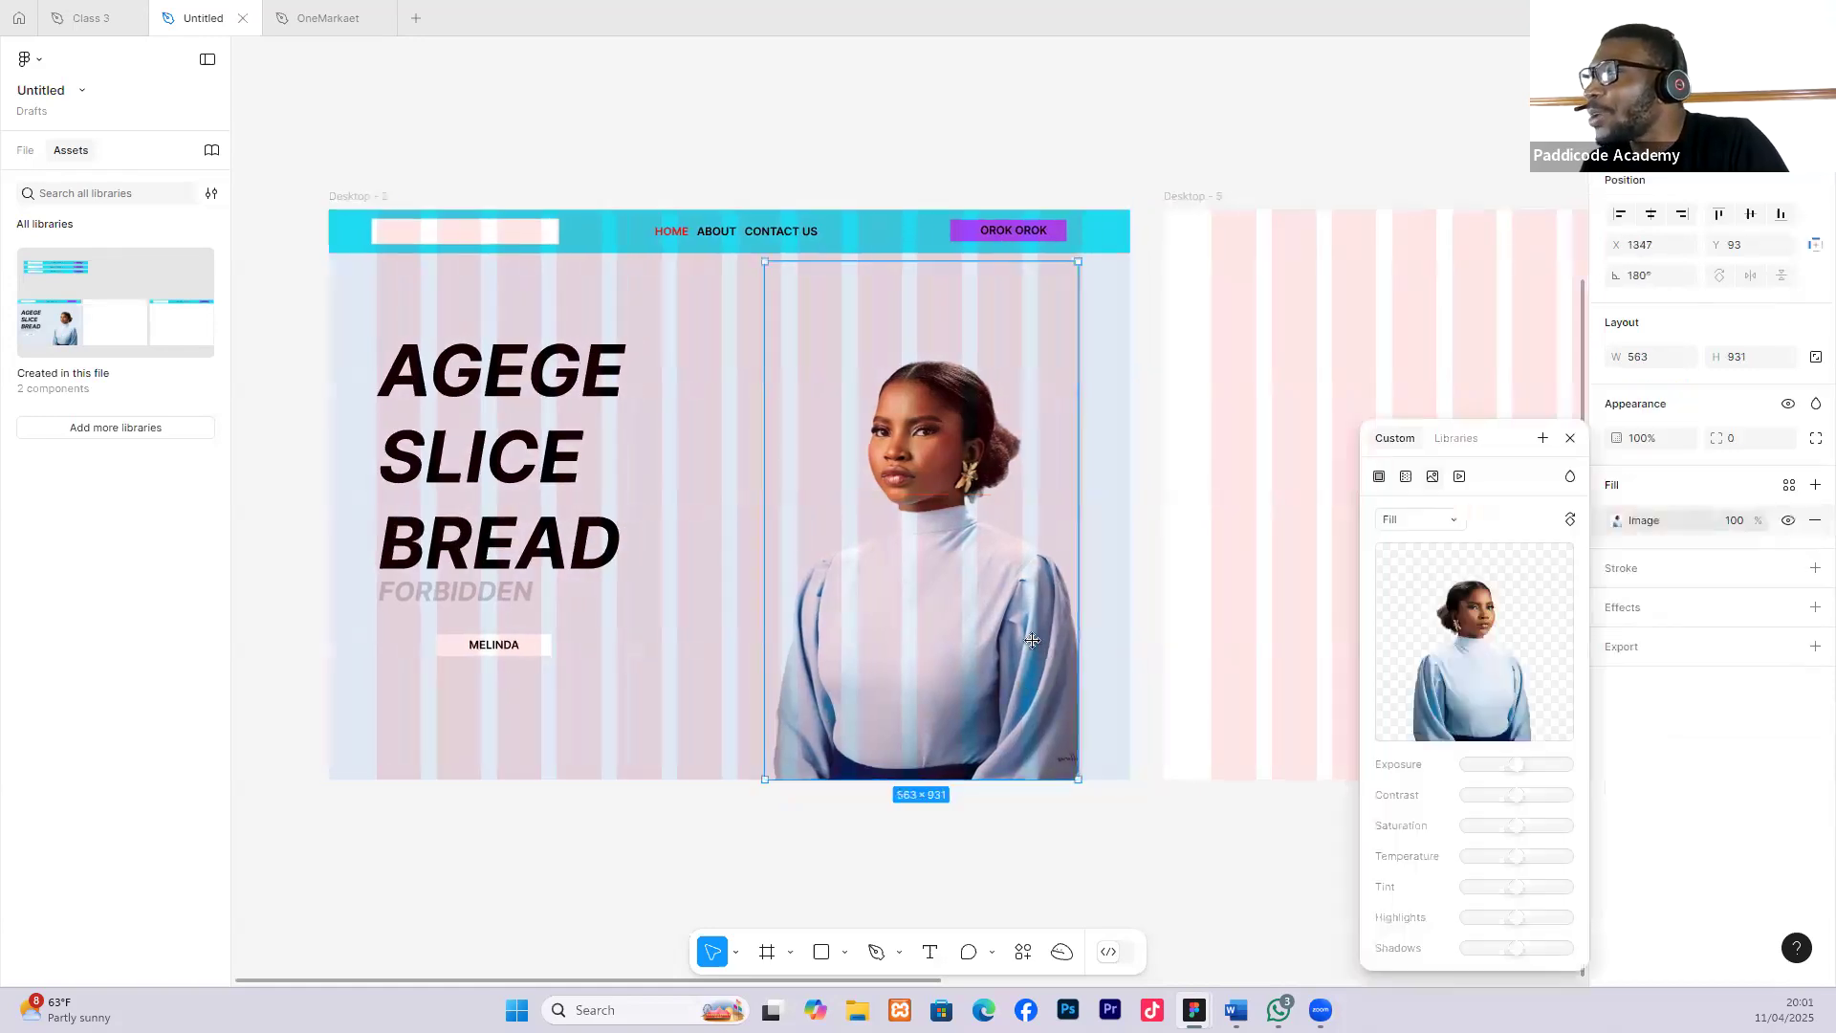
pyautogui.press('Right')
pyautogui.press('Right')
pyautogui.press('Right')
pyautogui.press('Right')
pyautogui.press('Right')
pyautogui.press('Right')
pyautogui.press('Right')
pyautogui.moveTo(1042, 645); pyautogui.dragTo(972, 641)
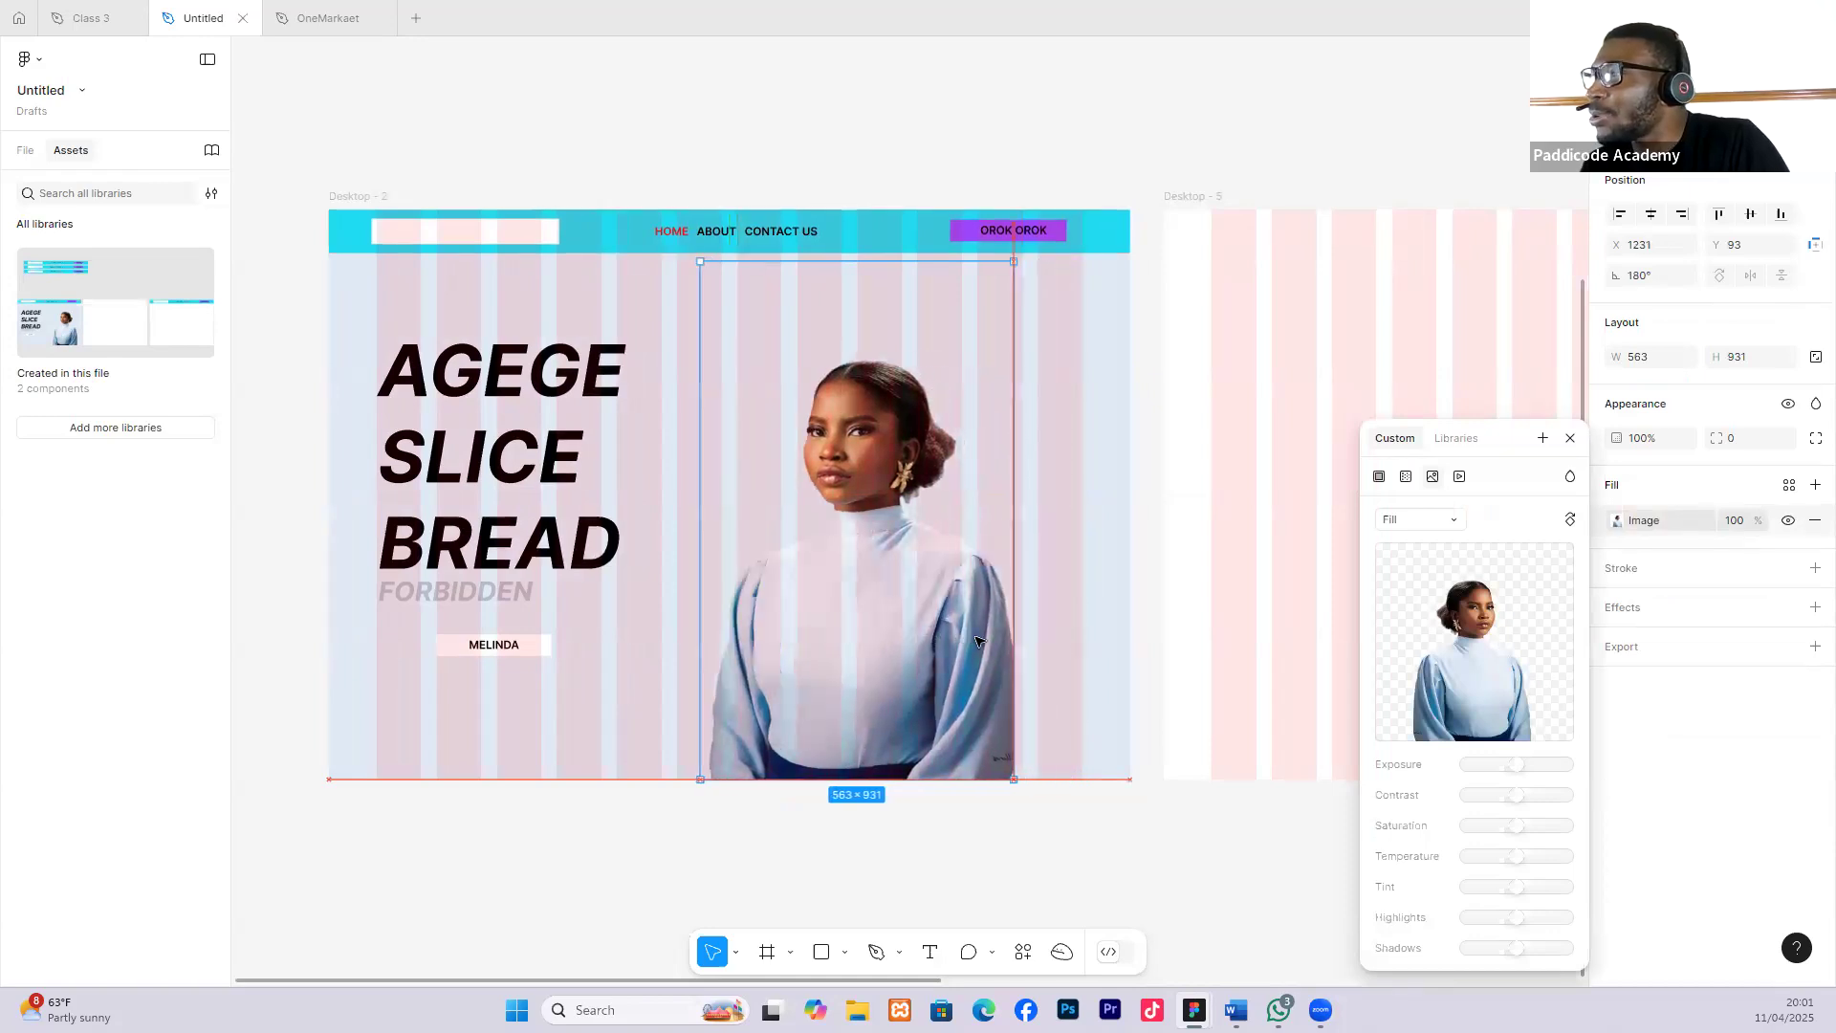
pyautogui.press('Right')
pyautogui.press('Right')
pyautogui.press('Right')
pyautogui.press('Right')
pyautogui.press('Right')
pyautogui.press('Right')
pyautogui.press('Right')
pyautogui.press('Right')
pyautogui.press('Right')
pyautogui.press('Right')
pyautogui.press('Right')
pyautogui.press('Right')
pyautogui.press('Right')
pyautogui.press('Right')
pyautogui.press('Right')
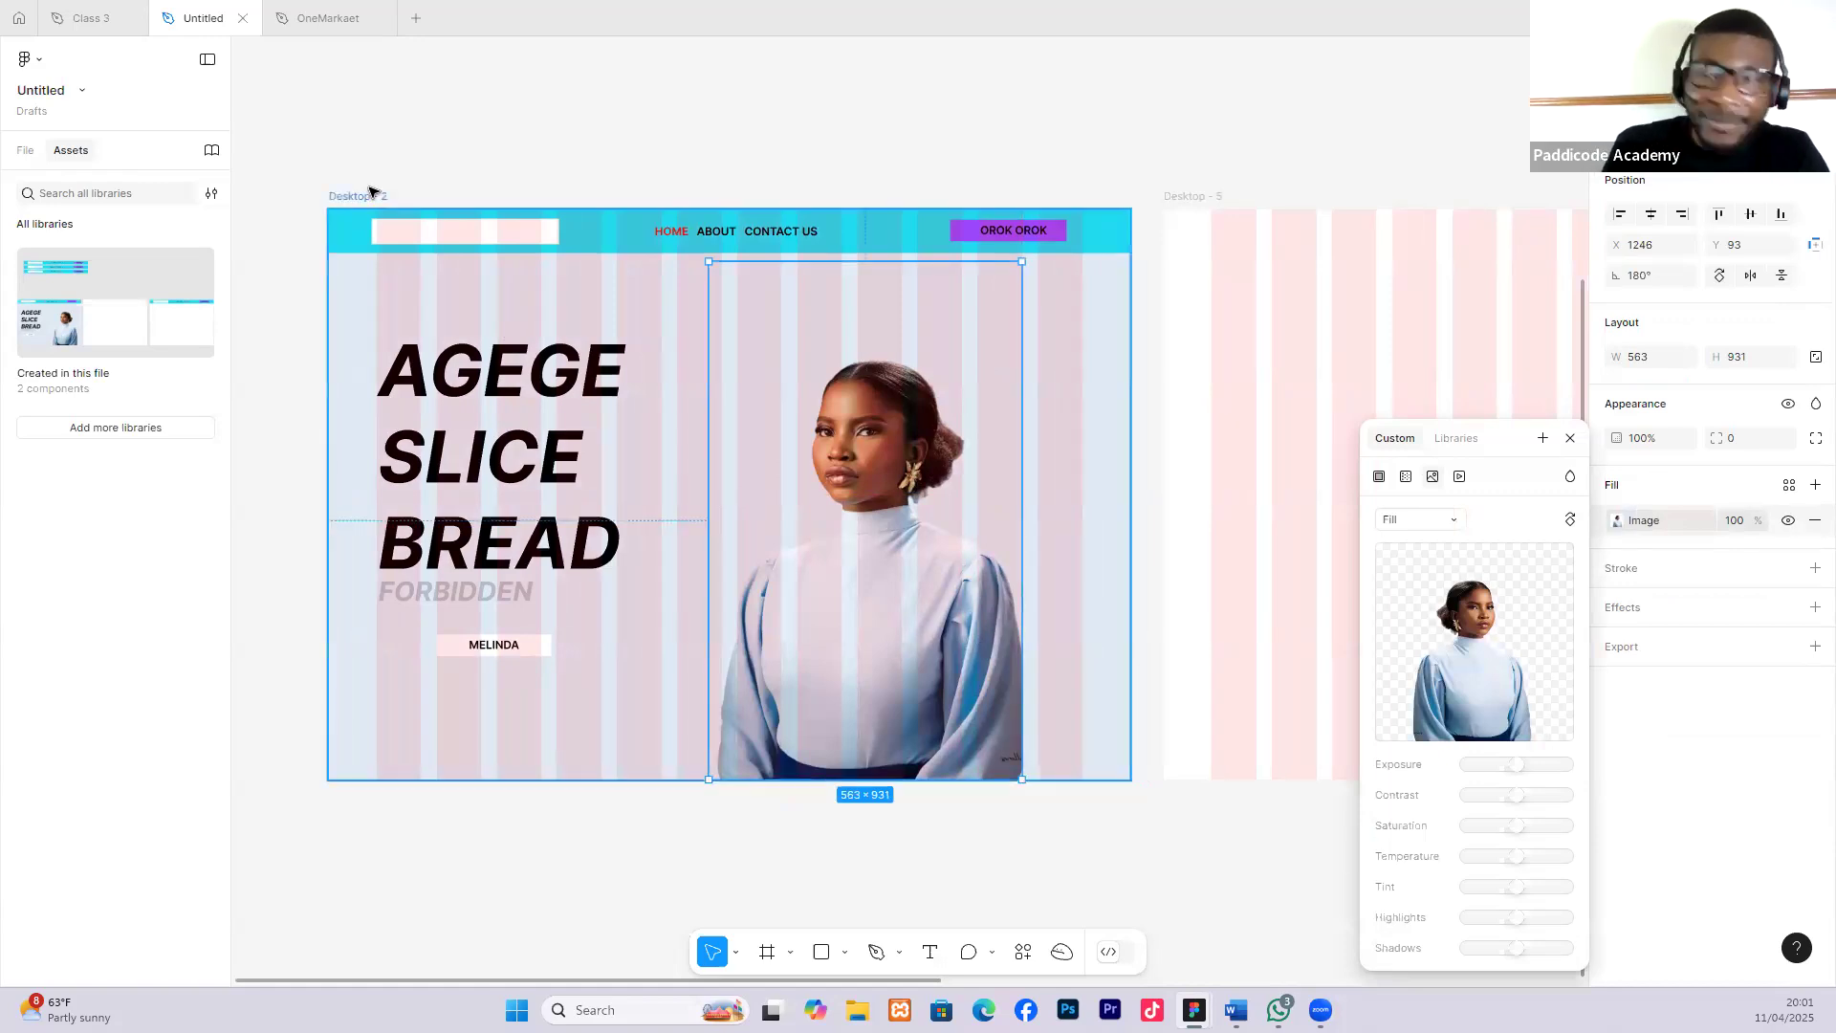
pyautogui.hotkey('ctrl', 'shift', '4')
pyautogui.click(637, 297)
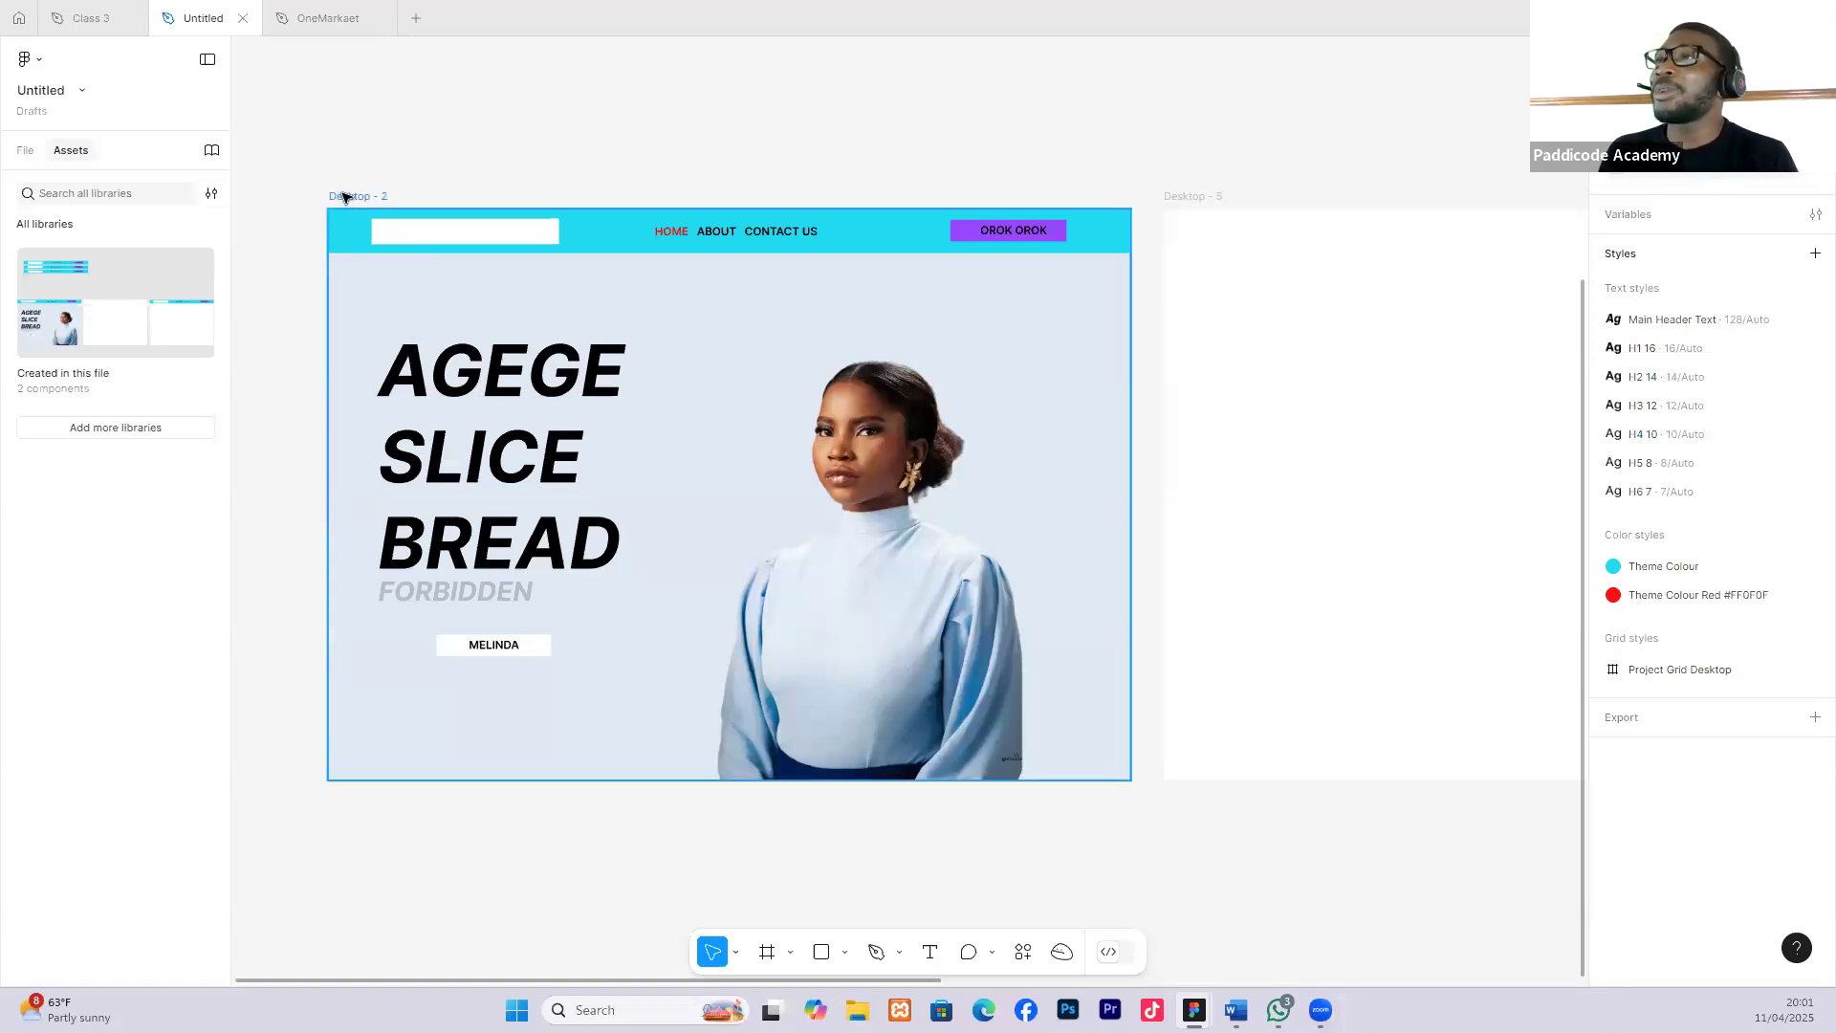
pyautogui.click(345, 198)
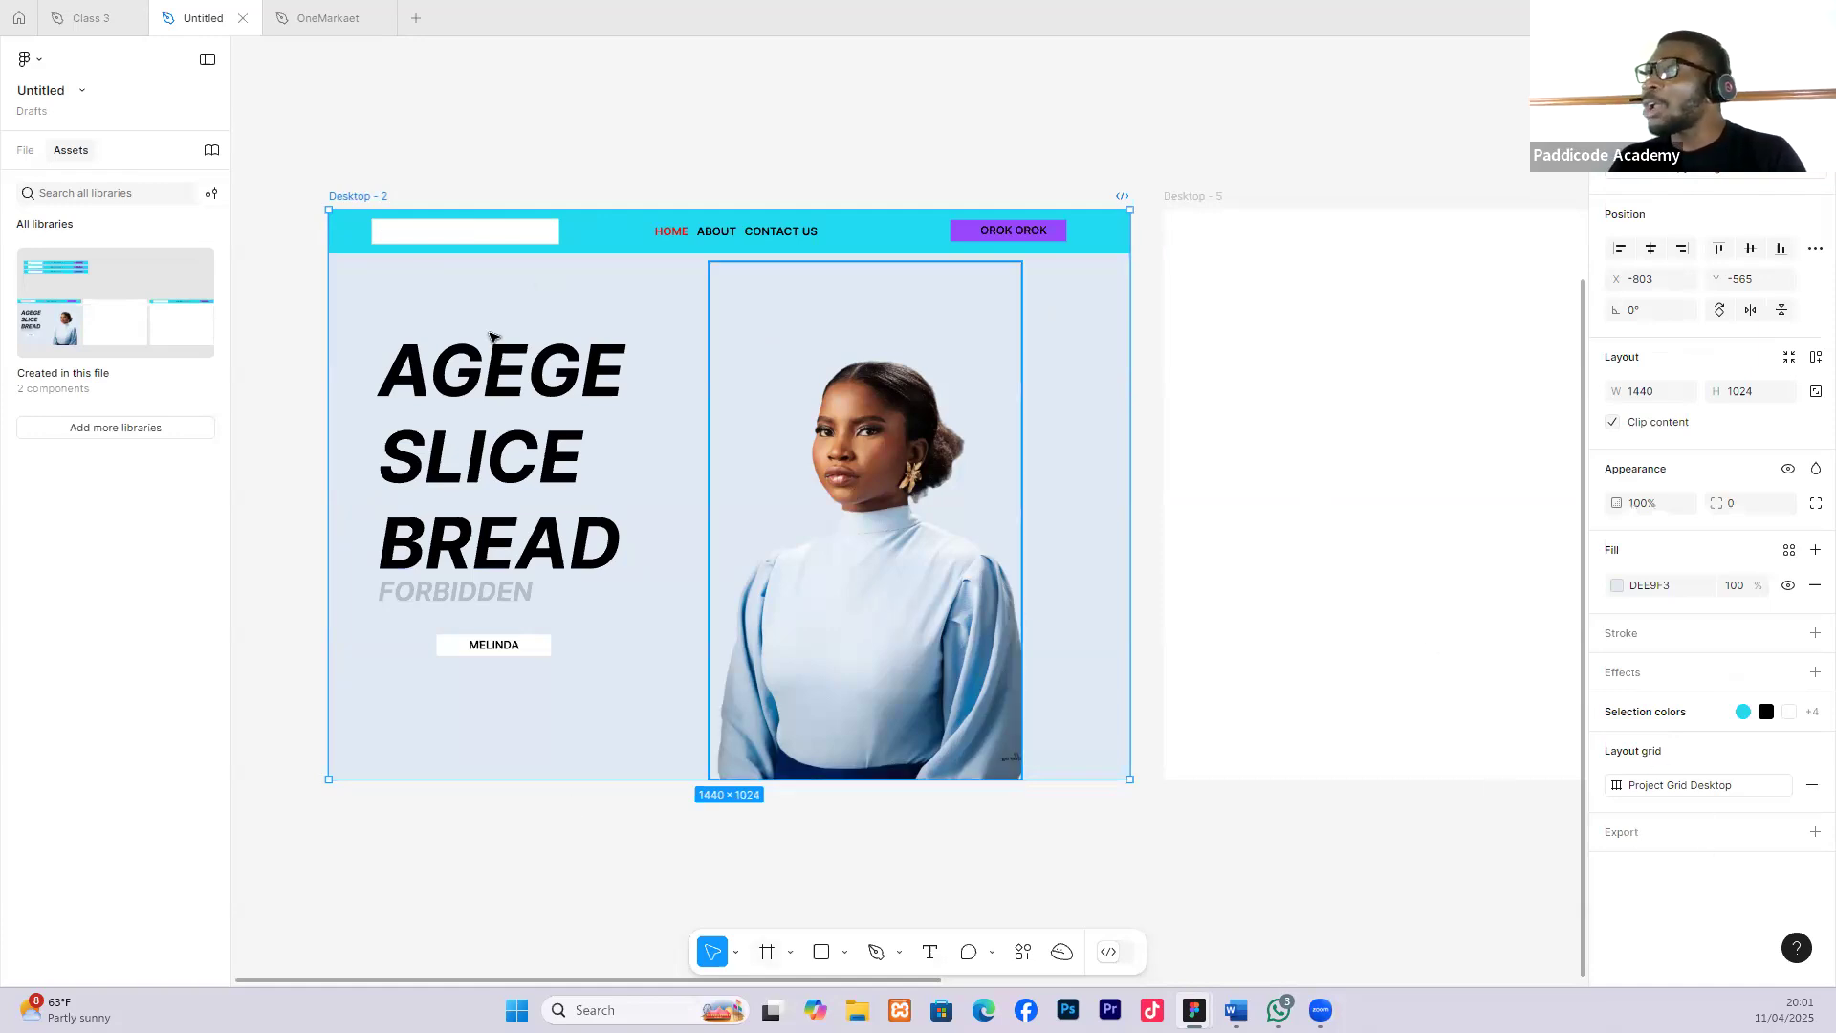
pyautogui.click(1618, 586)
pyautogui.click(1386, 819)
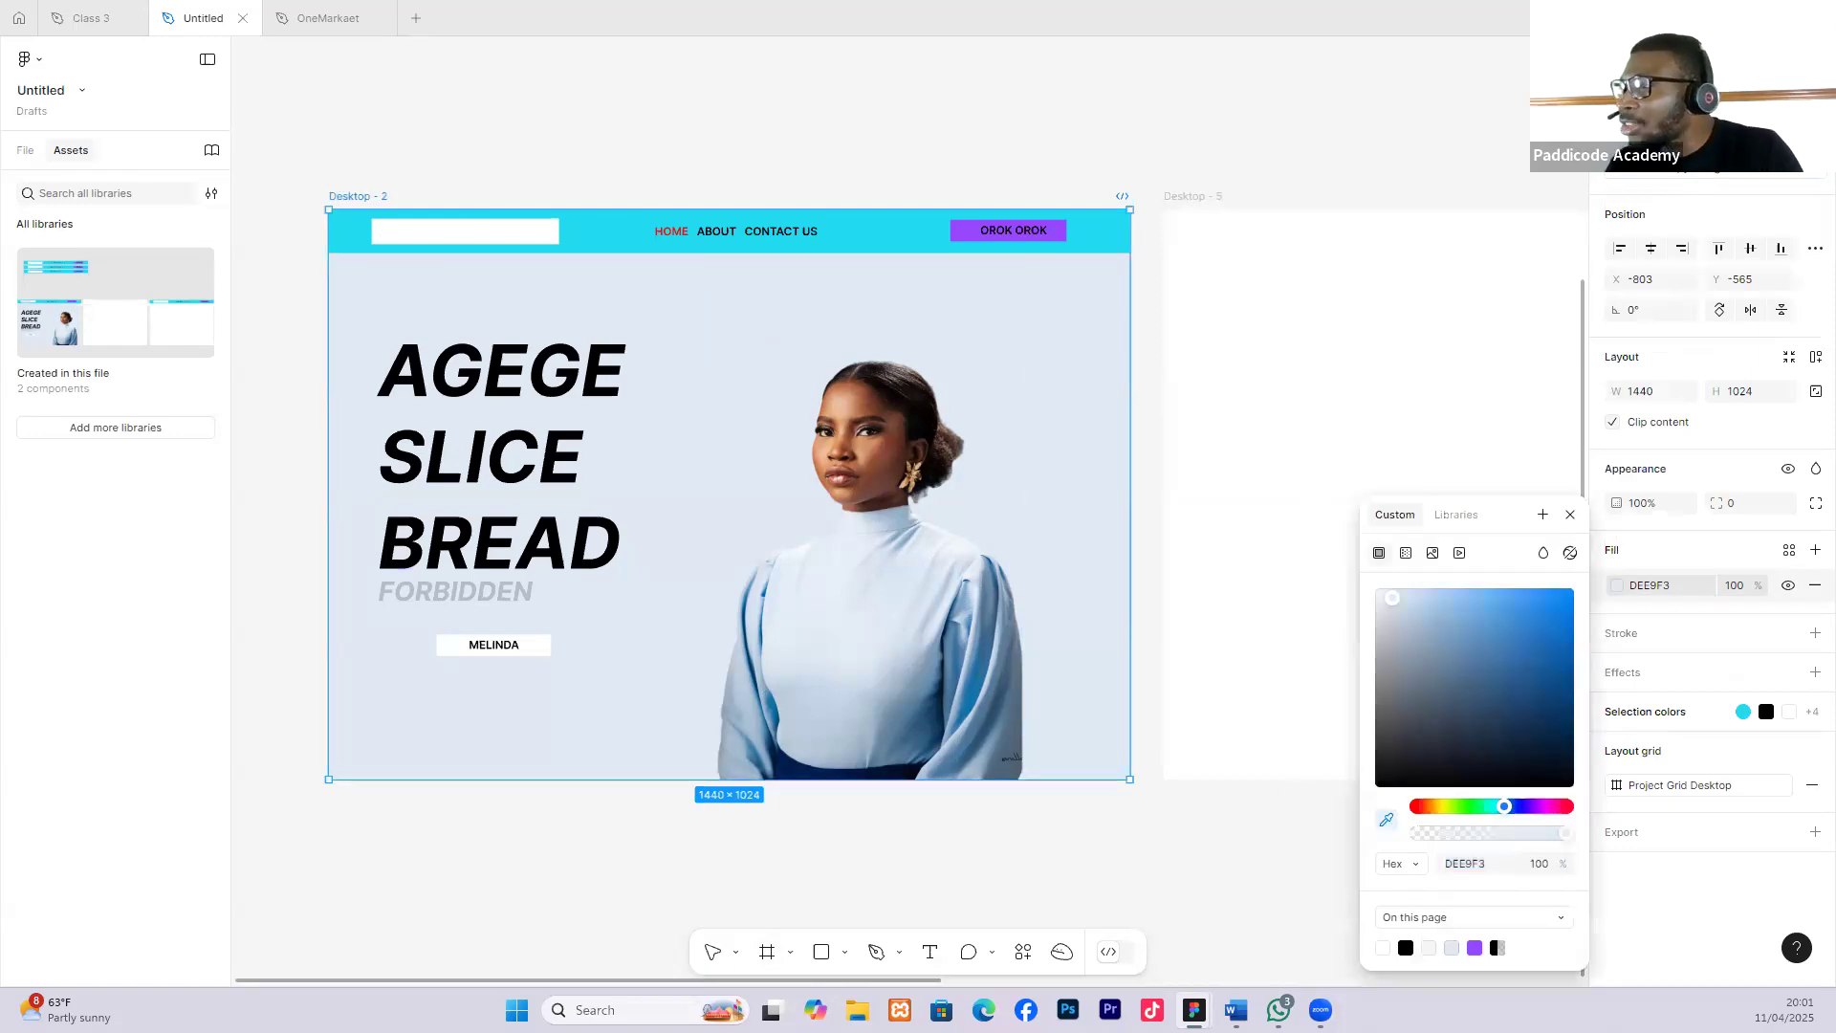
pyautogui.click(951, 667)
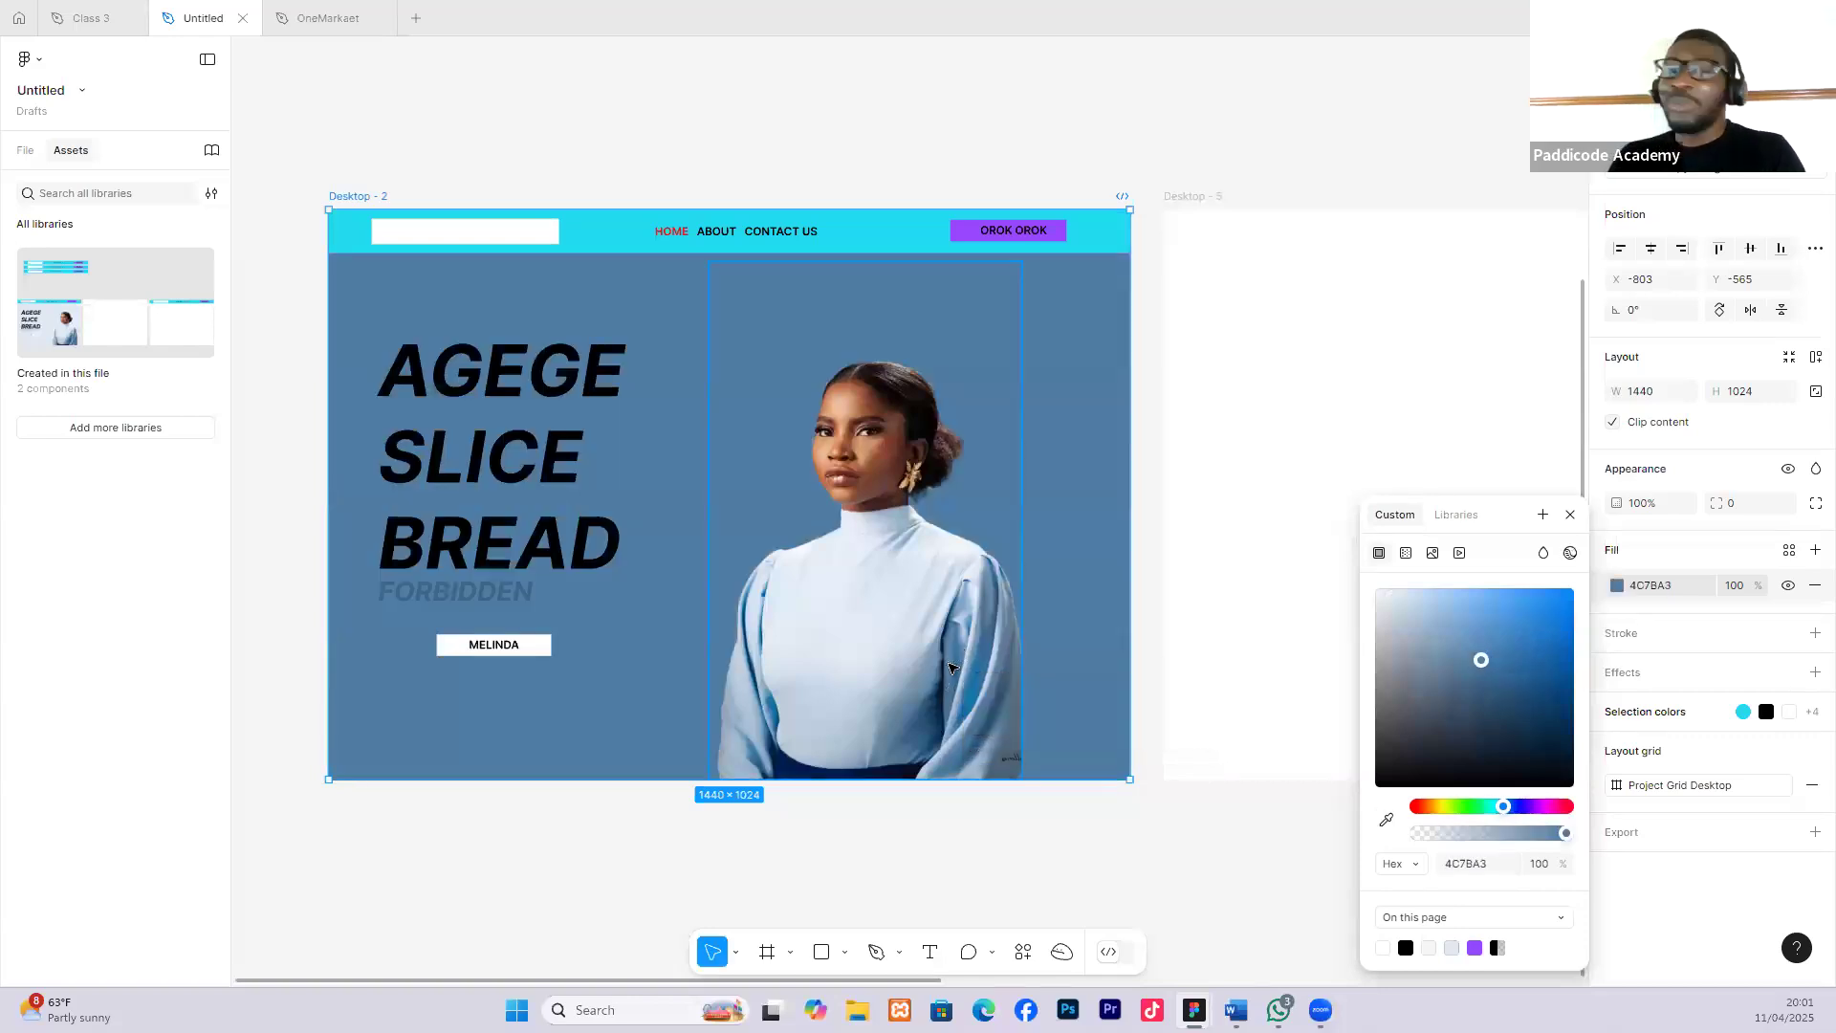
pyautogui.hotkey('ctrl', 'z')
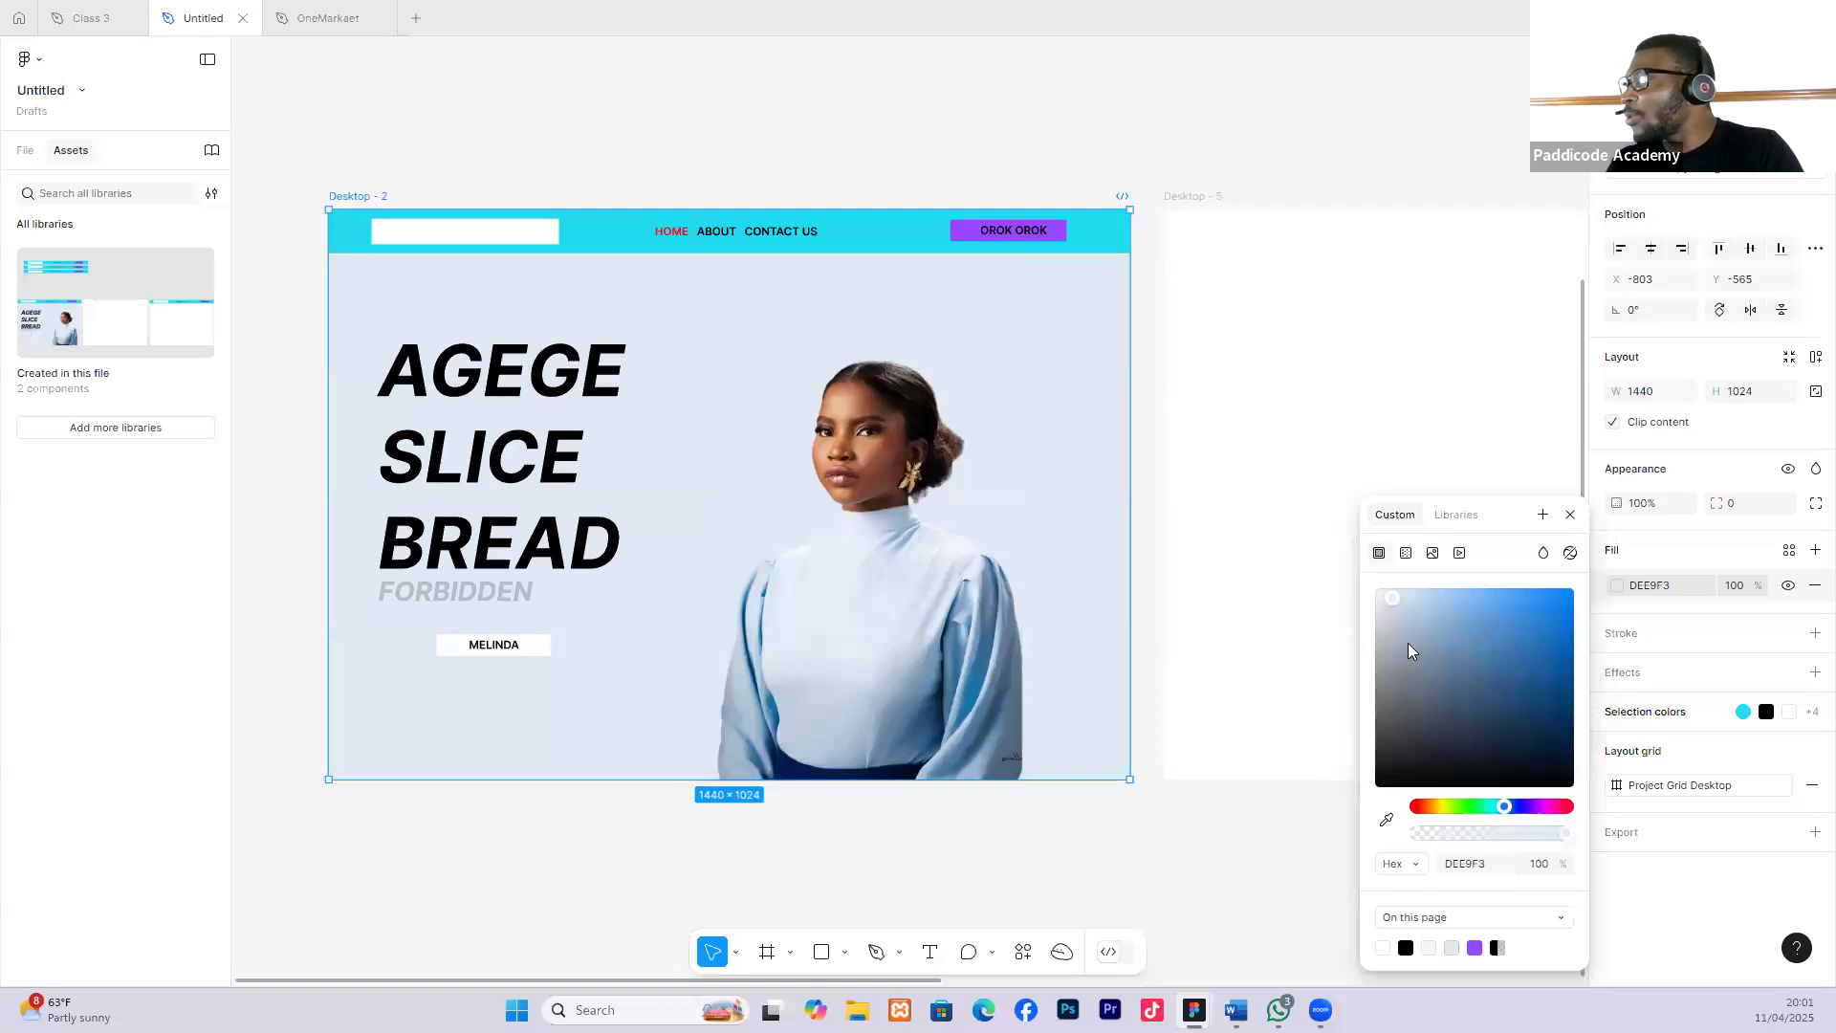
pyautogui.press('i')
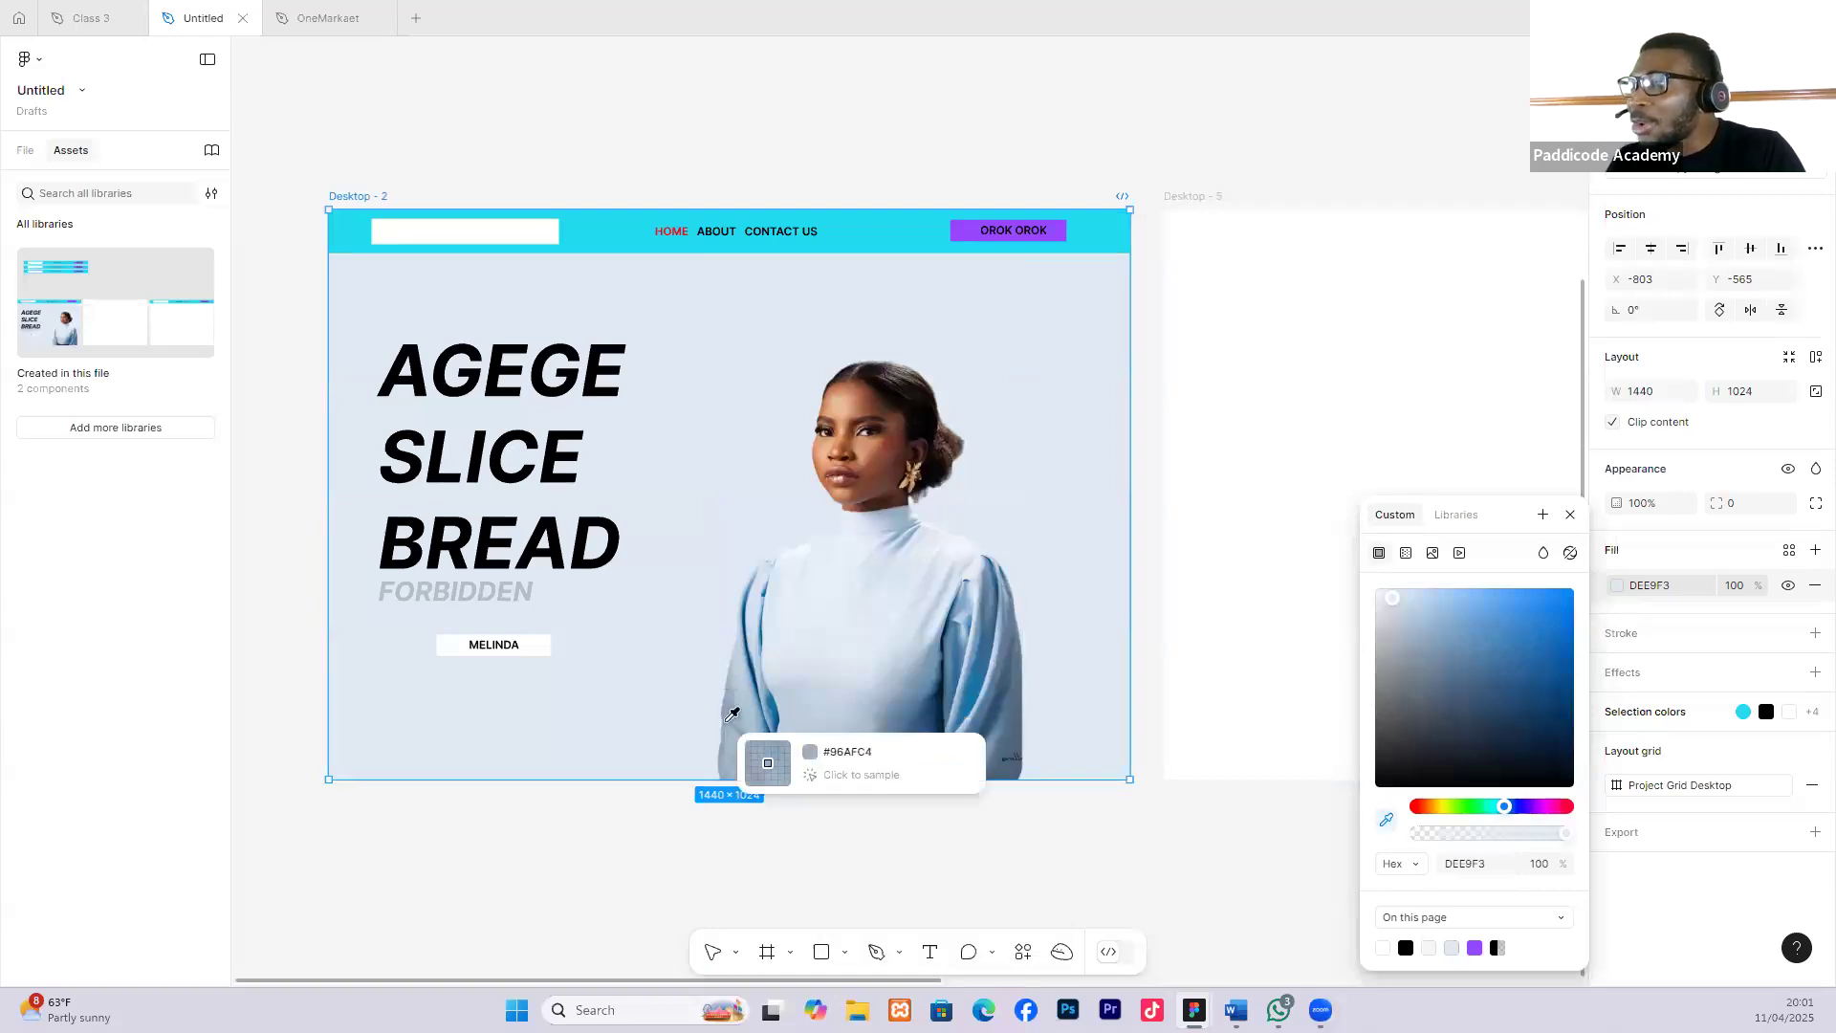
pyautogui.click(764, 691)
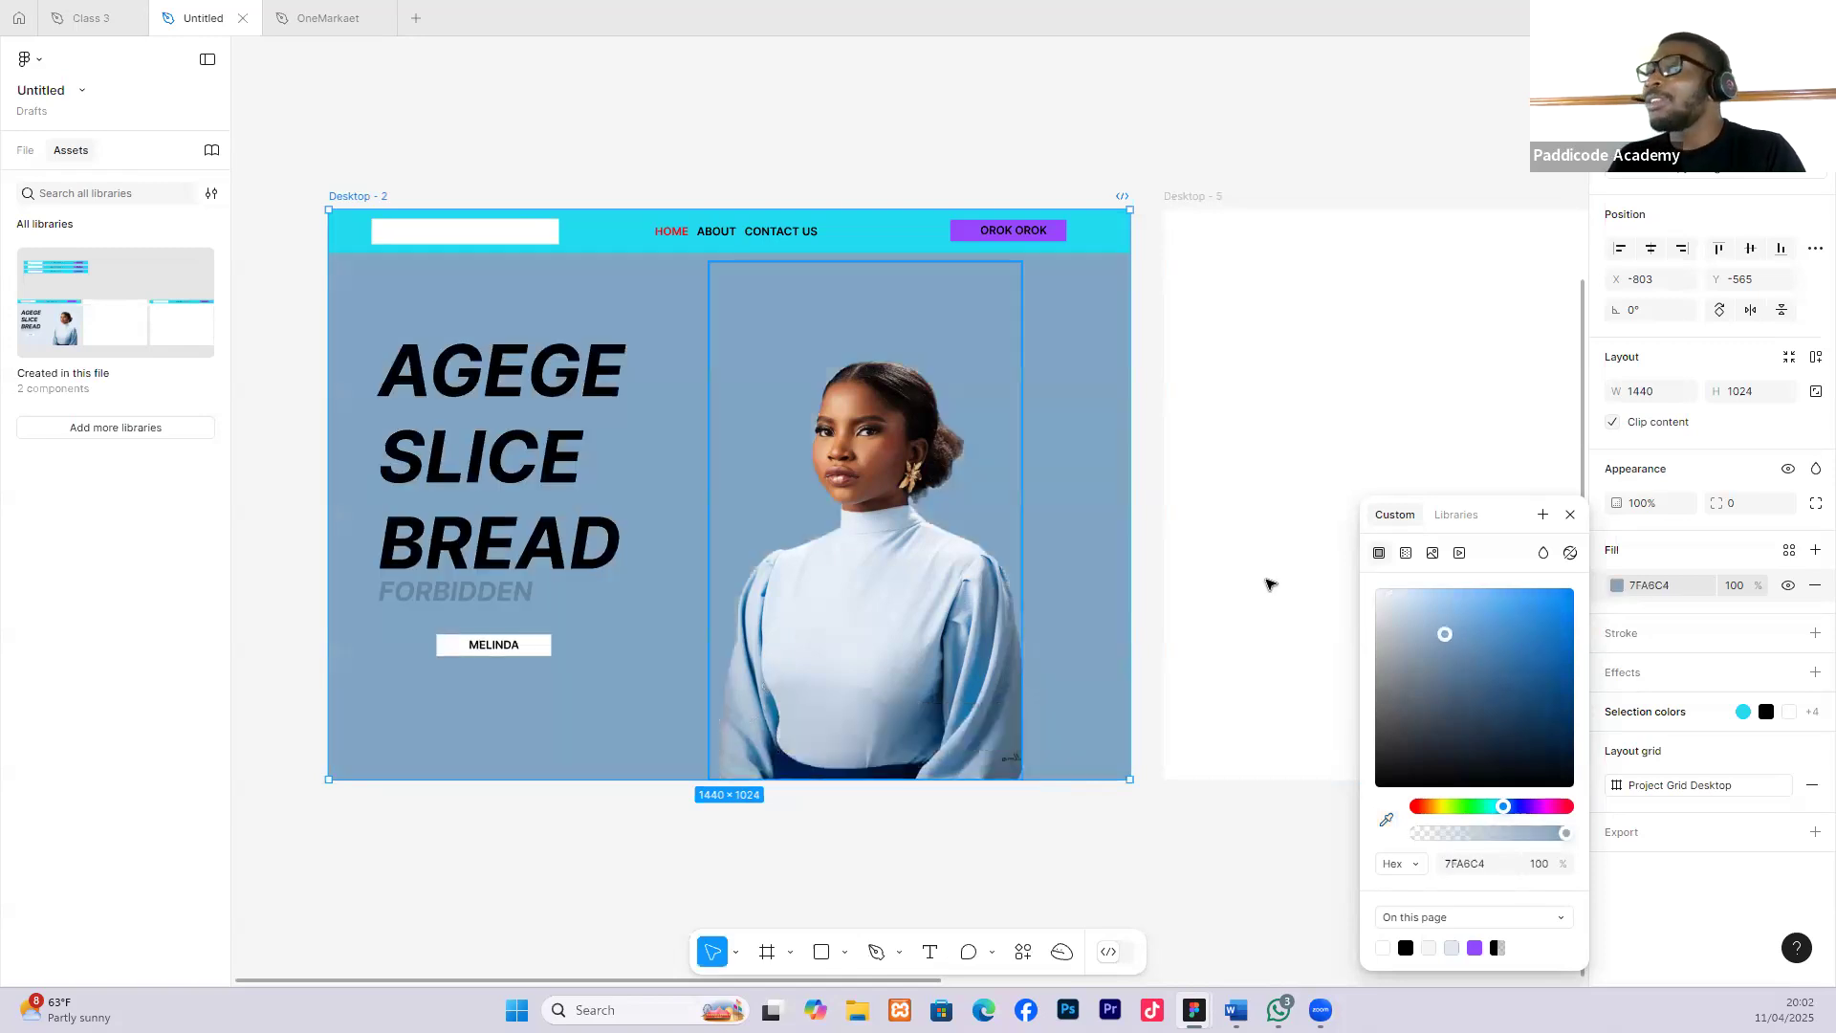
pyautogui.click(1015, 120)
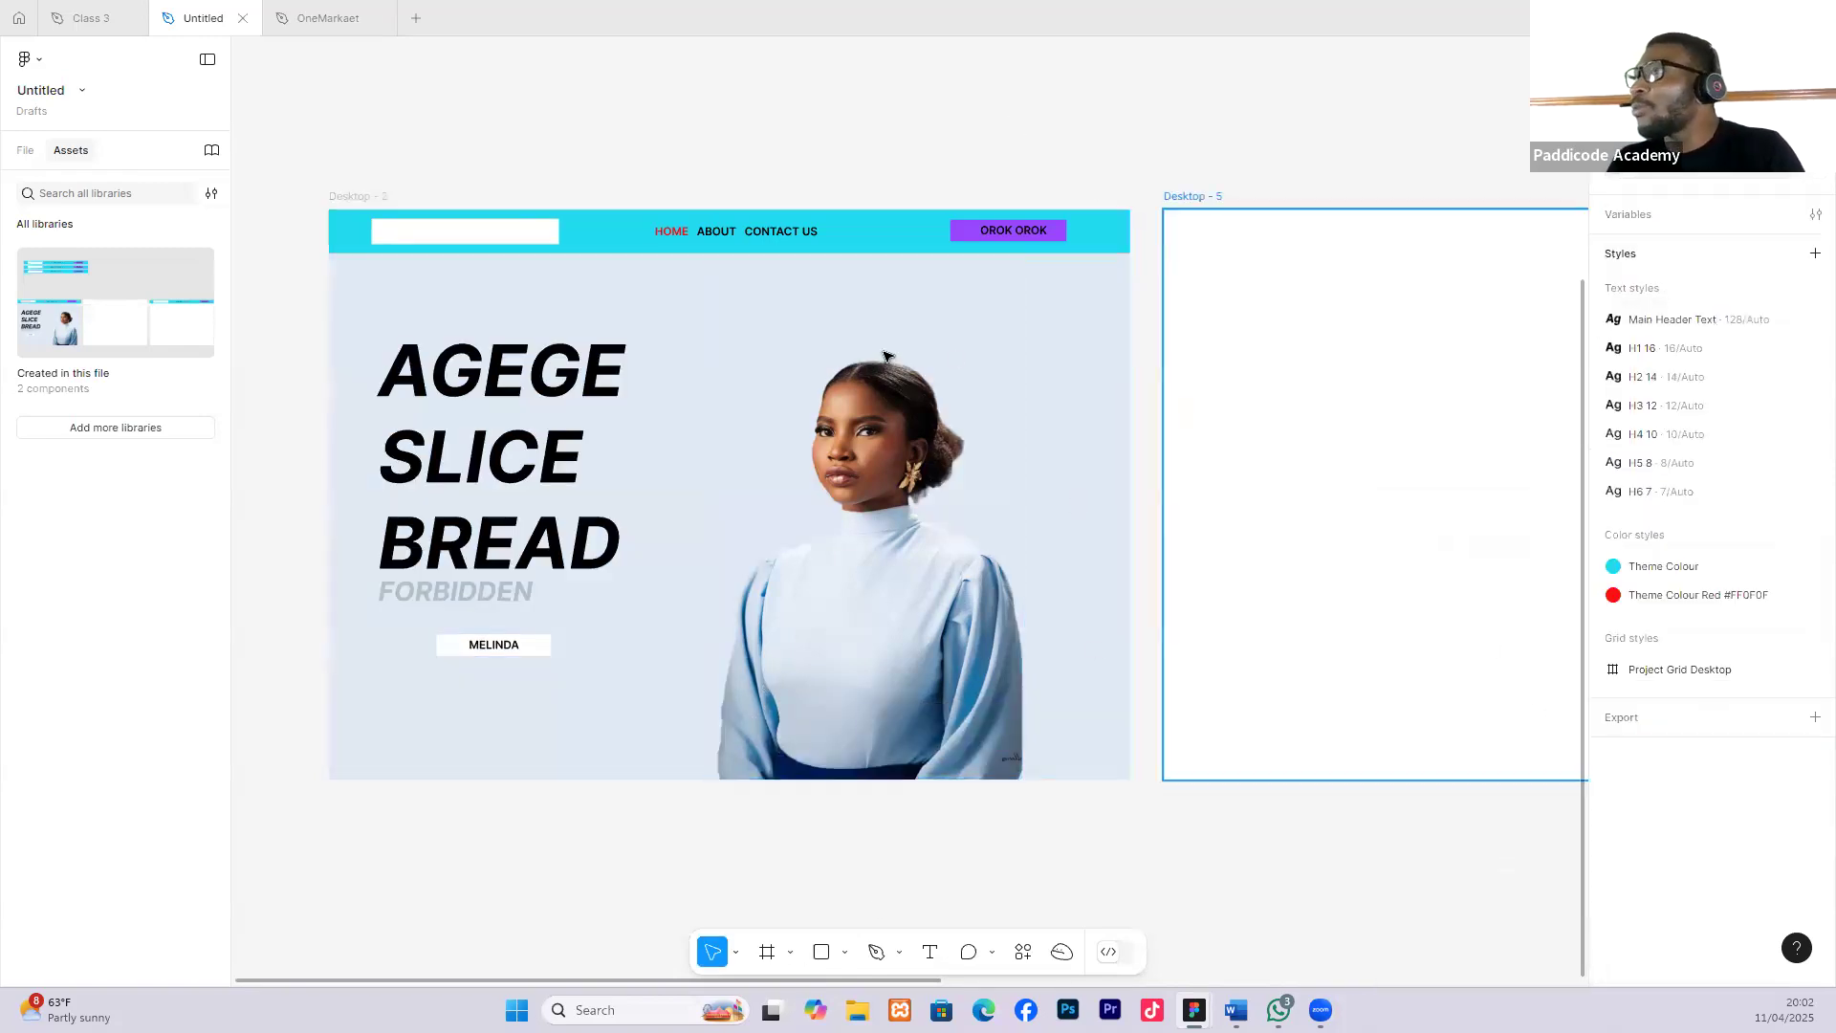
pyautogui.click(1031, 453)
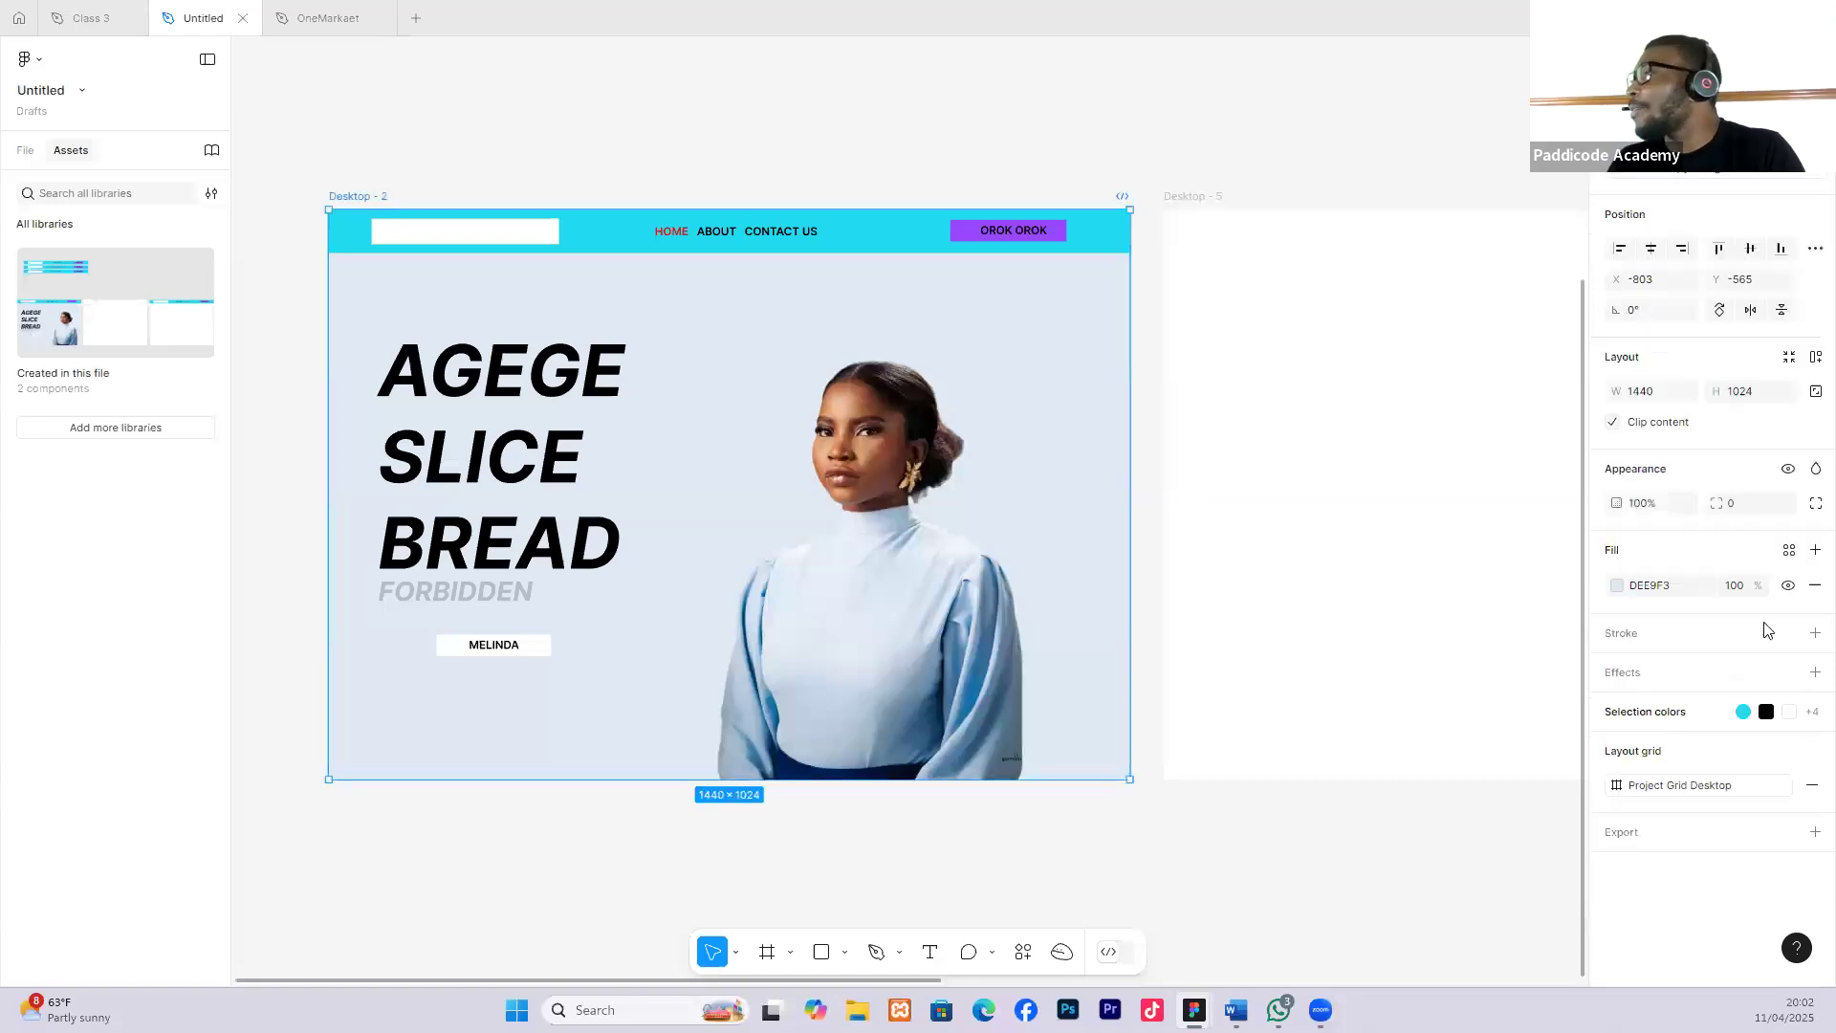
pyautogui.click(1617, 586)
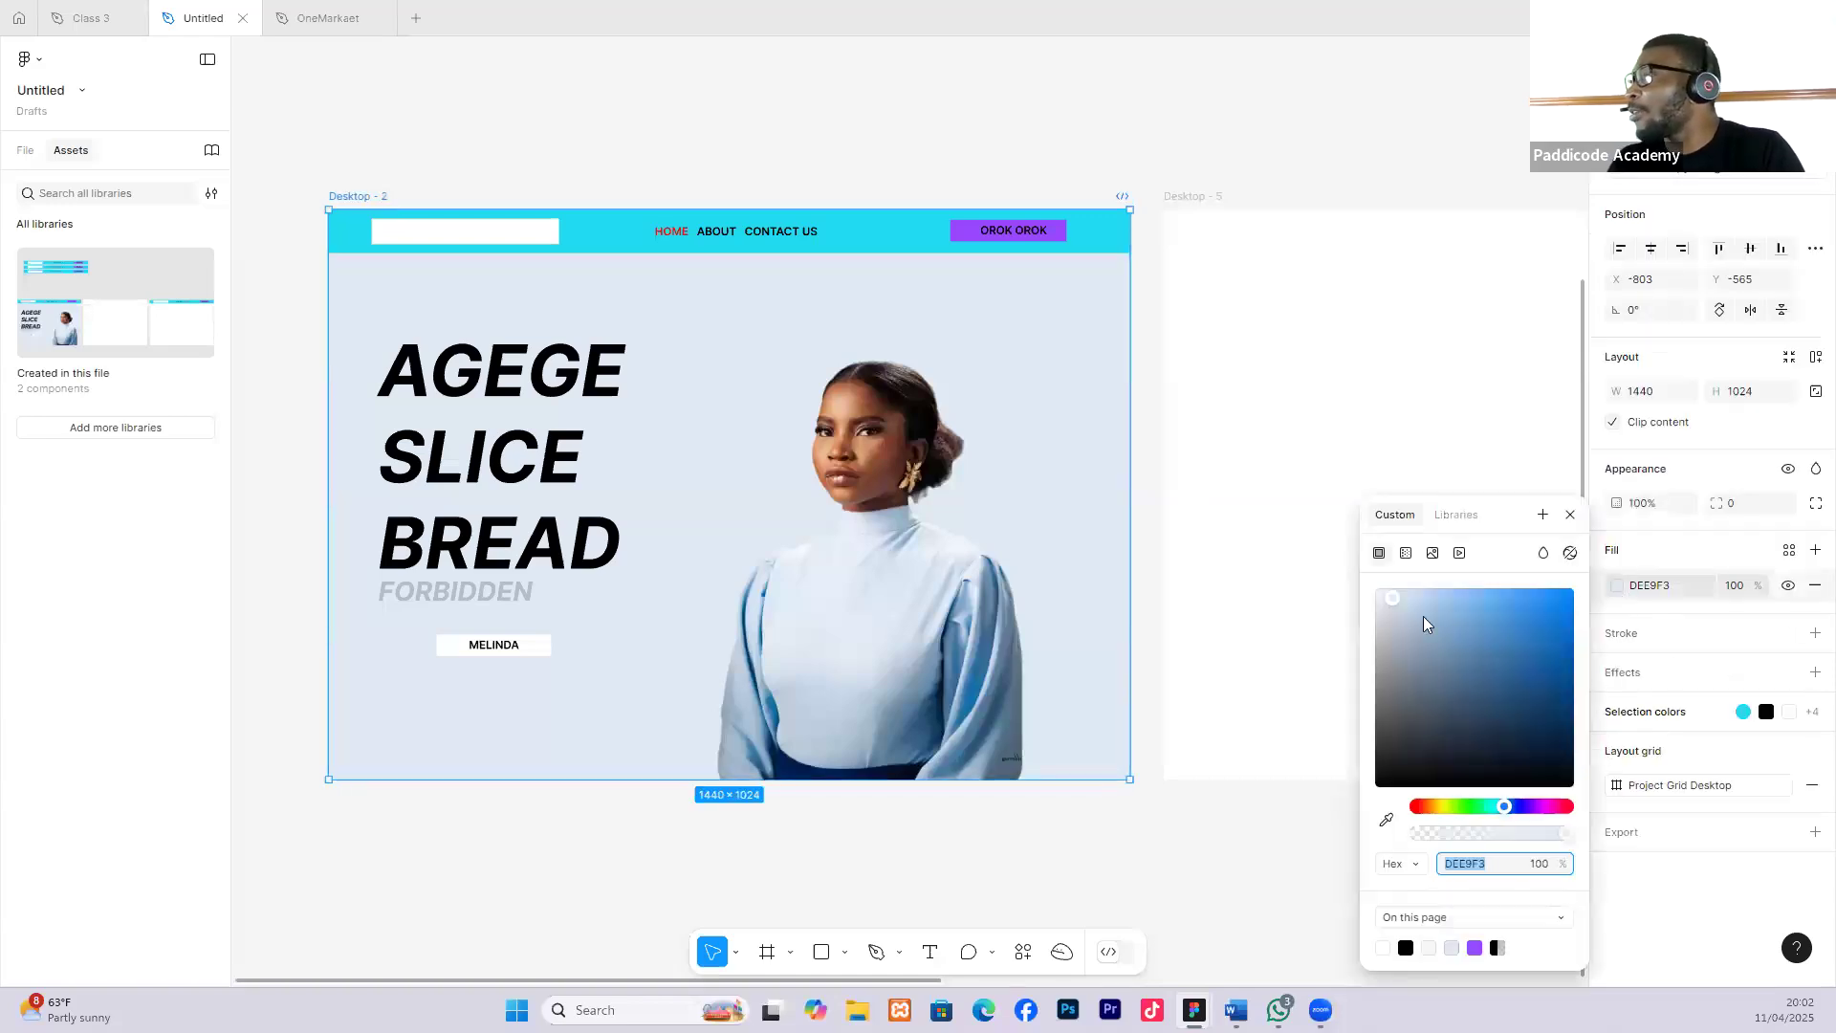
pyautogui.click(1386, 820)
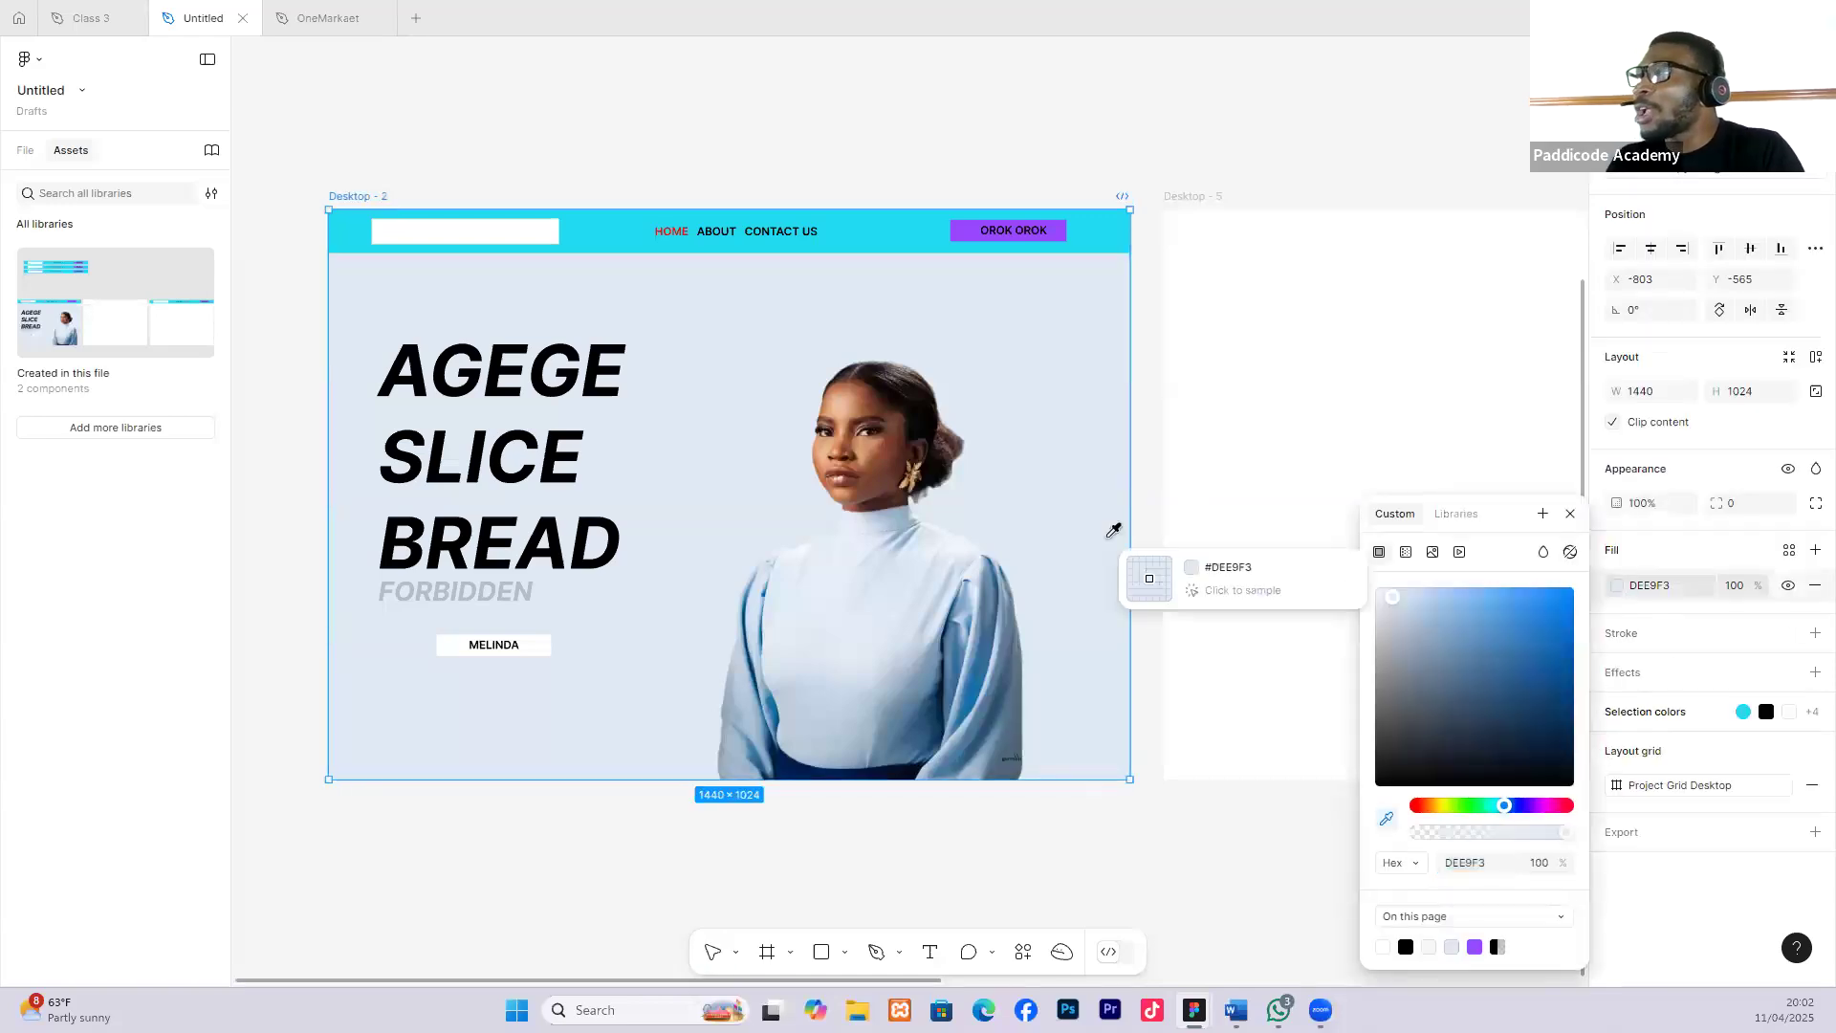
pyautogui.click(835, 407)
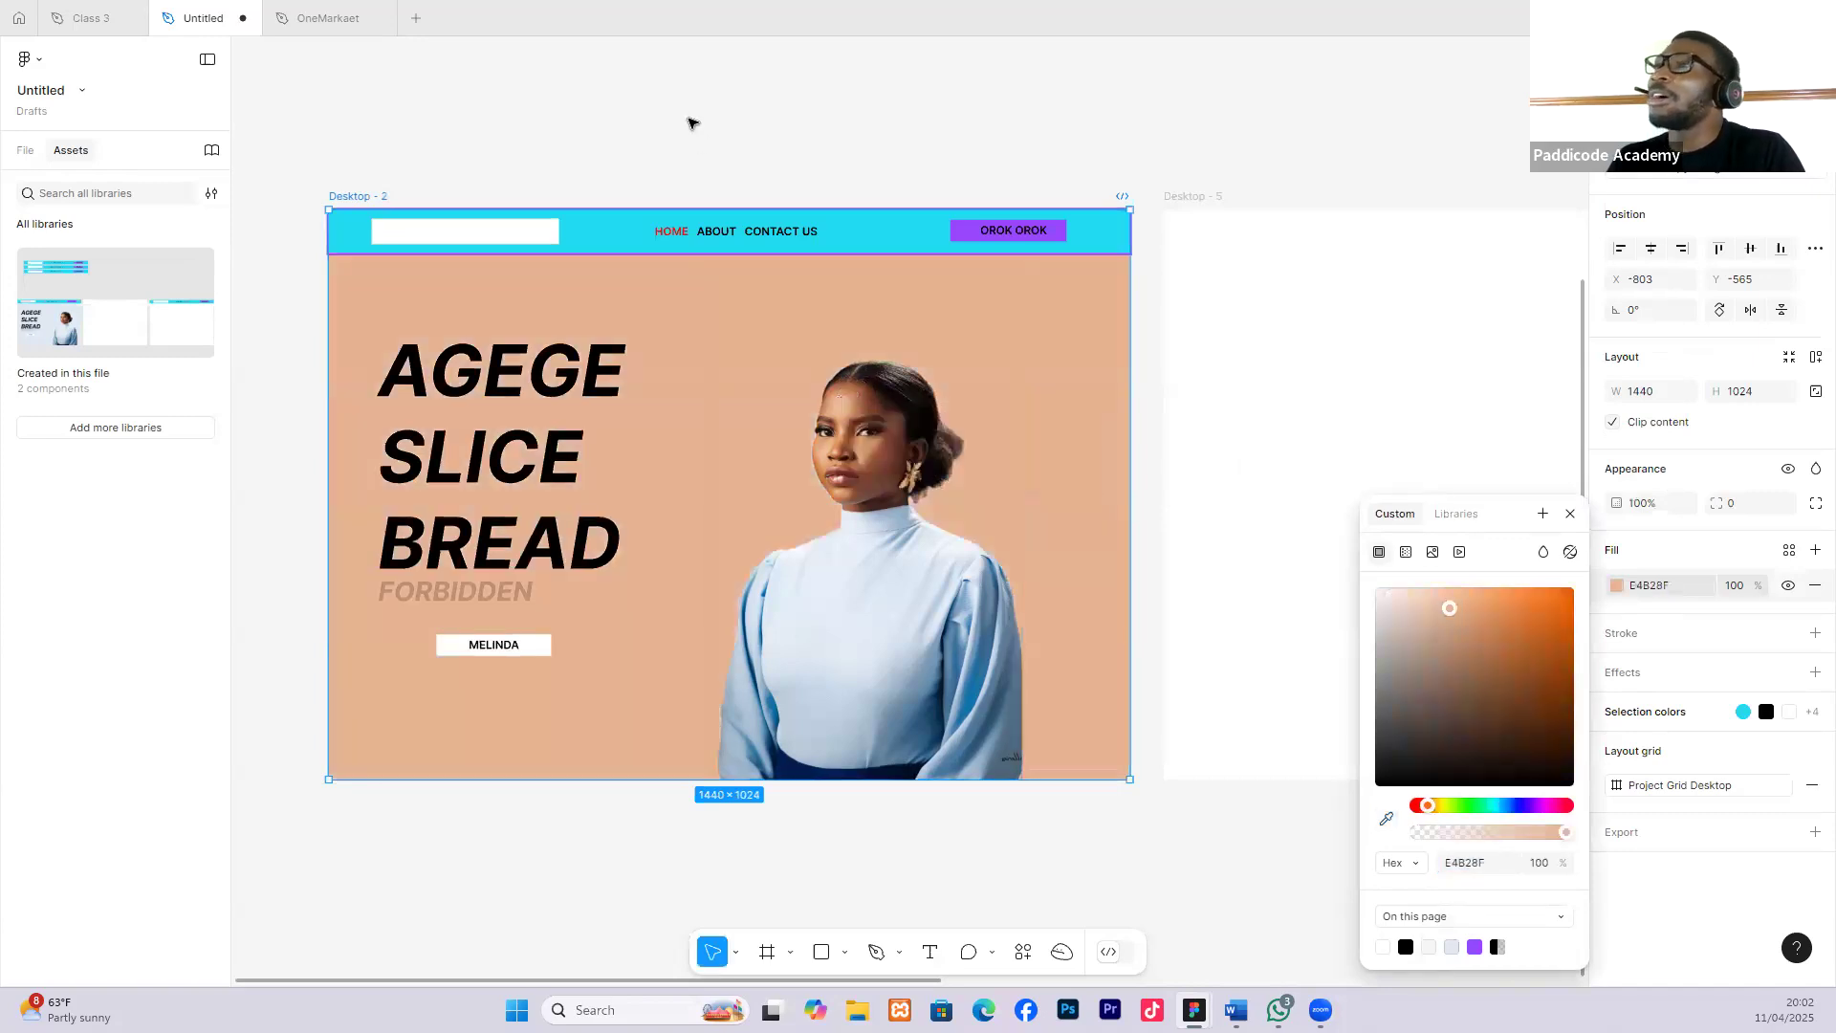
pyautogui.click(756, 203)
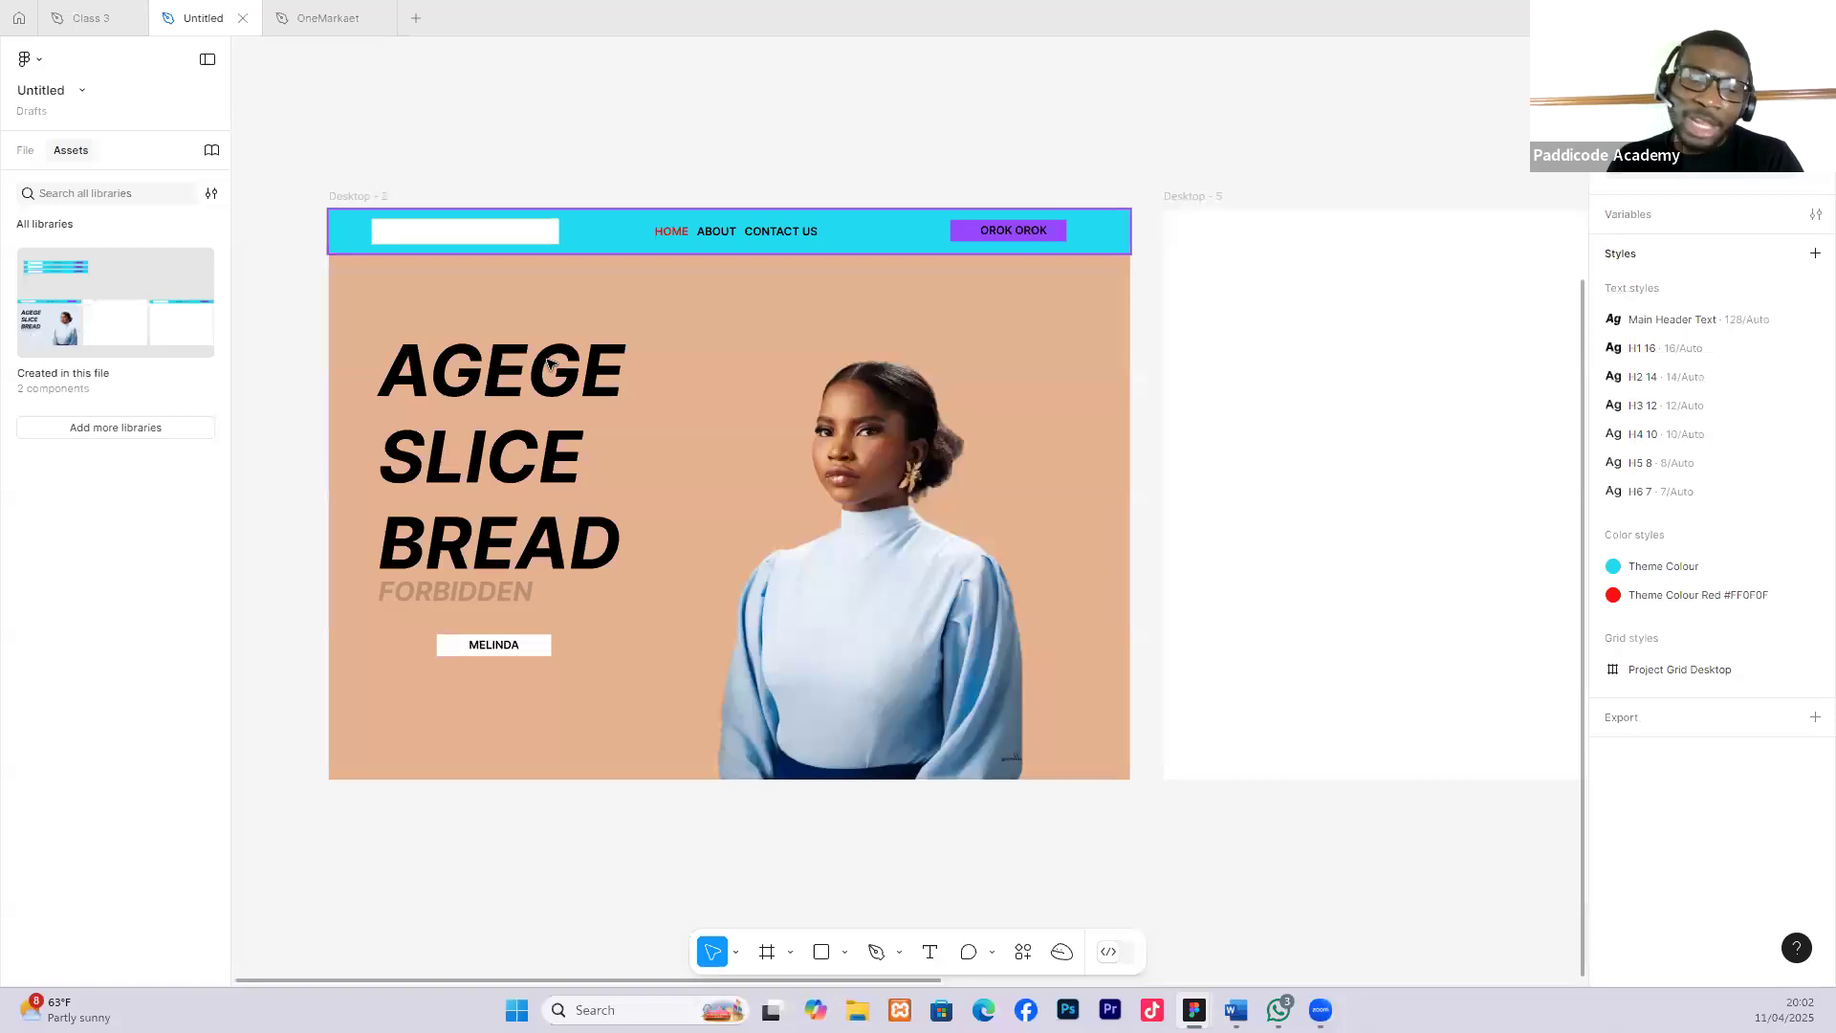
pyautogui.hotkey('ctrl', 'z')
pyautogui.hotkey('ctrl', 'z')
pyautogui.click(549, 126)
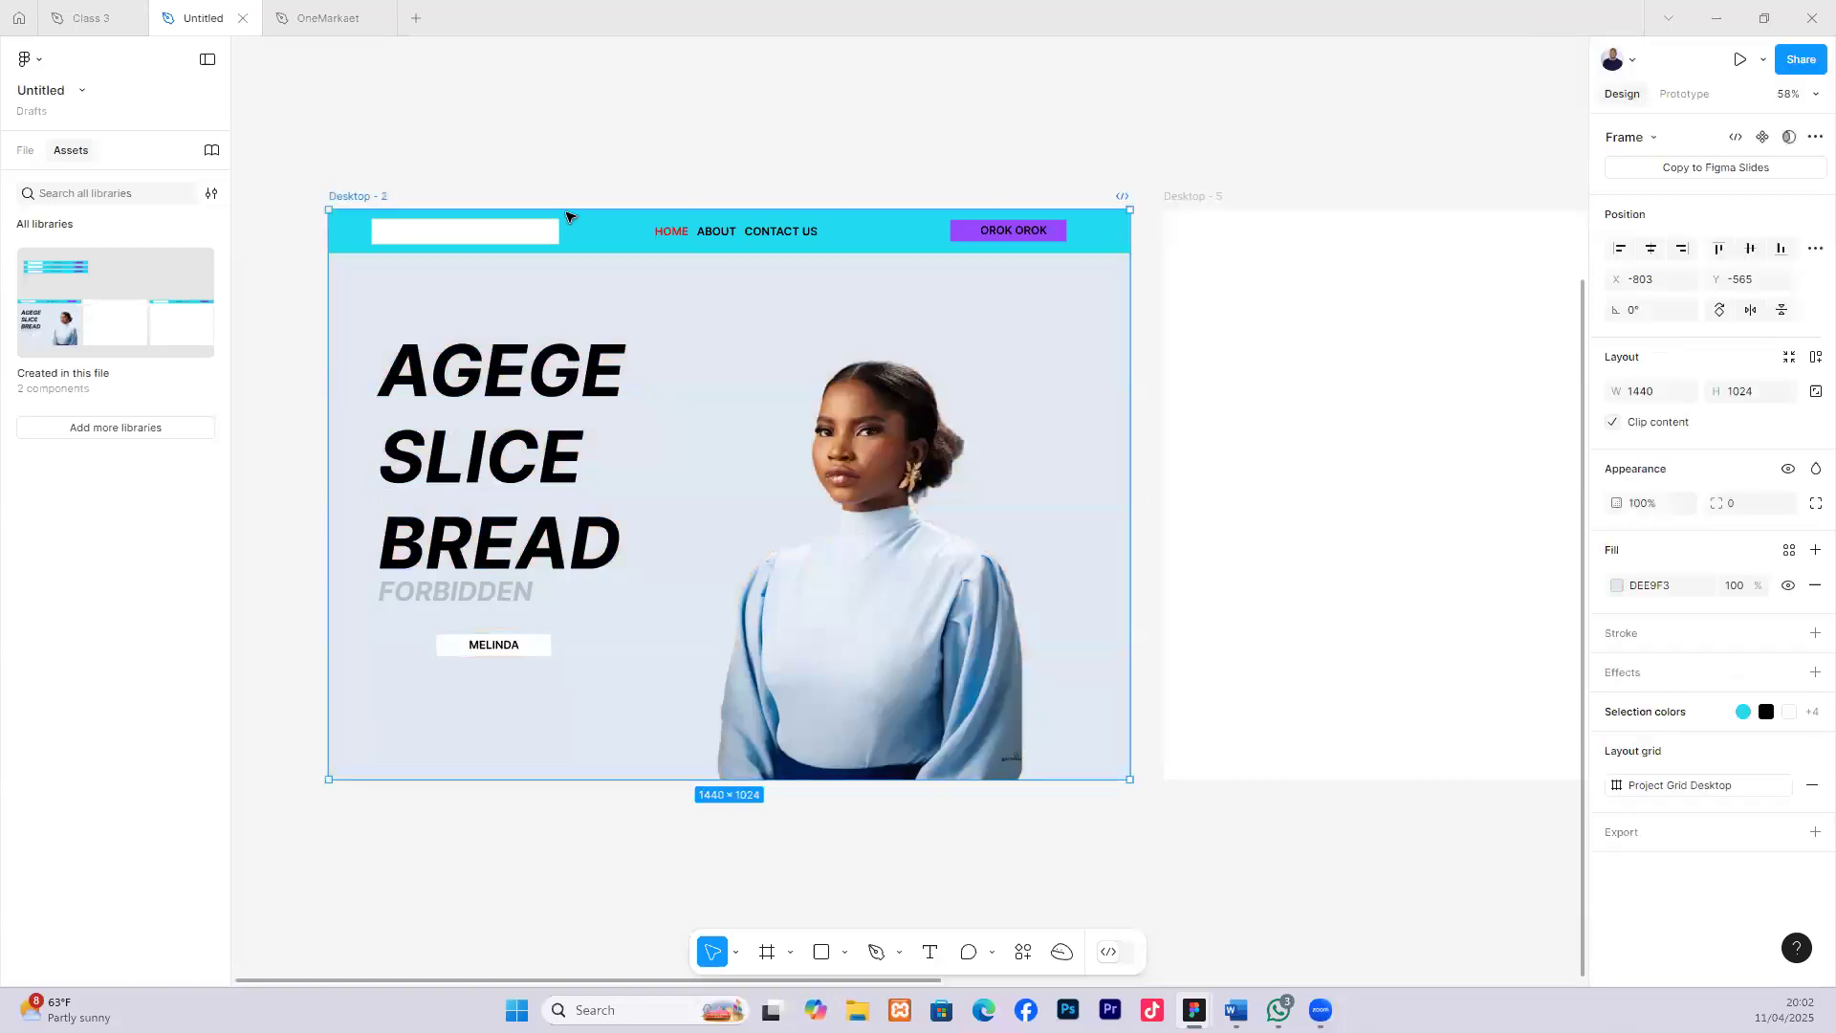
# Pick up the eyedropper on the white 337×48 header logo box's FFFFFF fill.
pyautogui.click(369, 197)
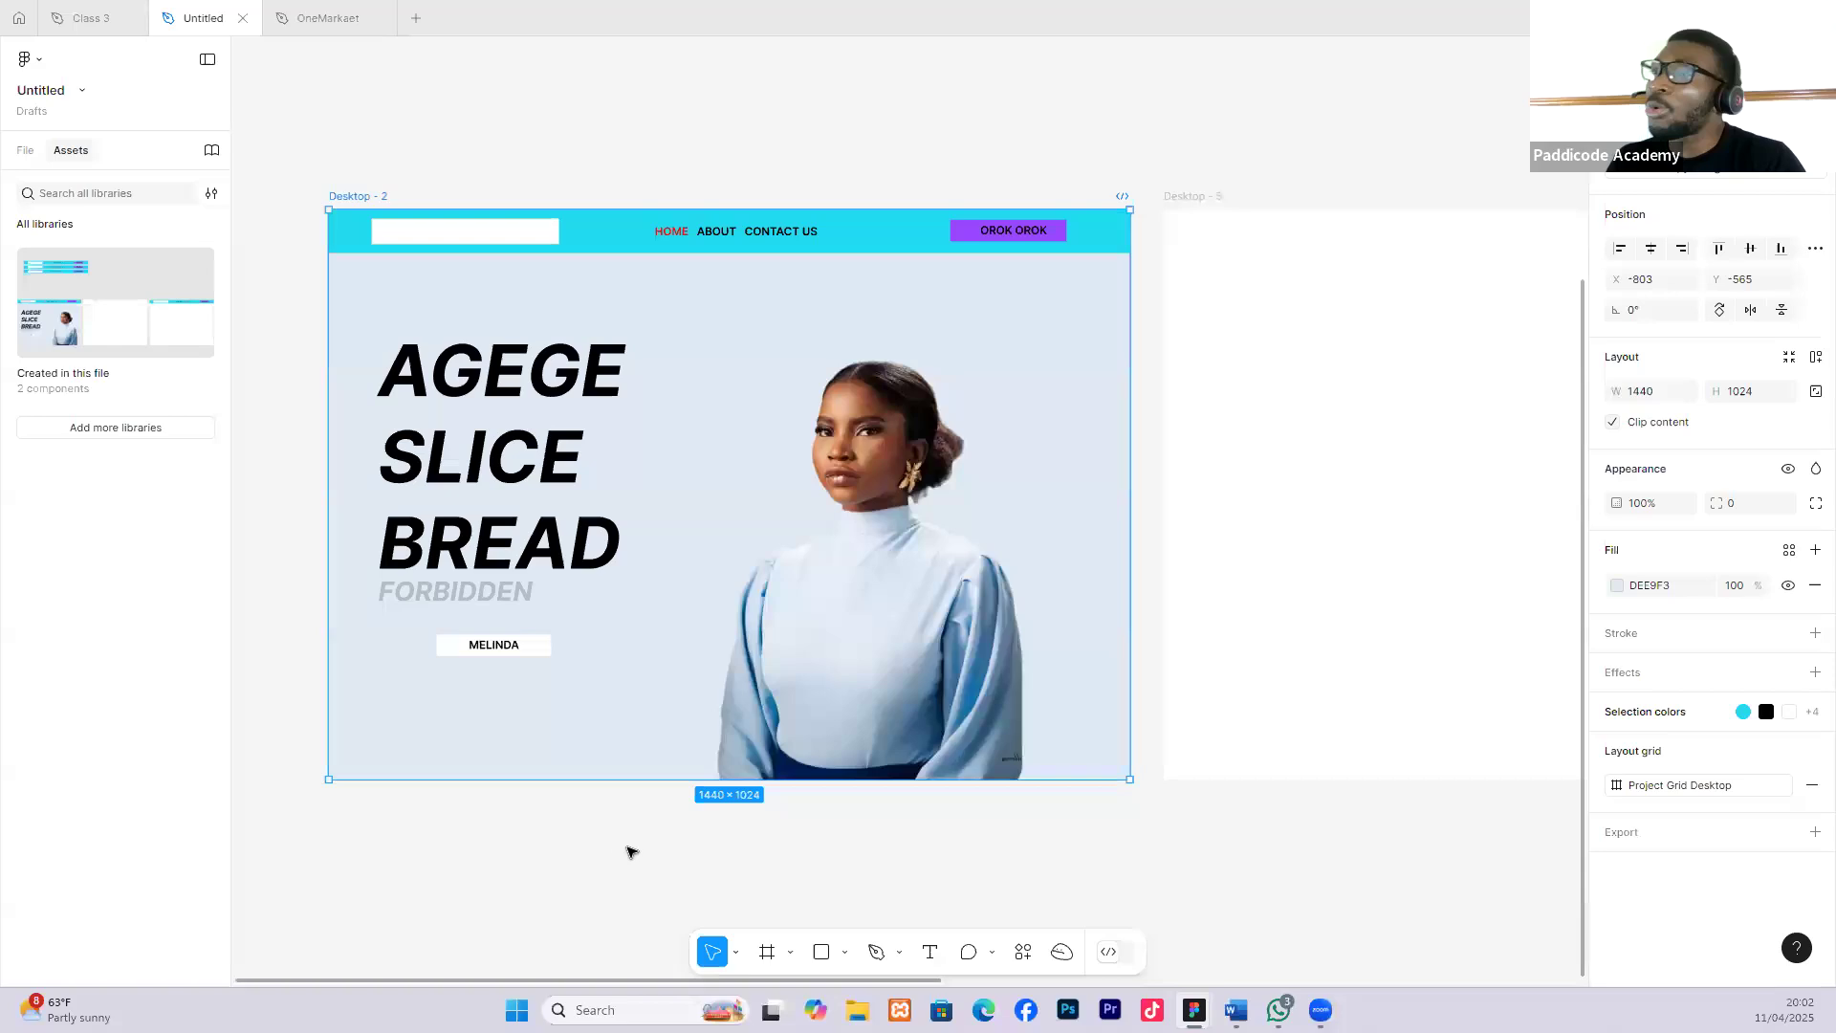
pyautogui.click(429, 226)
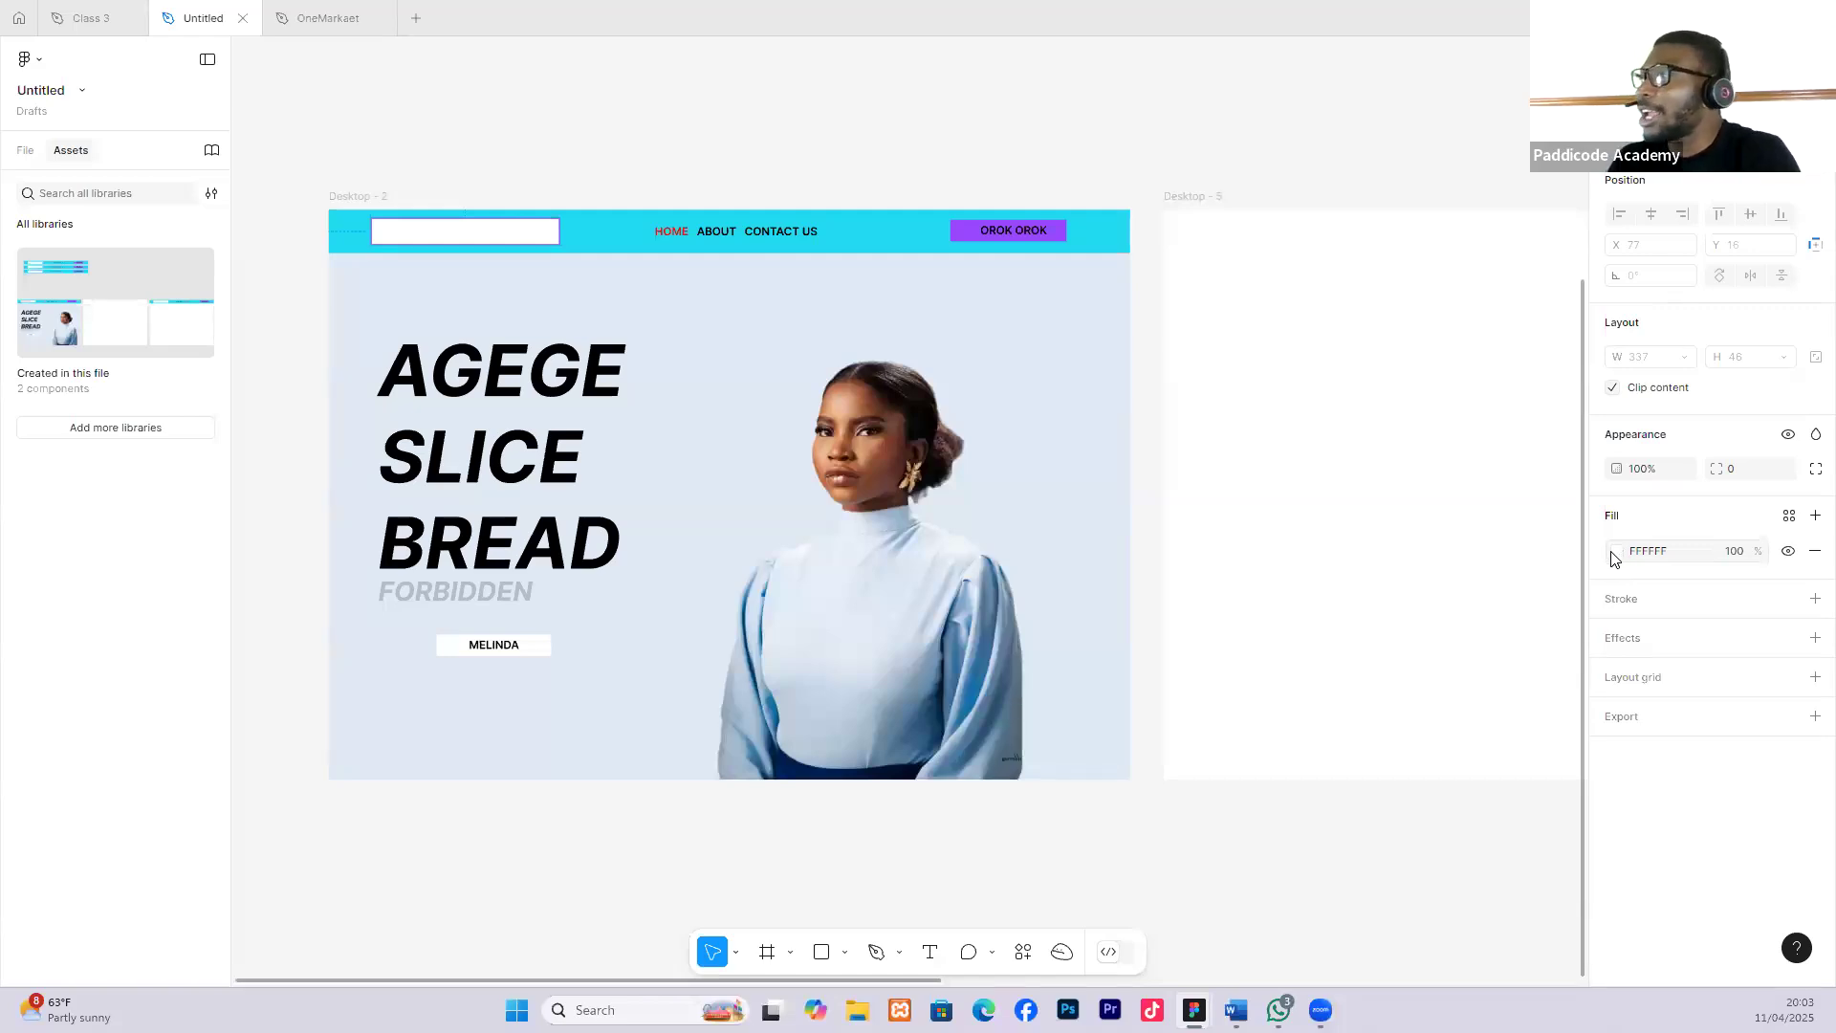
pyautogui.click(1614, 552)
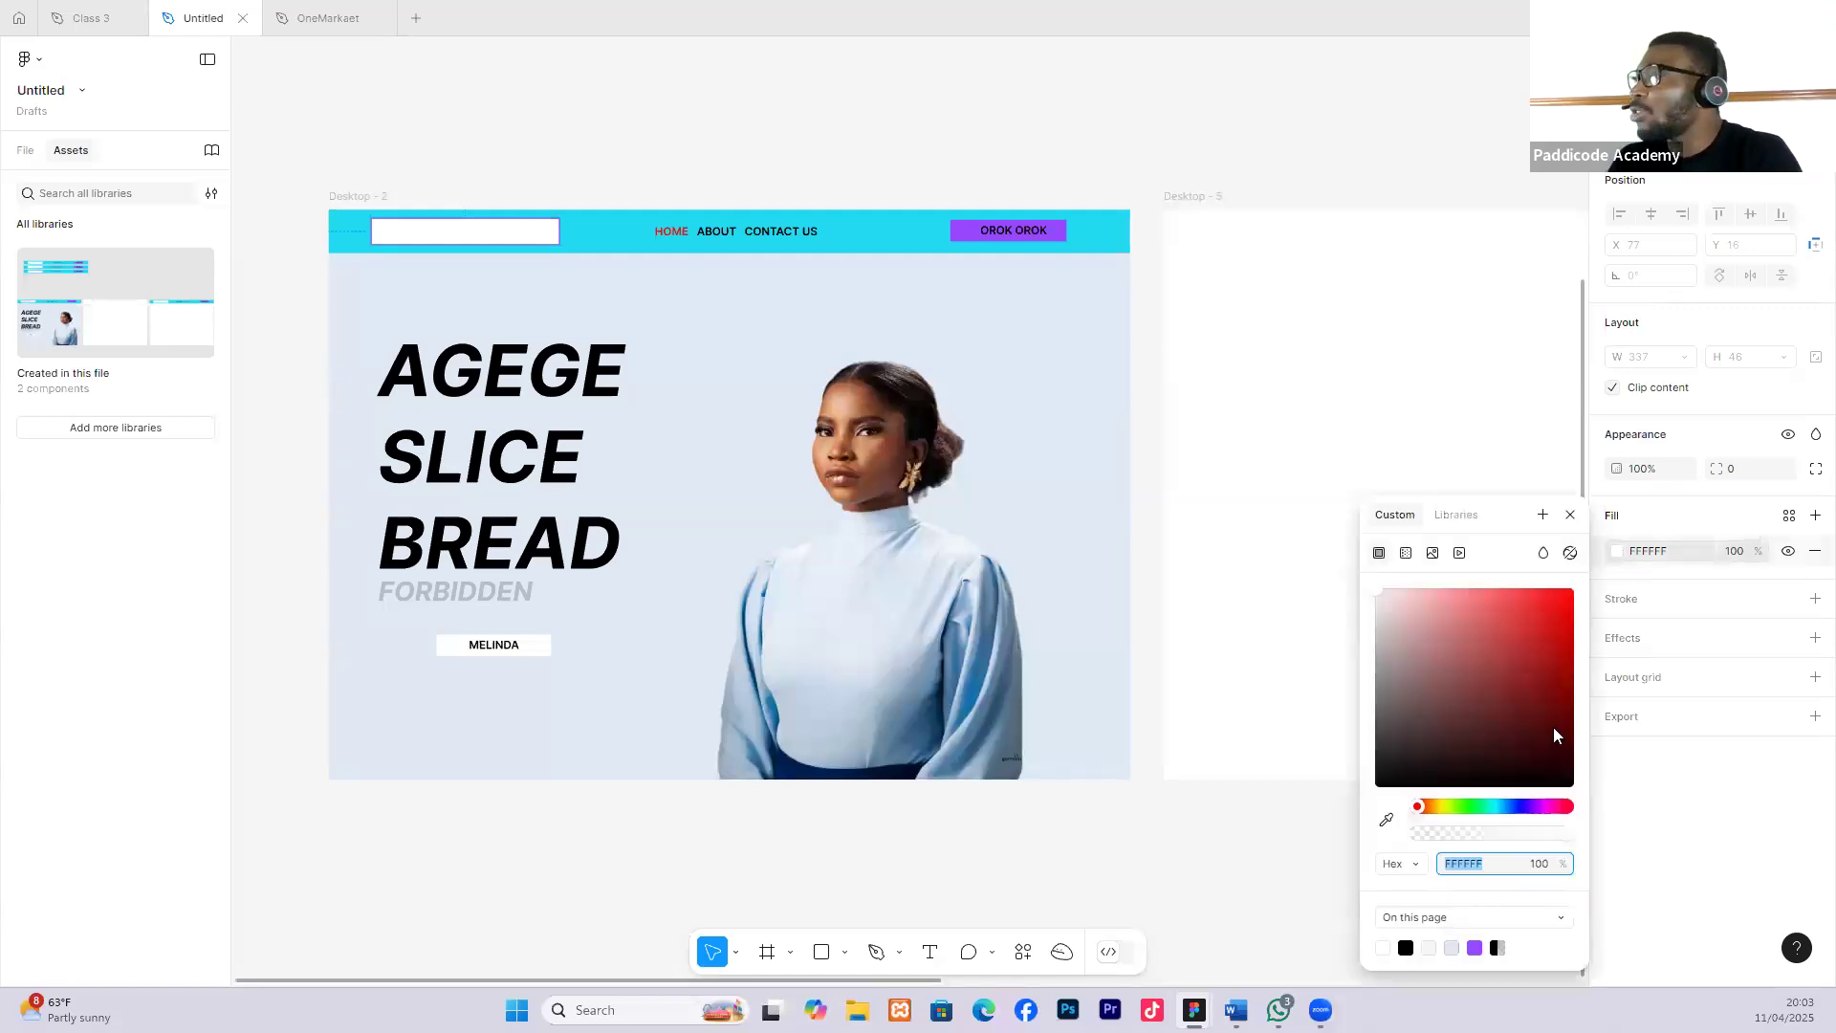
pyautogui.click(1389, 822)
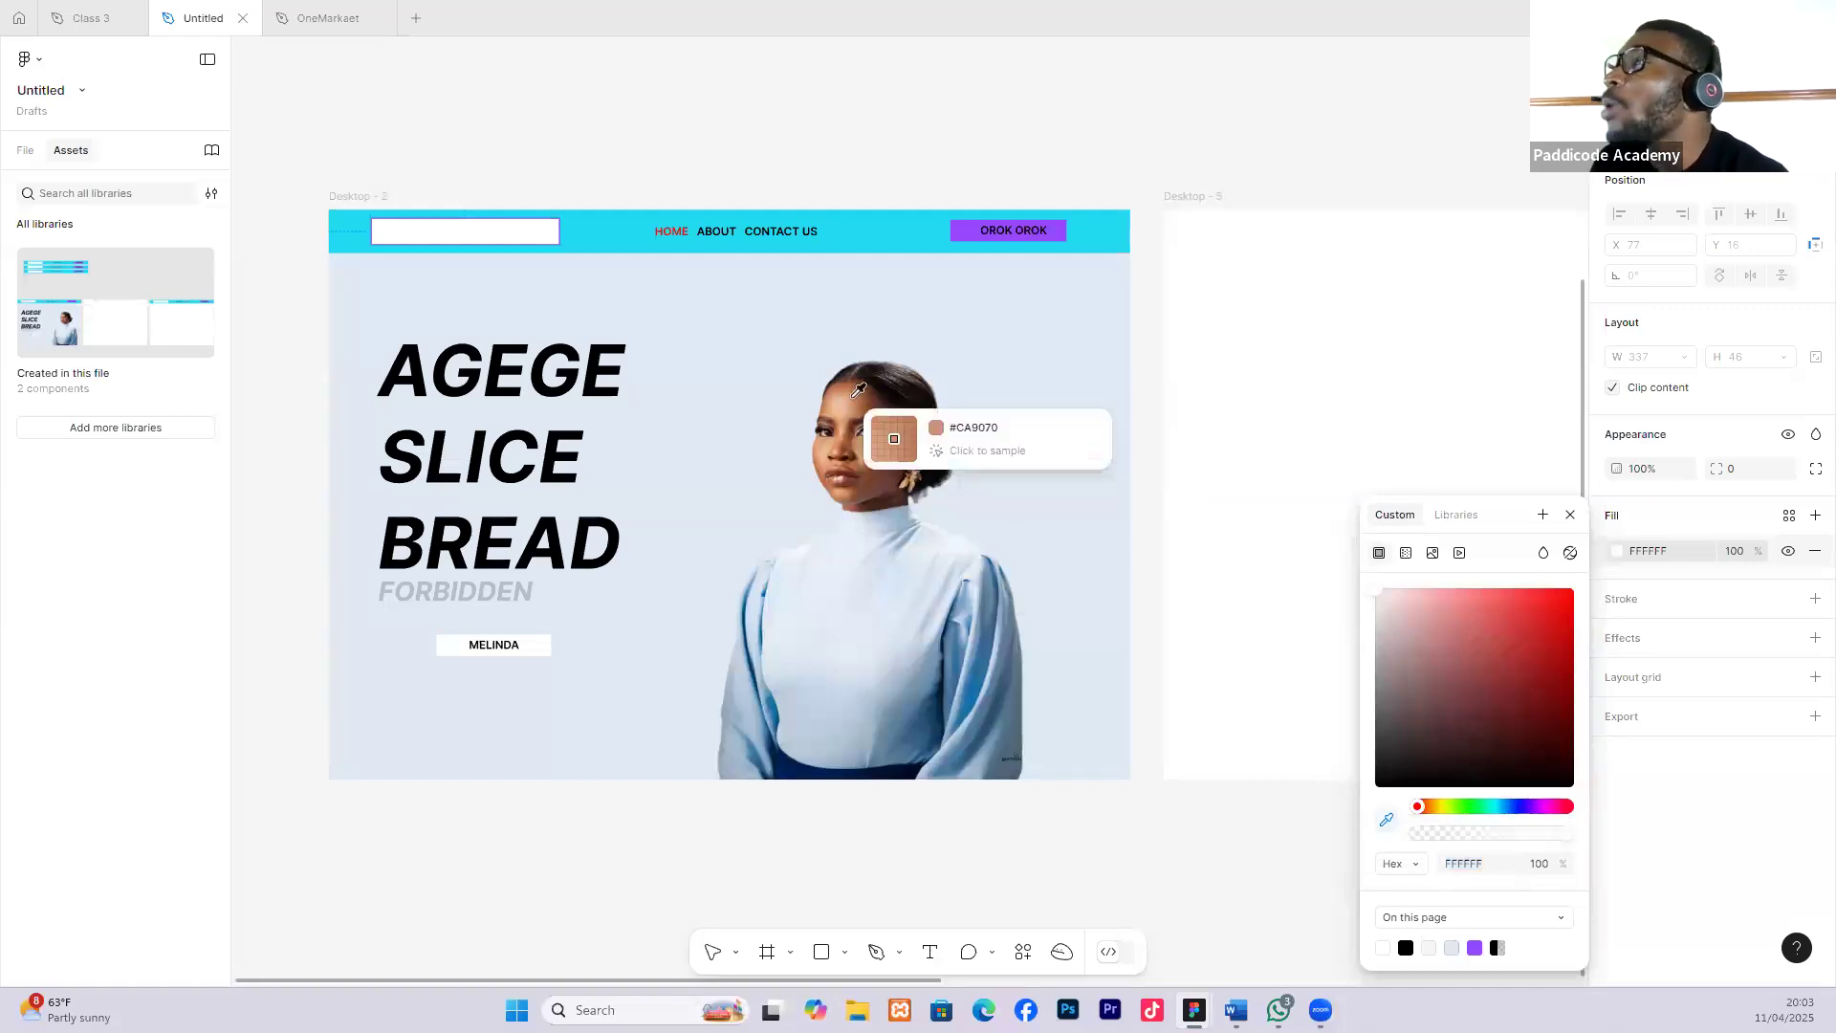
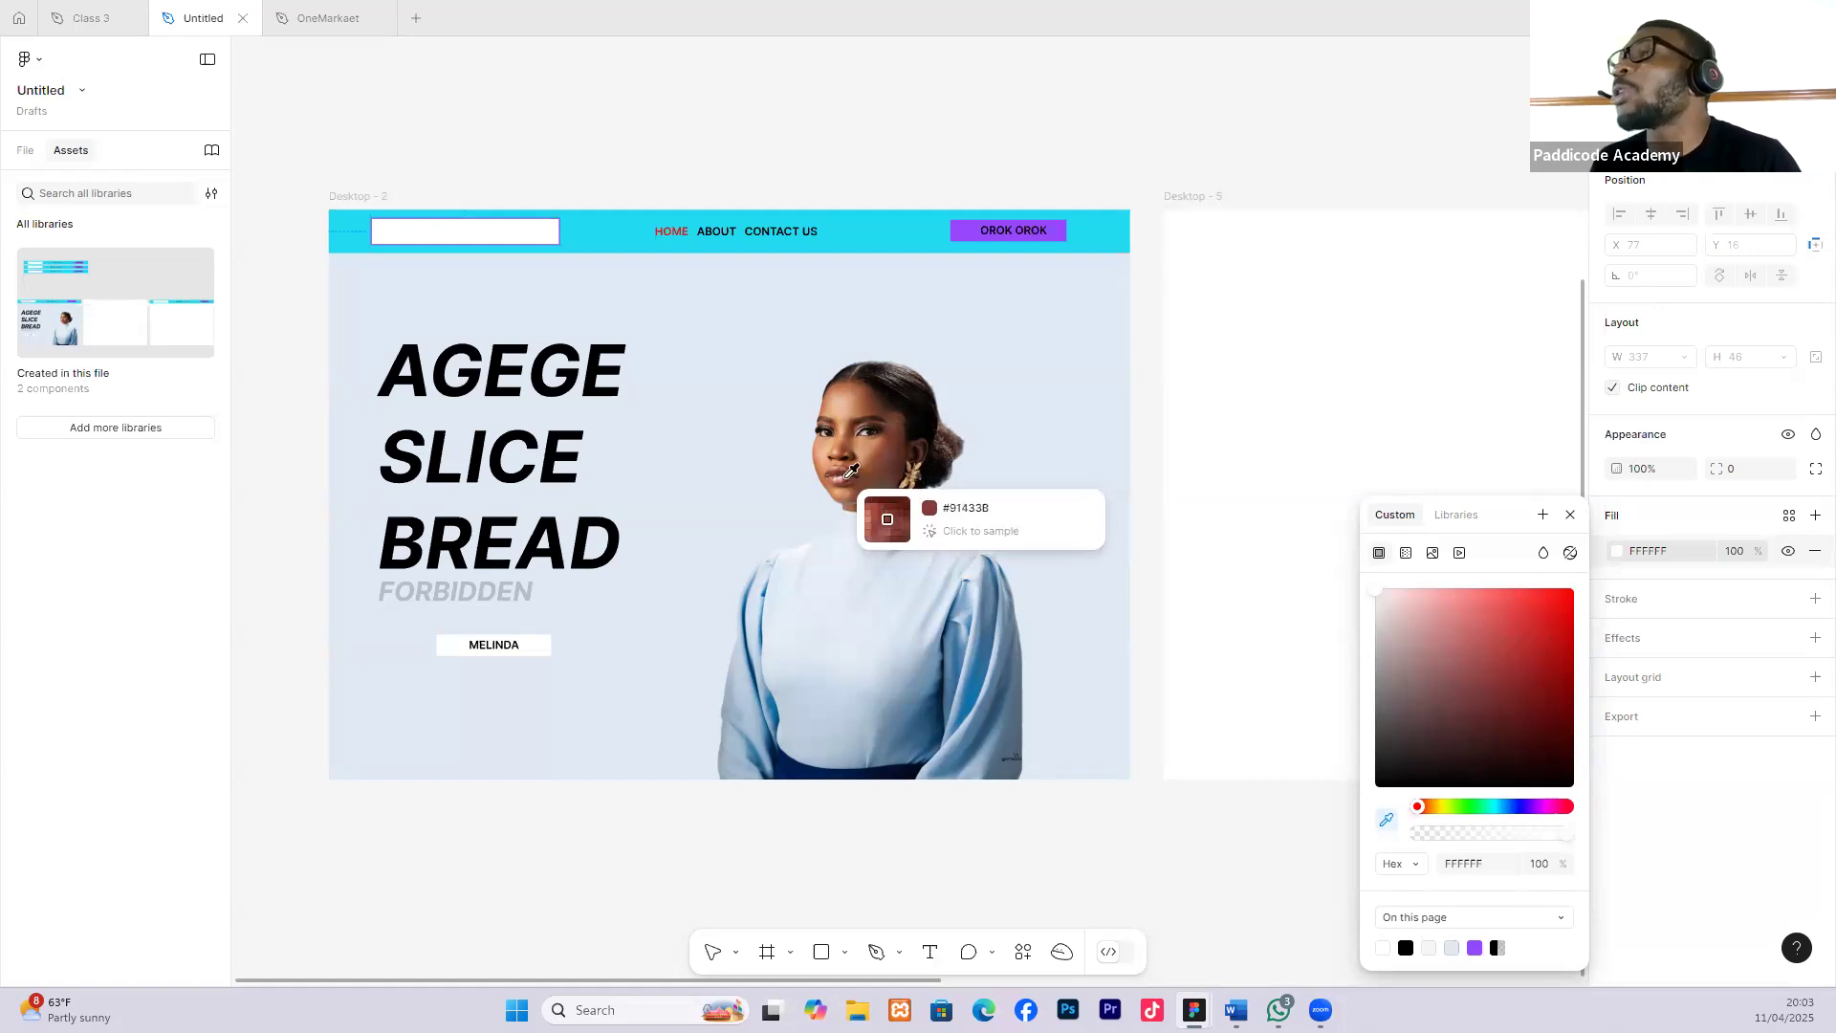
# Apply dark red 75342D, sampled from the photo, as the top-left header box's fill.
pyautogui.scroll(10, 852, 471)
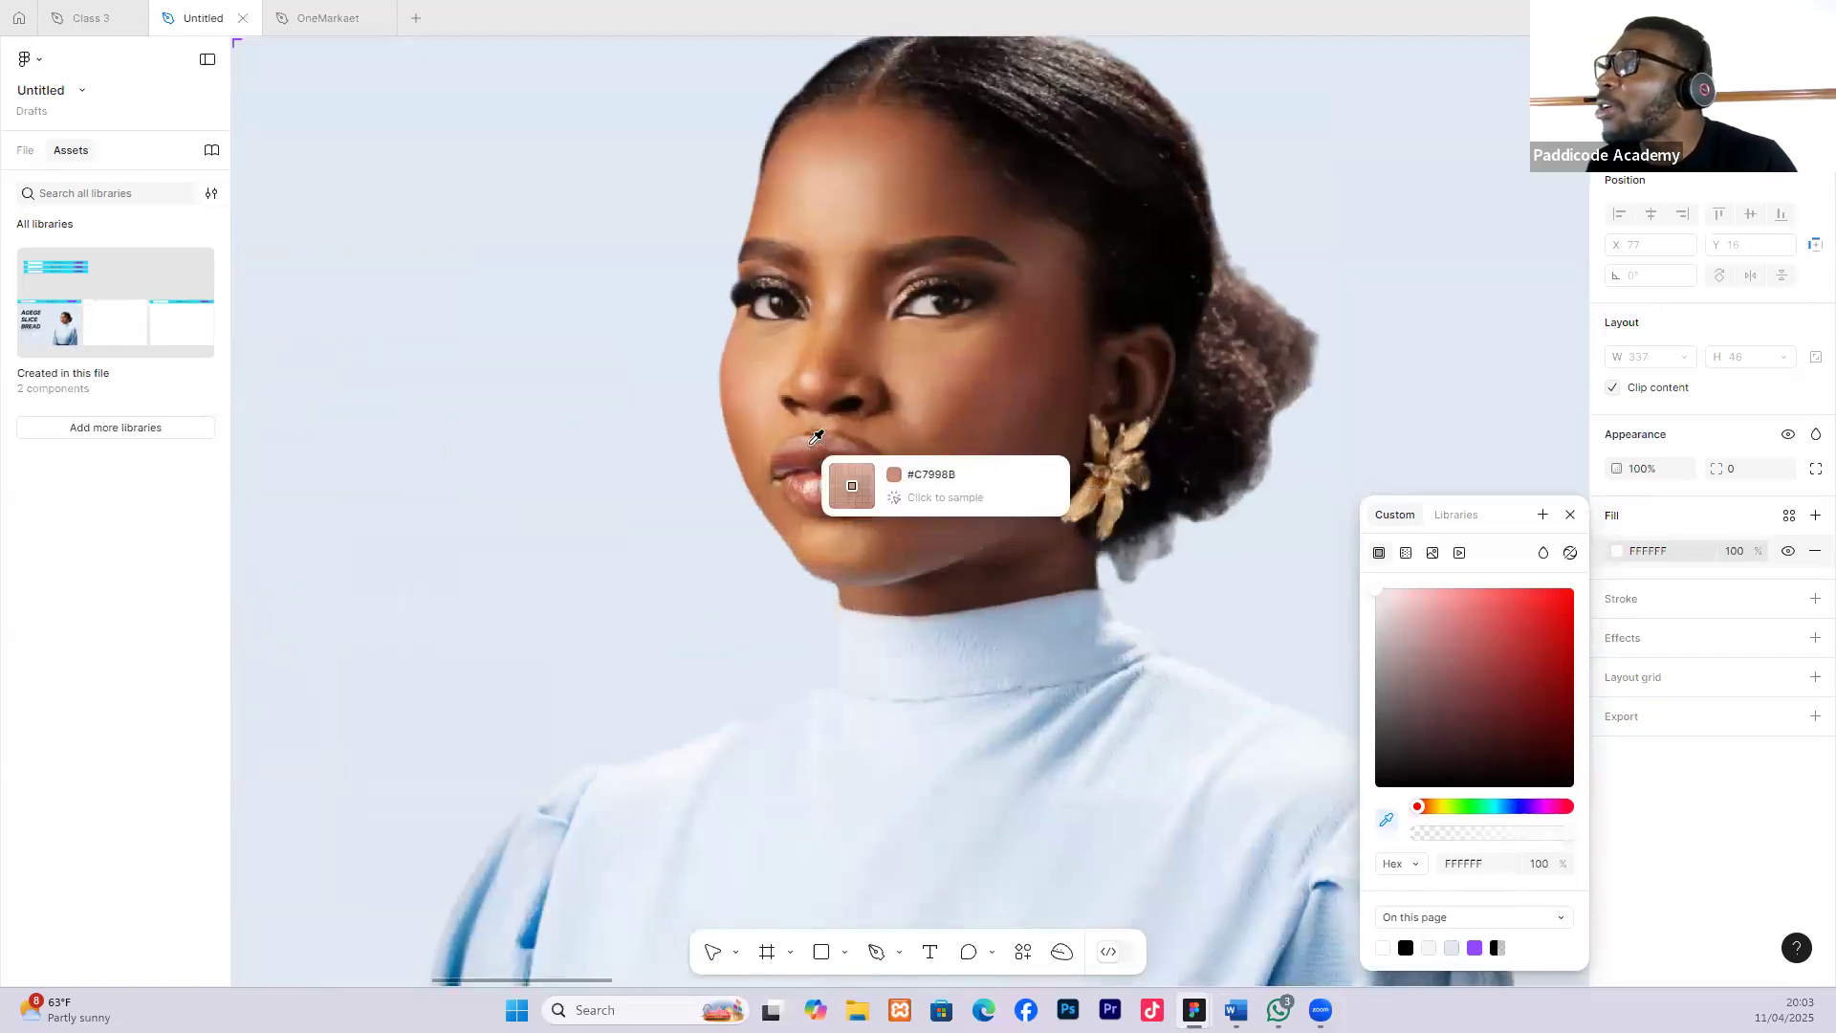
pyautogui.scroll(2, 815, 440)
pyautogui.scroll(3, 815, 440)
pyautogui.scroll(-5, 813, 441)
pyautogui.scroll(2, 811, 442)
pyautogui.scroll(-10, 811, 442)
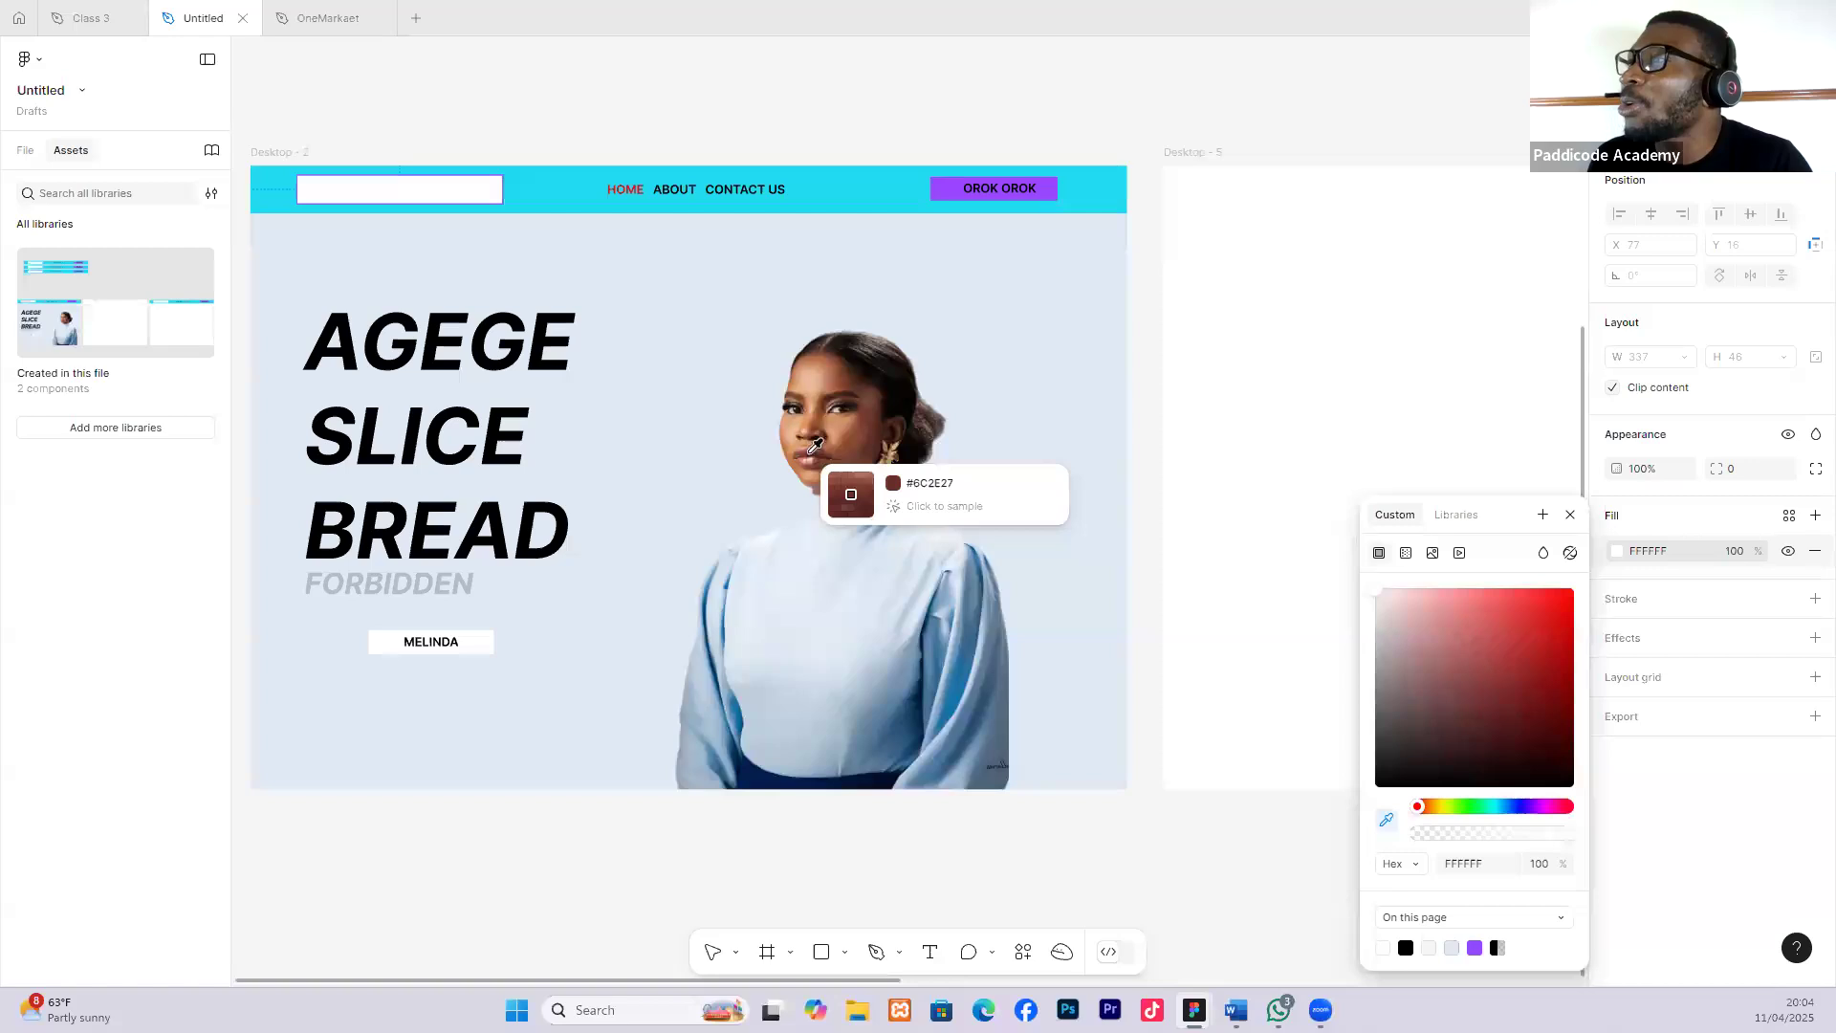
pyautogui.click(815, 445)
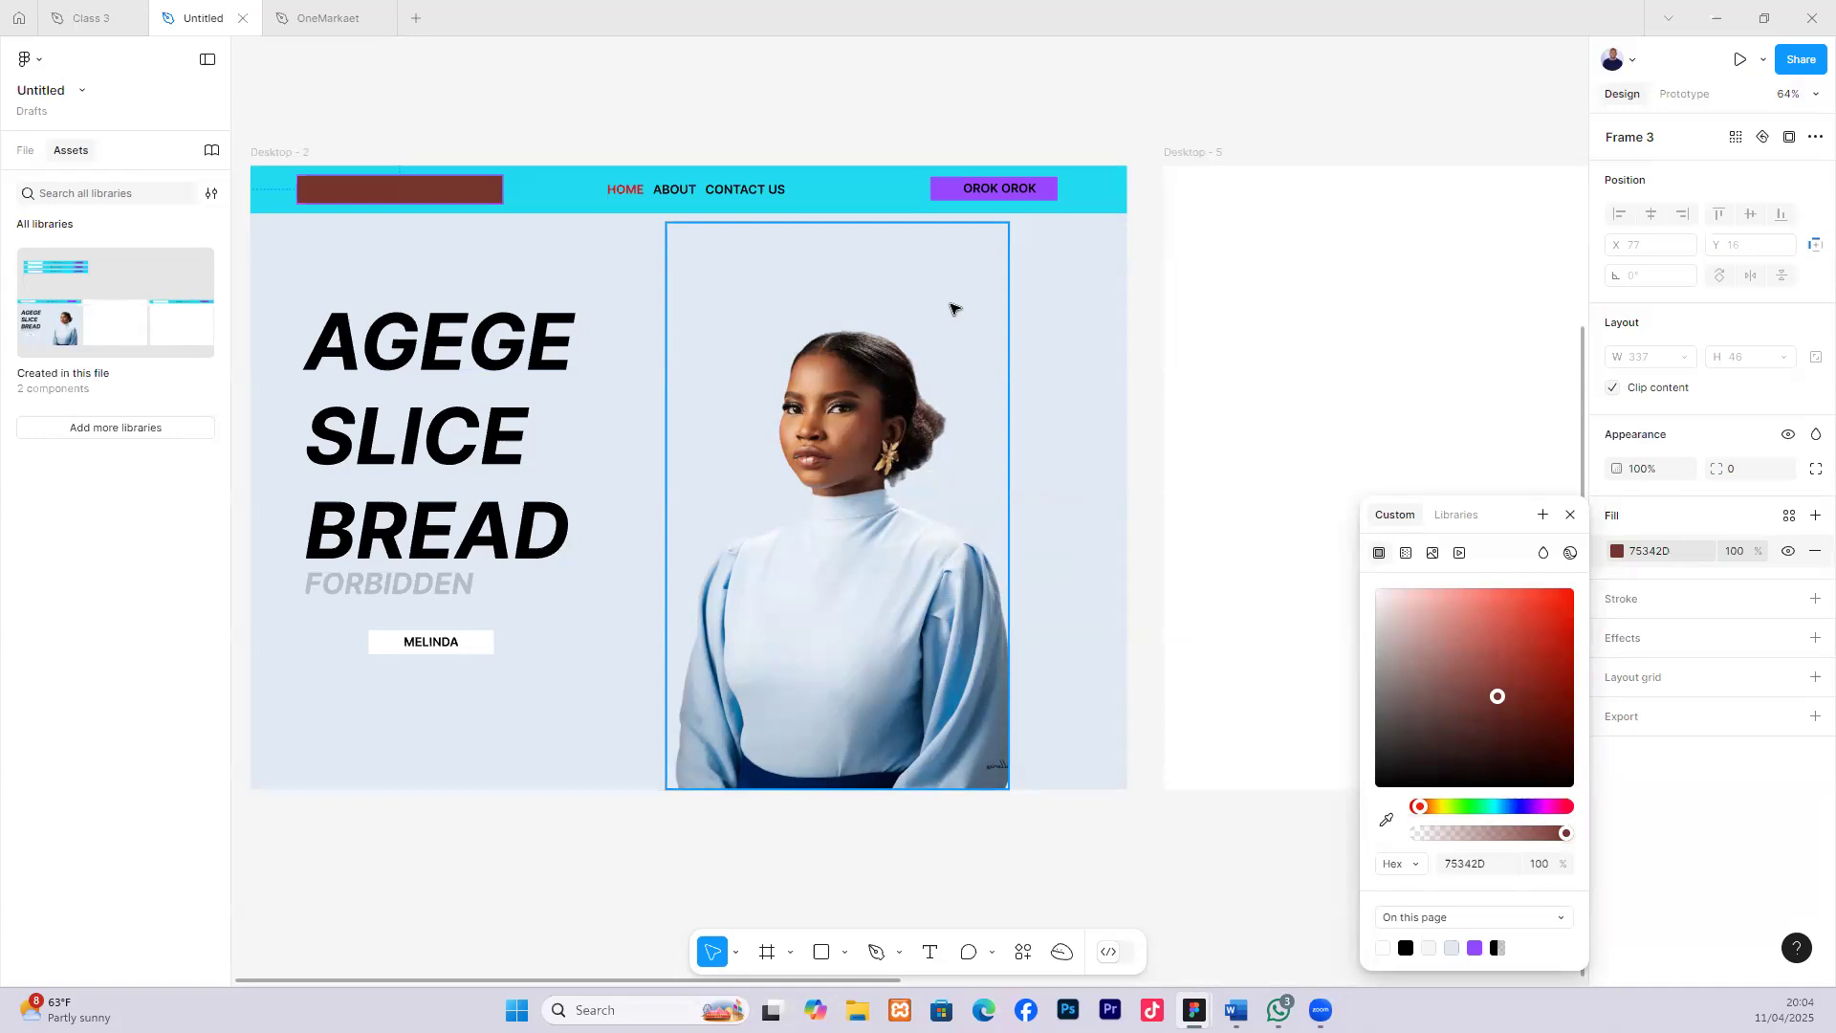
pyautogui.scroll(-2, 956, 304)
pyautogui.scroll(2, 586, 270)
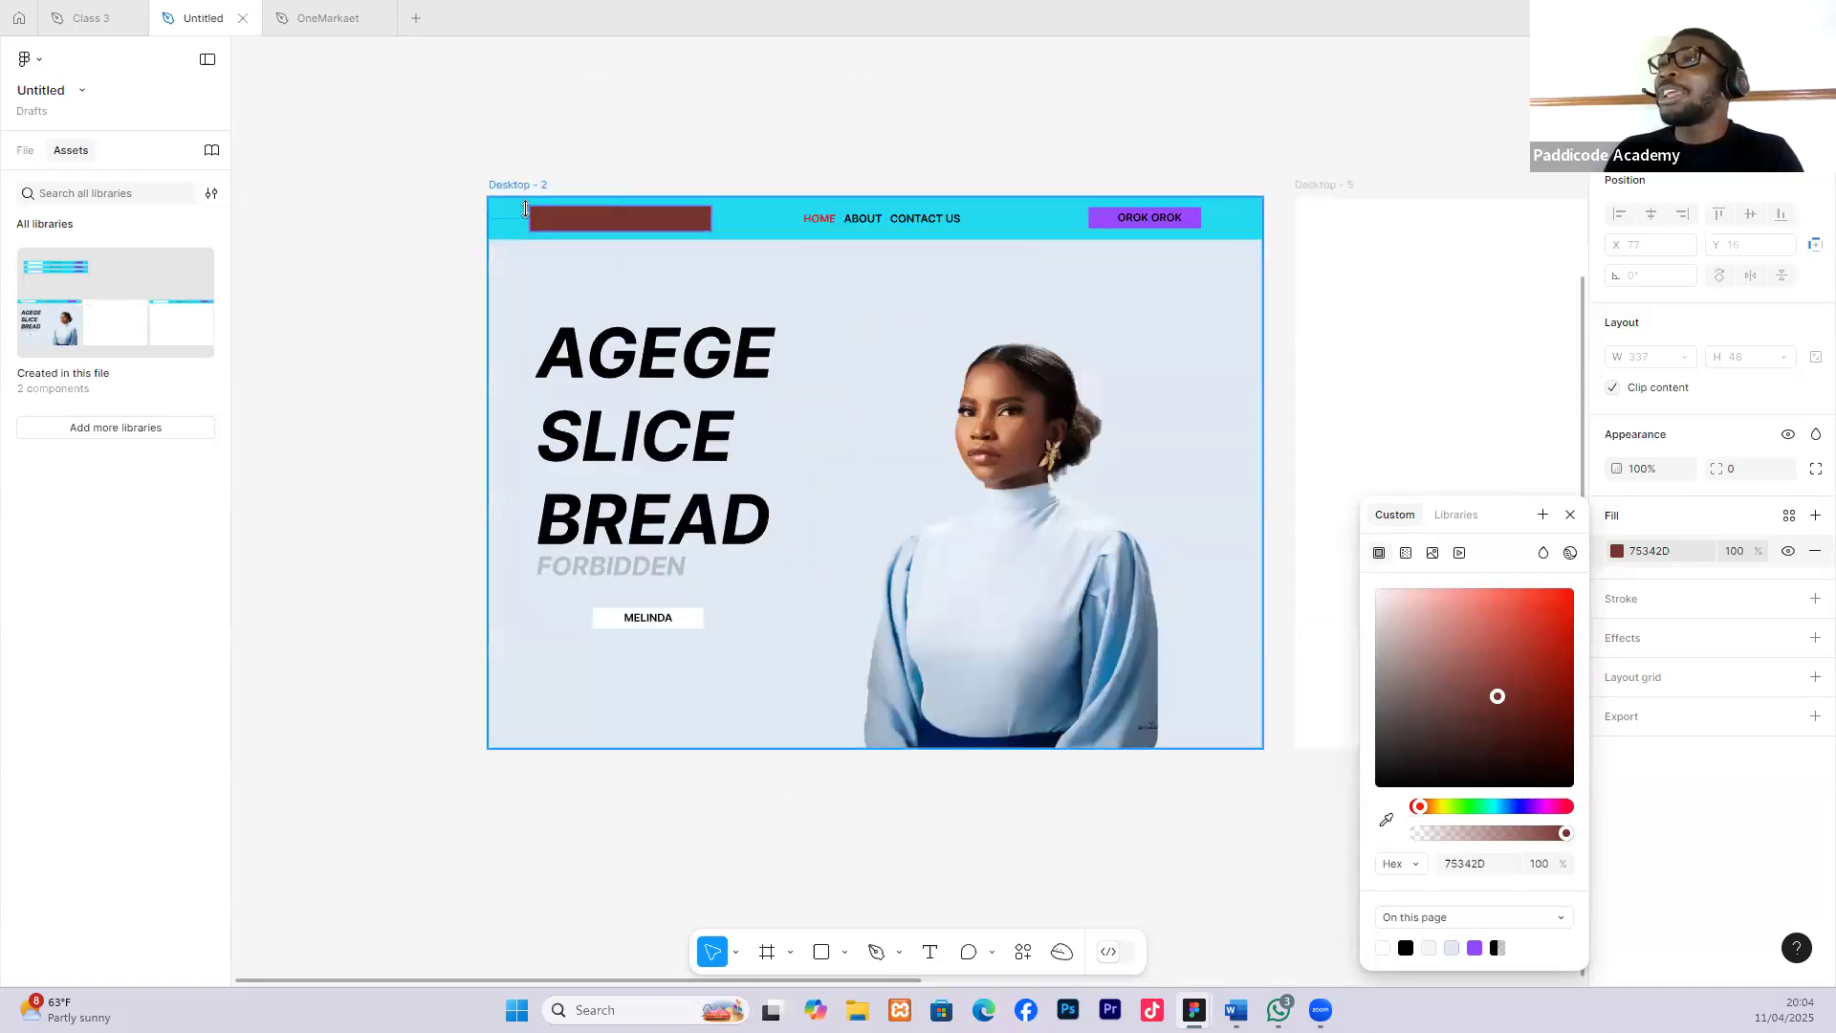
# Switch the Desktop - 2 frame's solid DEE9F3 fill to a DEE9F3-to-81878D linear gradient.
pyautogui.click(504, 182)
pyautogui.hscroll(1, 890, 394)
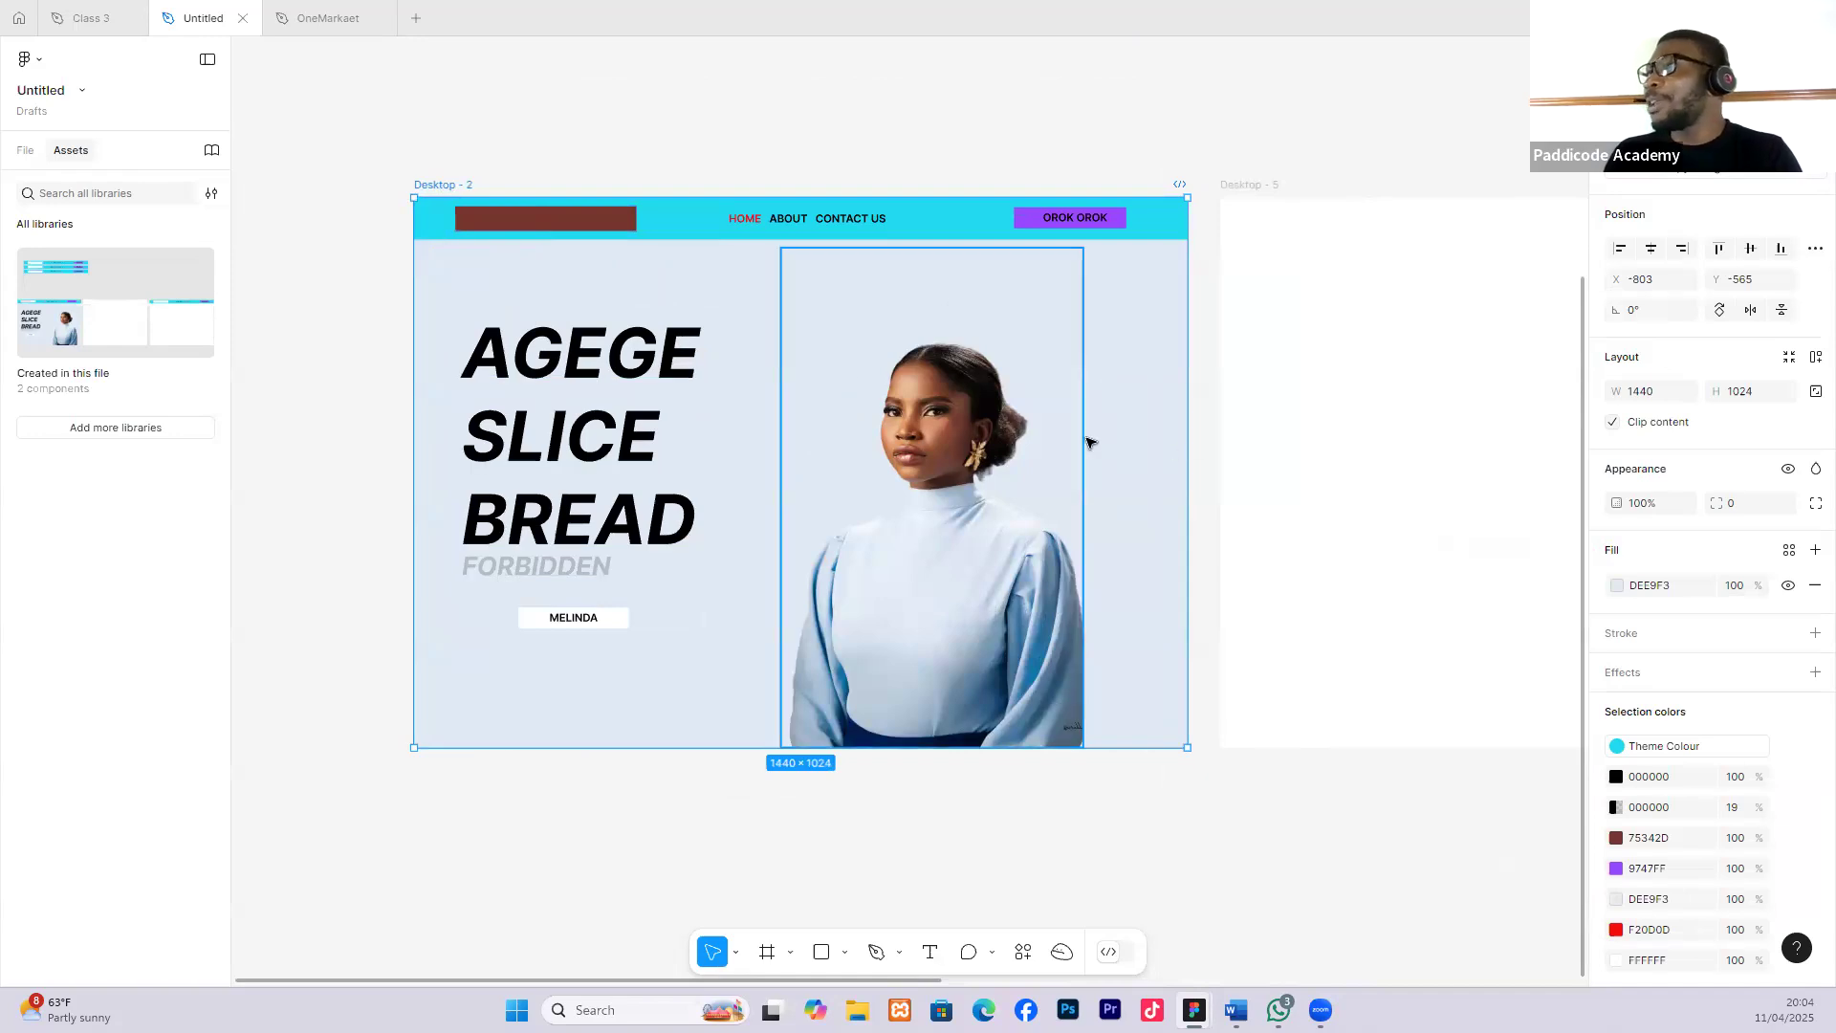
pyautogui.click(1616, 586)
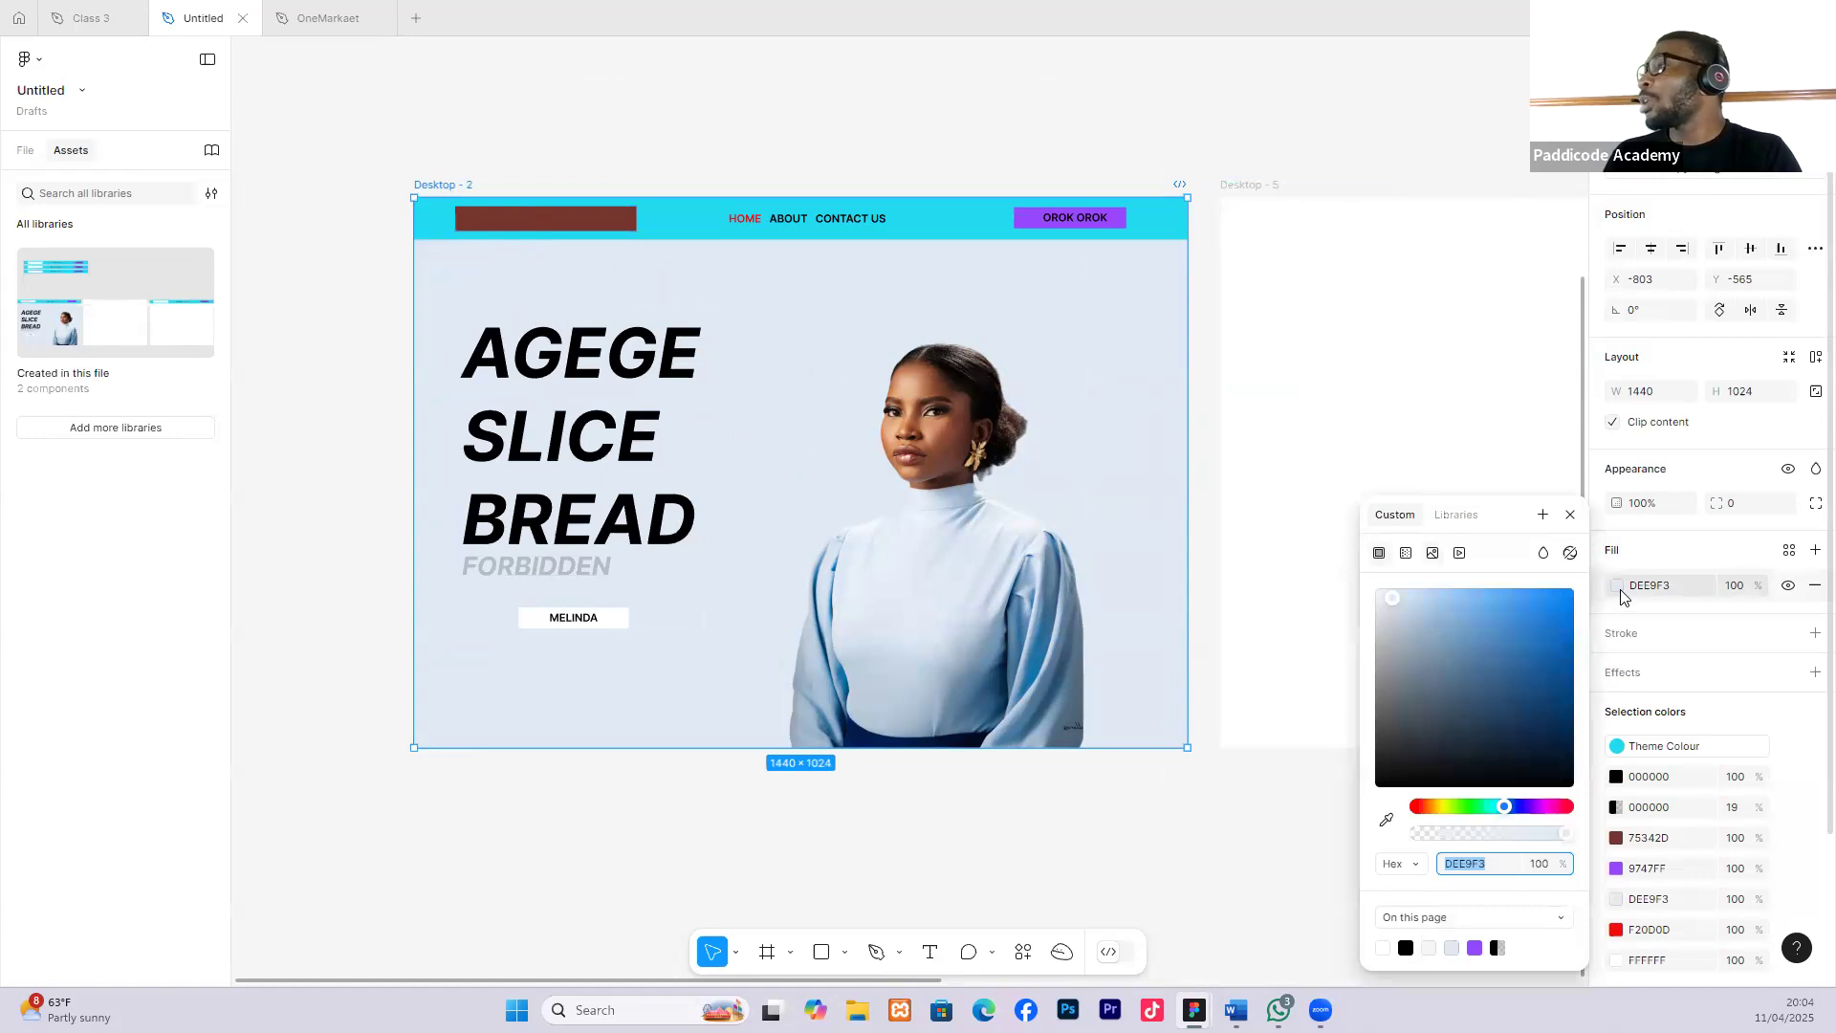
pyautogui.click(1406, 555)
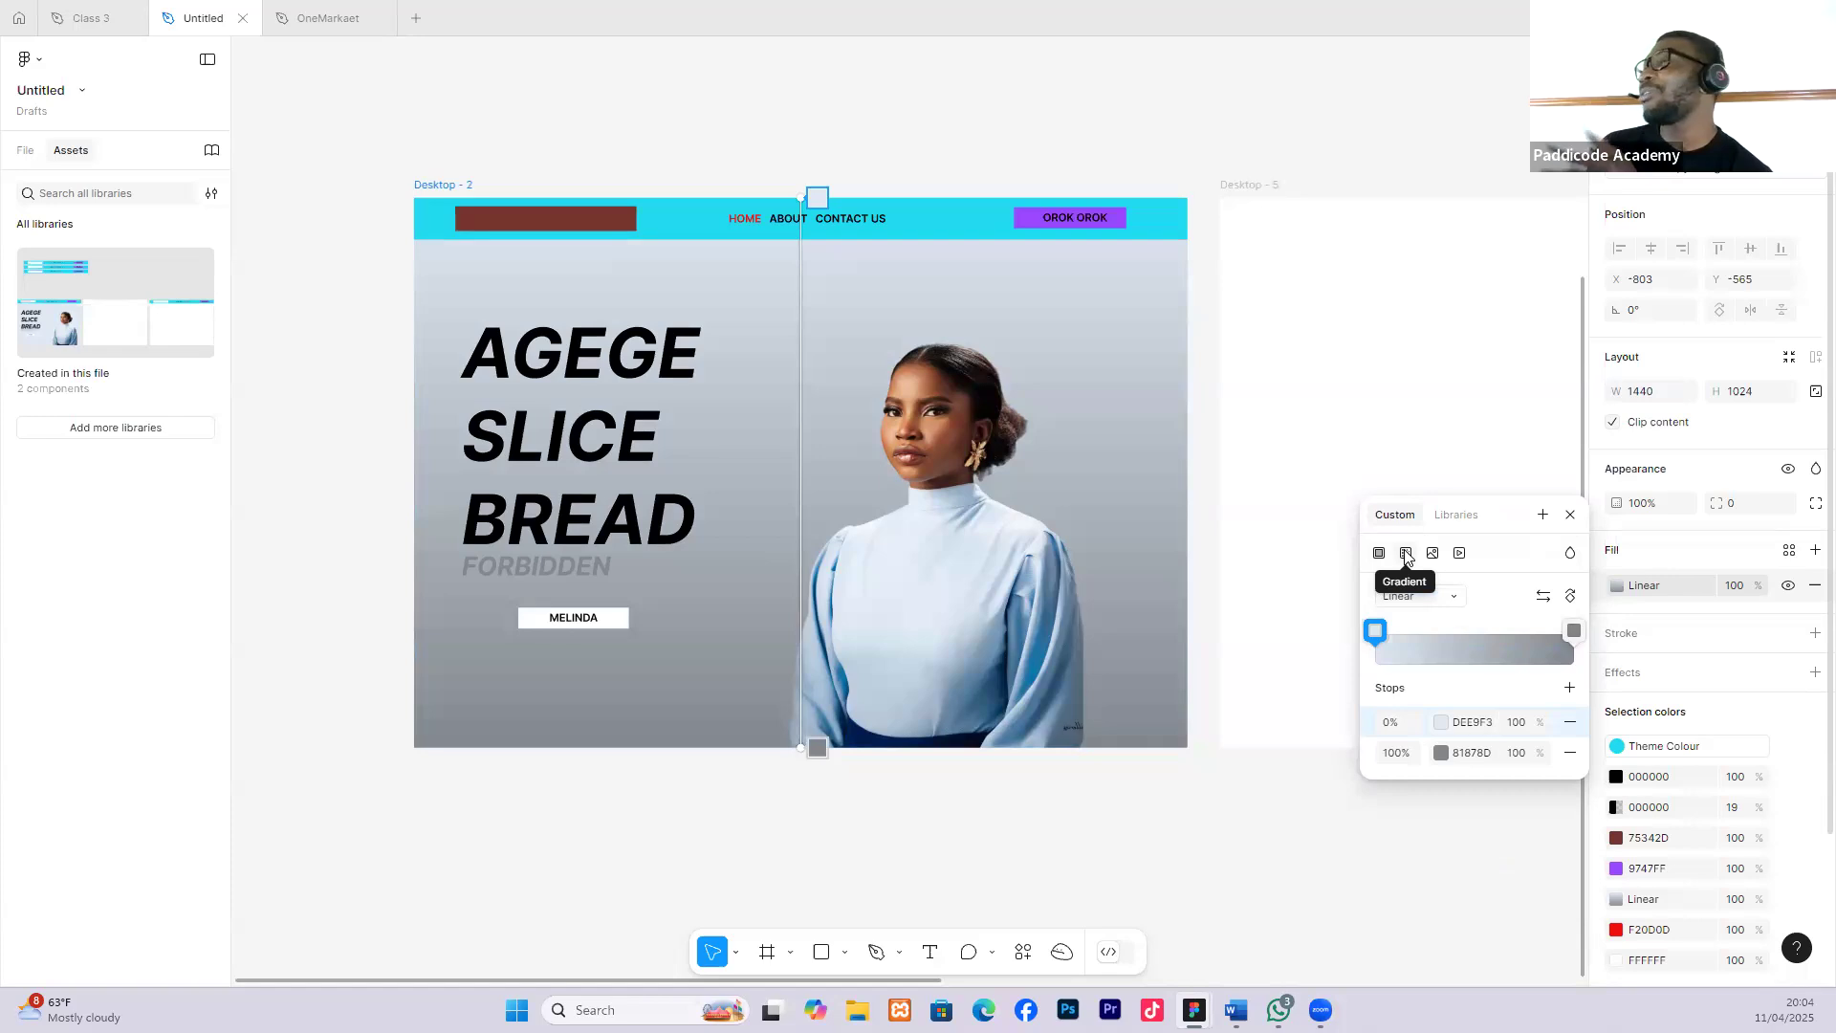
# Eyedrop the photo's pale background E5EFF6 for the gradient's 0% stop.
pyautogui.click(1444, 724)
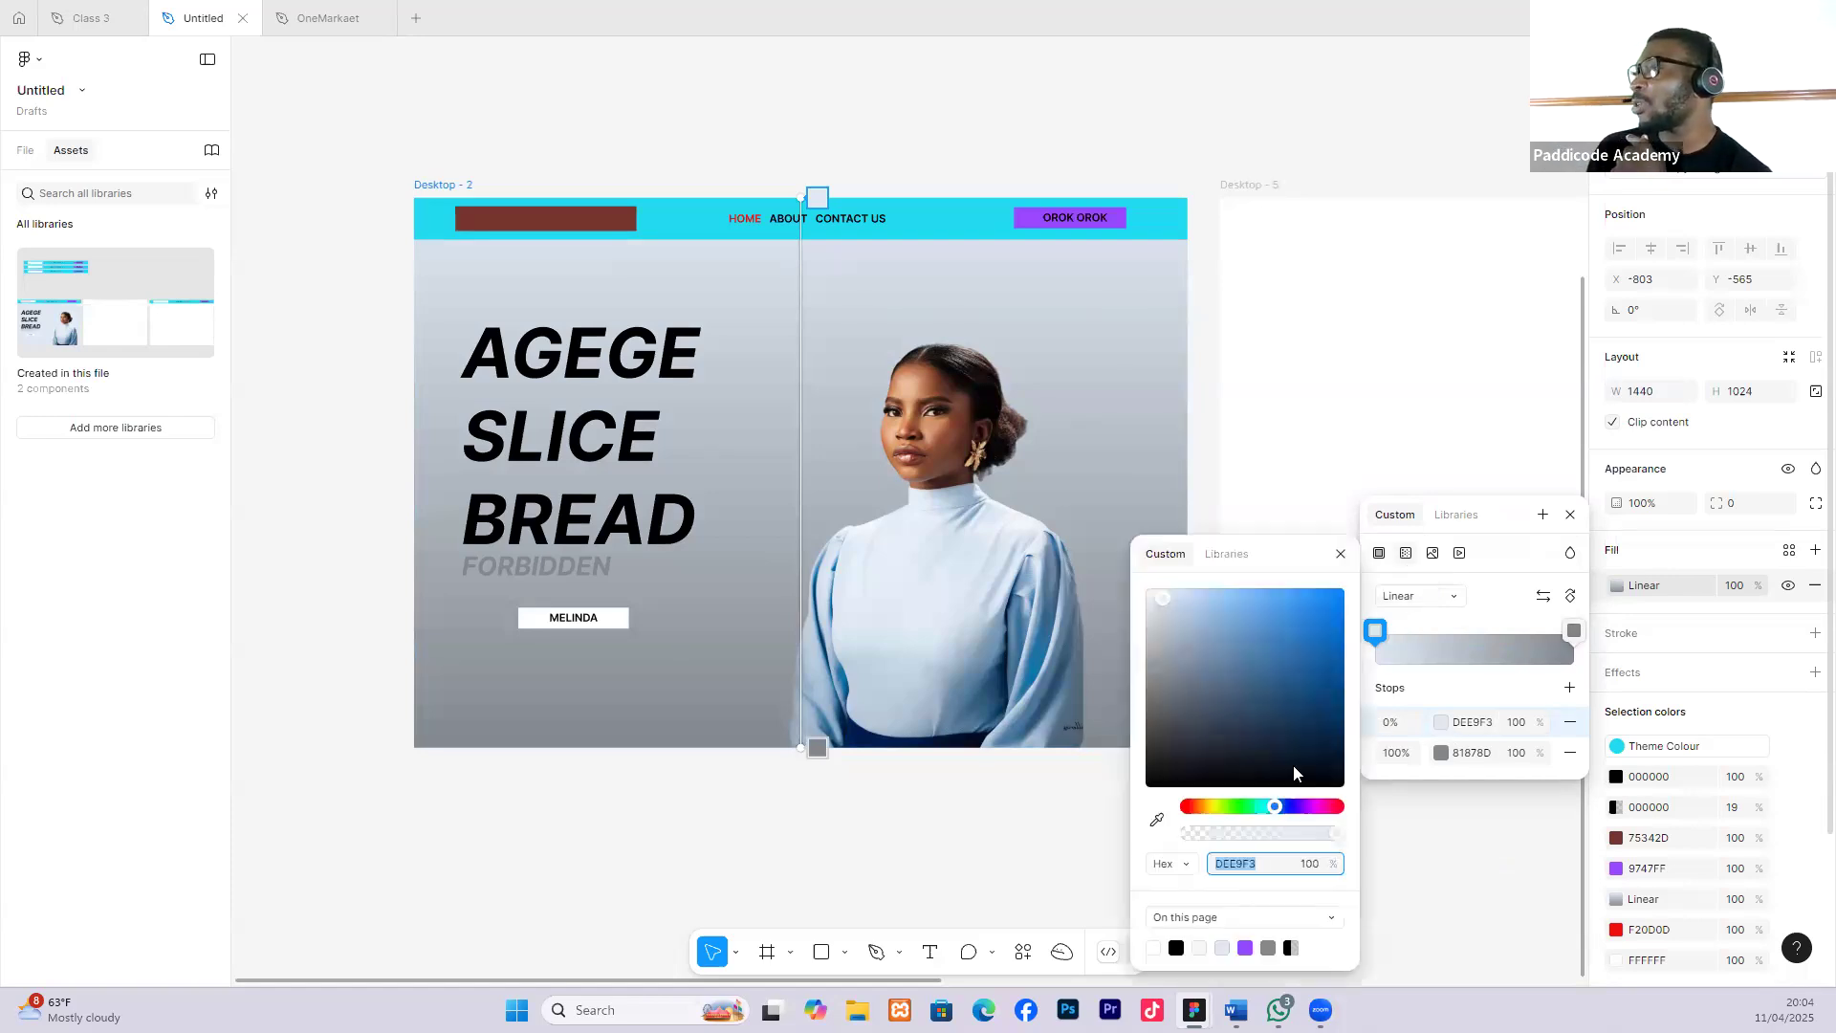
pyautogui.click(1157, 820)
pyautogui.click(903, 542)
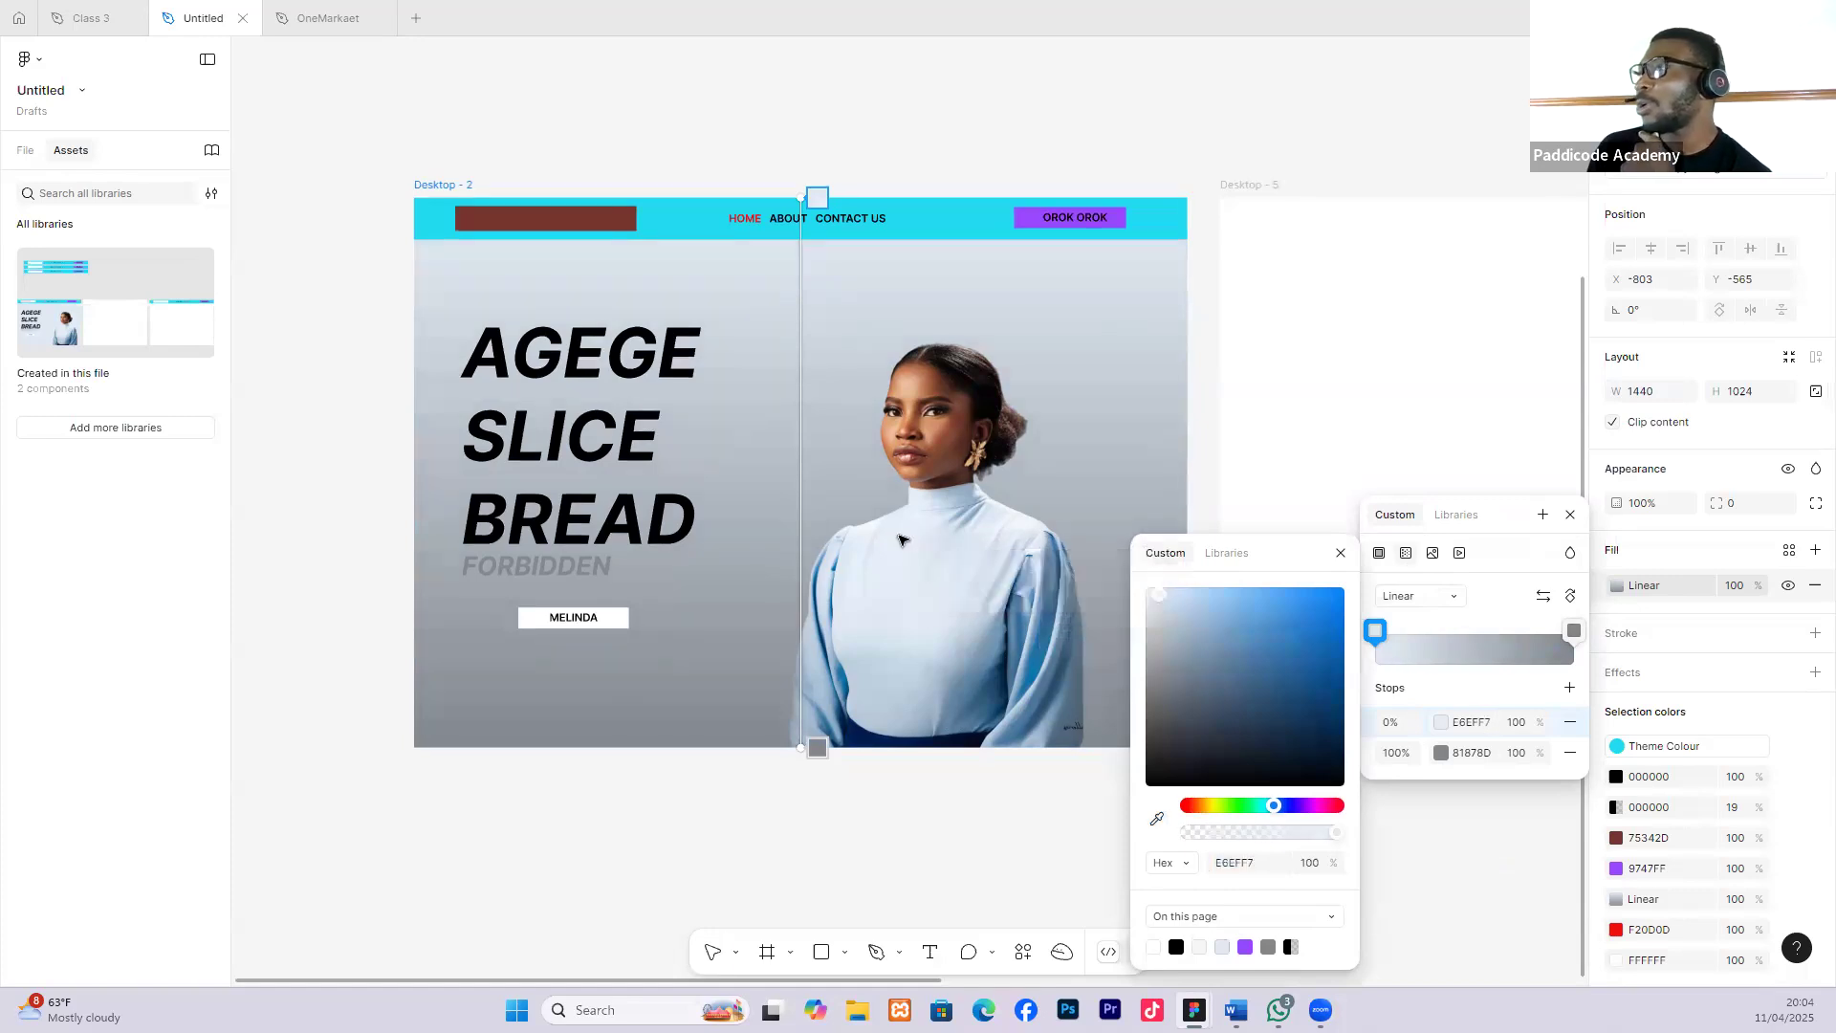
# Set the gradient's 100% stop to vivid blue 217FD5.
pyautogui.click(1440, 752)
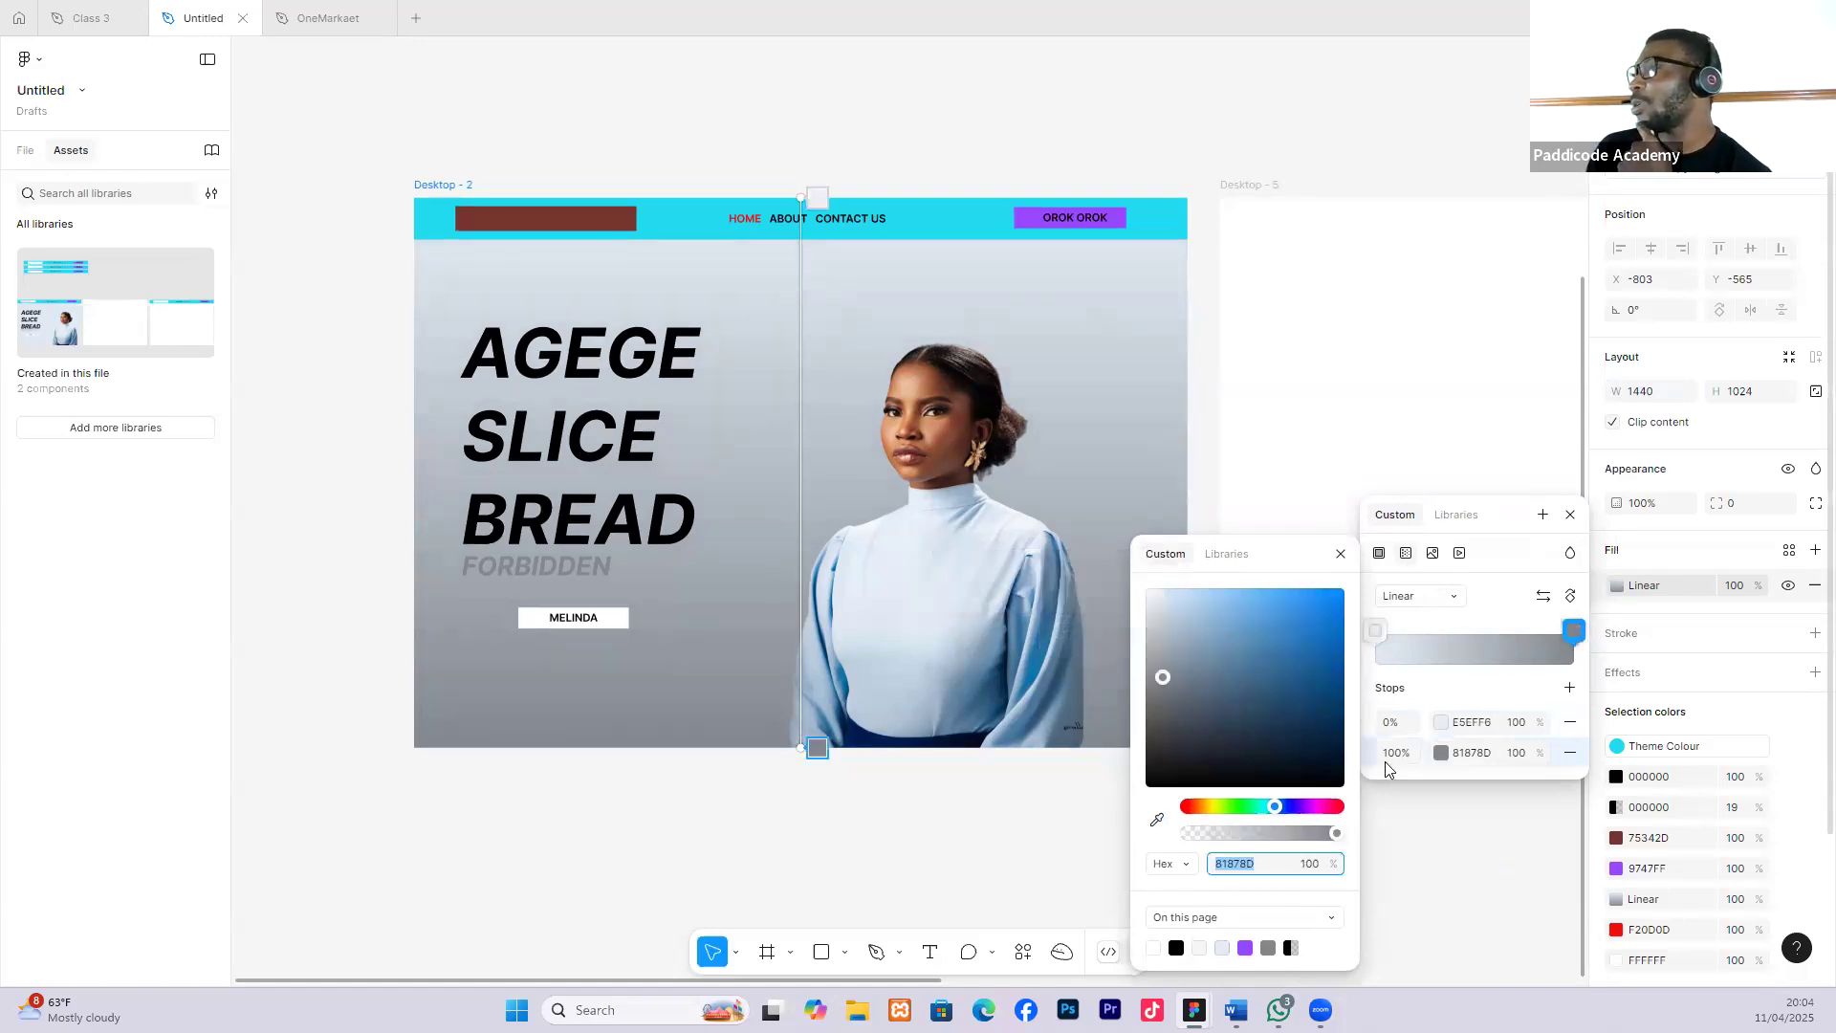
pyautogui.click(1331, 776)
pyautogui.moveTo(1332, 639); pyautogui.dragTo(1287, 652)
pyautogui.moveTo(1203, 711); pyautogui.dragTo(1263, 685)
pyautogui.click(1284, 714)
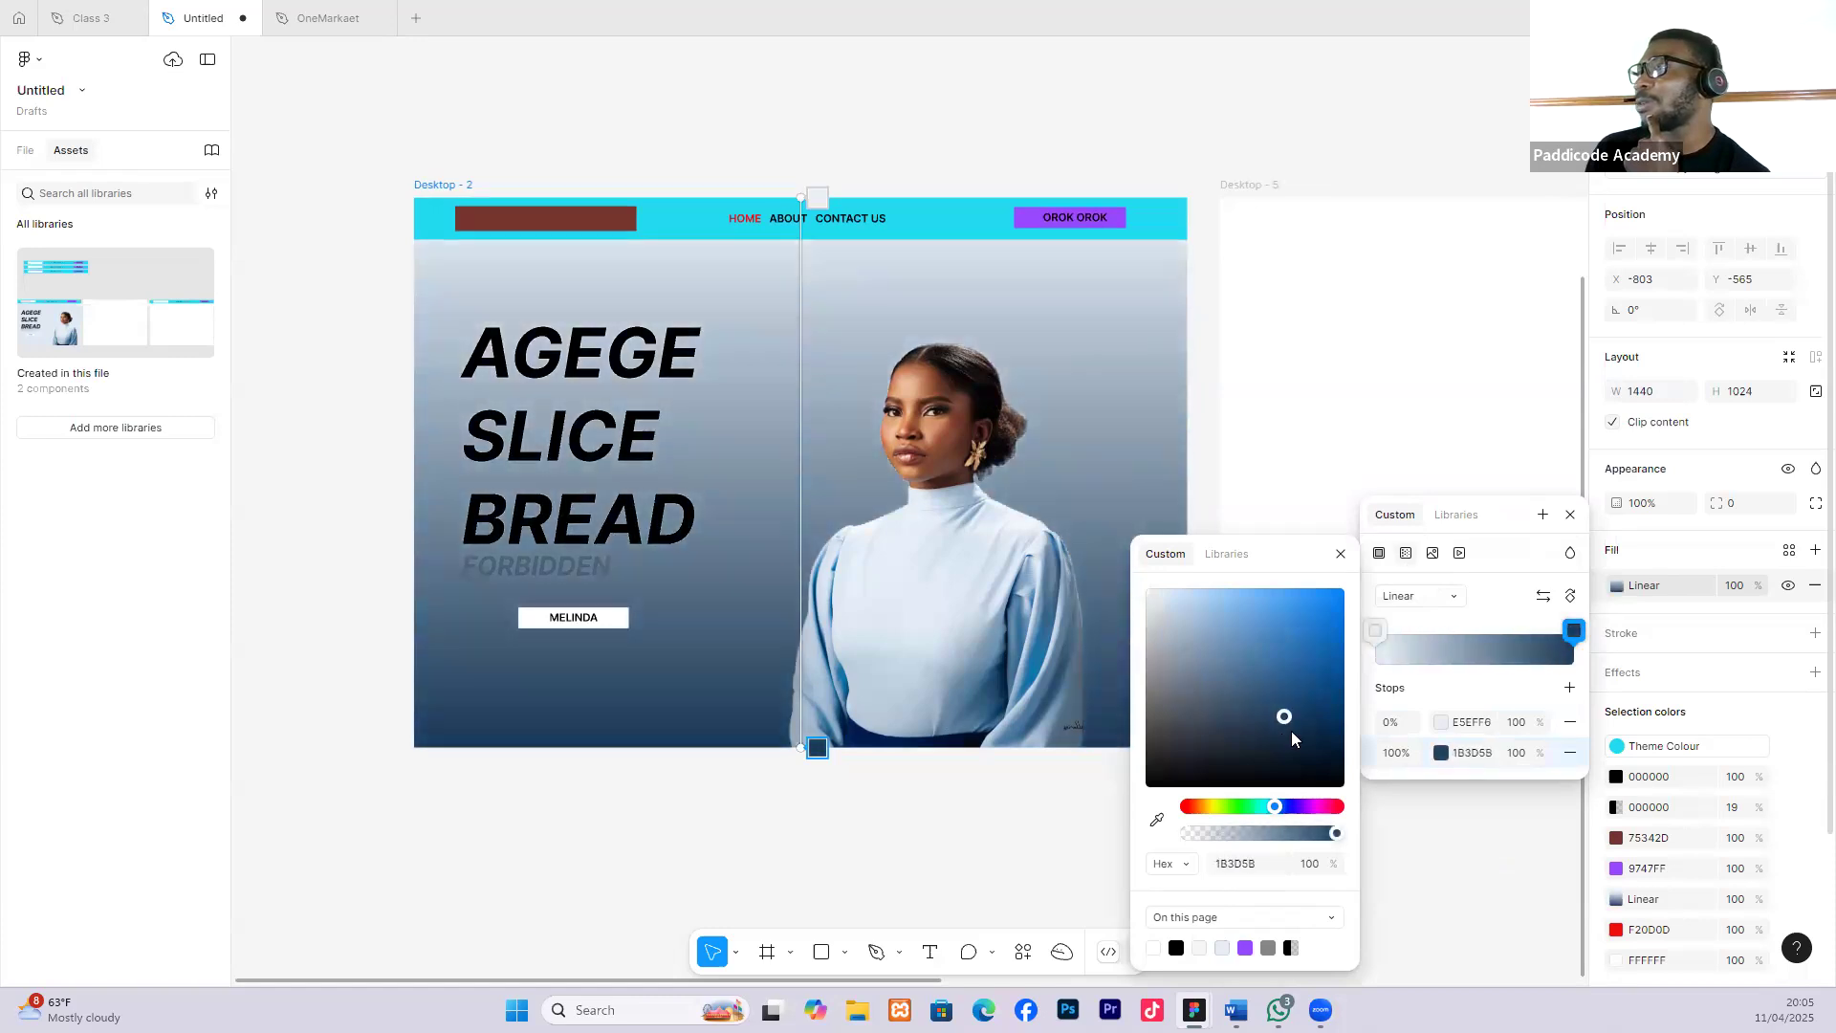
pyautogui.click(1328, 754)
pyautogui.moveTo(1283, 768); pyautogui.dragTo(1314, 628)
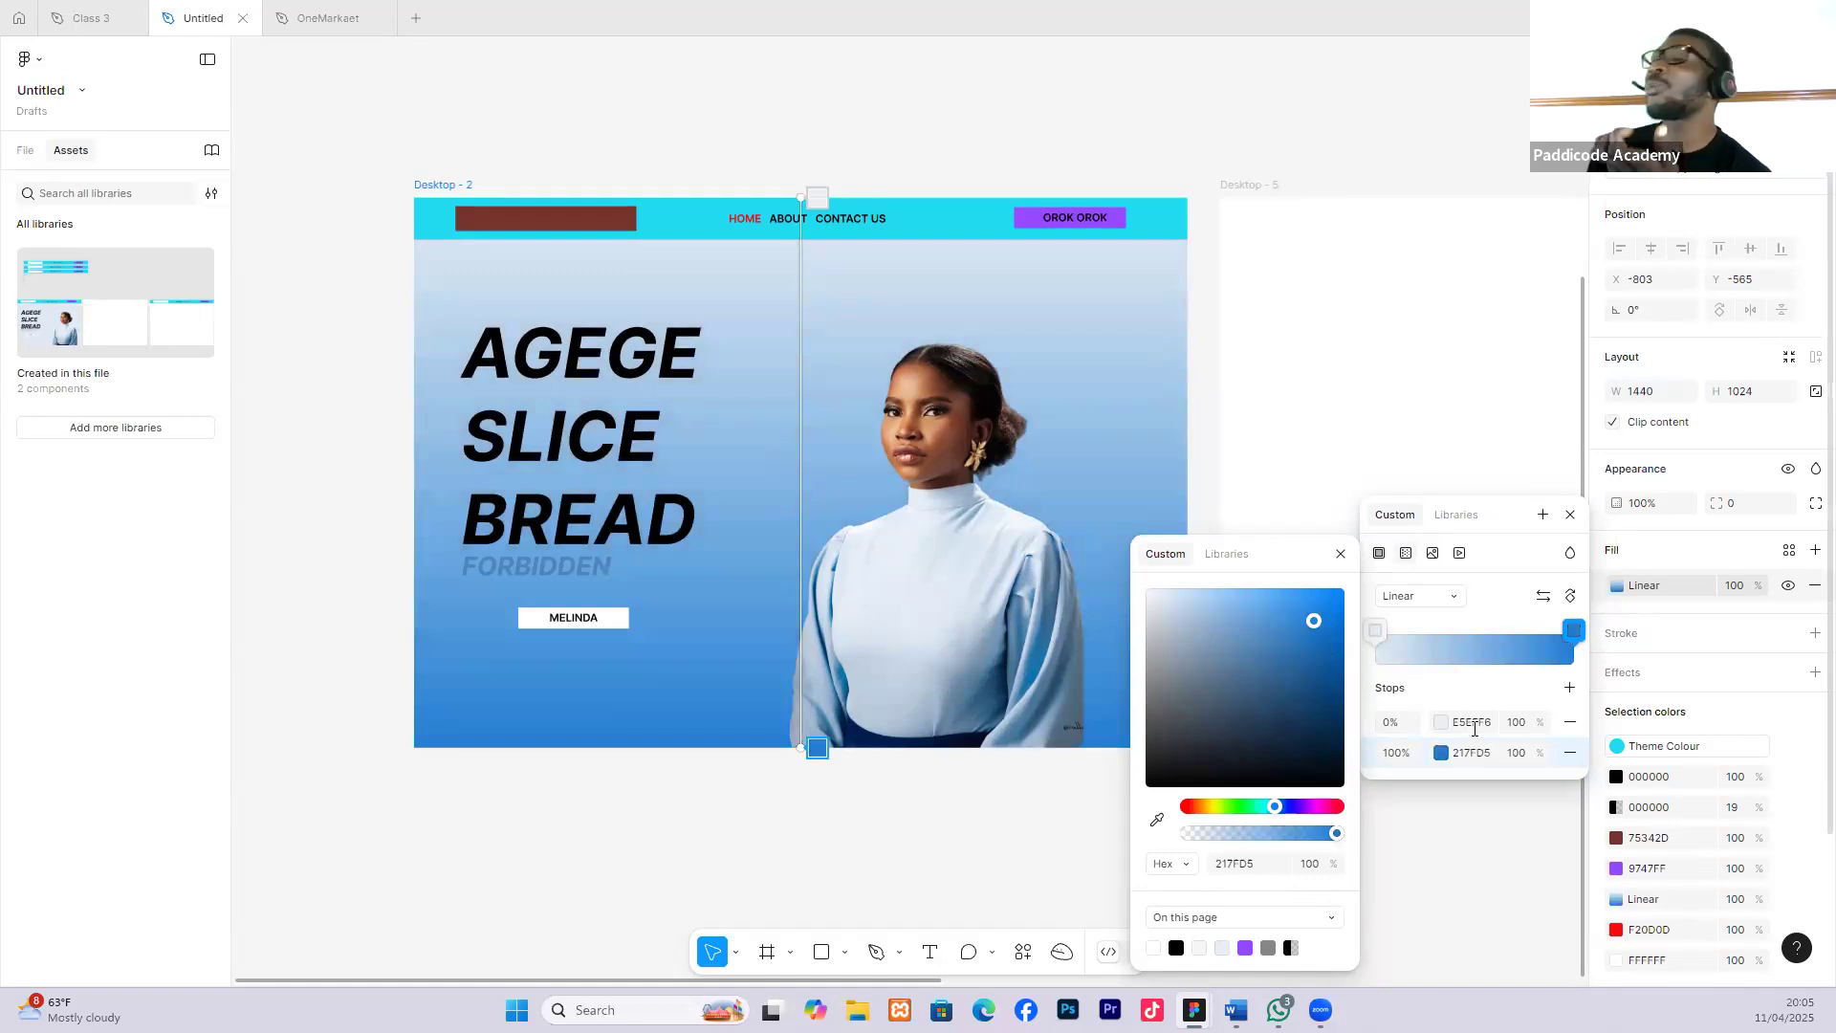
# Add gradient stops at 50% (83B7E6) and 75% (B5D3ED), adjusting the bottom stop's tint.
pyautogui.click(1570, 686)
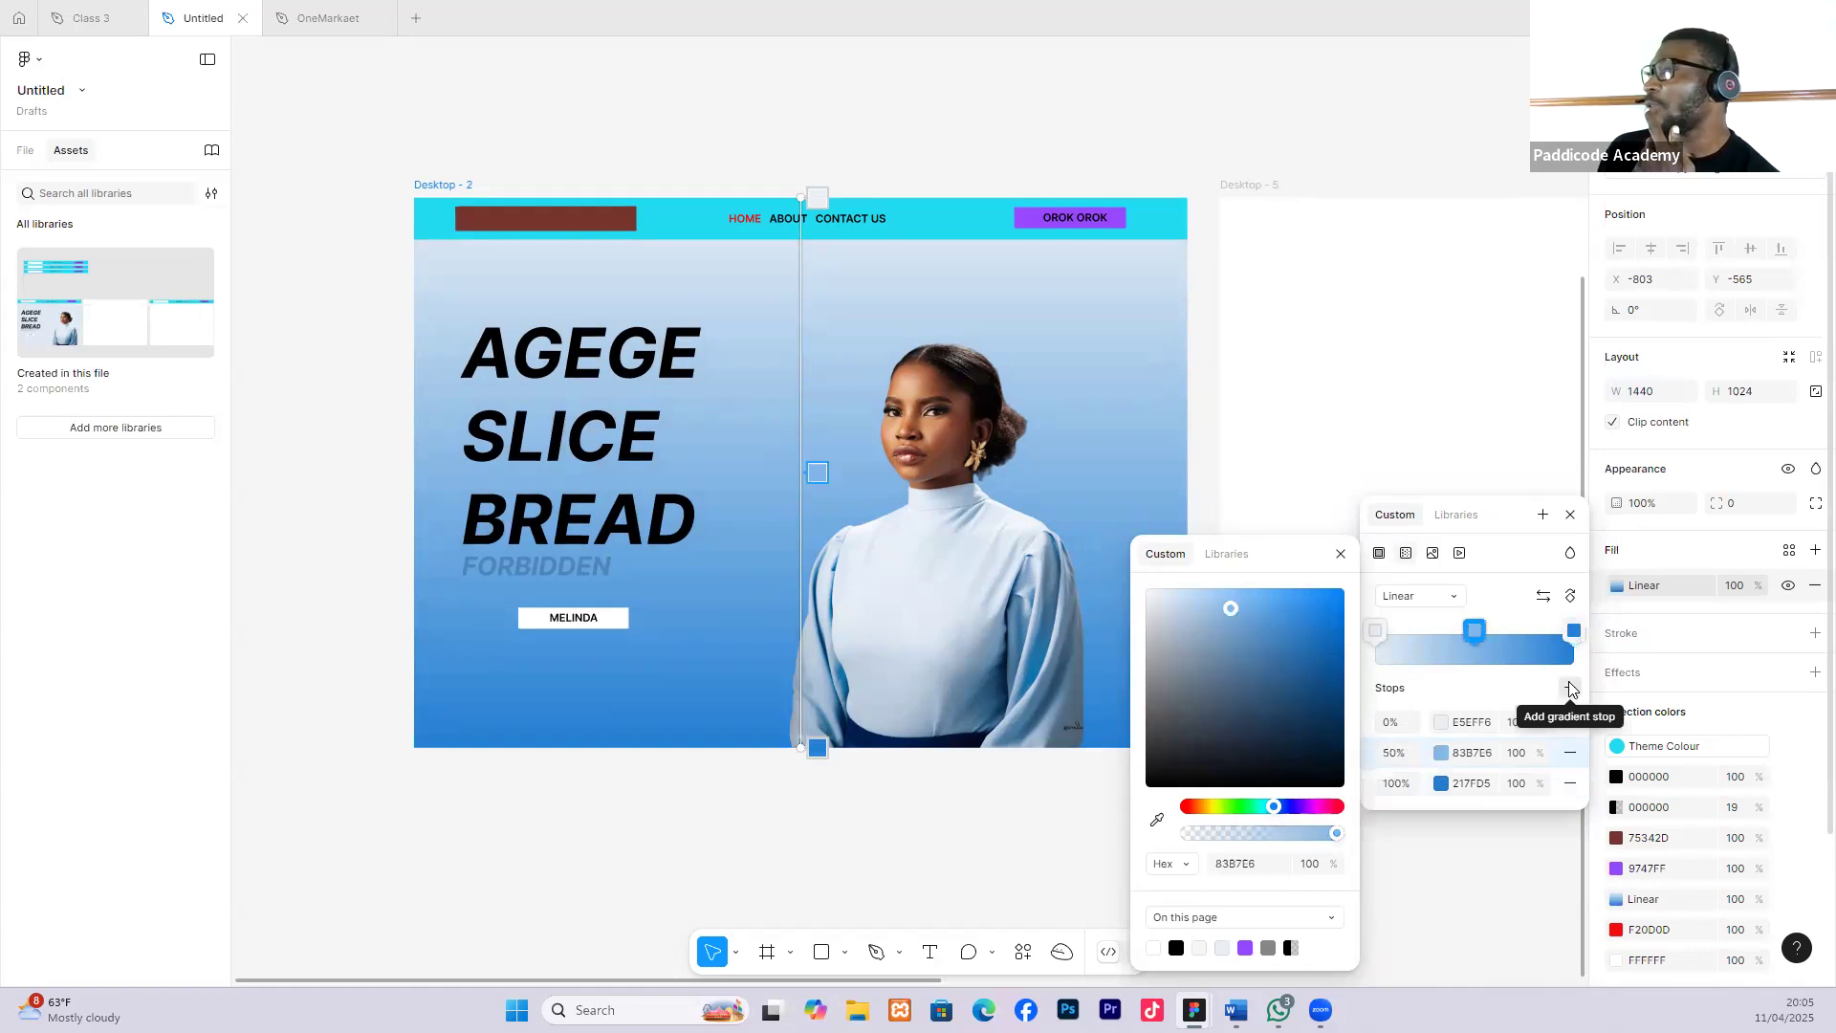
pyautogui.click(1402, 790)
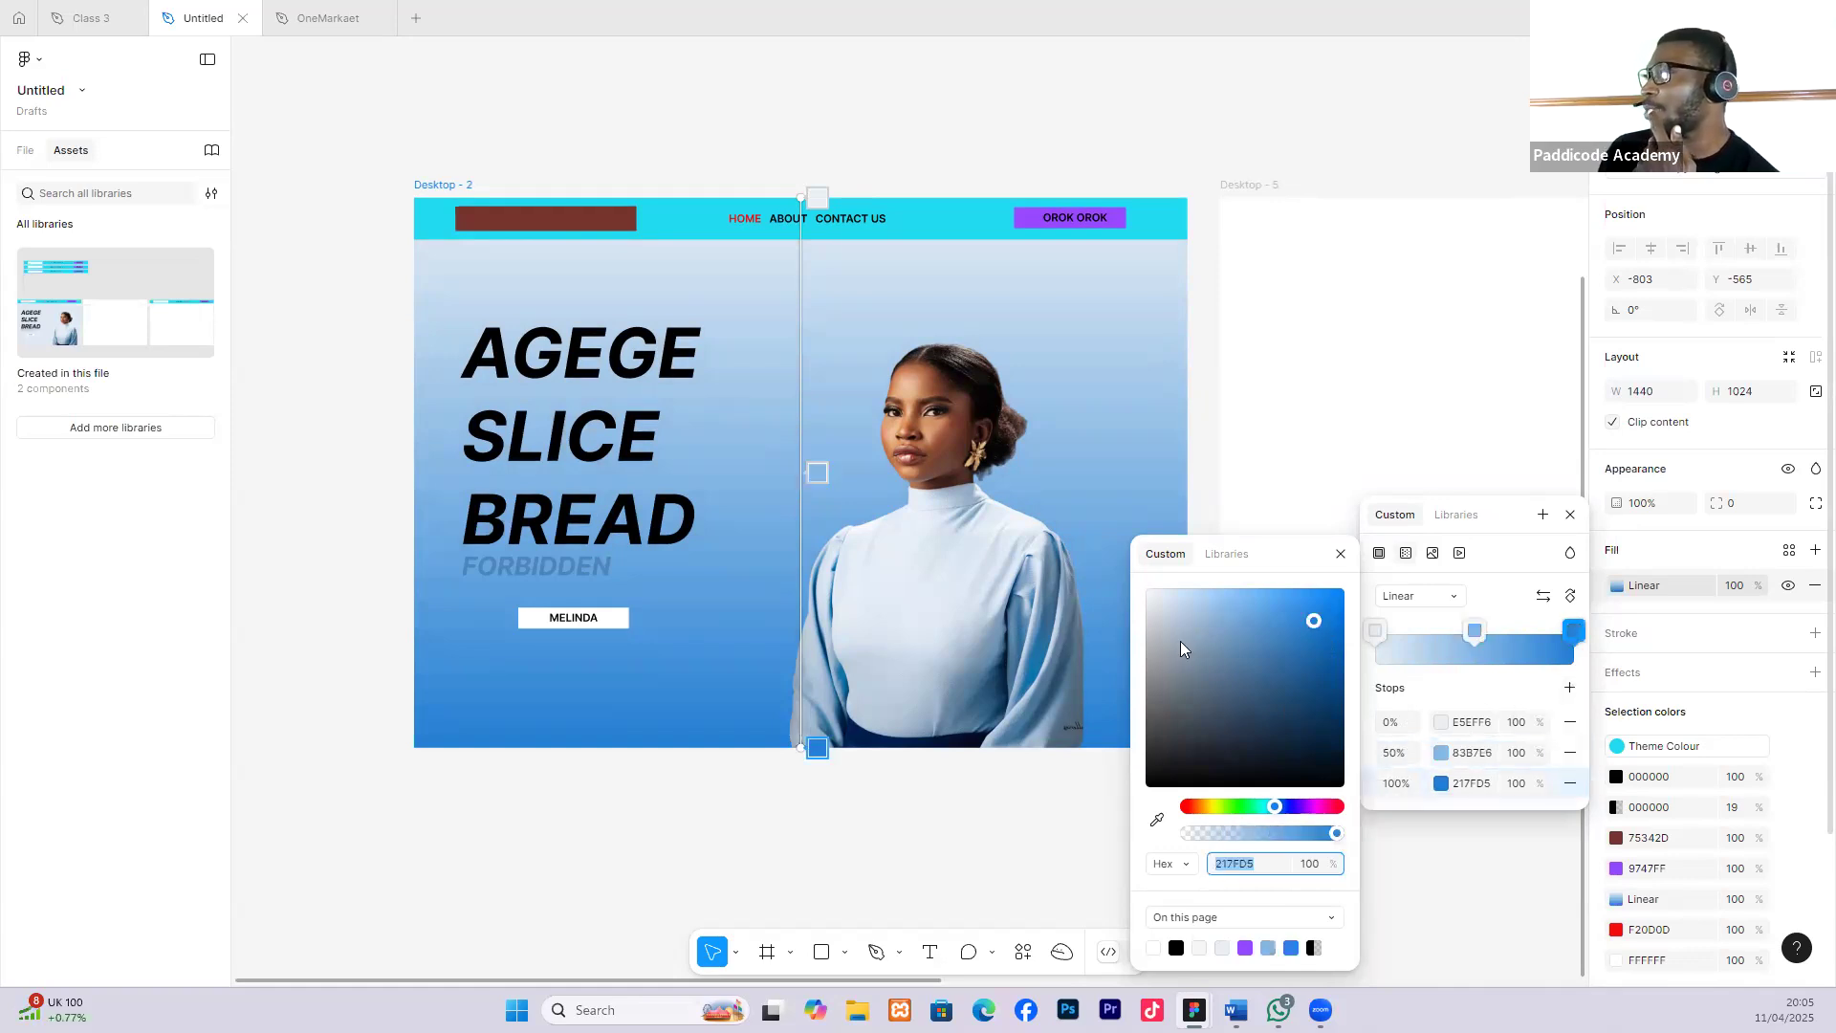
pyautogui.click(1163, 597)
pyautogui.moveTo(1159, 594); pyautogui.dragTo(1156, 597)
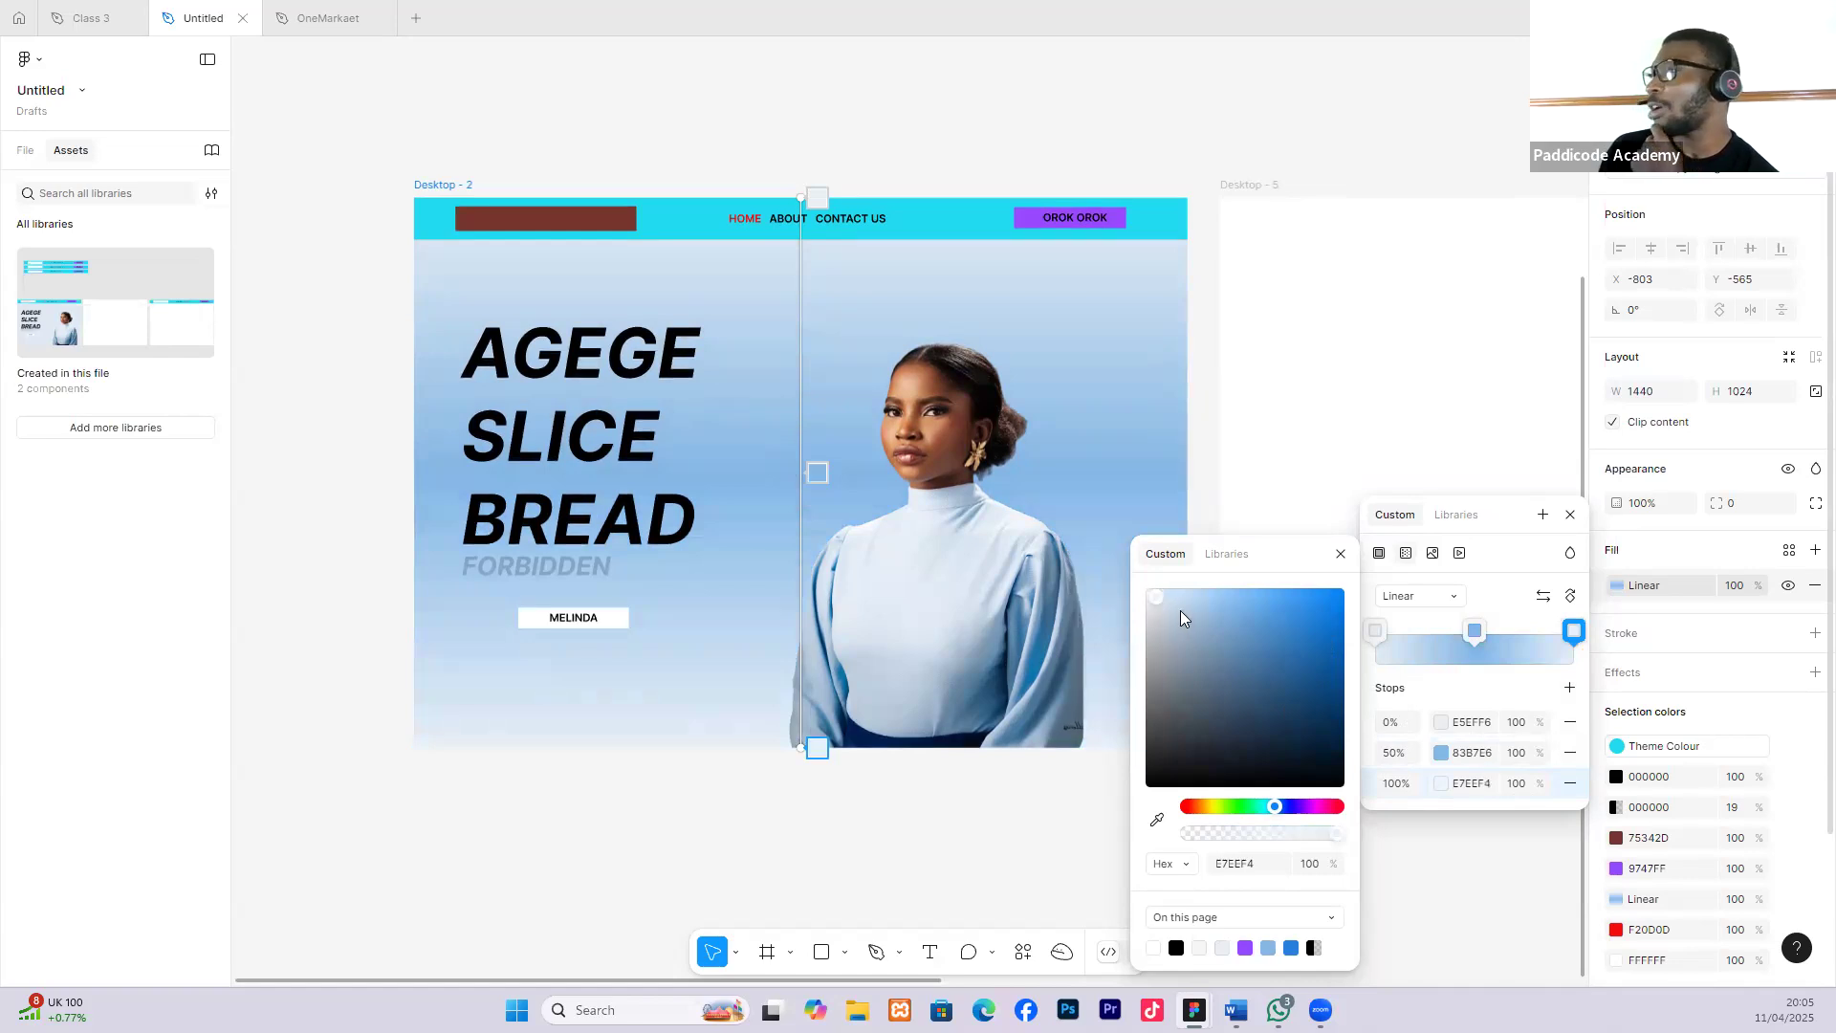
pyautogui.click(1569, 689)
pyautogui.click(1259, 865)
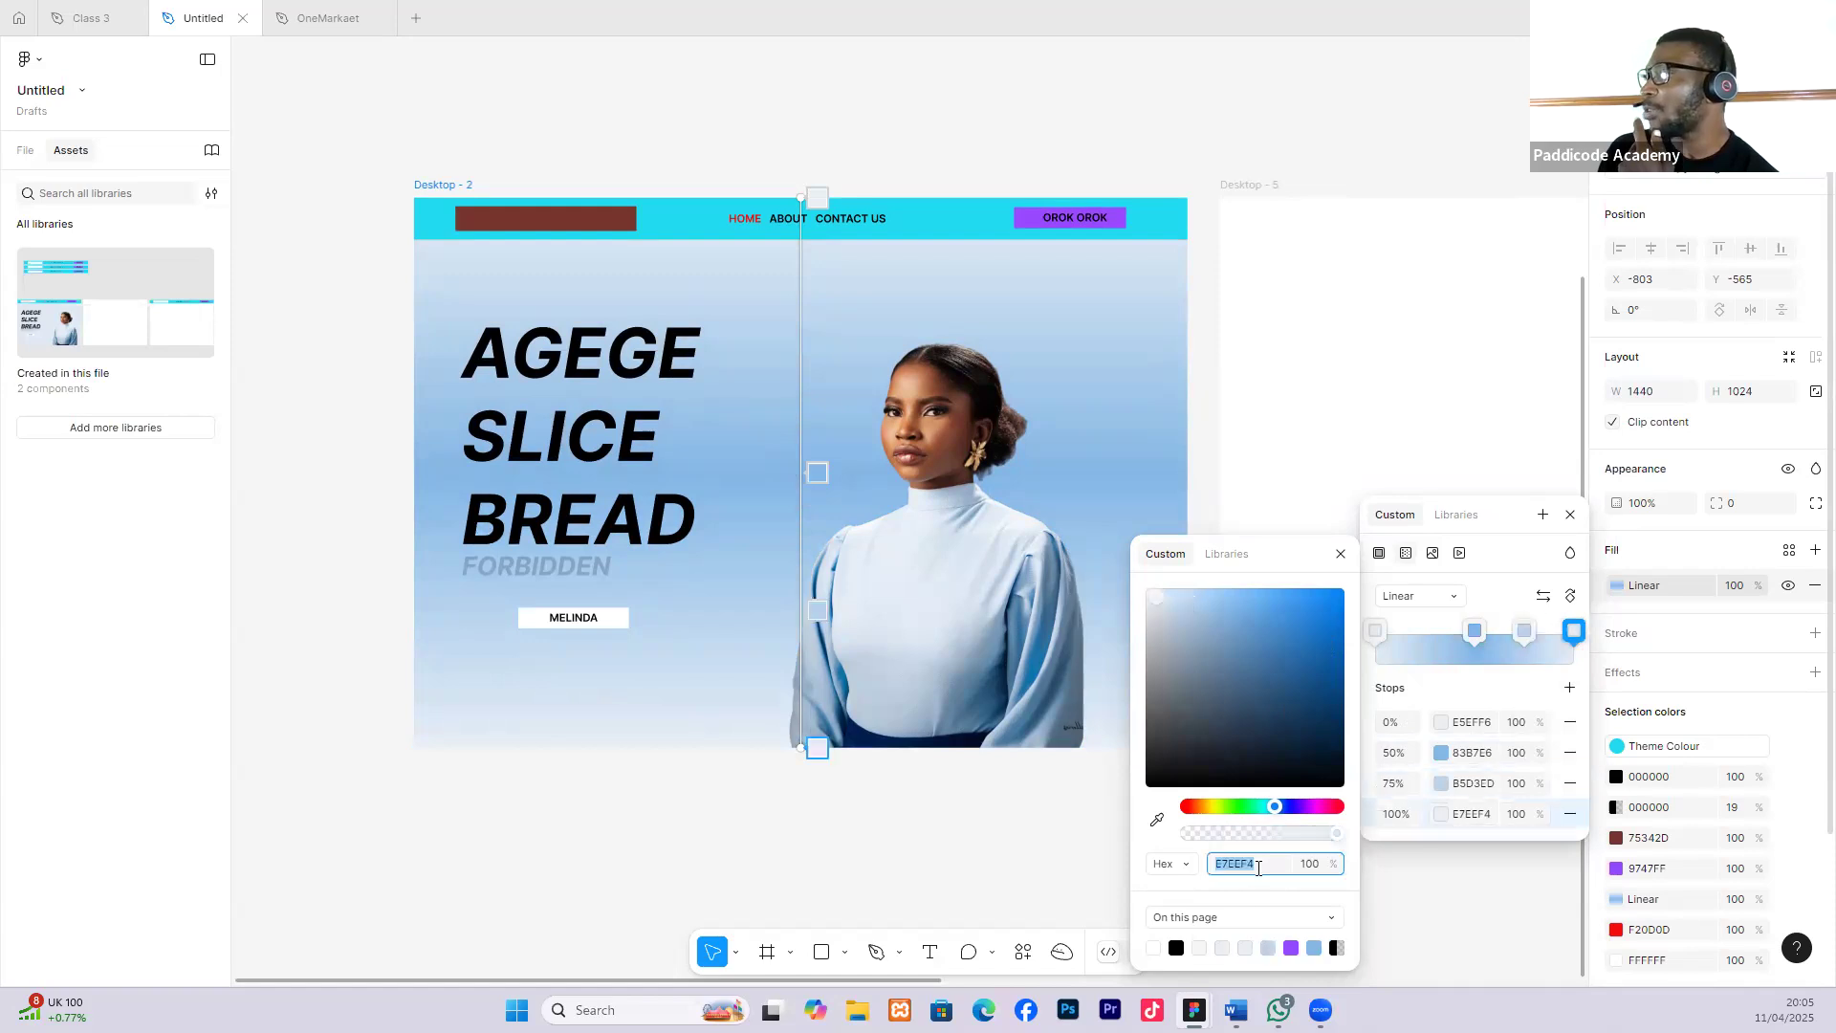
pyautogui.moveTo(1160, 609); pyautogui.dragTo(1165, 693)
pyautogui.click(1154, 602)
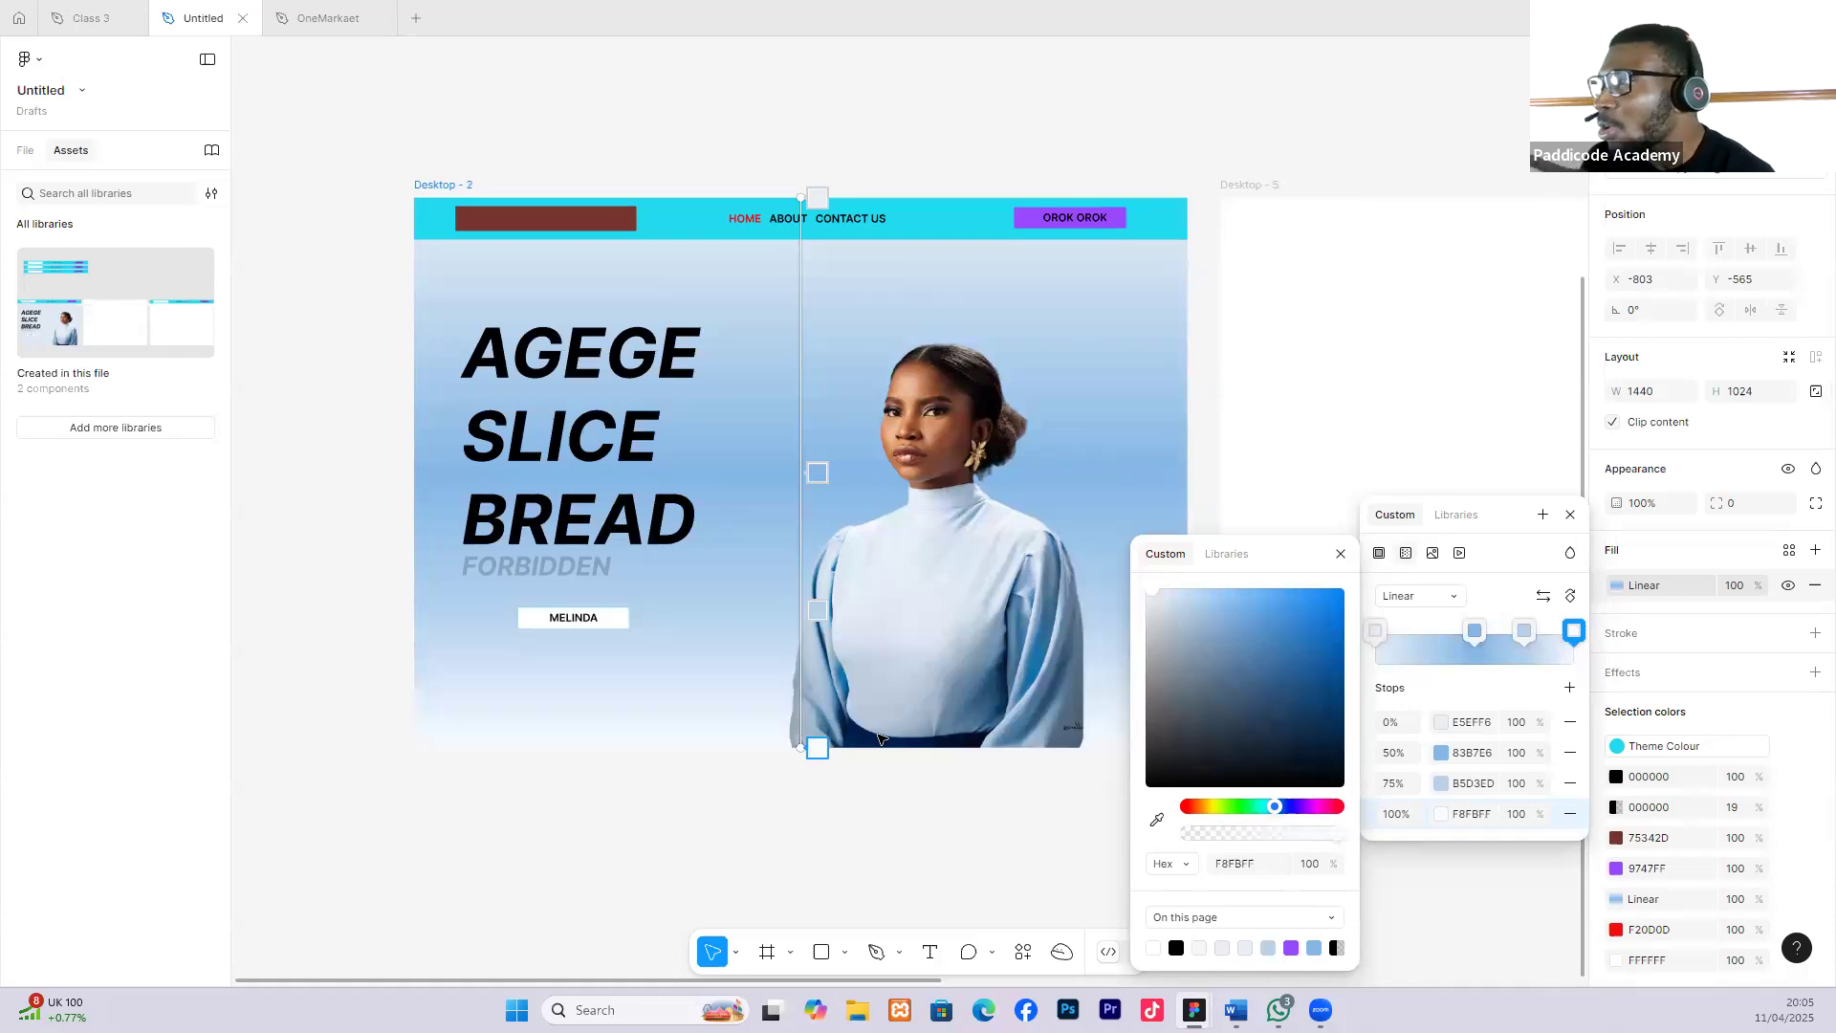
# Eyedrop navy 002059 for the 100% stop and set its opacity to 50%.
pyautogui.click(1157, 819)
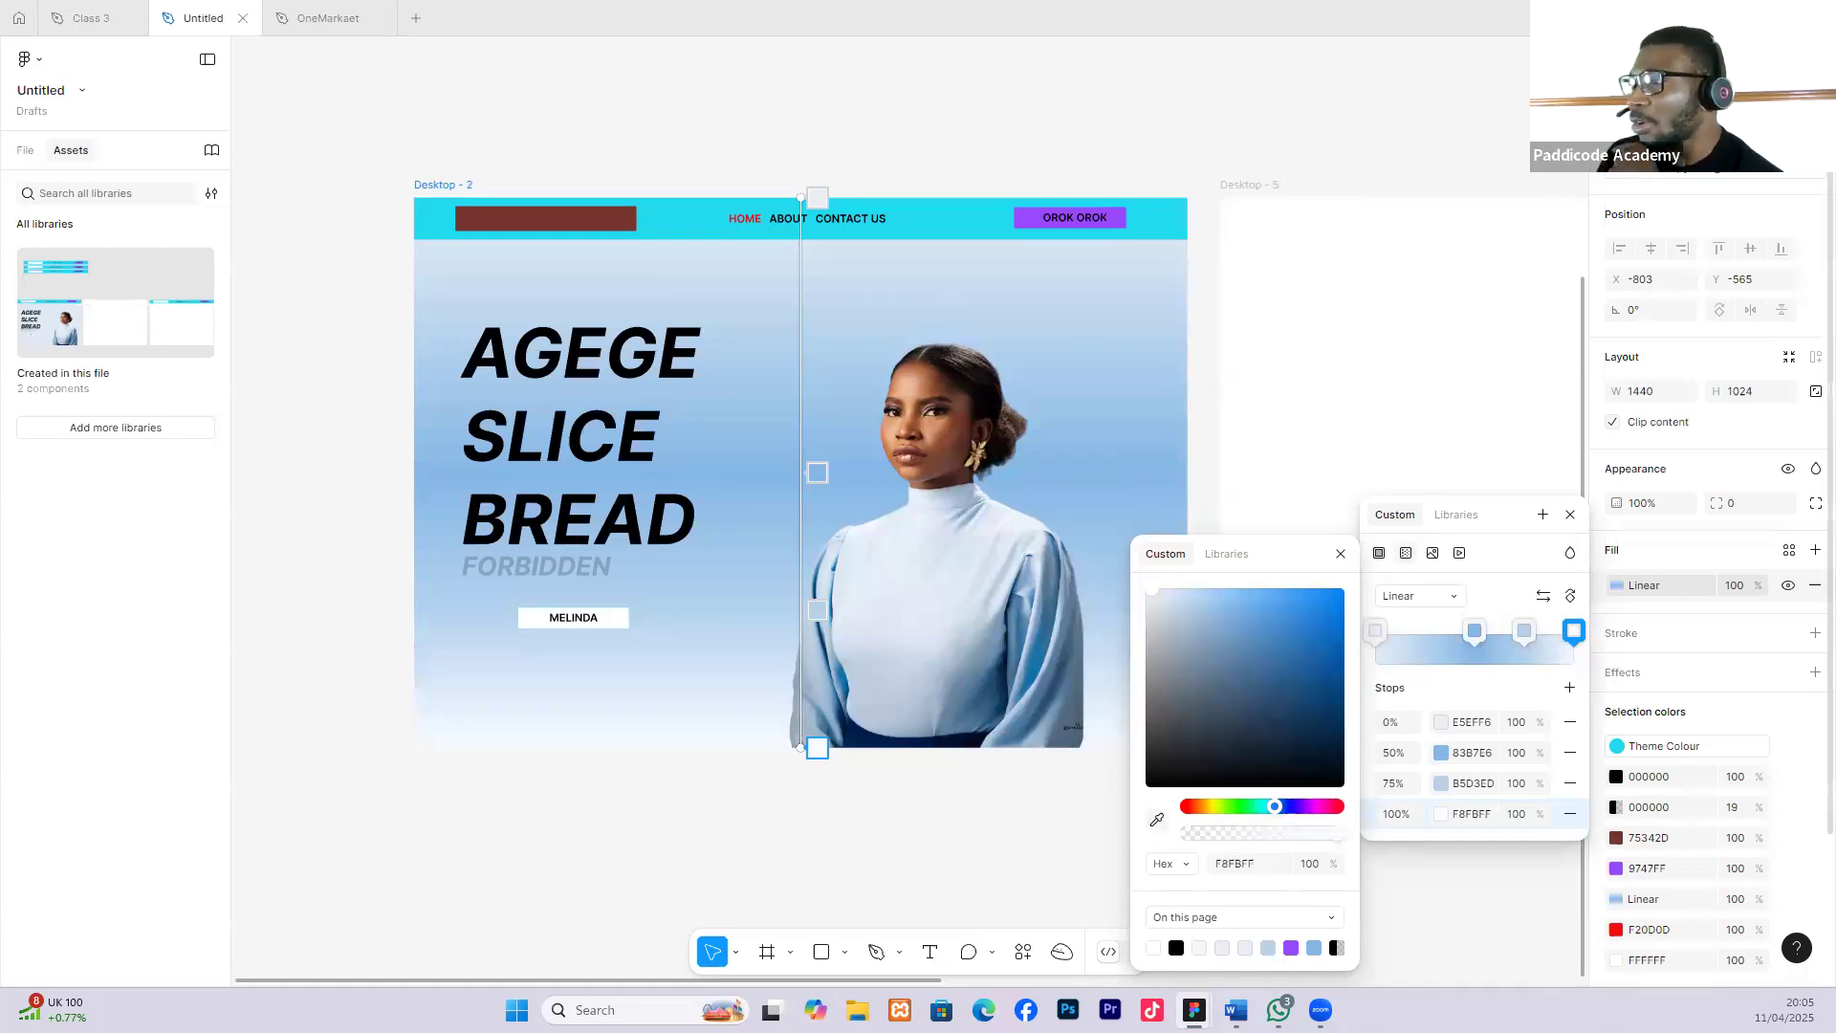
pyautogui.click(874, 734)
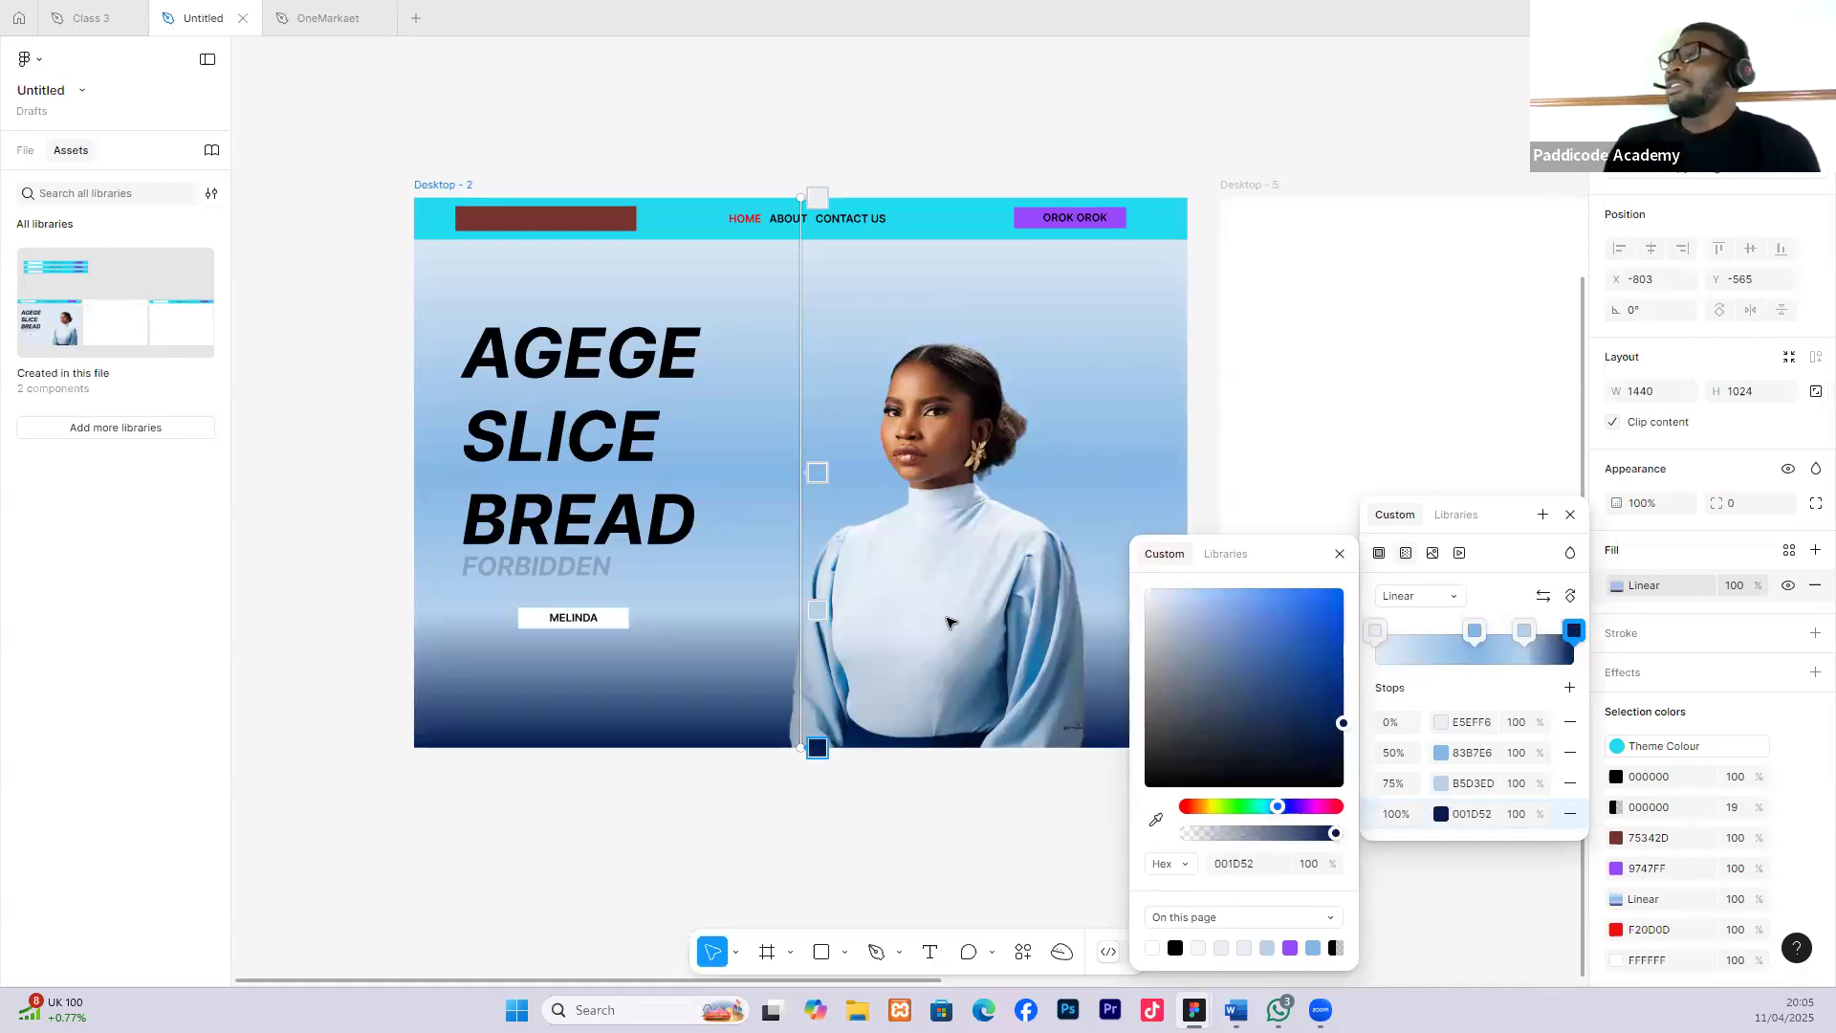
pyautogui.click(1340, 705)
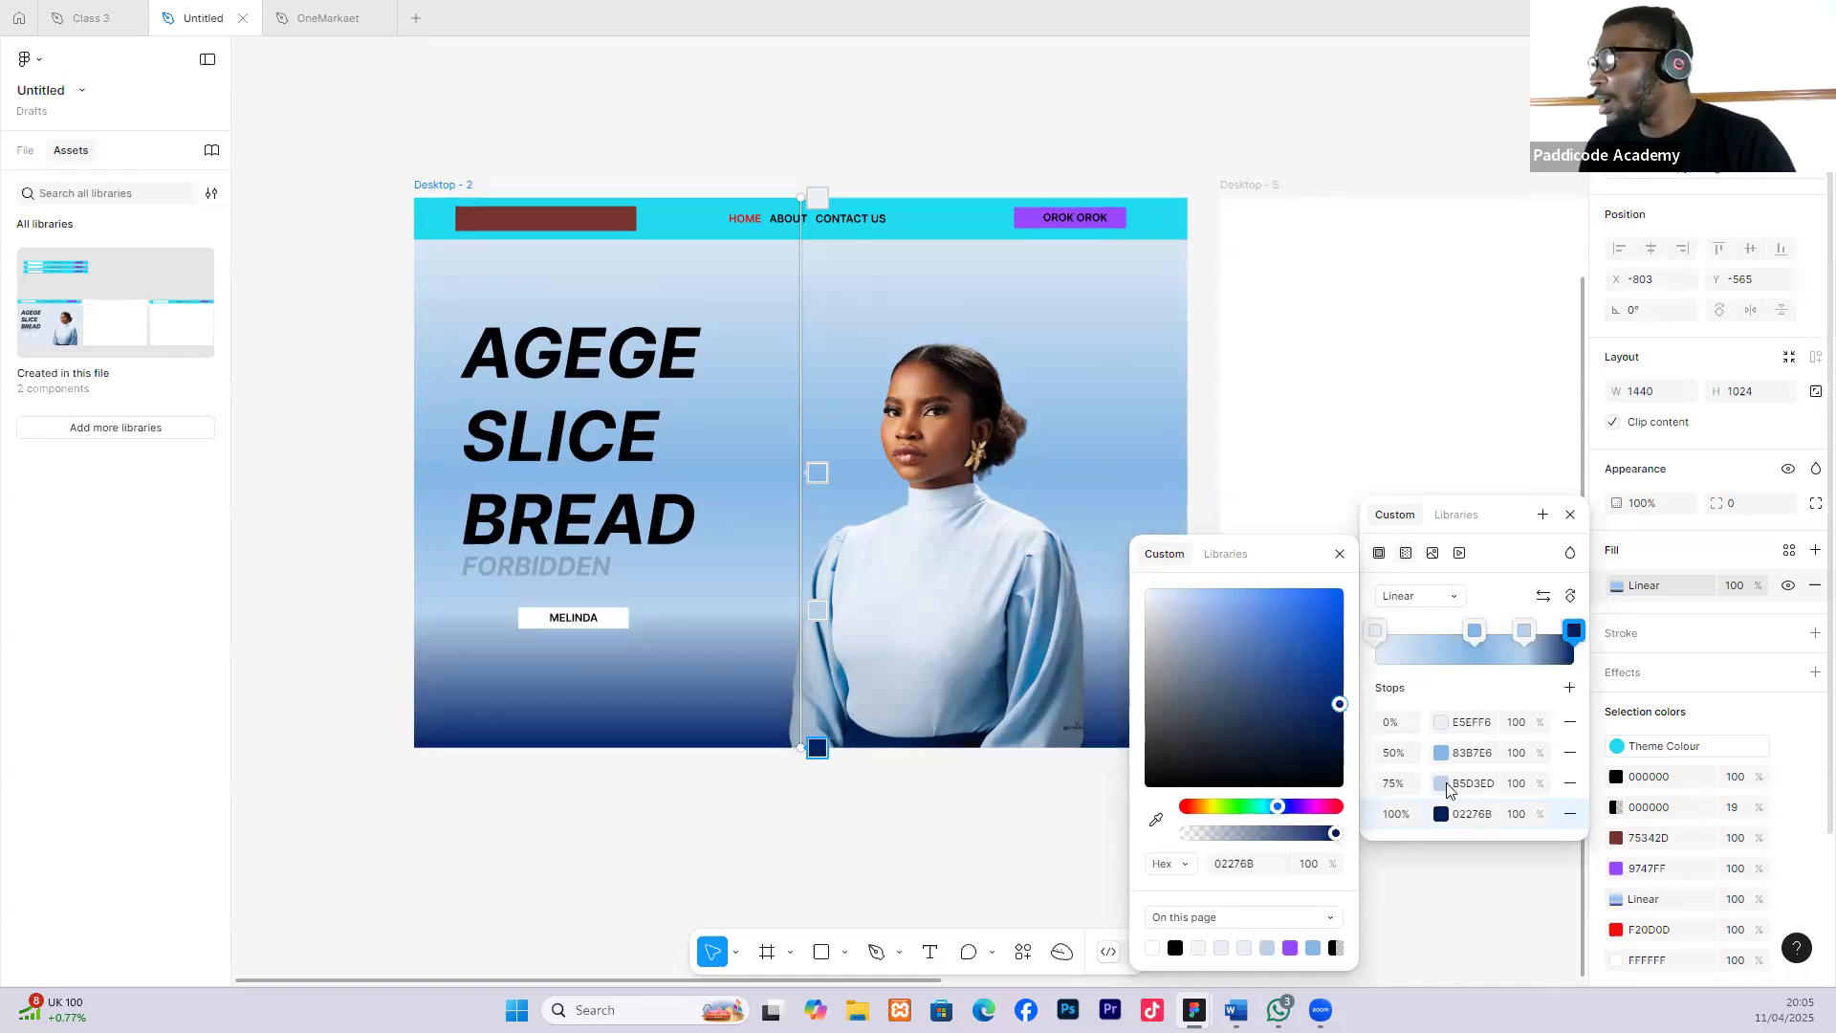
pyautogui.click(1521, 815)
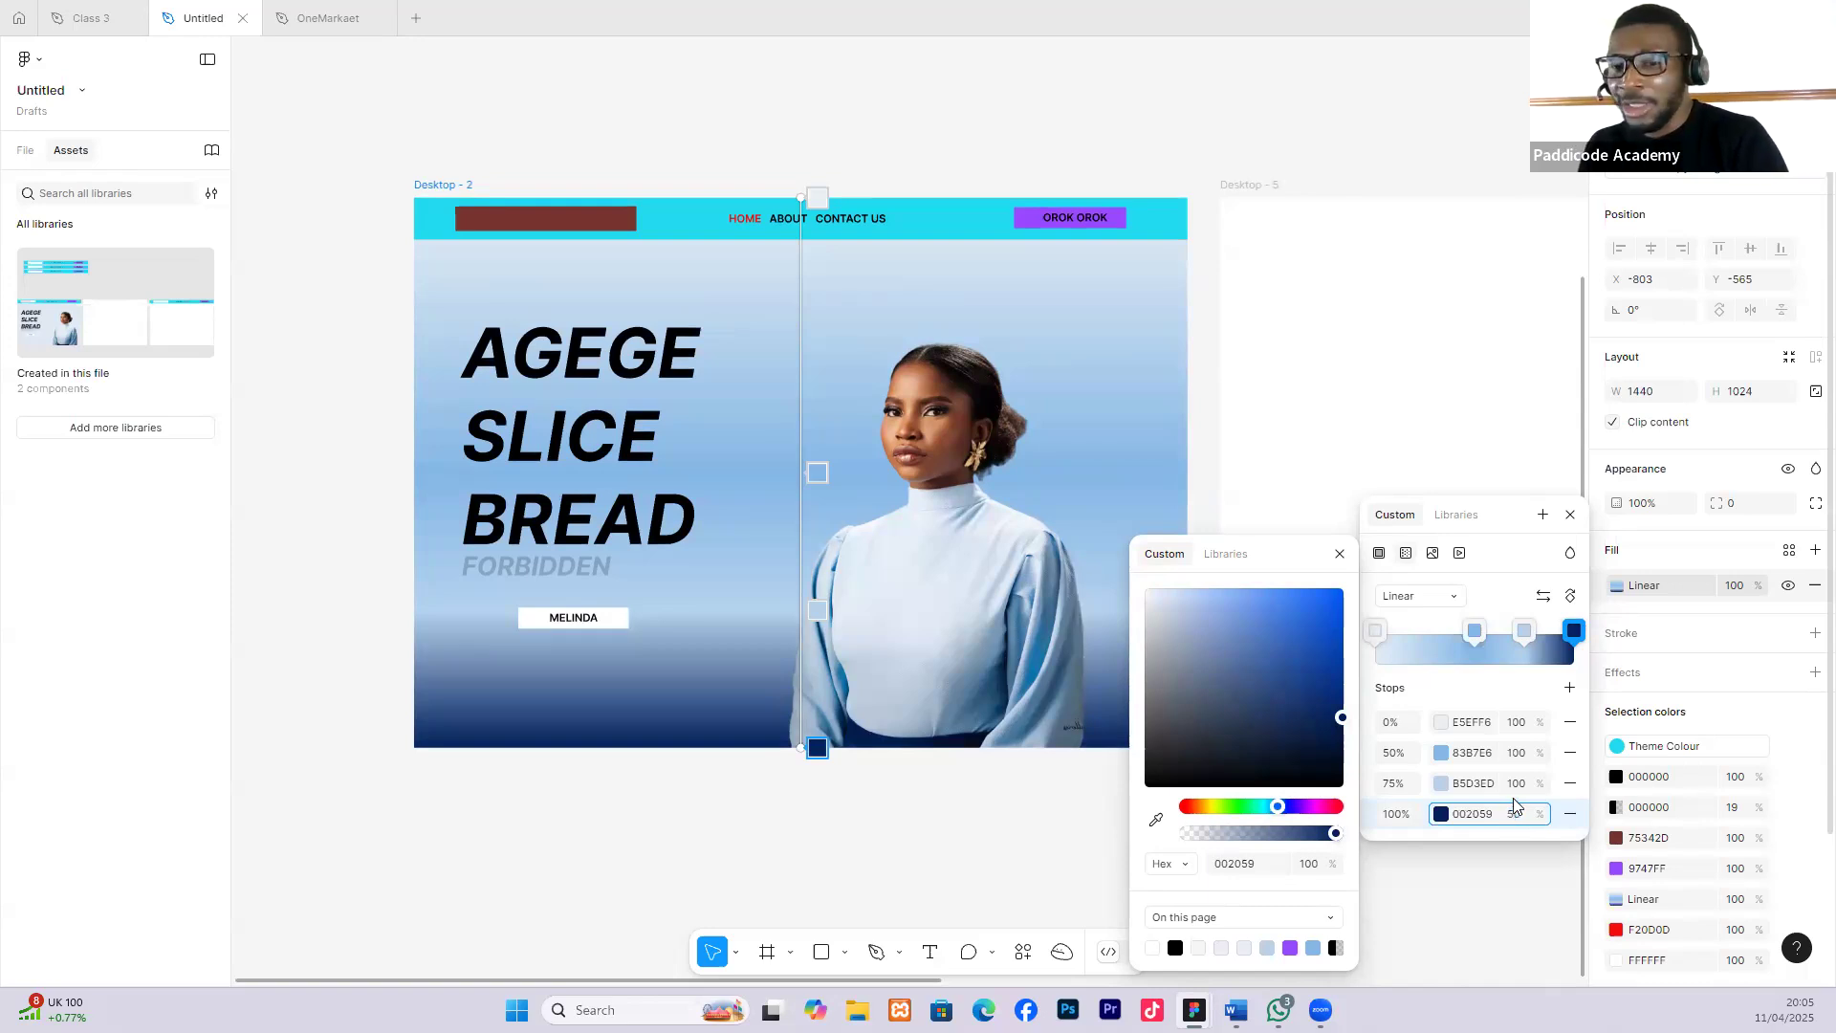
pyautogui.write('500')
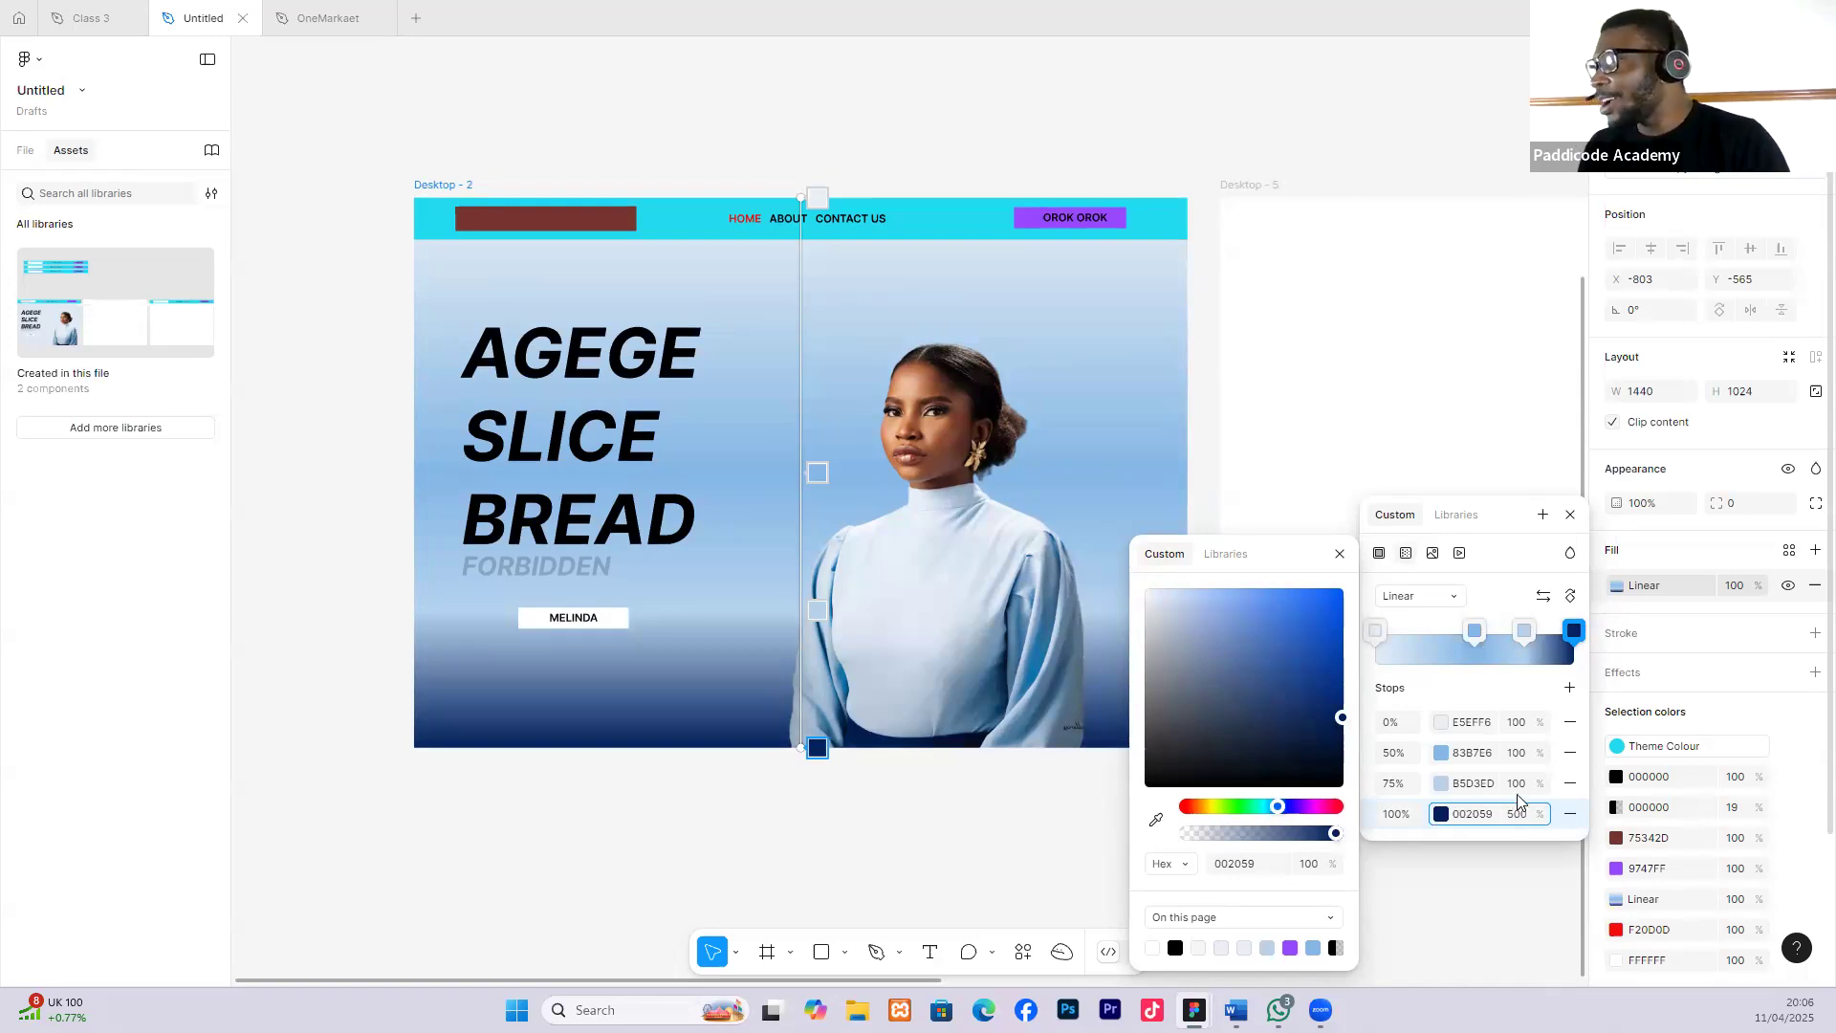
pyautogui.press('BackSpace')
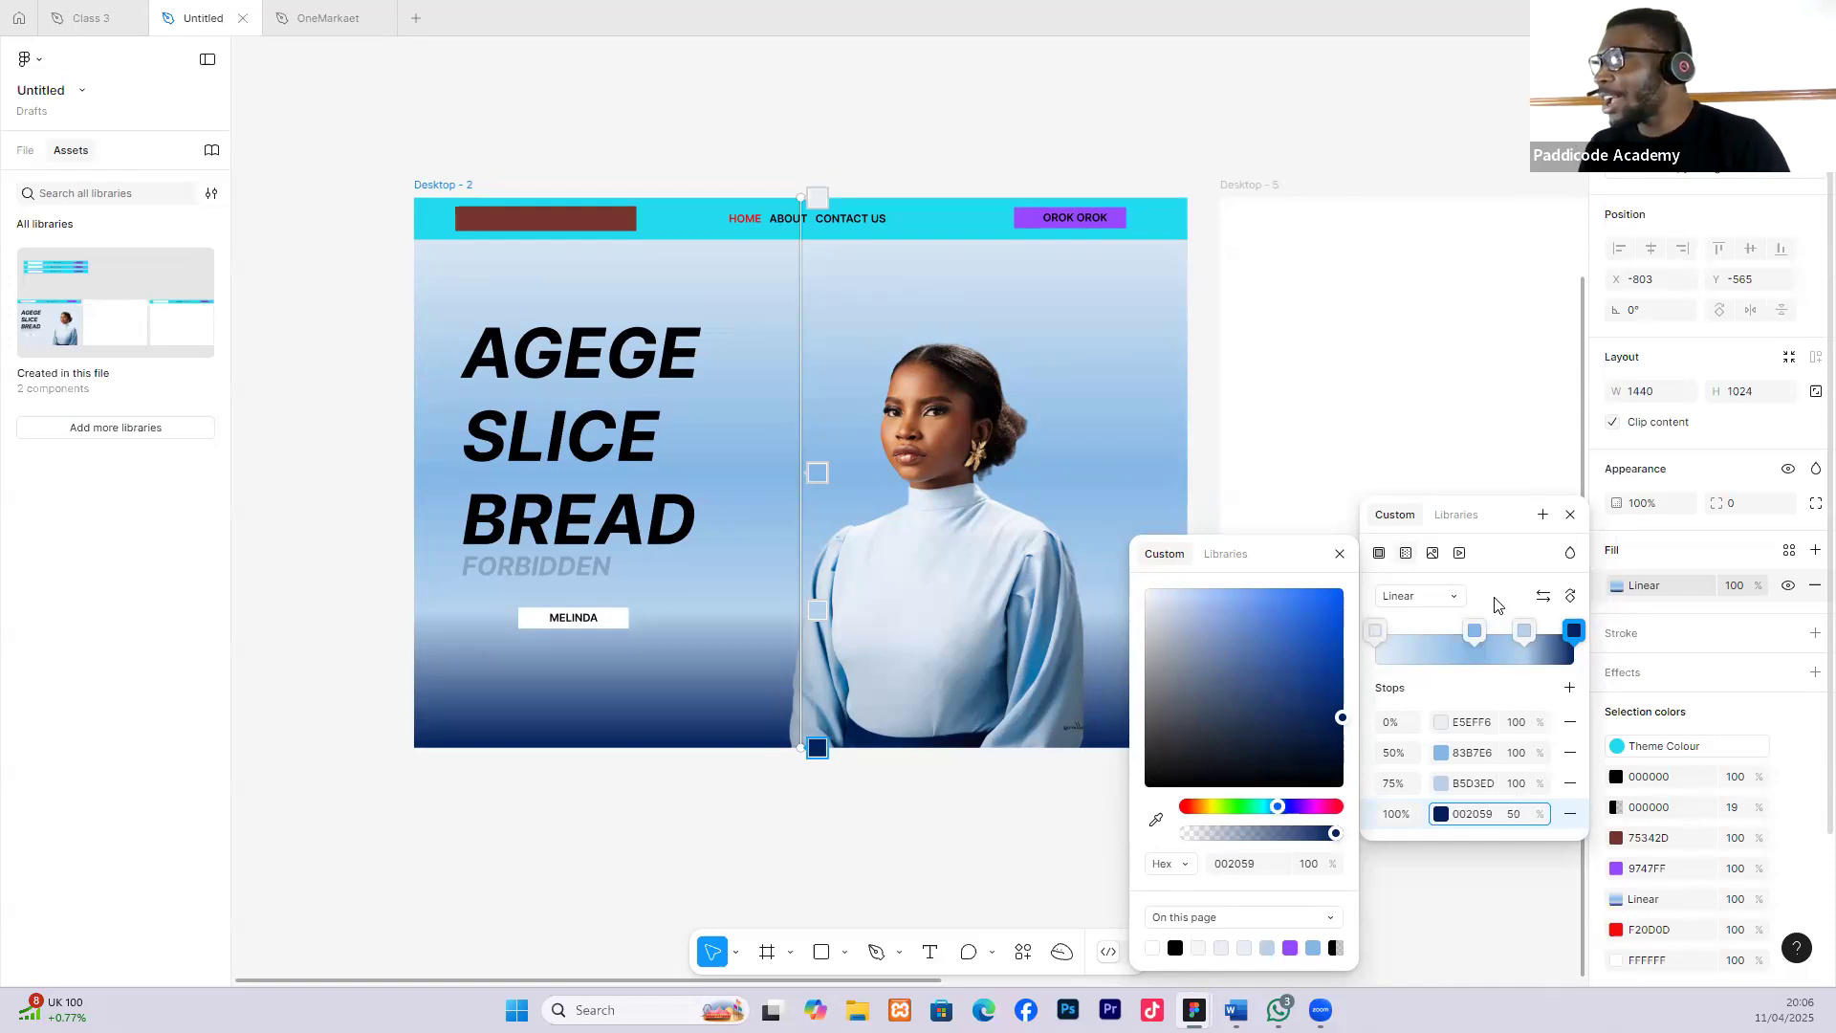
pyautogui.press('Return')
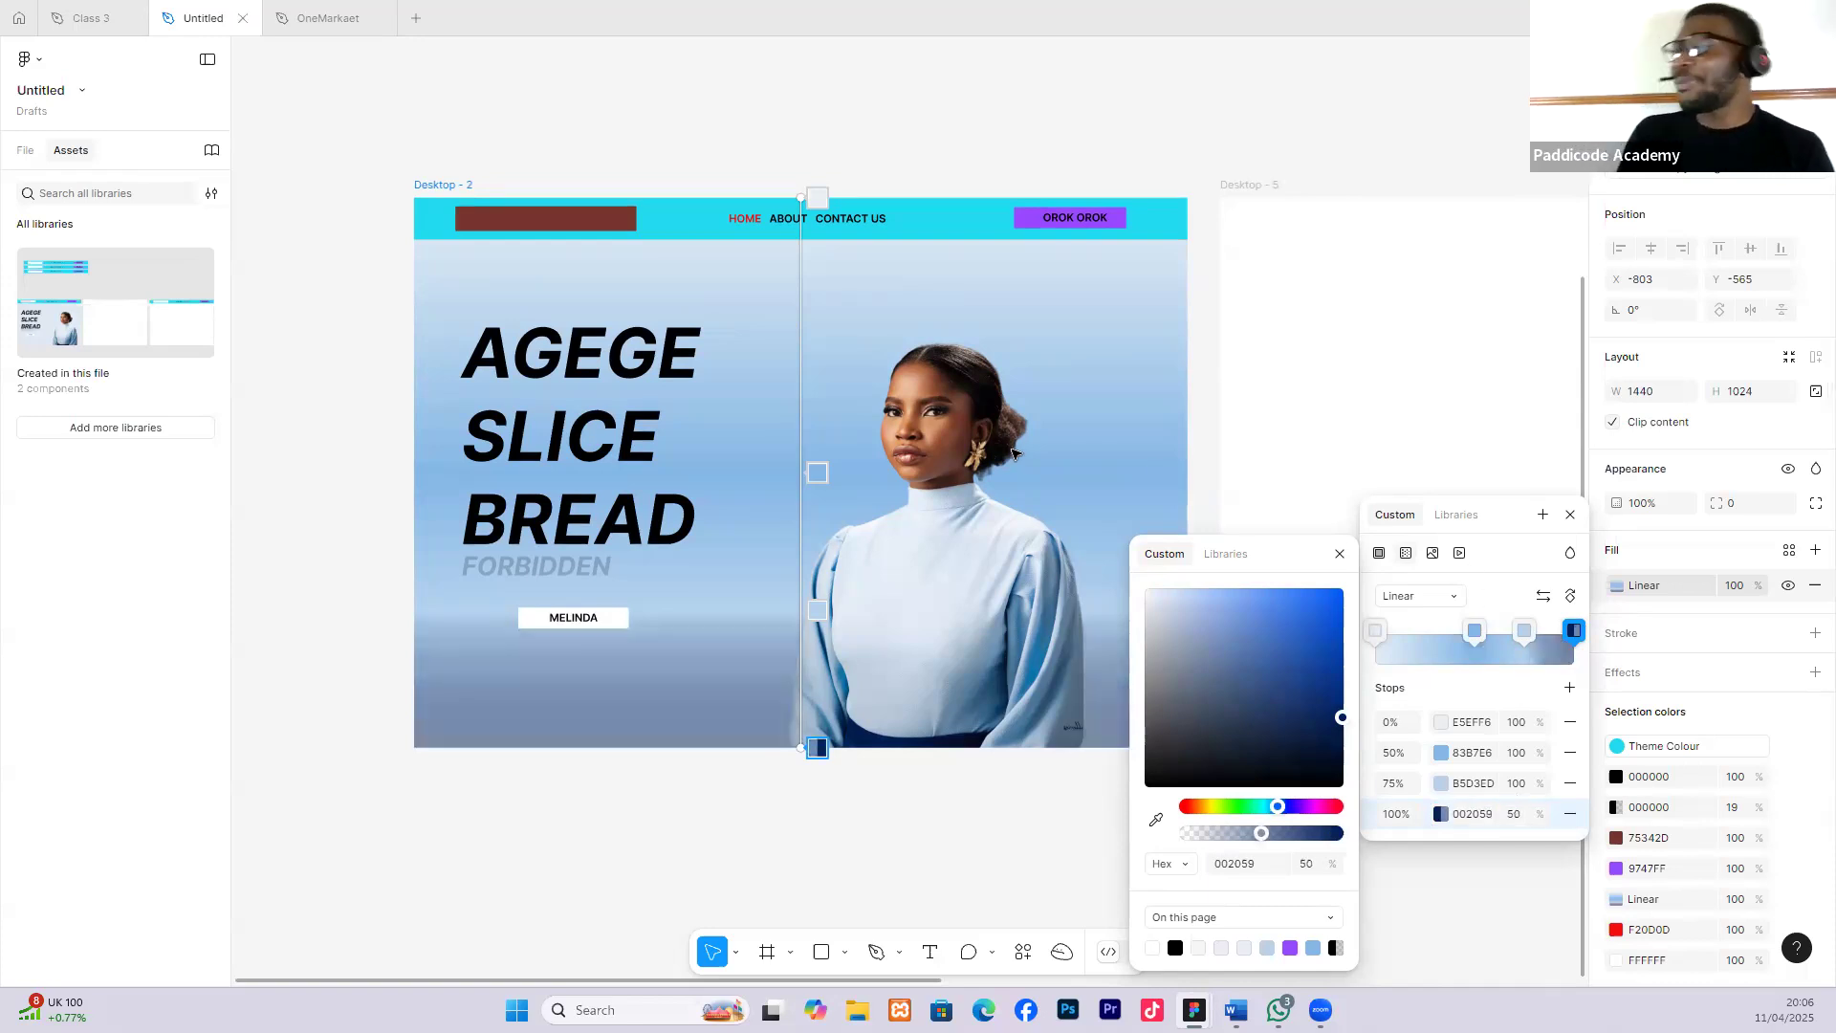
pyautogui.click(816, 473)
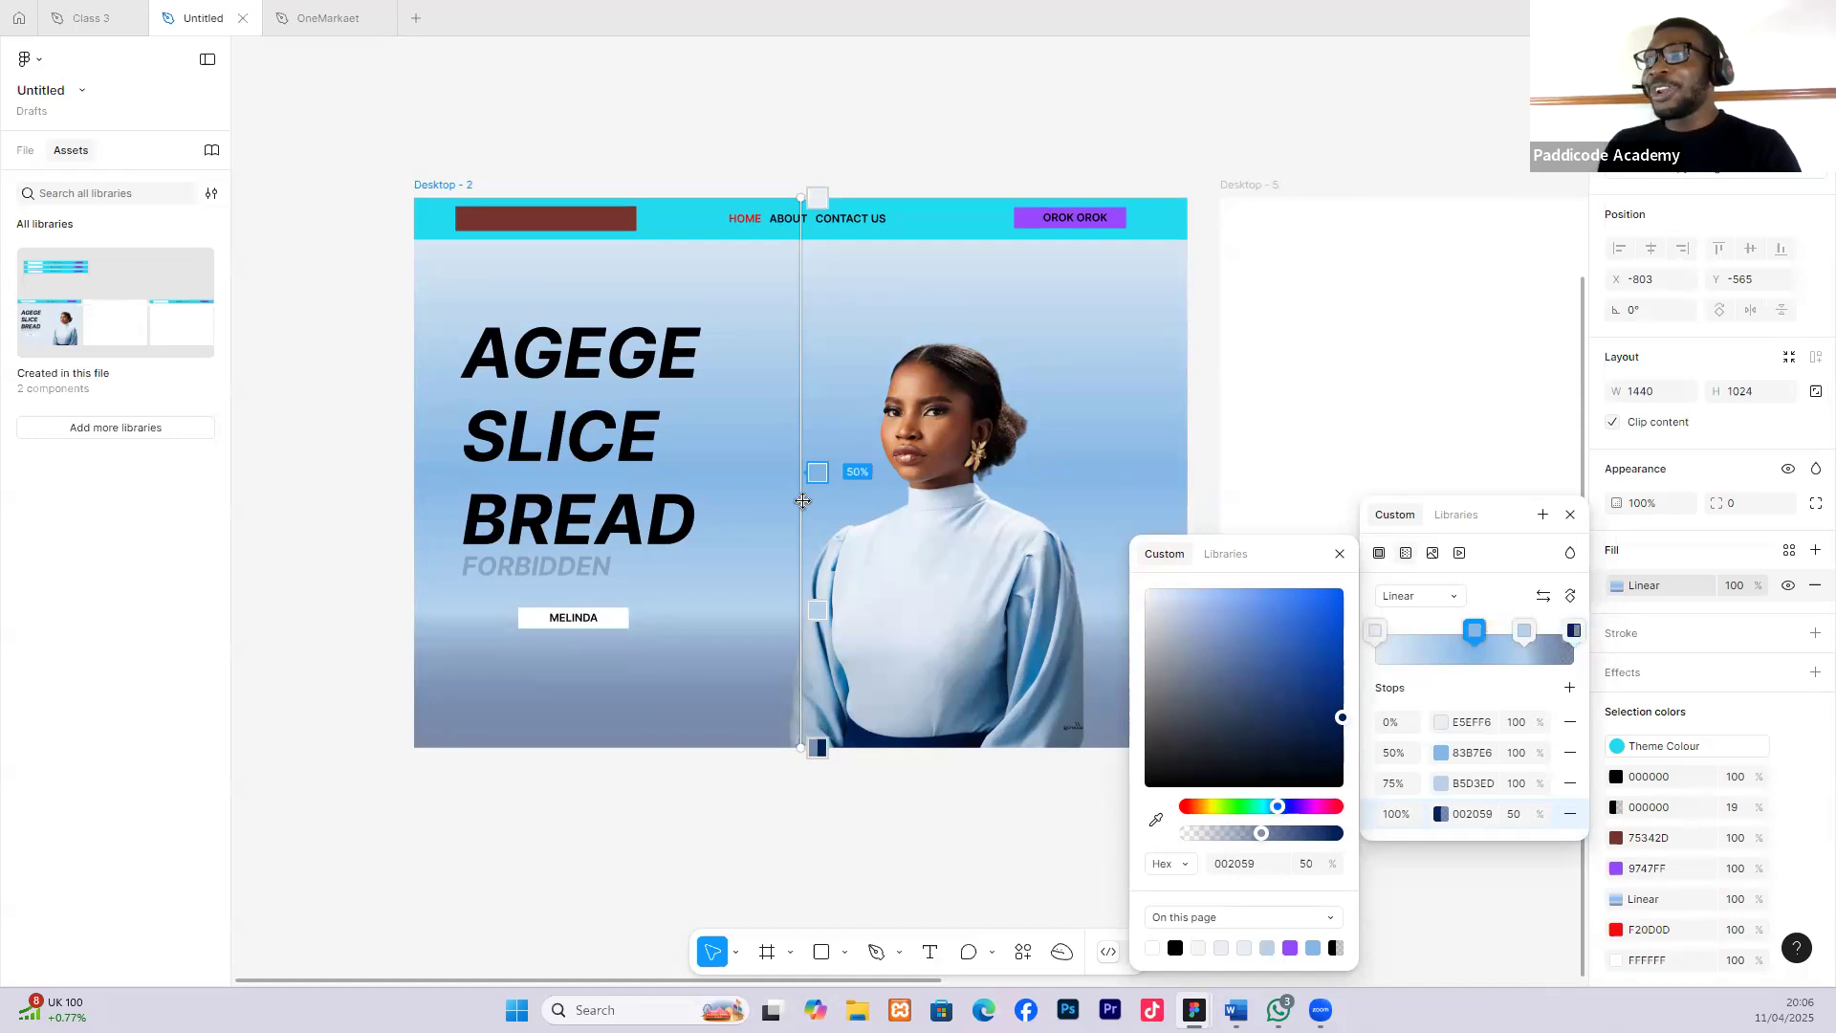
pyautogui.click(1570, 515)
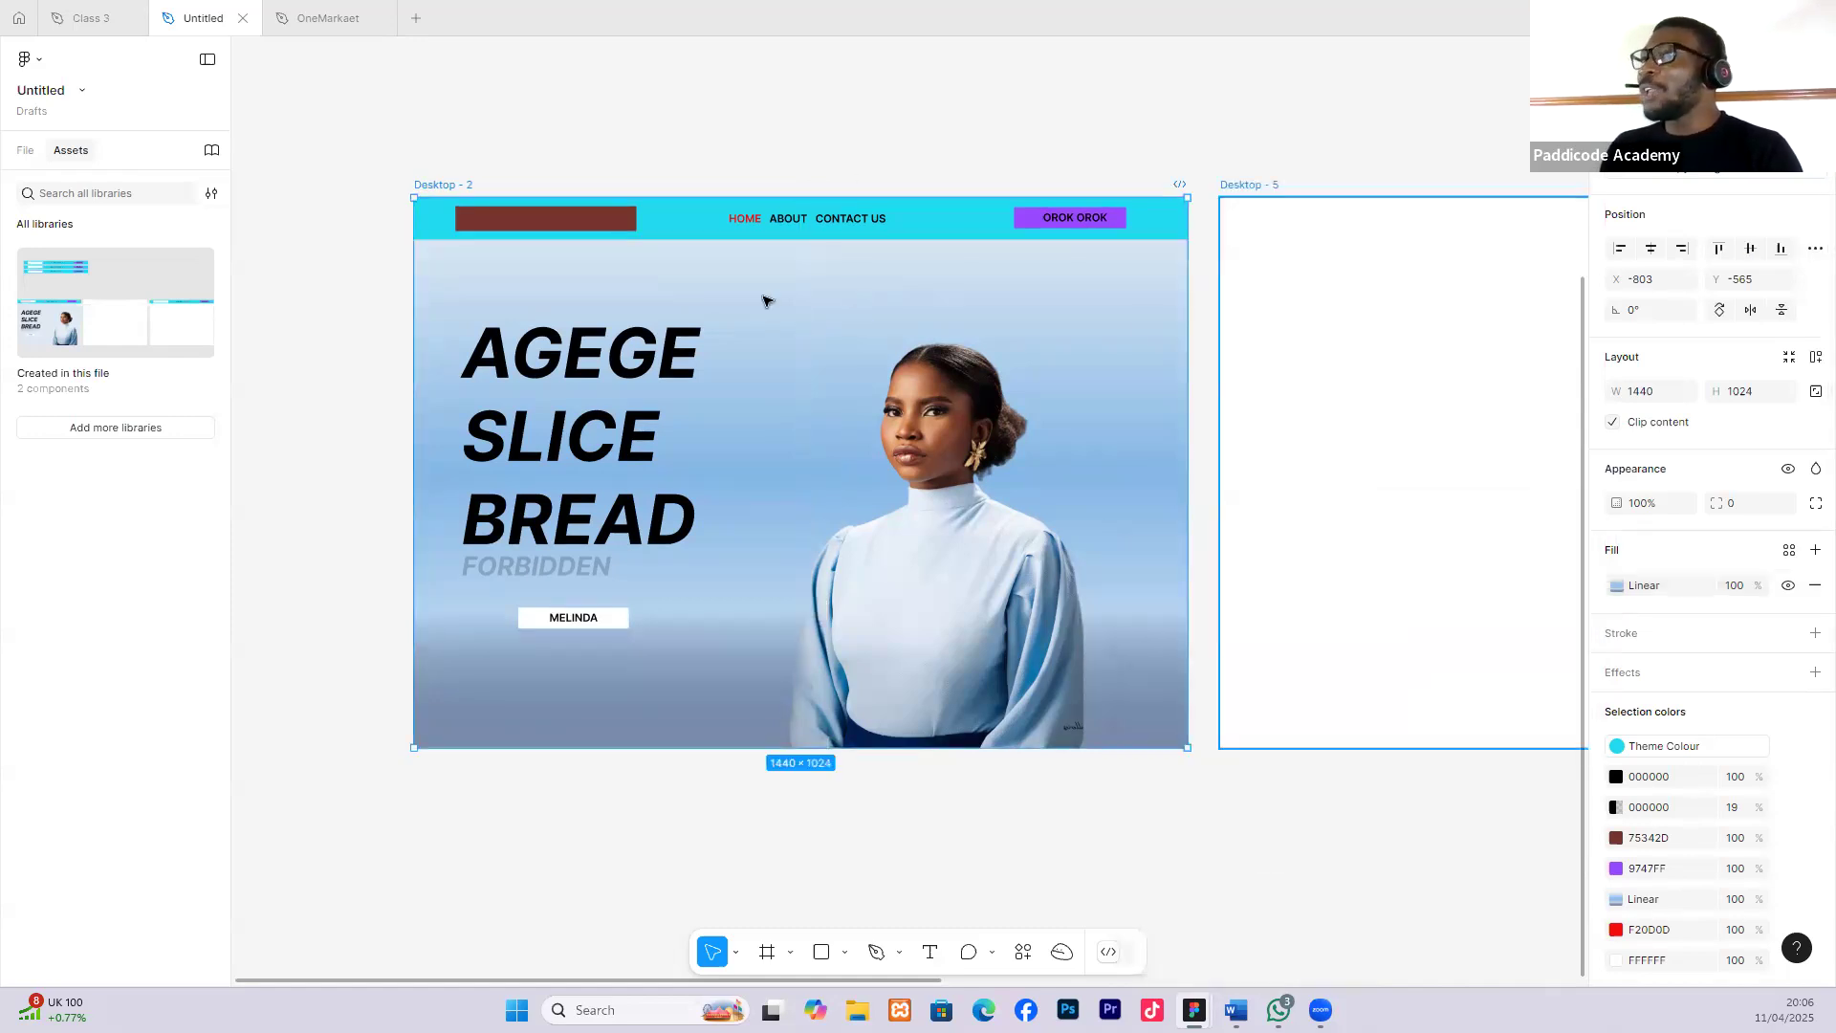
# Try radial, angular and diamond gradient types on the frame fill, settling on linear.
pyautogui.click(1616, 588)
pyautogui.click(1456, 681)
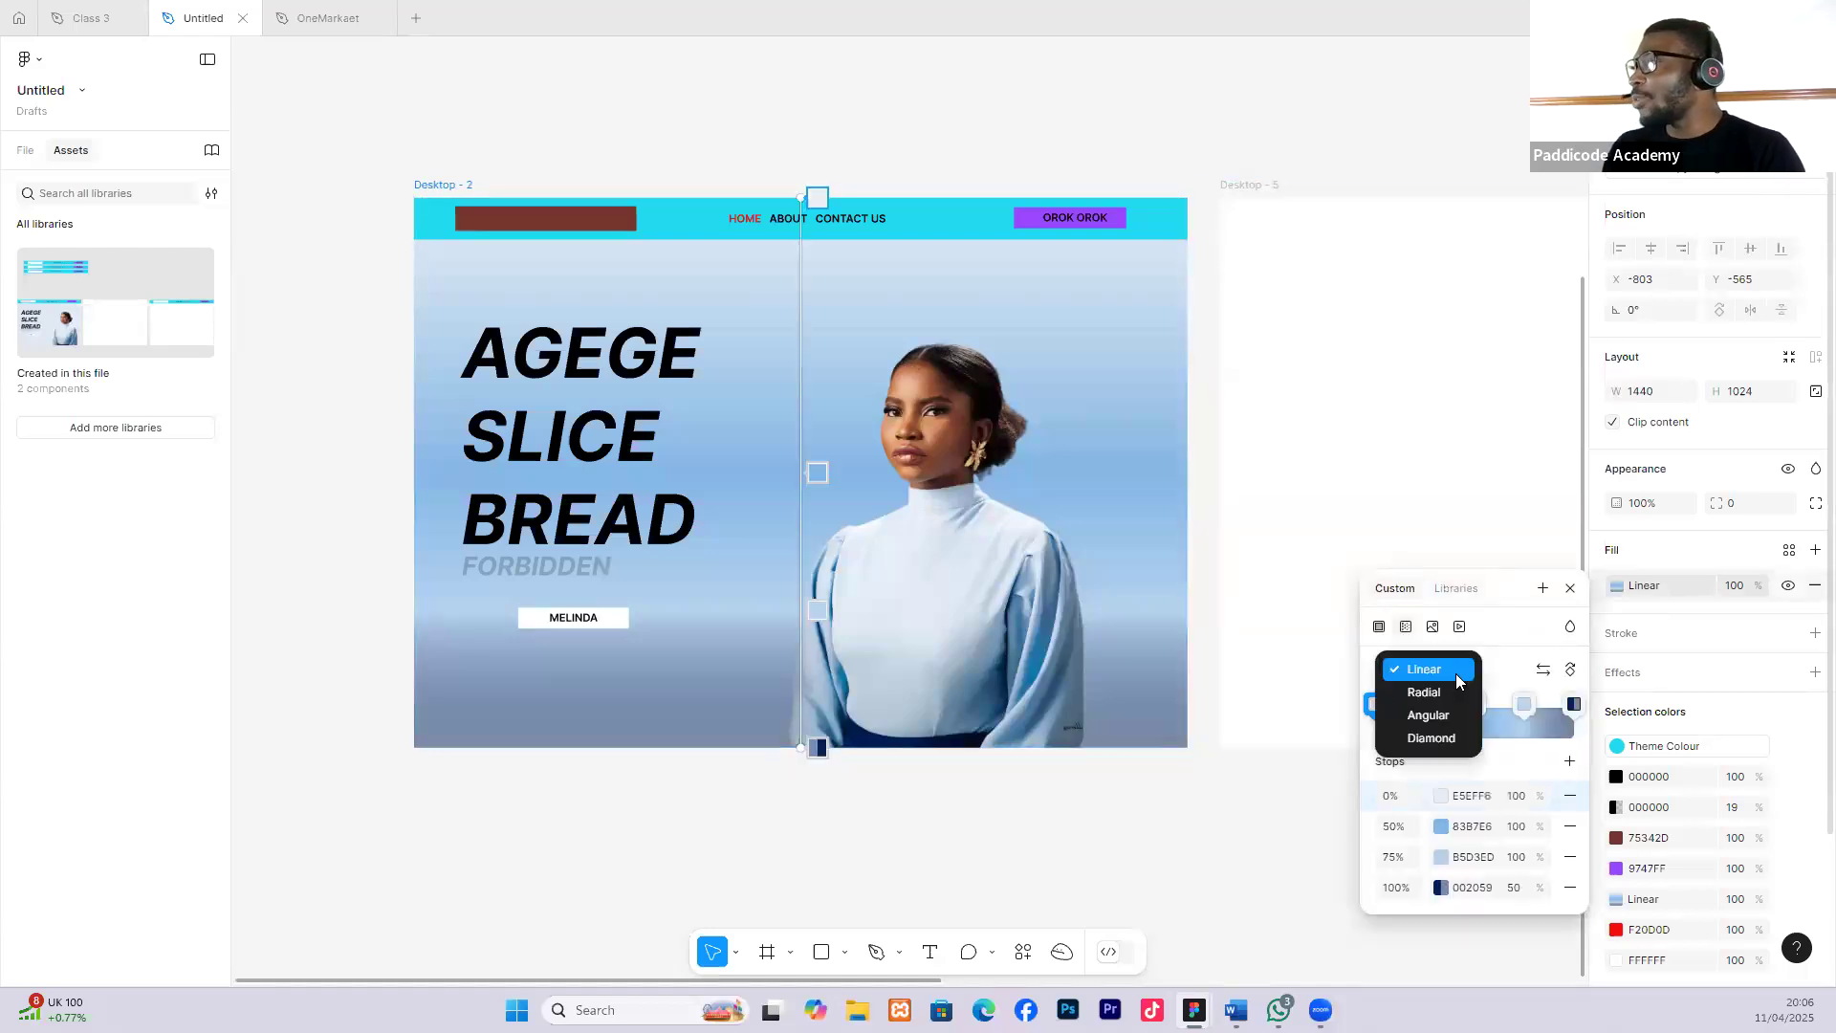
pyautogui.click(1444, 691)
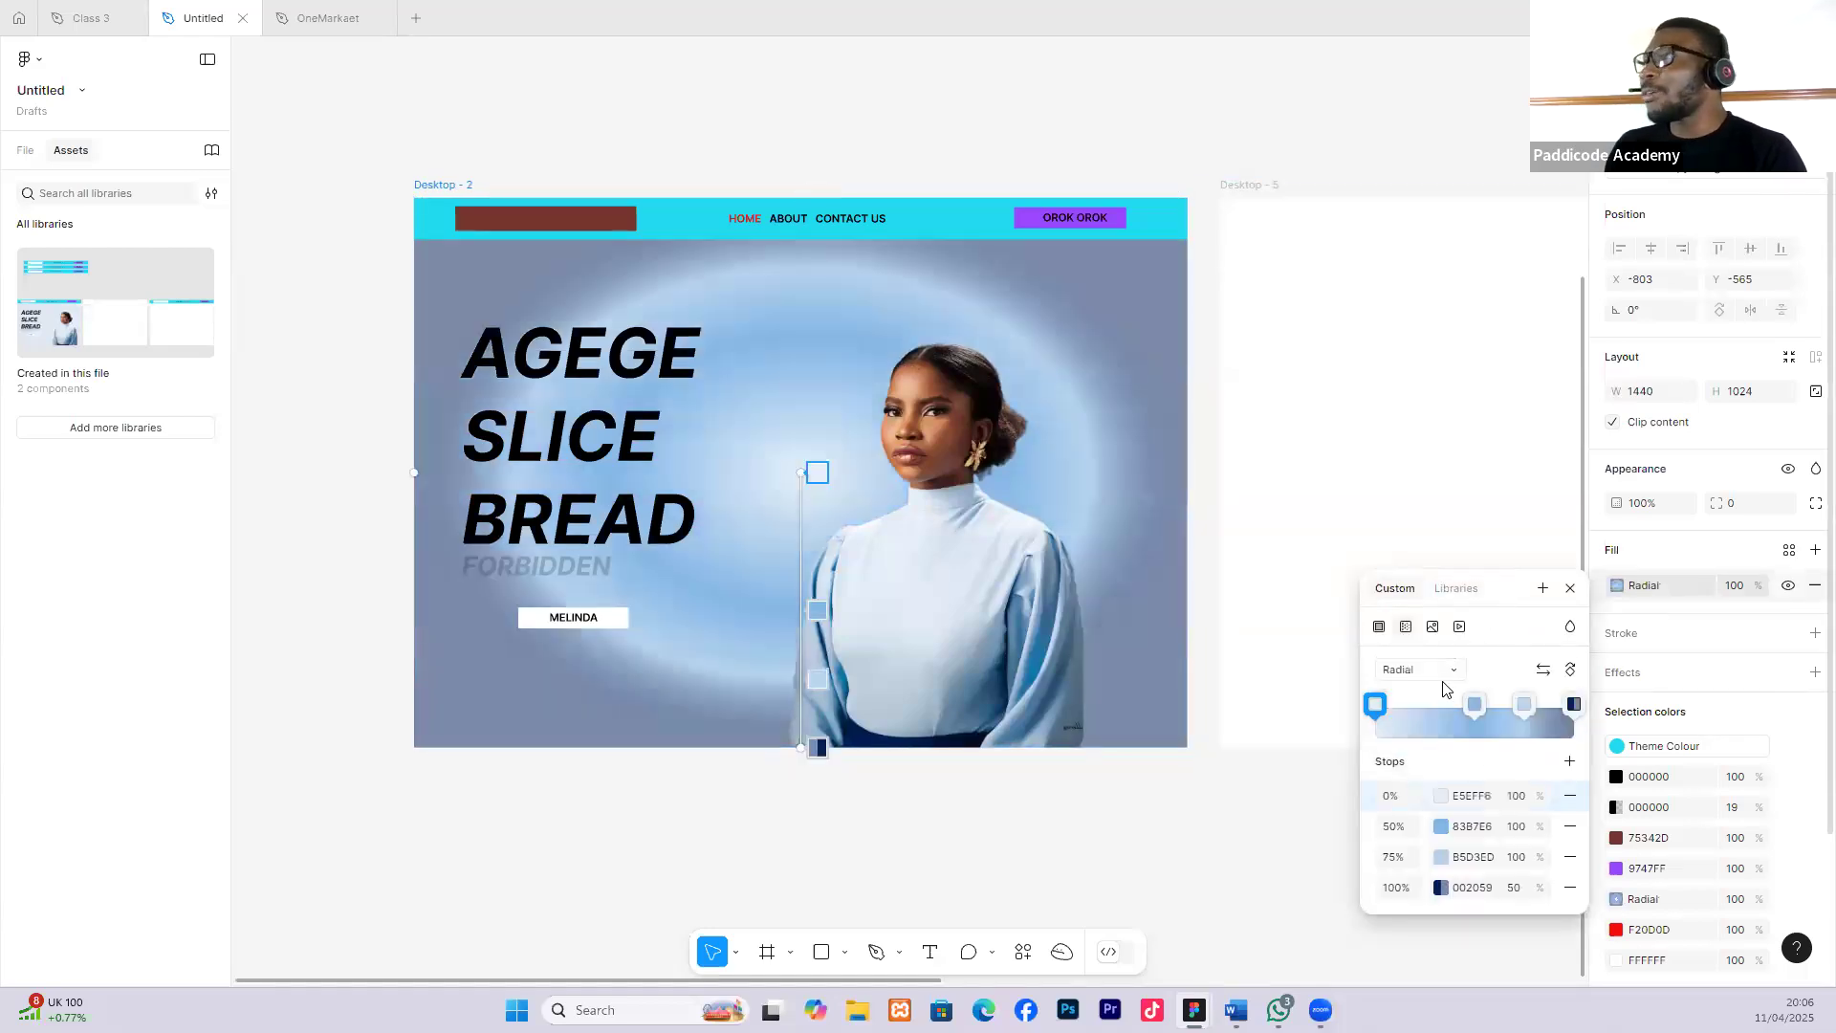
pyautogui.click(1452, 671)
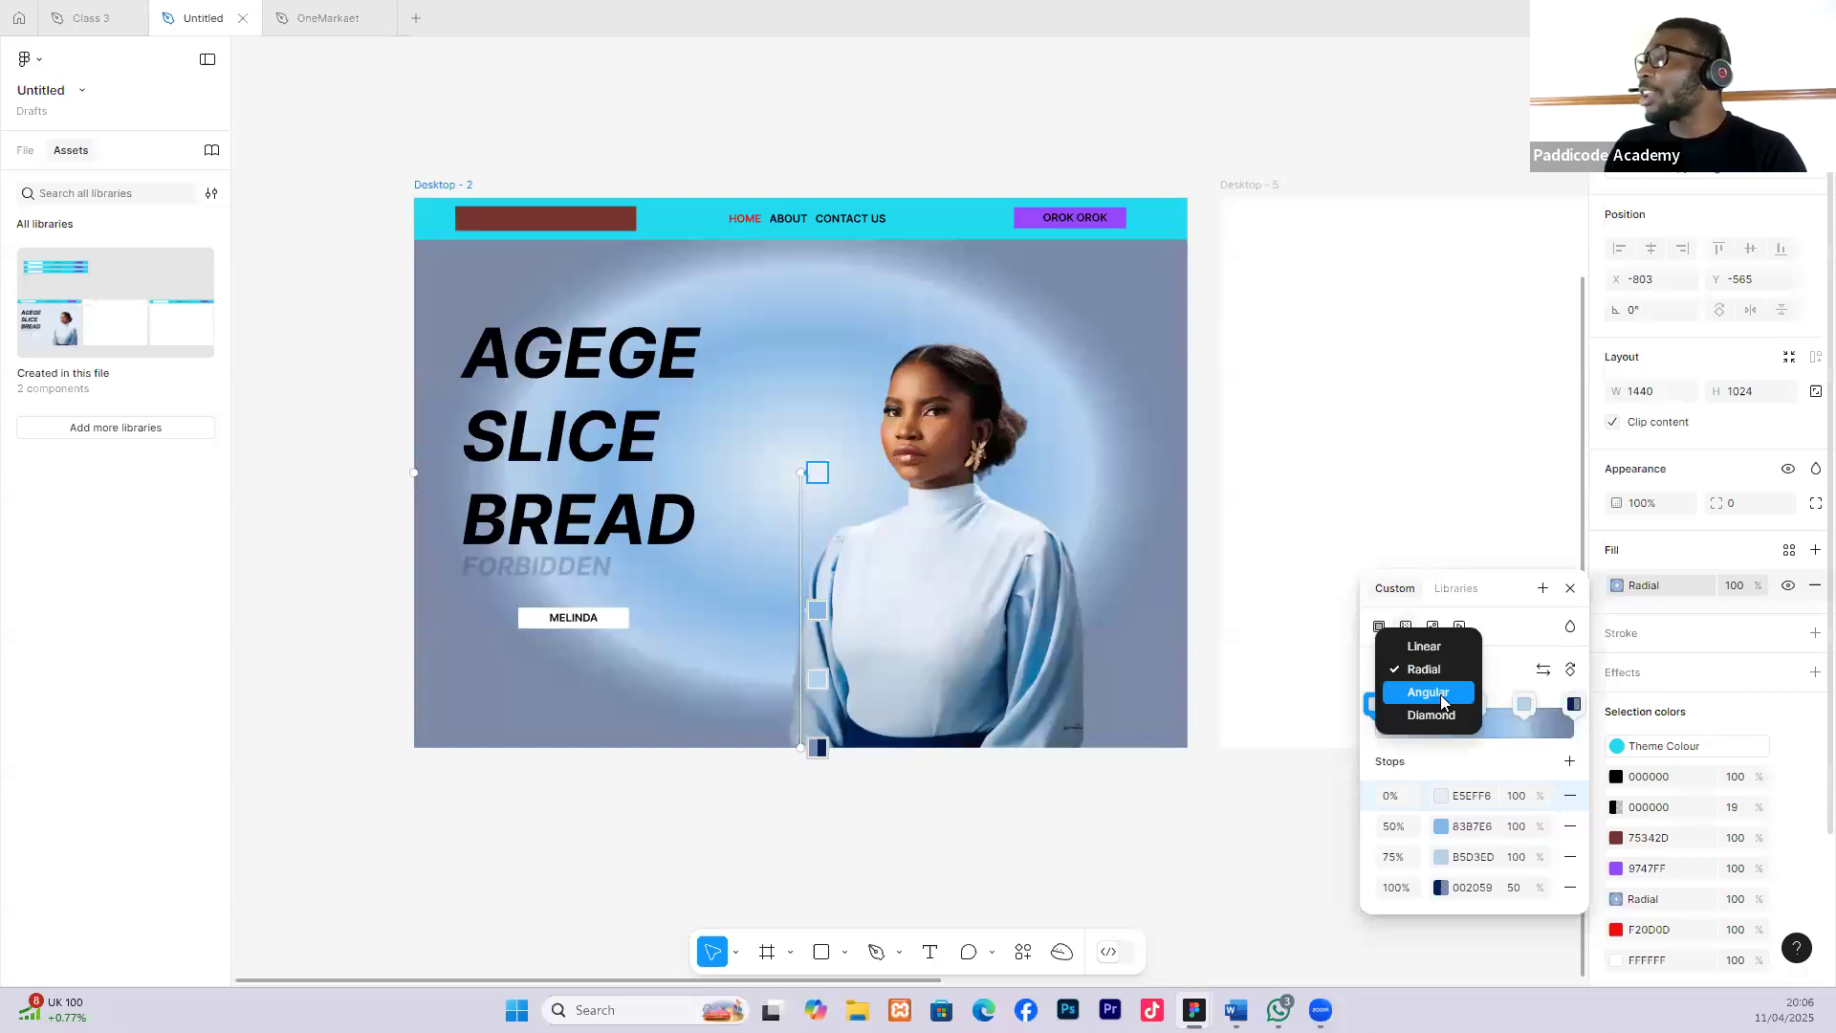
pyautogui.click(1444, 696)
pyautogui.click(1457, 673)
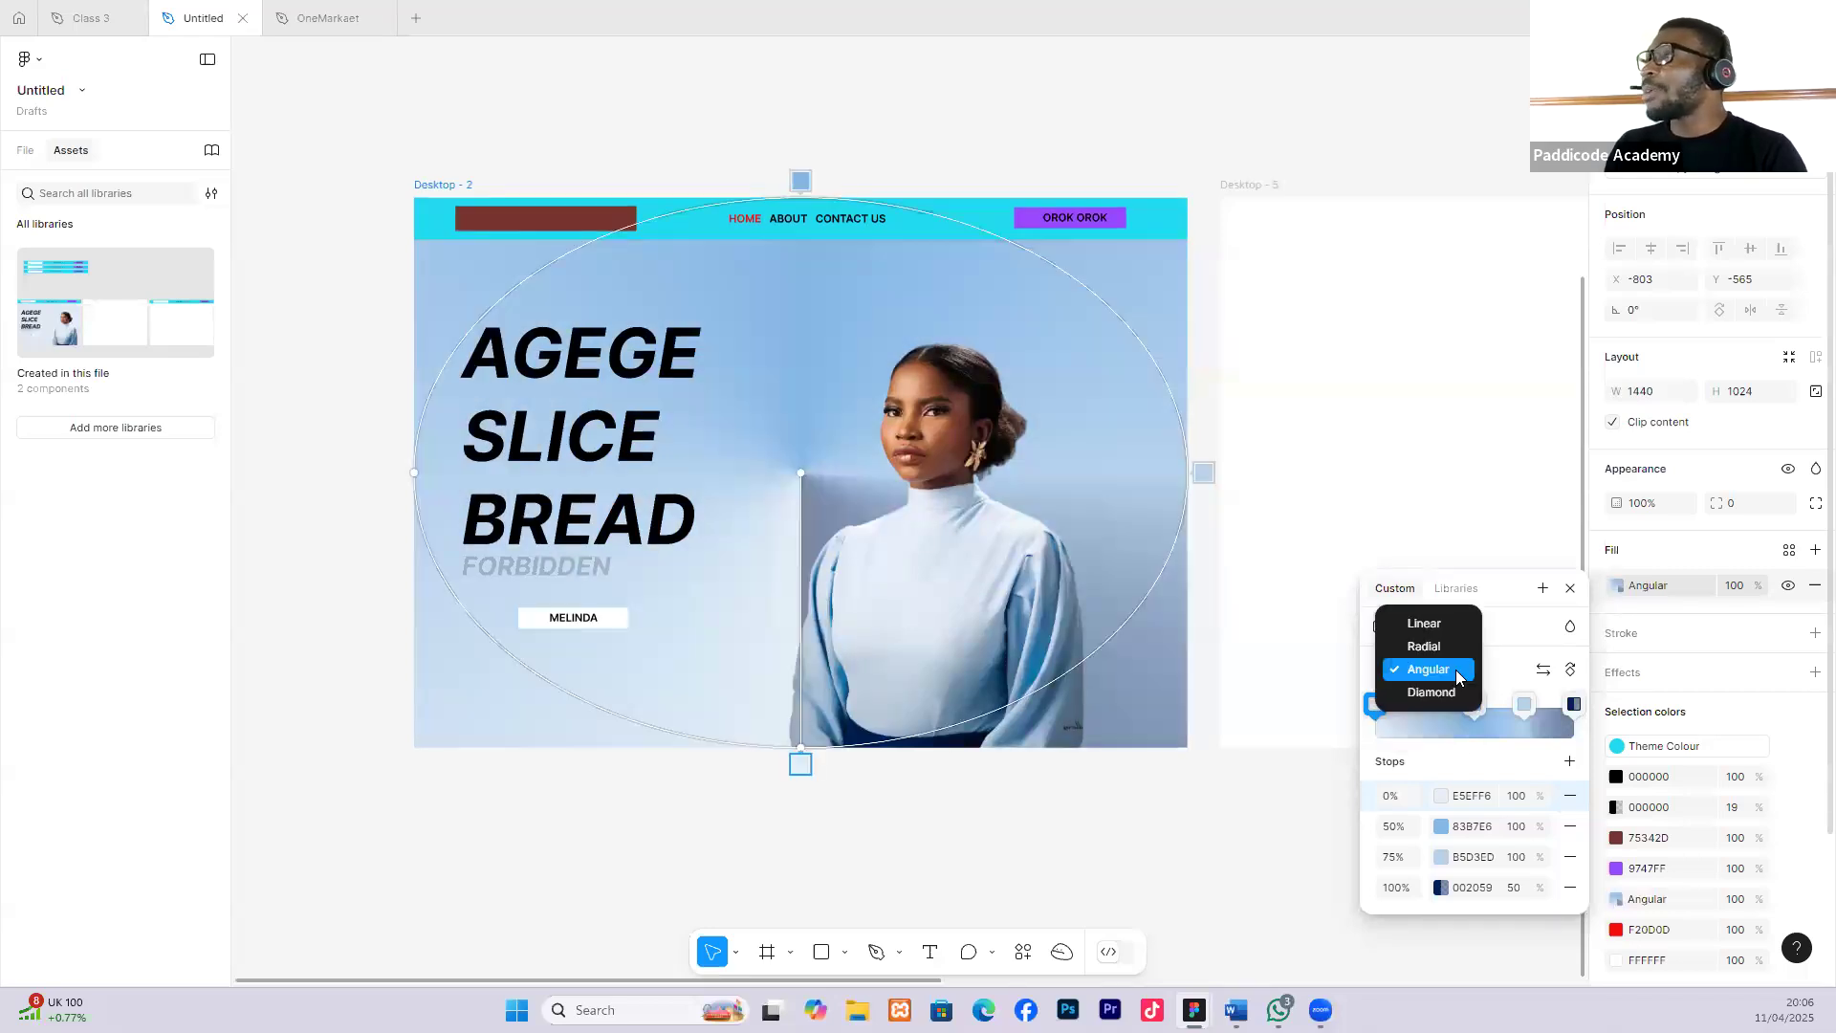
pyautogui.click(1433, 693)
pyautogui.click(1455, 672)
pyautogui.click(1440, 623)
pyautogui.click(1451, 676)
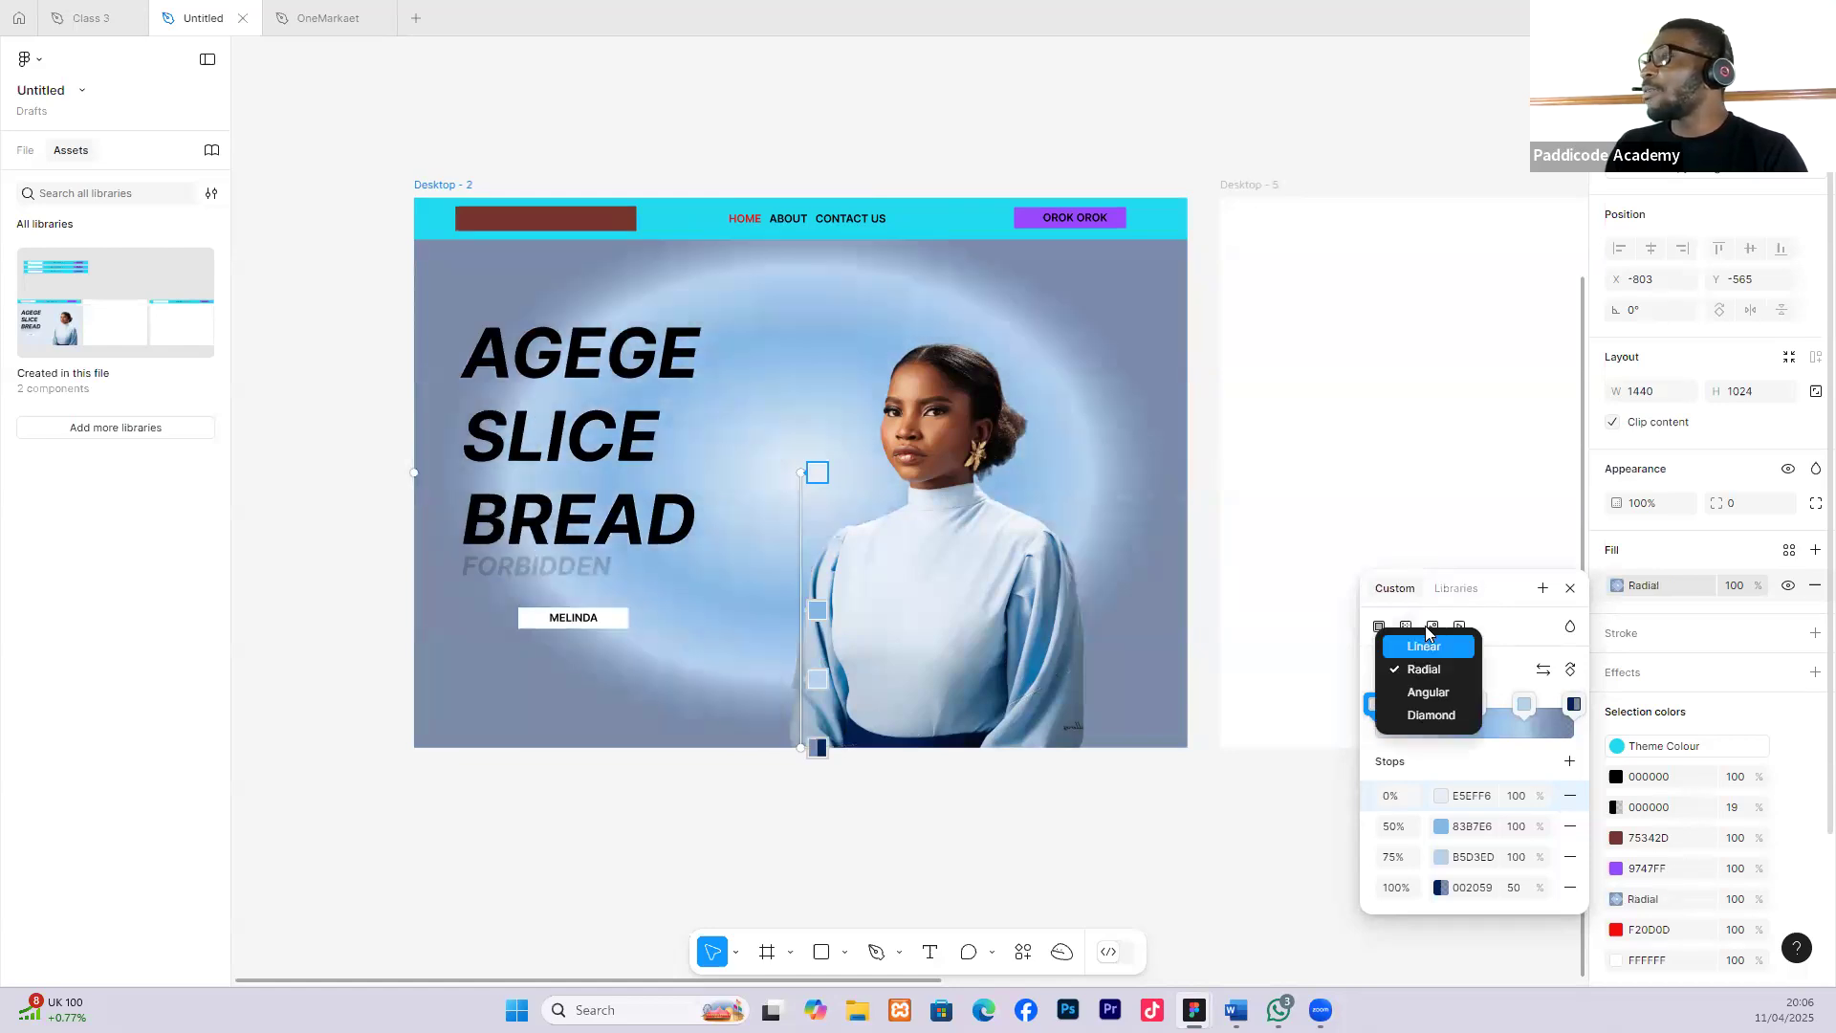
pyautogui.click(1425, 648)
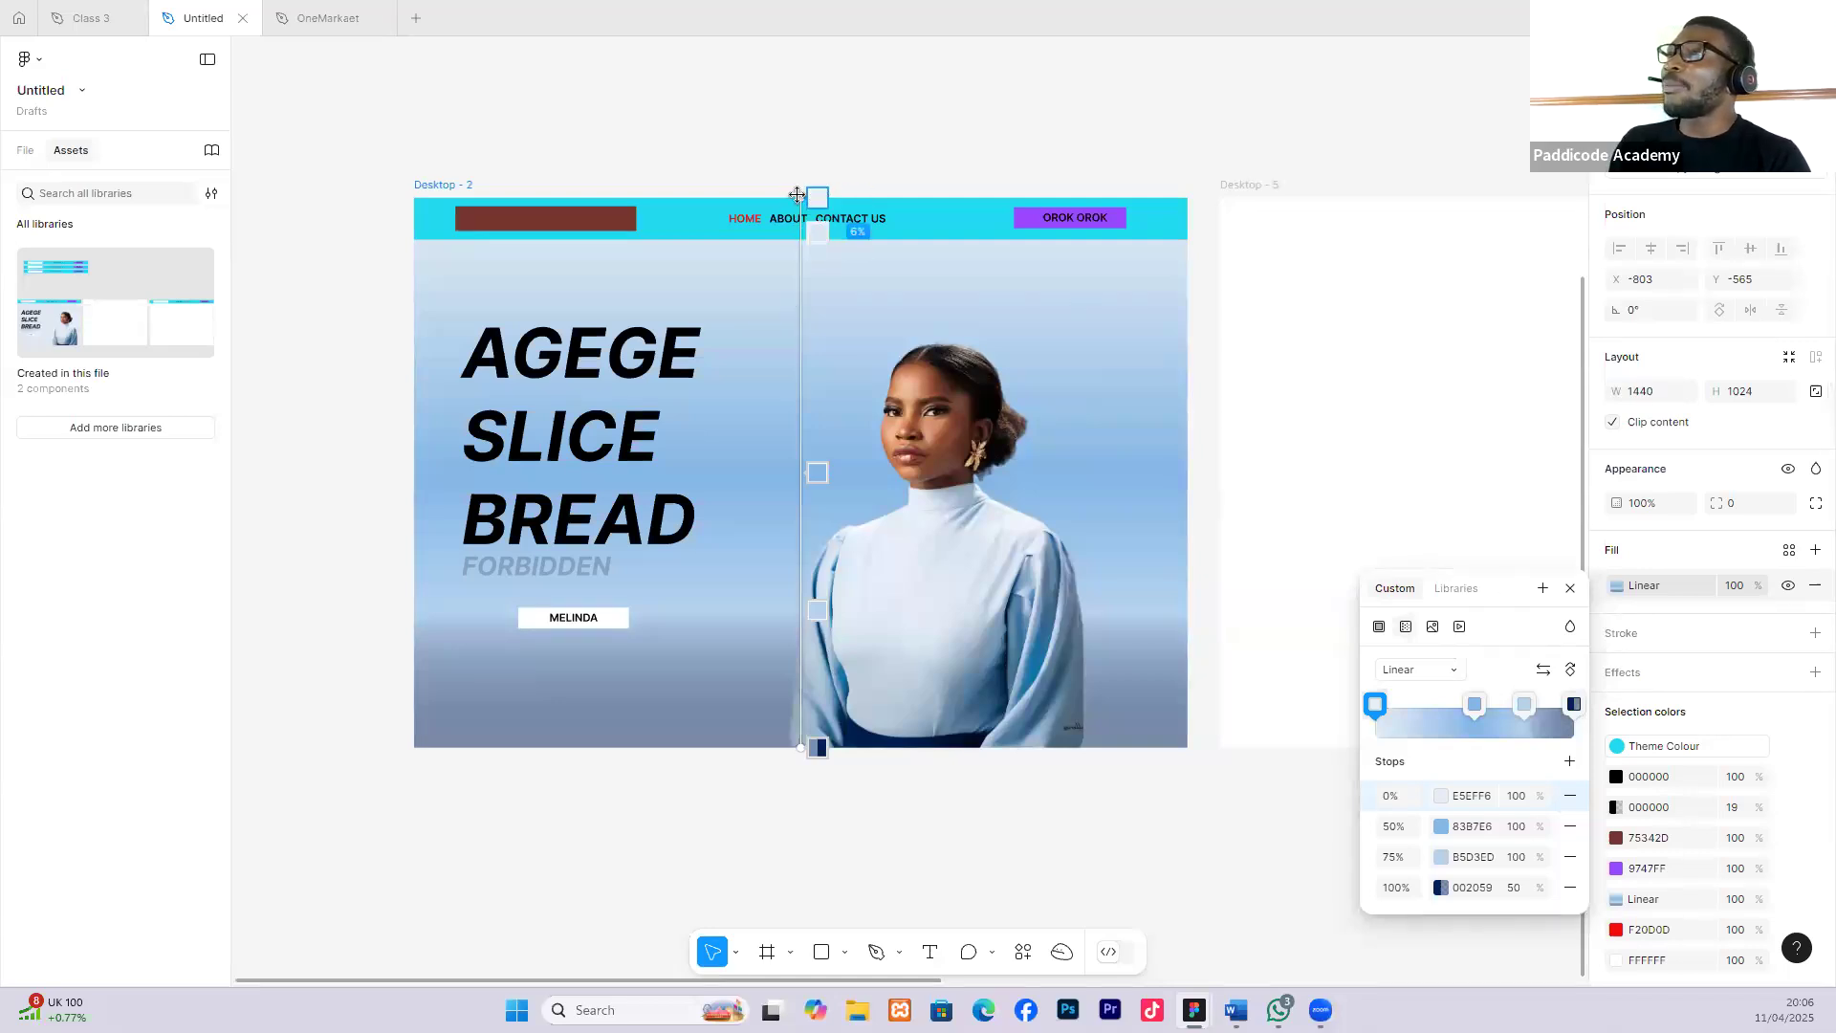
# Angle the gradient diagonally across the frame and move the dark 002059 stop to 53%.
pyautogui.moveTo(794, 206); pyautogui.dragTo(666, 381)
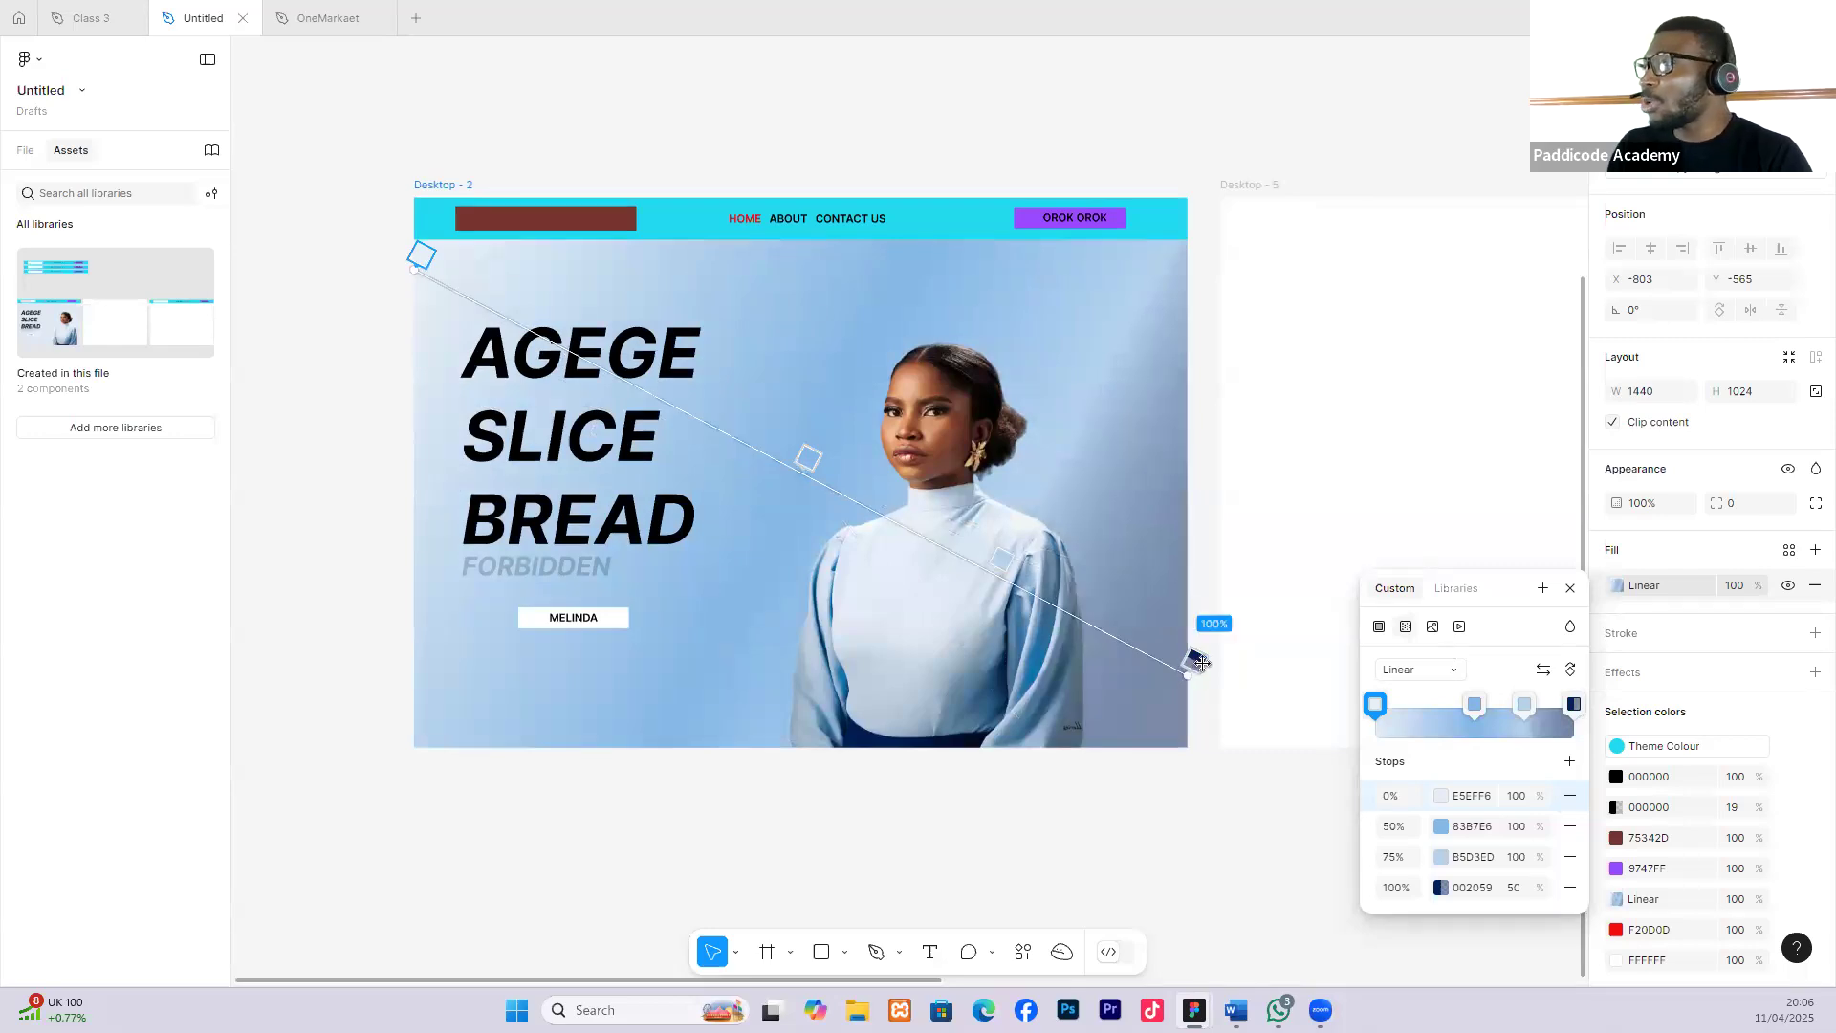
pyautogui.hotkey('ctrl', 'z')
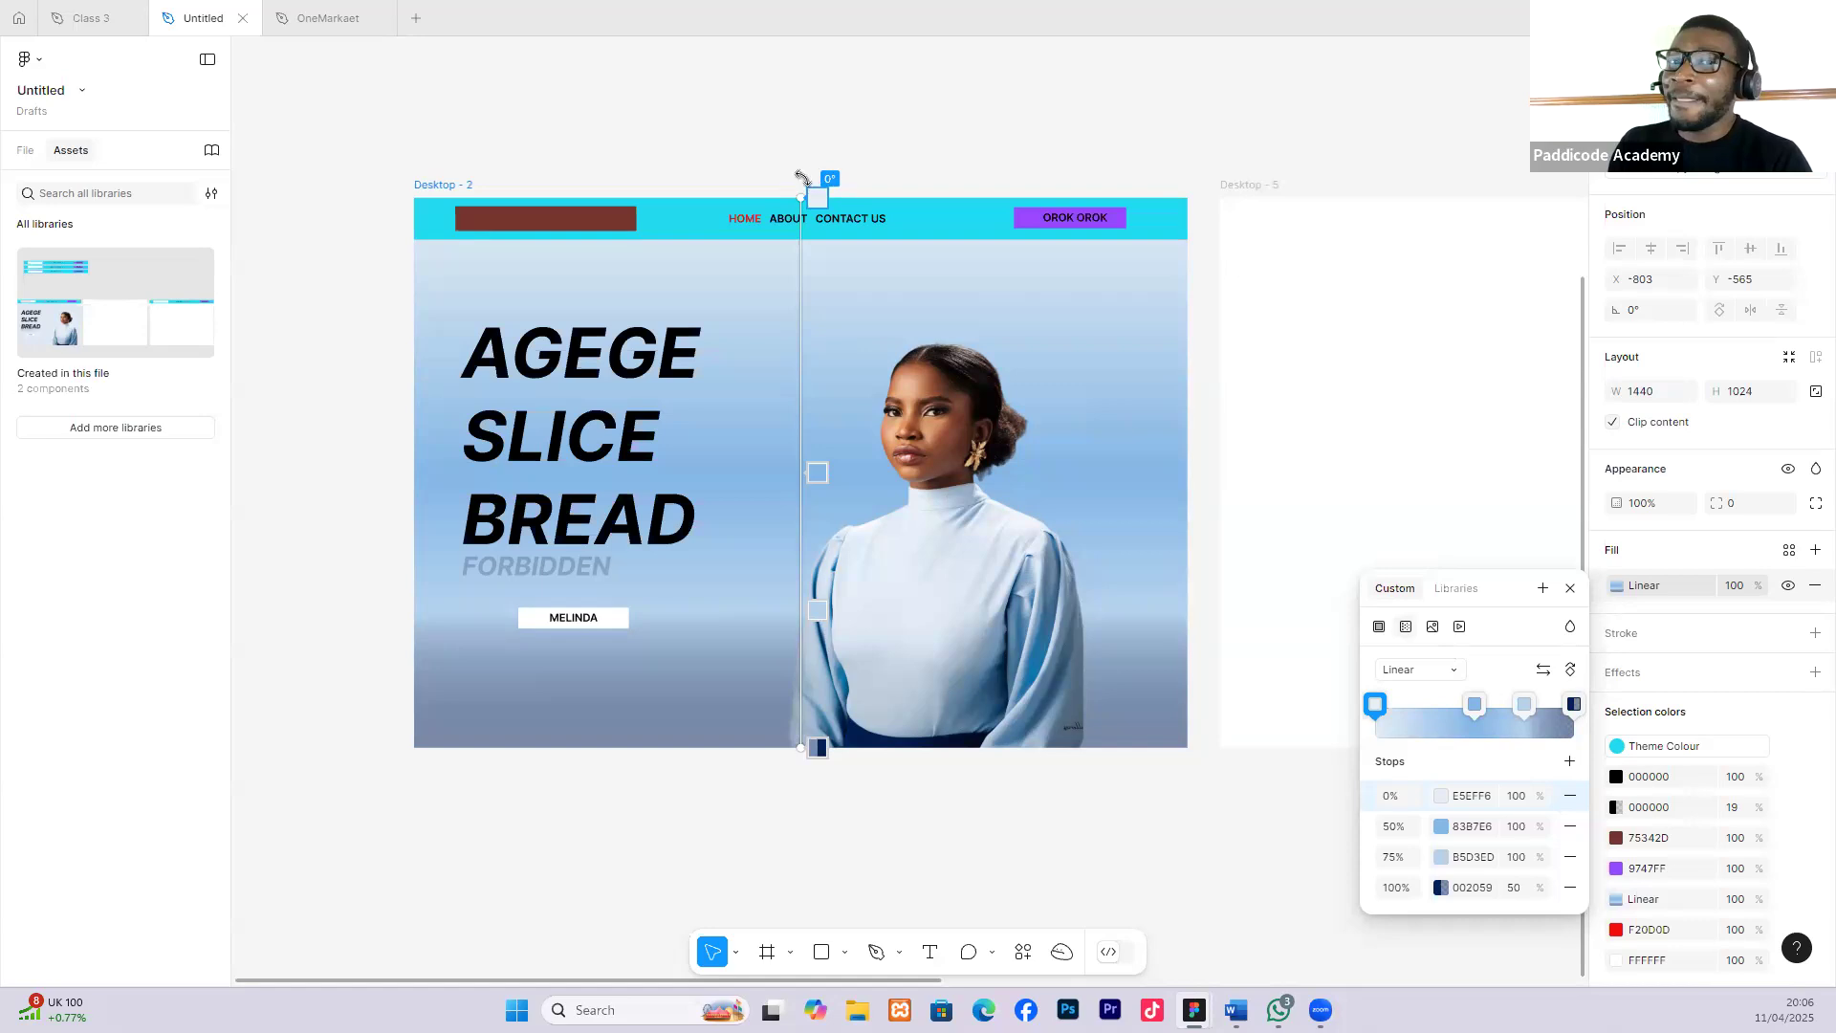
pyautogui.moveTo(674, 185)
pyautogui.mouseDown()
pyautogui.moveTo(522, 279)
pyautogui.moveTo(540, 368)
pyautogui.moveTo(586, 411)
pyautogui.moveTo(733, 472)
pyautogui.moveTo(701, 517)
pyautogui.moveTo(855, 565)
pyautogui.moveTo(947, 459)
pyautogui.moveTo(894, 339)
pyautogui.moveTo(730, 324)
pyautogui.moveTo(680, 361)
pyautogui.moveTo(822, 501)
pyautogui.moveTo(968, 602)
pyautogui.moveTo(841, 548)
pyautogui.moveTo(631, 354)
pyautogui.moveTo(468, 243)
pyautogui.moveTo(488, 230)
pyautogui.moveTo(644, 353)
pyautogui.moveTo(762, 414)
pyautogui.moveTo(941, 574)
pyautogui.moveTo(927, 553)
pyautogui.mouseUp()
pyautogui.moveTo(512, 210); pyautogui.dragTo(873, 568)
pyautogui.moveTo(1095, 591); pyautogui.dragTo(829, 523)
pyautogui.moveTo(1088, 743); pyautogui.dragTo(1139, 519)
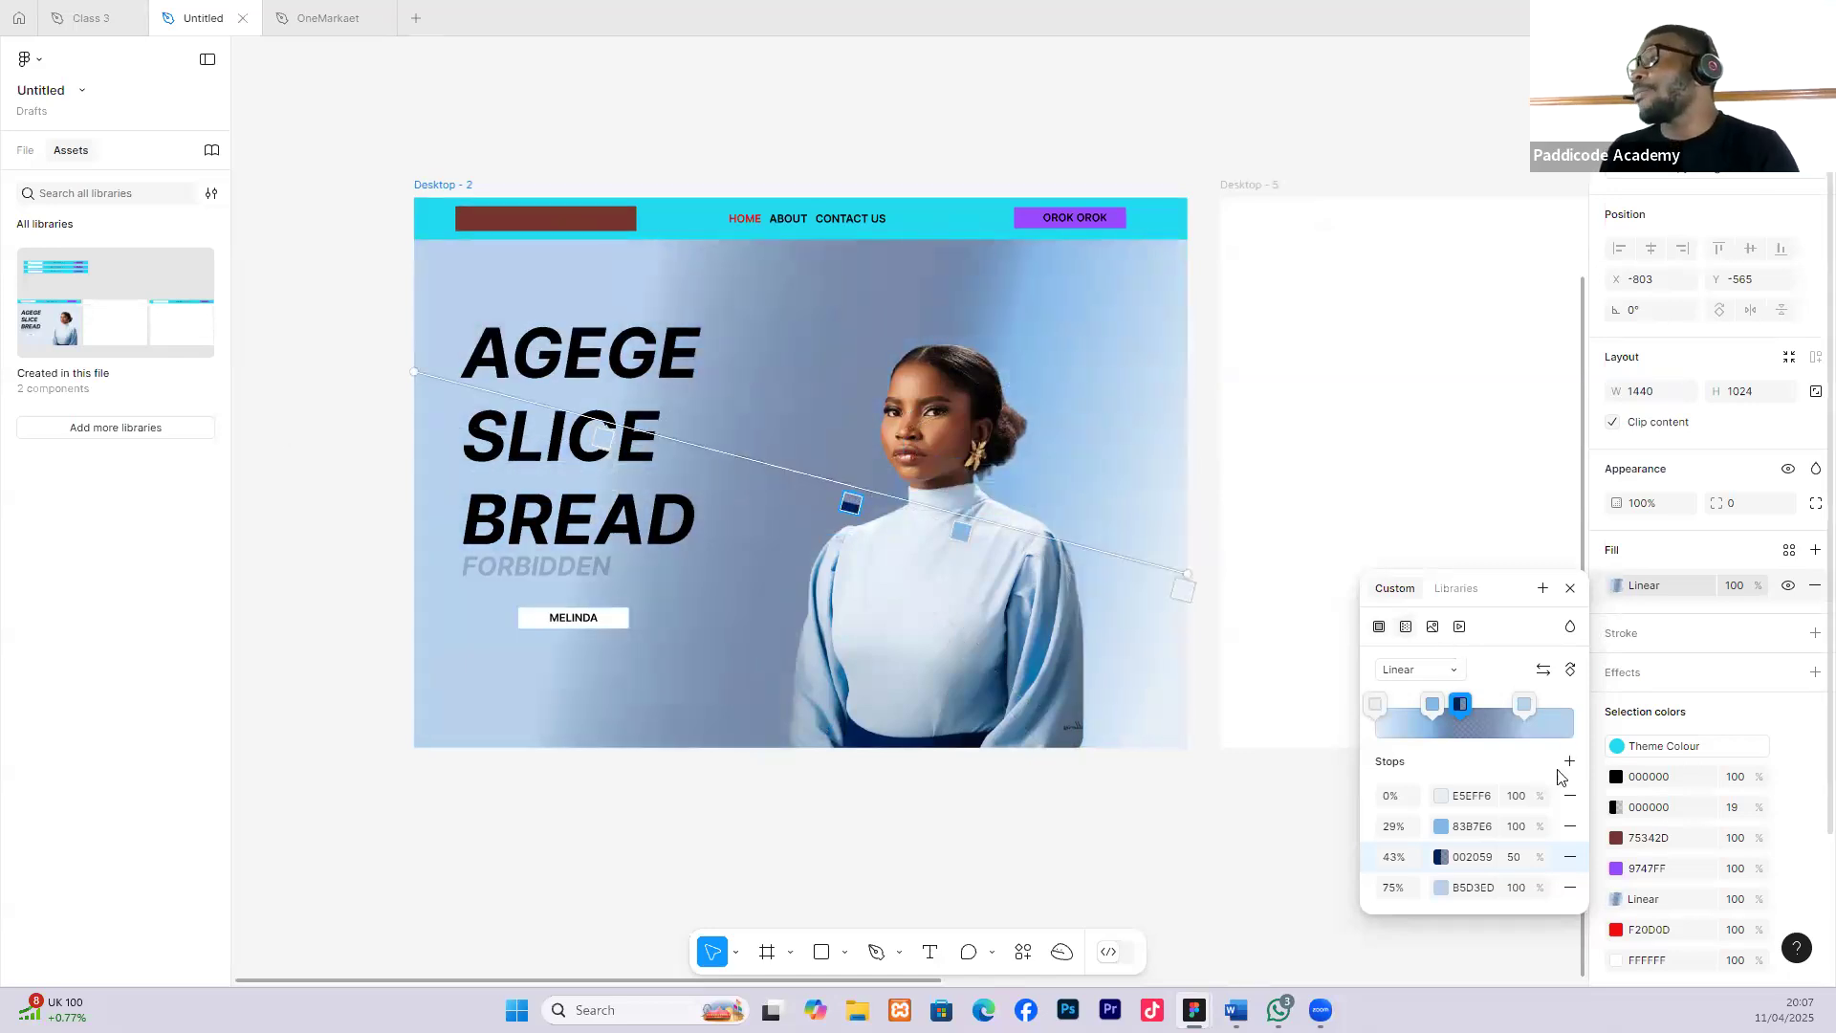
pyautogui.moveTo(1464, 712); pyautogui.dragTo(1556, 708)
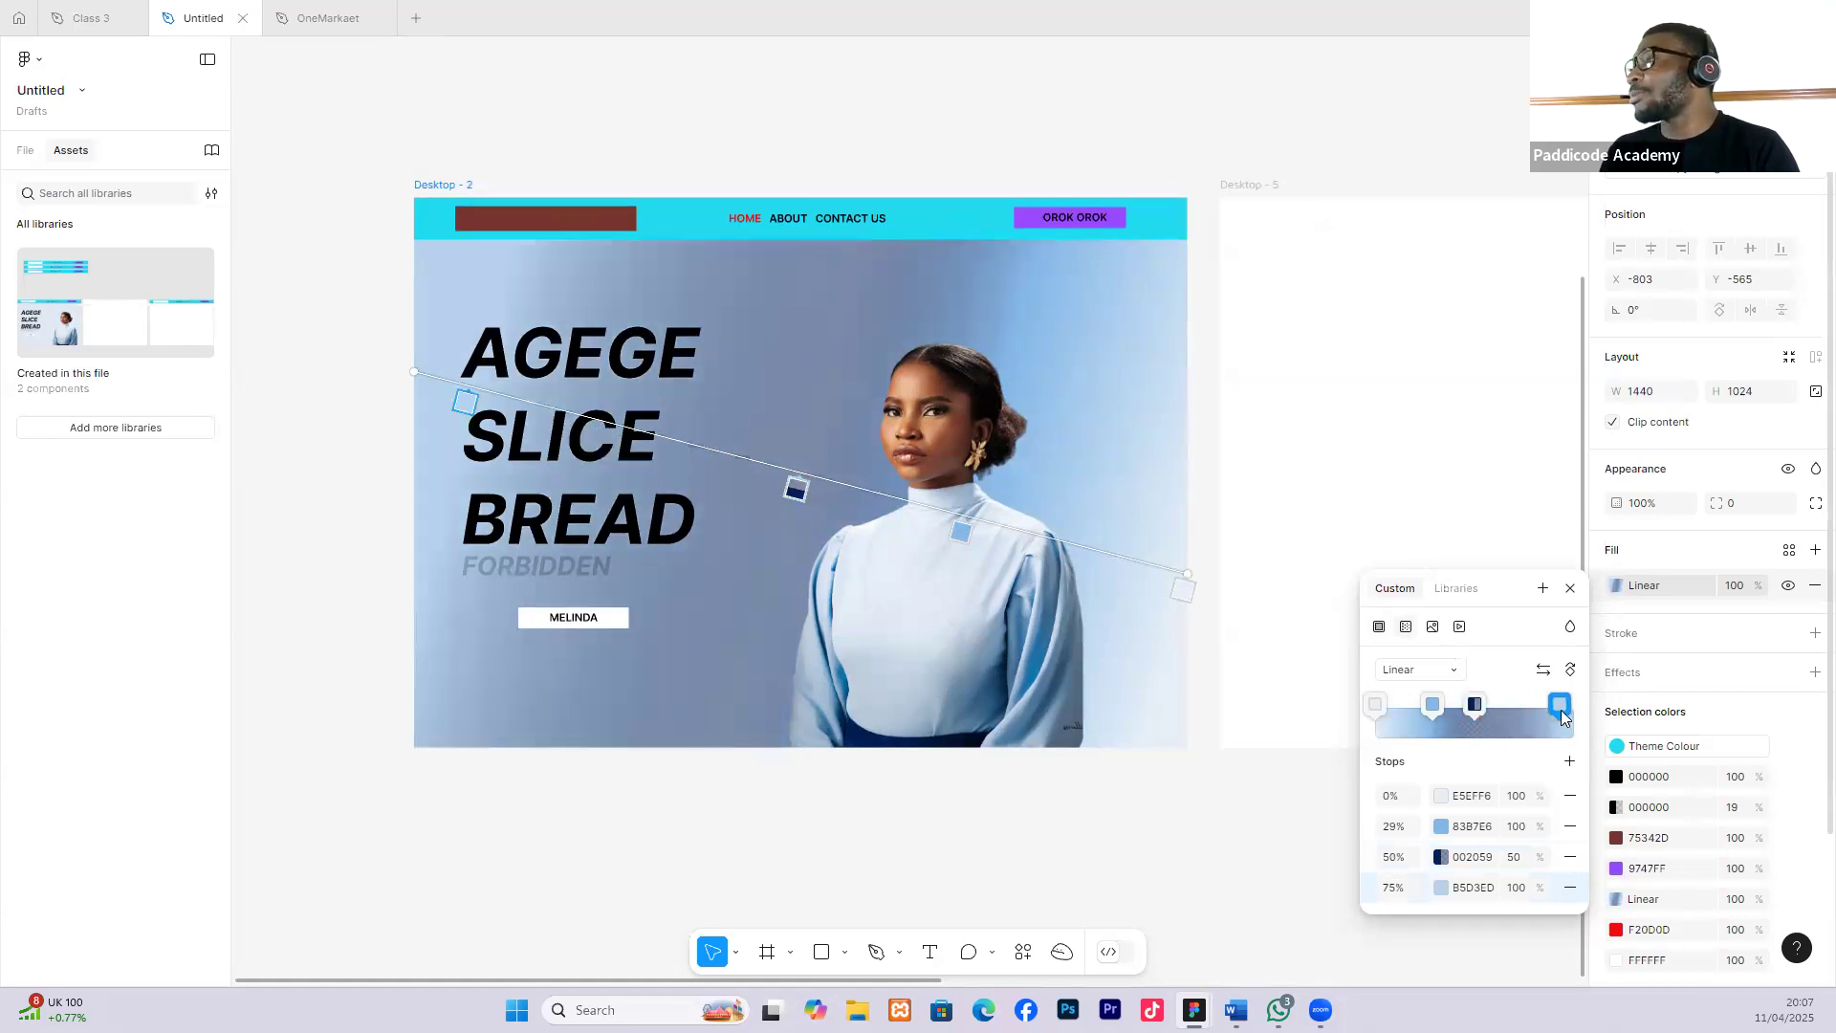
# Flip the gradient twice and rotate it through four 90° turns.
pyautogui.click(1544, 669)
pyautogui.click(1543, 667)
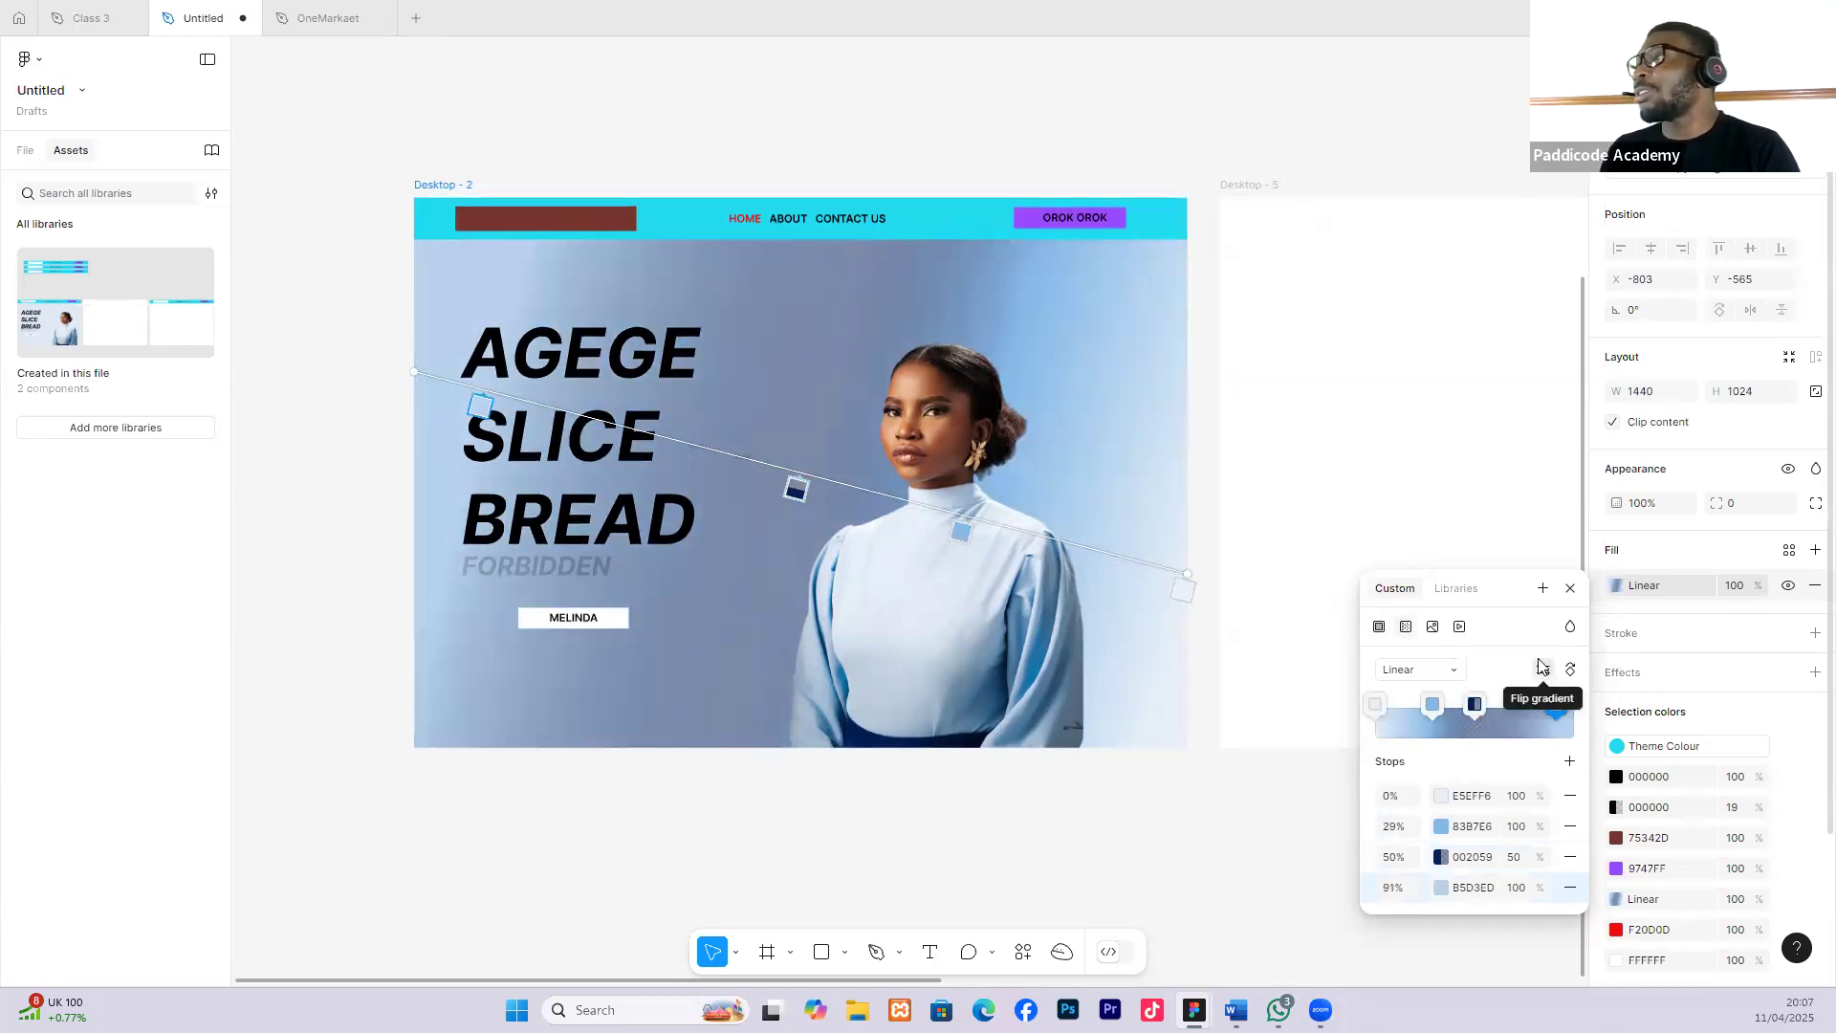
pyautogui.click(1572, 671)
pyautogui.click(1572, 670)
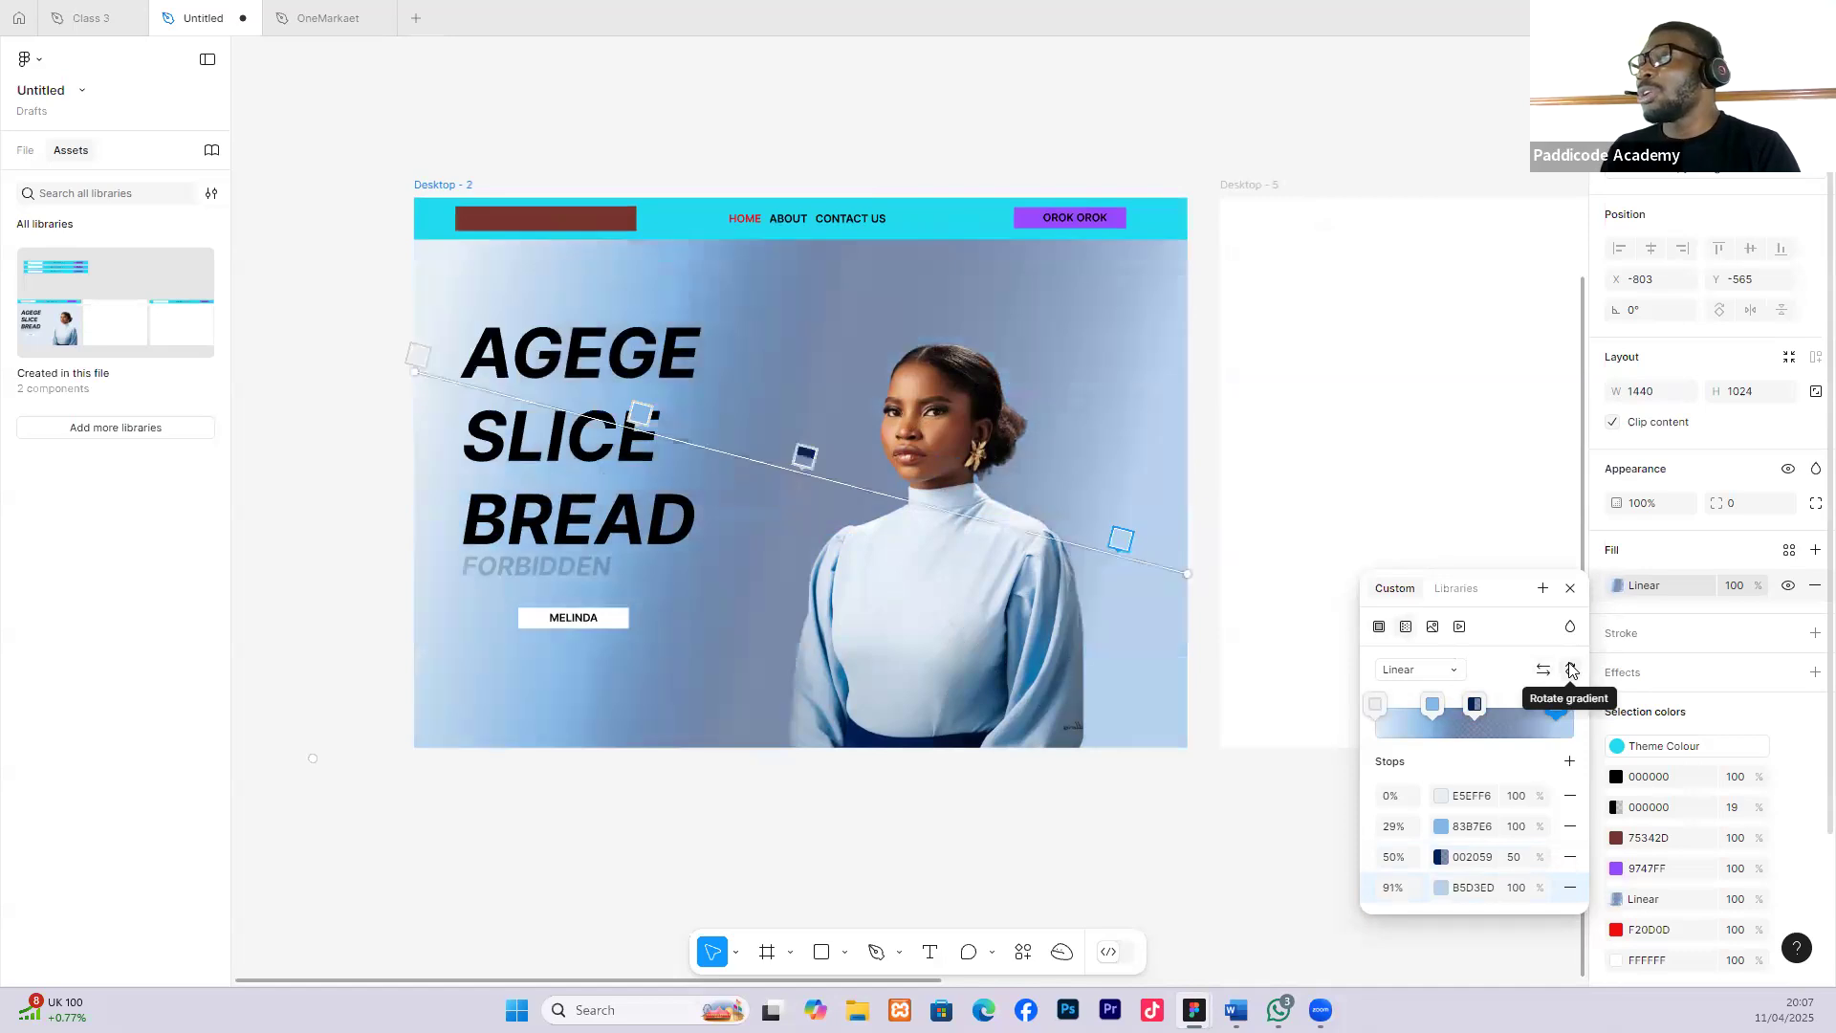
pyautogui.click(1572, 670)
pyautogui.click(1573, 670)
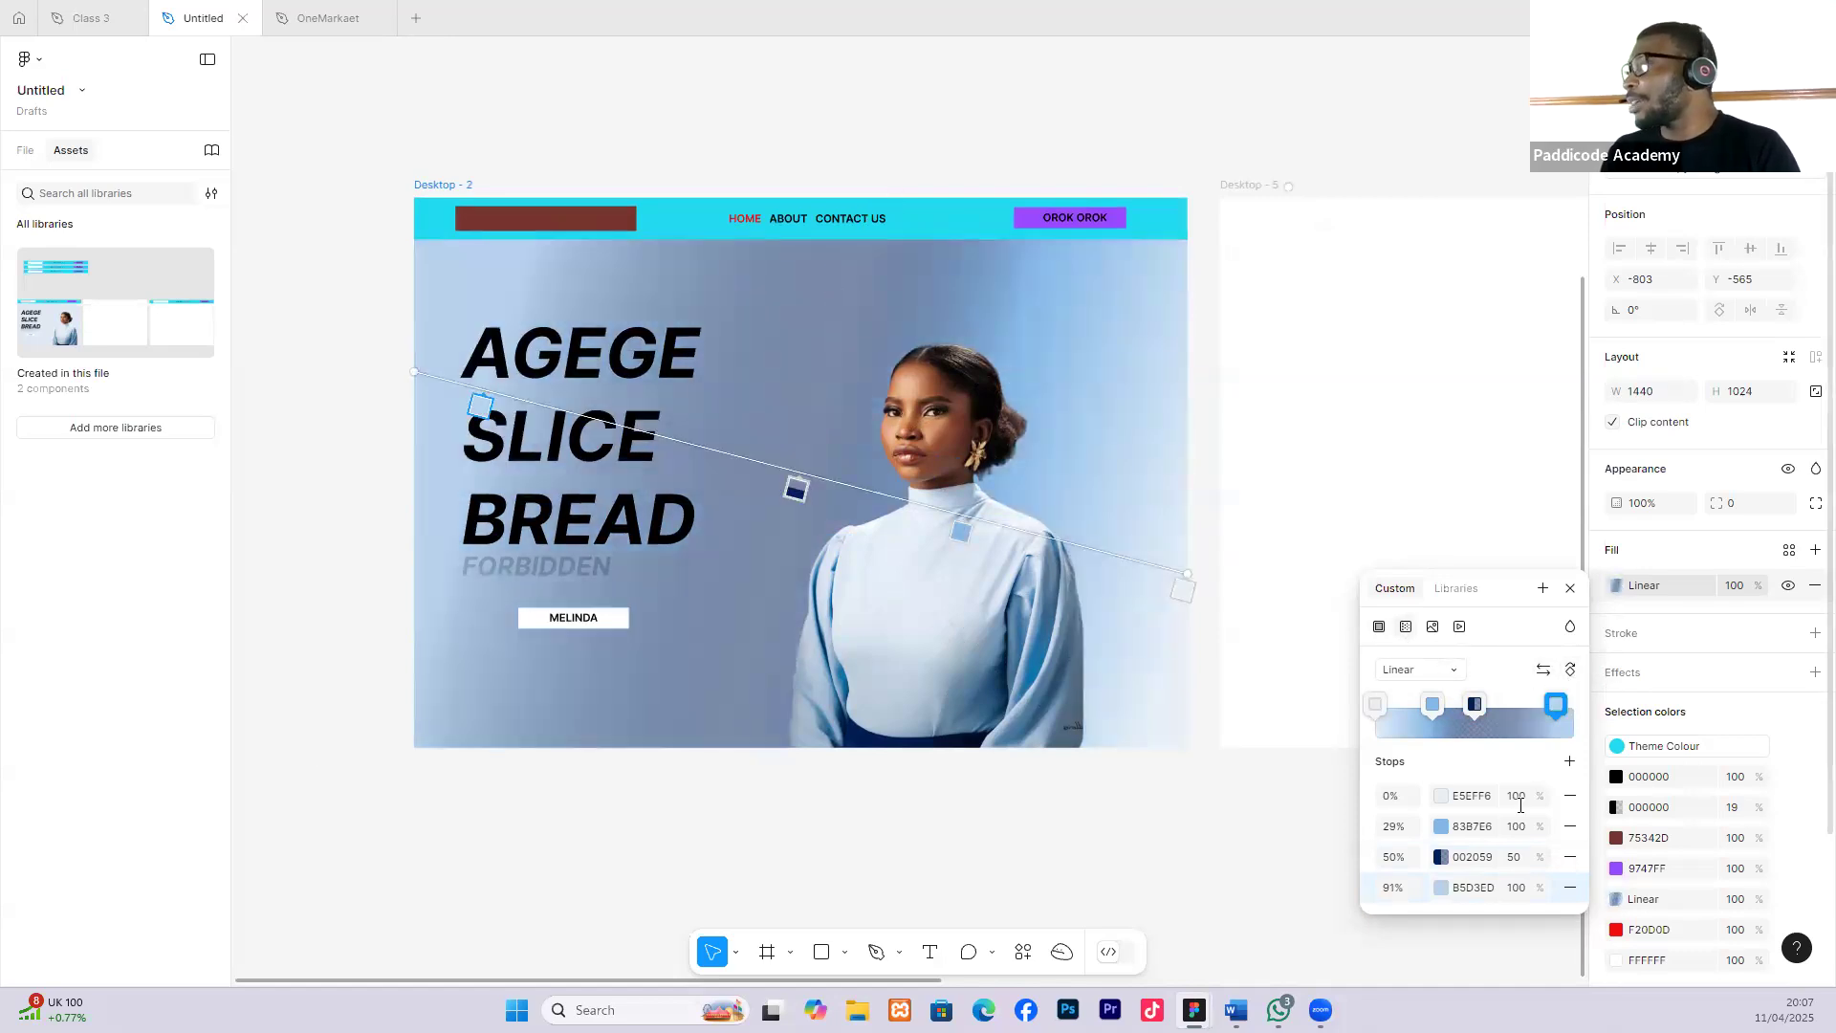
# Delete the B5D3ED and 002059 stops and slide 83B7E6 to 71%.
pyautogui.click(1570, 887)
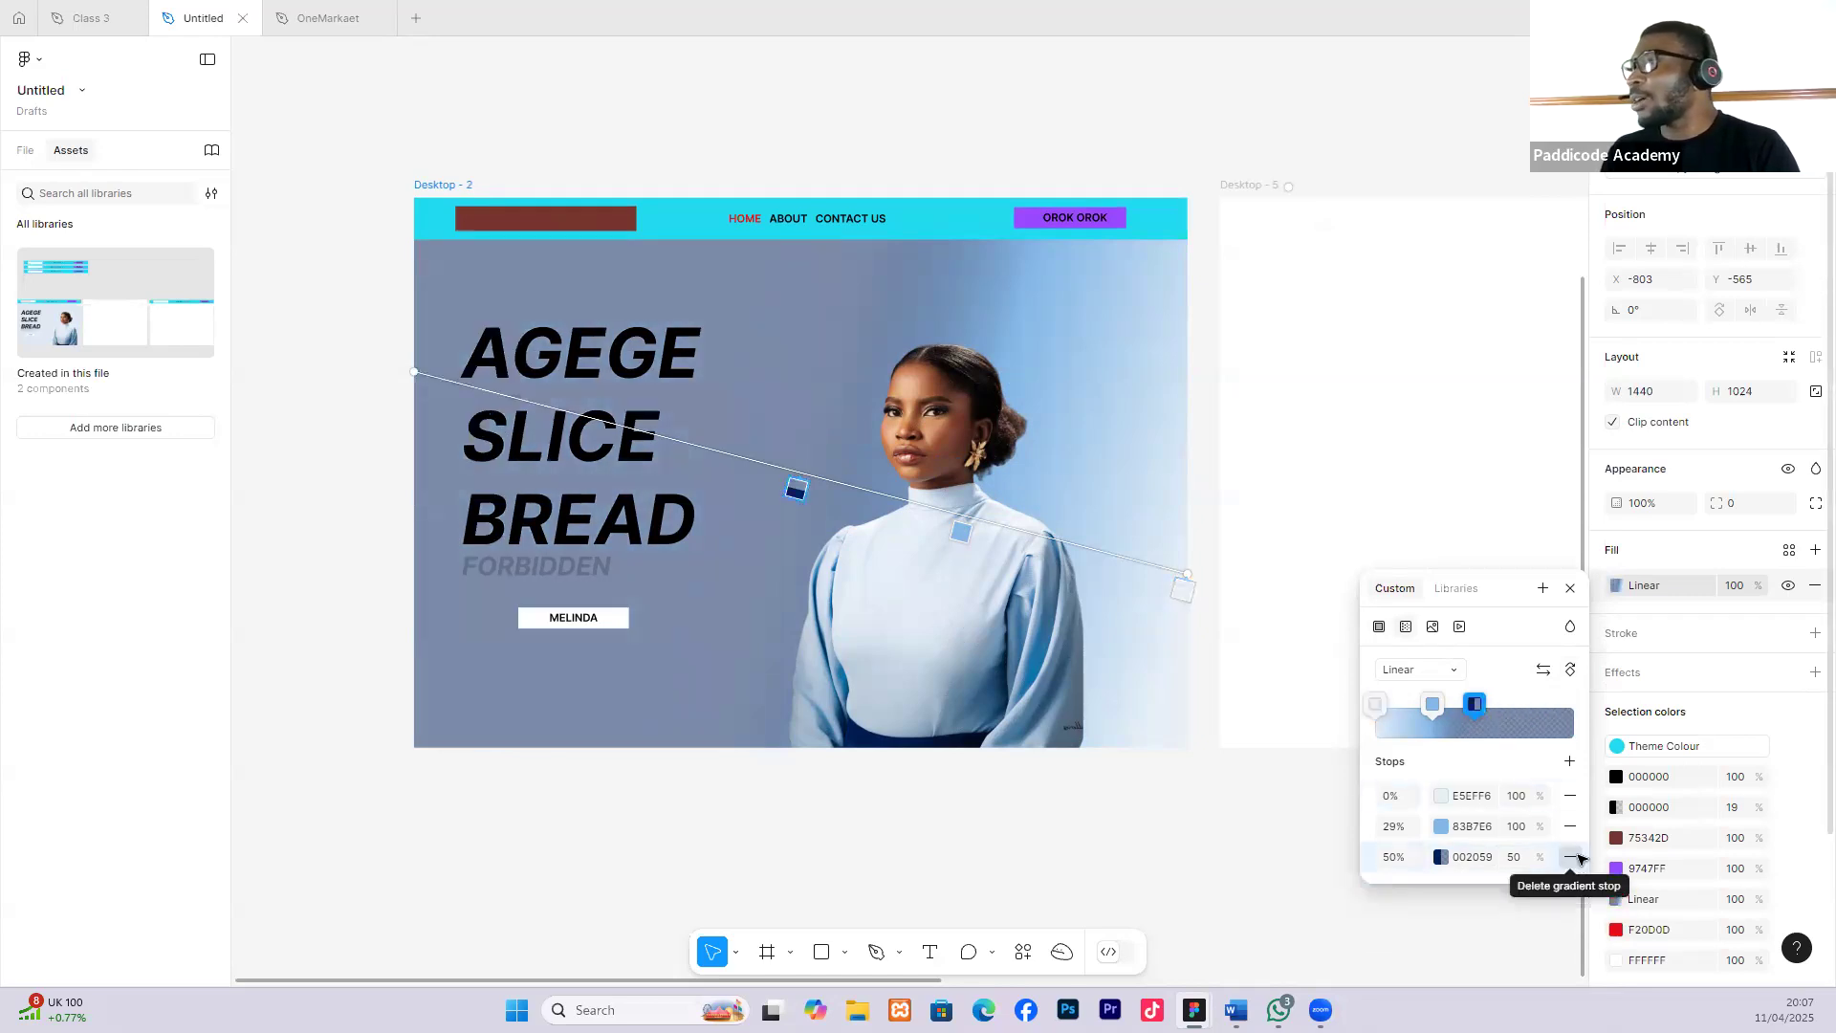
pyautogui.click(1571, 857)
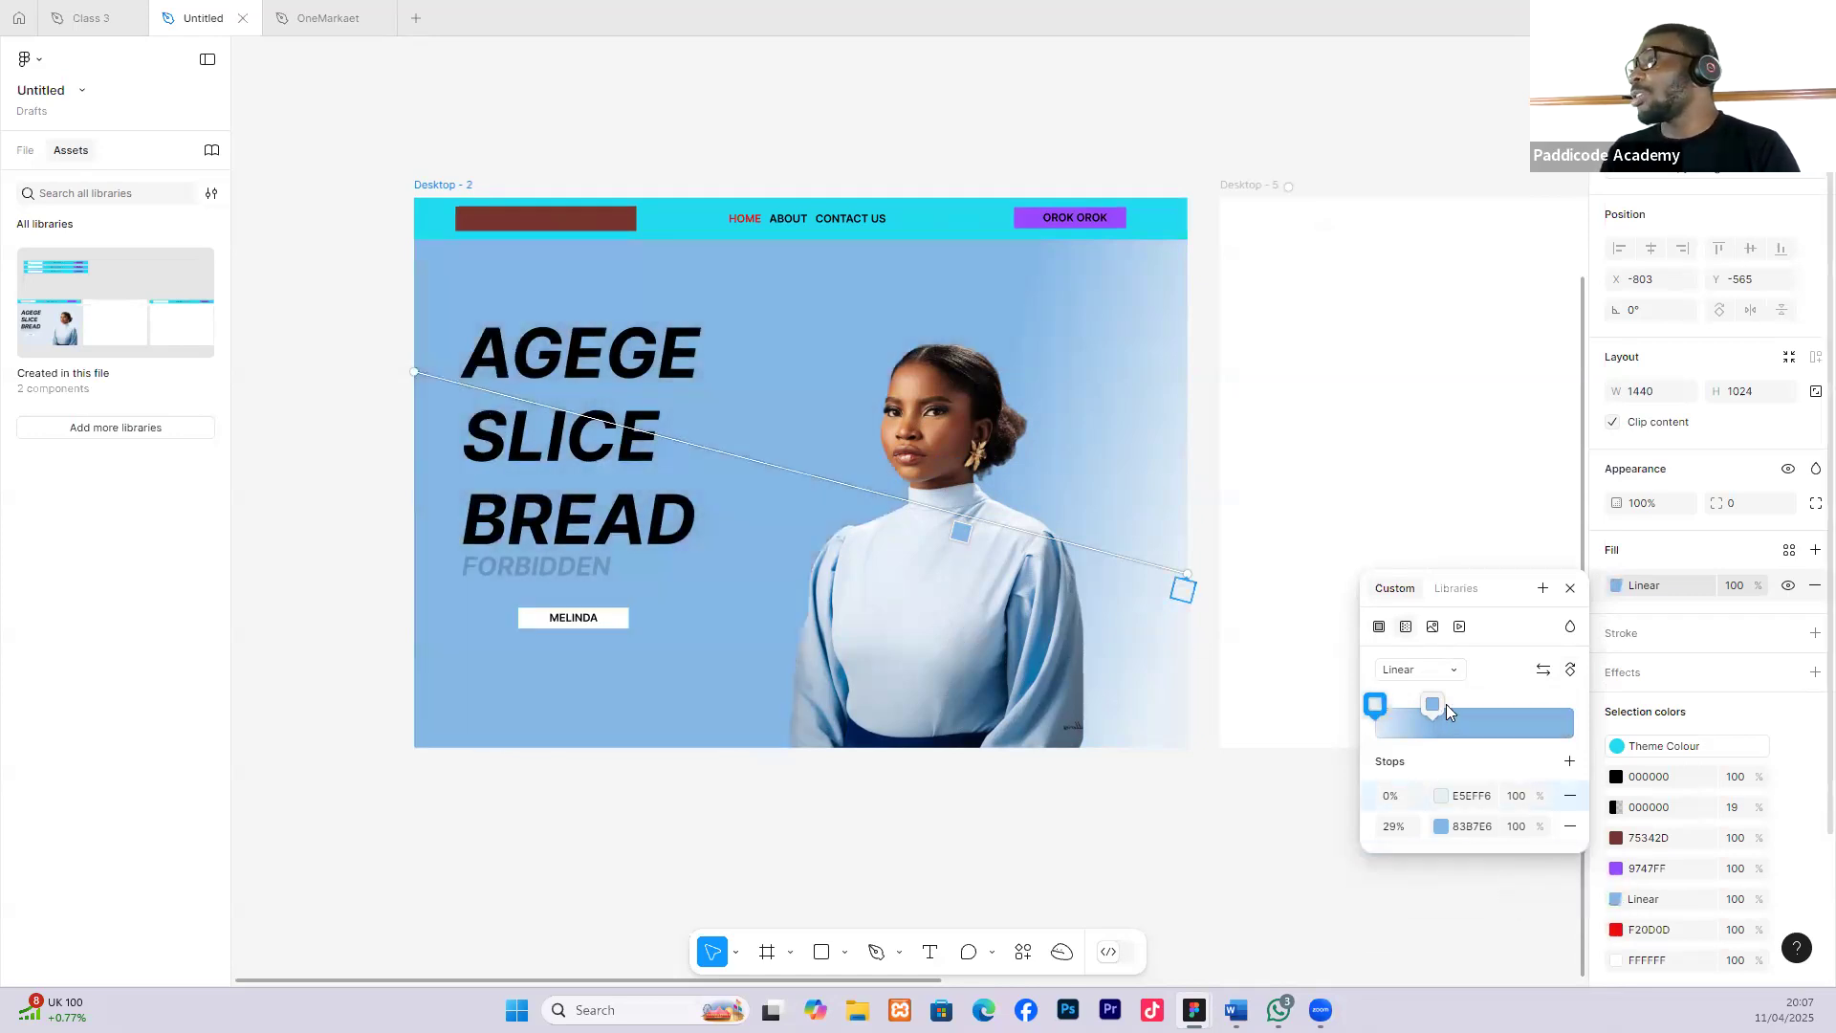
pyautogui.moveTo(1432, 705); pyautogui.dragTo(1458, 705)
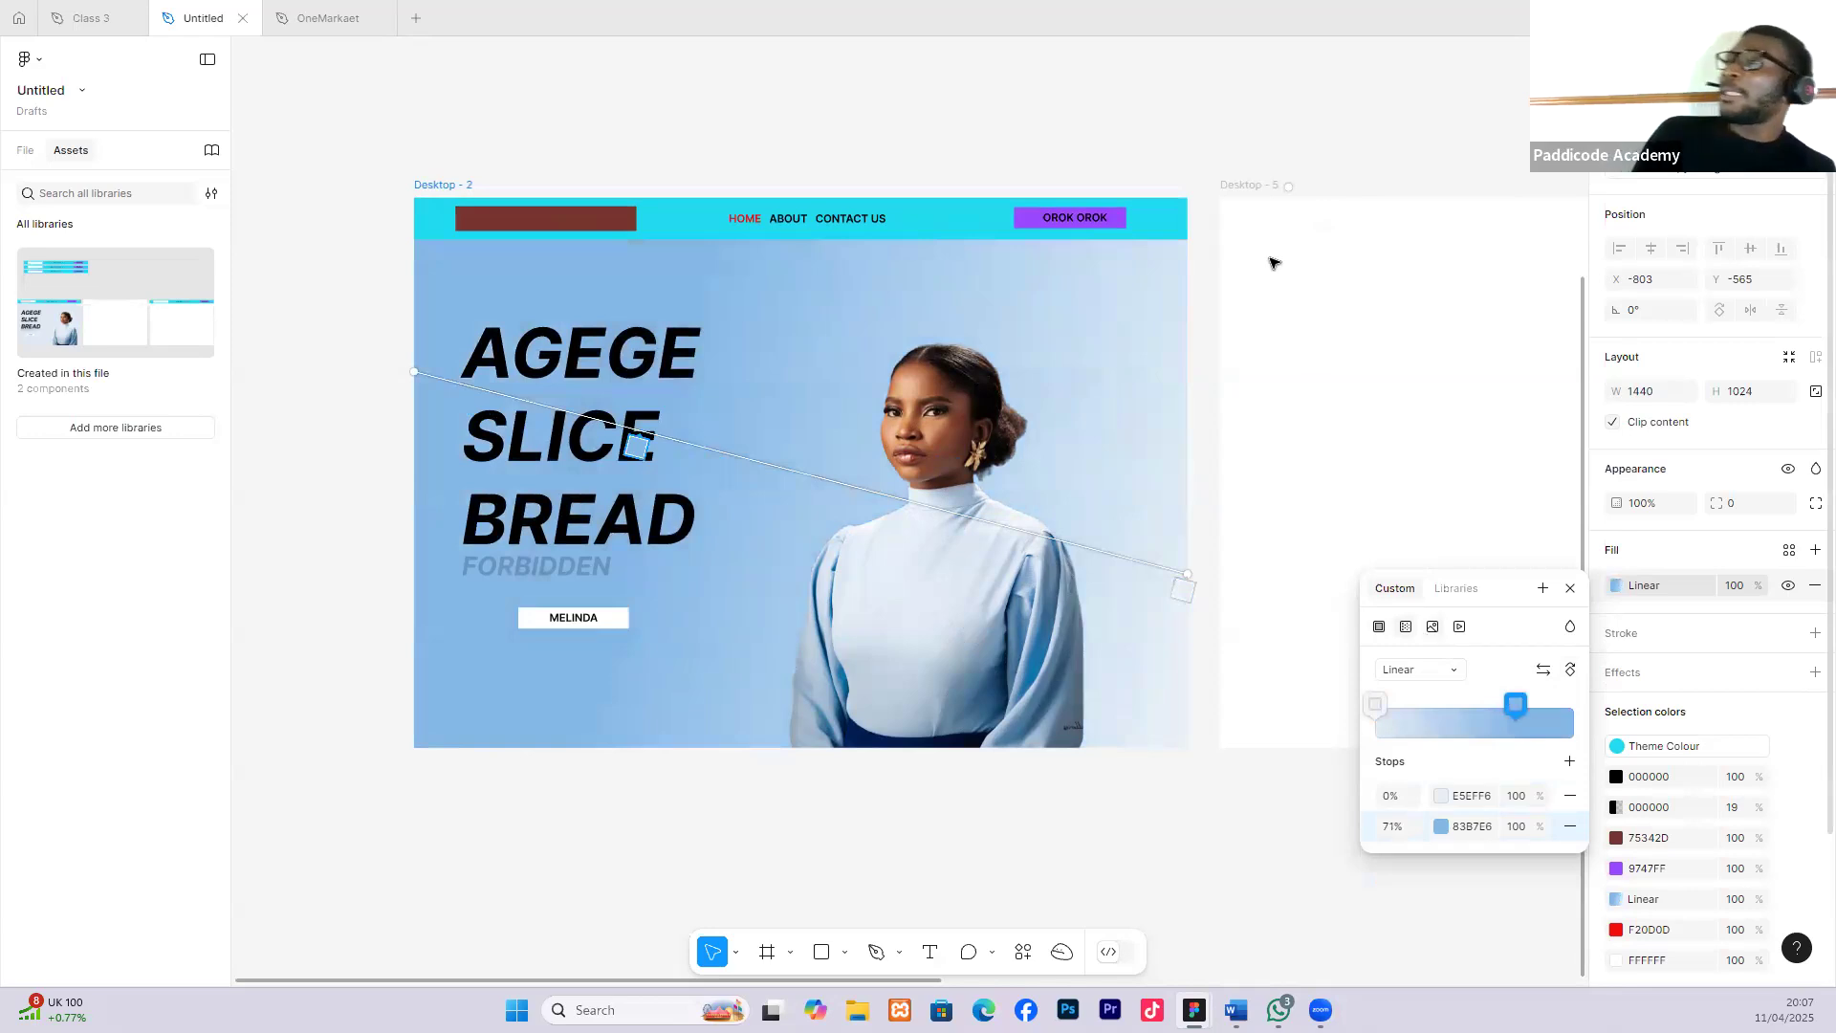
pyautogui.press('Escape')
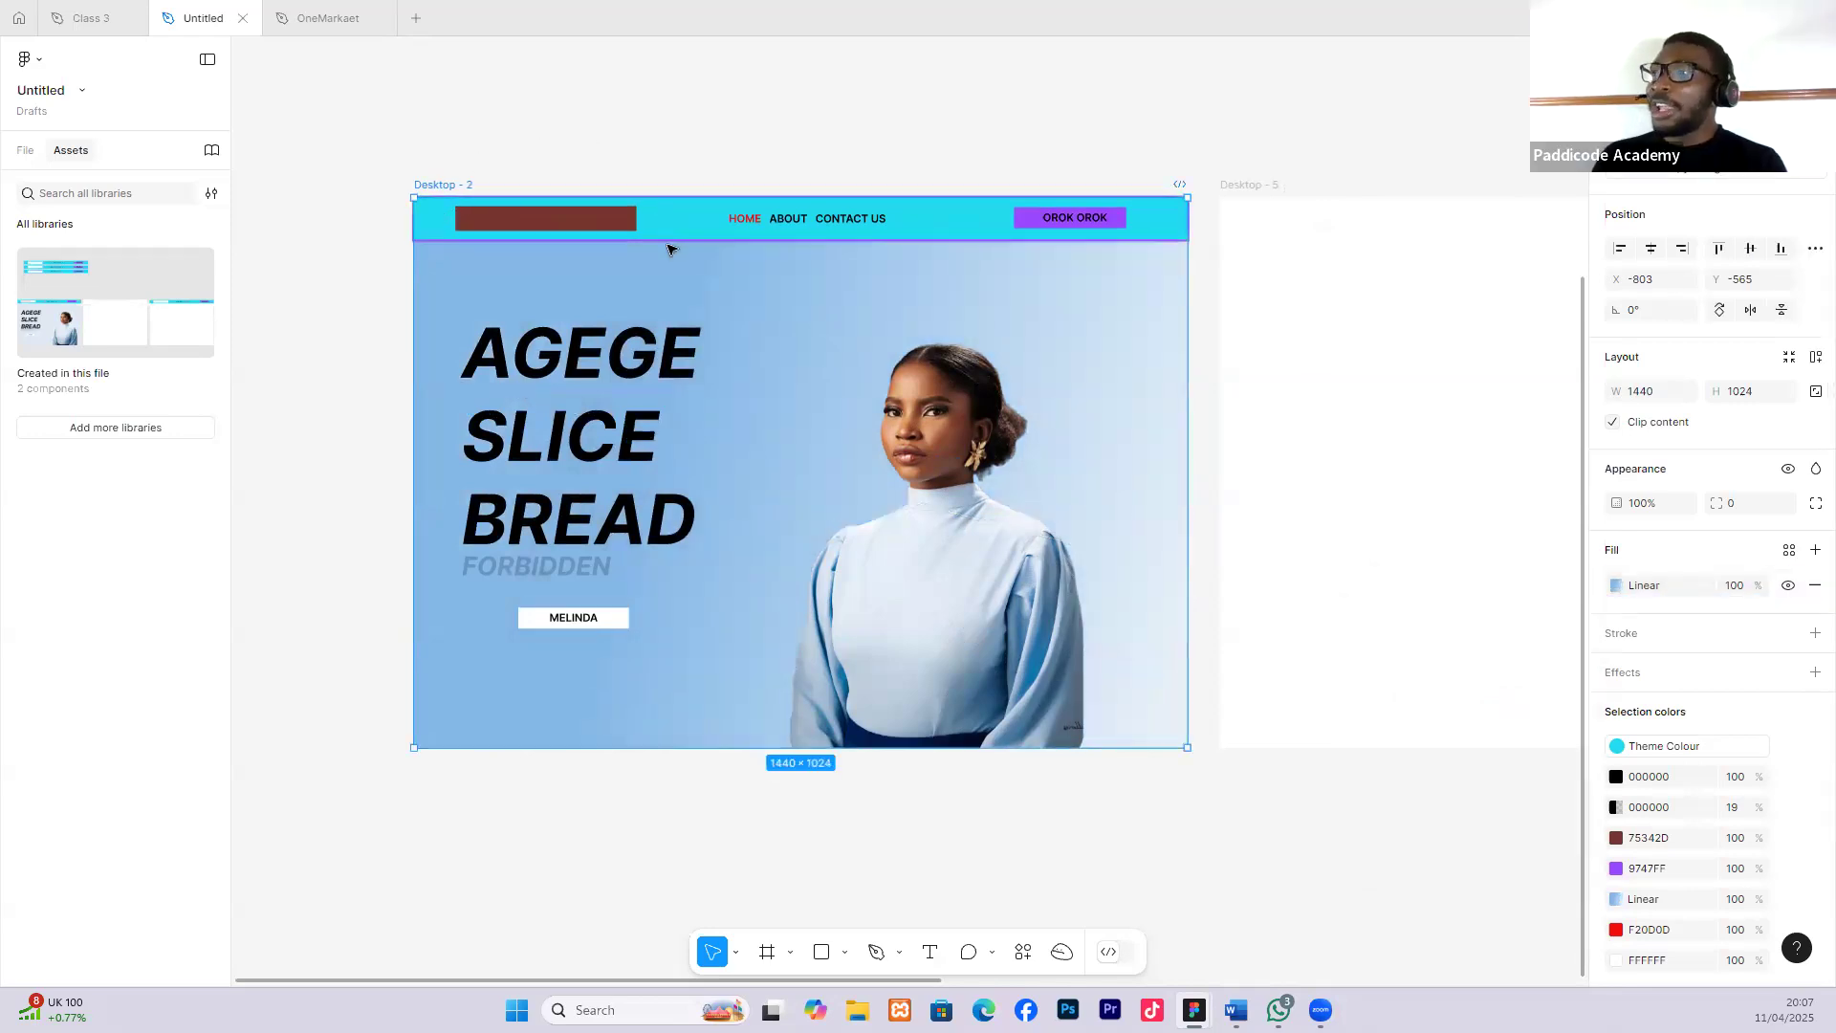
# Change the Desktop - 2 fill type from linear gradient to Image.
pyautogui.scroll(-1, 667, 250)
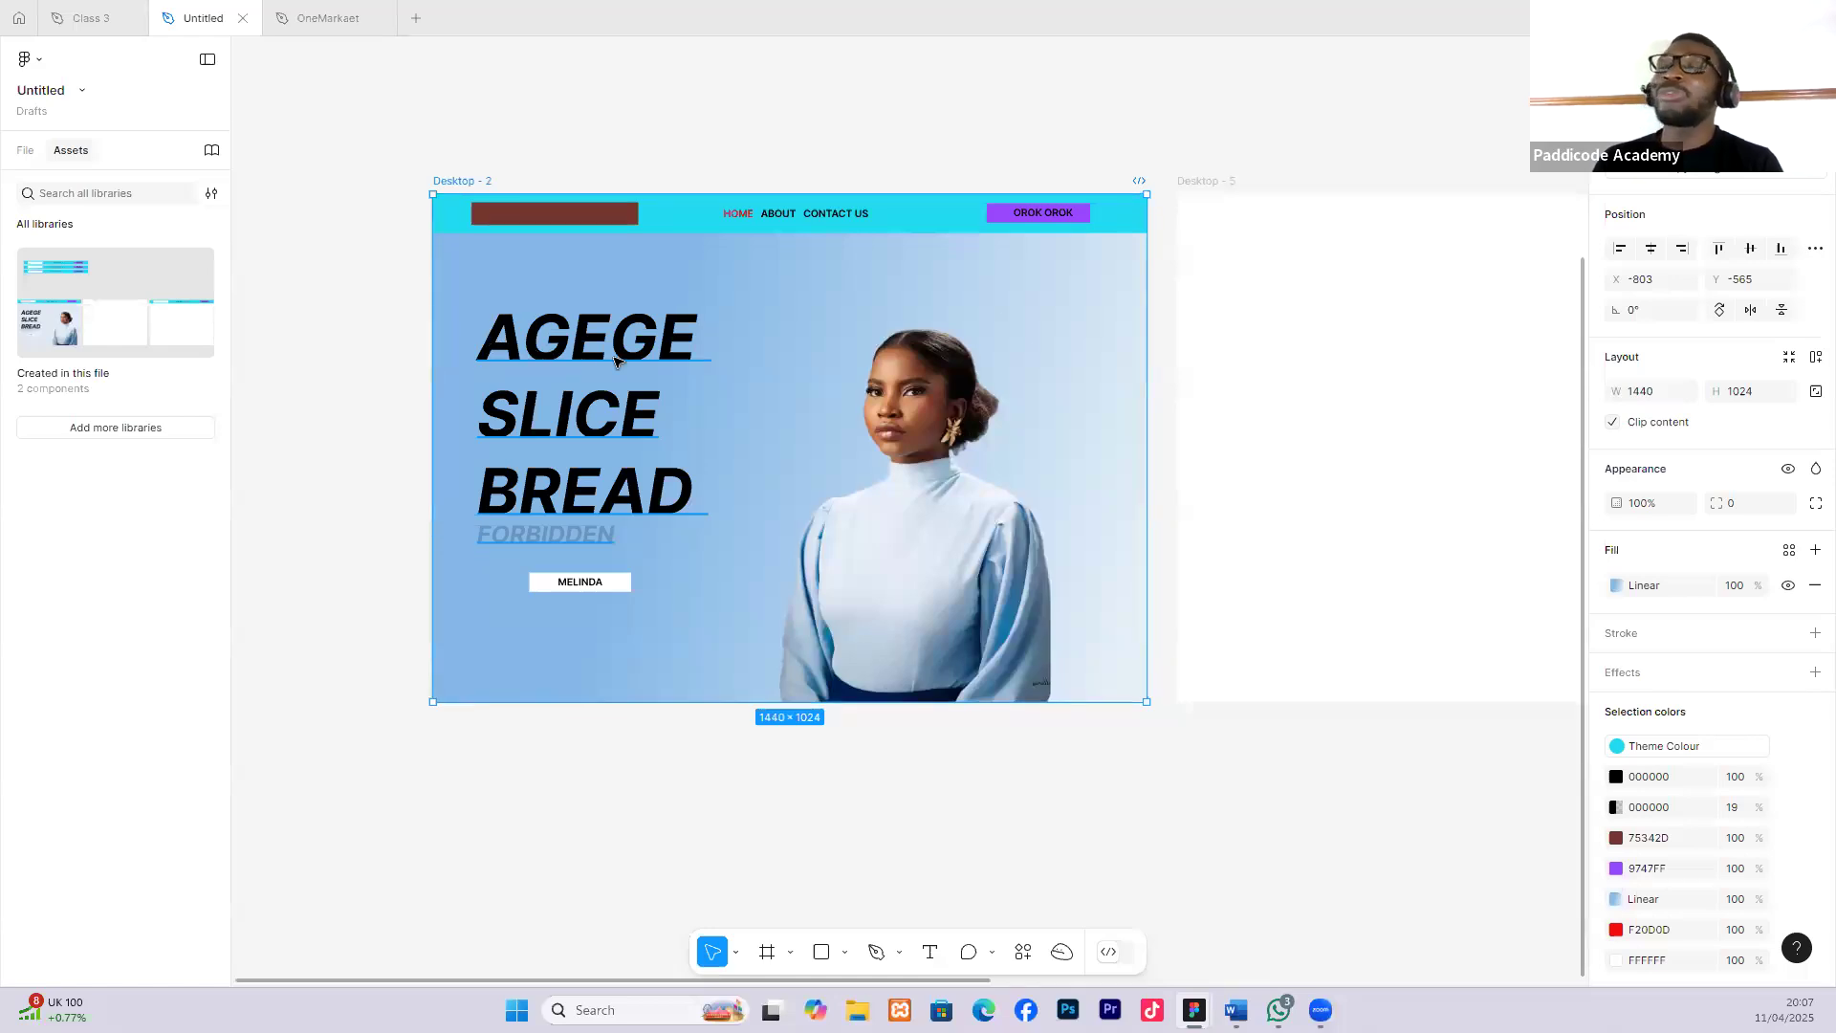
pyautogui.scroll(-1, 536, 287)
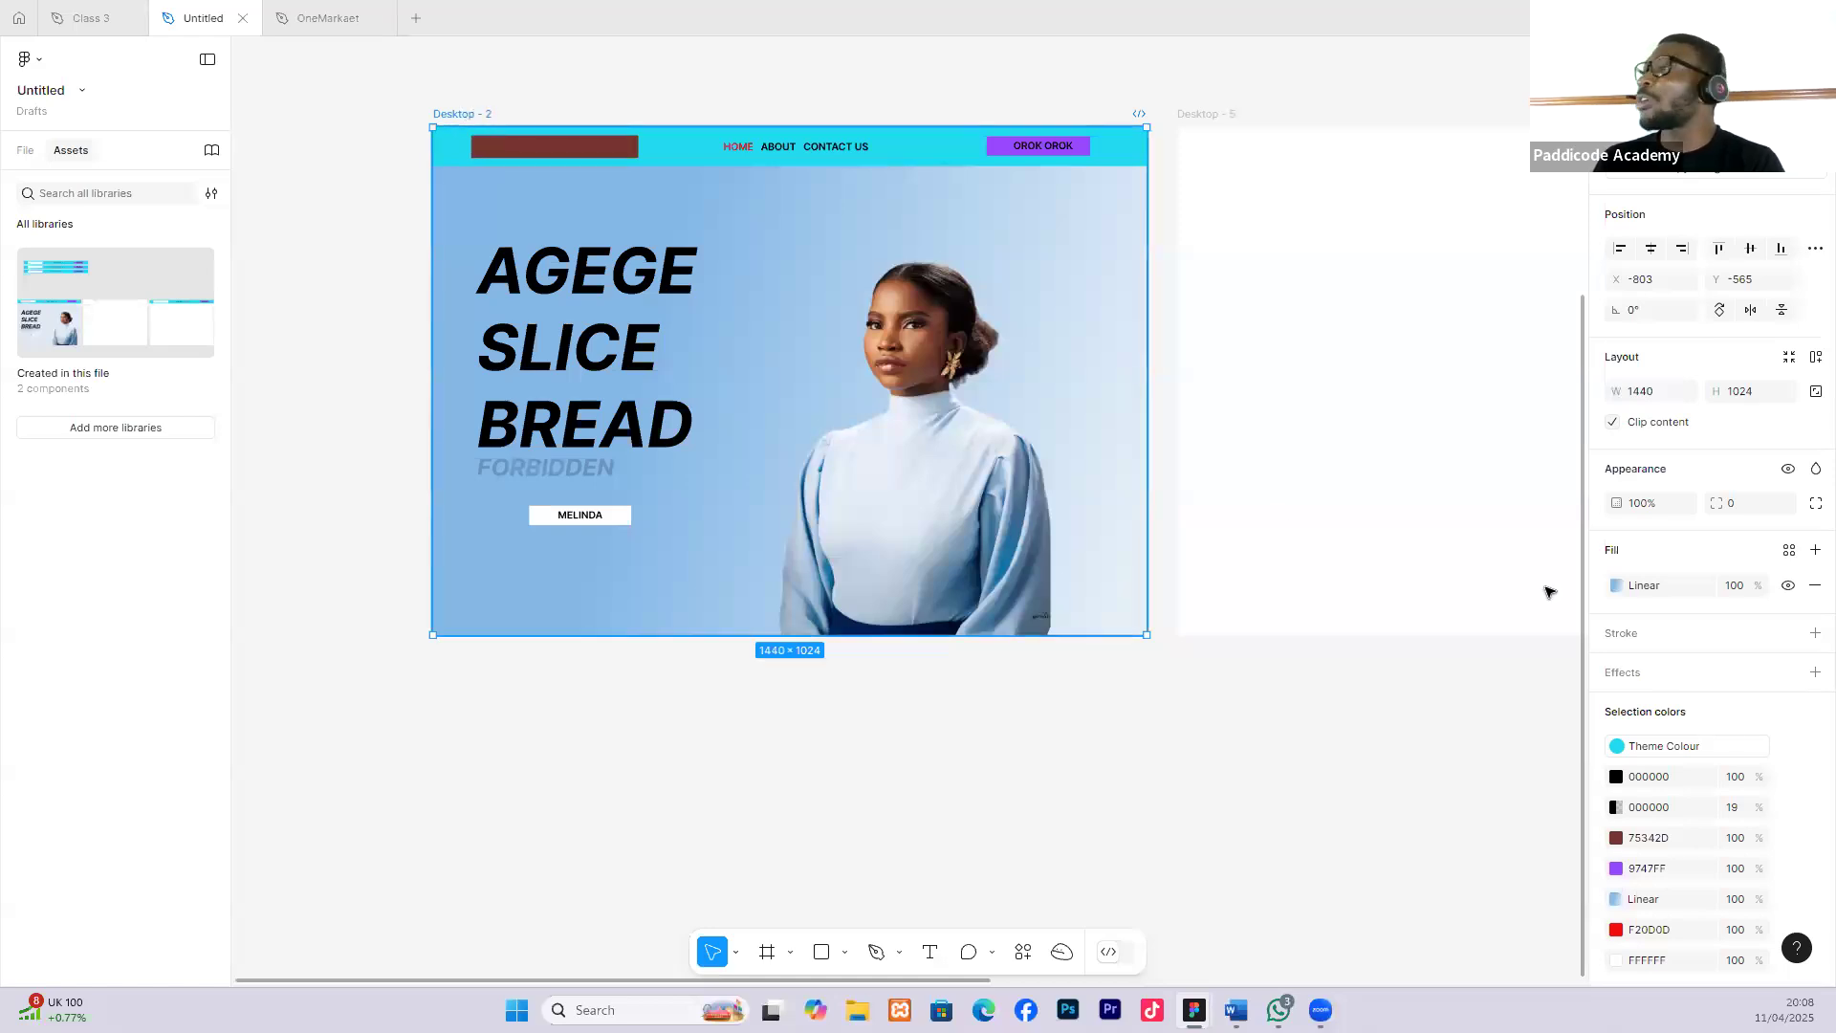
pyautogui.click(1612, 585)
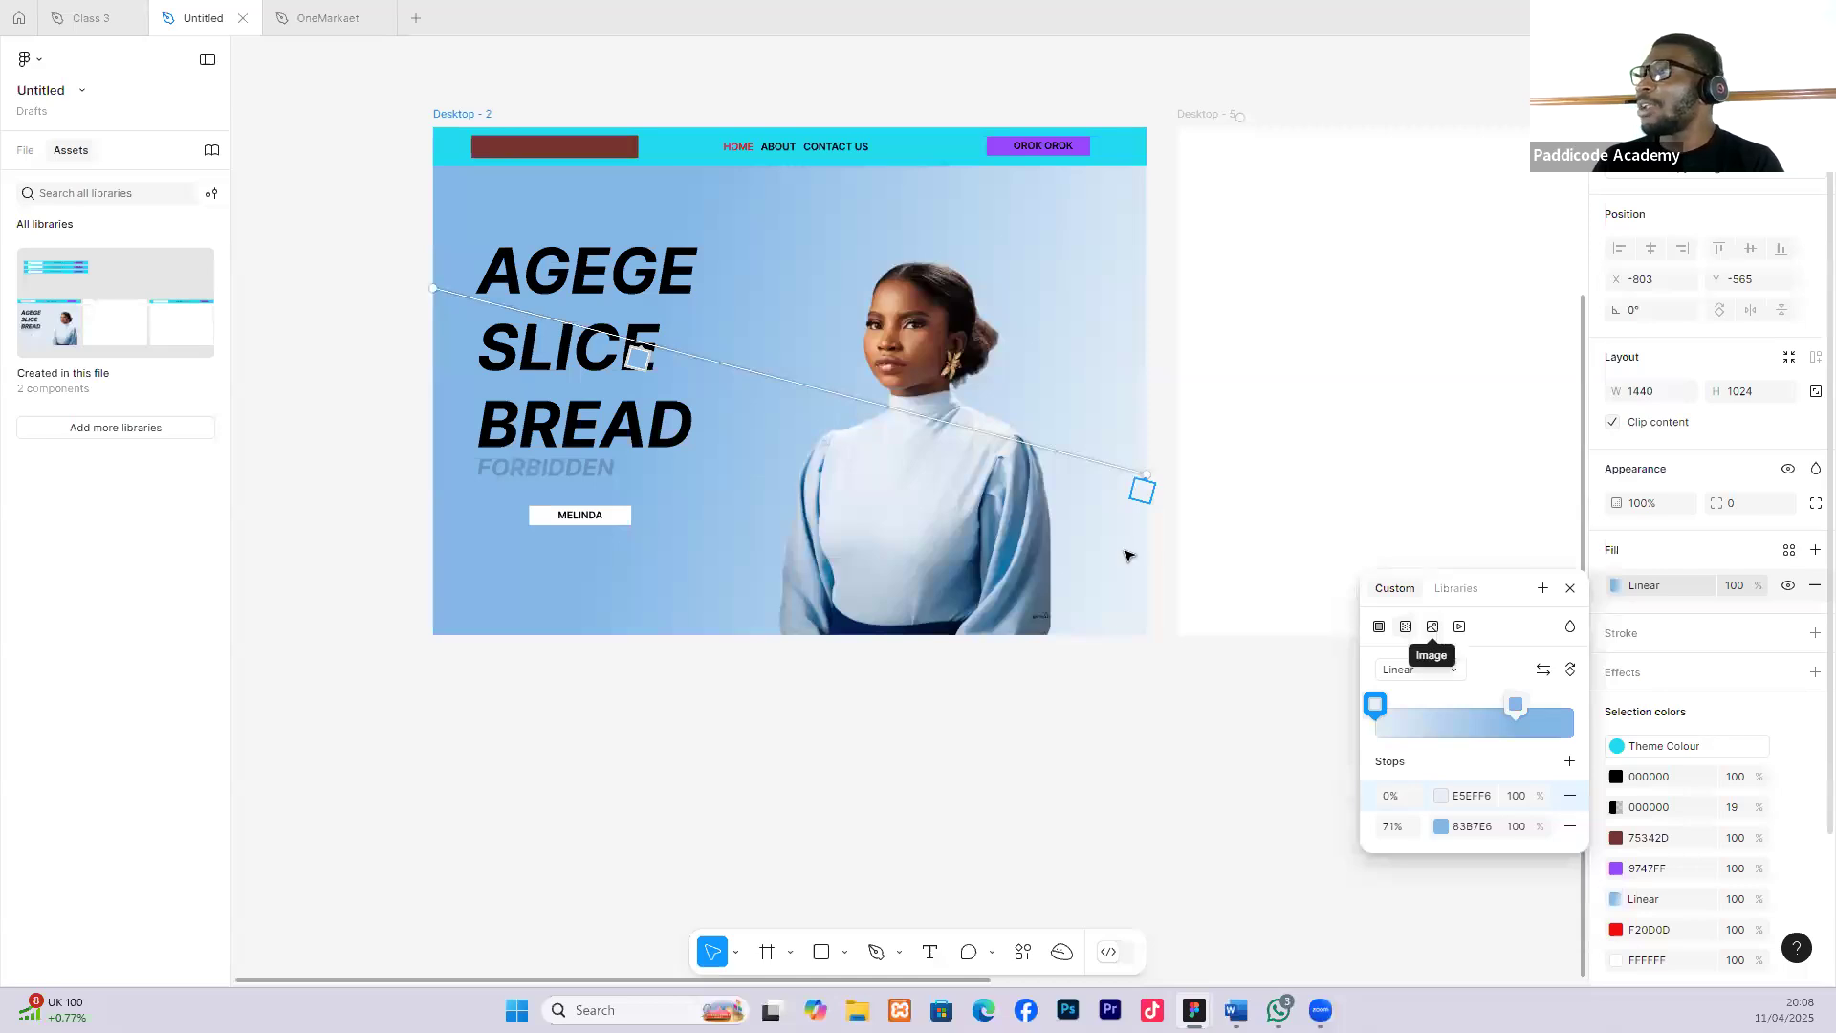
pyautogui.click(1432, 626)
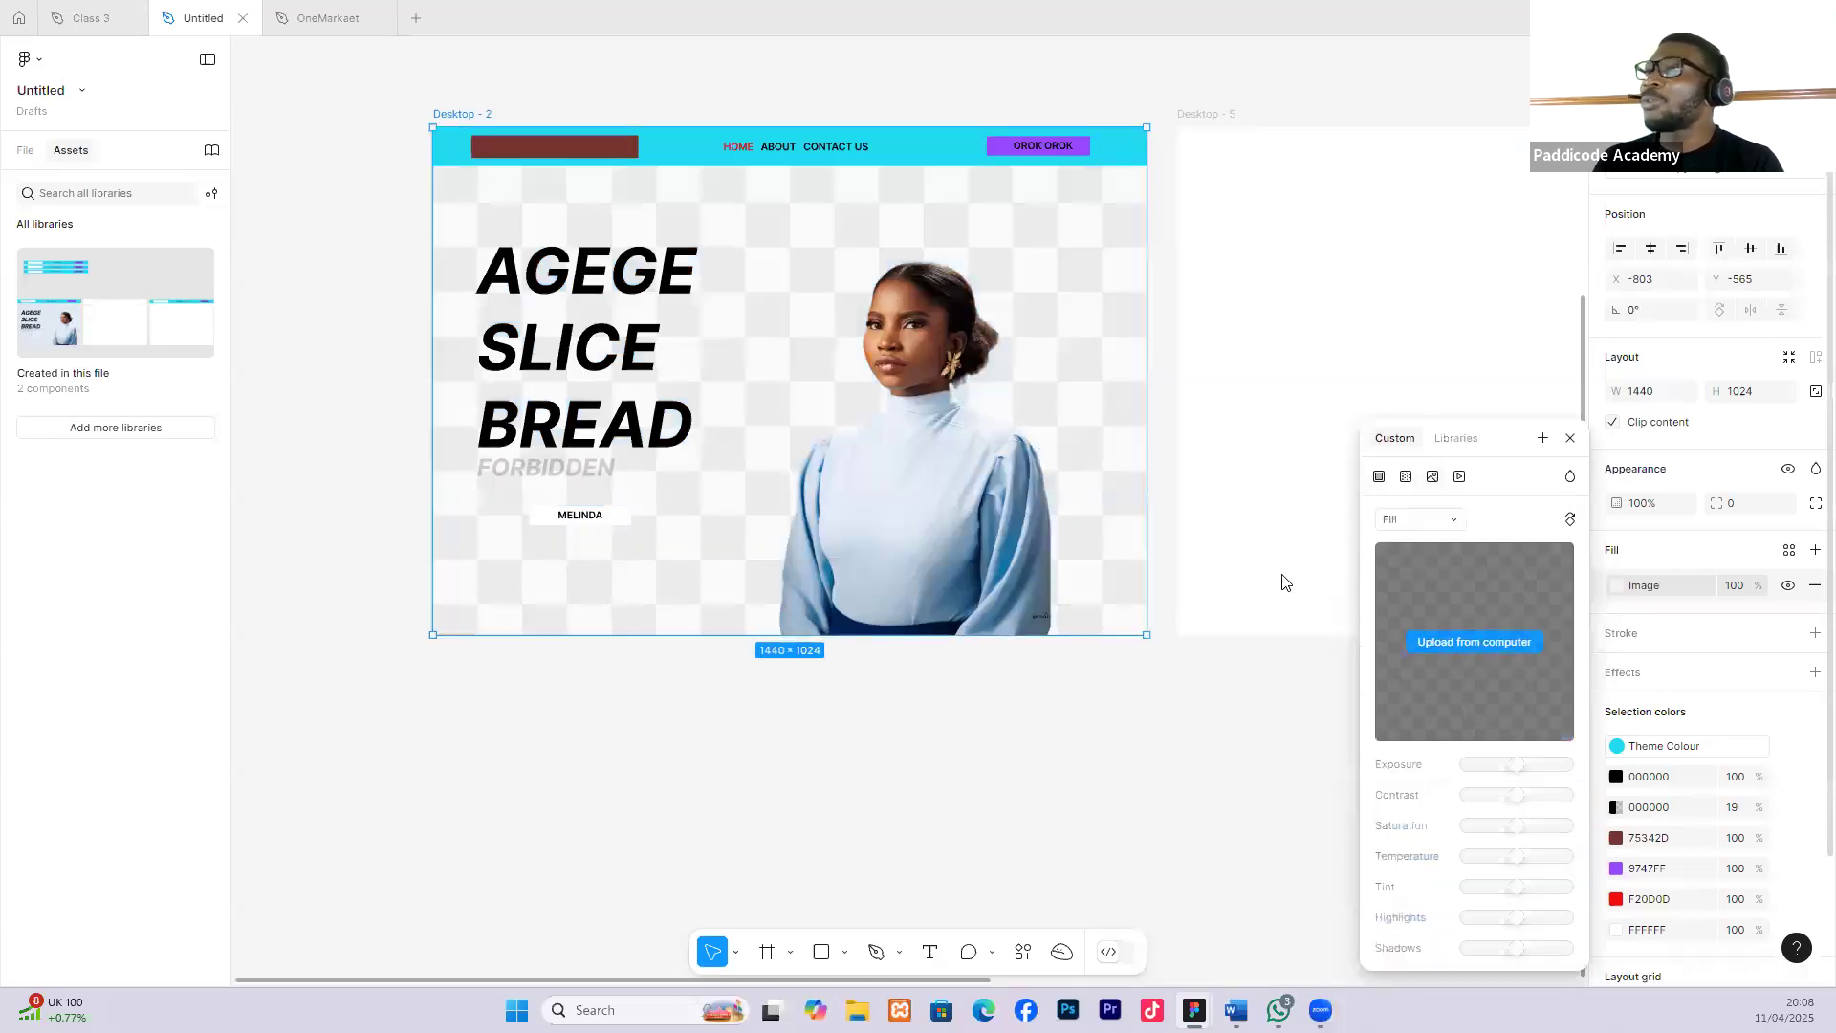
# Upload wp2581372 from the Downloads folder as the frame's background image.
pyautogui.click(91, 228)
pyautogui.scroll(-3, 631, 425)
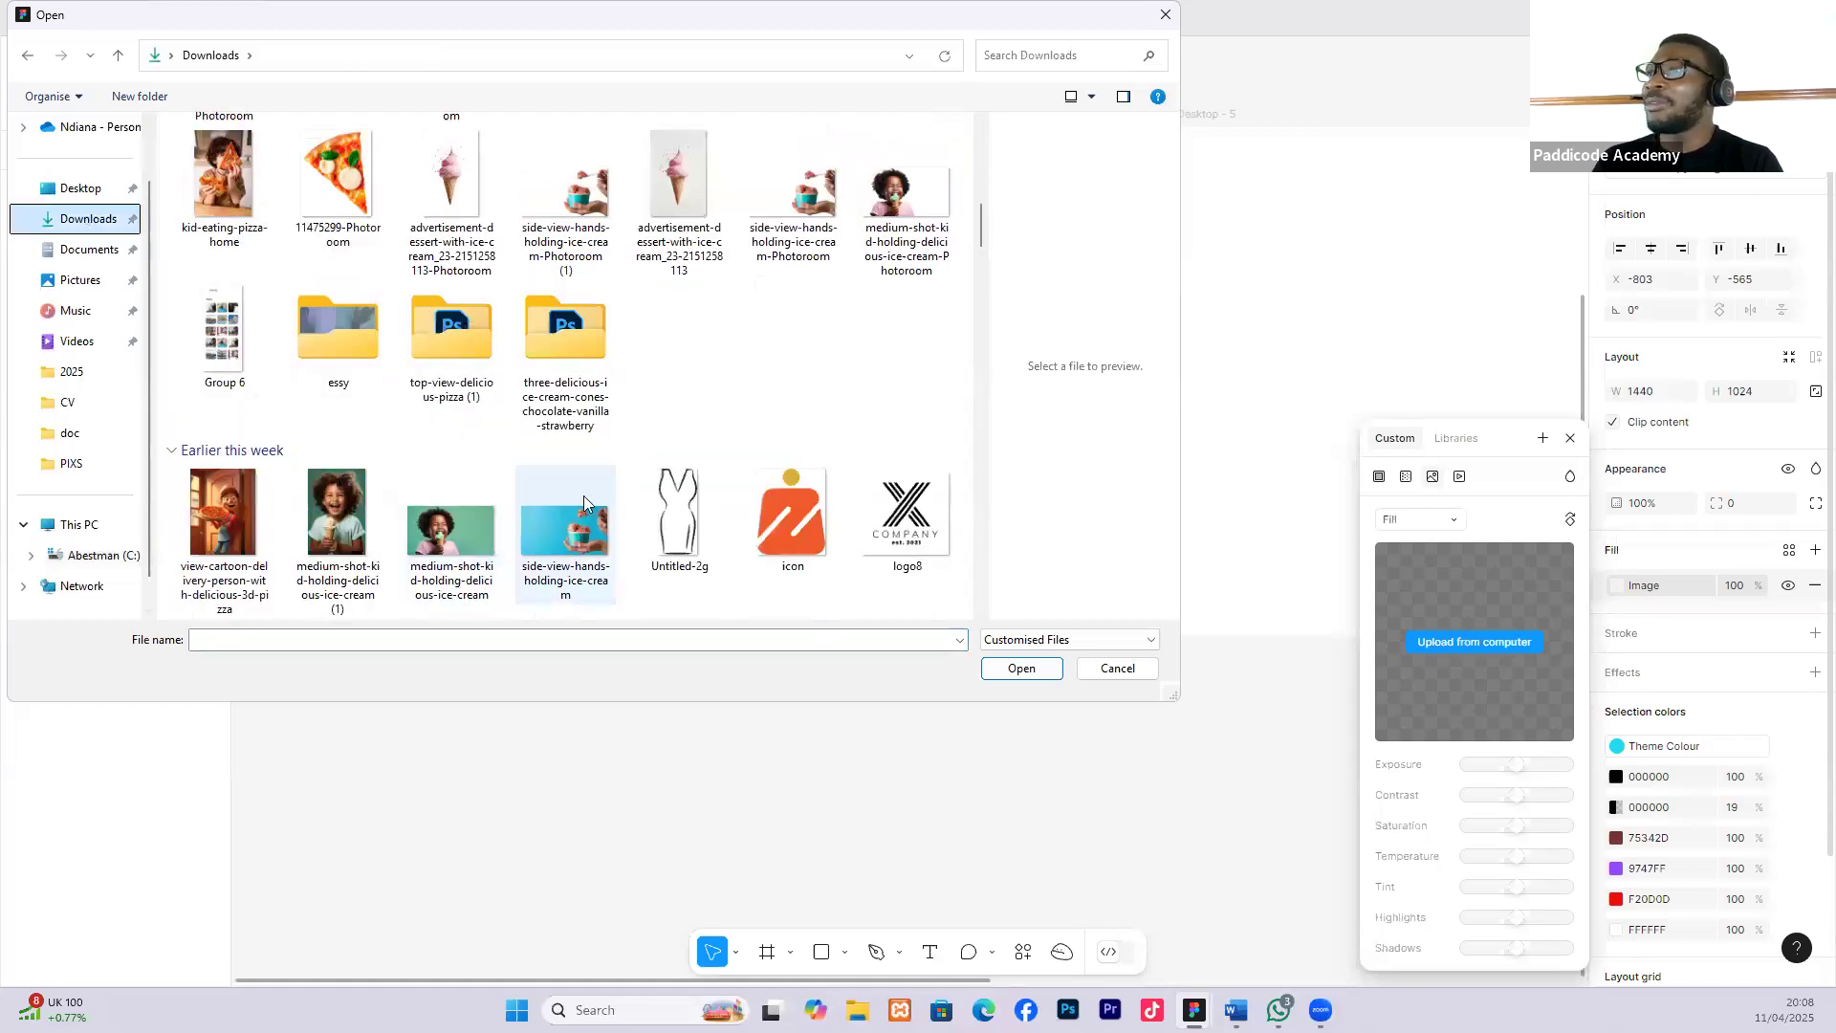
pyautogui.scroll(-10, 579, 492)
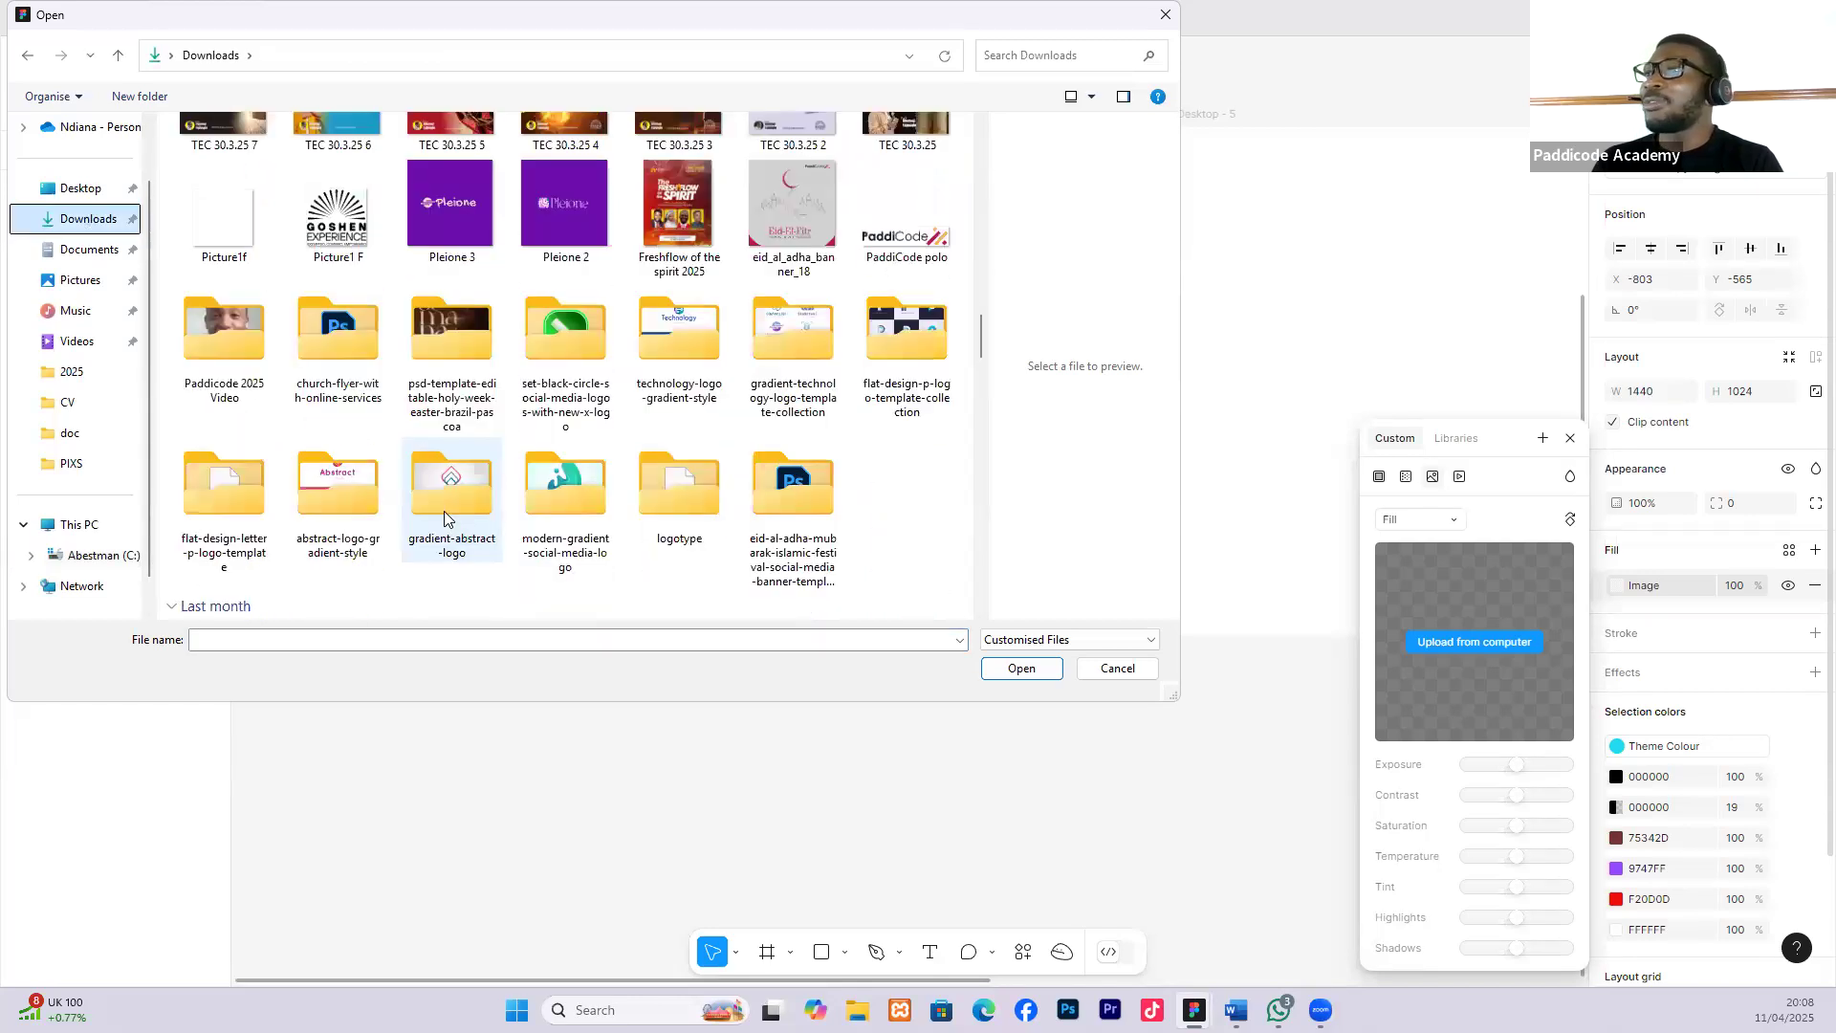
pyautogui.scroll(-10, 451, 499)
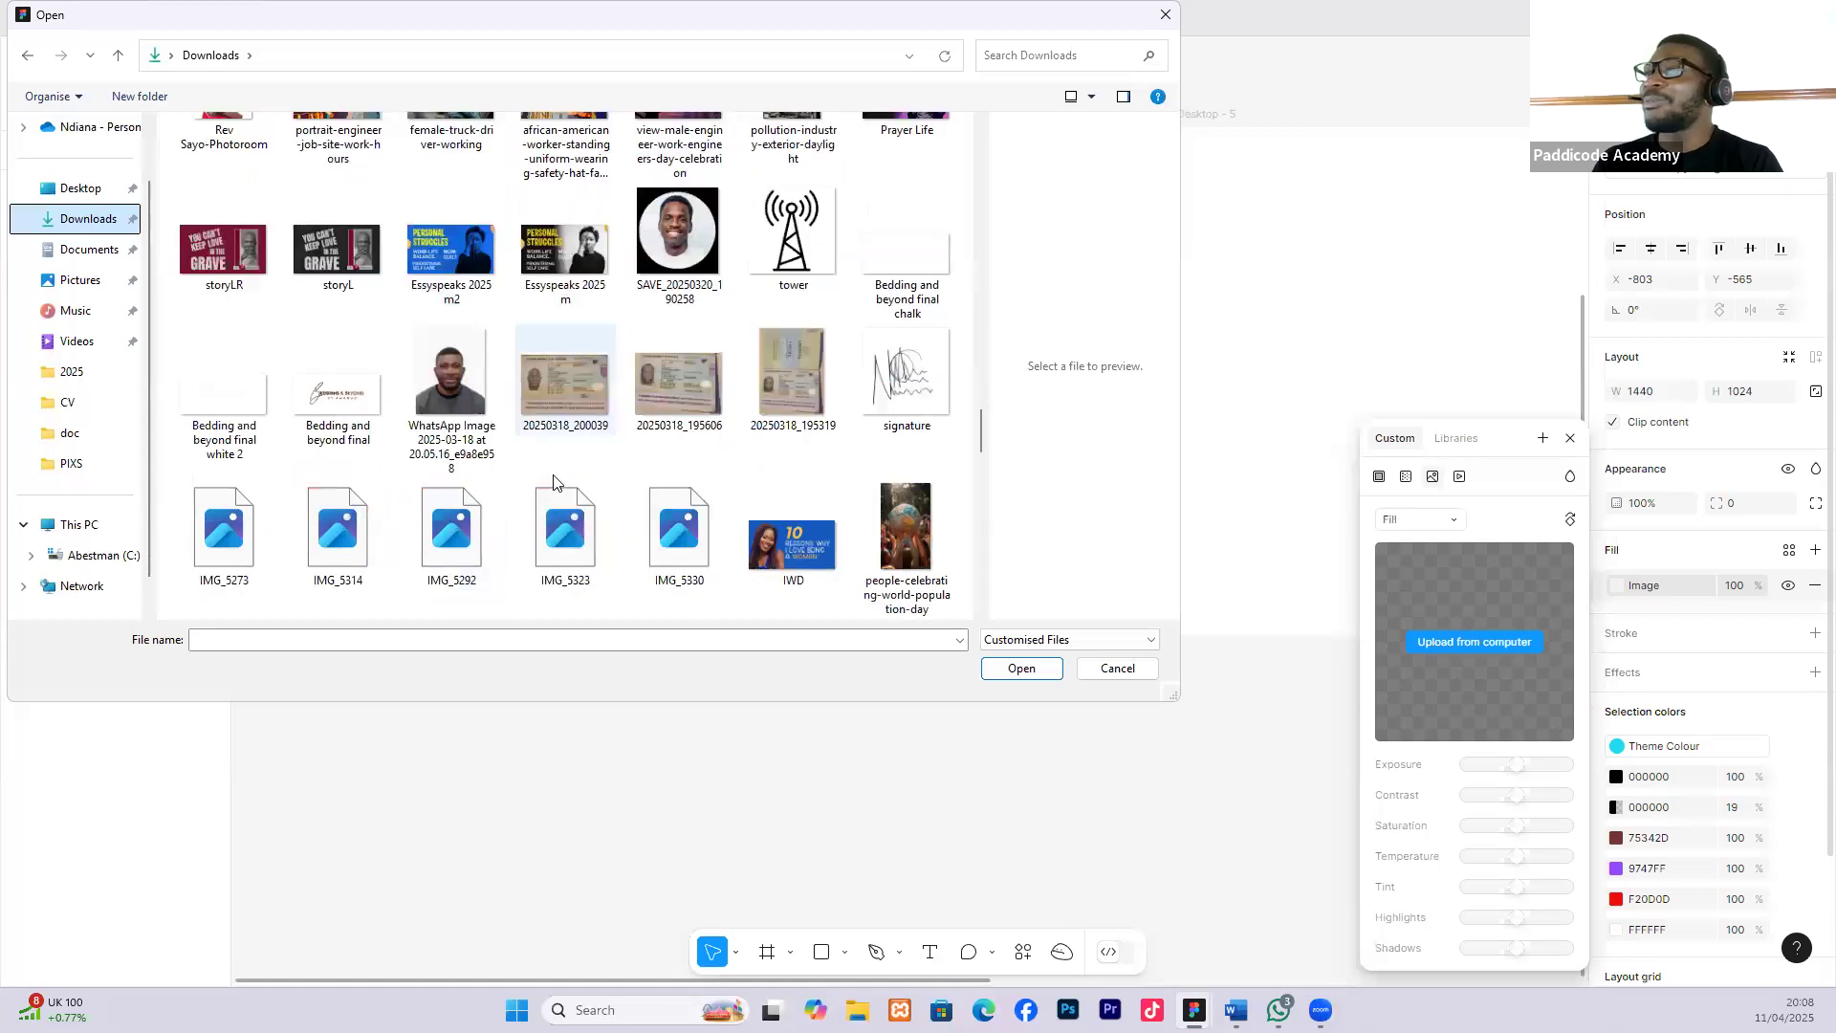
pyautogui.scroll(-5, 557, 504)
pyautogui.scroll(-10, 558, 498)
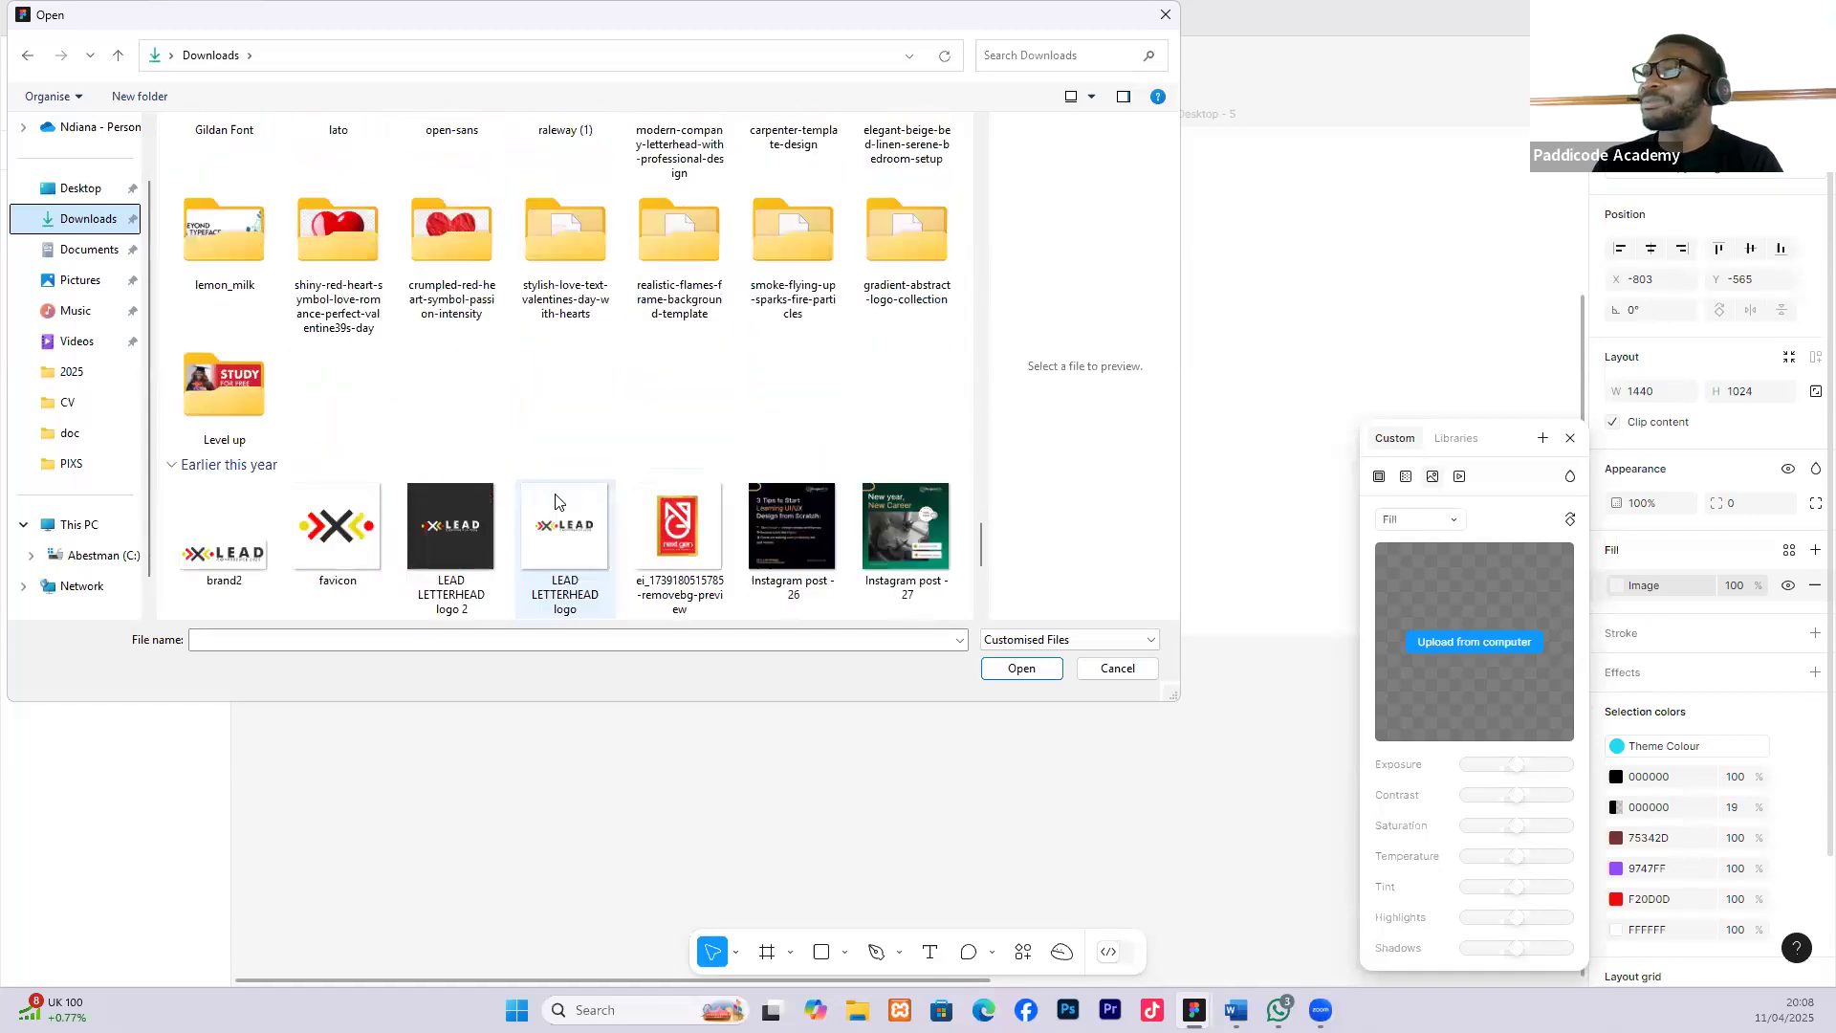
pyautogui.click(818, 545)
pyautogui.click(1054, 671)
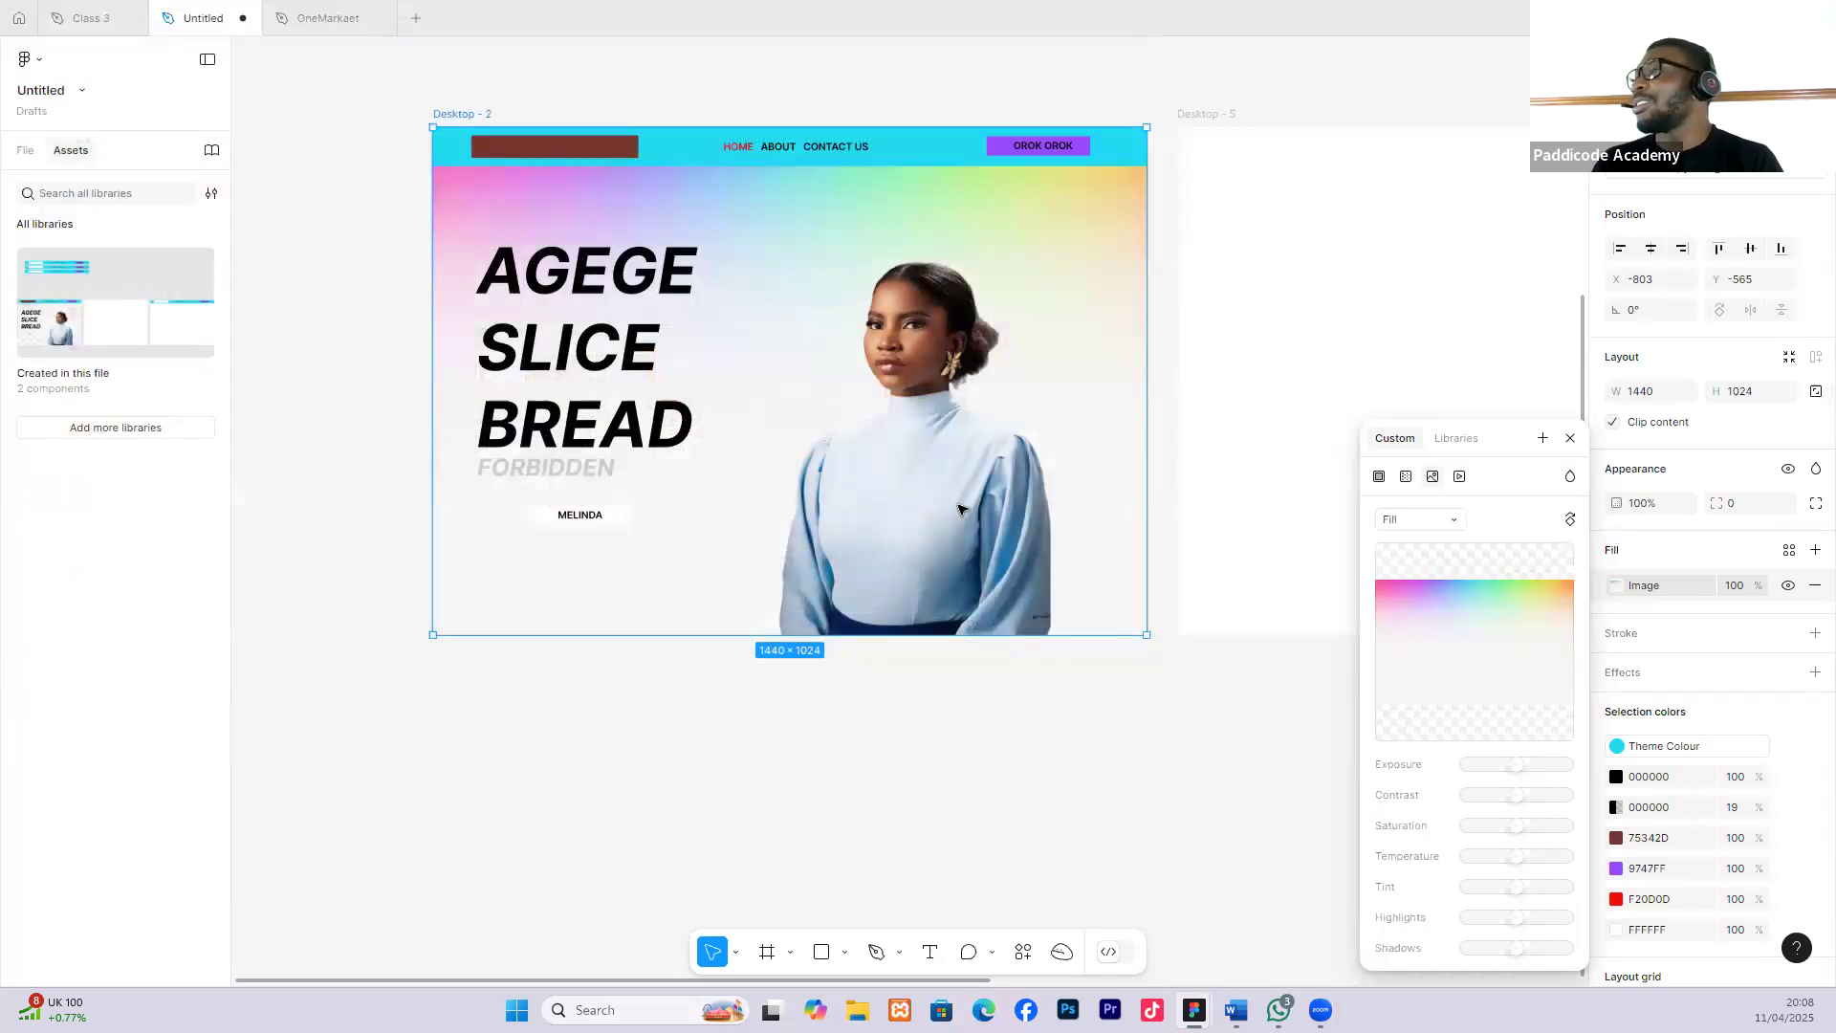
# Rotate the rainbow background image 90° five times until its colours sit on the right.
pyautogui.click(1571, 520)
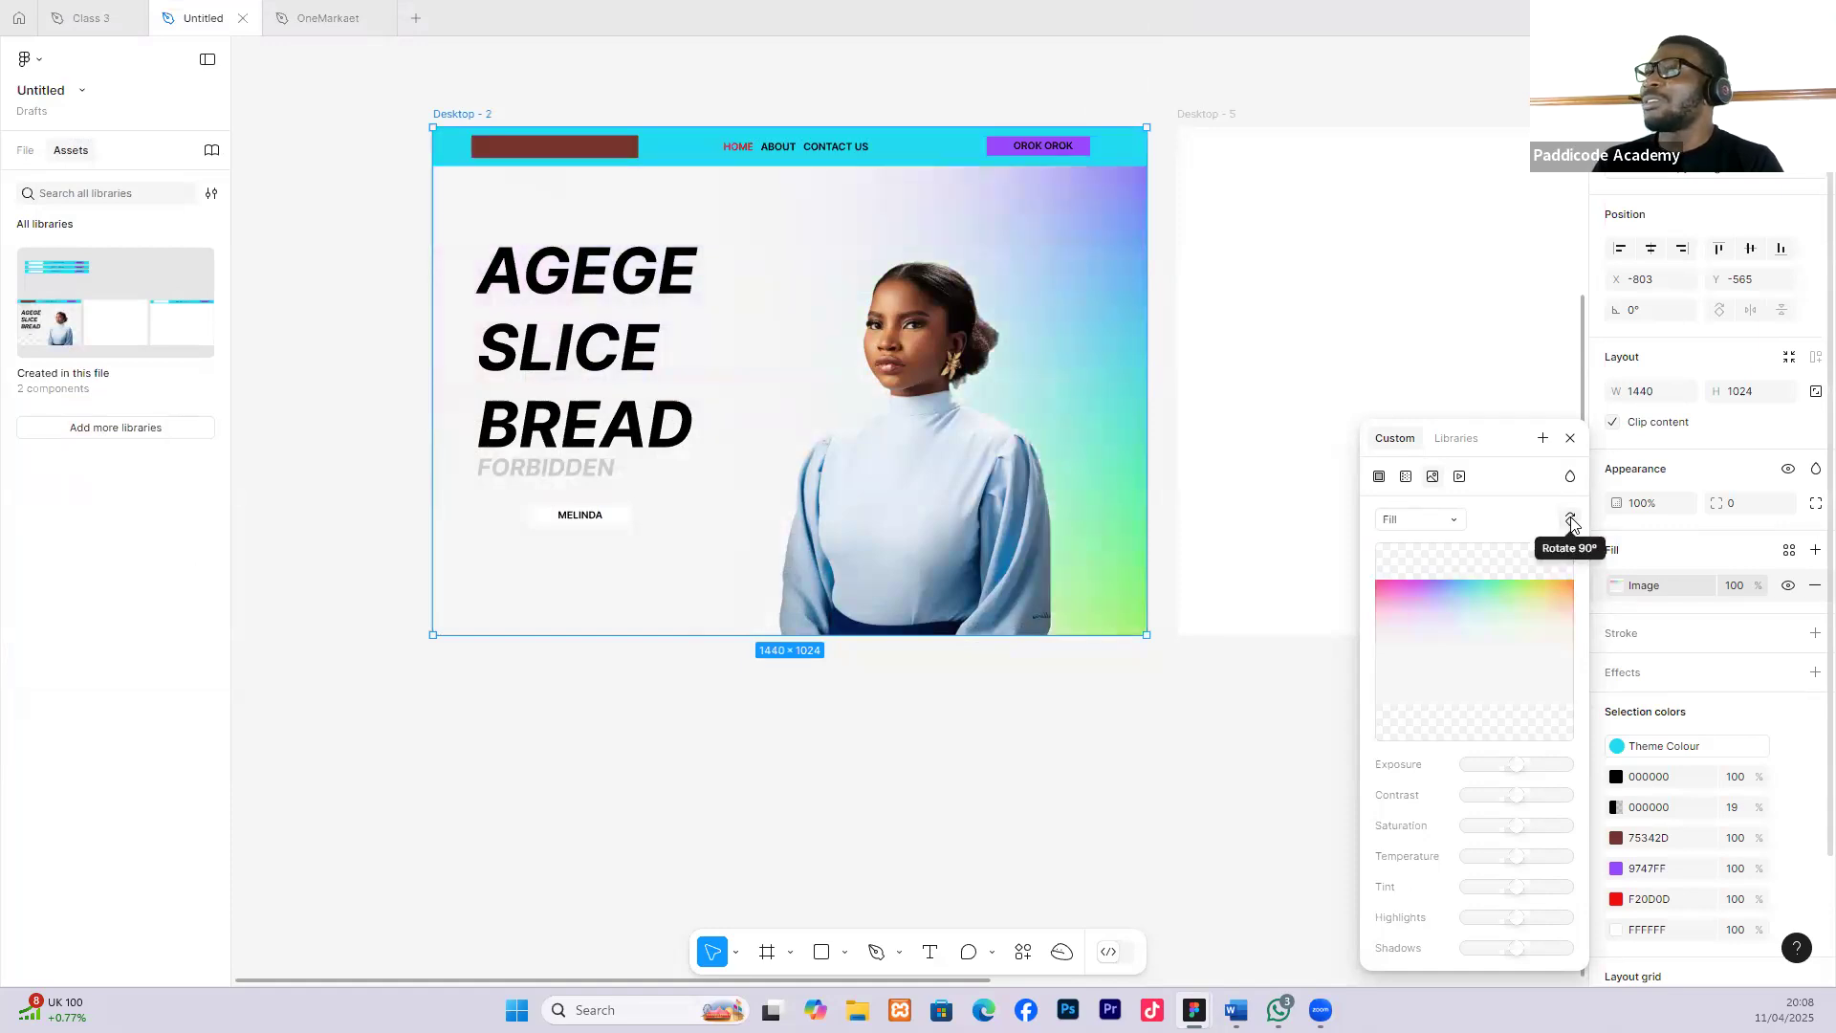
pyautogui.click(1571, 521)
pyautogui.scroll(1, 589, 275)
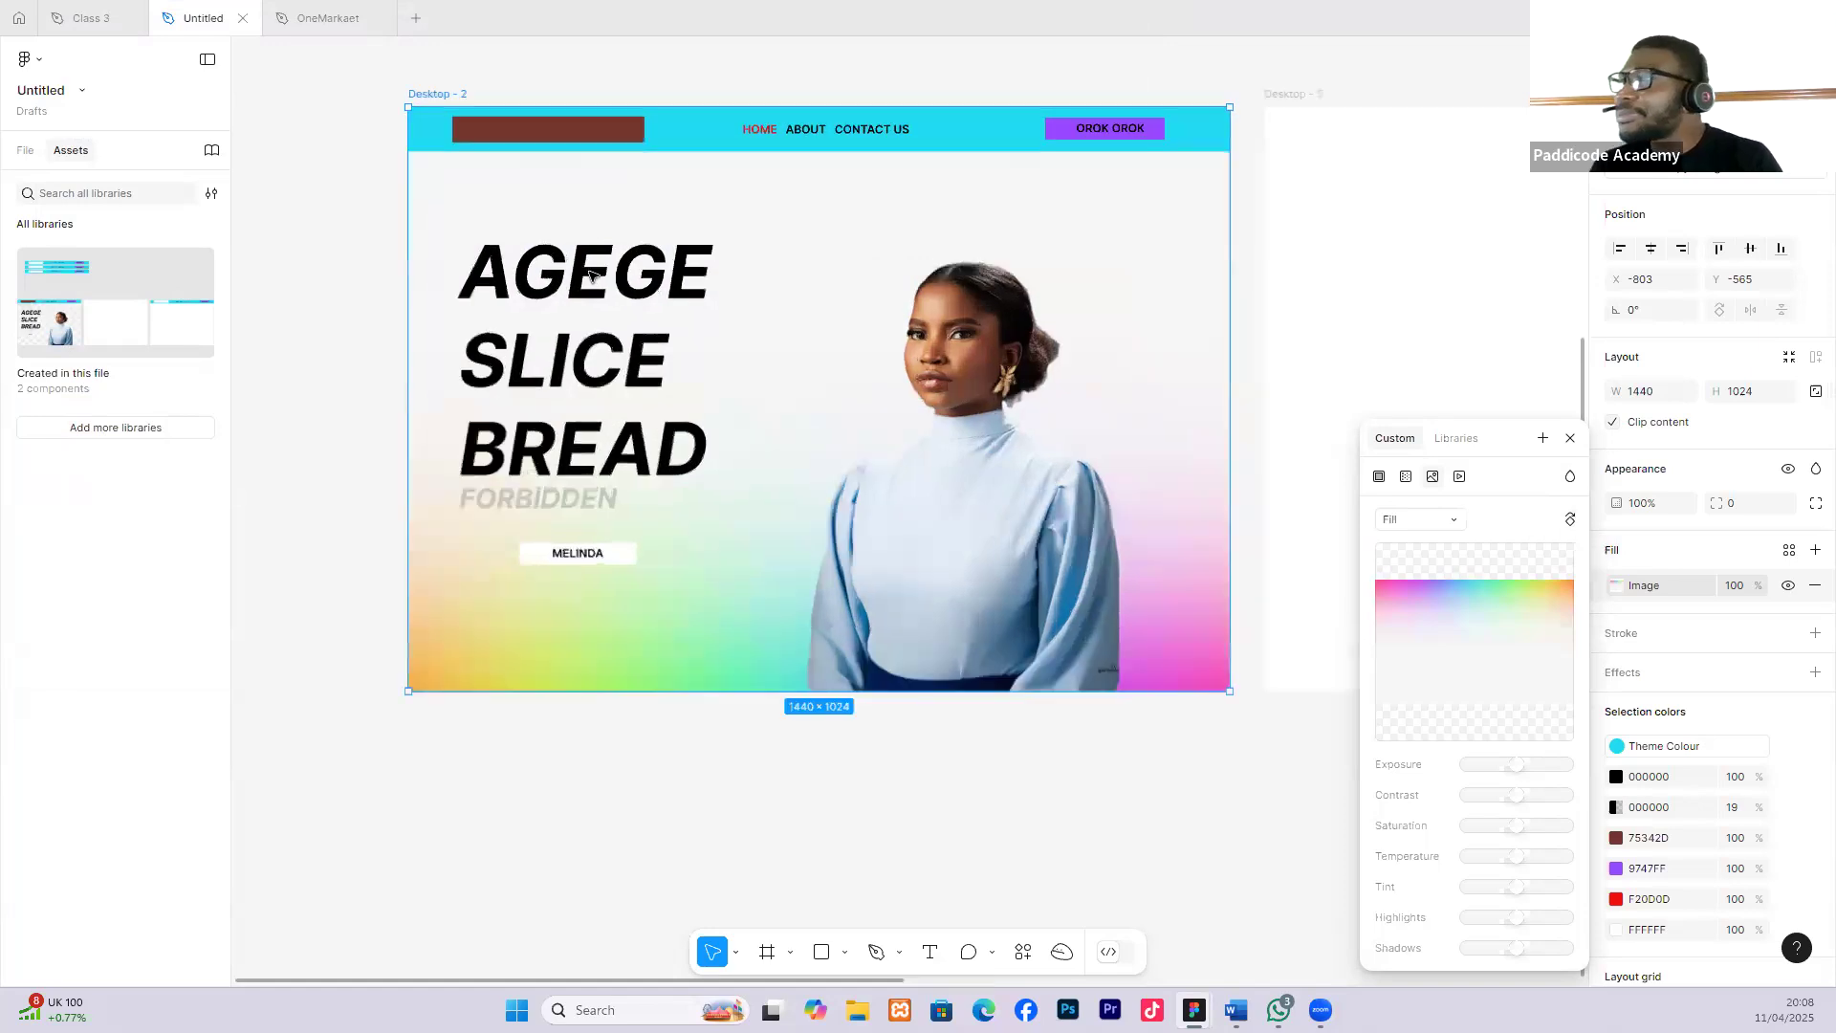
pyautogui.scroll(1, 589, 274)
pyautogui.scroll(-1, 639, 320)
pyautogui.hscroll(1, 700, 373)
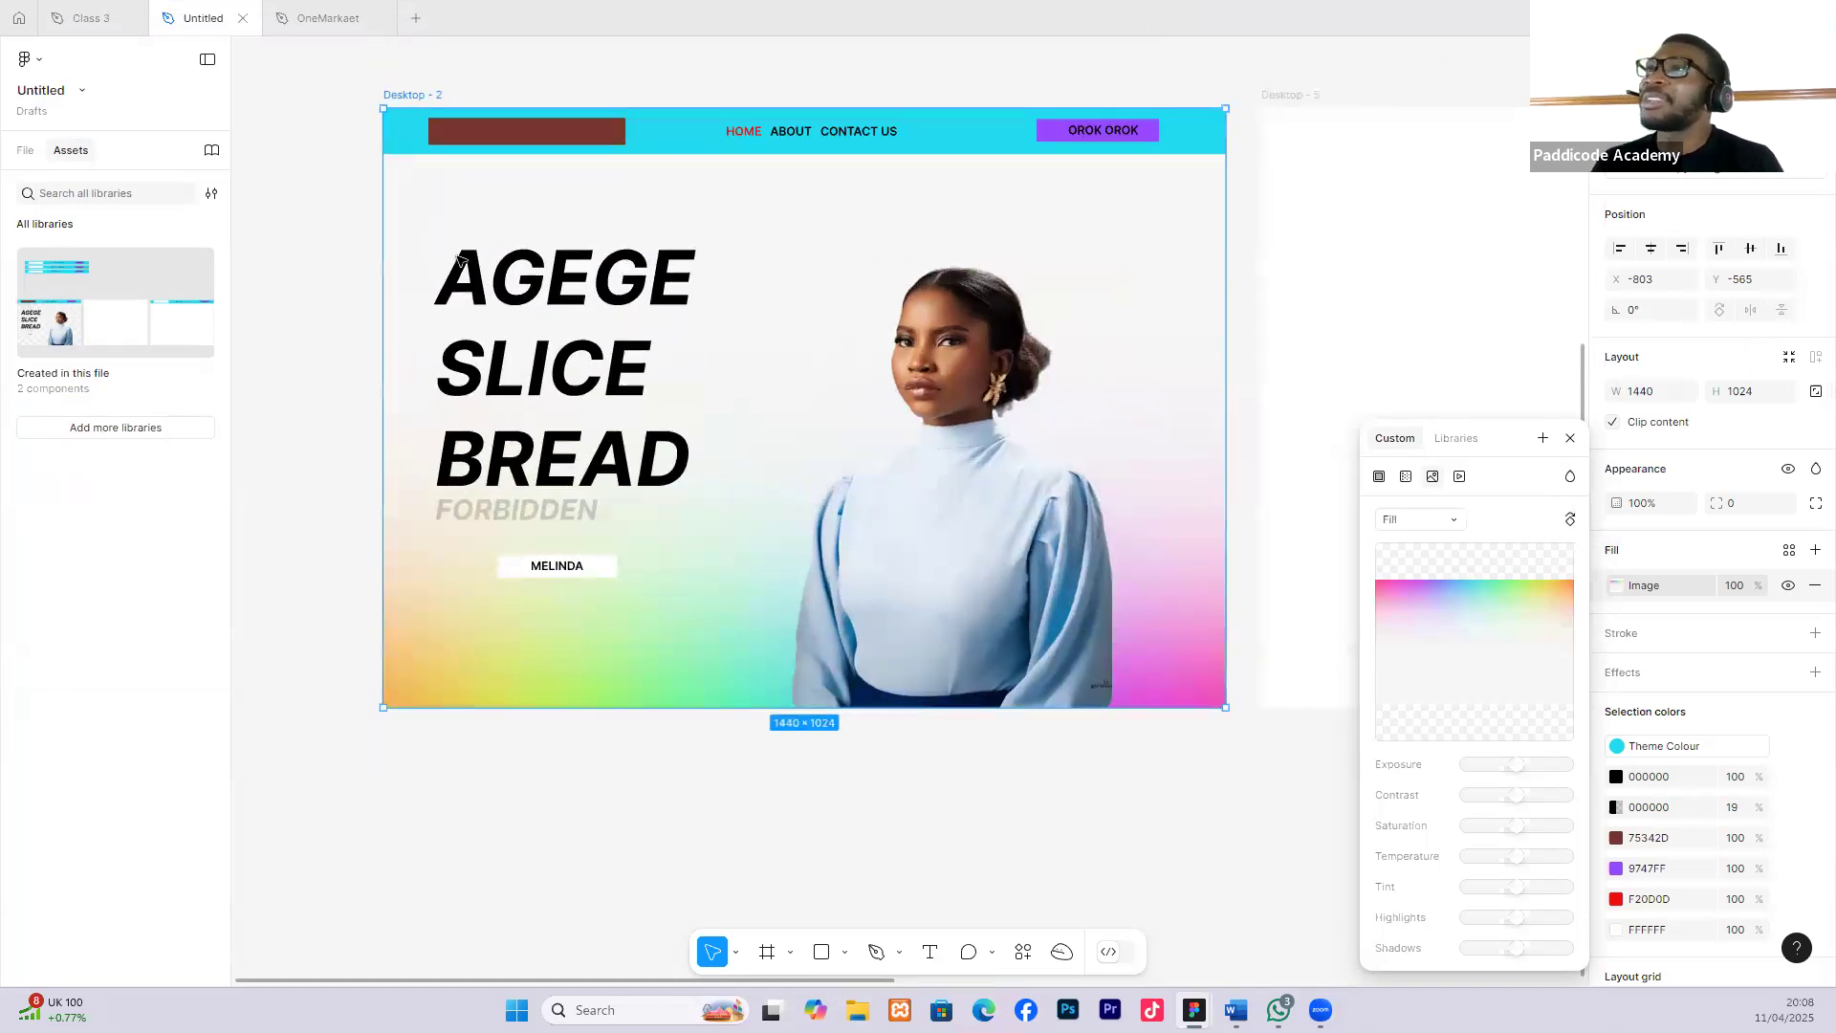
pyautogui.click(1572, 523)
pyautogui.click(1571, 523)
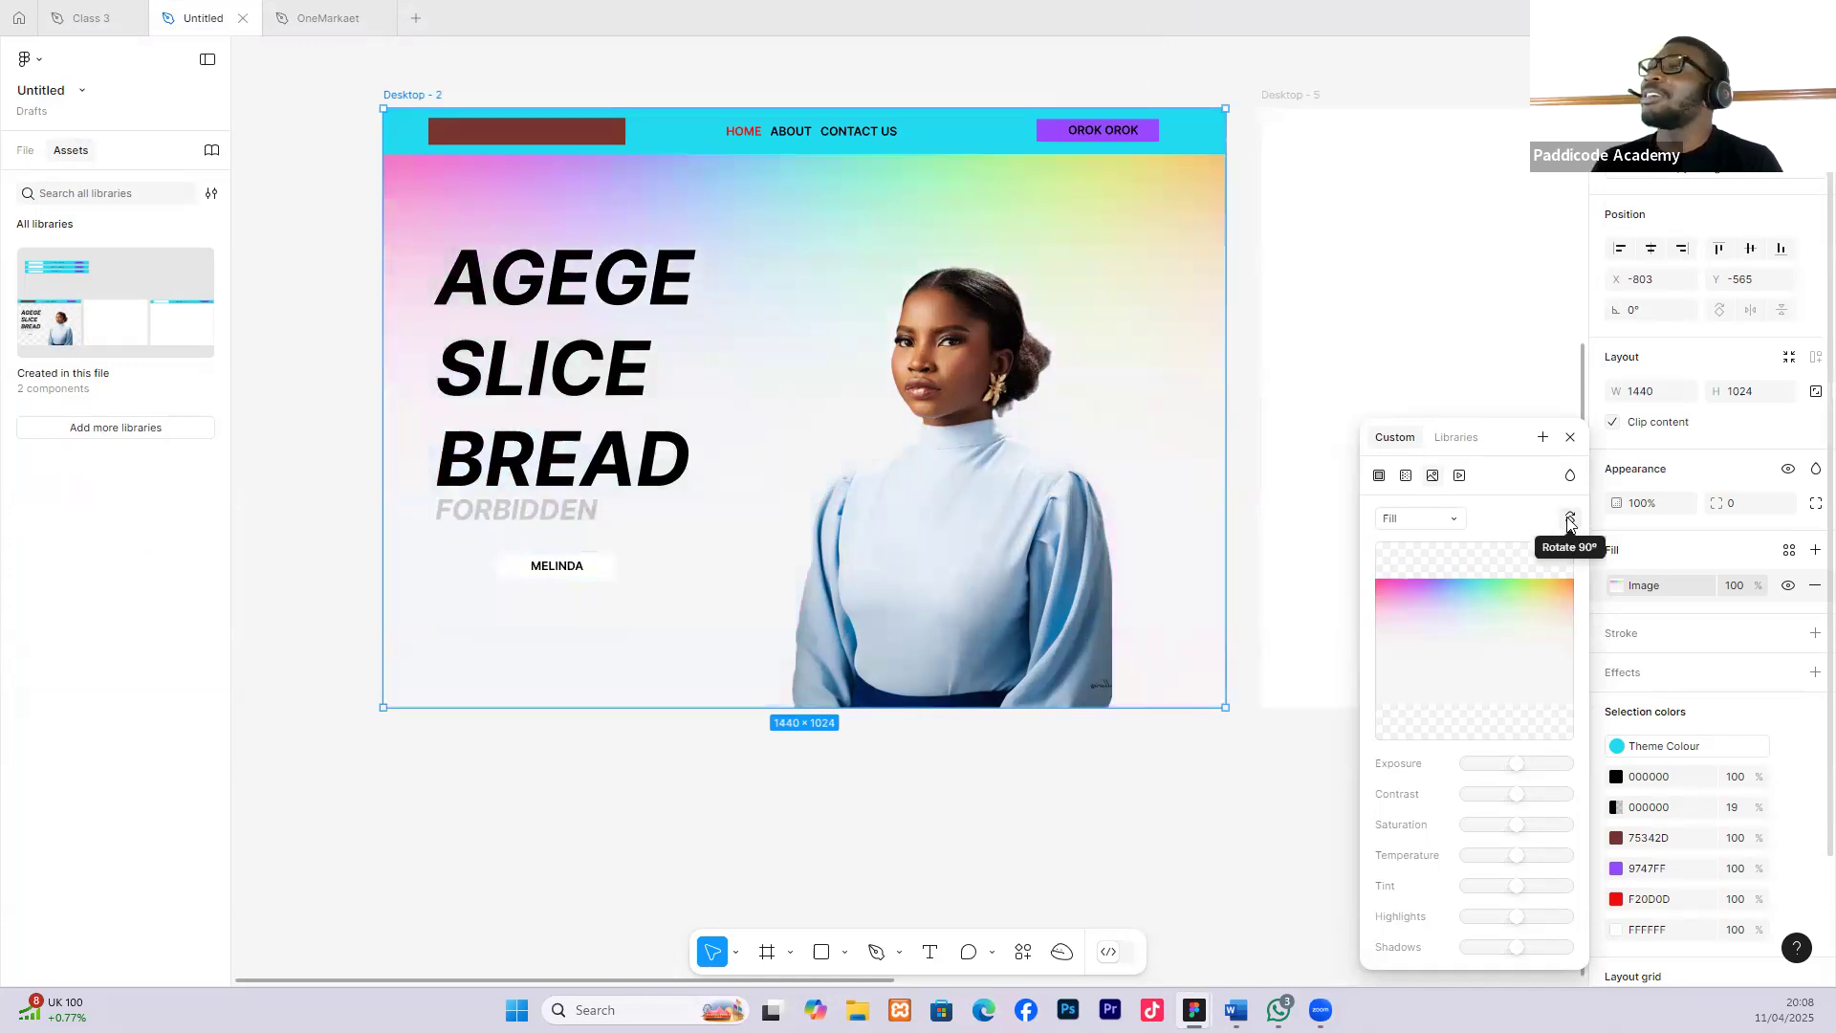
pyautogui.click(1572, 523)
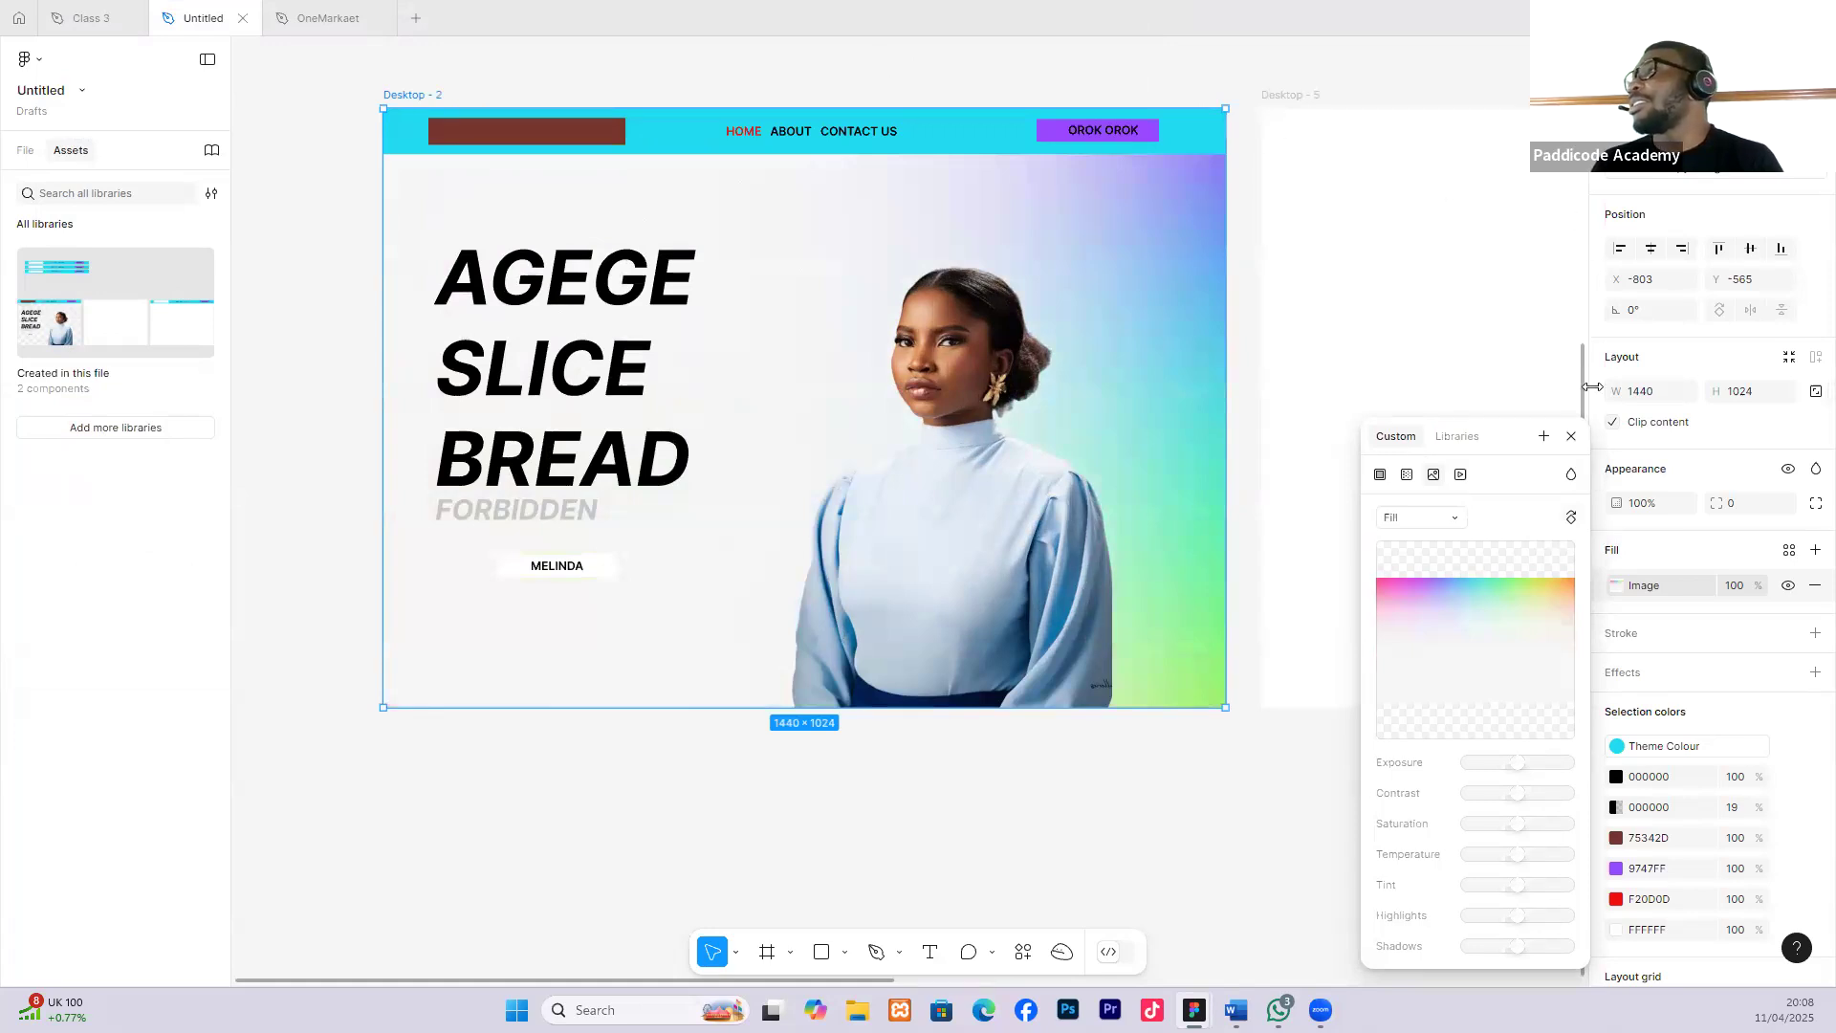
# Close the image fill editor.
pyautogui.click(1571, 436)
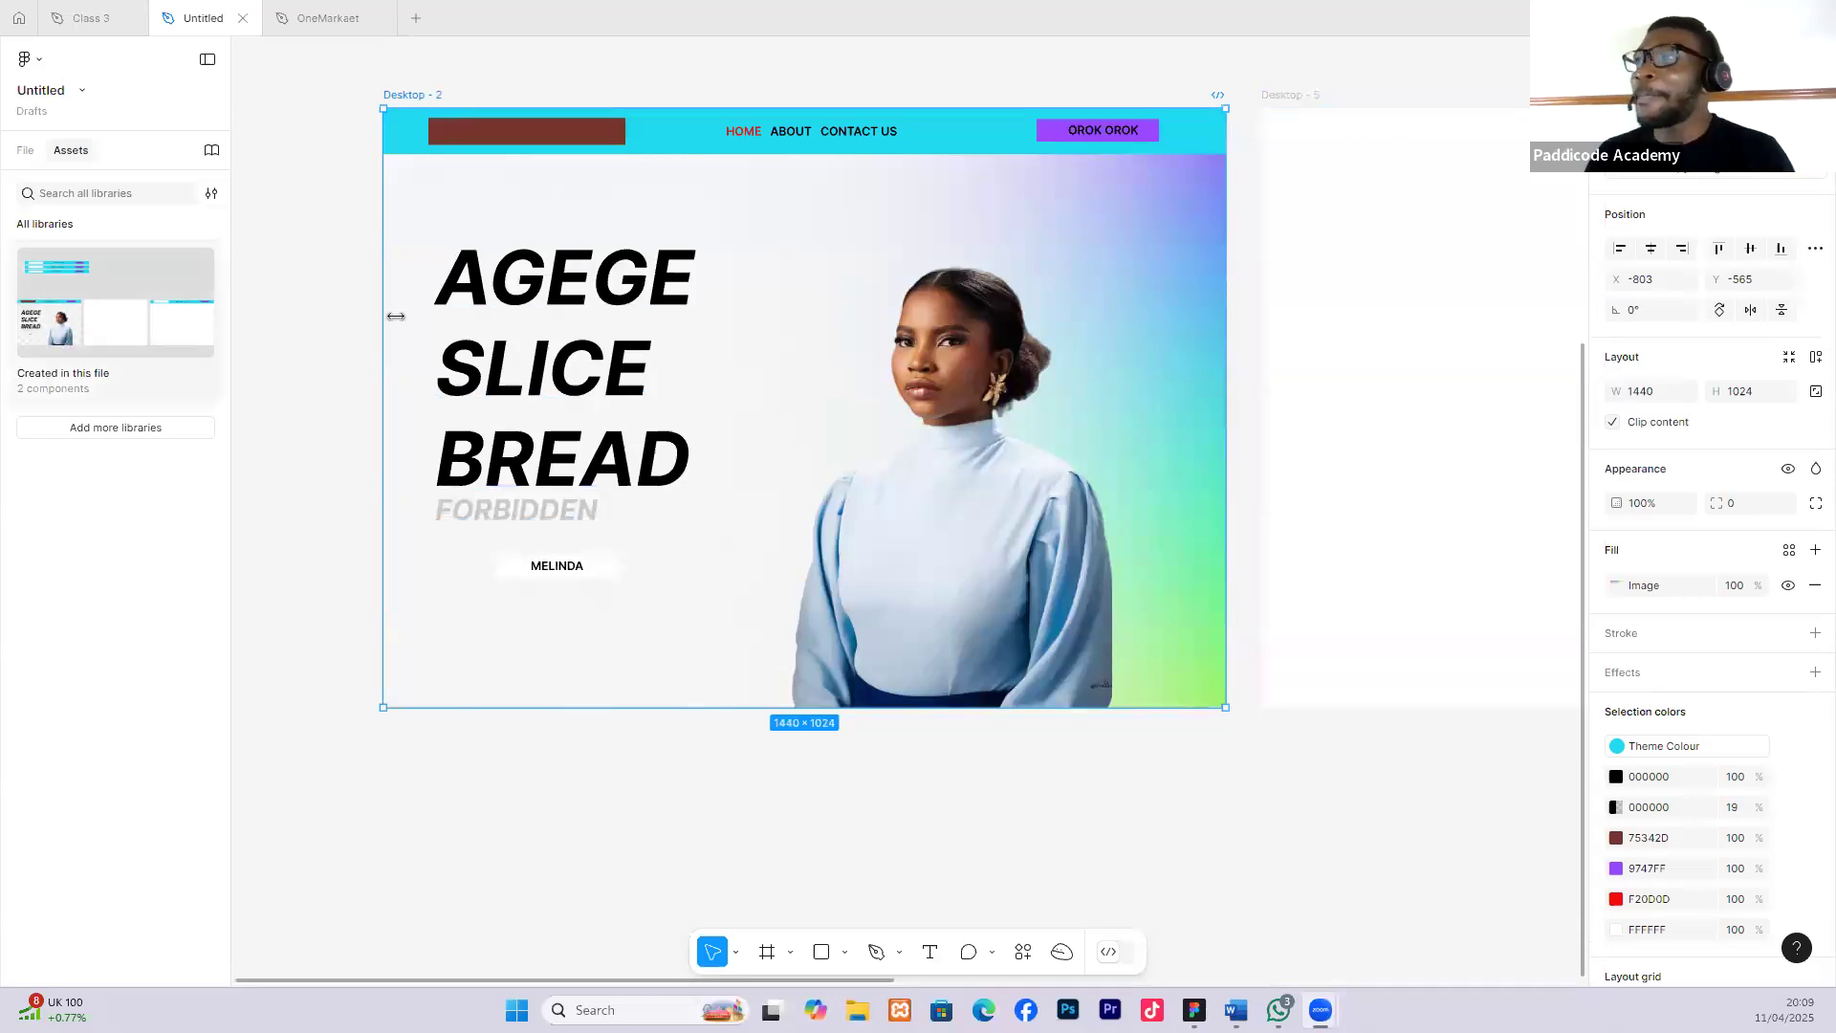
pyautogui.click(25, 151)
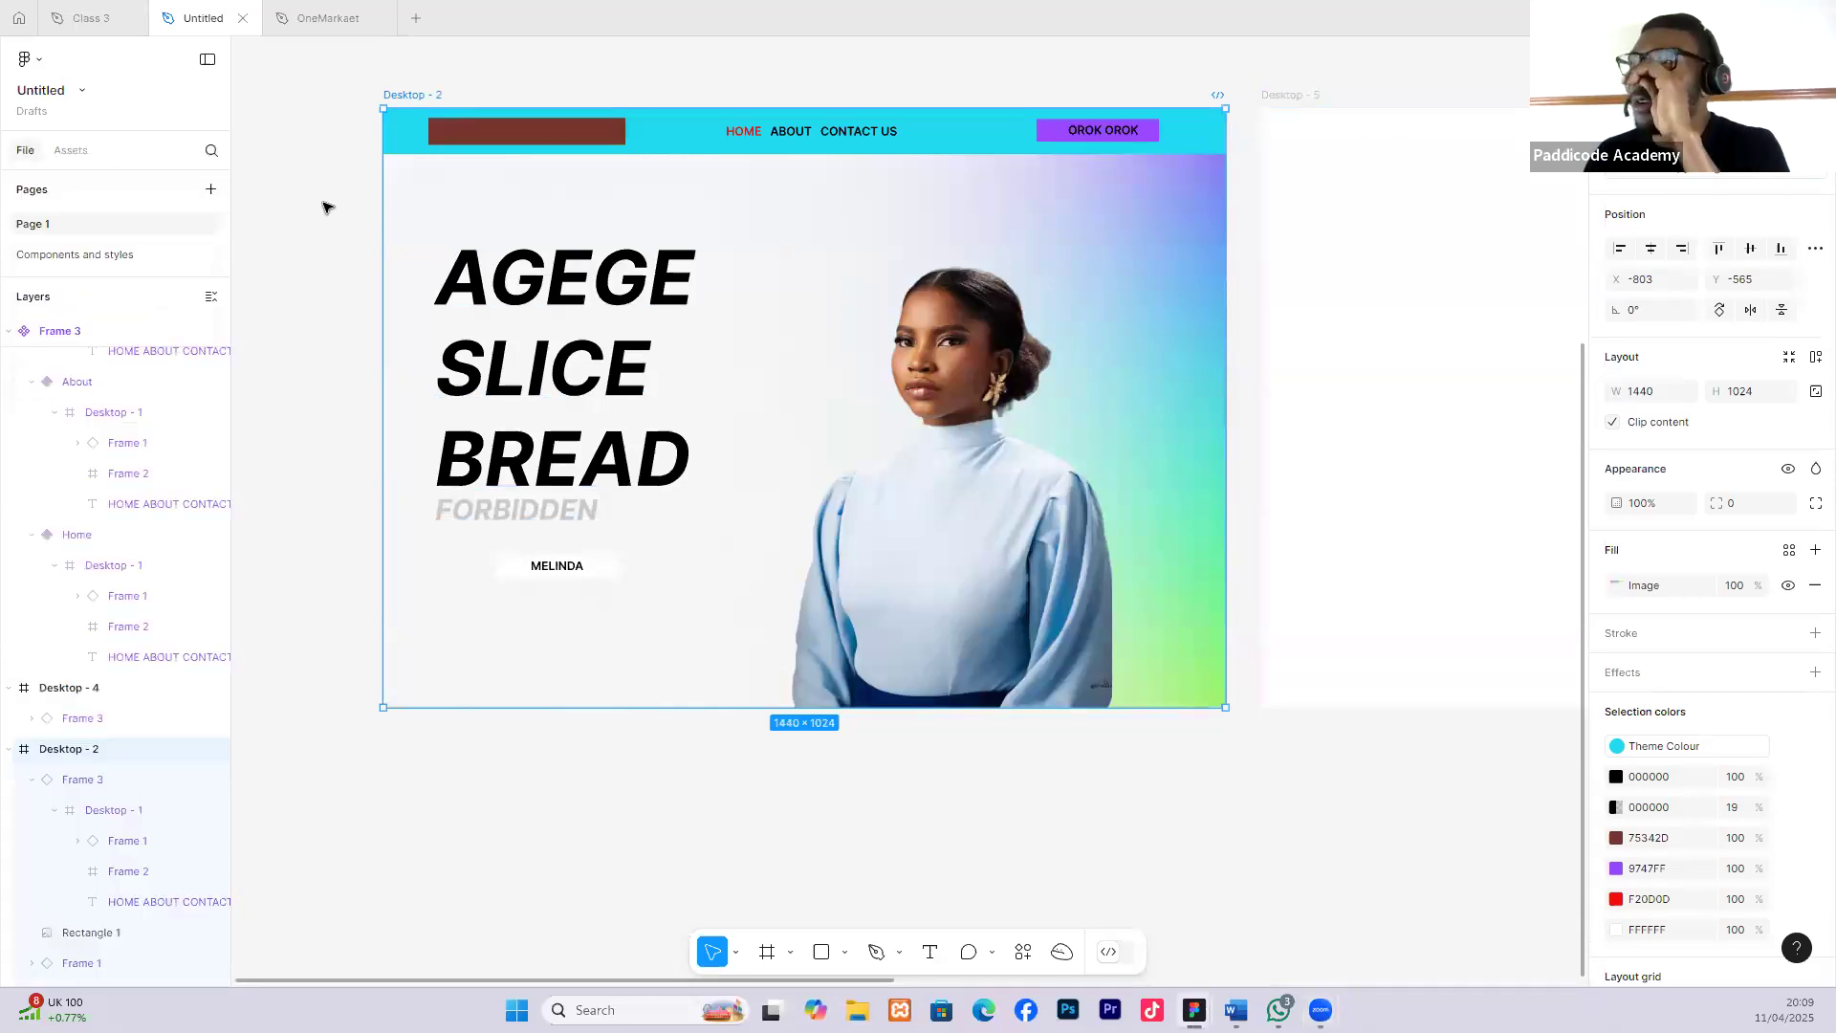
pyautogui.scroll(-2, 610, 337)
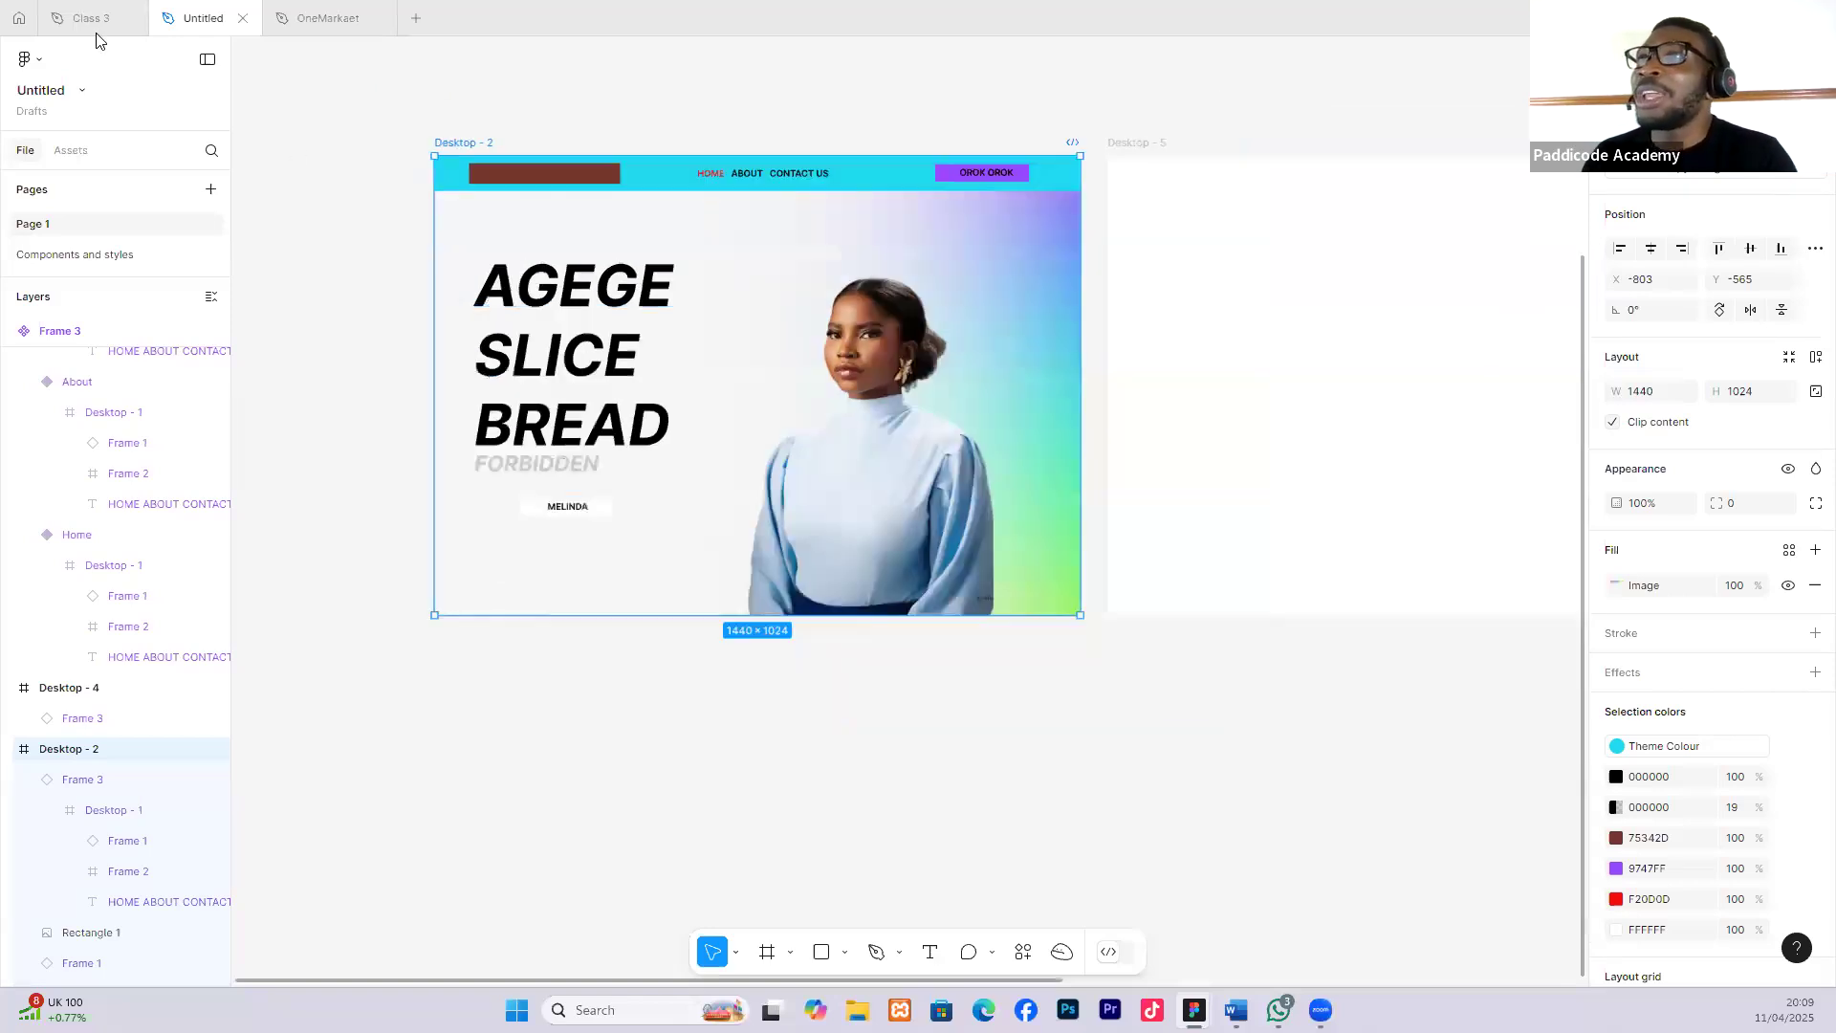
pyautogui.moveTo(130, 7)
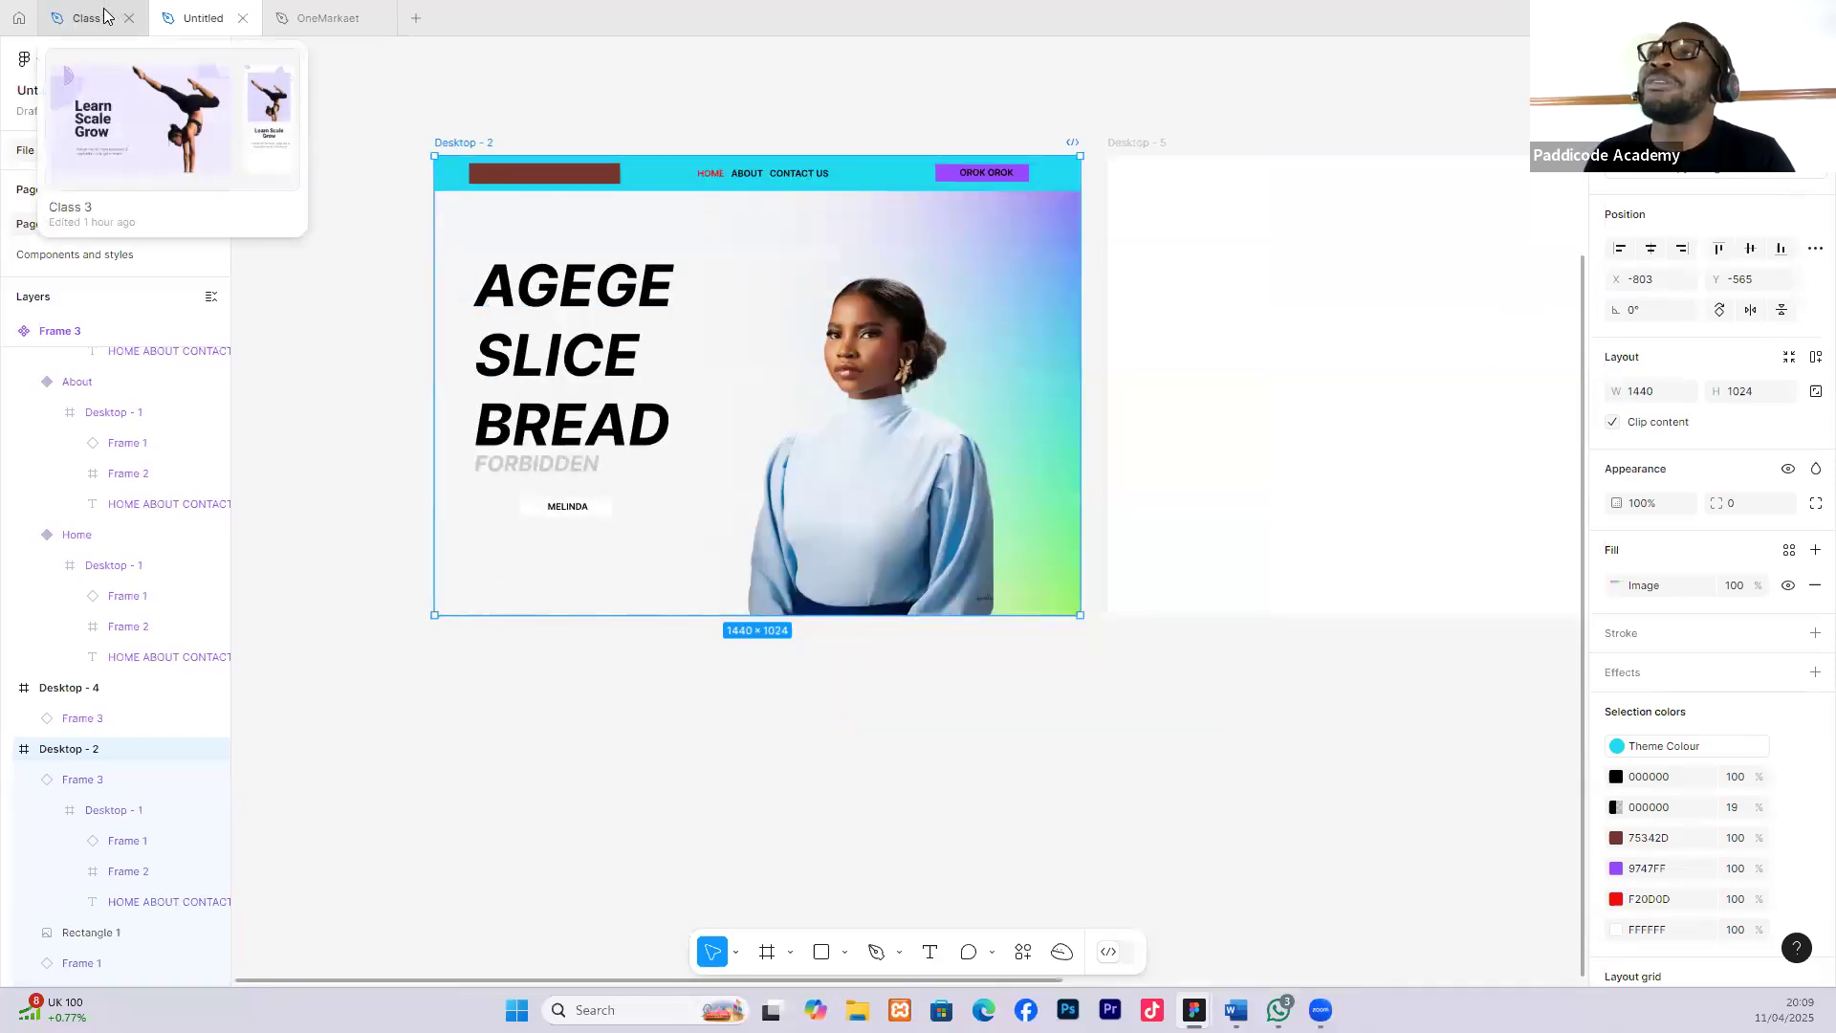
pyautogui.click(104, 16)
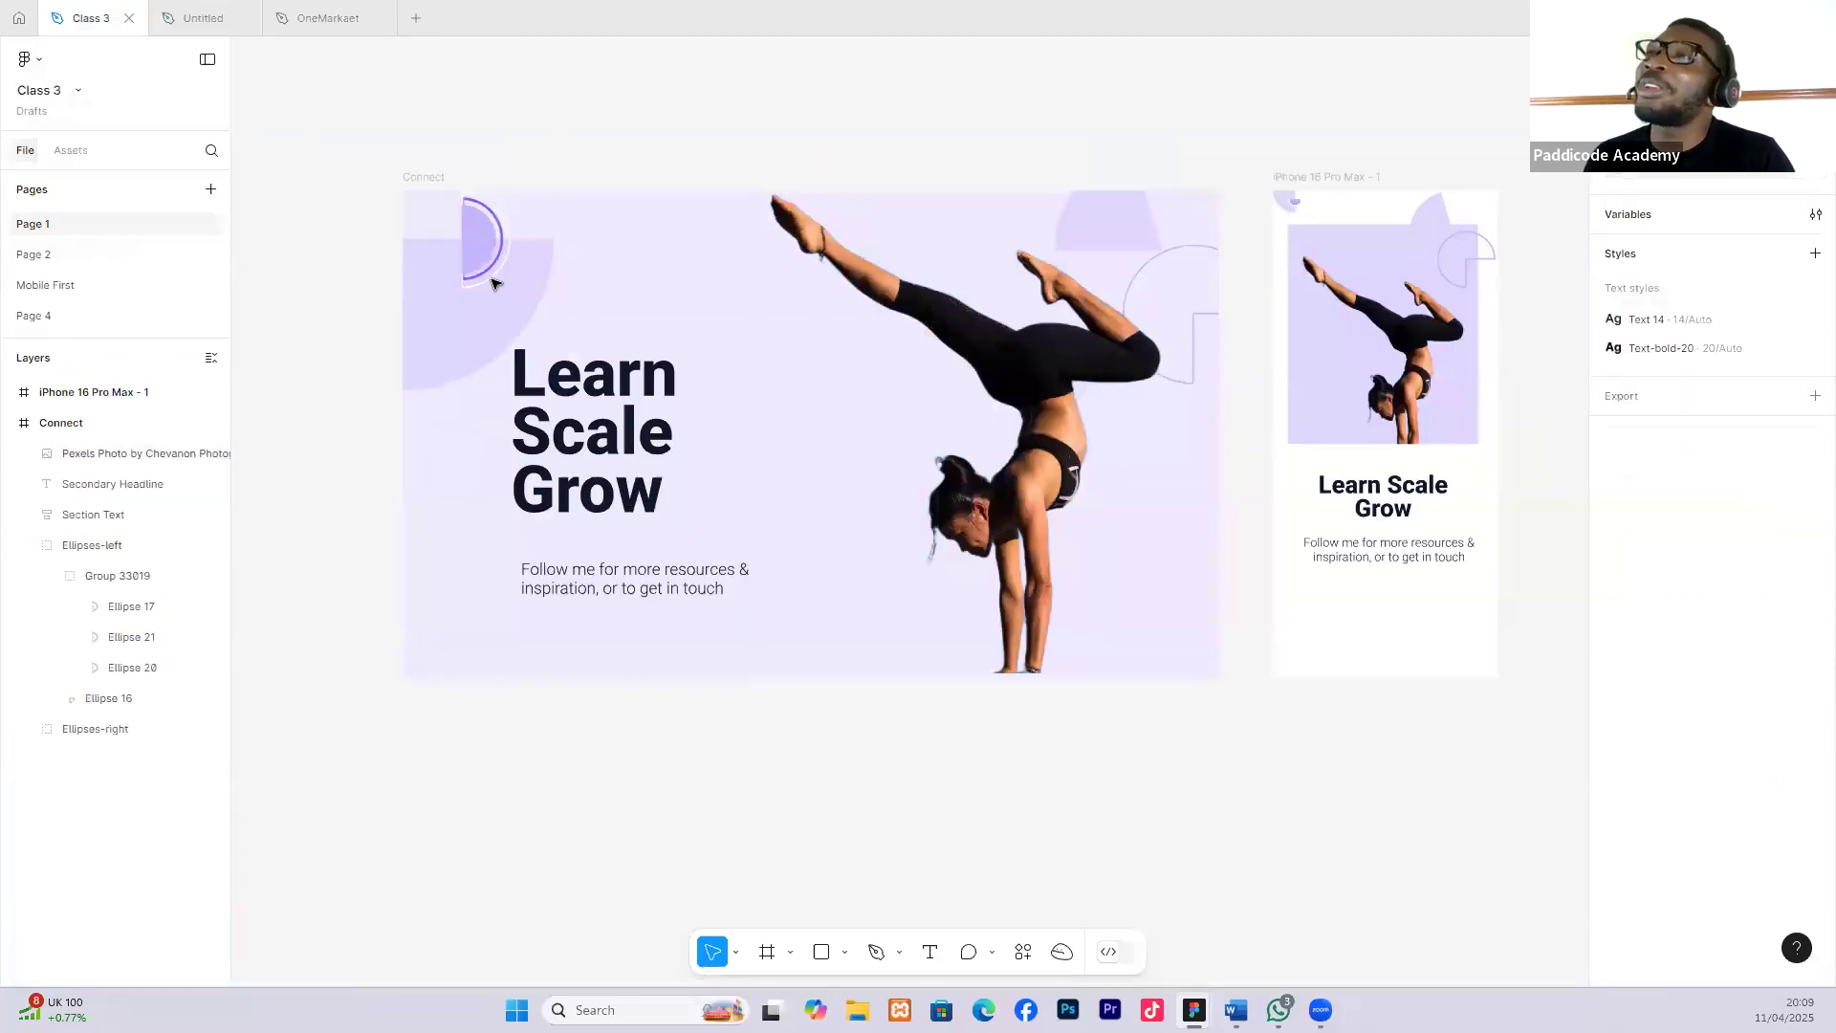
pyautogui.hscroll(1, 631, 249)
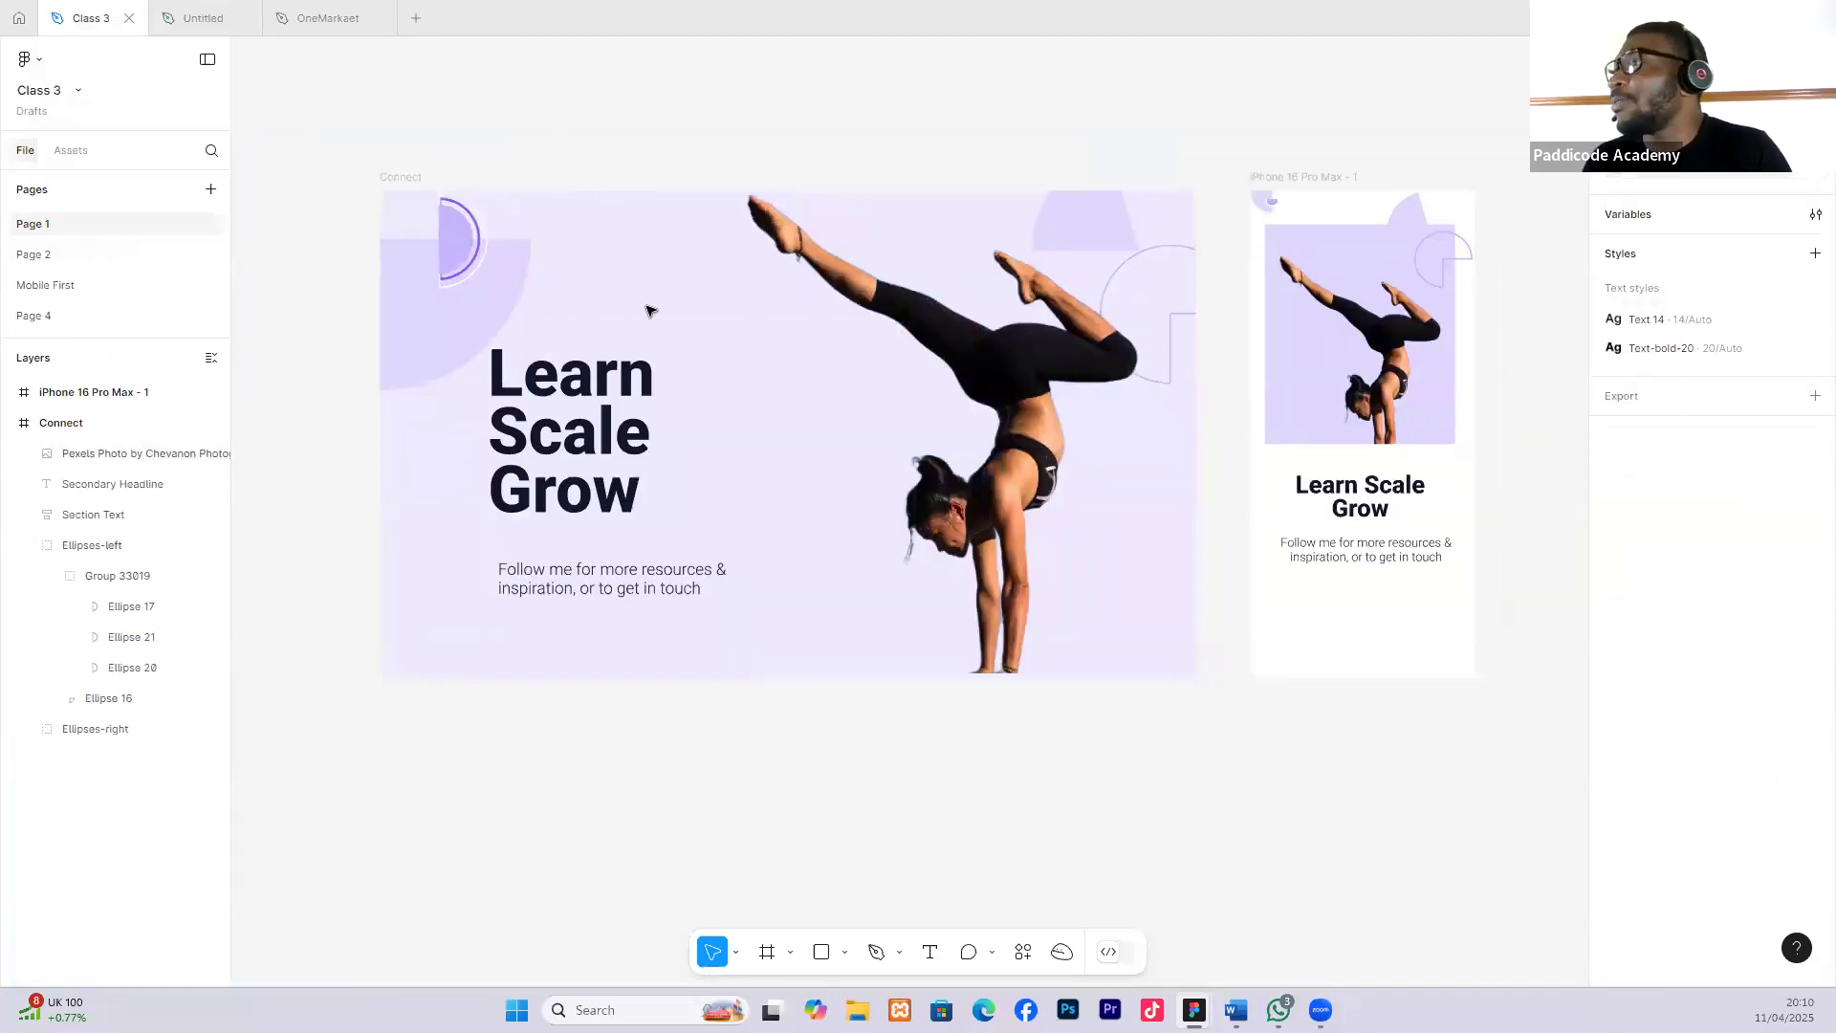
pyautogui.hscroll(1, 647, 311)
pyautogui.click(376, 178)
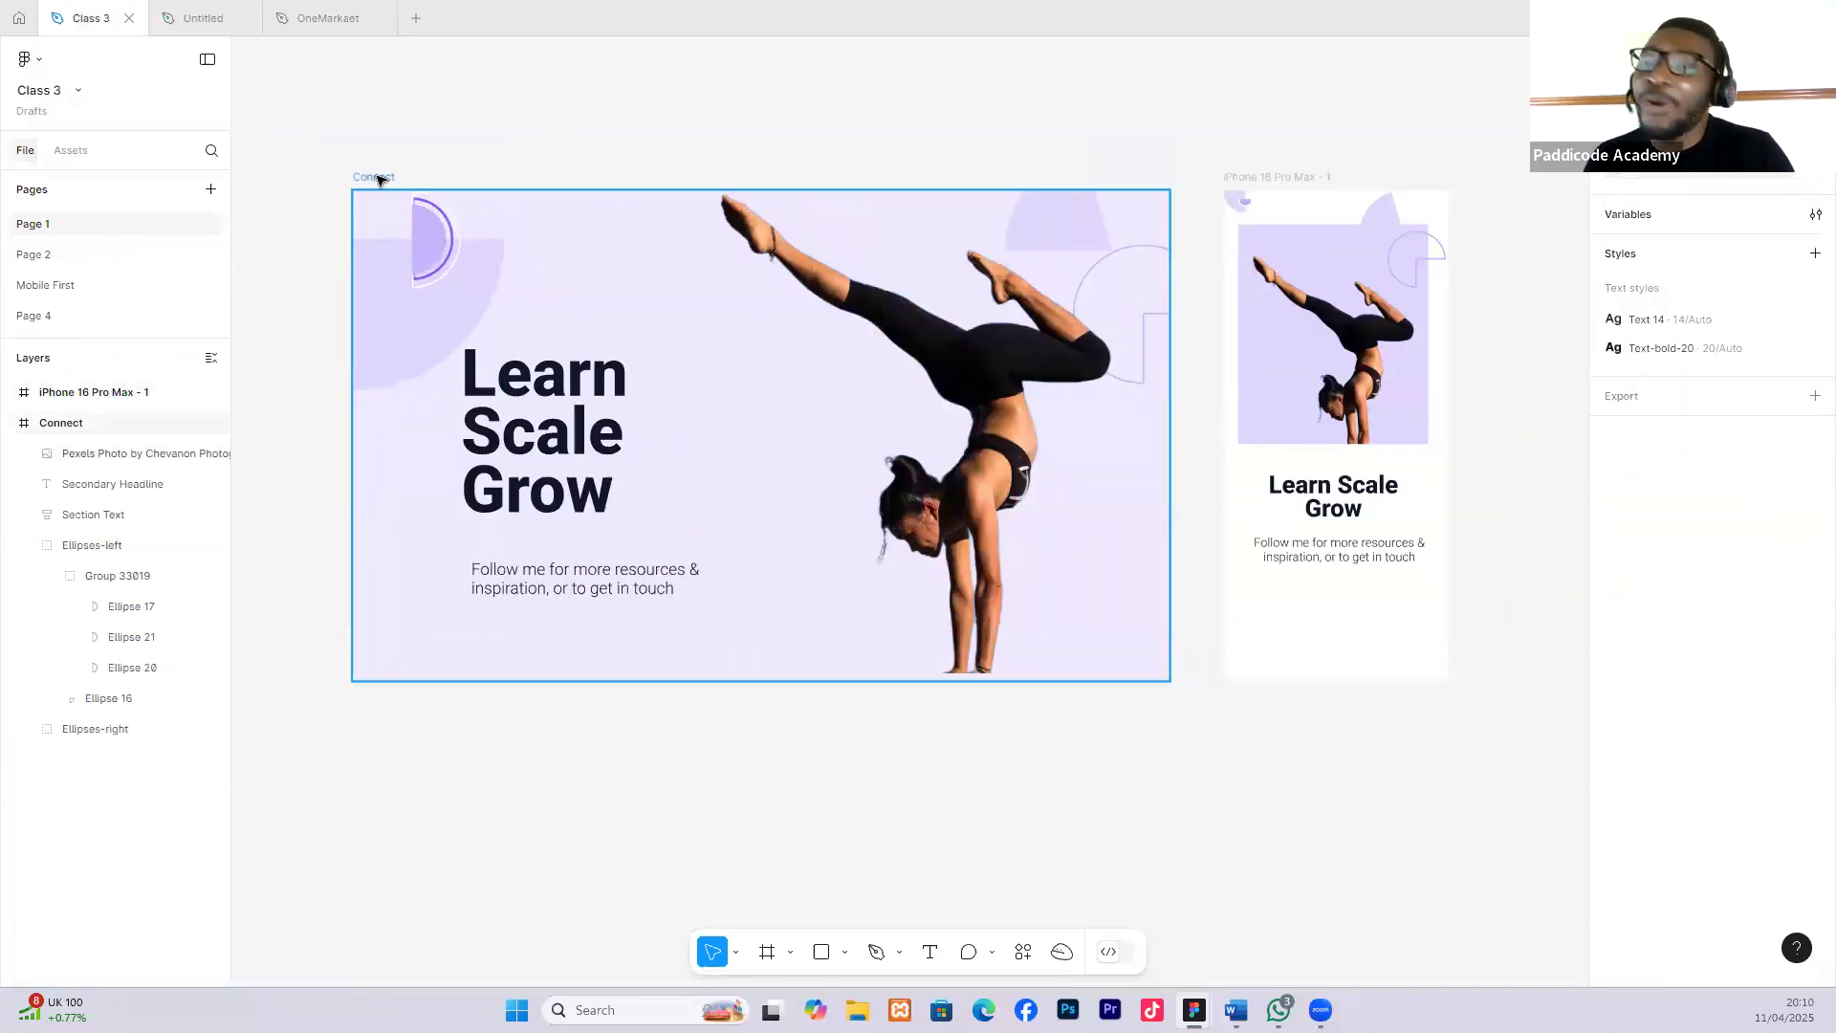
pyautogui.click(209, 19)
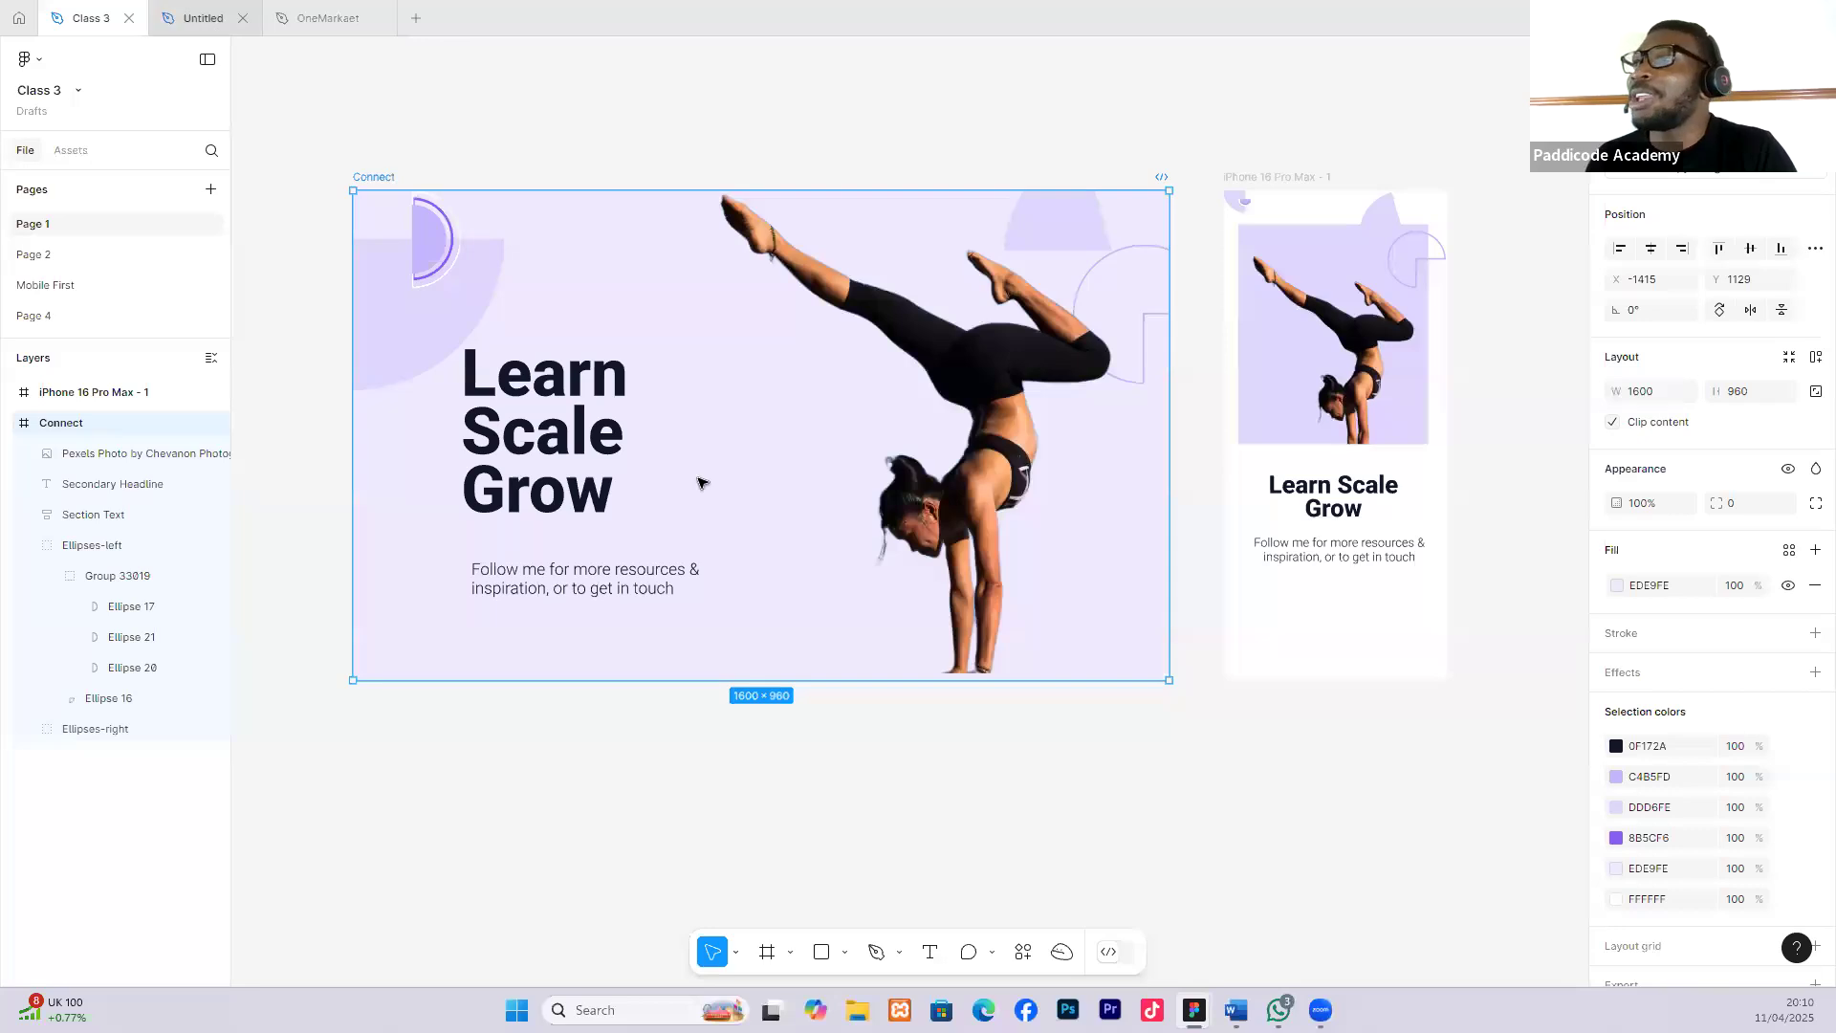
pyautogui.scroll(-5, 718, 574)
pyautogui.click(751, 651)
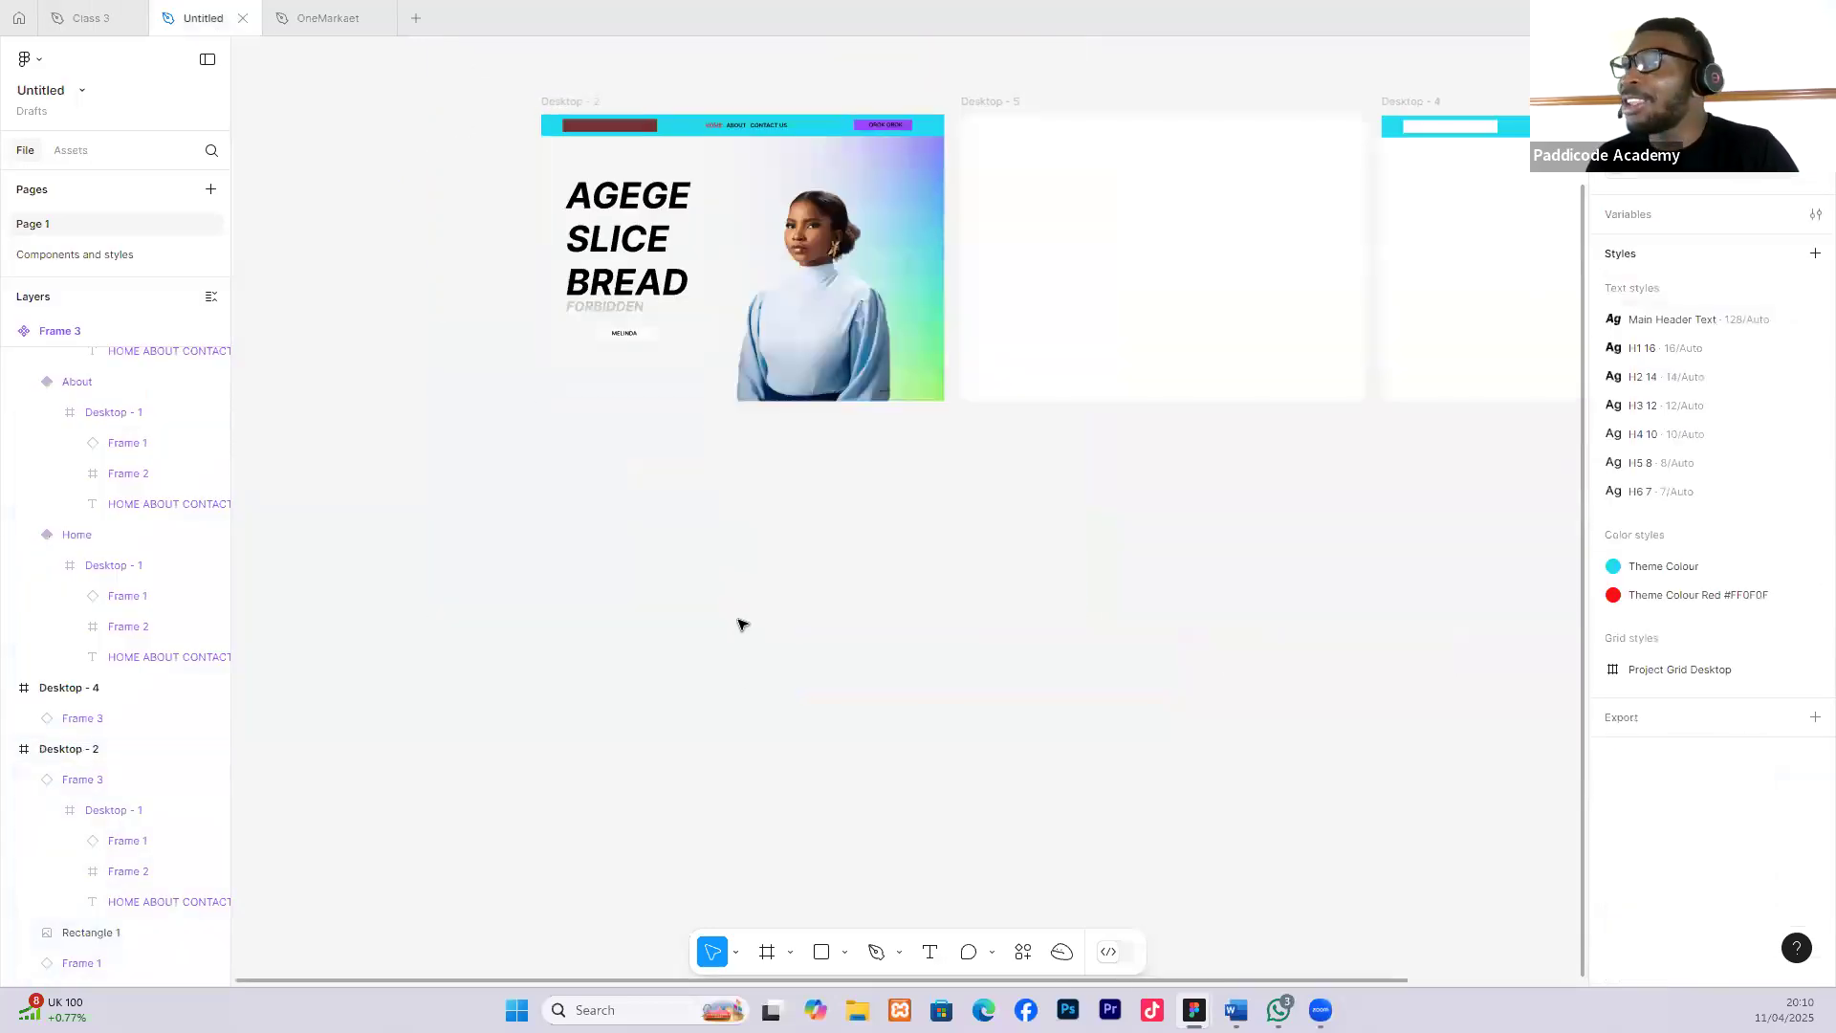
# Paste the Learn Scale Grow Connect frame below Desktop - 2 and position it there.
pyautogui.hotkey('ctrl', 'v')
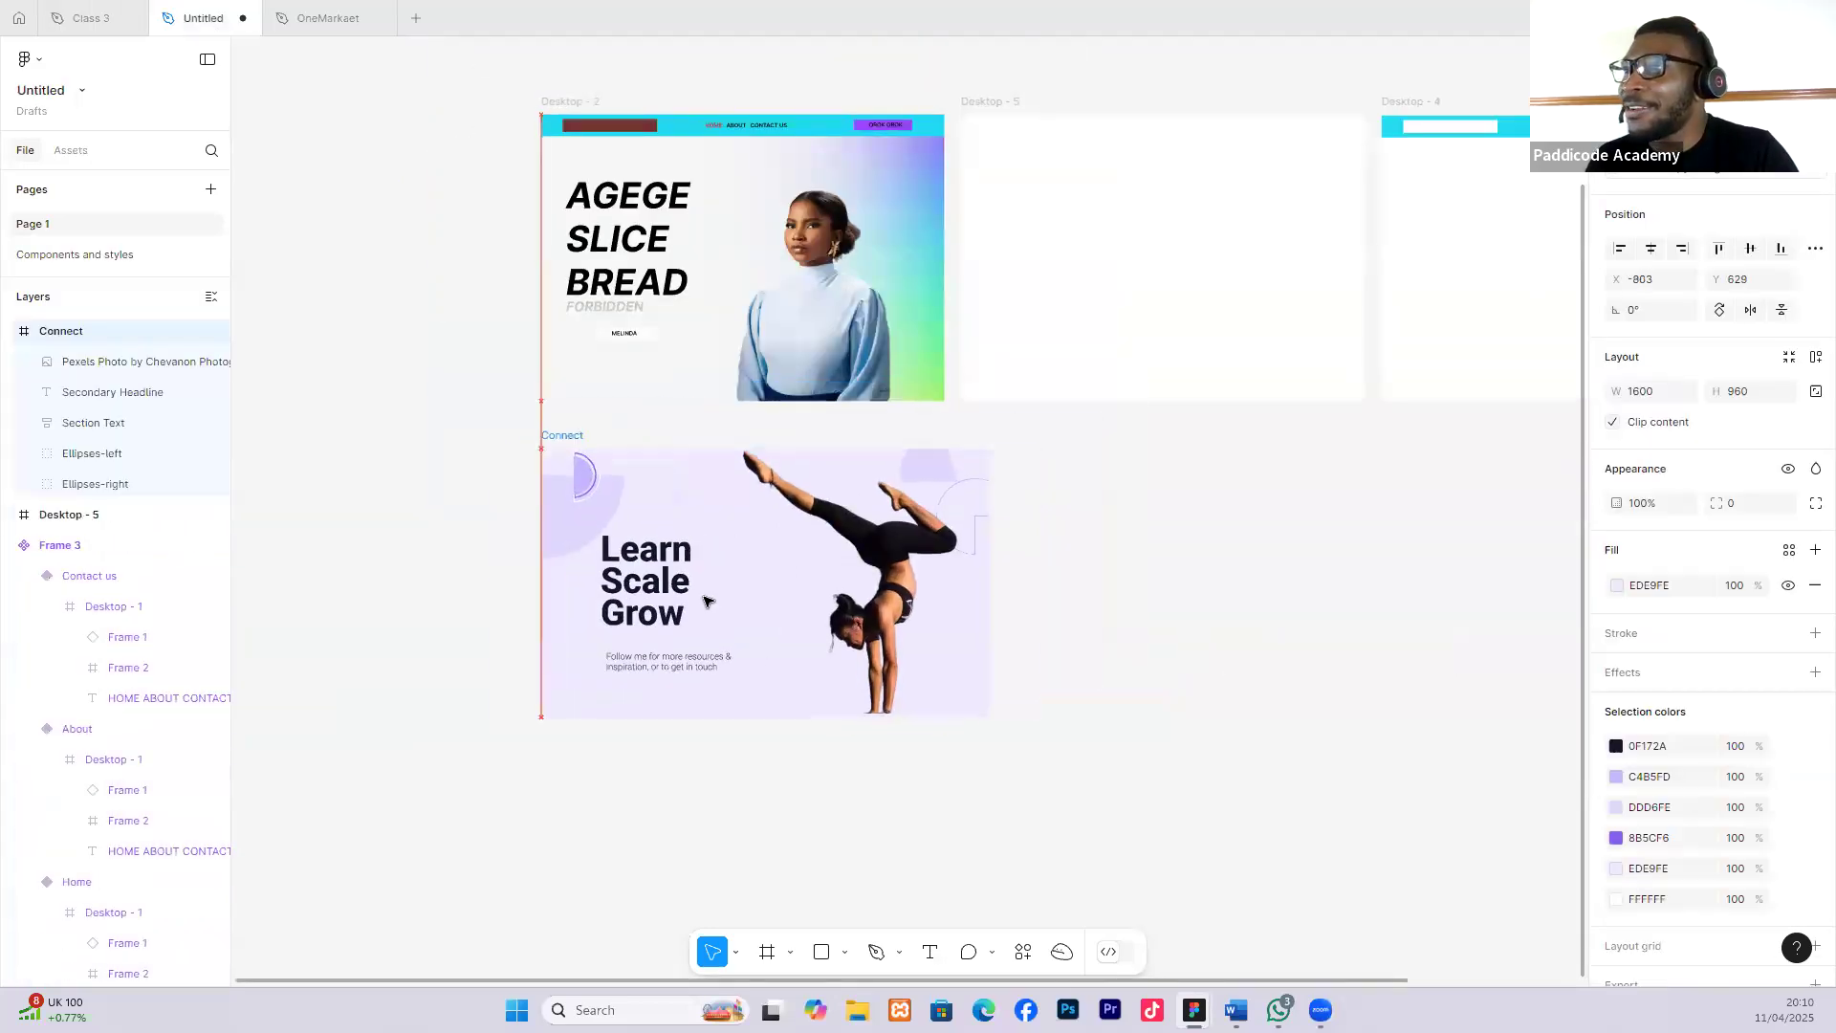
pyautogui.scroll(5, 720, 573)
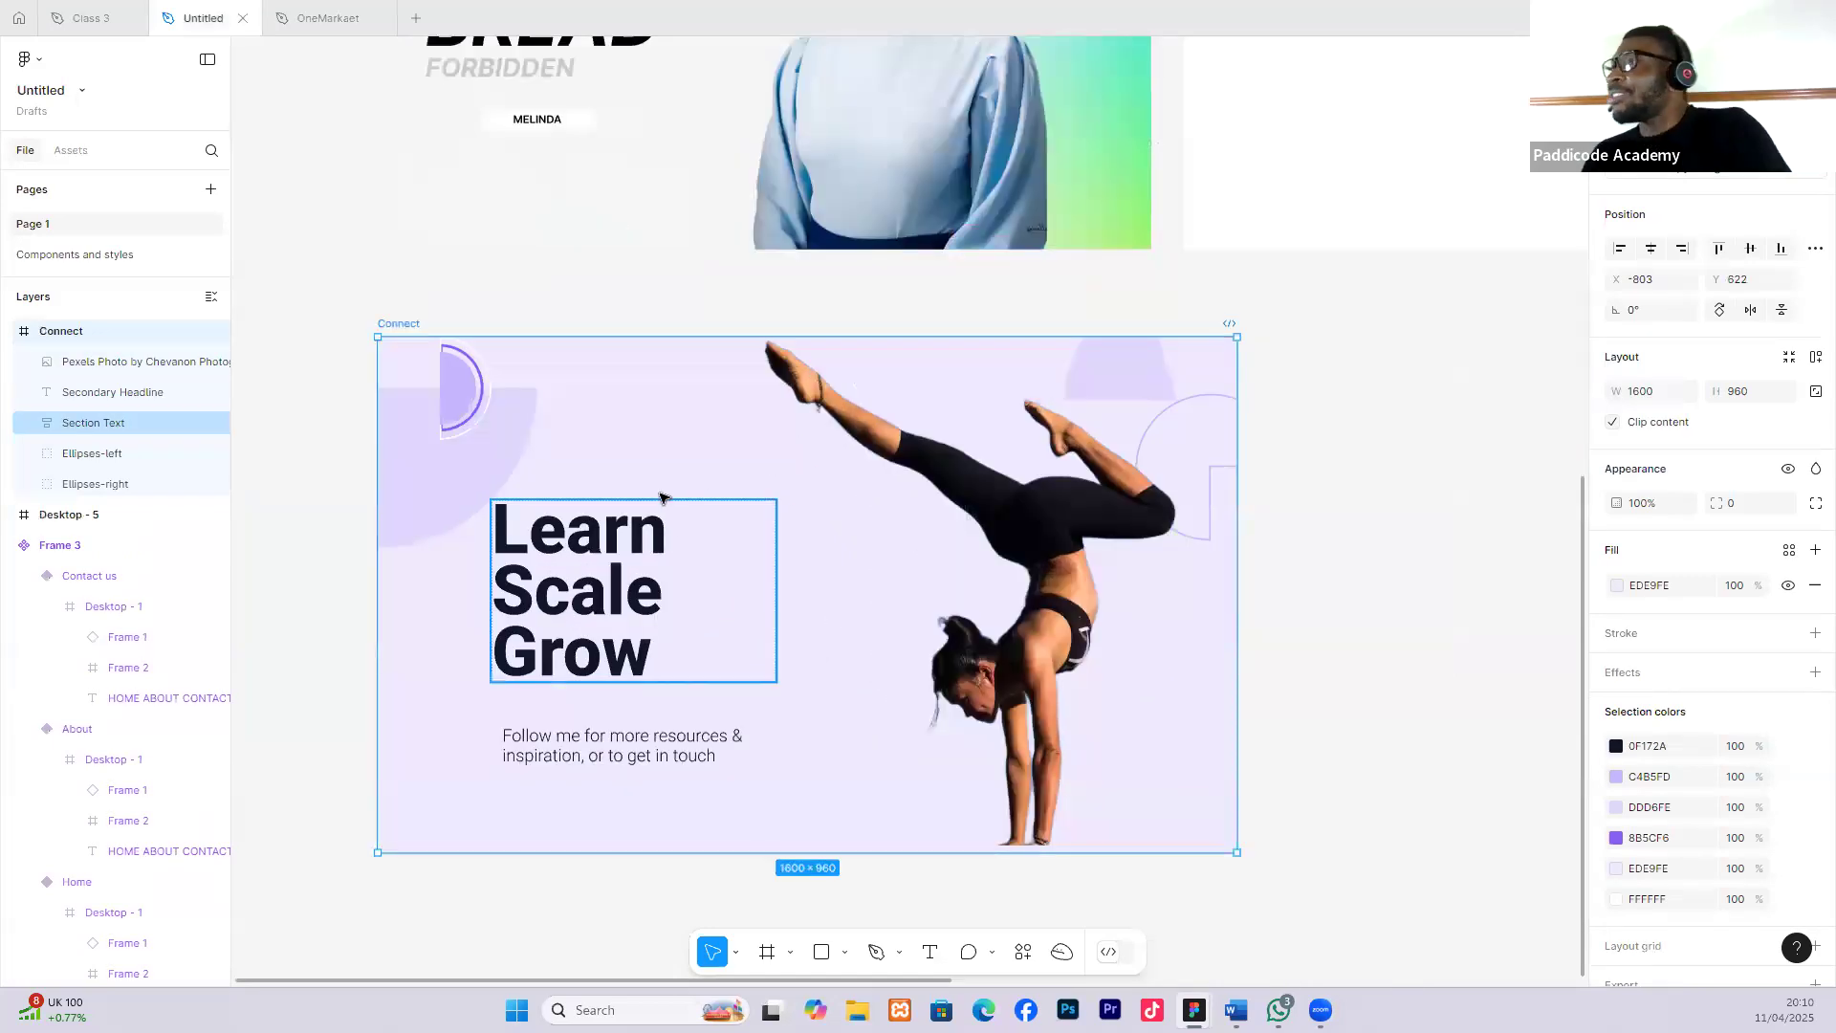
pyautogui.moveTo(480, 362); pyautogui.dragTo(526, 320)
pyautogui.scroll(-1, 526, 321)
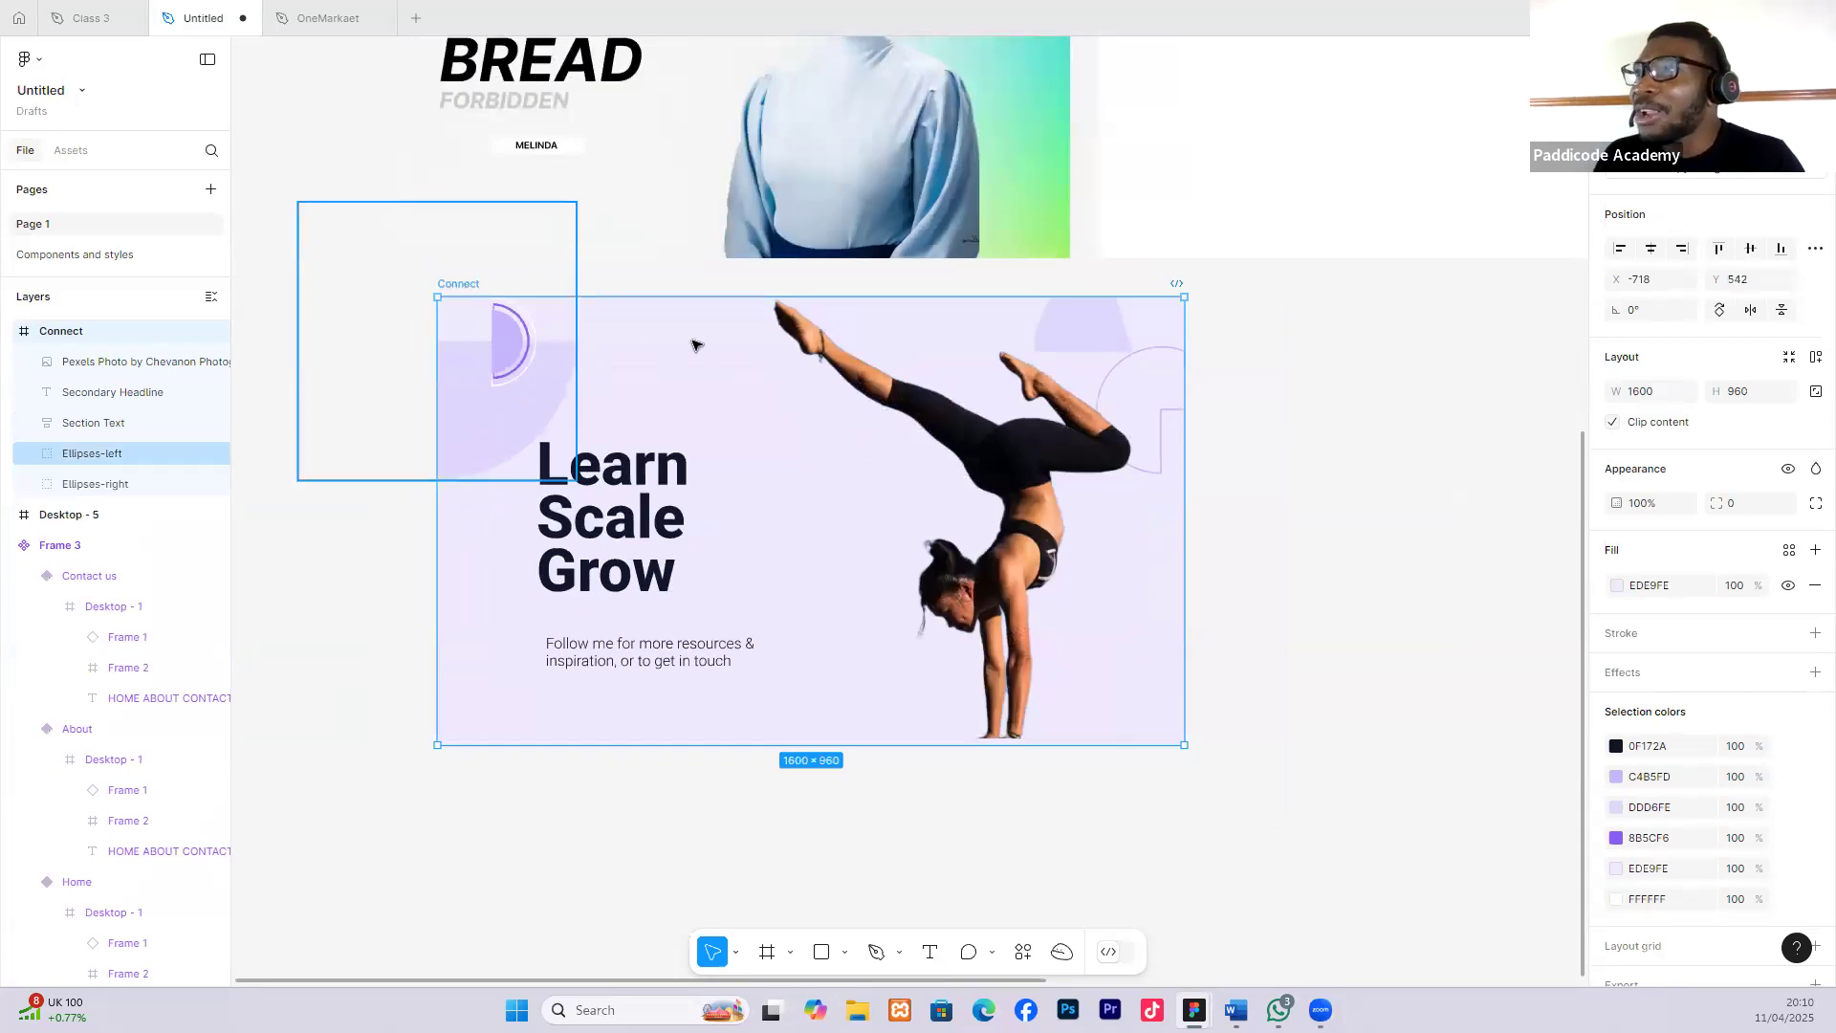
pyautogui.scroll(-3, 679, 325)
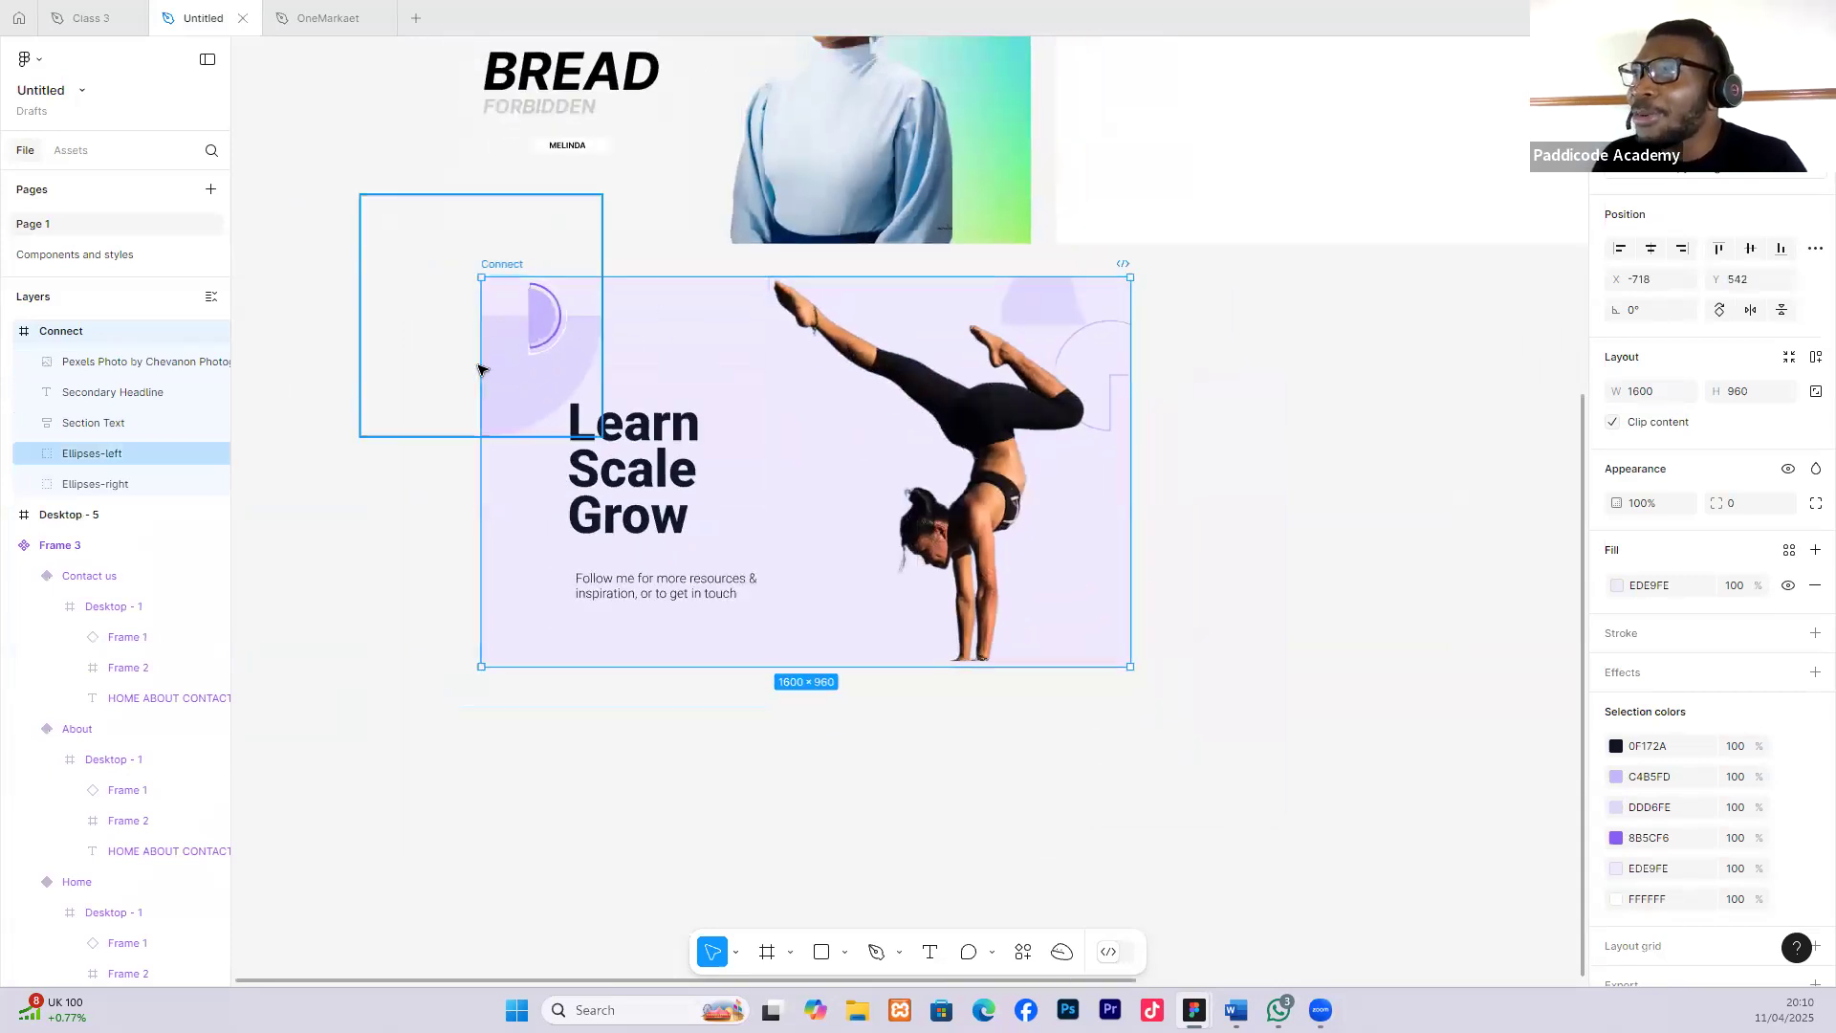
pyautogui.moveTo(480, 369); pyautogui.dragTo(497, 396)
pyautogui.rightClick(553, 335)
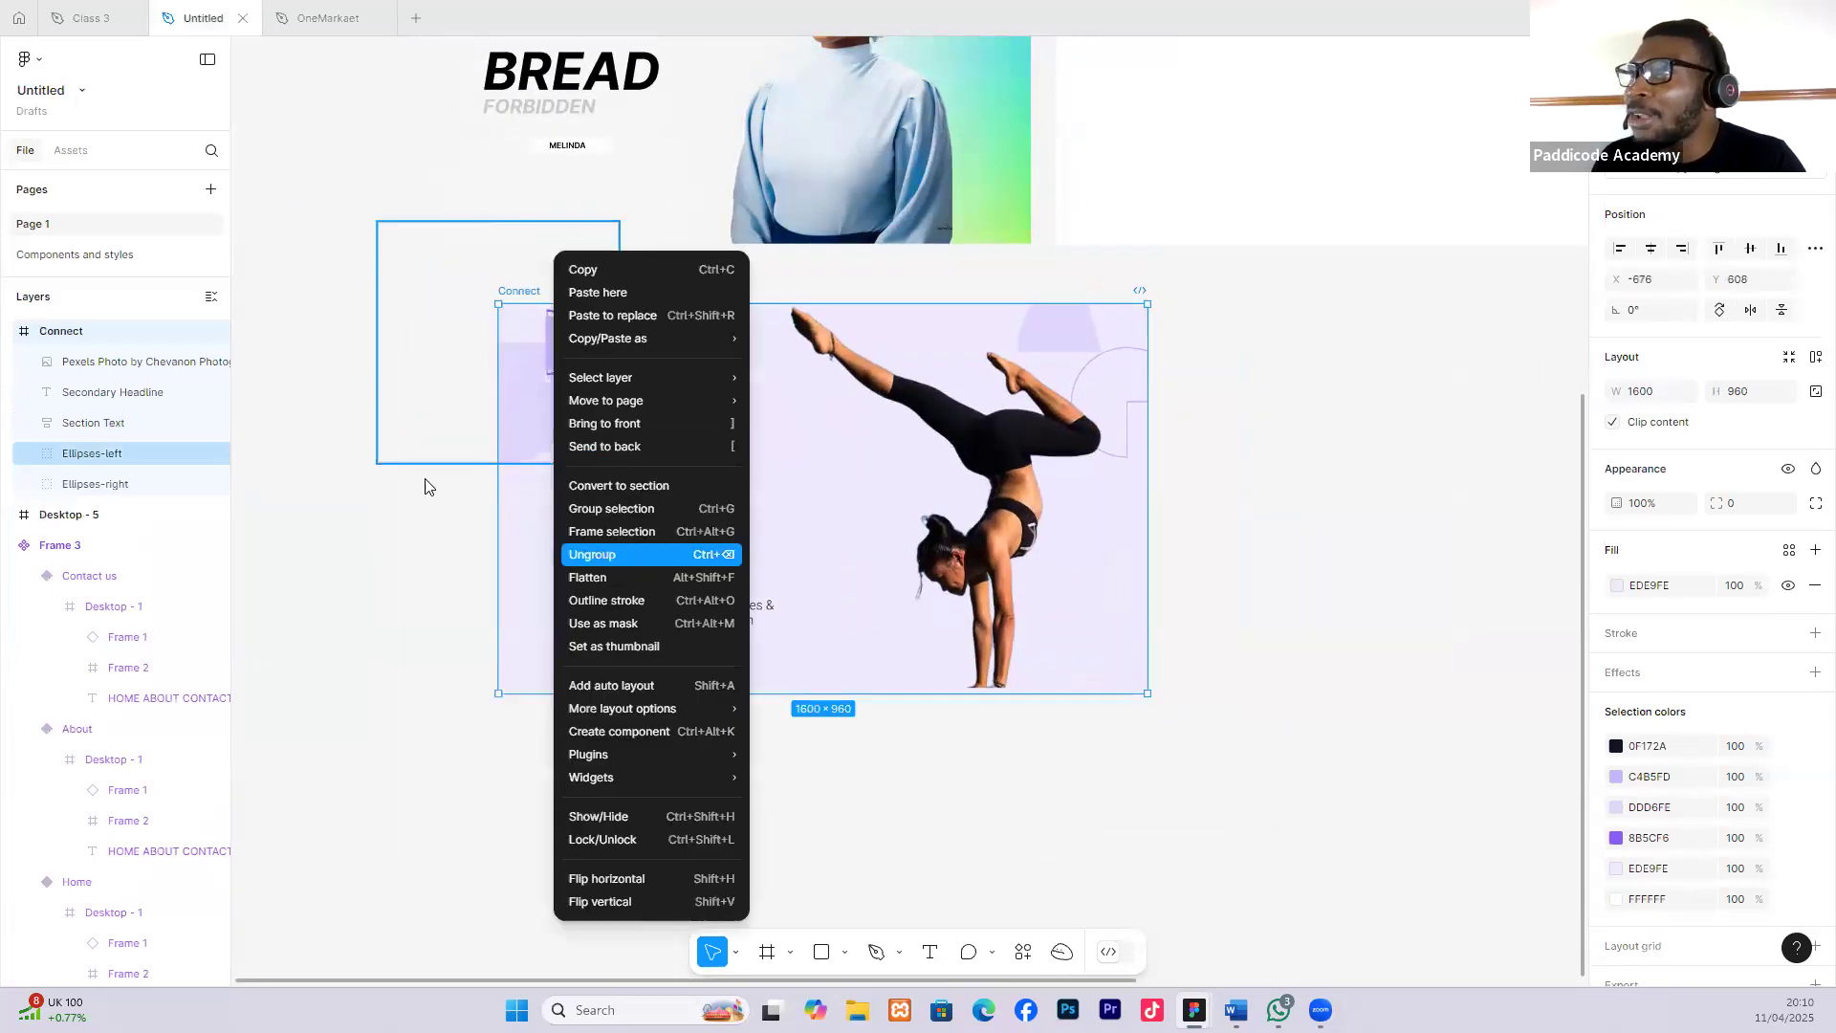
pyautogui.hotkey('ctrl', 'BackSpace')
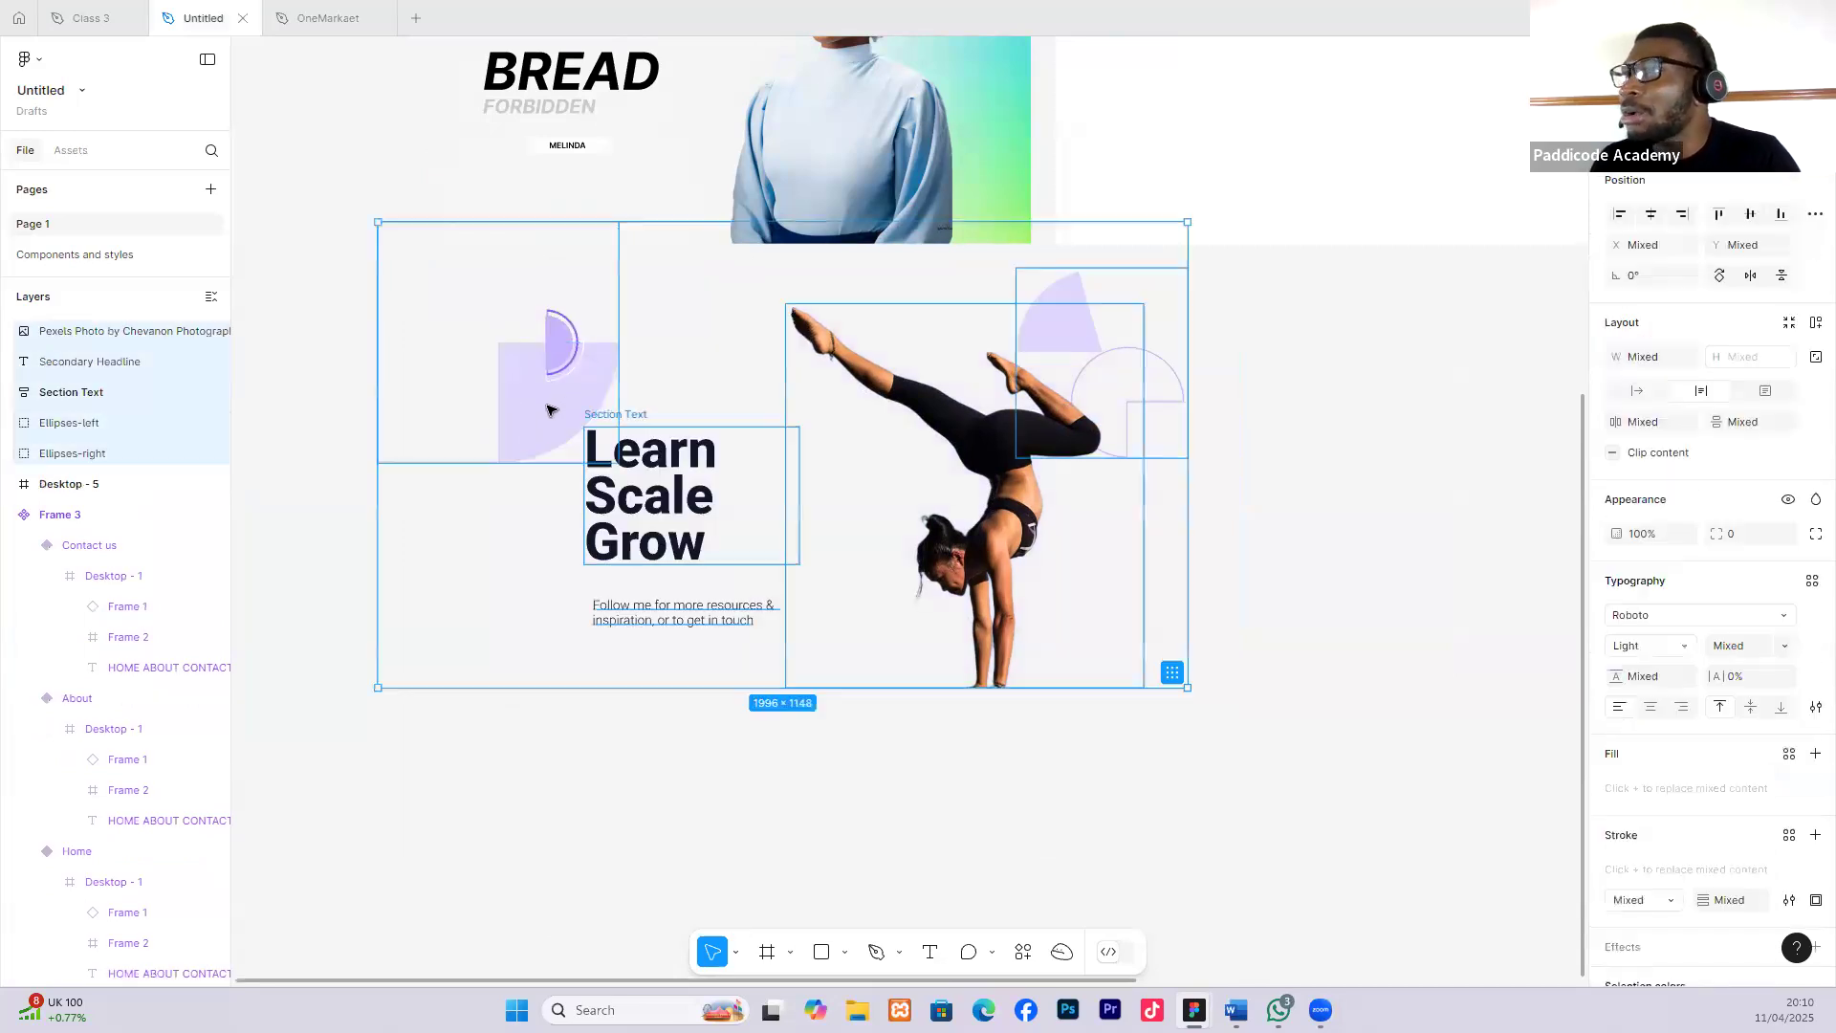
pyautogui.hotkey('ctrl', 'z')
pyautogui.press('Escape')
# Drag the half-circle Group 33019 and quarter-circle Ellipse 16 out of the frame to the lower left.
pyautogui.doubleClick(555, 354)
pyautogui.moveTo(555, 354); pyautogui.dragTo(359, 505)
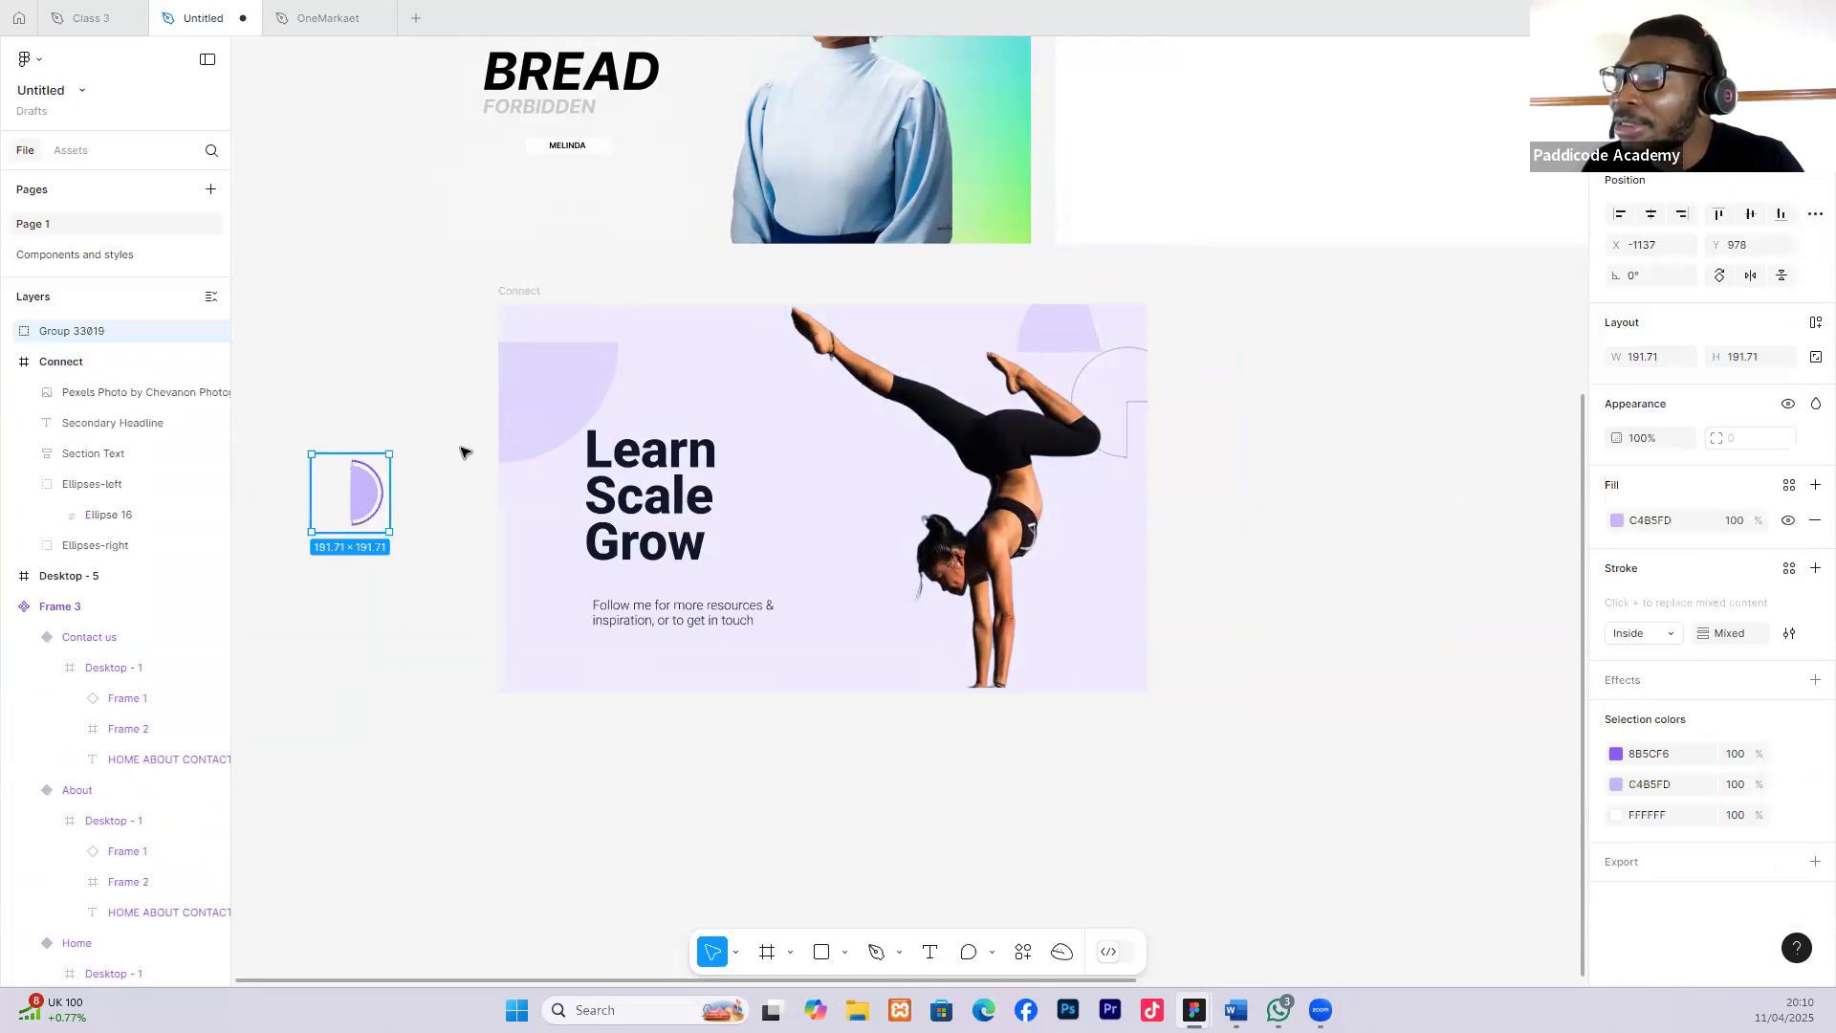
pyautogui.doubleClick(572, 393)
pyautogui.moveTo(572, 386); pyautogui.dragTo(418, 727)
pyautogui.click(1073, 328)
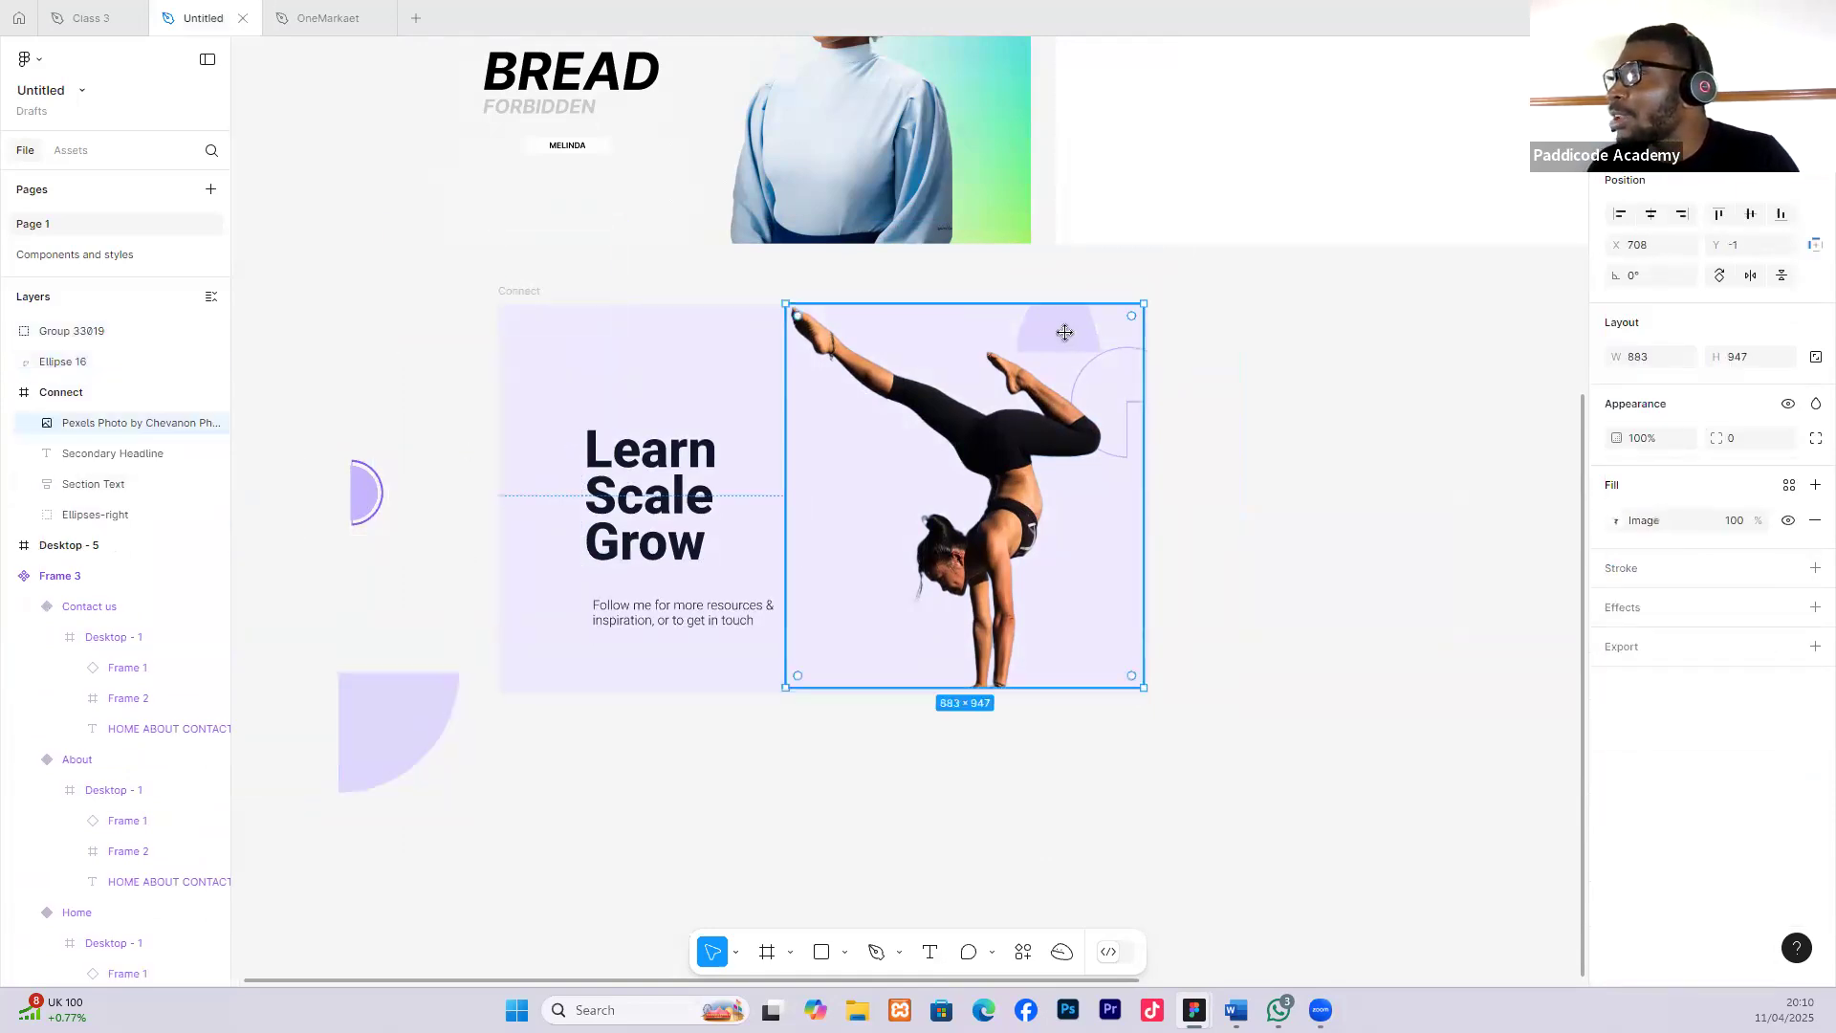
# Move the handstand photo out of the Connect frame to its right.
pyautogui.doubleClick(1064, 331)
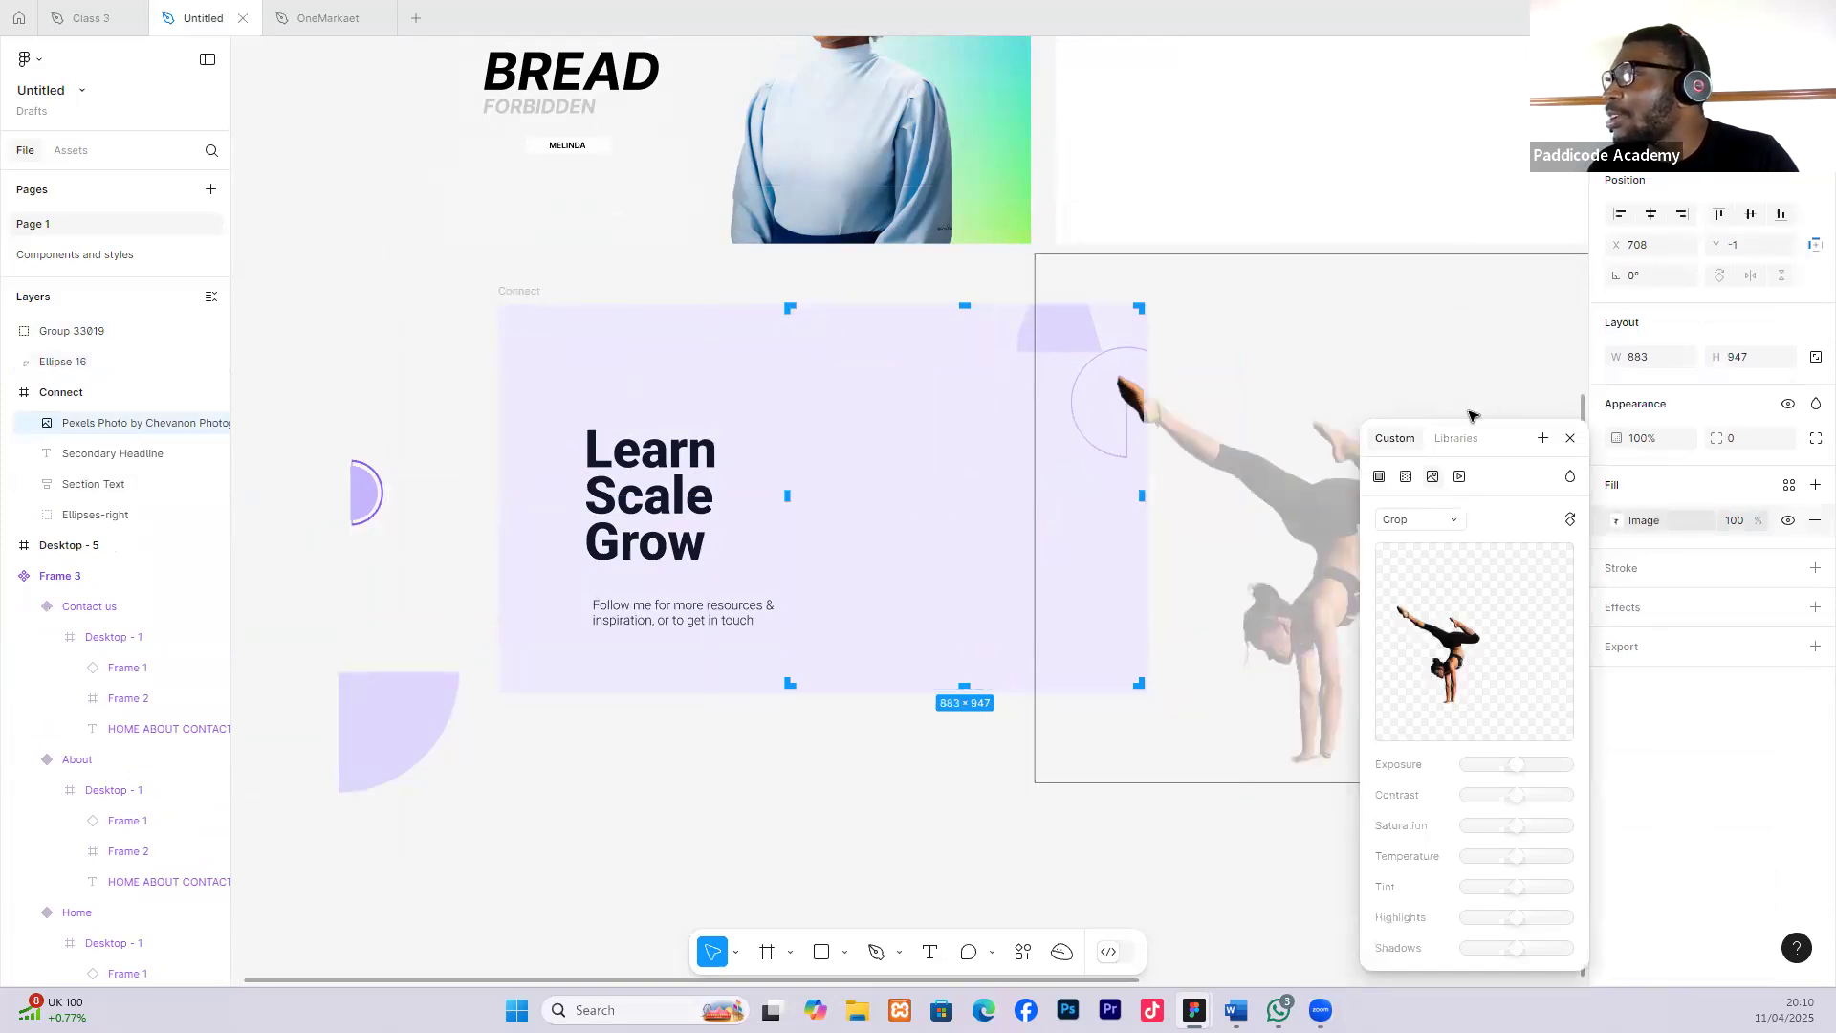
pyautogui.scroll(-1, 1473, 416)
pyautogui.click(1020, 871)
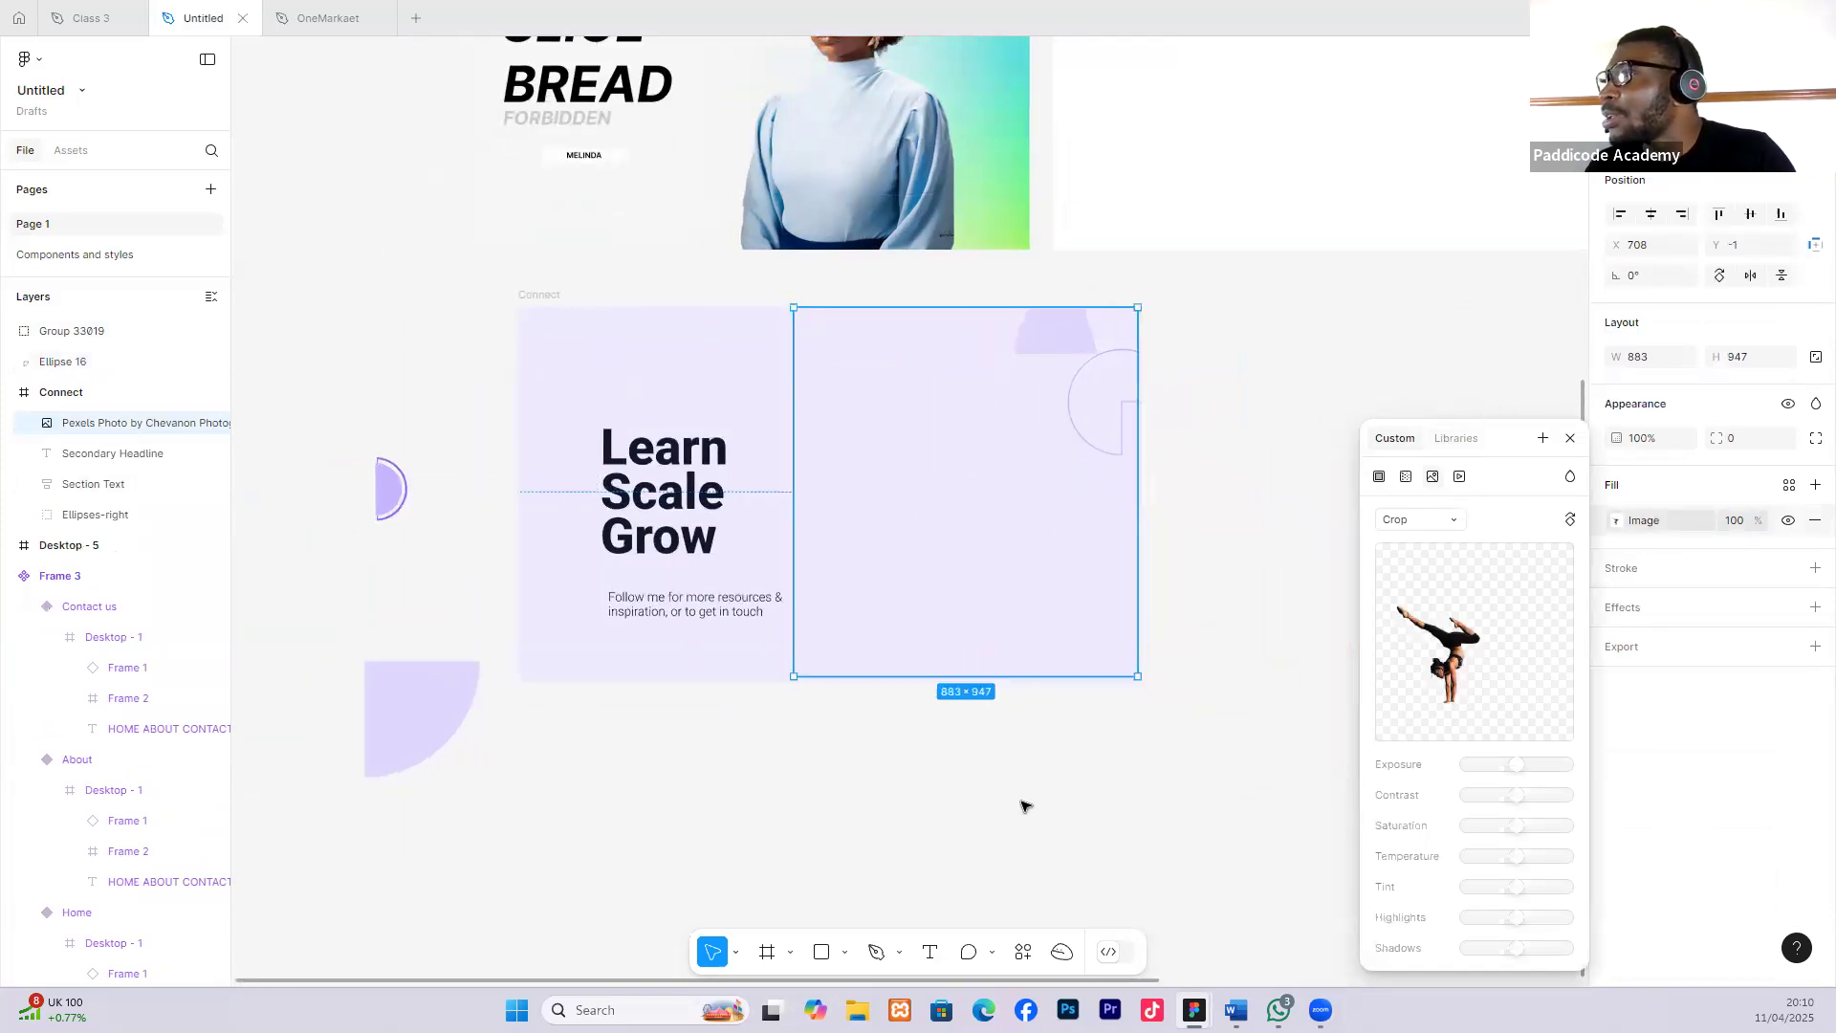
pyautogui.hscroll(2, 1025, 806)
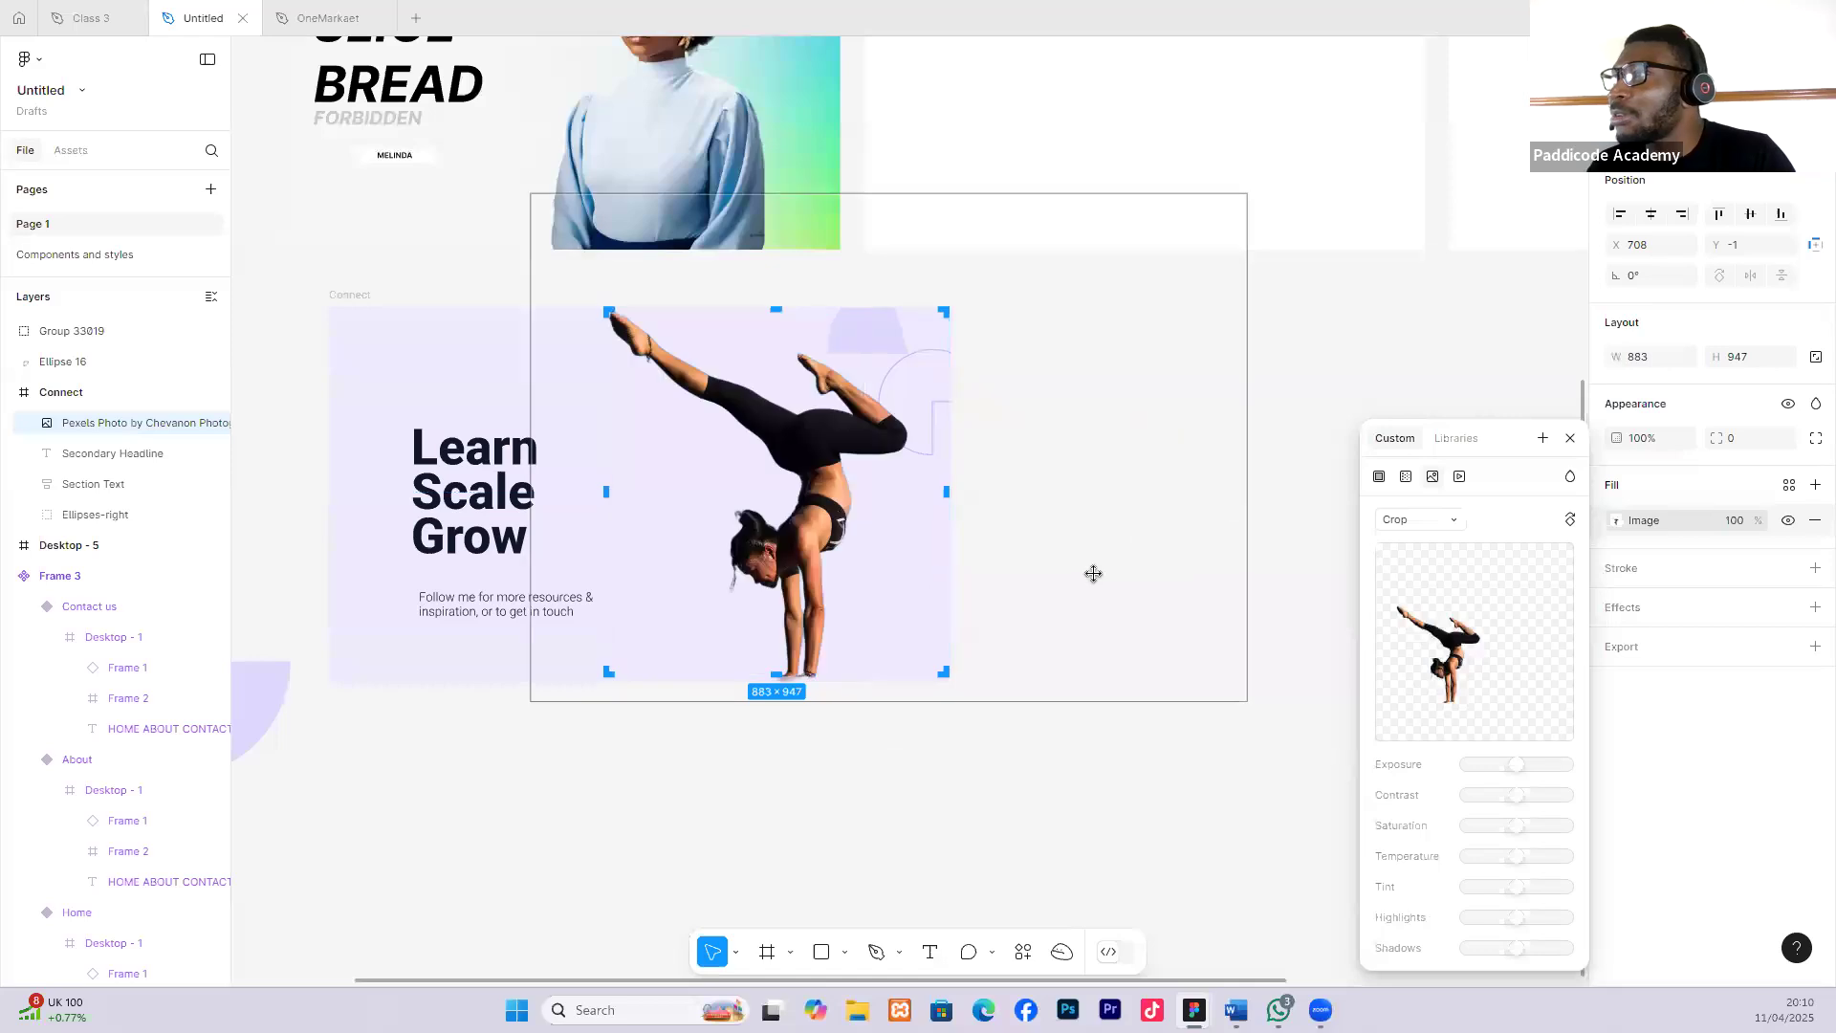
pyautogui.moveTo(893, 565); pyautogui.dragTo(1176, 627)
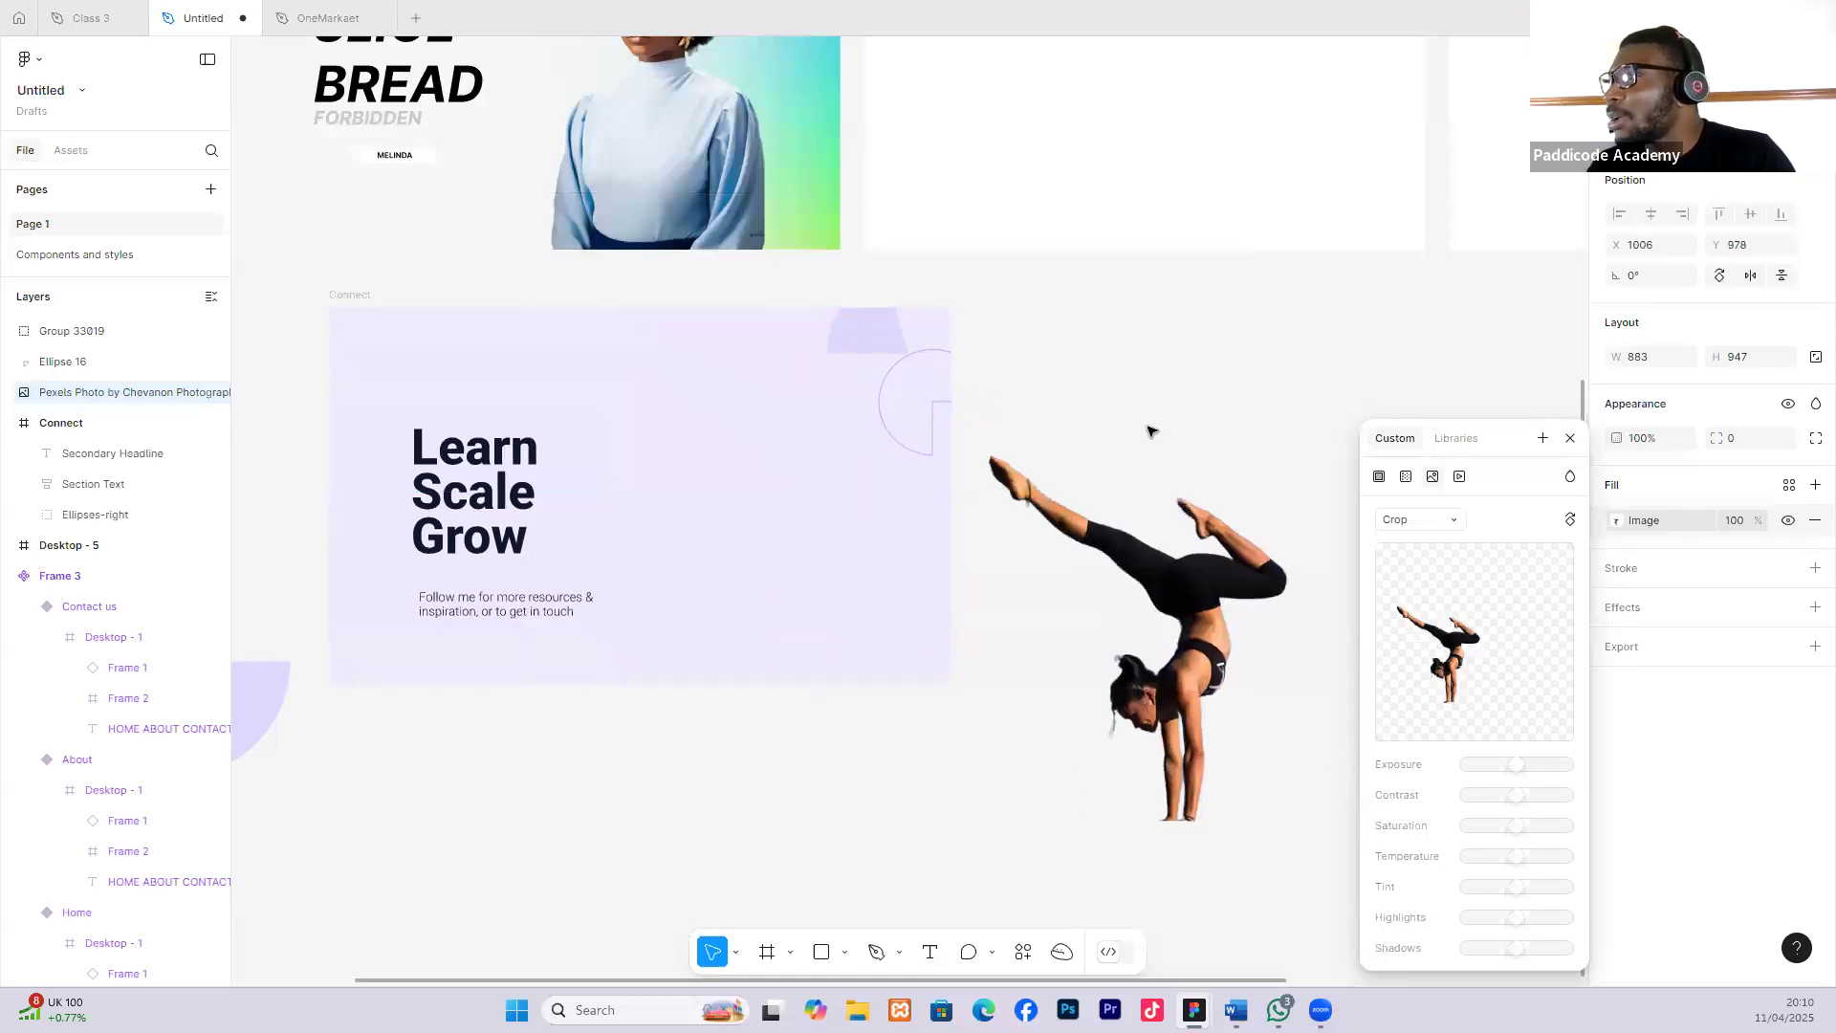
pyautogui.scroll(-1, 873, 501)
pyautogui.scroll(-2, 1023, 550)
pyautogui.moveTo(1026, 550); pyautogui.dragTo(1053, 479)
pyautogui.scroll(2, 1030, 473)
pyautogui.scroll(2, 884, 432)
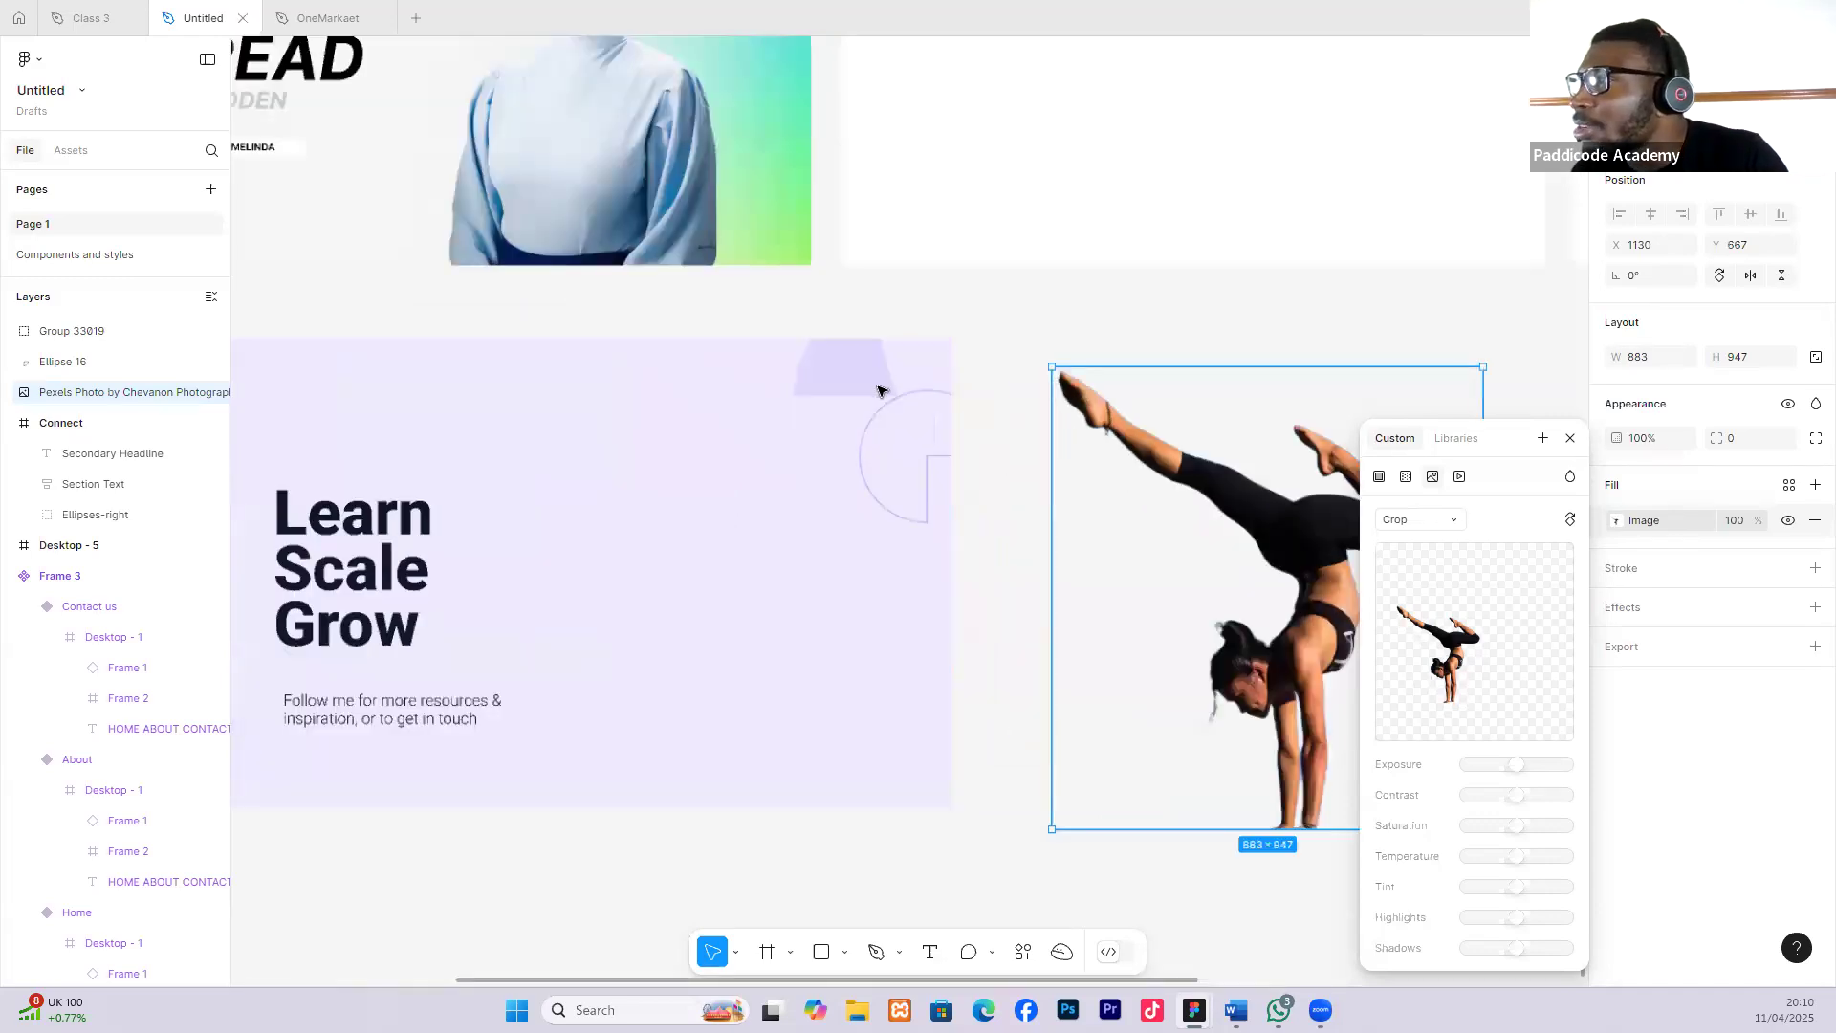
# Drag the Ellipses-right arc group out of the frame, placing it below and to the left.
pyautogui.click(879, 389)
pyautogui.scroll(-1, 878, 420)
pyautogui.moveTo(873, 472); pyautogui.dragTo(1034, 759)
pyautogui.scroll(-3, 1043, 662)
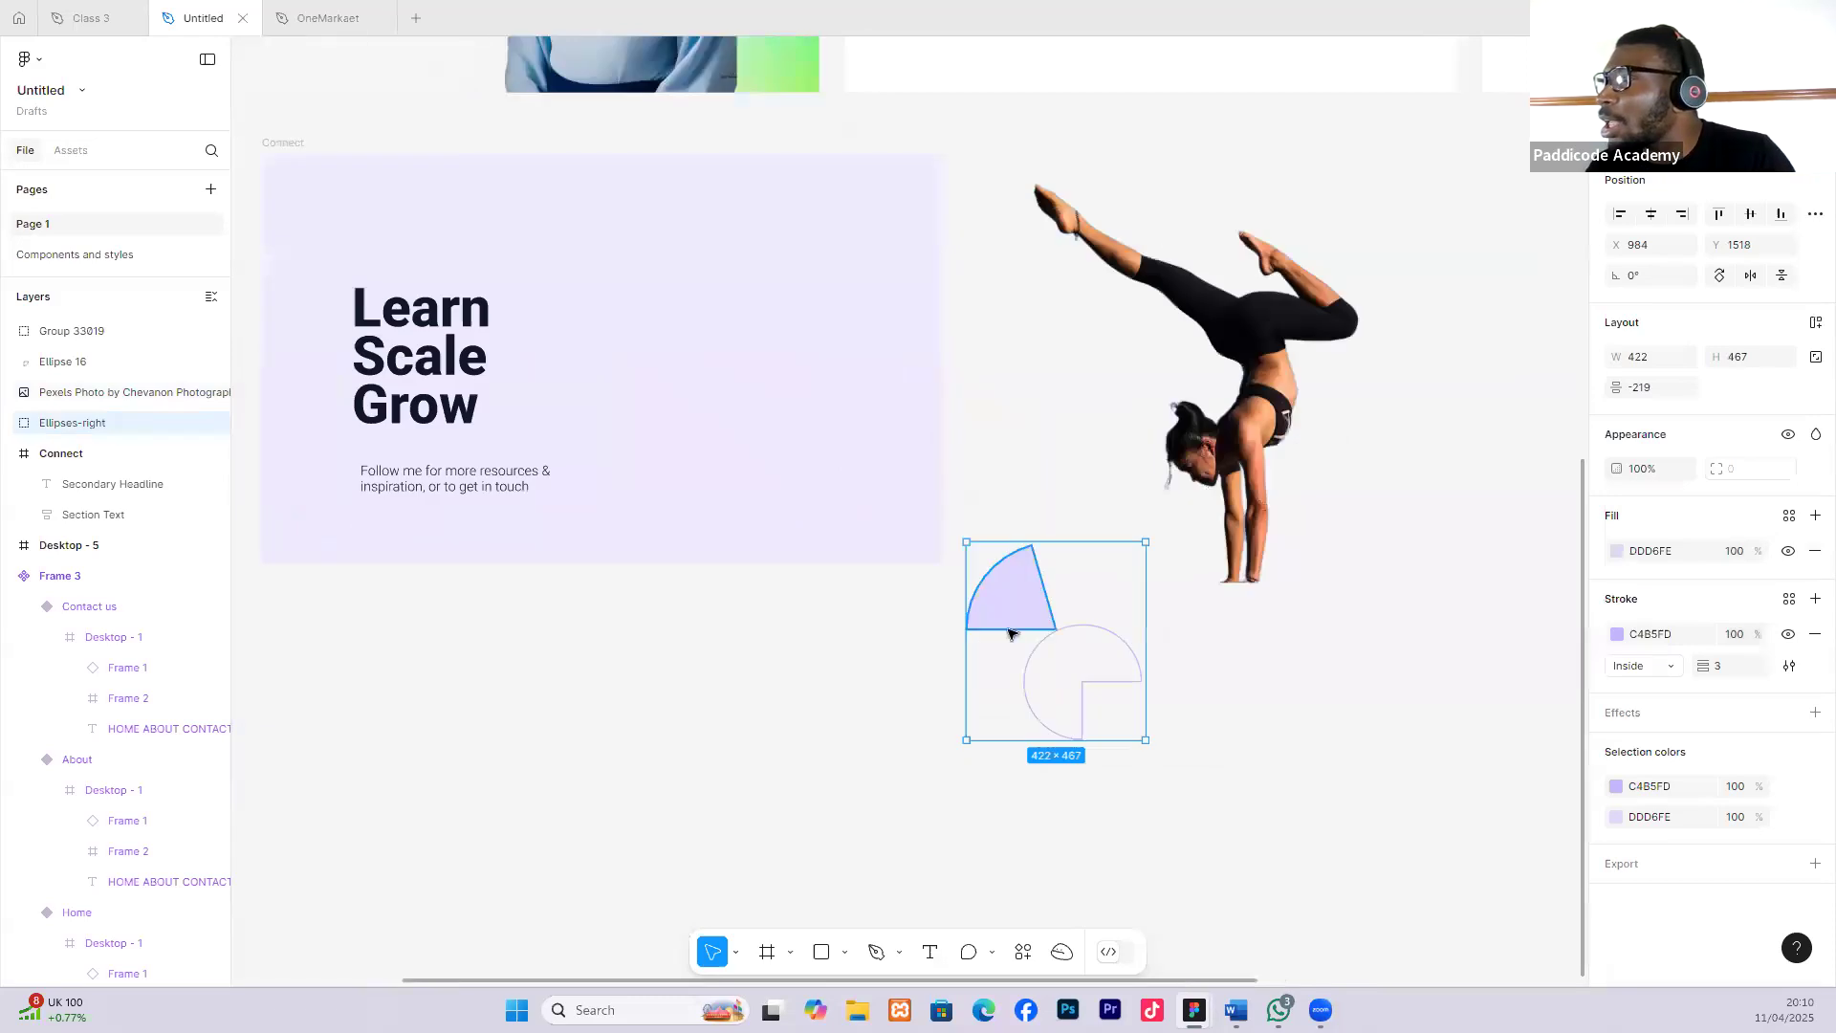
pyautogui.moveTo(974, 617); pyautogui.dragTo(648, 680)
pyautogui.scroll(-2, 593, 650)
pyautogui.hscroll(-2, 669, 698)
pyautogui.moveTo(787, 726); pyautogui.dragTo(532, 697)
pyautogui.scroll(2, 560, 660)
pyautogui.scroll(-5, 560, 660)
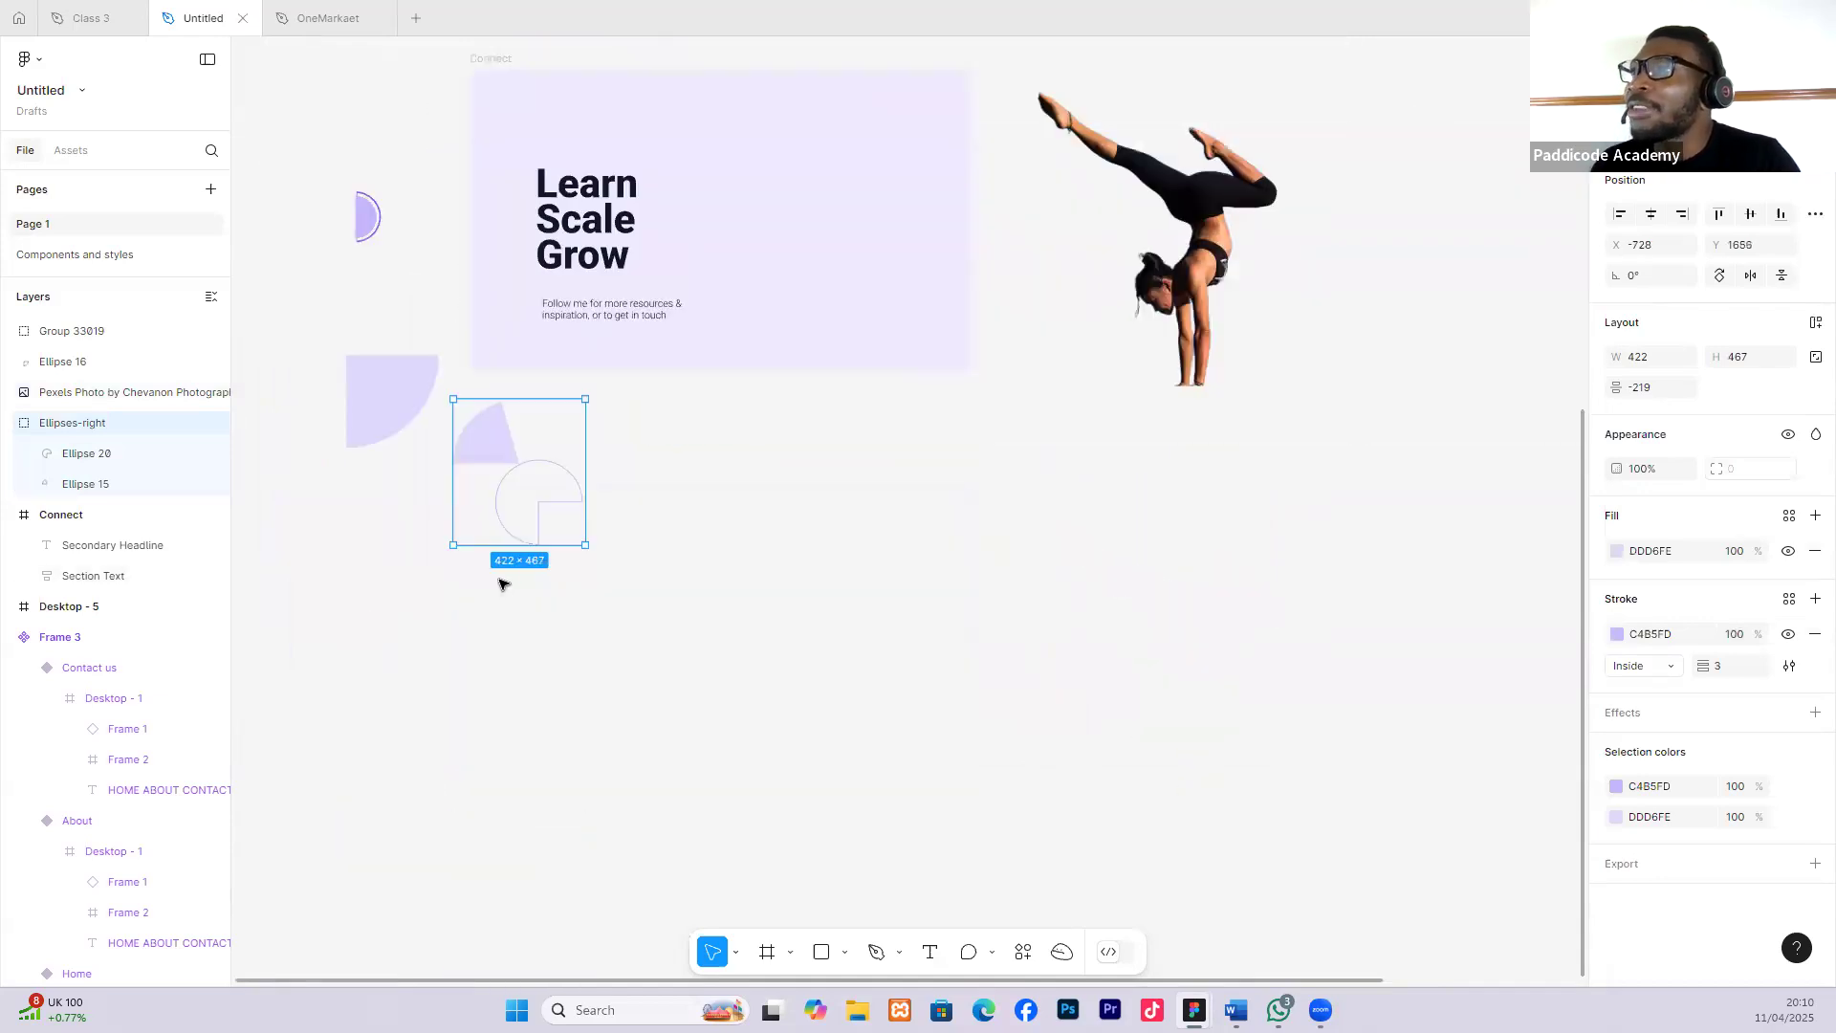
pyautogui.scroll(3, 512, 566)
pyautogui.scroll(3, 486, 379)
# Switch back to the Class 3 file.
pyautogui.click(479, 362)
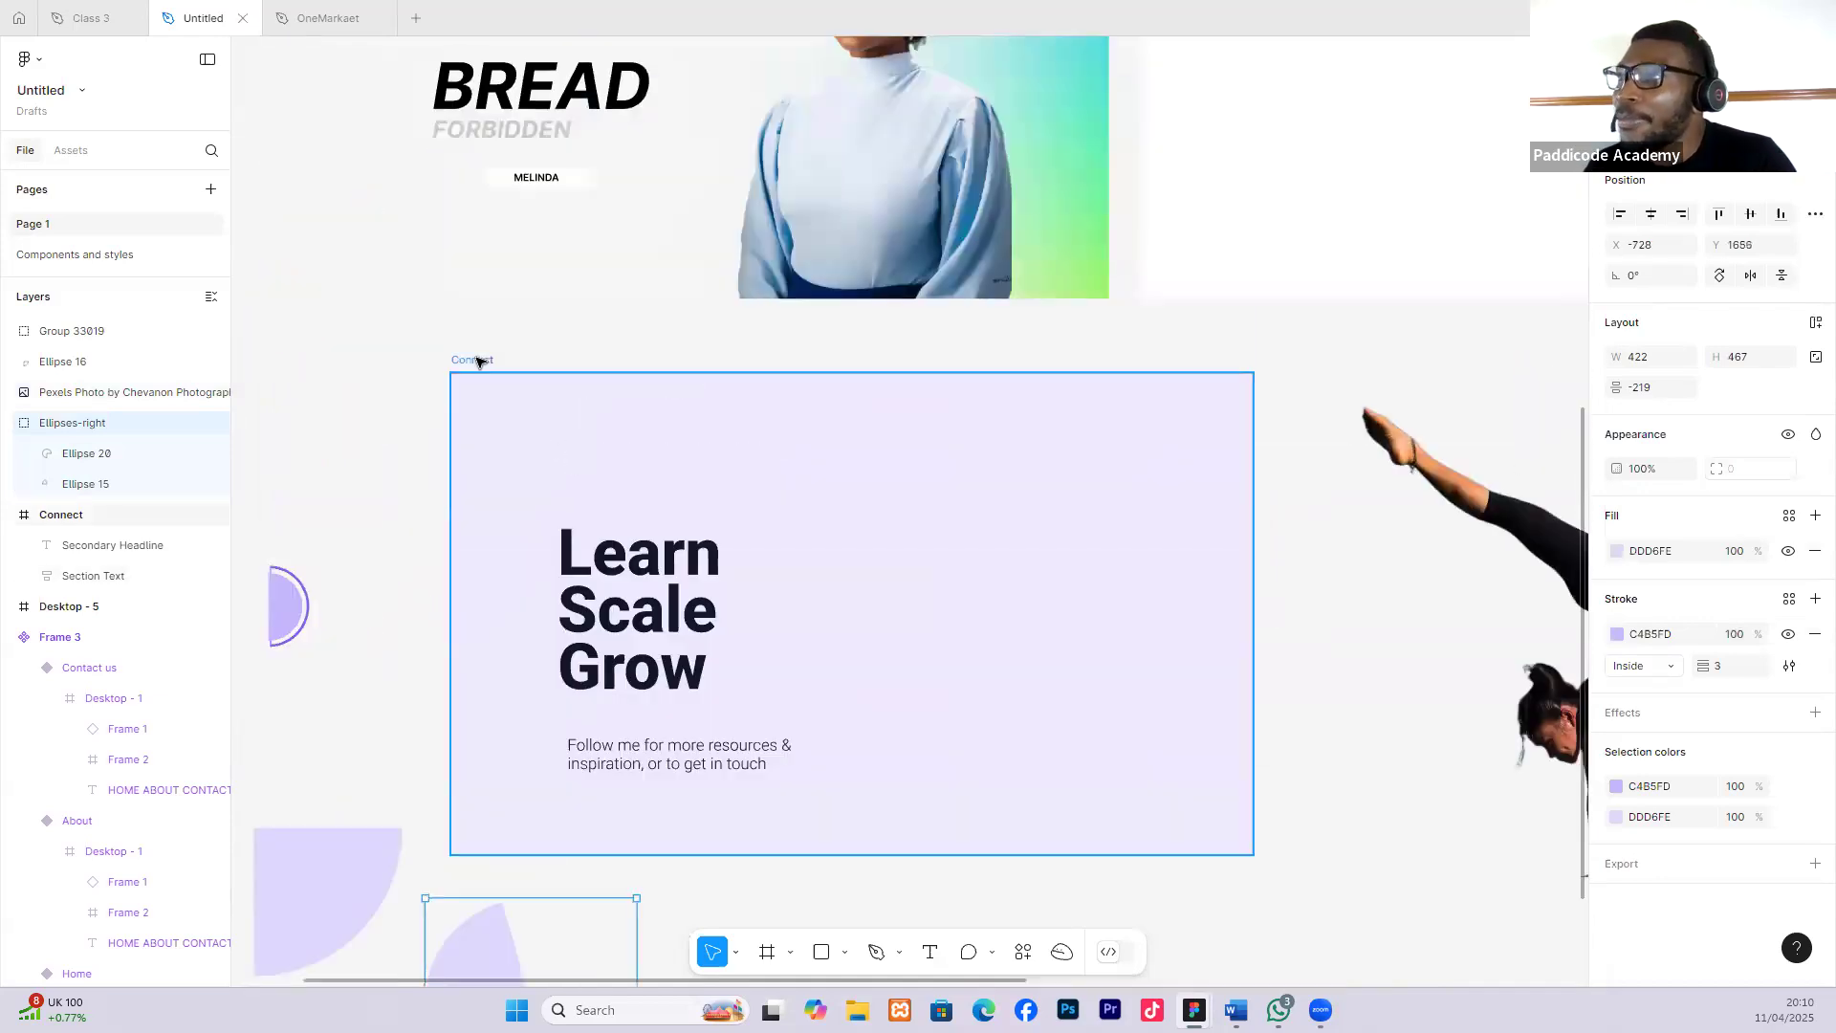
pyautogui.scroll(3, 664, 500)
pyautogui.scroll(-2, 664, 501)
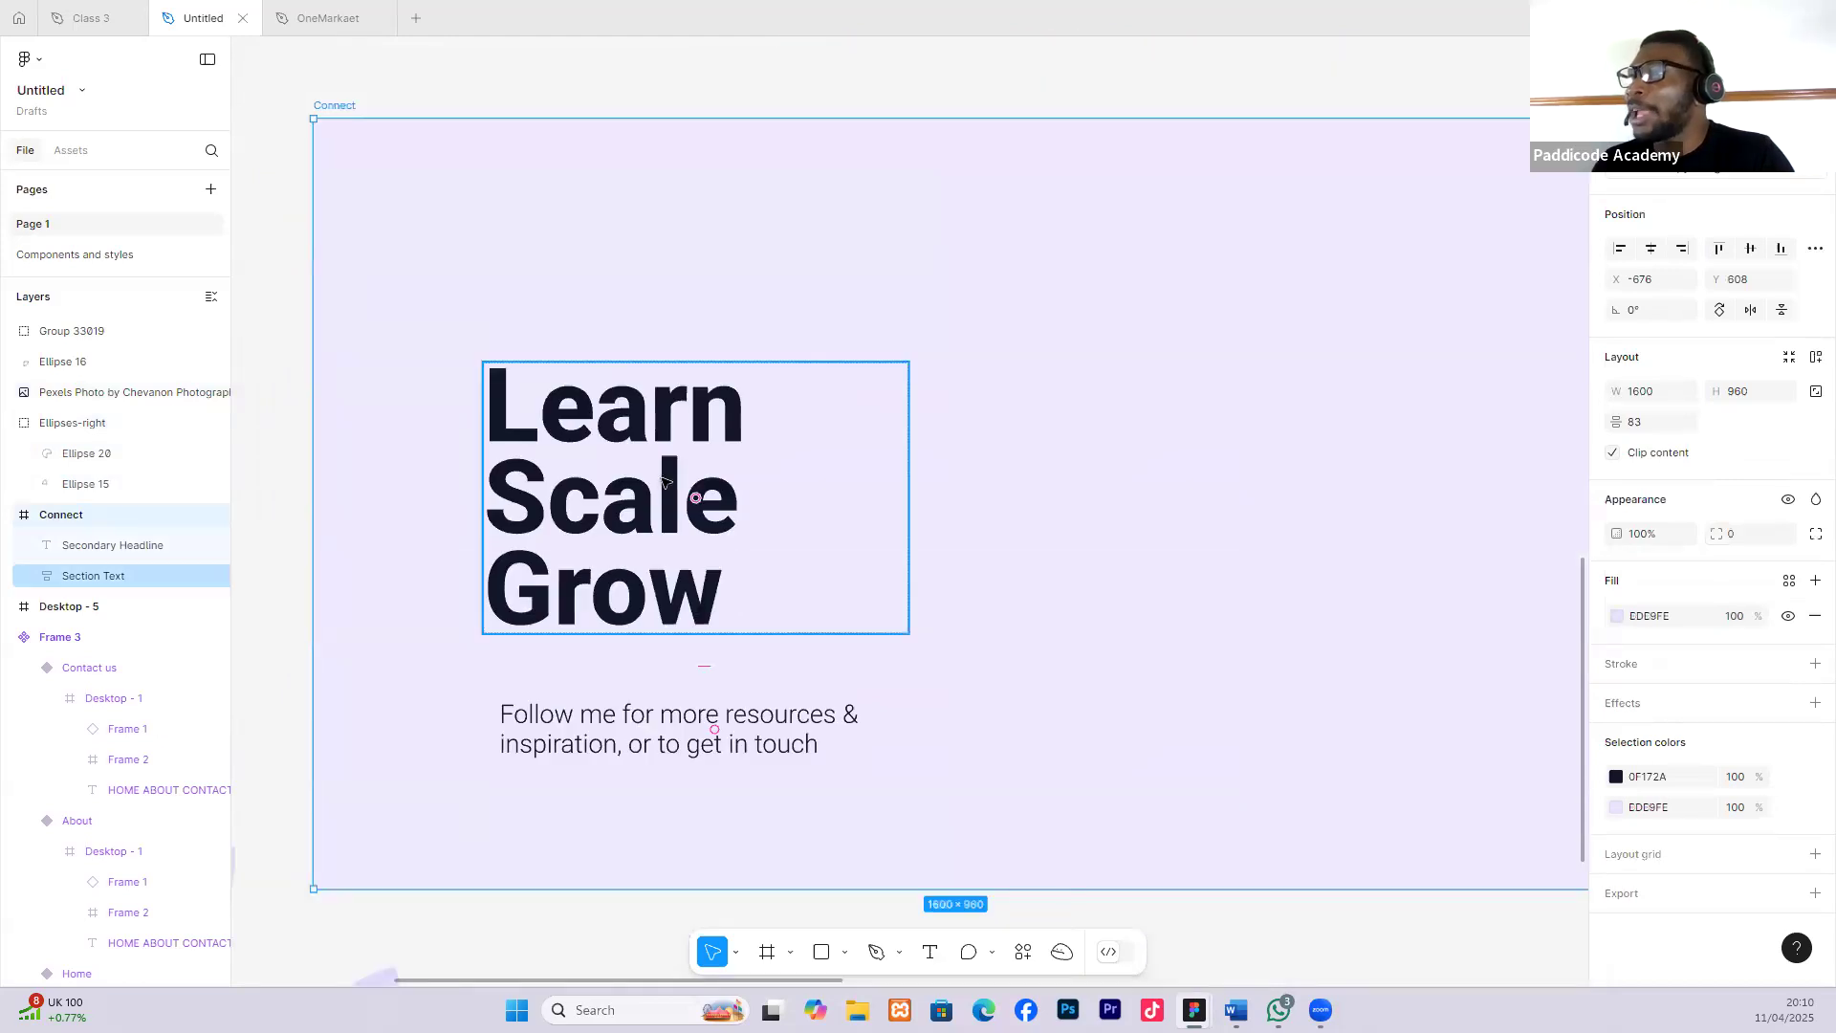
pyautogui.scroll(-4, 659, 480)
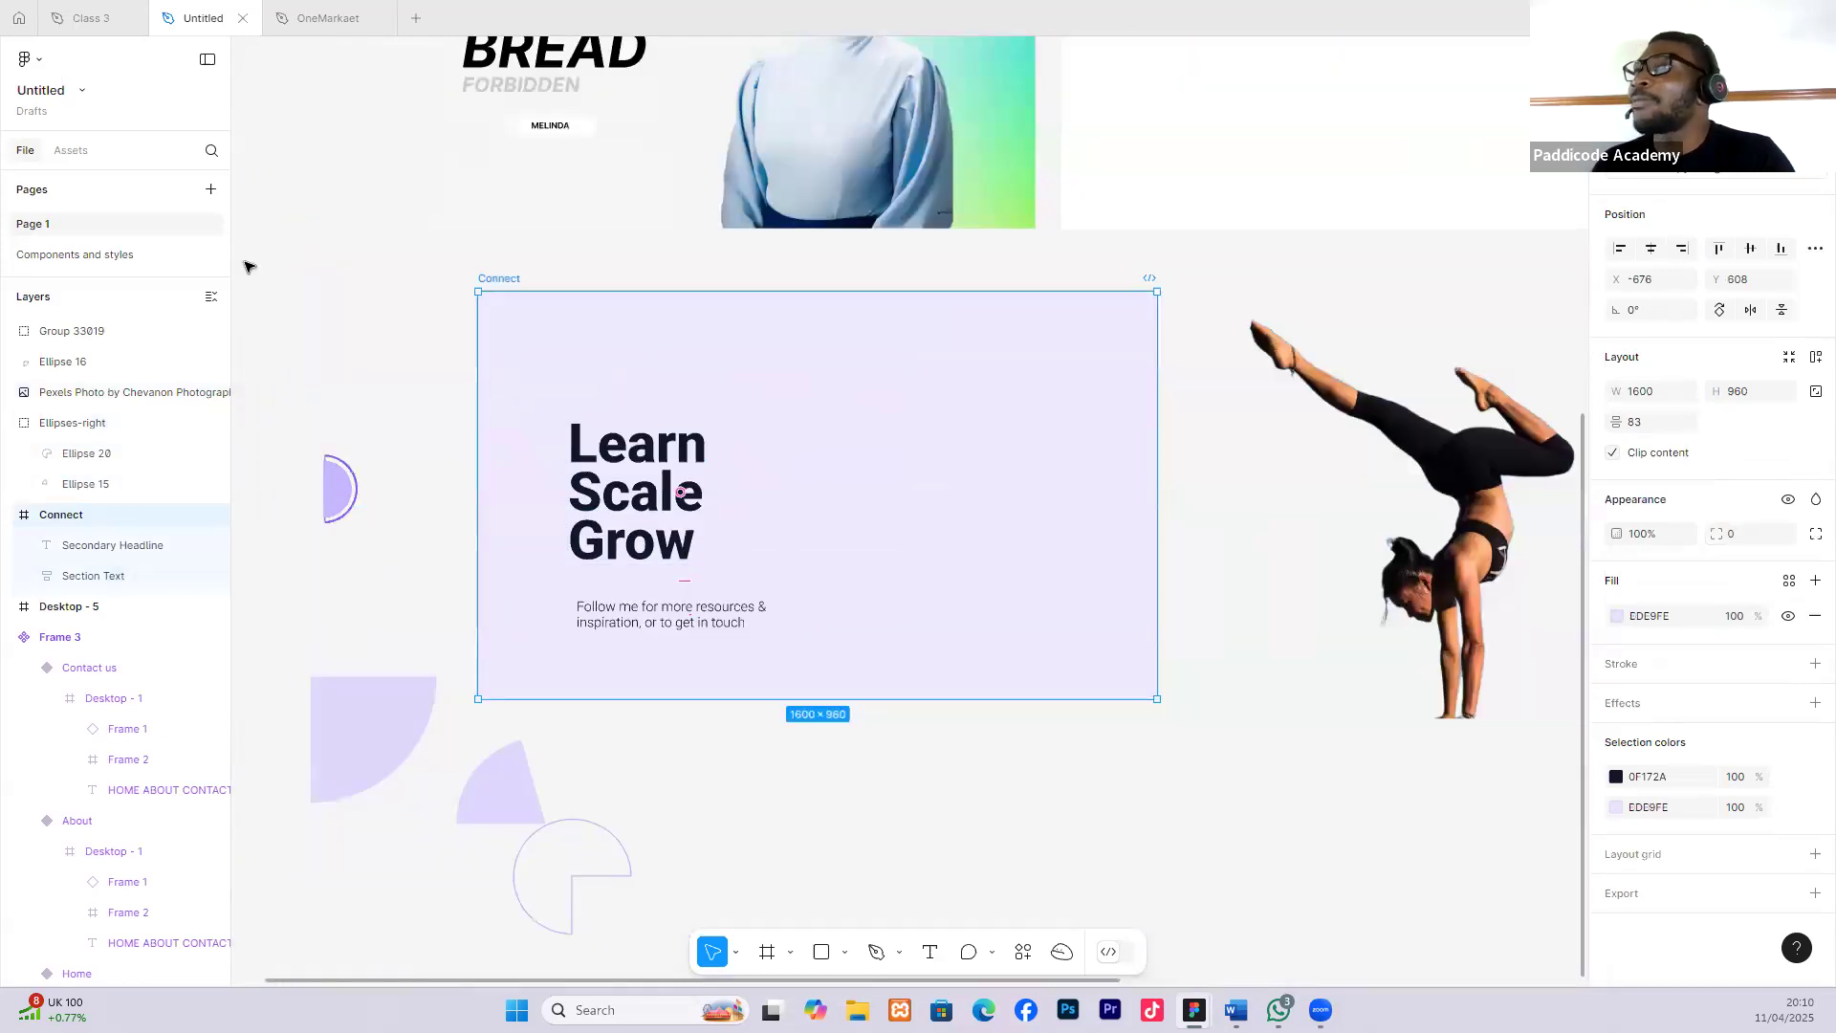
pyautogui.click(91, 18)
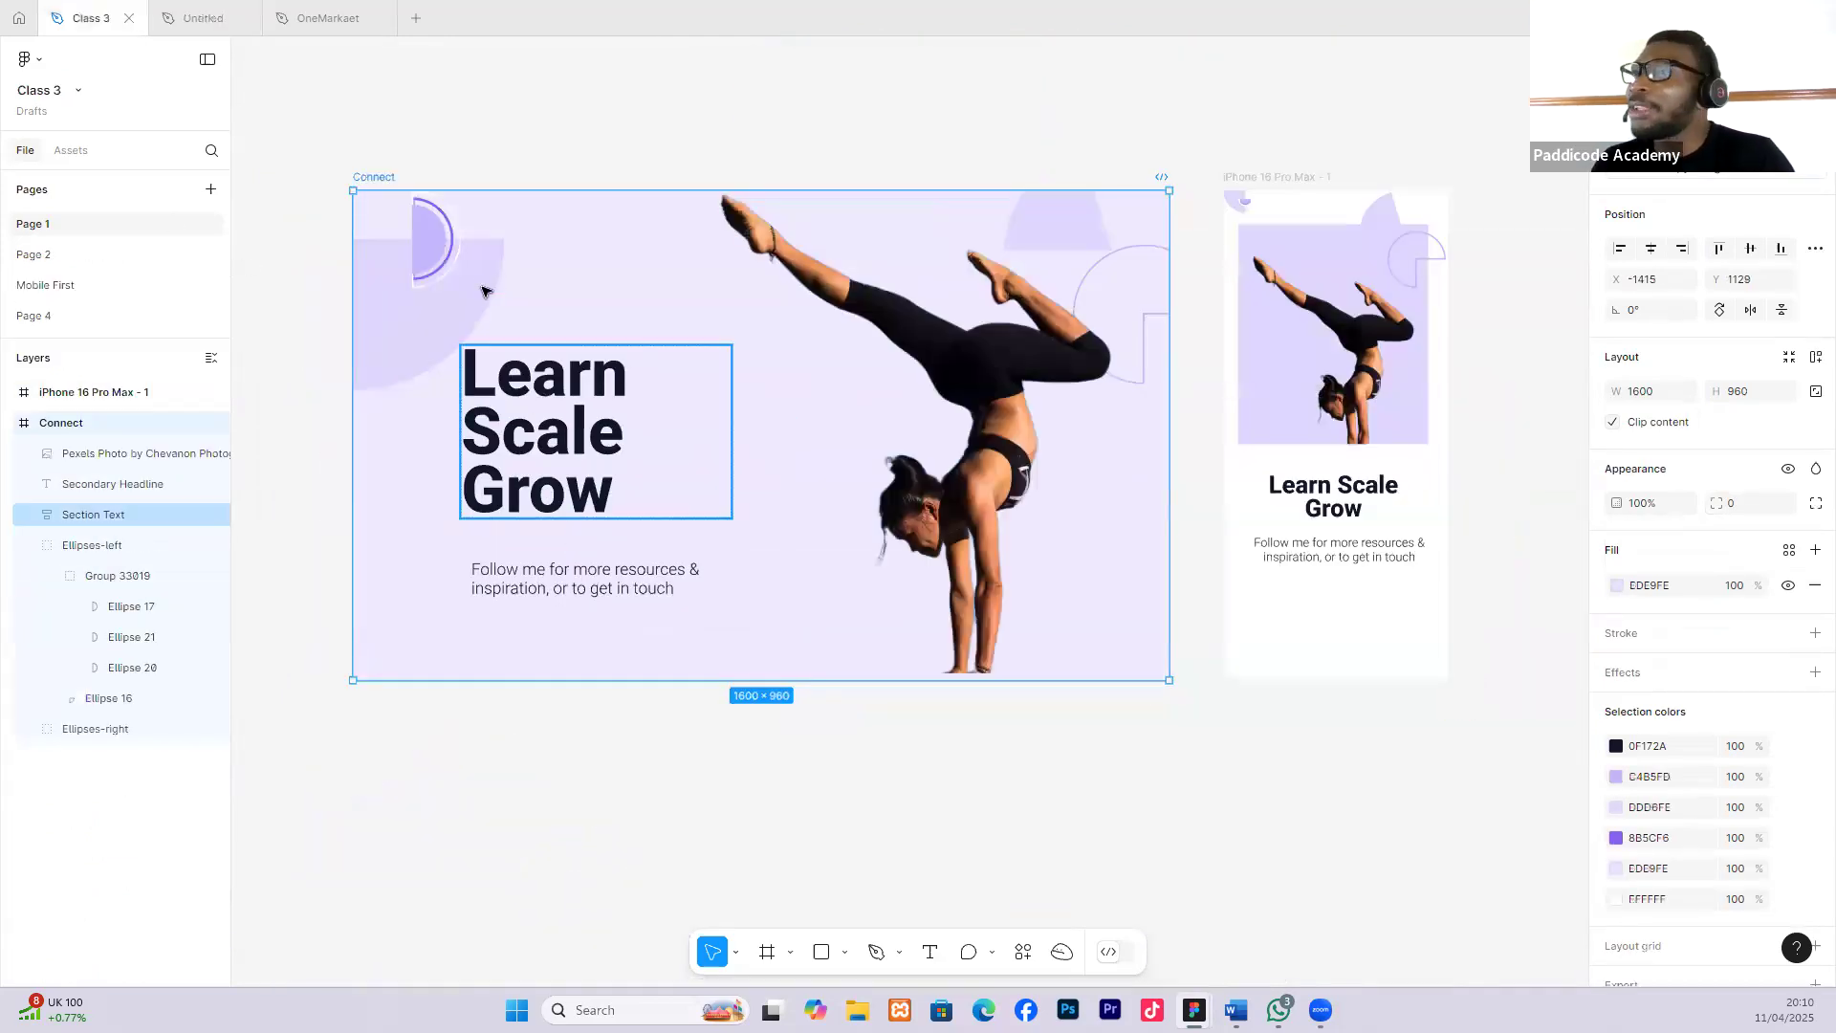
# Return to the Untitled file and scroll to the Connect frame, its photo and the arcs below.
pyautogui.scroll(1, 422, 288)
pyautogui.scroll(2, 422, 288)
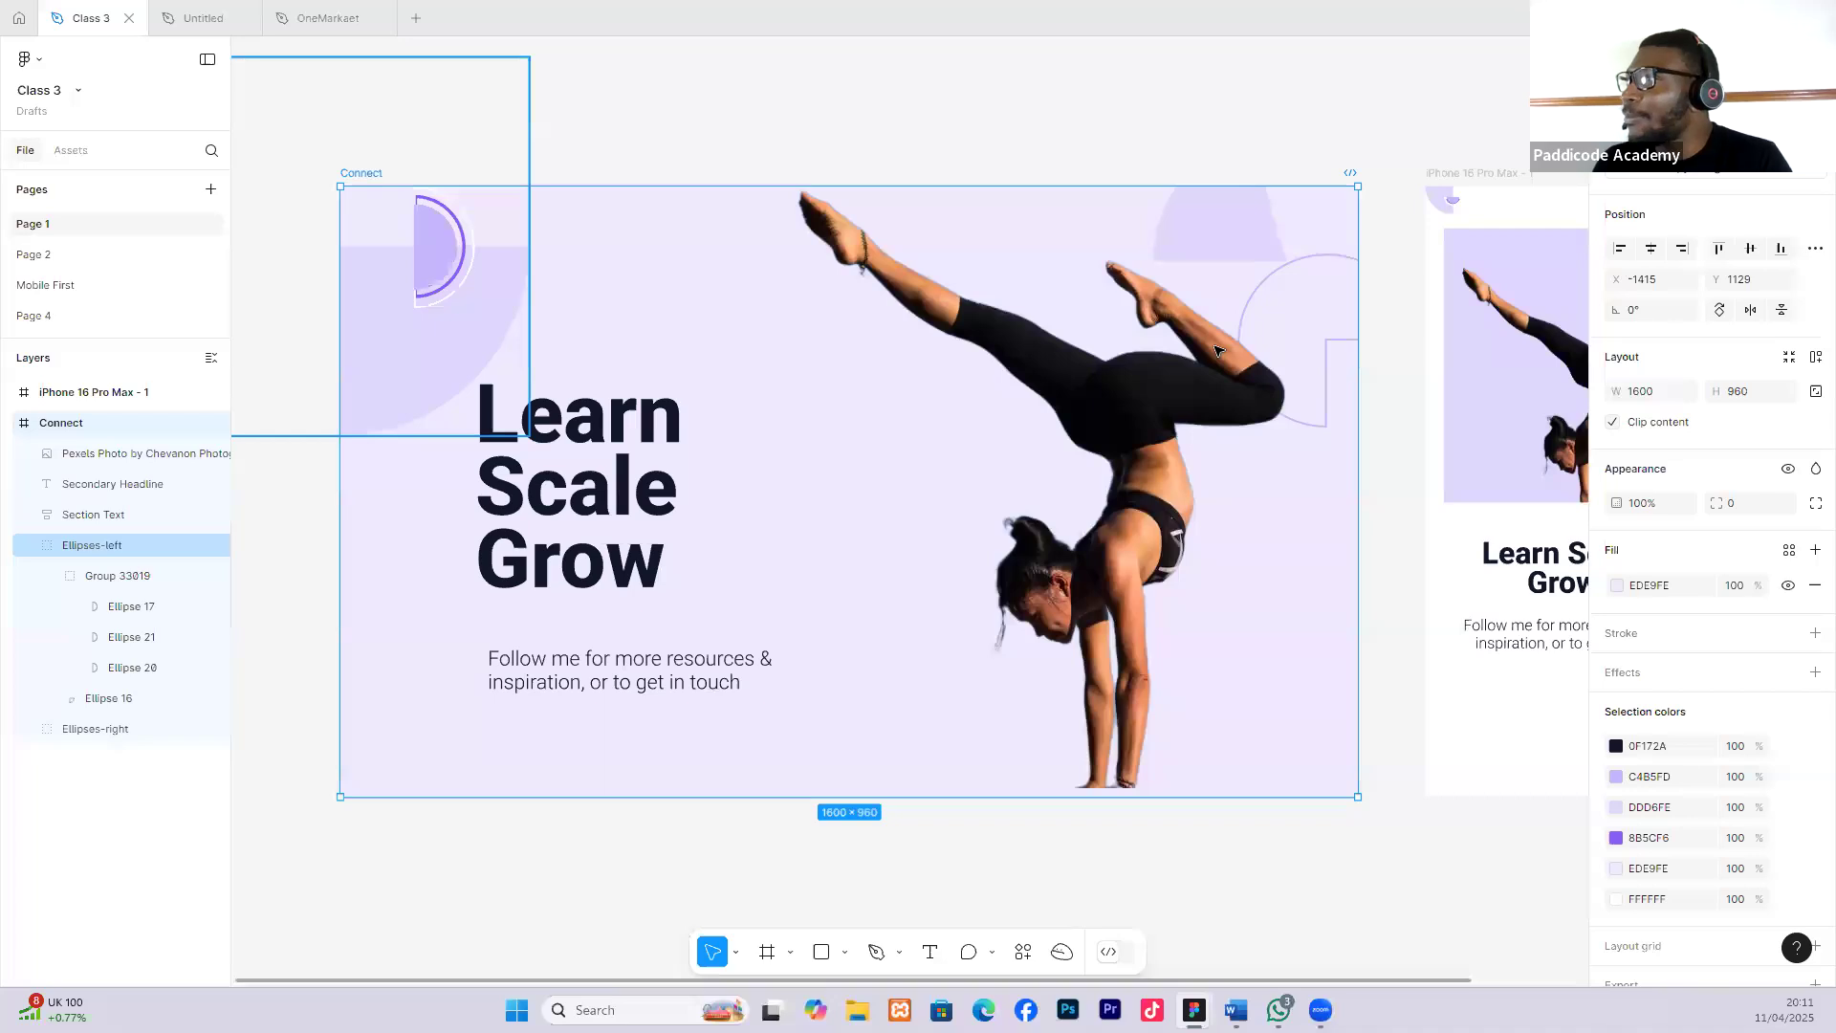
pyautogui.click(175, 19)
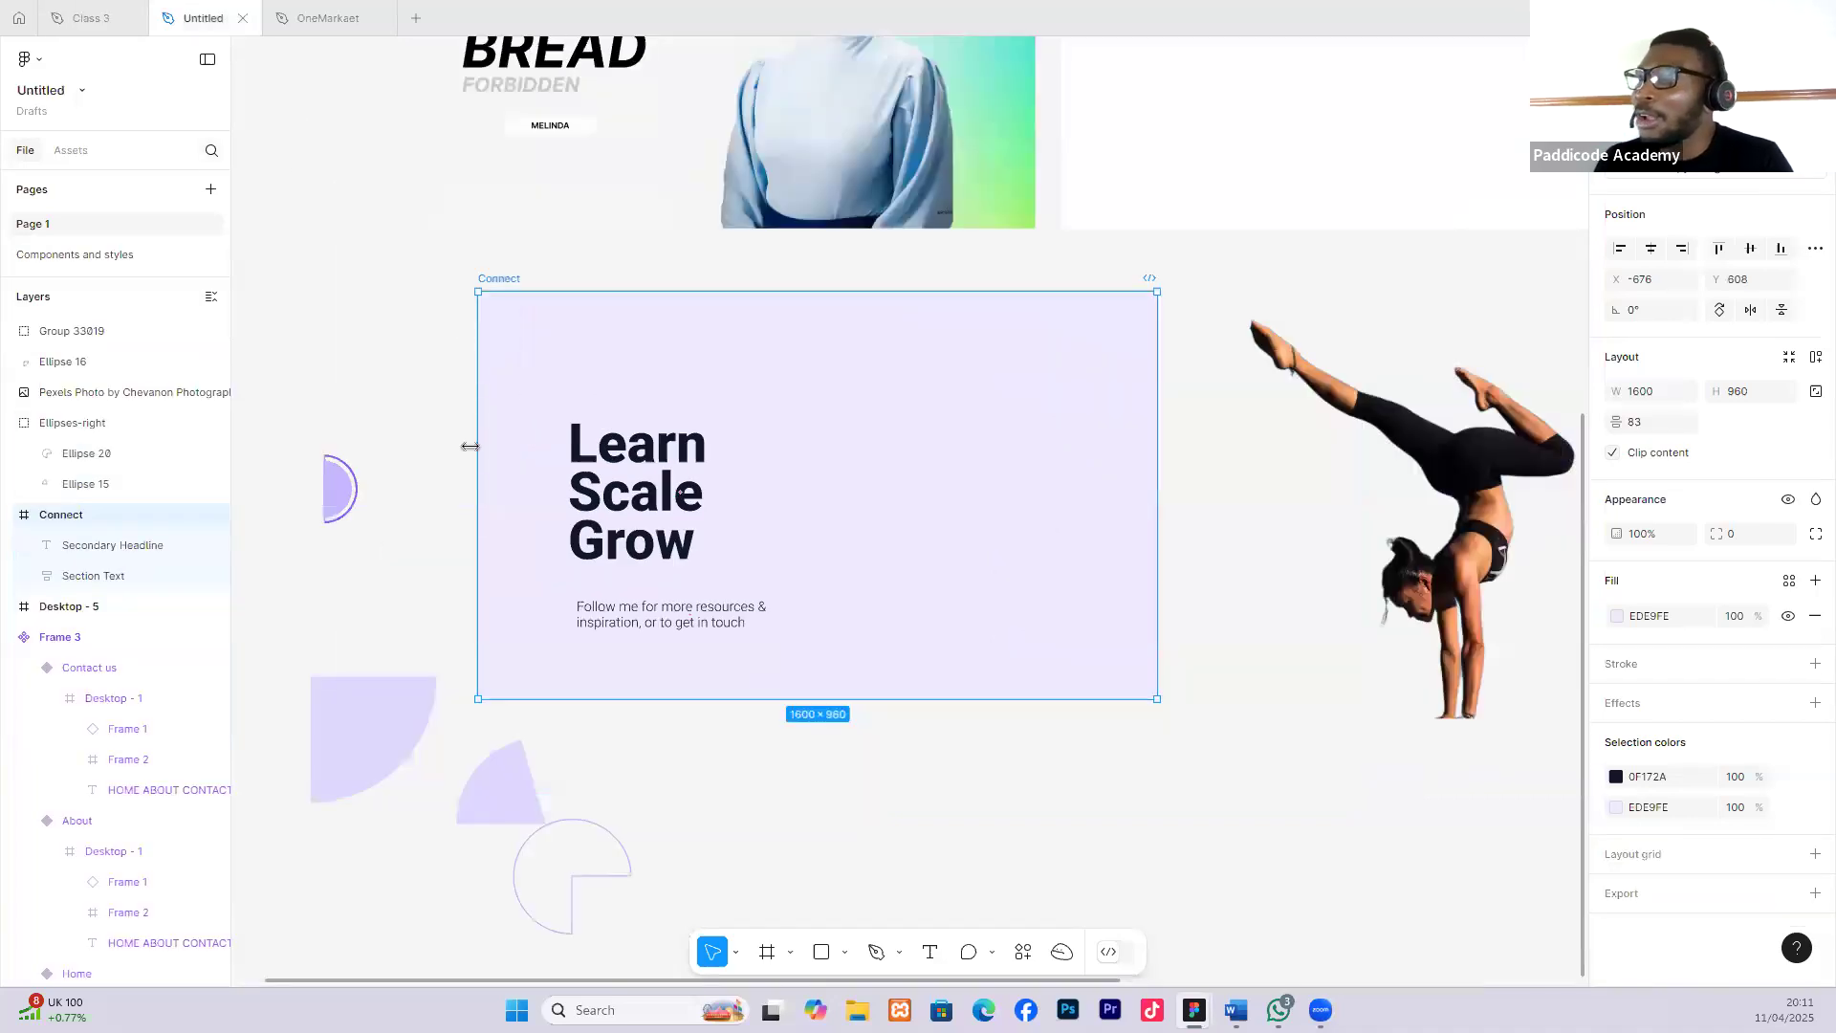
pyautogui.scroll(-3, 559, 550)
pyautogui.scroll(-1, 545, 560)
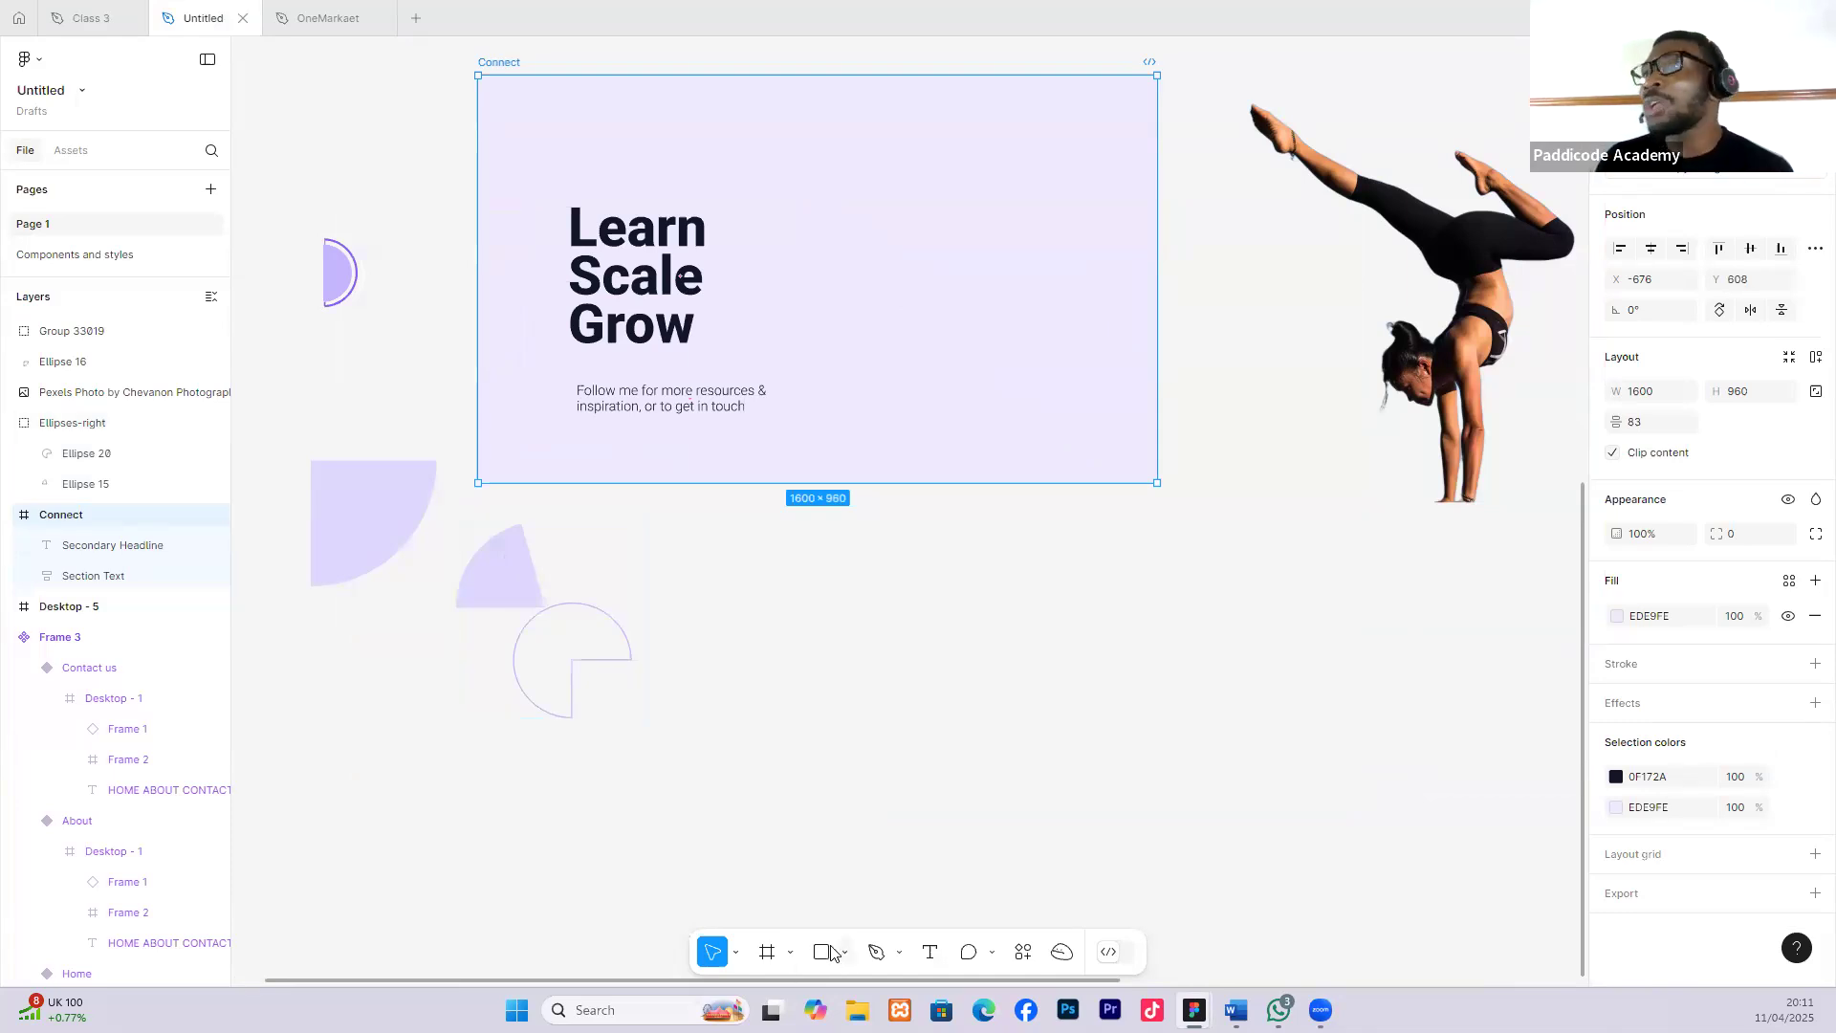
pyautogui.scroll(3, 562, 623)
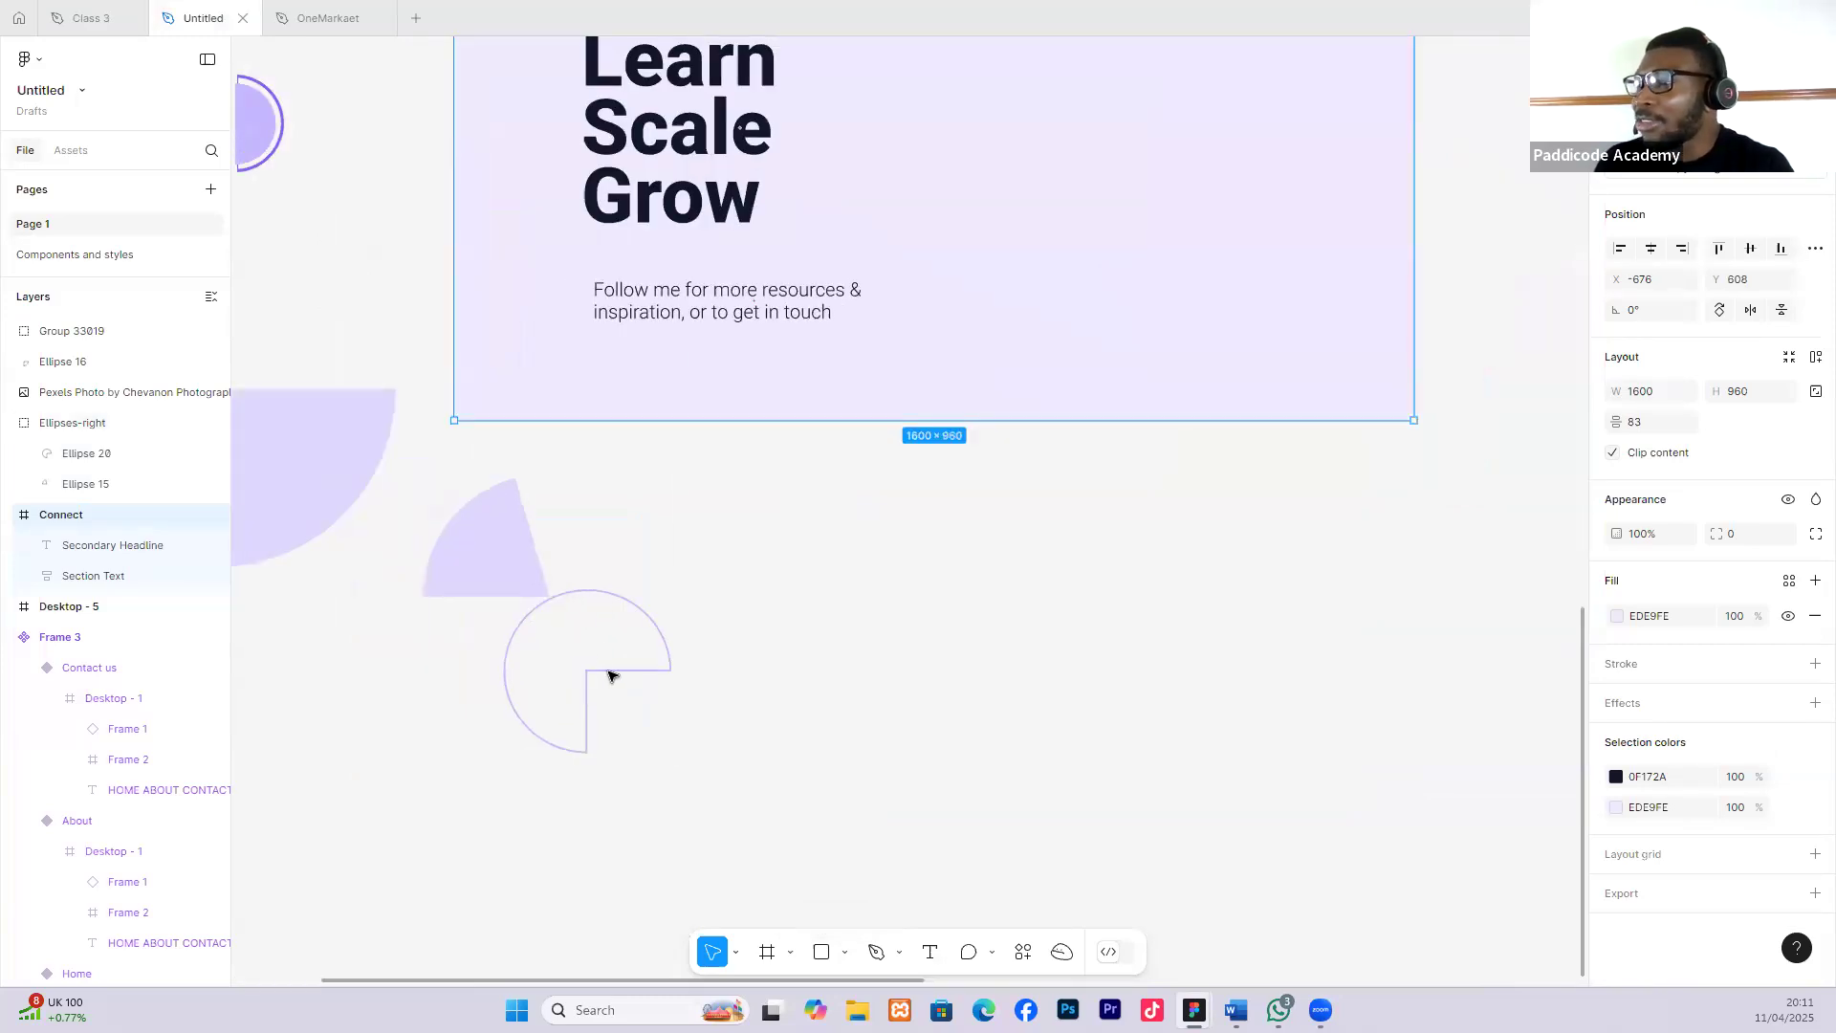
# Draw a grey D9D9D9 circle, Ellipse 22, redrawing it smaller at 247 × 247.
pyautogui.click(841, 952)
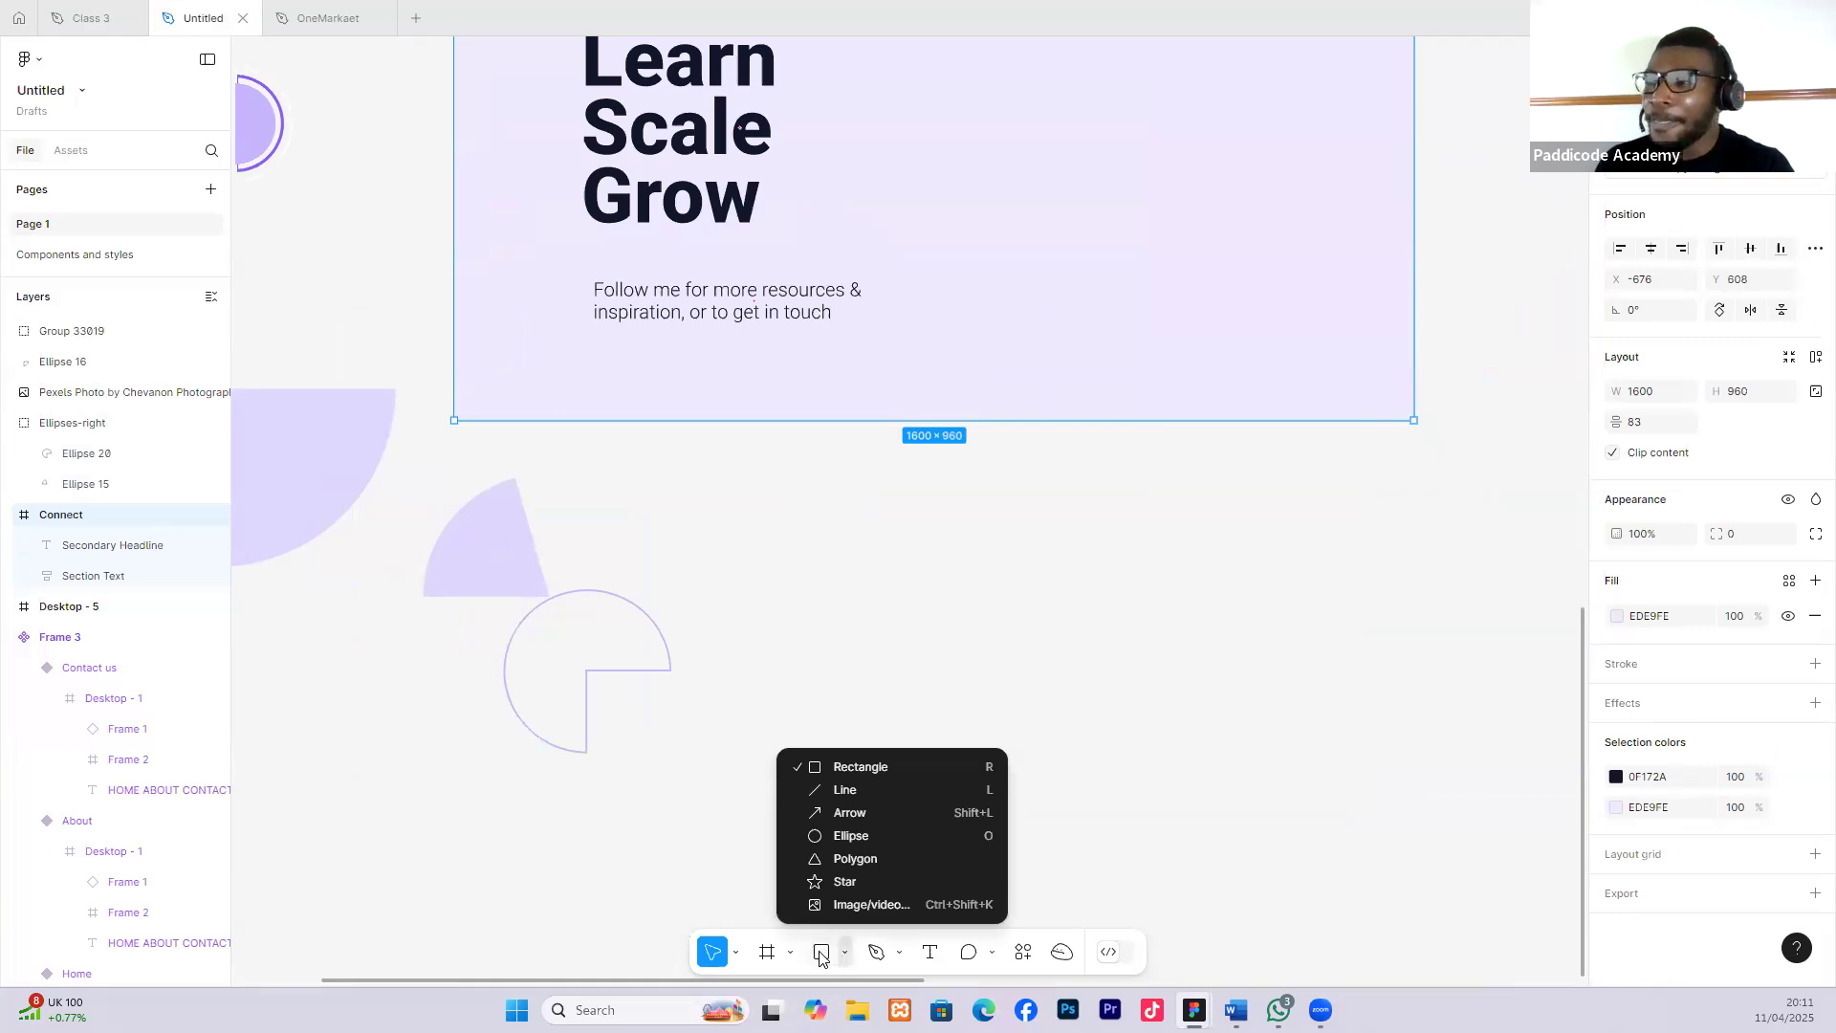
pyautogui.click(845, 838)
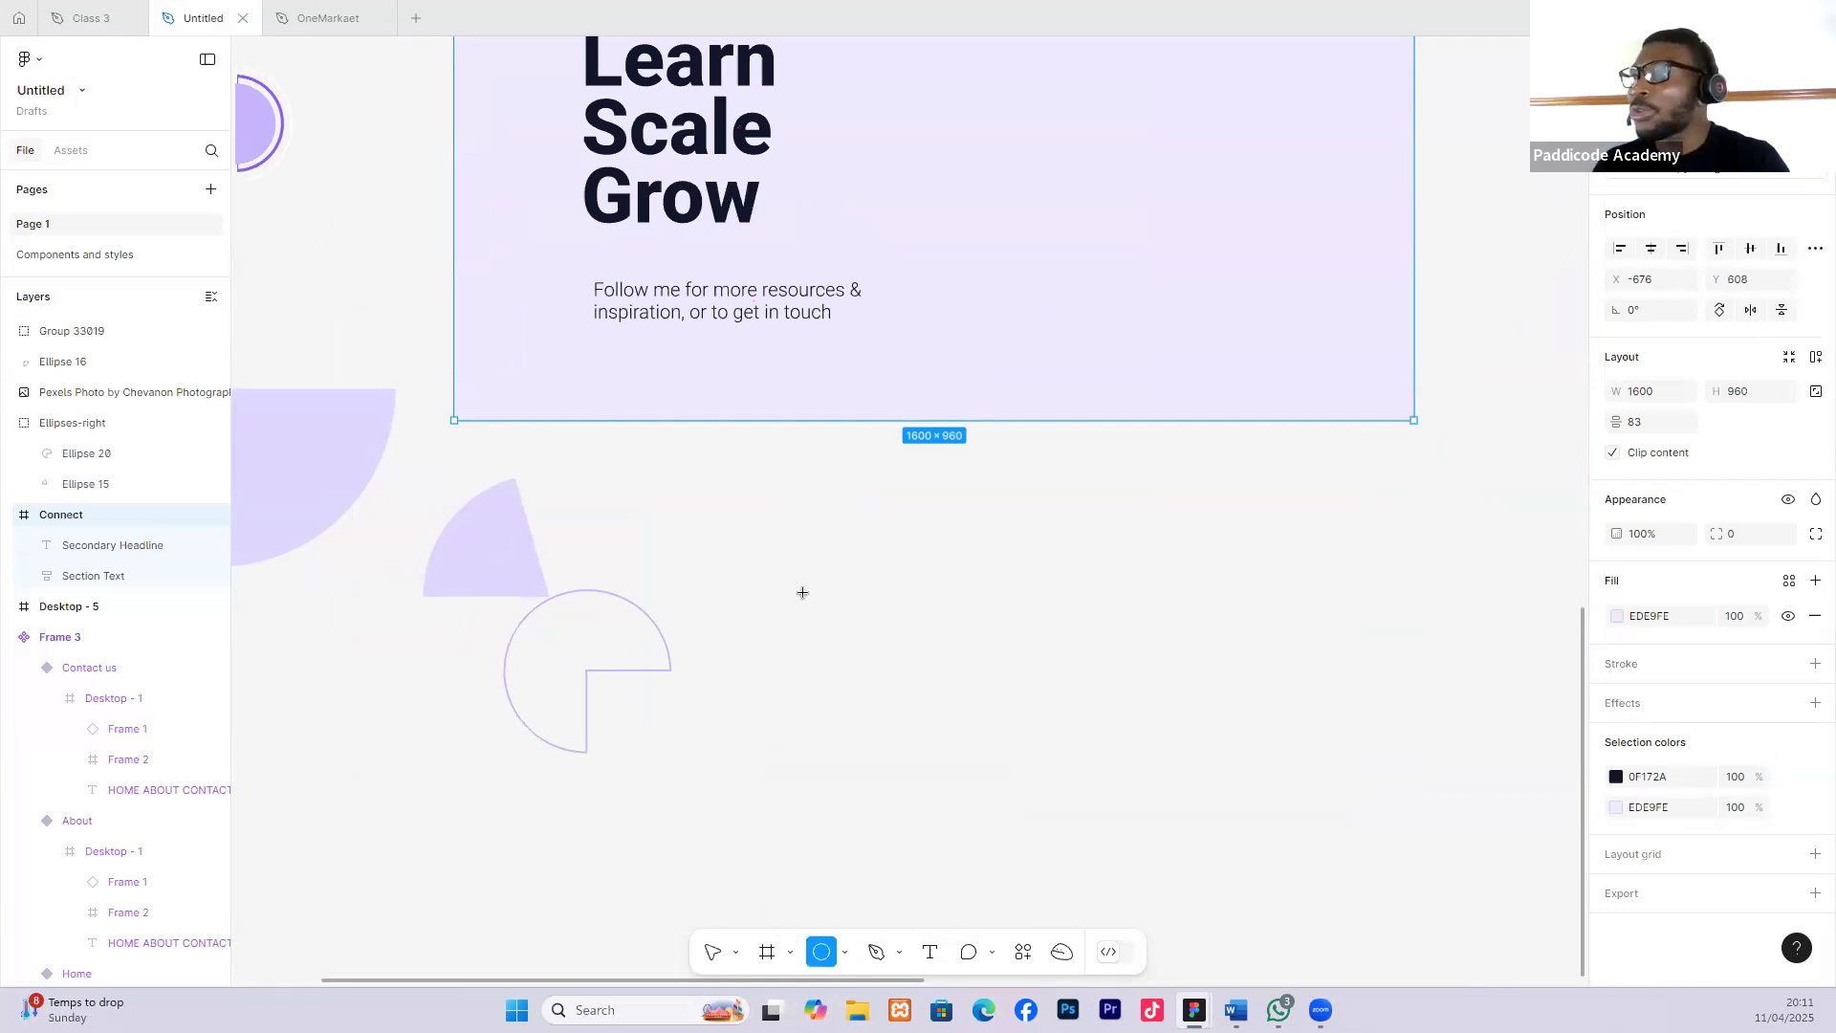
pyautogui.moveTo(807, 549); pyautogui.dragTo(1039, 730)
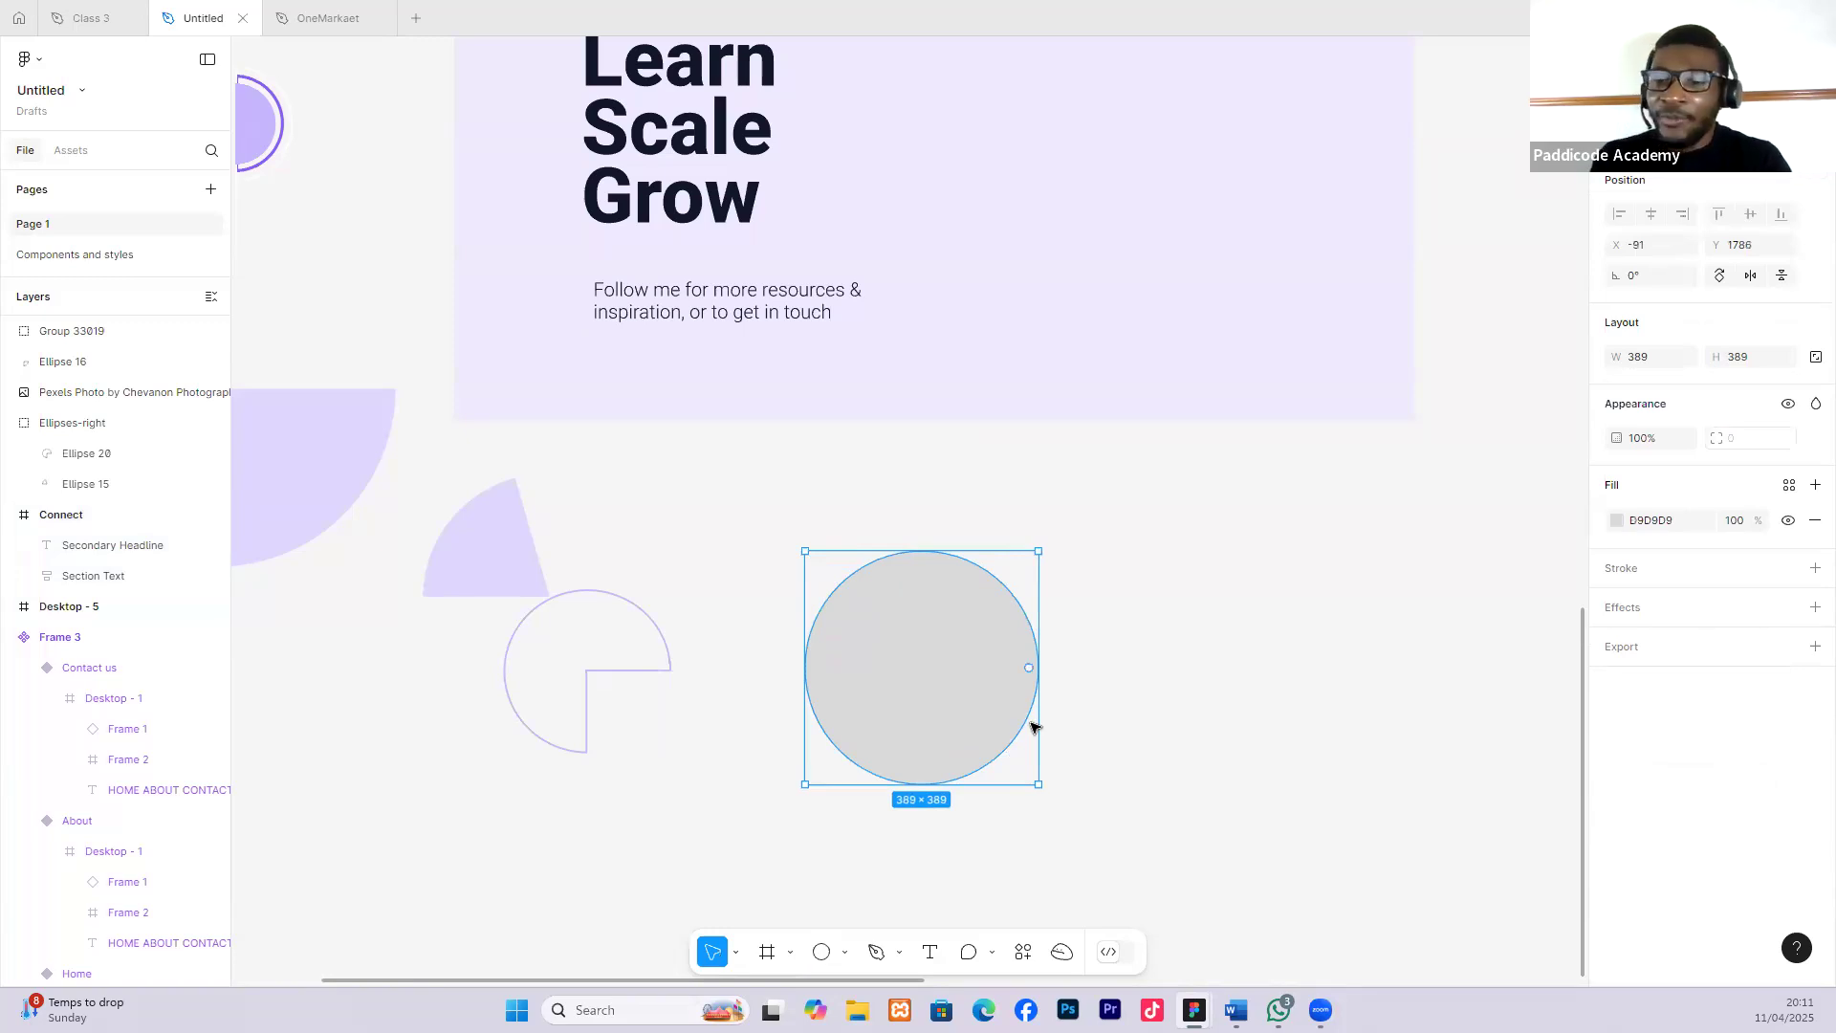
pyautogui.press('Delete')
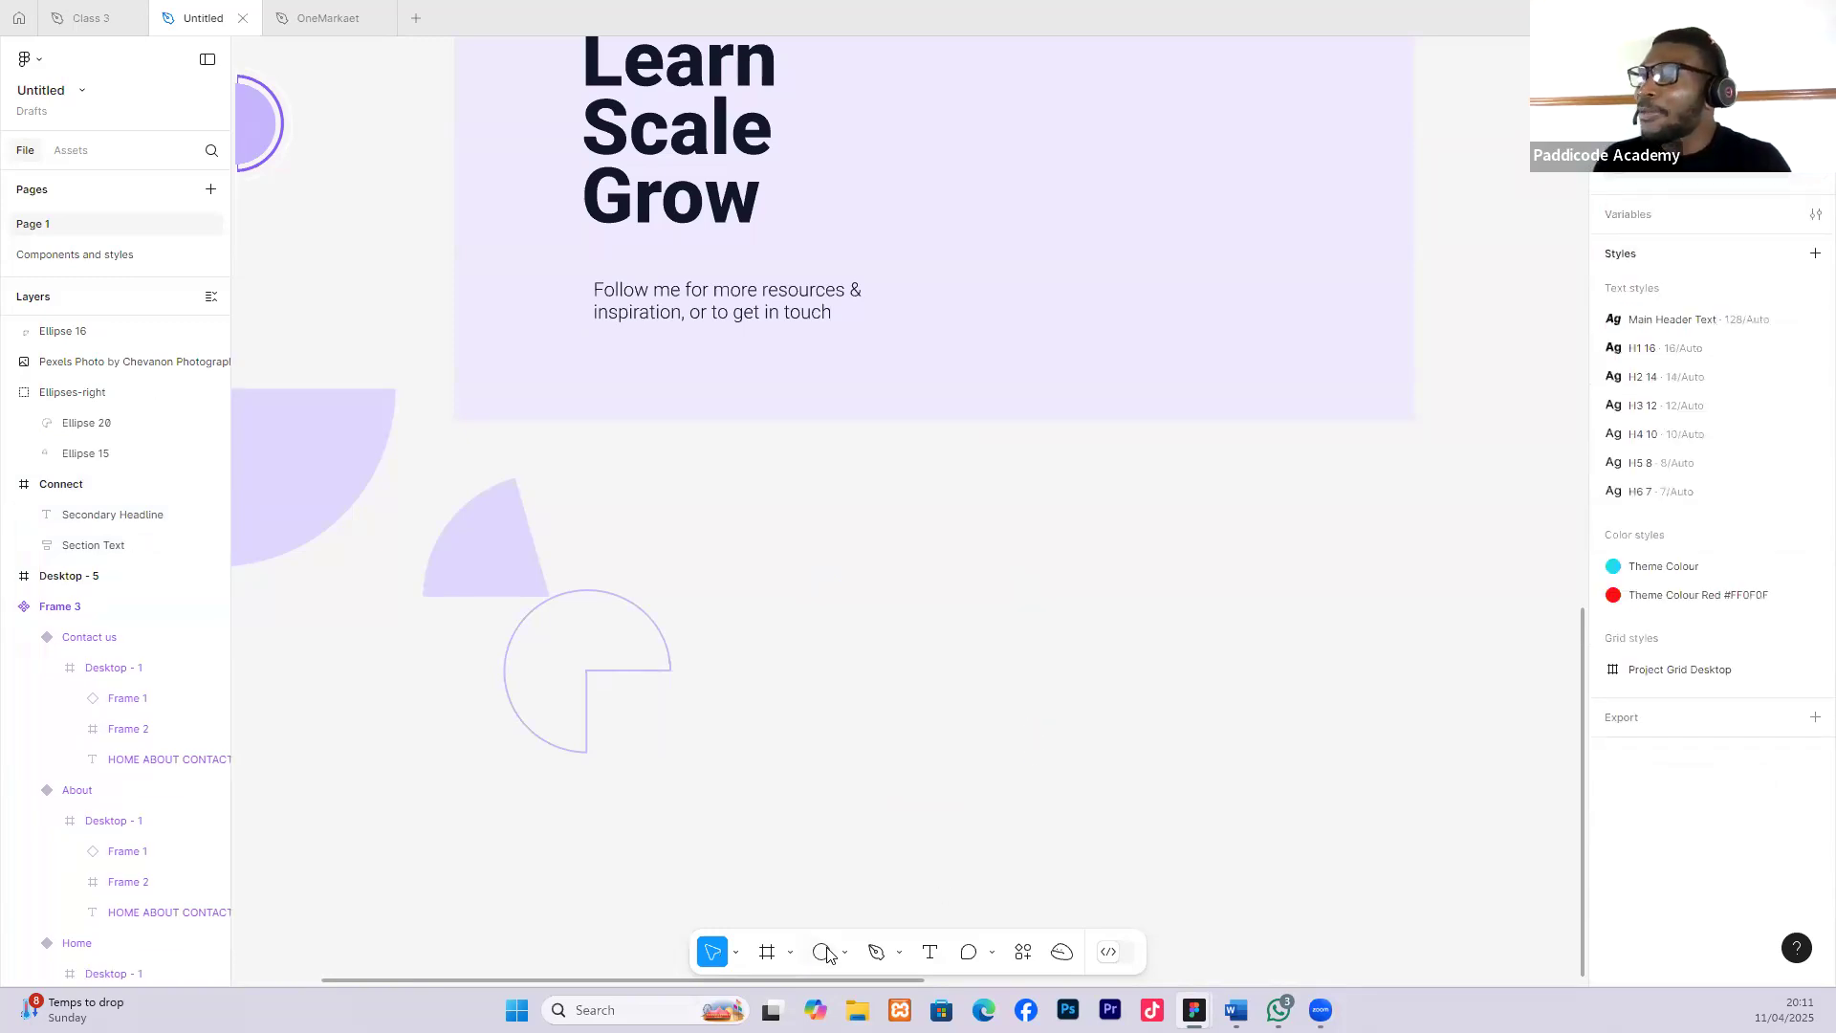
pyautogui.press('o')
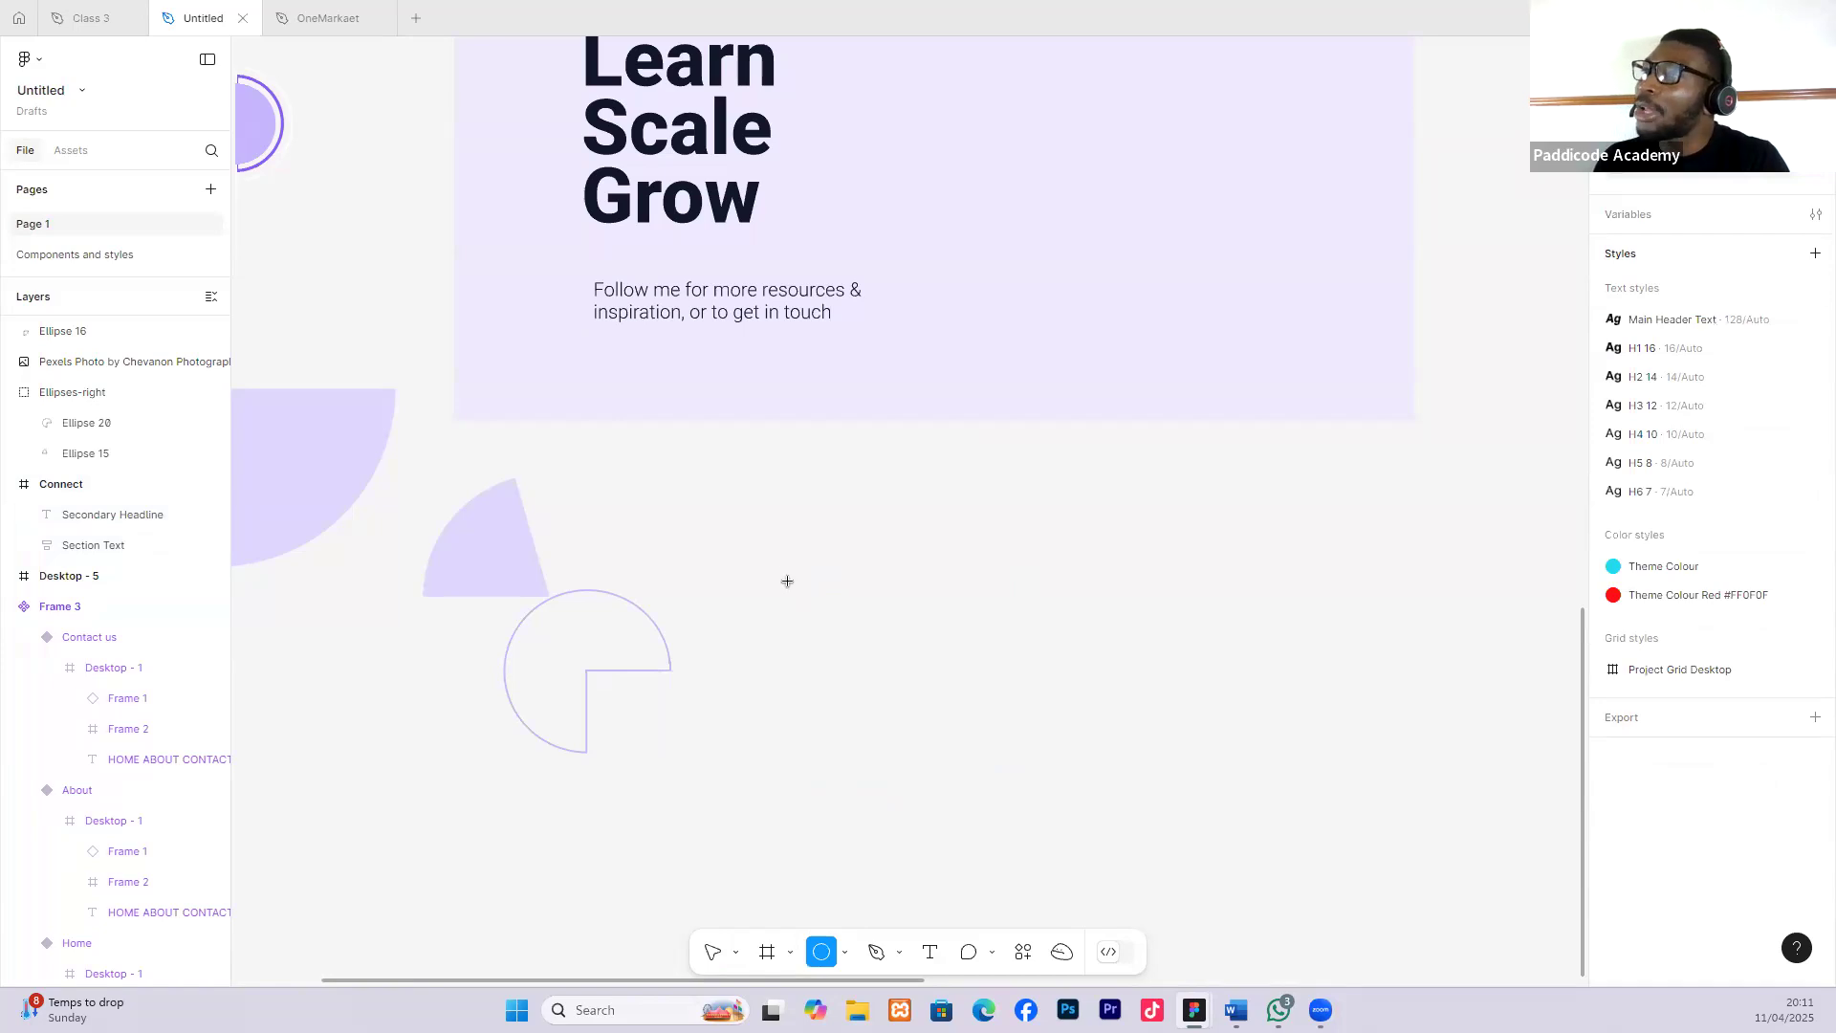
pyautogui.moveTo(779, 567); pyautogui.dragTo(927, 714)
pyautogui.click(1018, 633)
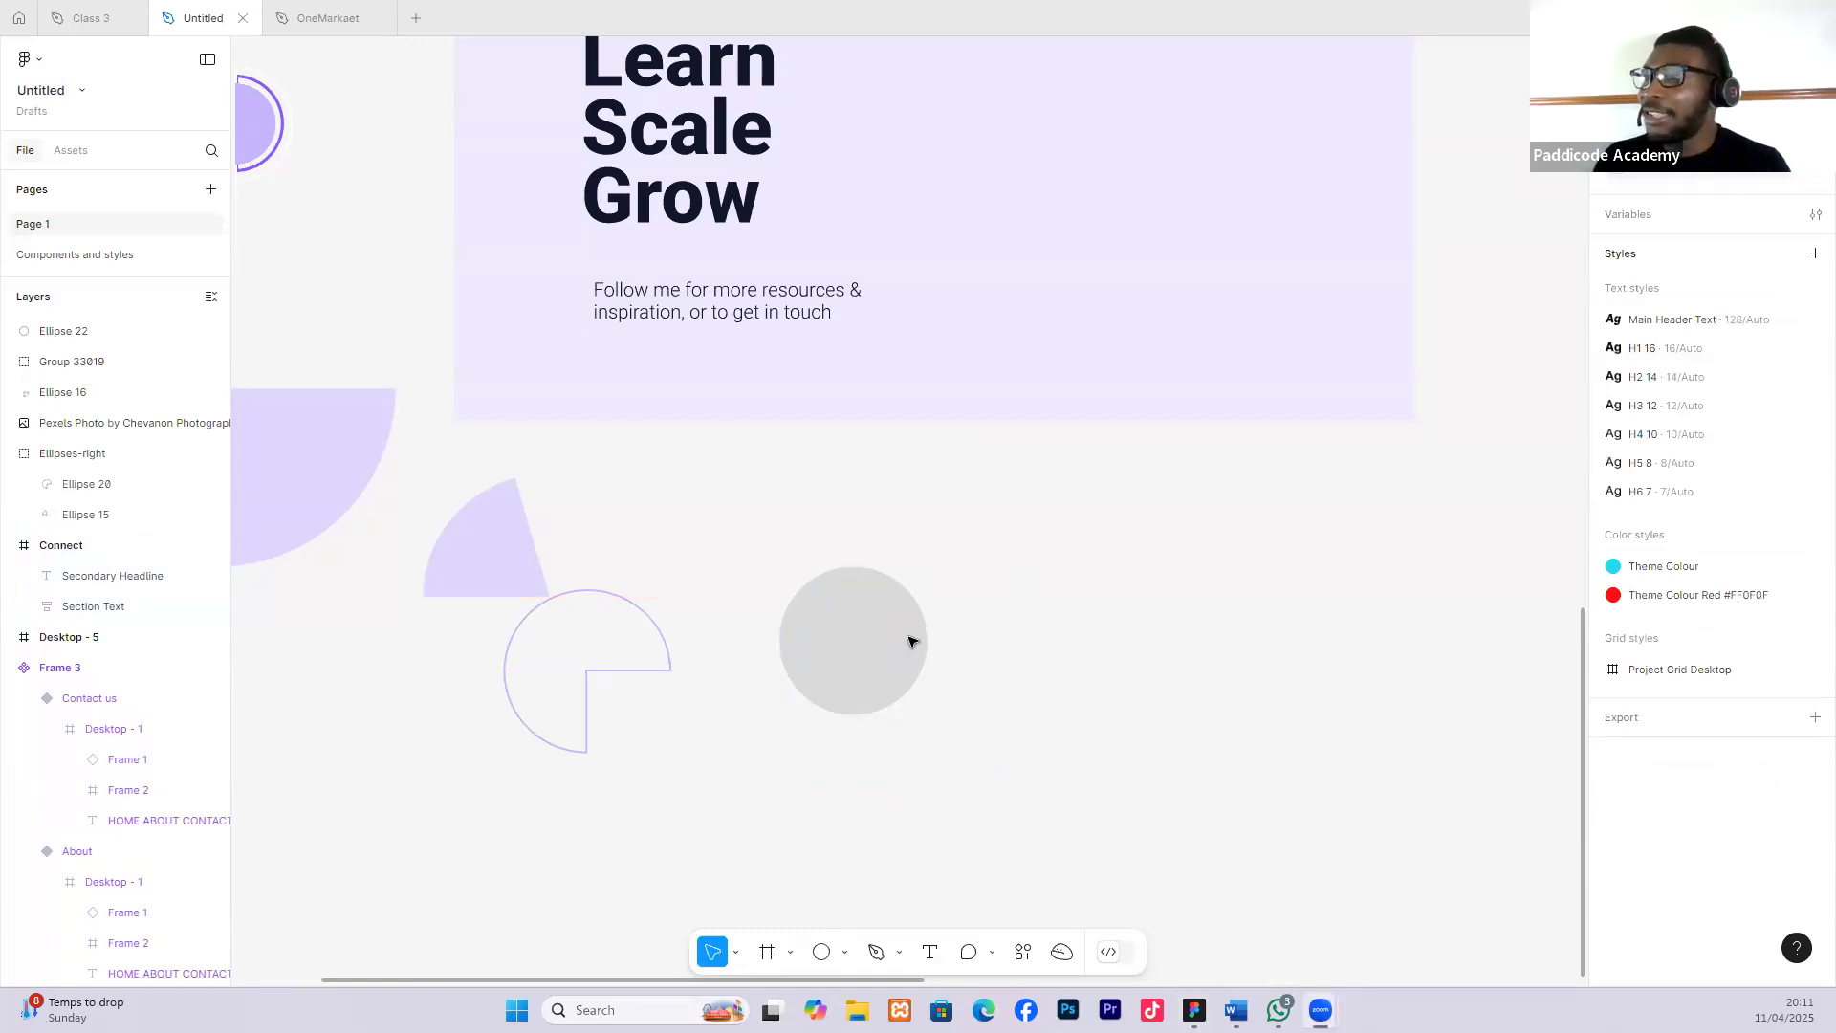
# Move the grey circle up beside the quarter-cut ring outline, then select that ring.
pyautogui.click(646, 620)
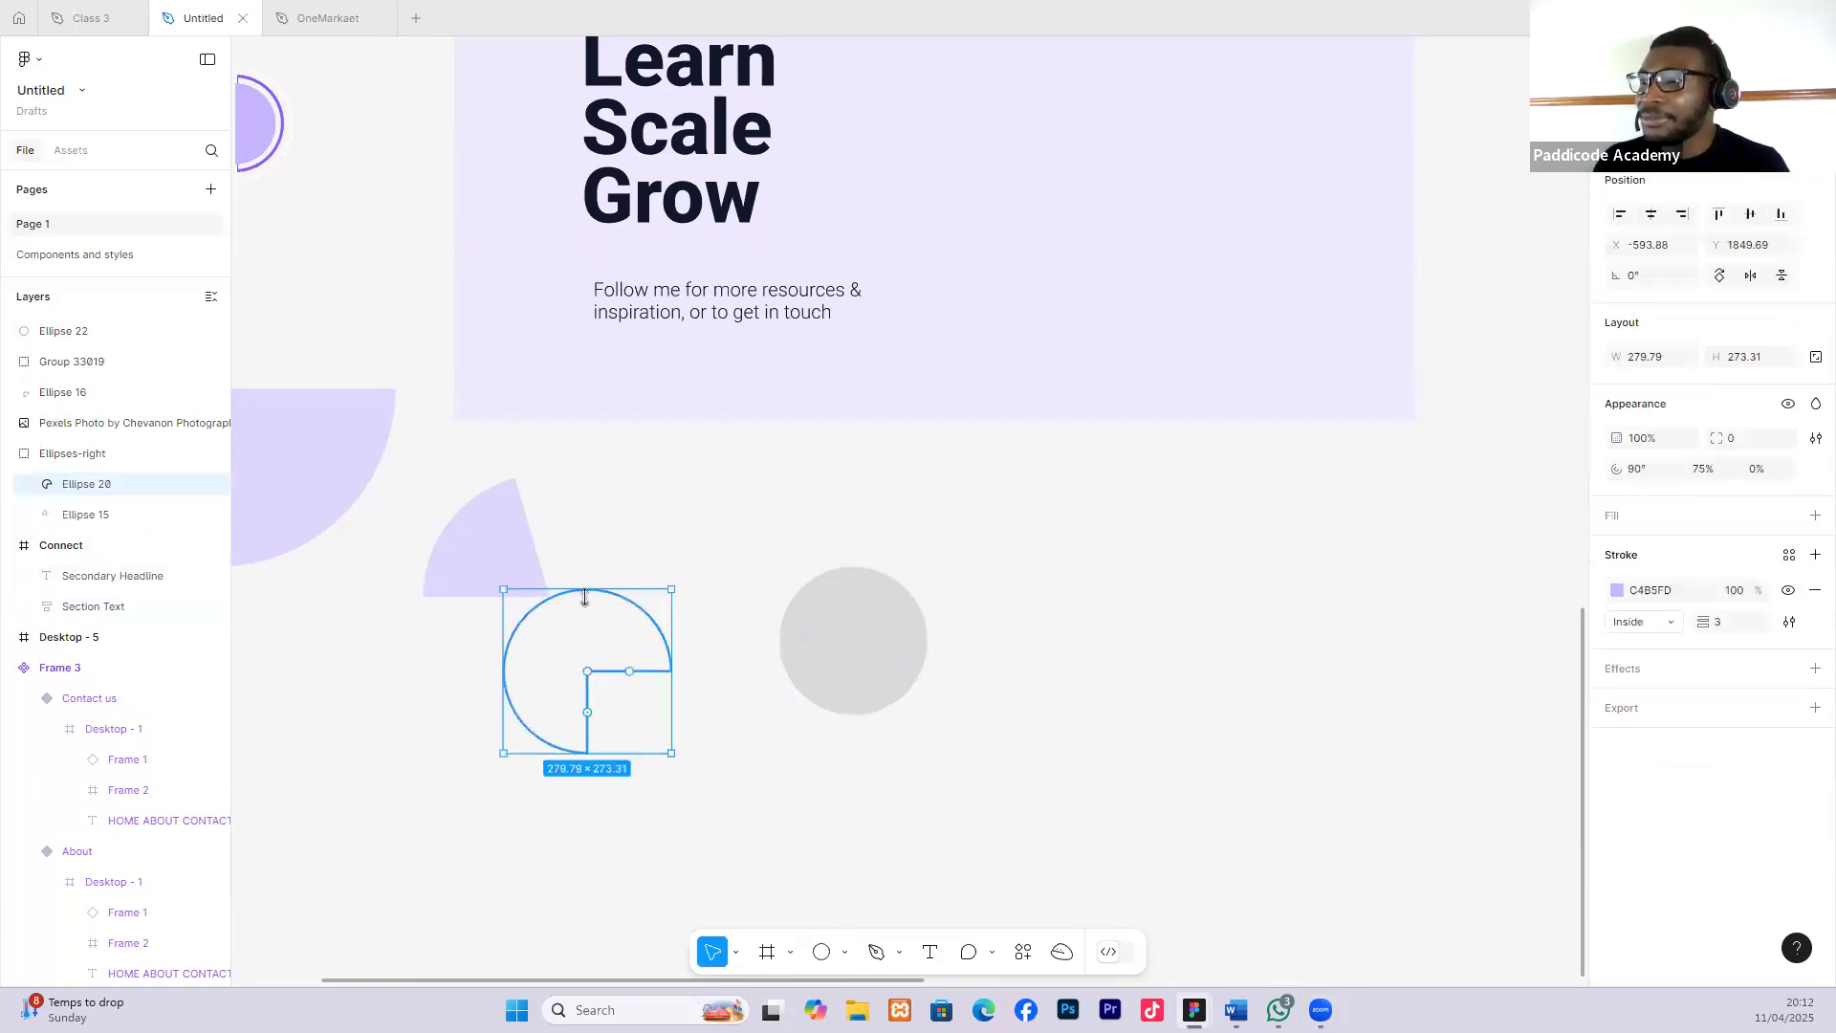
pyautogui.moveTo(828, 615); pyautogui.dragTo(828, 586)
pyautogui.scroll(2, 836, 575)
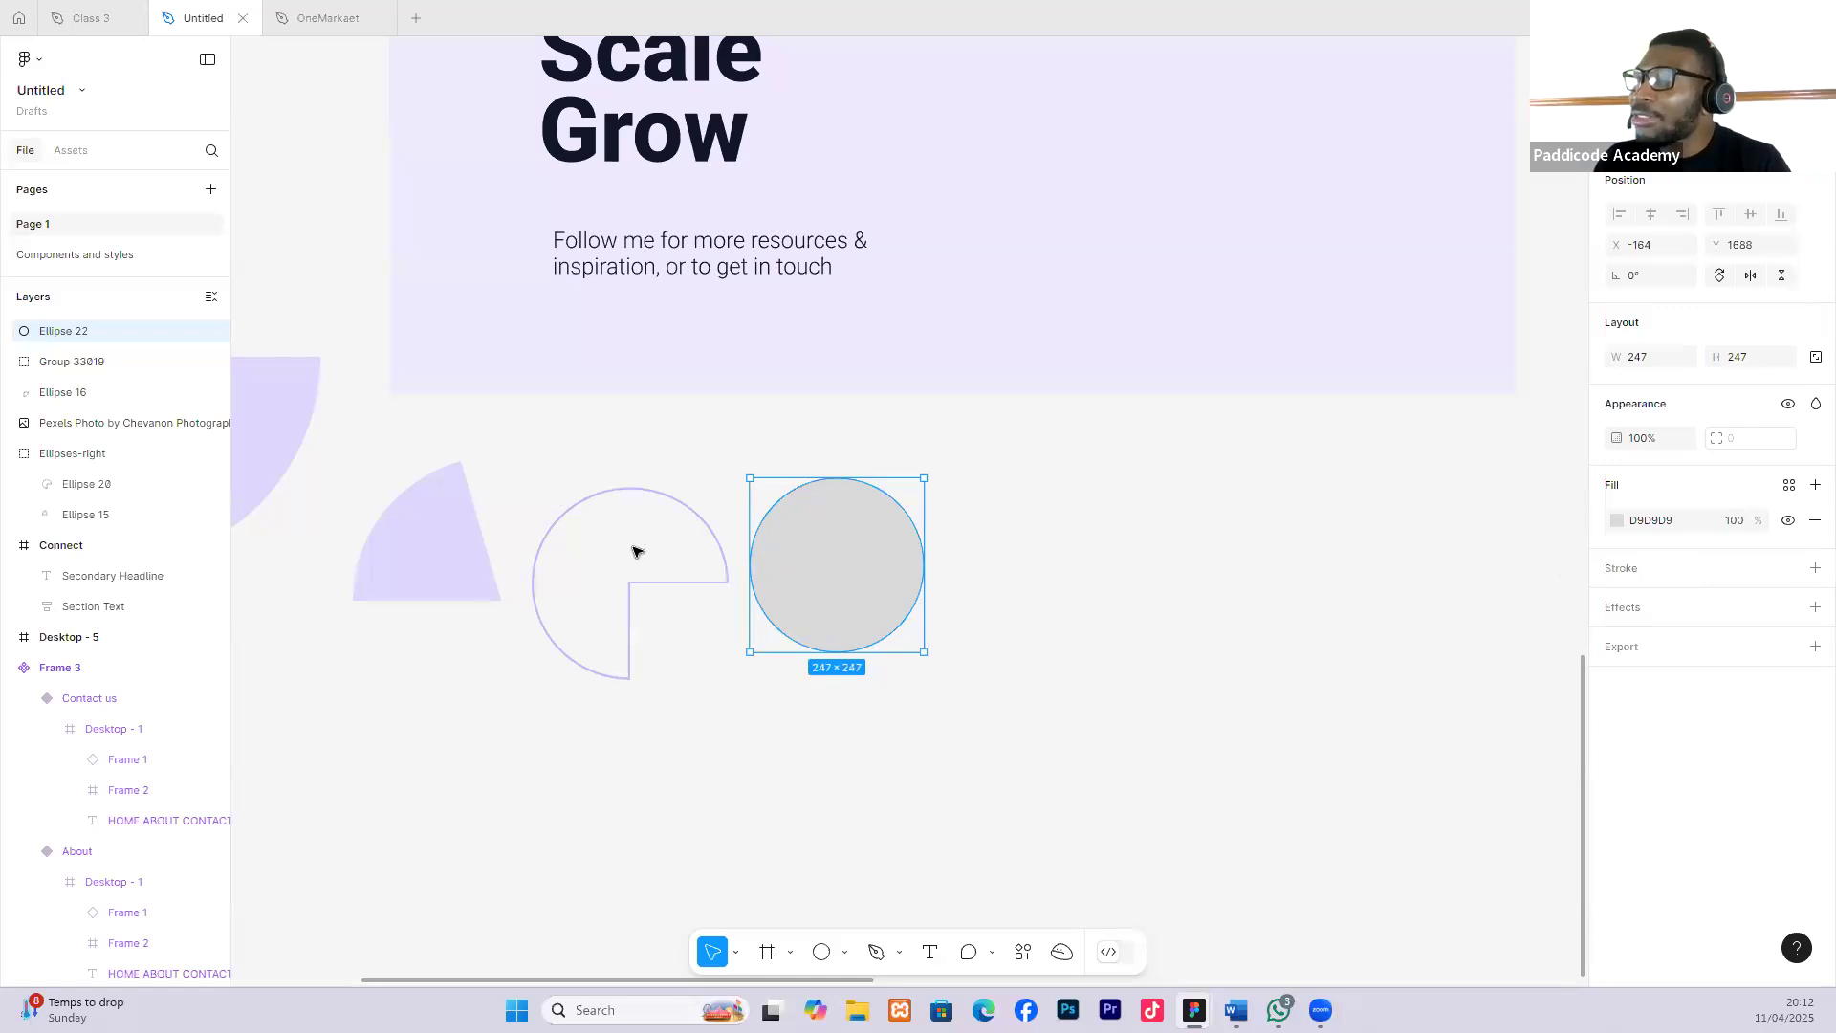
pyautogui.scroll(3, 617, 473)
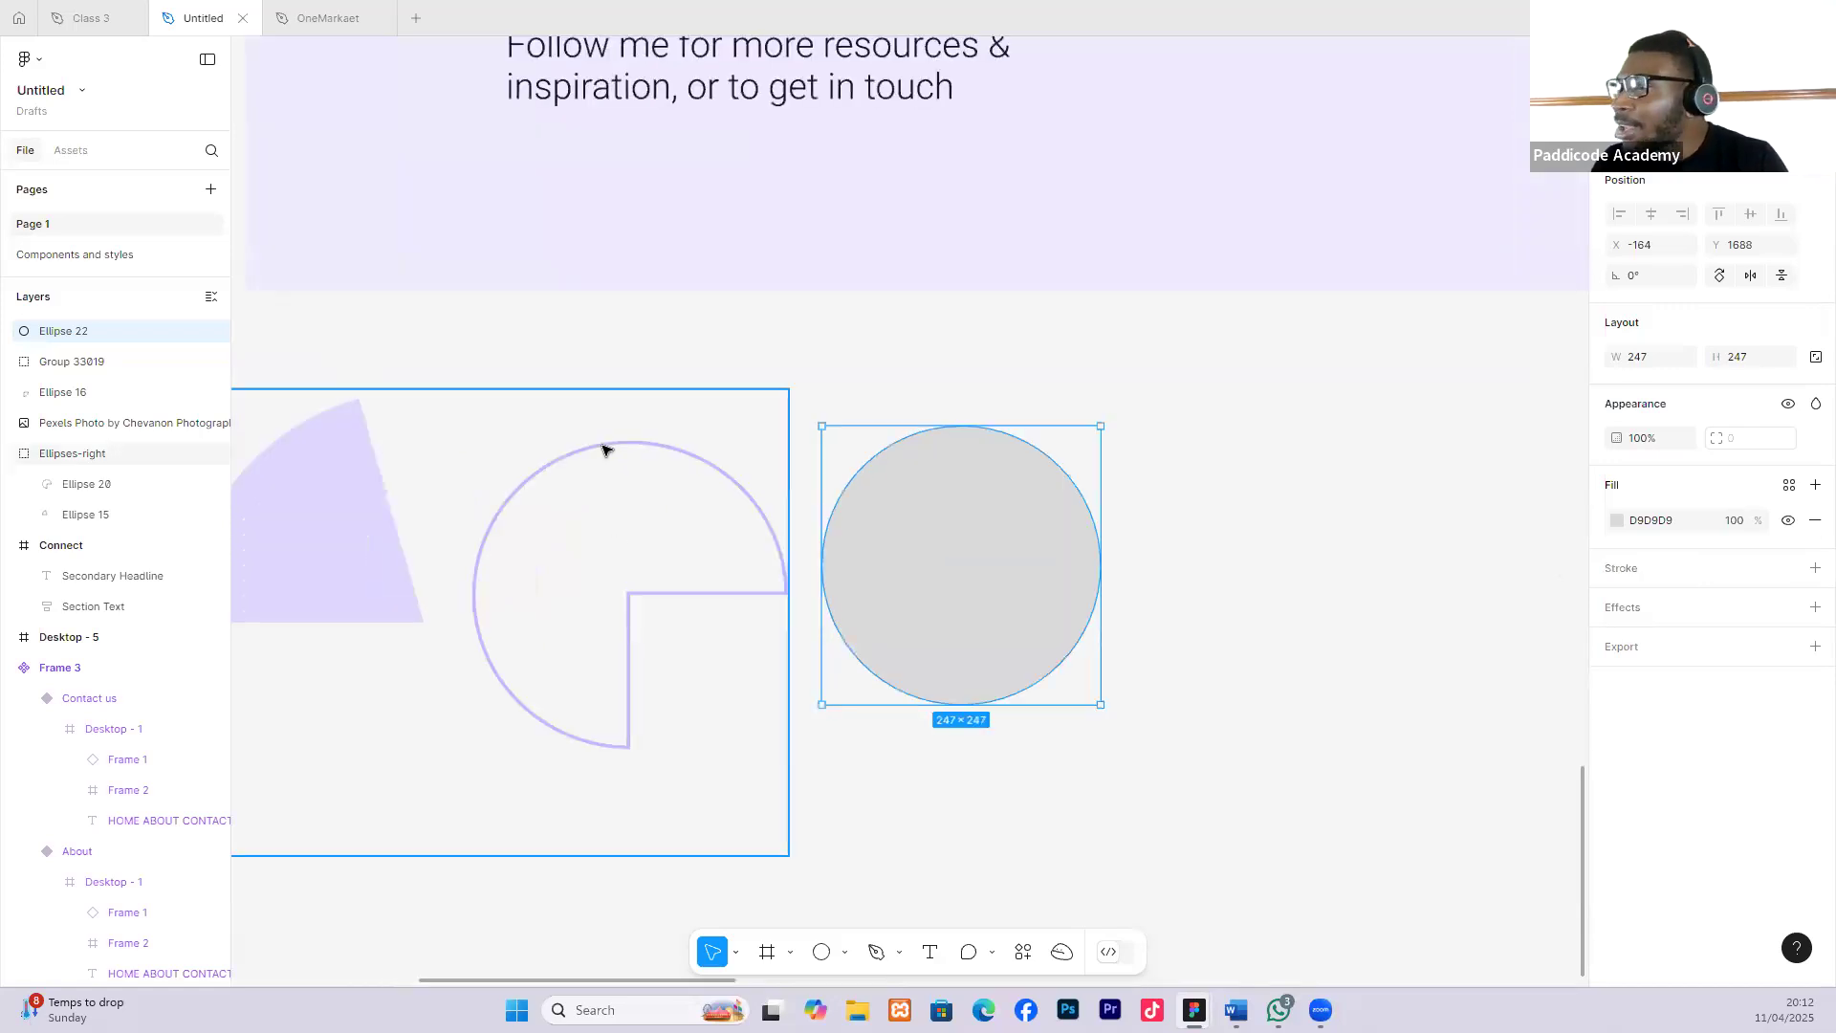
pyautogui.click(603, 447)
pyautogui.click(603, 445)
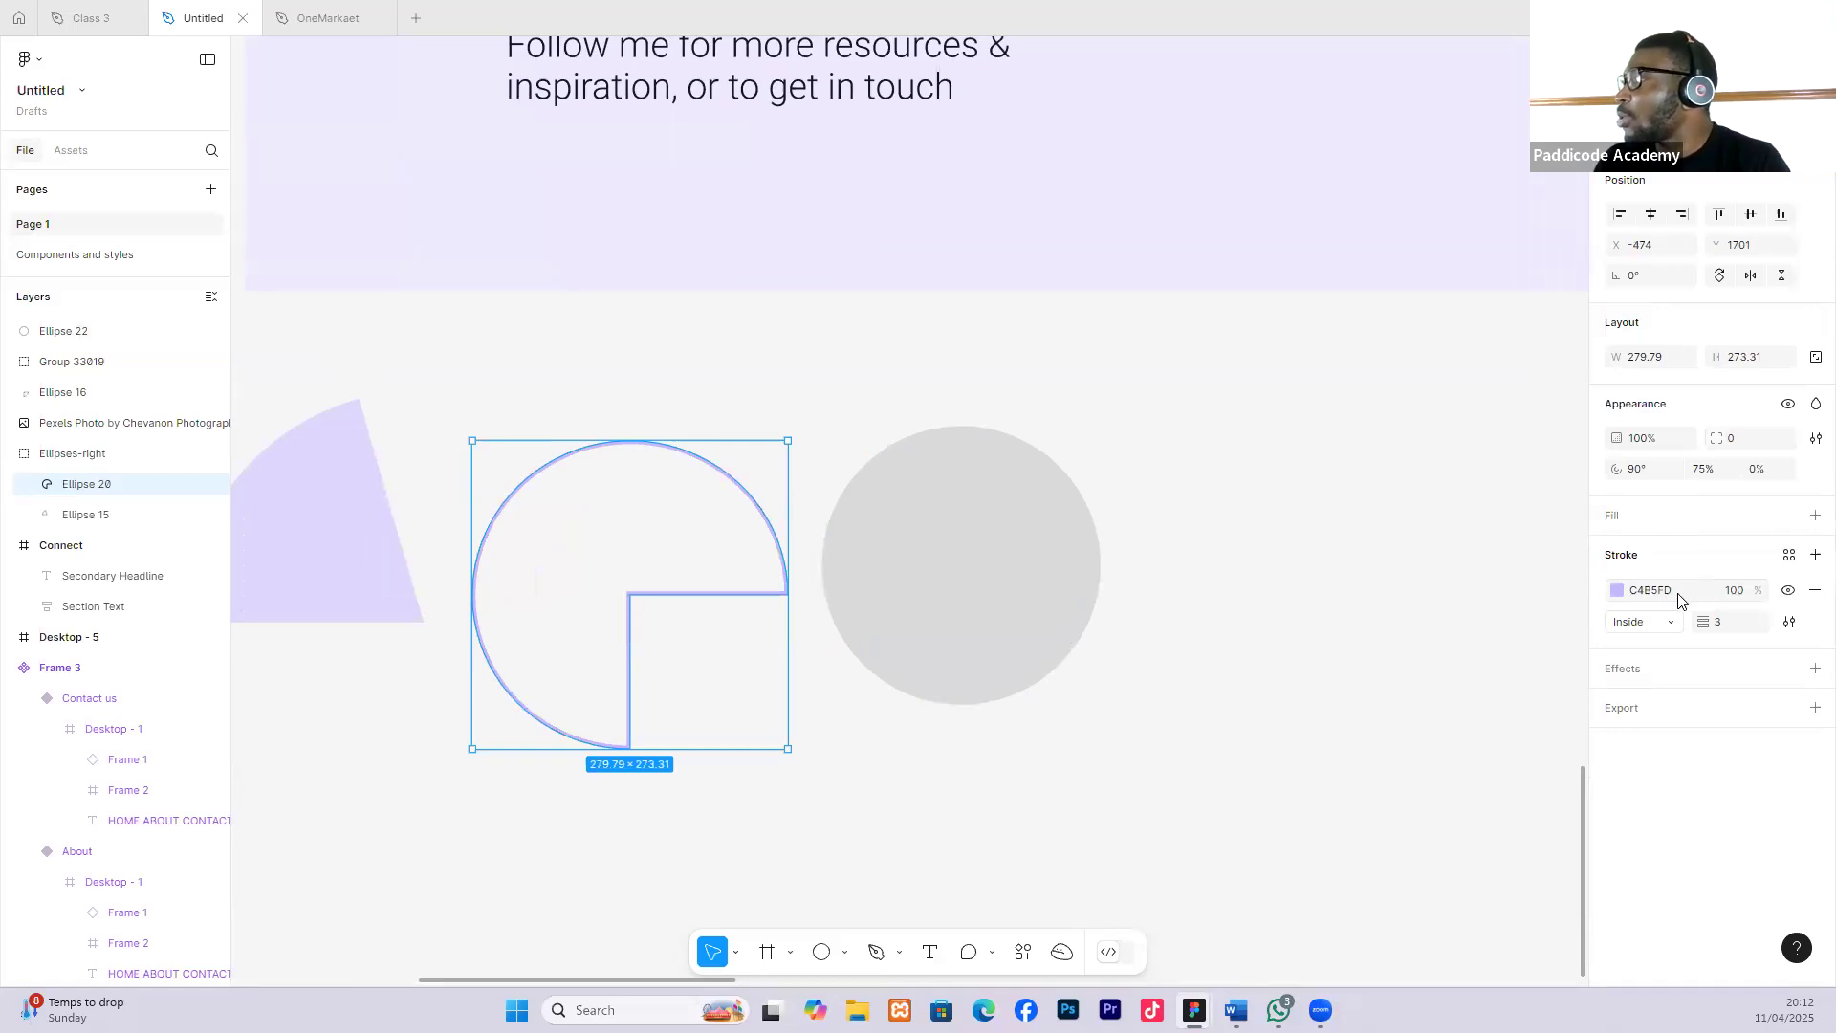
# Save the ring outline's lavender C4B5FD stroke as a colour style named 'Sample colour'.
pyautogui.click(1790, 557)
pyautogui.click(1543, 555)
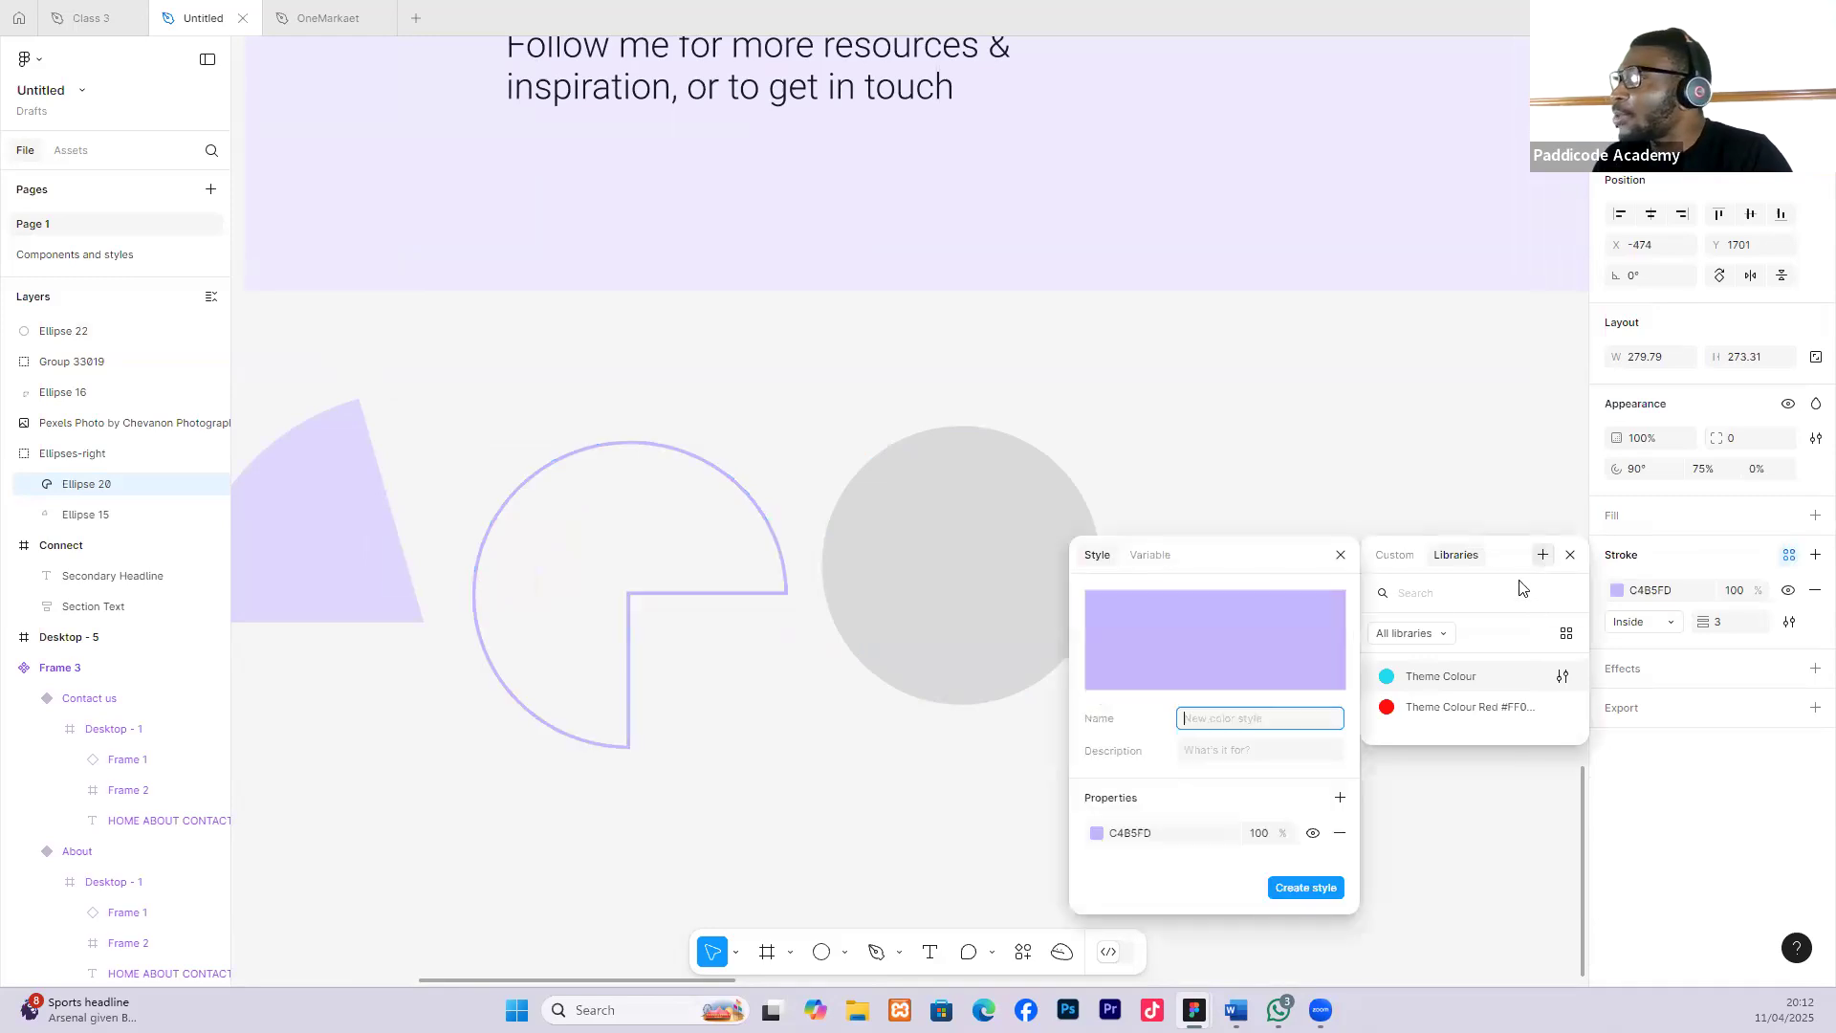
pyautogui.write('Sample col')
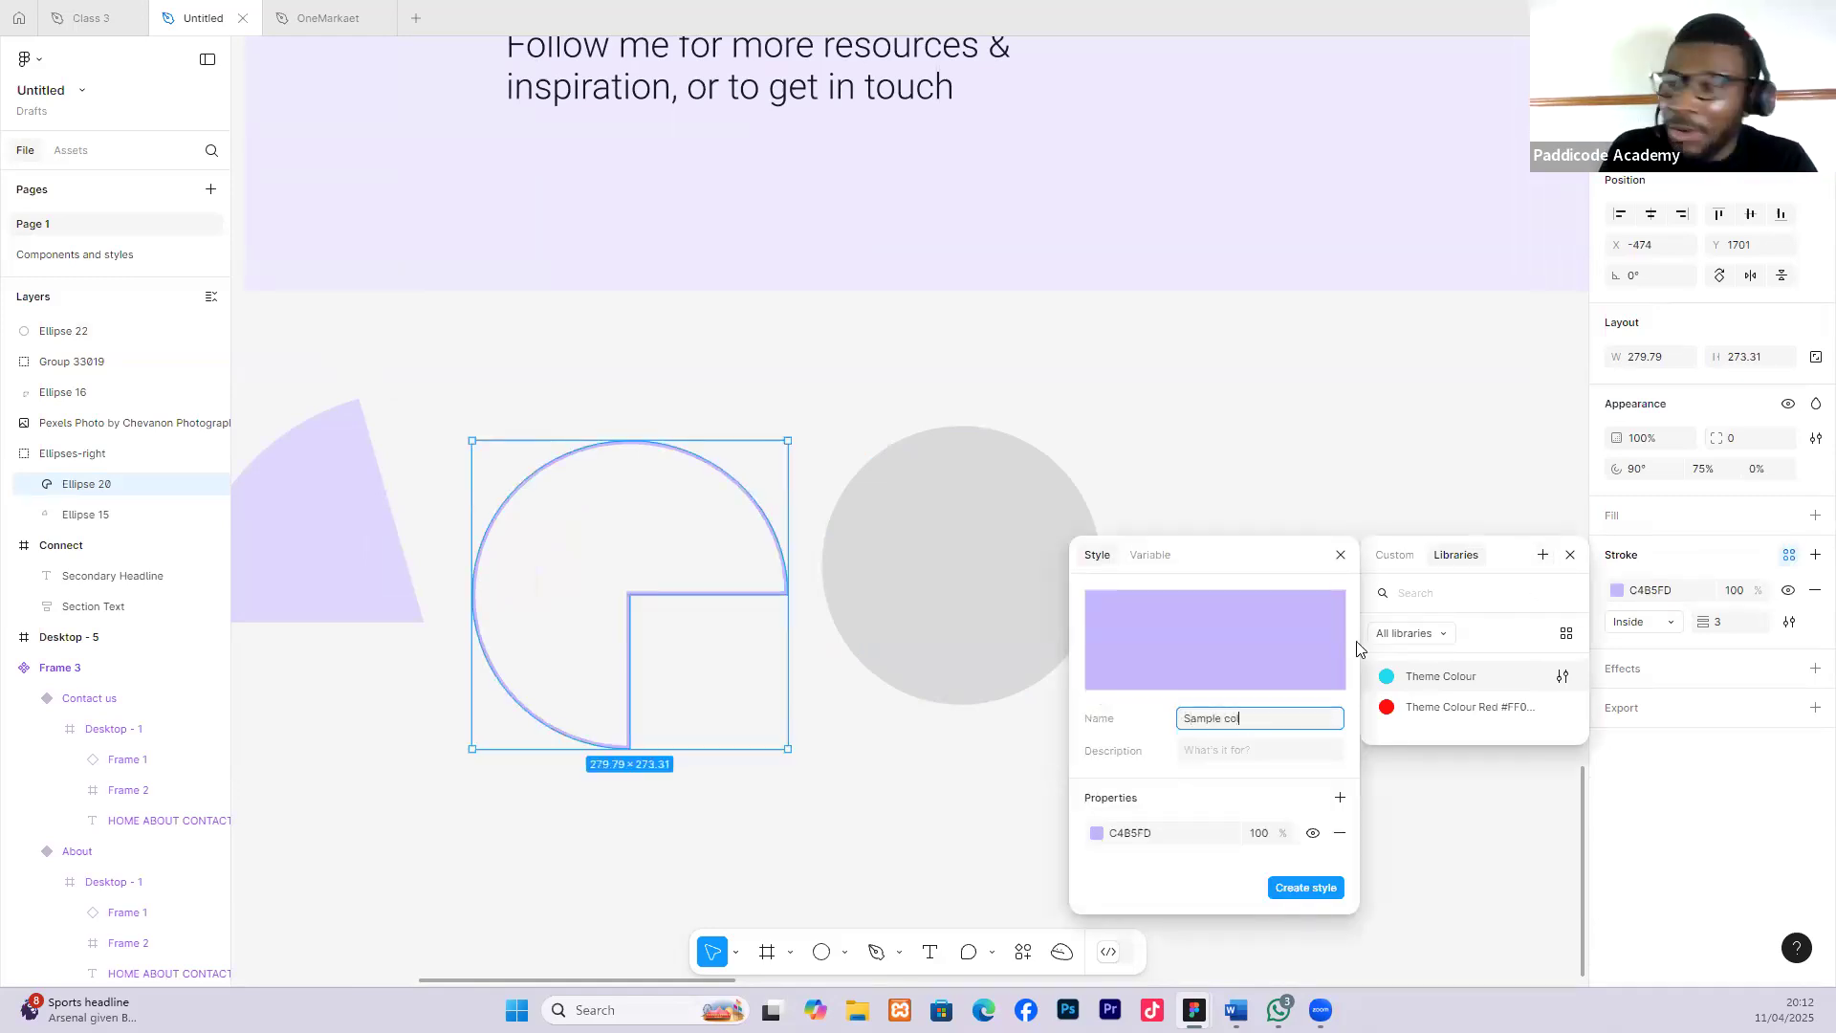
pyautogui.write('our')
pyautogui.click(1305, 887)
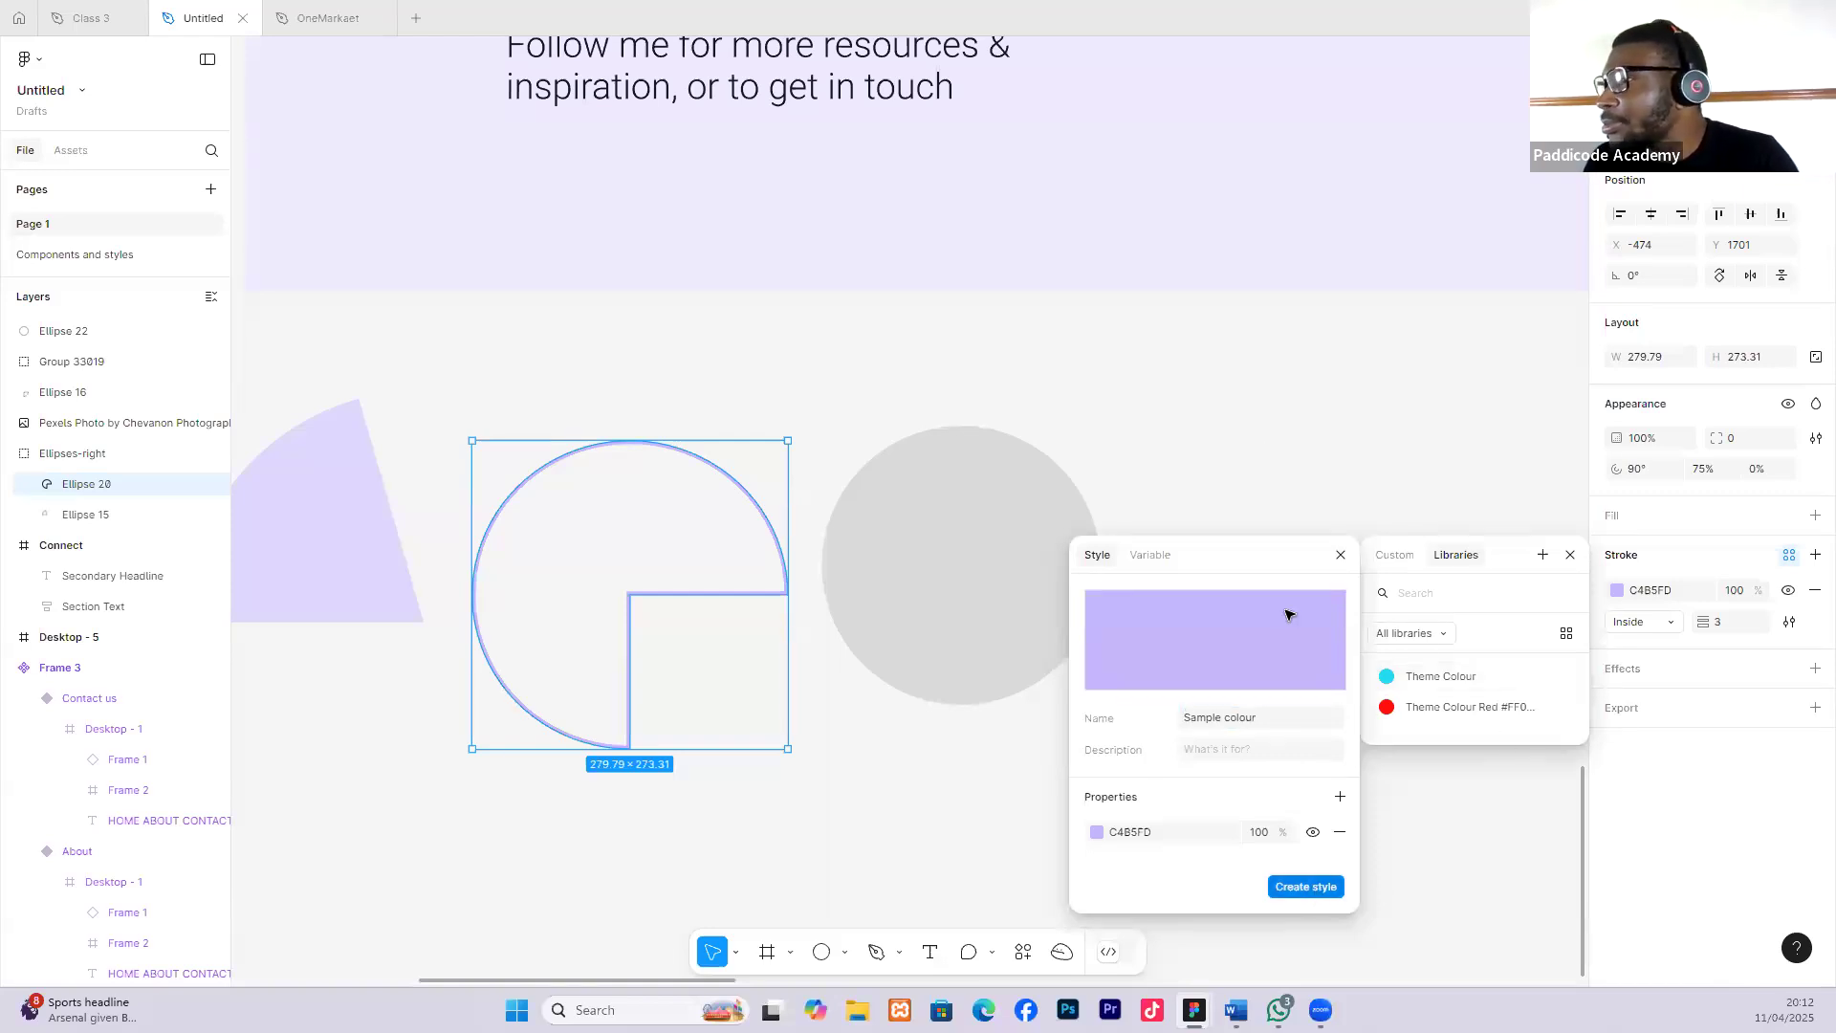
pyautogui.click(726, 478)
# Give the grey circle Ellipse 22 a stroke using the Sample colour style.
pyautogui.click(719, 475)
pyautogui.doubleClick(719, 475)
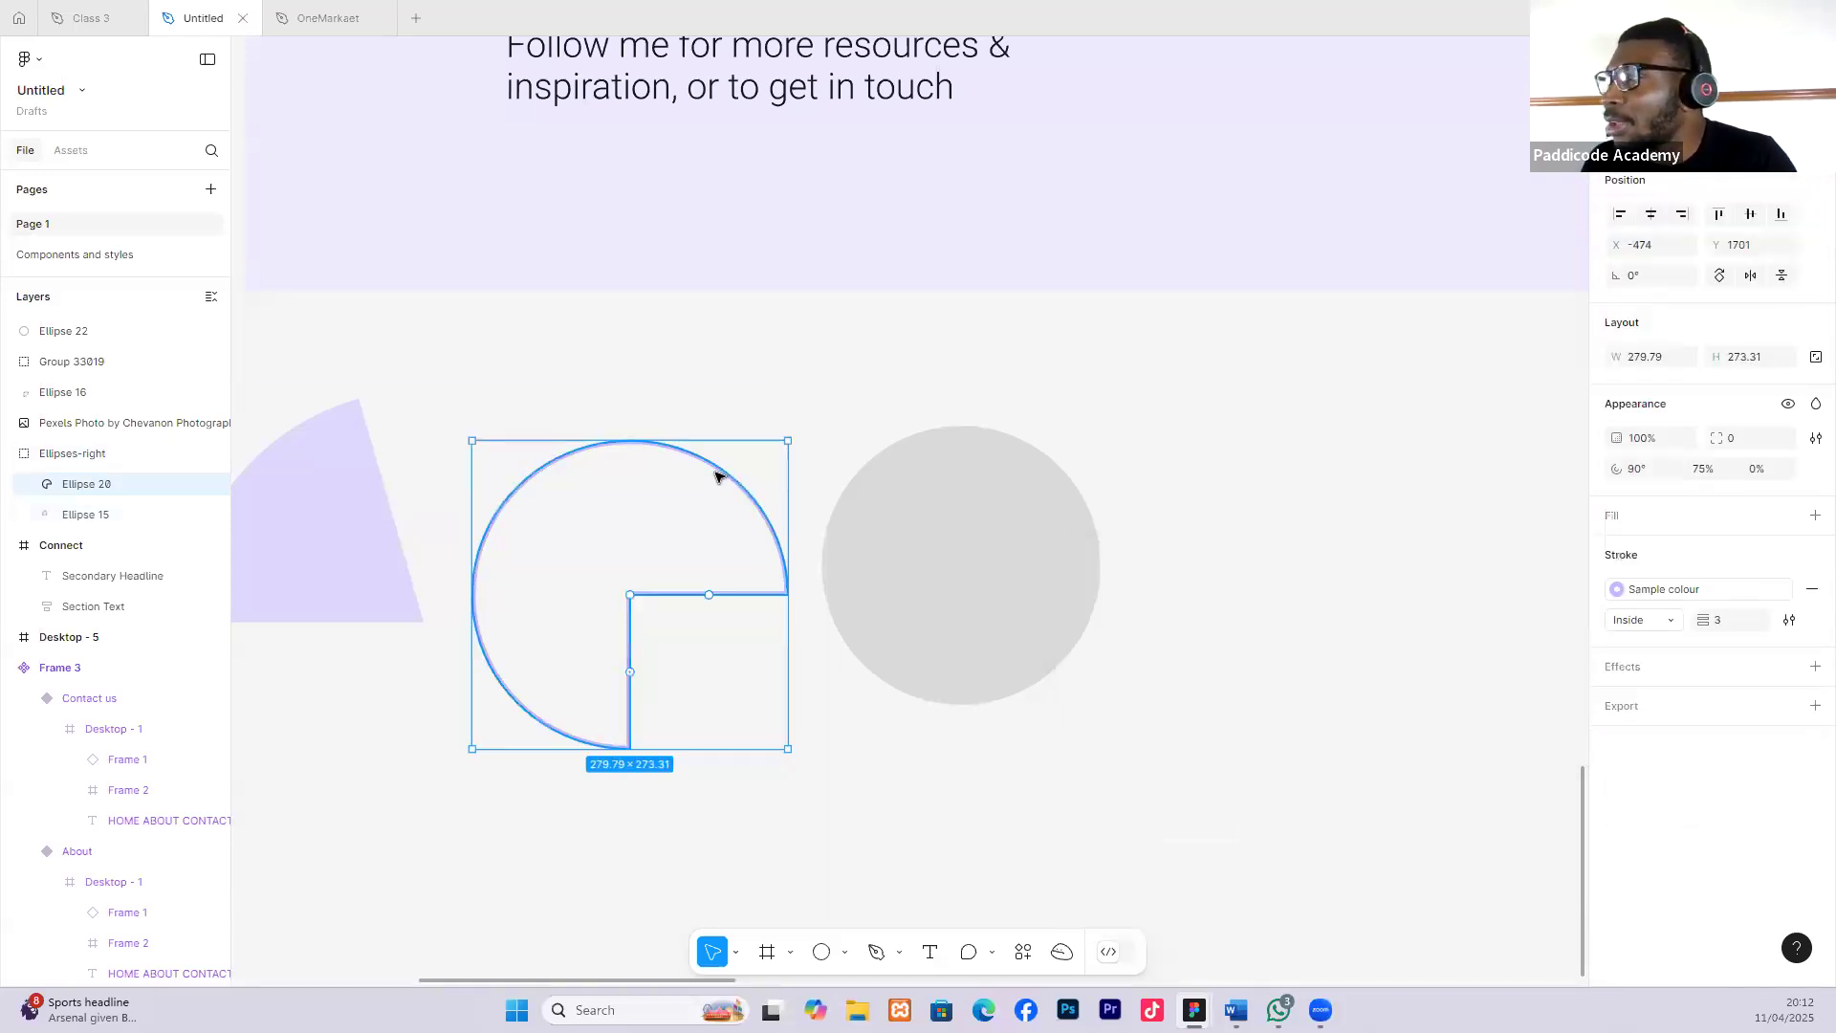
pyautogui.scroll(-3, 722, 476)
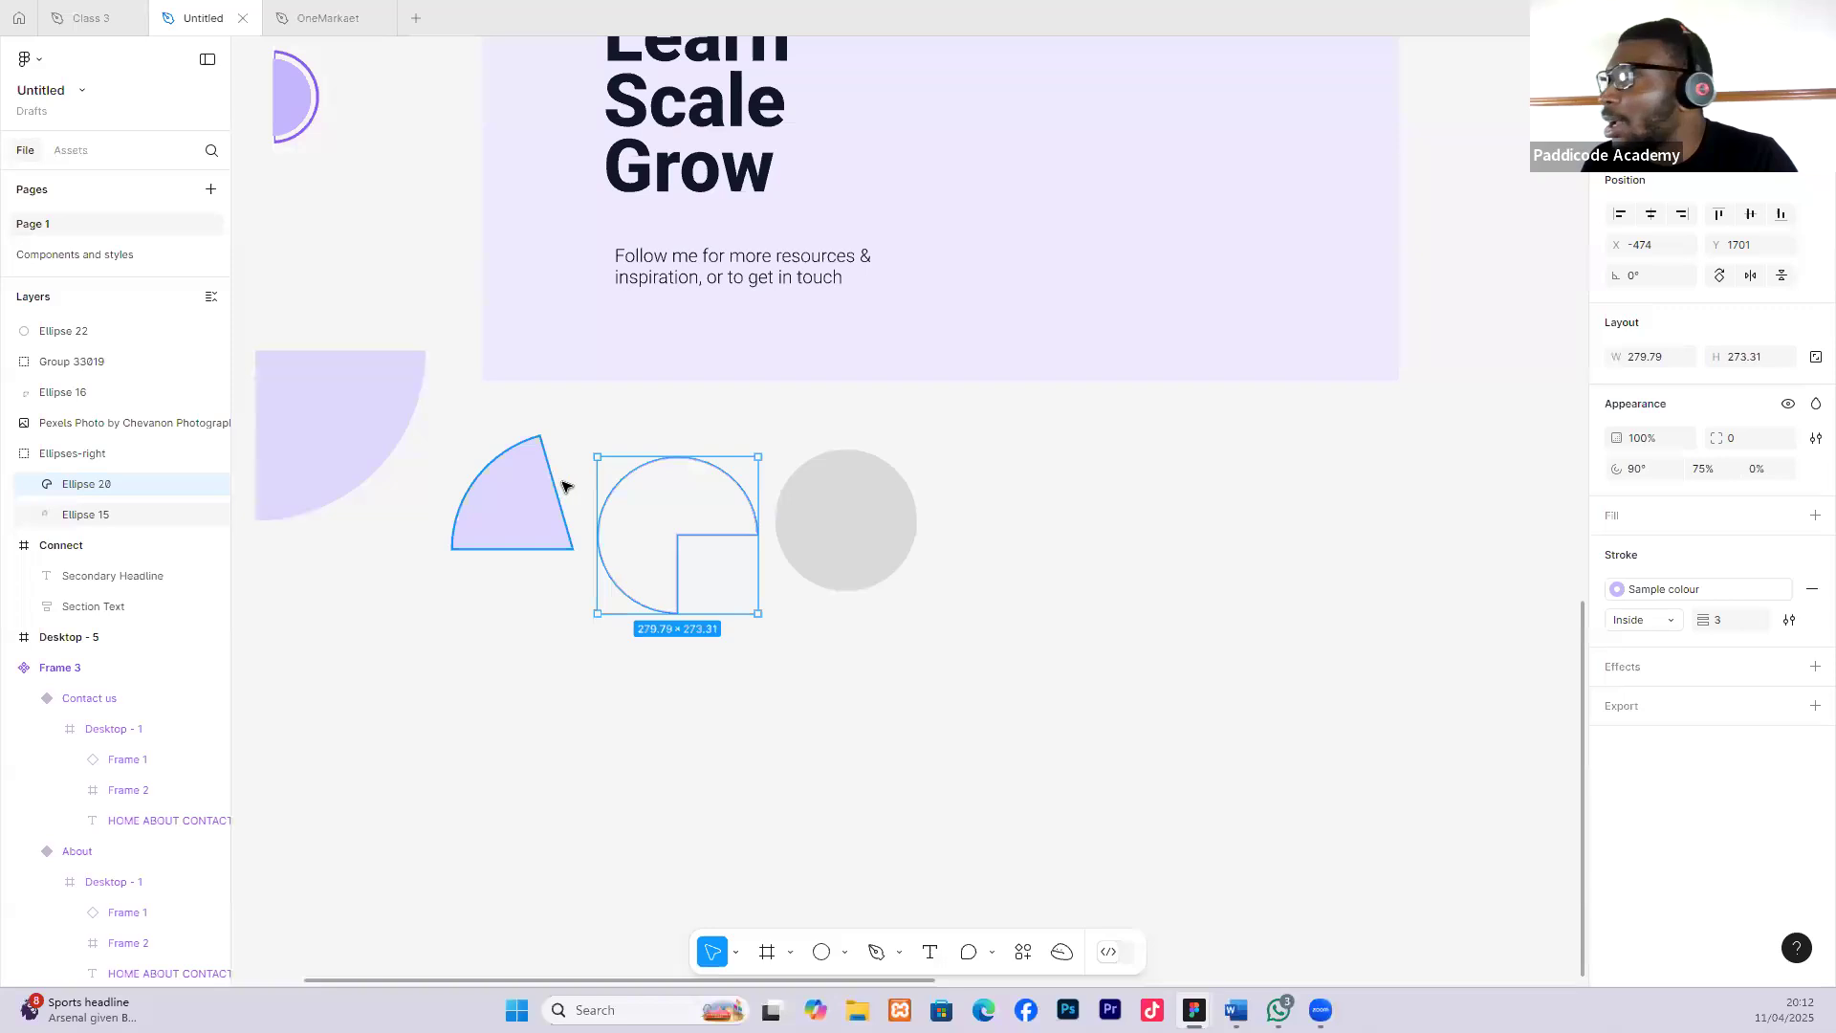
pyautogui.click(559, 486)
pyautogui.scroll(3, 823, 501)
pyautogui.click(730, 496)
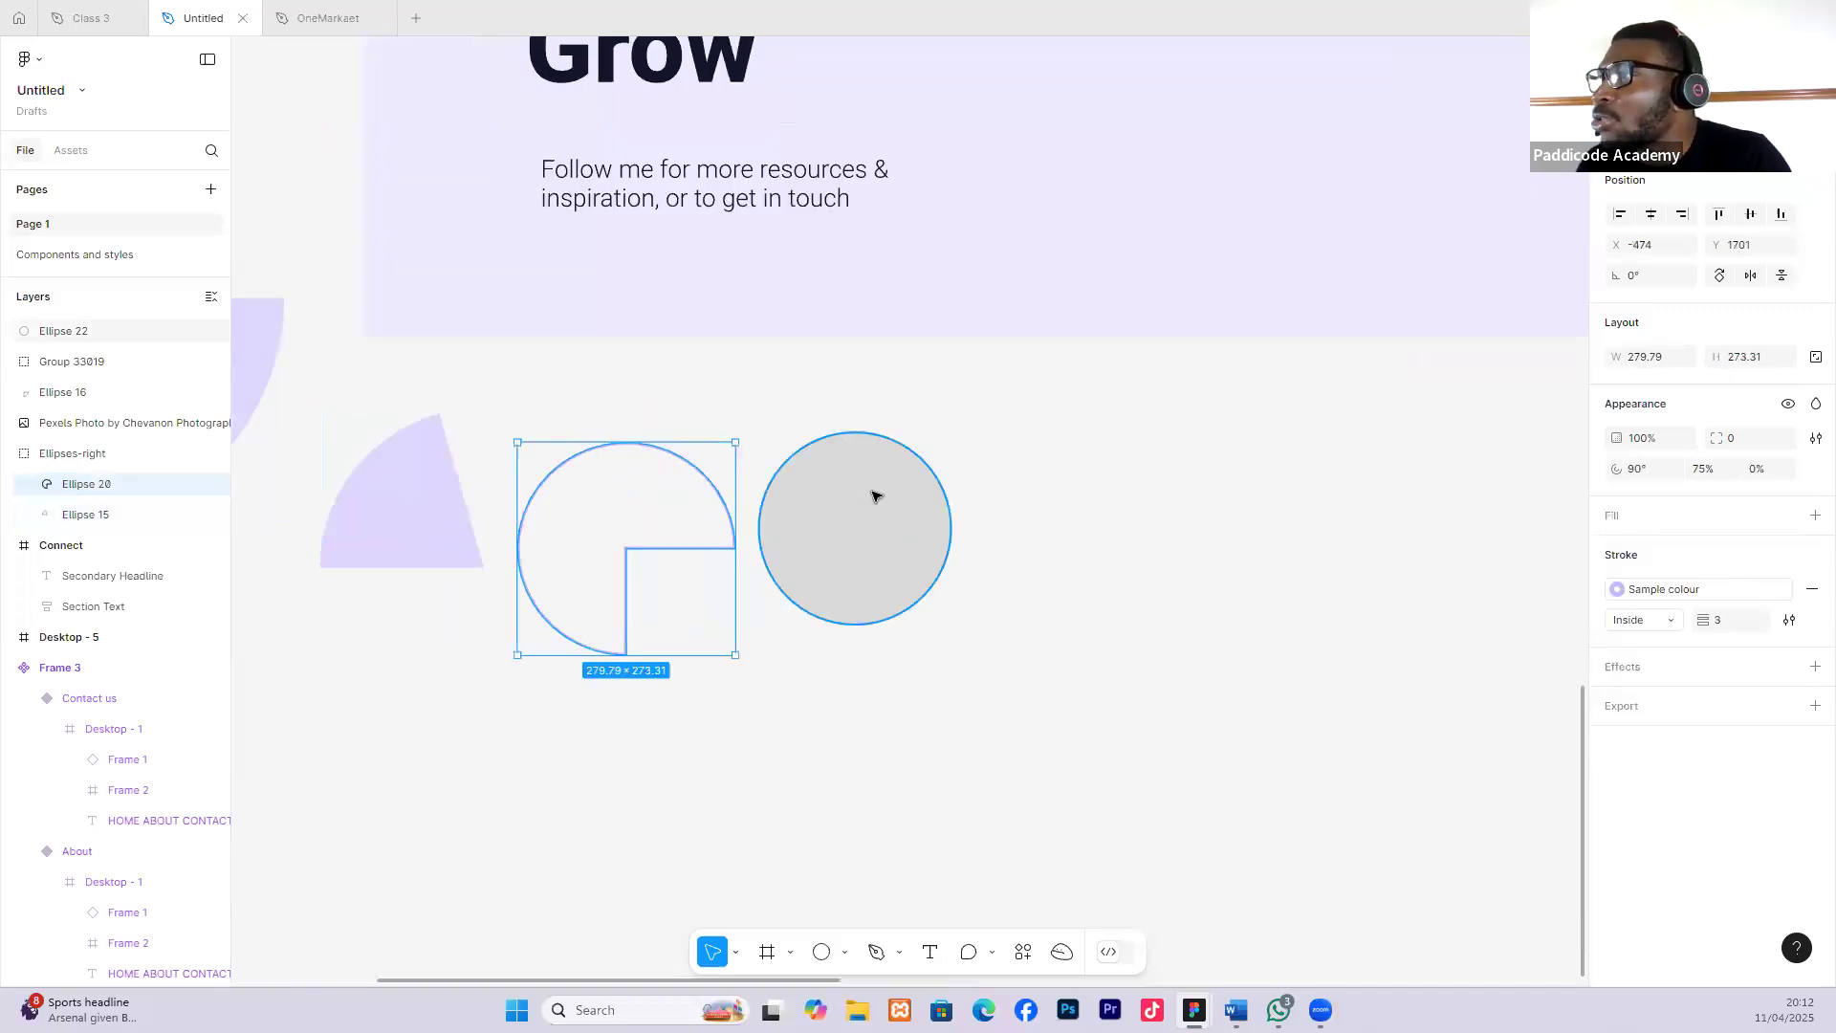
pyautogui.click(873, 496)
pyautogui.click(1626, 574)
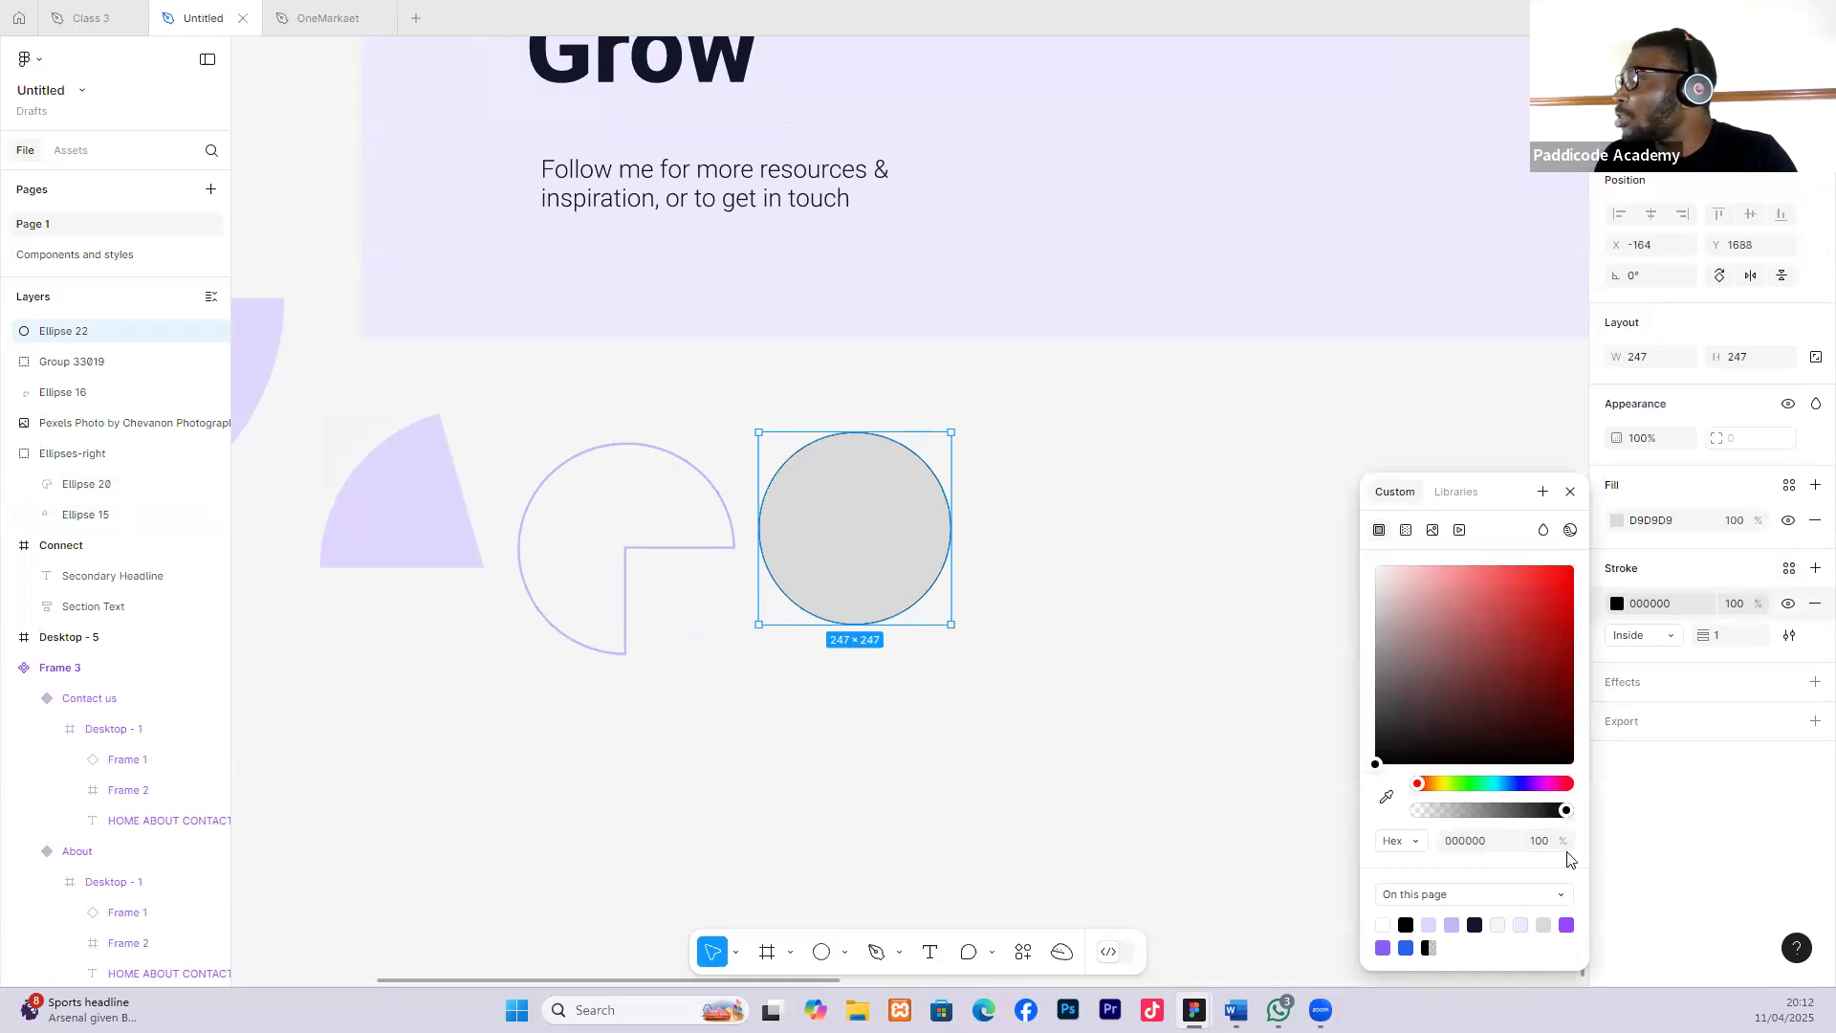
pyautogui.click(1791, 569)
pyautogui.click(1397, 751)
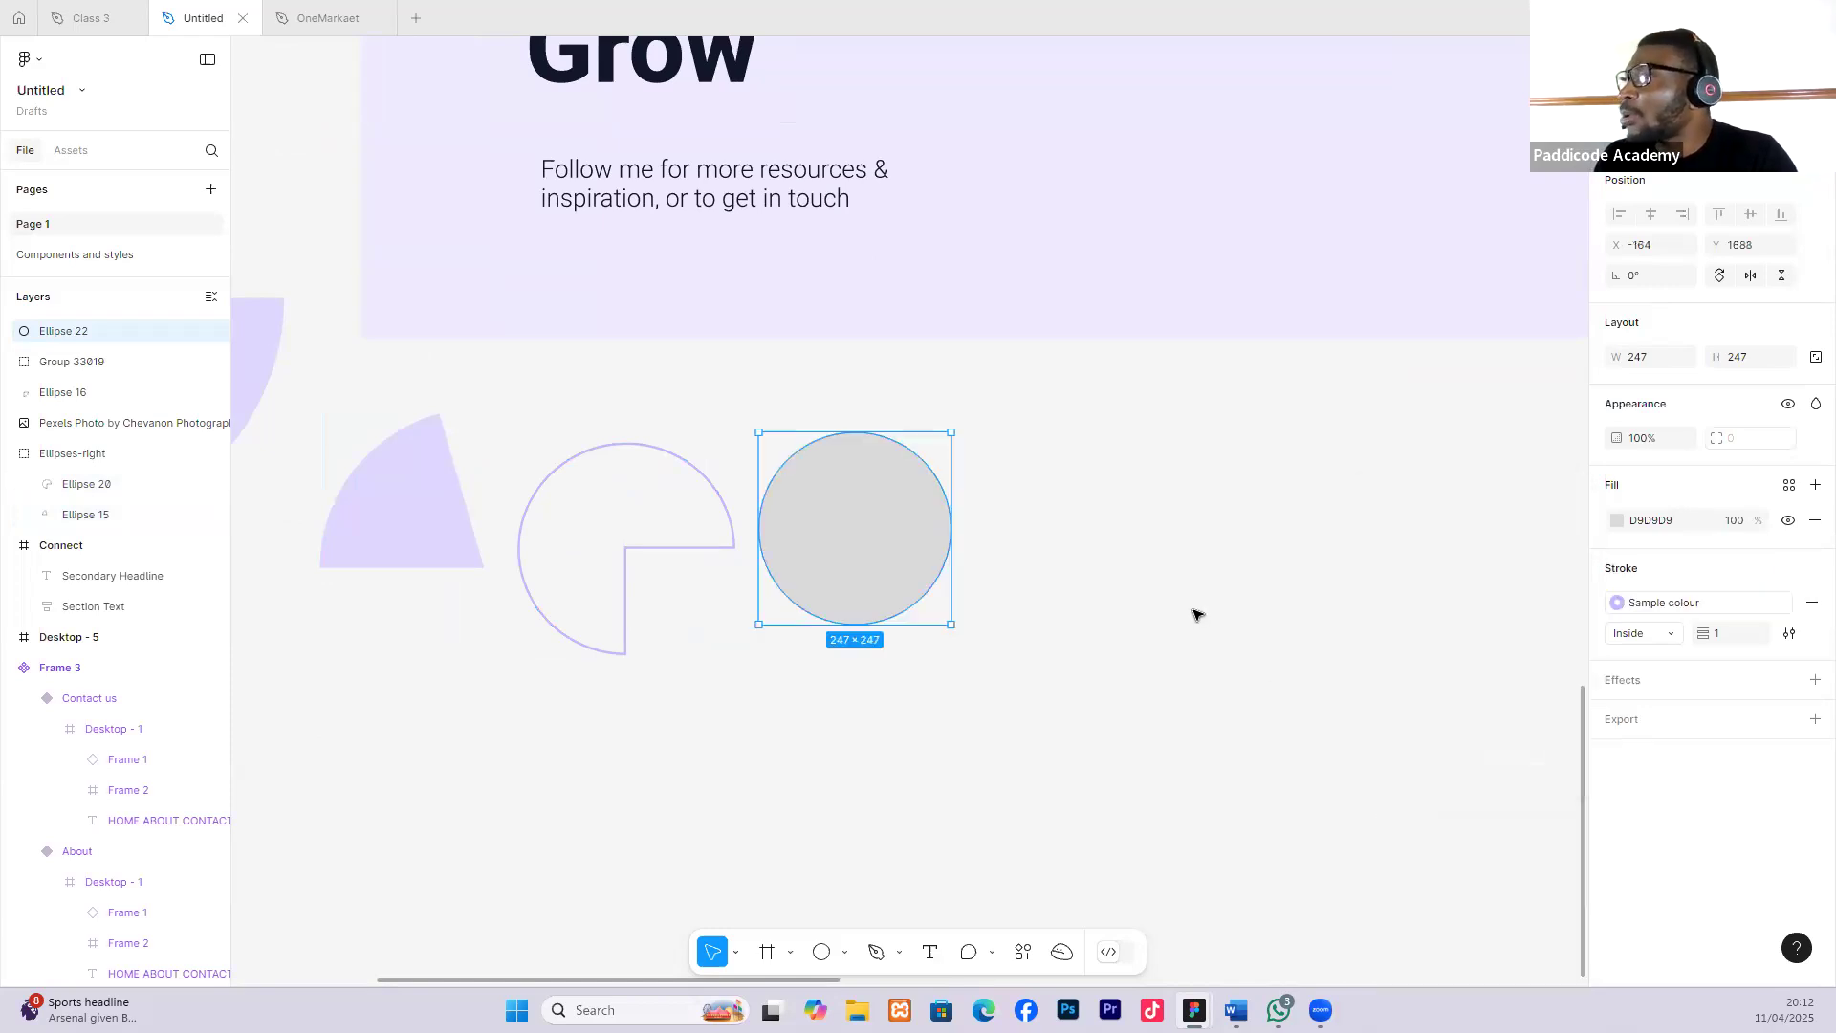
pyautogui.click(1062, 612)
# Cut a quarter wedge out of the grey circle to make a three-quarter arc.
pyautogui.scroll(3, 873, 651)
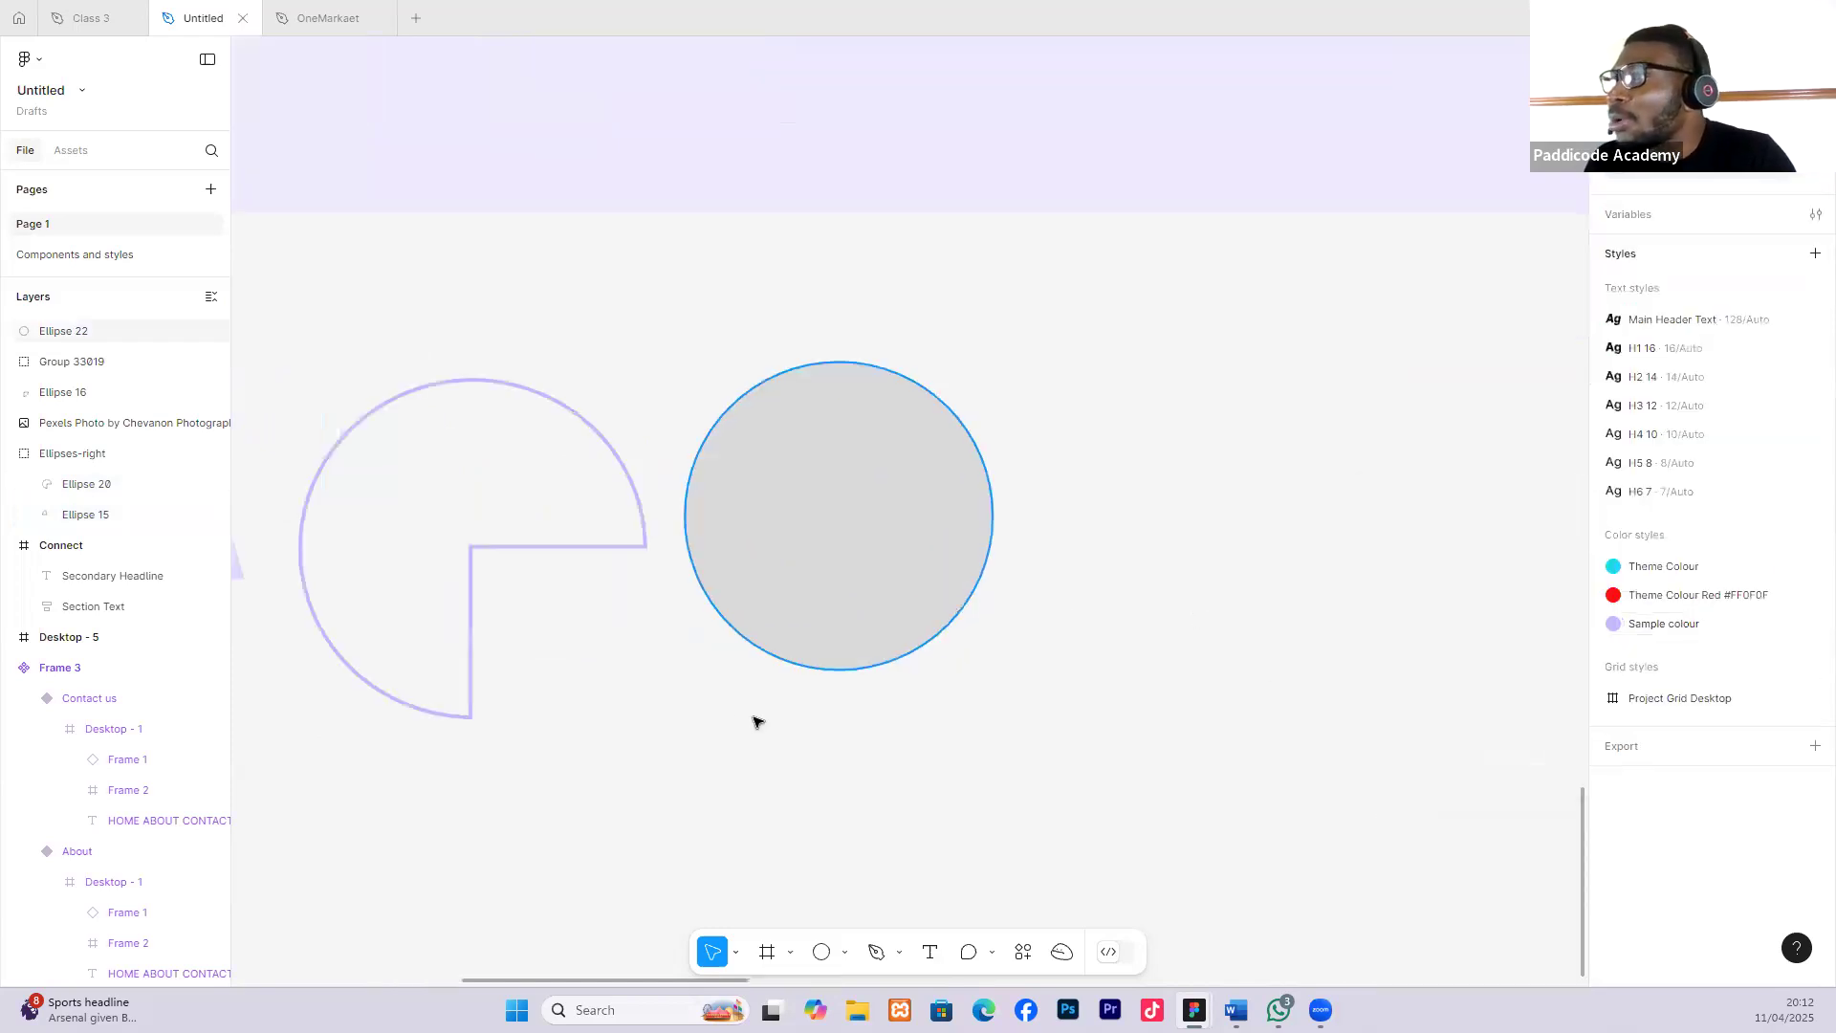
pyautogui.click(762, 612)
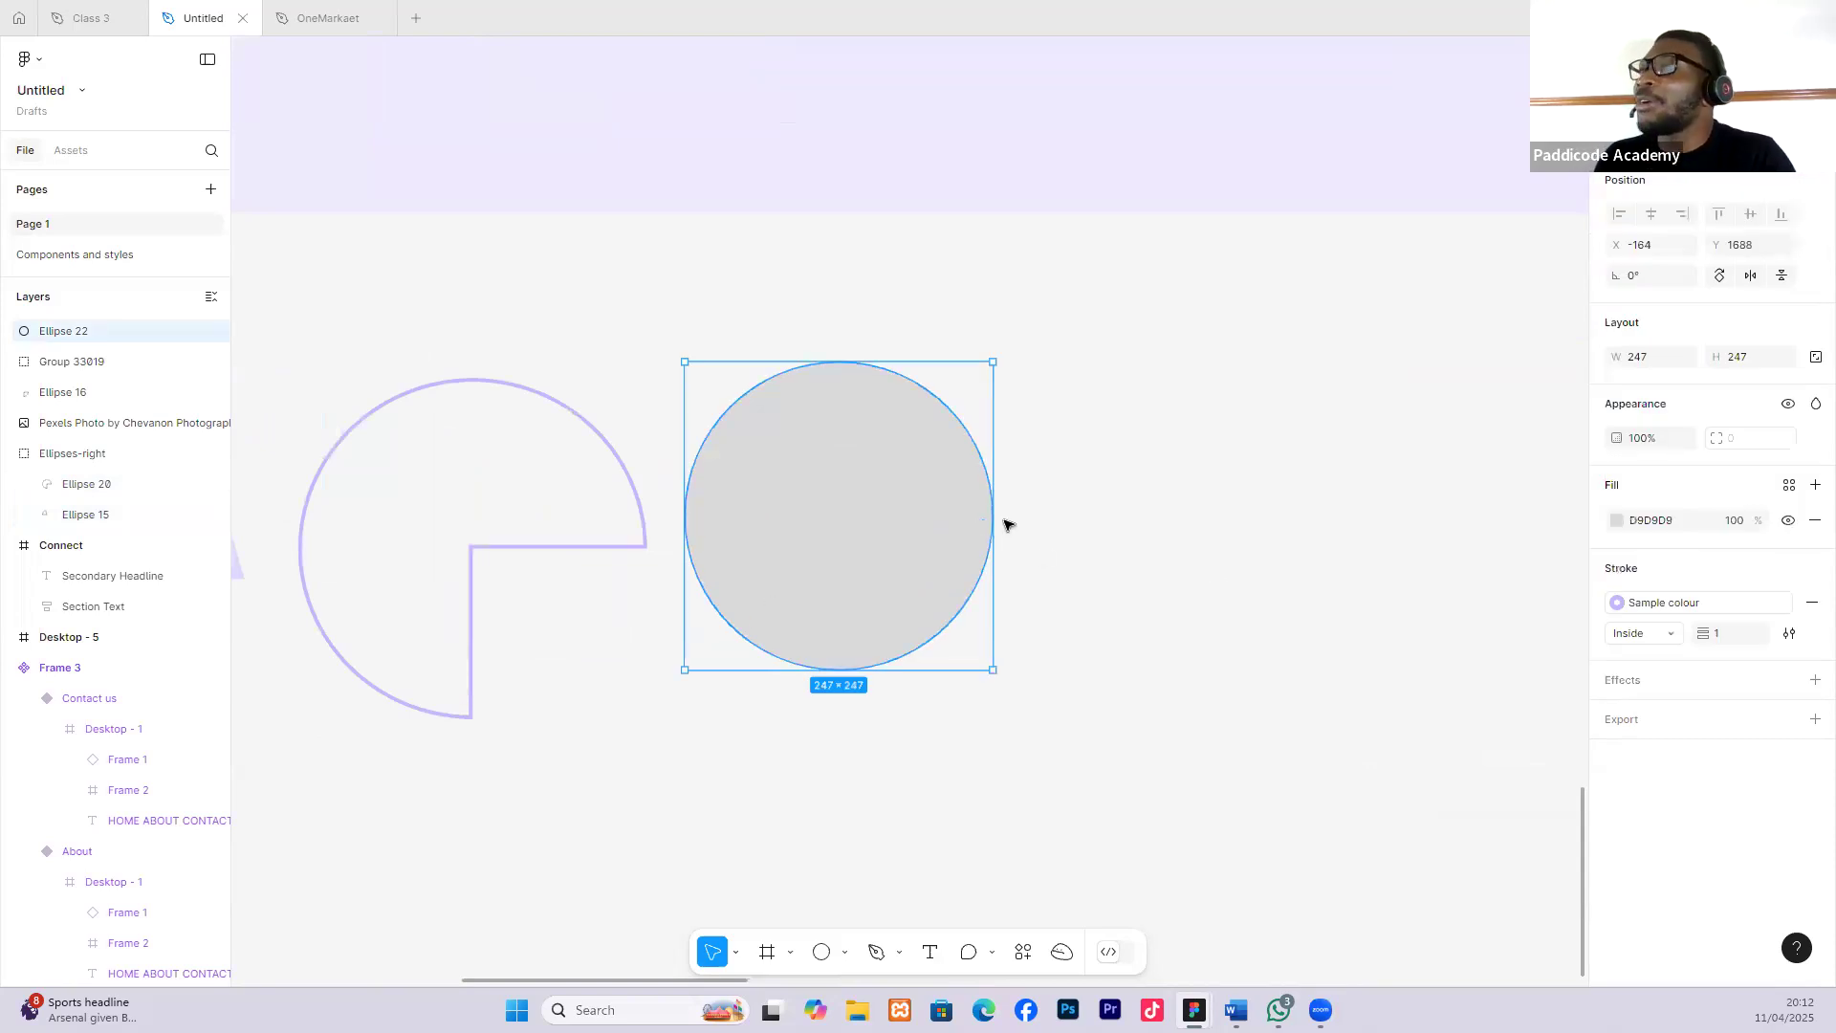
pyautogui.click(1112, 512)
pyautogui.click(804, 423)
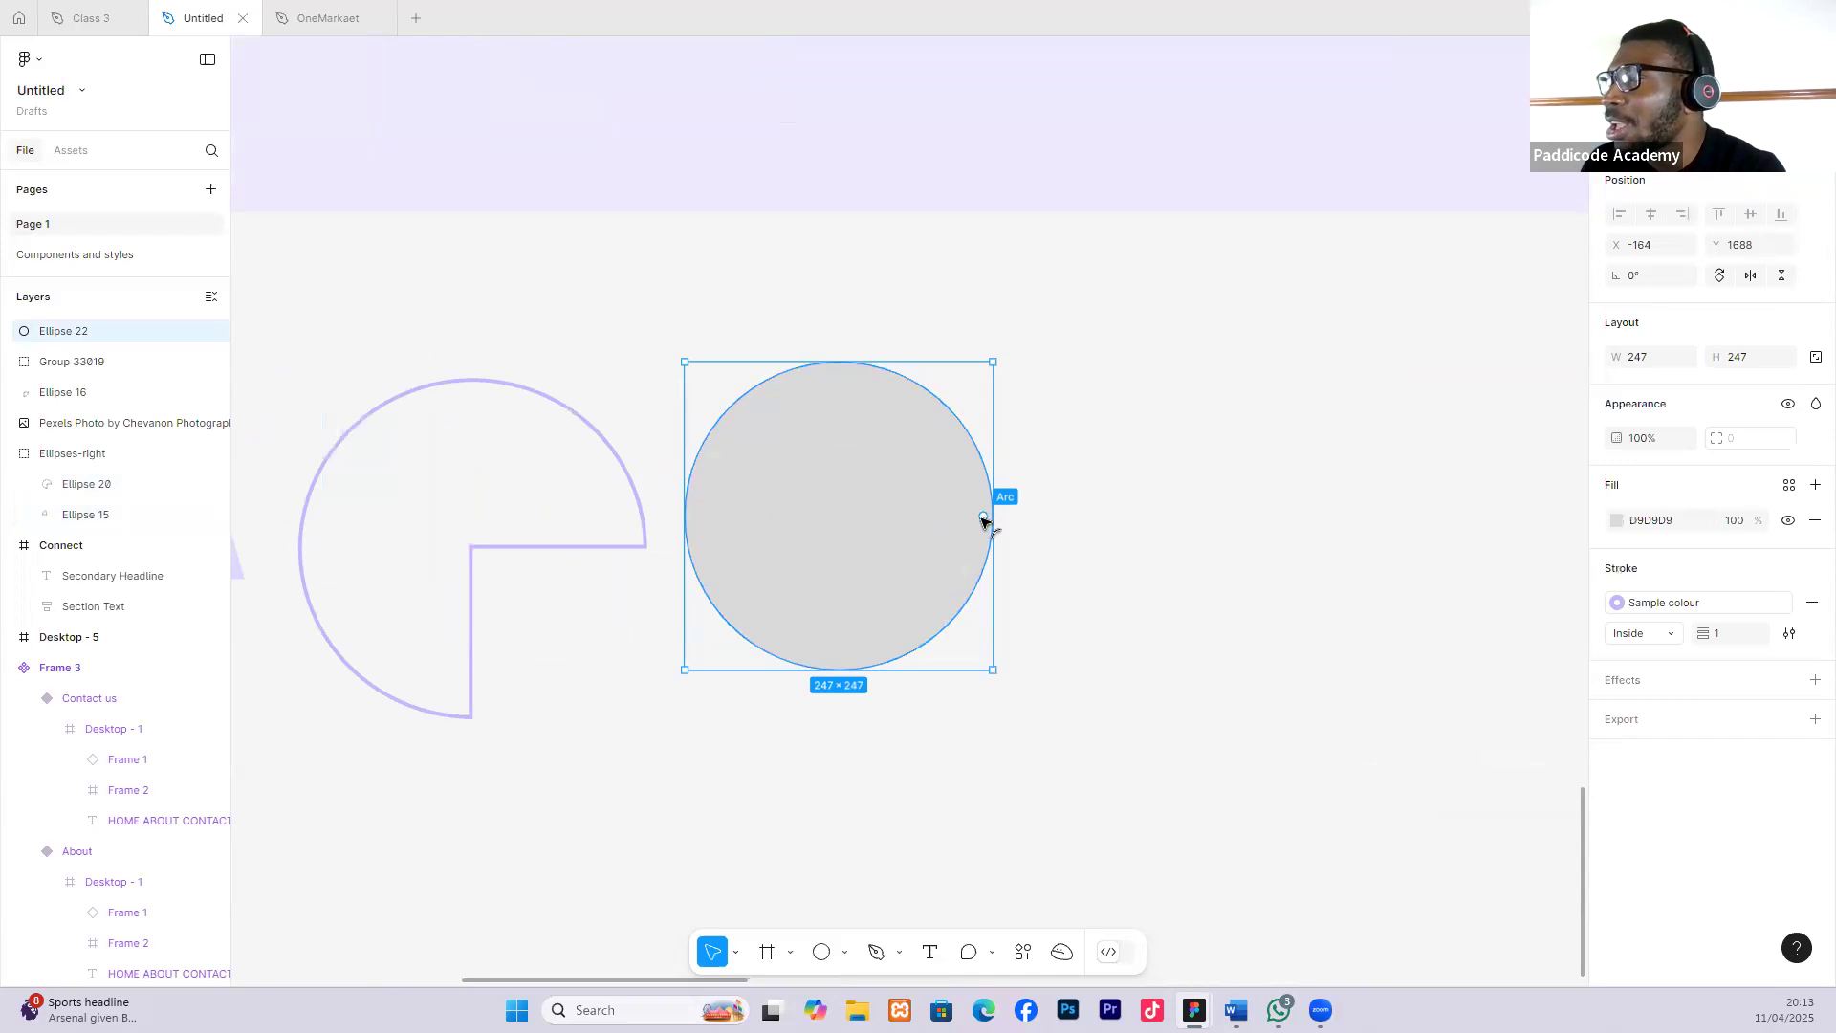
pyautogui.scroll(5, 990, 517)
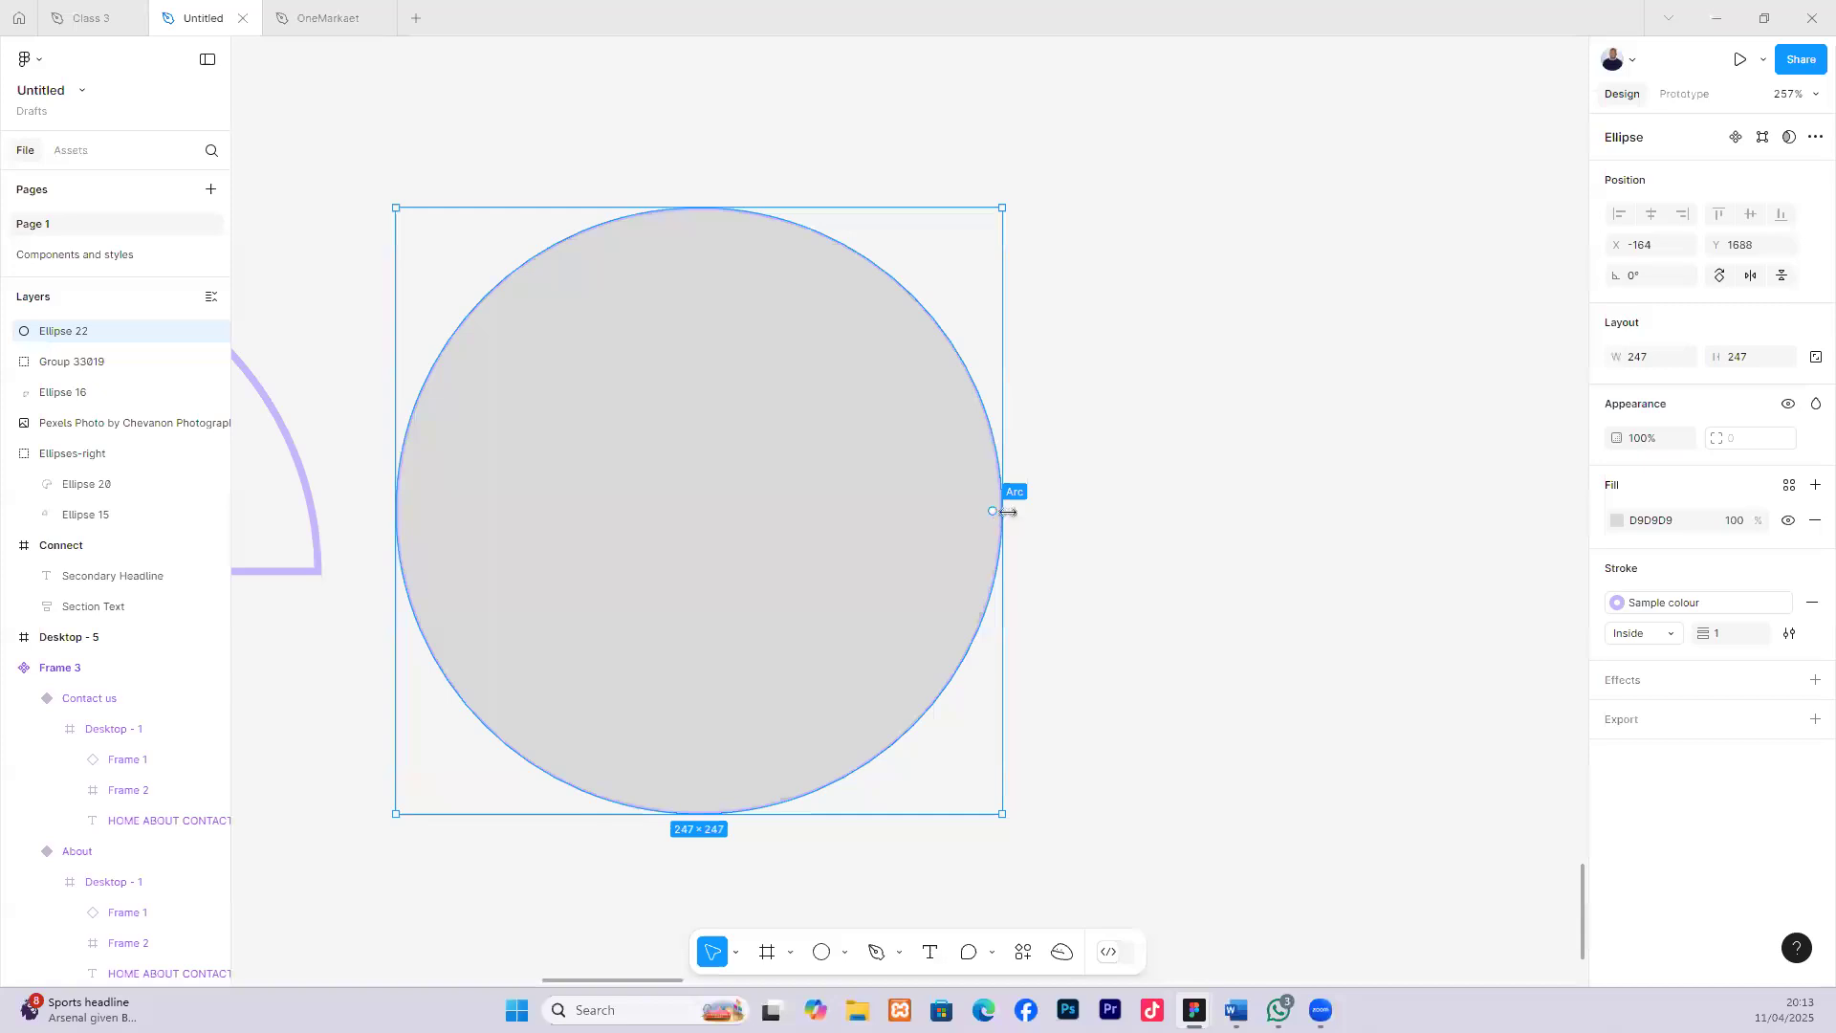
pyautogui.scroll(-3, 1008, 512)
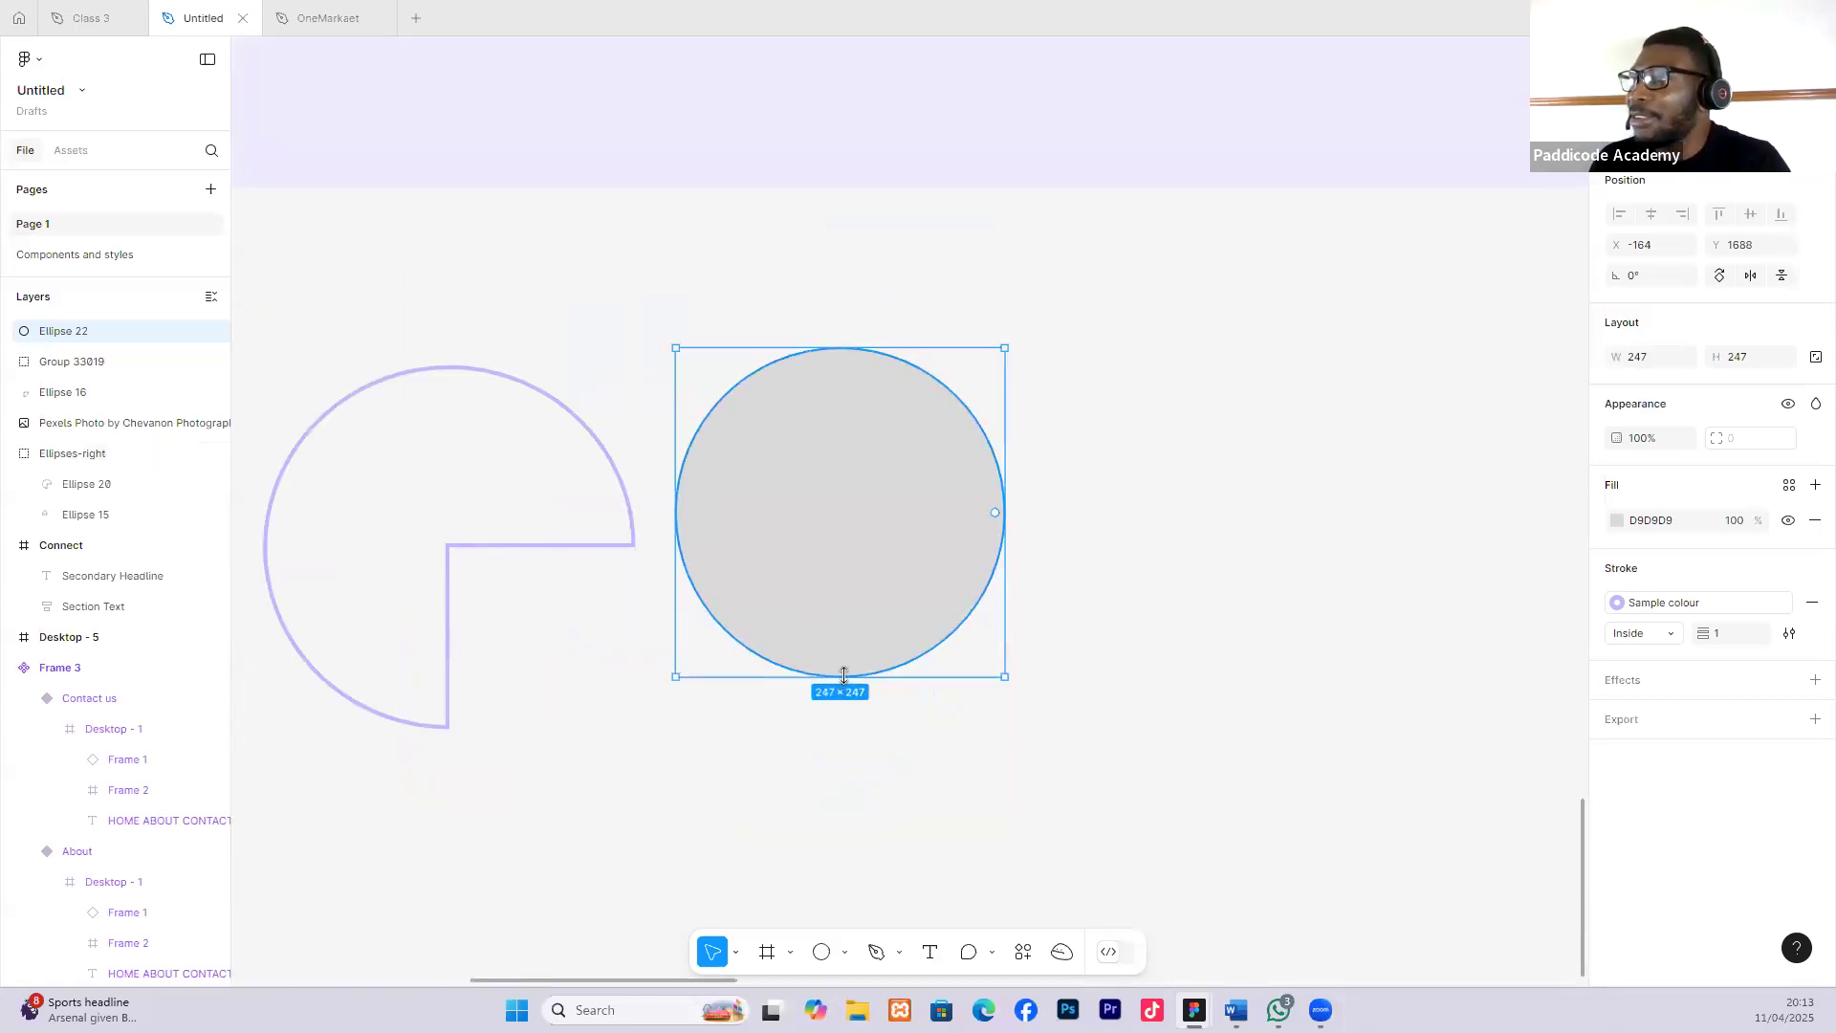
pyautogui.moveTo(976, 519); pyautogui.dragTo(845, 613)
pyautogui.click(1163, 526)
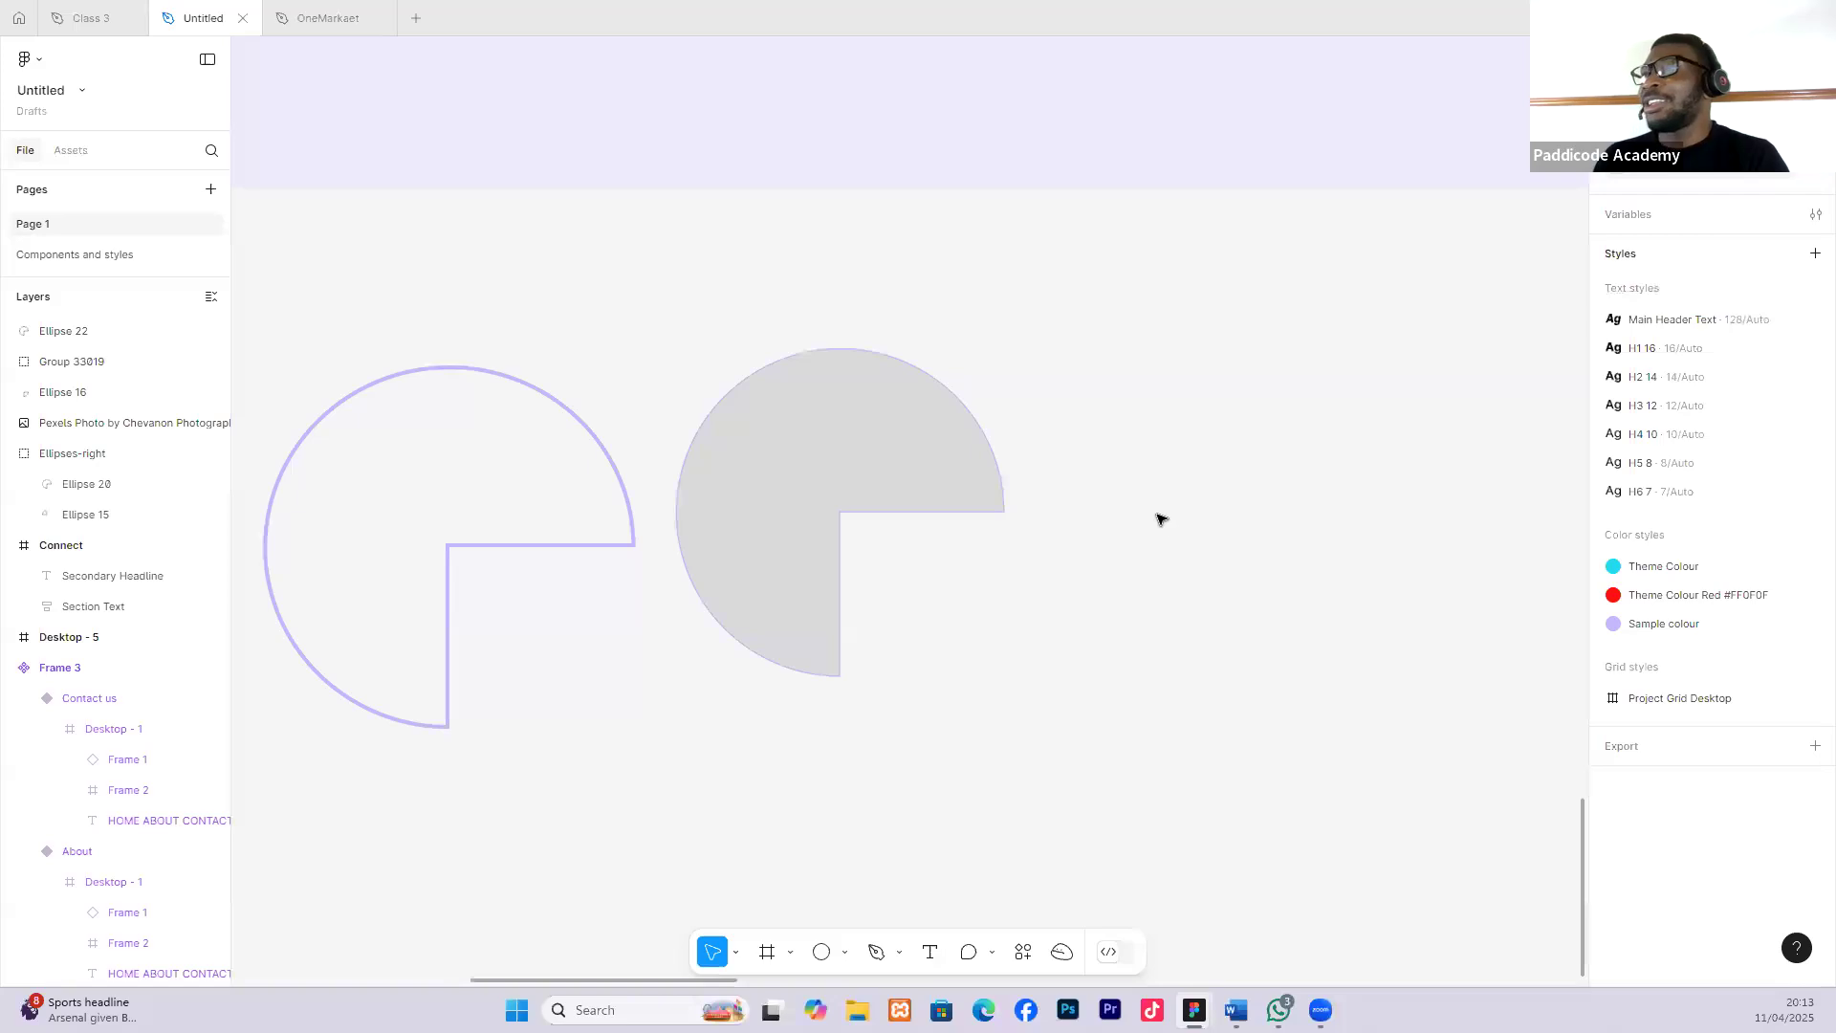
# Remove the fill from the second arc, leaving only its lavender outline.
pyautogui.click(881, 477)
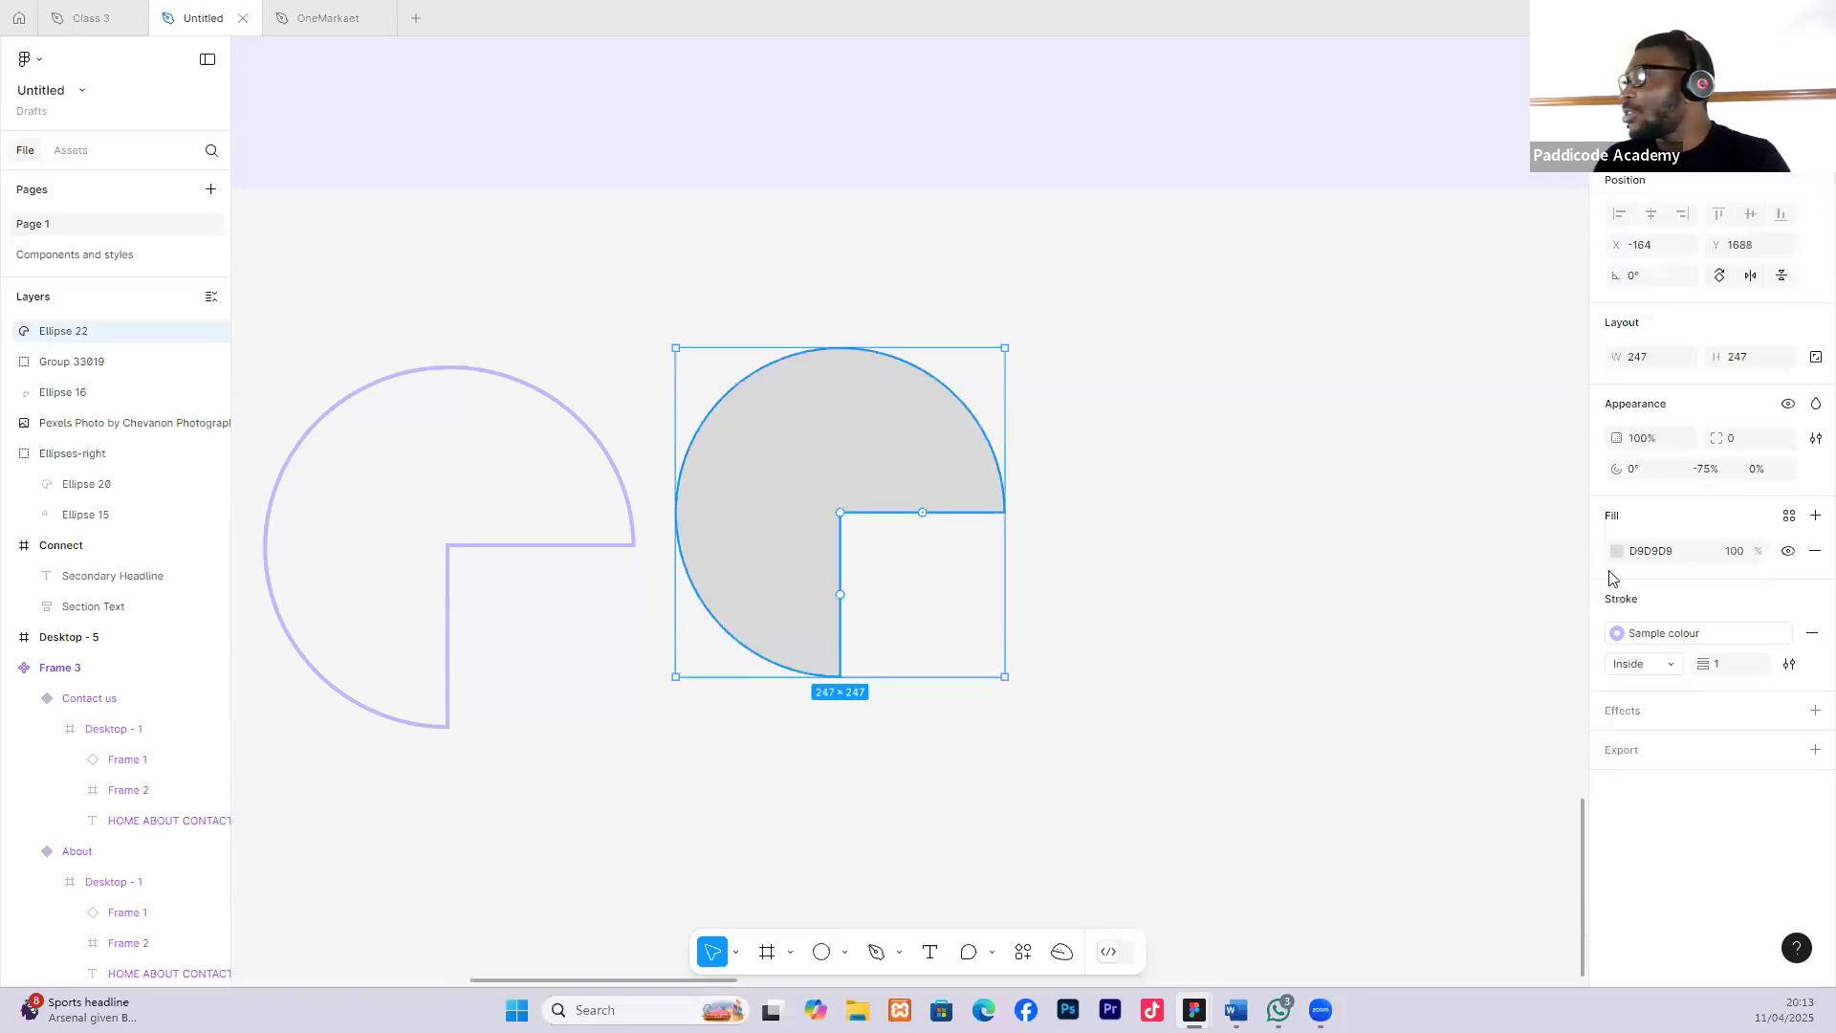
pyautogui.click(1787, 554)
pyautogui.click(1787, 552)
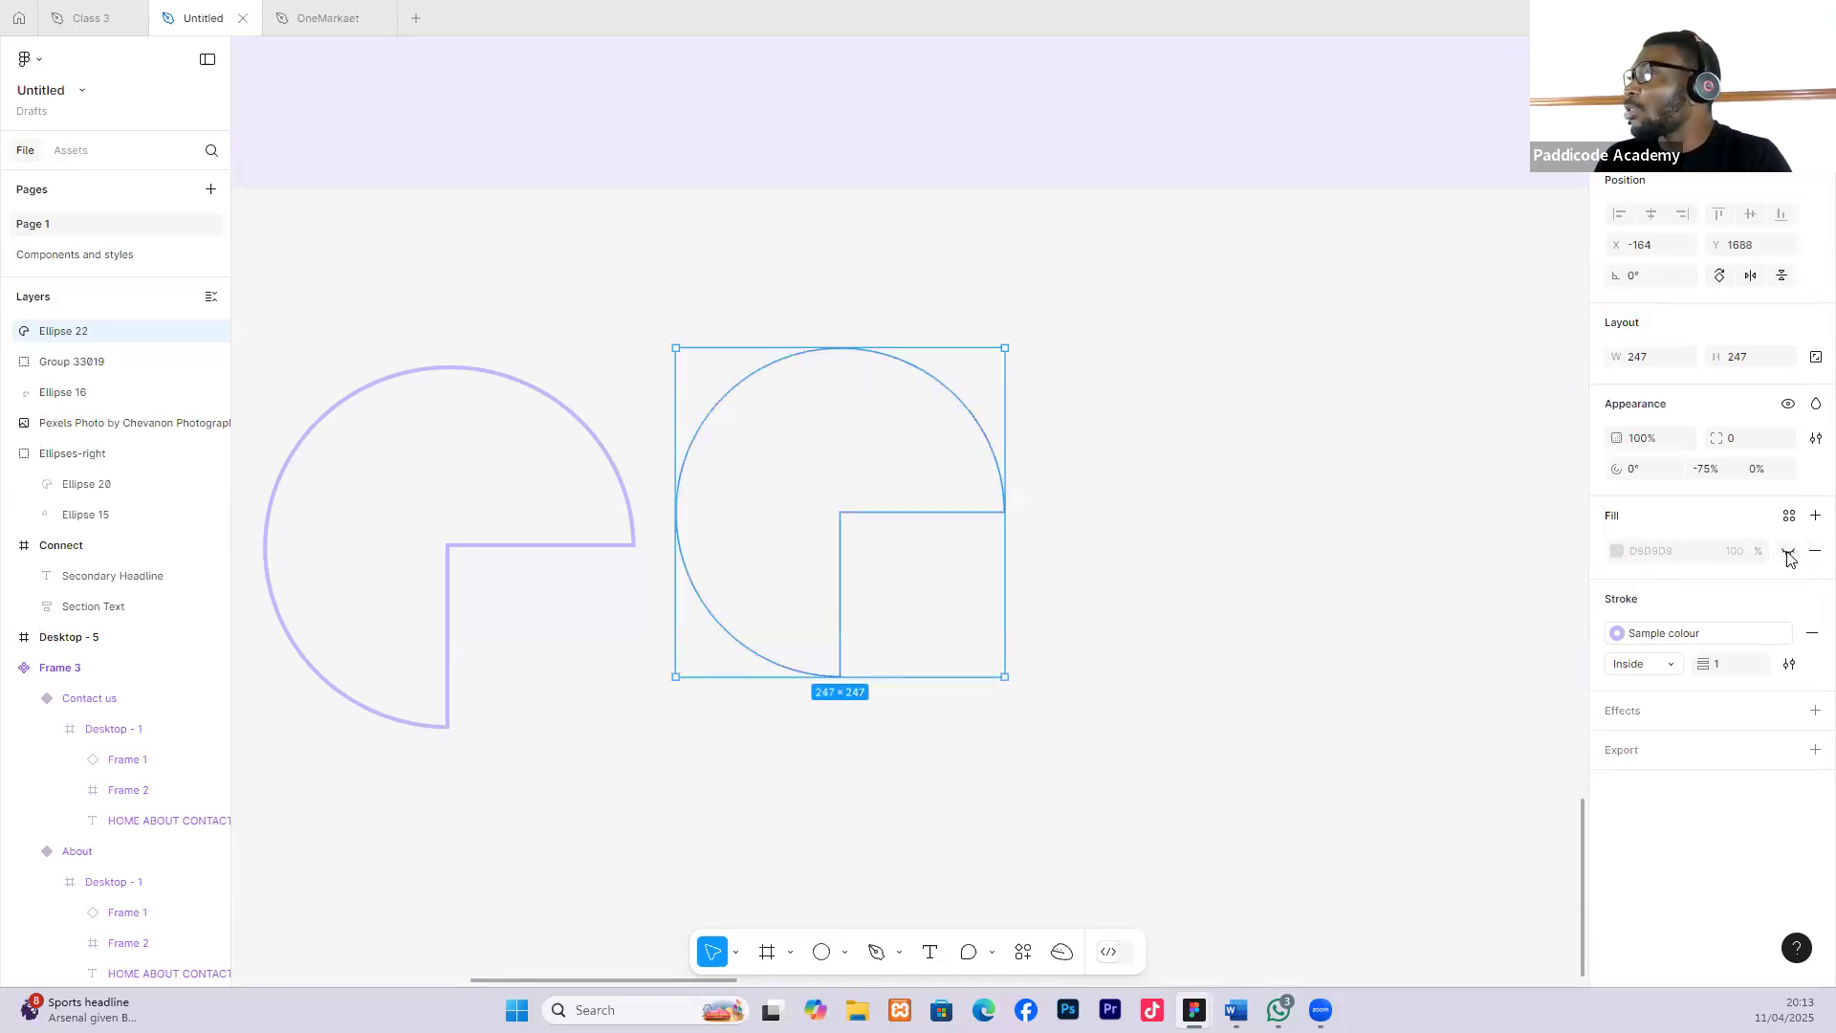
pyautogui.click(1810, 554)
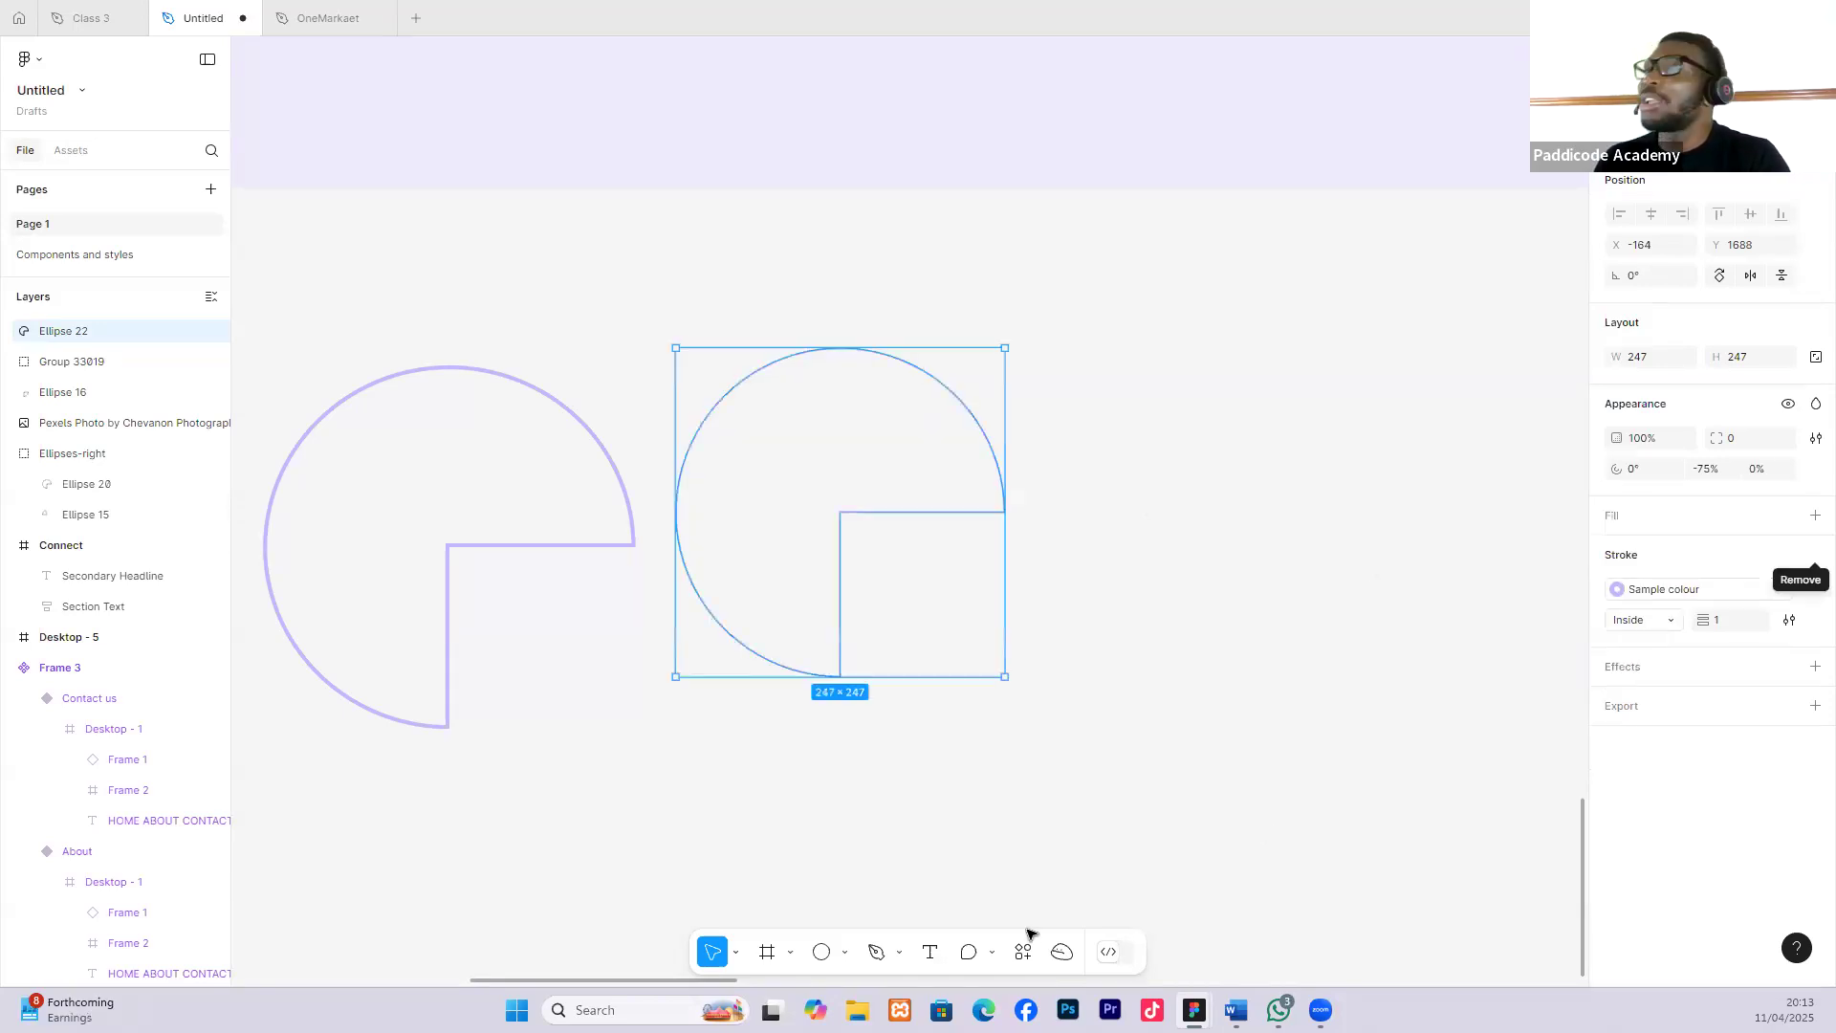
pyautogui.click(526, 874)
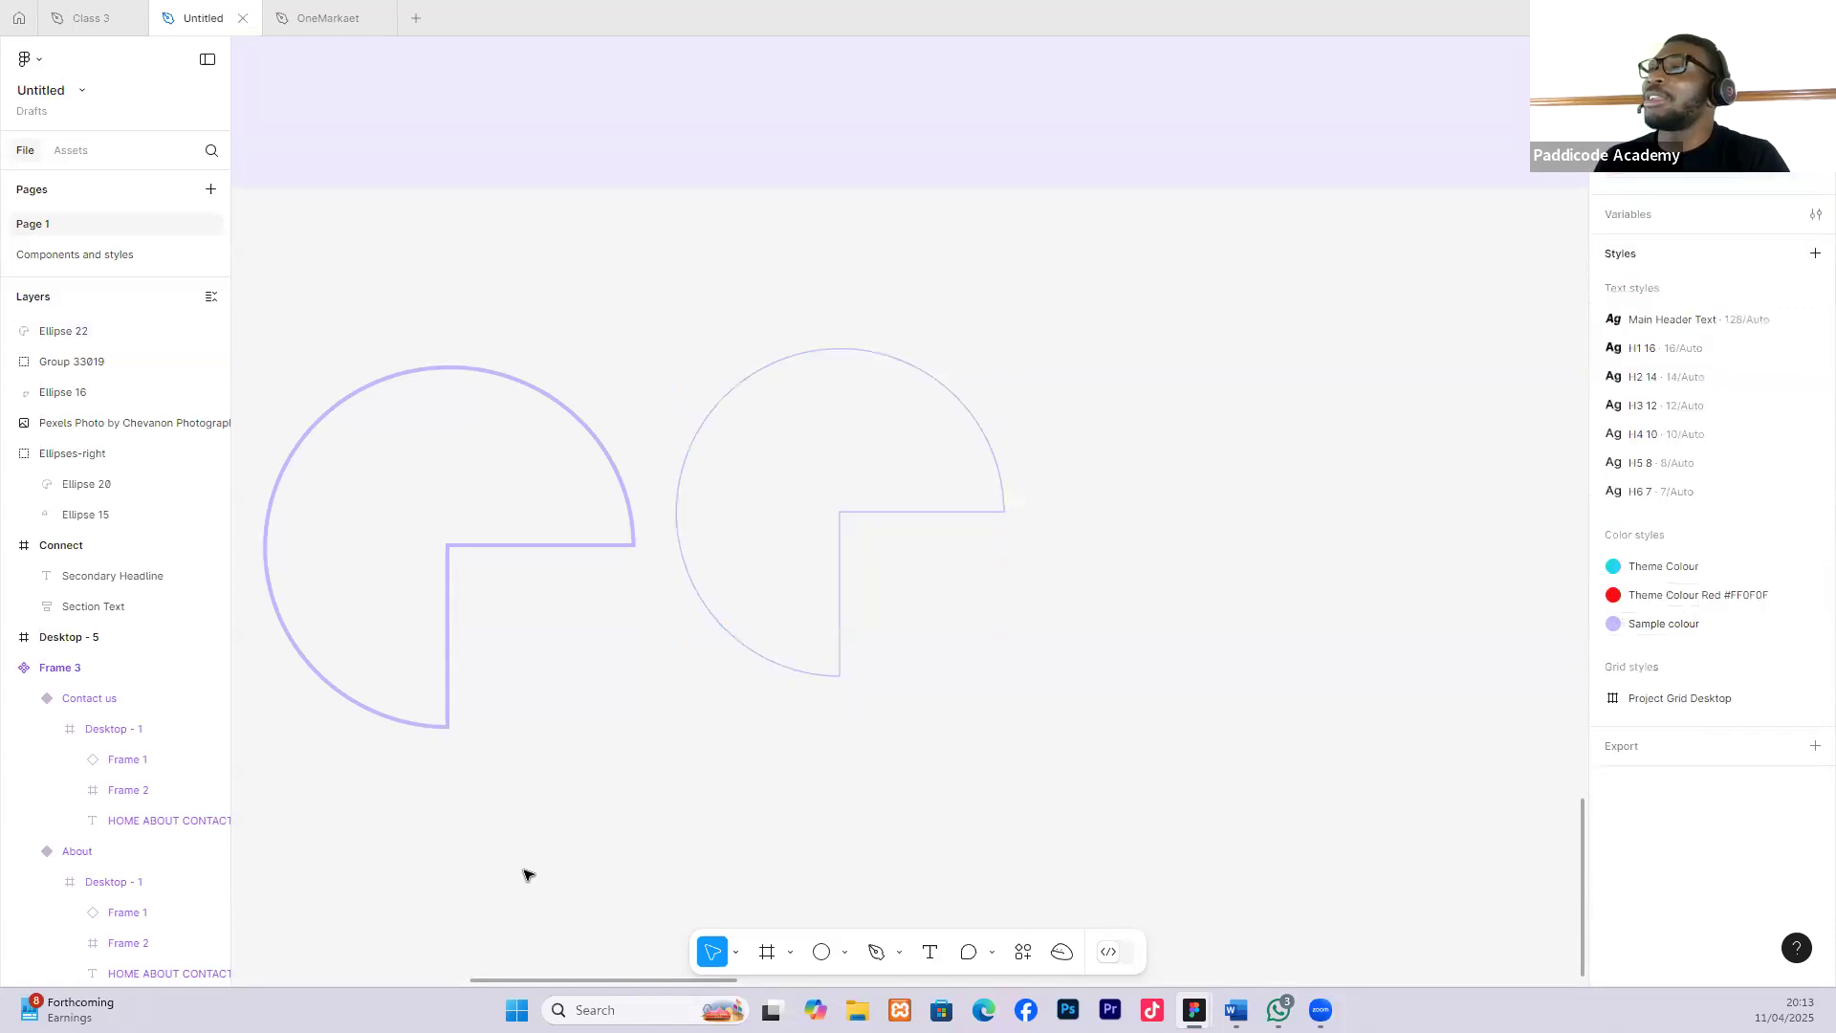
# Set the second arc's stroke weight to 3 to match the neighbouring ring.
pyautogui.click(678, 487)
pyautogui.click(1736, 628)
pyautogui.write('2')
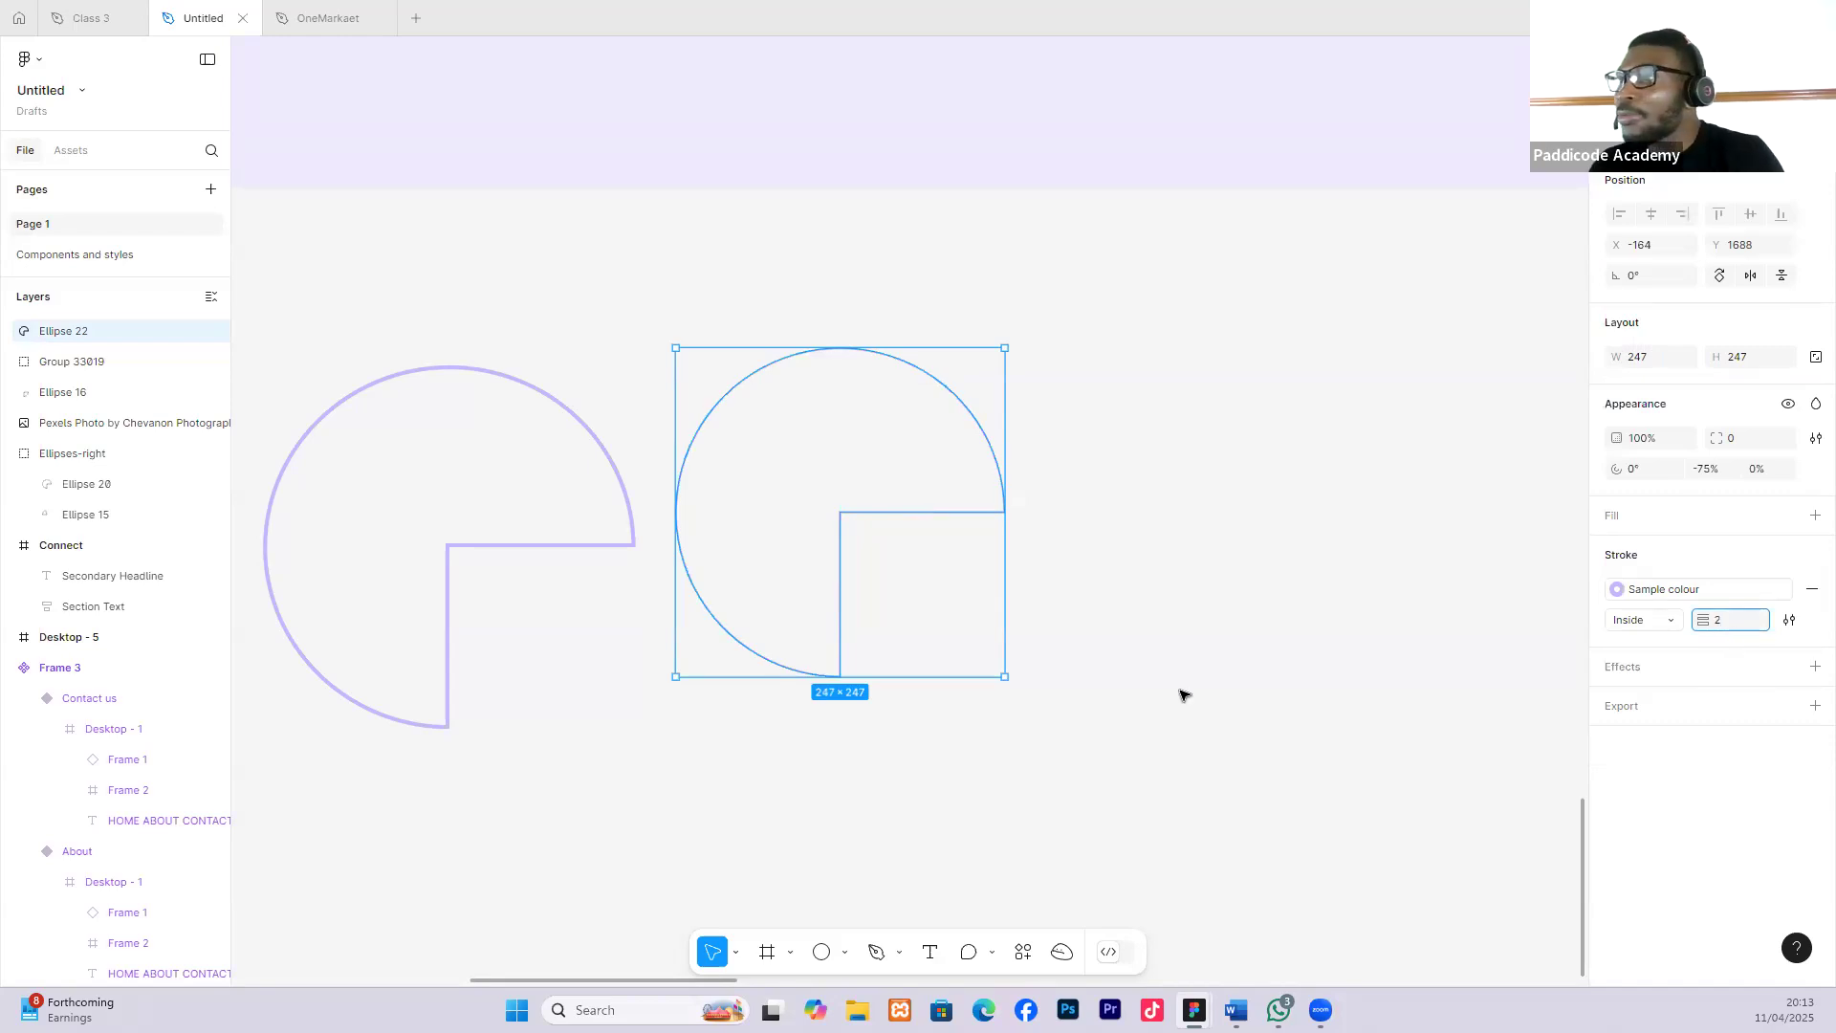
pyautogui.click(669, 526)
pyautogui.scroll(3, 664, 517)
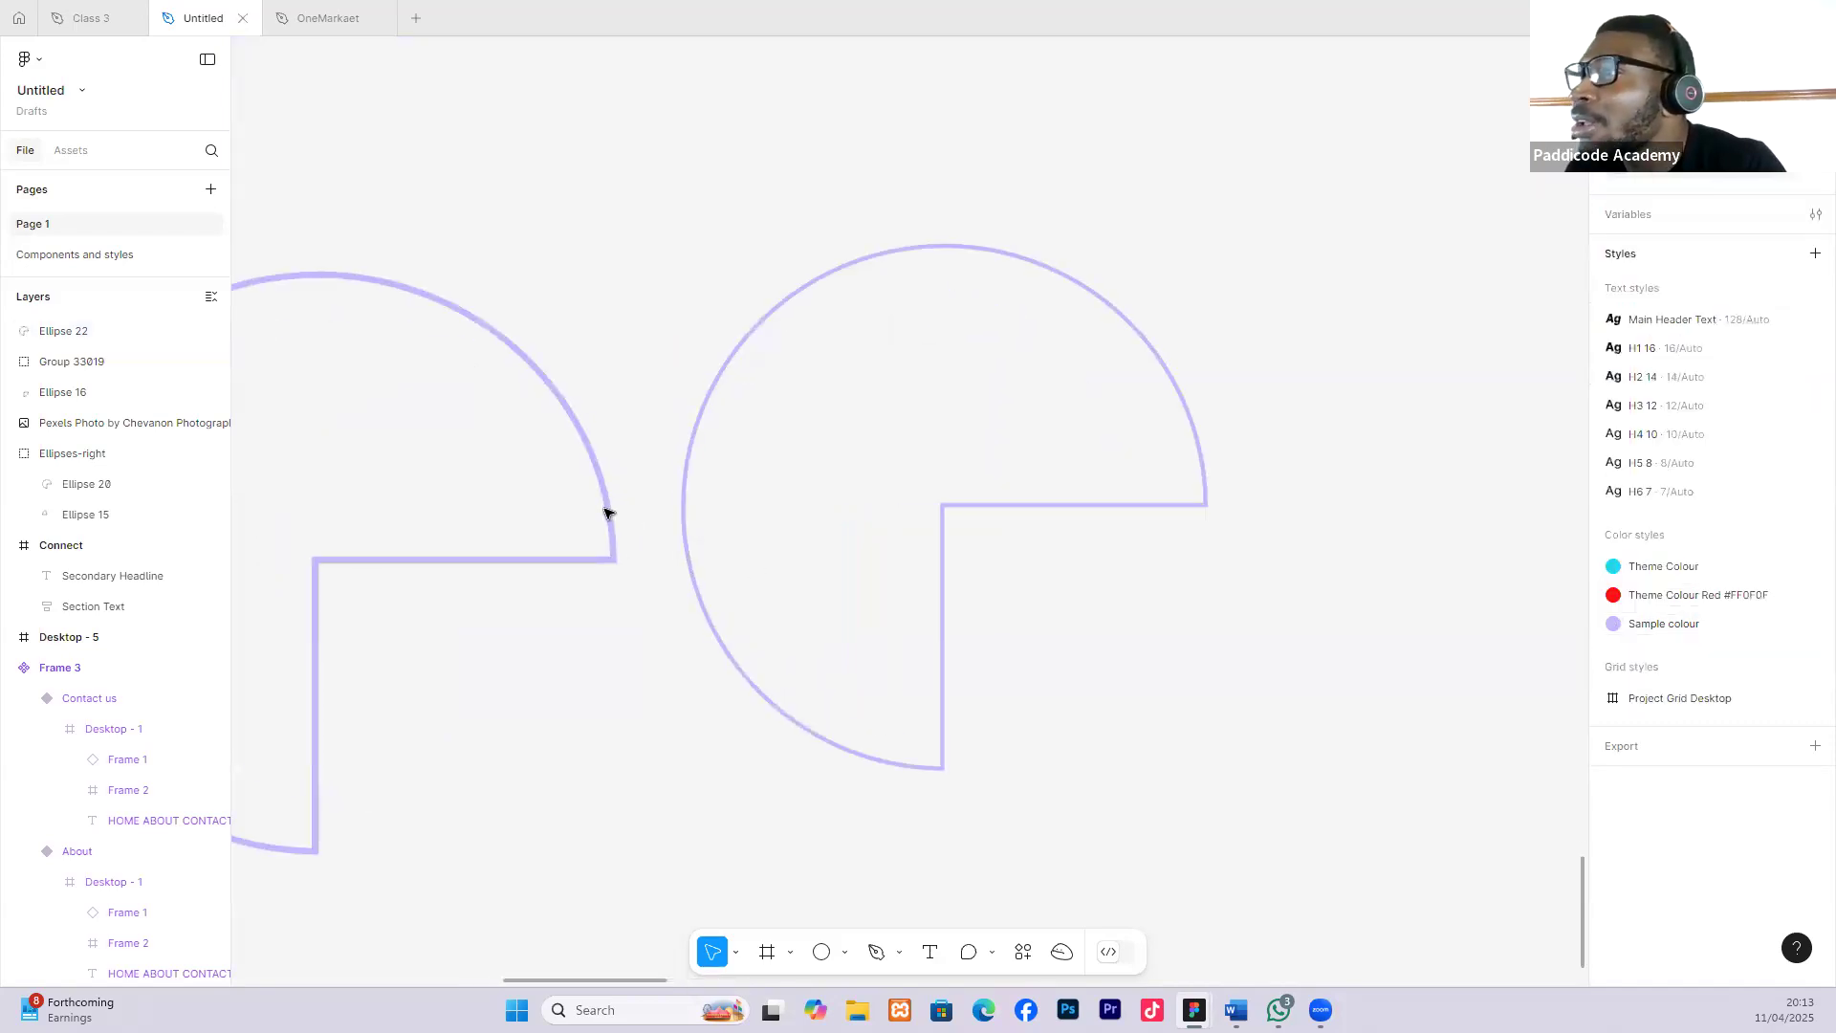
pyautogui.click(606, 514)
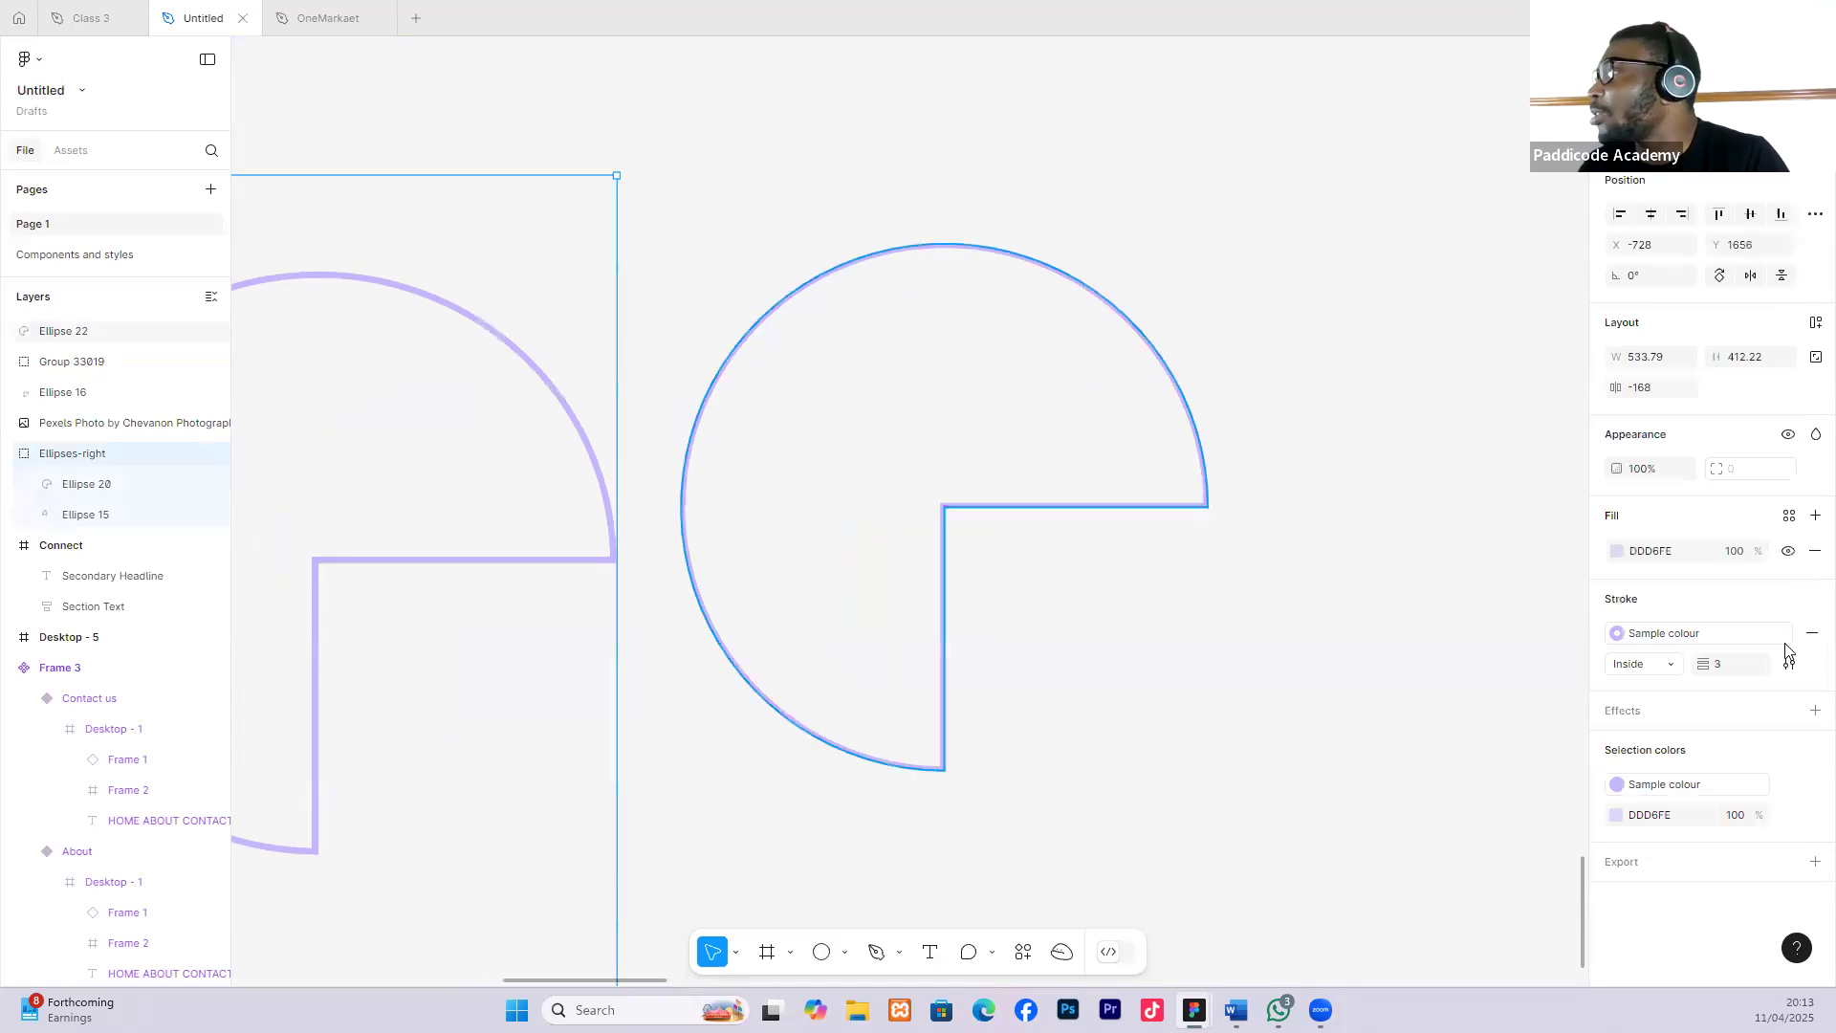
pyautogui.click(1207, 509)
pyautogui.click(1734, 624)
pyautogui.write('3')
pyautogui.press('Return')
pyautogui.scroll(-3, 1090, 713)
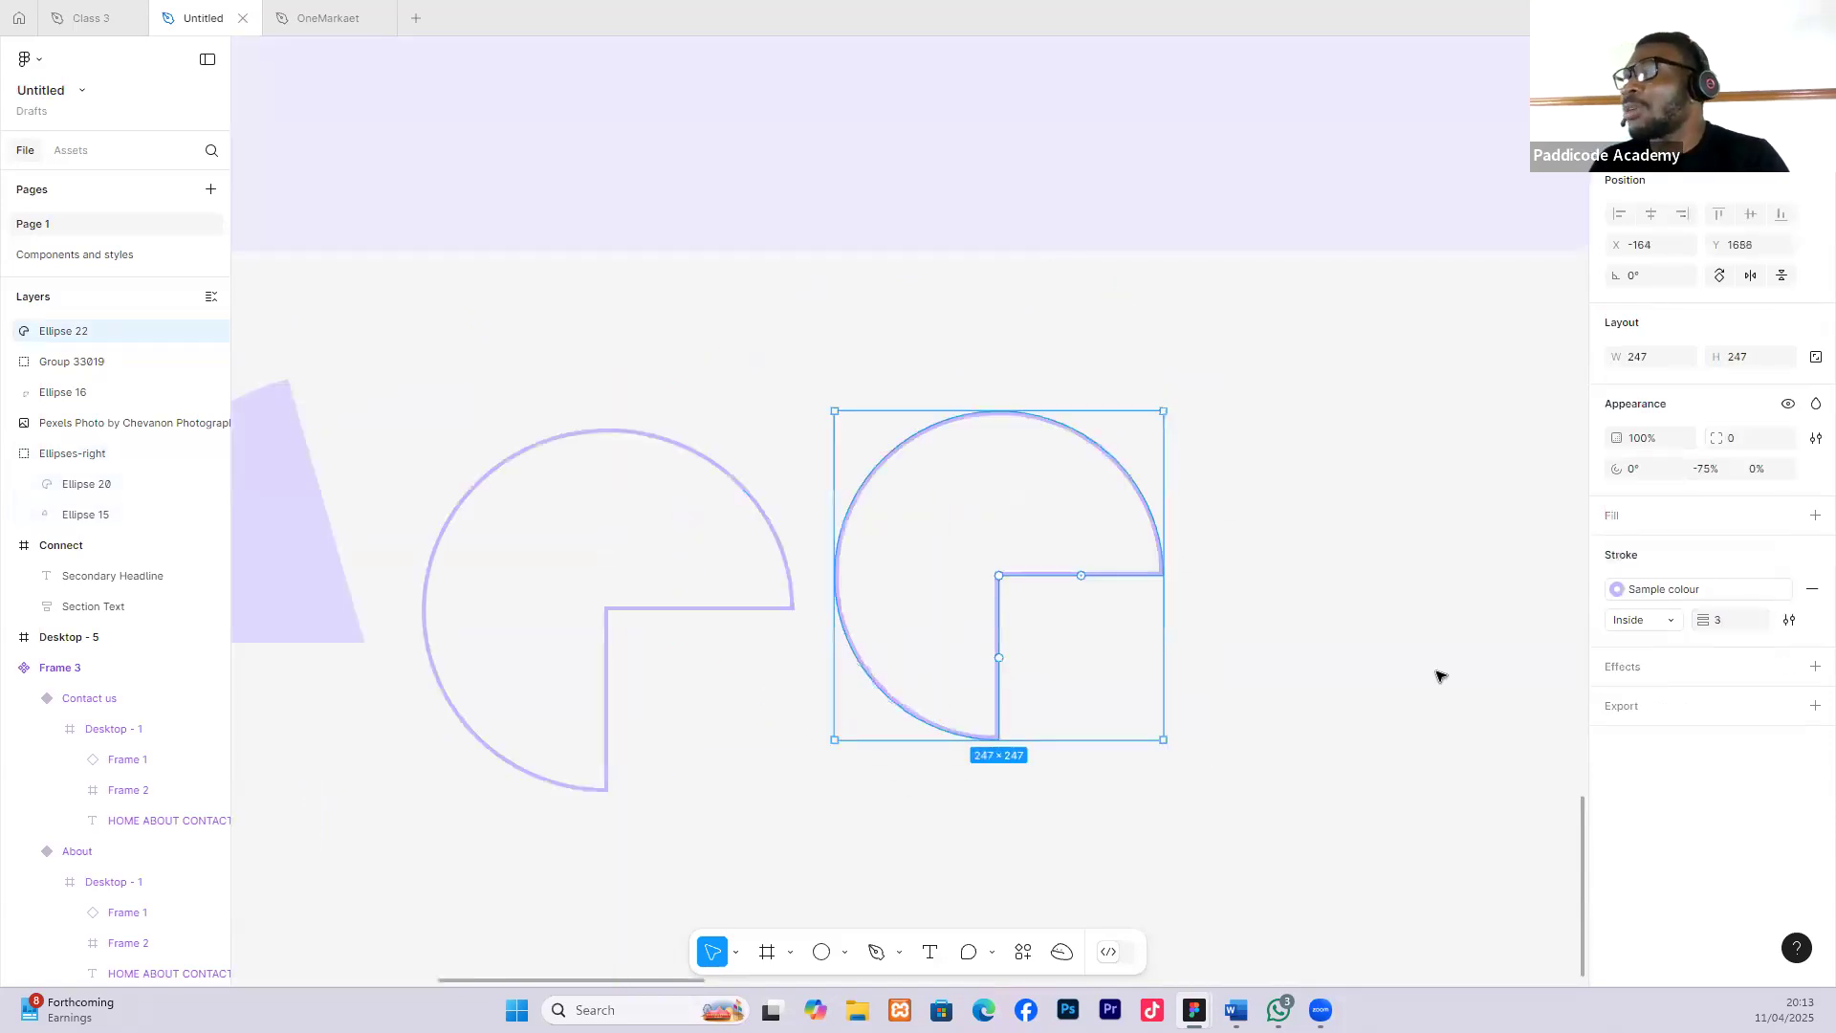
pyautogui.click(1340, 663)
# Align the second arc beside the first along the red guides.
pyautogui.scroll(-2, 1339, 660)
pyautogui.scroll(1, 1216, 623)
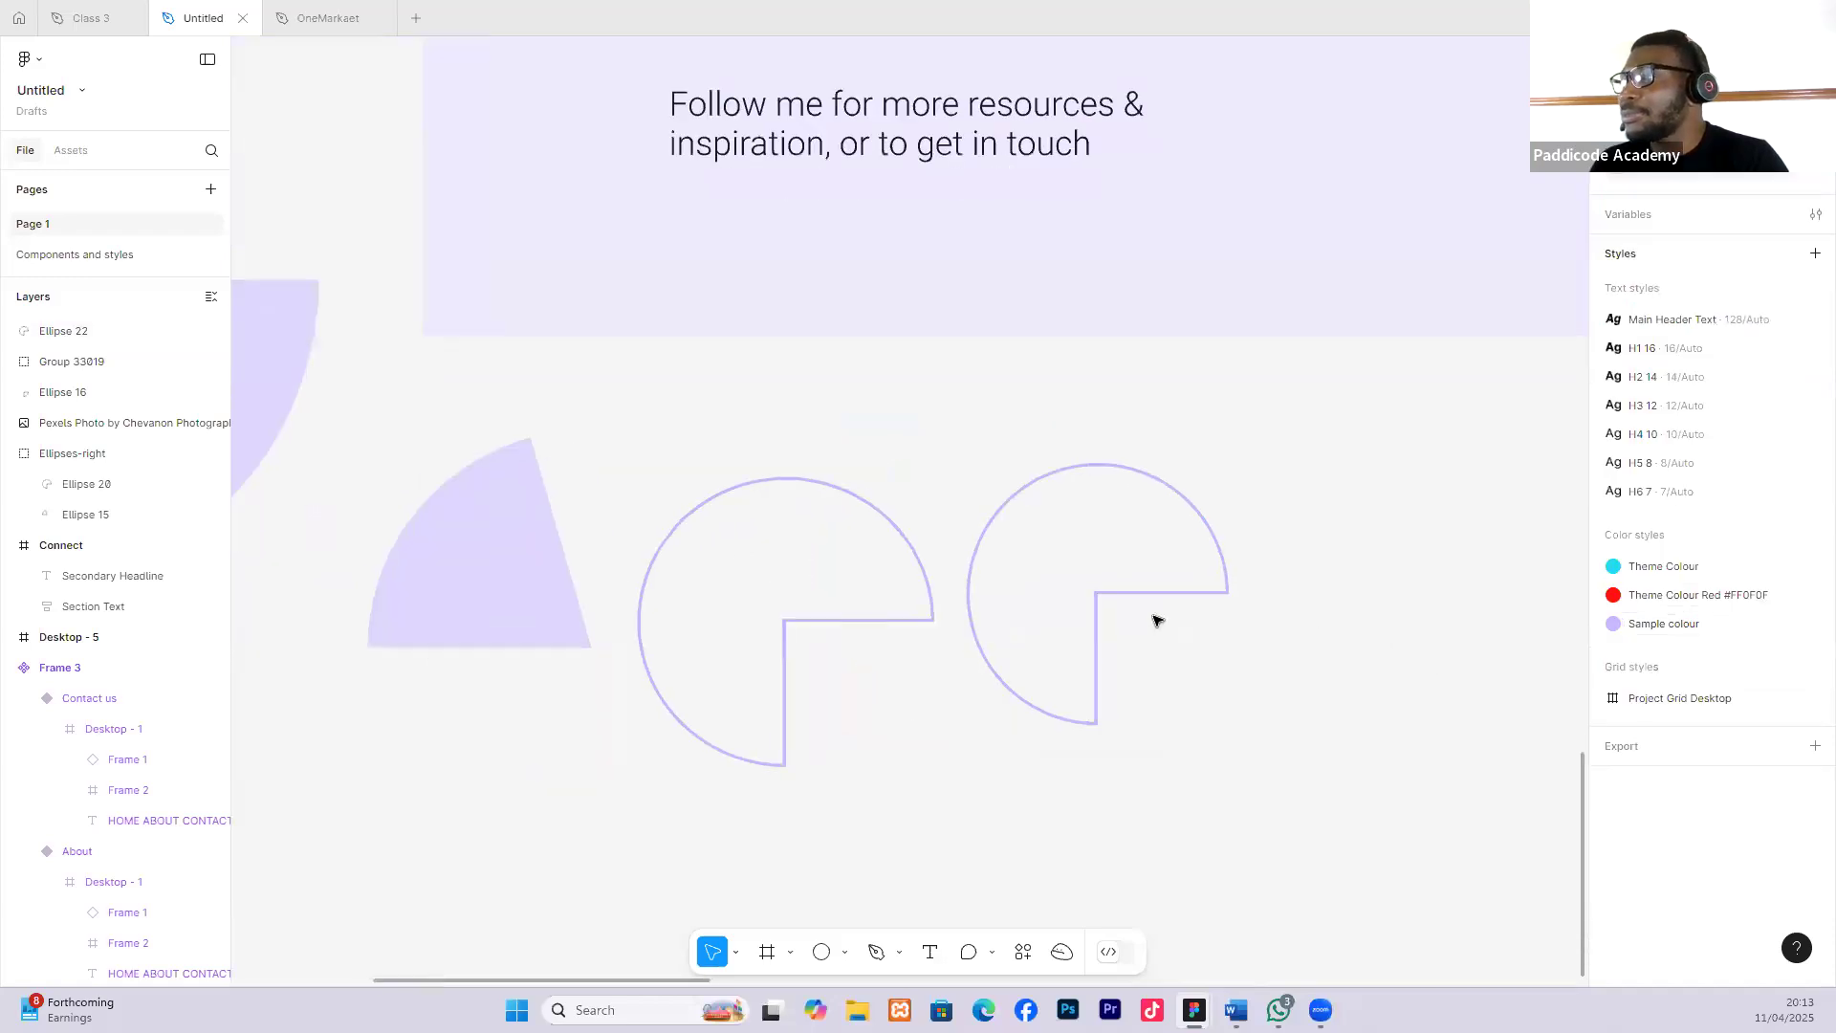
pyautogui.moveTo(1109, 603); pyautogui.dragTo(1144, 564)
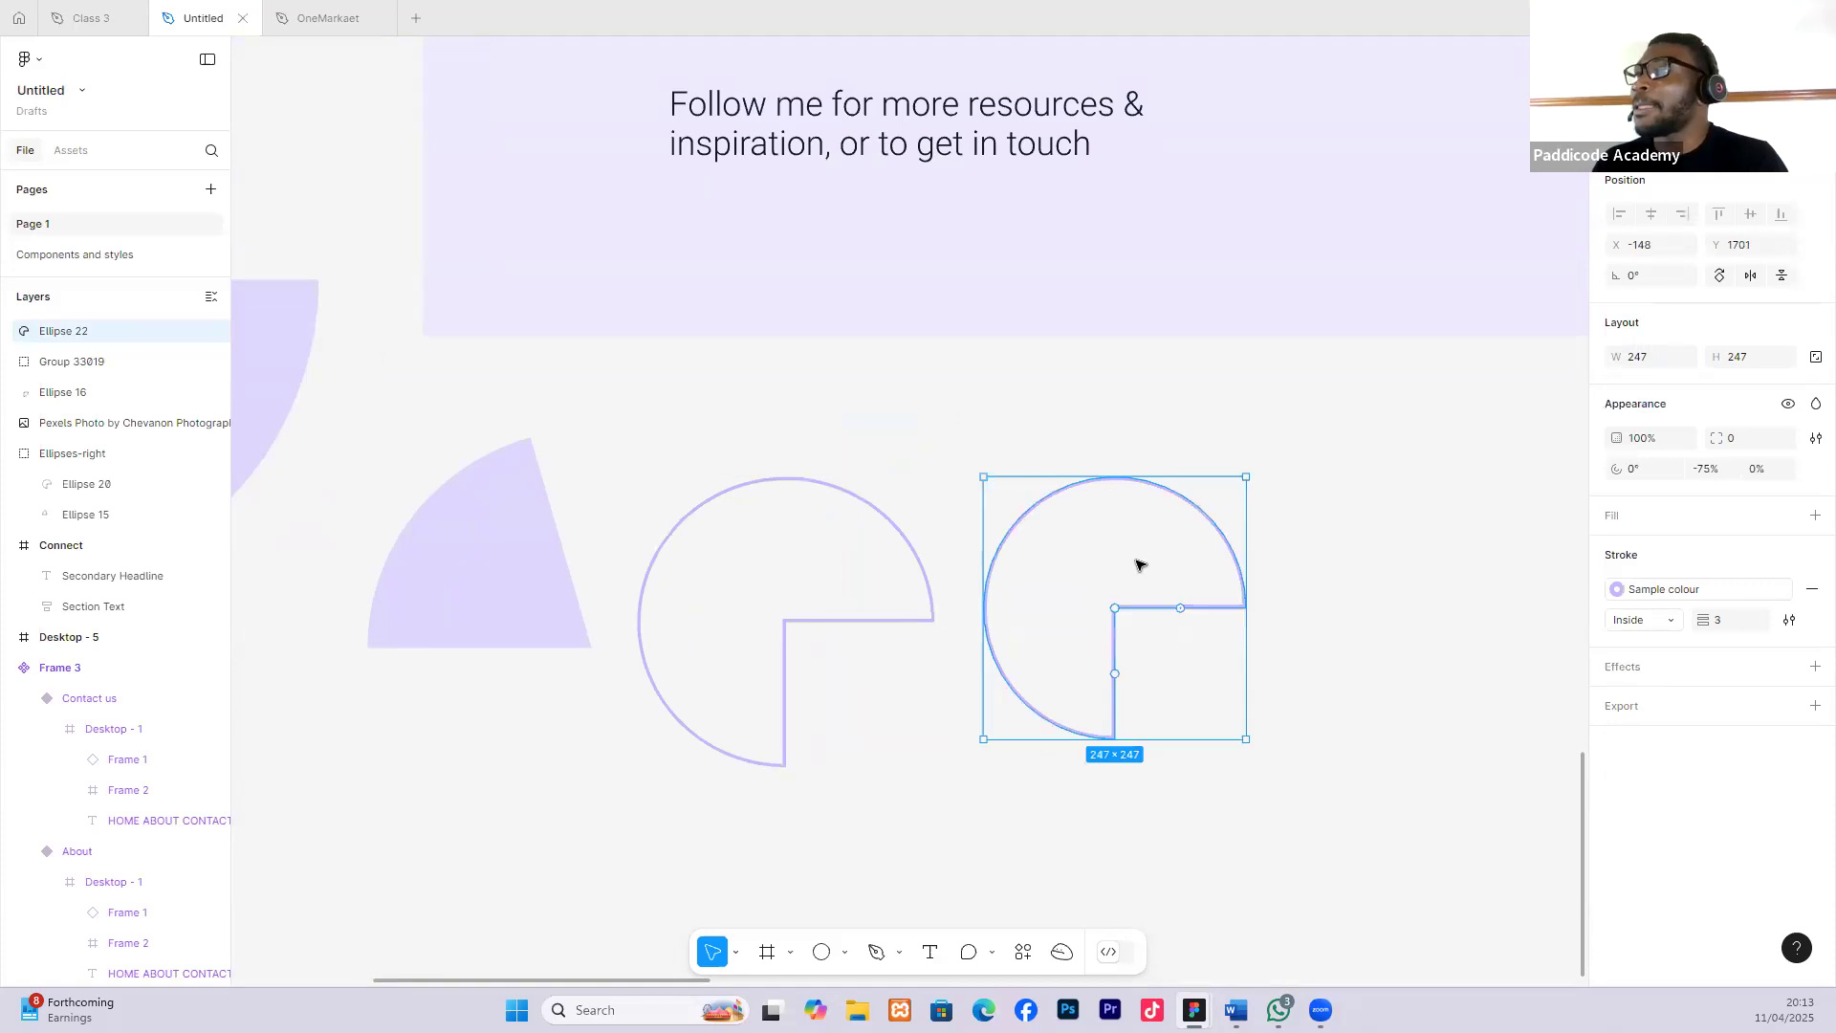
pyautogui.scroll(-3, 1176, 584)
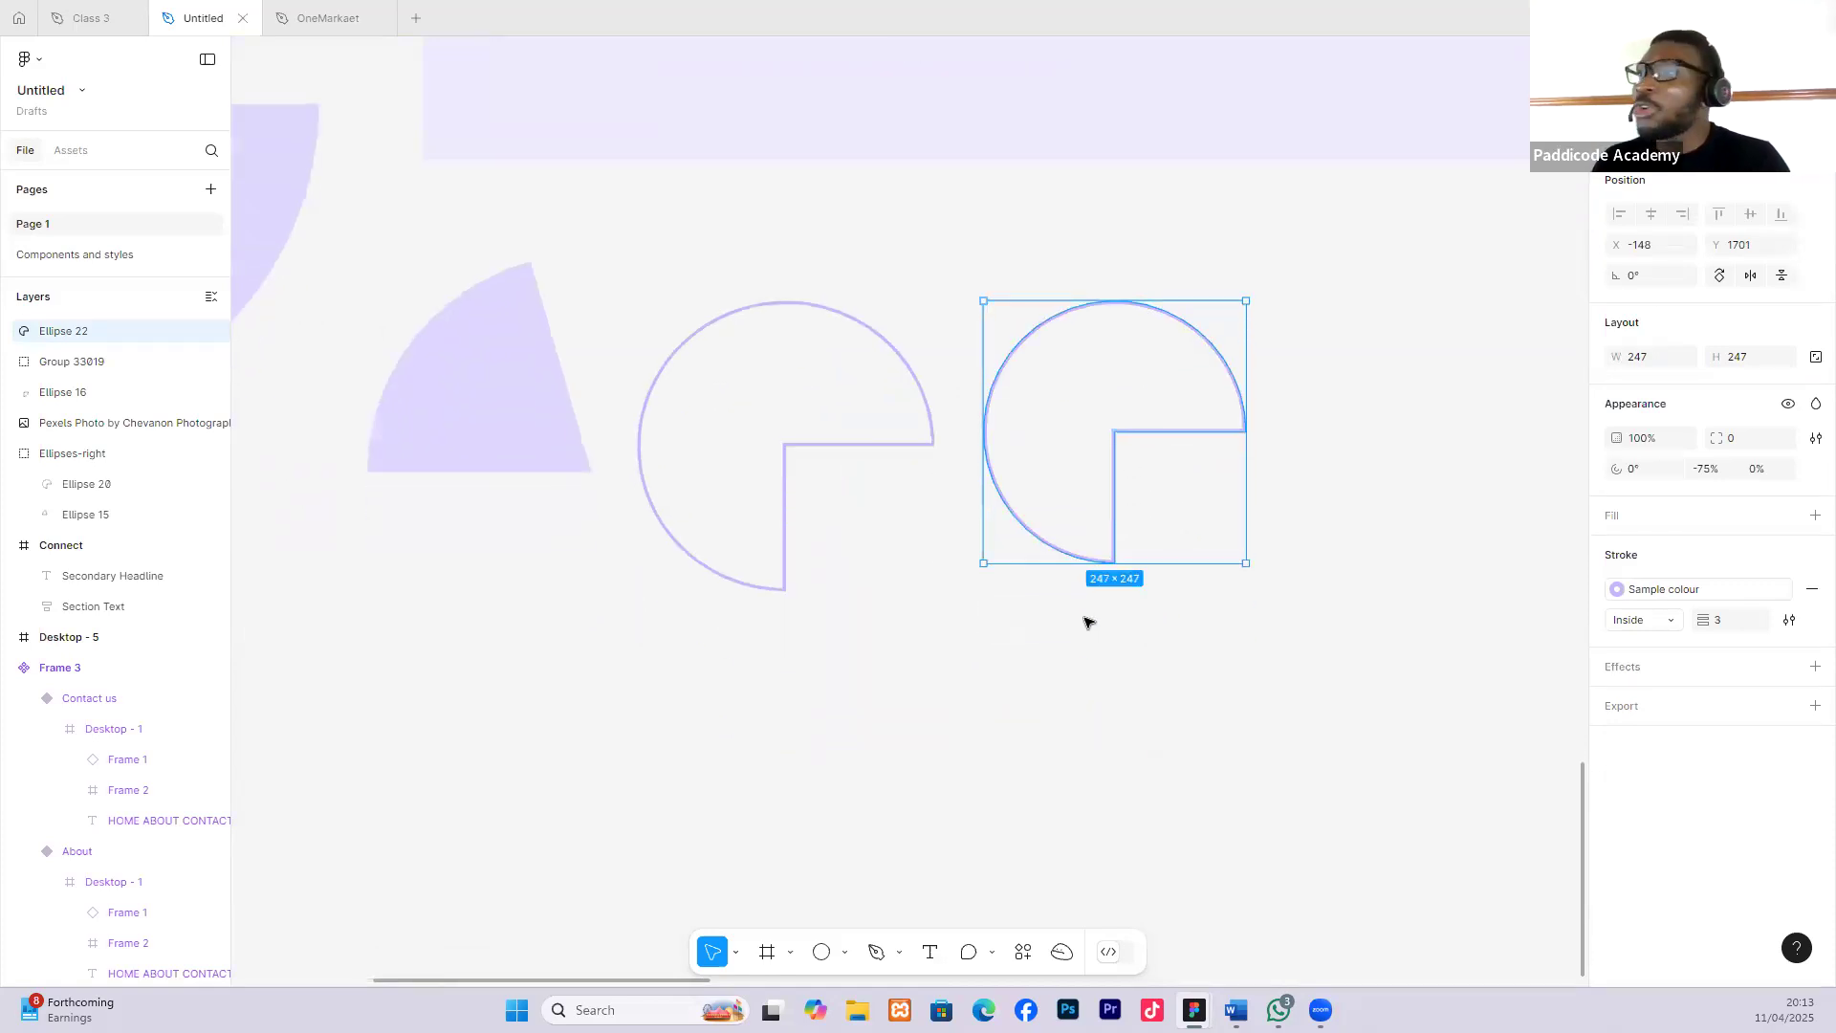
pyautogui.scroll(-1, 1050, 636)
pyautogui.scroll(-2, 1016, 653)
pyautogui.hscroll(3, 996, 647)
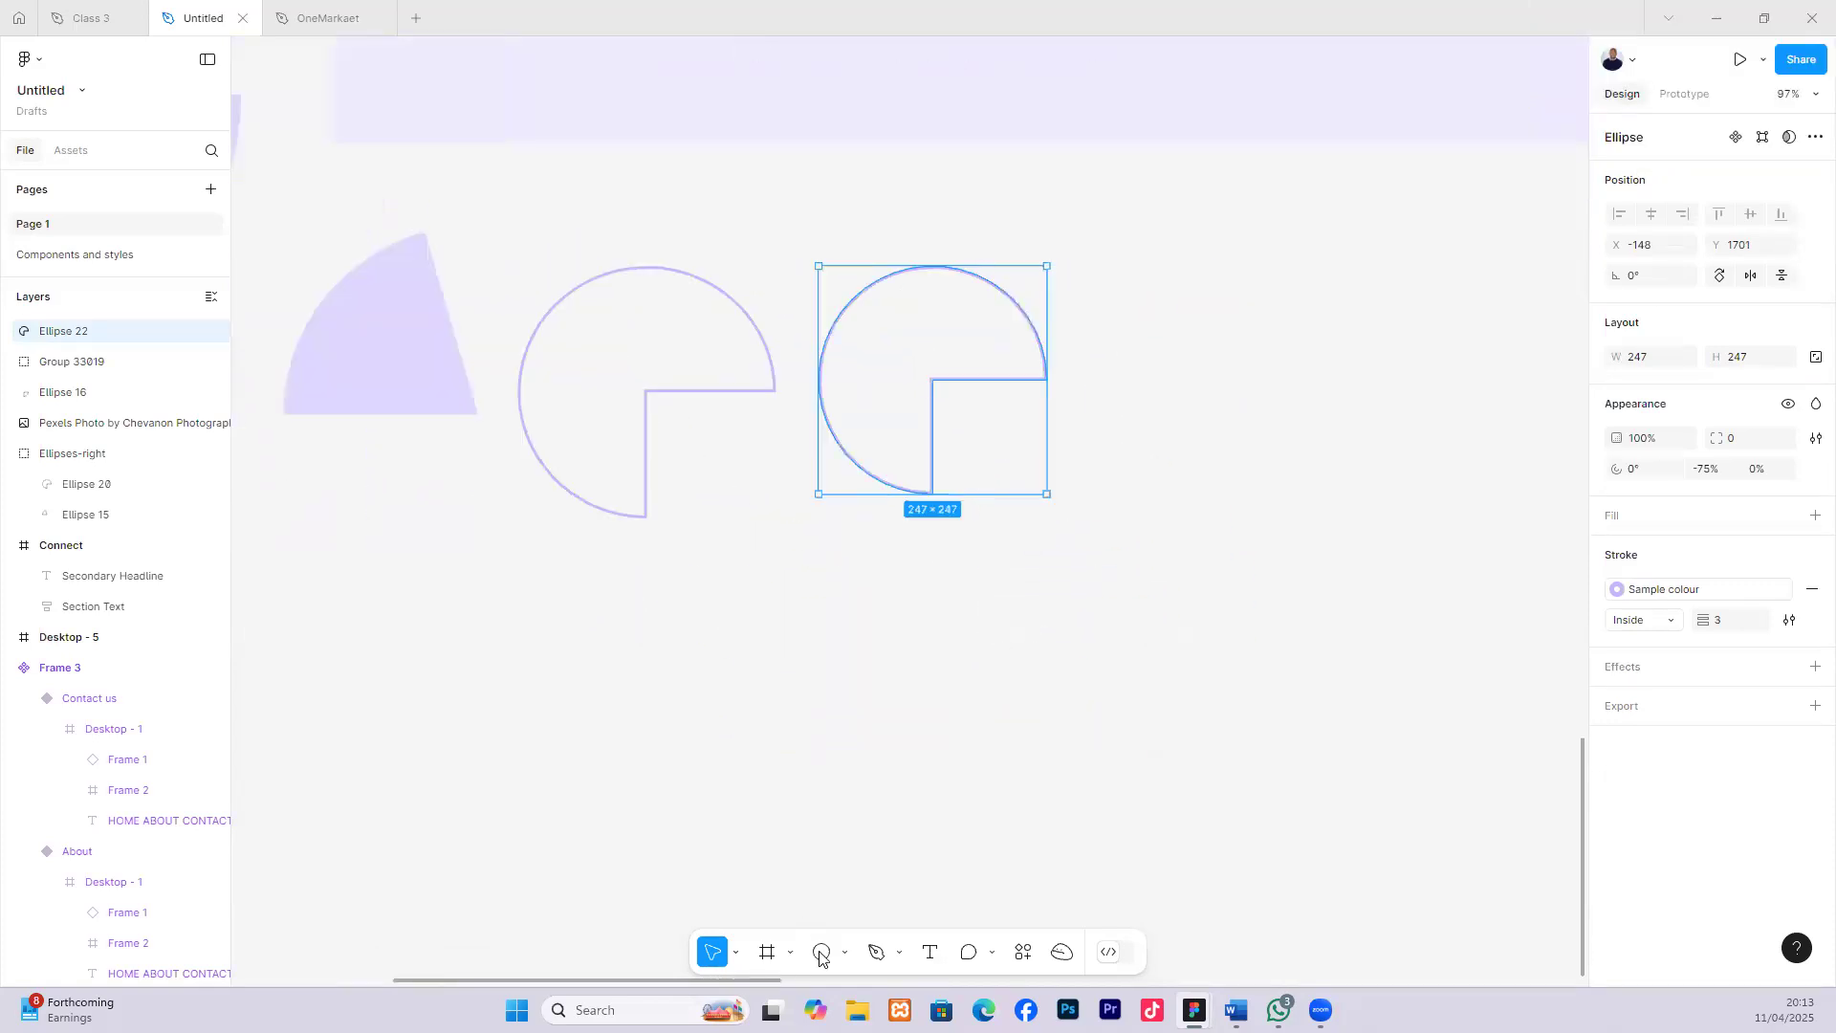
# Draw a 267×267 circle under the two arcs and give it a Sample colour stroke.
pyautogui.press('o')
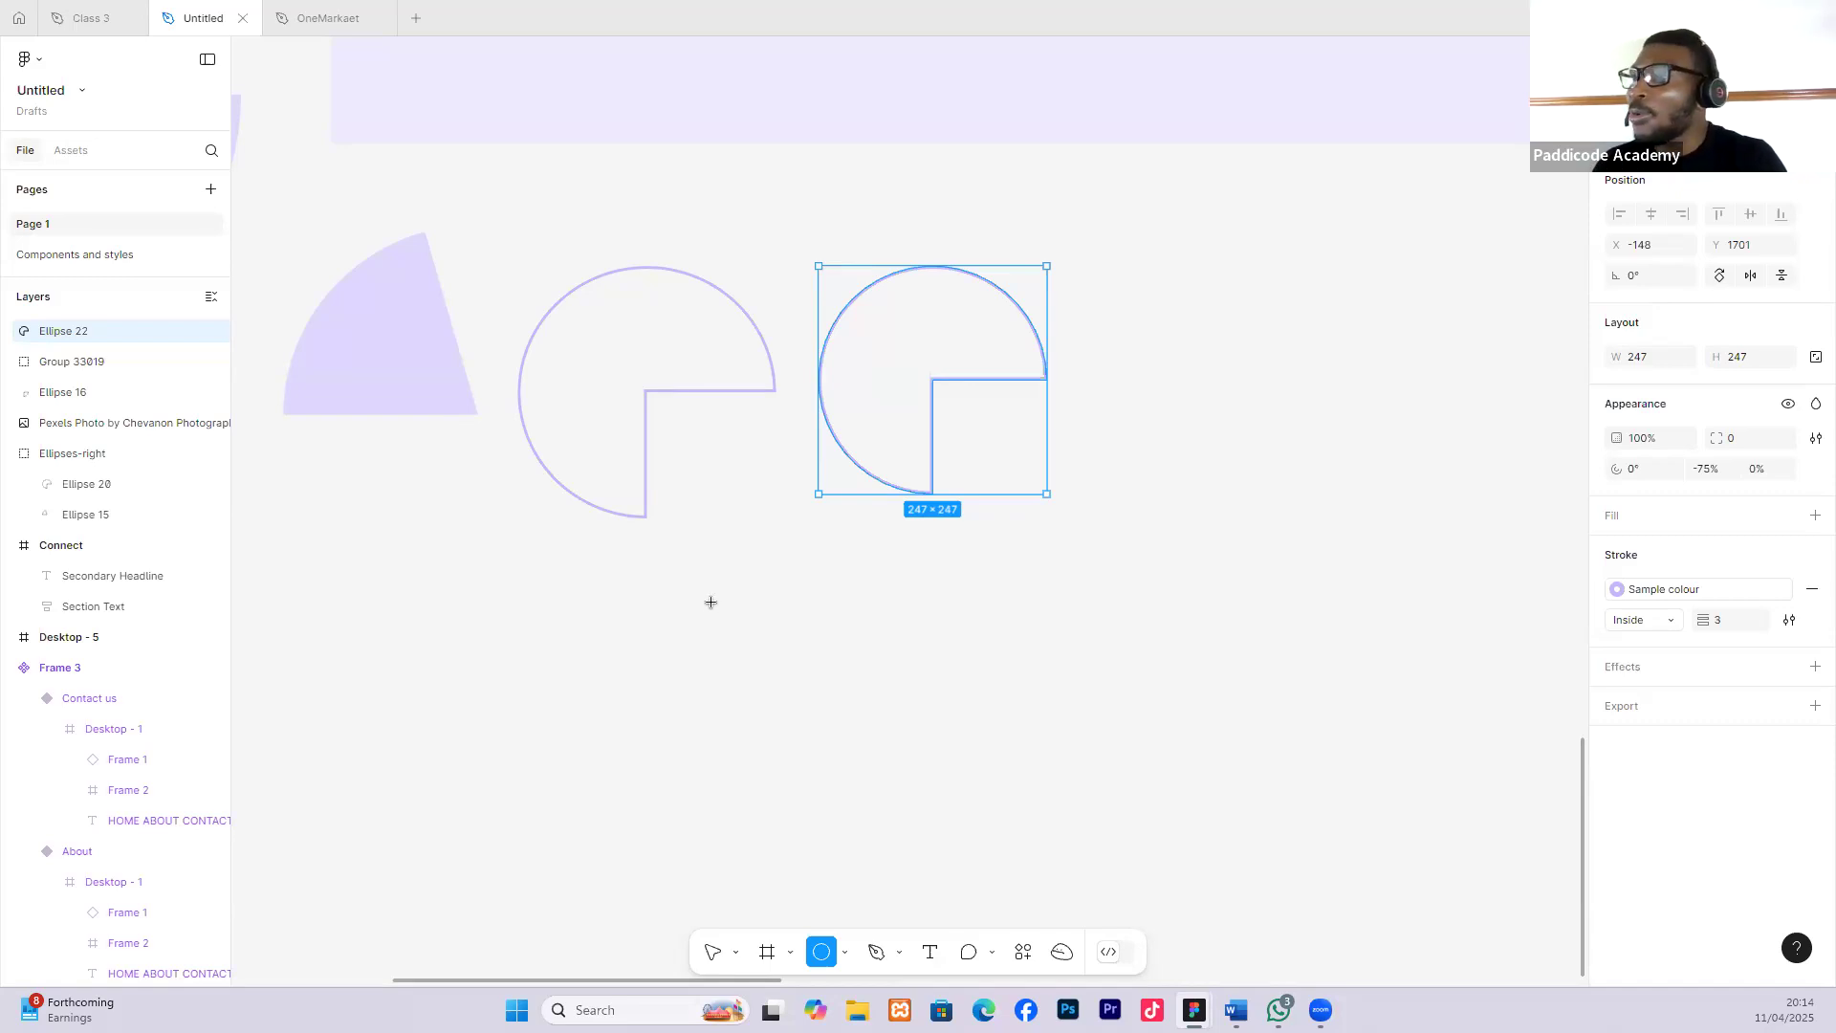
pyautogui.moveTo(713, 605); pyautogui.dragTo(959, 772)
pyautogui.moveTo(832, 660); pyautogui.dragTo(813, 626)
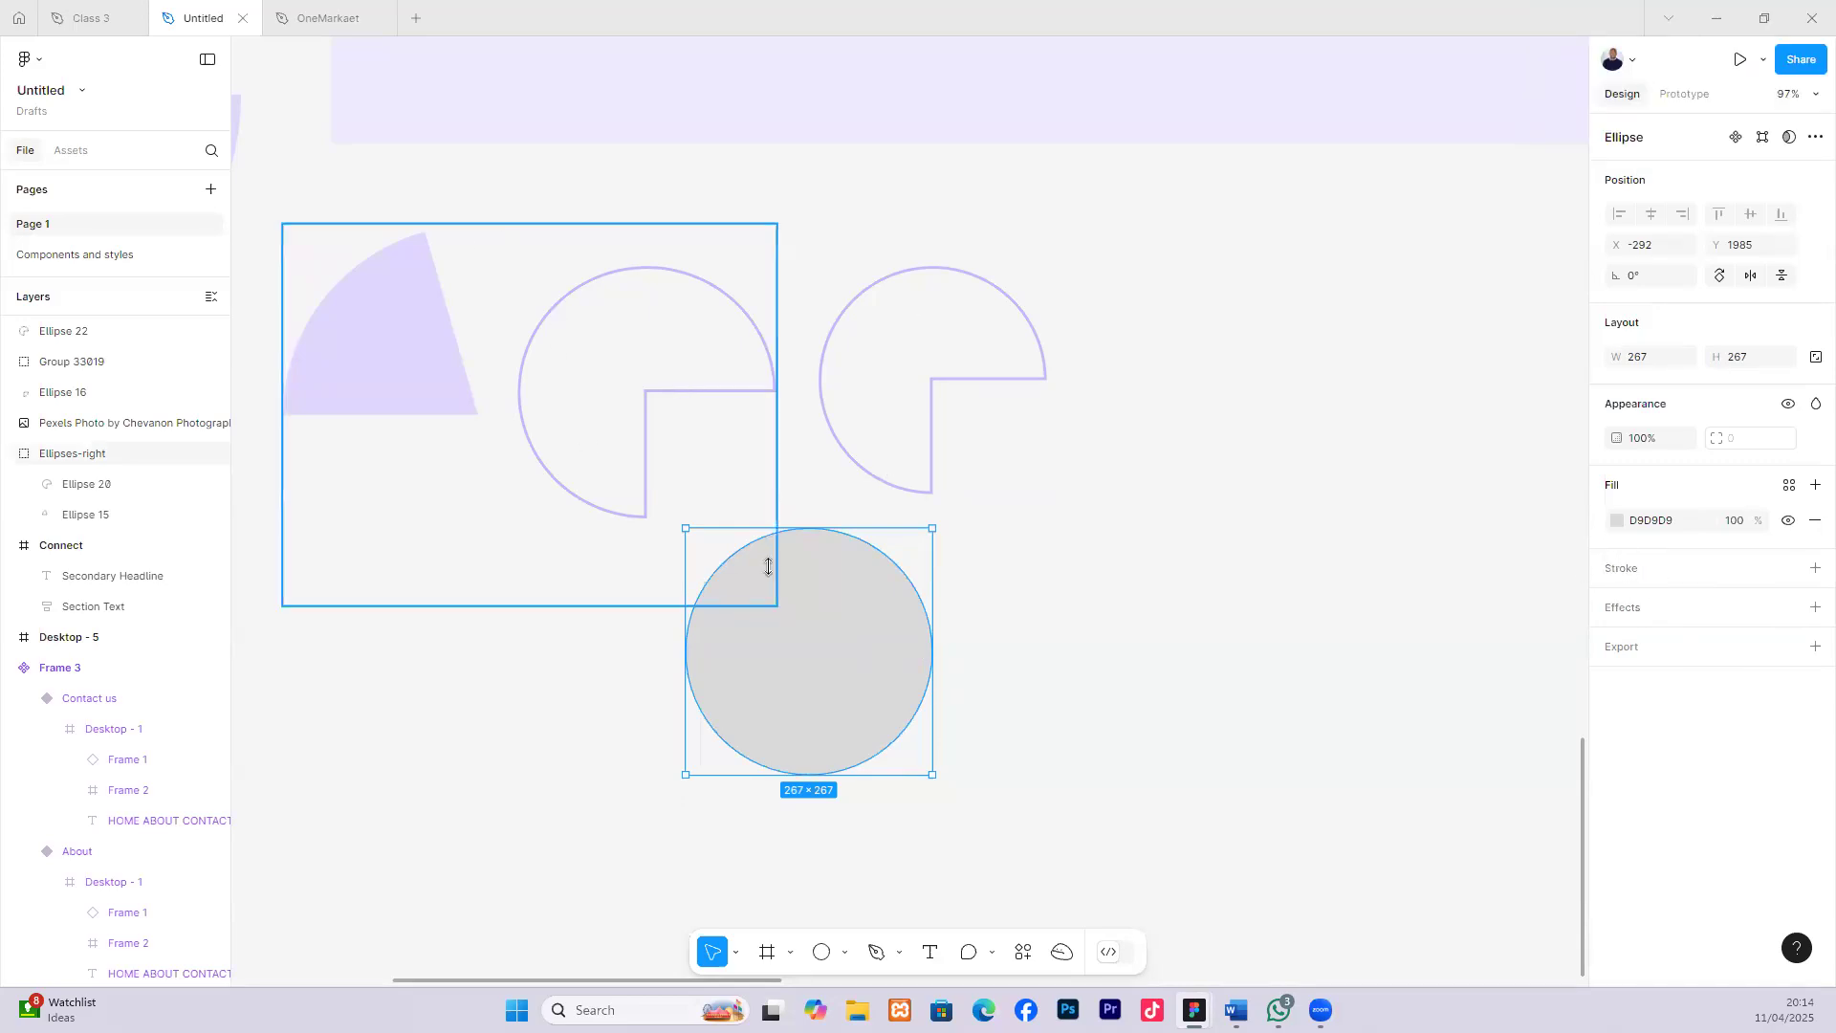
pyautogui.click(1625, 571)
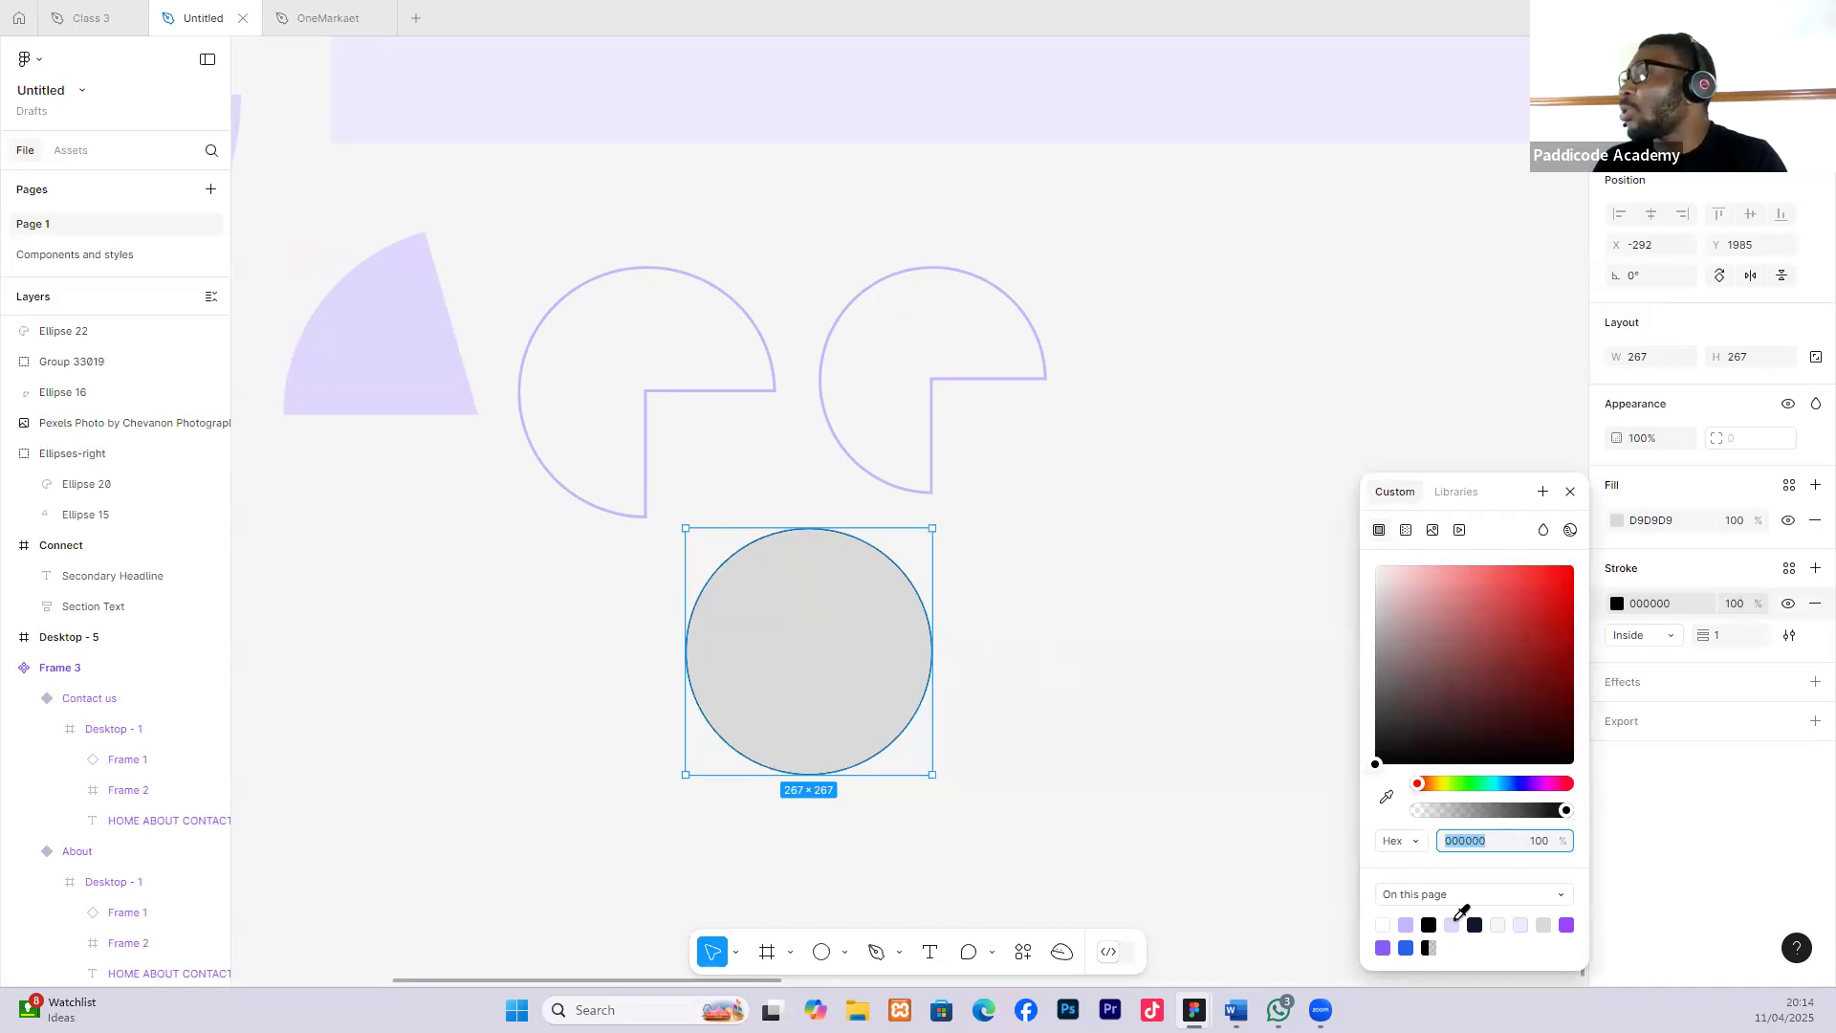
pyautogui.click(1789, 571)
pyautogui.click(1432, 756)
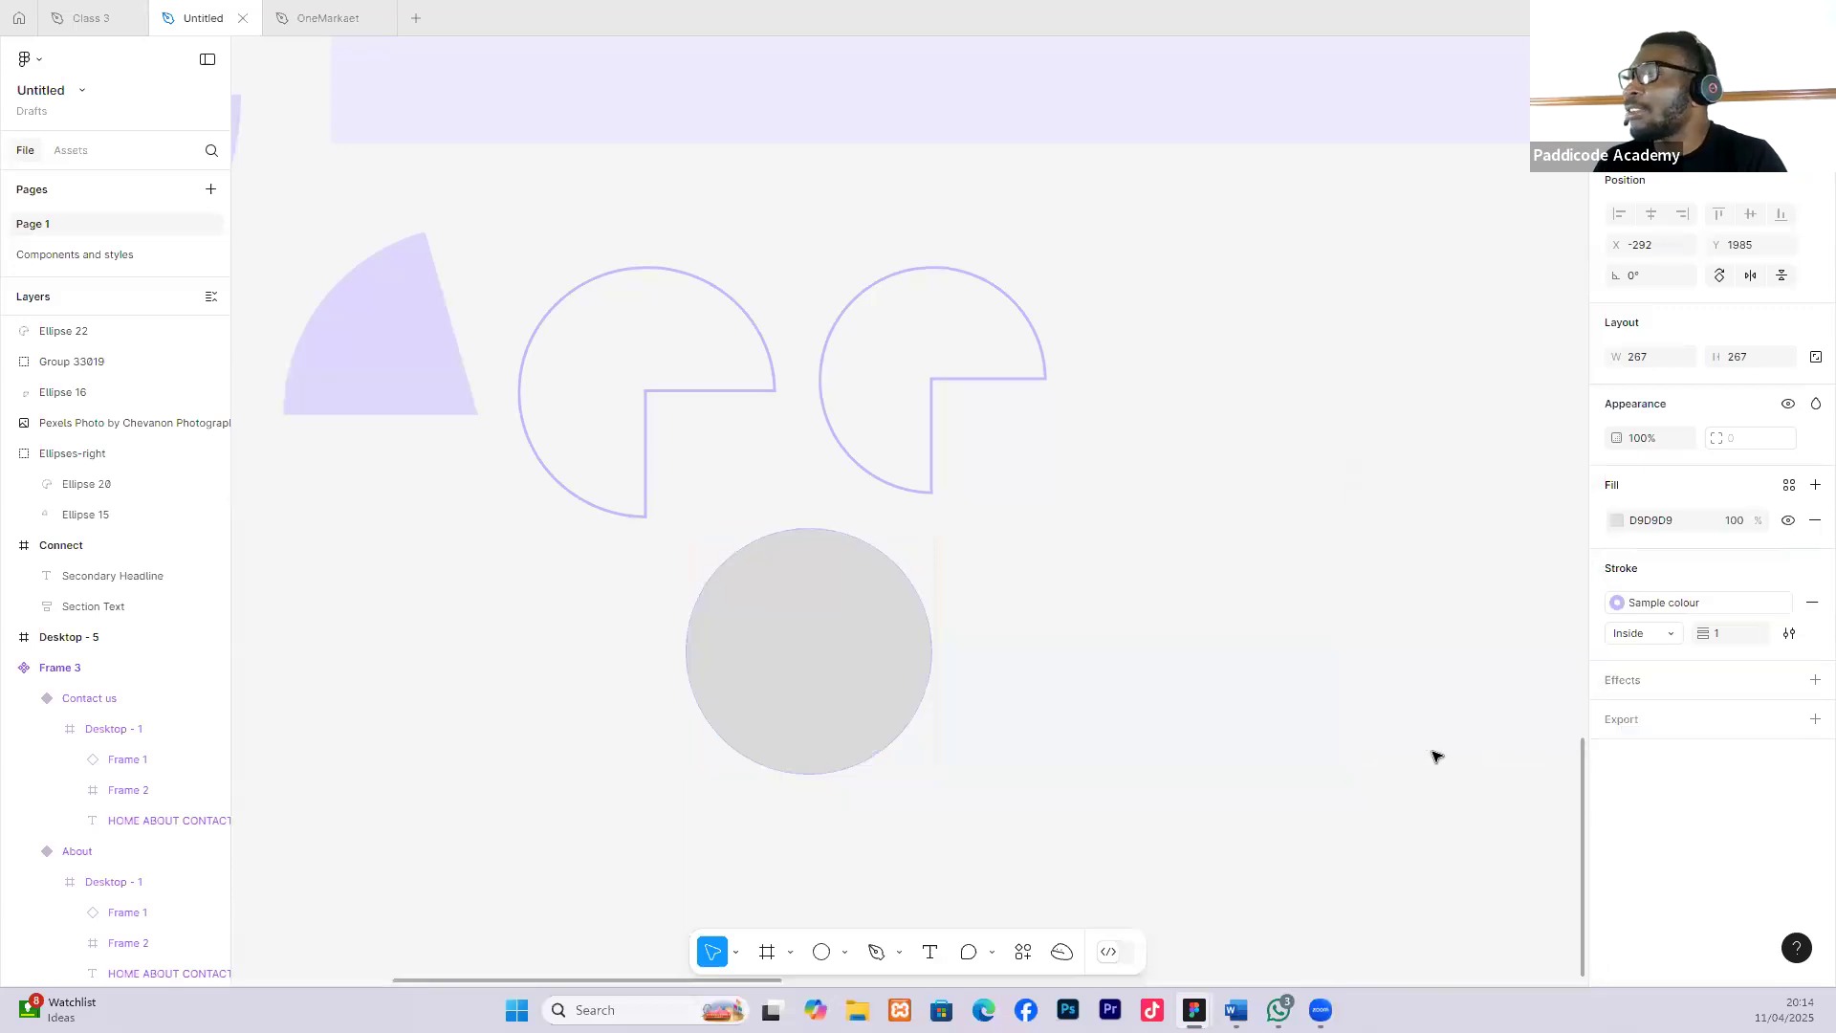
# Cut the new circle into a quarter arc with a -75% sweep.
pyautogui.click(1194, 809)
pyautogui.click(837, 584)
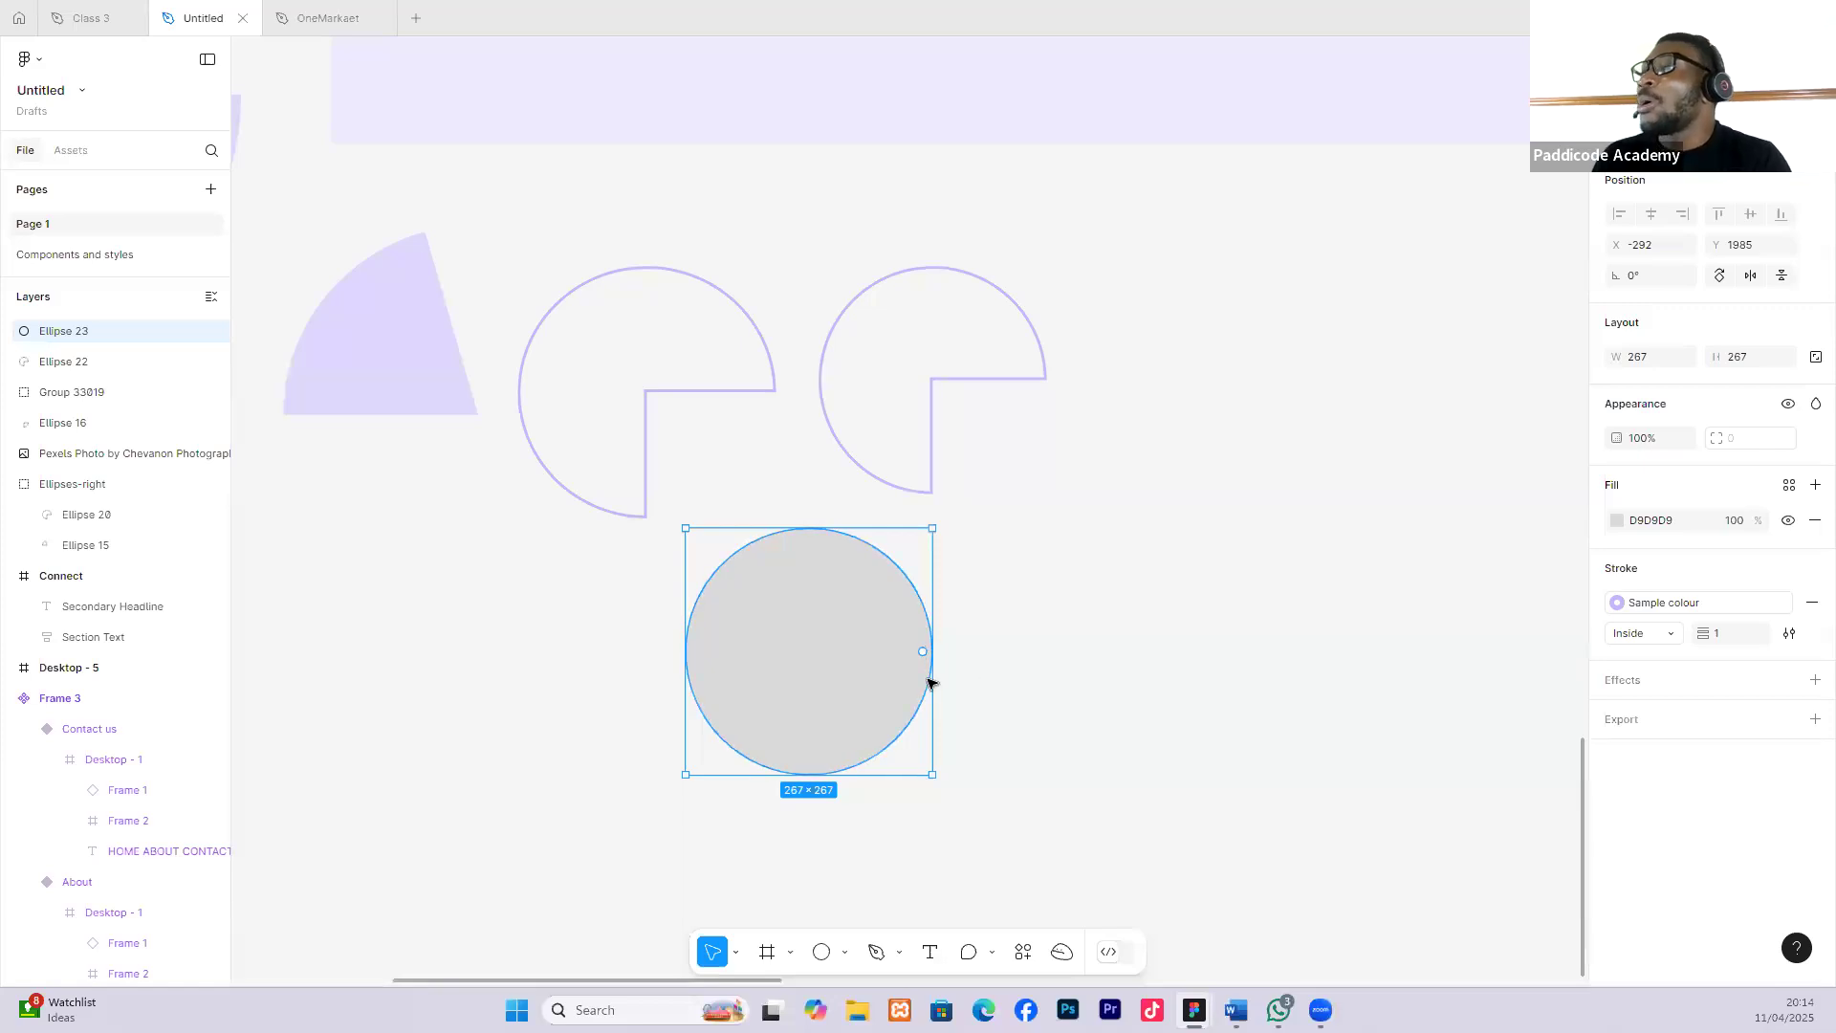
pyautogui.click(1041, 701)
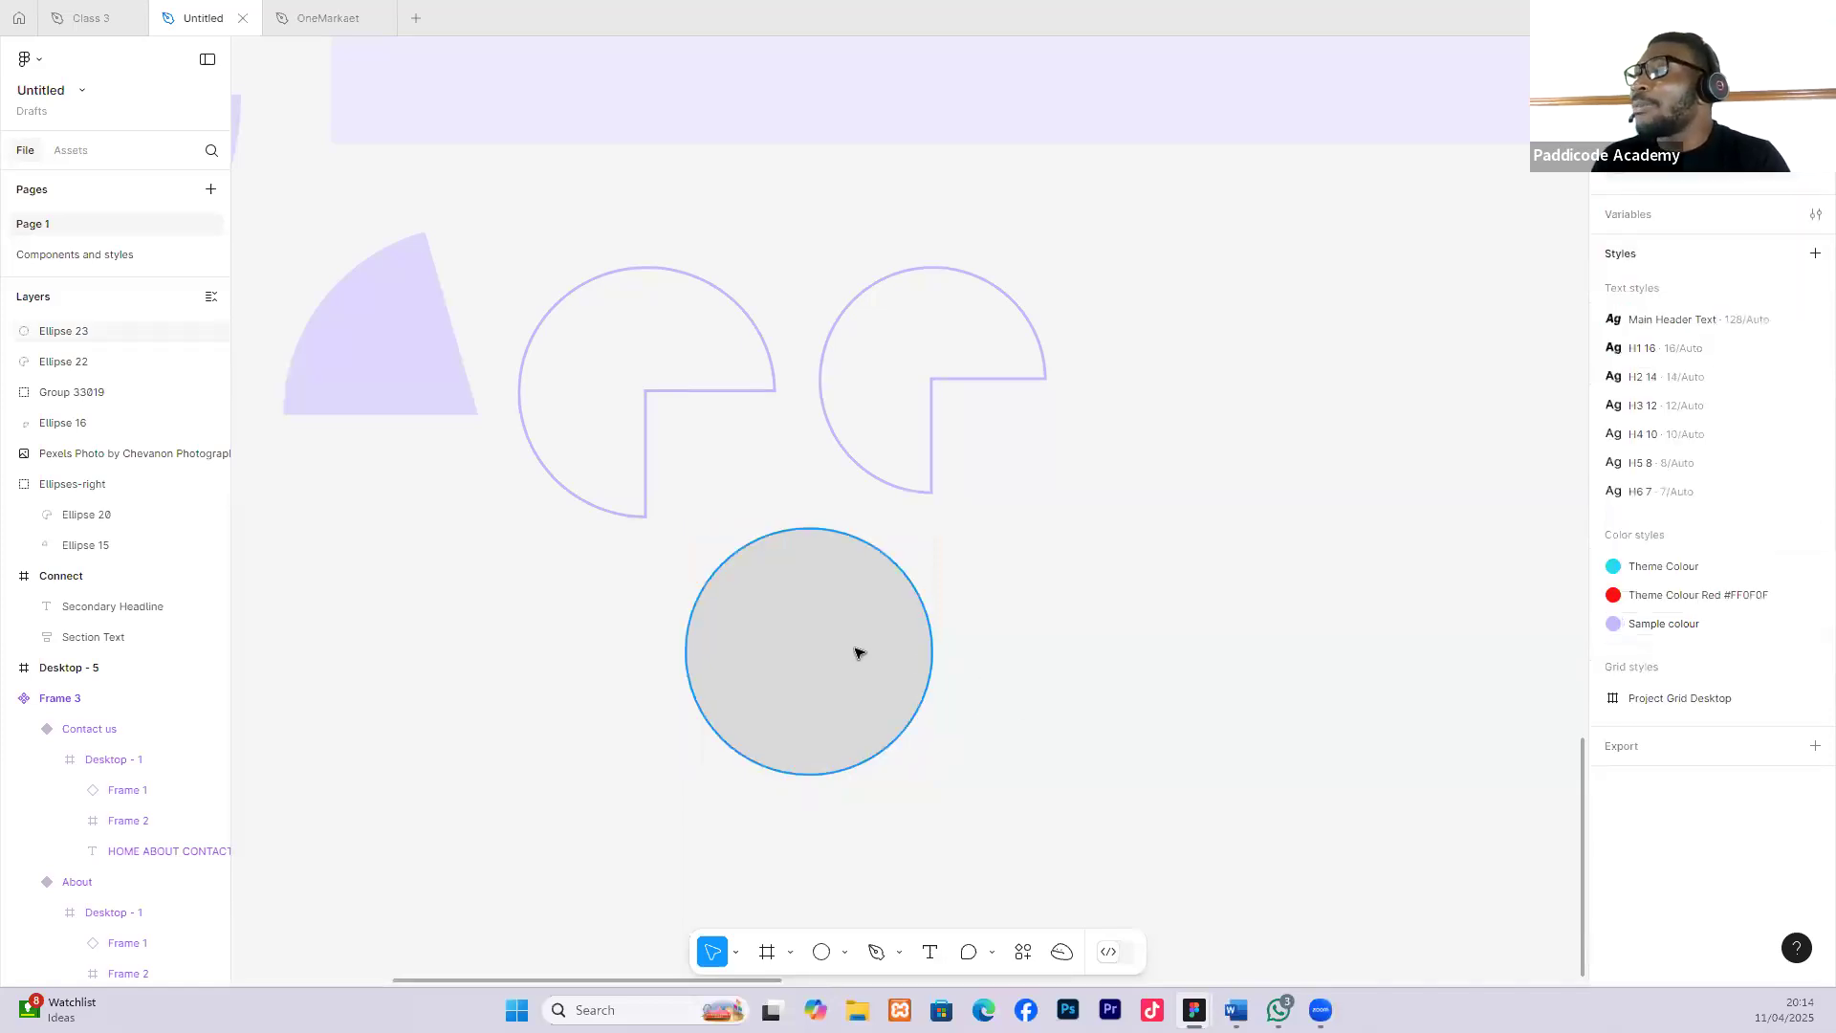
pyautogui.click(857, 649)
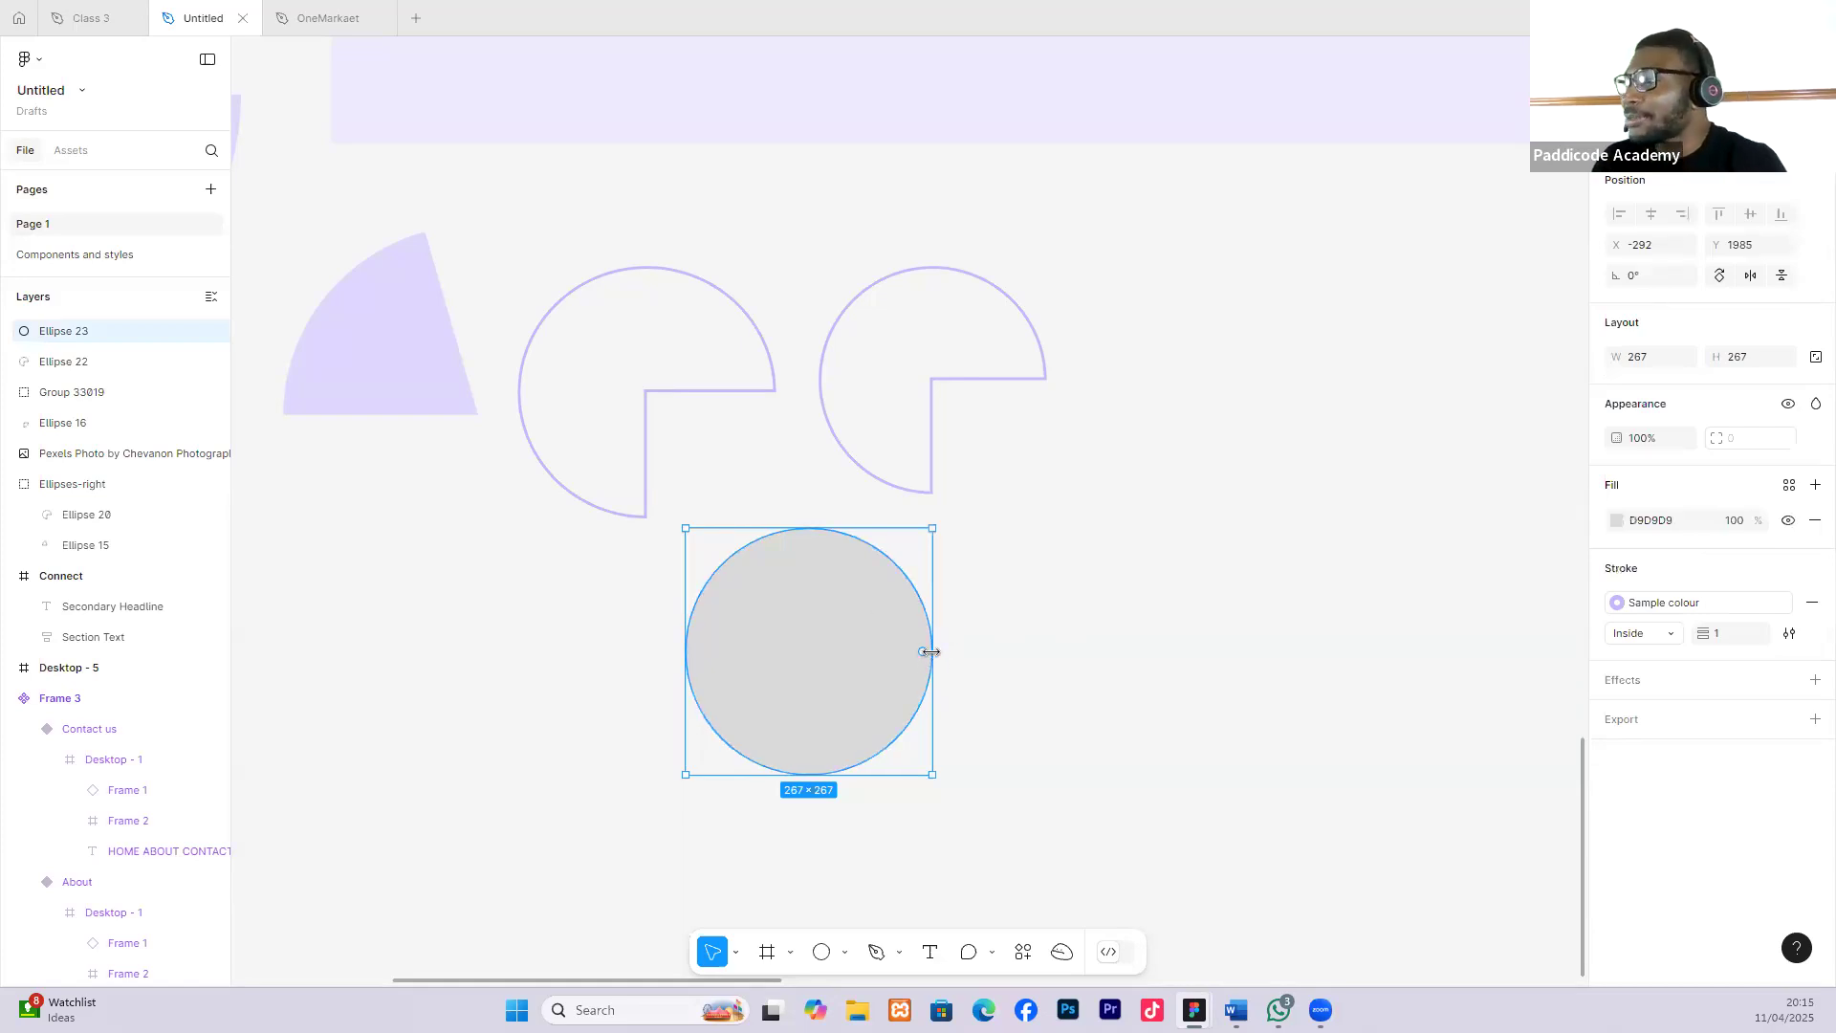
pyautogui.scroll(5, 930, 652)
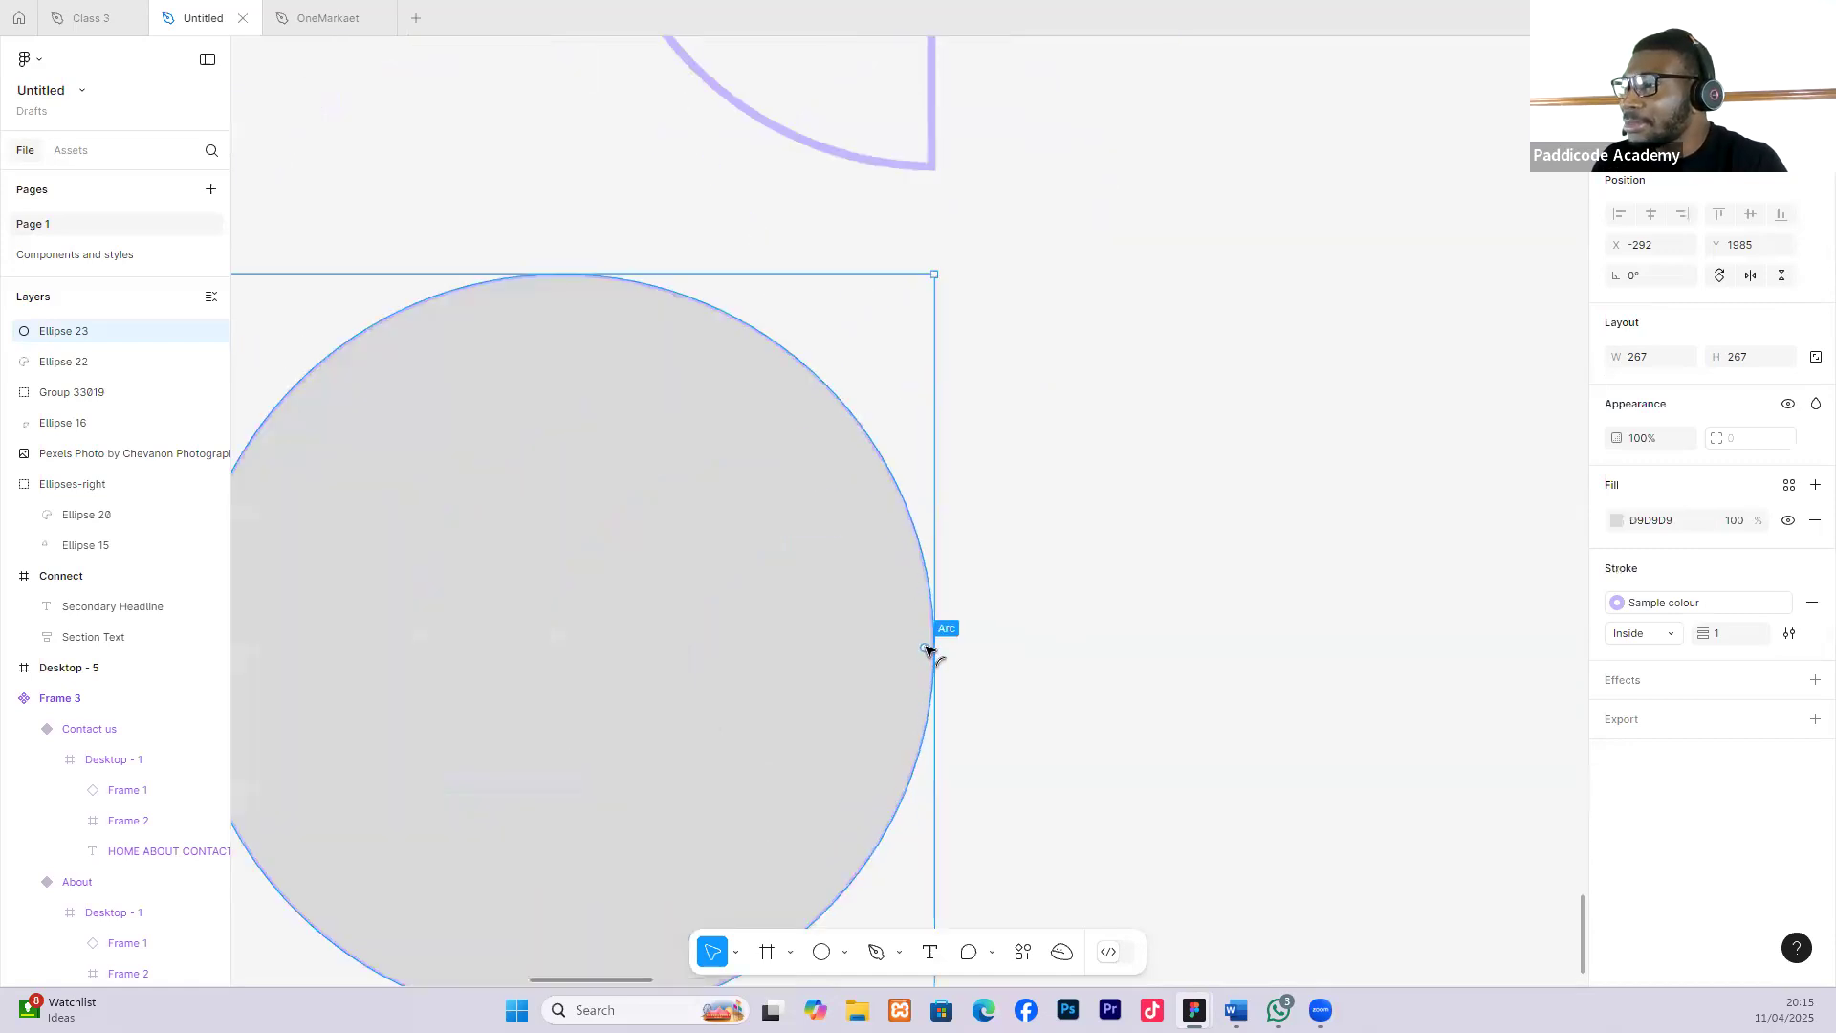
pyautogui.scroll(-2, 928, 652)
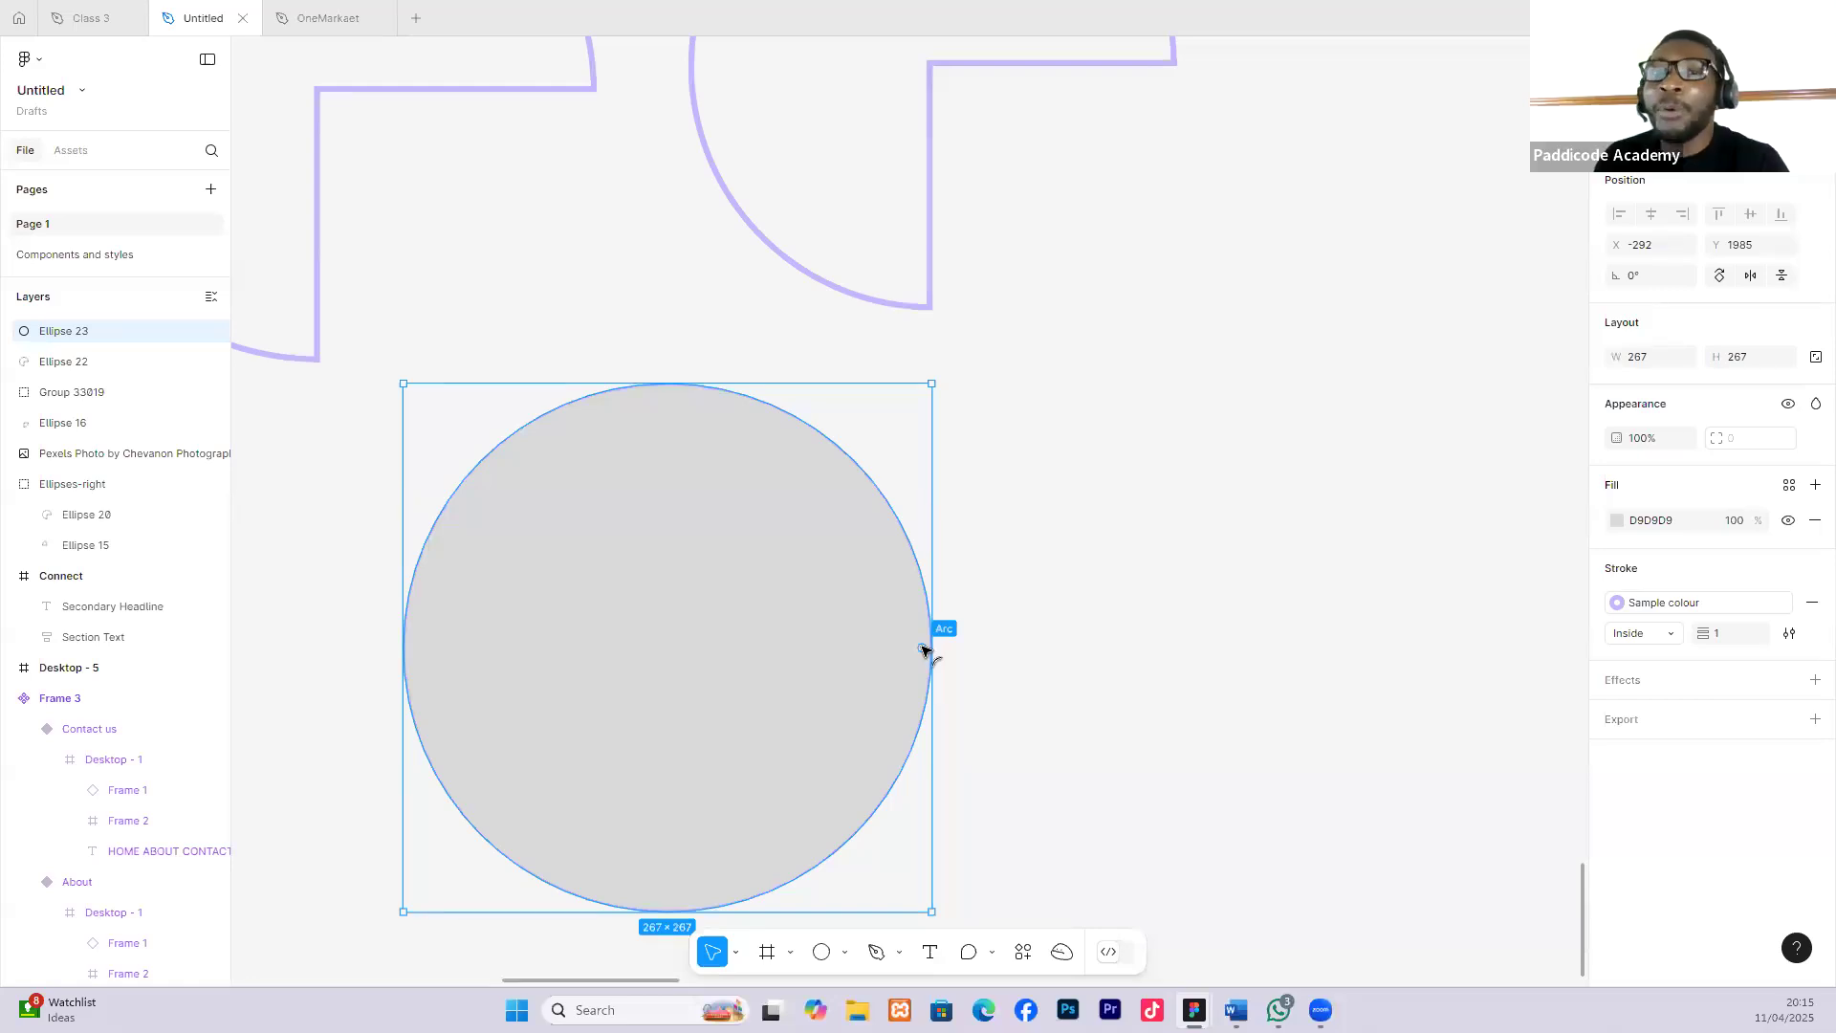
pyautogui.moveTo(918, 644)
pyautogui.mouseDown()
pyautogui.moveTo(886, 545)
pyautogui.moveTo(685, 454)
pyautogui.moveTo(717, 463)
pyautogui.moveTo(909, 755)
pyautogui.moveTo(660, 870)
pyautogui.moveTo(718, 870)
pyautogui.moveTo(914, 709)
pyautogui.moveTo(718, 479)
pyautogui.moveTo(592, 450)
pyautogui.moveTo(886, 536)
pyautogui.moveTo(932, 669)
pyautogui.mouseUp()
pyautogui.moveTo(697, 888); pyautogui.dragTo(677, 902)
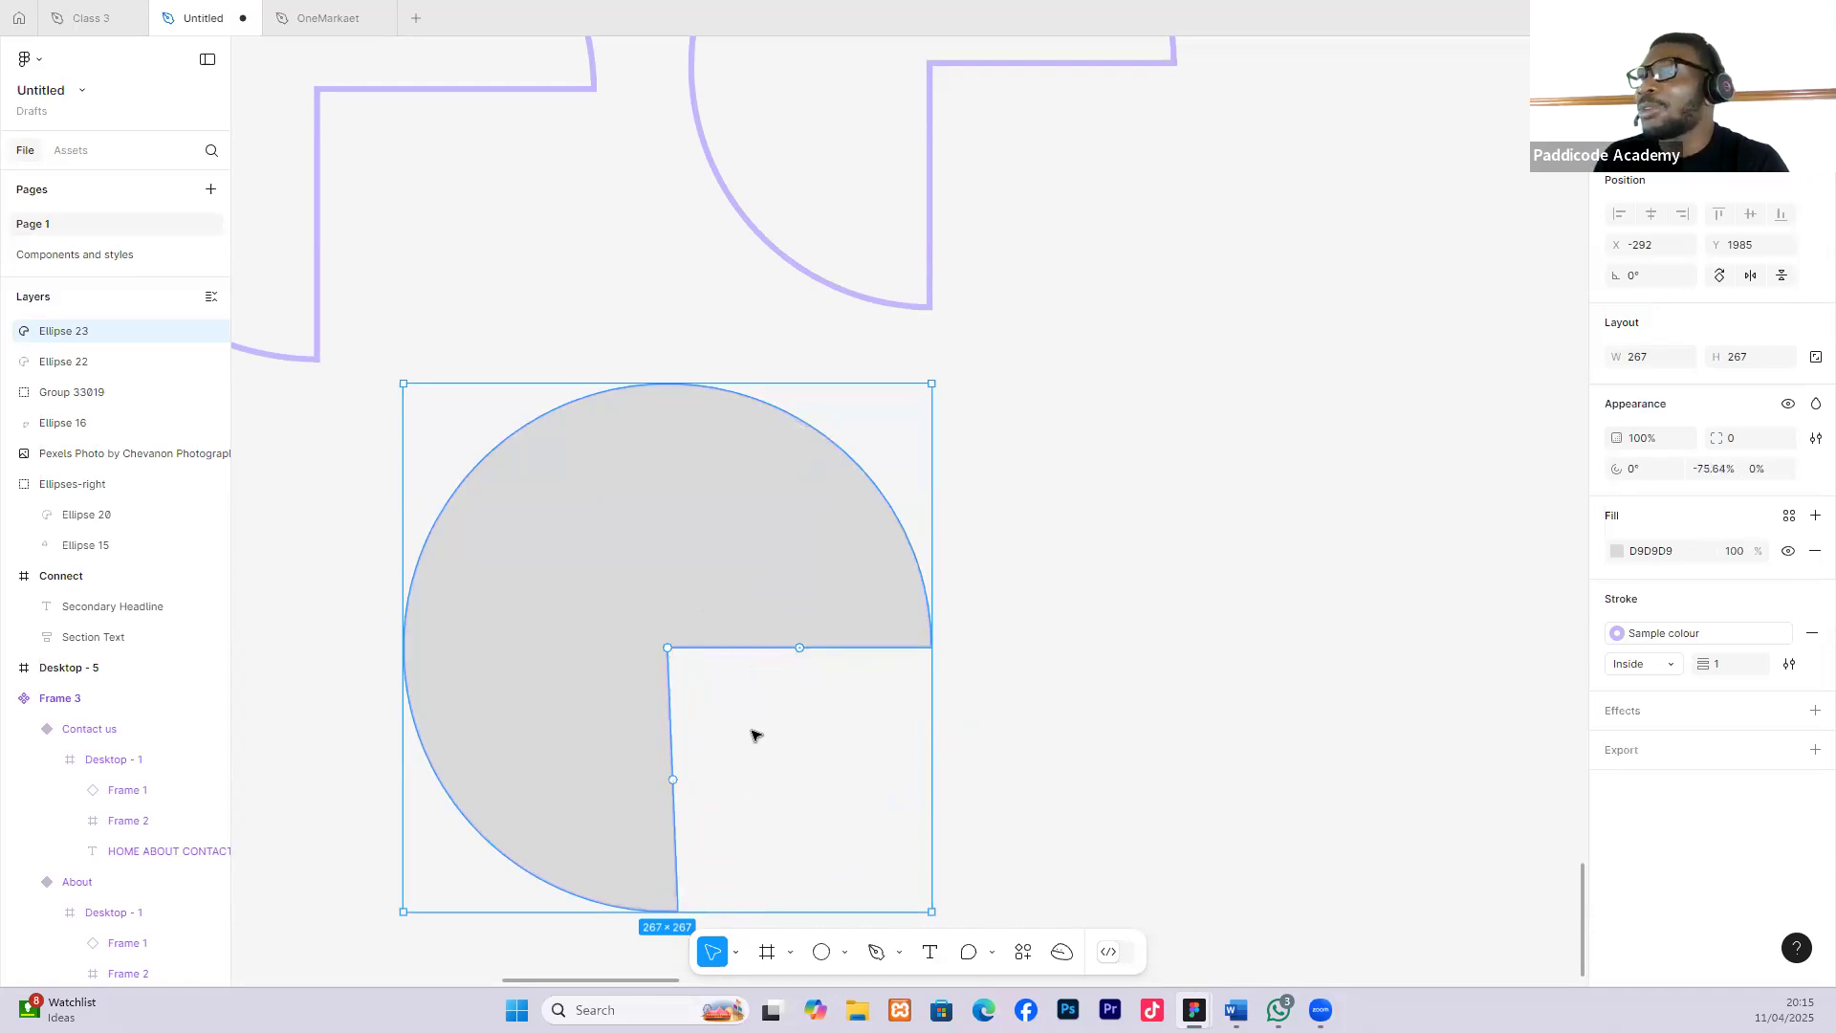
pyautogui.scroll(-3, 752, 735)
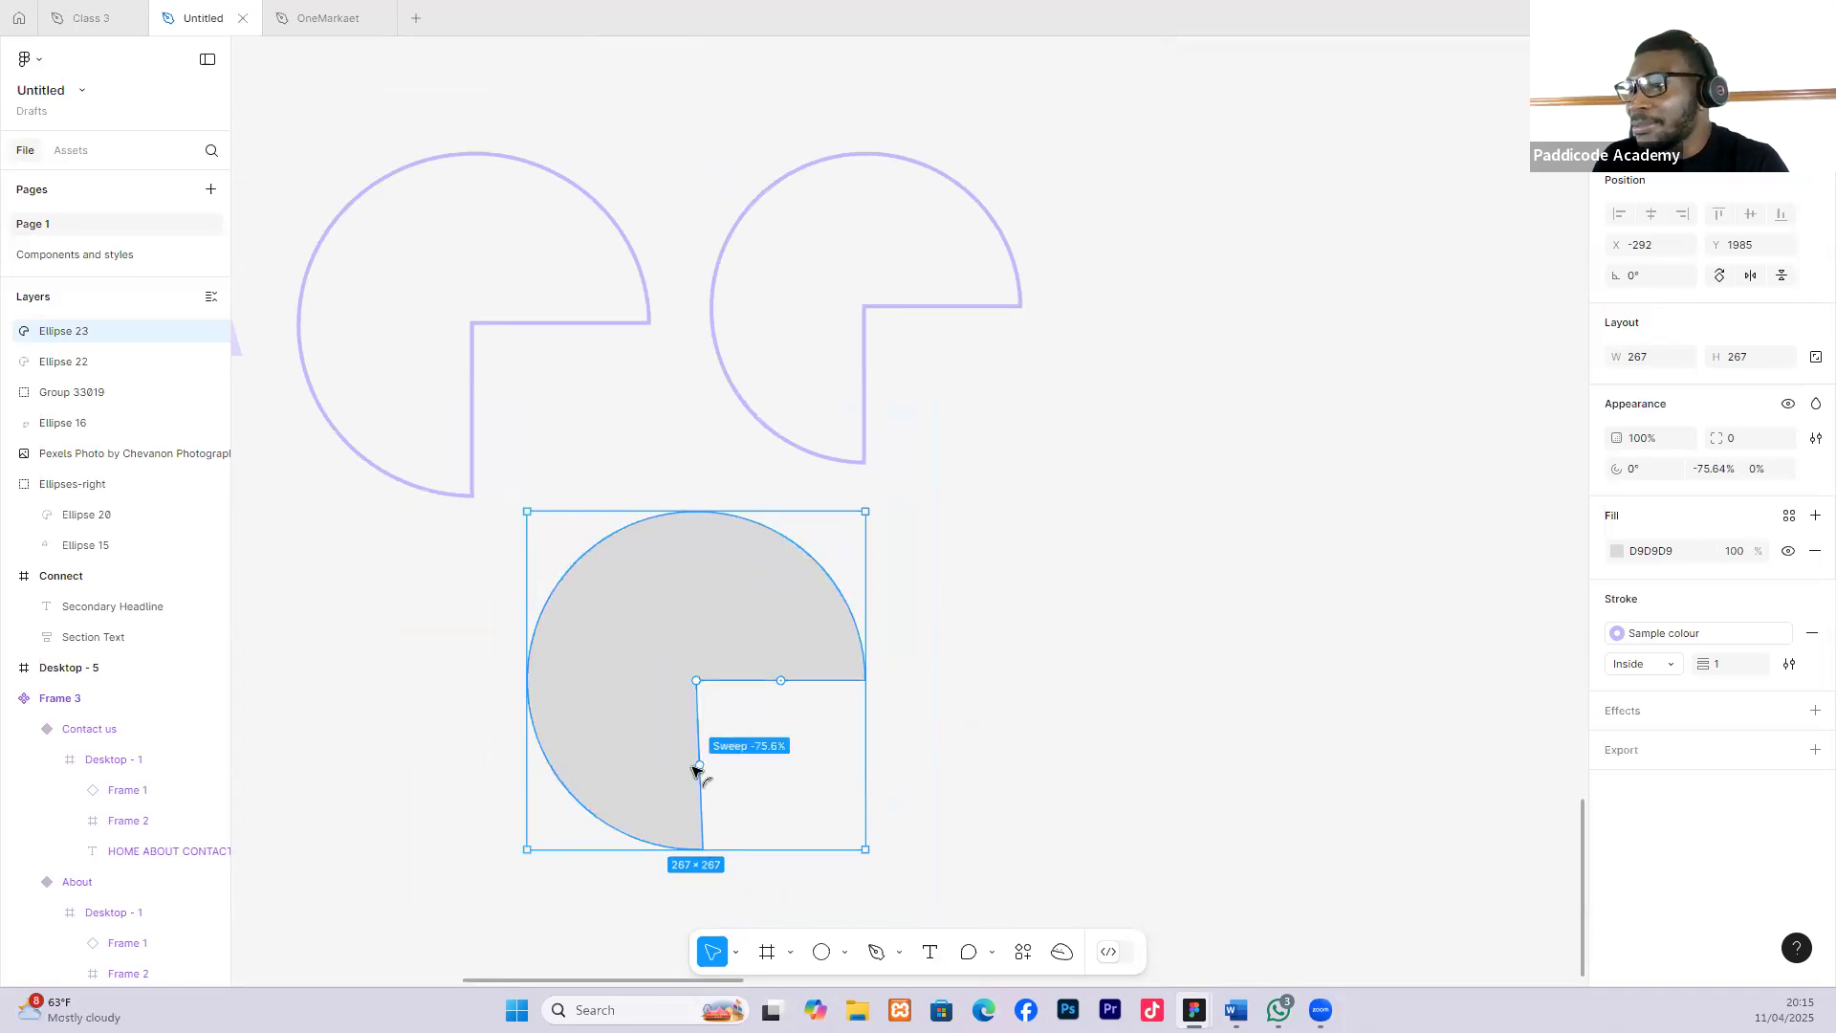
pyautogui.moveTo(695, 770); pyautogui.dragTo(697, 775)
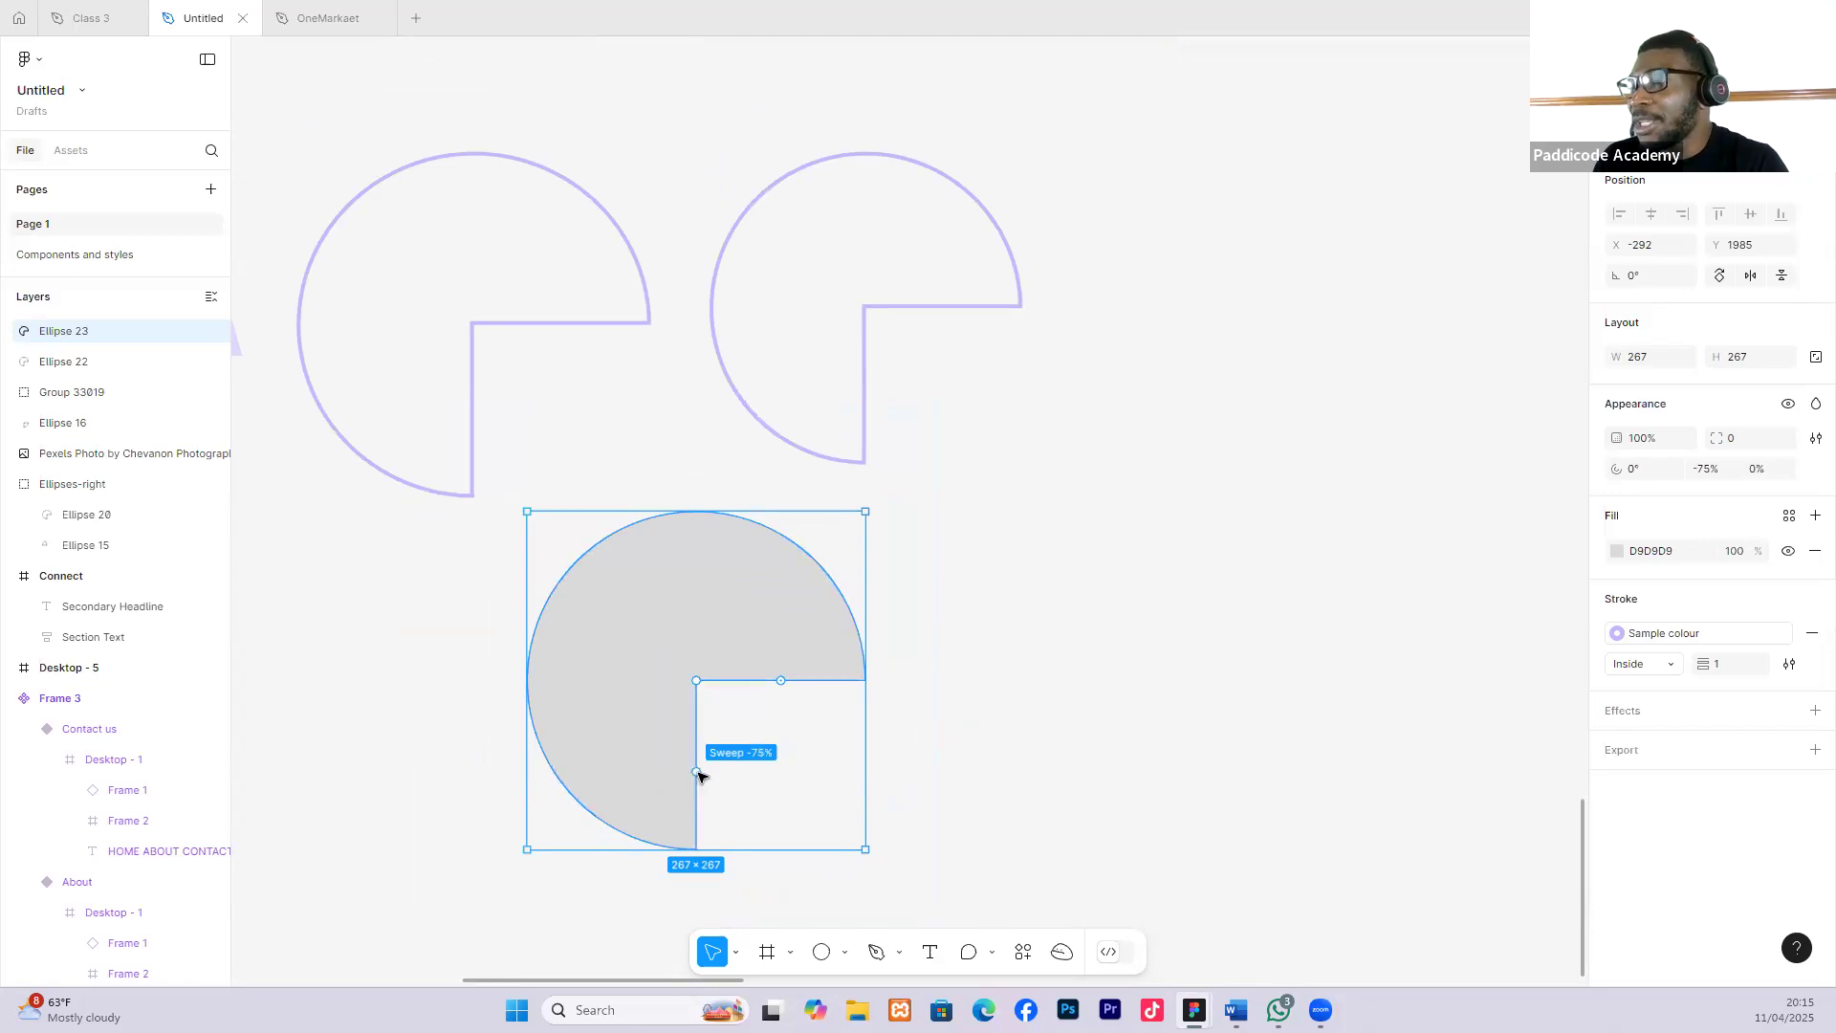
# Remove the cut circle's fill so only its outline remains.
pyautogui.click(1037, 712)
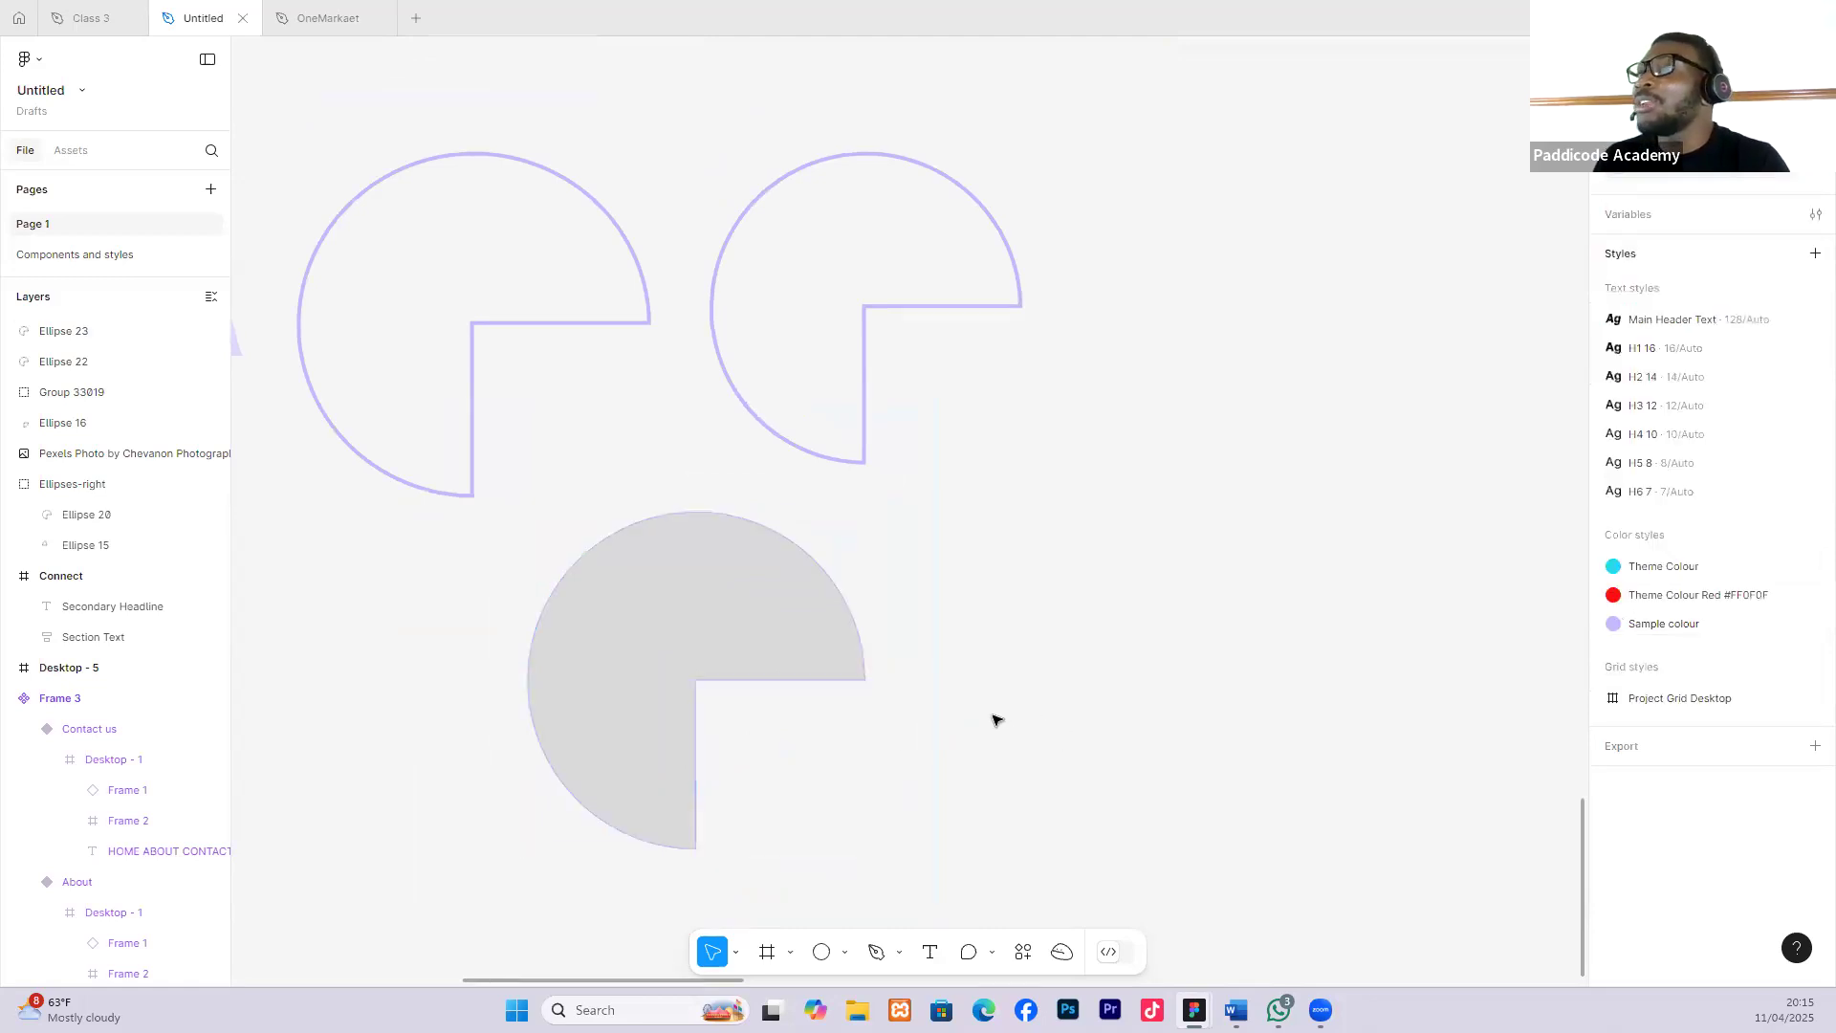
pyautogui.scroll(-2, 992, 721)
pyautogui.click(705, 554)
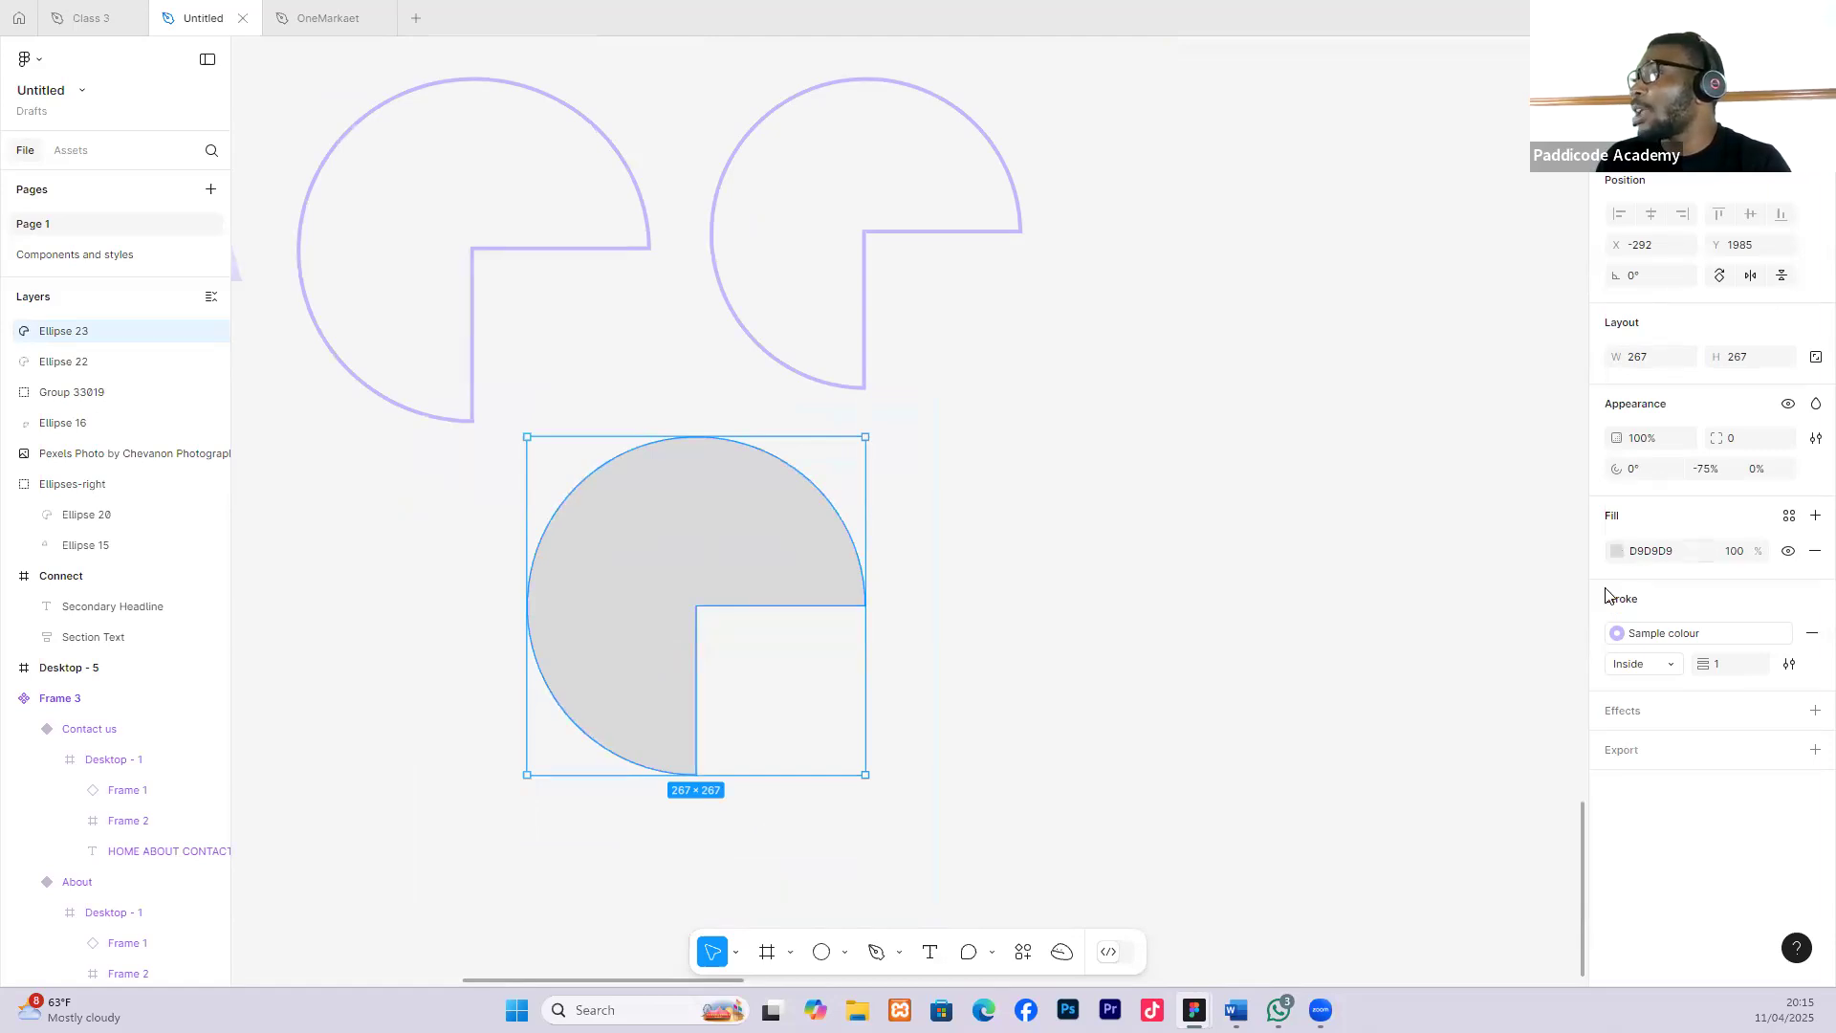
pyautogui.click(1617, 551)
pyautogui.click(1546, 590)
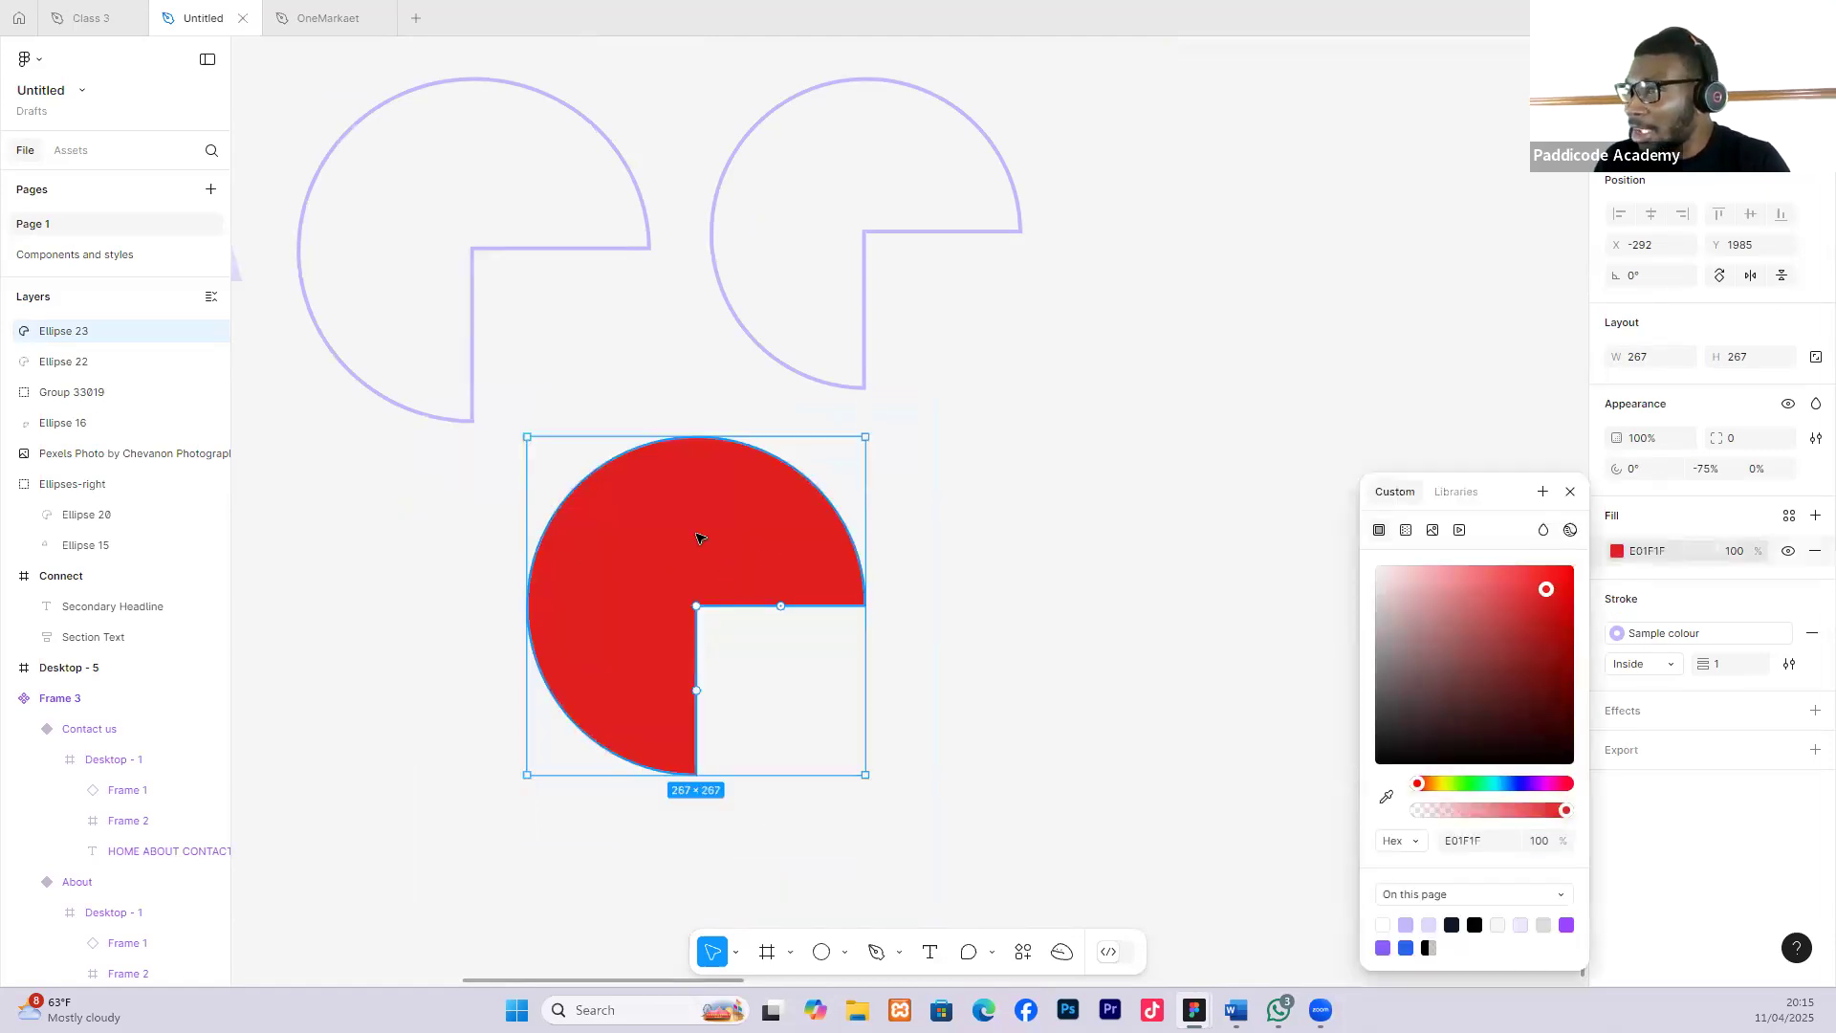
pyautogui.click(1789, 552)
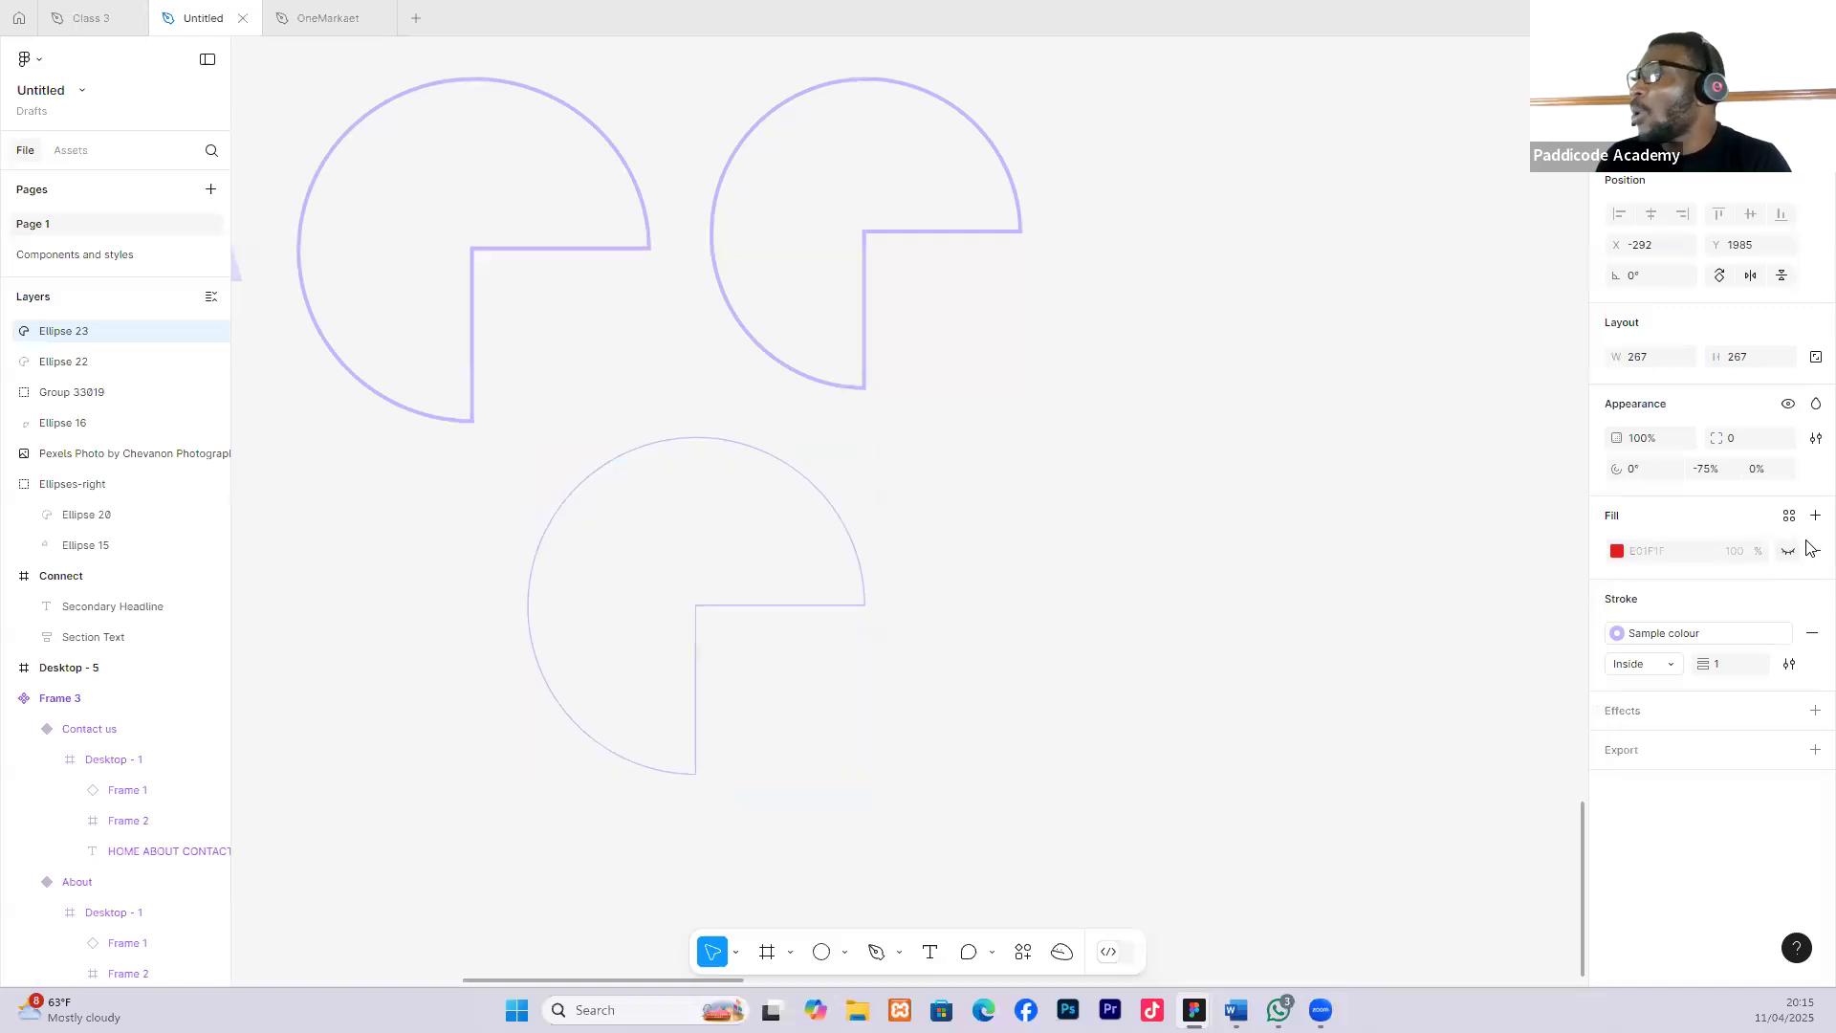
pyautogui.hotkey('ctrl', 'z')
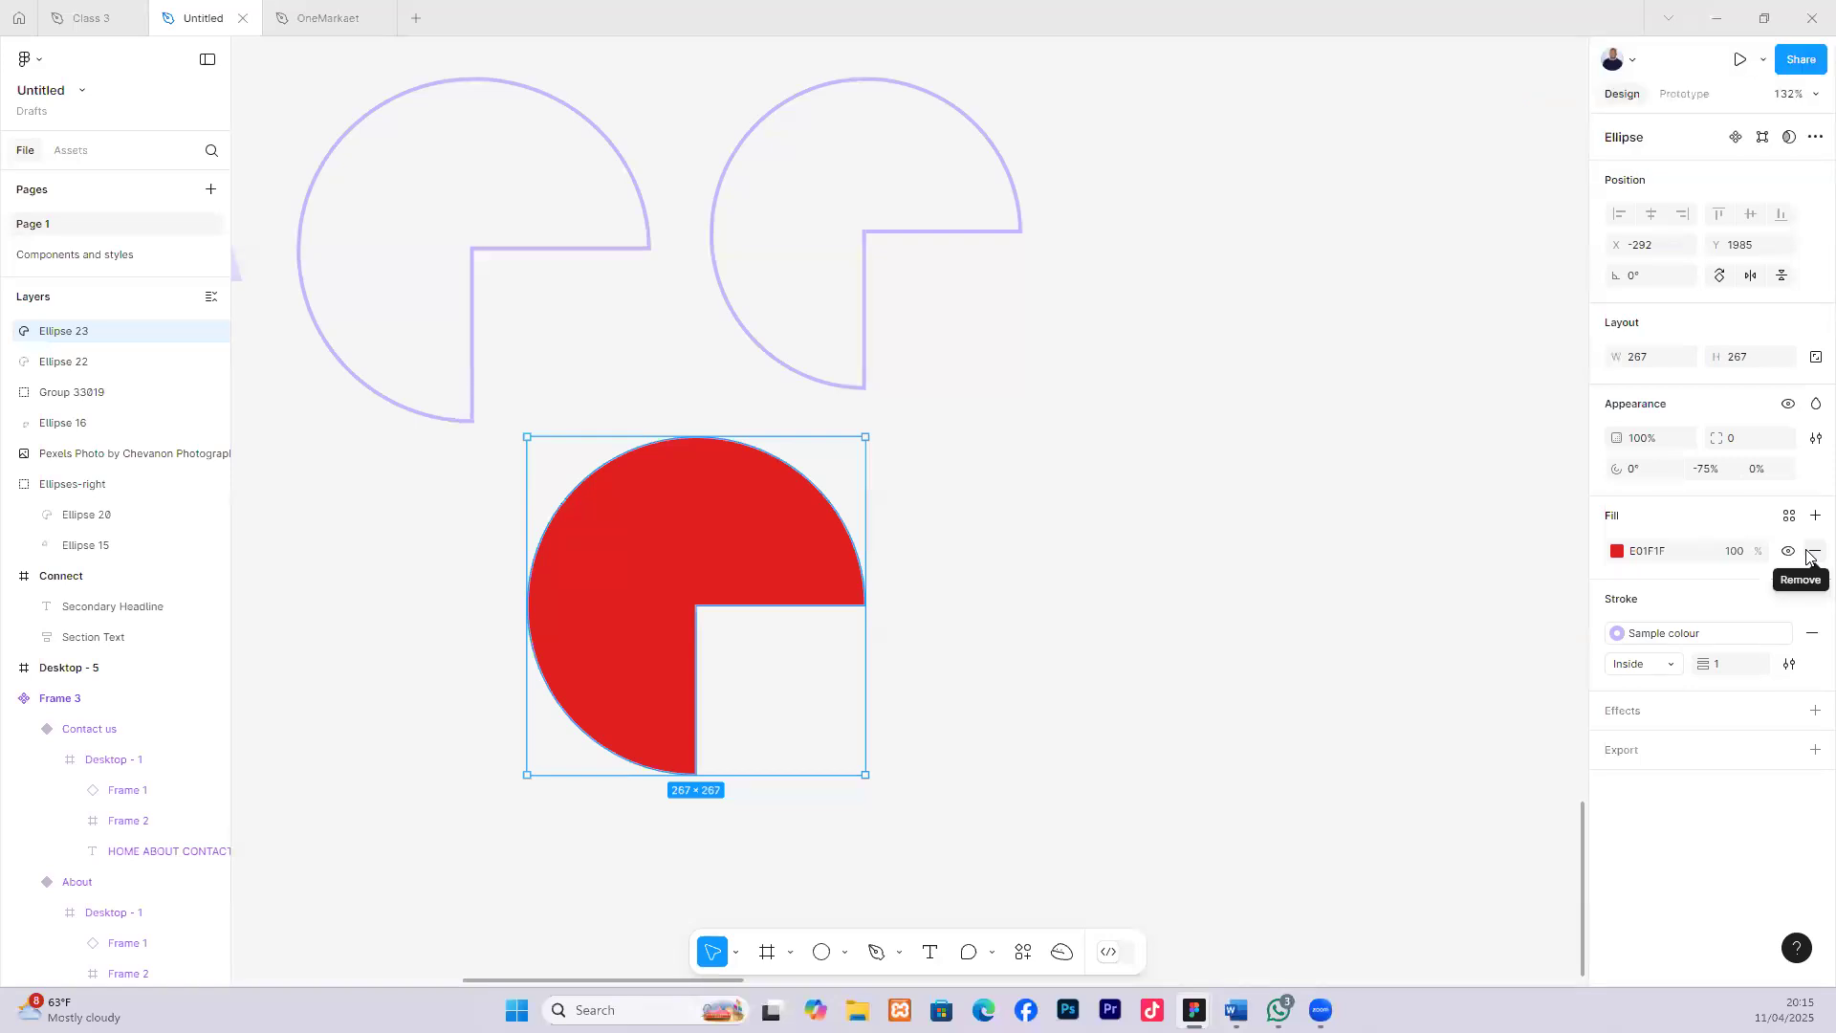
pyautogui.click(1808, 554)
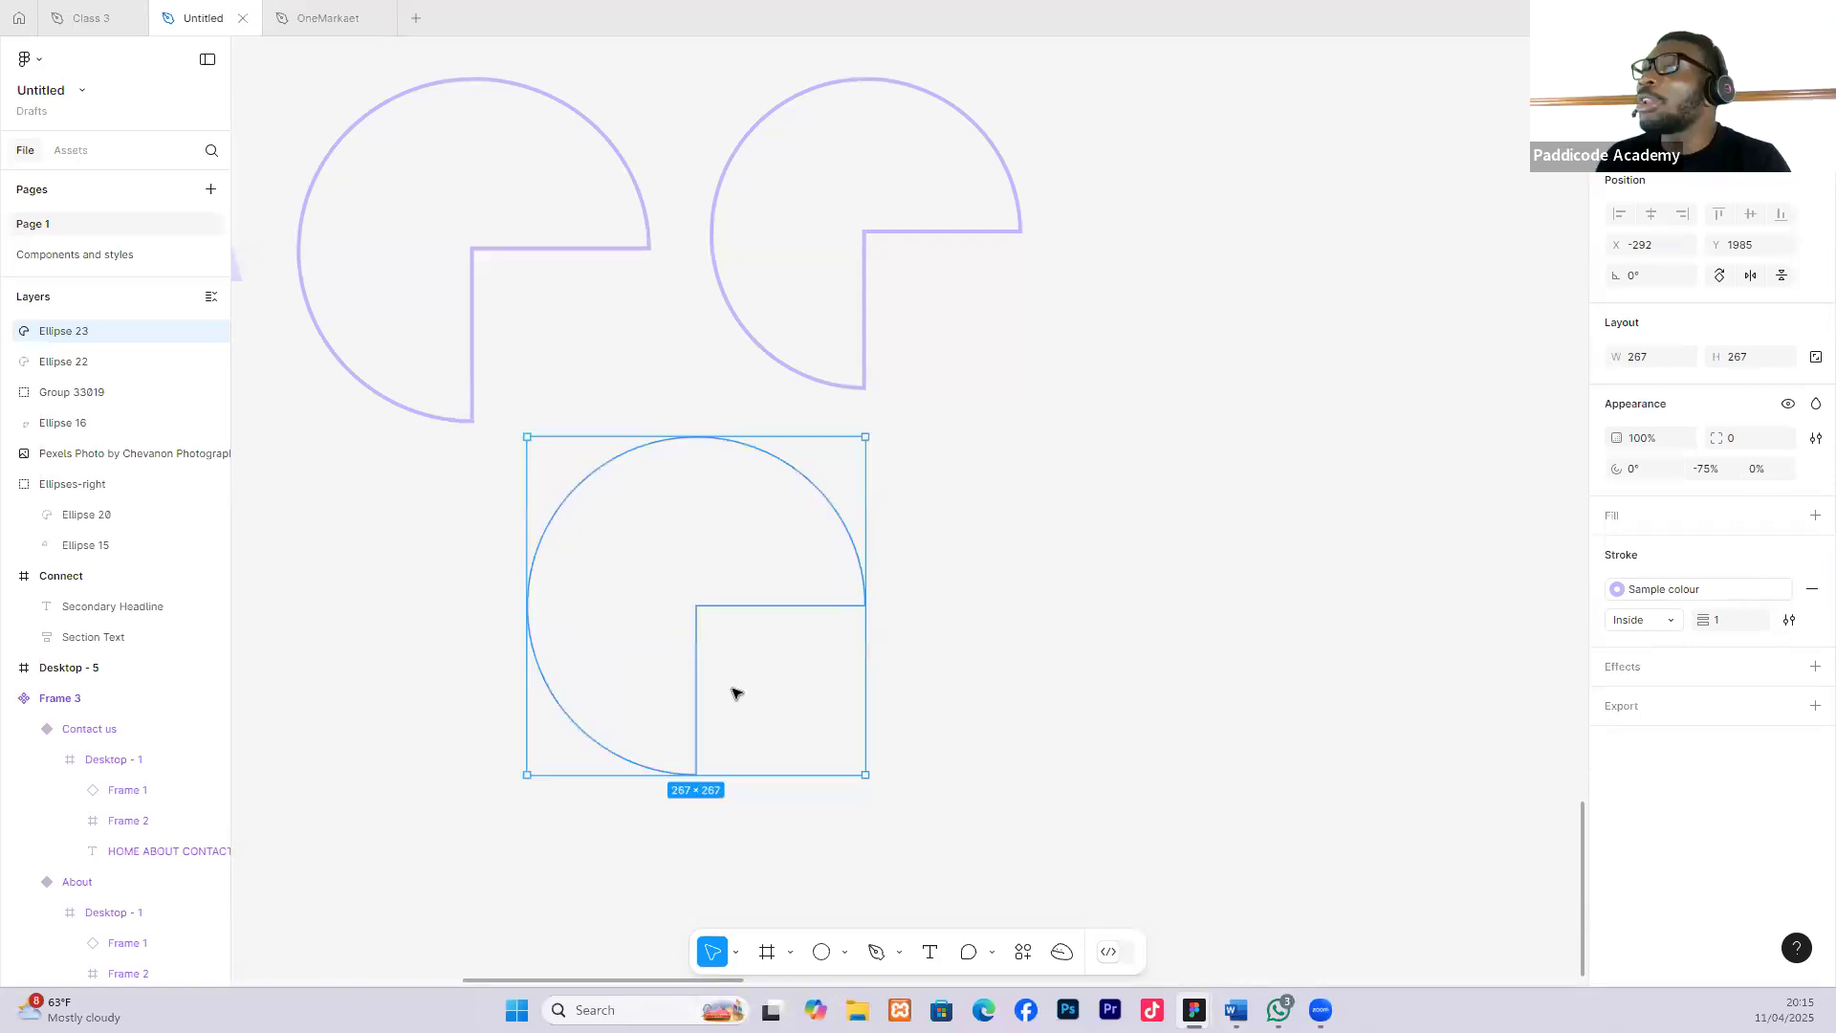
# Set the lower cut-out circle's stroke weight to 3.
pyautogui.scroll(3, 731, 681)
pyautogui.click(1144, 556)
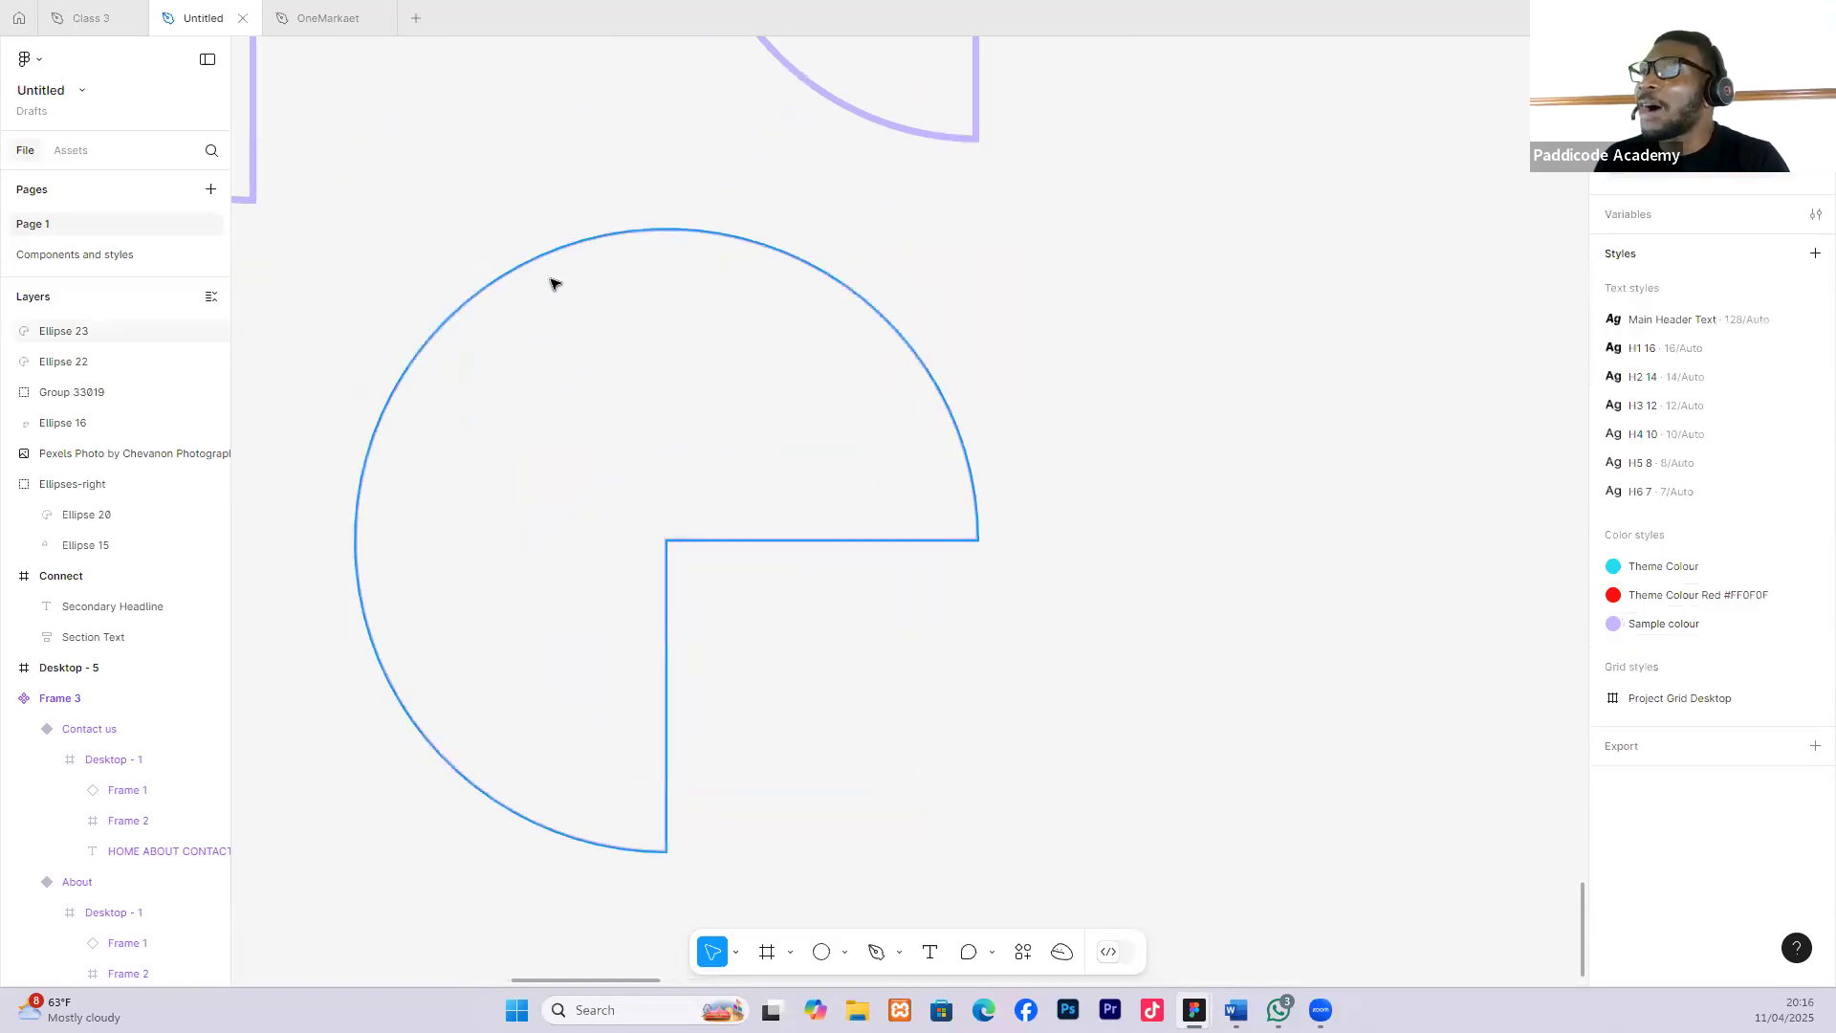
pyautogui.scroll(-3, 779, 751)
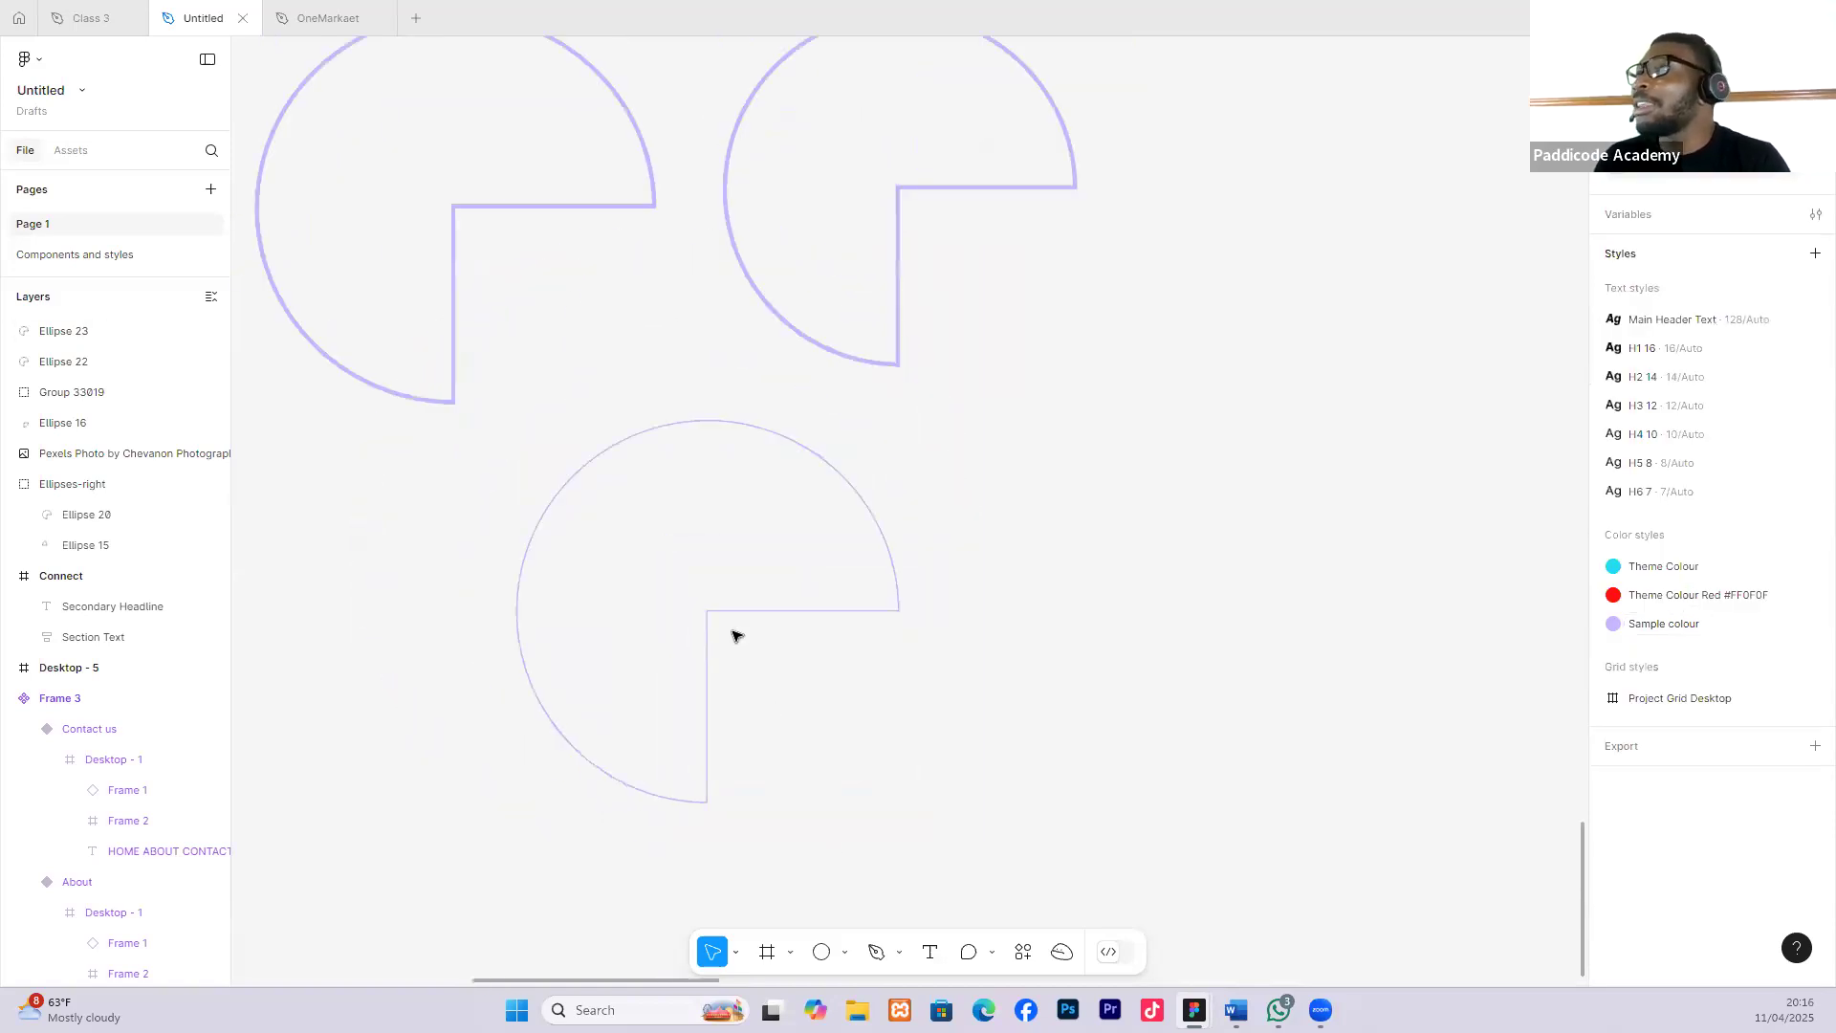
pyautogui.click(610, 205)
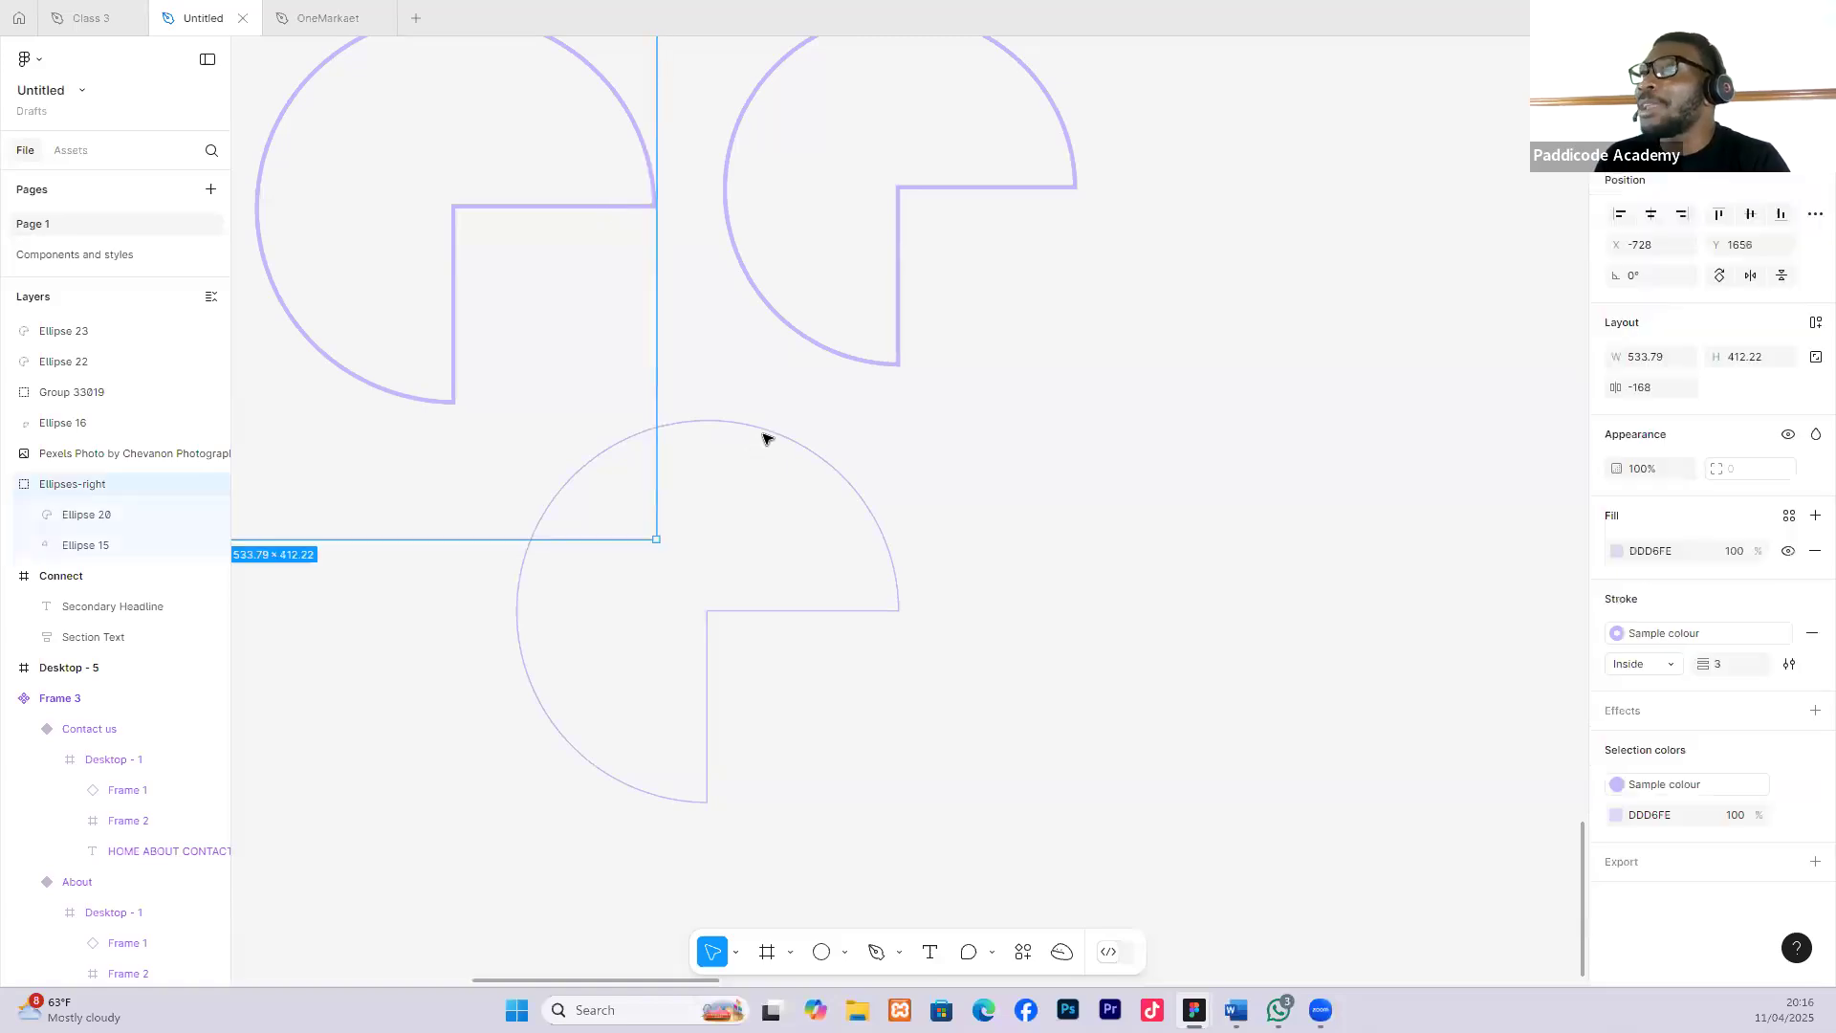
pyautogui.click(766, 430)
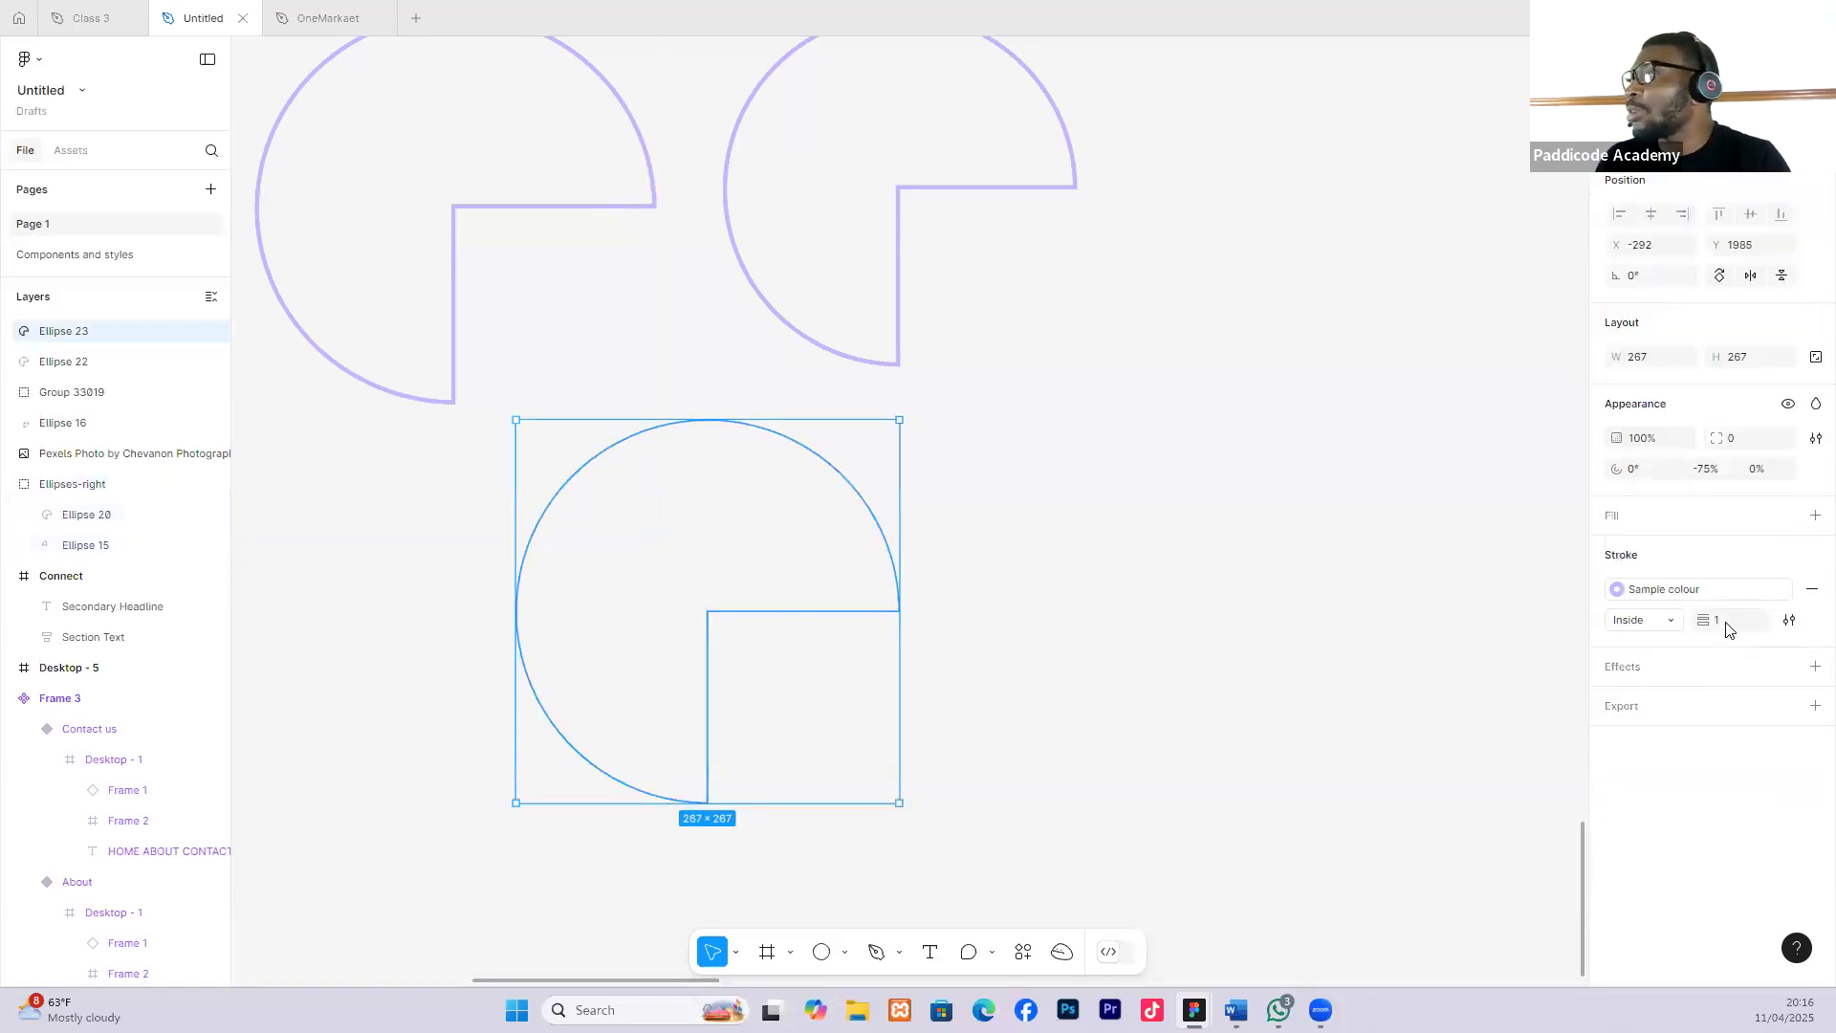
pyautogui.click(1727, 627)
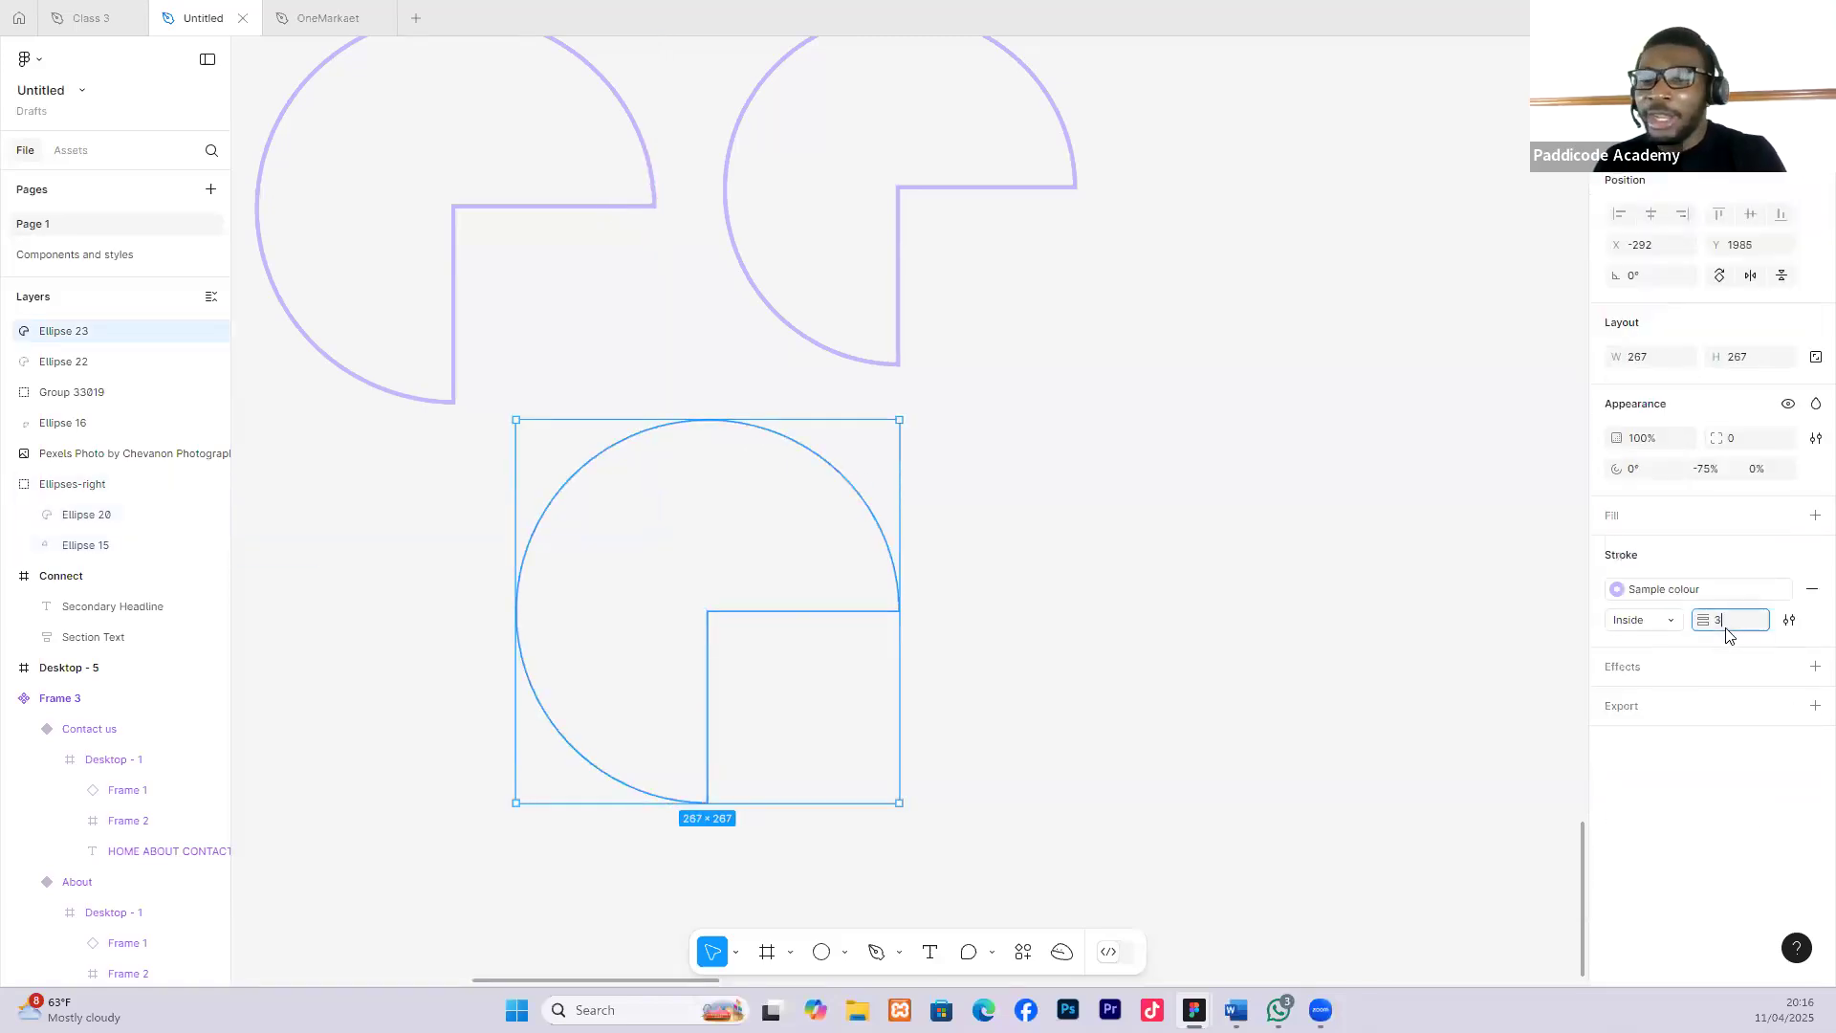
pyautogui.write('3')
pyautogui.press('Return')
pyautogui.click(696, 484)
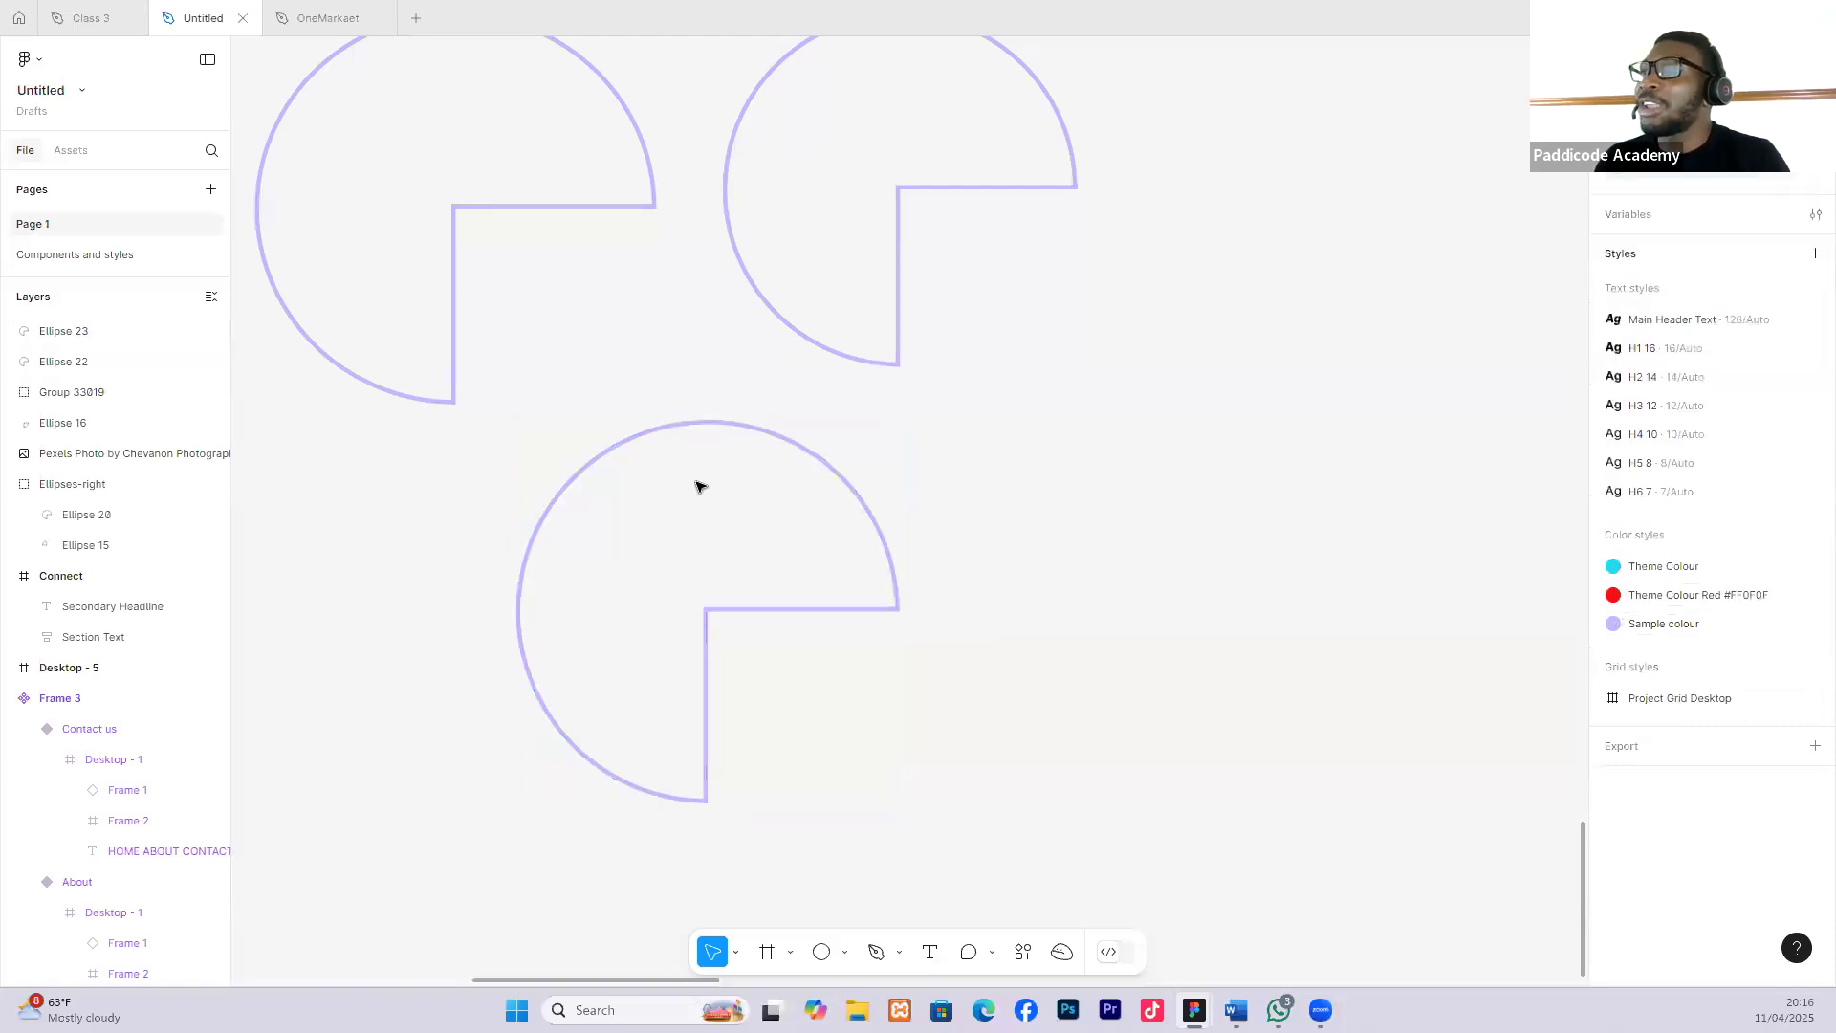
pyautogui.scroll(-2, 641, 485)
# Move the lower cut-out circle slightly up and to the left.
pyautogui.moveTo(626, 465); pyautogui.dragTo(443, 171)
pyautogui.hotkey('ctrl', 'z')
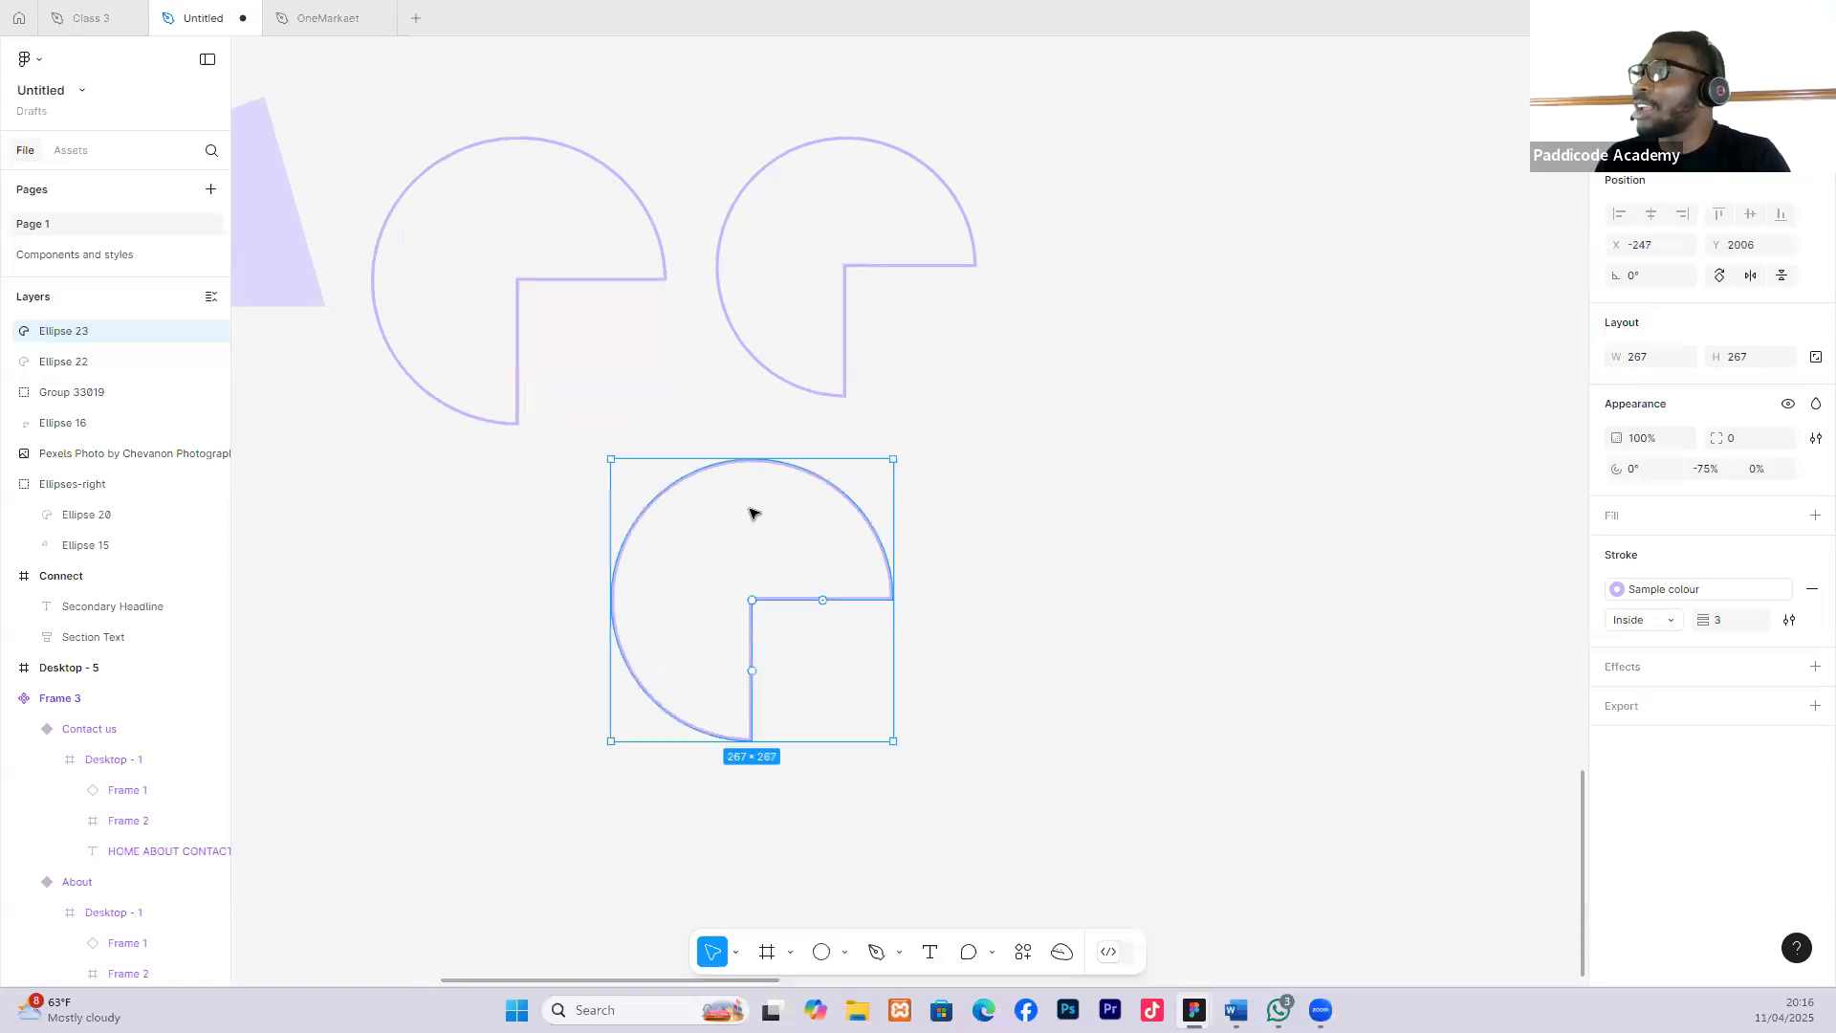
pyautogui.moveTo(833, 509); pyautogui.dragTo(759, 483)
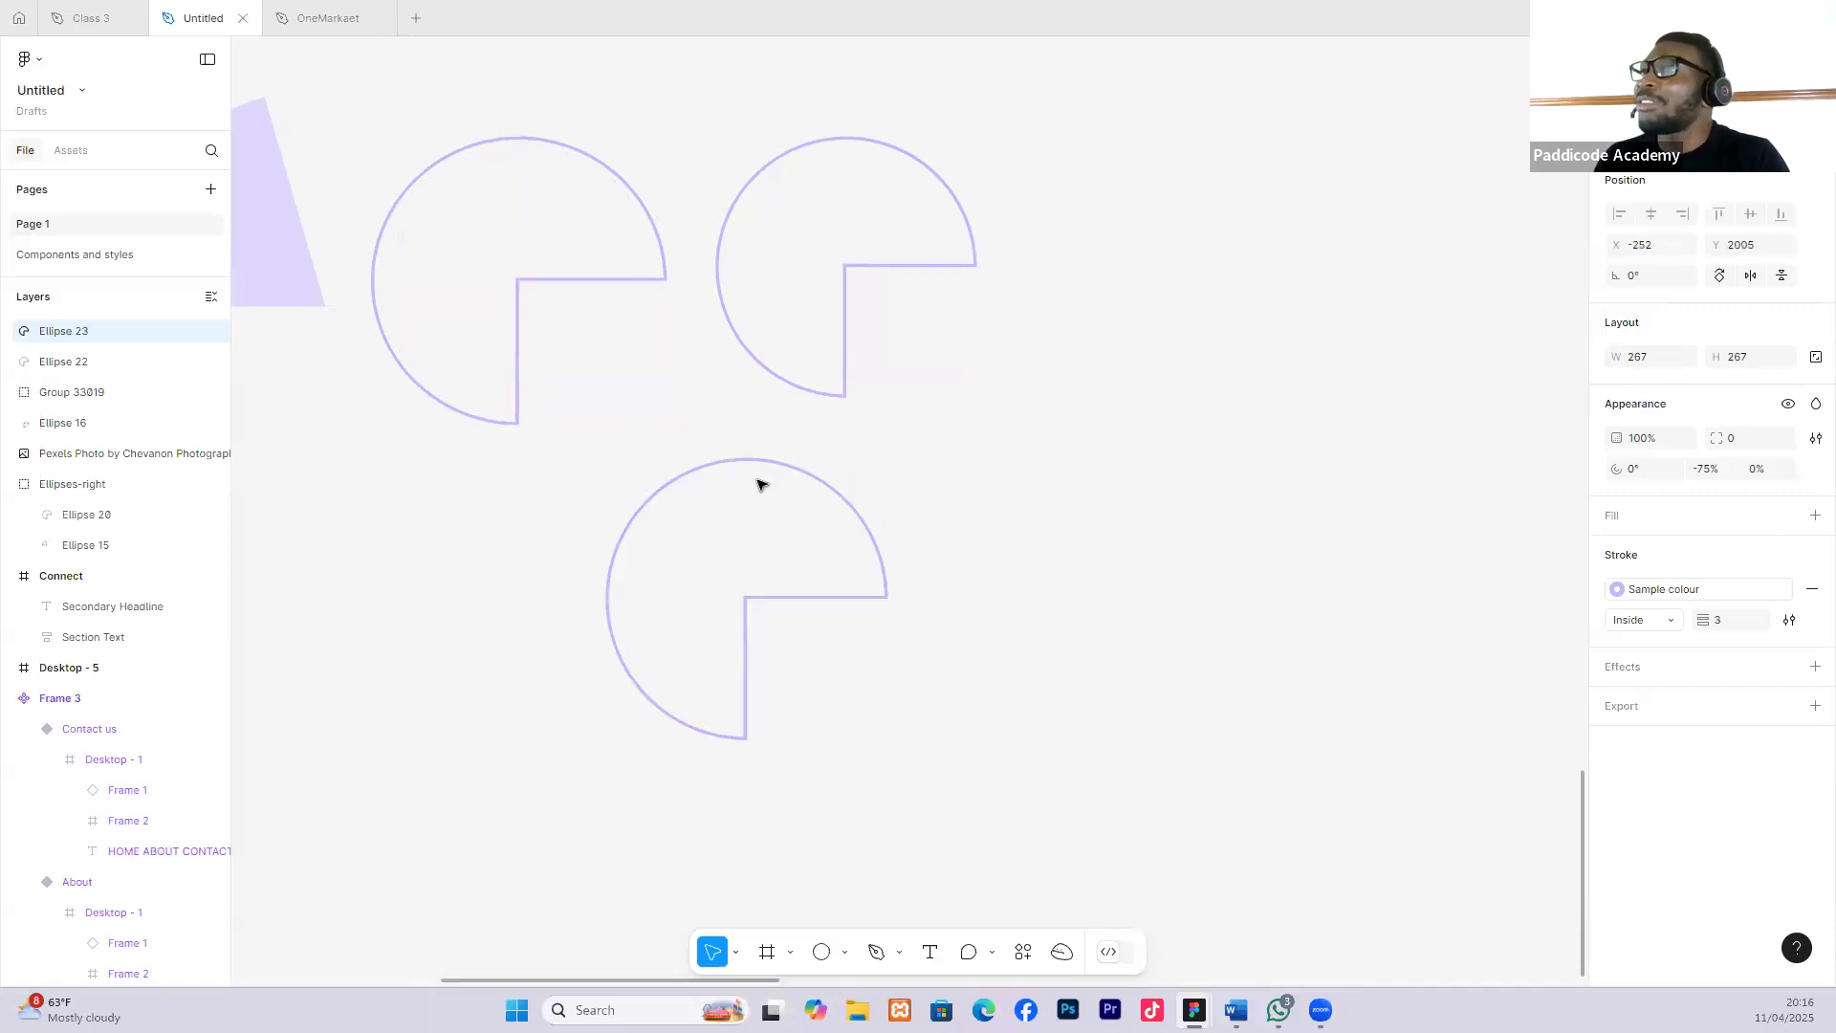
pyautogui.click(900, 449)
# Delete the extra top-right arc.
pyautogui.click(845, 323)
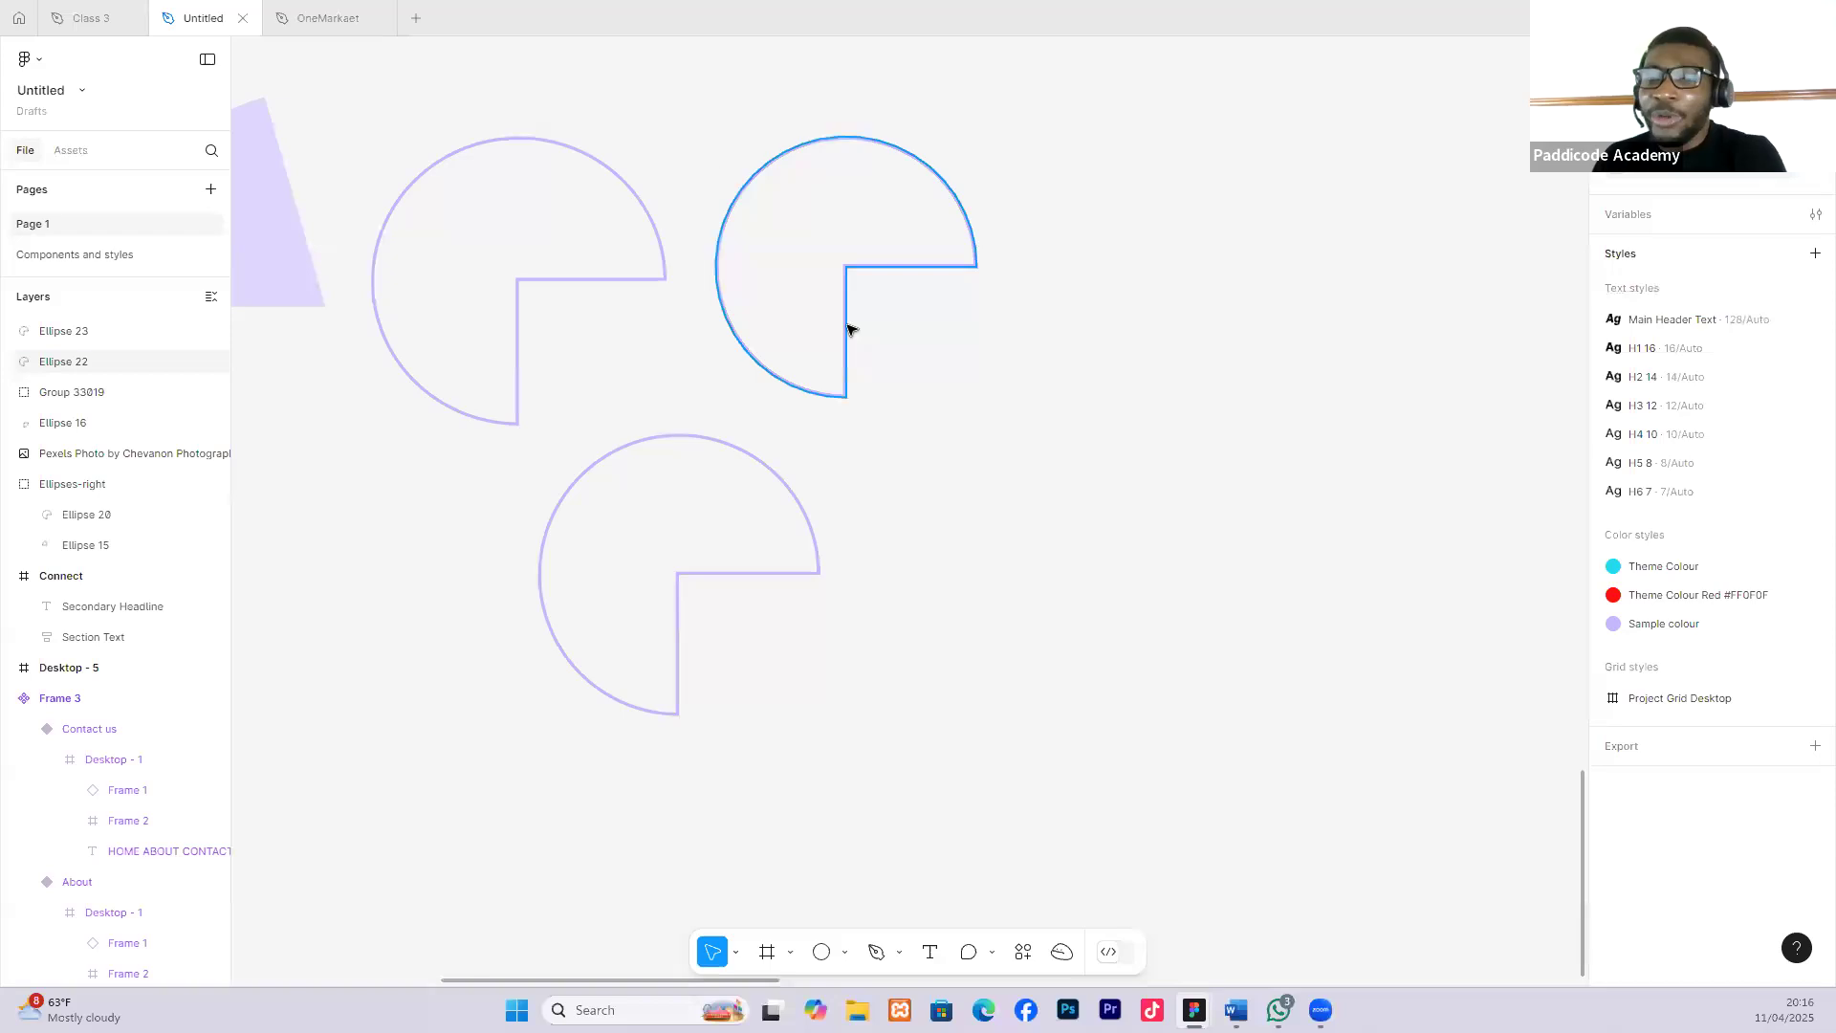
pyautogui.press('Delete')
pyautogui.scroll(-1, 615, 256)
pyautogui.scroll(-2, 651, 236)
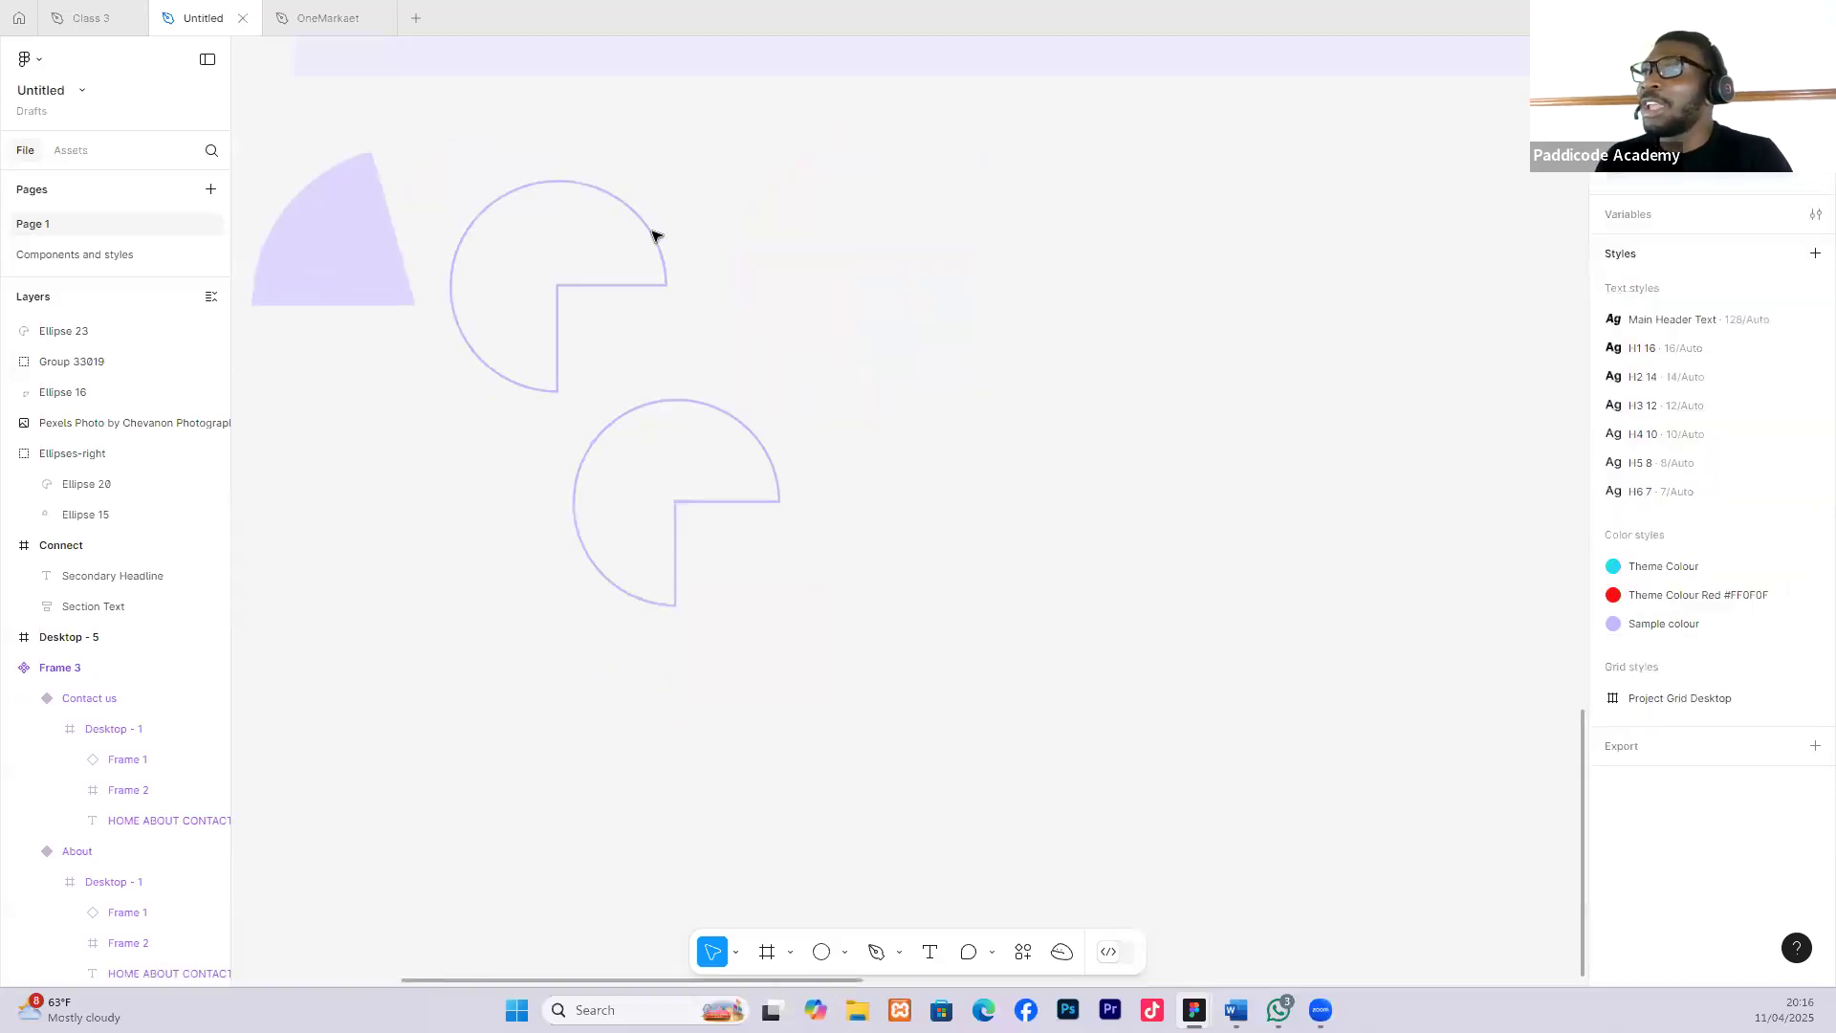
# Ungroup the Ellipses-right group.
pyautogui.click(658, 243)
pyautogui.rightClick(654, 241)
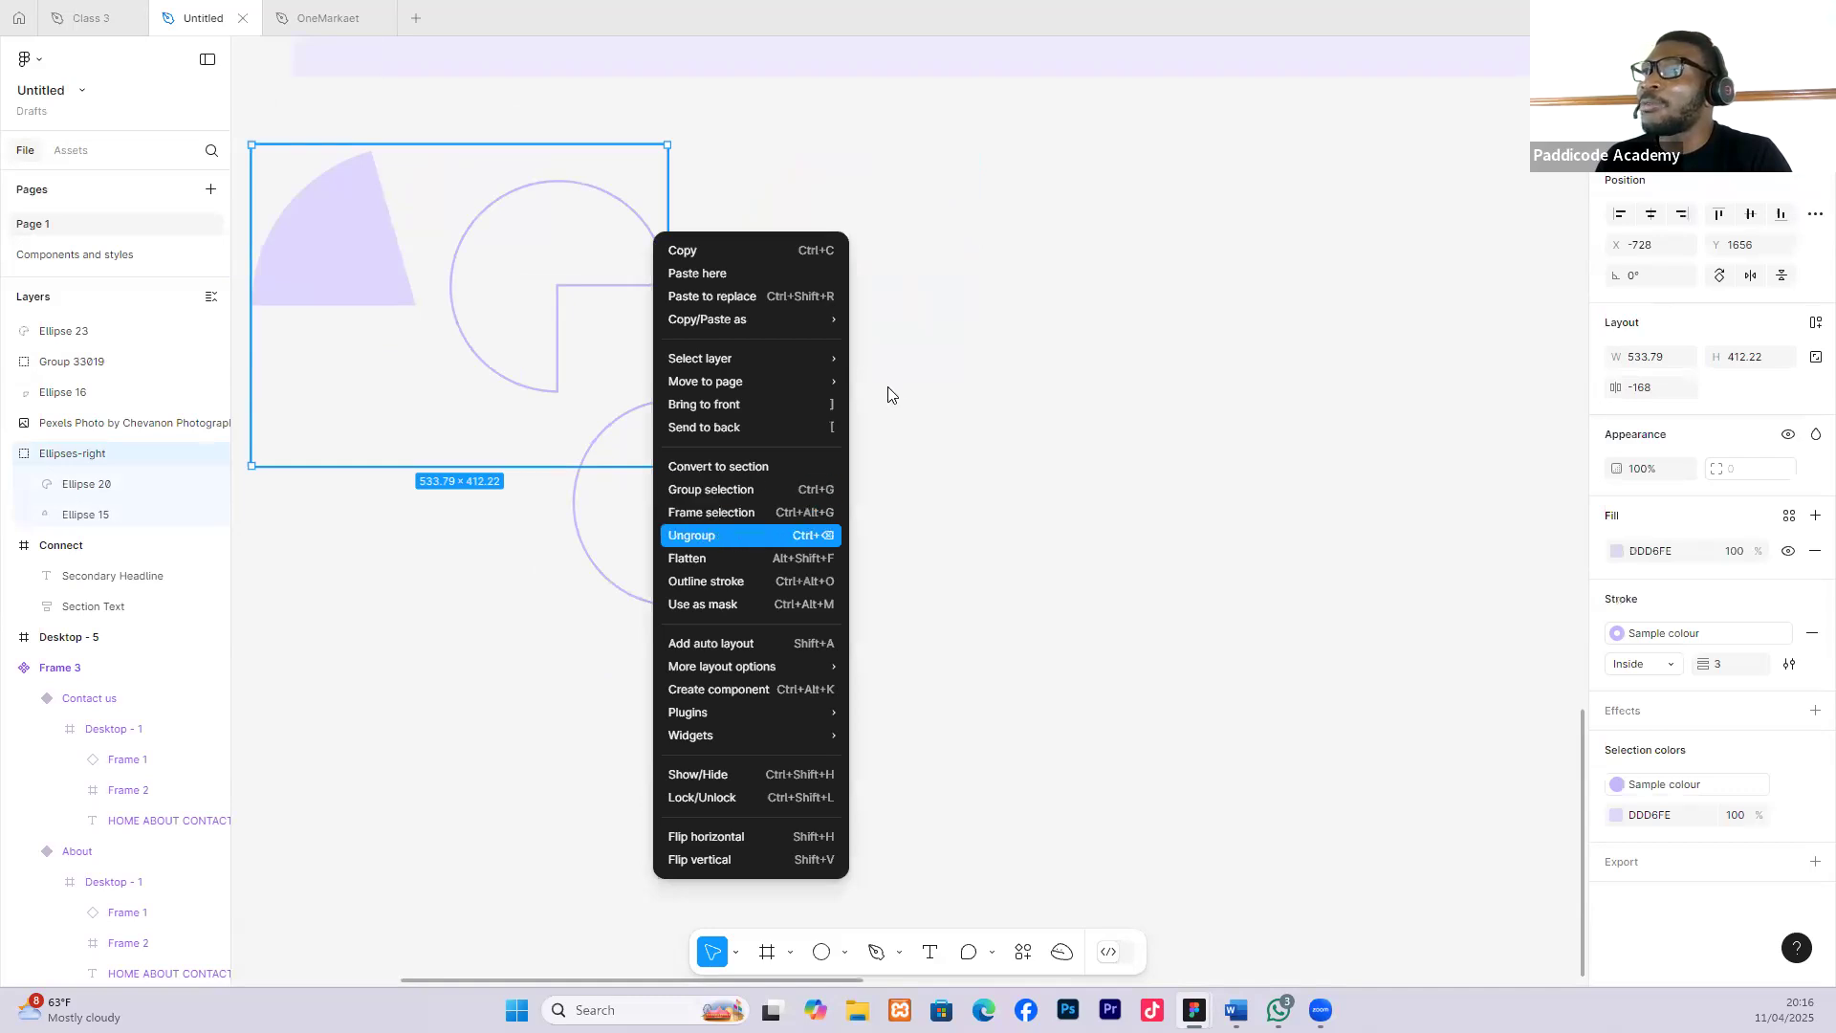
pyautogui.click(708, 534)
# Line up Ellipse 20 and Ellipse 23 side by side, nudging the lilac wedge.
pyautogui.click(635, 221)
pyautogui.click(646, 223)
pyautogui.moveTo(646, 223); pyautogui.dragTo(993, 430)
pyautogui.scroll(-2, 411, 338)
pyautogui.moveTo(369, 278); pyautogui.dragTo(400, 257)
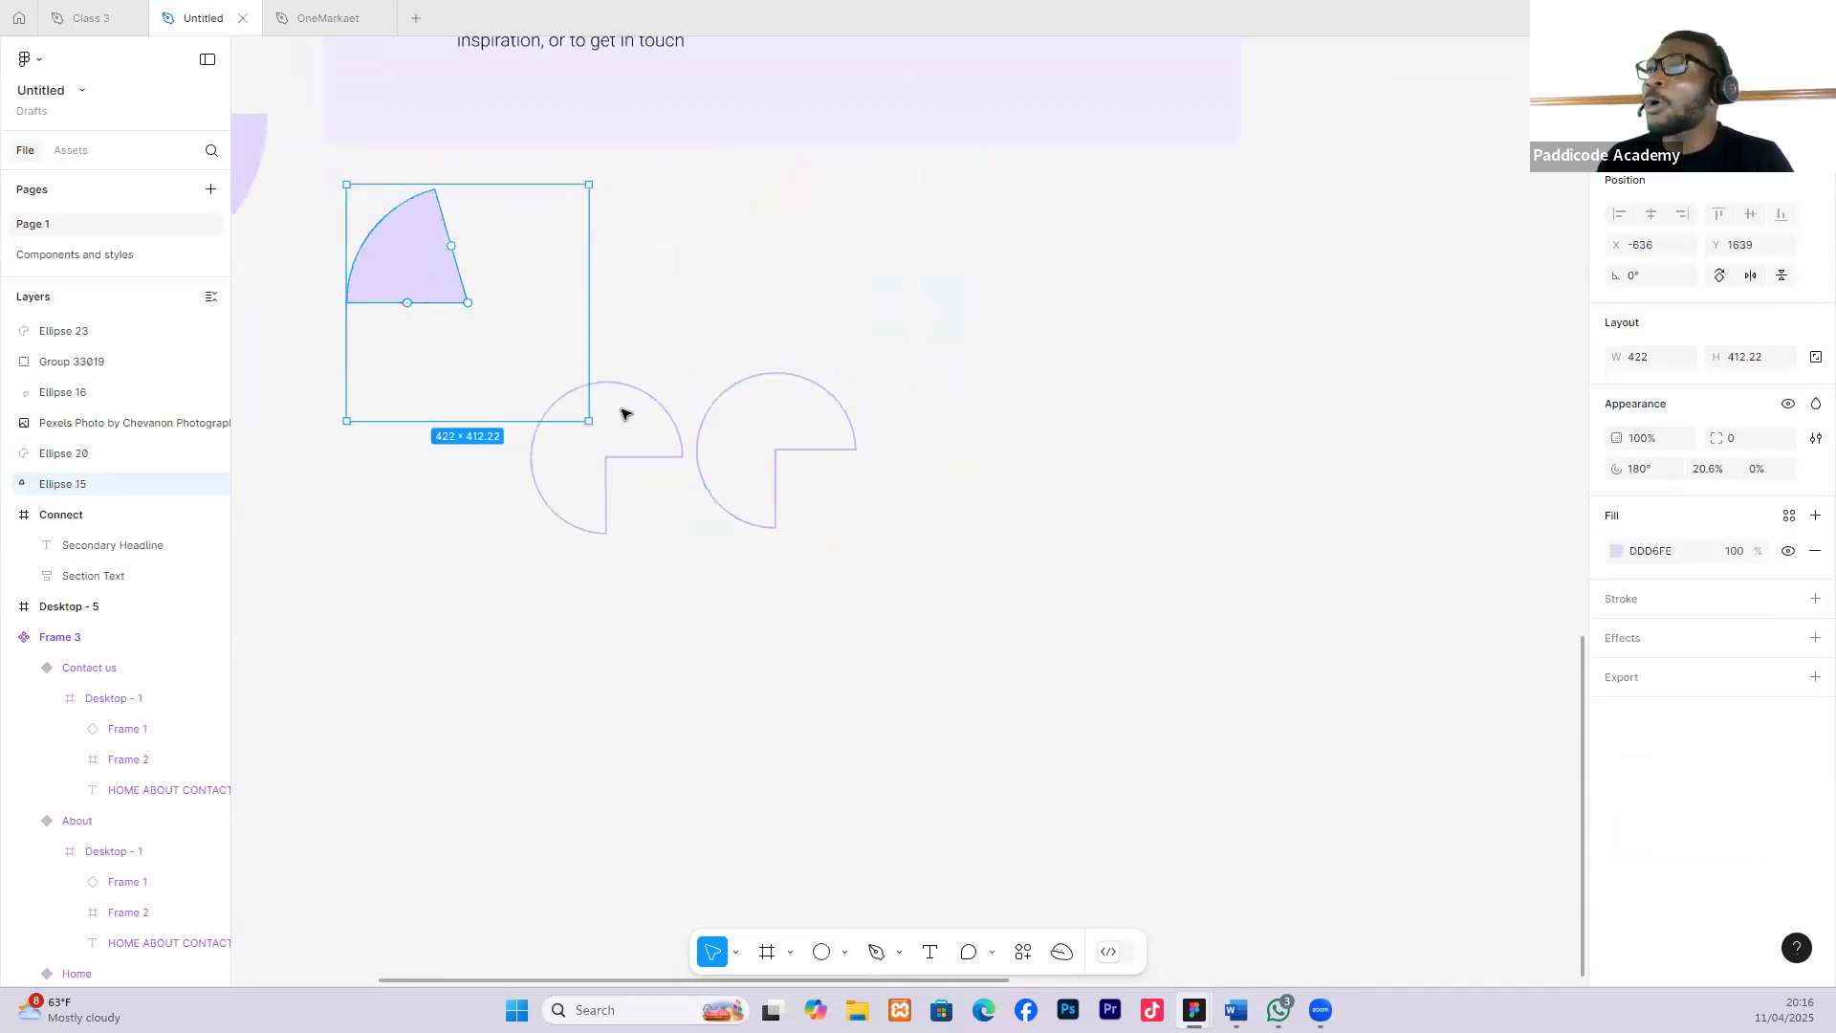
pyautogui.moveTo(660, 406); pyautogui.dragTo(1012, 415)
pyautogui.moveTo(836, 428); pyautogui.dragTo(860, 443)
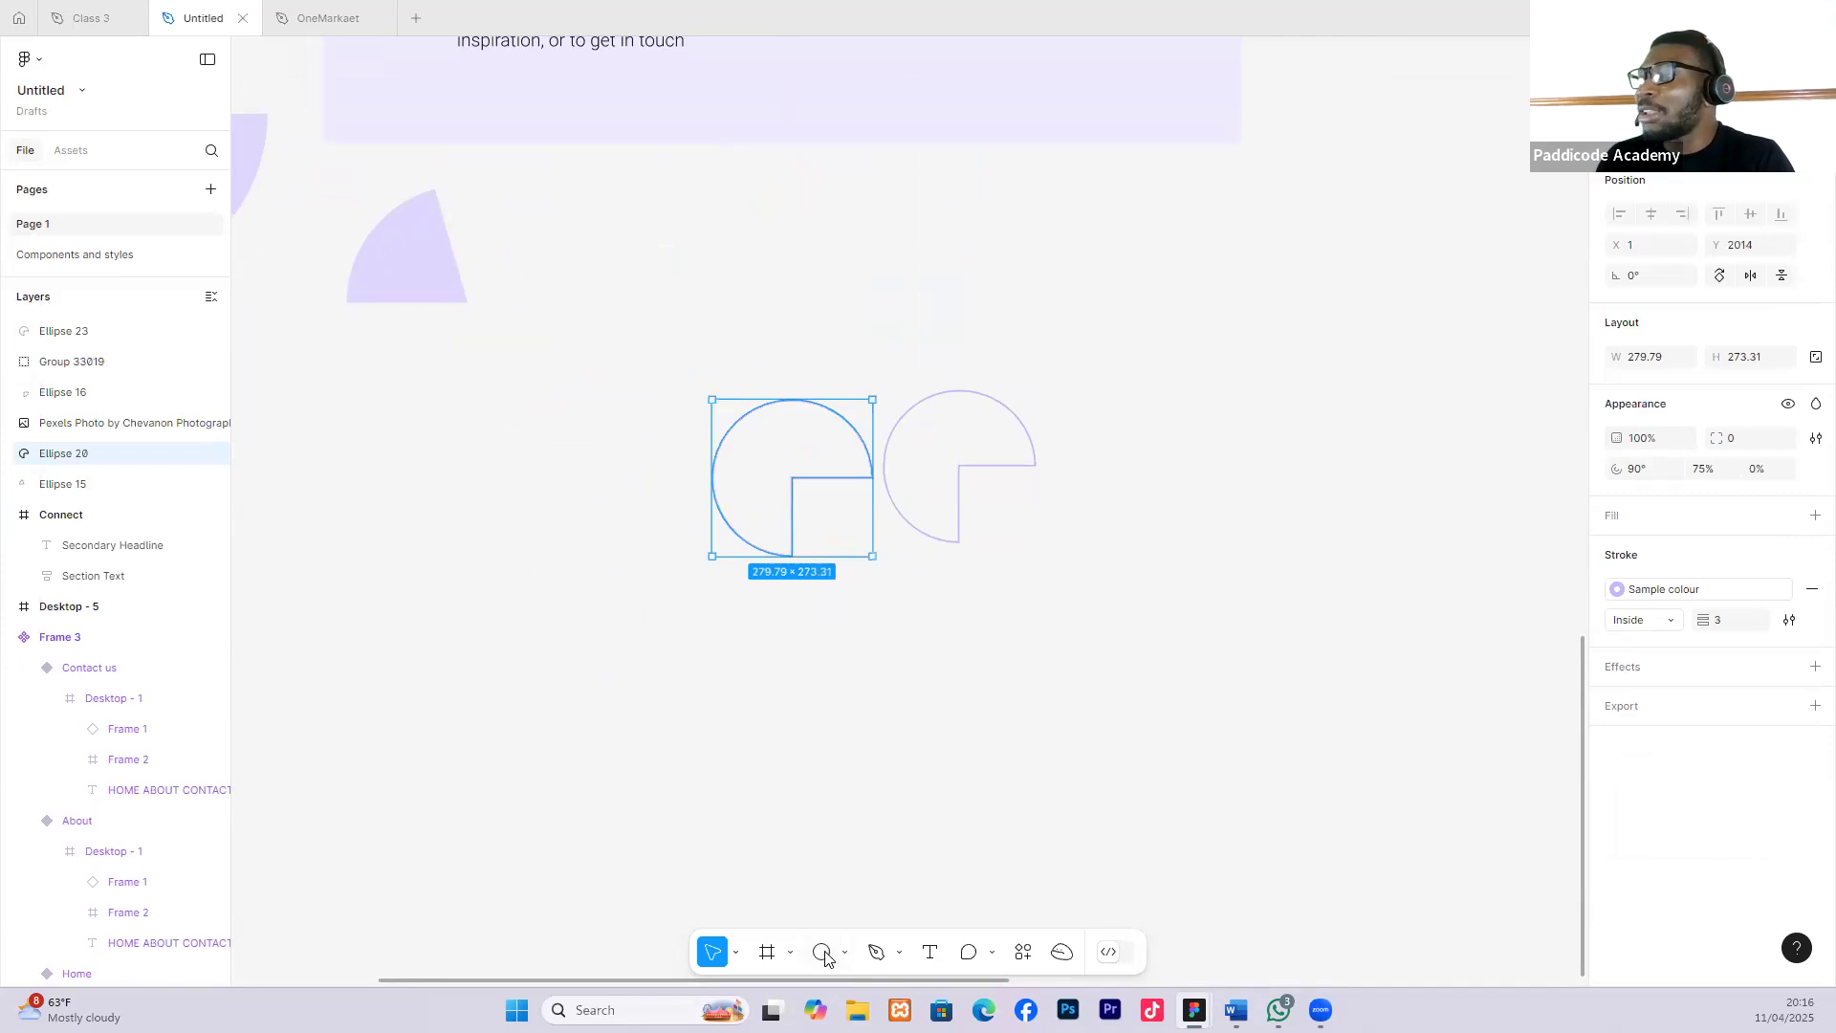
# Draw a grey circle right of the lilac wedge, trim it to a -50% sweep, and tilt its flat edge.
pyautogui.press('o')
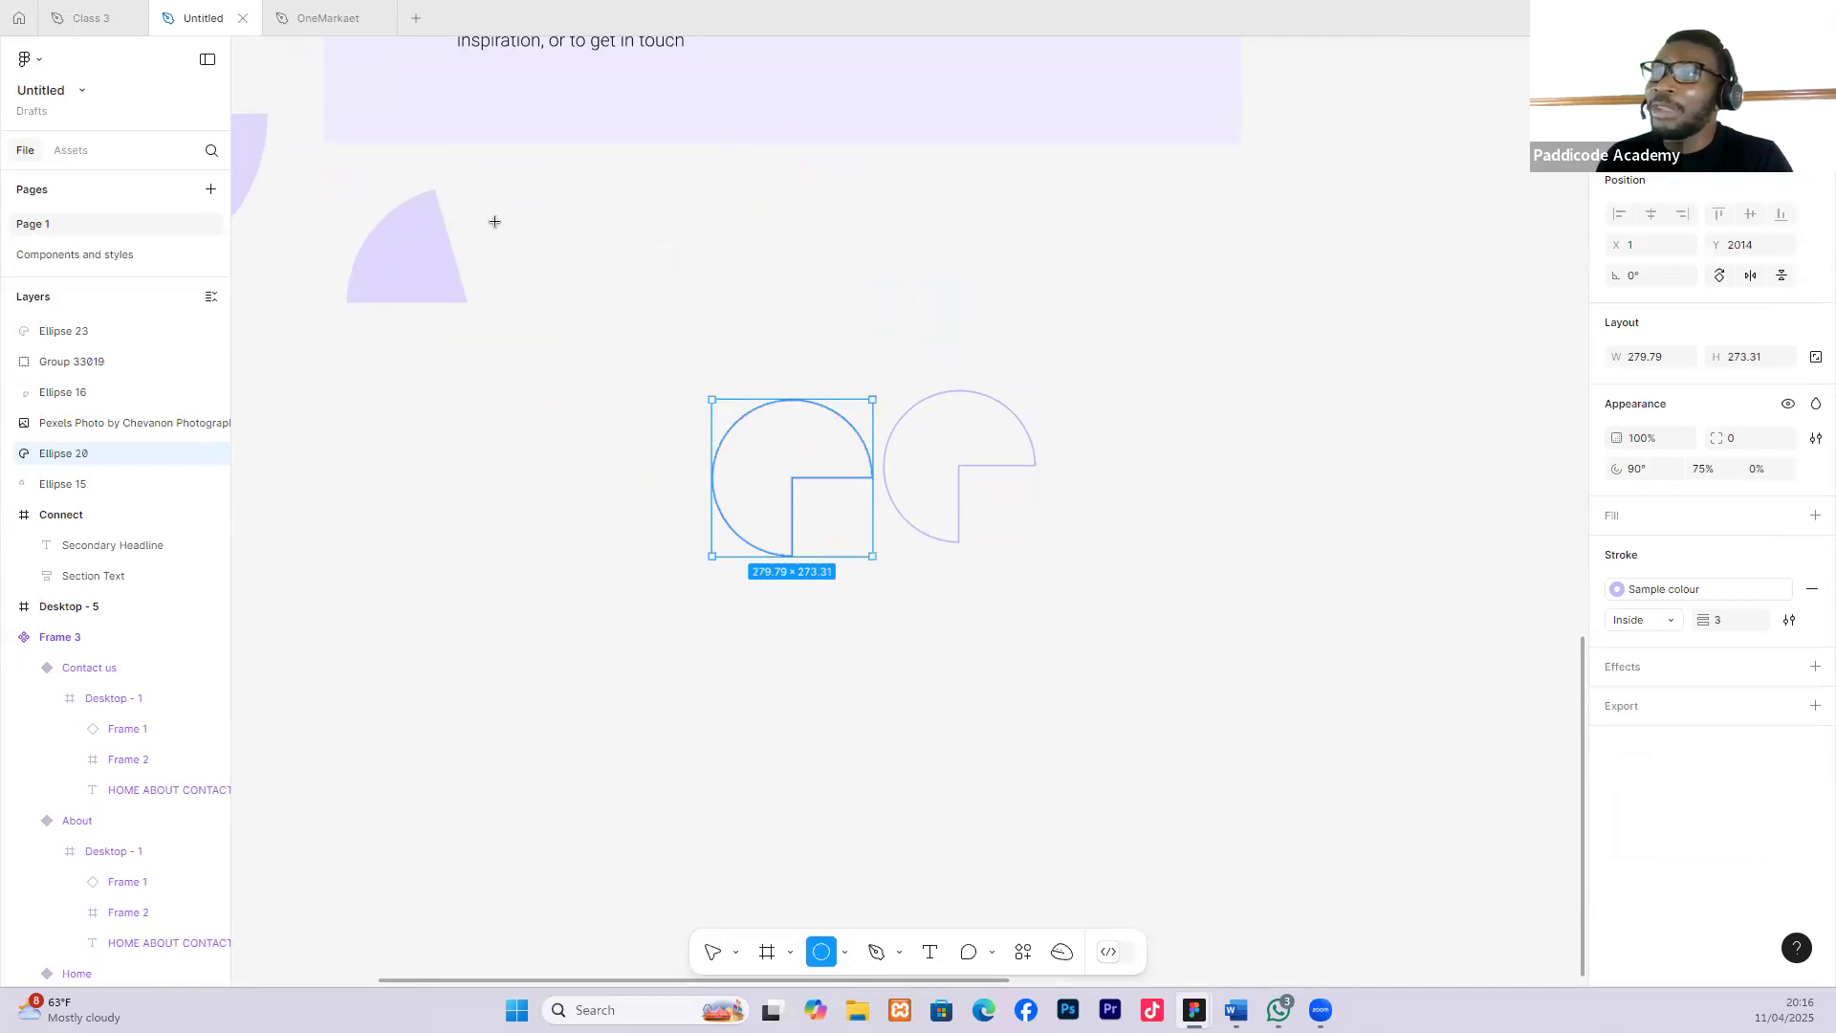
pyautogui.moveTo(542, 223)
pyautogui.mouseDown()
pyautogui.moveTo(688, 344)
pyautogui.moveTo(713, 393)
pyautogui.mouseUp()
pyautogui.press('Escape')
pyautogui.click(585, 271)
pyautogui.scroll(5, 535, 273)
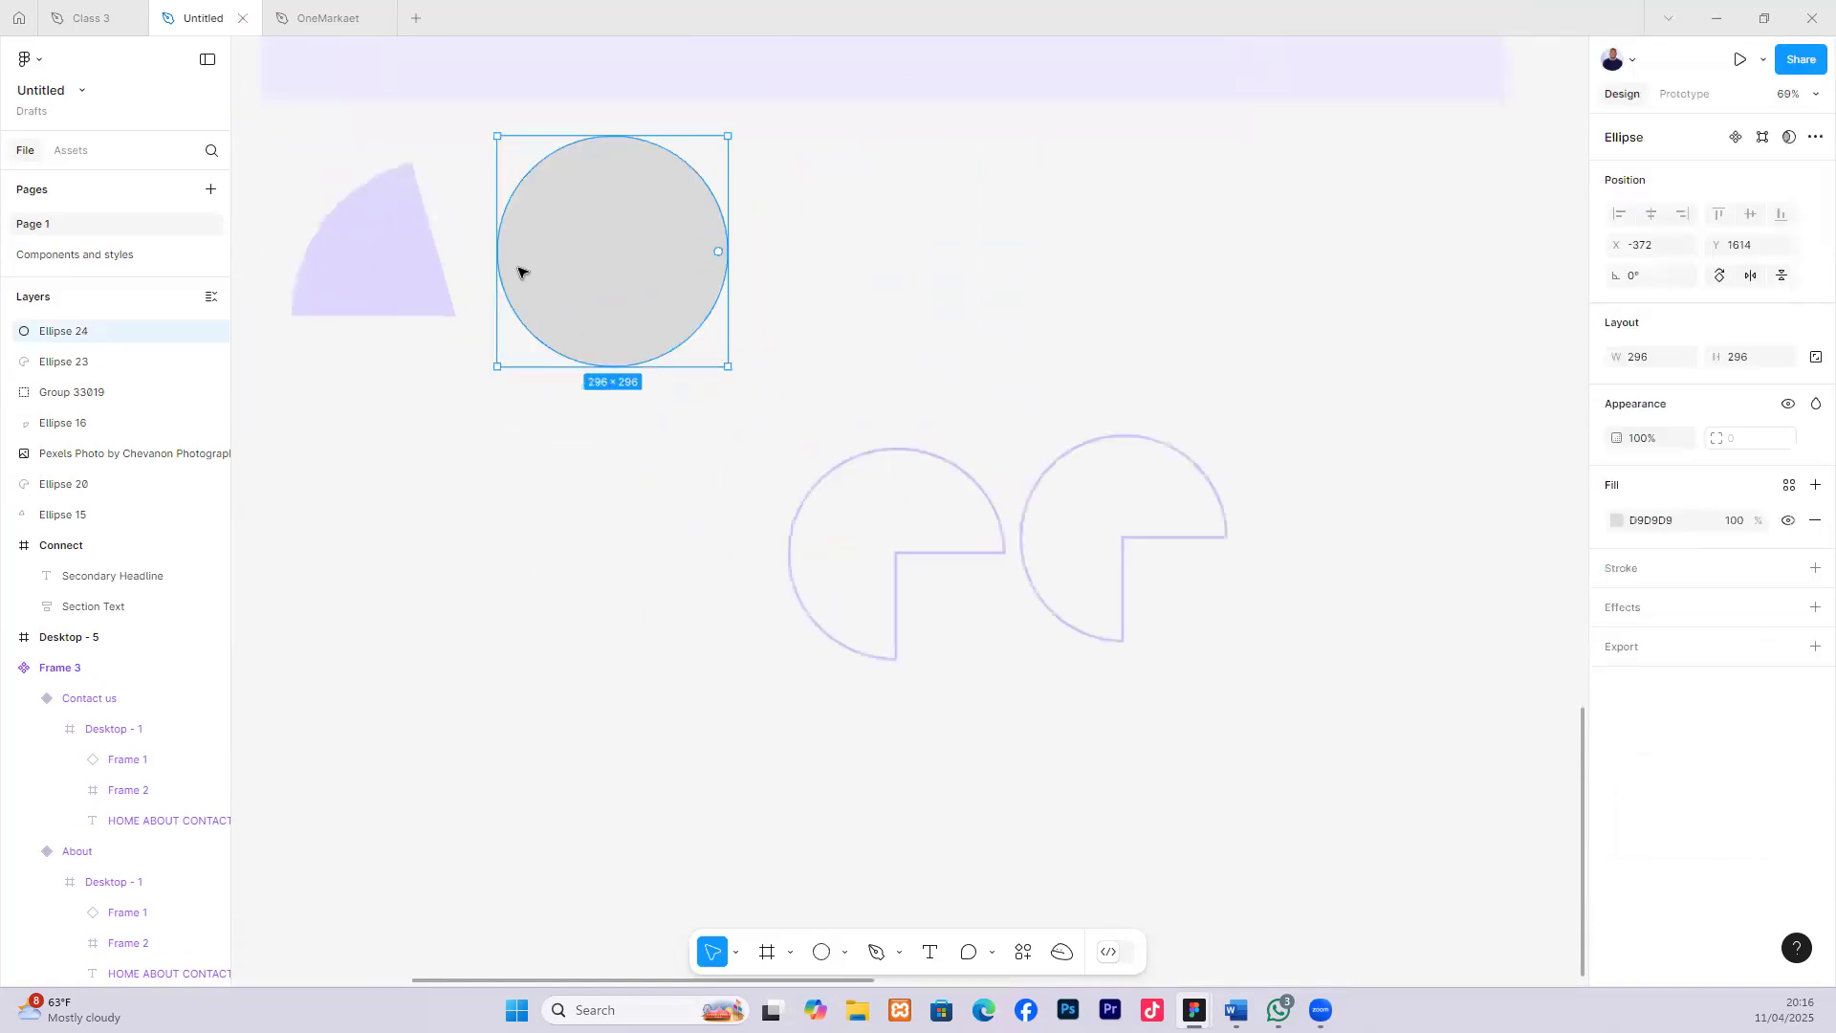
pyautogui.hscroll(2, 669, 265)
pyautogui.hscroll(-2, 757, 257)
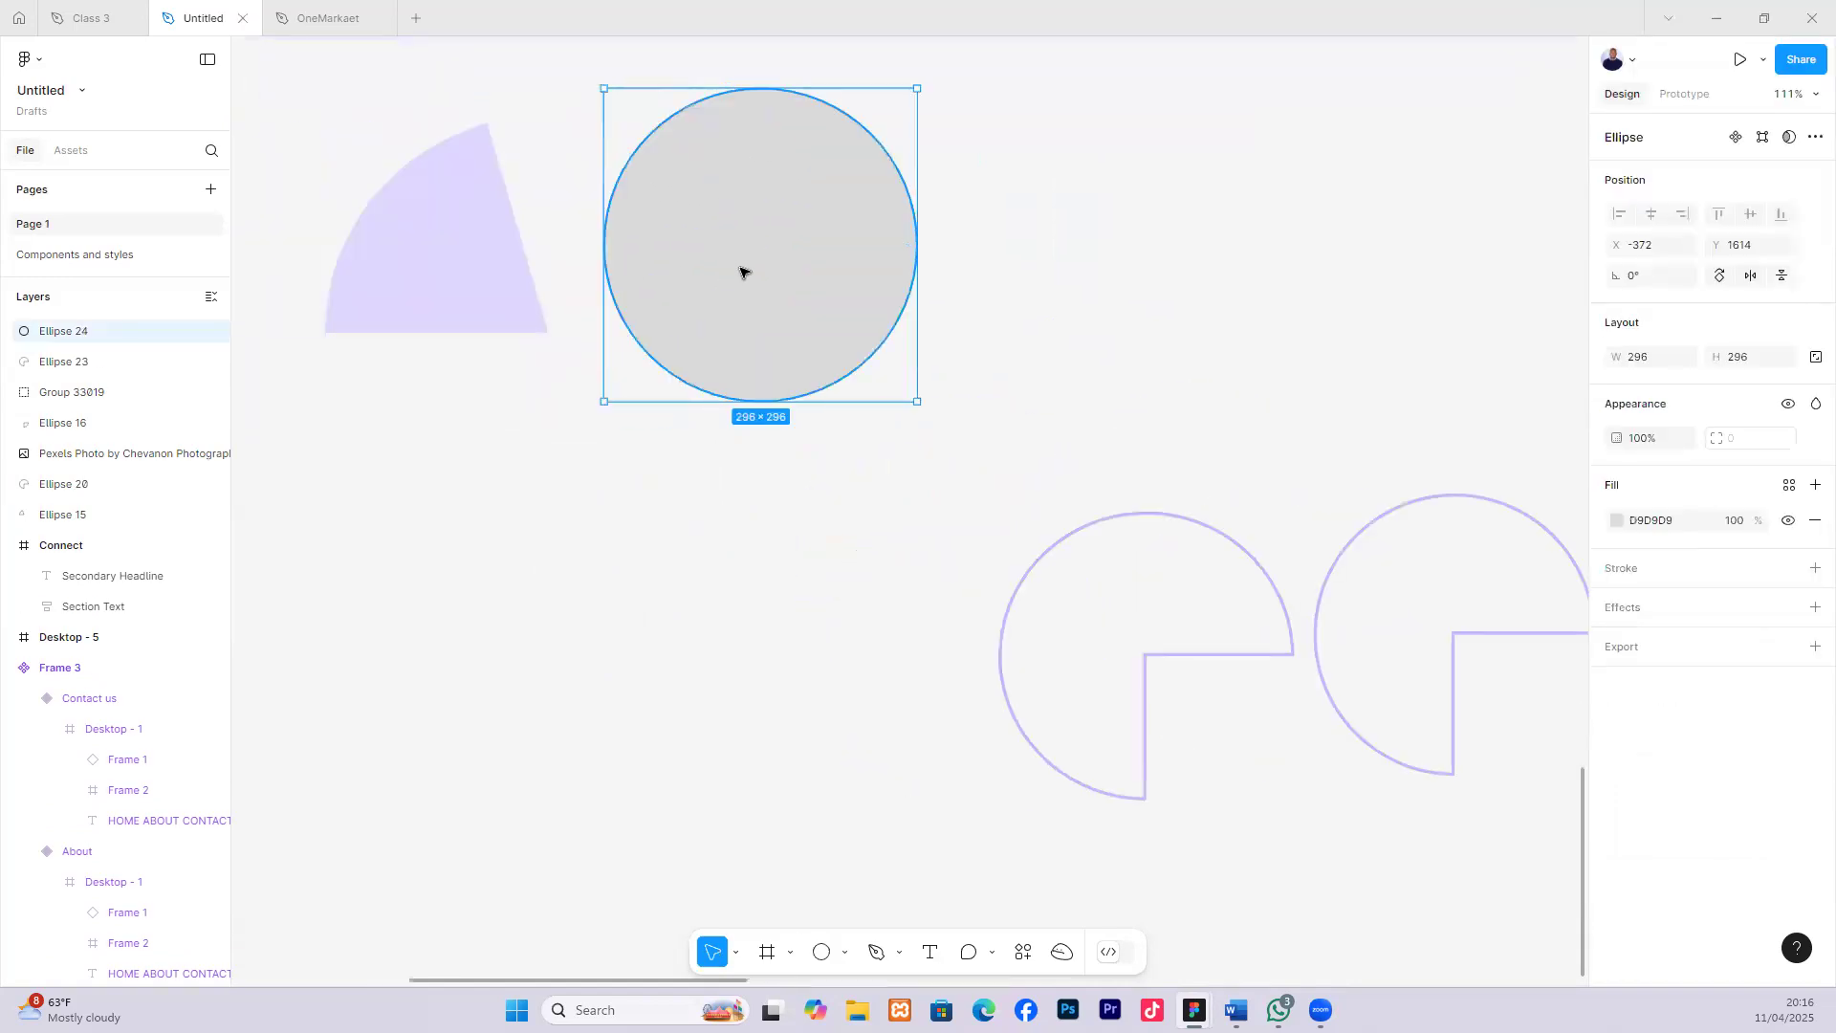
pyautogui.moveTo(744, 269); pyautogui.dragTo(746, 259)
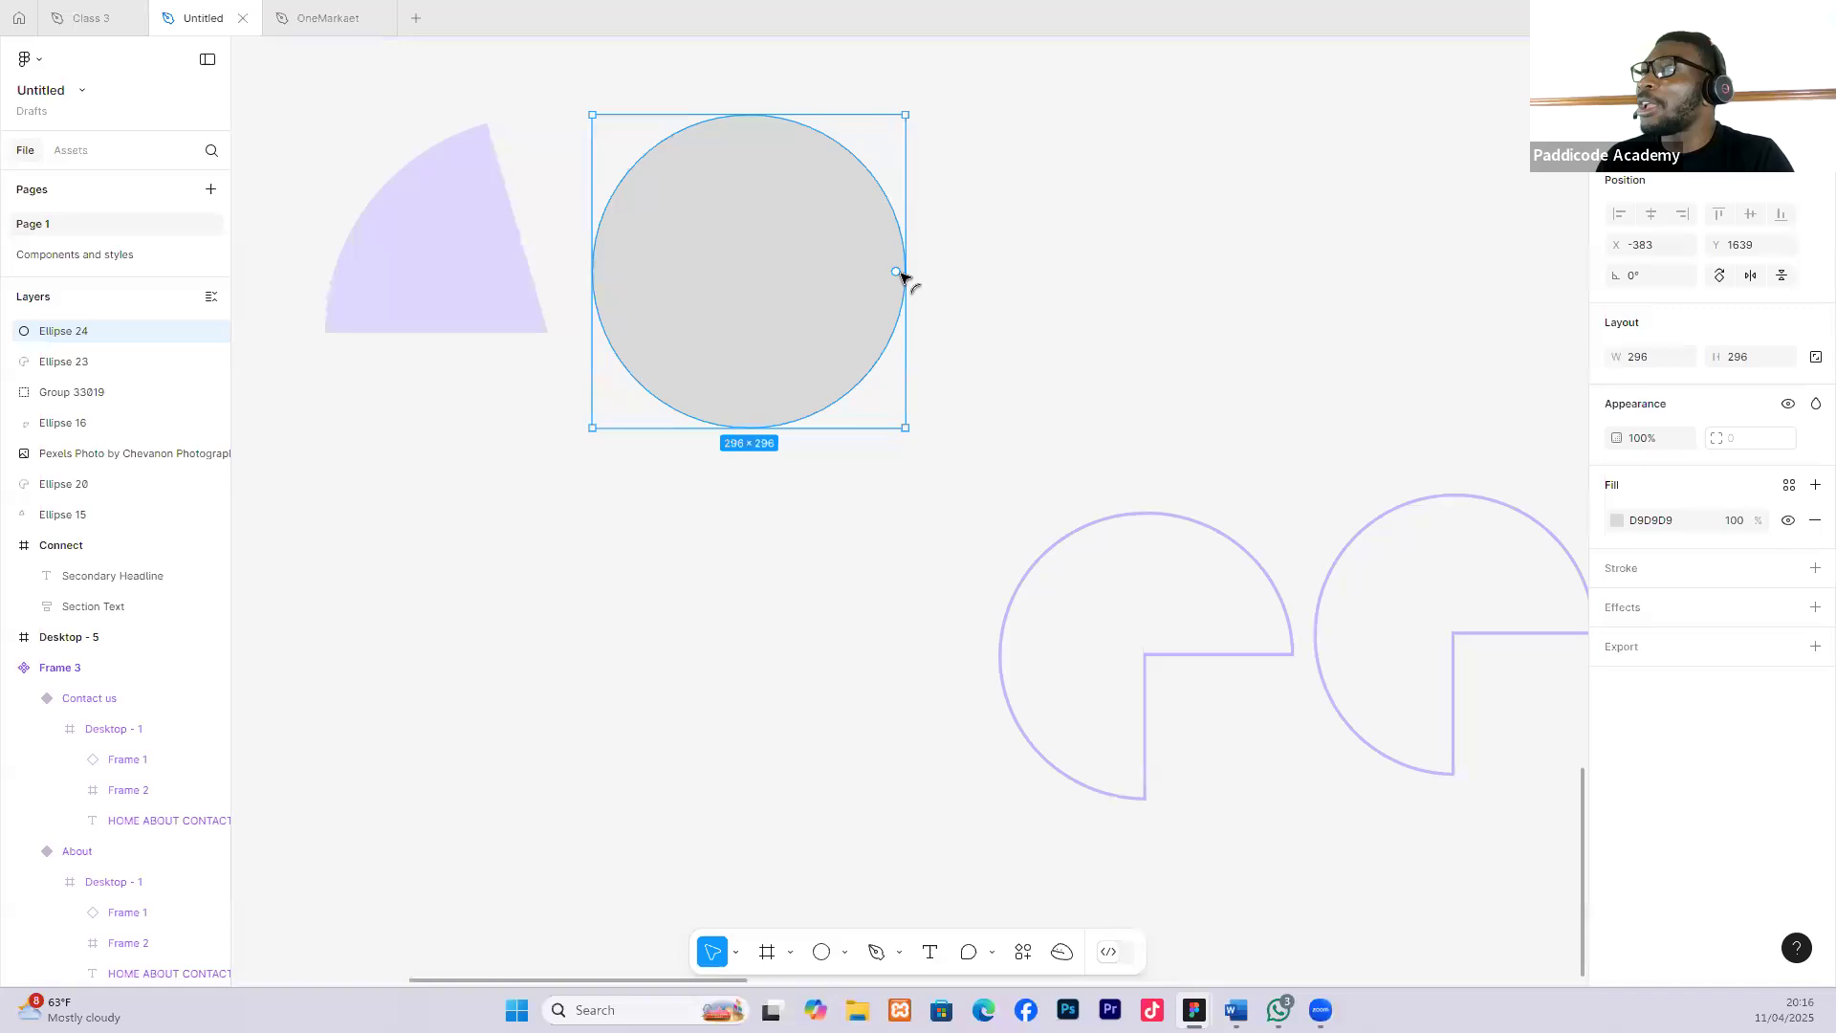
pyautogui.moveTo(899, 273); pyautogui.dragTo(662, 278)
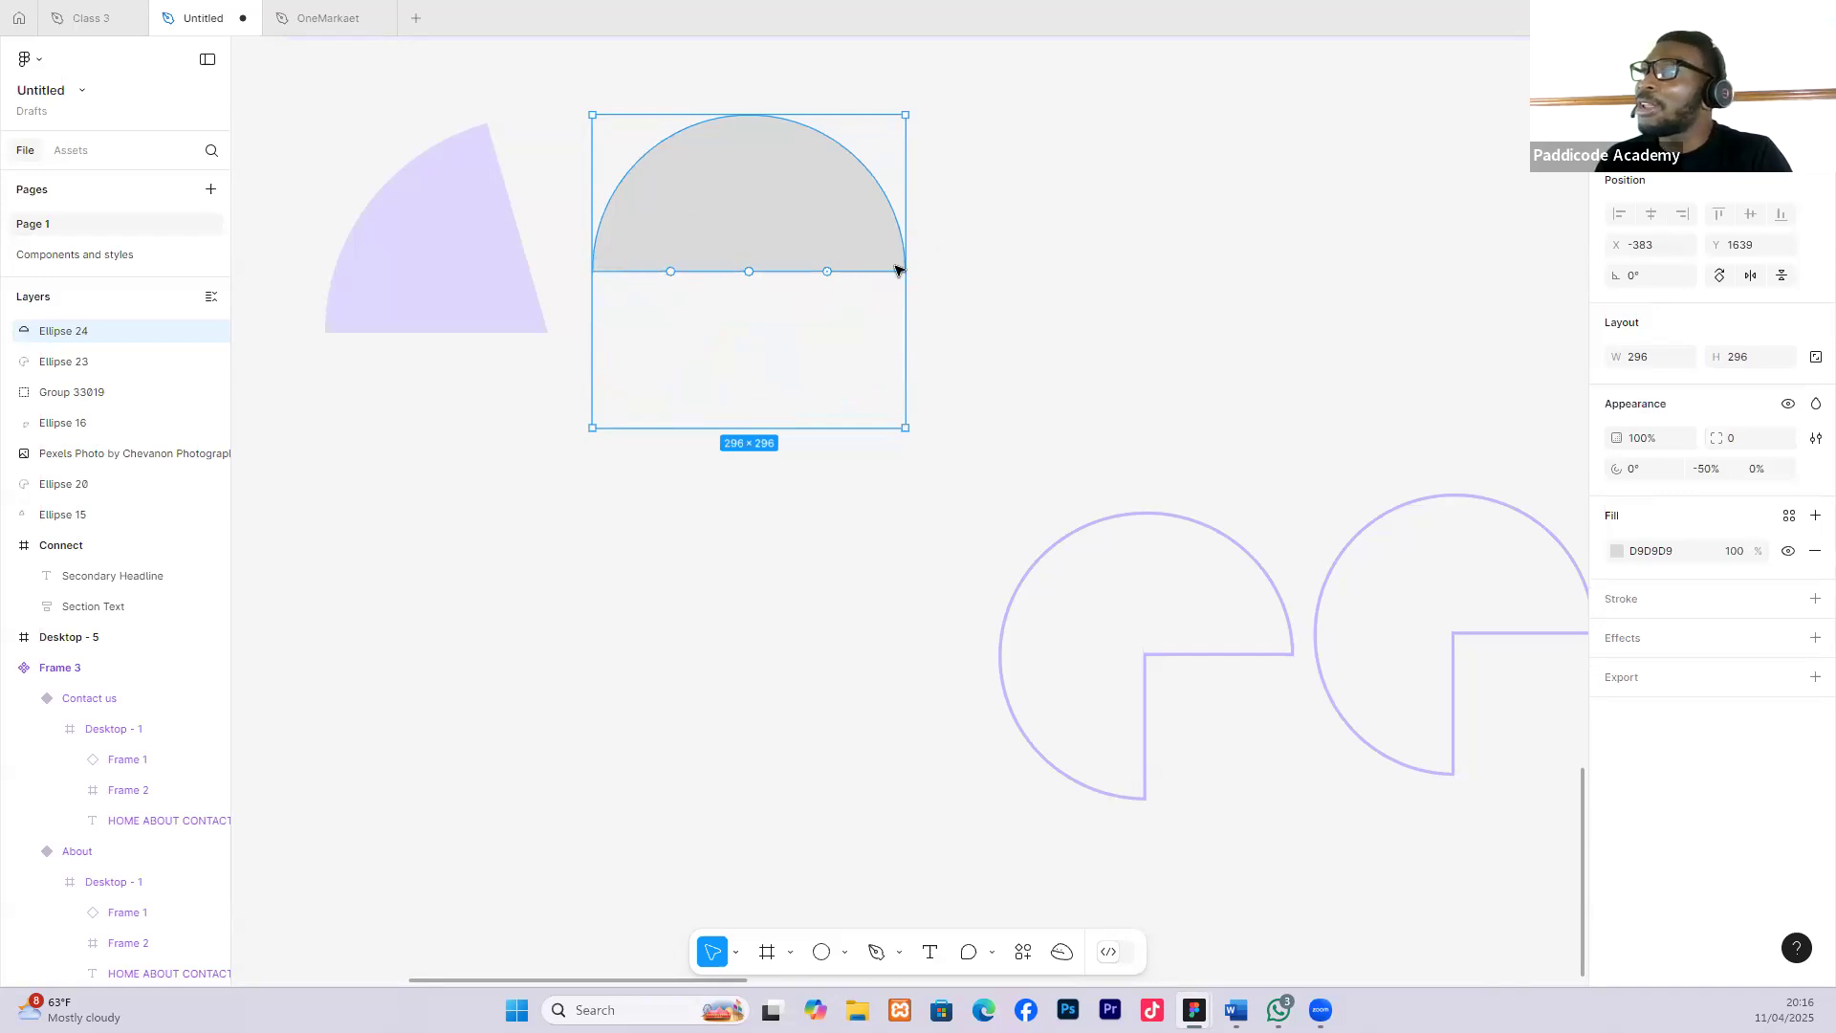
pyautogui.moveTo(832, 265)
pyautogui.mouseDown()
pyautogui.moveTo(784, 270)
pyautogui.moveTo(905, 263)
pyautogui.moveTo(886, 209)
pyautogui.moveTo(812, 140)
pyautogui.mouseUp()
pyautogui.doubleClick(838, 275)
pyautogui.hotkey('ctrl', 'z')
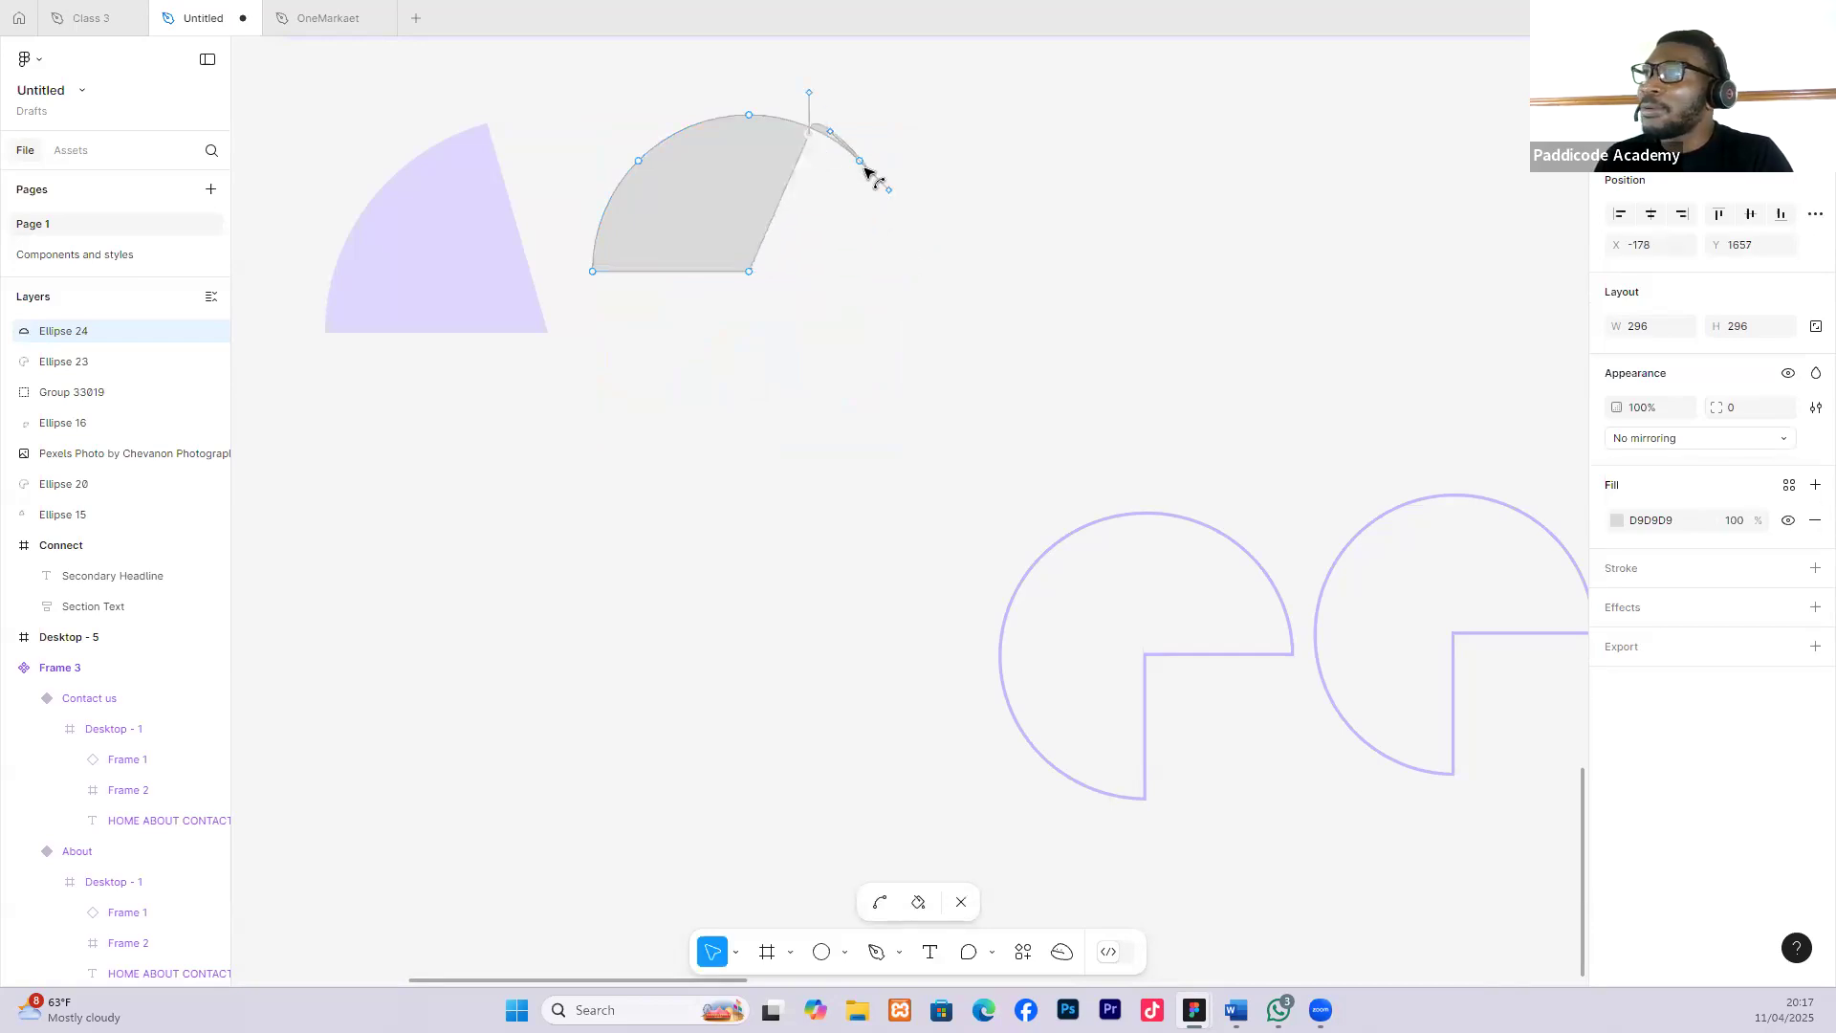
pyautogui.hotkey('ctrl', 'z')
pyautogui.press('v')
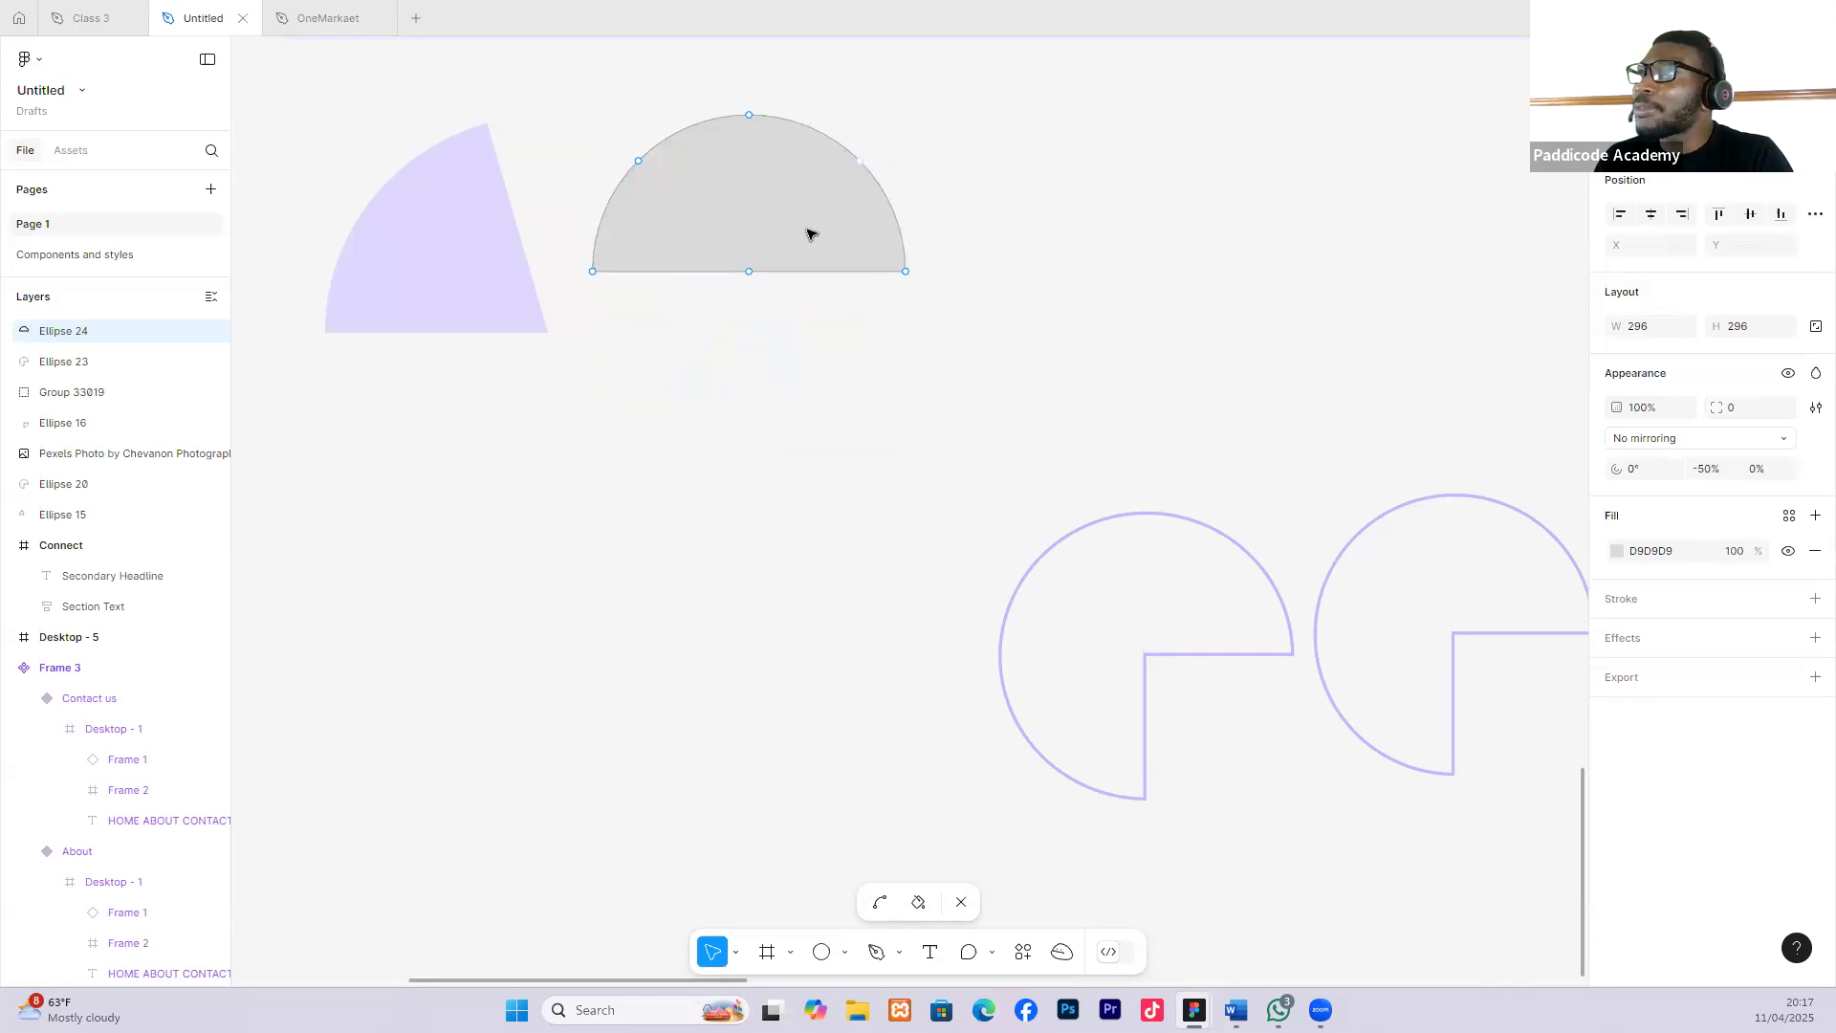
pyautogui.moveTo(811, 235); pyautogui.dragTo(820, 234)
pyautogui.hotkey('ctrl', 'z')
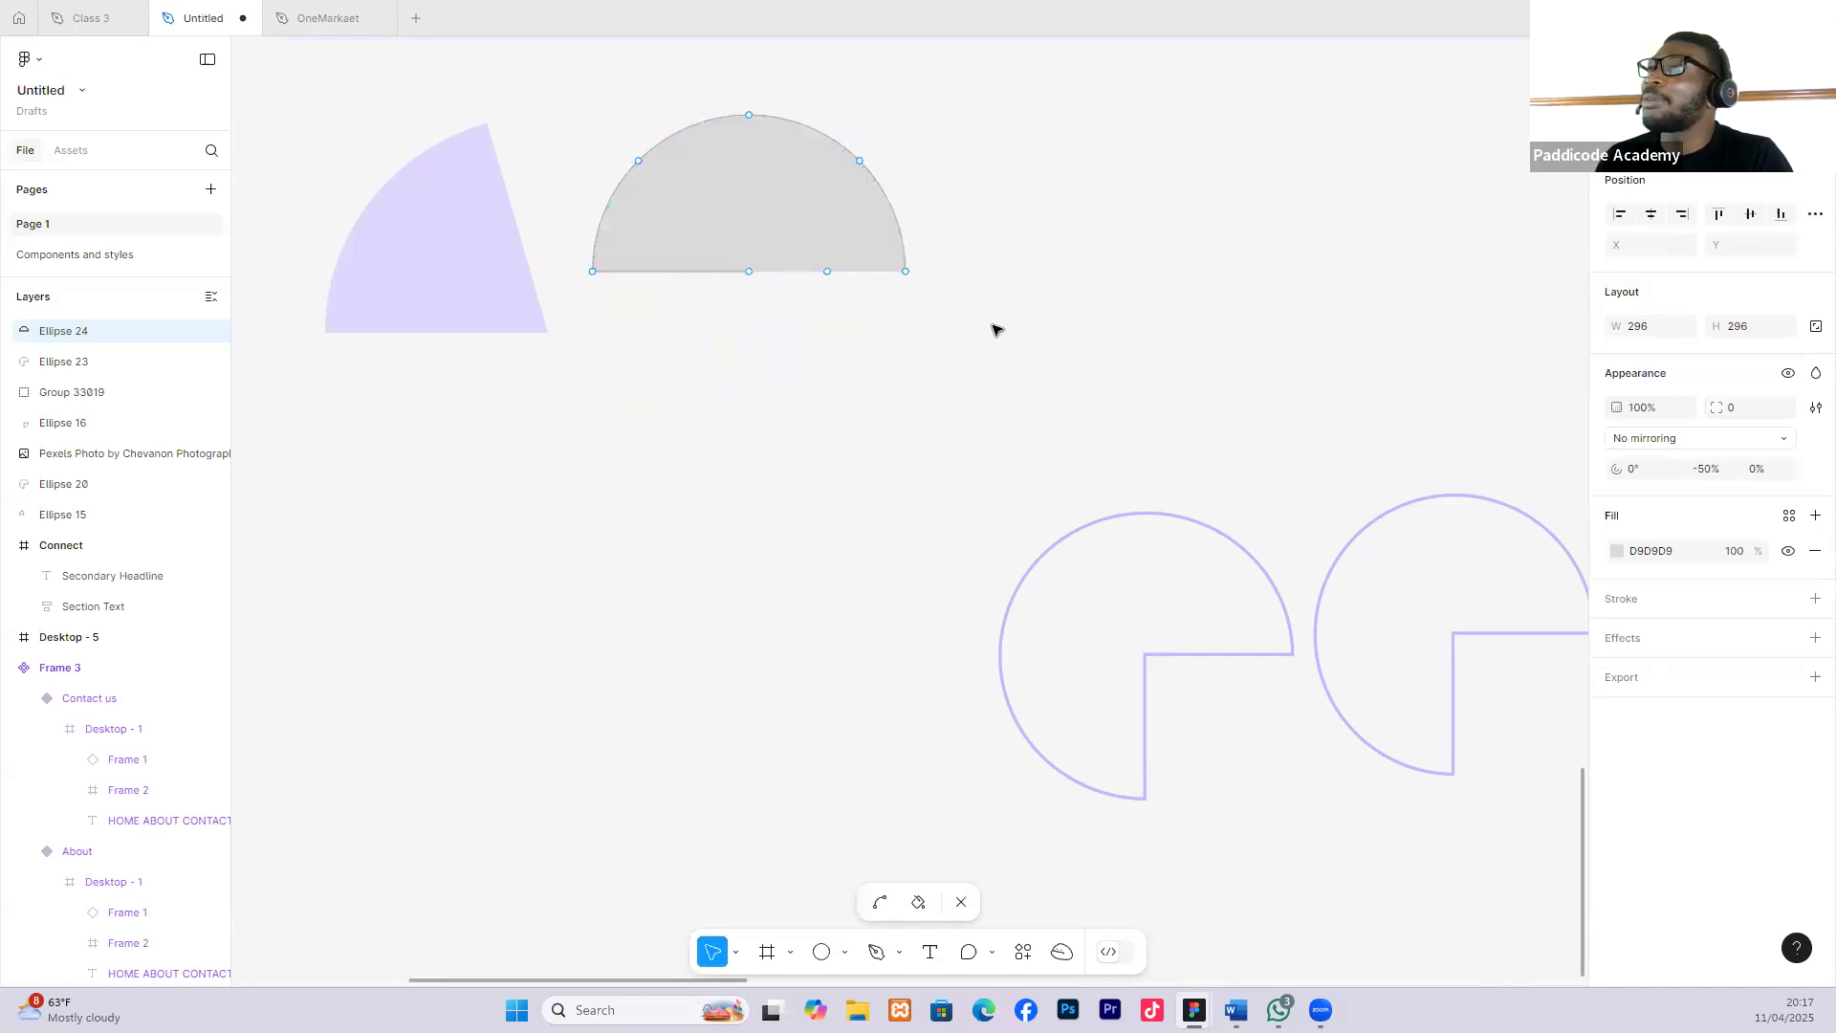
pyautogui.press('Escape')
pyautogui.doubleClick(756, 269)
pyautogui.click(752, 267)
pyautogui.click(986, 294)
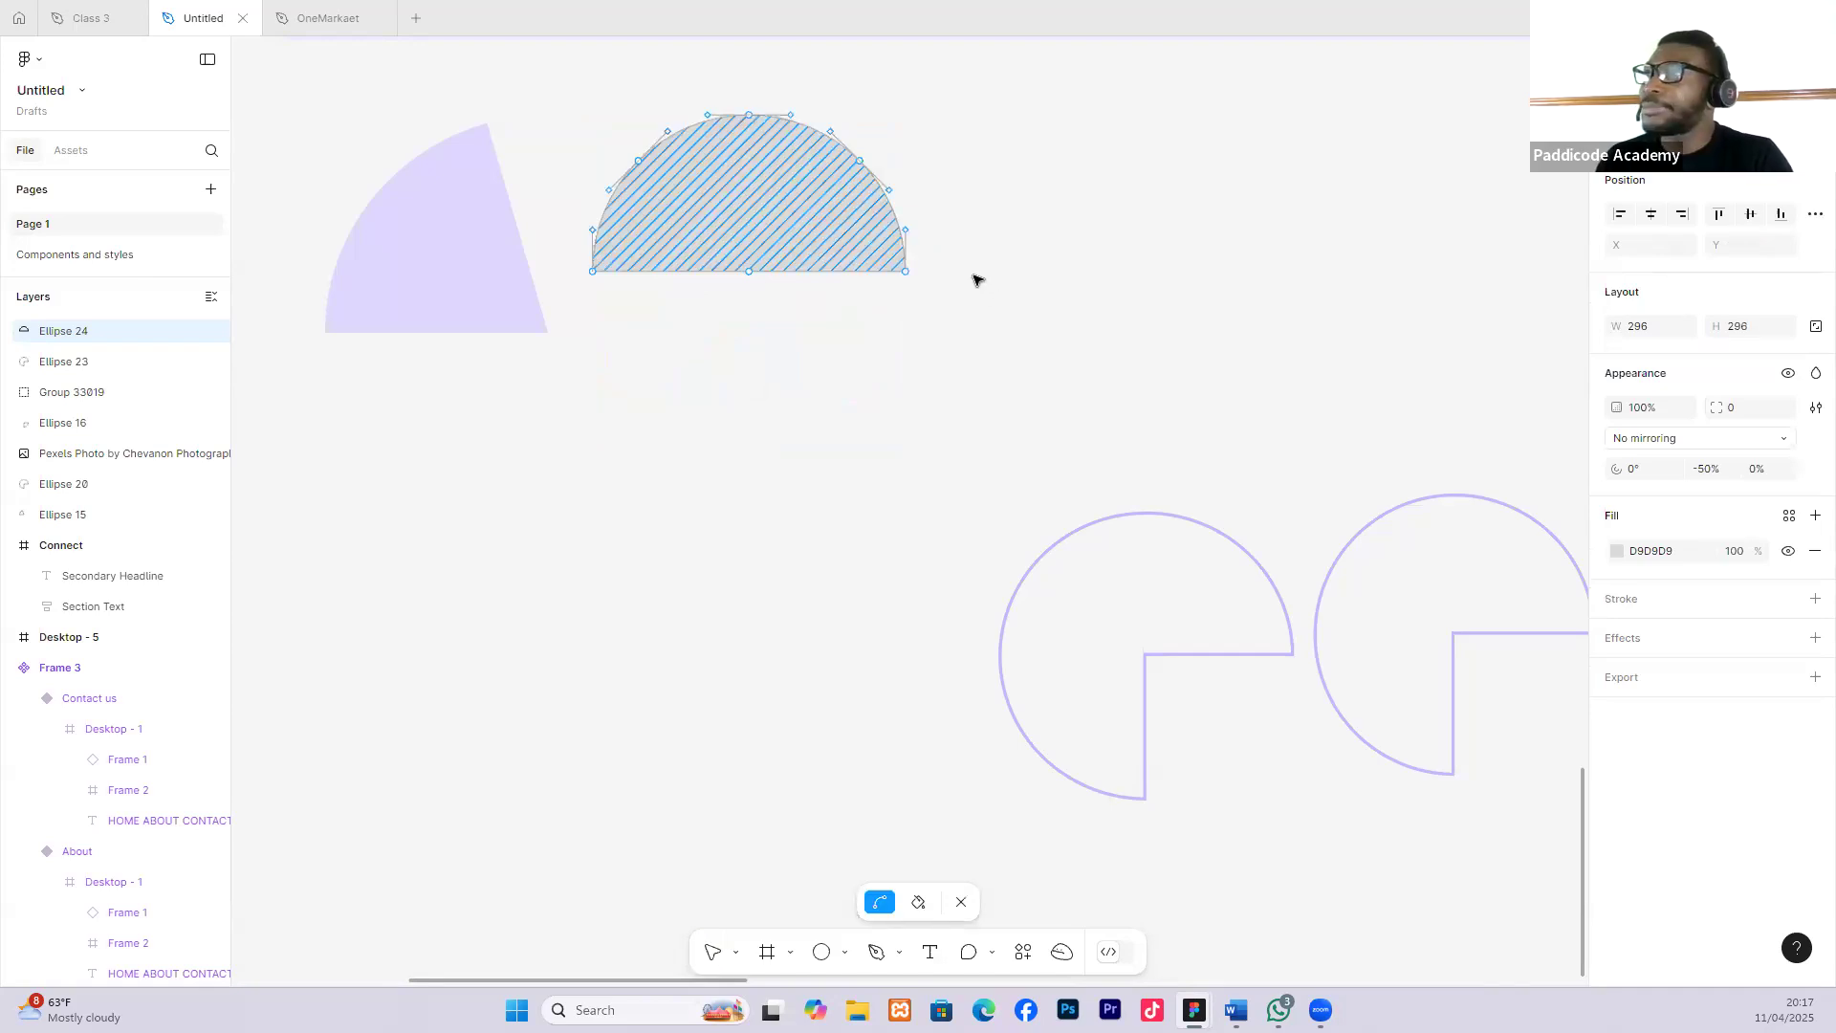
pyautogui.press('Escape')
pyautogui.click(963, 282)
pyautogui.click(791, 271)
pyautogui.moveTo(754, 274); pyautogui.dragTo(841, 279)
pyautogui.hotkey('ctrl', 'z')
pyautogui.hotkey('ctrl', 'z')
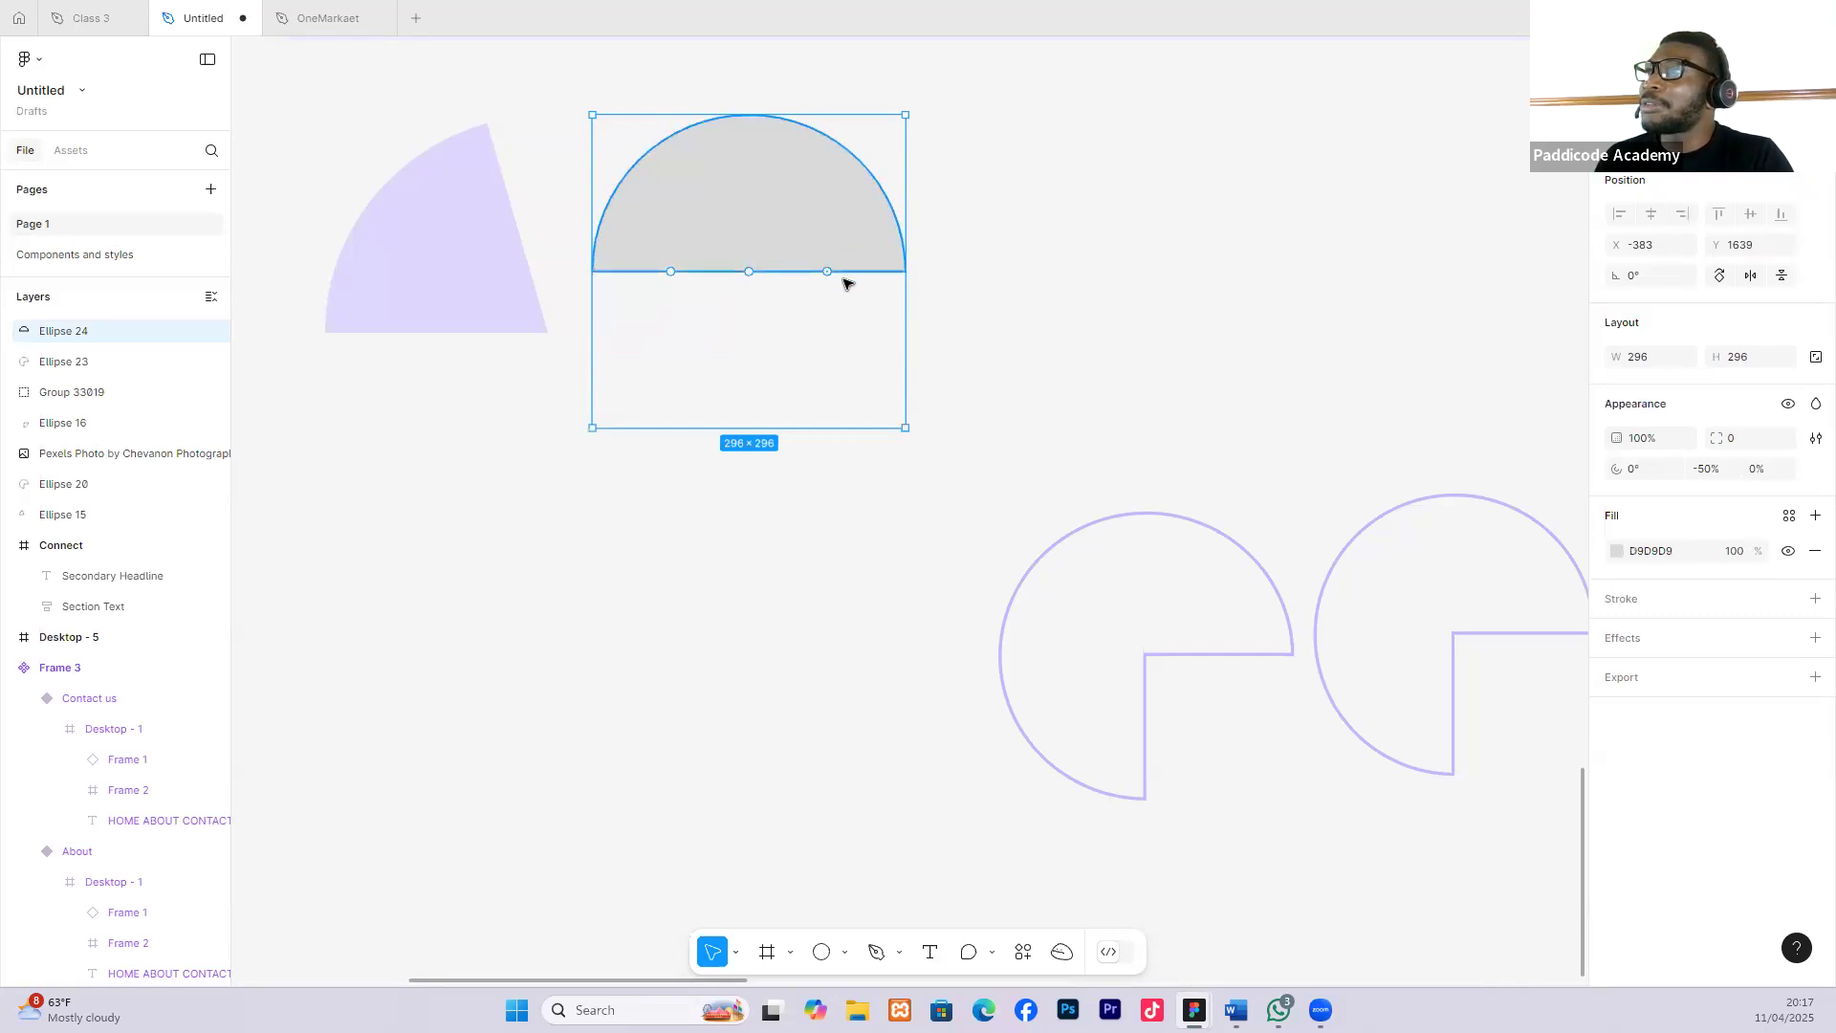
pyautogui.rightClick(829, 268)
pyautogui.press('Escape')
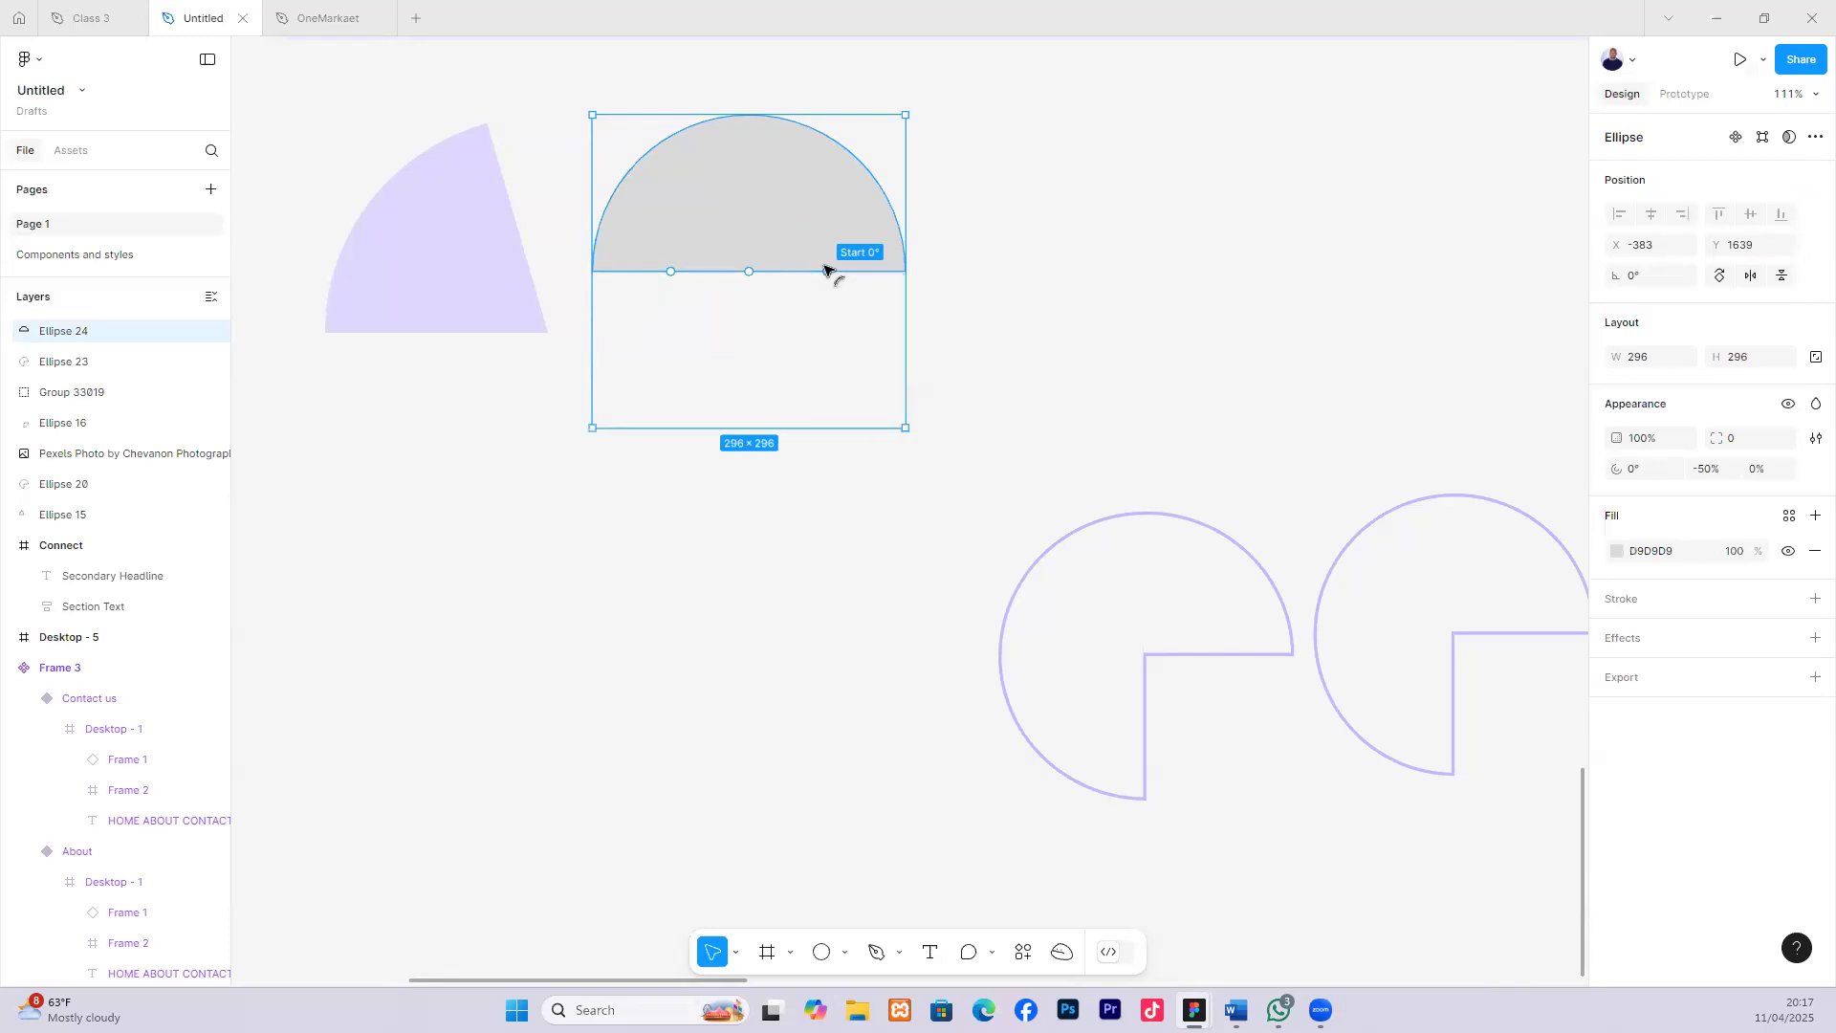
# Resize Ellipse 24 to 436×388 and move it clear of the lilac wedge's right side.
pyautogui.moveTo(898, 111); pyautogui.dragTo(874, 140)
pyautogui.moveTo(663, 184); pyautogui.dragTo(706, 119)
pyautogui.moveTo(560, 194); pyautogui.dragTo(560, 222)
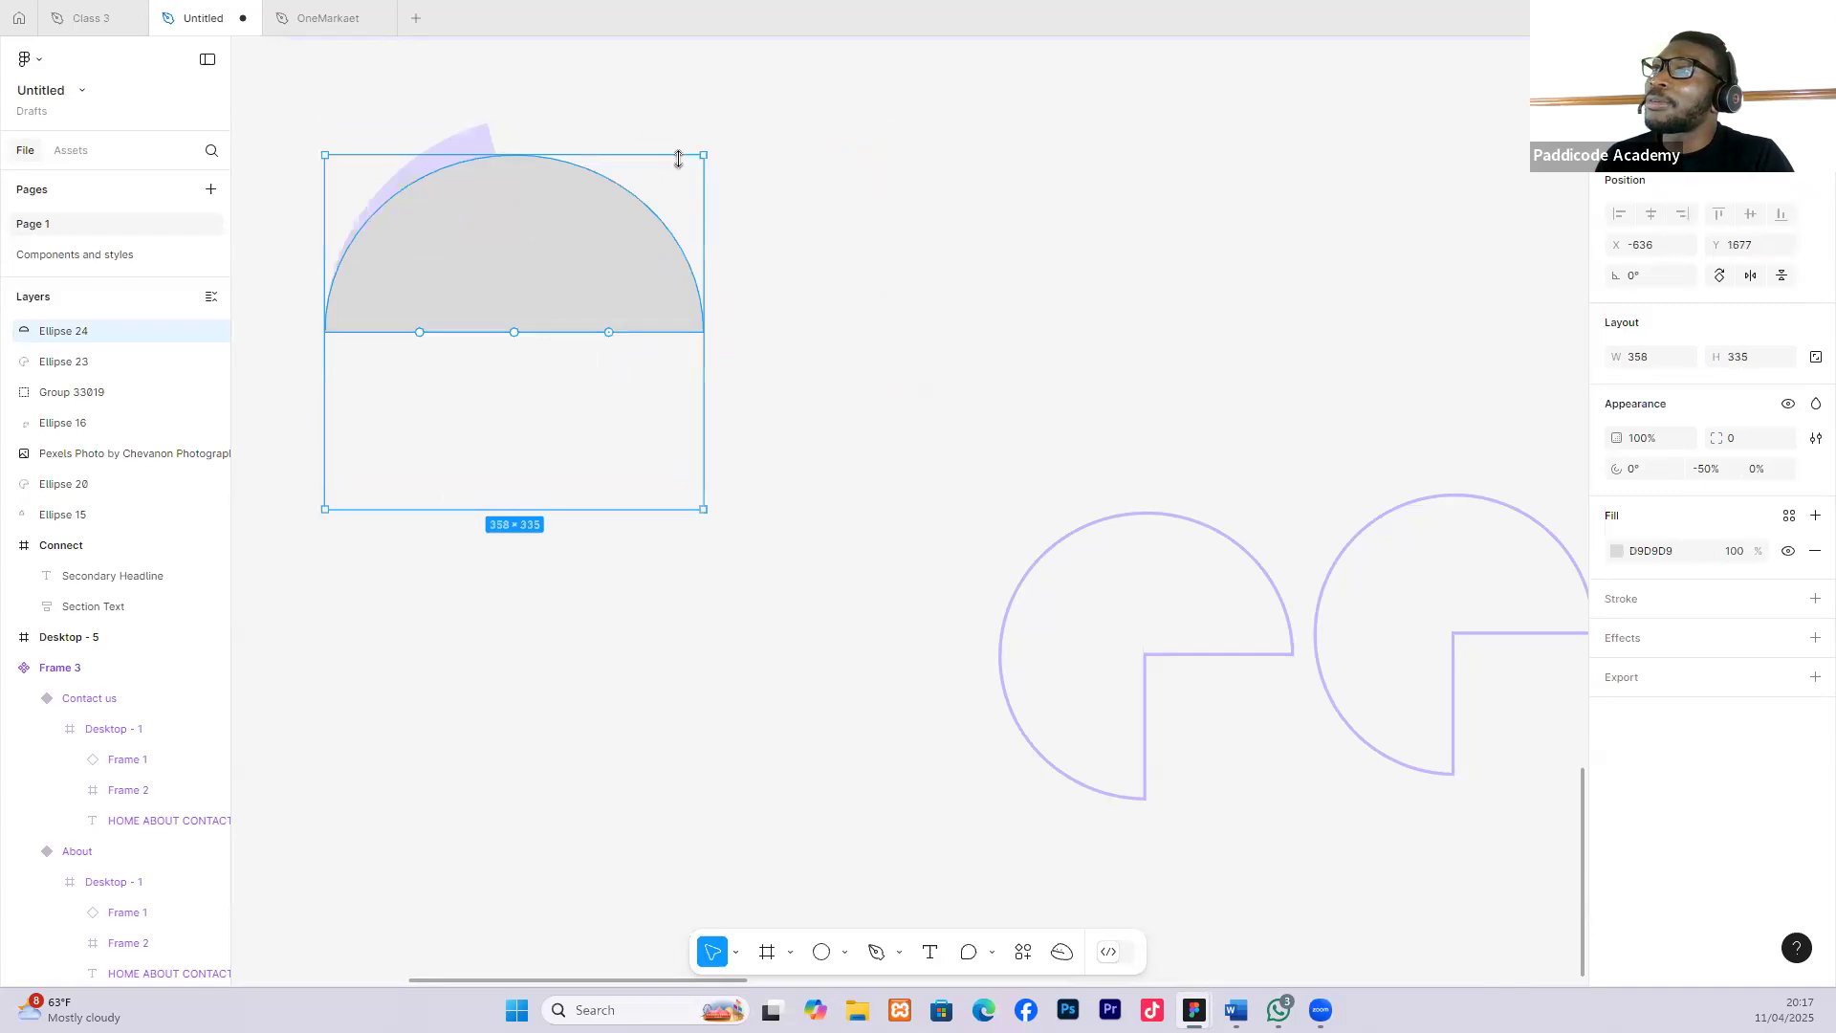
pyautogui.moveTo(707, 149); pyautogui.dragTo(752, 120)
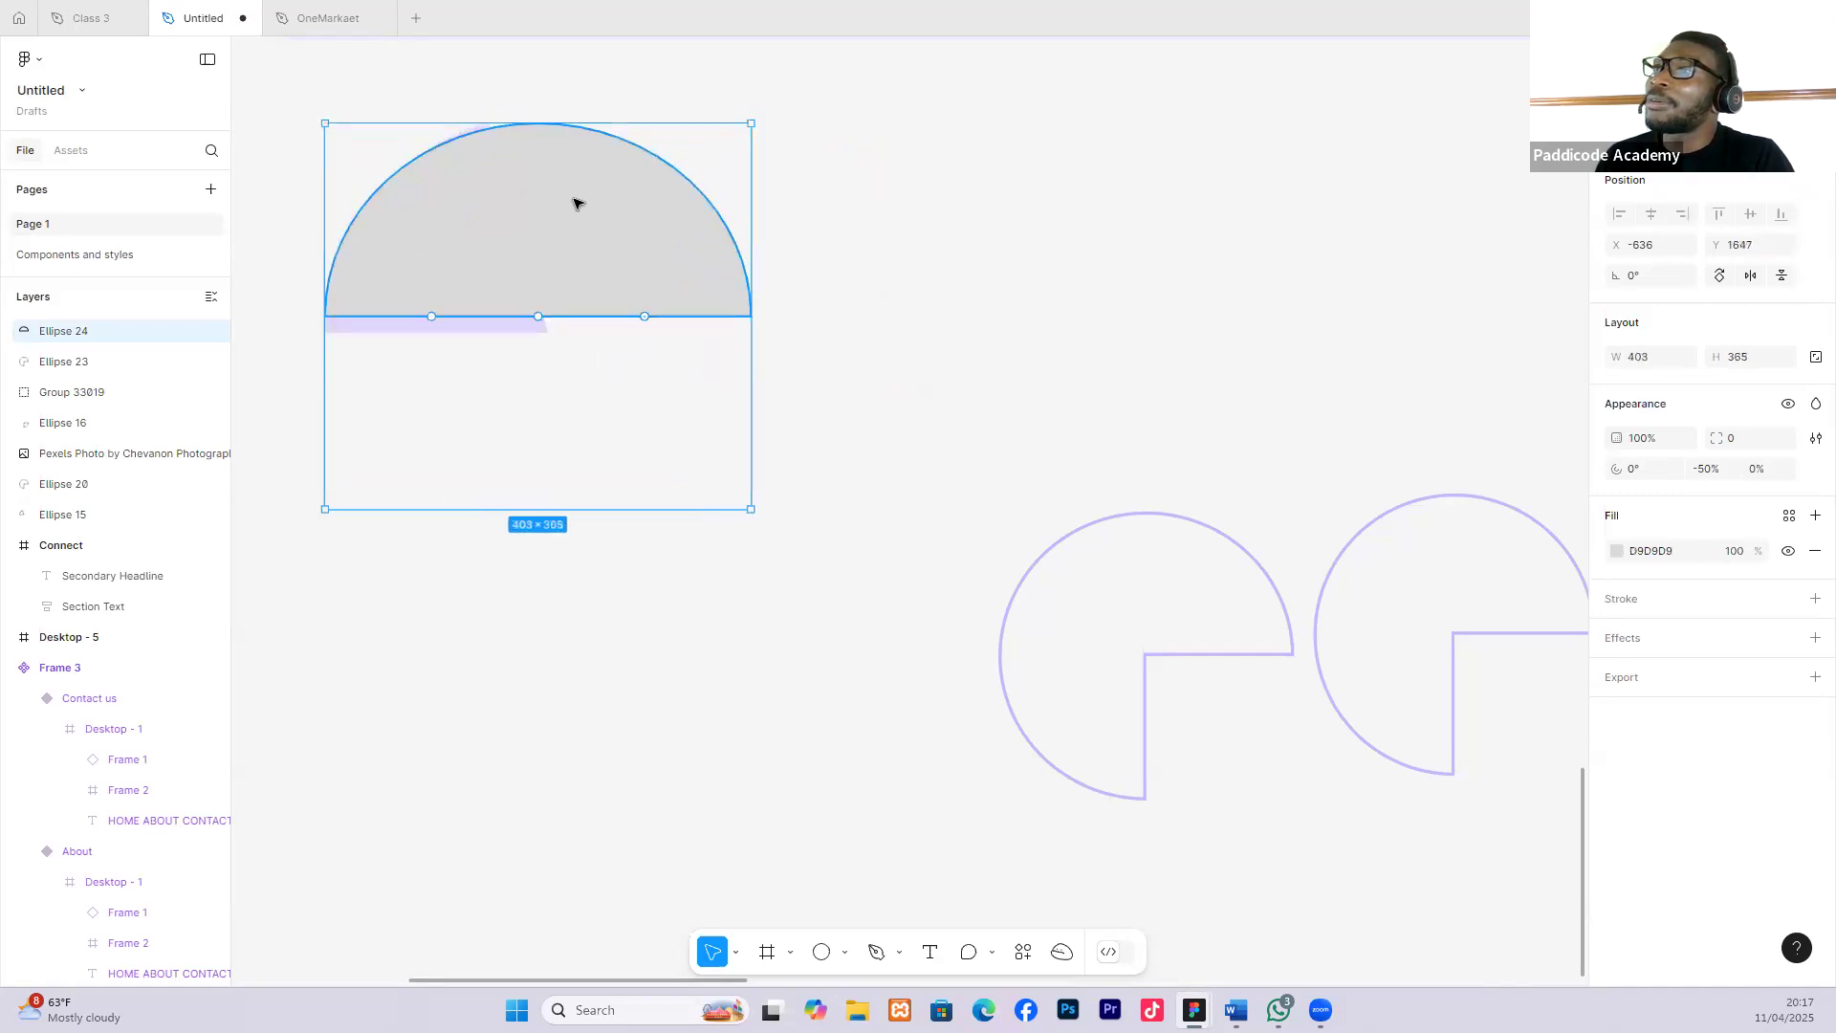
pyautogui.moveTo(576, 198); pyautogui.dragTo(577, 216)
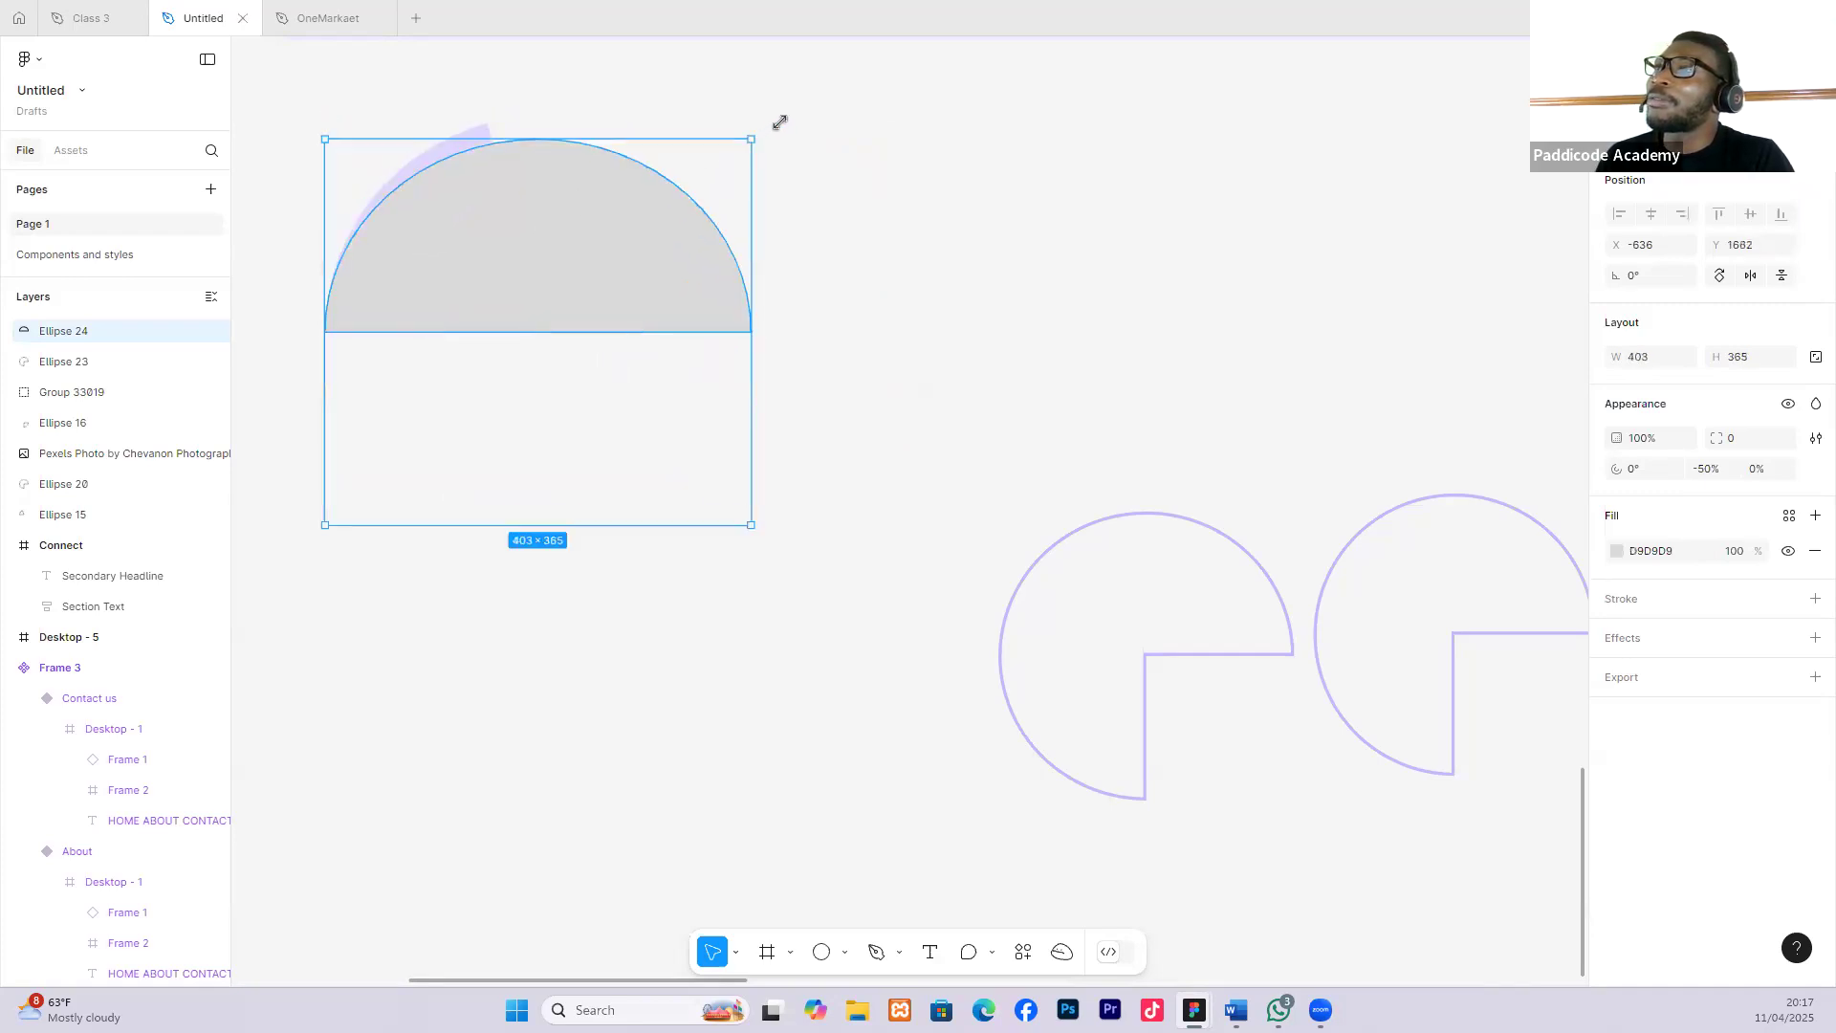
pyautogui.moveTo(780, 123); pyautogui.dragTo(783, 115)
pyautogui.moveTo(582, 217); pyautogui.dragTo(620, 216)
pyautogui.moveTo(614, 227); pyautogui.dragTo(853, 247)
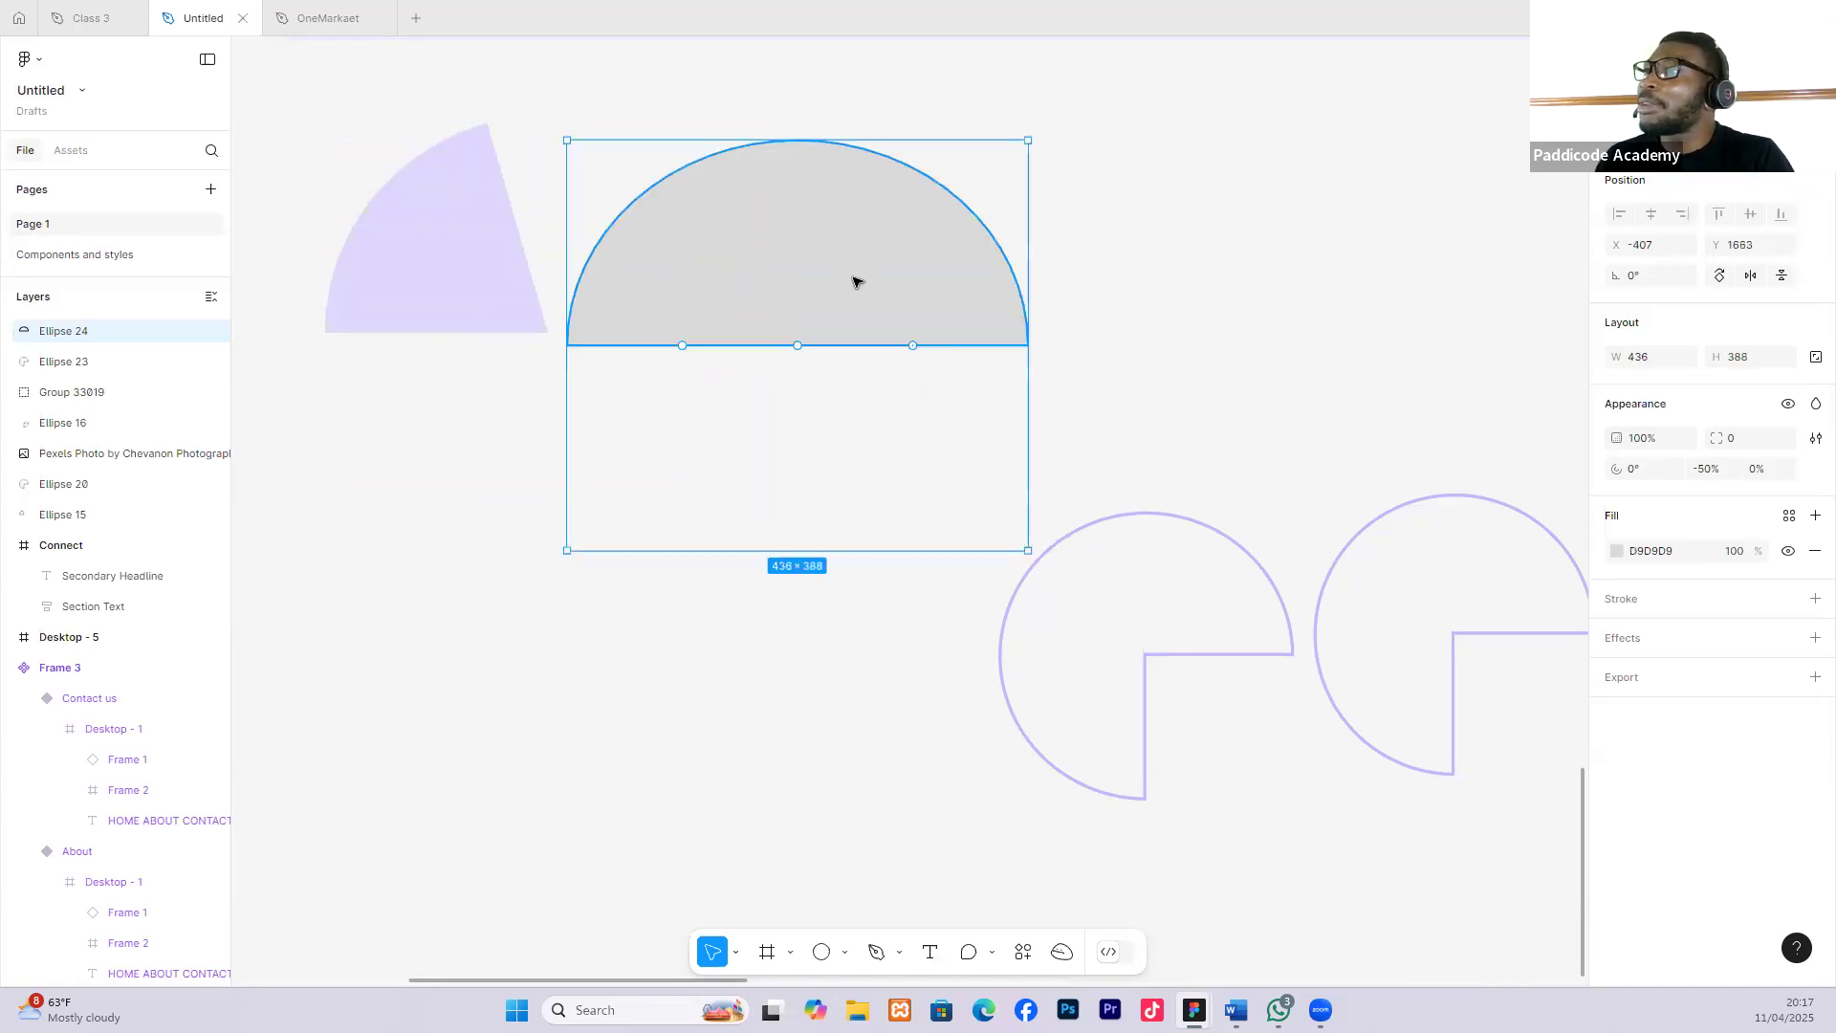
# Experiment with the semicircle's points, sloping its right side and bending a curve handle.
pyautogui.doubleClick(835, 344)
pyautogui.moveTo(569, 344); pyautogui.dragTo(588, 329)
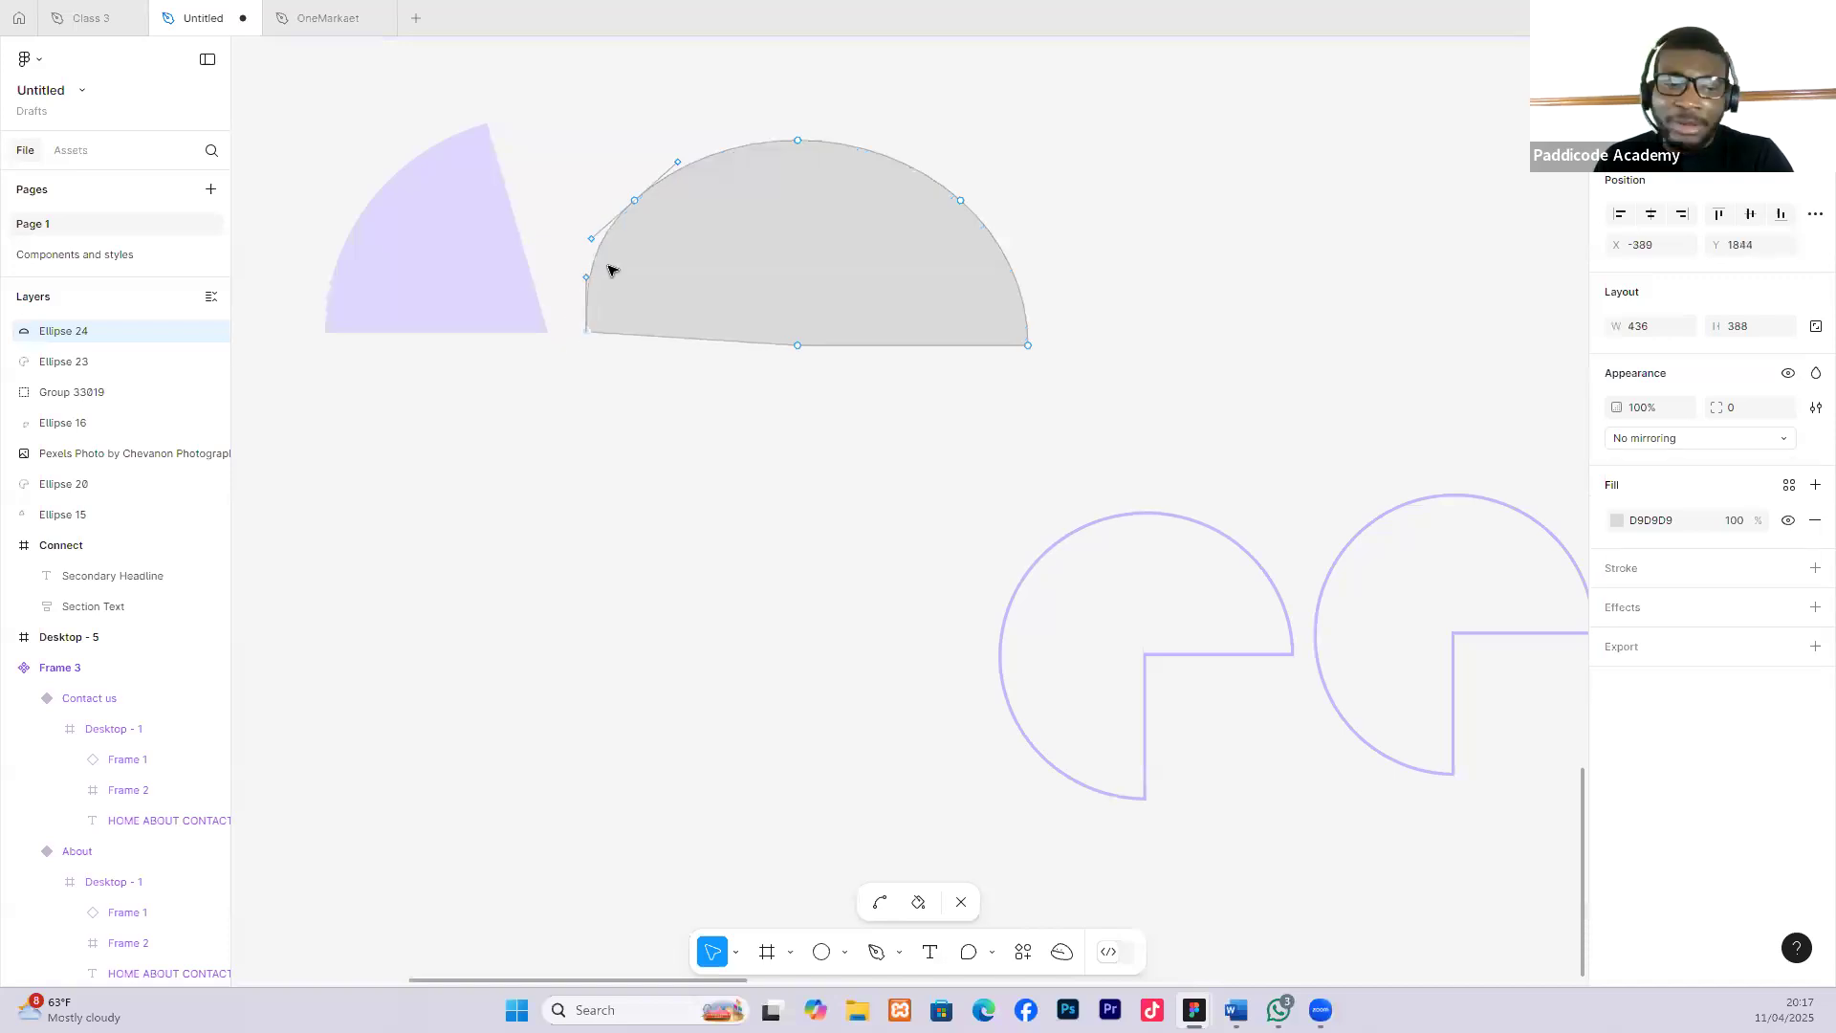
pyautogui.hotkey('ctrl', 'z')
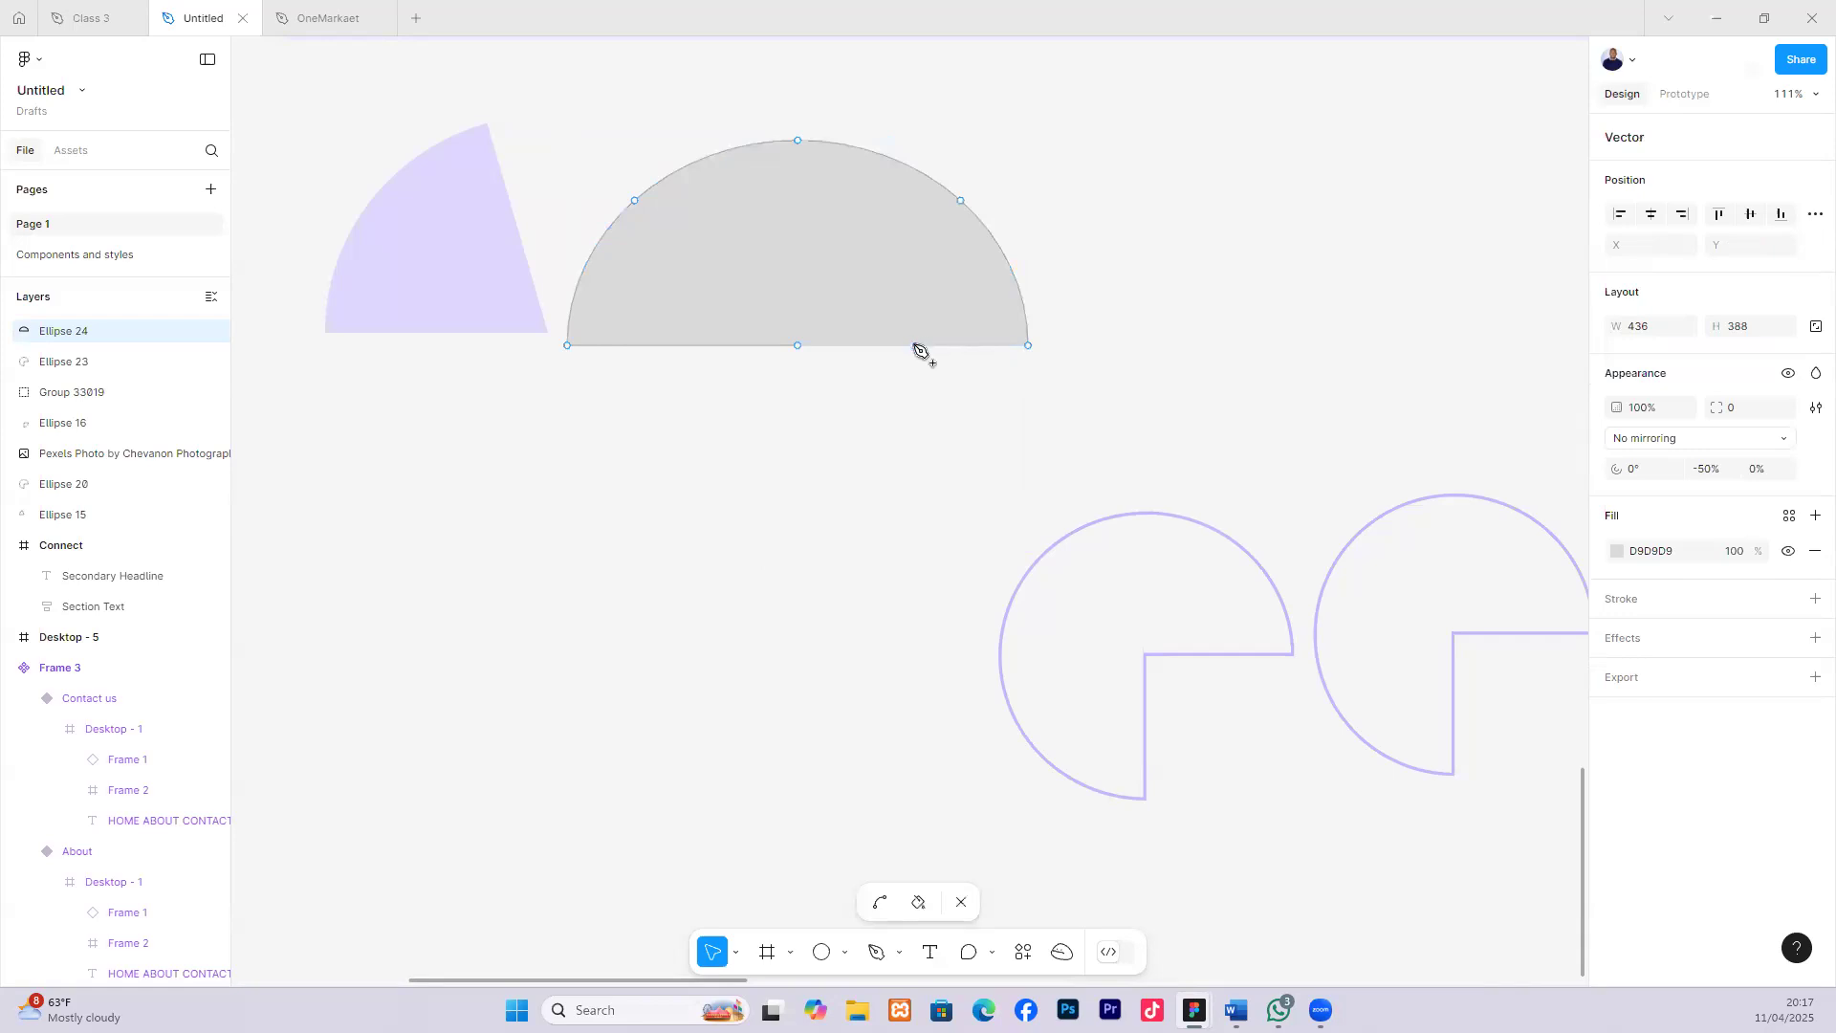
pyautogui.moveTo(915, 345); pyautogui.dragTo(915, 337)
pyautogui.hotkey('ctrl', 'z')
pyautogui.moveTo(1024, 347); pyautogui.dragTo(716, 153)
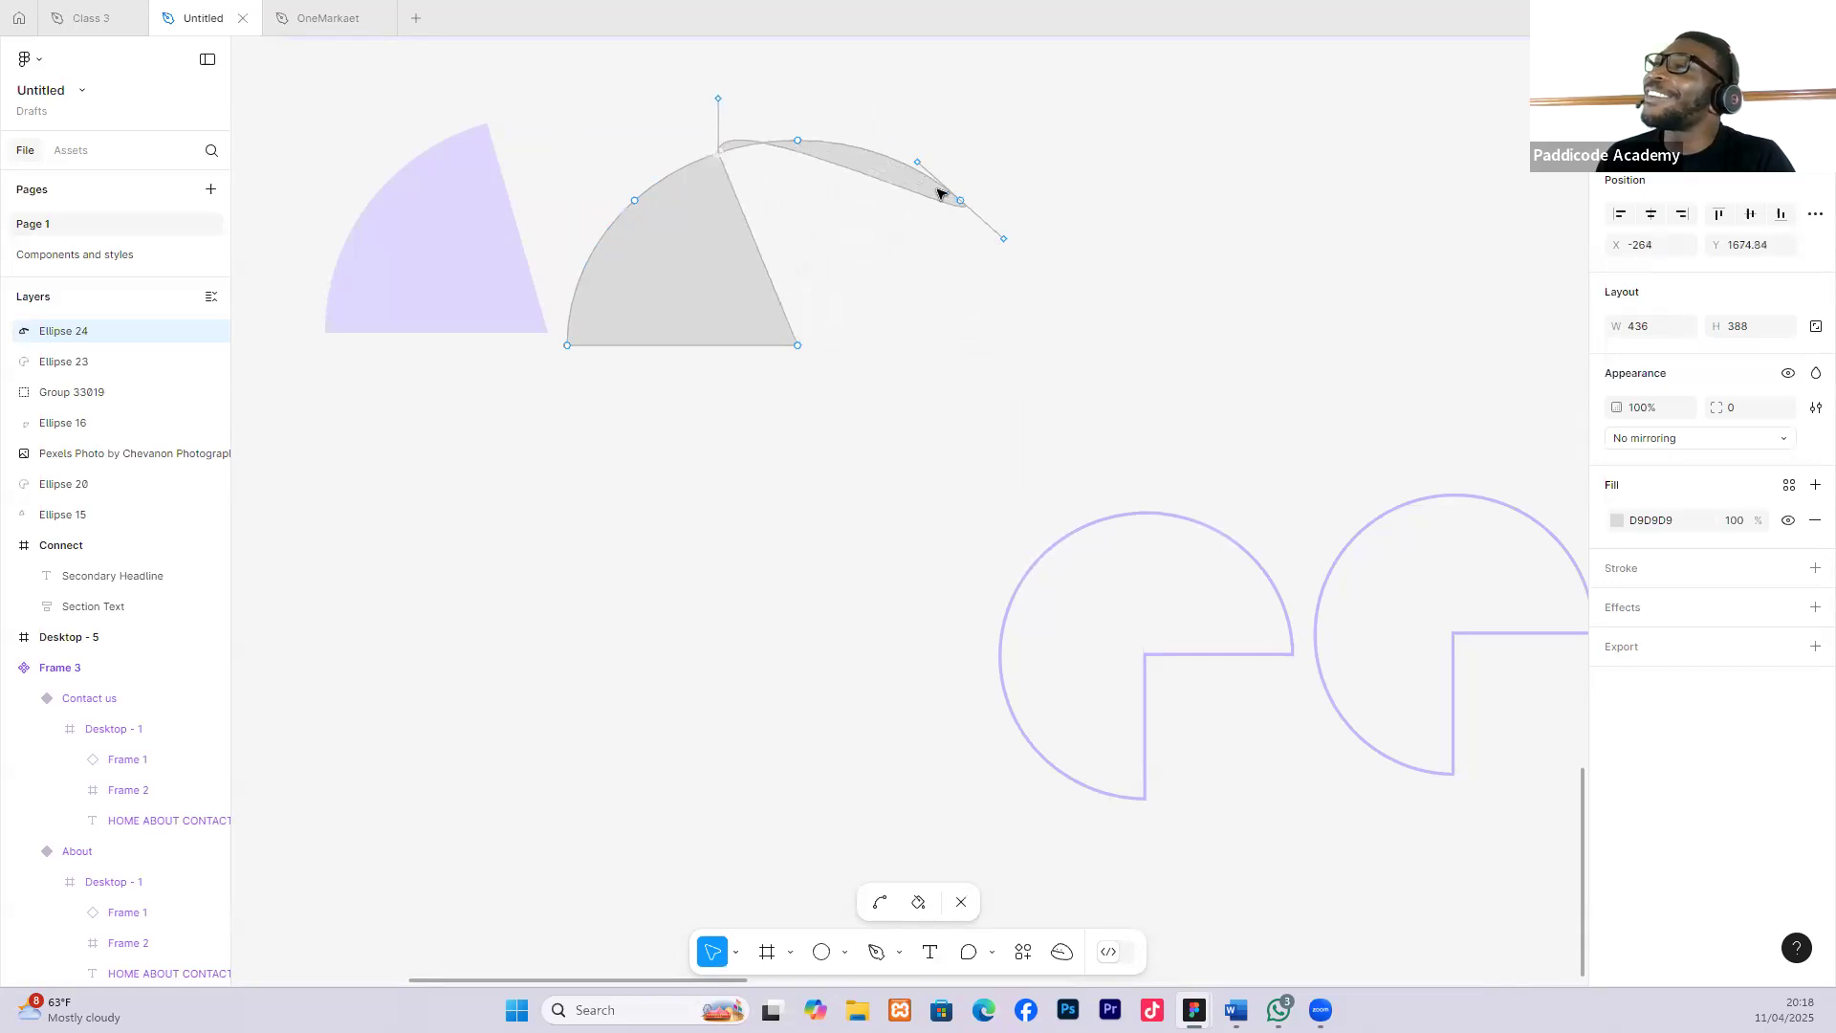
pyautogui.click(960, 201)
pyautogui.moveTo(974, 220); pyautogui.dragTo(828, 148)
# Delete and restore the half-ellipse, then try more point edits and undo them.
pyautogui.press('Delete')
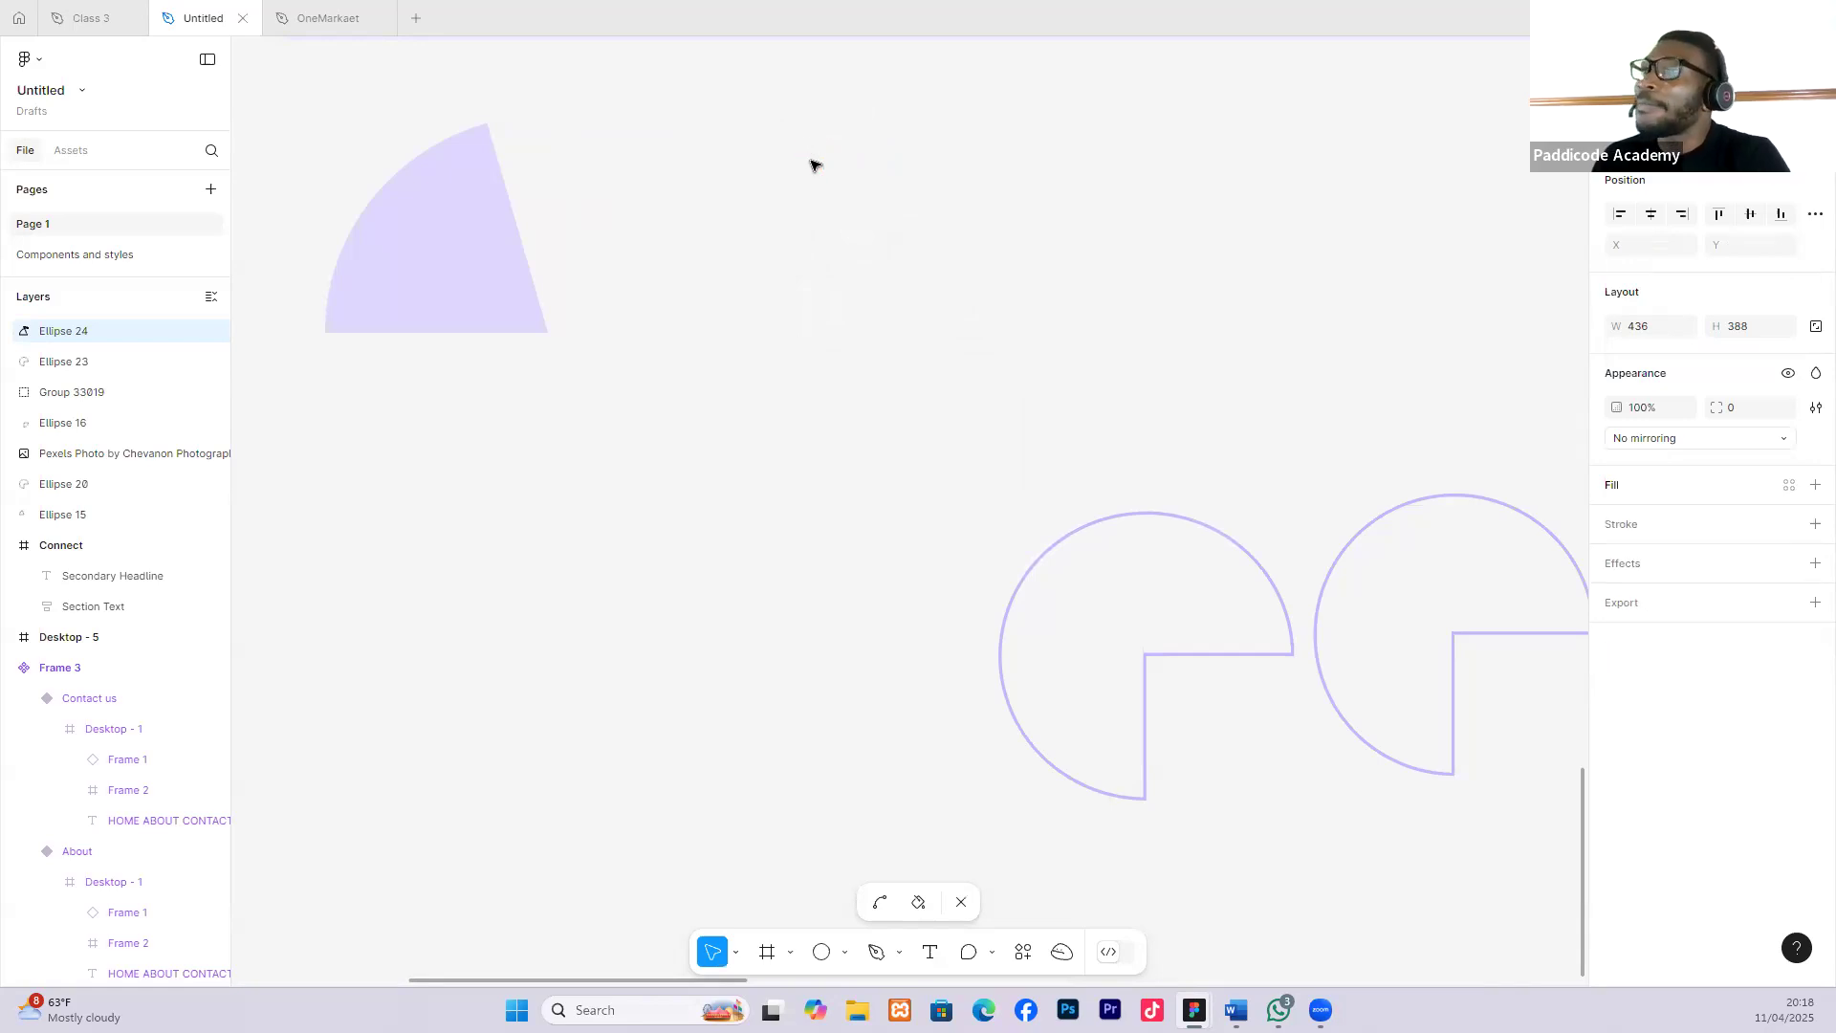
pyautogui.hotkey('ctrl', 'z')
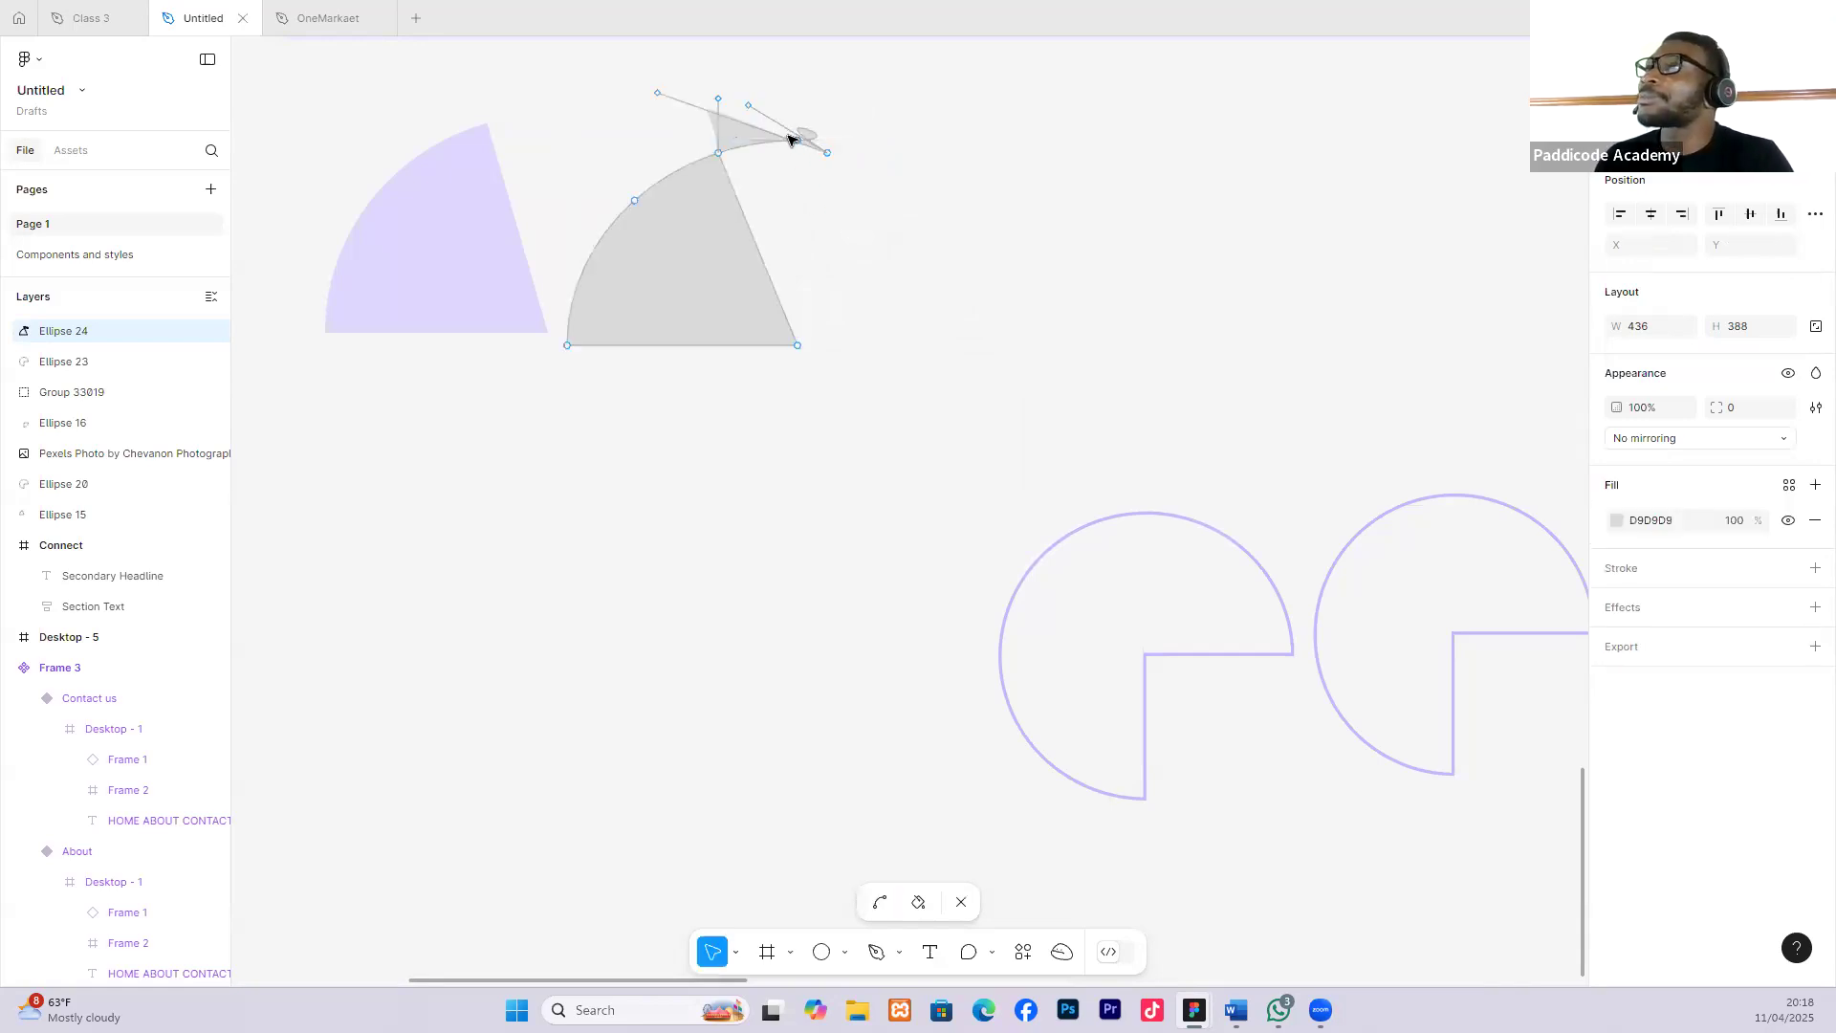
pyautogui.press('Escape')
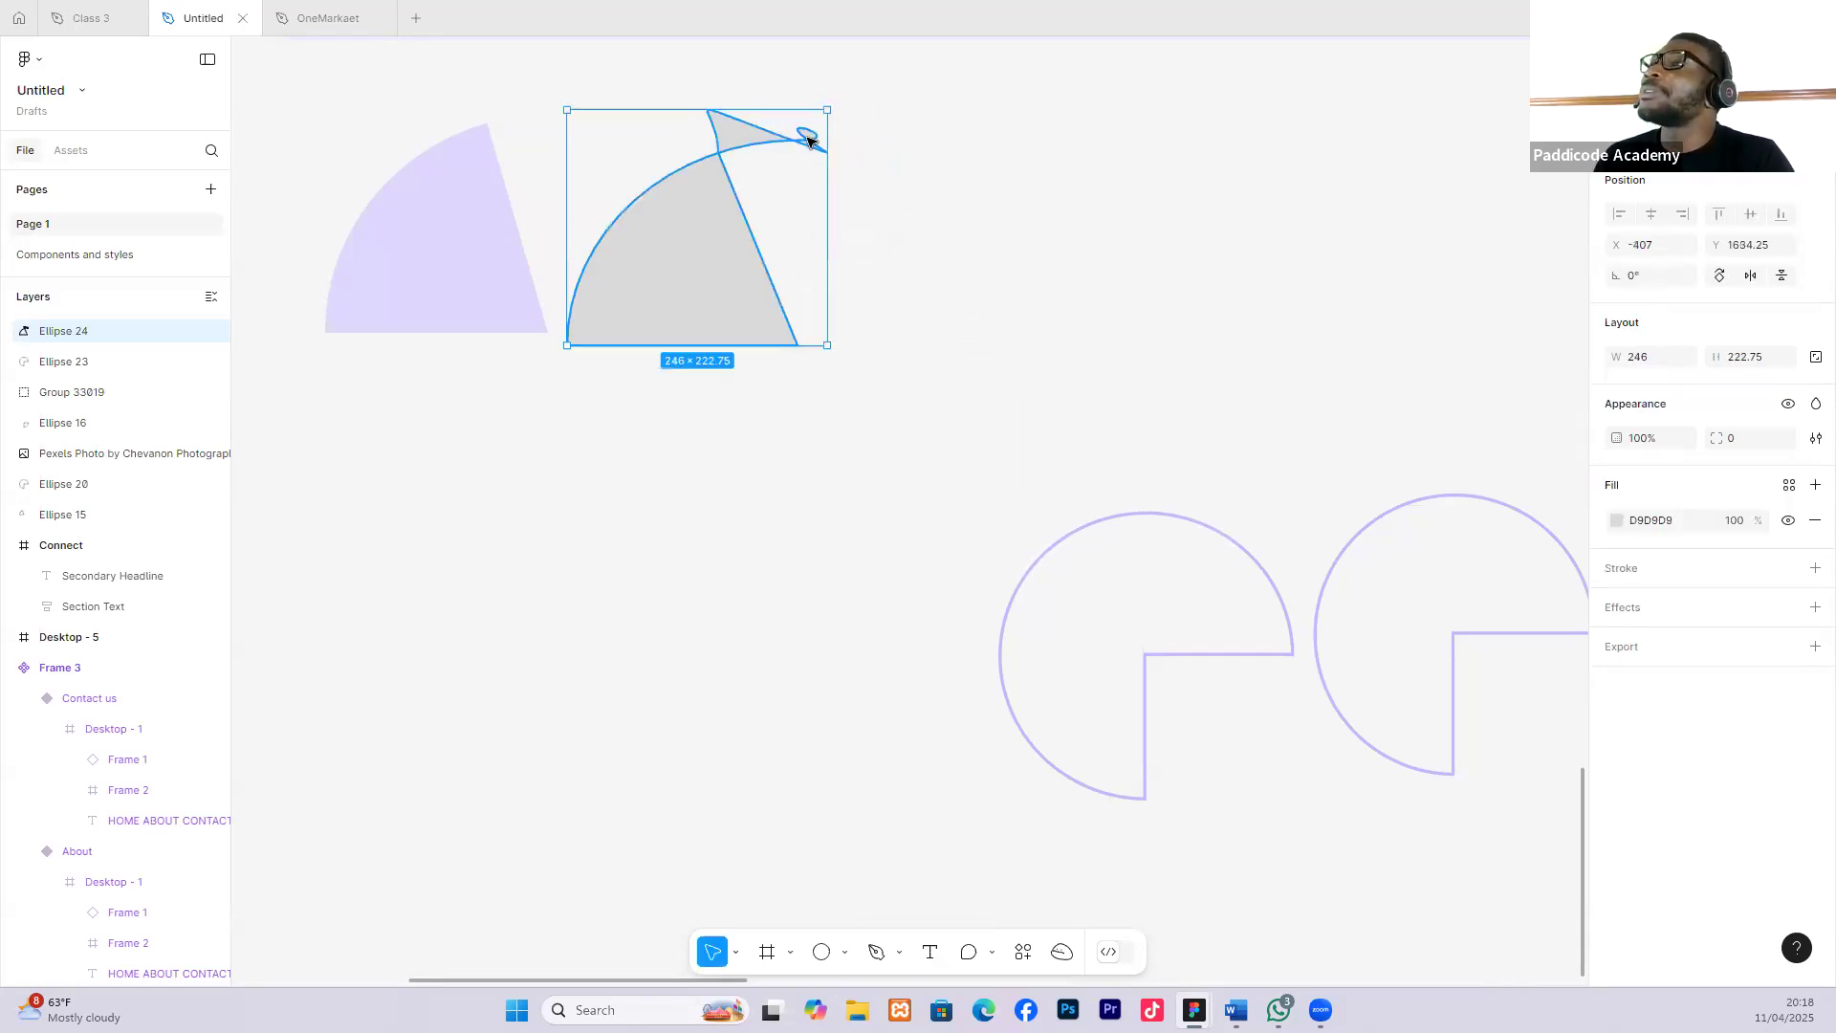
pyautogui.press('Return')
pyautogui.moveTo(800, 143); pyautogui.dragTo(742, 142)
pyautogui.press('Escape')
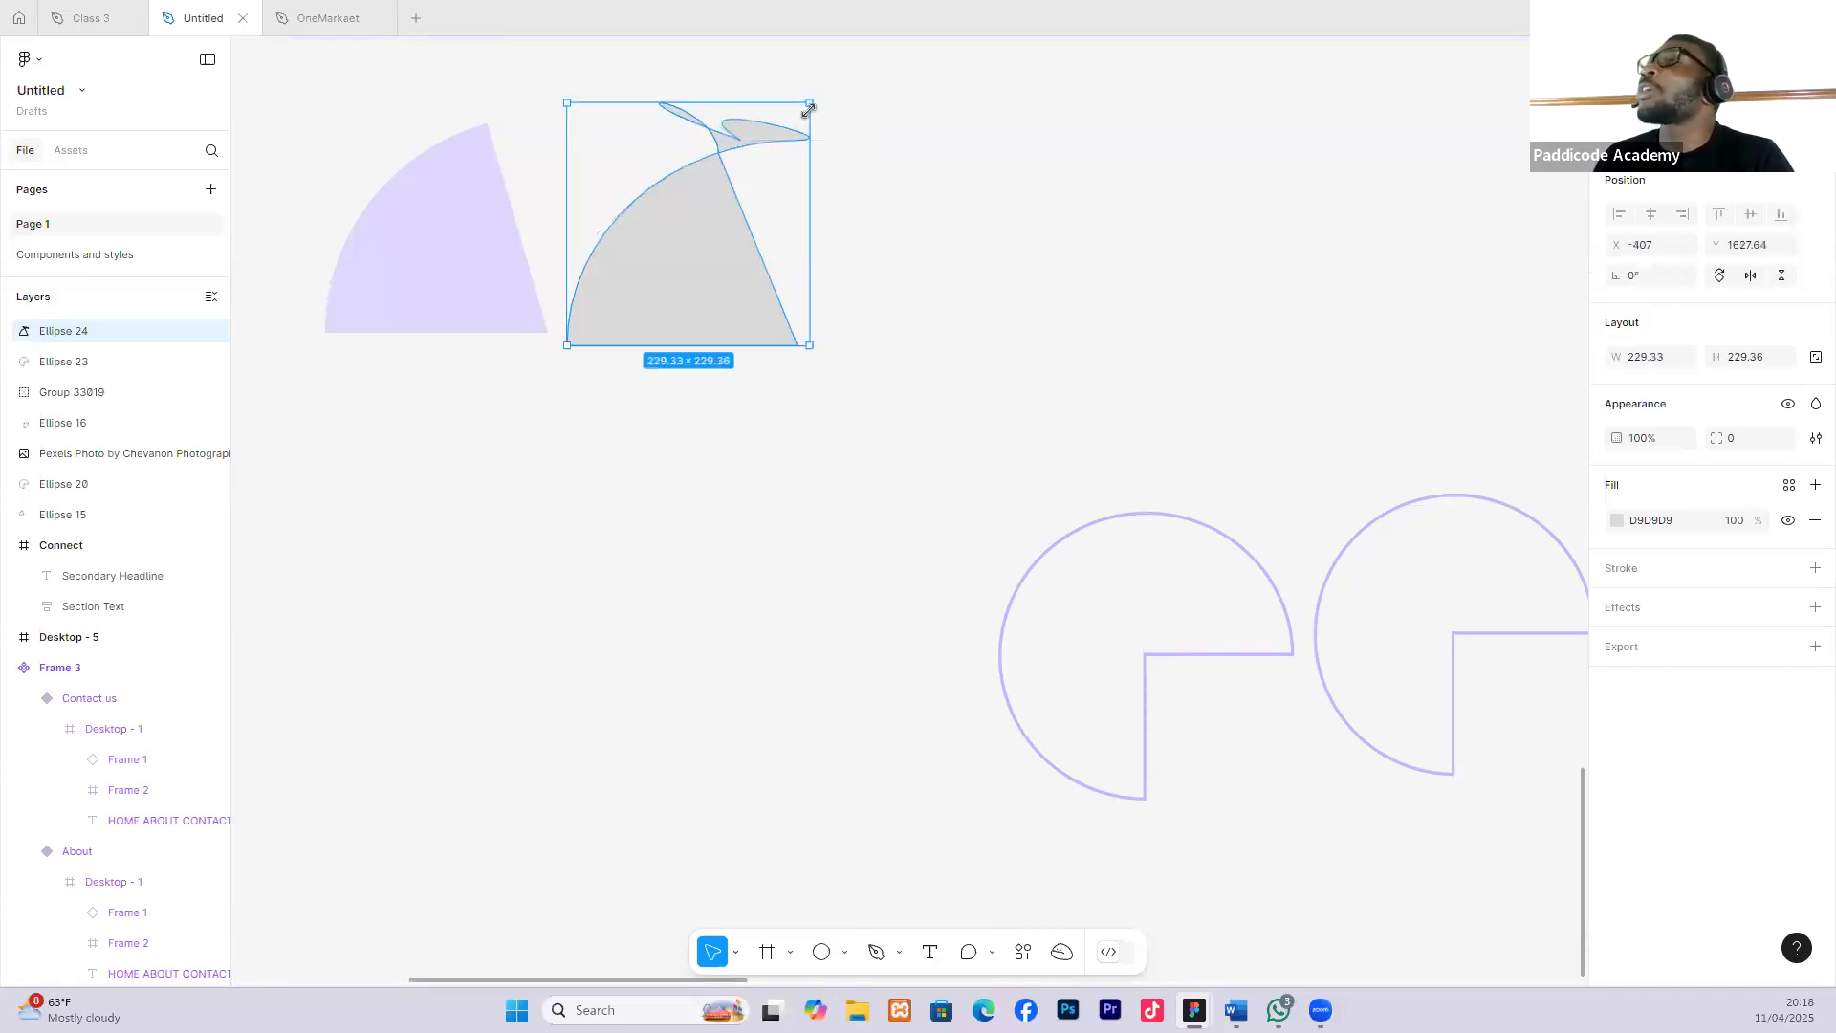
pyautogui.press('Return')
pyautogui.press('Escape')
pyautogui.press('Return')
pyautogui.hotkey('ctrl', 'z')
pyautogui.hotkey('ctrl', 'z')
pyautogui.hotkey('ctrl', 'z')
pyautogui.hotkey('ctrl', 'z')
pyautogui.hotkey('ctrl', 'z')
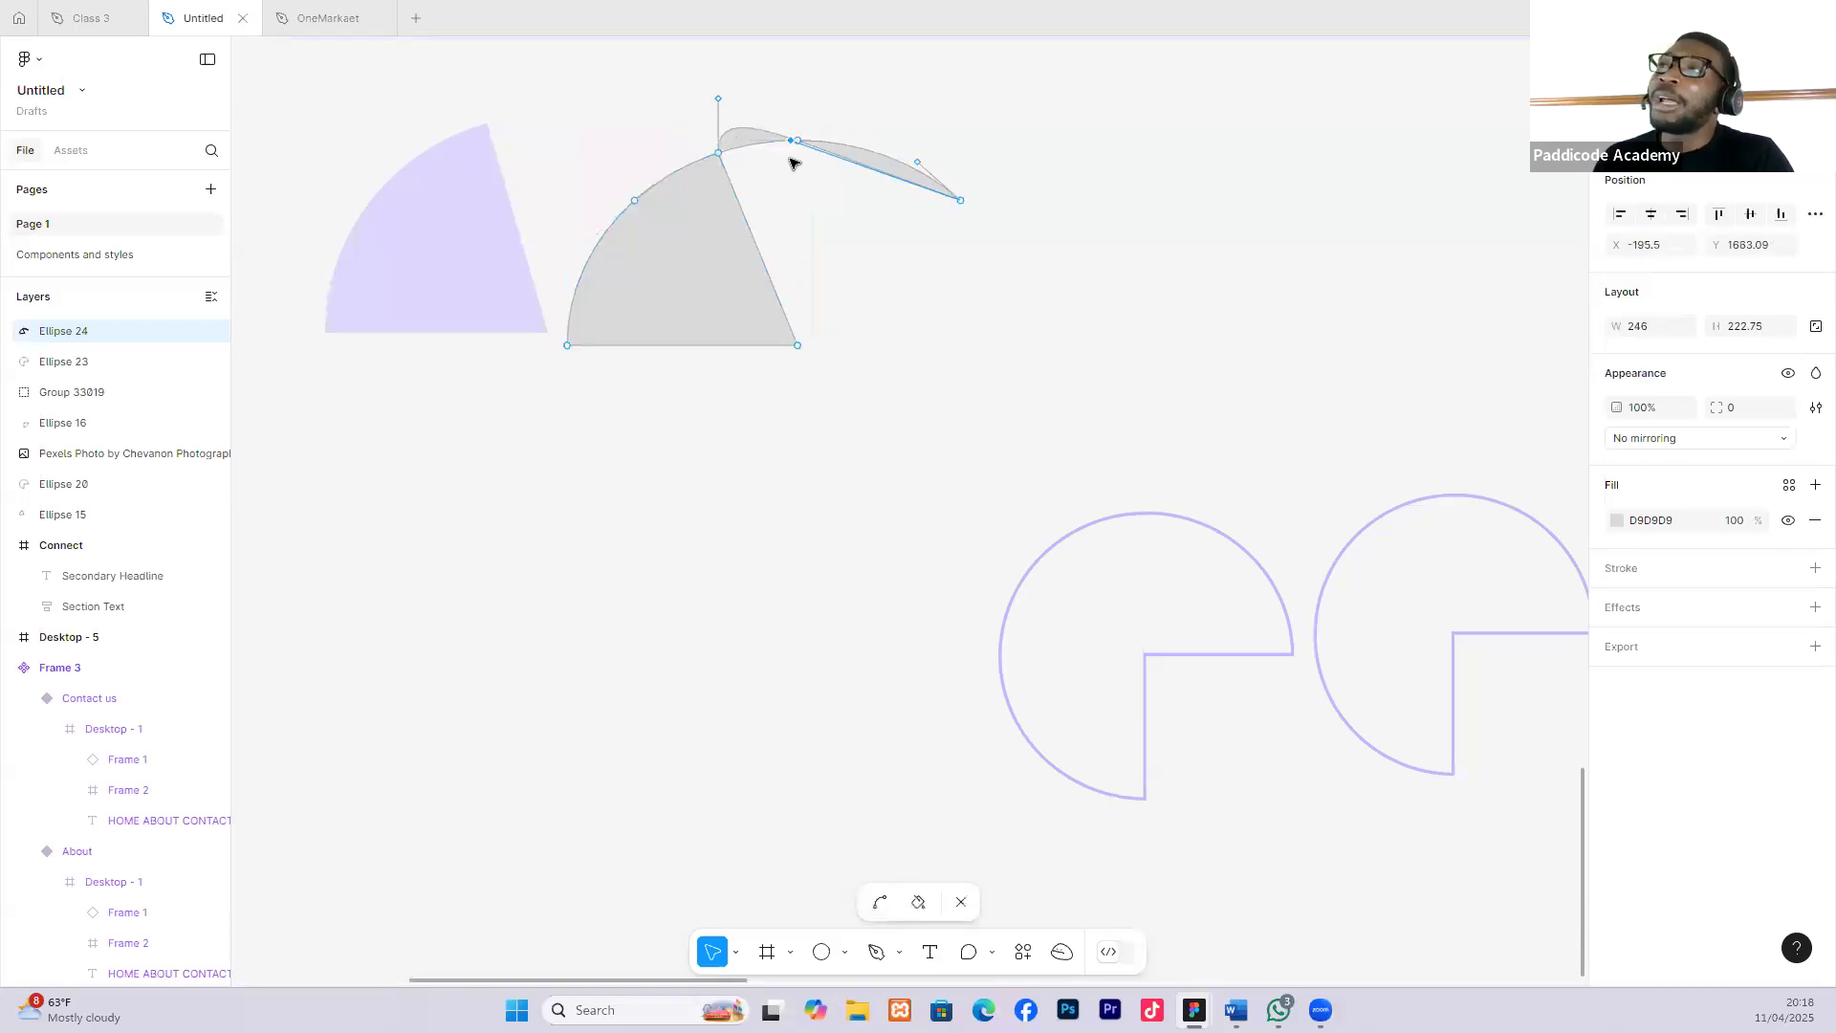
pyautogui.hotkey('ctrl', 'z')
pyautogui.hotkey('ctrl', 'z')
pyautogui.press('Escape')
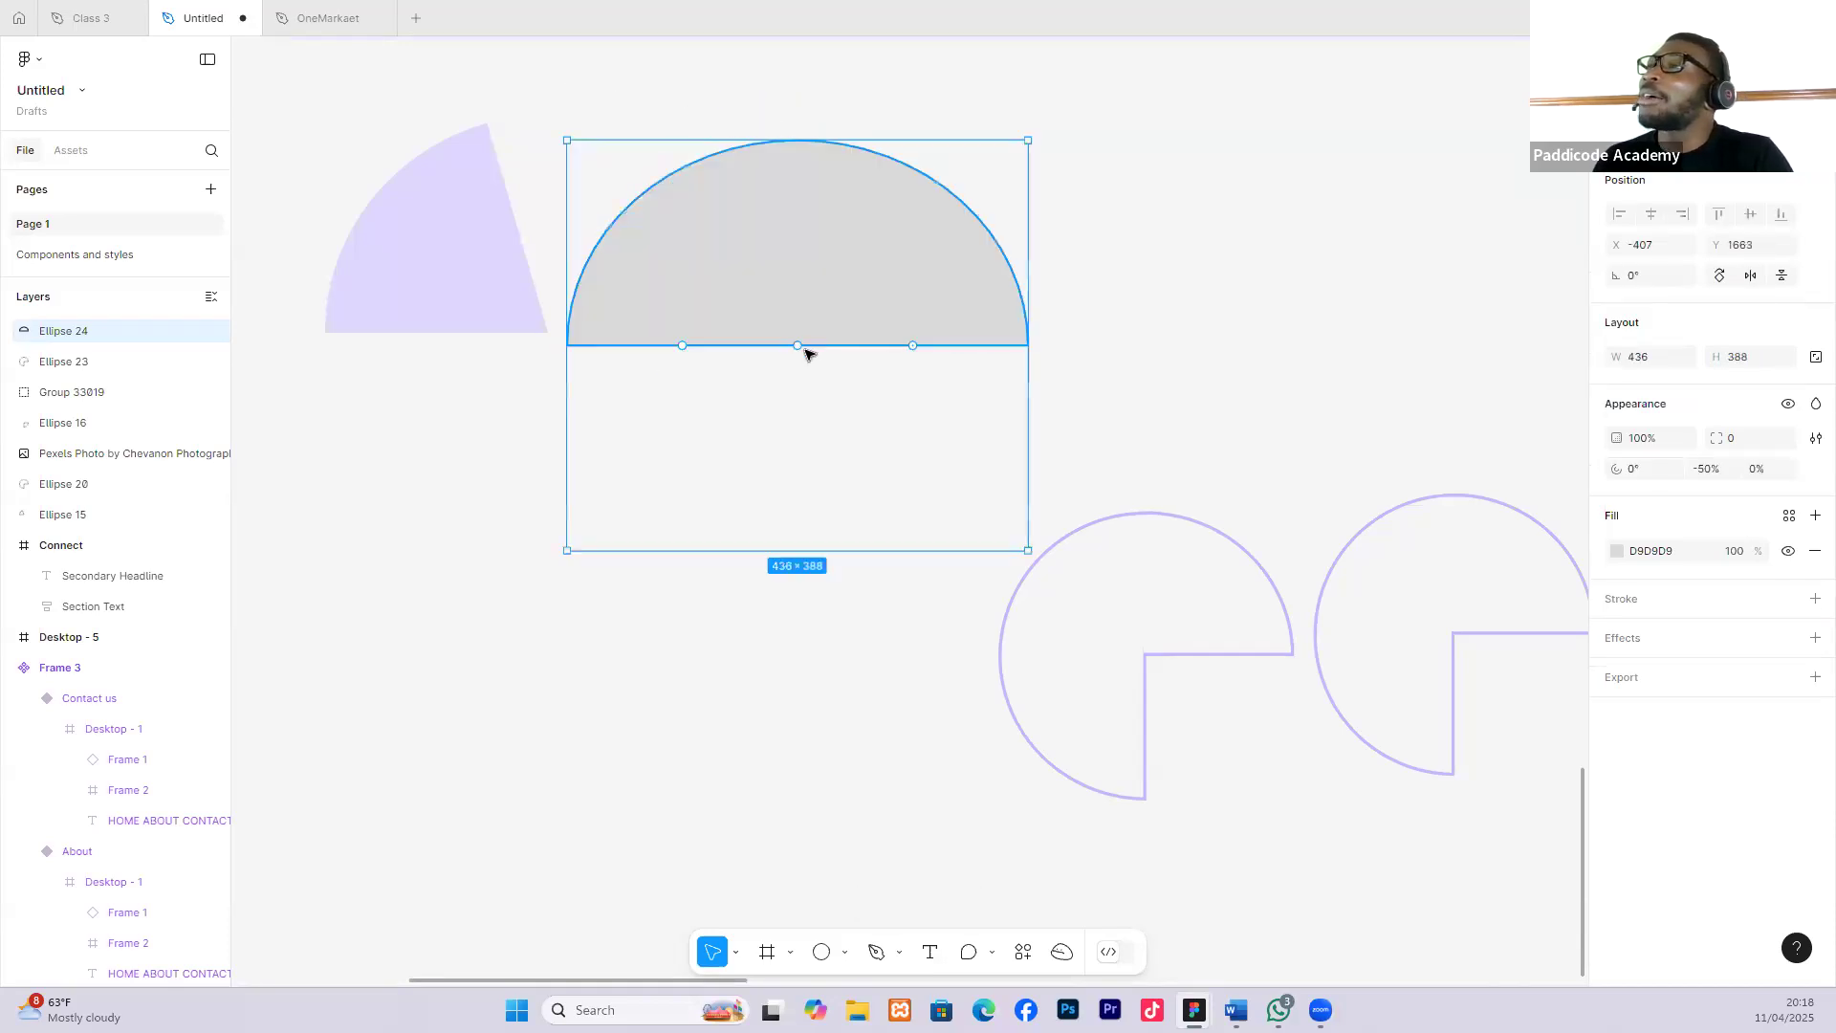
pyautogui.press('Return')
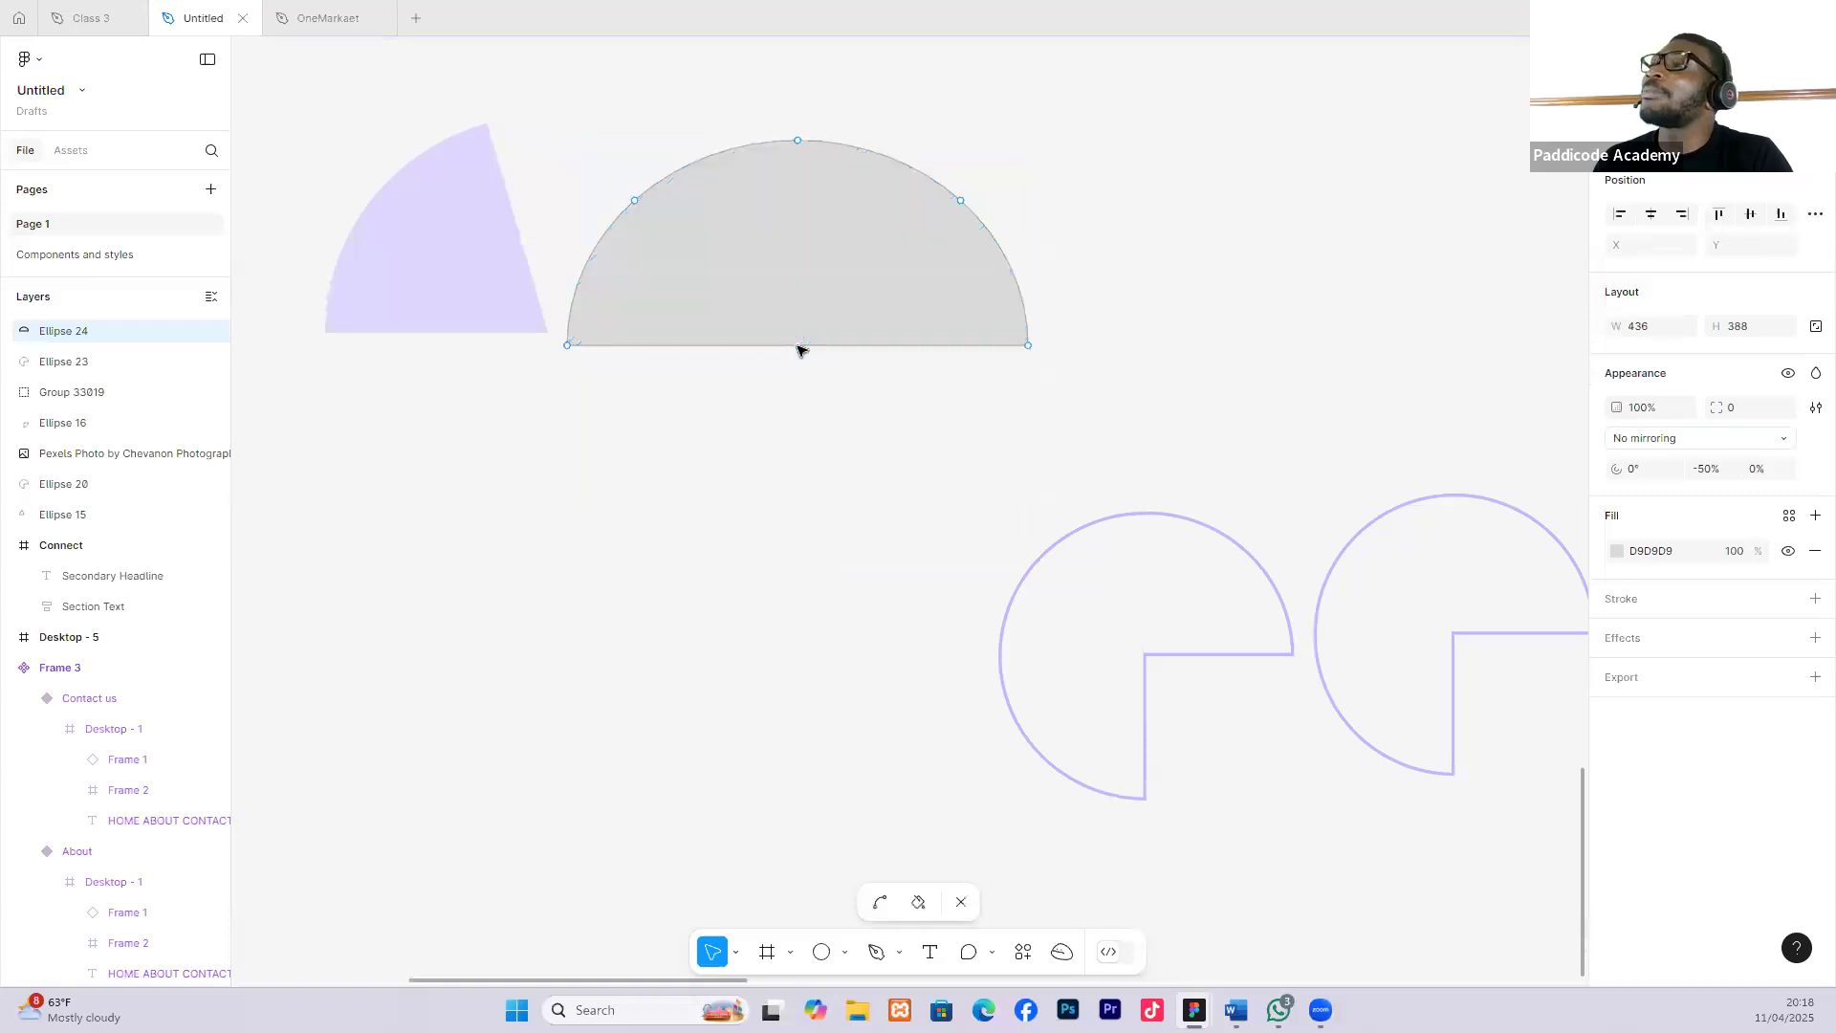
pyautogui.press('Escape')
pyautogui.moveTo(805, 336); pyautogui.dragTo(811, 248)
pyautogui.hotkey('ctrl', 'z')
# Make further point edits, undo them, and delete the grey half-ellipse Ellipse 24.
pyautogui.doubleClick(798, 346)
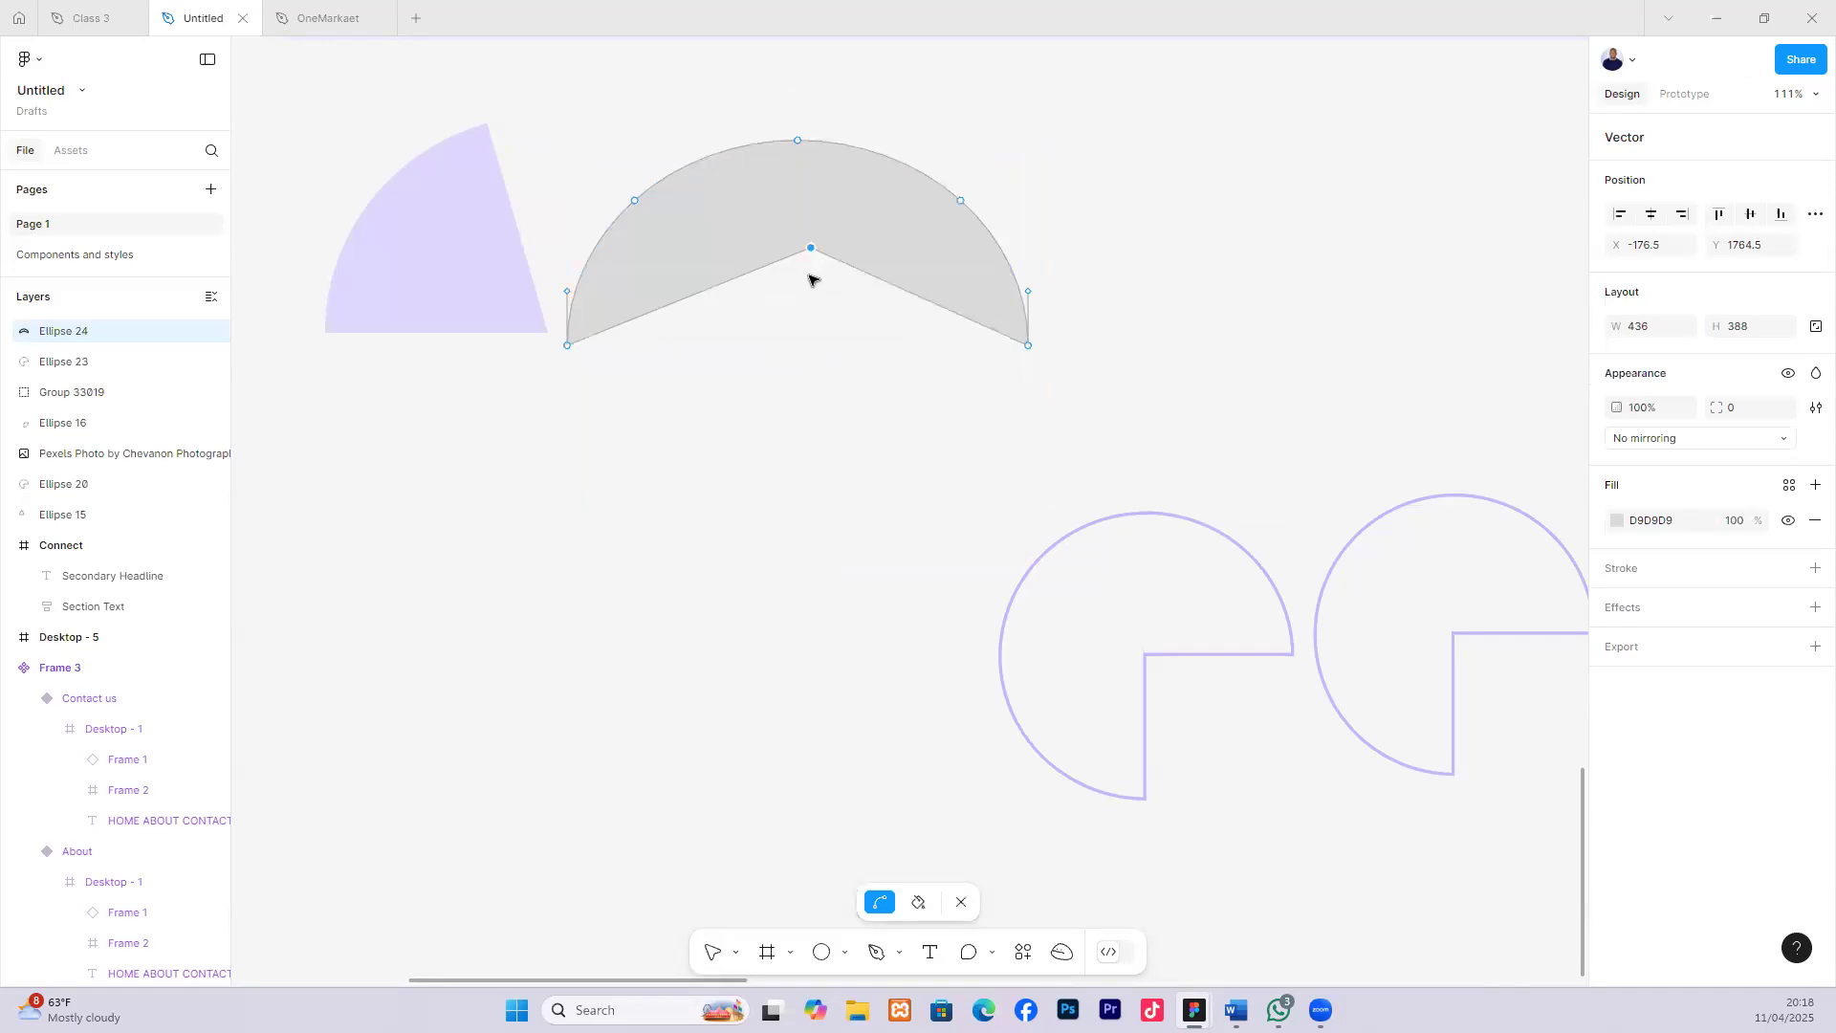
pyautogui.hotkey('ctrl', 'z')
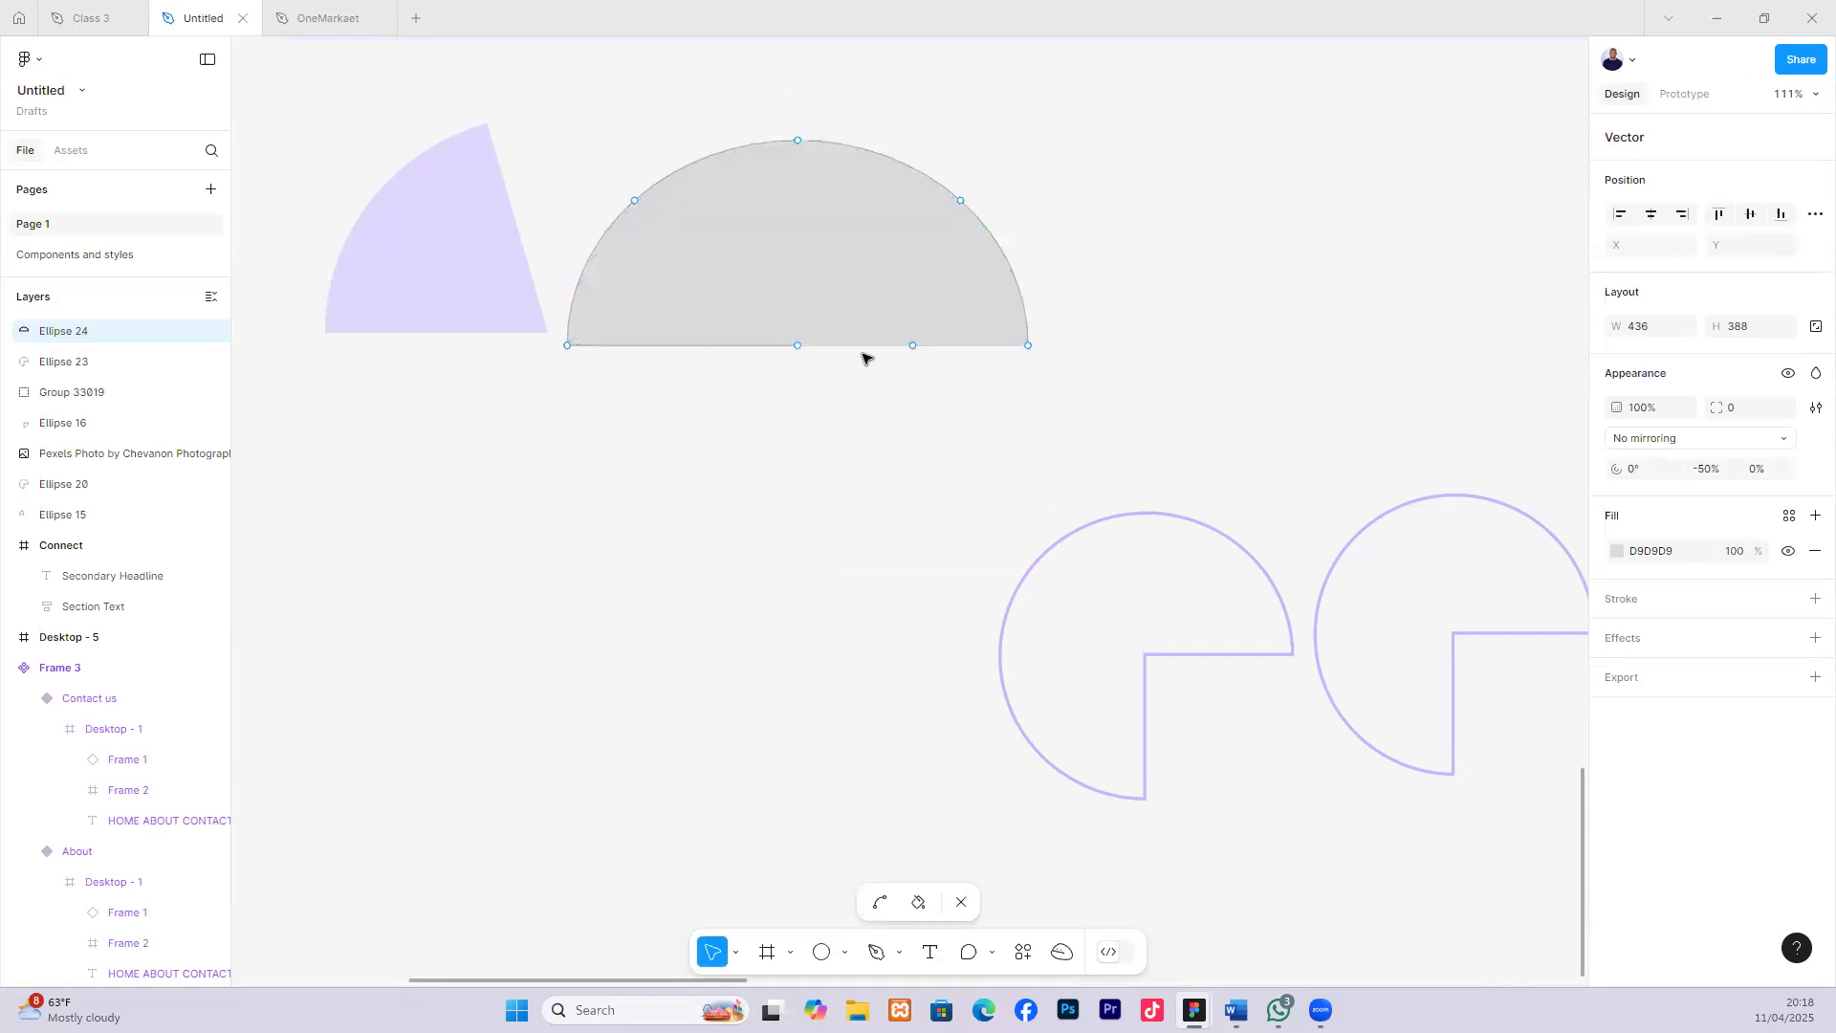
pyautogui.moveTo(800, 348); pyautogui.dragTo(915, 309)
pyautogui.press('v')
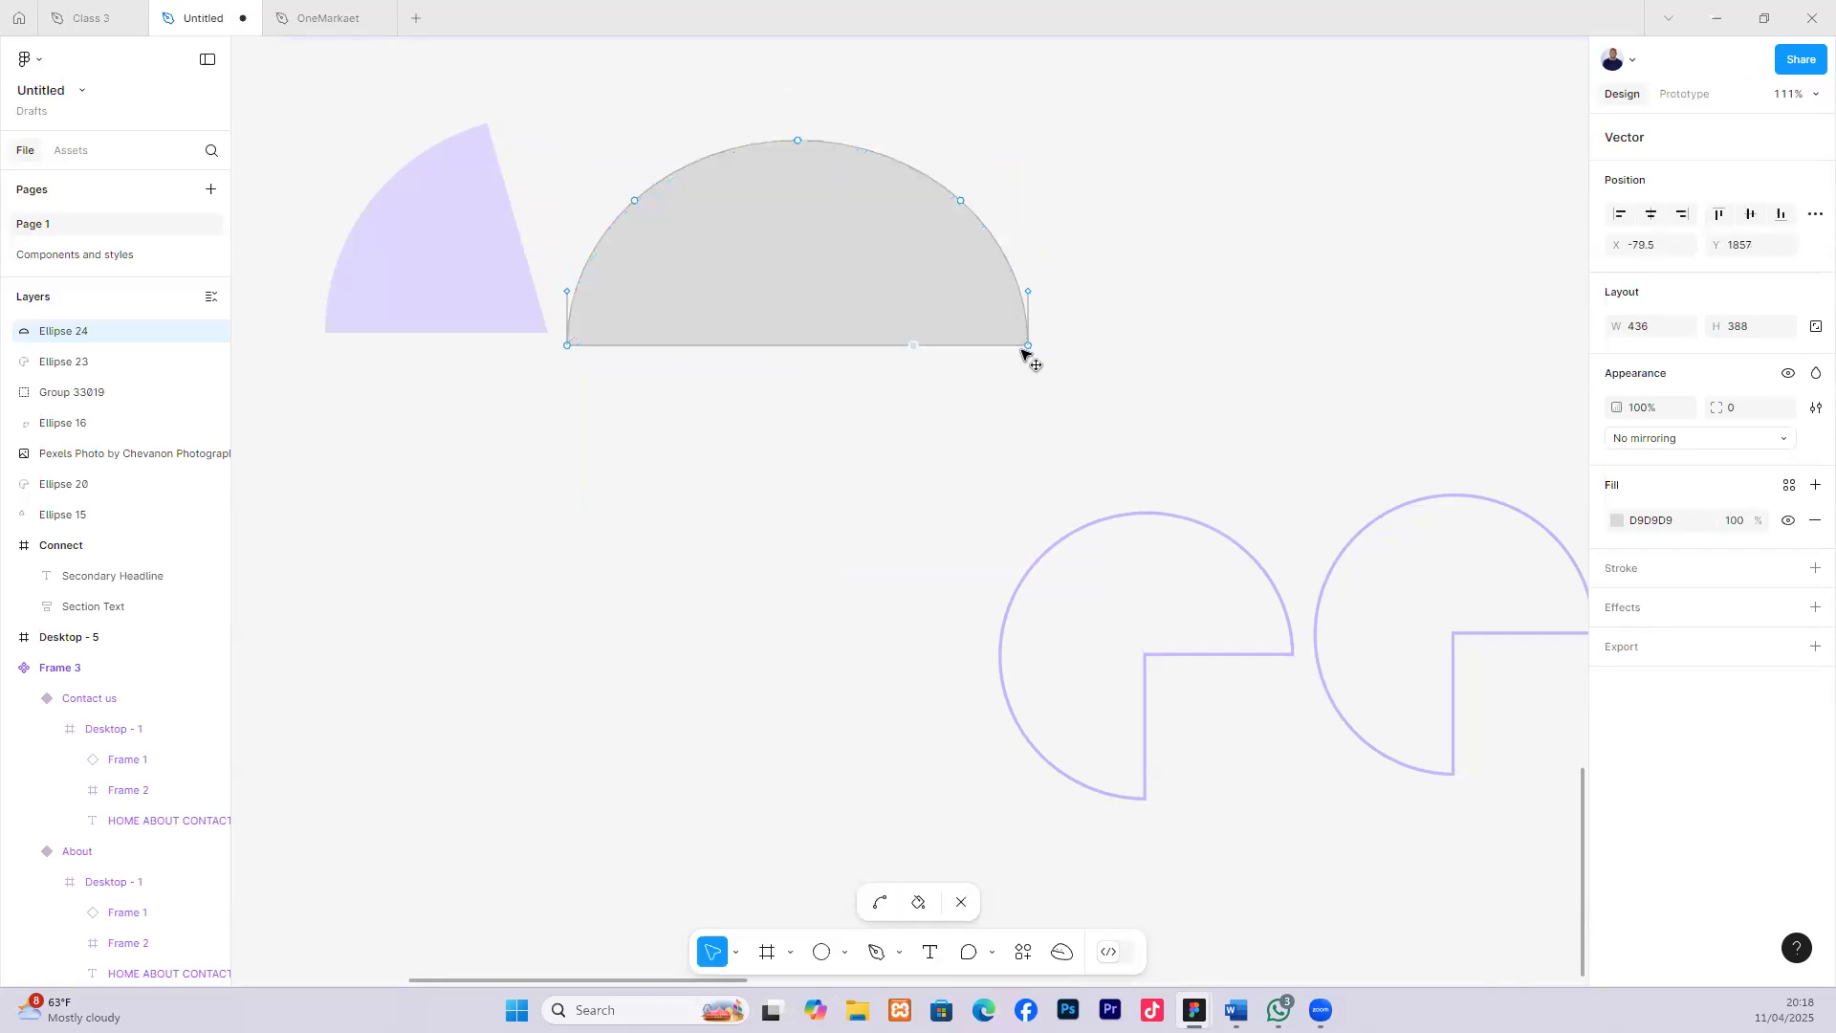
pyautogui.moveTo(1029, 346); pyautogui.dragTo(1011, 243)
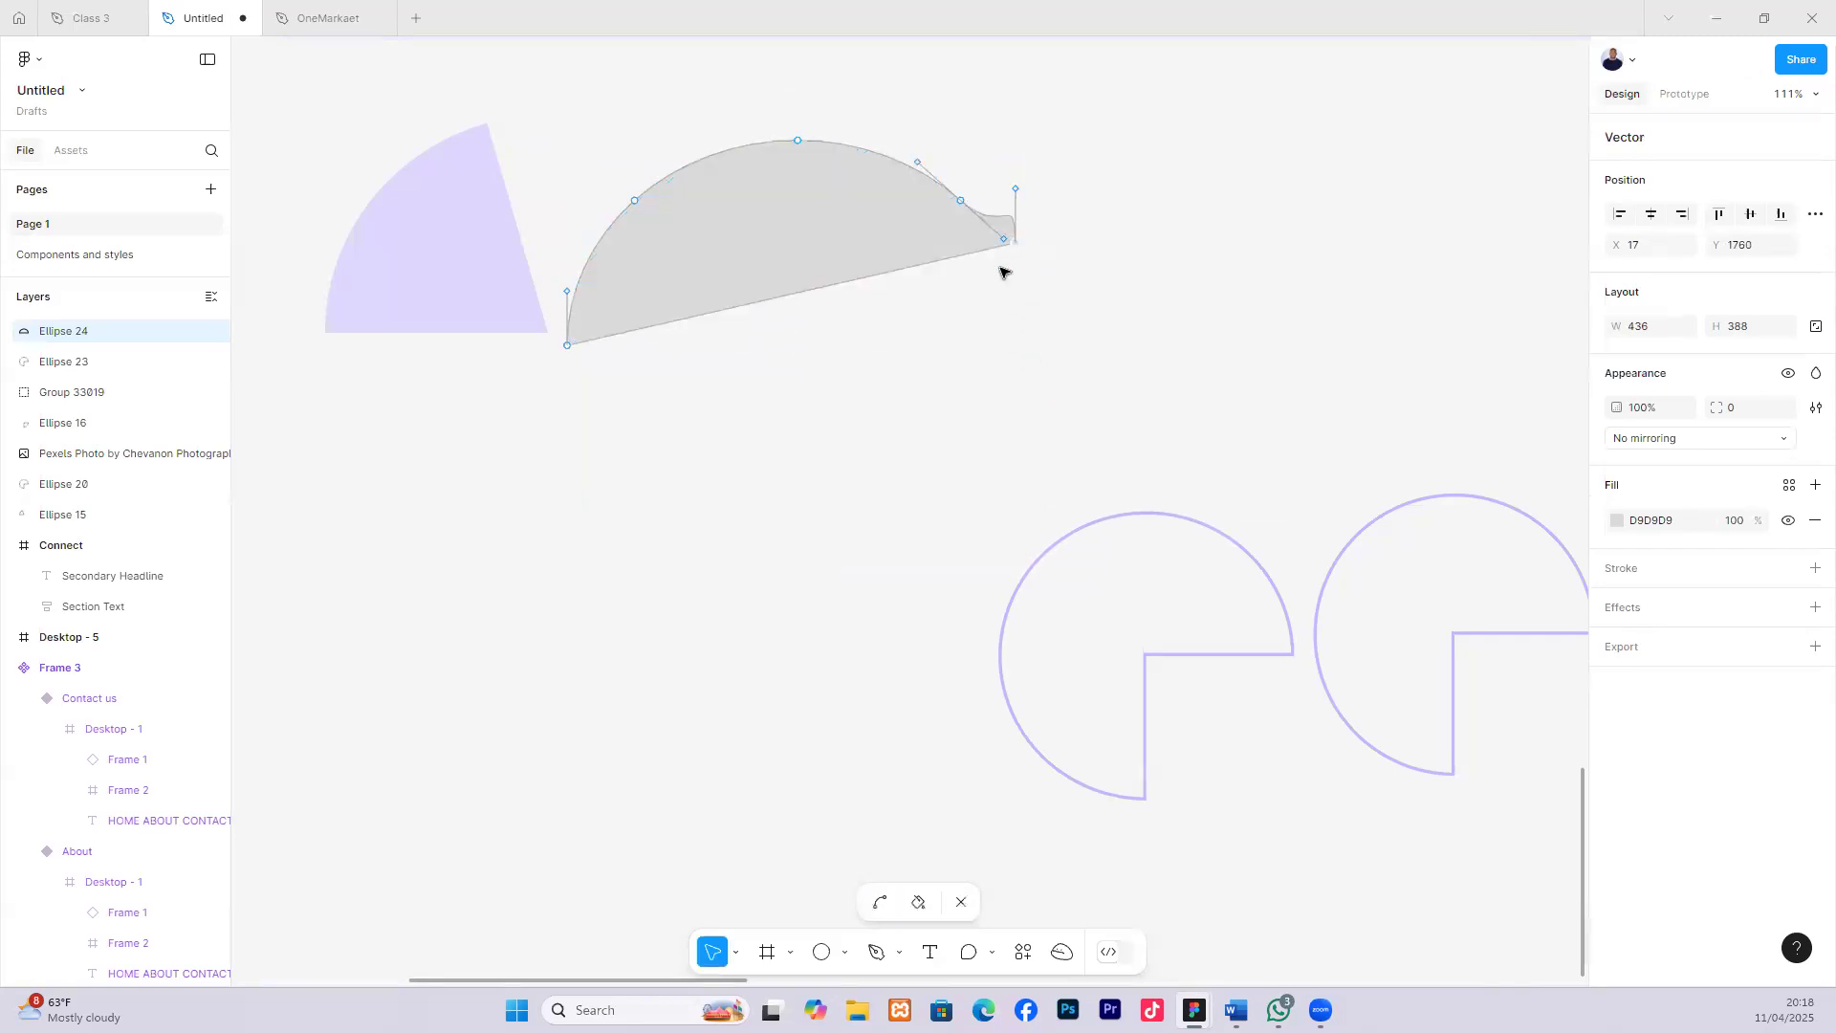
pyautogui.hotkey('ctrl', 'z')
pyautogui.hotkey('ctrl', 'z')
pyautogui.hotkey('ctrl', 'z')
pyautogui.hotkey('ctrl', 'z')
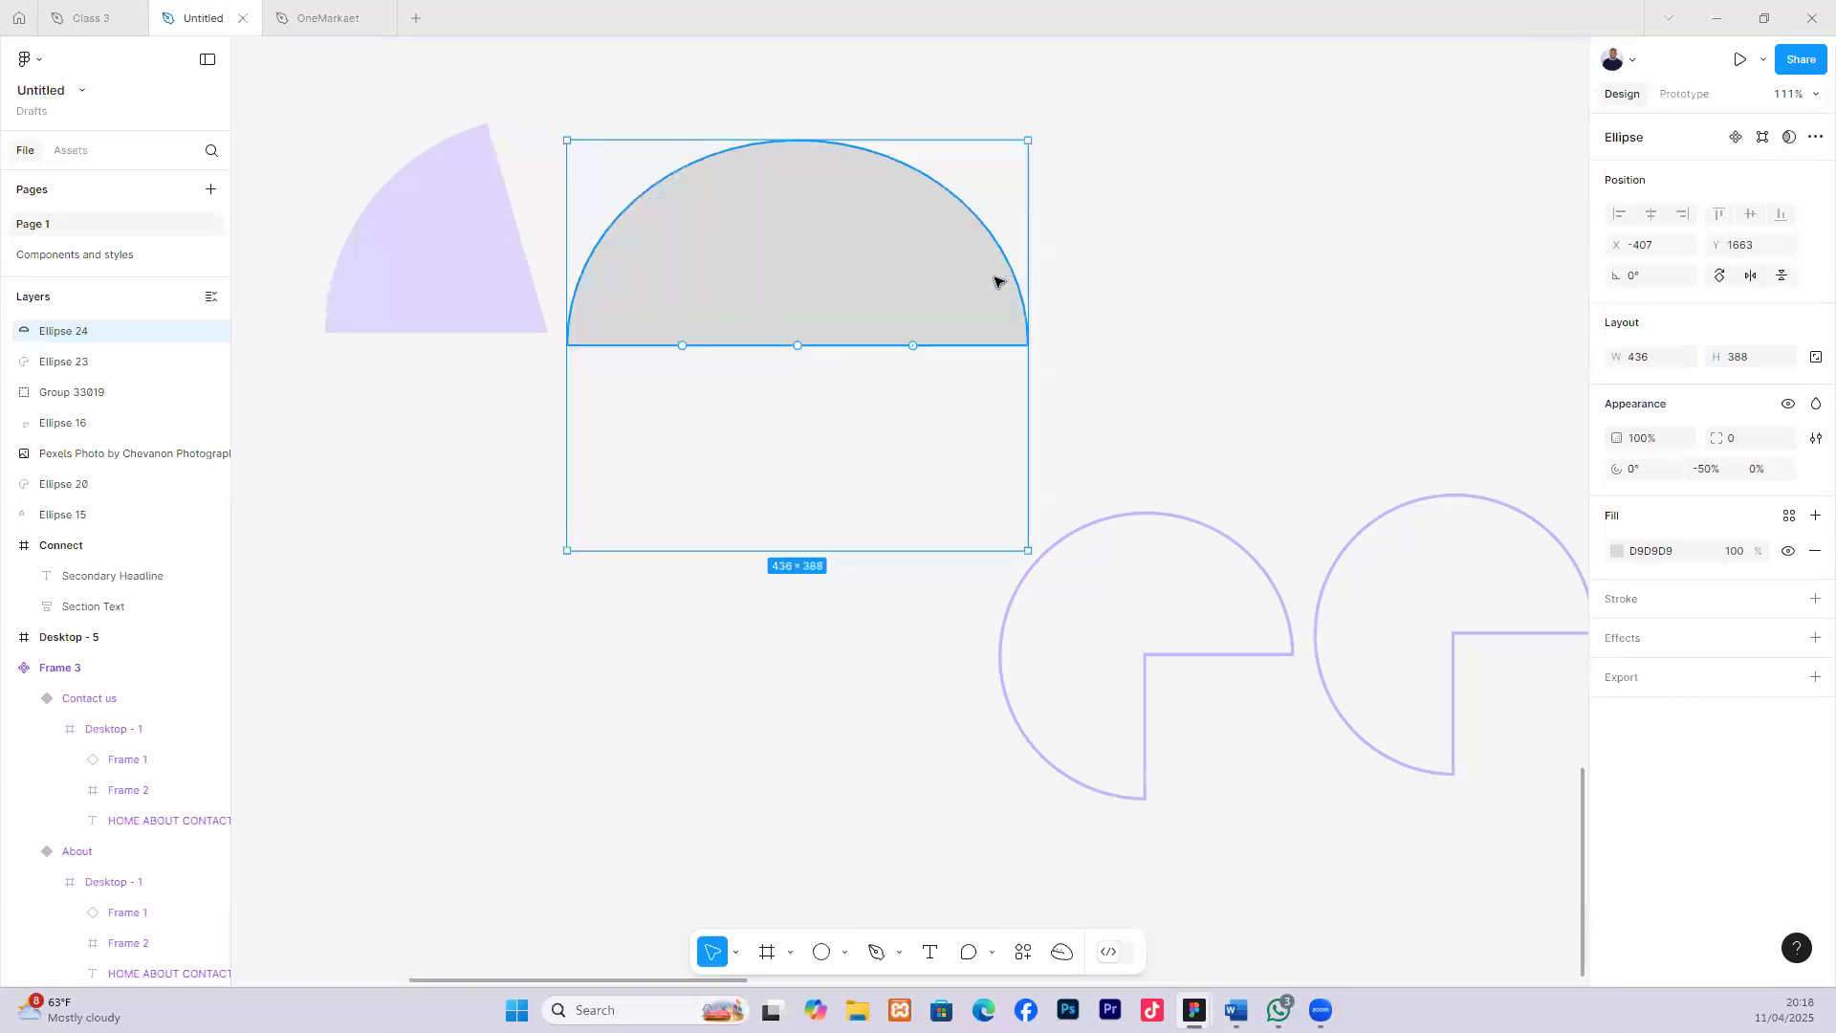
pyautogui.hotkey('ctrl', 'z')
pyautogui.press('Escape')
pyautogui.press('Escape')
pyautogui.click(815, 348)
pyautogui.moveTo(806, 352)
pyautogui.mouseDown()
pyautogui.moveTo(902, 361)
pyautogui.moveTo(799, 350)
pyautogui.mouseUp()
pyautogui.hotkey('ctrl', 'z')
pyautogui.hotkey('ctrl', 'z')
pyautogui.moveTo(966, 345); pyautogui.dragTo(915, 225)
pyautogui.hotkey('ctrl', 'z')
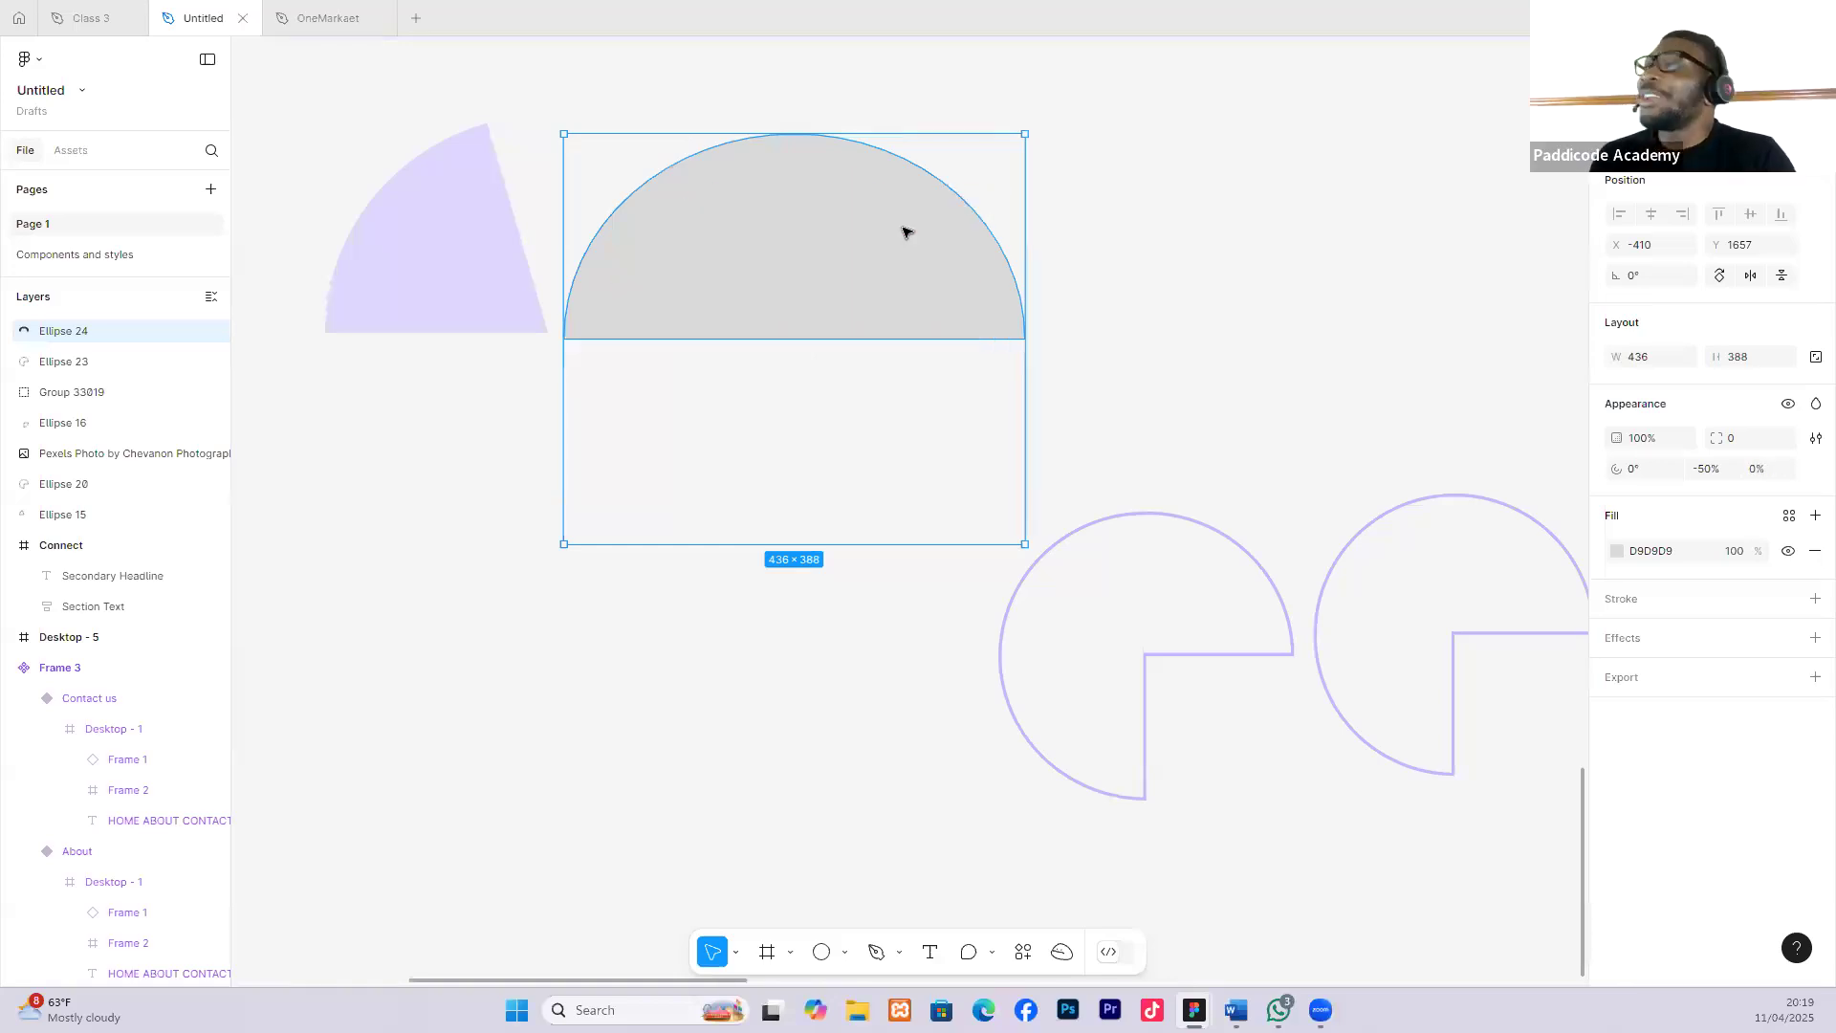
pyautogui.press('Delete')
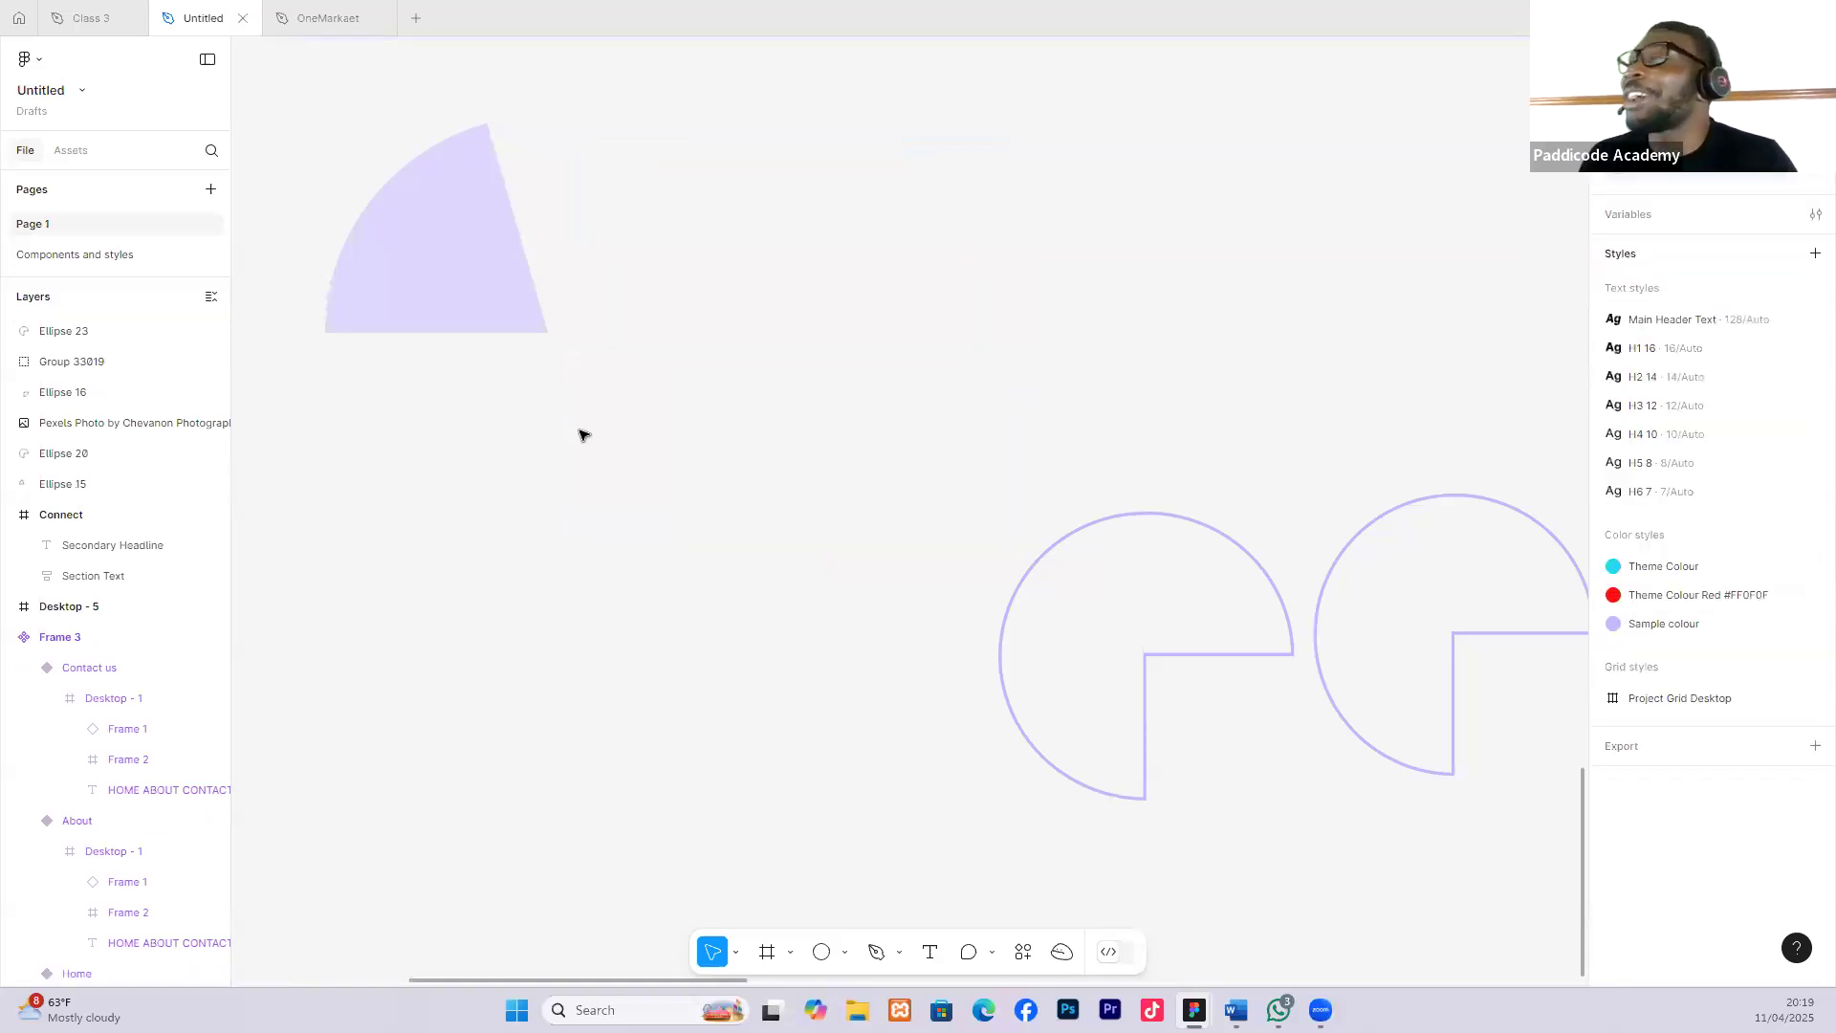
# Draw a trial grey circle, move it up, then delete it.
pyautogui.click(828, 956)
pyautogui.moveTo(632, 230); pyautogui.dragTo(832, 459)
pyautogui.moveTo(803, 348)
pyautogui.mouseDown()
pyautogui.moveTo(779, 307)
pyautogui.moveTo(878, 291)
pyautogui.moveTo(858, 285)
pyautogui.mouseUp()
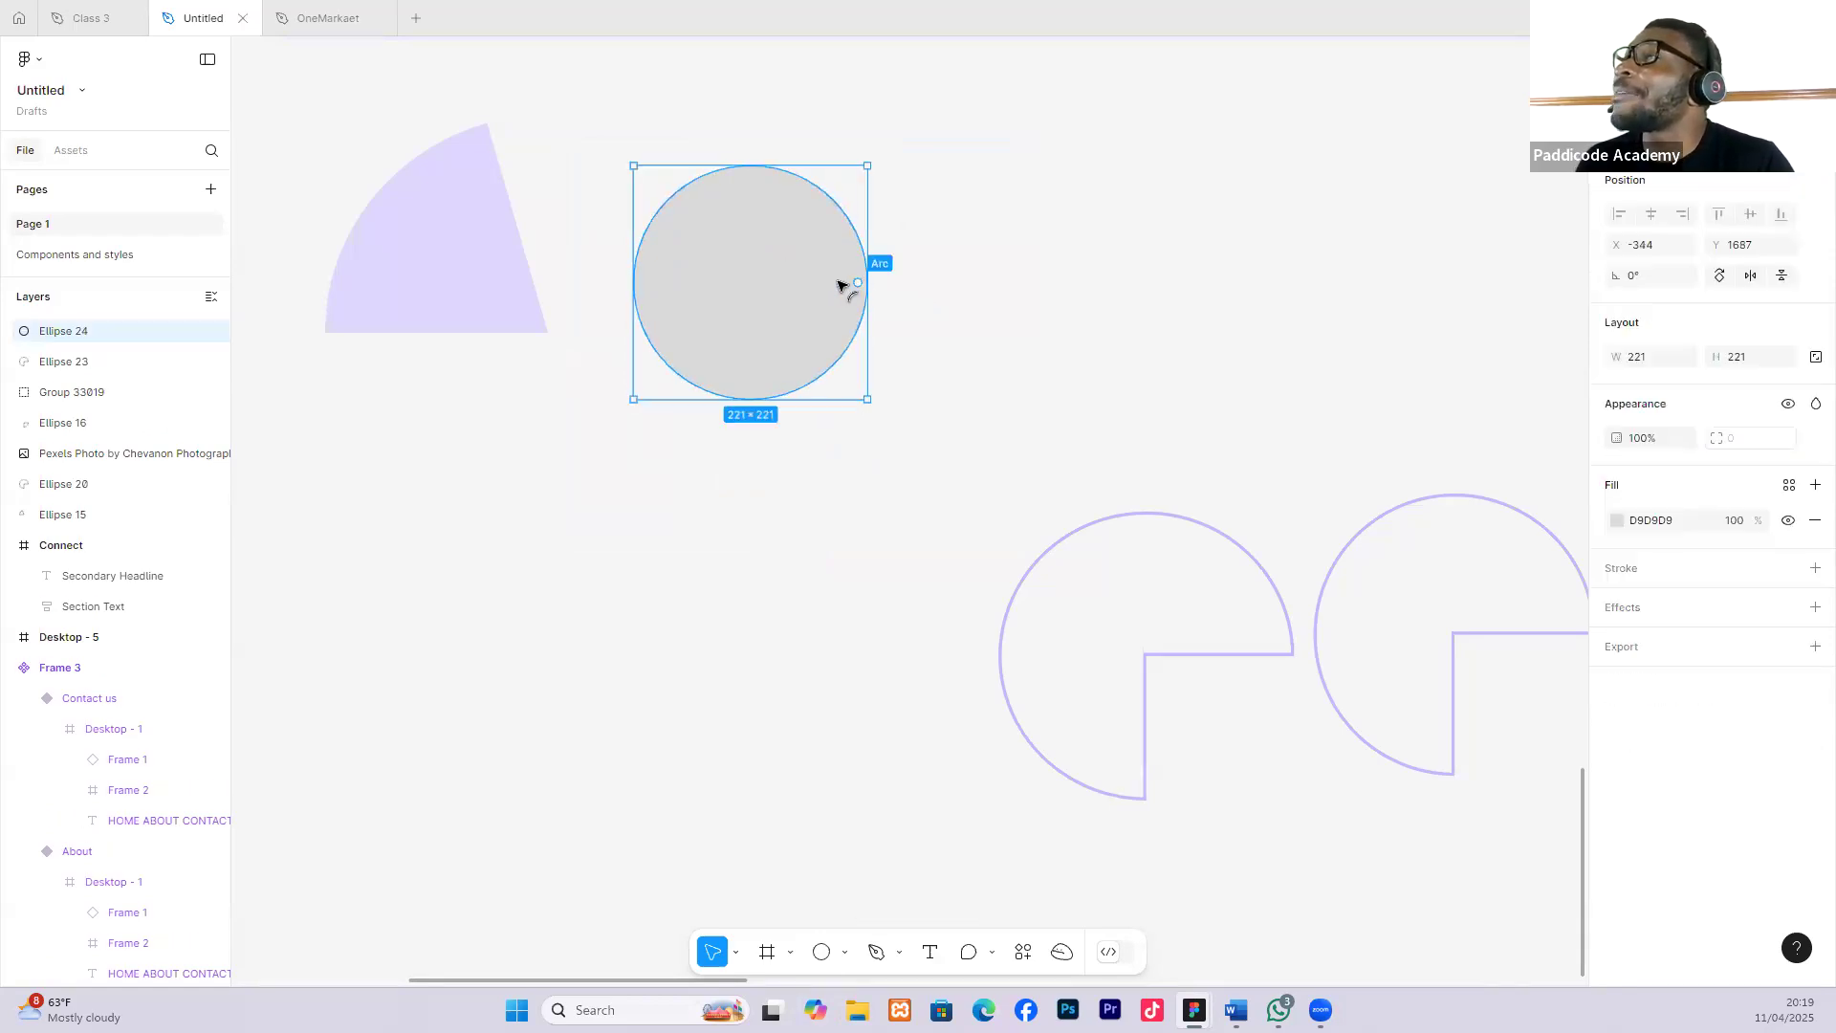
pyautogui.click(915, 296)
pyautogui.click(860, 286)
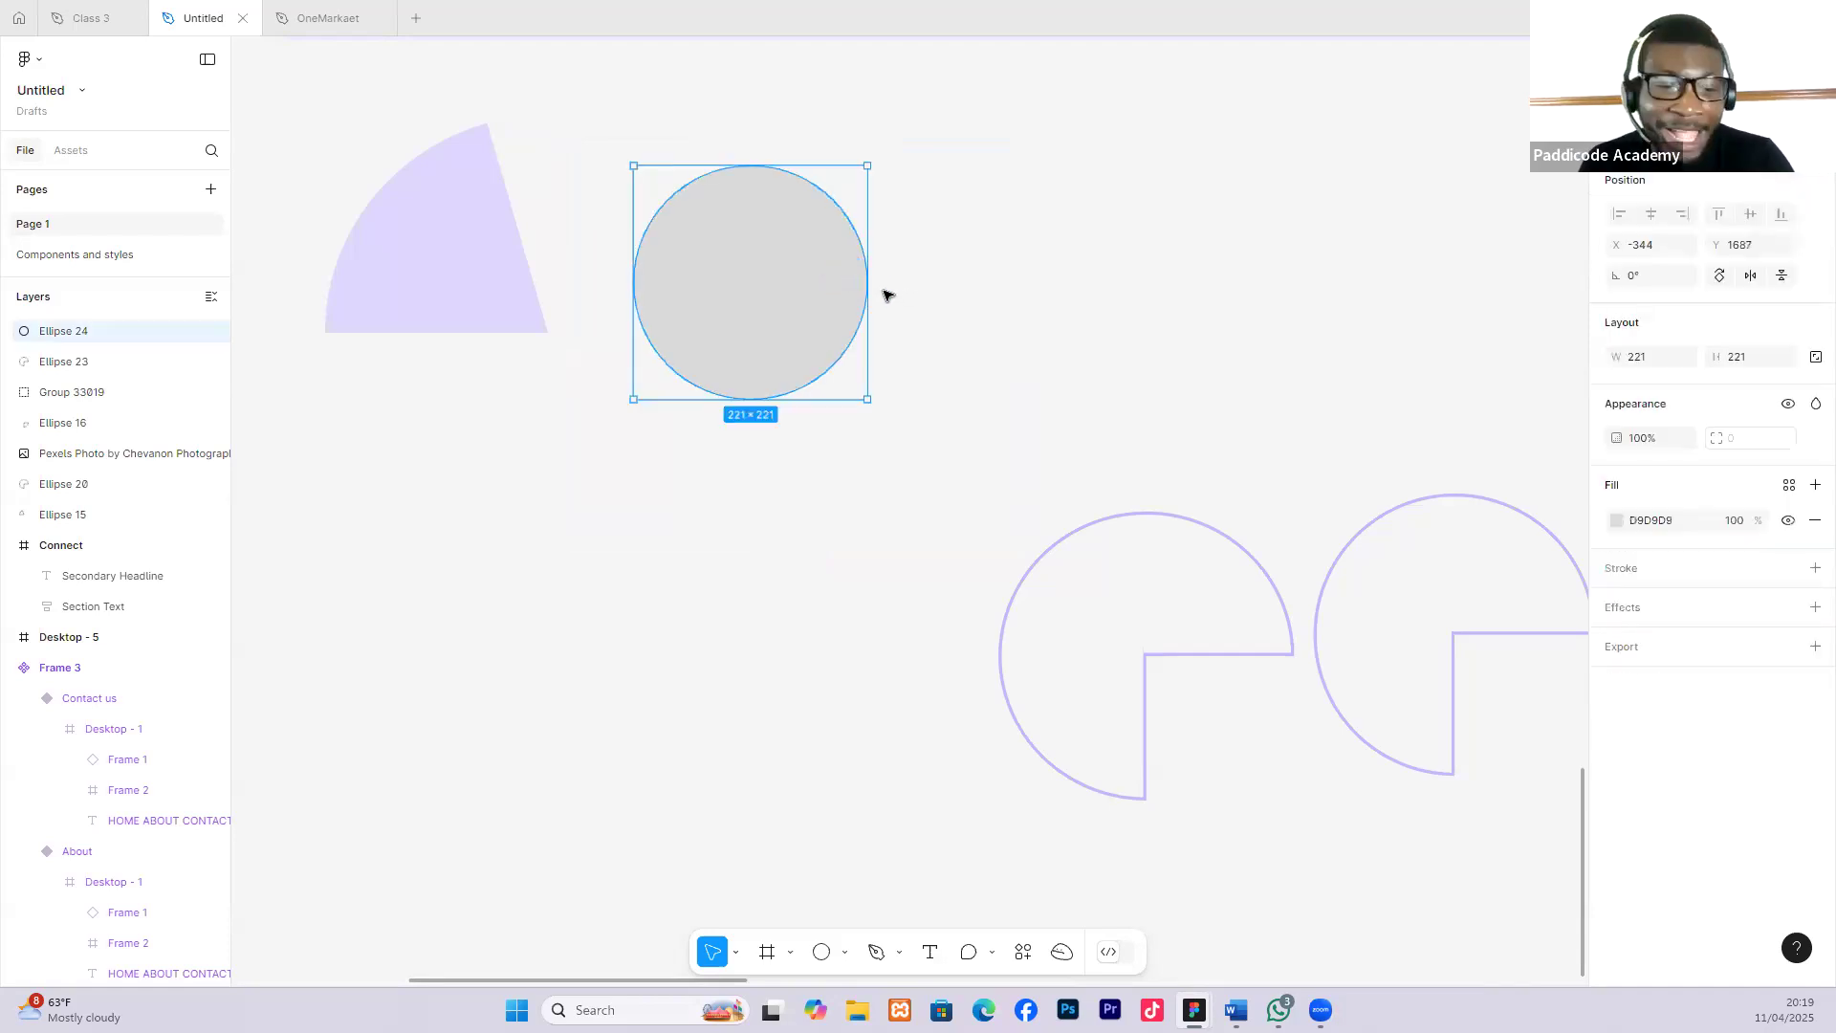
pyautogui.hotkey('ctrl', 'z')
pyautogui.hotkey('ctrl', 'z')
pyautogui.hotkey('ctrl', 'z')
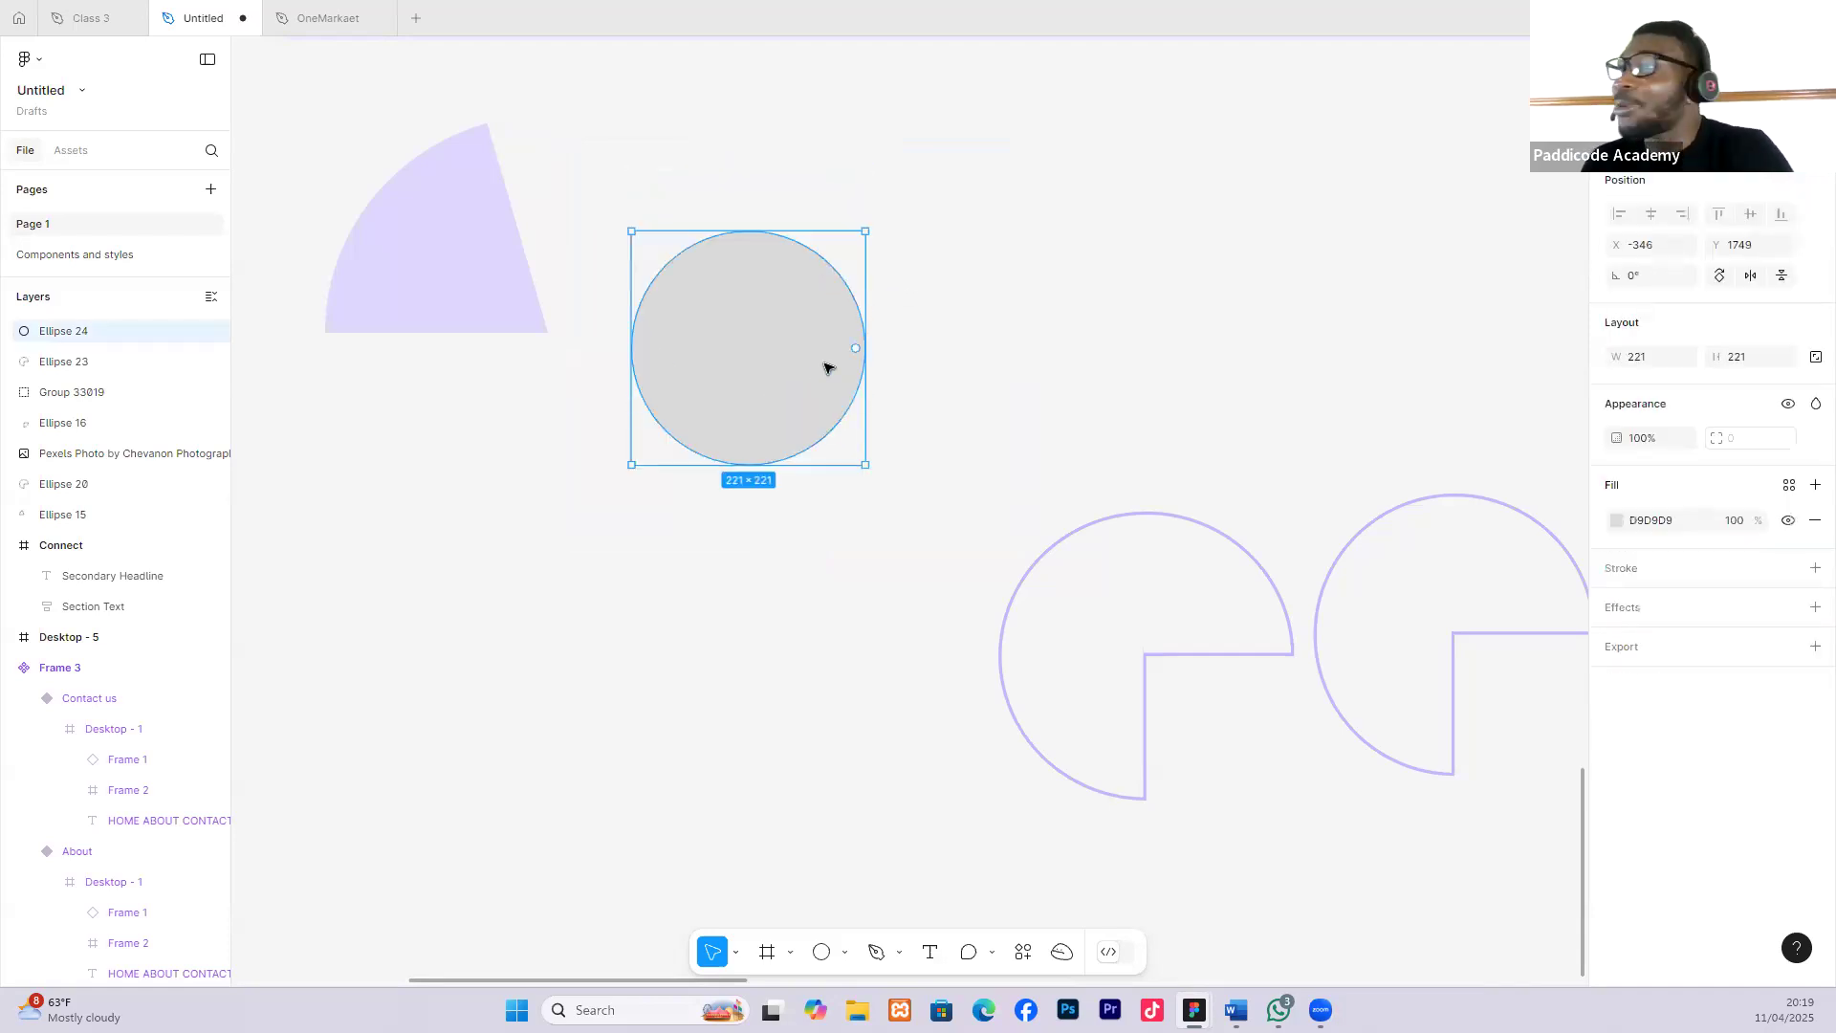
pyautogui.press('Delete')
# Draw a 204×204 grey circle, cut it to a 28.32% sweep wedge, and rotate it -90°.
pyautogui.click(826, 951)
pyautogui.moveTo(656, 204)
pyautogui.mouseDown()
pyautogui.moveTo(892, 331)
pyautogui.moveTo(788, 212)
pyautogui.moveTo(669, 192)
pyautogui.moveTo(648, 246)
pyautogui.moveTo(669, 370)
pyautogui.moveTo(802, 399)
pyautogui.mouseUp()
pyautogui.press('Escape')
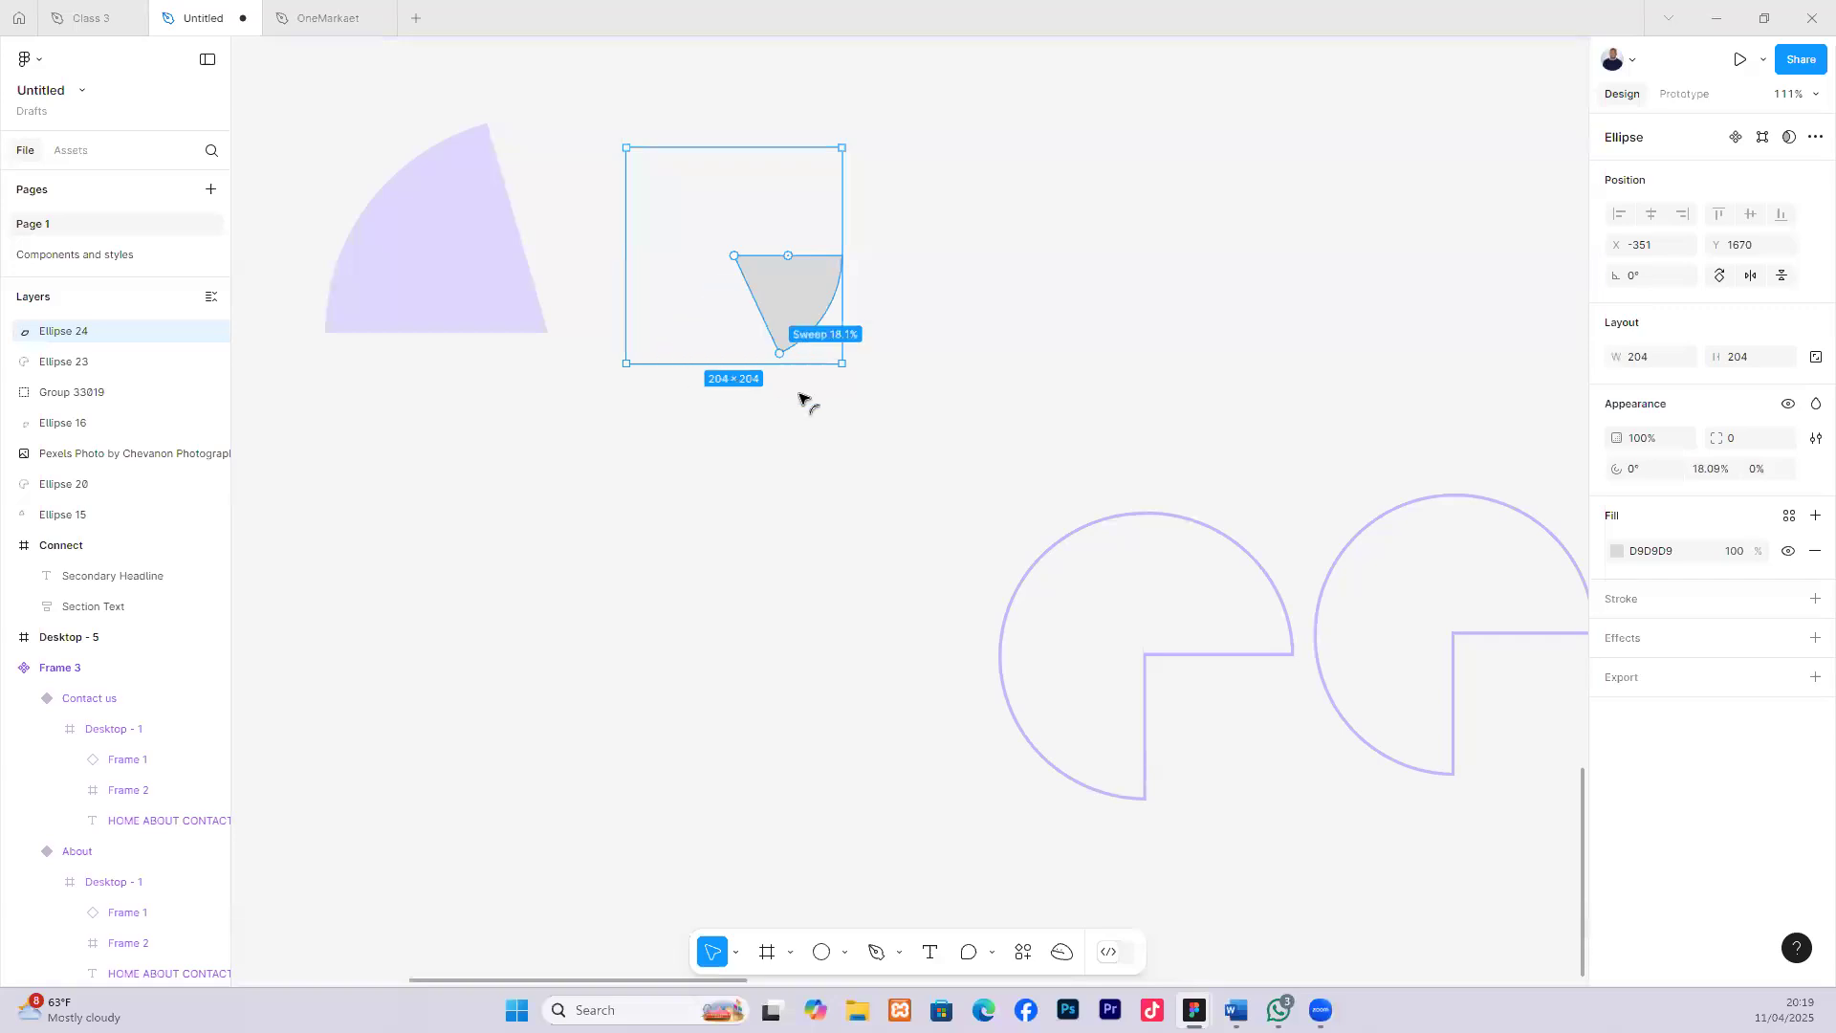
pyautogui.moveTo(691, 372); pyautogui.dragTo(765, 155)
pyautogui.moveTo(788, 257); pyautogui.dragTo(672, 276)
pyautogui.click(1211, 288)
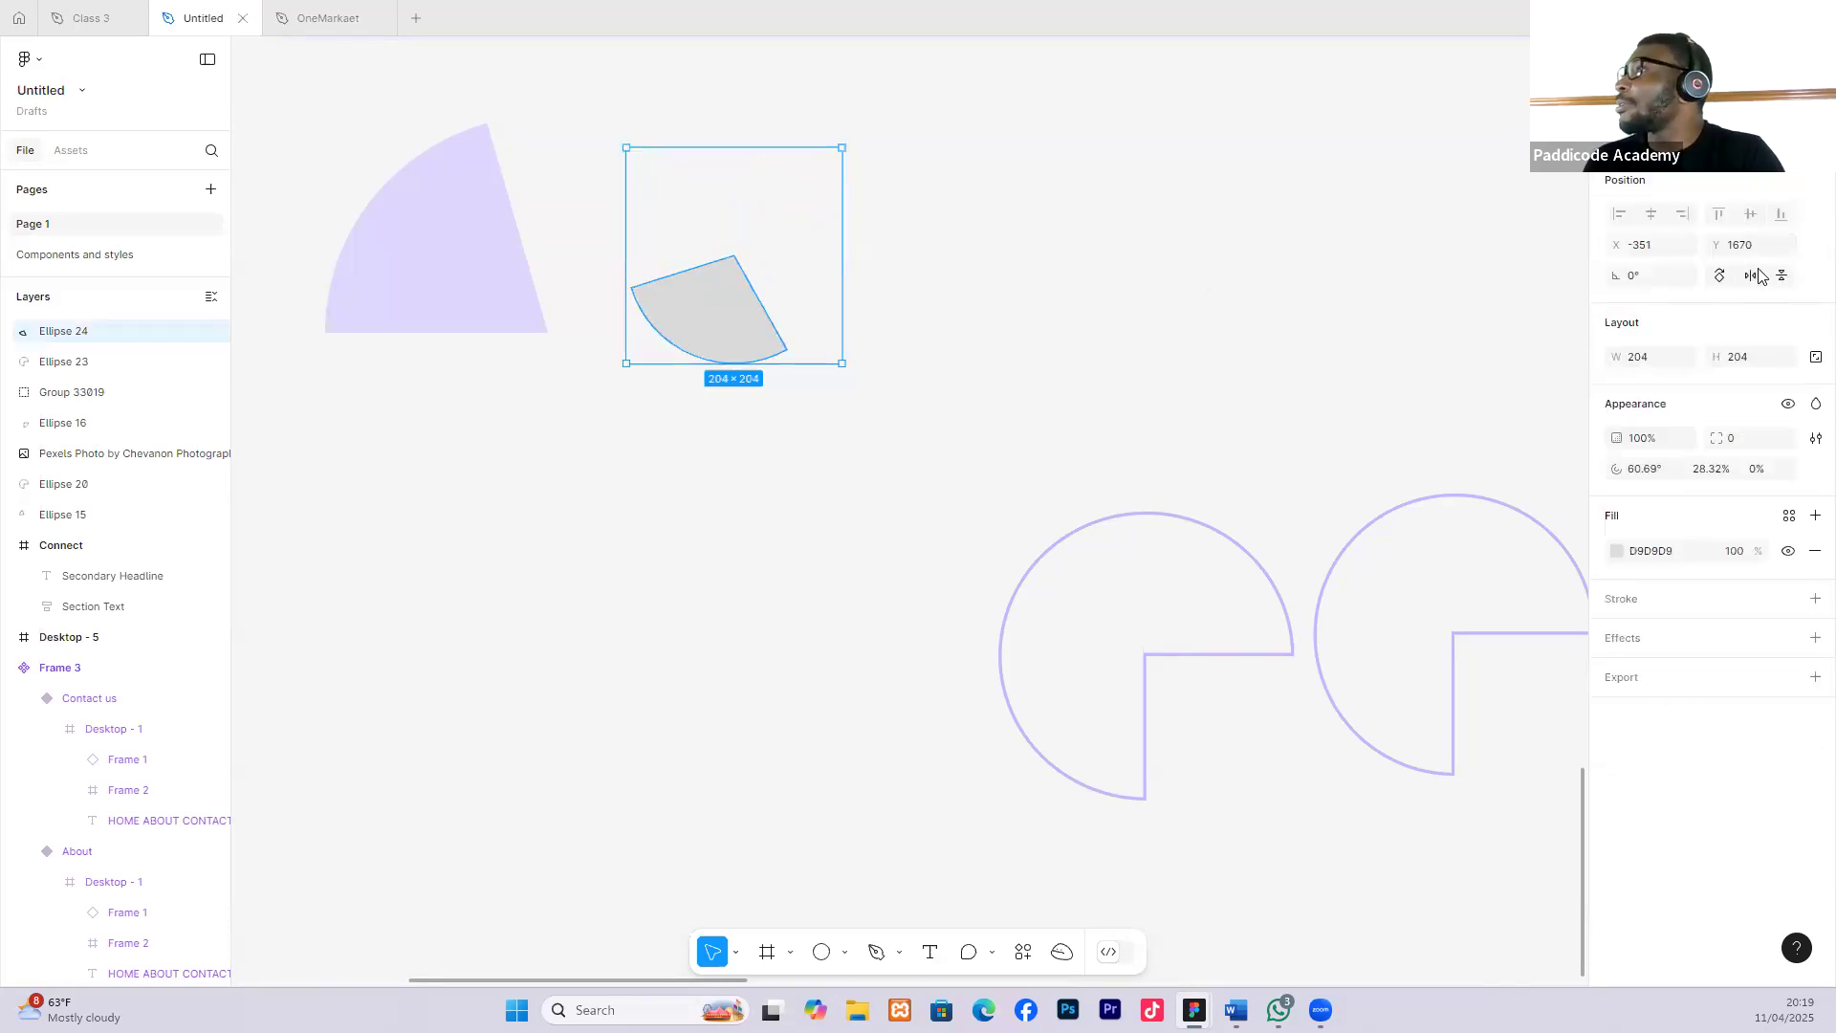
pyautogui.click(1718, 277)
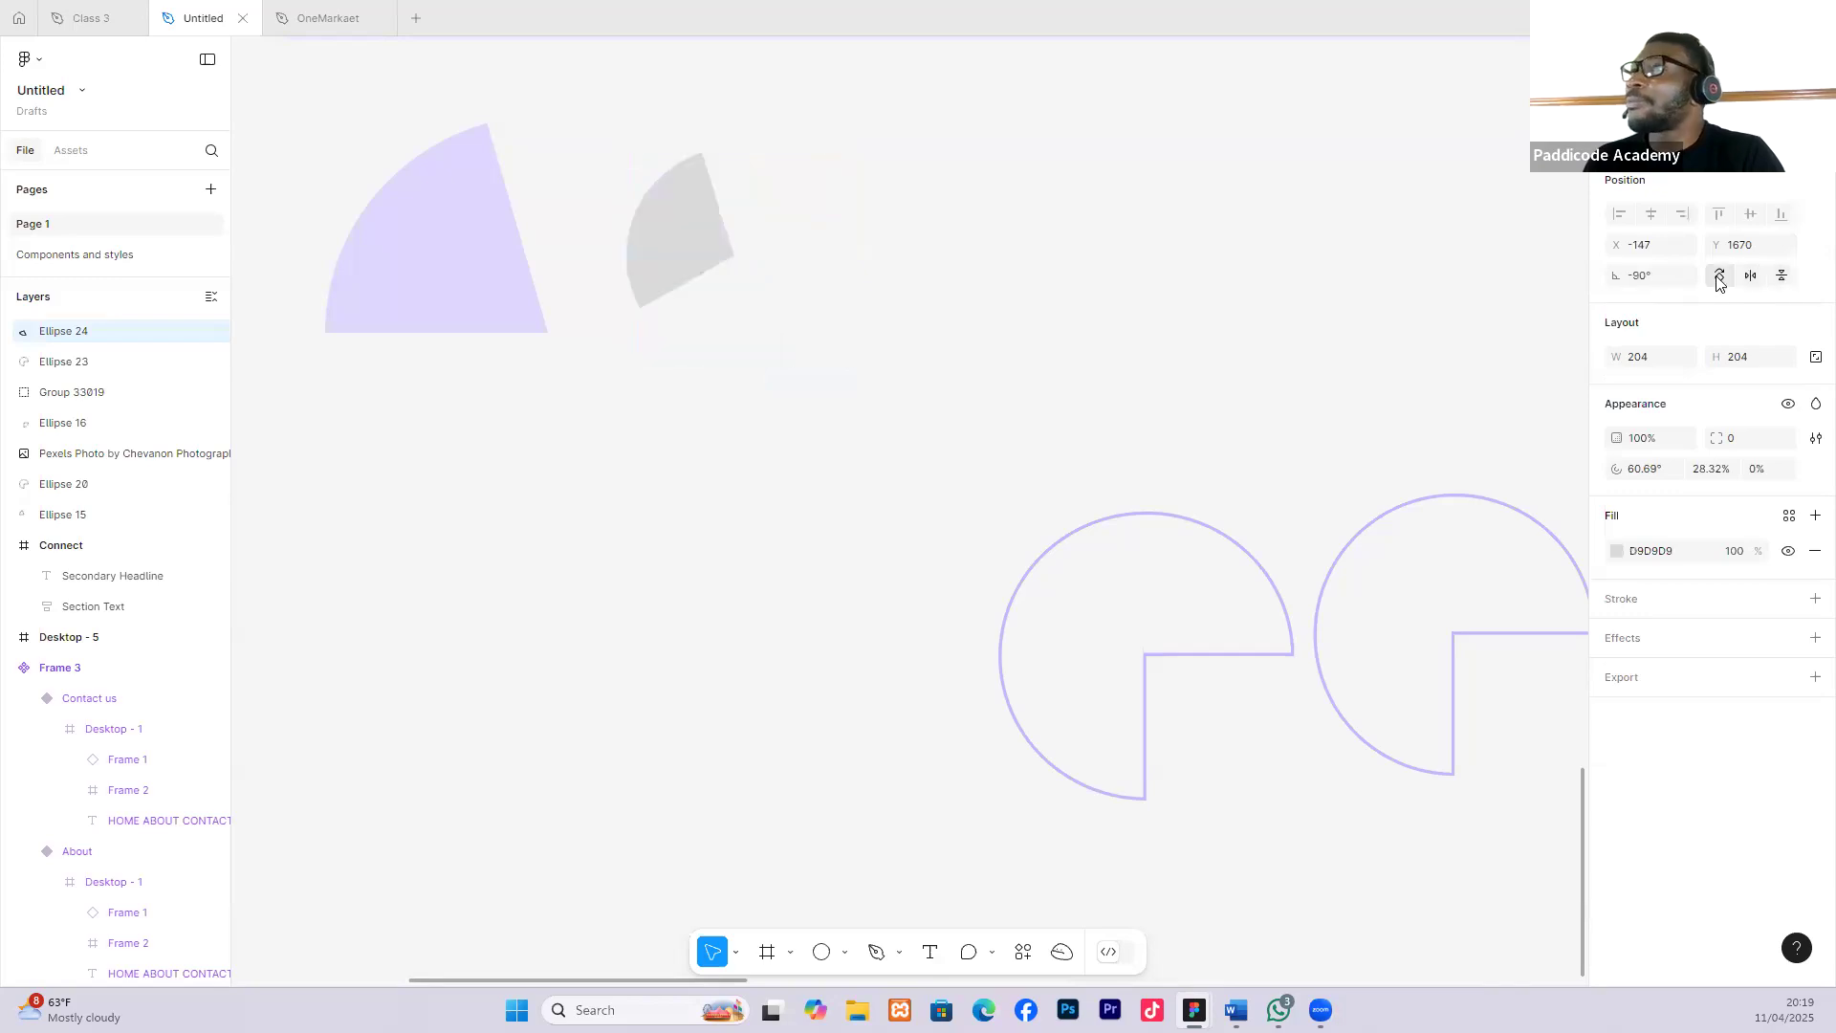
# Trim the grey wedge to a 25% sweep starting at 69.47°.
pyautogui.moveTo(725, 204); pyautogui.dragTo(765, 181)
pyautogui.moveTo(735, 302); pyautogui.dragTo(647, 250)
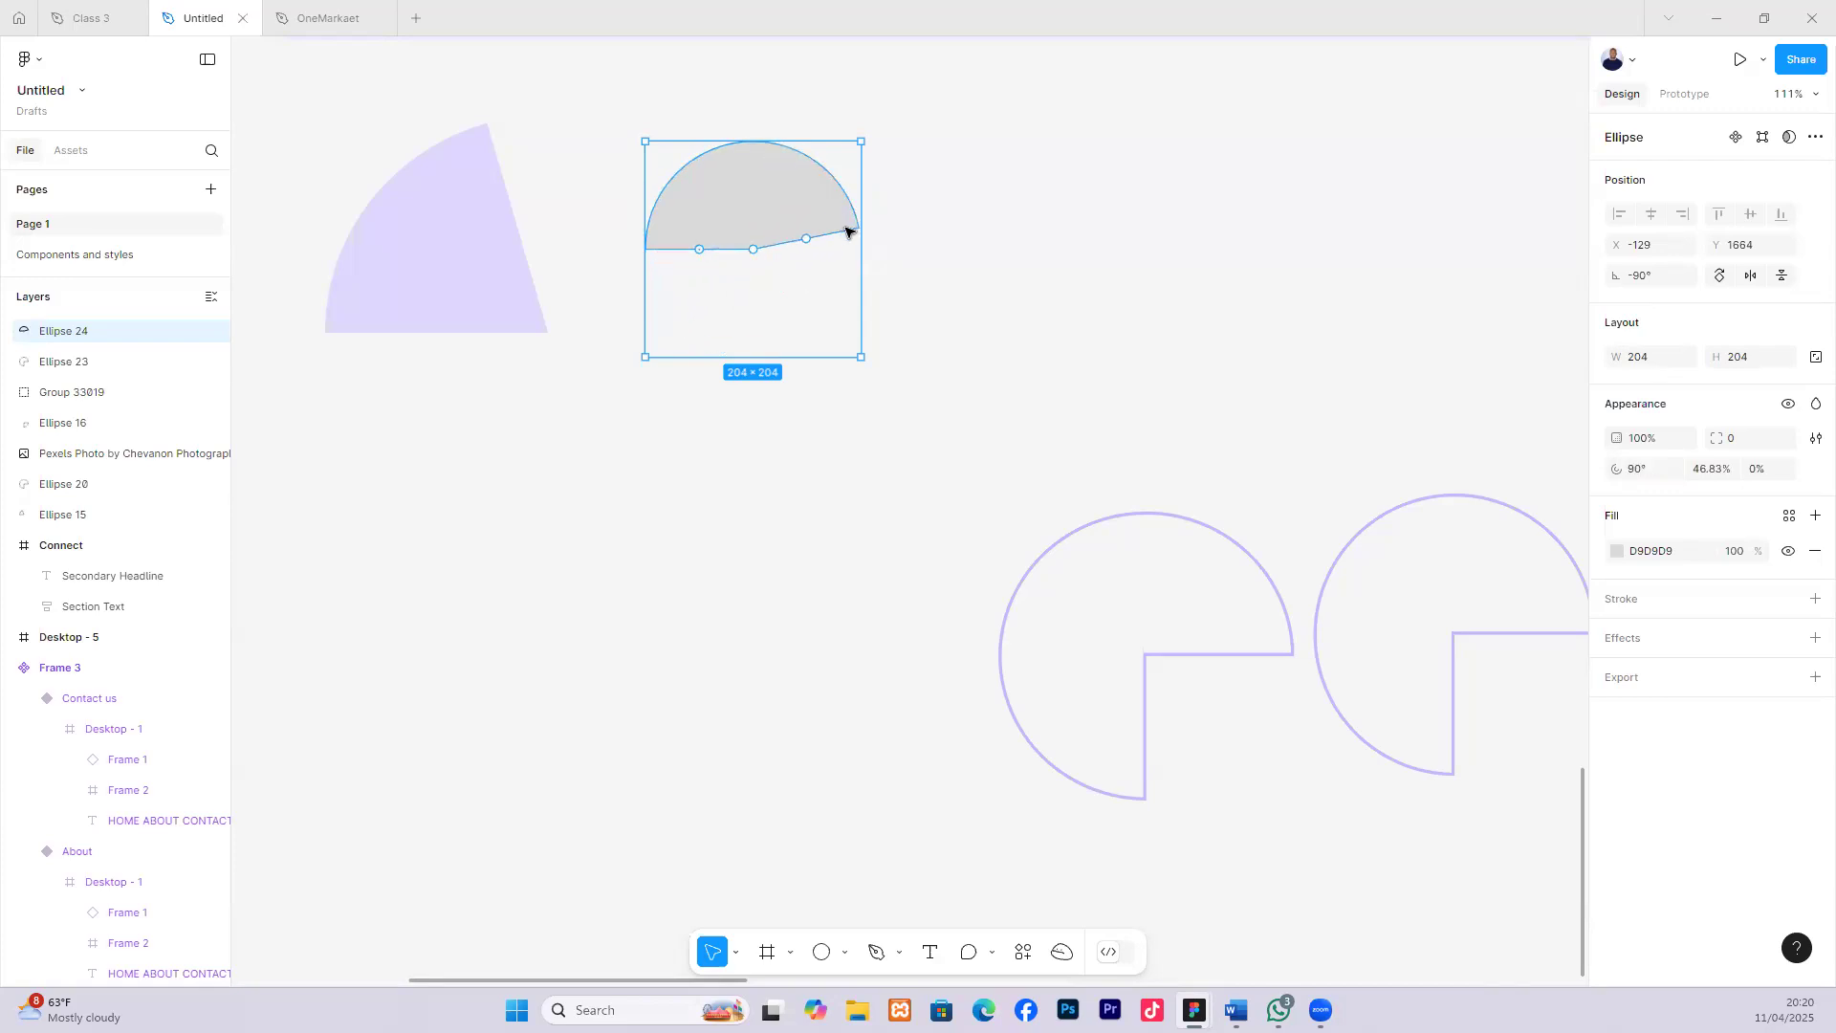
pyautogui.moveTo(812, 246); pyautogui.dragTo(763, 191)
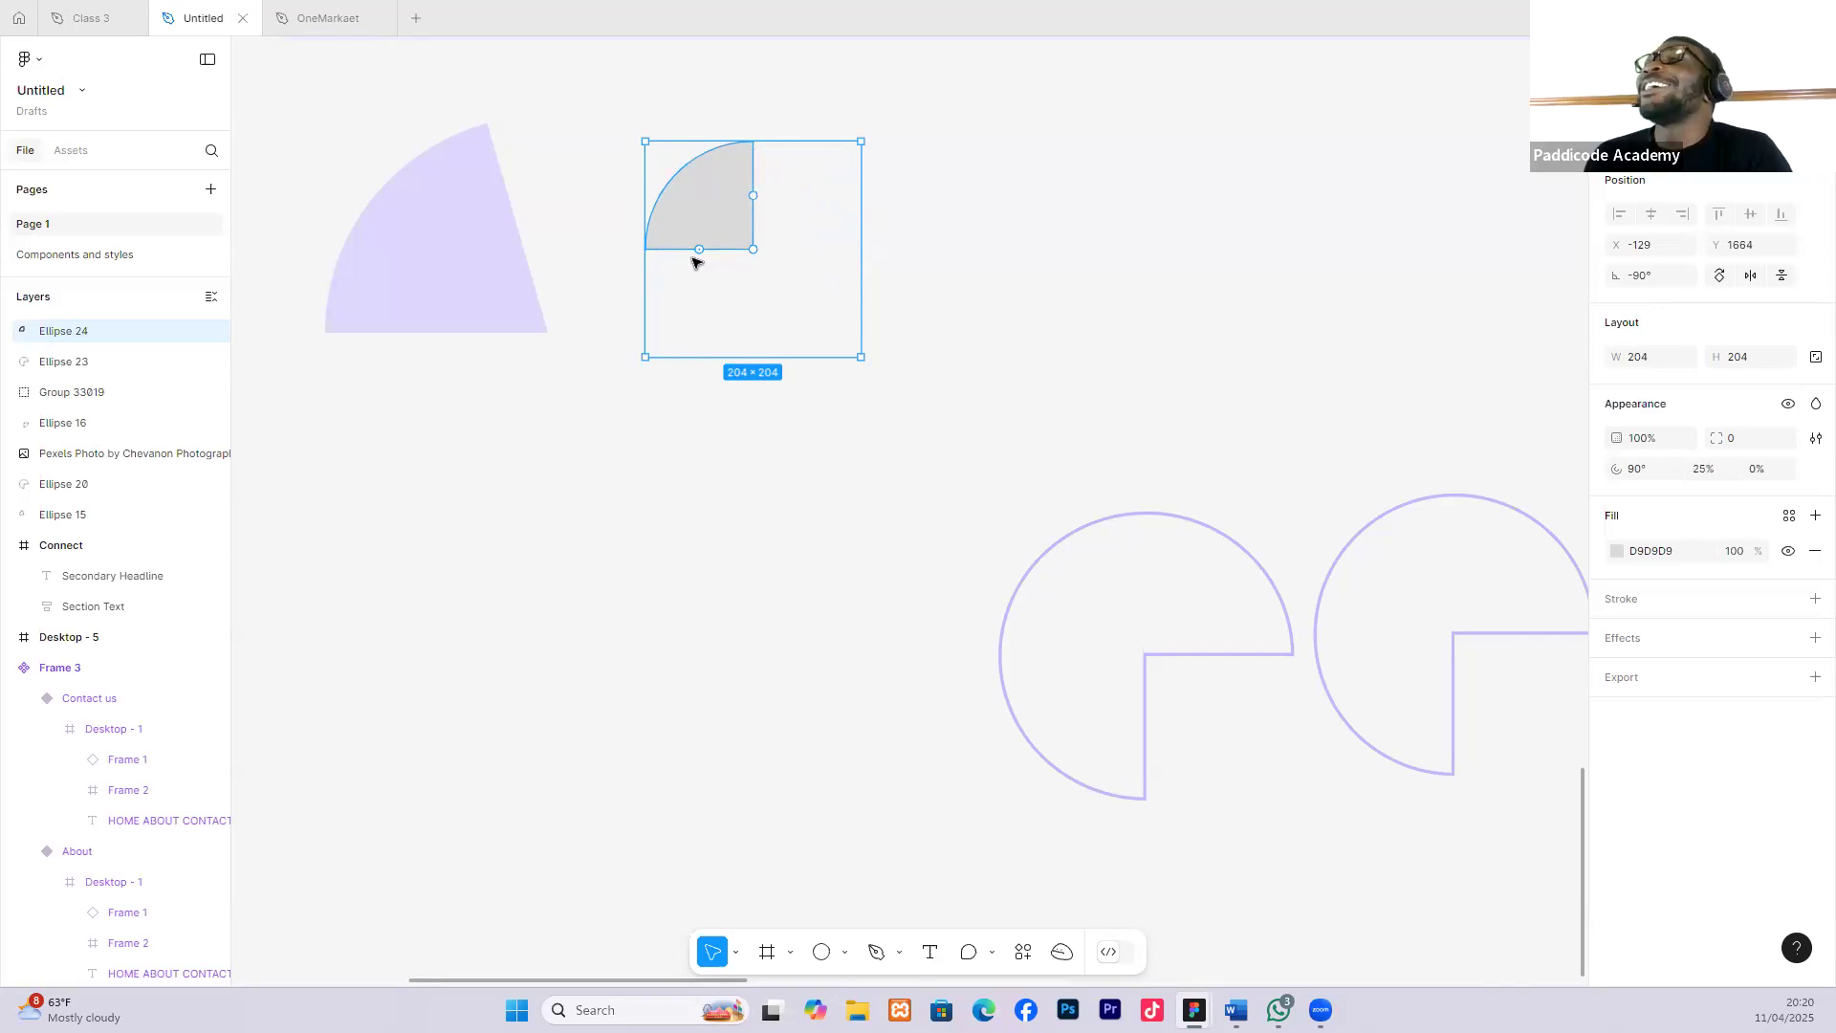
pyautogui.moveTo(701, 254); pyautogui.dragTo(754, 249)
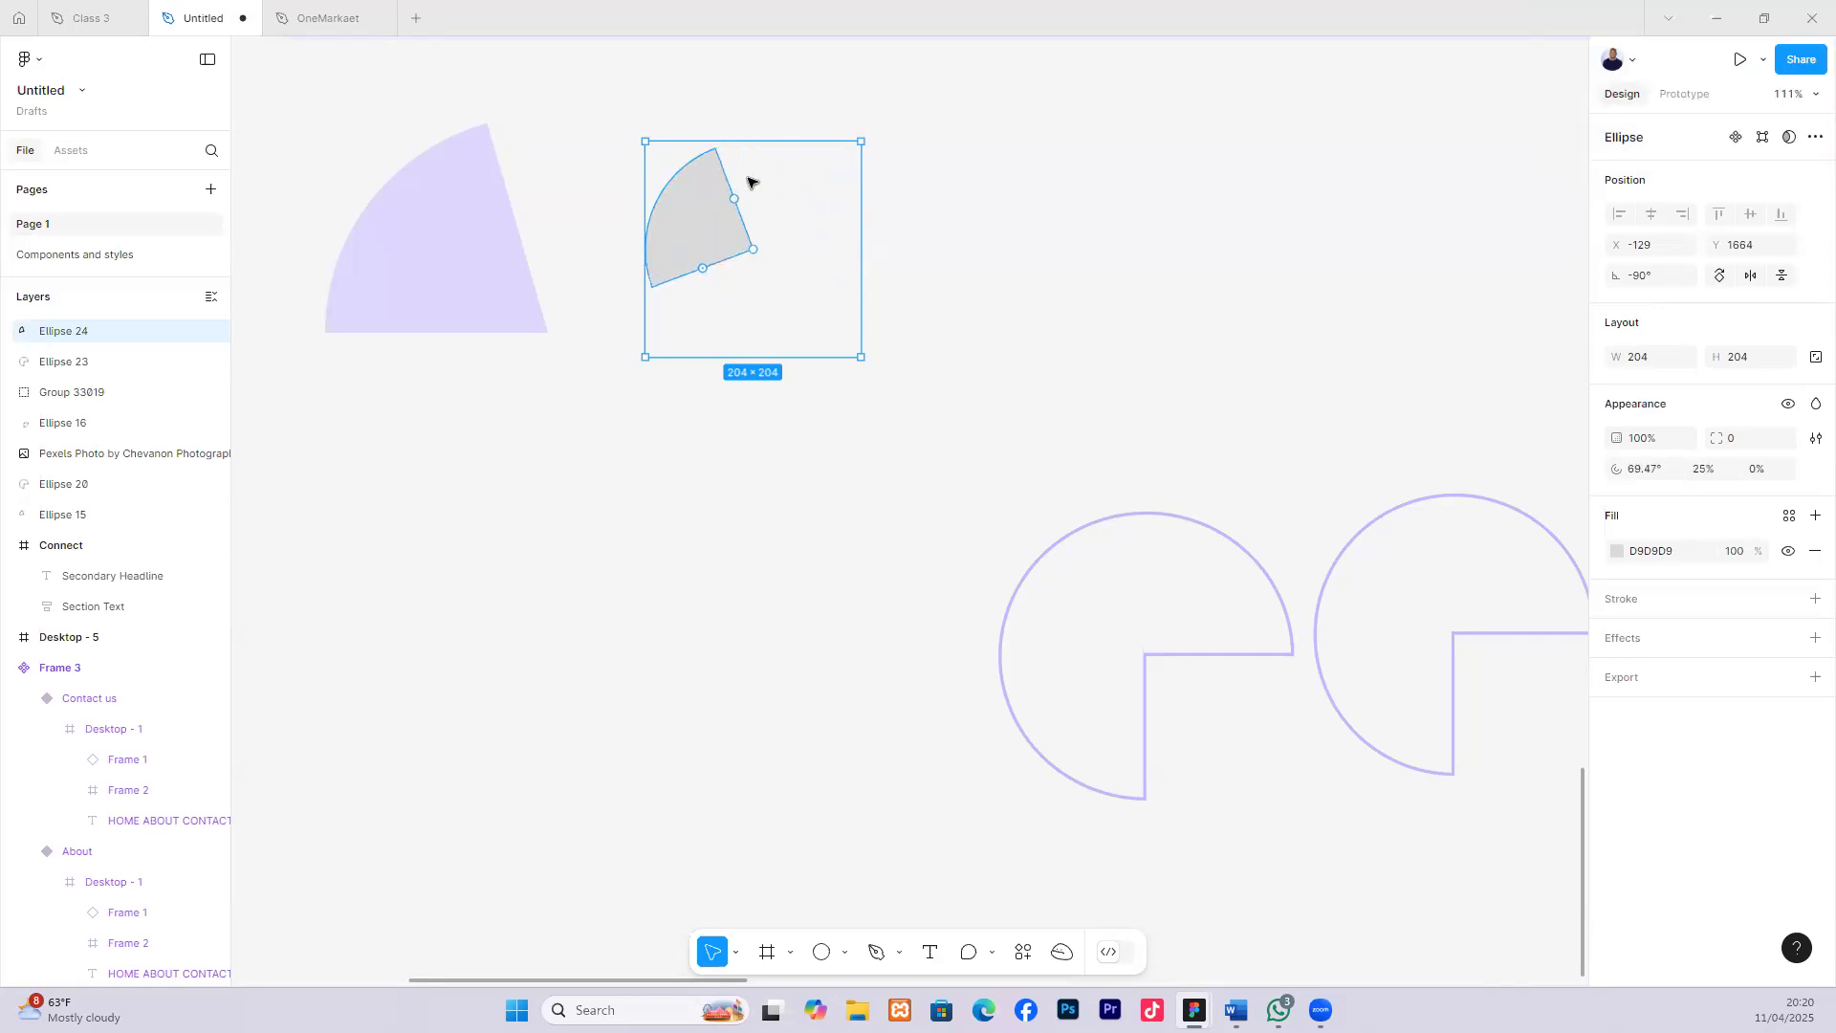
pyautogui.click(945, 208)
pyautogui.click(690, 220)
# Move the grey wedge to the right of the lavender wedges, discarding a trial rotation.
pyautogui.moveTo(732, 250); pyautogui.dragTo(489, 221)
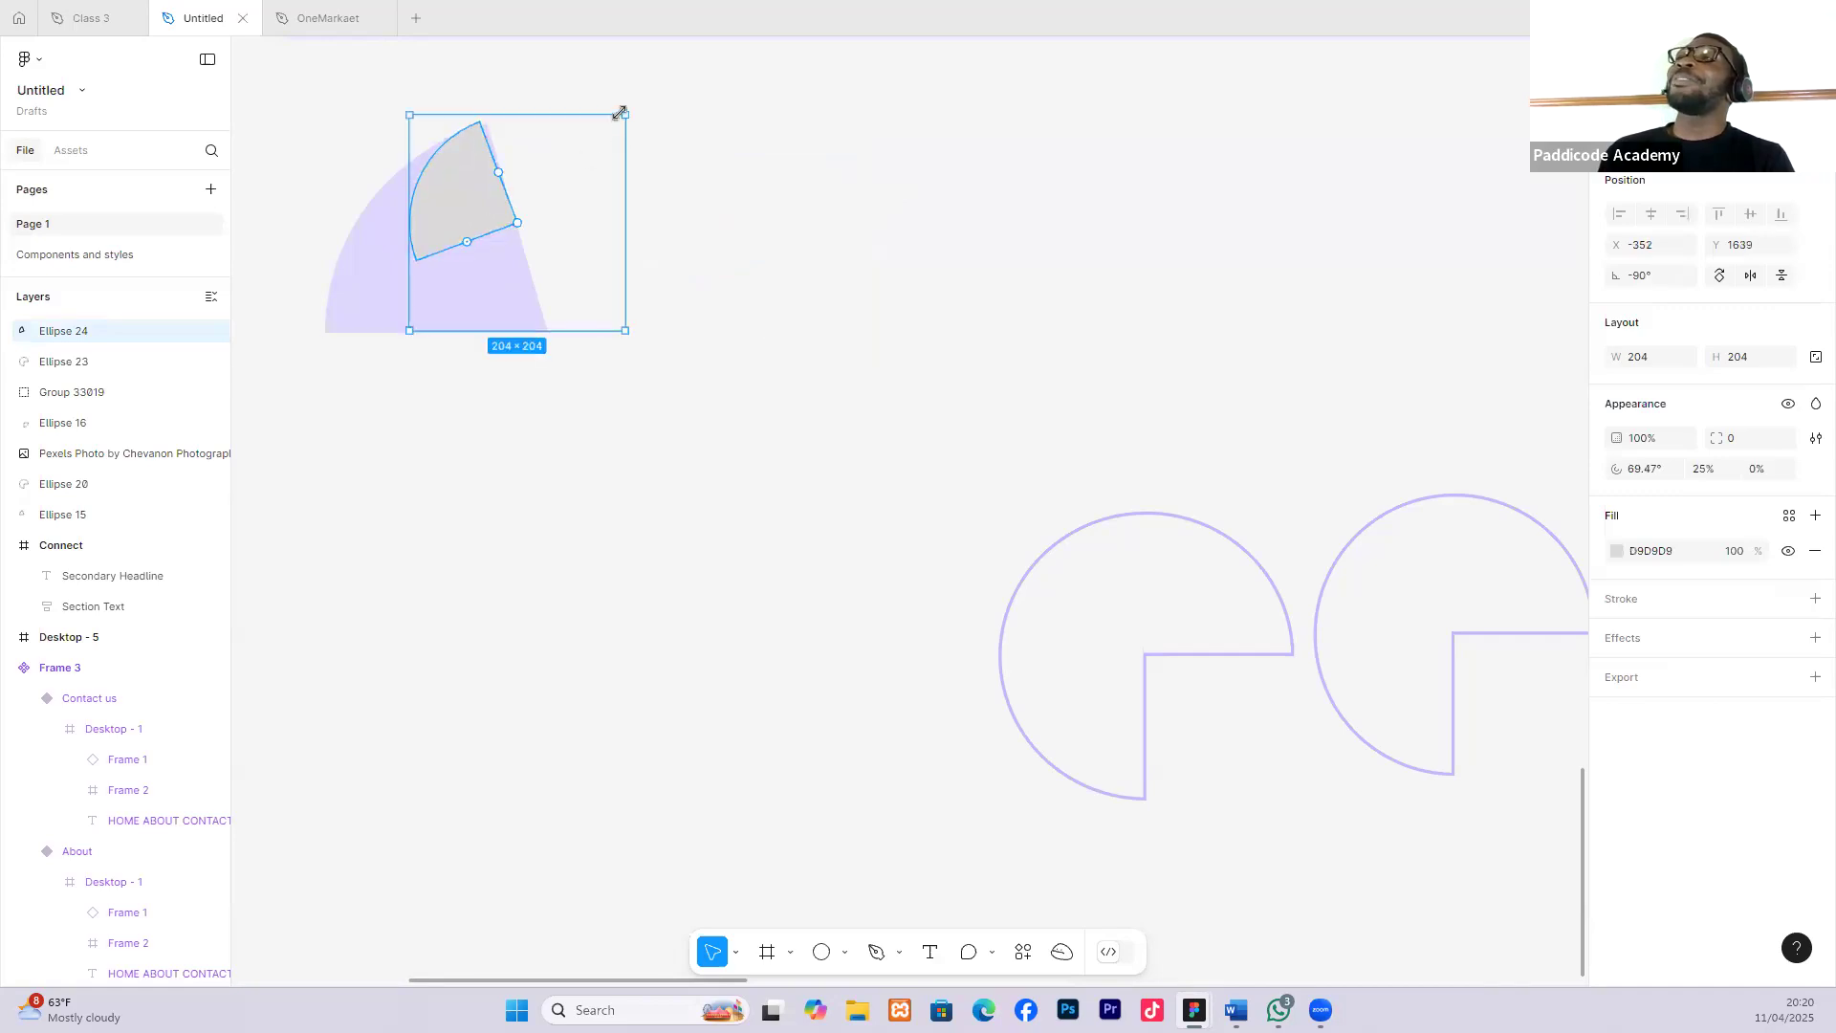
pyautogui.moveTo(646, 136); pyautogui.dragTo(644, 147)
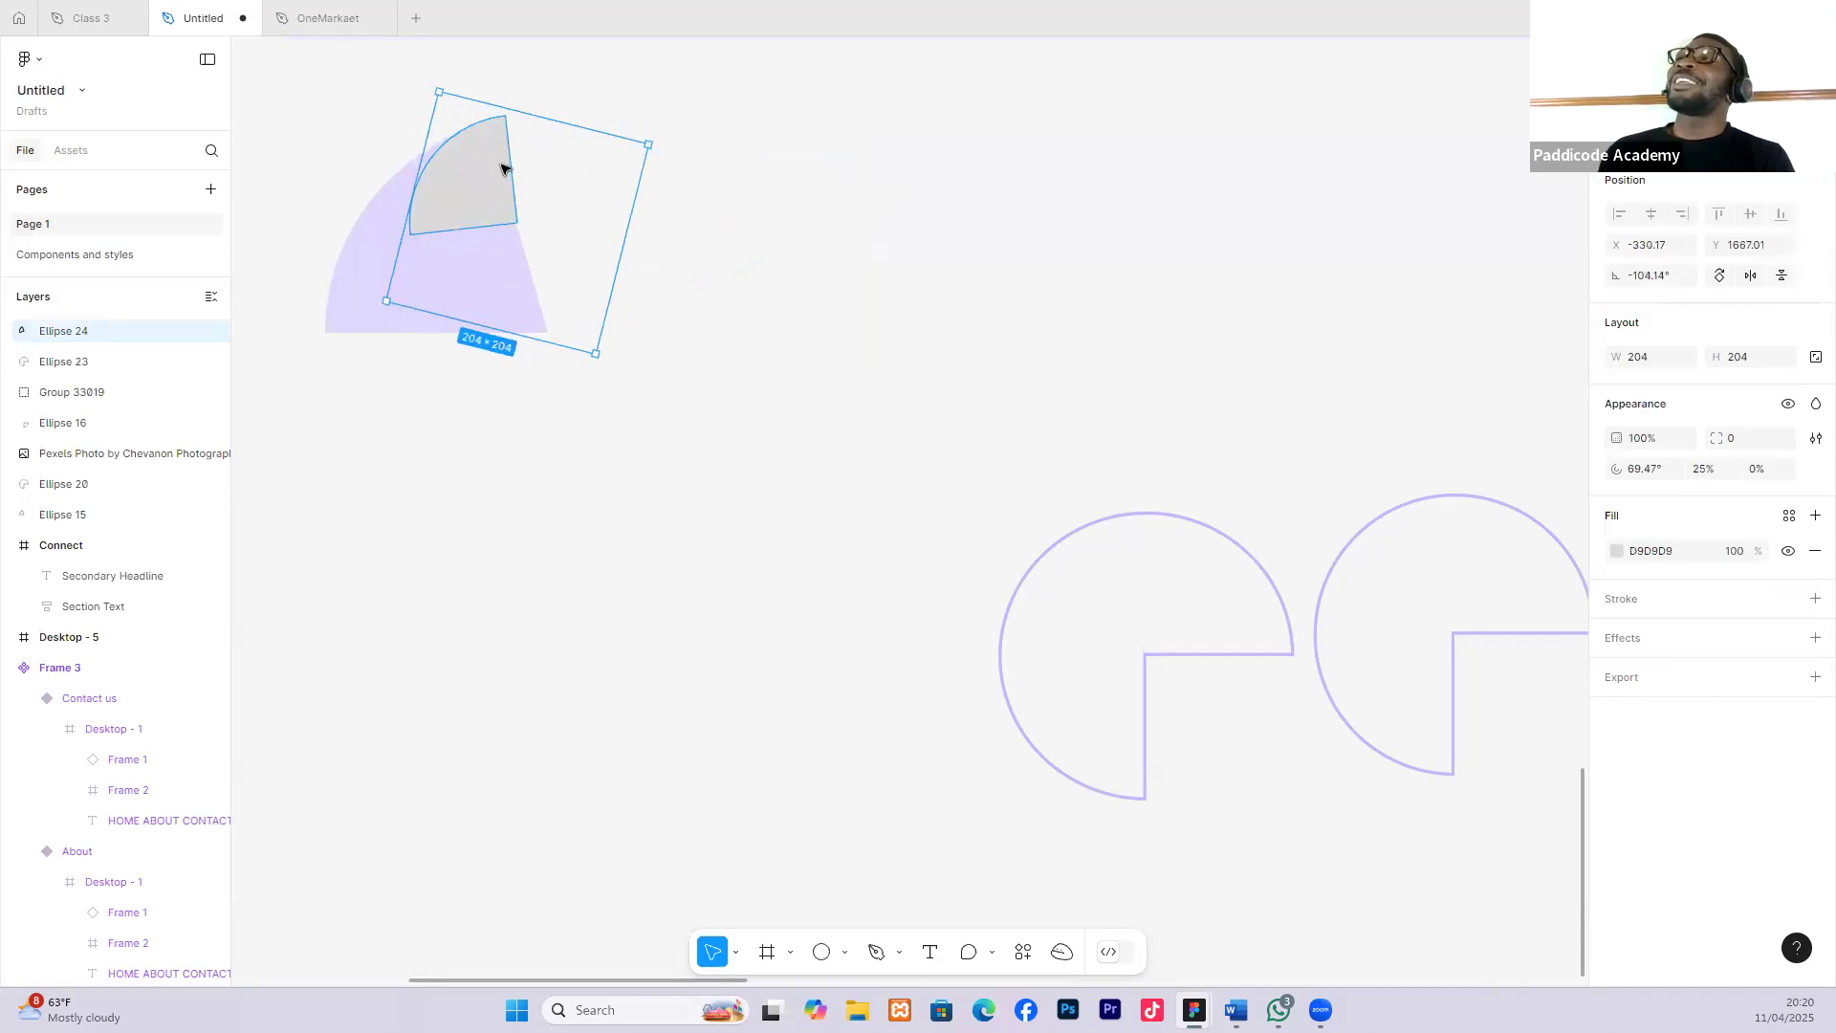
pyautogui.moveTo(488, 169); pyautogui.dragTo(942, 285)
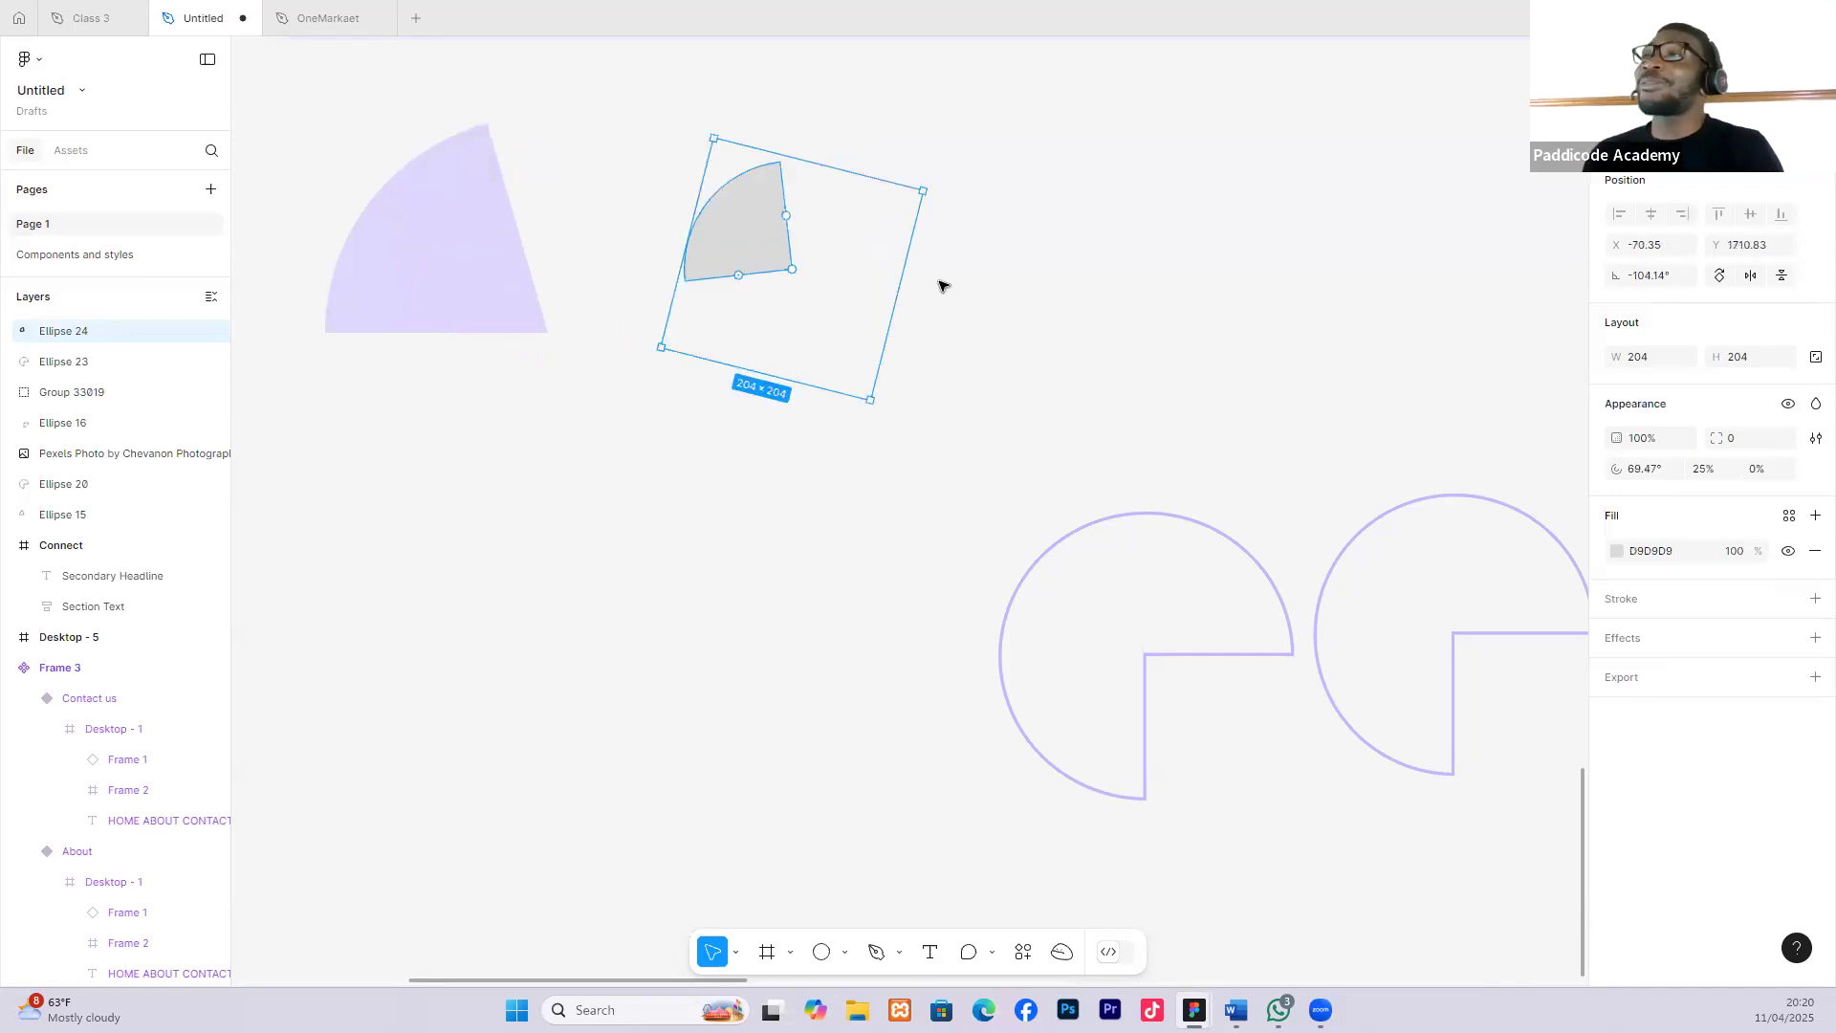
pyautogui.hotkey('ctrl', 'z')
pyautogui.hotkey('ctrl', 'z')
pyautogui.moveTo(499, 223); pyautogui.dragTo(824, 271)
pyautogui.scroll(-5, 1017, 333)
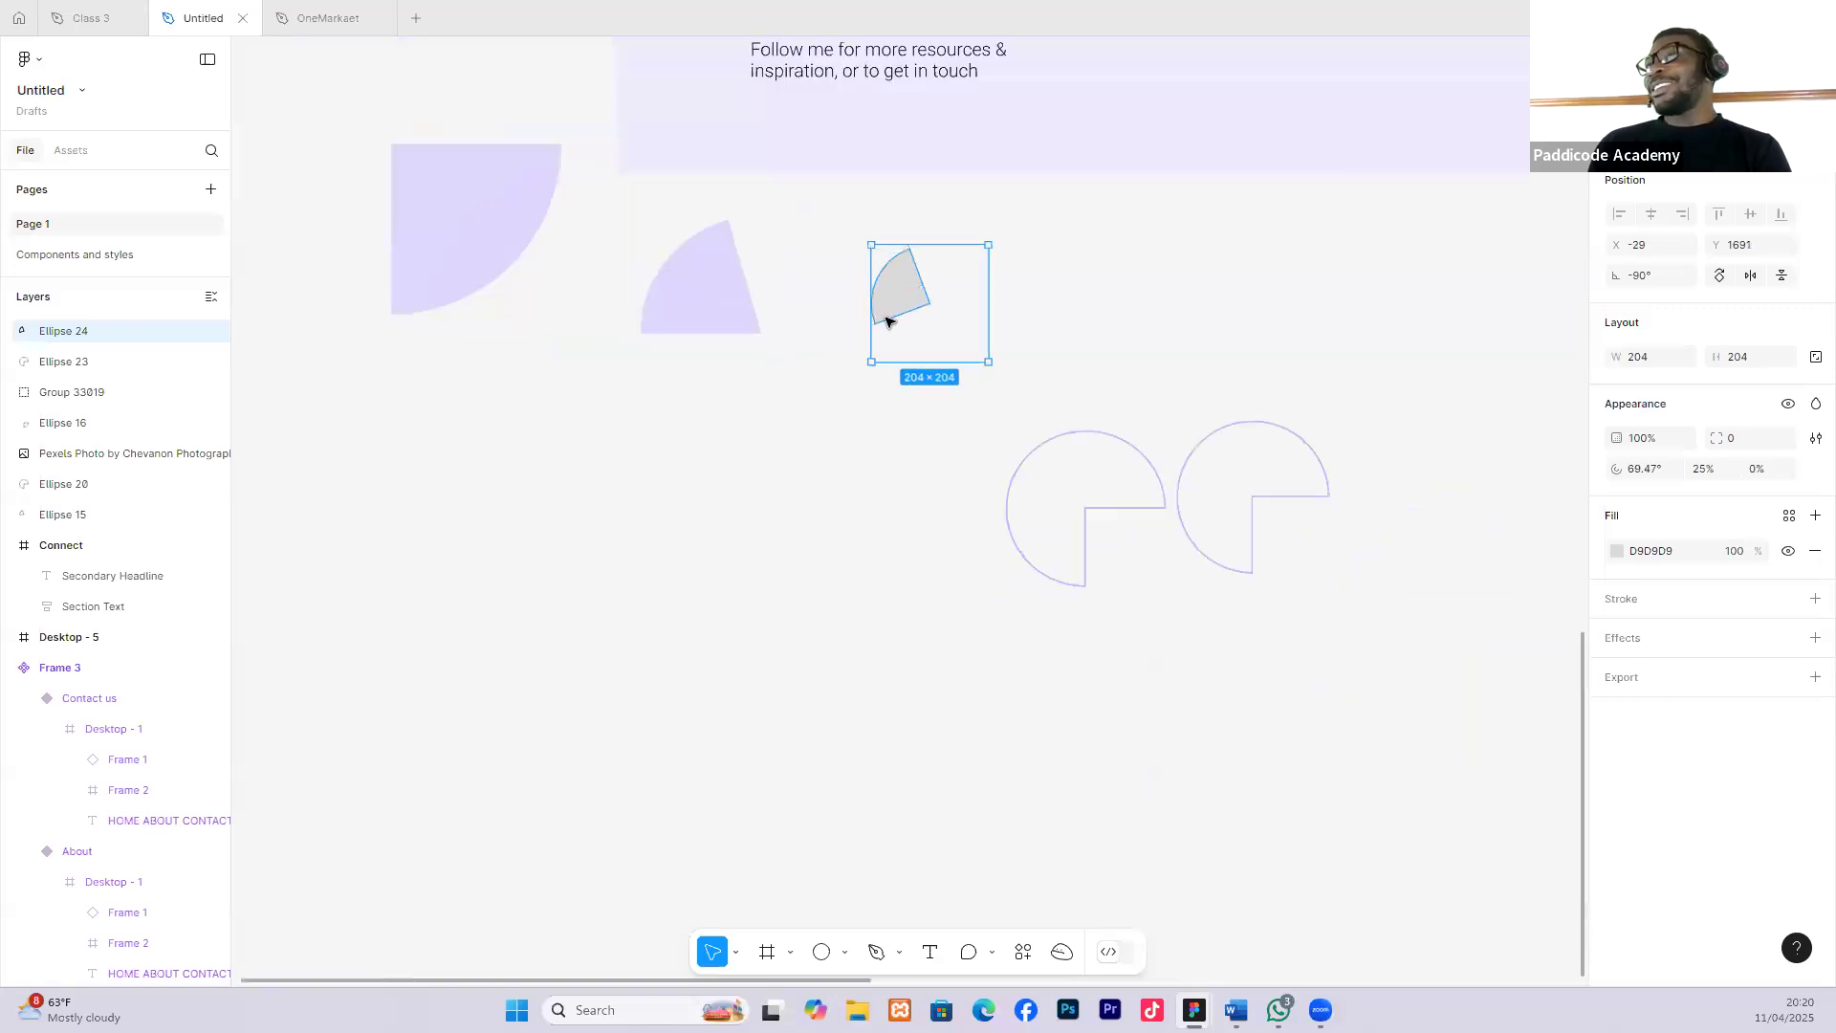
# Fill the wedge with lavender DDD6FE and move the lavender wedges to new spots.
pyautogui.click(1616, 551)
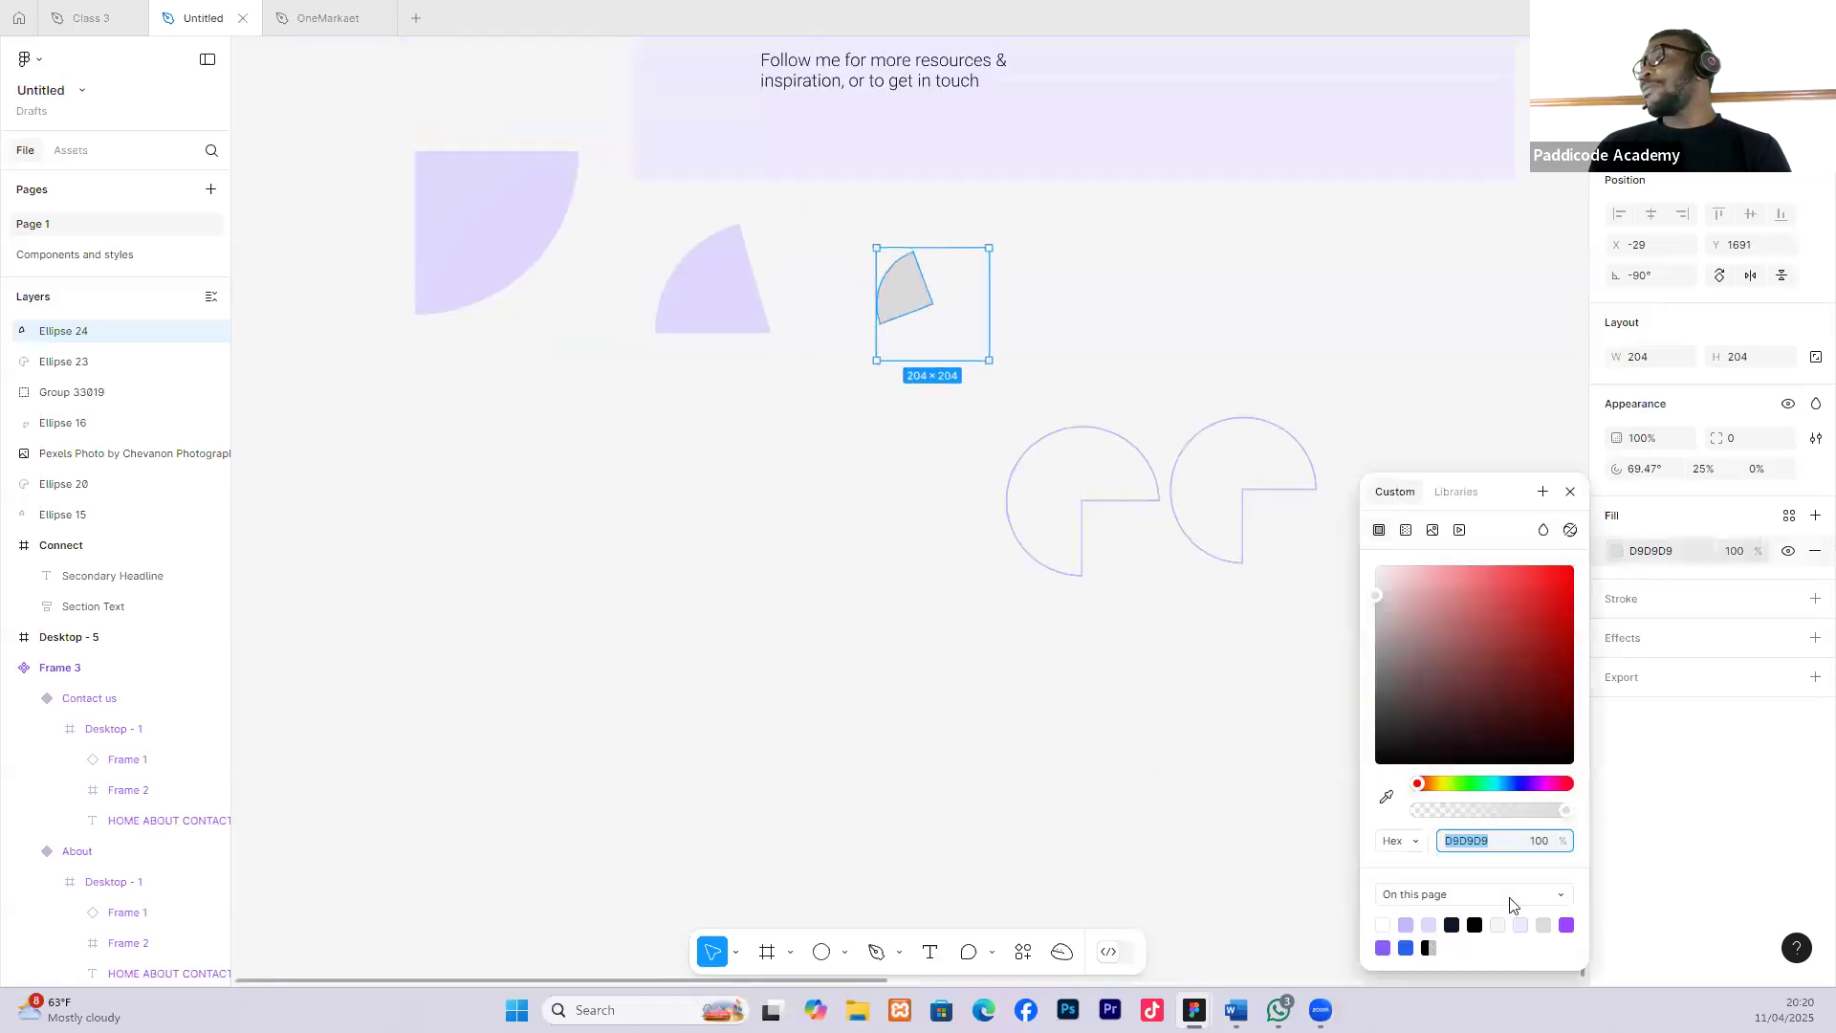
pyautogui.click(1428, 925)
pyautogui.click(1012, 593)
pyautogui.moveTo(914, 290); pyautogui.dragTo(1094, 453)
pyautogui.moveTo(733, 302); pyautogui.dragTo(913, 303)
# Pull the filled half-circle Ellipse 17 out of its purple ring in Group 33019.
pyautogui.scroll(-3, 523, 218)
pyautogui.click(497, 213)
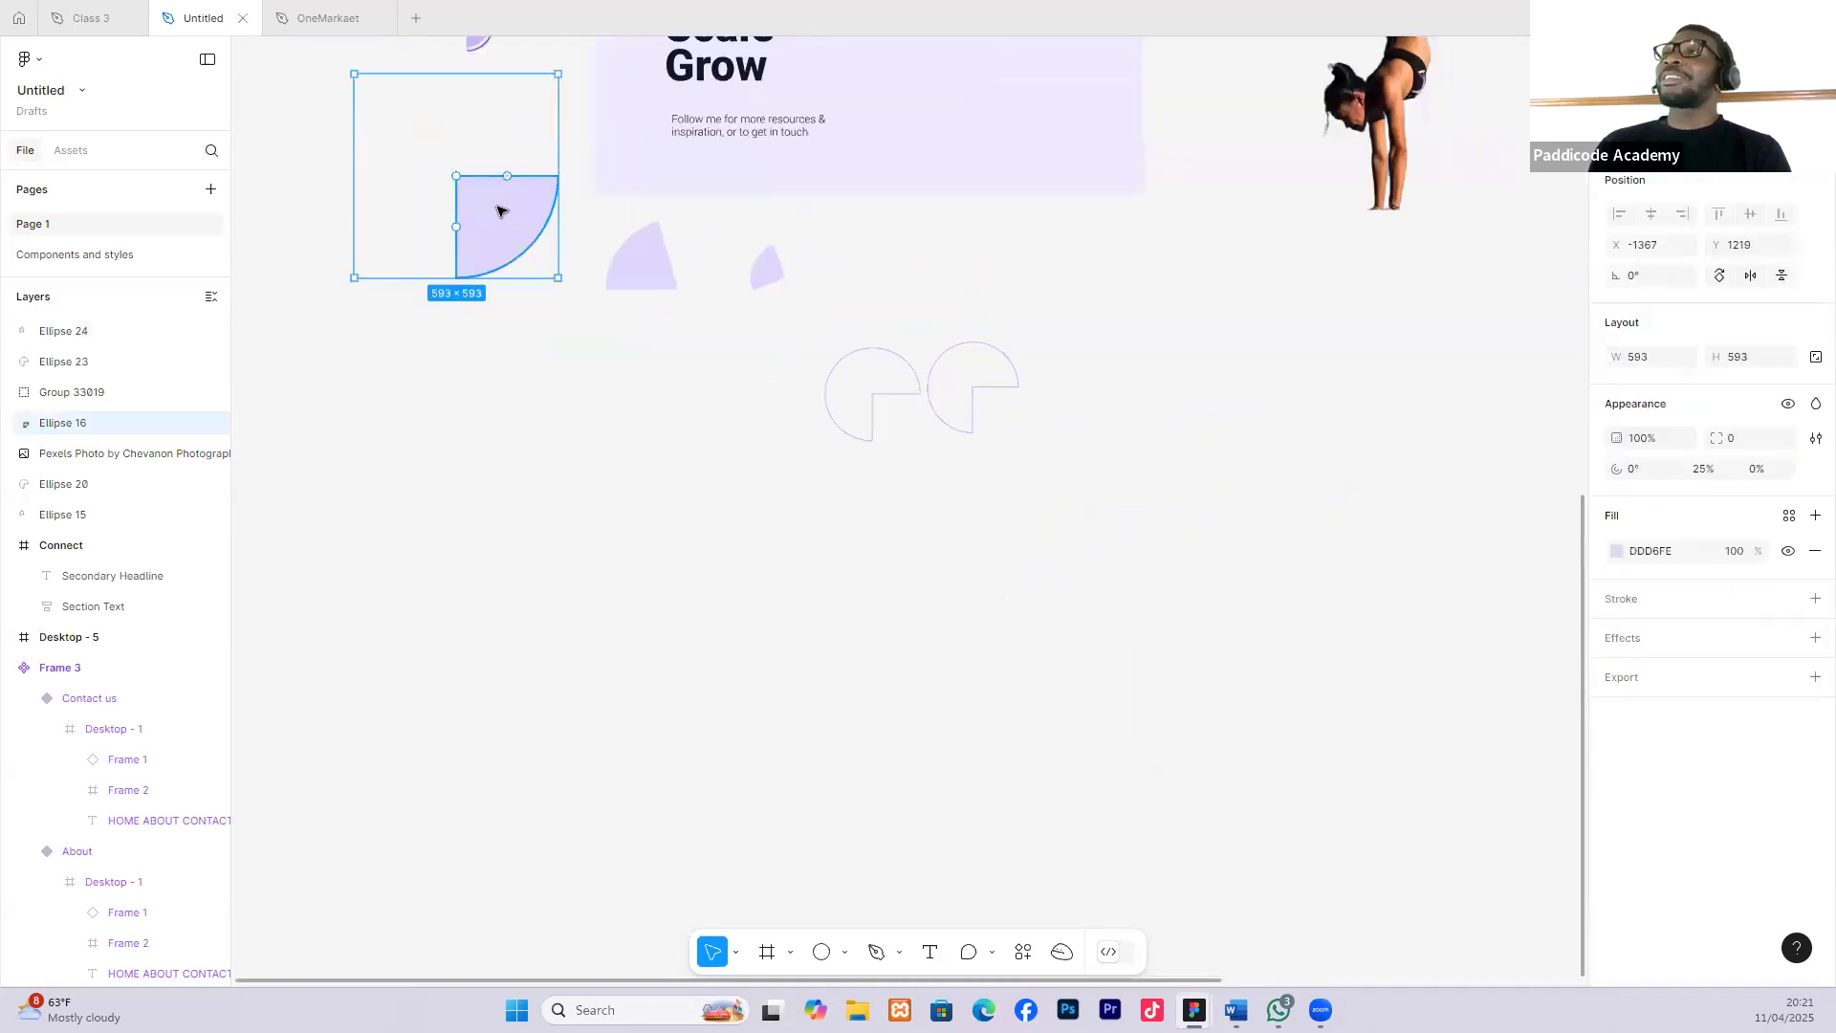
pyautogui.scroll(3, 507, 239)
pyautogui.scroll(5, 473, 209)
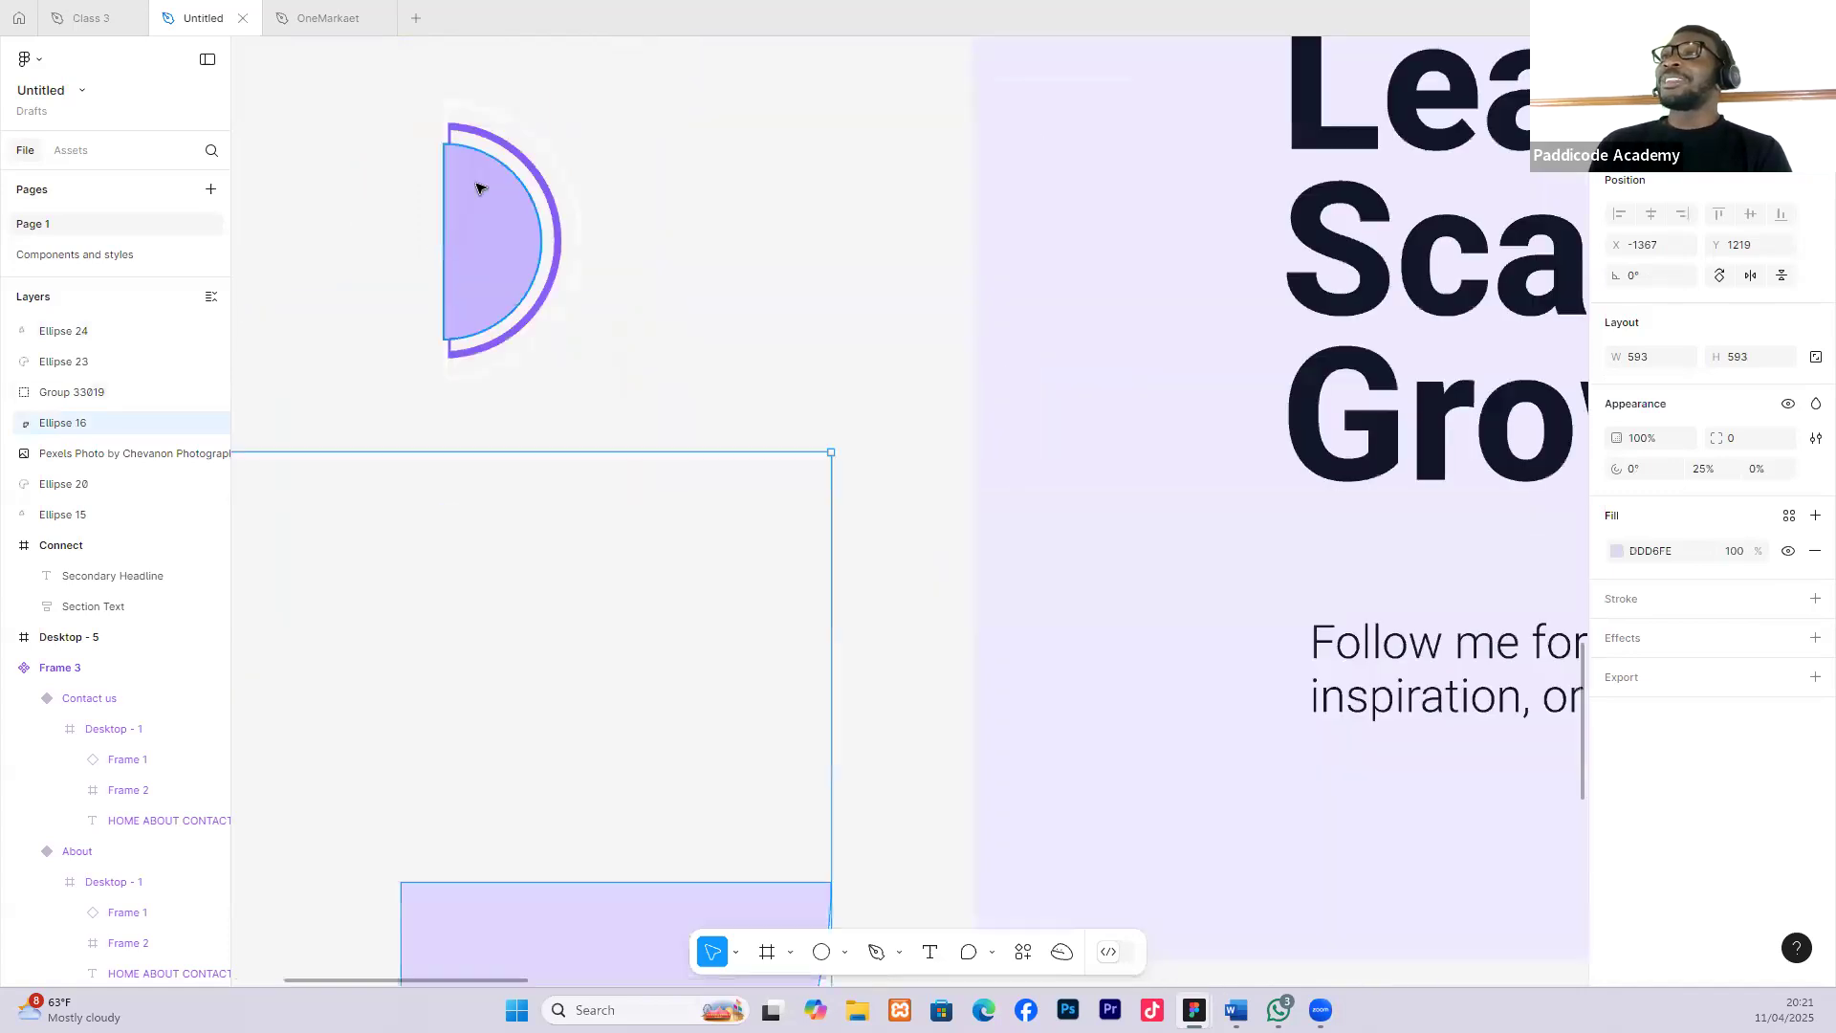
pyautogui.doubleClick(504, 194)
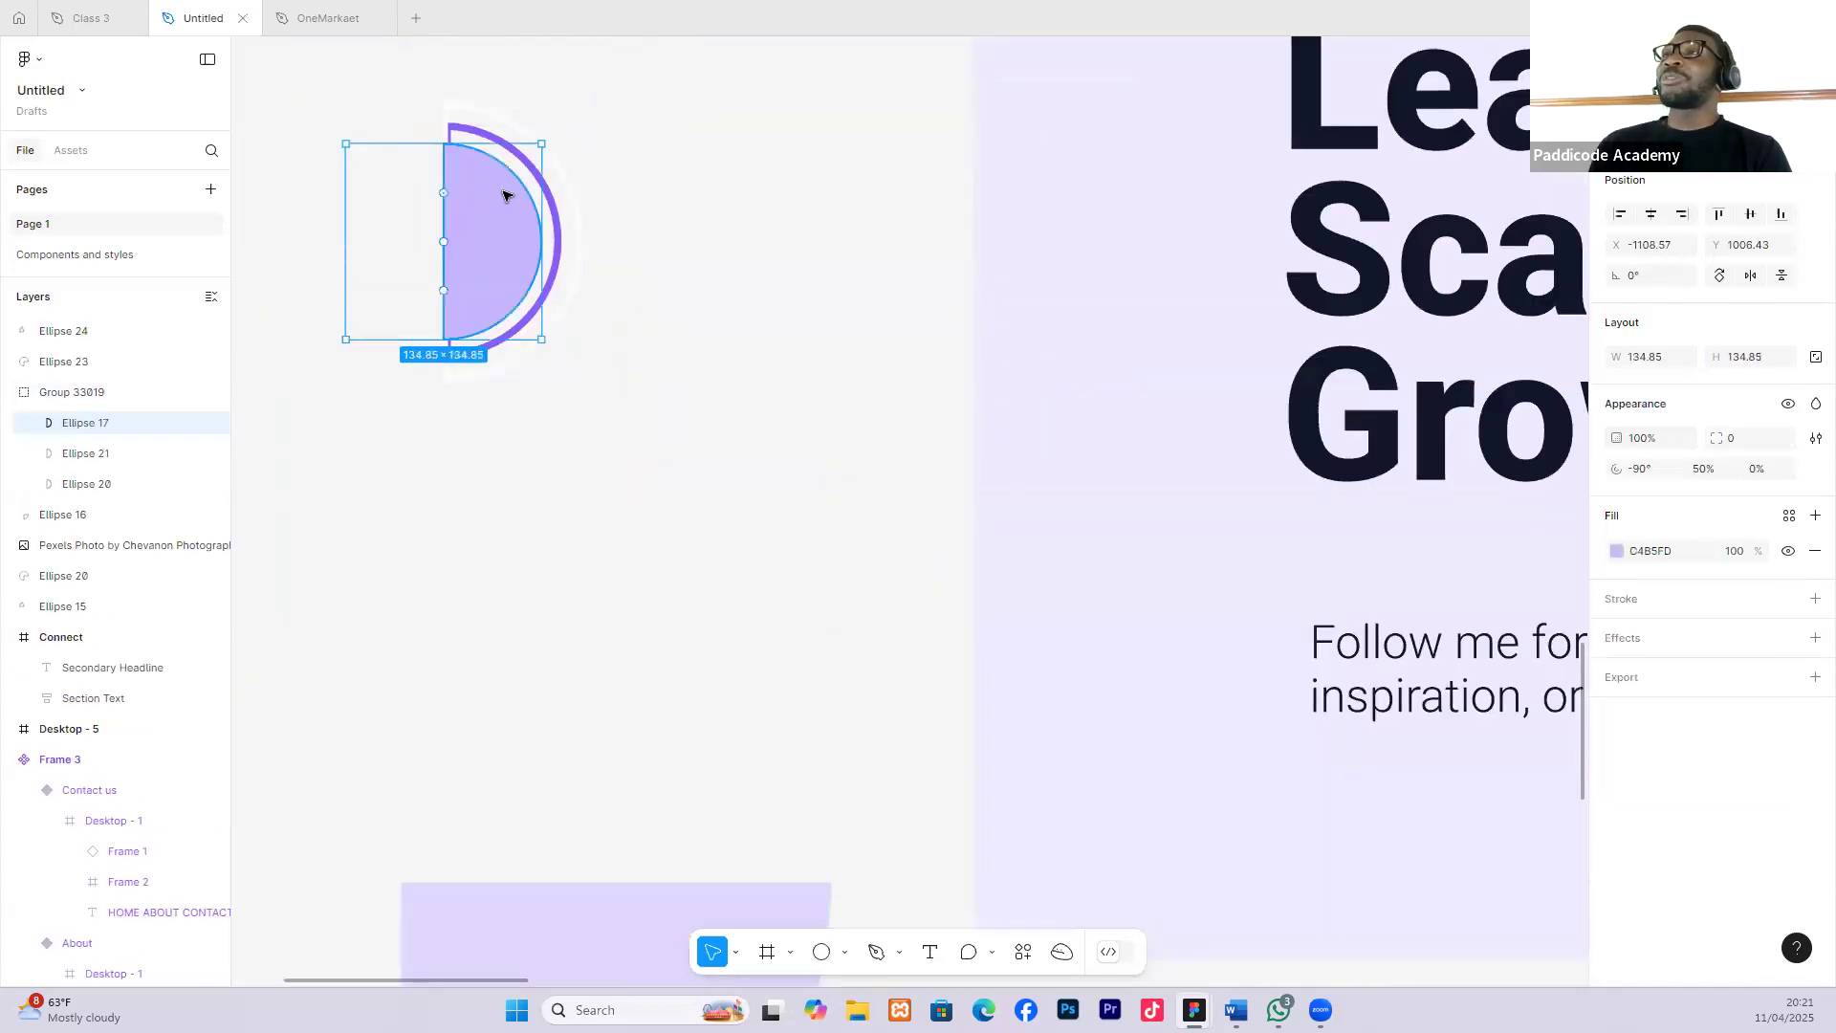
pyautogui.doubleClick(506, 198)
pyautogui.press('Escape')
pyautogui.moveTo(499, 199); pyautogui.dragTo(332, 196)
# Reposition the purple half-ring Ellipse 20 and nest the lavender half-circle back inside it.
pyautogui.click(463, 215)
pyautogui.doubleClick(517, 184)
pyautogui.moveTo(528, 183); pyautogui.dragTo(733, 216)
pyautogui.scroll(-2, 712, 220)
pyautogui.moveTo(591, 204); pyautogui.dragTo(488, 207)
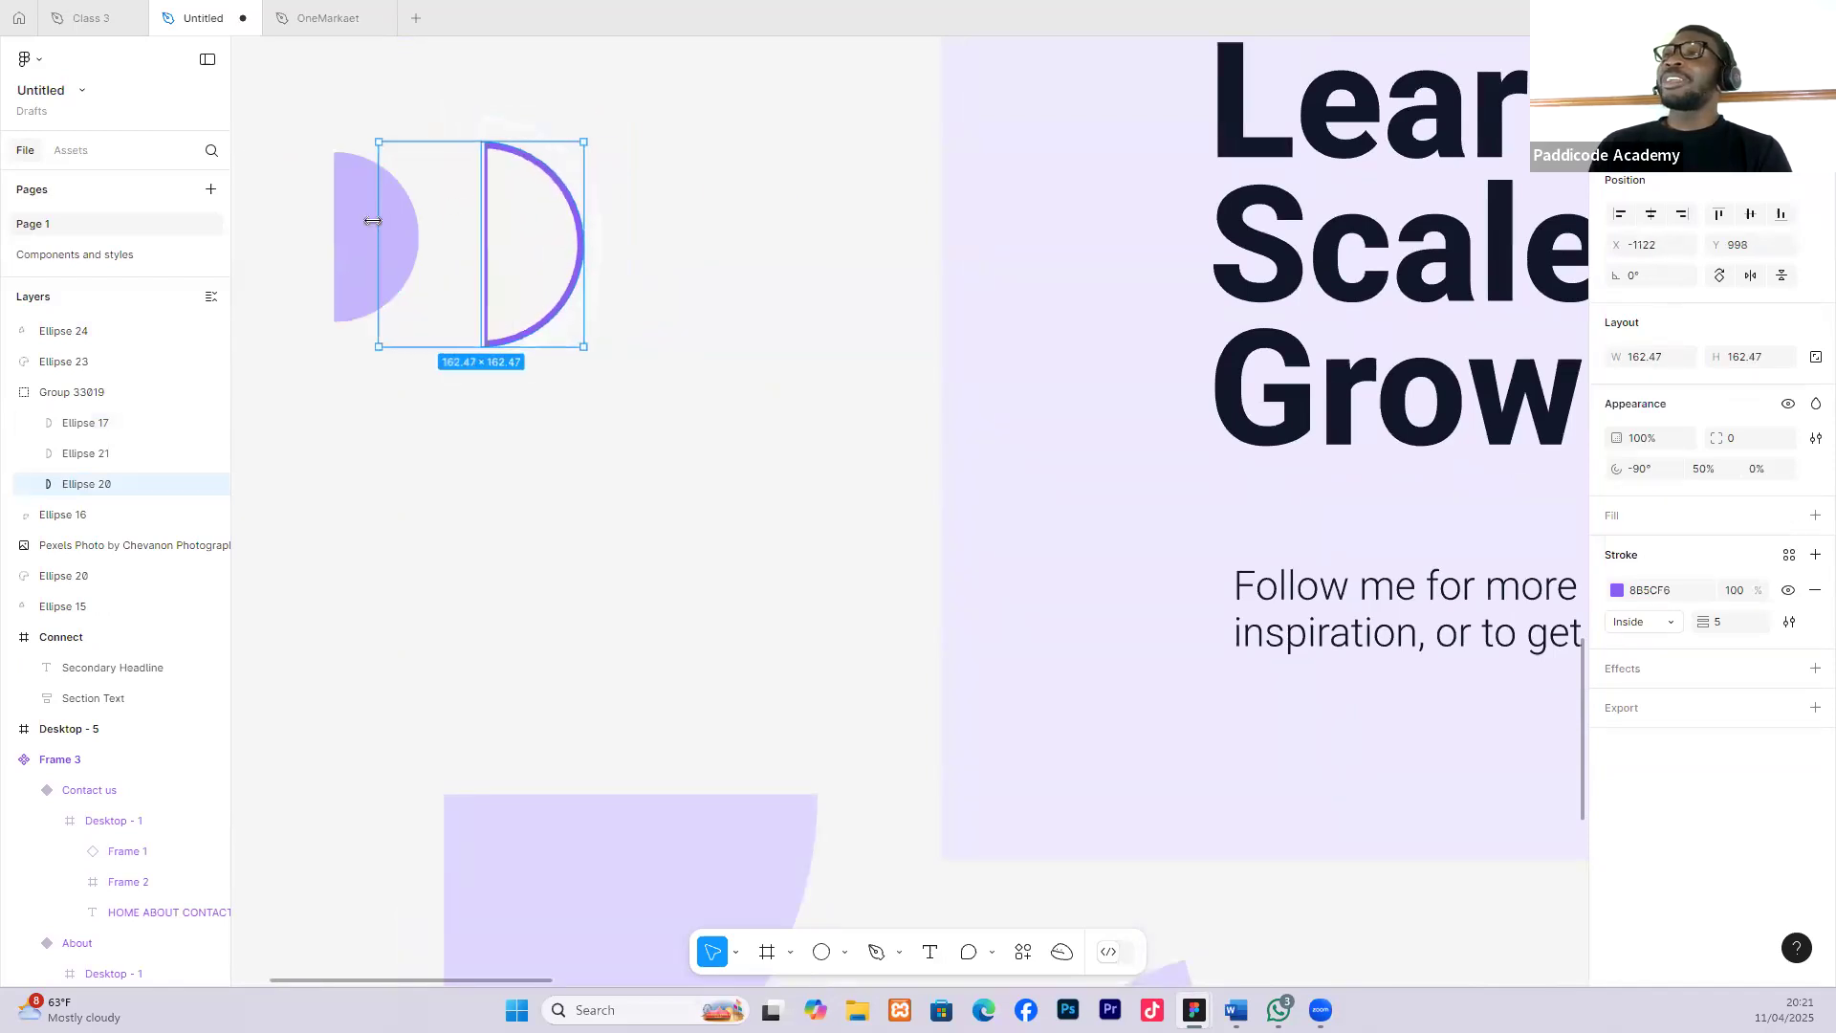
pyautogui.moveTo(357, 223); pyautogui.dragTo(504, 235)
pyautogui.scroll(-1, 510, 229)
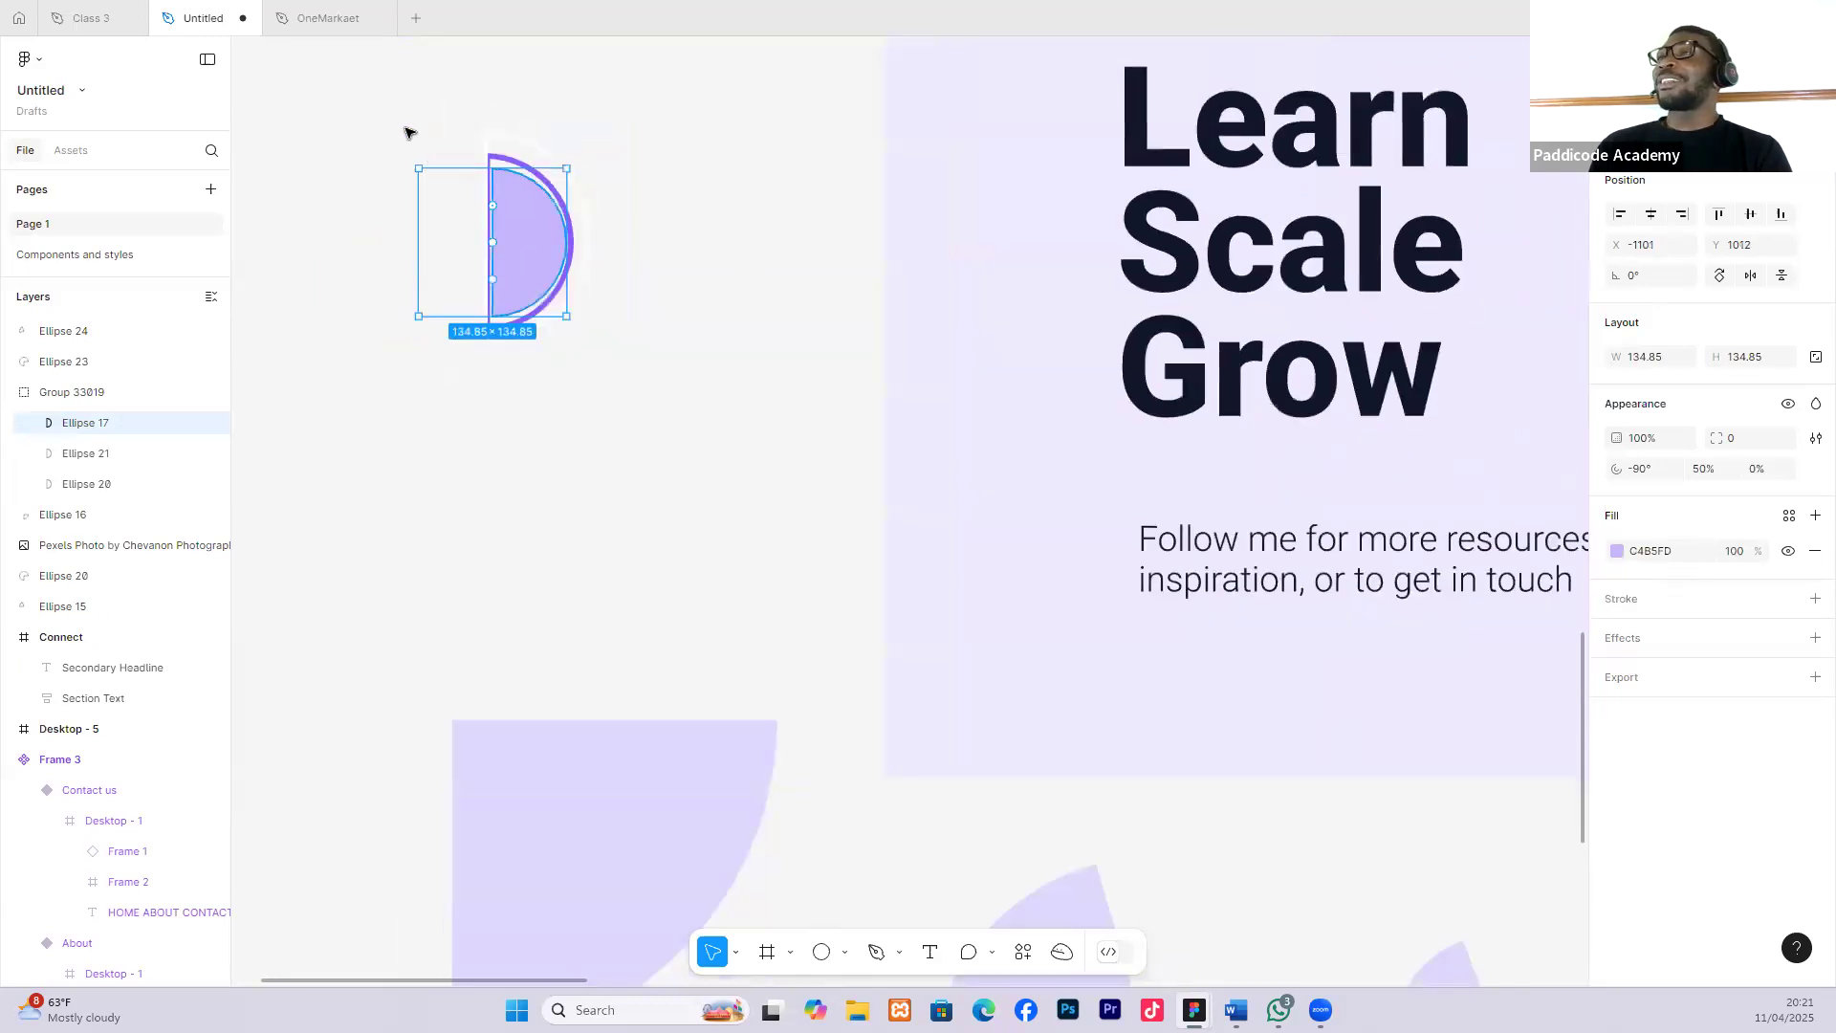
pyautogui.click(414, 140)
pyautogui.scroll(-4, 414, 140)
pyautogui.scroll(2, 899, 234)
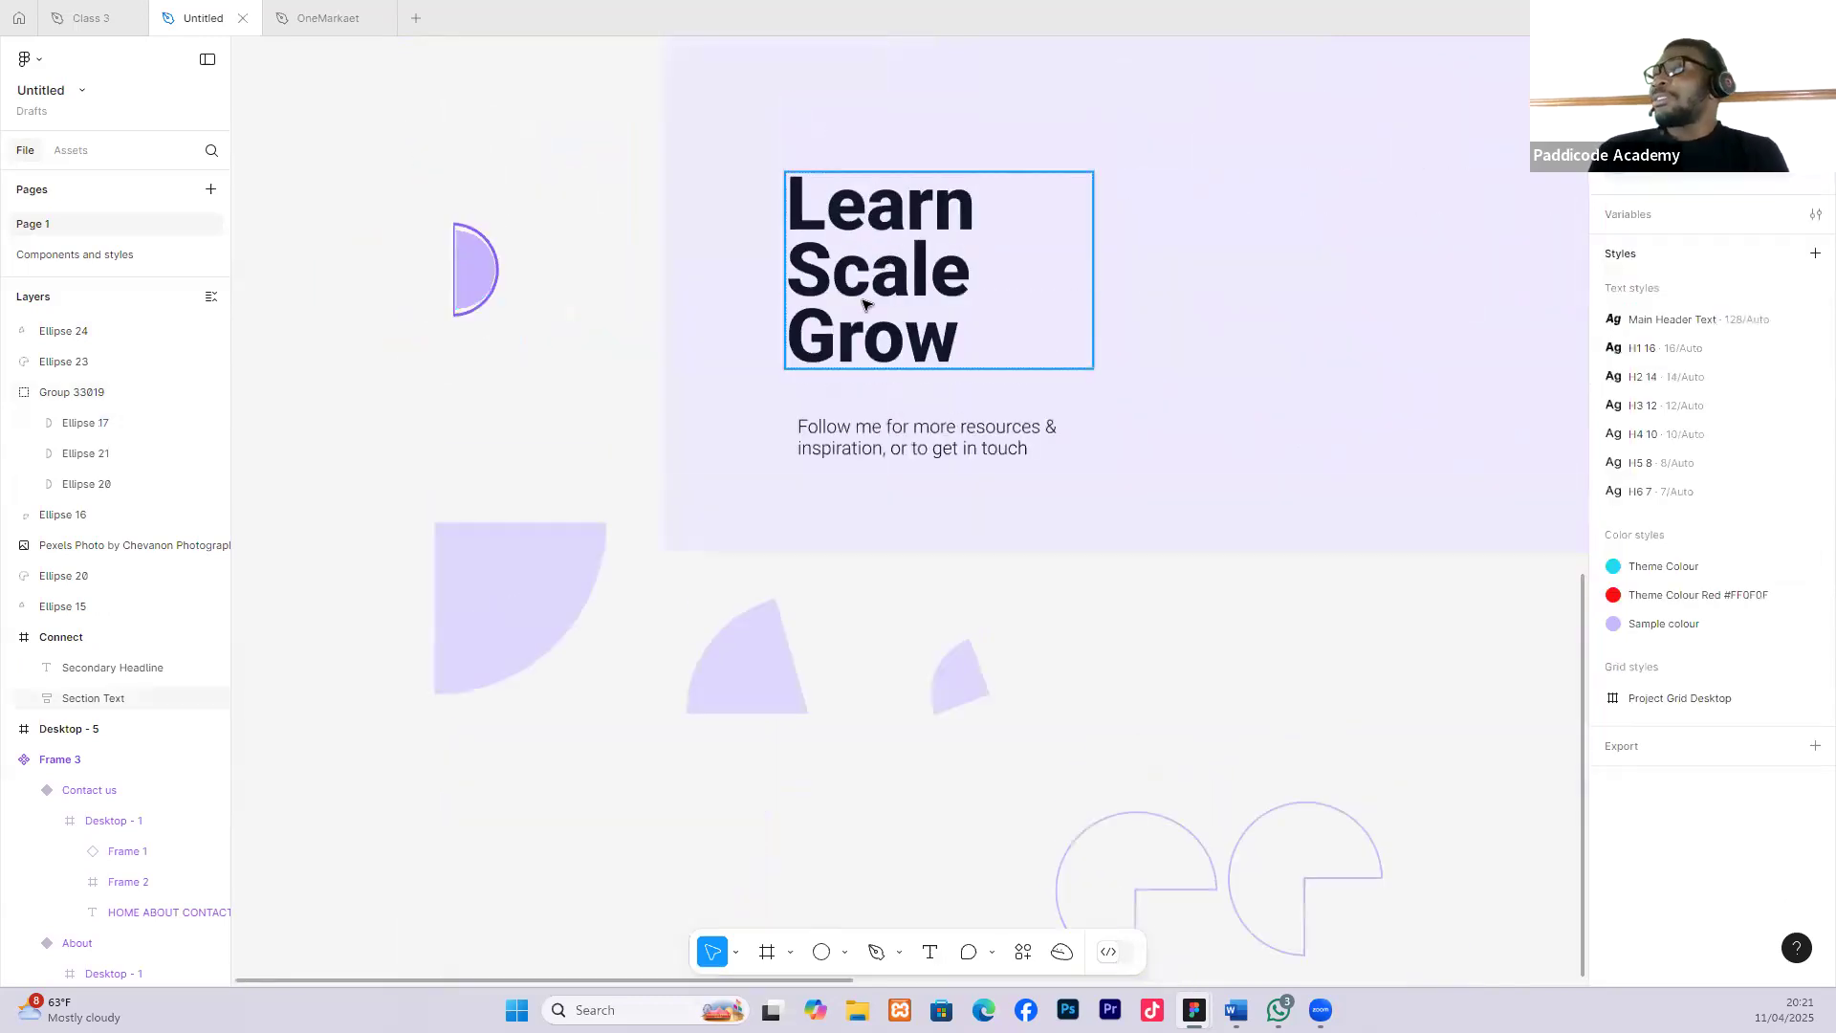
pyautogui.scroll(3, 858, 309)
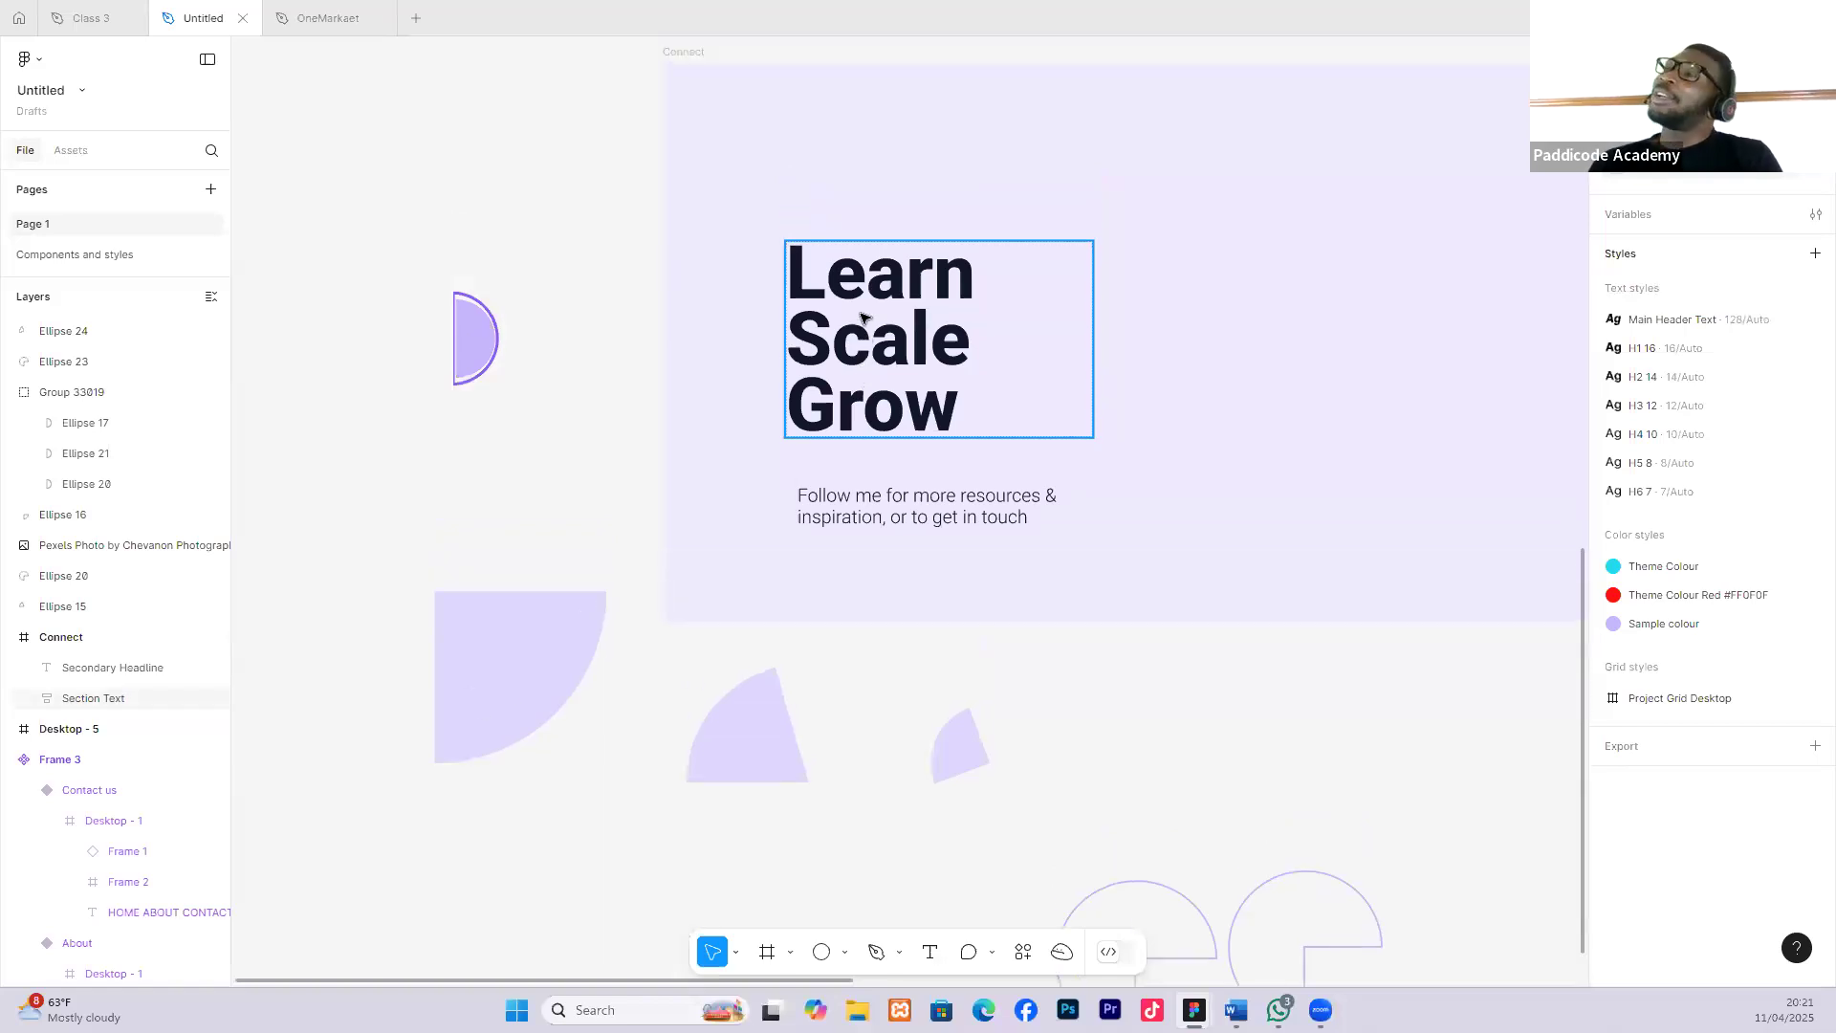
# Nudge the Learn Scale Grow text block and move the handstand photo beside the Connect frame.
pyautogui.click(868, 335)
pyautogui.moveTo(868, 335); pyautogui.dragTo(872, 344)
pyautogui.hscroll(1, 897, 345)
pyautogui.scroll(-2, 896, 344)
pyautogui.hscroll(3, 899, 335)
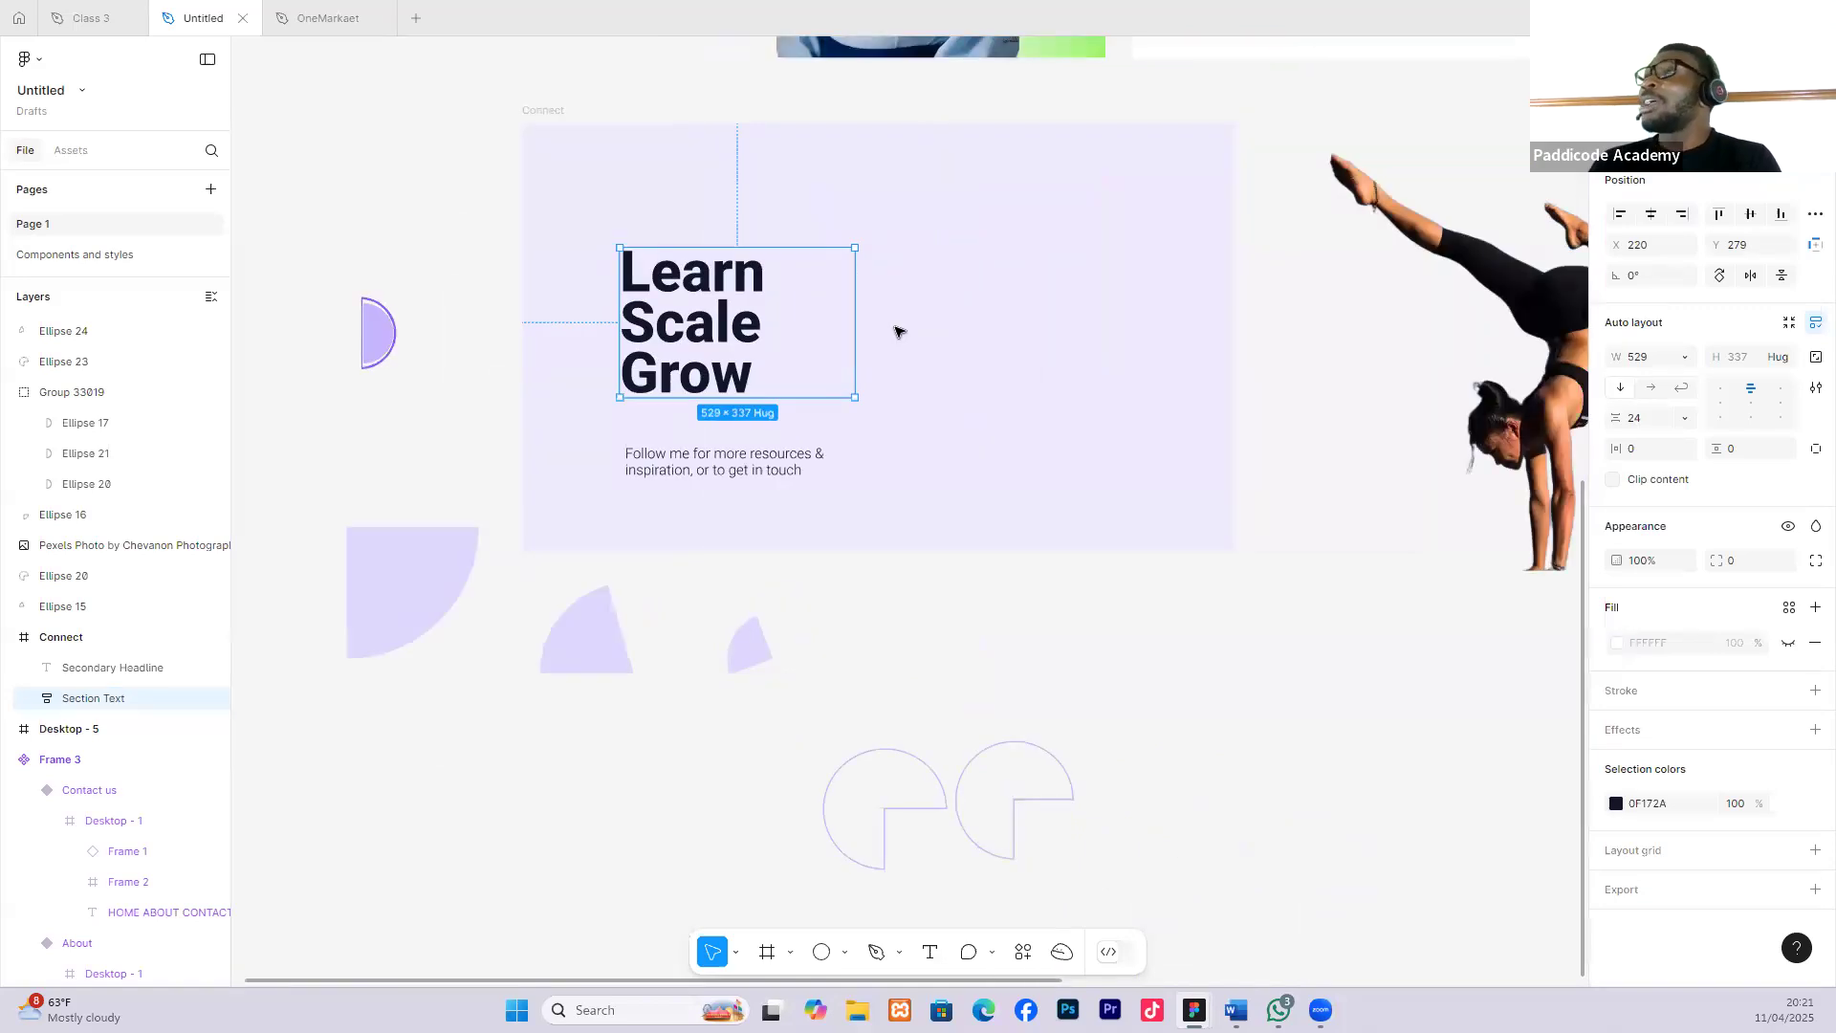
pyautogui.scroll(-2, 896, 332)
pyautogui.moveTo(1210, 318); pyautogui.dragTo(1358, 308)
# Move the lavender wedge, both open circles and the quarter-circle into the Connect card.
pyautogui.scroll(-3, 1358, 308)
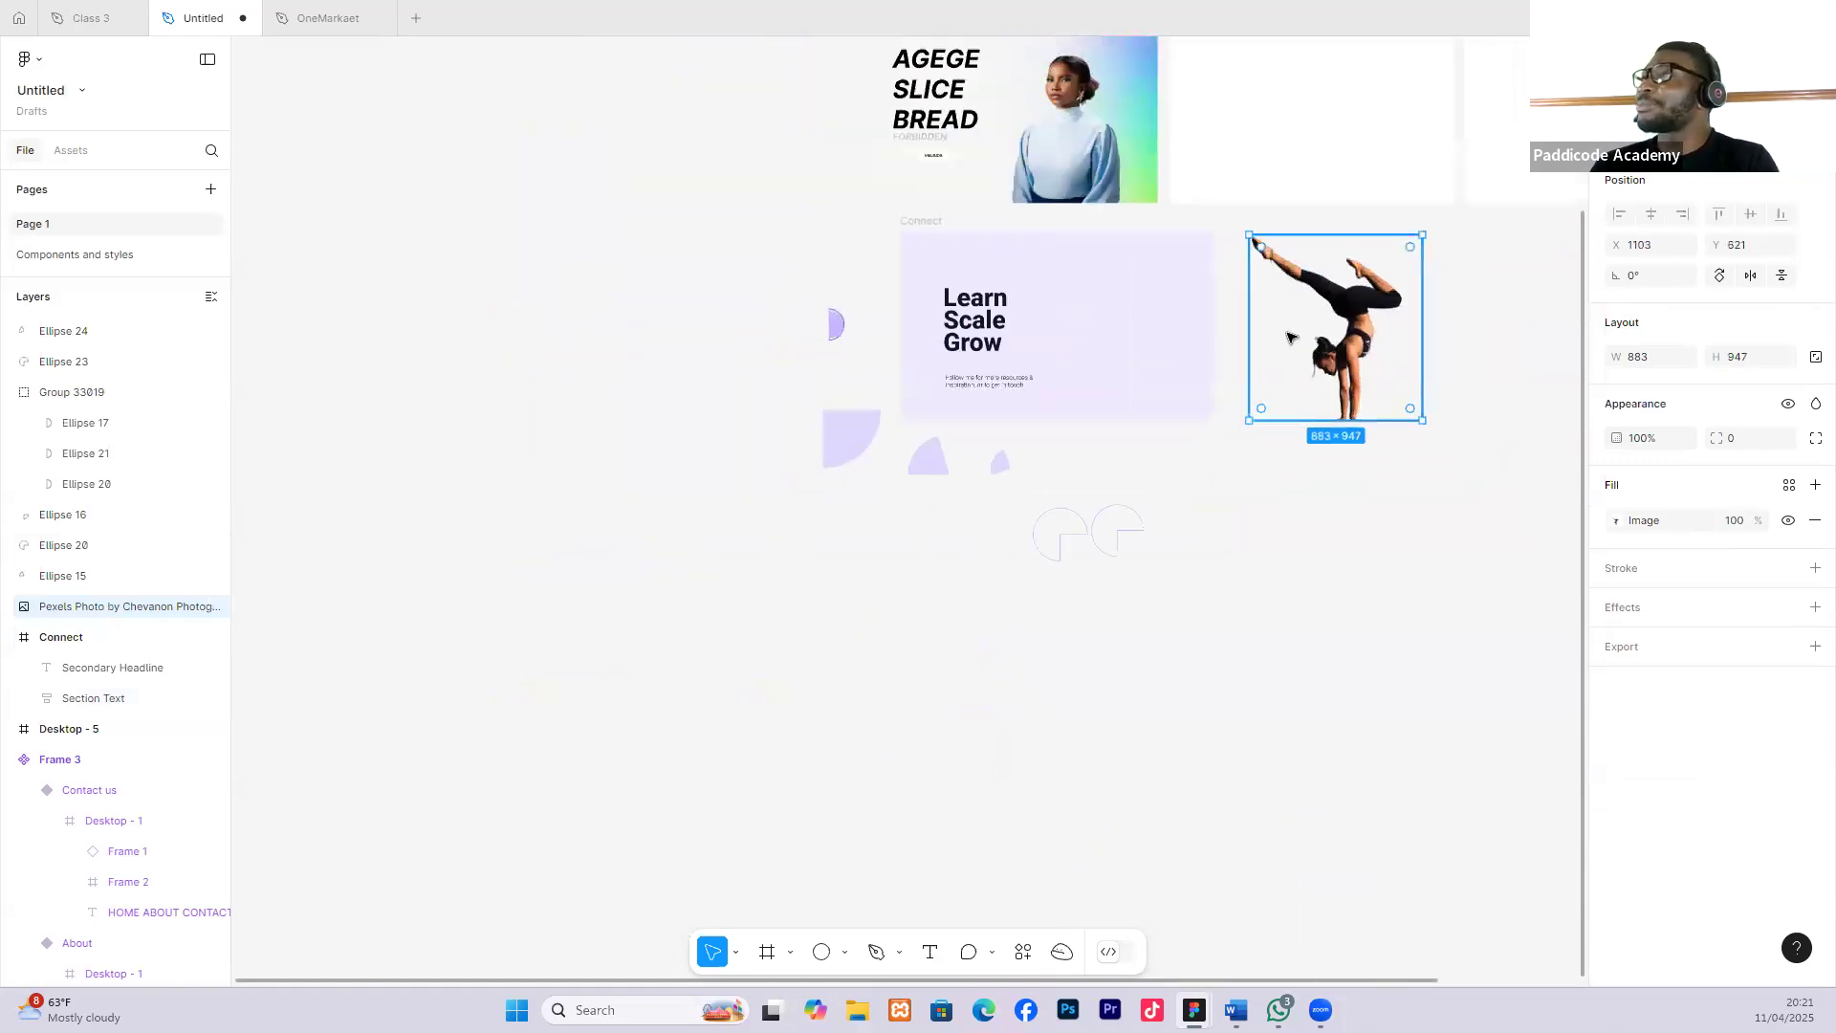
pyautogui.scroll(1, 1080, 360)
pyautogui.scroll(1, 1081, 360)
pyautogui.scroll(-2, 1081, 359)
pyautogui.scroll(3, 735, 490)
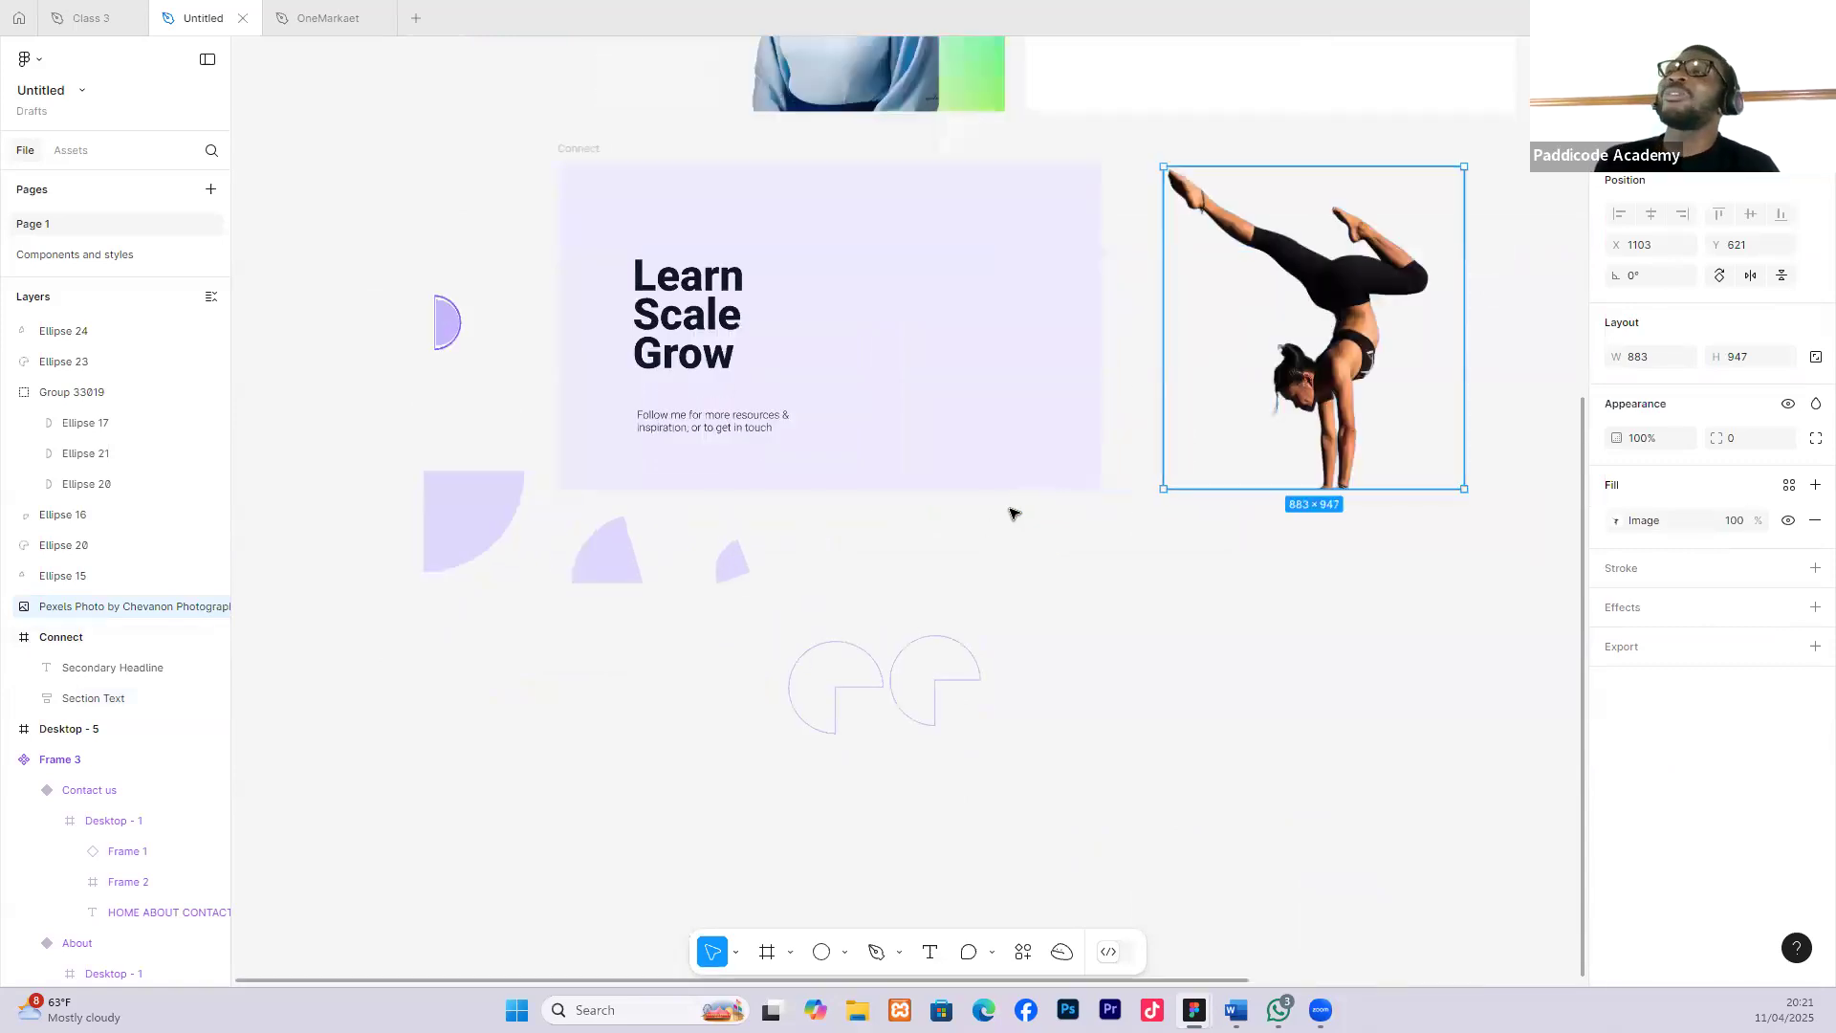
pyautogui.moveTo(608, 569); pyautogui.dragTo(945, 302)
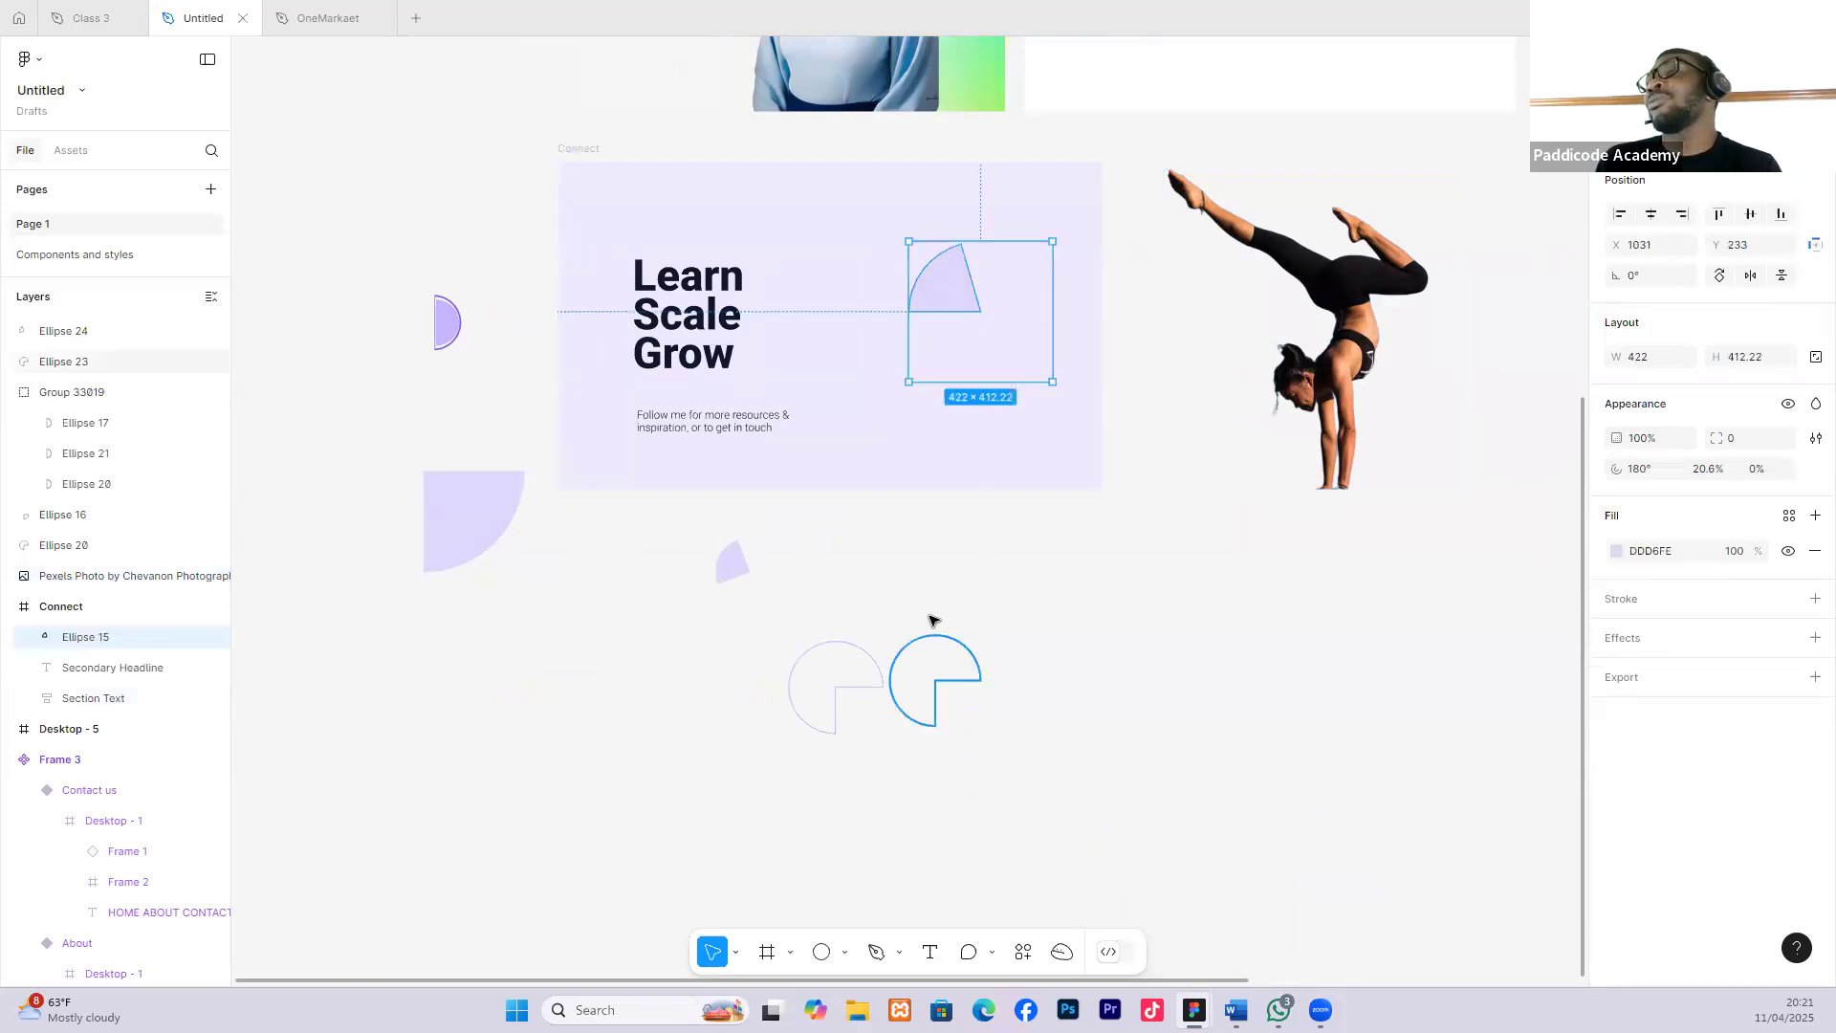
pyautogui.click(941, 661)
pyautogui.moveTo(946, 660); pyautogui.dragTo(824, 201)
pyautogui.moveTo(857, 647); pyautogui.dragTo(907, 441)
pyautogui.moveTo(494, 510); pyautogui.dragTo(567, 457)
# Push the small wedge to the frame's top-right edge and the open circle to its bottom right.
pyautogui.click(475, 374)
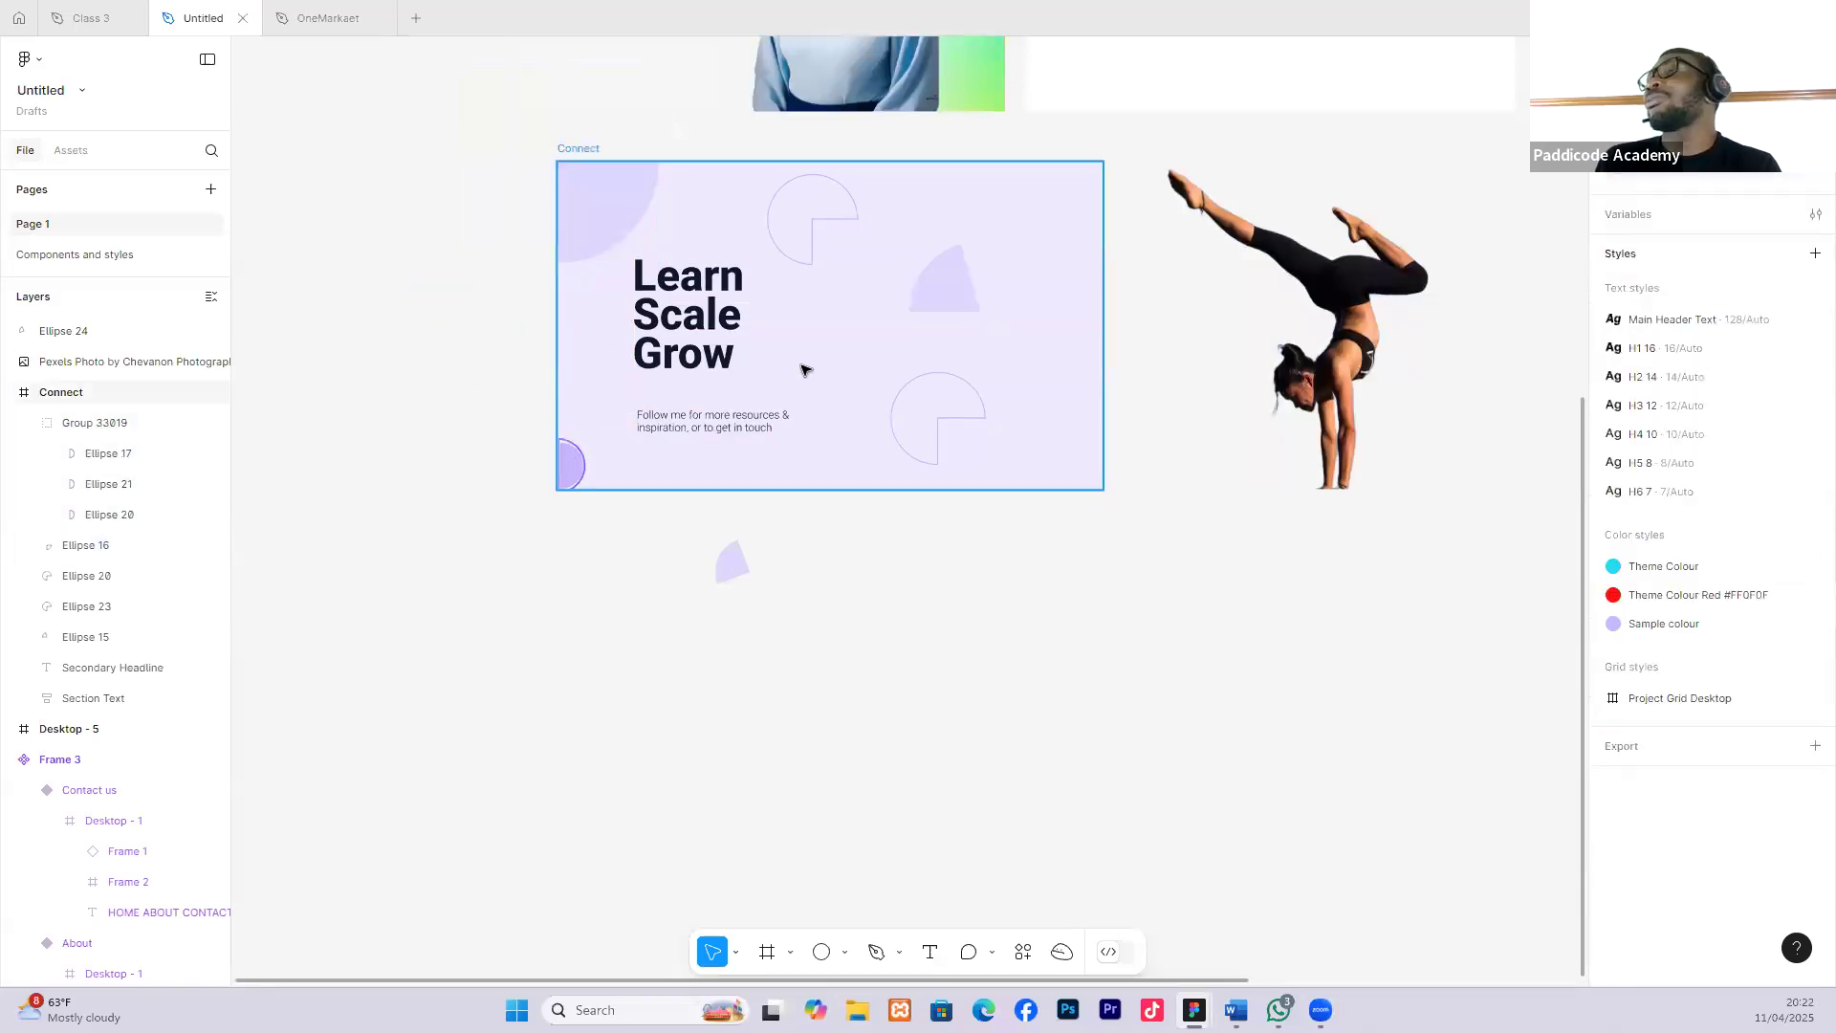
pyautogui.scroll(3, 804, 369)
pyautogui.moveTo(1165, 110); pyautogui.dragTo(1264, 81)
pyautogui.moveTo(1038, 225); pyautogui.dragTo(1200, 277)
pyautogui.click(1045, 409)
pyautogui.moveTo(1052, 388); pyautogui.dragTo(1316, 421)
pyautogui.click(858, 162)
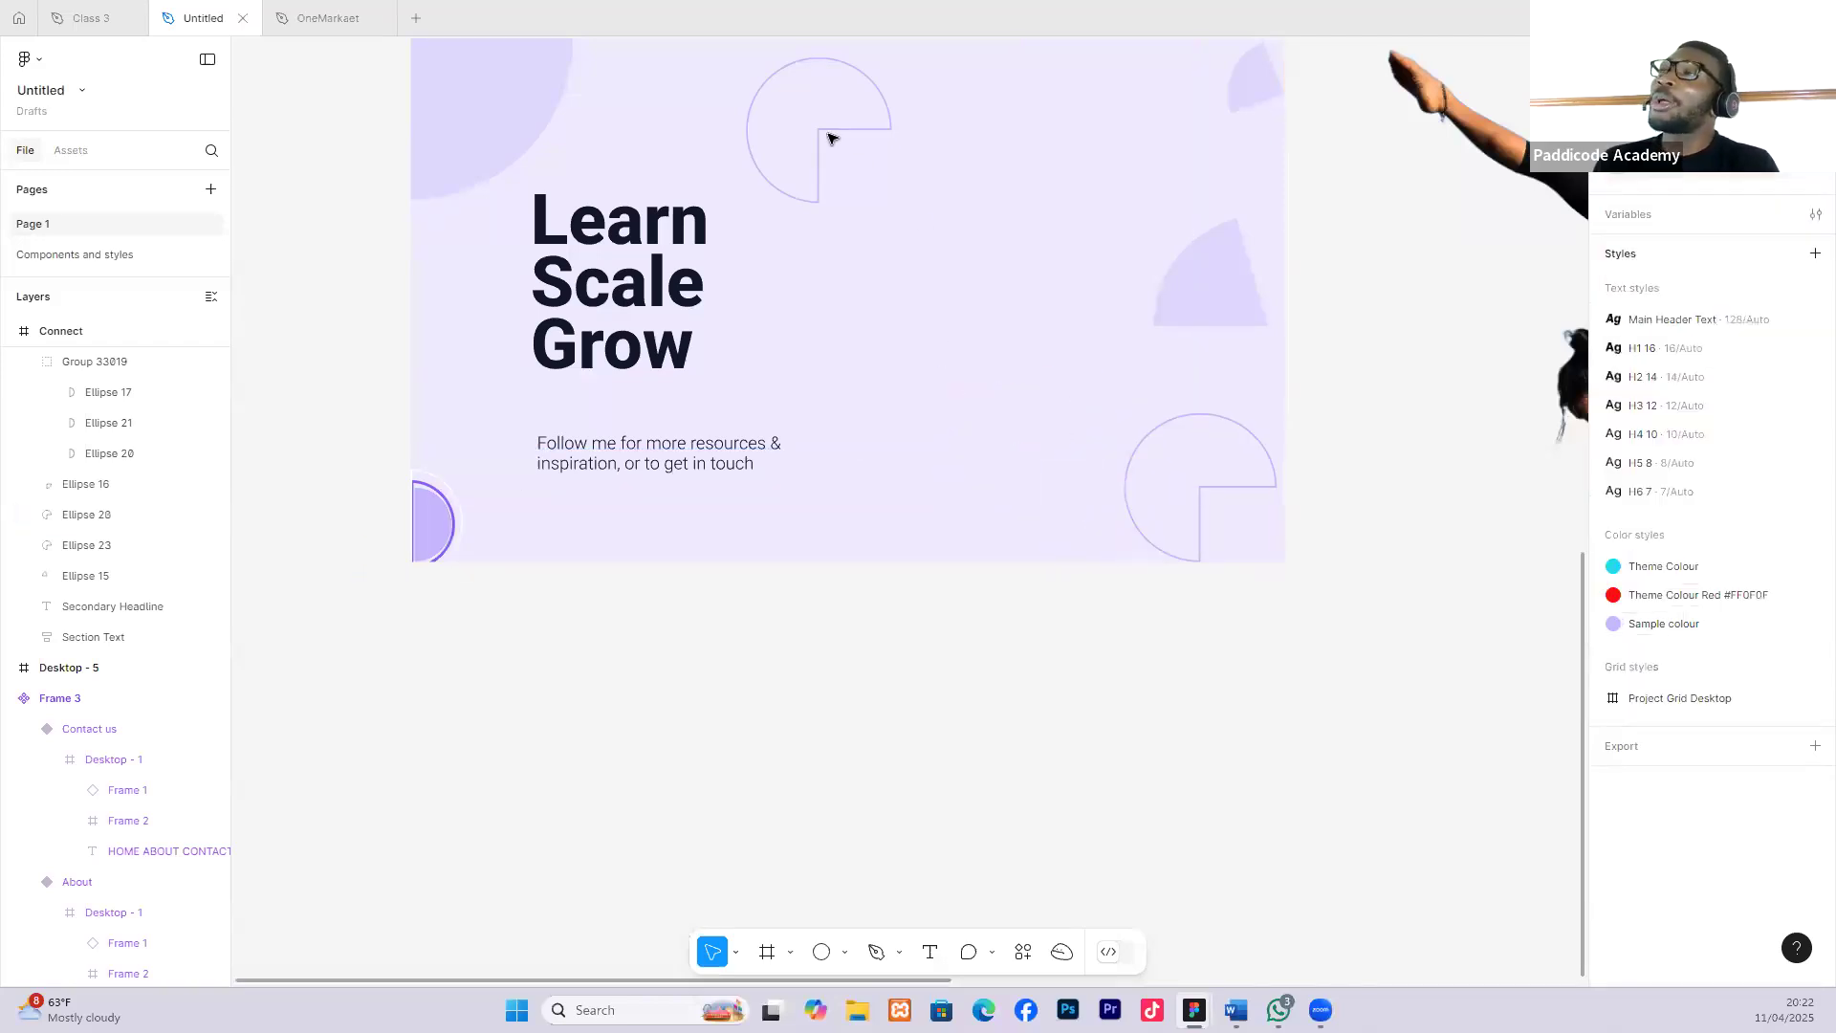
# Turn an open circle beside the Learn heading into a 57.68% C ring rotated about -65°.
pyautogui.moveTo(831, 136); pyautogui.dragTo(893, 204)
pyautogui.click(891, 202)
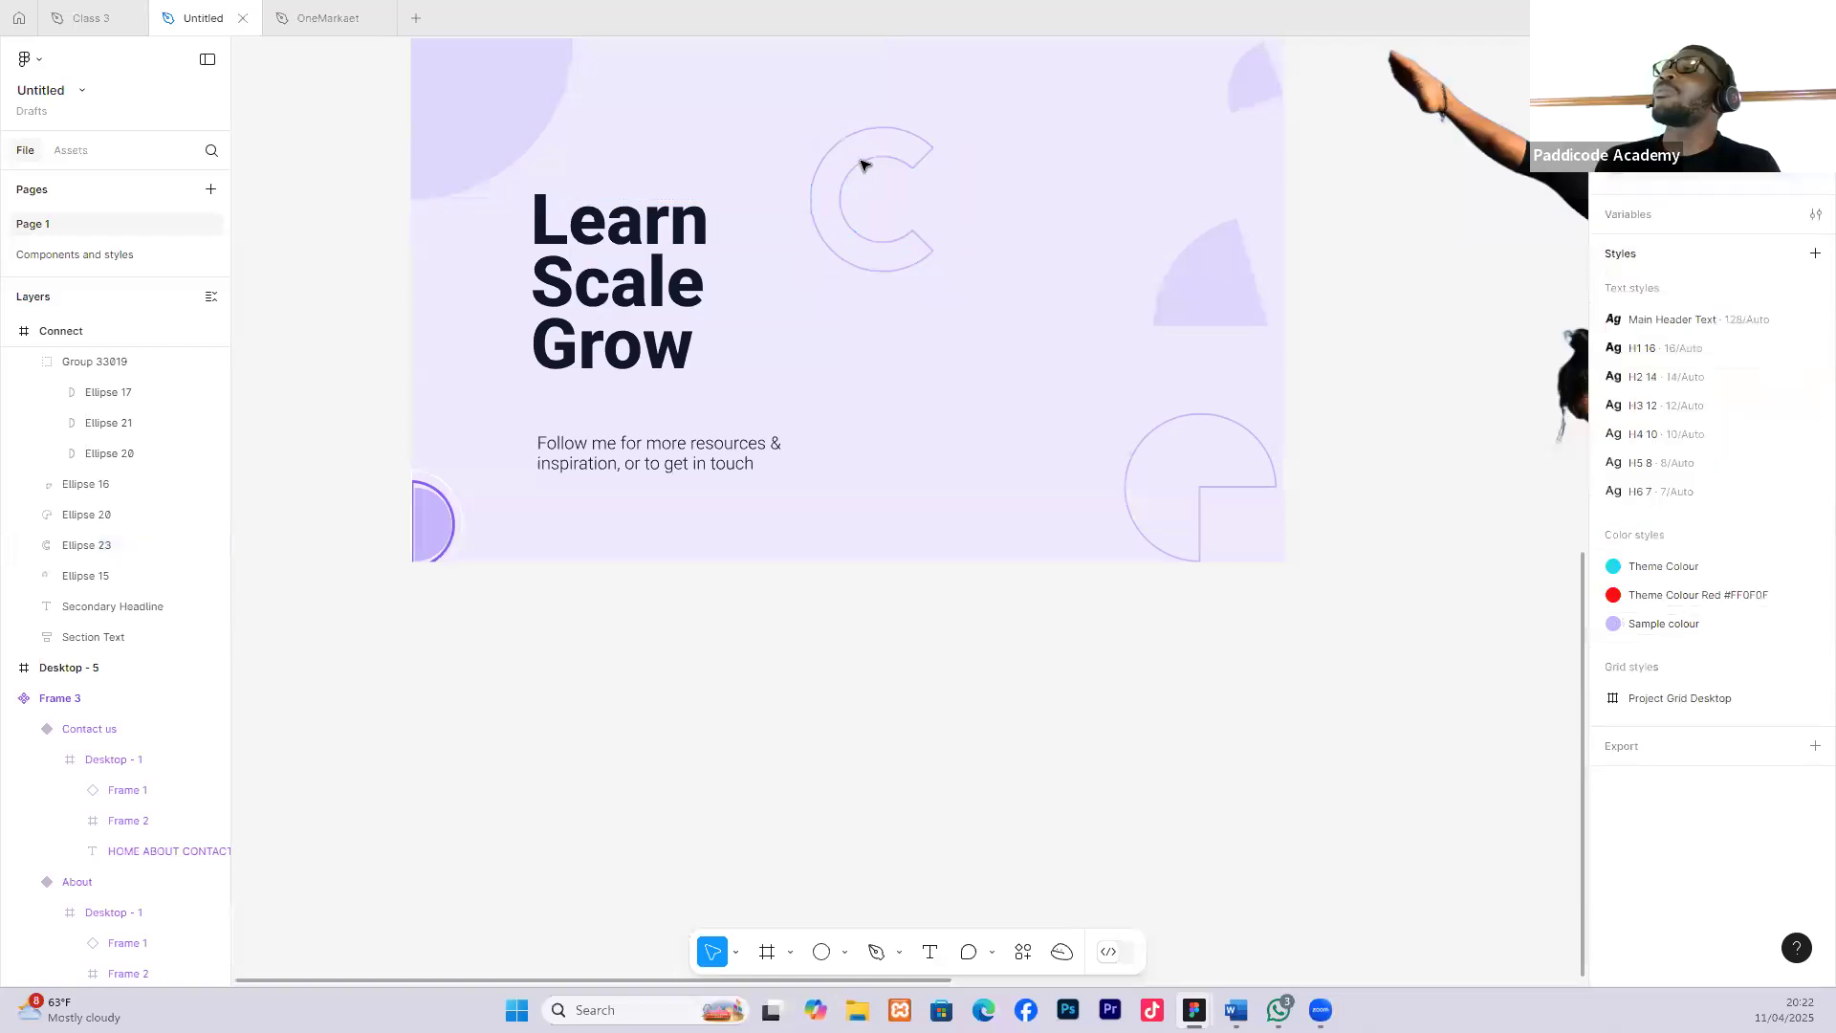
pyautogui.click(931, 148)
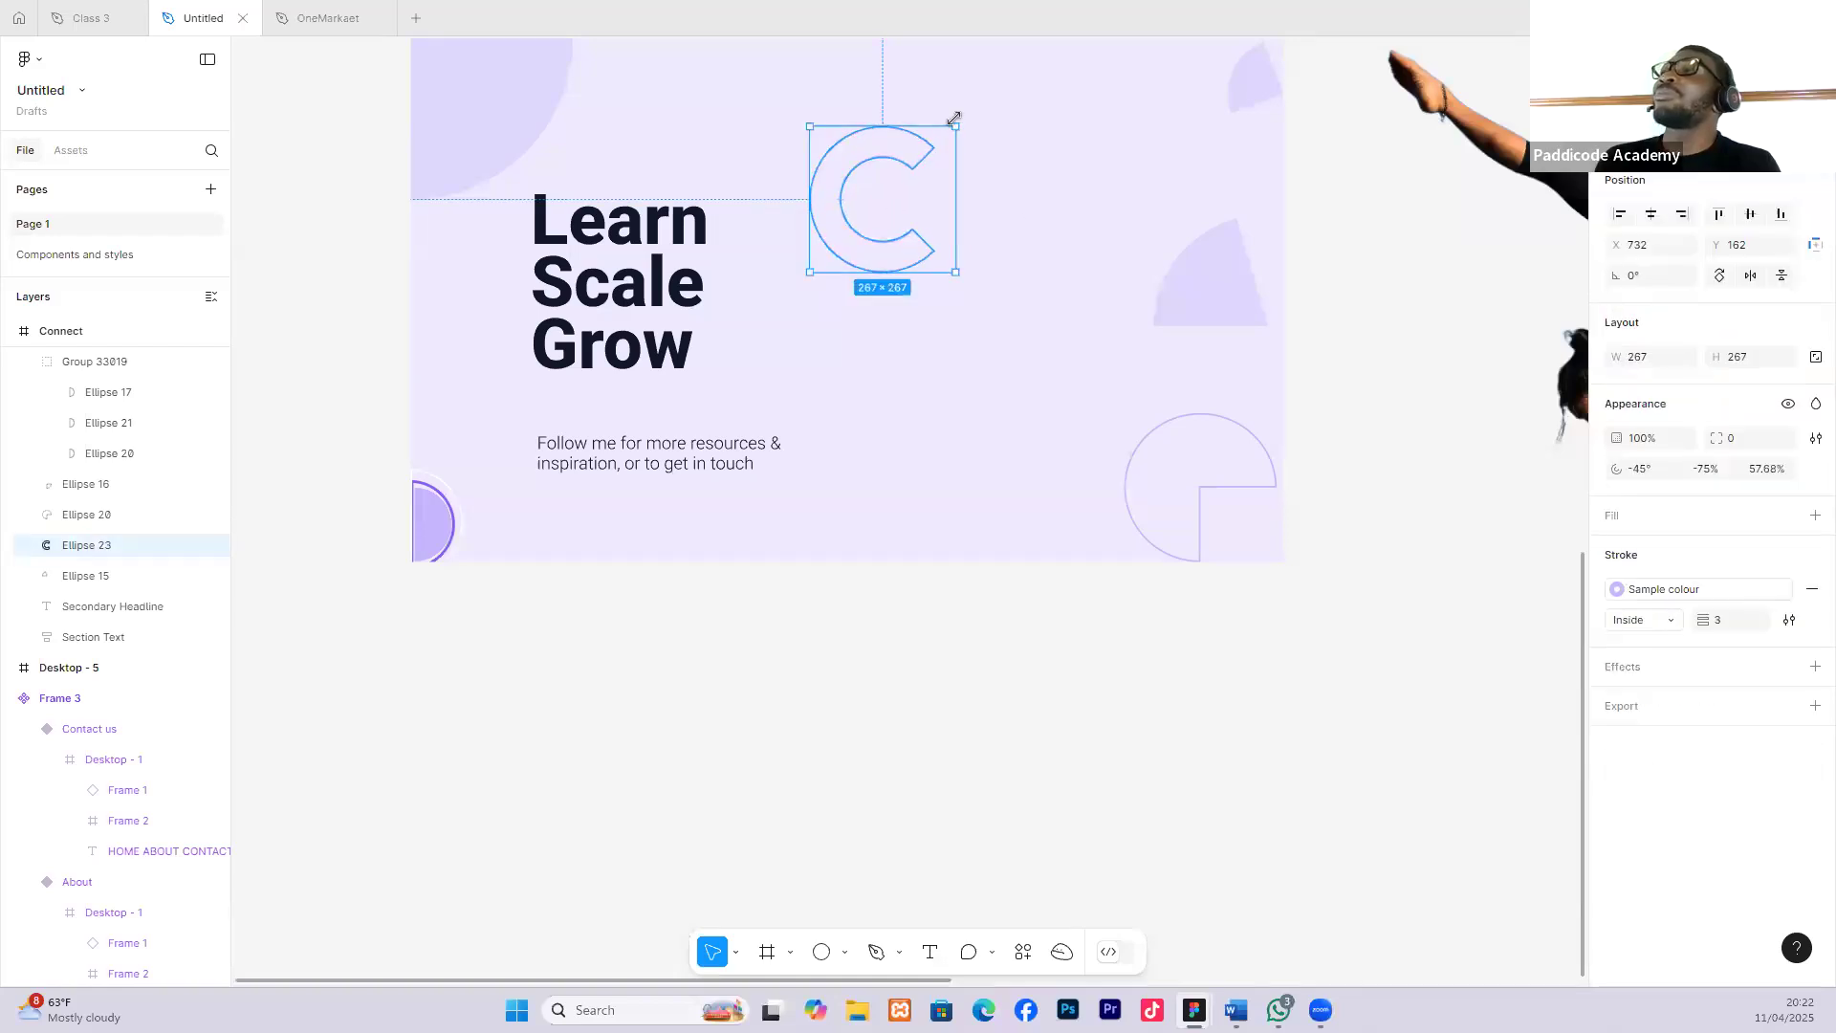
pyautogui.moveTo(966, 118); pyautogui.dragTo(1000, 245)
pyautogui.click(1028, 181)
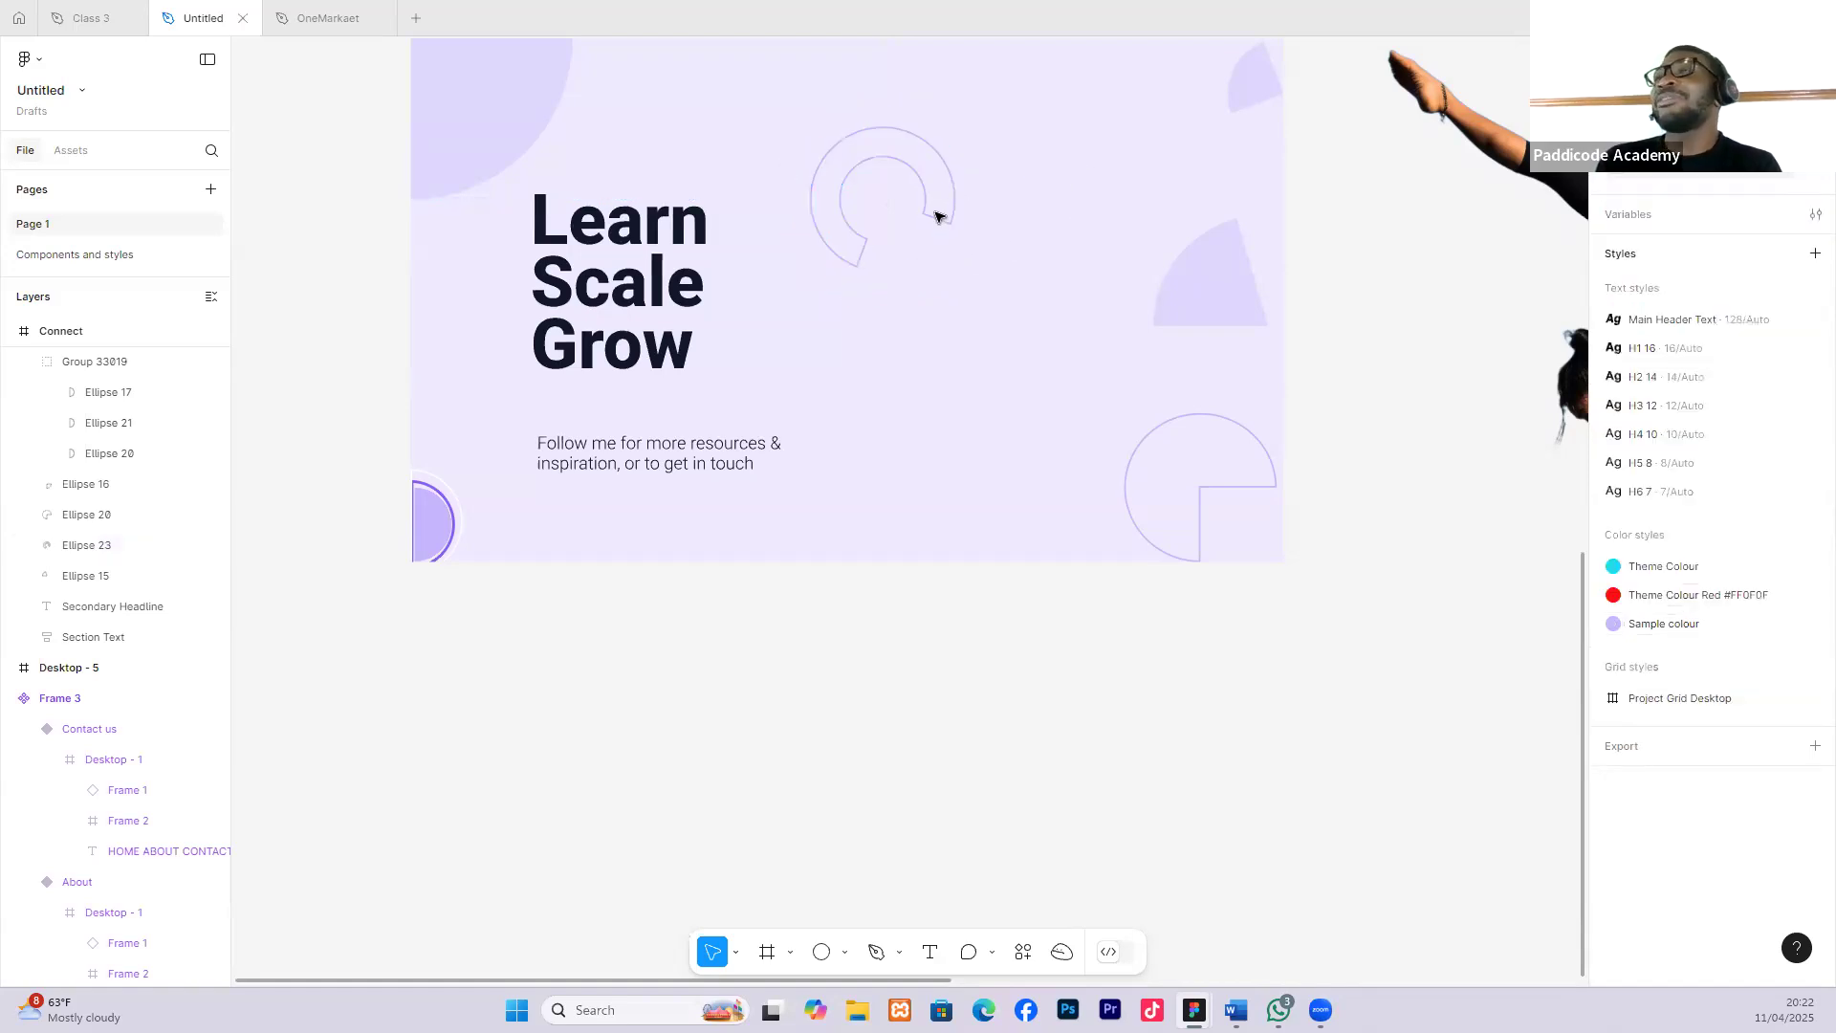
# Place the handstand photo onto the Connect frame.
pyautogui.scroll(-1, 961, 278)
pyautogui.scroll(1, 956, 278)
pyautogui.moveTo(1499, 198); pyautogui.dragTo(906, 186)
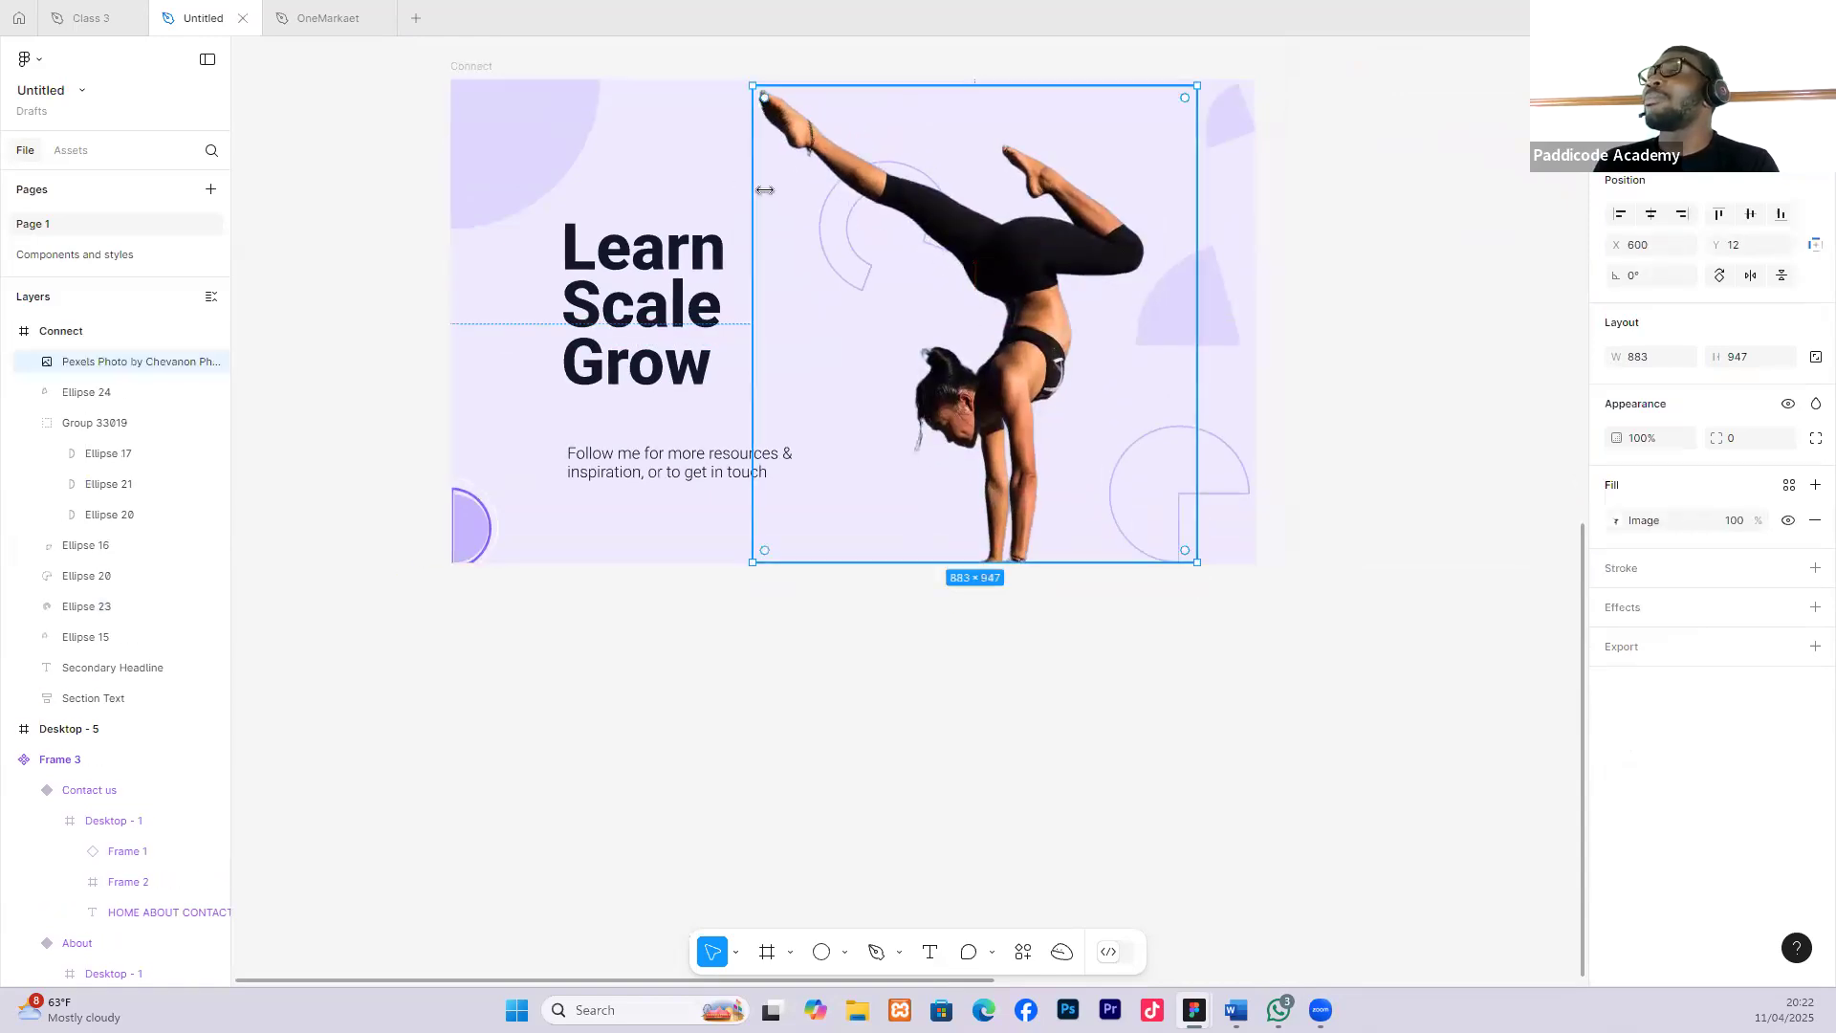
# Move the 883×947 handstand photo out of the Connect frame so it sits to its right.
pyautogui.click(1292, 227)
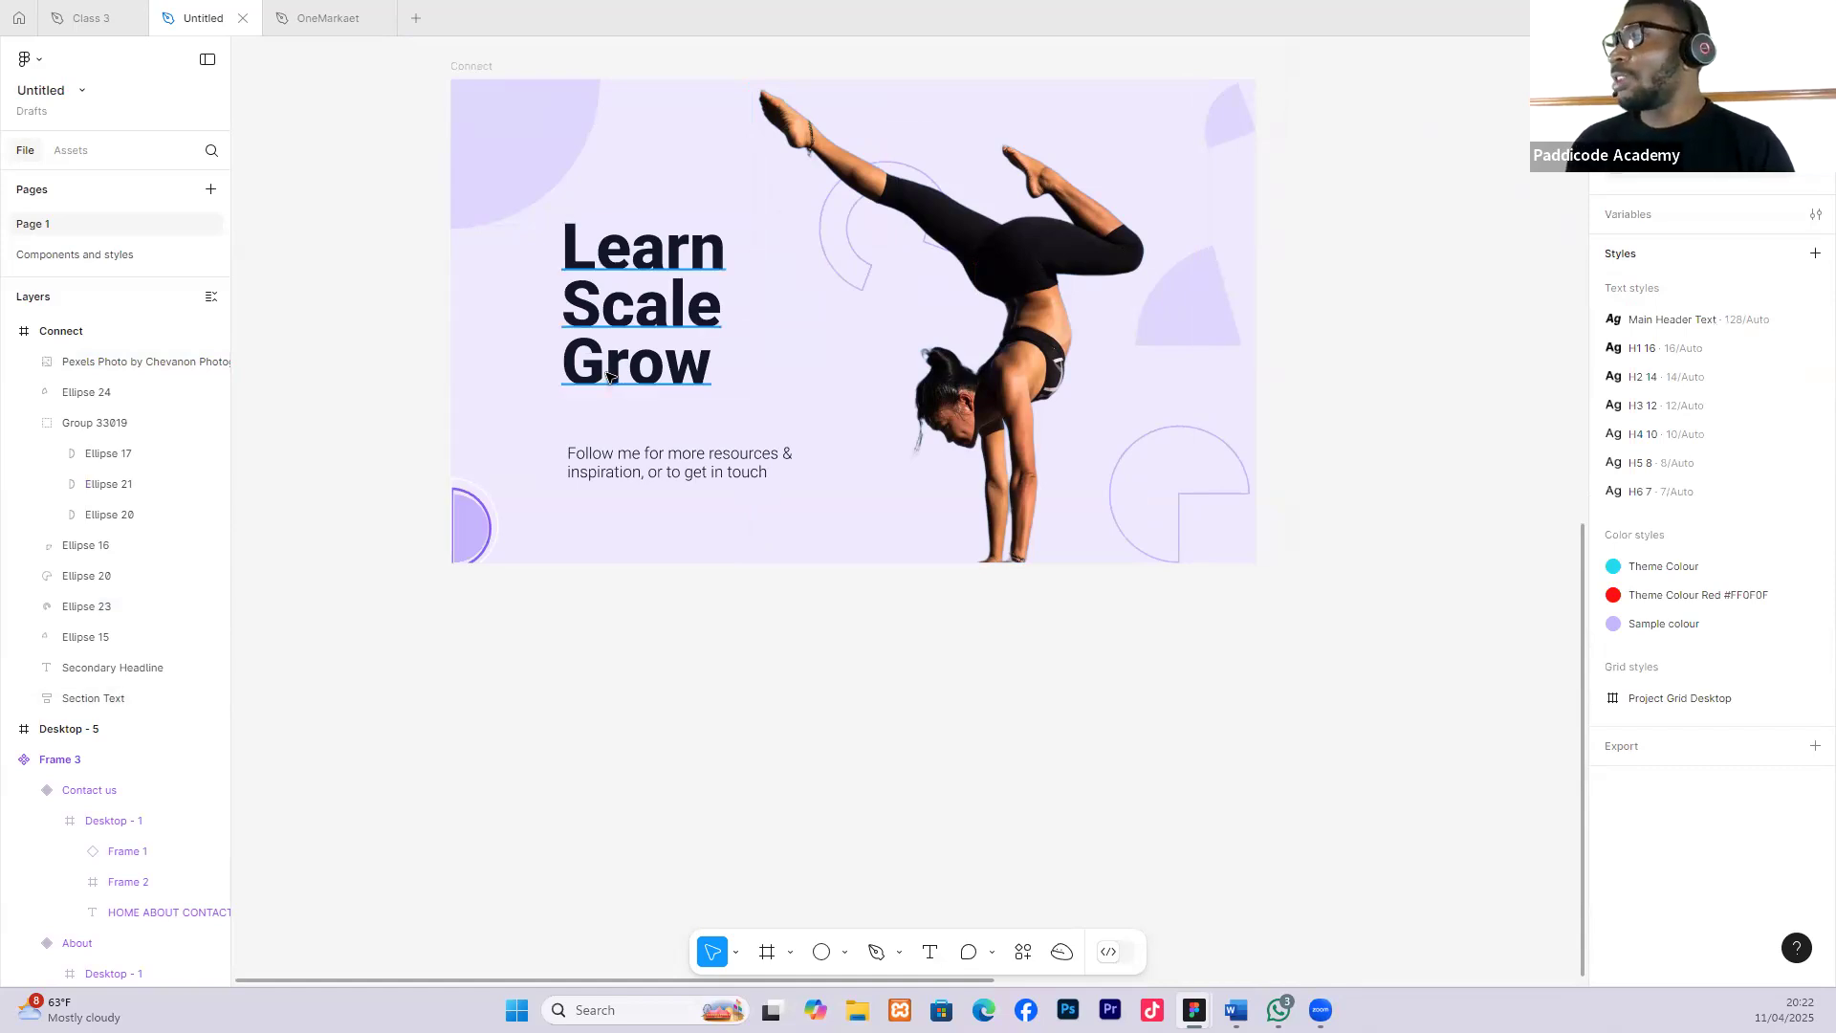
pyautogui.scroll(-5, 609, 378)
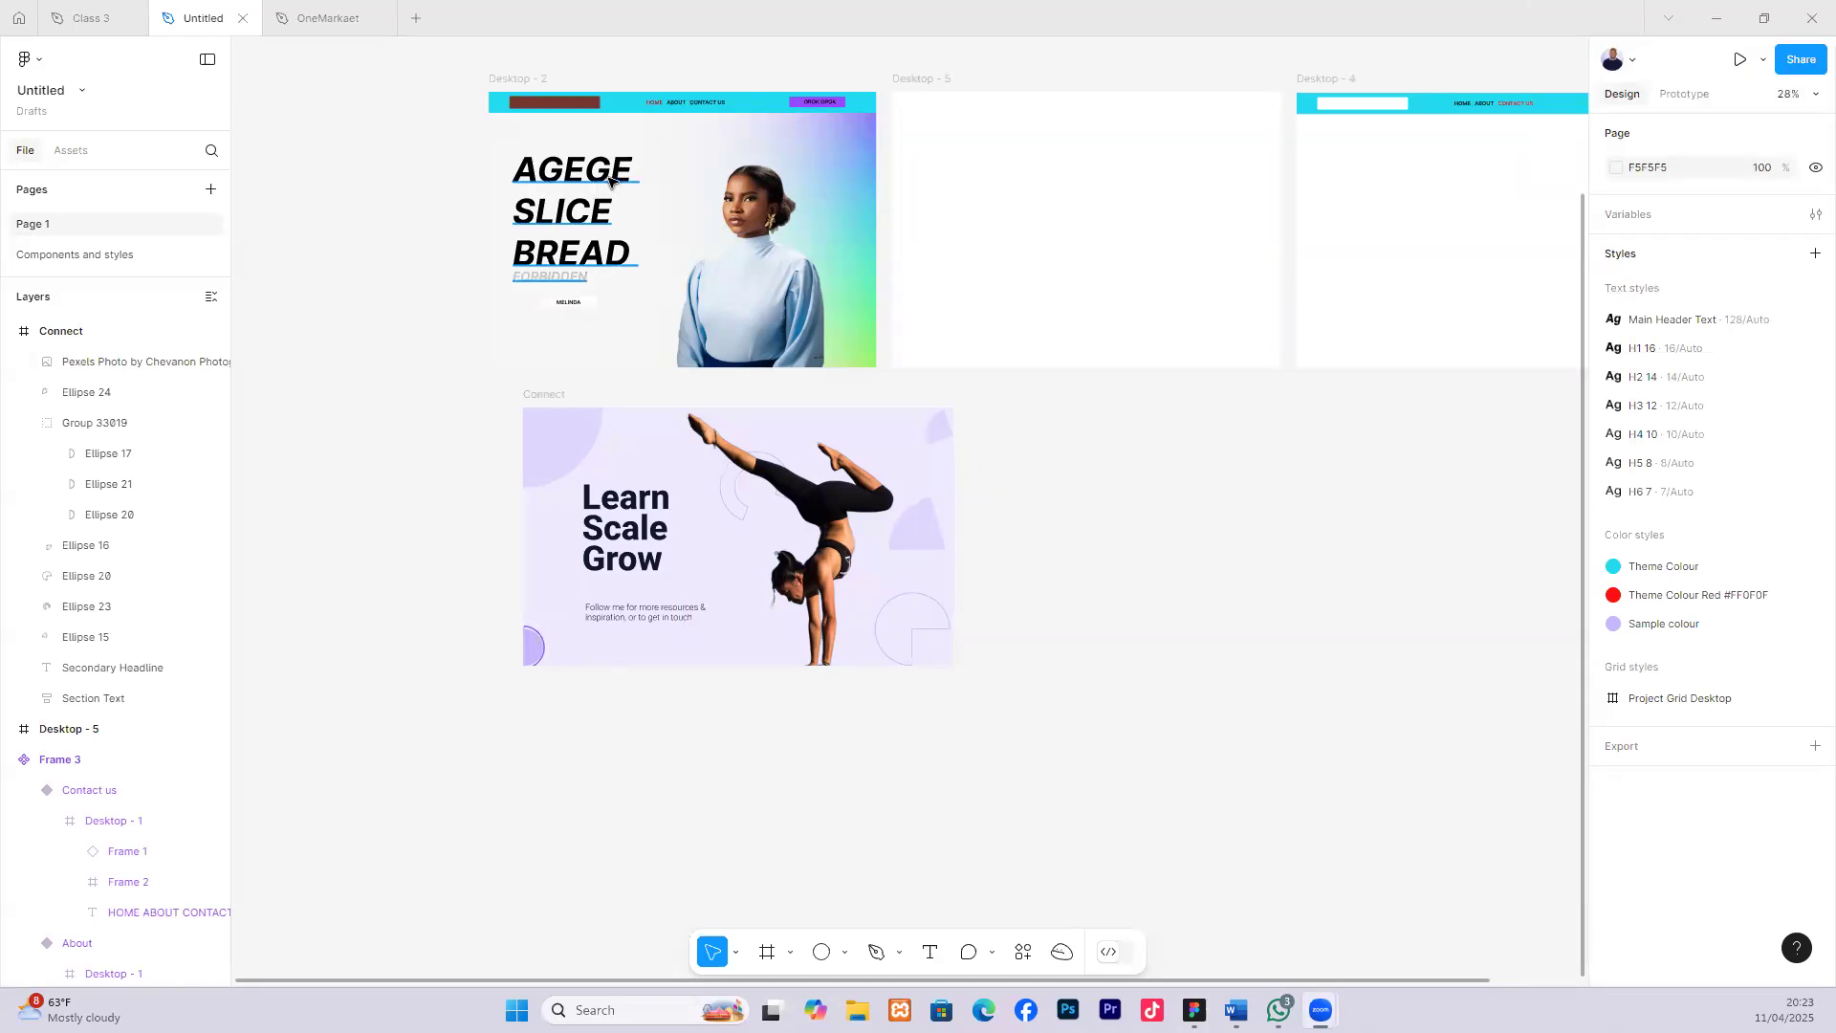
pyautogui.scroll(5, 609, 179)
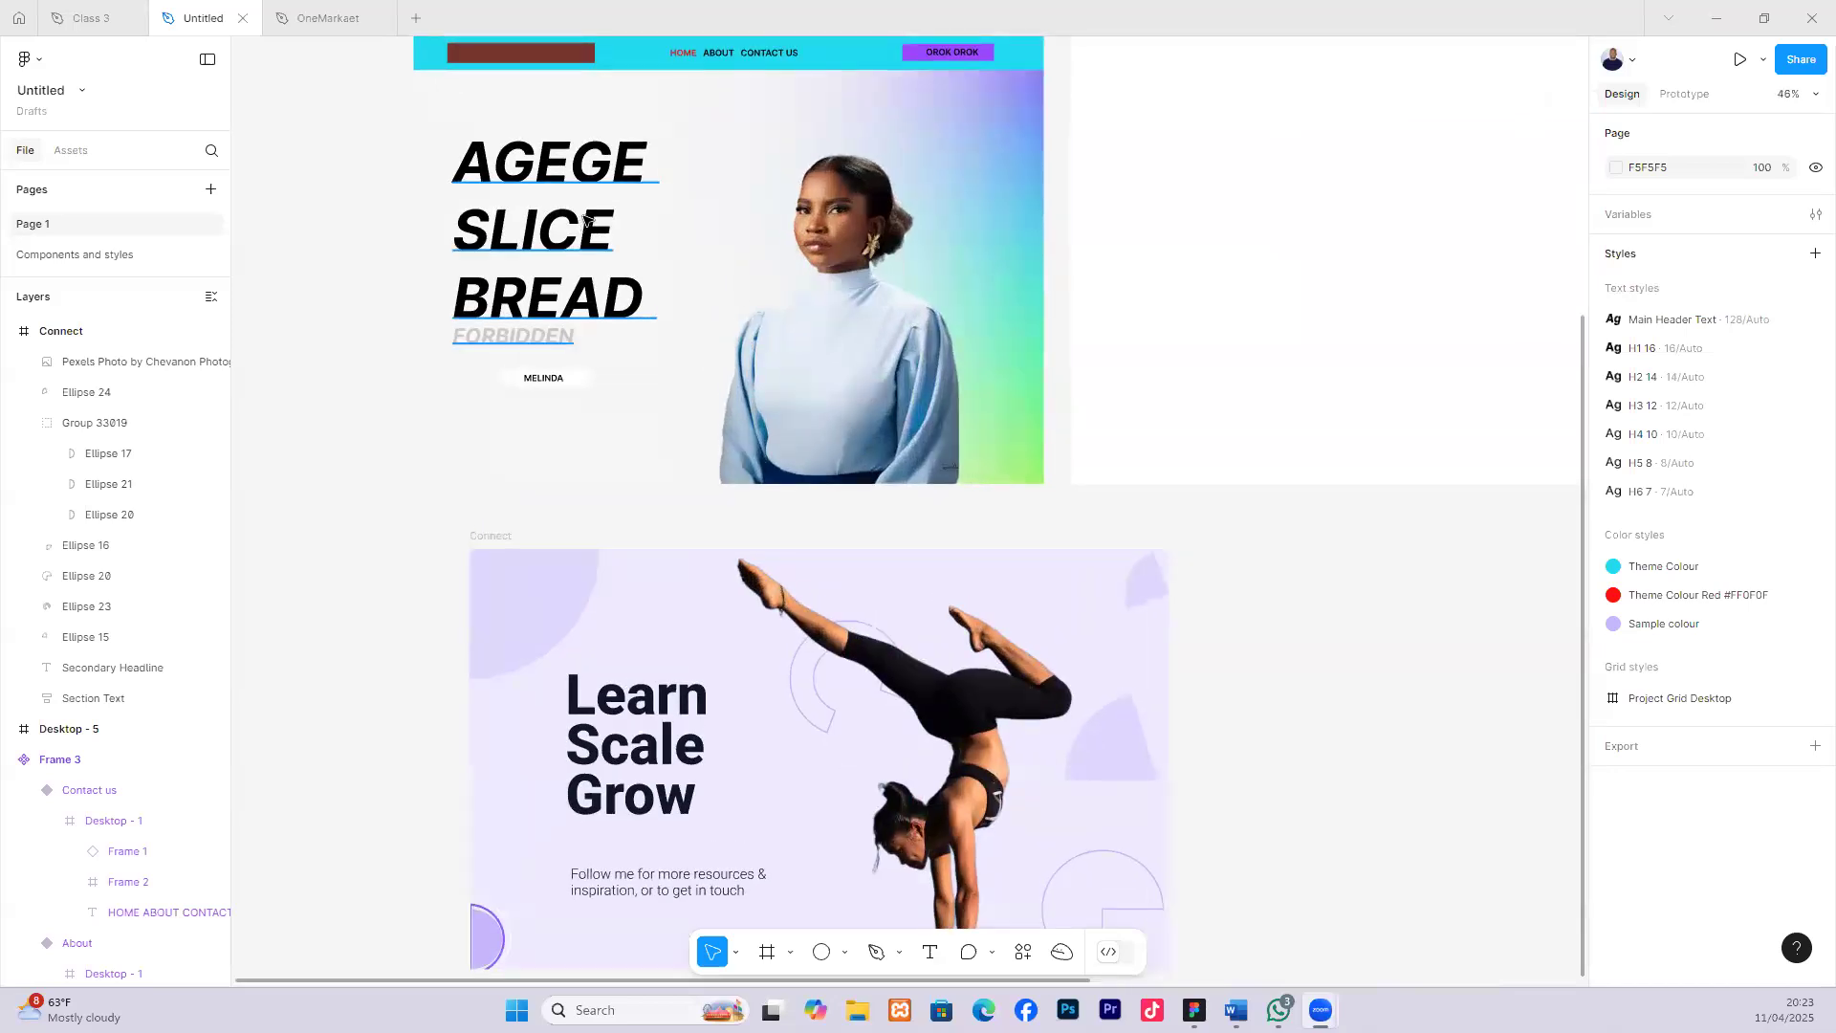
pyautogui.scroll(-5, 586, 230)
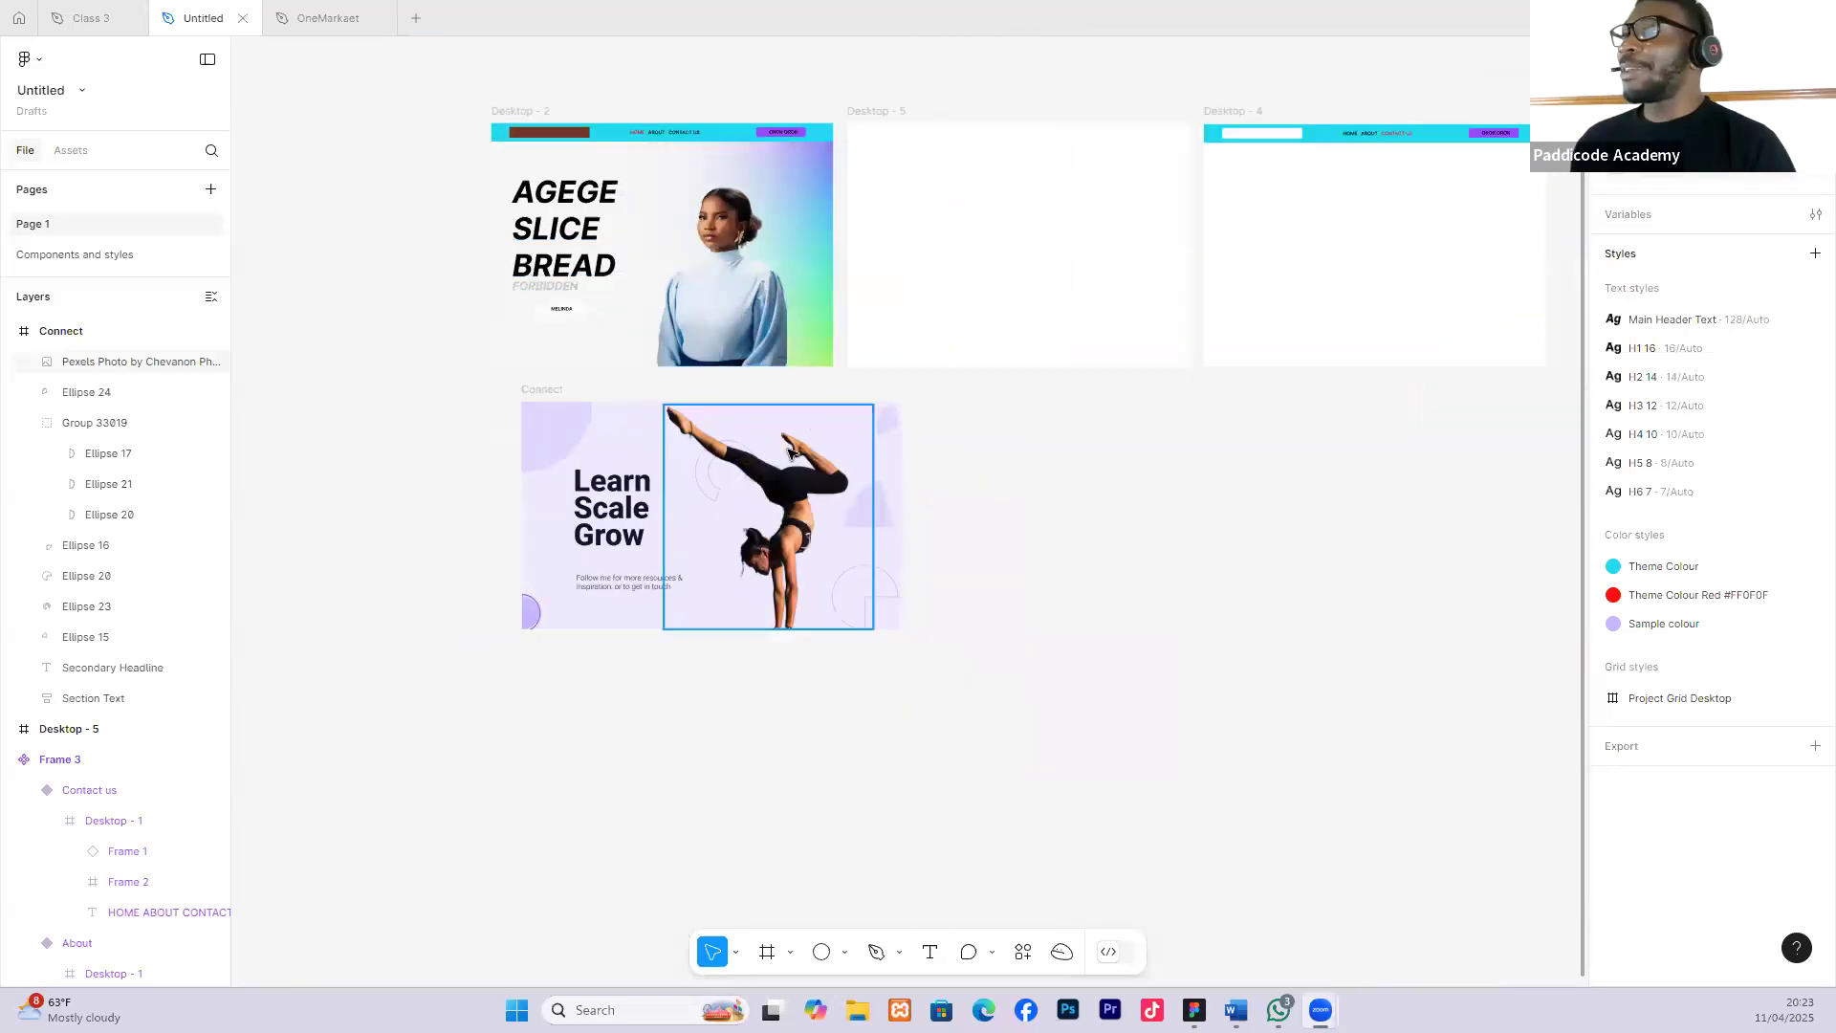
pyautogui.scroll(-1, 789, 457)
pyautogui.moveTo(1058, 456); pyautogui.dragTo(1060, 445)
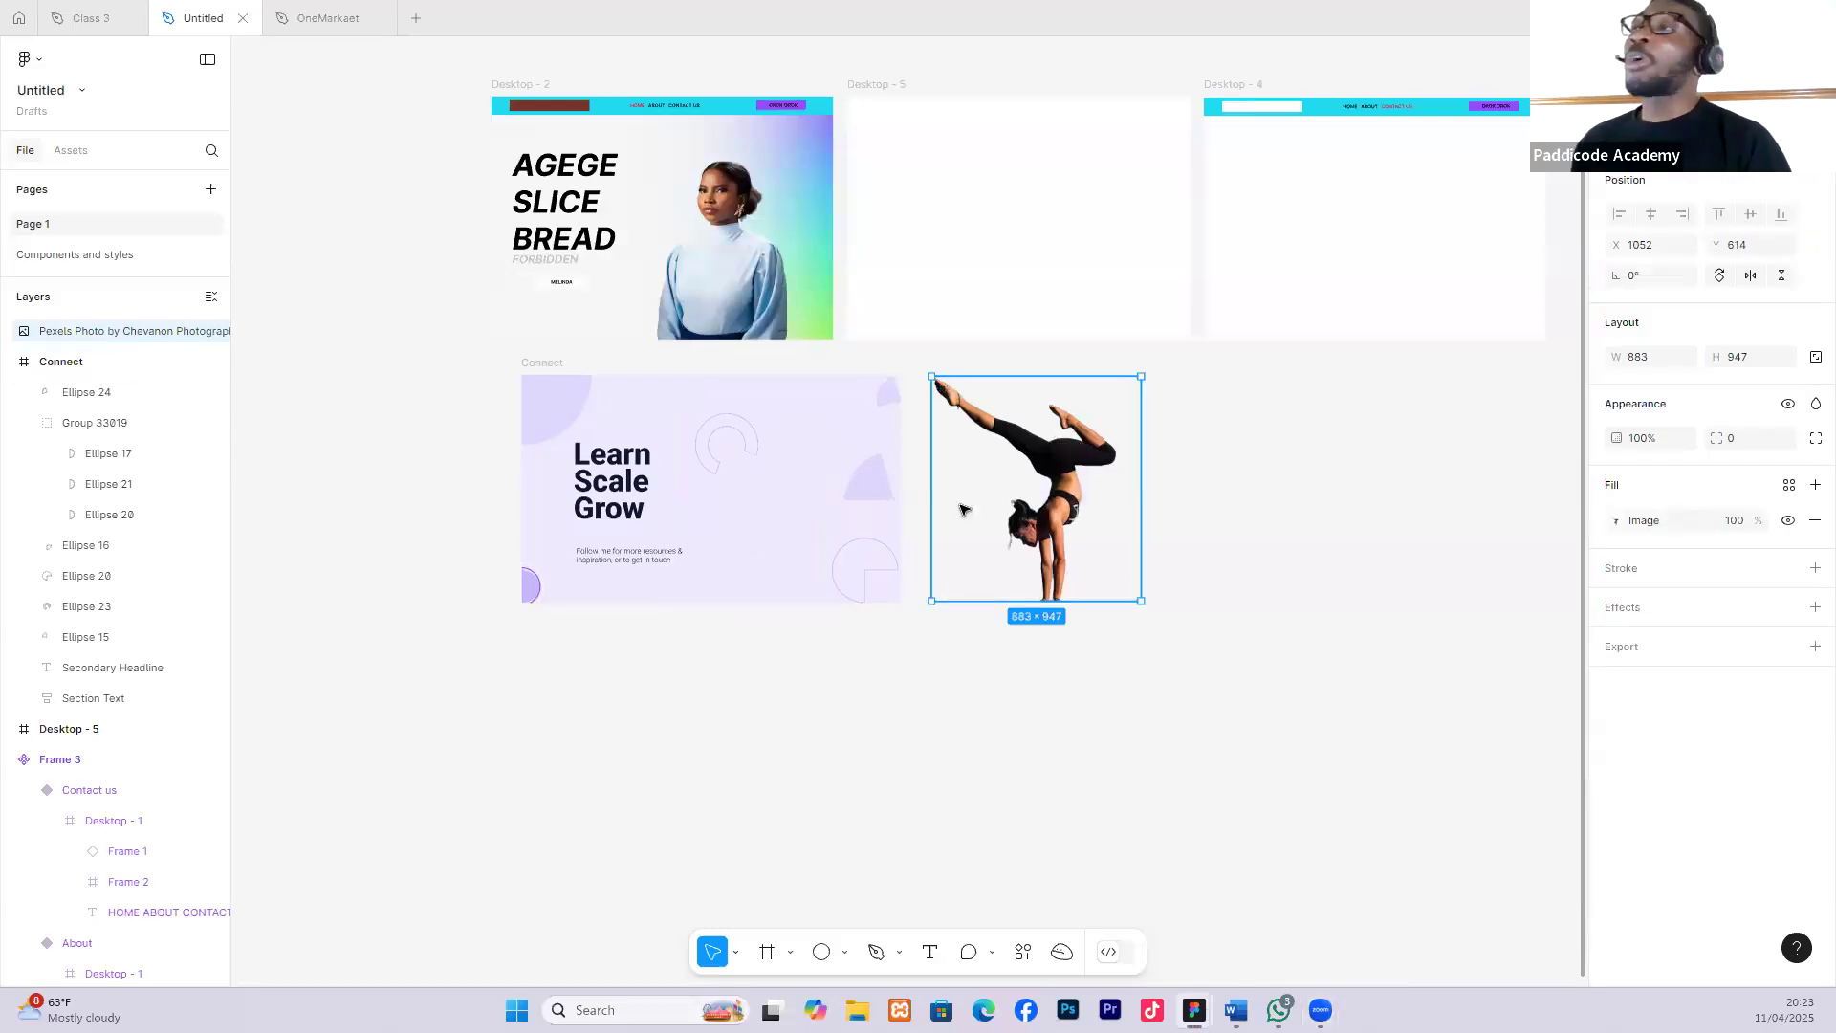
pyautogui.scroll(2, 966, 492)
pyautogui.scroll(1, 947, 483)
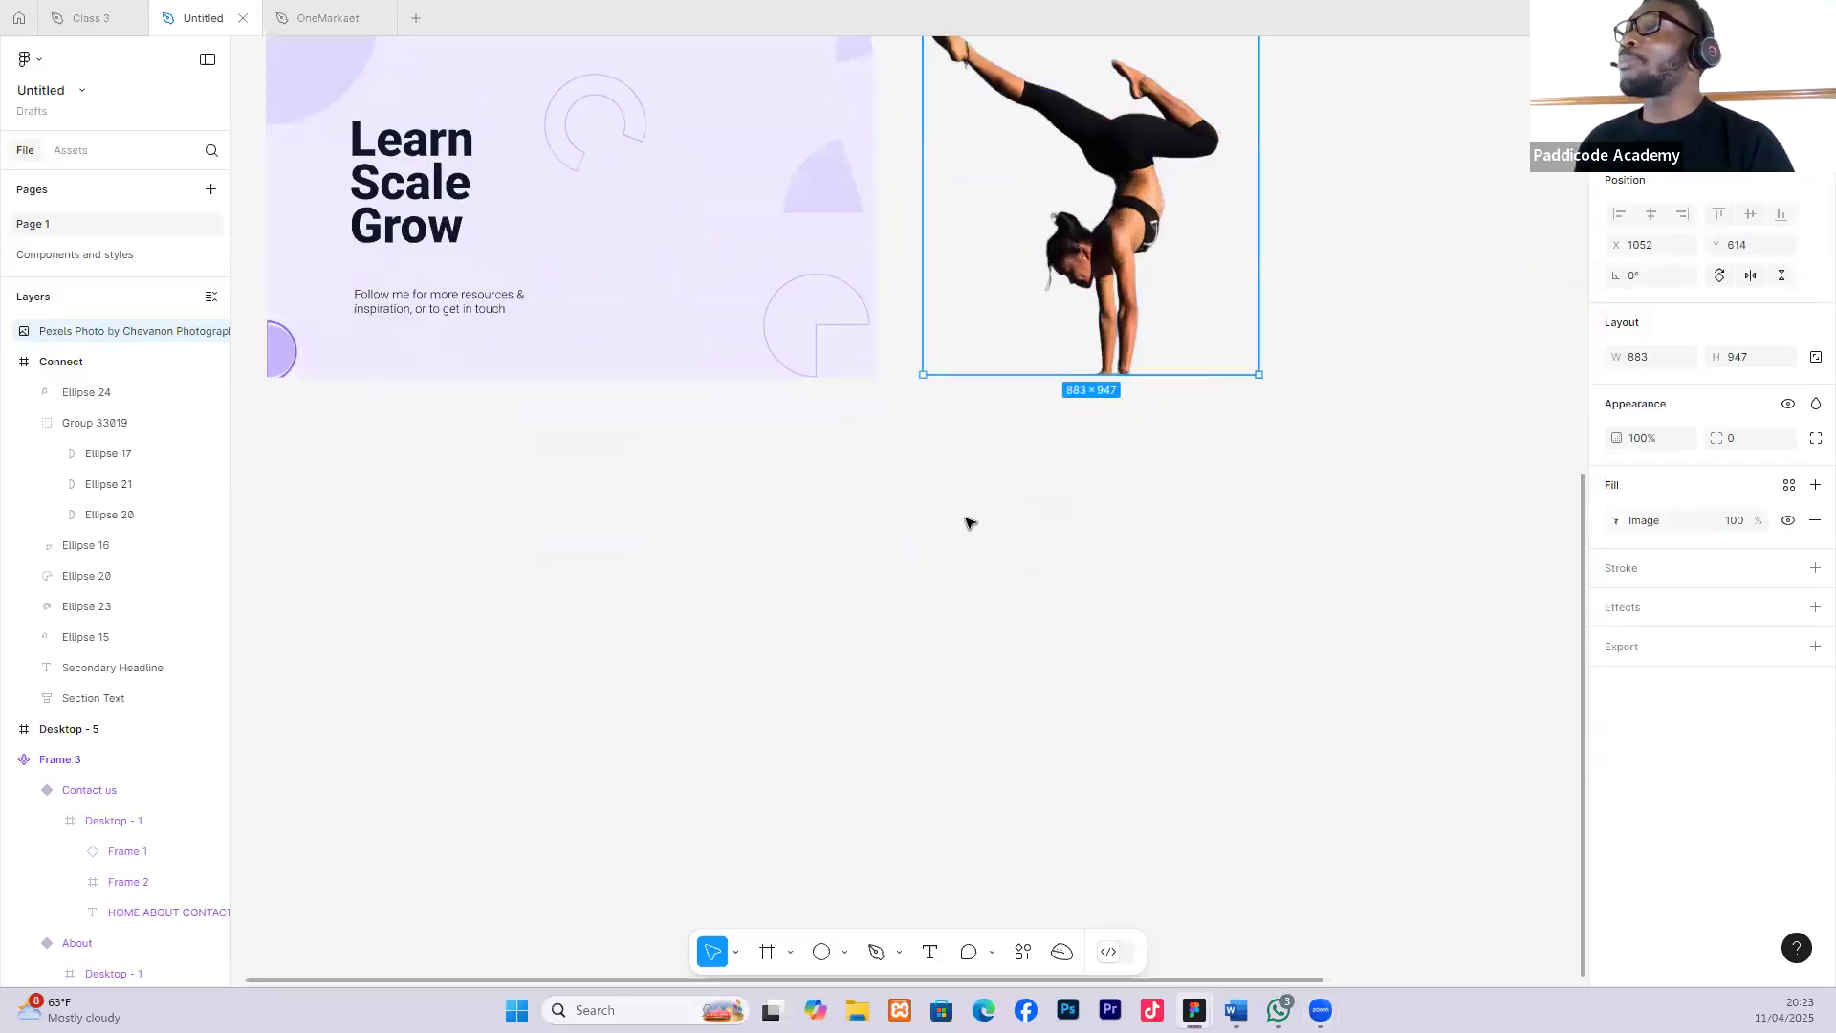
pyautogui.scroll(2, 964, 521)
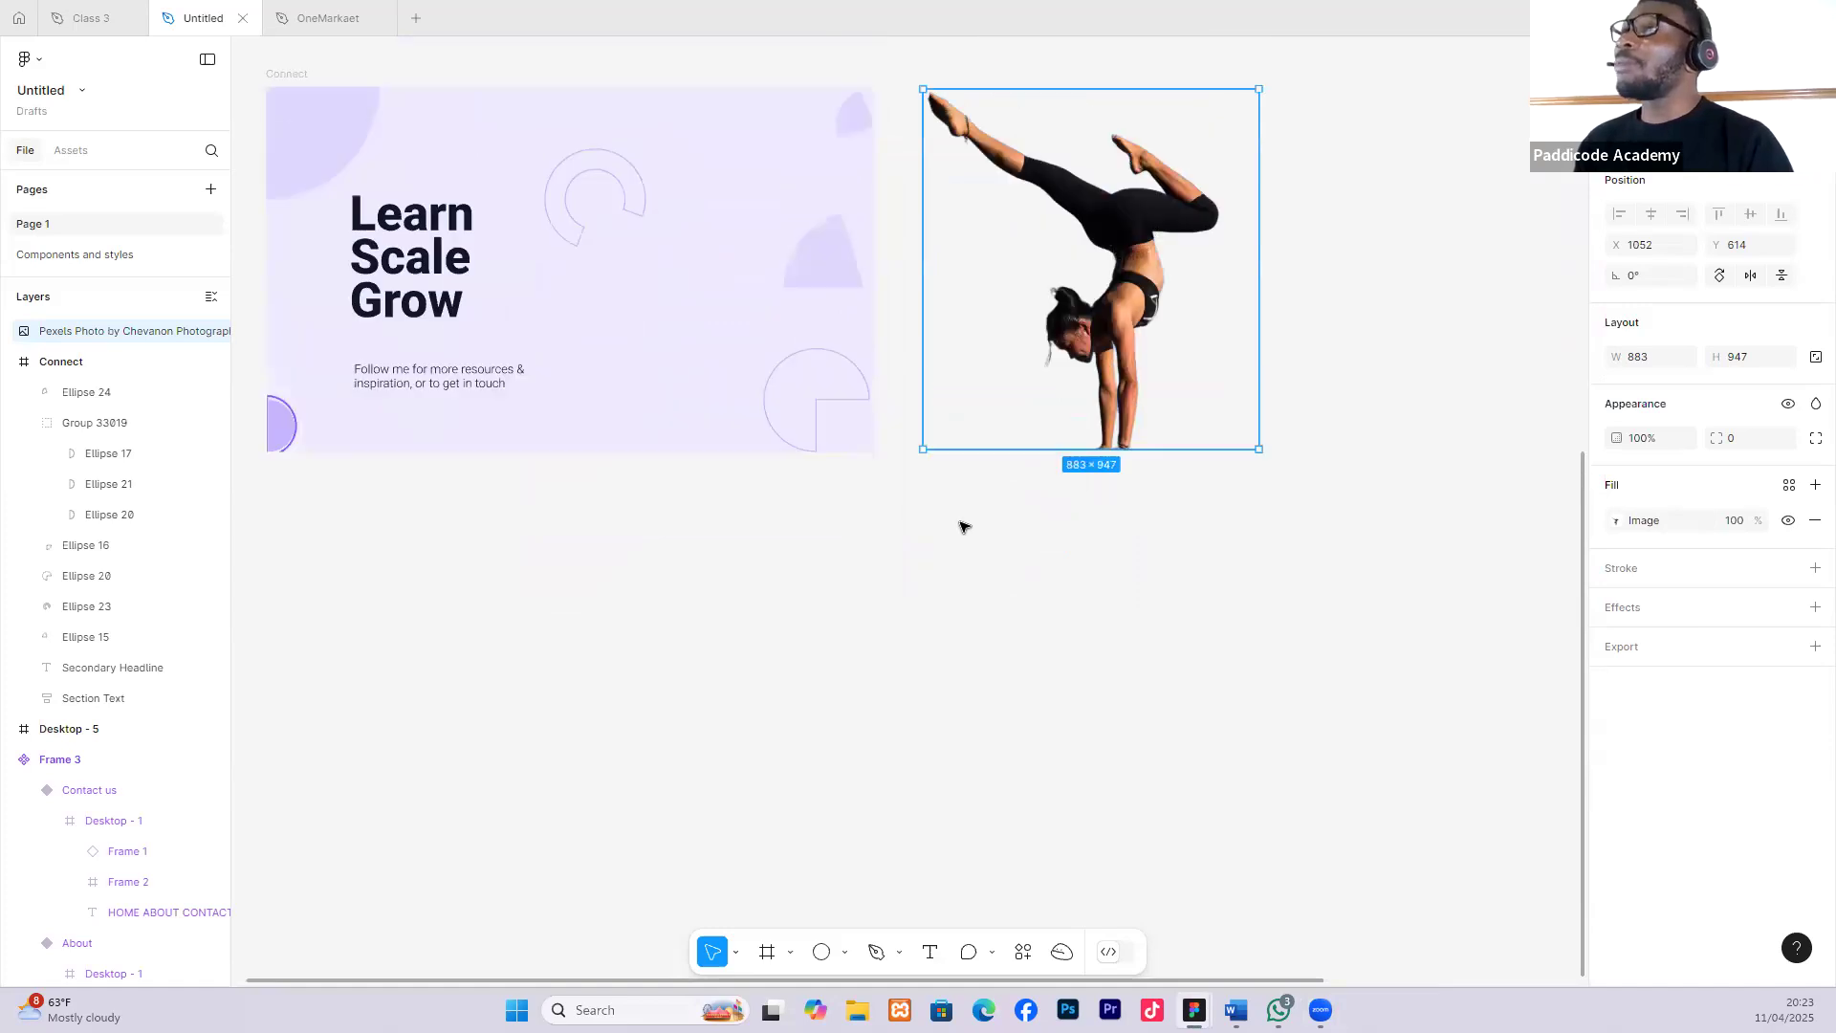
# Draw a 523×785 Frame 4 inside Connect beside the heading and fill it white FFFFFF.
pyautogui.click(791, 954)
pyautogui.click(814, 863)
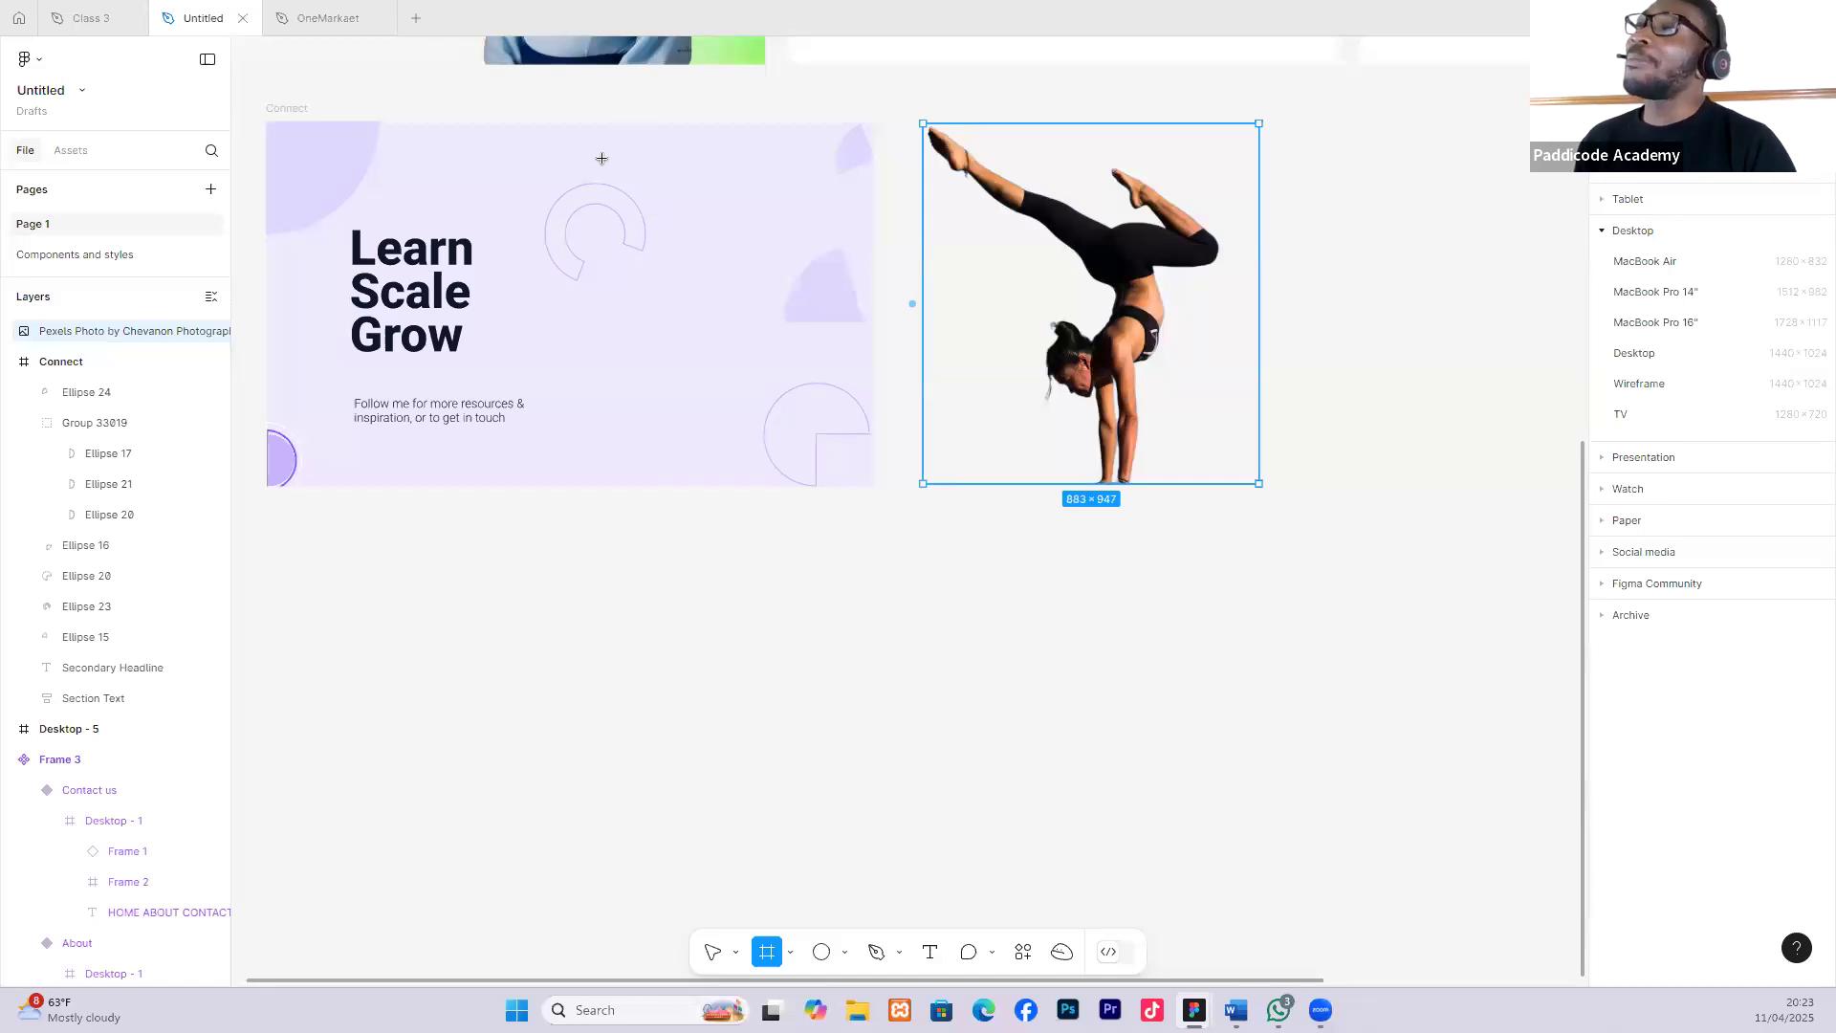
pyautogui.moveTo(622, 160); pyautogui.dragTo(820, 458)
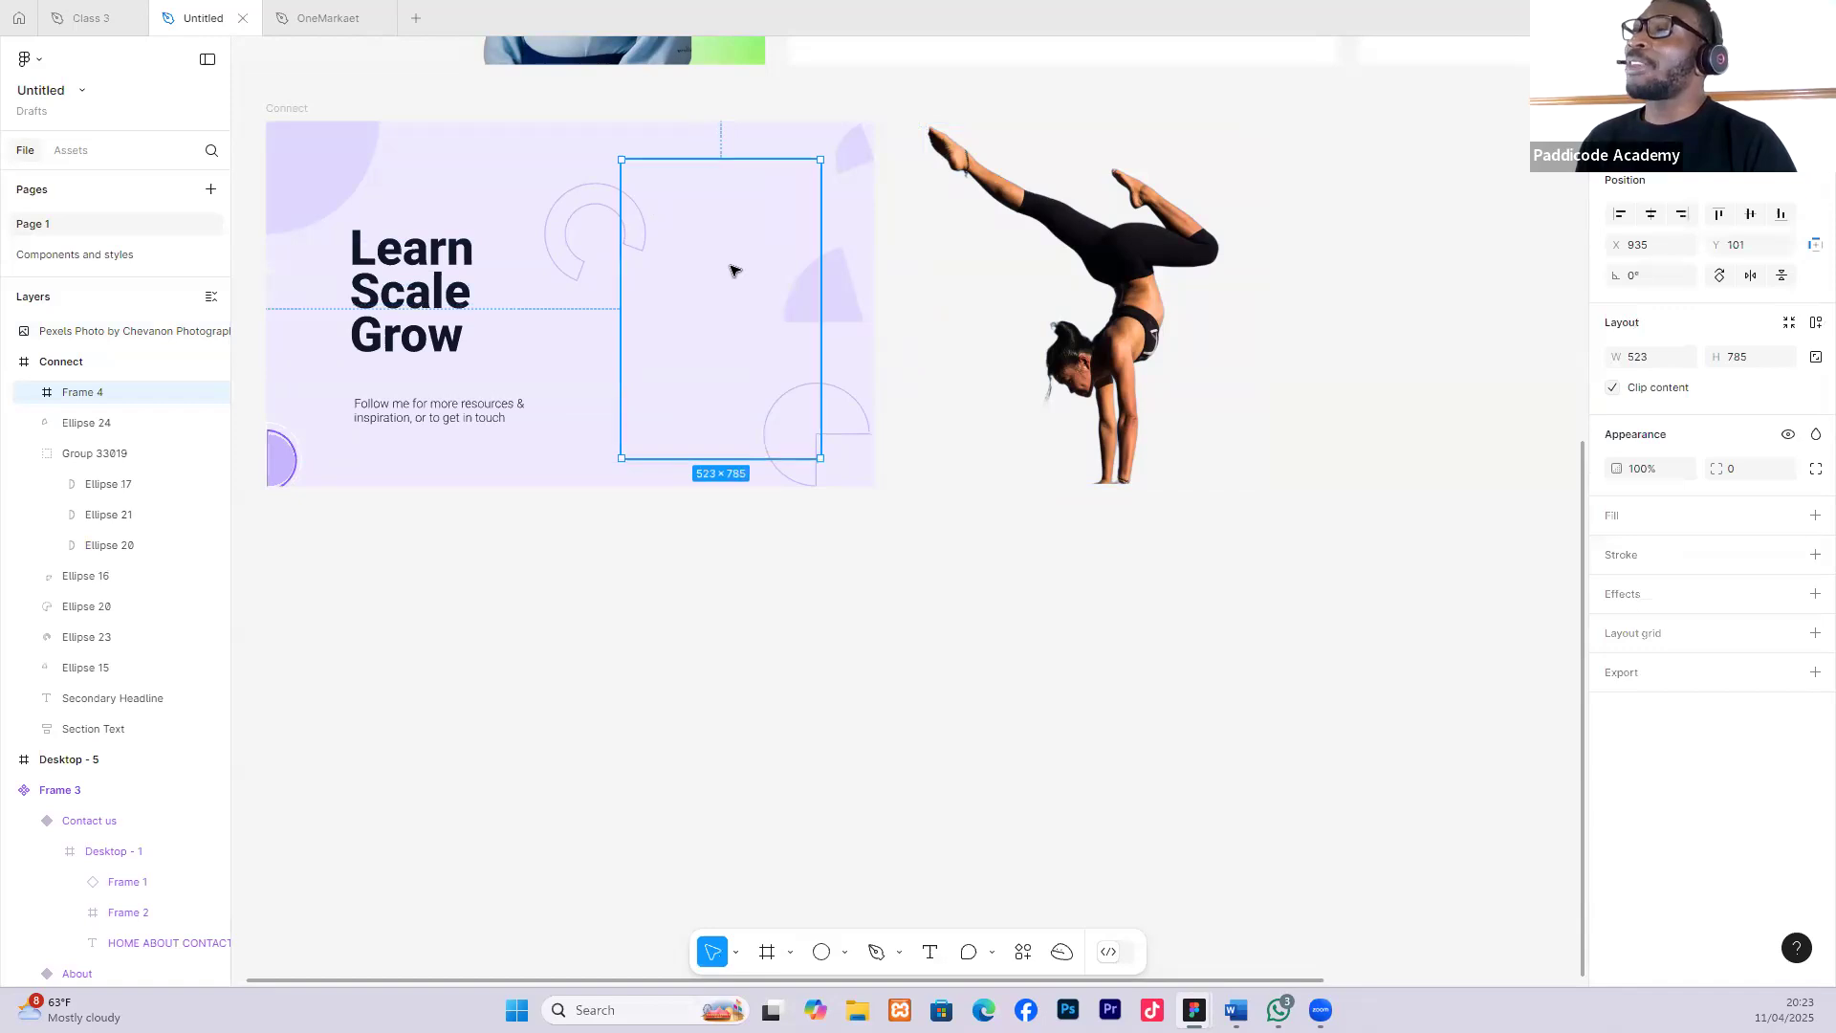
pyautogui.moveTo(713, 270); pyautogui.dragTo(694, 271)
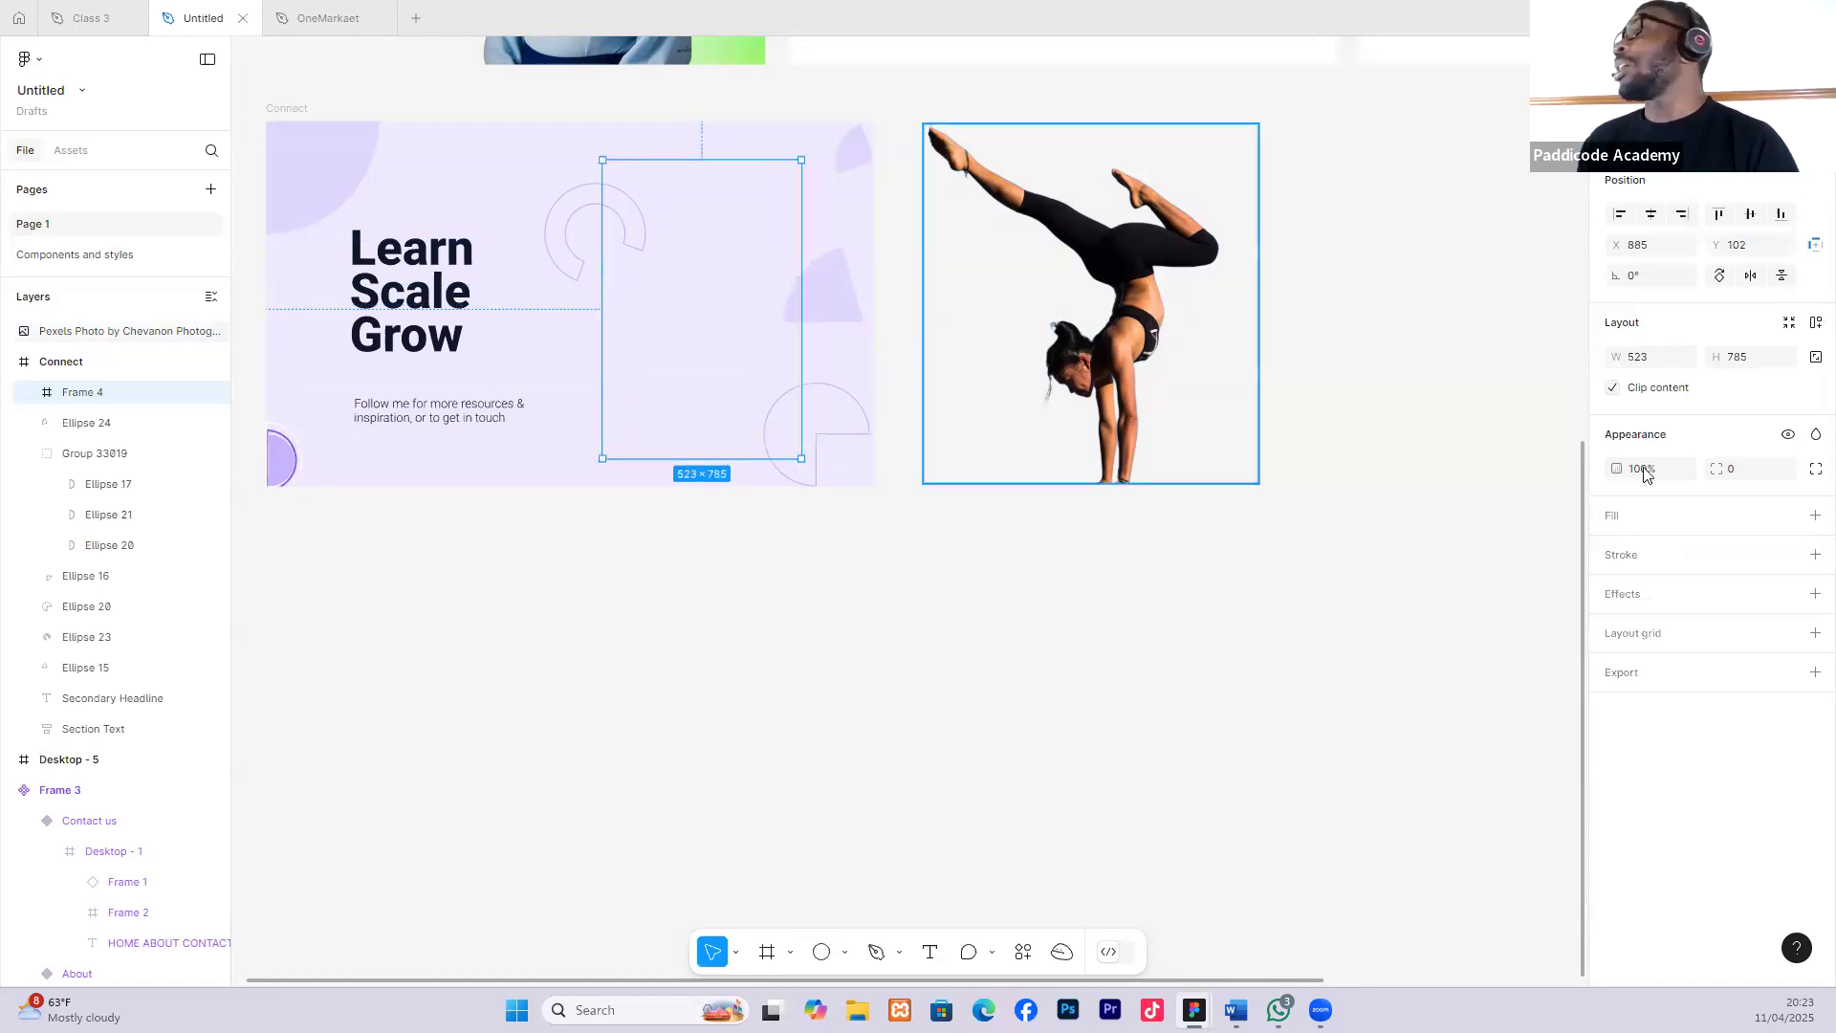
pyautogui.click(1623, 524)
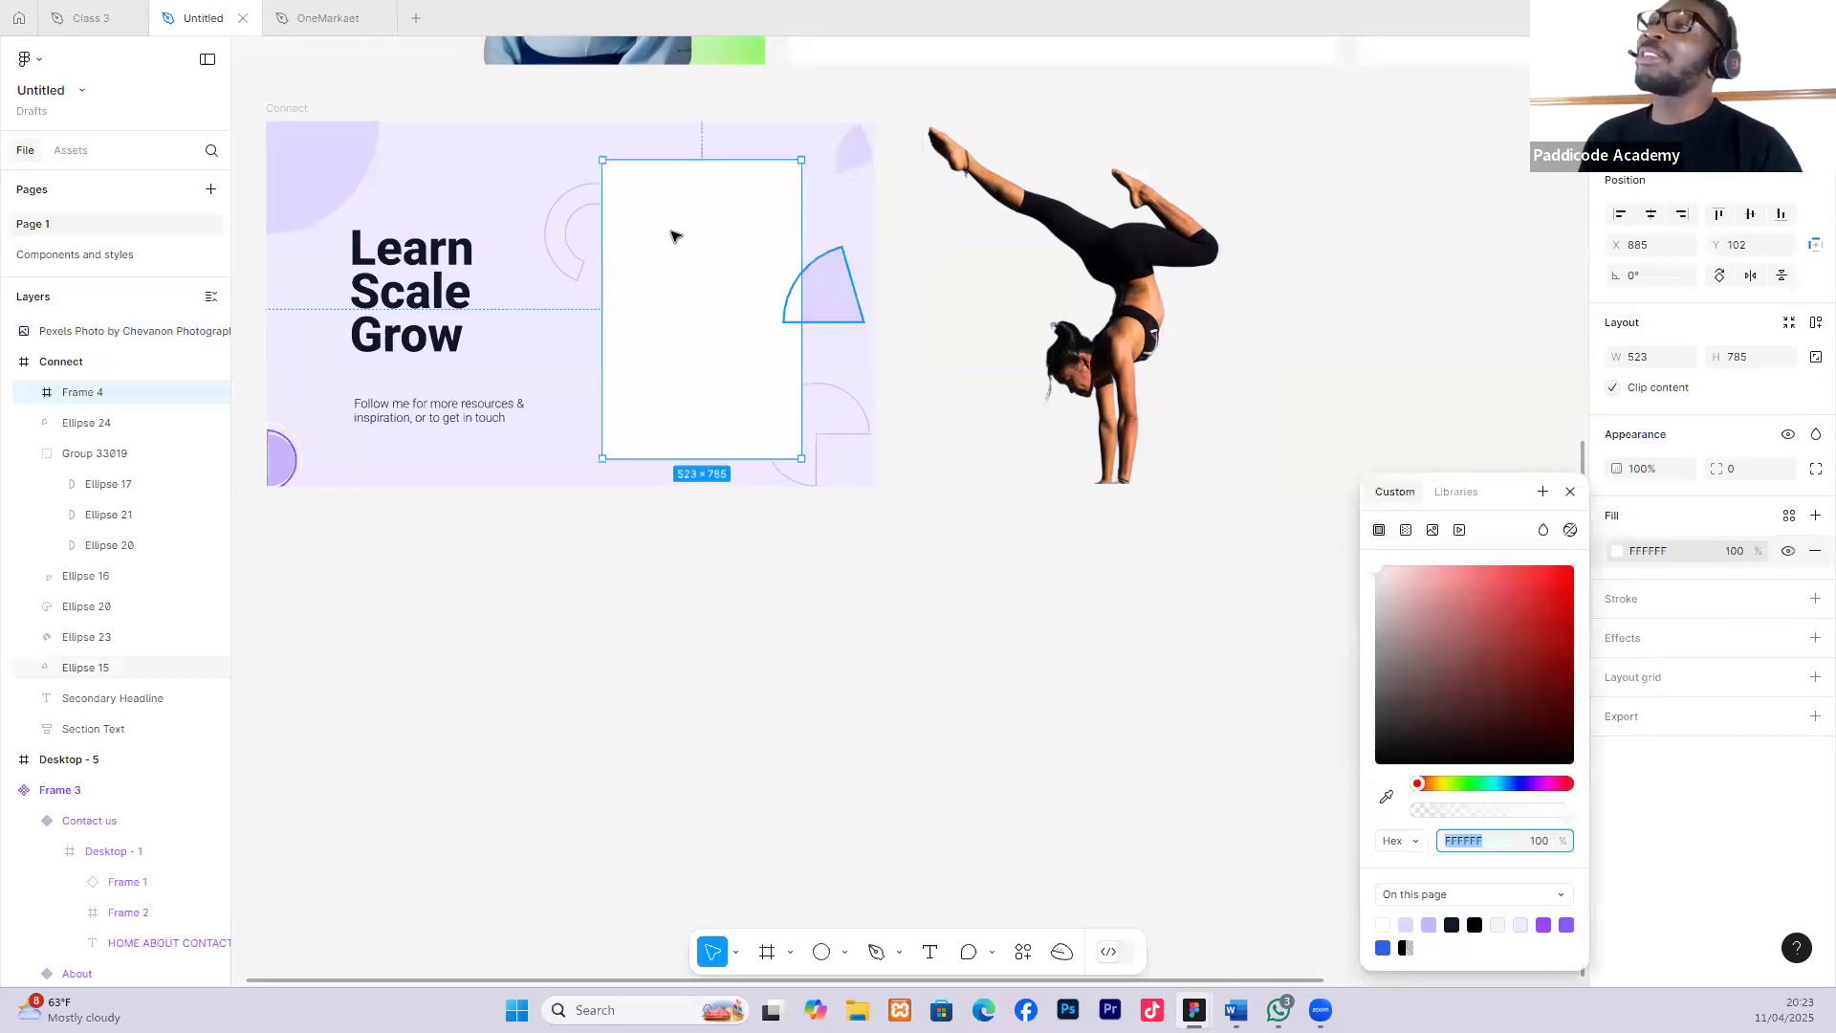
pyautogui.scroll(3, 656, 242)
pyautogui.scroll(-1, 720, 271)
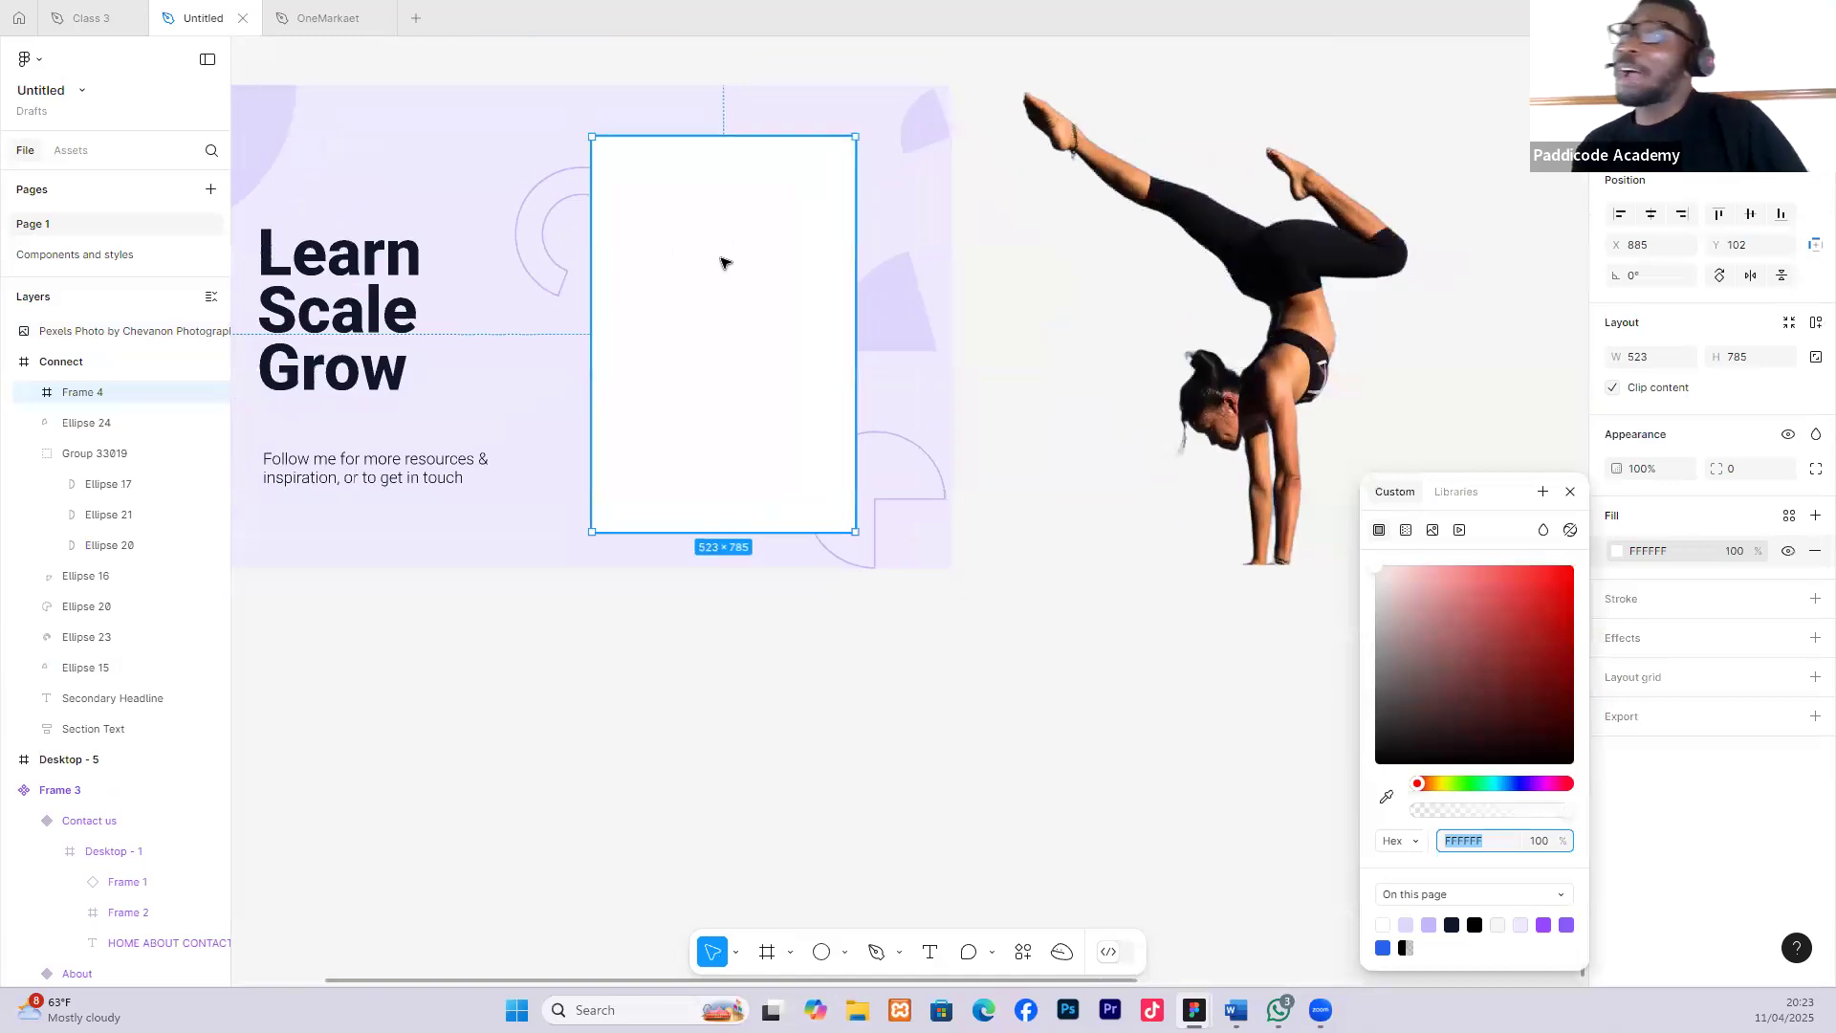
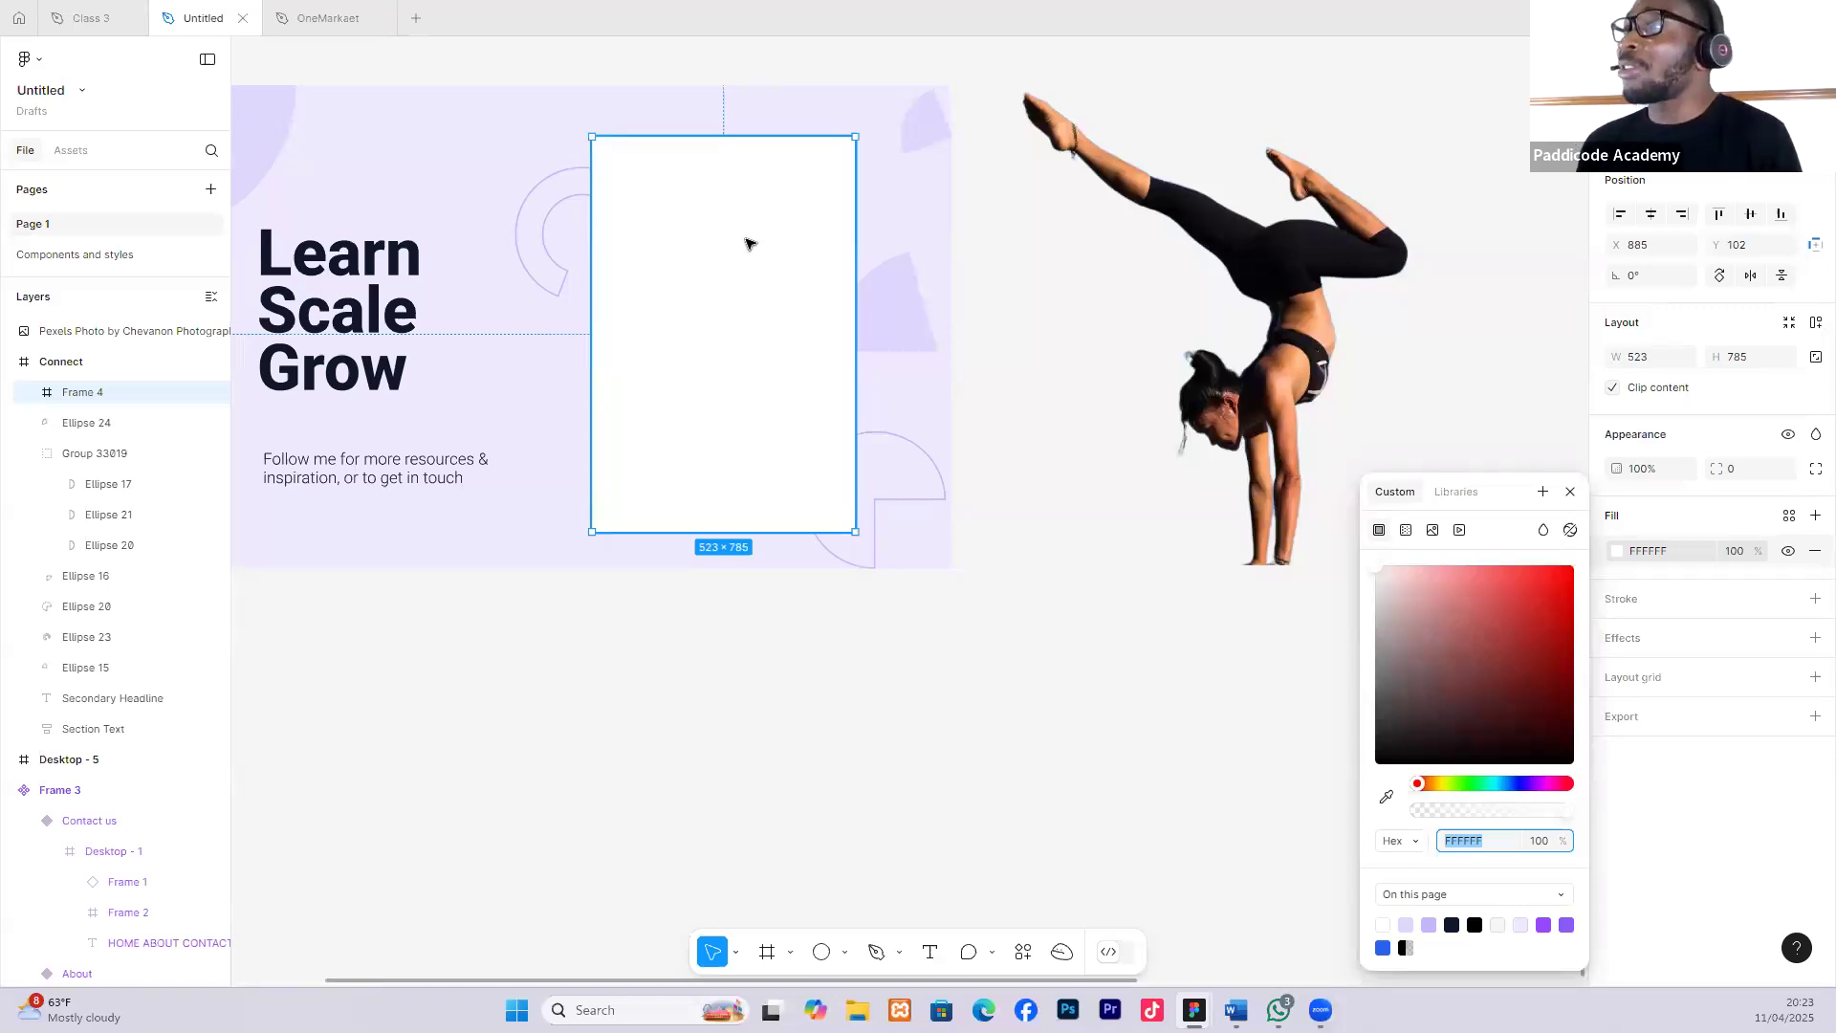
# Nudge Frame 4 left and give it an image fill of the woman-eating-pizza photo.
pyautogui.moveTo(725, 205); pyautogui.dragTo(721, 206)
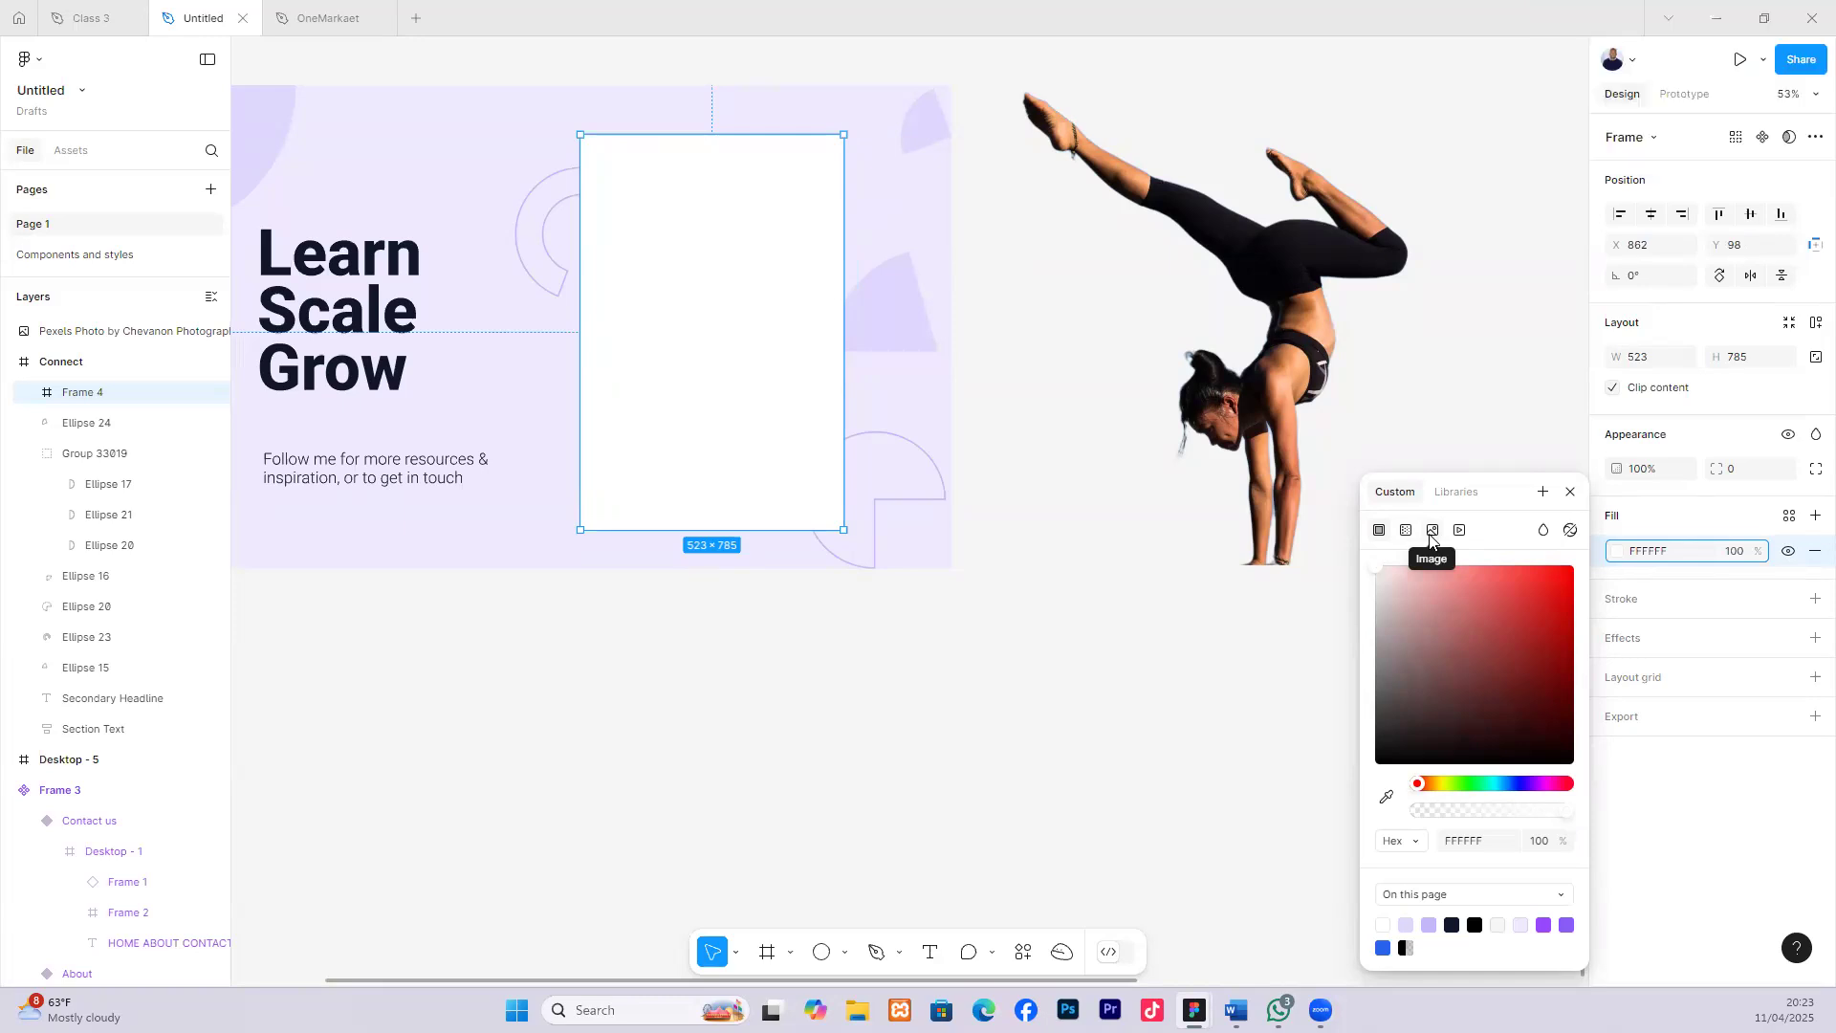
pyautogui.click(1432, 532)
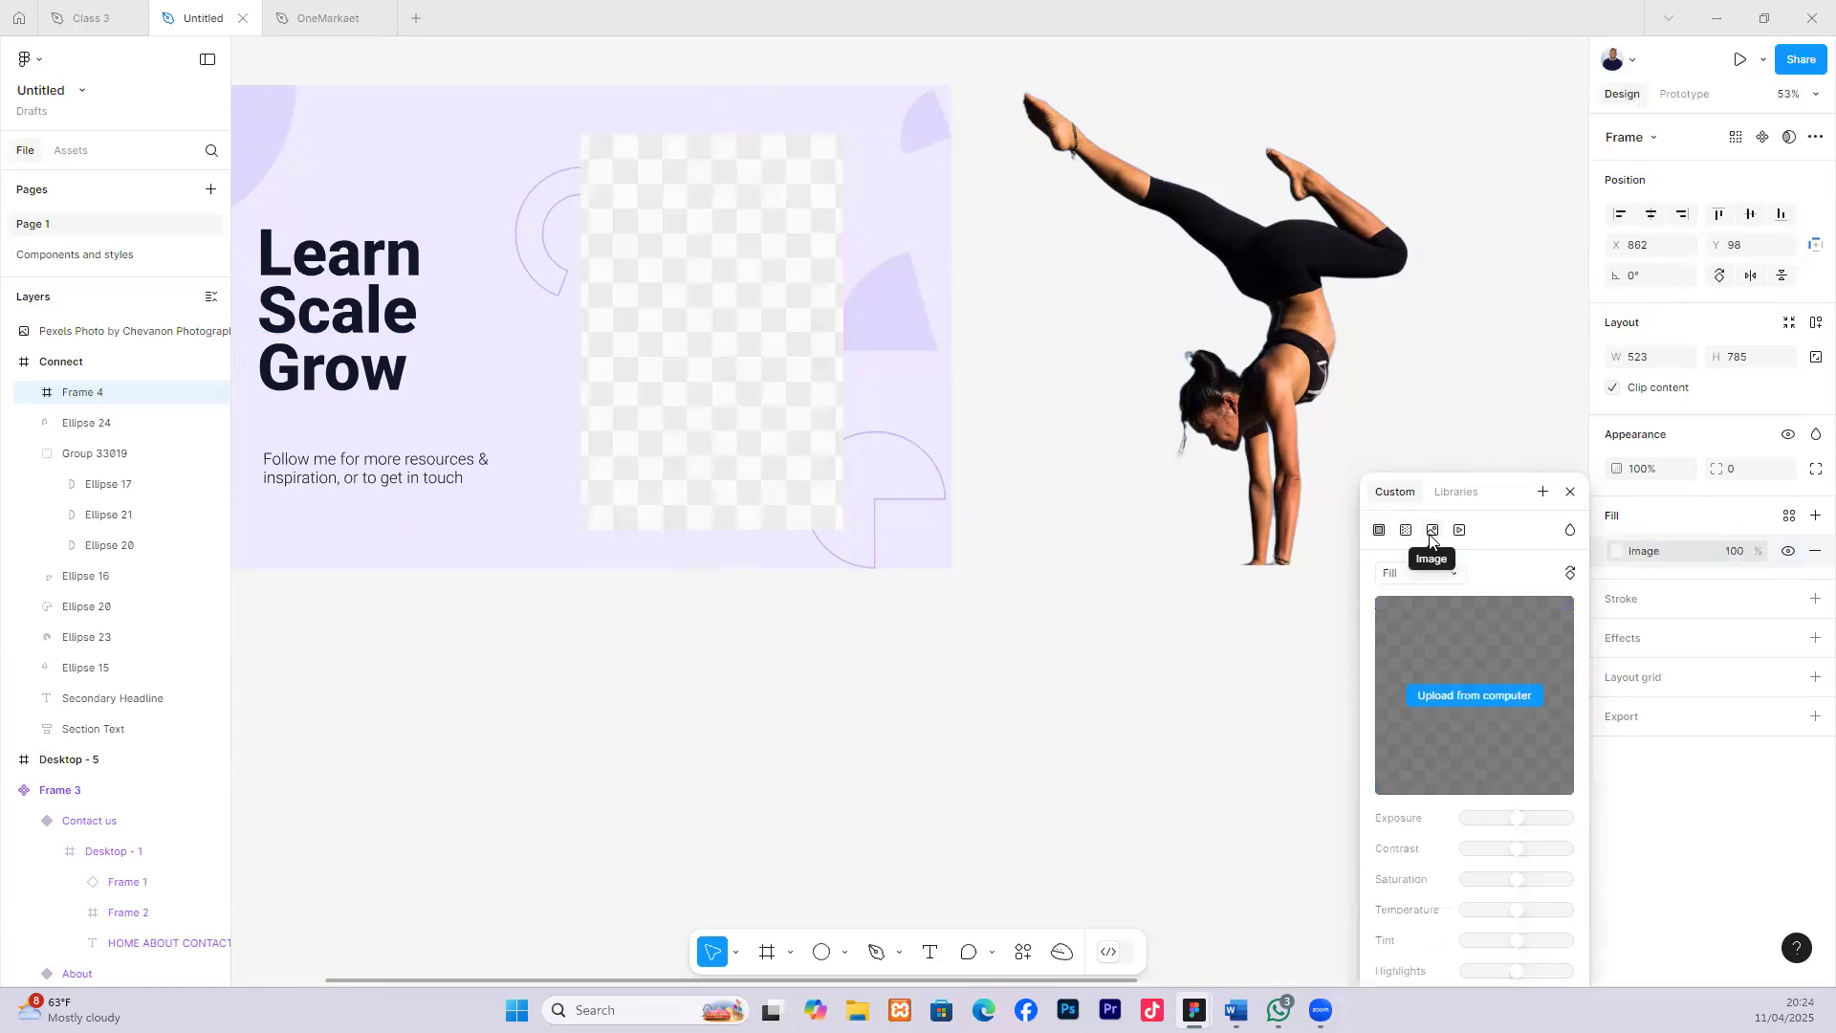
pyautogui.click(1503, 639)
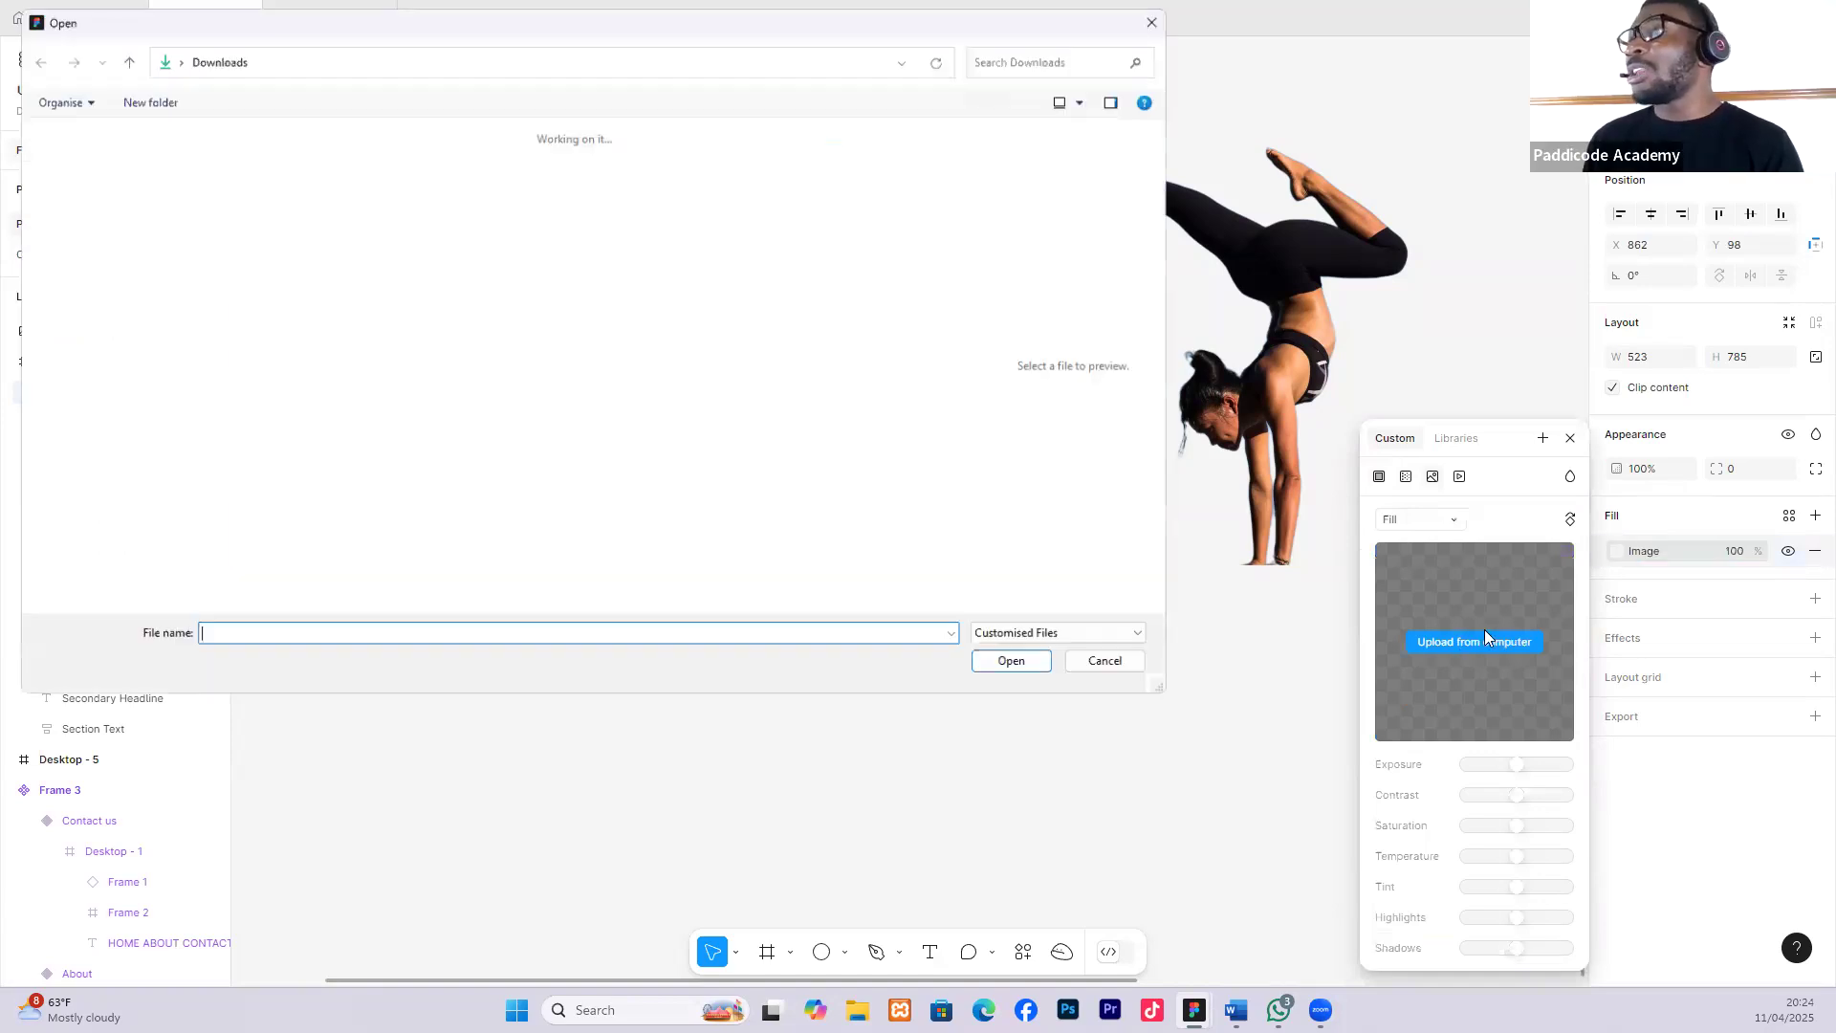
pyautogui.scroll(-5, 431, 380)
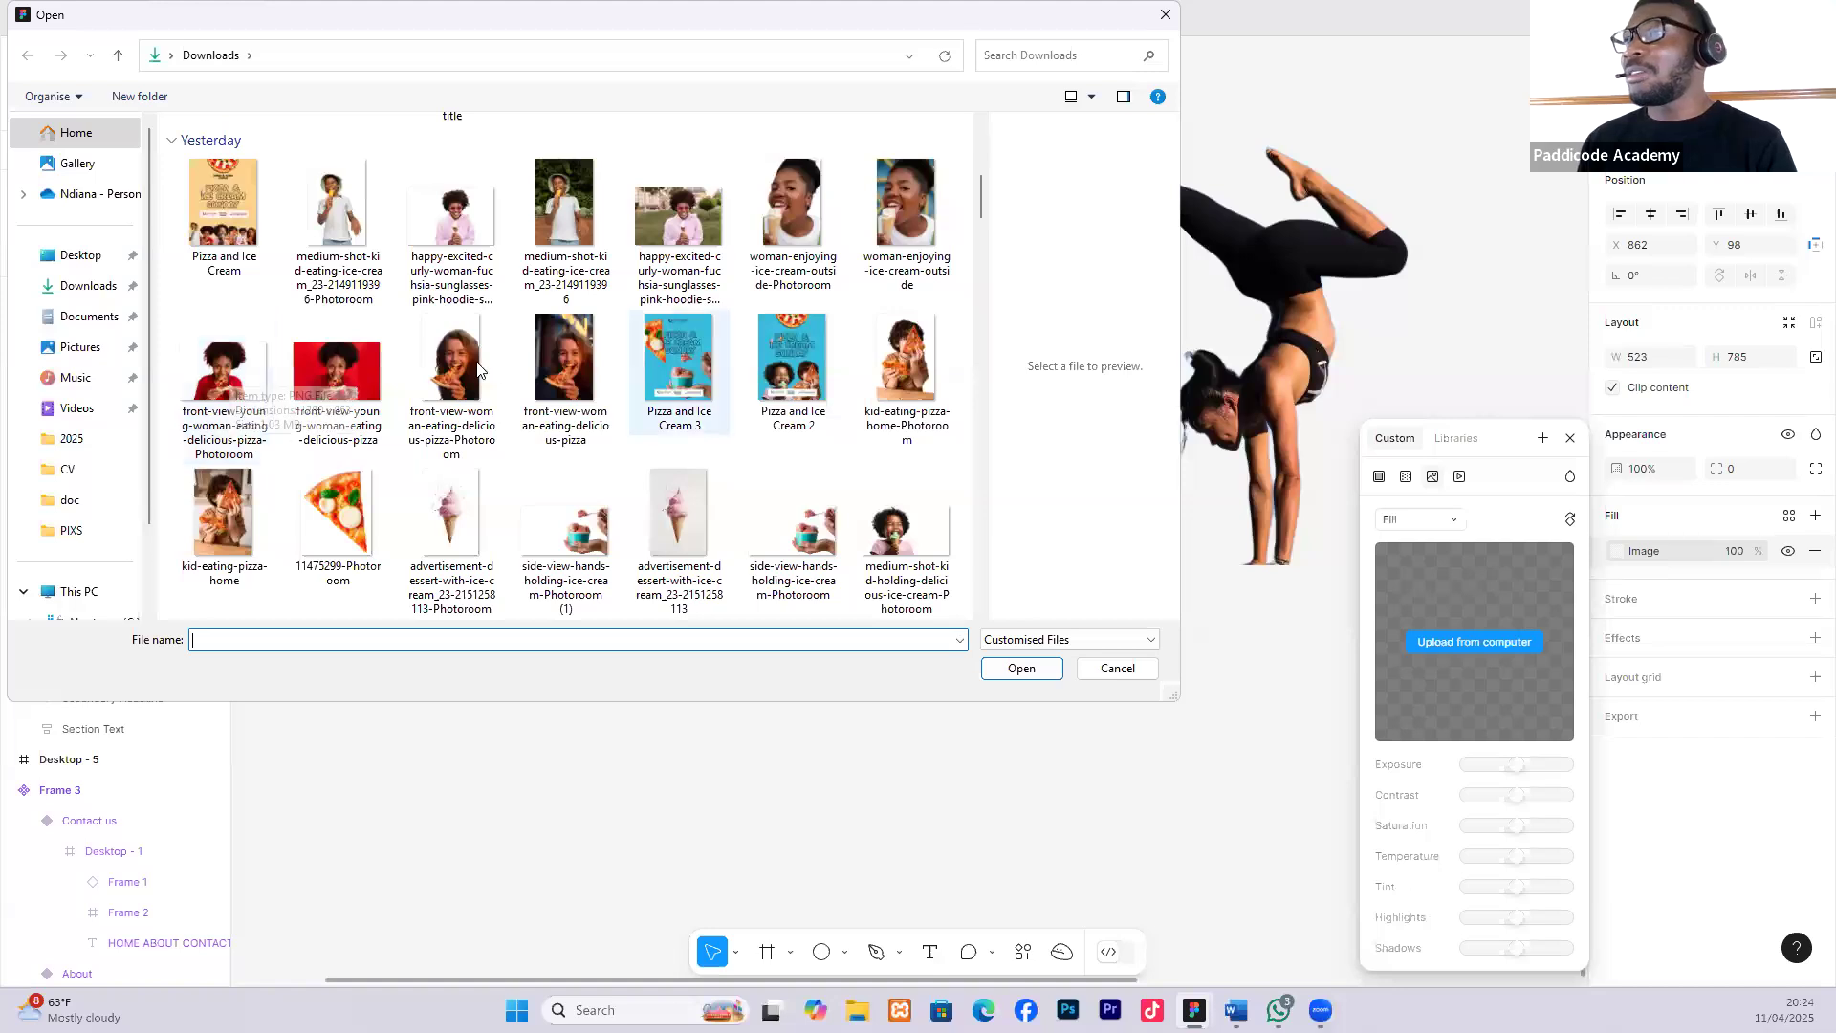
pyautogui.click(451, 383)
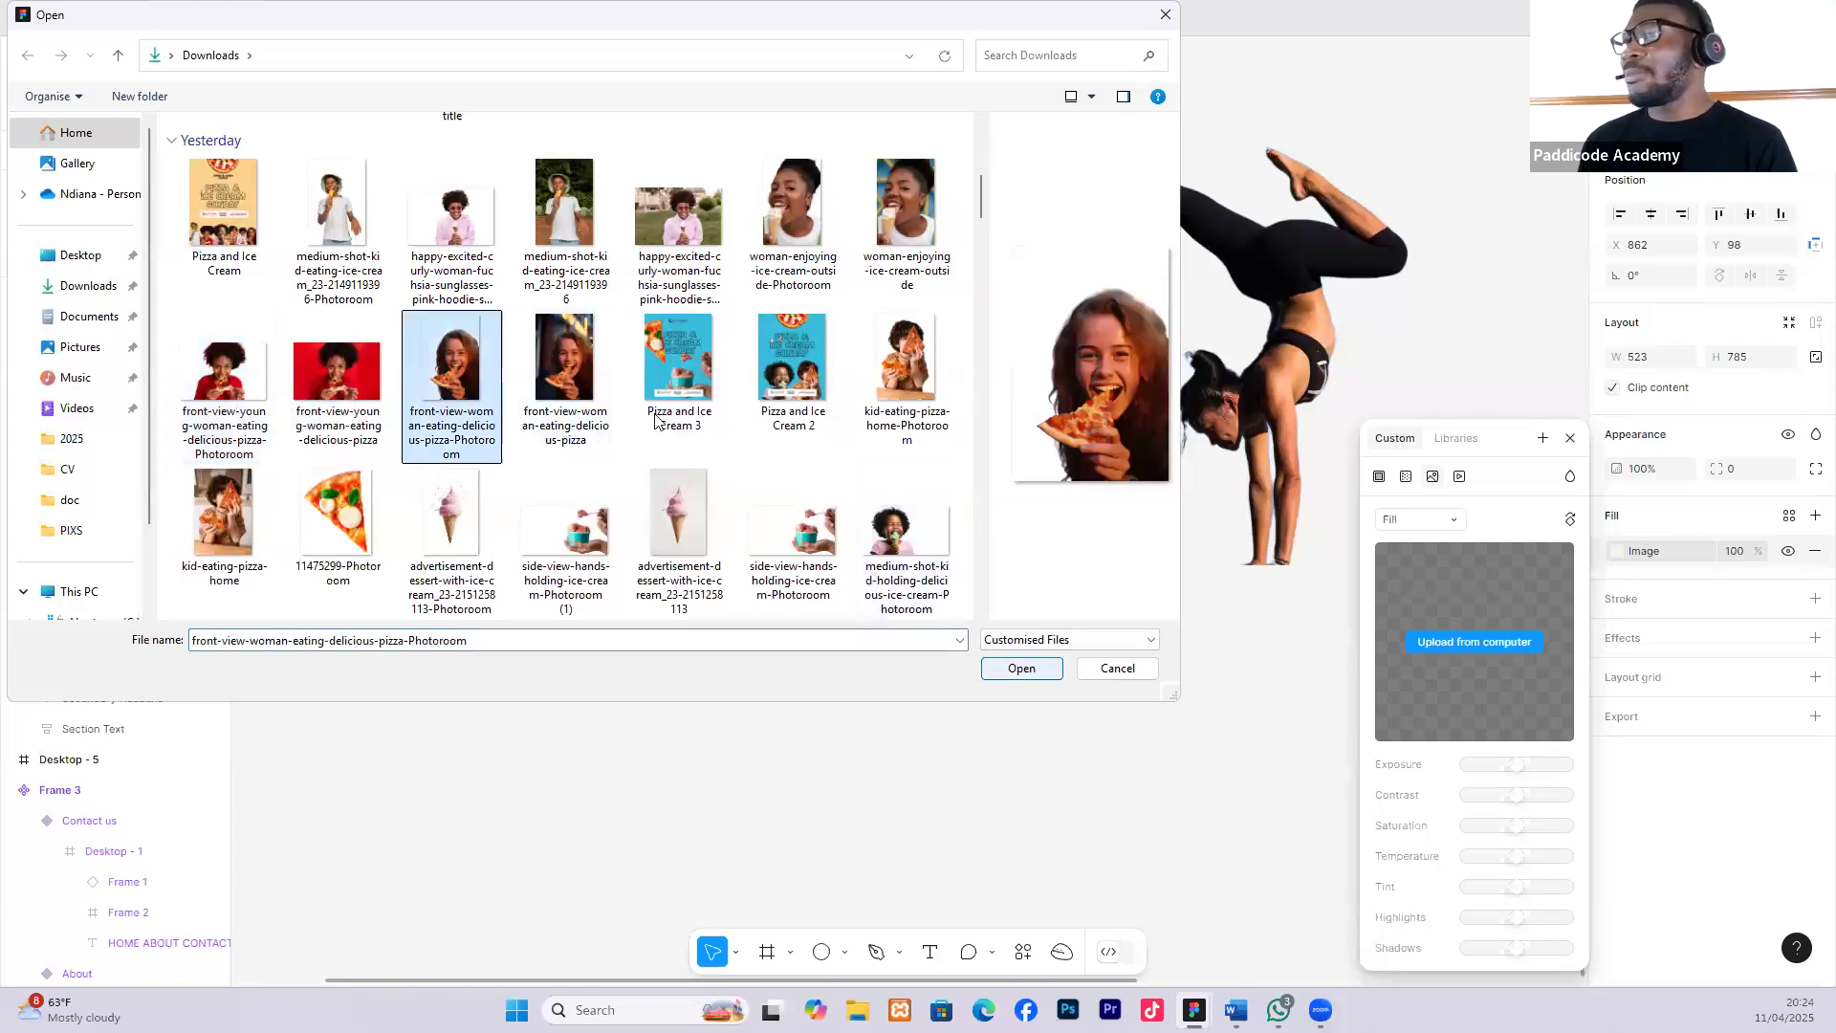
pyautogui.click(1022, 668)
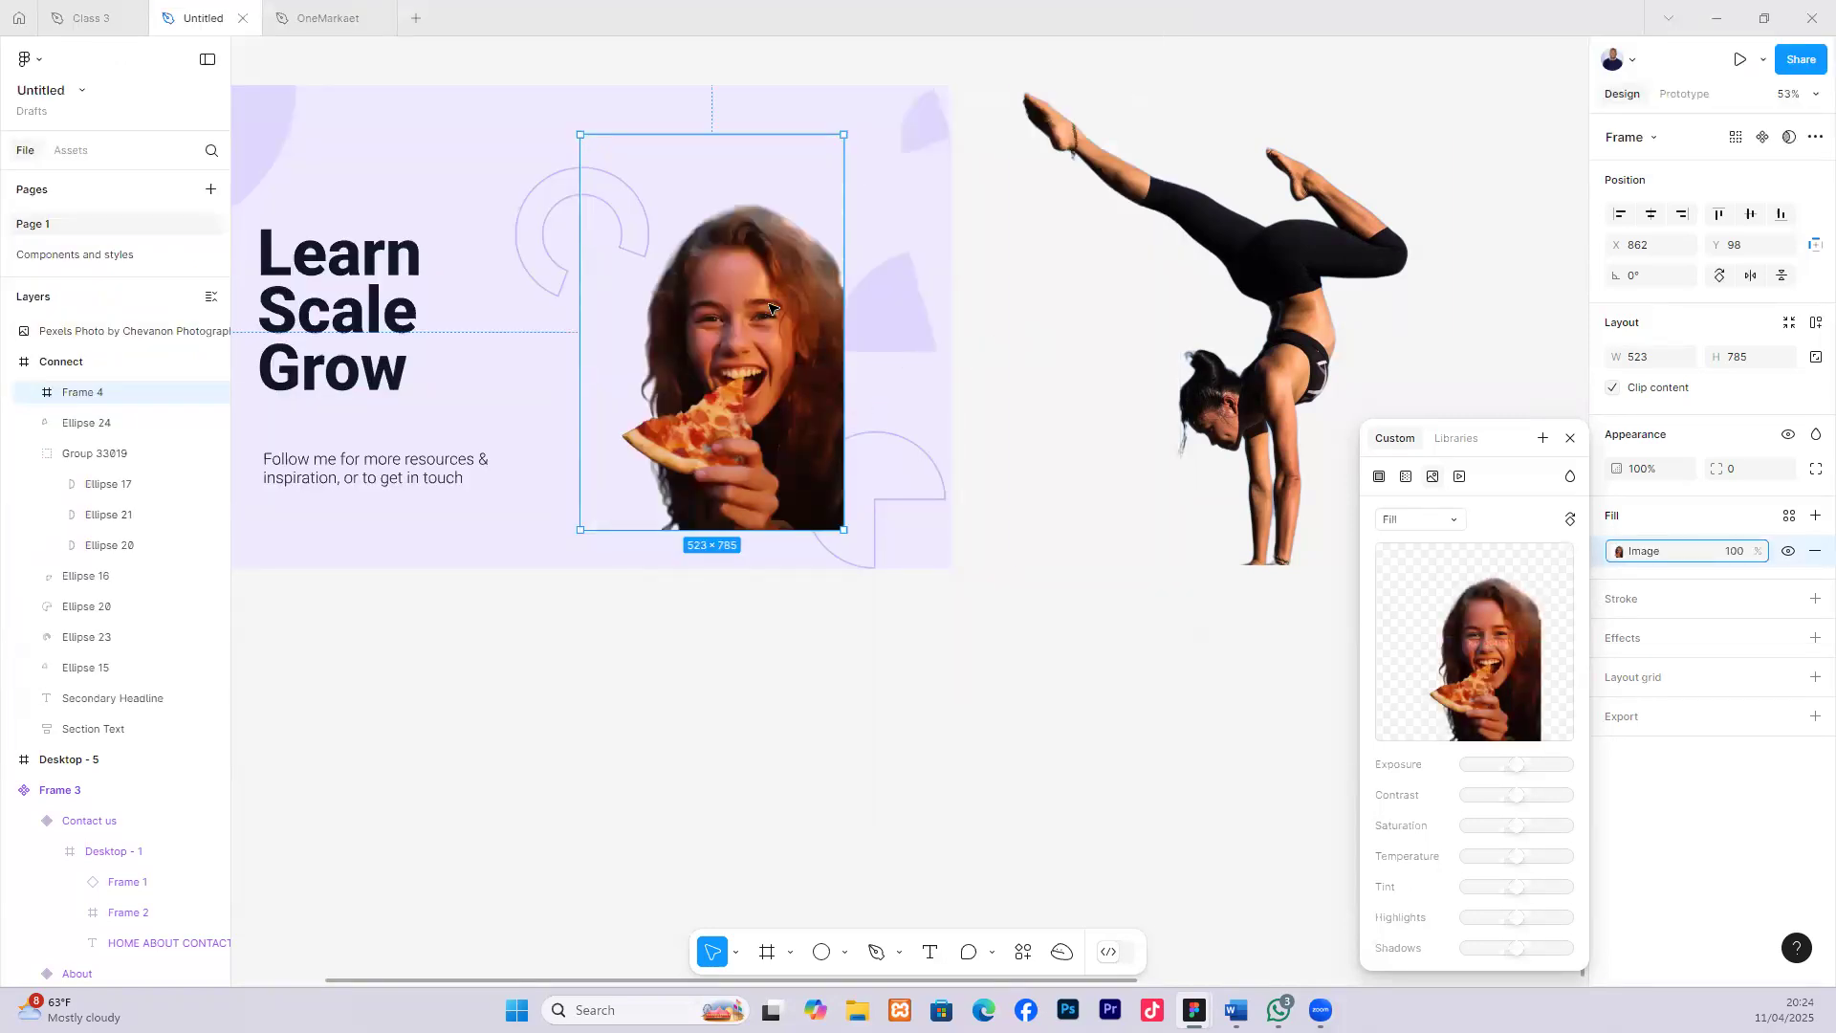
# Replace Frame 4's photo with the smiling woman holding an ice cream.
pyautogui.moveTo(810, 333)
pyautogui.mouseDown()
pyautogui.moveTo(917, 368)
pyautogui.moveTo(829, 342)
pyautogui.mouseUp()
pyautogui.moveTo(717, 330); pyautogui.dragTo(723, 352)
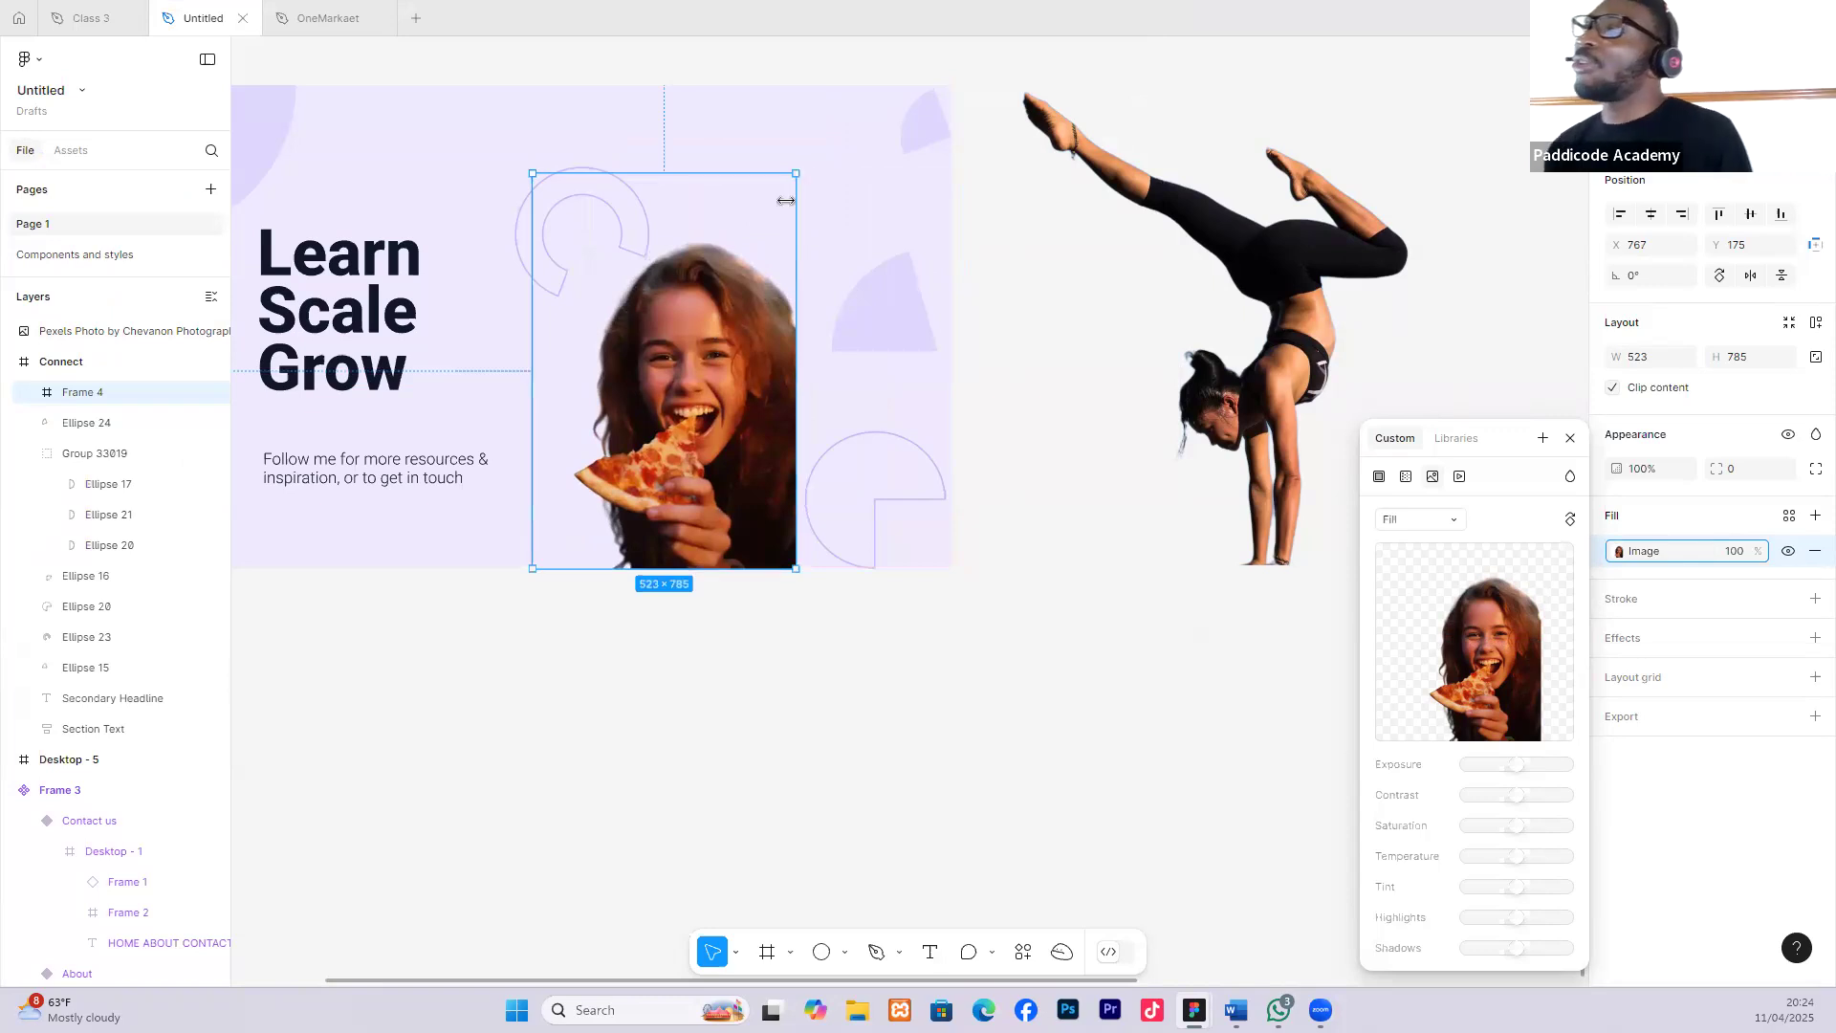
pyautogui.click(1488, 644)
pyautogui.scroll(-10, 449, 364)
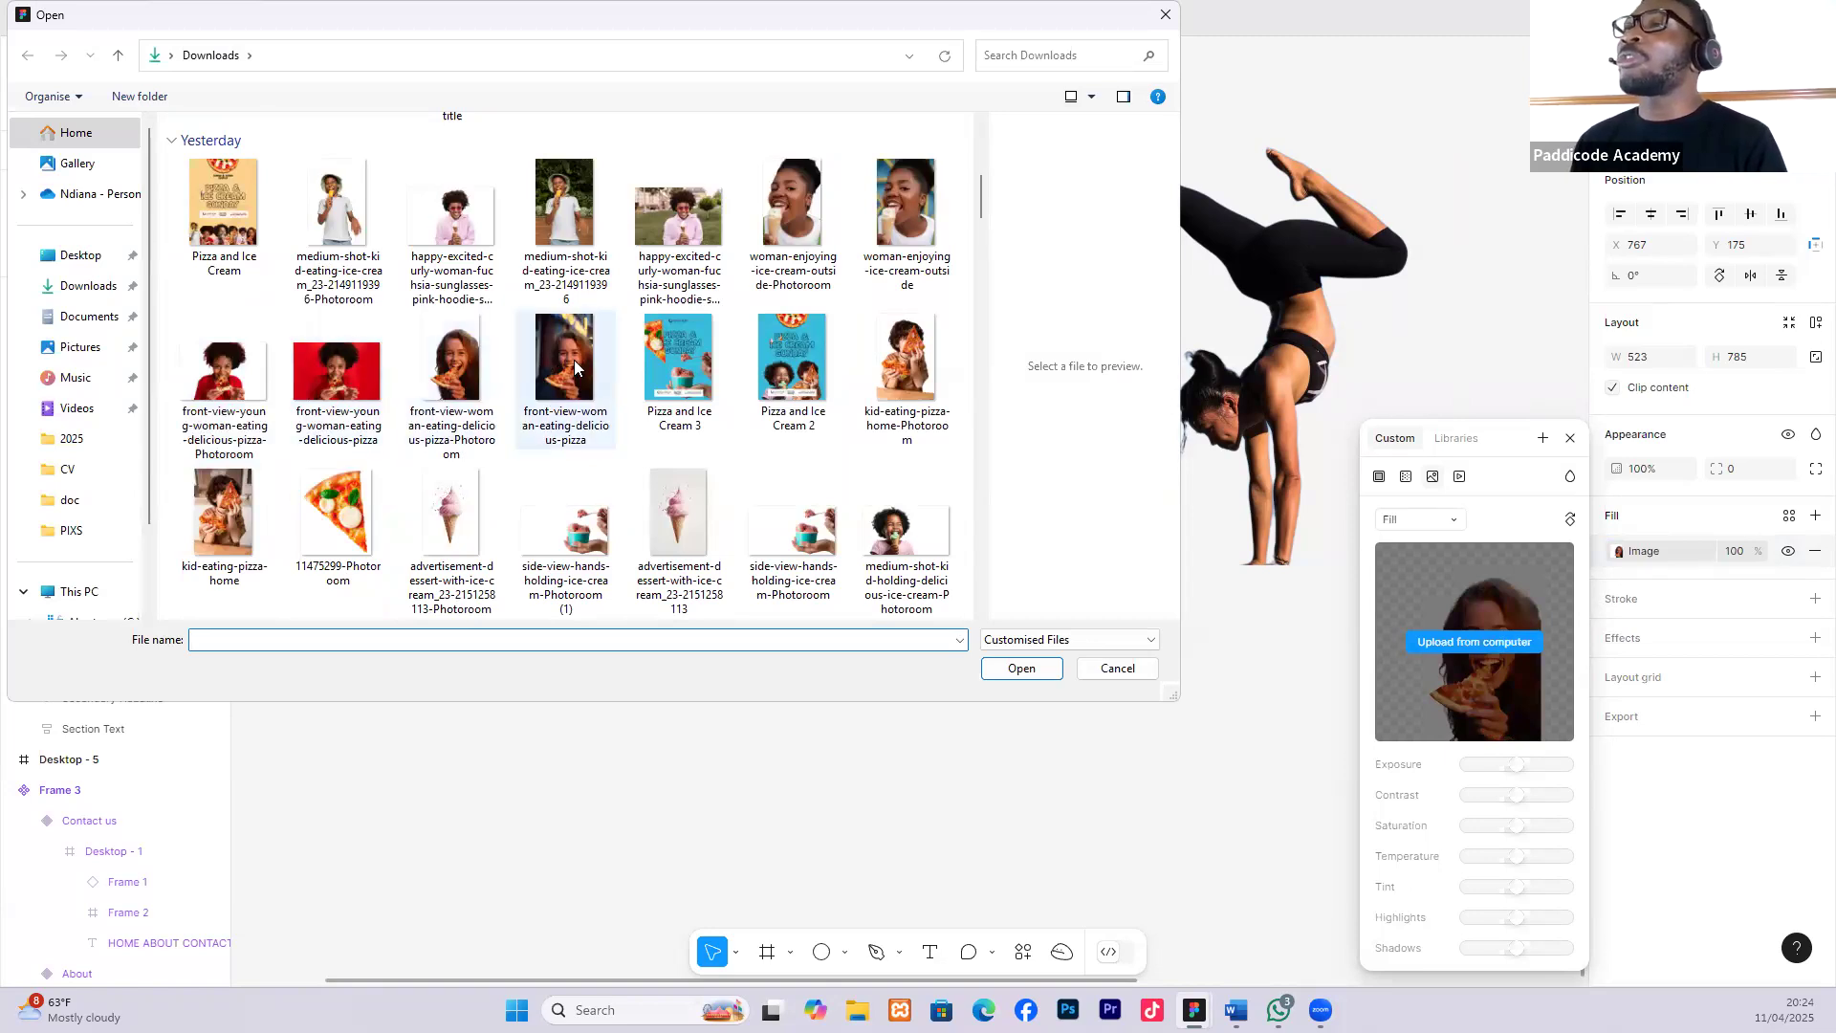
pyautogui.click(457, 227)
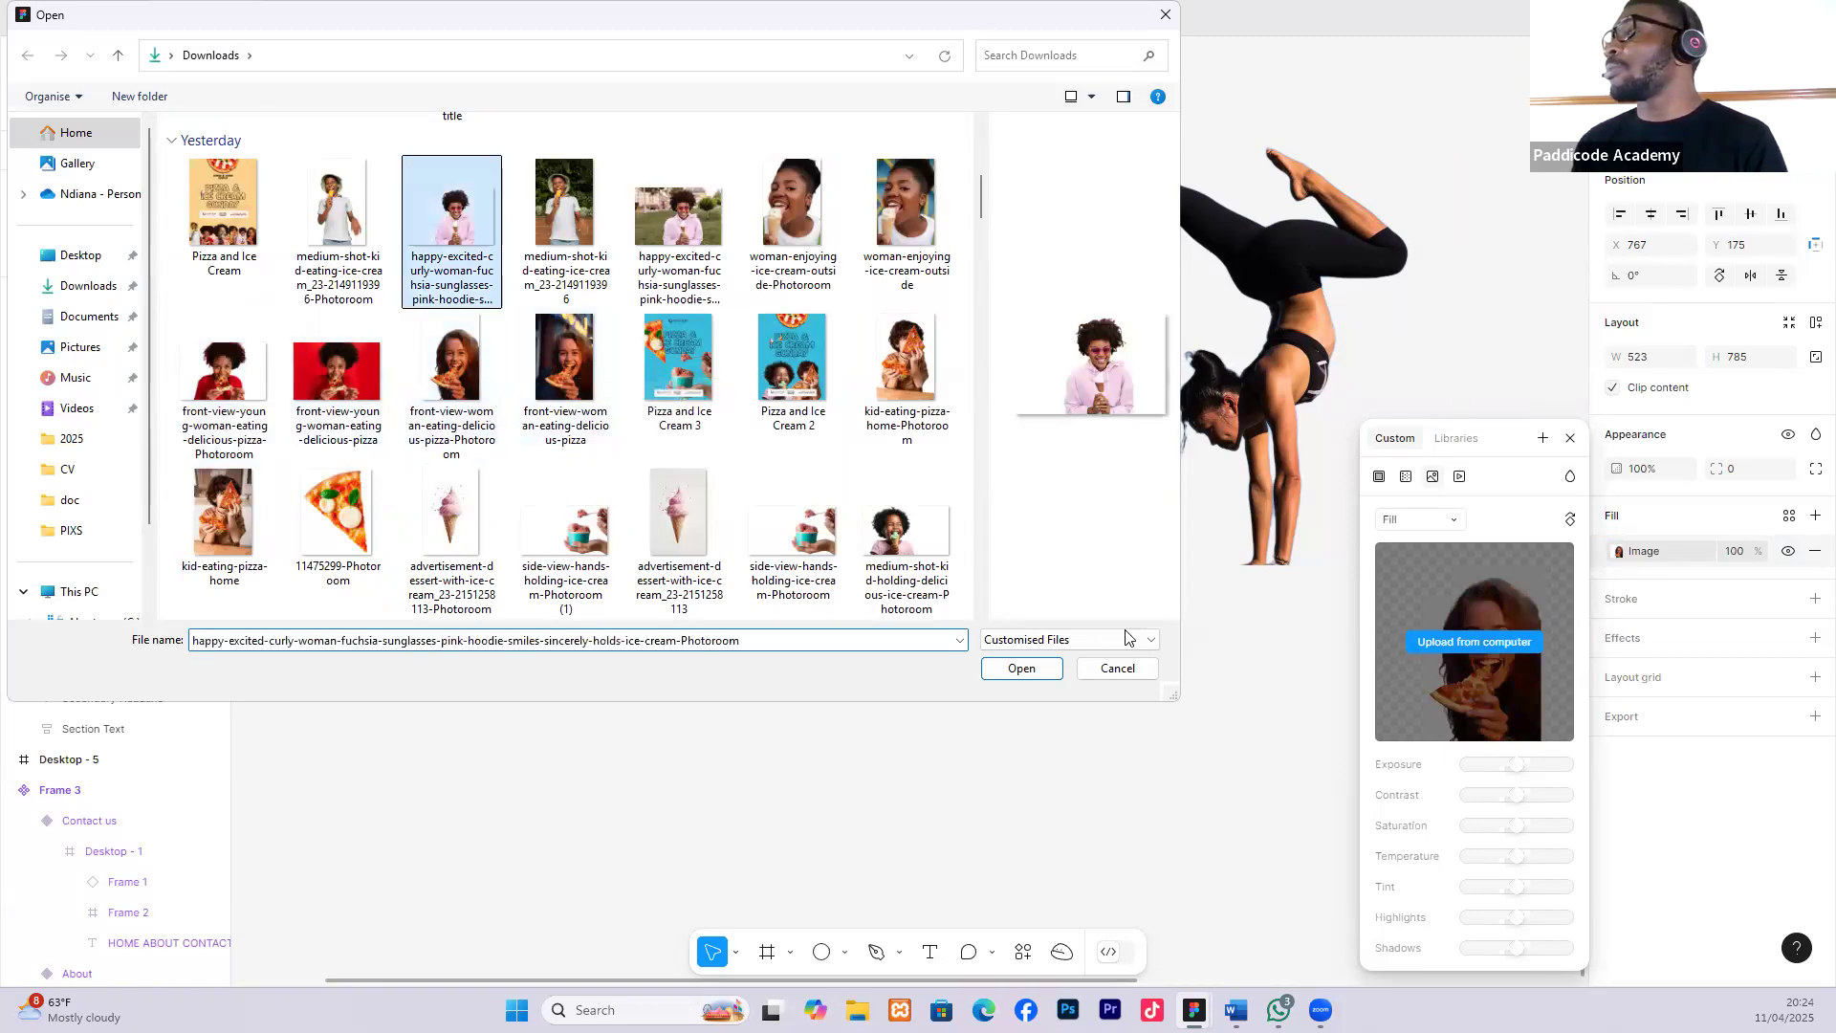
pyautogui.click(1031, 669)
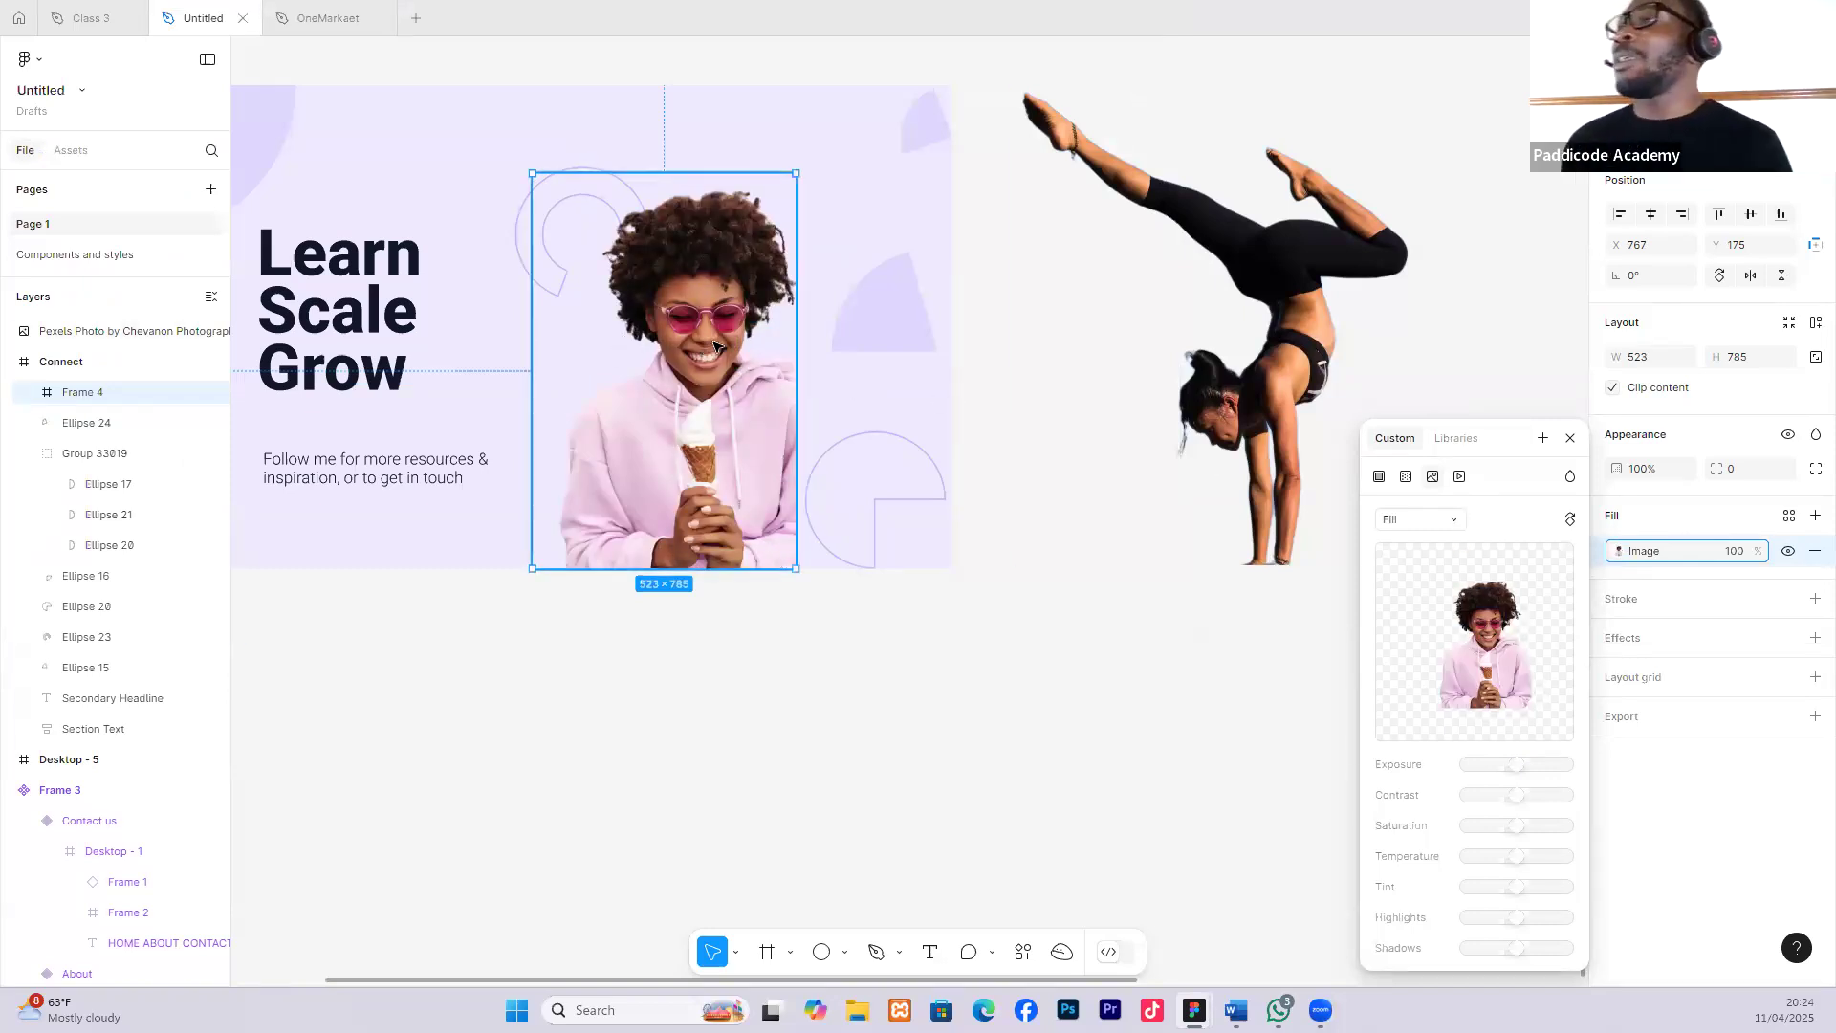
# Resize Frame 4 to 464×686 and place it beside the headline at X 749, Y 105.
pyautogui.moveTo(797, 322); pyautogui.dragTo(851, 333)
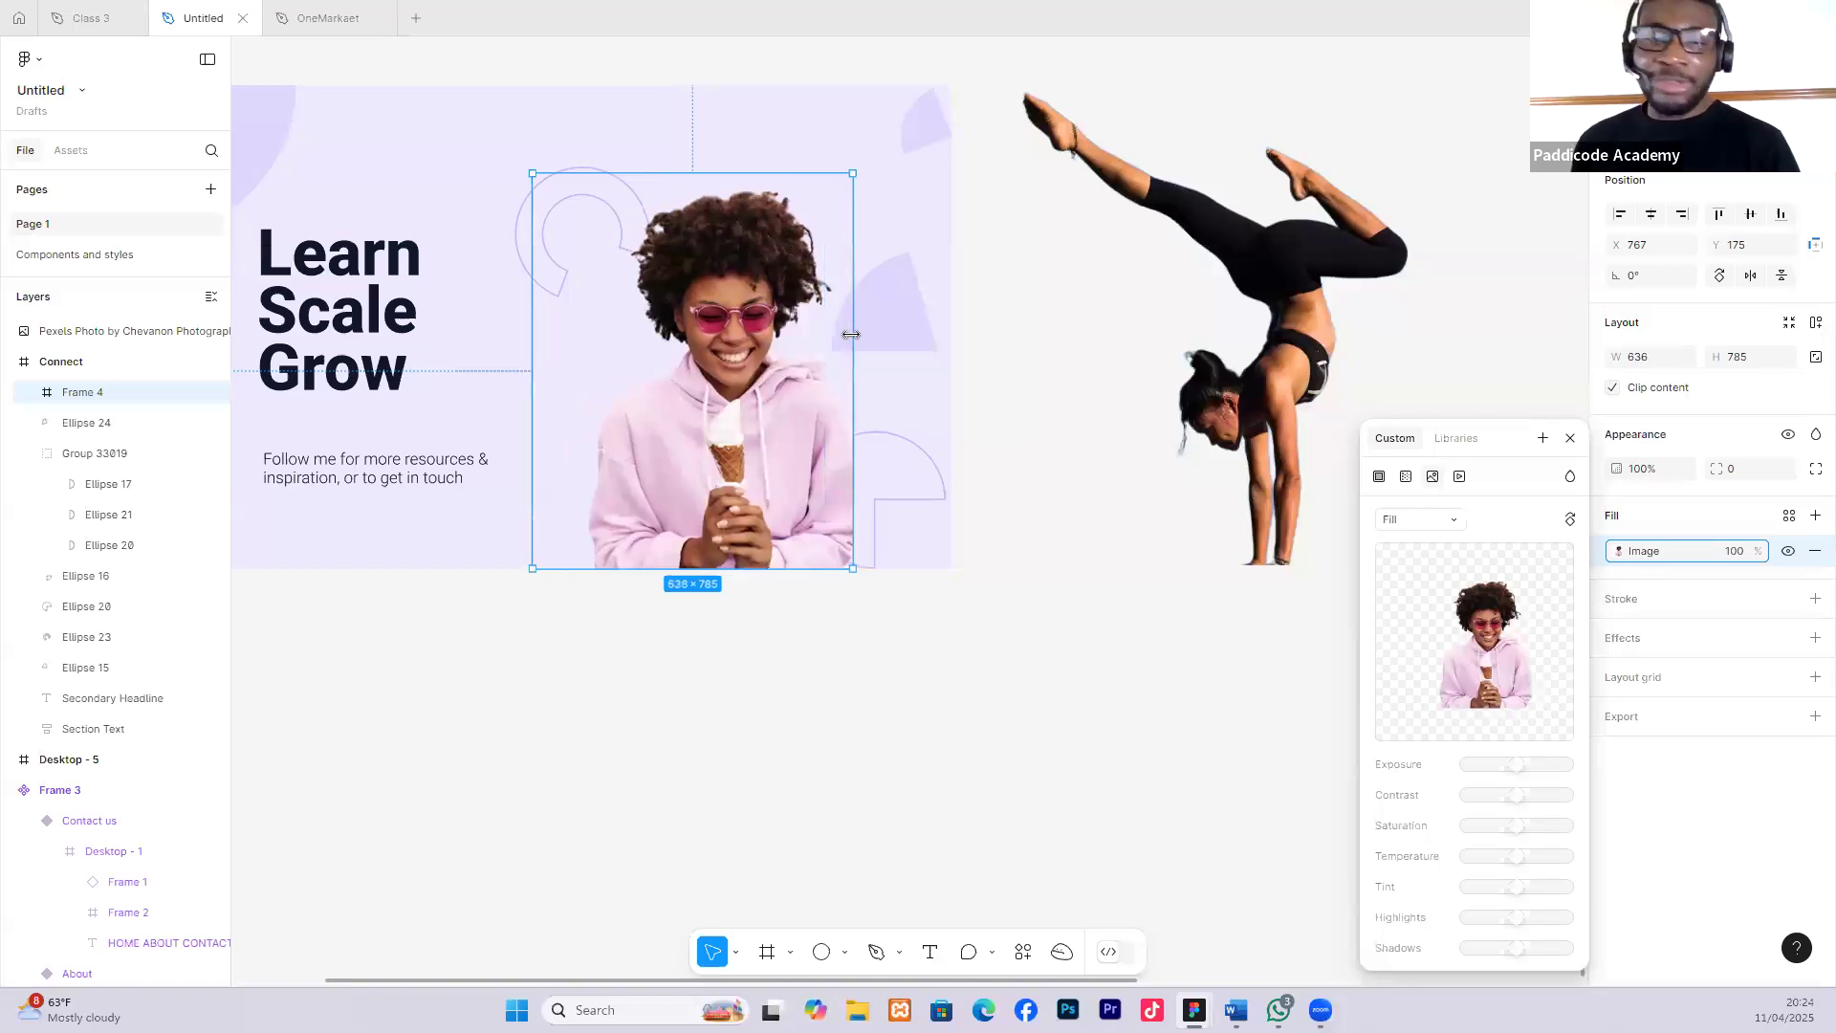
pyautogui.hotkey('ctrl', 'z')
pyautogui.moveTo(854, 334); pyautogui.dragTo(984, 383)
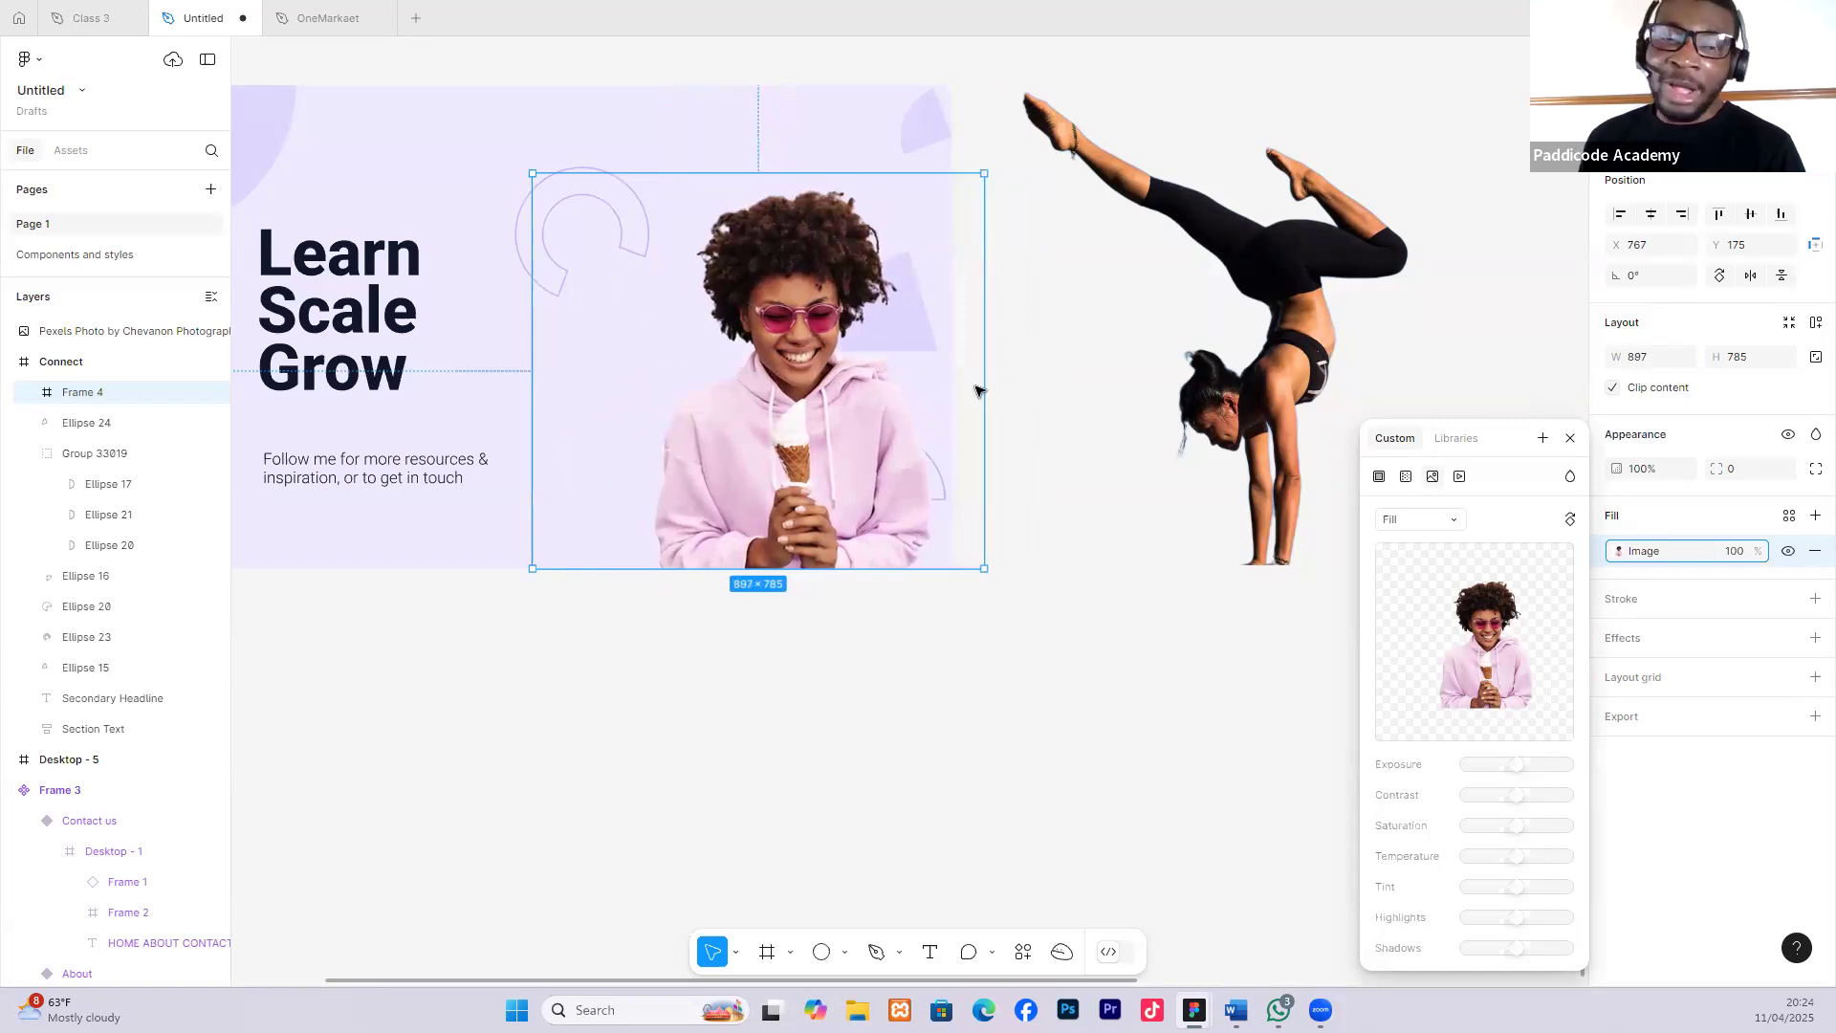
pyautogui.hotkey('ctrl', 'z')
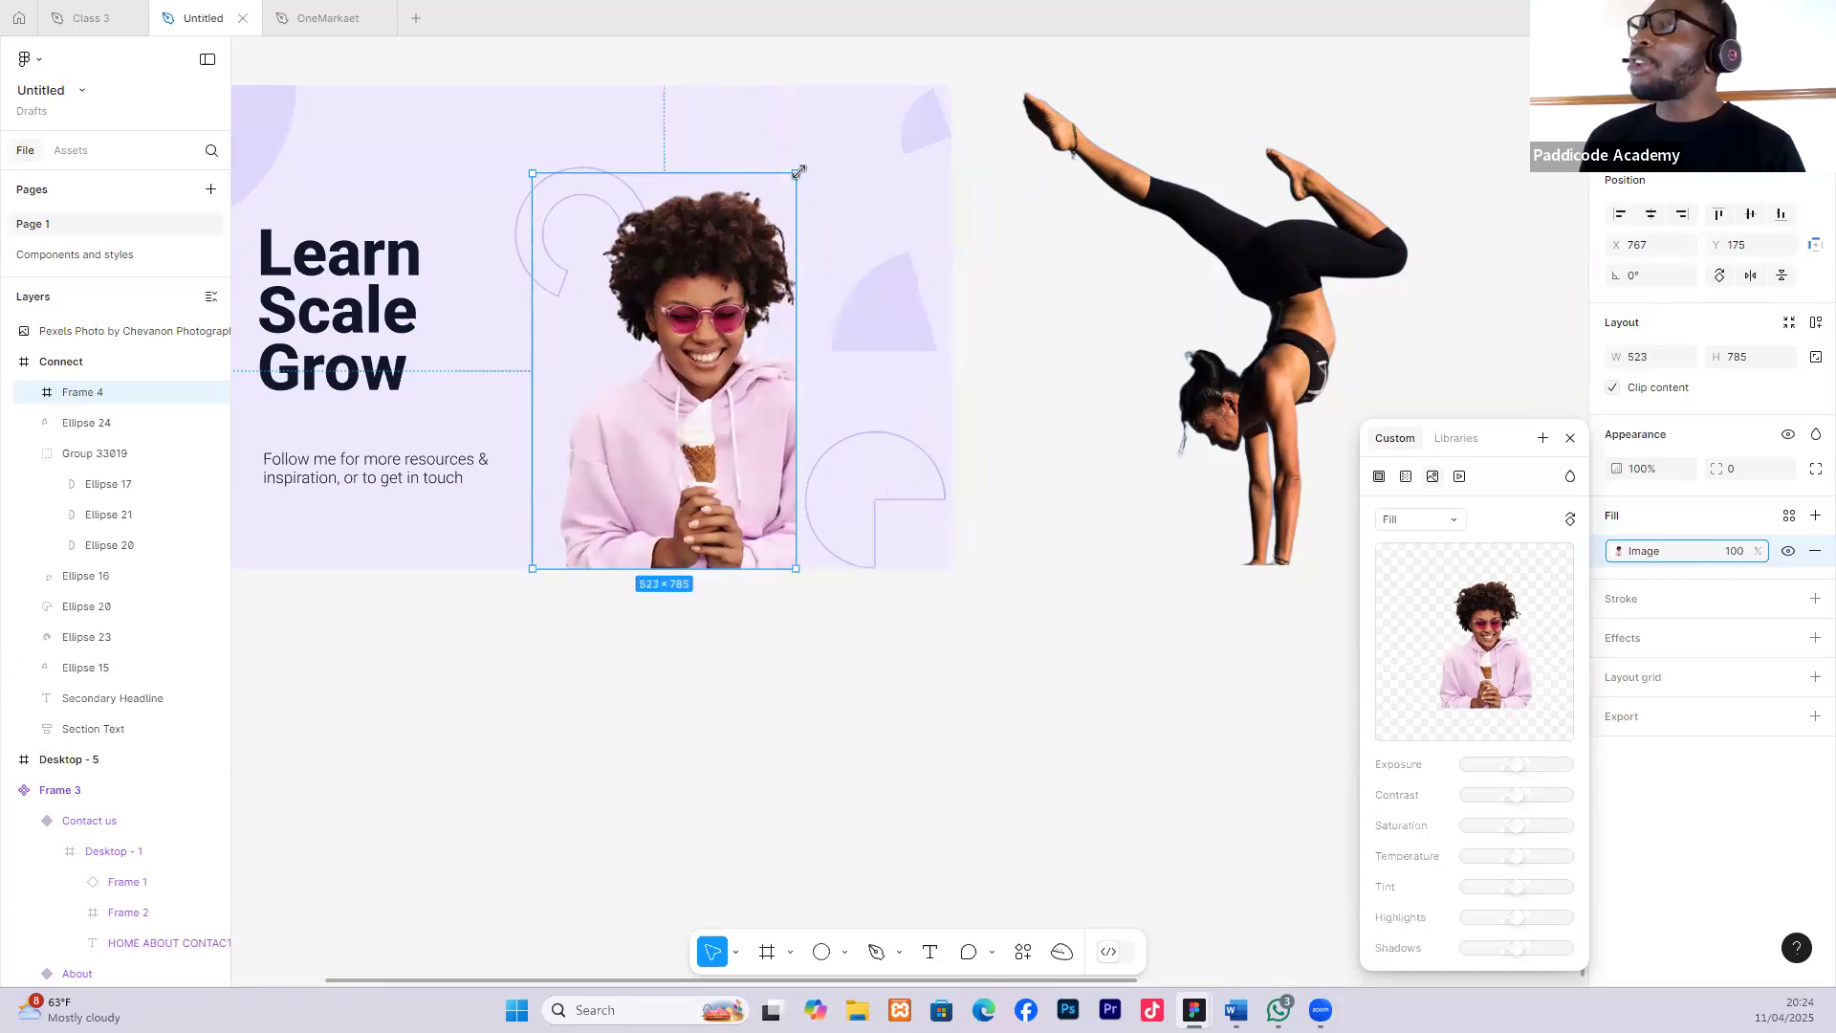
pyautogui.moveTo(807, 160)
pyautogui.mouseDown()
pyautogui.moveTo(841, 121)
pyautogui.moveTo(782, 166)
pyautogui.mouseUp()
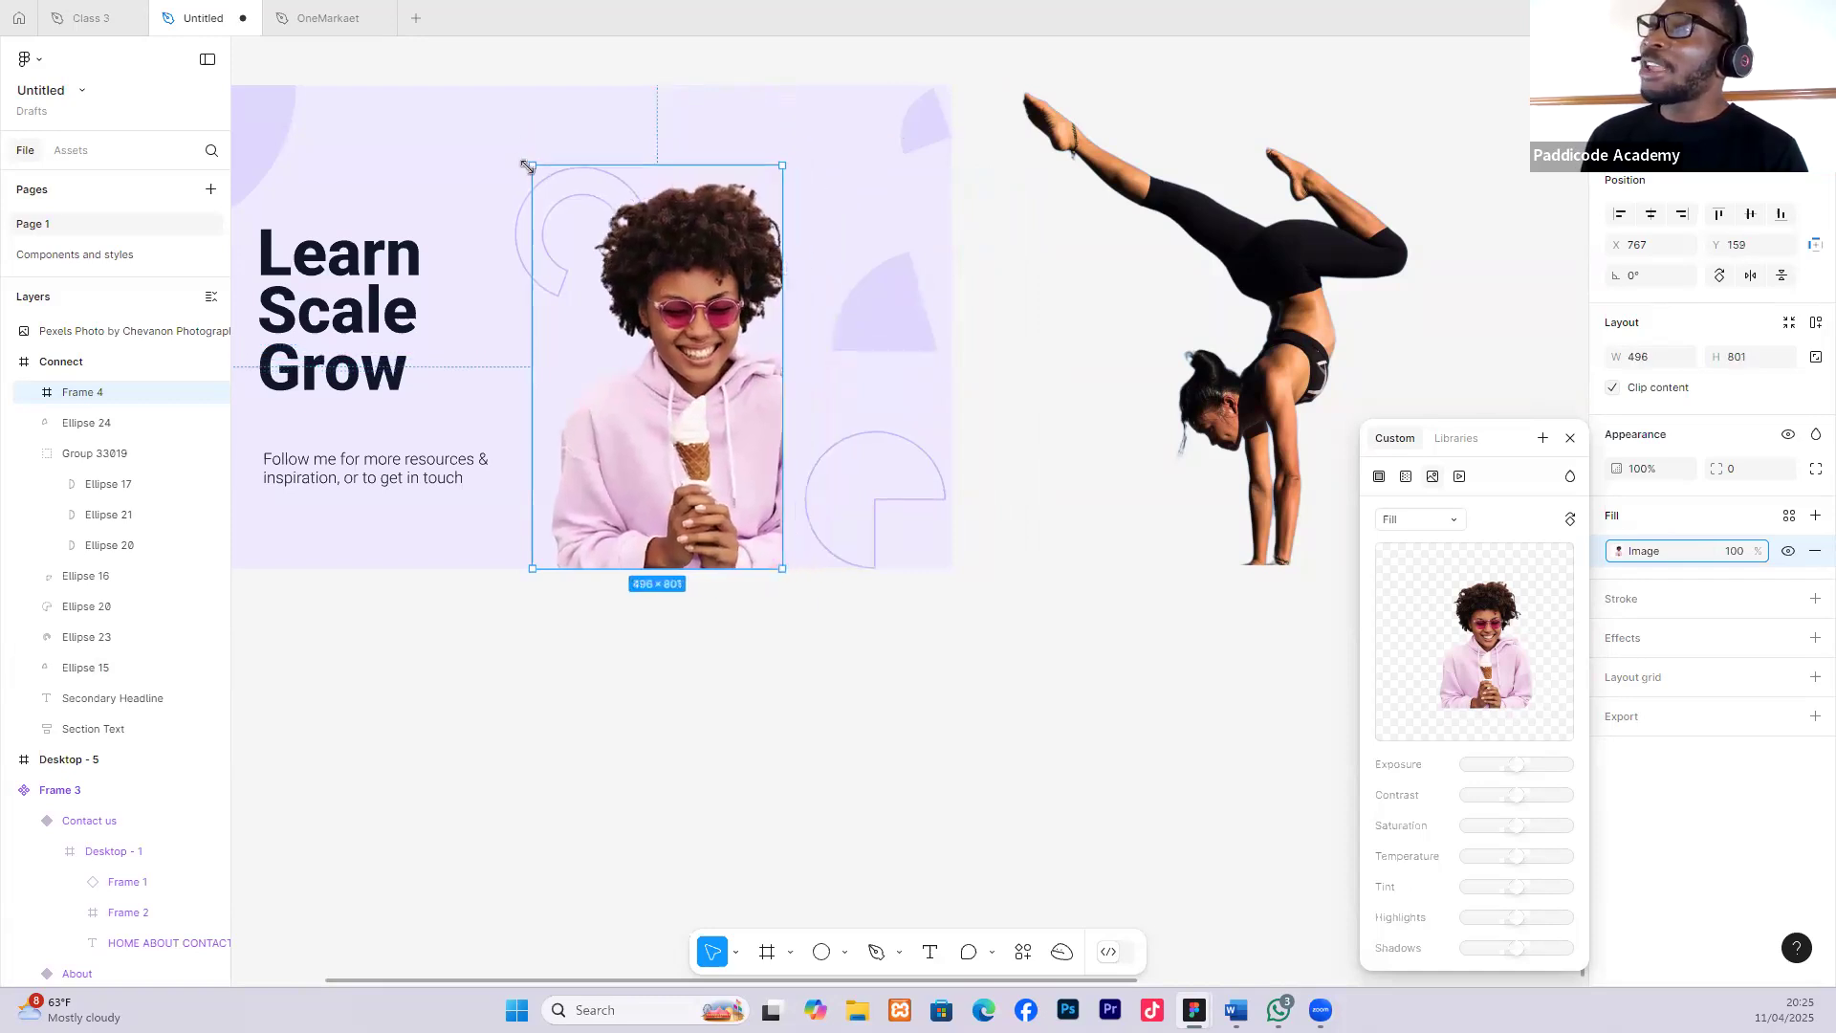
pyautogui.moveTo(533, 165); pyautogui.dragTo(498, 130)
pyautogui.moveTo(497, 571); pyautogui.dragTo(429, 590)
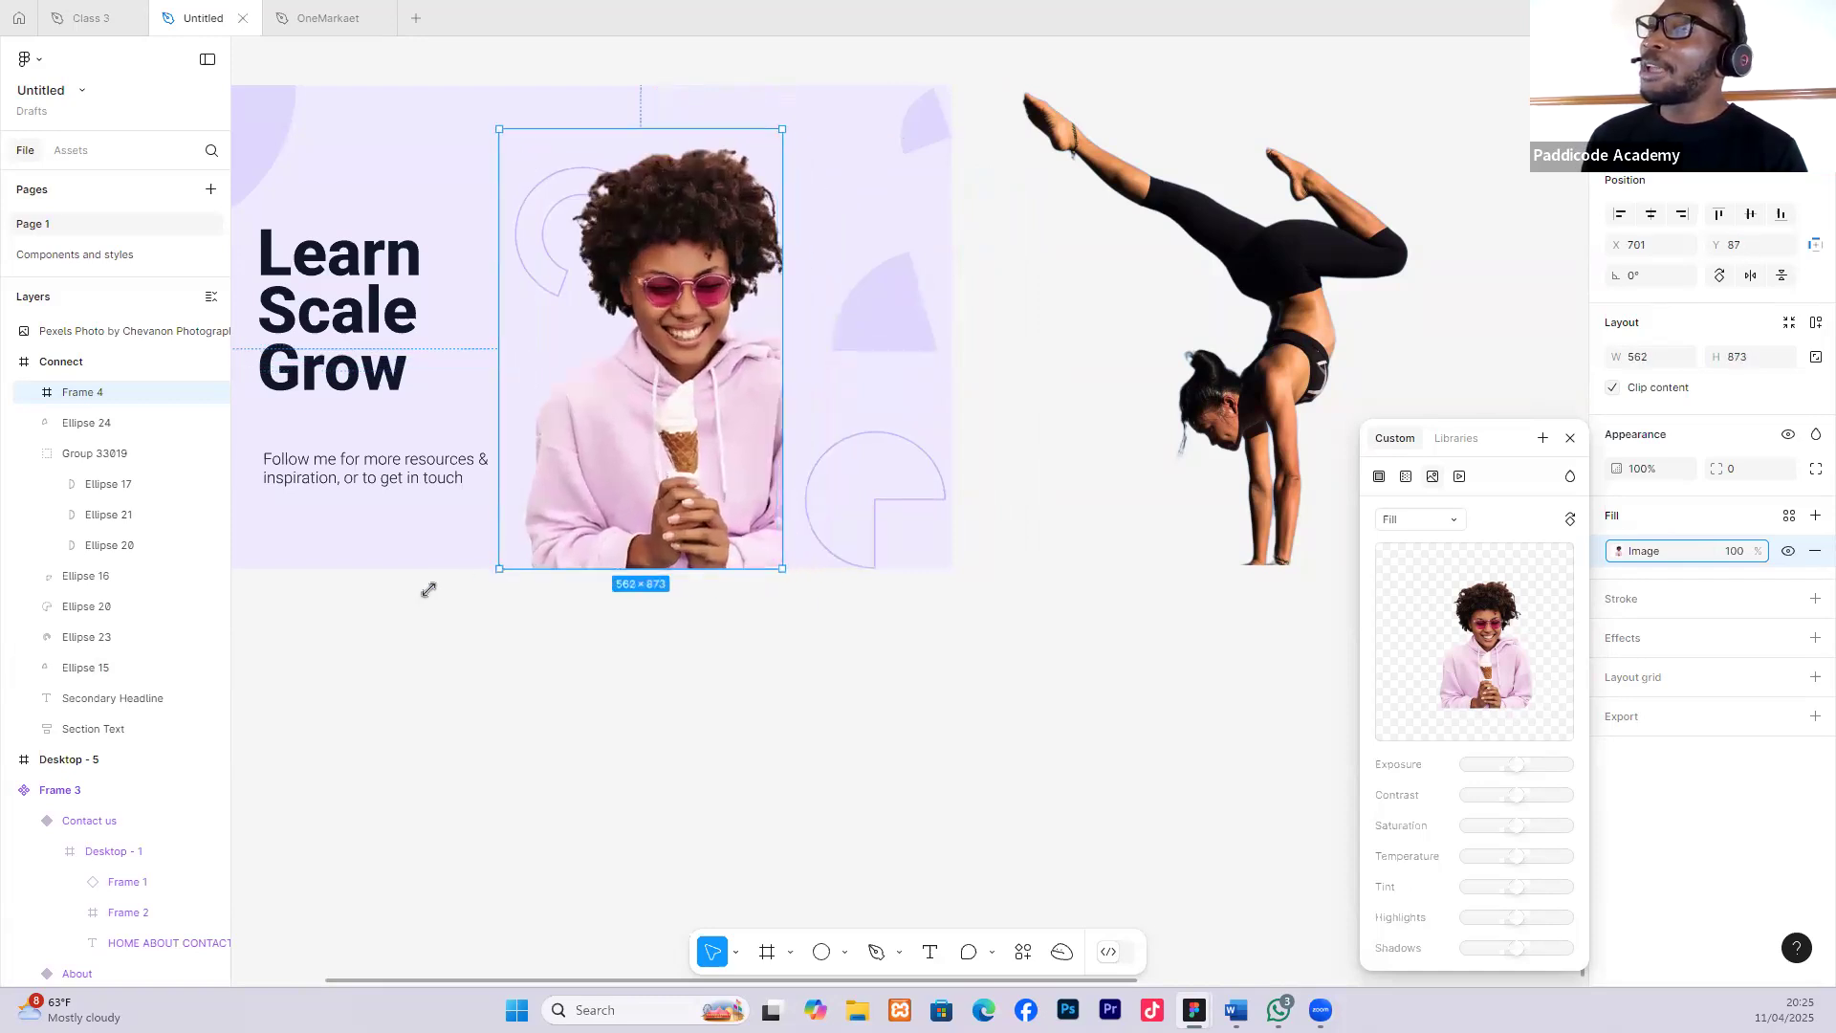
pyautogui.moveTo(624, 589); pyautogui.dragTo(729, 475)
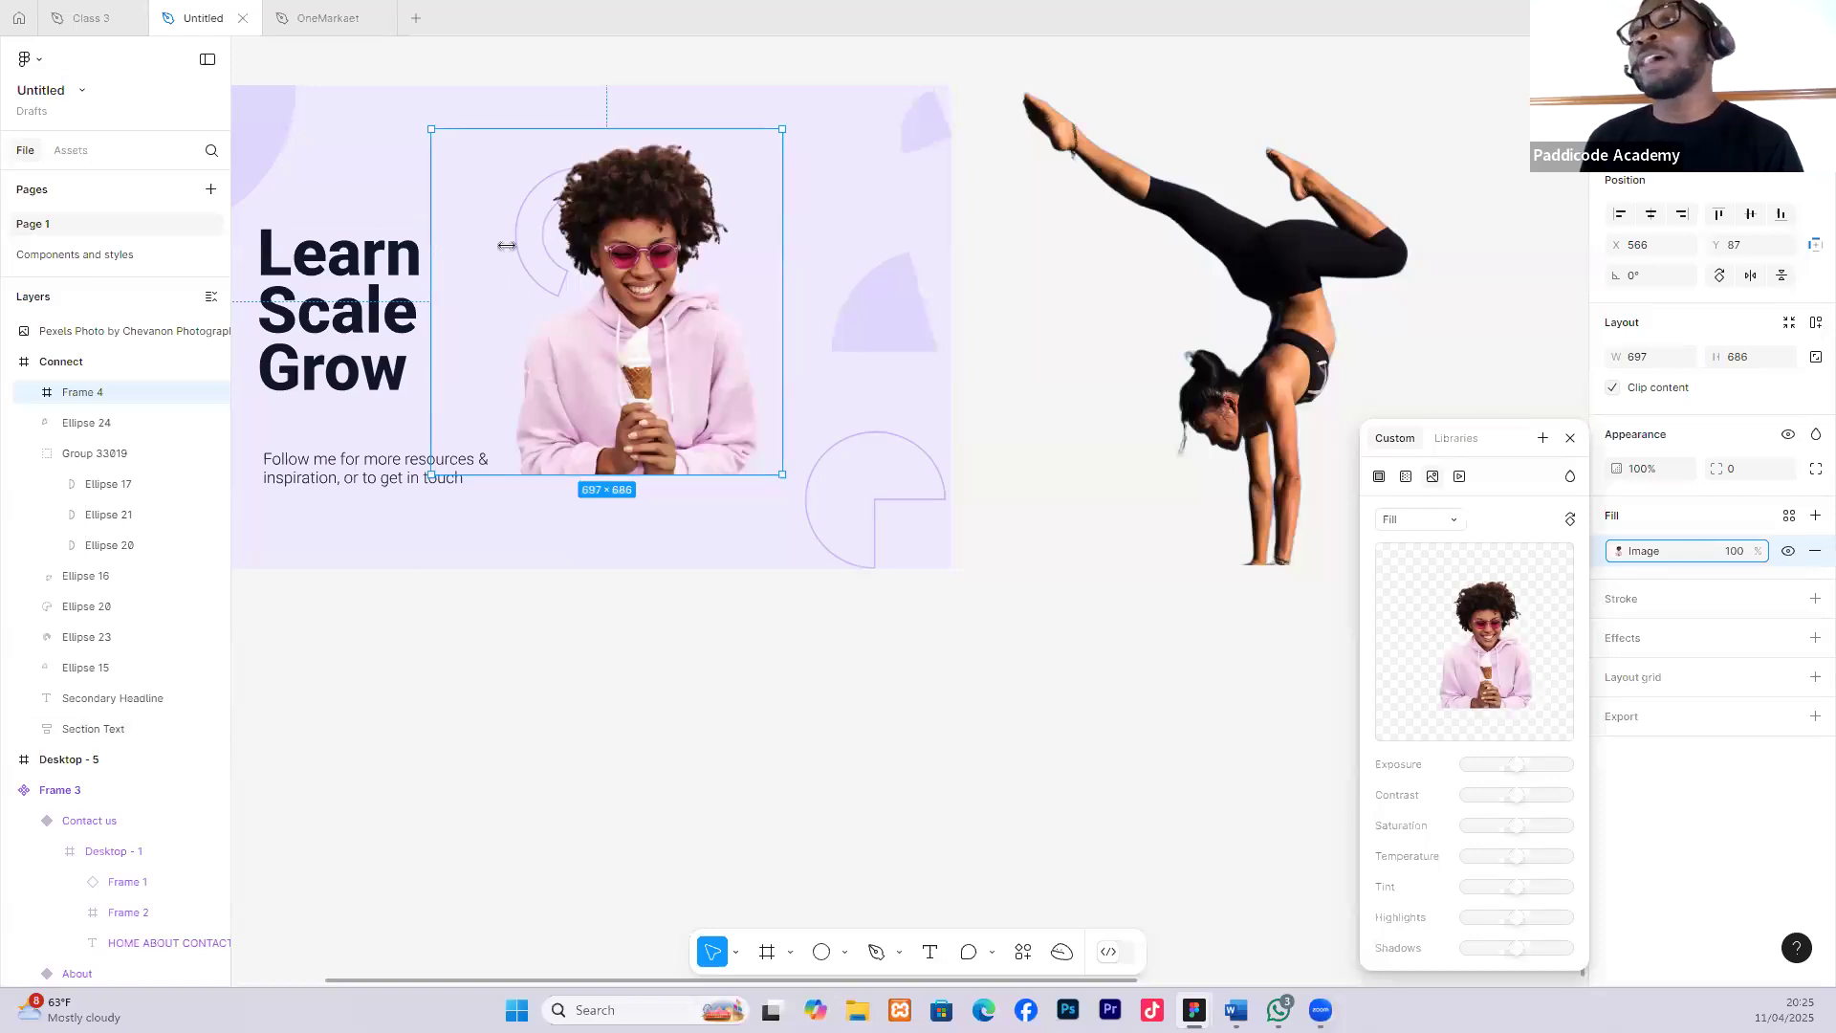
pyautogui.moveTo(432, 255); pyautogui.dragTo(550, 267)
pyautogui.moveTo(730, 320); pyautogui.dragTo(738, 331)
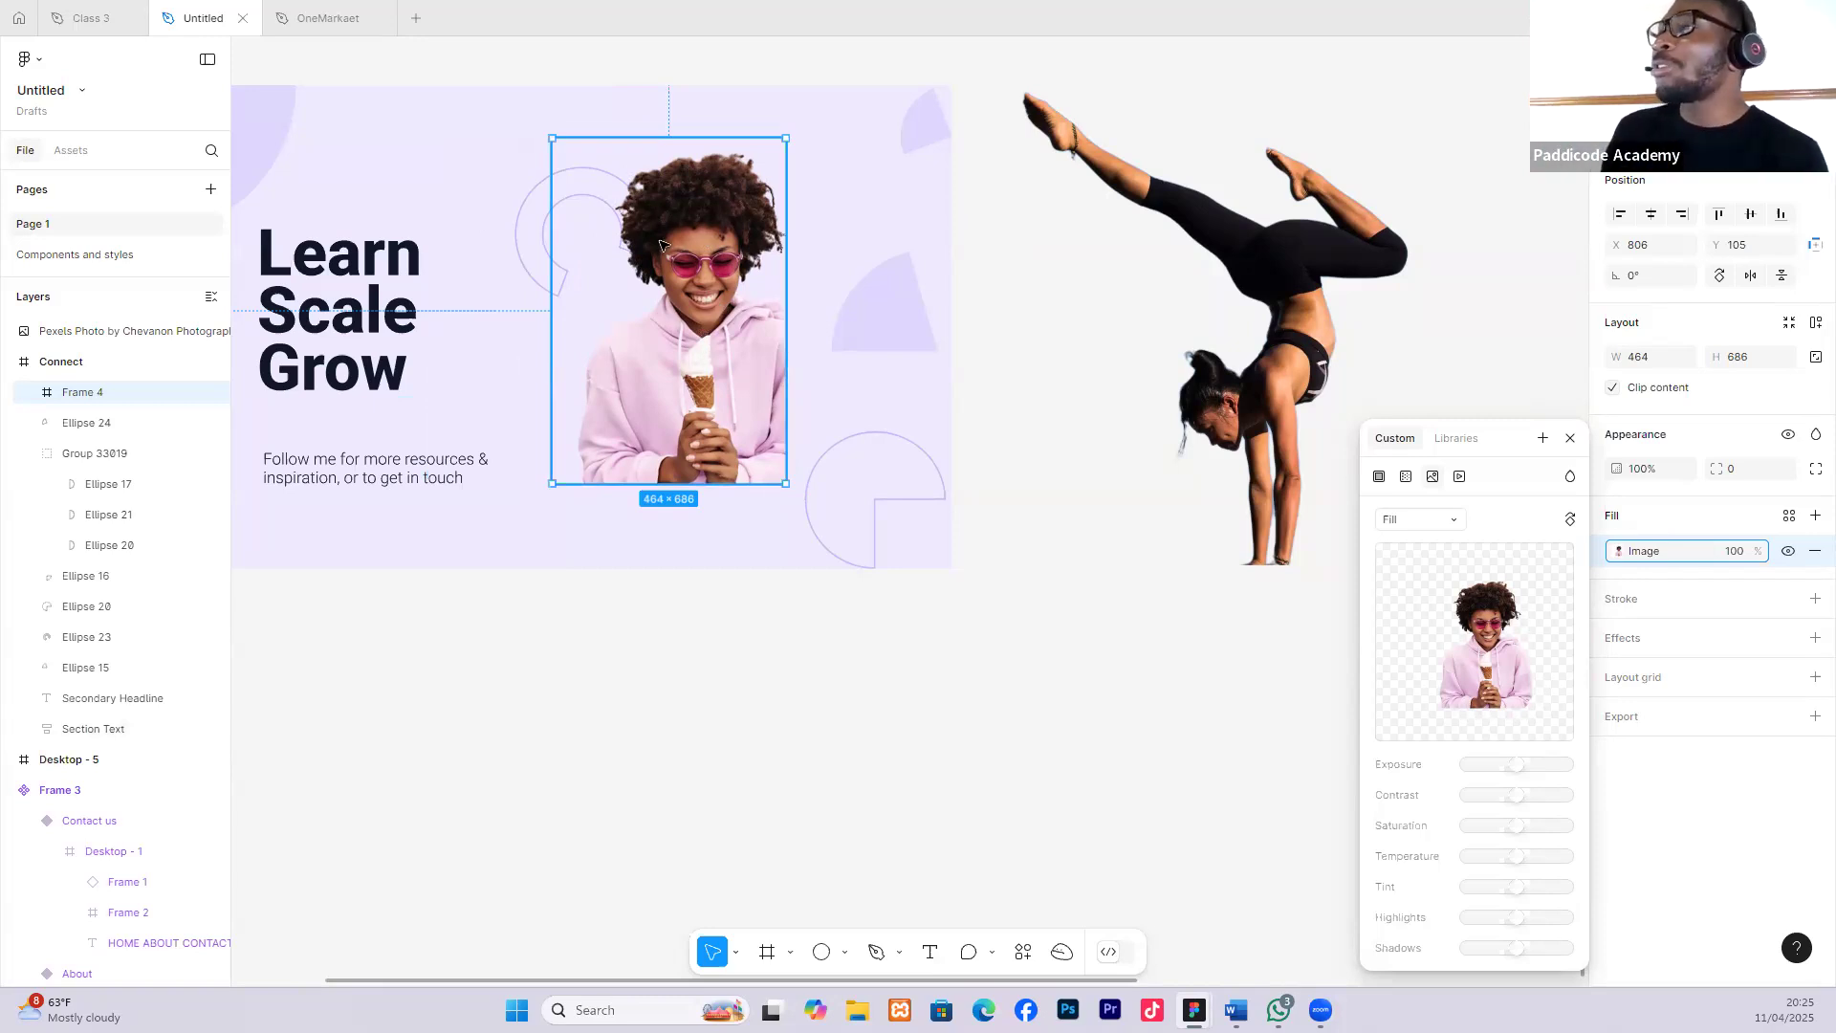
pyautogui.moveTo(710, 231)
pyautogui.mouseDown()
pyautogui.moveTo(691, 228)
pyautogui.moveTo(736, 242)
pyautogui.mouseUp()
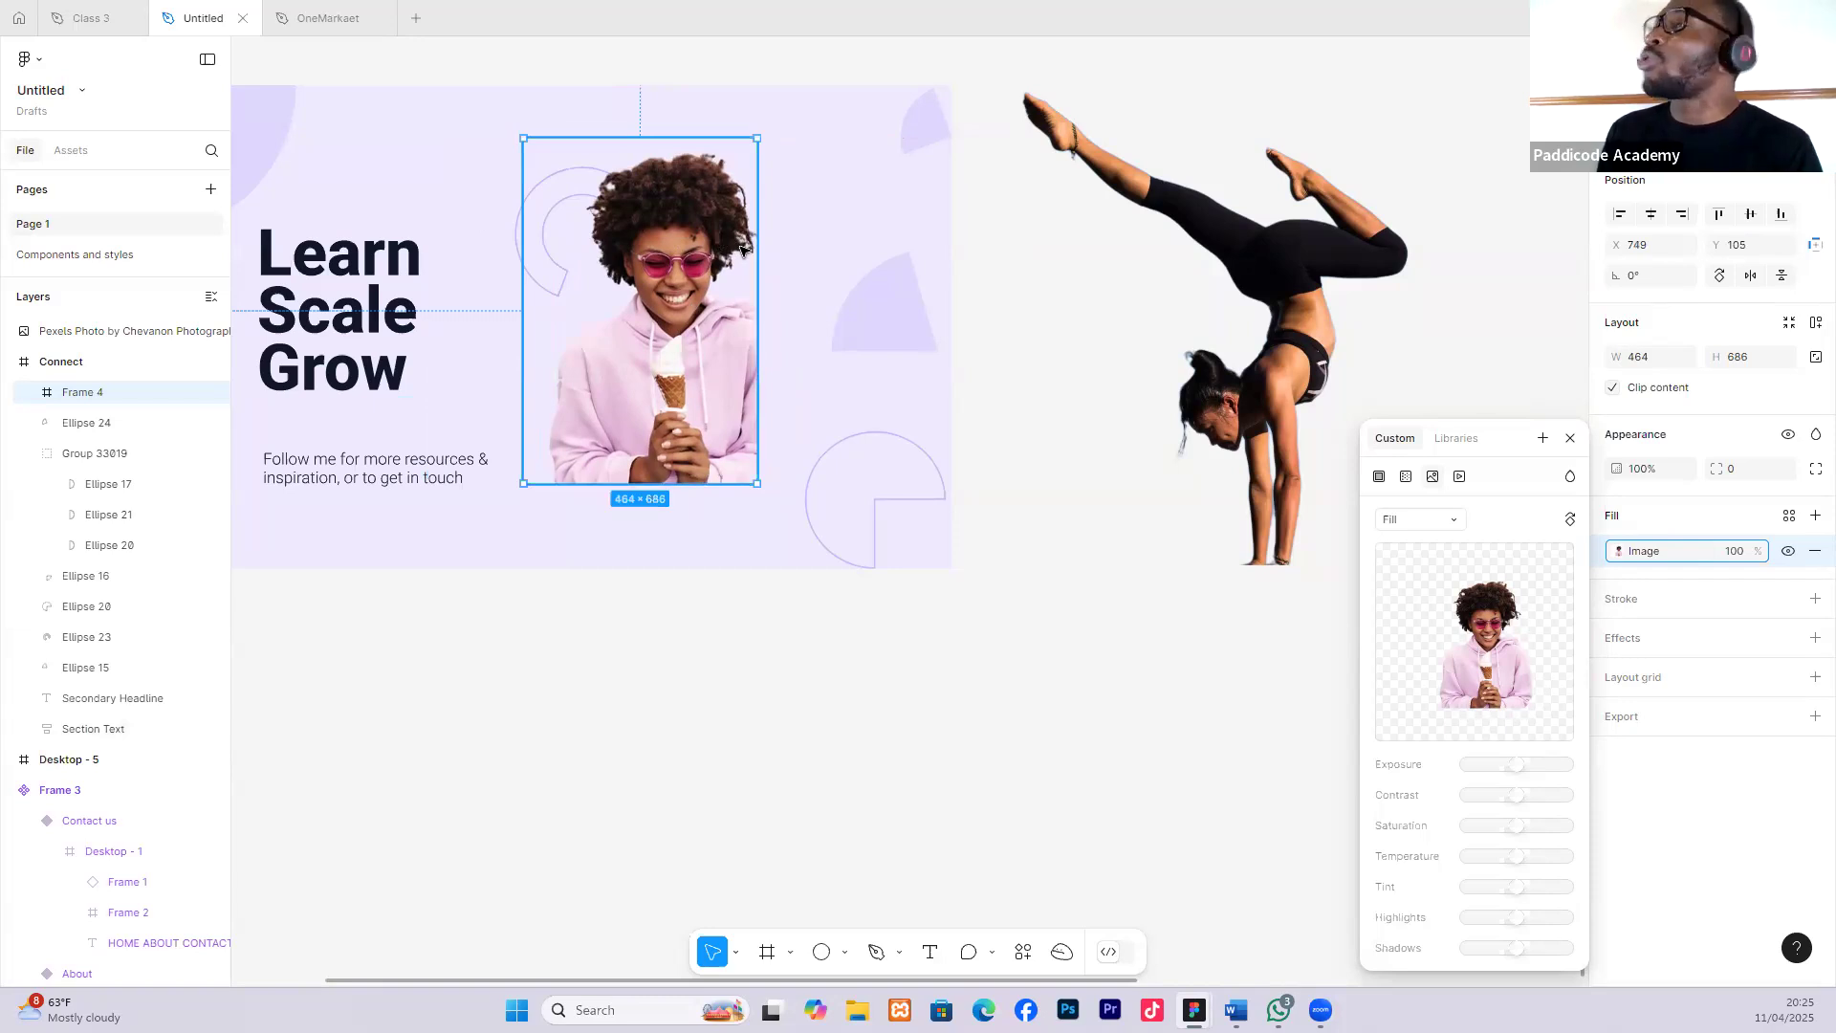
# Try Fit, Crop, Tile and Fill scaling on the photo, then crop it shifted left.
pyautogui.click(1450, 522)
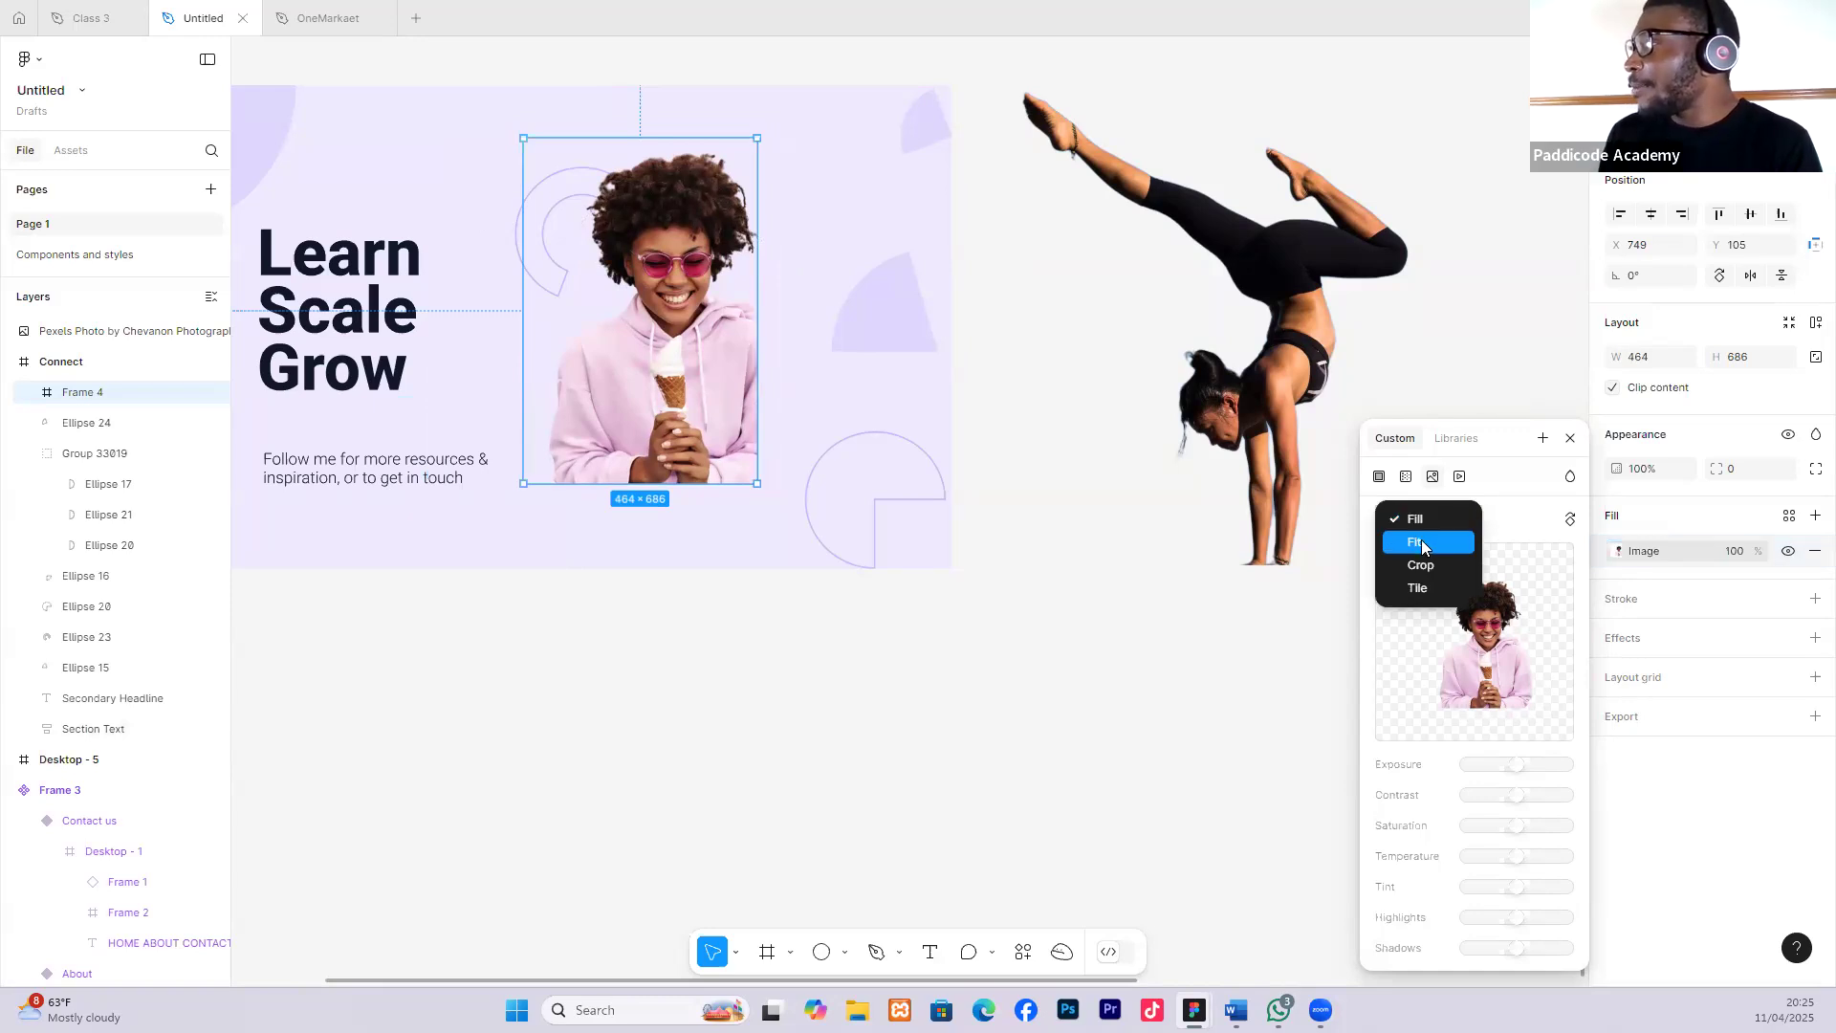
pyautogui.click(1420, 543)
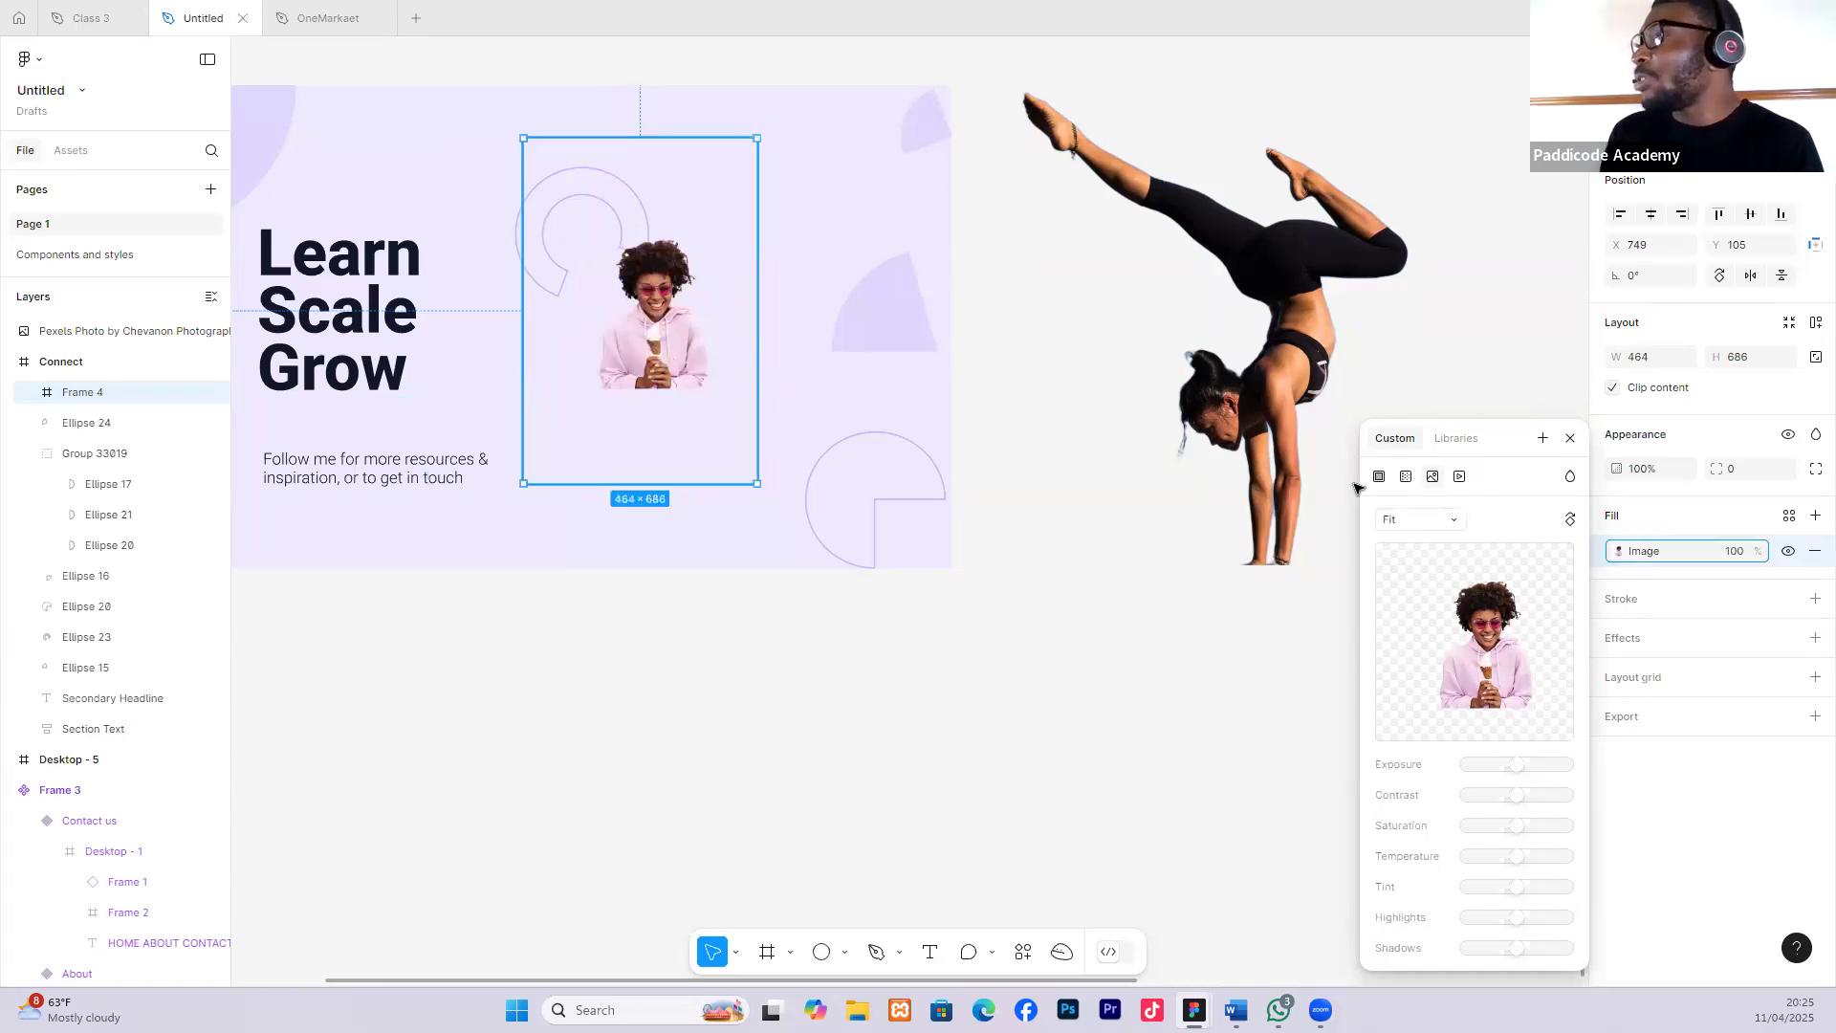
pyautogui.click(1442, 521)
pyautogui.click(1438, 545)
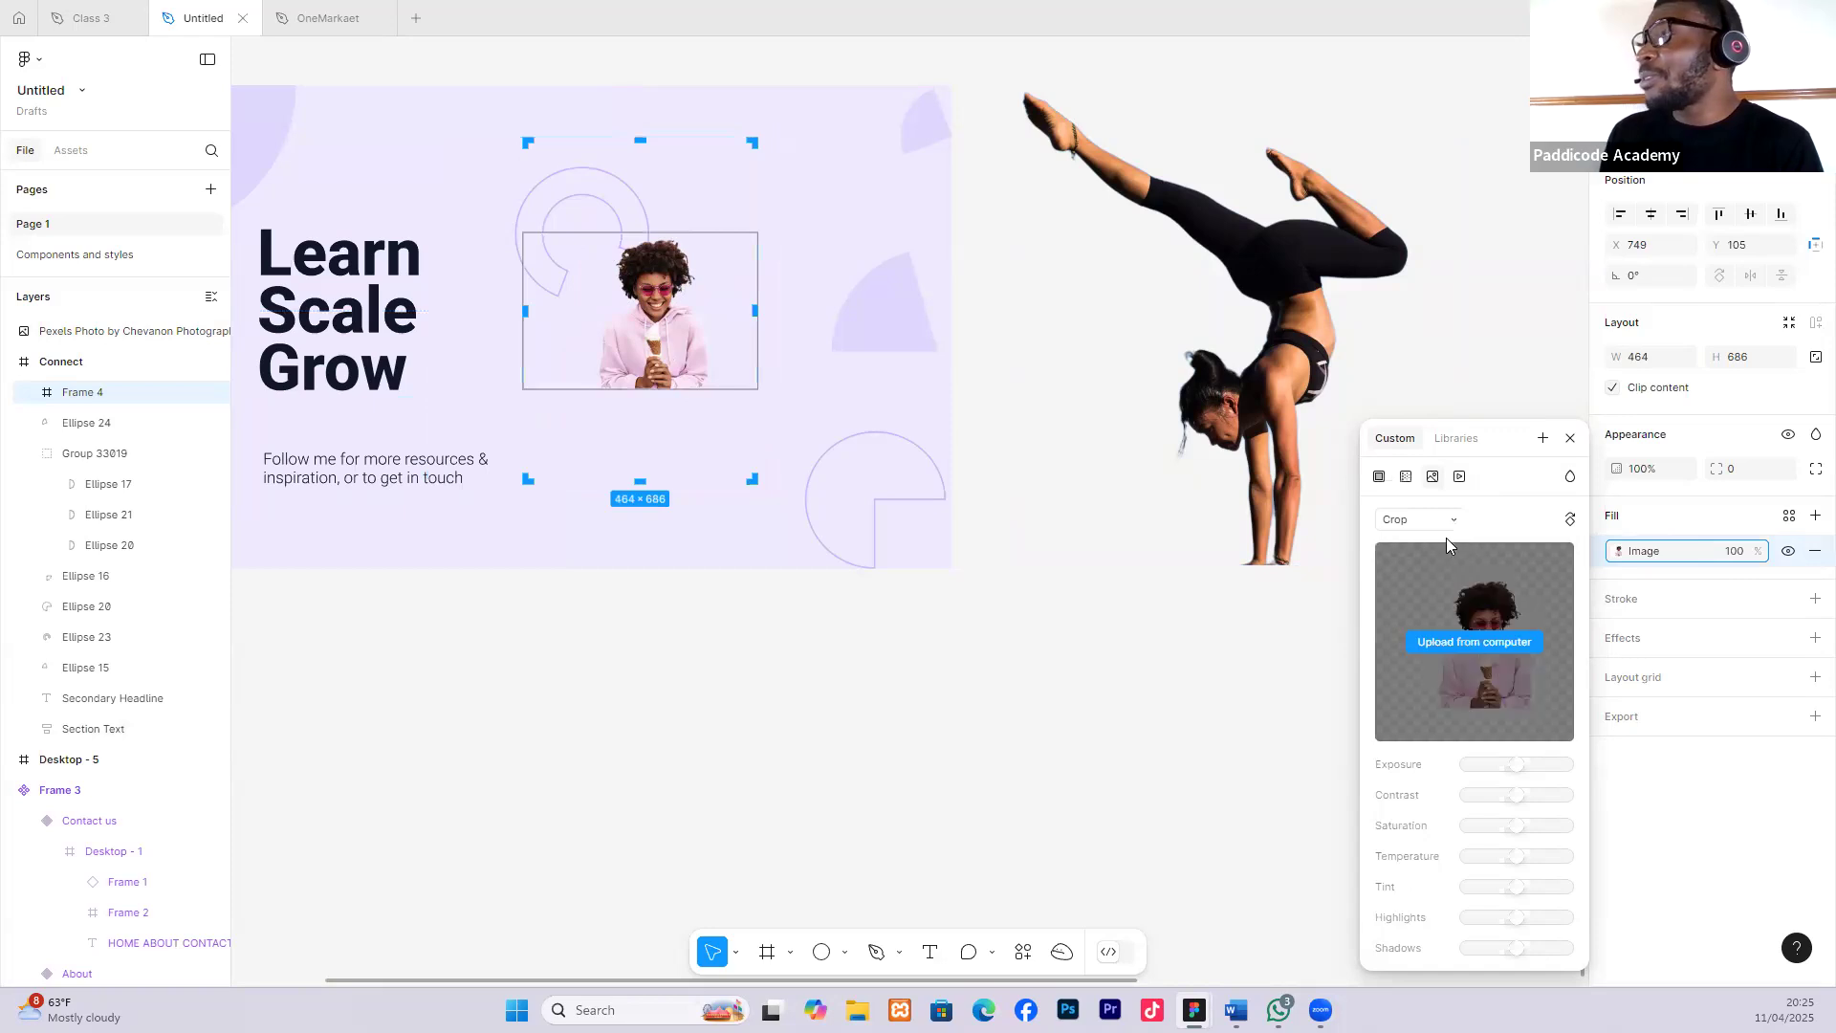
pyautogui.click(1455, 521)
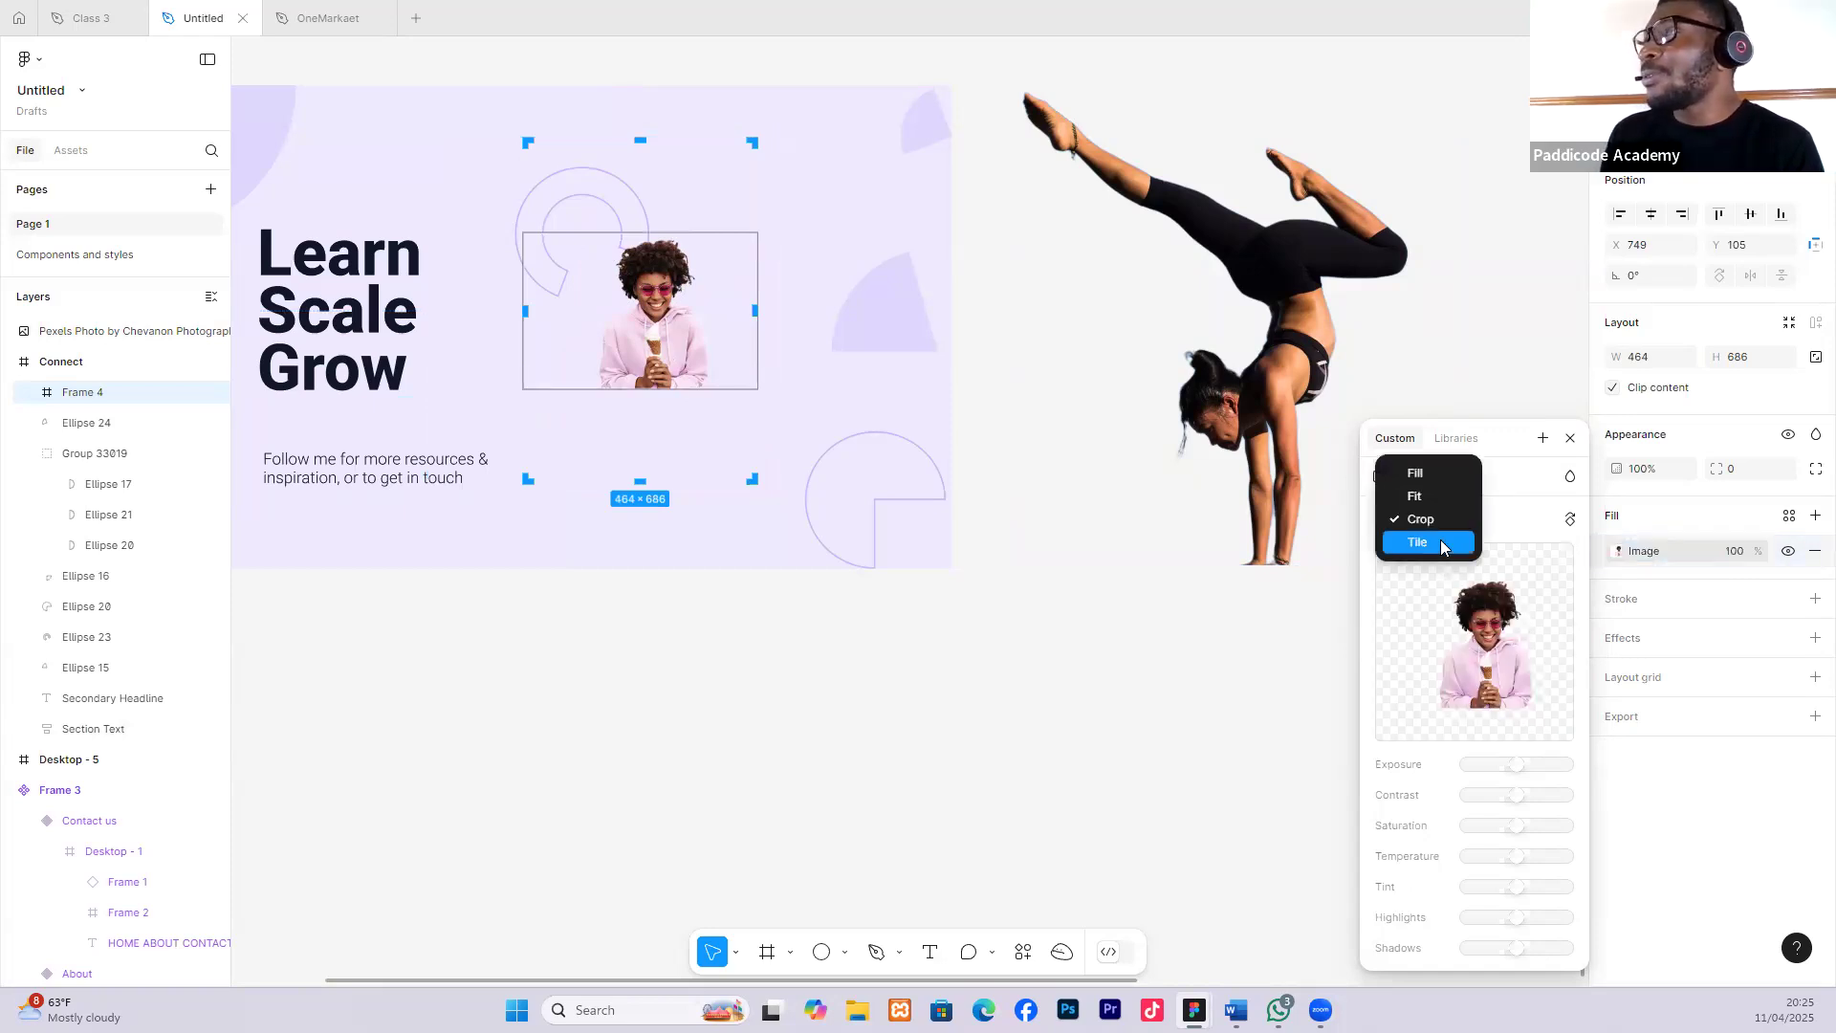
pyautogui.click(1435, 544)
pyautogui.click(1456, 522)
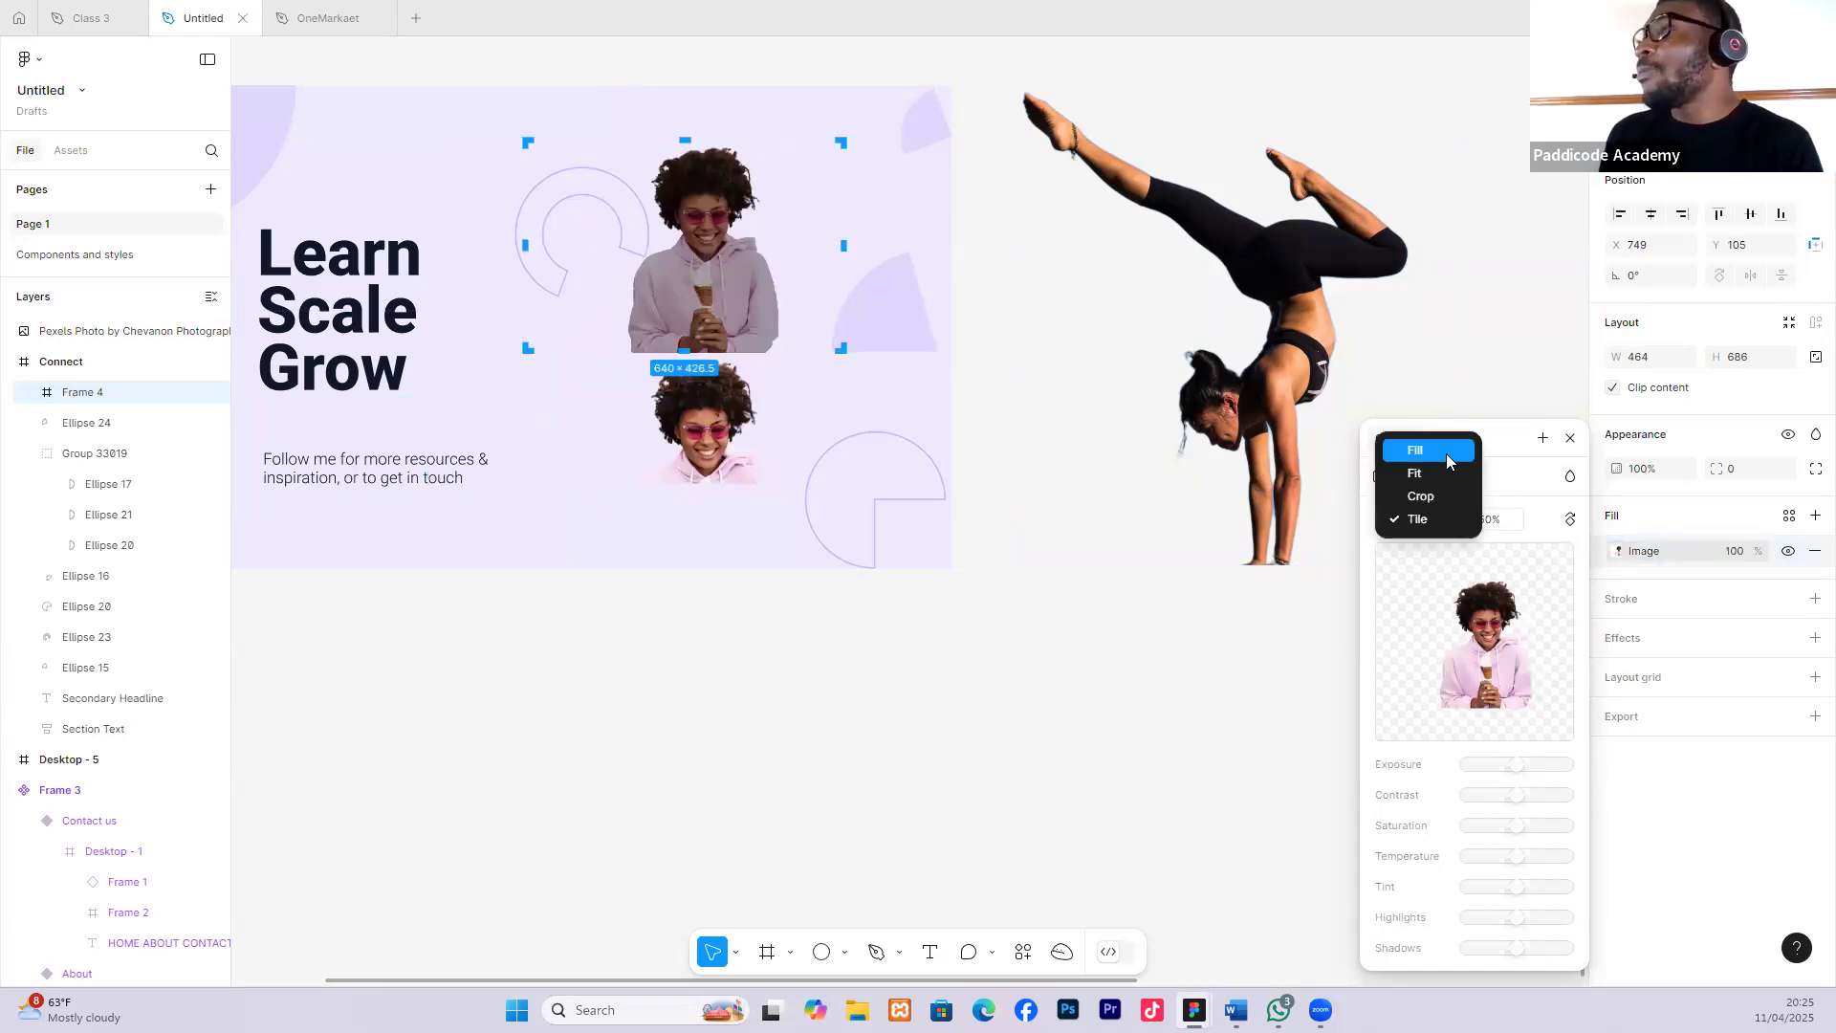
pyautogui.click(1447, 452)
pyautogui.click(1446, 524)
pyautogui.click(1435, 562)
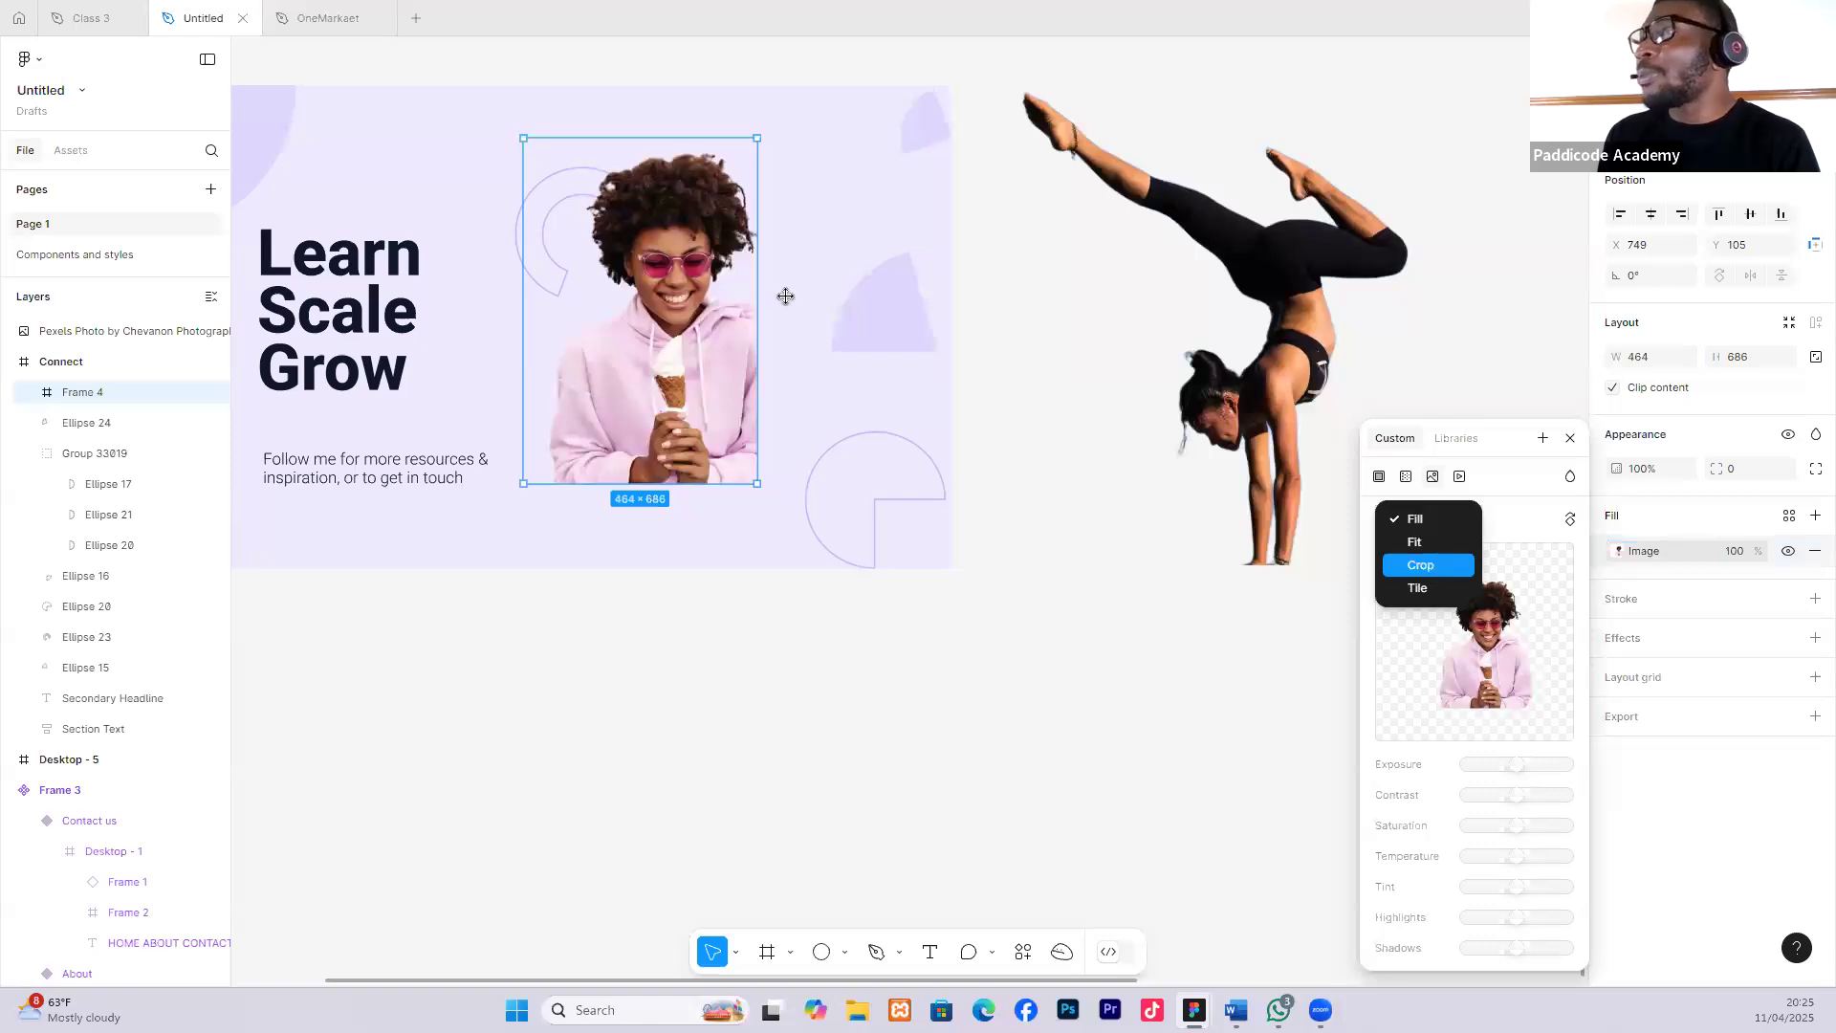
pyautogui.moveTo(678, 261); pyautogui.dragTo(709, 310)
pyautogui.click(721, 74)
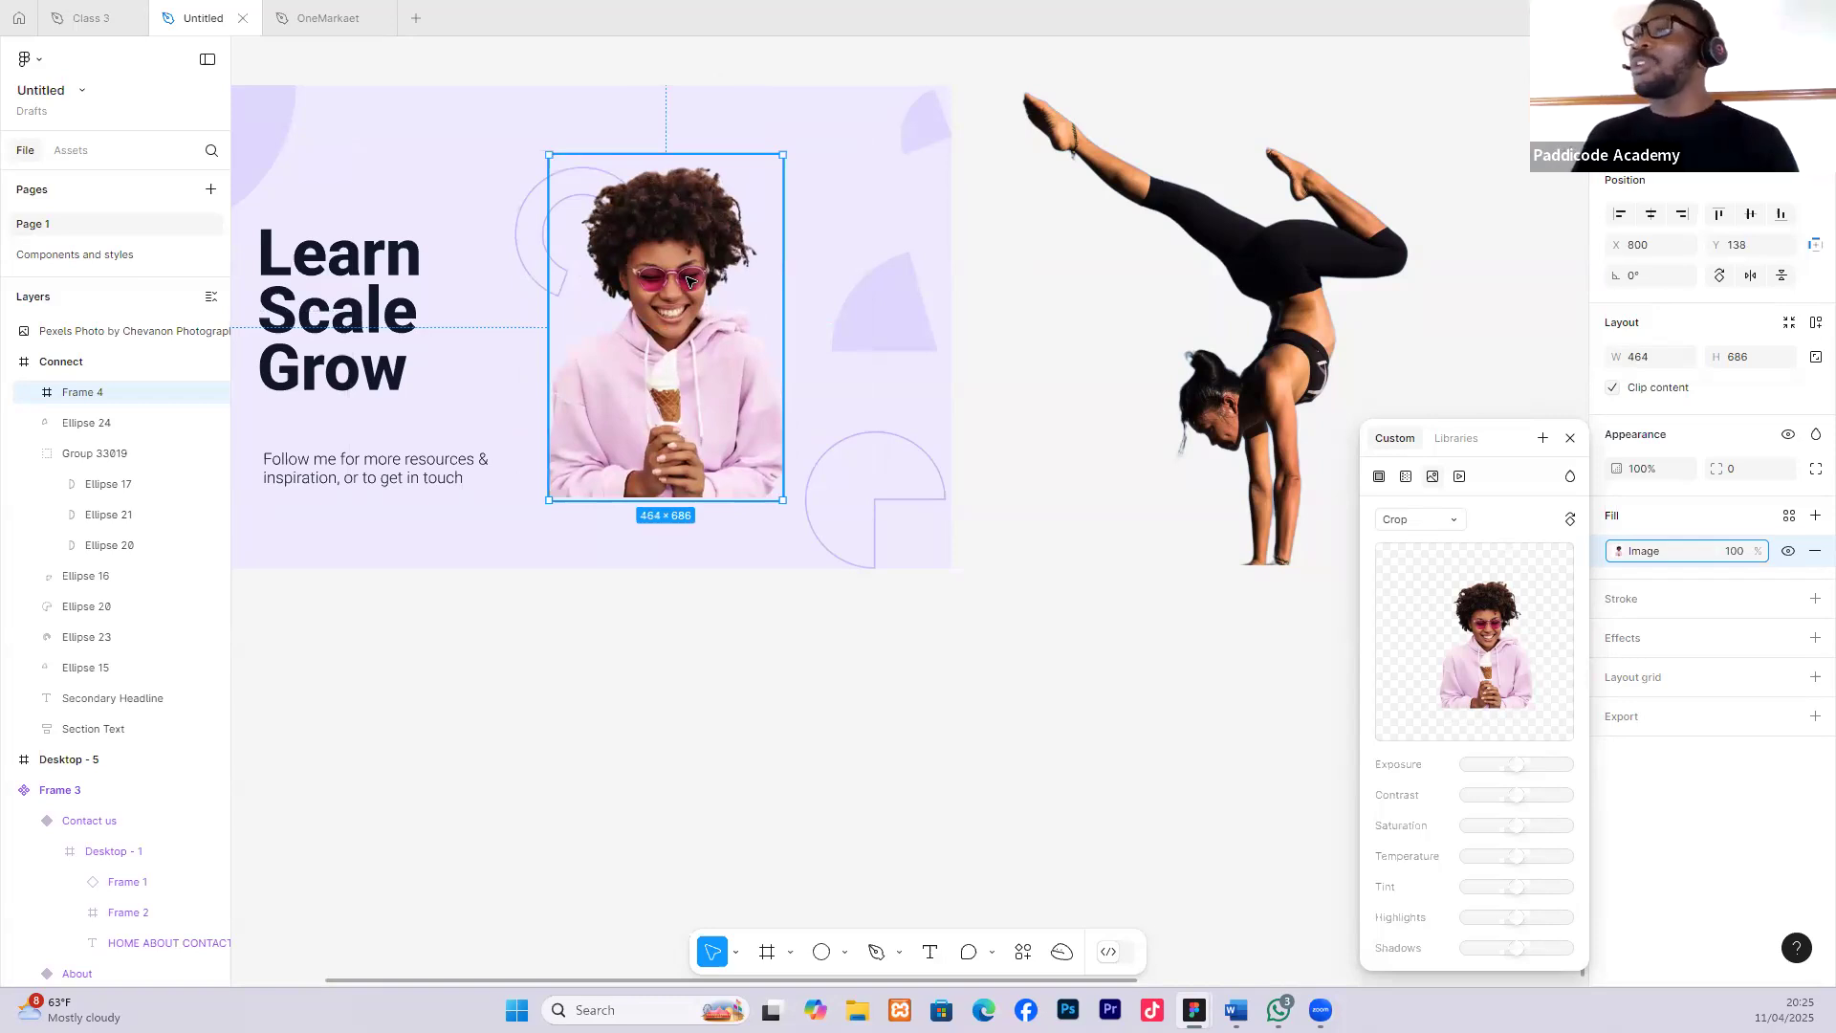
# Enlarge Frame 4 to 727×980 and place it at X 800, Y 0.
pyautogui.moveTo(704, 331); pyautogui.dragTo(715, 403)
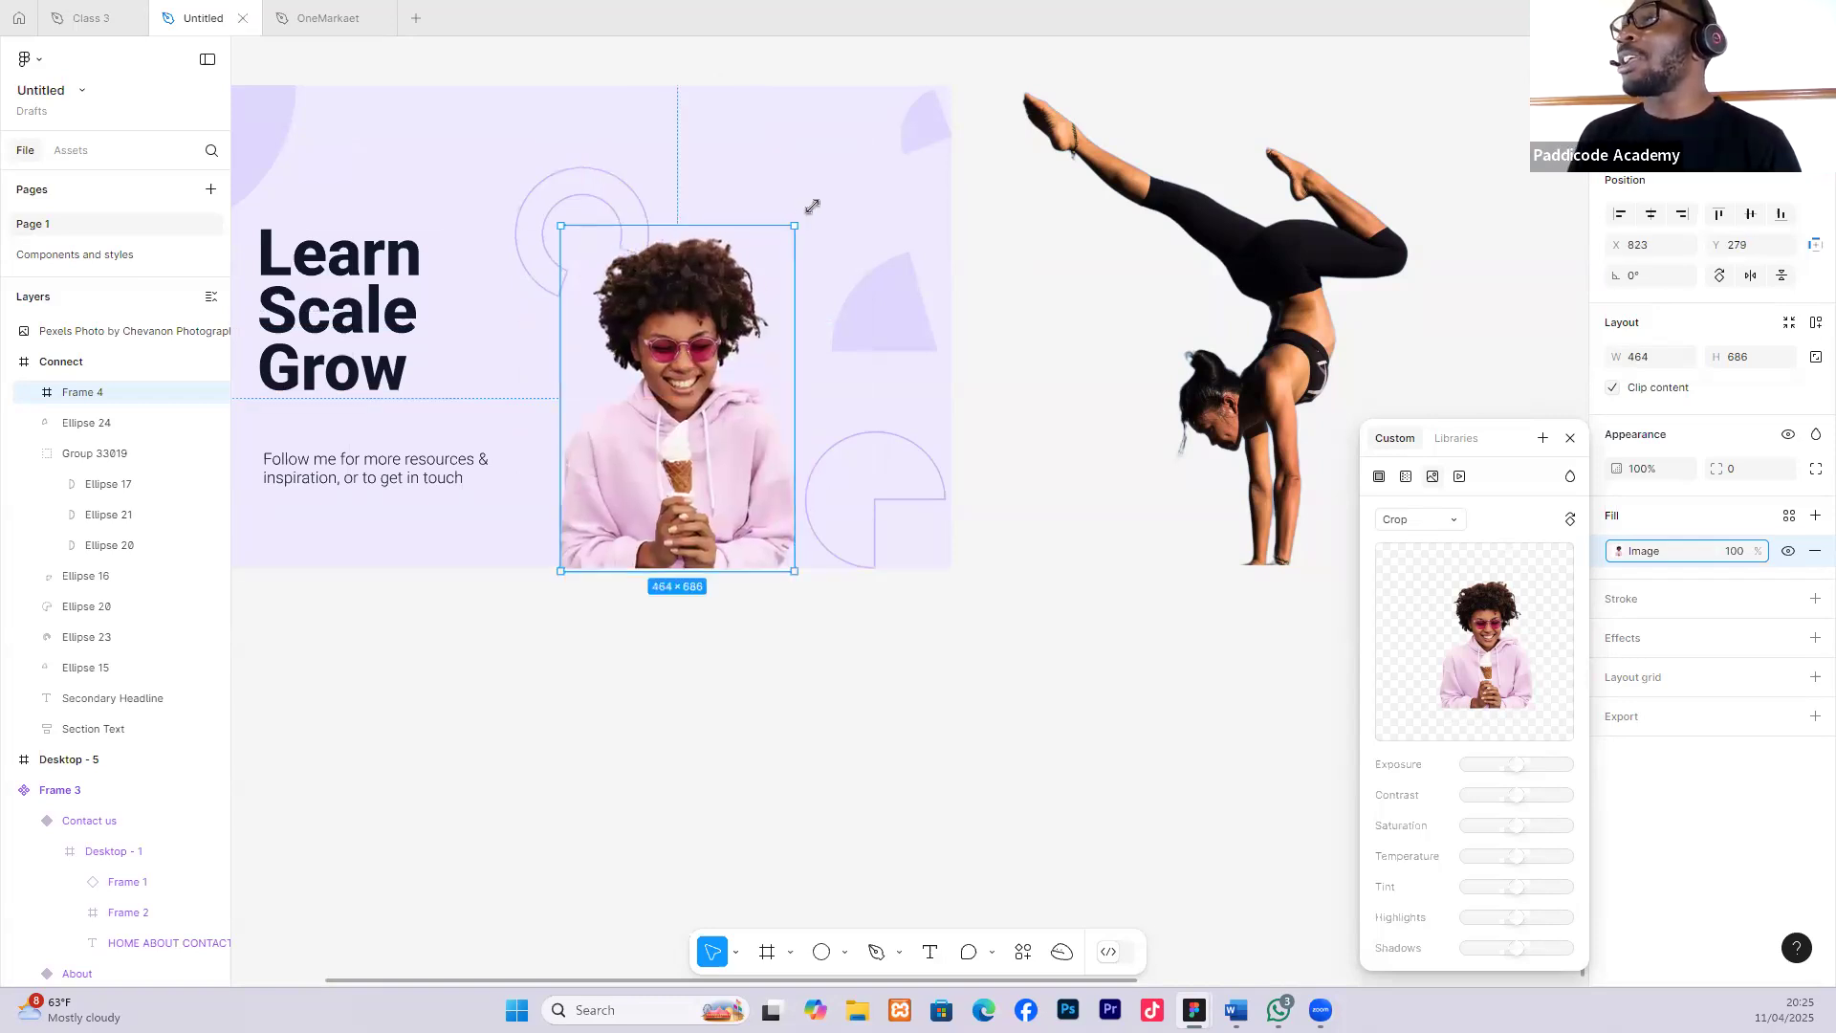
pyautogui.moveTo(812, 197); pyautogui.dragTo(927, 77)
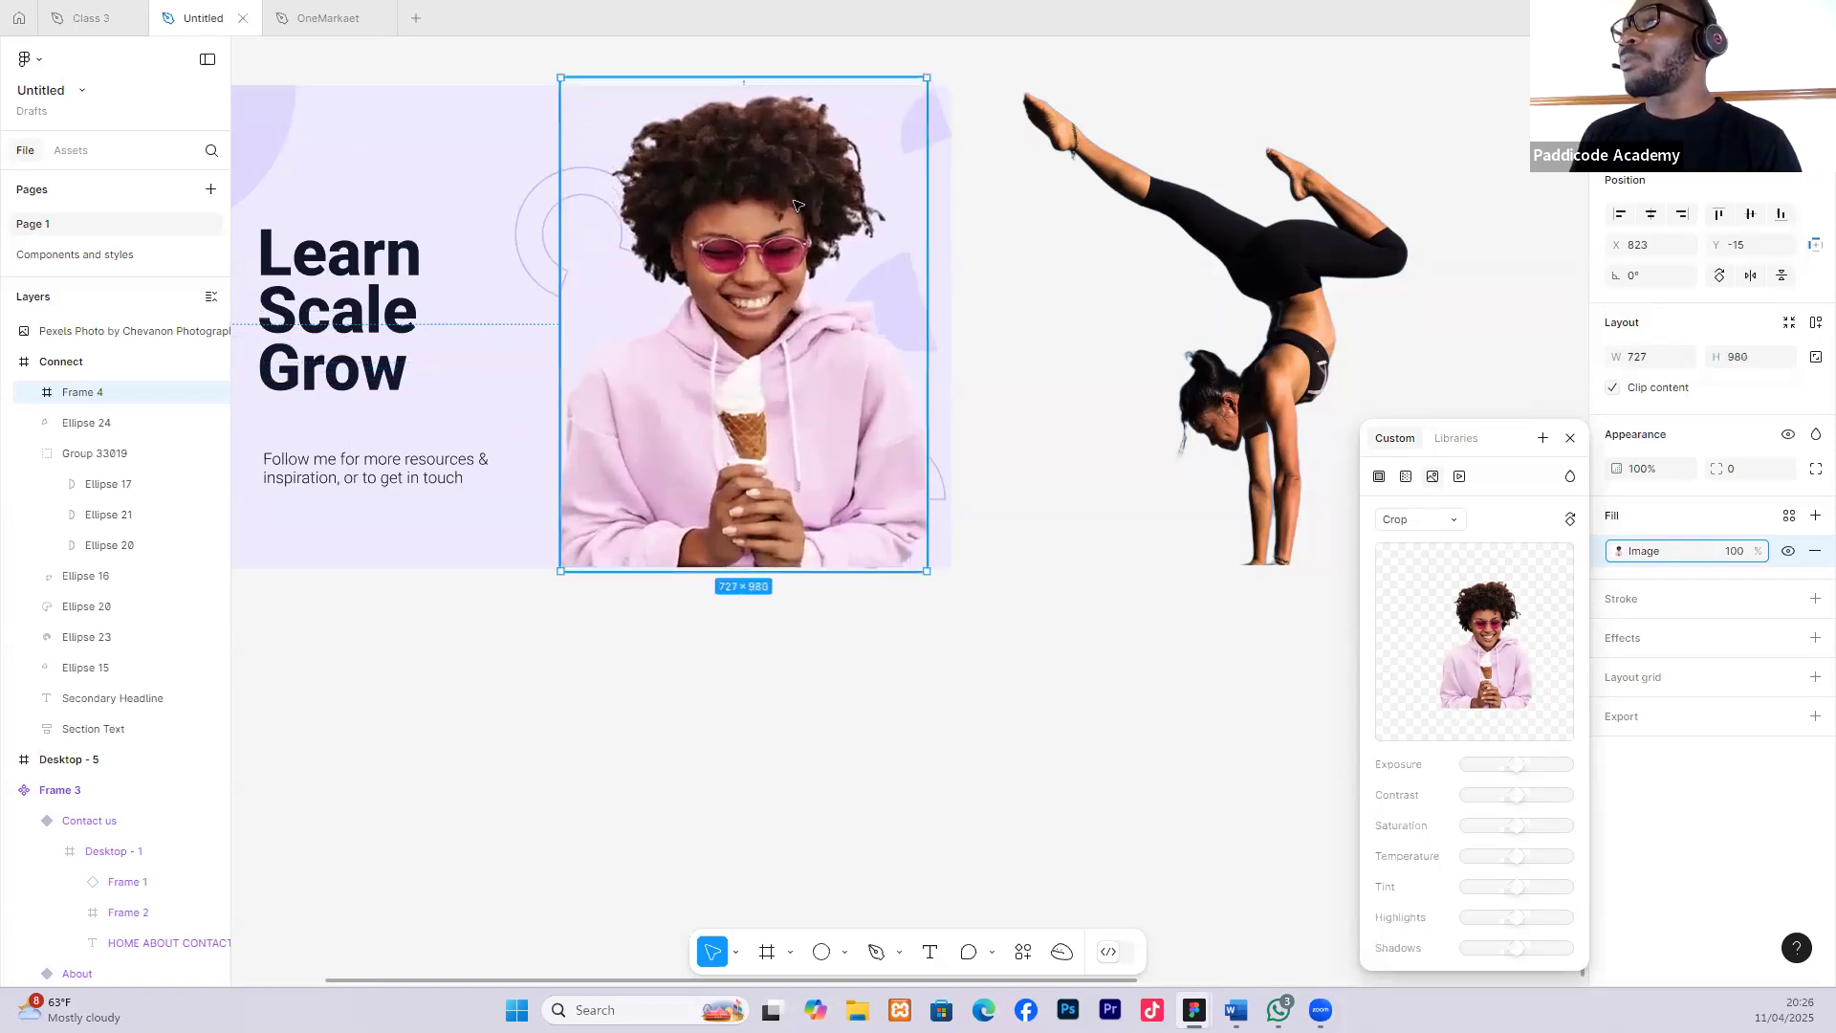
pyautogui.scroll(-1, 794, 205)
pyautogui.scroll(-1, 782, 213)
pyautogui.moveTo(771, 211); pyautogui.dragTo(745, 209)
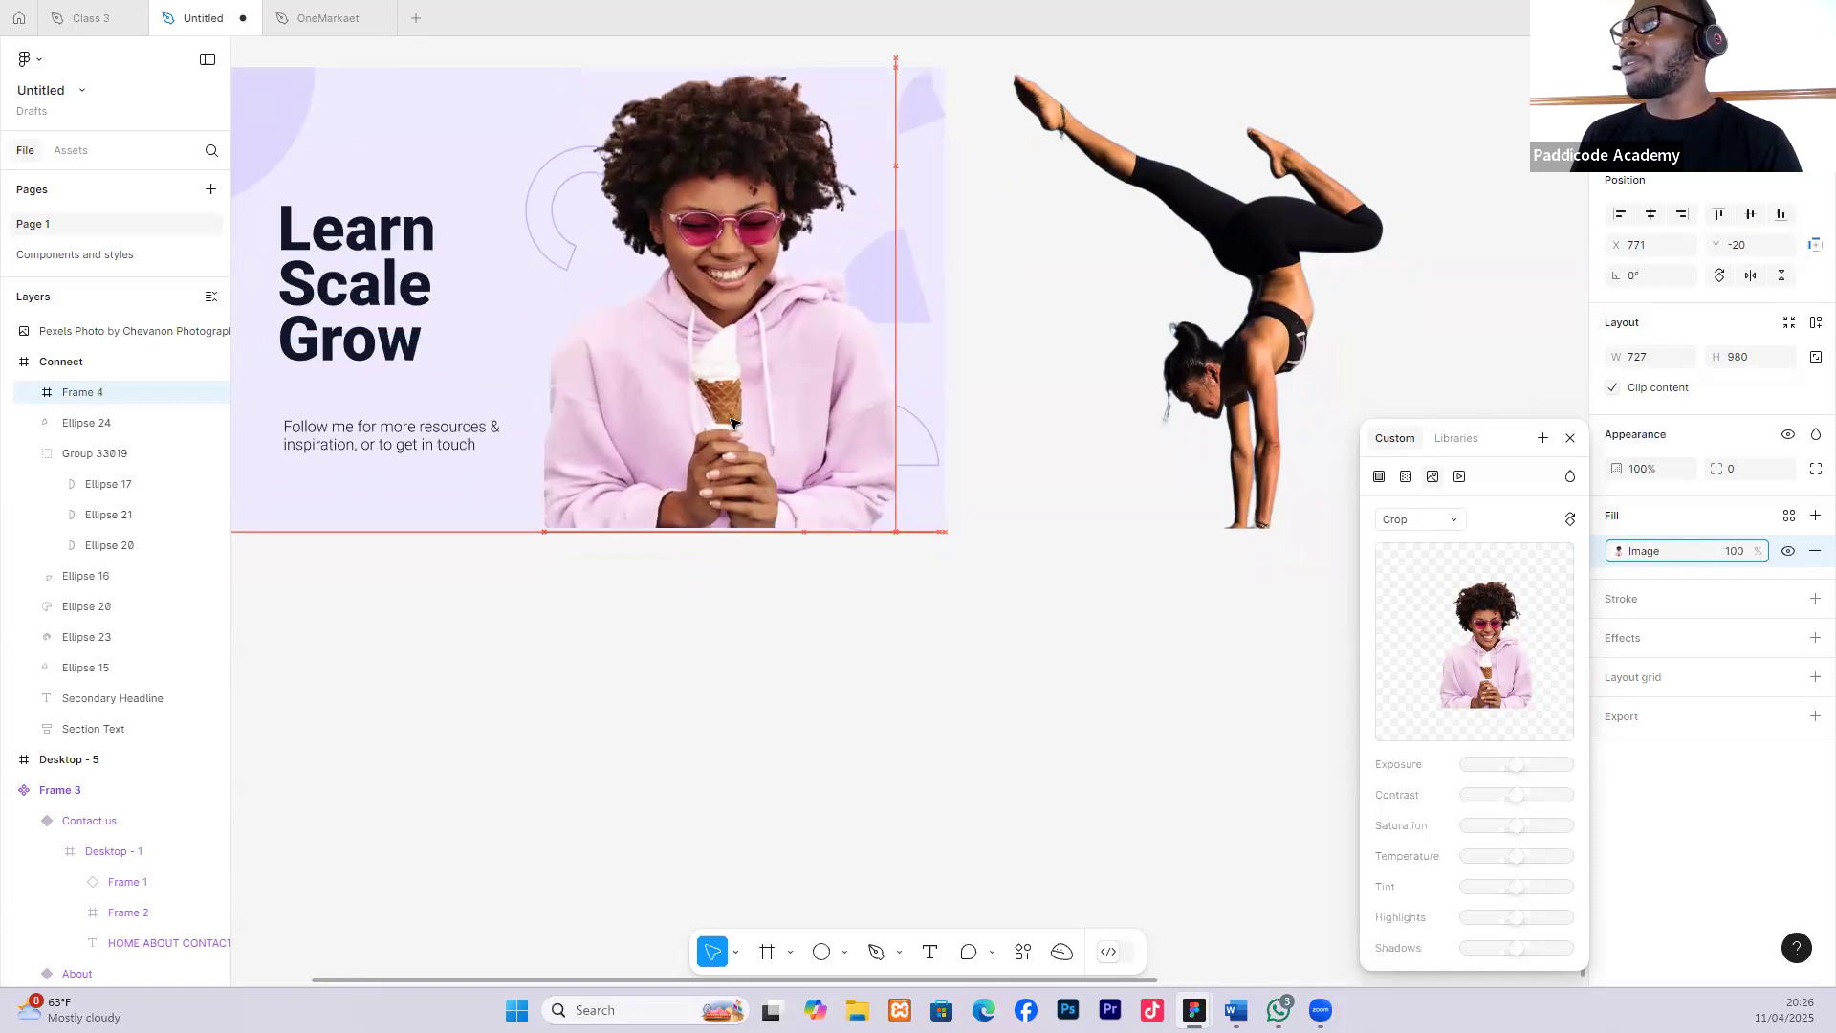
pyautogui.scroll(1, 736, 275)
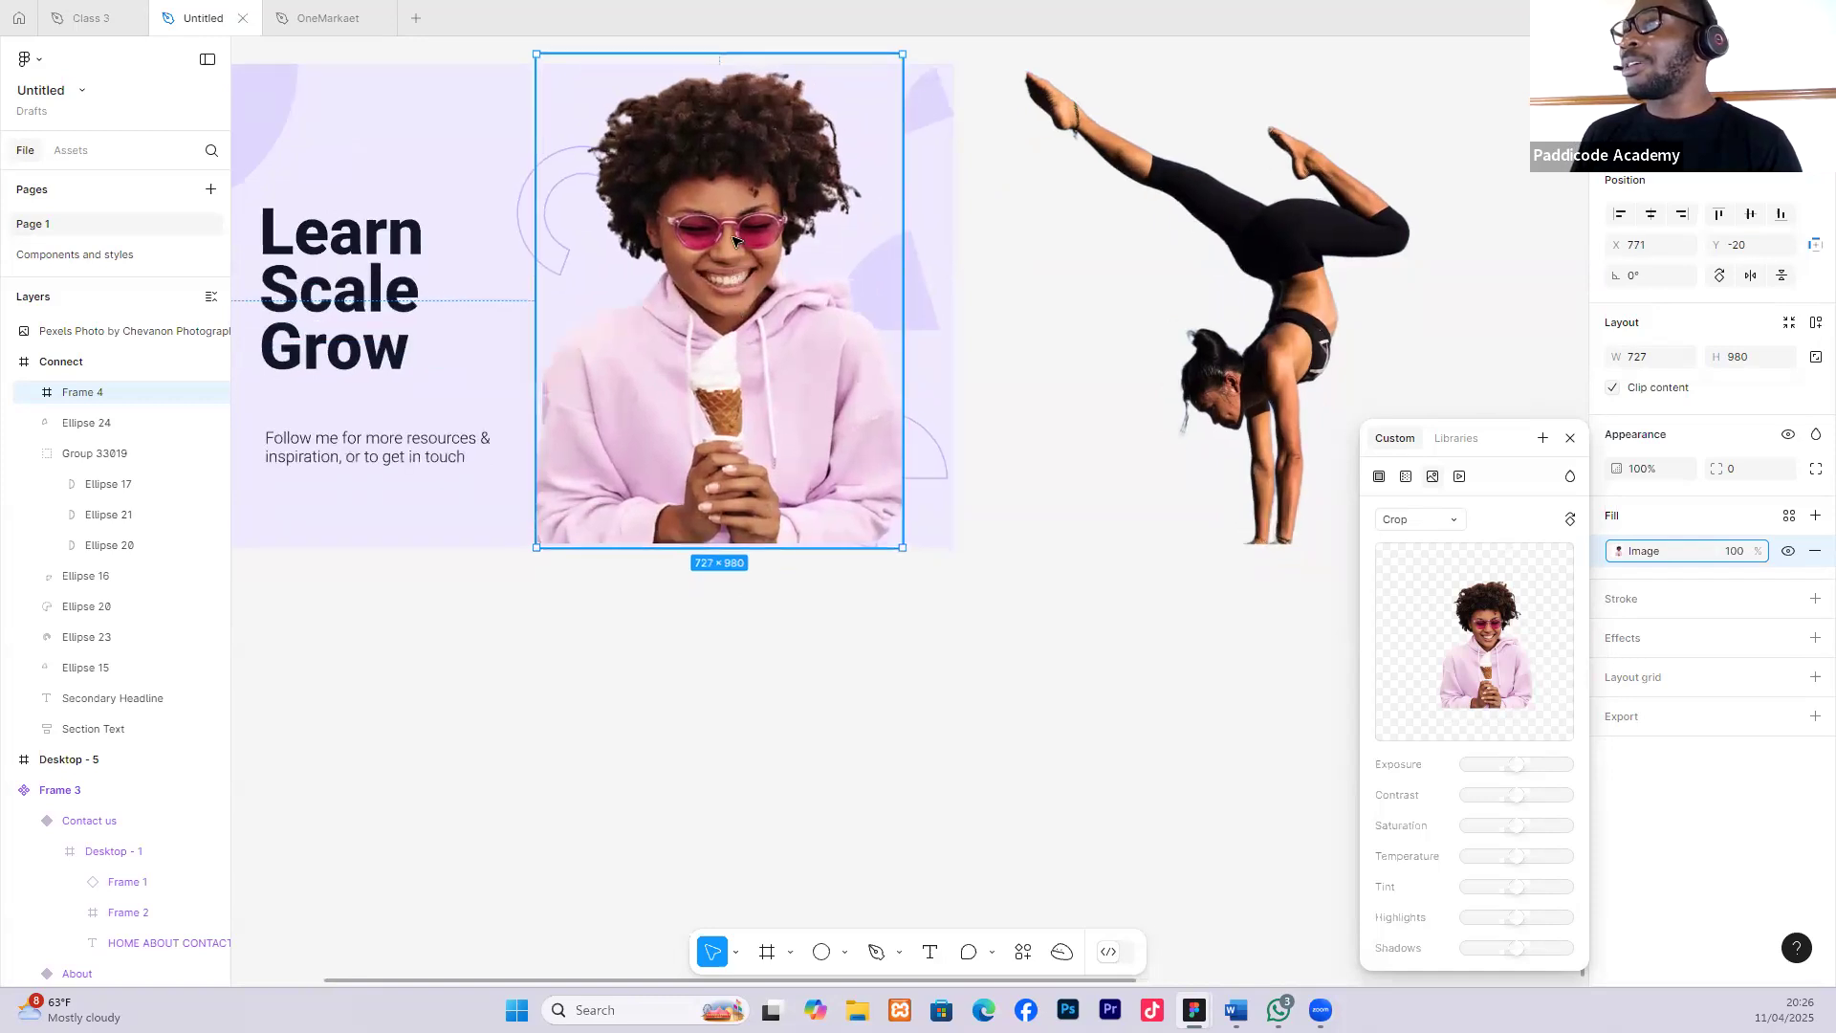
pyautogui.scroll(-2, 734, 267)
pyautogui.scroll(2, 794, 285)
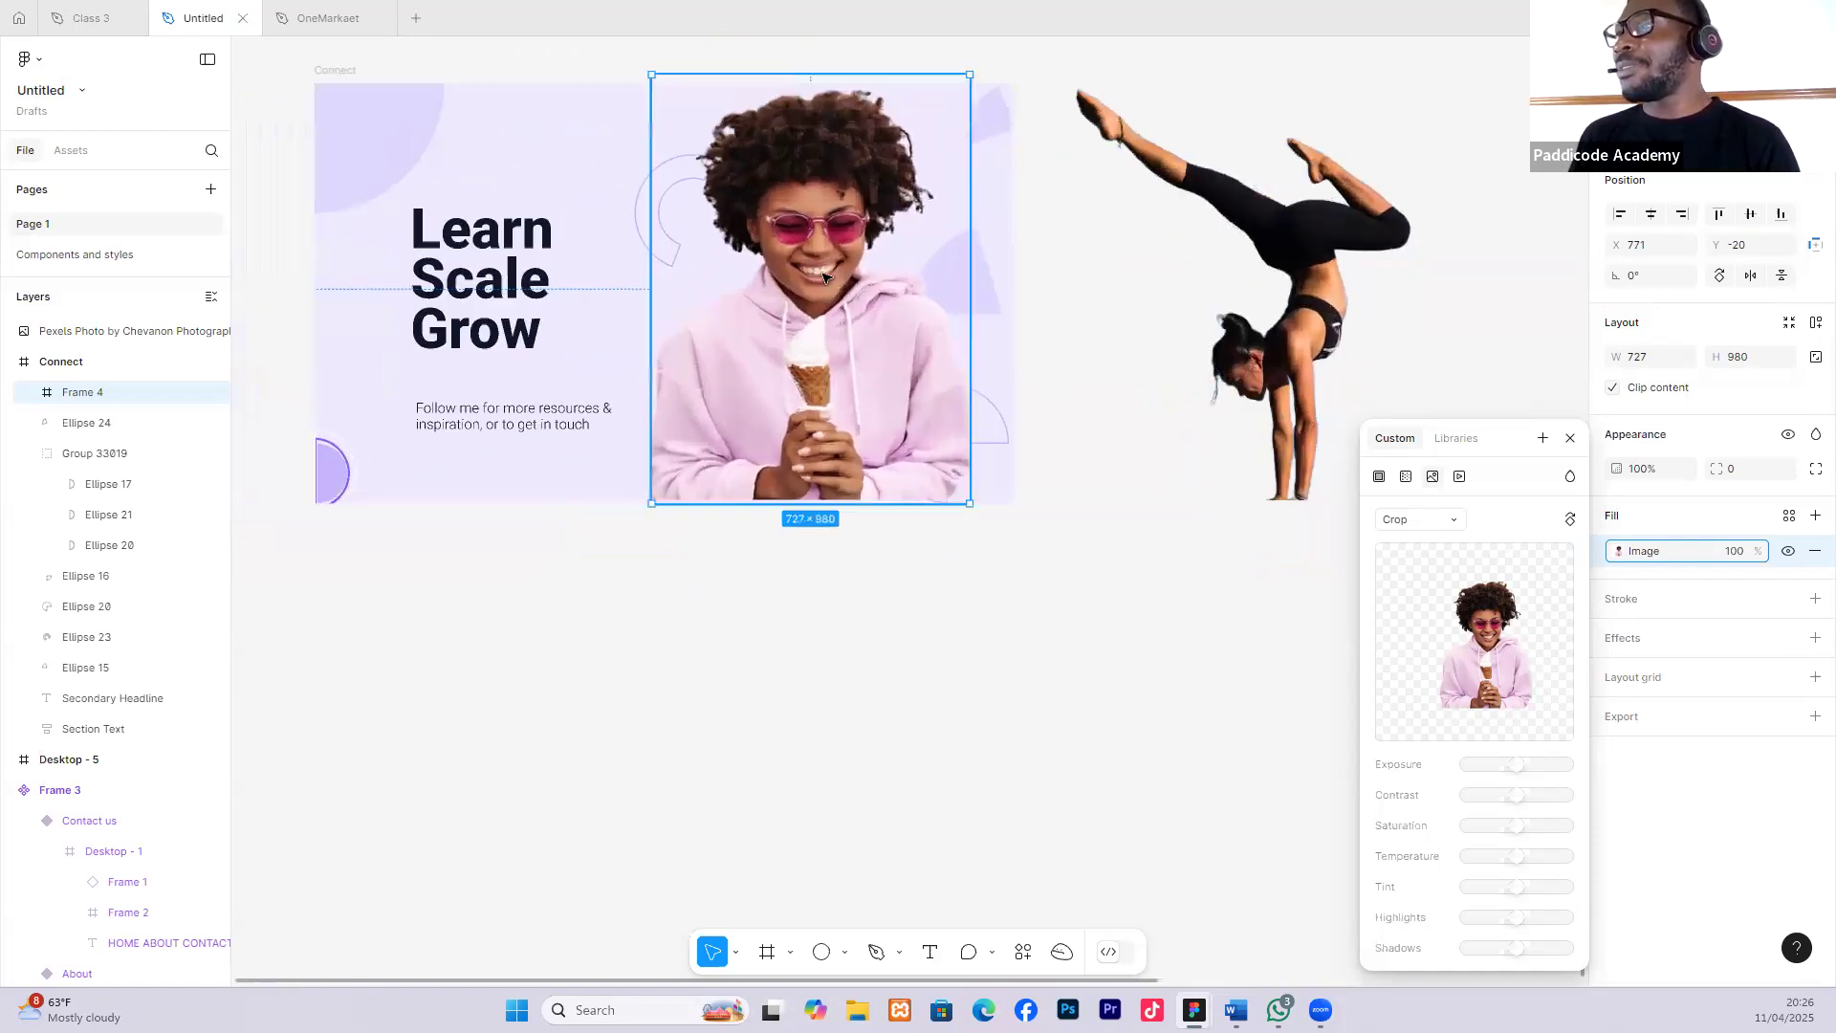
pyautogui.moveTo(822, 277); pyautogui.dragTo(838, 284)
# Delete the quarter-arc Ellipse 15 and the C-shaped arc Ellipse 23.
pyautogui.click(995, 284)
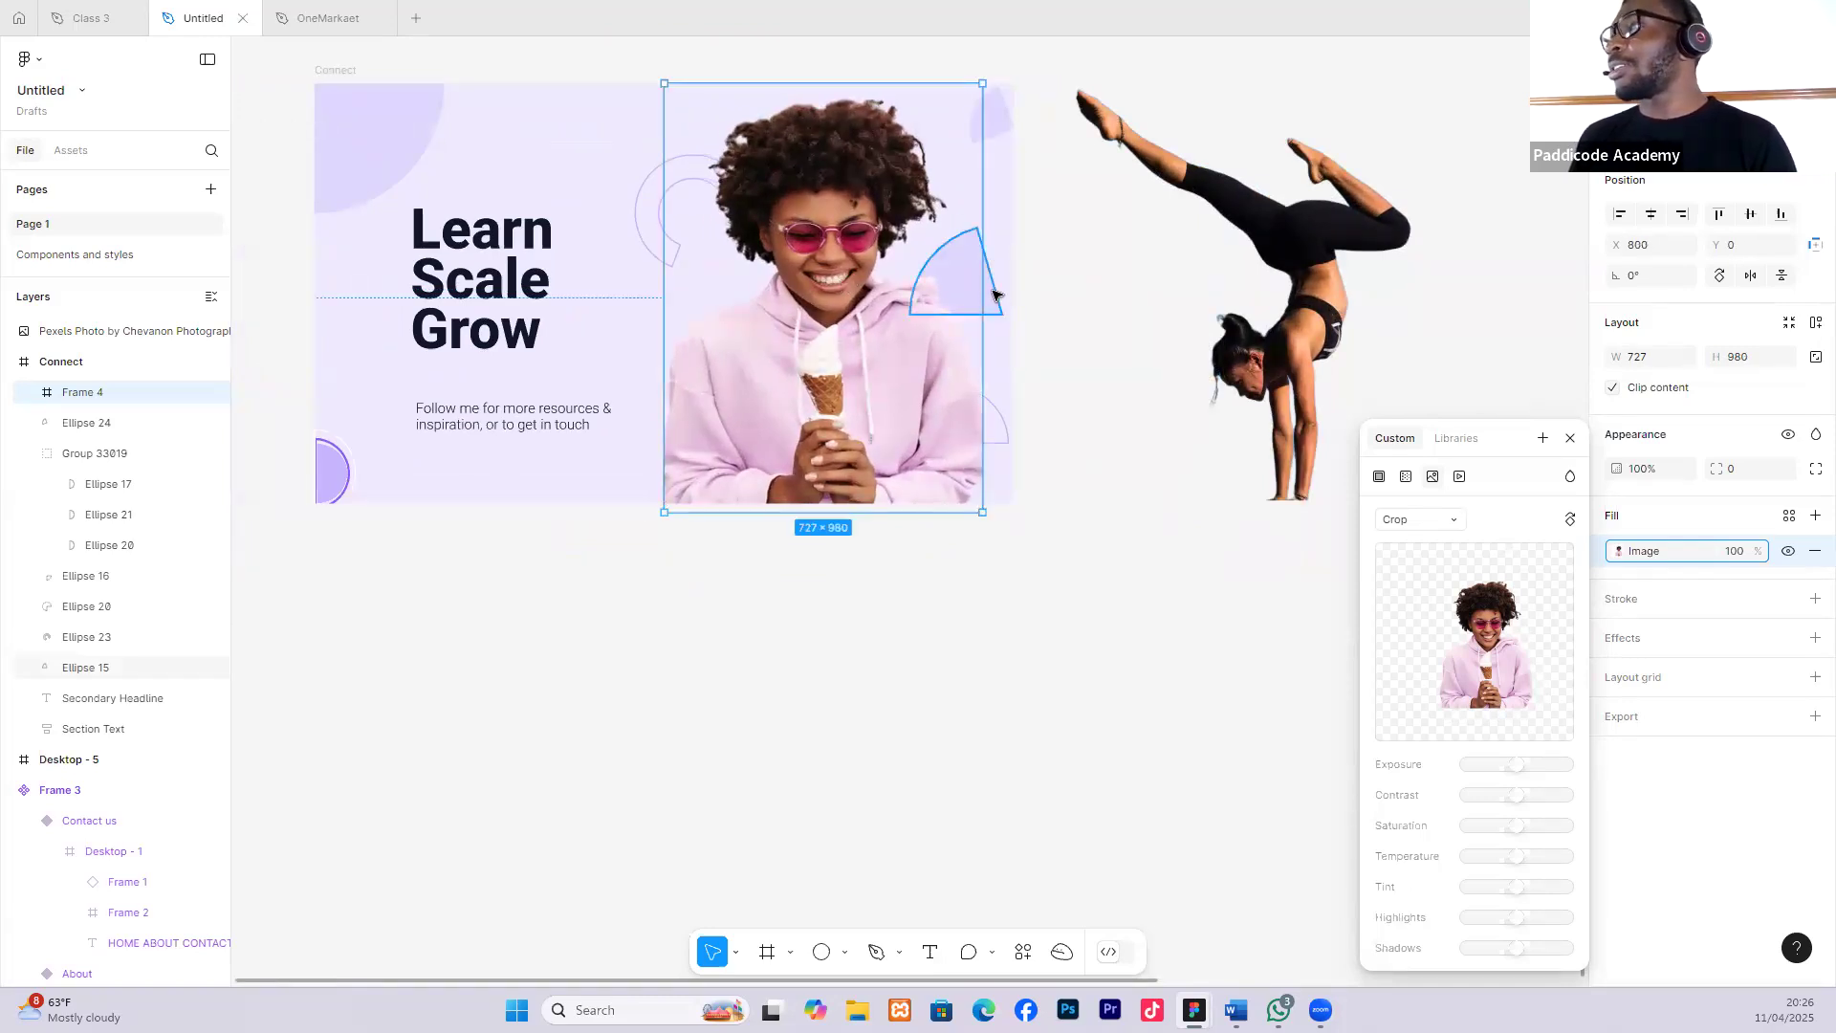
pyautogui.press('Delete')
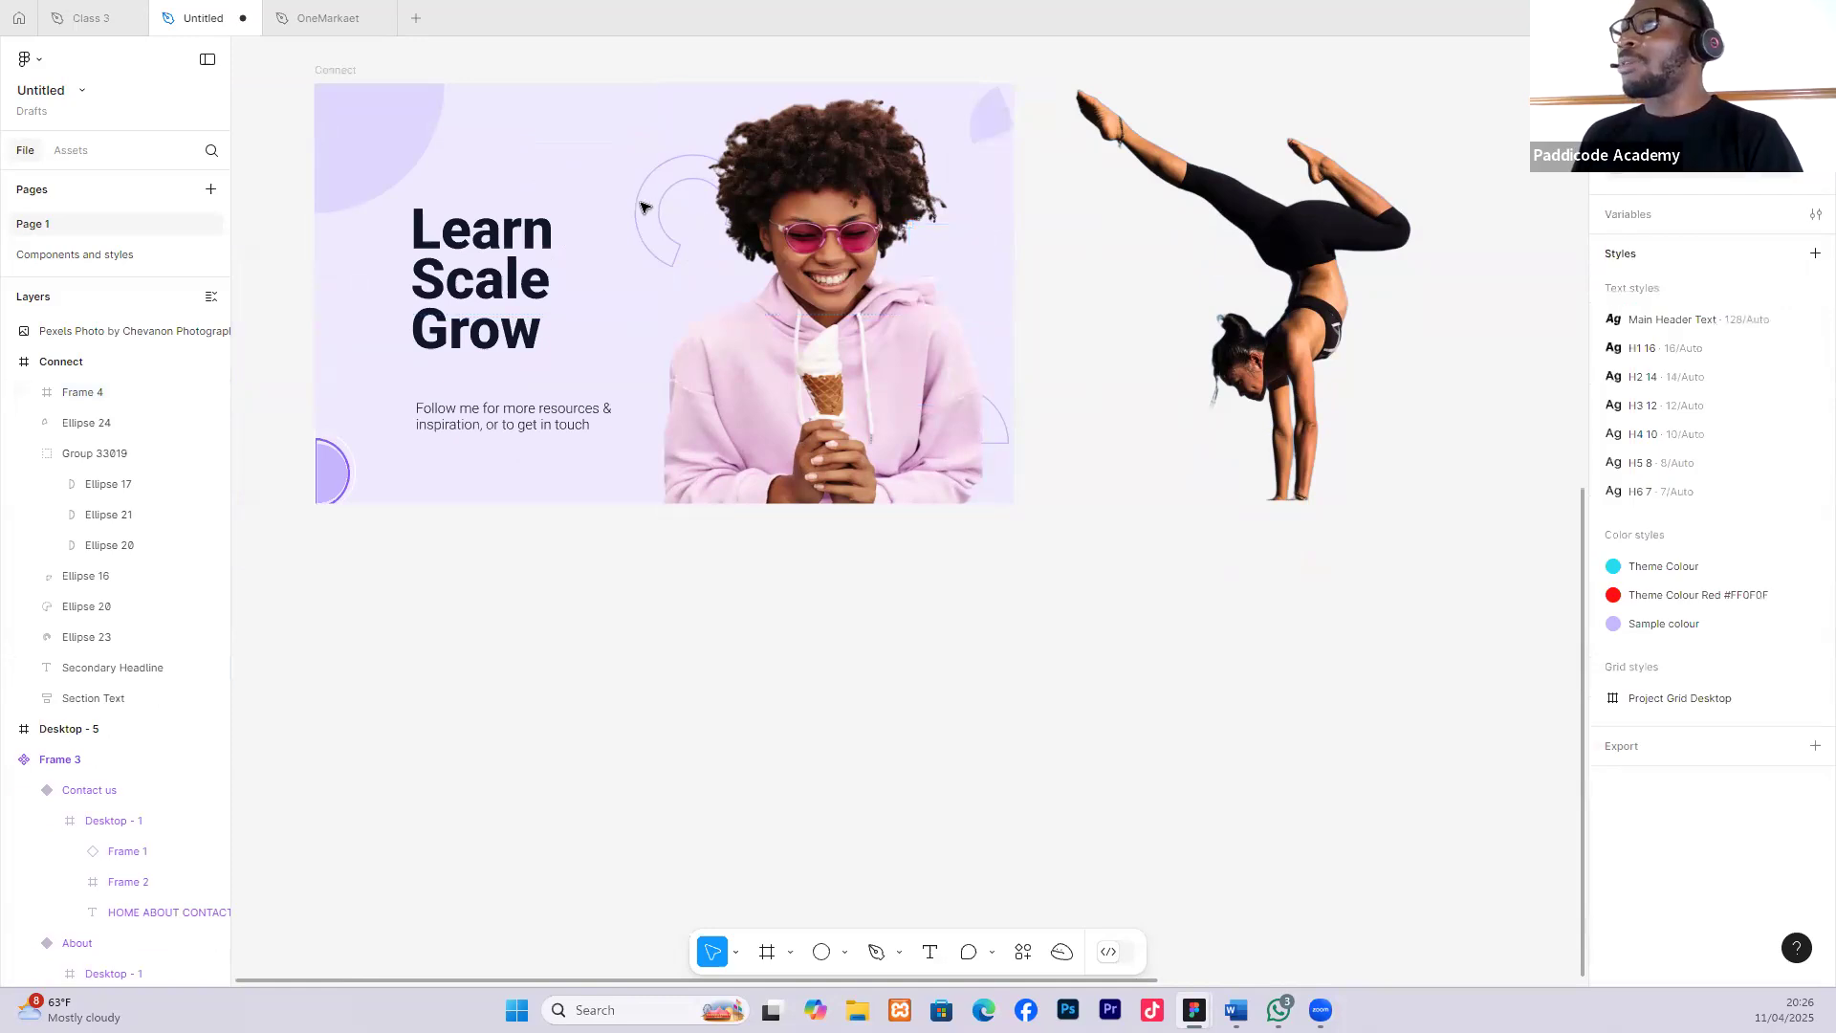
pyautogui.click(632, 206)
pyautogui.click(650, 177)
pyautogui.moveTo(646, 175); pyautogui.dragTo(601, 165)
pyautogui.press('Delete')
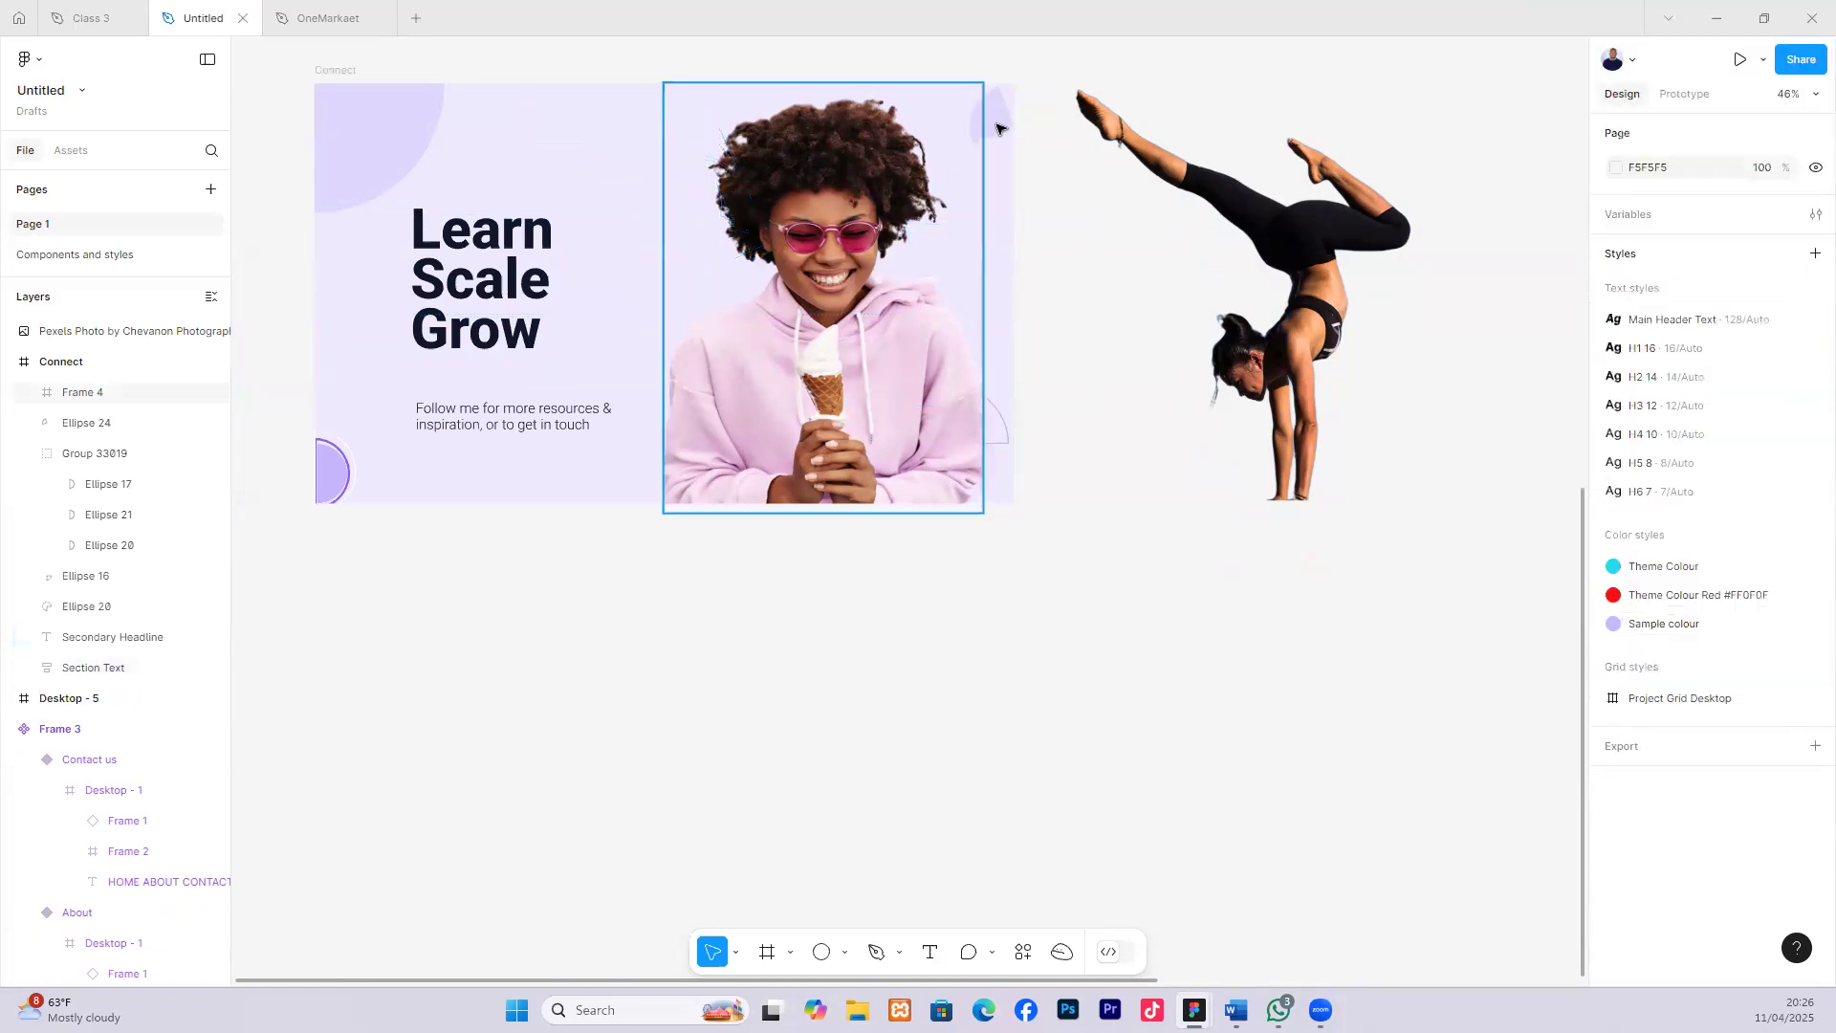
# Move Ellipse 24 left onto the banner and Ellipse 20 higher along the photo.
pyautogui.click(1001, 126)
pyautogui.moveTo(1001, 126); pyautogui.dragTo(579, 132)
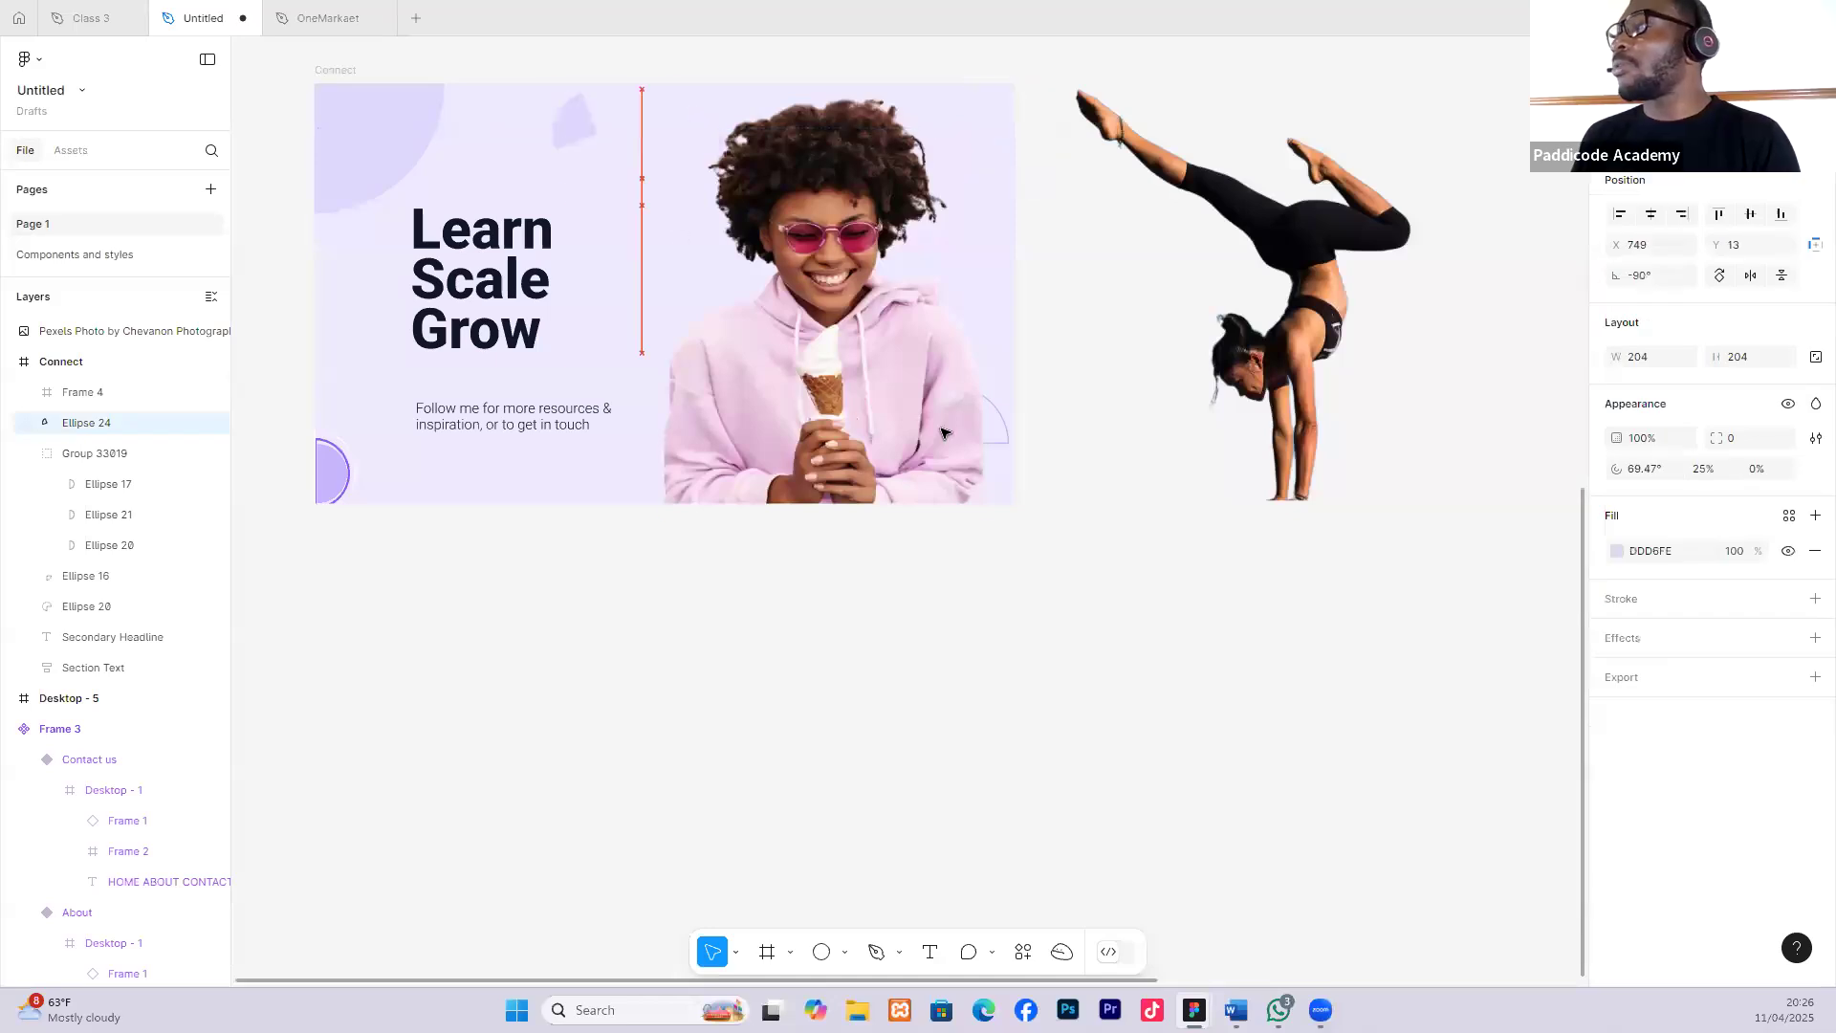
pyautogui.click(1000, 423)
pyautogui.moveTo(1009, 411); pyautogui.dragTo(1018, 361)
pyautogui.click(1091, 361)
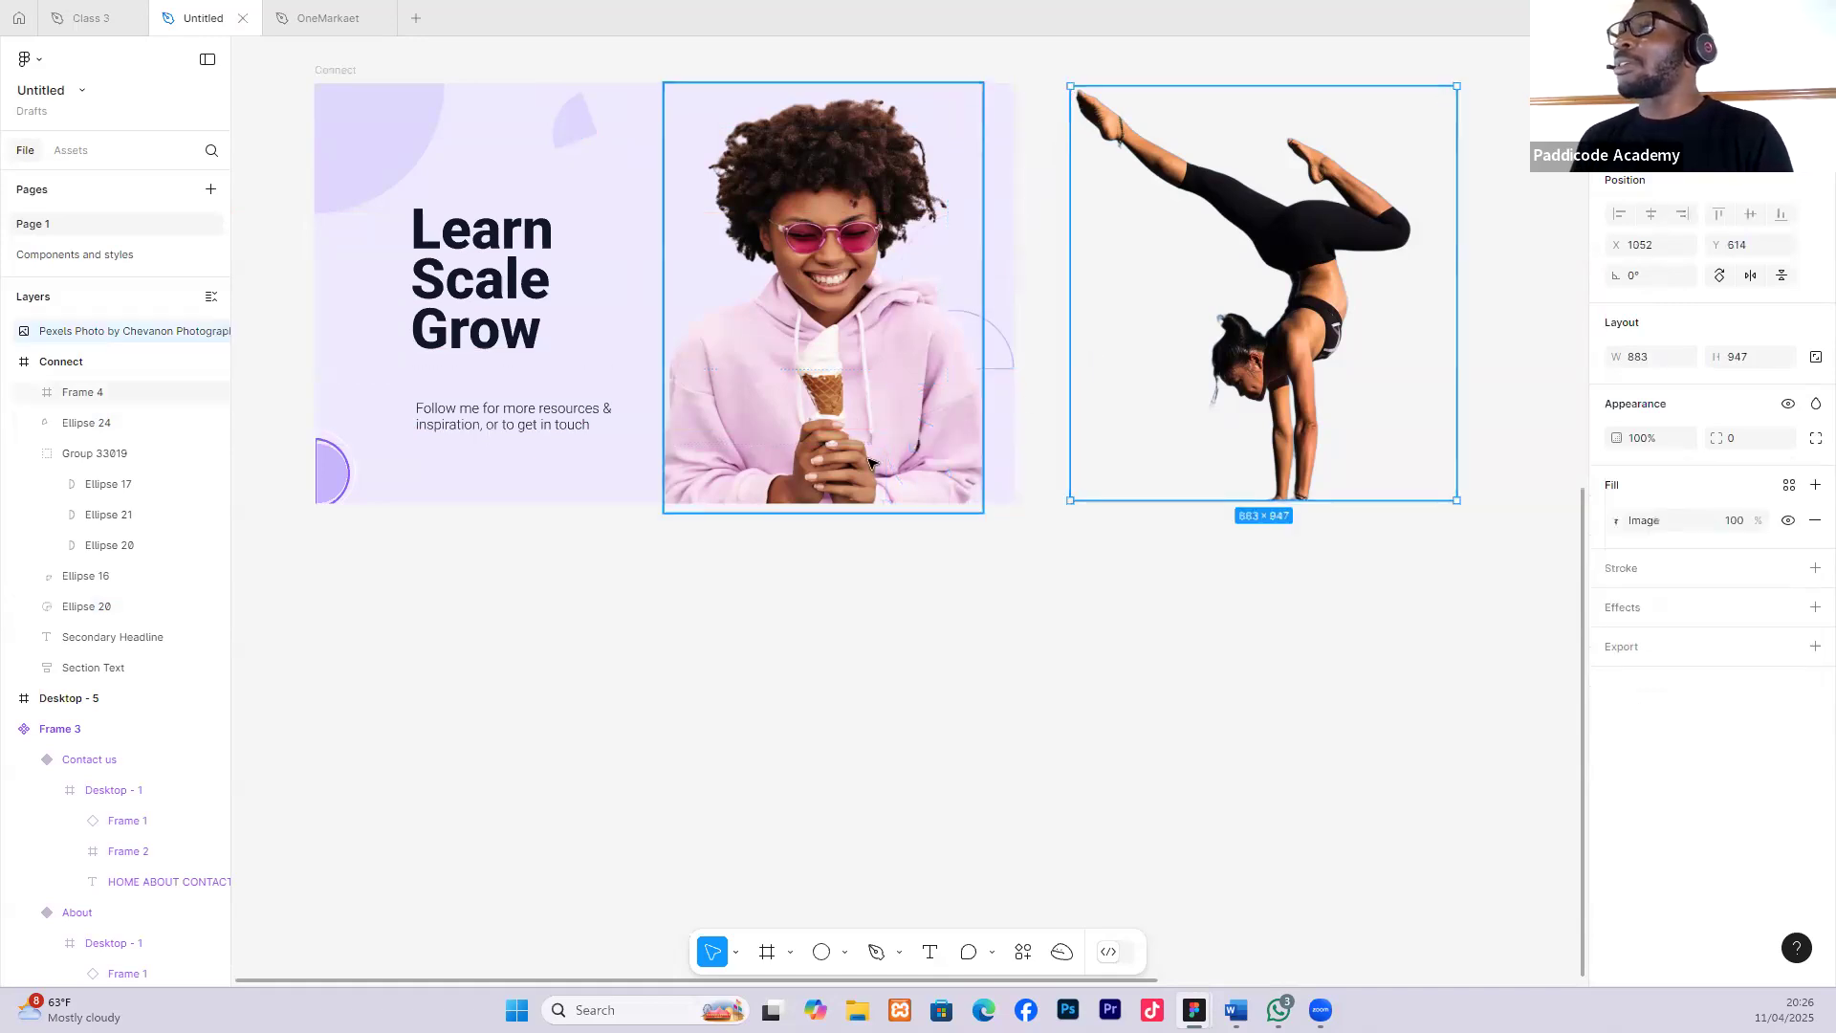
pyautogui.scroll(2, 869, 463)
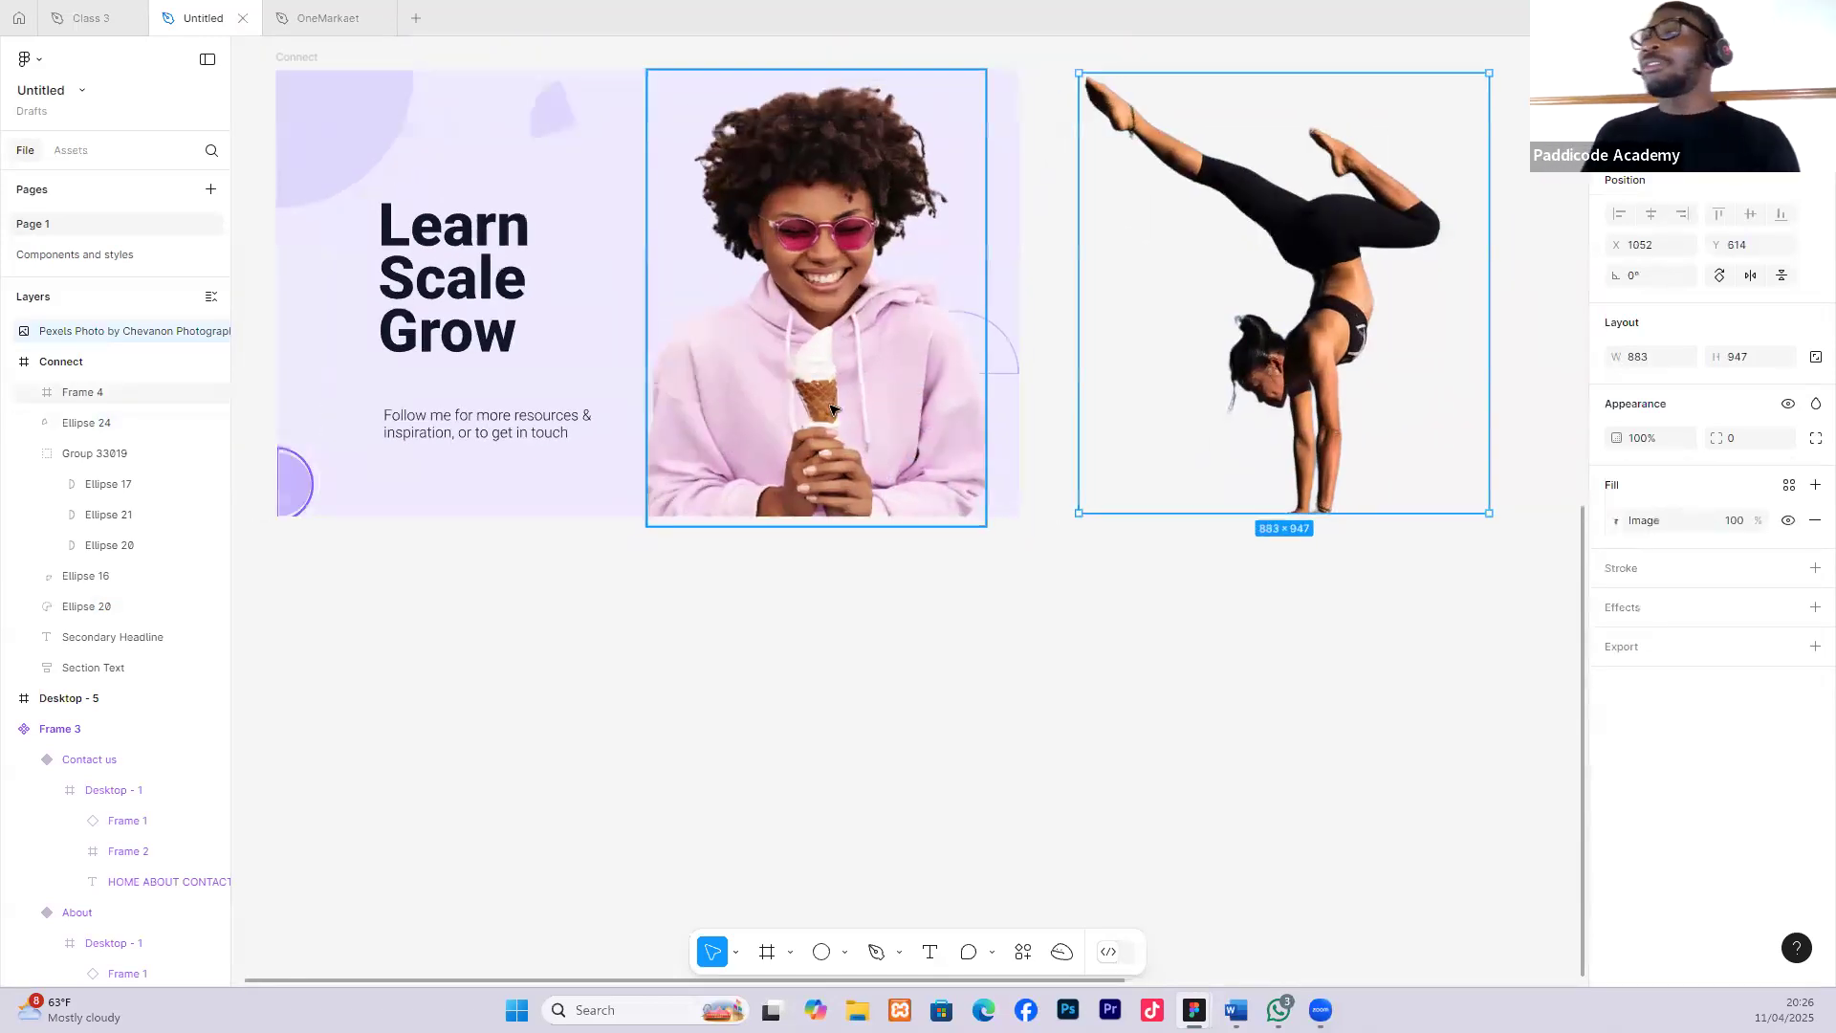
pyautogui.hscroll(-1, 918, 635)
pyautogui.click(928, 626)
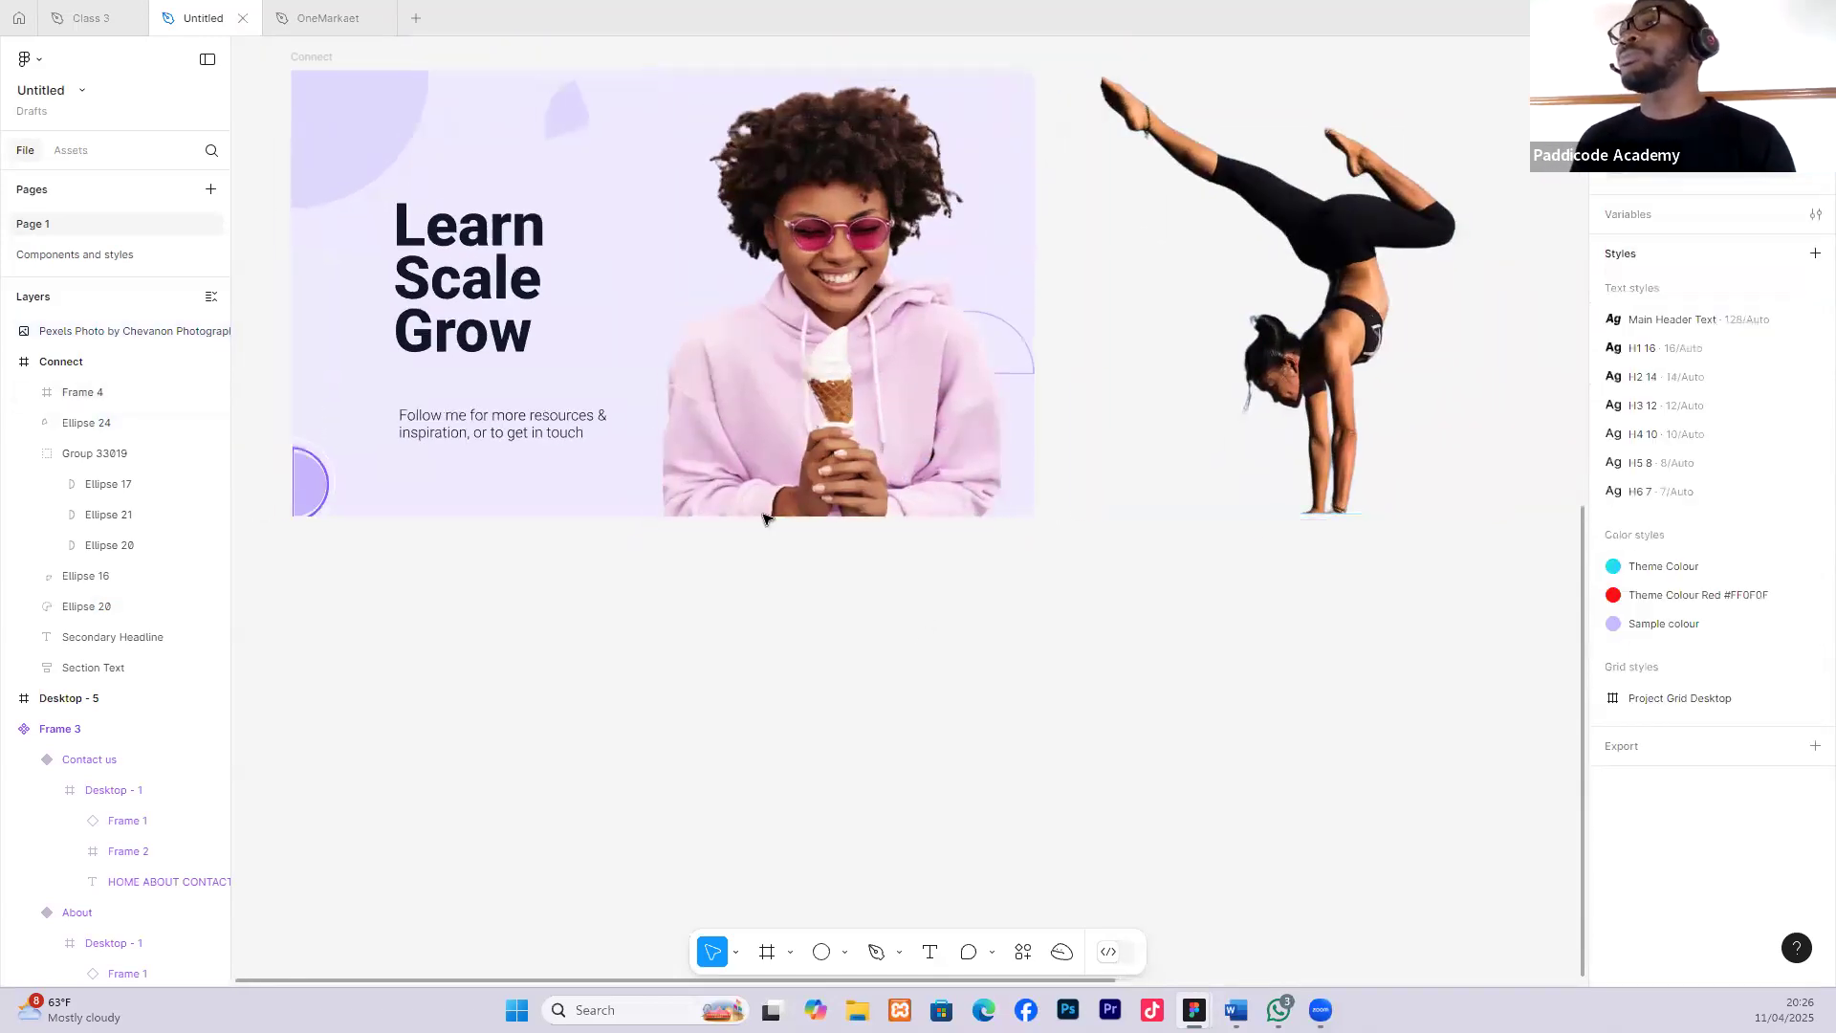
# Try an eyedropper-sampled pink on the Connect background, then revert it to lavender.
pyautogui.click(294, 63)
pyautogui.click(1616, 585)
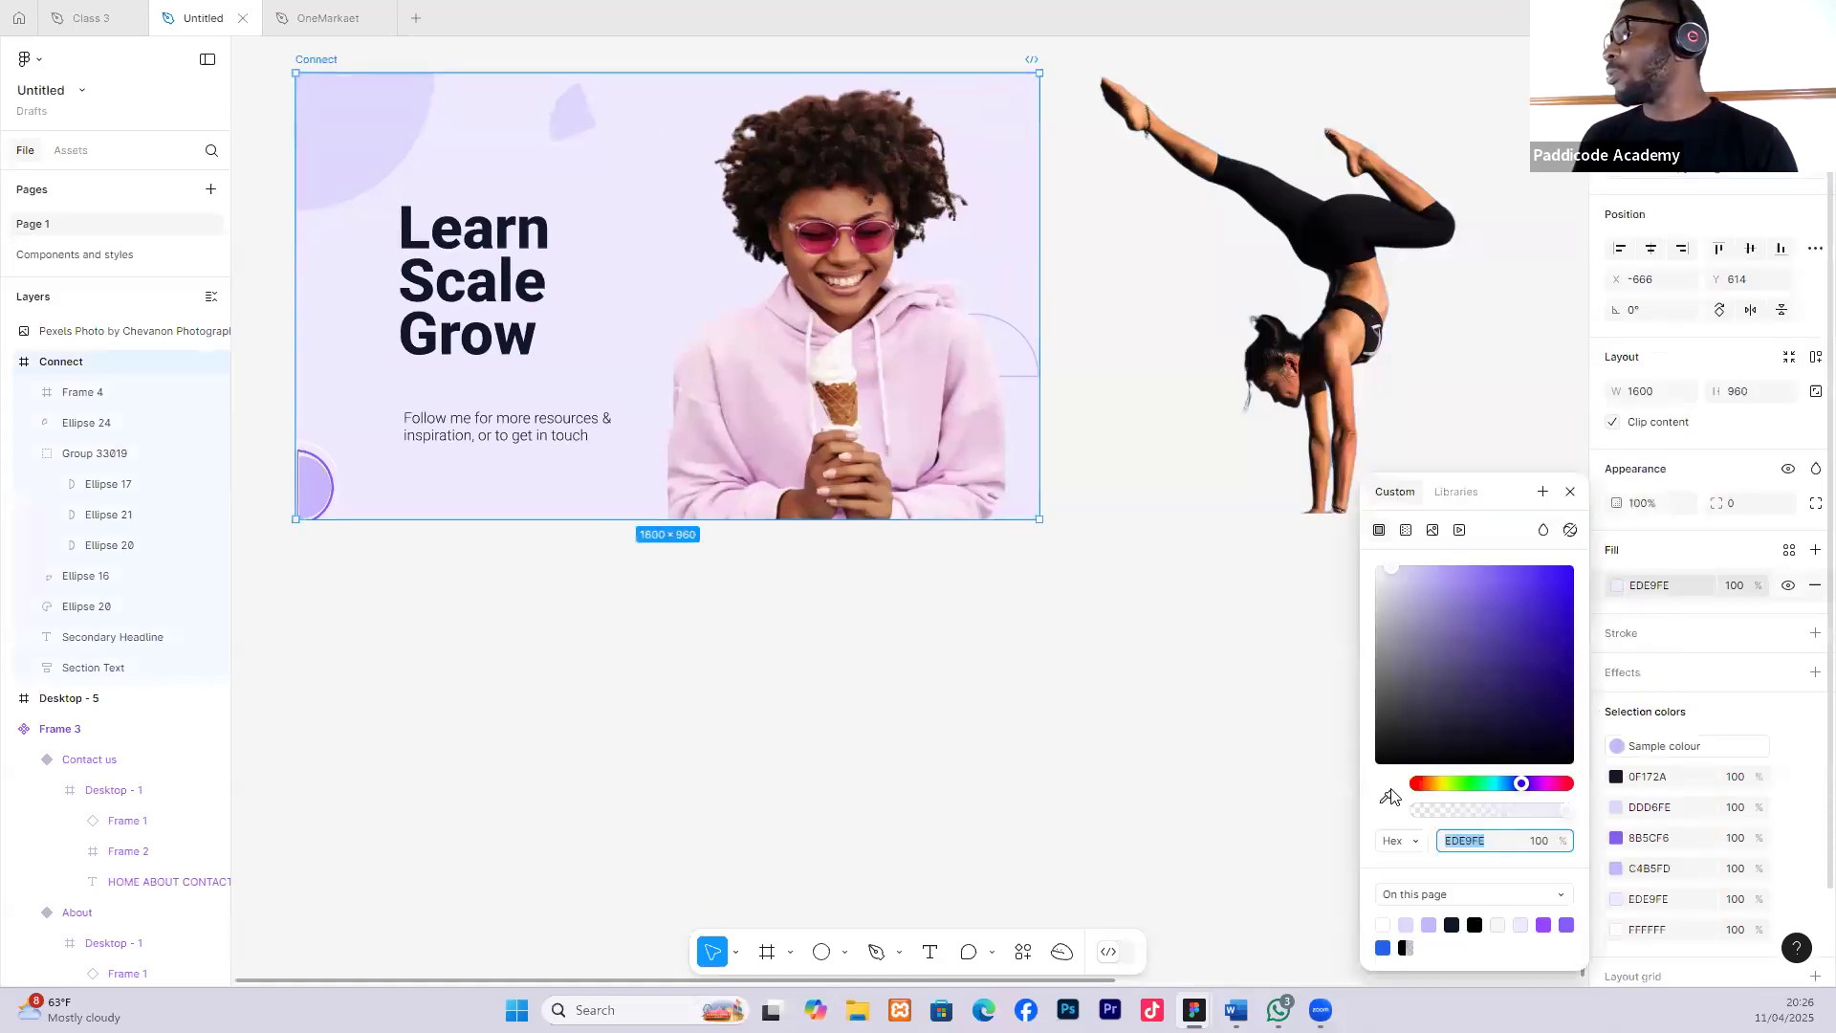
pyautogui.click(1387, 799)
pyautogui.click(749, 392)
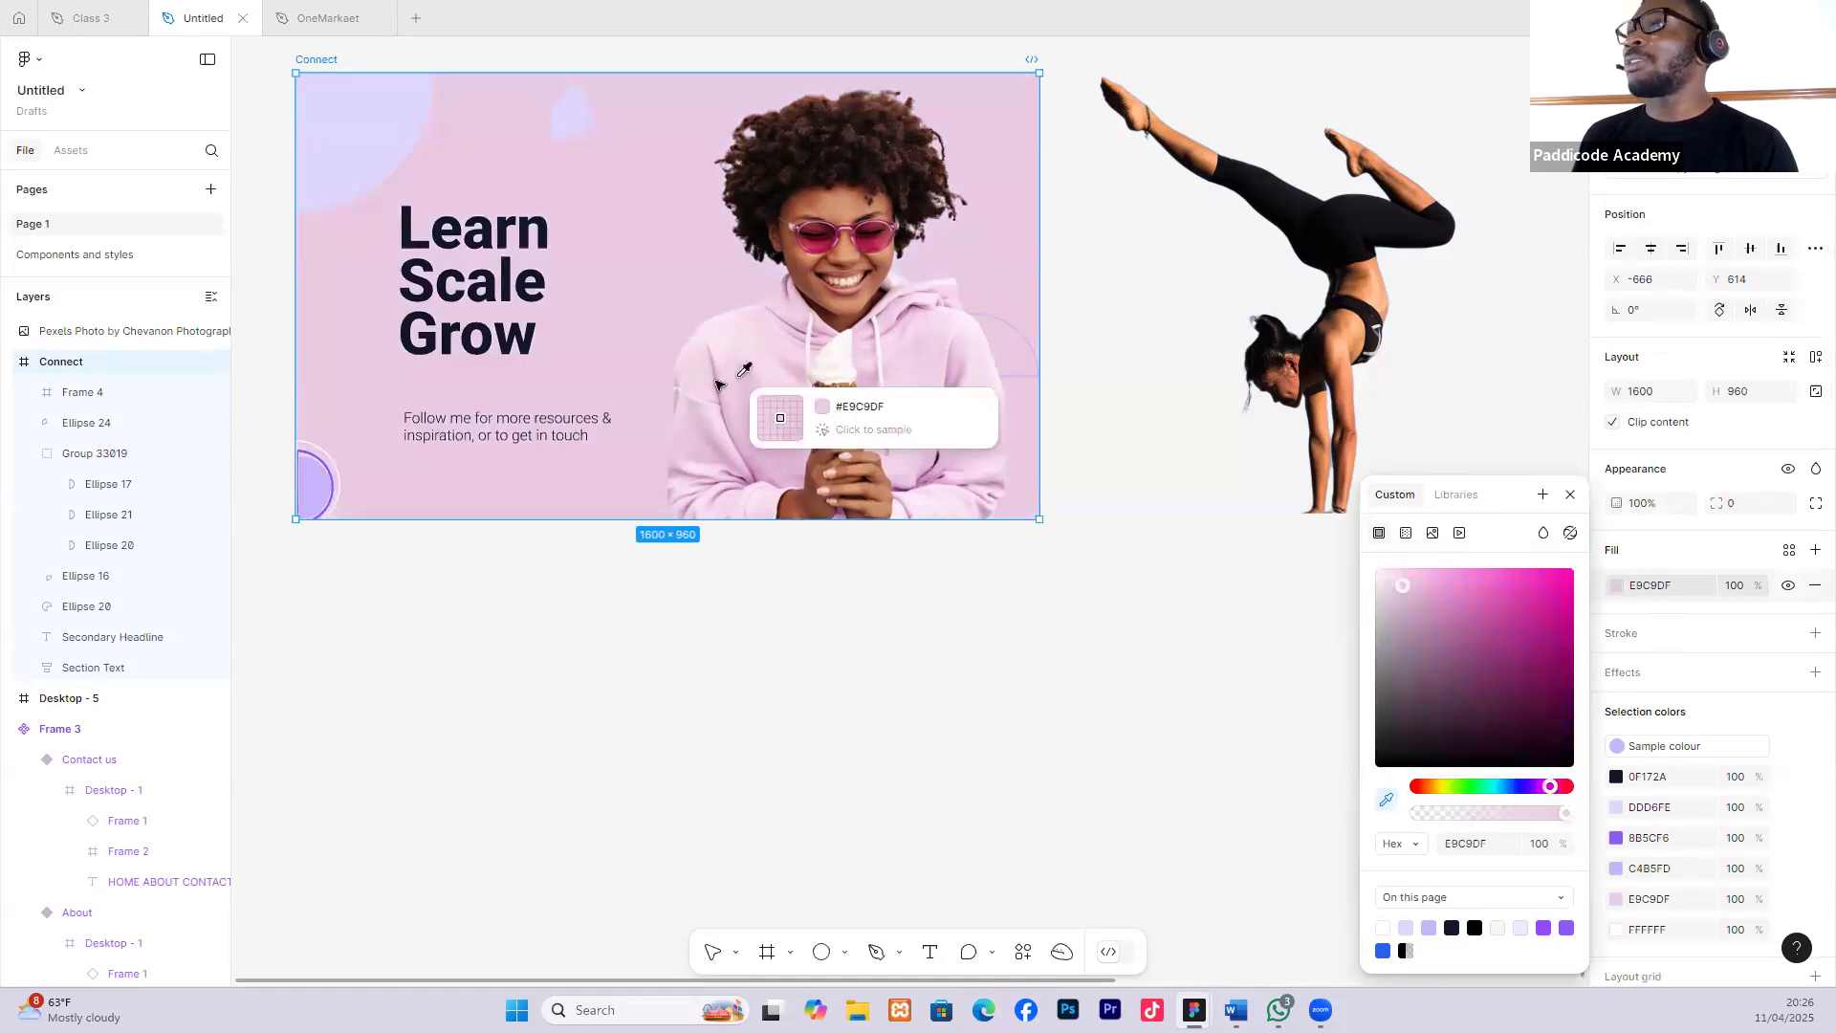
pyautogui.click(1151, 291)
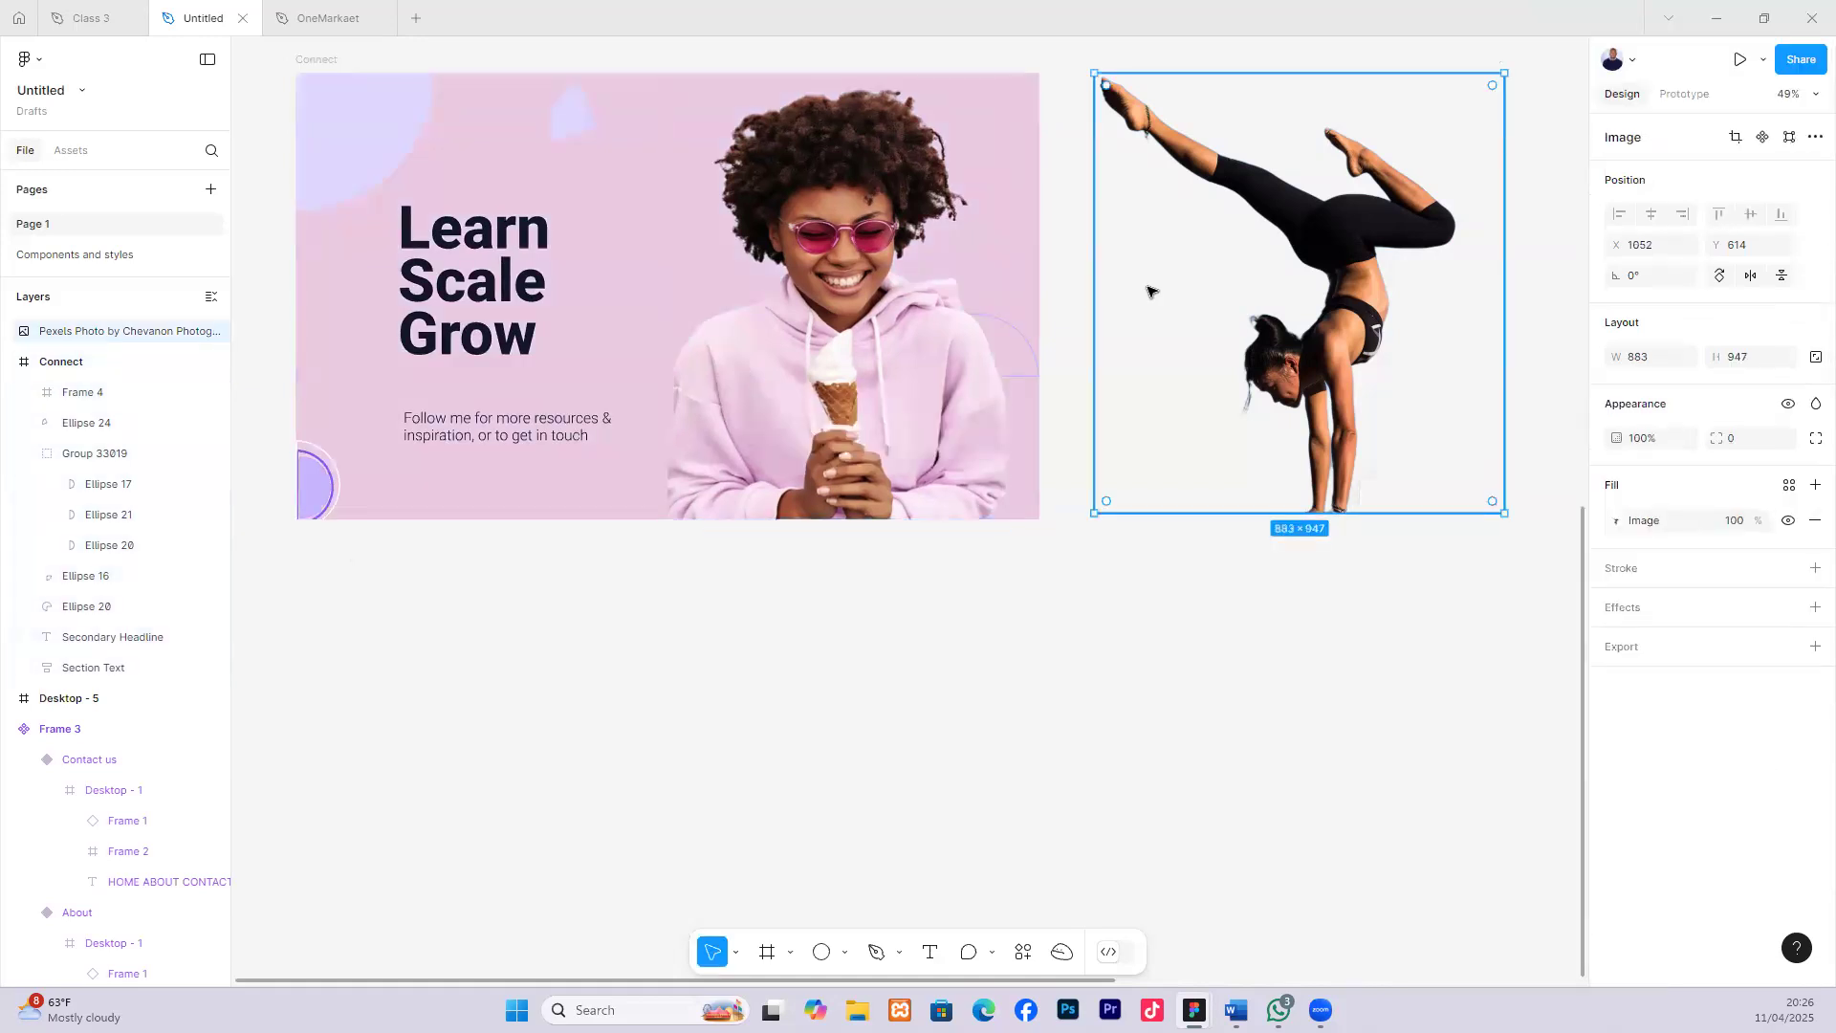
pyautogui.hotkey('ctrl', 'z')
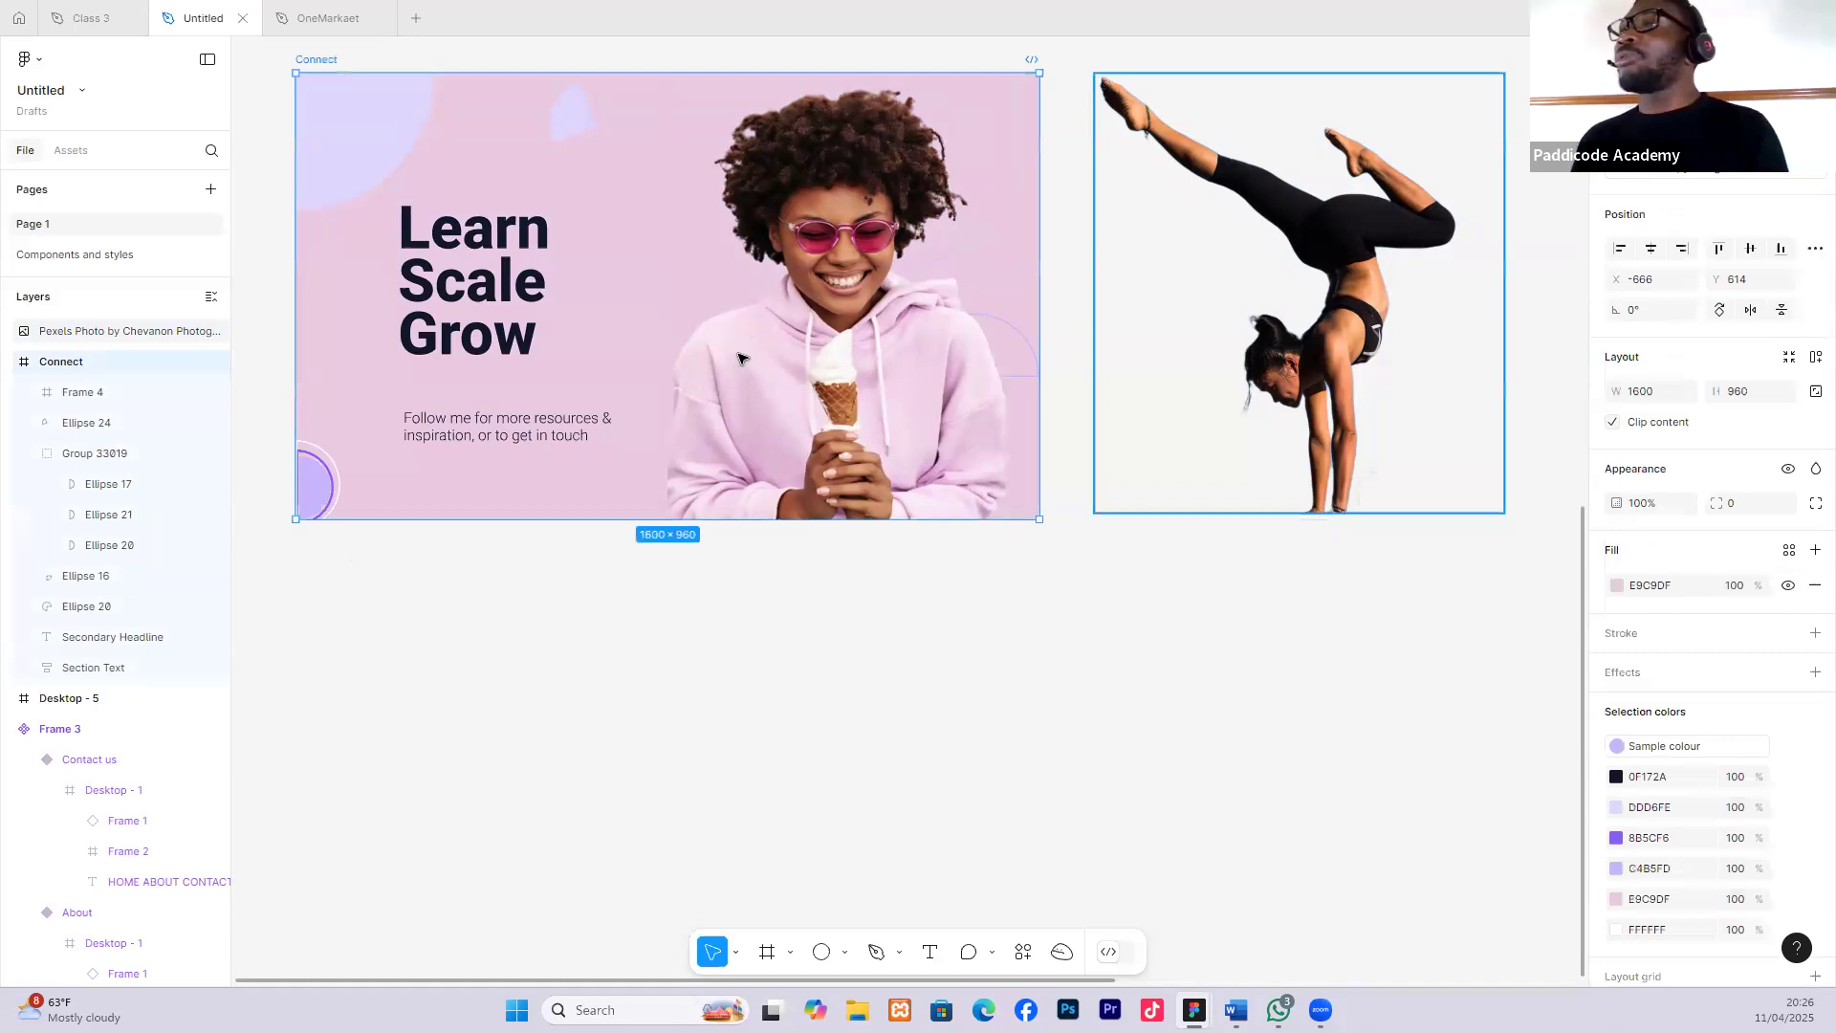
pyautogui.hotkey('ctrl', 'z')
pyautogui.click(845, 635)
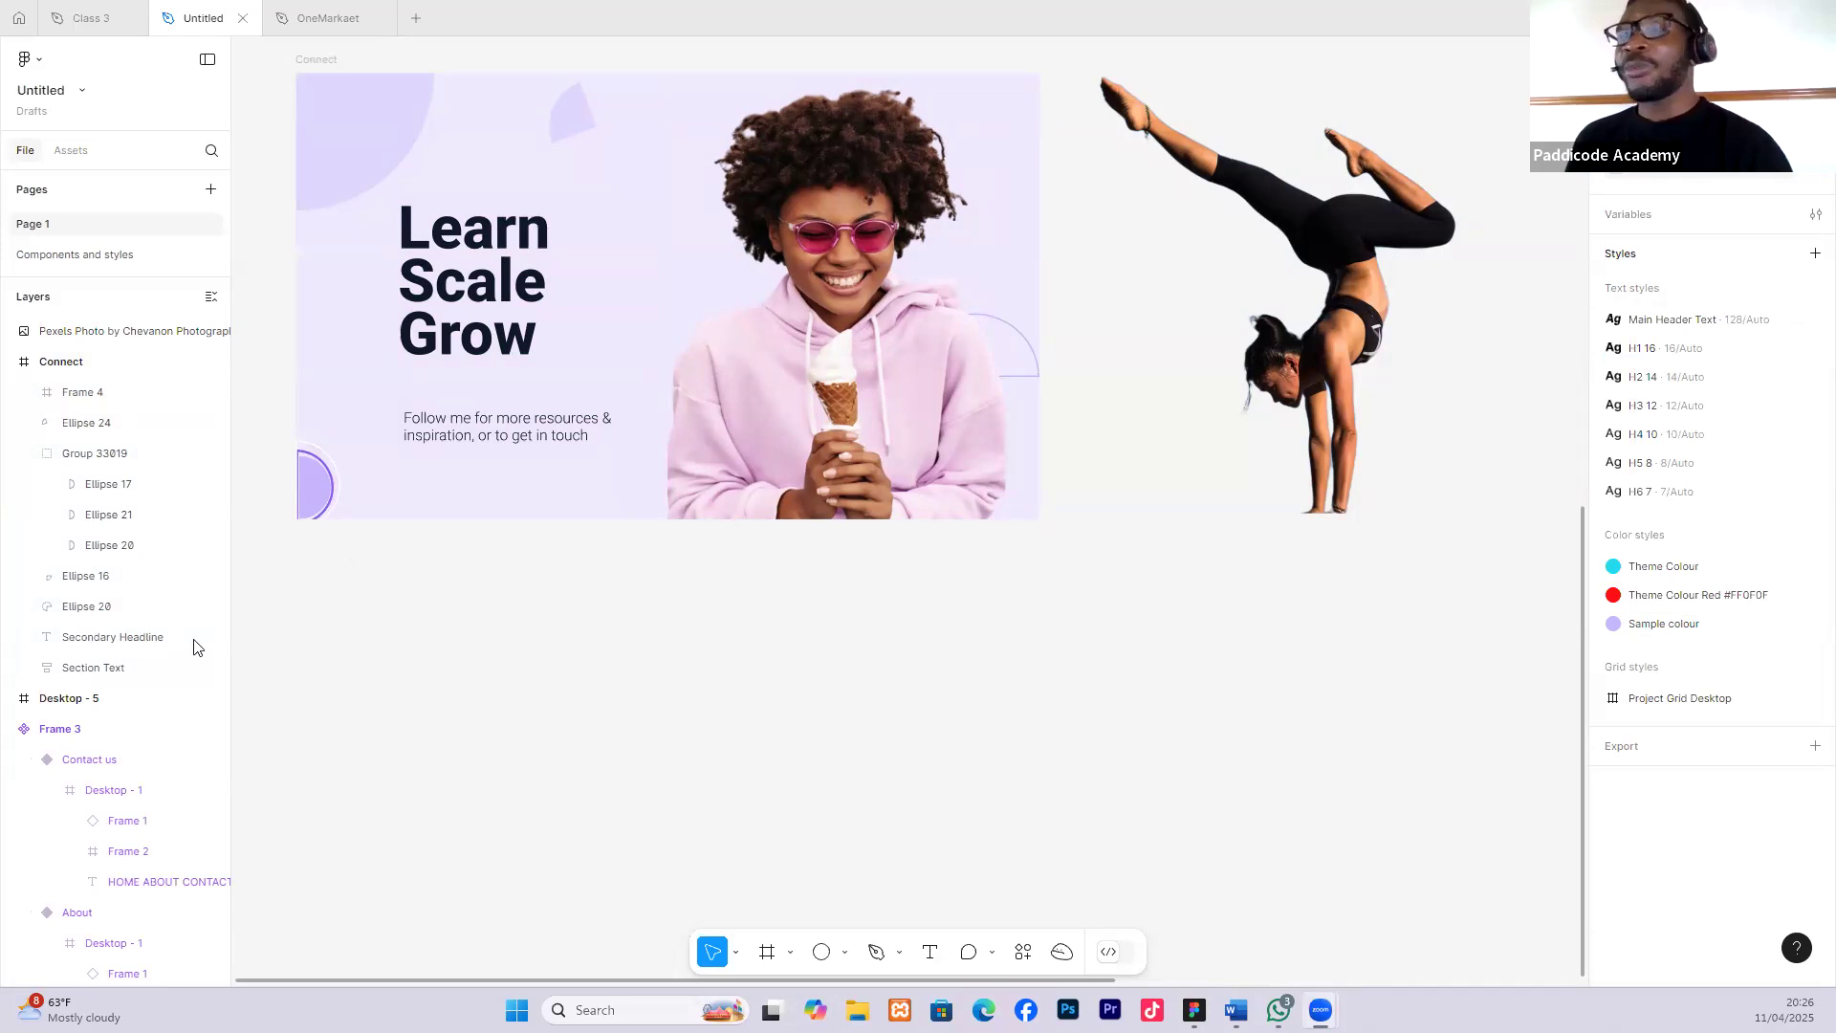
pyautogui.keyDown('ctrl'); pyautogui.scroll(-2, 790, 439); pyautogui.keyUp('ctrl')
pyautogui.scroll(-5, 913, 823)
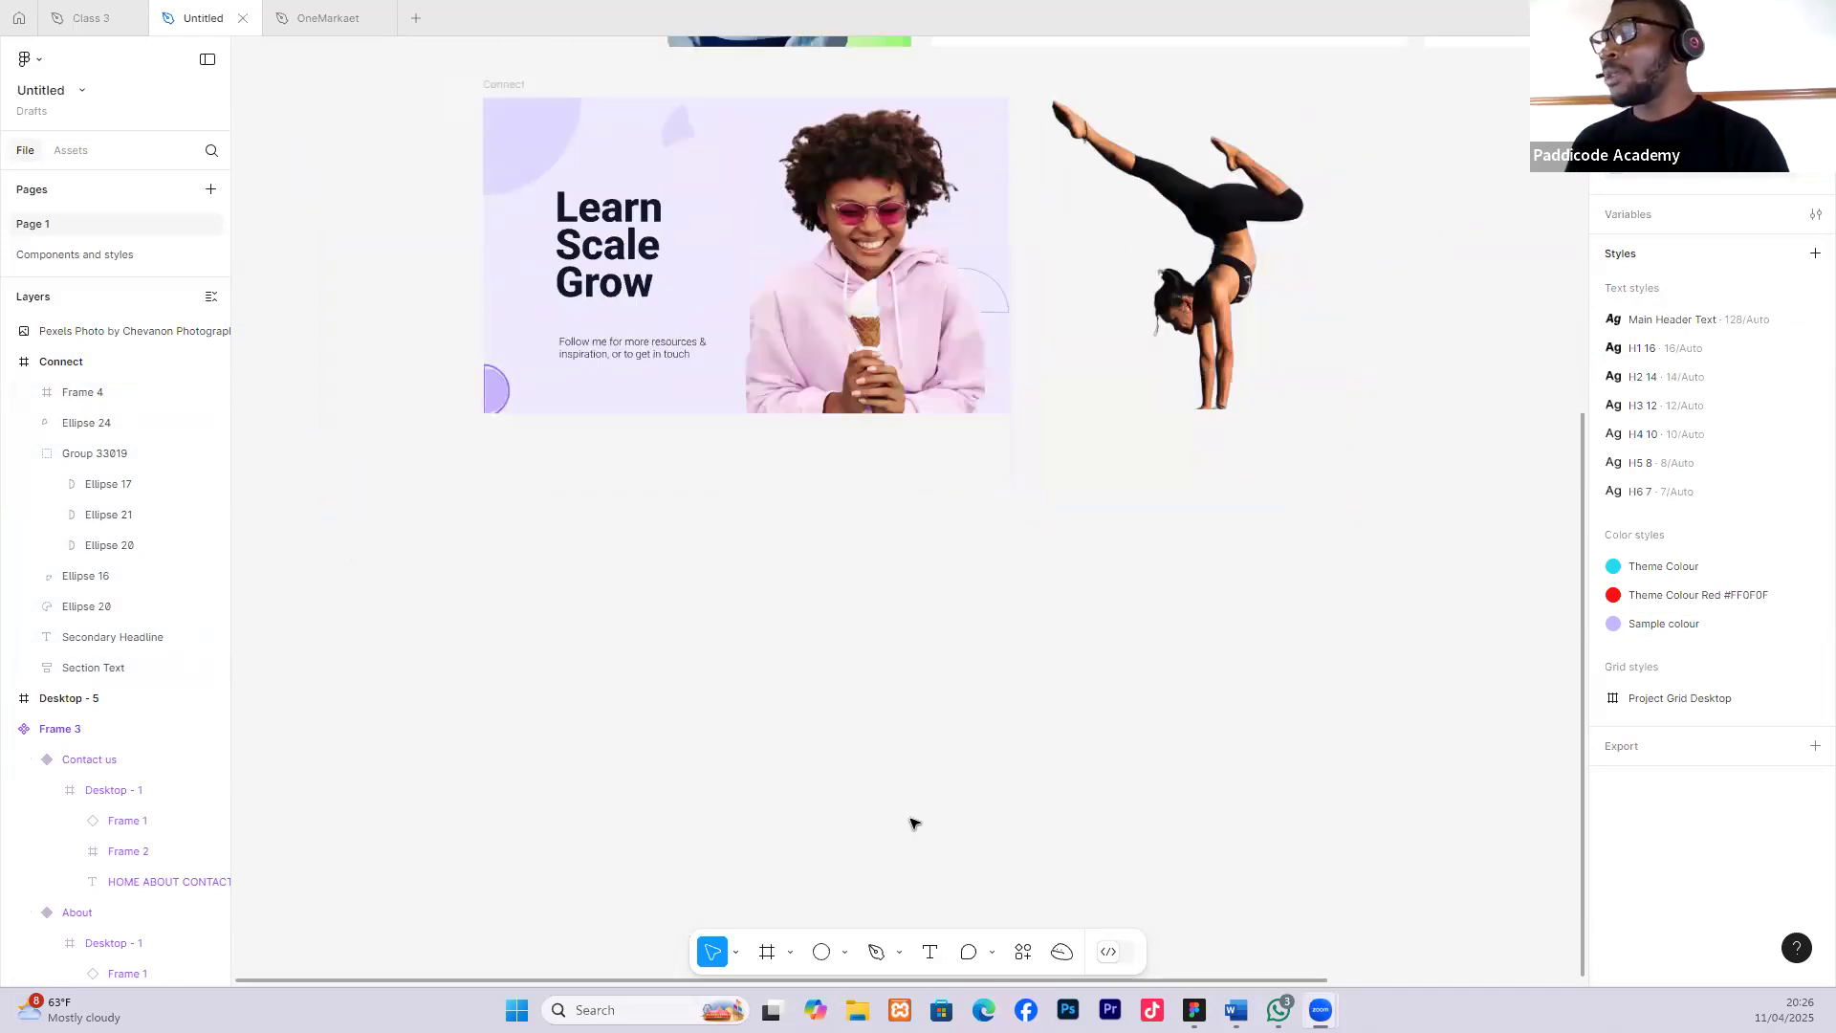
# Draw a 940×940 circle just below the banner.
pyautogui.click(822, 953)
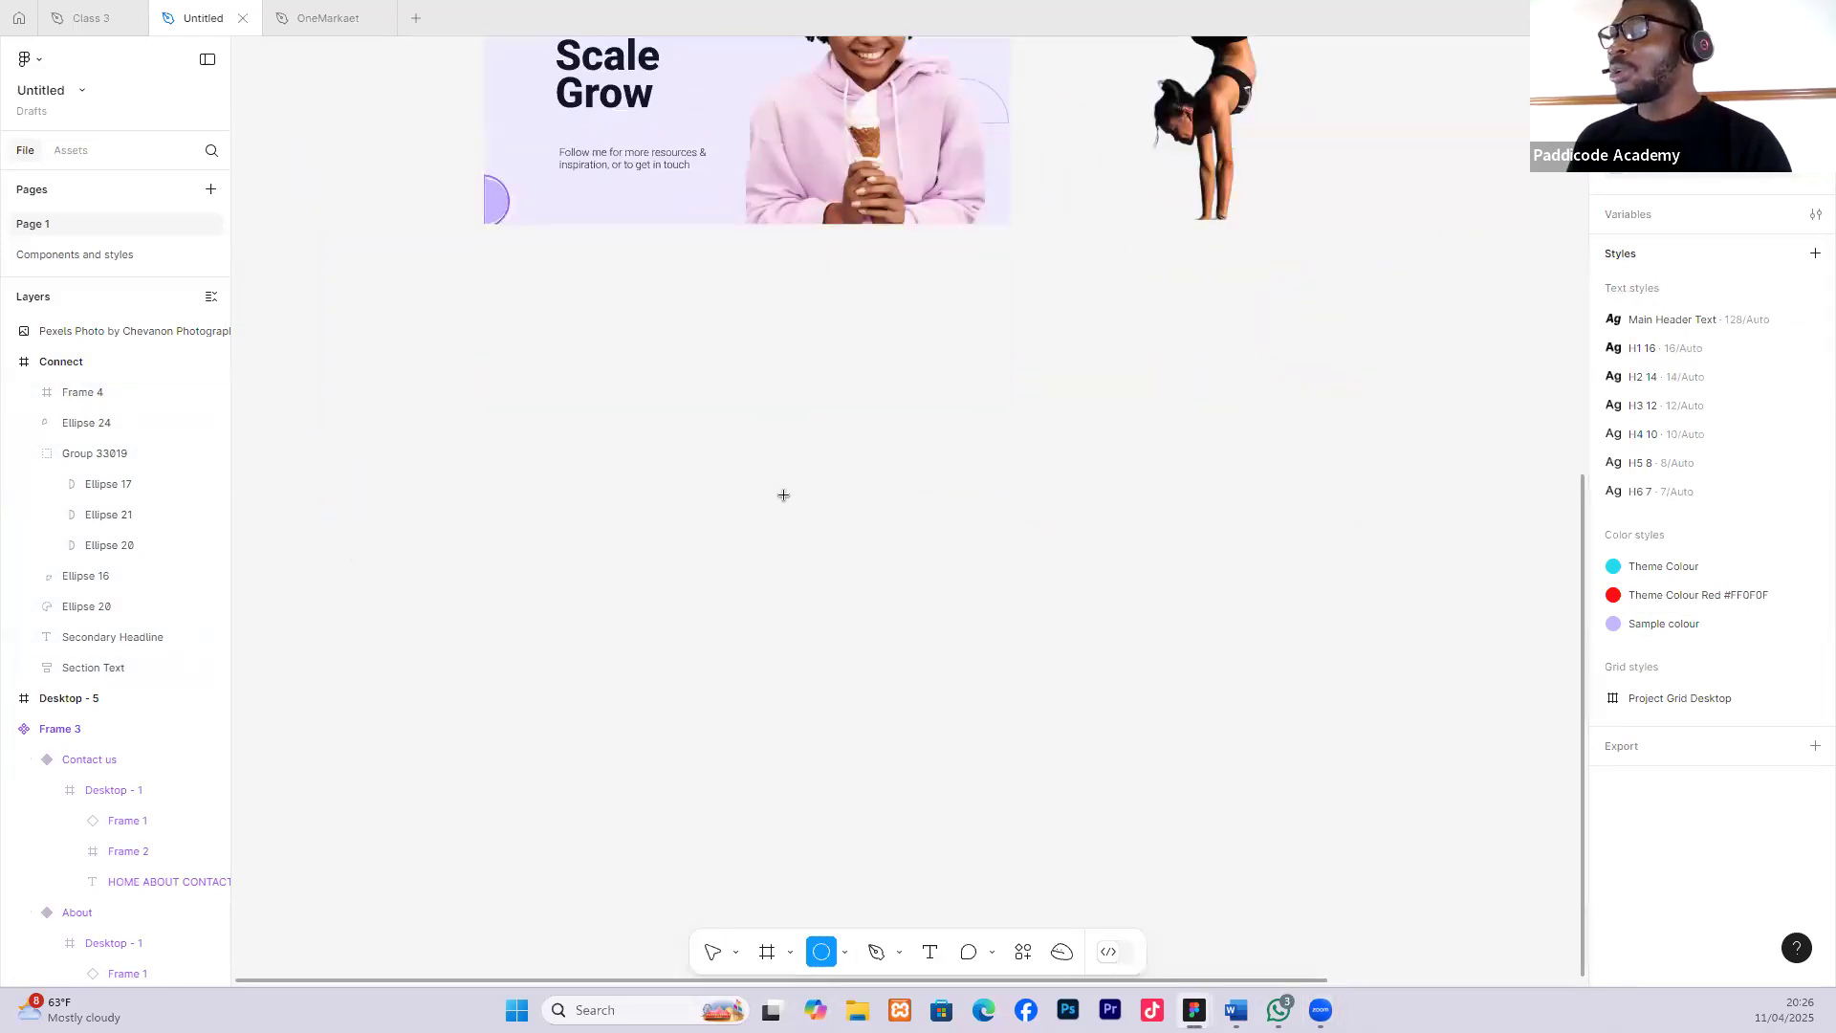
pyautogui.moveTo(700, 355); pyautogui.dragTo(1009, 664)
pyautogui.moveTo(920, 537); pyautogui.dragTo(833, 425)
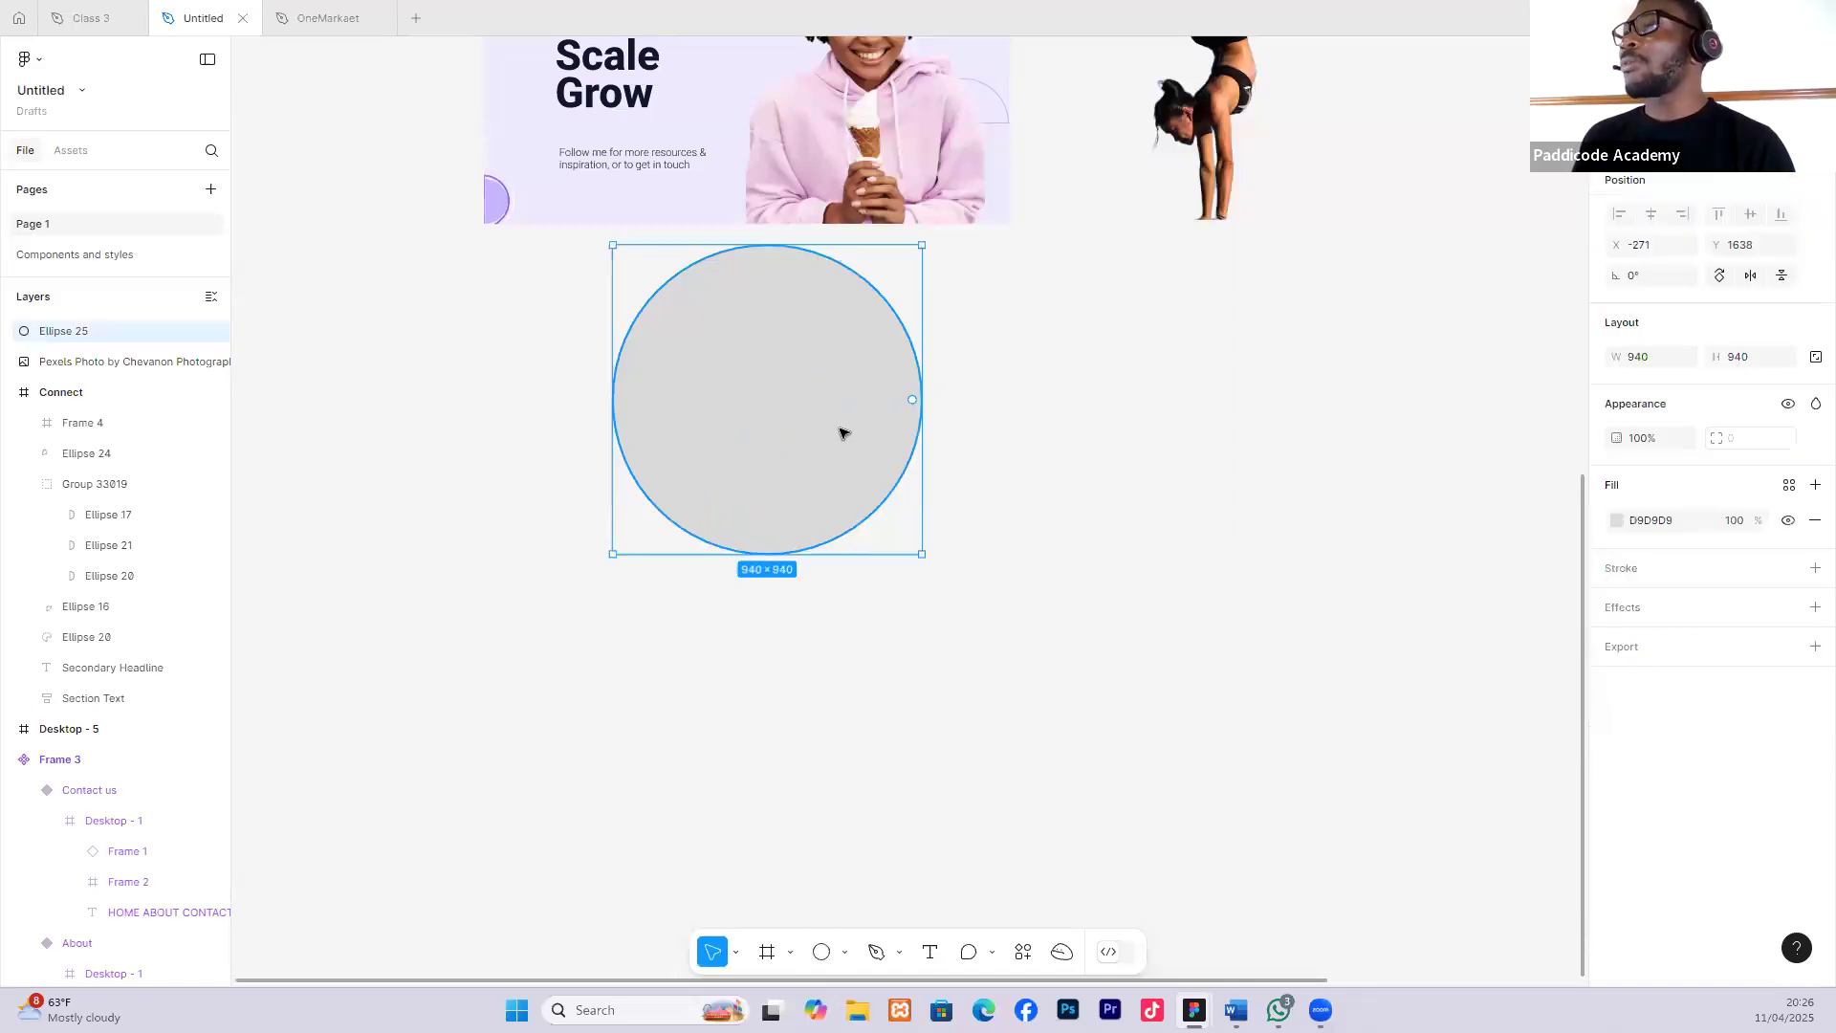
# Fill the circle with the laughing child ice-cream photo from the computer.
pyautogui.click(1624, 522)
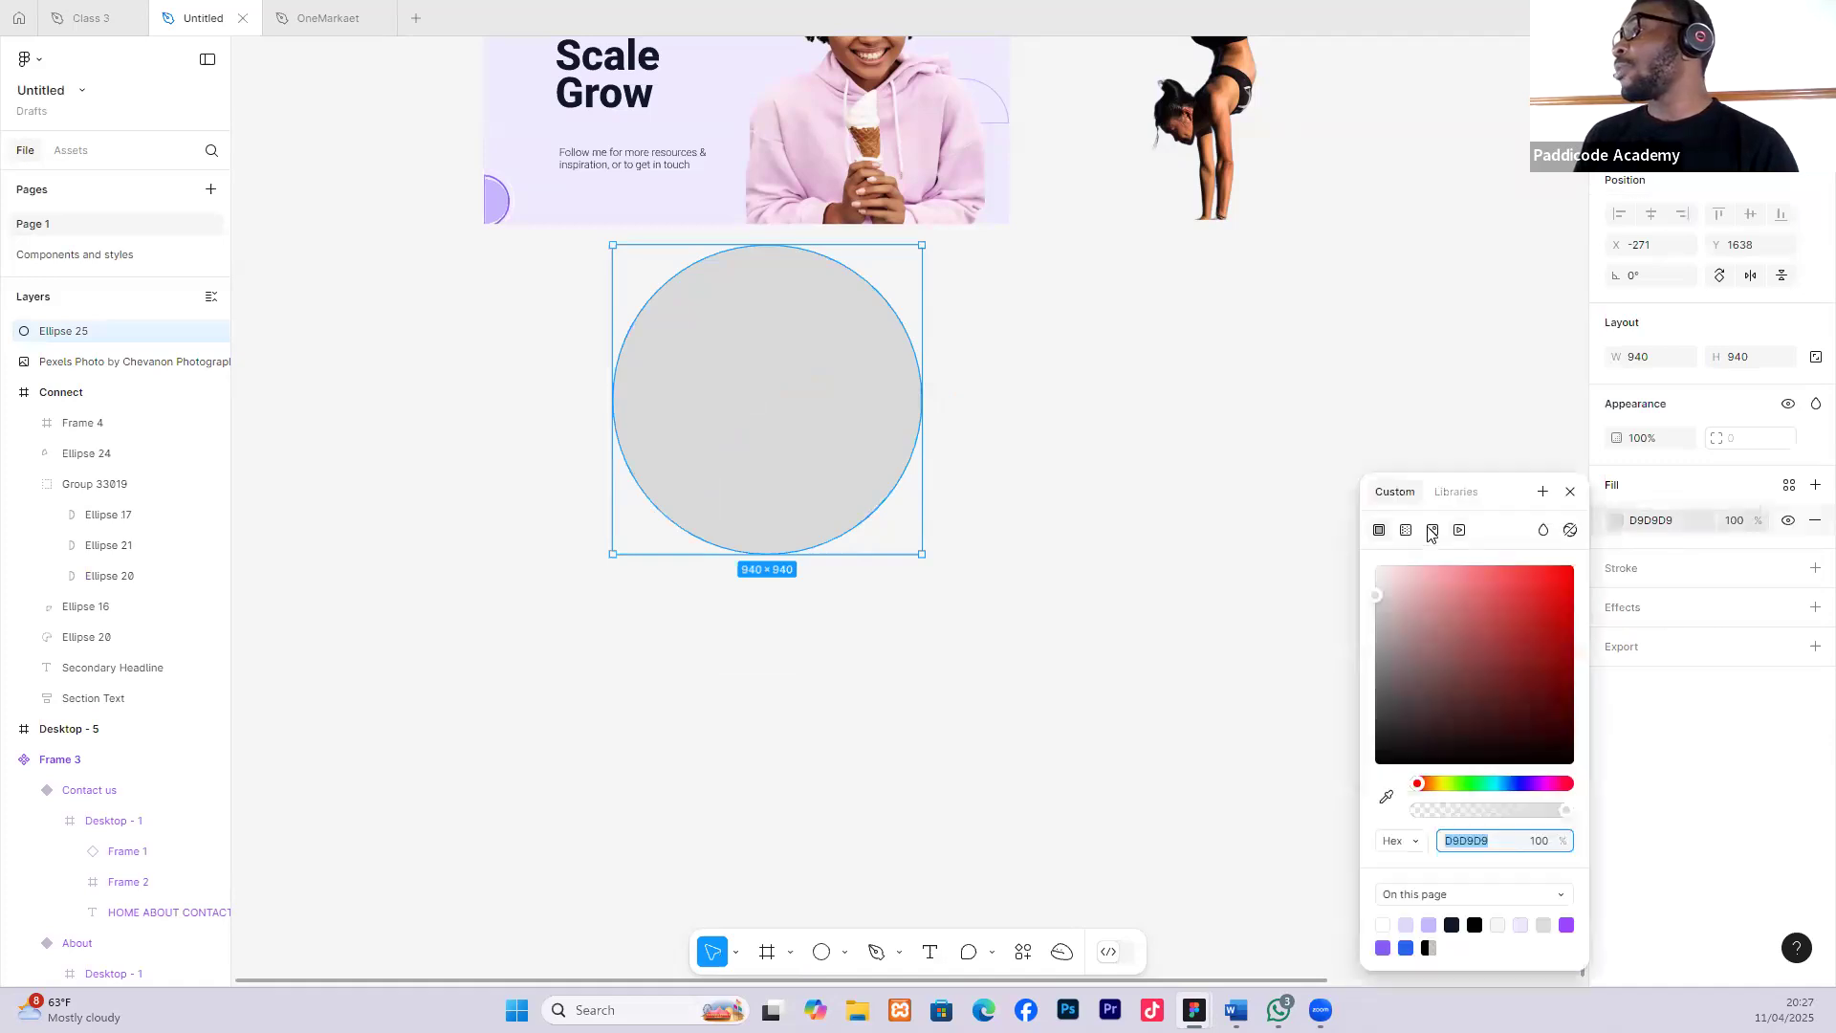
pyautogui.click(1406, 532)
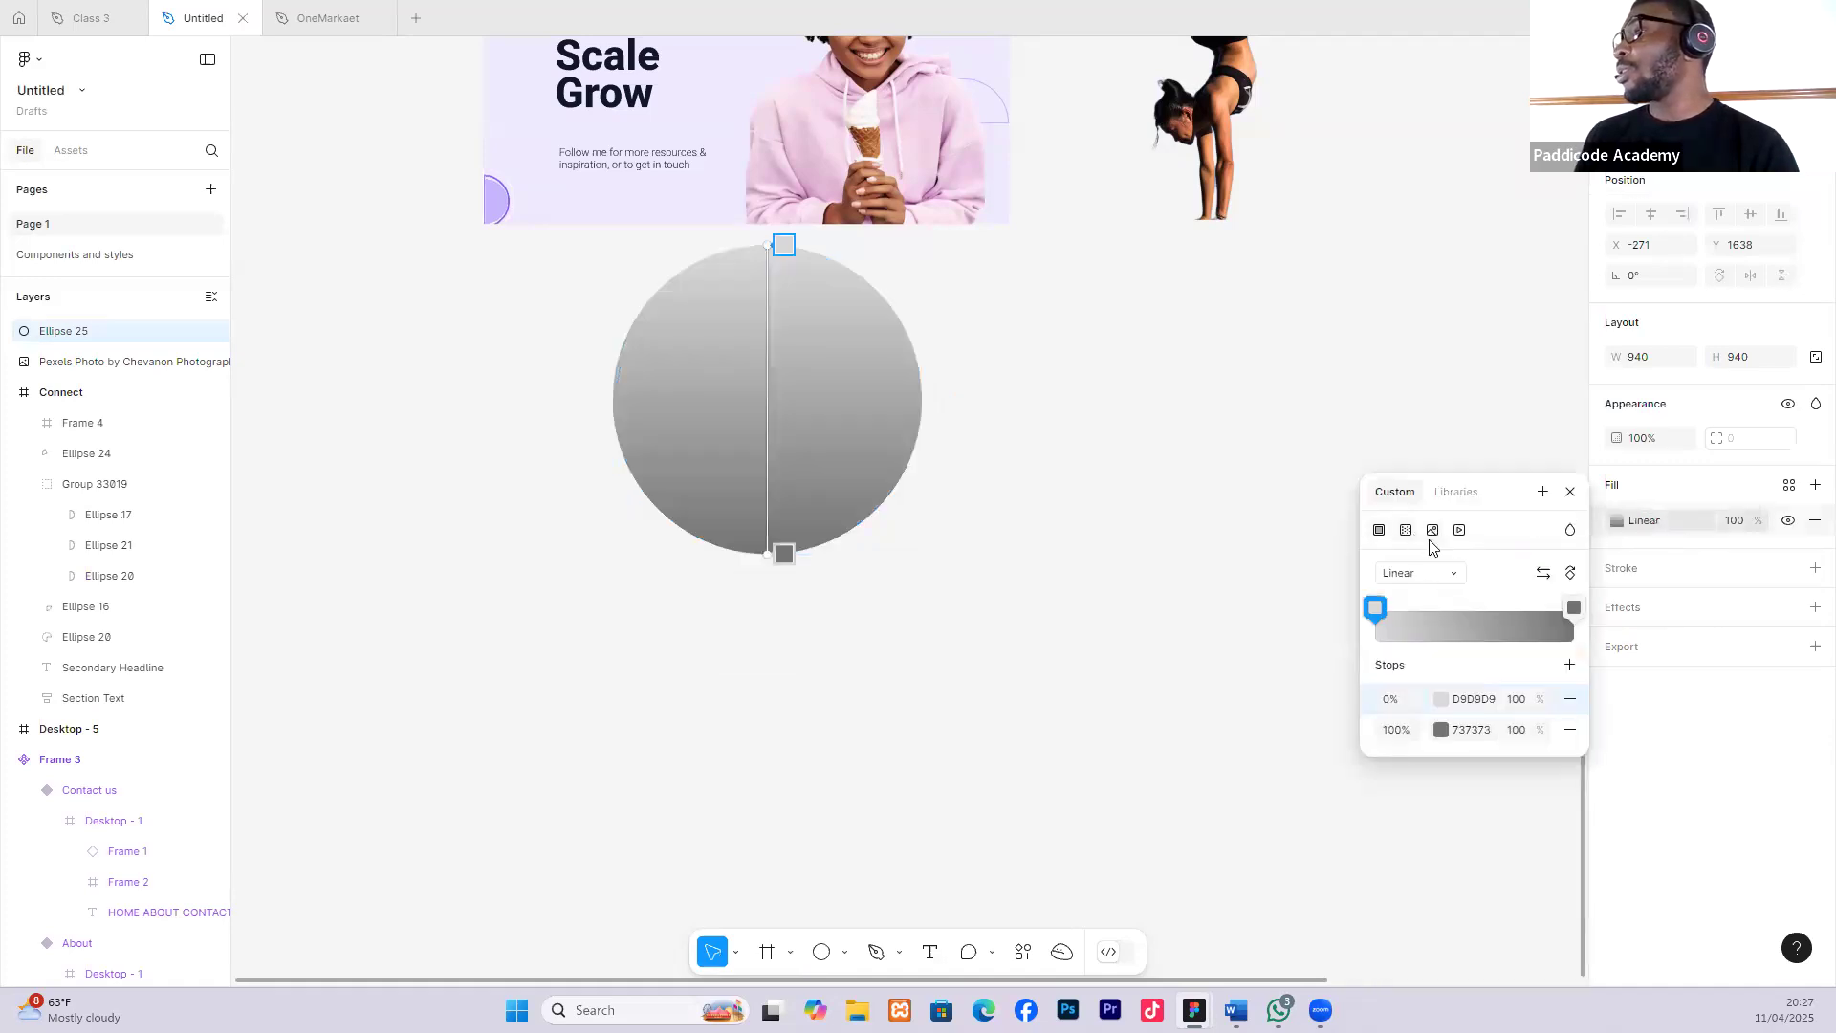
pyautogui.click(1433, 531)
pyautogui.click(1452, 646)
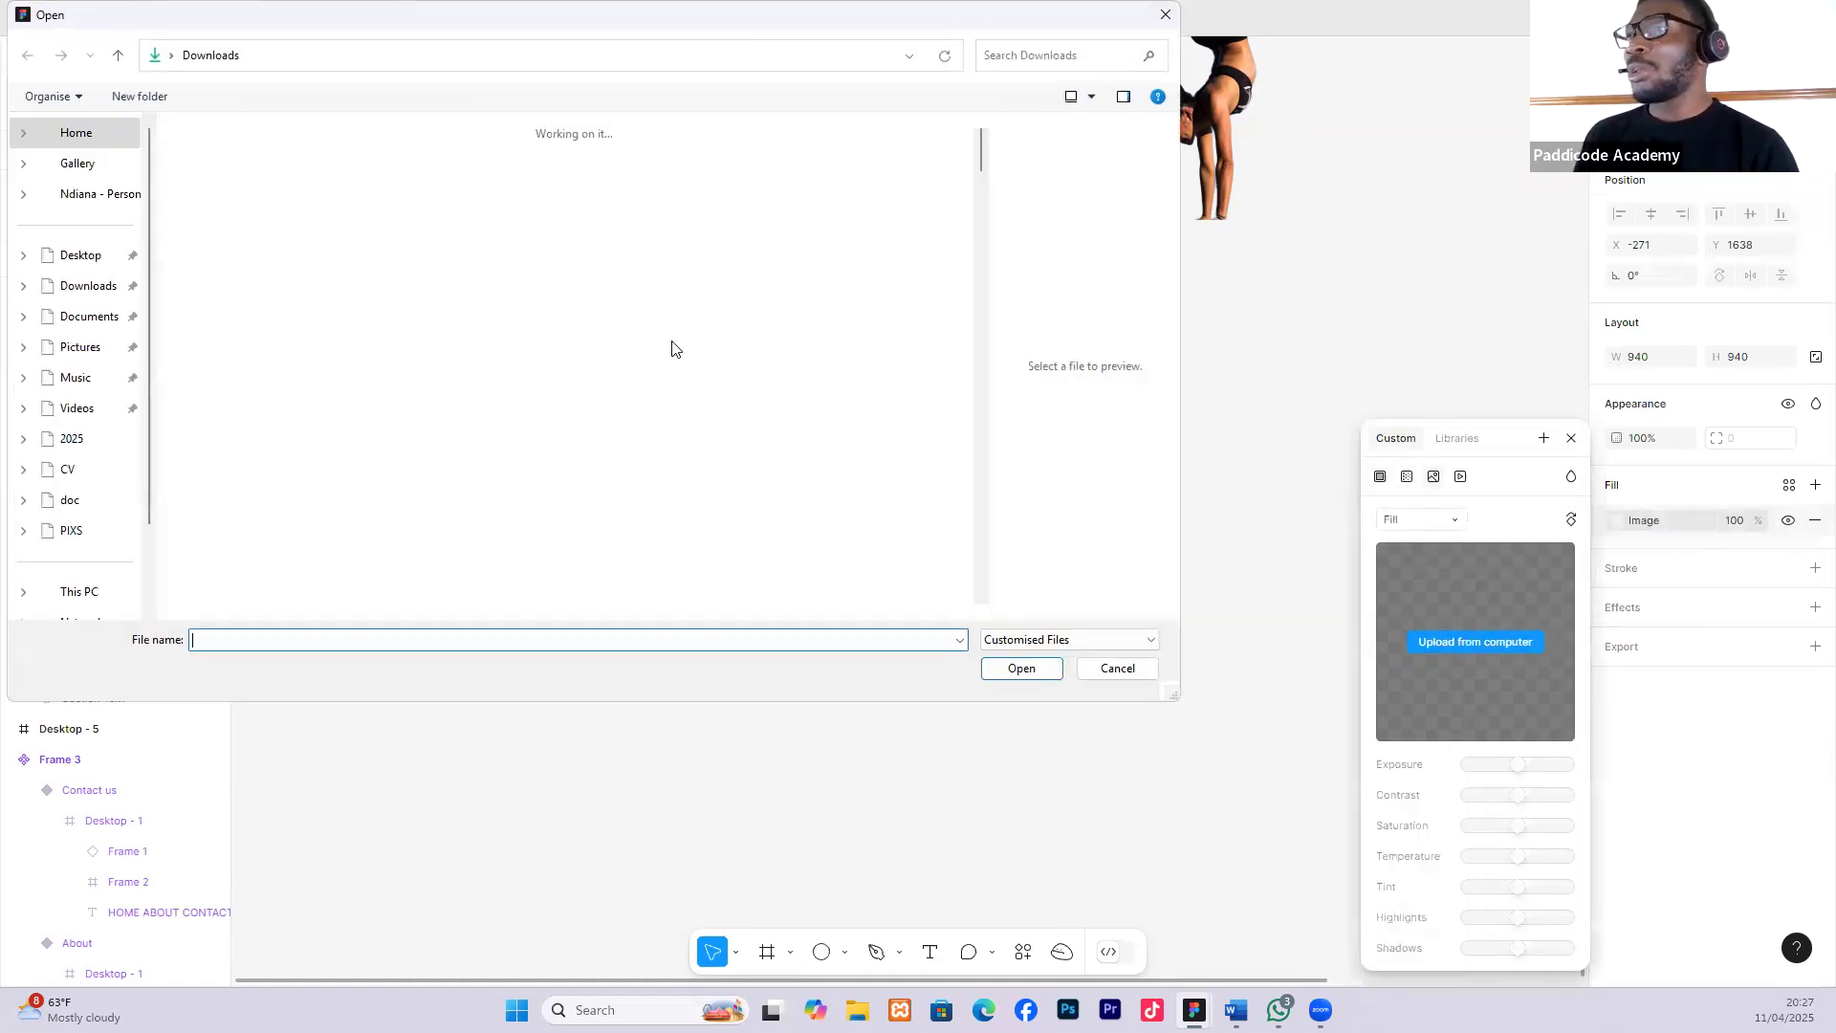
pyautogui.scroll(-5, 675, 402)
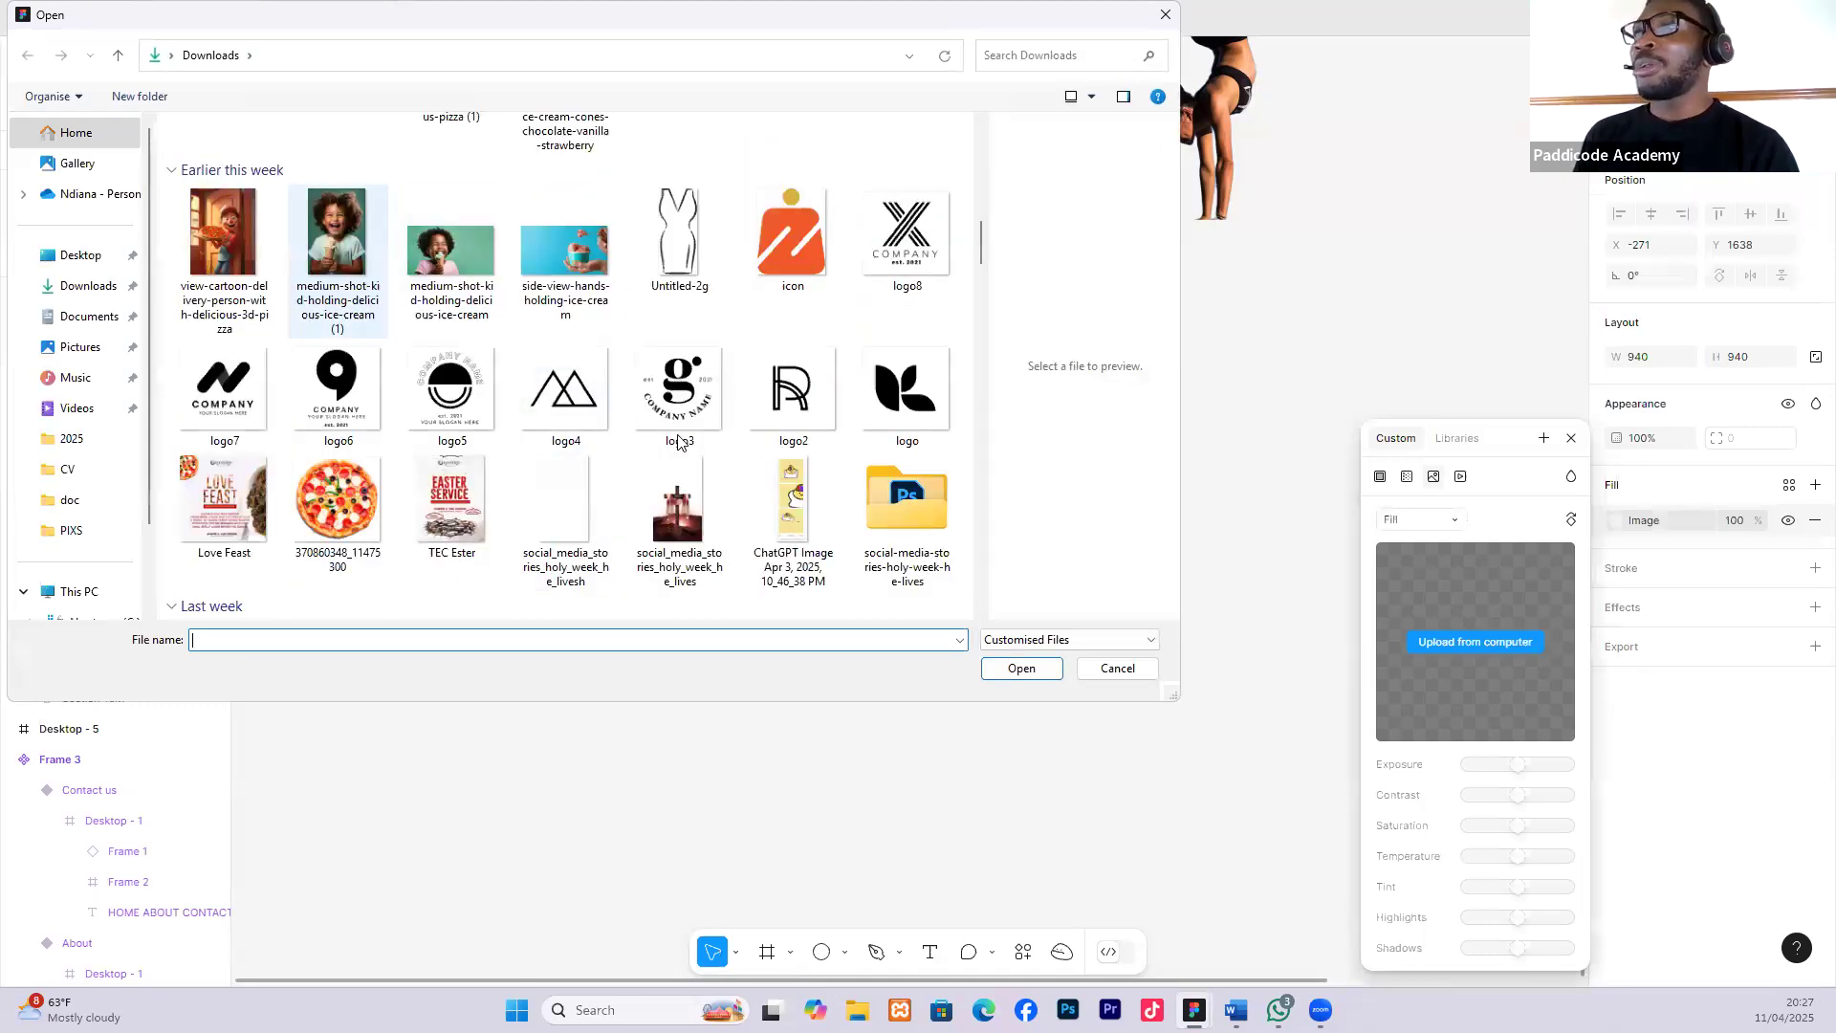
pyautogui.click(1022, 669)
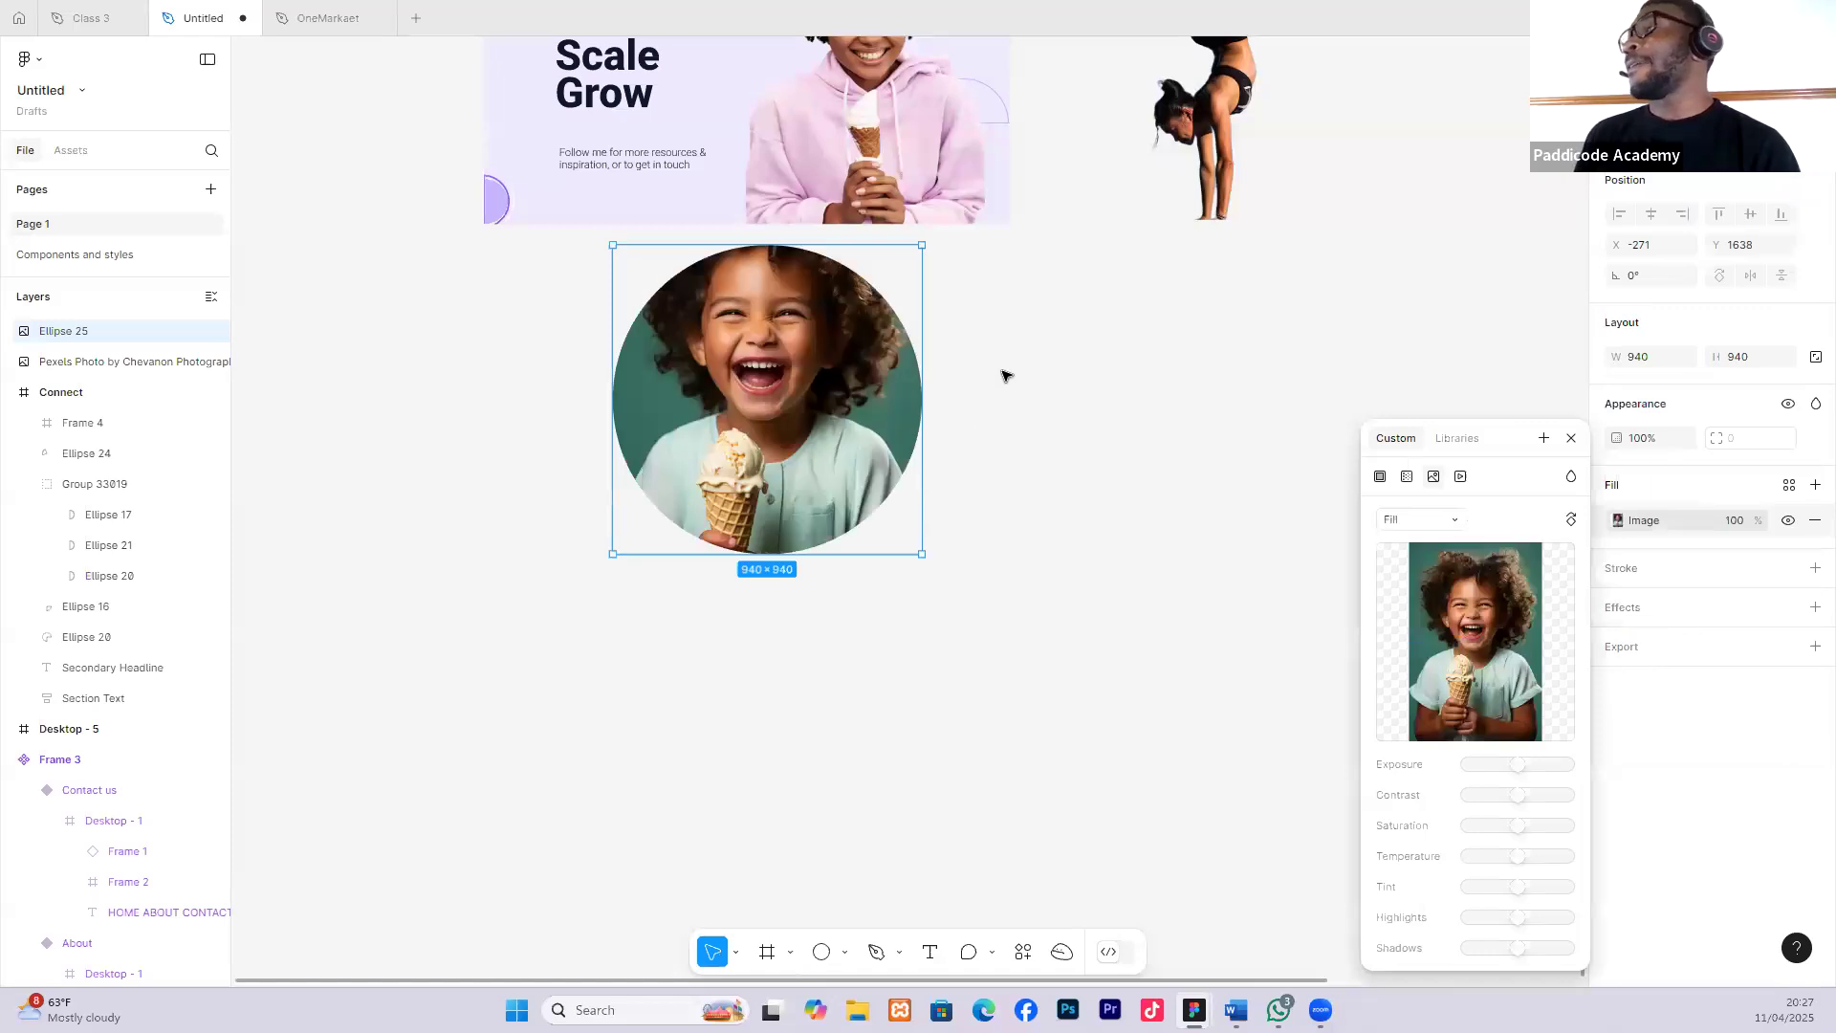
# Crop and shift the child photo inside the circle, then try Fit mode.
pyautogui.click(1054, 318)
pyautogui.click(851, 373)
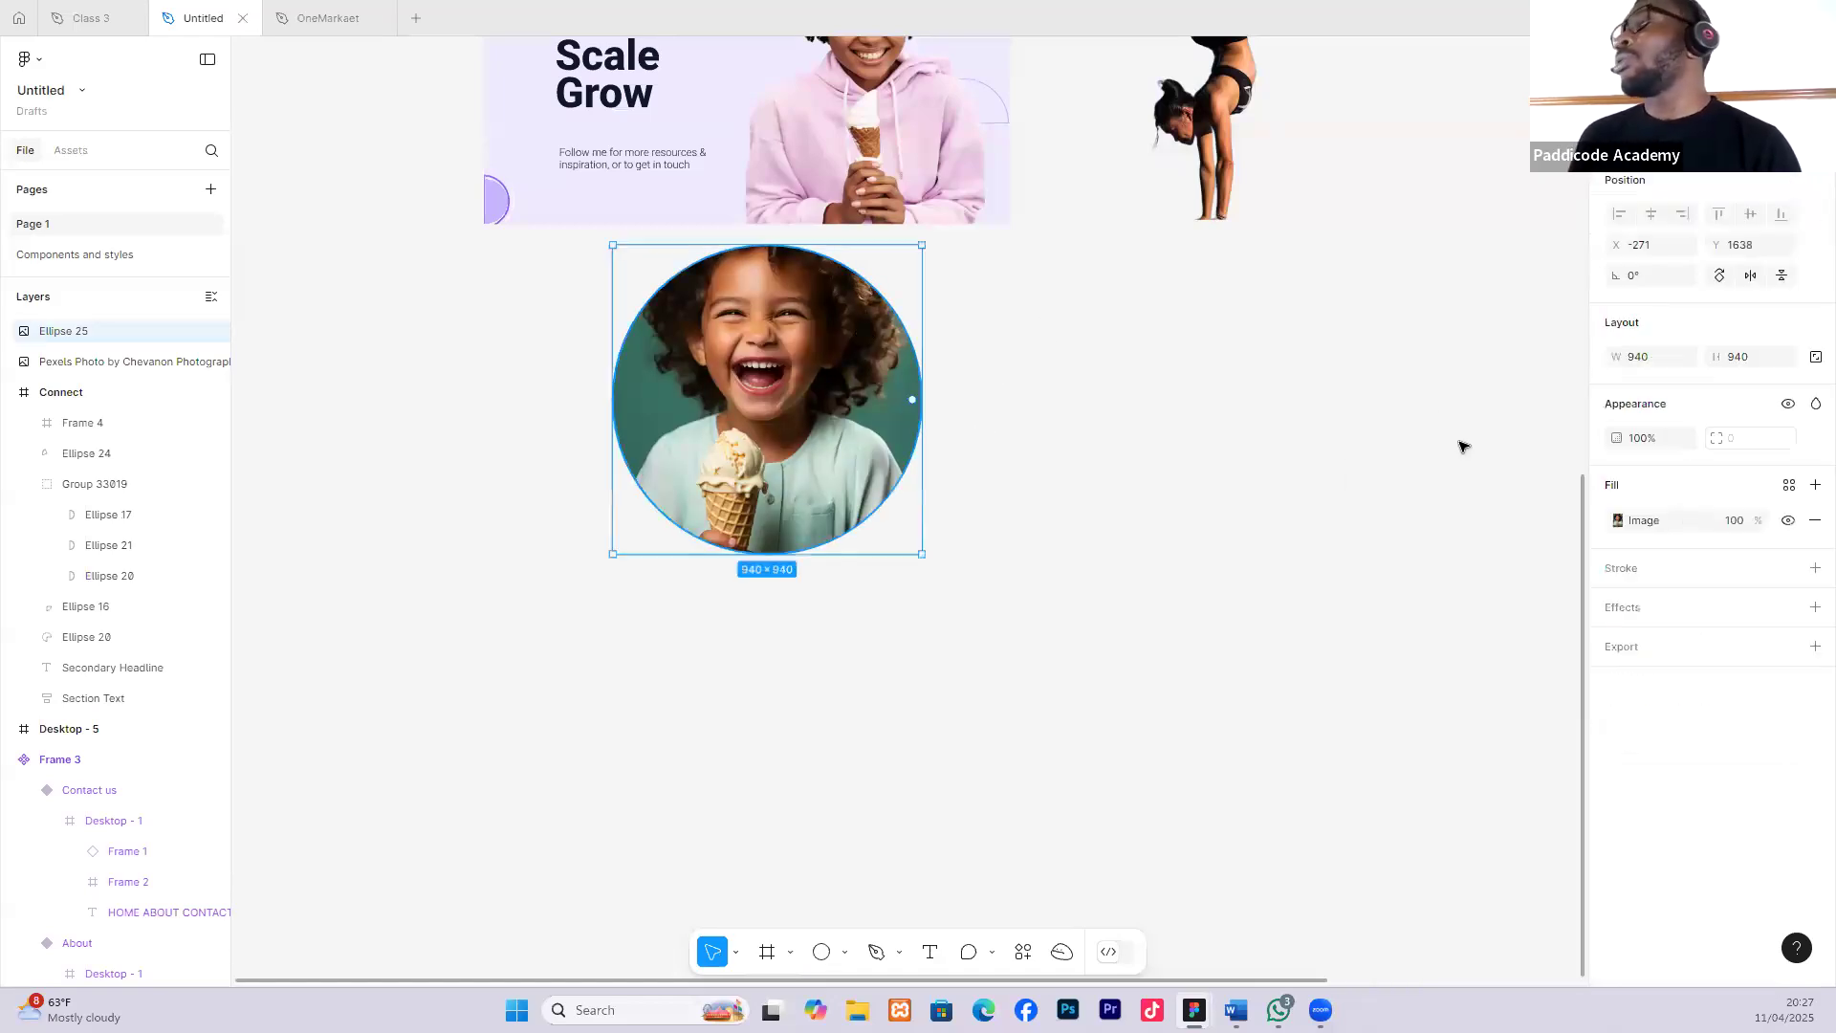
pyautogui.click(1632, 529)
pyautogui.click(1438, 521)
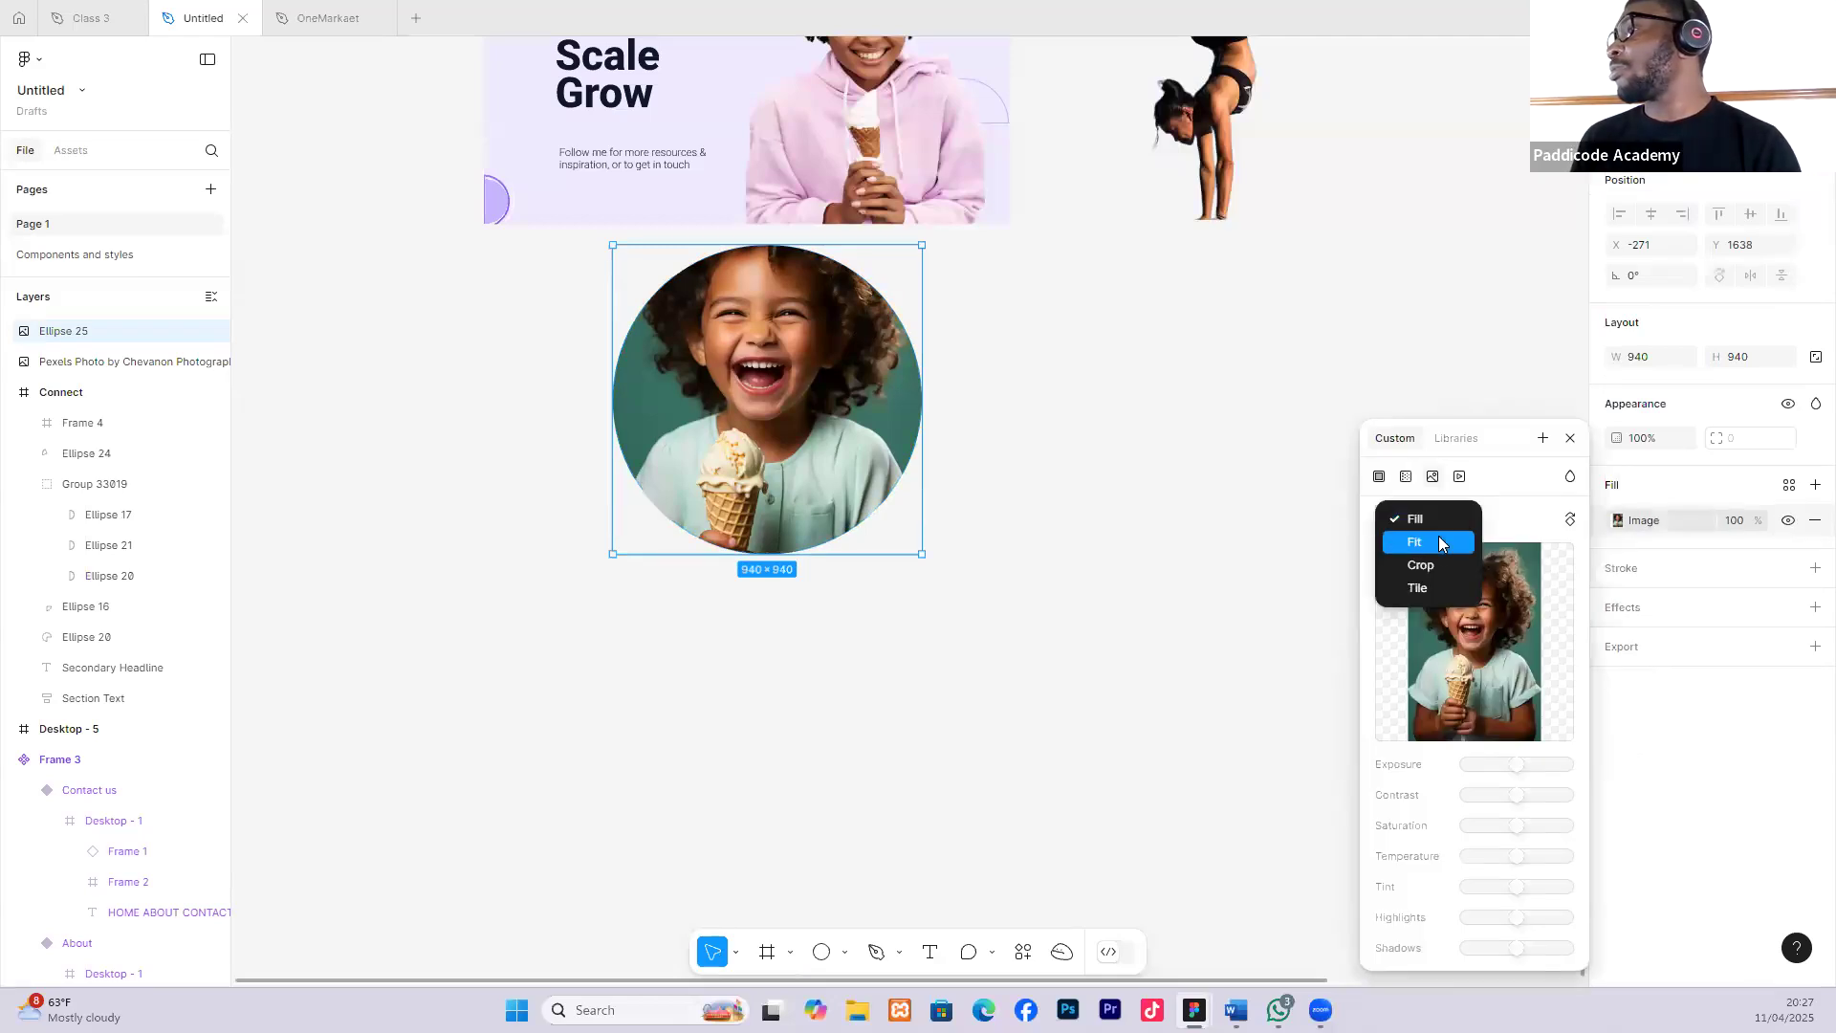
pyautogui.click(1423, 565)
pyautogui.moveTo(845, 354); pyautogui.dragTo(892, 359)
pyautogui.moveTo(929, 651); pyautogui.dragTo(914, 614)
pyautogui.moveTo(796, 432); pyautogui.dragTo(808, 453)
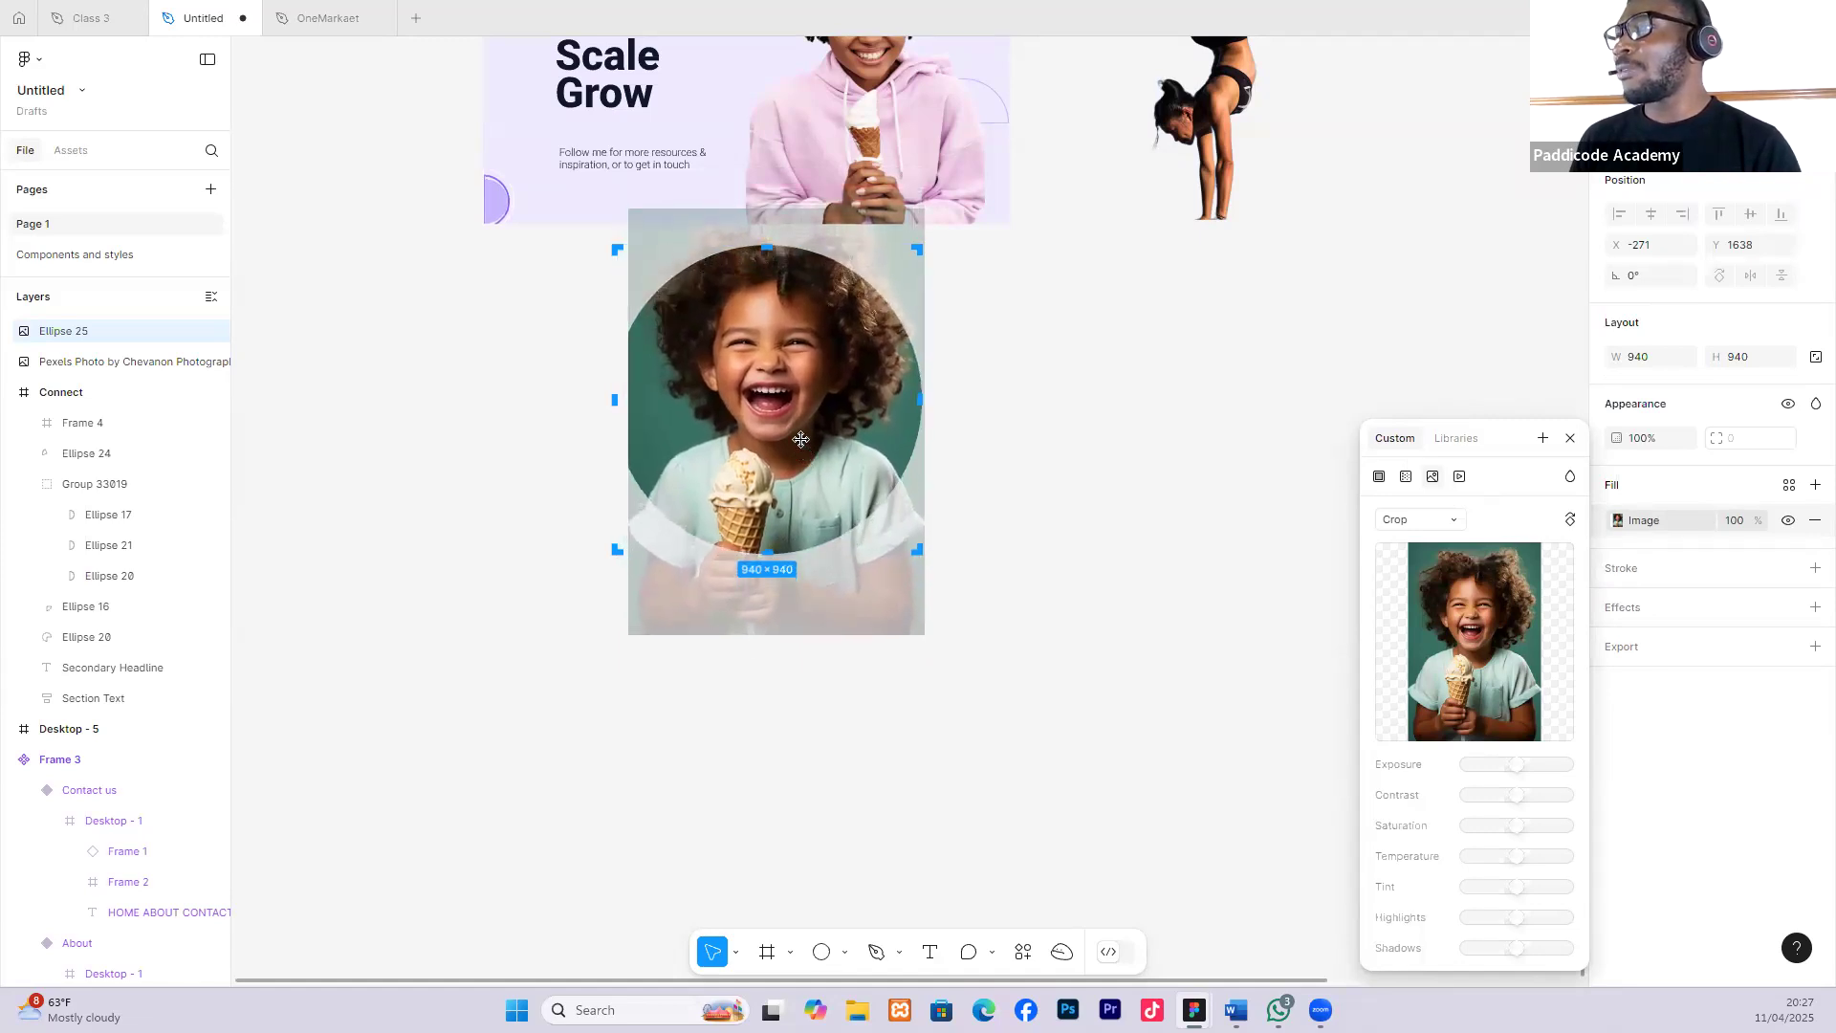
pyautogui.click(1449, 522)
pyautogui.click(1419, 498)
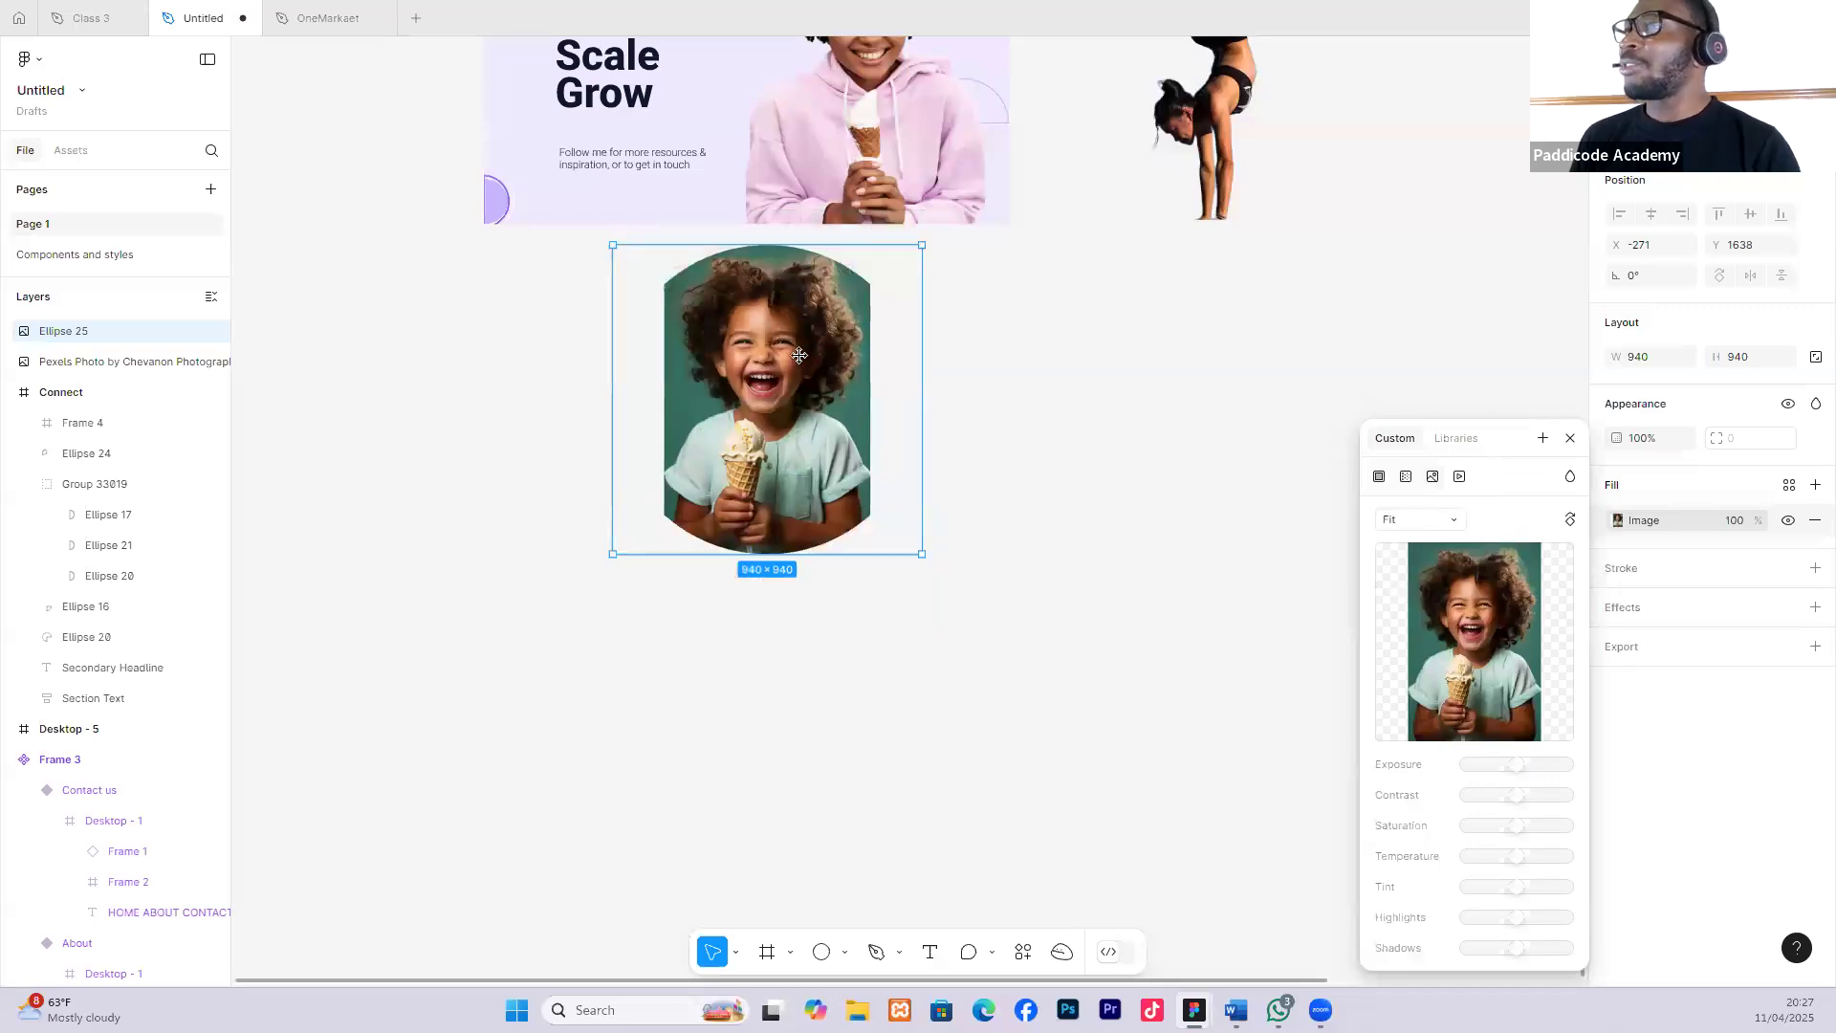
pyautogui.moveTo(800, 356); pyautogui.dragTo(805, 358)
# Set the circle's photo to Fill, then crop it slightly lower and exit.
pyautogui.click(1446, 523)
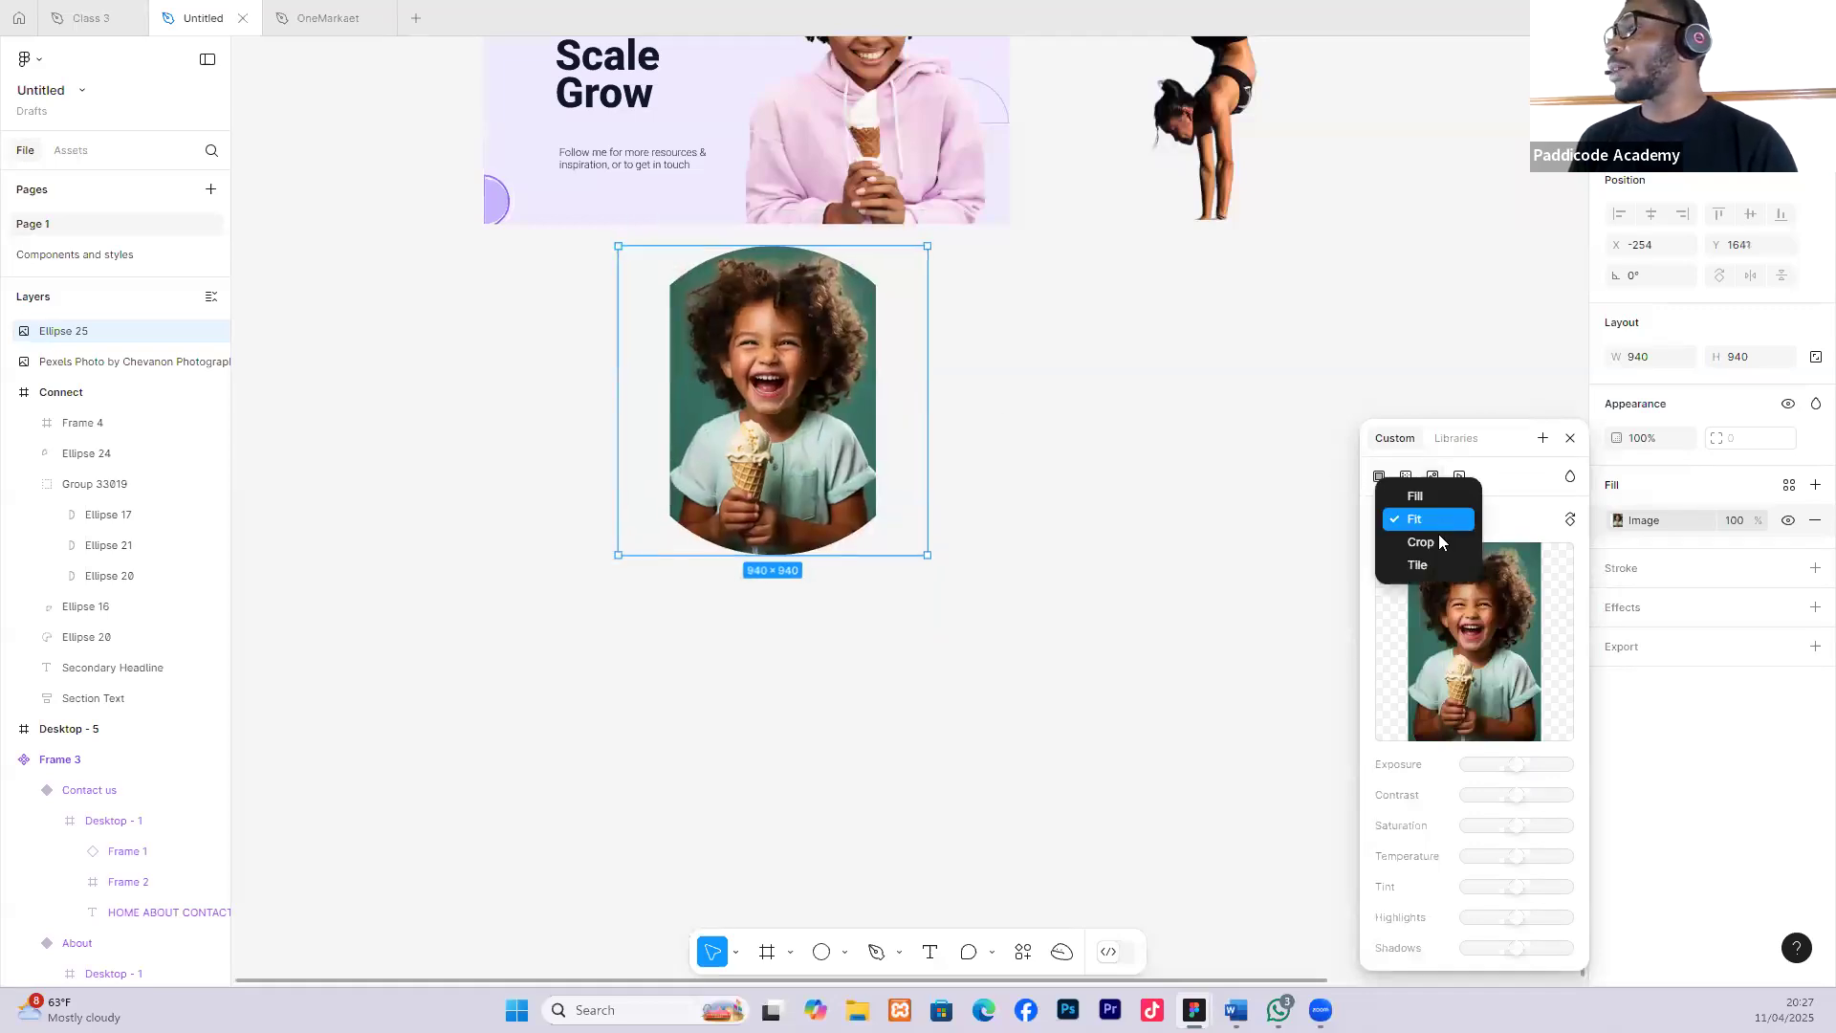
pyautogui.click(1438, 536)
pyautogui.click(1443, 518)
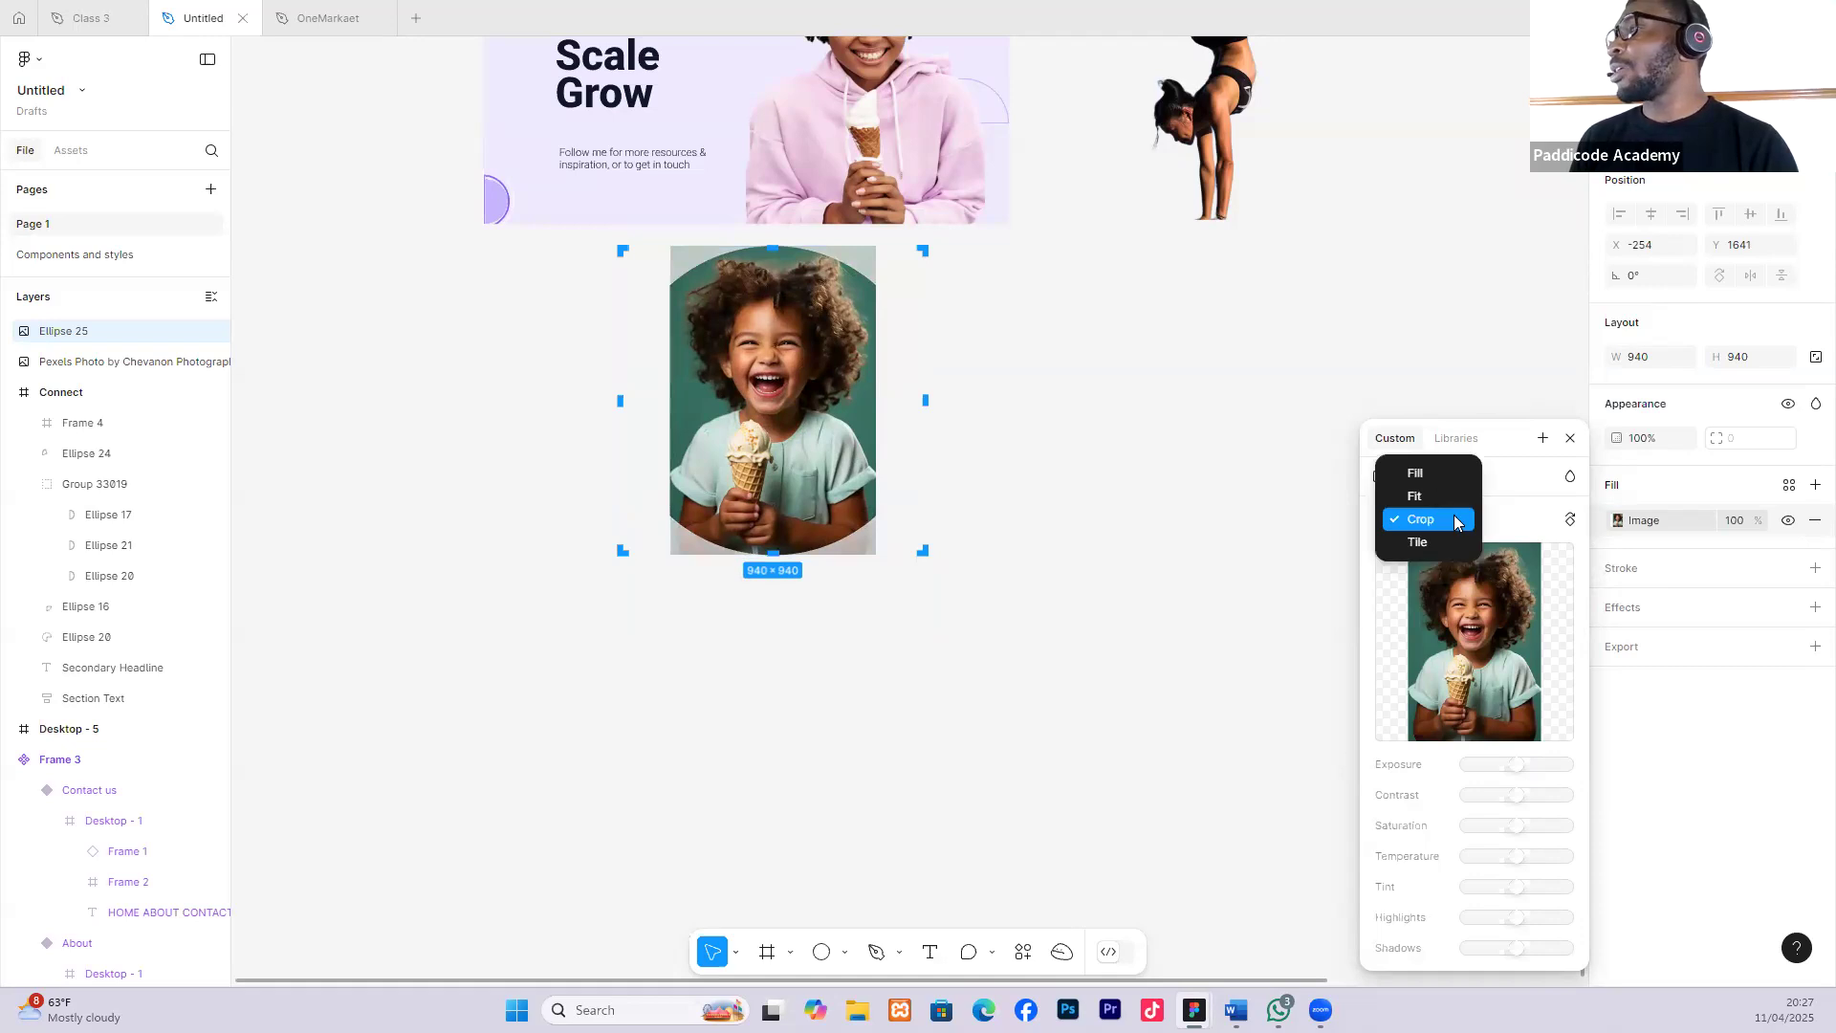
pyautogui.click(1432, 474)
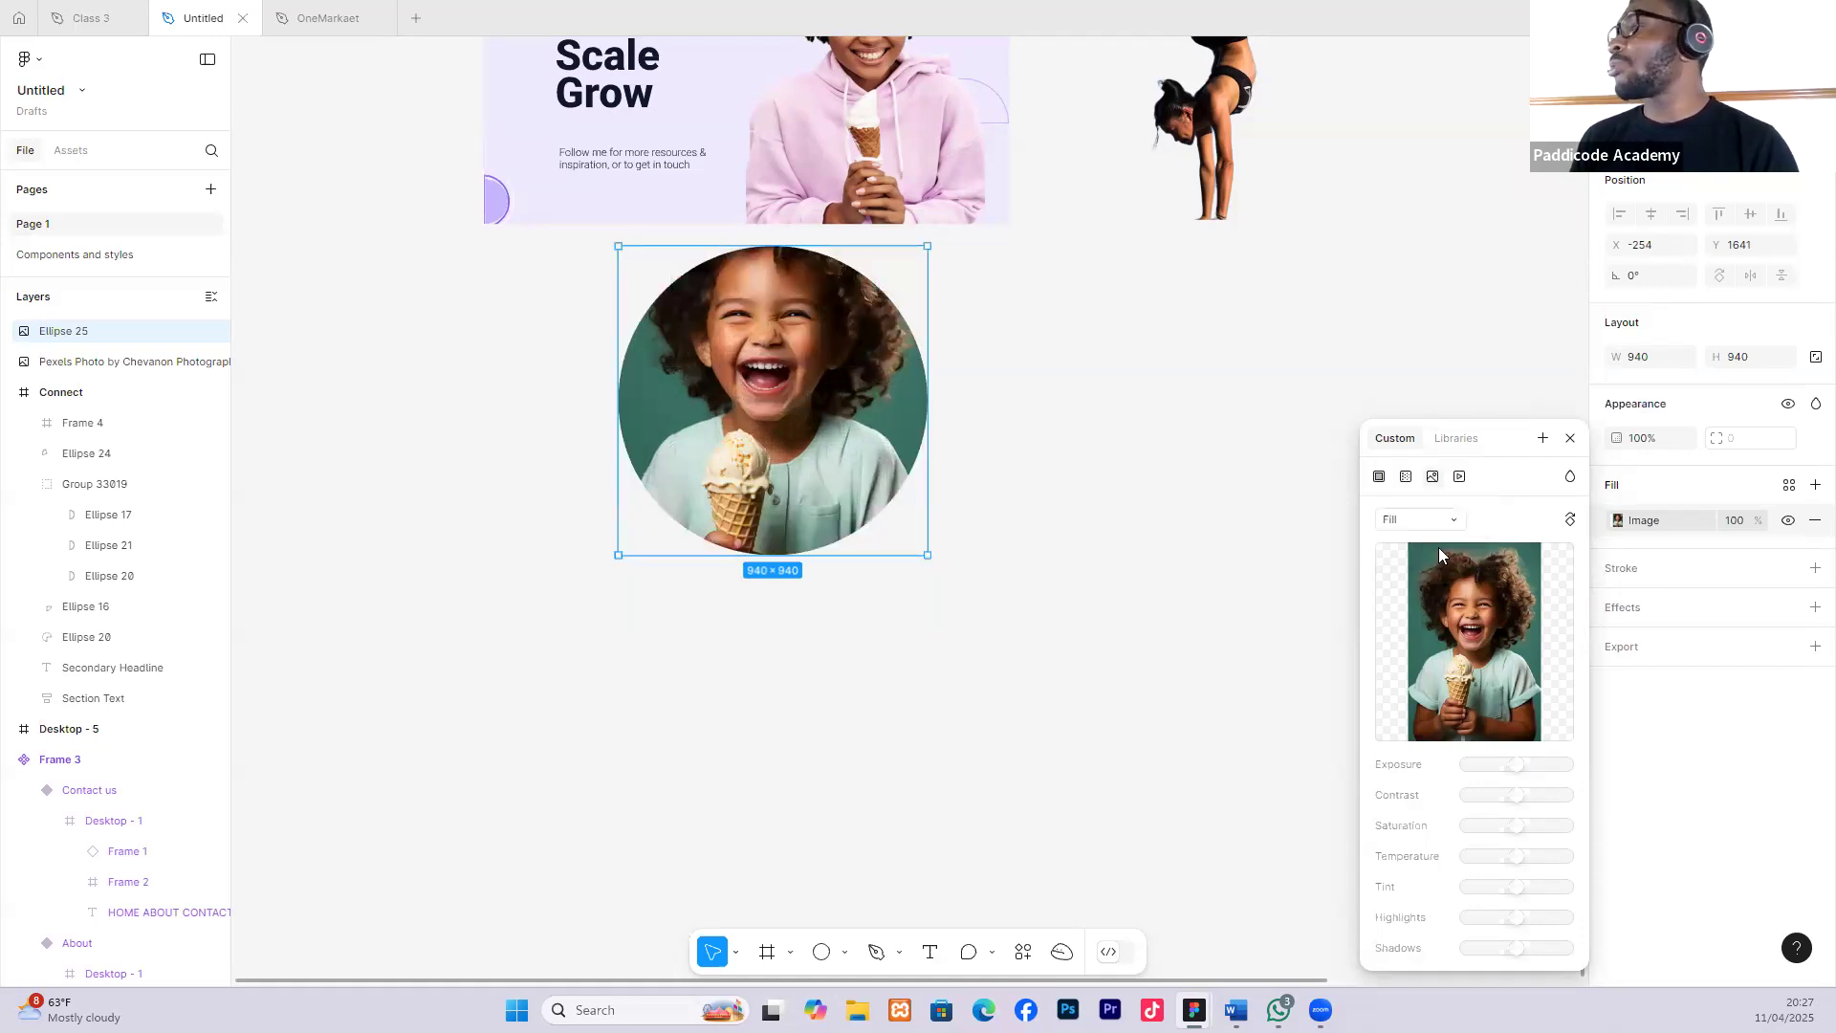
pyautogui.click(1419, 519)
pyautogui.click(1406, 562)
pyautogui.moveTo(868, 364); pyautogui.dragTo(875, 354)
pyautogui.click(1076, 337)
pyautogui.click(1087, 337)
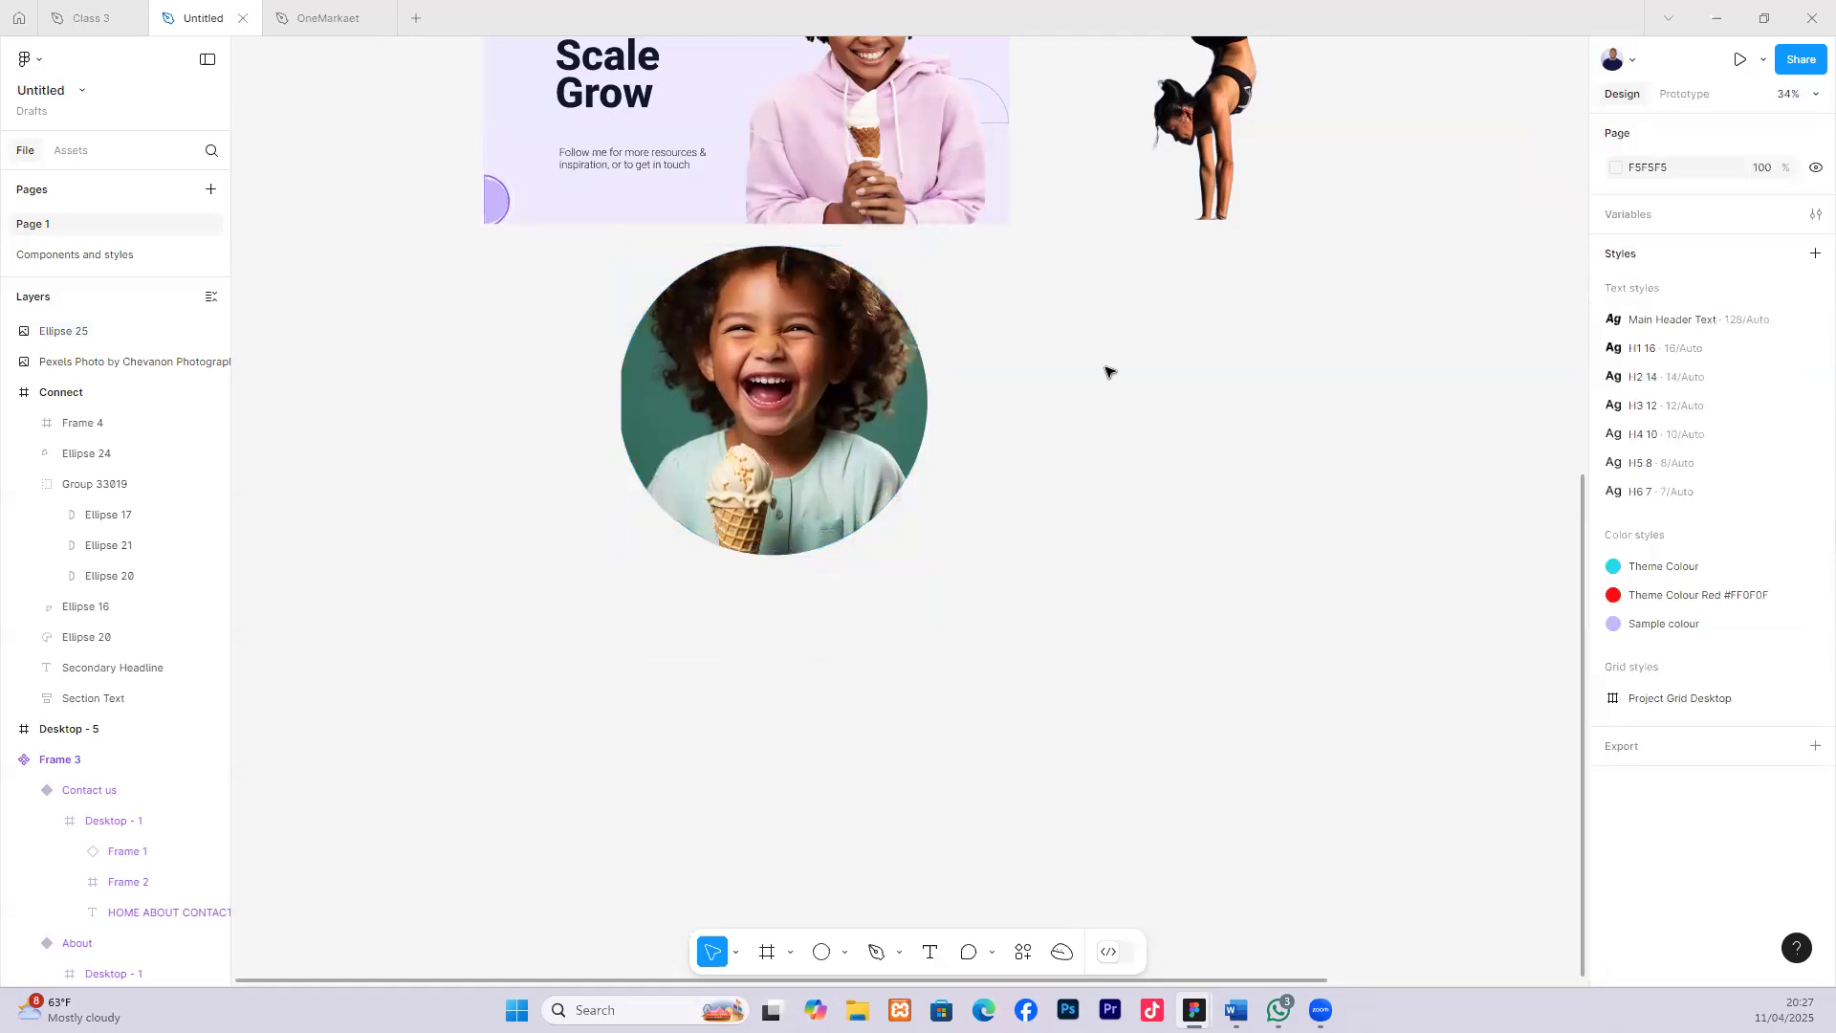
pyautogui.scroll(-3, 1108, 371)
# Move the photo circle left and draw a 1027×1027 triangle with the Polygon tool.
pyautogui.moveTo(907, 349); pyautogui.dragTo(592, 208)
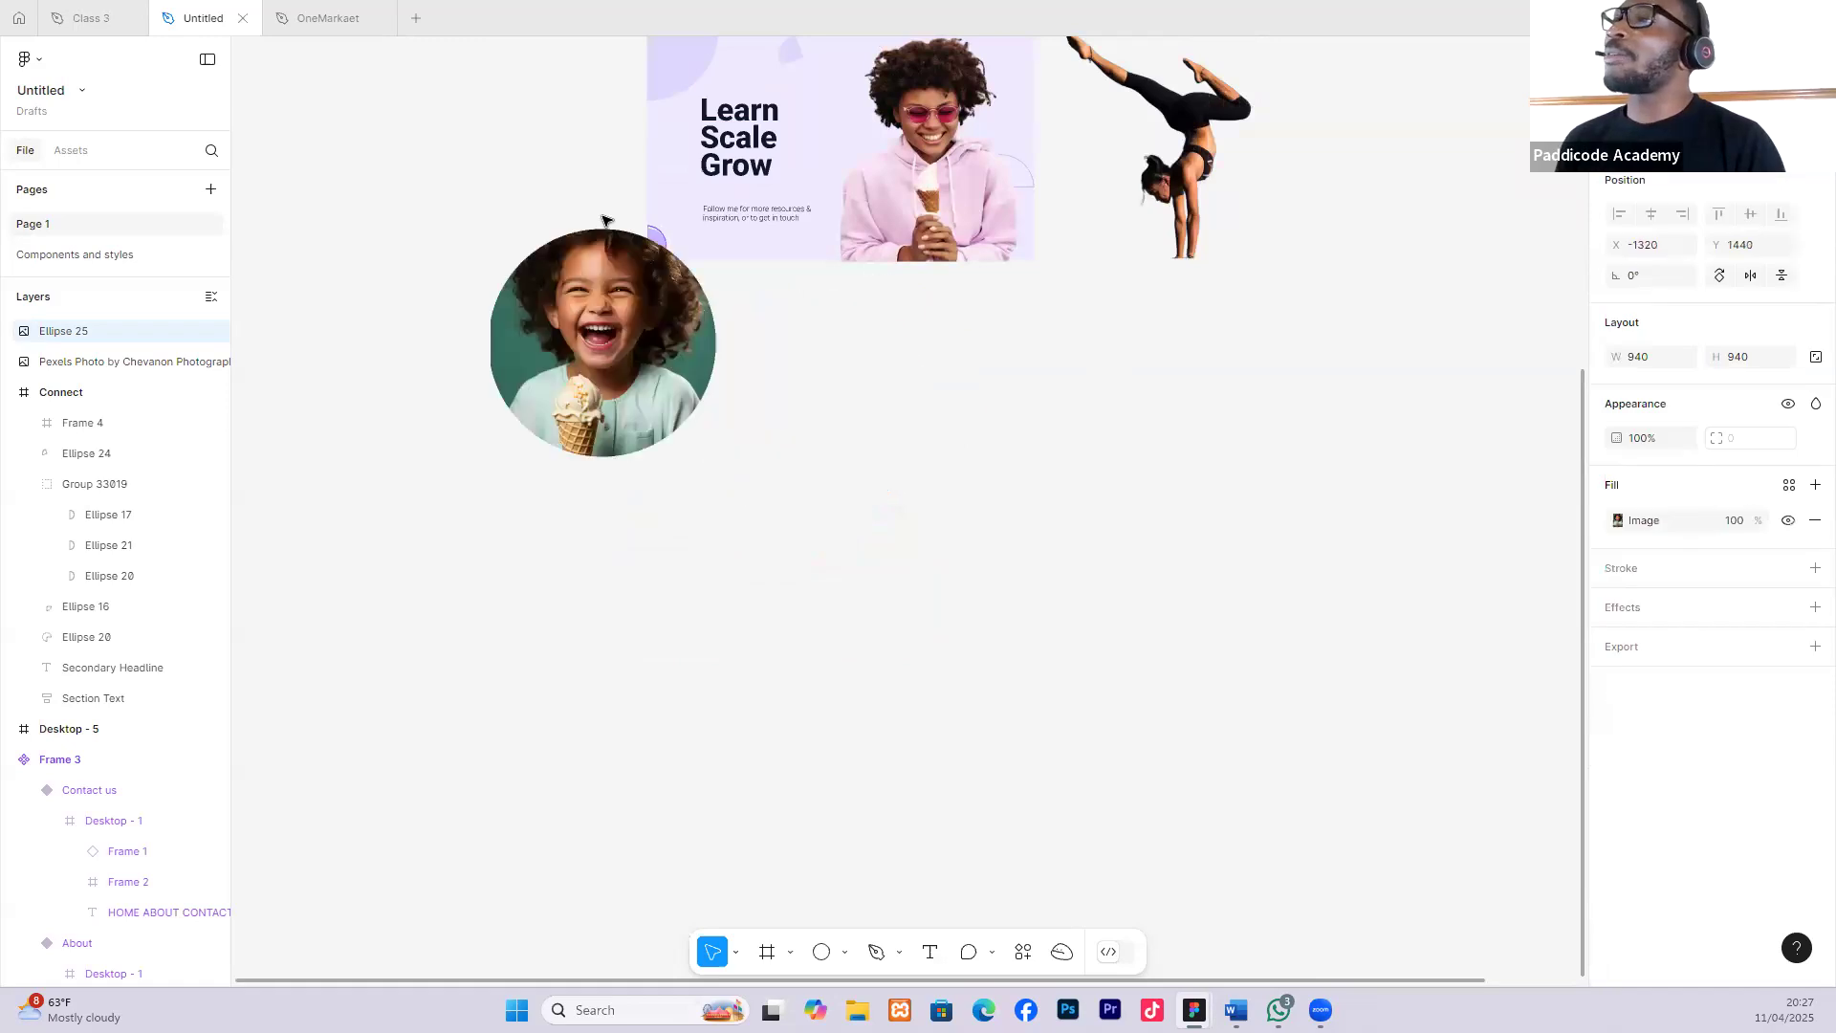
pyautogui.click(845, 952)
pyautogui.click(860, 857)
pyautogui.moveTo(848, 407); pyautogui.dragTo(1084, 656)
pyautogui.click(1219, 563)
pyautogui.moveTo(994, 537); pyautogui.dragTo(959, 475)
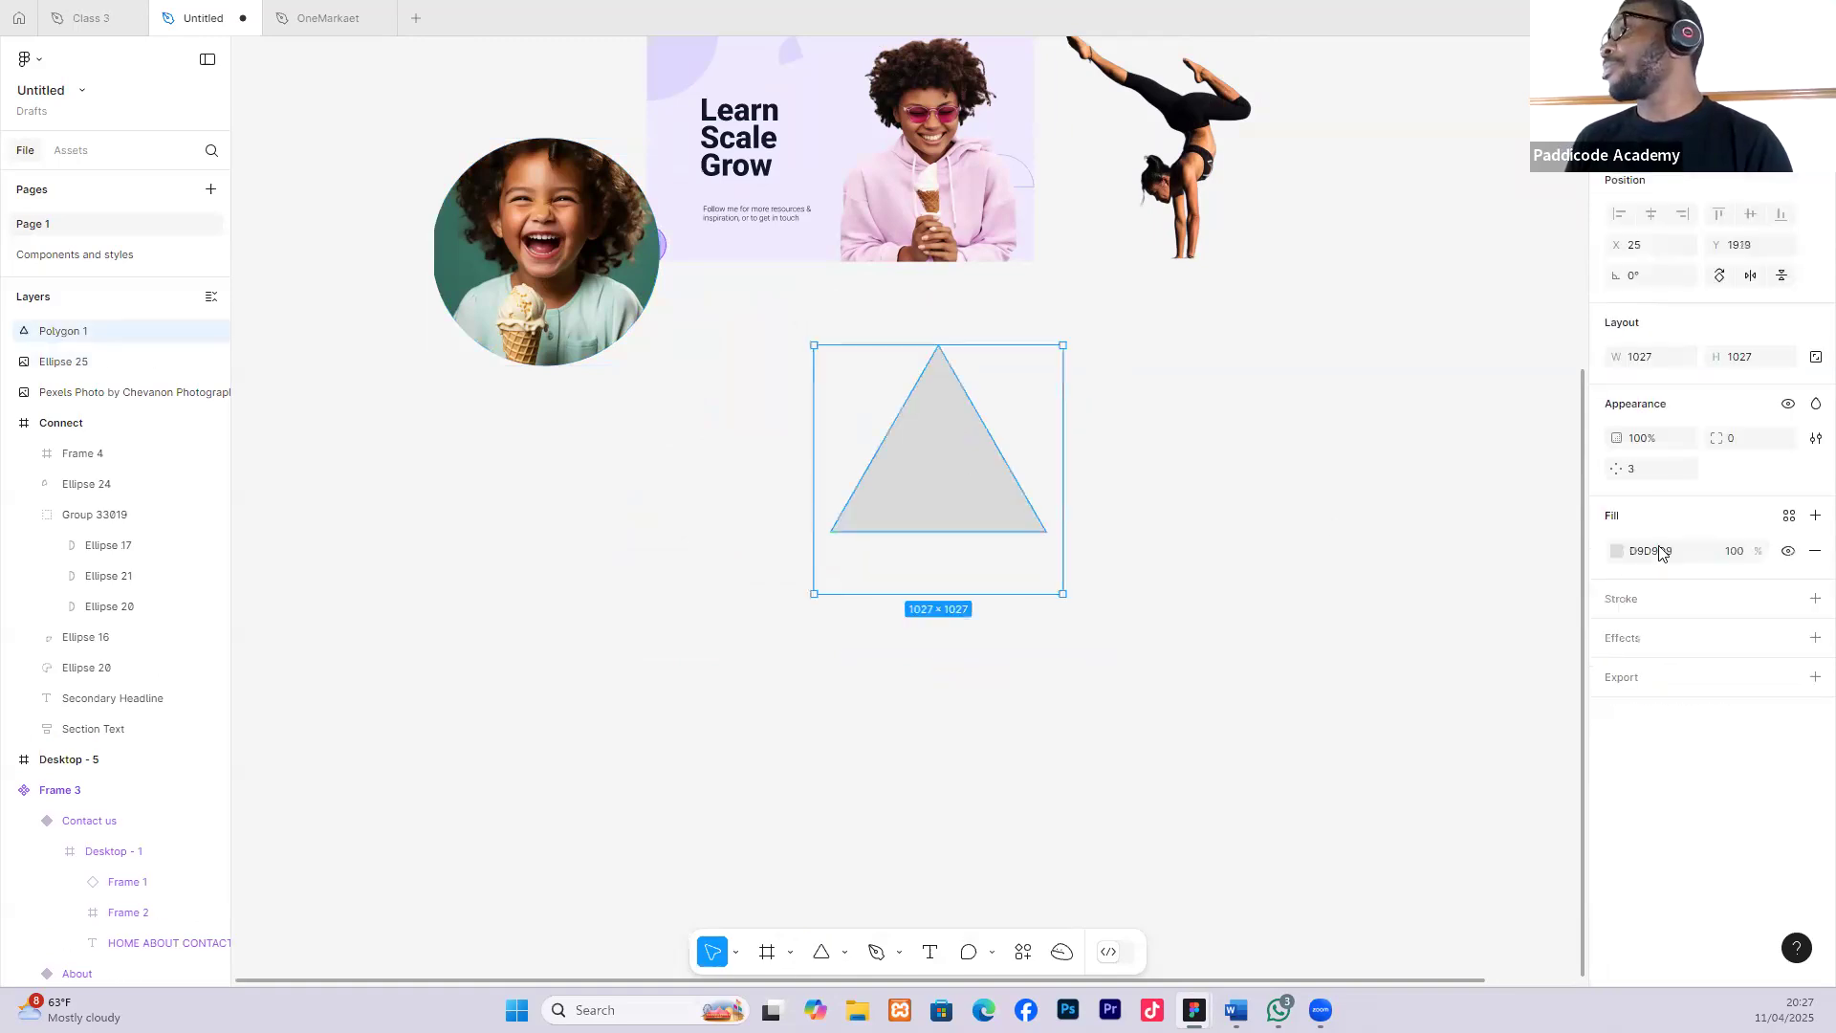
# Give the triangle an image fill of the cartoon pizza delivery person.
pyautogui.click(1615, 552)
pyautogui.click(1433, 531)
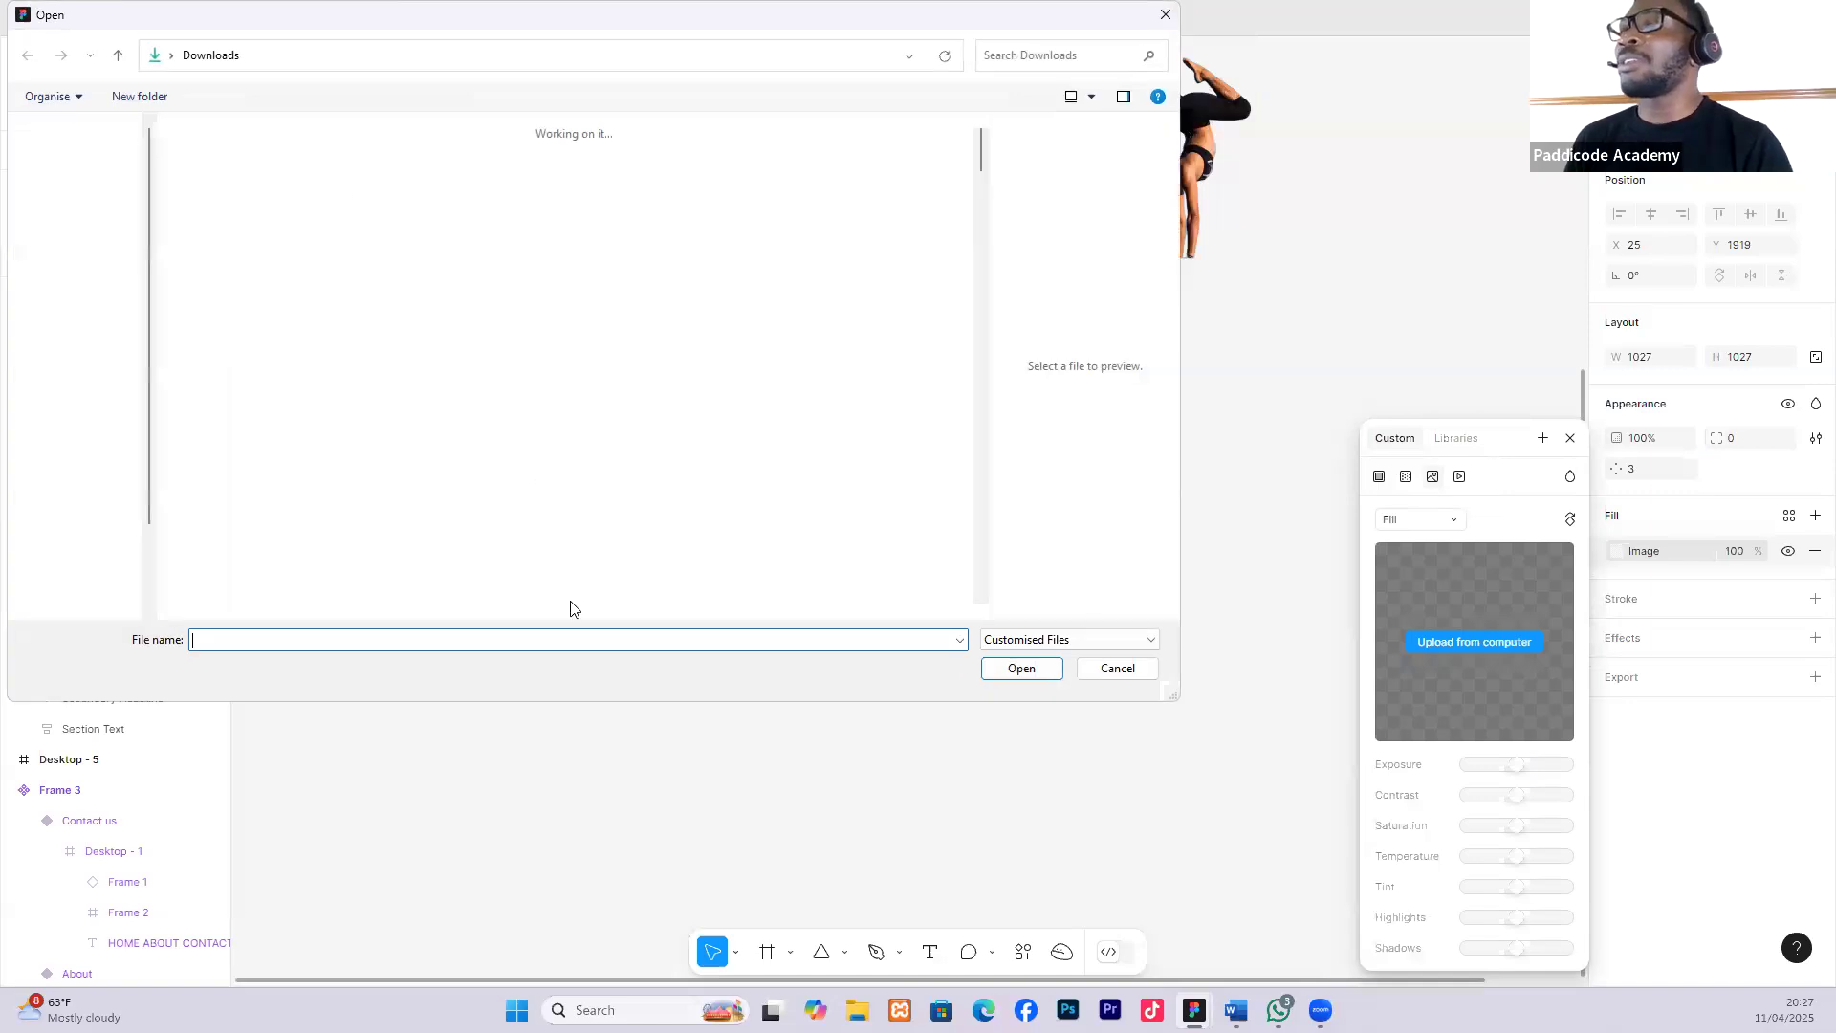
pyautogui.click(224, 517)
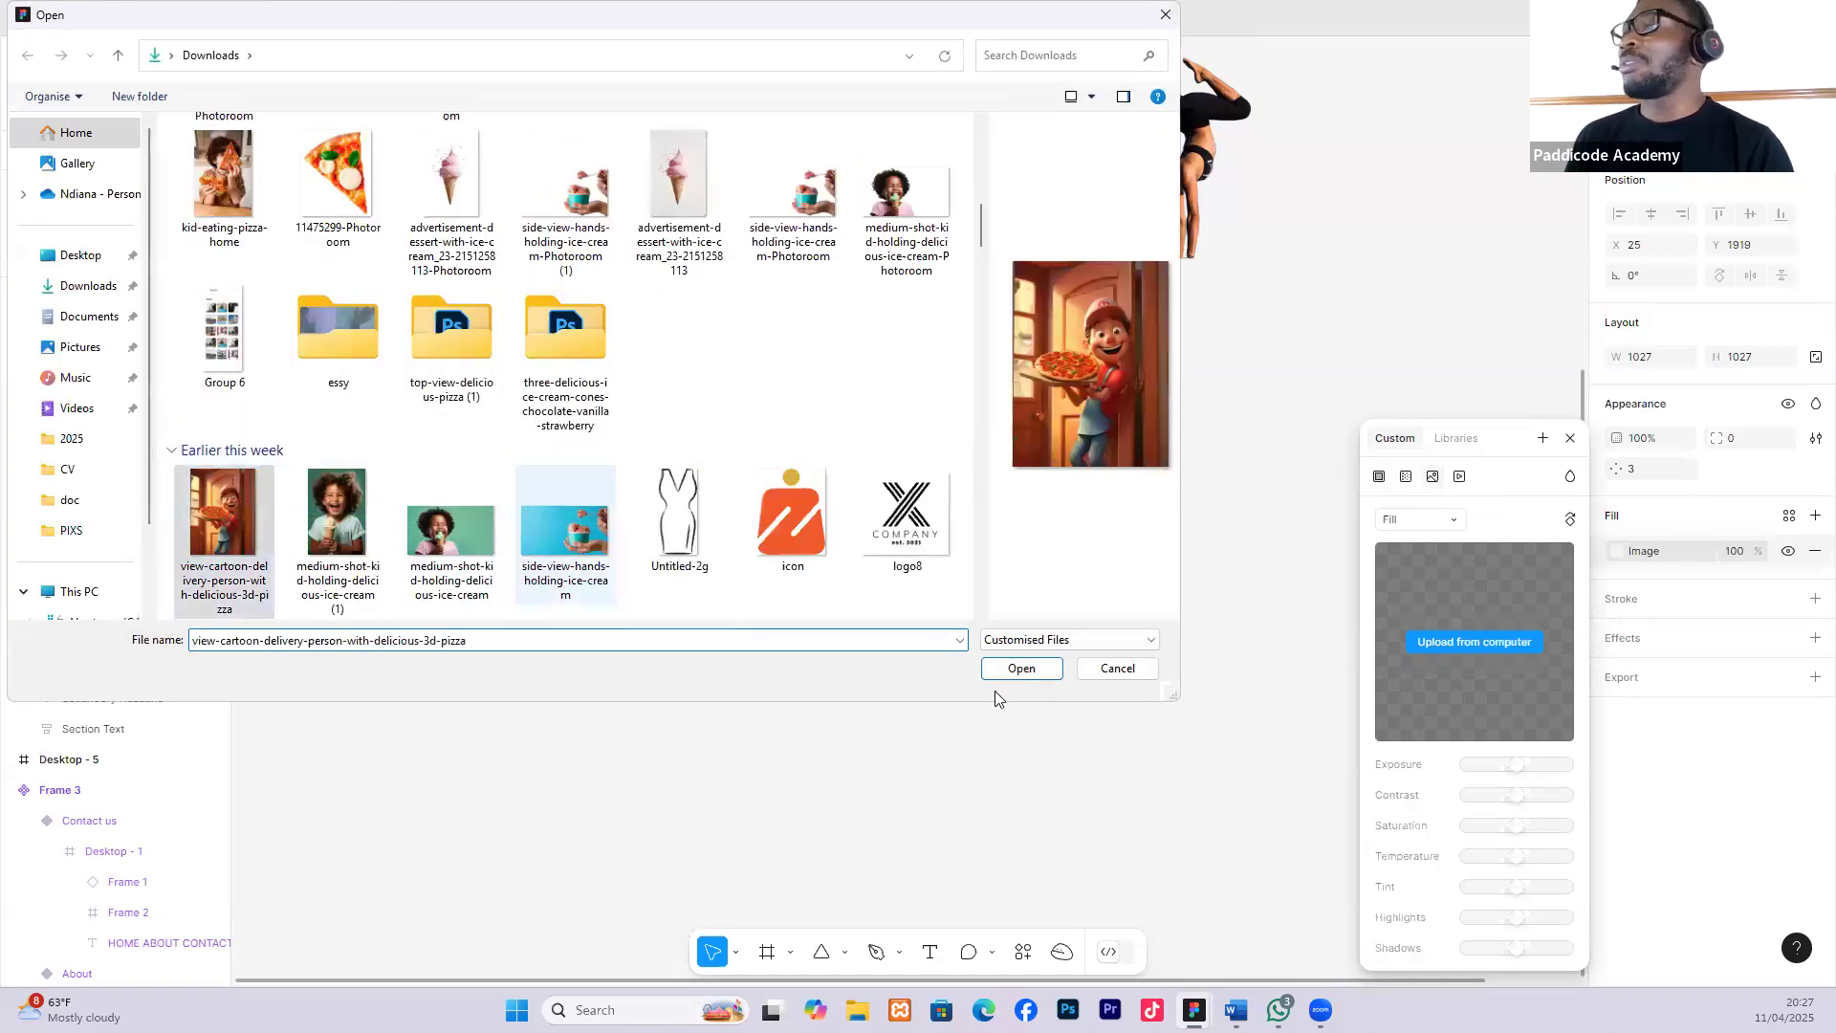
pyautogui.click(1040, 673)
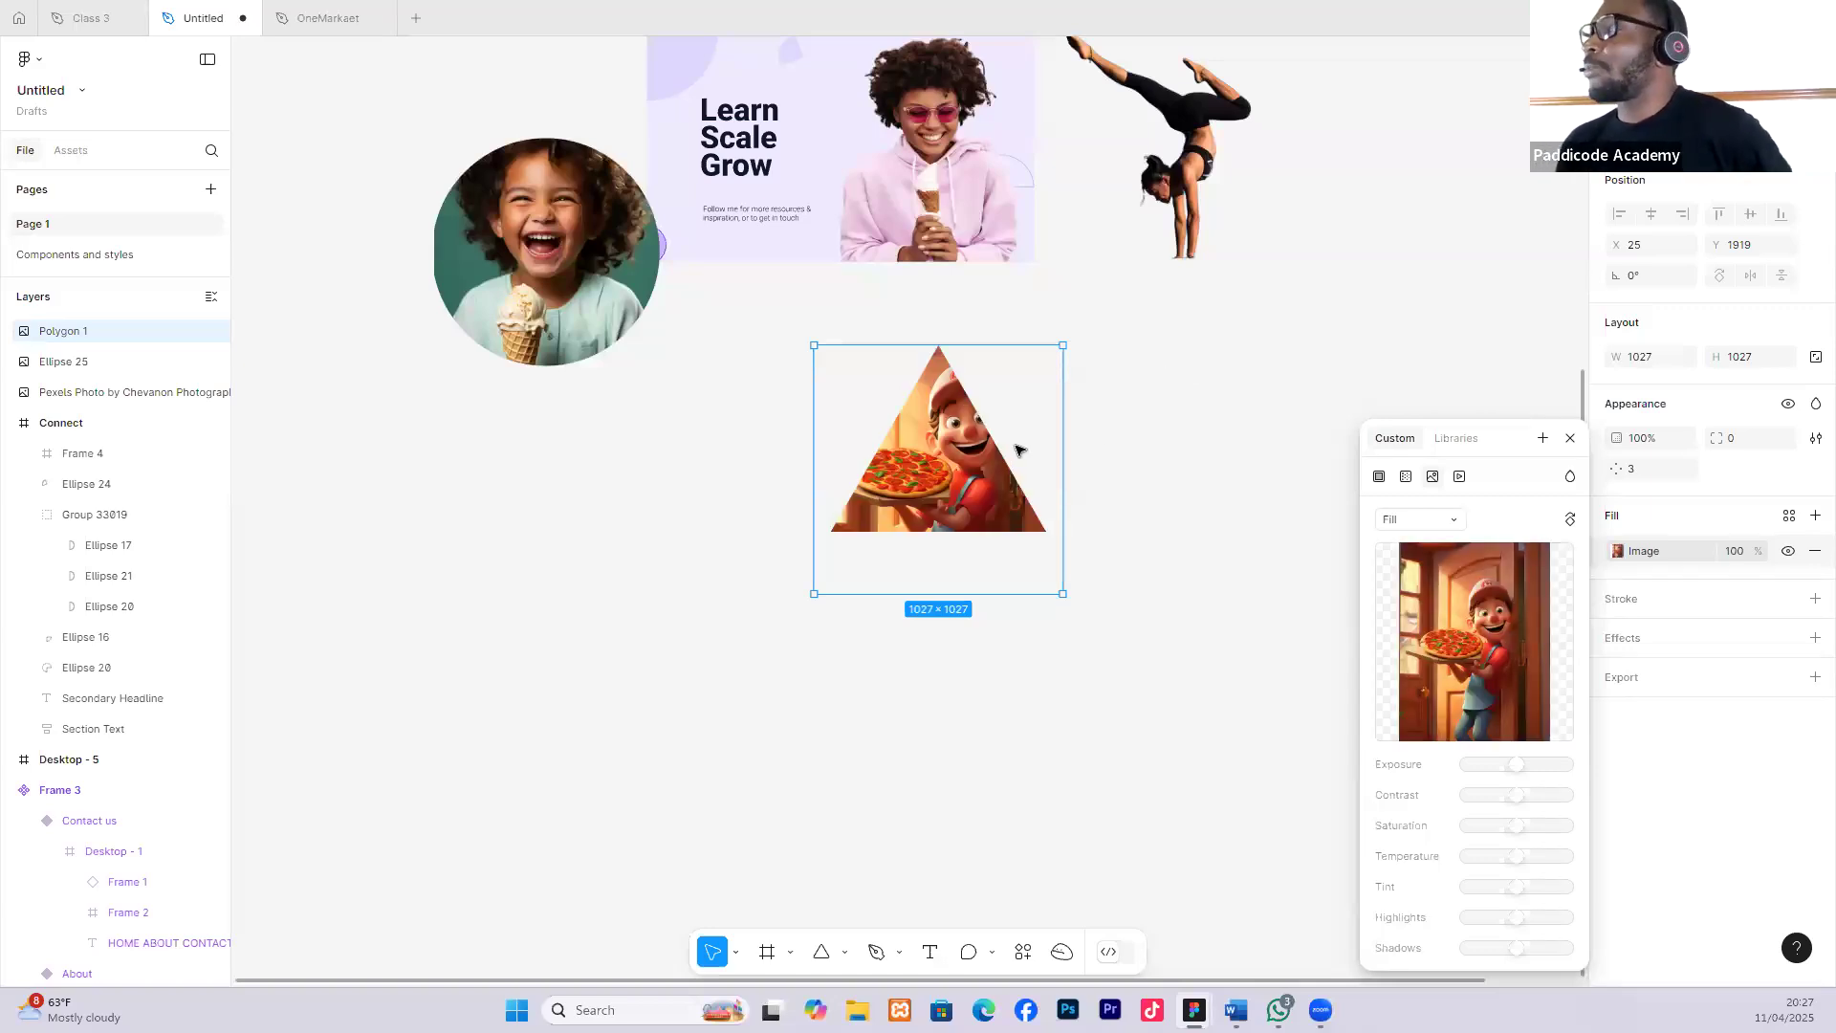
# Place Ellipse 25 beside Polygon 1, shifting the triangle to X -132, Y 1752.
pyautogui.click(1201, 386)
pyautogui.scroll(5, 1058, 430)
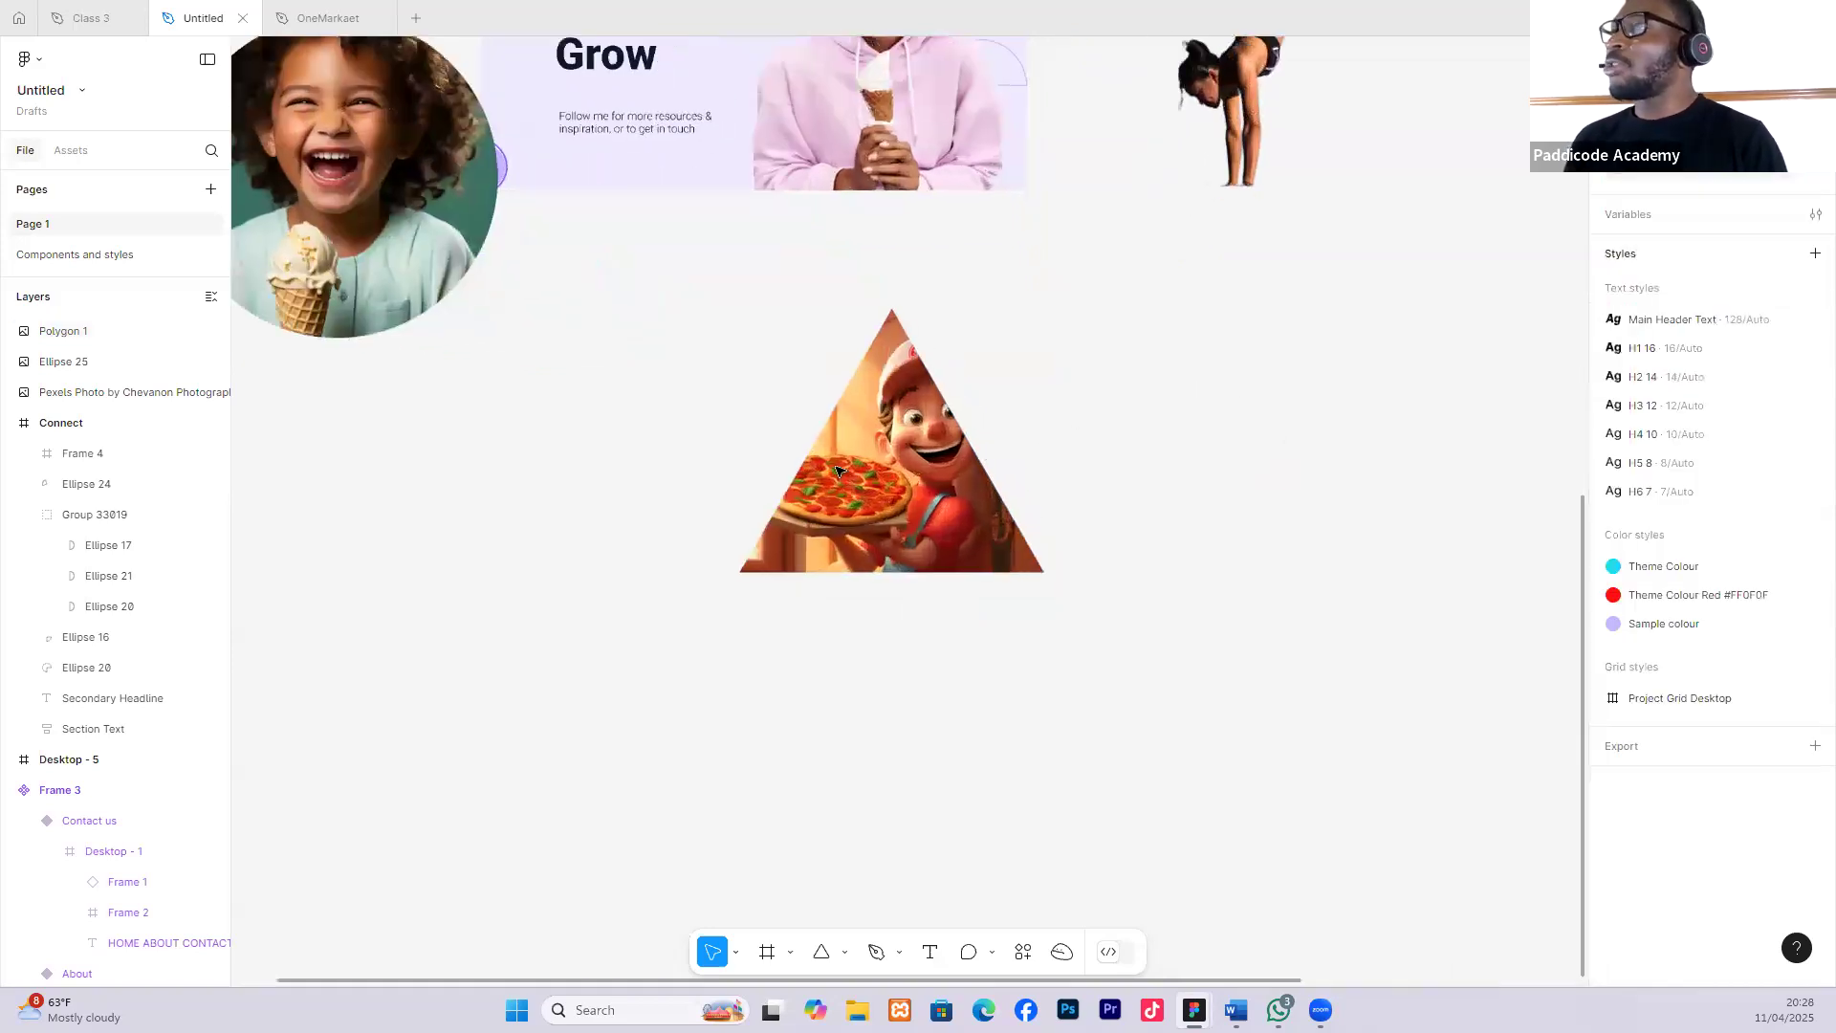
pyautogui.moveTo(825, 402); pyautogui.dragTo(750, 345)
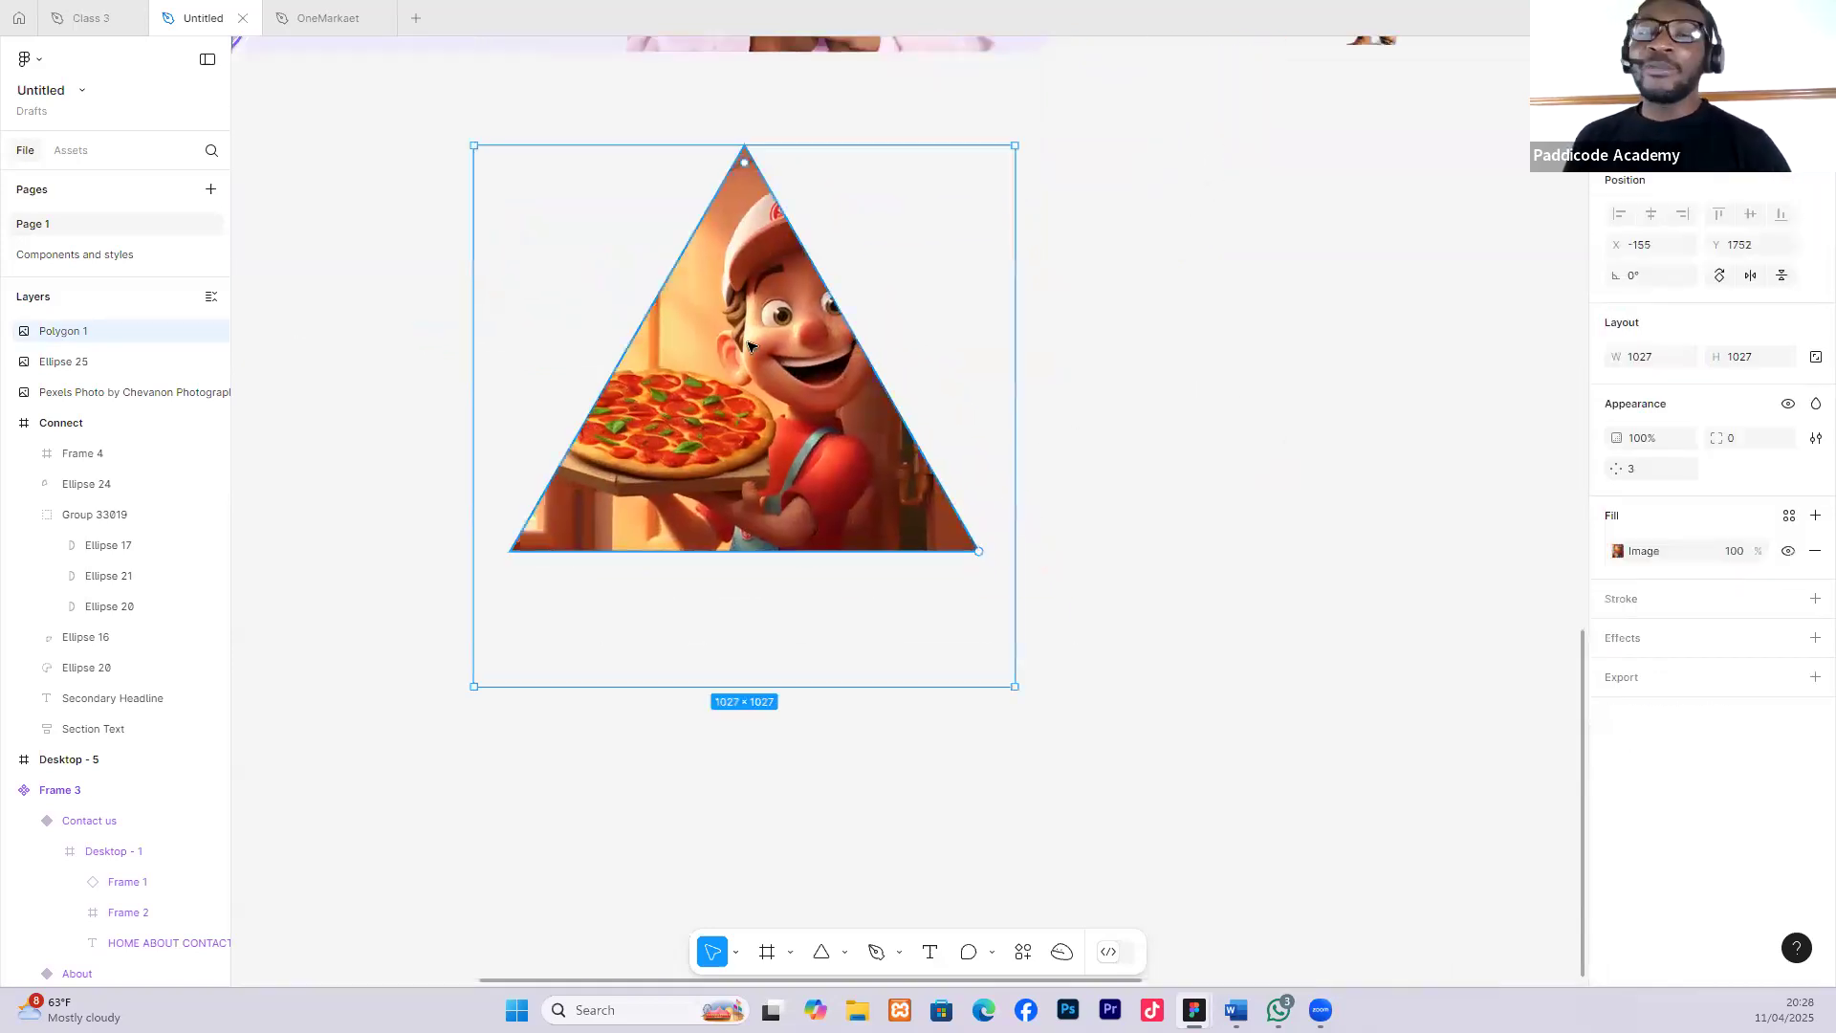
pyautogui.click(1094, 318)
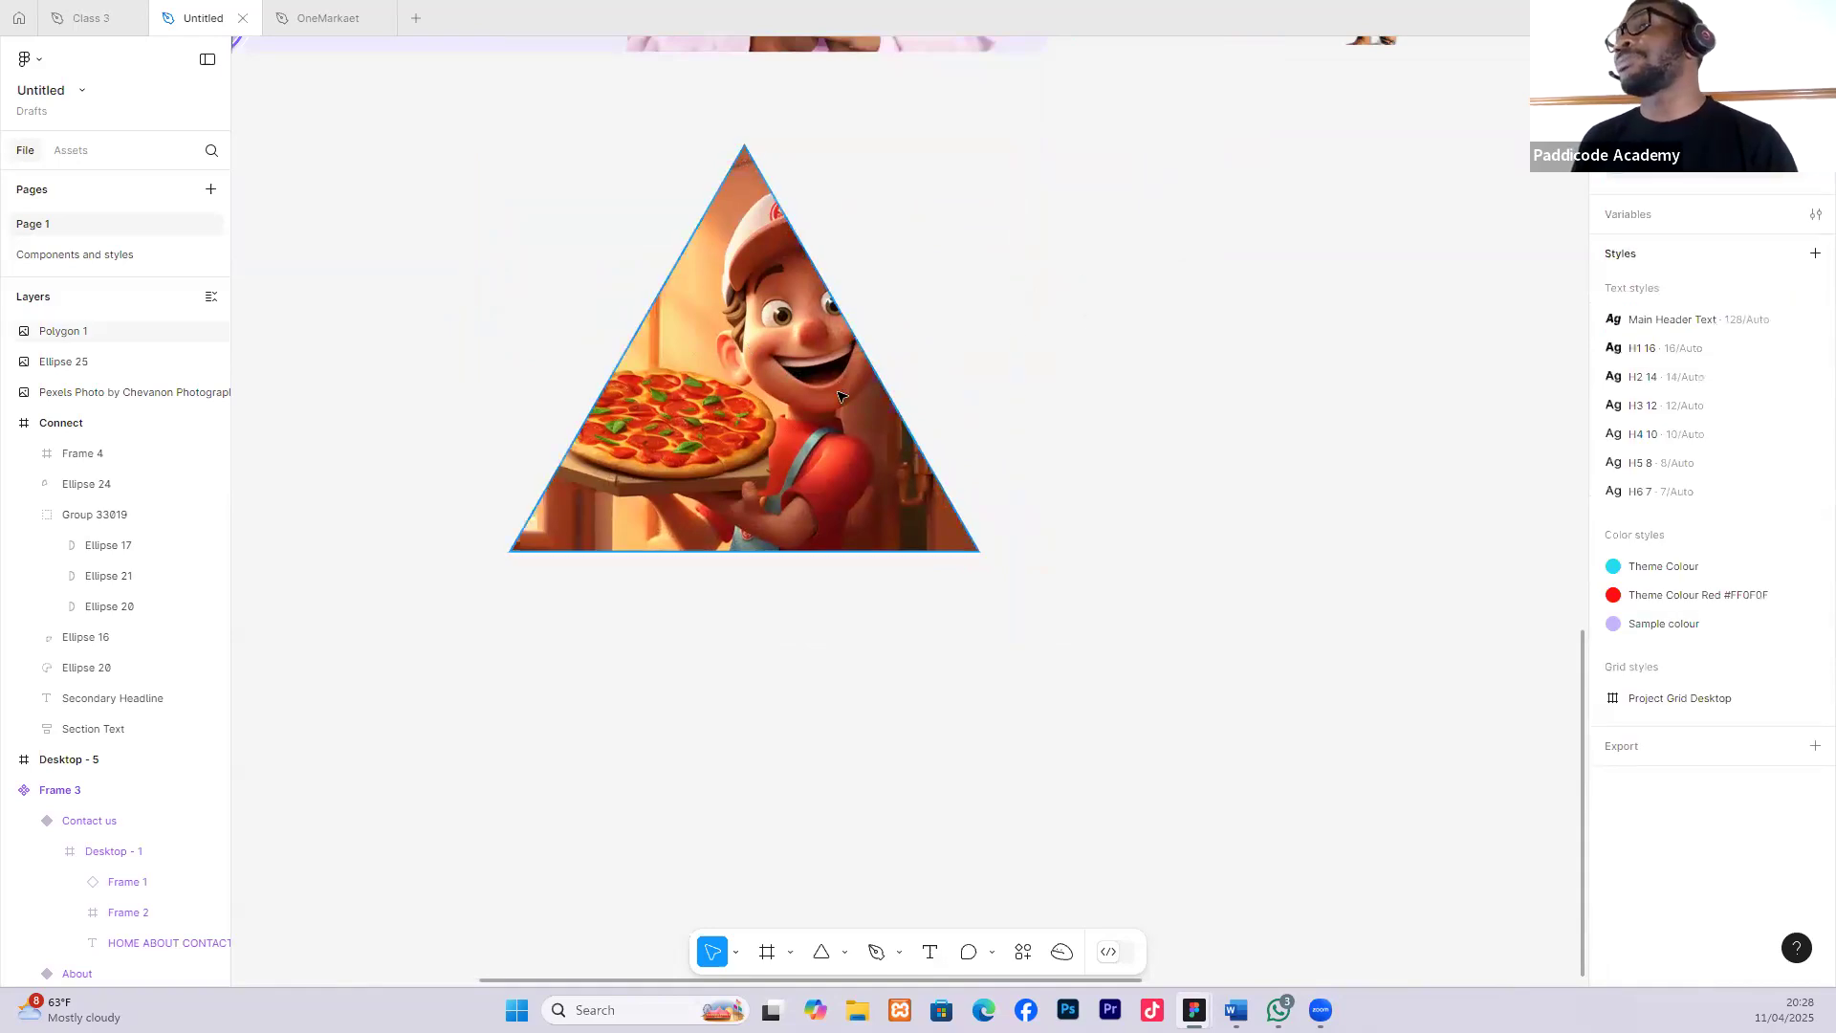
pyautogui.scroll(-5, 840, 399)
pyautogui.scroll(2, 842, 399)
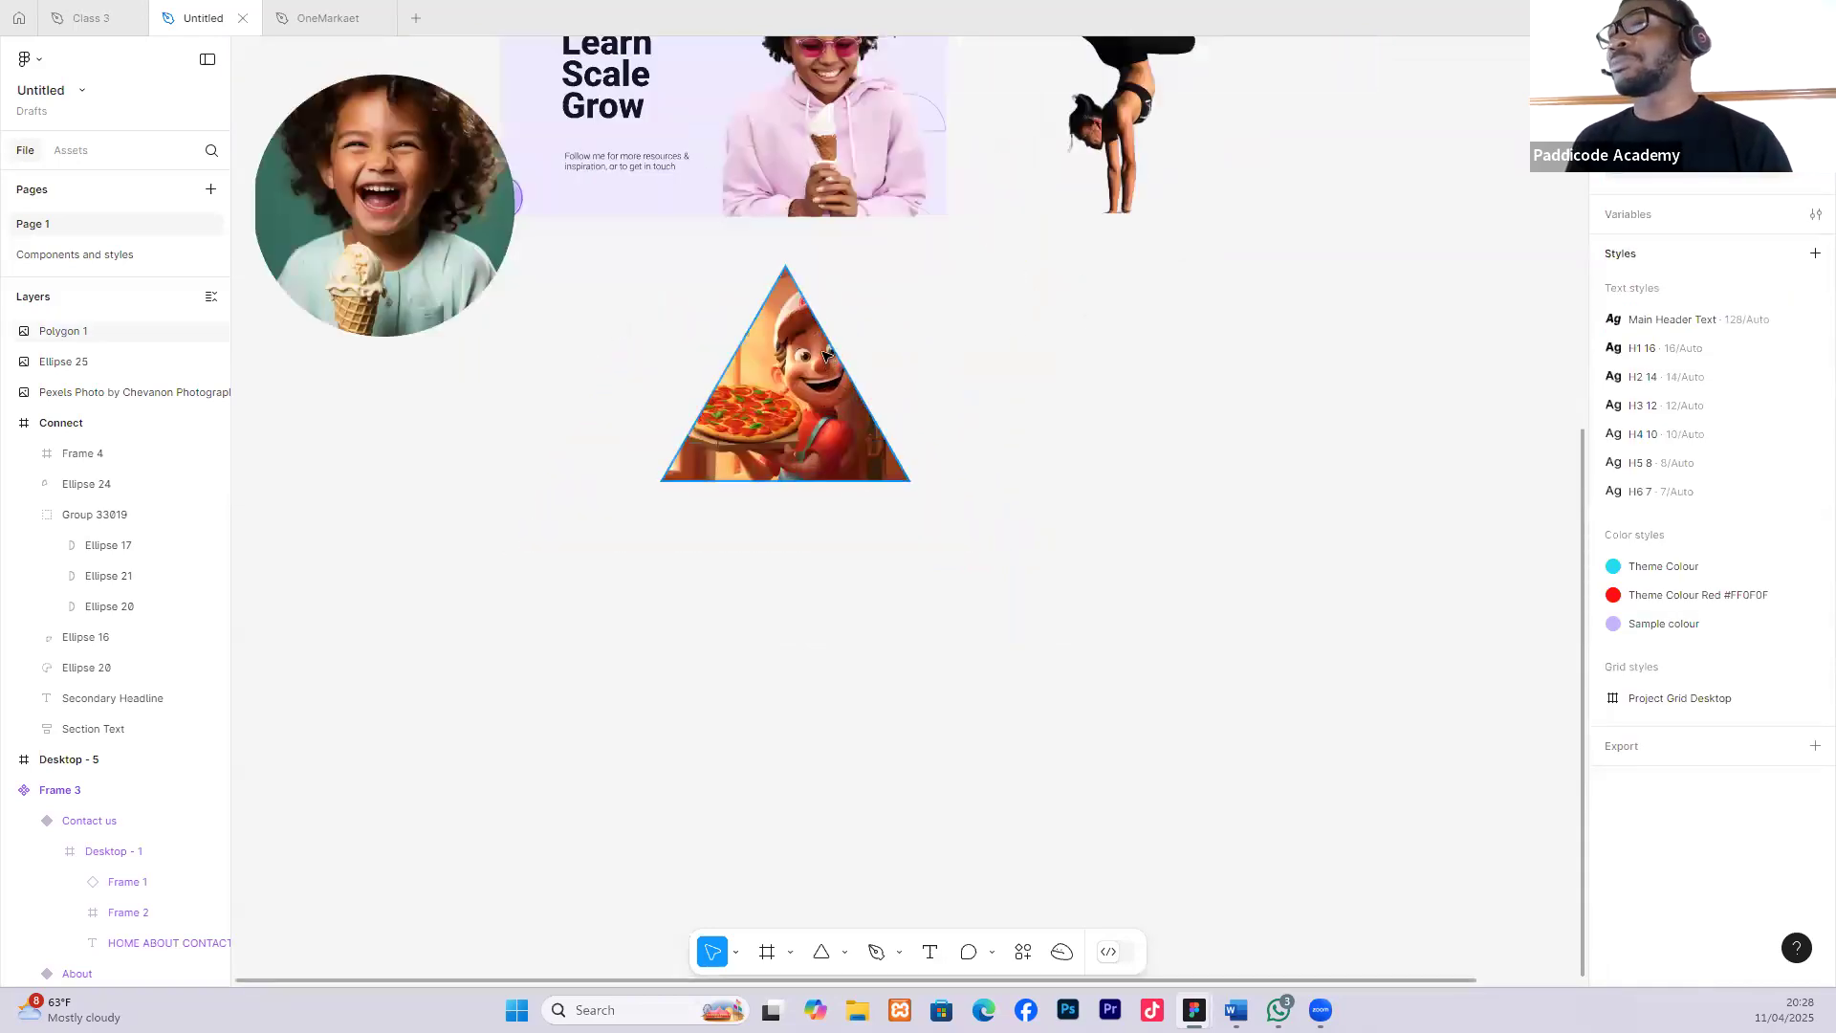
pyautogui.scroll(3, 394, 454)
pyautogui.moveTo(446, 600); pyautogui.dragTo(547, 797)
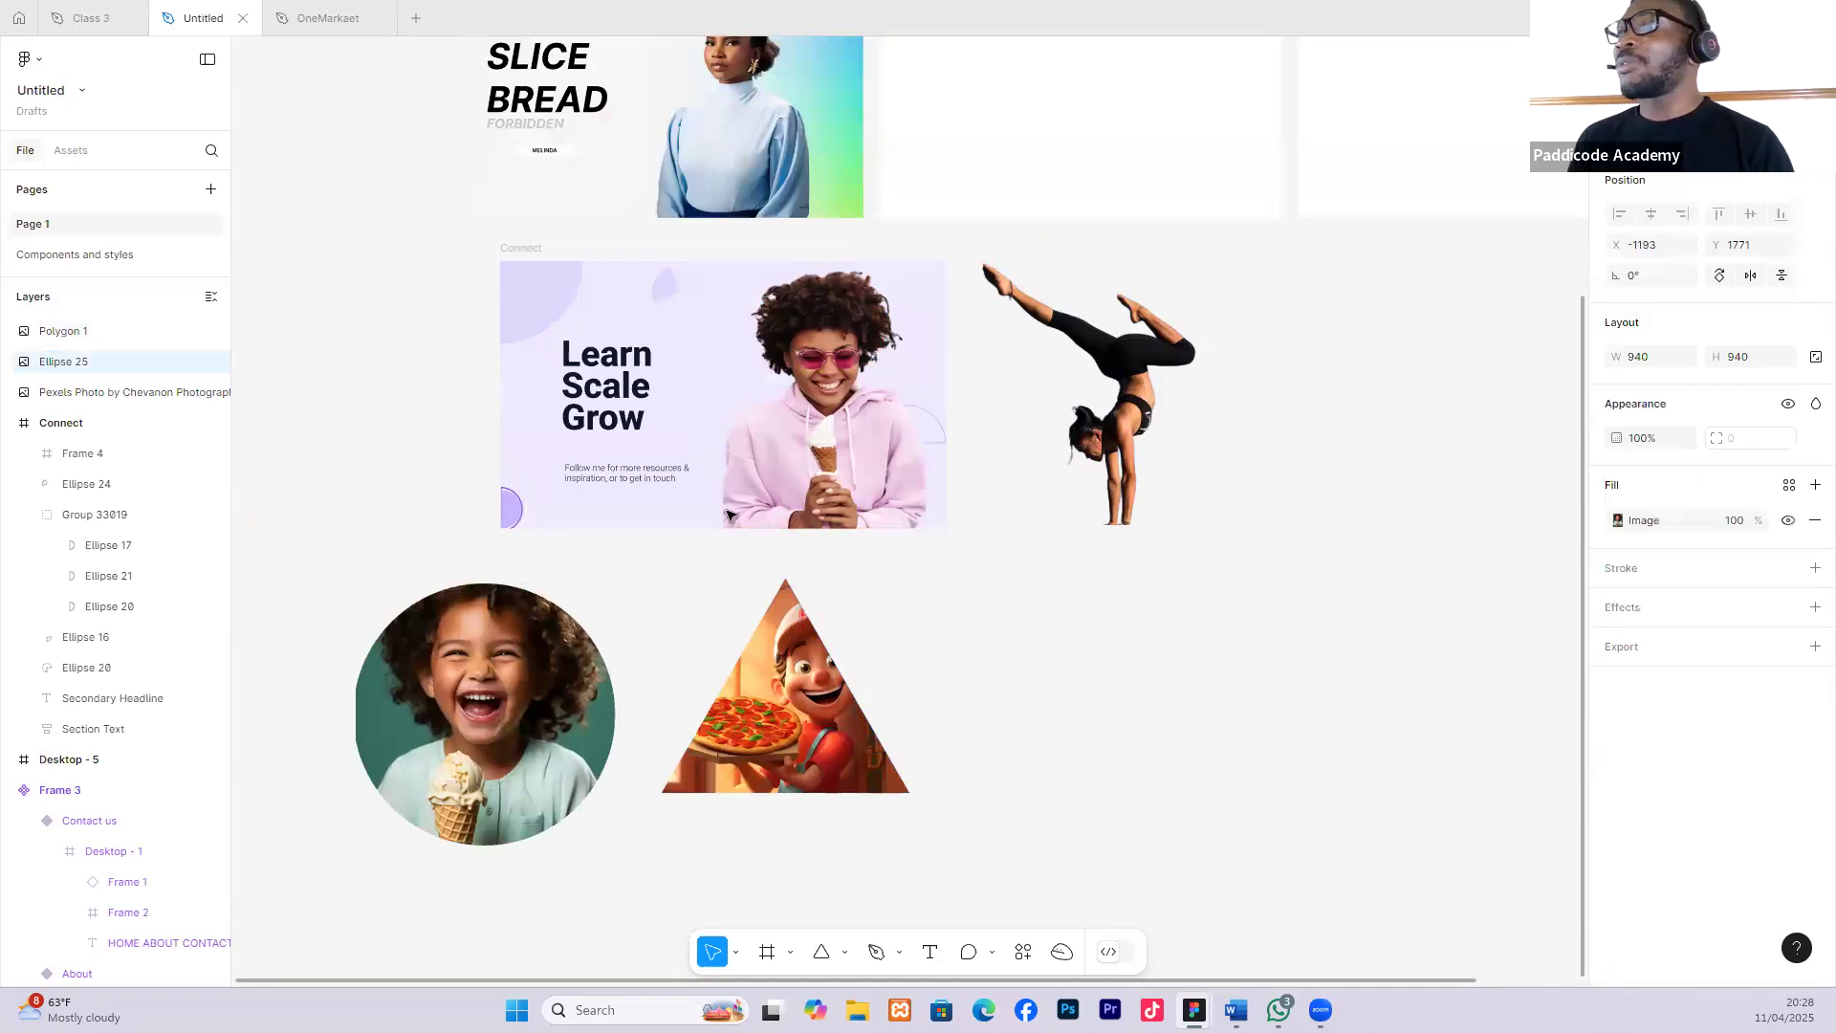
pyautogui.scroll(-3, 729, 517)
pyautogui.moveTo(729, 517); pyautogui.dragTo(701, 516)
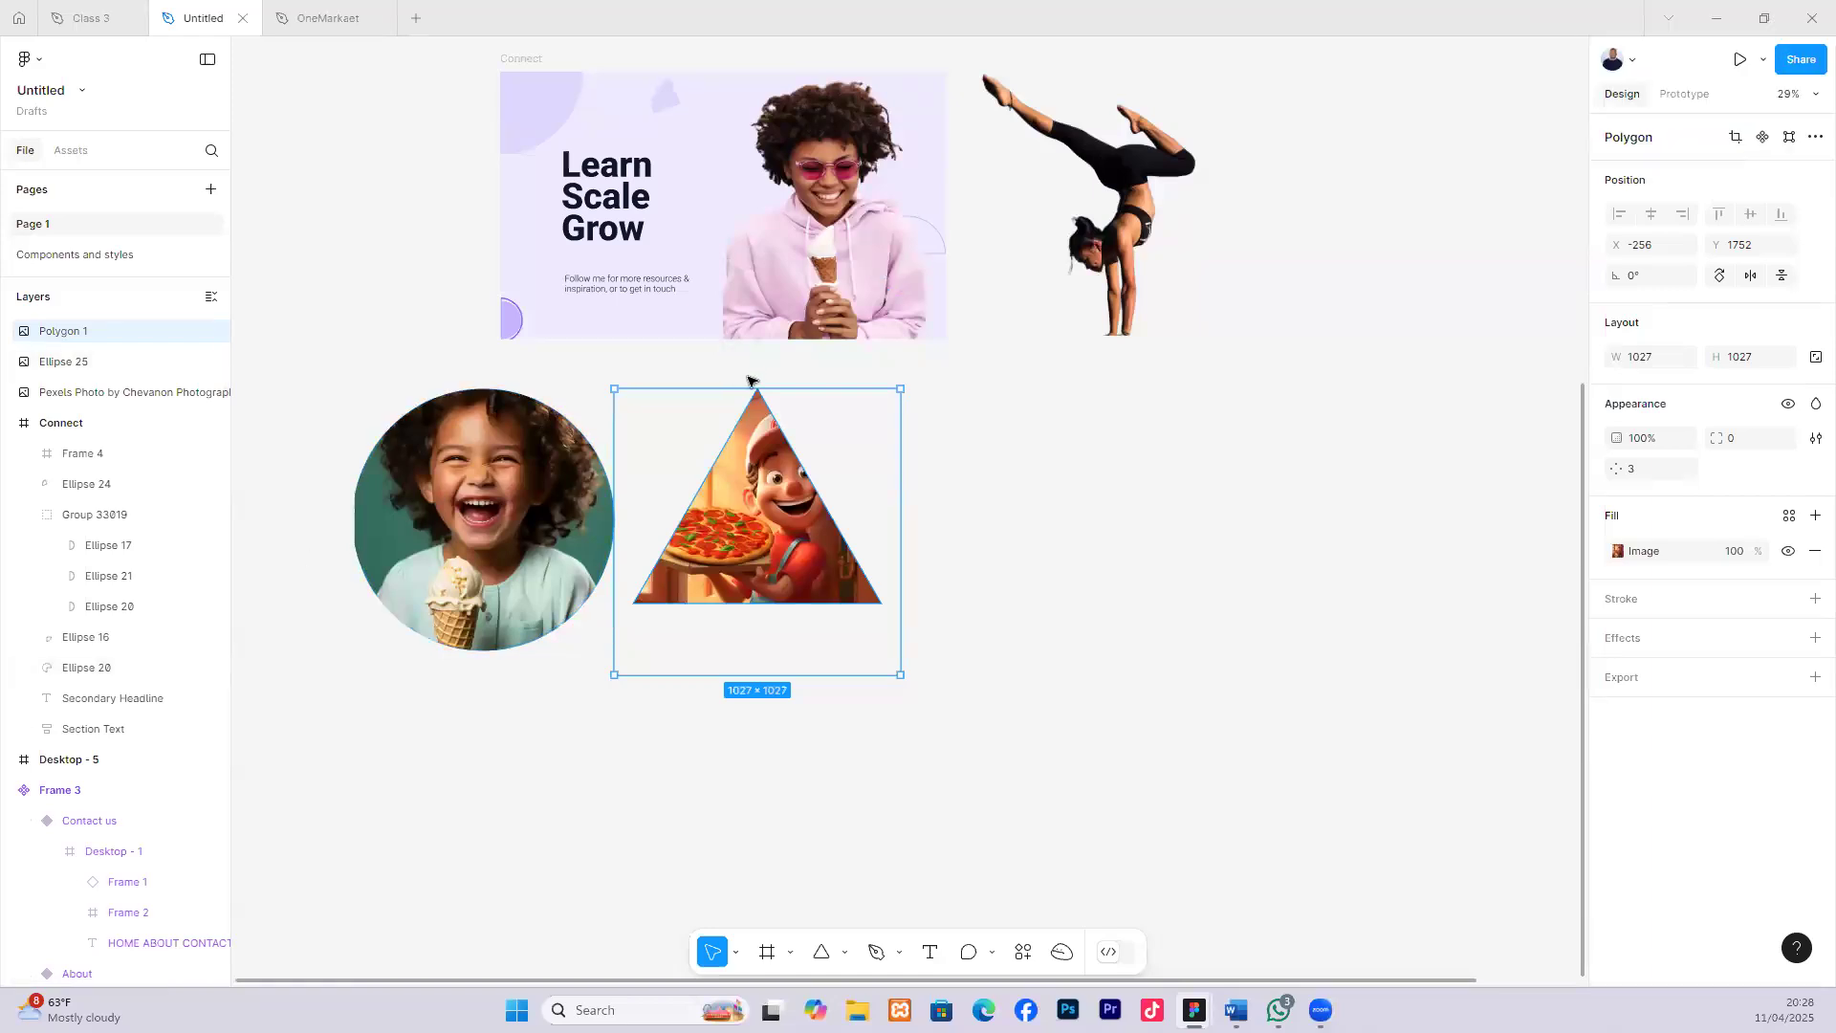
pyautogui.moveTo(795, 439); pyautogui.dragTo(831, 439)
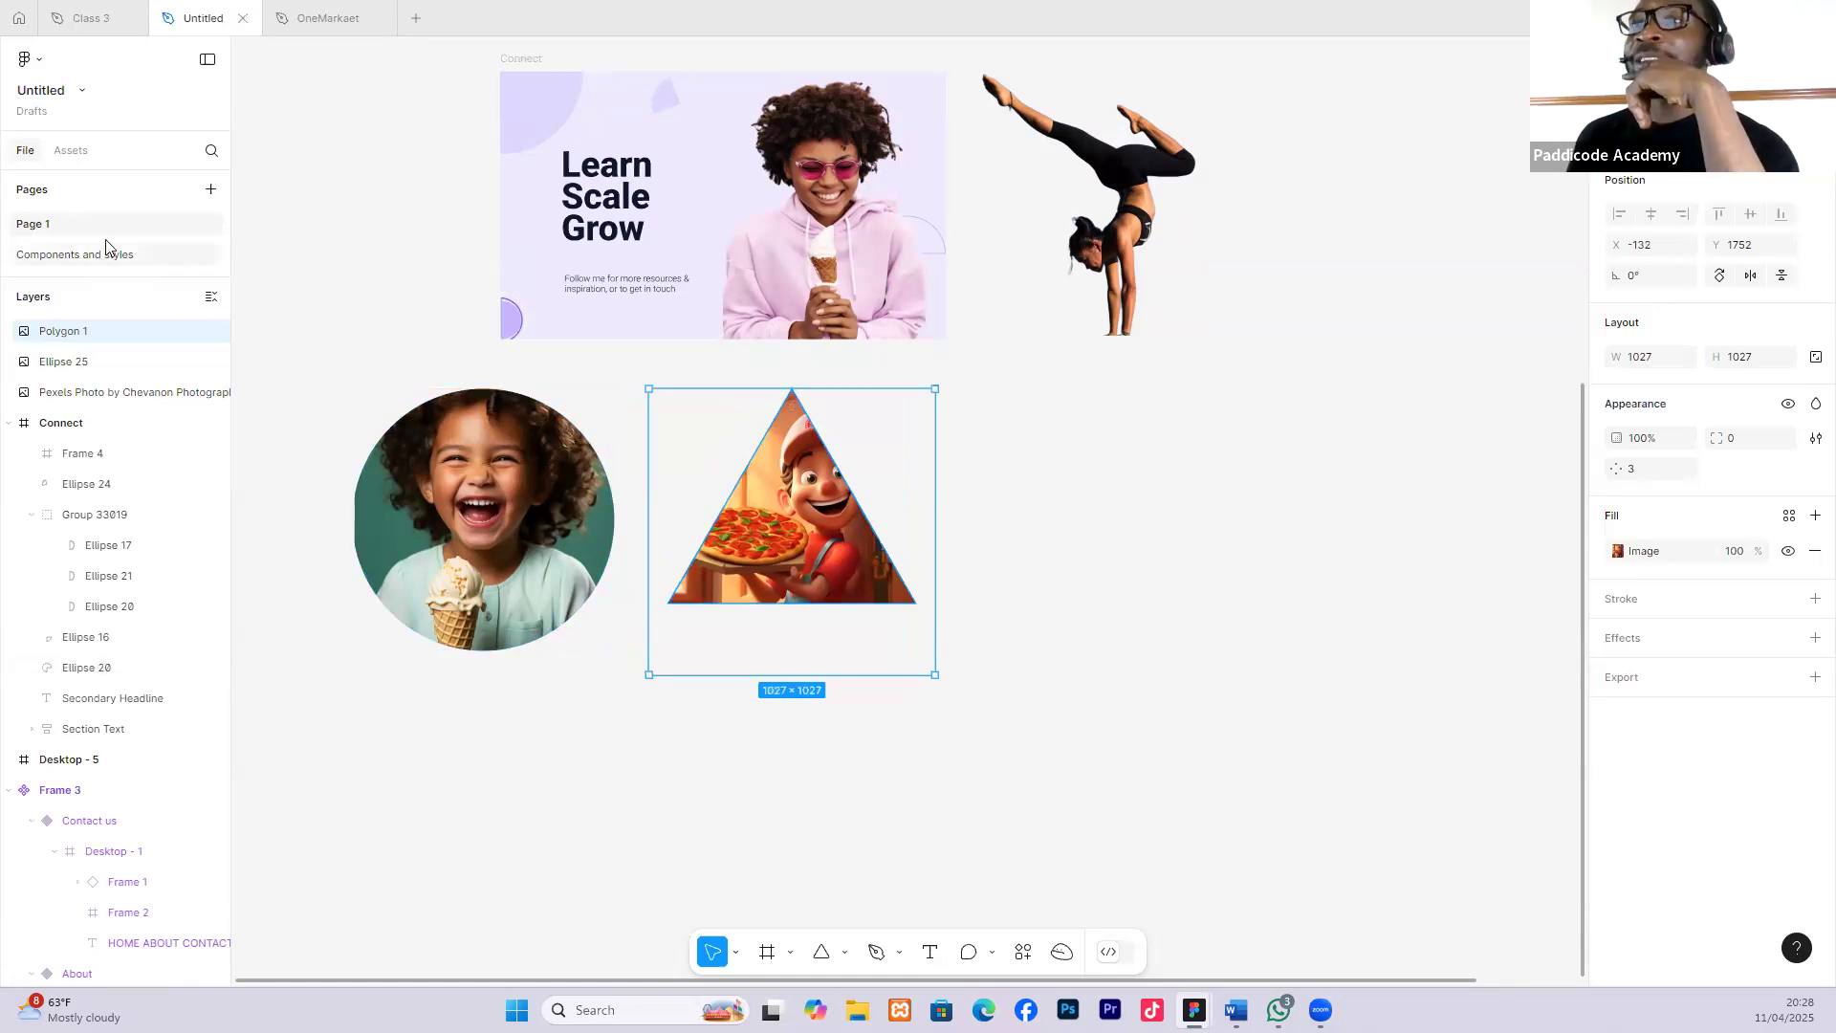
# Switch to the Class 3 file and browse its Mobile First, Page 2 and Page 4 pages.
pyautogui.click(86, 17)
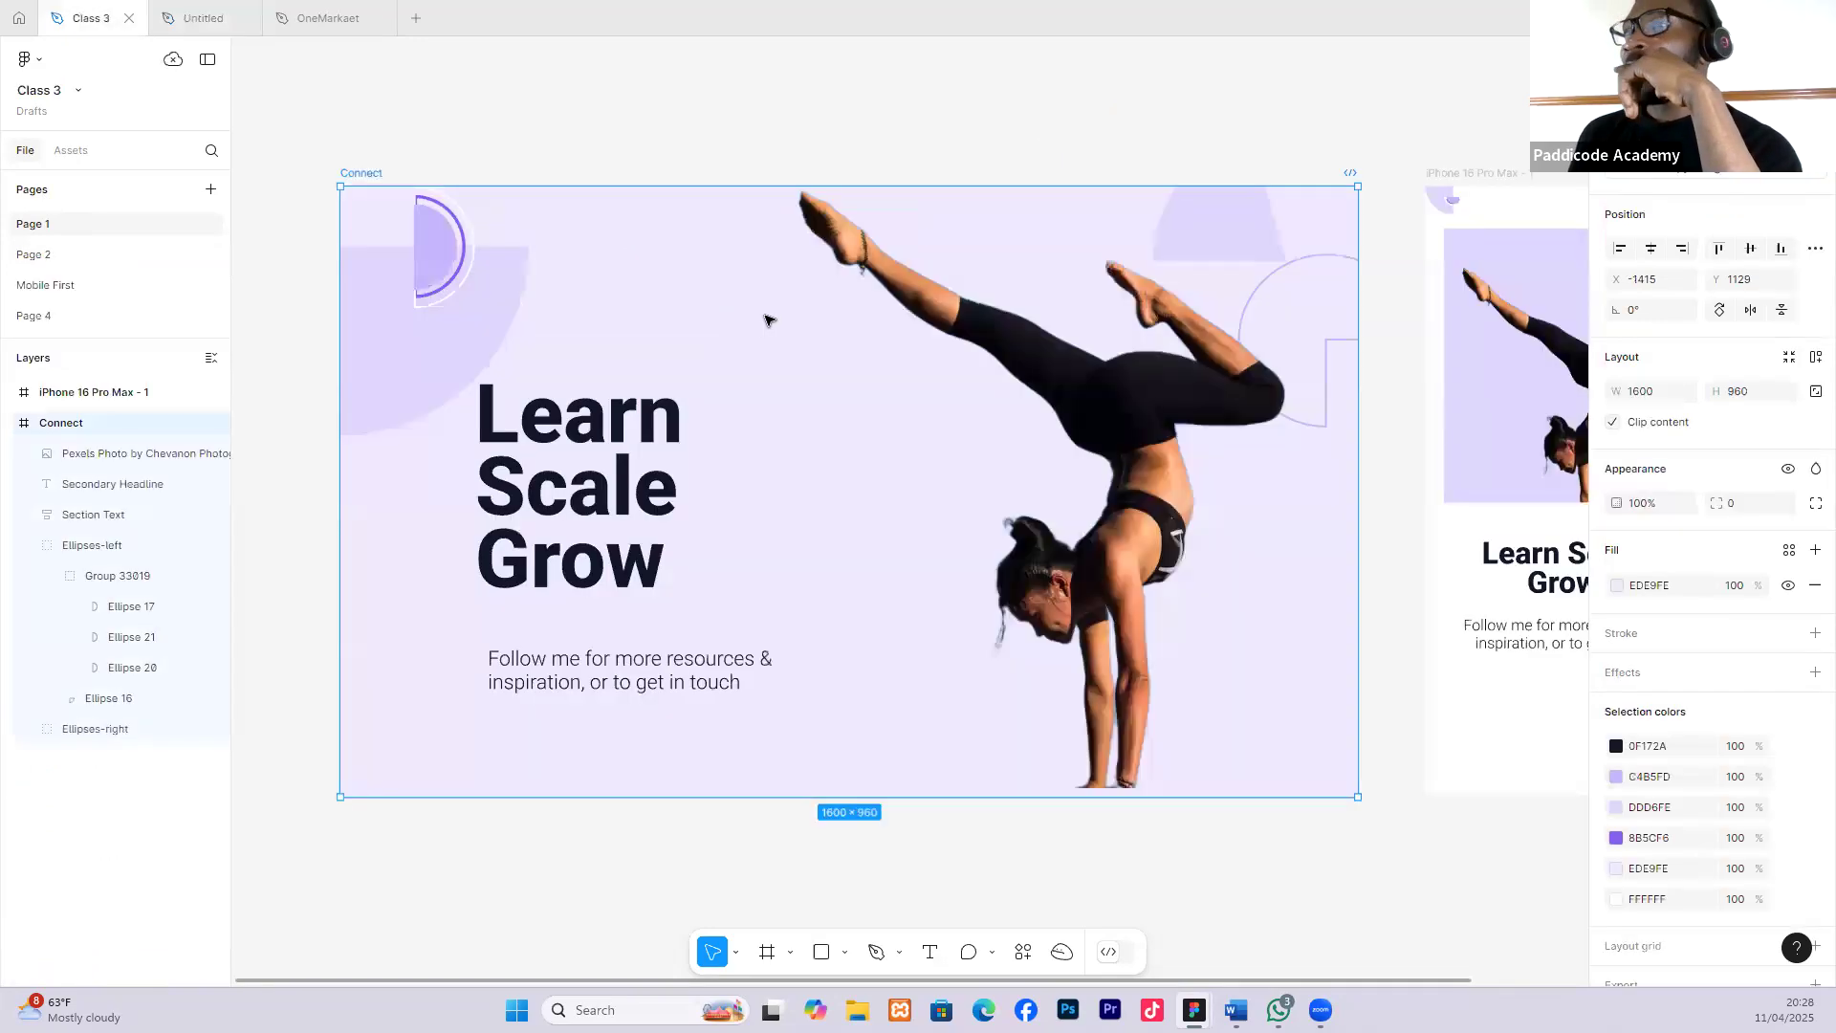
pyautogui.click(52, 286)
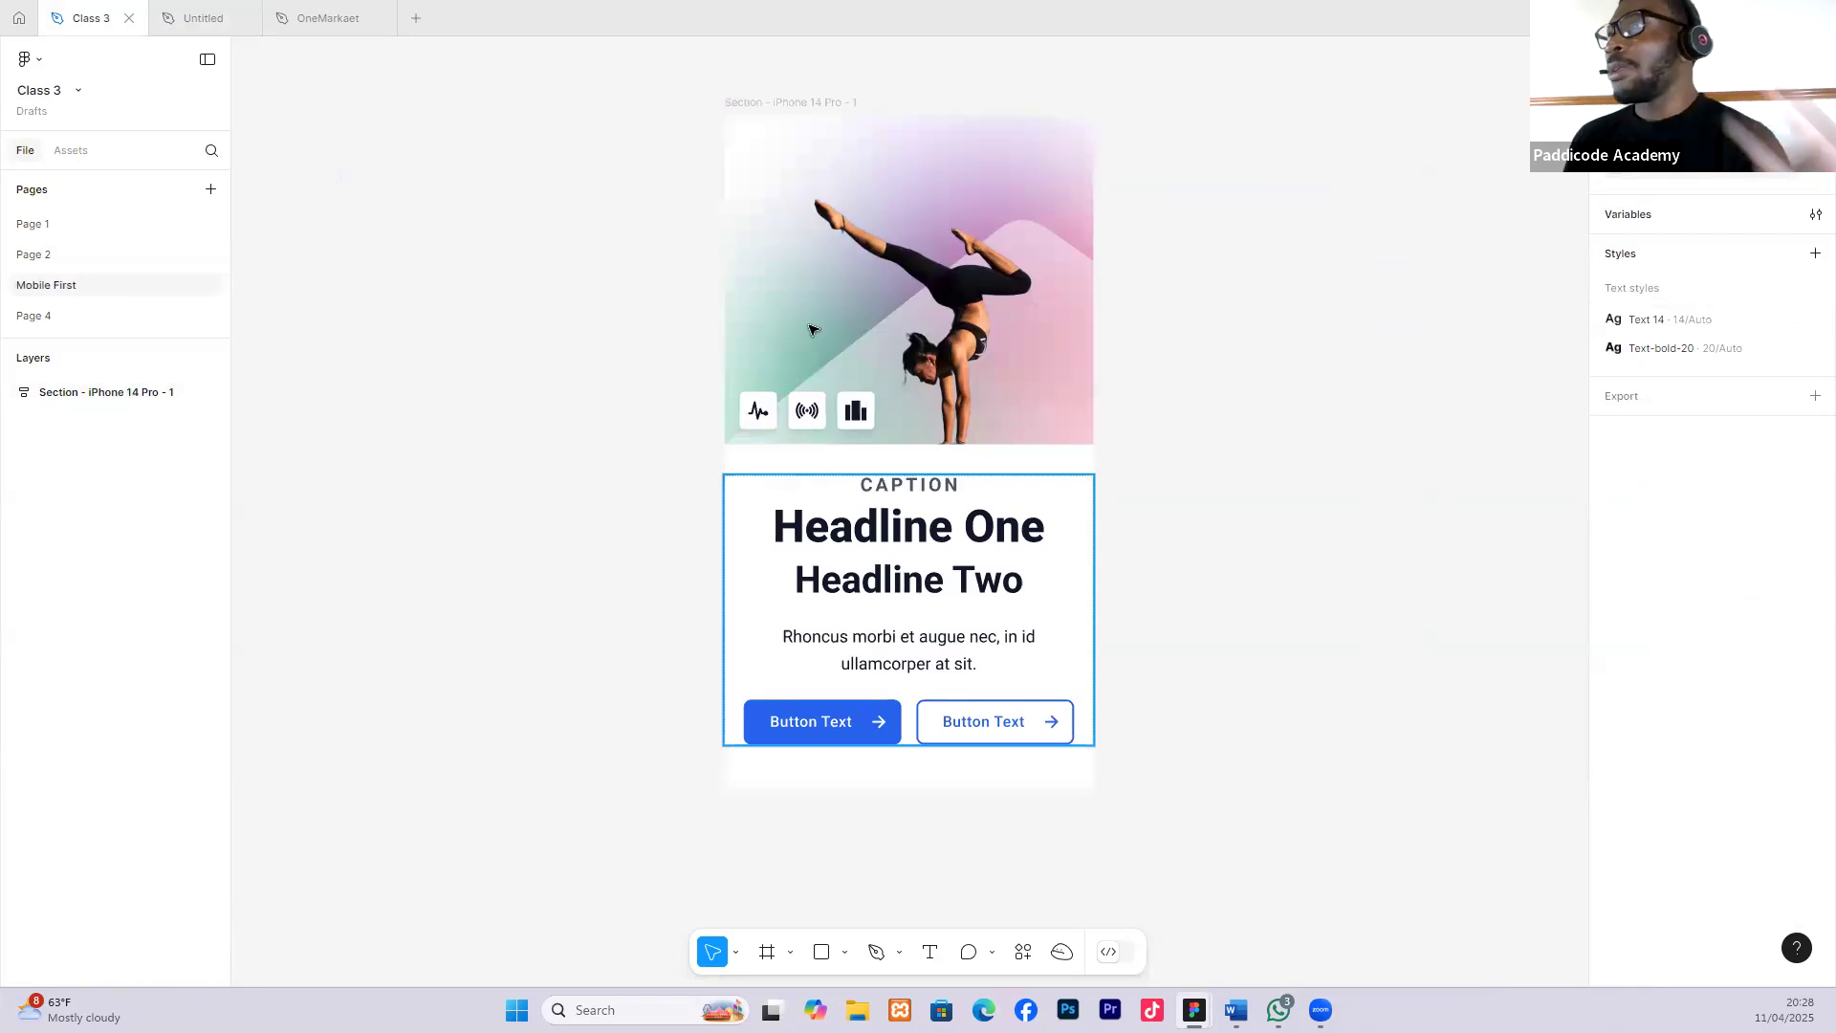
pyautogui.scroll(8, 818, 330)
pyautogui.scroll(-3, 821, 331)
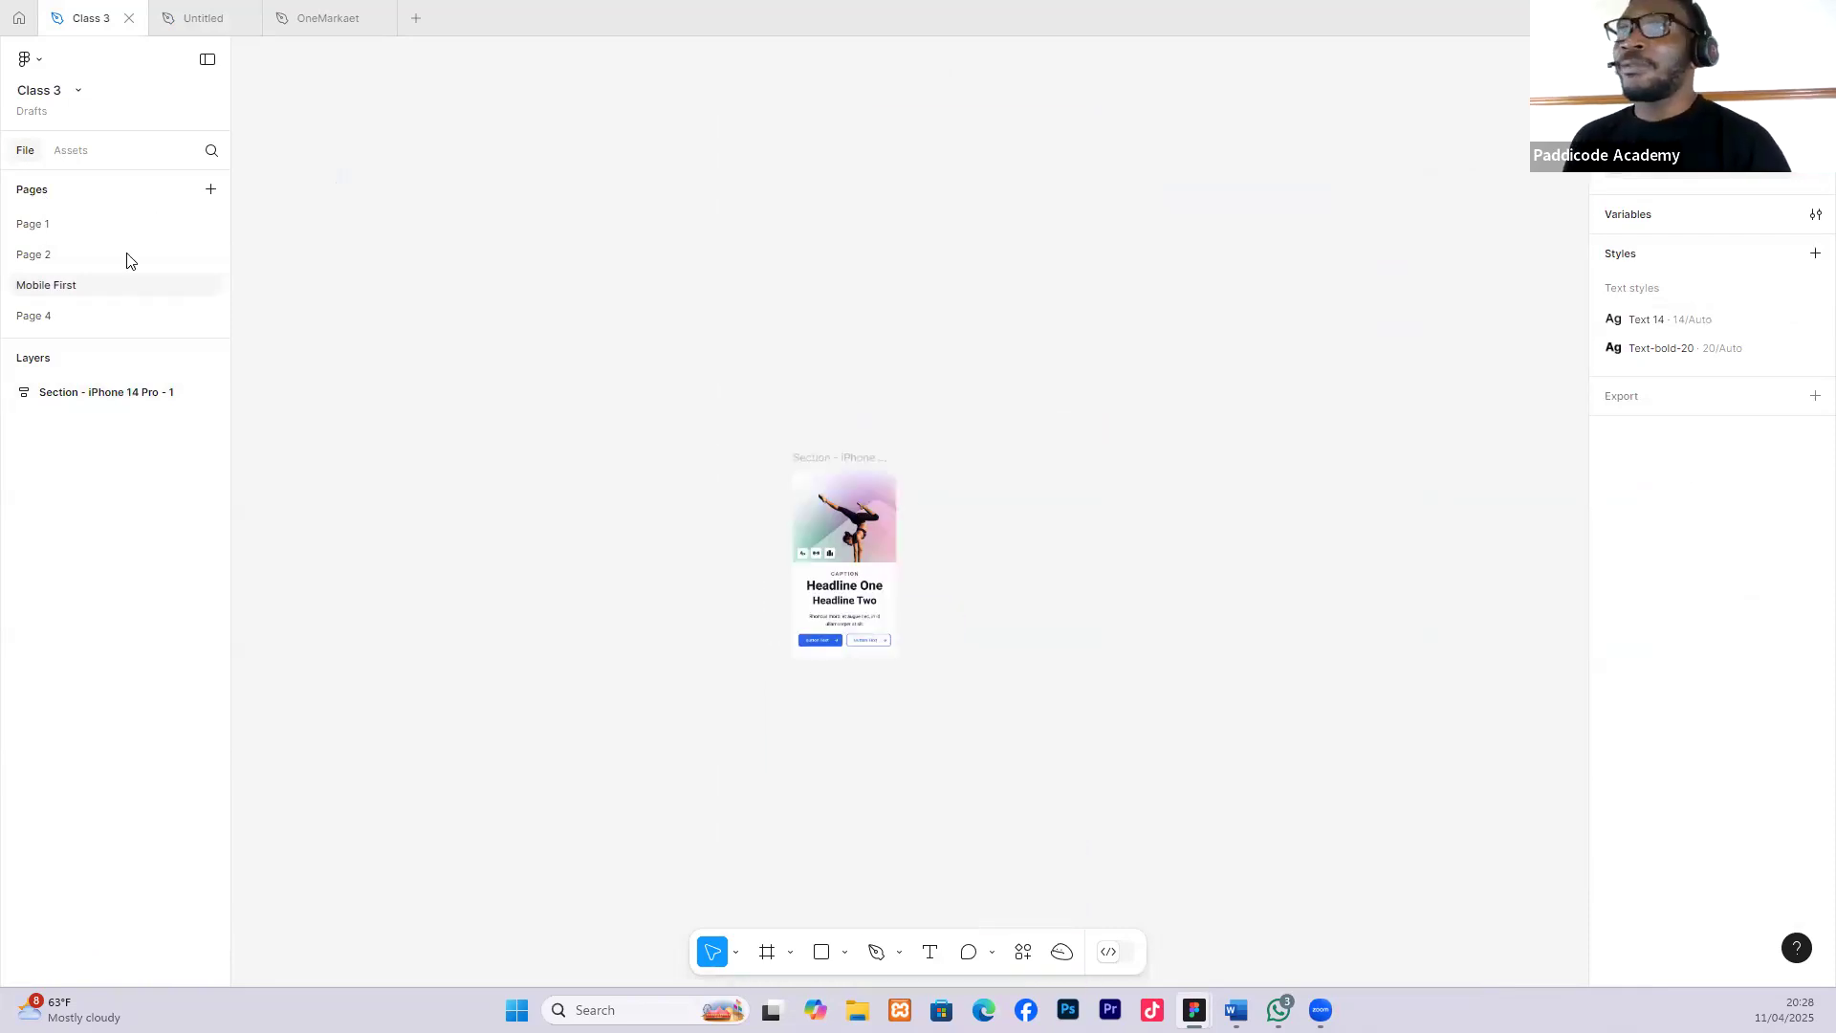
pyautogui.click(48, 256)
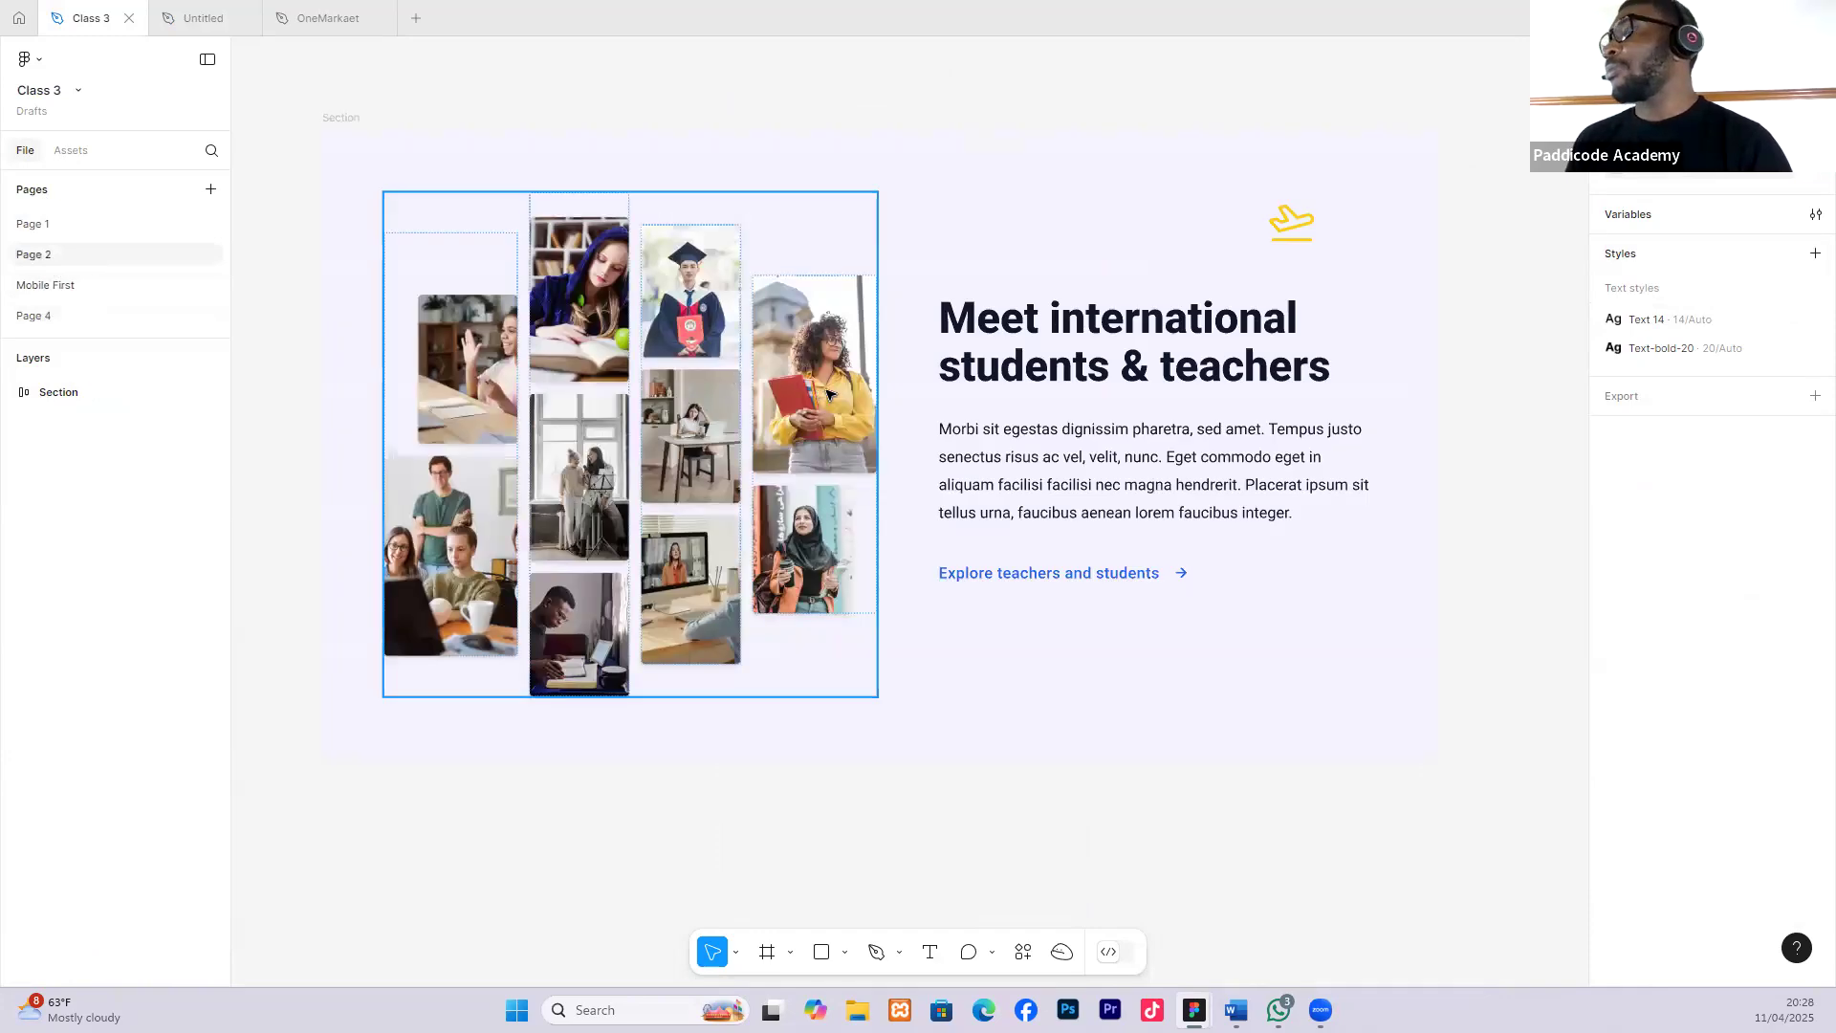
pyautogui.scroll(-1, 827, 398)
pyautogui.scroll(-1, 832, 393)
pyautogui.click(31, 194)
pyautogui.click(32, 193)
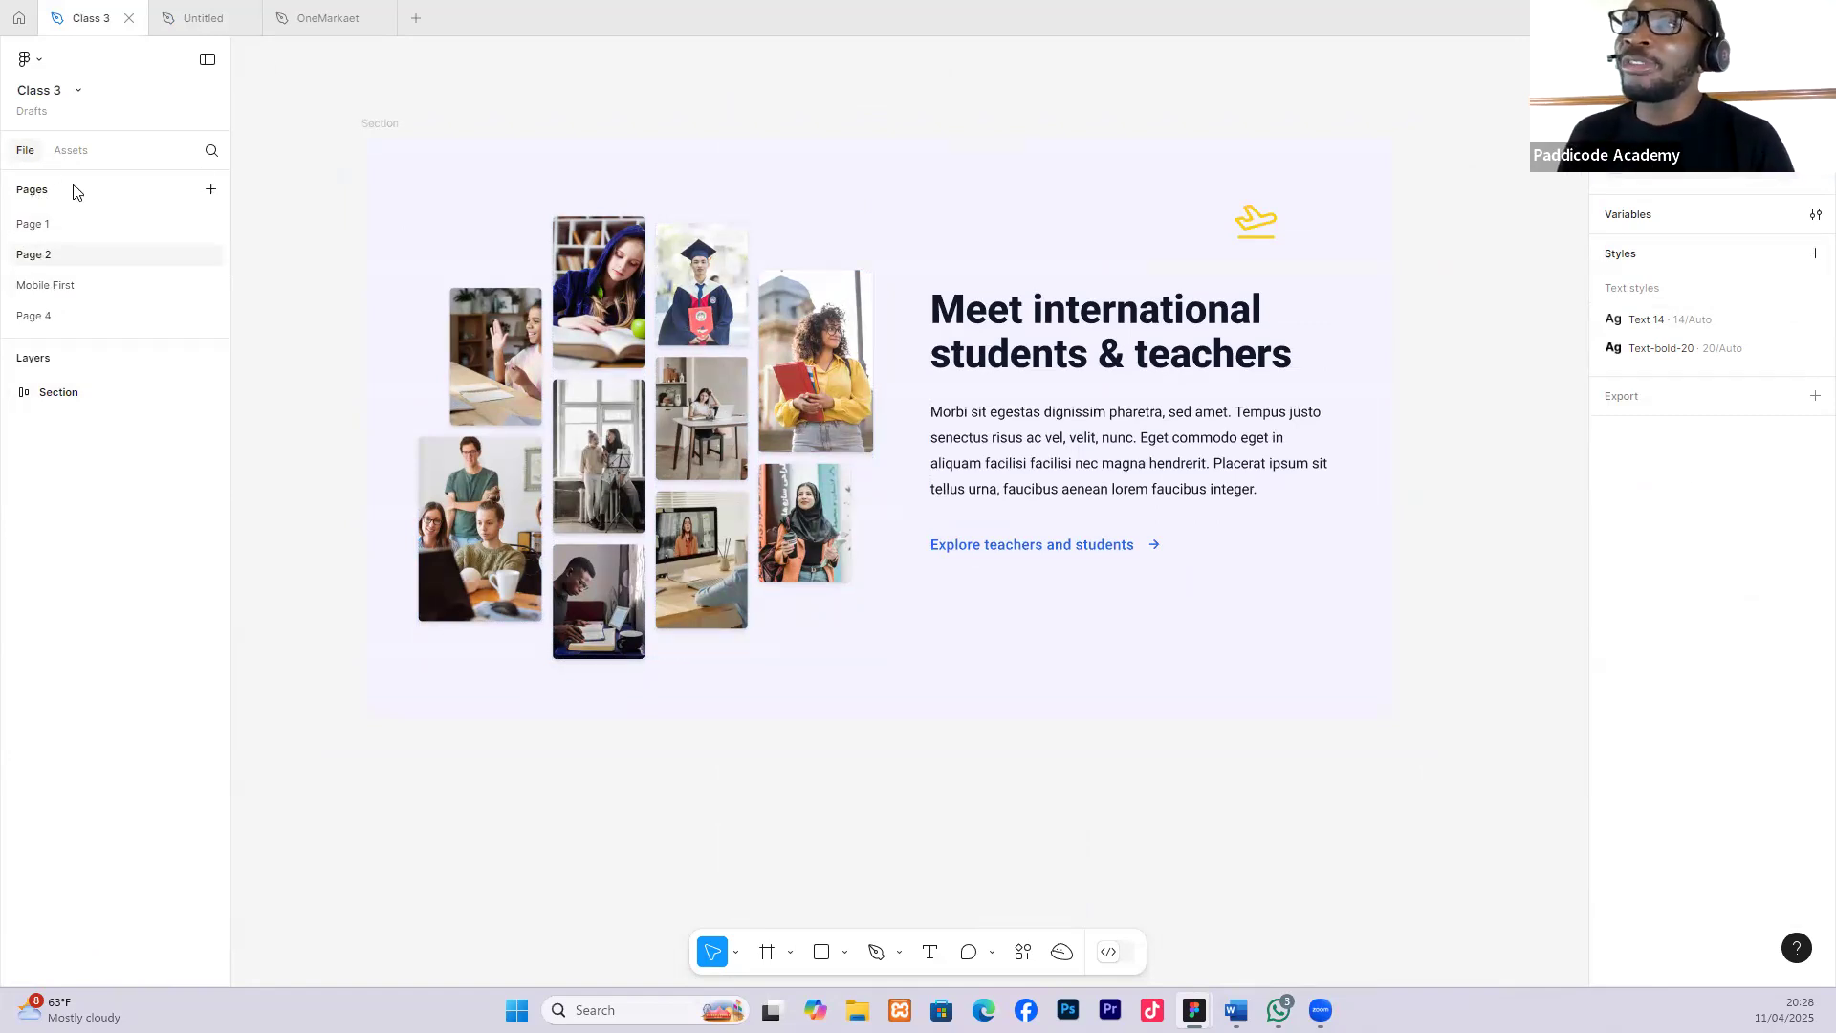
pyautogui.click(36, 315)
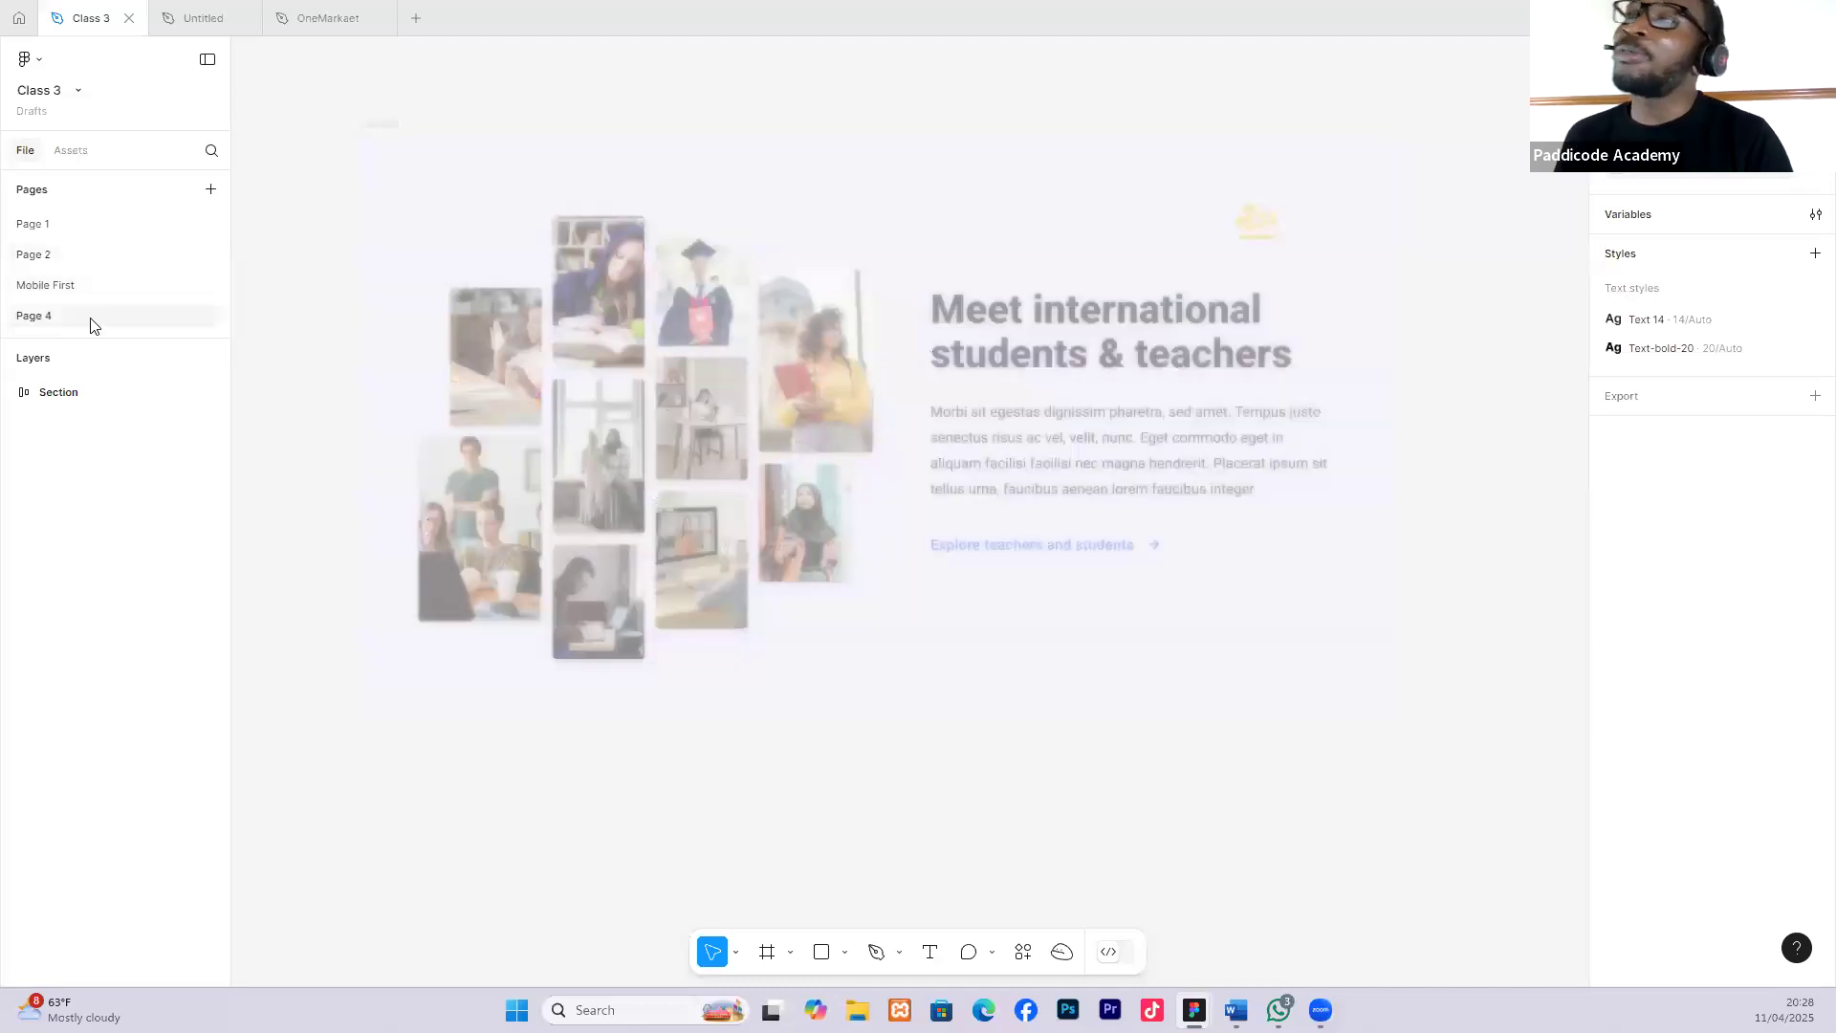
pyautogui.scroll(-6, 820, 524)
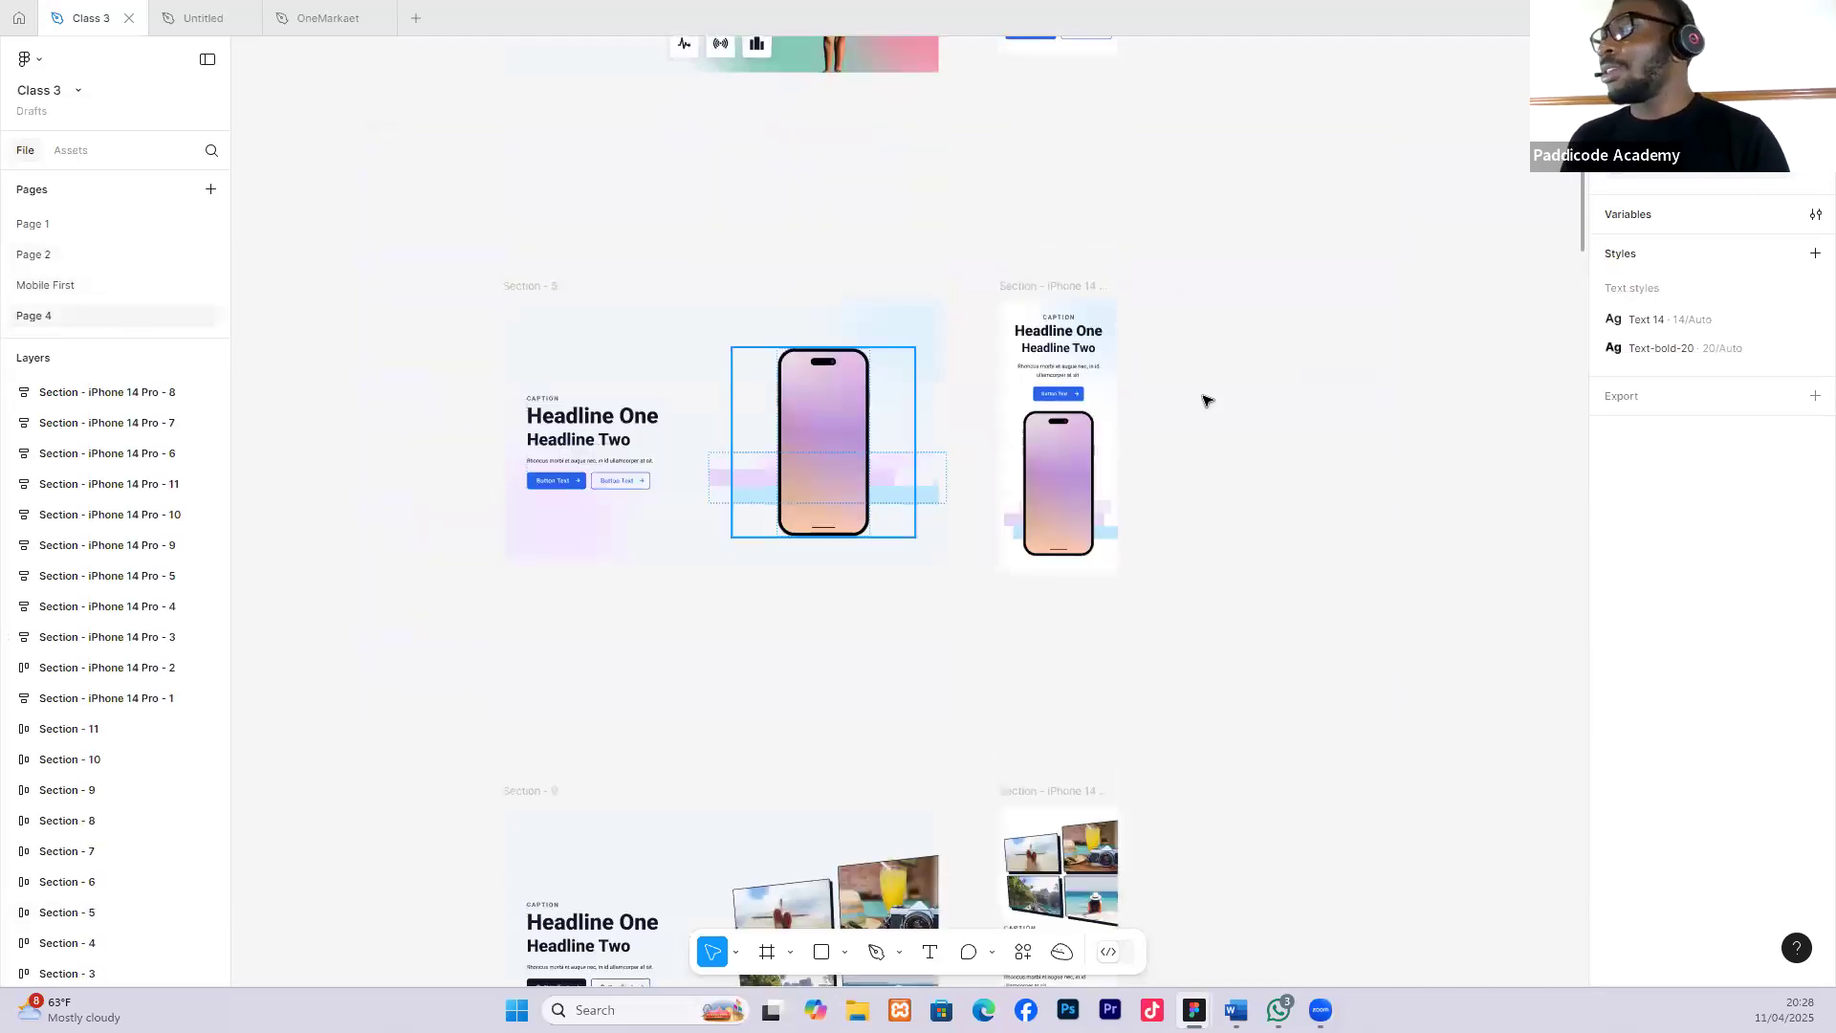
pyautogui.scroll(-4, 1090, 525)
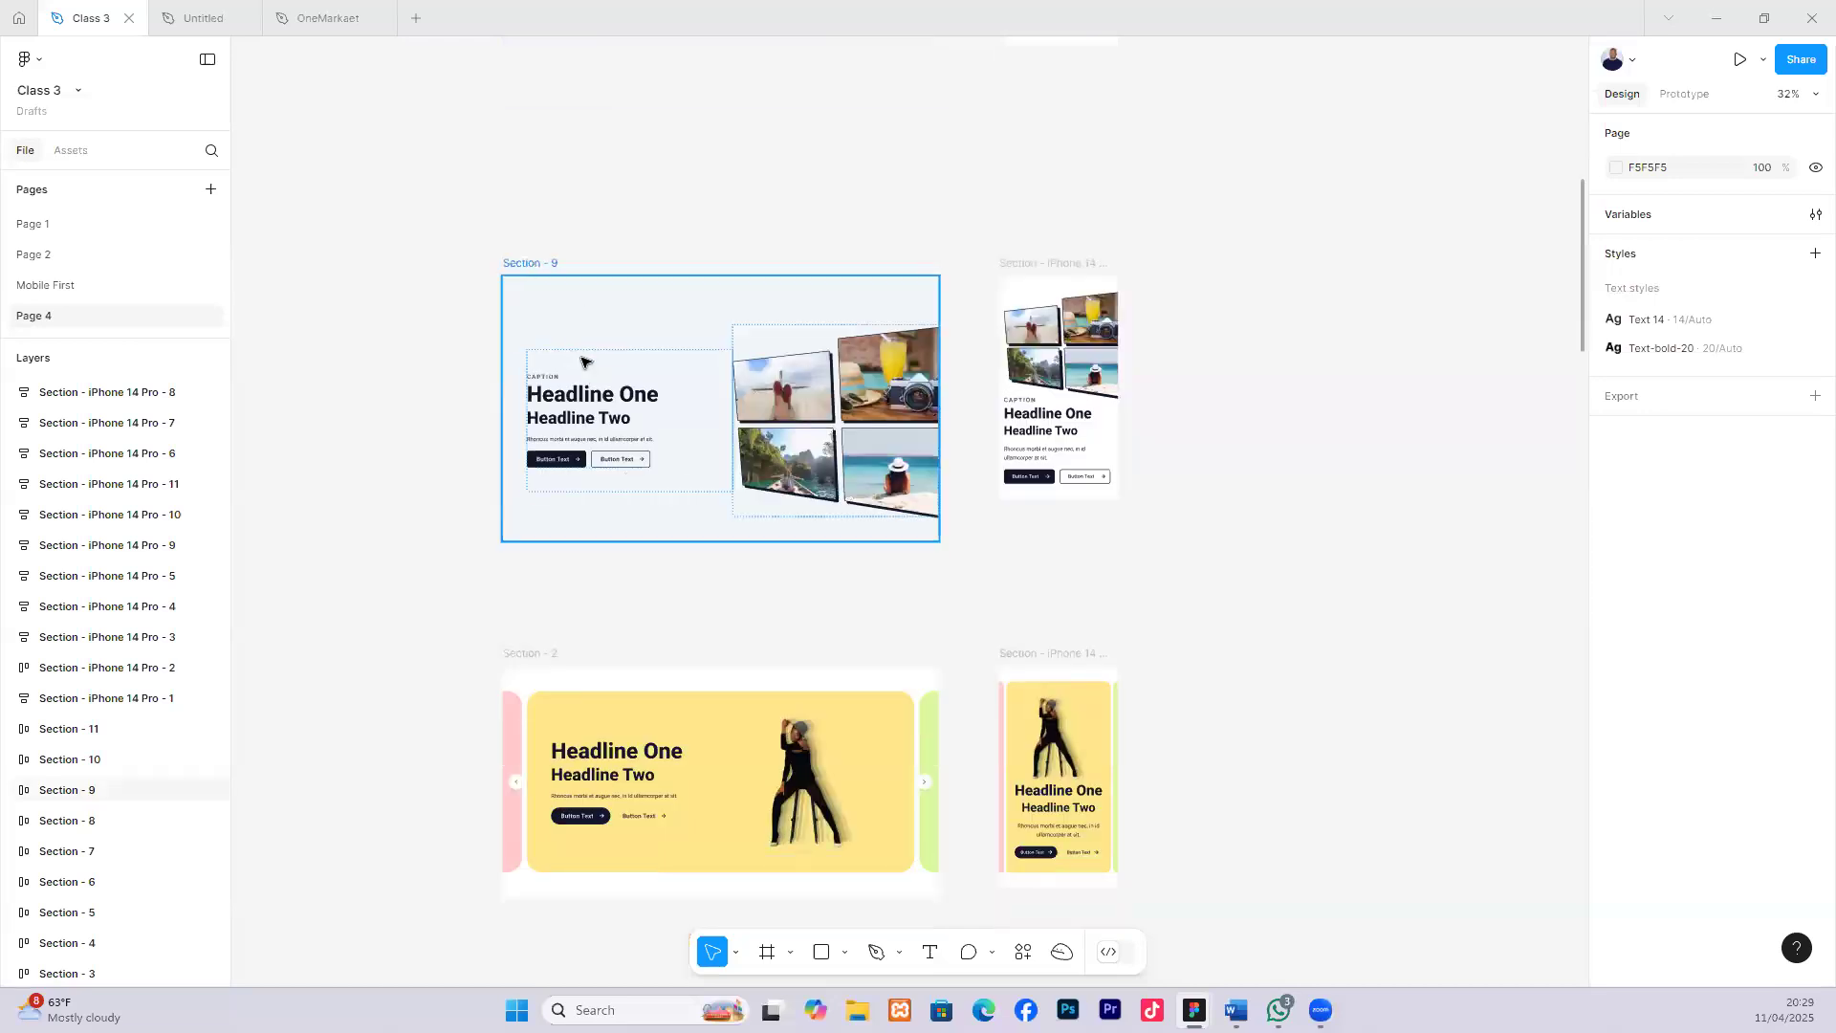
pyautogui.scroll(-2, 693, 328)
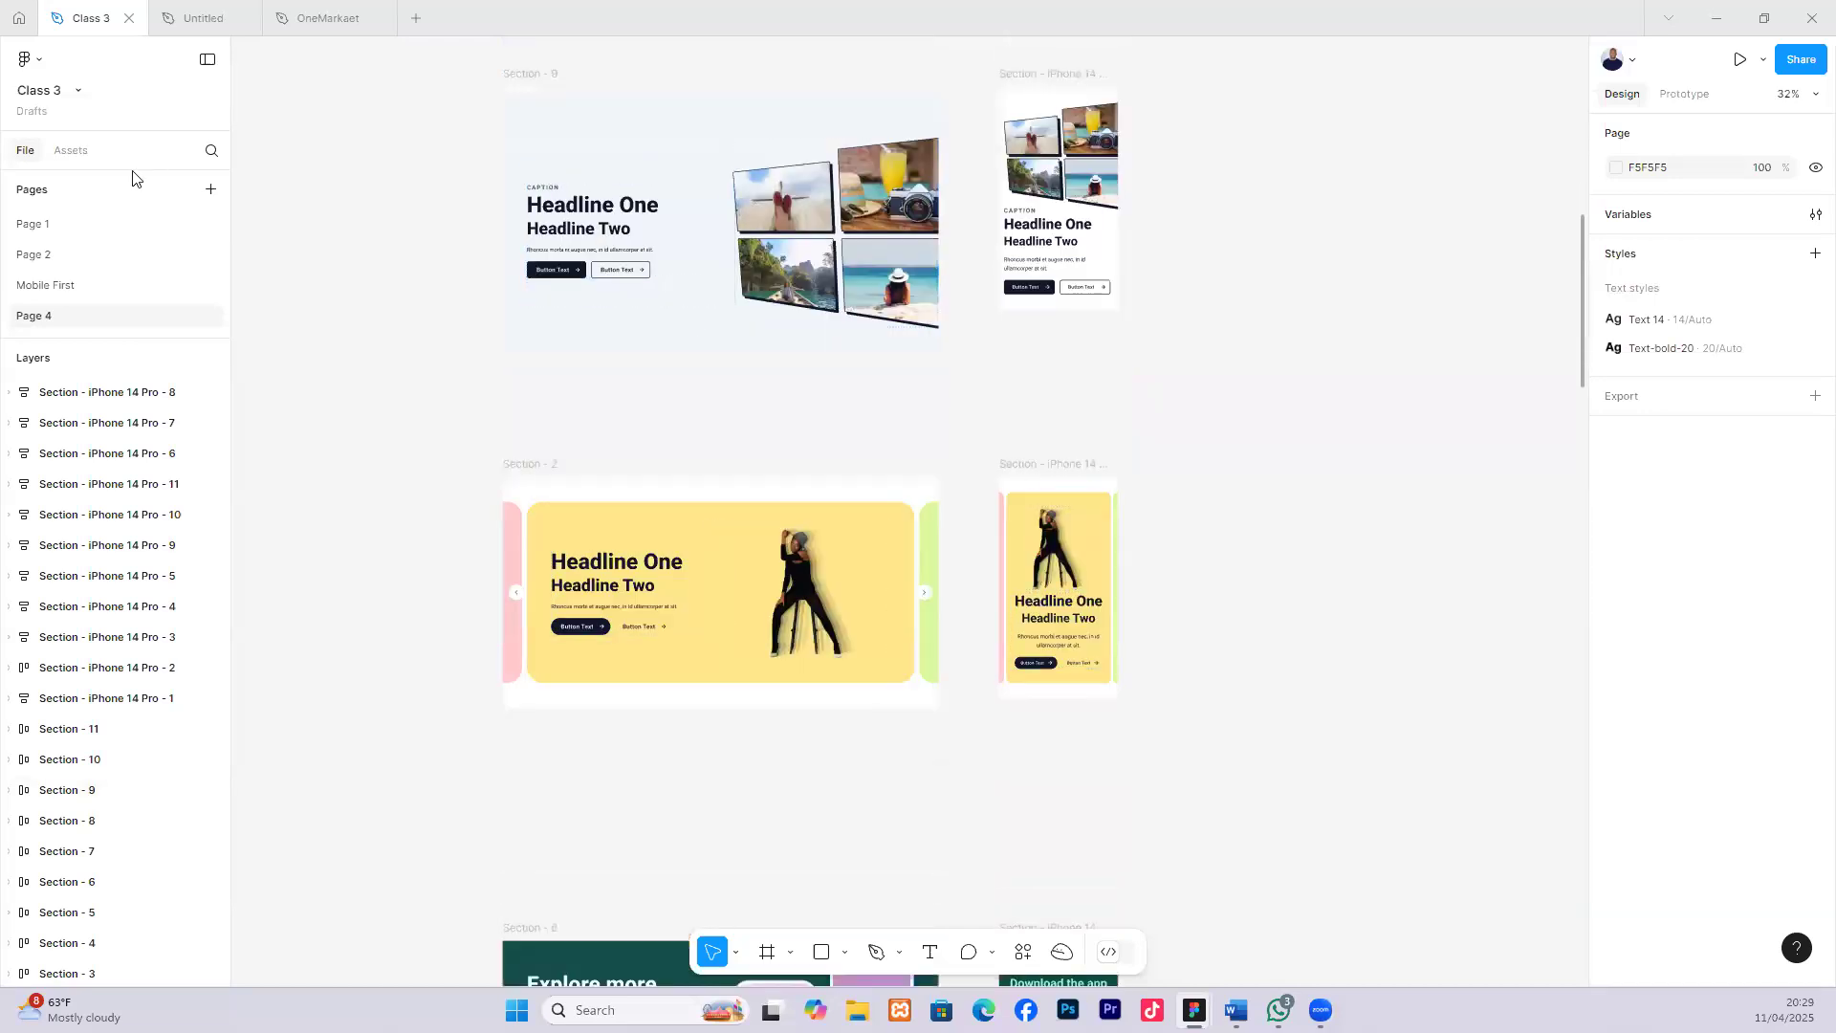
# On Page 1, shift the handstand photo slightly left within the Learn Scale Grow frame.
pyautogui.click(45, 224)
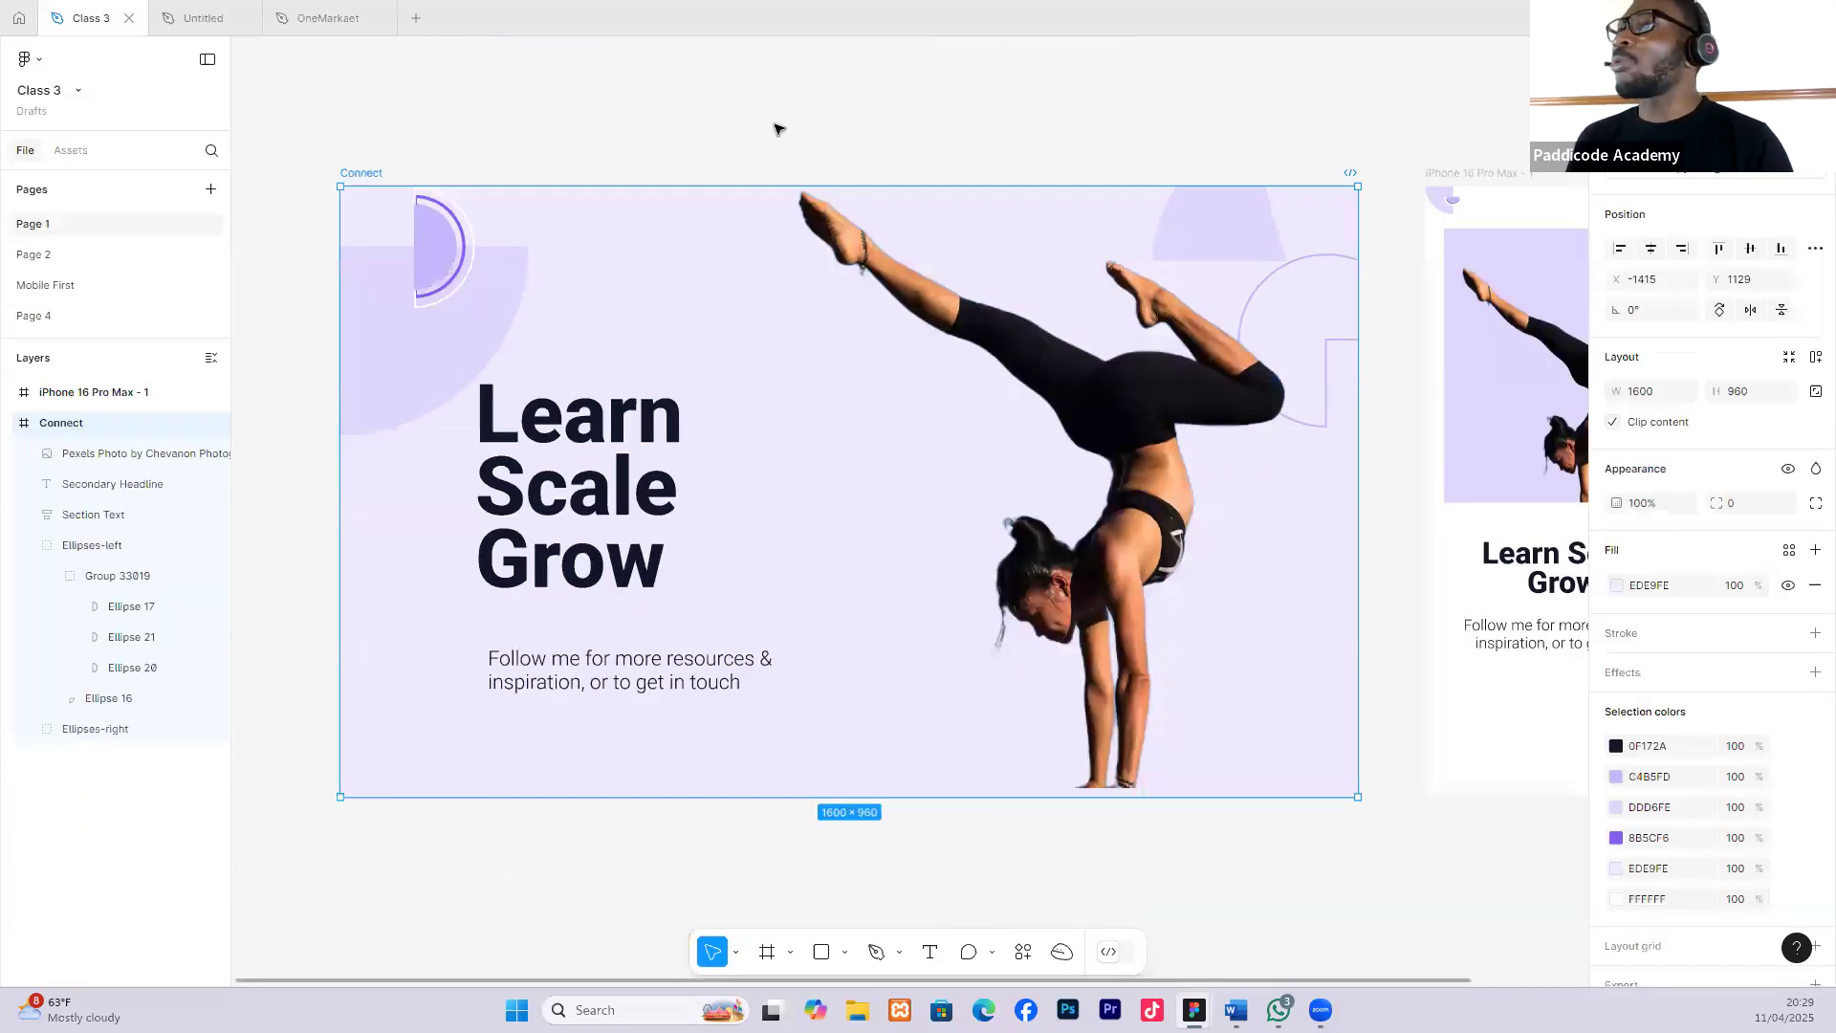
pyautogui.click(780, 115)
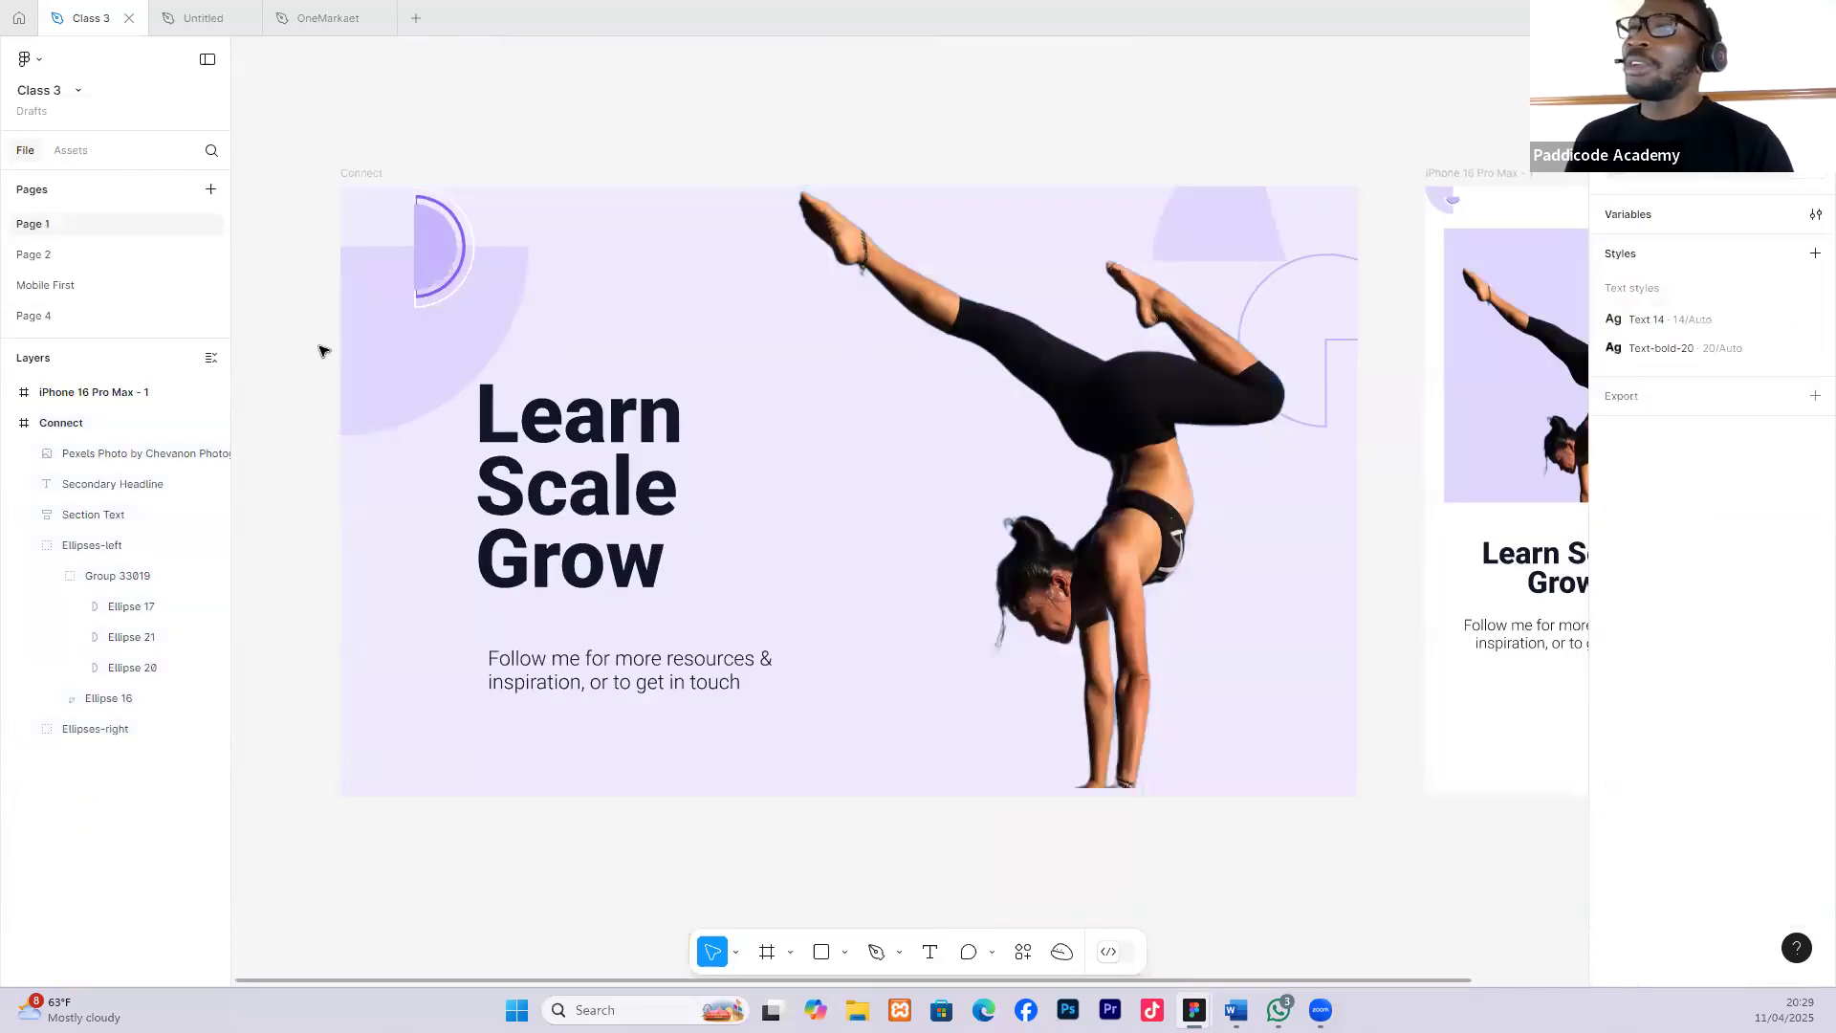
pyautogui.click(48, 256)
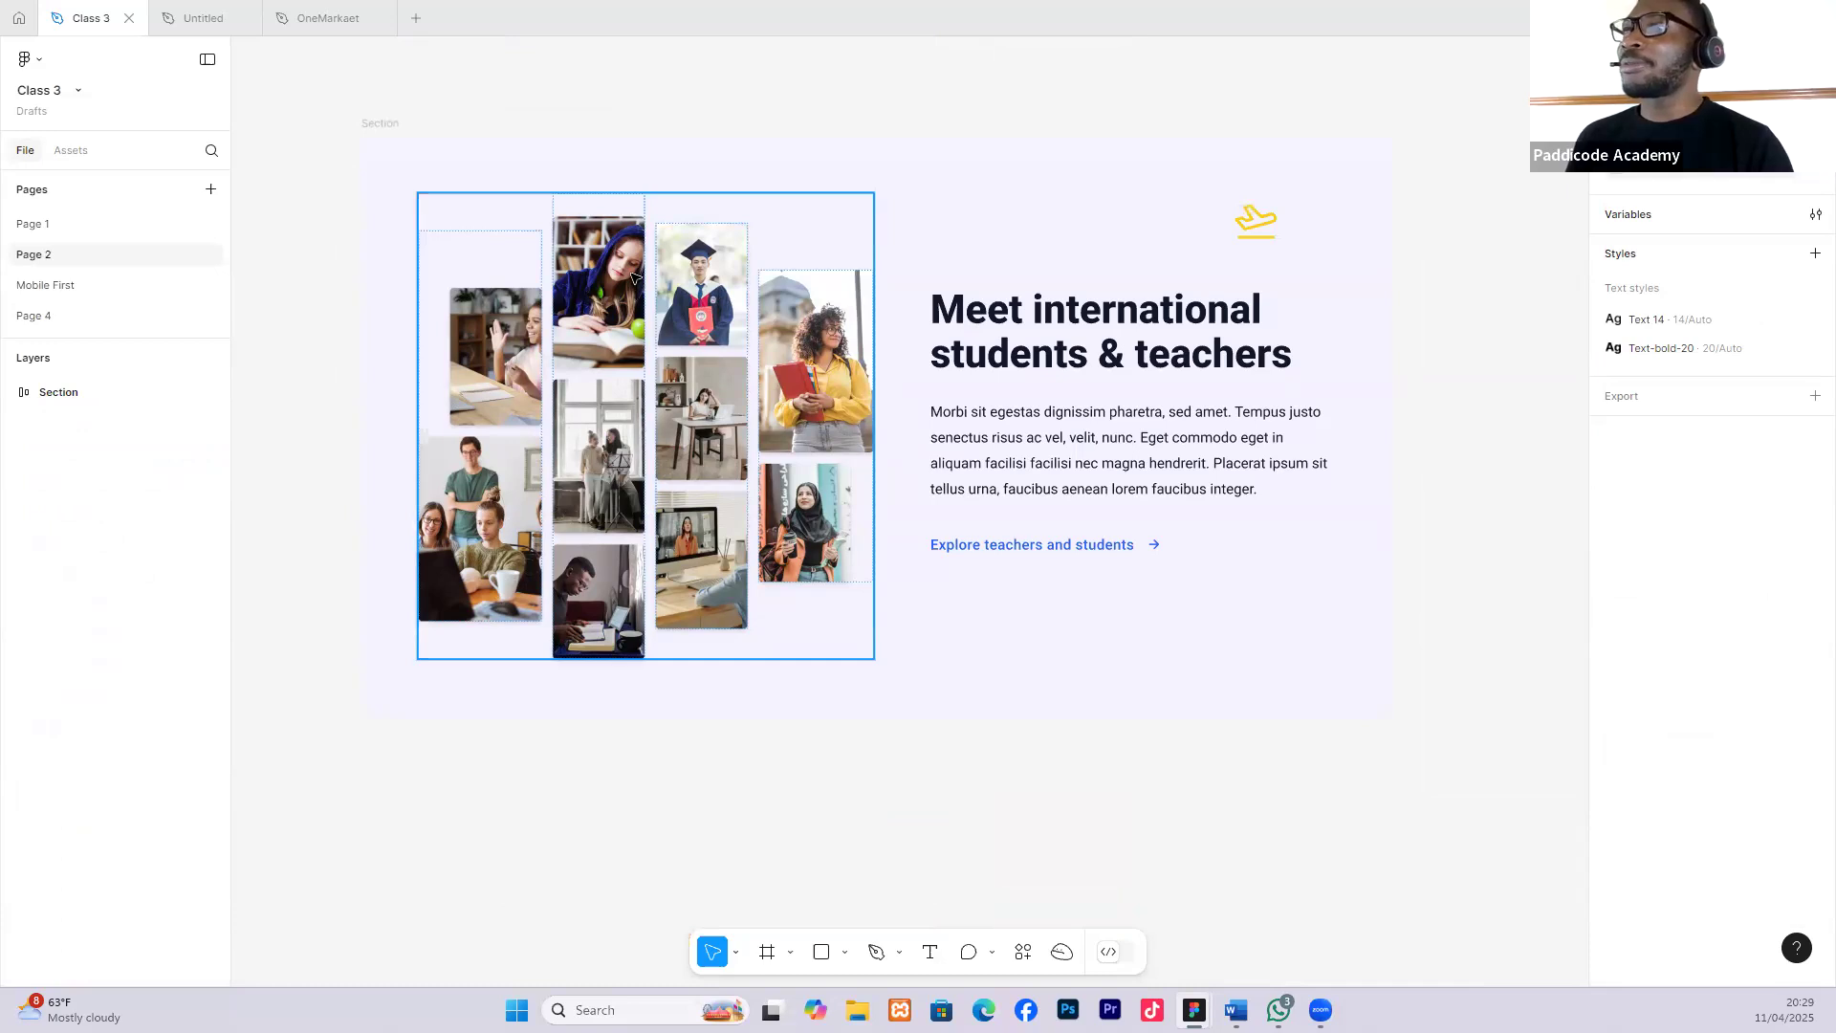
pyautogui.click(60, 225)
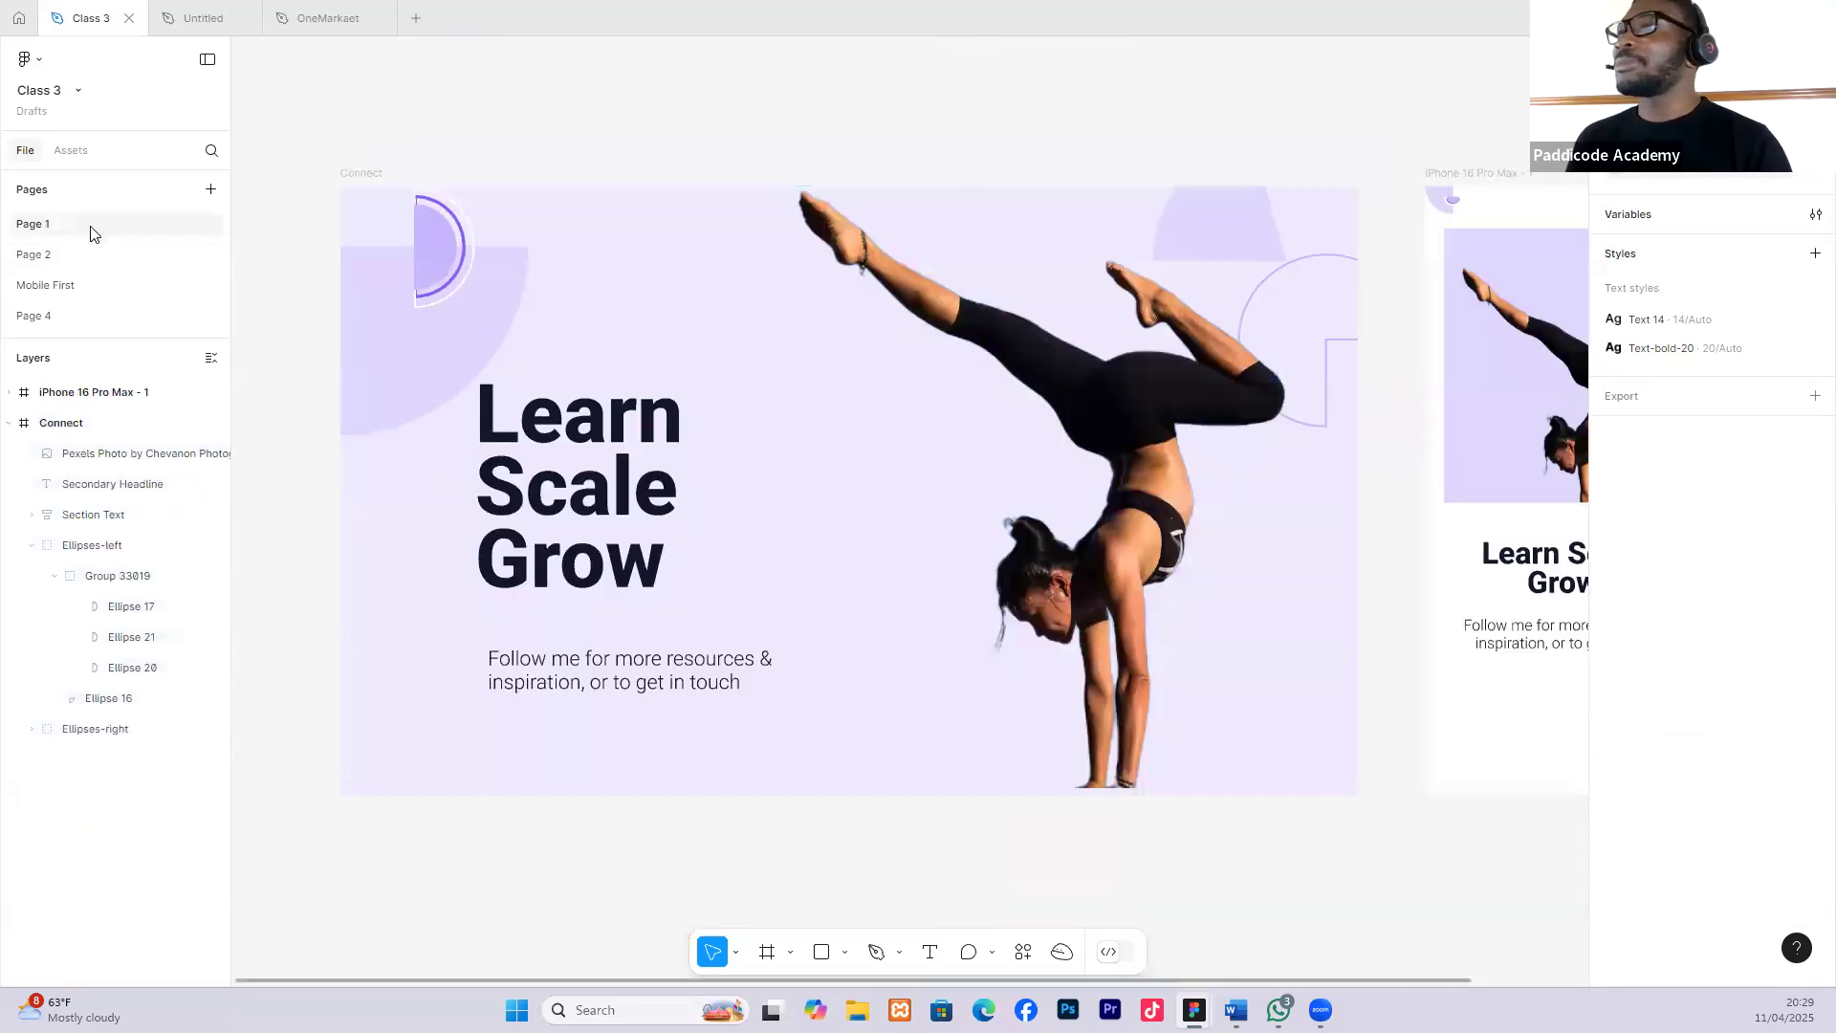
pyautogui.moveTo(1086, 343); pyautogui.dragTo(1130, 357)
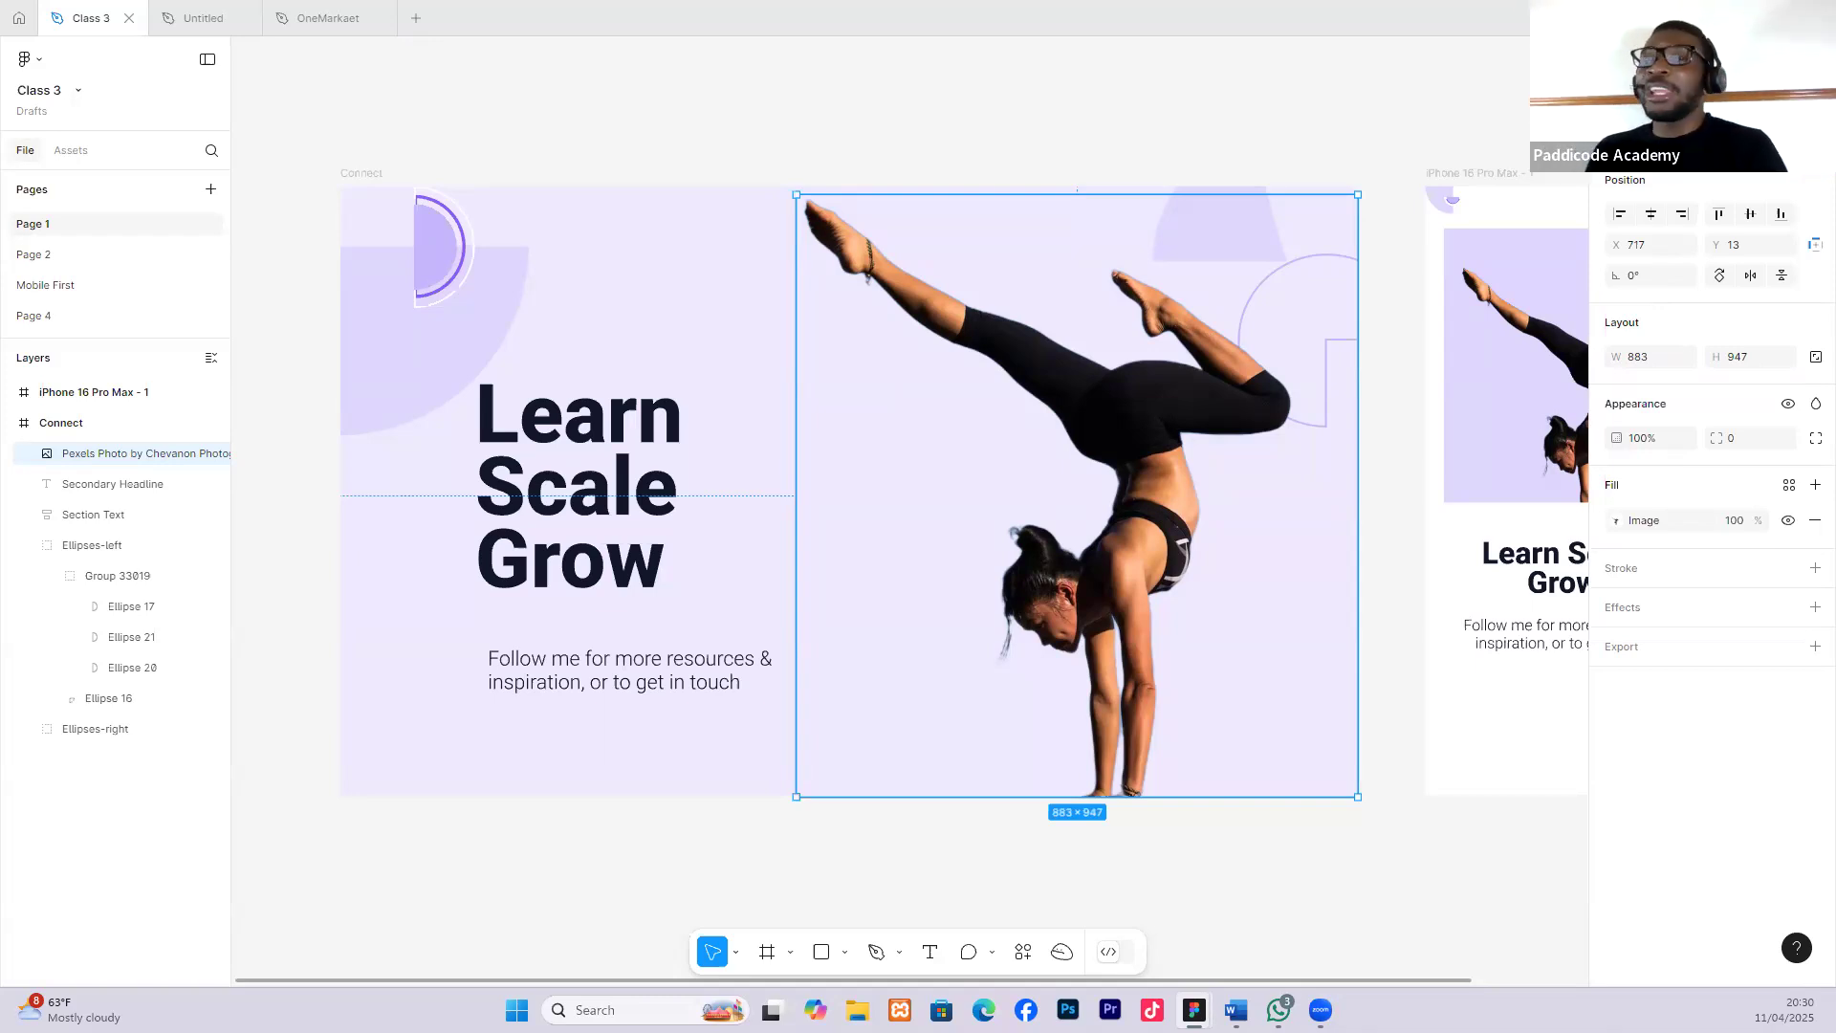
pyautogui.scroll(-5, 799, 712)
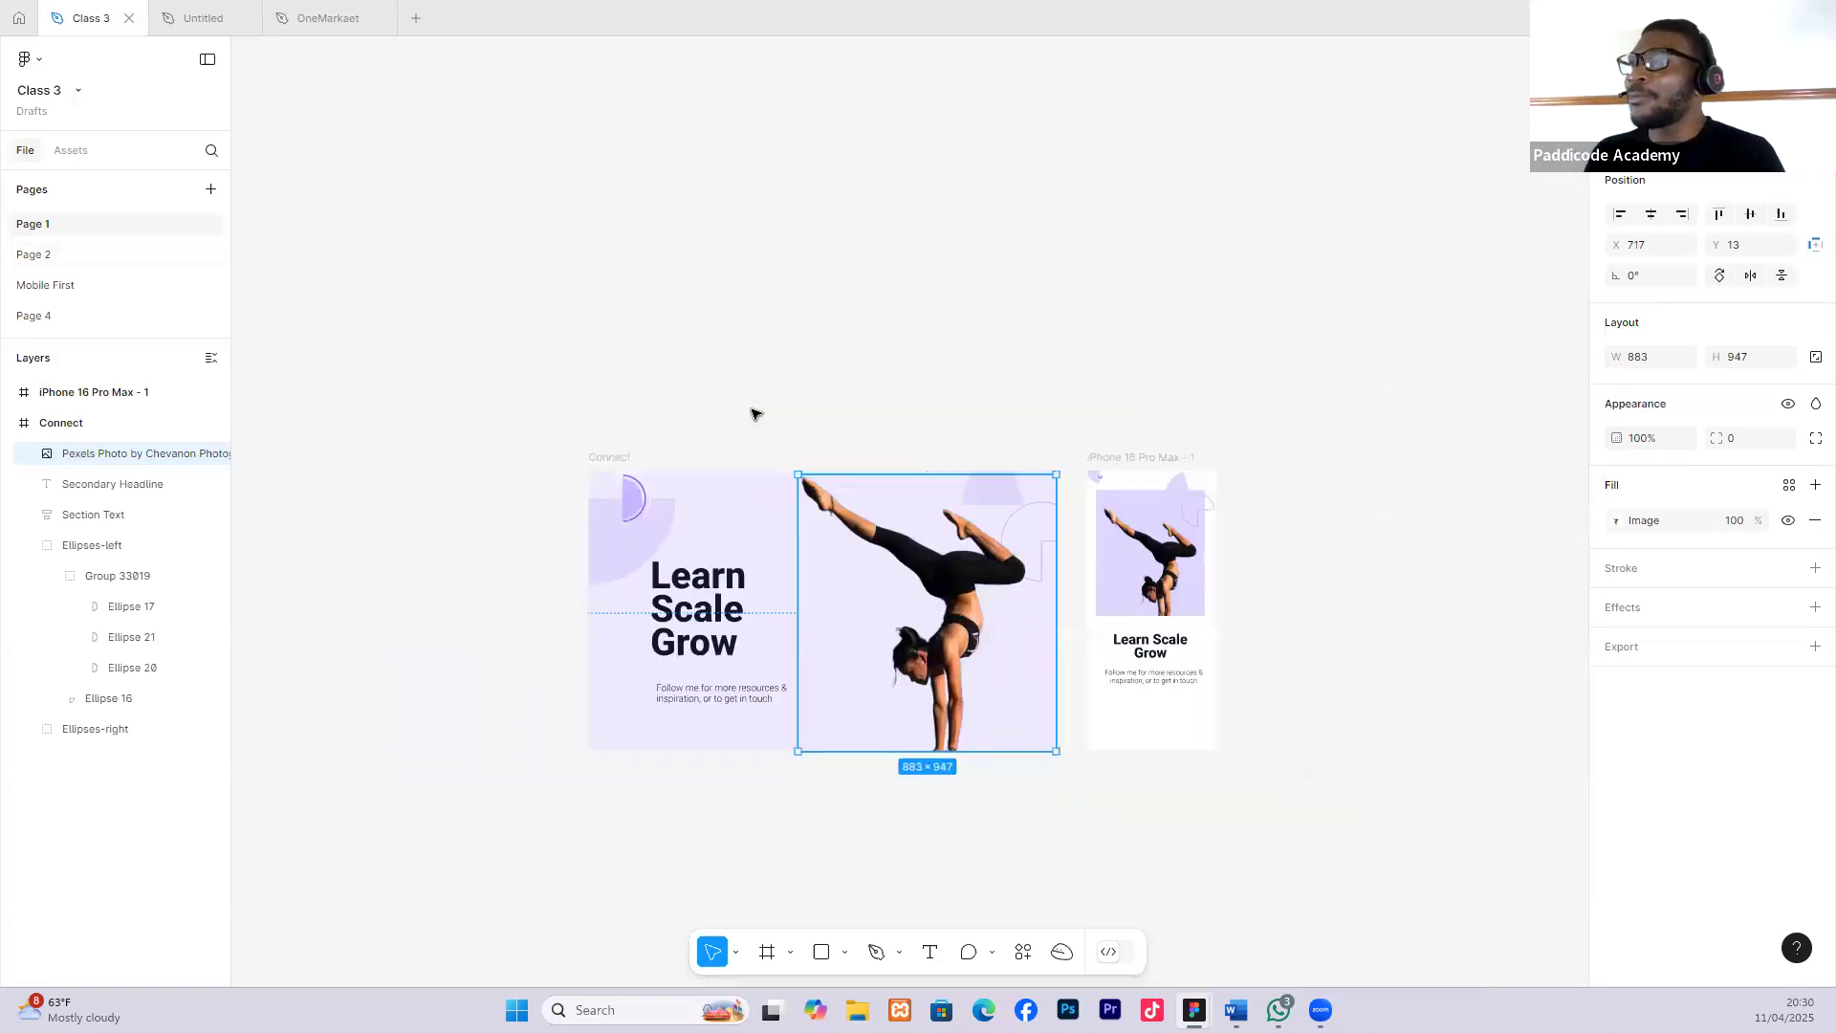
pyautogui.click(819, 841)
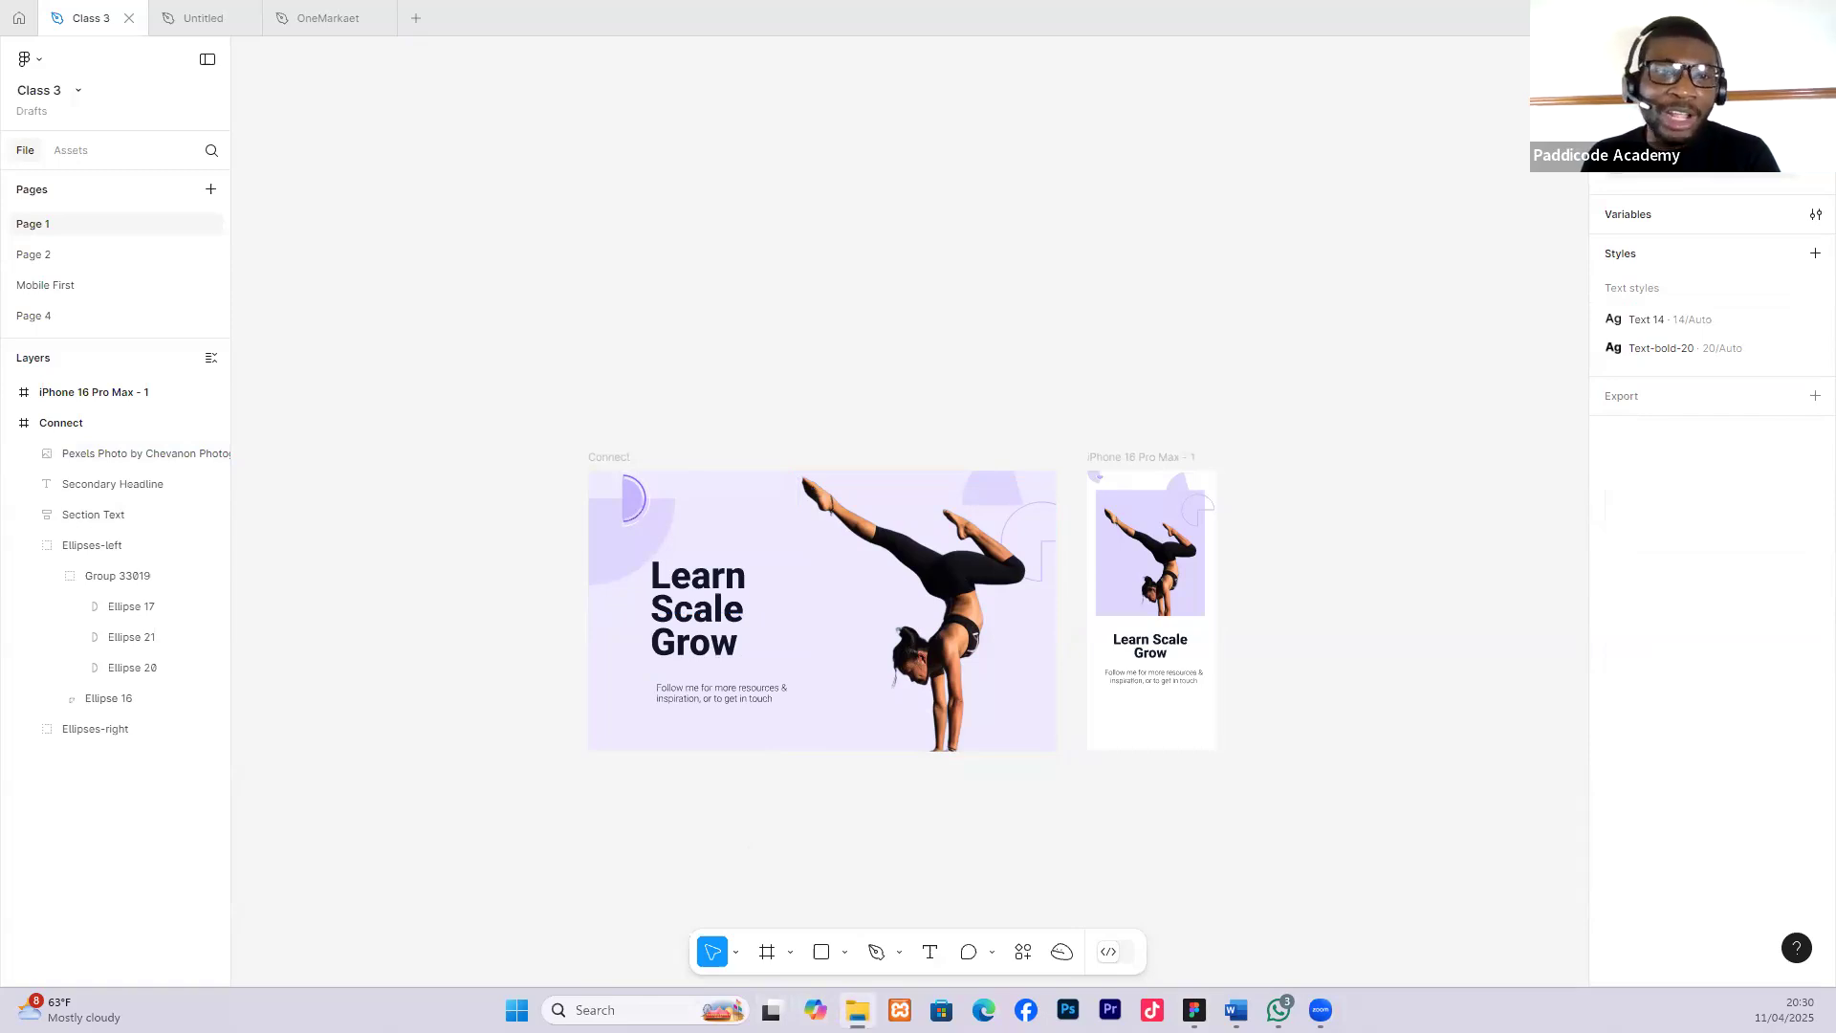
# Import the ice-cream kid photo onto the canvas and shift it slightly left.
pyautogui.moveTo(2, 306); pyautogui.dragTo(821, 298)
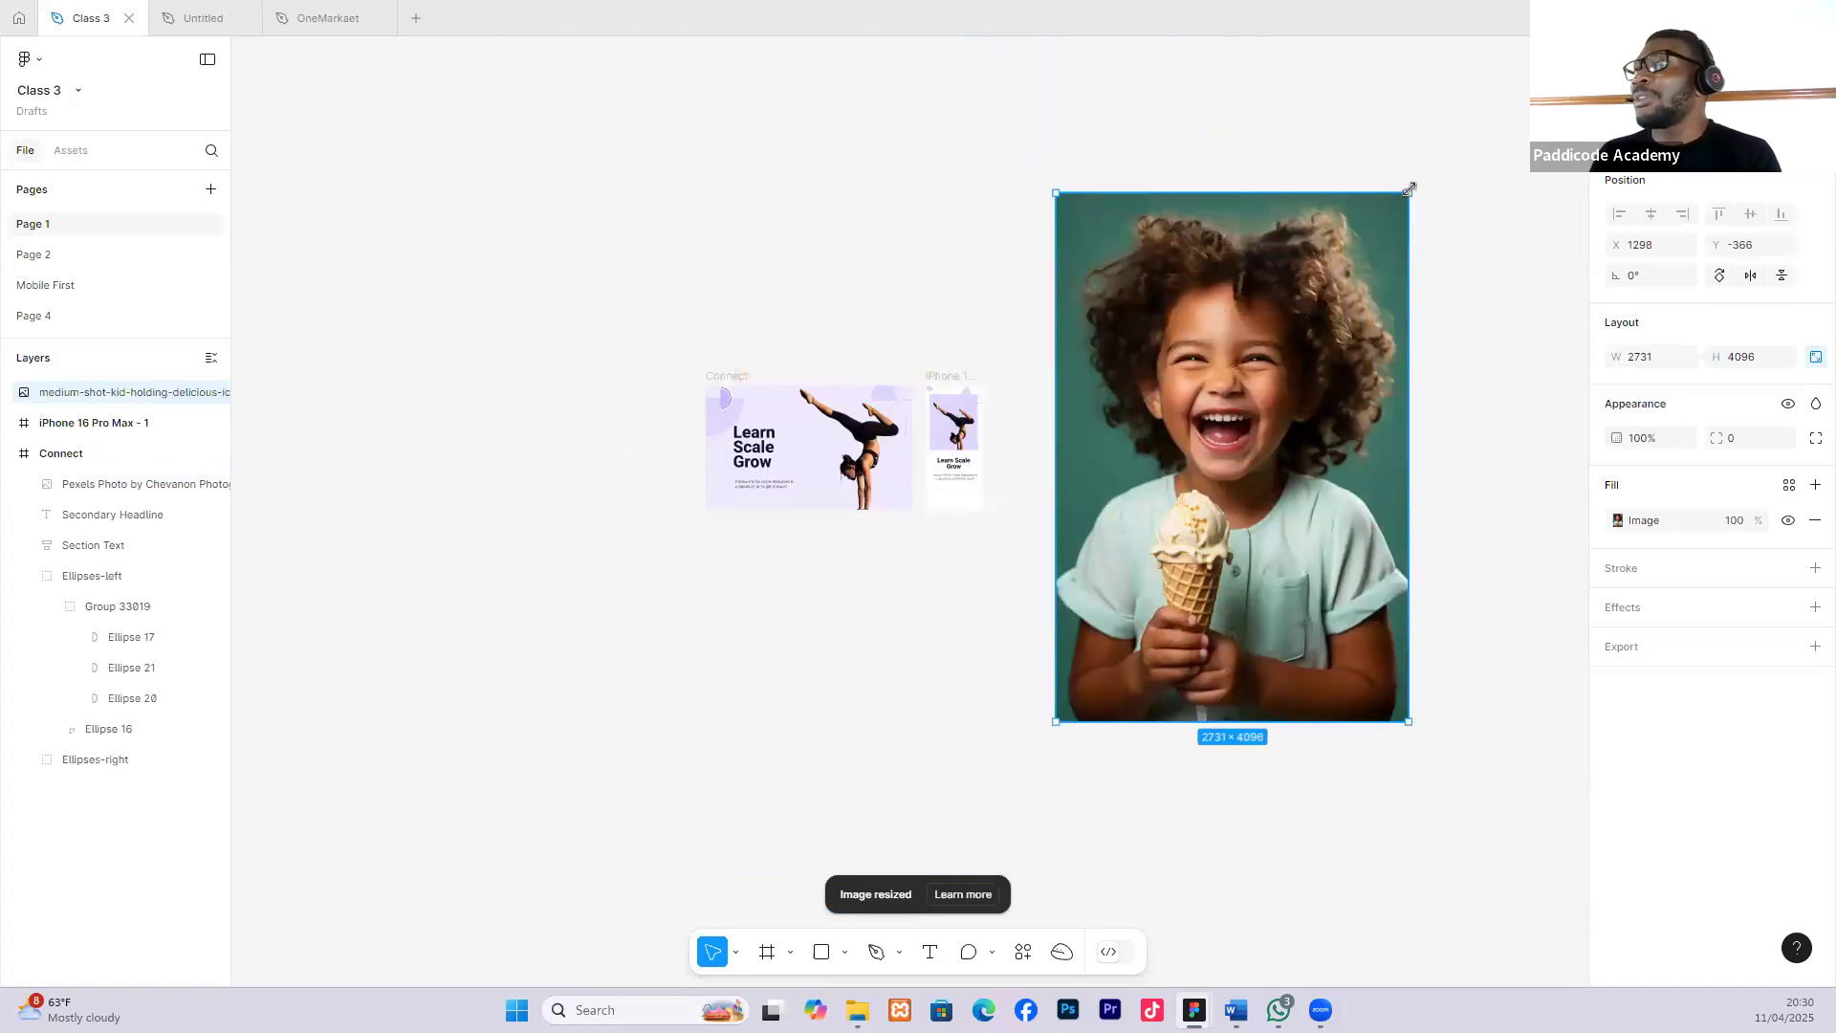
pyautogui.moveTo(1172, 263); pyautogui.dragTo(1148, 252)
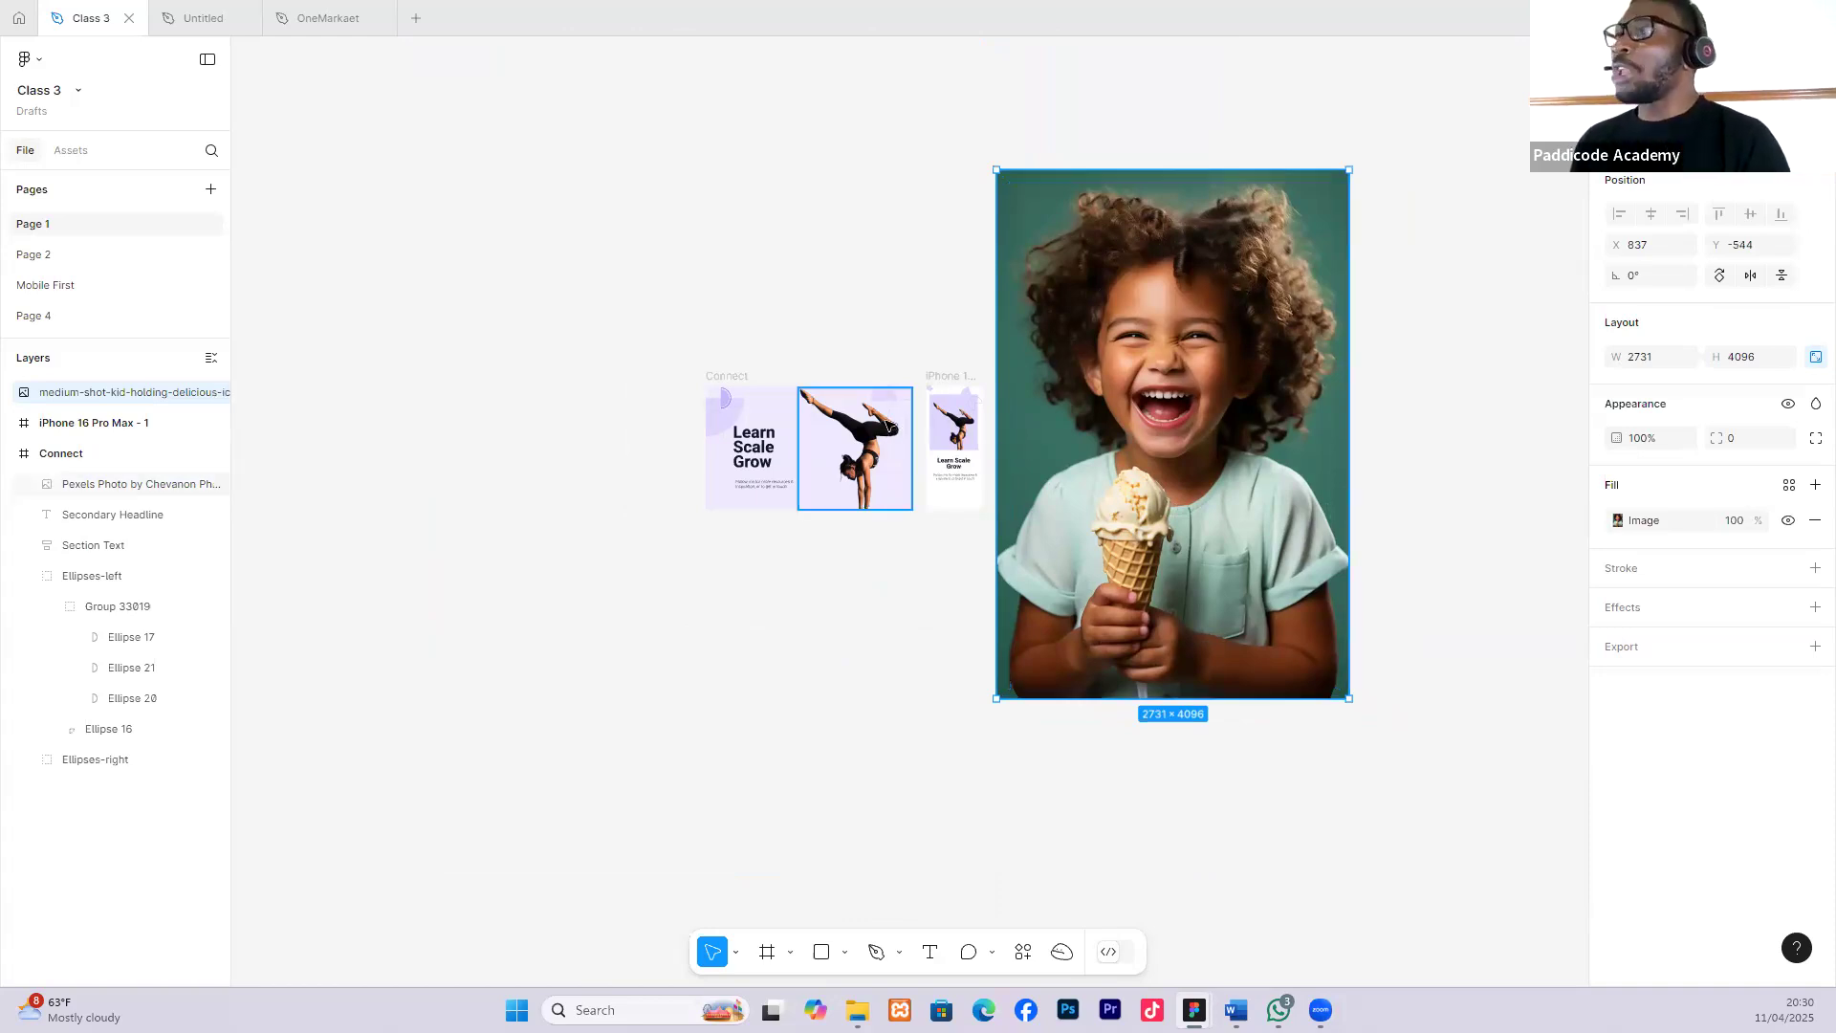
pyautogui.scroll(5, 888, 425)
pyautogui.scroll(-1, 887, 426)
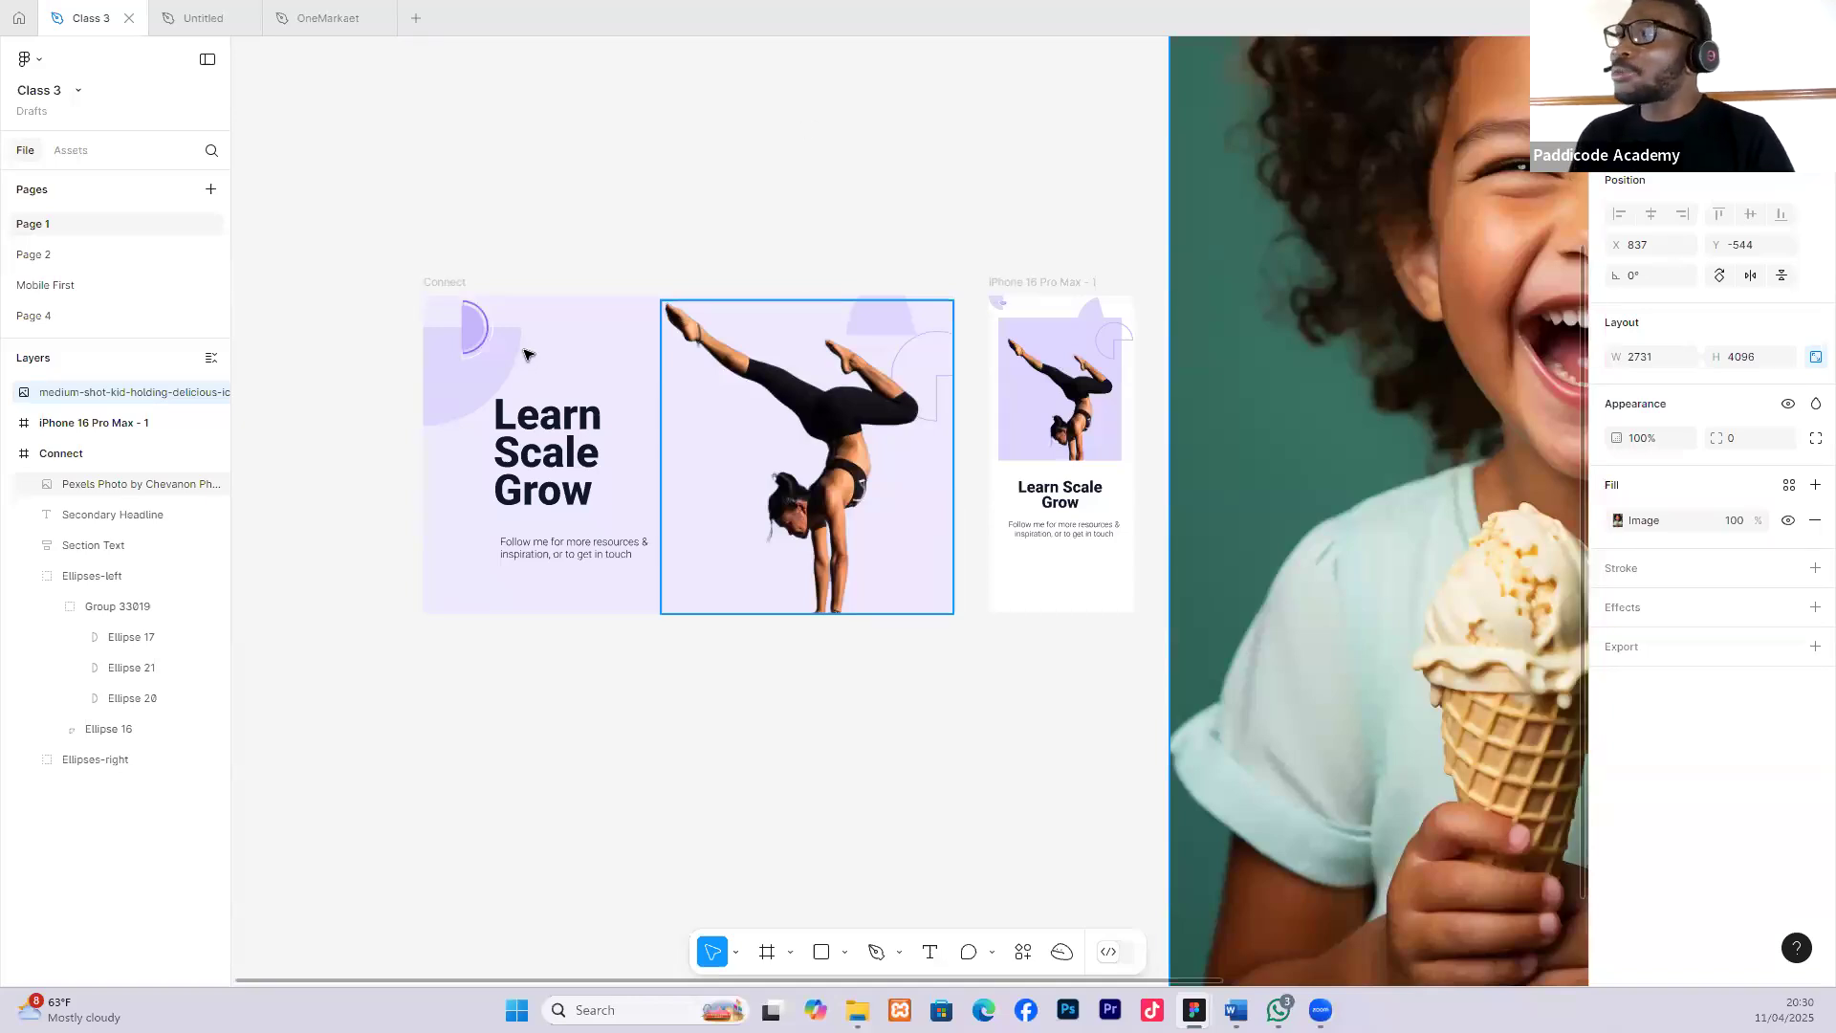
pyautogui.scroll(-2, 808, 406)
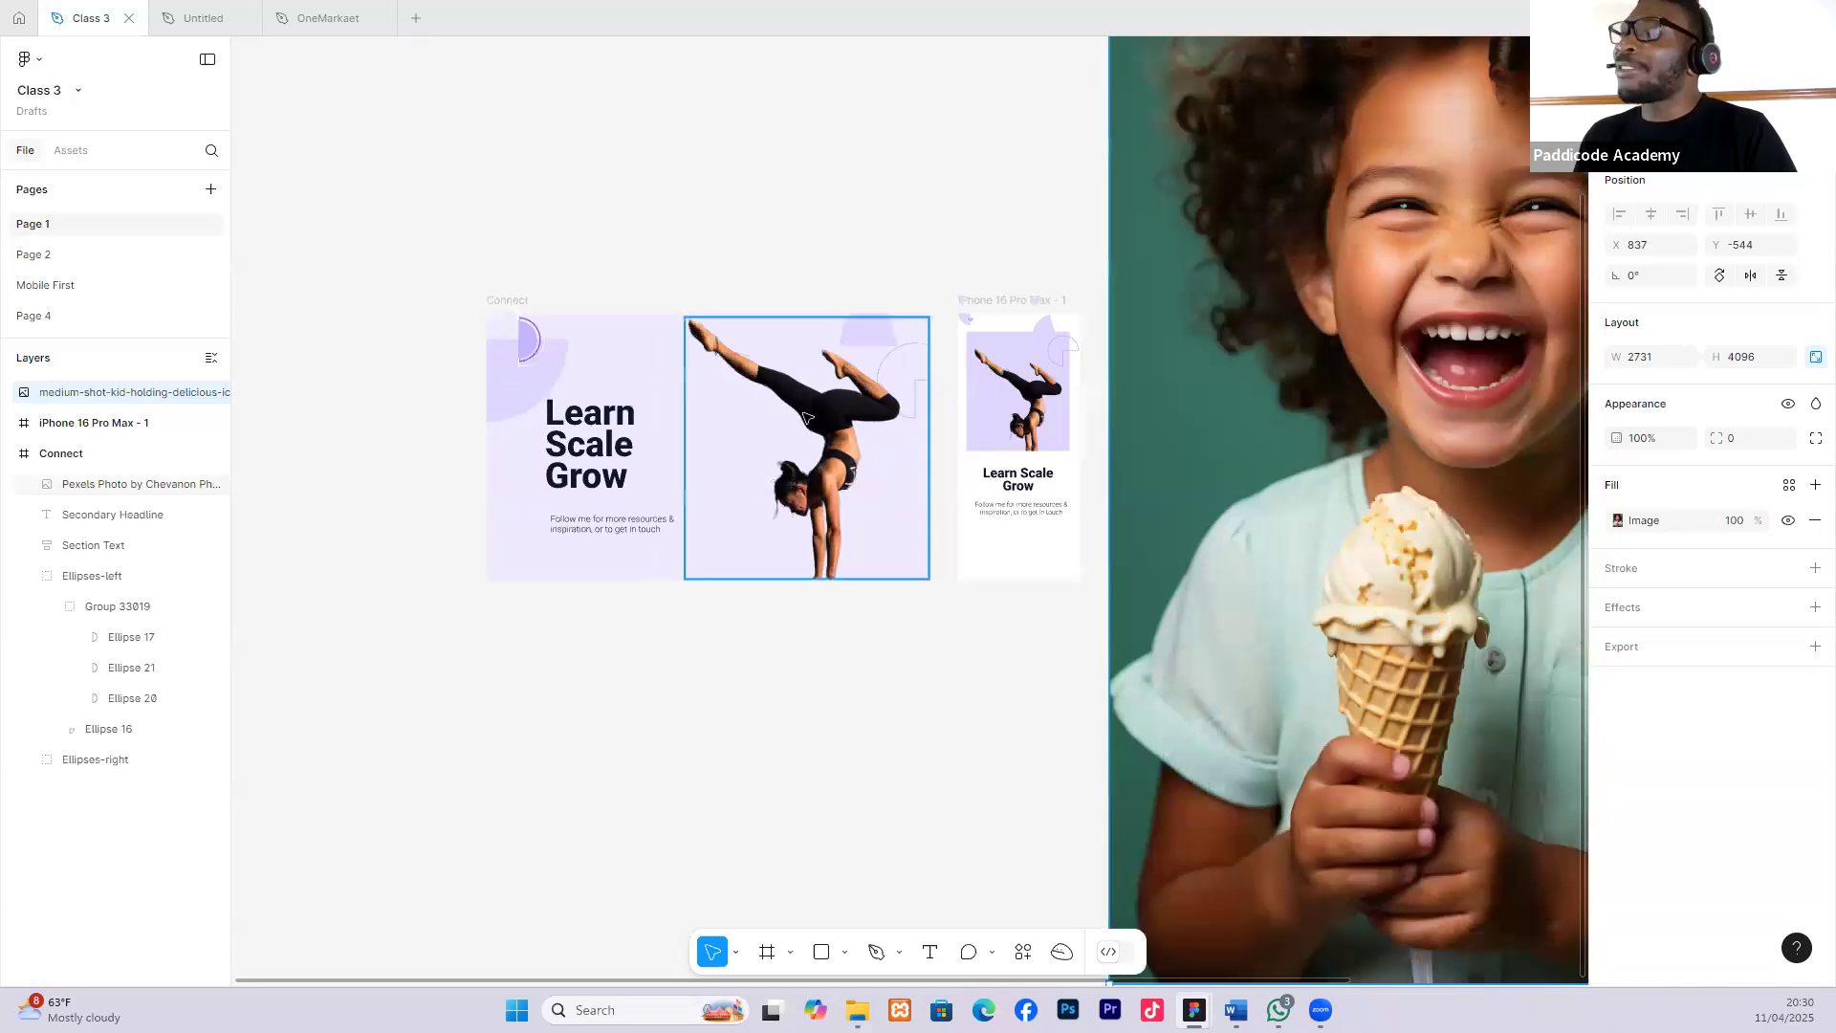
pyautogui.scroll(1, 803, 418)
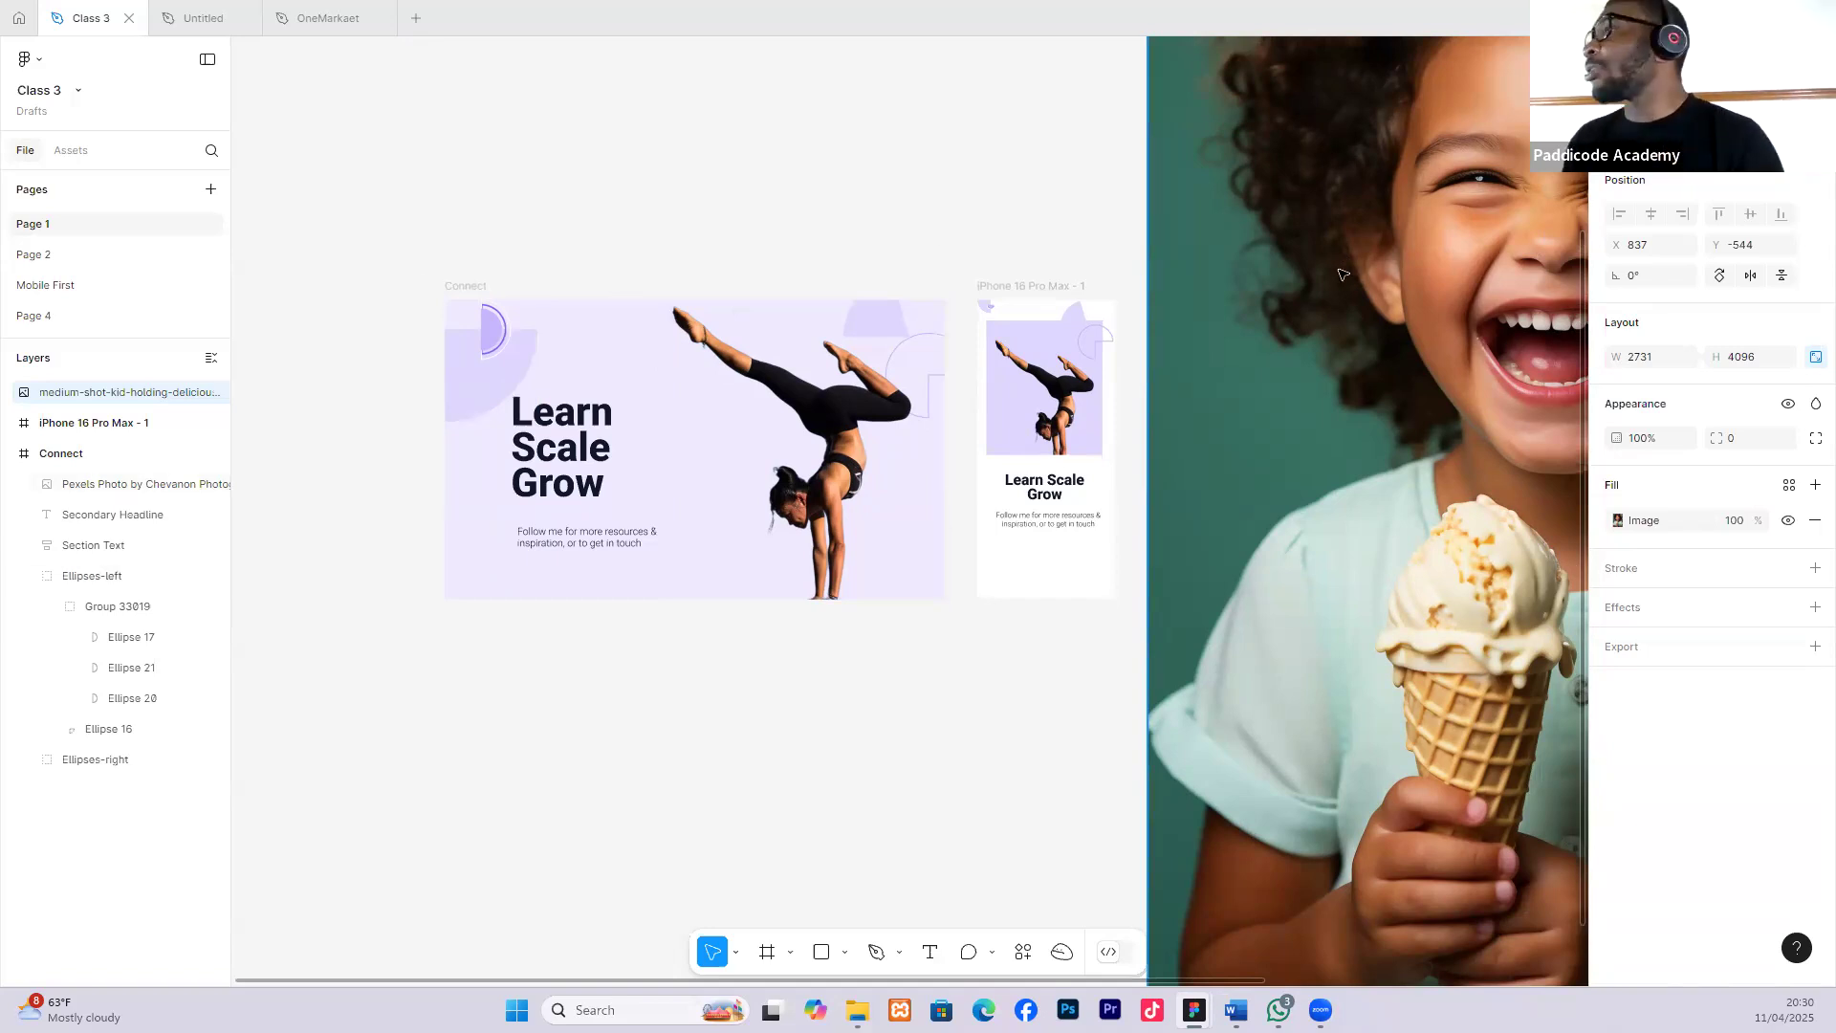
pyautogui.scroll(-1, 1339, 282)
pyautogui.scroll(-4, 1339, 282)
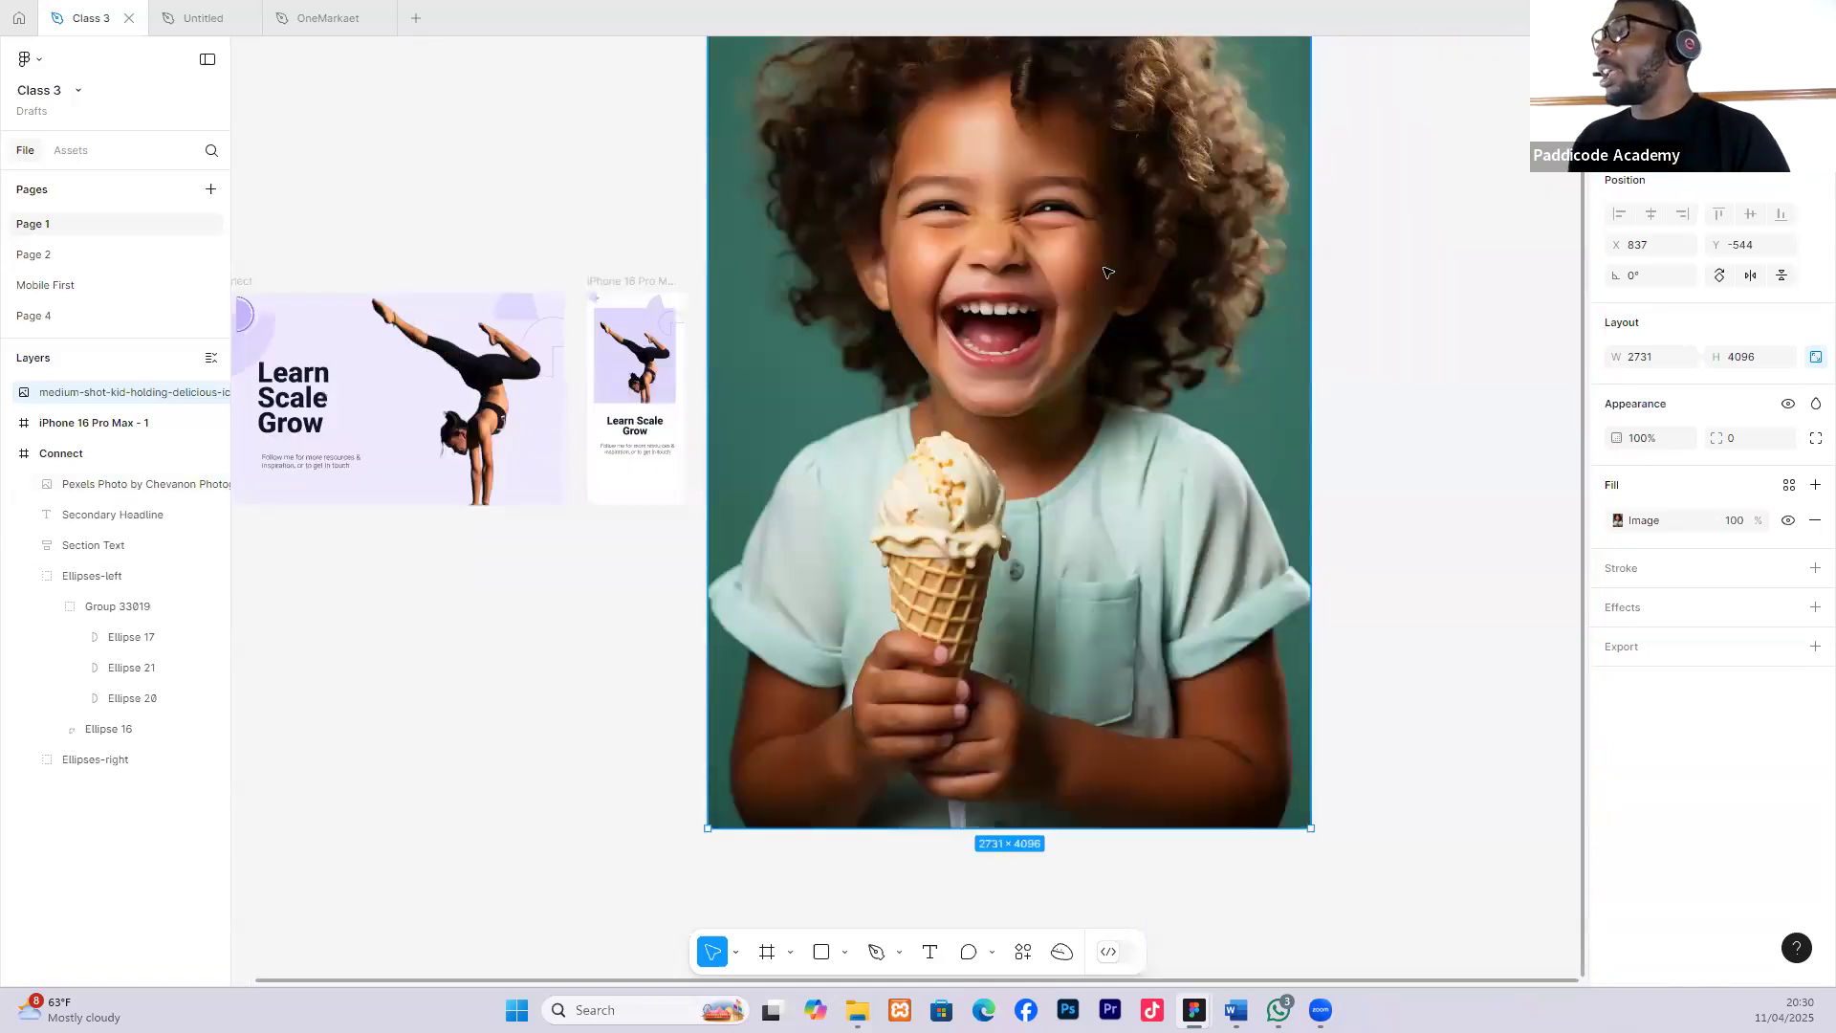
pyautogui.scroll(3, 1042, 430)
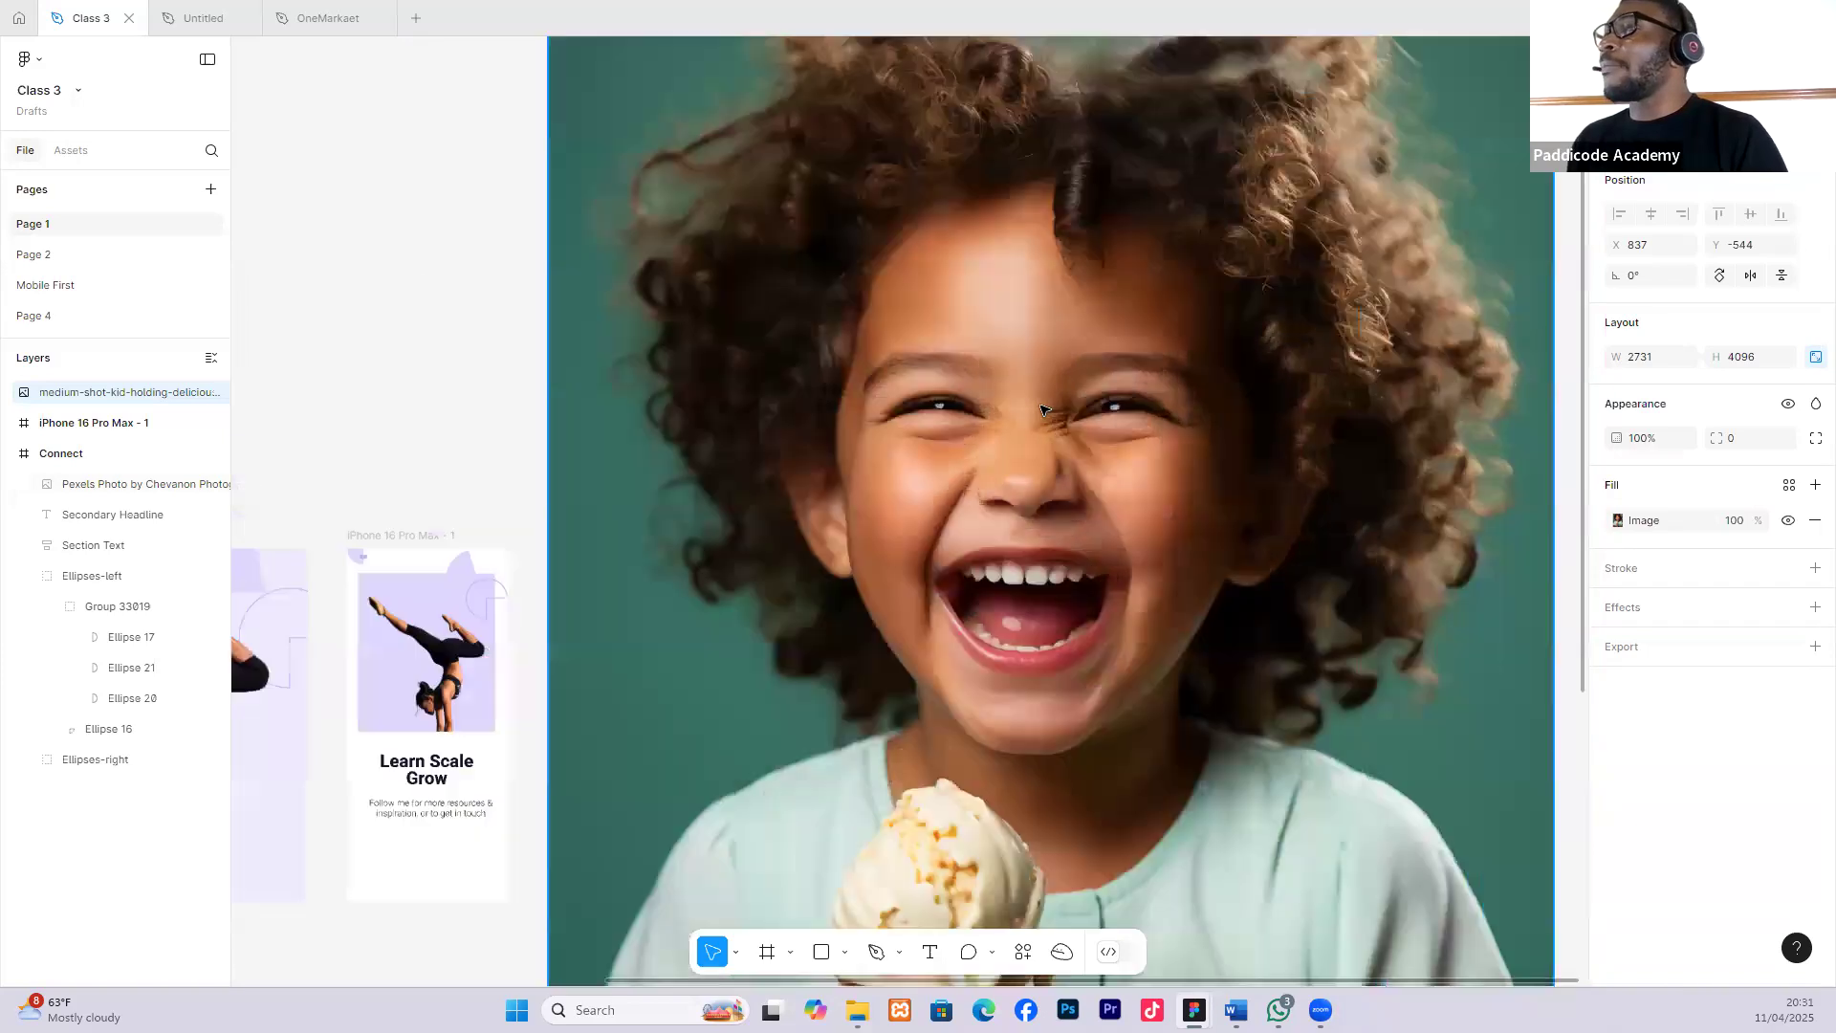
pyautogui.scroll(-2, 1042, 413)
pyautogui.scroll(-1, 1042, 413)
# Scale the kid photo to 634×952, top-aligned beside the iPhone 16 Pro Max frame.
pyautogui.moveTo(1042, 413); pyautogui.dragTo(1056, 346)
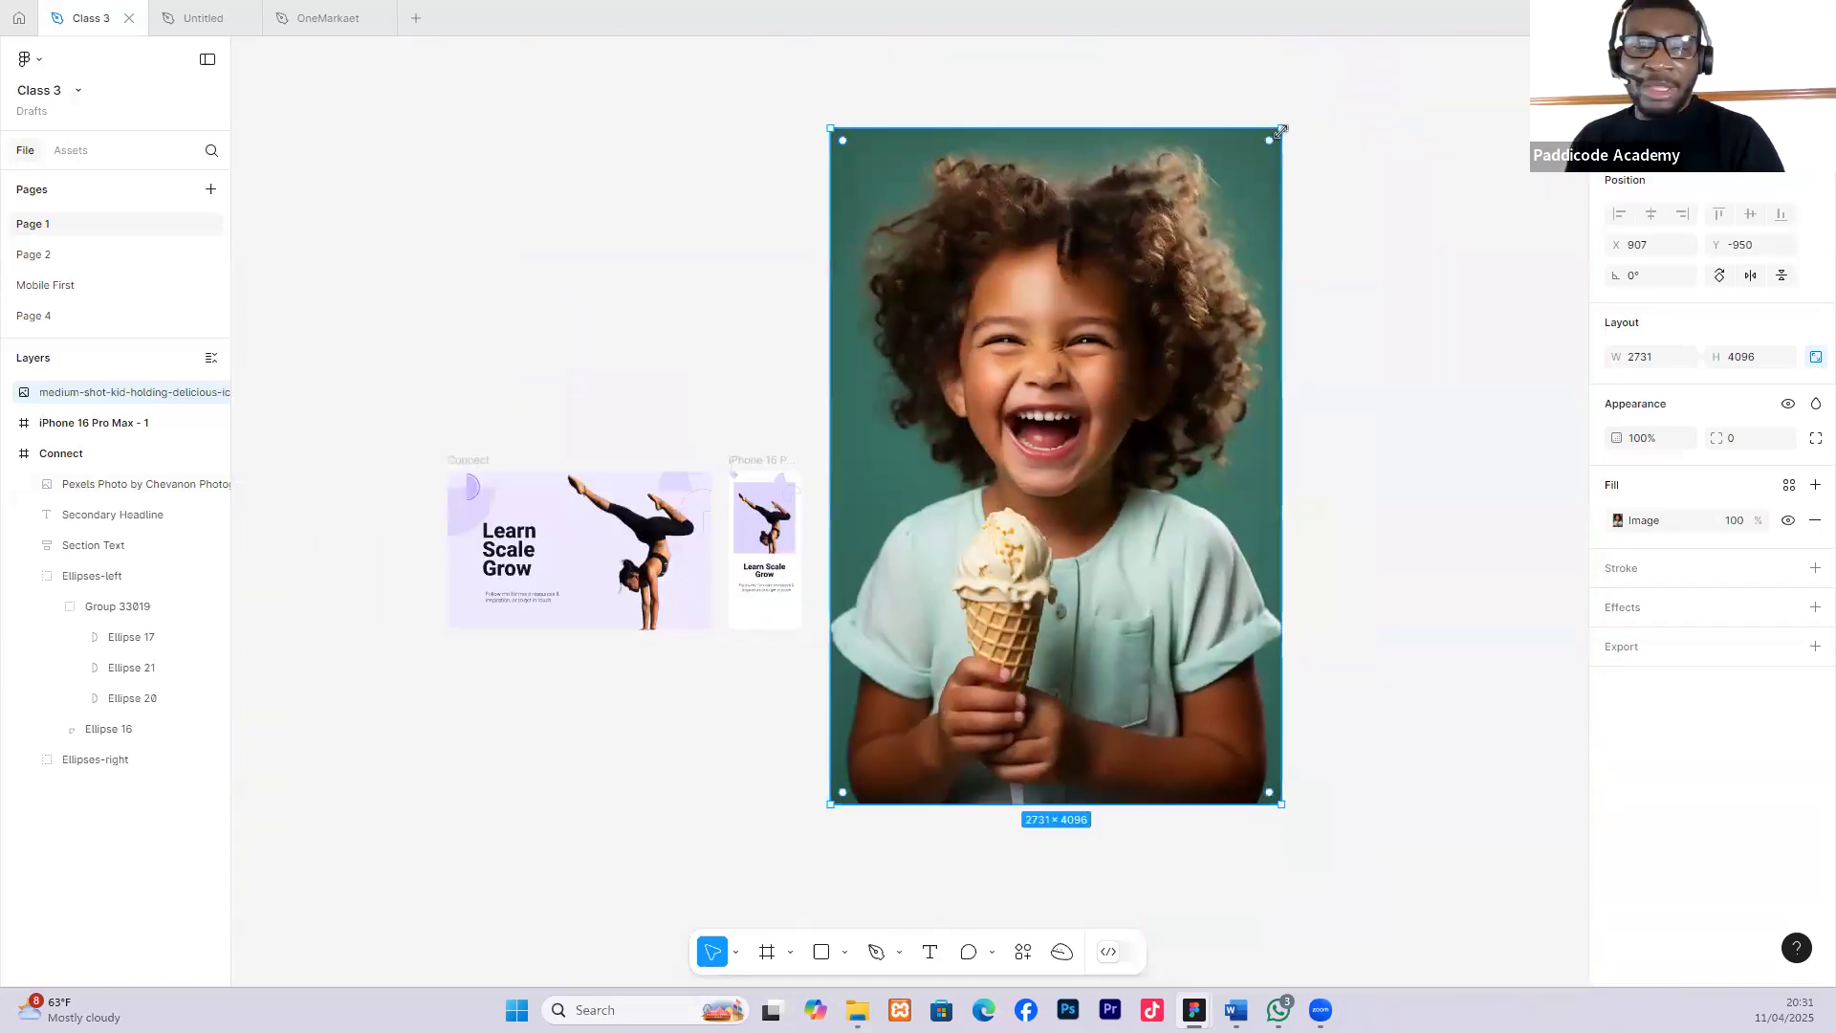
pyautogui.moveTo(1282, 130); pyautogui.dragTo(1133, 351)
pyautogui.moveTo(1073, 448); pyautogui.dragTo(909, 573)
pyautogui.scroll(-1, 906, 591)
pyautogui.scroll(1, 906, 588)
pyautogui.scroll(4, 903, 587)
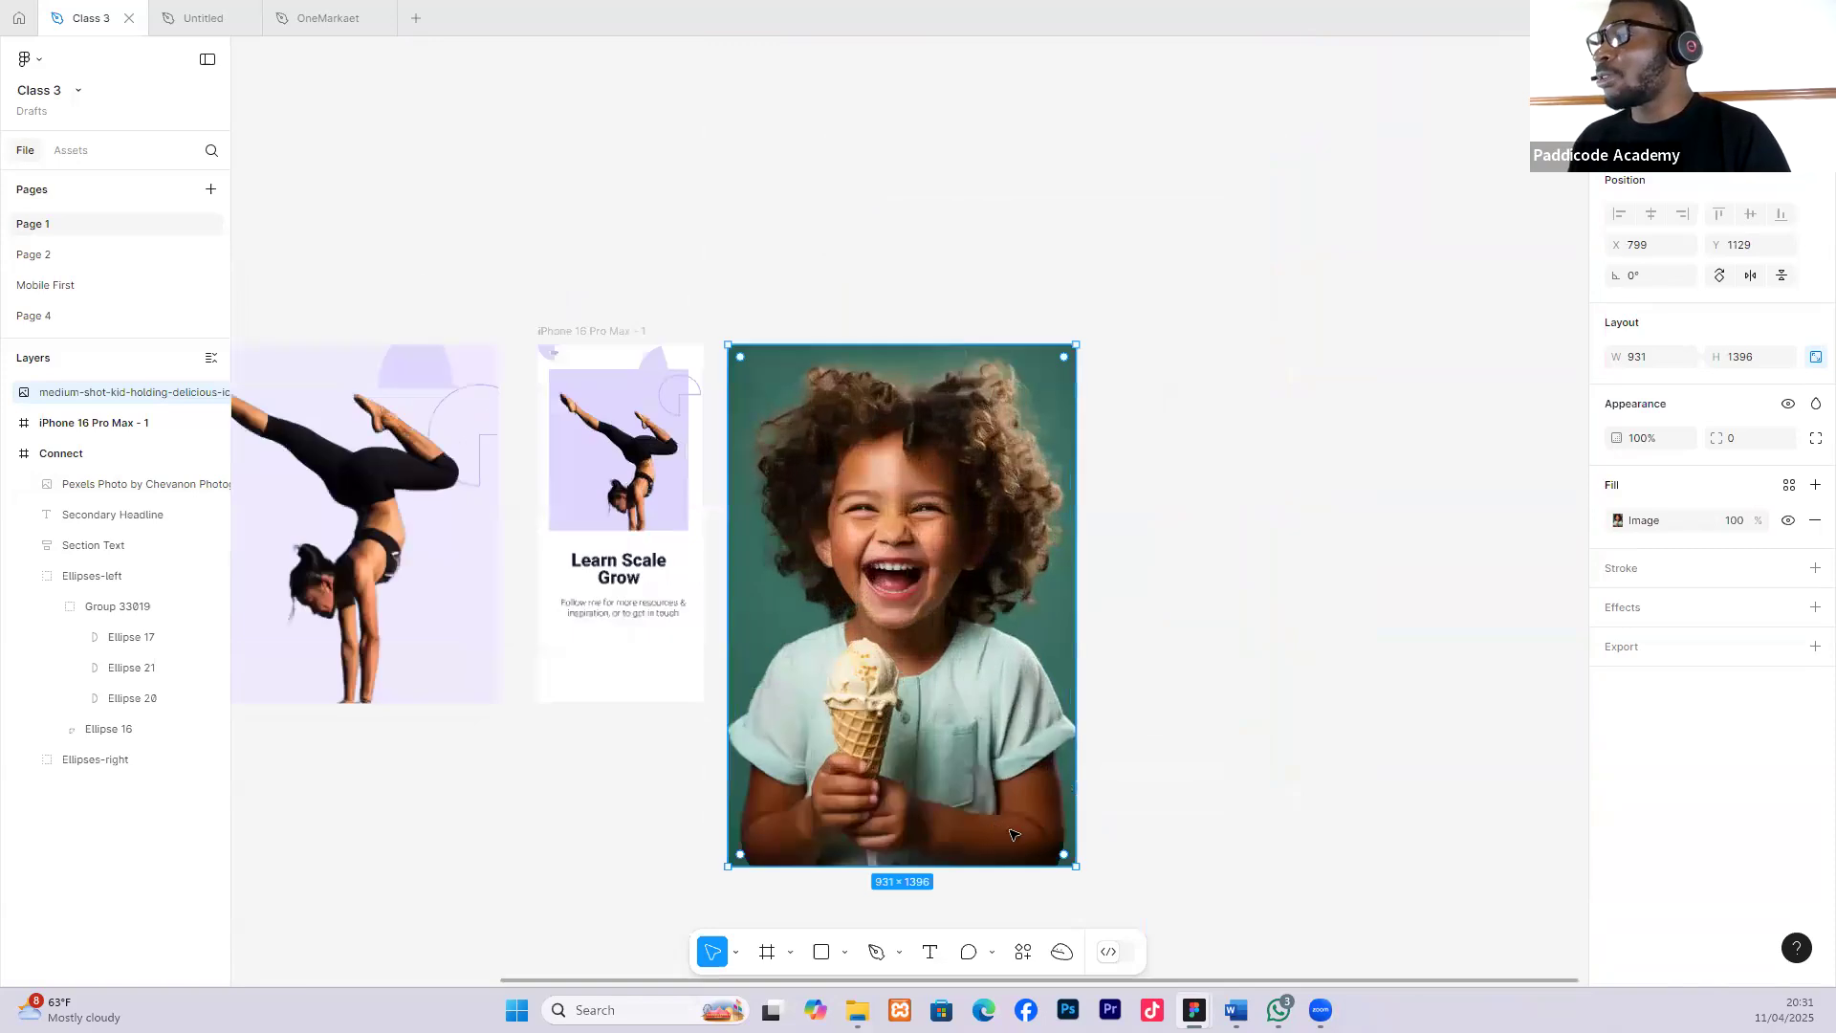
pyautogui.scroll(-1, 1100, 841)
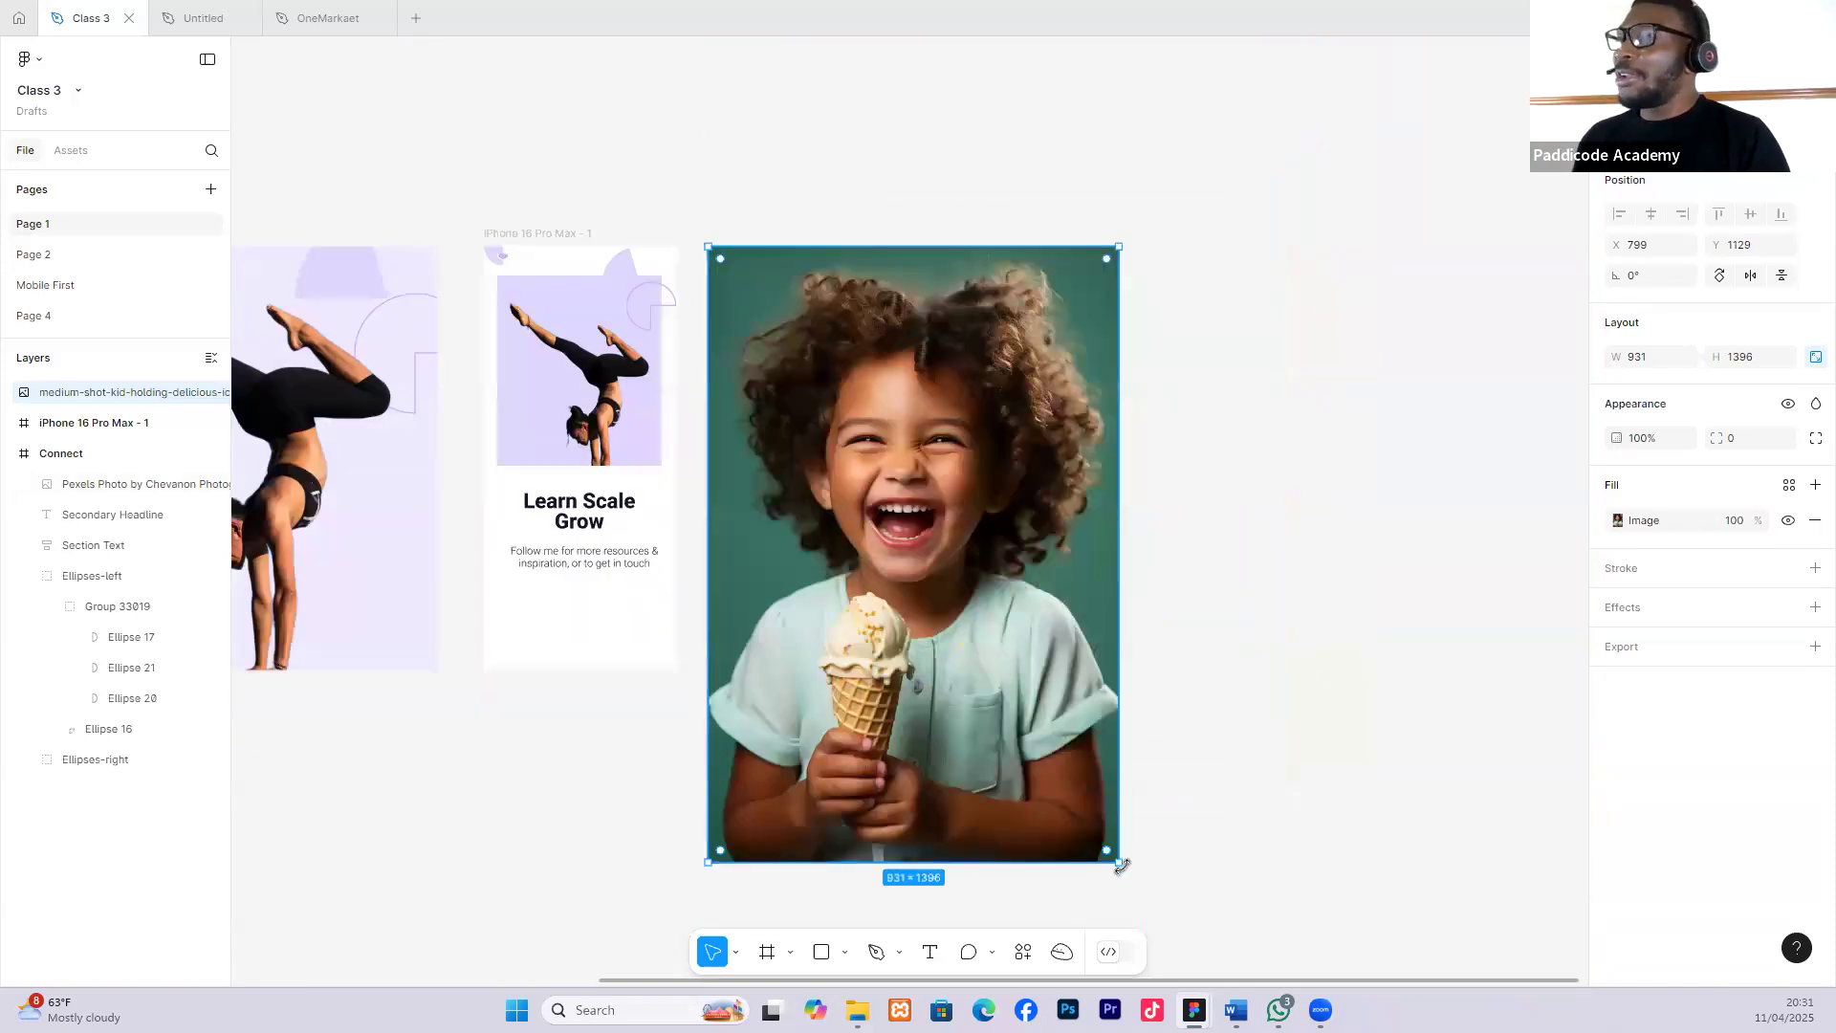
pyautogui.moveTo(1121, 864); pyautogui.dragTo(1074, 793)
pyautogui.moveTo(970, 599); pyautogui.dragTo(932, 530)
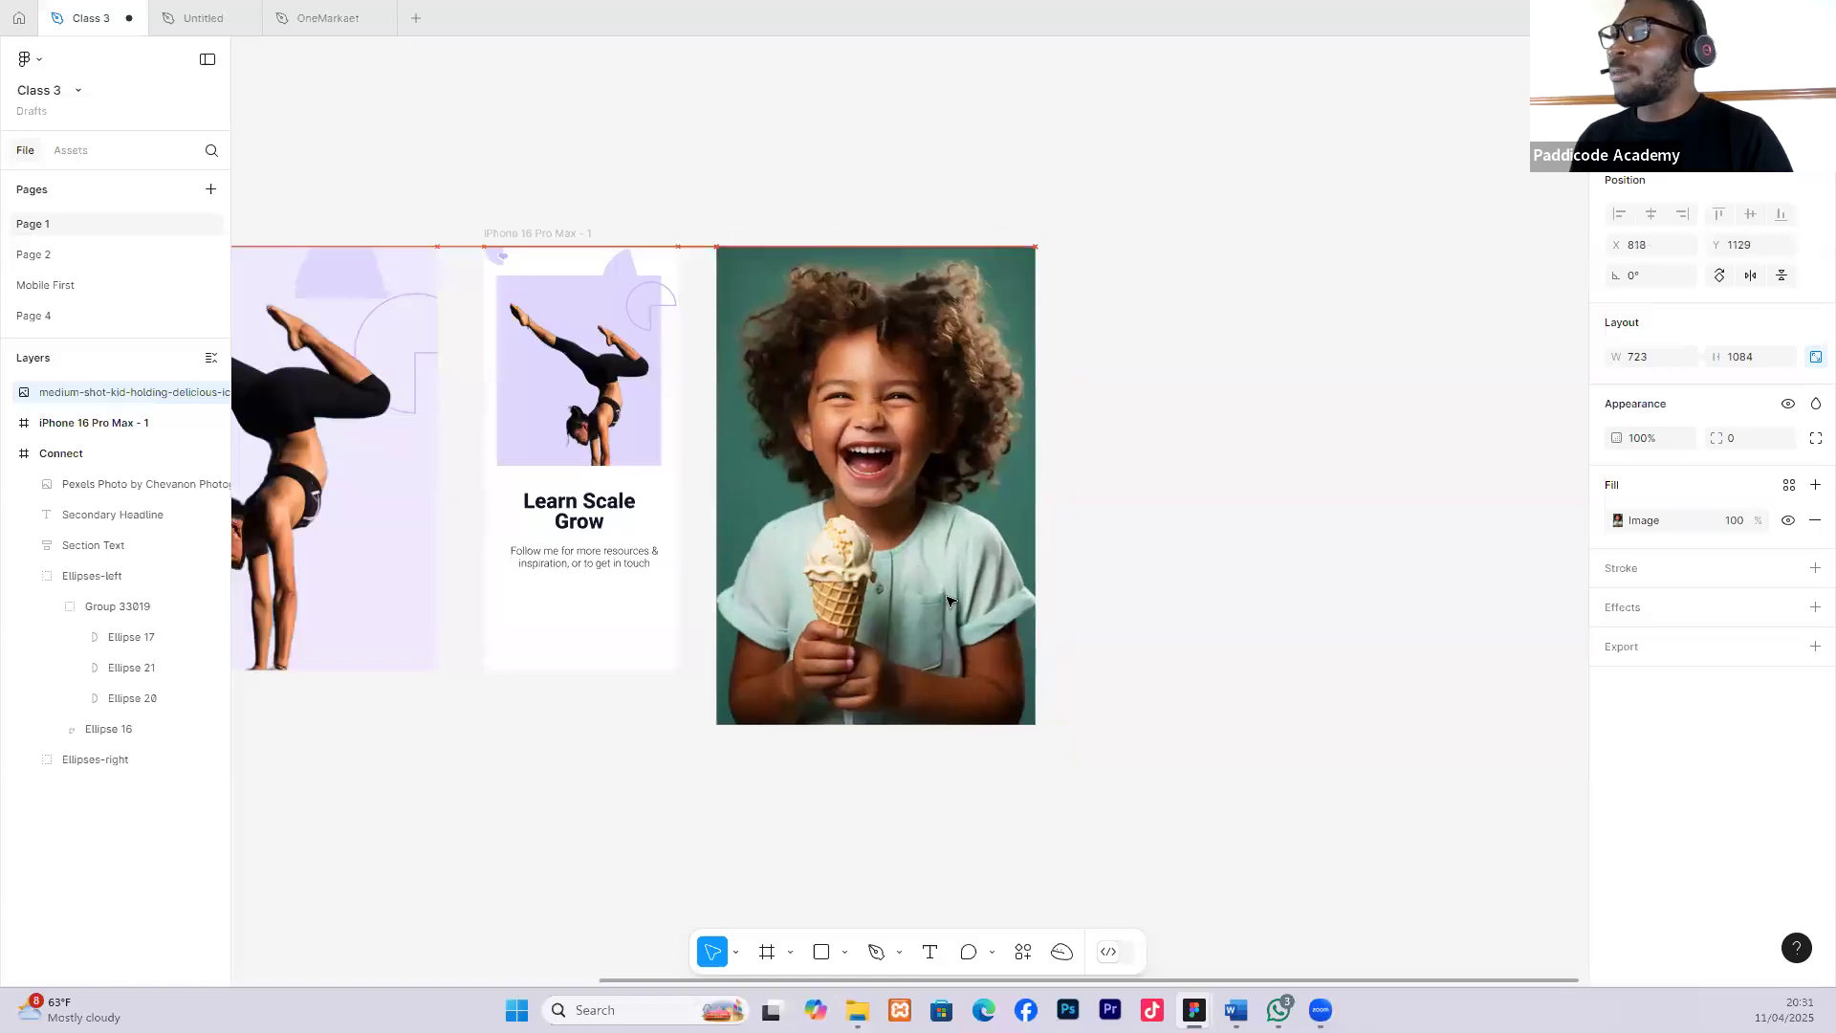
pyautogui.moveTo(1036, 724); pyautogui.dragTo(1014, 692)
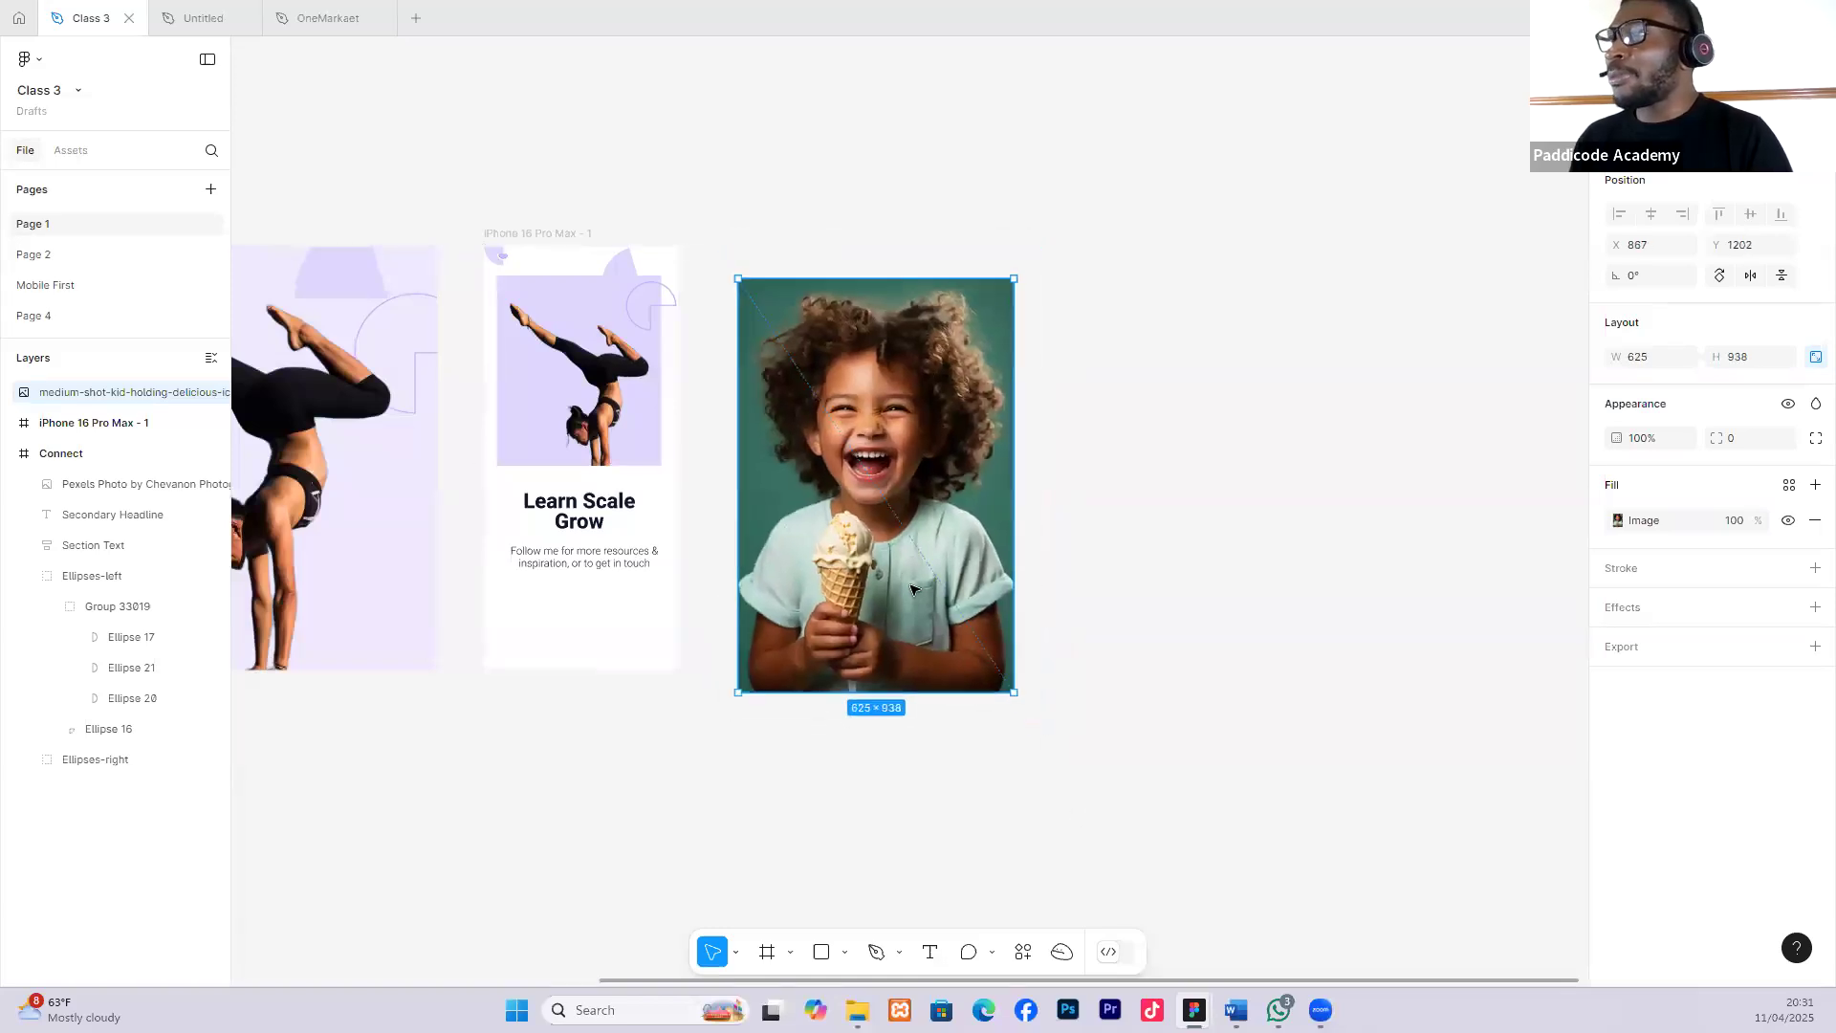
pyautogui.moveTo(888, 551); pyautogui.dragTo(862, 519)
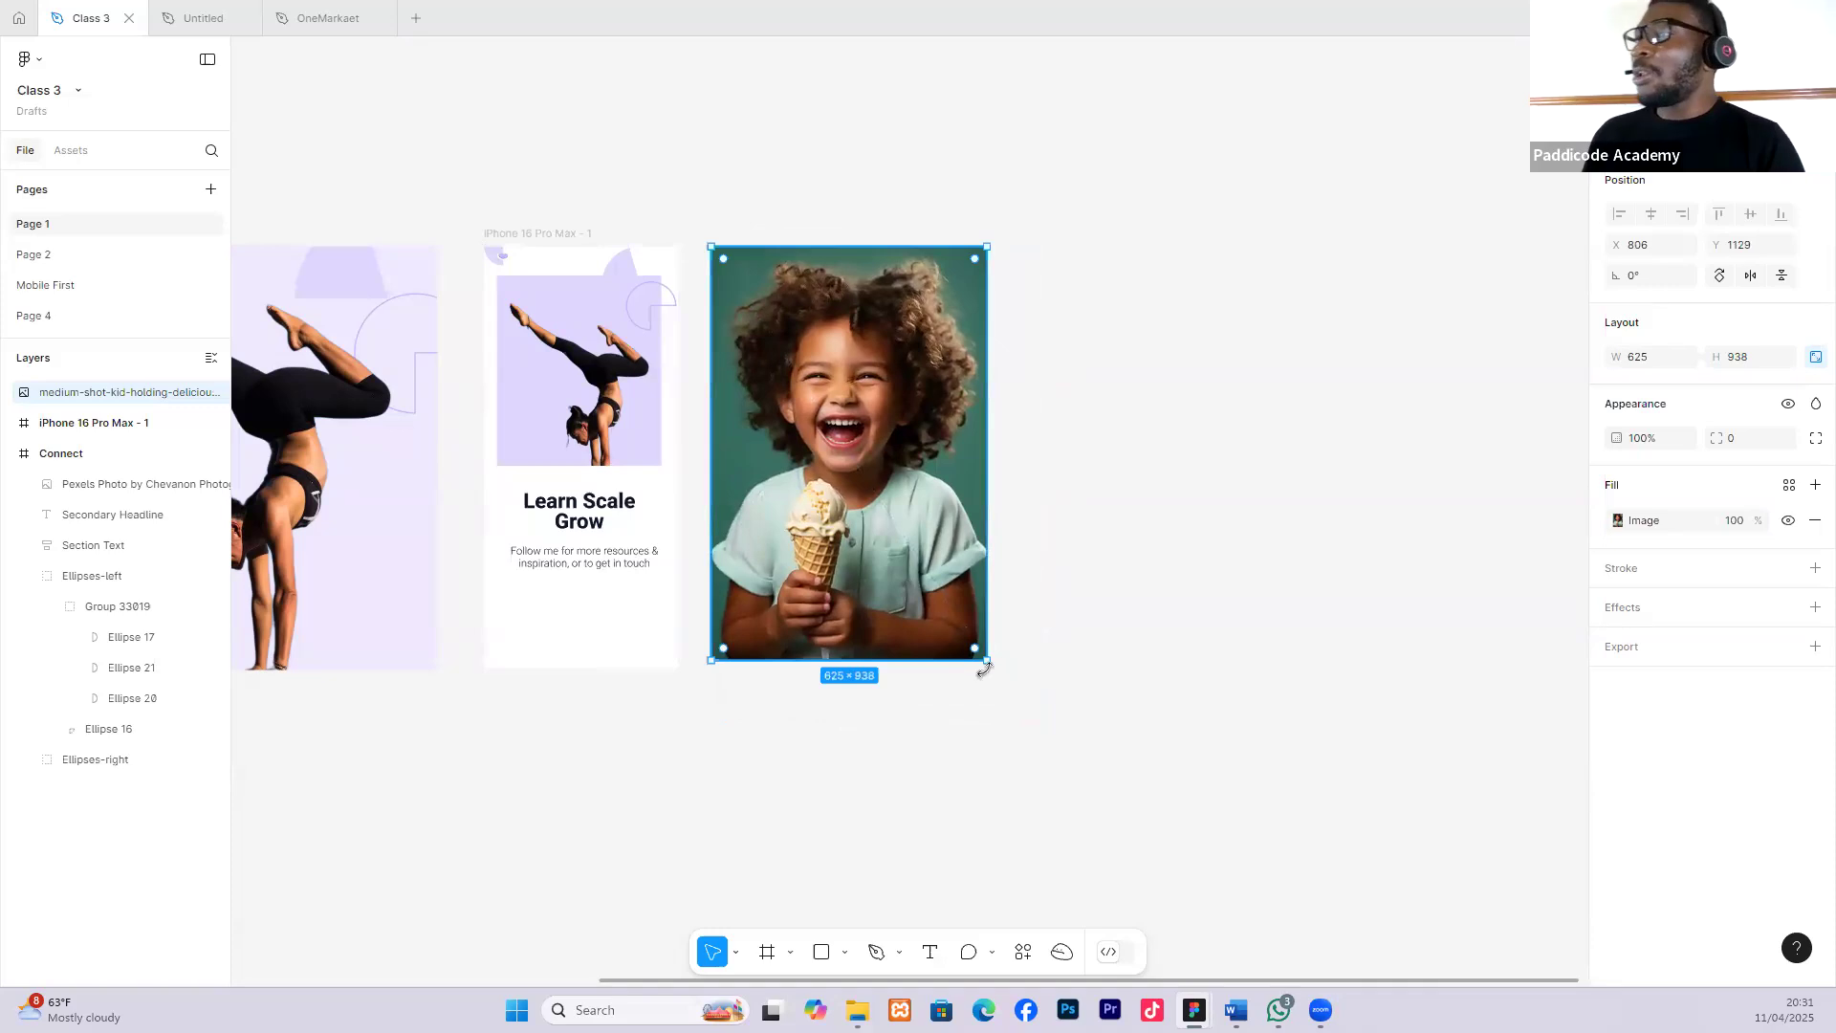
pyautogui.moveTo(988, 658); pyautogui.dragTo(993, 667)
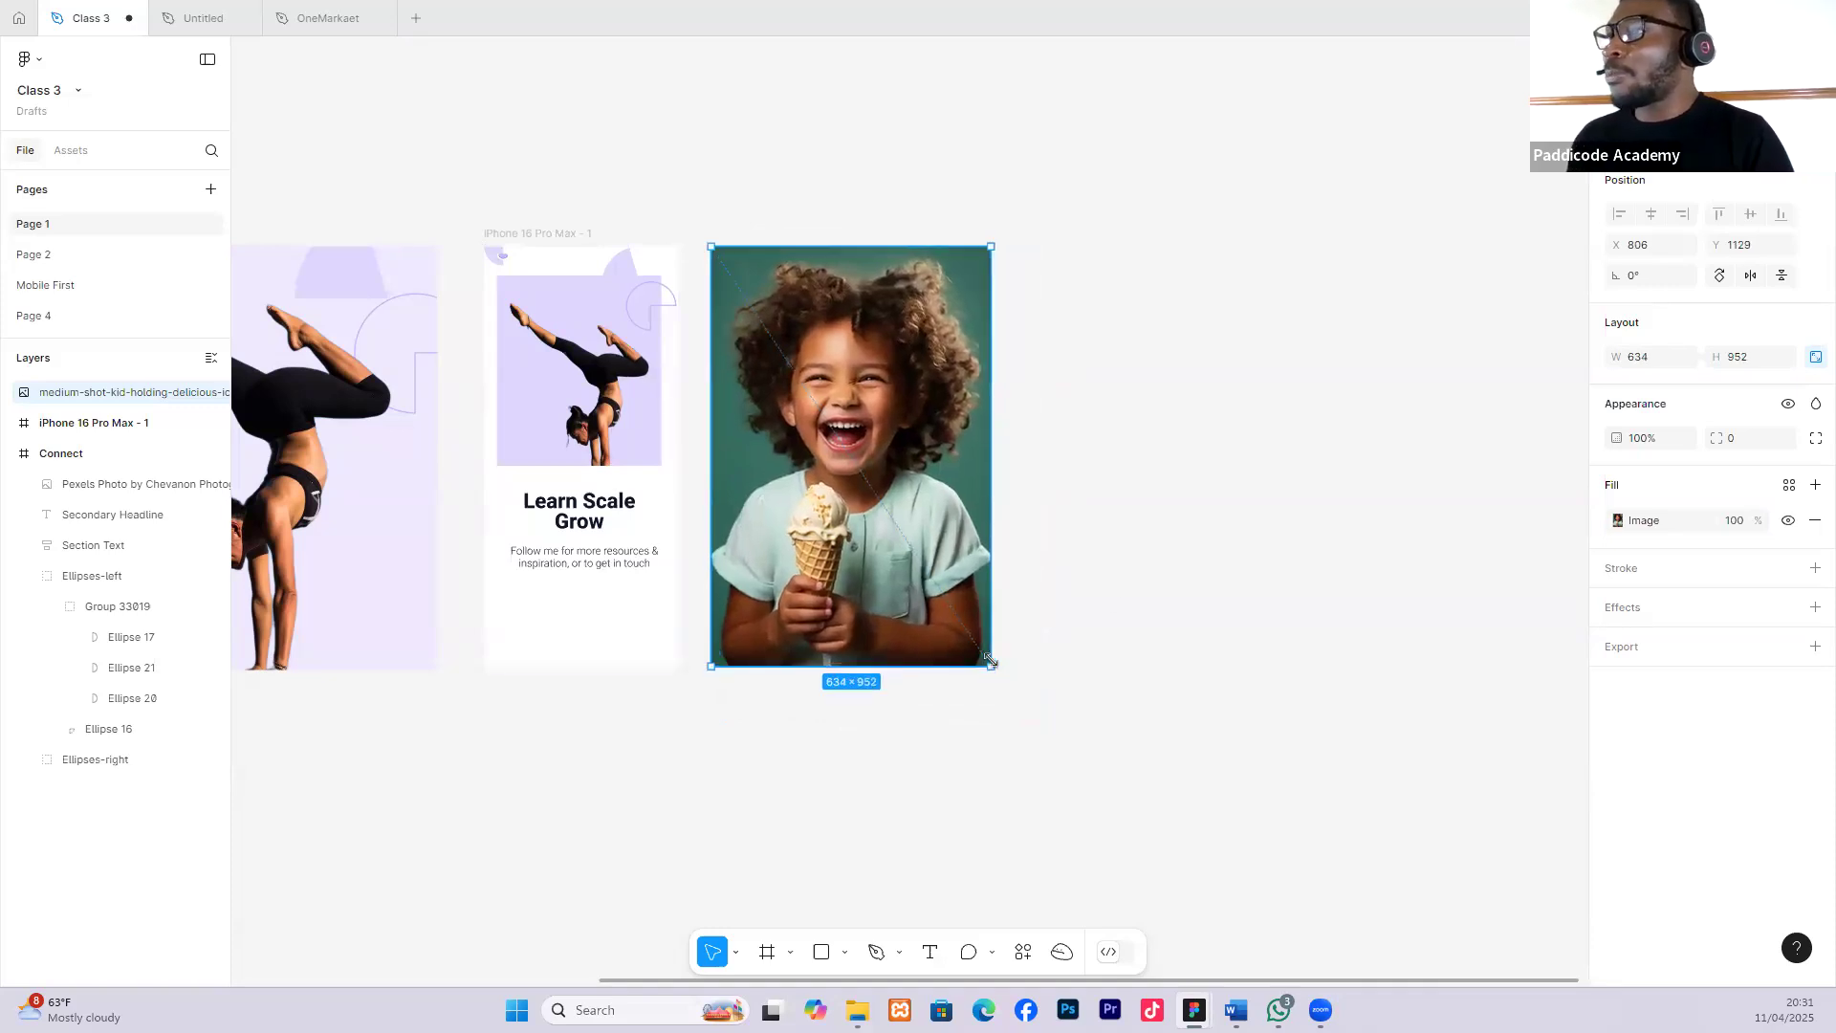
pyautogui.click(1100, 610)
# Nudge the kid photo slightly right, then delete it.
pyautogui.scroll(-3, 1066, 574)
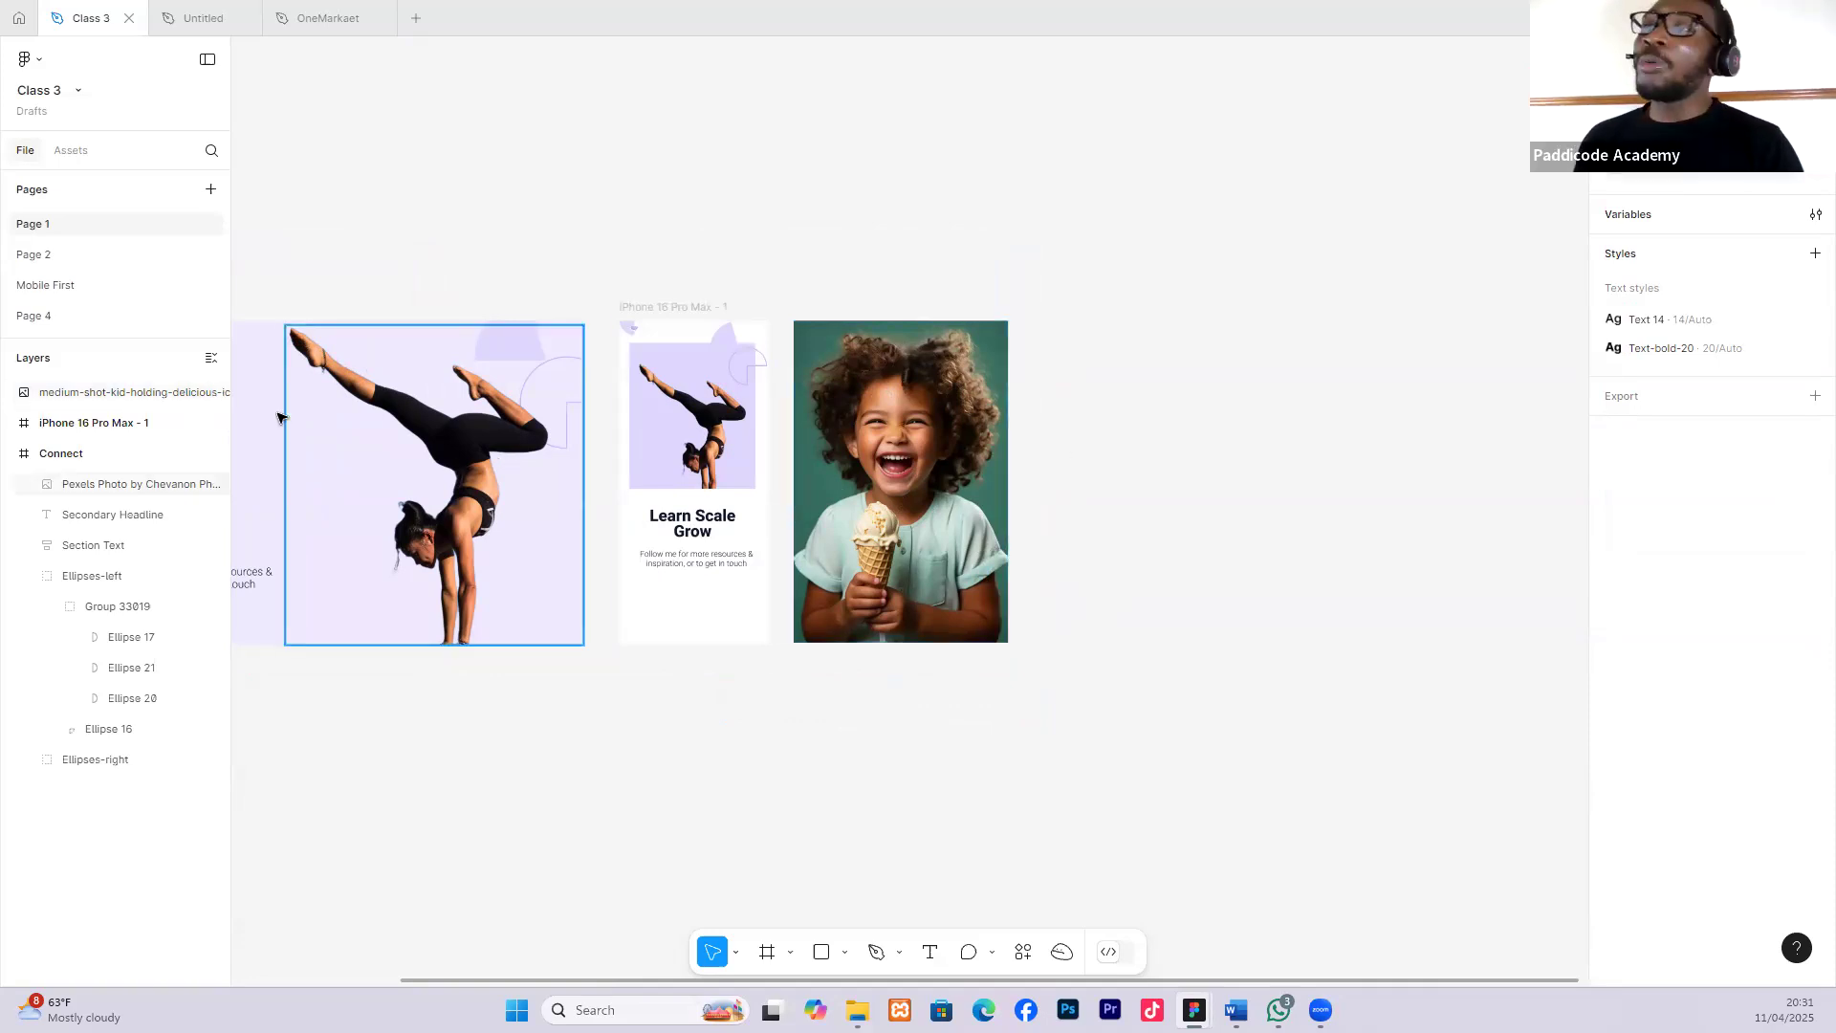
pyautogui.scroll(-2, 397, 428)
pyautogui.hscroll(-3, 392, 411)
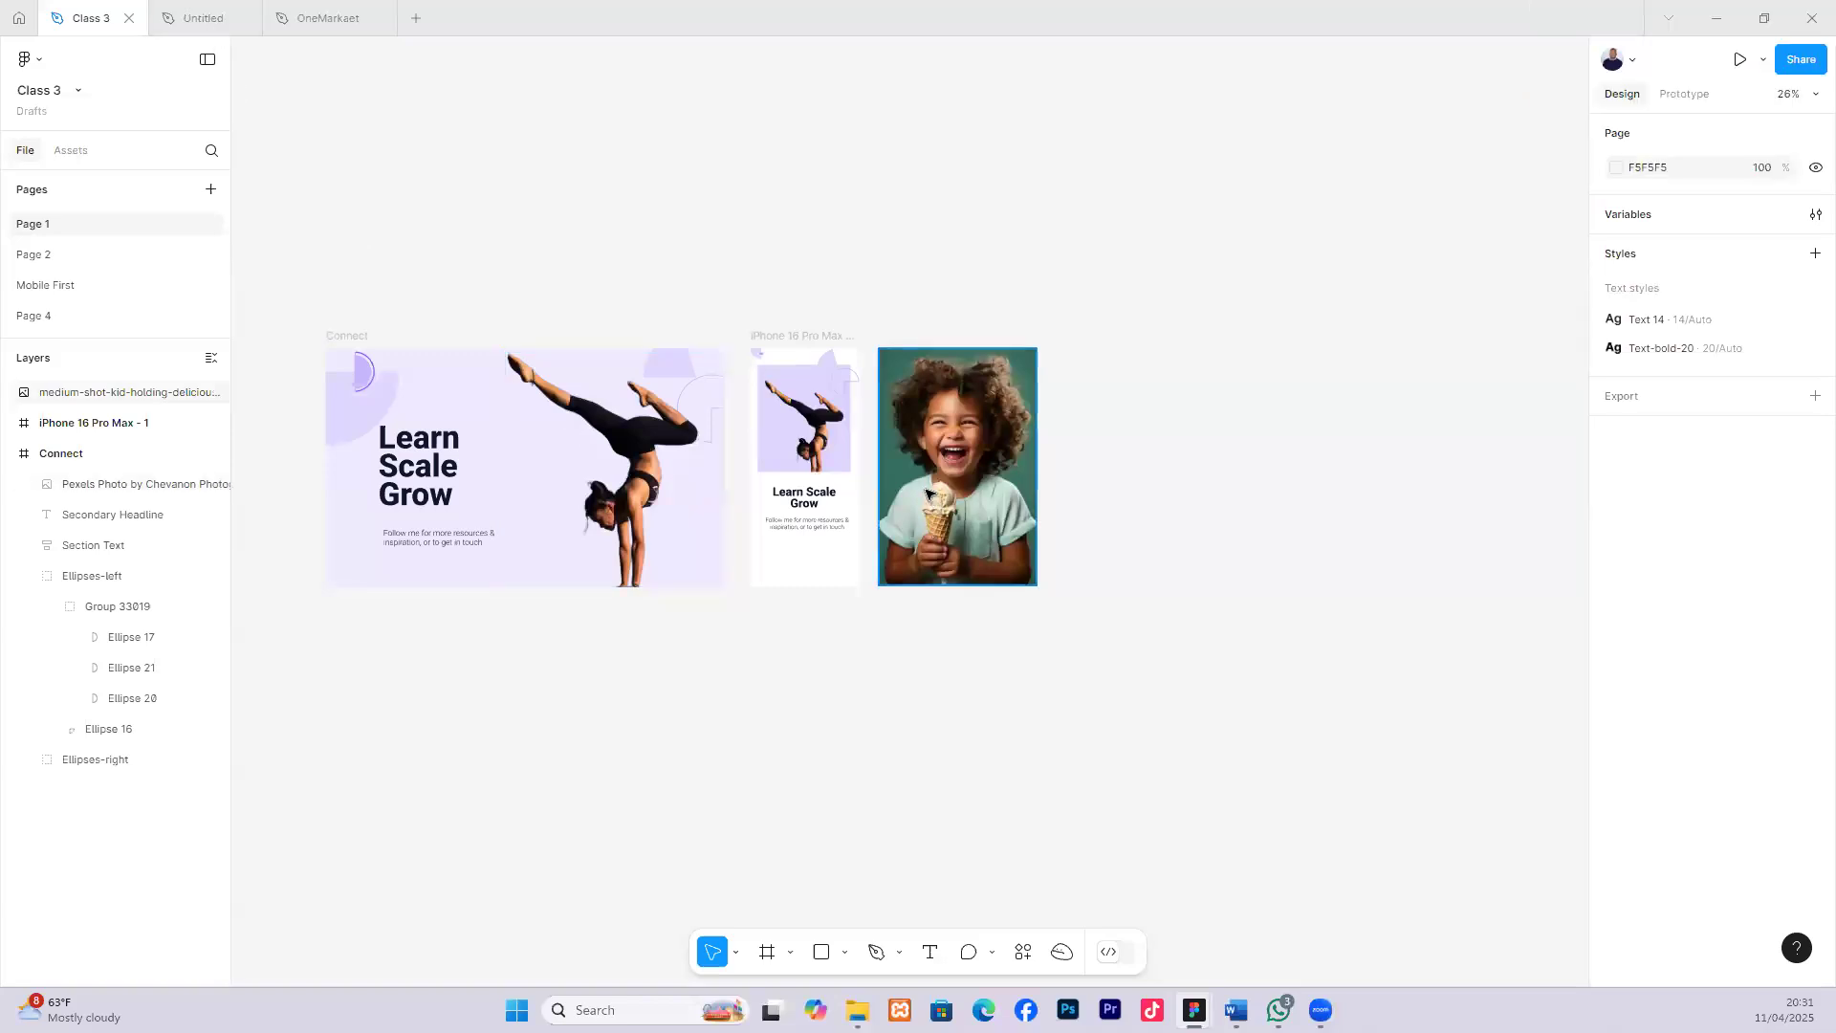
pyautogui.moveTo(932, 451); pyautogui.dragTo(950, 451)
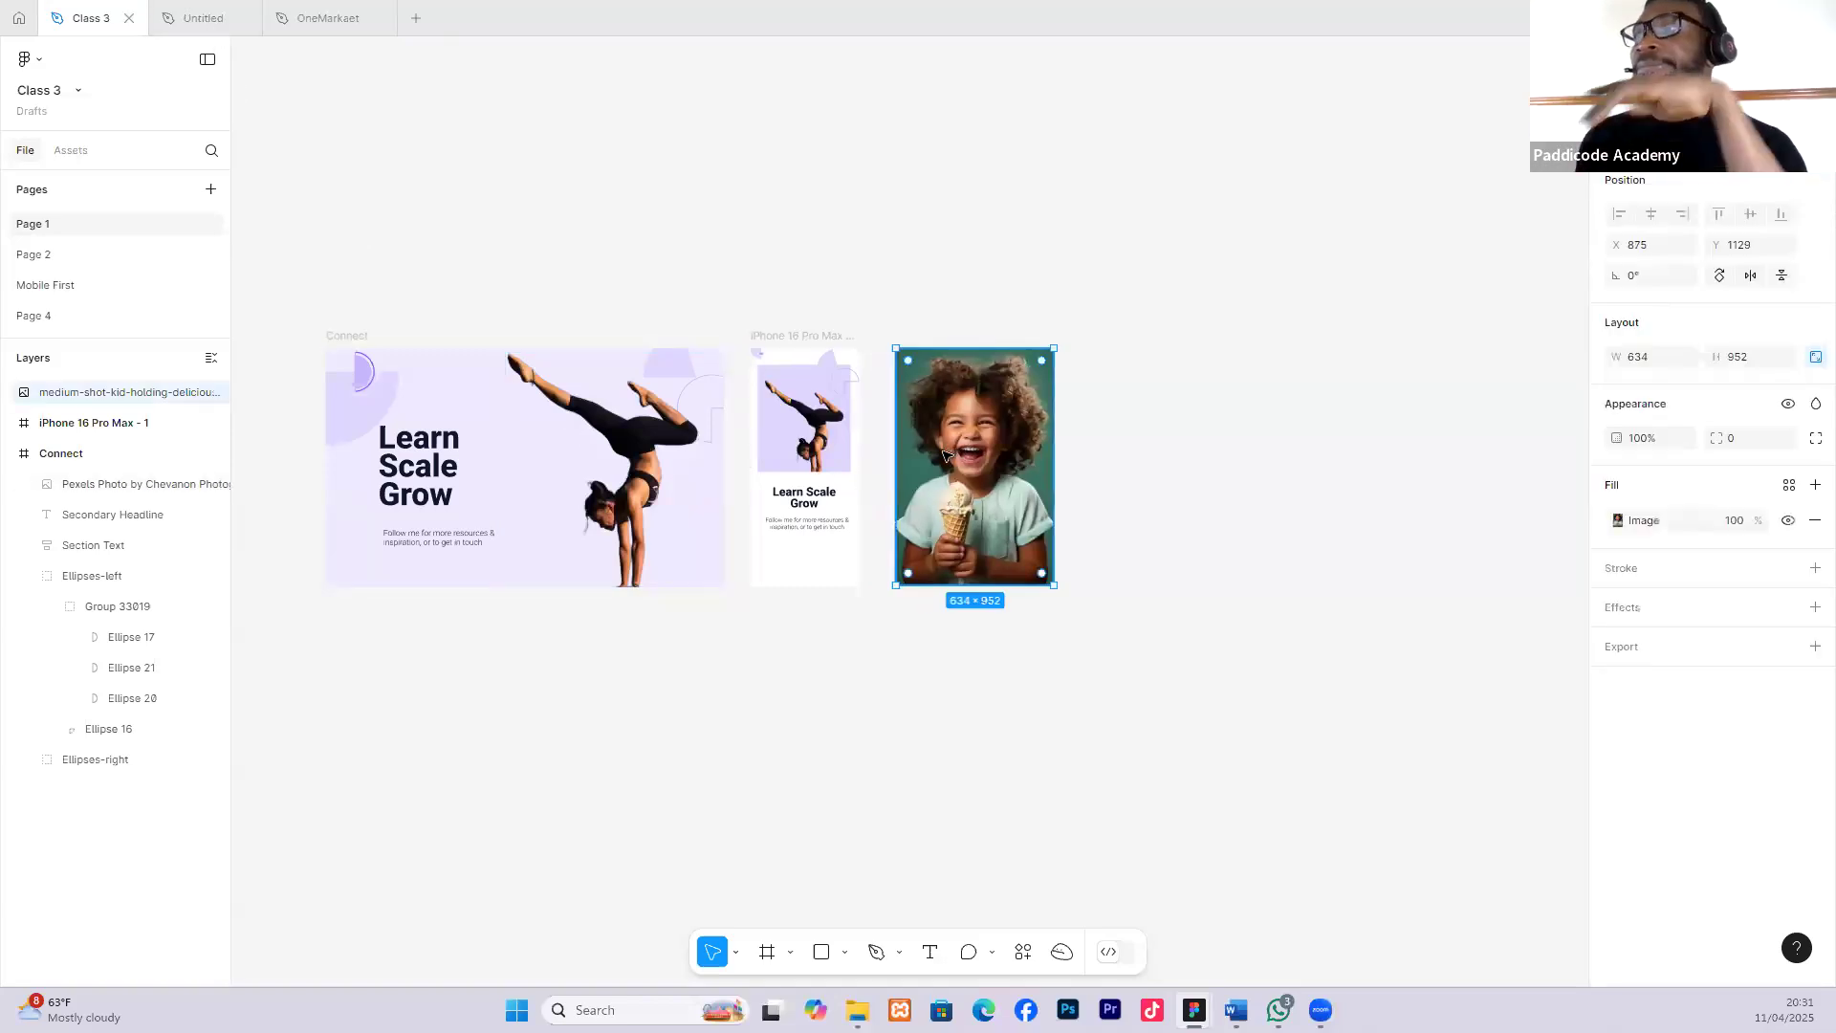
pyautogui.press('Delete')
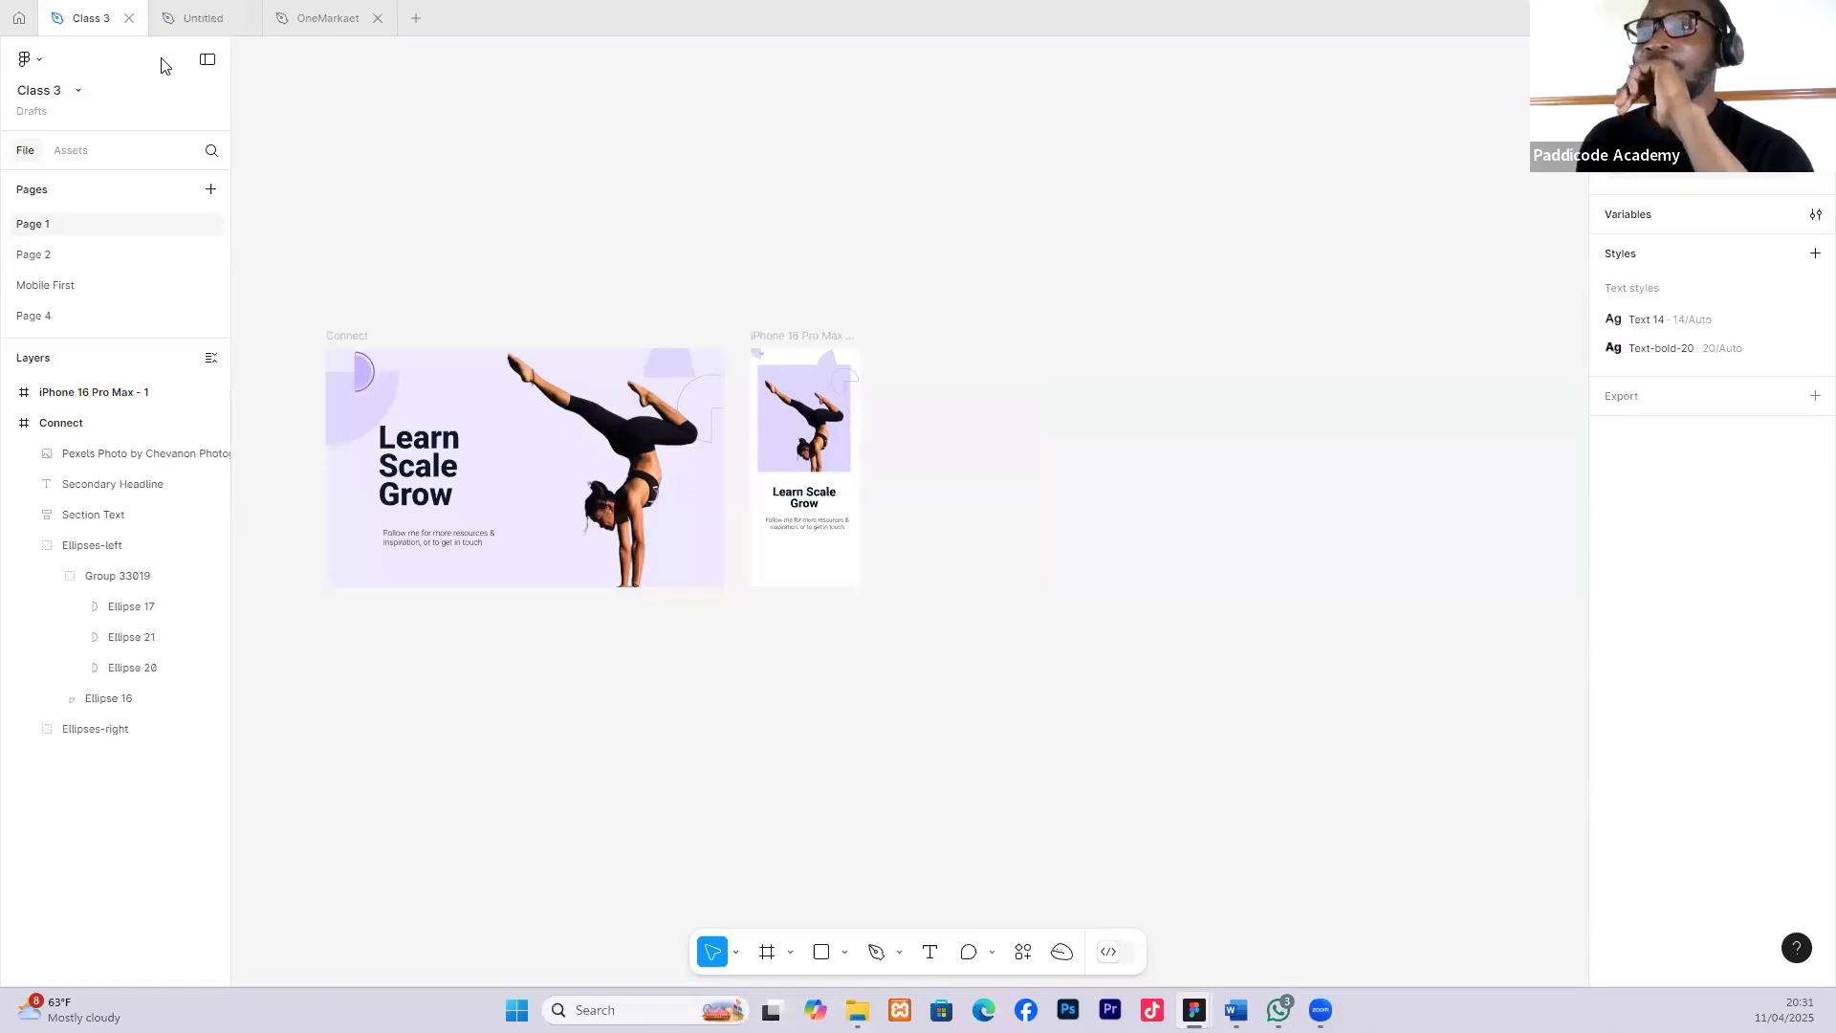
# Switch to Page 4, undoing an accidental change to the mobile Container frame.
pyautogui.click(48, 288)
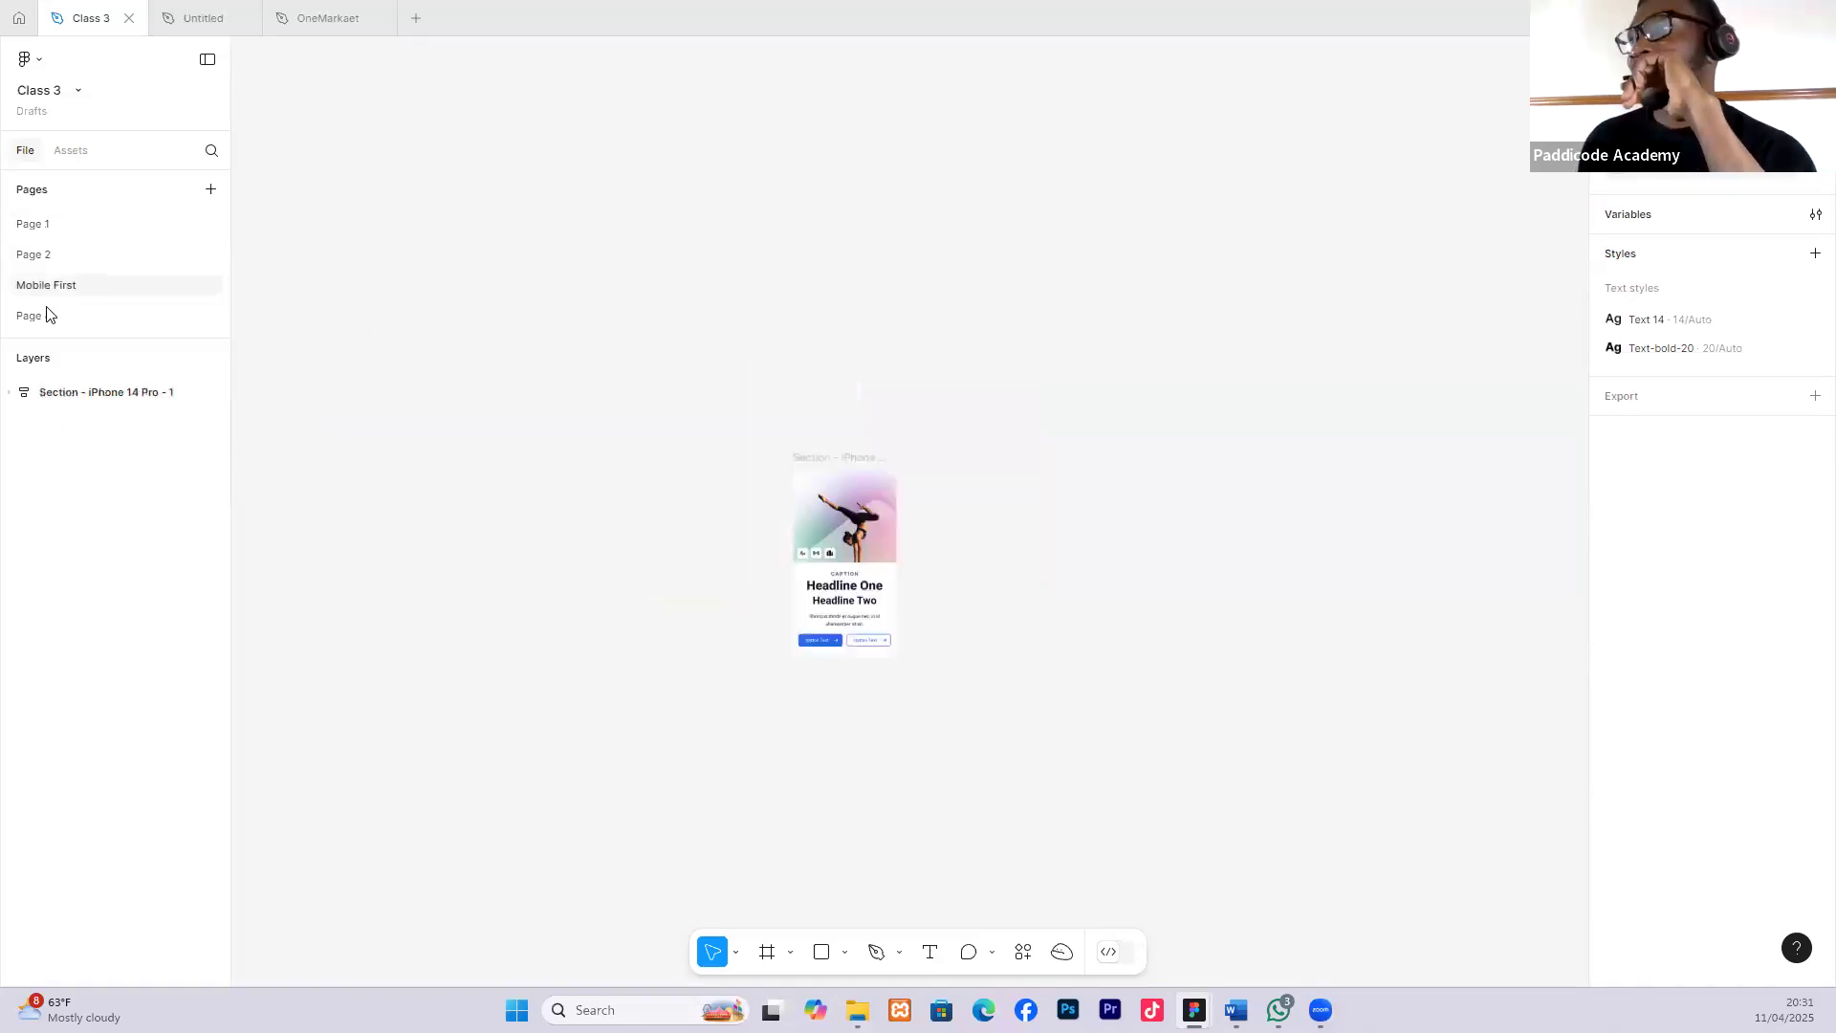
pyautogui.click(48, 316)
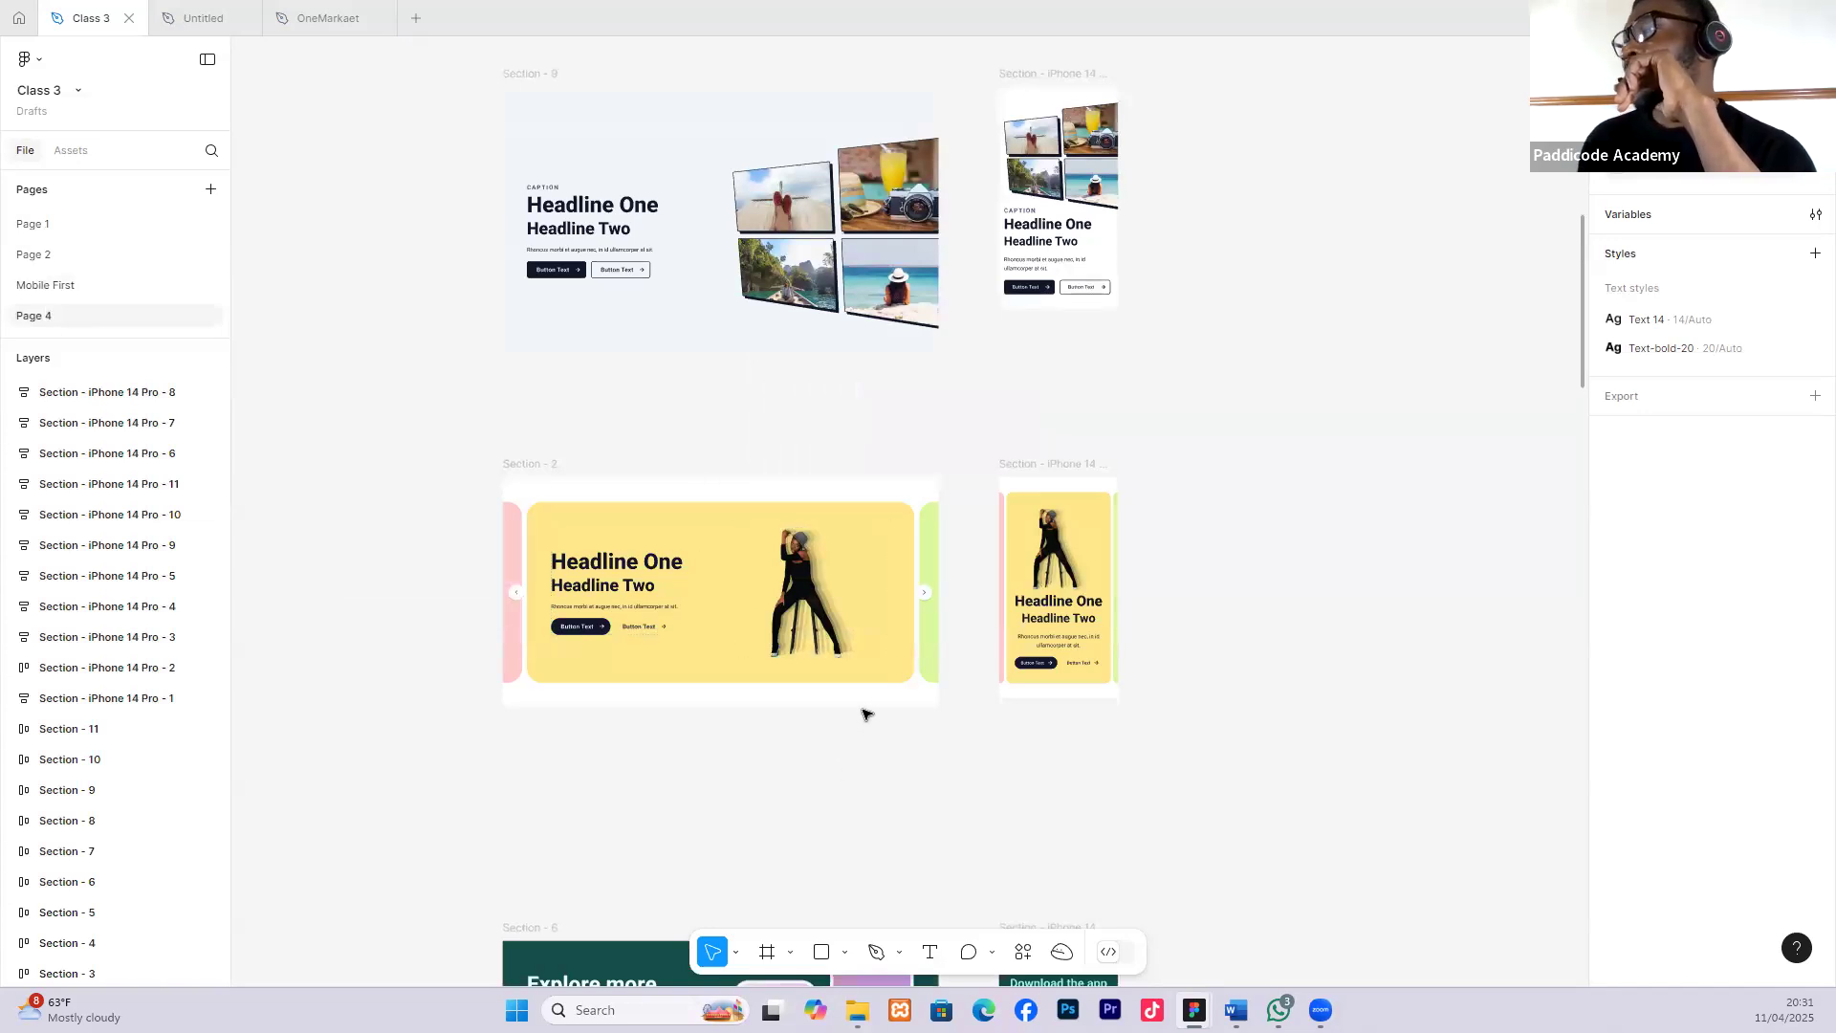
pyautogui.click(1055, 574)
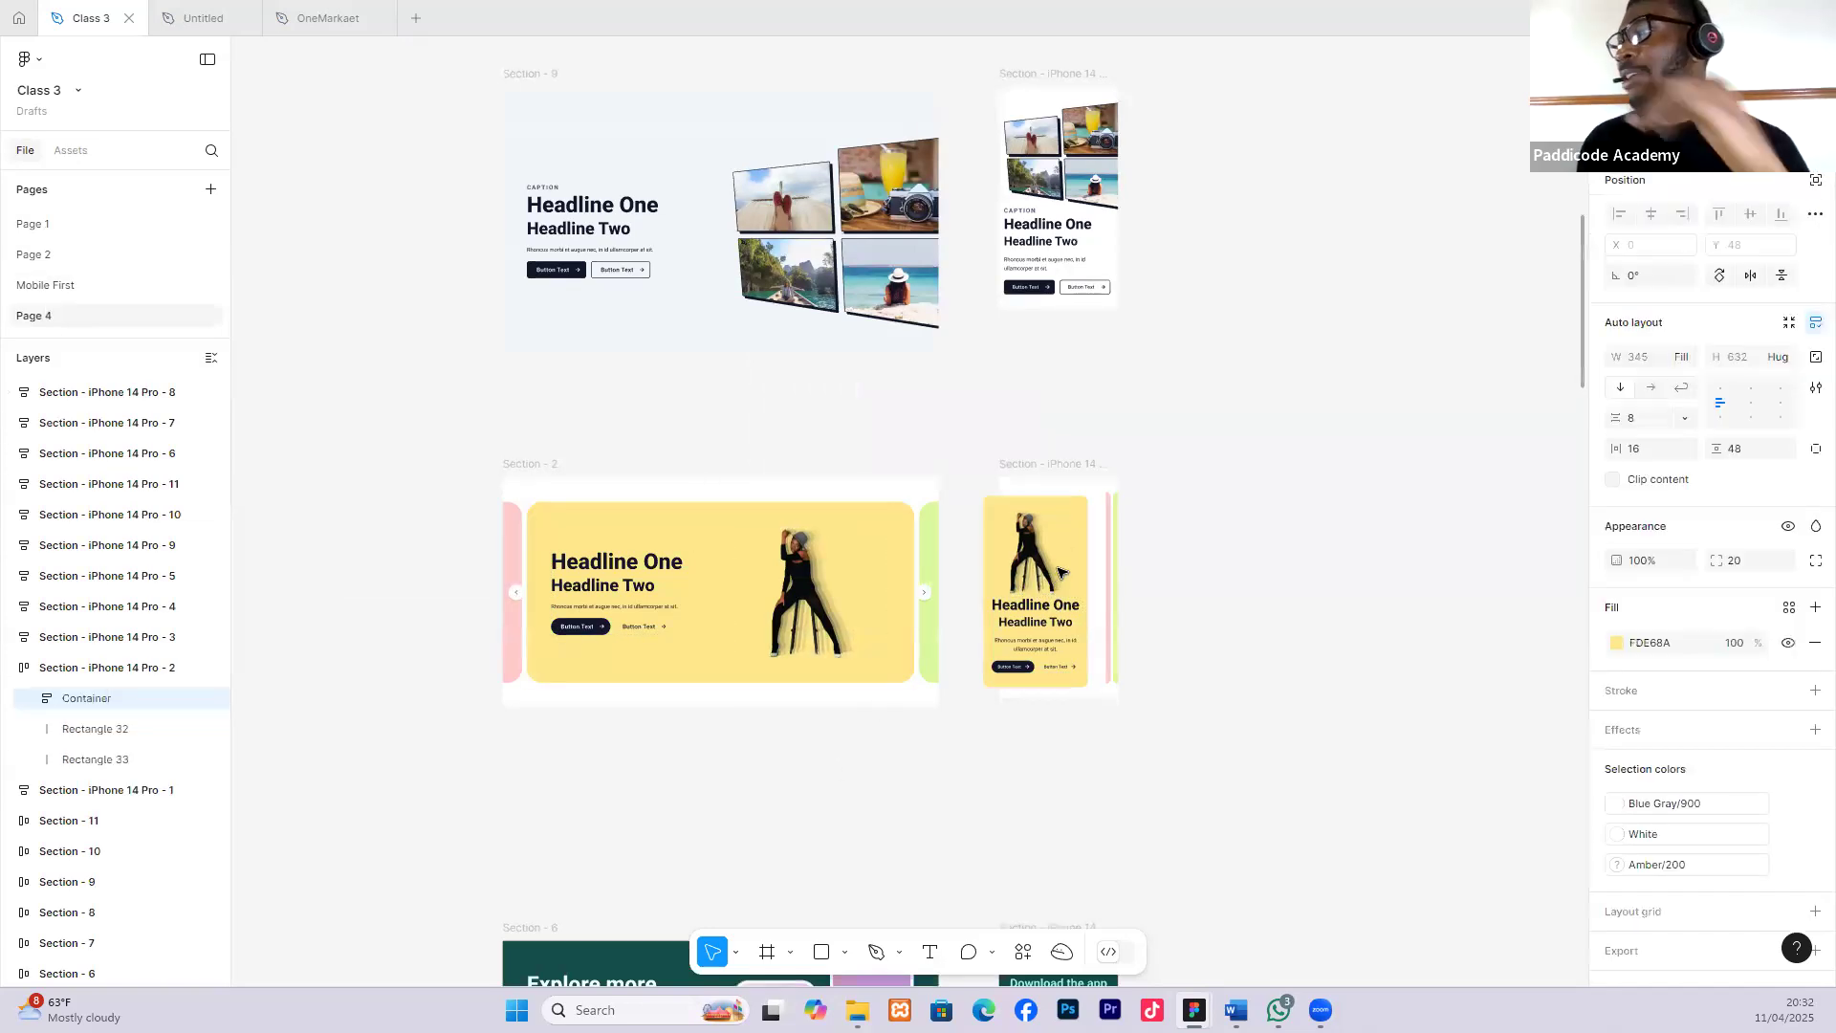
pyautogui.hotkey('ctrl', 'z')
pyautogui.scroll(5, 678, 621)
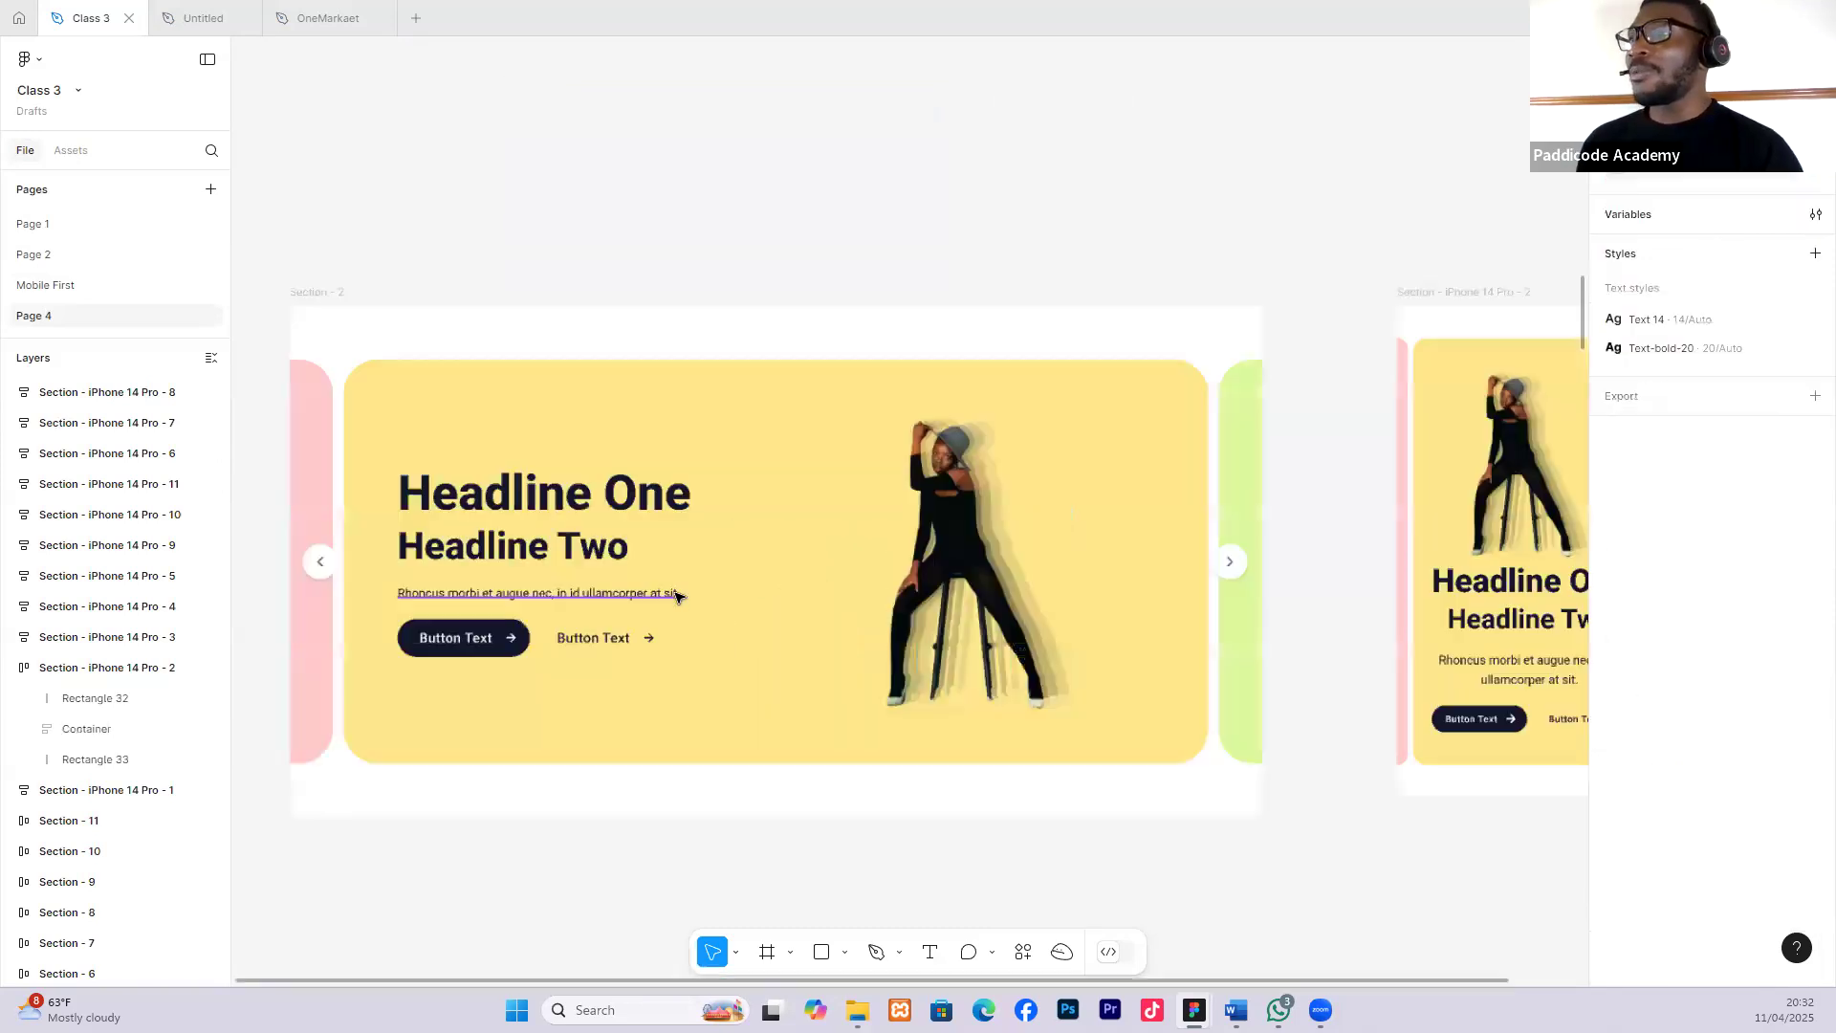
pyautogui.scroll(-3, 680, 609)
pyautogui.scroll(-4, 678, 600)
pyautogui.scroll(5, 676, 597)
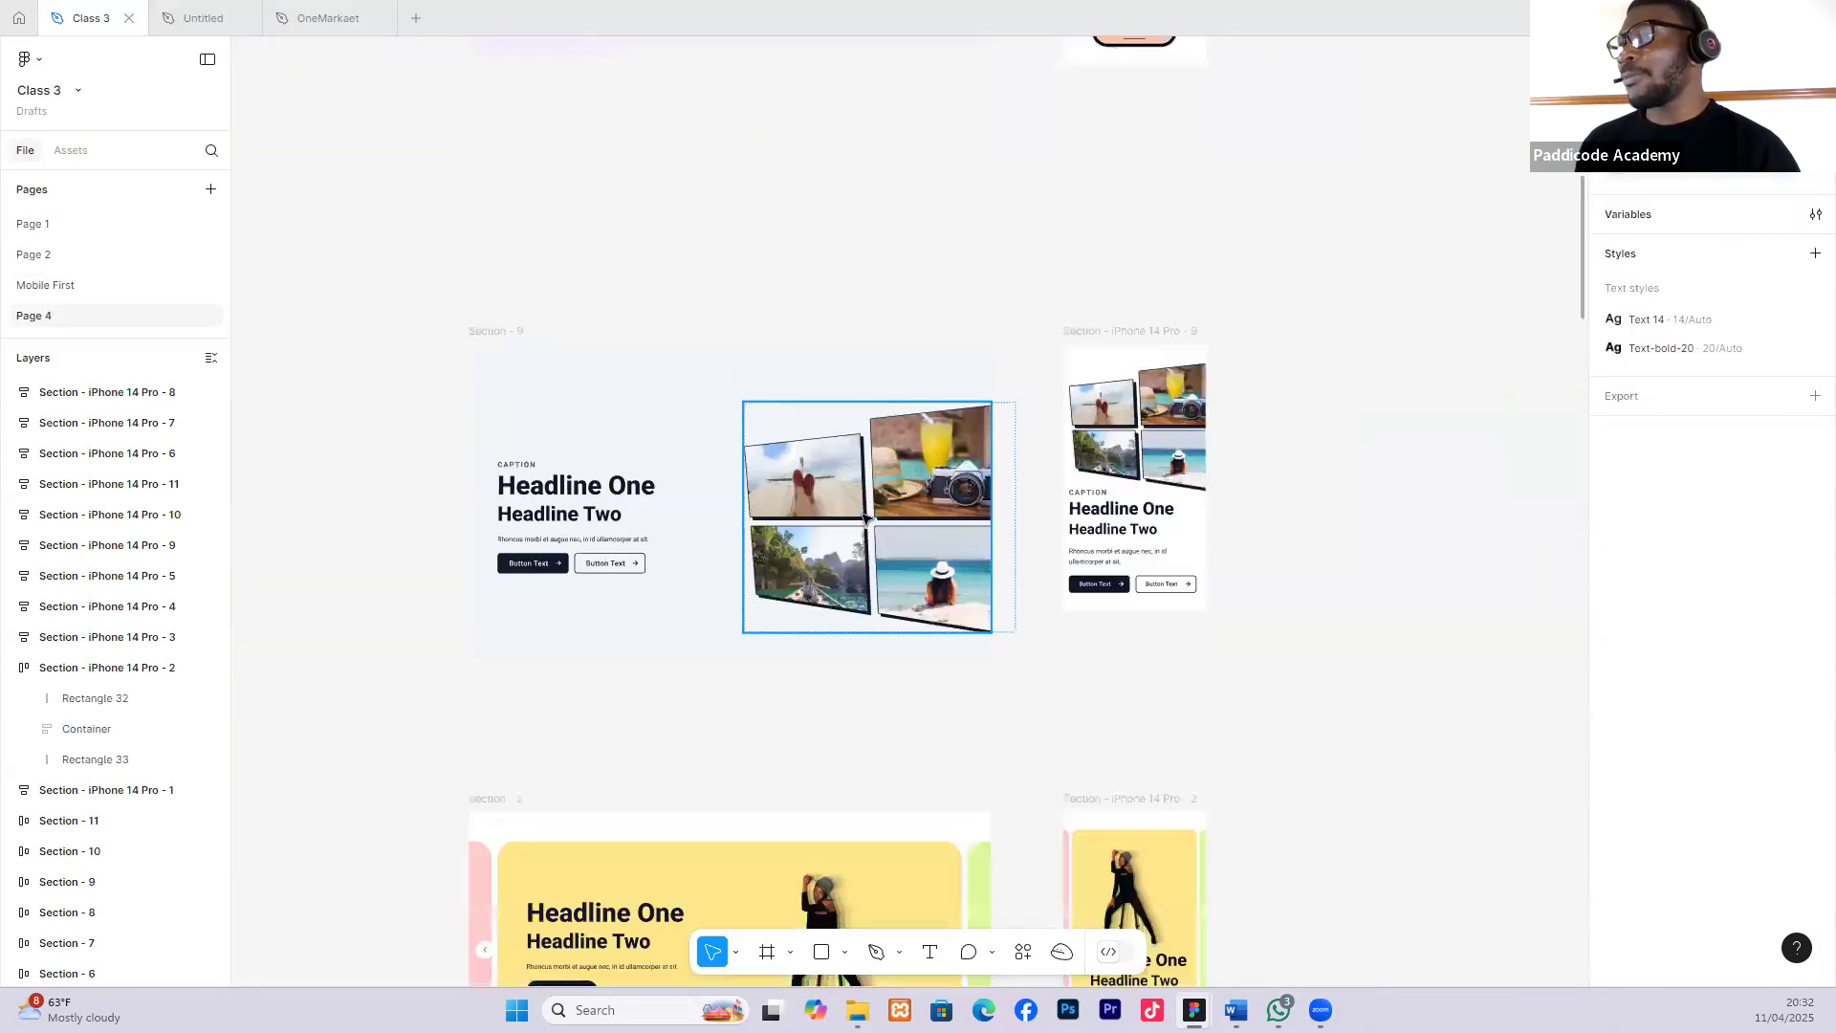
# Select the whole Section - 9 photo collage frame.
pyautogui.click(525, 328)
pyautogui.scroll(5, 642, 540)
pyautogui.scroll(-1, 643, 534)
pyautogui.scroll(-3, 643, 533)
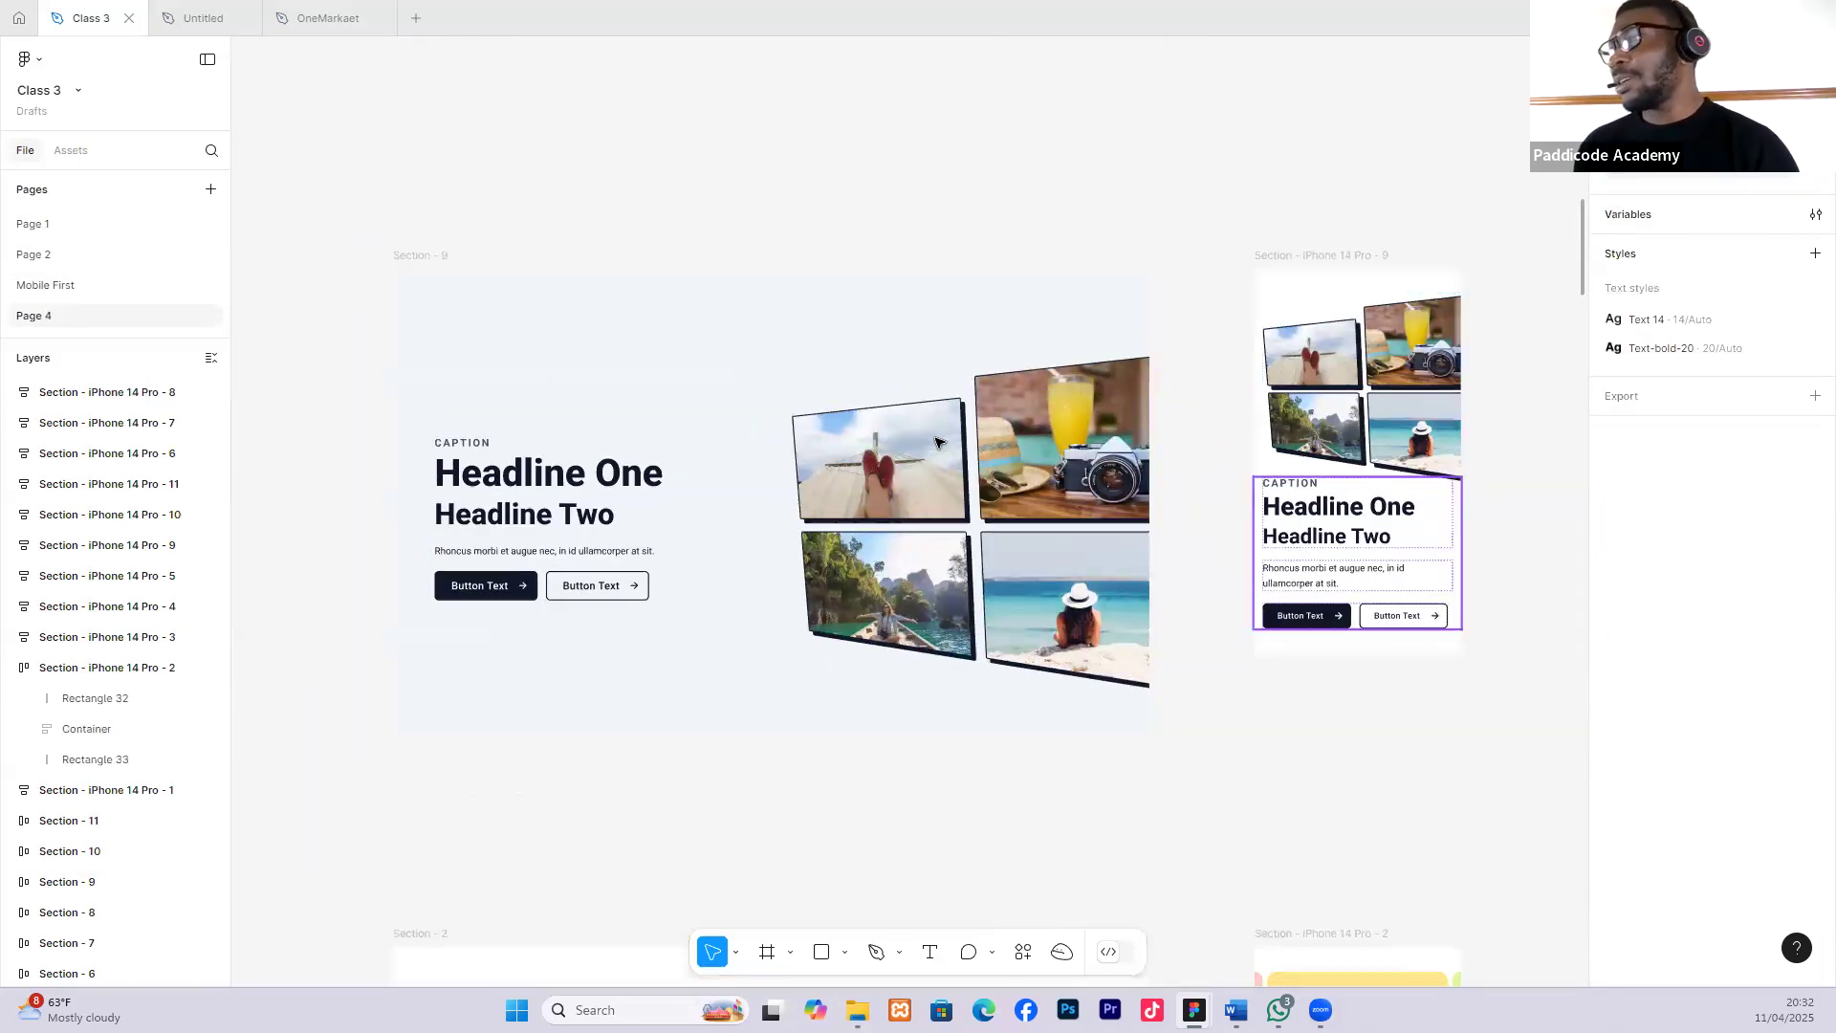
pyautogui.click(501, 288)
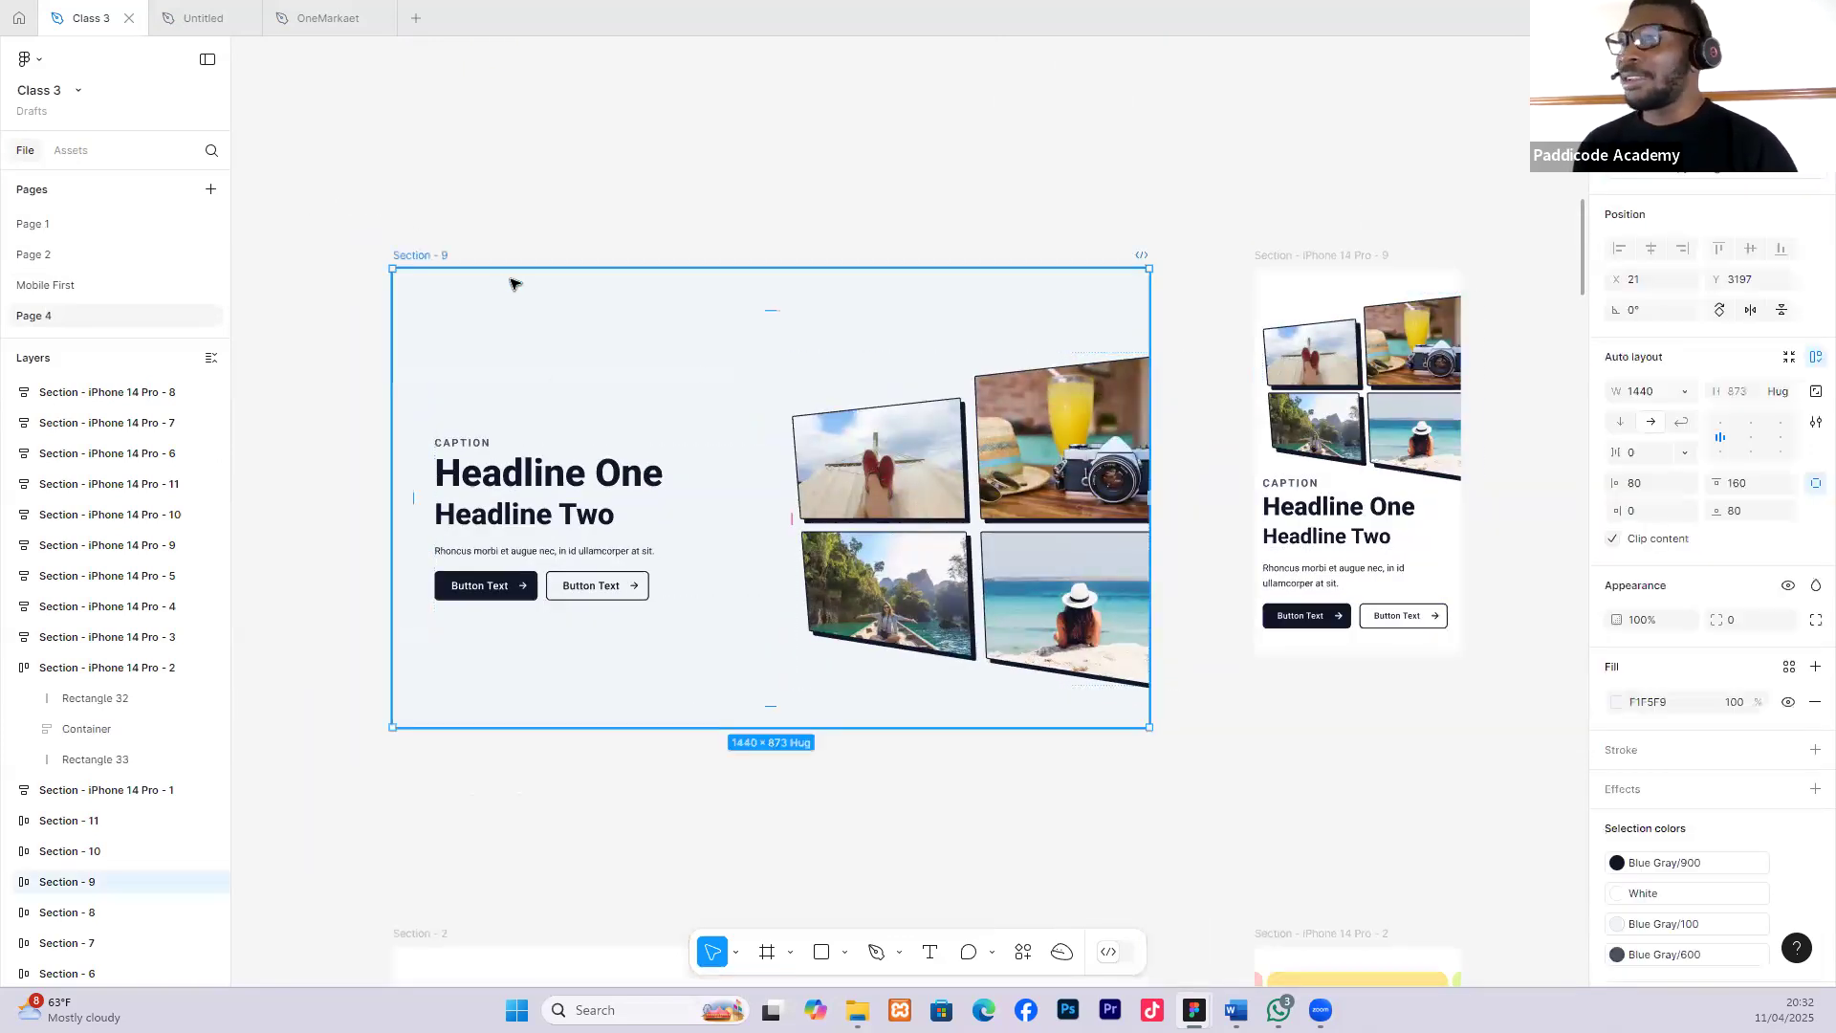
# In the Untitled file, delete the circle photo and the triangle.
pyautogui.click(199, 19)
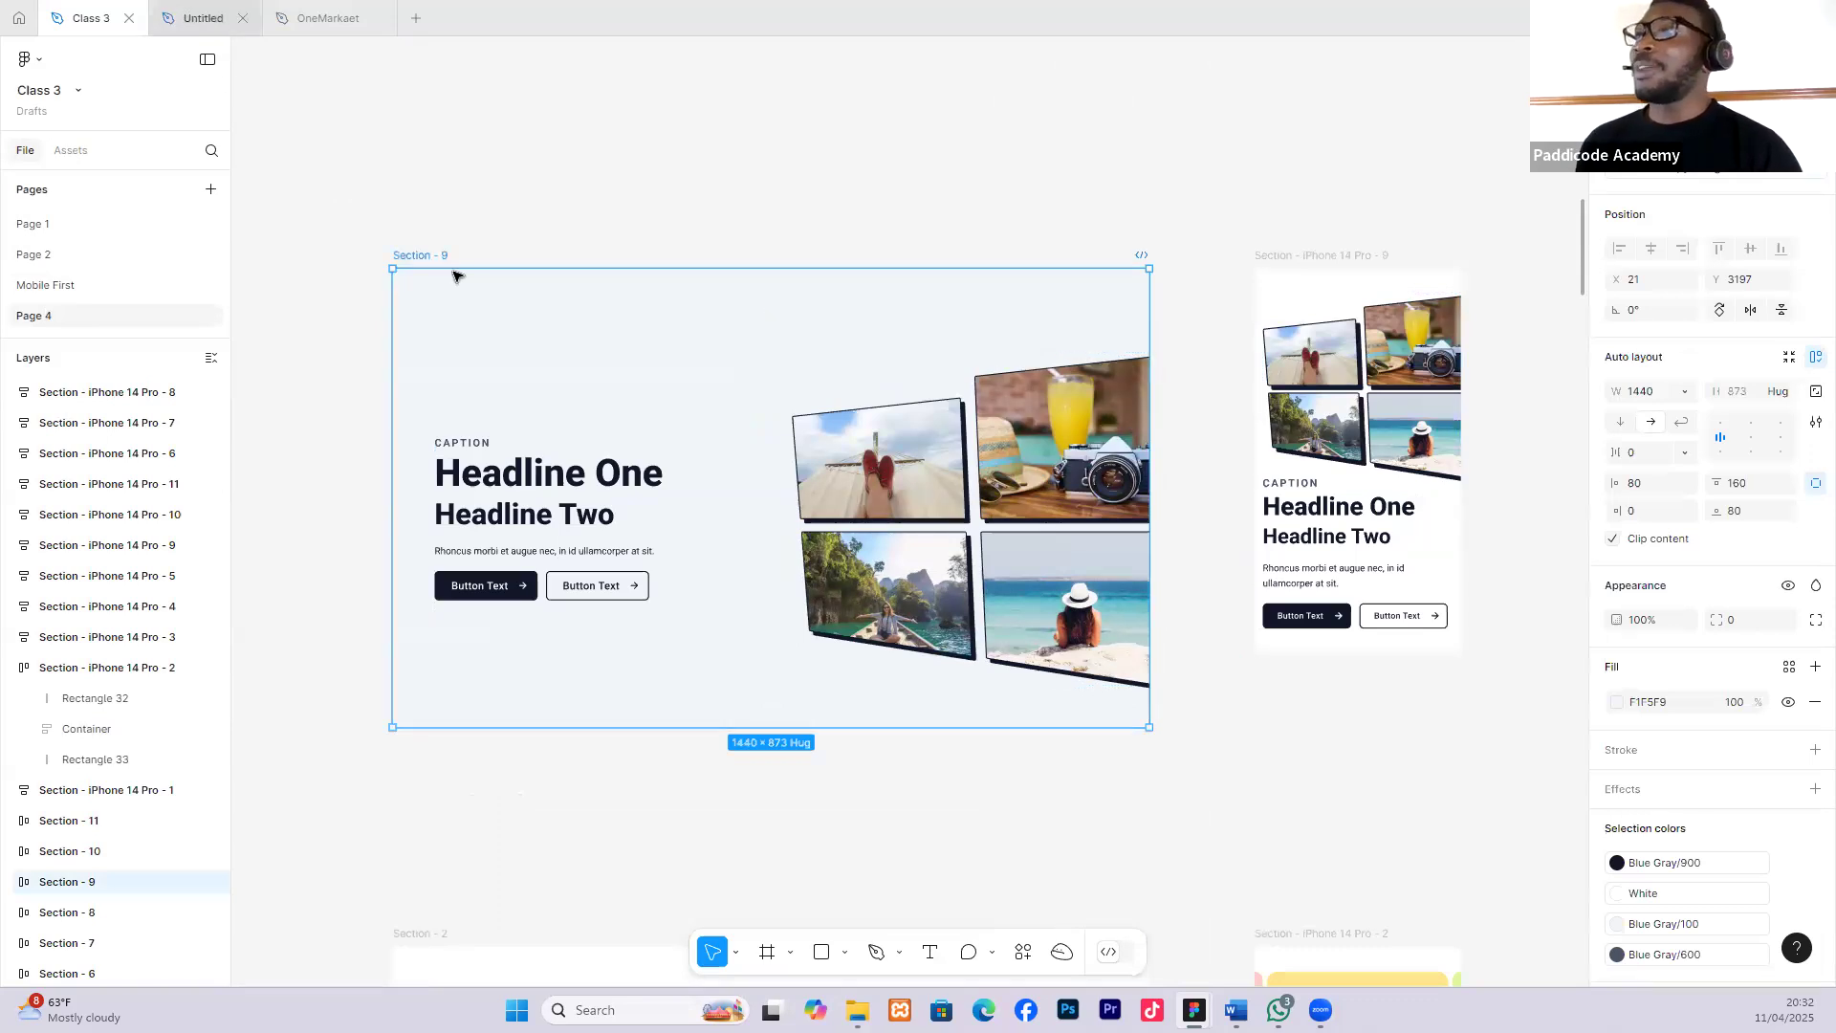
pyautogui.scroll(-5, 466, 291)
pyautogui.scroll(3, 421, 349)
pyautogui.scroll(-2, 299, 369)
pyautogui.moveTo(300, 368); pyautogui.dragTo(756, 553)
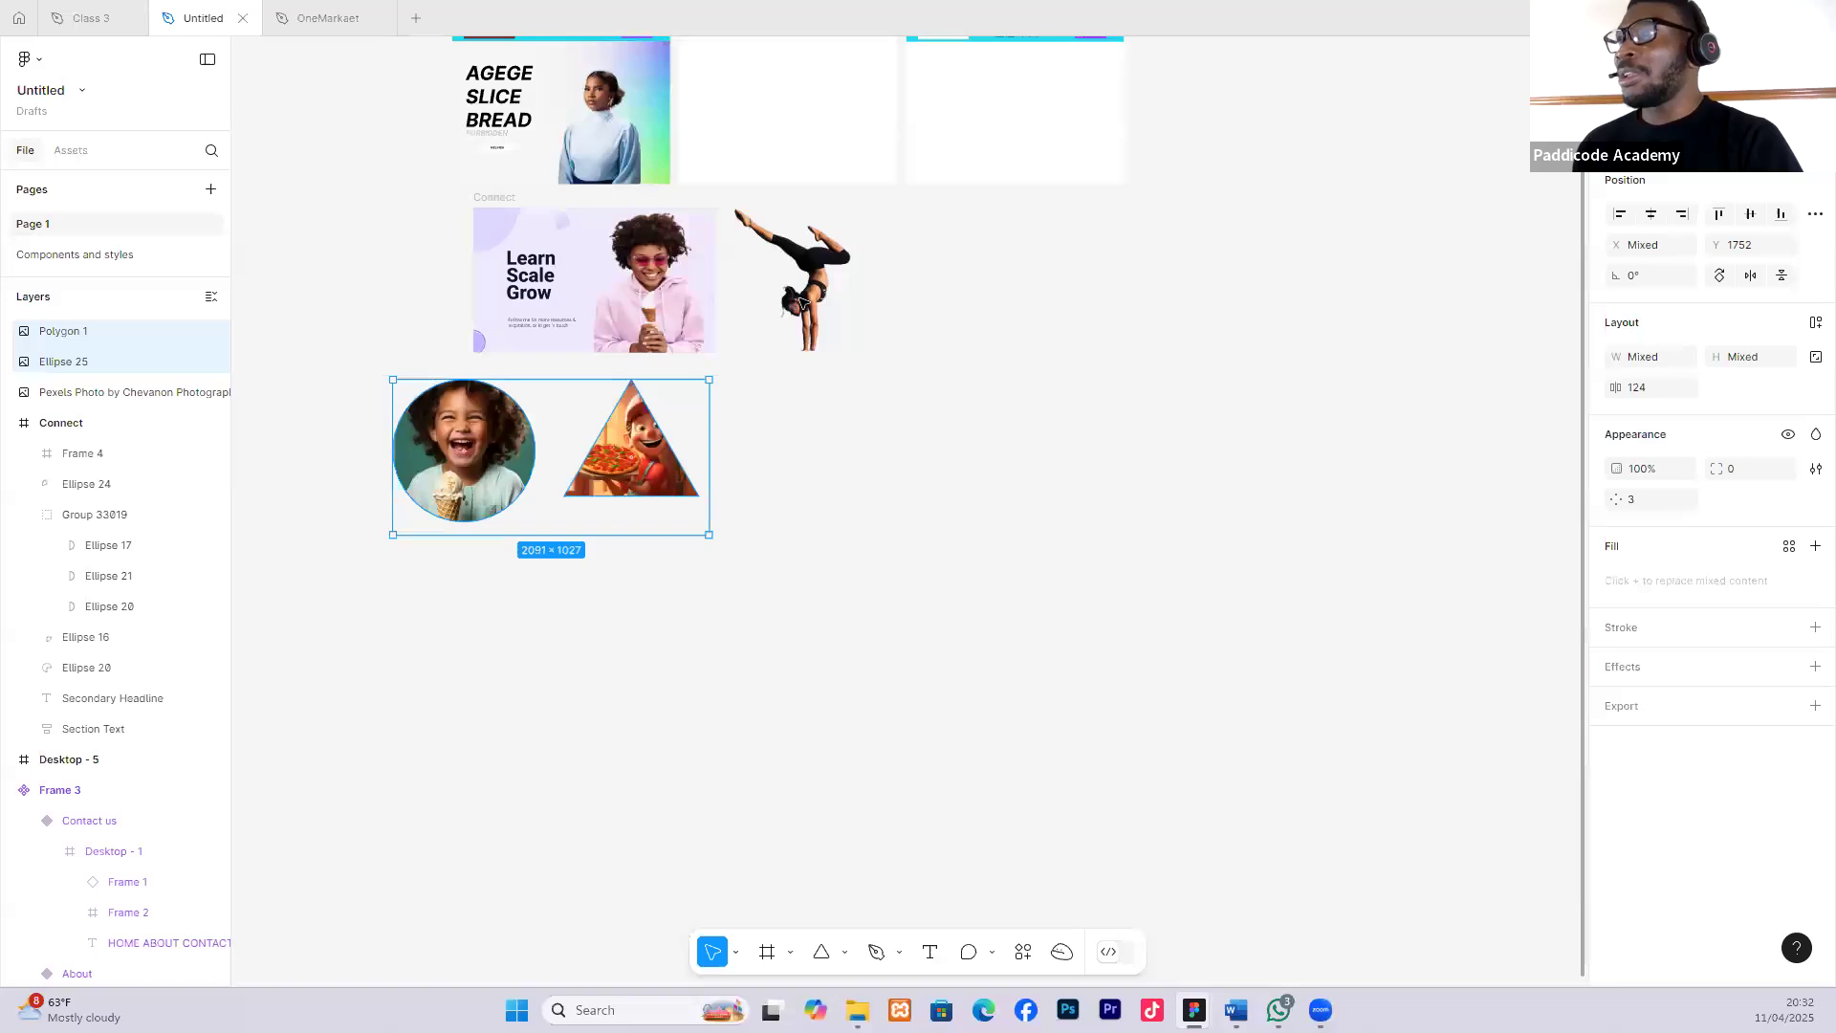
pyautogui.press('Delete')
# Delete the yoga photo, the empty middle desktop frame and Frame 3.
pyautogui.press('Delete')
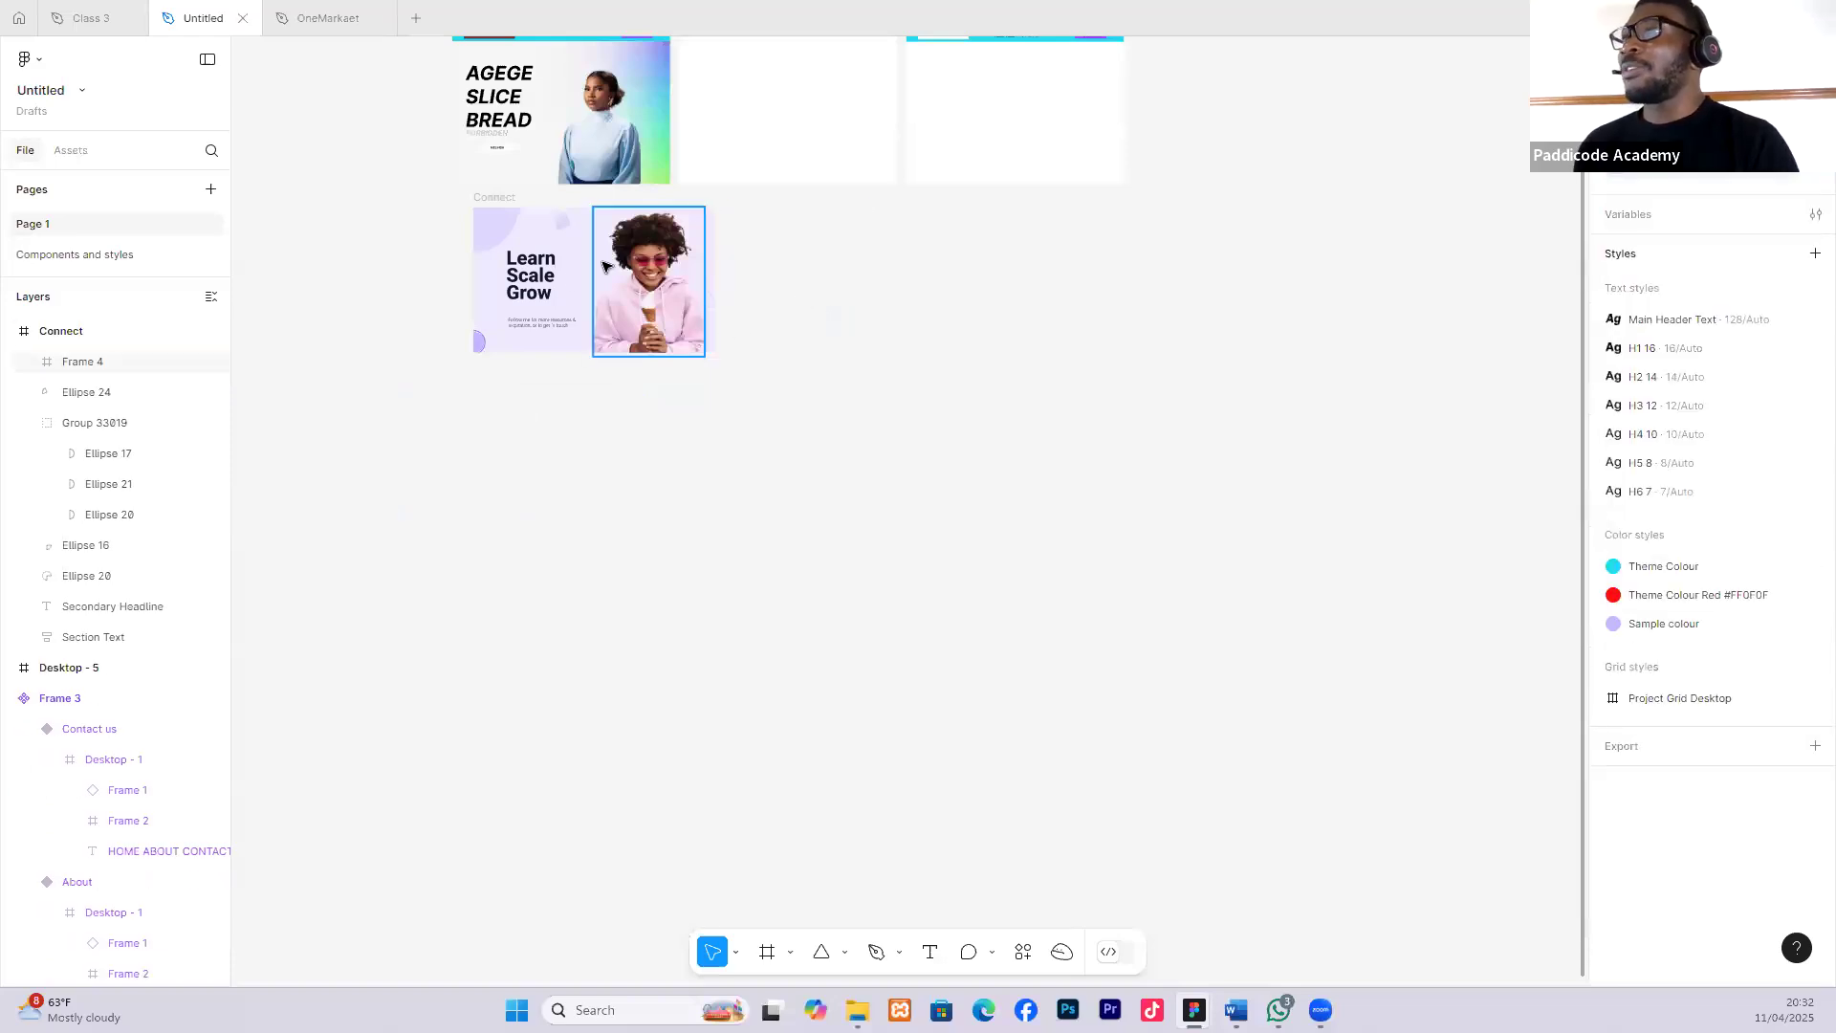
pyautogui.scroll(2, 775, 239)
pyautogui.scroll(3, 775, 250)
pyautogui.click(750, 255)
pyautogui.press('Delete')
pyautogui.press('Delete')
pyautogui.click(478, 69)
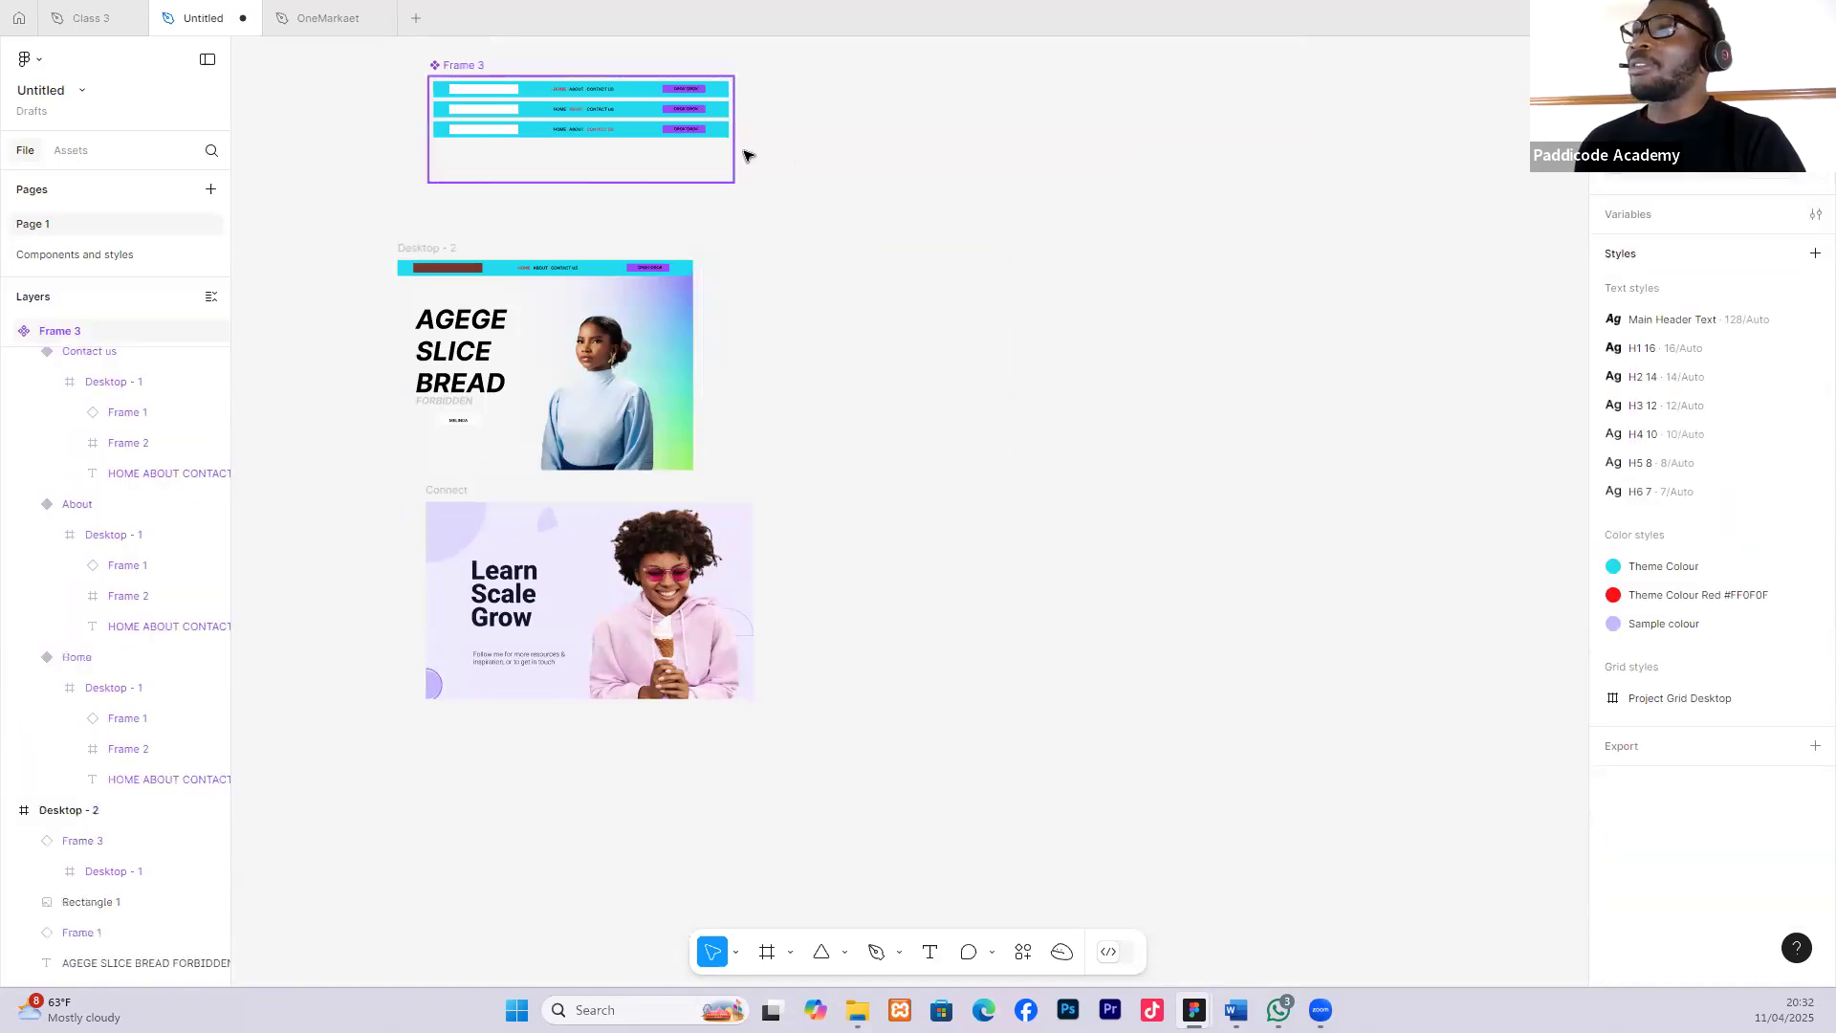
pyautogui.press('Delete')
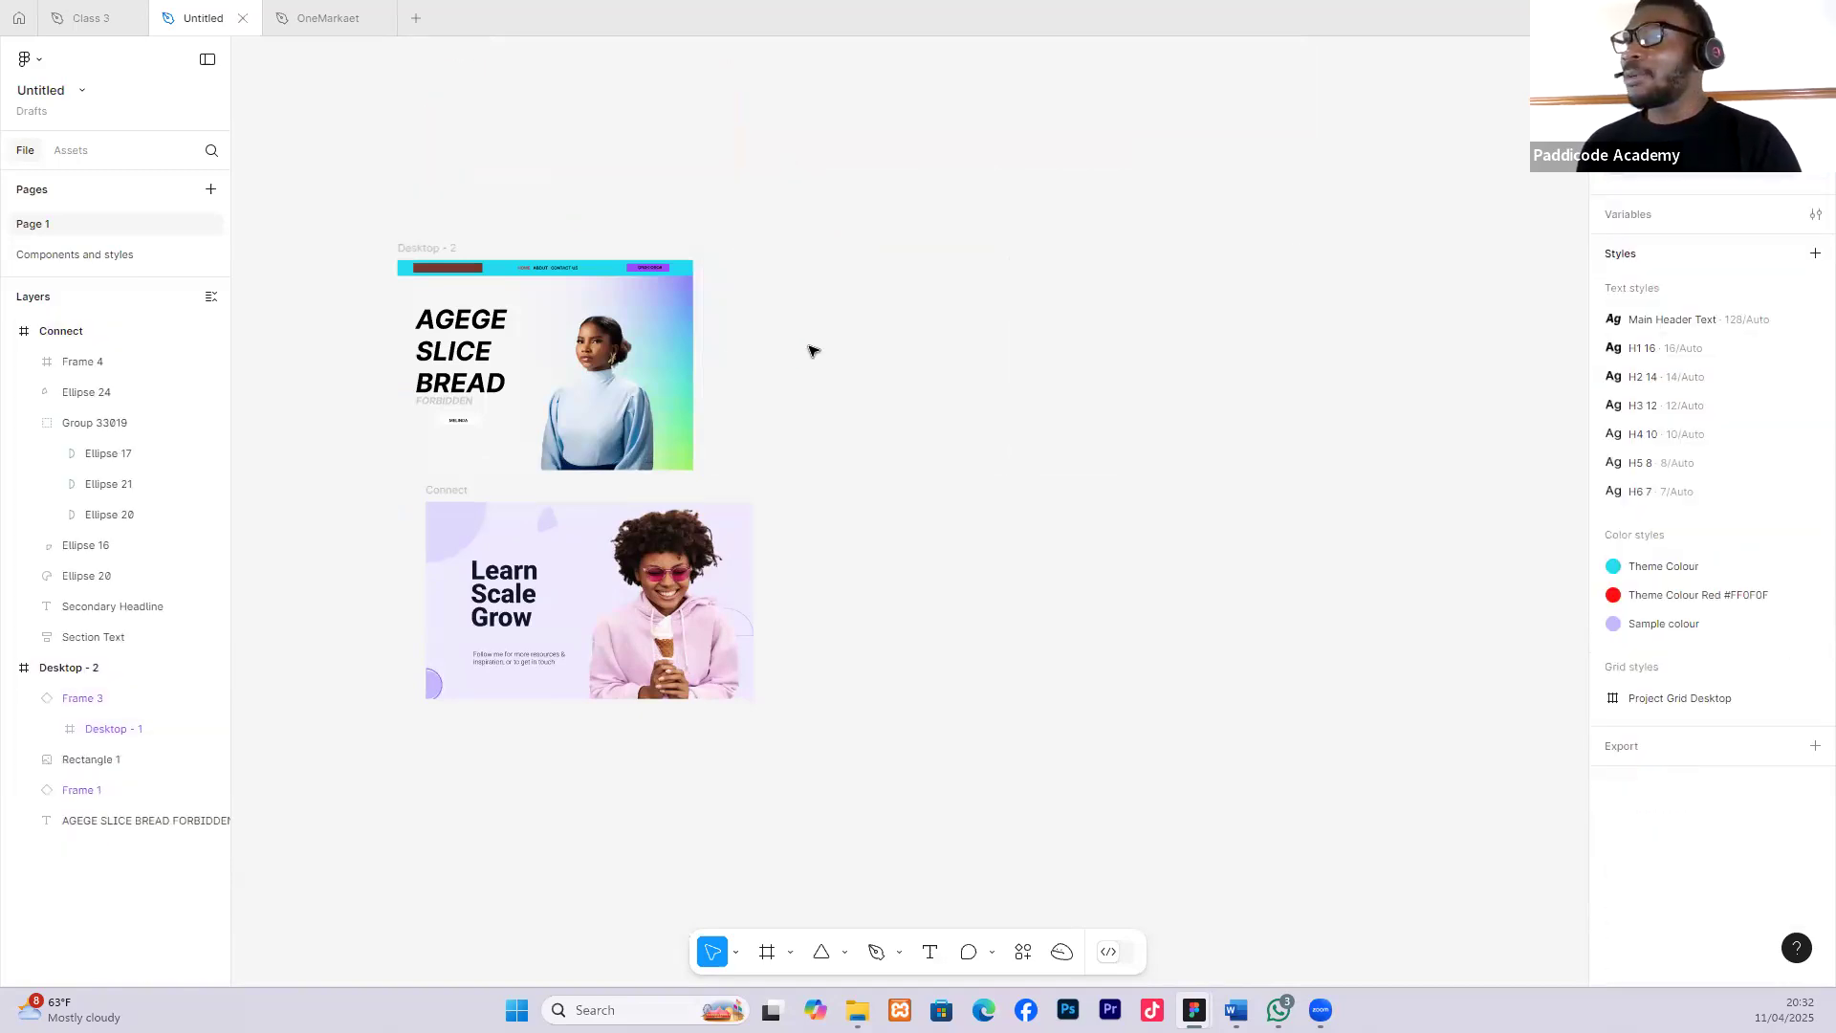
# Paste Section - 9 top-aligned beside Desktop - 2, then delete it.
pyautogui.scroll(-1, 808, 349)
pyautogui.hotkey('ctrl', 'v')
pyautogui.moveTo(849, 451); pyautogui.dragTo(824, 300)
pyautogui.keyDown('ctrl'); pyautogui.scroll(3, 824, 300); pyautogui.keyUp('ctrl')
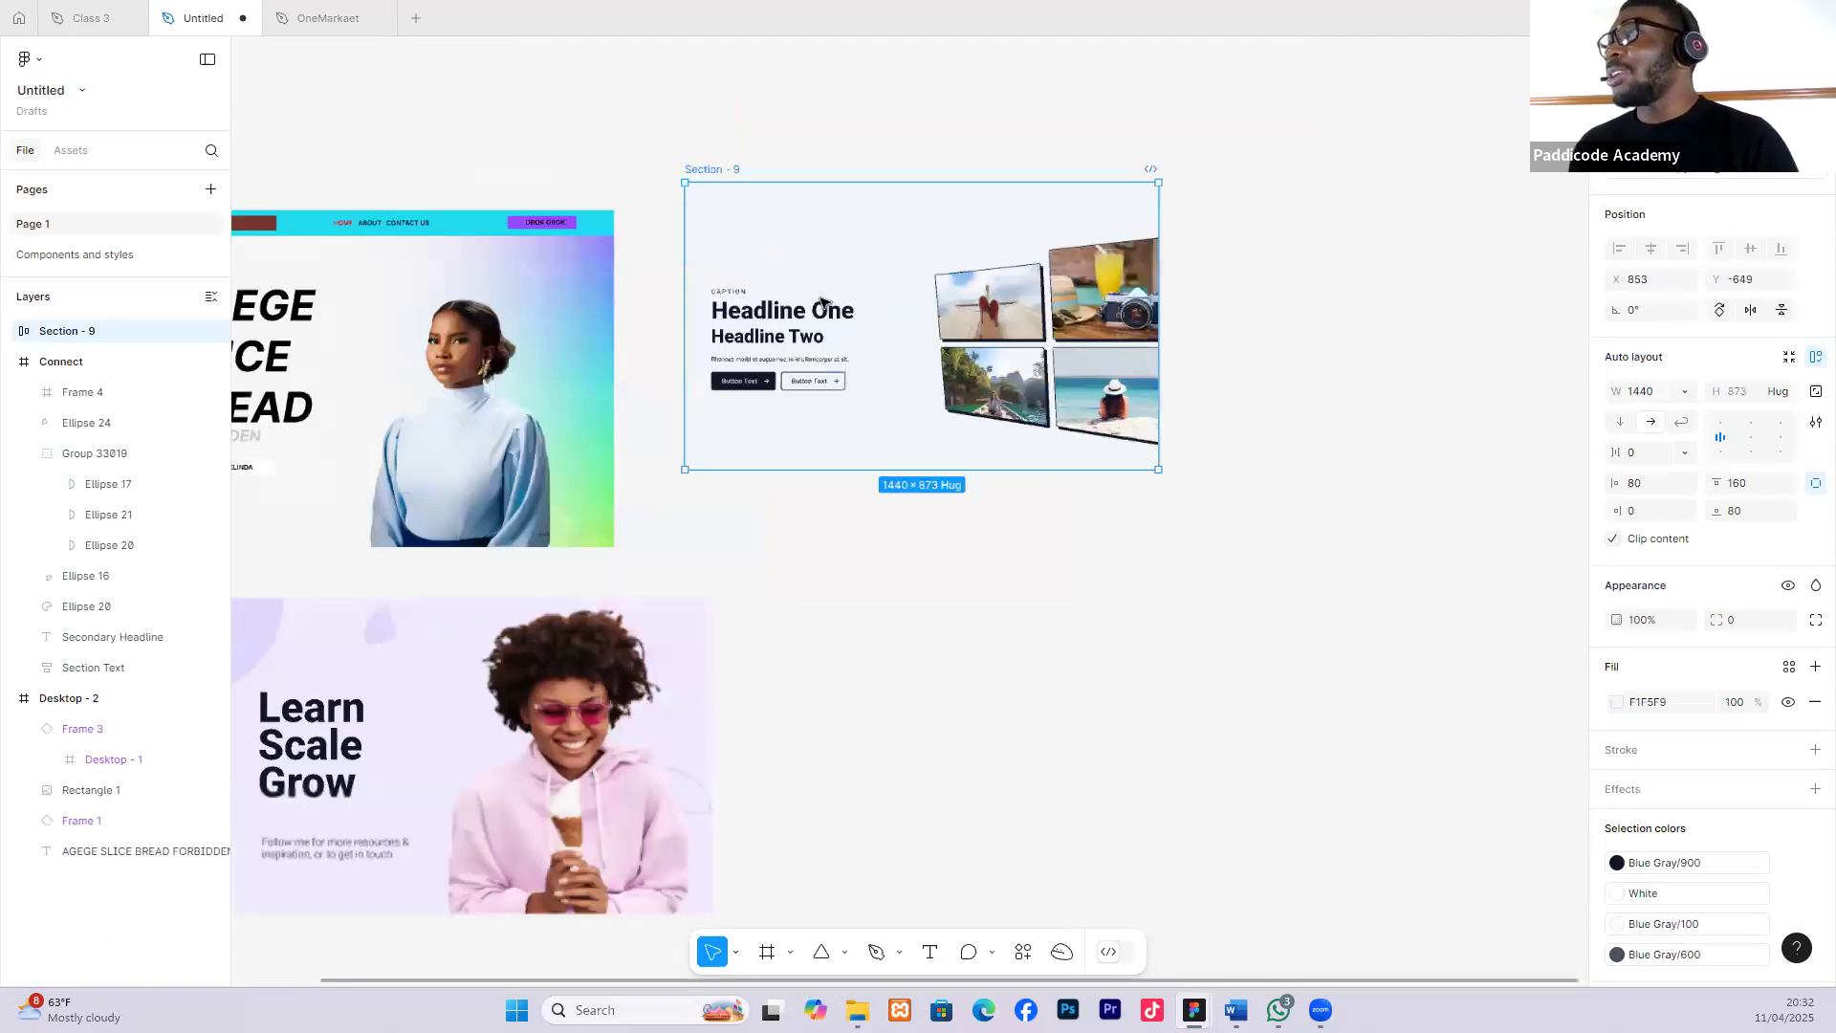
pyautogui.moveTo(766, 198); pyautogui.dragTo(746, 259)
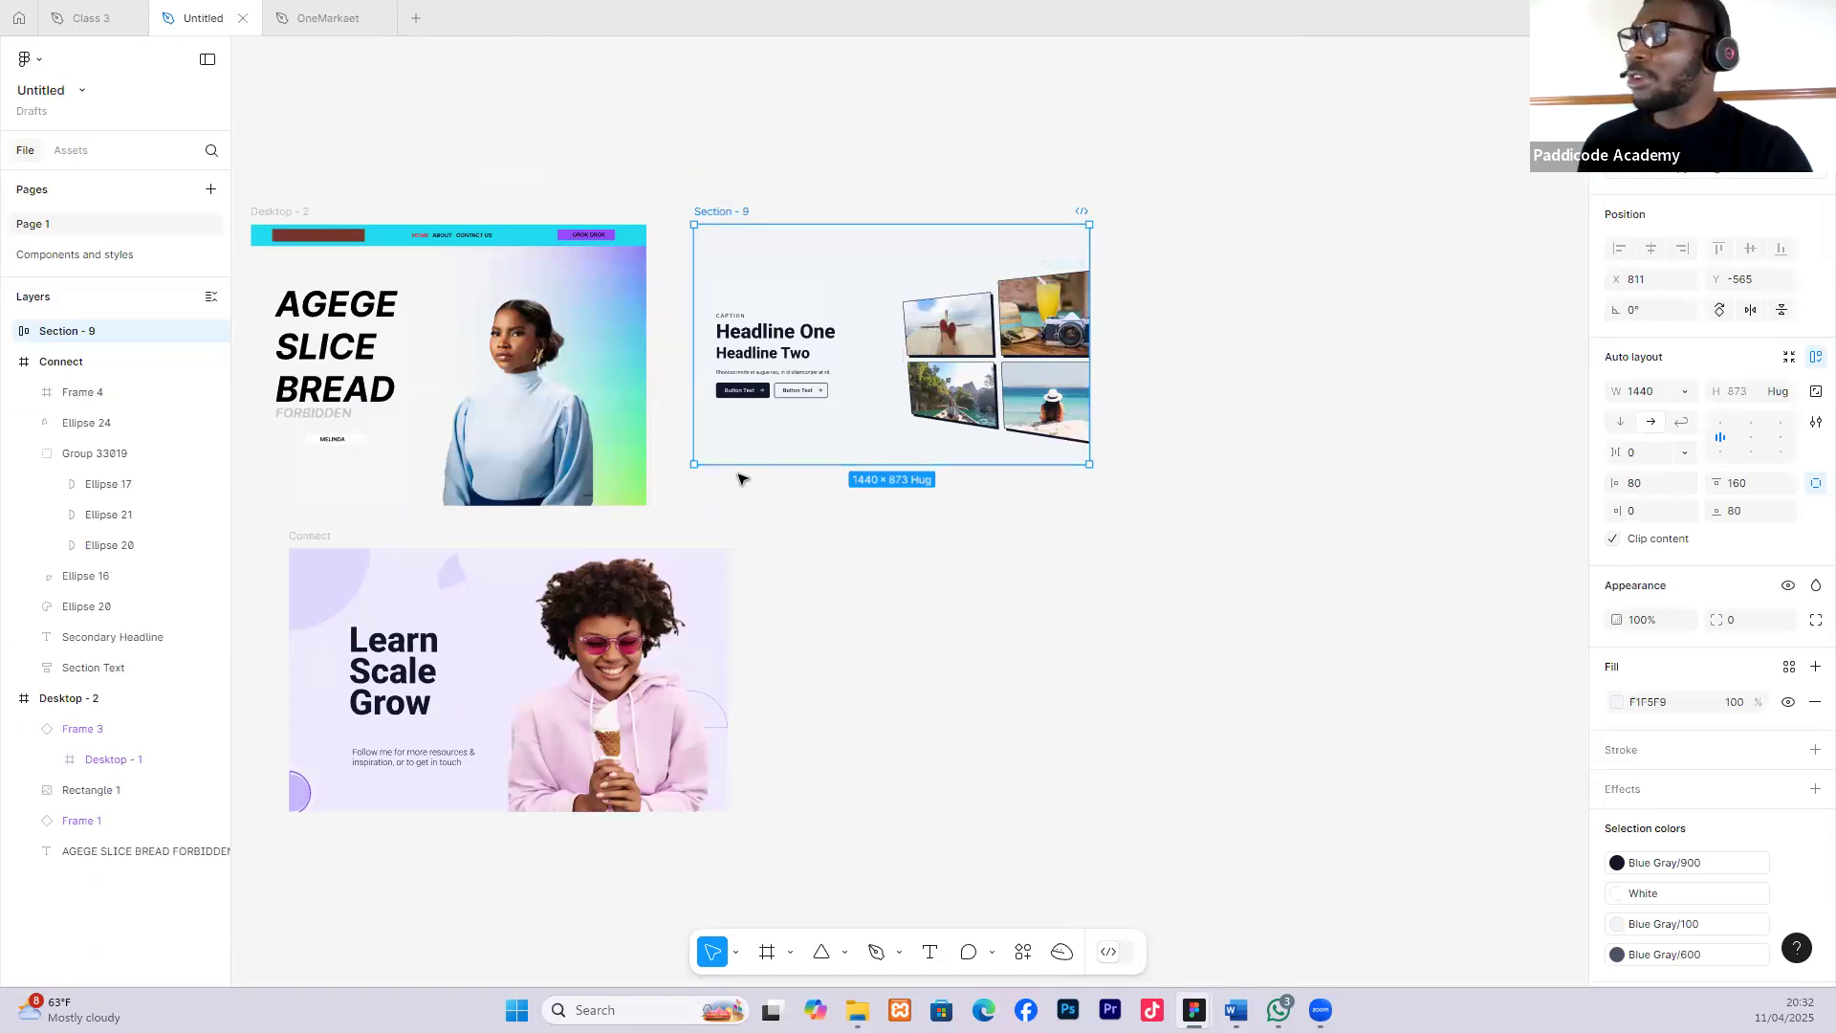
pyautogui.press('Delete')
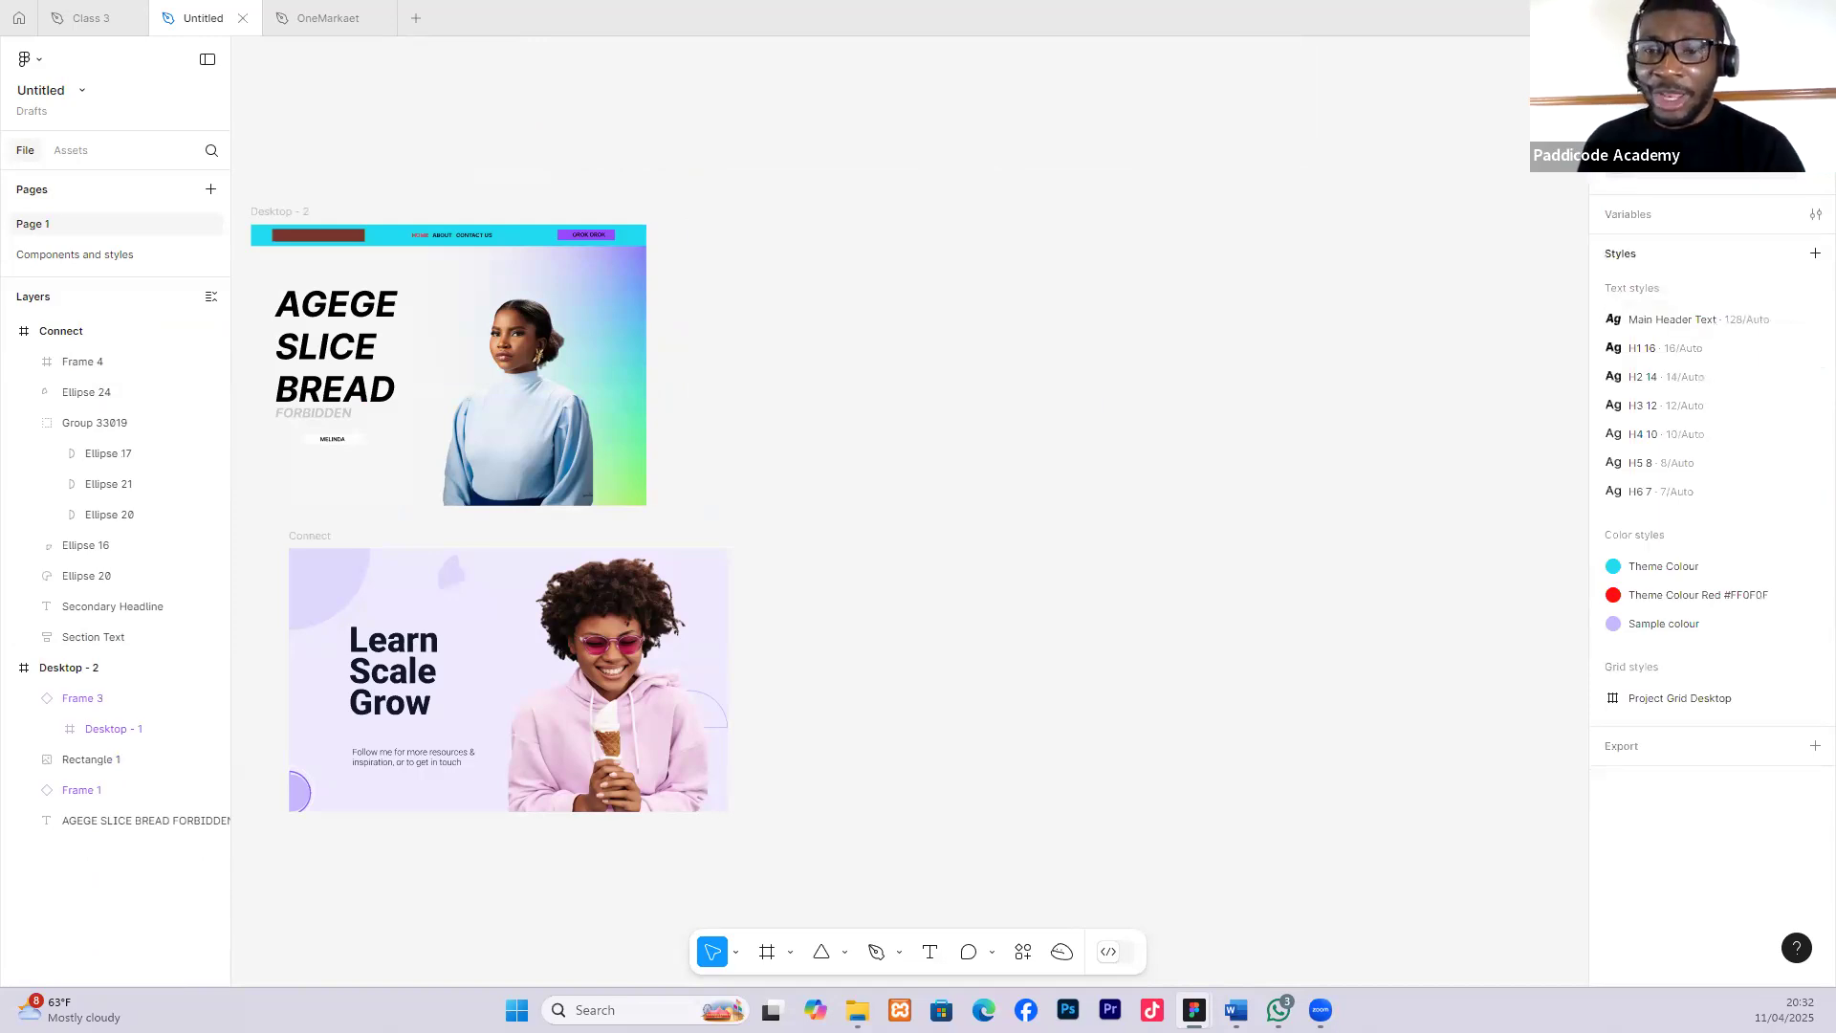